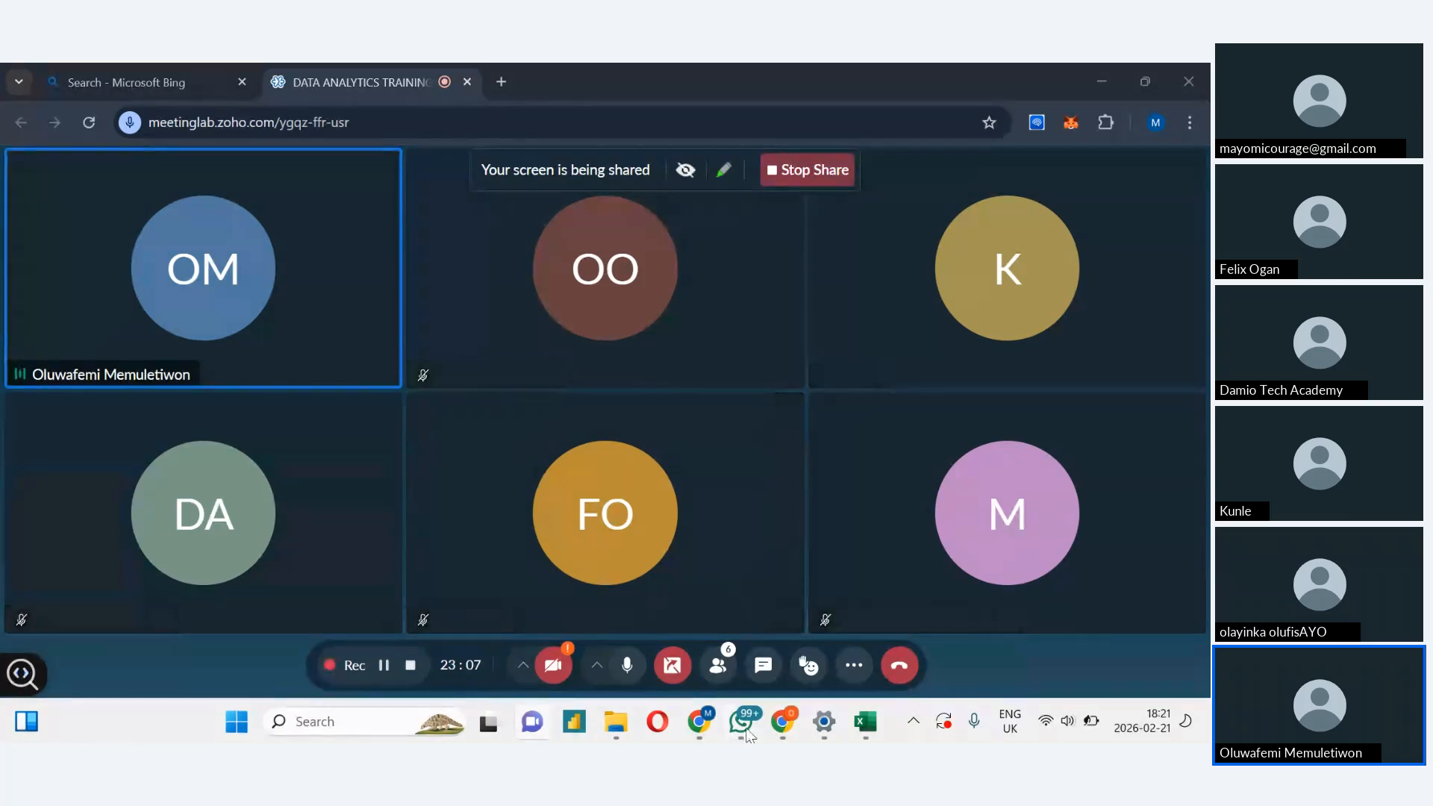
Switch to the 3_Take_Home_Assignment workbook in Excel and insert a Class slicer for the Count of Student Name pivot table
{"action": "mouse_move", "coordinate": [870, 722]}
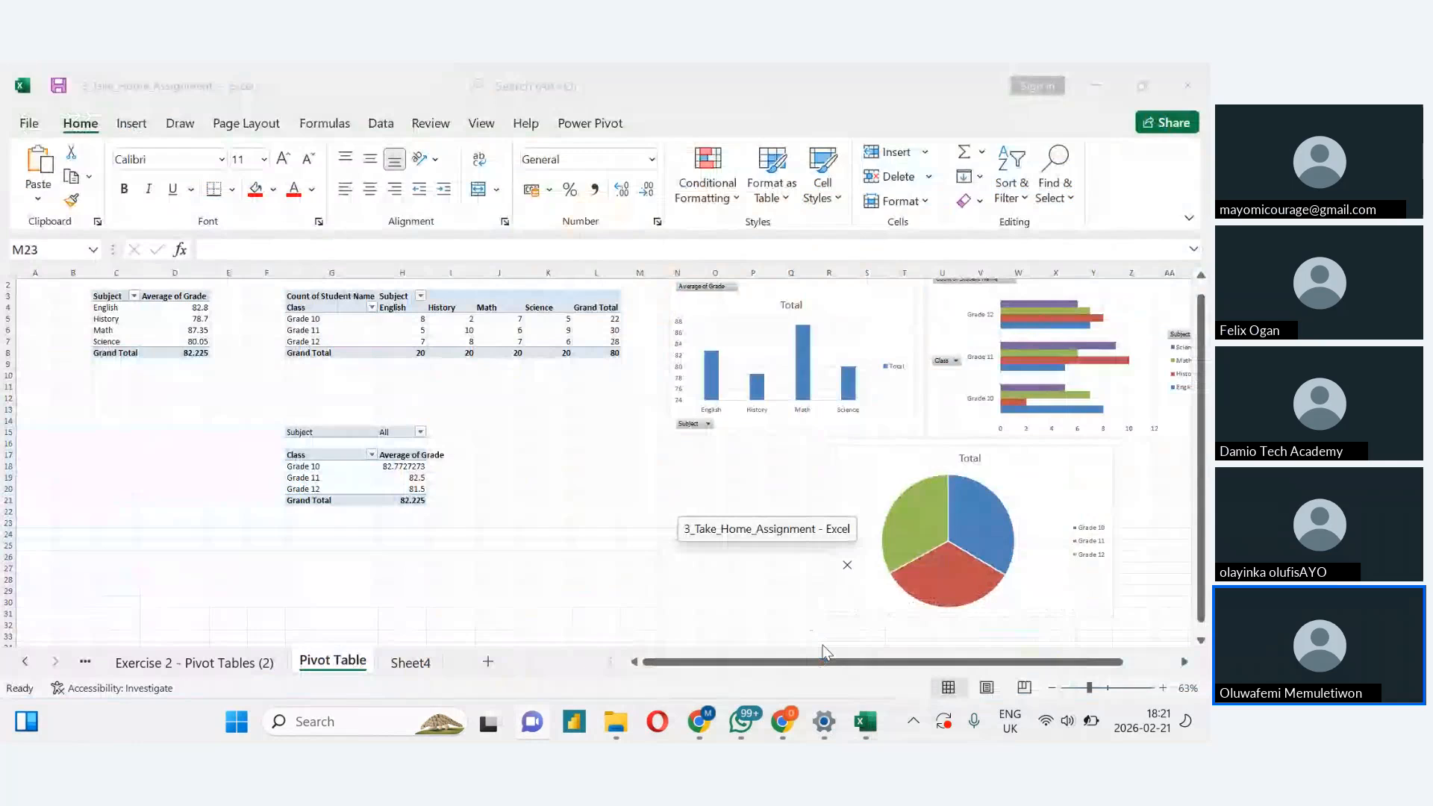
{"action": "left_click", "coordinate": [822, 647]}
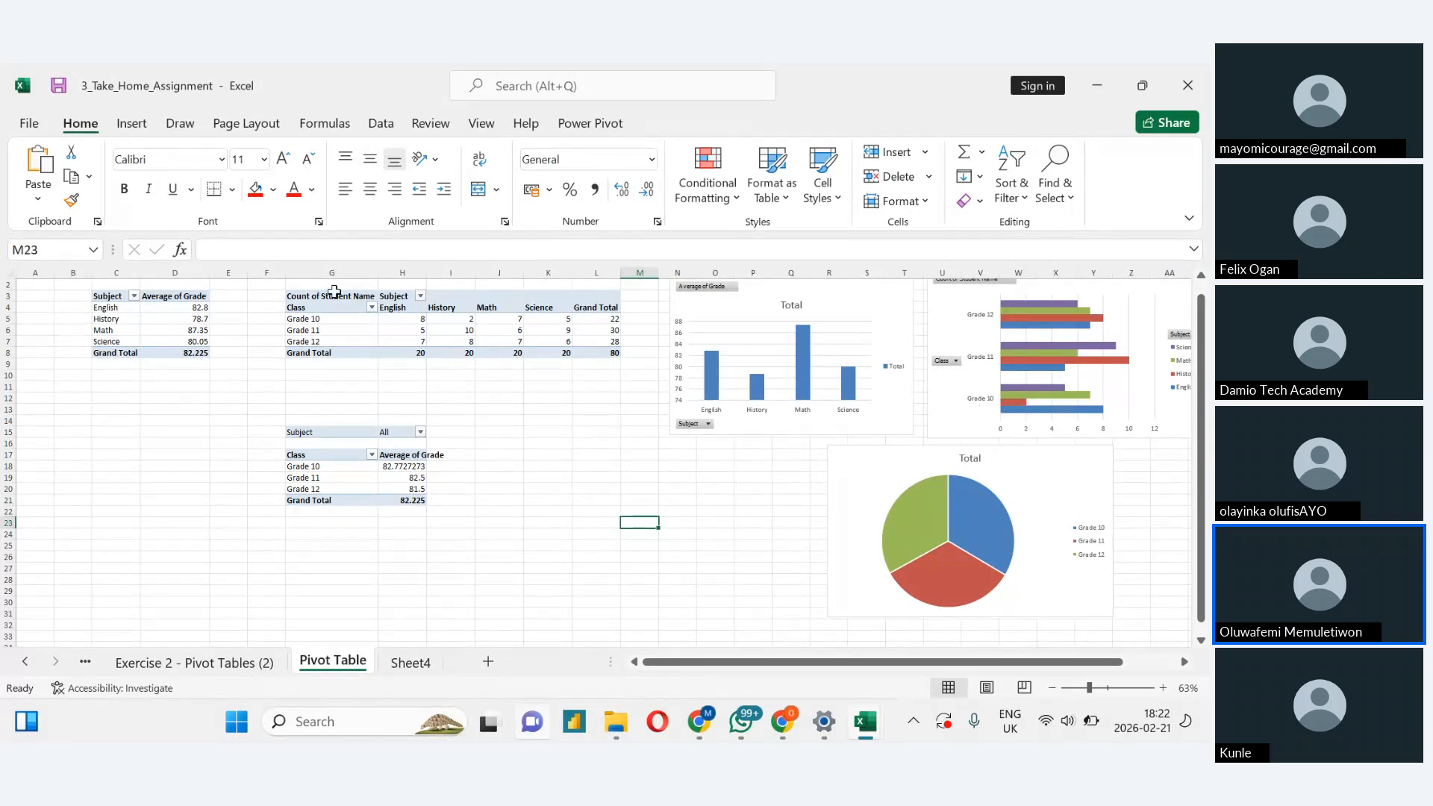
{"action": "left_click", "coordinate": [294, 298]}
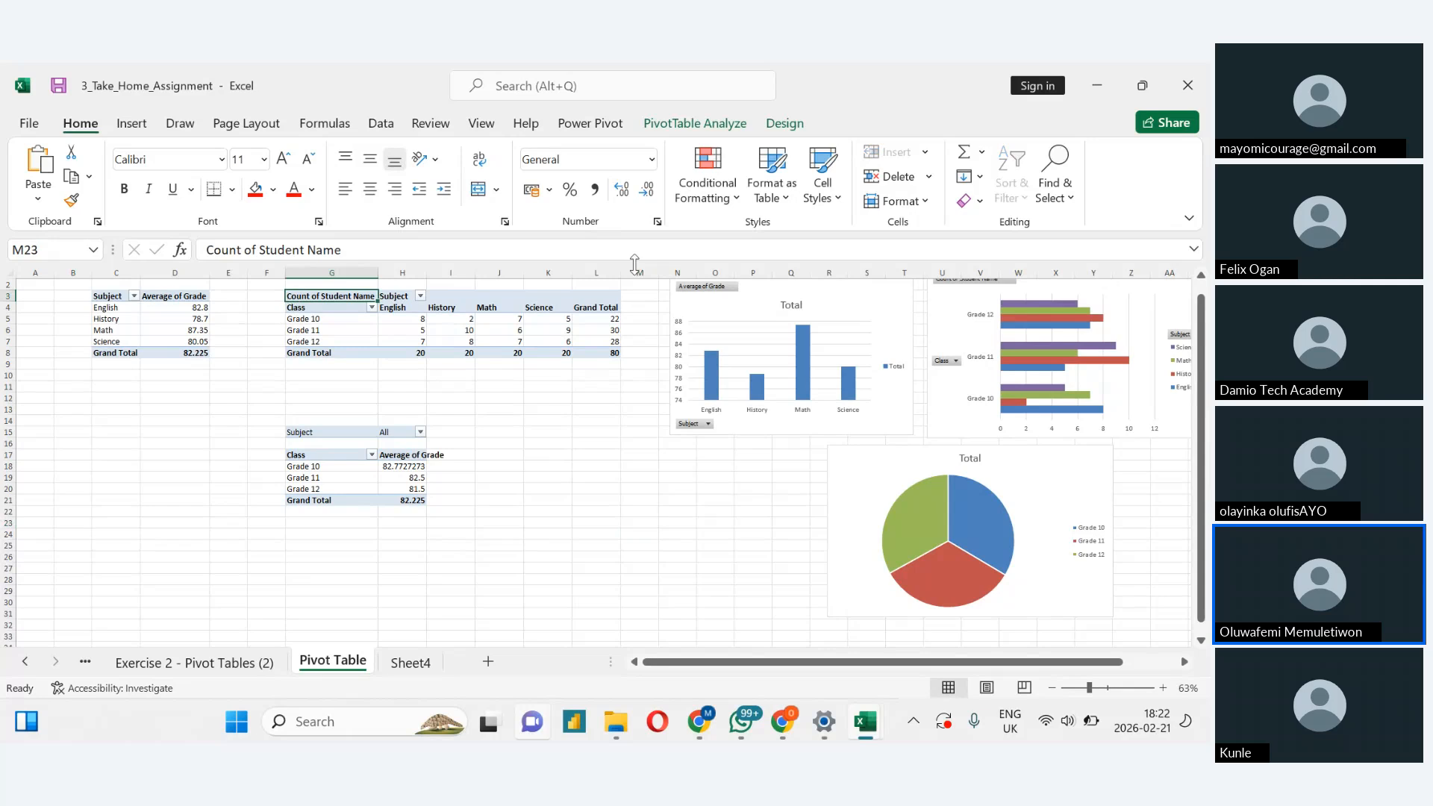
{"action": "left_click", "coordinate": [782, 124]}
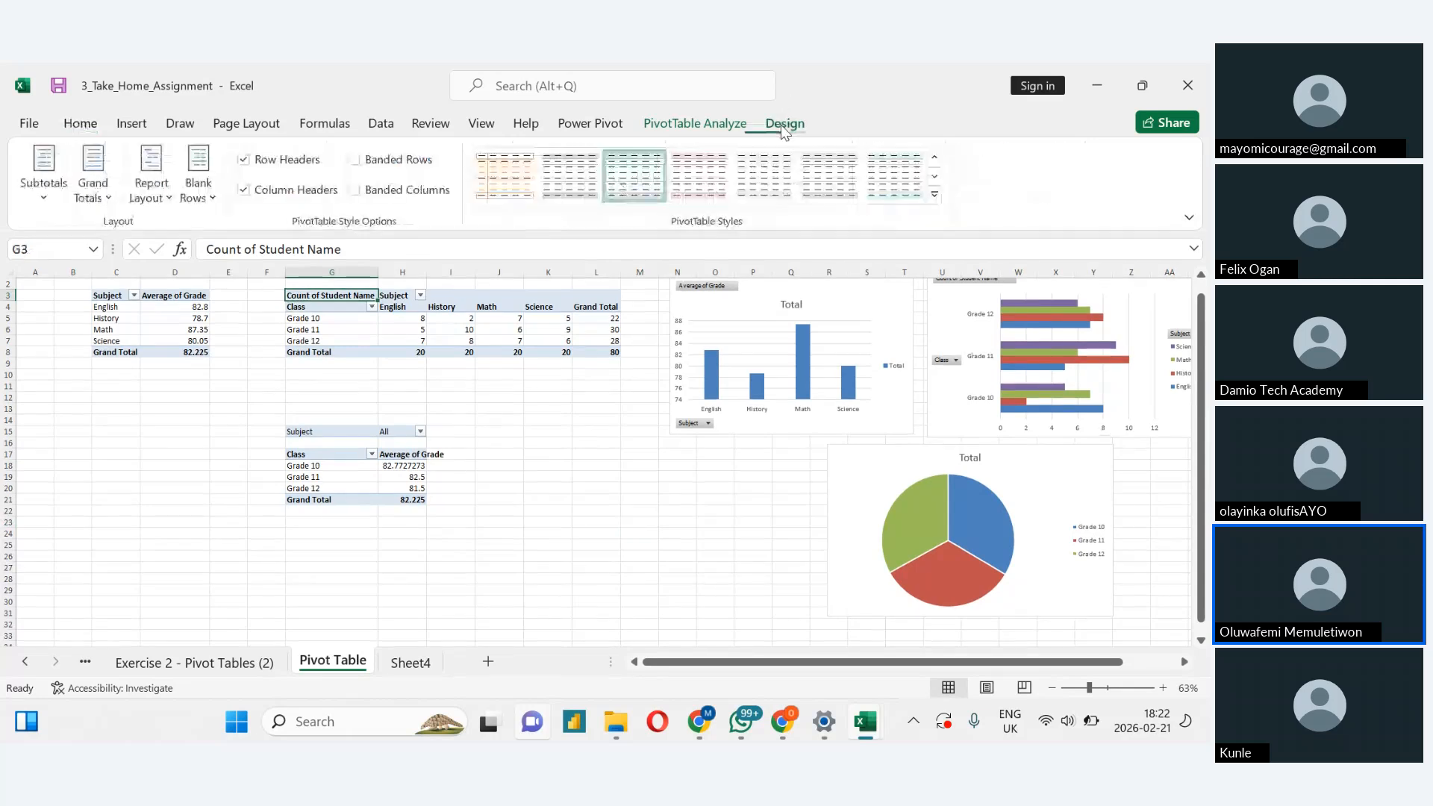
{"action": "left_click", "coordinate": [697, 125]}
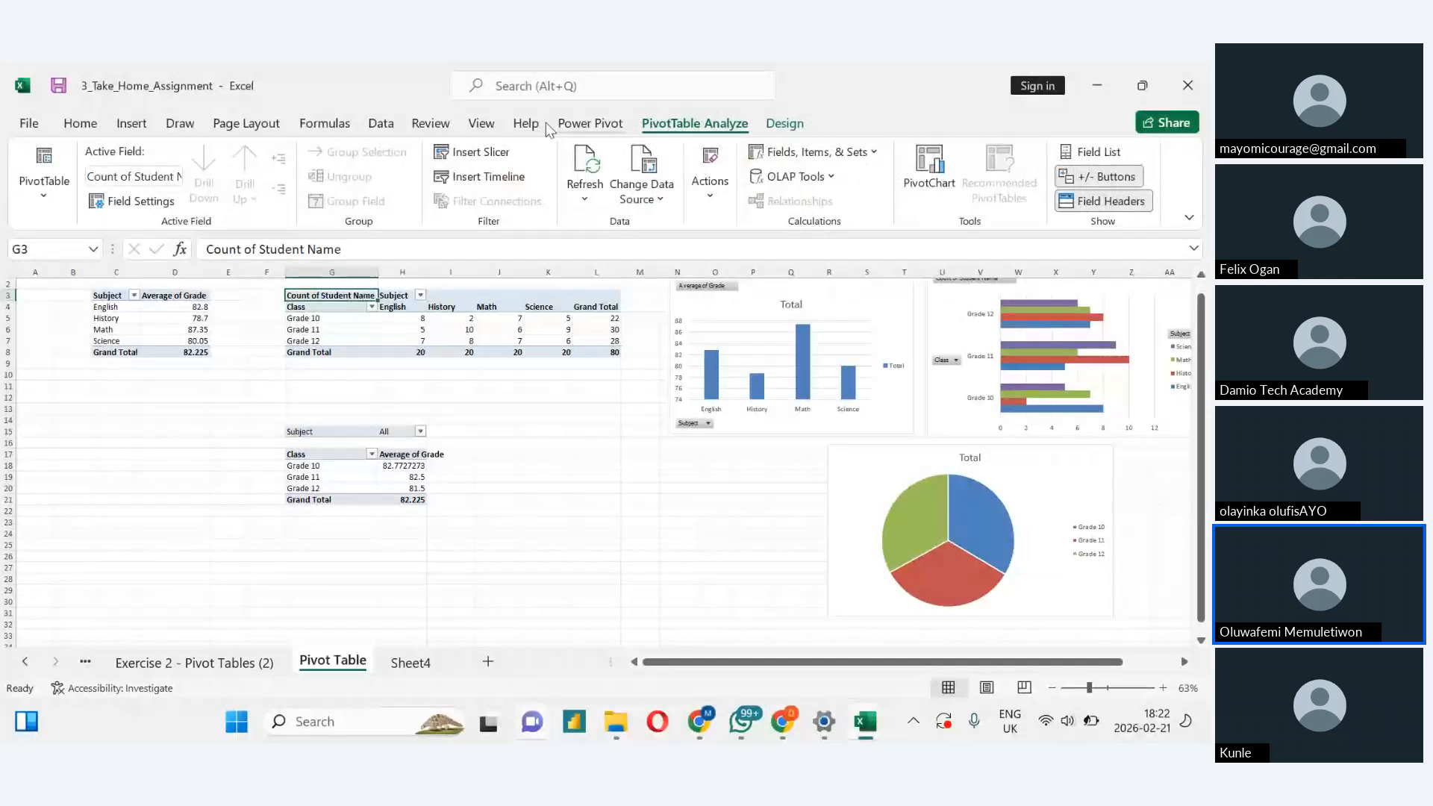
{"action": "left_click", "coordinate": [481, 153]}
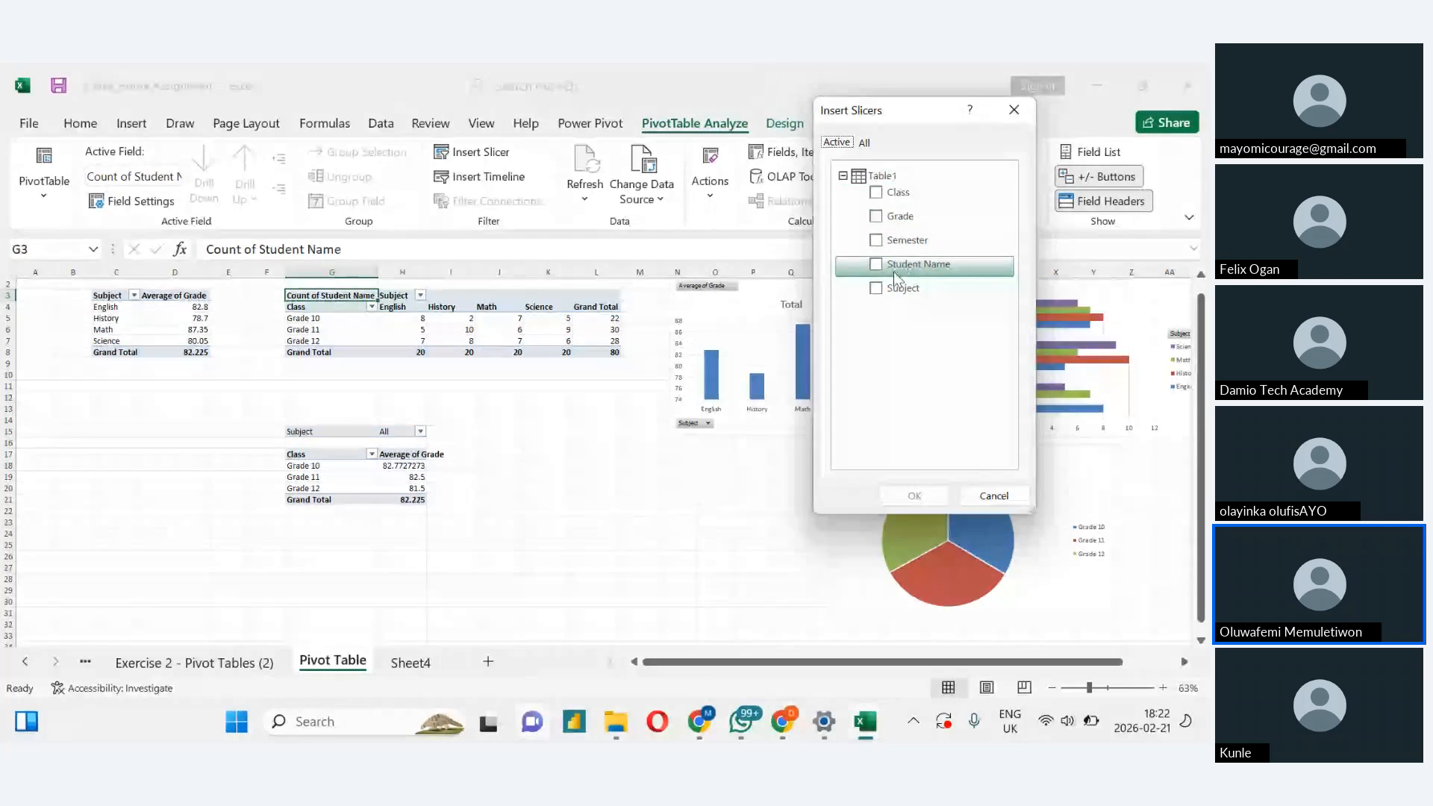
{"action": "left_click", "coordinate": [877, 193]}
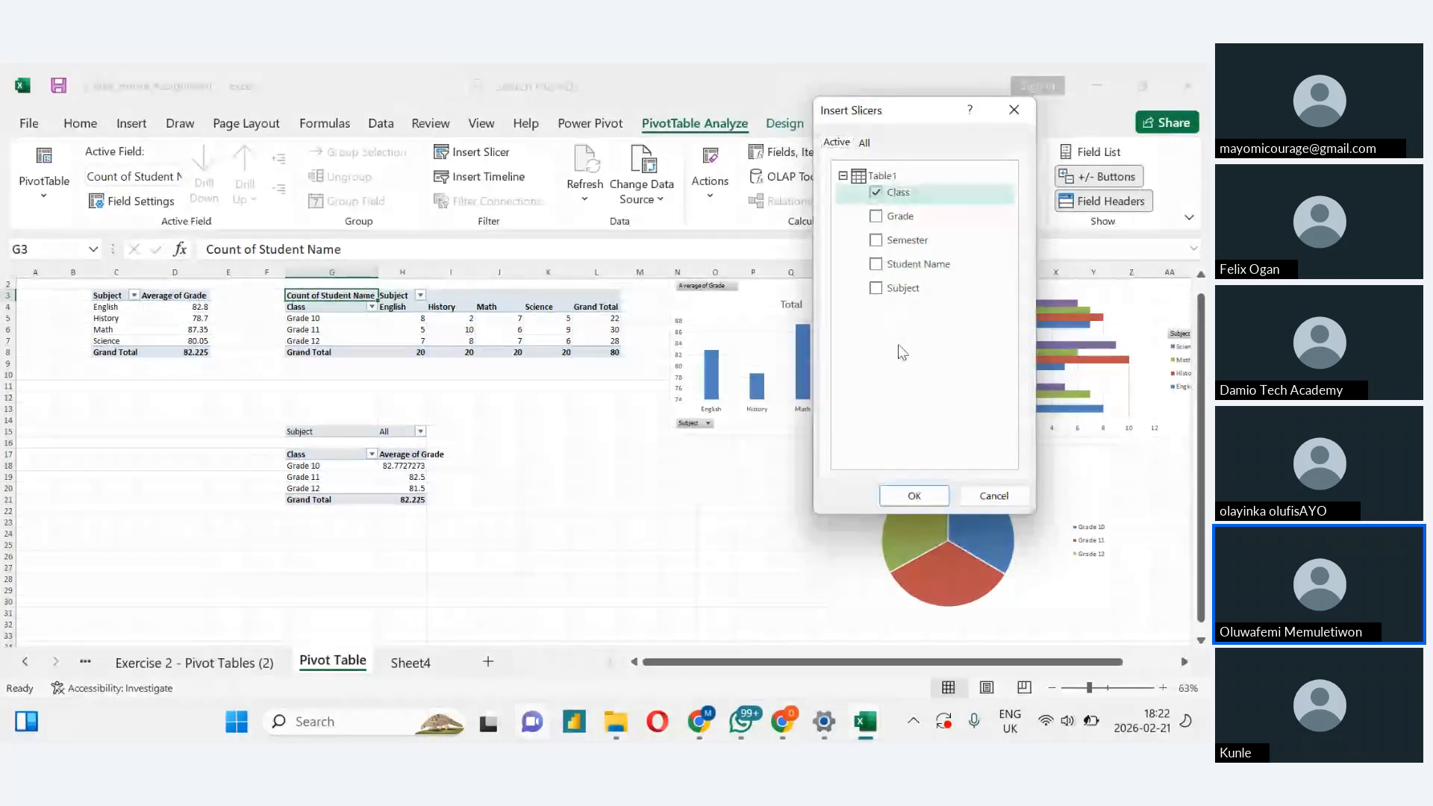
{"action": "left_click", "coordinate": [922, 497]}
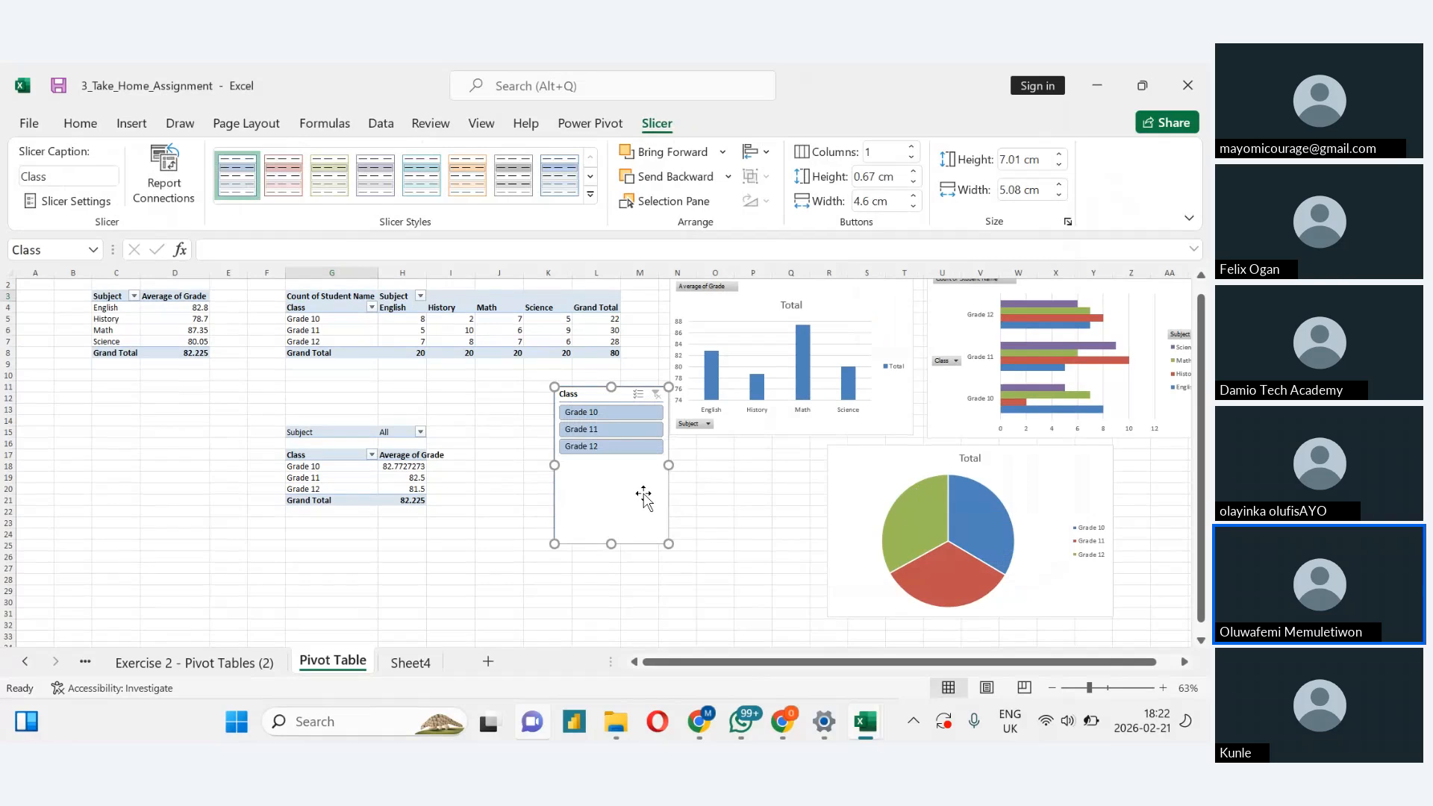
Move the Class slicer down into the empty area between the class average table and the pie chart
{"action": "left_click_drag", "start_coordinate": [642, 497], "coordinate": [661, 557]}
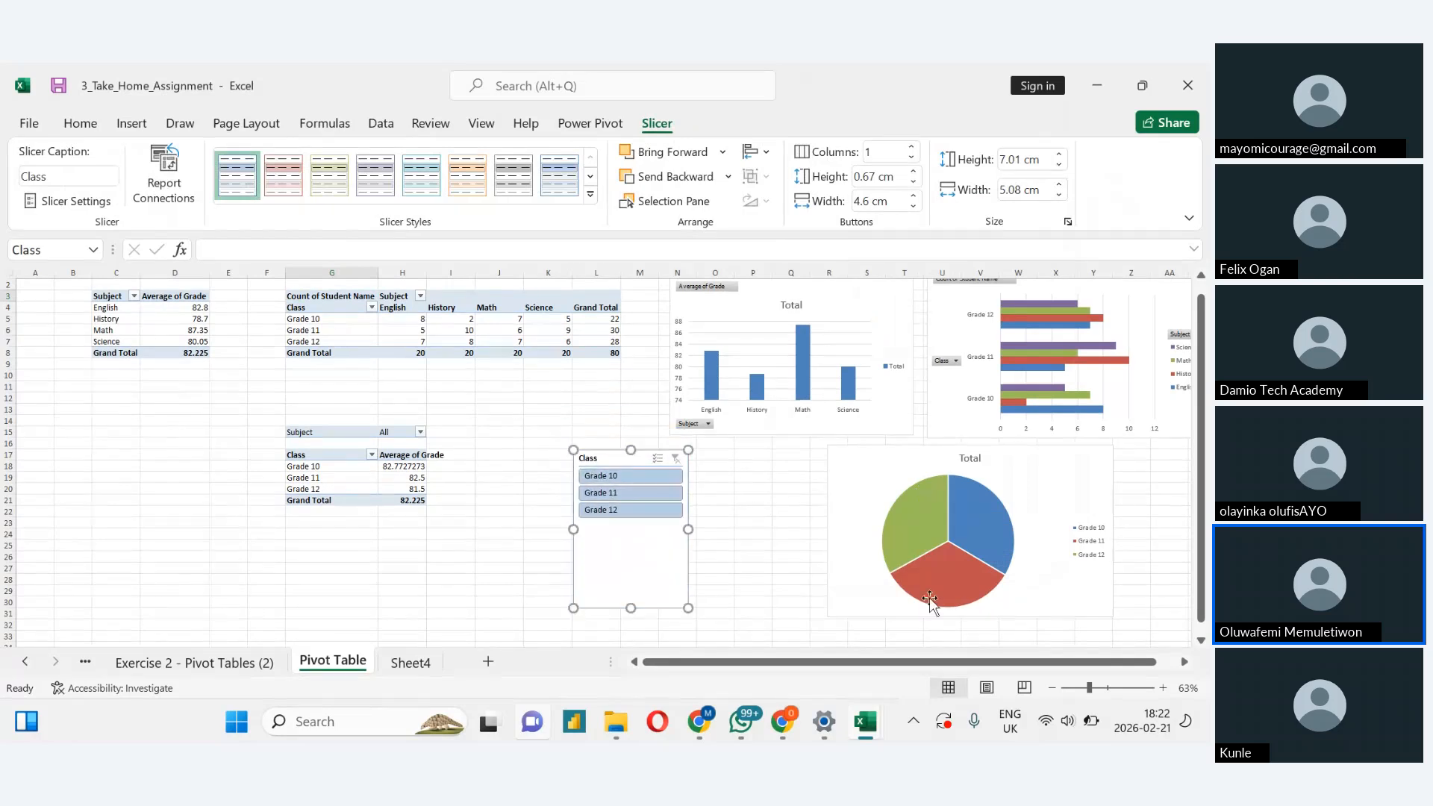
{"action": "left_click_drag", "start_coordinate": [982, 658], "coordinate": [1002, 660]}
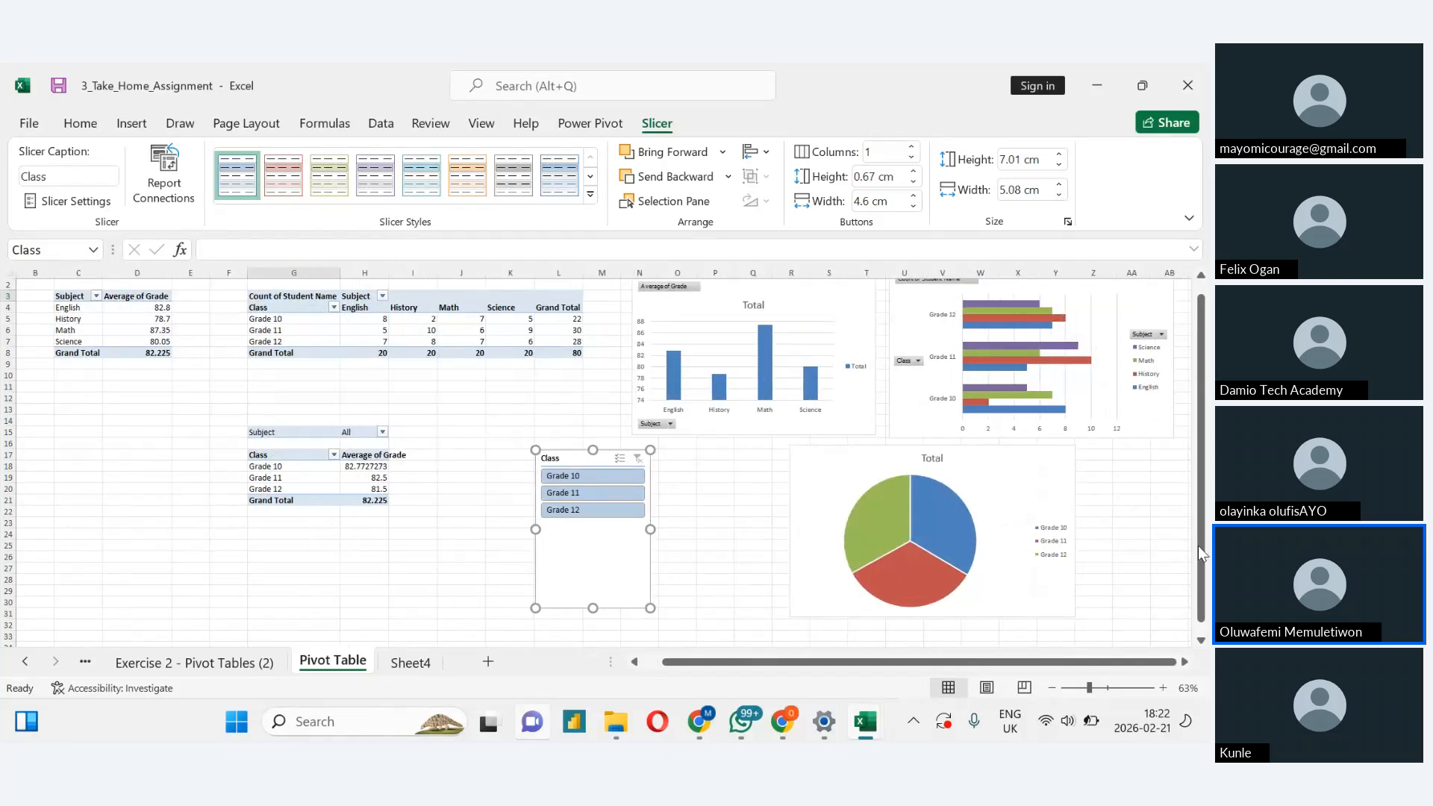
{"action": "left_click_drag", "start_coordinate": [1198, 544], "coordinate": [1193, 517]}
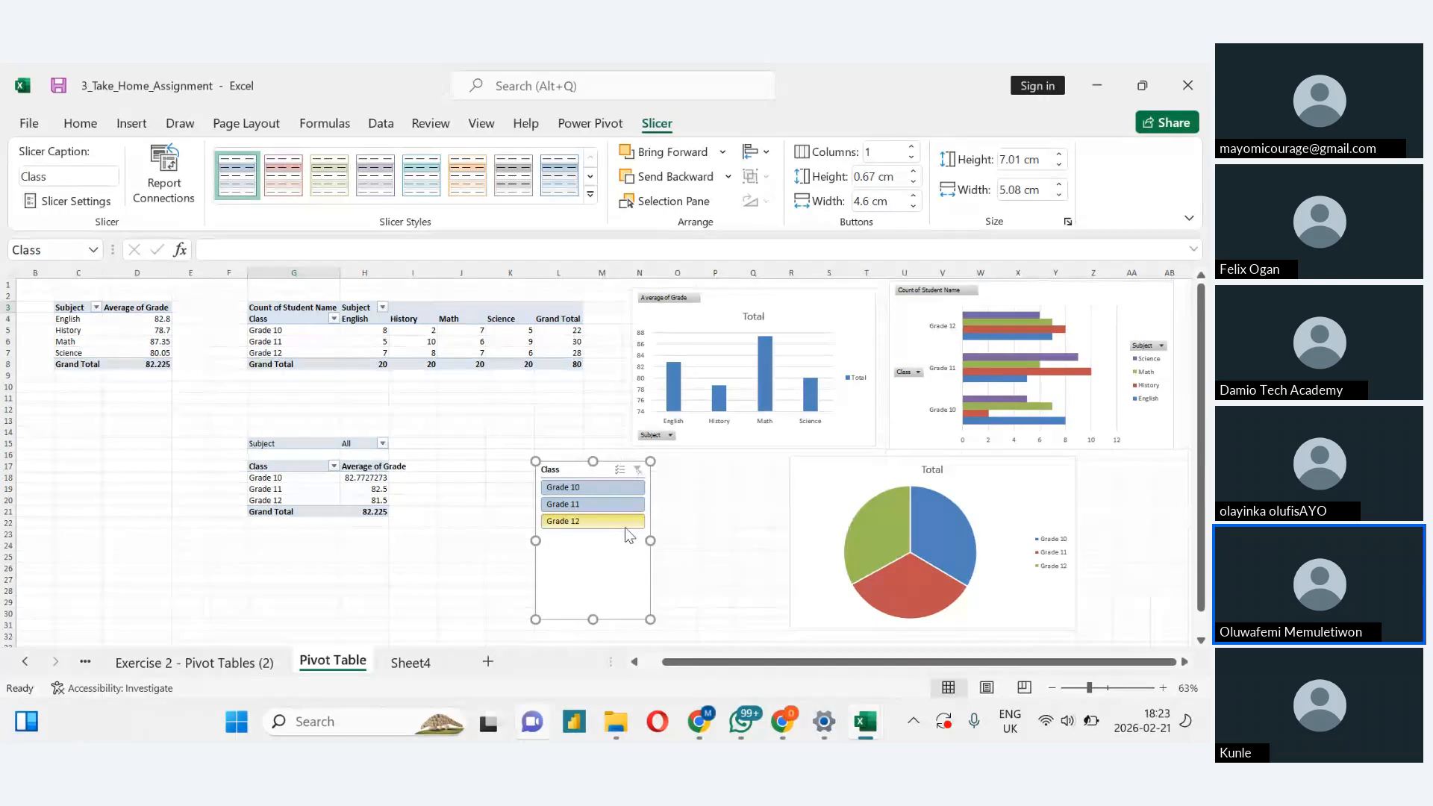
Filter the student-count pivot table and its bar chart to Grade 12 with the Class slicer, and clear the filter
{"action": "left_click", "coordinate": [575, 523]}
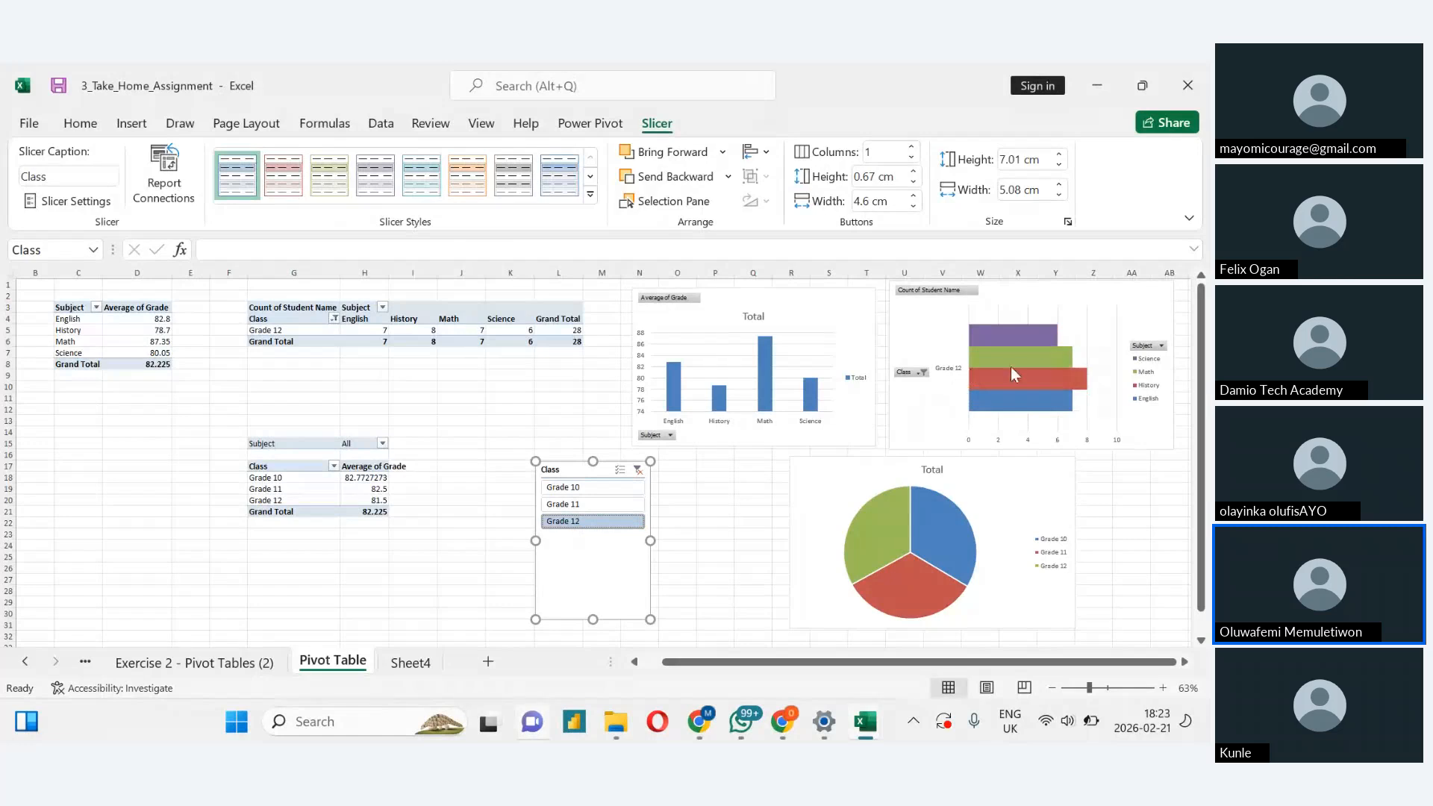
{"action": "mouse_move", "coordinate": [1066, 398]}
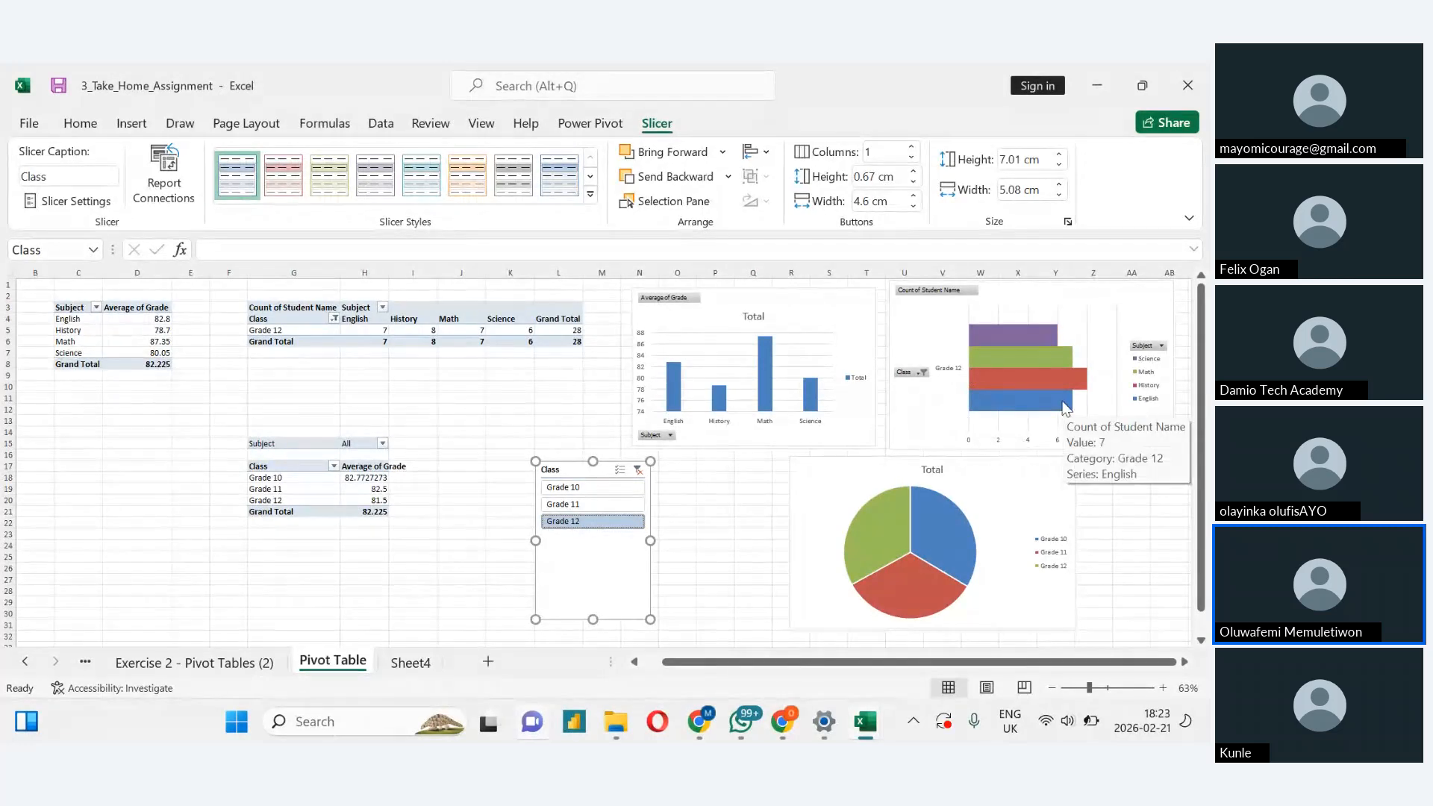
{"action": "left_click", "coordinate": [639, 472]}
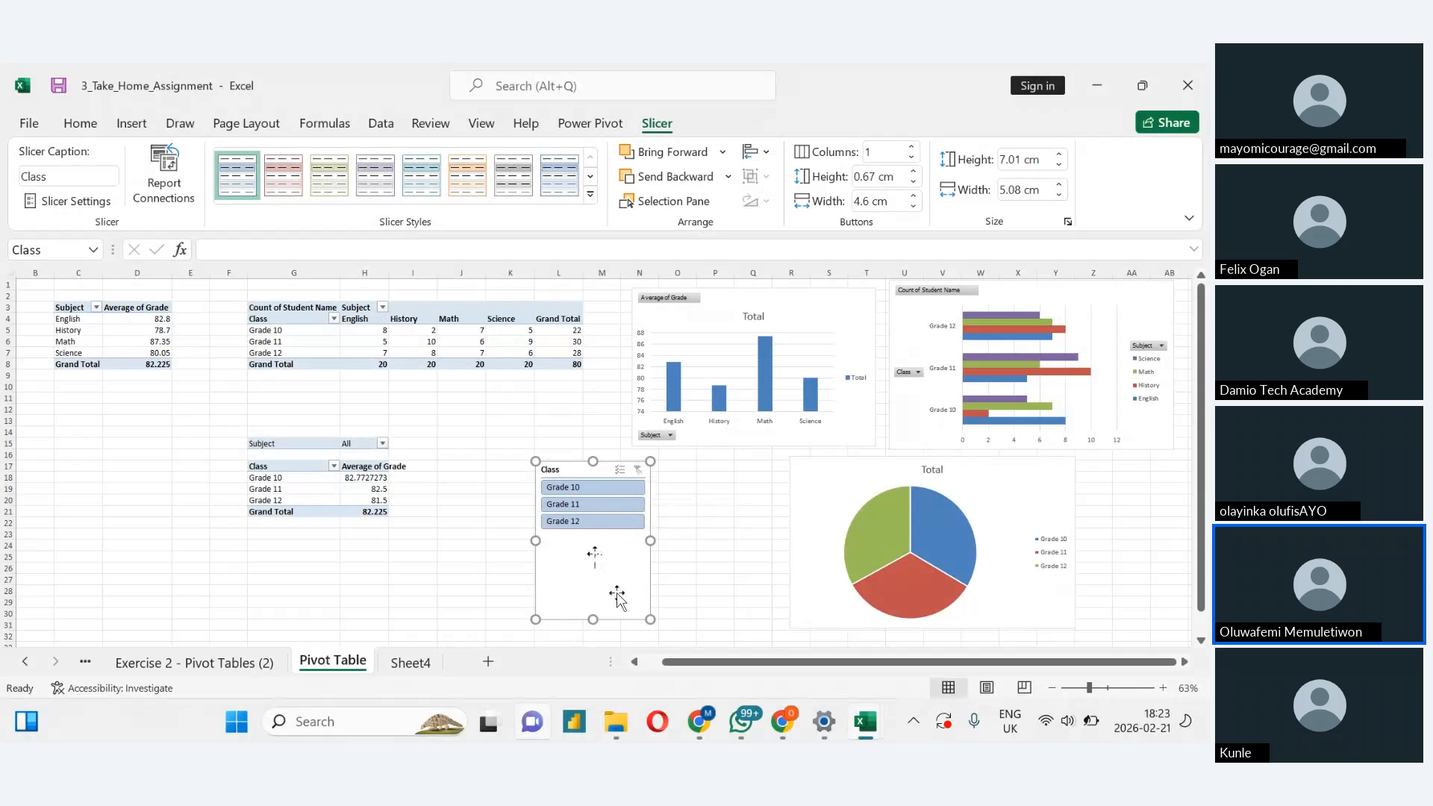
Examine the student-count pivot table, its bar chart and the Class slicer to see how they are linked
{"action": "left_click", "coordinate": [307, 317]}
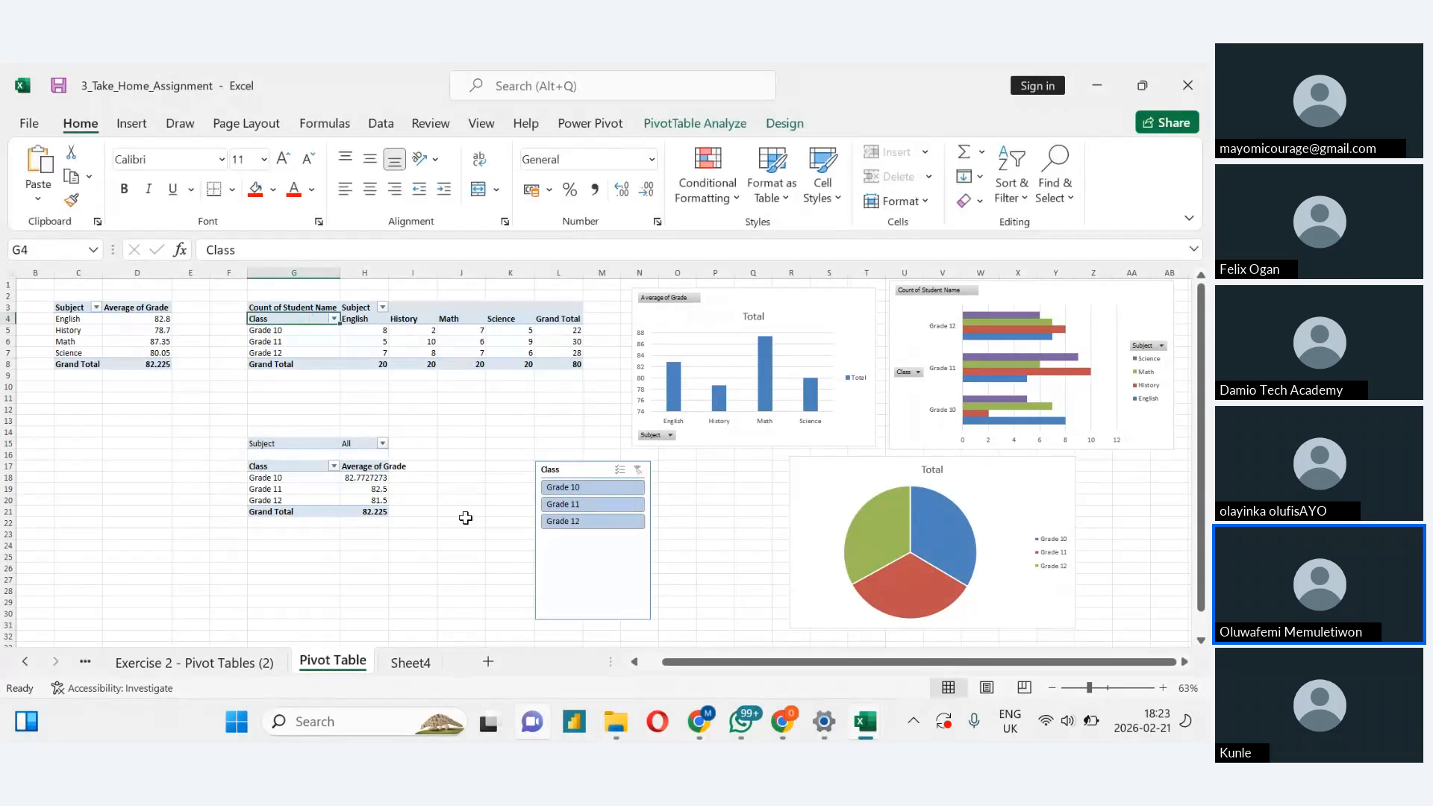
{"action": "left_click", "coordinate": [548, 542]}
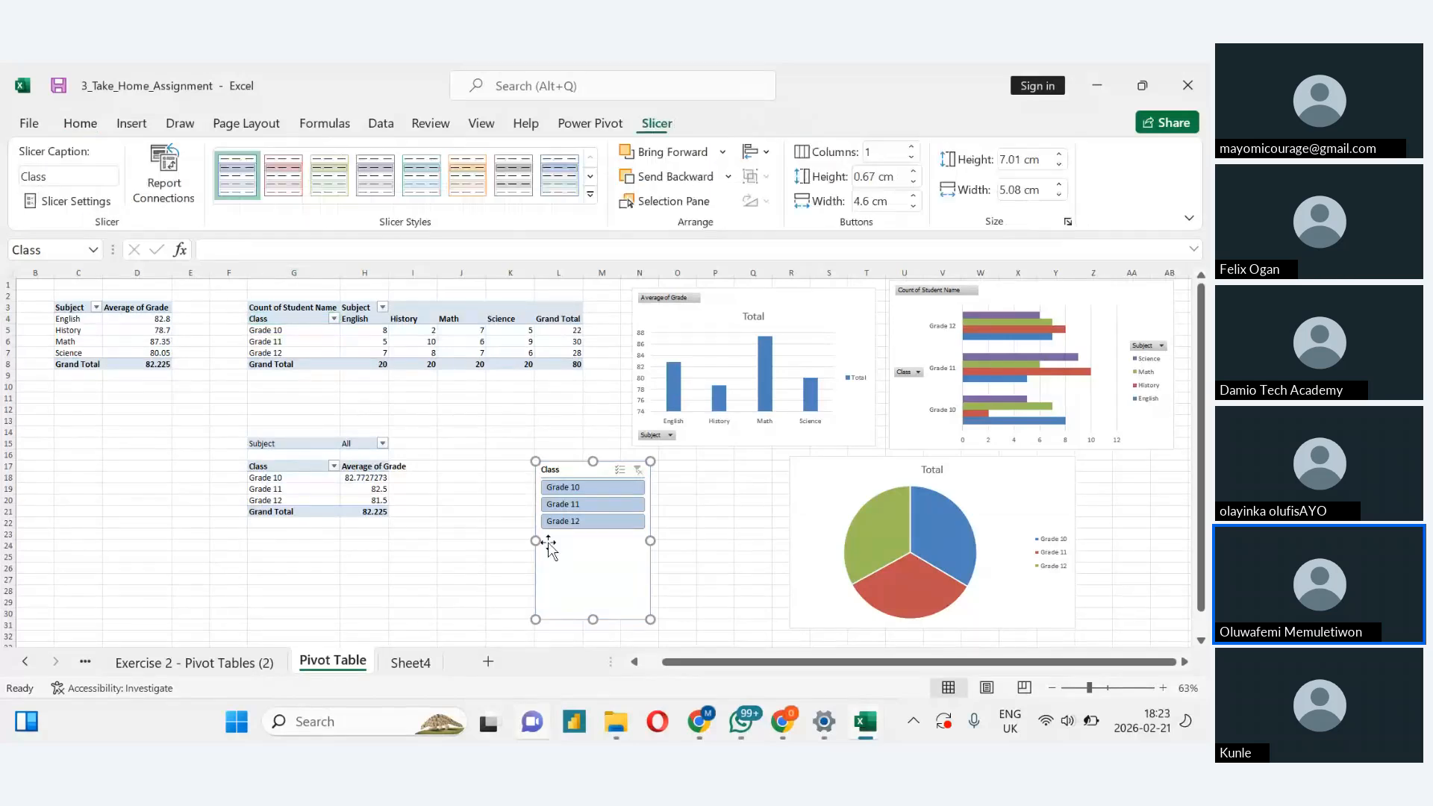
{"action": "left_click", "coordinate": [907, 328]}
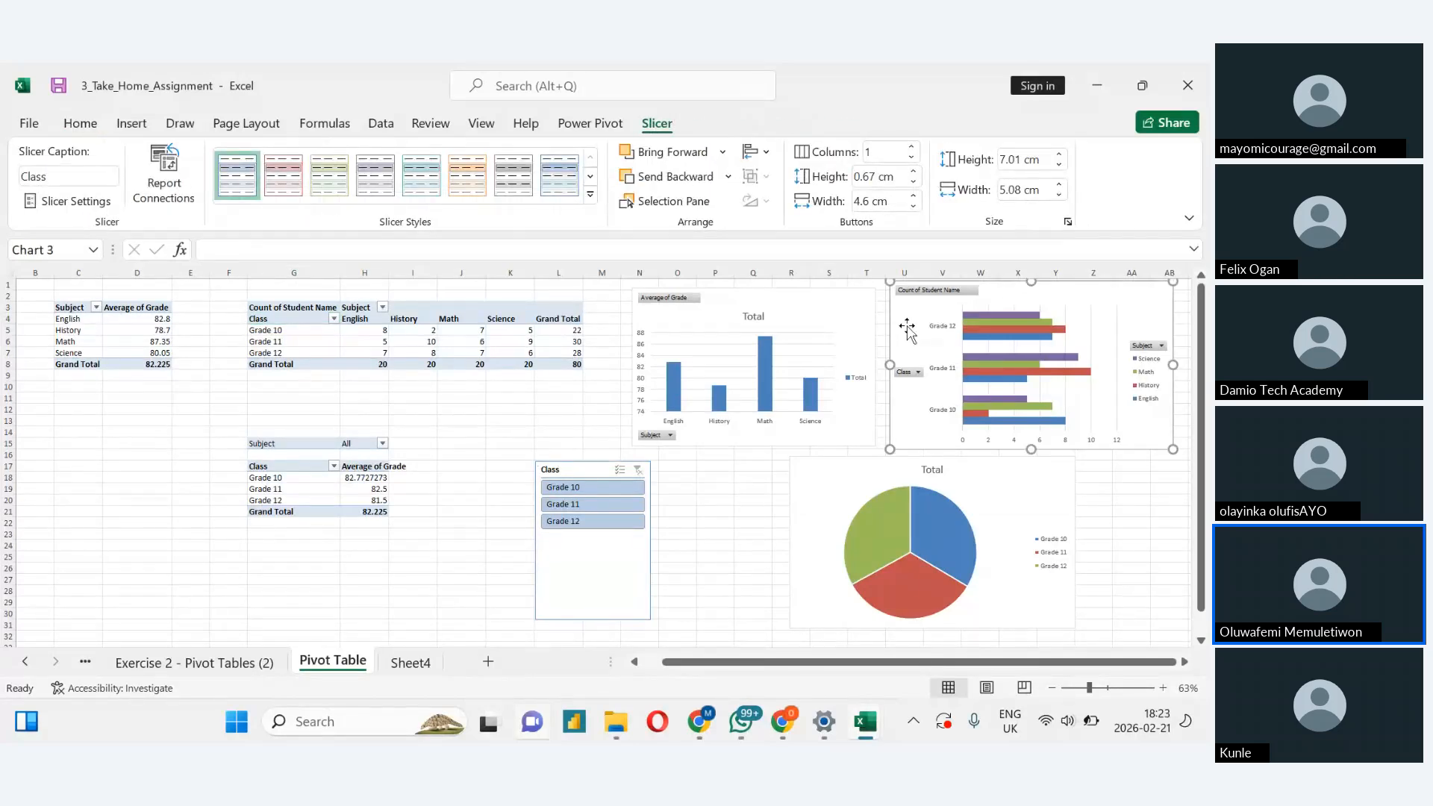
{"action": "left_click", "coordinate": [474, 307]}
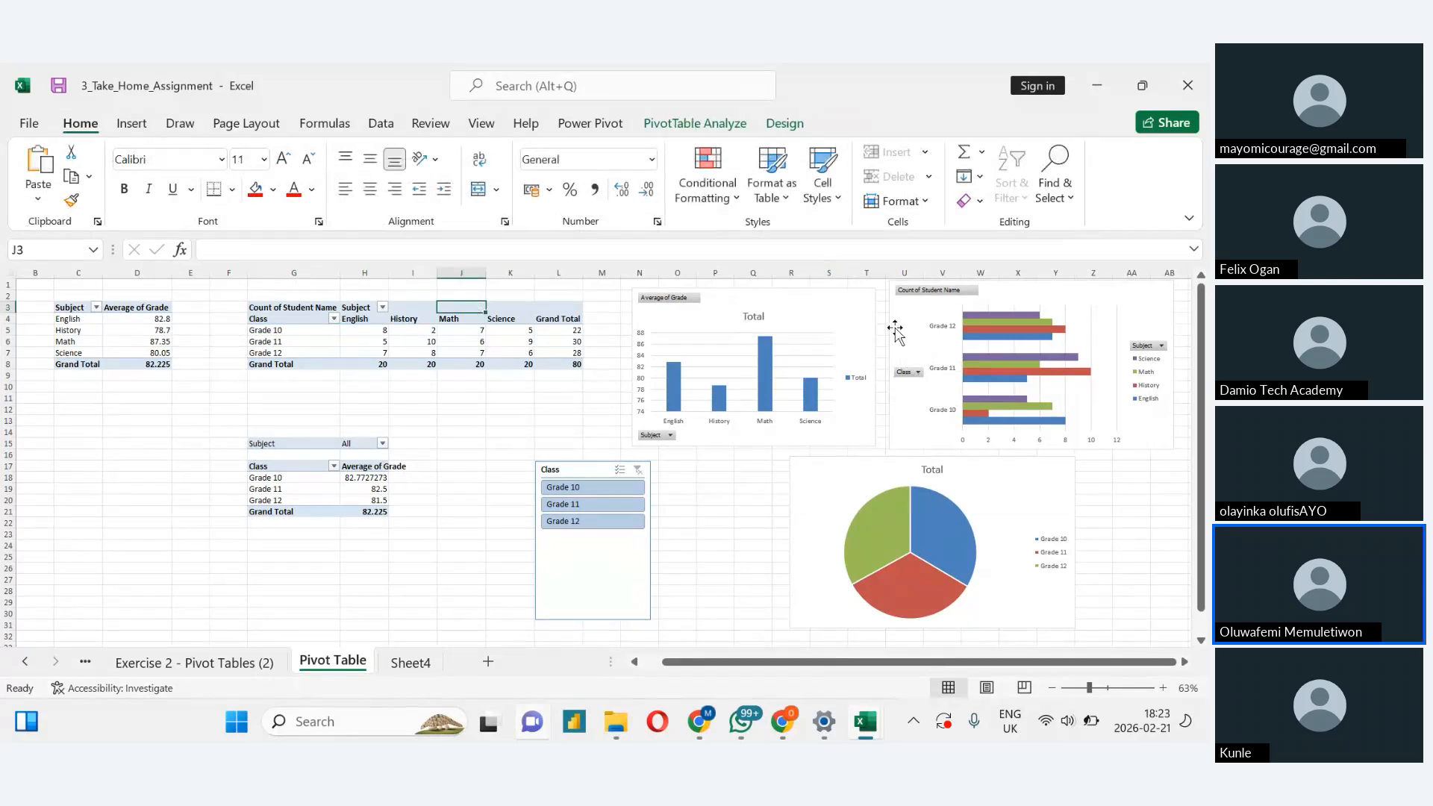
{"action": "left_click_drag", "start_coordinate": [930, 339], "coordinate": [936, 332]}
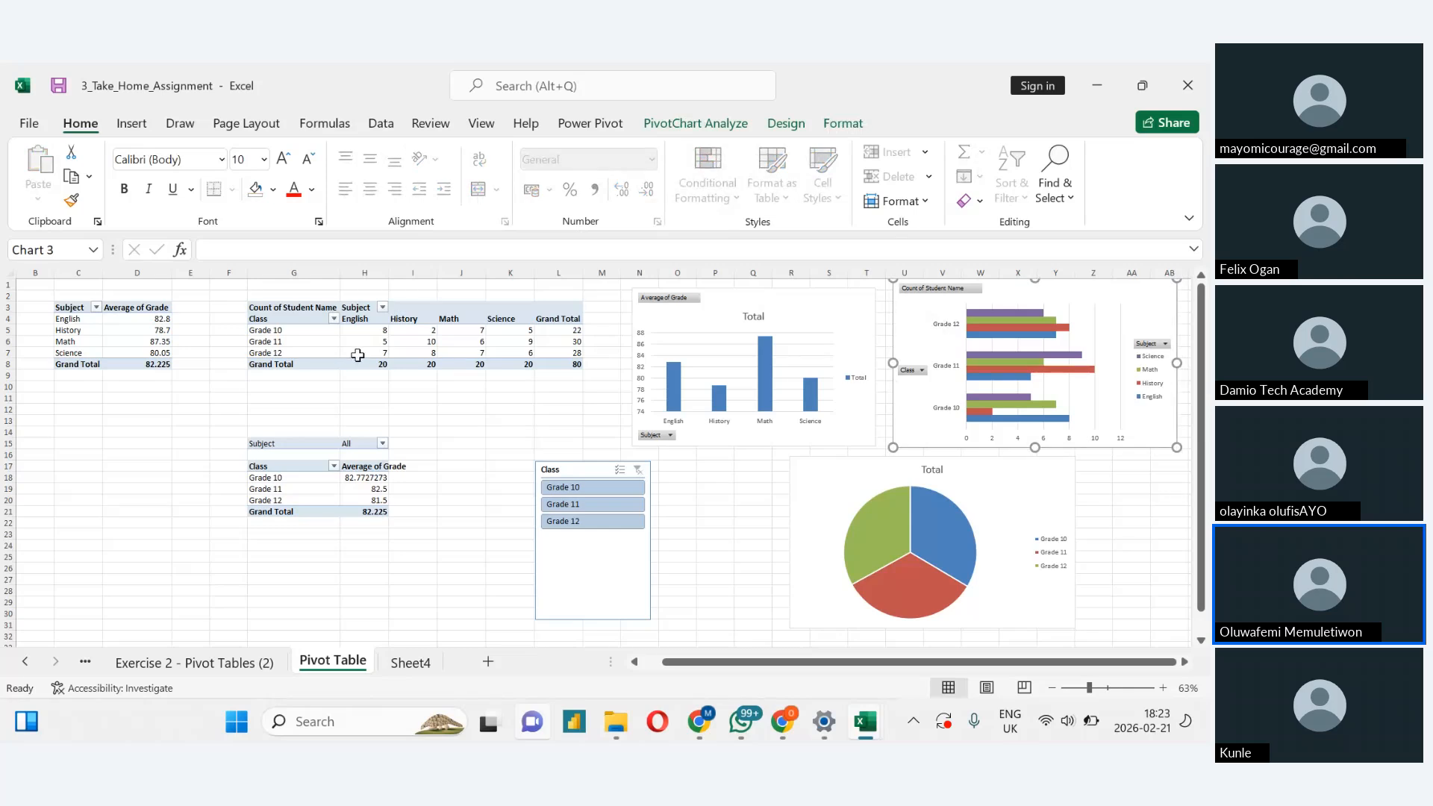
{"action": "left_click_drag", "start_coordinate": [359, 355], "coordinate": [515, 345]}
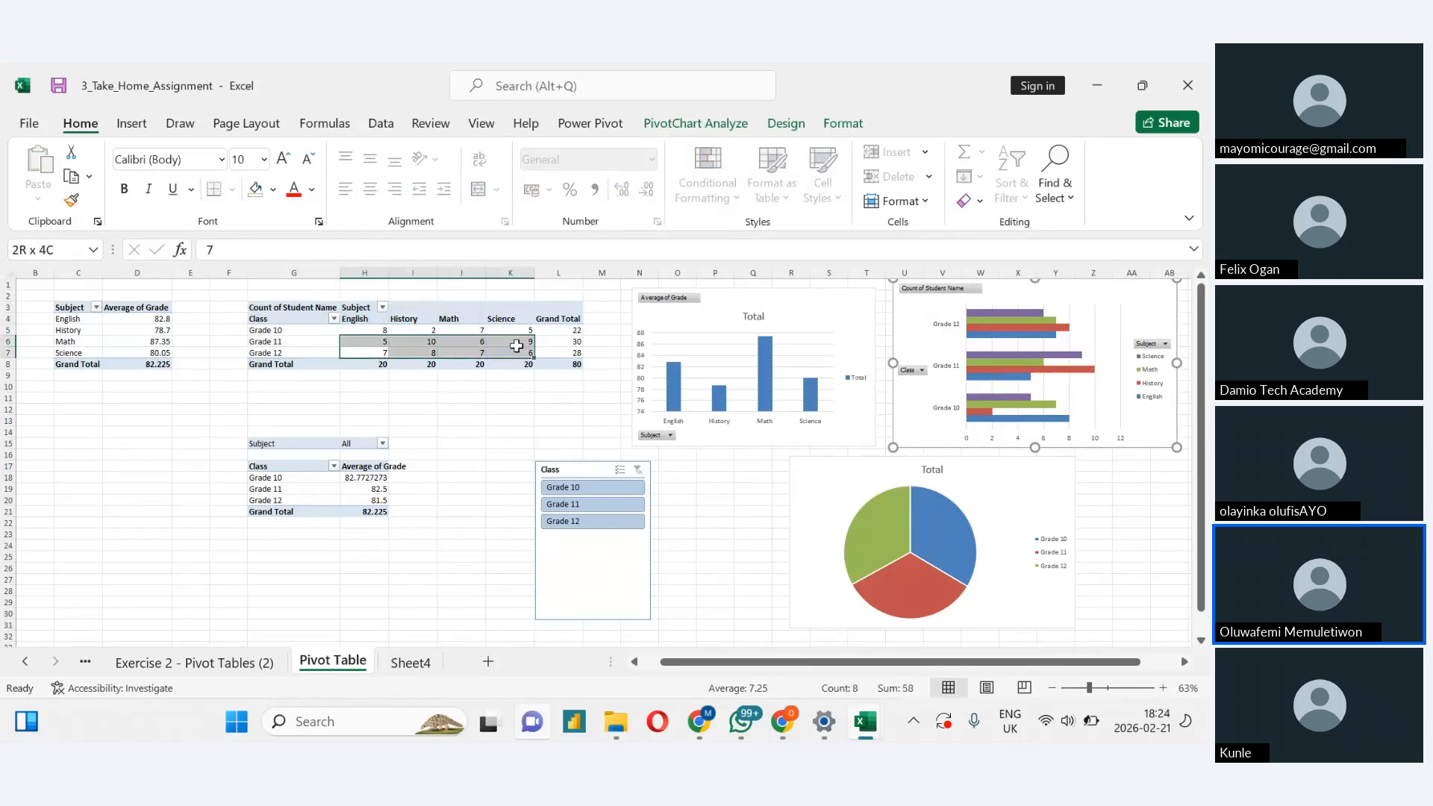
{"action": "left_click", "coordinate": [493, 397]}
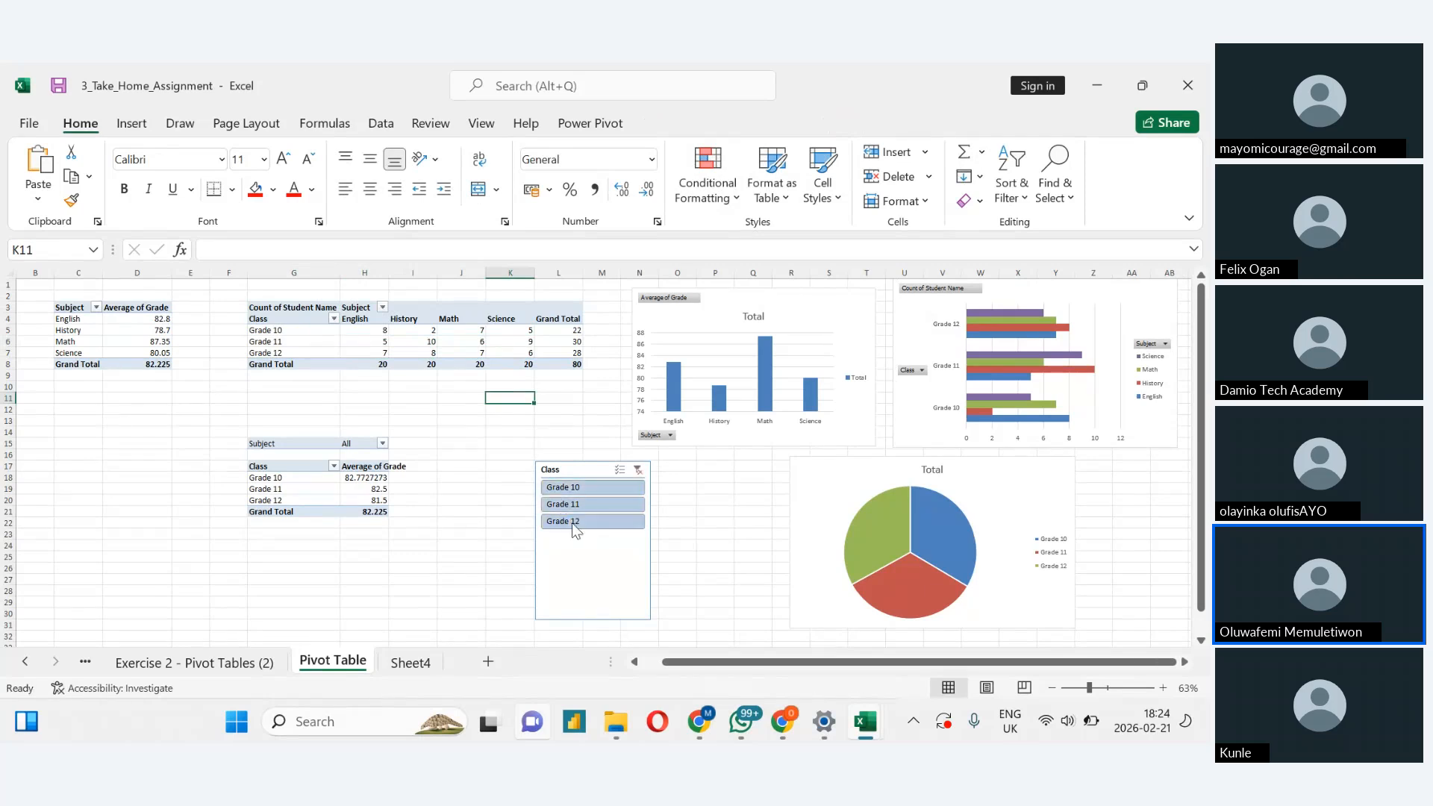
Reapply the Grade 12 slicer filter to compare which charts respond, and clear it again
{"action": "left_click", "coordinate": [573, 523]}
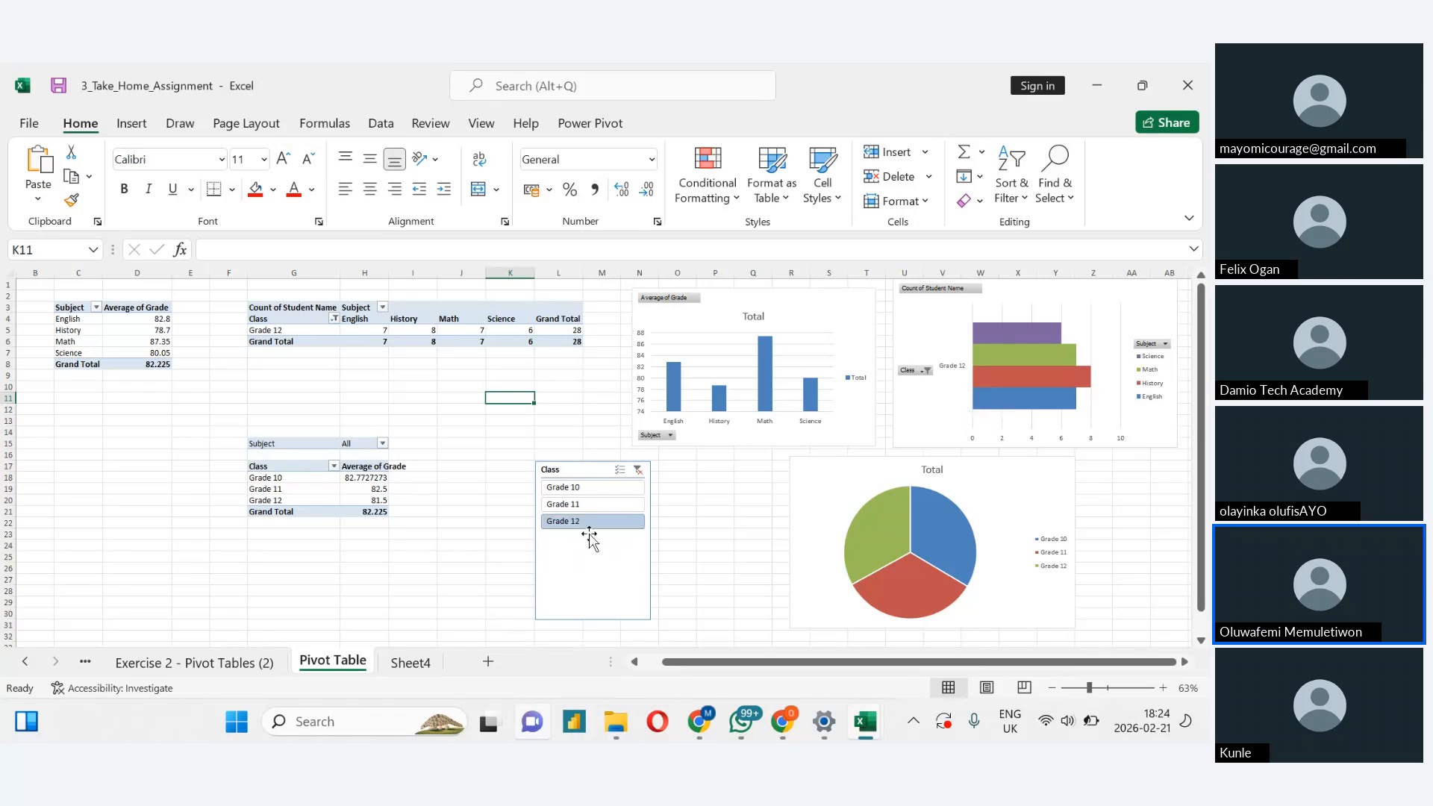
{"action": "left_click", "coordinate": [637, 470]}
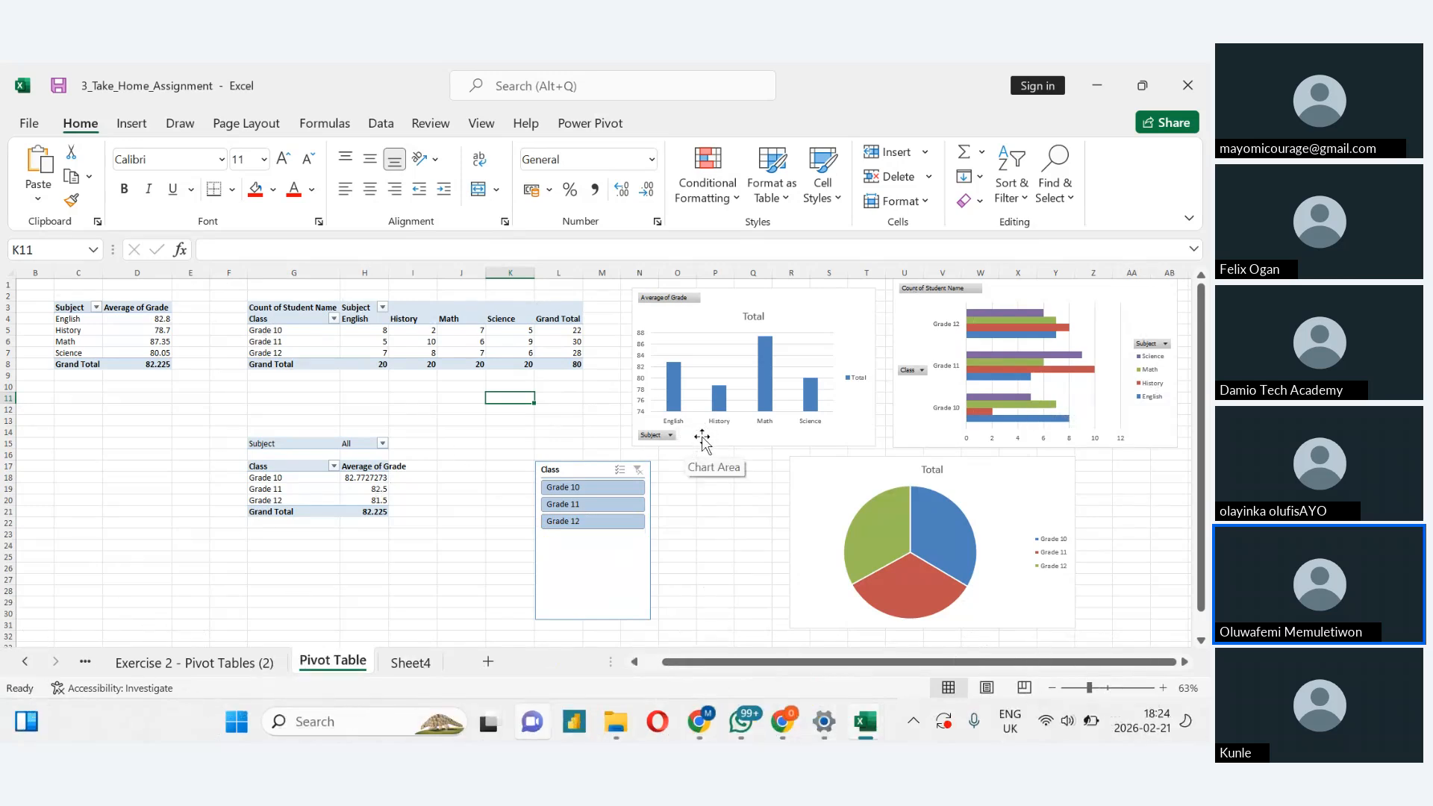
{"action": "mouse_move", "coordinate": [671, 400]}
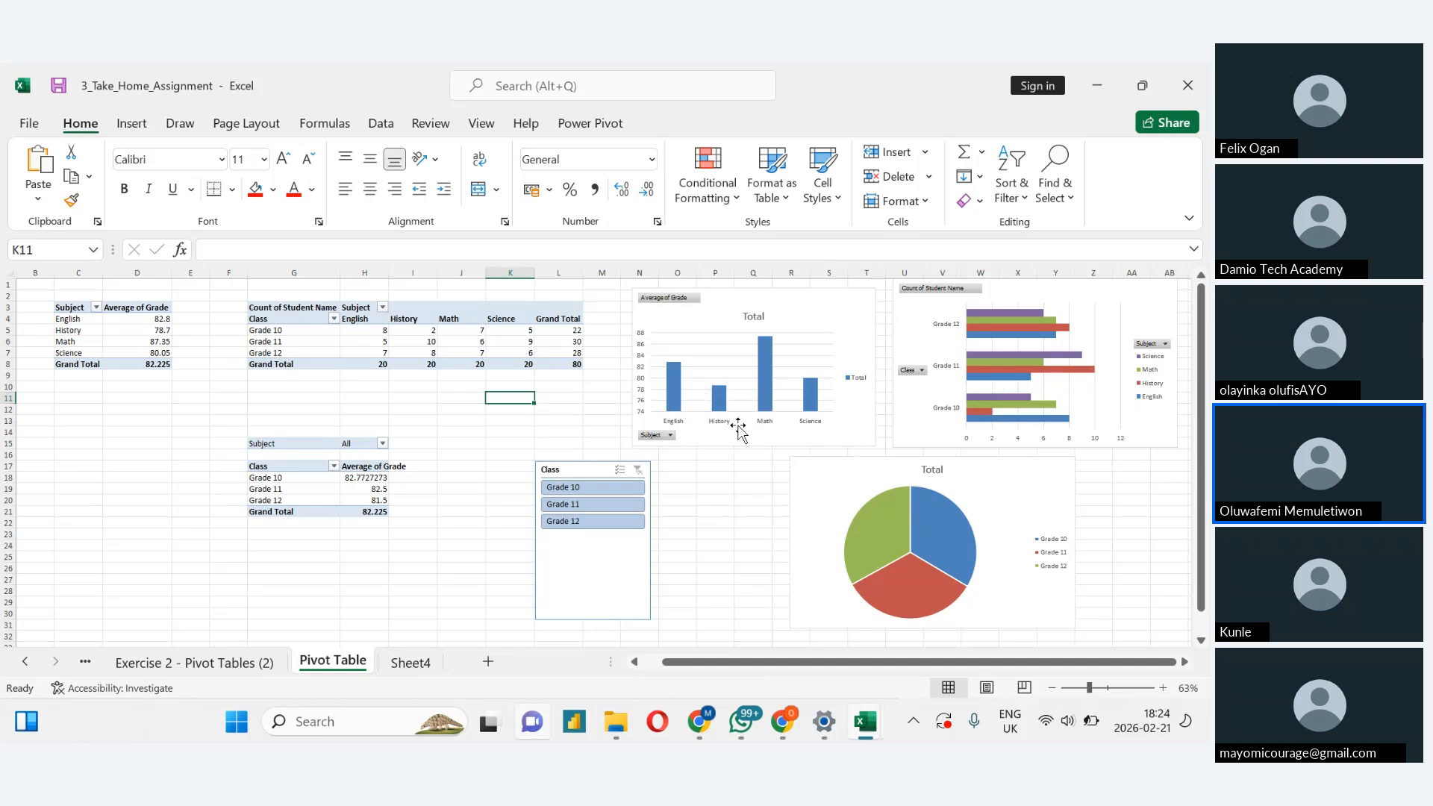
Connect the Class slicer to PivotTable2 and PivotTable4 in addition to PivotTable3 through its report connections
{"action": "left_click", "coordinate": [601, 575]}
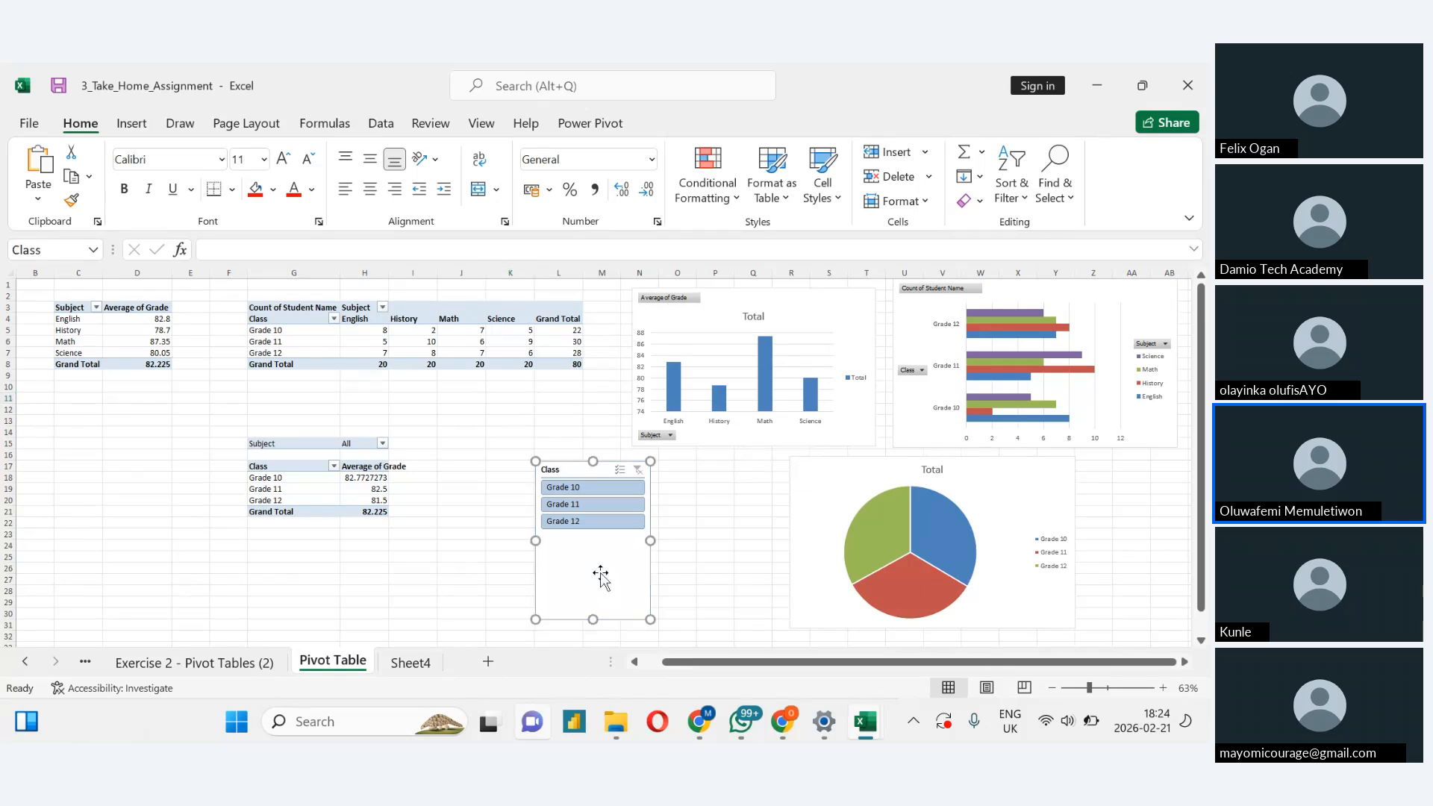
{"action": "left_click", "coordinate": [918, 354]}
{"action": "left_click", "coordinate": [809, 559]}
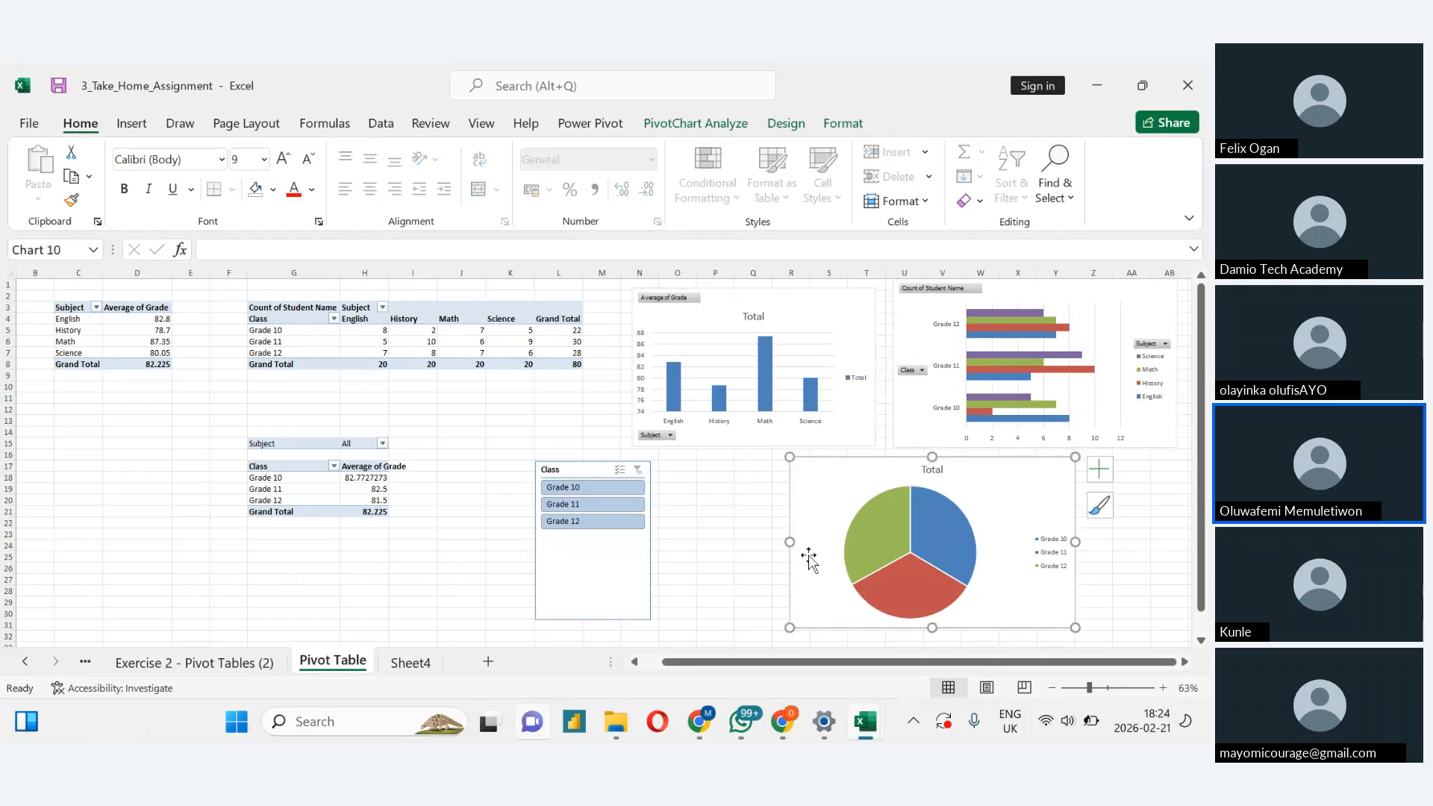
{"action": "left_click", "coordinate": [560, 624]}
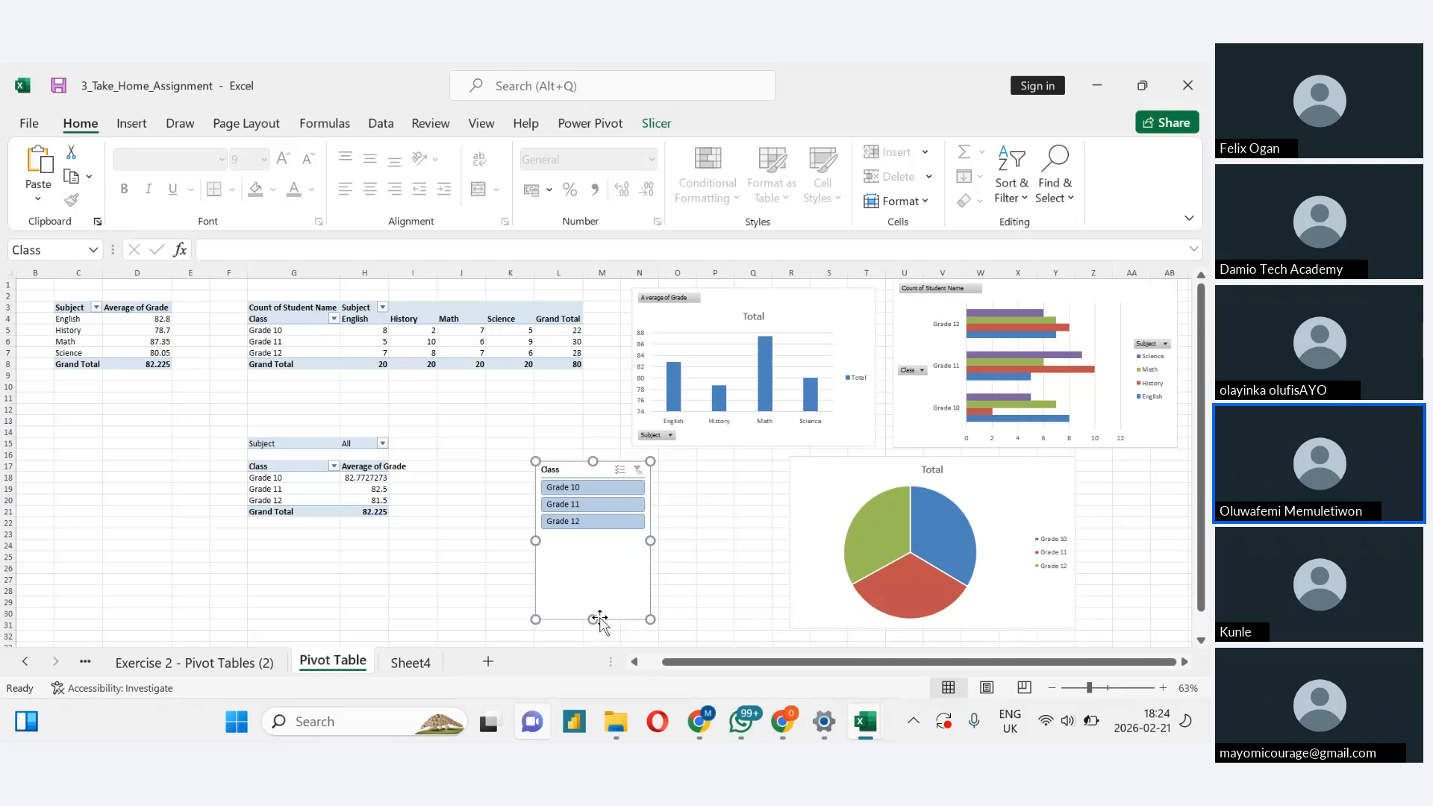
{"action": "left_click", "coordinate": [655, 126]}
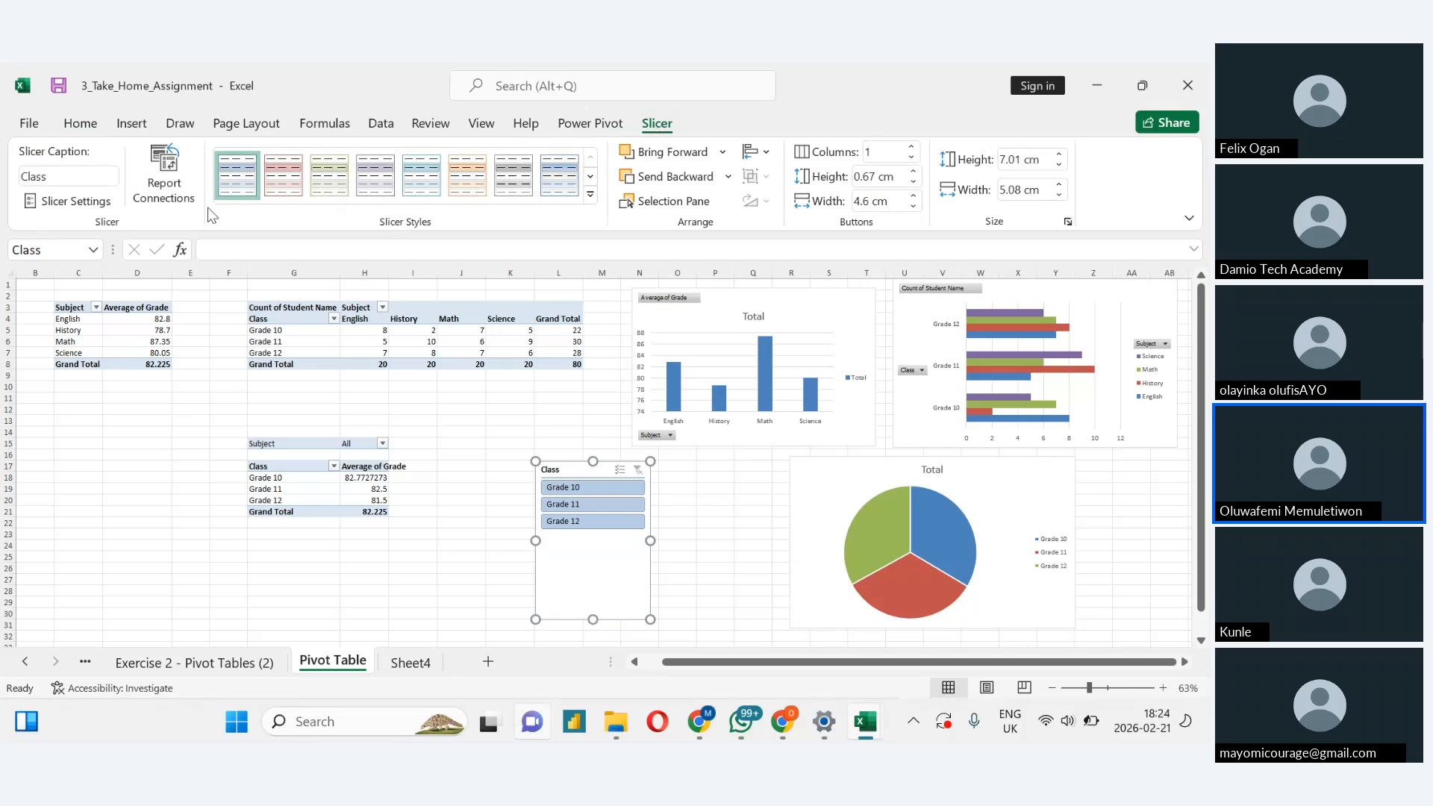
{"action": "left_click", "coordinate": [161, 200]}
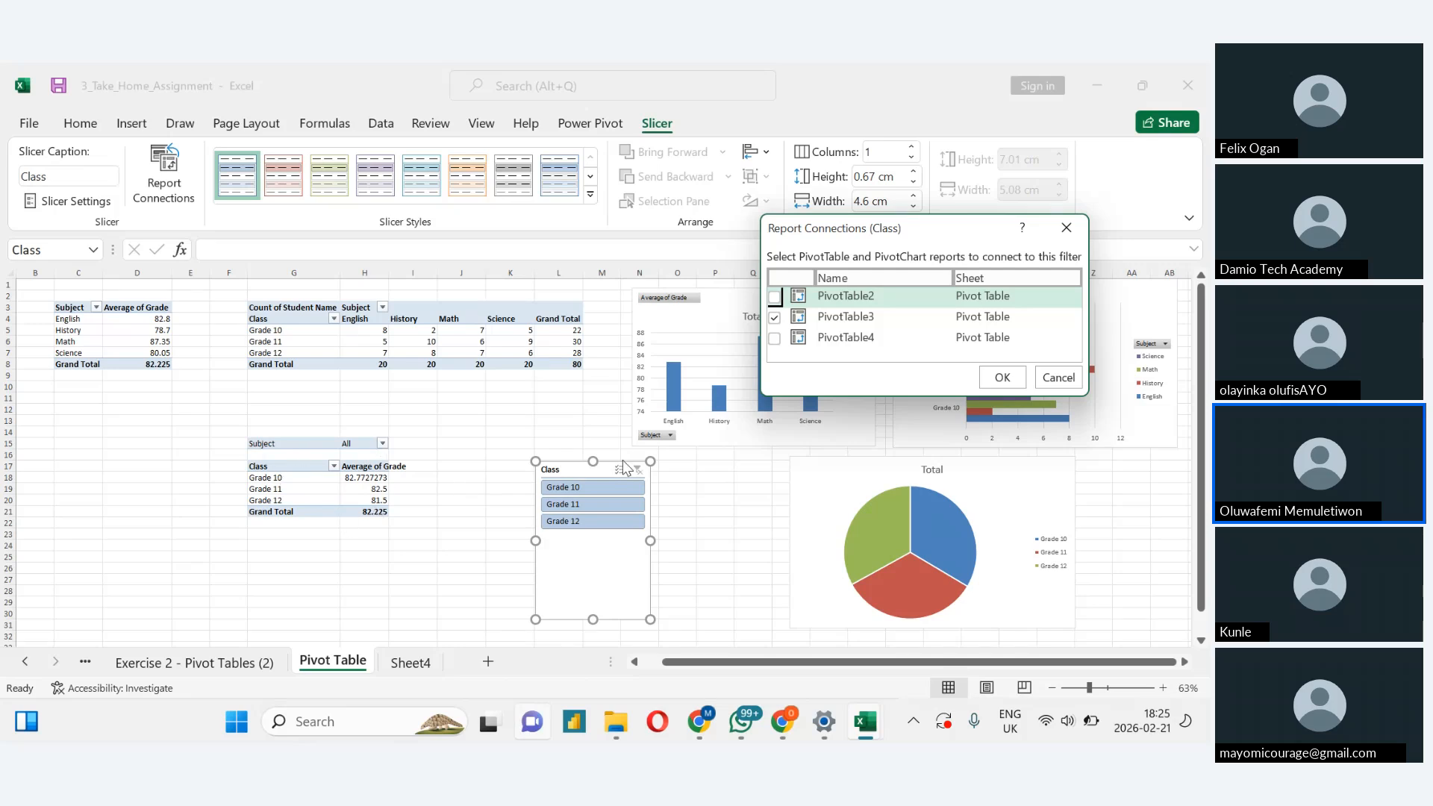
{"action": "left_click", "coordinate": [774, 340]}
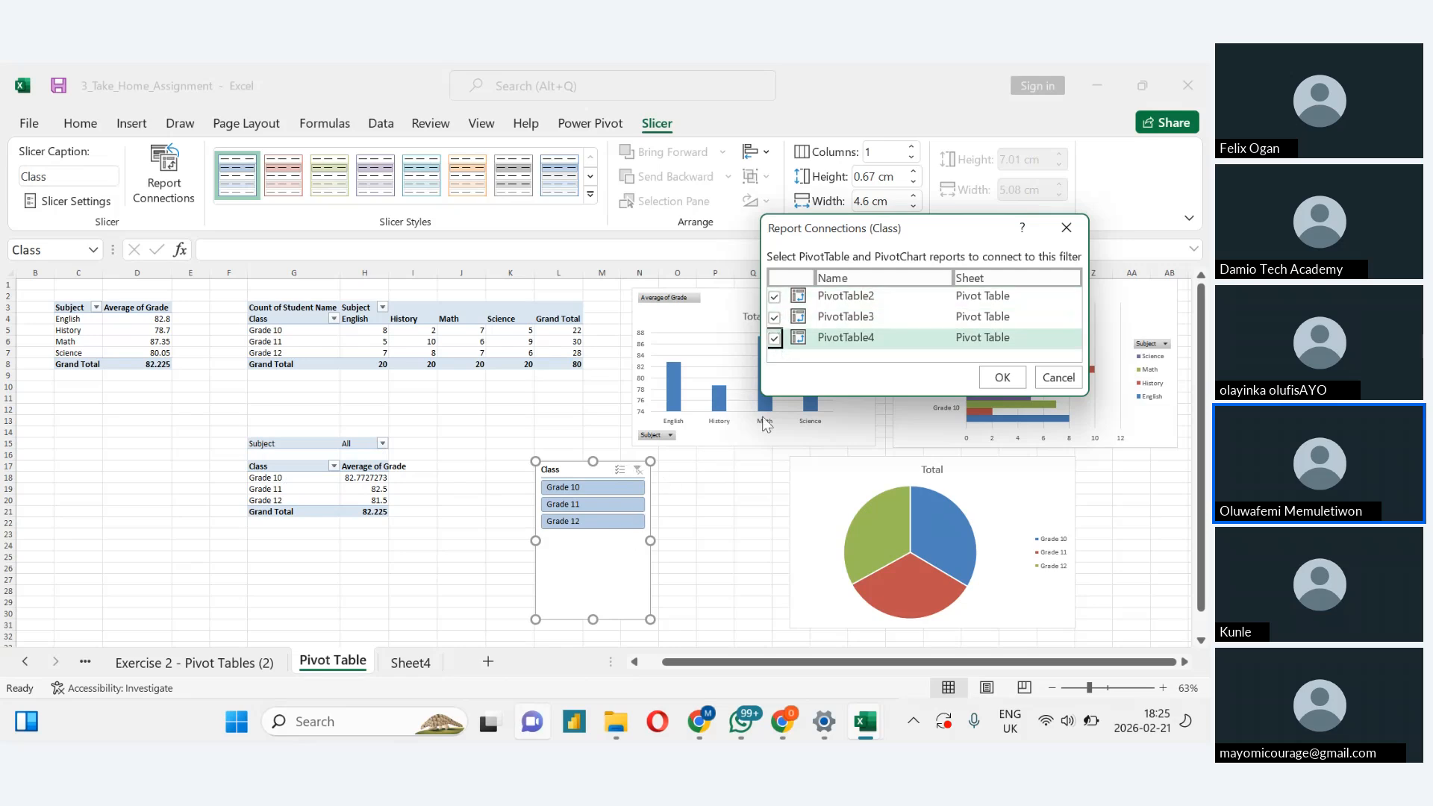
{"action": "left_click", "coordinate": [1000, 379]}
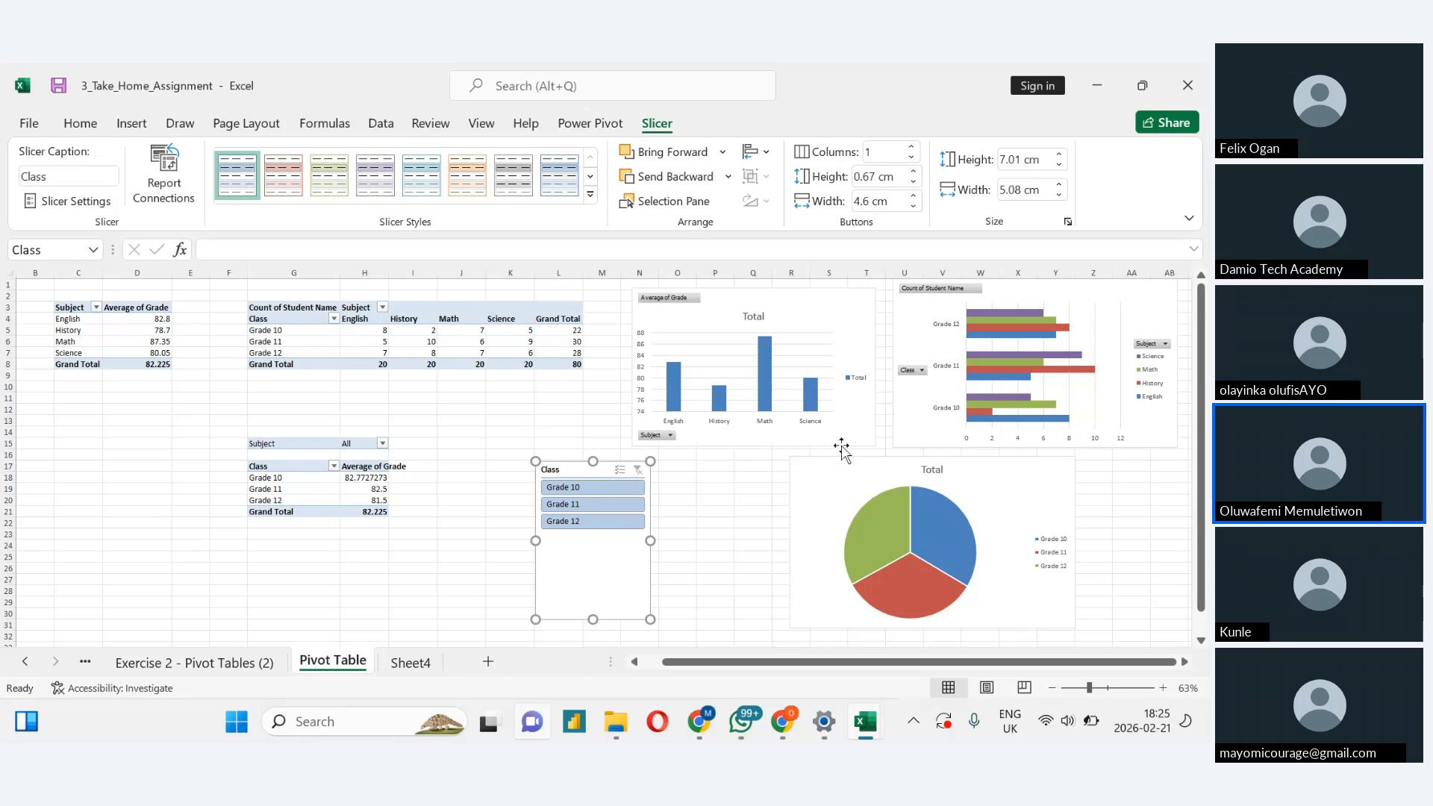
Filter all connected pivot tables and charts to Grade 11 with the Class slicer, and inspect the chart values
{"action": "left_click", "coordinate": [585, 503]}
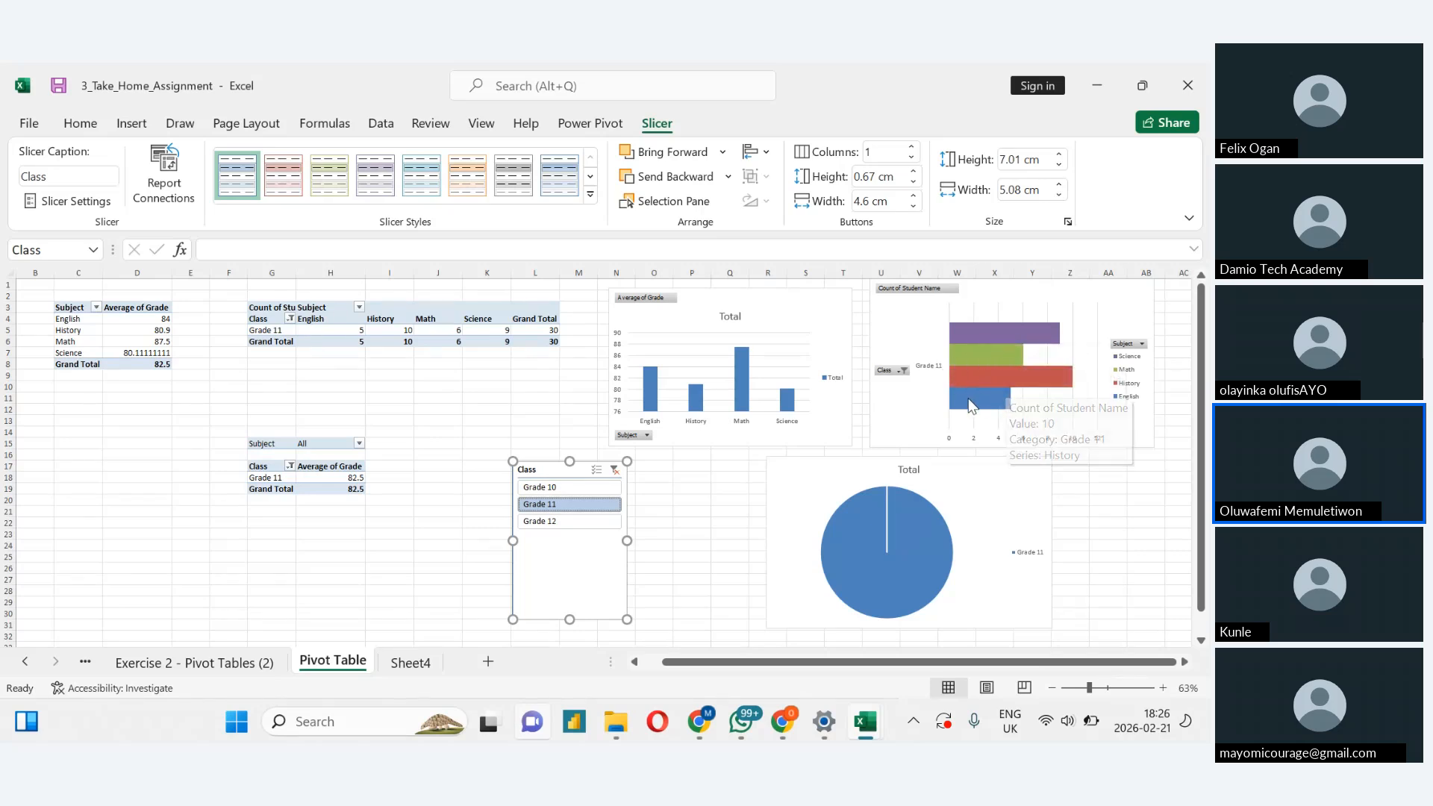
{"action": "mouse_move", "coordinate": [1013, 409]}
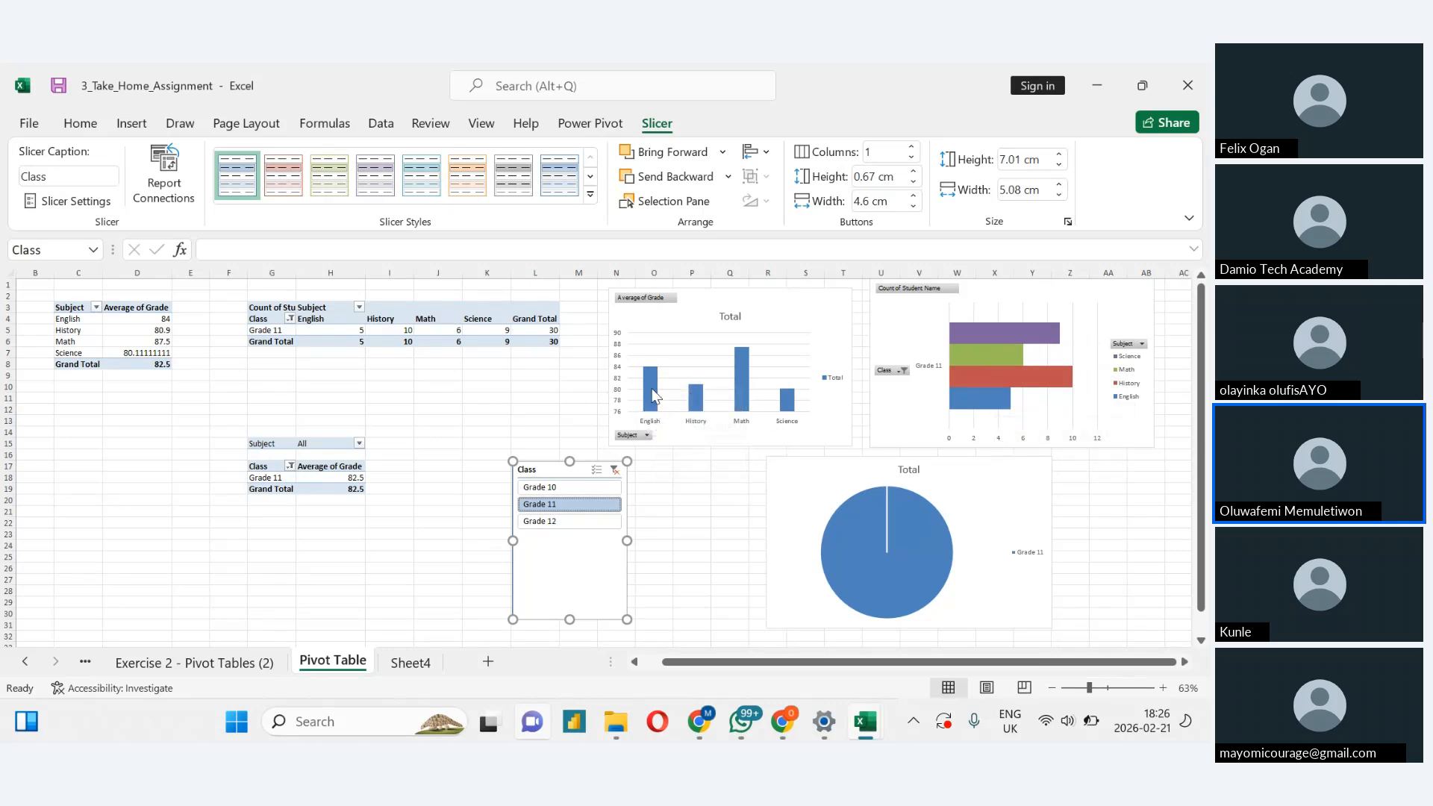
{"action": "mouse_move", "coordinate": [650, 375]}
{"action": "mouse_move", "coordinate": [698, 406]}
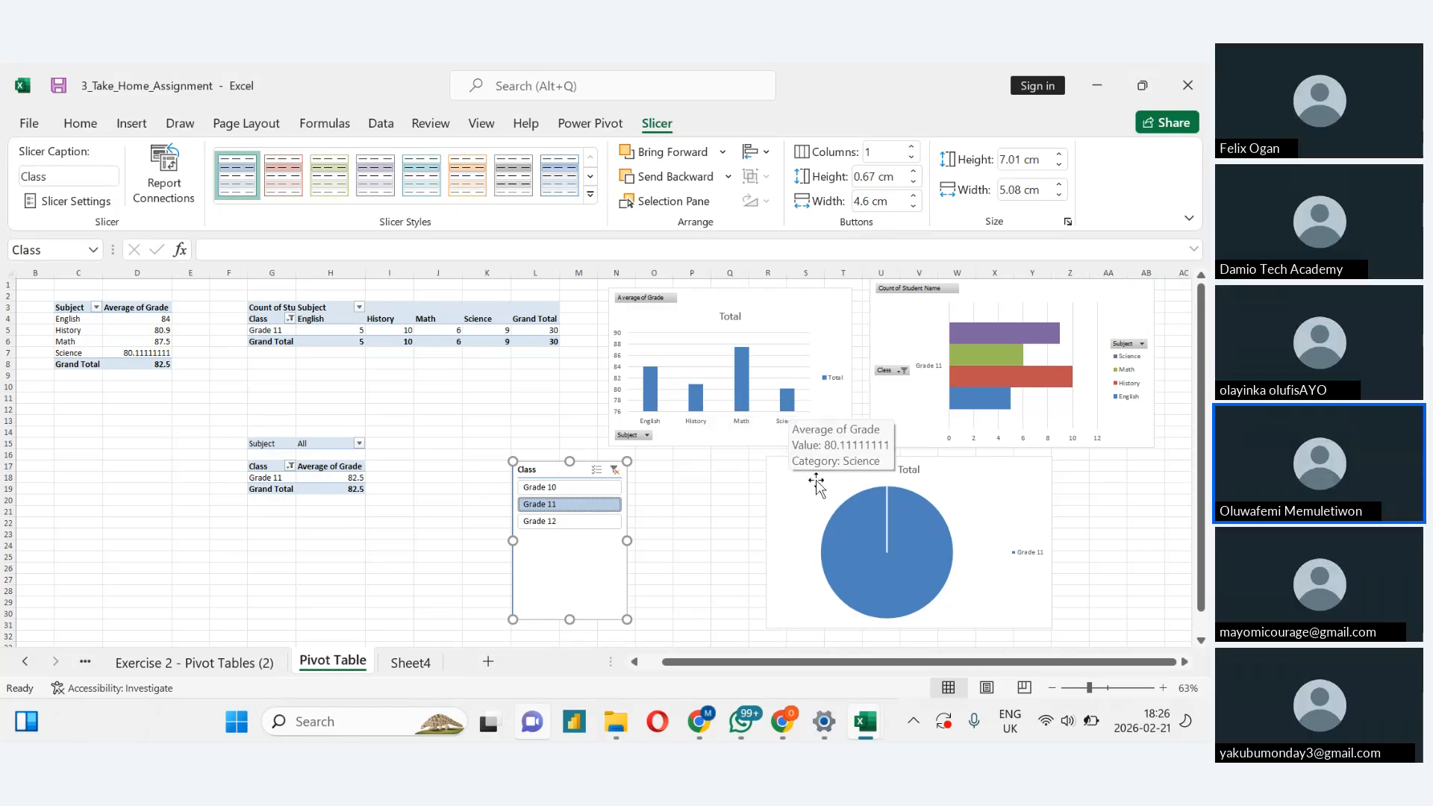
{"action": "mouse_move", "coordinate": [837, 526]}
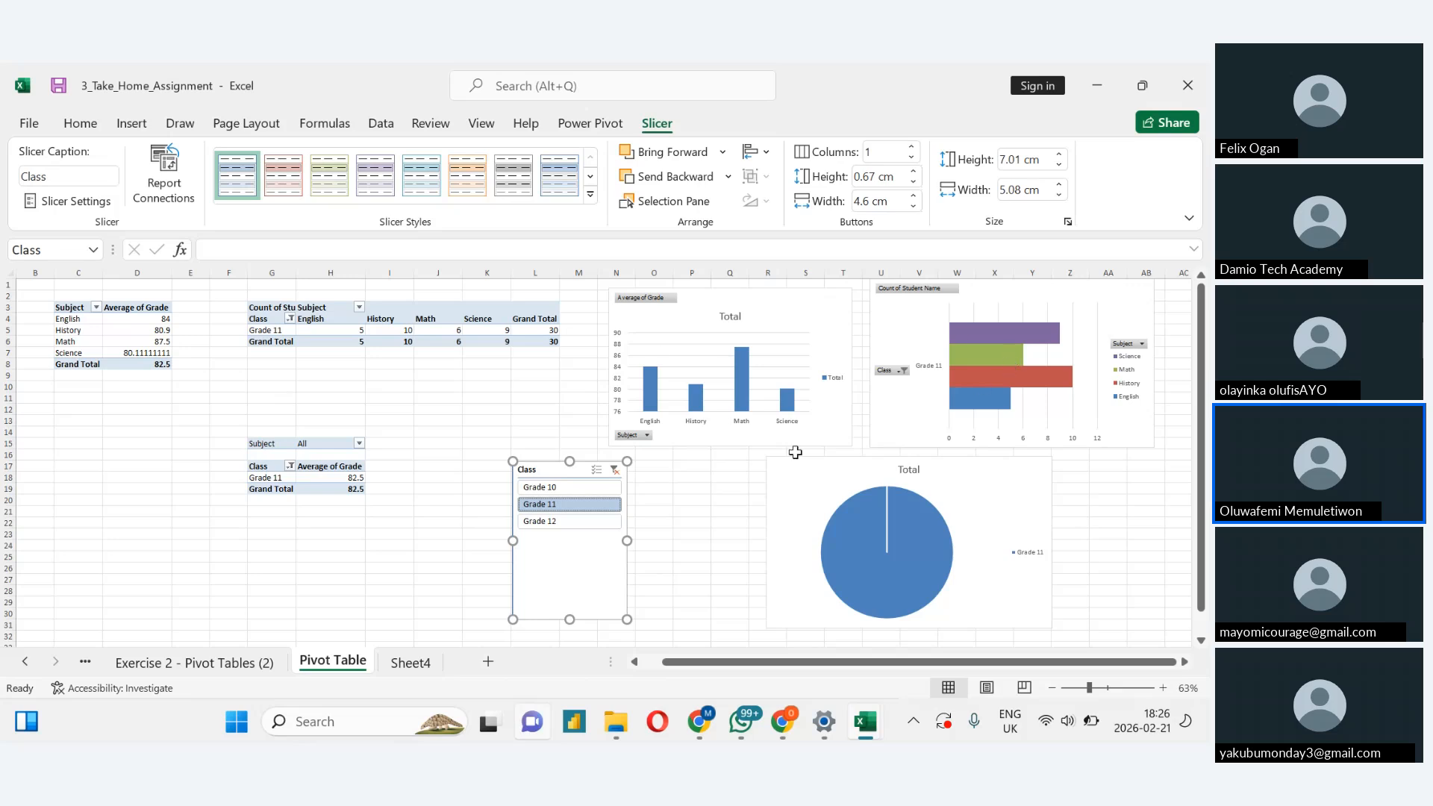
Enable multi-select on the Class slicer and add Grade 10 to the Grade 11 filter to compare both classes in the charts
{"action": "left_click", "coordinate": [596, 470]}
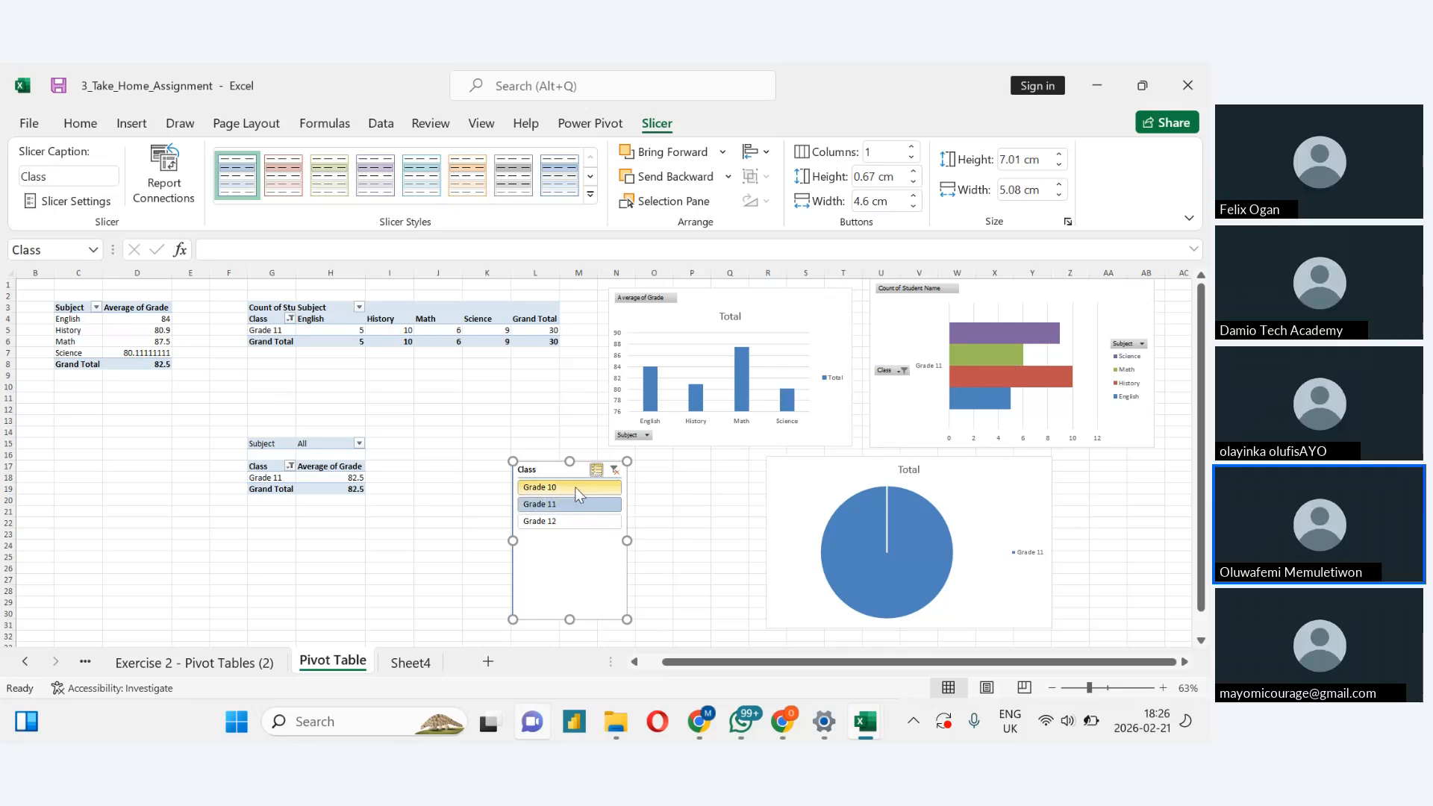
{"action": "left_click", "coordinate": [575, 486]}
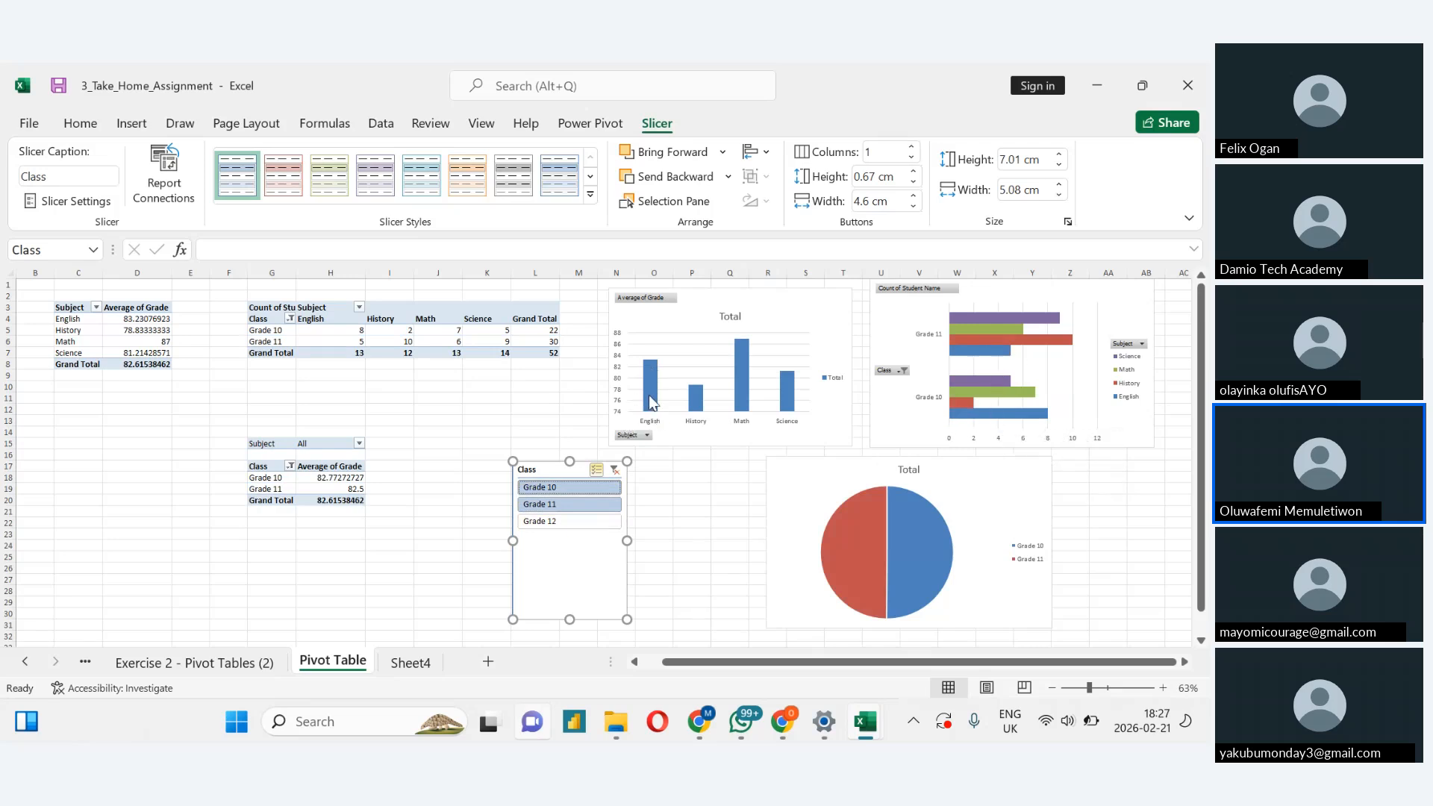
{"action": "mouse_move", "coordinate": [656, 384]}
Remove Grade 10 from the Class slicer selection and add Grade 12 alongside Grade 11, and compare the charts
{"action": "left_click", "coordinate": [572, 483]}
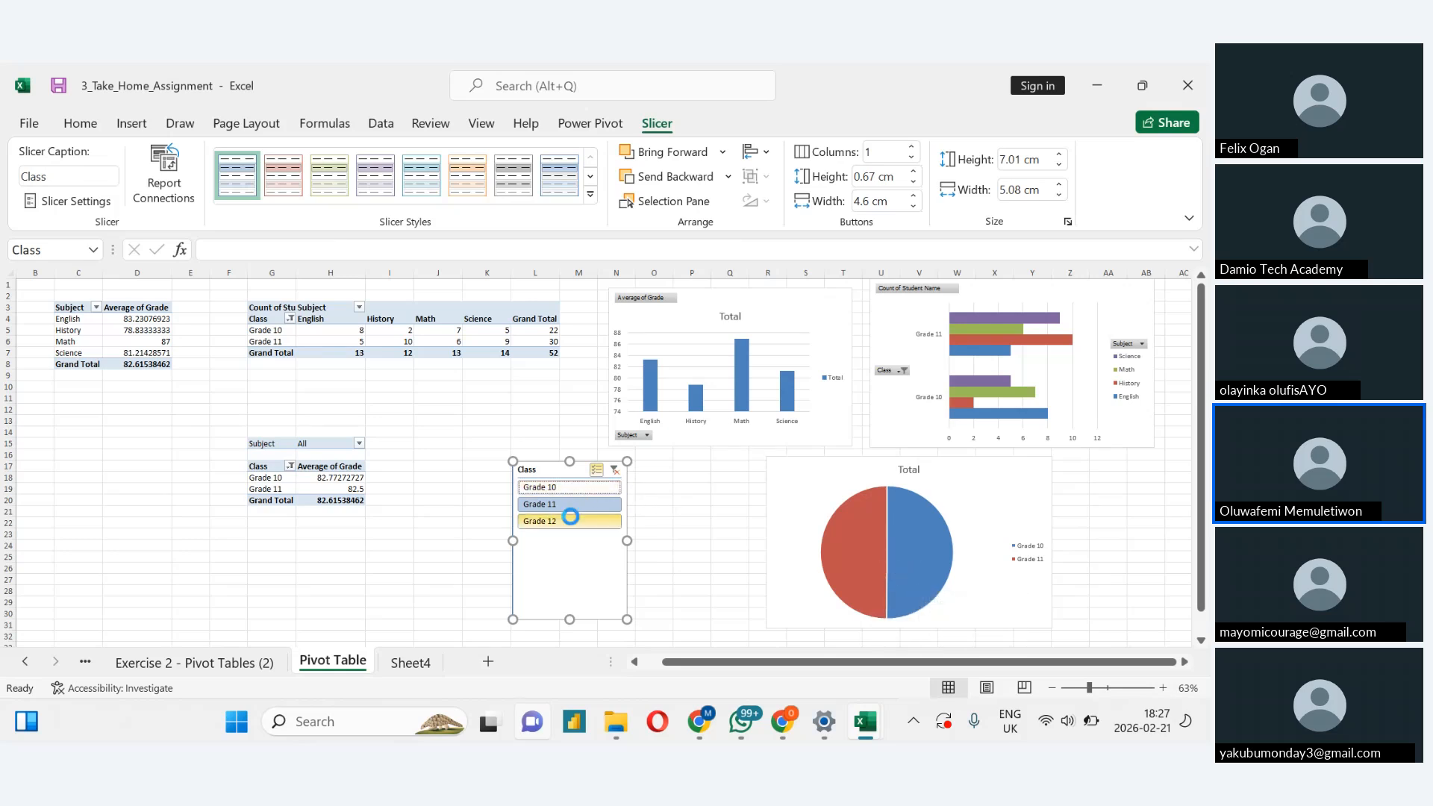
{"action": "left_click", "coordinate": [563, 522]}
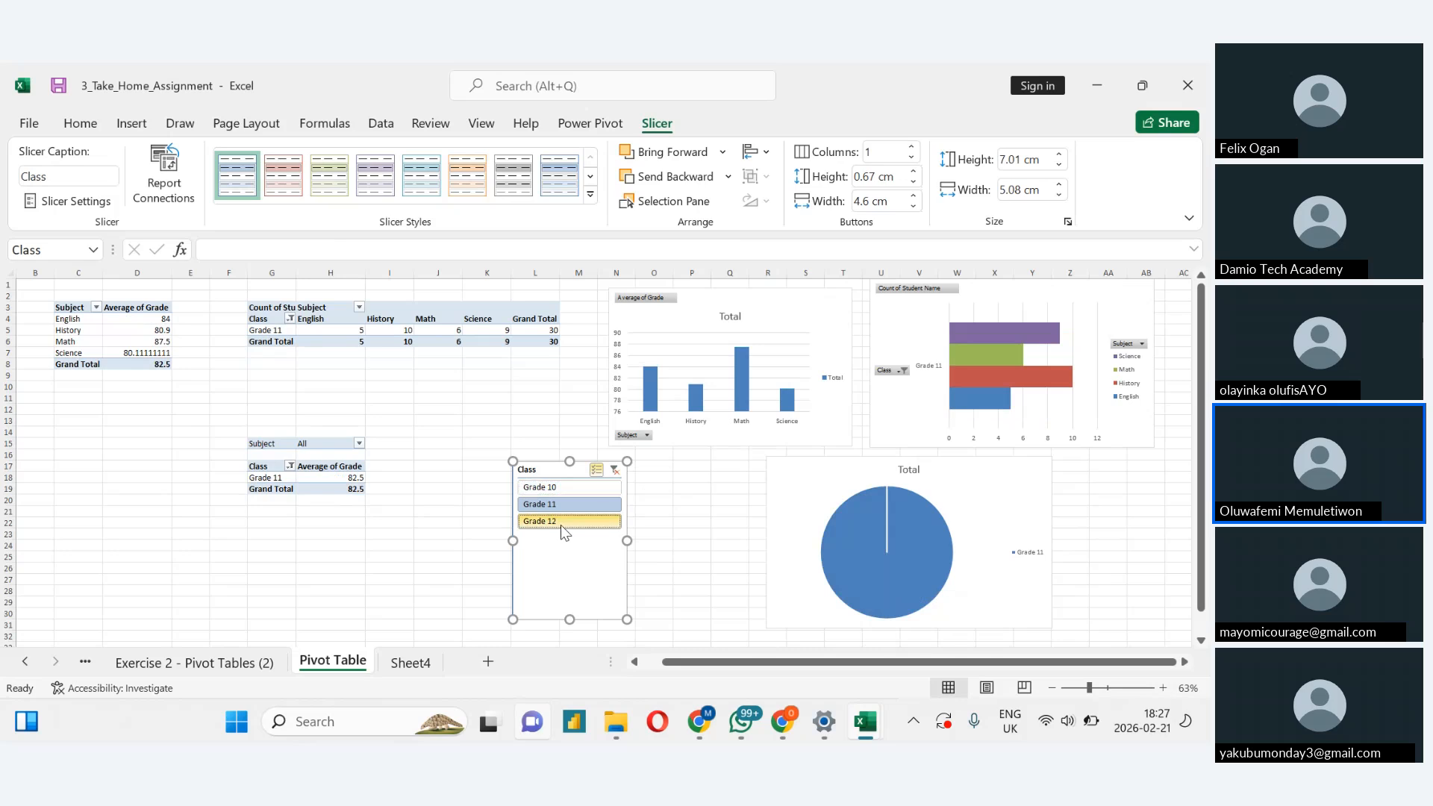
{"action": "left_click", "coordinate": [561, 525]}
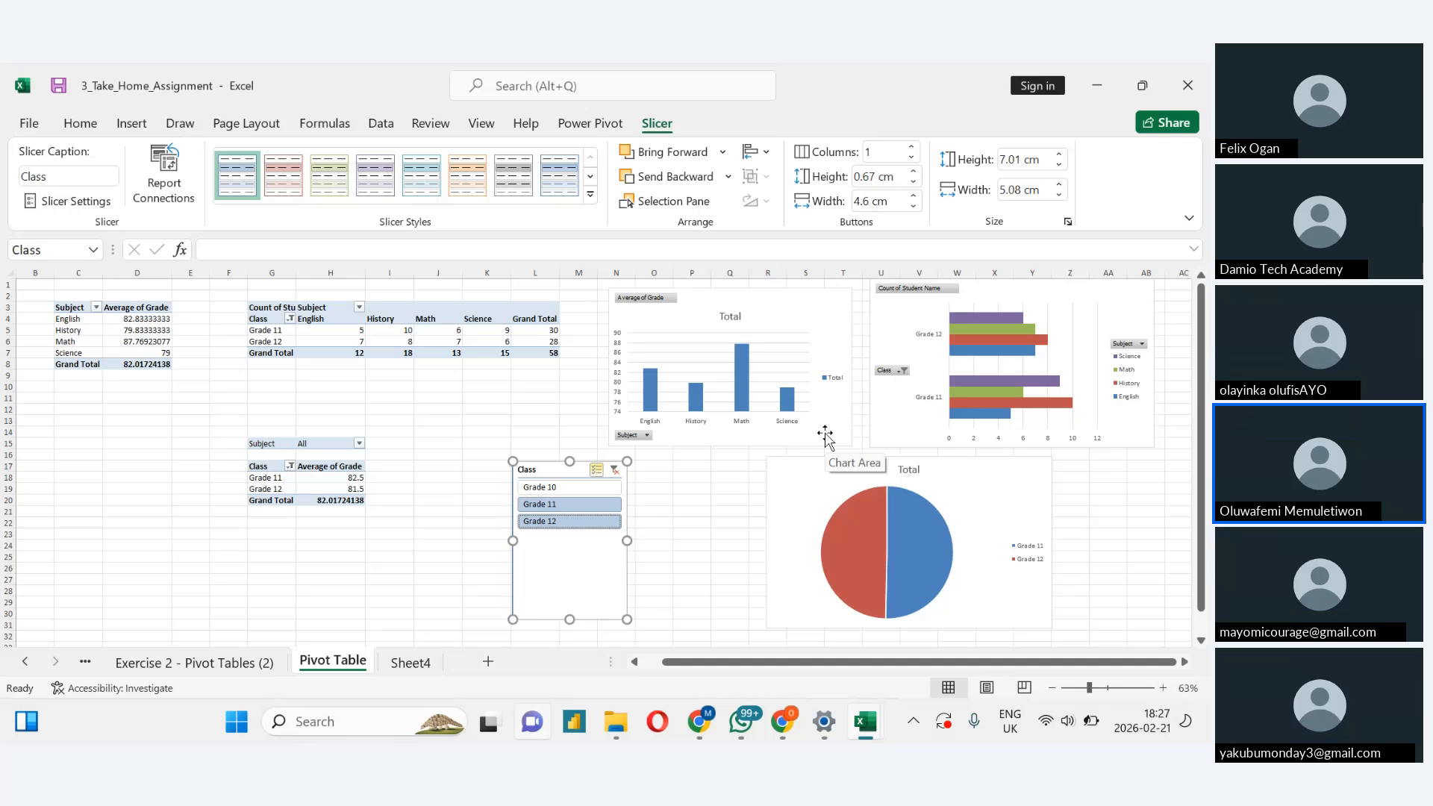
Clear the Class slicer's filter and delete the slicer from the Pivot Table sheet
{"action": "left_click", "coordinate": [614, 470]}
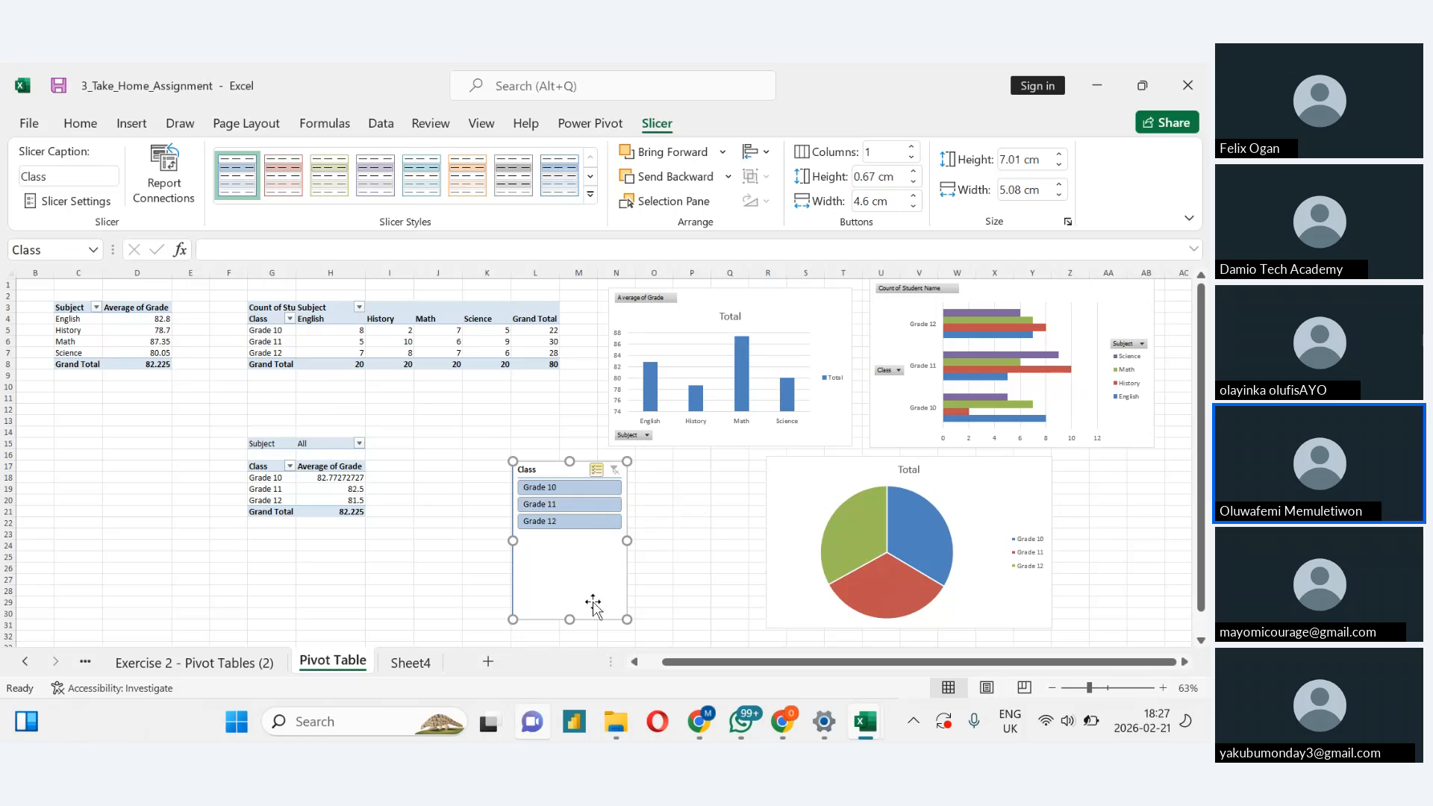
{"action": "key", "text": "Delete"}
{"action": "left_click_drag", "start_coordinate": [592, 600], "coordinate": [790, 638]}
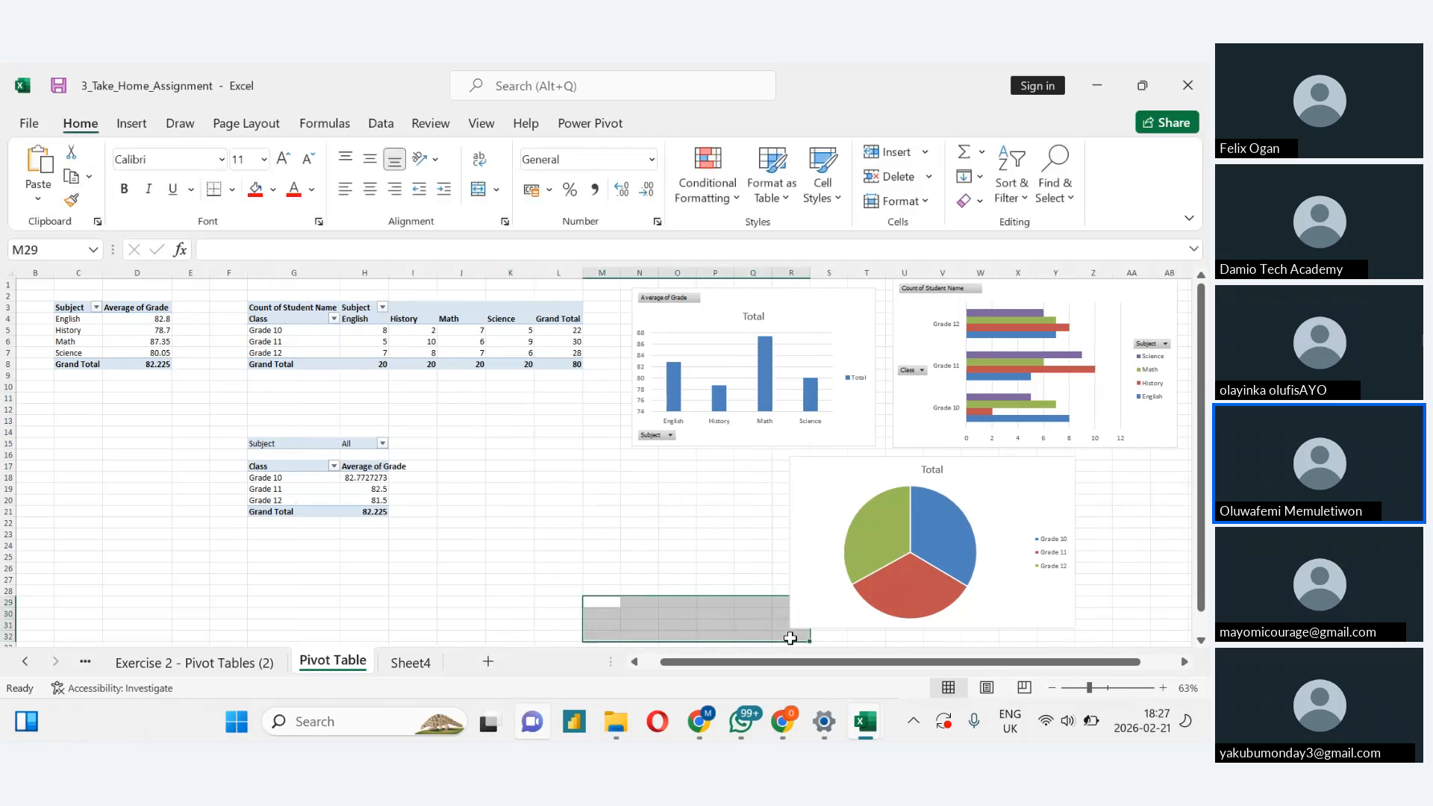
{"action": "left_click", "coordinate": [561, 510]}
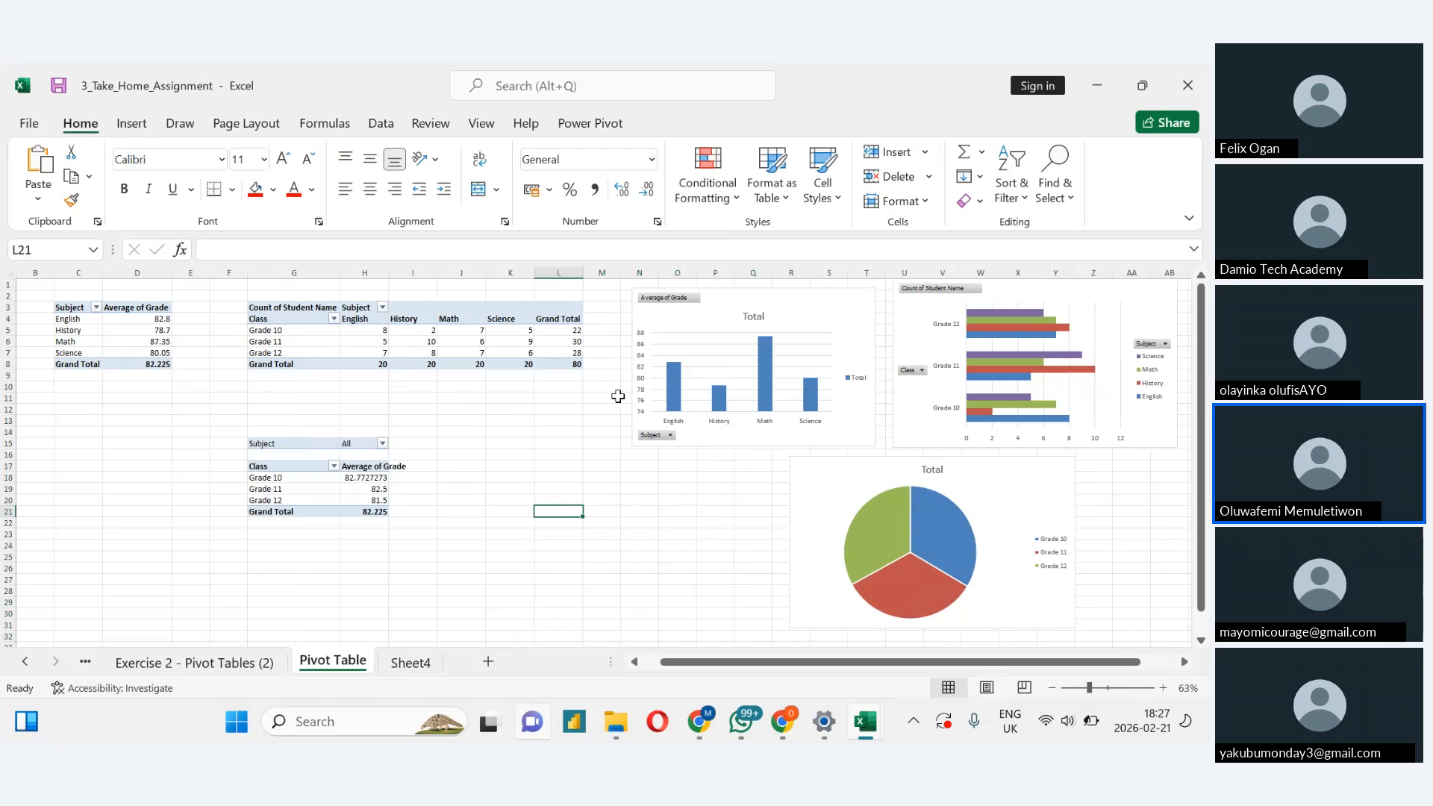
Examine the three pivot charts and the pivot tables that feed them on the Pivot Table sheet
{"action": "left_click", "coordinate": [679, 351]}
{"action": "left_click", "coordinate": [906, 440]}
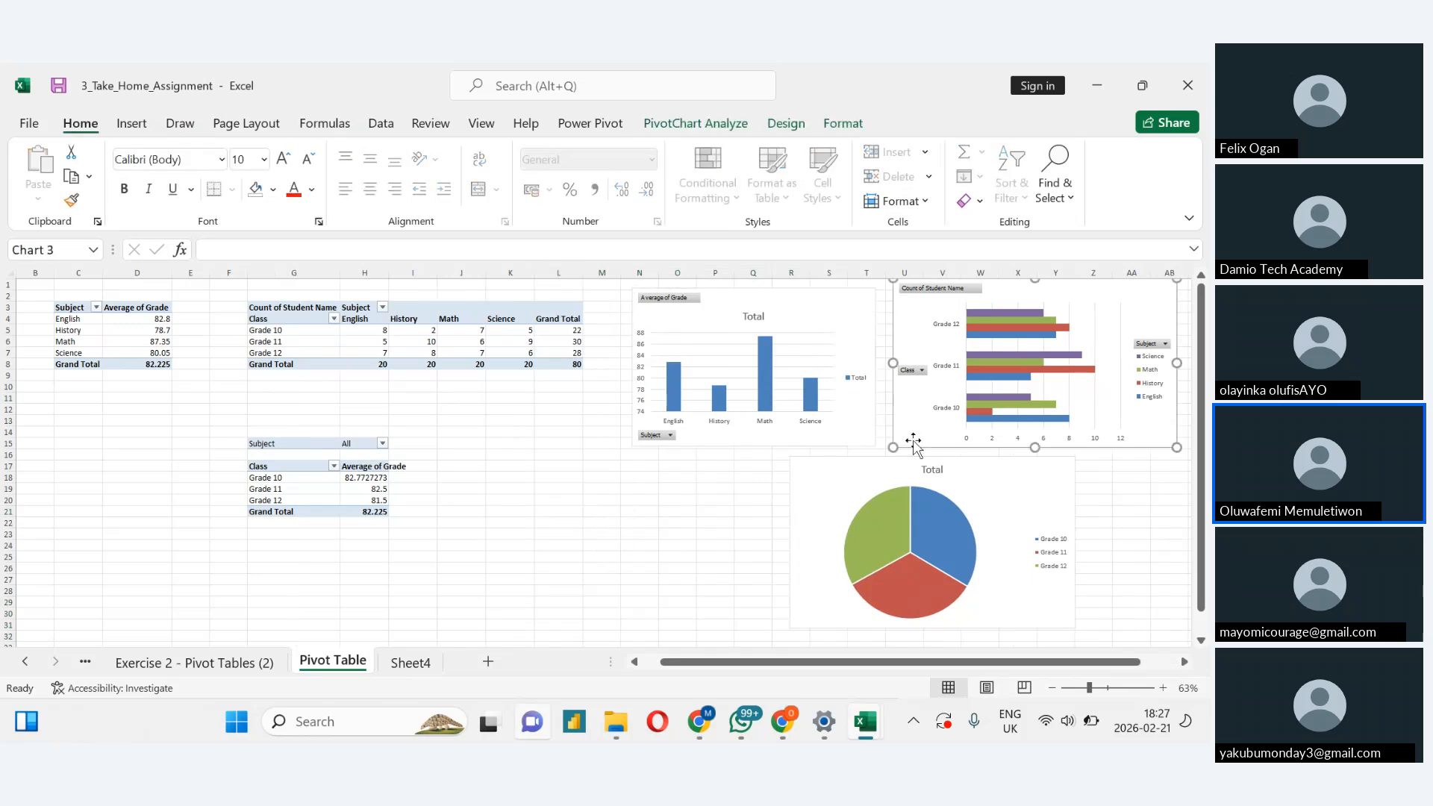
{"action": "left_click", "coordinate": [877, 481]}
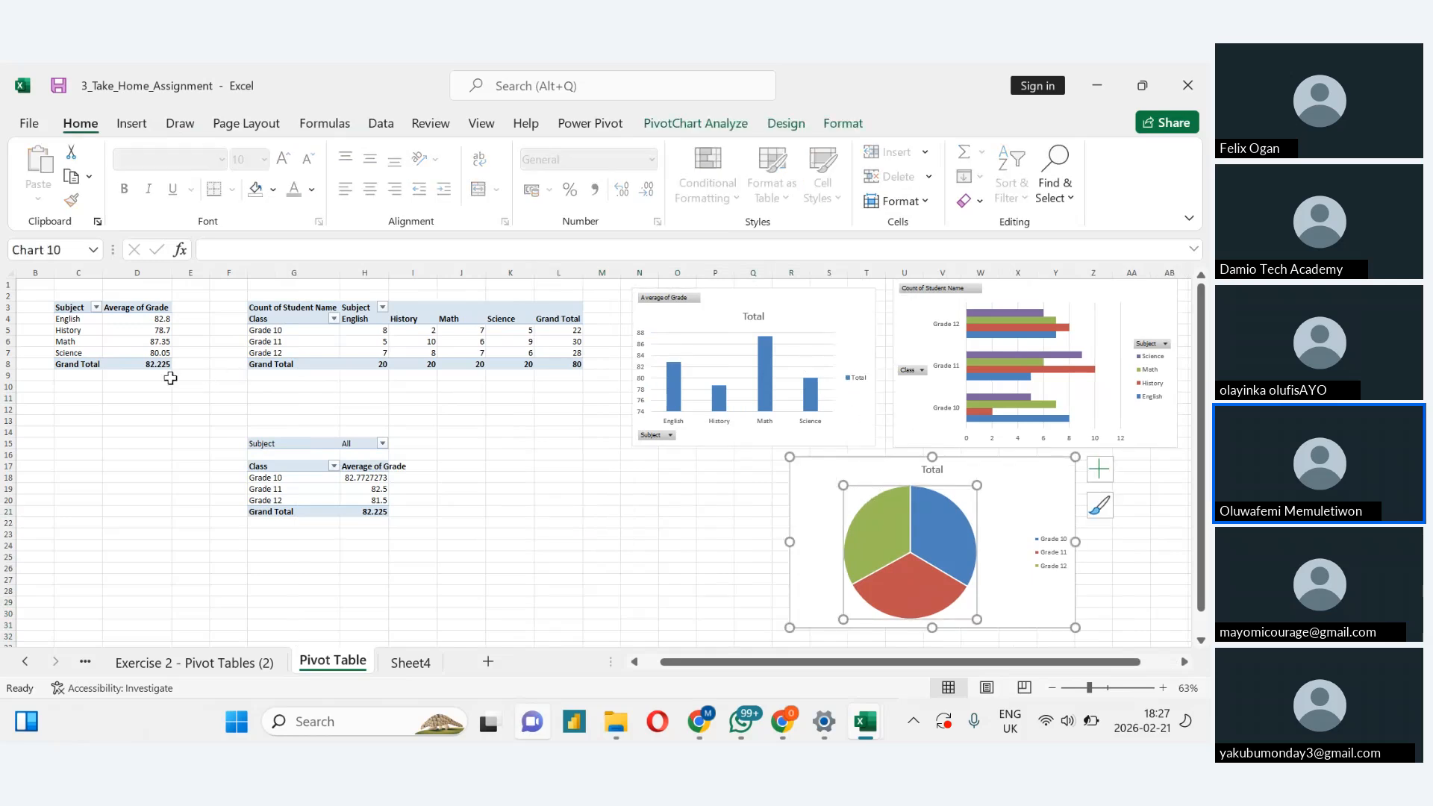
{"action": "left_click_drag", "start_coordinate": [154, 365], "coordinate": [320, 366]}
{"action": "left_click_drag", "start_coordinate": [266, 428], "coordinate": [275, 462]}
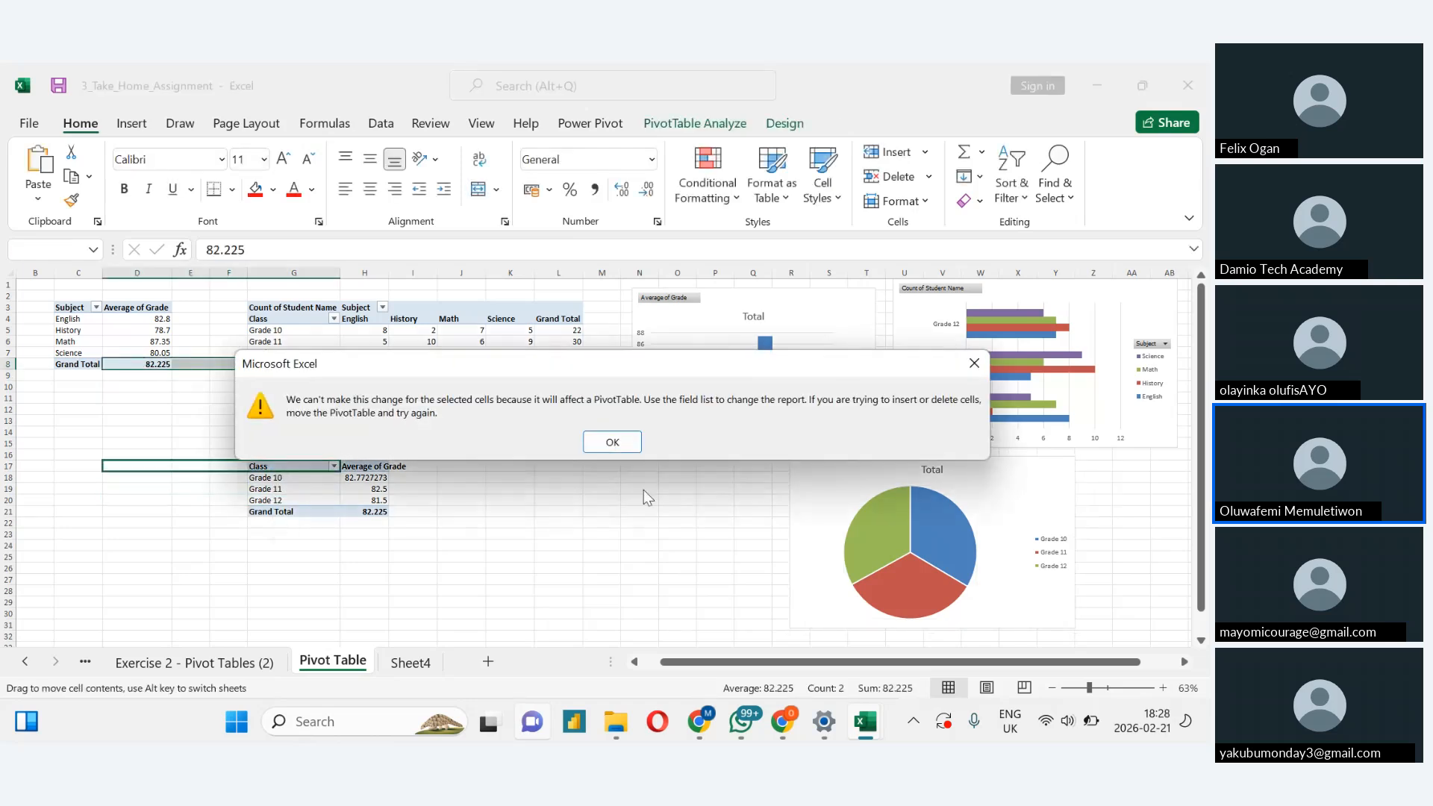
{"action": "left_click", "coordinate": [968, 371]}
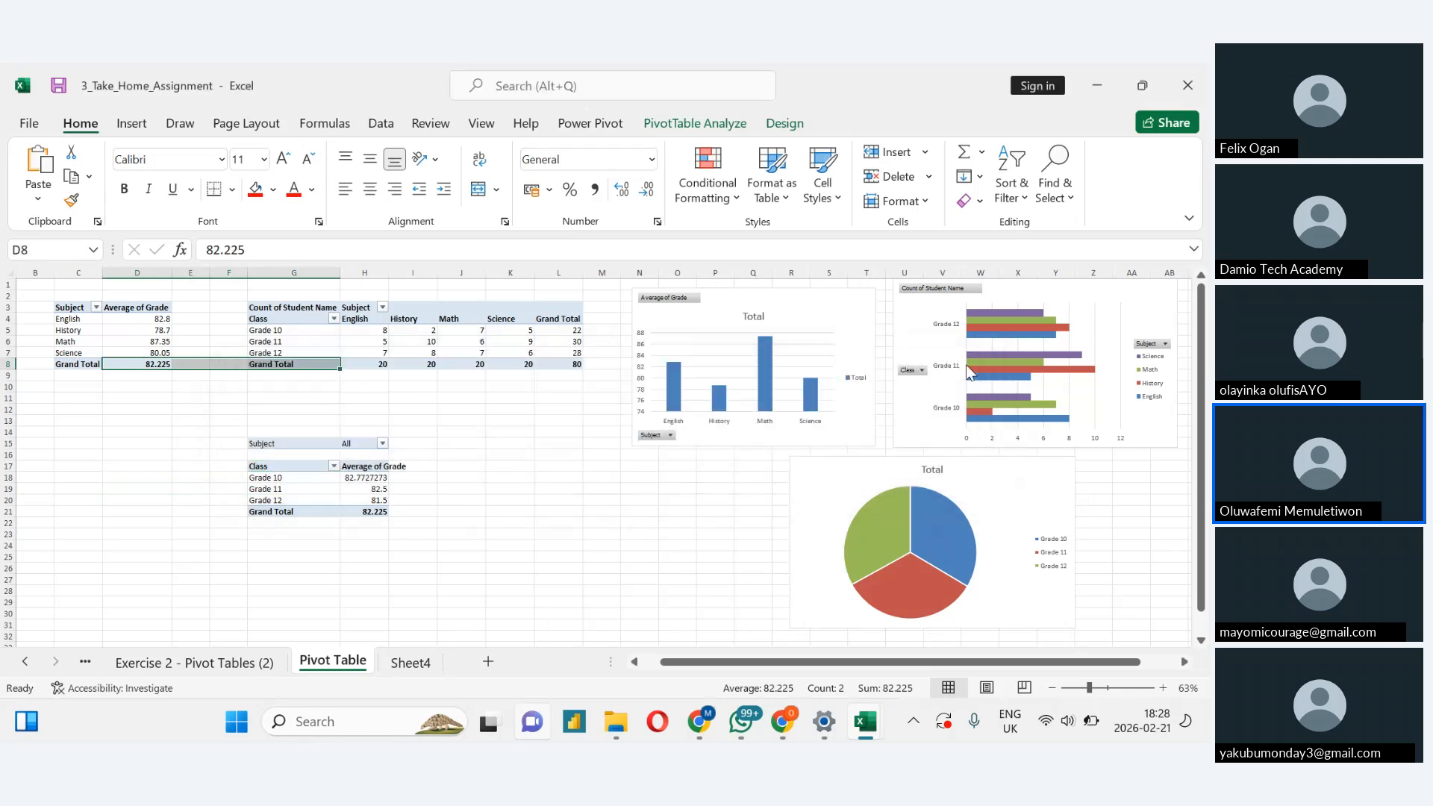
{"action": "left_click", "coordinate": [476, 531]}
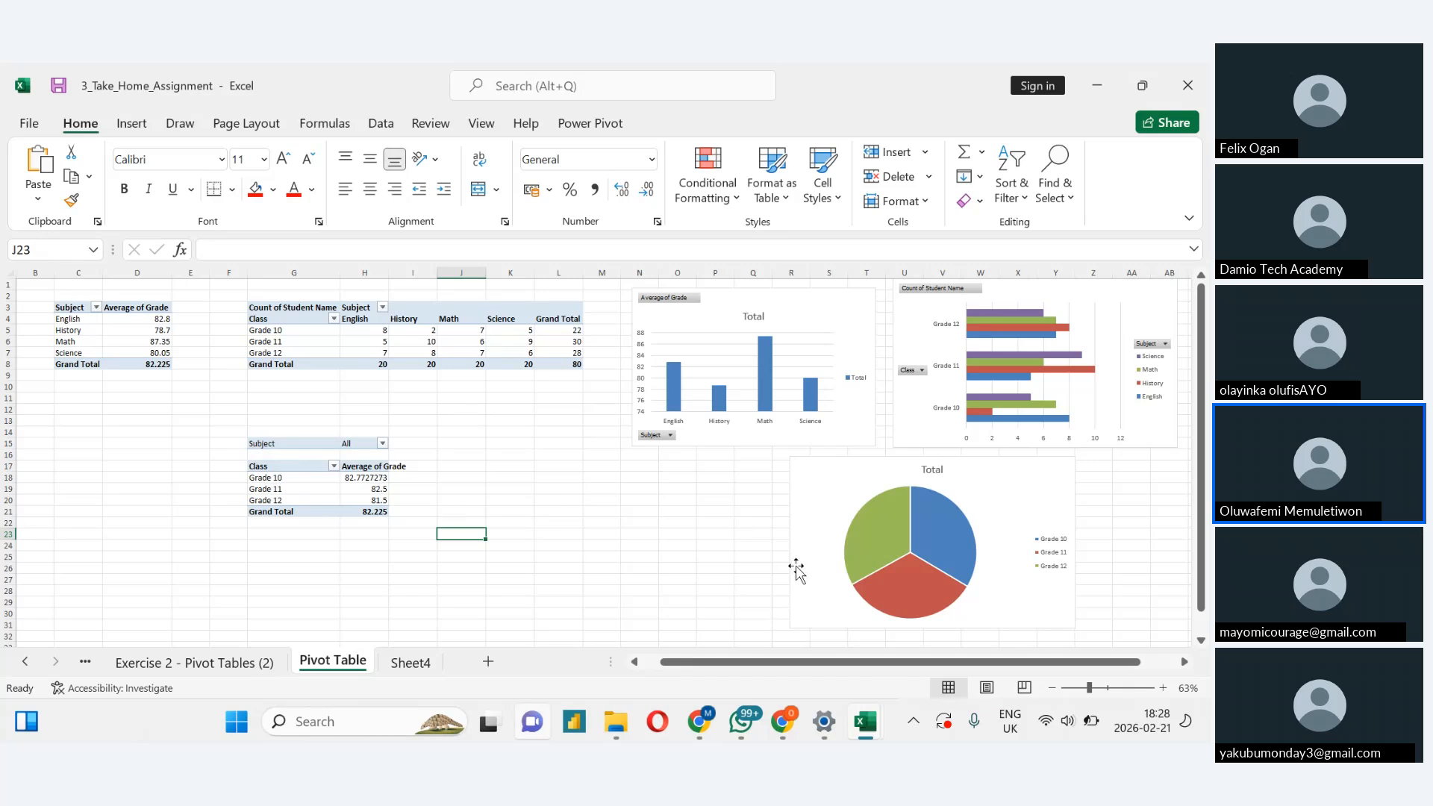
{"action": "left_click", "coordinate": [833, 498]}
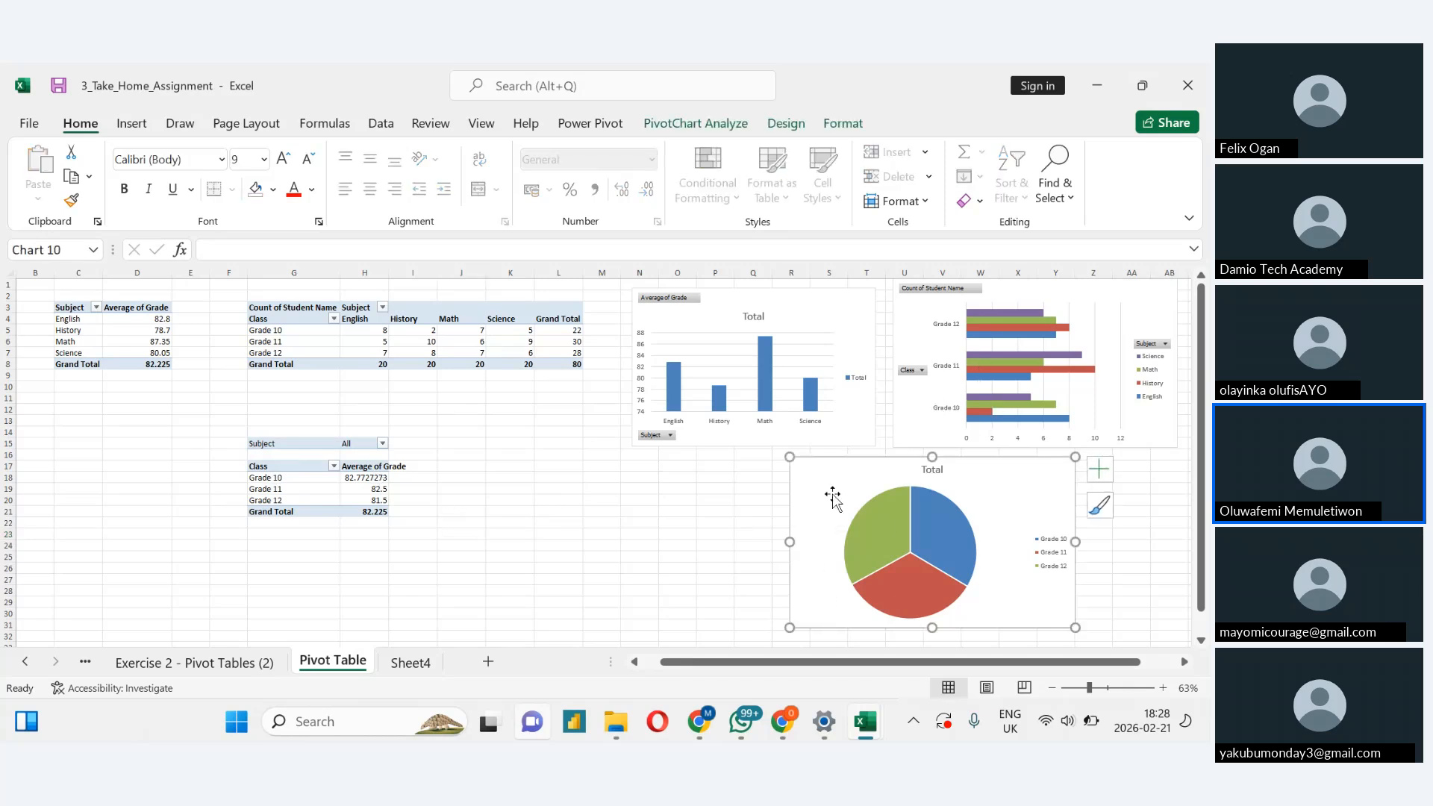
{"action": "left_click", "coordinate": [292, 455]}
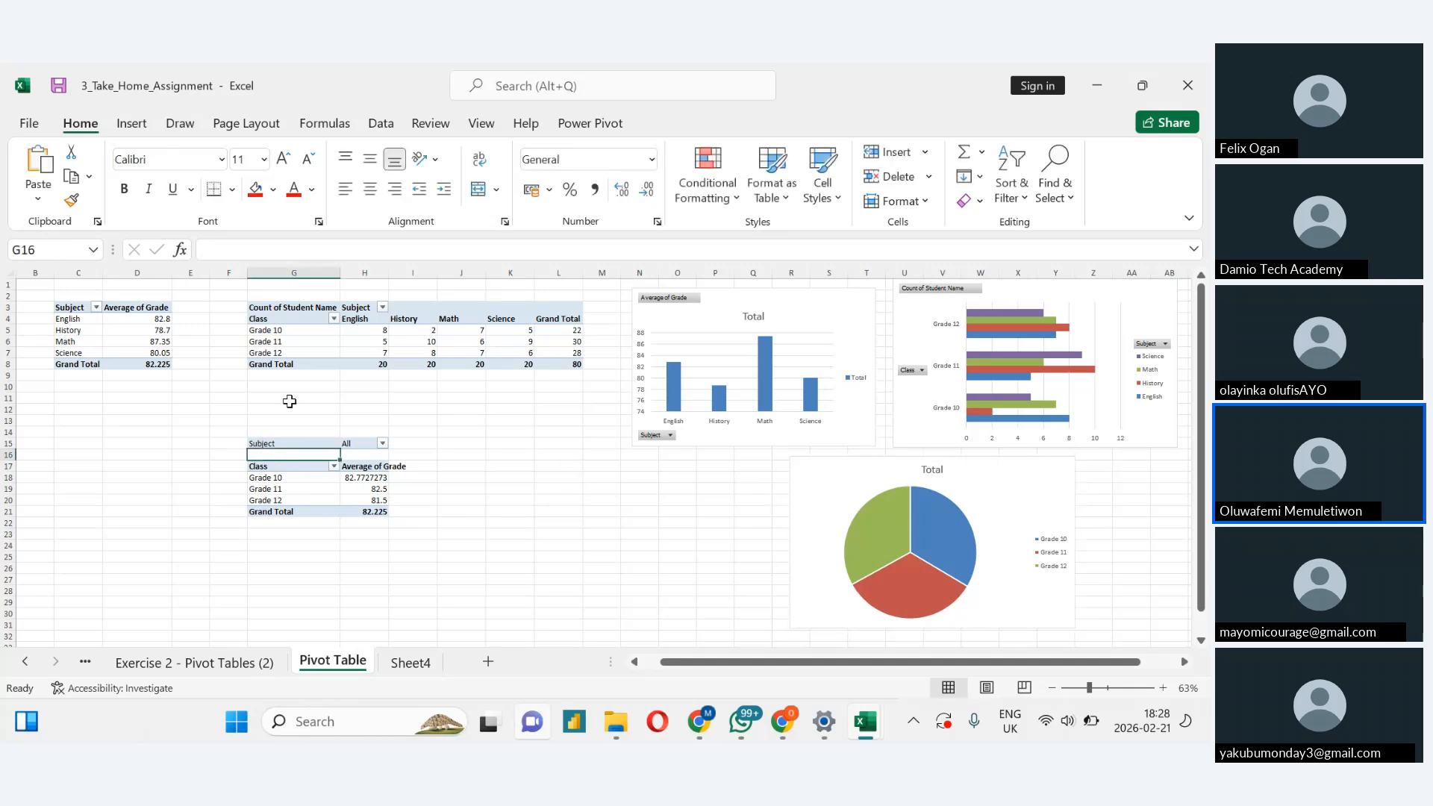
{"action": "left_click", "coordinate": [291, 373]}
{"action": "left_click", "coordinate": [160, 375]}
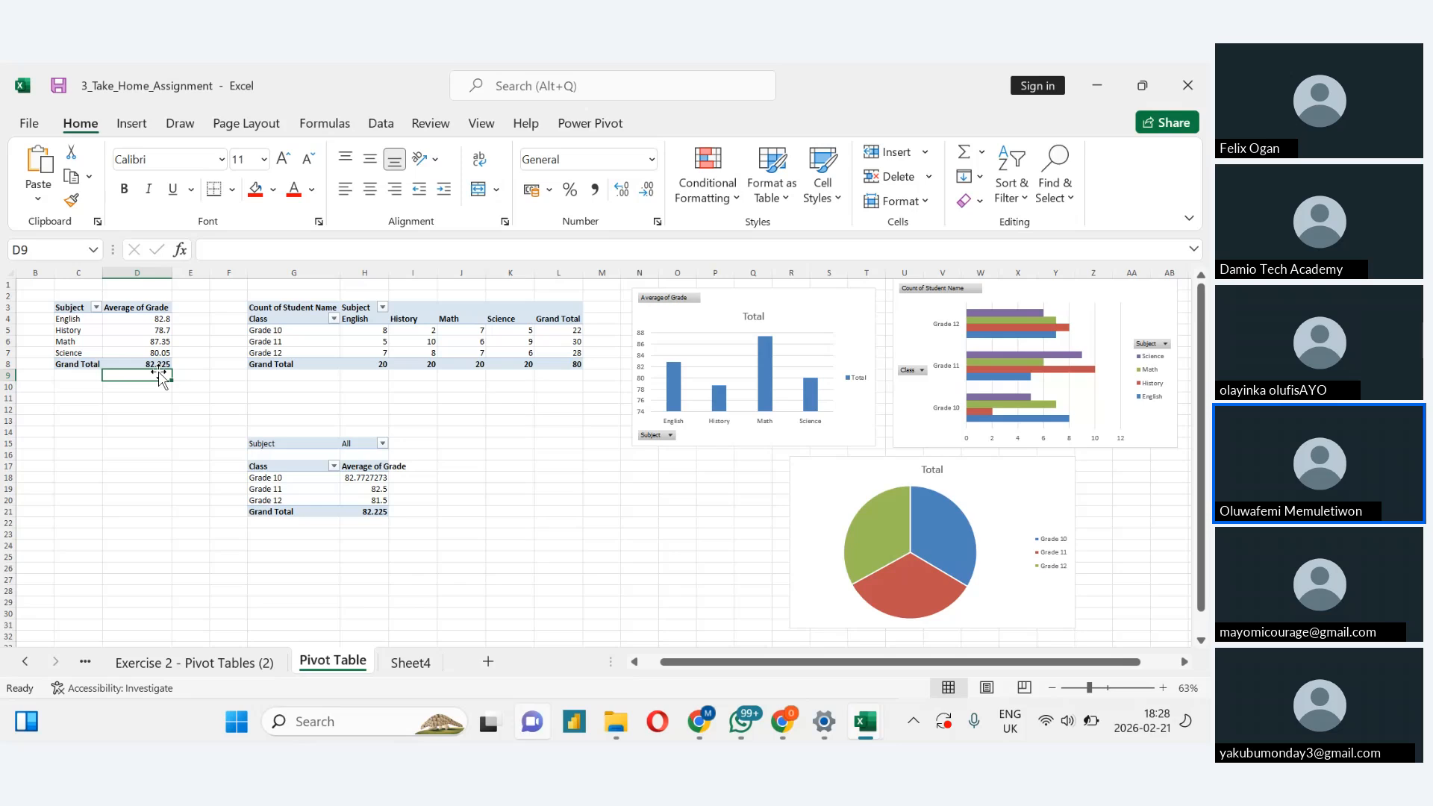
Review the fields offered for slicers on the student-count pivot table, and dismiss the list without choosing any
{"action": "left_click", "coordinate": [312, 318]}
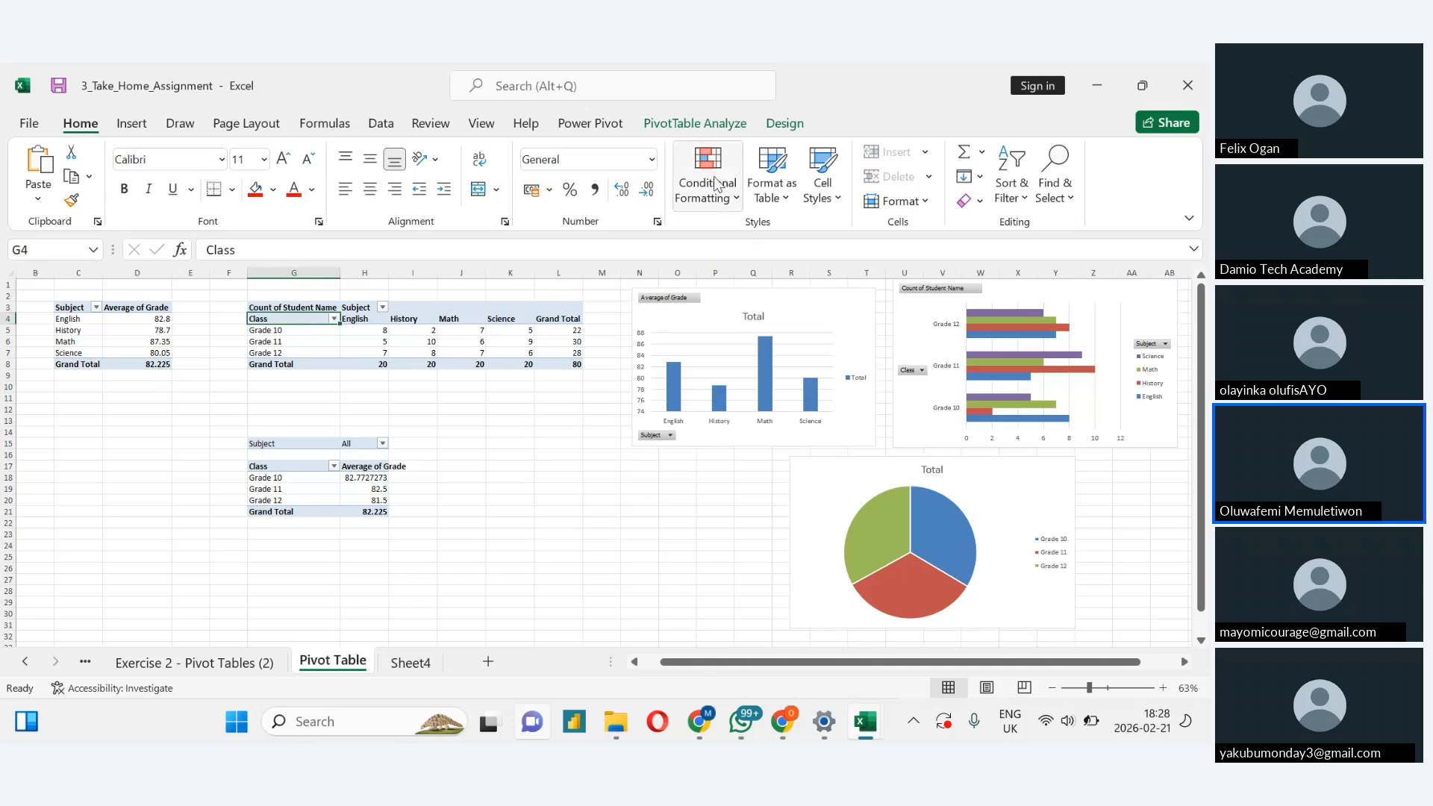
{"action": "left_click", "coordinate": [722, 128]}
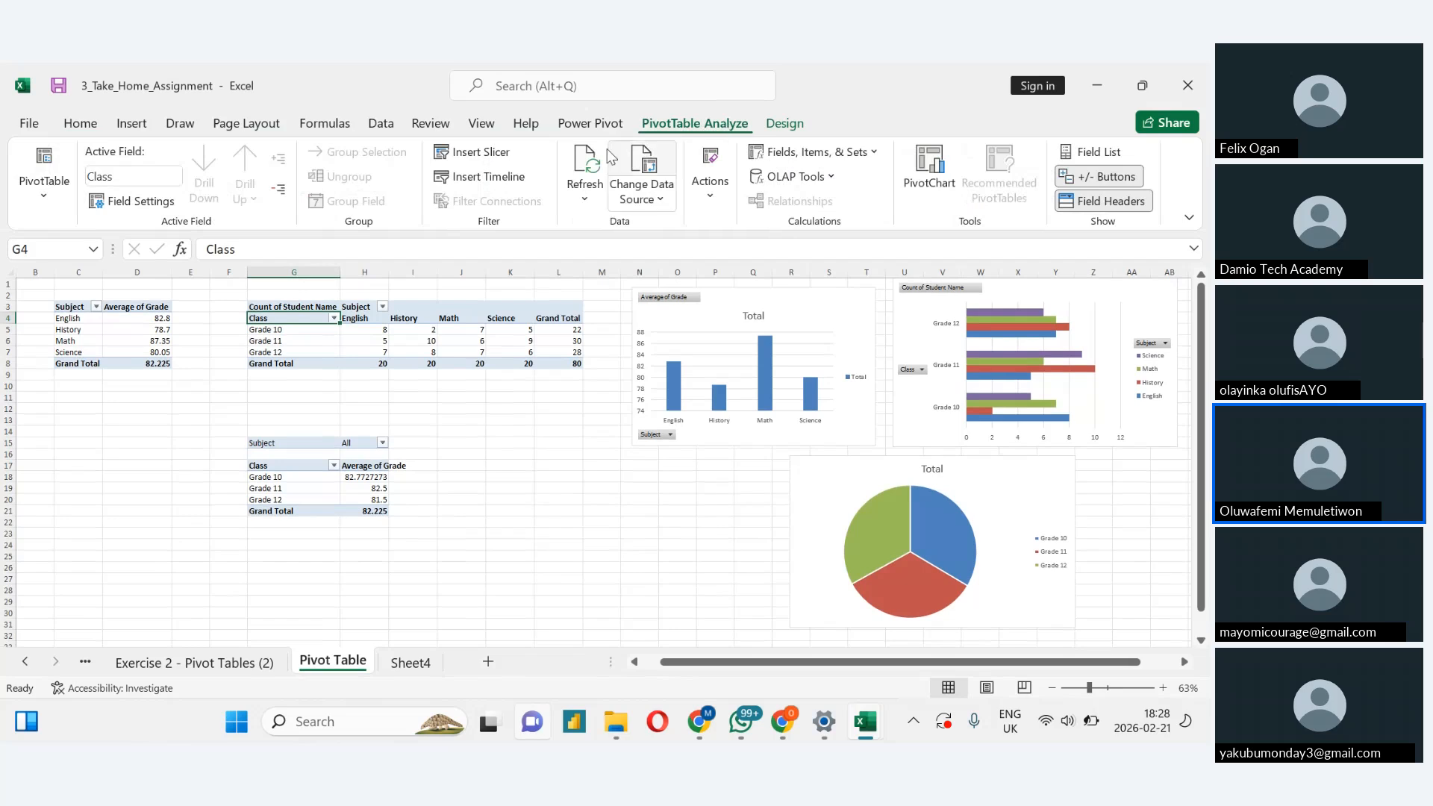
{"action": "left_click", "coordinate": [476, 154]}
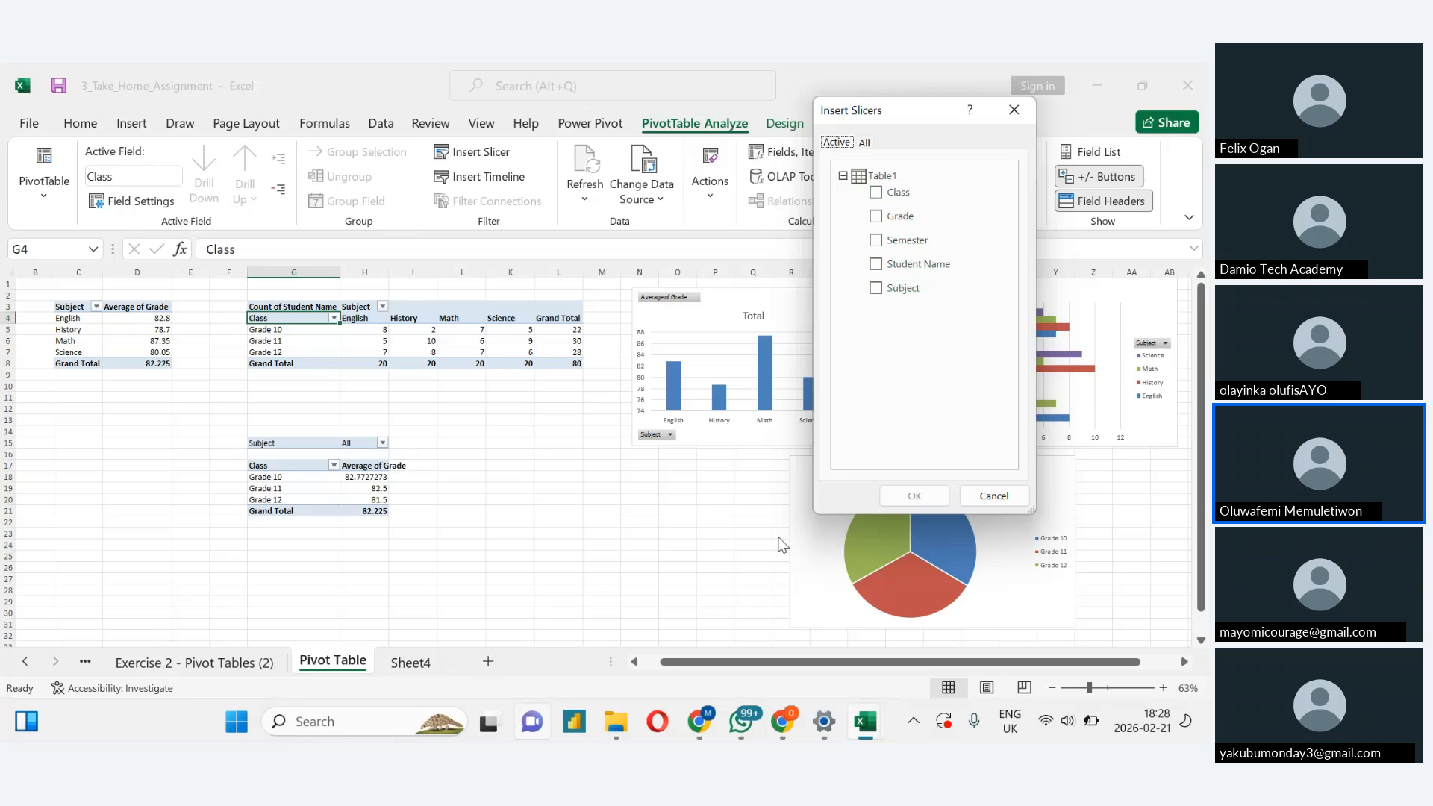
{"action": "left_click", "coordinate": [1007, 499]}
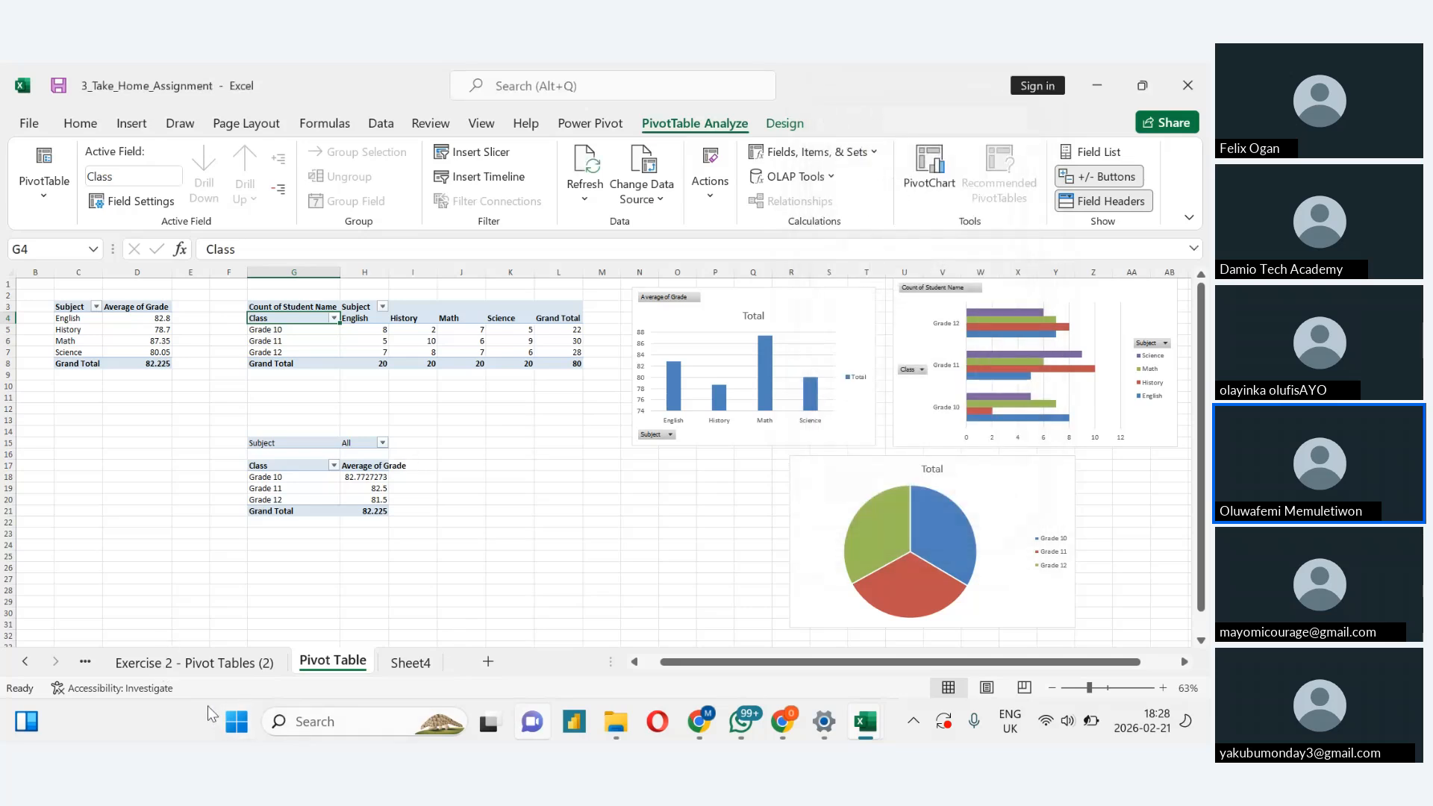
Check the source table's column headers on the Exercise 2 - Pivot Tables (2) sheet and return to the Pivot Table sheet
{"action": "left_click", "coordinate": [193, 662]}
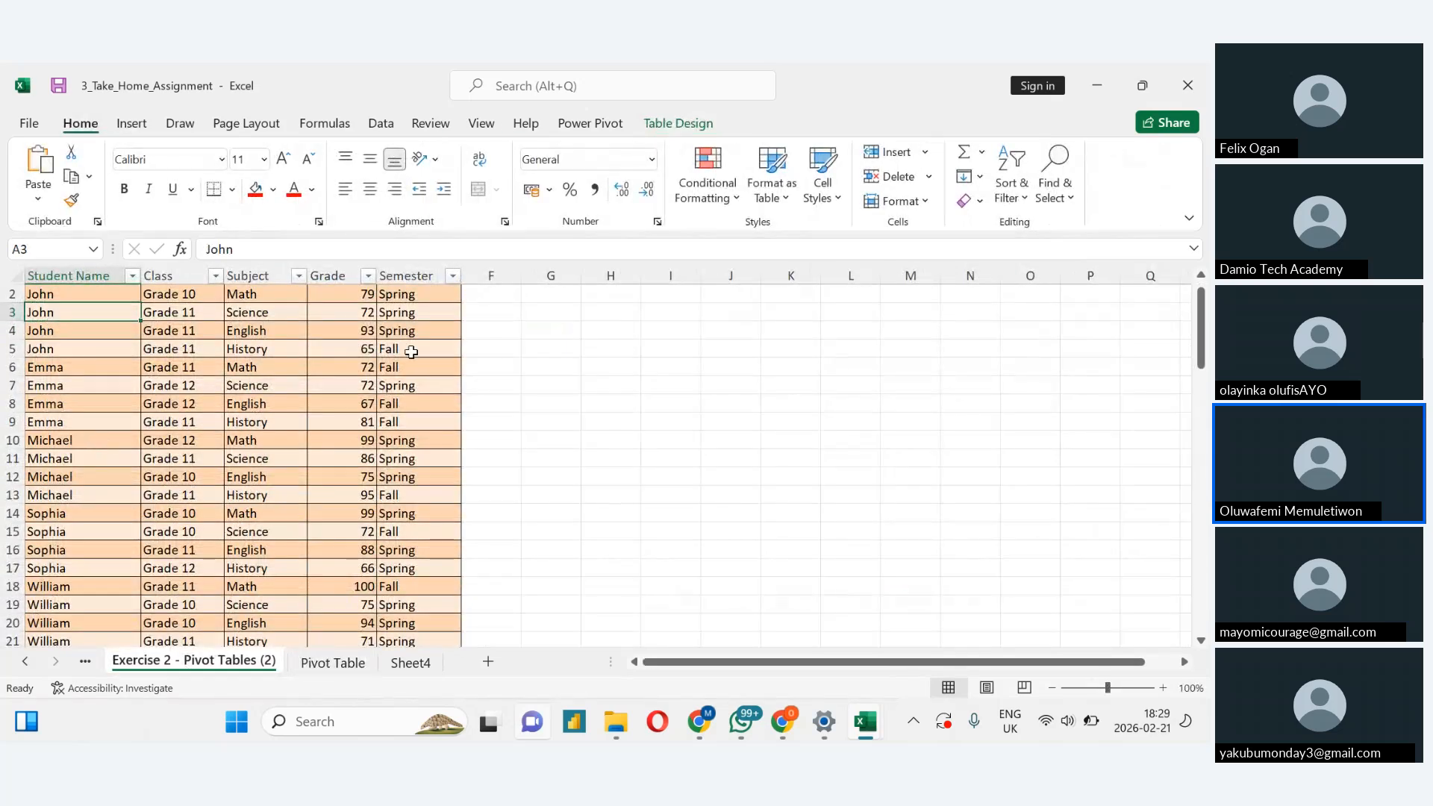
{"action": "left_click", "coordinate": [1201, 275]}
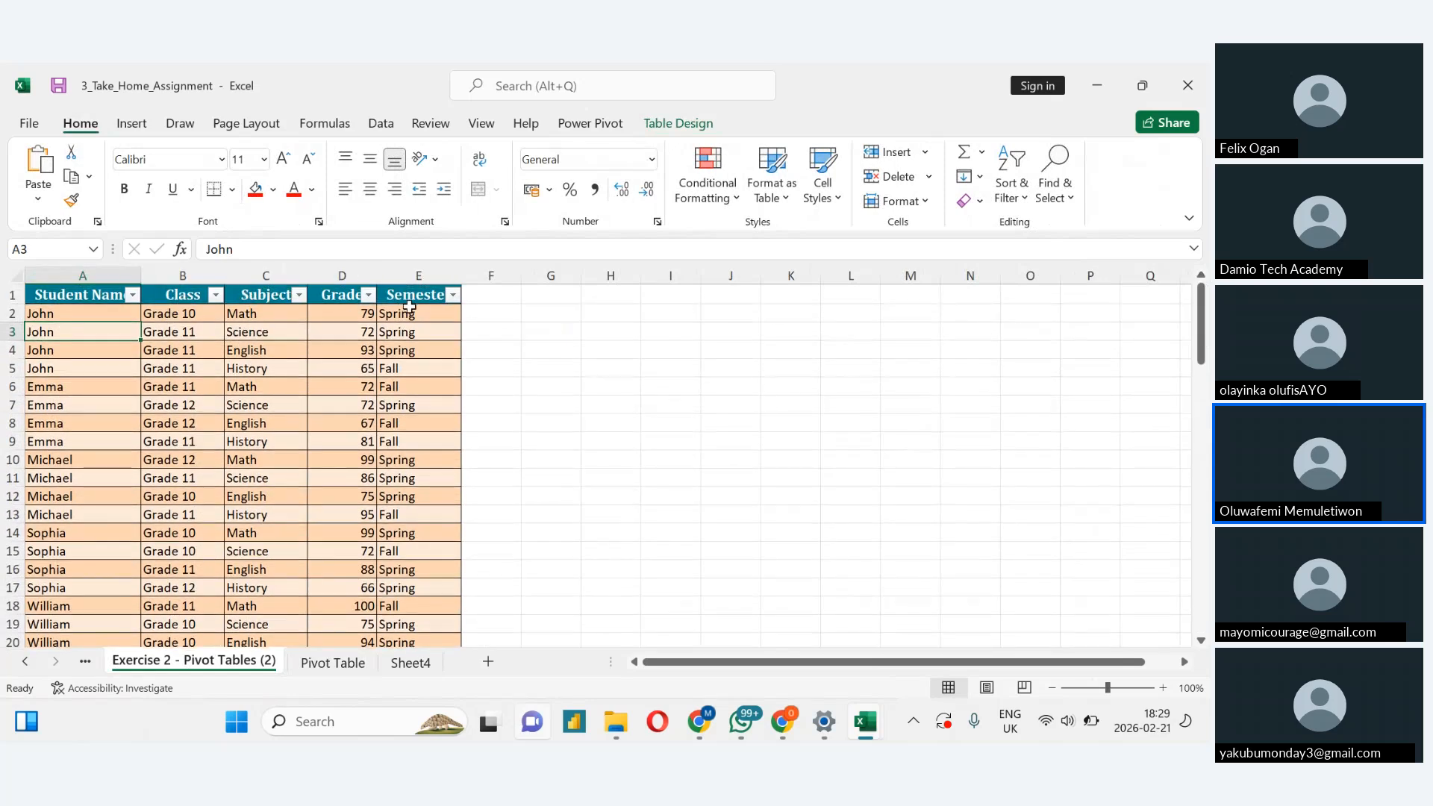
{"action": "mouse_move", "coordinate": [500, 727]}
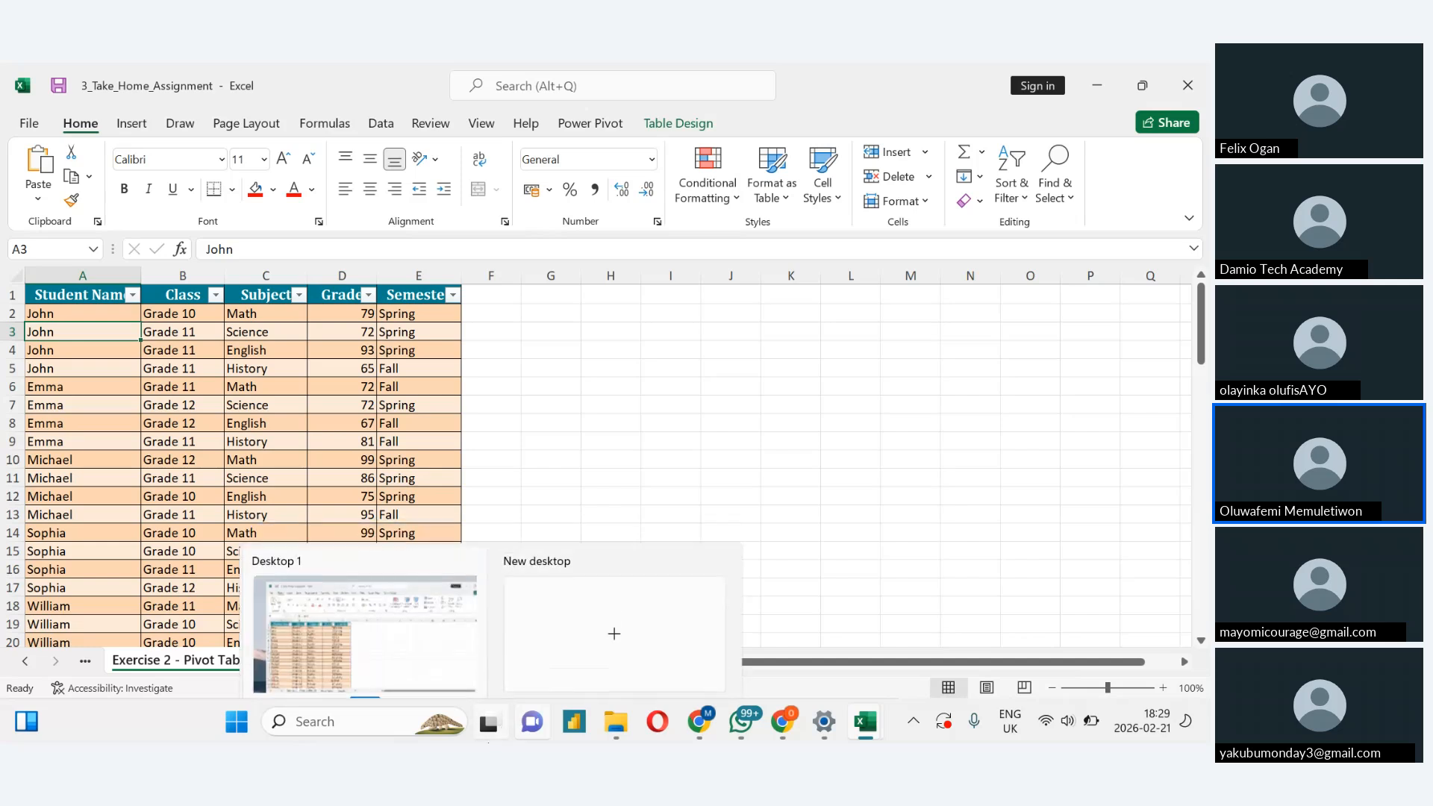
{"action": "left_click", "coordinate": [328, 661]}
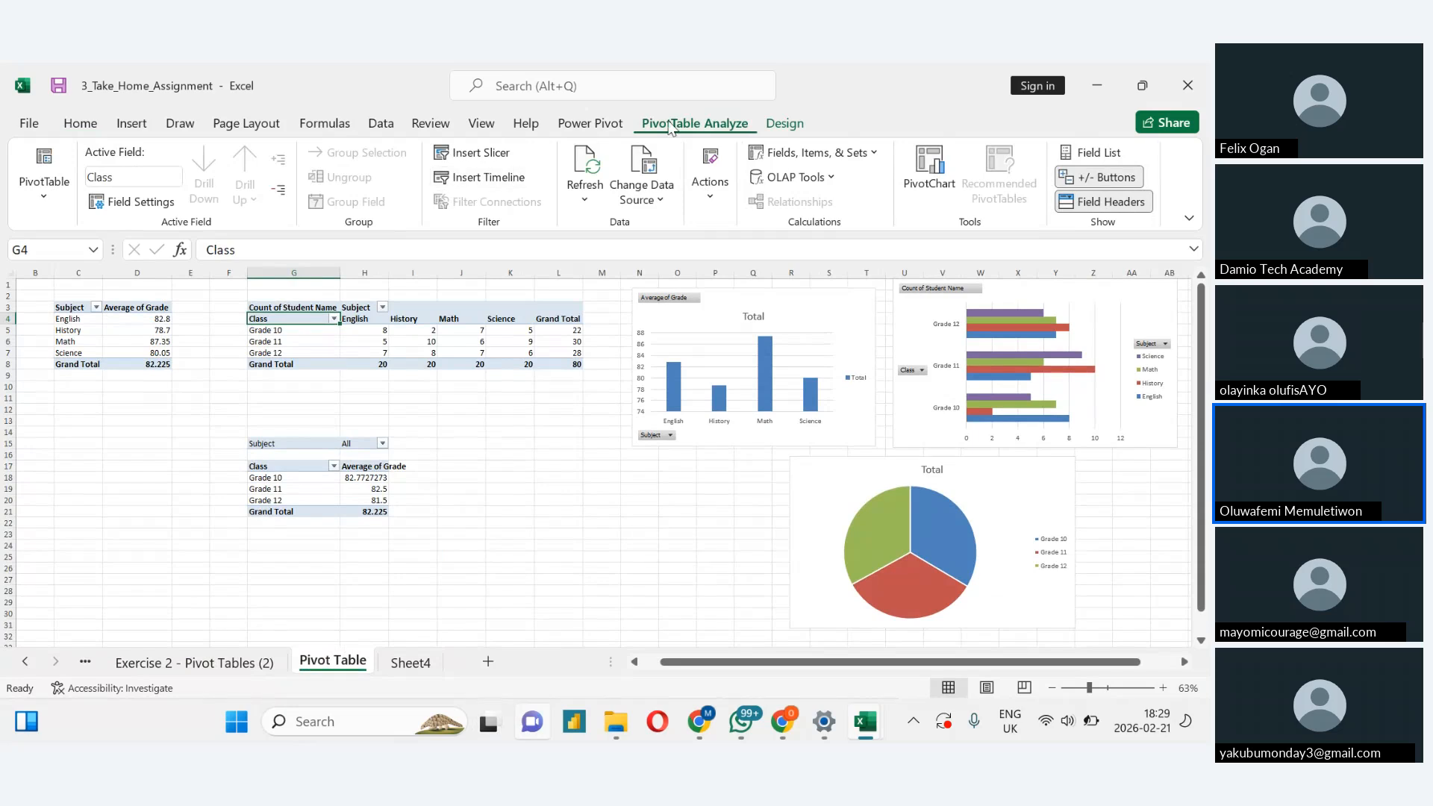
Insert Student Name and Class slicers for the student-count pivot table and place them side by side next to the pie chart
{"action": "left_click", "coordinate": [473, 154]}
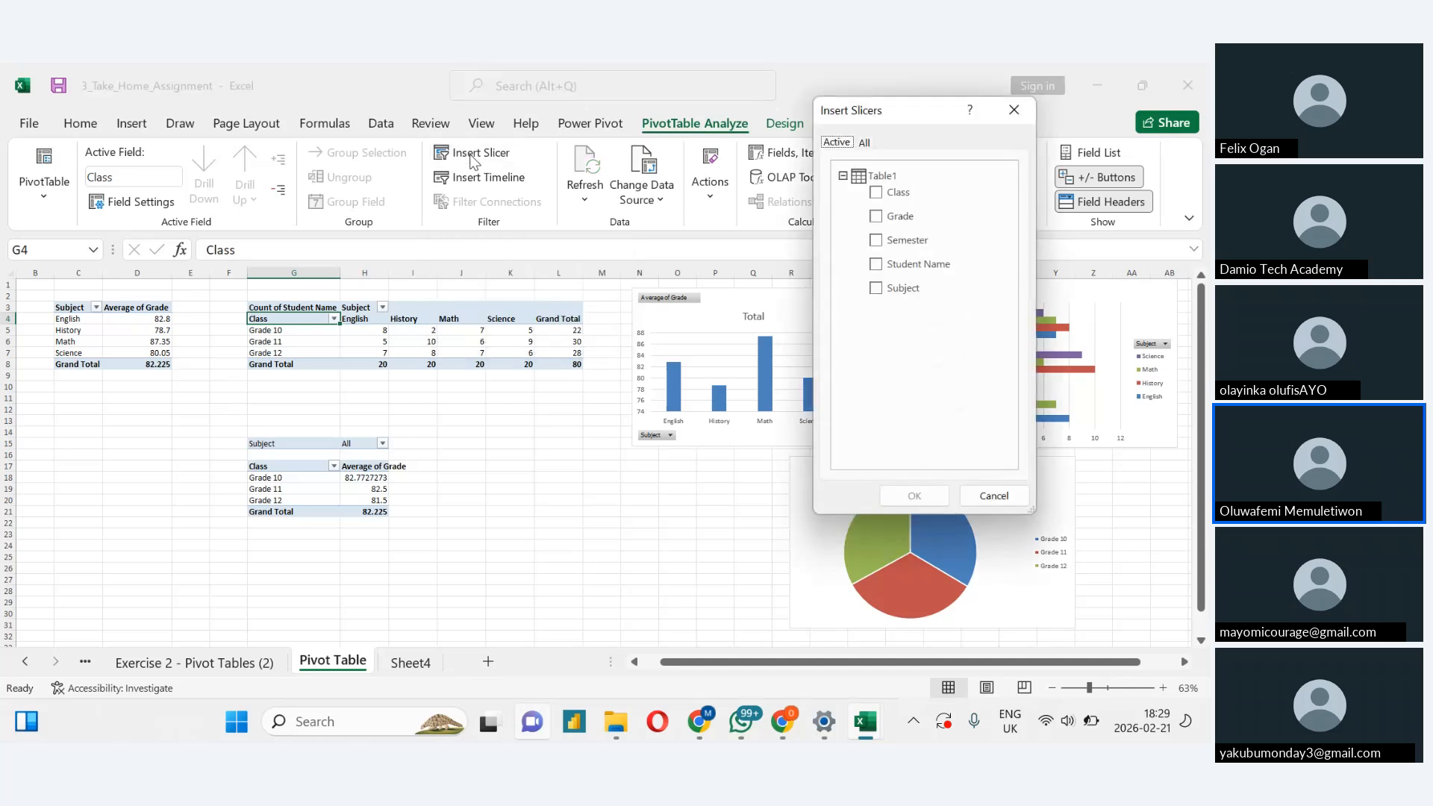
{"action": "left_click", "coordinate": [878, 275]}
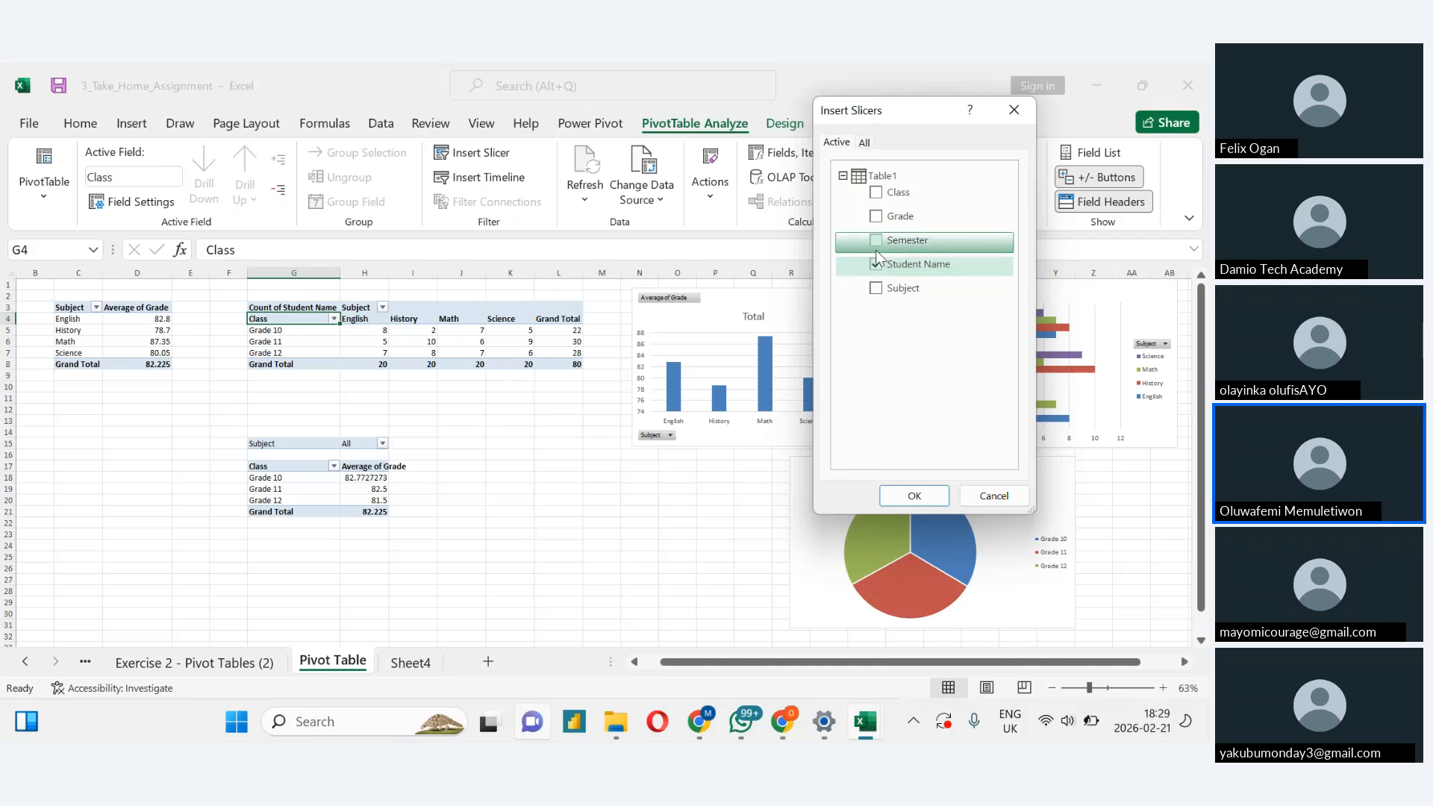
{"action": "left_click", "coordinate": [874, 197]}
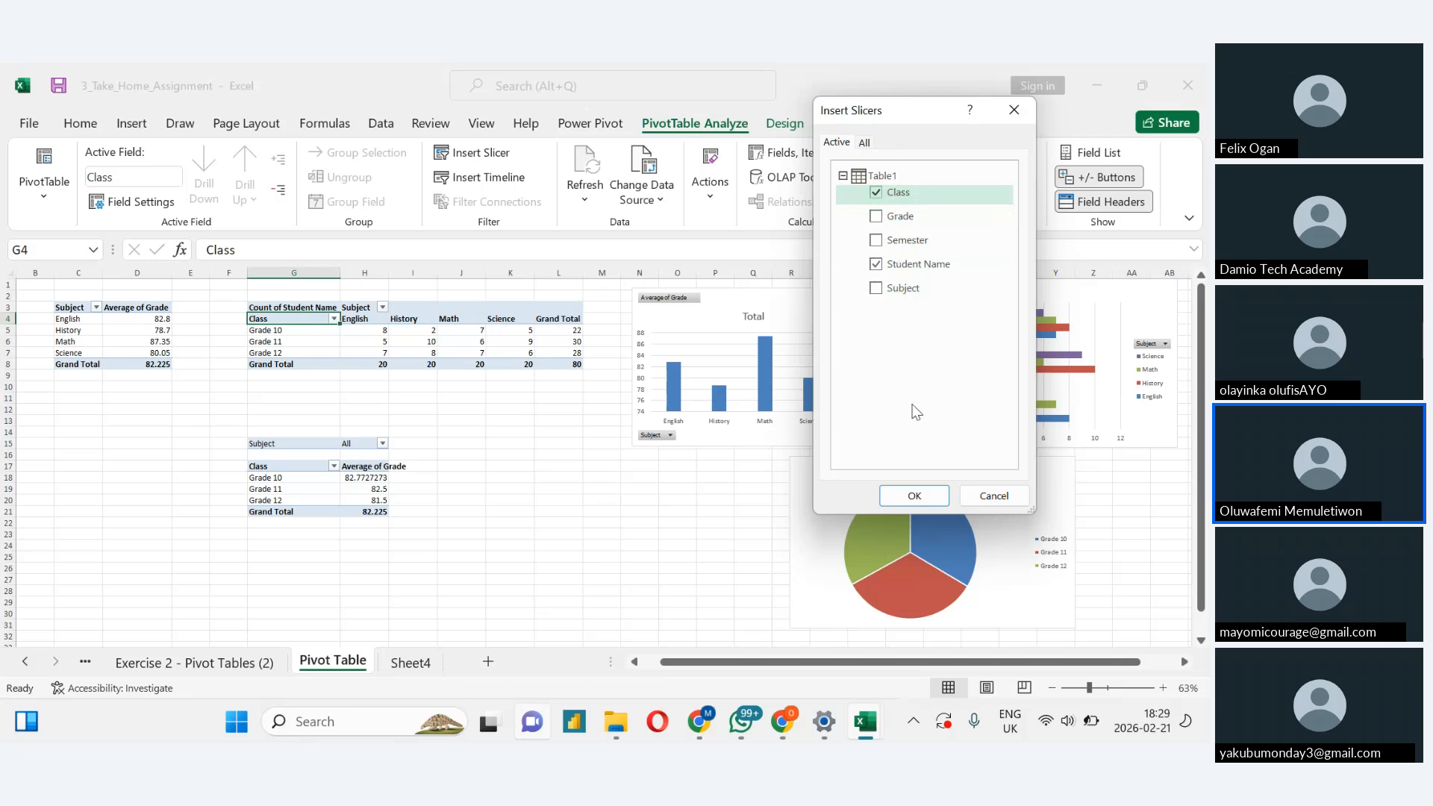
{"action": "left_click", "coordinate": [913, 496]}
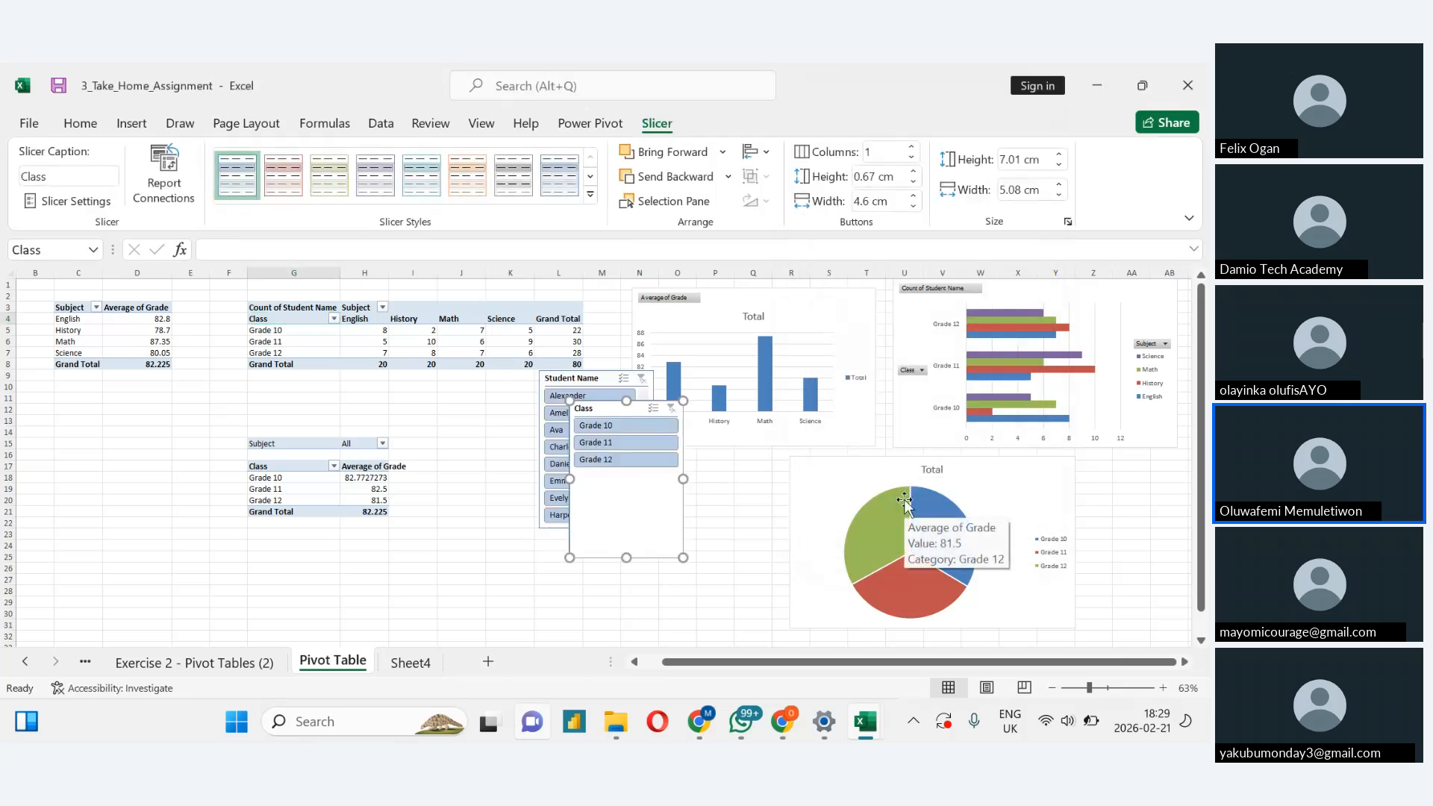
{"action": "left_click_drag", "start_coordinate": [614, 507], "coordinate": [685, 570]}
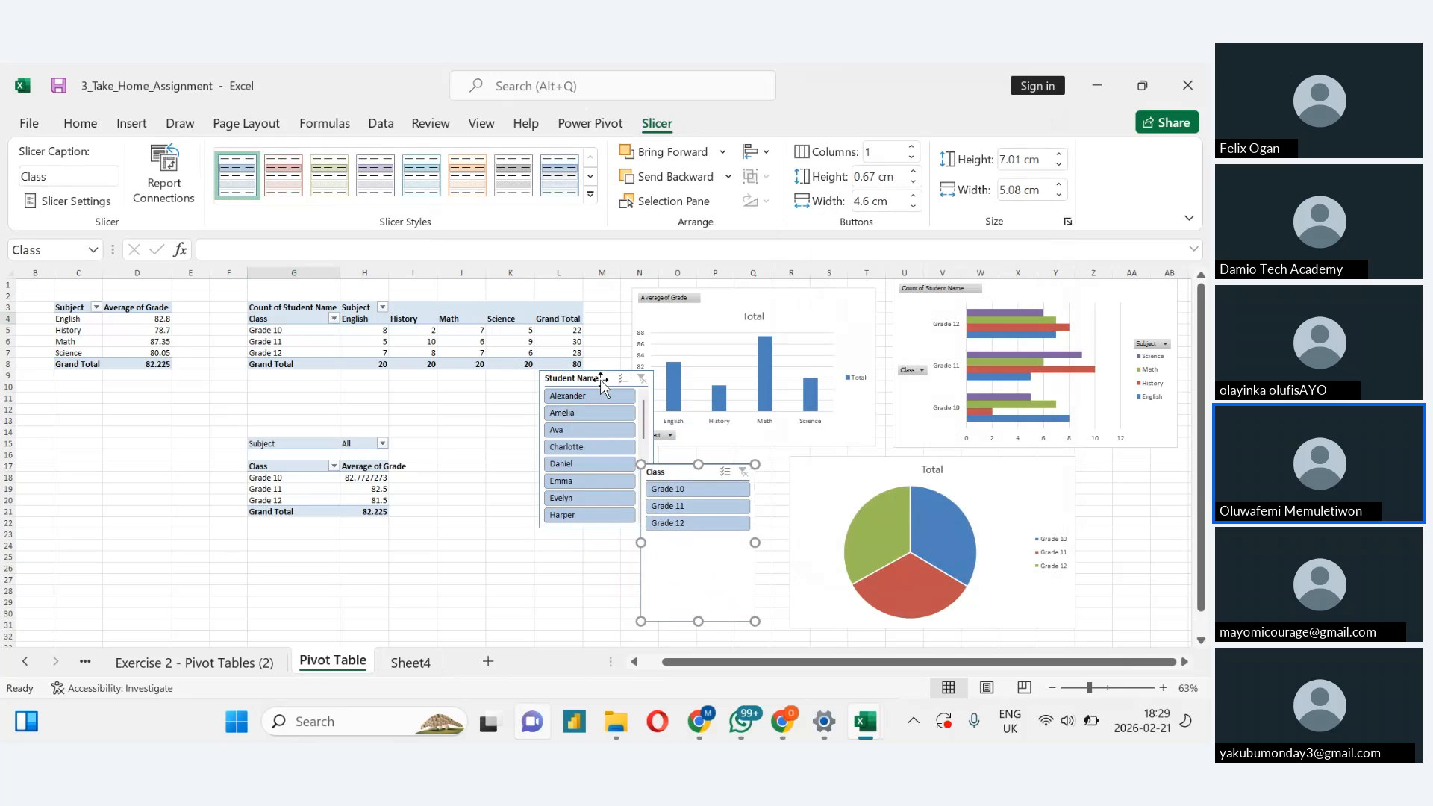
{"action": "left_click_drag", "start_coordinate": [600, 379], "coordinate": [556, 441]}
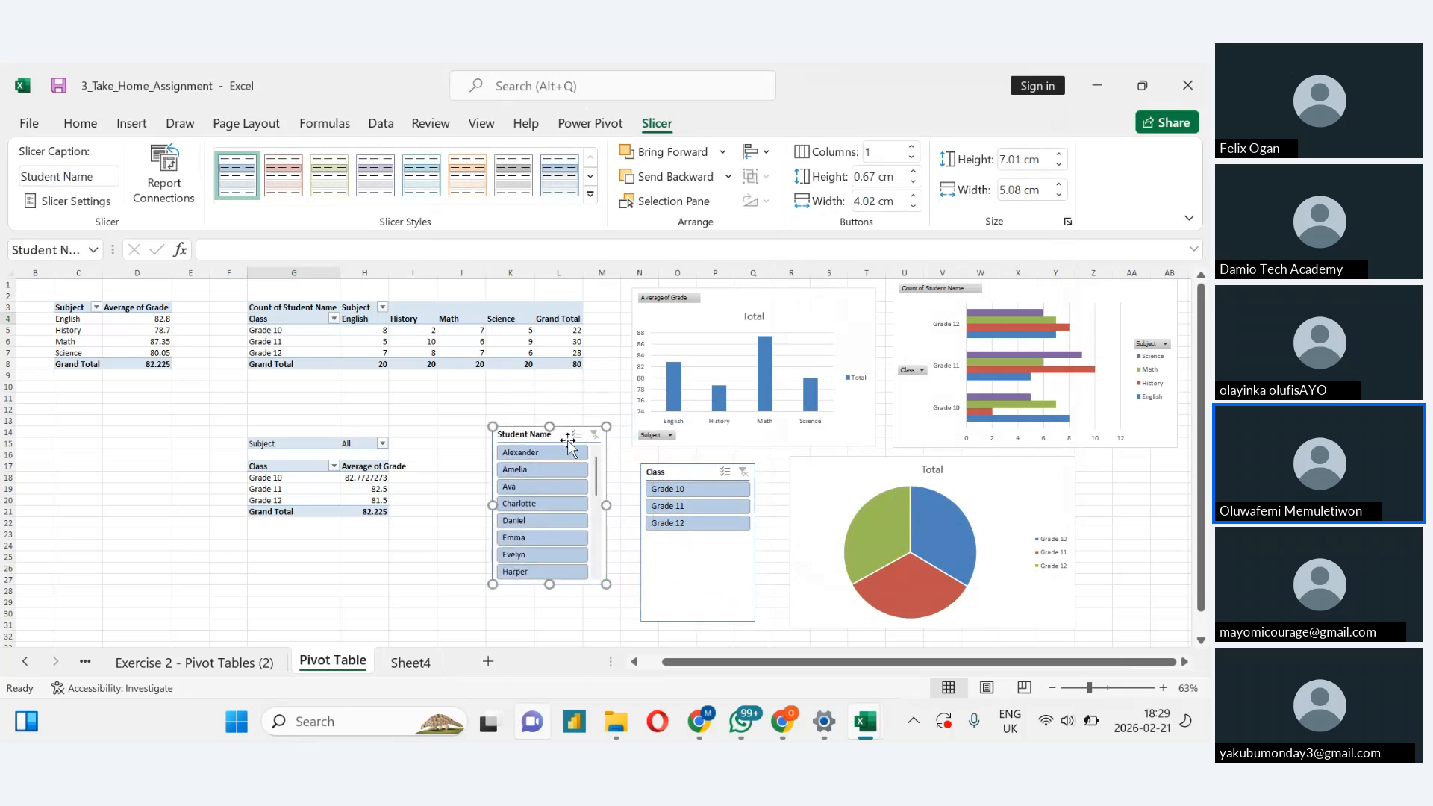
Delete the Student Name slicer and the Class slicer from the sheet
{"action": "key", "text": "Delete"}
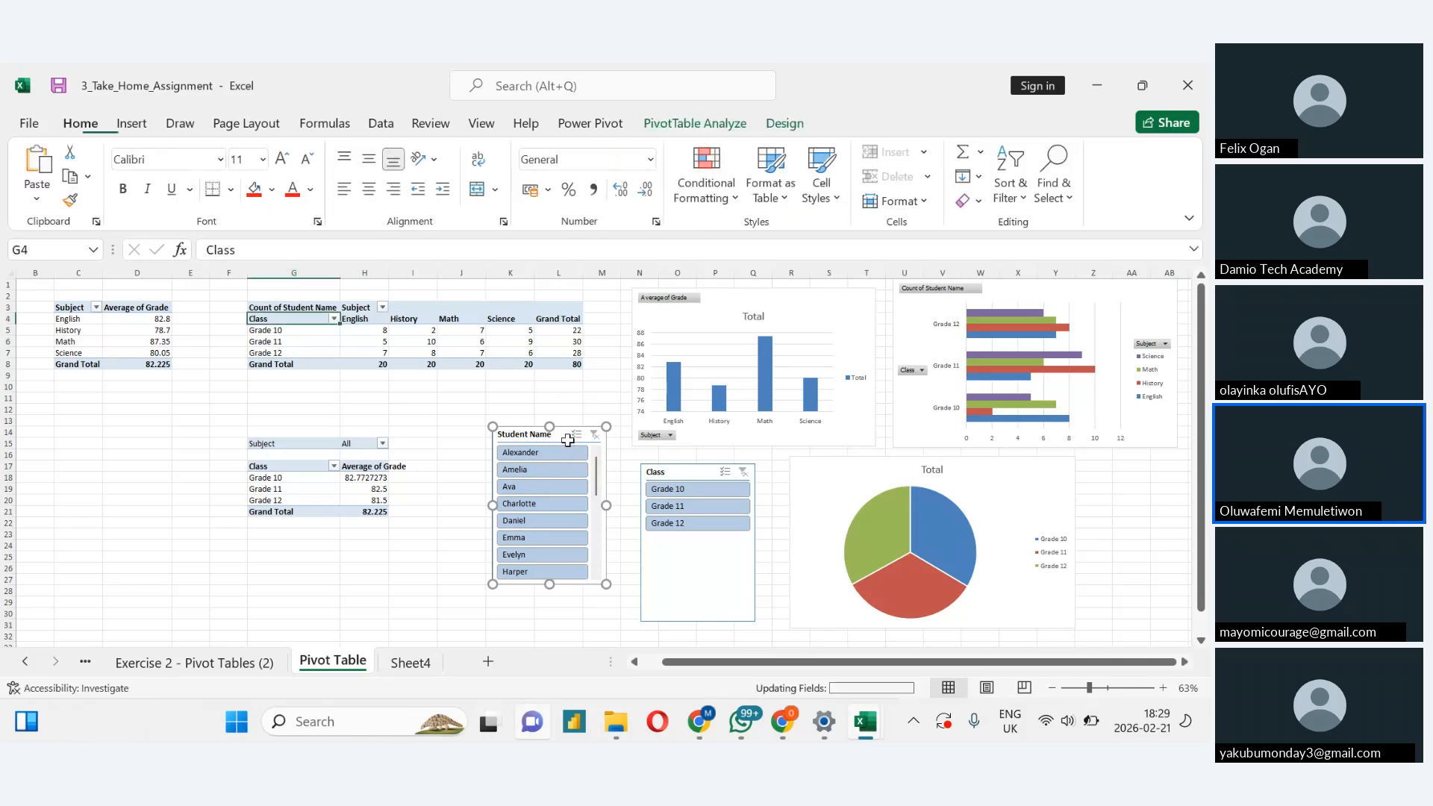
{"action": "left_click", "coordinate": [704, 572]}
{"action": "key", "text": "Delete"}
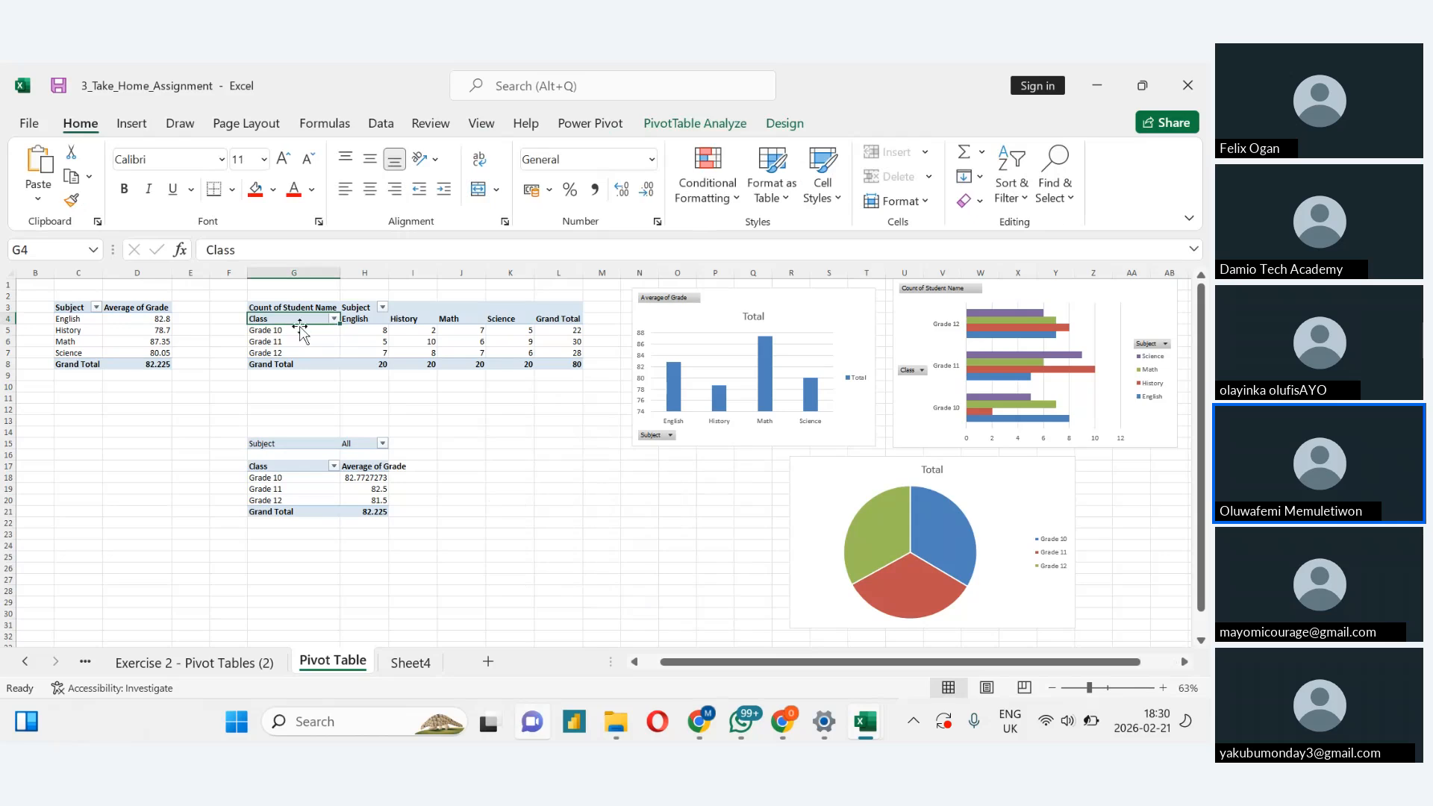
Insert Subject and Class slicers for the student-count pivot table
{"action": "left_click", "coordinate": [694, 123]}
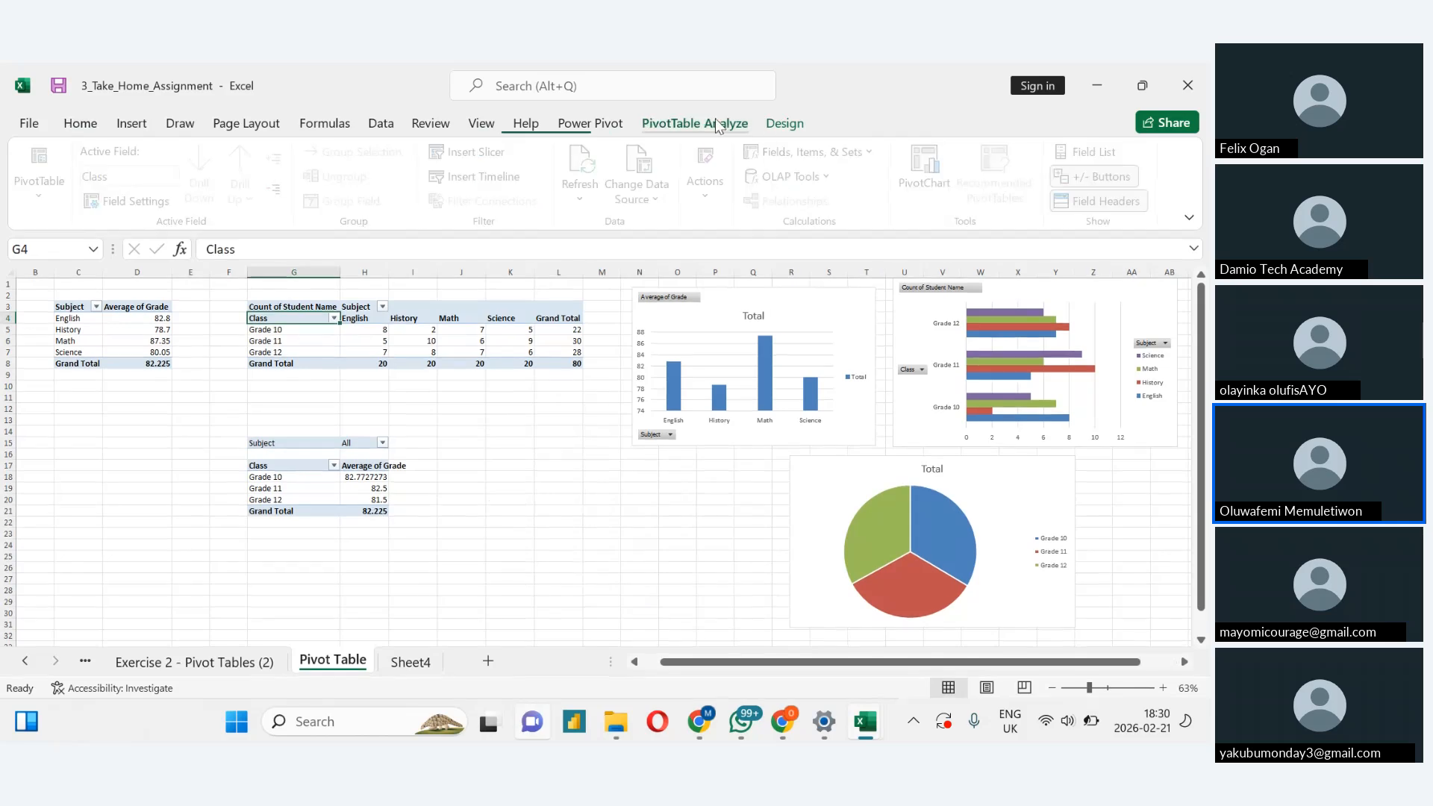
{"action": "left_click", "coordinate": [486, 157]}
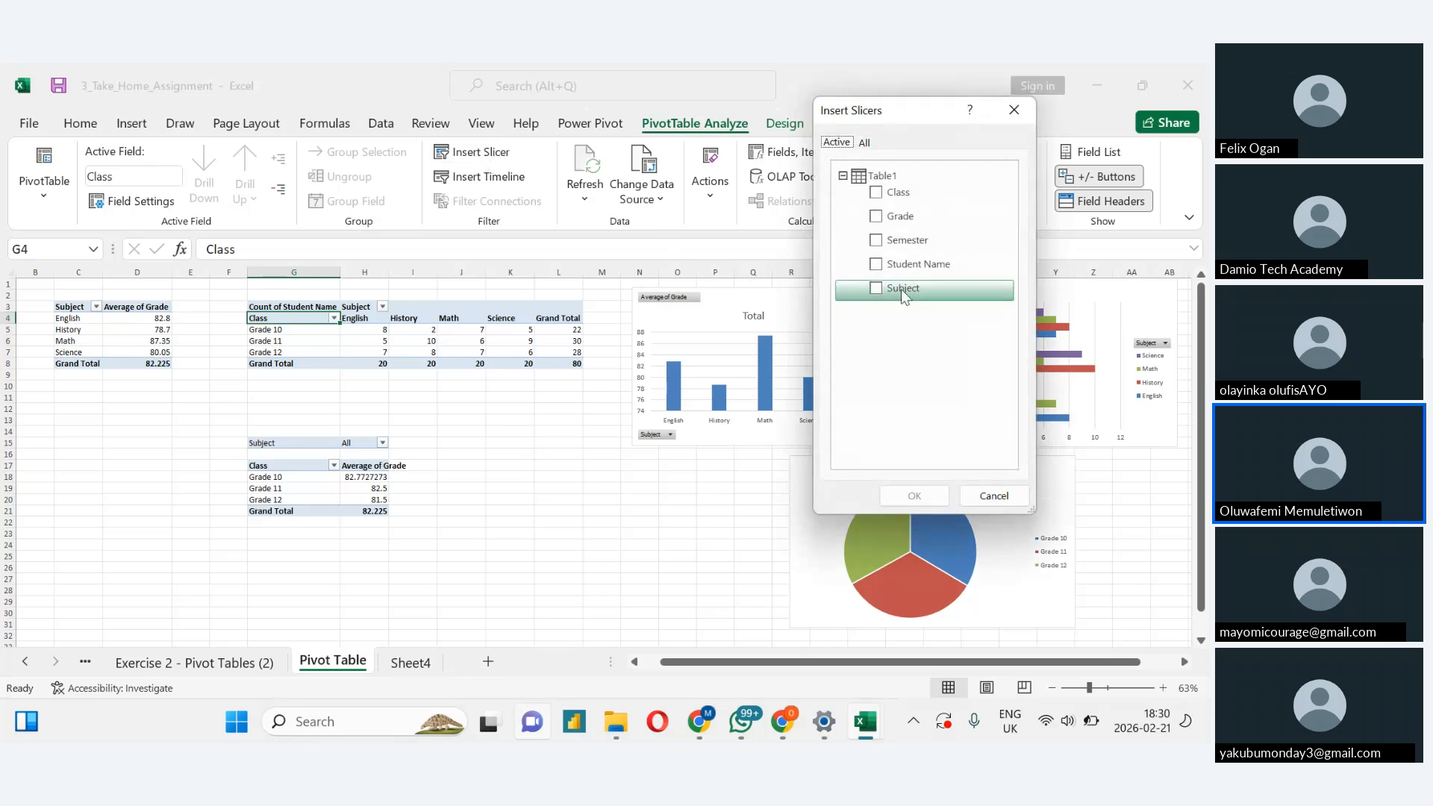
{"action": "left_click", "coordinate": [876, 288]}
{"action": "left_click", "coordinate": [876, 192]}
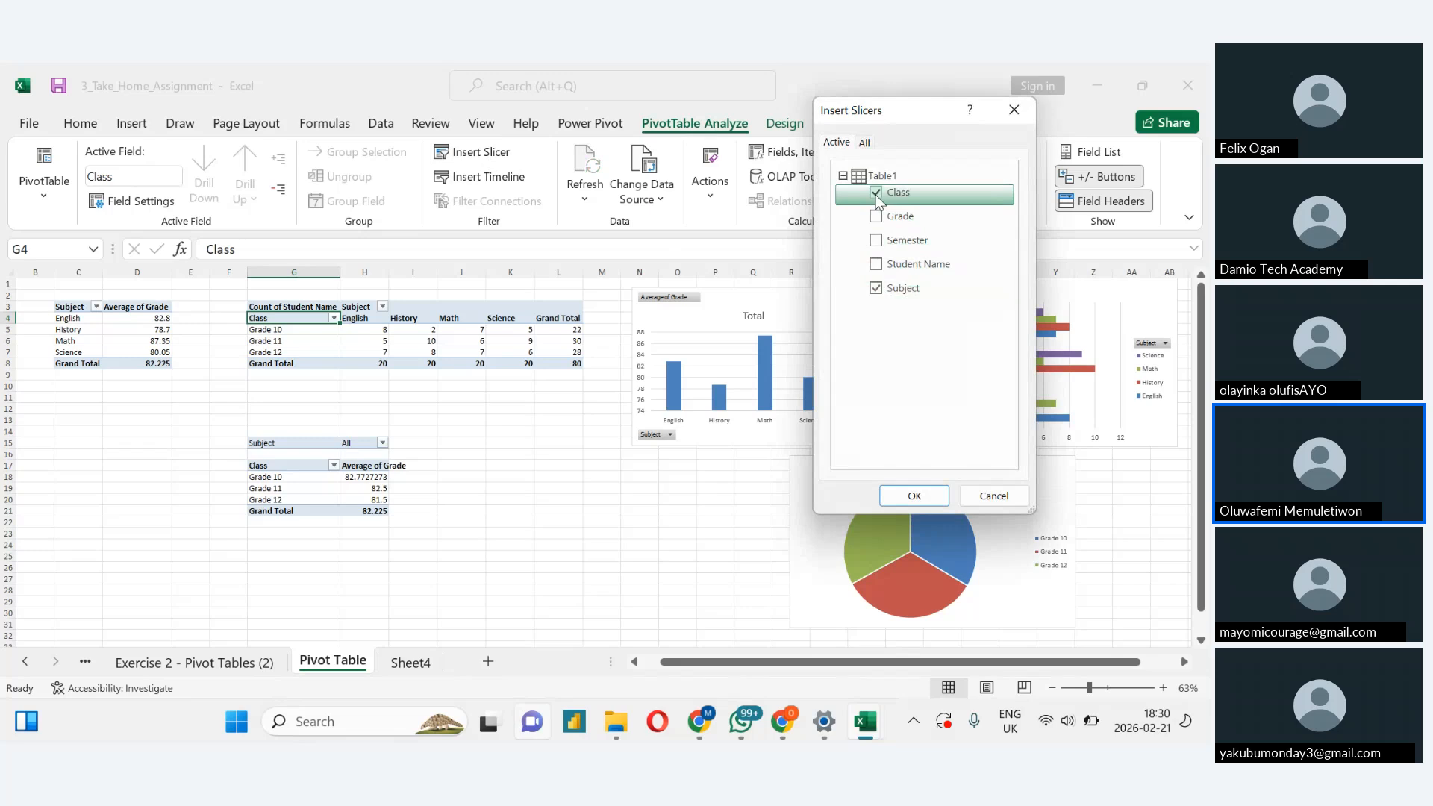
{"action": "left_click", "coordinate": [913, 496]}
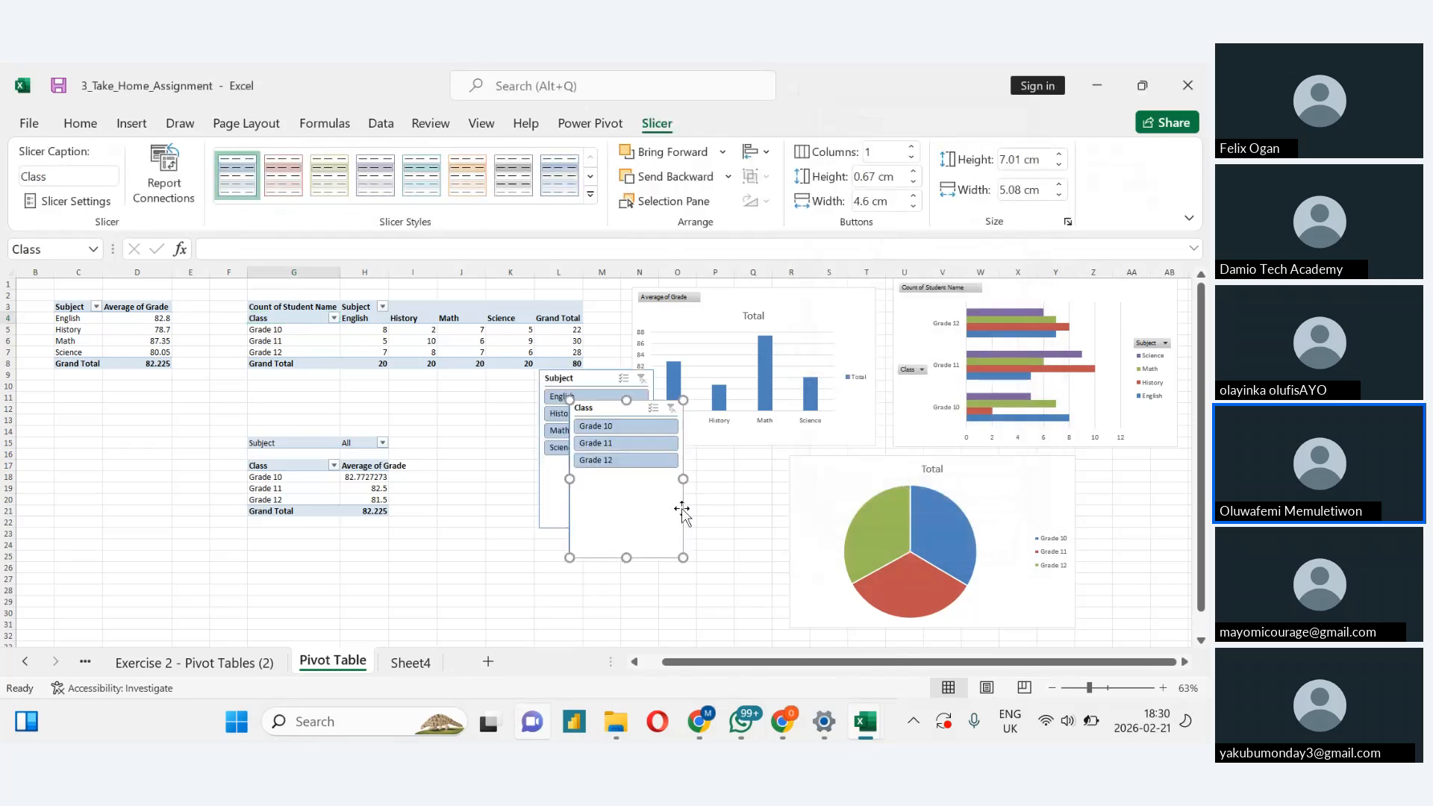
Arrange the Subject and Class slicers side by side with a gap between them, next to the pie chart
{"action": "left_click_drag", "start_coordinate": [643, 517], "coordinate": [742, 579]}
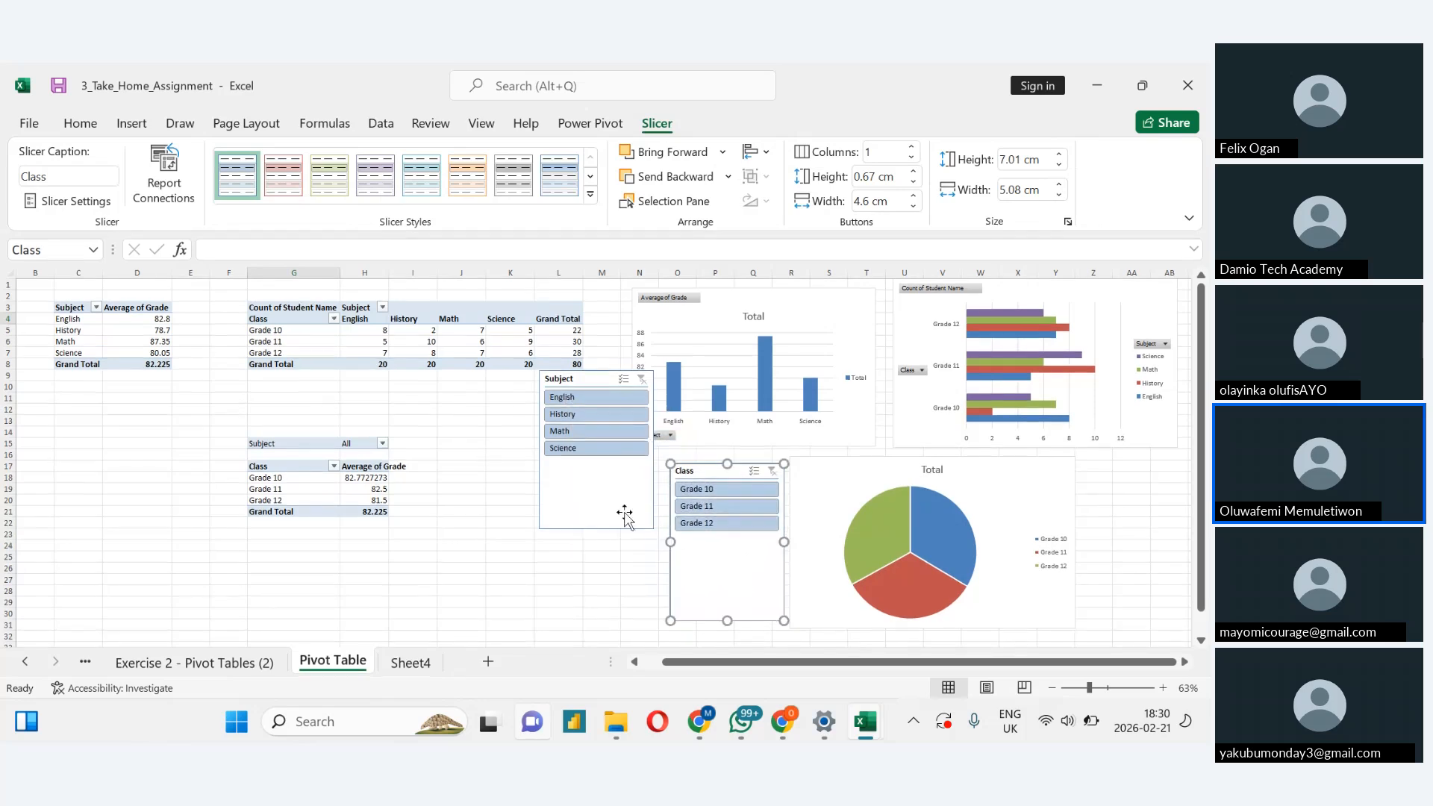
{"action": "left_click_drag", "start_coordinate": [614, 502], "coordinate": [612, 597]}
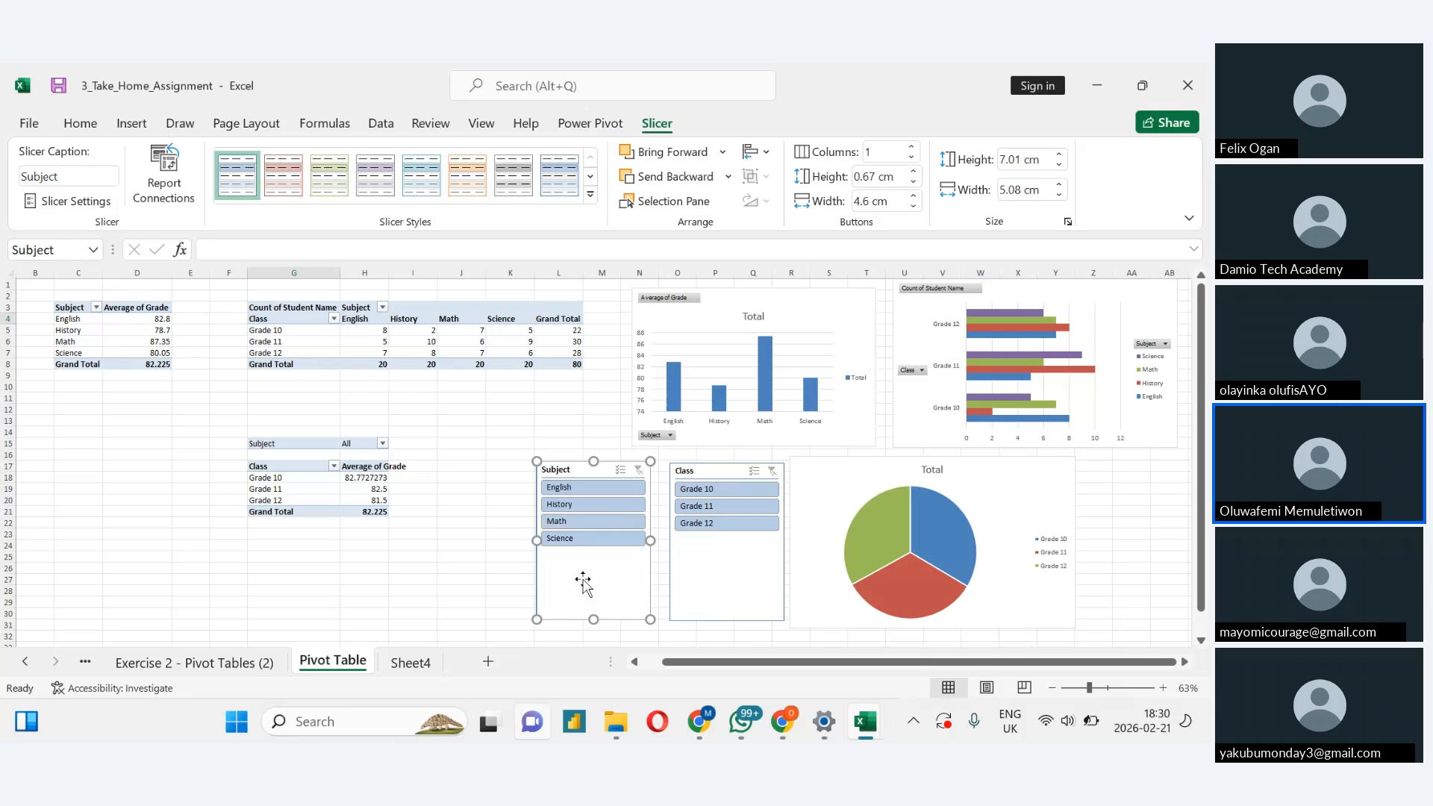
{"action": "left_click", "coordinate": [707, 580]}
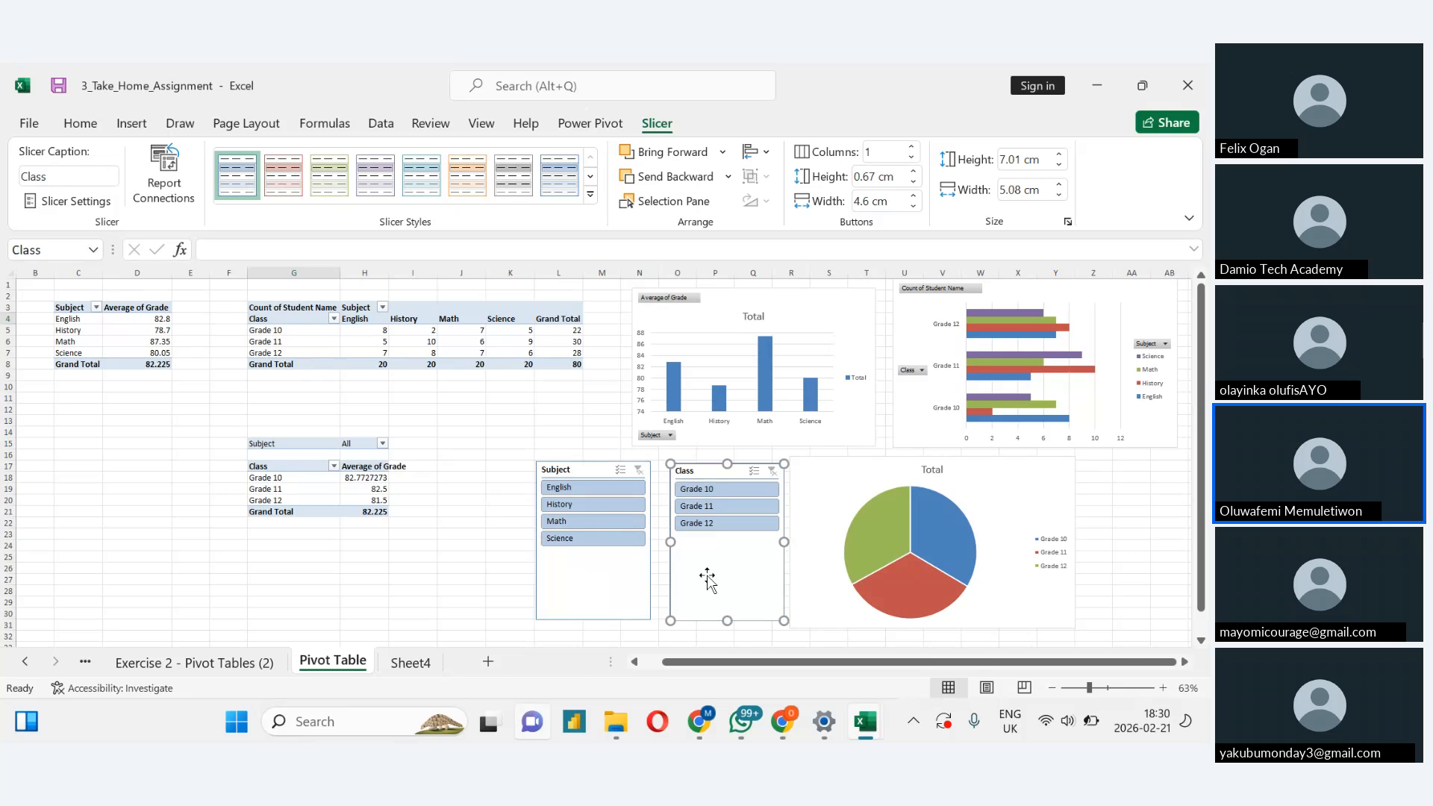
{"action": "left_click", "coordinate": [920, 423]}
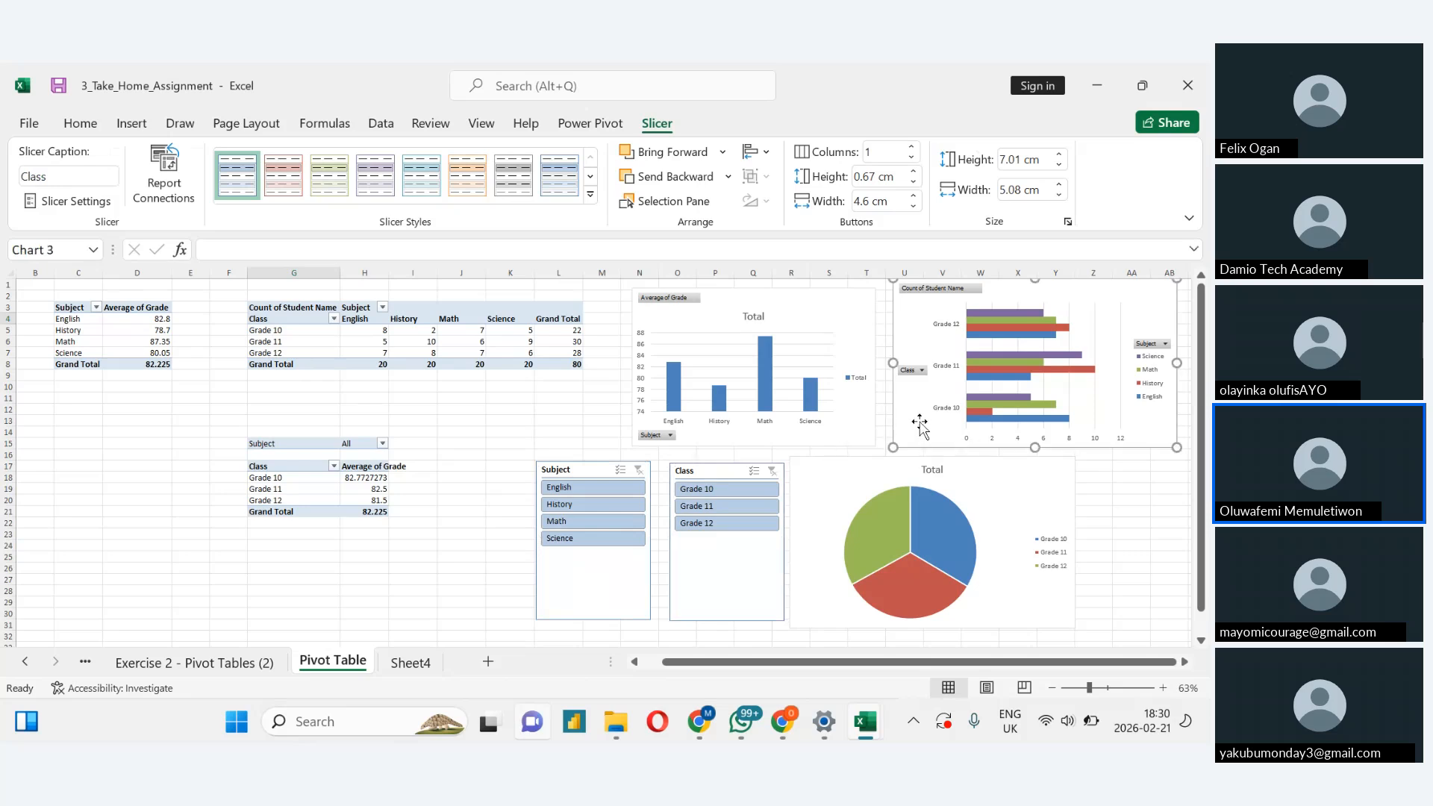
{"action": "left_click", "coordinate": [348, 366]}
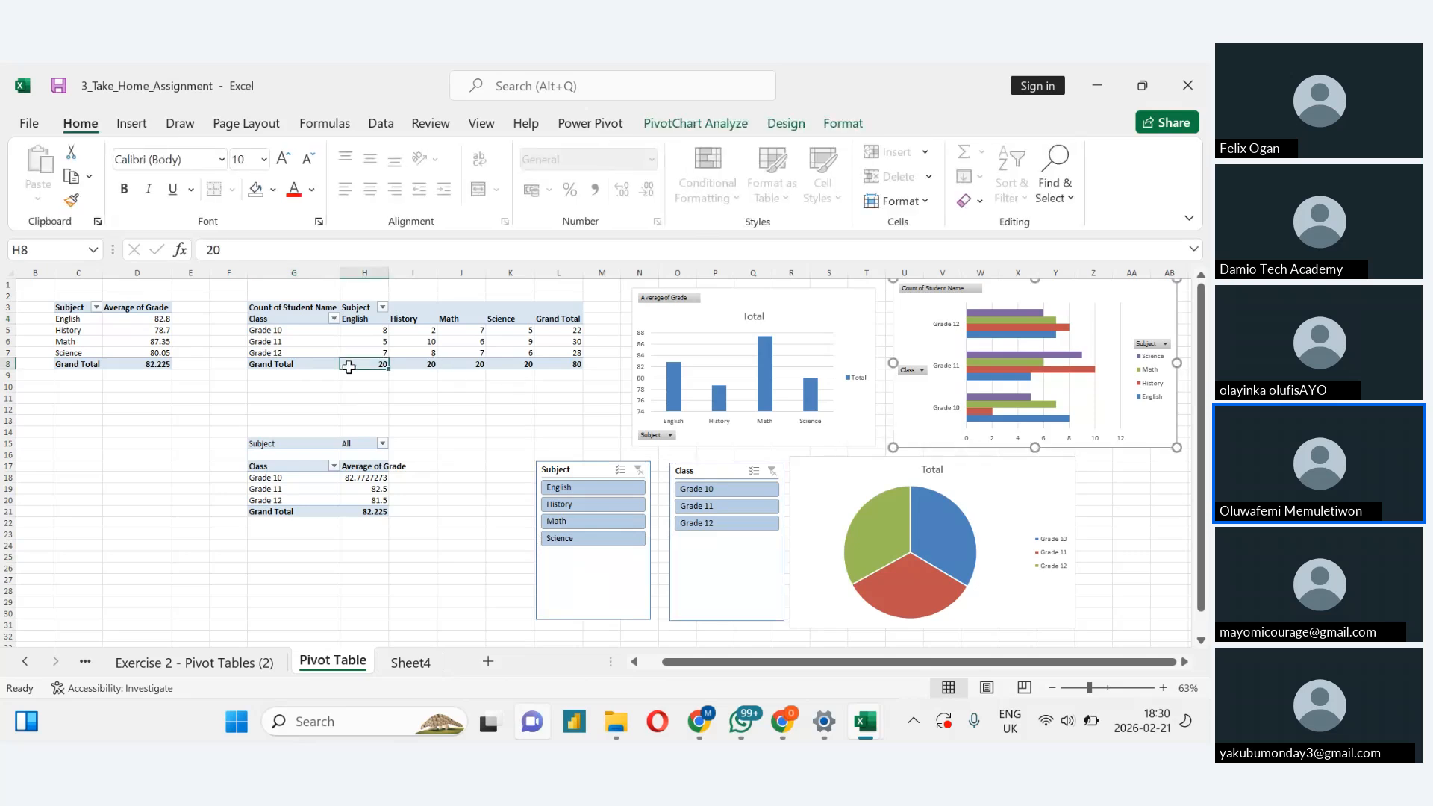
{"action": "left_click", "coordinate": [320, 364]}
{"action": "mouse_move", "coordinate": [614, 587]}
{"action": "left_mouse_down"}
{"action": "mouse_move", "coordinate": [697, 575]}
{"action": "mouse_move", "coordinate": [603, 589]}
{"action": "left_mouse_up"}
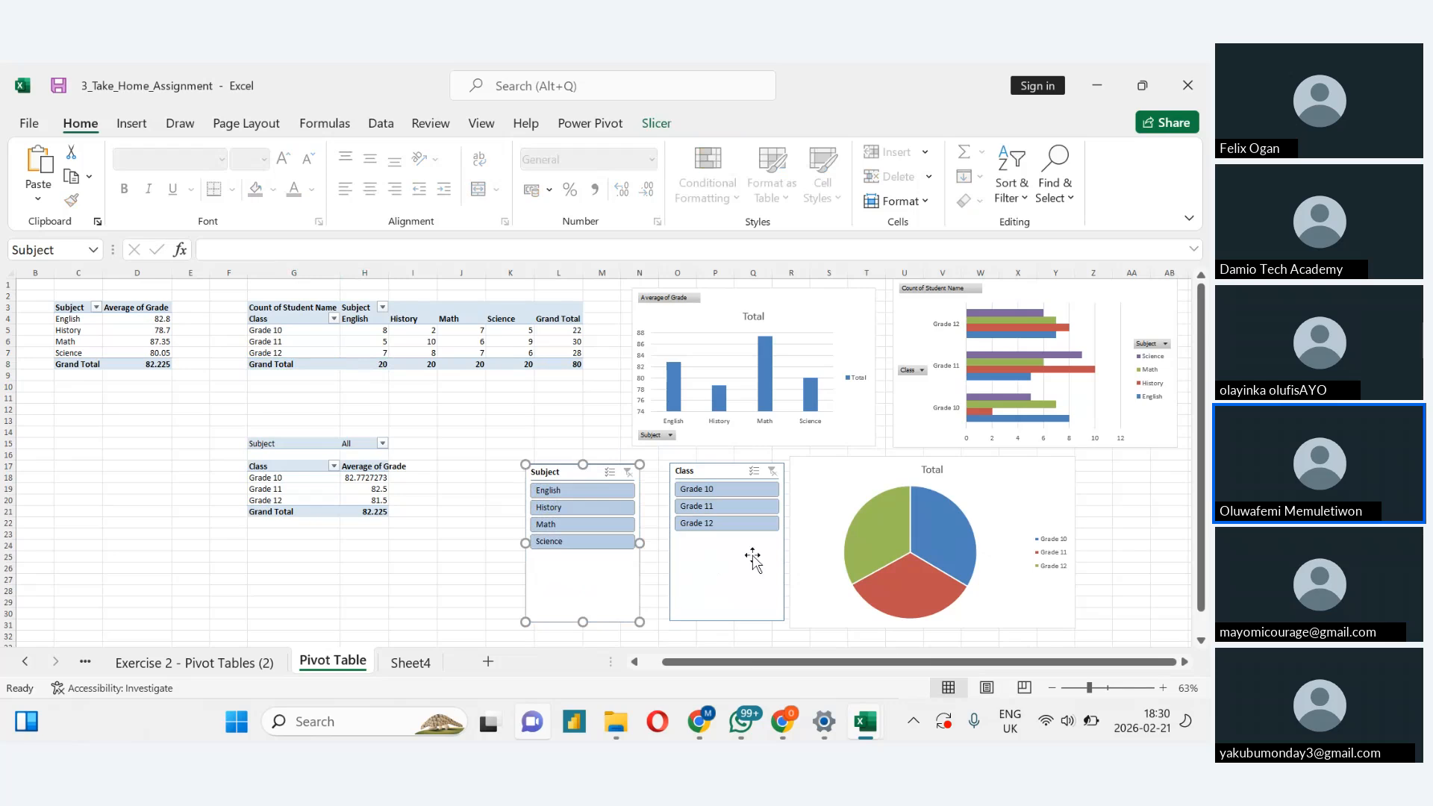
Filter the student-count pivot table to Science and Grade 10 with the slicers, and clear both filters again
{"action": "left_click", "coordinate": [593, 542]}
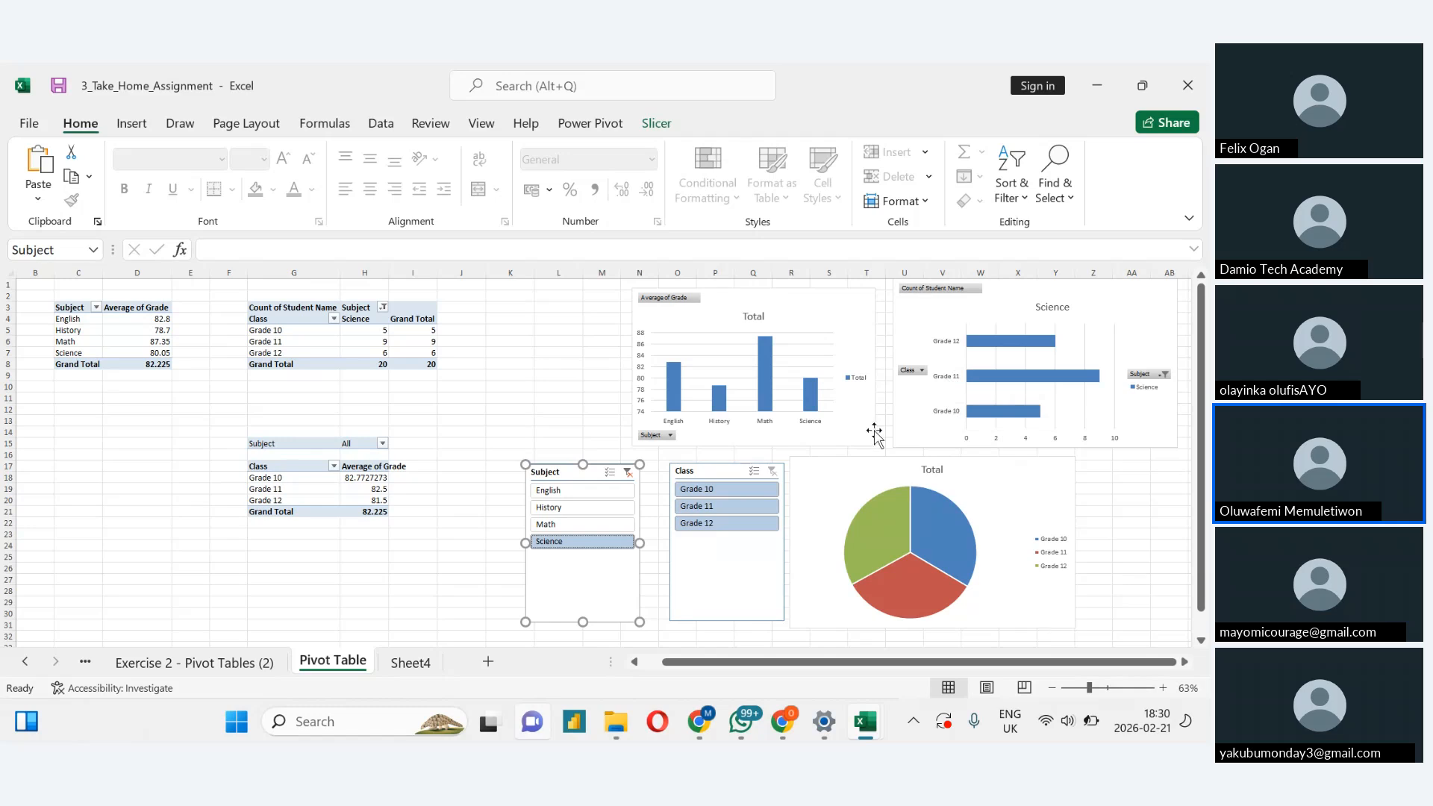
{"action": "left_click", "coordinate": [724, 492]}
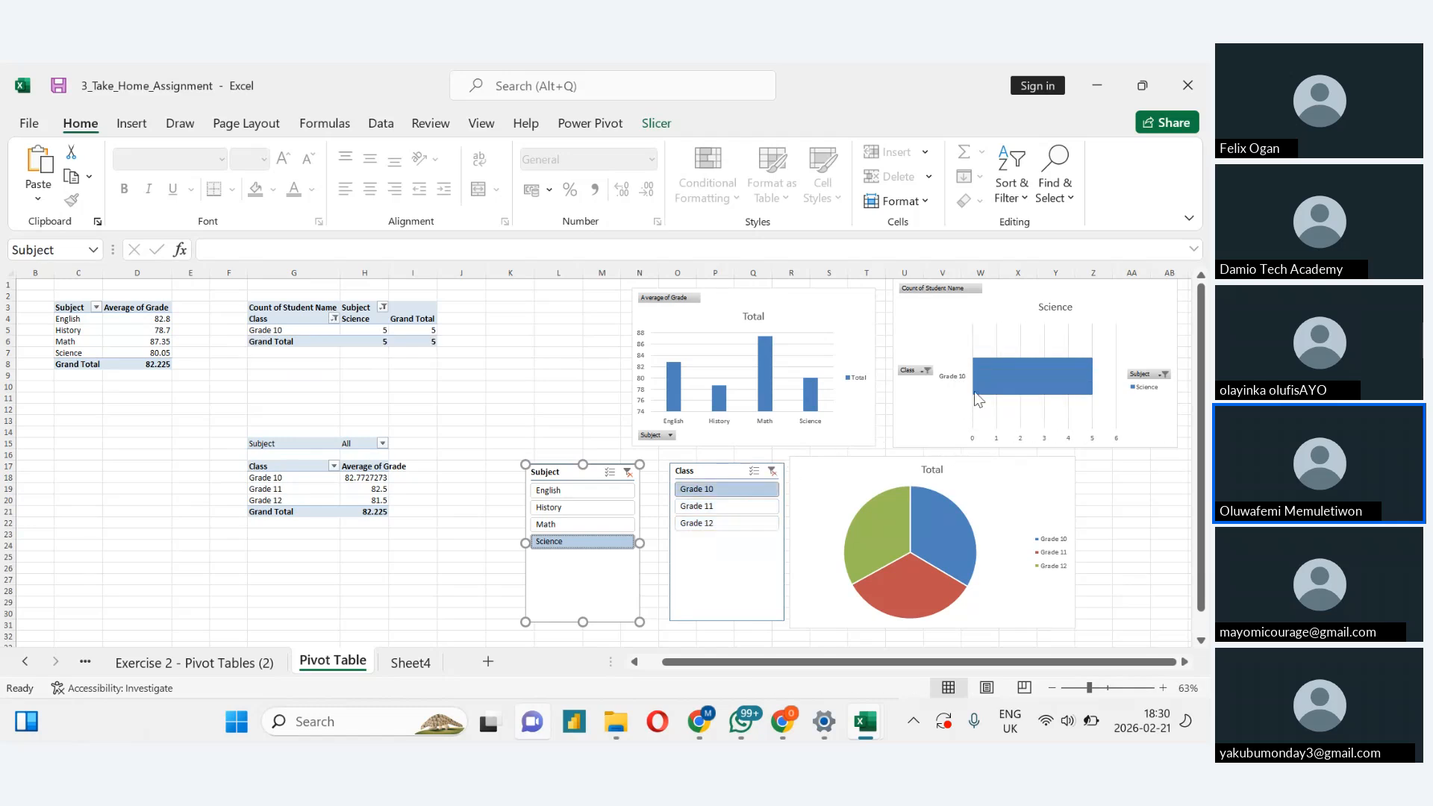
{"action": "mouse_move", "coordinate": [1014, 395]}
{"action": "left_click", "coordinate": [625, 473]}
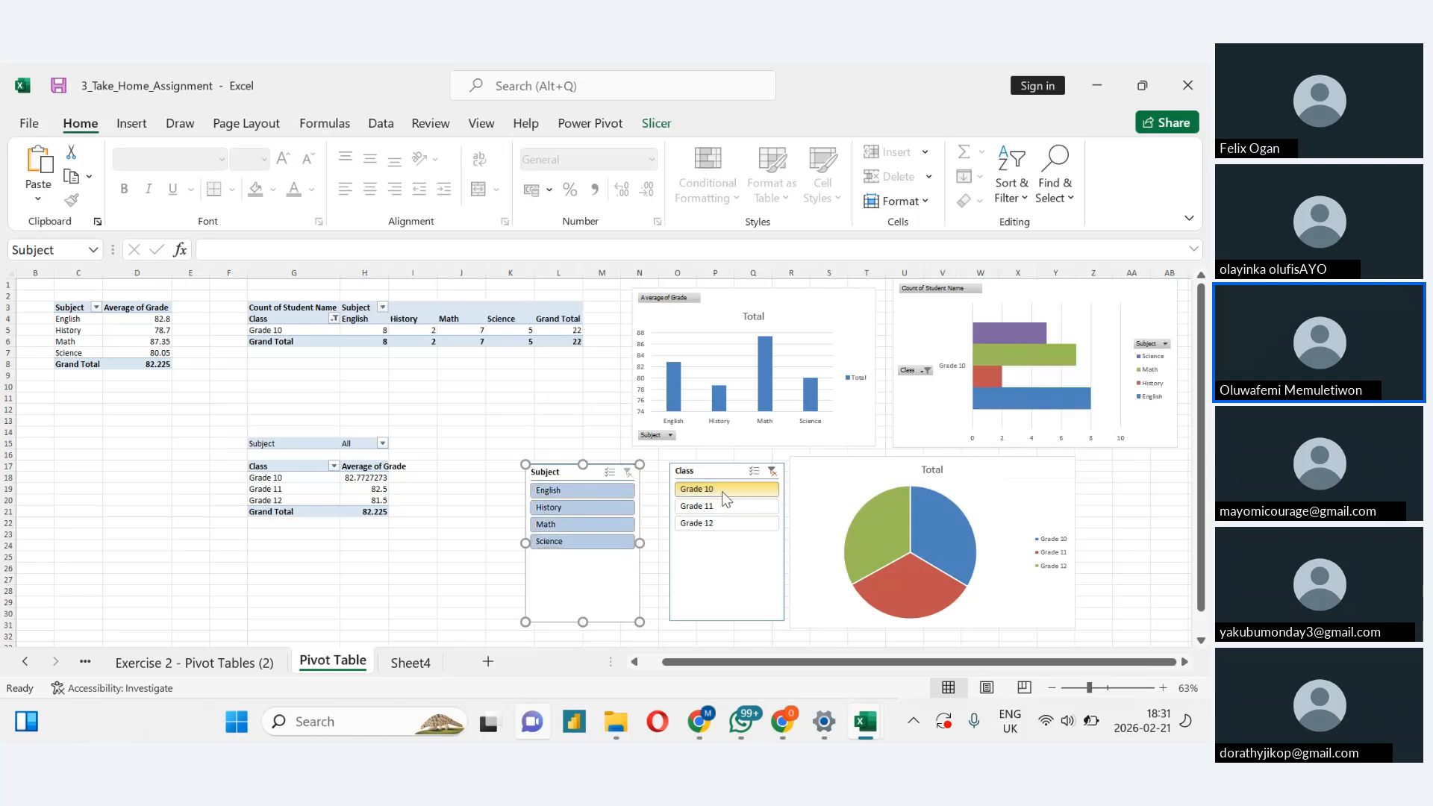
{"action": "left_click", "coordinate": [772, 472]}
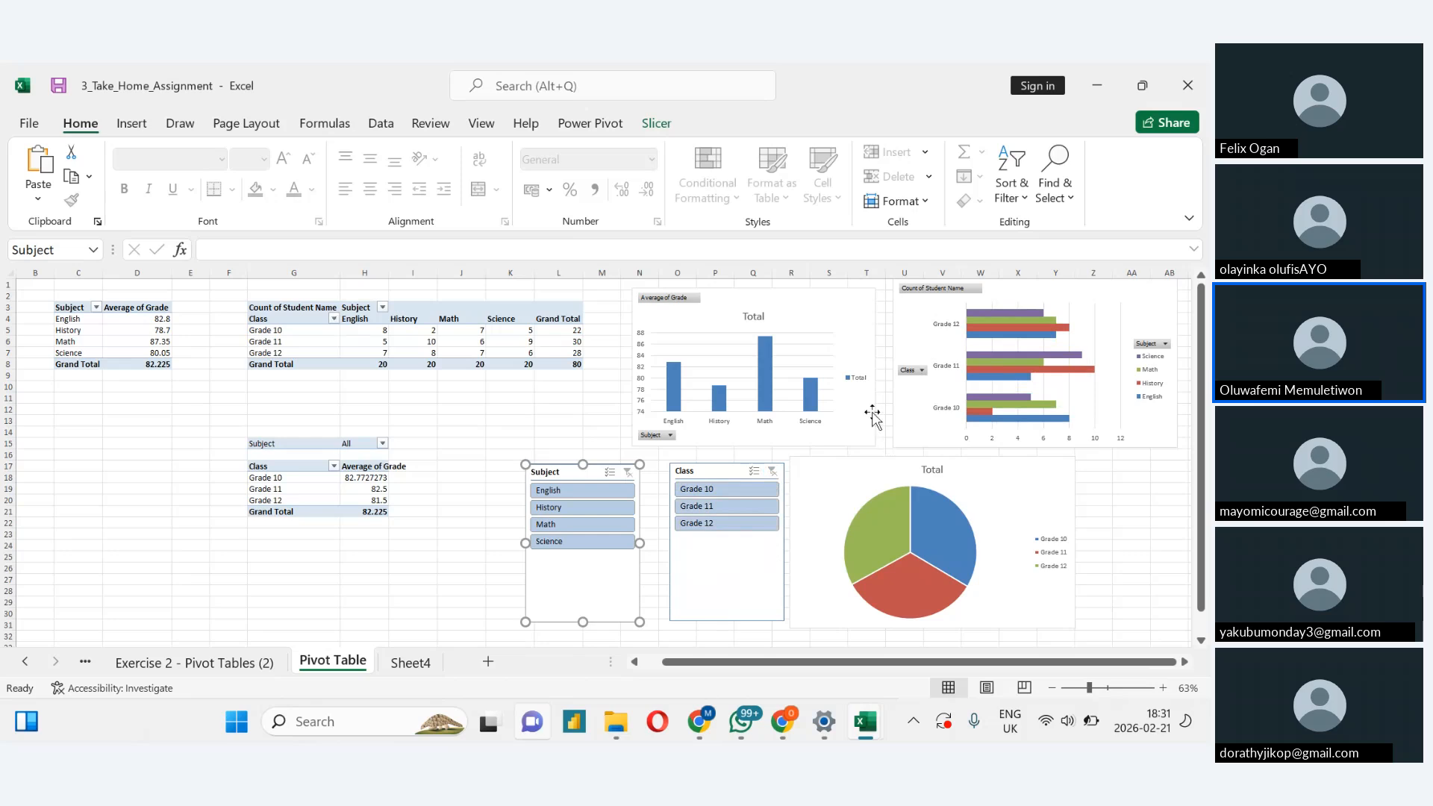
{"action": "left_click", "coordinate": [927, 410]}
{"action": "left_click", "coordinate": [844, 506]}
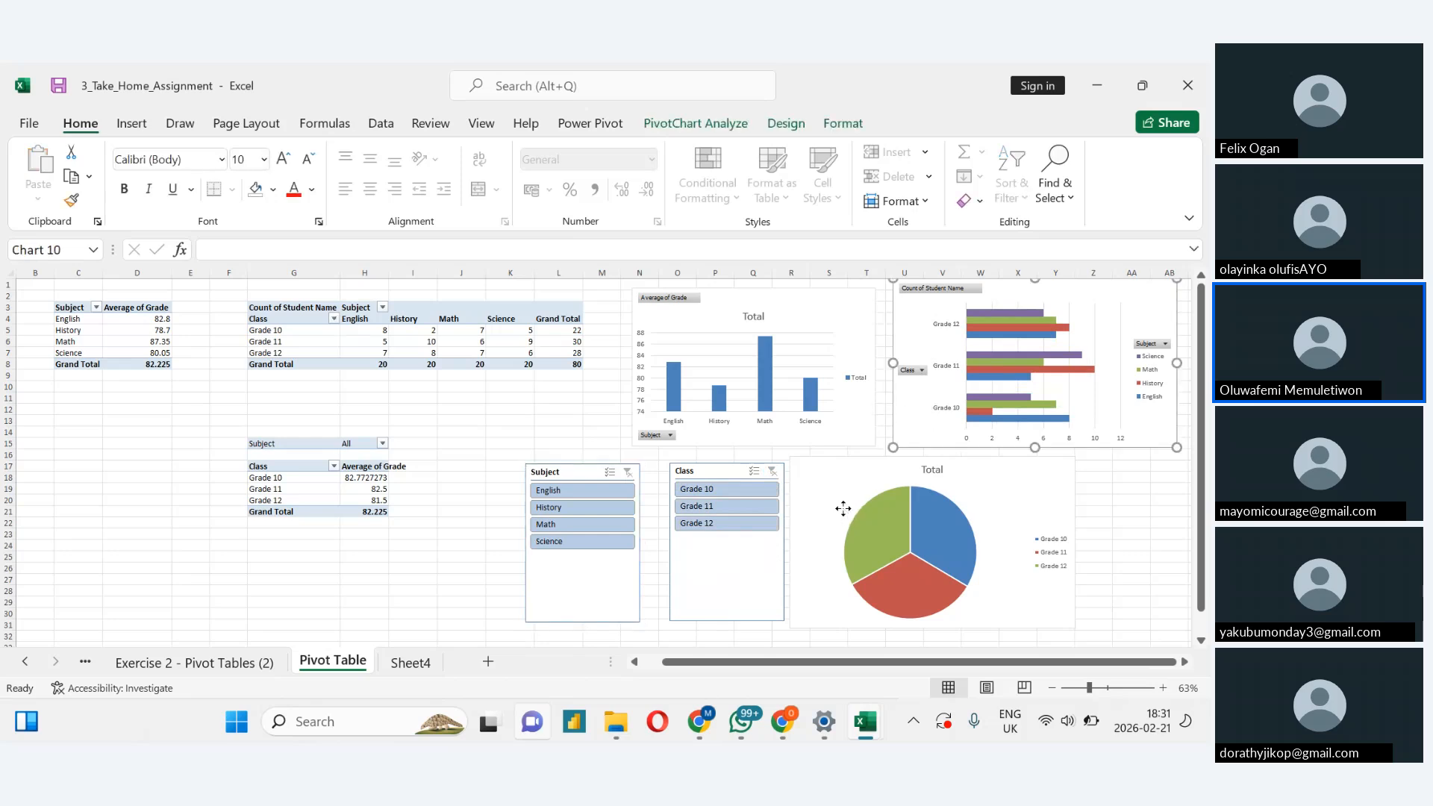
{"action": "left_click", "coordinate": [843, 440]}
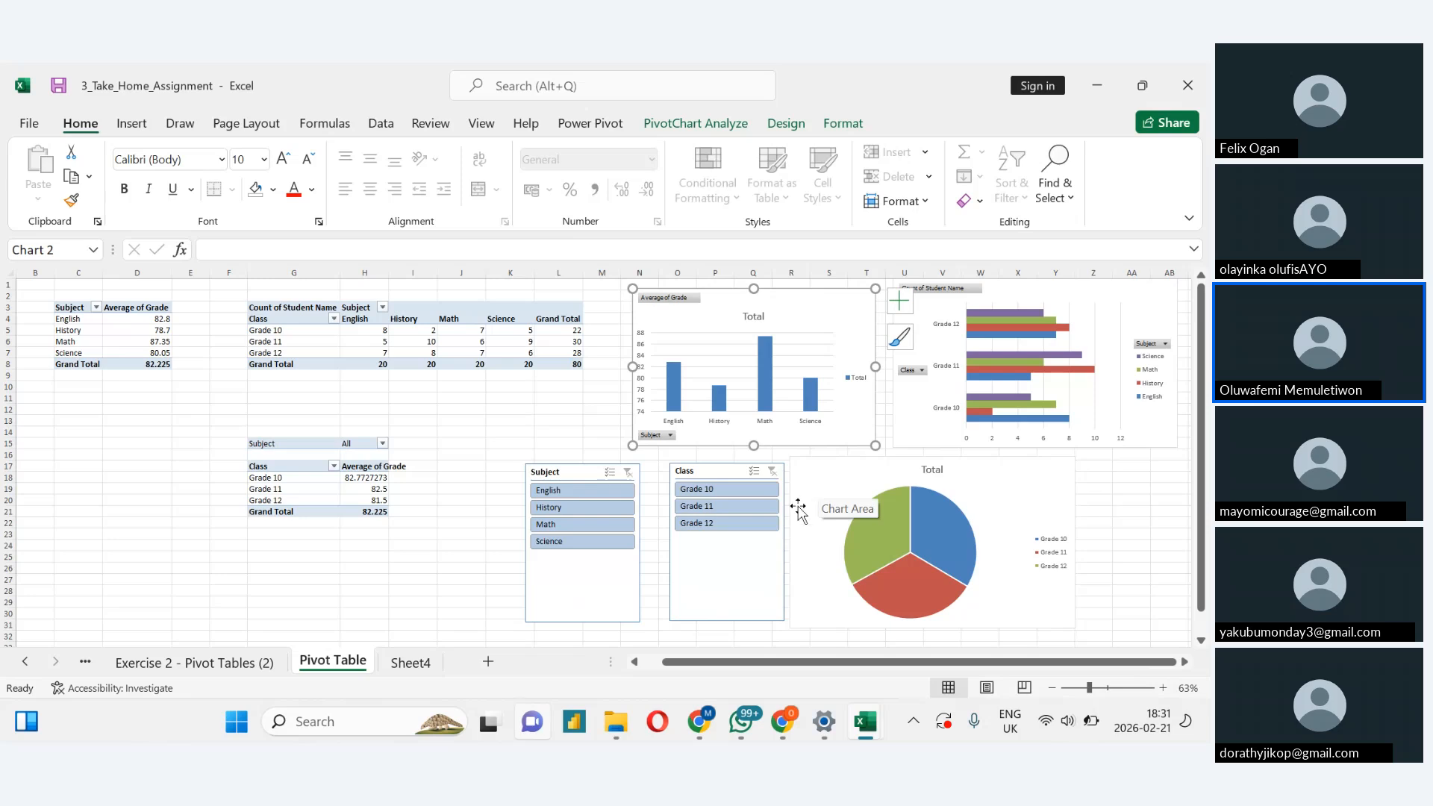
Connect the Class slicer to PivotTable2 and PivotTable4 in addition to PivotTable3
{"action": "left_click", "coordinate": [735, 569]}
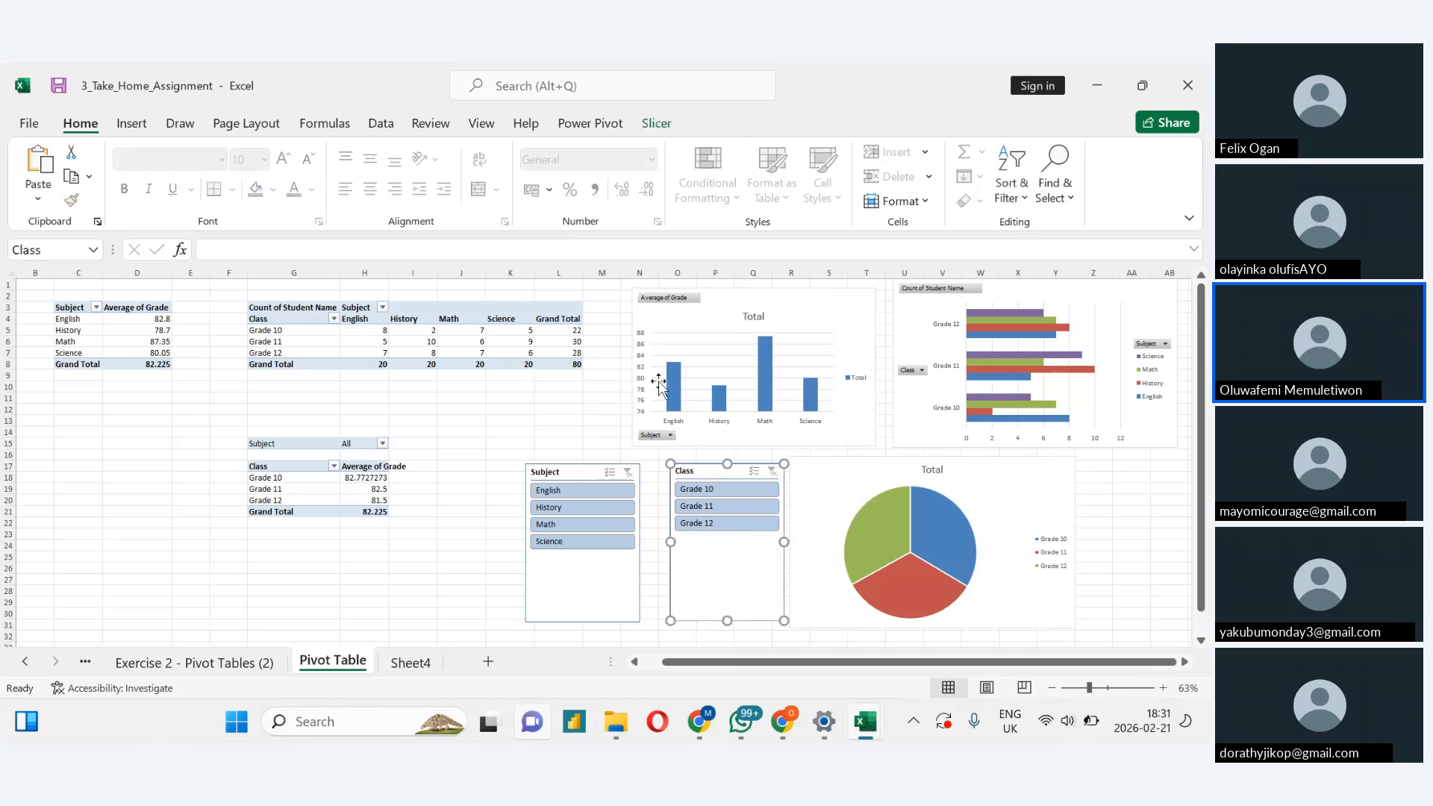
{"action": "left_click", "coordinate": [658, 124]}
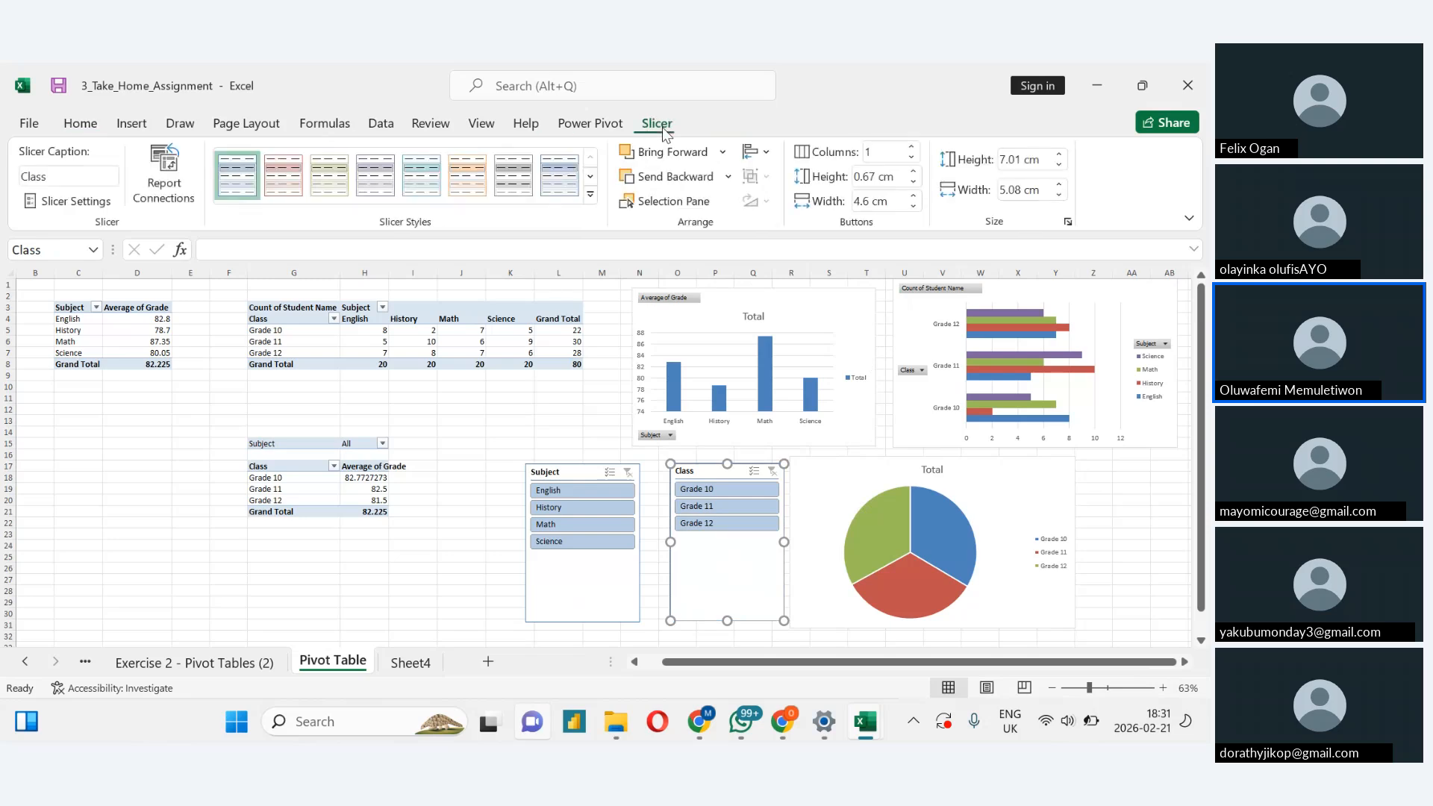
{"action": "left_click", "coordinate": [164, 176]}
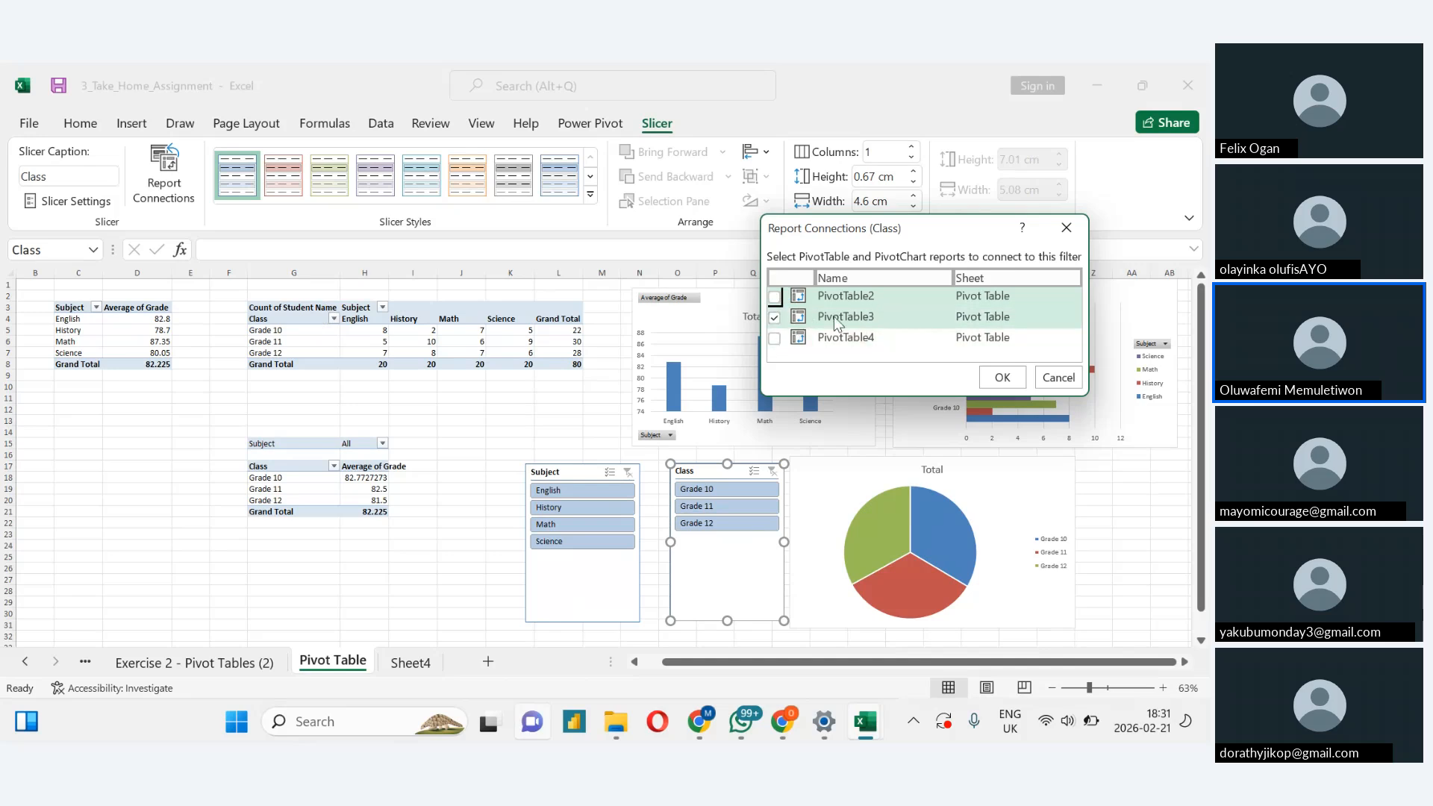
{"action": "left_click", "coordinate": [773, 339]}
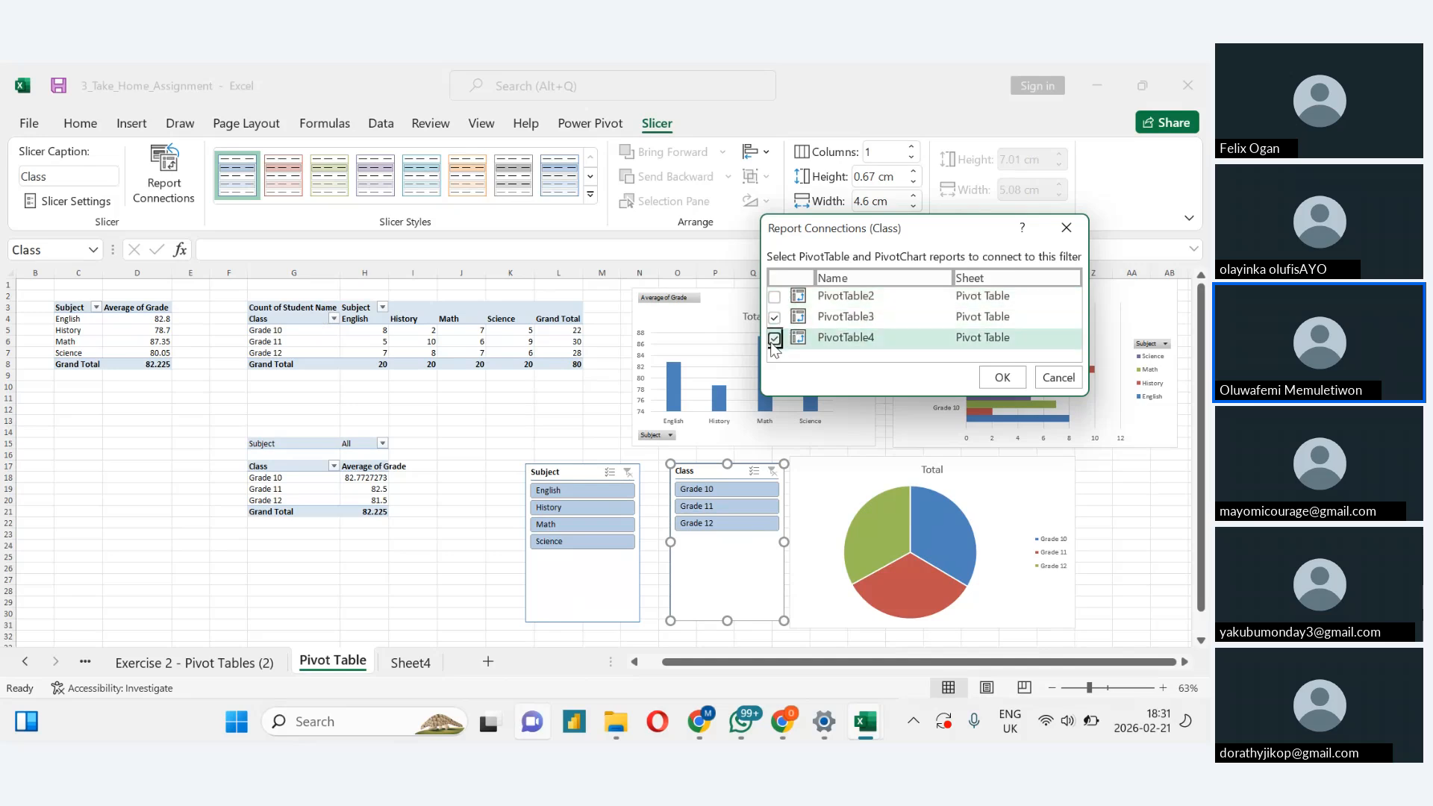
{"action": "left_click", "coordinate": [775, 297]}
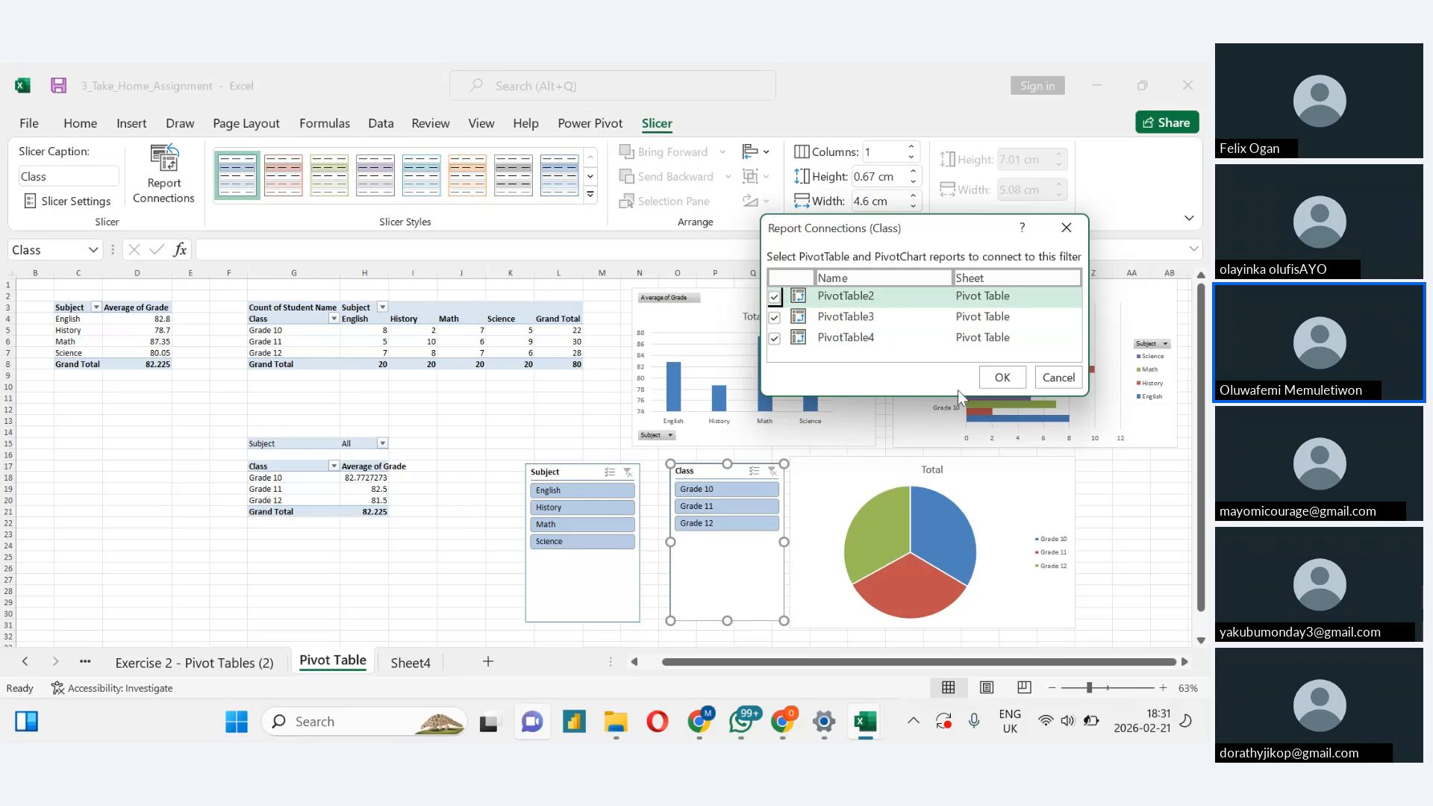
{"action": "left_click", "coordinate": [1002, 379]}
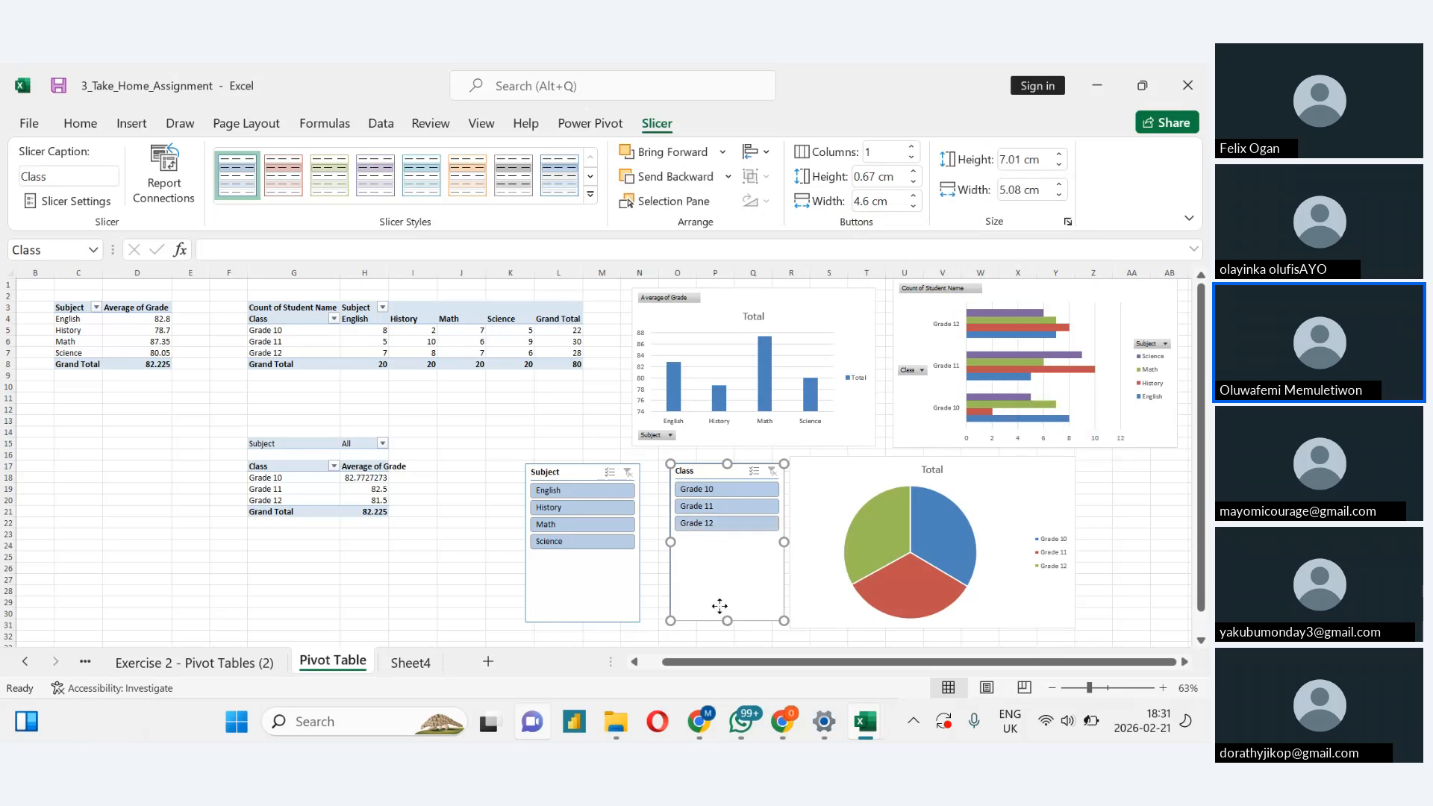
Filter with the slicers to Grade 10 in Class and History in Subject
{"action": "left_click", "coordinate": [461, 533]}
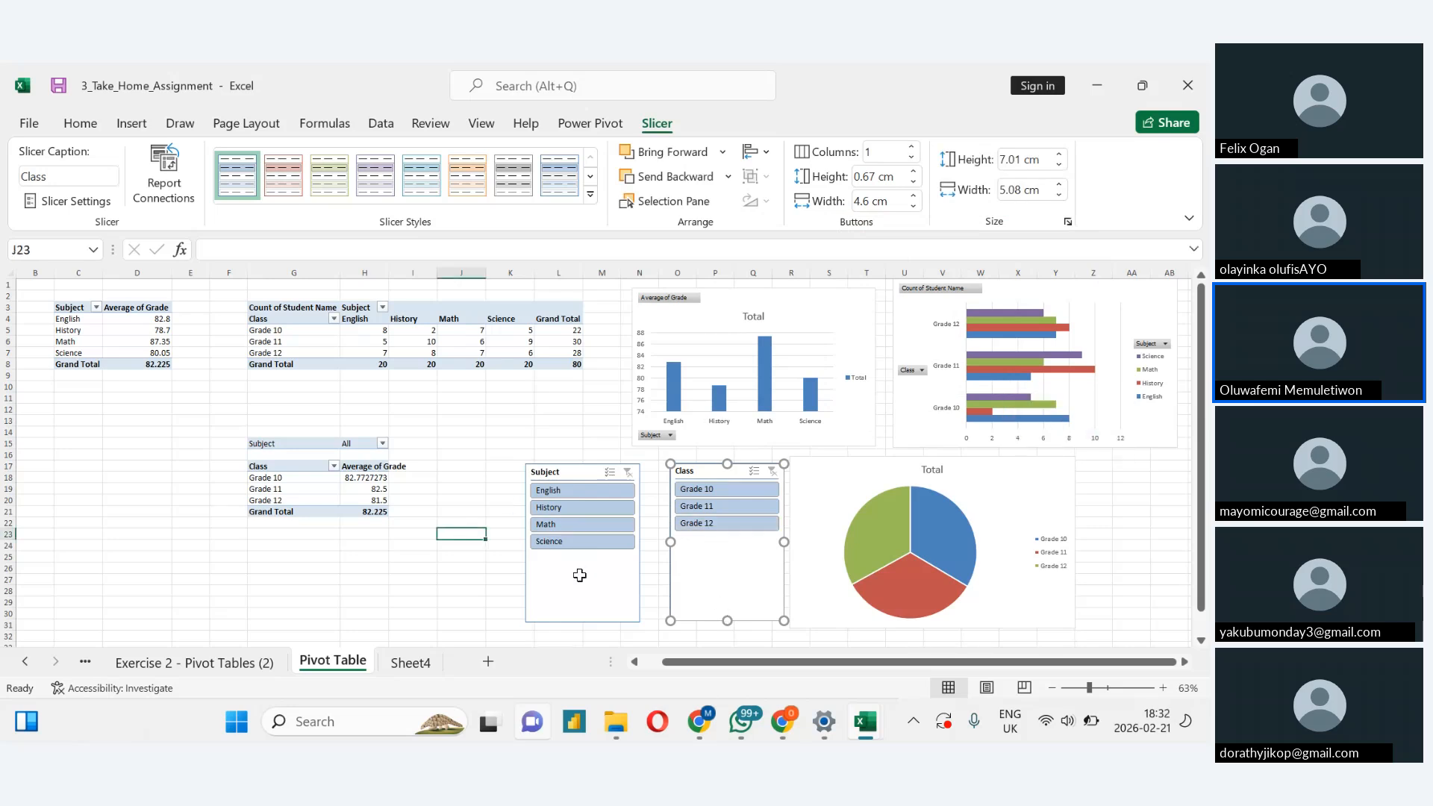
{"action": "left_click", "coordinate": [605, 588]}
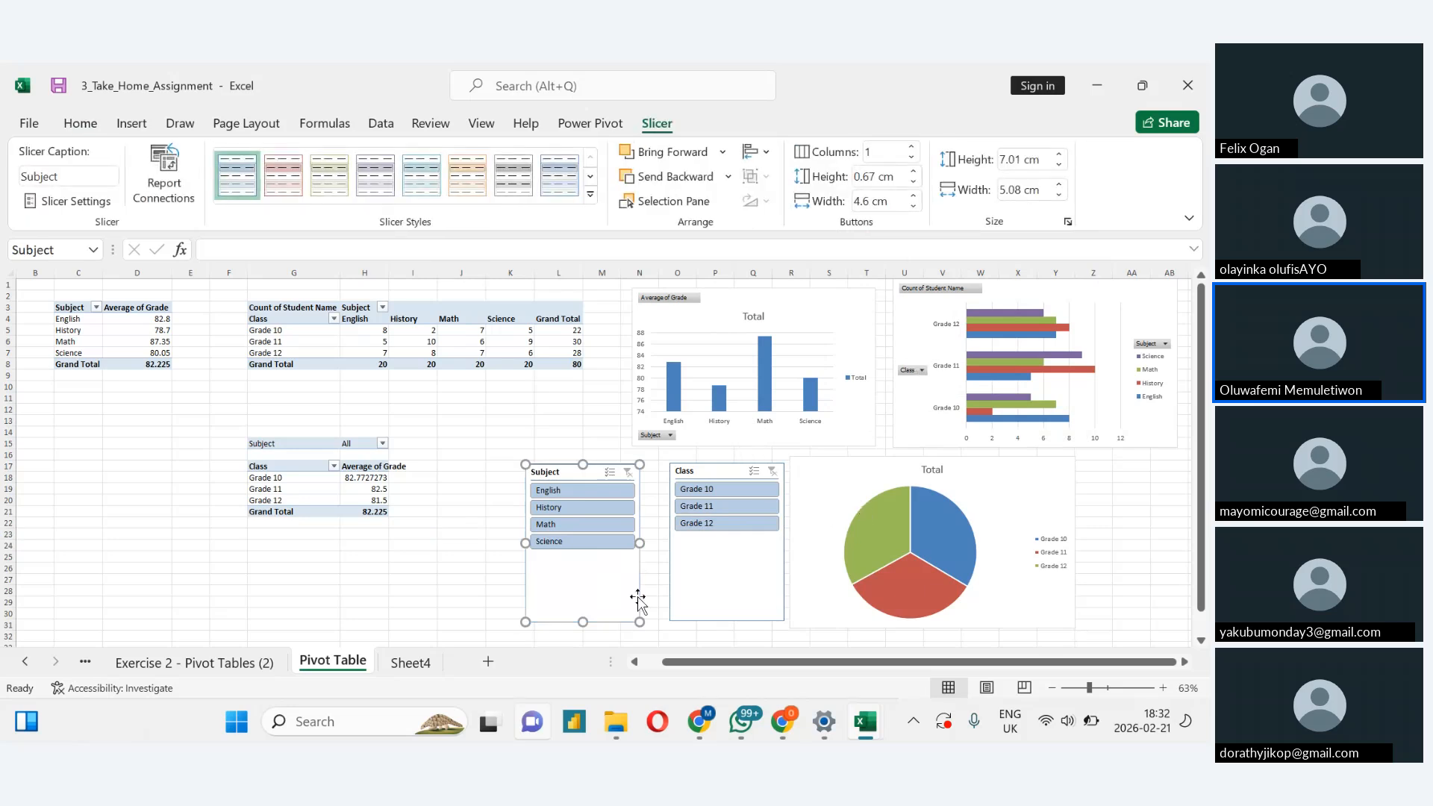
{"action": "left_click", "coordinate": [710, 578]}
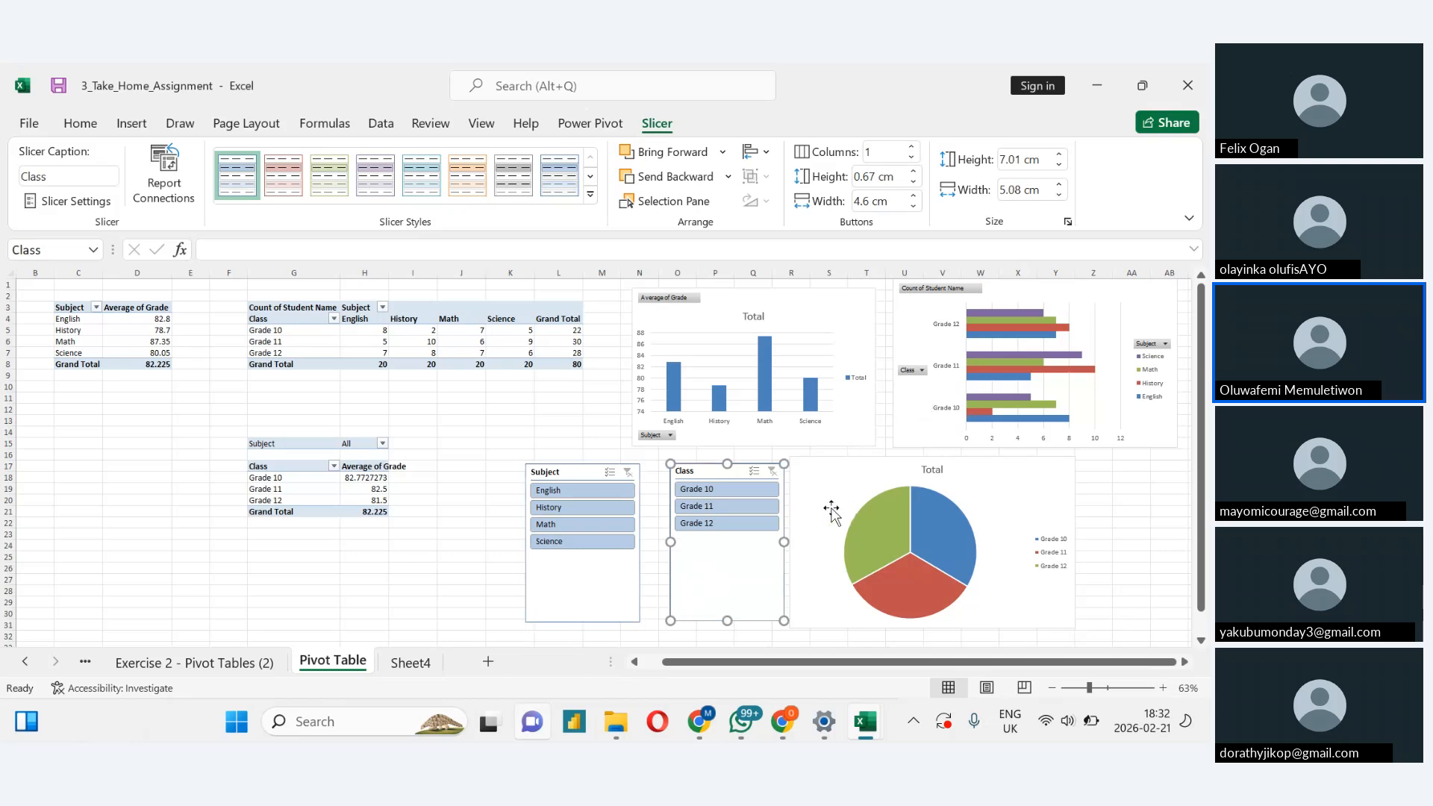
{"action": "left_click", "coordinate": [720, 489]}
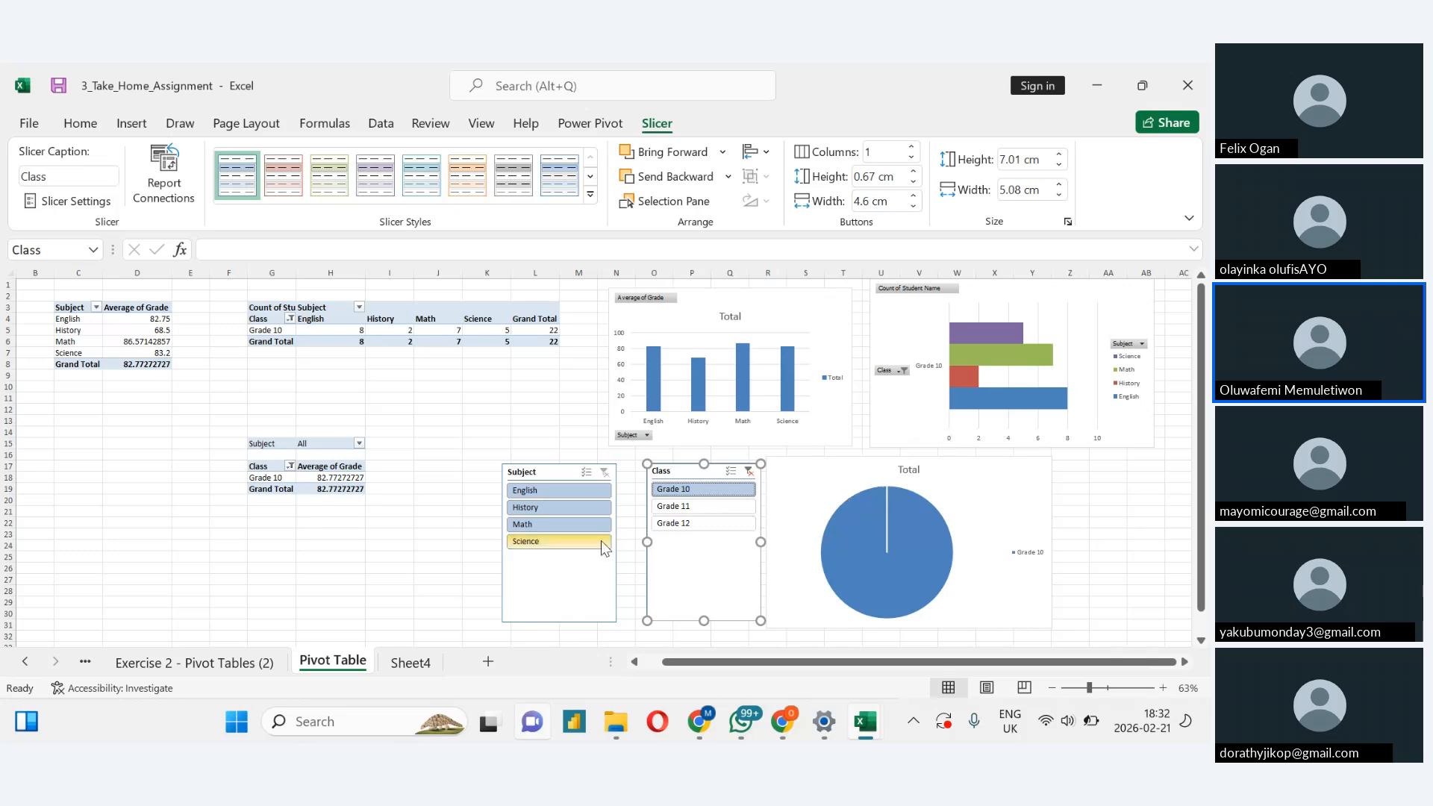
{"action": "left_click", "coordinate": [558, 512]}
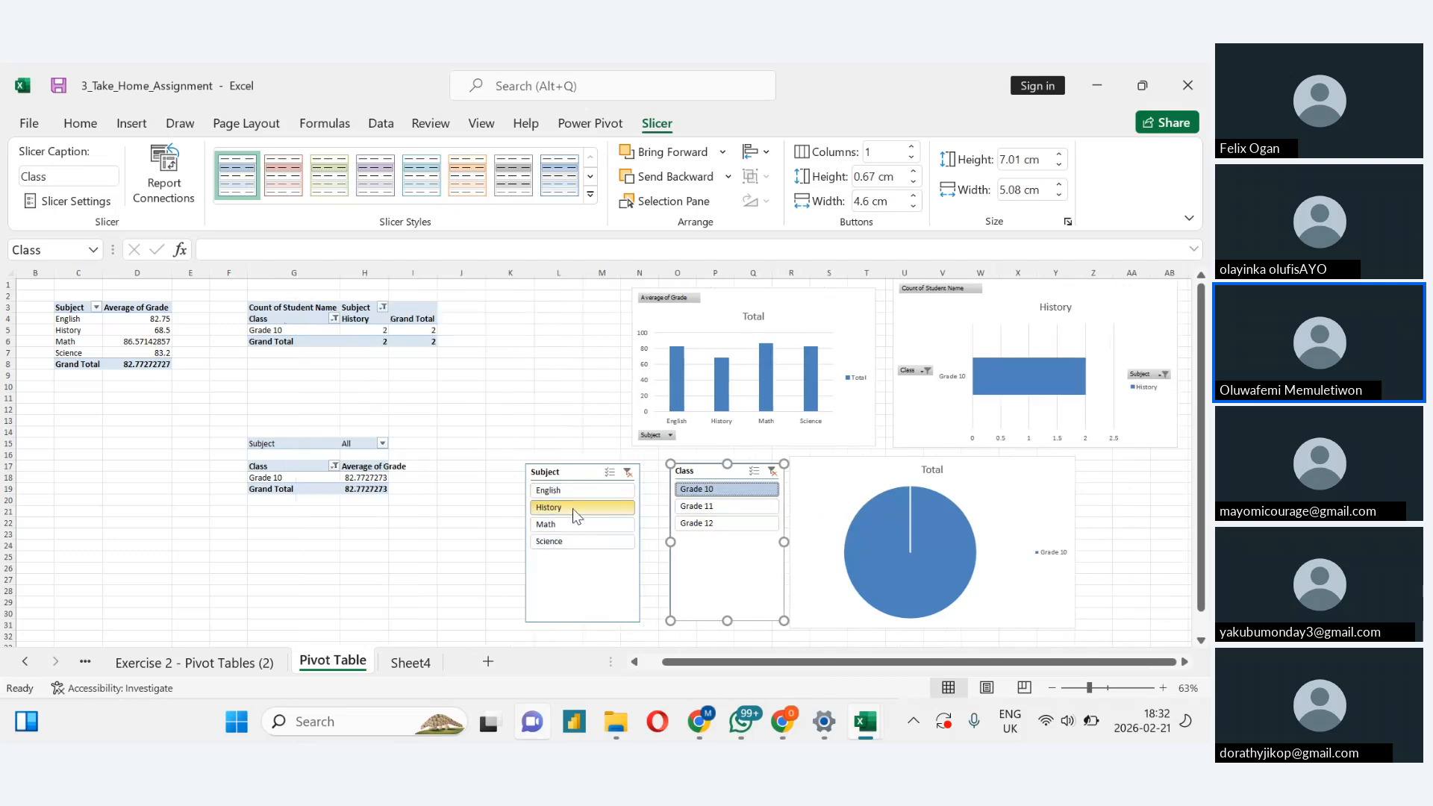
Examine how each of the three charts responds to the Subject and Class slicers
{"action": "left_click", "coordinate": [922, 436]}
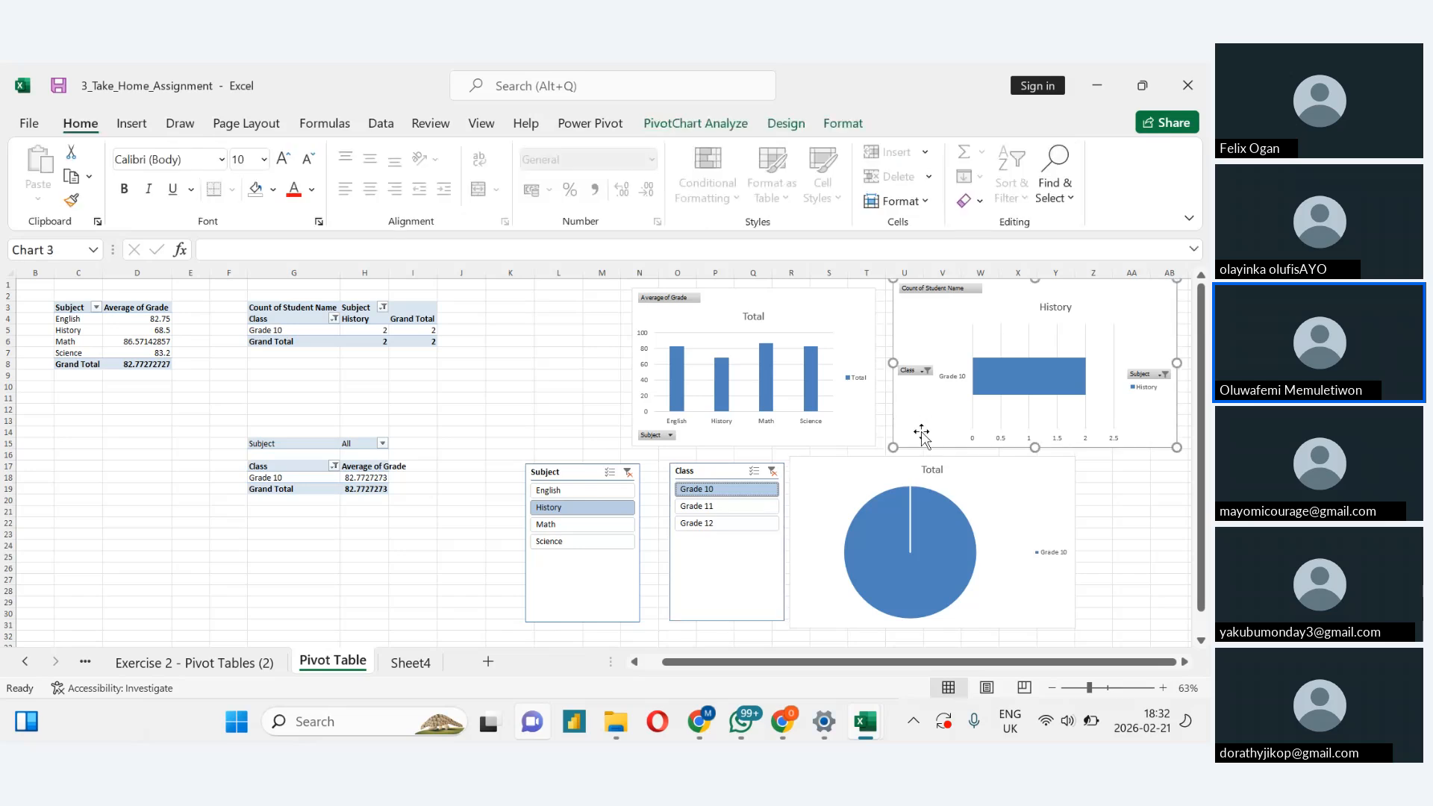
{"action": "left_click", "coordinate": [611, 563]}
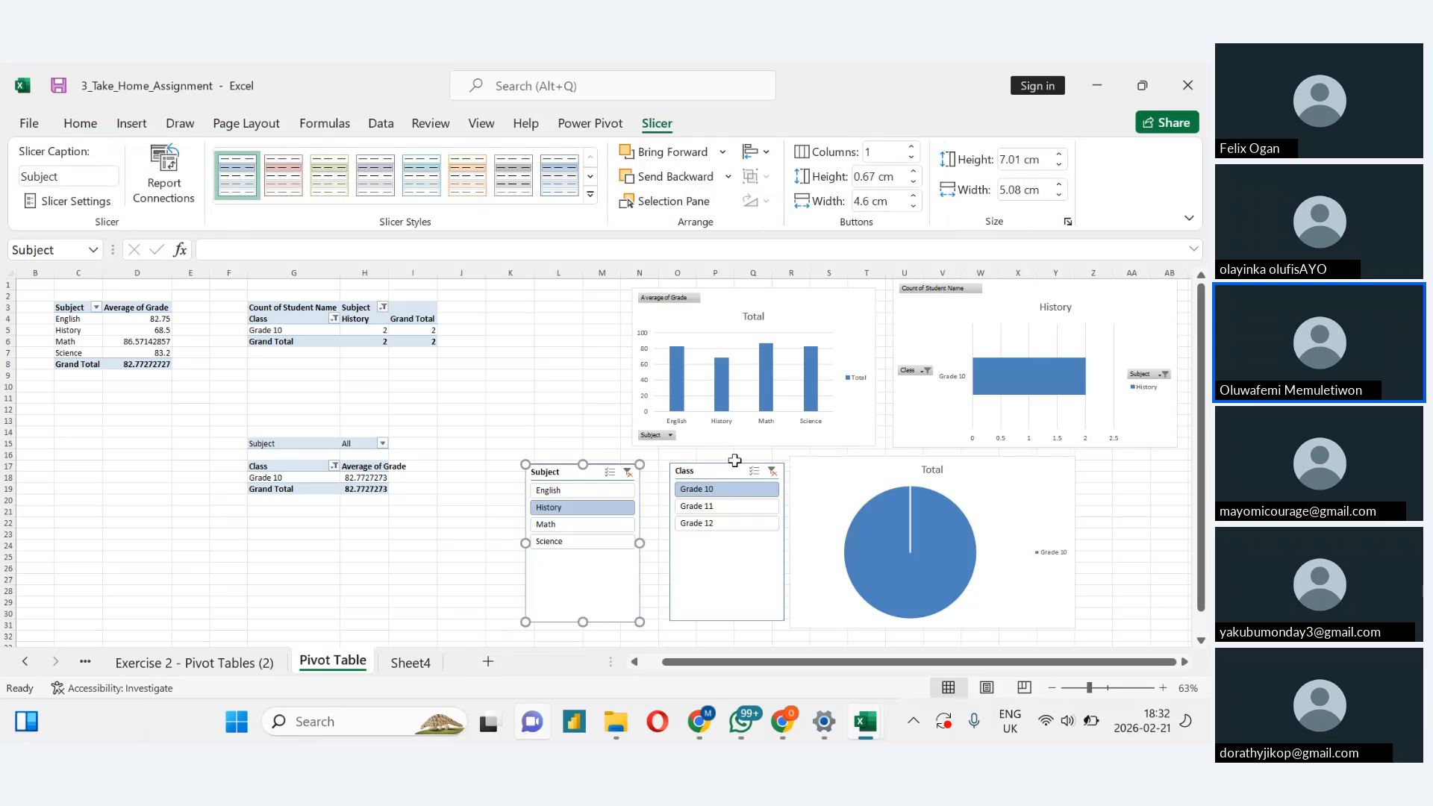
{"action": "left_click", "coordinate": [749, 579]}
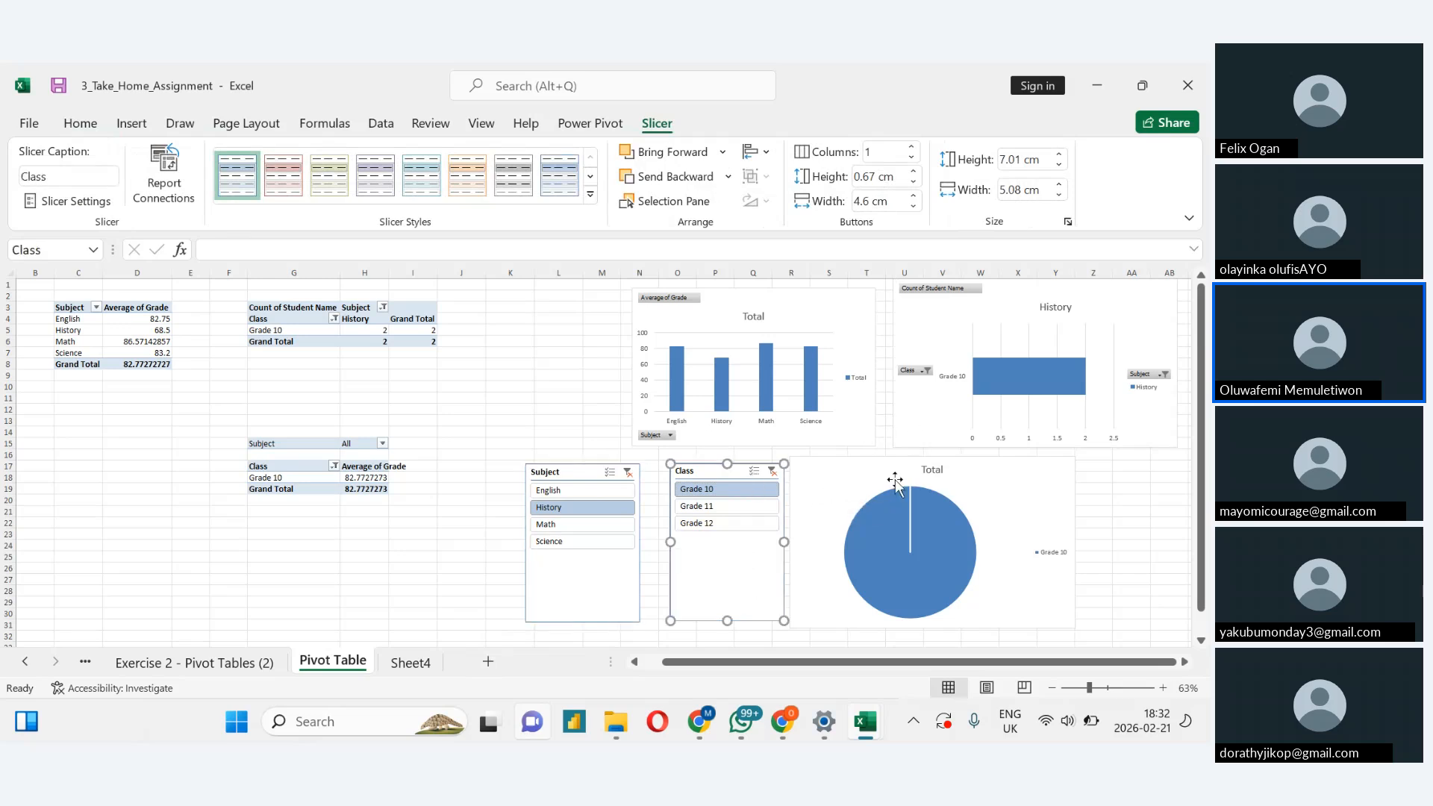
{"action": "left_click", "coordinate": [599, 604]}
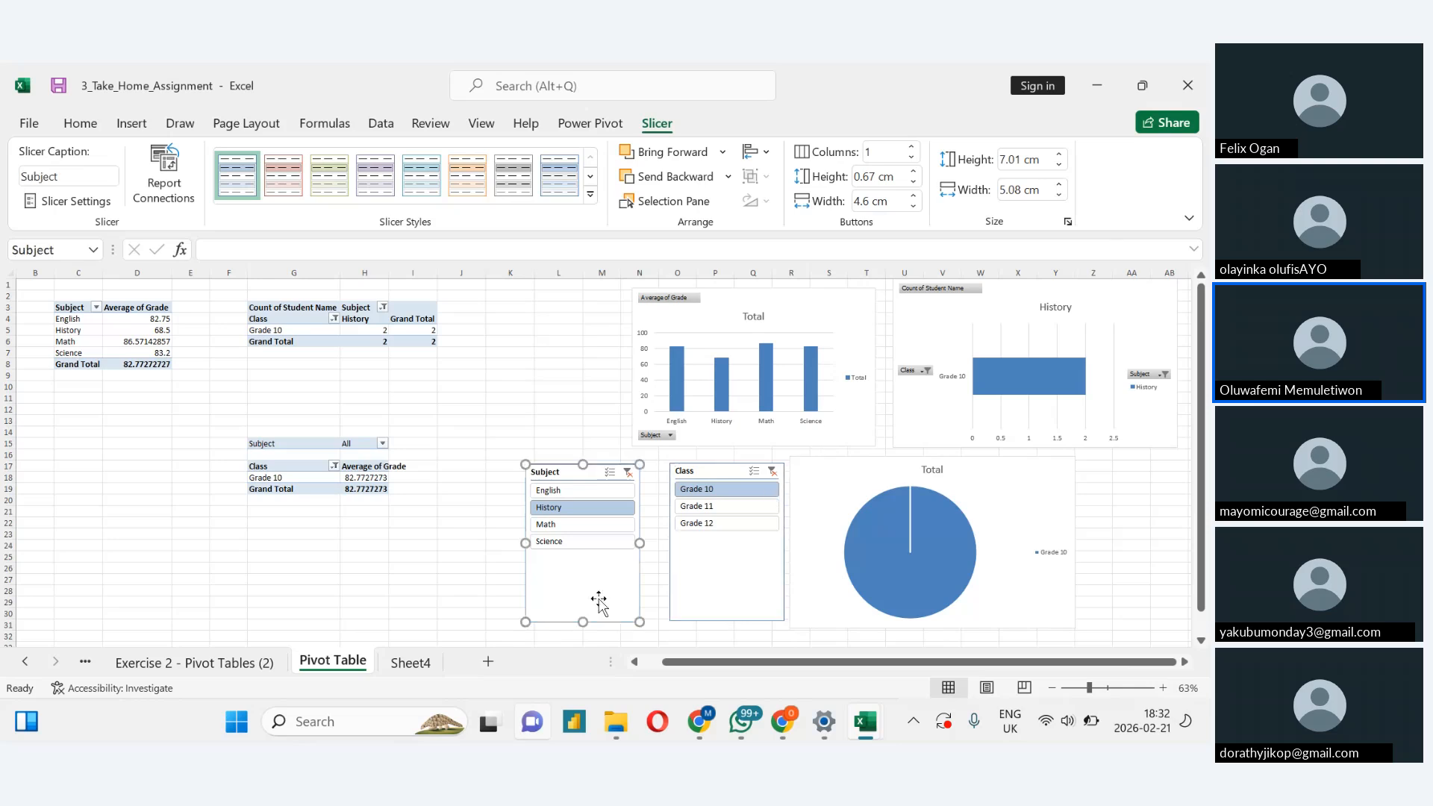
{"action": "left_click", "coordinate": [924, 400]}
{"action": "left_click", "coordinate": [828, 431]}
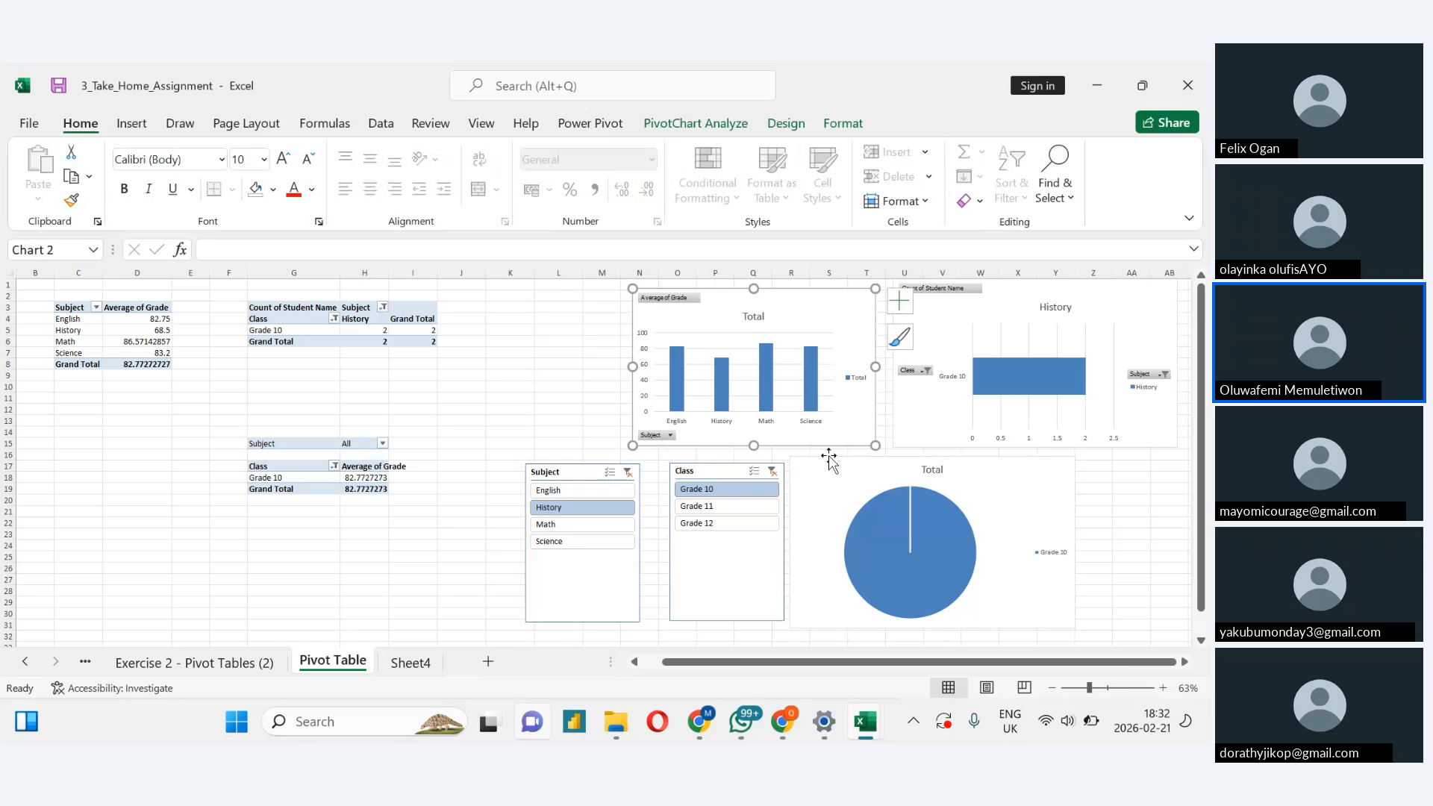
{"action": "left_click", "coordinate": [831, 496]}
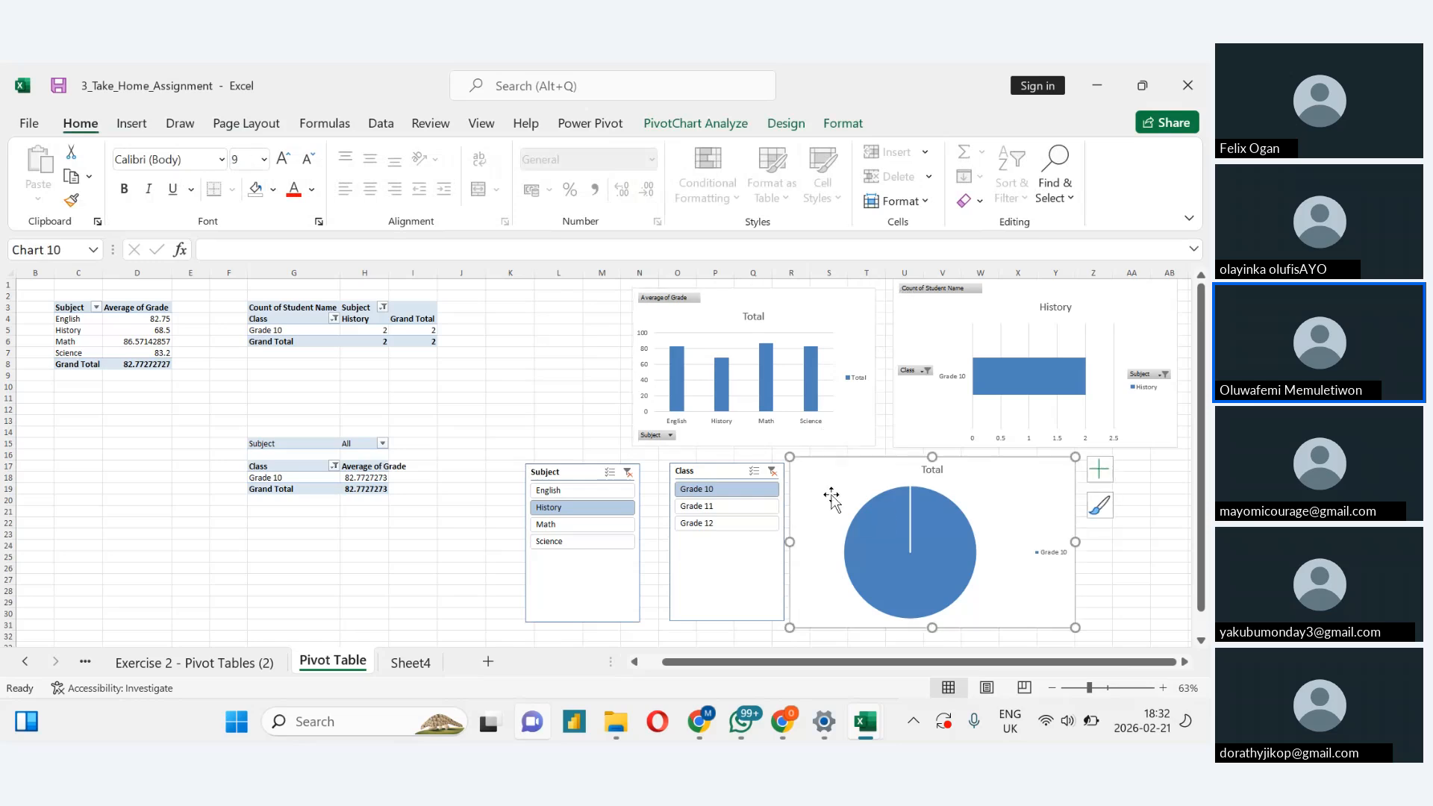
Clear the filters of the Subject and Class slicers, and select the Subject slicer
{"action": "left_click", "coordinate": [628, 473]}
{"action": "left_click", "coordinate": [775, 476]}
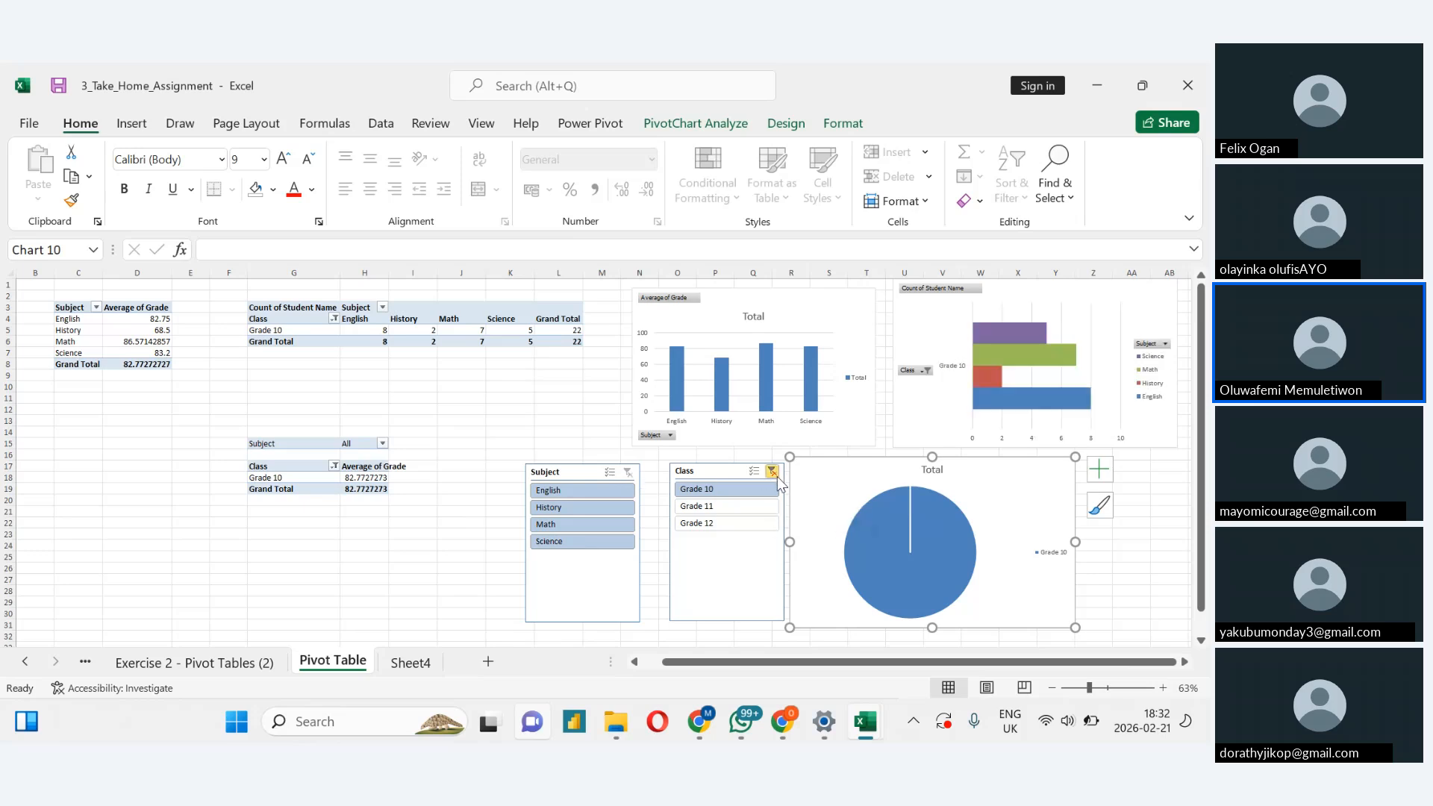
{"action": "left_click", "coordinate": [585, 592]}
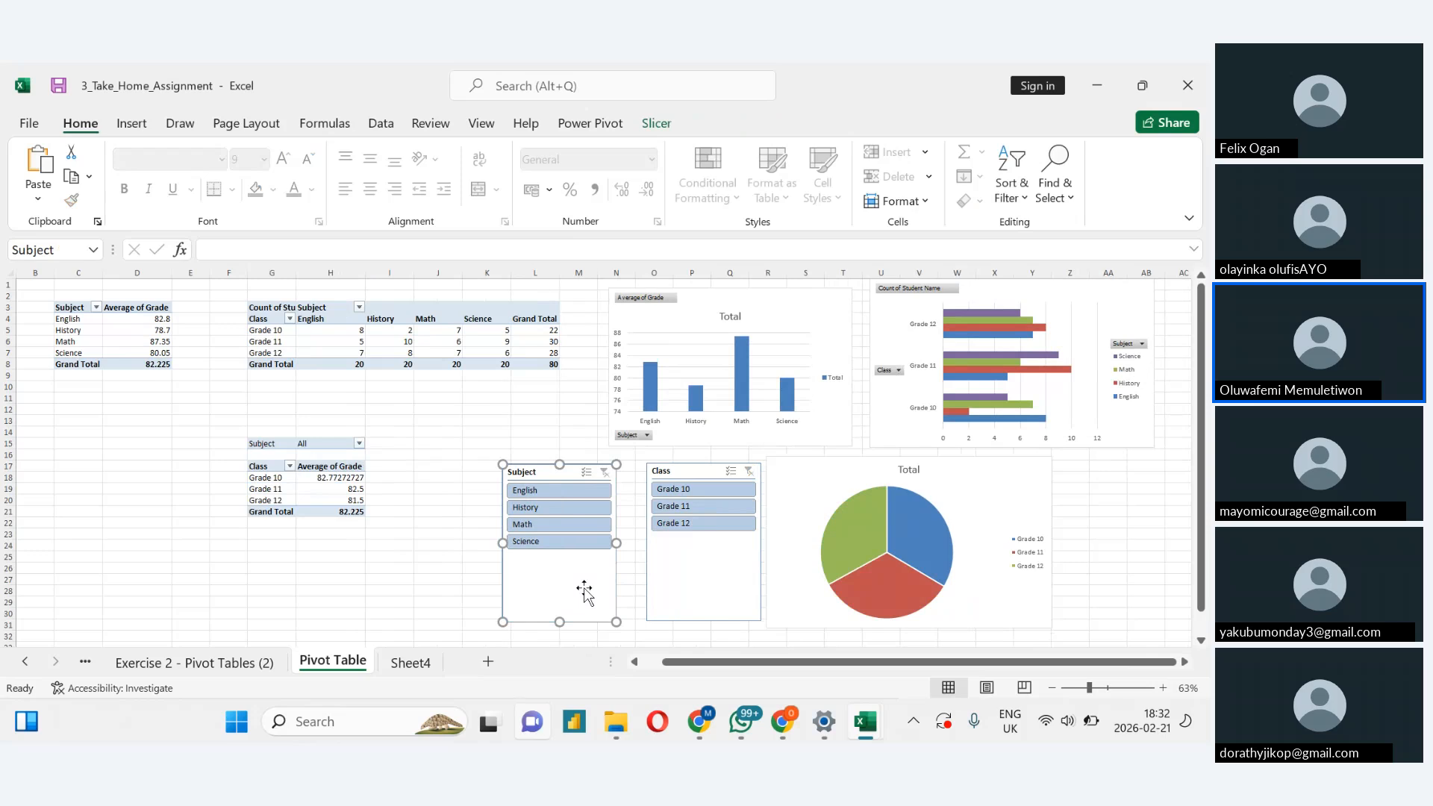
Test the Subject slicer with Science, clear it, and connect the slicer to PivotTable2 and PivotTable4 in addition to PivotTable3
{"action": "left_click", "coordinate": [558, 543]}
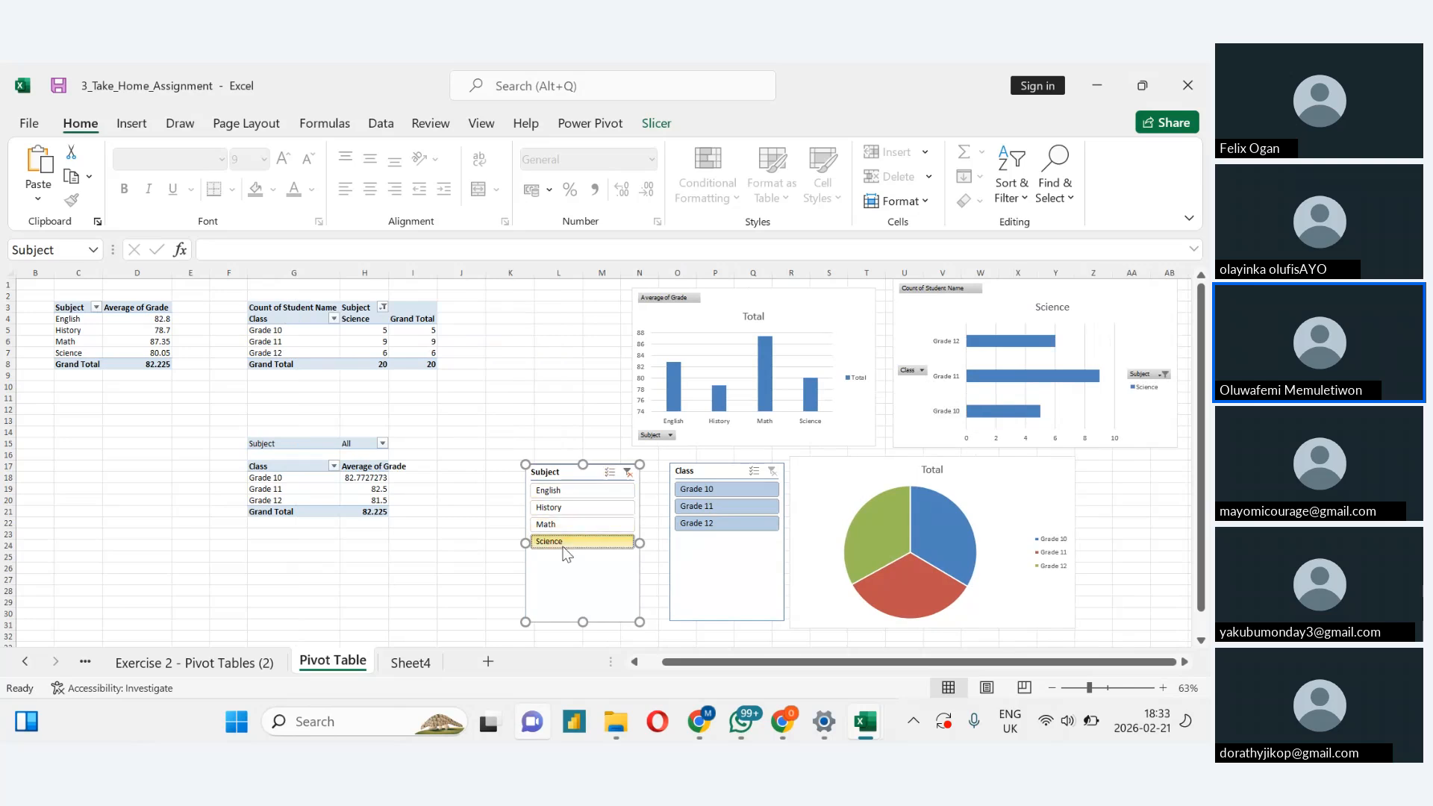
{"action": "left_click", "coordinate": [630, 474]}
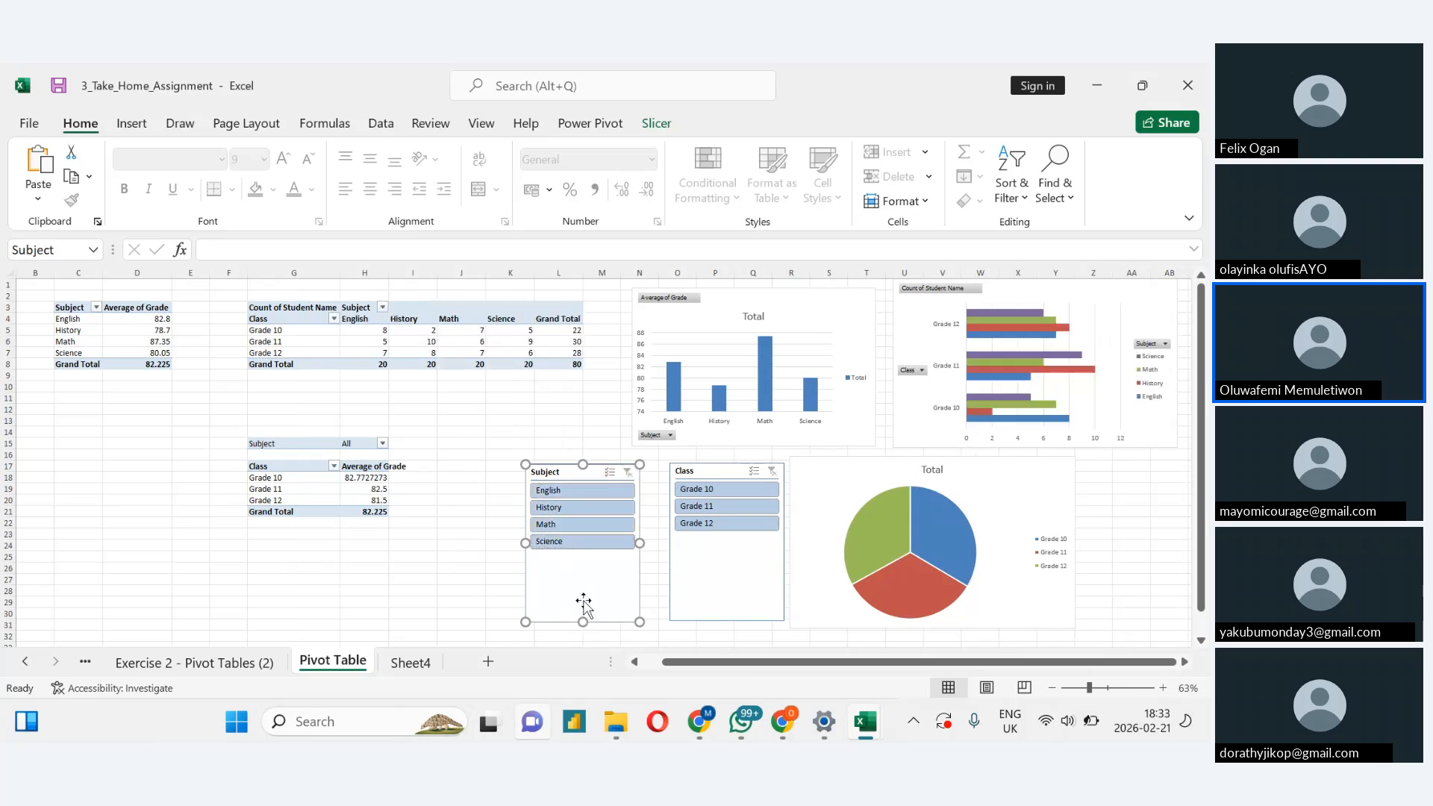
{"action": "left_click", "coordinate": [657, 123]}
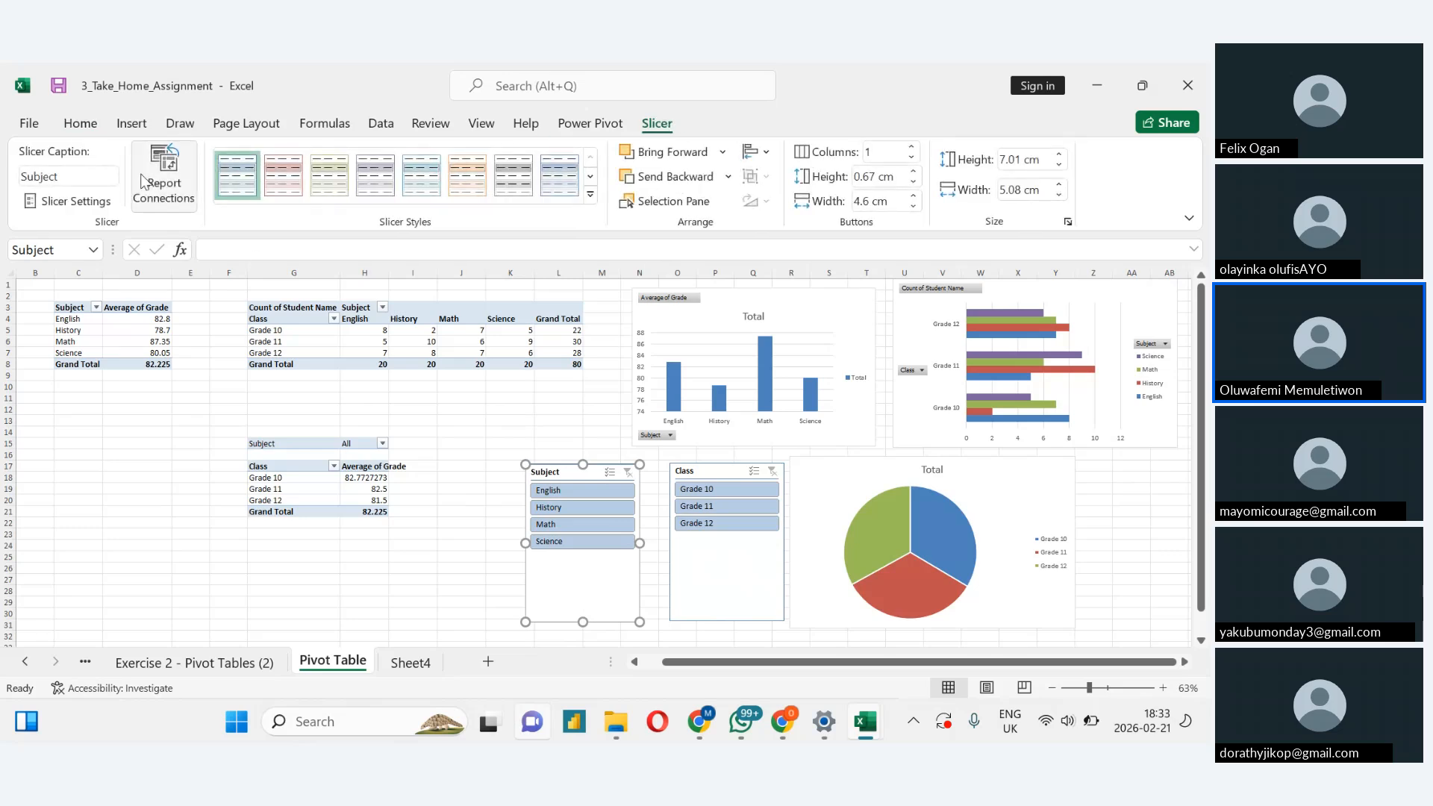
{"action": "left_click", "coordinate": [163, 182]}
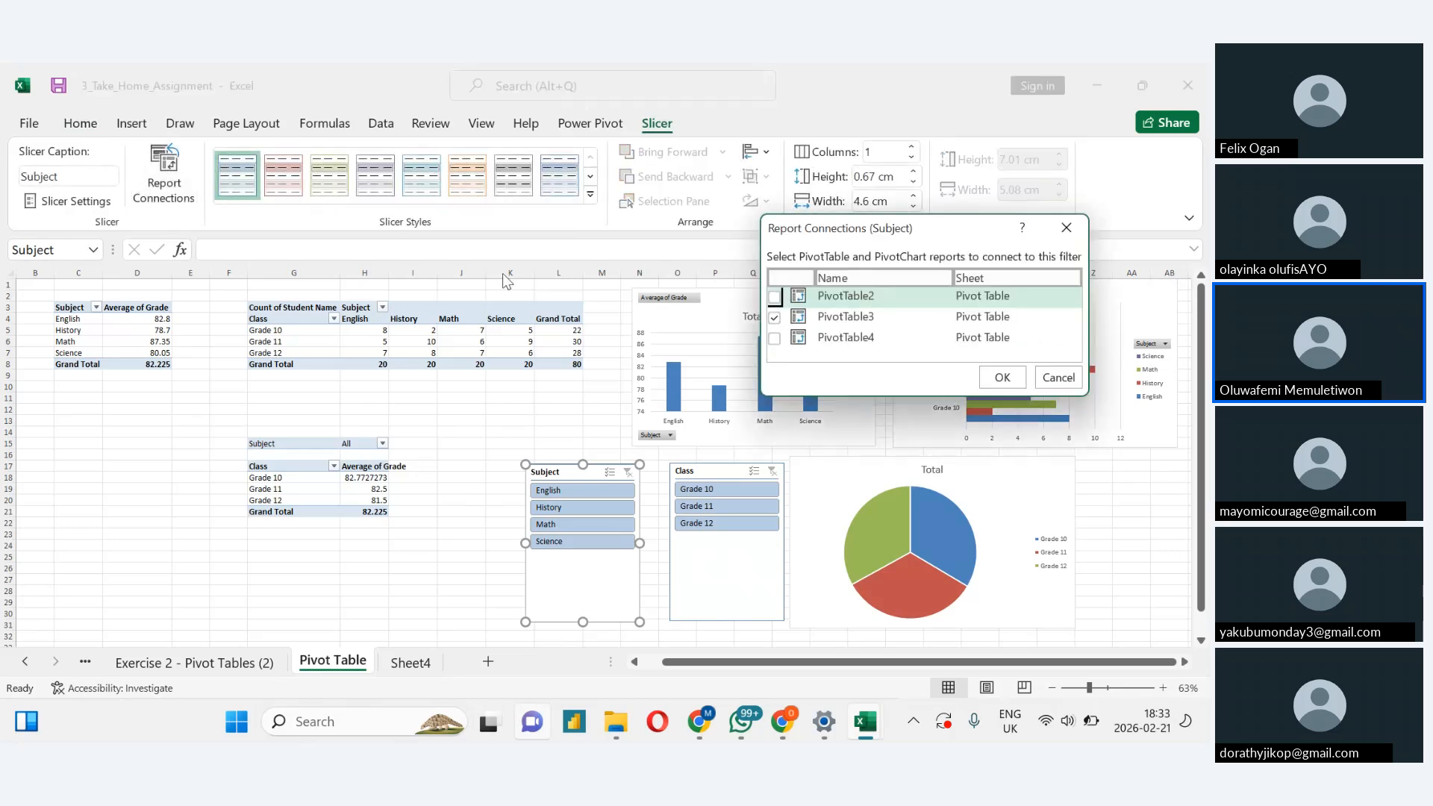
{"action": "left_click", "coordinate": [775, 298]}
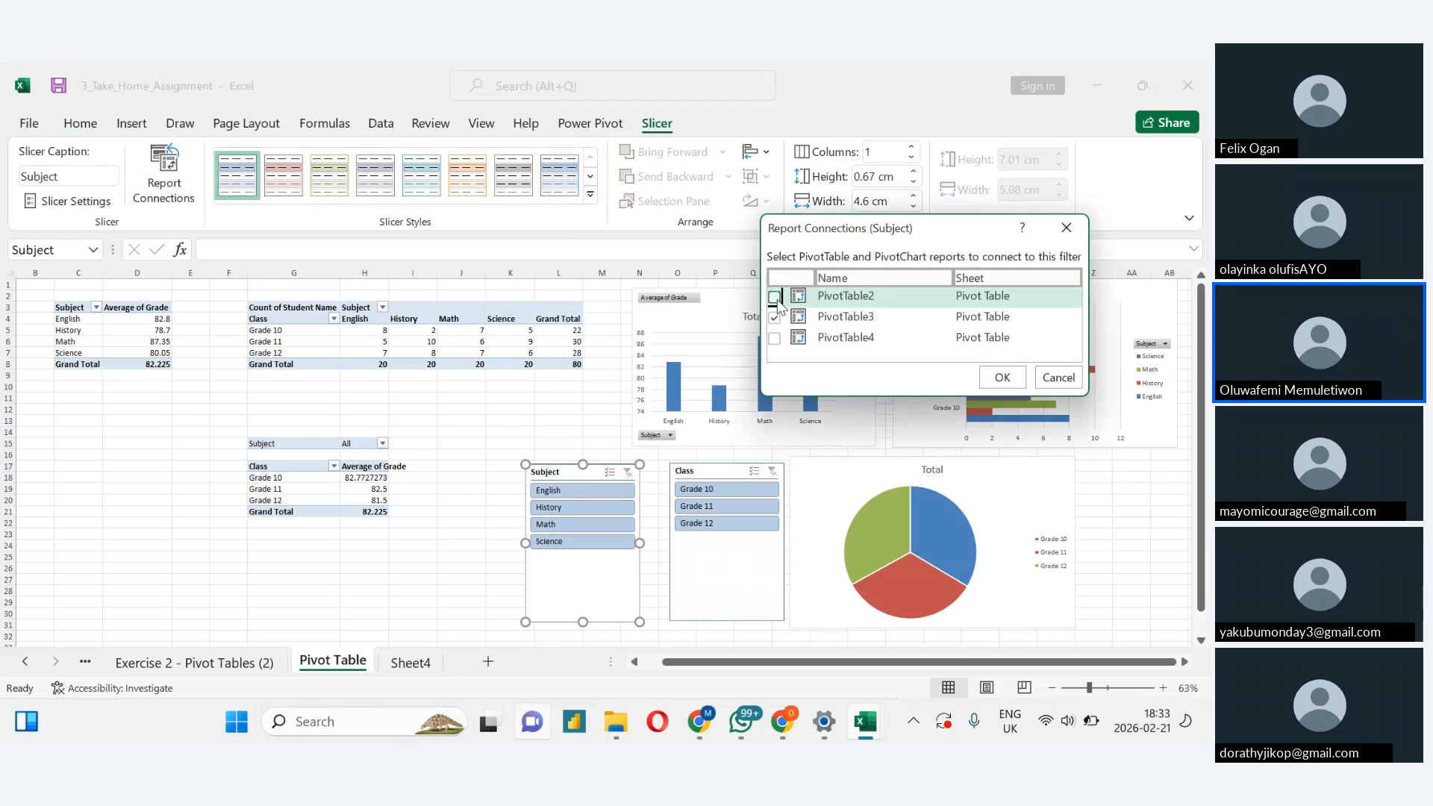
{"action": "left_click", "coordinate": [774, 339]}
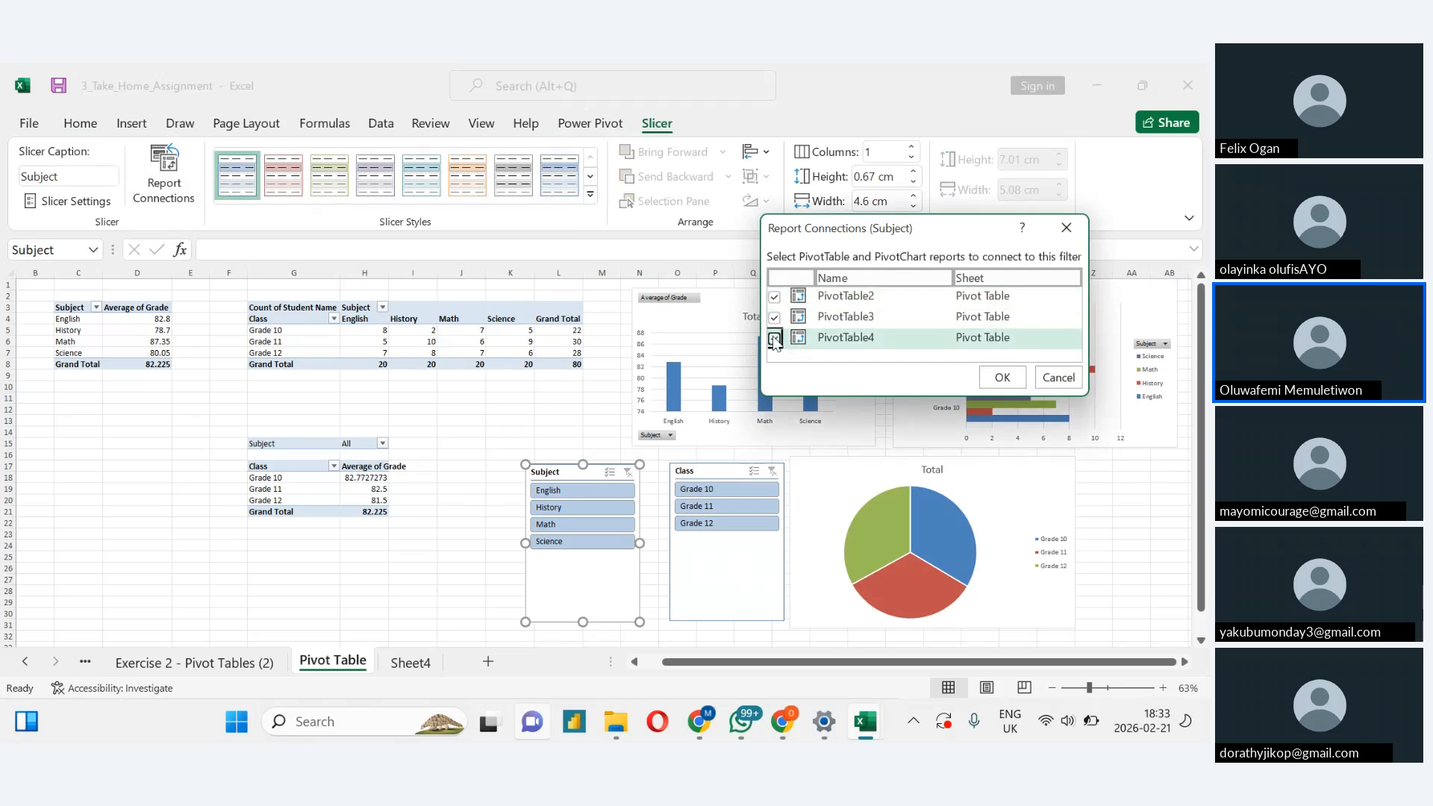
{"action": "left_click", "coordinate": [1002, 379]}
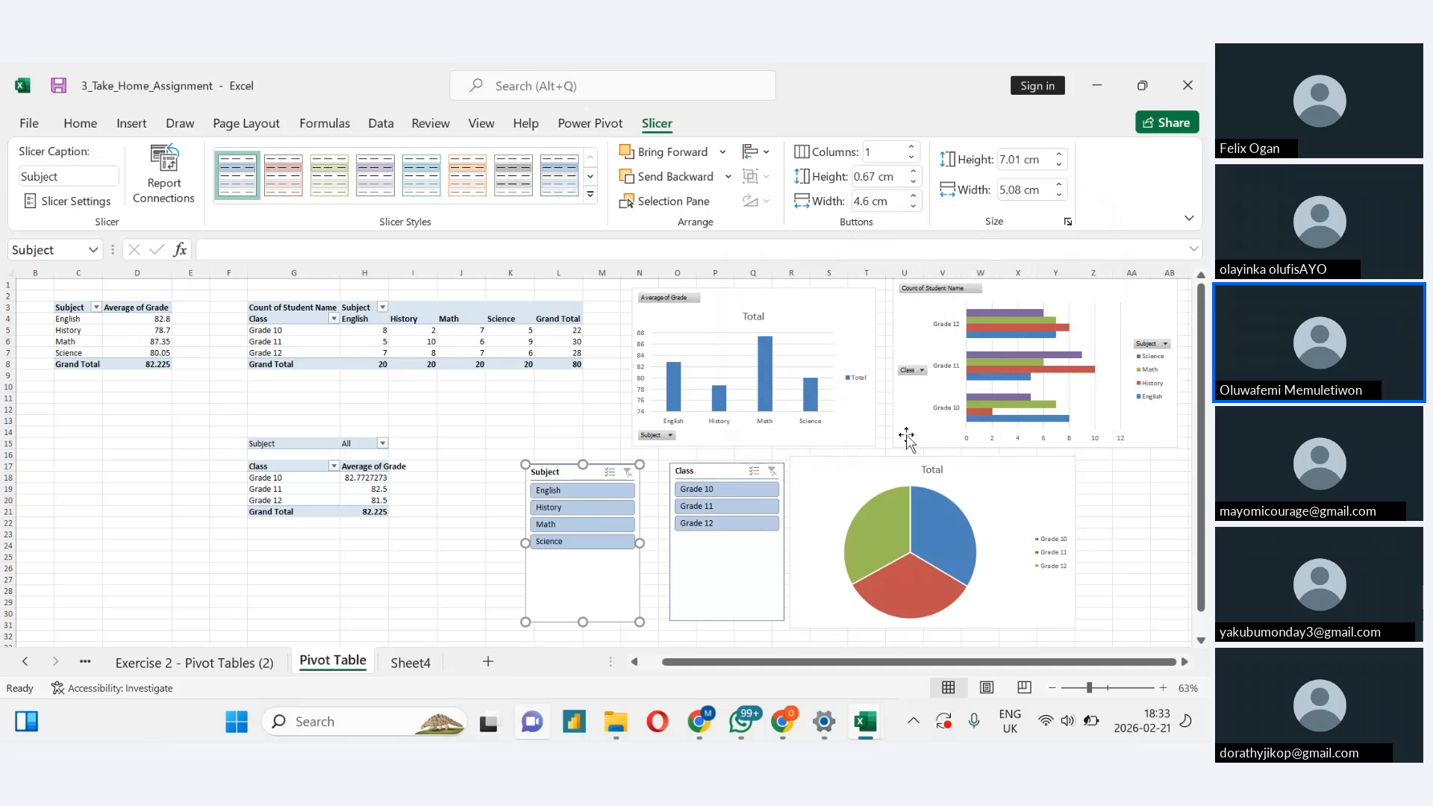
Filter the charts to English with the Subject slicer, then clear the filter and deselect the slicer
{"action": "left_click", "coordinate": [579, 487]}
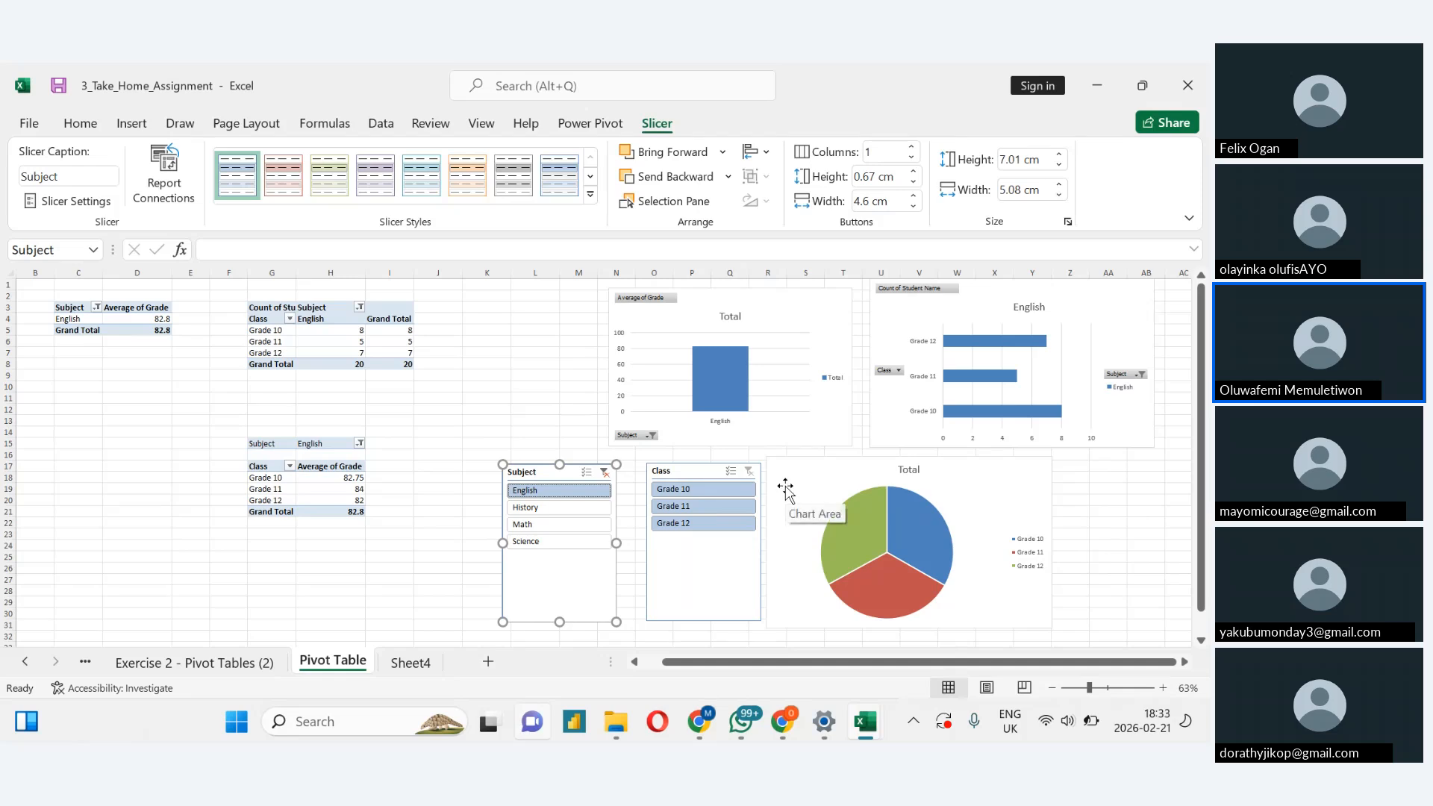
{"action": "left_click", "coordinate": [603, 473]}
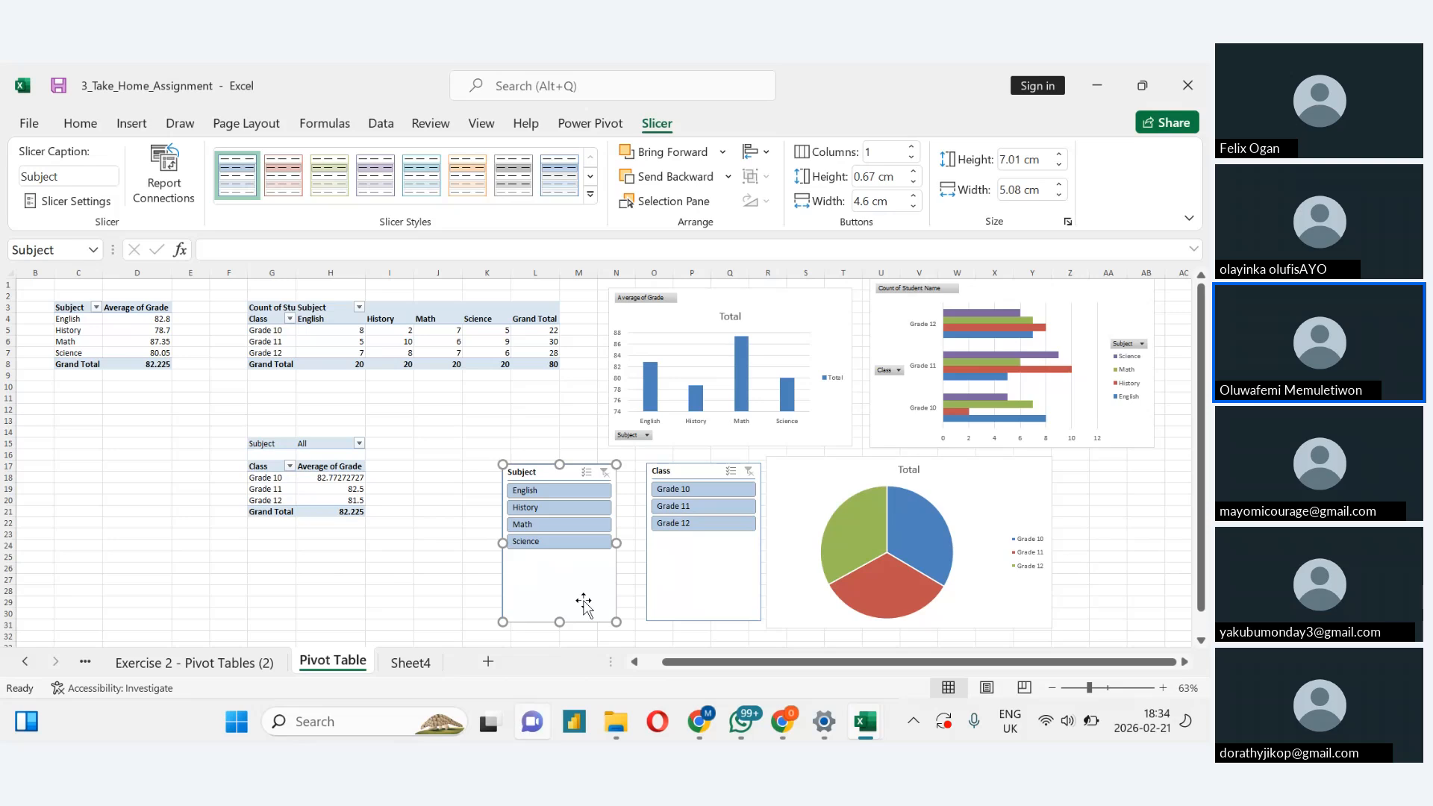
{"action": "left_click", "coordinate": [468, 545]}
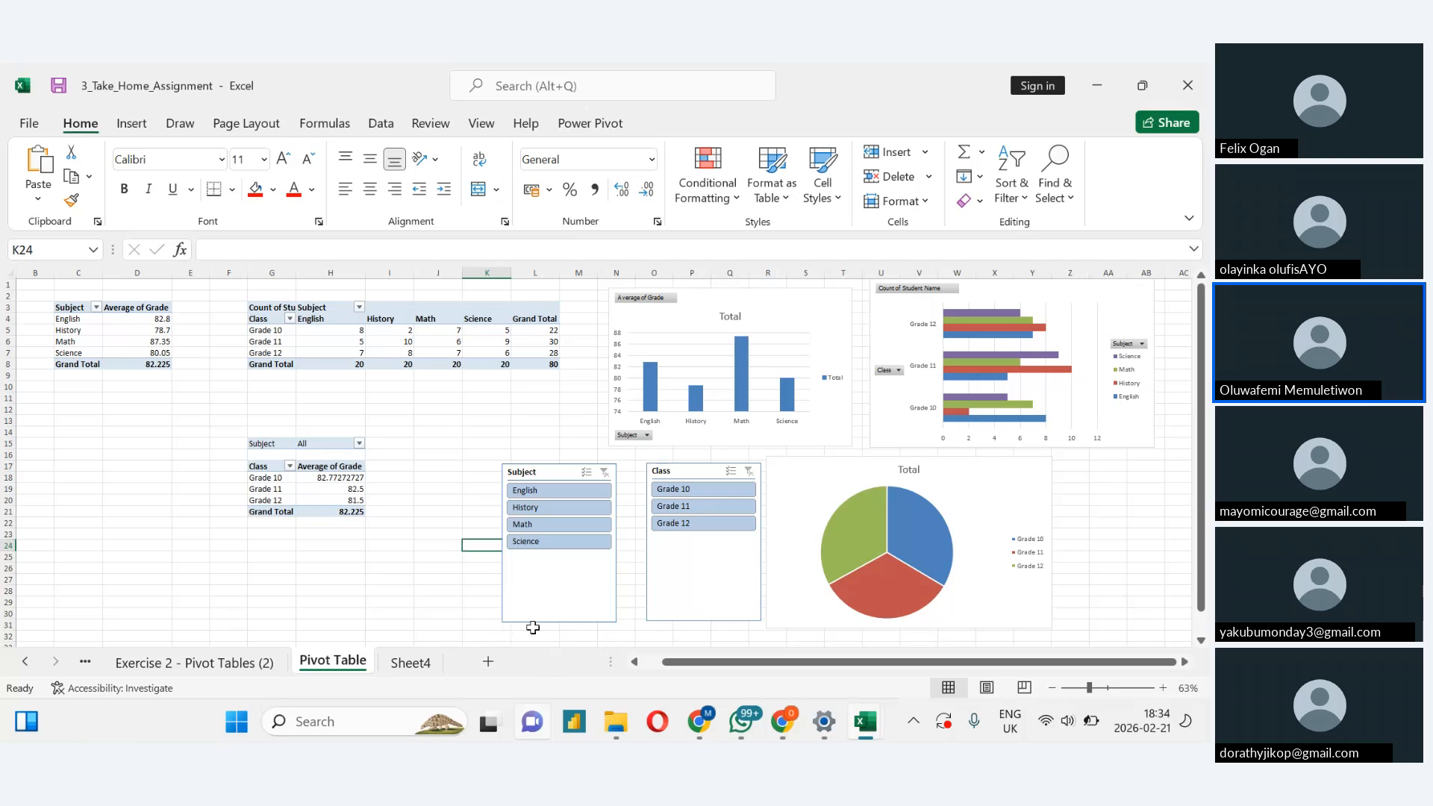
Switch to File Explorer and open the NigerMart_Superstore_Analysis workbook from the data analysis class folder
{"action": "mouse_move", "coordinate": [608, 718]}
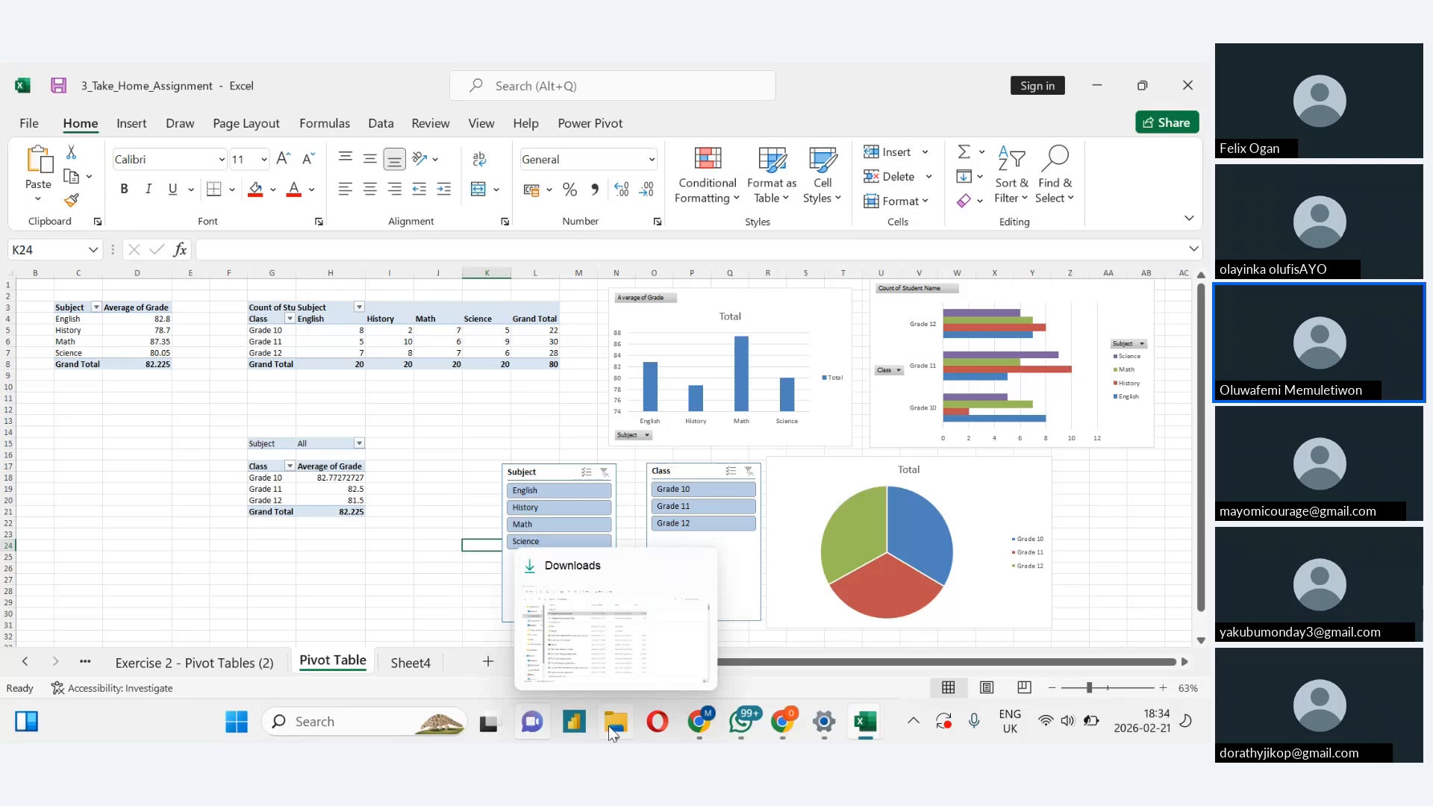
{"action": "left_click", "coordinate": [609, 729]}
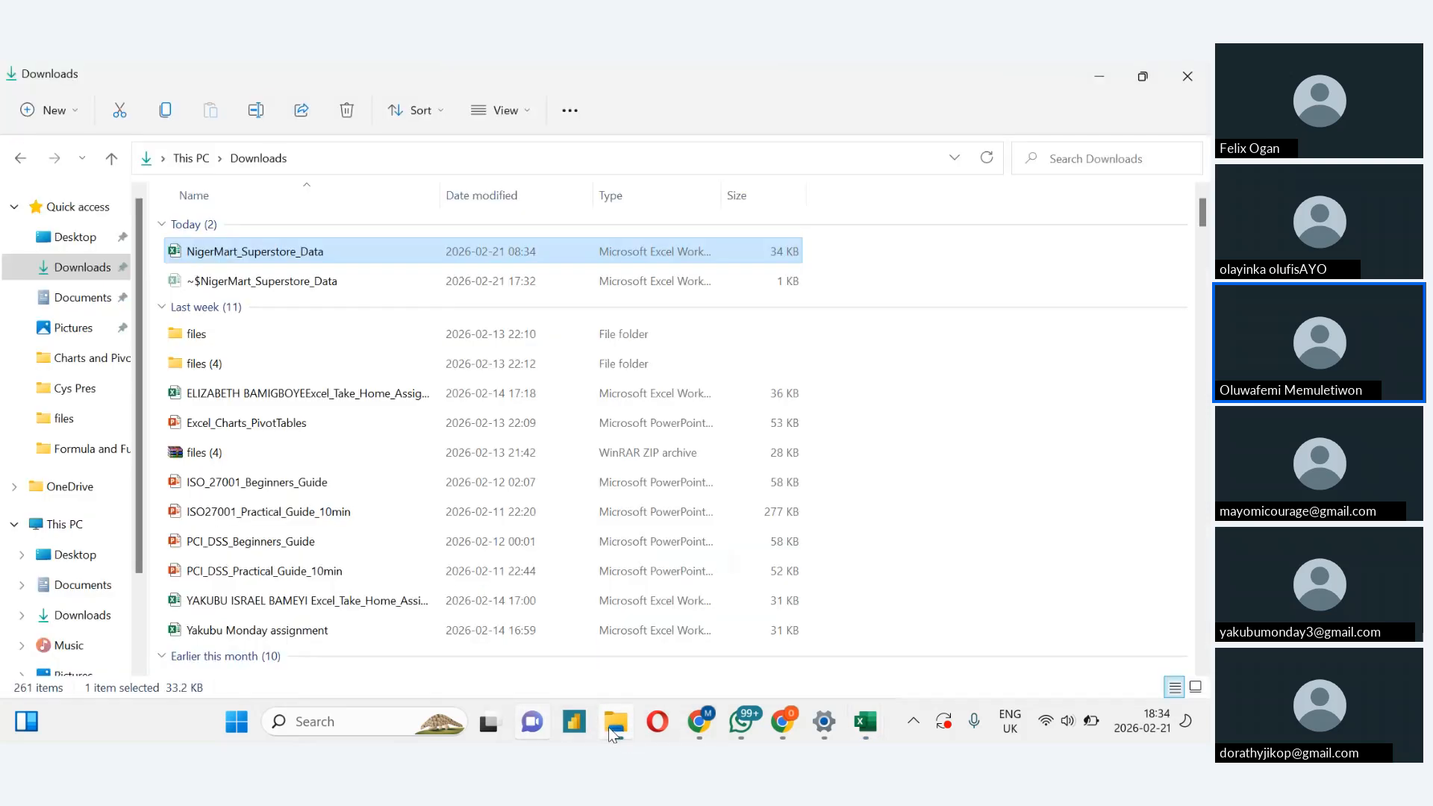
{"action": "left_click", "coordinate": [90, 360]}
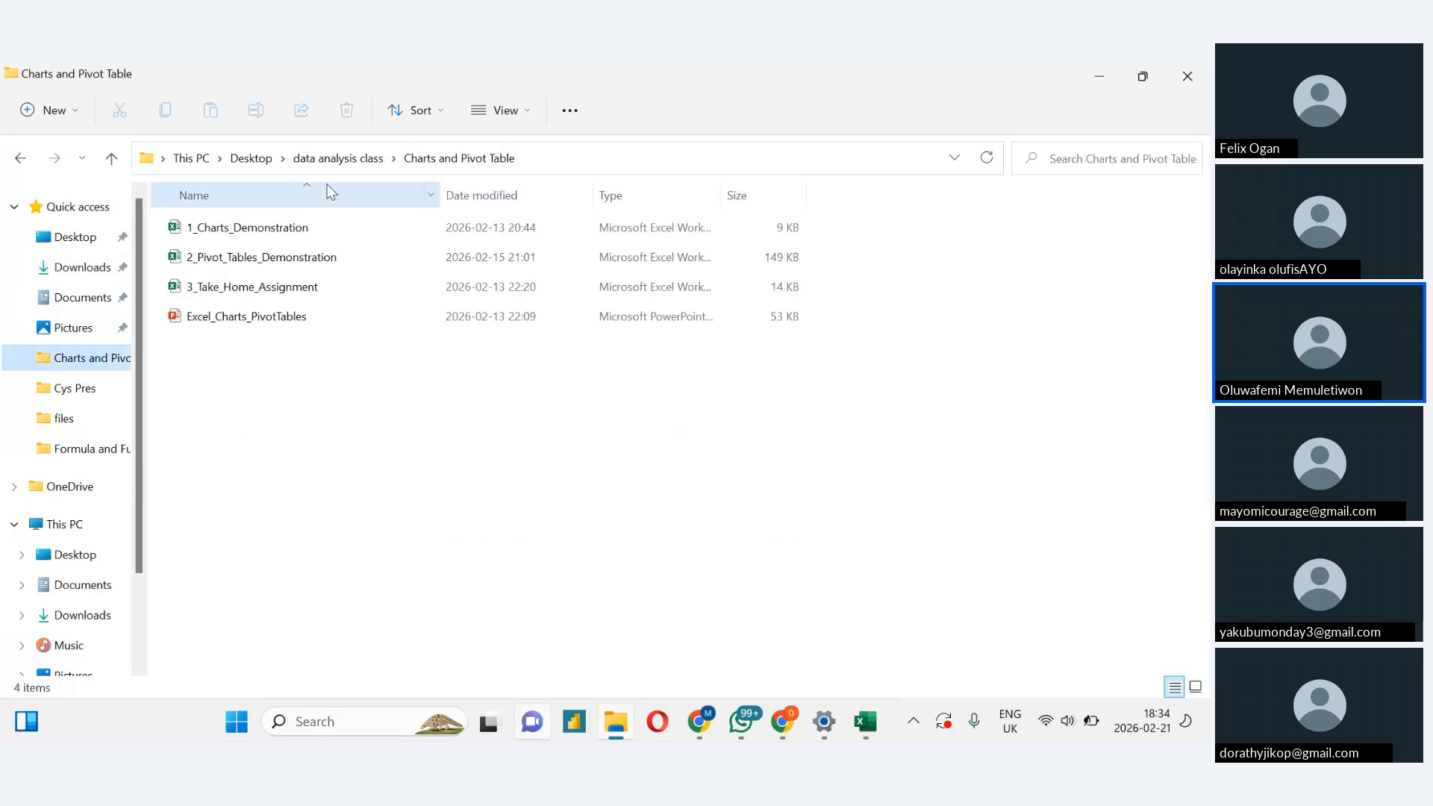
{"action": "left_click", "coordinate": [329, 158]}
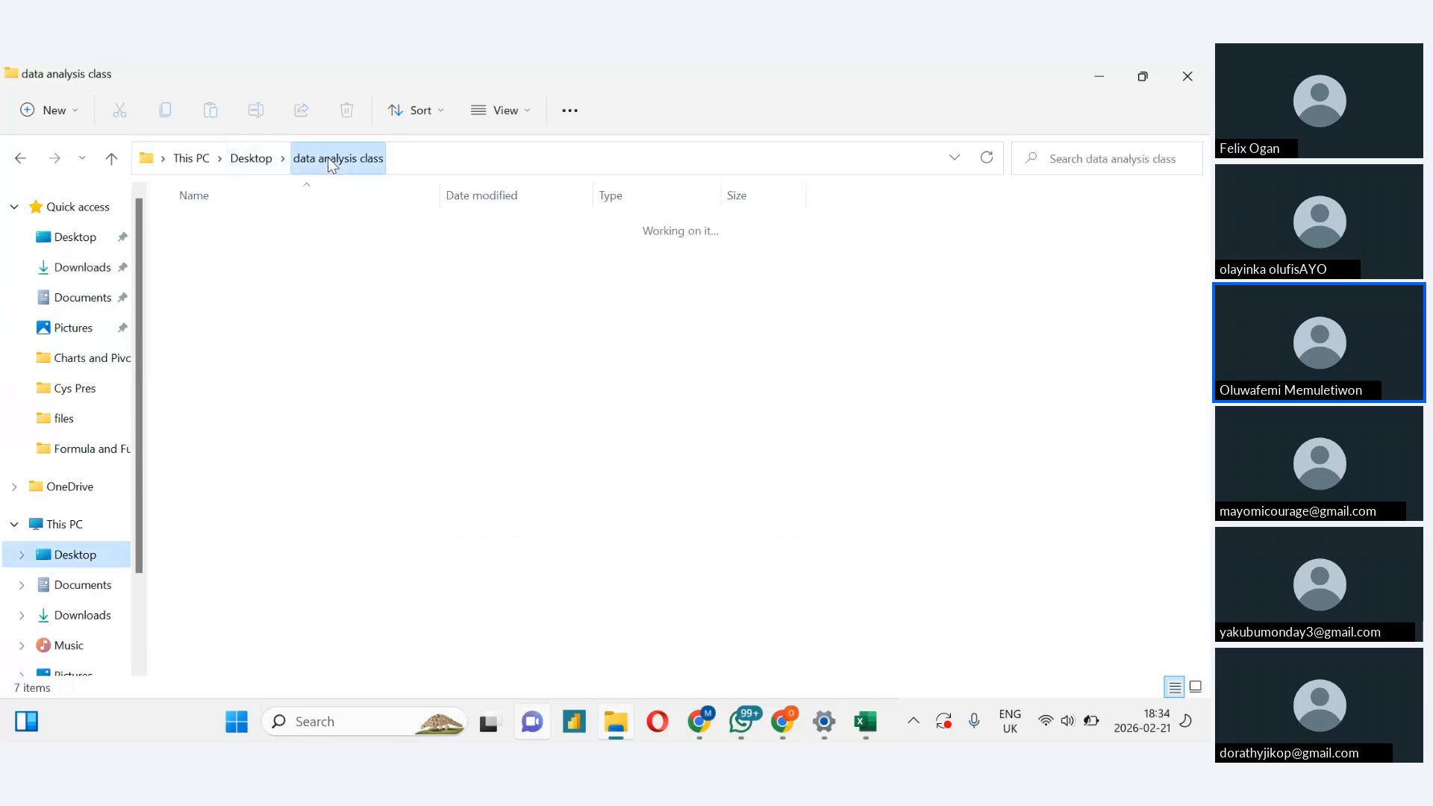
{"action": "left_click", "coordinate": [272, 403]}
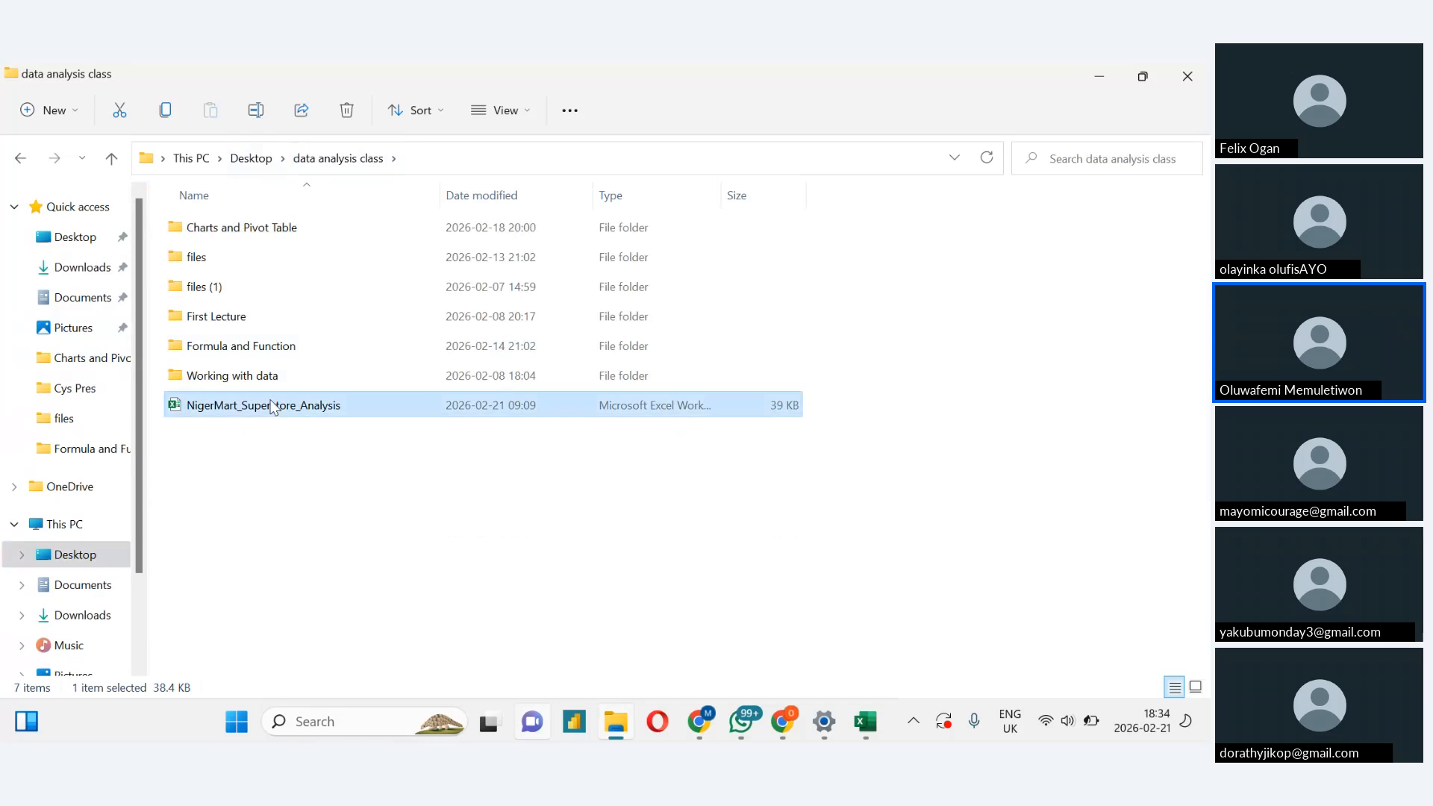
{"action": "double_click", "coordinate": [272, 403]}
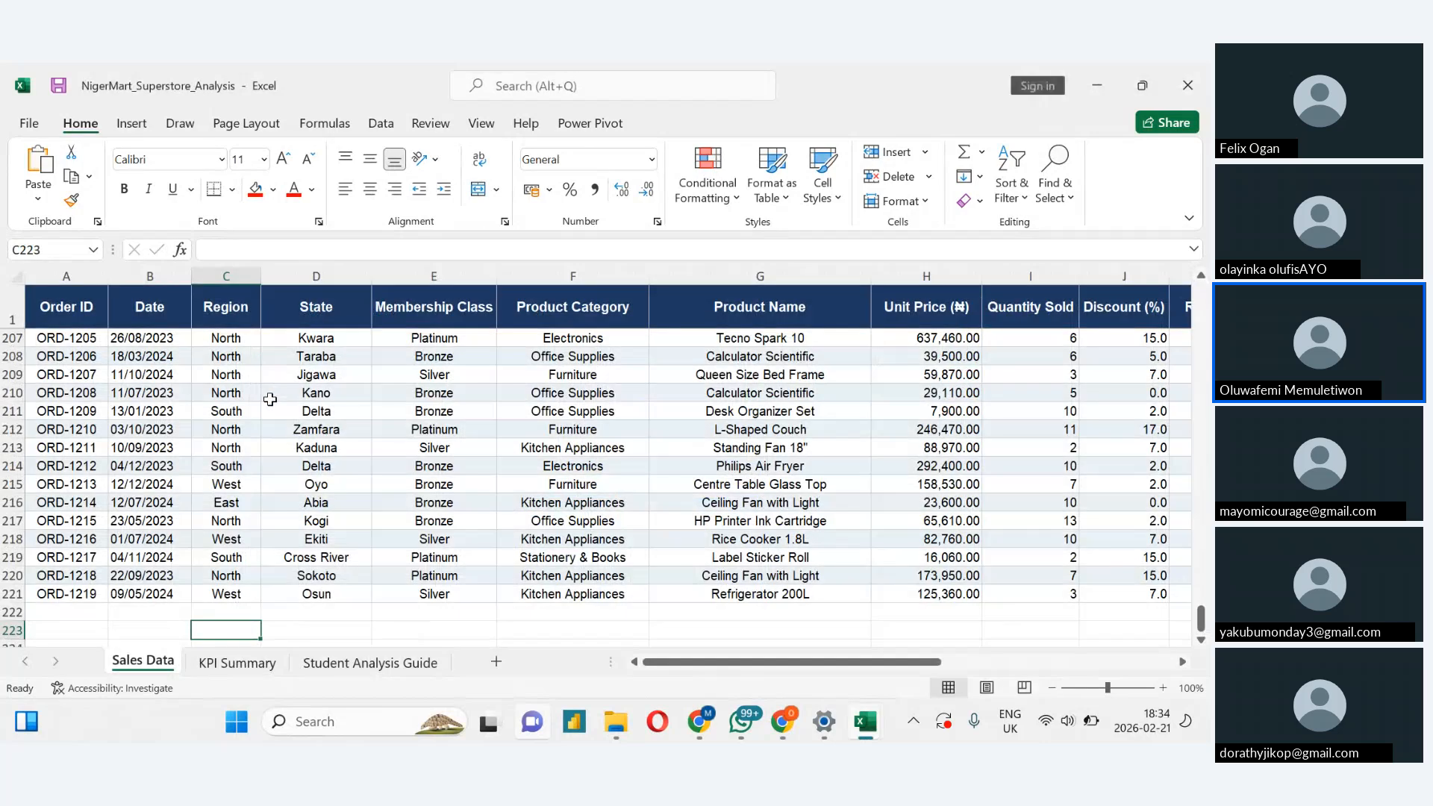
Look through the Sales Data records from the last rows up to the Region header in C1
{"action": "key", "text": "Up"}
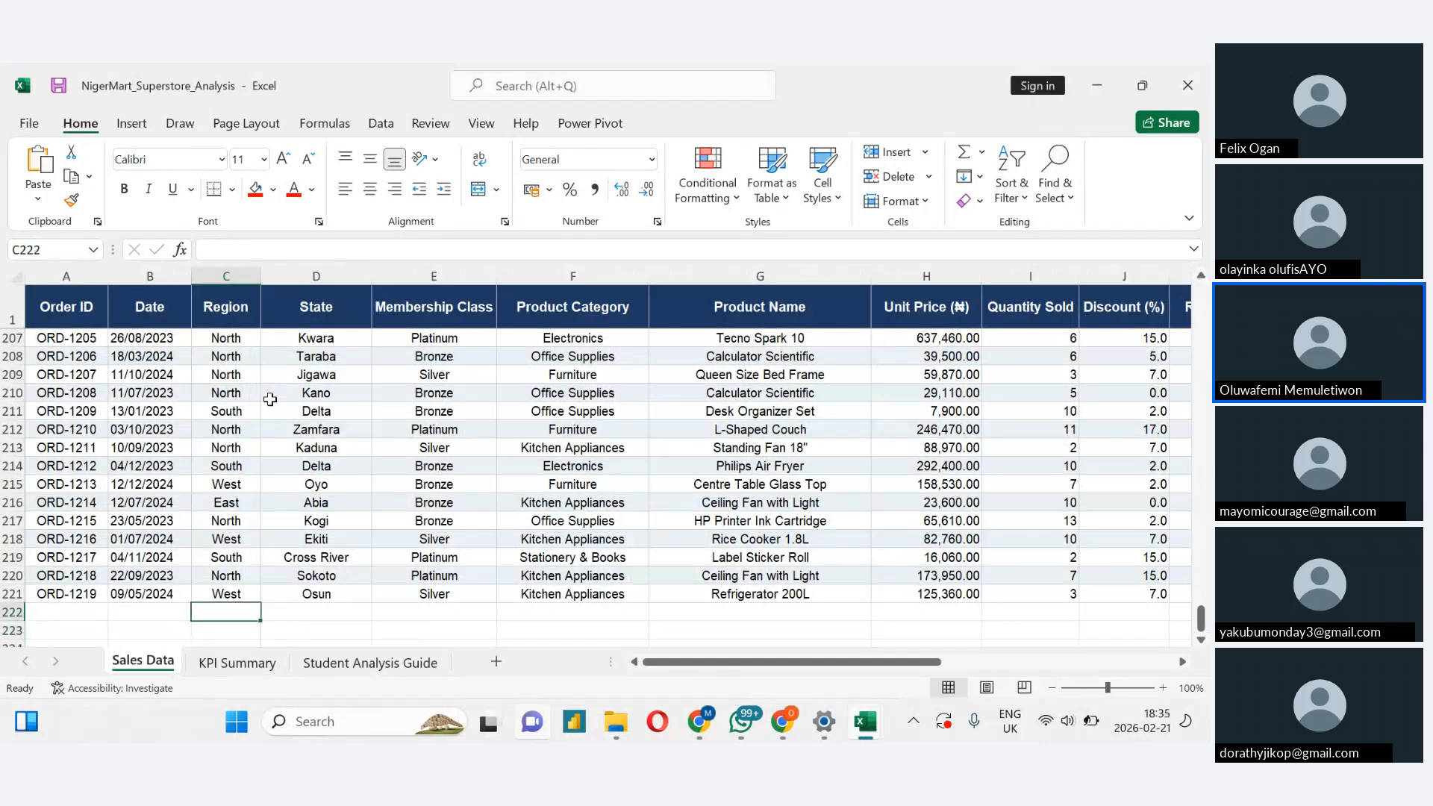
{"action": "key", "text": "Up"}
{"action": "key", "text": "Up"}
{"action": "key", "text": "Up"}
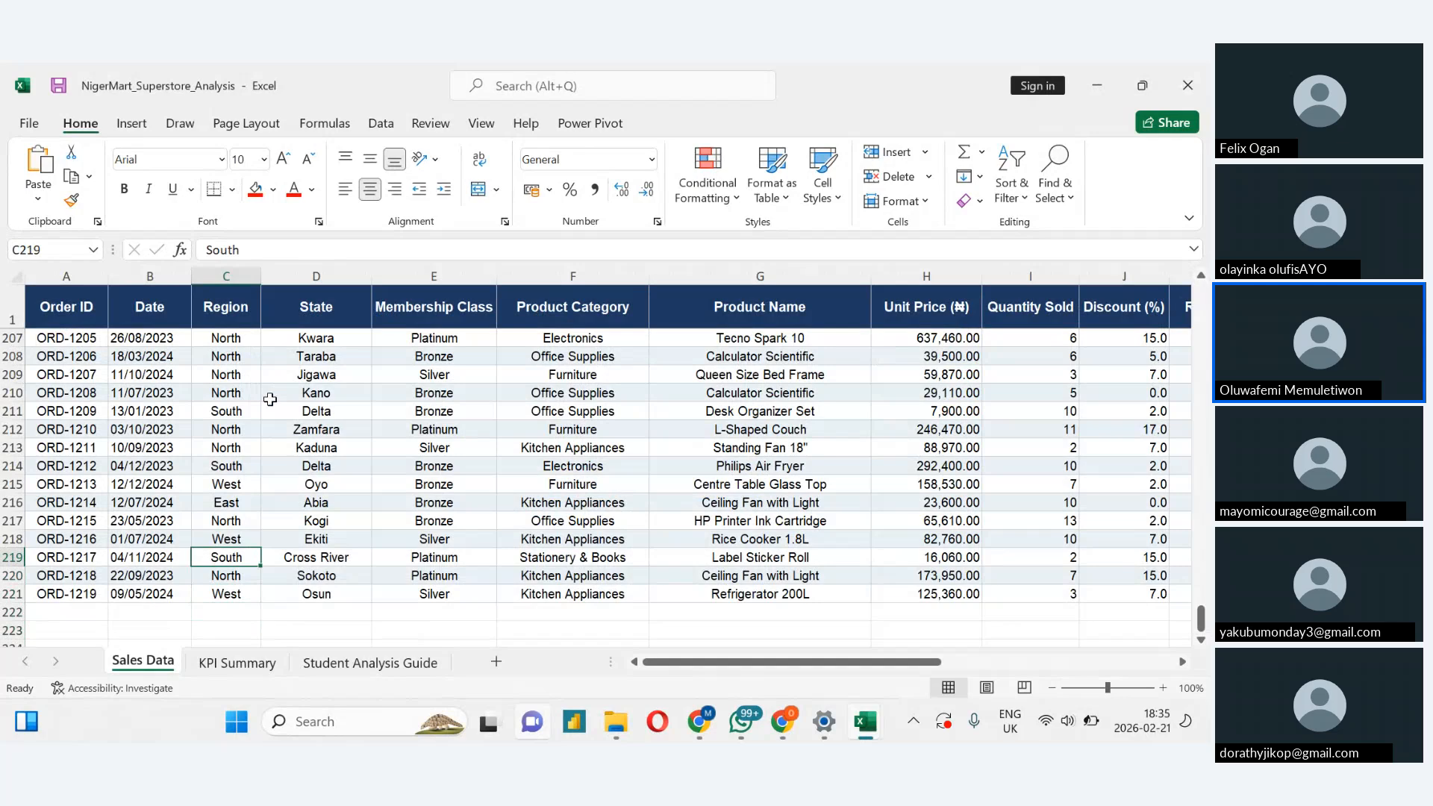
{"action": "key", "text": "Up"}
{"action": "key", "text": "Up"}
{"action": "key", "text": "Up"}
{"action": "key", "text": "Up"}
{"action": "key", "text": "Up"}
{"action": "key", "text": "Up"}
{"action": "key", "text": "Up"}
{"action": "key", "text": "Up"}
{"action": "key", "text": "Up"}
{"action": "key", "text": "Up"}
{"action": "key", "text": "Up"}
{"action": "key", "text": "Up"}
{"action": "key", "text": "Up"}
{"action": "key", "text": "Up"}
{"action": "key", "text": "Up"}
{"action": "key", "text": "Up"}
{"action": "key", "text": "Up"}
{"action": "key", "text": "Up"}
{"action": "key", "text": "Up"}
{"action": "key", "text": "Up"}
{"action": "key", "text": "Up"}
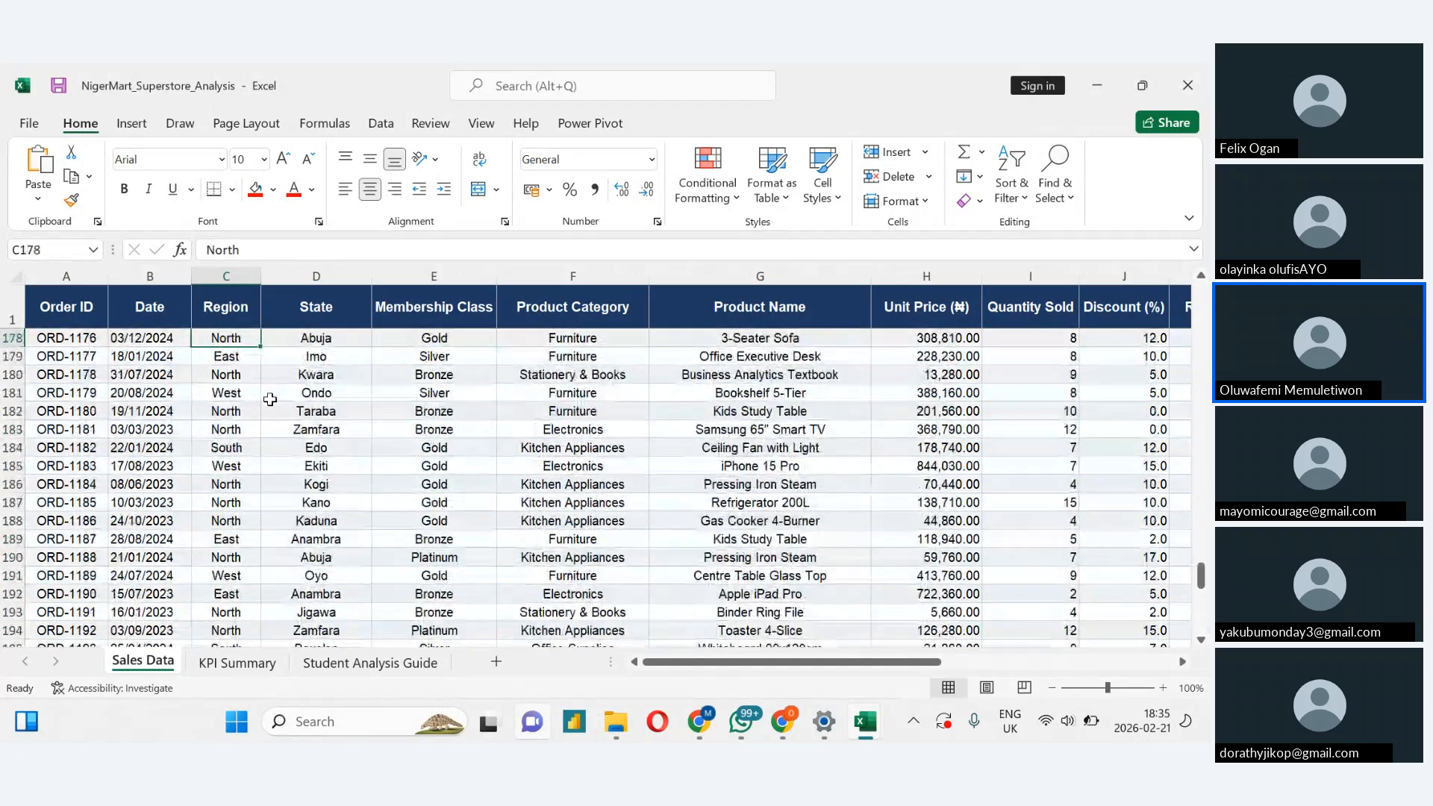
{"action": "key", "text": "Up"}
{"action": "key", "text": "Up"}
{"action": "key", "text": "Up"}
{"action": "key", "text": "Up"}
{"action": "key", "text": "Up"}
{"action": "key", "text": "Up"}
{"action": "key", "text": "Up"}
{"action": "key", "text": "Up"}
{"action": "key", "text": "Up"}
{"action": "key", "text": "Up"}
{"action": "key", "text": "Up"}
{"action": "key", "text": "Up"}
{"action": "key", "text": "Up"}
{"action": "key", "text": "Up"}
{"action": "key", "text": "Up"}
{"action": "key", "text": "Up"}
{"action": "key", "text": "Up"}
{"action": "key", "text": "Up"}
{"action": "key", "text": "Up"}
{"action": "key", "text": "Up"}
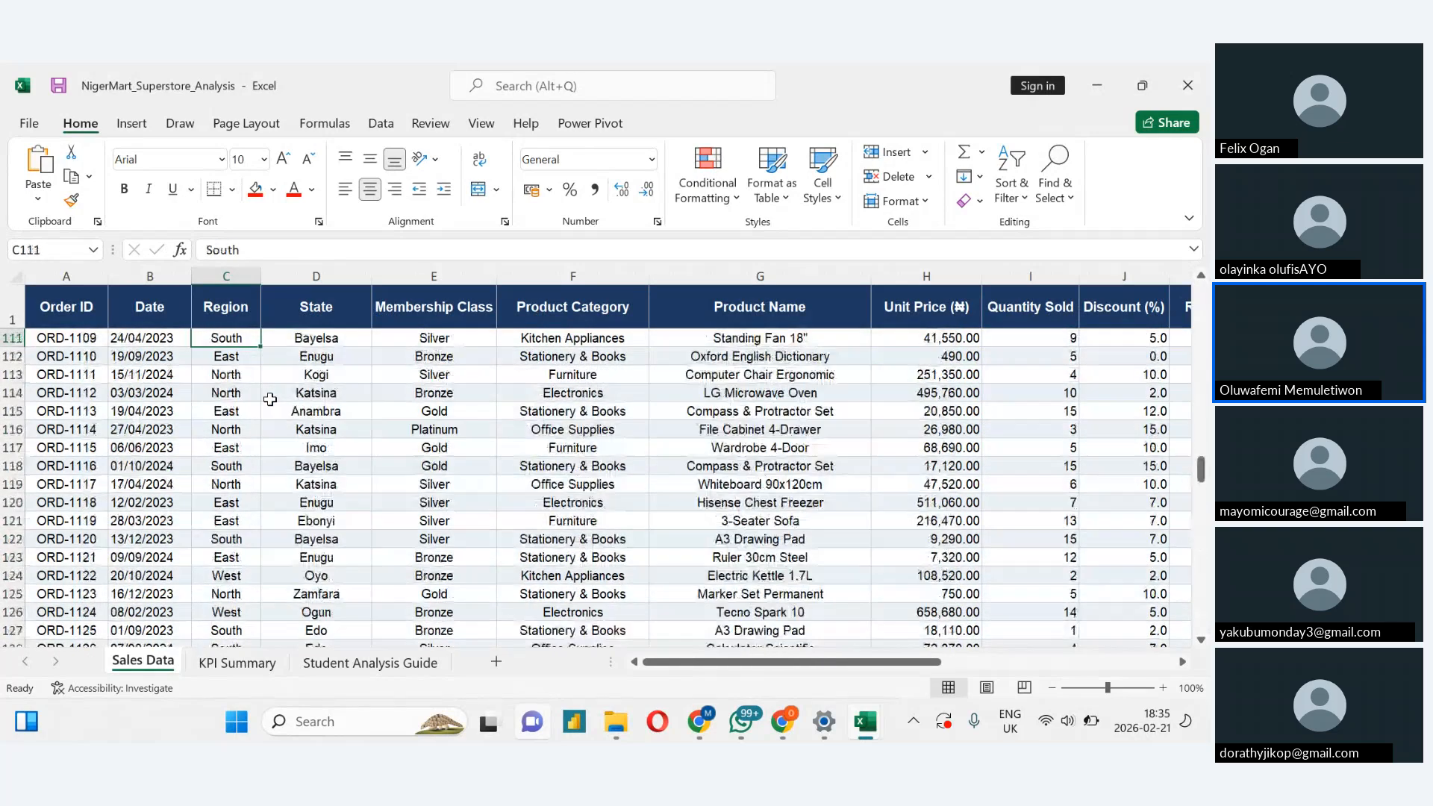
{"action": "key", "text": "Up"}
{"action": "key", "text": "Up"}
{"action": "key", "text": "Up"}
{"action": "key", "text": "Up"}
{"action": "key", "text": "Up"}
{"action": "key", "text": "Up"}
{"action": "key", "text": "Up"}
{"action": "key", "text": "Up"}
{"action": "key", "text": "Up"}
{"action": "key", "text": "Up"}
{"action": "key", "text": "Up"}
{"action": "key", "text": "Up"}
{"action": "key", "text": "Up"}
{"action": "key", "text": "Up"}
{"action": "key", "text": "Up"}
{"action": "key", "text": "Up"}
{"action": "key", "text": "Up"}
{"action": "key", "text": "Up"}
{"action": "key", "text": "Up"}
{"action": "key", "text": "Up"}
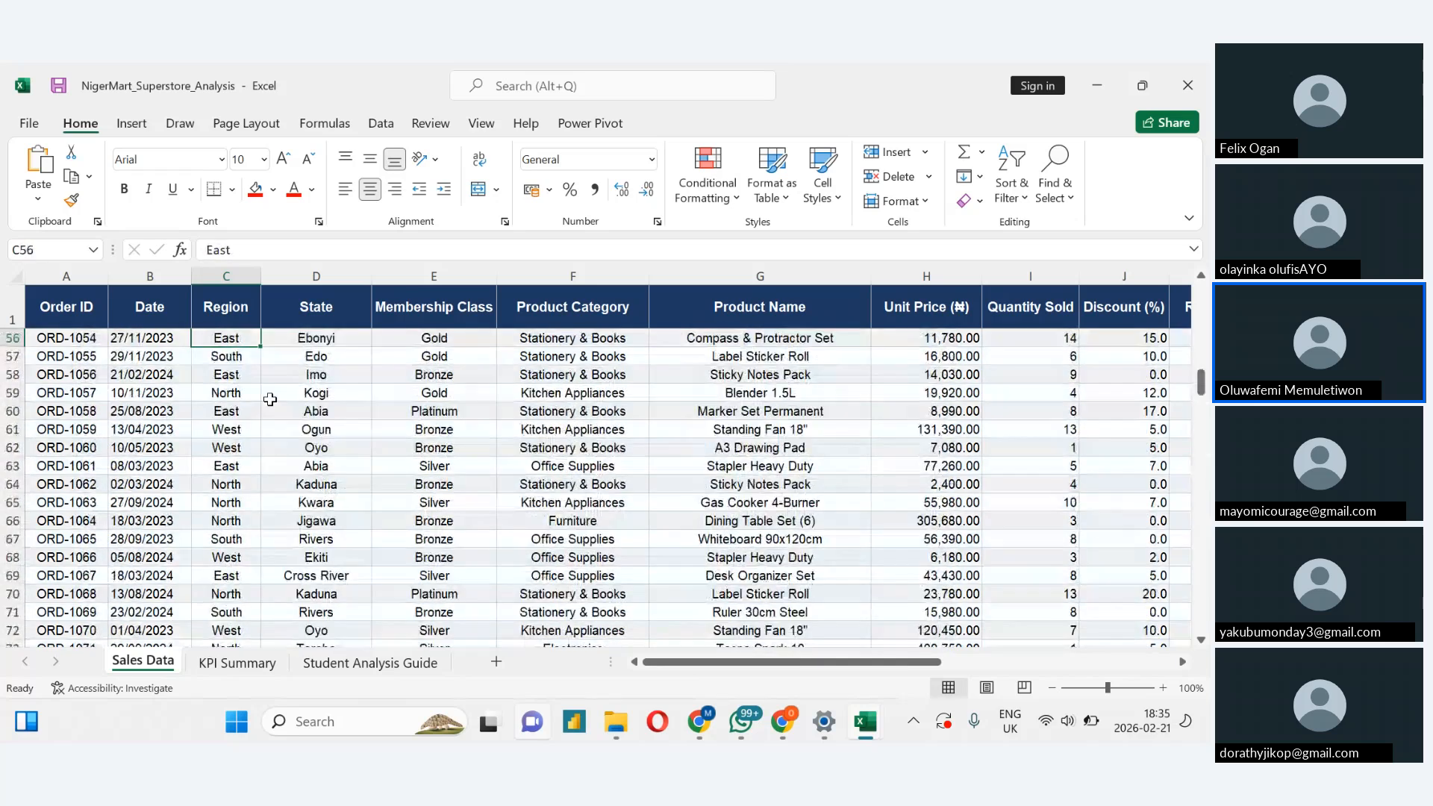
{"action": "key", "text": "Up"}
{"action": "key", "text": "Up"}
{"action": "key", "text": "Up"}
{"action": "key", "text": "Up"}
{"action": "key", "text": "Up"}
{"action": "key", "text": "Up"}
{"action": "key", "text": "Up"}
{"action": "key", "text": "Up"}
{"action": "key", "text": "Up"}
{"action": "key", "text": "Up"}
{"action": "key", "text": "Up"}
{"action": "key", "text": "Up"}
{"action": "key", "text": "Up"}
{"action": "key", "text": "Up"}
{"action": "key", "text": "Up"}
{"action": "key", "text": "Up"}
{"action": "key", "text": "Up"}
{"action": "key", "text": "Up"}
{"action": "key", "text": "Up"}
{"action": "key", "text": "Up"}
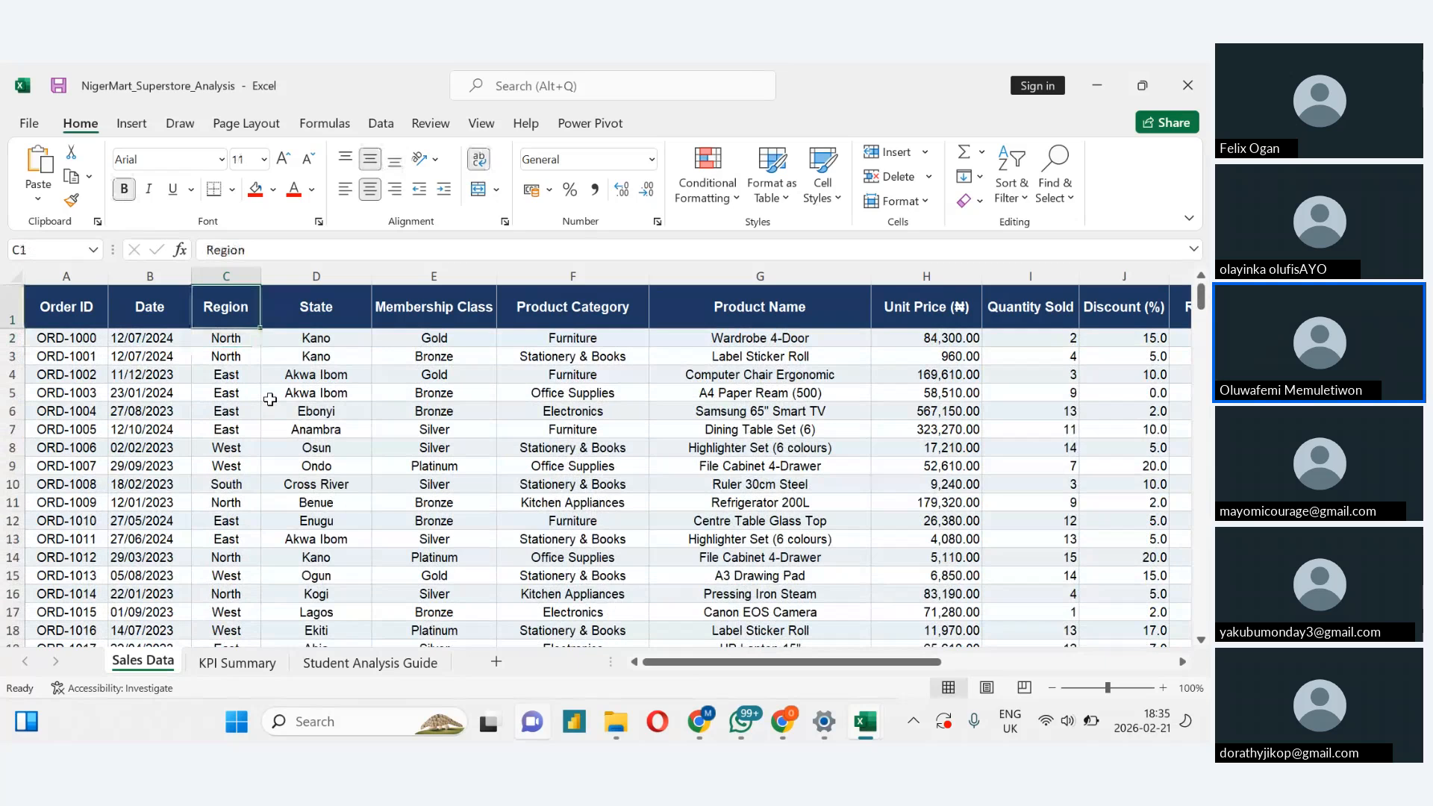
Switch to the meeting in Chrome, check its chat for new messages, and return to the NigerMart_Superstore_Analysis workbook
{"action": "key", "text": "alt+Tab"}
{"action": "left_click", "coordinate": [270, 400]}
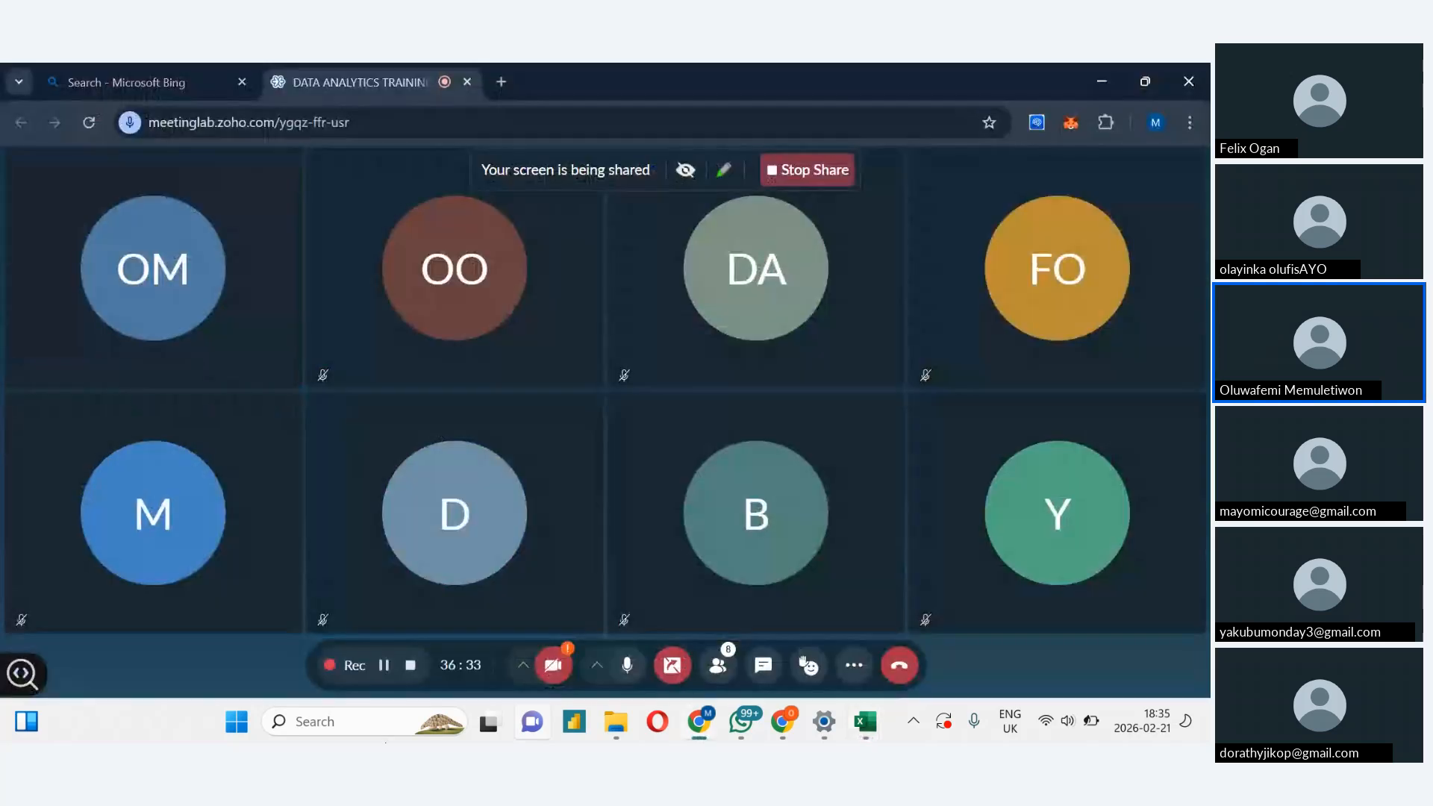
{"action": "left_click", "coordinate": [763, 665]}
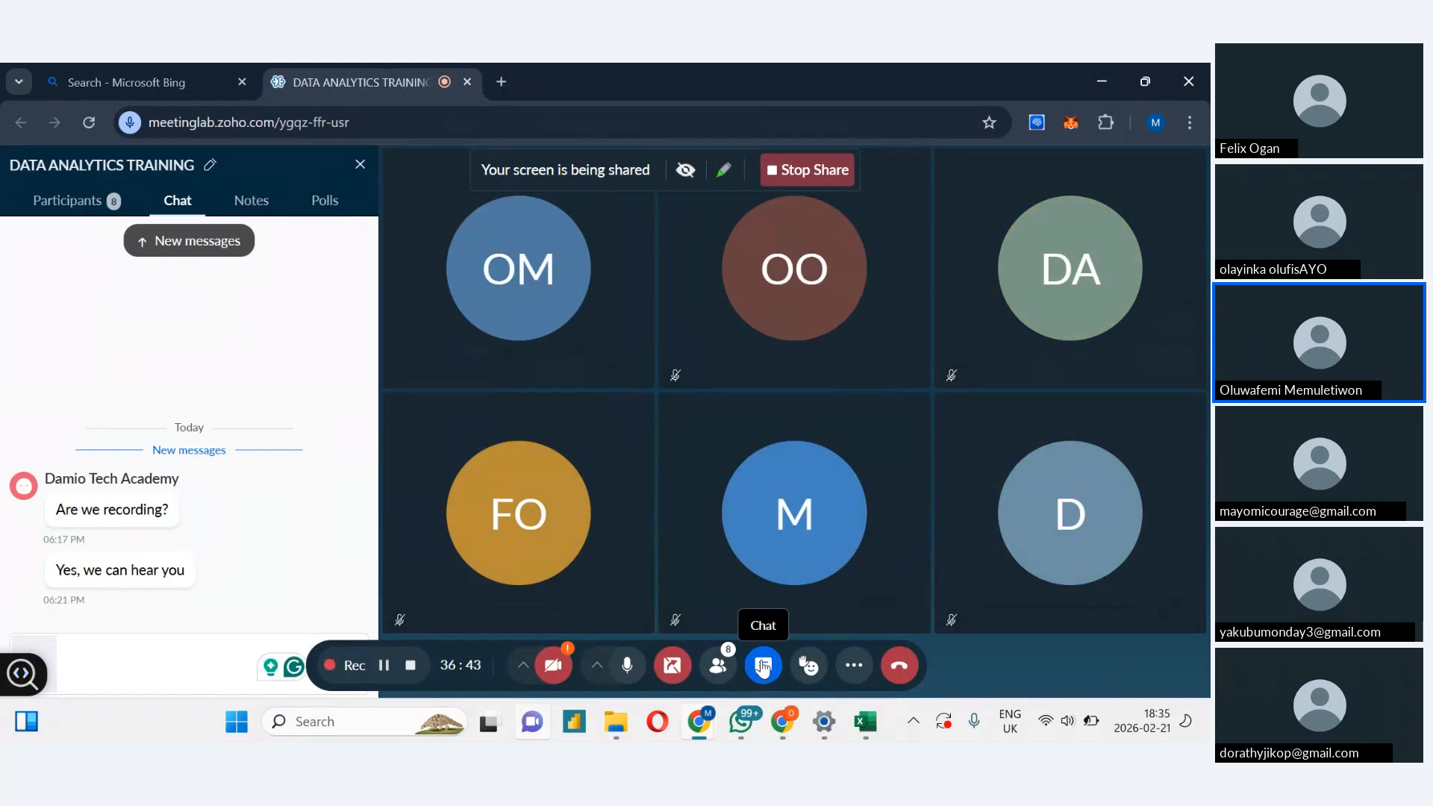
{"action": "left_click", "coordinate": [762, 665]}
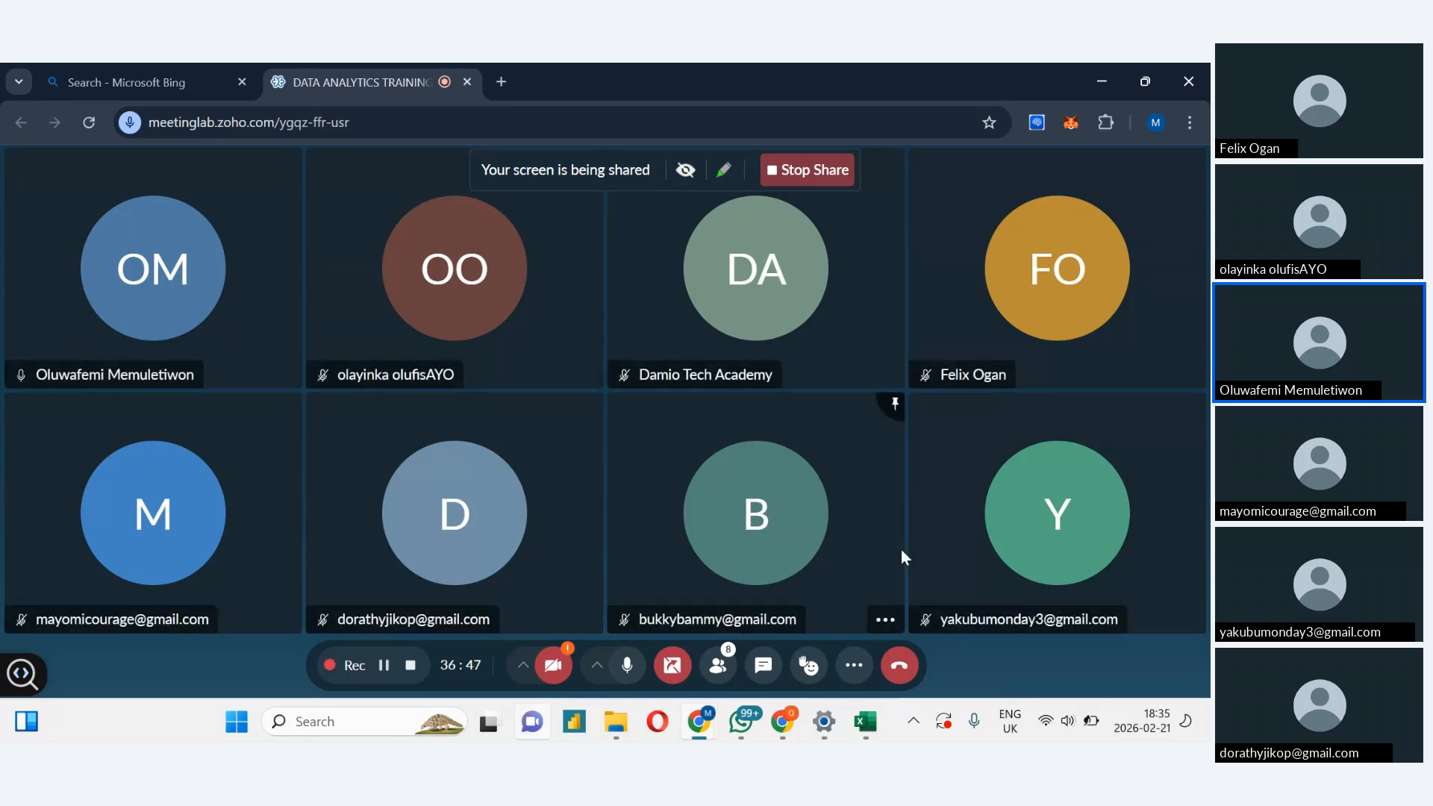
{"action": "key", "text": "alt+Tab"}
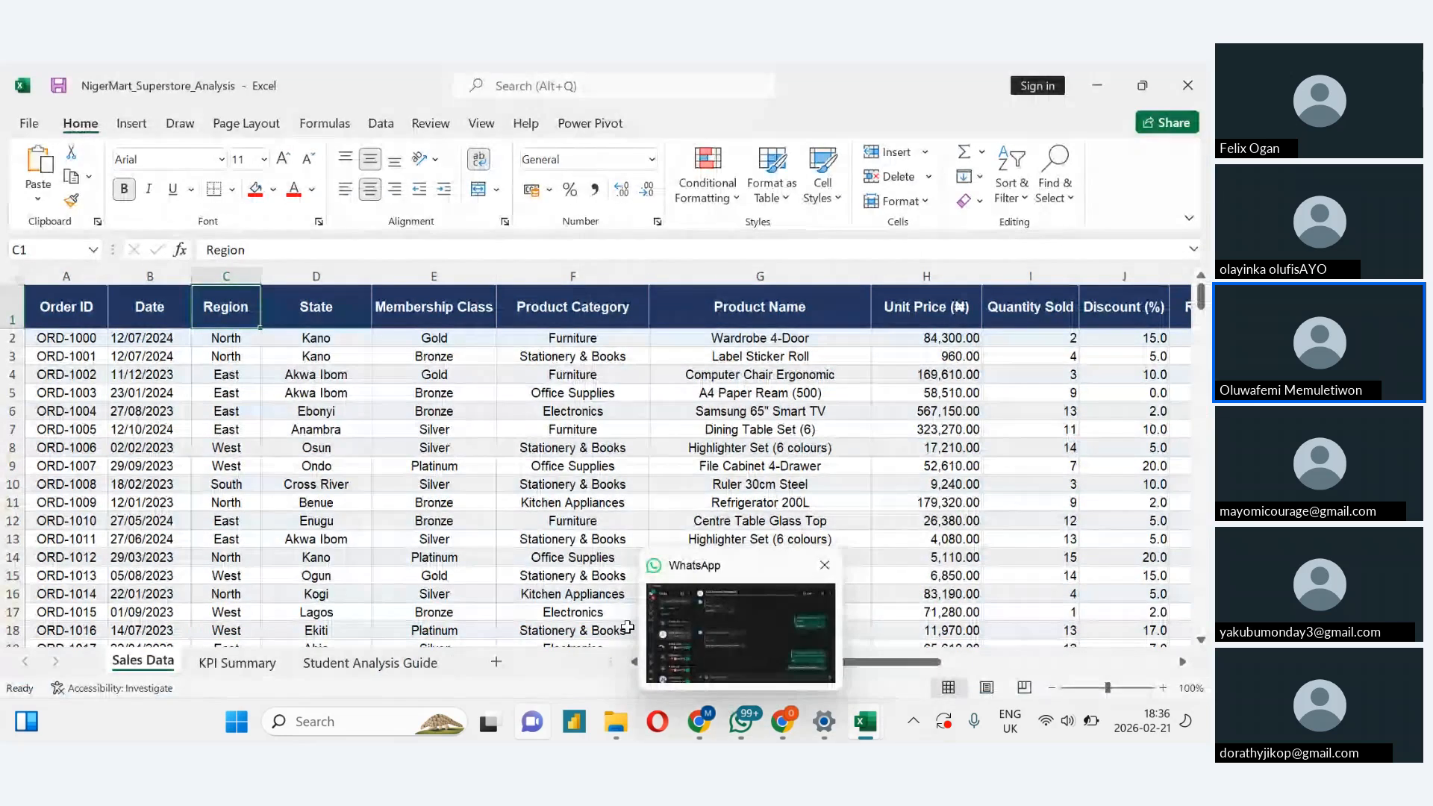
View the key performance indicators and guided questions on the KPI Summary sheet, and return to the Sales Data sheet
{"action": "left_click", "coordinate": [195, 667]}
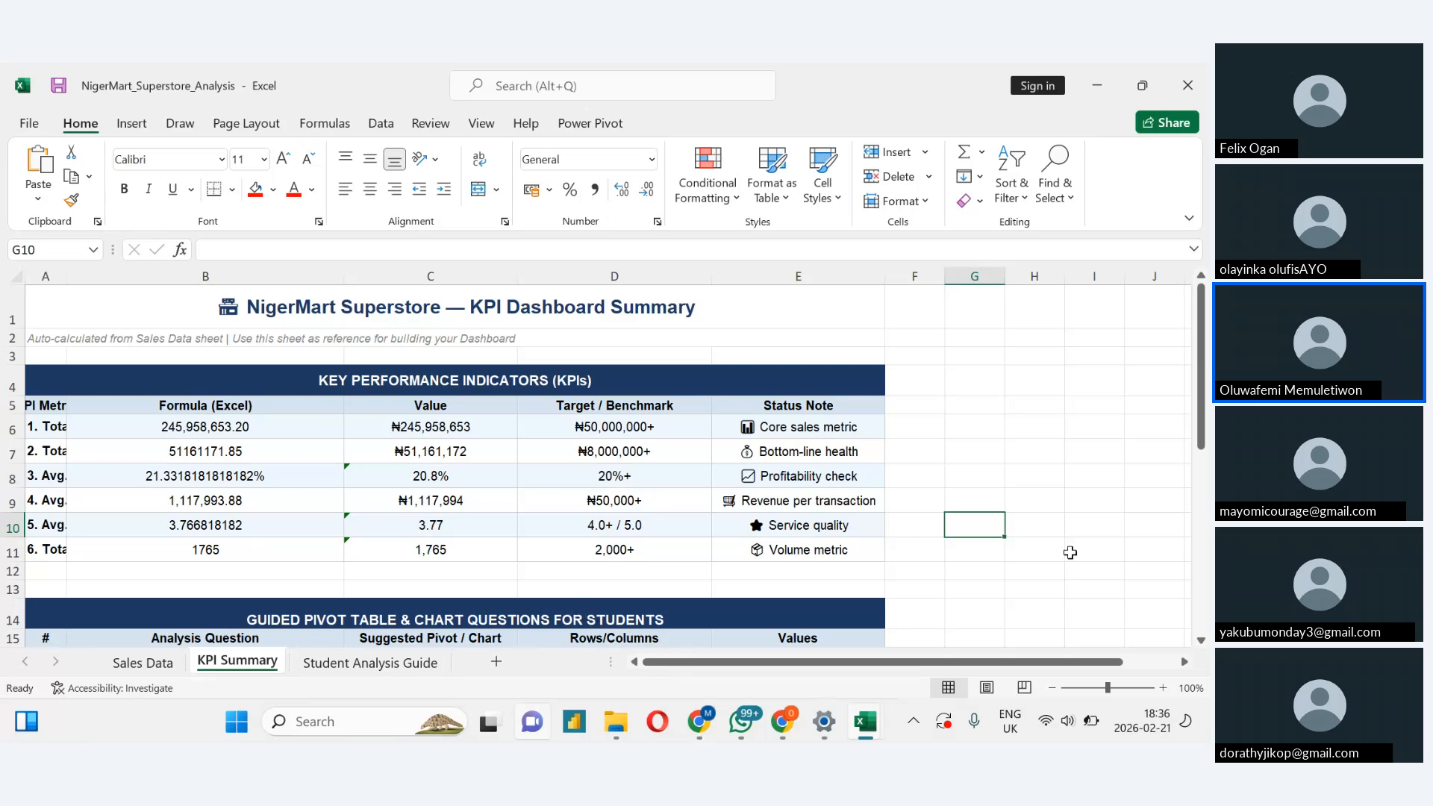
{"action": "mouse_move", "coordinate": [1203, 440]}
{"action": "left_mouse_down"}
{"action": "mouse_move", "coordinate": [1199, 515]}
{"action": "mouse_move", "coordinate": [1186, 452]}
{"action": "left_mouse_up"}
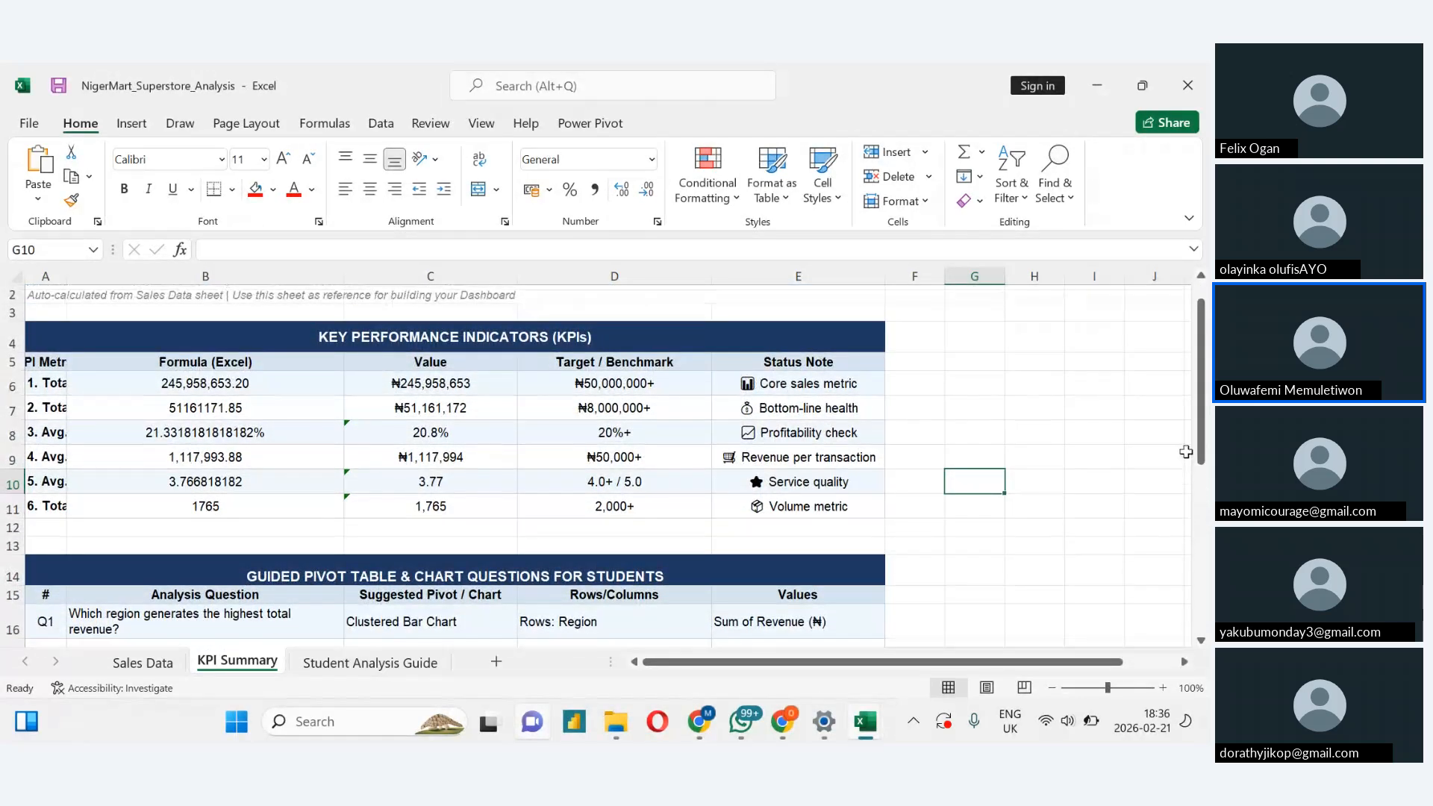
{"action": "left_click", "coordinate": [143, 663]}
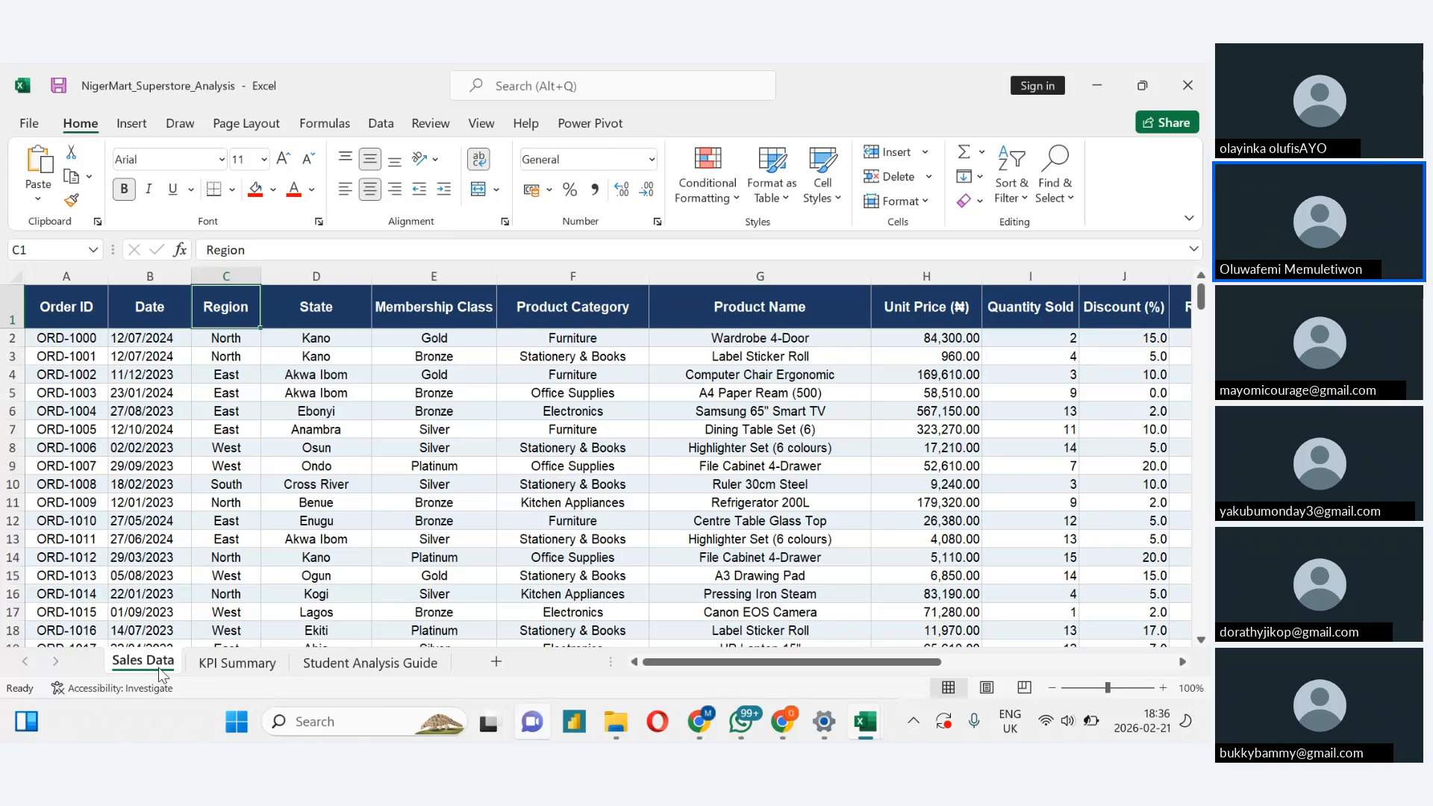
Check the meeting participants in Chrome and switch back to the Sales Data sheet in Excel
{"action": "key", "text": "alt+Tab"}
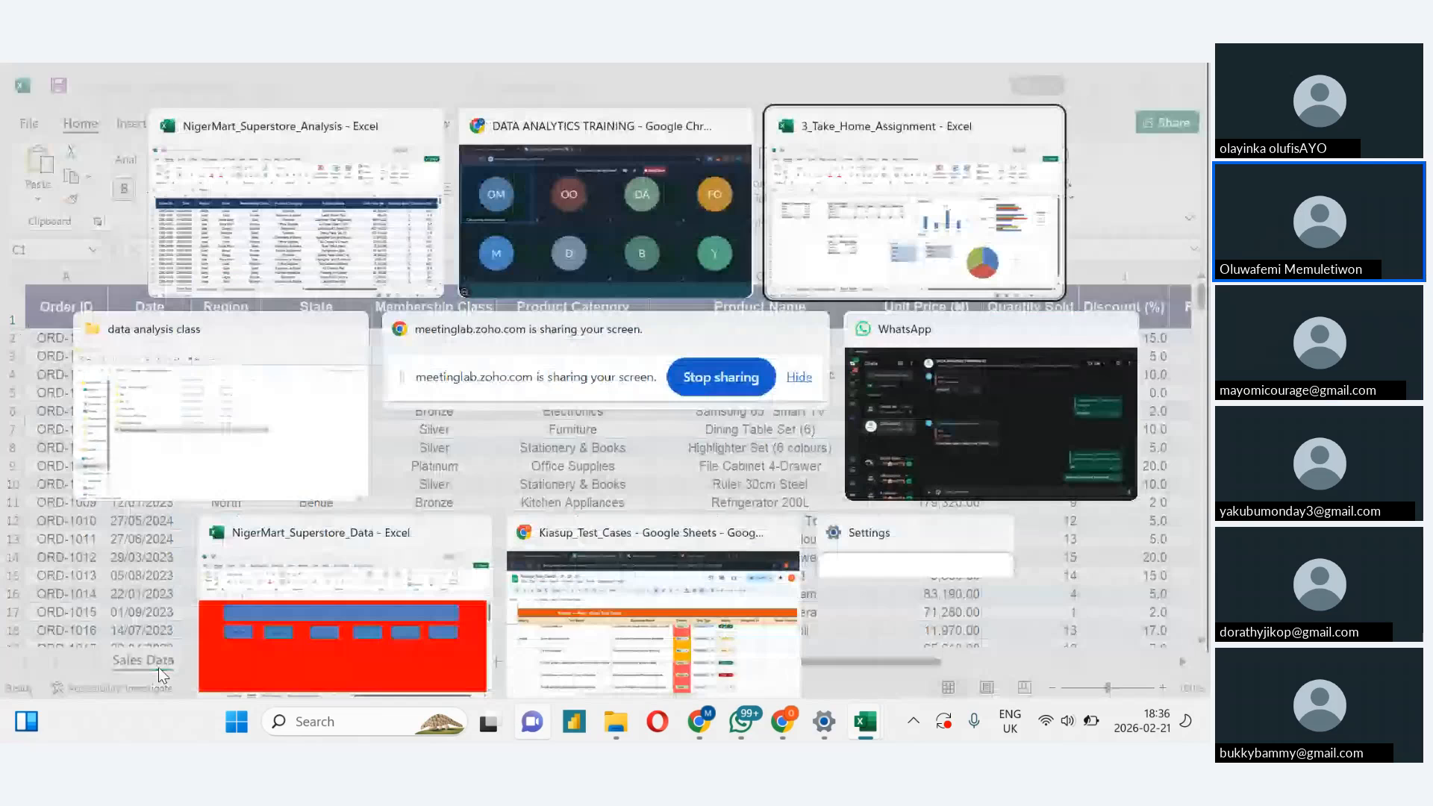
{"action": "left_click", "coordinate": [560, 242]}
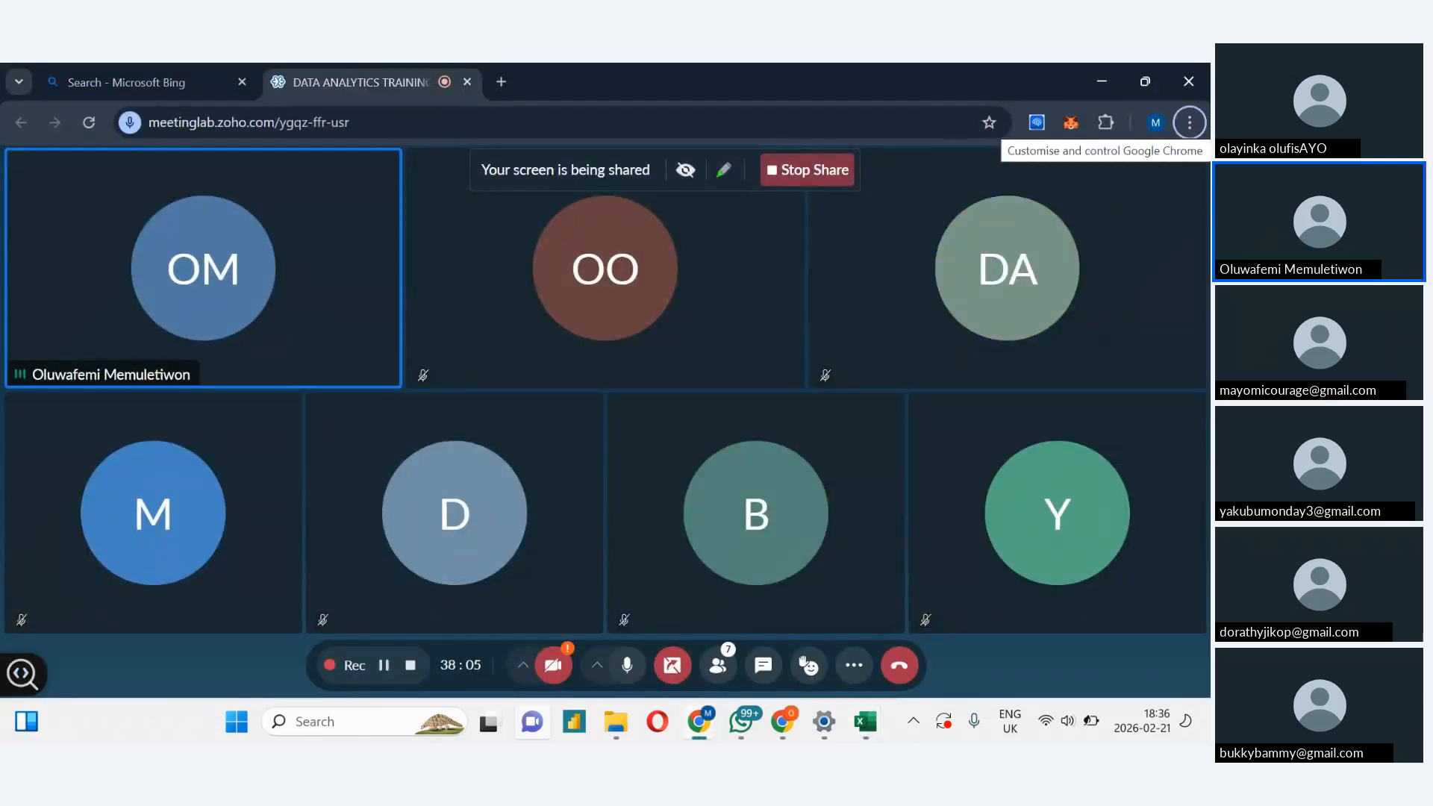
{"action": "key", "text": "alt+Tab"}
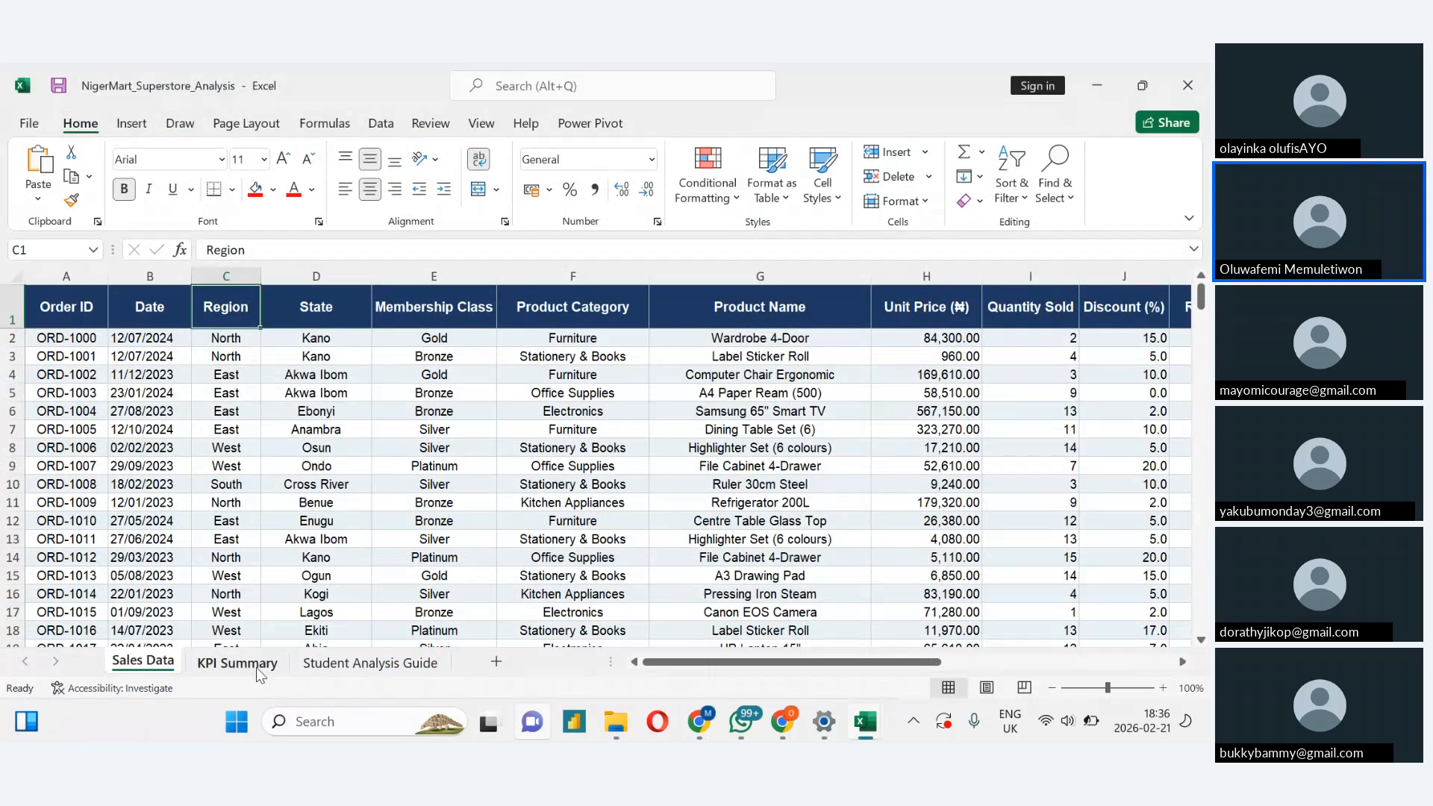
Widen column A on the KPI Summary sheet to fit the KPI metric names, and select the Total Revenue formula in B6
{"action": "left_click", "coordinate": [237, 662]}
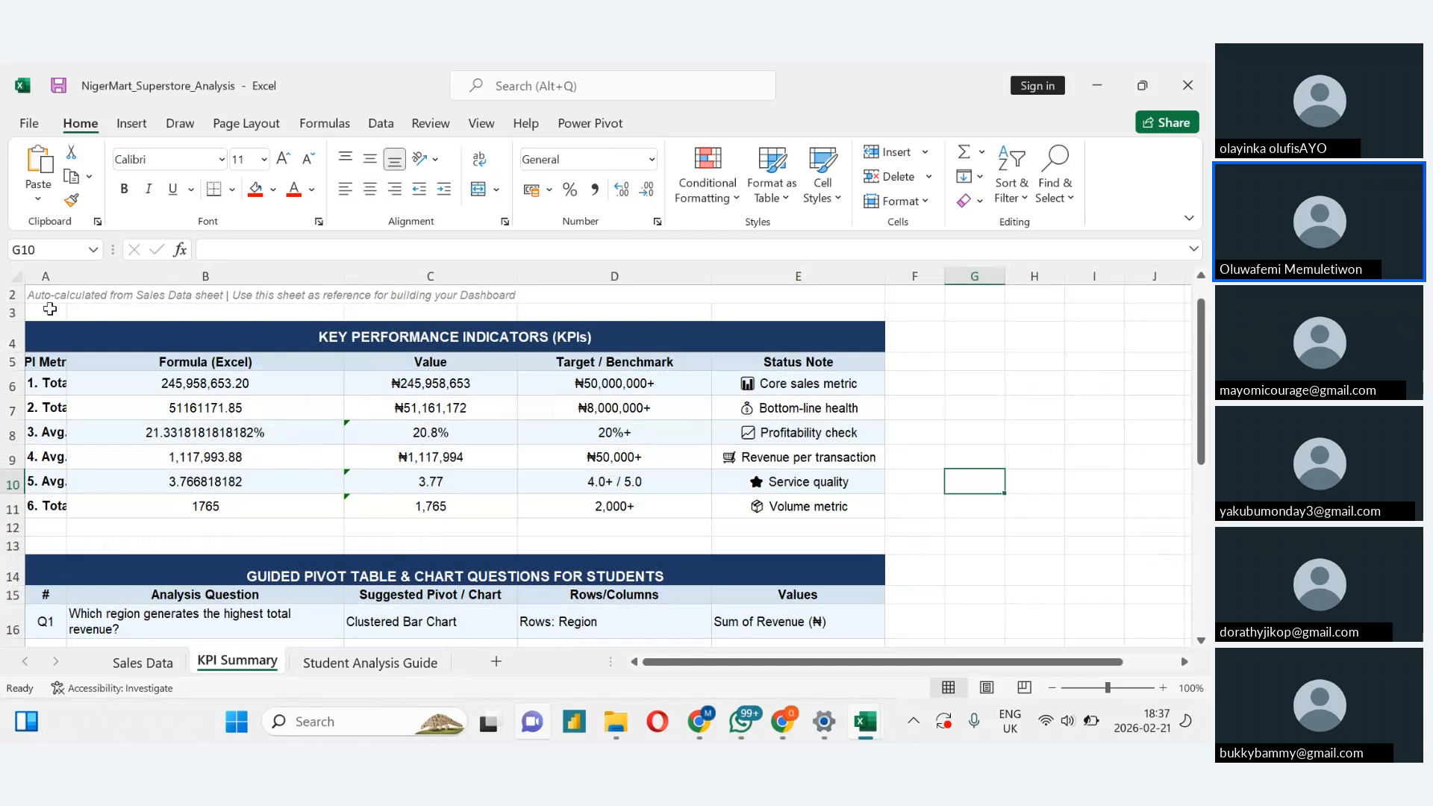
{"action": "left_click_drag", "start_coordinate": [62, 277], "coordinate": [189, 273]}
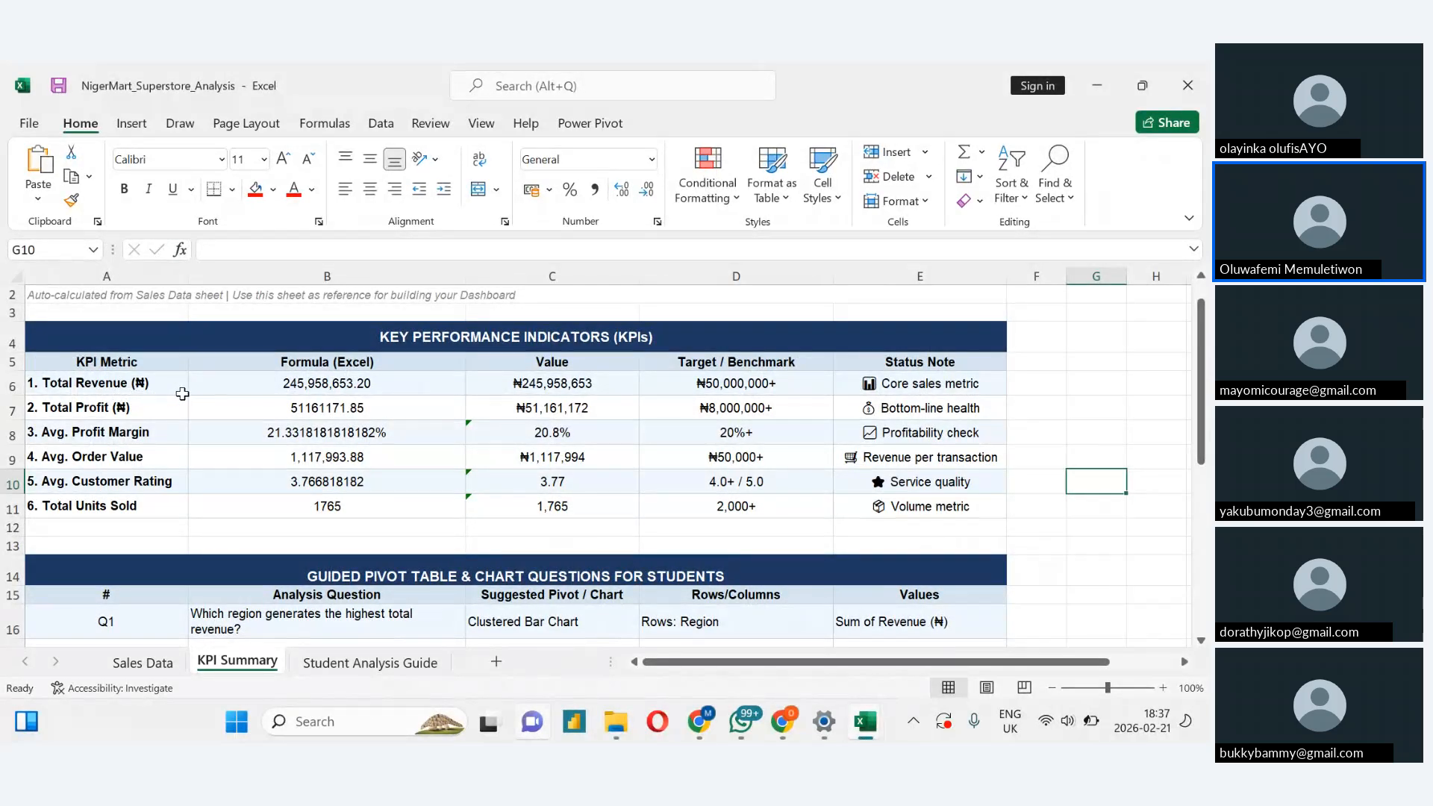
{"action": "left_click", "coordinate": [311, 386]}
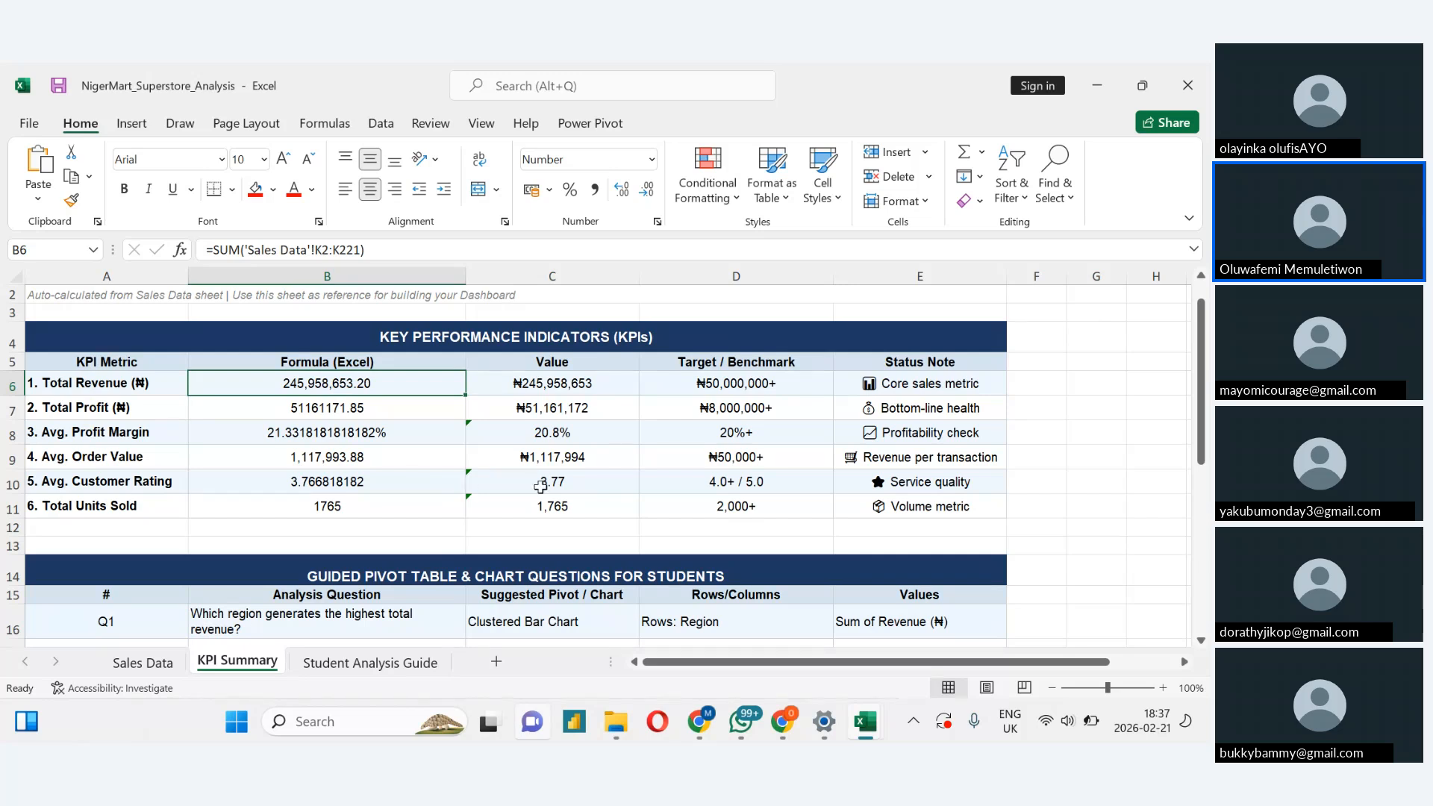
Check the Total Revenue value and target on the KPI Summary sheet, and skim the sections of the Student Analysis Guide sheet
{"action": "left_click", "coordinate": [529, 383]}
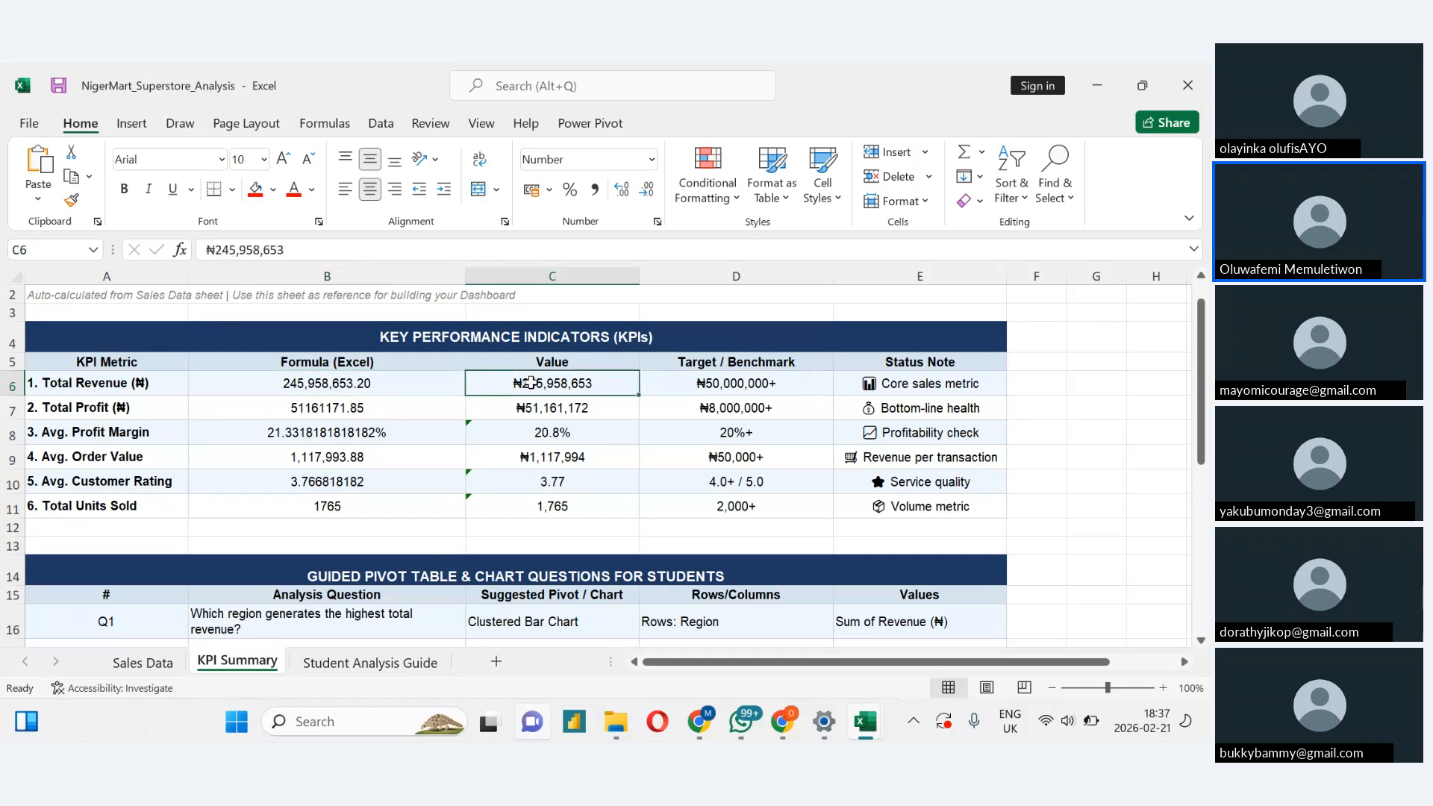
{"action": "left_click", "coordinate": [685, 382]}
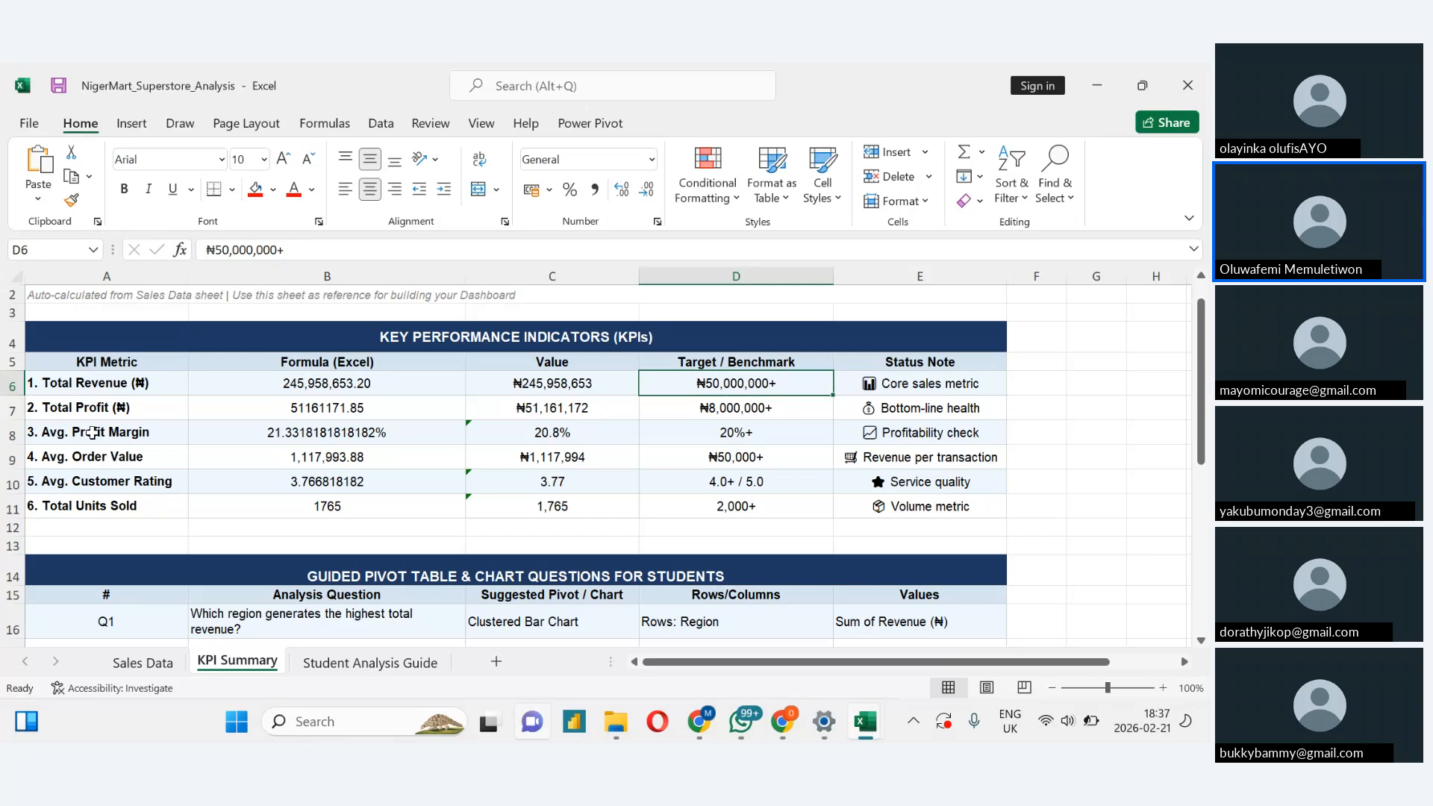
{"action": "left_click", "coordinate": [362, 663]}
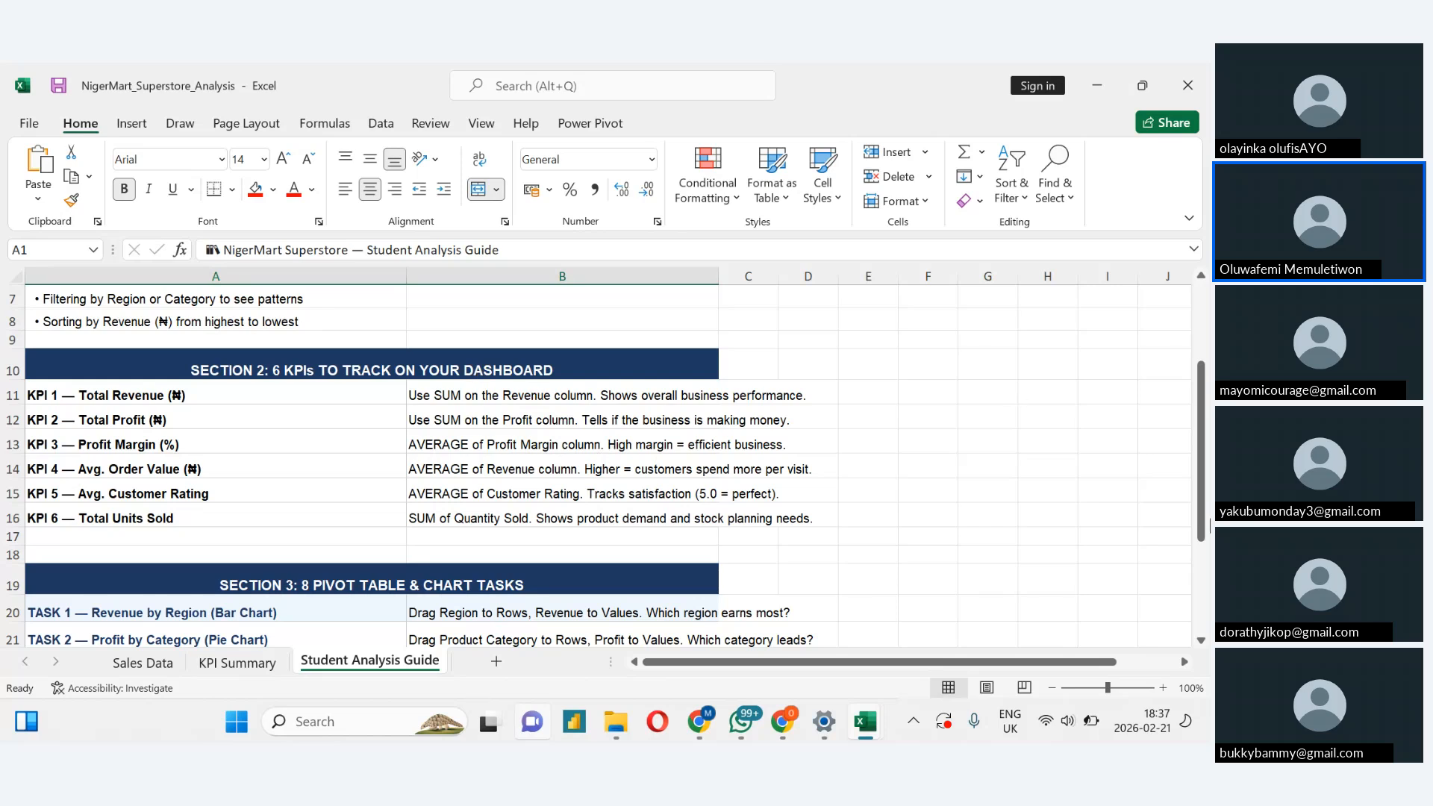
{"action": "left_click_drag", "start_coordinate": [1205, 470], "coordinate": [1205, 577]}
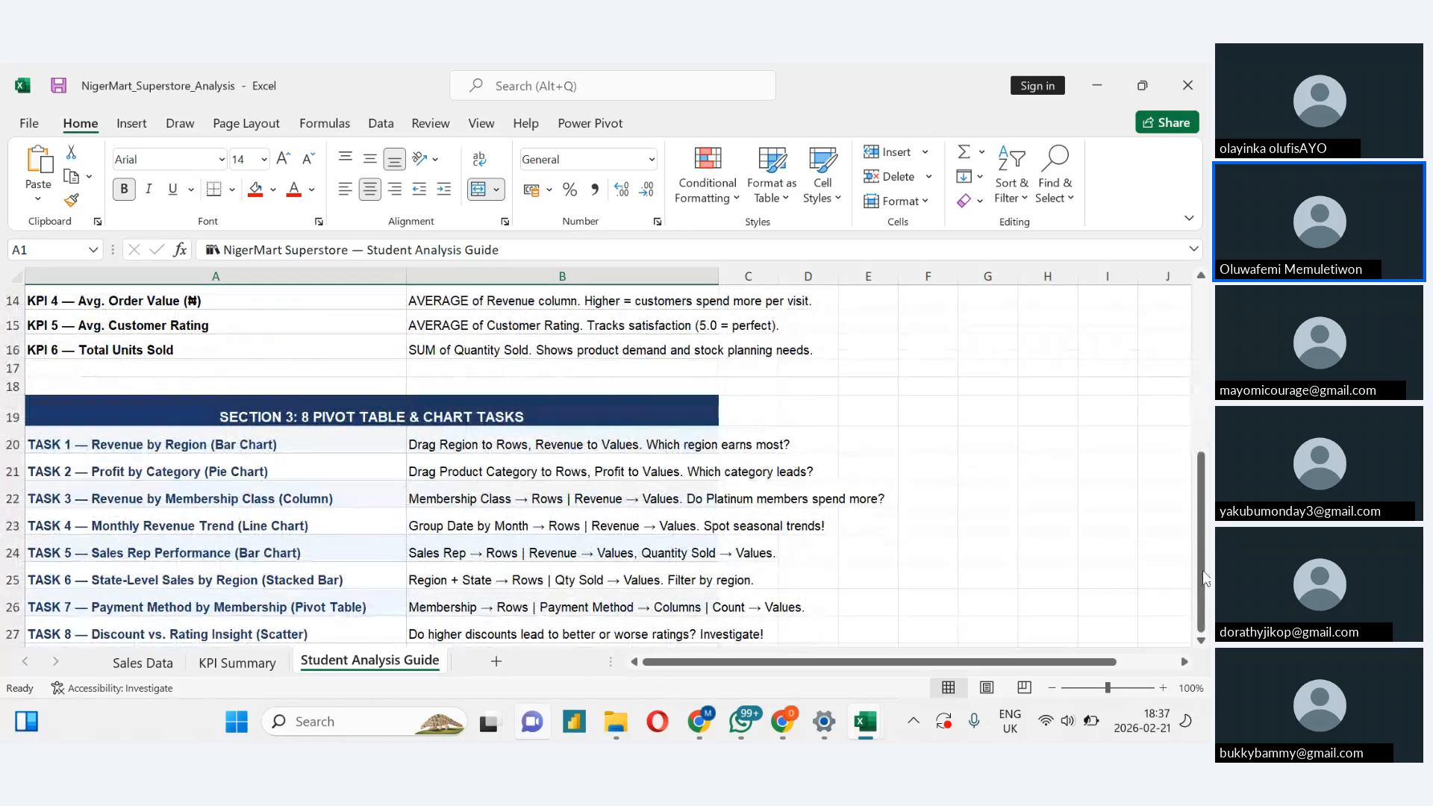
{"action": "scroll", "coordinate": [858, 444], "scroll_direction": "up", "scroll_amount": 5}
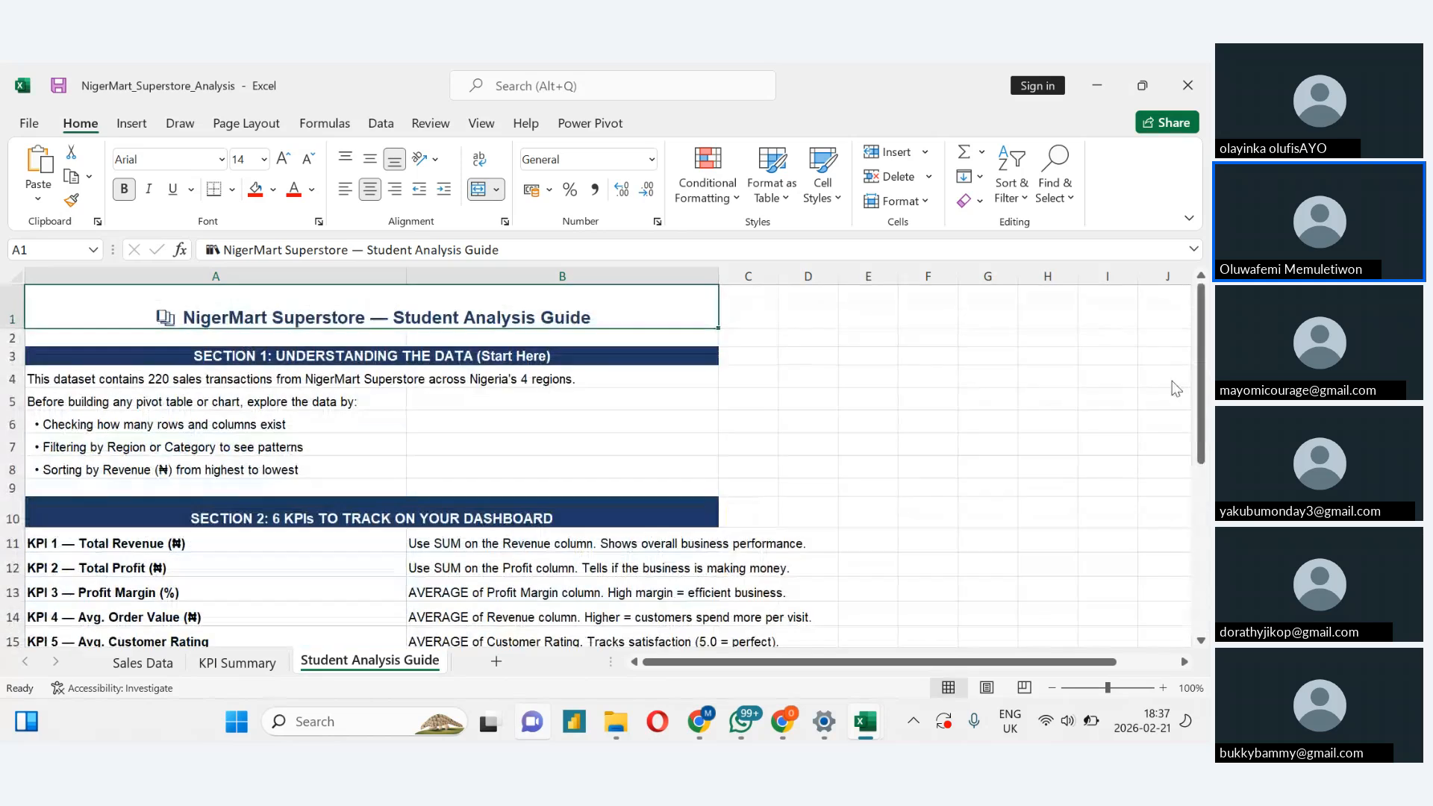
Review the data exploration tips in Section 1 of the guide, and continue down past the Section 2 KPI list to row 18
{"action": "left_click", "coordinate": [434, 471]}
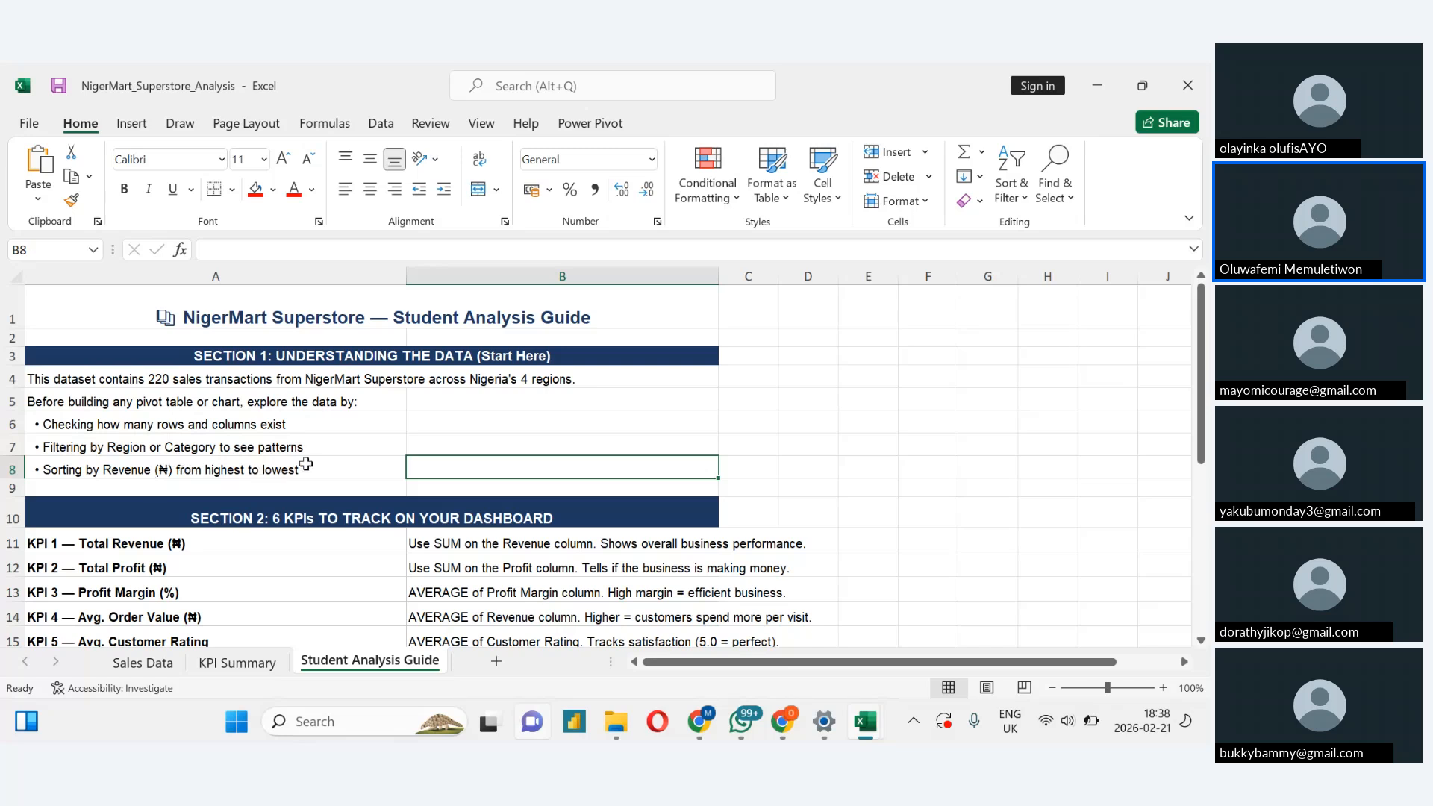
{"action": "left_click", "coordinate": [308, 441]}
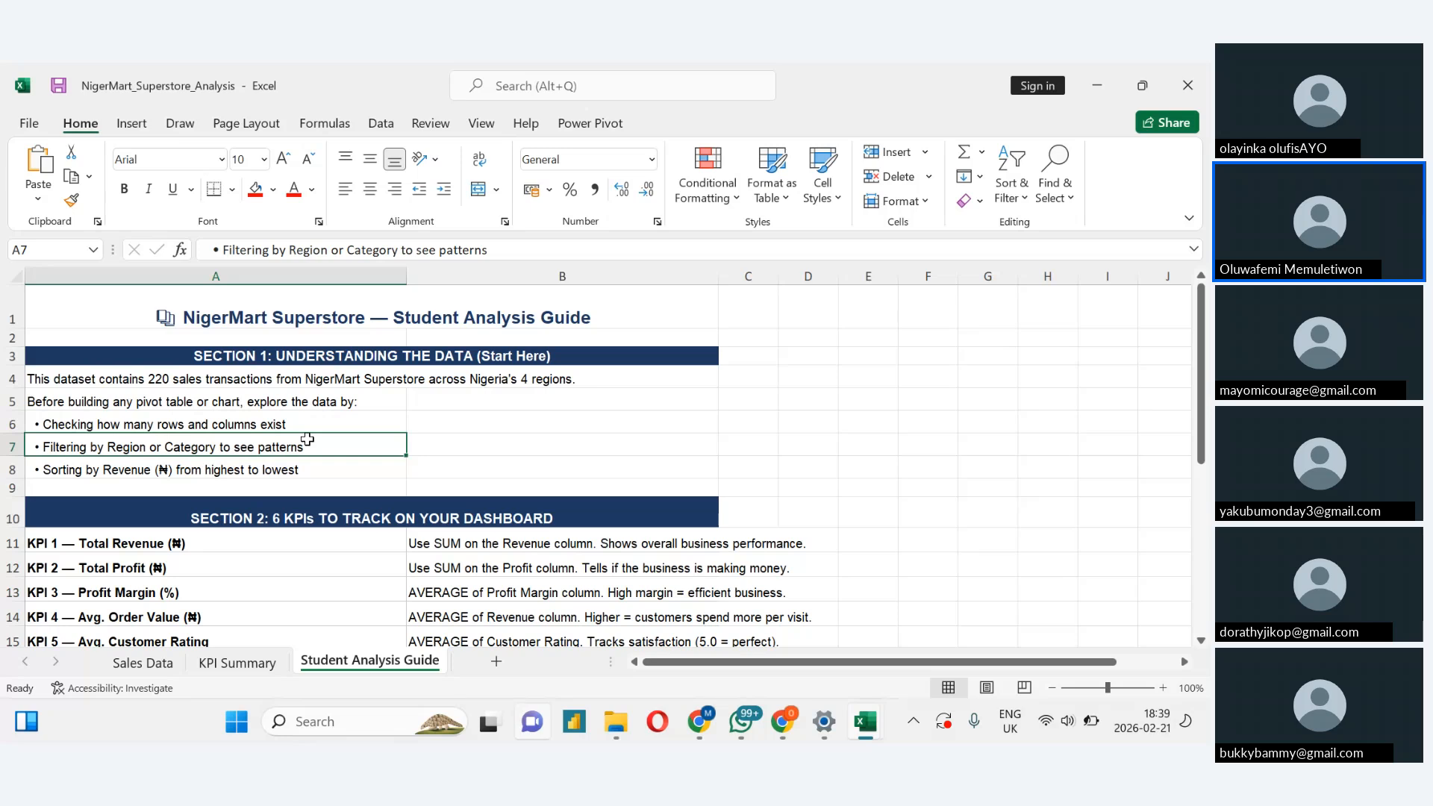
{"action": "key", "text": "Down"}
{"action": "key", "text": "Down"}
{"action": "key", "text": "Down"}
{"action": "key", "text": "Down"}
{"action": "key", "text": "Down"}
{"action": "key", "text": "Down"}
{"action": "key", "text": "Down"}
{"action": "key", "text": "Down"}
{"action": "key", "text": "Down"}
{"action": "key", "text": "Down"}
{"action": "key", "text": "Down"}
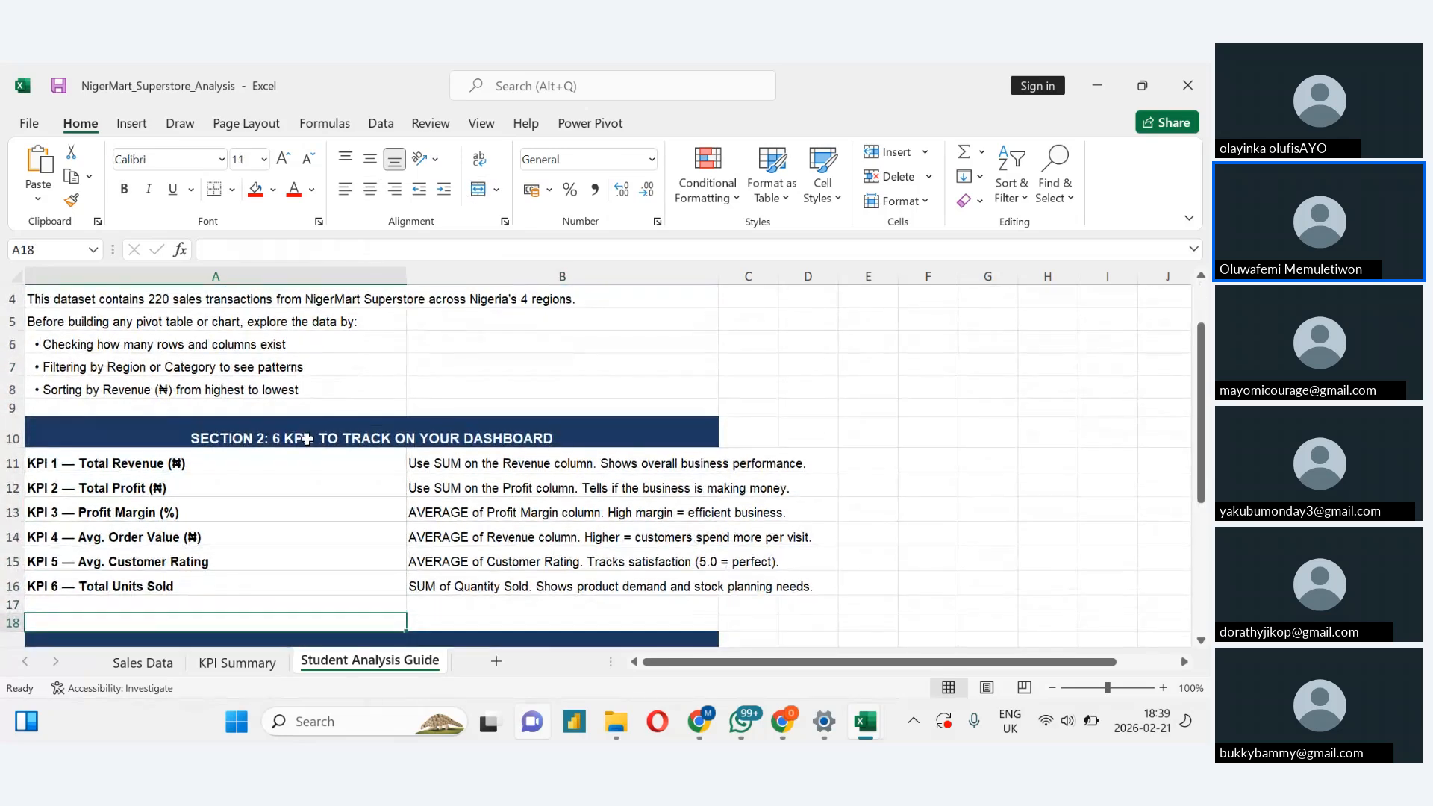
Go through the Section 2 dashboard KPIs one by one, from KPI 1 Total Revenue to KPI 6 Total Units Sold
{"action": "left_click", "coordinate": [127, 465]}
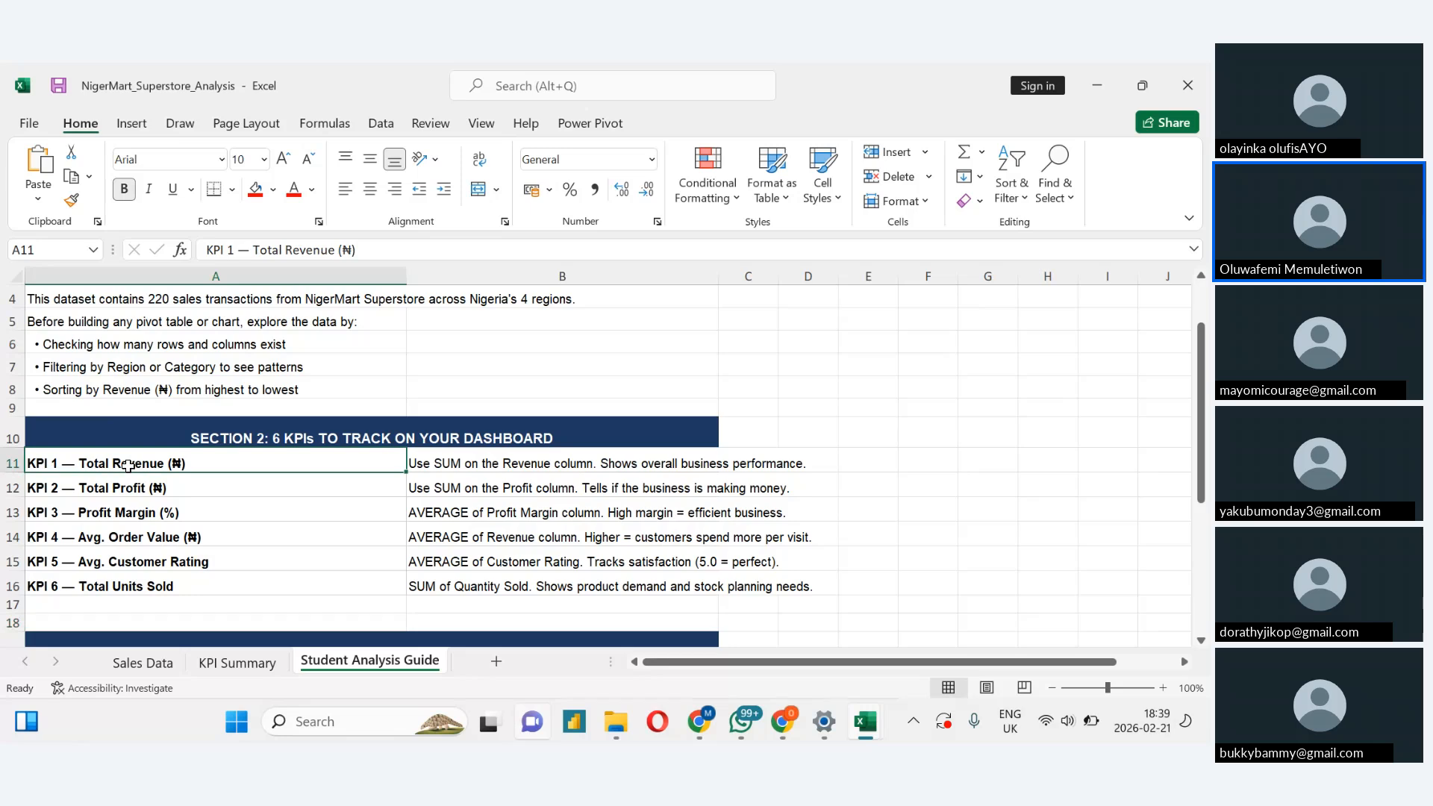
{"action": "key", "text": "Down"}
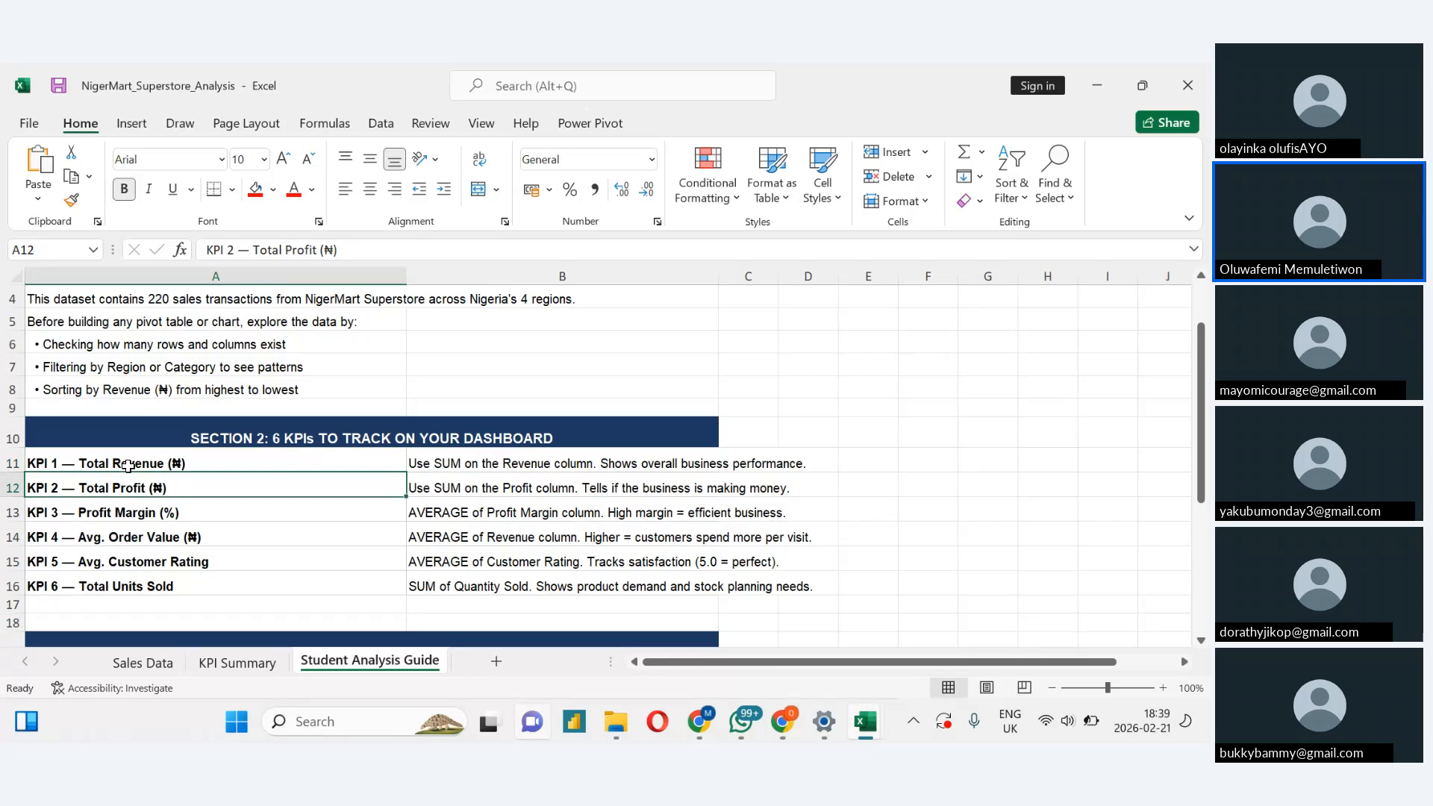
{"action": "key", "text": "Up"}
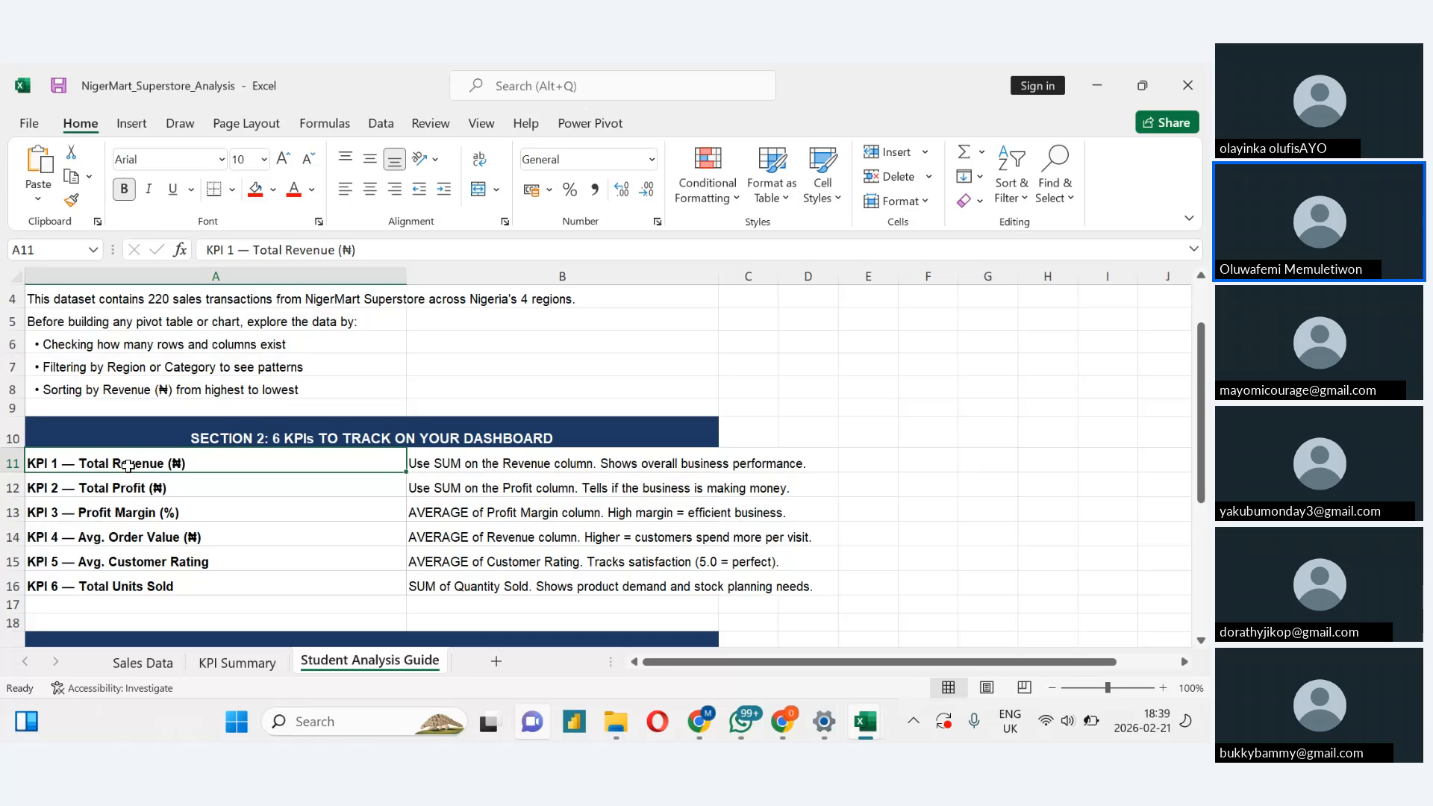
{"action": "key", "text": "Down"}
{"action": "key", "text": "Down"}
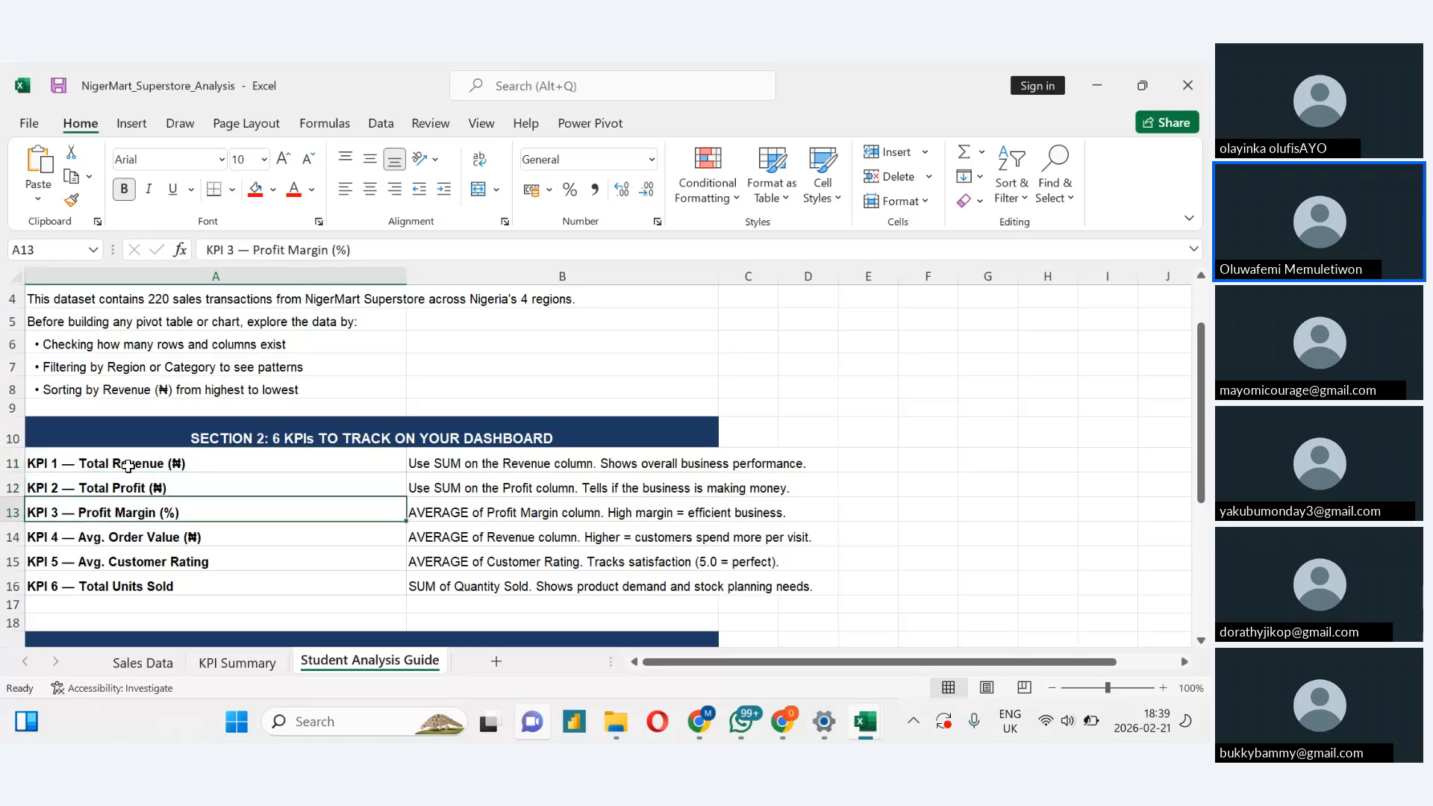
{"action": "key", "text": "Down"}
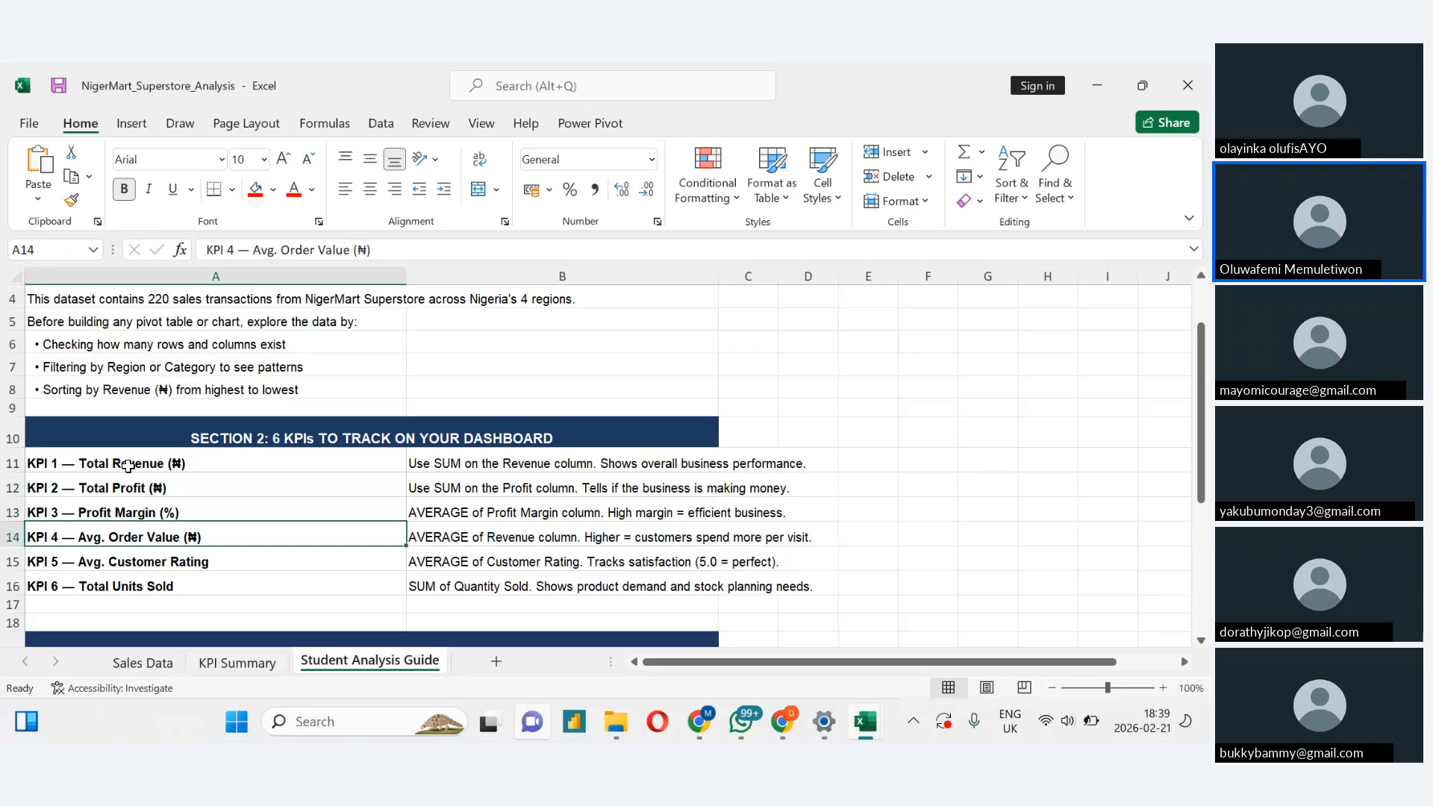
{"action": "key", "text": "Down"}
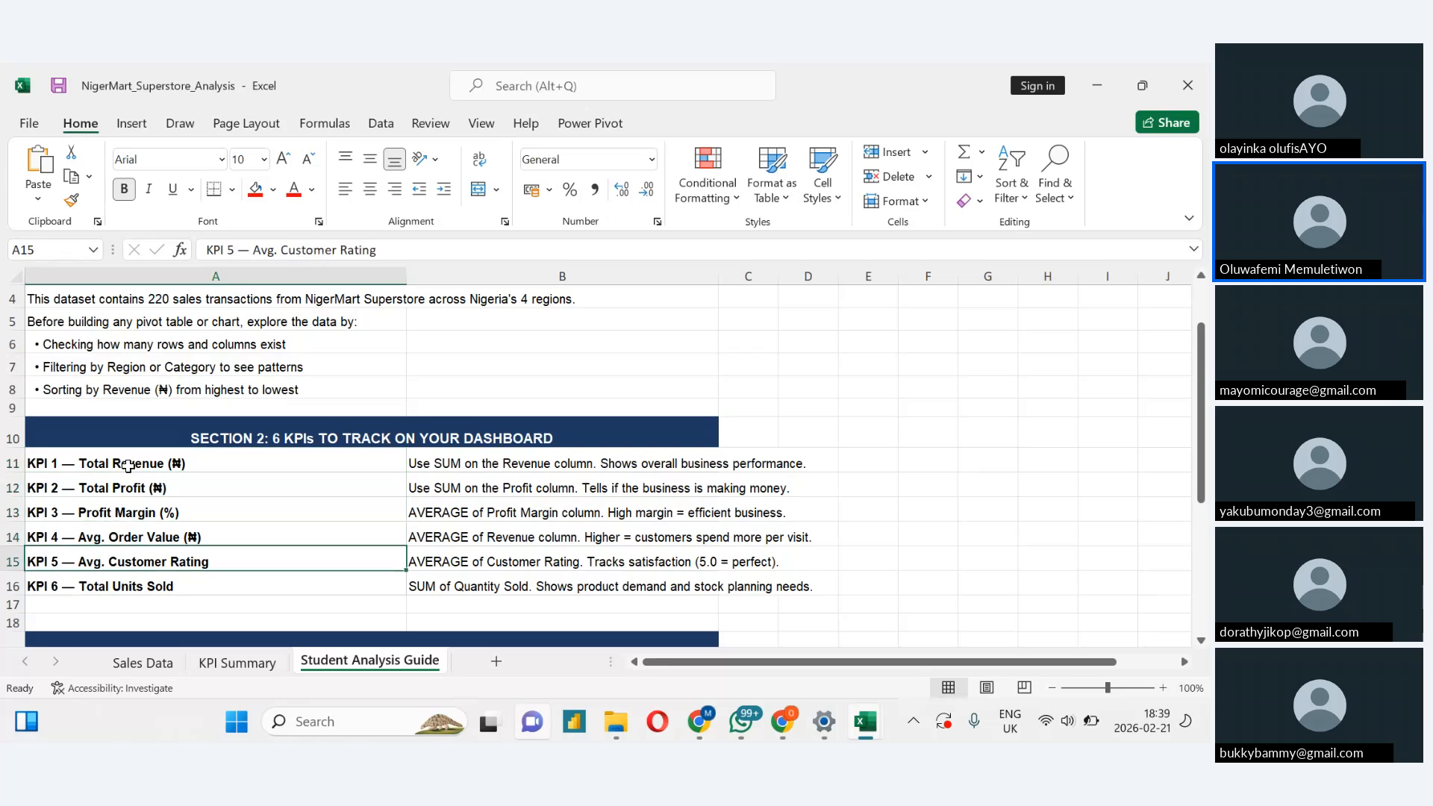
{"action": "key", "text": "Down"}
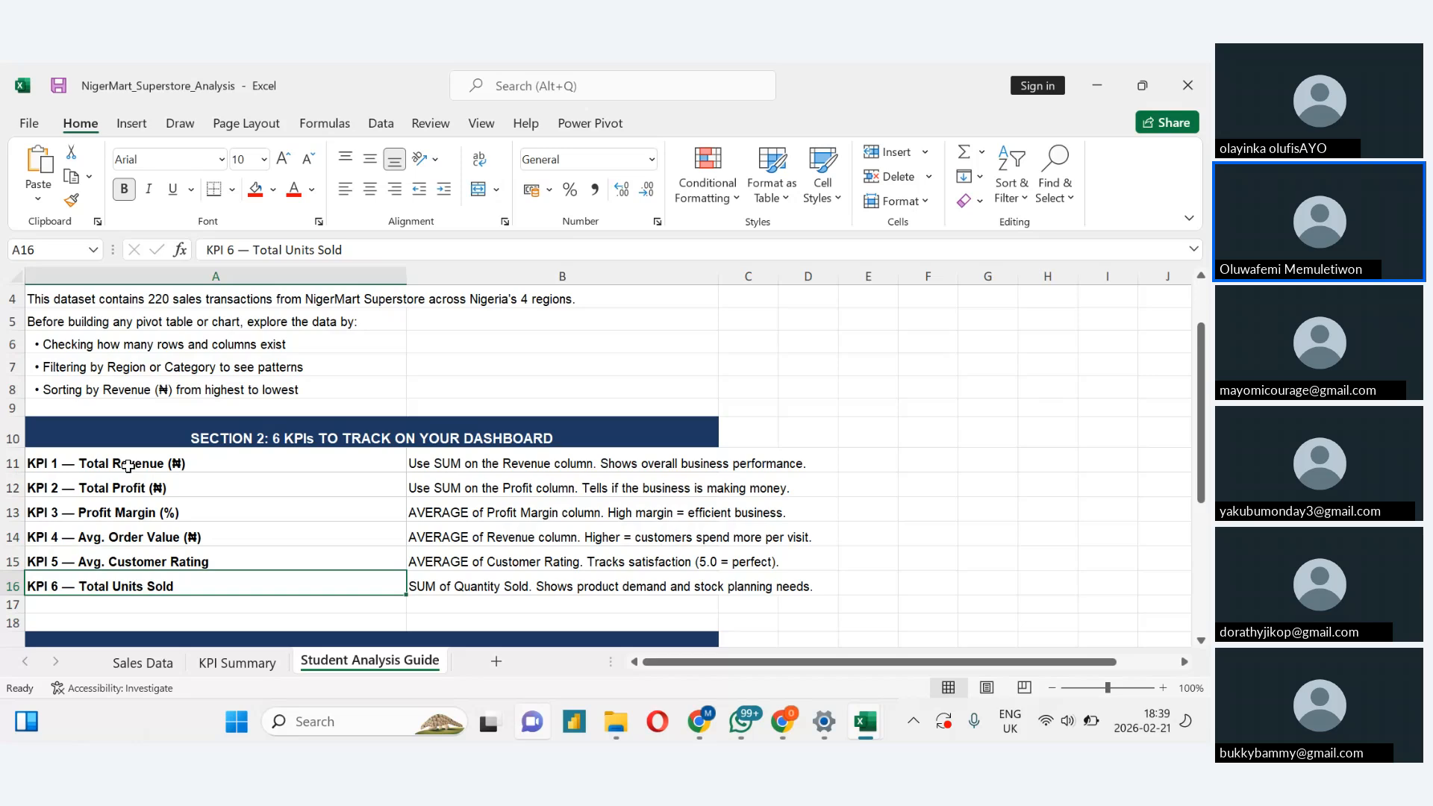
Bring the Section 3 pivot table and chart tasks into view down to TASK 8, Discount vs. Rating Insight
{"action": "key", "text": "Down"}
{"action": "key", "text": "Down"}
{"action": "key", "text": "Down"}
{"action": "key", "text": "Down"}
{"action": "key", "text": "Down"}
{"action": "key", "text": "Down"}
{"action": "key", "text": "Down"}
{"action": "key", "text": "Down"}
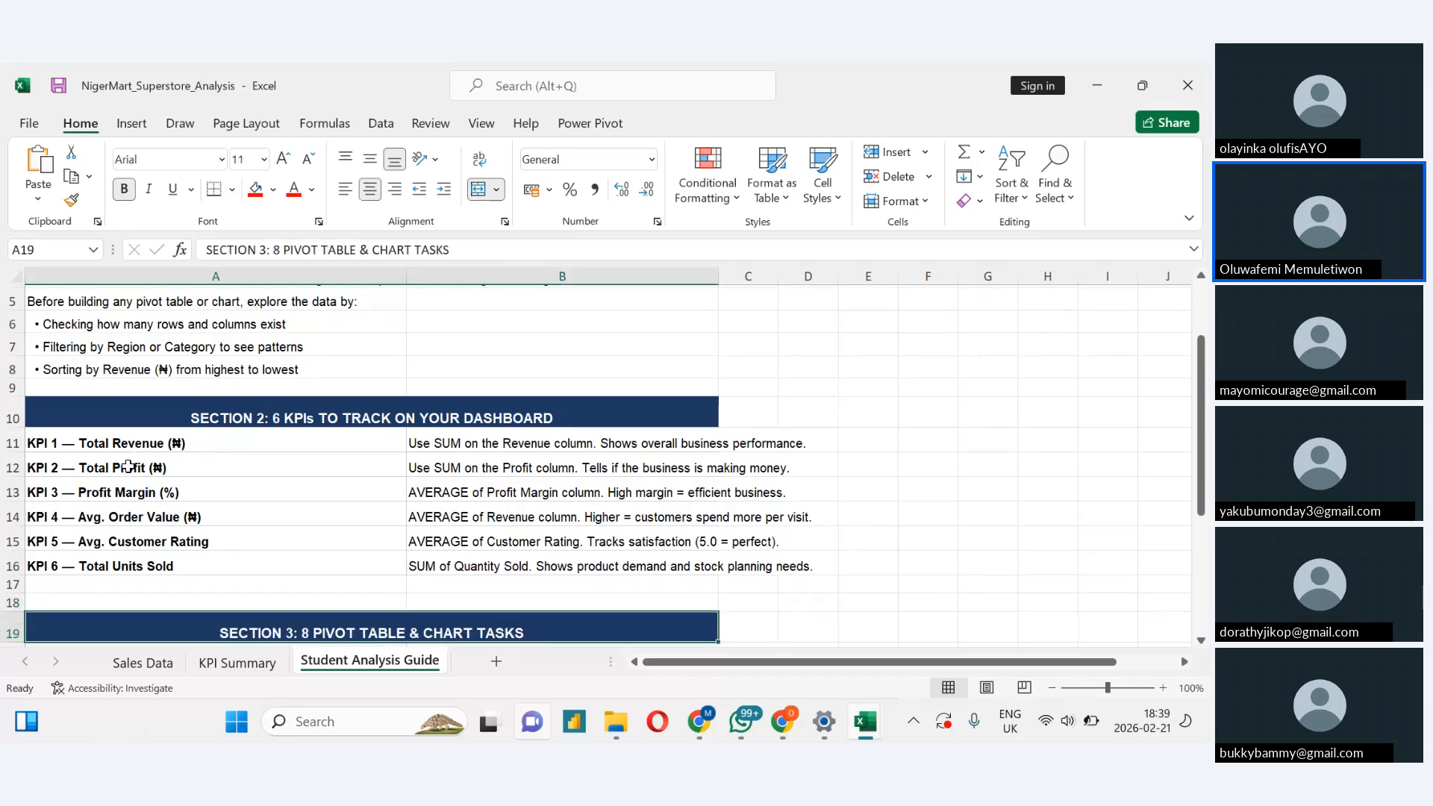
{"action": "key", "text": "Down"}
{"action": "key", "text": "Down"}
{"action": "key", "text": "Down"}
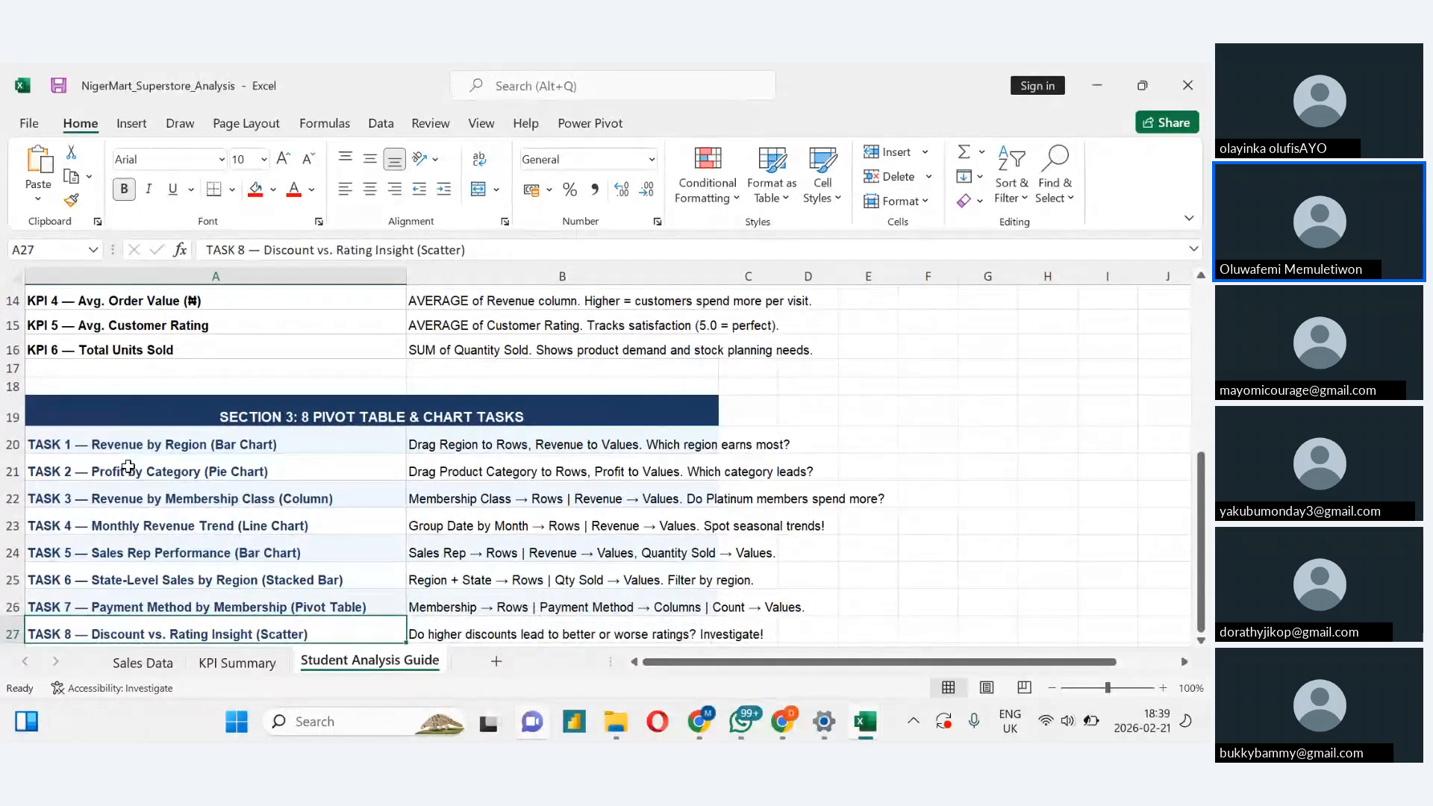
Review the Section 3 tasks in order, from TASK 1 Revenue by Region to TASK 4 Monthly Revenue Trend
{"action": "key", "text": "Up"}
{"action": "key", "text": "Up"}
{"action": "key", "text": "Up"}
{"action": "key", "text": "Up"}
{"action": "key", "text": "Up"}
{"action": "key", "text": "Up"}
{"action": "key", "text": "Up"}
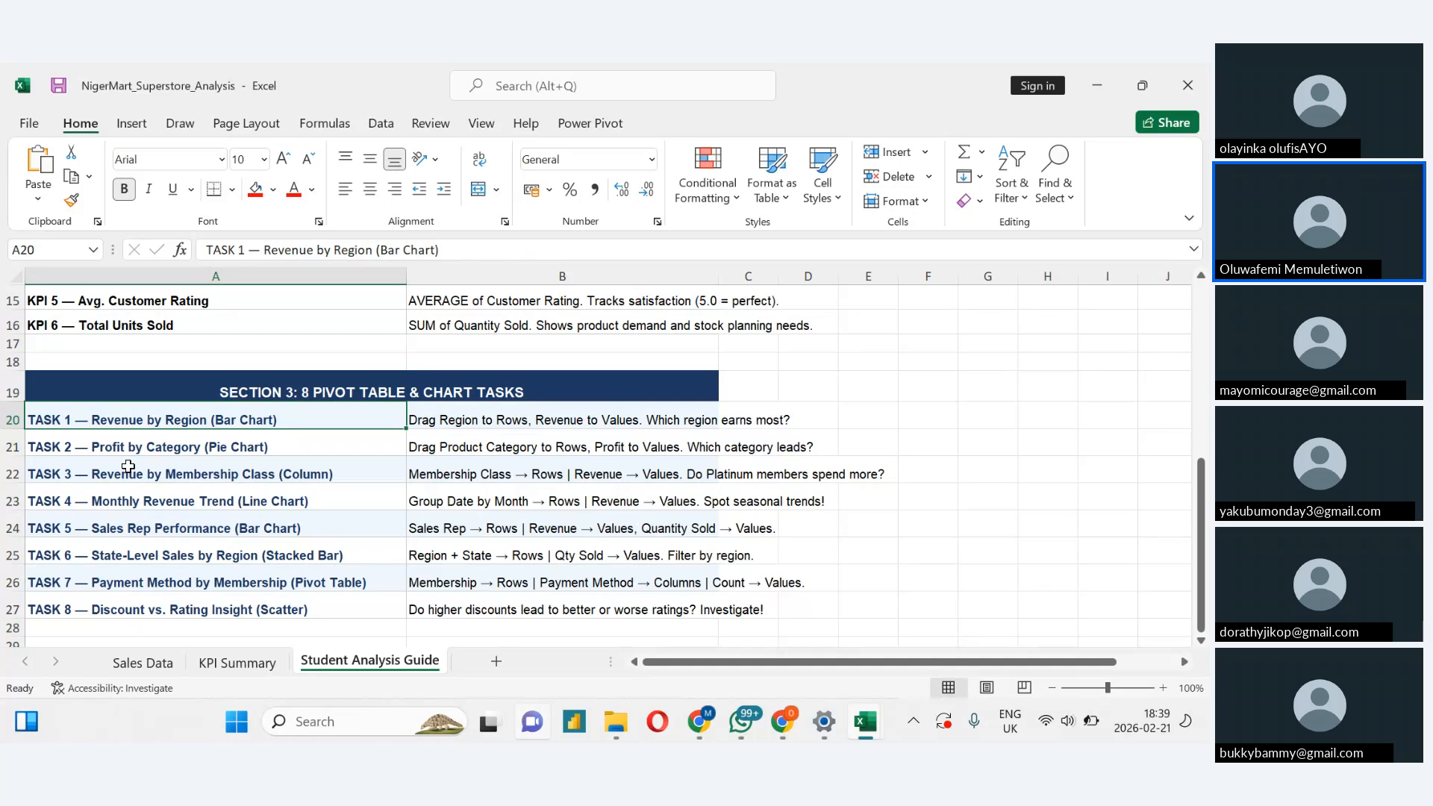
{"action": "key", "text": "Down"}
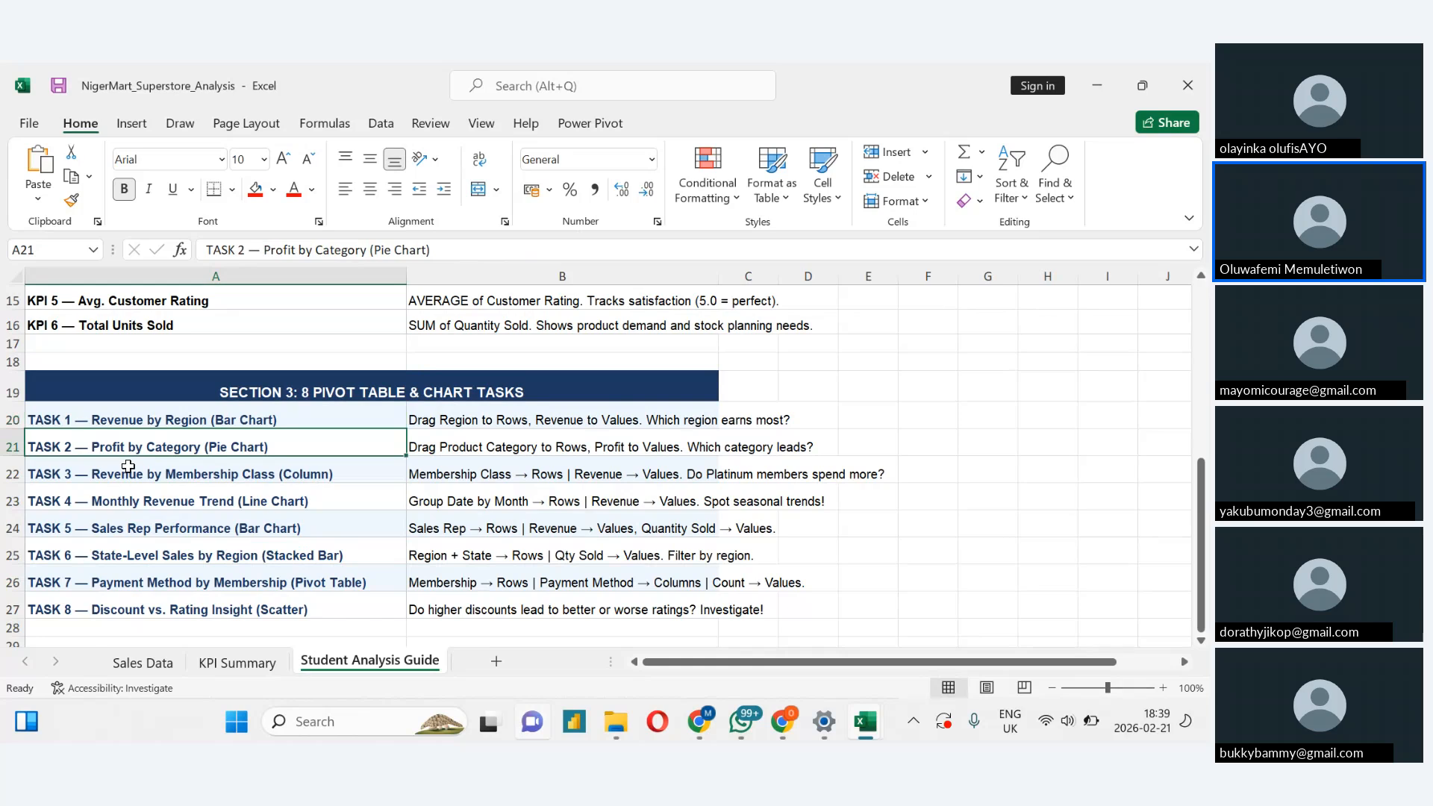
{"action": "key", "text": "Up"}
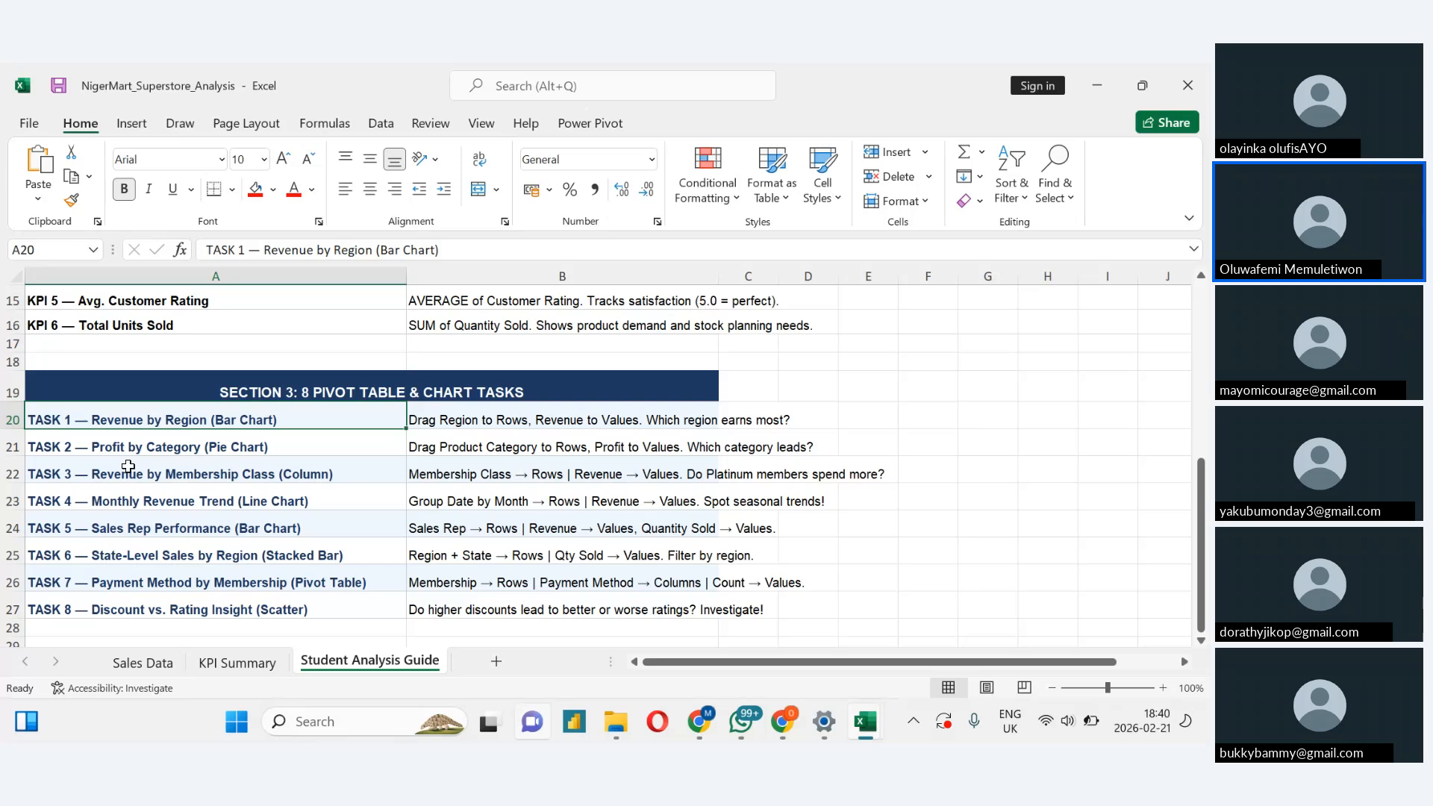
{"action": "key", "text": "Down"}
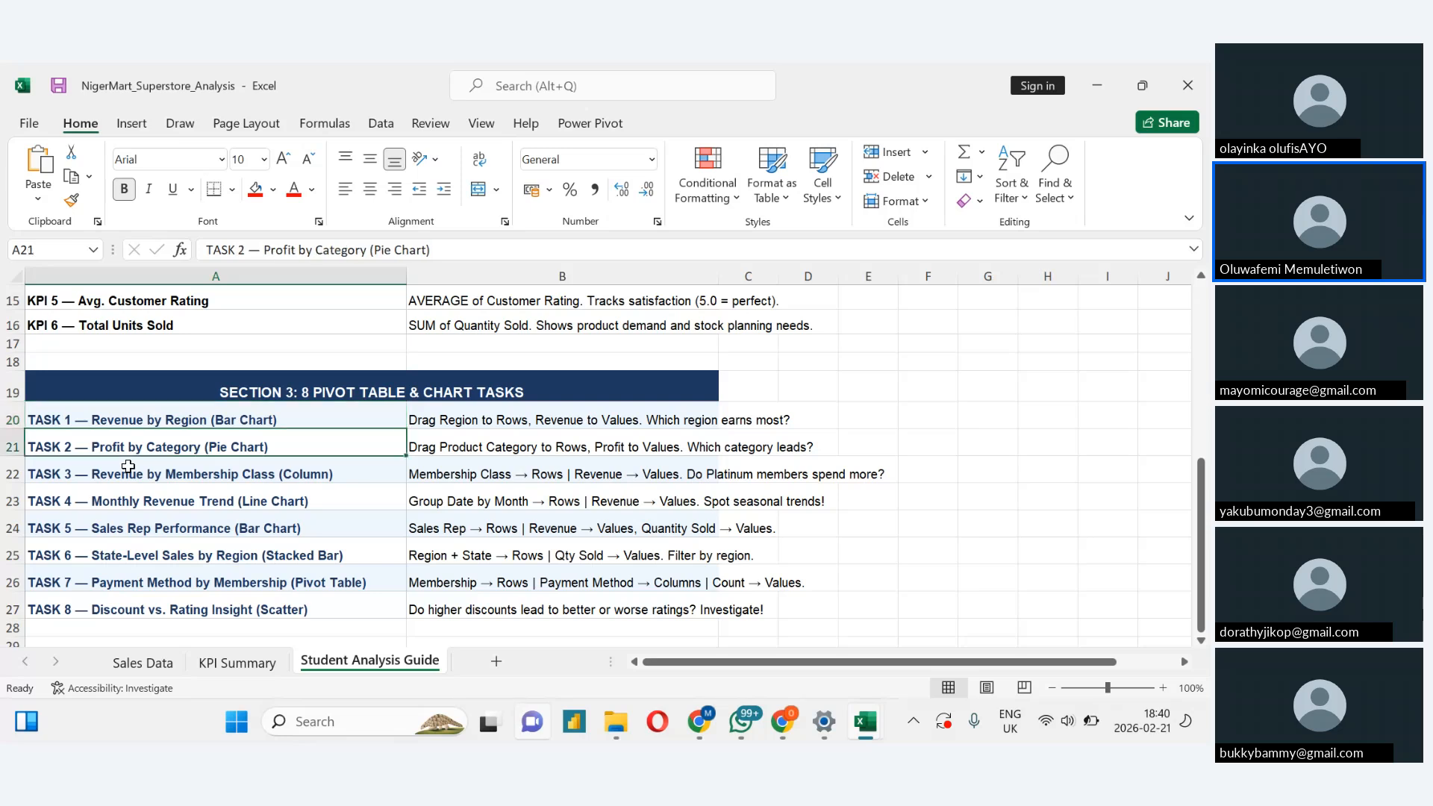
{"action": "key", "text": "Up"}
{"action": "key", "text": "Down"}
{"action": "key", "text": "Down"}
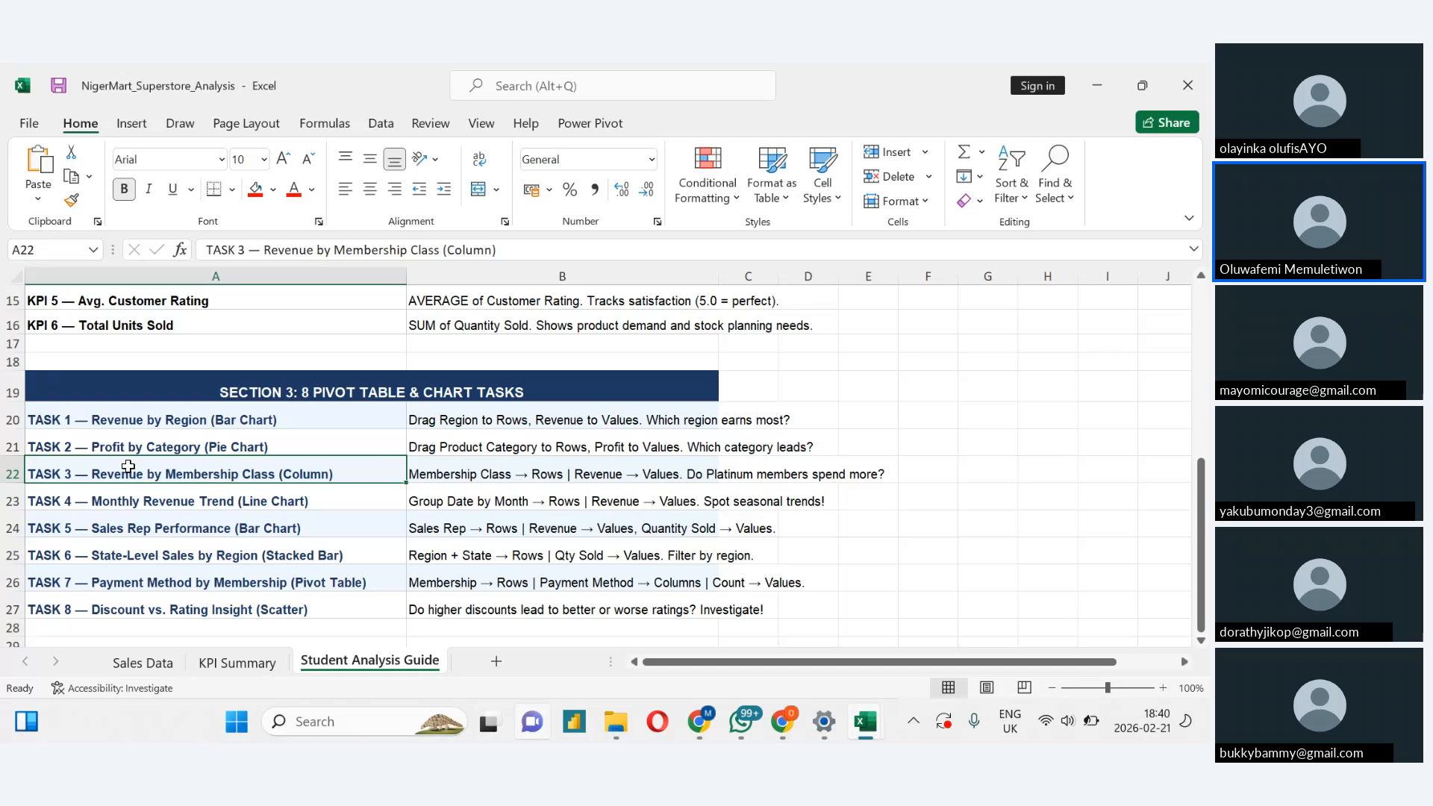
{"action": "key", "text": "Down"}
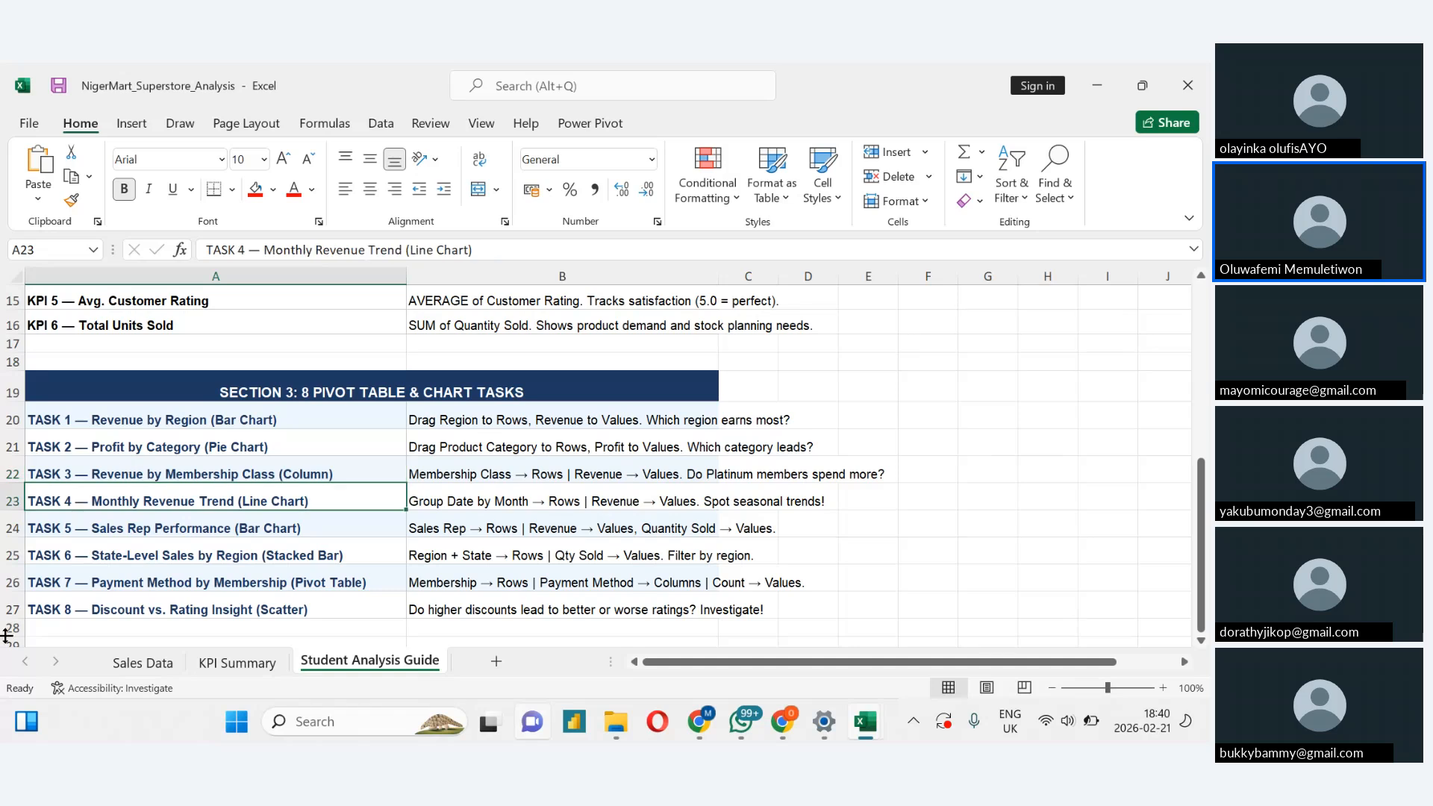
Return to the Sales Data sheet and look over its State and Order ID entries
{"action": "left_click", "coordinate": [154, 661]}
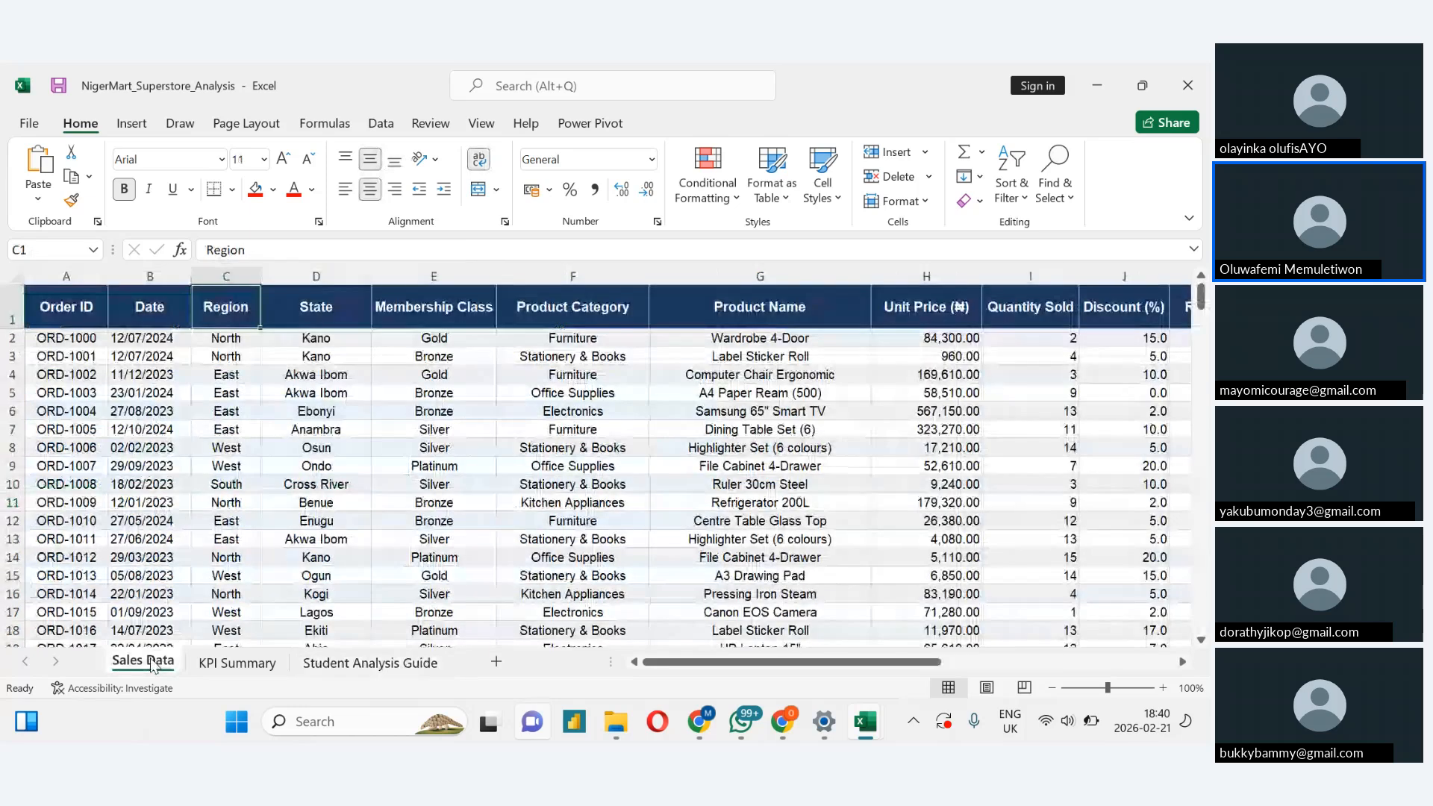
{"action": "left_click", "coordinate": [316, 488]}
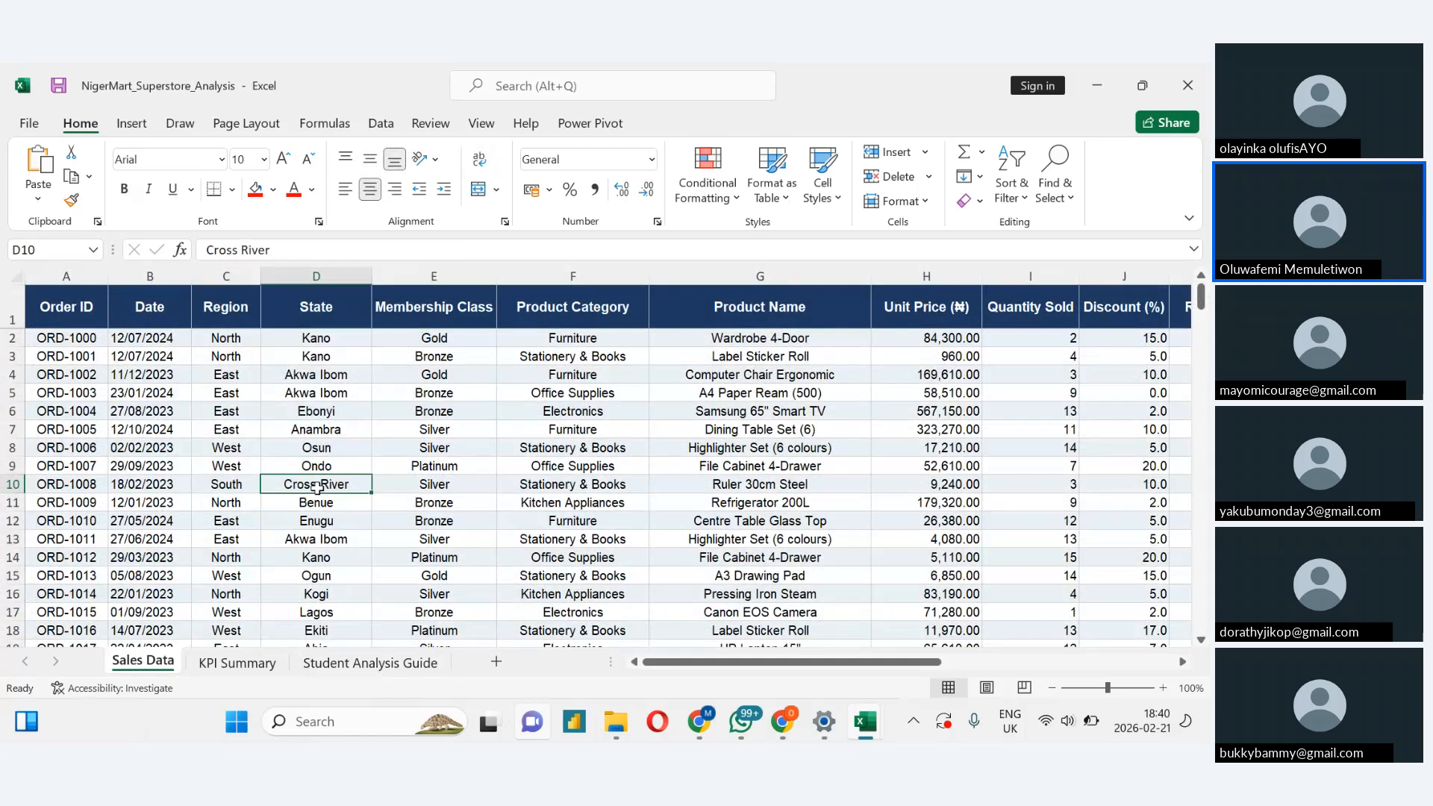
{"action": "key", "text": "Up"}
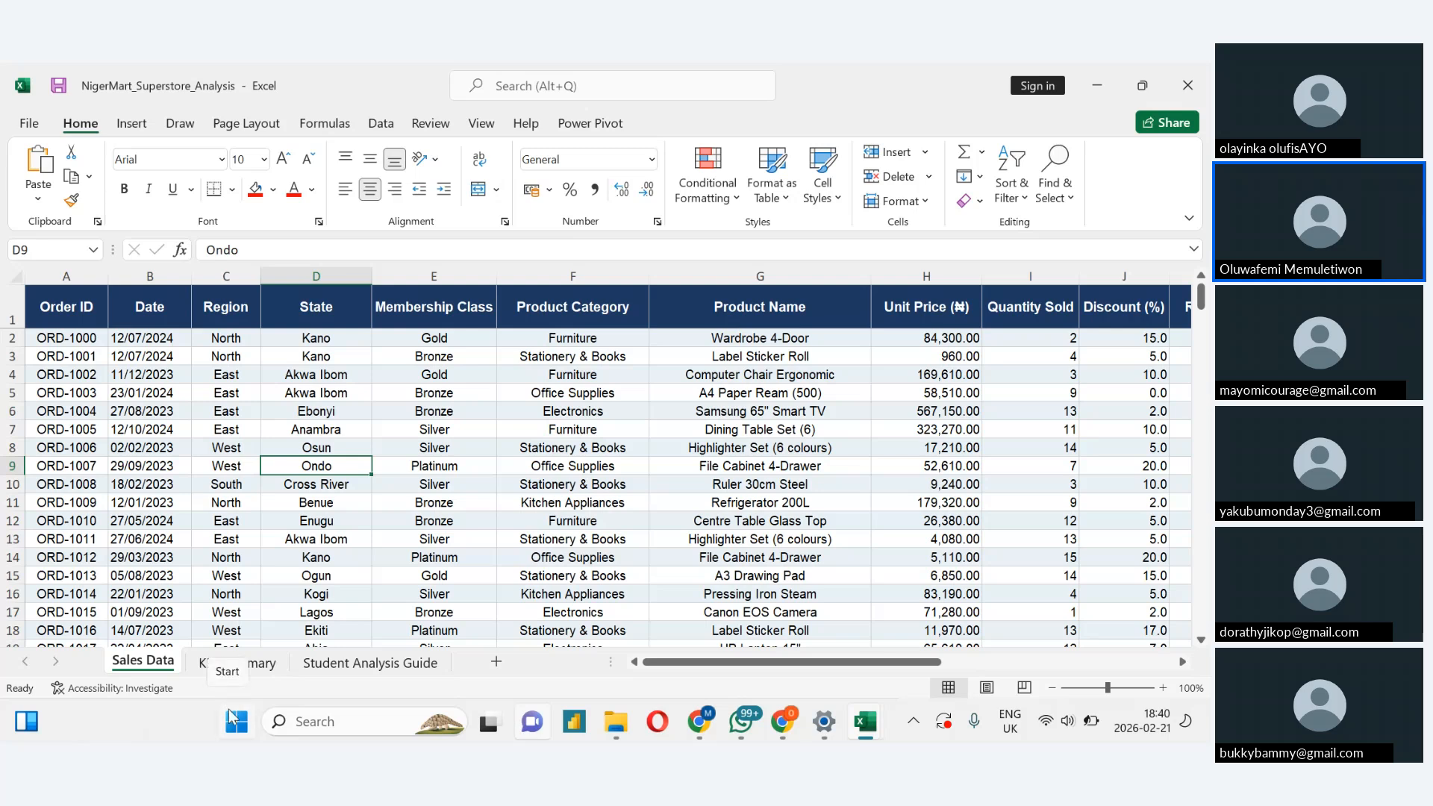
{"action": "left_click", "coordinate": [89, 558]}
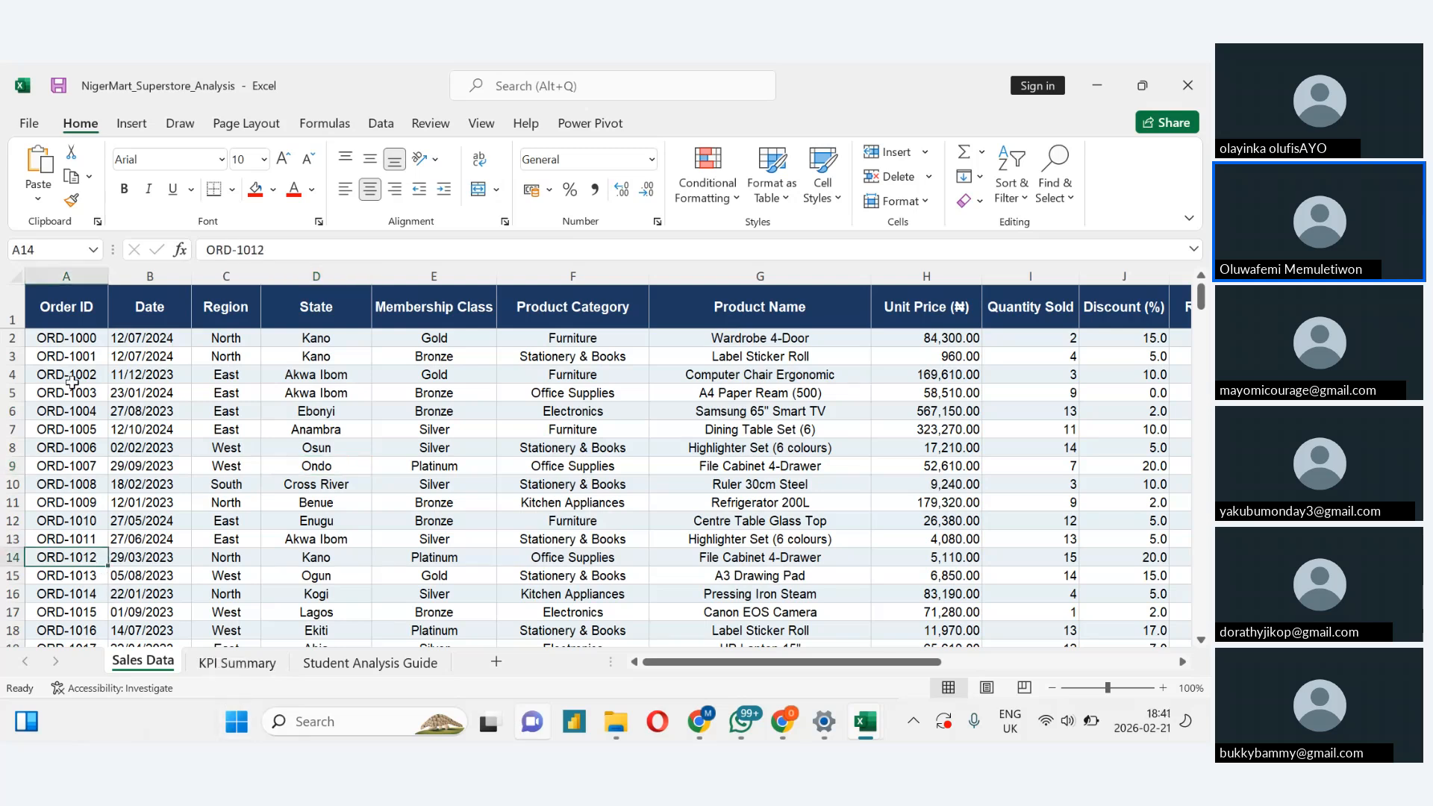
Walk through the Sales Data column headers one by one, from Order ID to Sales Rep
{"action": "left_click", "coordinate": [63, 318]}
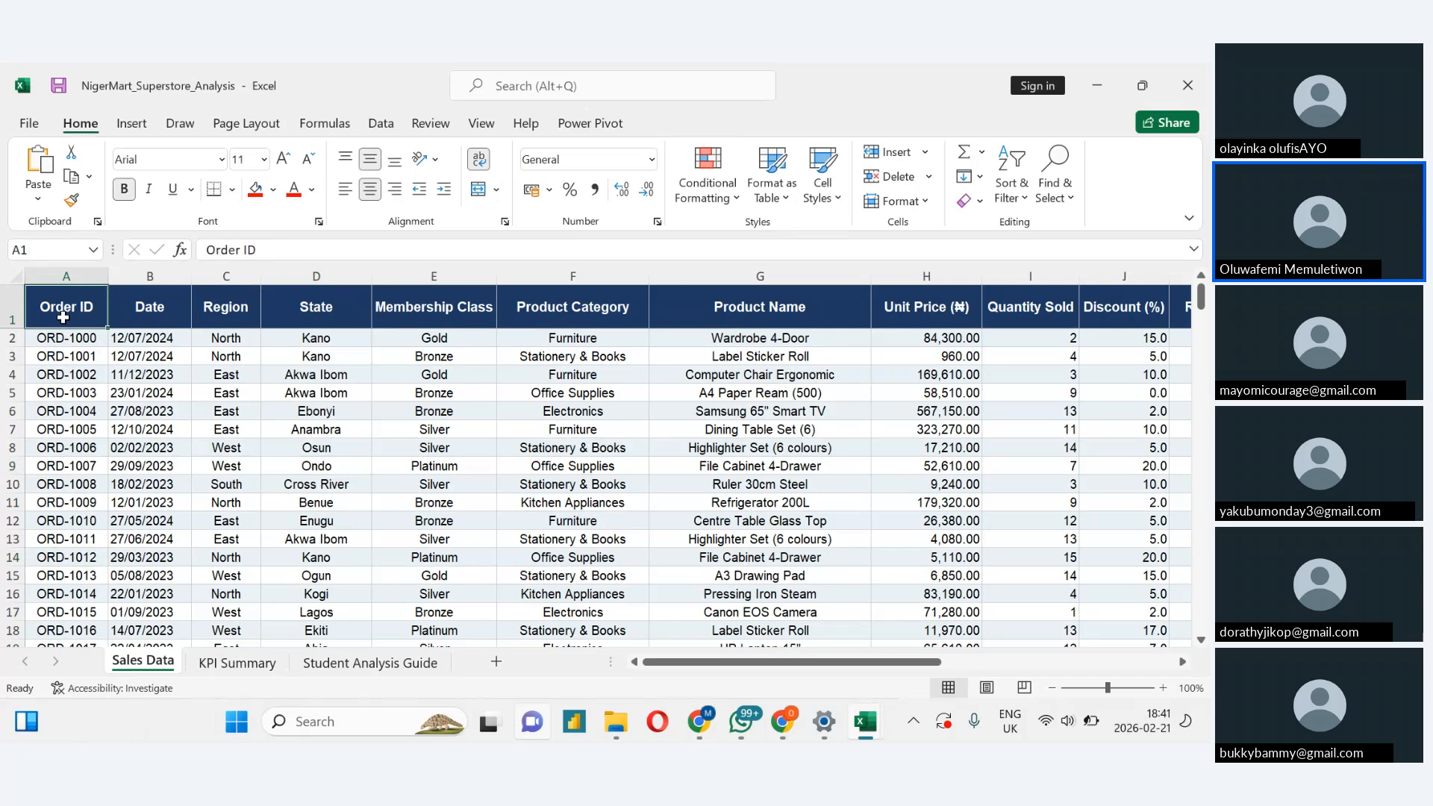
{"action": "key", "text": "Right"}
{"action": "key", "text": "Right"}
{"action": "key", "text": "Right"}
{"action": "key", "text": "Right"}
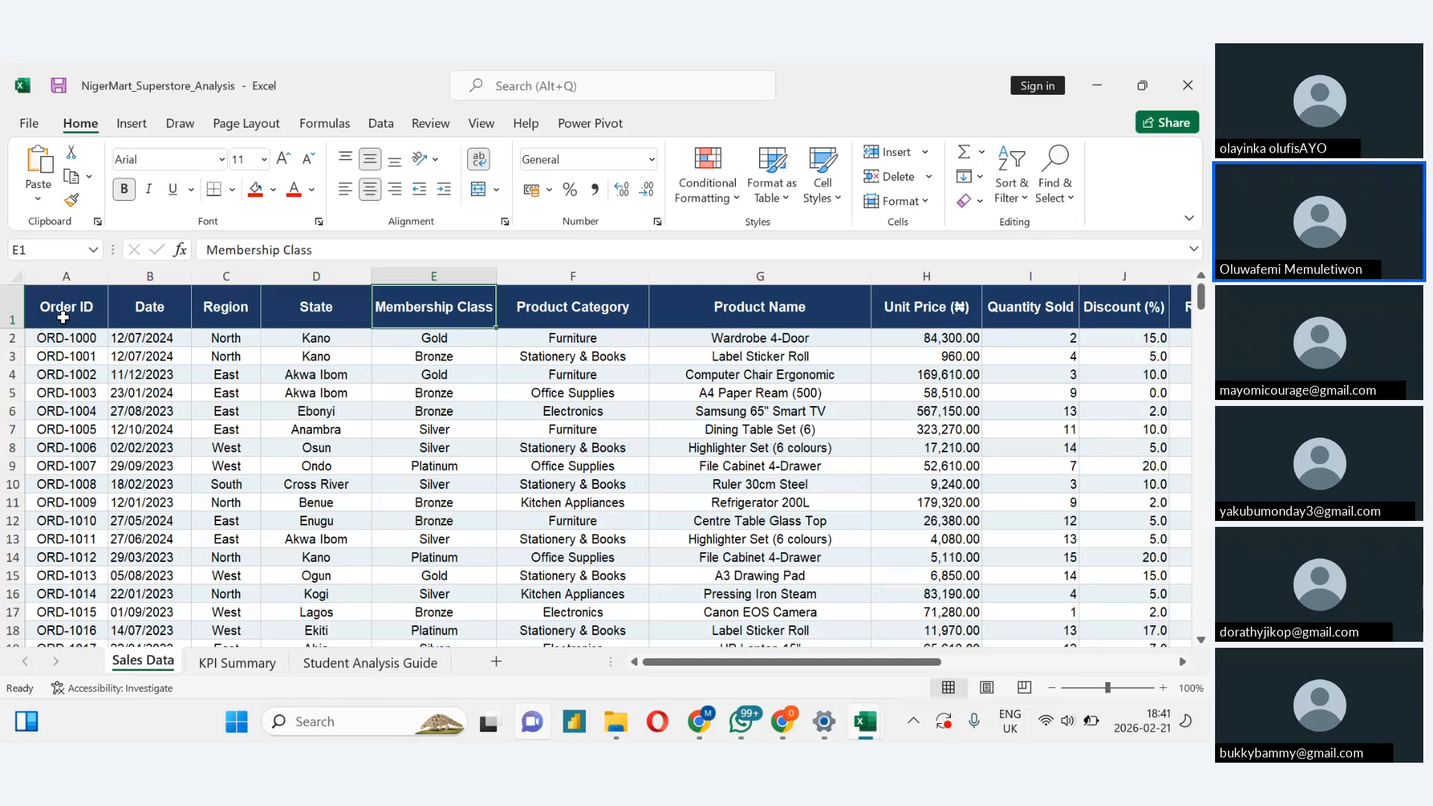
{"action": "key", "text": "Right"}
{"action": "key", "text": "Right"}
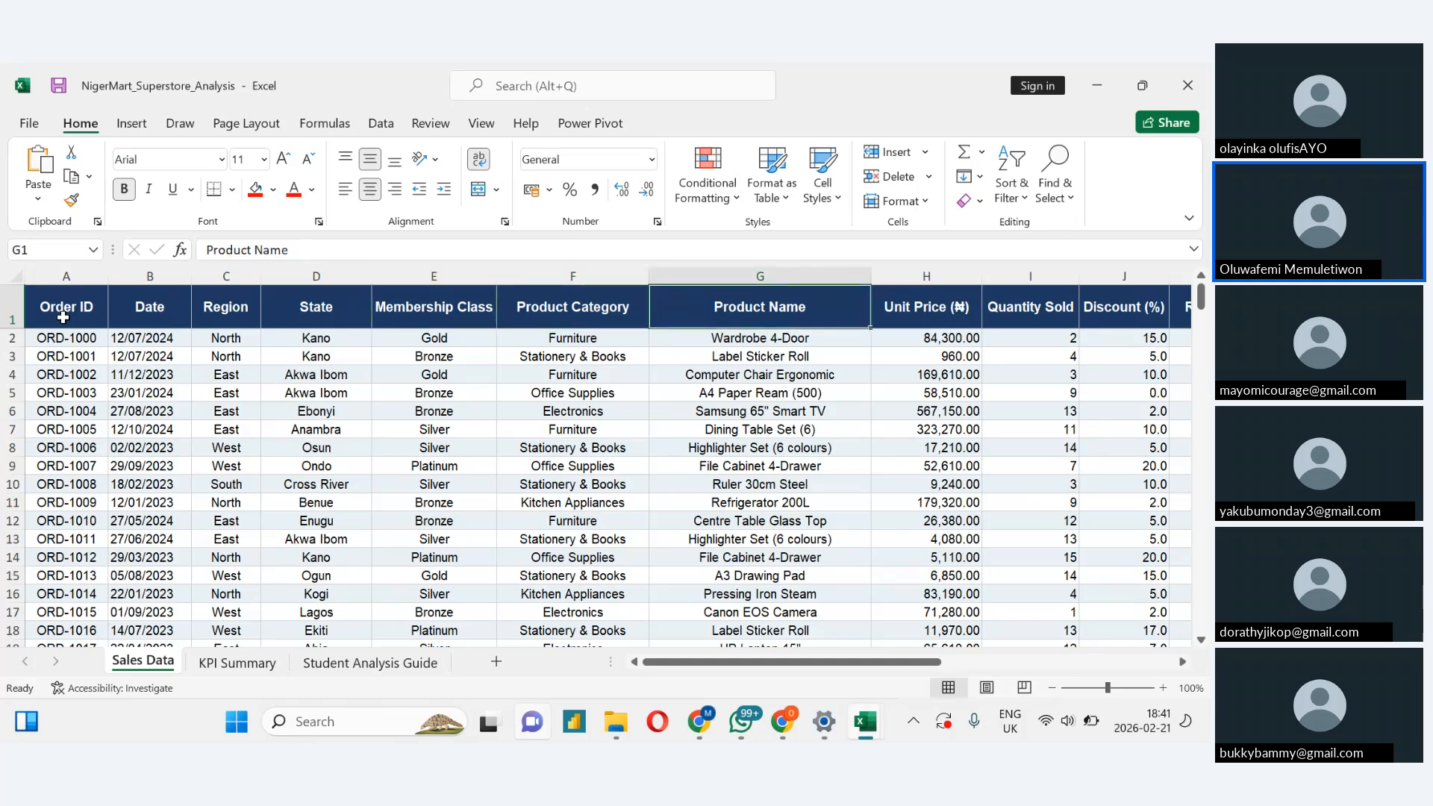
{"action": "key", "text": "Right"}
{"action": "key", "text": "Right"}
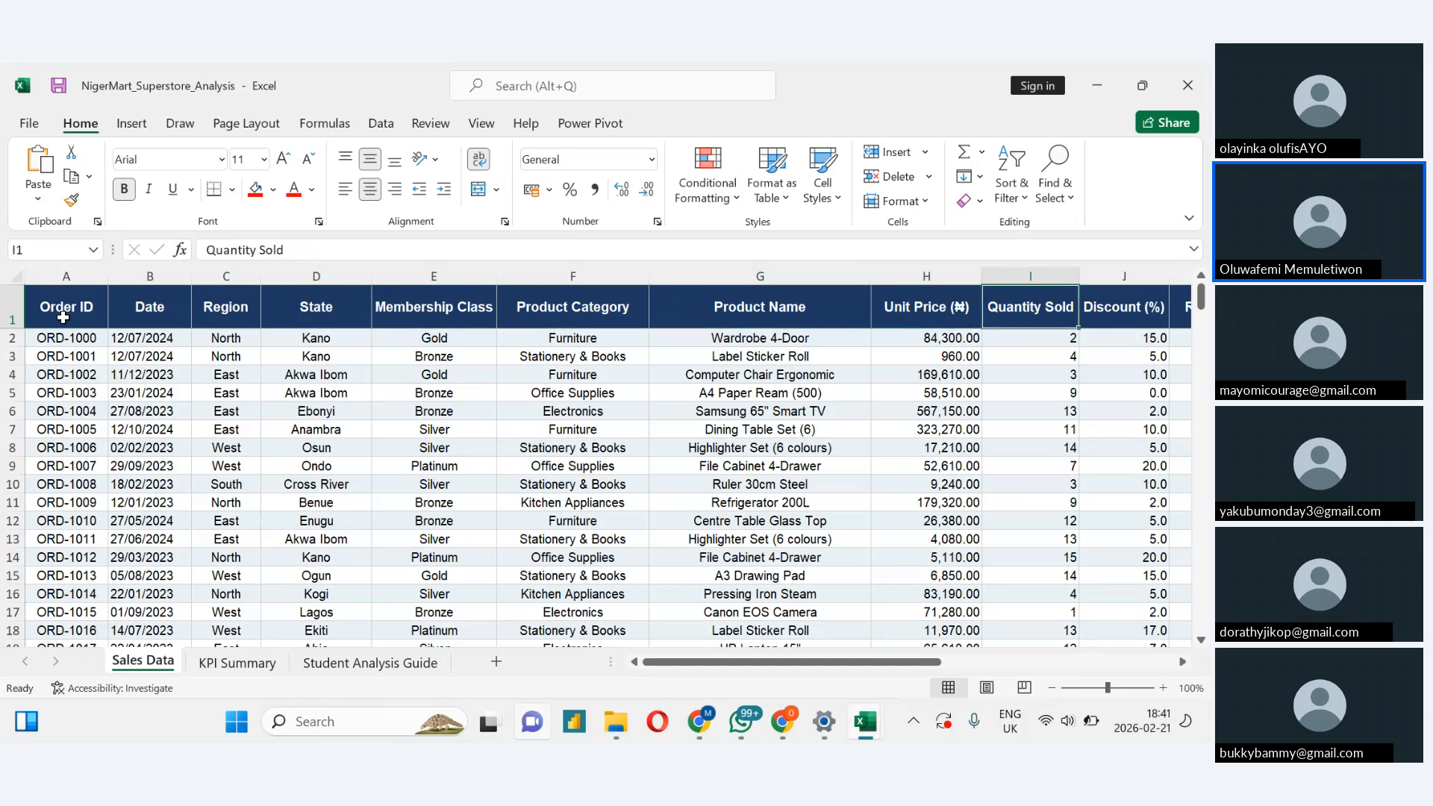
{"action": "key", "text": "Right"}
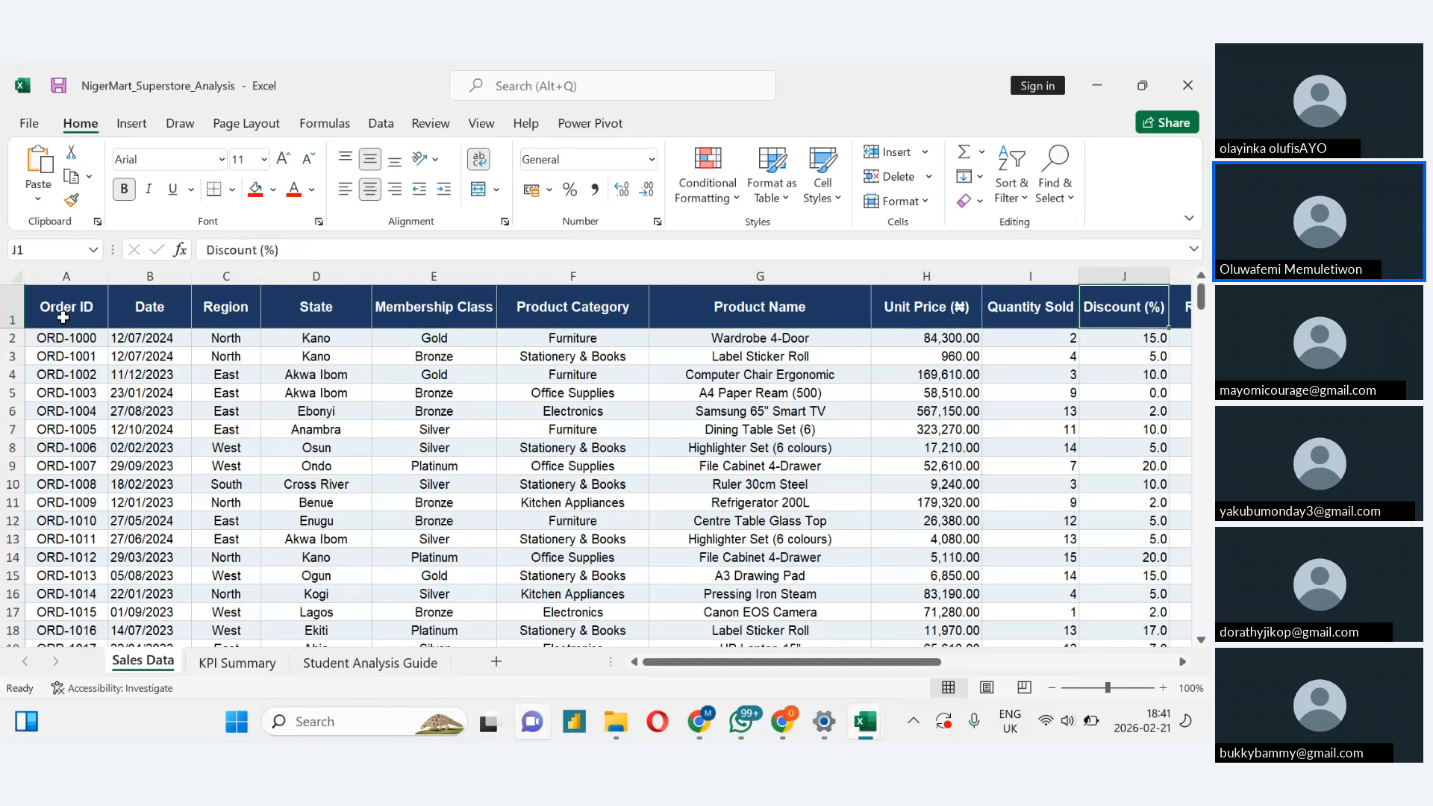
{"action": "key", "text": "Right"}
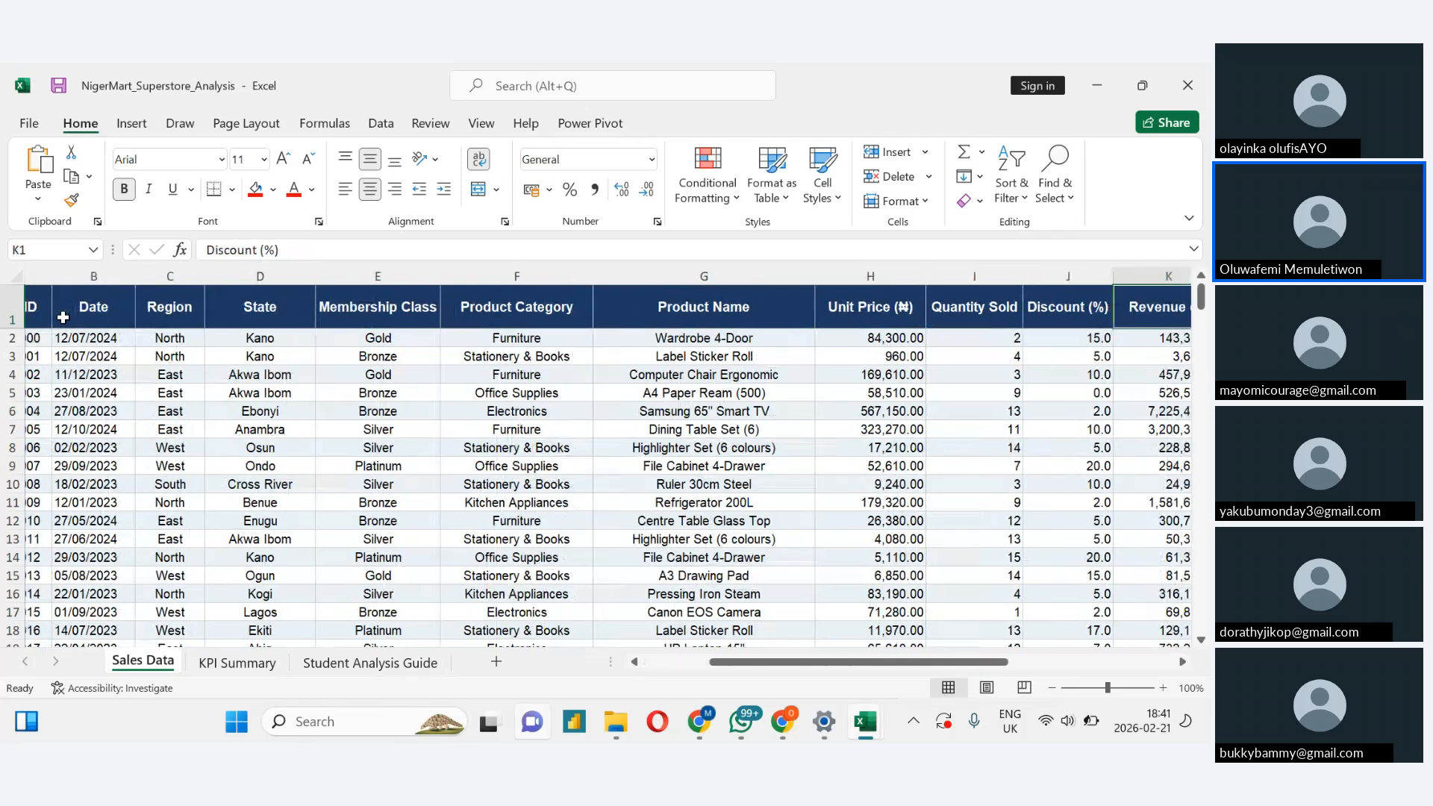
{"action": "key", "text": "Right"}
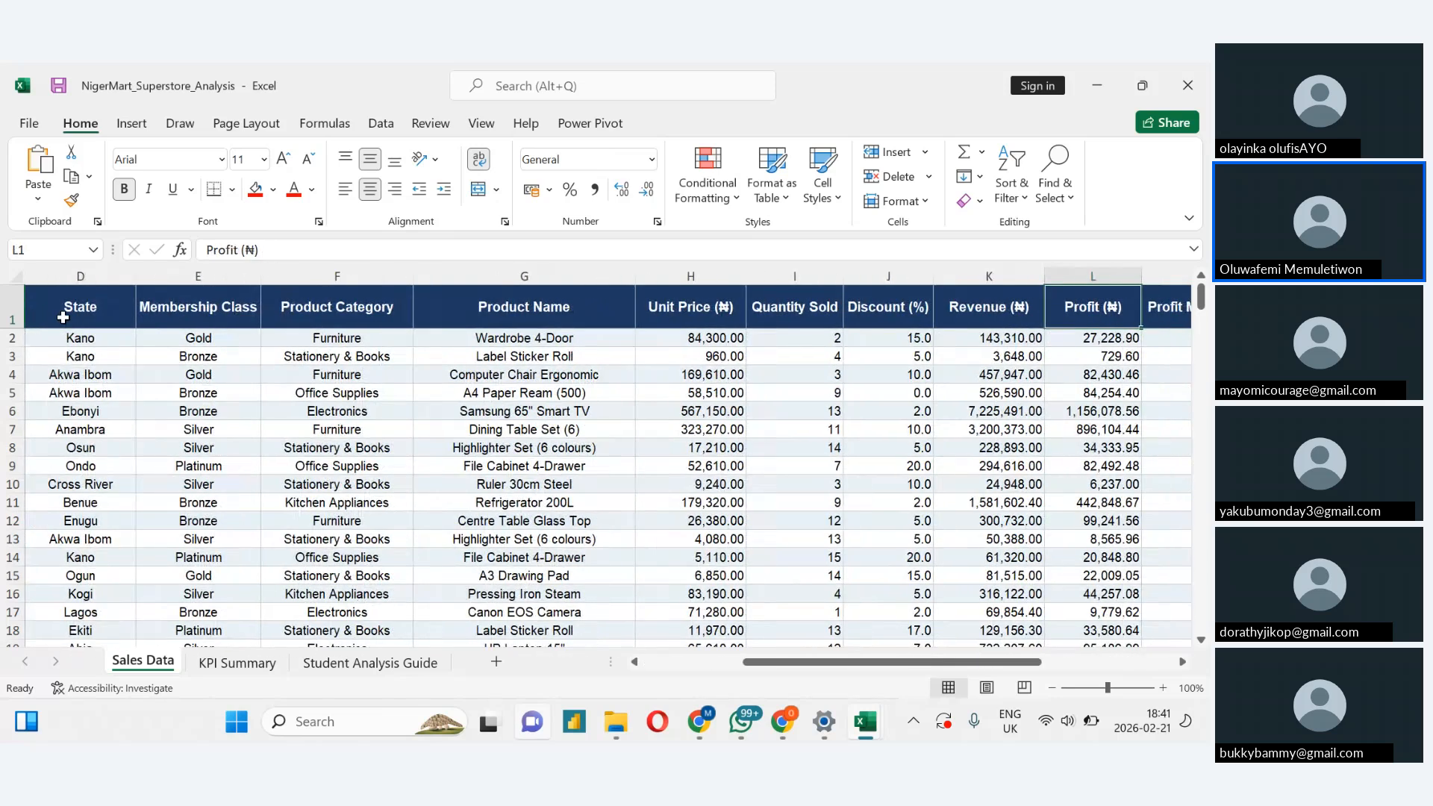
{"action": "key", "text": "Right"}
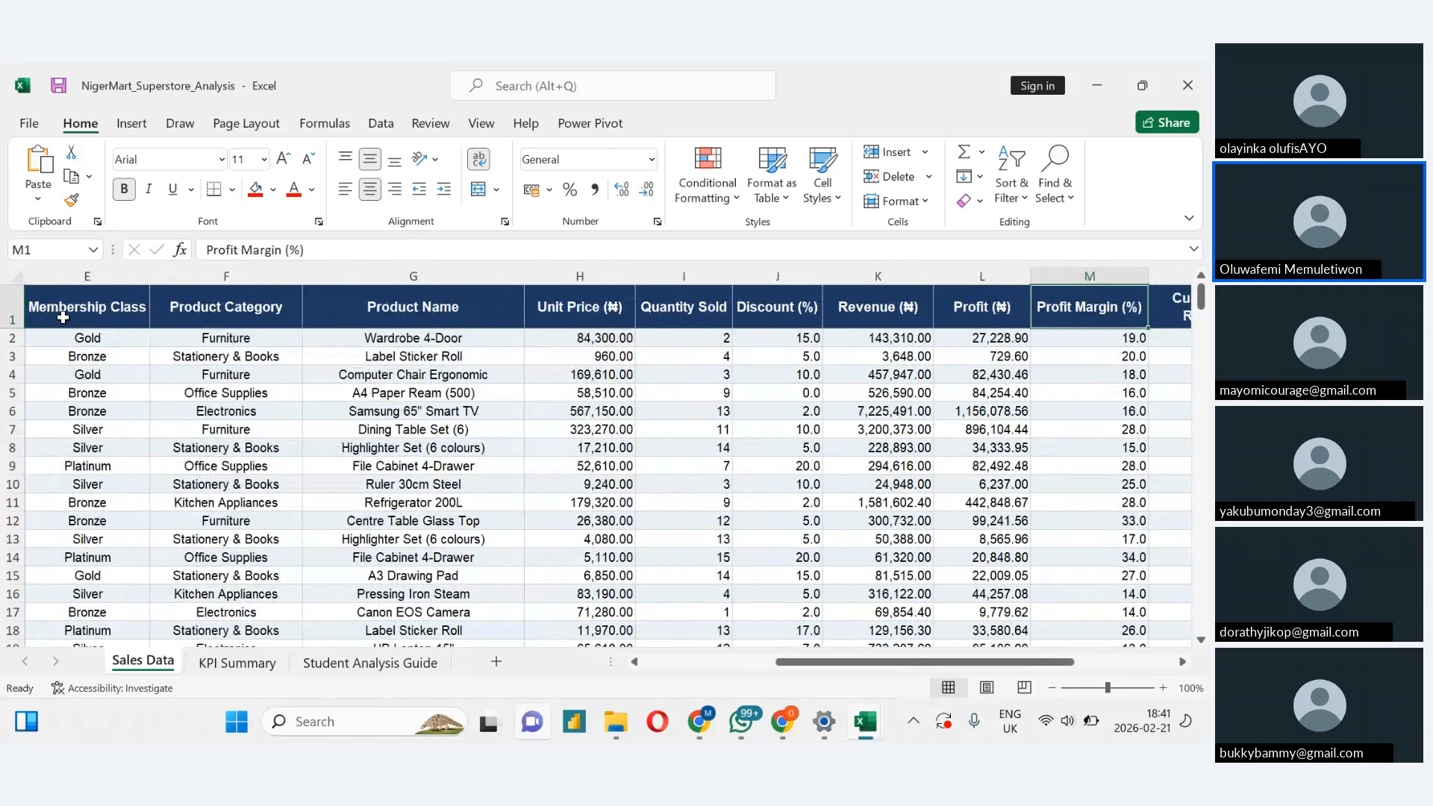
{"action": "key", "text": "Right"}
{"action": "key", "text": "Right"}
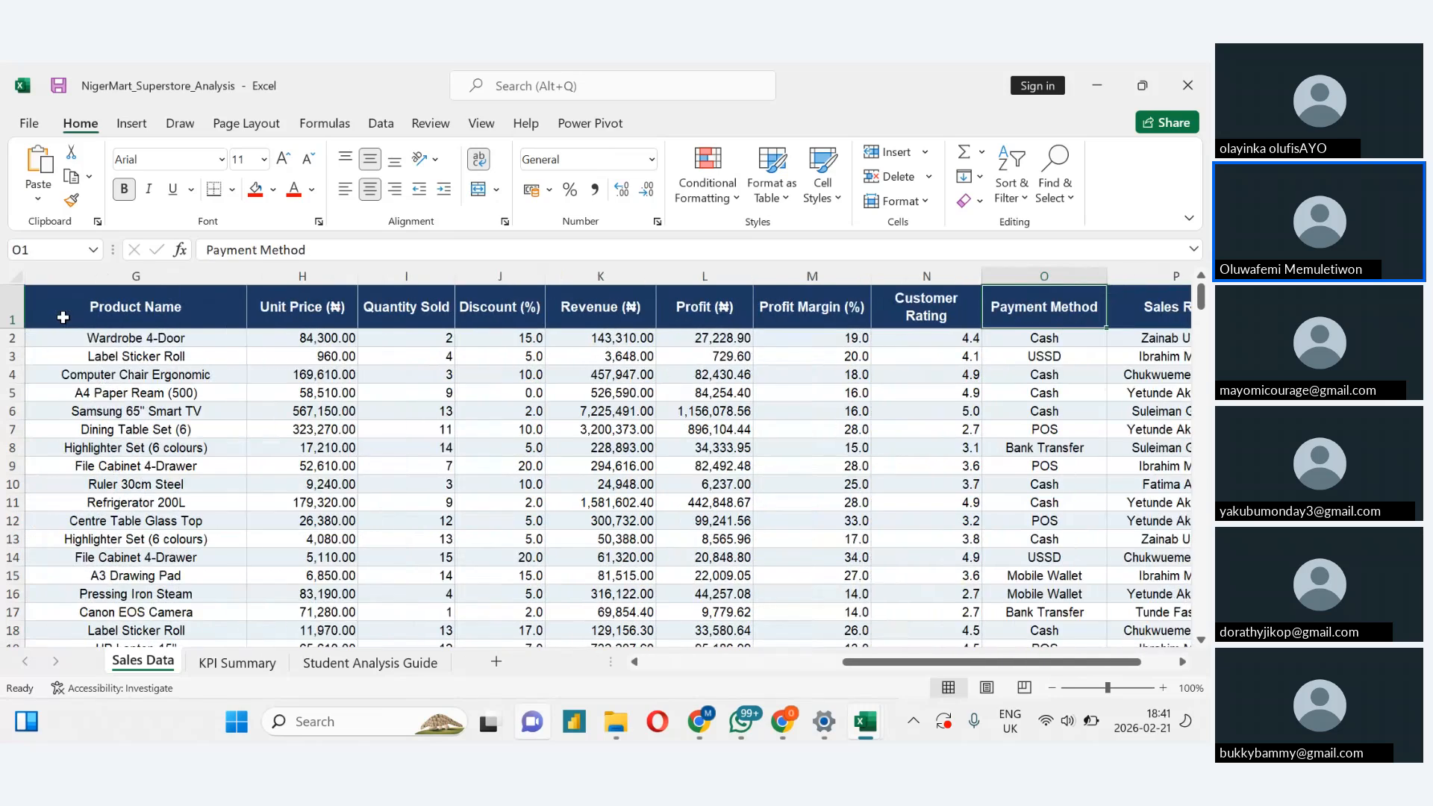
{"action": "key", "text": "Right"}
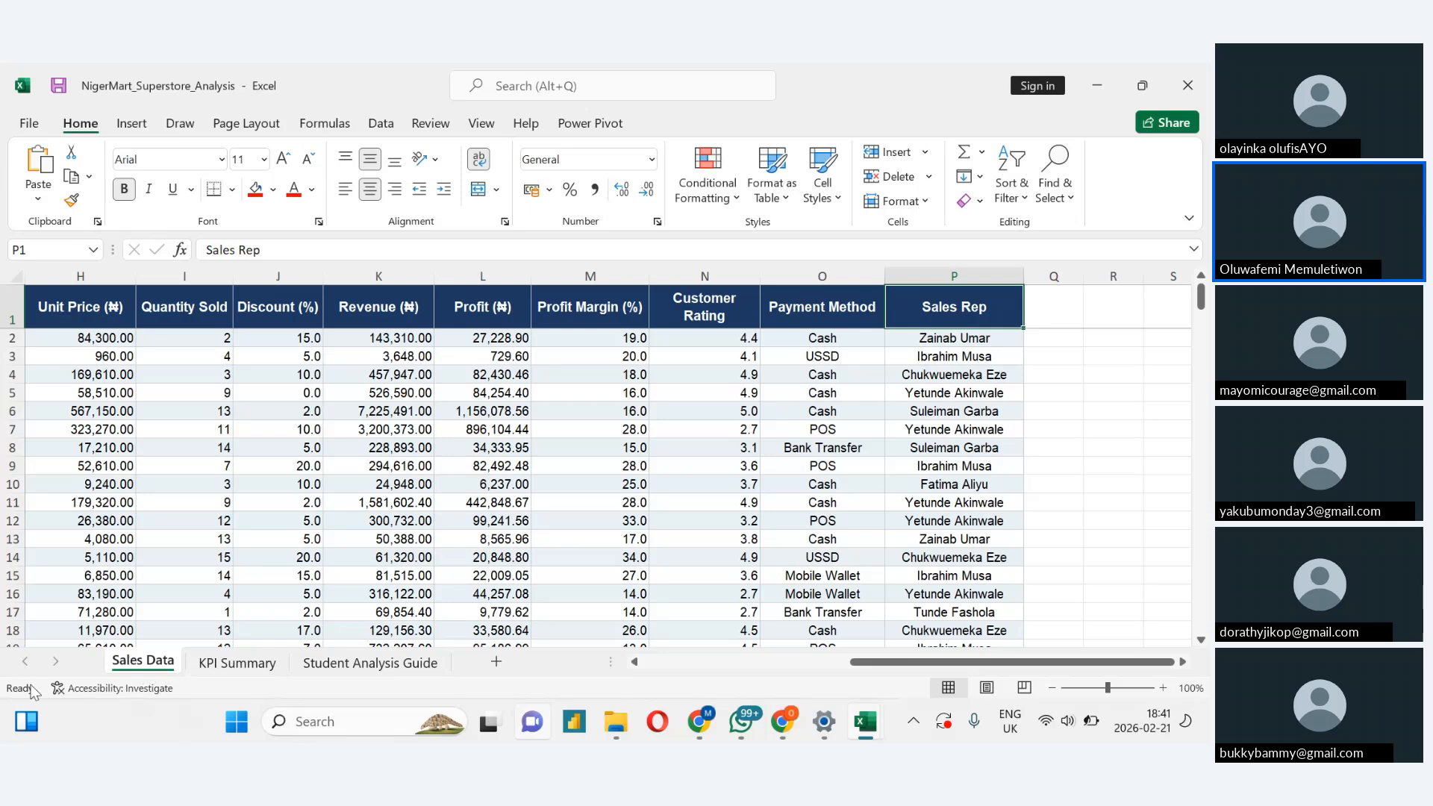
Create a copy of the Sales Data sheet at the end of the NigerMart_Superstore_Analysis workbook
{"action": "right_click", "coordinate": [152, 664]}
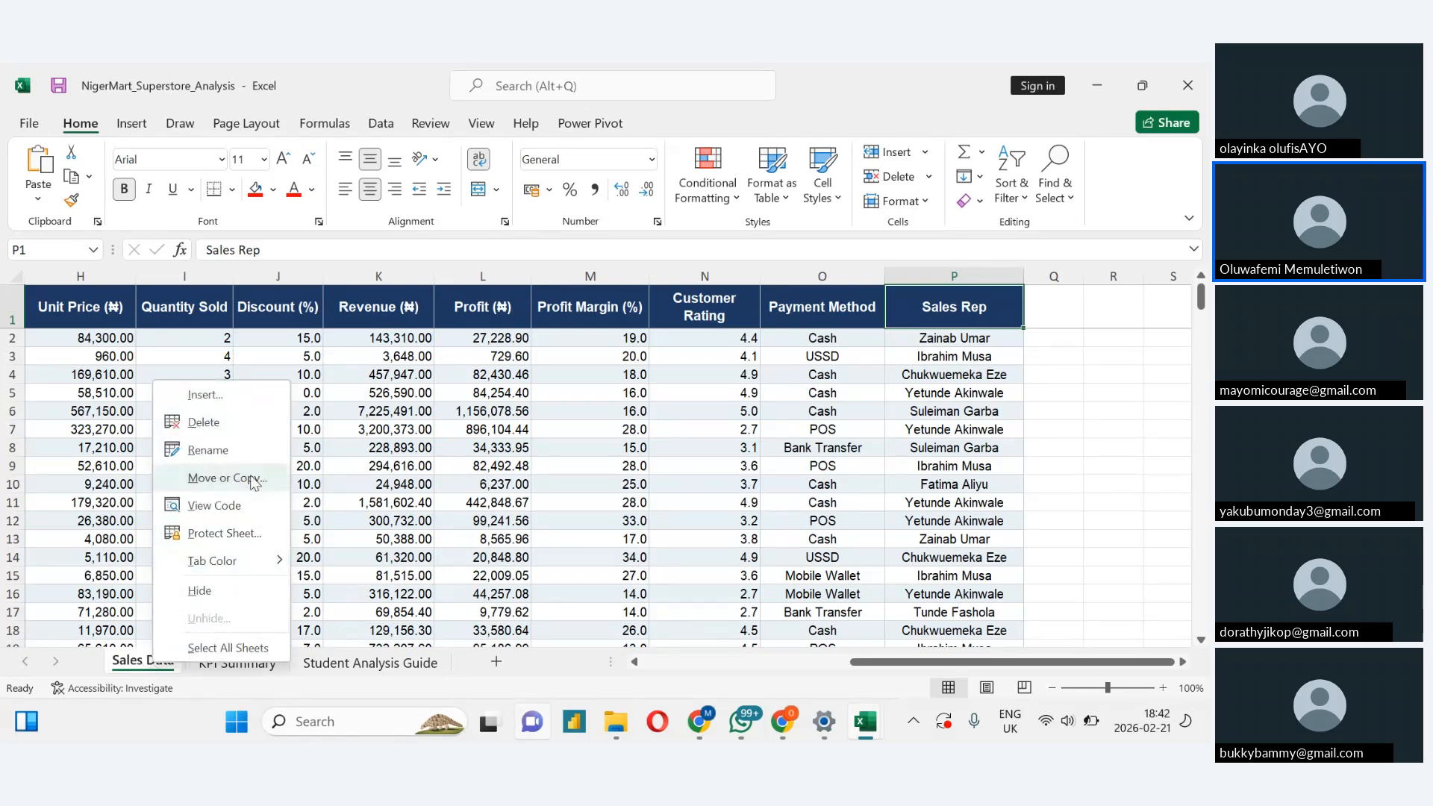
{"action": "left_click", "coordinate": [137, 663]}
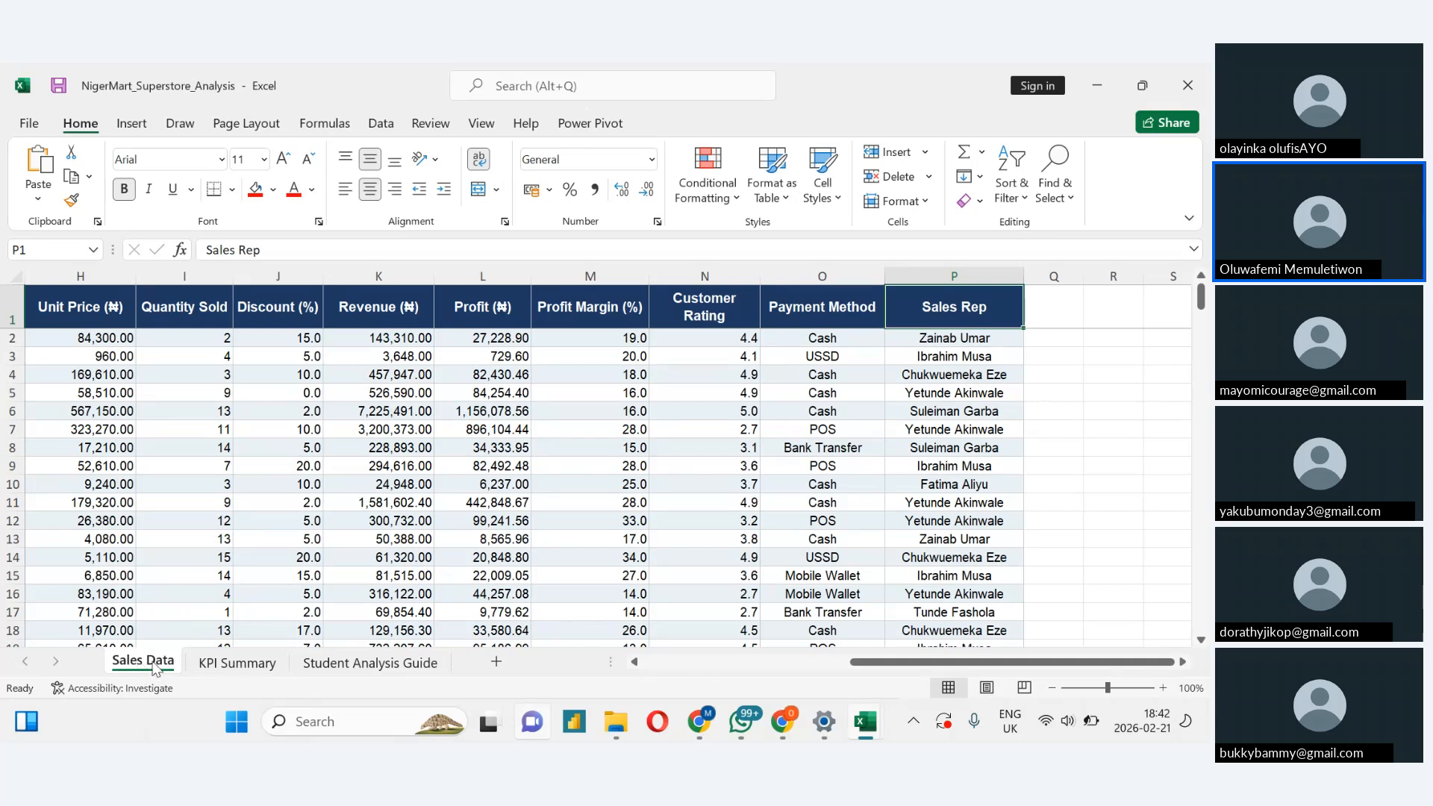
{"action": "right_click", "coordinate": [159, 671]}
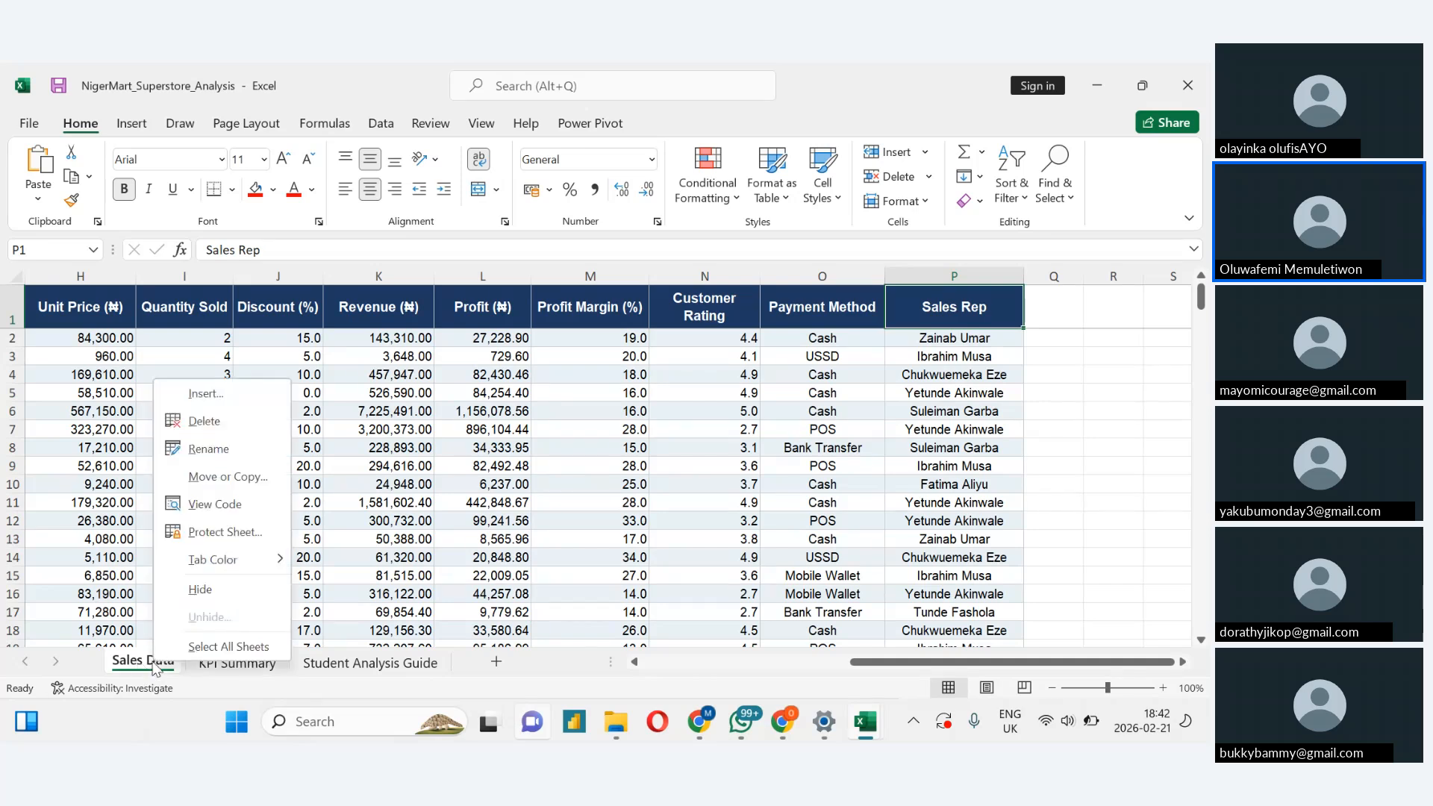
{"action": "left_click", "coordinate": [251, 480]}
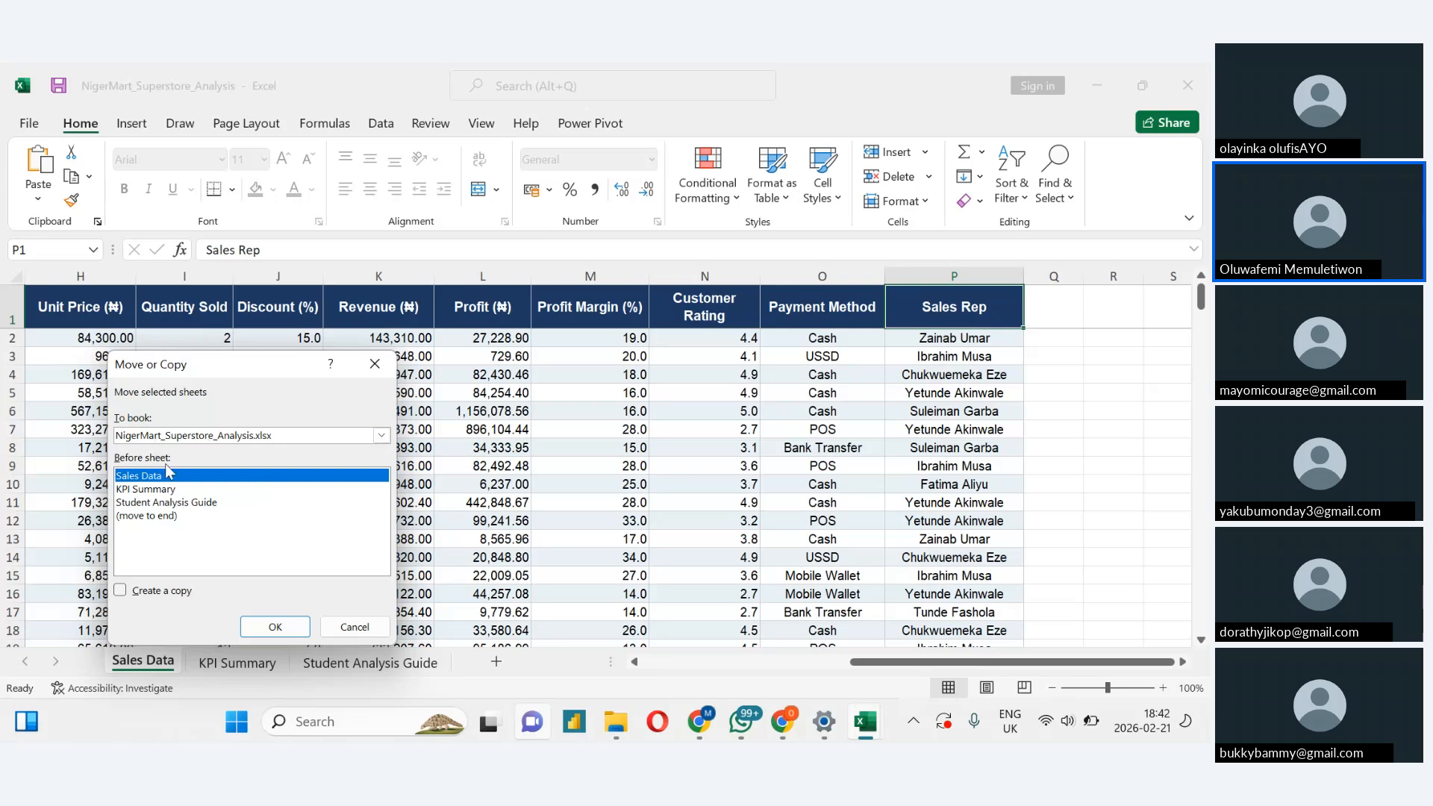
{"action": "left_click", "coordinate": [120, 590]}
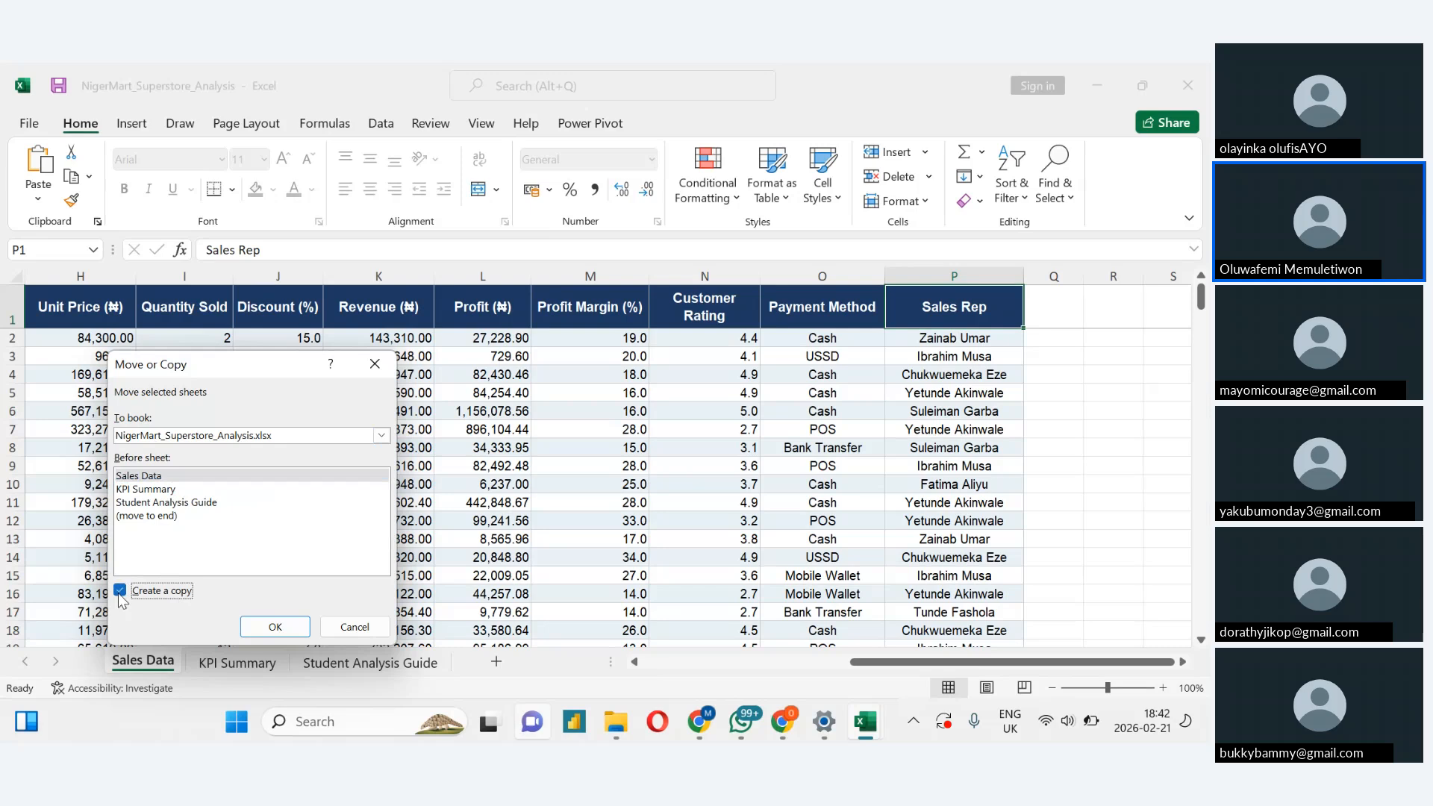
{"action": "left_click", "coordinate": [158, 518]}
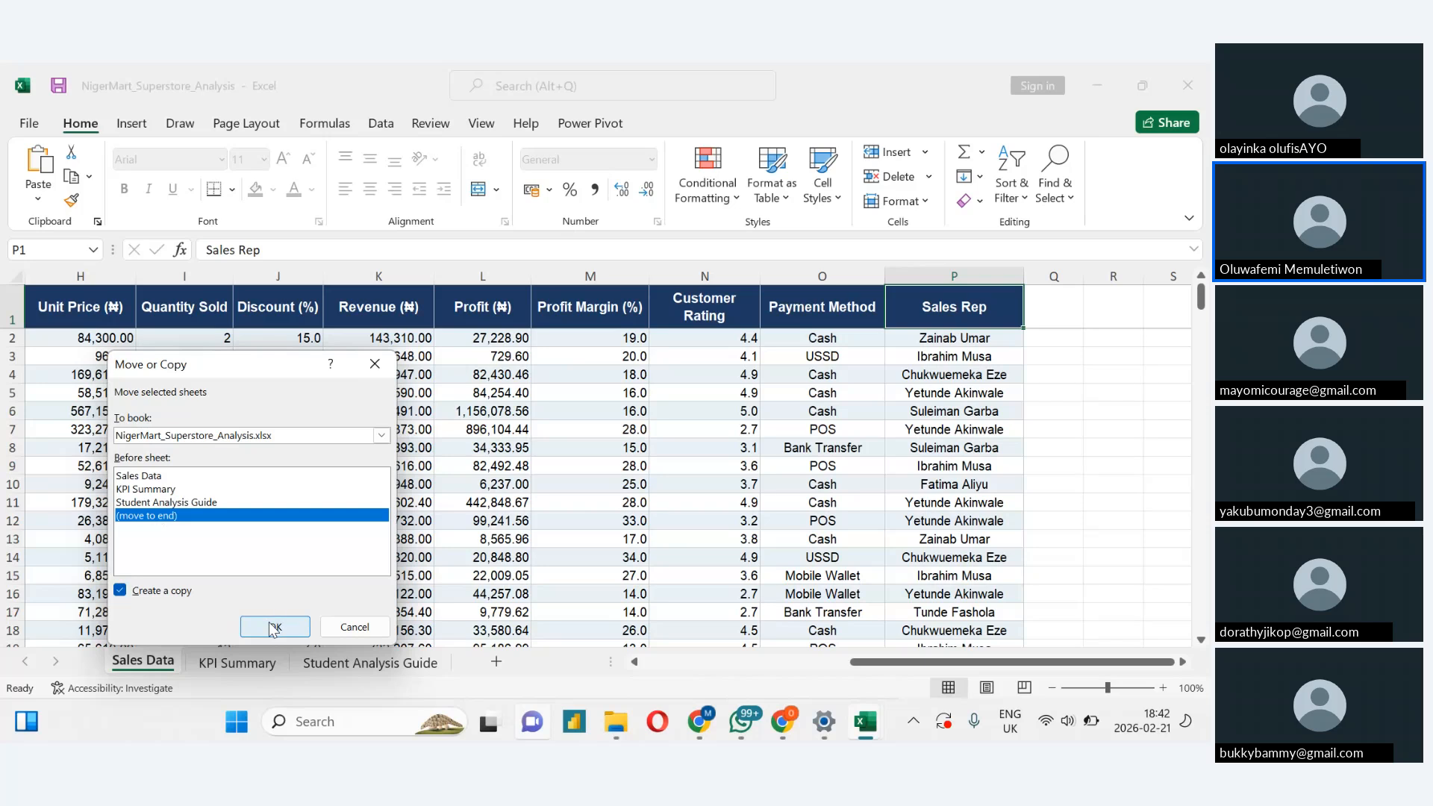
{"action": "left_click", "coordinate": [274, 629]}
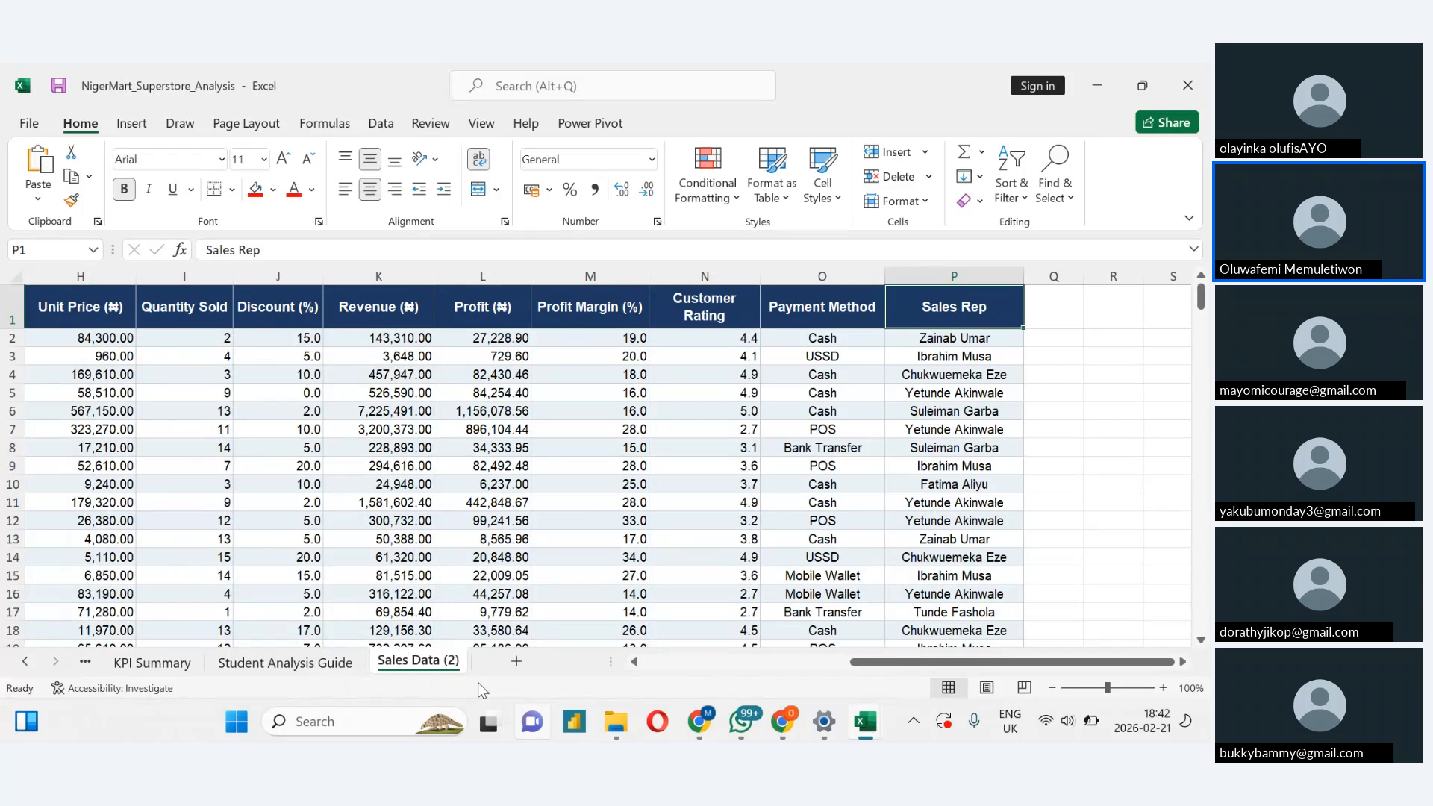
Compare the original Sales Data sheet with its copy, Sales Data (2), and end on the copy
{"action": "left_click", "coordinate": [25, 661]}
{"action": "left_click", "coordinate": [113, 670]}
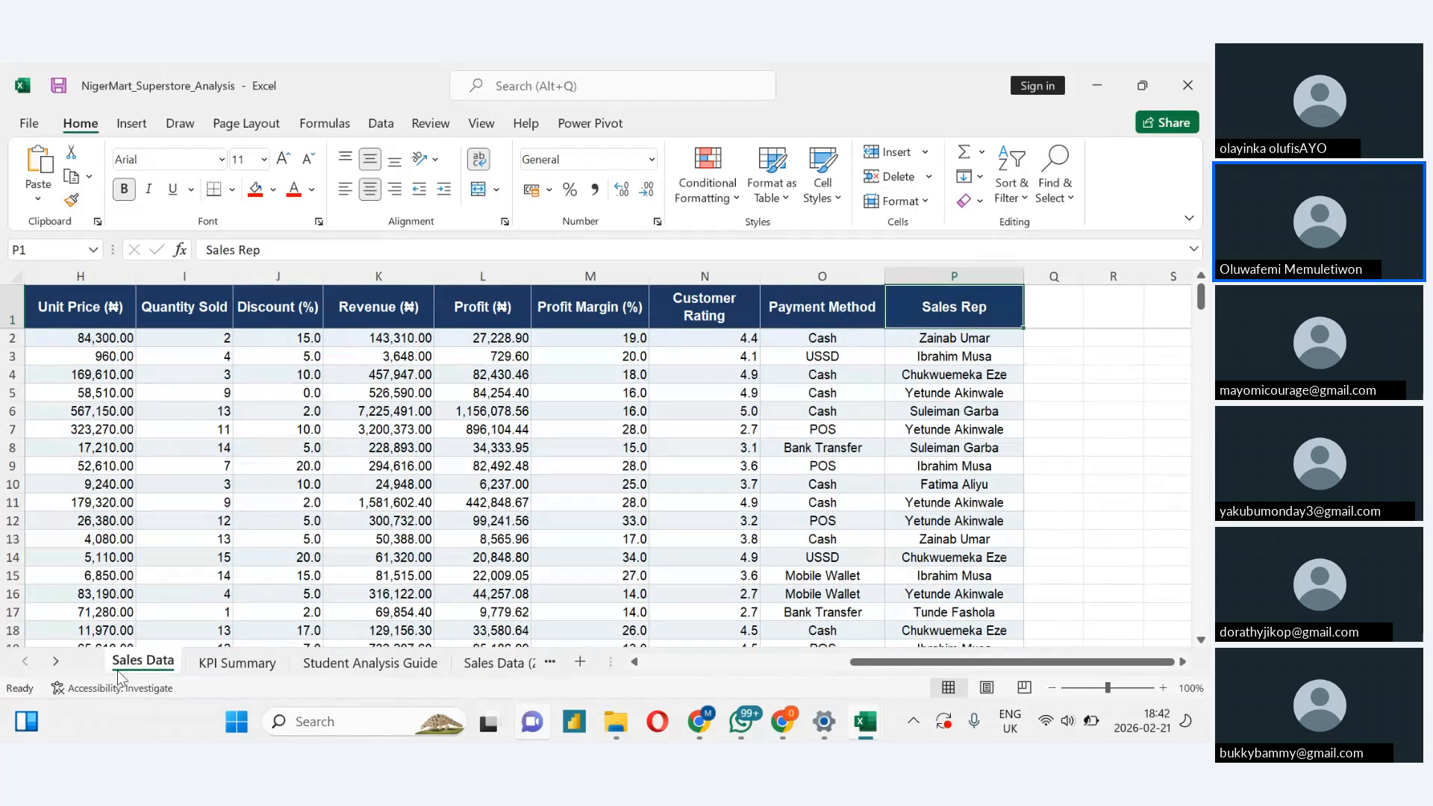
{"action": "left_click", "coordinate": [56, 662]}
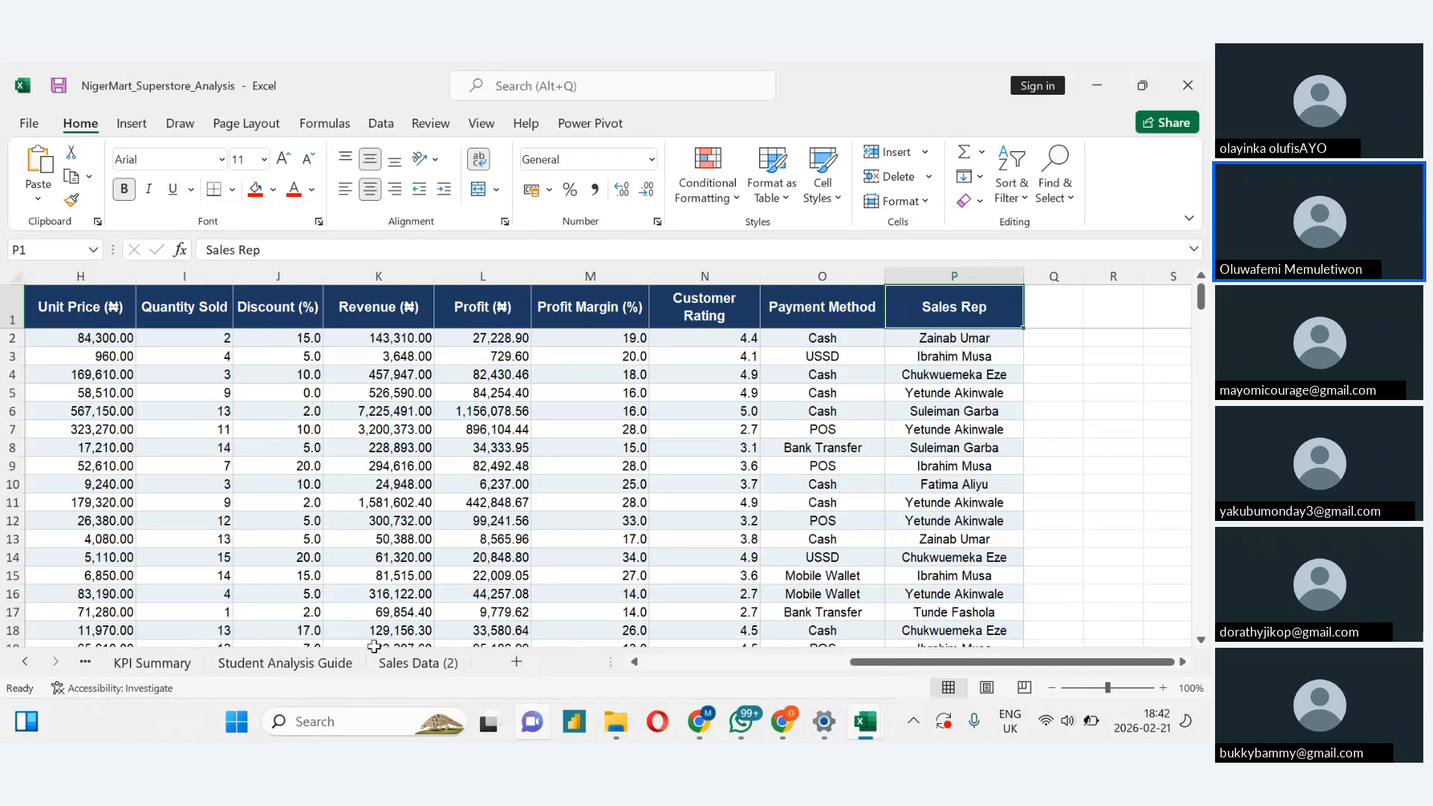
{"action": "left_click", "coordinate": [415, 662]}
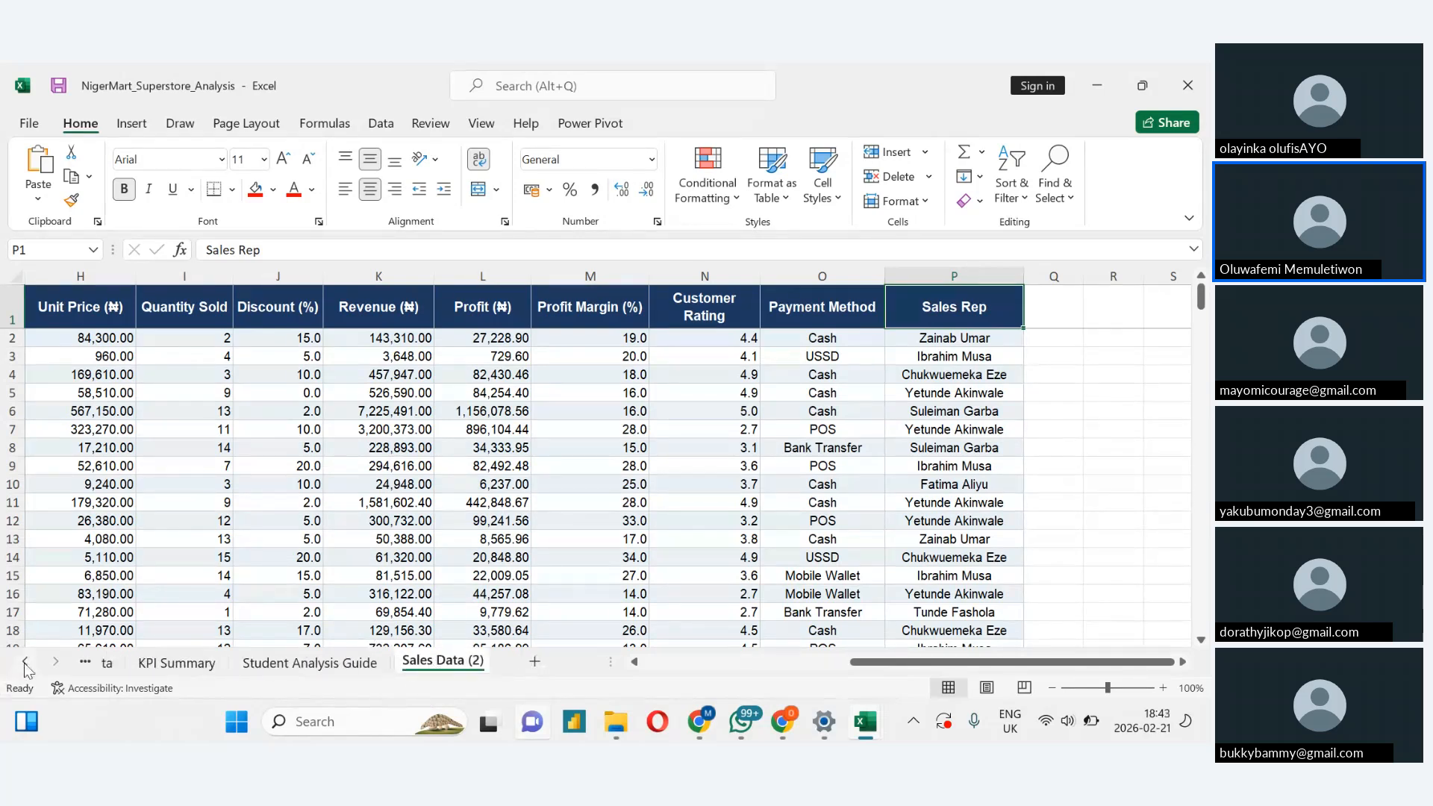
{"action": "left_click", "coordinate": [85, 661]}
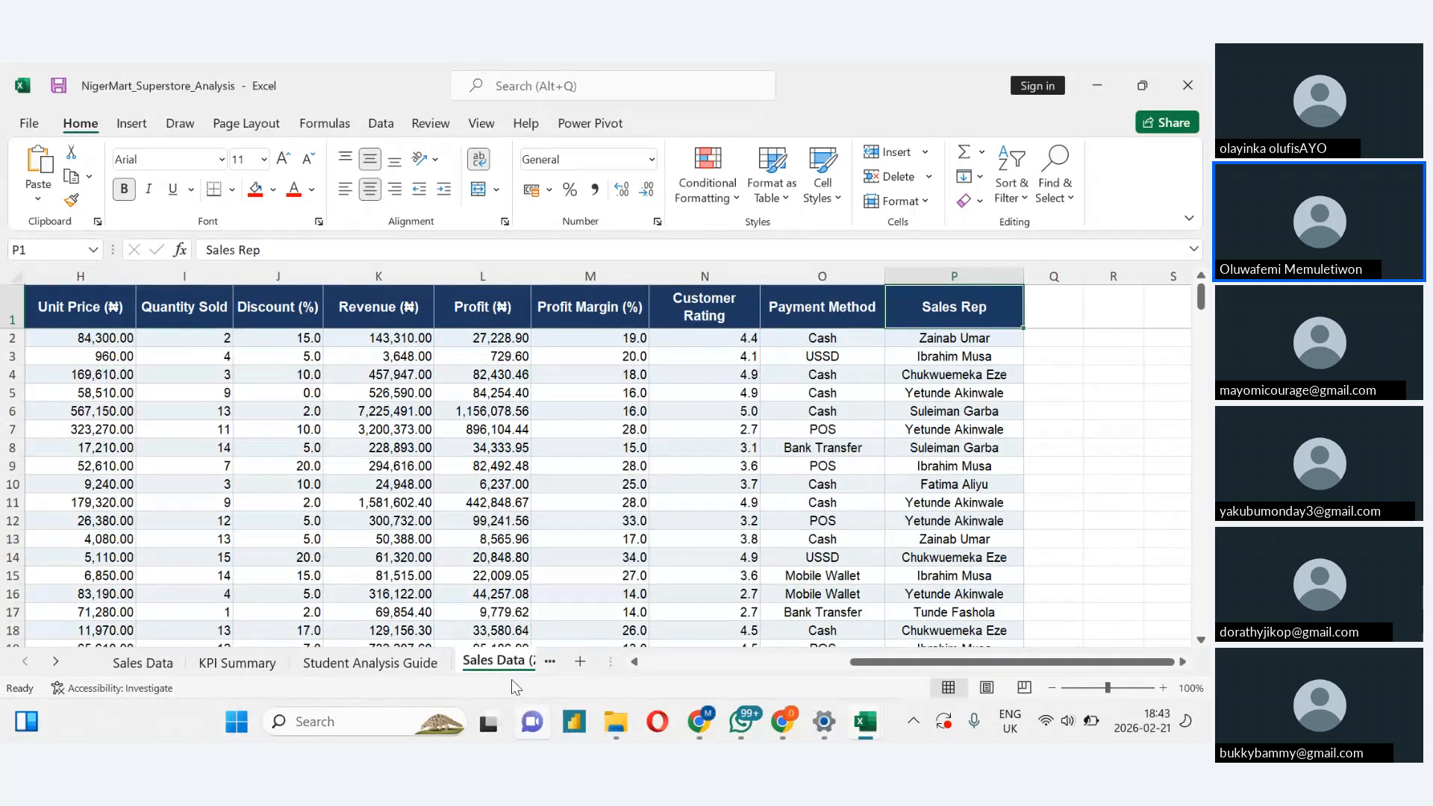
{"action": "left_click", "coordinate": [58, 663]}
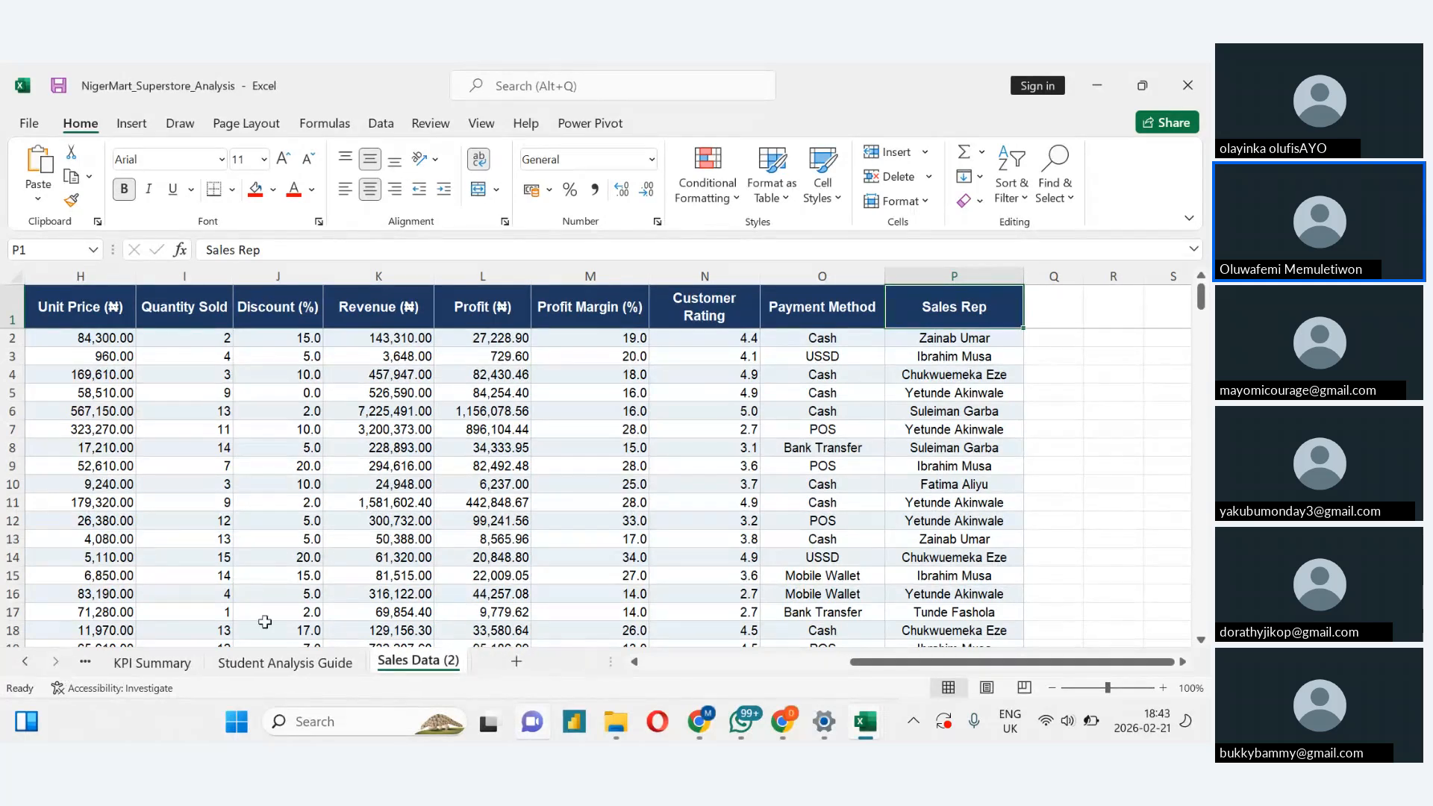
Rename the copied sheet Sales Data (2) to Sales
{"action": "double_click", "coordinate": [430, 661]}
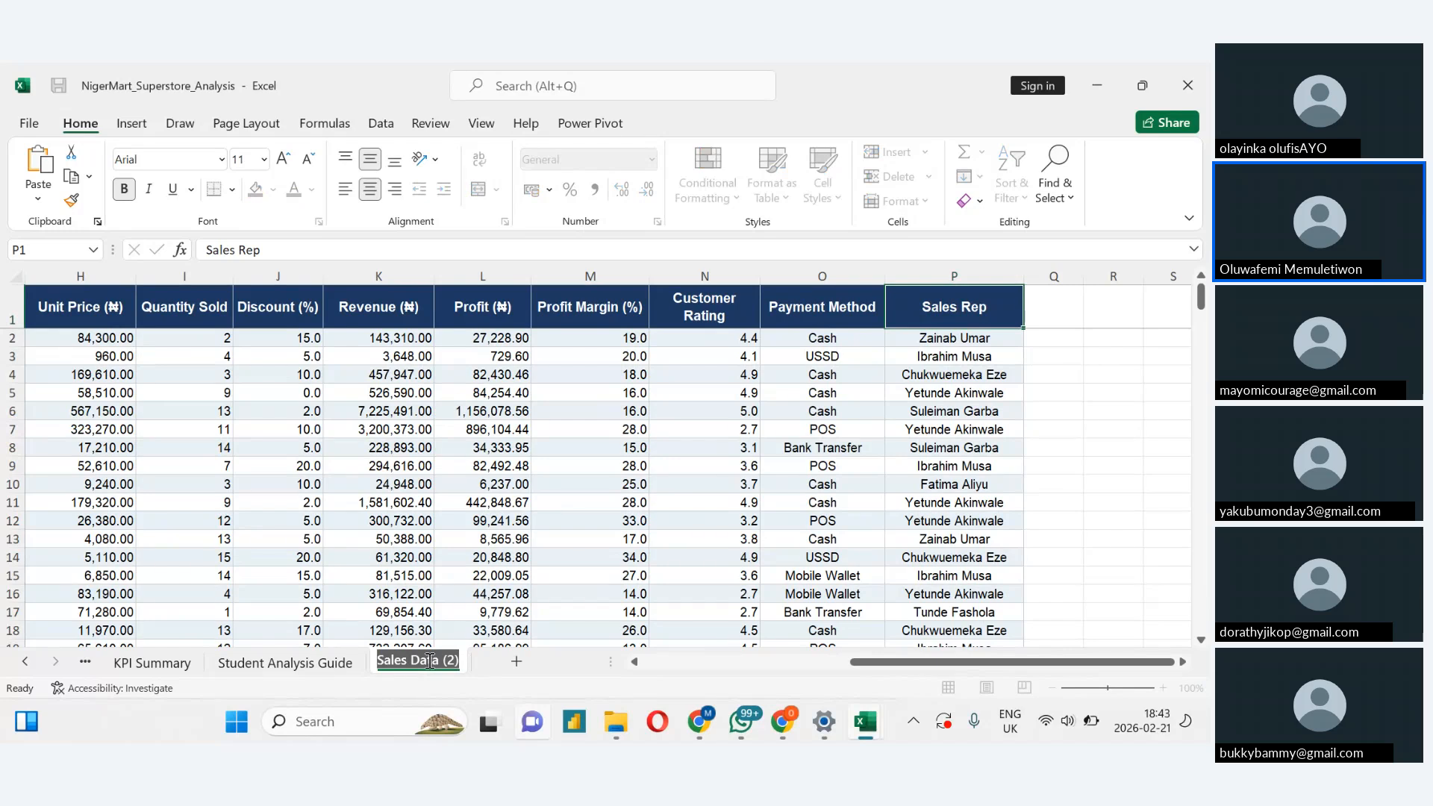
{"action": "key", "text": "Return"}
{"action": "type", "text": "Sales"}
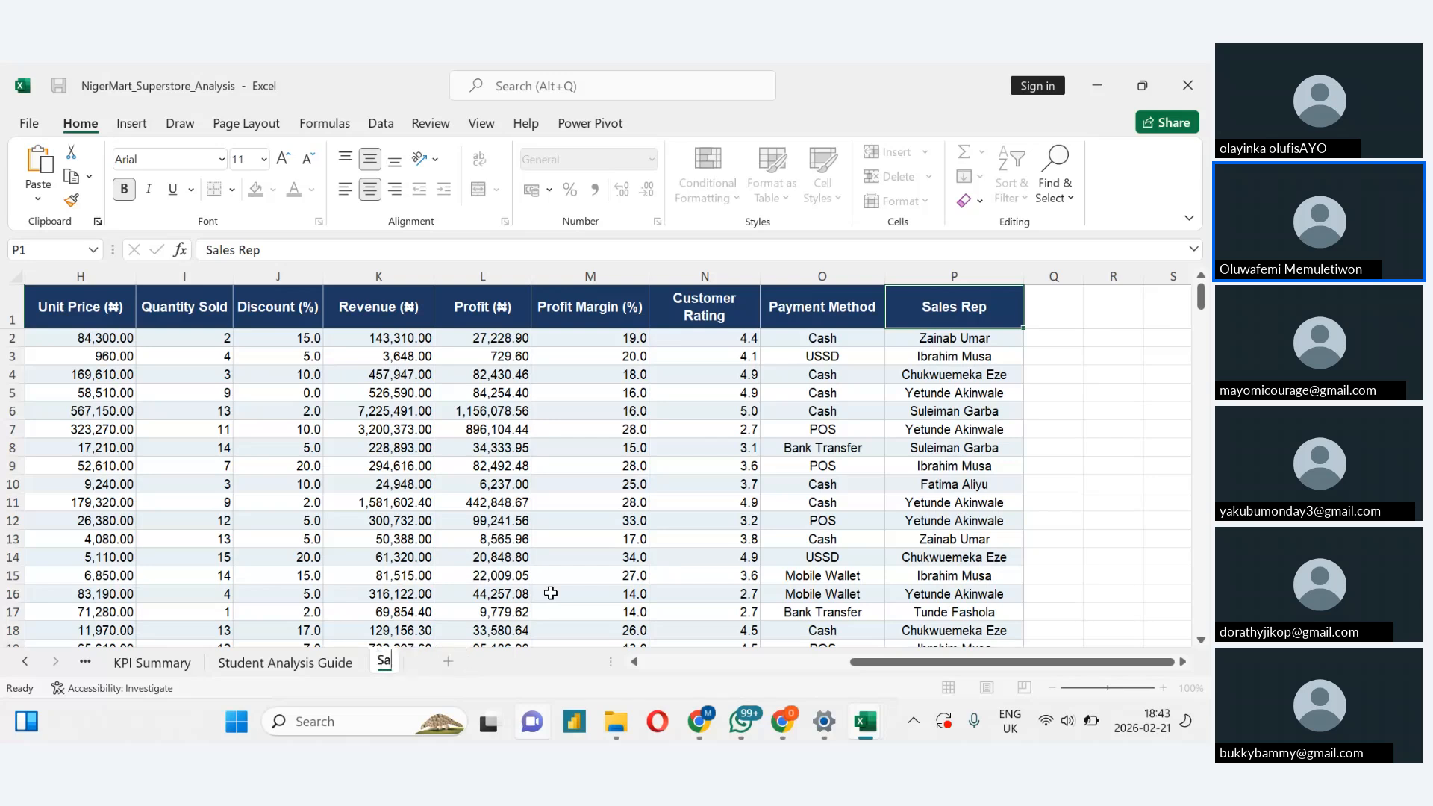
{"action": "left_click", "coordinate": [503, 597]}
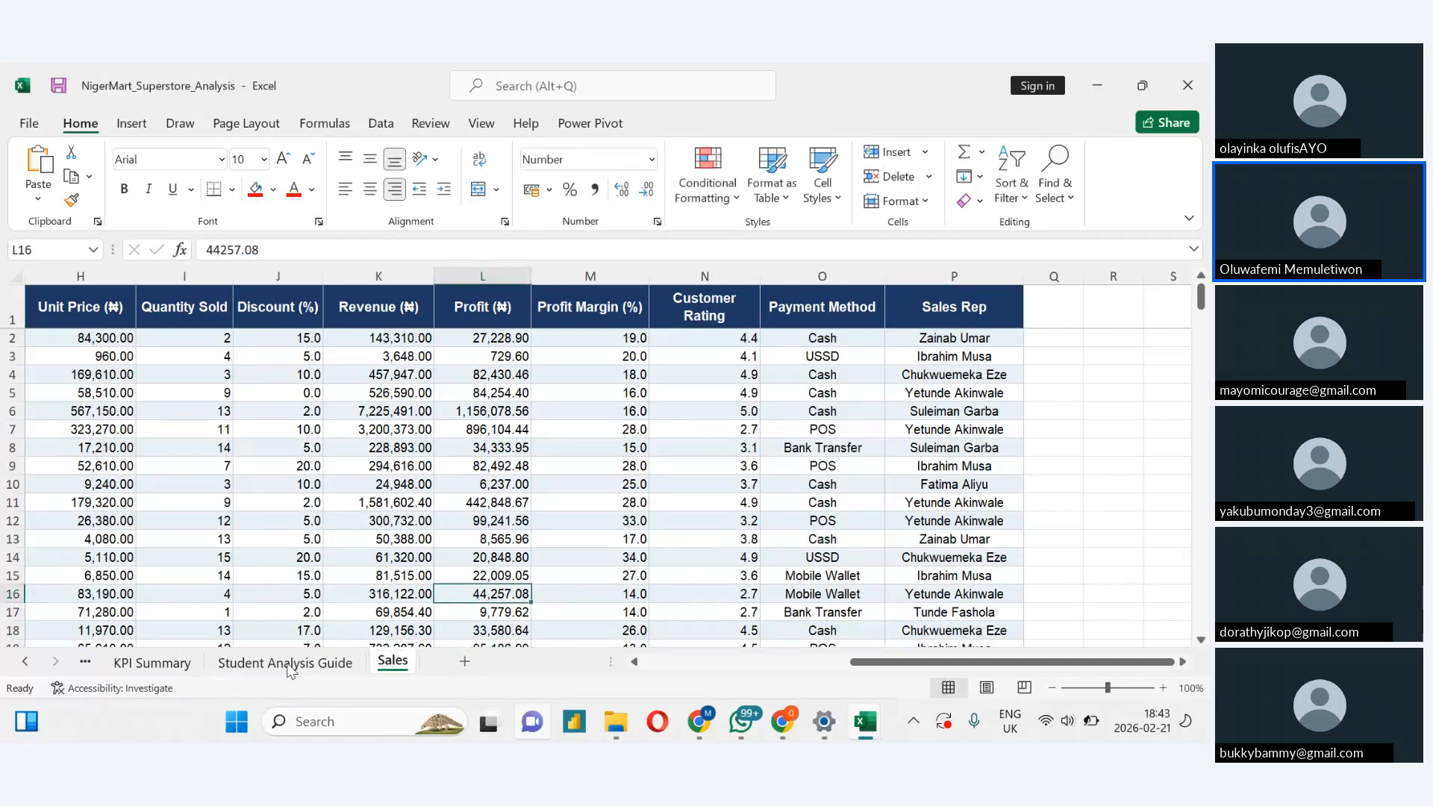
View the original Sales Data sheet once more and return to the Sales sheet
{"action": "left_click", "coordinate": [22, 664]}
{"action": "left_click", "coordinate": [123, 663]}
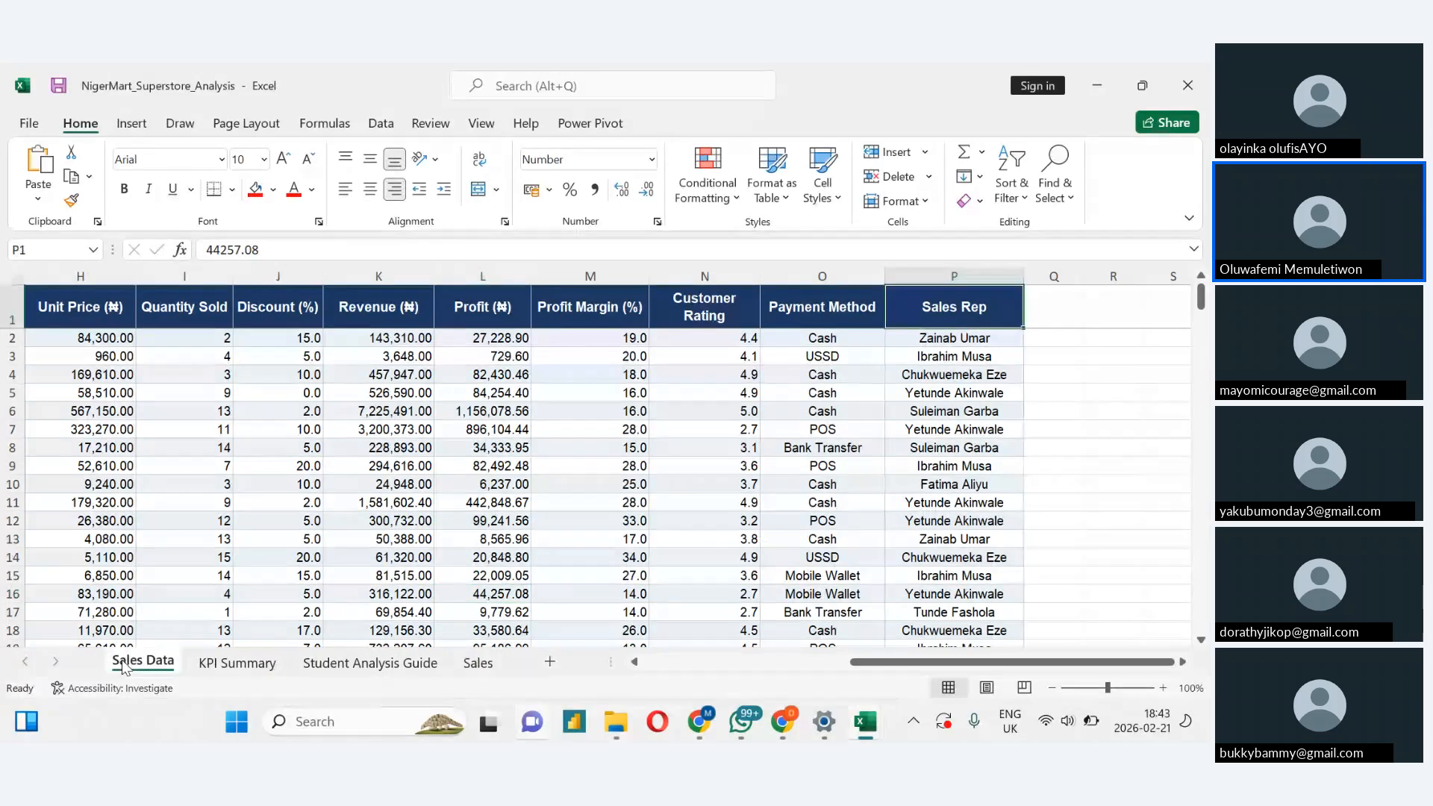
{"action": "left_click", "coordinate": [458, 663]}
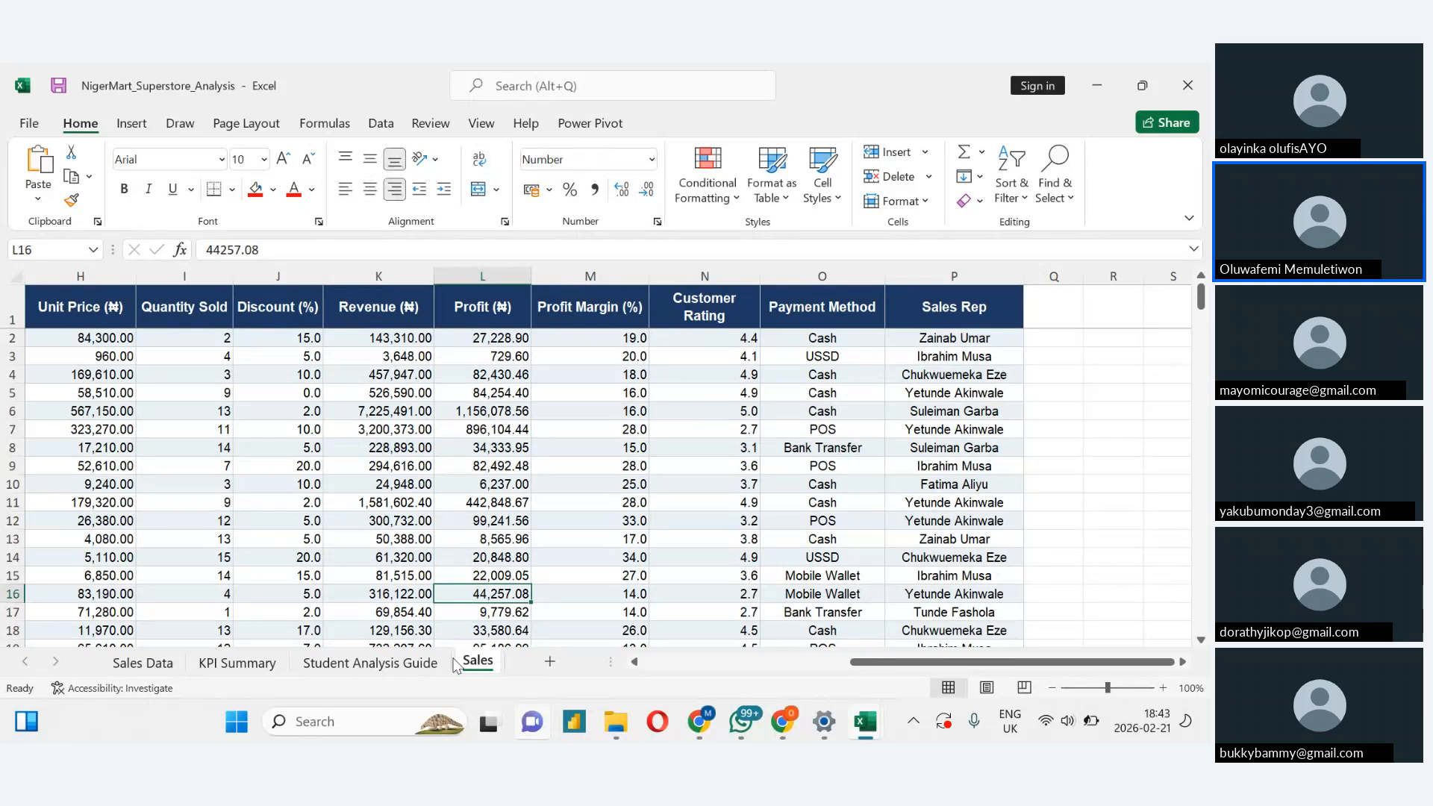
Select the Sales sheet's data from the Unit Price header across to Sales Rep and down to the last row, H1:P221
{"action": "left_click", "coordinate": [81, 303]}
{"action": "key", "text": "shift+Right"}
{"action": "key", "text": "shift+Right"}
{"action": "key", "text": "shift+Right"}
{"action": "key", "text": "shift+Right"}
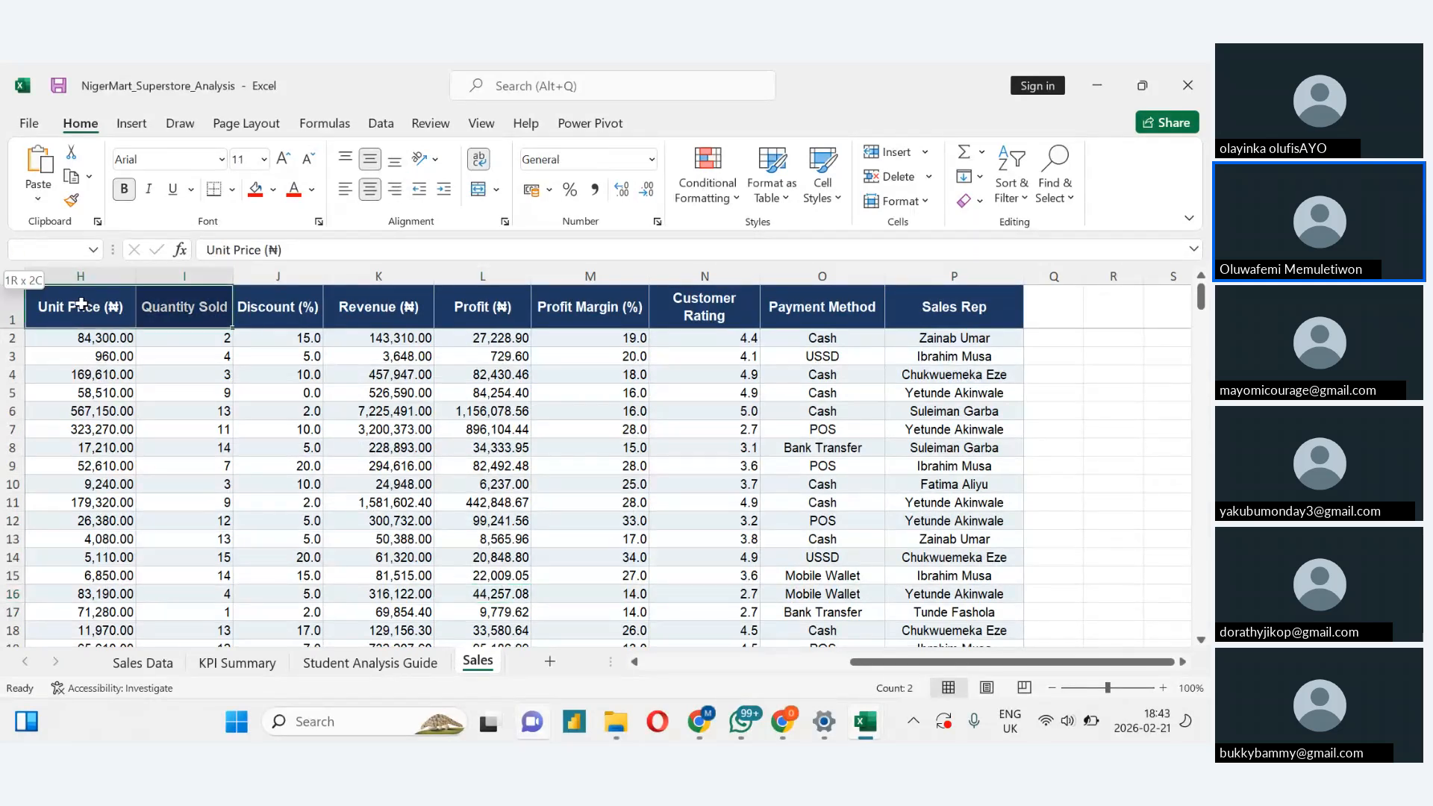
{"action": "key", "text": "shift+Right"}
{"action": "key", "text": "shift+Right"}
{"action": "key", "text": "shift+Right"}
{"action": "key", "text": "shift+Right"}
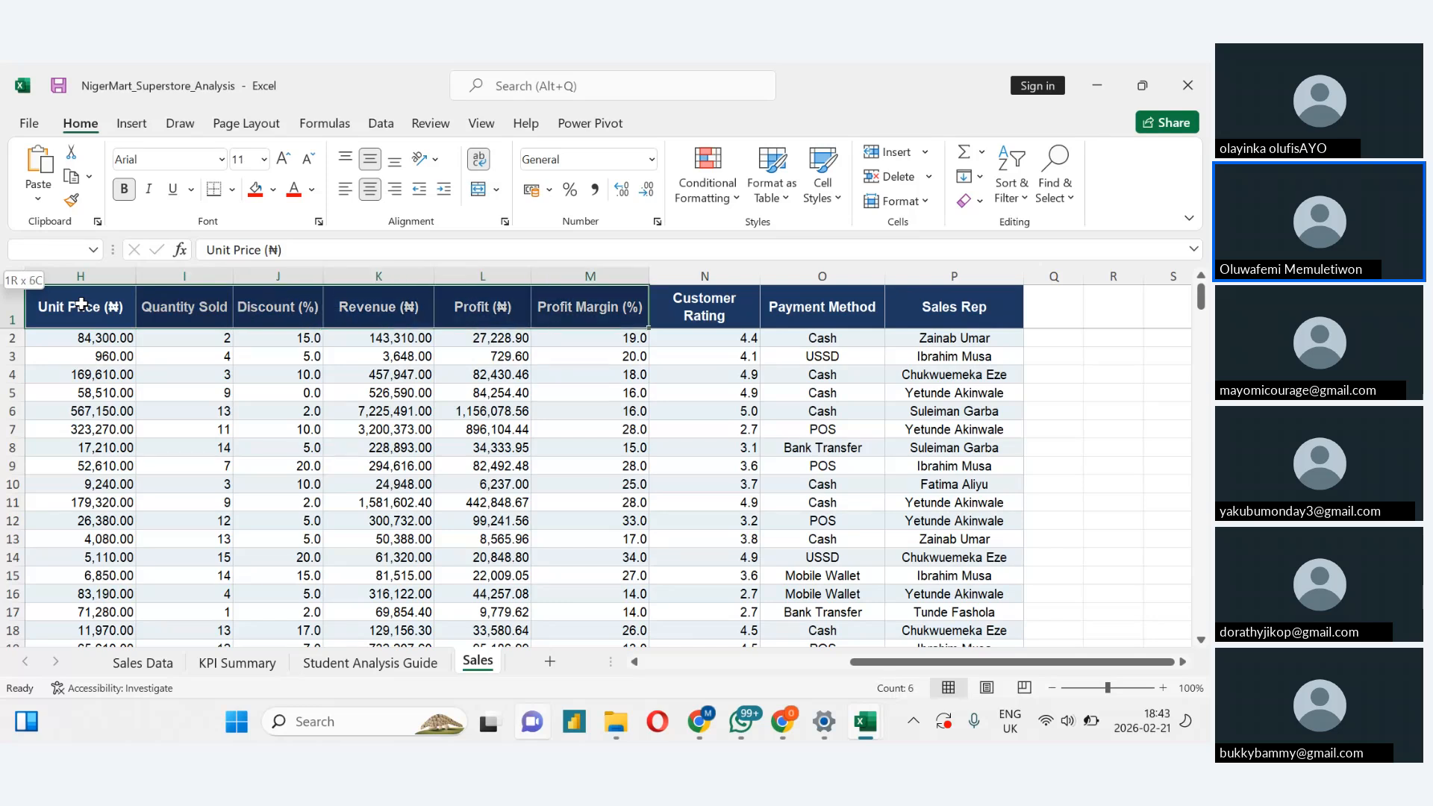
{"action": "key", "text": "ctrl+shift+Down"}
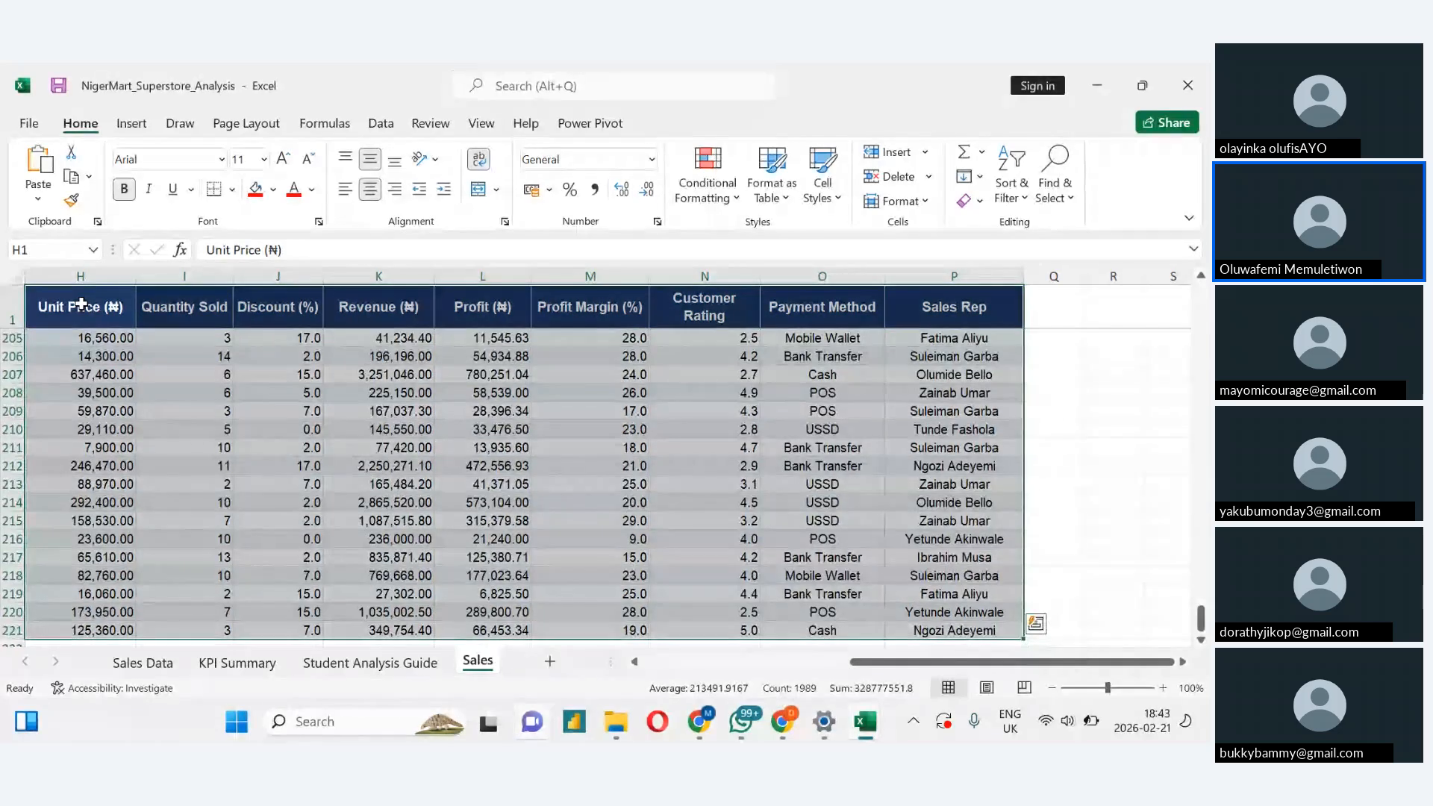
Format the selected range $H$1:$P$221 as a table with headers, using the blue style from the Dark group
{"action": "left_click", "coordinate": [785, 212]}
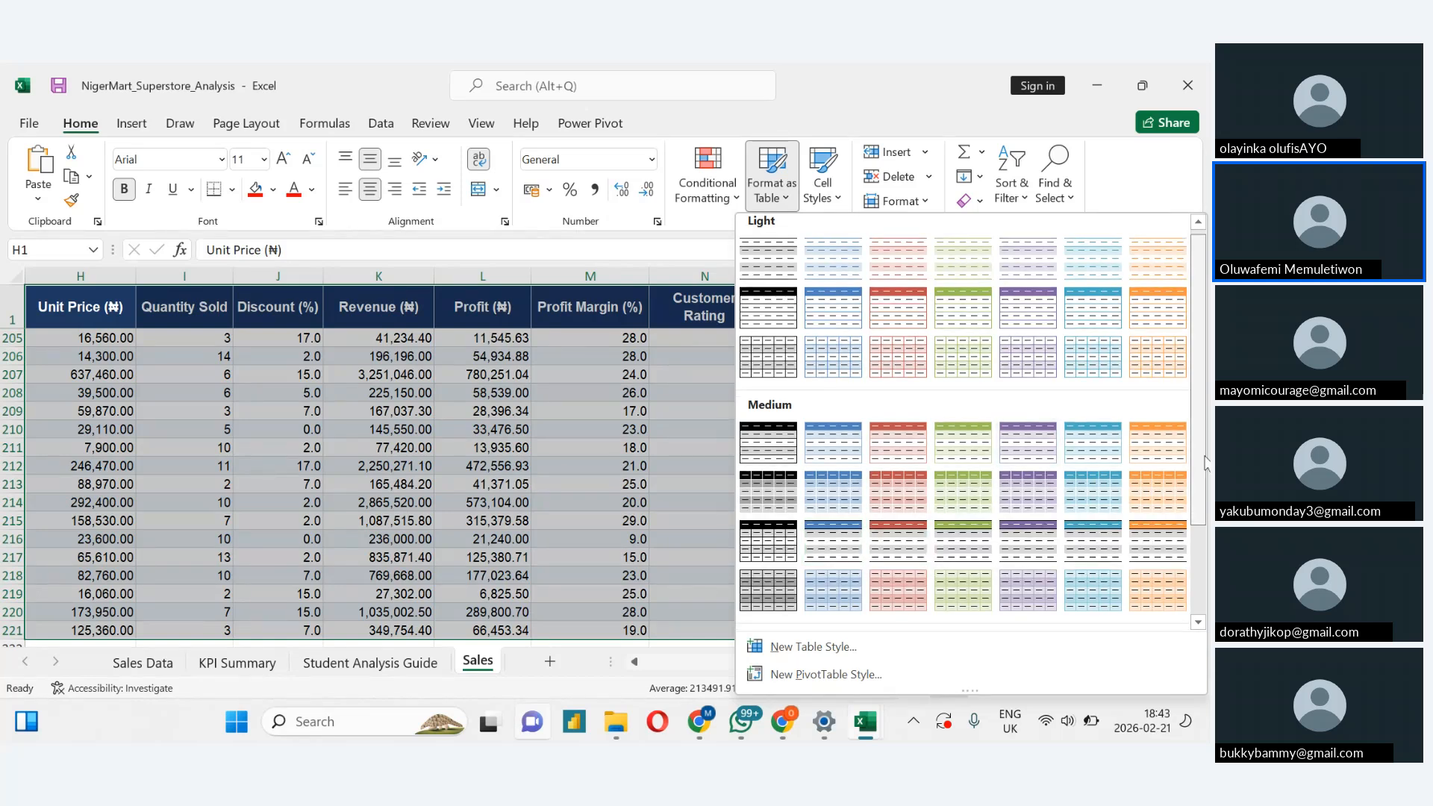
{"action": "scroll", "coordinate": [1208, 488], "scroll_direction": "down", "scroll_amount": 1}
{"action": "scroll", "coordinate": [1208, 489], "scroll_direction": "down", "scroll_amount": 1}
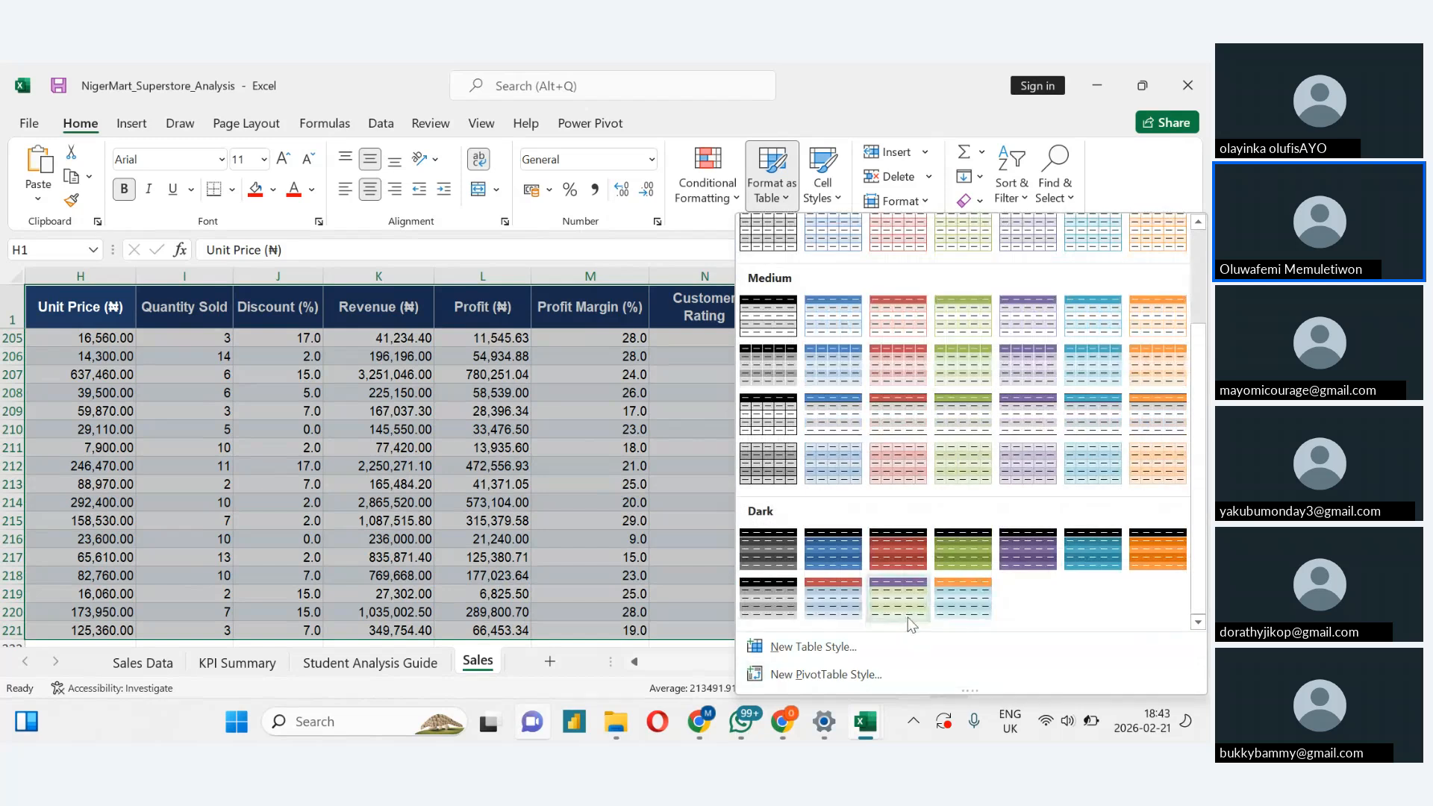
{"action": "left_click", "coordinate": [833, 549]}
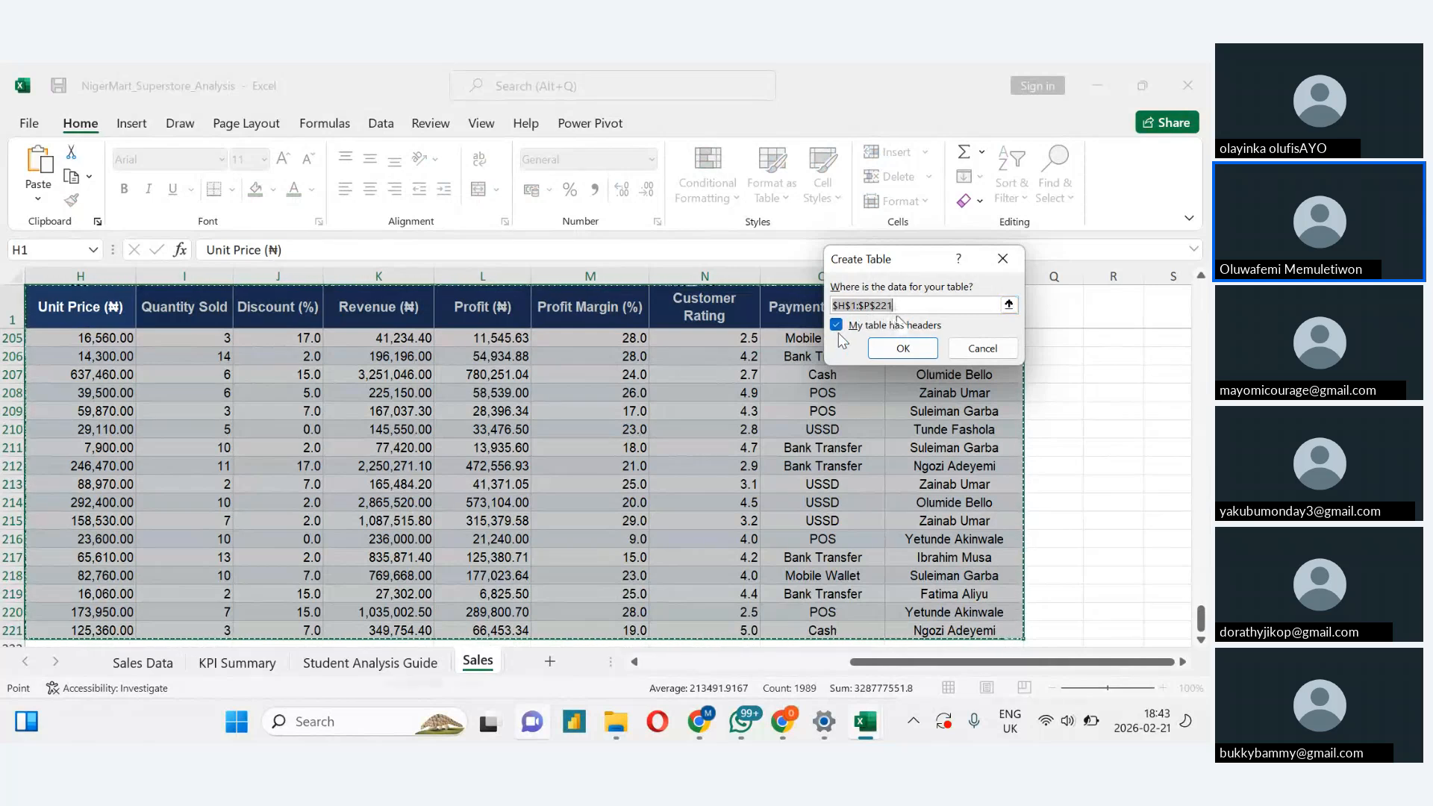
{"action": "left_click", "coordinate": [881, 350]}
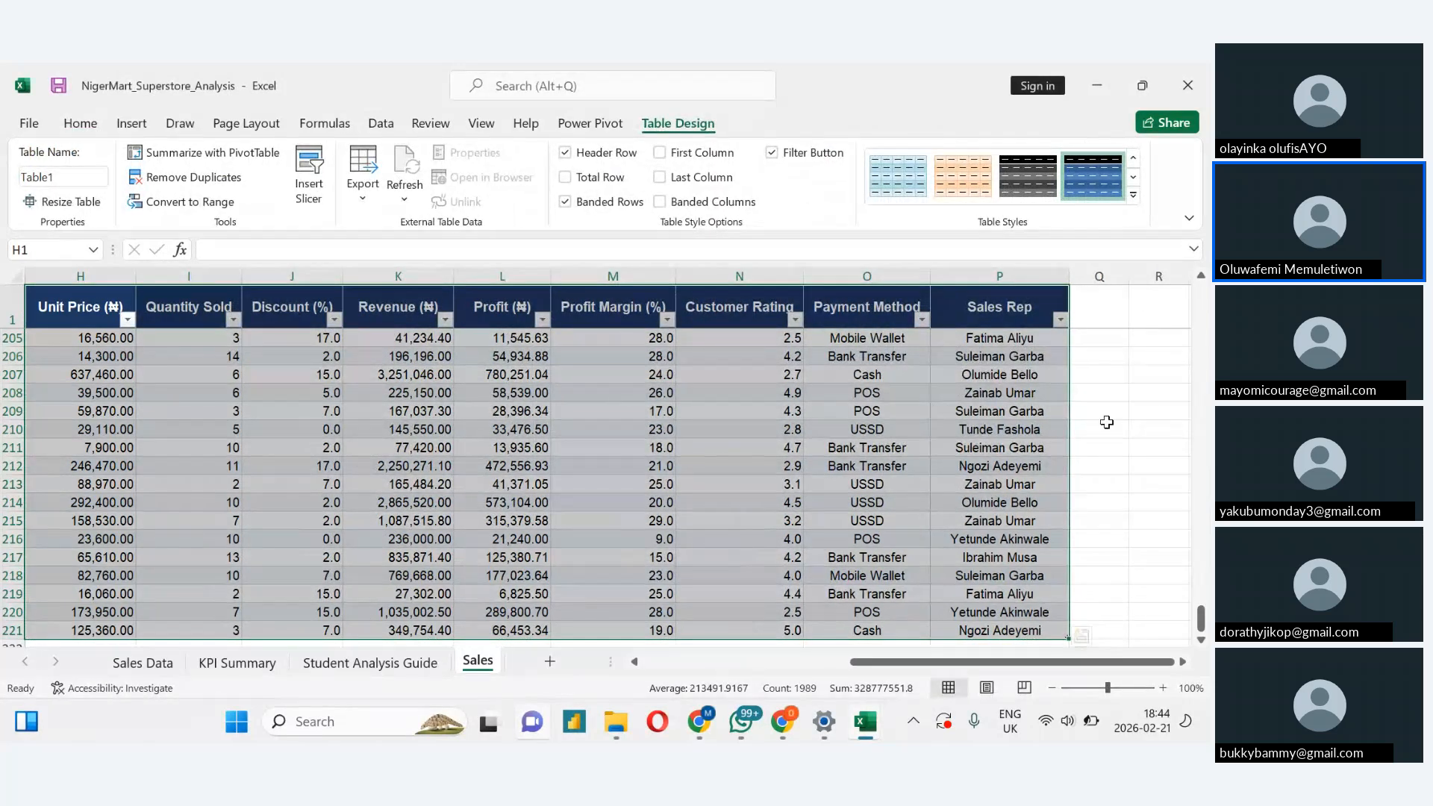
{"action": "left_click", "coordinate": [1106, 422]}
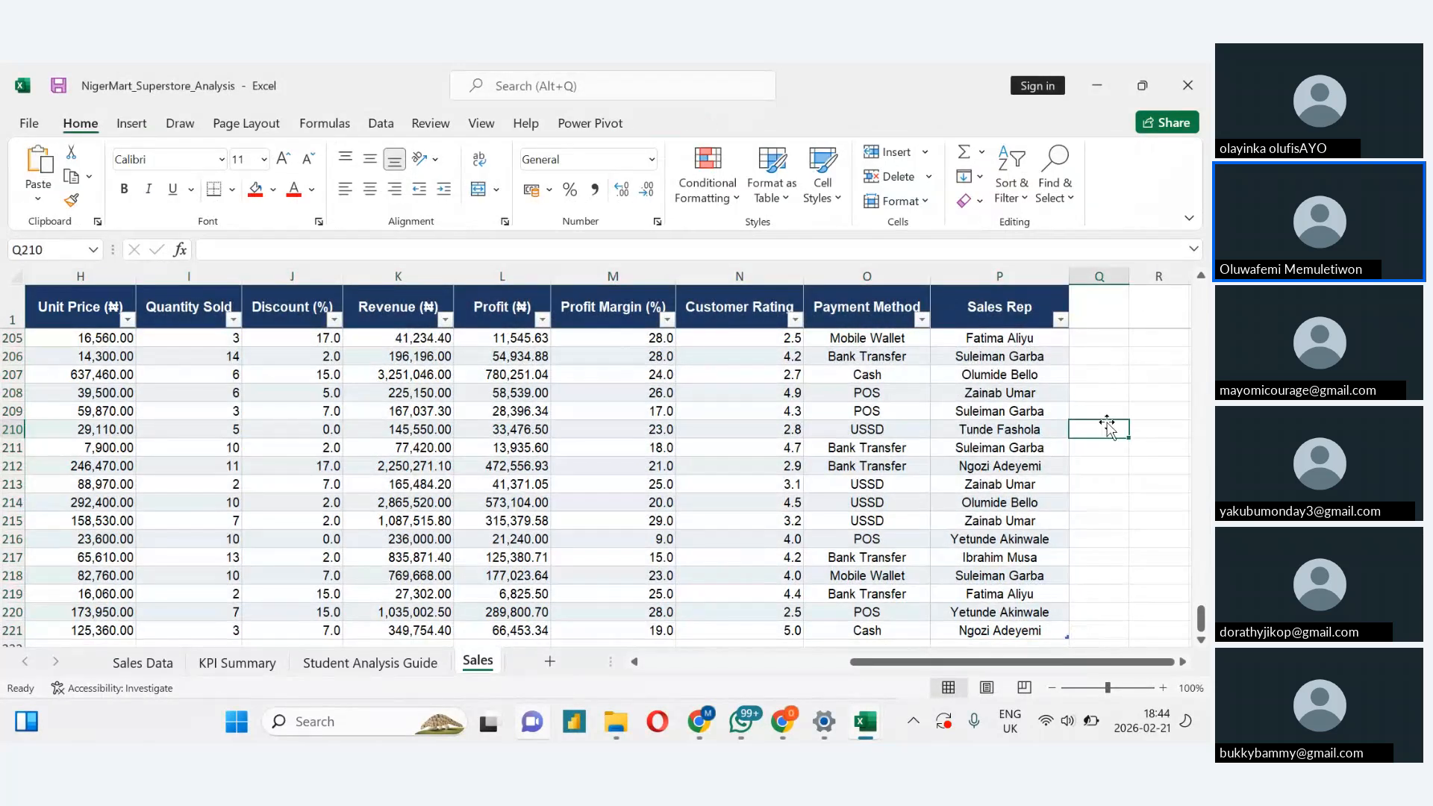
{"action": "key", "text": "alt+Tab"}
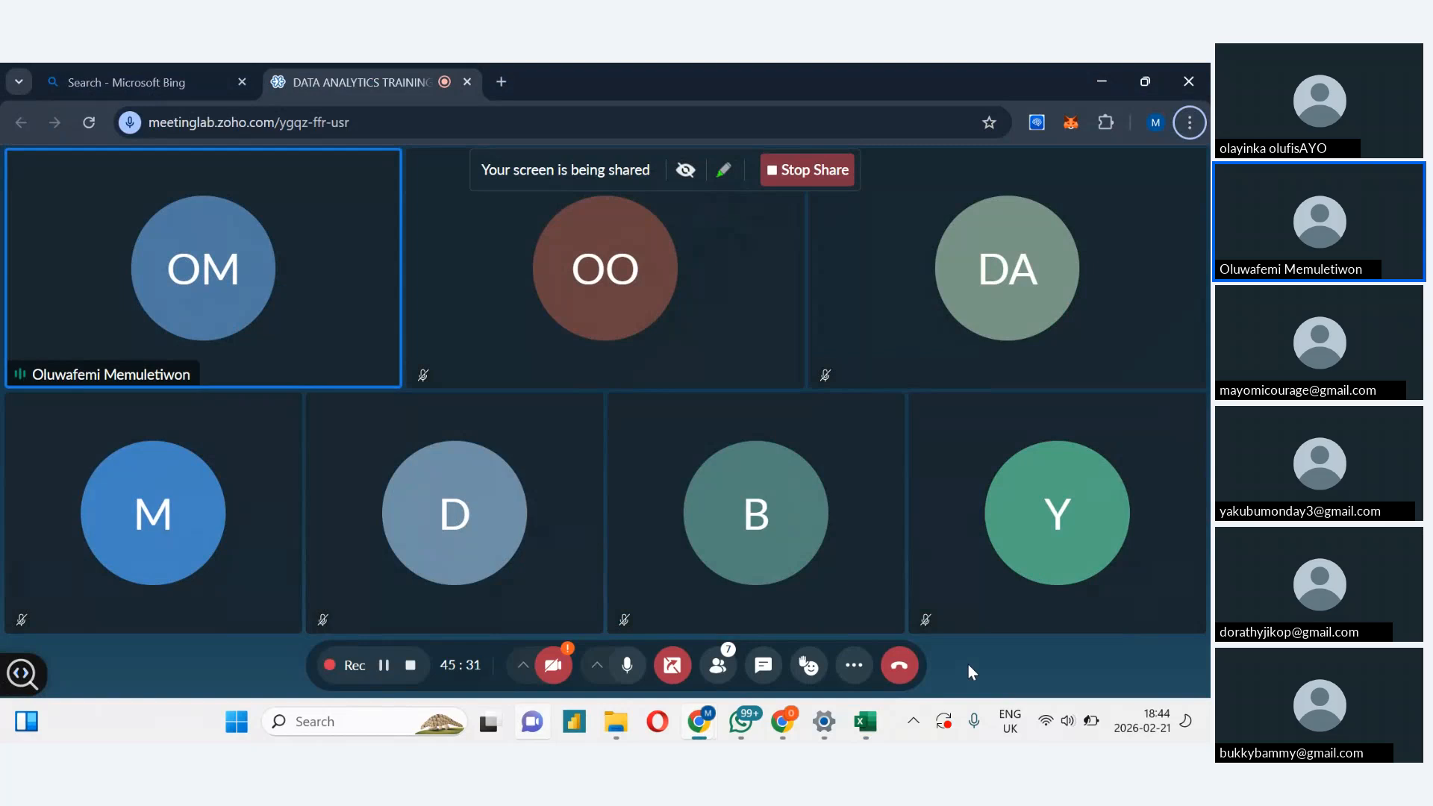
{"action": "key", "text": "alt+Tab"}
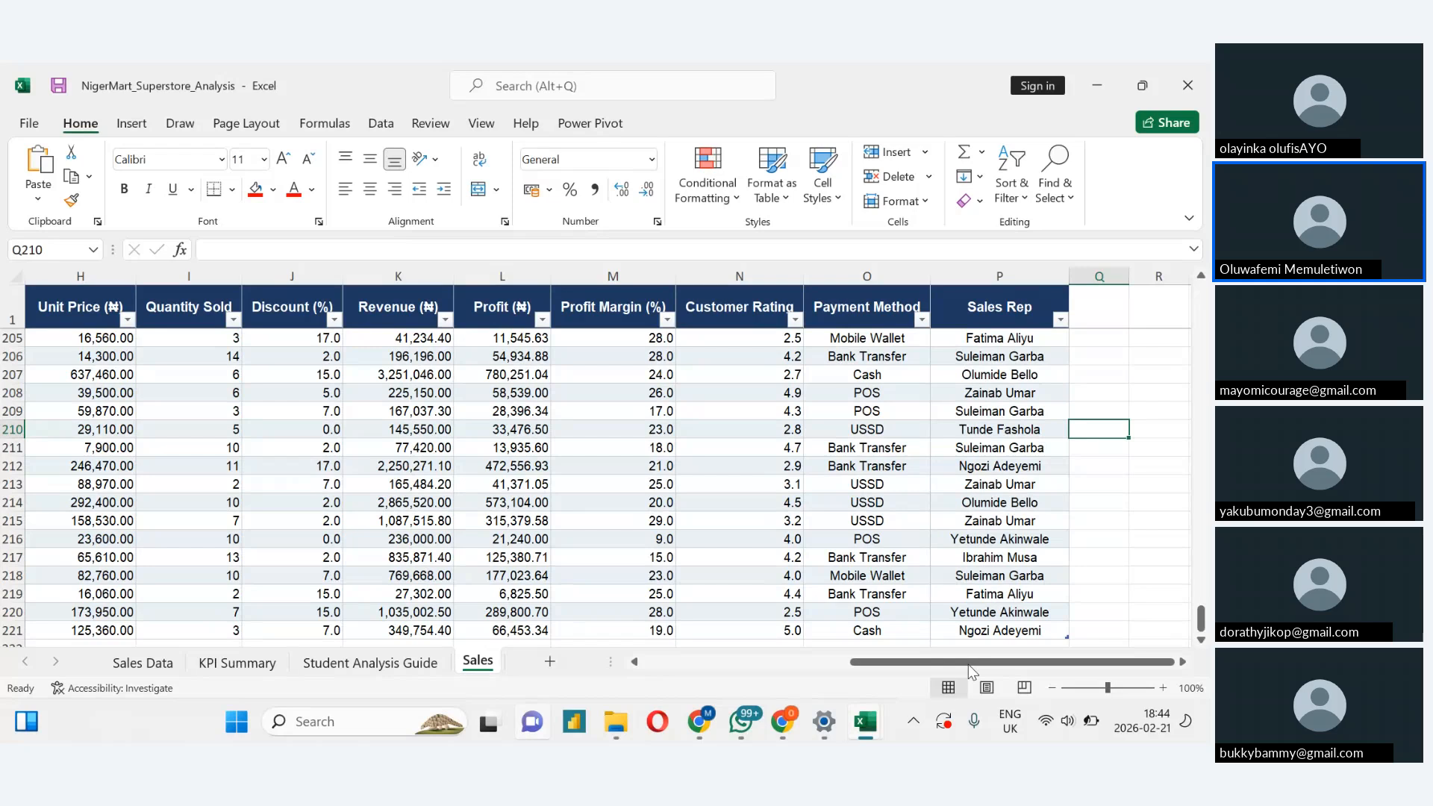
Add a new worksheet after the Sales sheet and rename it Pivot Table
{"action": "left_click", "coordinate": [549, 662]}
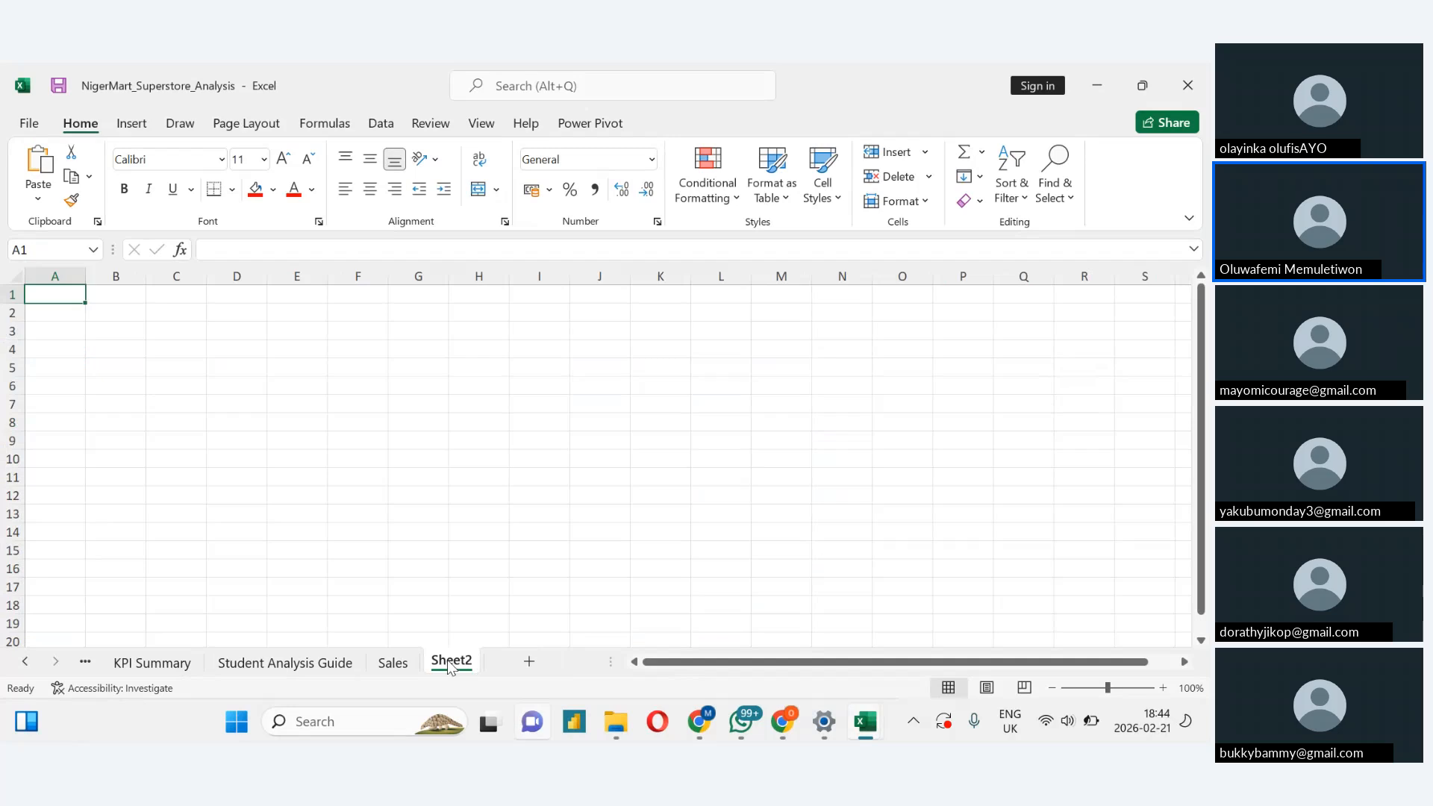
{"action": "type", "text": "P"}
{"action": "left_click", "coordinate": [450, 666]}
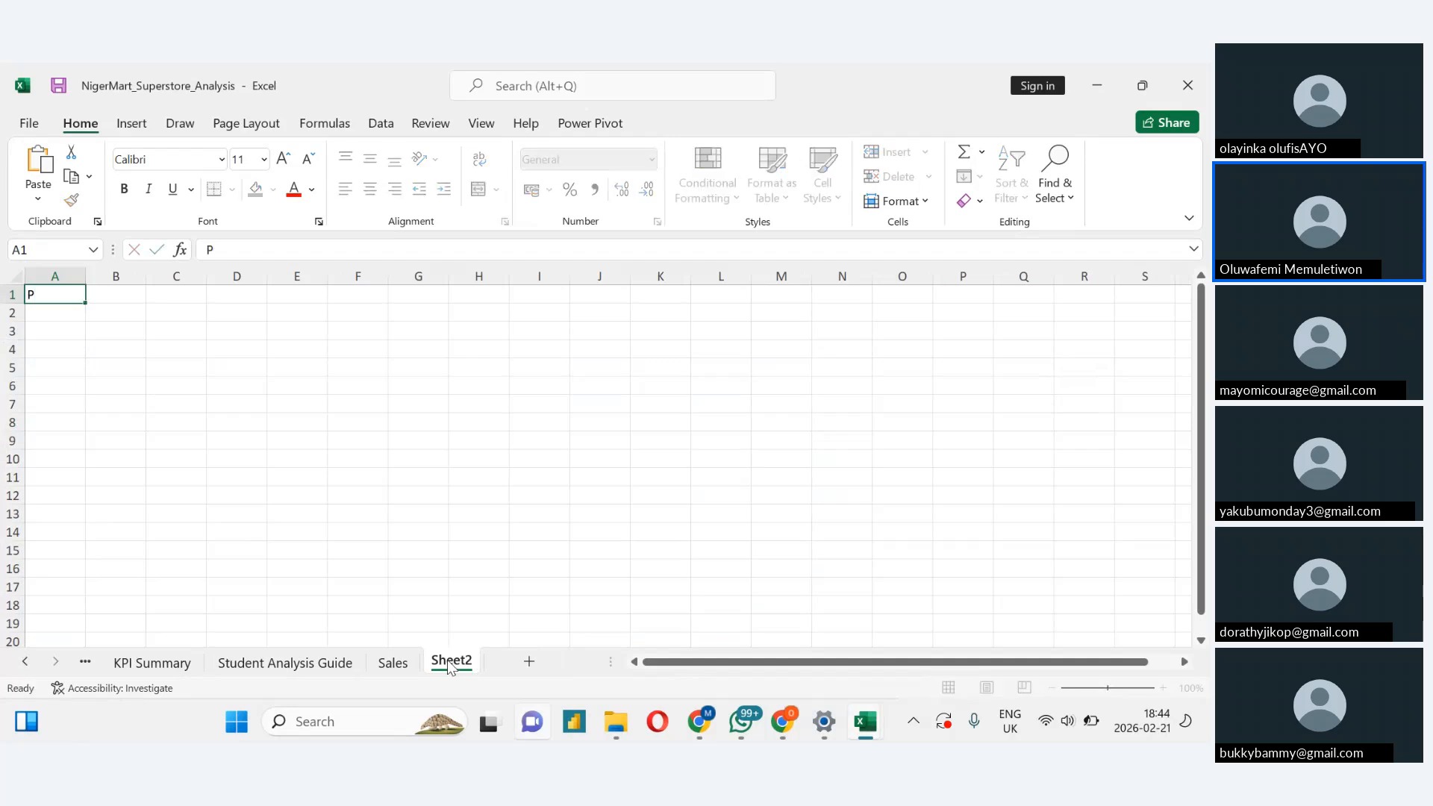
{"action": "double_click", "coordinate": [449, 663]}
{"action": "type", "text": "P"}
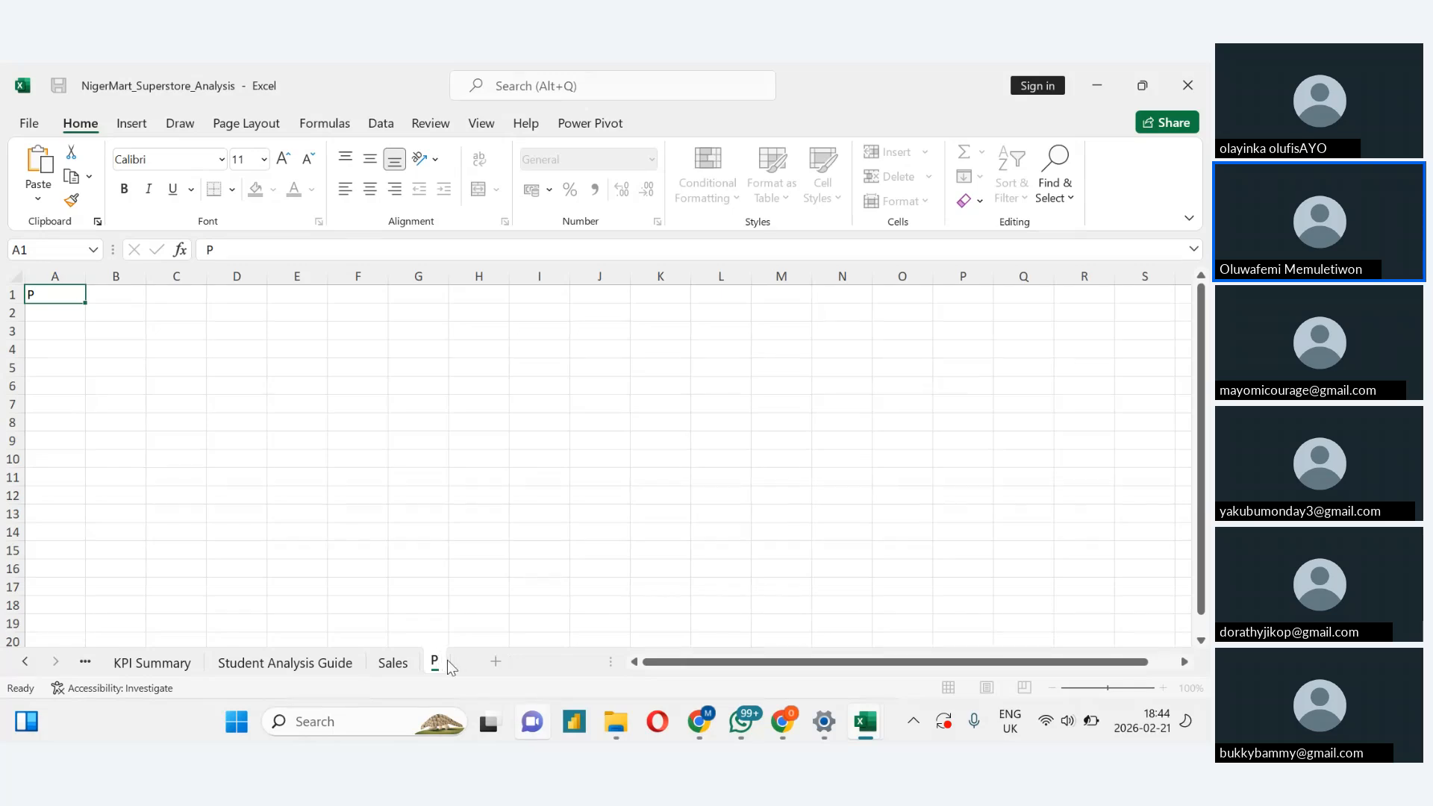
{"action": "type", "text": "ivot T"}
{"action": "type", "text": "able"}
{"action": "left_click", "coordinate": [519, 622]}
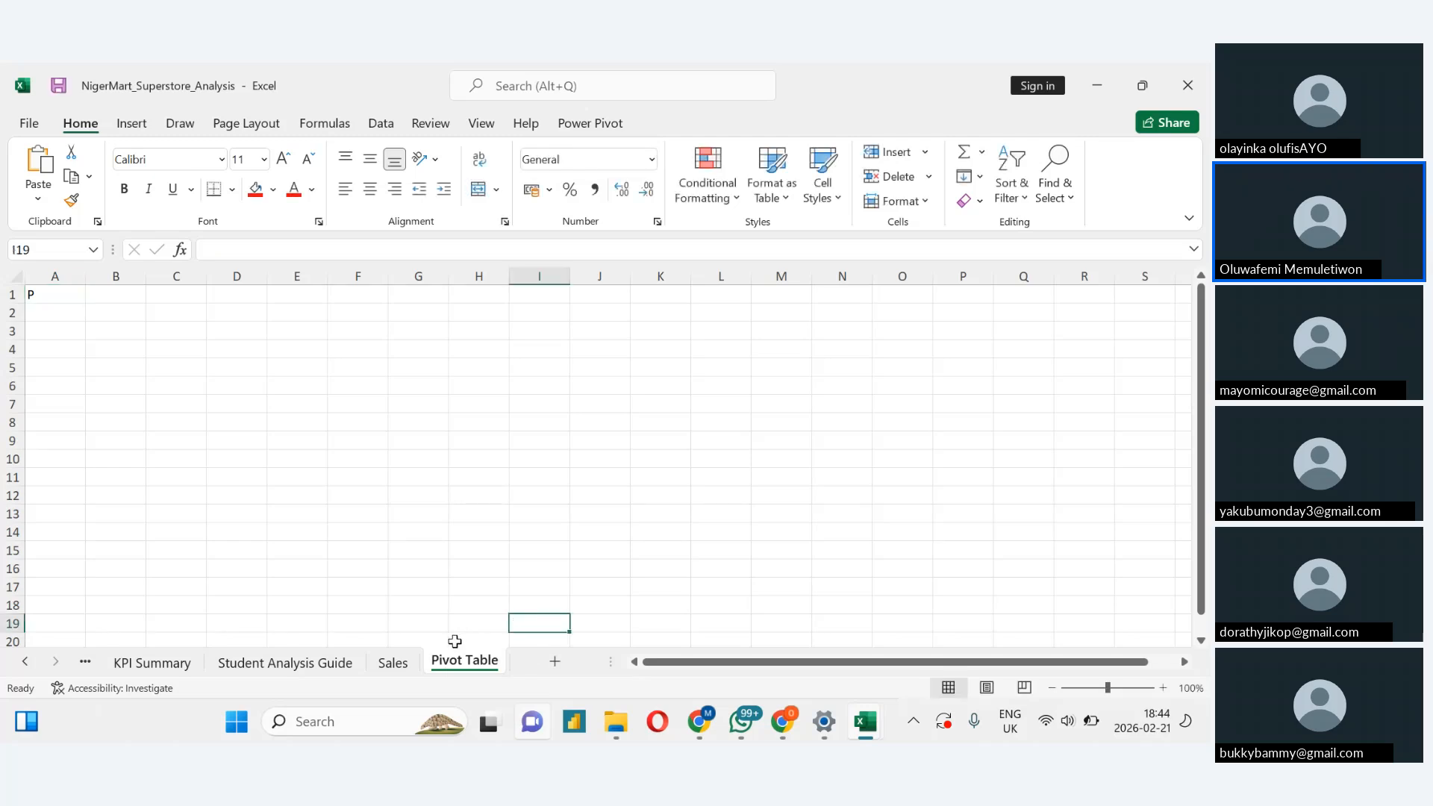
Read the calculation instructions for the six KPIs in Section 2 of the Student Analysis Guide sheet
{"action": "left_click", "coordinate": [404, 670]}
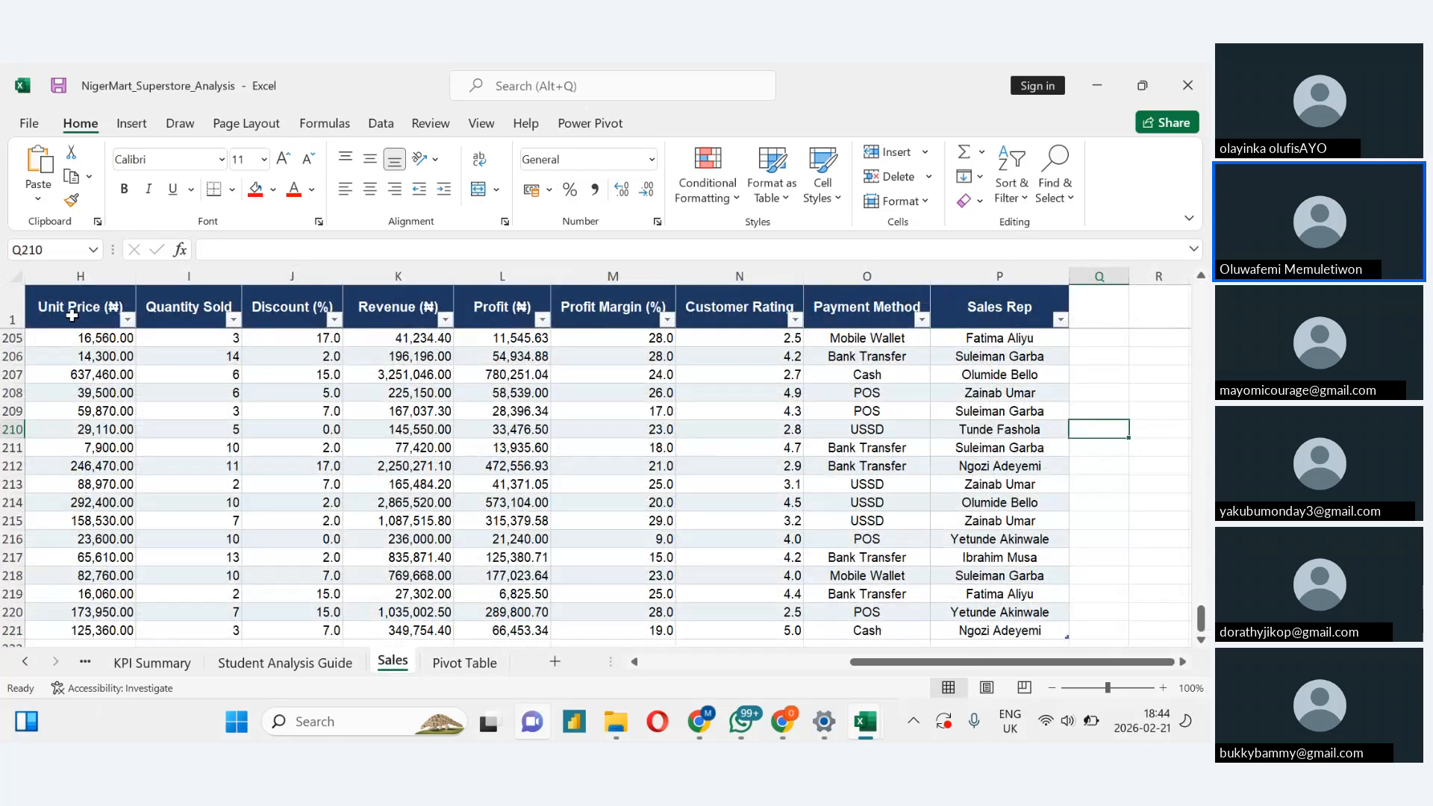
{"action": "left_click", "coordinate": [158, 661]}
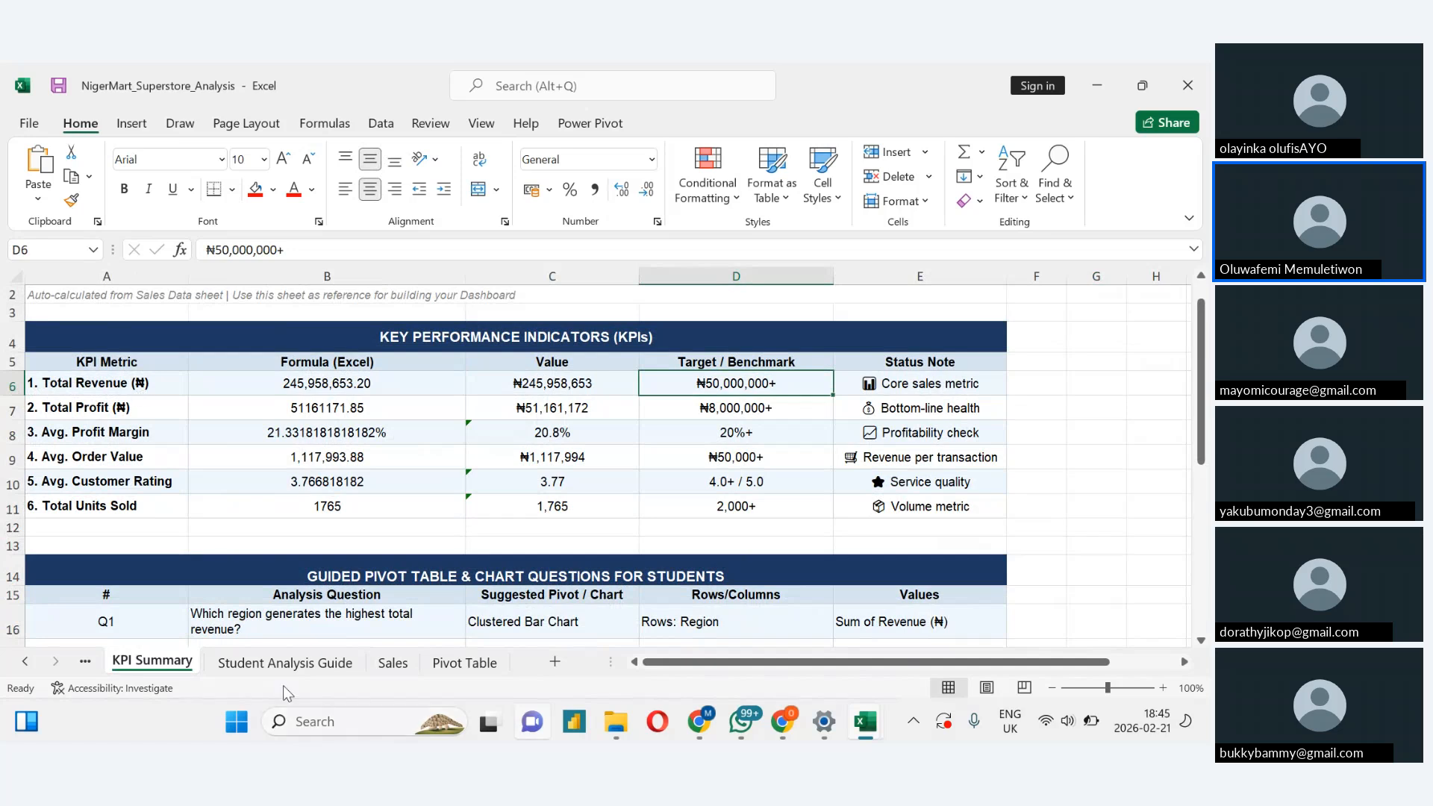
{"action": "left_click", "coordinate": [284, 662]}
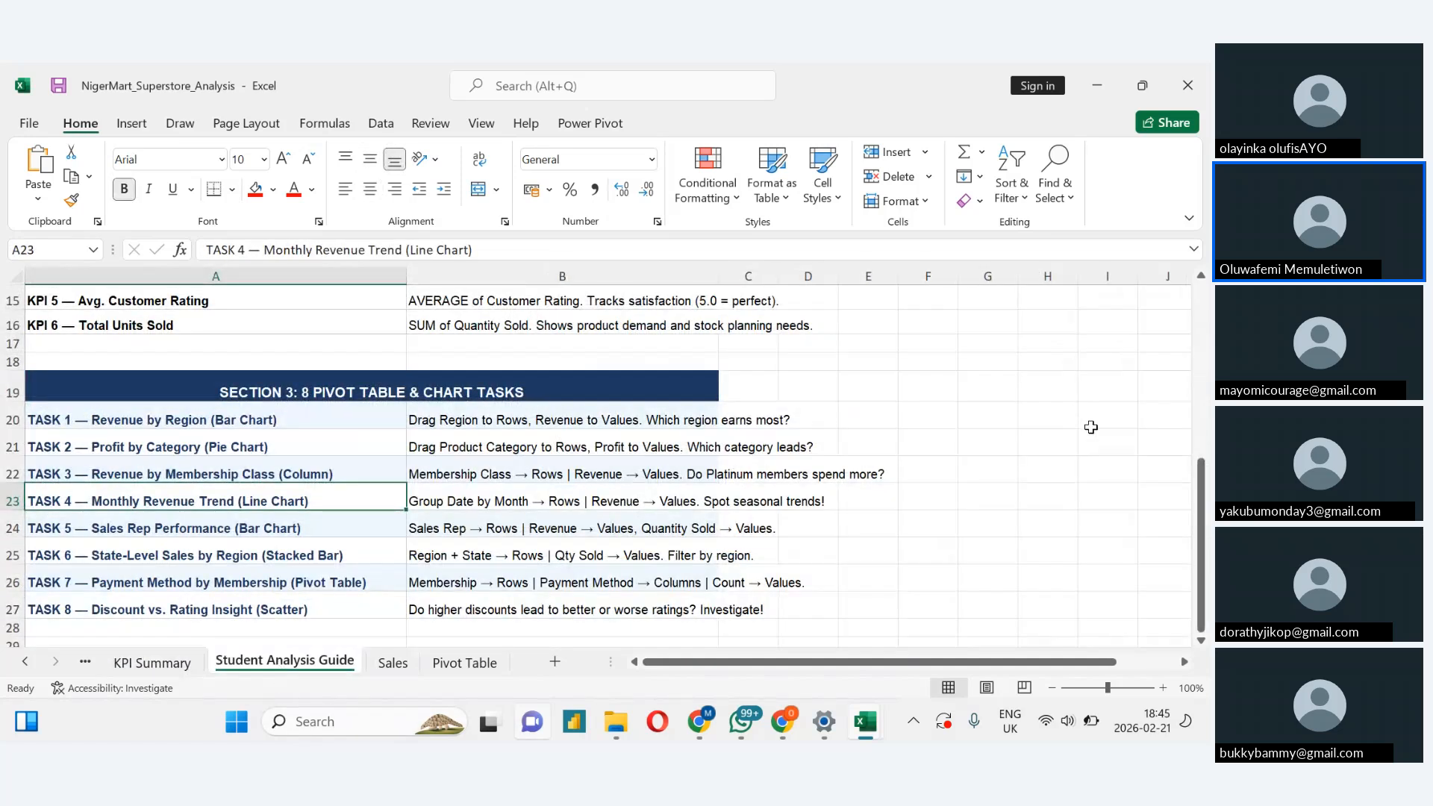
{"action": "left_click_drag", "start_coordinate": [1199, 492], "coordinate": [1193, 369]}
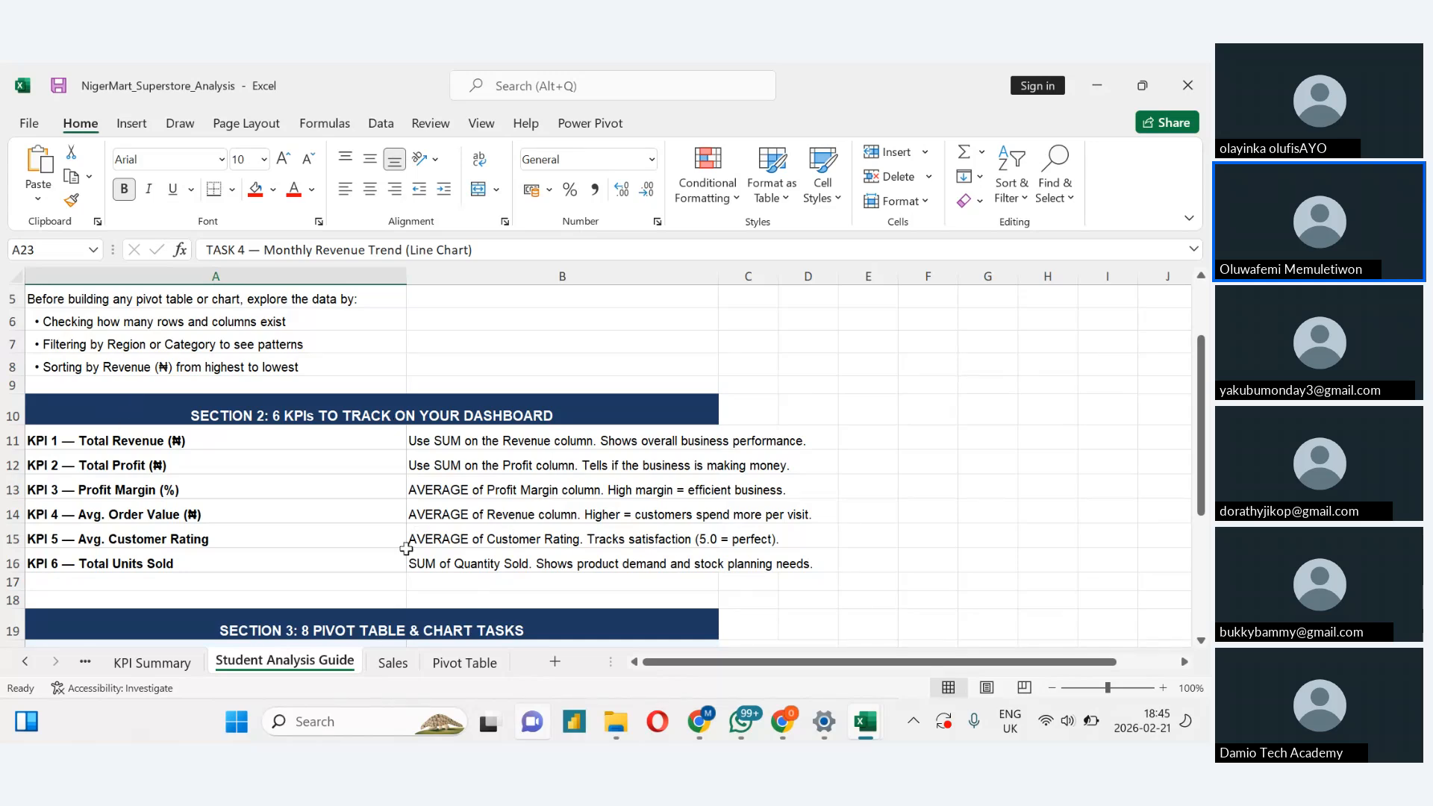
{"action": "left_click", "coordinate": [411, 435]}
{"action": "left_click", "coordinate": [429, 456]}
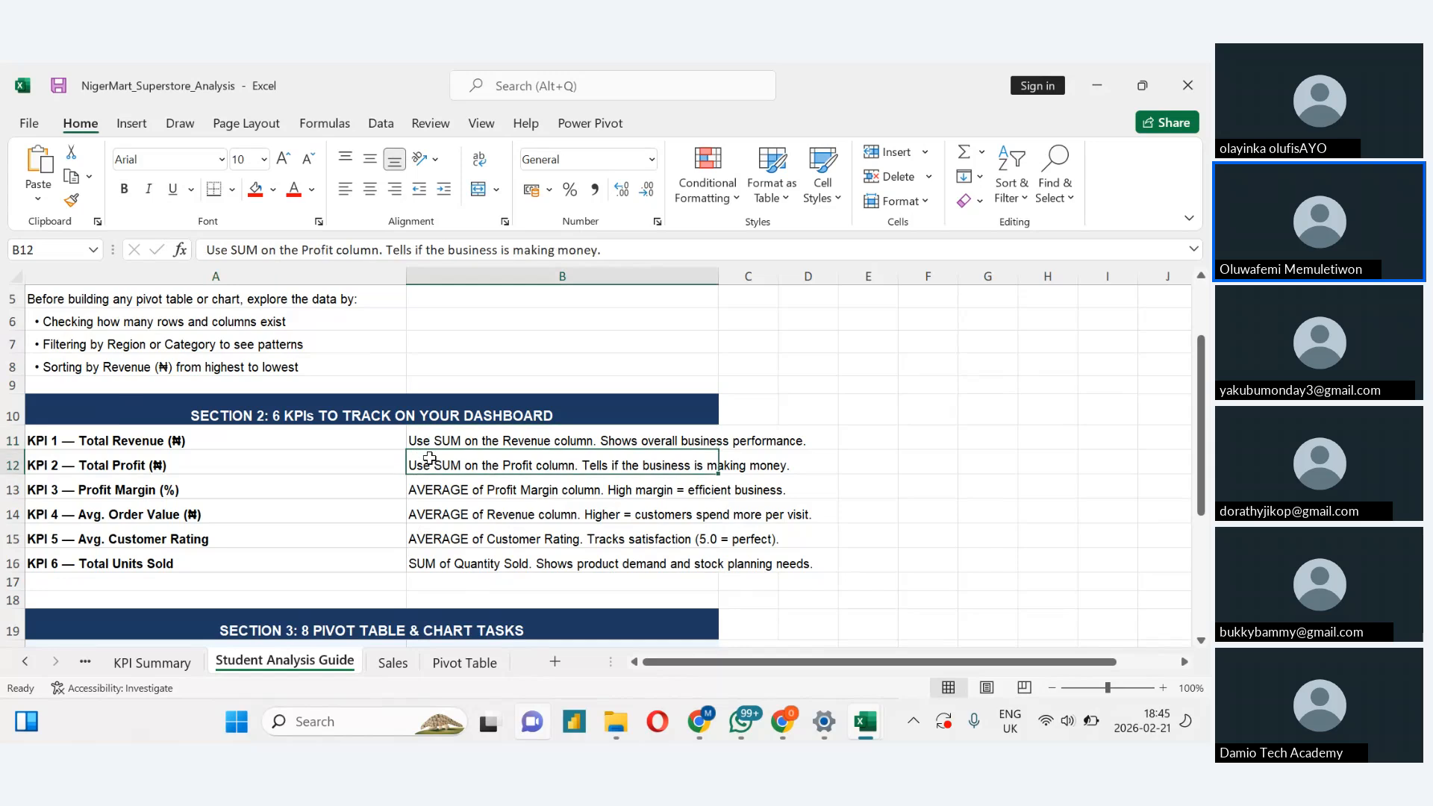
{"action": "left_click", "coordinate": [427, 490]}
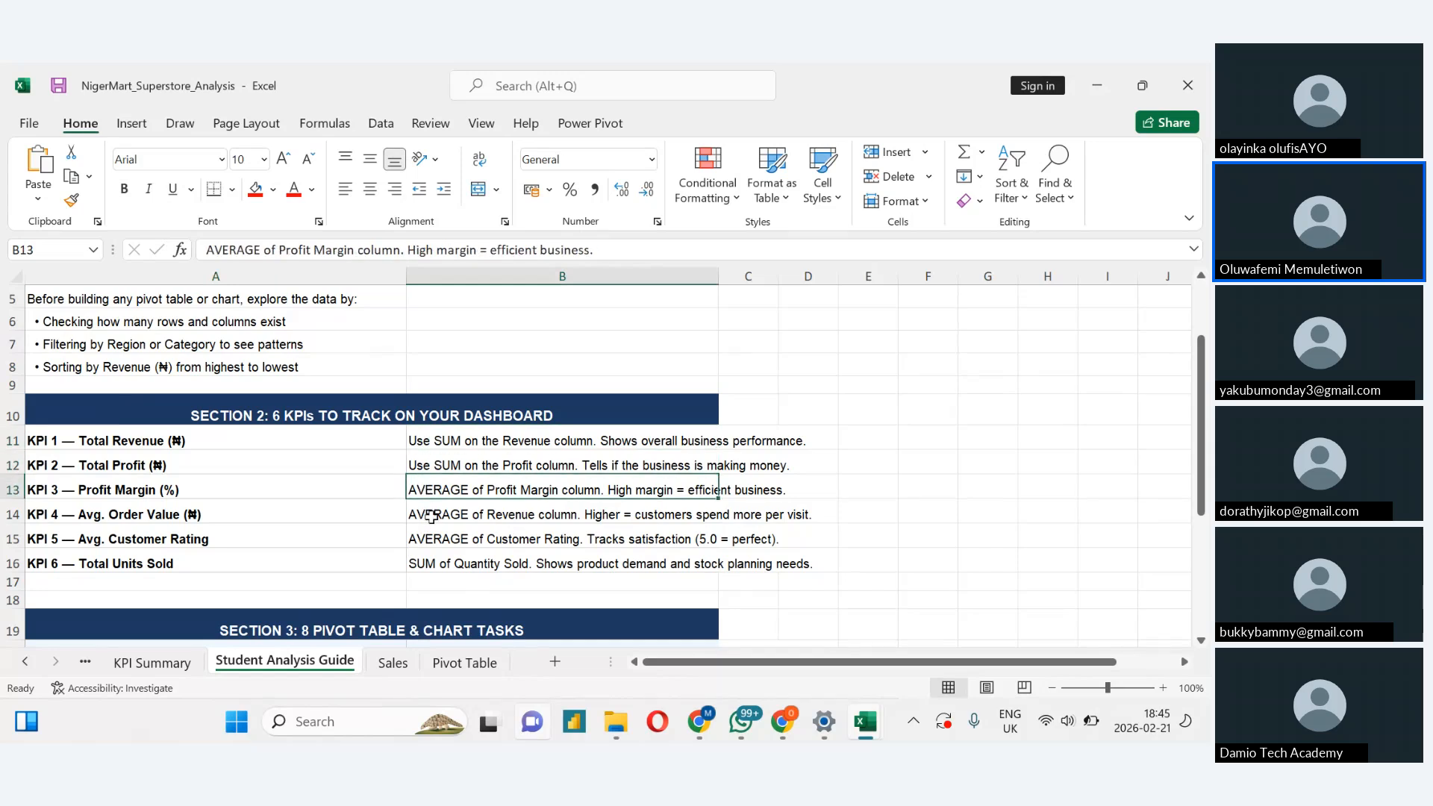
{"action": "left_click", "coordinate": [431, 516]}
{"action": "left_click", "coordinate": [433, 549]}
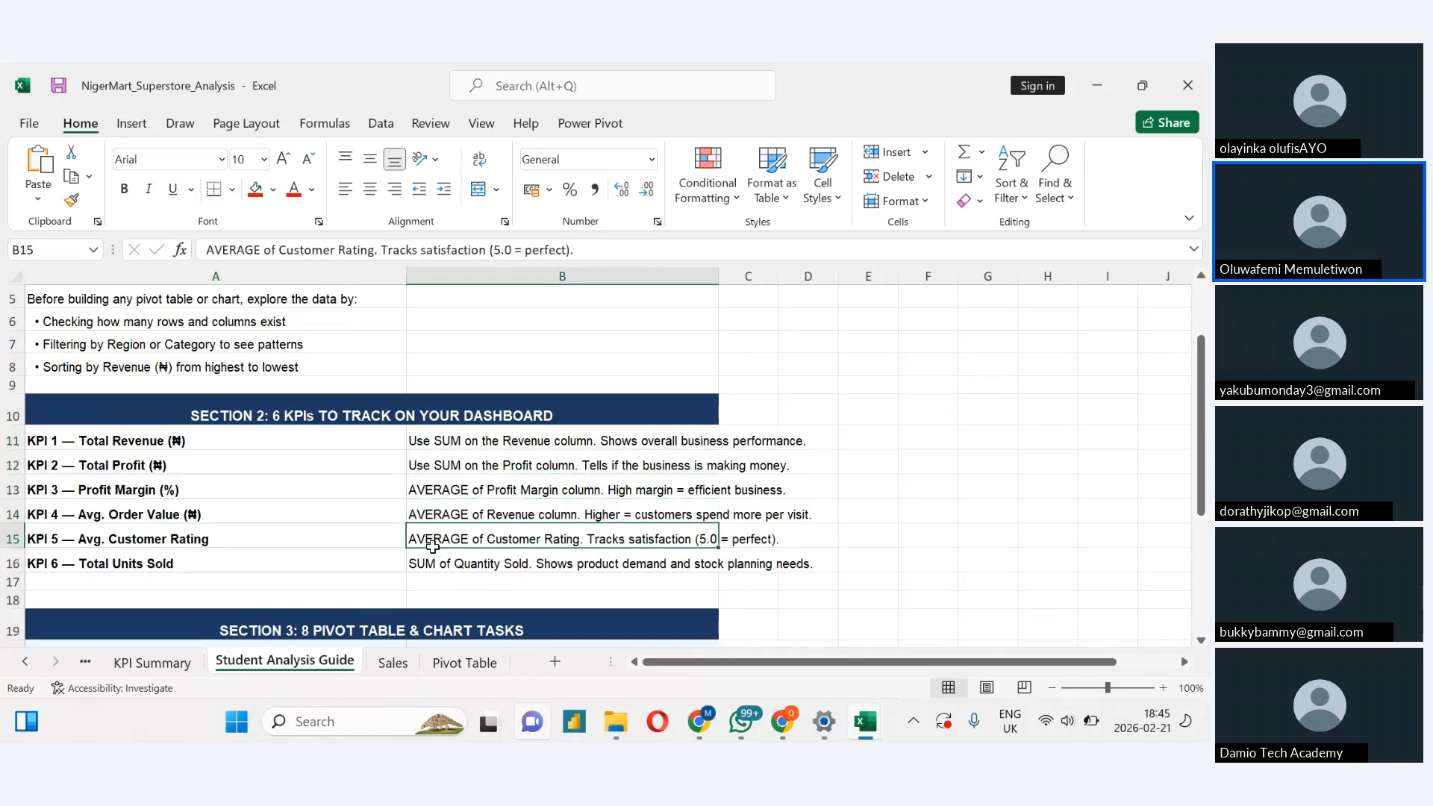
{"action": "left_click", "coordinate": [429, 561]}
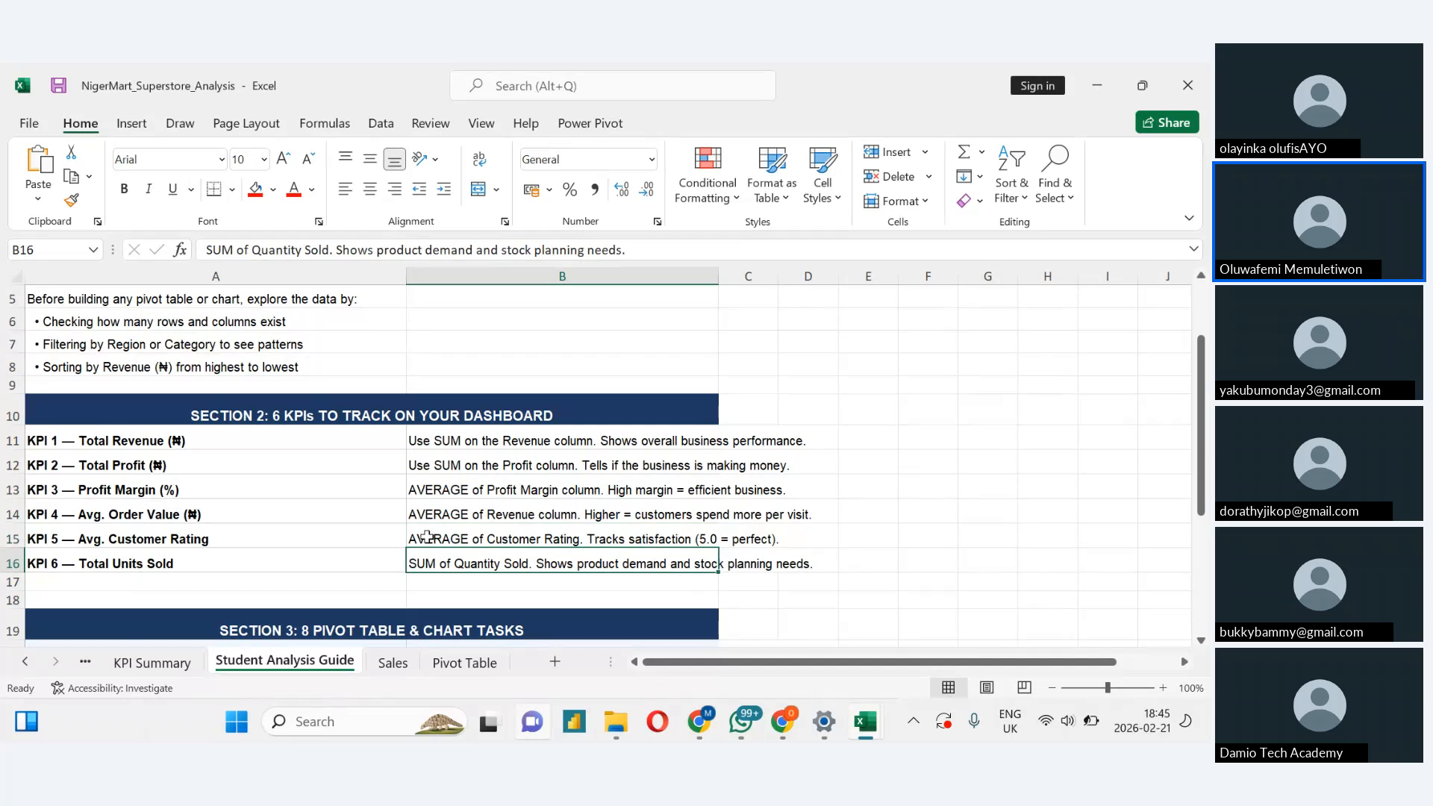
Go through the KPI names in A11:A16 of the Student Analysis Guide, from Total Revenue to Total Units Sold
{"action": "left_click", "coordinate": [230, 458]}
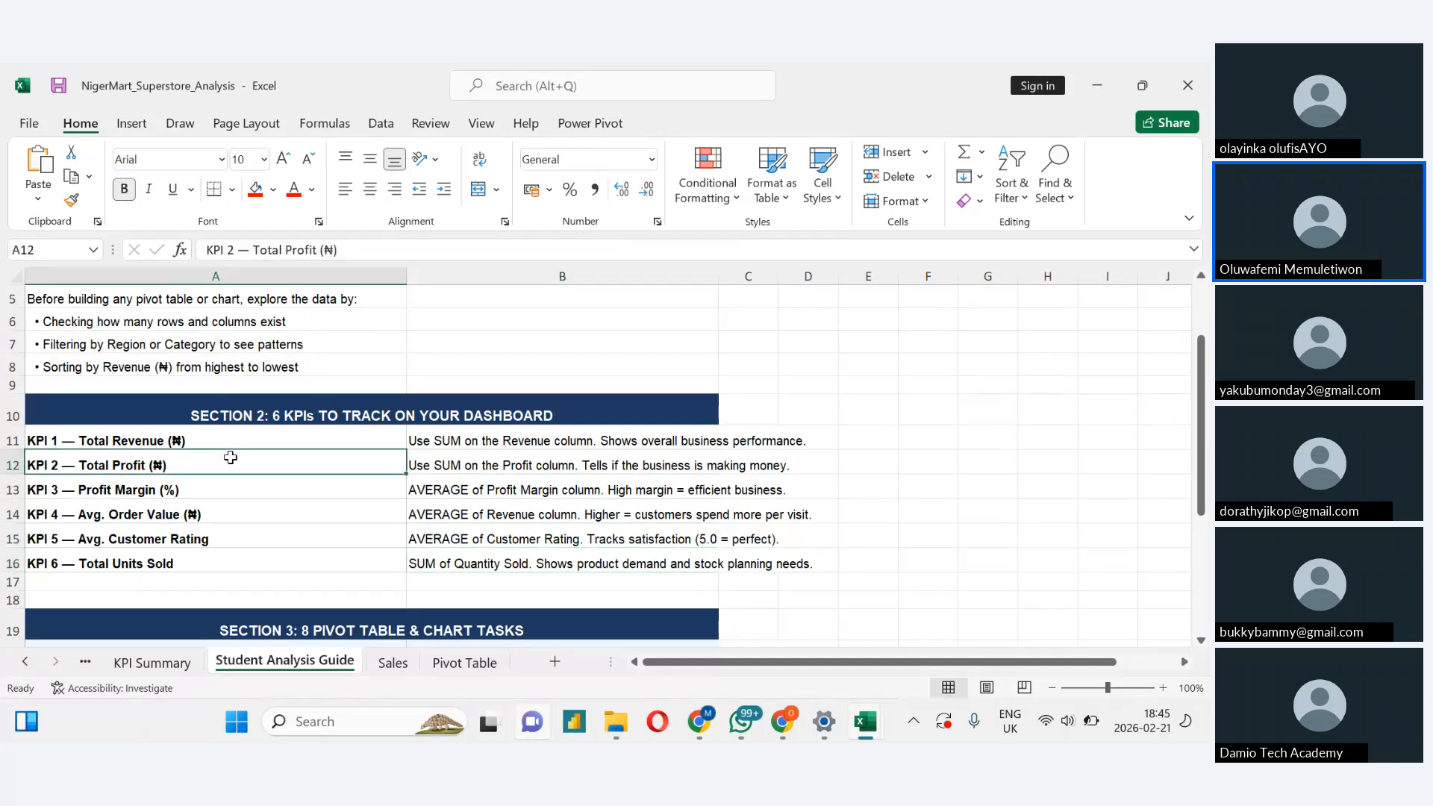
{"action": "key", "text": "Up"}
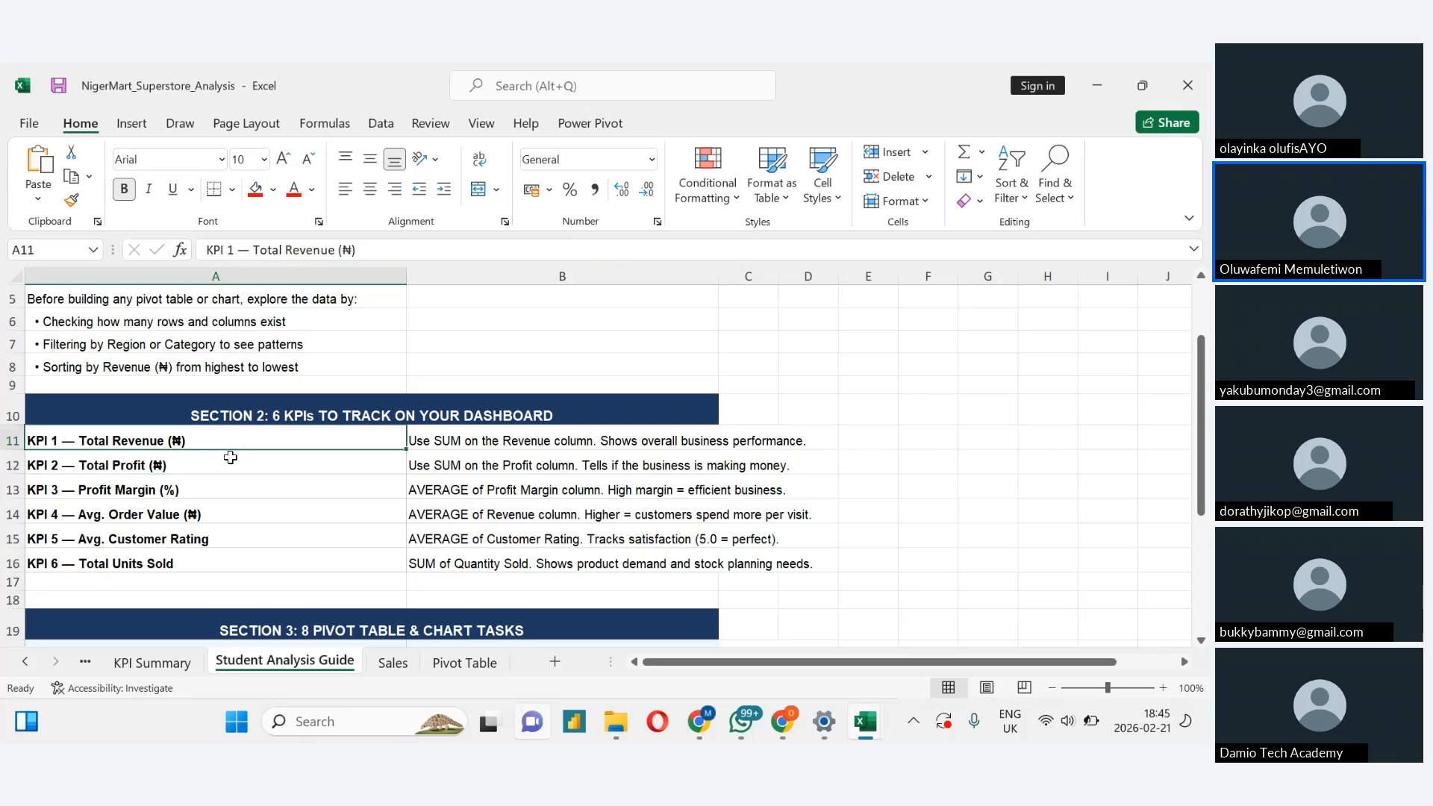
{"action": "key", "text": "Down"}
{"action": "key", "text": "Up"}
{"action": "key", "text": "Down"}
{"action": "key", "text": "Down"}
{"action": "key", "text": "Down"}
{"action": "key", "text": "Down"}
{"action": "key", "text": "Down"}
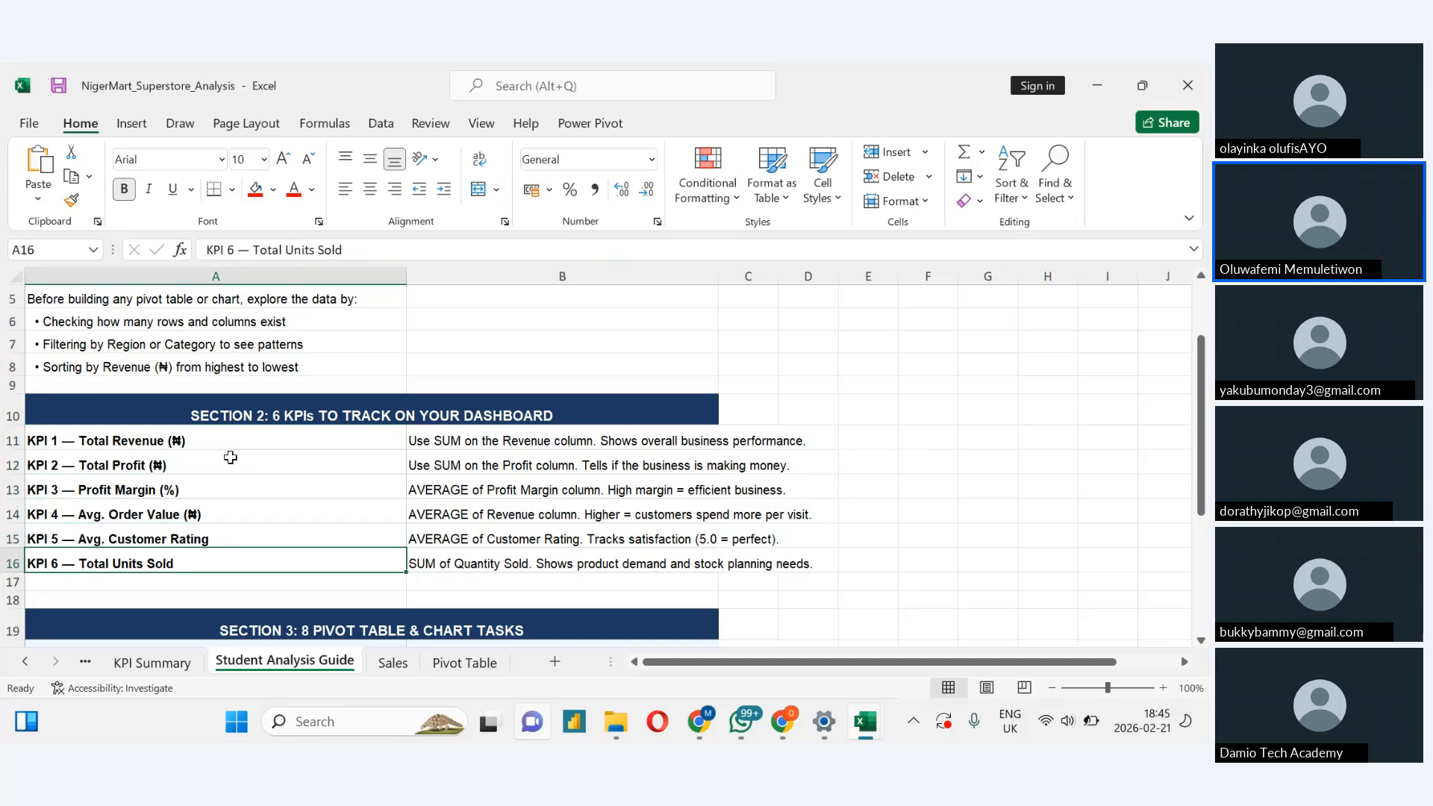
{"action": "left_click", "coordinate": [230, 457]}
{"action": "key", "text": "Up"}
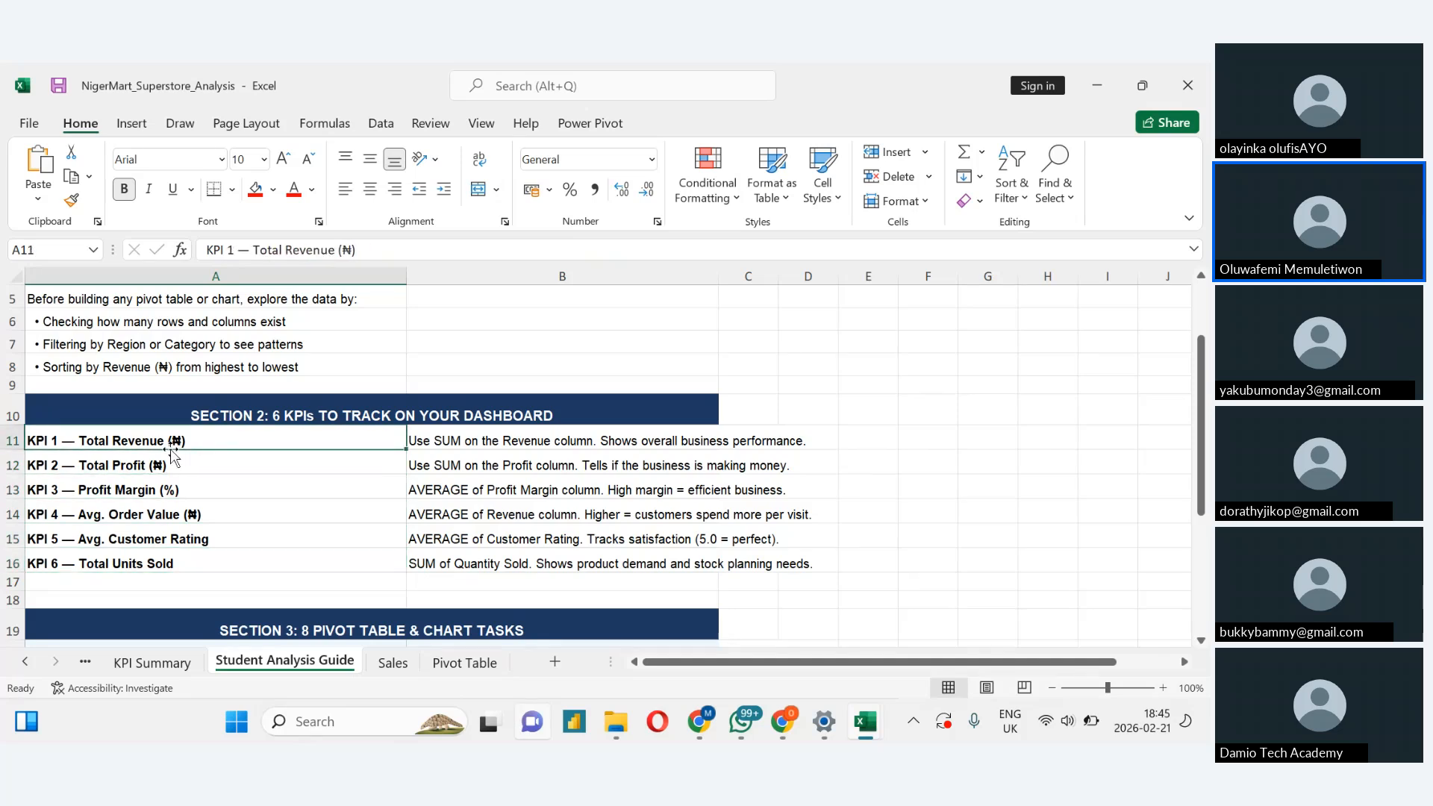
Create a PivotTable from Table1 on the Sales sheet, placed at cell C2 of the existing Pivot Table sheet and added to the Data Model
{"action": "left_click", "coordinate": [385, 667]}
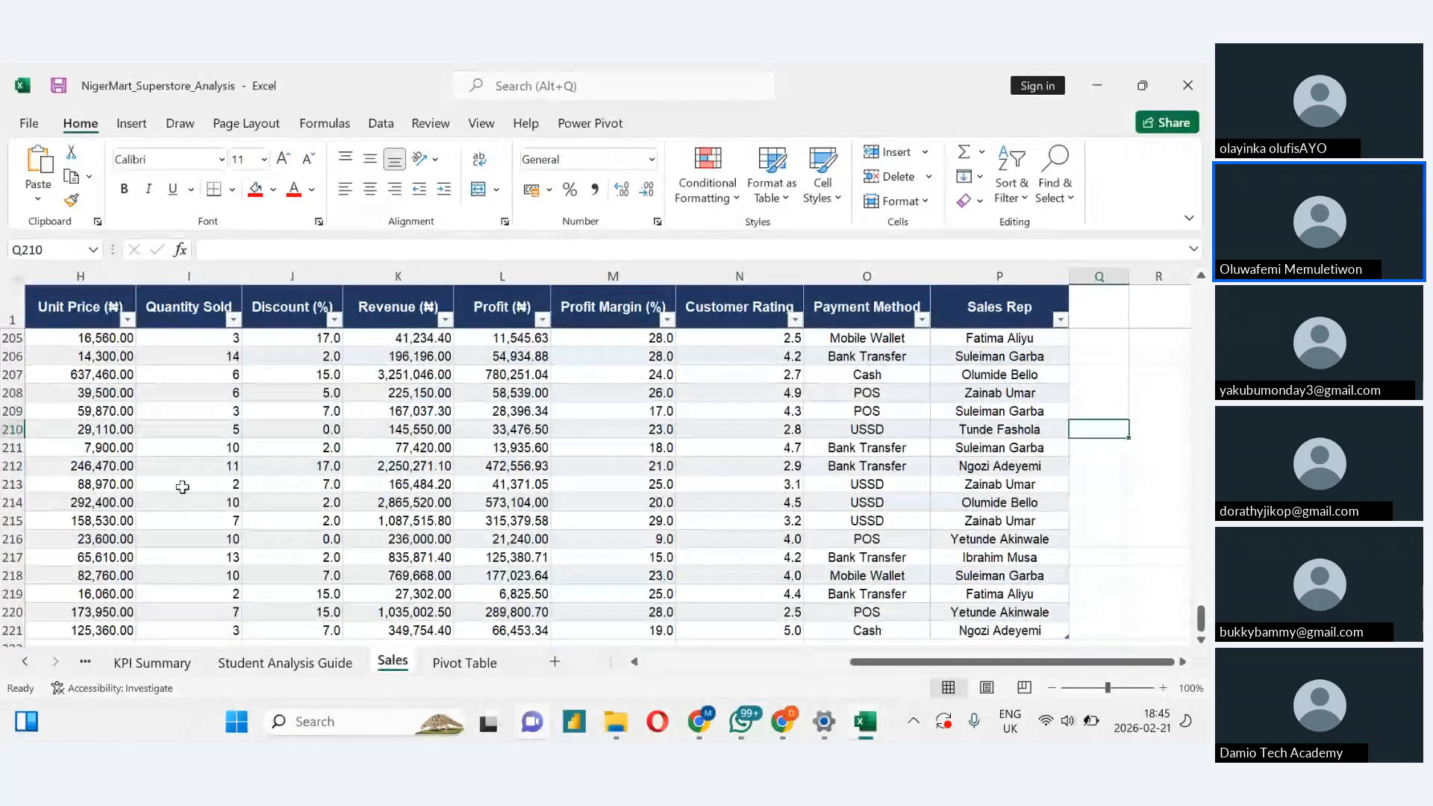
{"action": "left_click", "coordinate": [64, 343]}
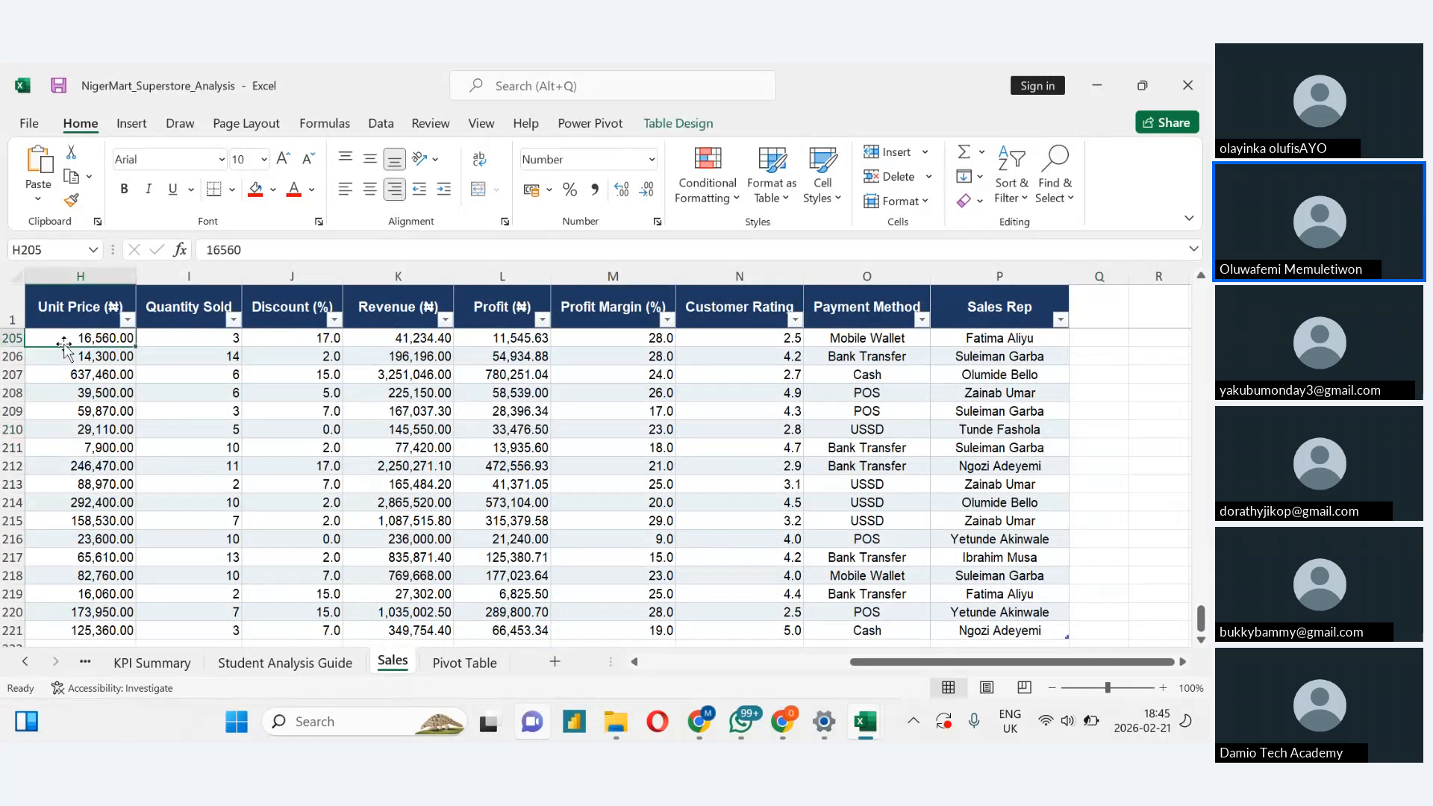
{"action": "left_click", "coordinate": [89, 386]}
{"action": "left_click", "coordinate": [156, 371]}
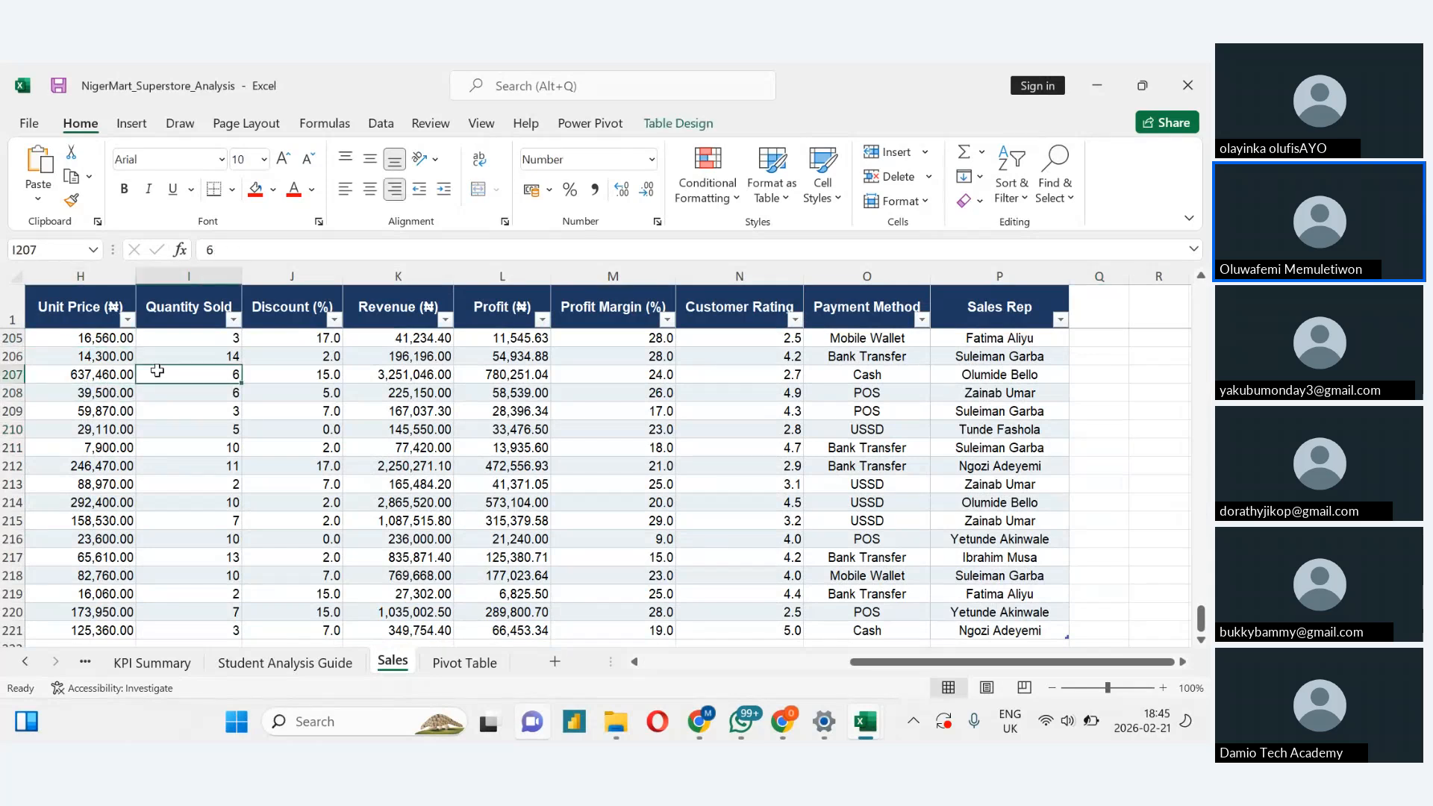
{"action": "left_click", "coordinate": [104, 359]}
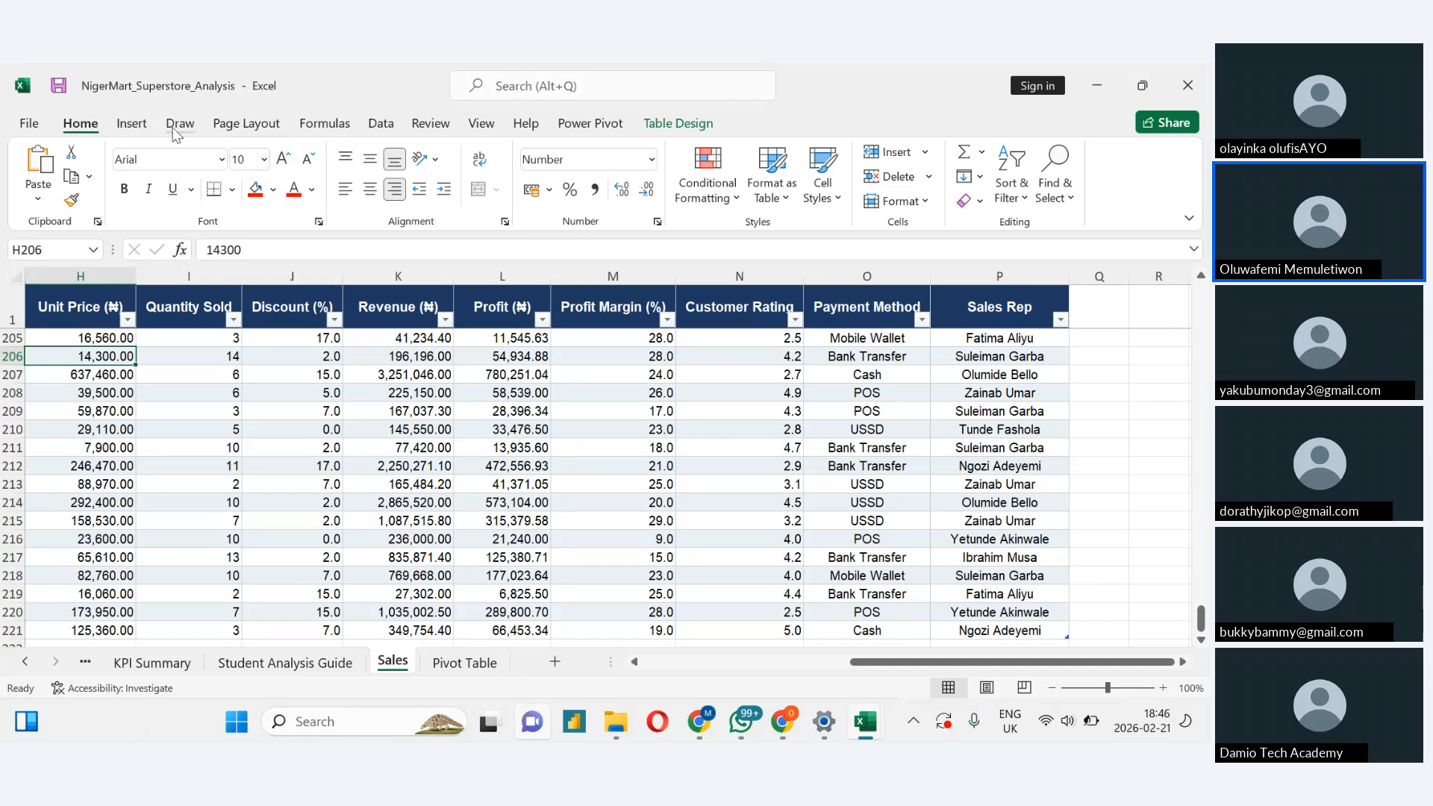
{"action": "left_click", "coordinate": [133, 123]}
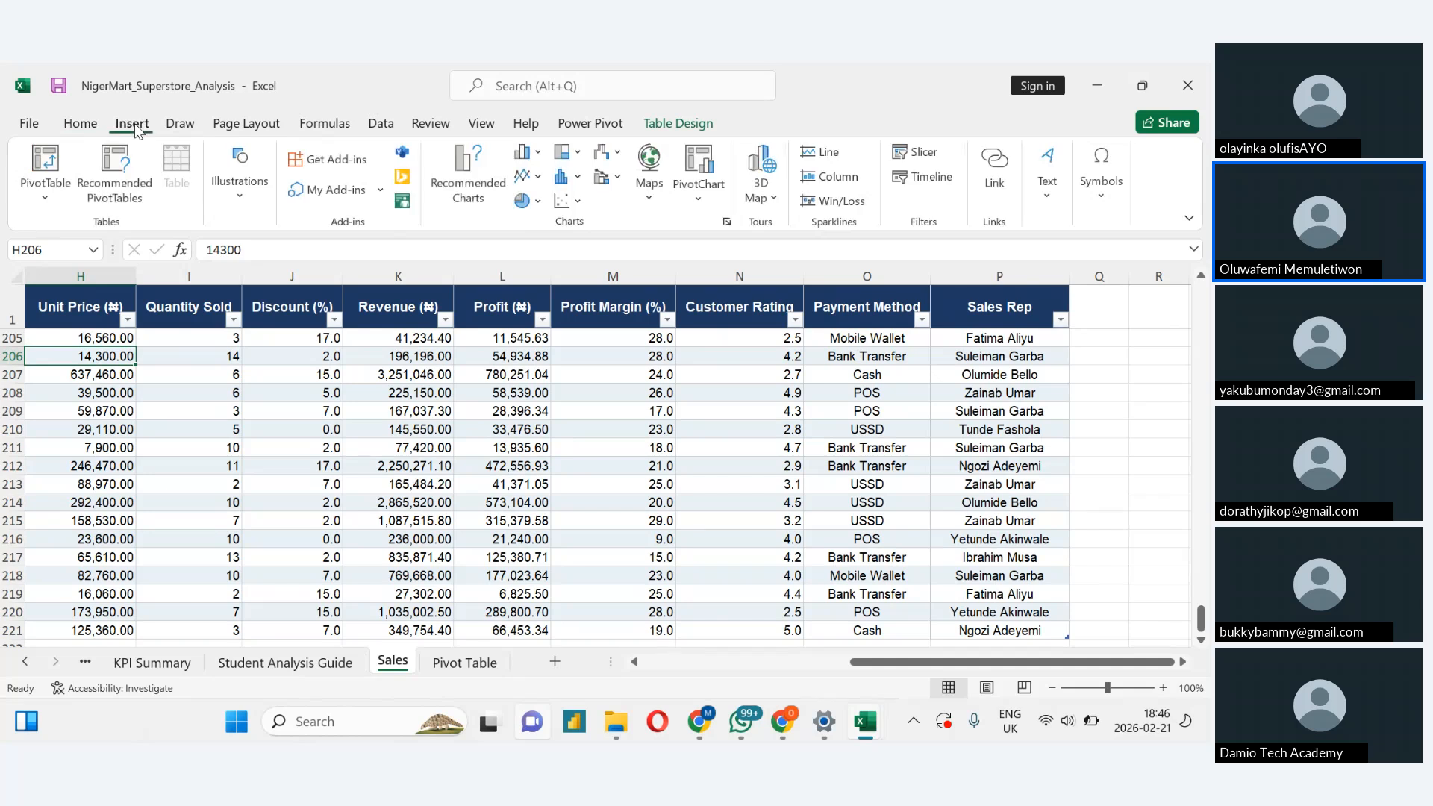
{"action": "left_click", "coordinate": [45, 199]}
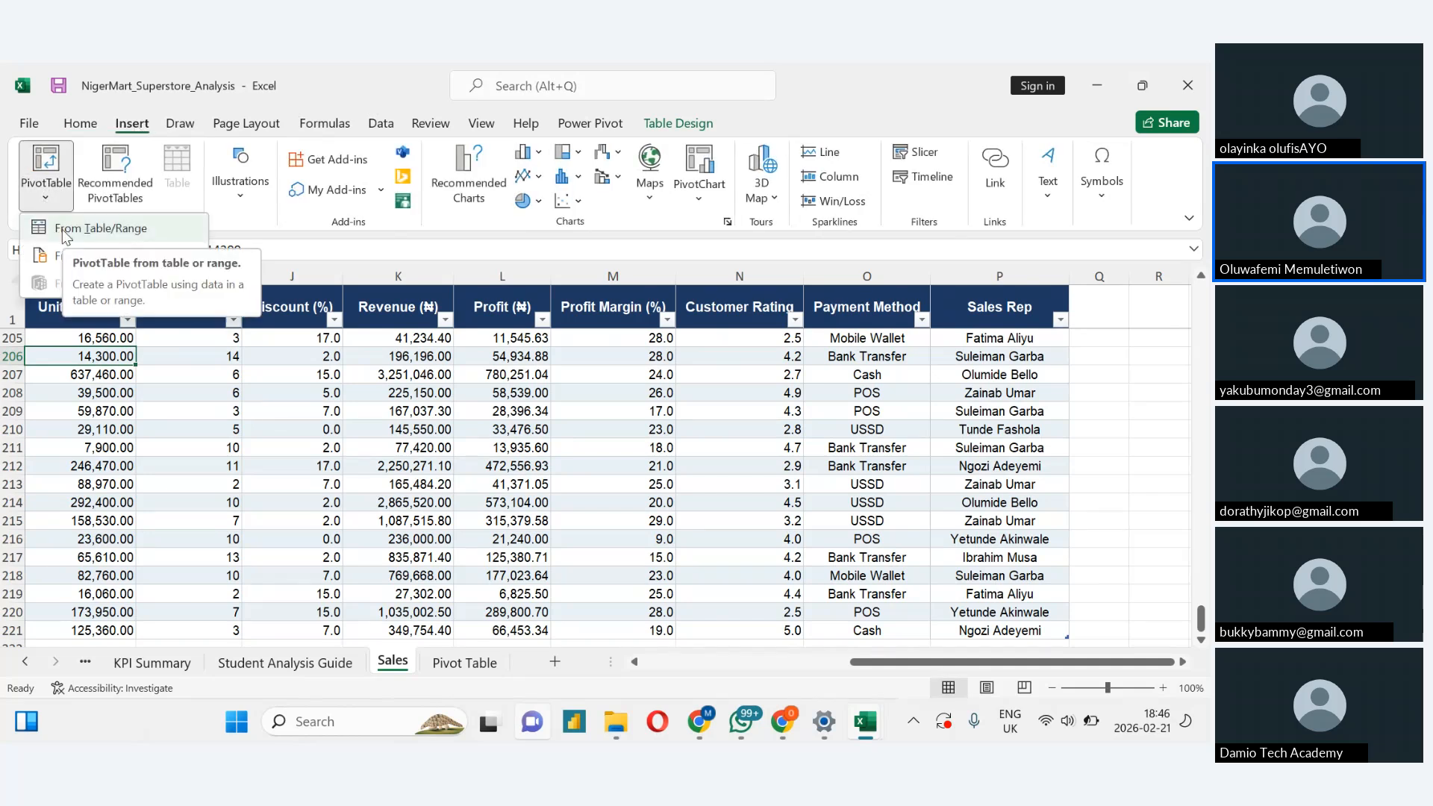
{"action": "left_click", "coordinate": [62, 230]}
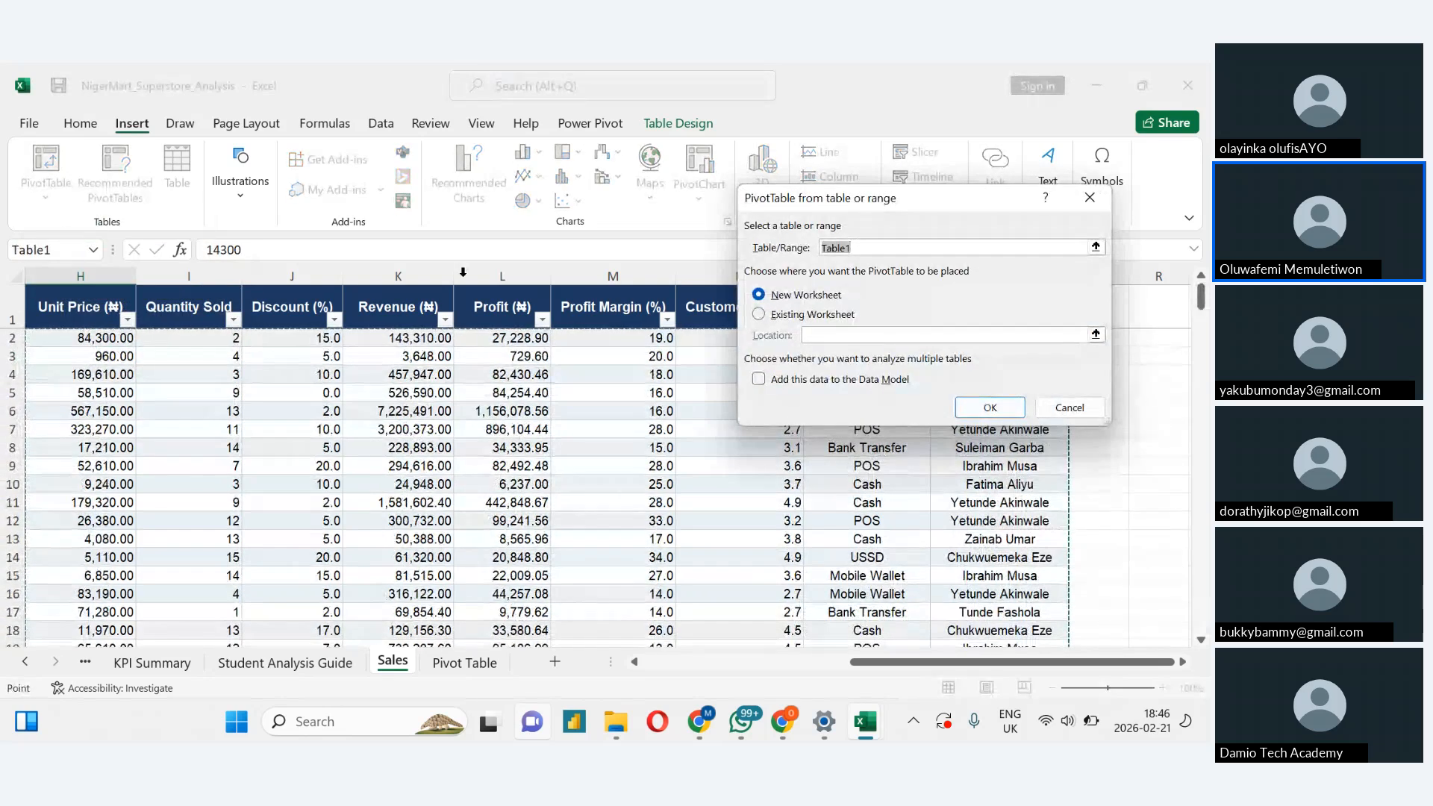
{"action": "left_click", "coordinate": [759, 315]}
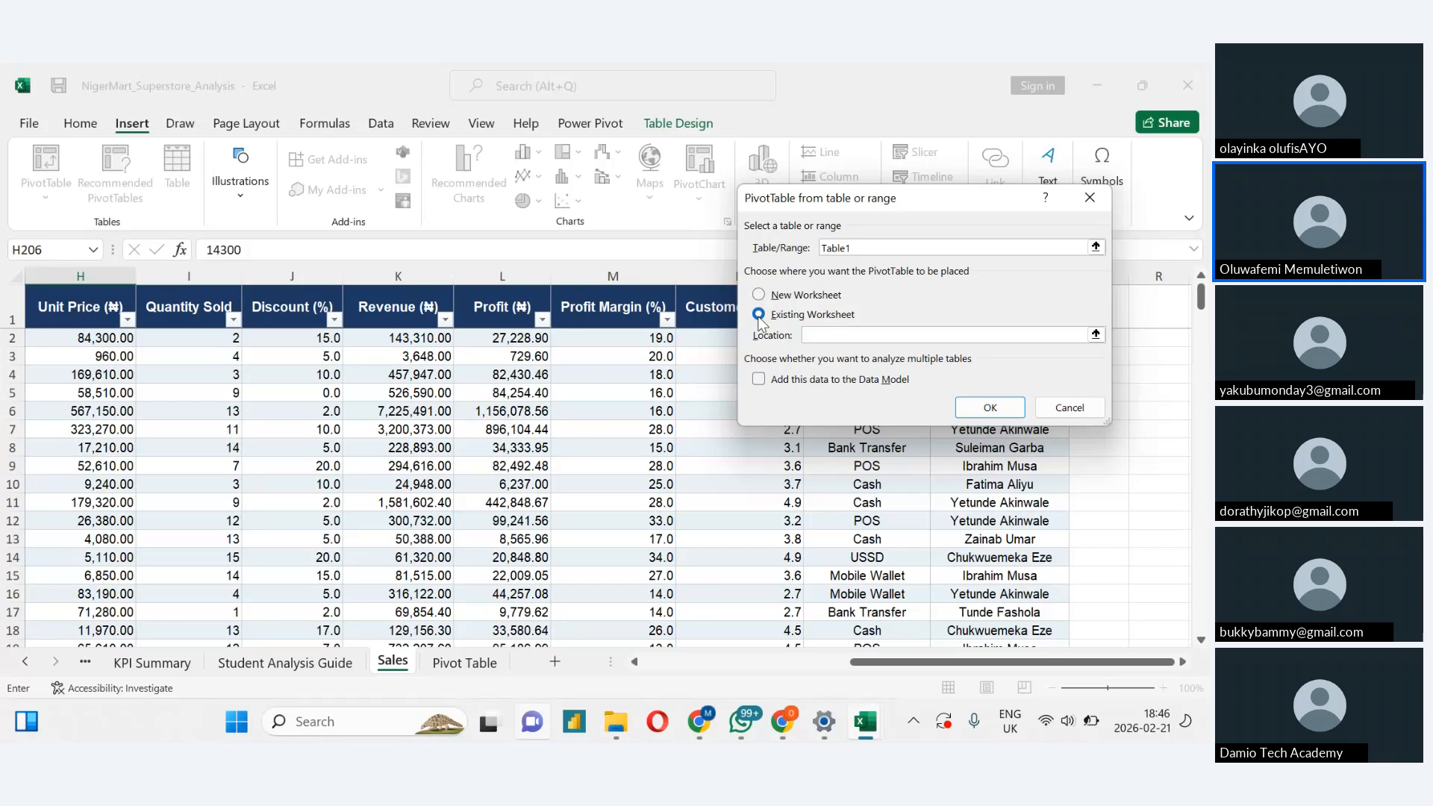
{"action": "left_click", "coordinate": [464, 663]}
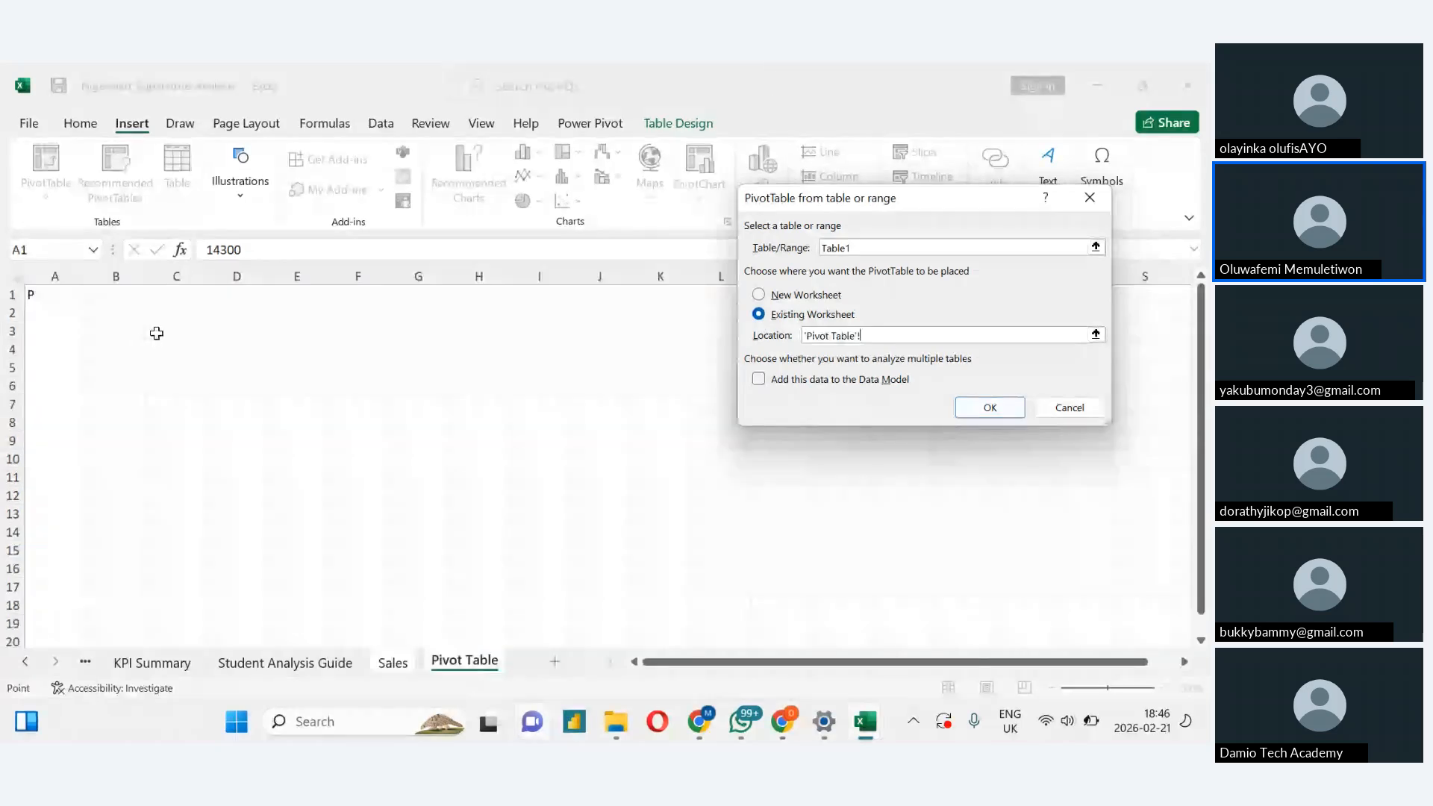
{"action": "left_click", "coordinate": [176, 313]}
{"action": "left_click", "coordinate": [759, 379]}
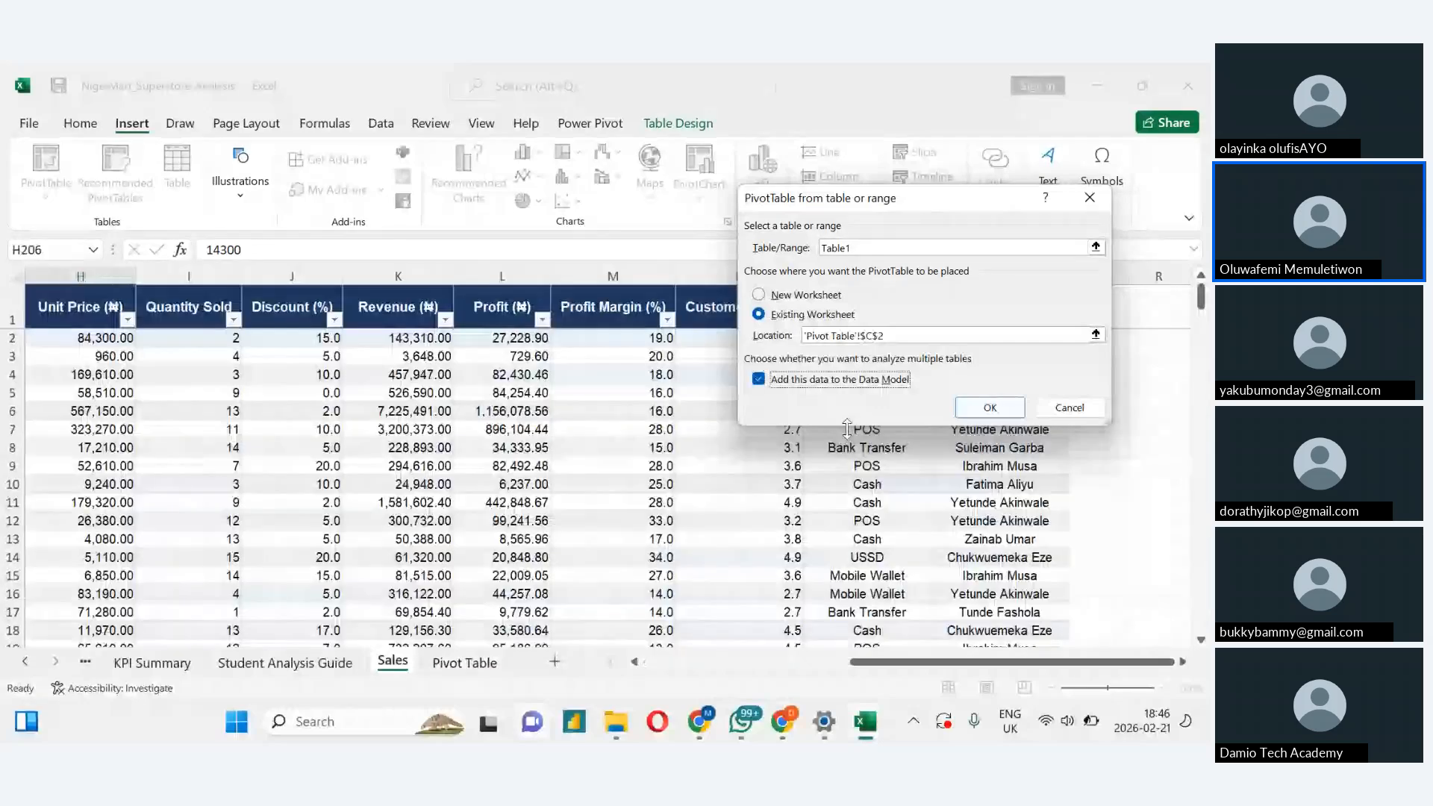
{"action": "left_click", "coordinate": [995, 412]}
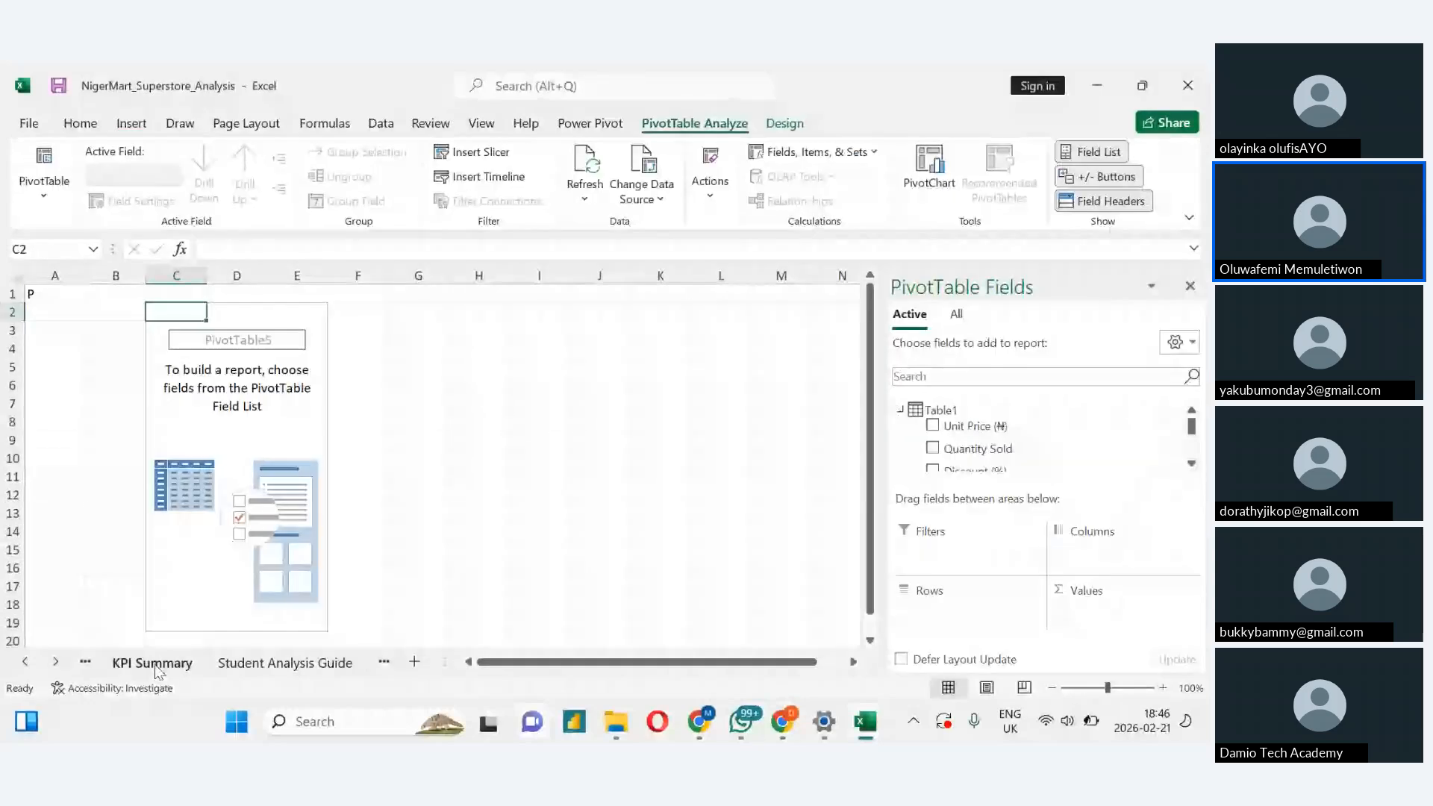
Check KPI 1 in the Student Analysis Guide and add the Revenue (₦) field to the new PivotTable's values as a sum
{"action": "left_click", "coordinate": [265, 664]}
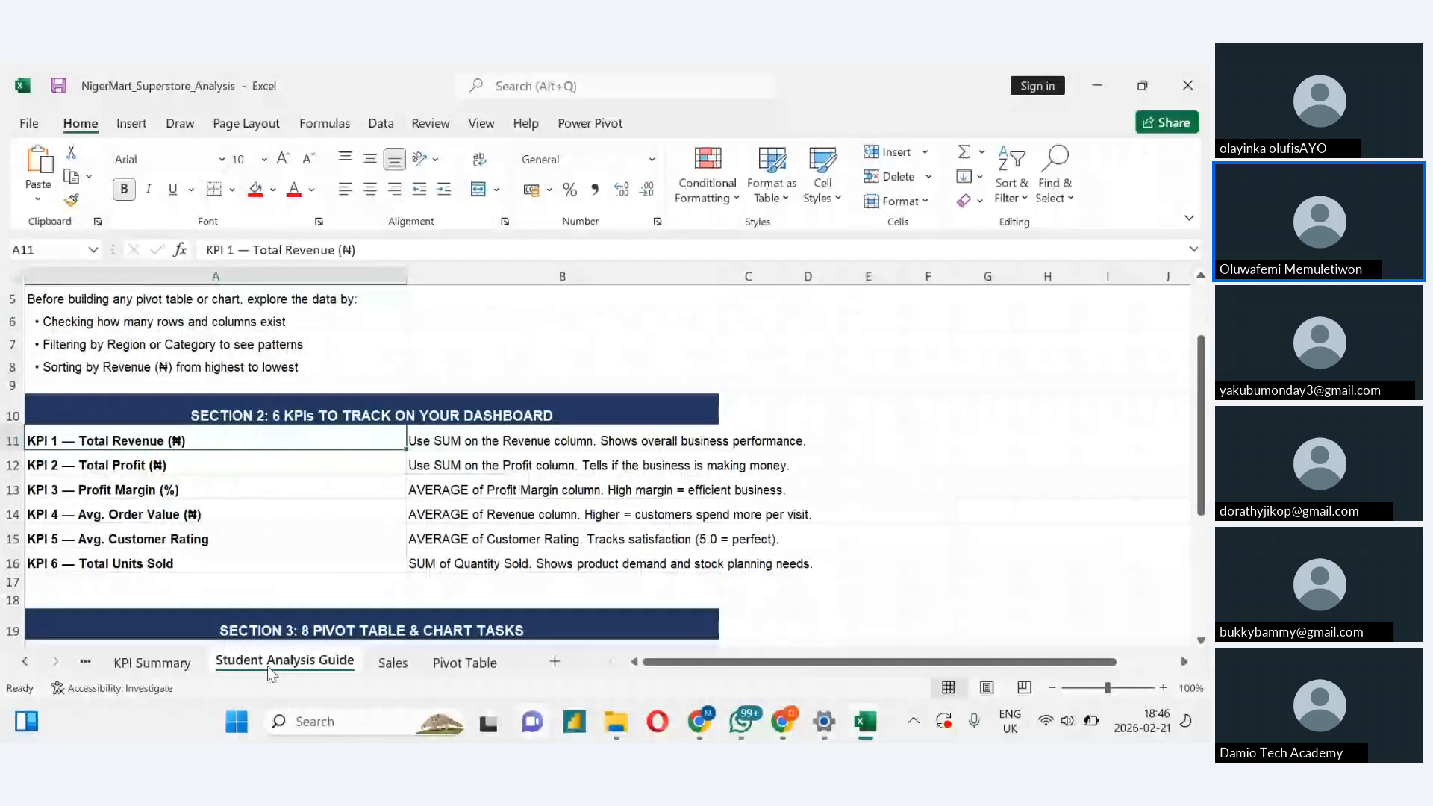
{"action": "left_click", "coordinate": [471, 678]}
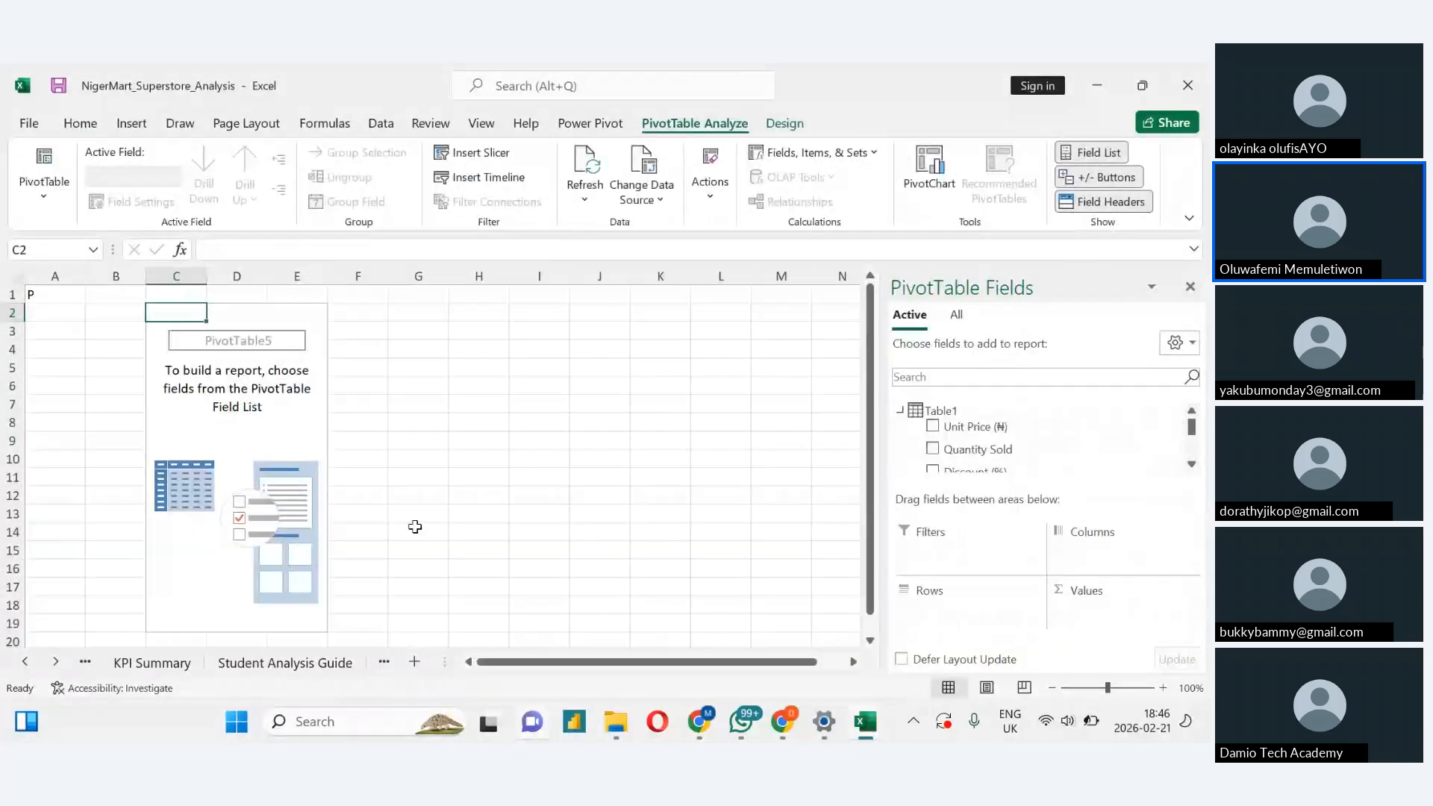
{"action": "scroll", "coordinate": [1191, 452], "scroll_direction": "down", "scroll_amount": 2}
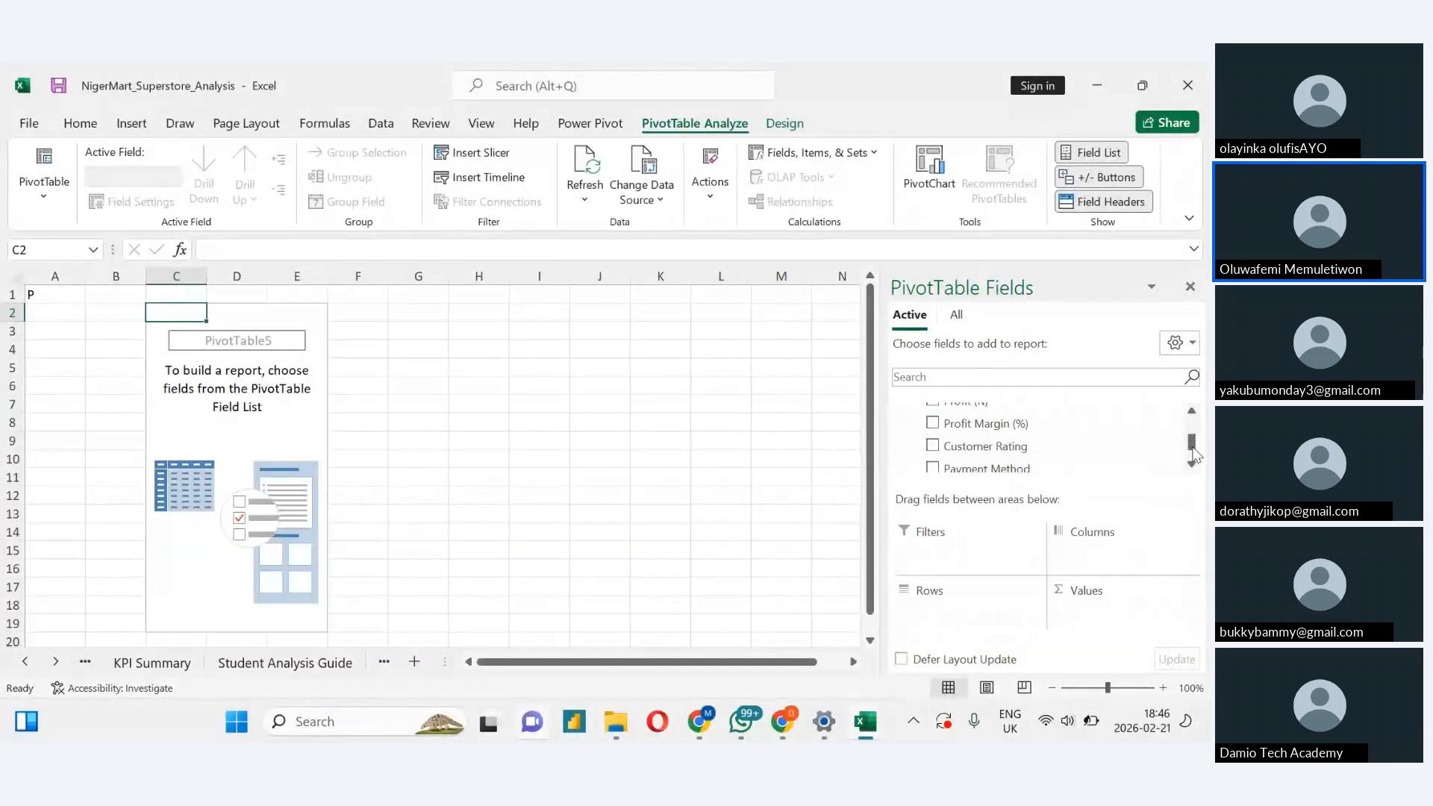
{"action": "scroll", "coordinate": [1192, 453], "scroll_direction": "down", "scroll_amount": 1}
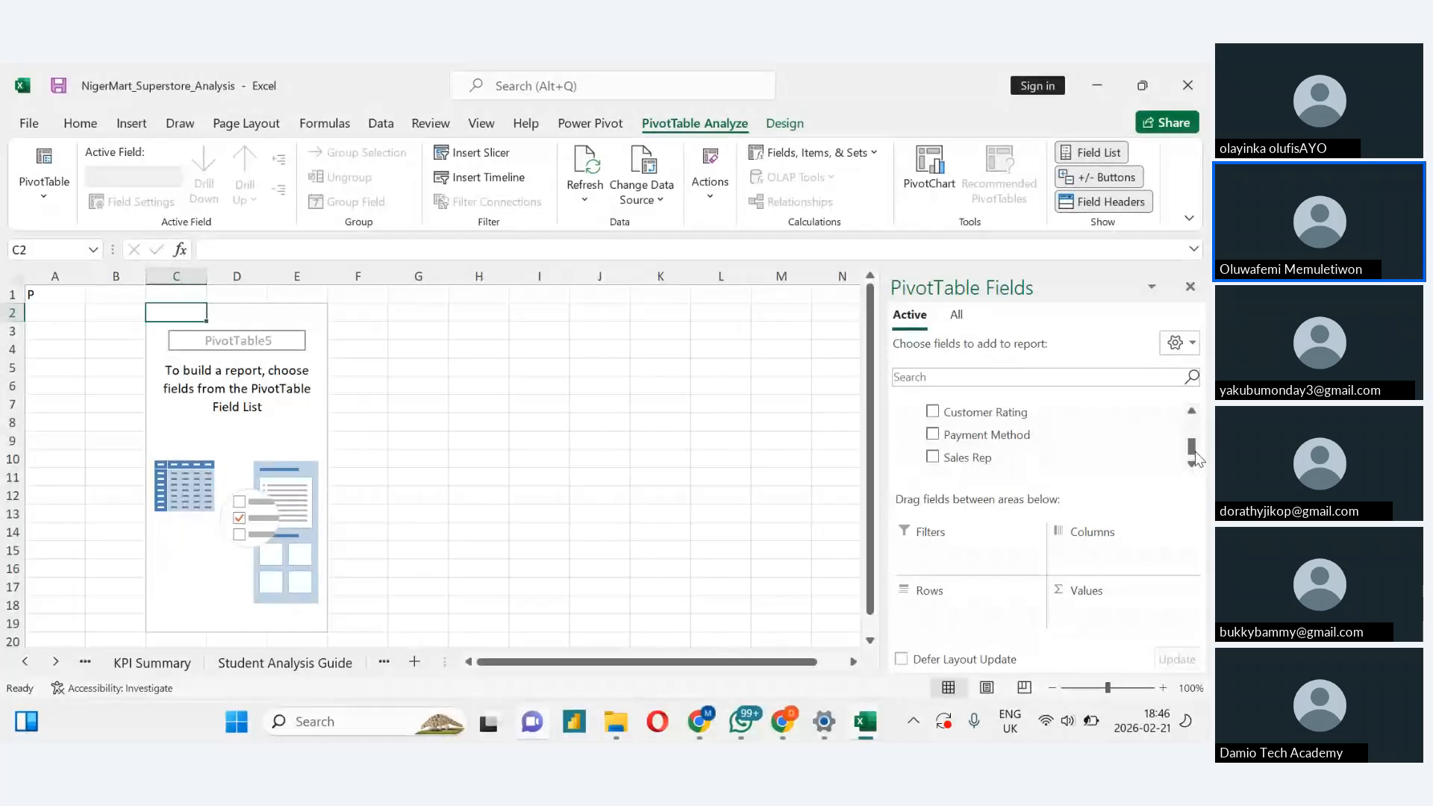
{"action": "scroll", "coordinate": [1194, 455], "scroll_direction": "up", "scroll_amount": 1}
{"action": "scroll", "coordinate": [1191, 452], "scroll_direction": "up", "scroll_amount": 1}
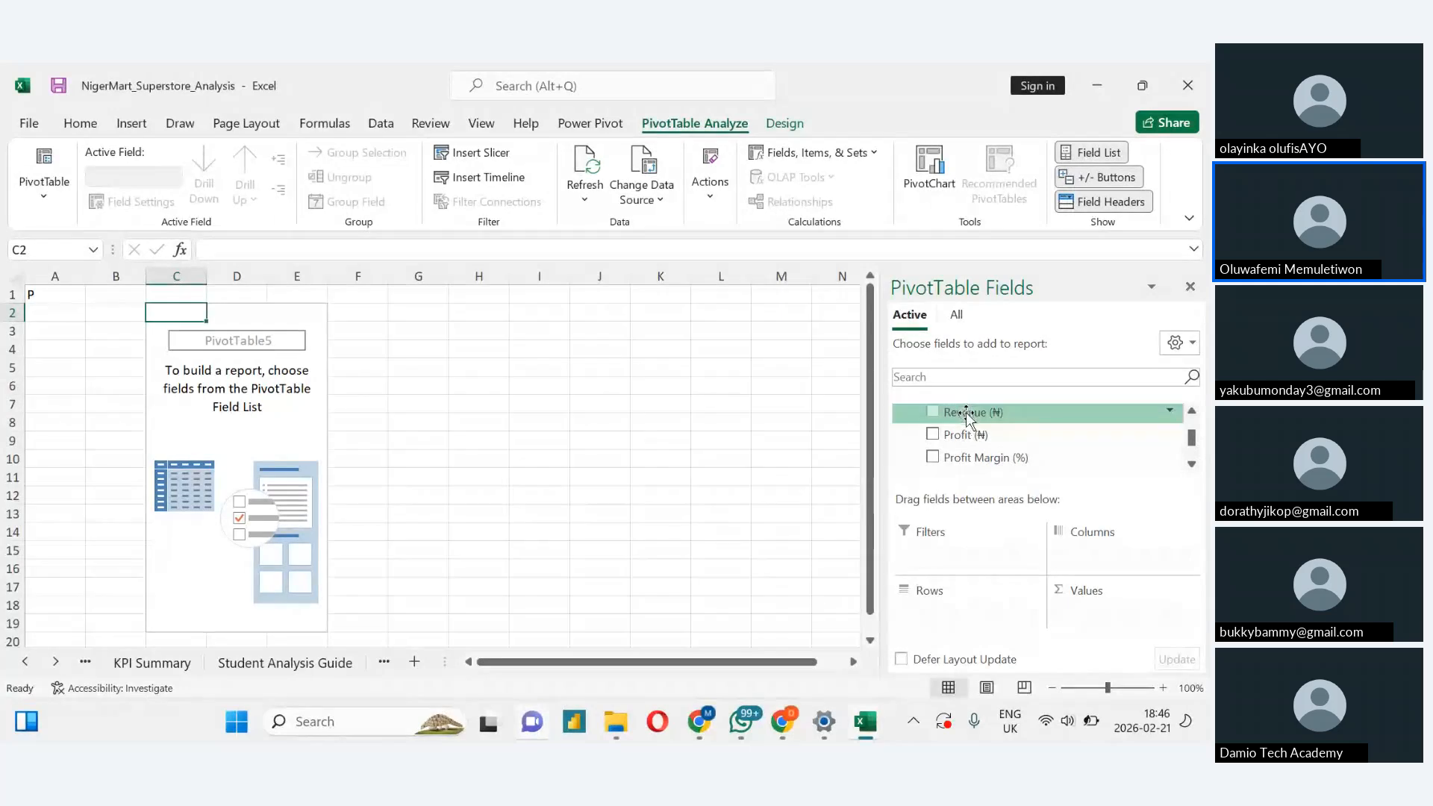
{"action": "left_click_drag", "start_coordinate": [966, 414], "coordinate": [1089, 620]}
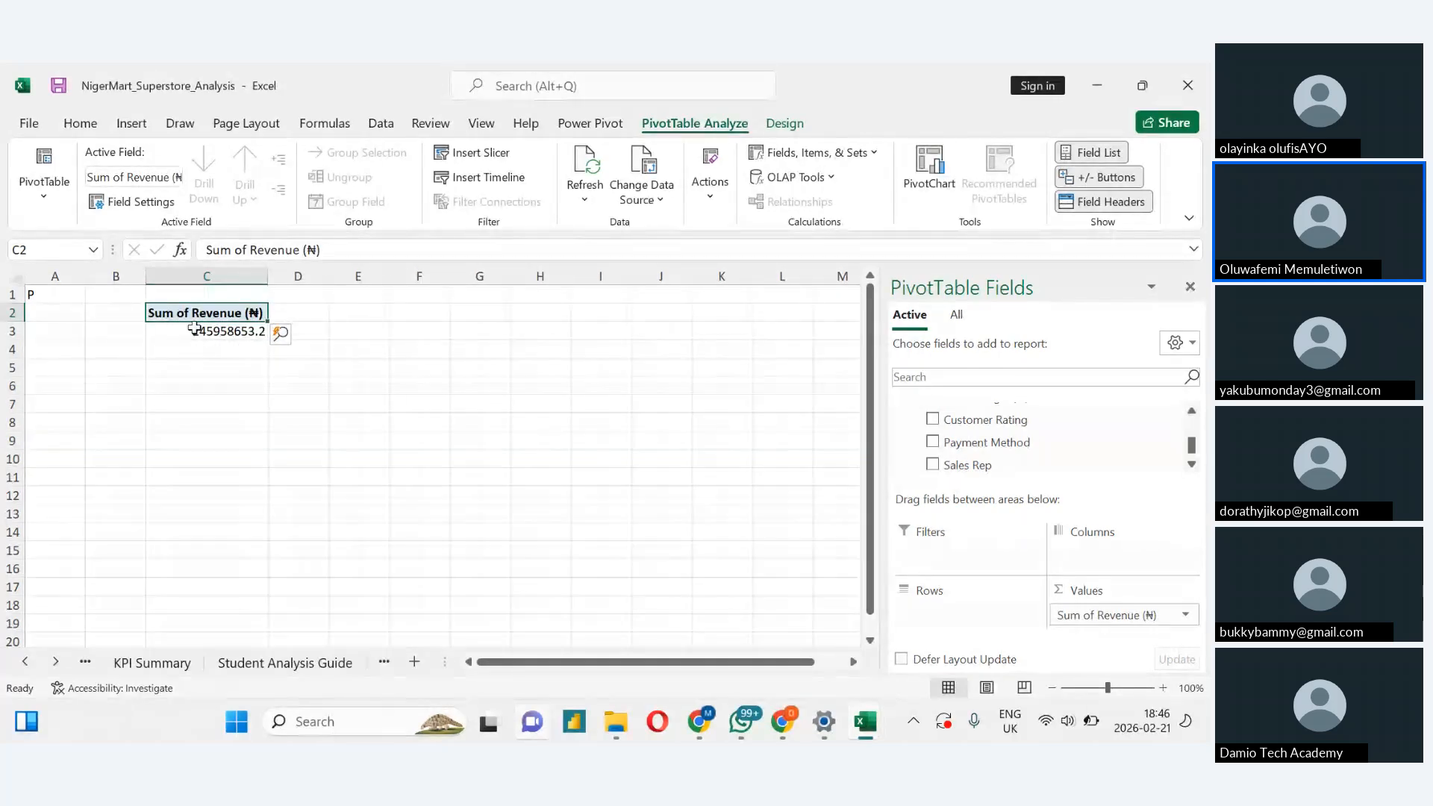
Clear the stray letter P from cell A1 of the Pivot Table sheet
{"action": "mouse_move", "coordinate": [183, 336]}
{"action": "left_click", "coordinate": [47, 298]}
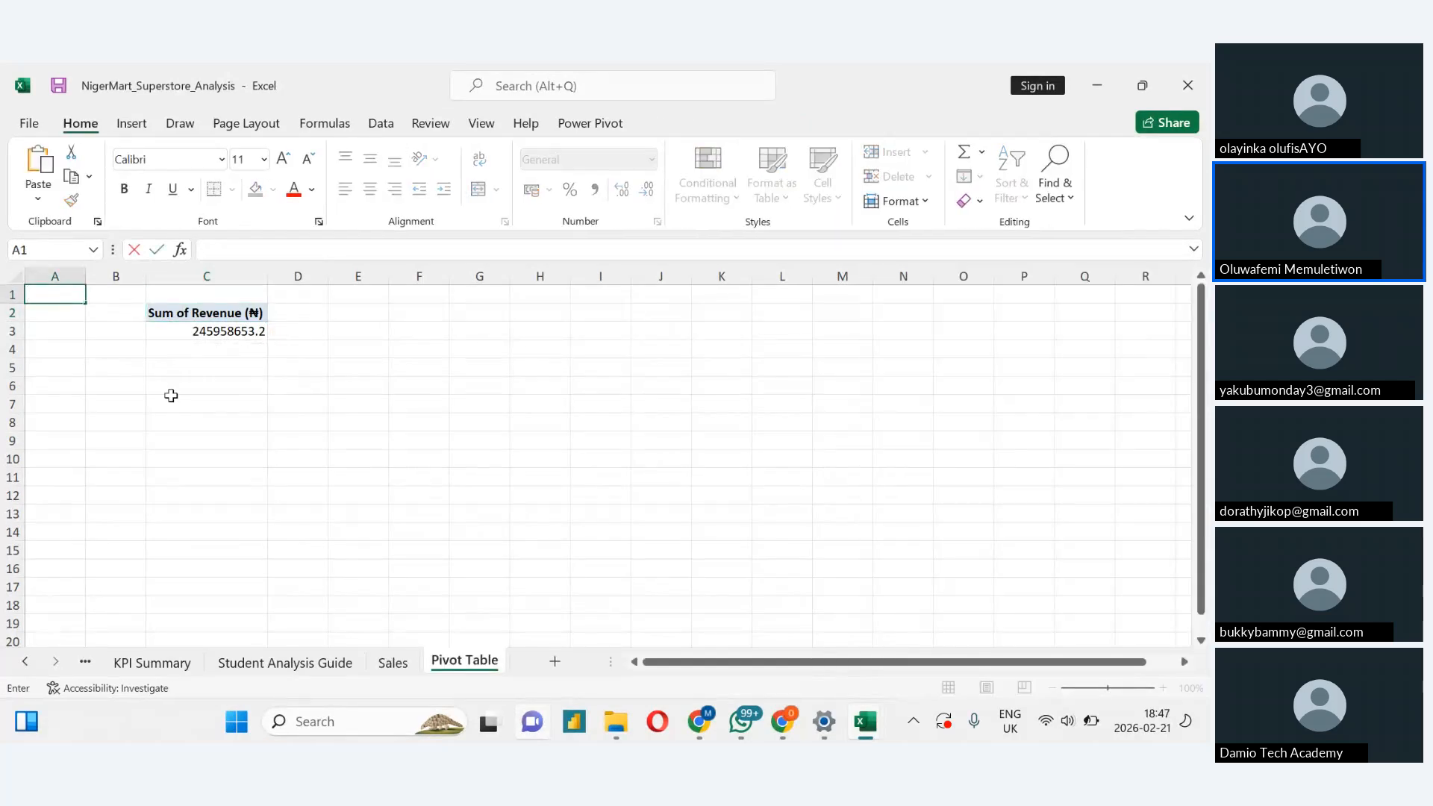
Create a PivotTable from Table1 on the Sales sheet, placed at cell F2 of the existing Pivot Table sheet and added to the Data Model
{"action": "left_click", "coordinate": [281, 664]}
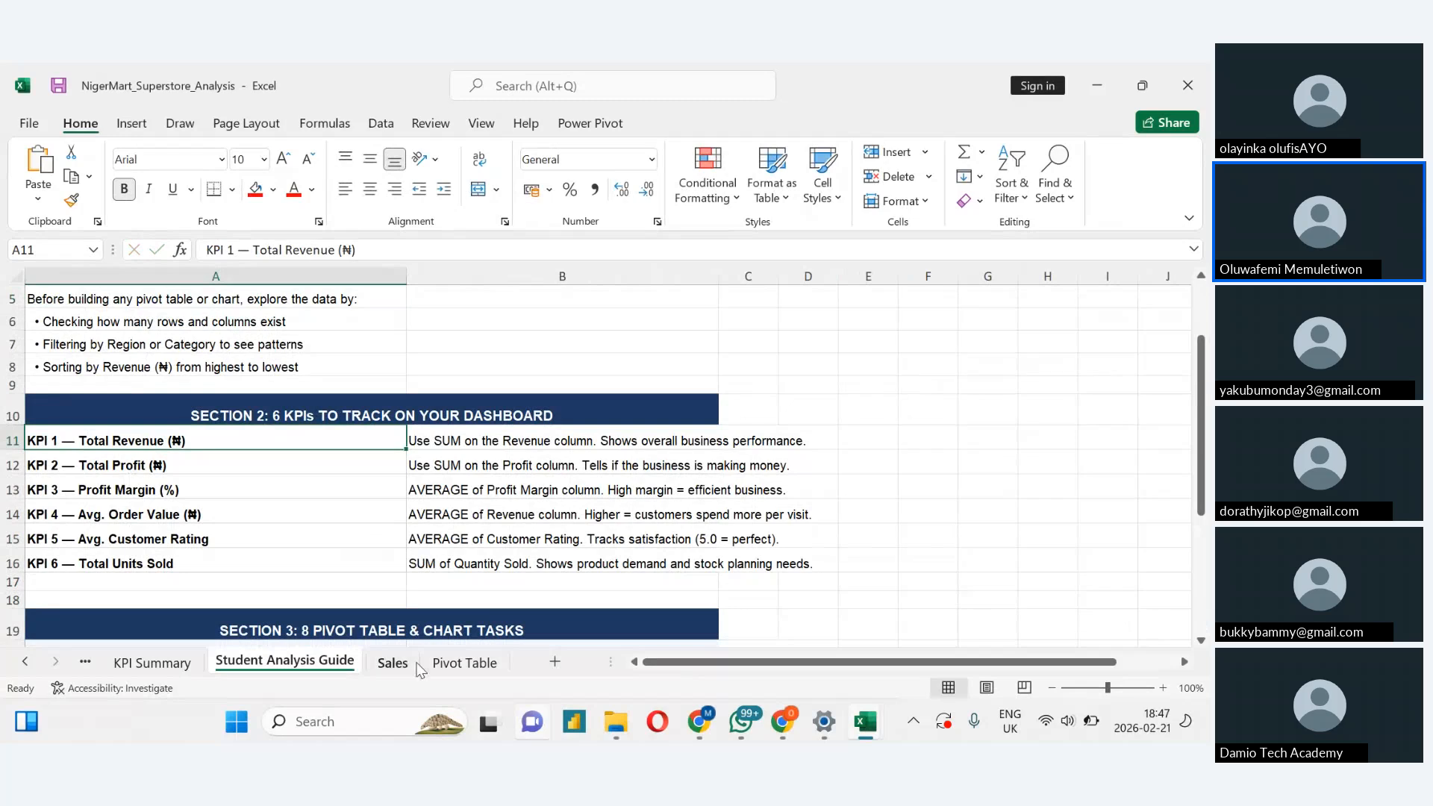
{"action": "left_click", "coordinate": [393, 663]}
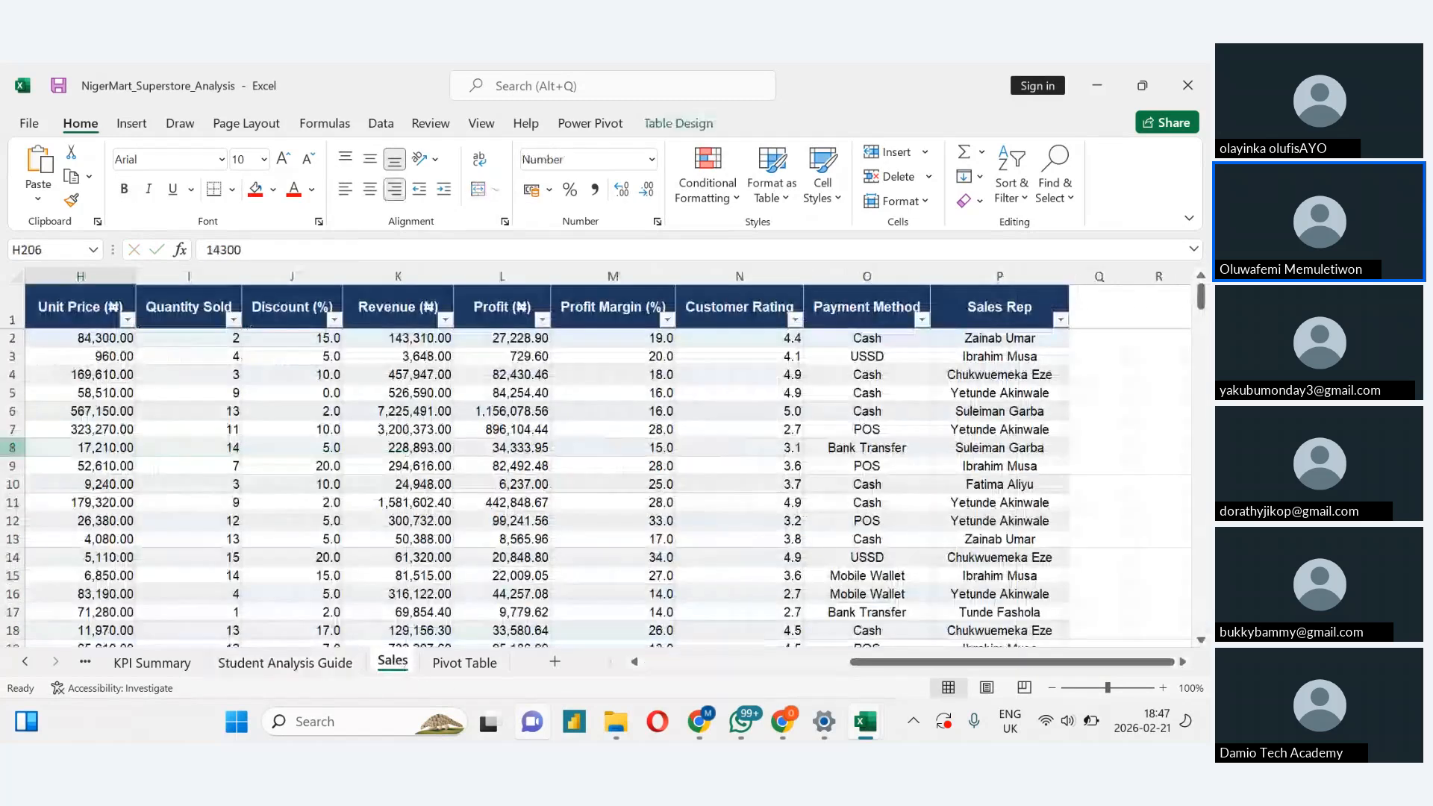
{"action": "left_click", "coordinate": [50, 339]}
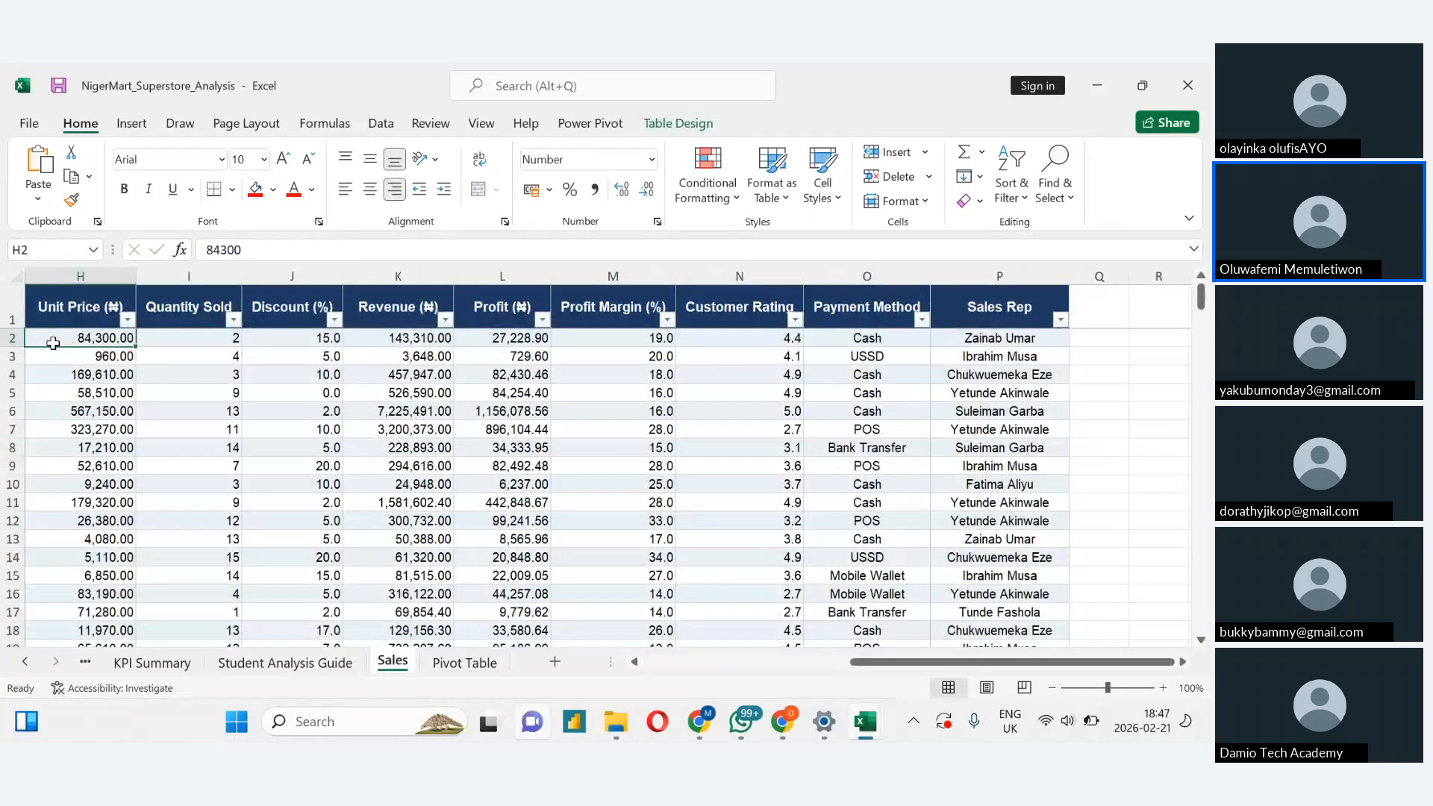
{"action": "left_click", "coordinate": [95, 393]}
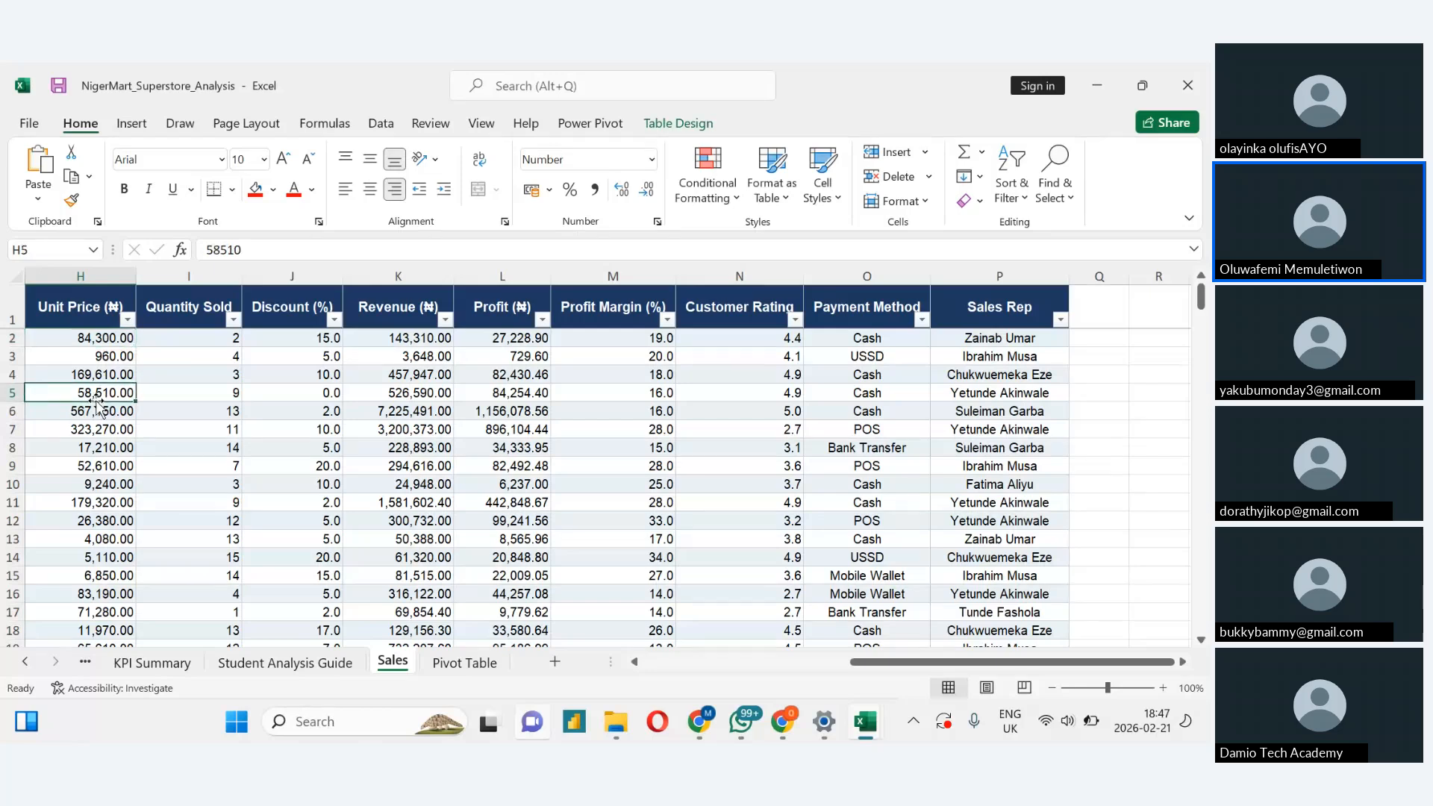
{"action": "left_click", "coordinate": [93, 338]}
{"action": "left_click", "coordinate": [147, 127]}
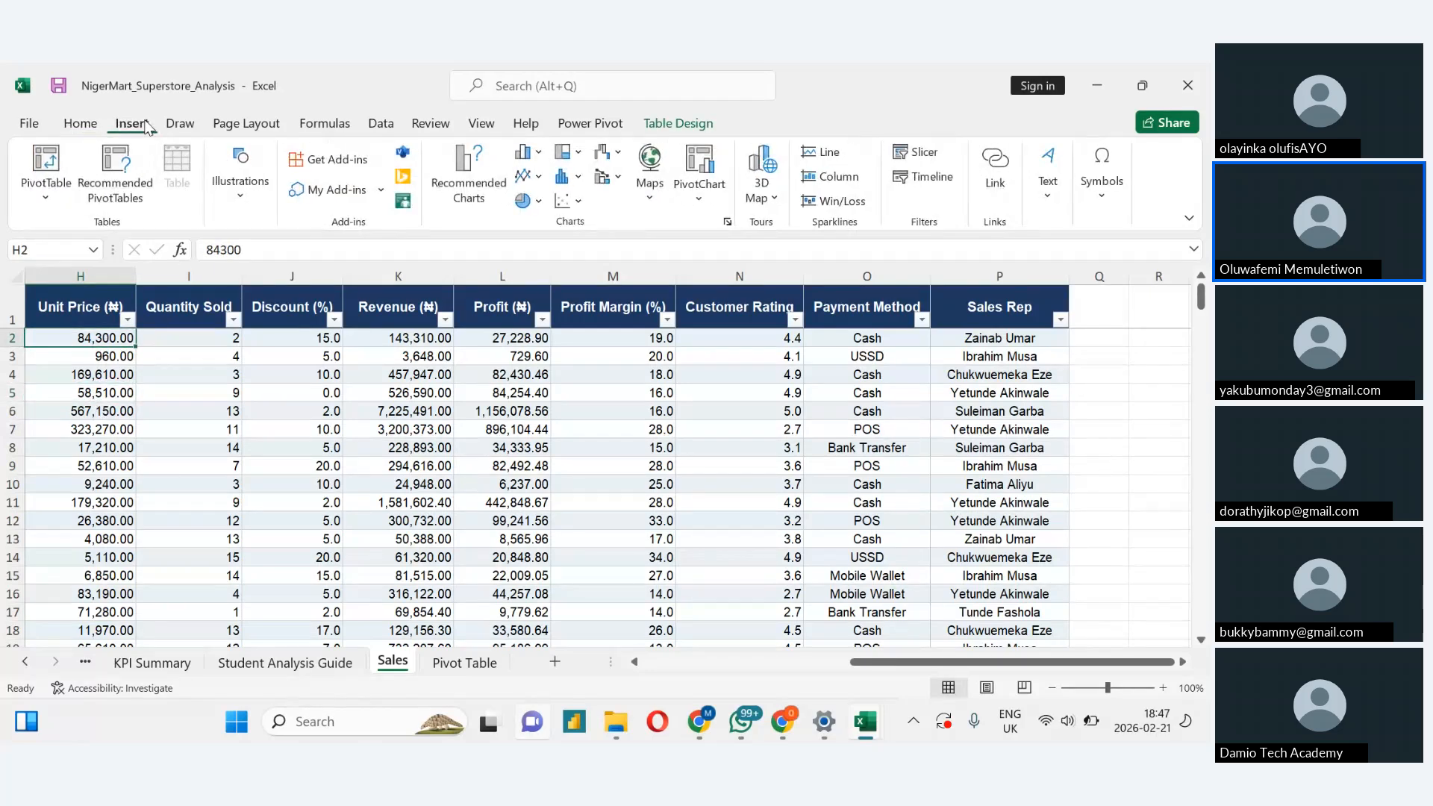
{"action": "left_click", "coordinate": [49, 196]}
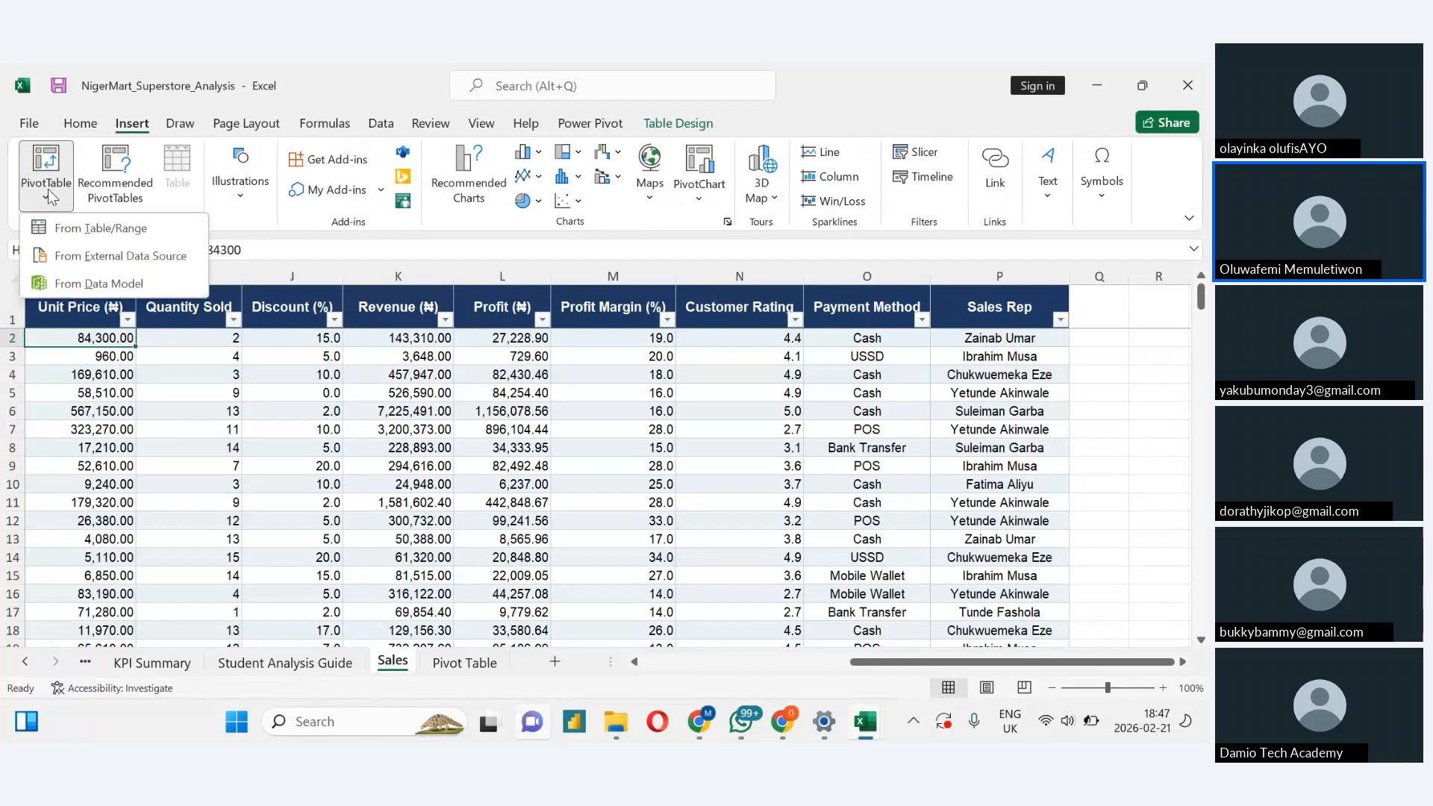
{"action": "left_click", "coordinate": [101, 233]}
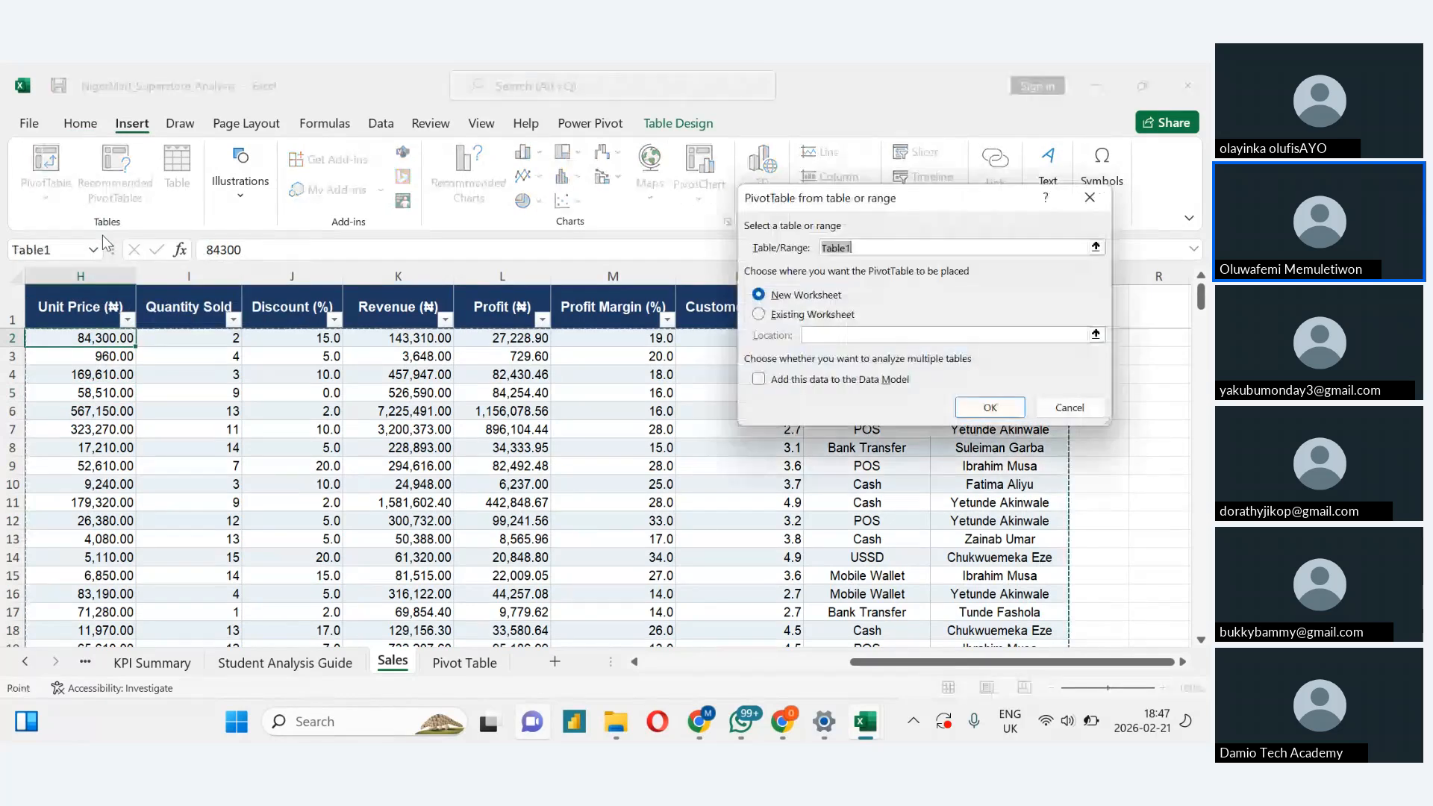
{"action": "left_click", "coordinate": [759, 314]}
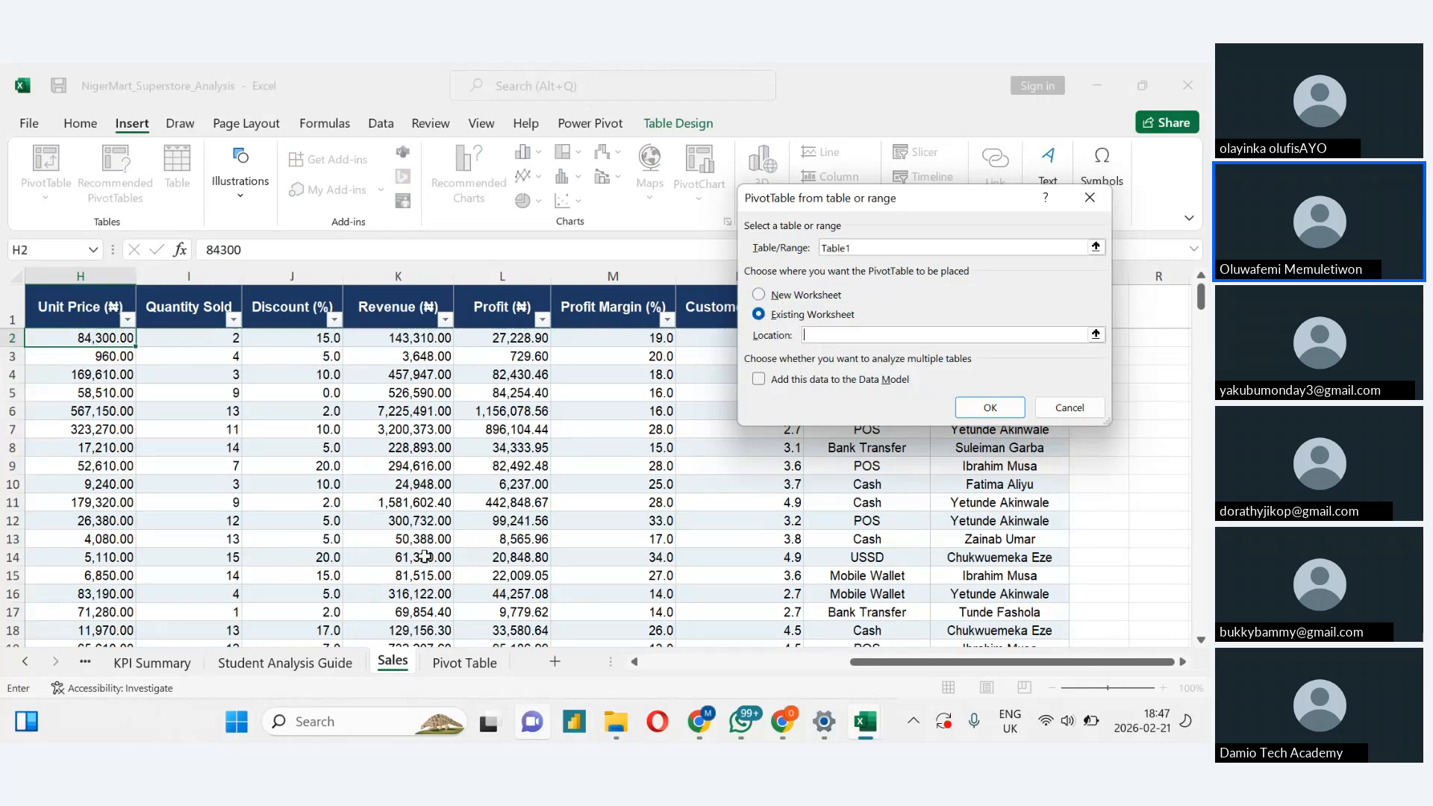
{"action": "left_click", "coordinate": [466, 663]}
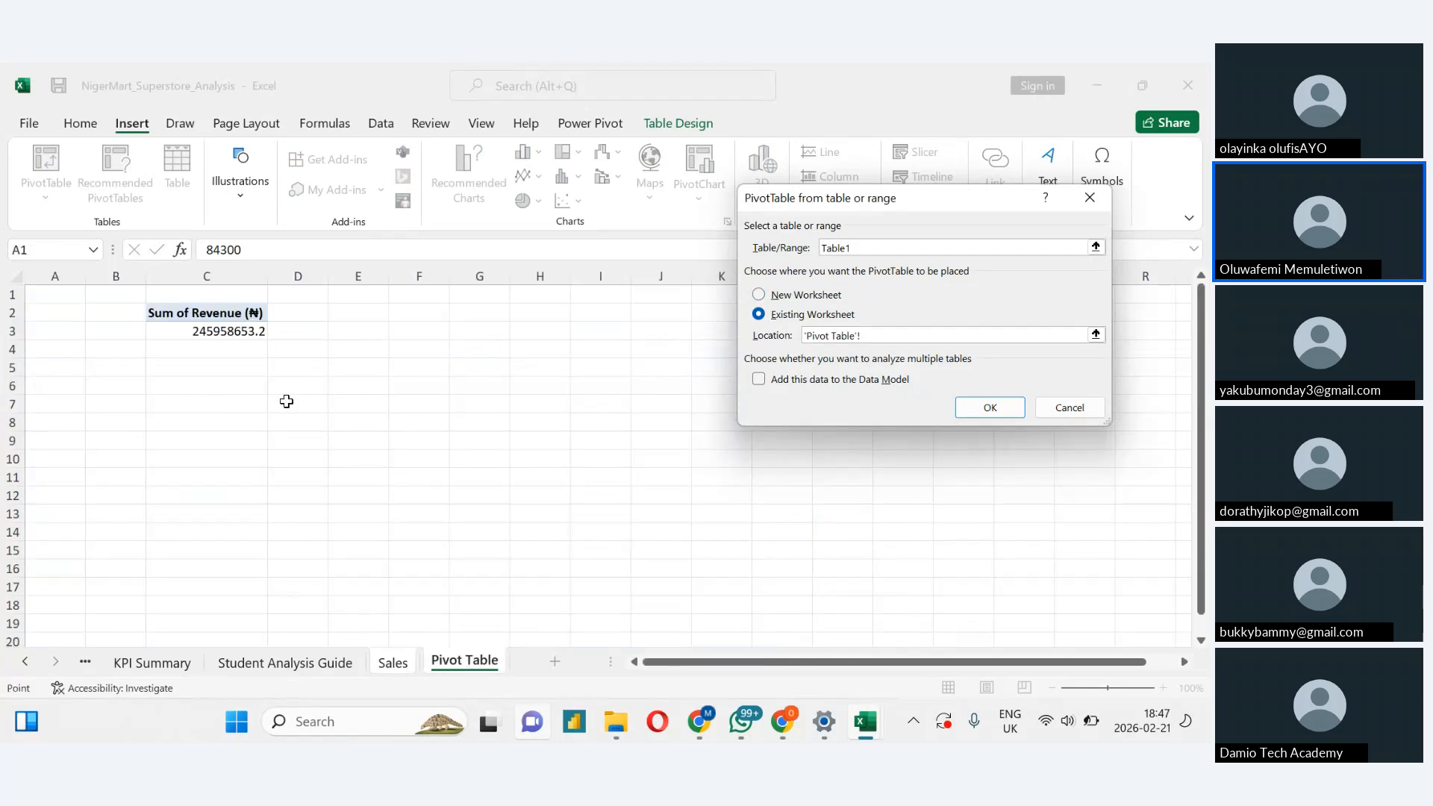
{"action": "left_click", "coordinate": [400, 319]}
{"action": "left_click", "coordinate": [977, 406]}
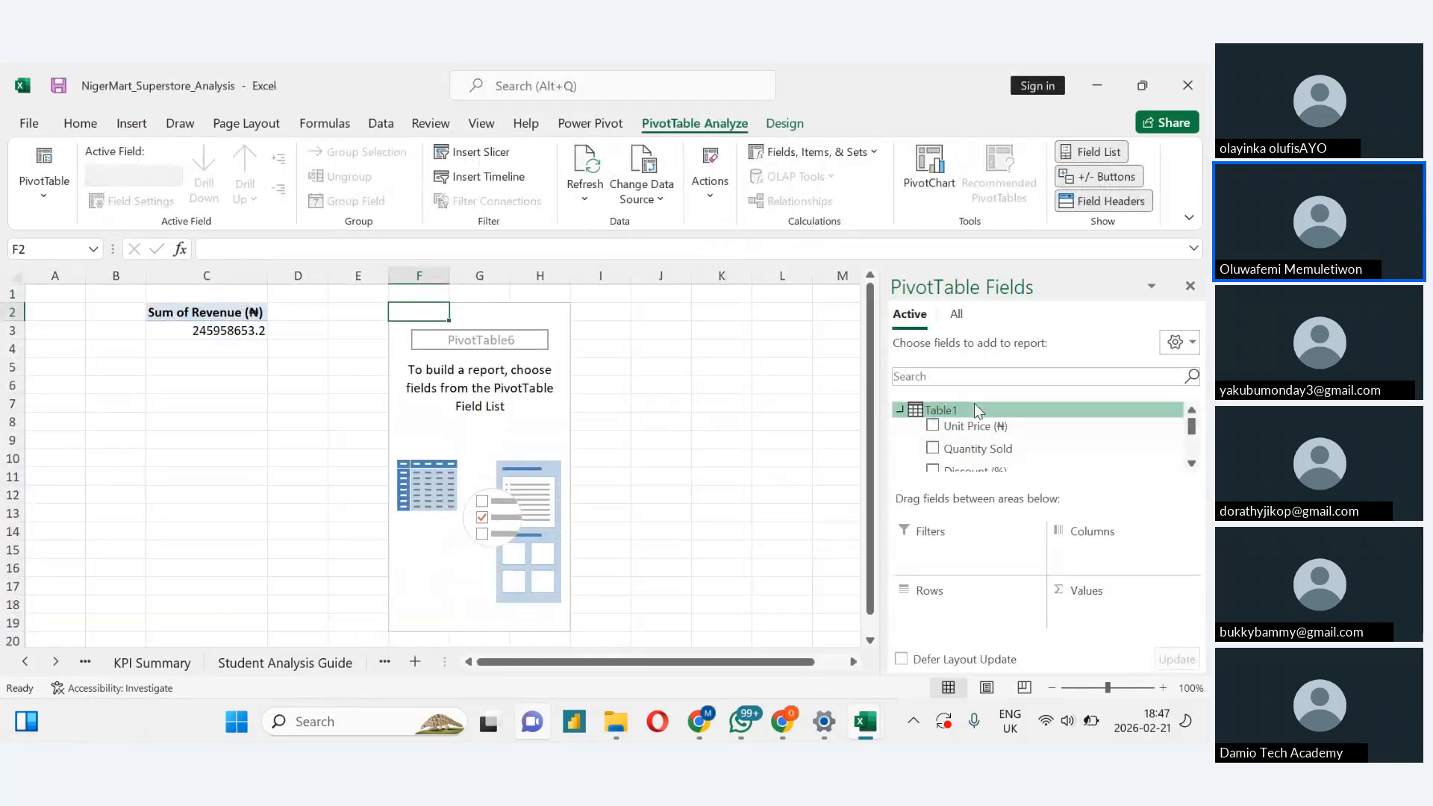
Check KPI 2 in the Student Analysis Guide and add the Profit (₦) field to the F2 PivotTable's values as a sum
{"action": "left_click", "coordinate": [233, 663]}
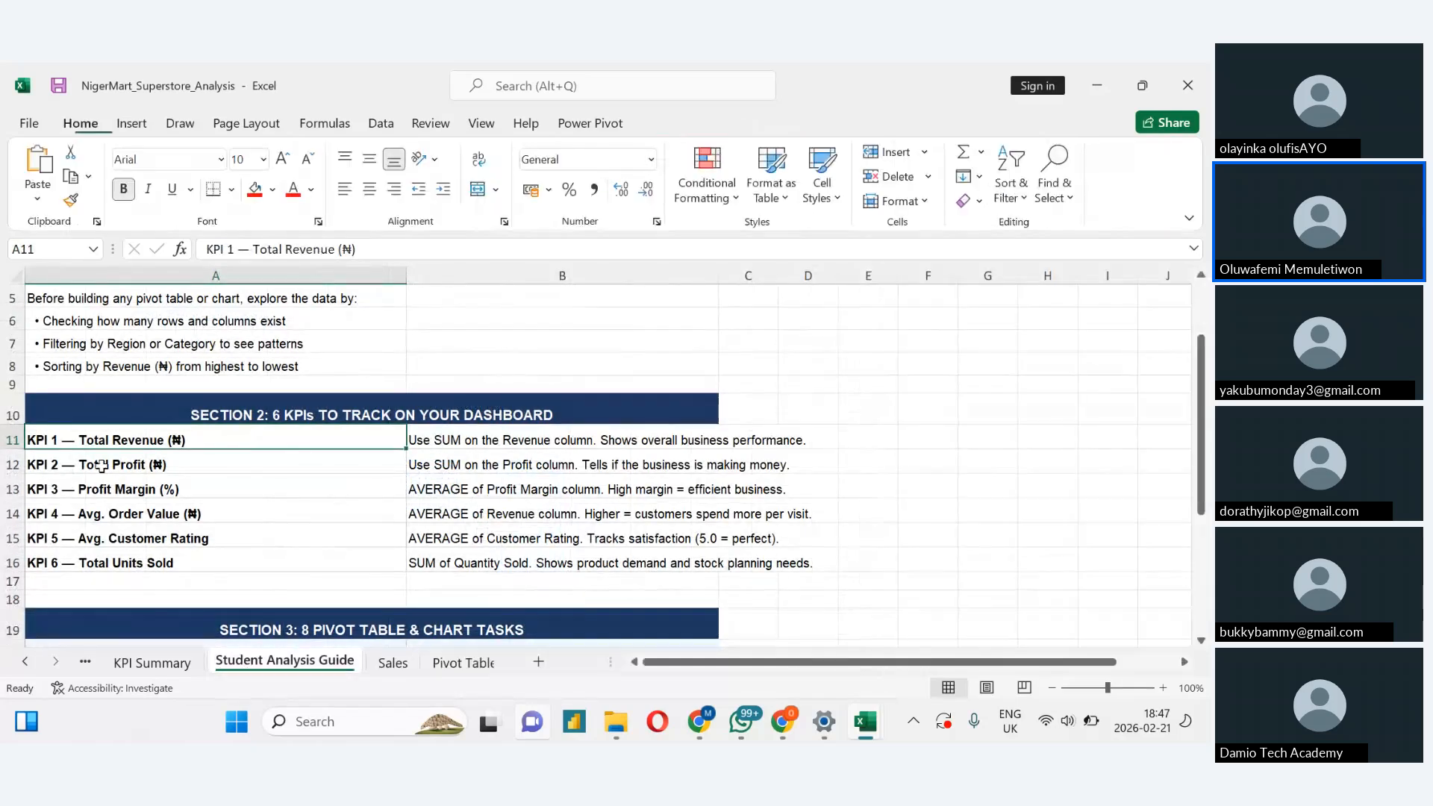
{"action": "left_click", "coordinate": [463, 664]}
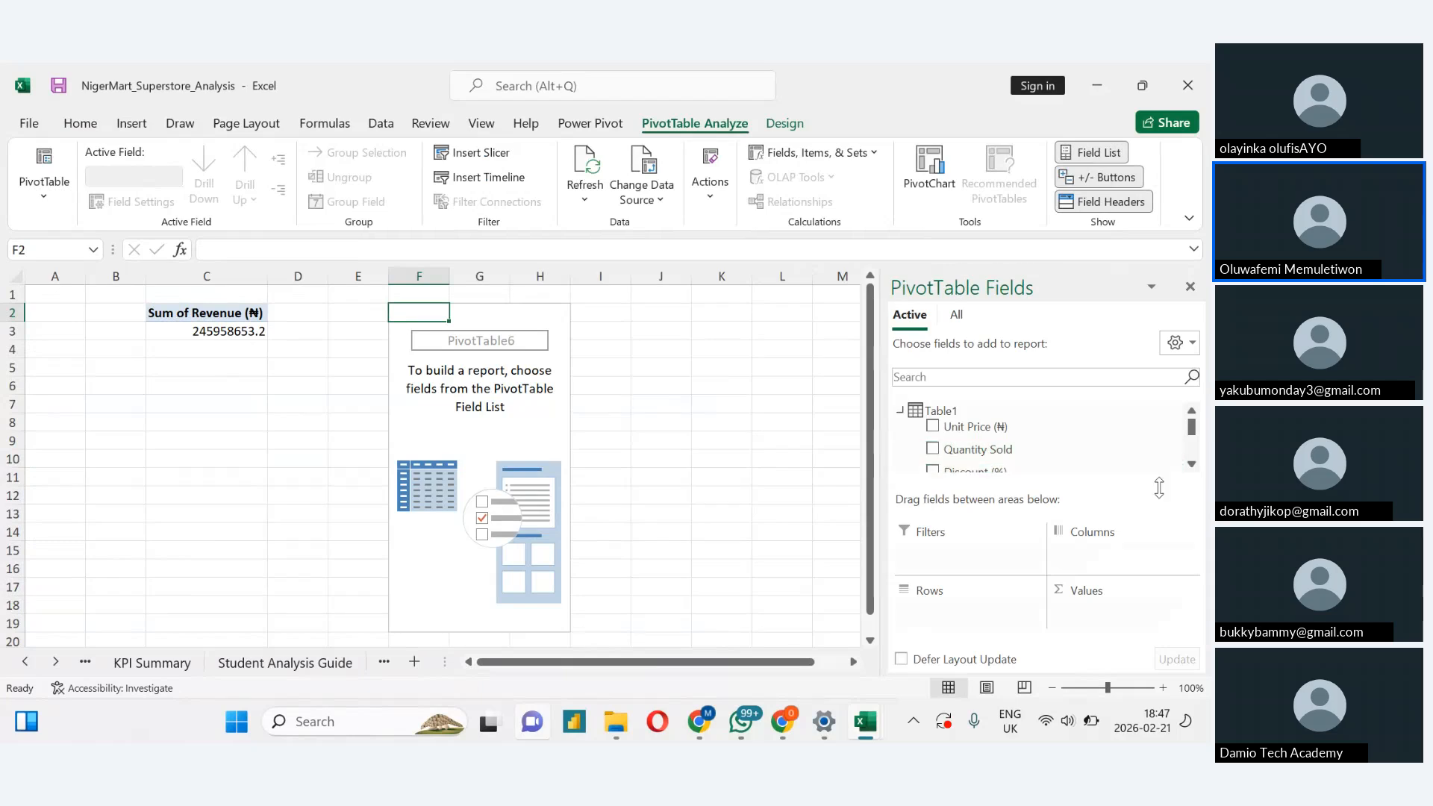
{"action": "left_click", "coordinate": [1191, 465]}
{"action": "left_click", "coordinate": [1191, 464]}
{"action": "left_click", "coordinate": [1191, 464]}
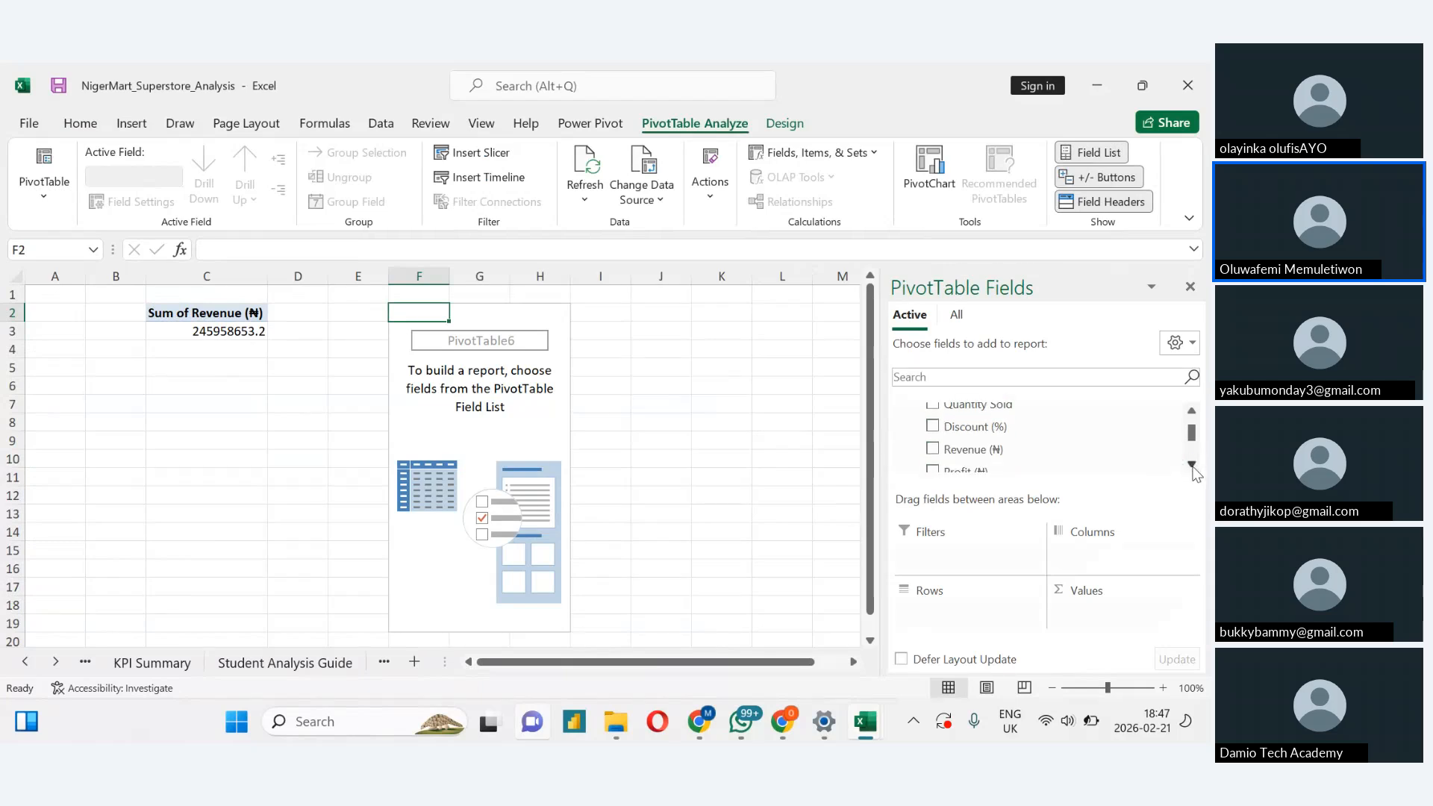
{"action": "left_click", "coordinate": [1192, 465]}
{"action": "mouse_move", "coordinate": [951, 460]}
{"action": "left_mouse_down"}
{"action": "mouse_move", "coordinate": [1177, 652]}
{"action": "mouse_move", "coordinate": [1110, 623]}
{"action": "left_mouse_up"}
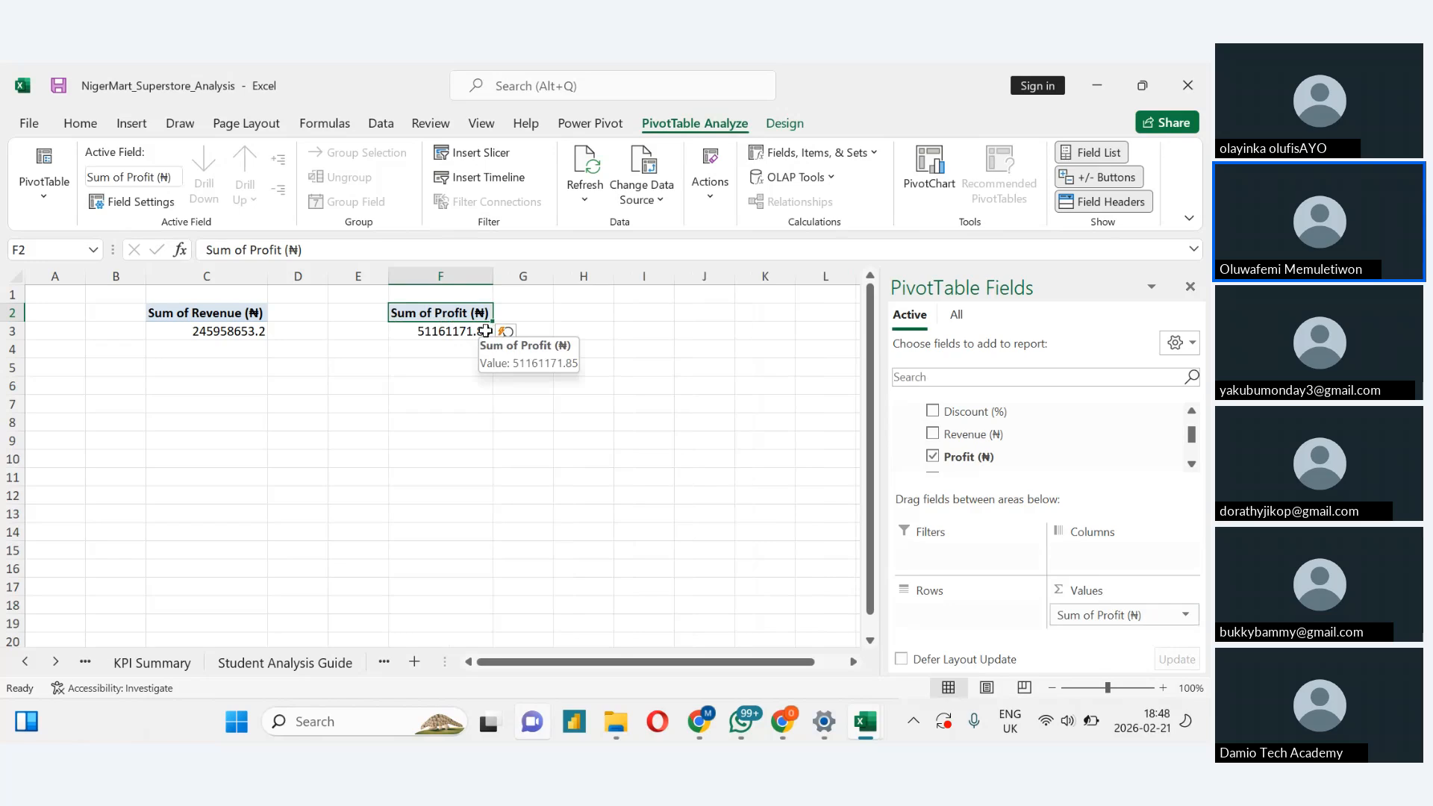
{"action": "left_click", "coordinate": [457, 439]}
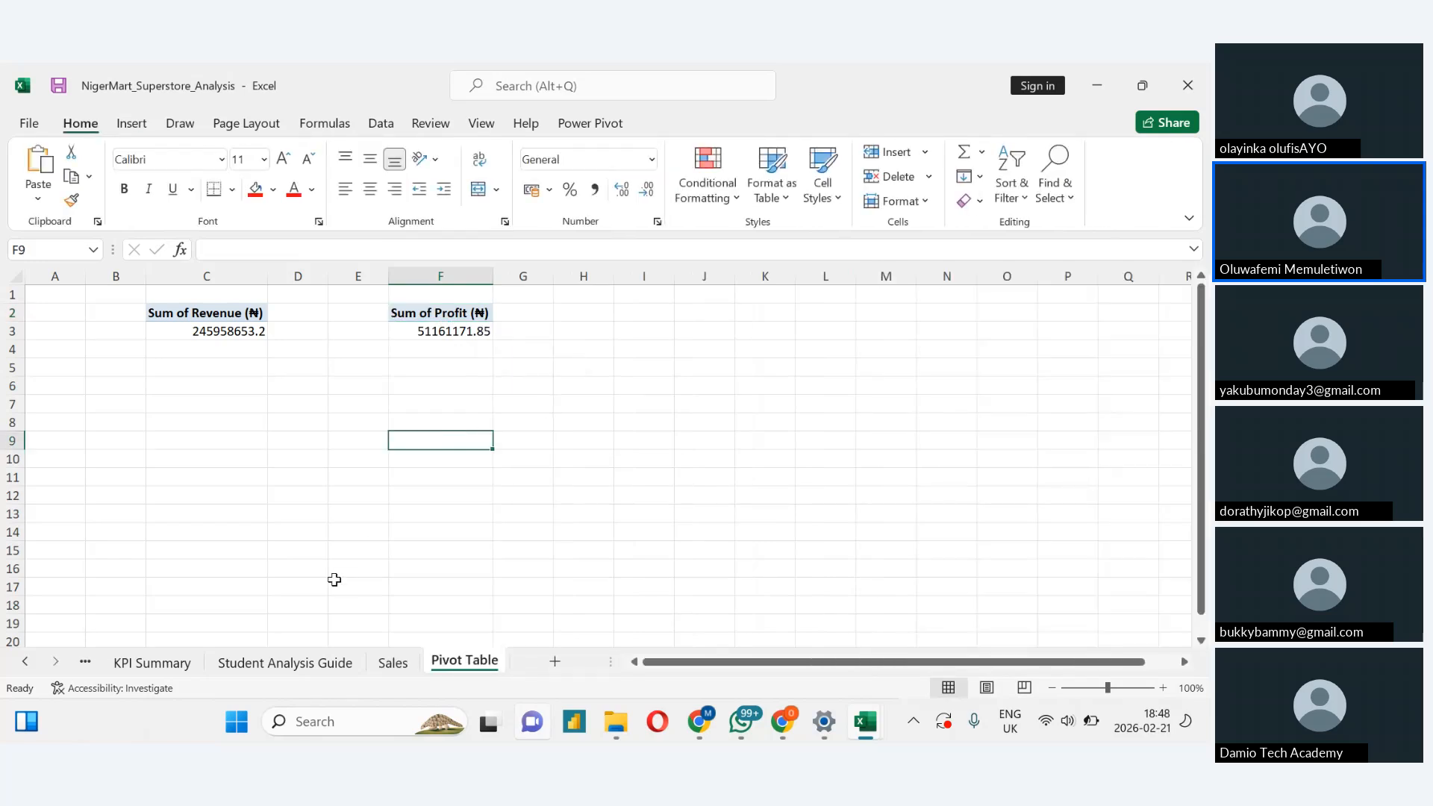
Check the KPI Summary and KPI 3 in the guide, and create a Data Model PivotTable from Table1 at cell I2 of the Pivot Table sheet
{"action": "left_click", "coordinate": [152, 662]}
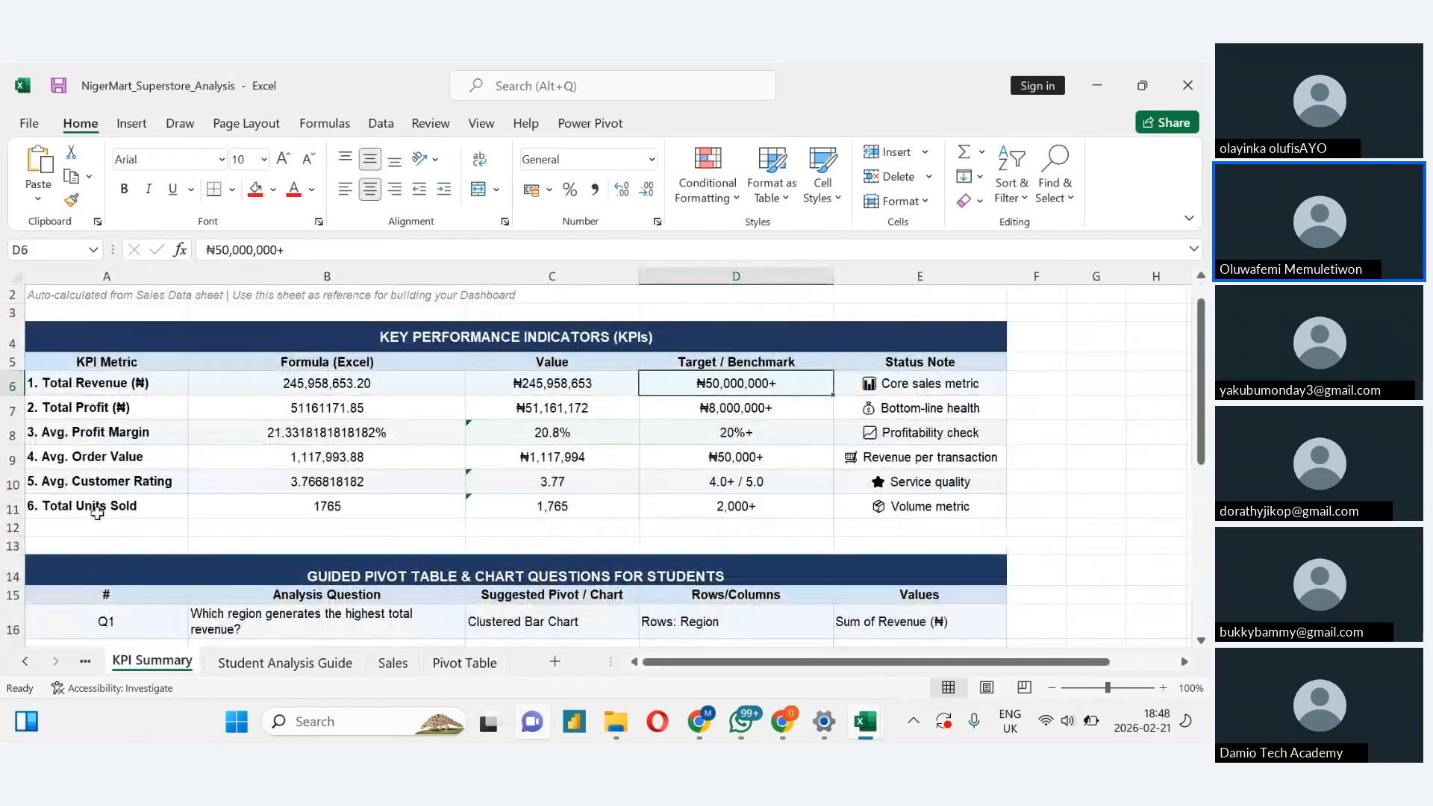
{"action": "left_click", "coordinate": [279, 664]}
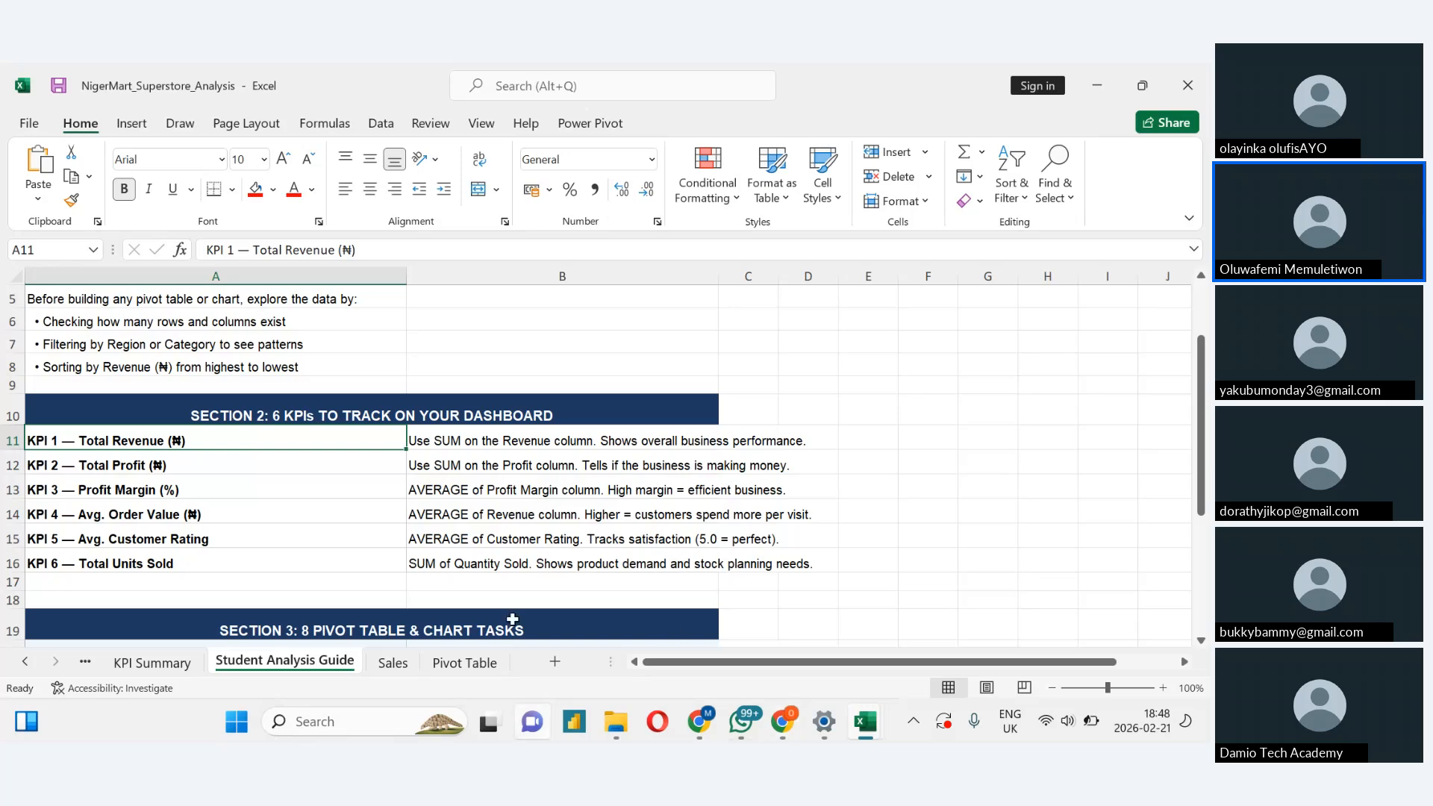
{"action": "left_click", "coordinate": [447, 671]}
{"action": "left_click", "coordinate": [391, 662]}
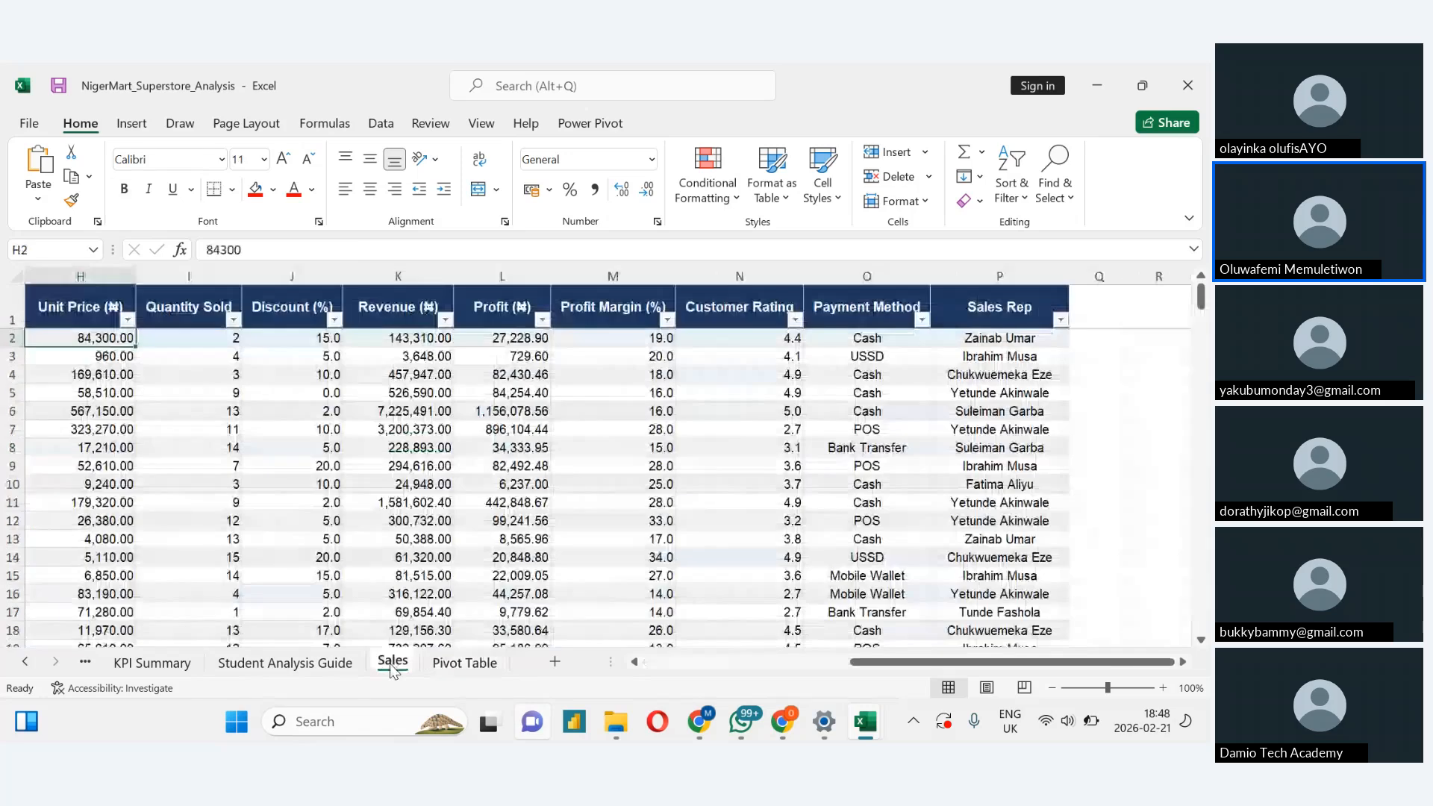
{"action": "left_click", "coordinate": [132, 127]}
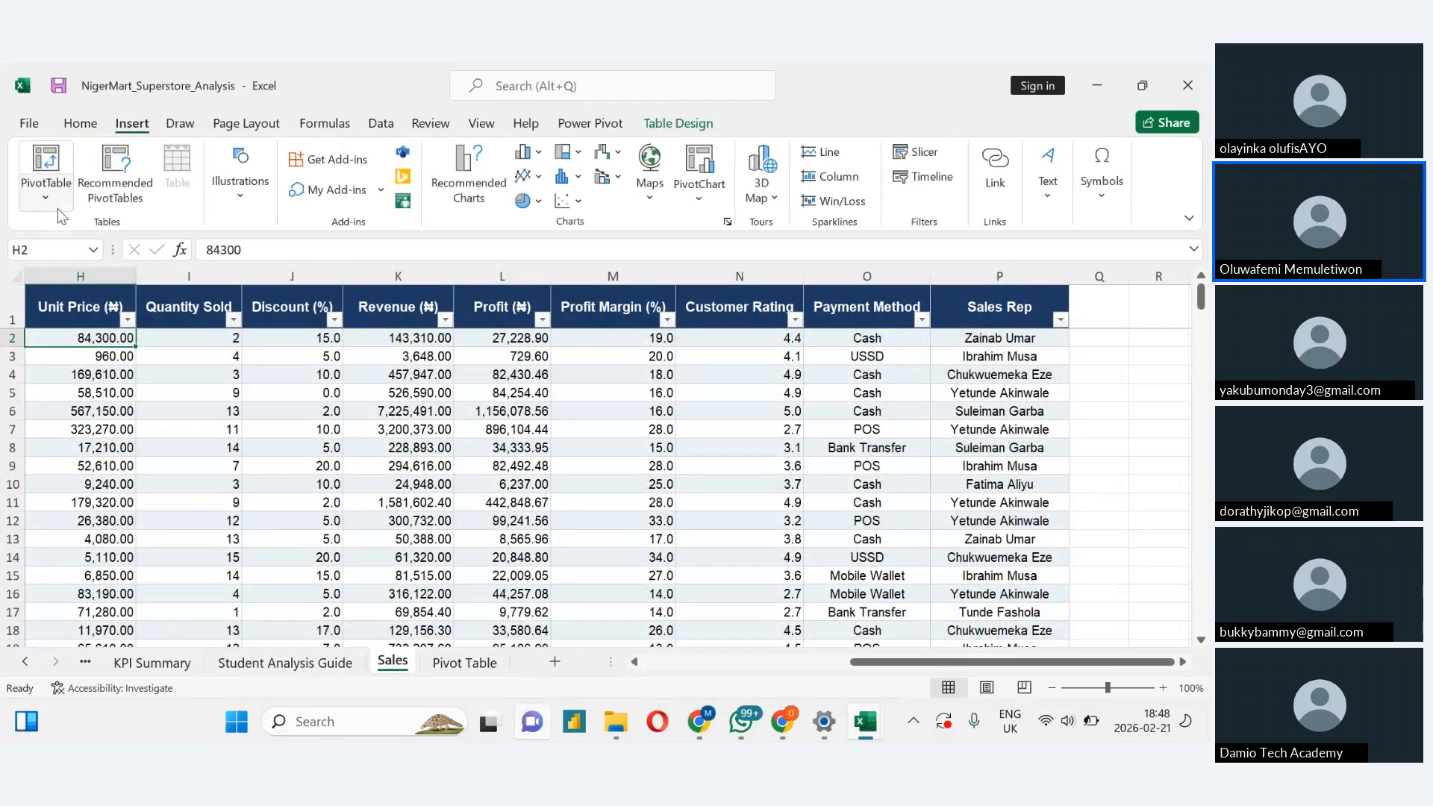
{"action": "left_click", "coordinate": [61, 211]}
{"action": "left_click", "coordinate": [77, 231]}
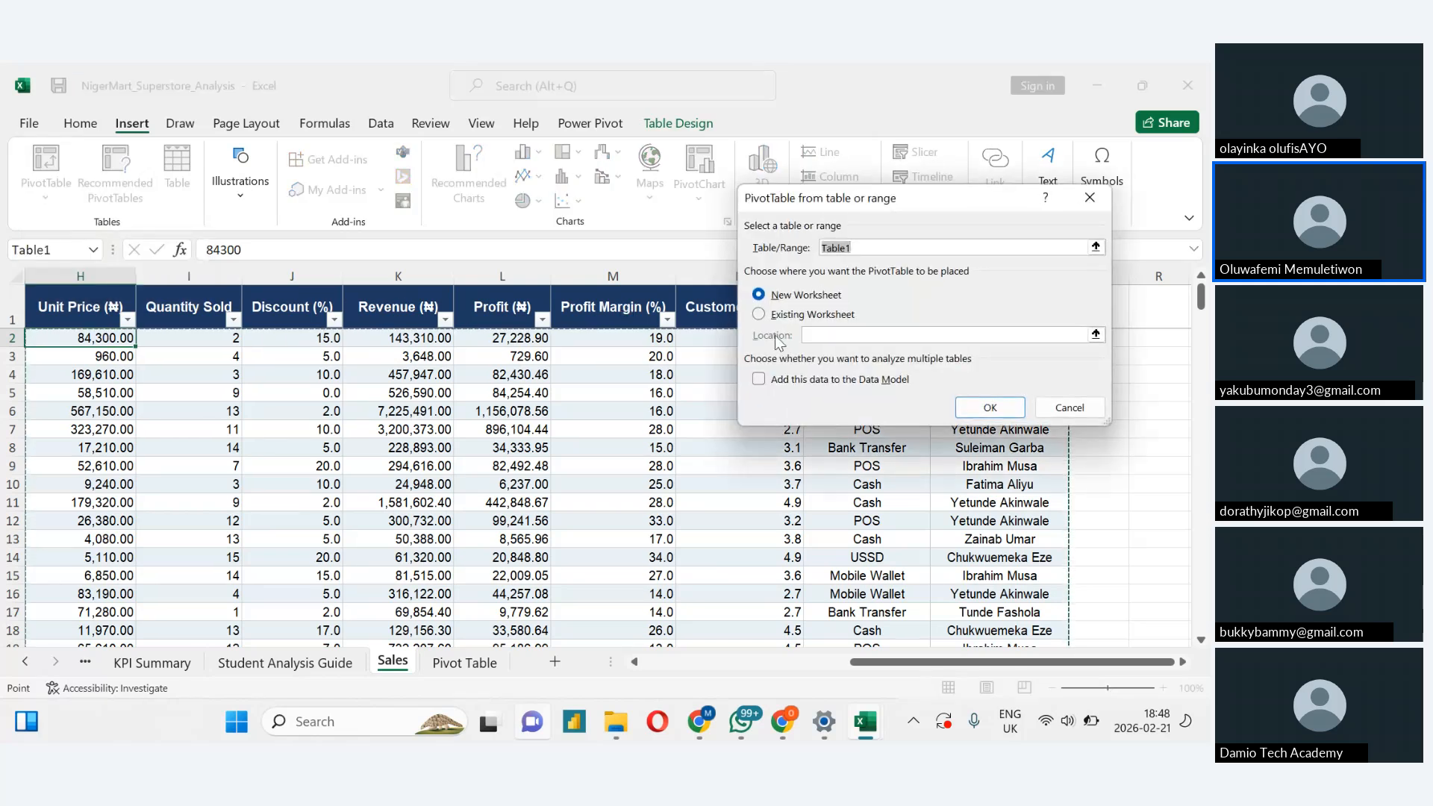
{"action": "left_click", "coordinate": [758, 315]}
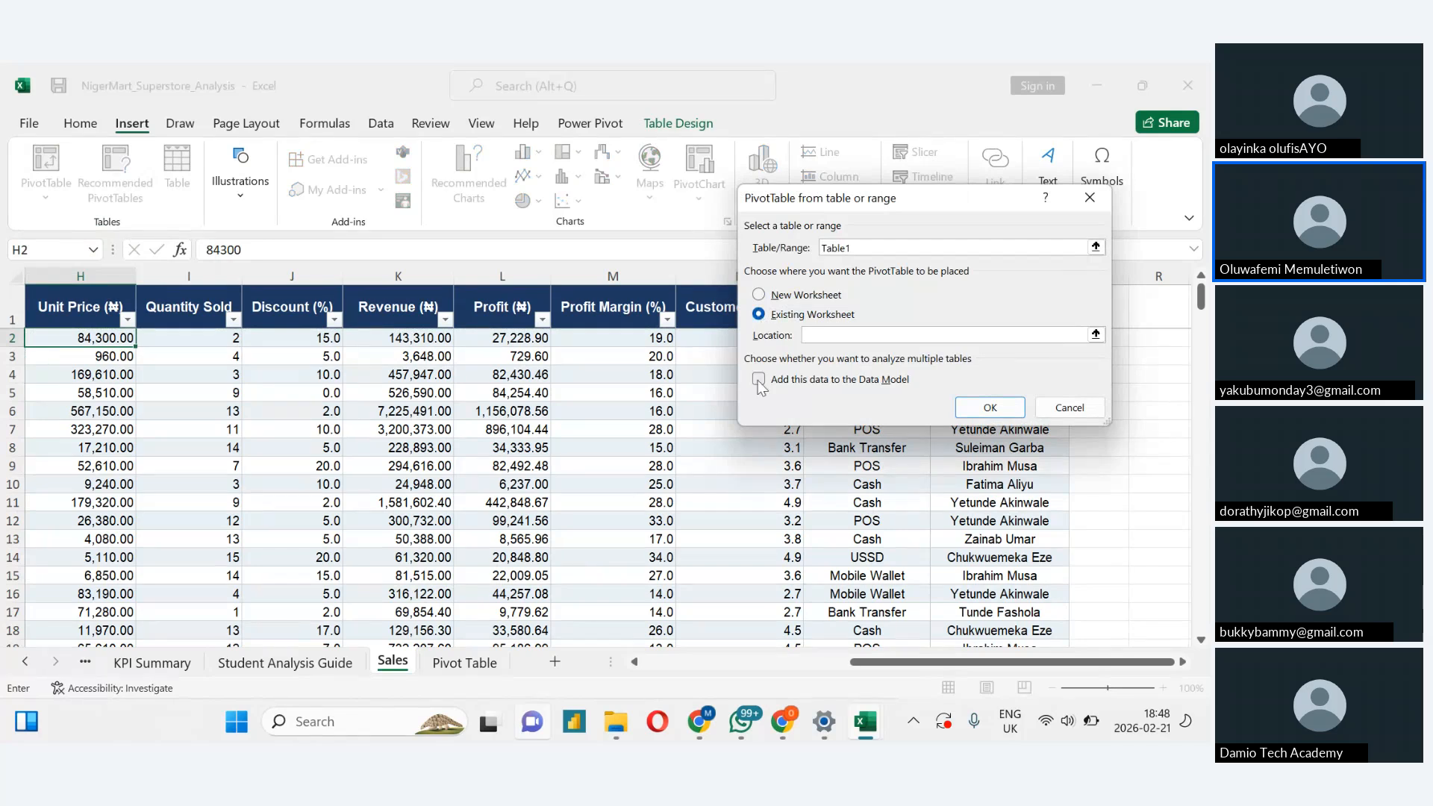
{"action": "left_click", "coordinate": [470, 663]}
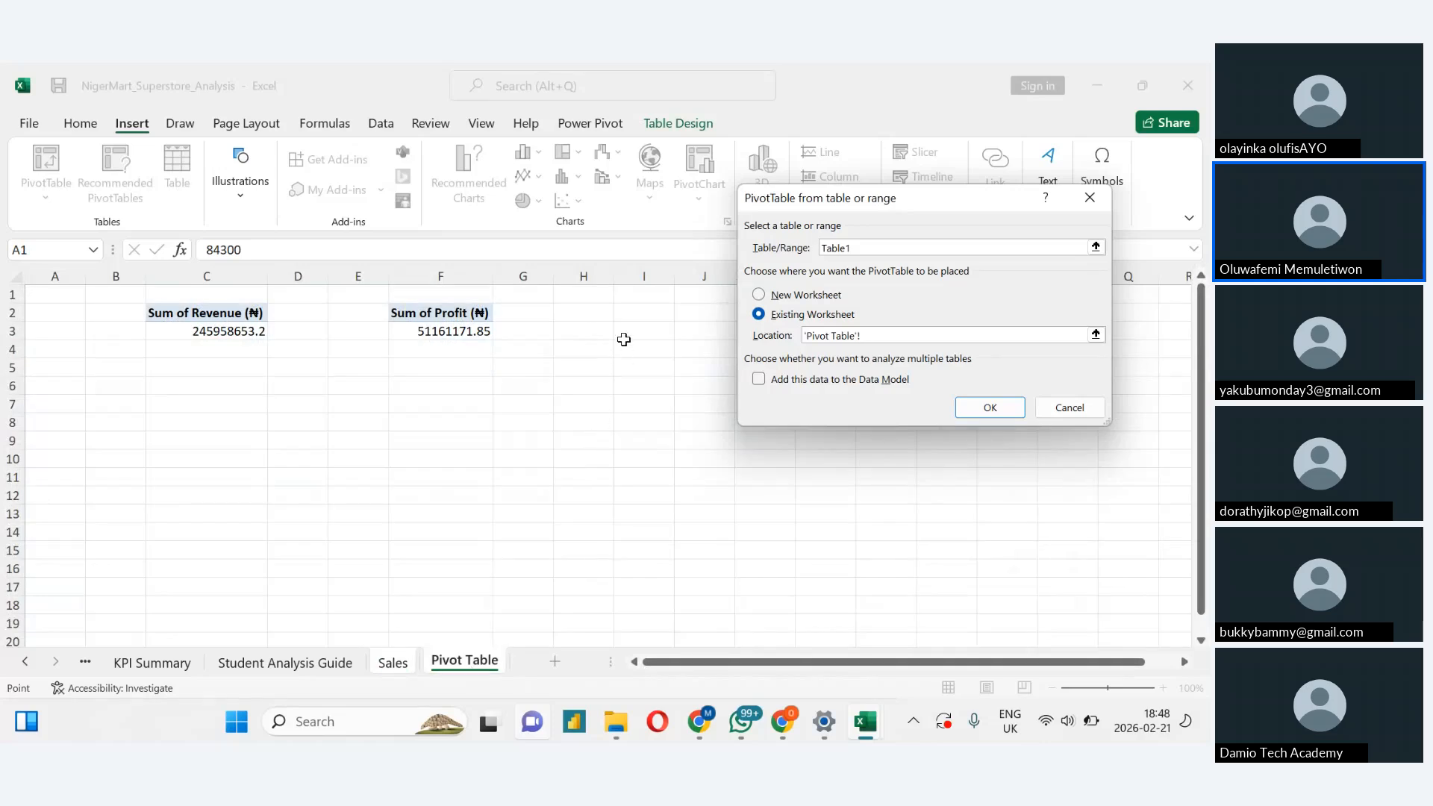
{"action": "left_click", "coordinate": [627, 313]}
{"action": "left_click", "coordinate": [758, 379]}
{"action": "left_click", "coordinate": [970, 409]}
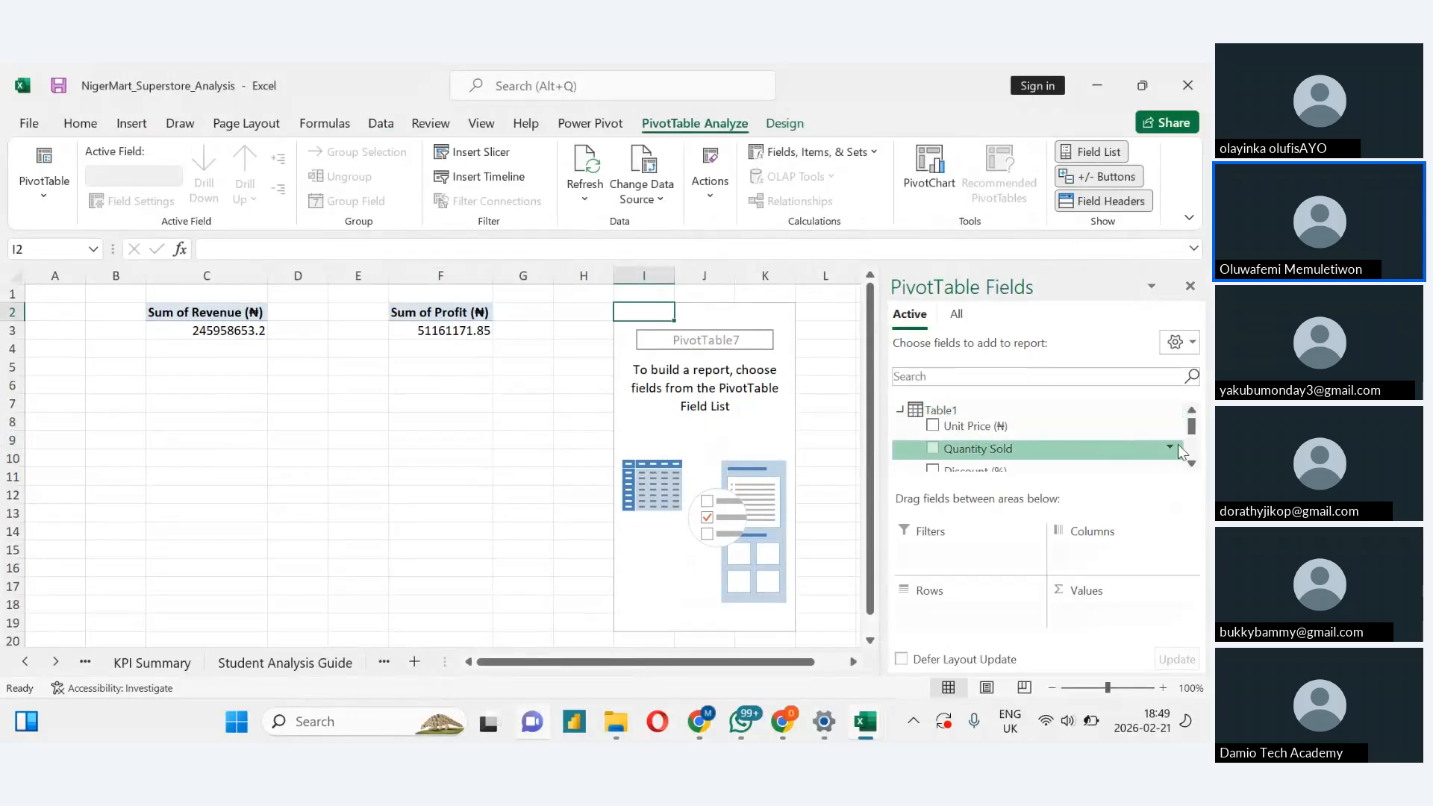
Add the Profit Margin (%) field to the values of the PivotTable at I2
{"action": "left_click", "coordinate": [1195, 463]}
{"action": "left_click", "coordinate": [1196, 463]}
{"action": "left_click", "coordinate": [1195, 464]}
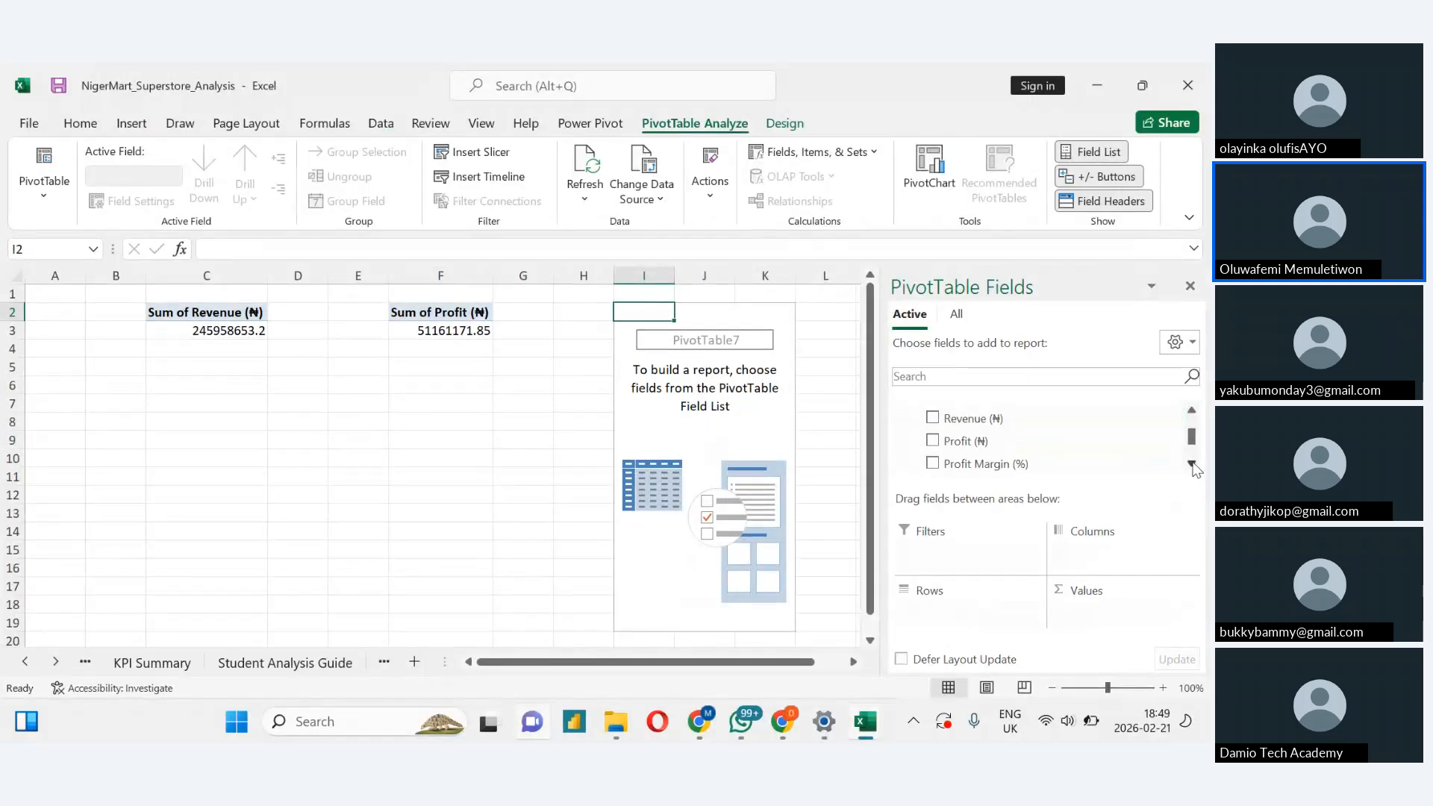
{"action": "left_click", "coordinate": [1195, 464]}
{"action": "left_click_drag", "start_coordinate": [992, 449], "coordinate": [1103, 613]}
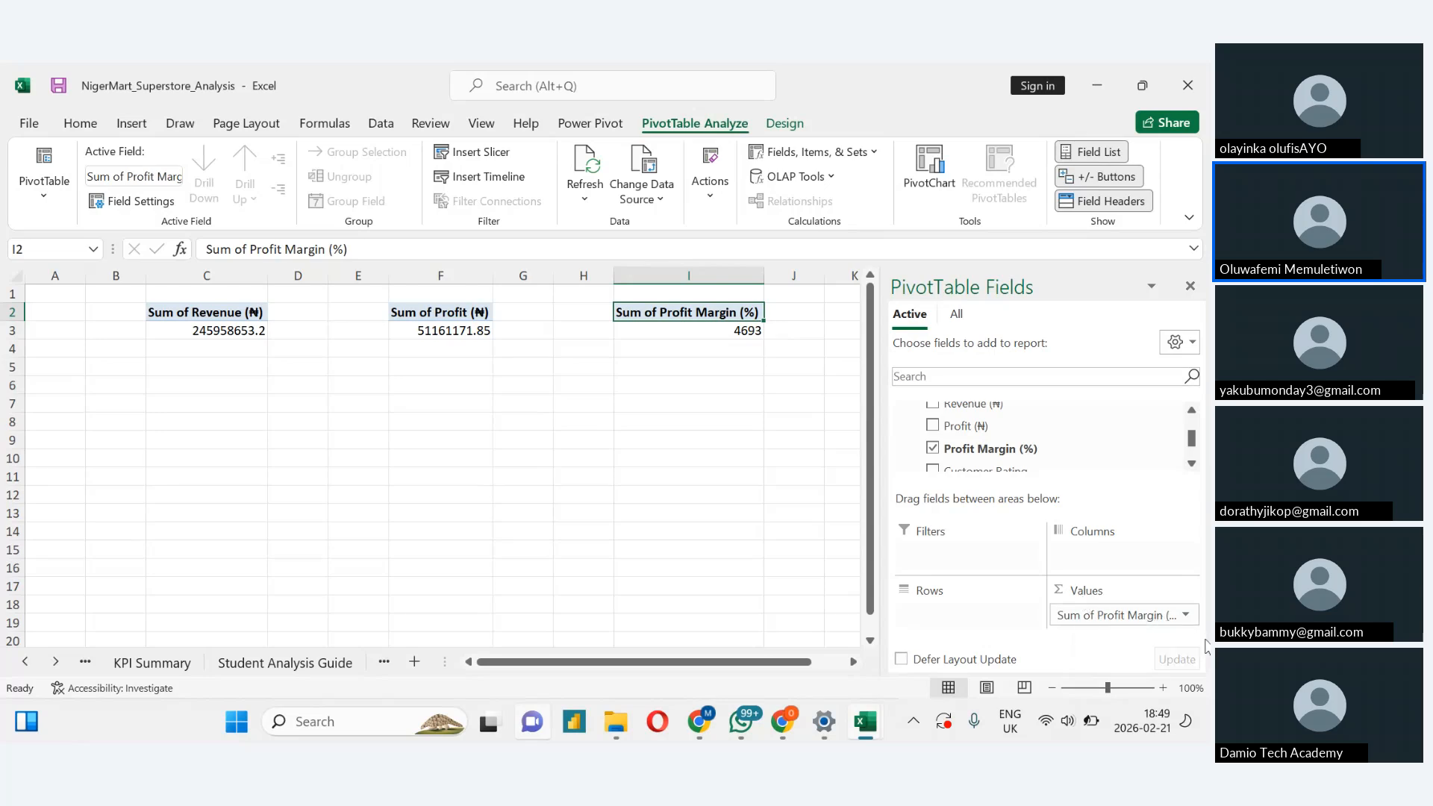
Set the Profit Margin (%) value field to be summarized by Average instead of Sum
{"action": "left_click", "coordinate": [1185, 614]}
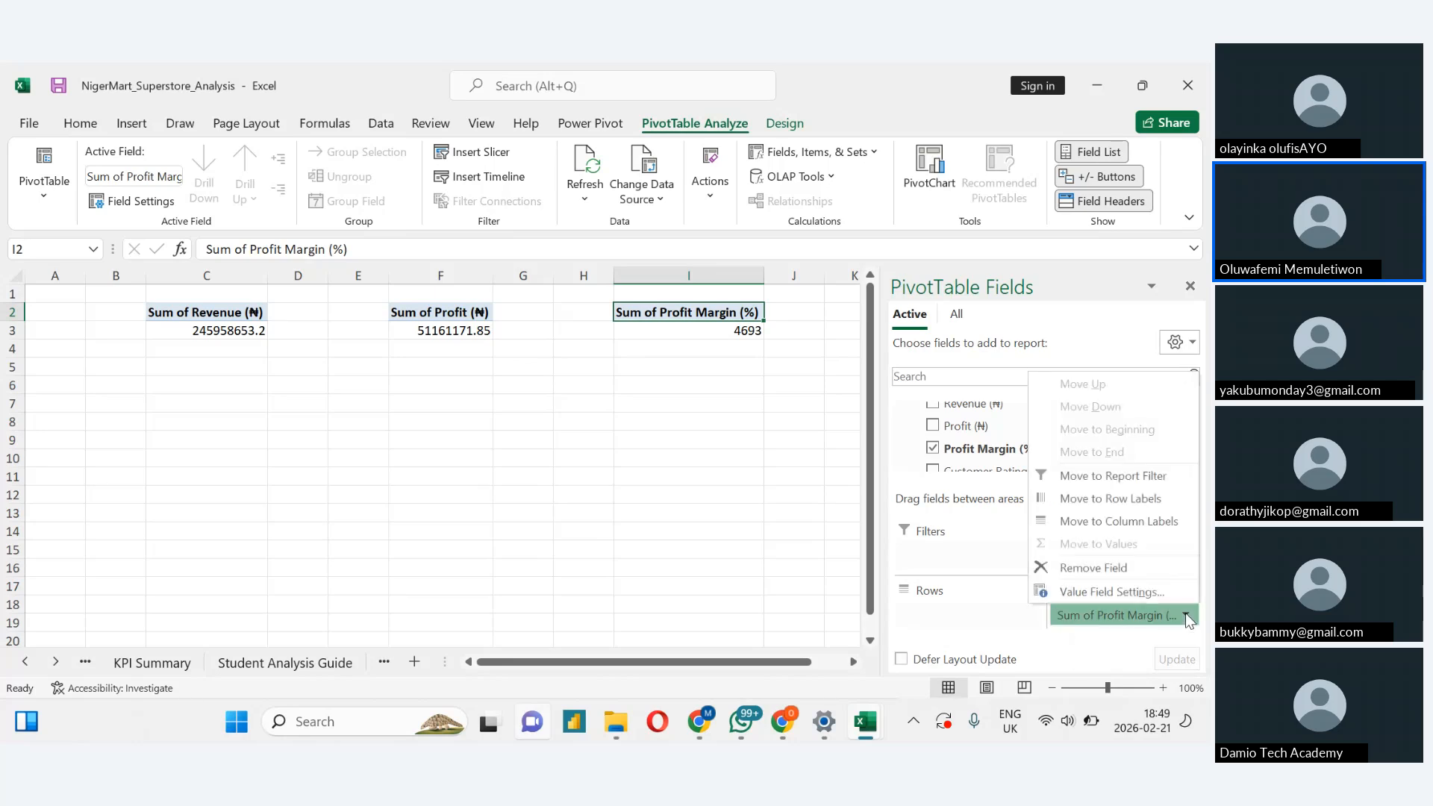
{"action": "left_click", "coordinate": [793, 514]}
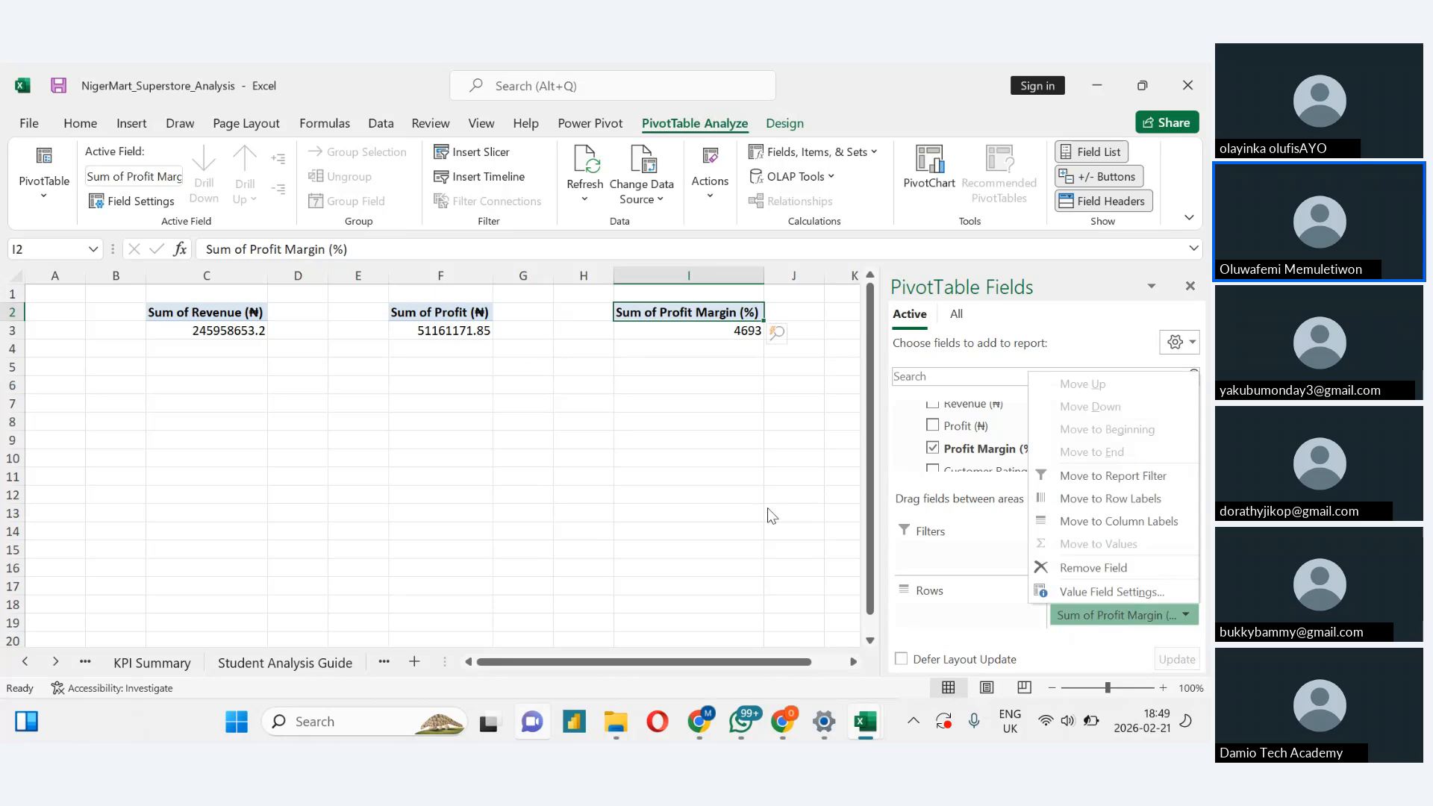
{"action": "left_click", "coordinate": [719, 332]}
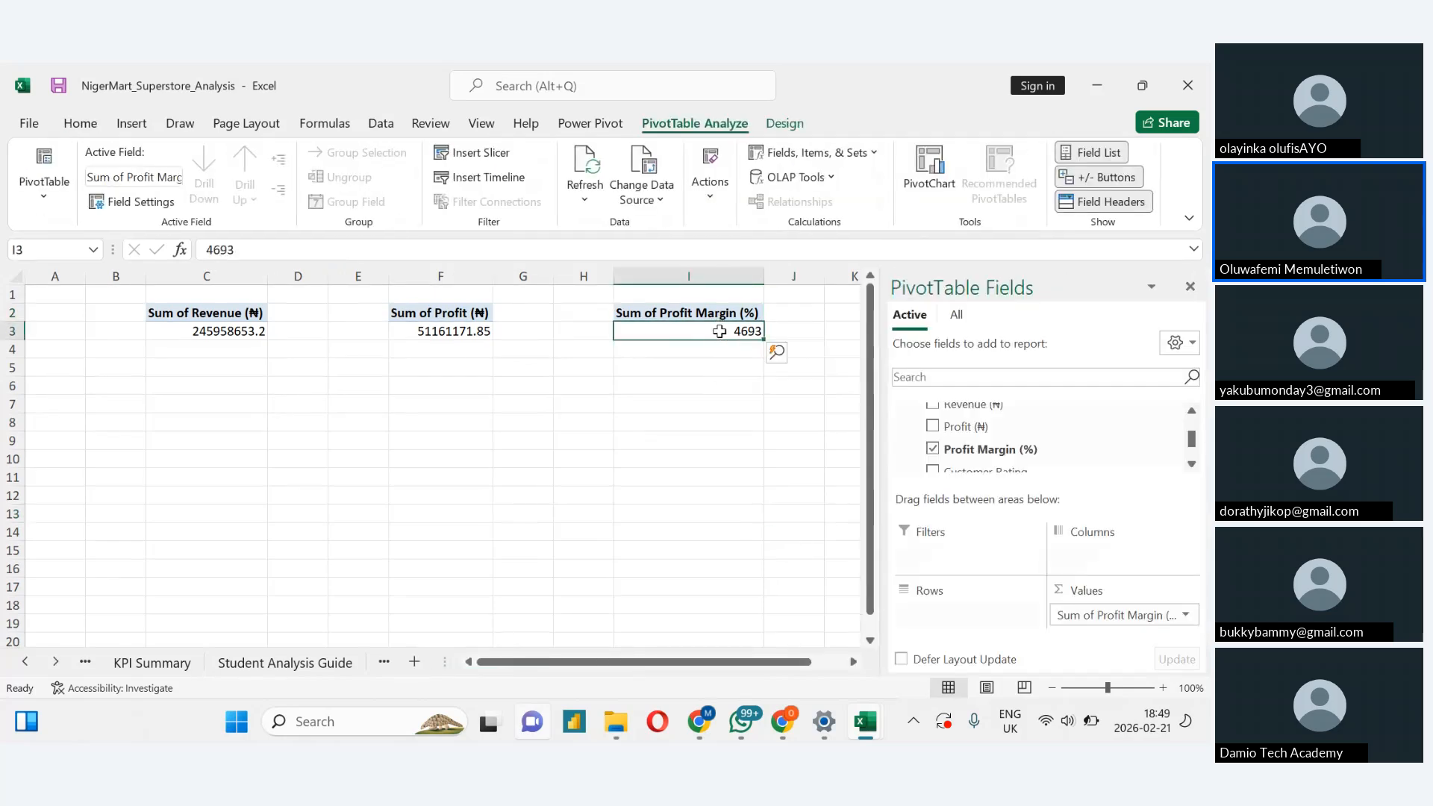
{"action": "left_click", "coordinate": [1185, 617]}
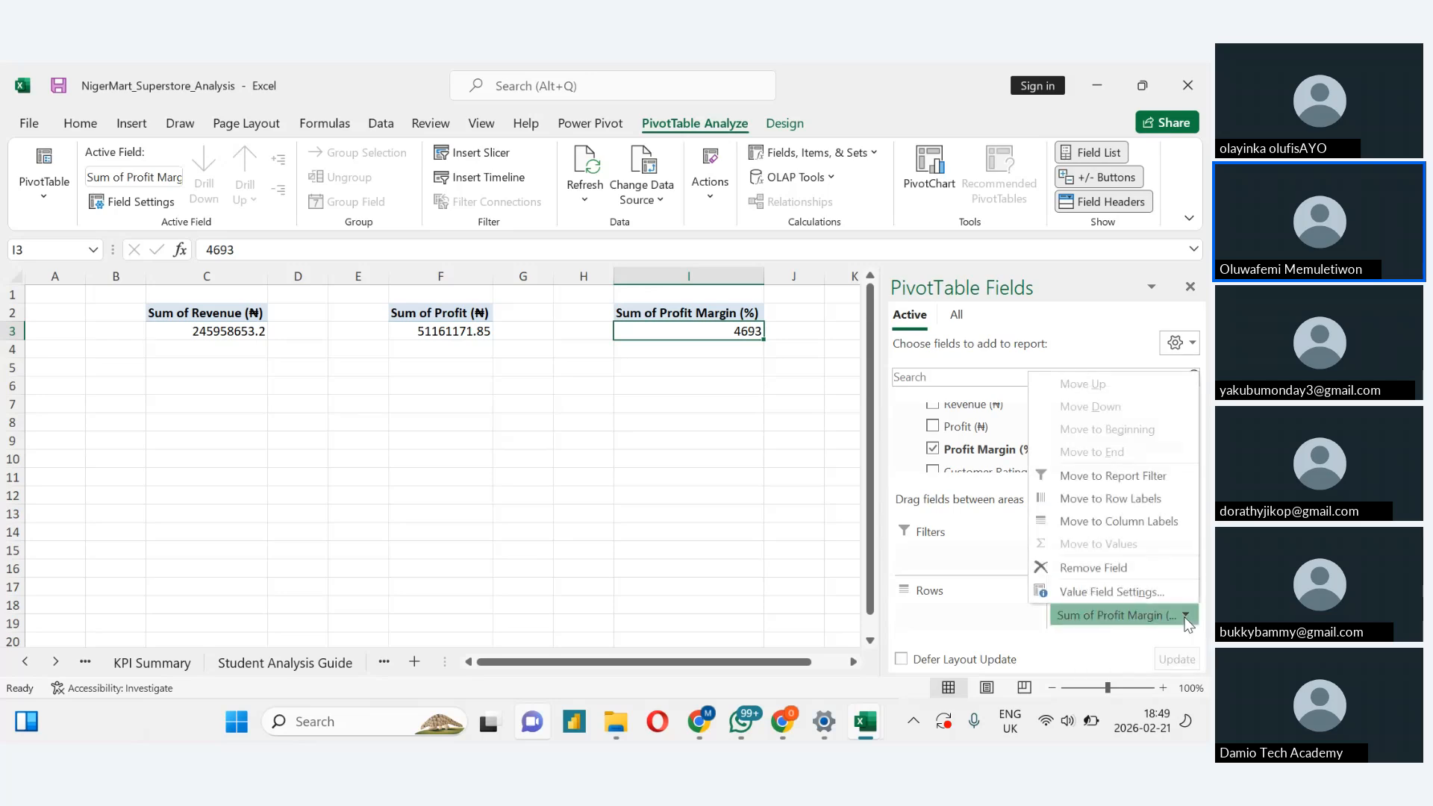
{"action": "left_click", "coordinate": [1185, 616]}
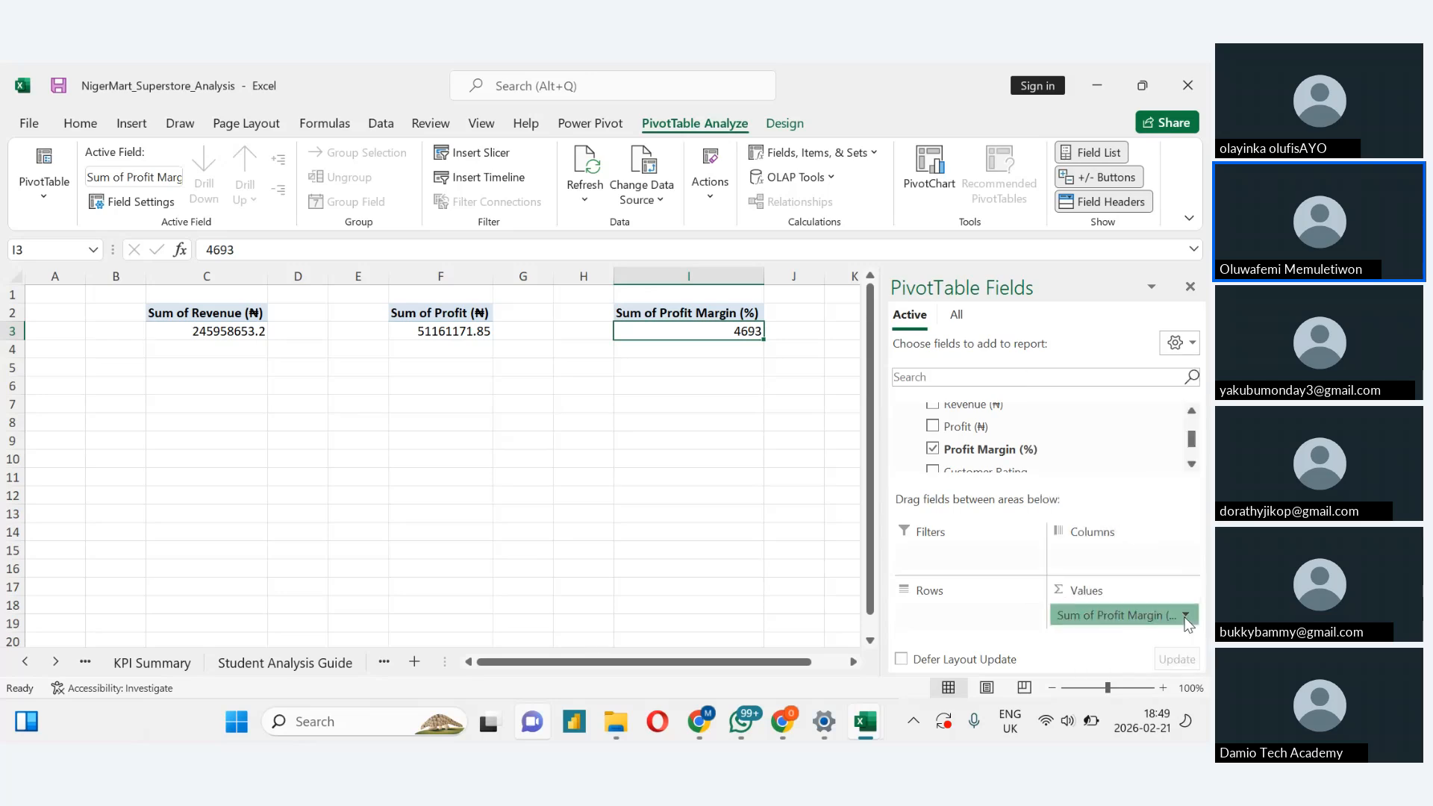
{"action": "left_click", "coordinate": [1184, 617]}
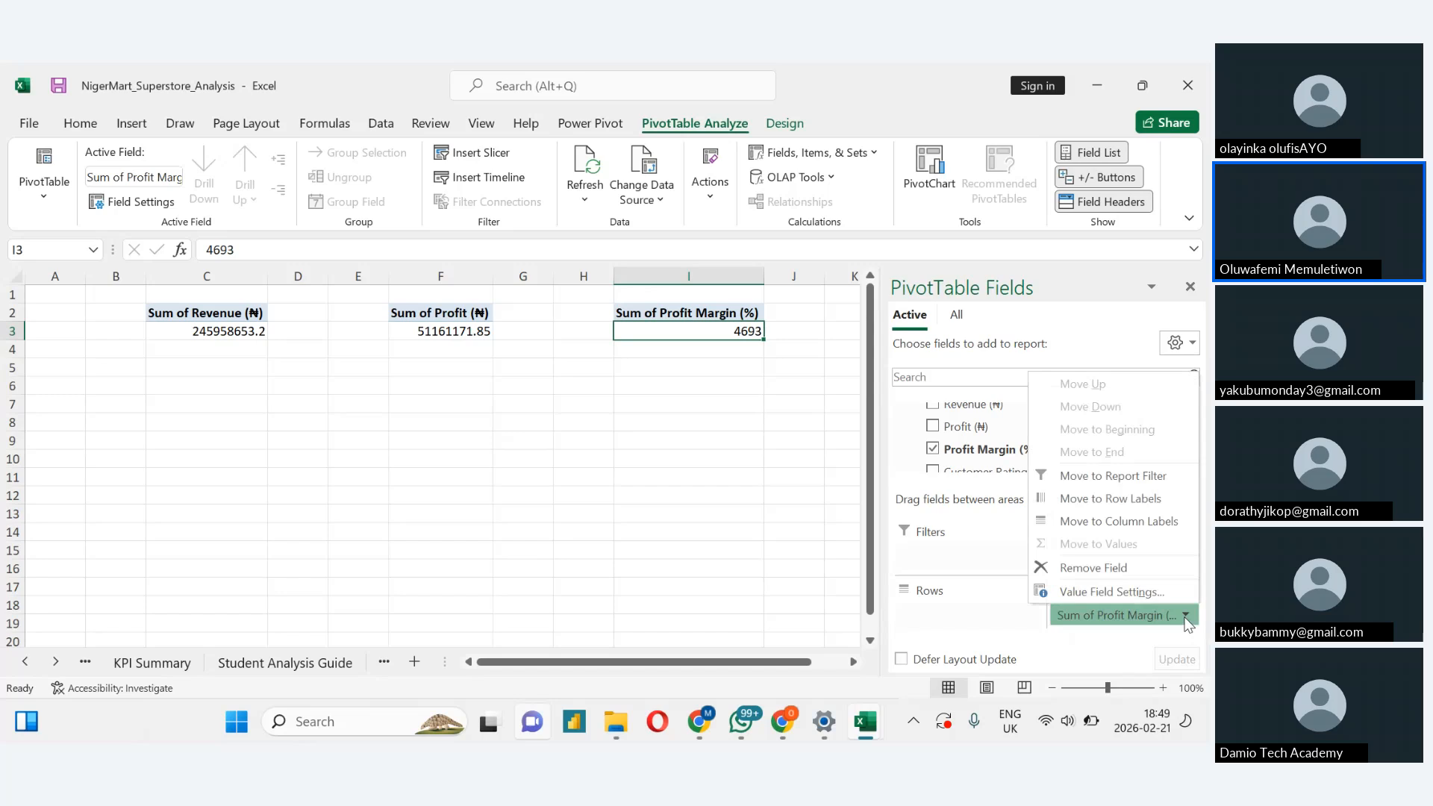
{"action": "left_click", "coordinate": [1112, 592]}
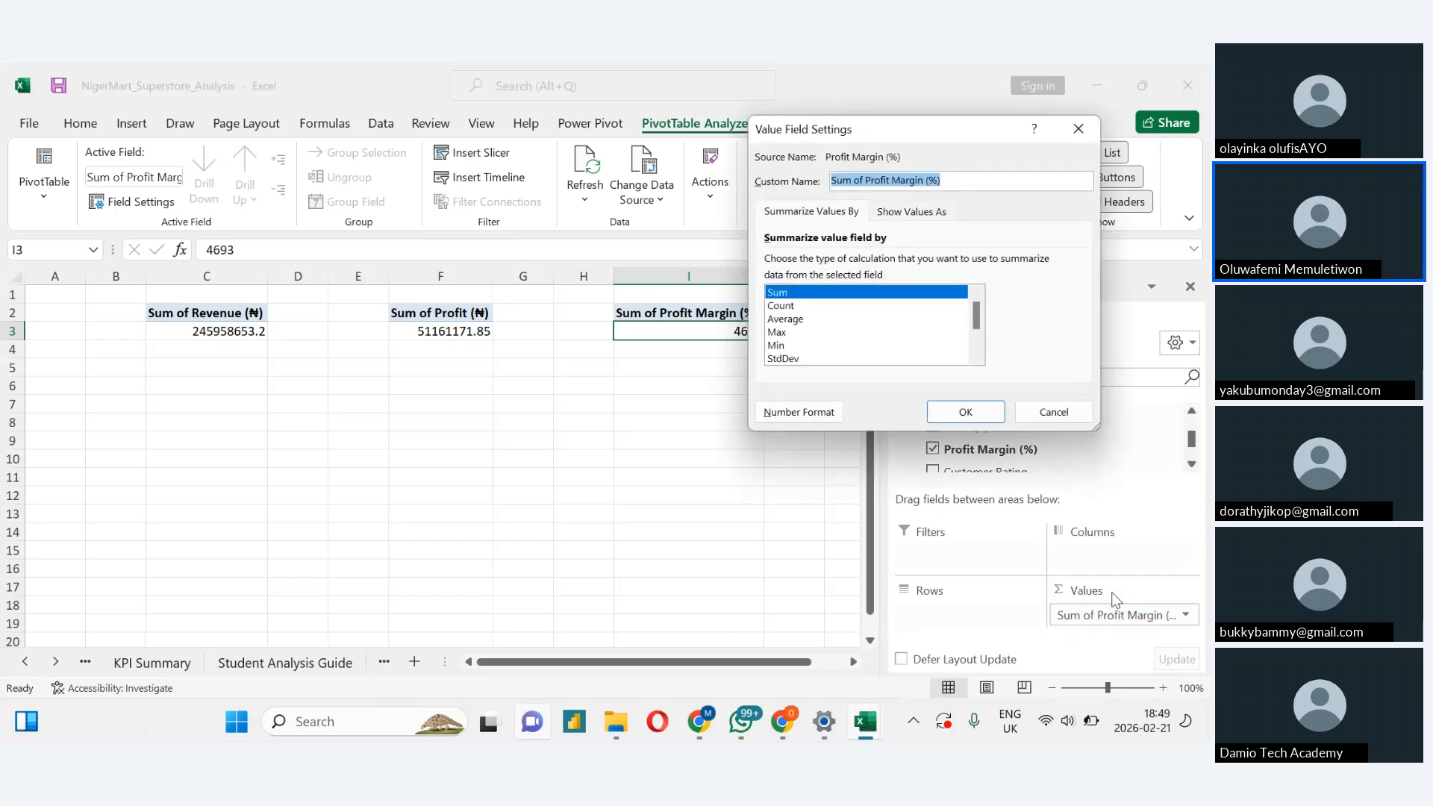
{"action": "left_click", "coordinate": [783, 319]}
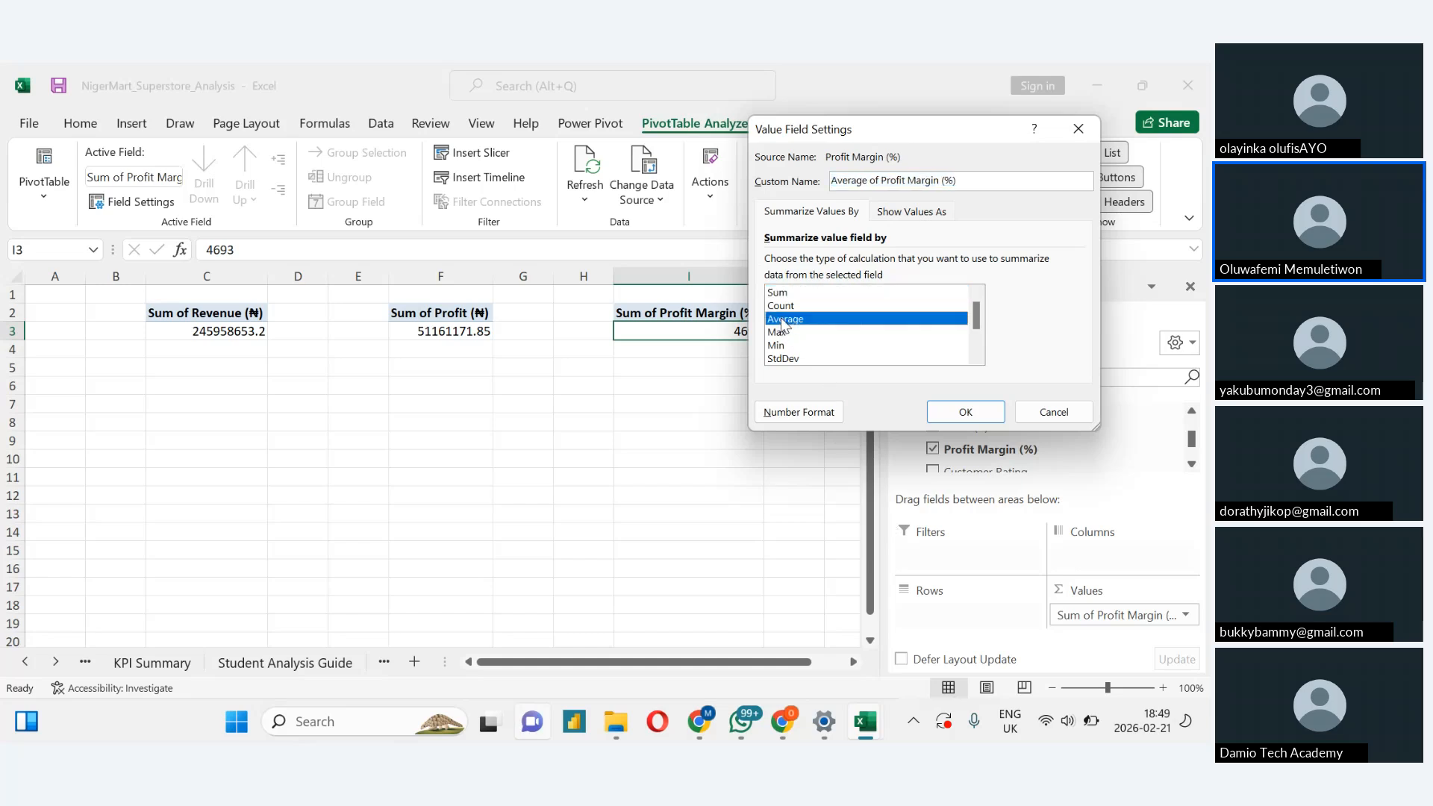
{"action": "left_click", "coordinate": [978, 423]}
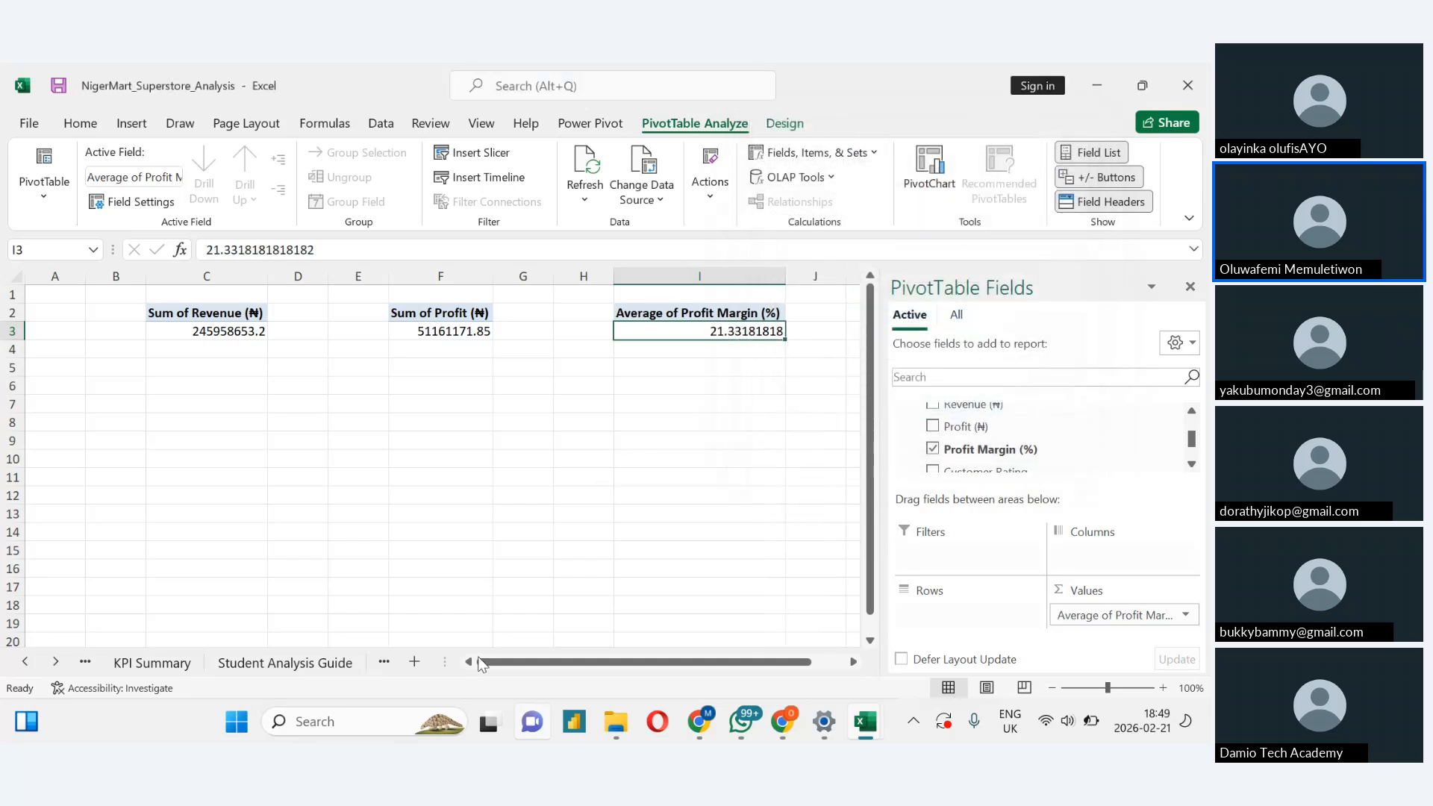
Check KPI 4 in the Student Analysis Guide, look in on the Zoho meeting in the browser and return to the workbook
{"action": "left_click", "coordinate": [793, 542]}
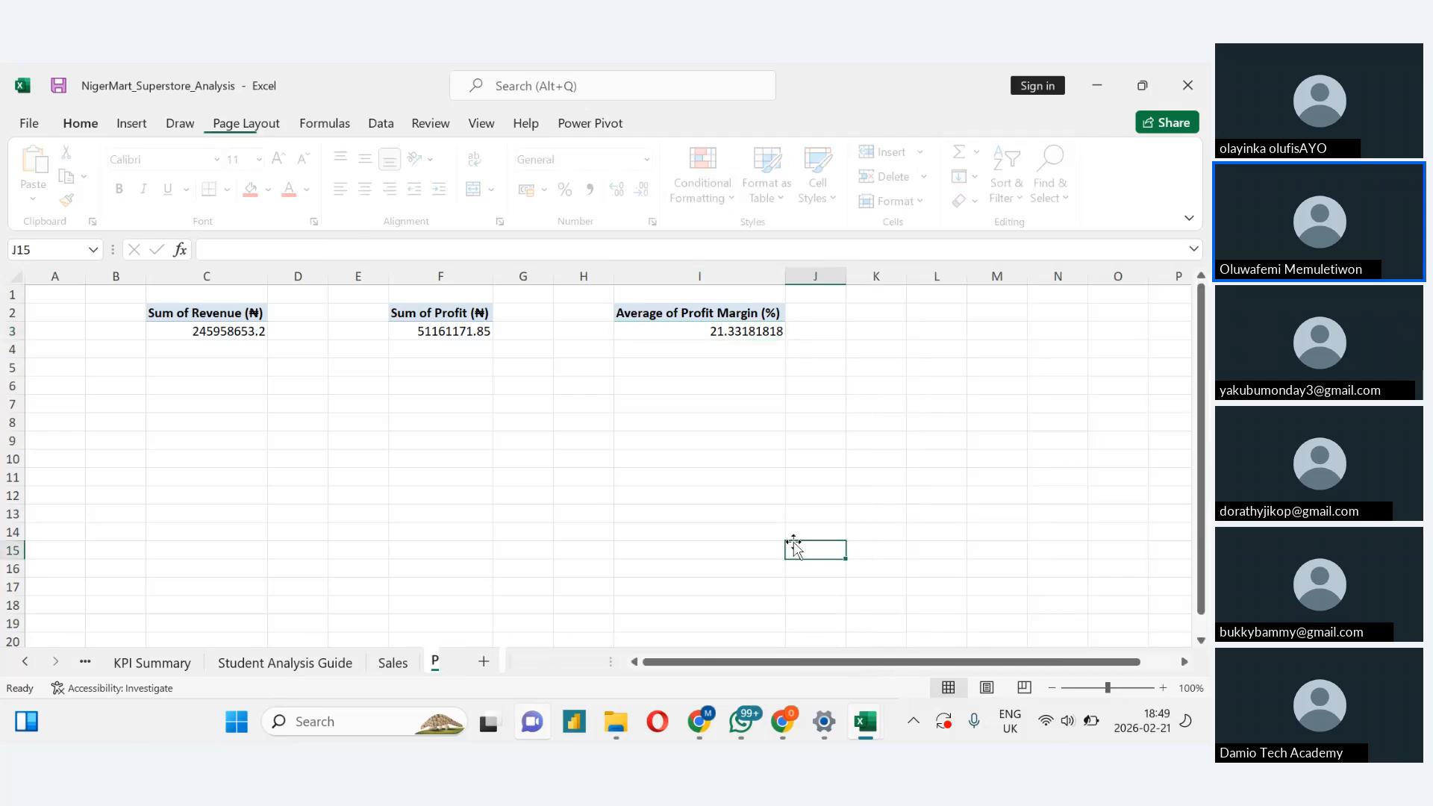
{"action": "left_click", "coordinate": [312, 668]}
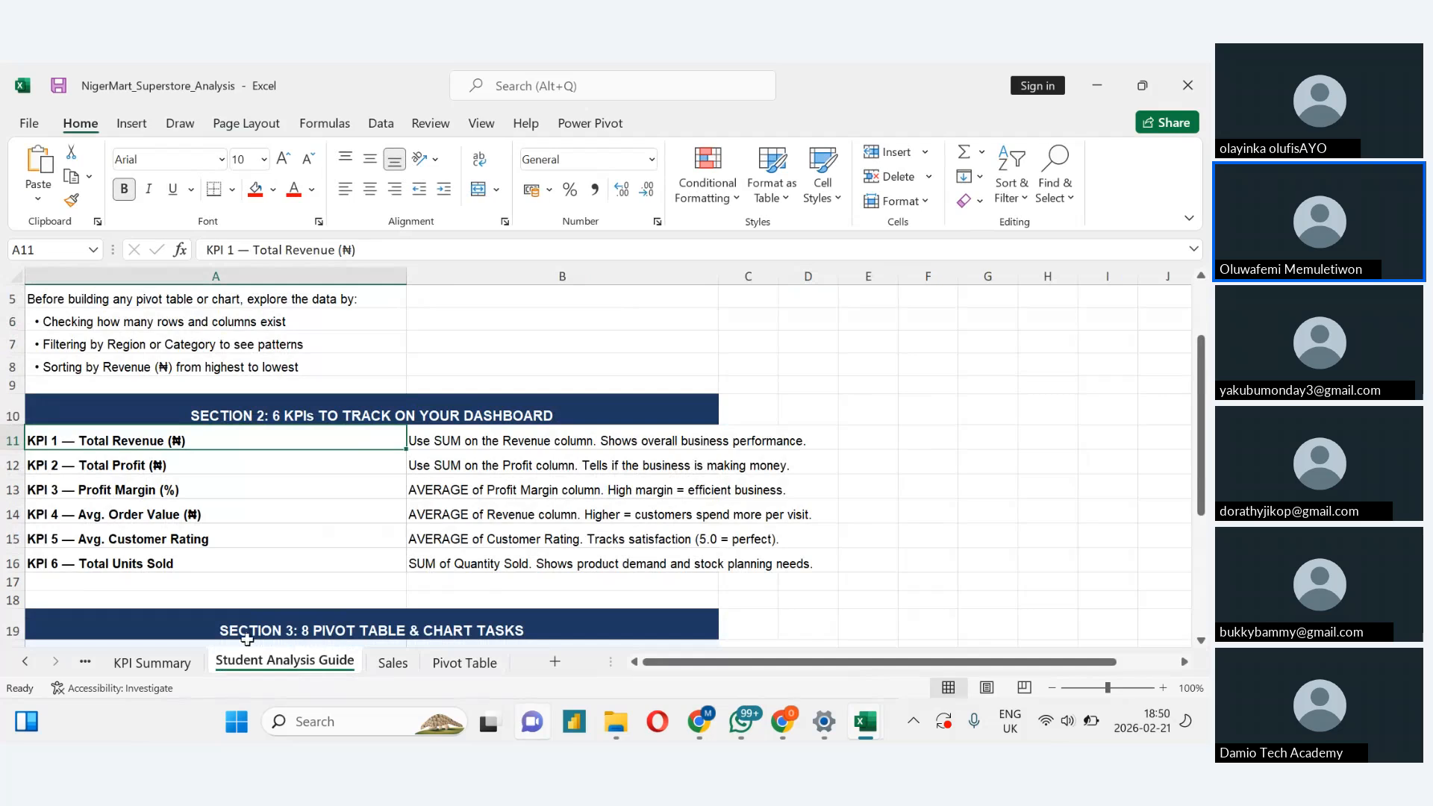
{"action": "key", "text": "alt+Tab"}
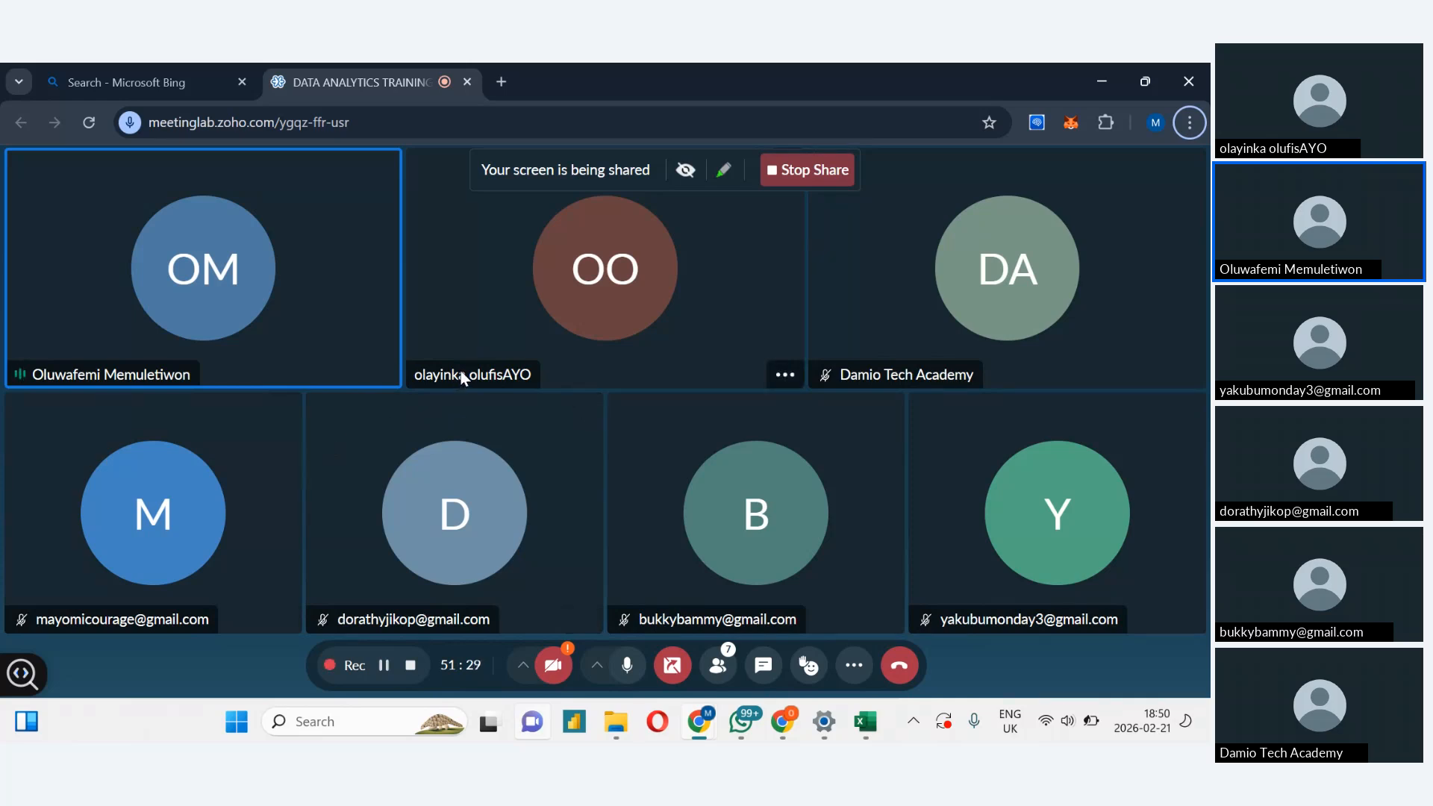
{"action": "key", "text": "alt+Tab"}
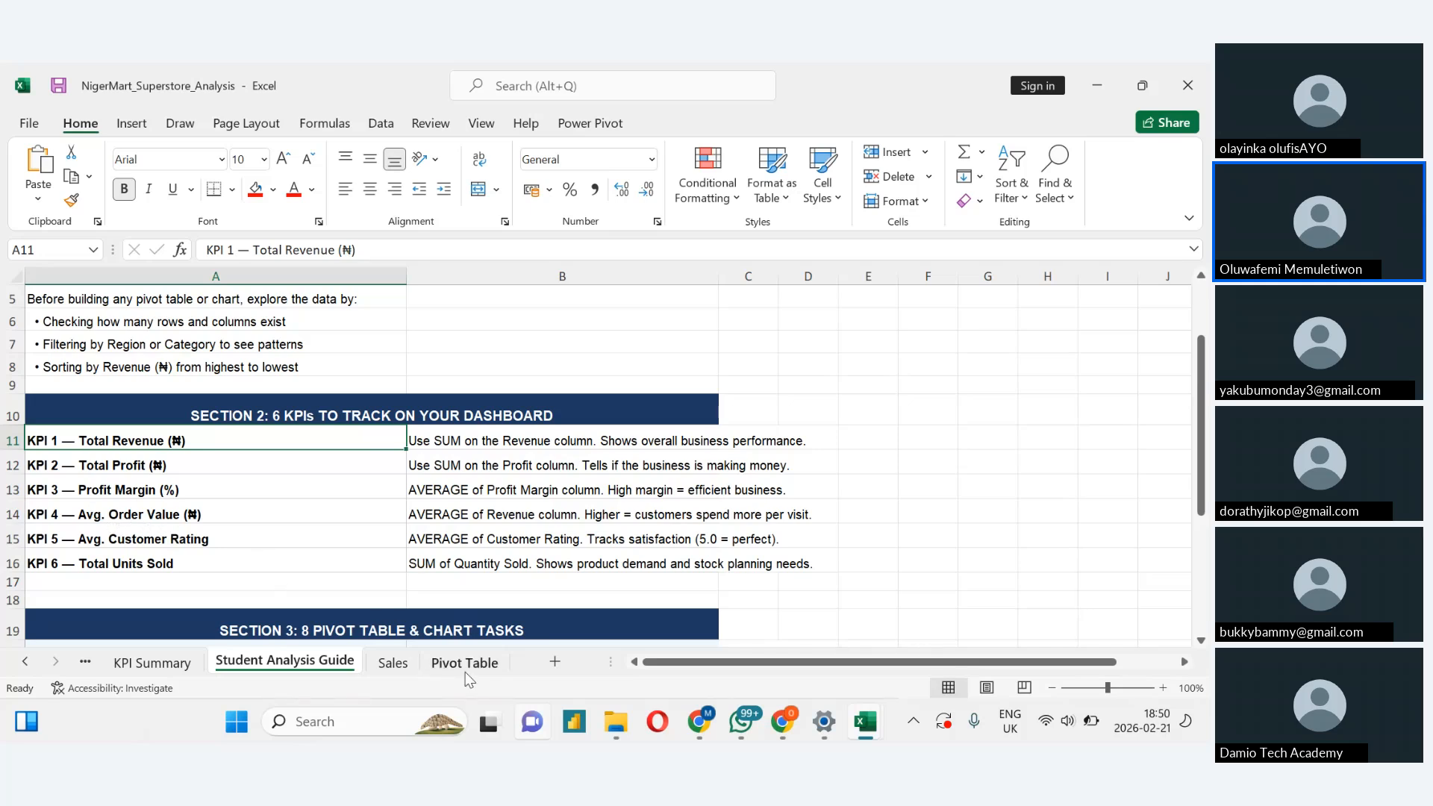
Create a PivotTable from Table1 of the Sales sheet at cell L2 of the Pivot Table sheet, adding the data to the Data Model
{"action": "left_click", "coordinate": [375, 668]}
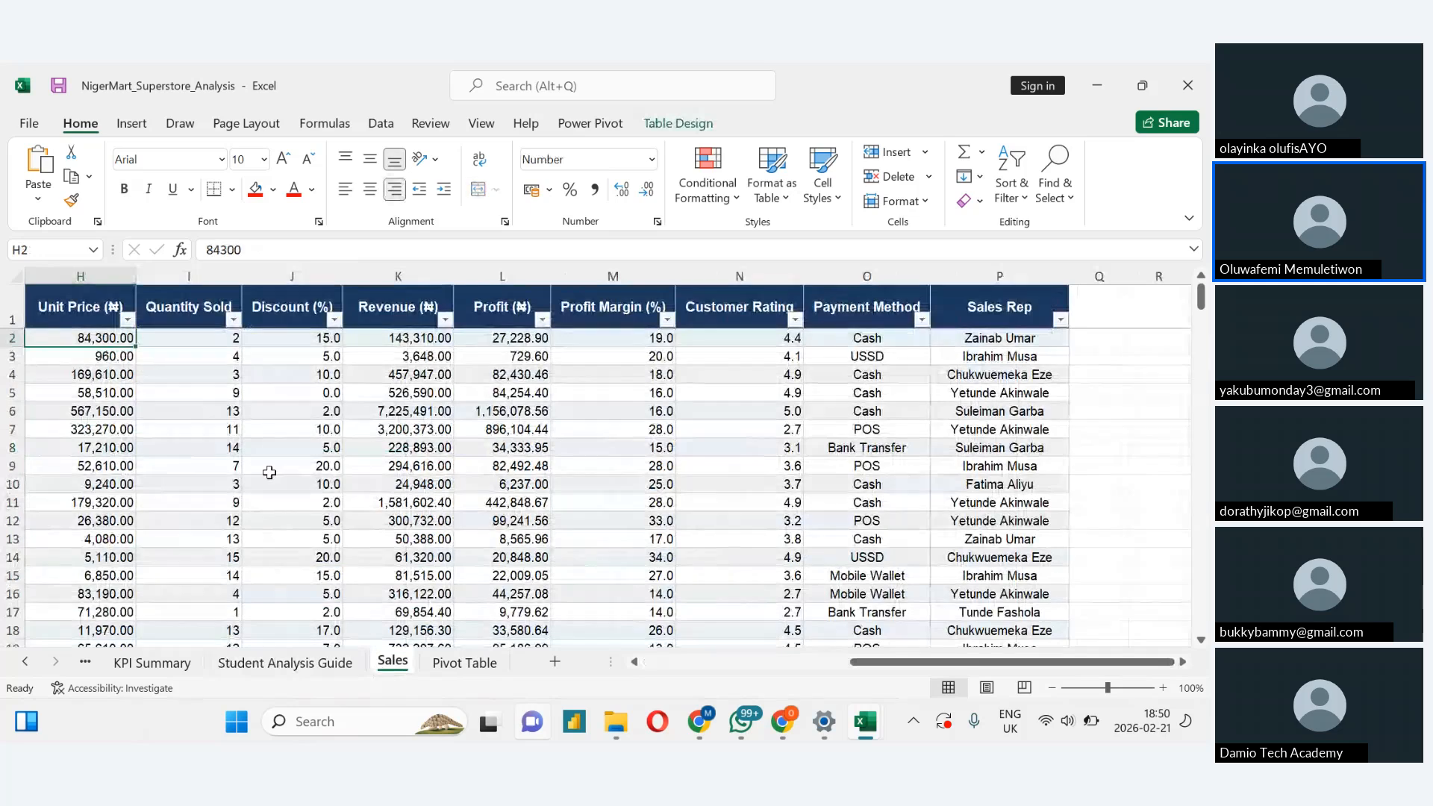
{"action": "left_click", "coordinate": [134, 125]}
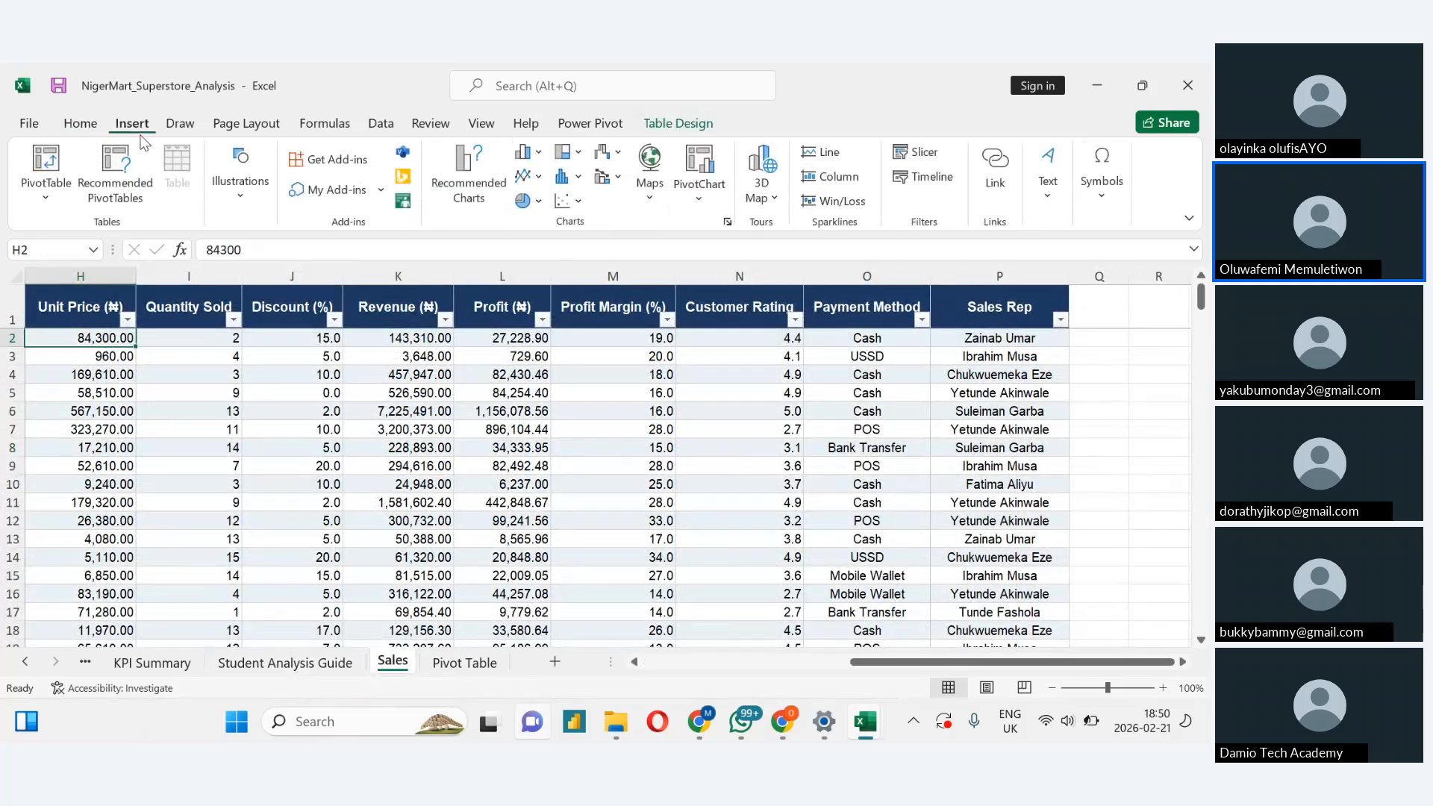
{"action": "left_click", "coordinate": [63, 191]}
{"action": "left_click", "coordinate": [87, 228]}
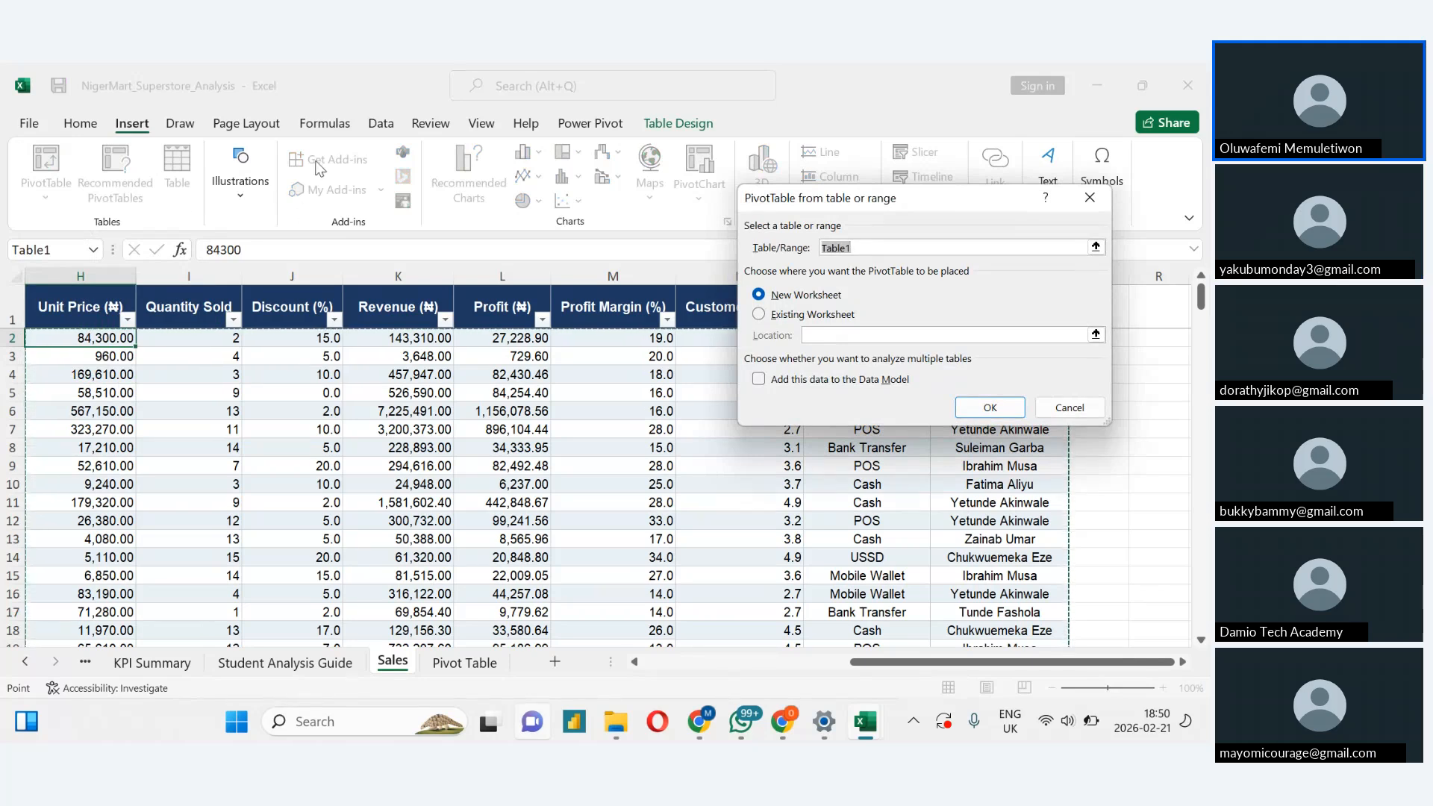
{"action": "left_click", "coordinate": [758, 315]}
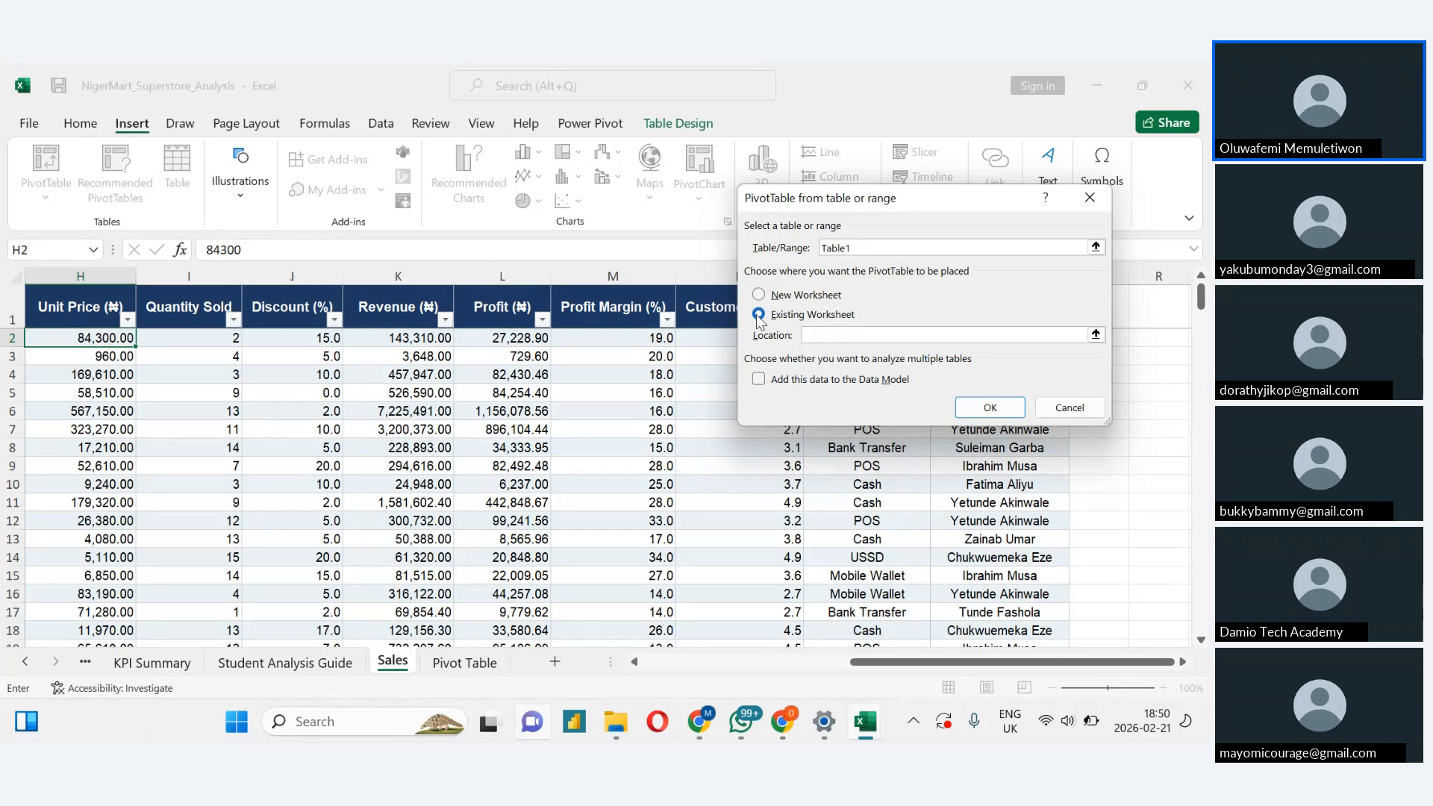
{"action": "left_click", "coordinate": [464, 670]}
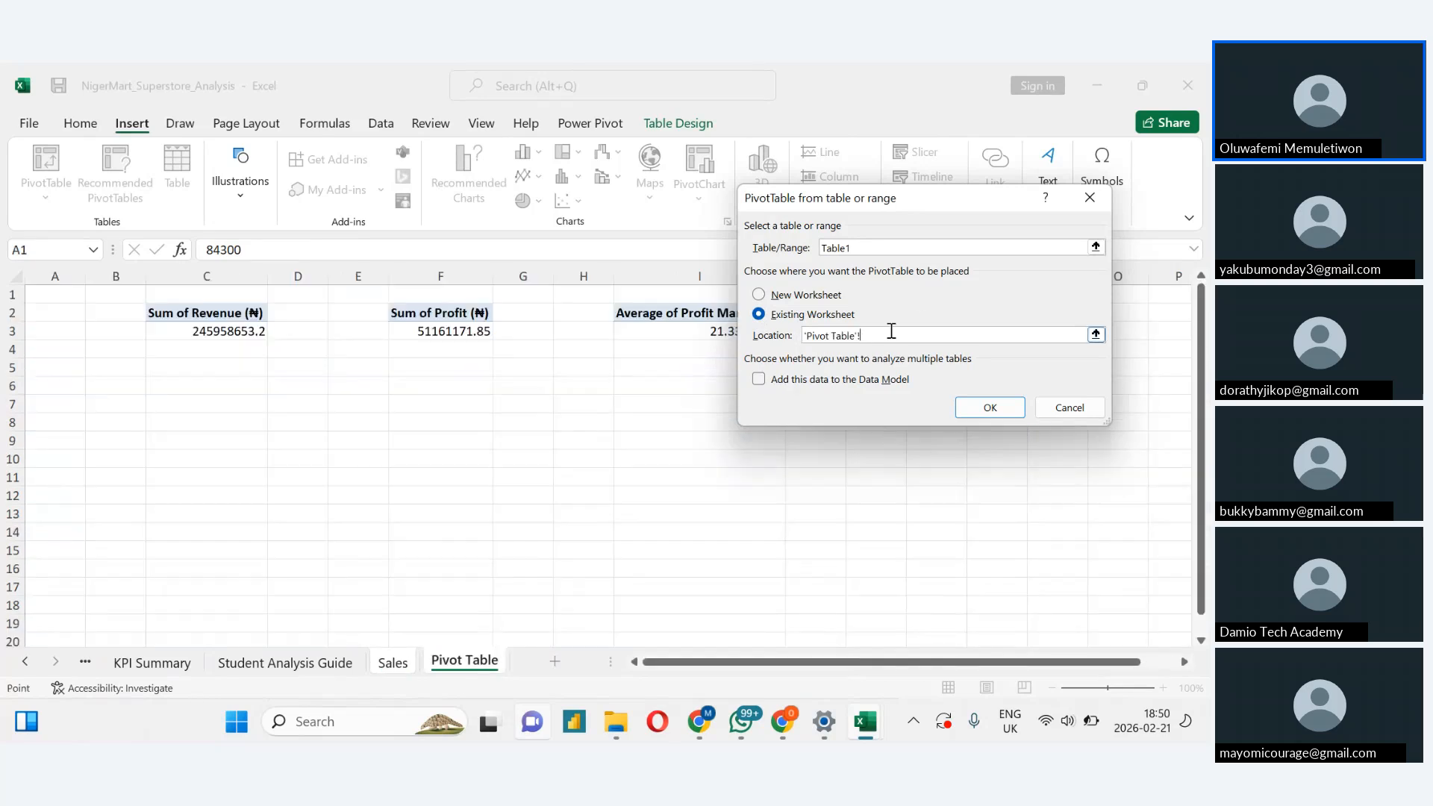
{"action": "left_click_drag", "start_coordinate": [948, 203], "coordinate": [574, 383]}
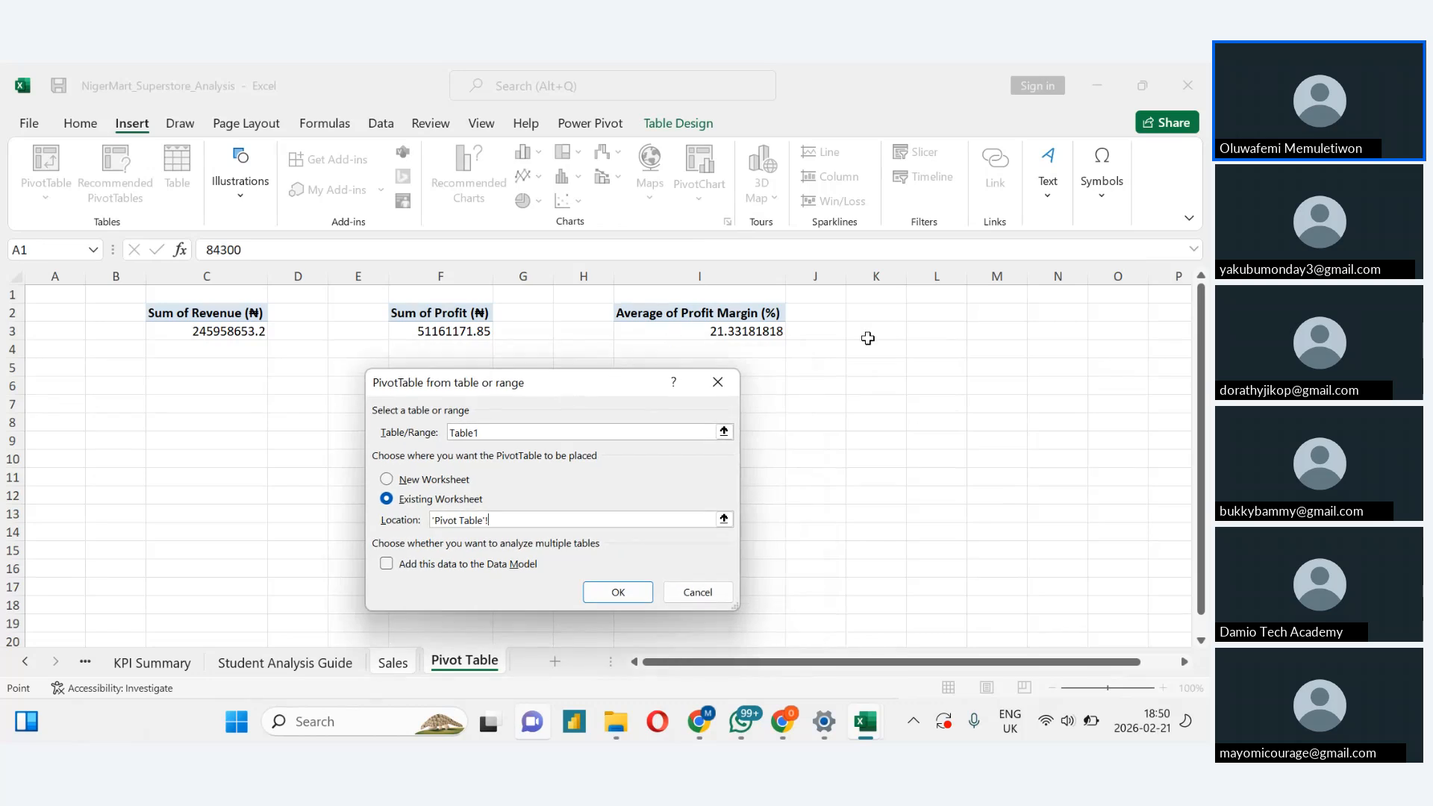
{"action": "left_click", "coordinate": [918, 312]}
{"action": "left_click", "coordinate": [386, 563]}
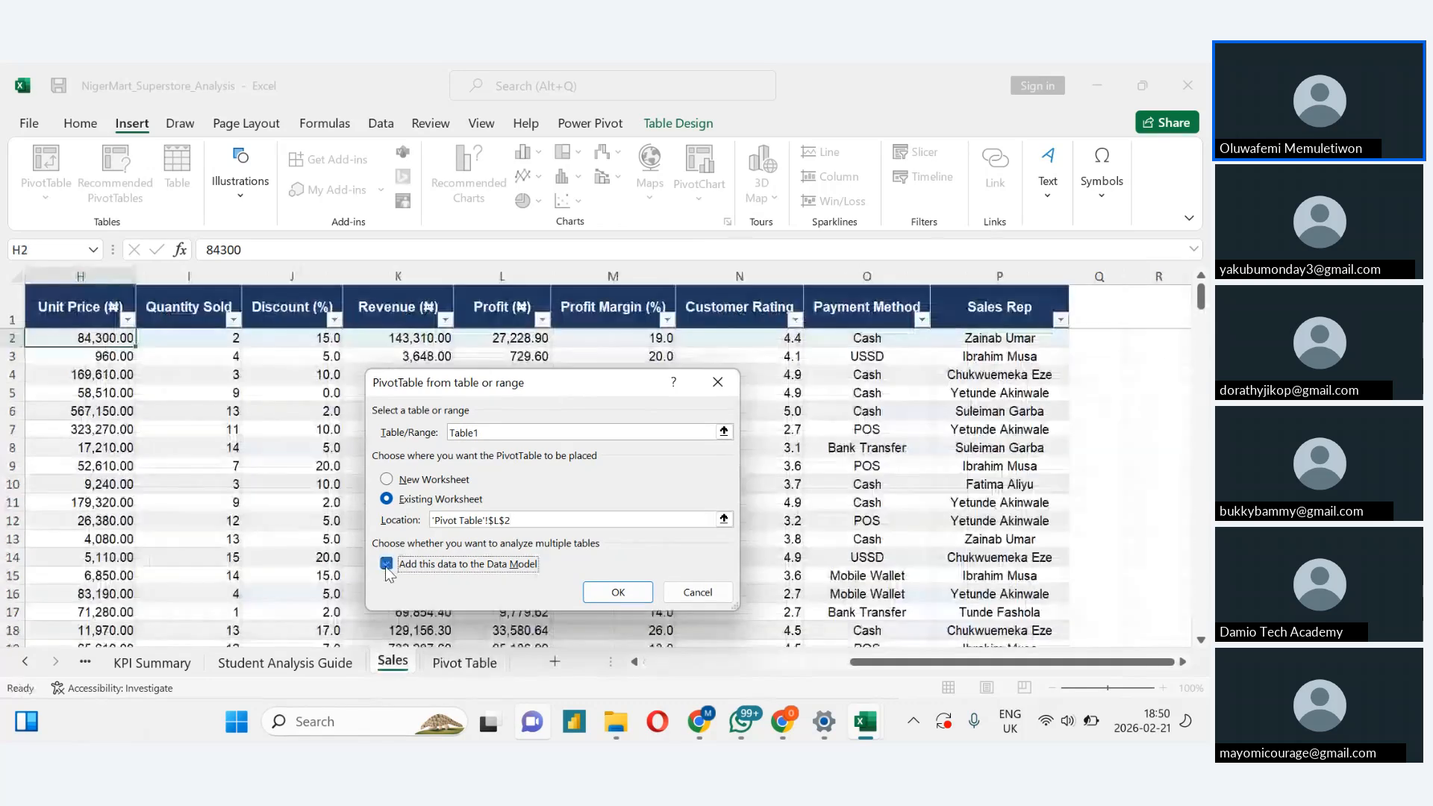
{"action": "left_click", "coordinate": [615, 593]}
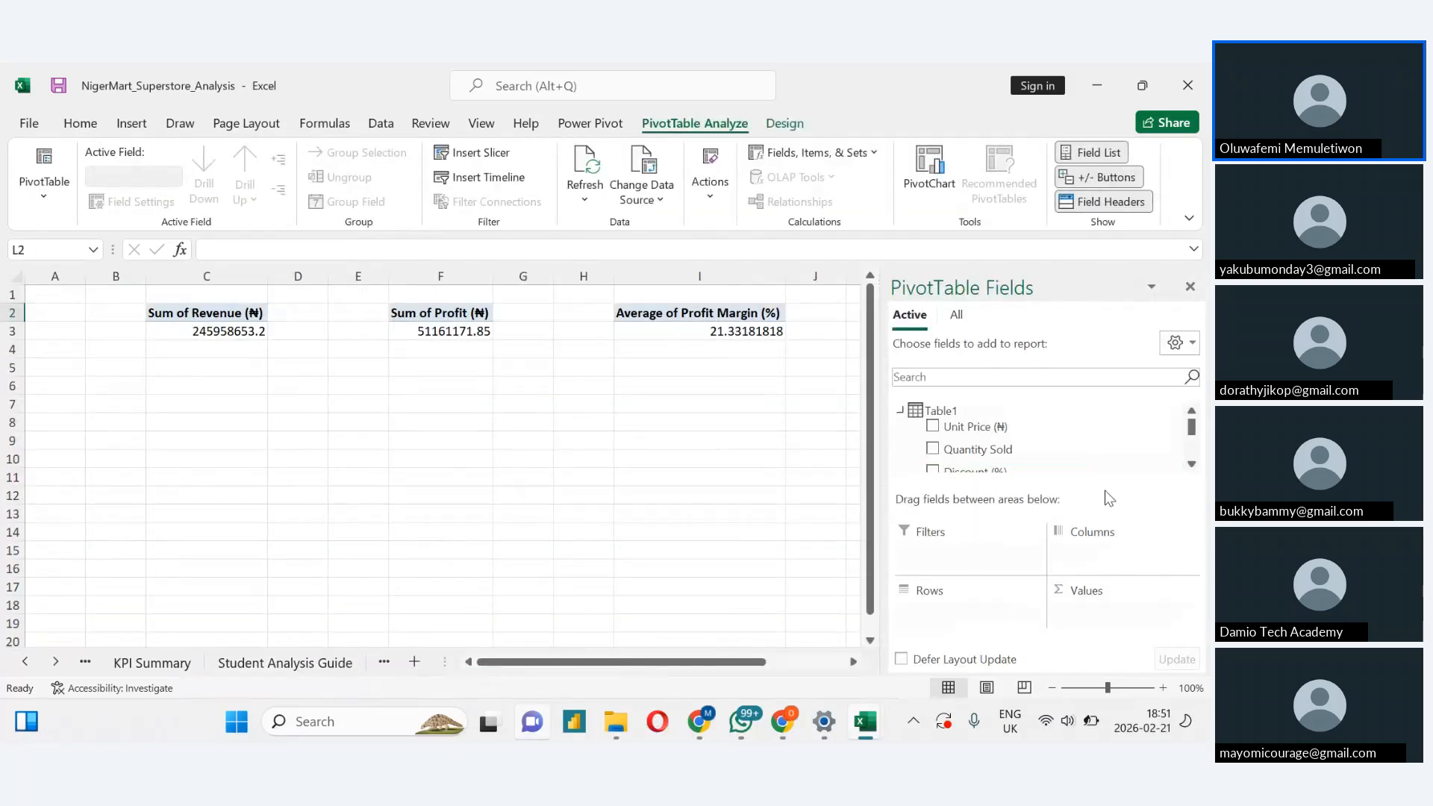
Bring the empty PivotTable at L2 into view and look through the fields available in Table1
{"action": "left_click", "coordinate": [853, 661]}
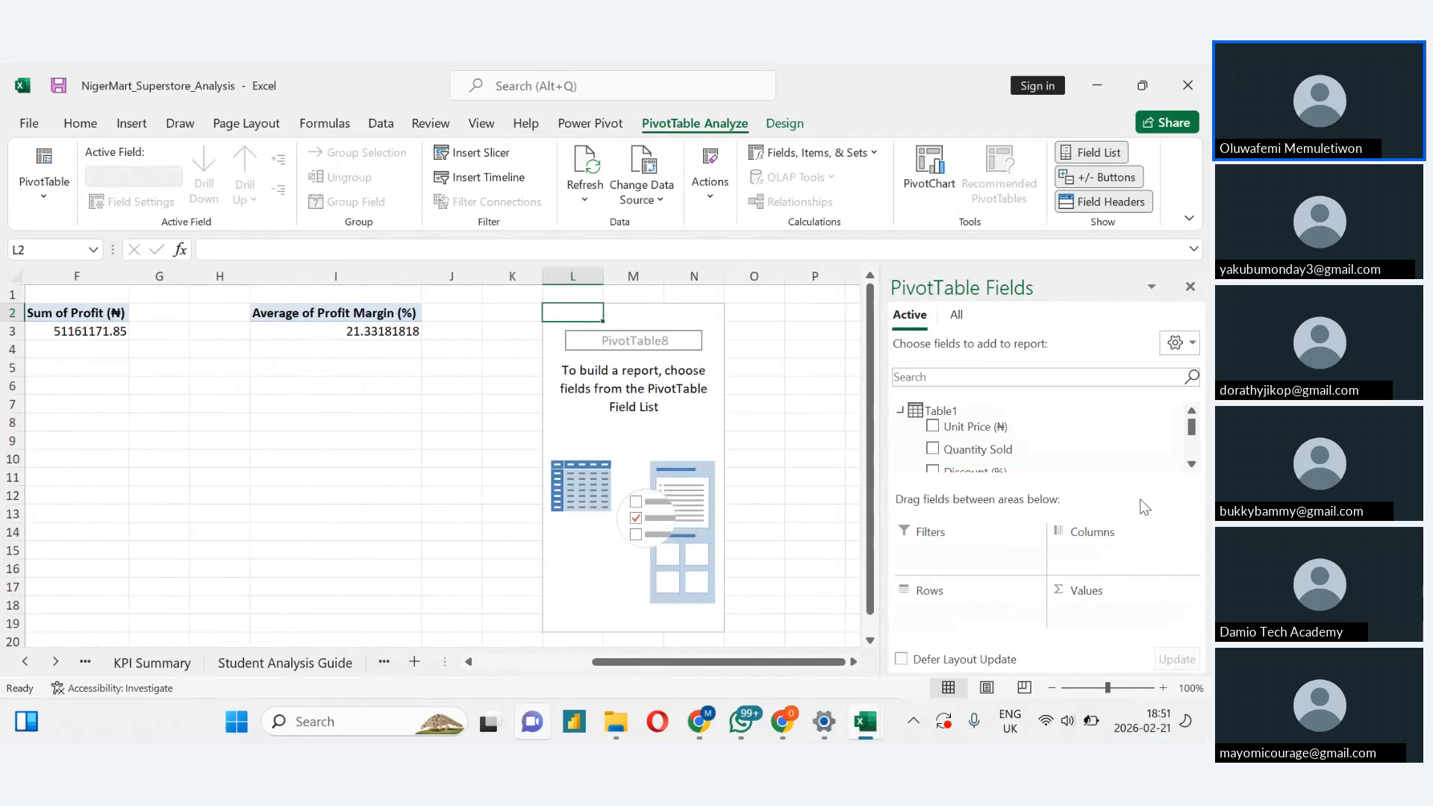
{"action": "left_click", "coordinate": [1192, 467]}
{"action": "left_click", "coordinate": [1191, 467]}
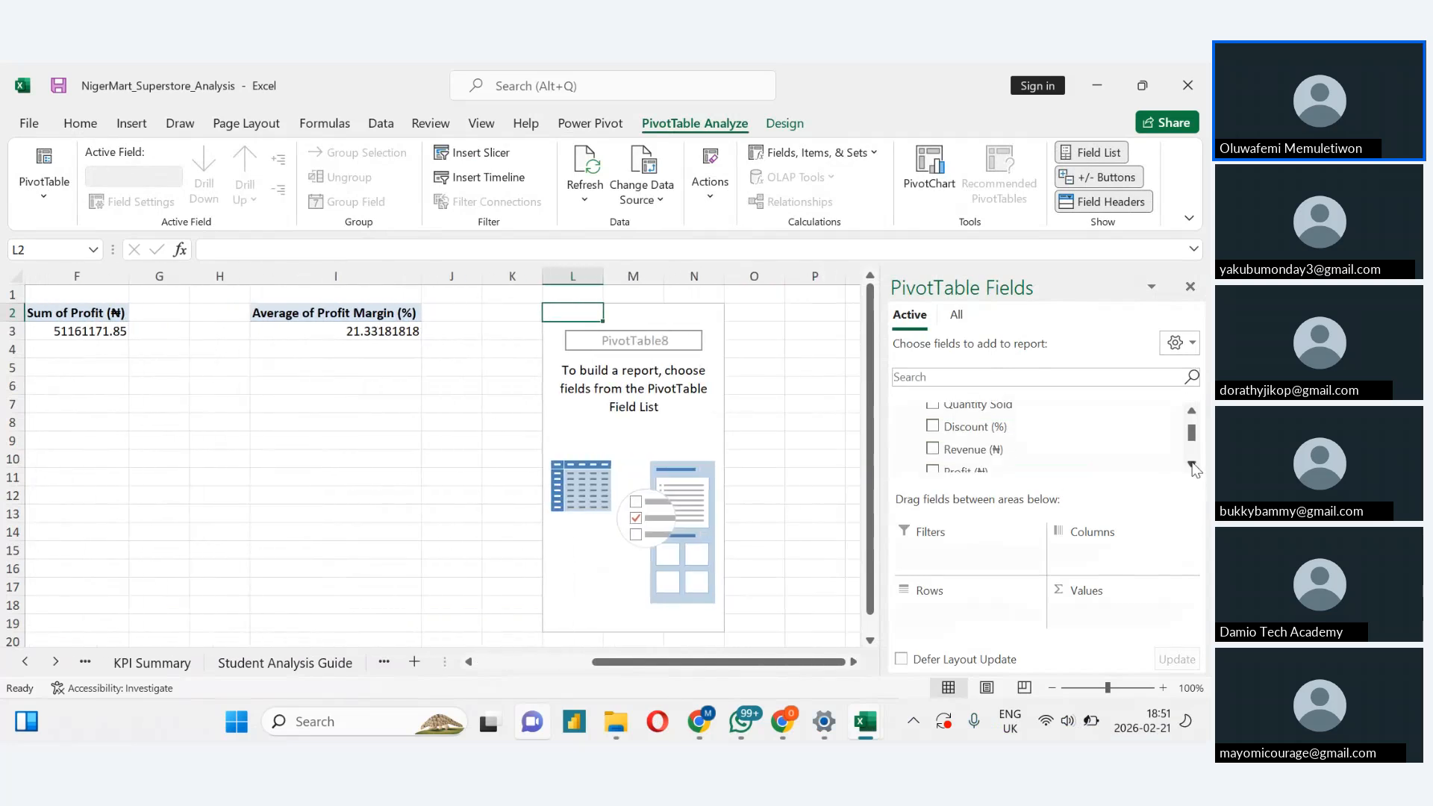
{"action": "left_click", "coordinate": [1191, 466]}
{"action": "left_click", "coordinate": [1192, 466]}
{"action": "left_click", "coordinate": [1191, 467]}
{"action": "left_click", "coordinate": [1192, 466]}
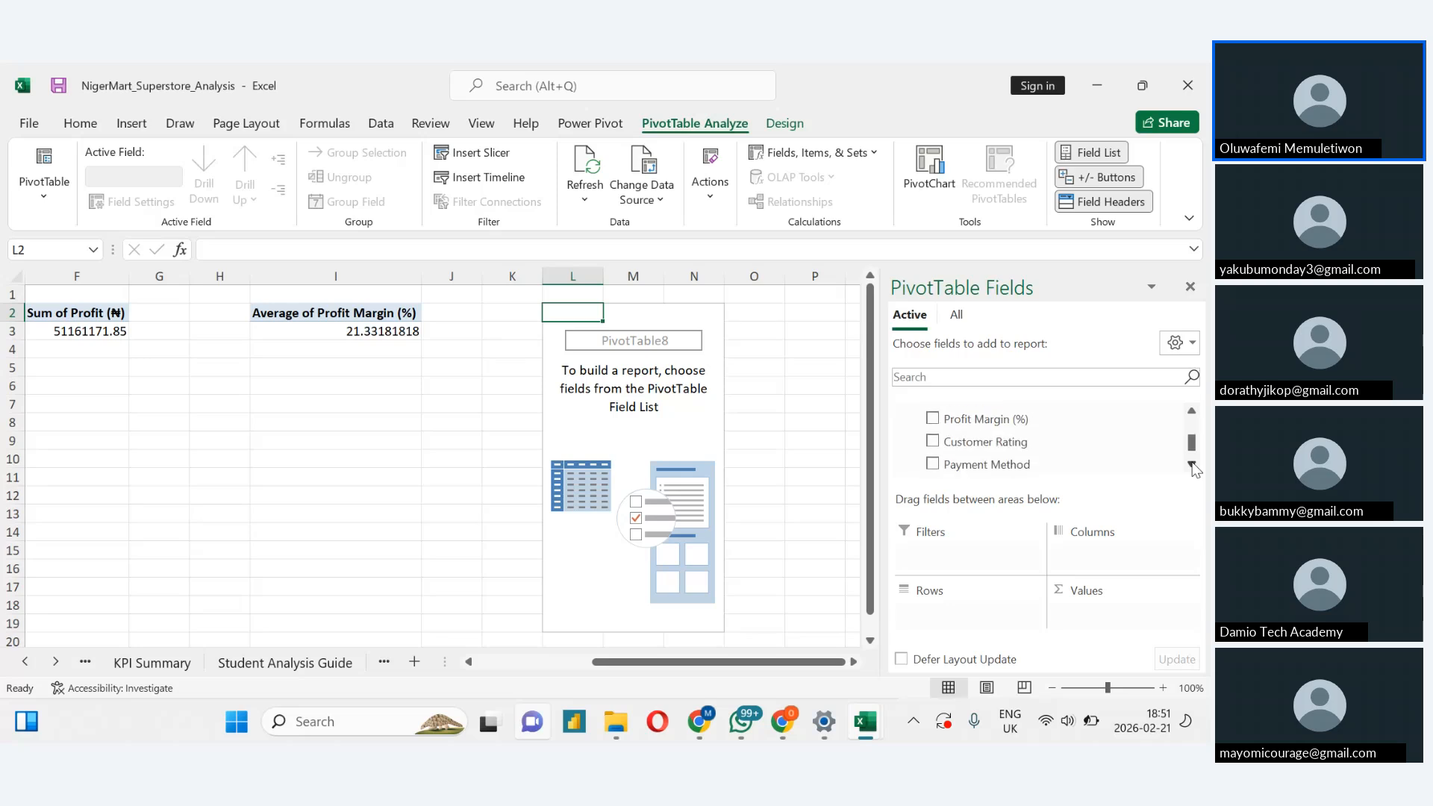
{"action": "left_click", "coordinate": [1192, 466]}
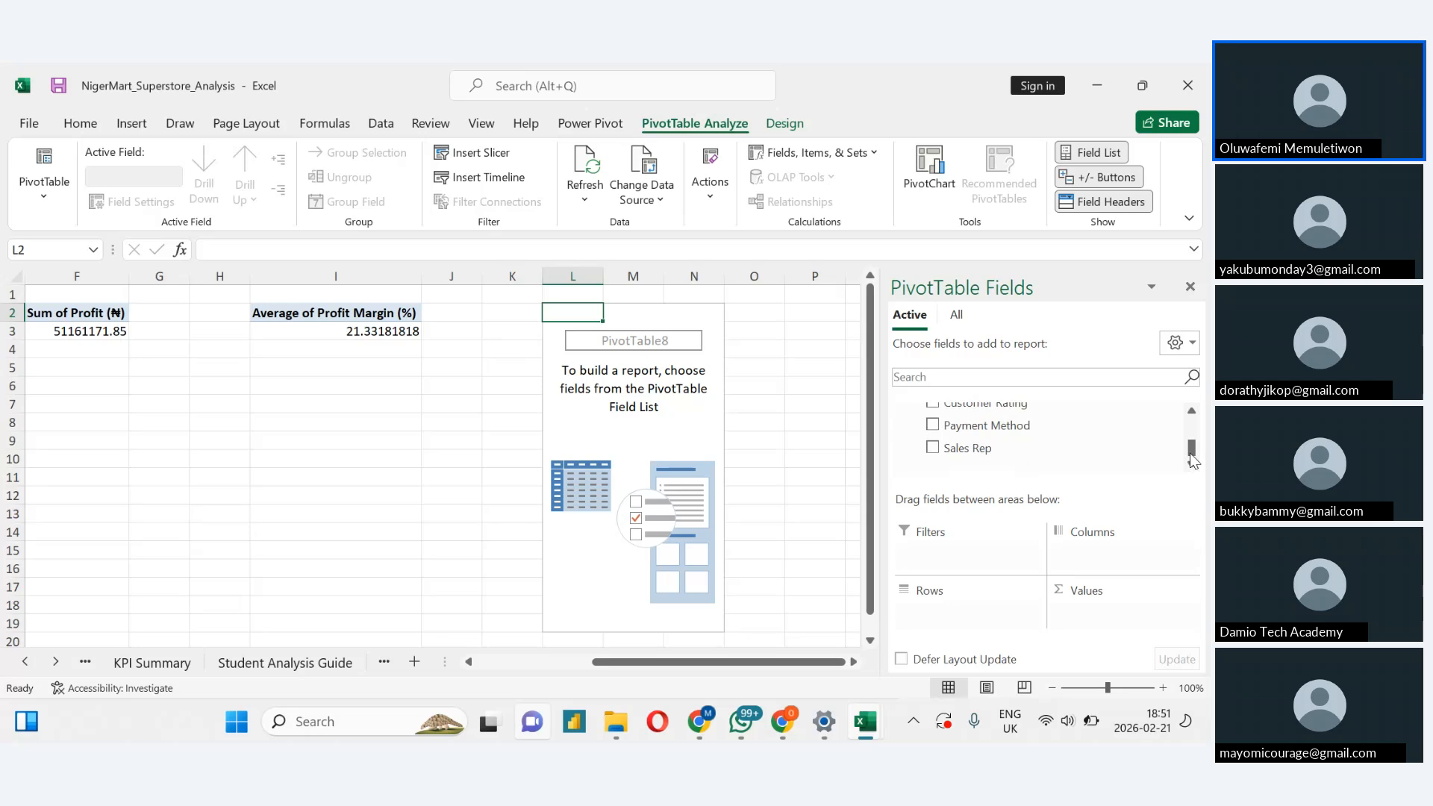
{"action": "scroll", "coordinate": [1192, 460], "scroll_direction": "up", "scroll_amount": 3}
{"action": "scroll", "coordinate": [1191, 445], "scroll_direction": "up", "scroll_amount": 2}
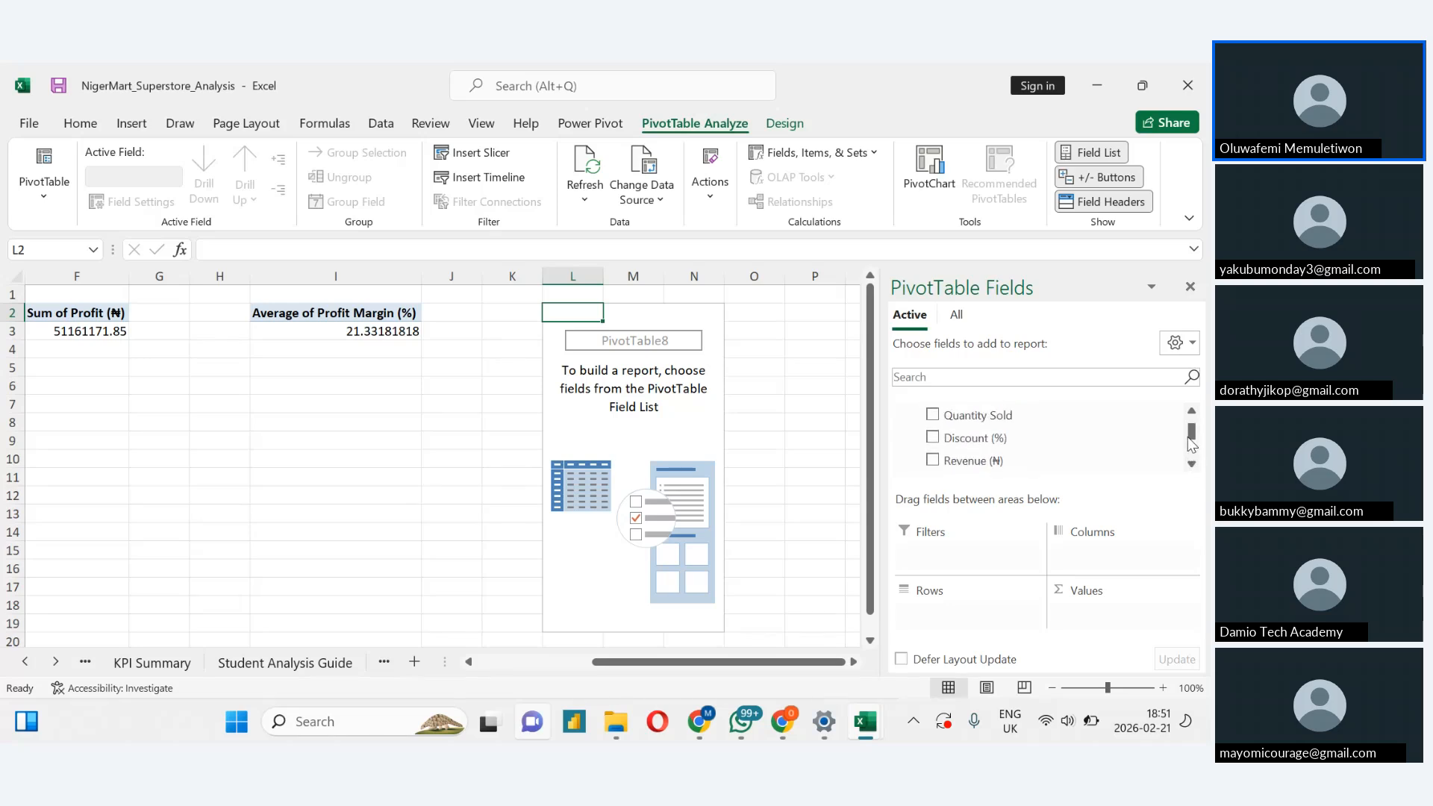
{"action": "scroll", "coordinate": [1192, 445], "scroll_direction": "up", "scroll_amount": 1}
{"action": "scroll", "coordinate": [1189, 442], "scroll_direction": "up", "scroll_amount": 2}
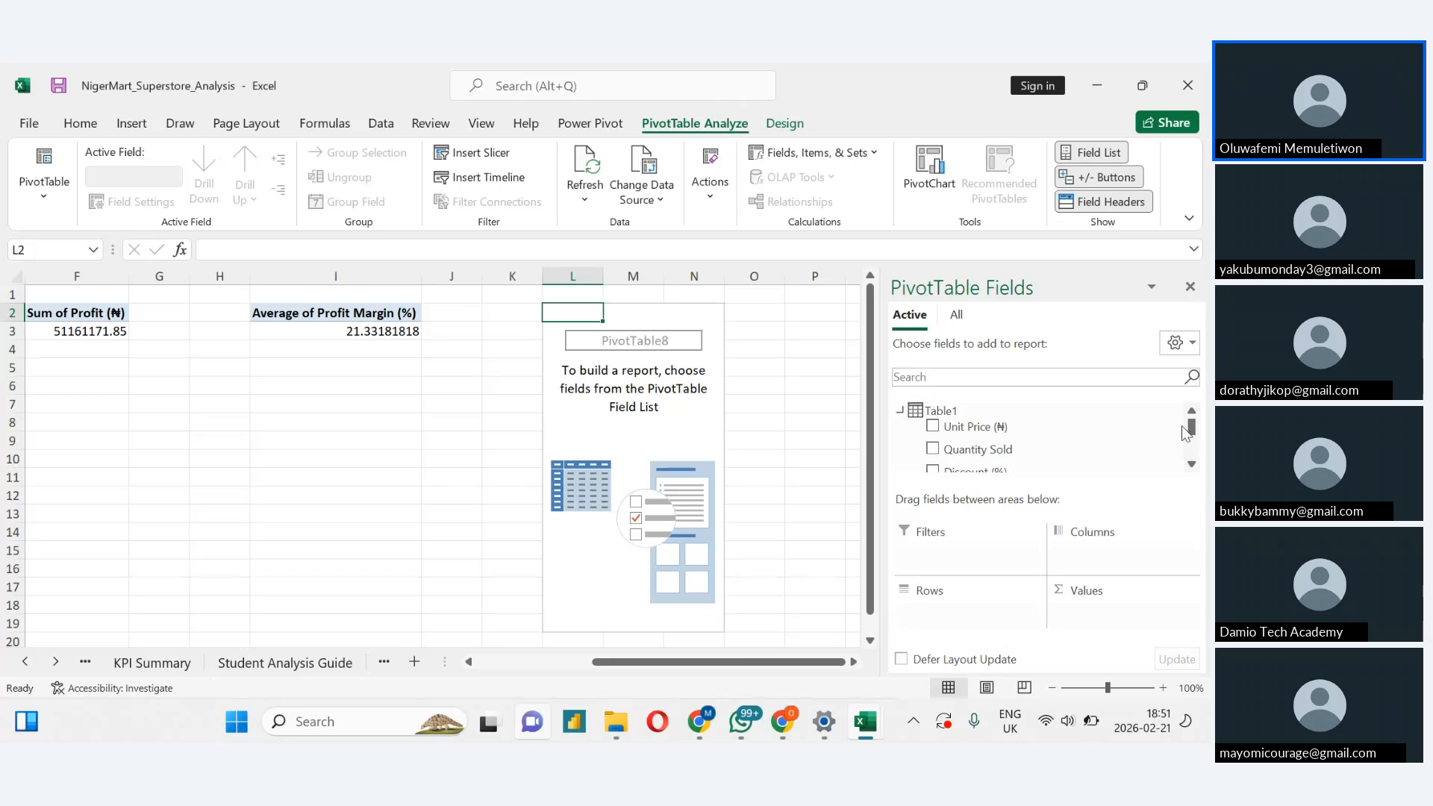
Read the KPI 4 Avg. Order Value (₦) entry and its calculation instruction in the Student Analysis Guide
{"action": "left_click", "coordinate": [301, 666]}
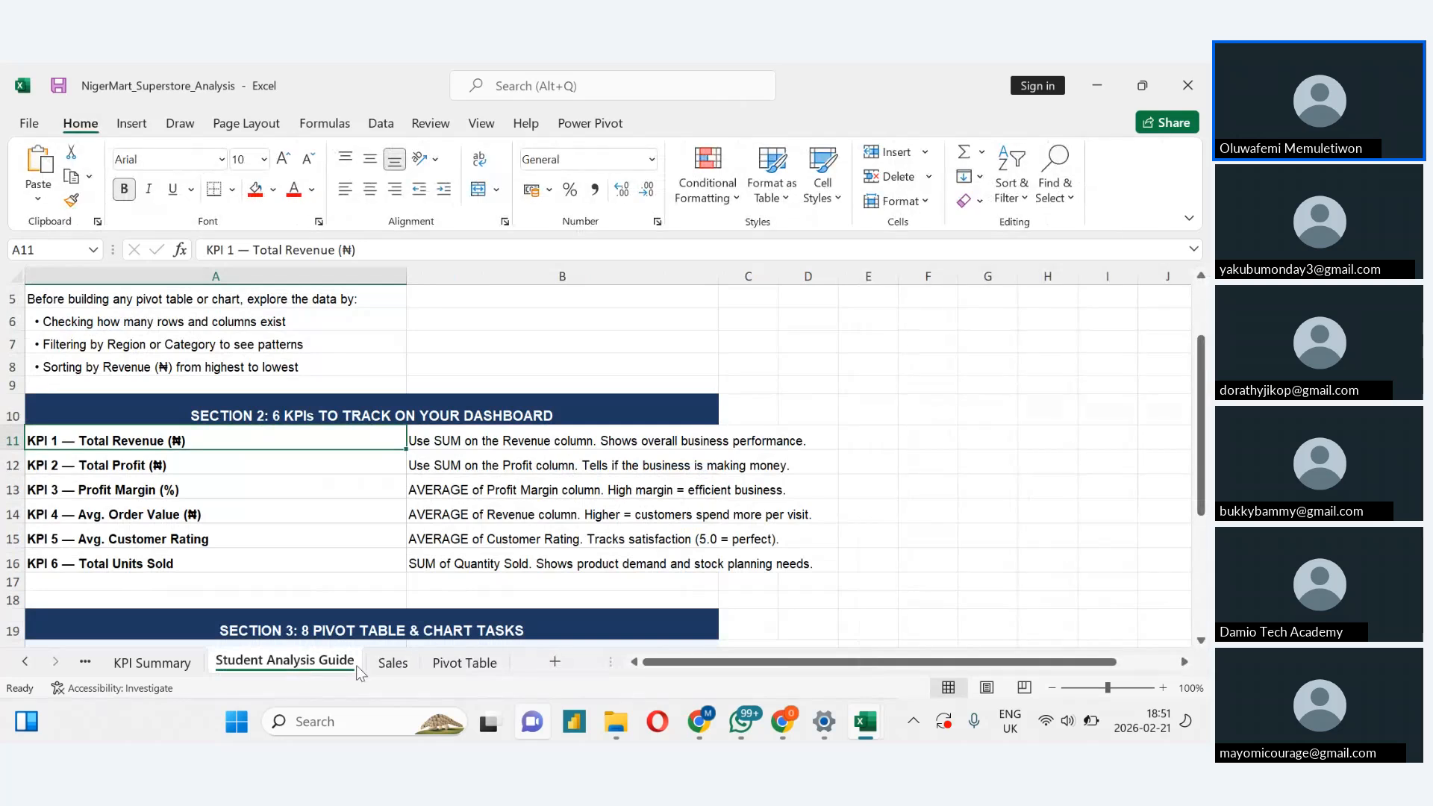
{"action": "left_click", "coordinate": [460, 668]}
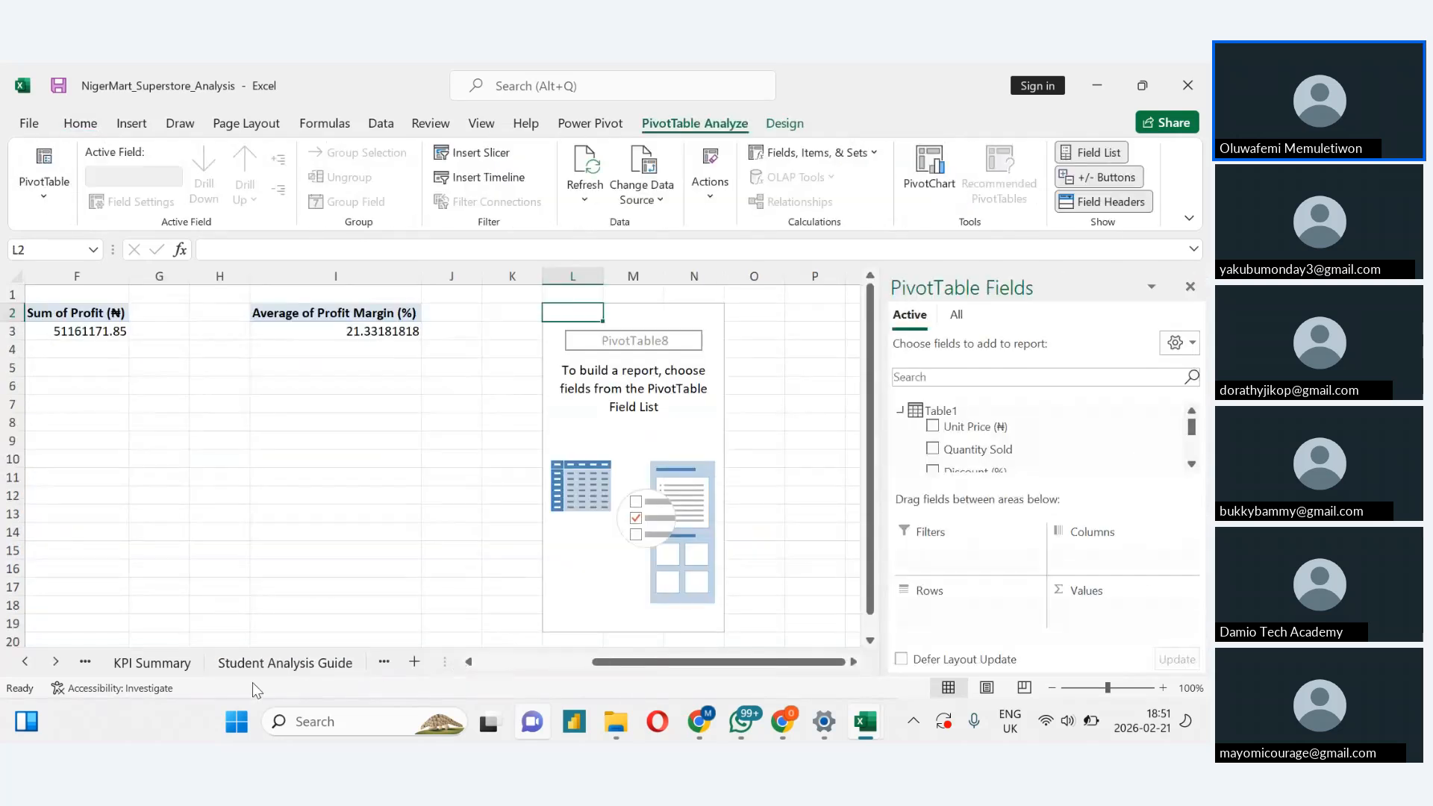
{"action": "left_click", "coordinate": [289, 667]}
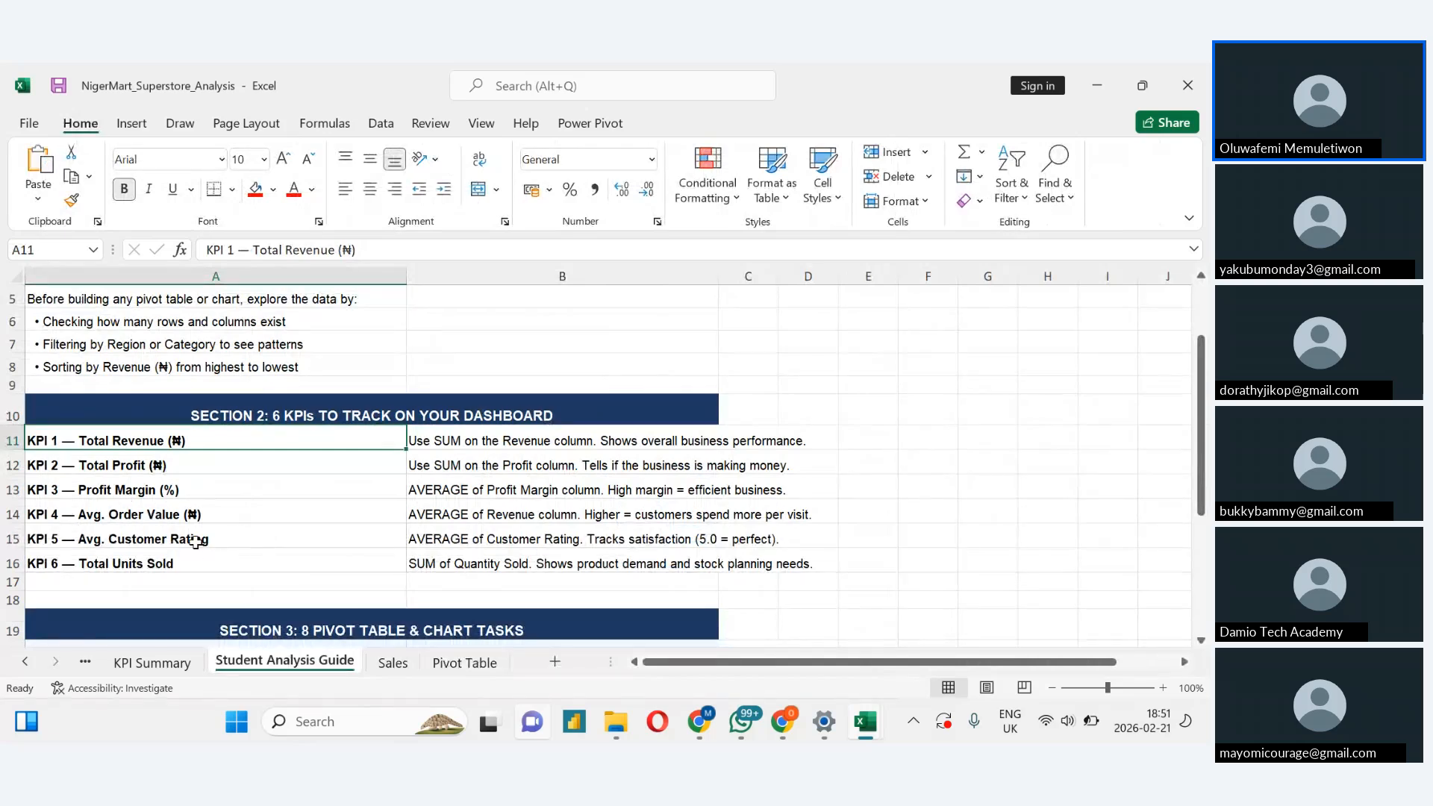
{"action": "left_click", "coordinate": [132, 512]}
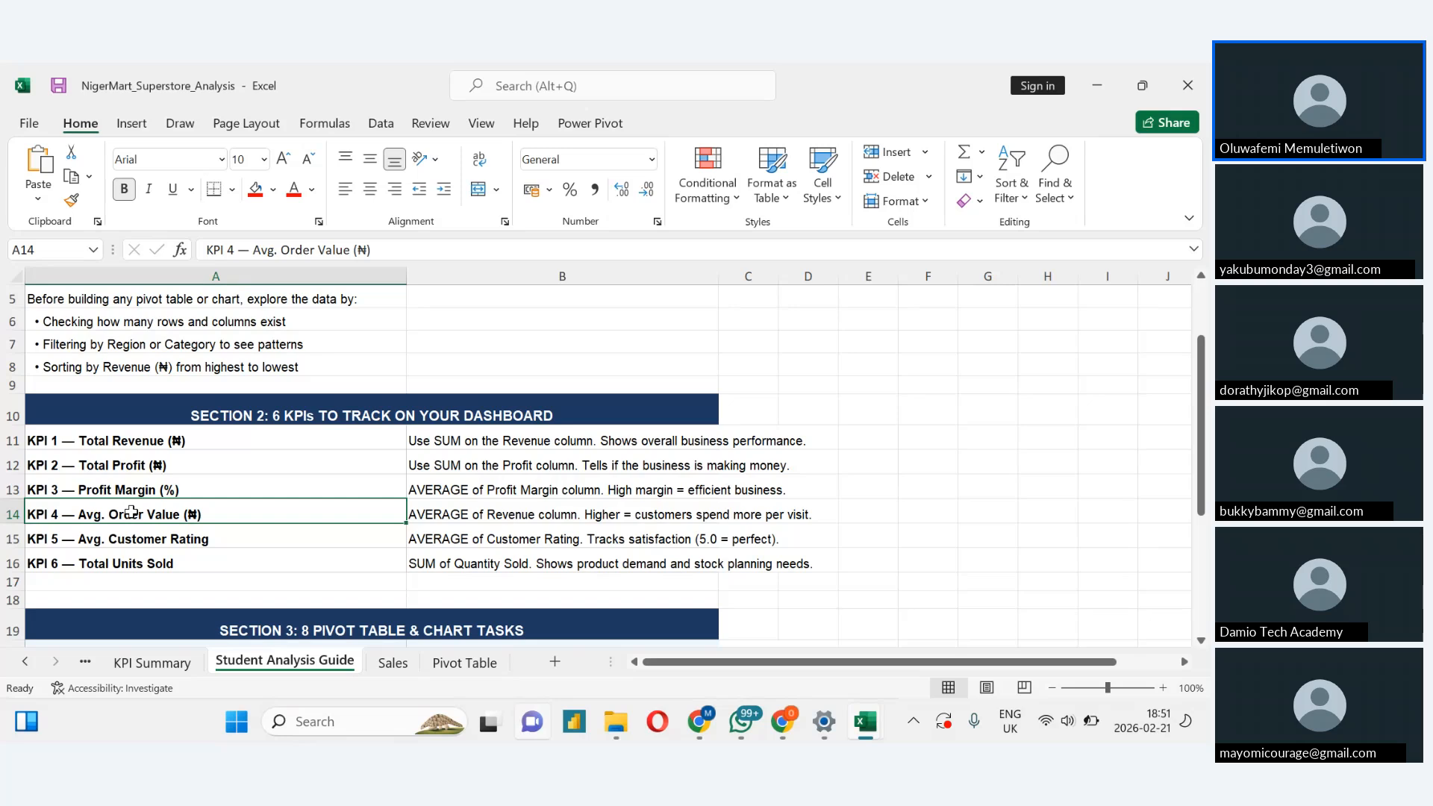
{"action": "left_click", "coordinate": [440, 515]}
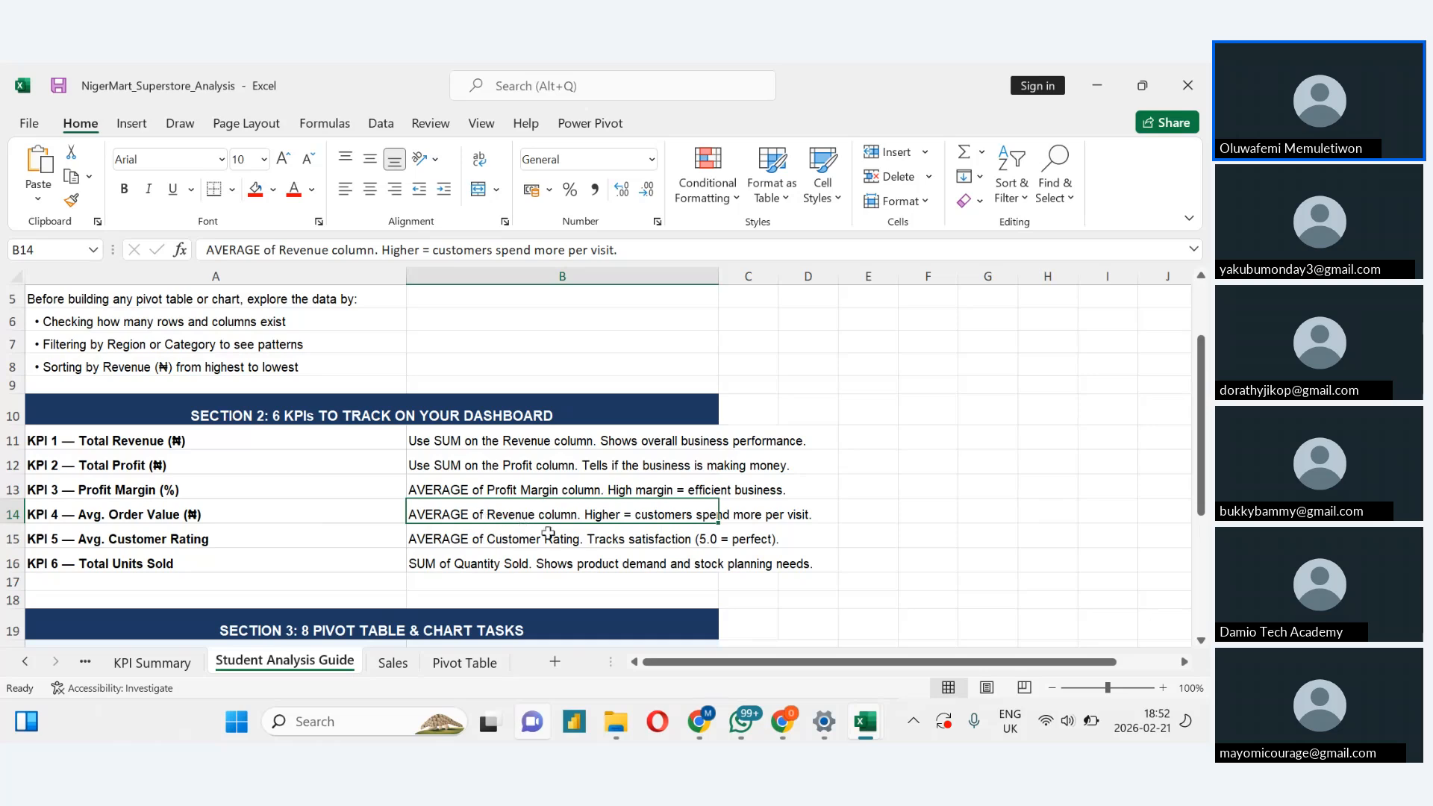
Add the Revenue (₦) field to the values of the PivotTable at L2
{"action": "left_click", "coordinate": [464, 664]}
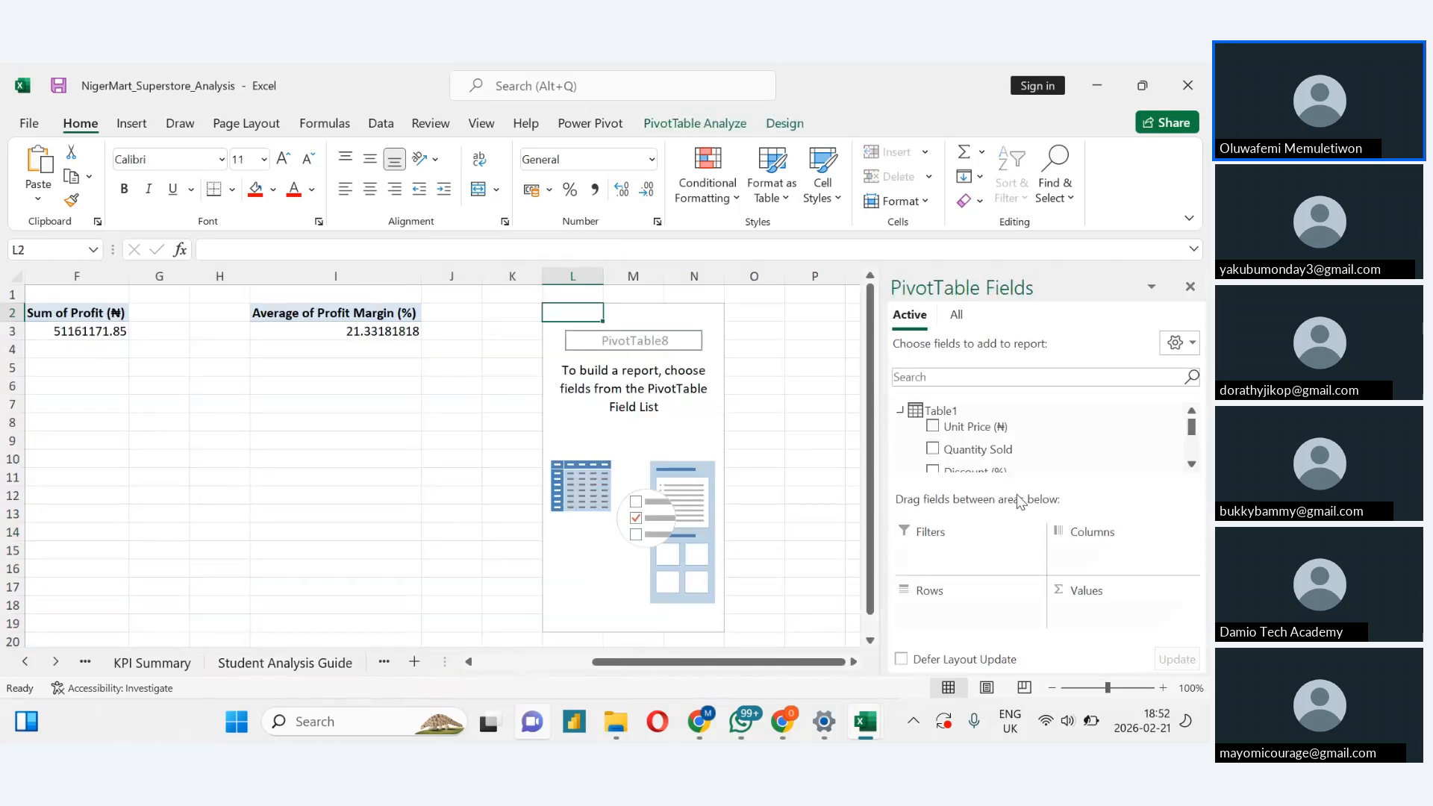
{"action": "scroll", "coordinate": [1194, 465], "scroll_direction": "down", "scroll_amount": 2}
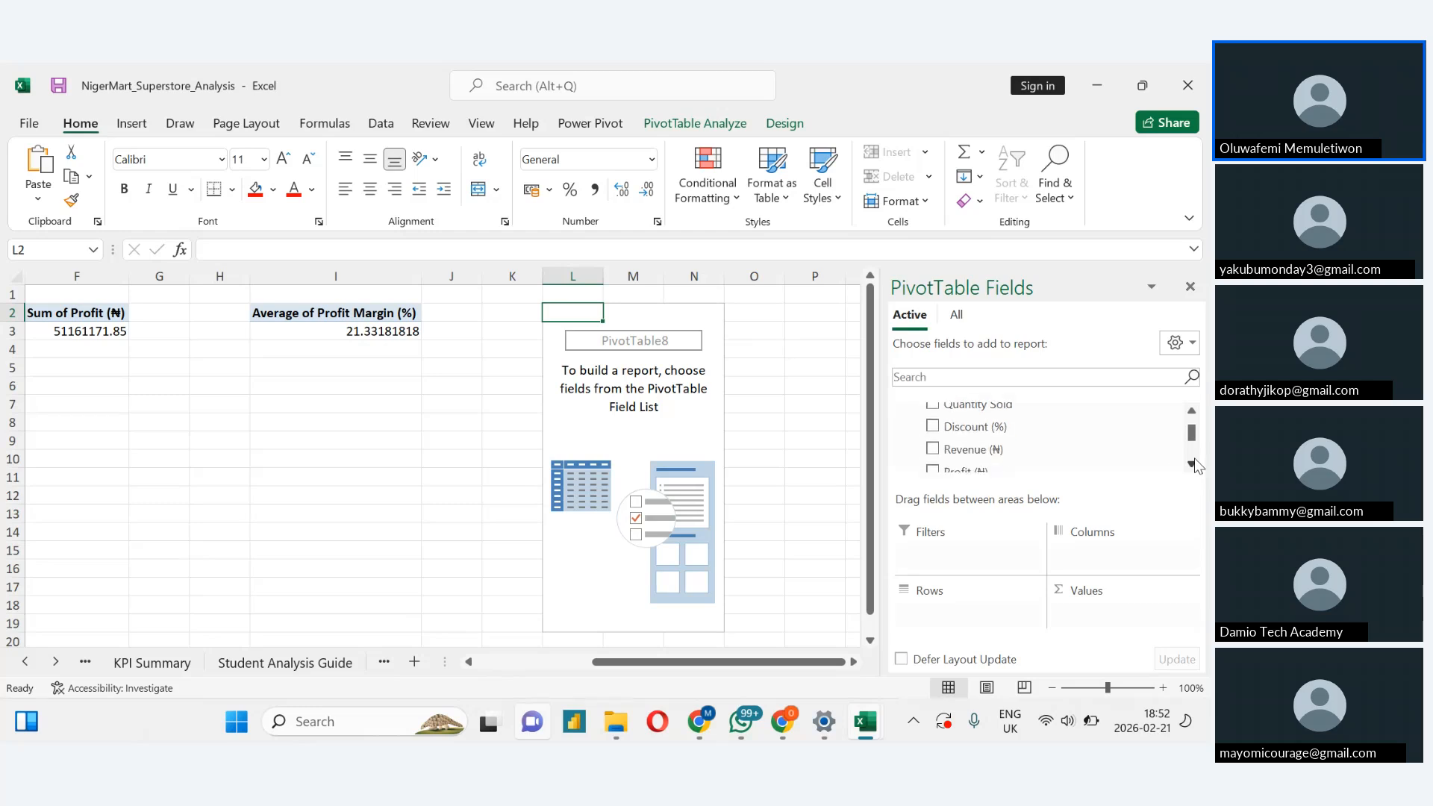
{"action": "left_click_drag", "start_coordinate": [982, 455], "coordinate": [1091, 616]}
Set the Revenue (₦) value field of the PivotTable at L2 to be summarized by Average
{"action": "left_click", "coordinate": [1097, 614]}
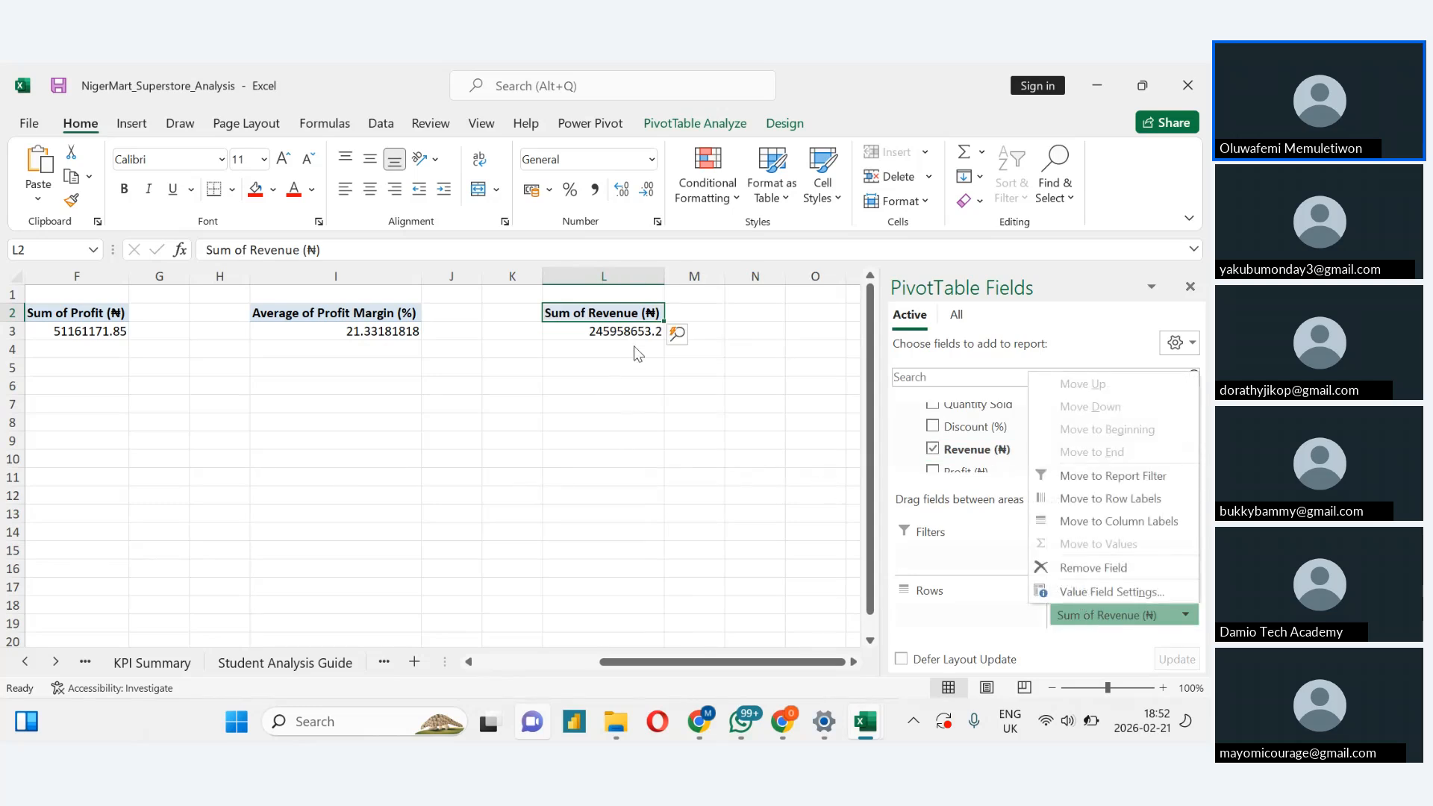
{"action": "left_click", "coordinate": [1184, 614]}
{"action": "left_click", "coordinate": [1186, 612]}
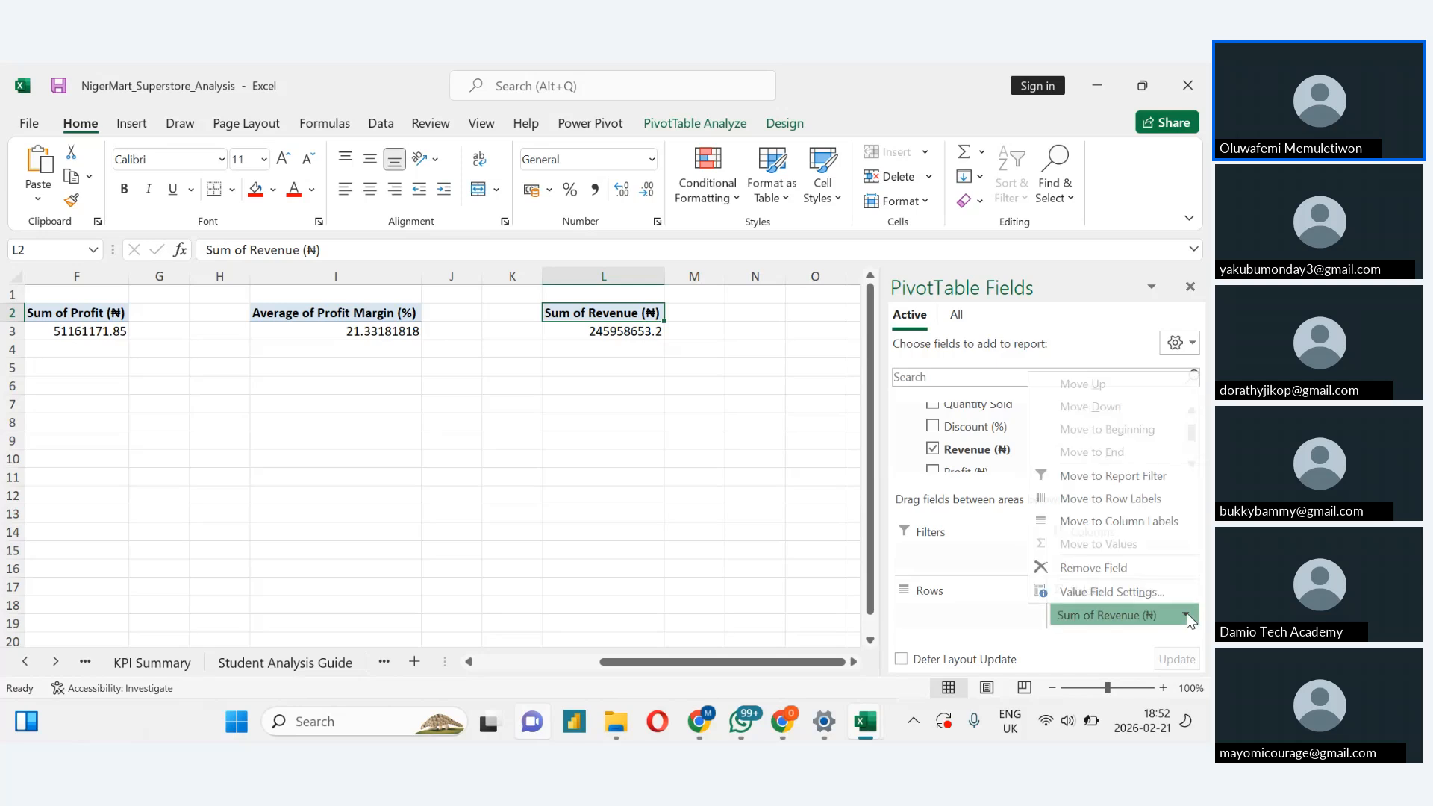
{"action": "left_click", "coordinate": [1140, 592]}
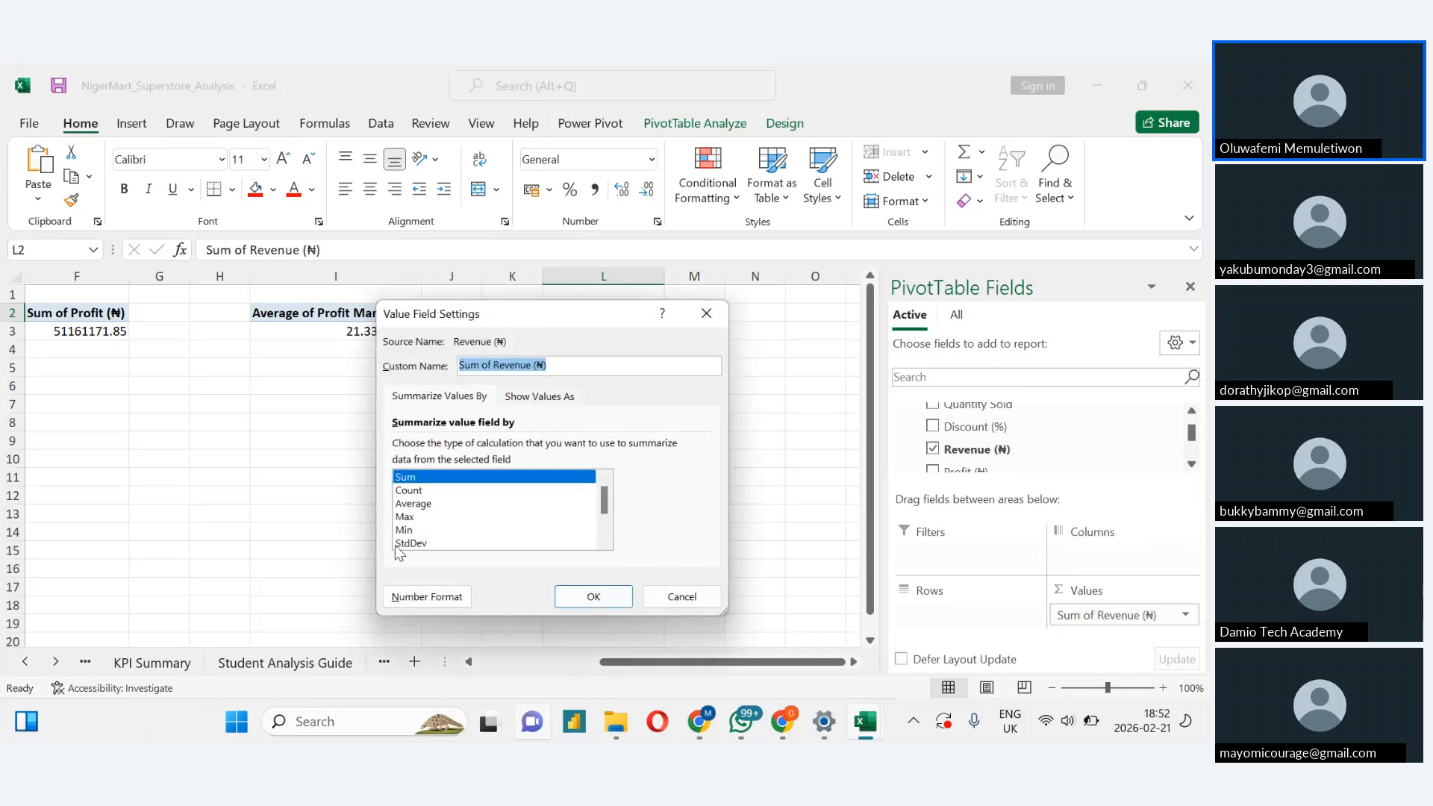
{"action": "left_click", "coordinate": [418, 504]}
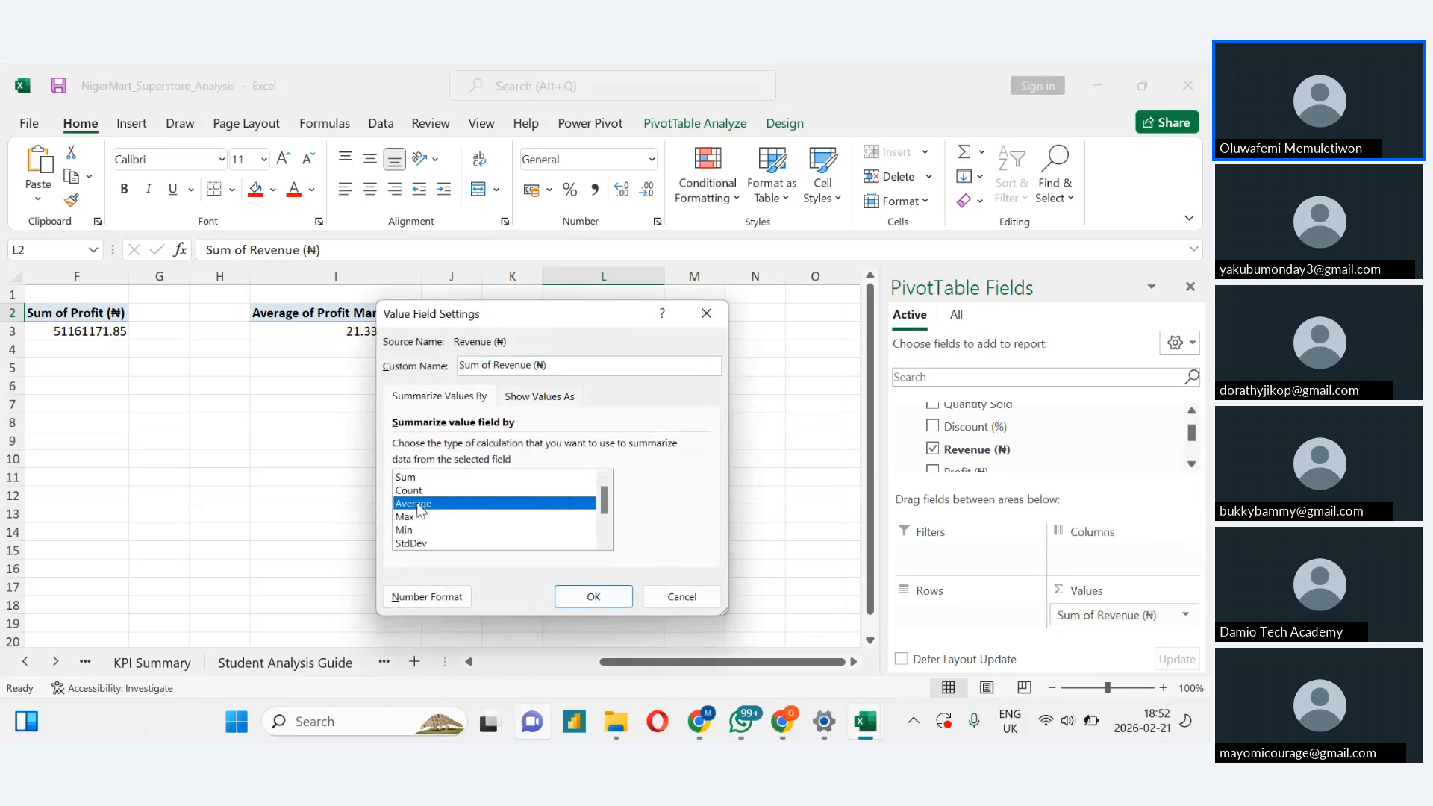
{"action": "left_click", "coordinate": [606, 593]}
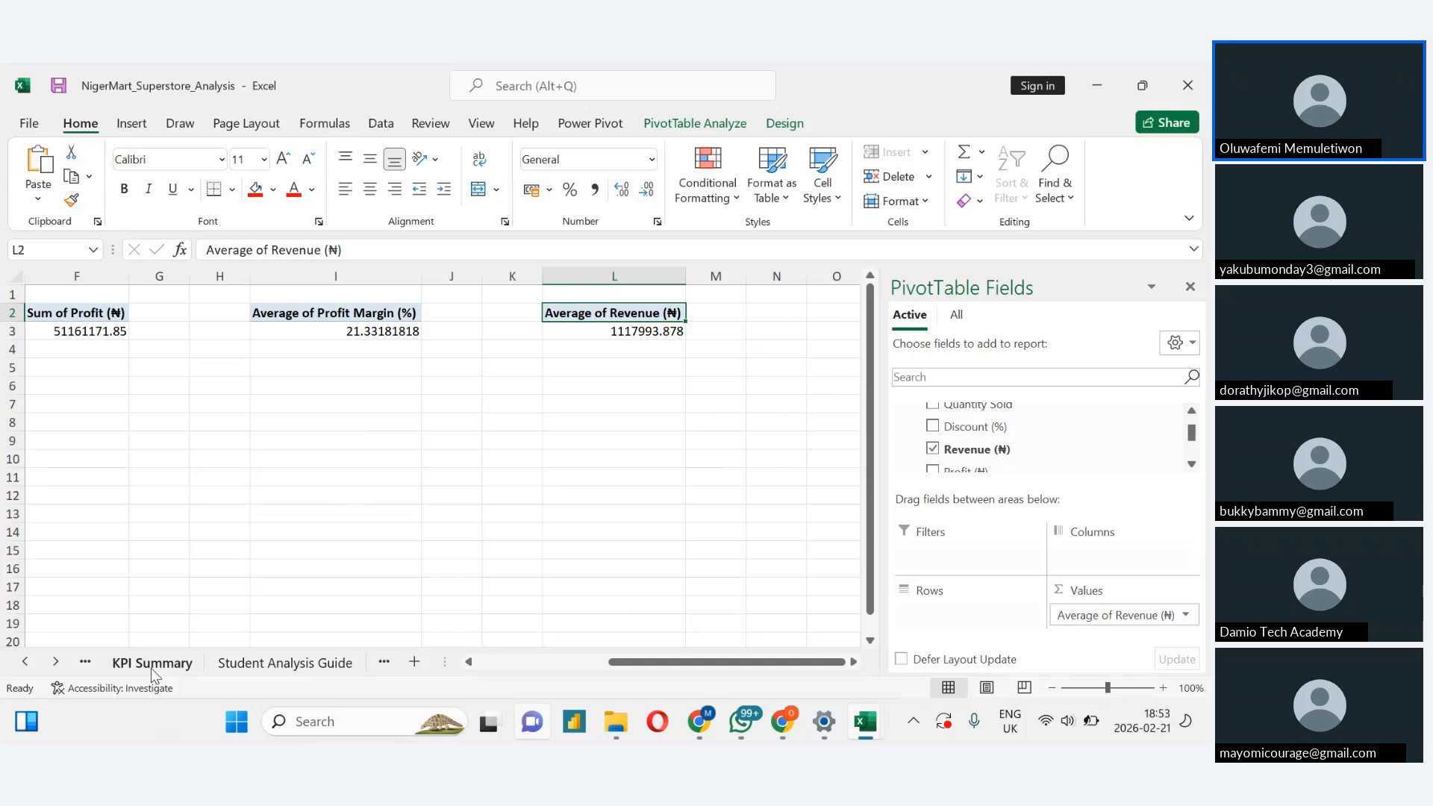
Check KPI 5 in the Student Analysis Guide and open the Sales sheet, looking in on the Zoho meeting briefly
{"action": "left_click", "coordinate": [282, 663]}
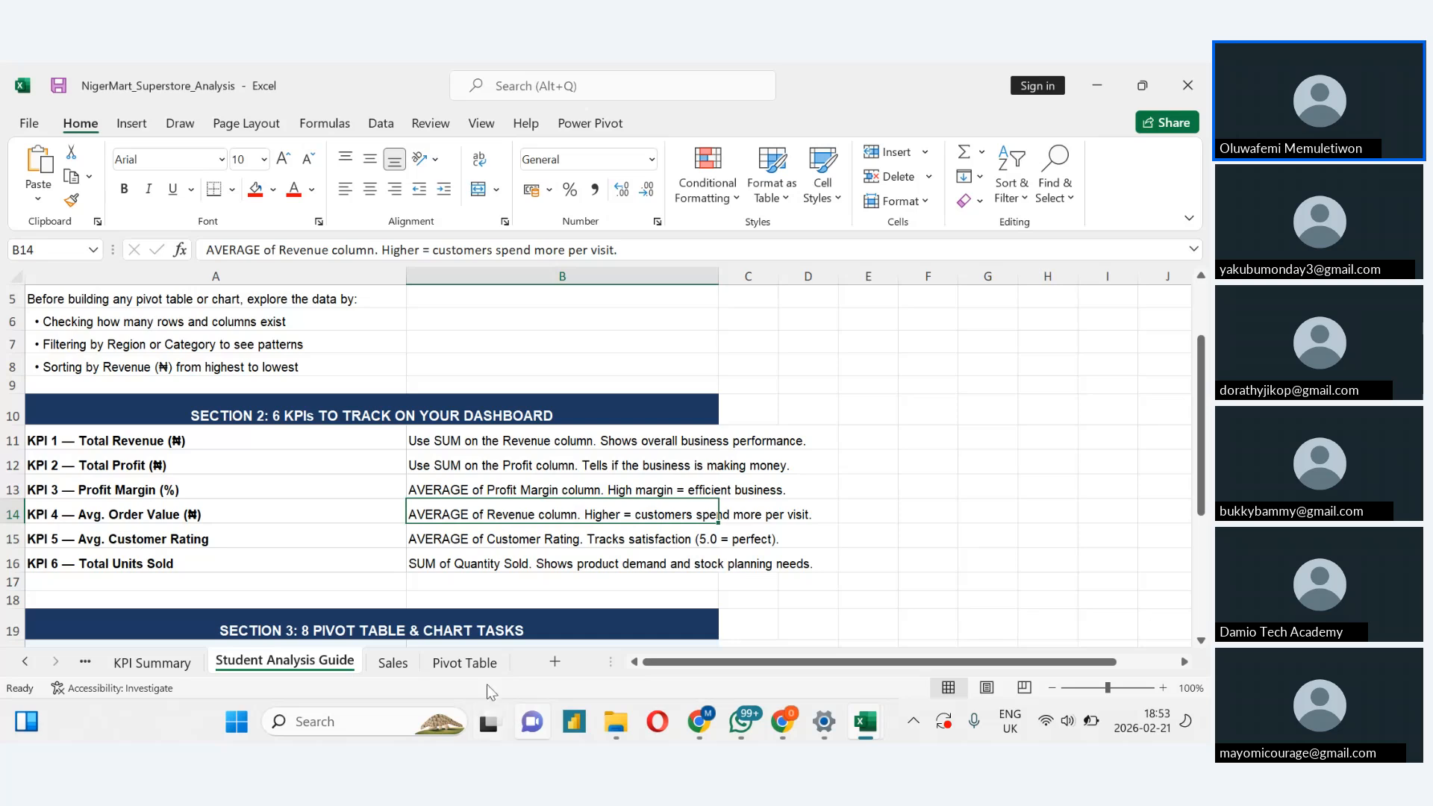
{"action": "left_click", "coordinate": [394, 672]}
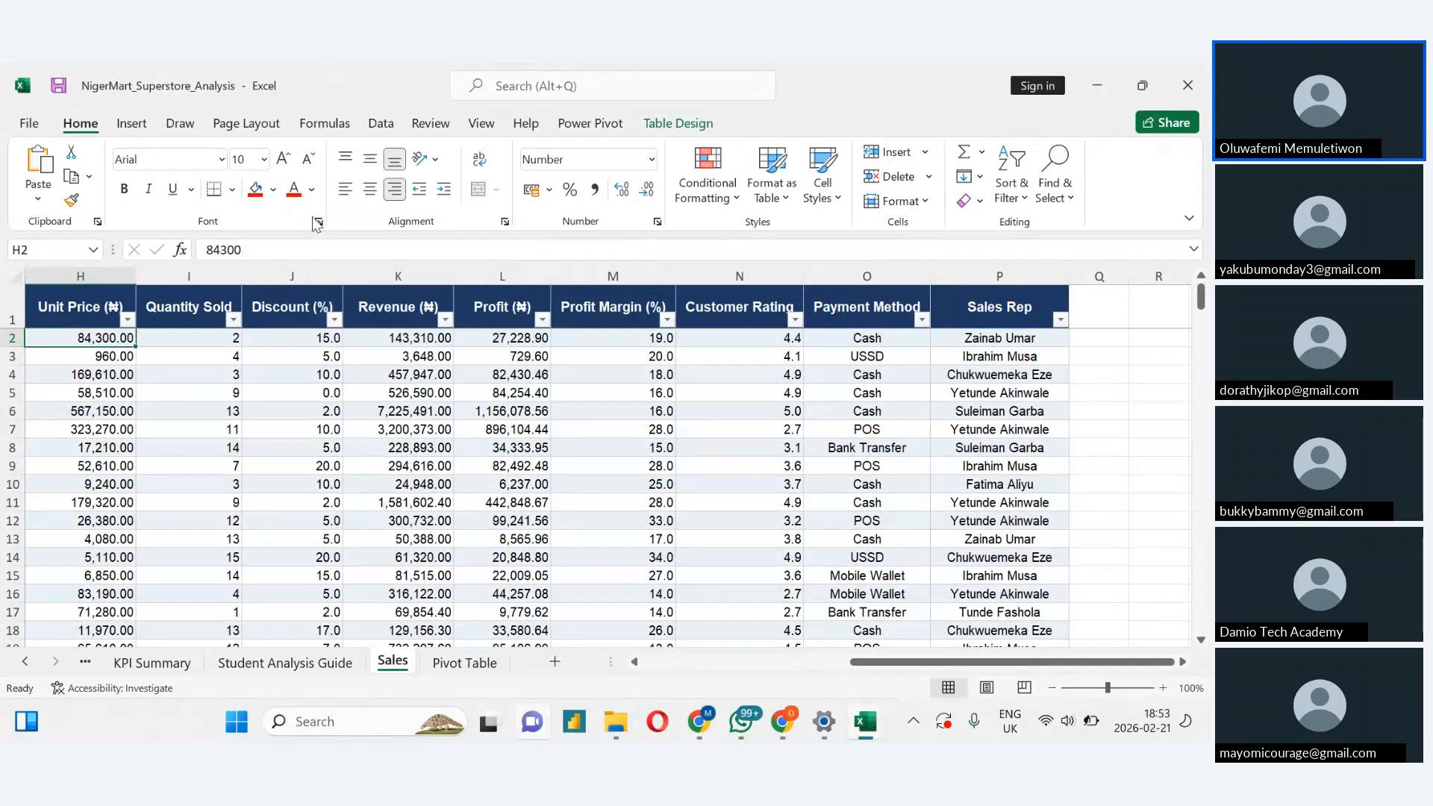
{"action": "key", "text": "alt+Tab"}
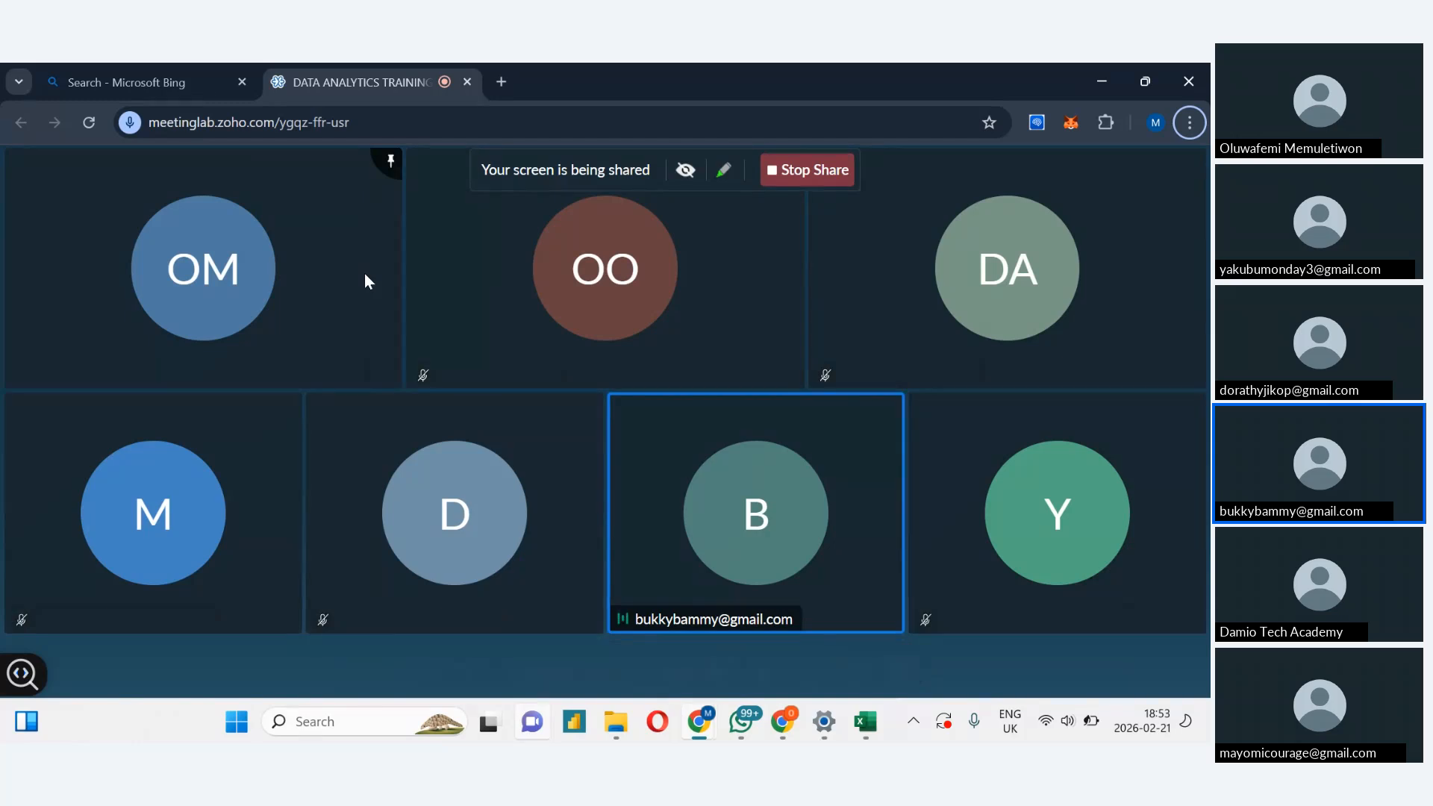
{"action": "key", "text": "alt+Tab"}
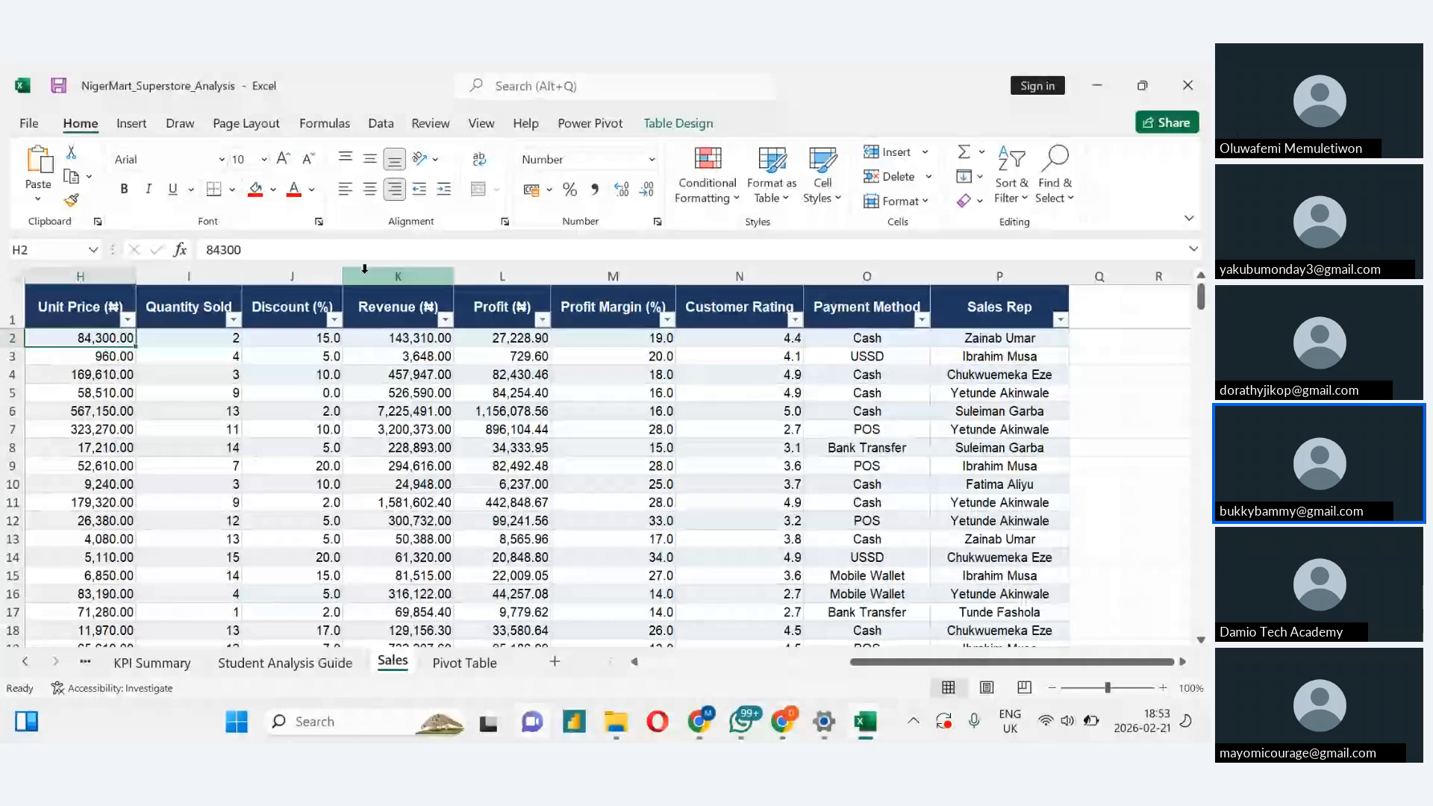
{"action": "mouse_move", "coordinate": [488, 718]}
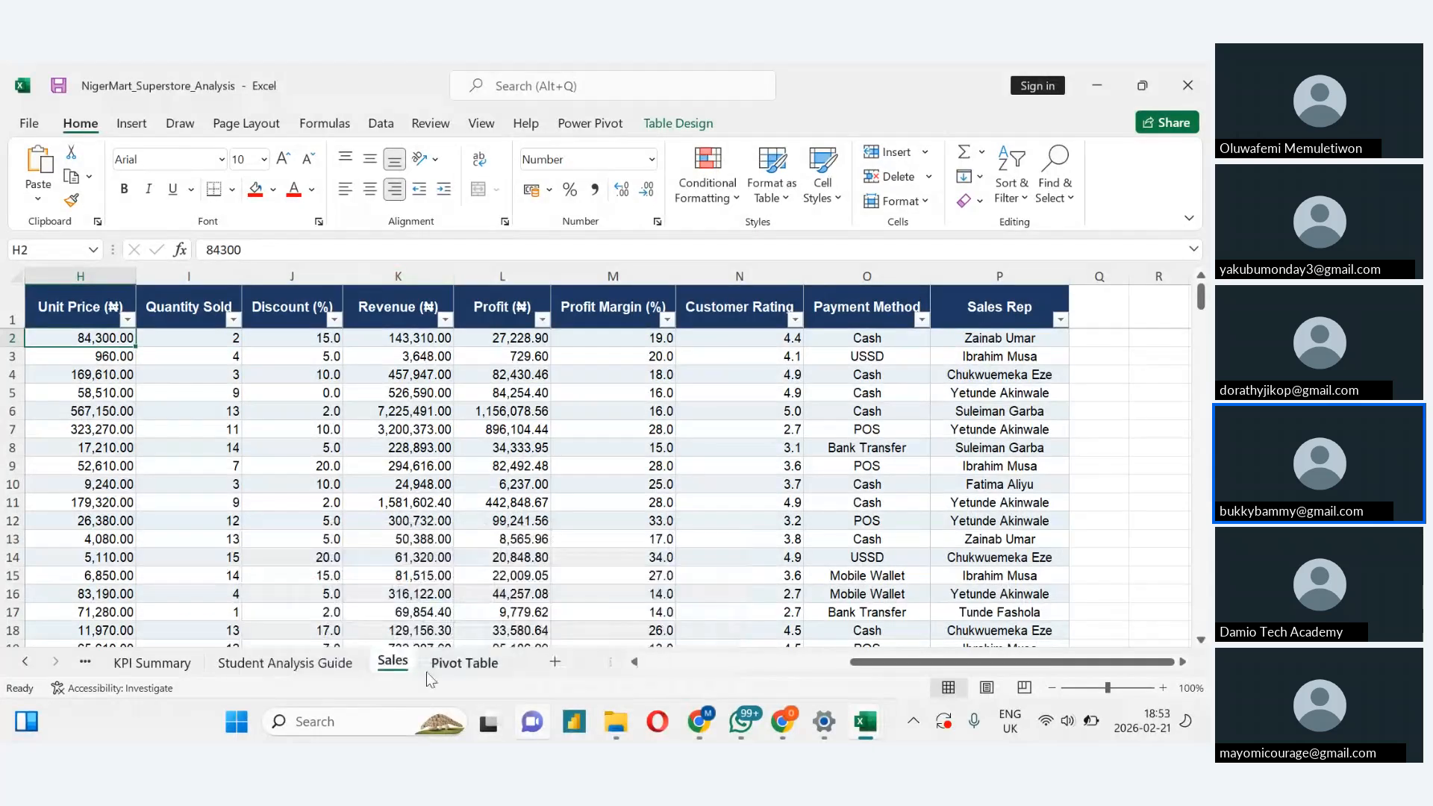
Add the Profit (₦) field to the values of the PivotTable at L2 on the Pivot Table sheet and view both value entries
{"action": "left_click", "coordinate": [452, 662]}
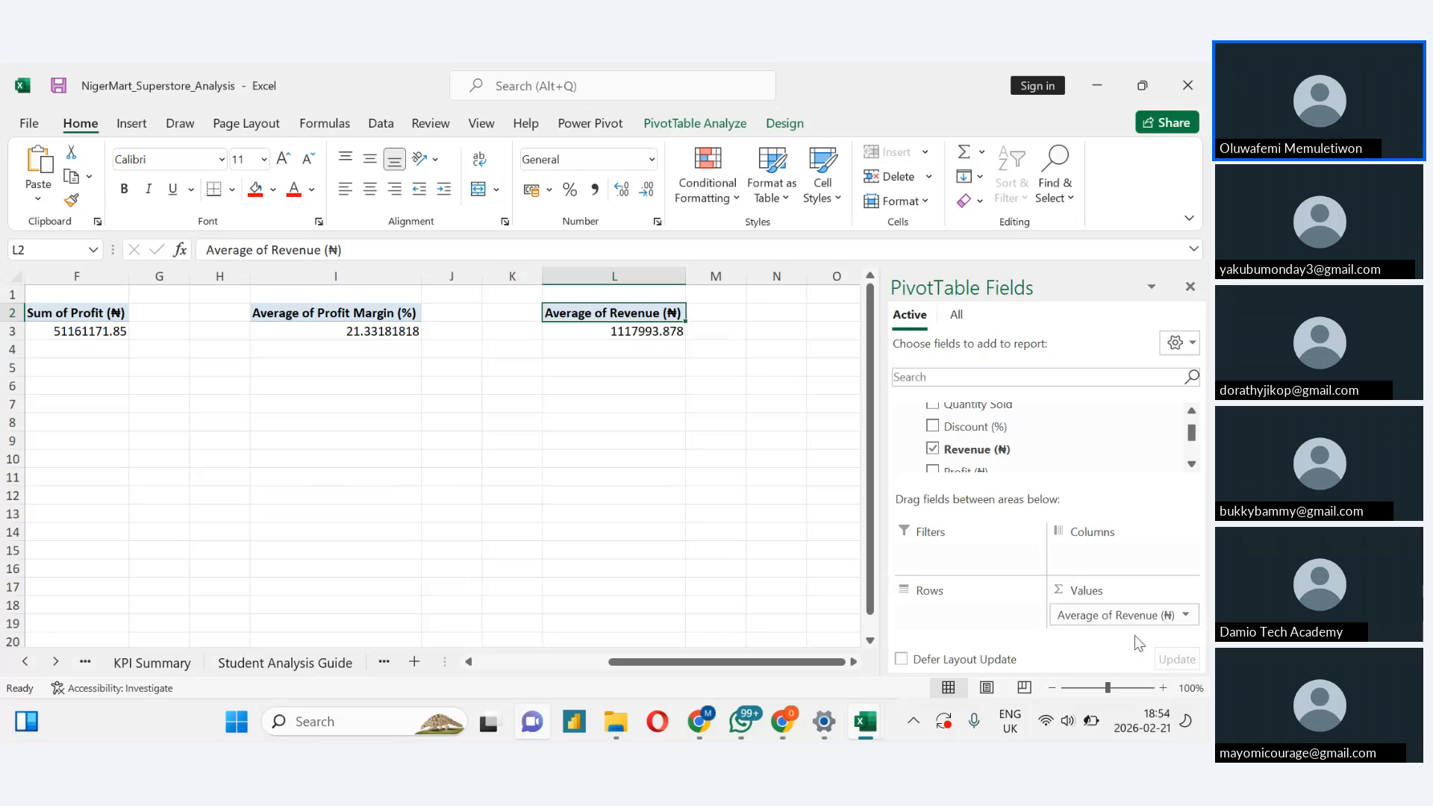
{"action": "mouse_move", "coordinate": [1092, 619]}
{"action": "left_mouse_down"}
{"action": "mouse_move", "coordinate": [1074, 498]}
{"action": "mouse_move", "coordinate": [960, 473]}
{"action": "mouse_move", "coordinate": [1082, 664]}
{"action": "mouse_move", "coordinate": [1112, 646]}
{"action": "mouse_move", "coordinate": [1098, 632]}
{"action": "left_mouse_up"}
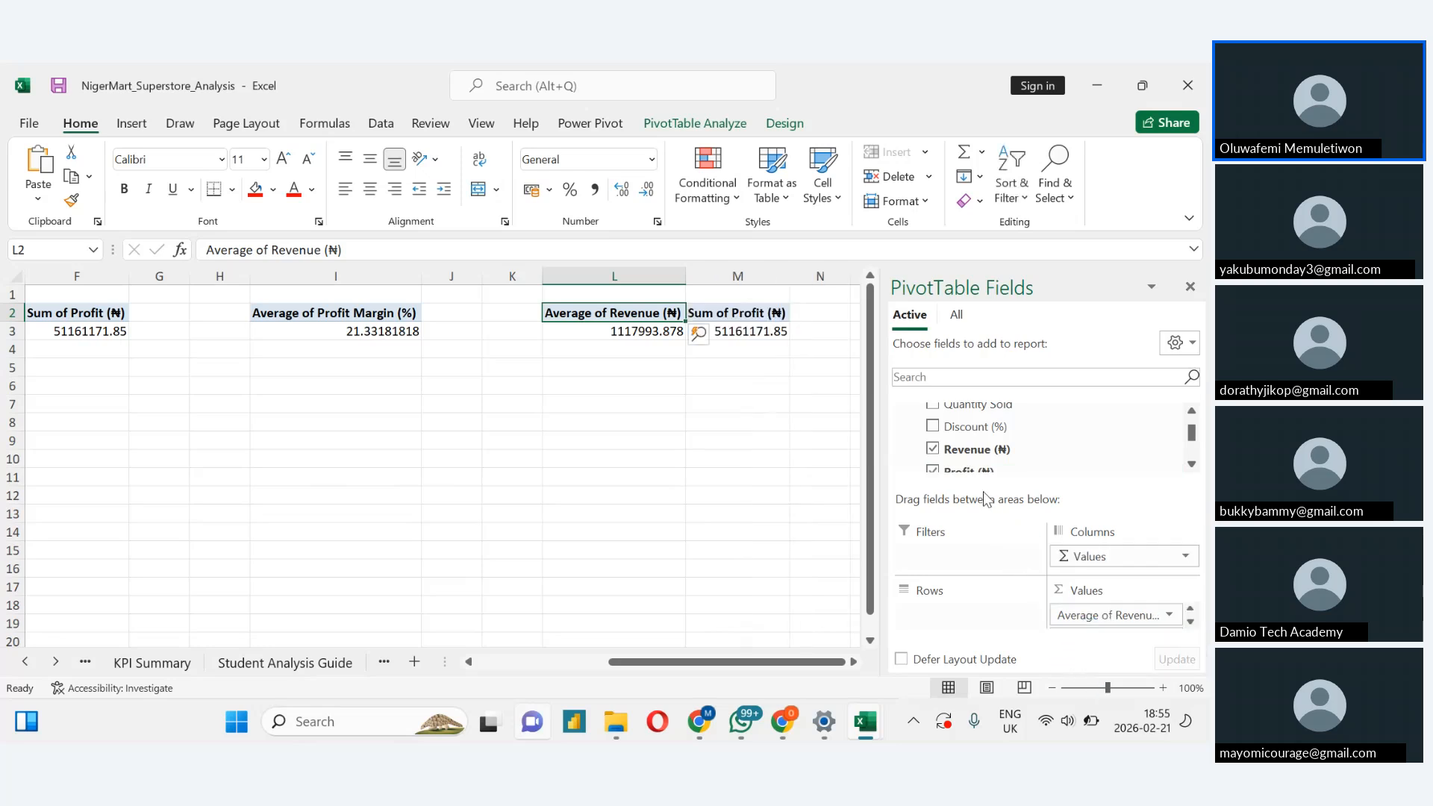
{"action": "left_click", "coordinate": [1190, 622]}
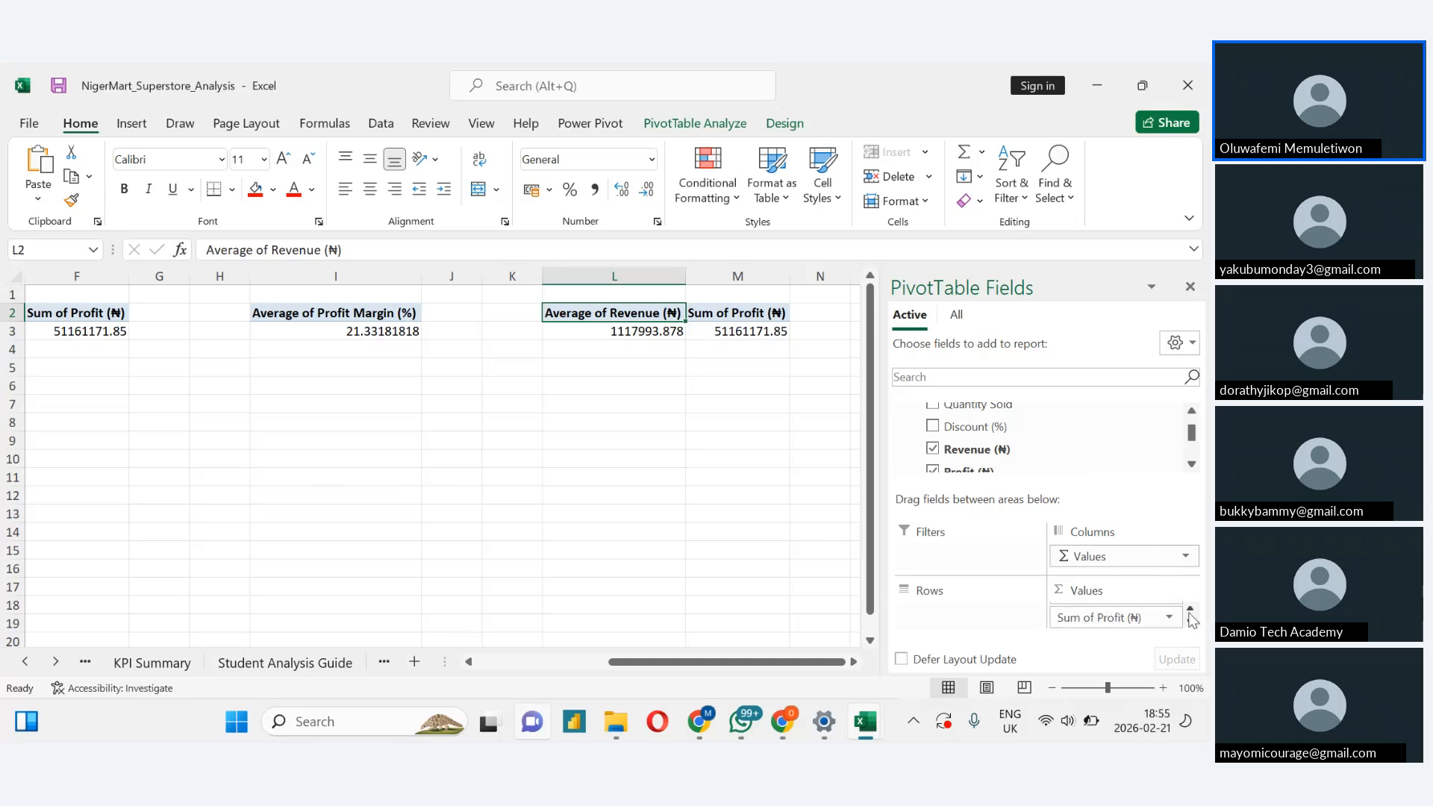
{"action": "left_click", "coordinate": [1189, 612]}
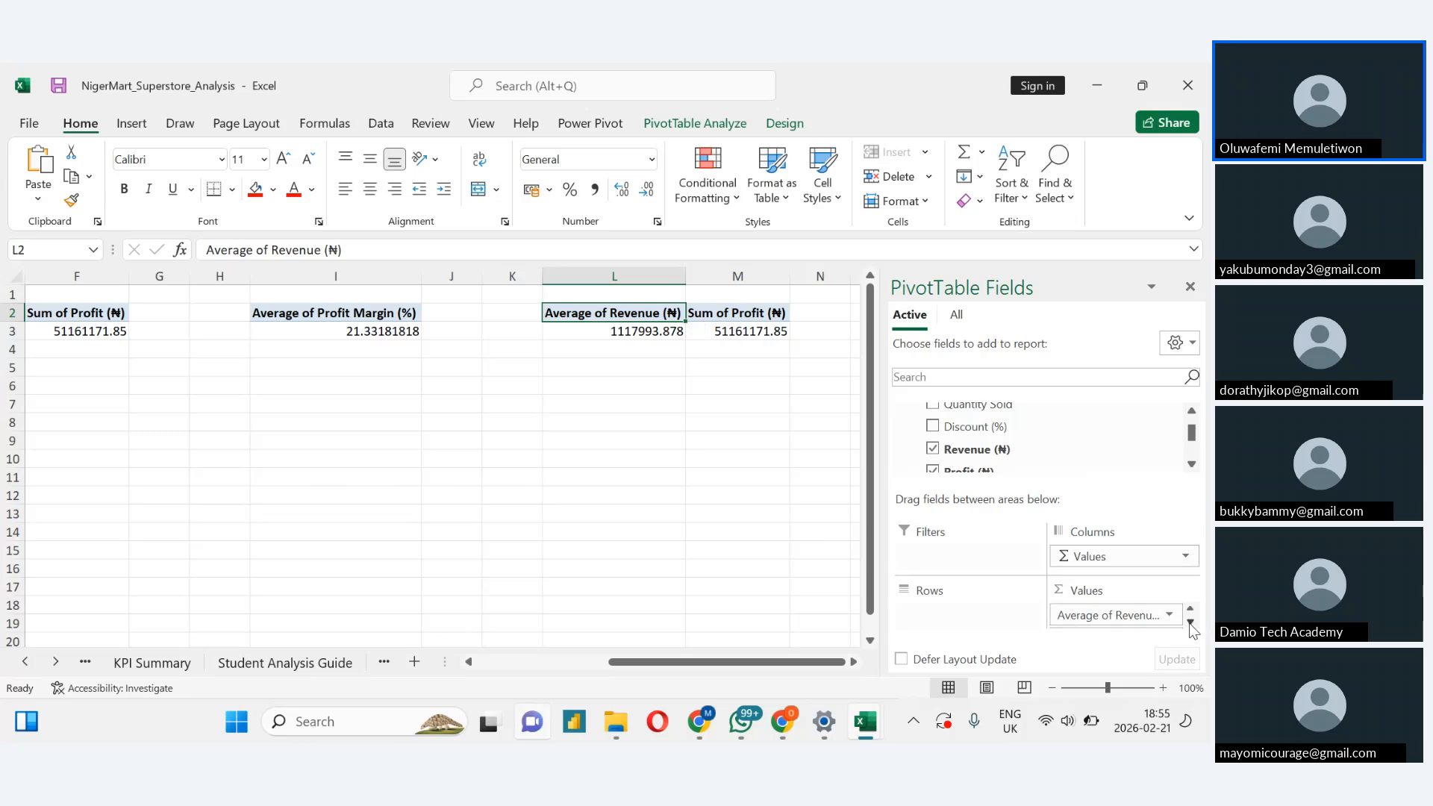
{"action": "left_click", "coordinate": [1189, 621]}
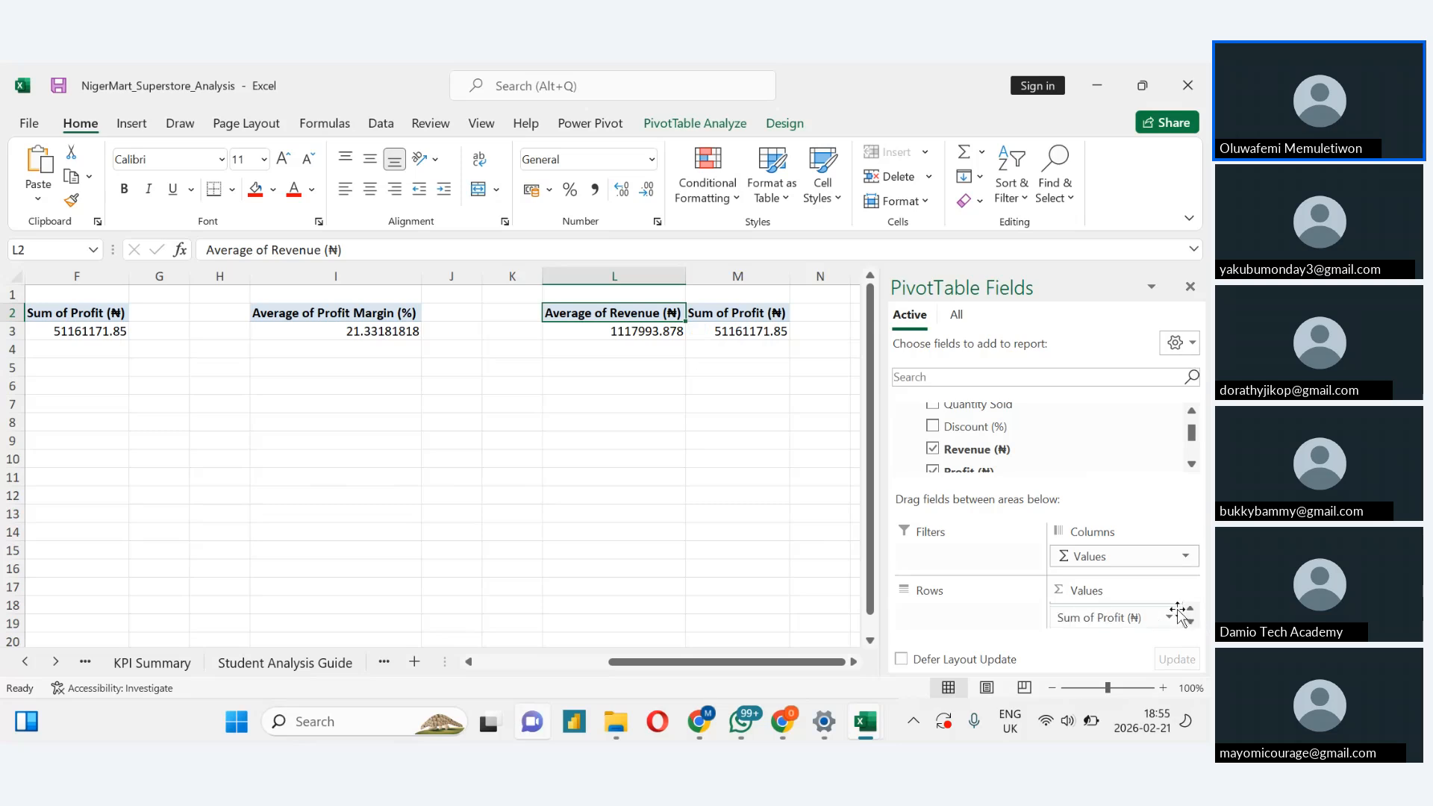
{"action": "left_click", "coordinate": [1190, 612]}
{"action": "left_click", "coordinate": [1189, 610]}
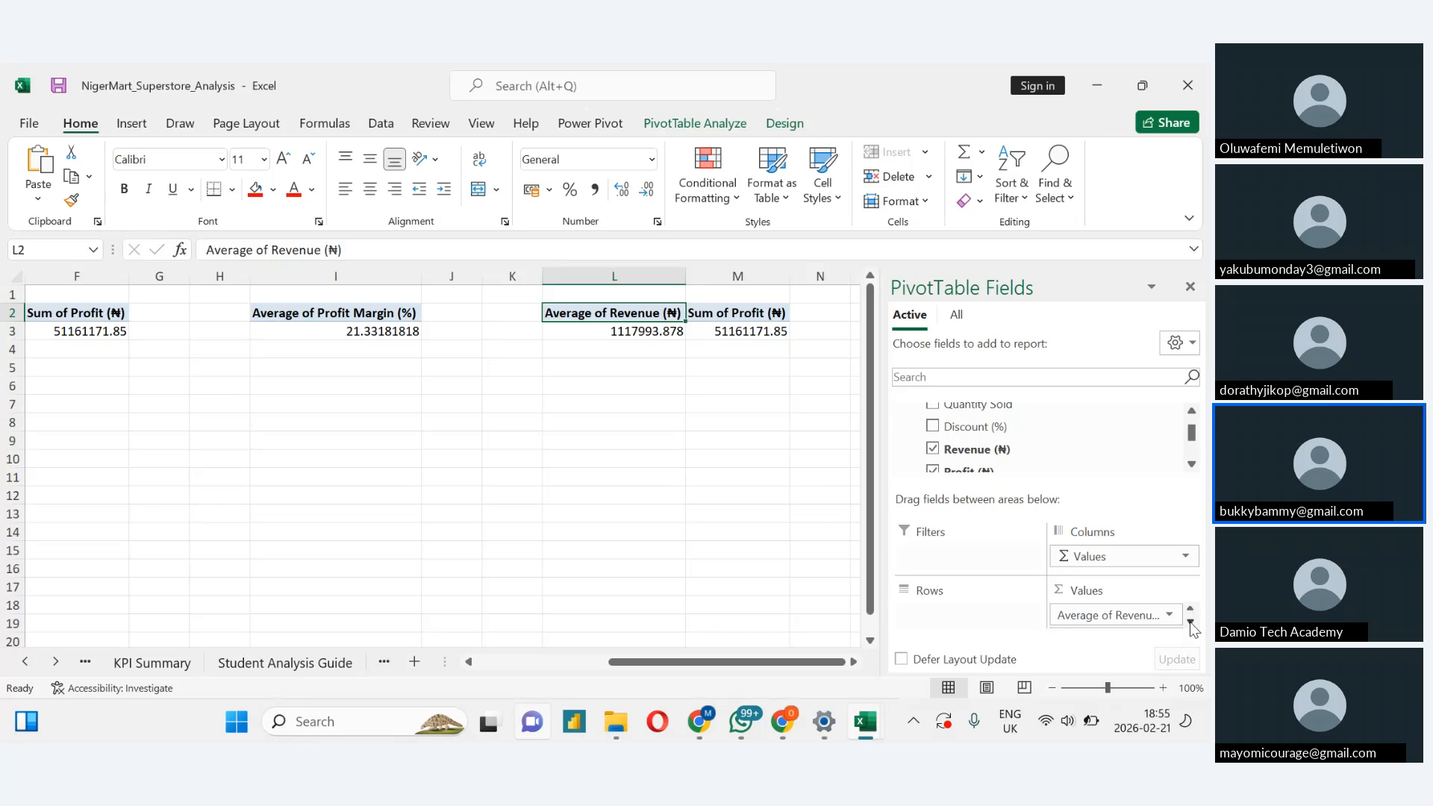
{"action": "left_click", "coordinate": [1190, 622]}
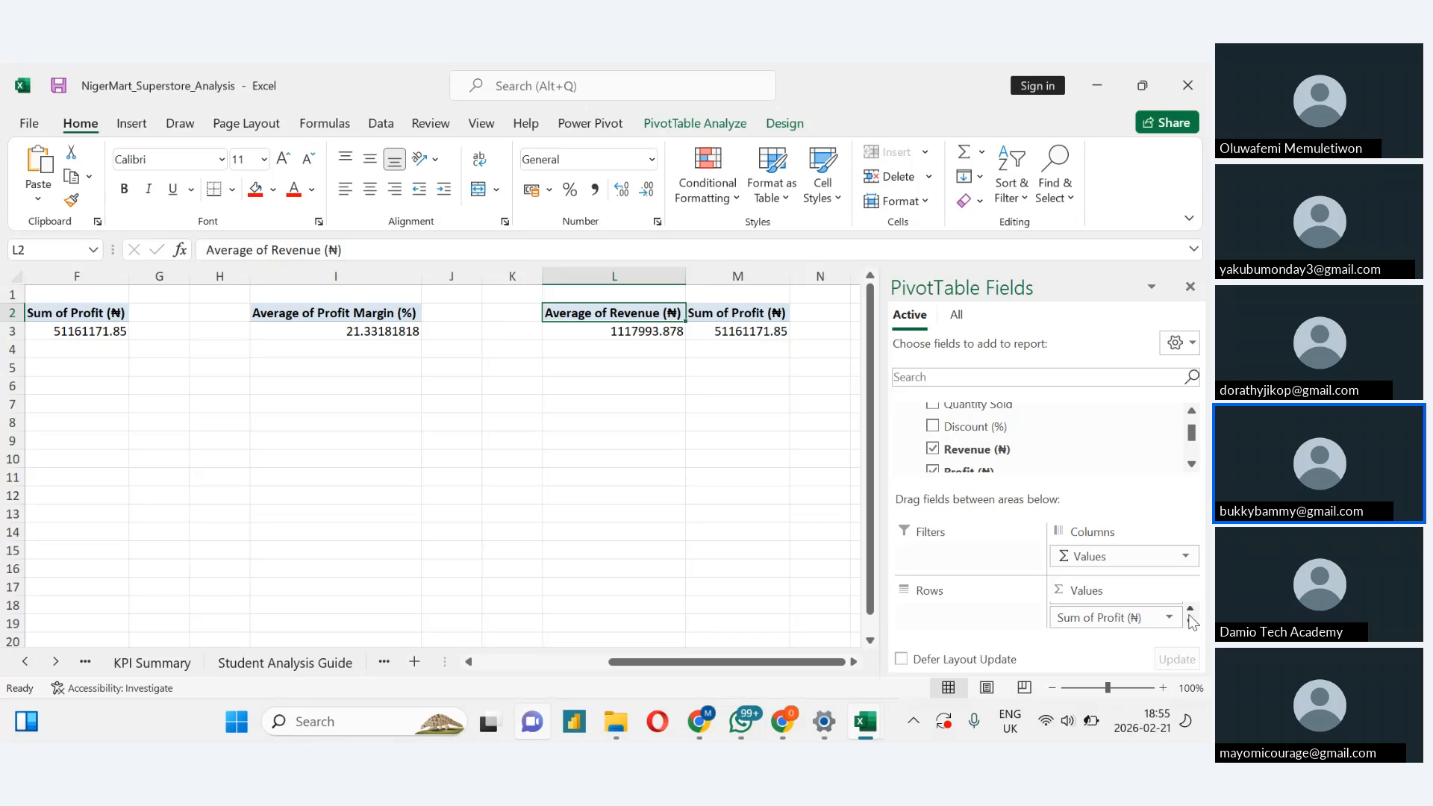
{"action": "left_click", "coordinate": [1190, 611]}
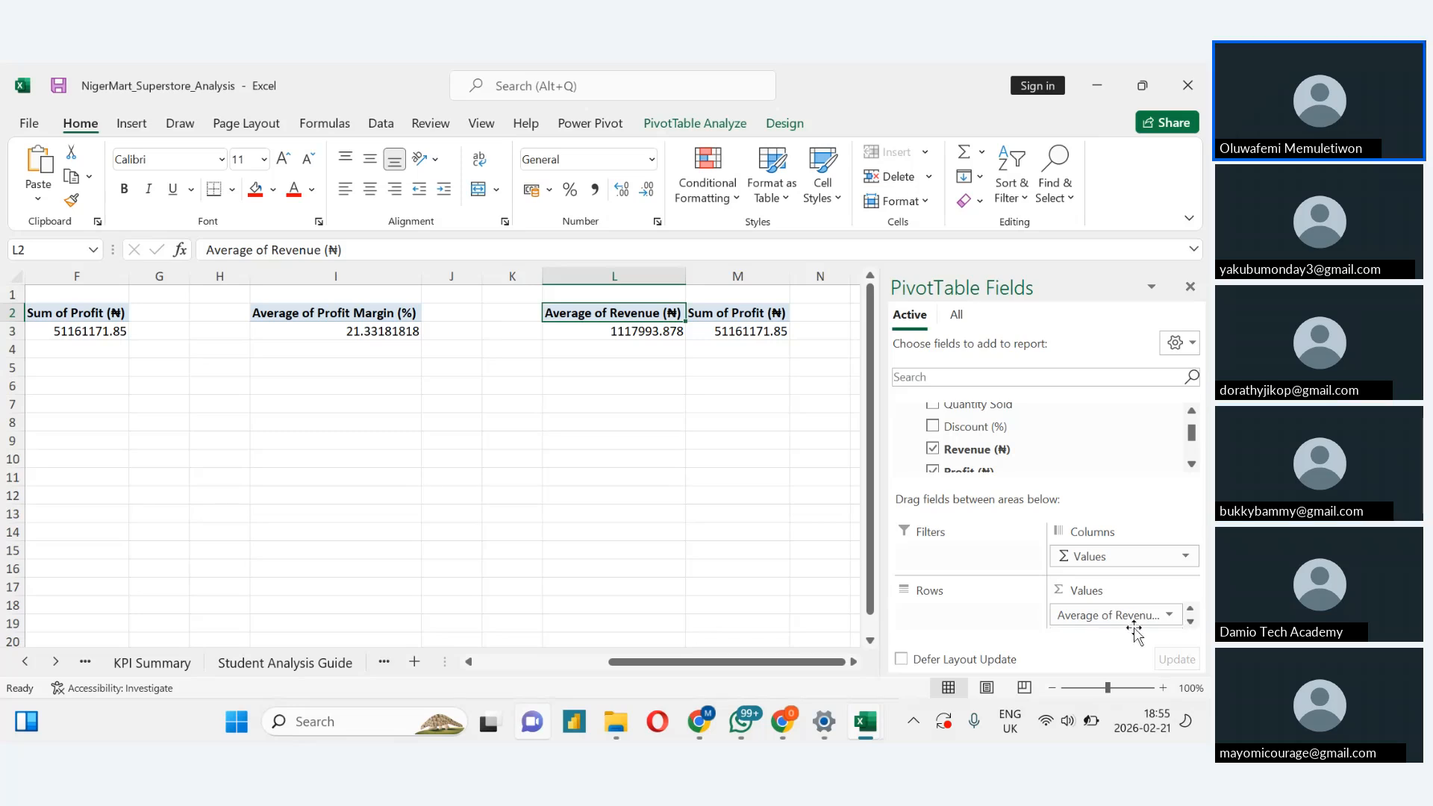
Remove the Average of Revenue (₦) and Sum of Profit (₦) fields from the values of the PivotTable at L2
{"action": "left_click_drag", "start_coordinate": [1125, 616], "coordinate": [1082, 463]}
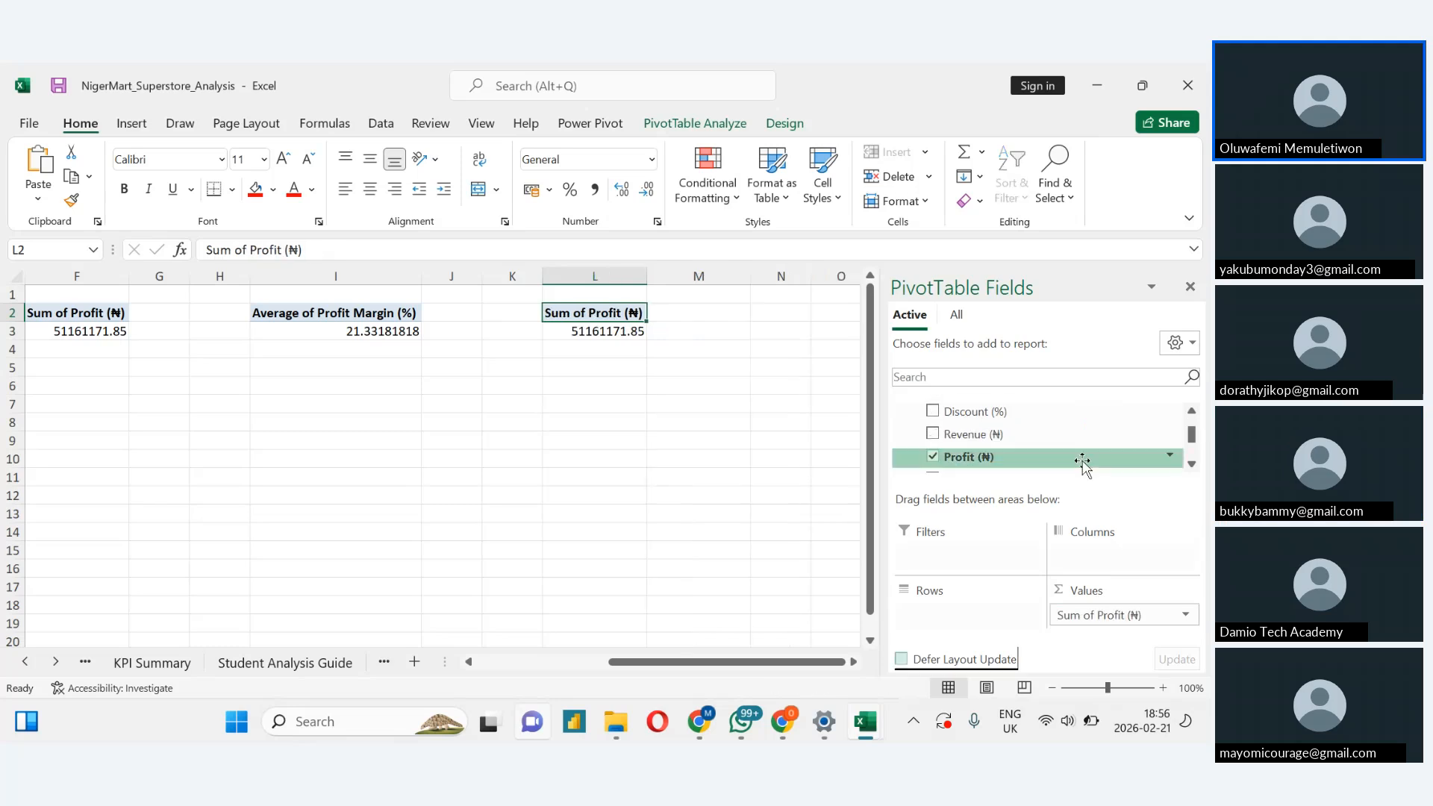
{"action": "left_click_drag", "start_coordinate": [1087, 613], "coordinate": [1077, 463]}
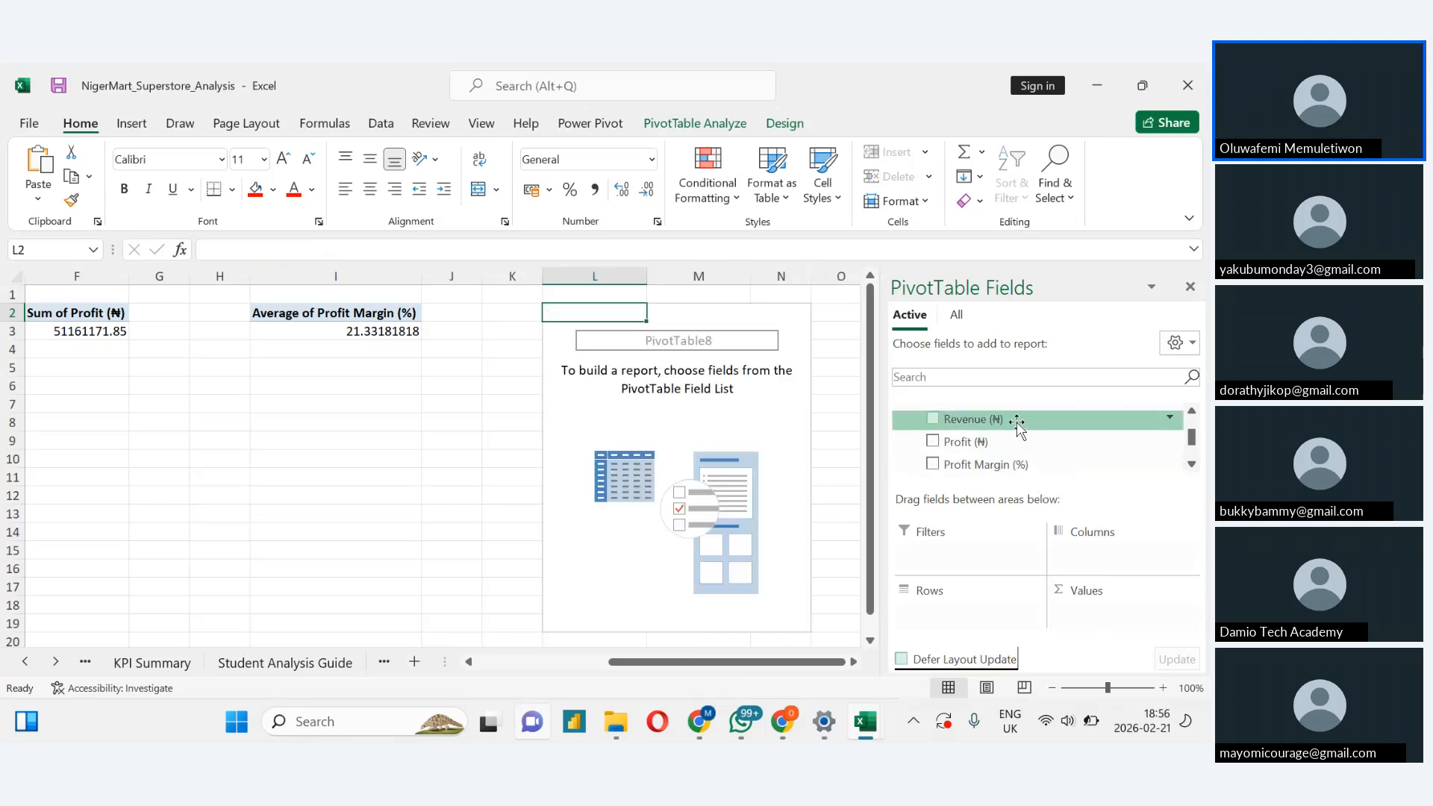
Add the Revenue (₦) field twice to the values of the PivotTable at L2
{"action": "left_click_drag", "start_coordinate": [1018, 420], "coordinate": [1091, 616]}
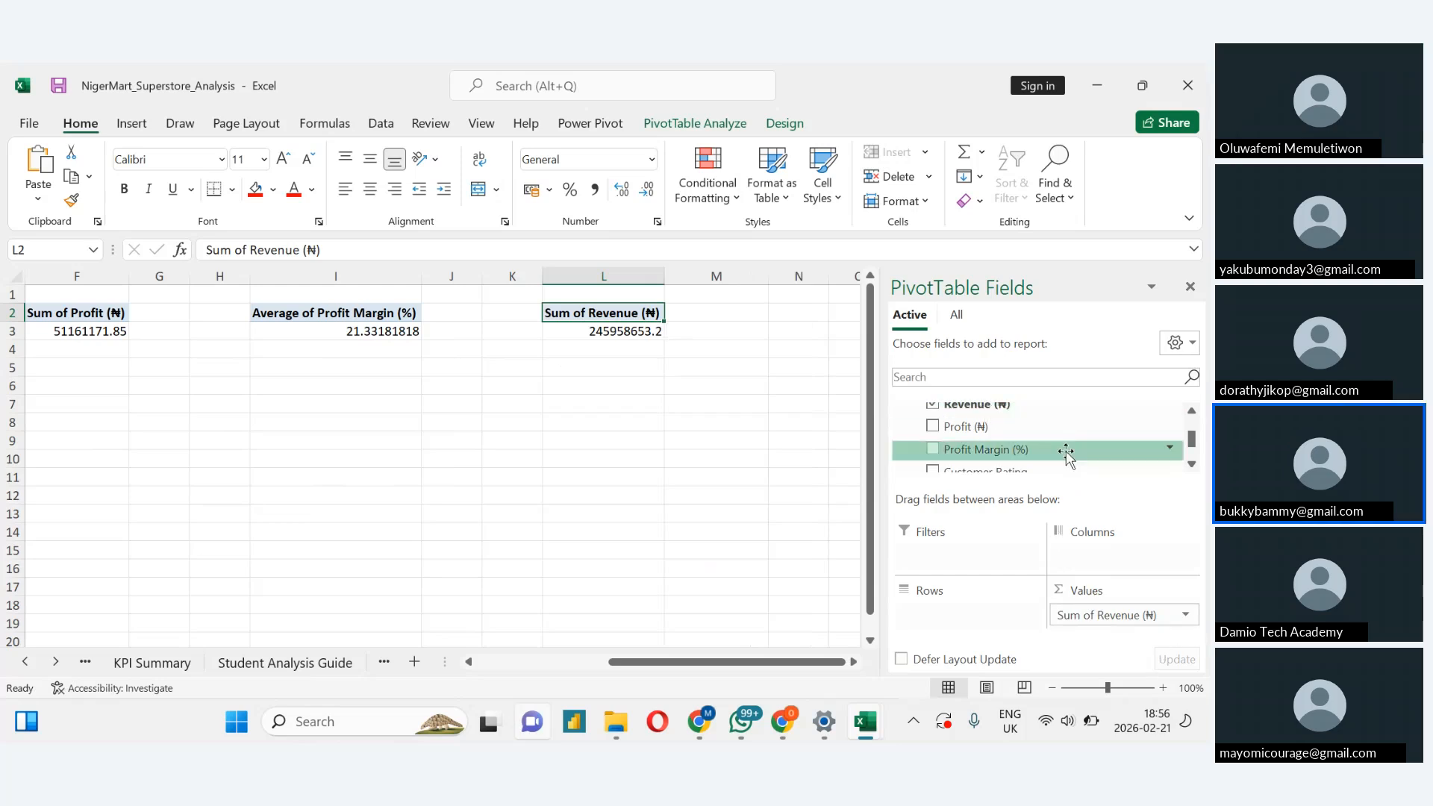
{"action": "left_click_drag", "start_coordinate": [991, 409], "coordinate": [1128, 629]}
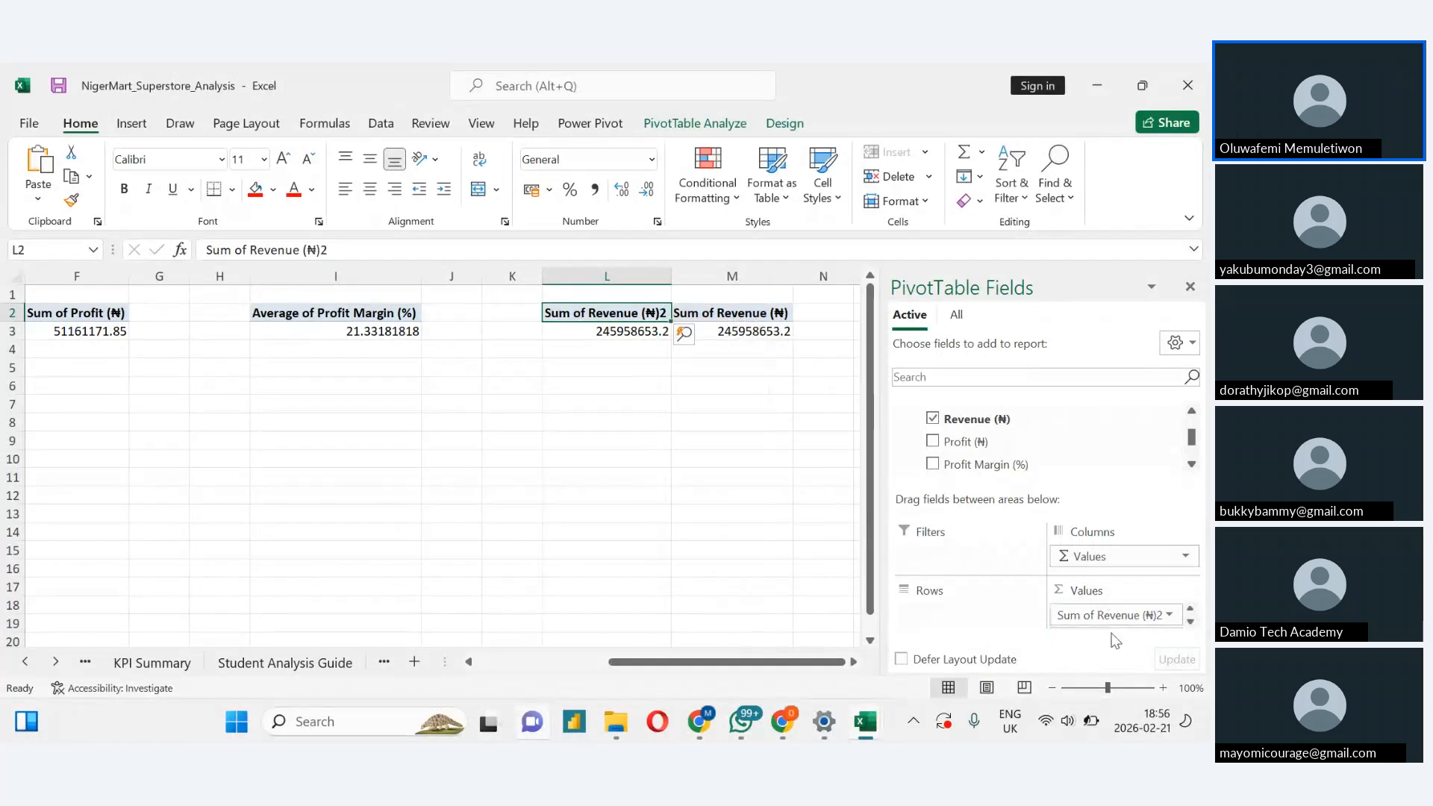
{"action": "left_click", "coordinate": [1190, 622]}
{"action": "left_click", "coordinate": [1191, 624]}
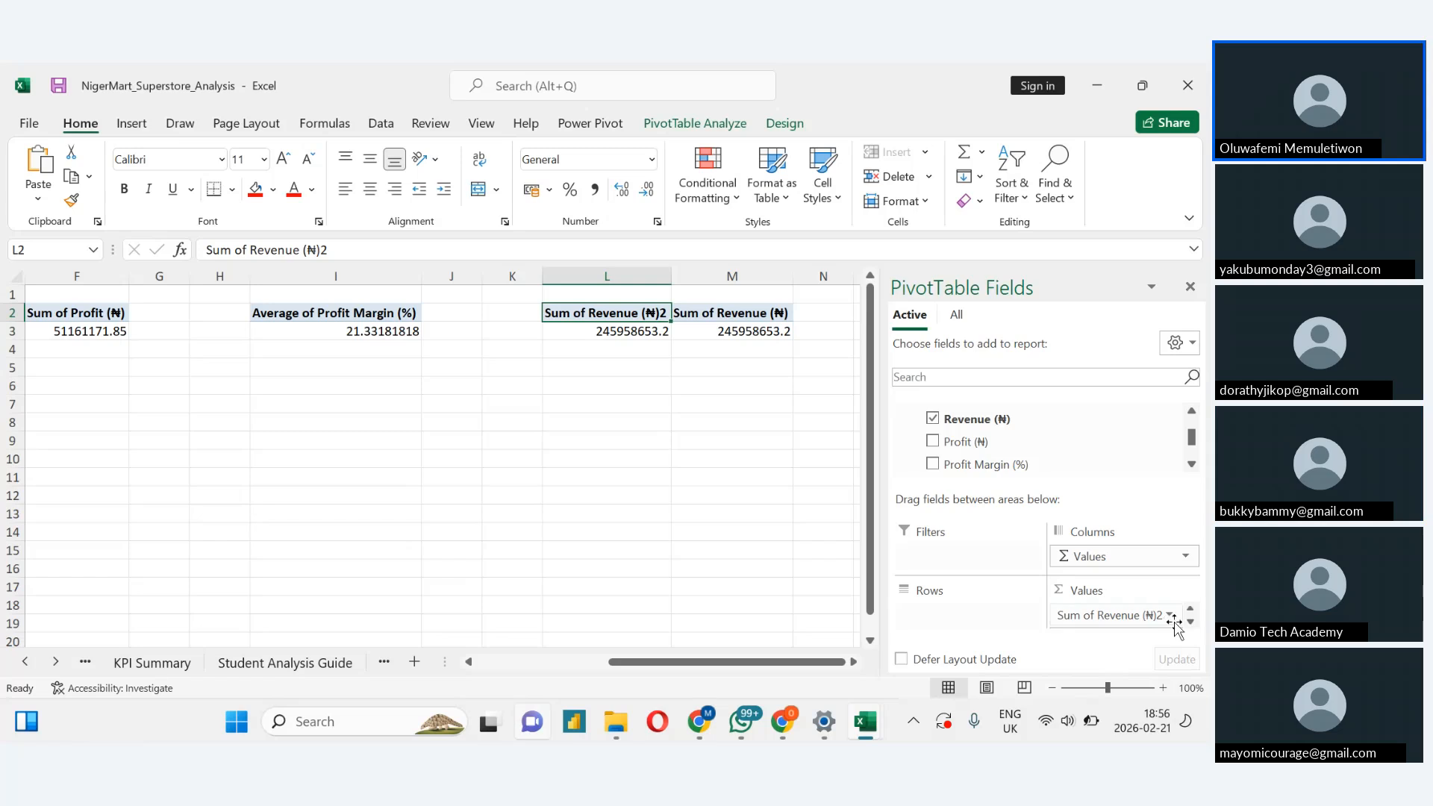
Remove both Revenue (₦) entries from the values of the PivotTable at L2
{"action": "left_click", "coordinate": [1178, 624]}
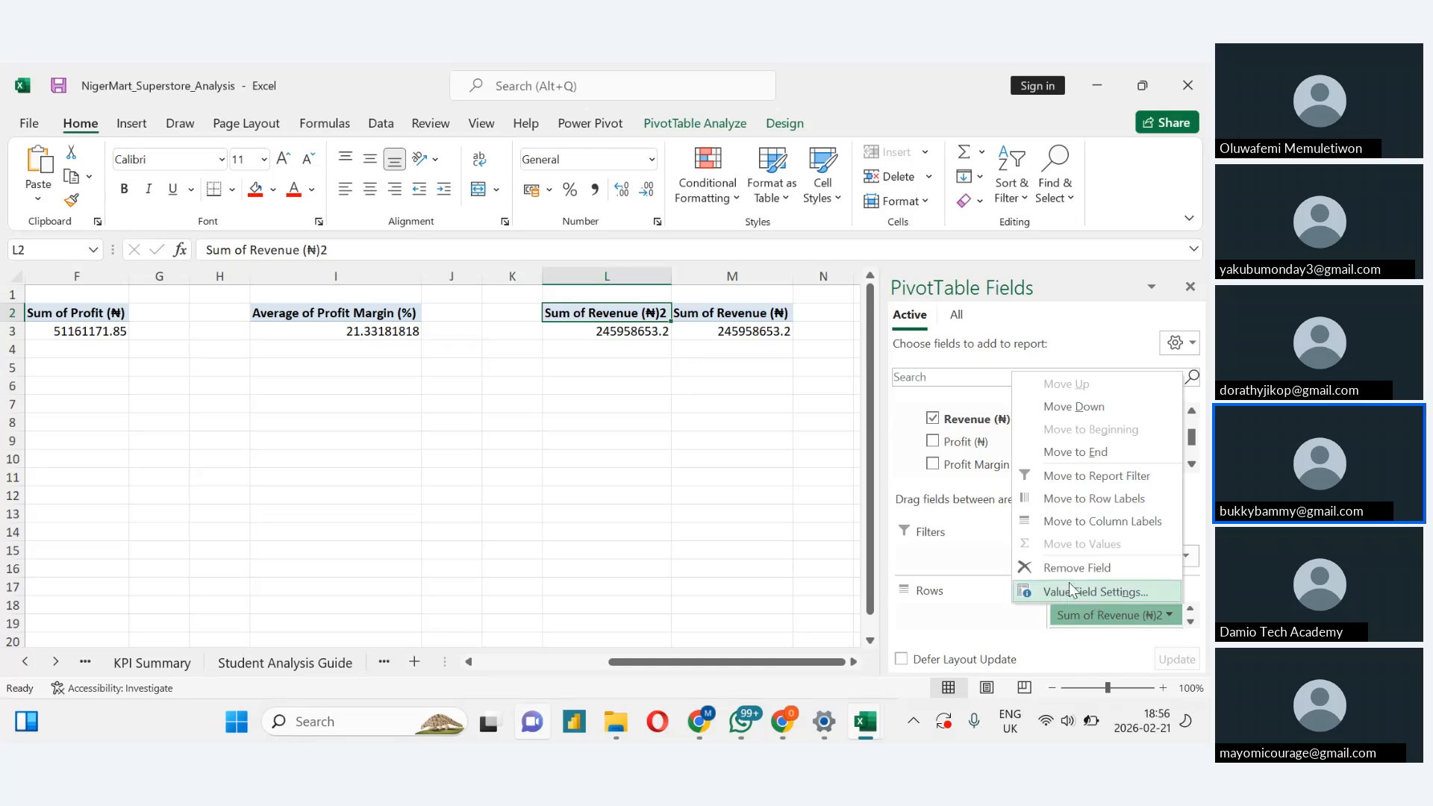
{"action": "left_click", "coordinate": [1075, 568]}
{"action": "left_click", "coordinate": [1166, 621]}
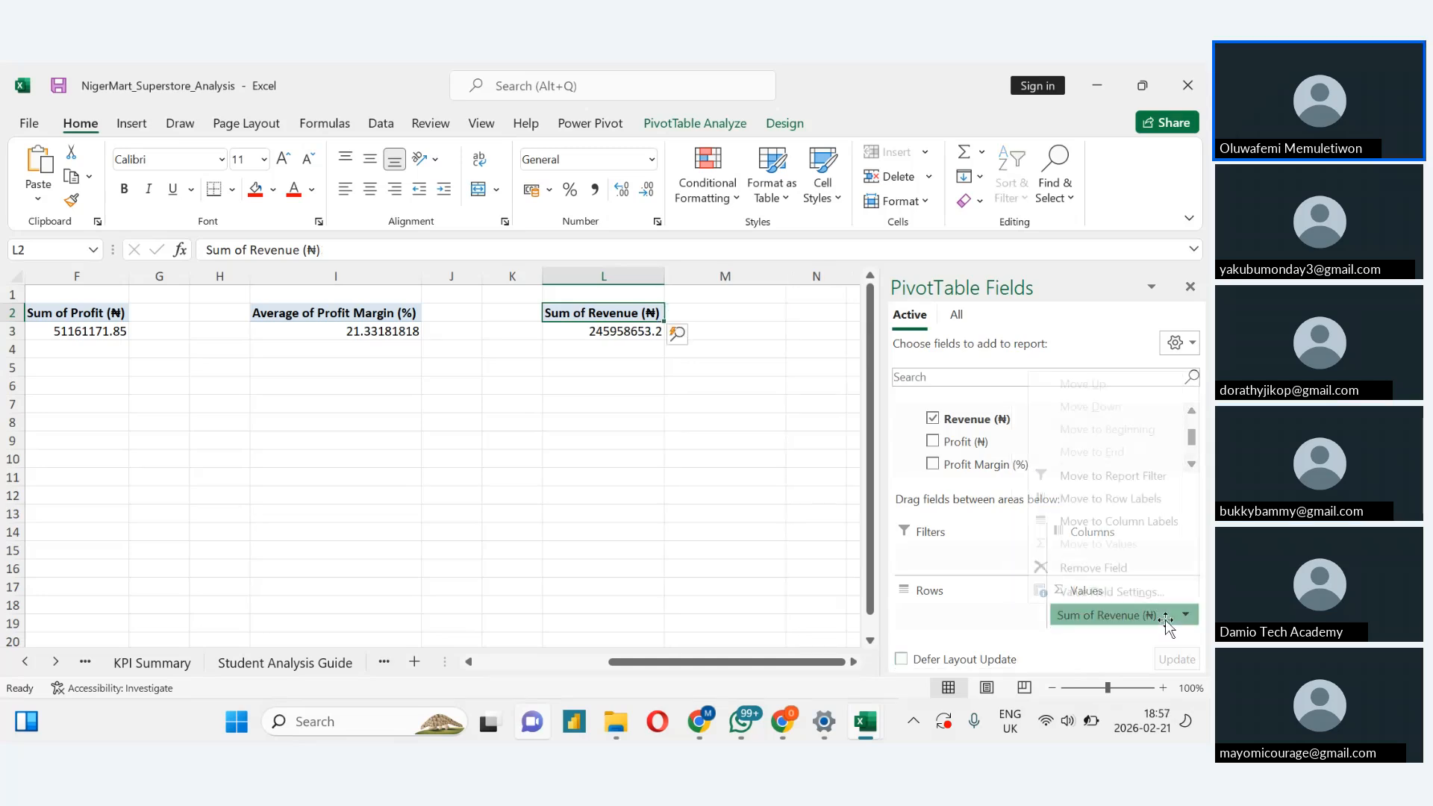
{"action": "left_click", "coordinate": [1094, 568]}
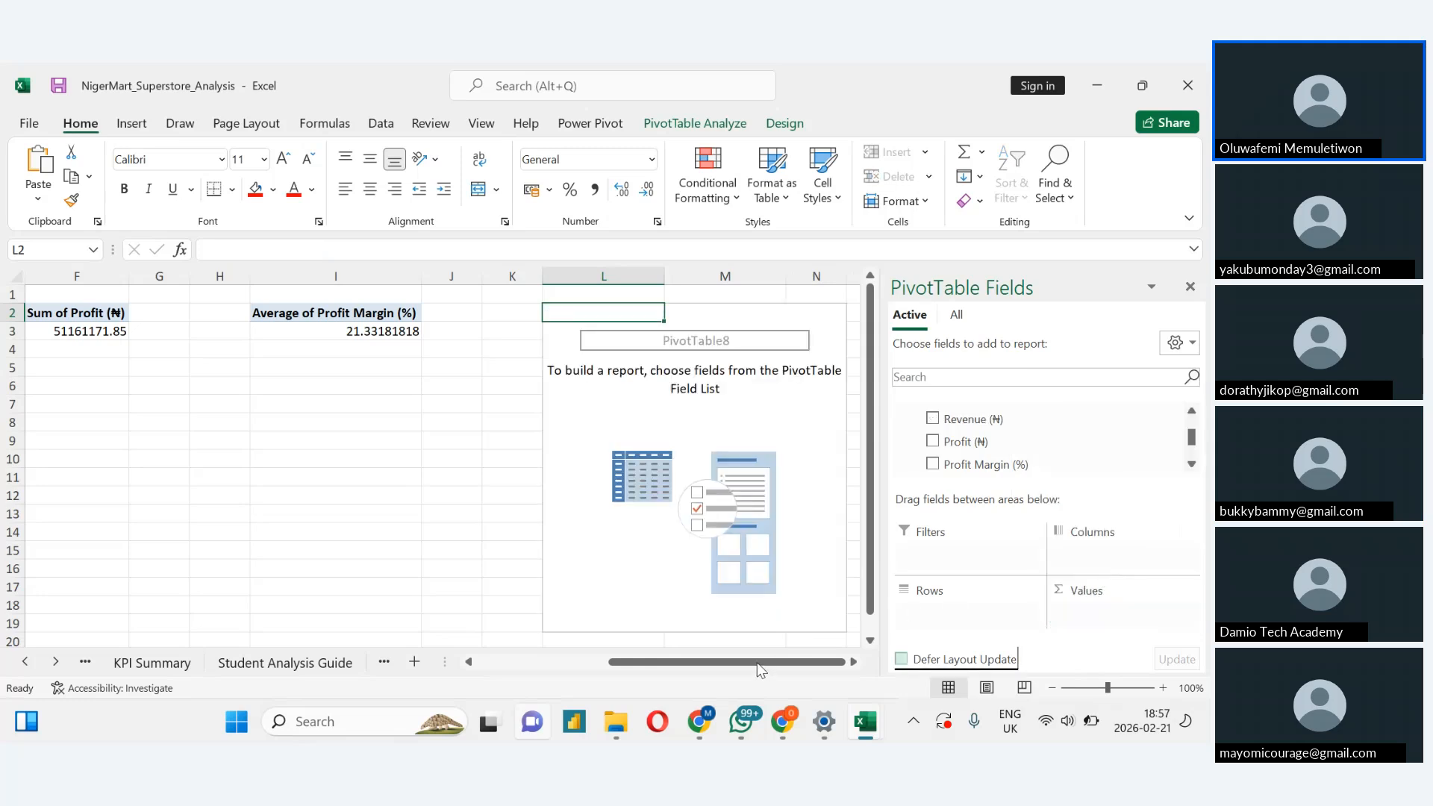
Add Revenue (₦) to the values of the empty PivotTable at L2 and summarize it by Average
{"action": "mouse_move", "coordinate": [767, 662]}
{"action": "left_mouse_down"}
{"action": "mouse_move", "coordinate": [614, 670]}
{"action": "mouse_move", "coordinate": [787, 677]}
{"action": "left_mouse_up"}
{"action": "left_click_drag", "start_coordinate": [966, 420], "coordinate": [1083, 606]}
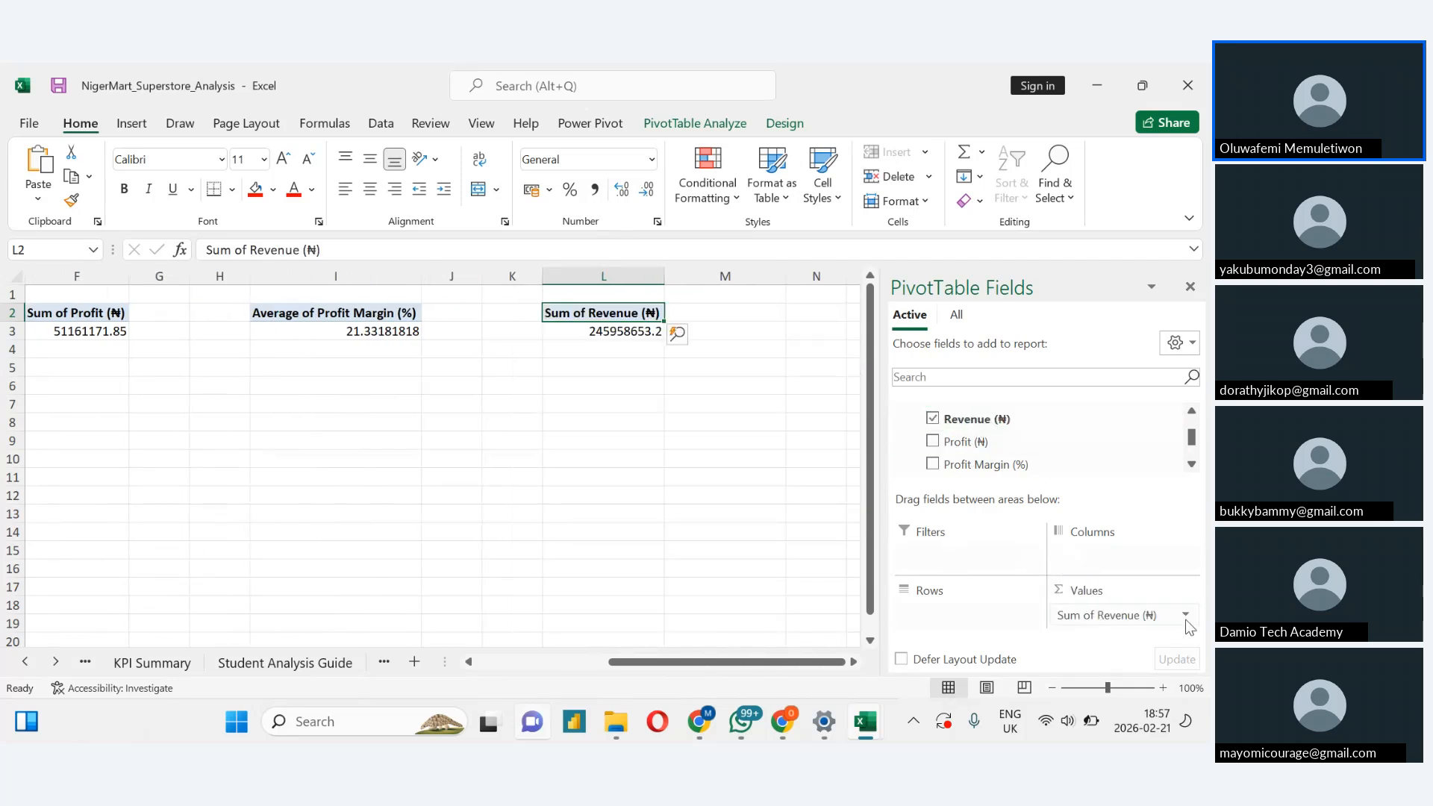
{"action": "left_click", "coordinate": [1188, 619]}
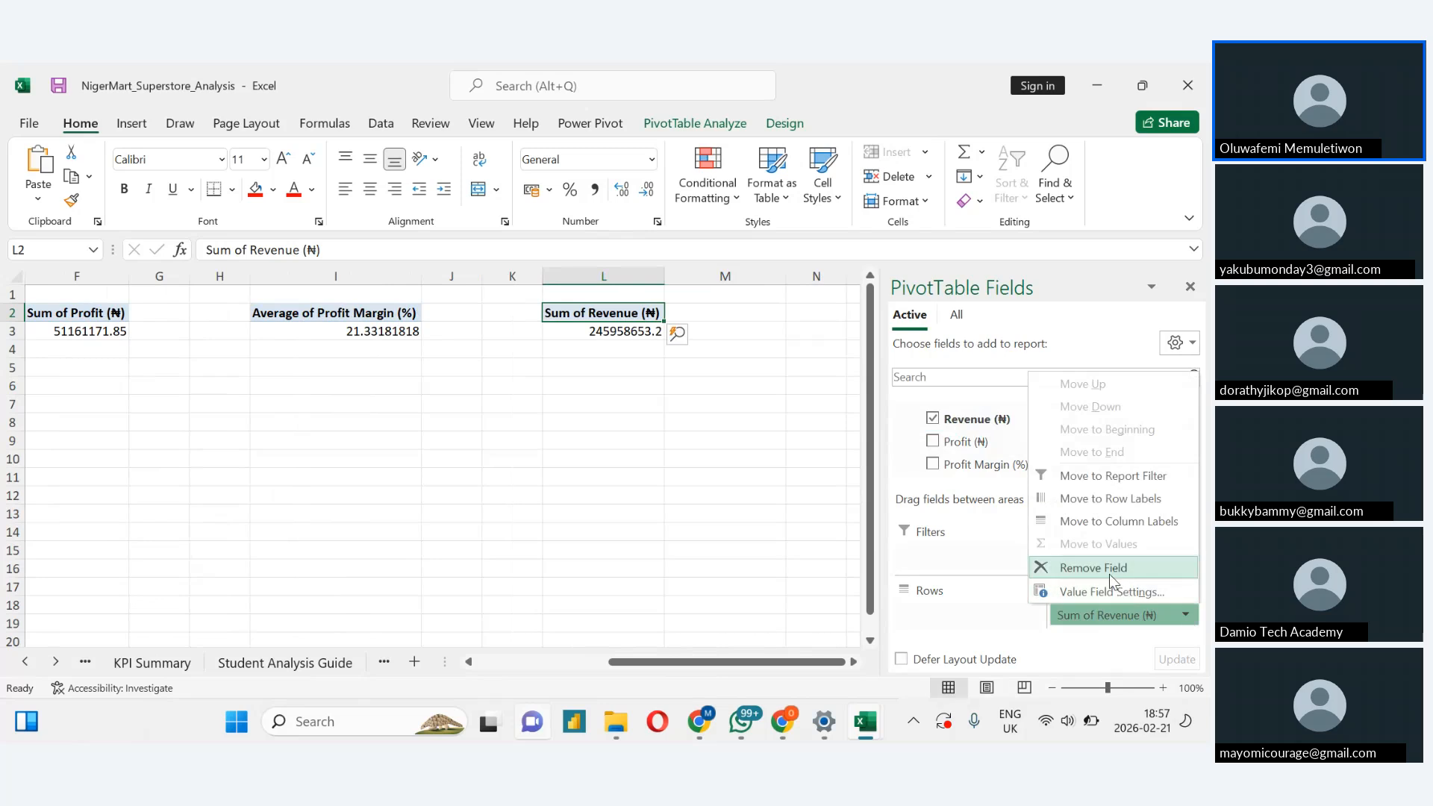
{"action": "left_click", "coordinate": [1096, 591]}
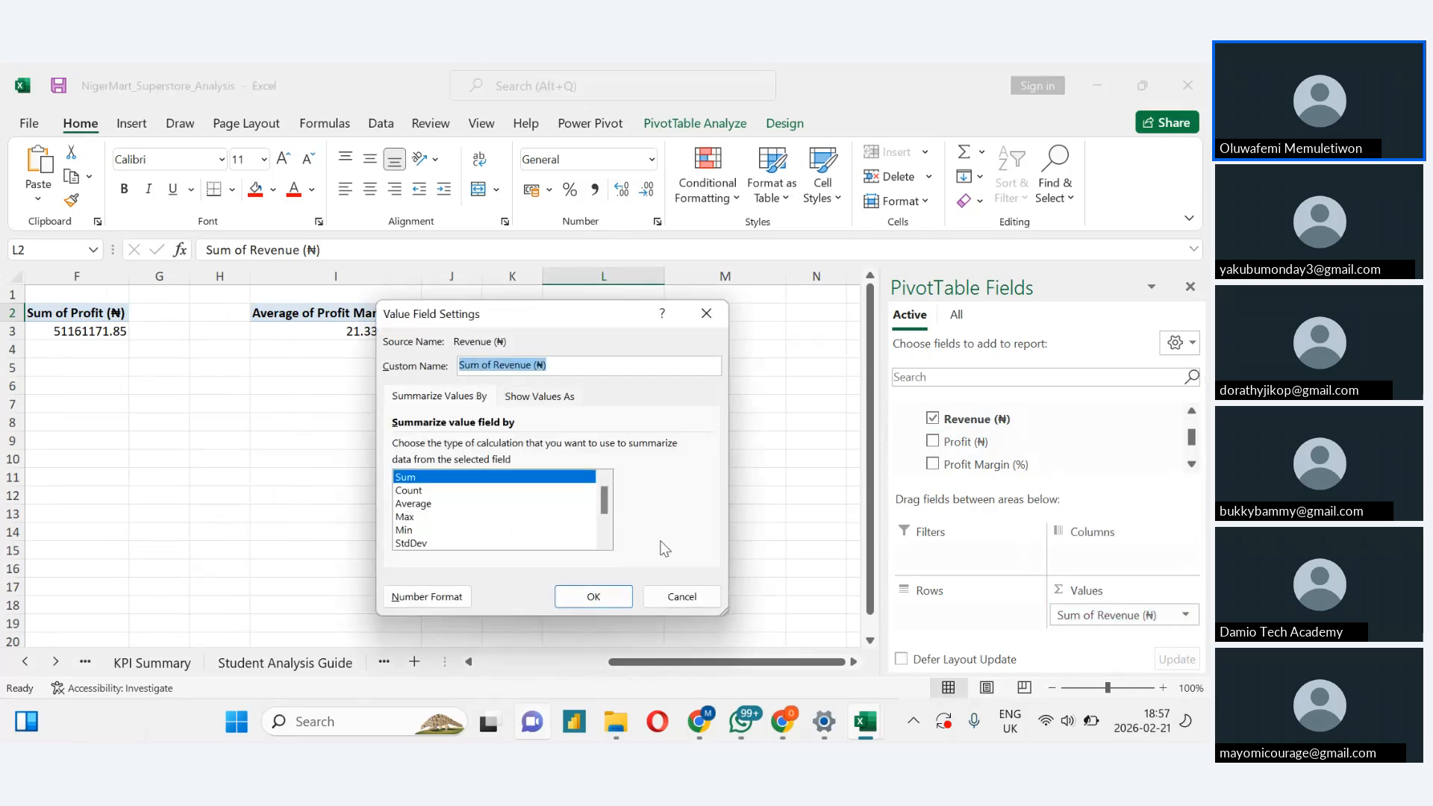
{"action": "left_click", "coordinate": [413, 505]}
{"action": "left_click", "coordinate": [591, 597]}
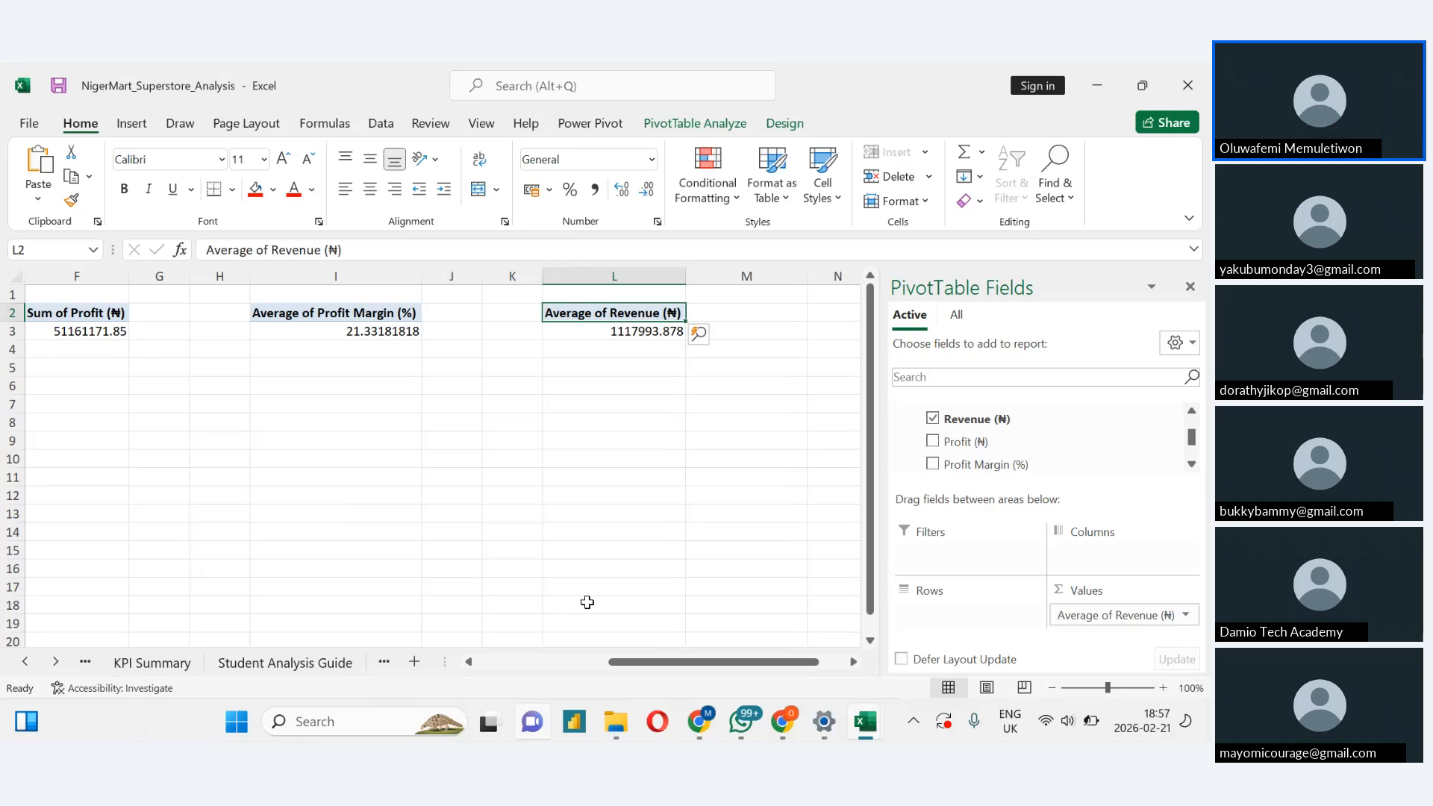
Check KPI 5 in the Student Analysis Guide and insert a PivotTable from Table1 at N2 of the Pivot Table sheet, adding it to the Data Model
{"action": "left_click", "coordinate": [270, 673]}
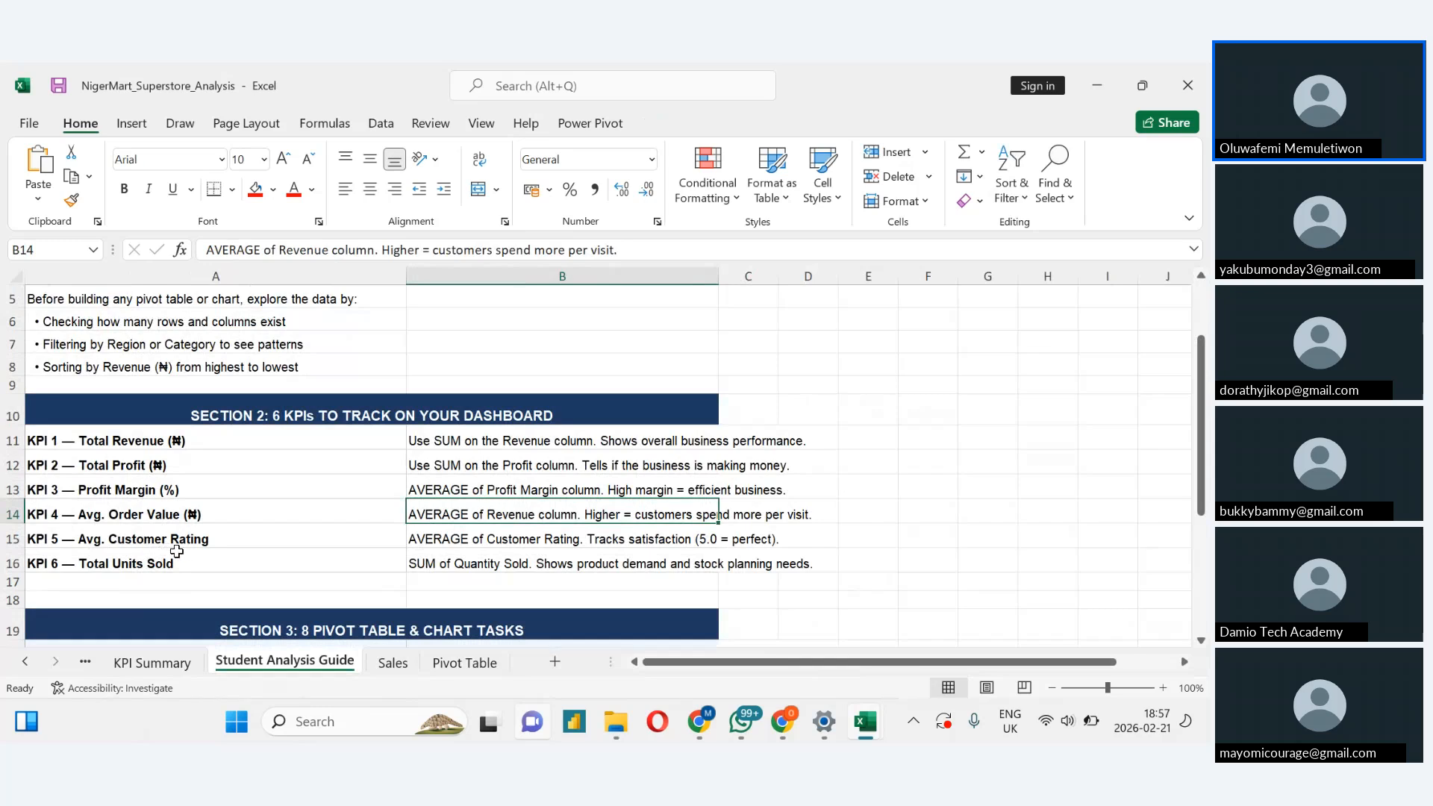
{"action": "left_click", "coordinate": [391, 662]}
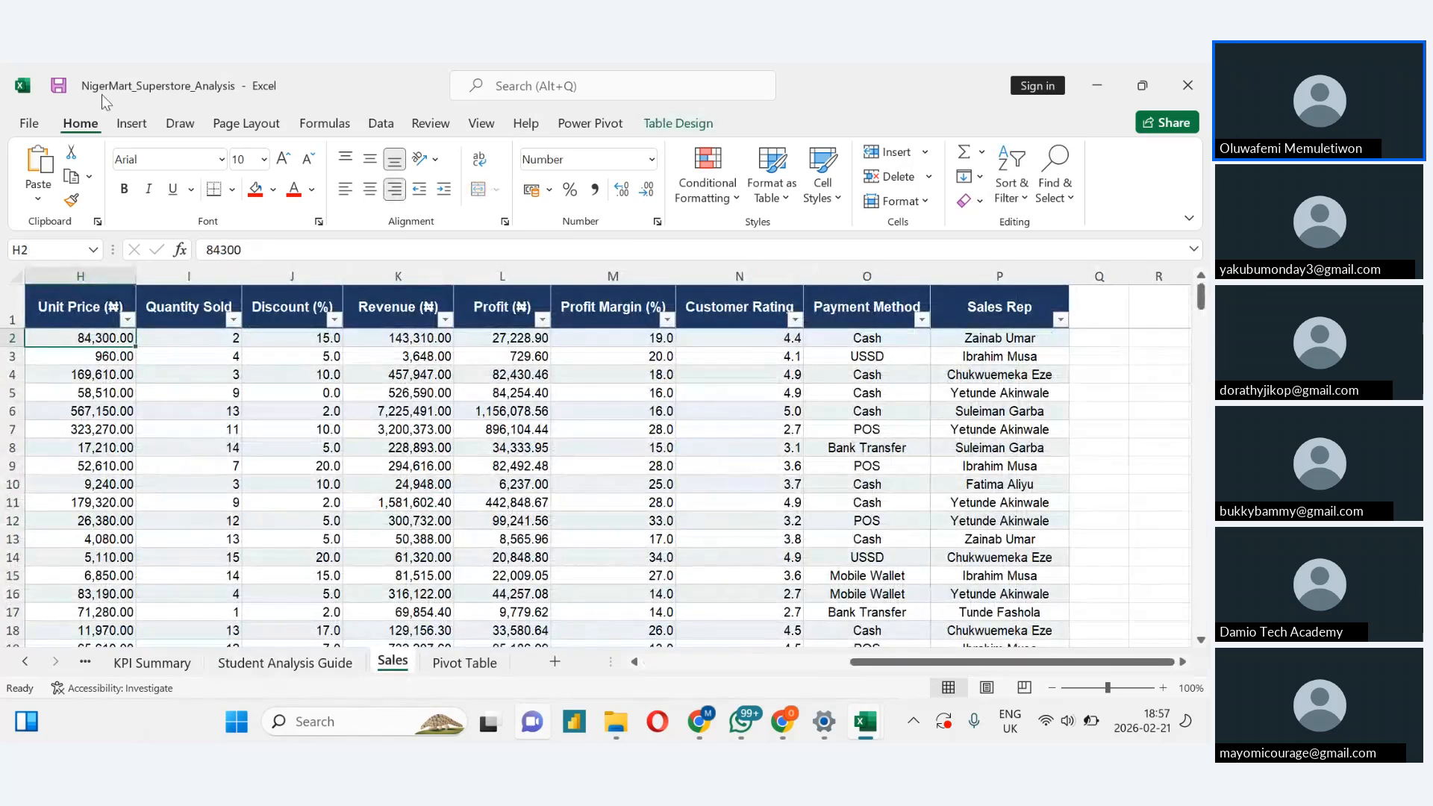
{"action": "left_click", "coordinate": [132, 123]}
{"action": "left_click", "coordinate": [60, 203]}
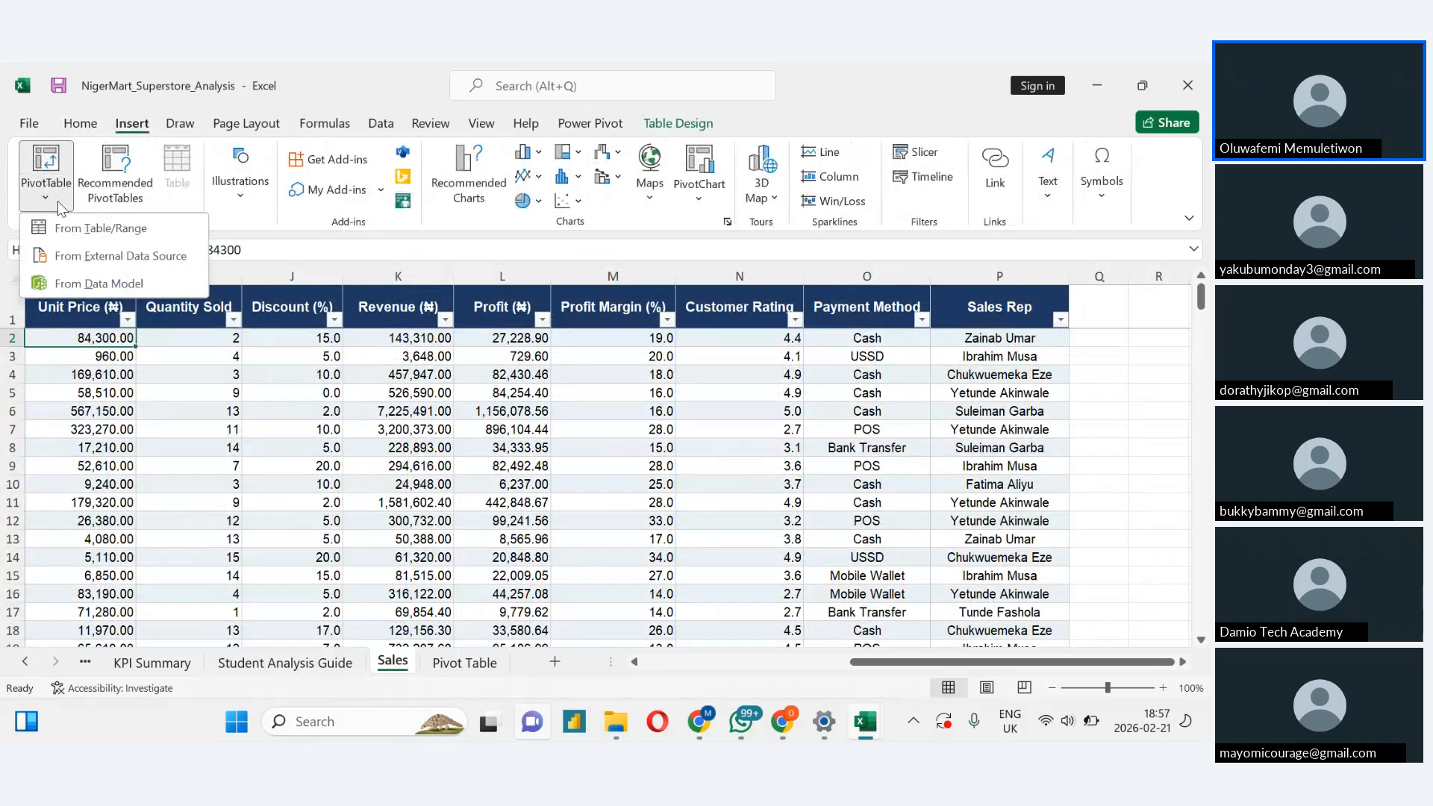
{"action": "left_click", "coordinate": [72, 235]}
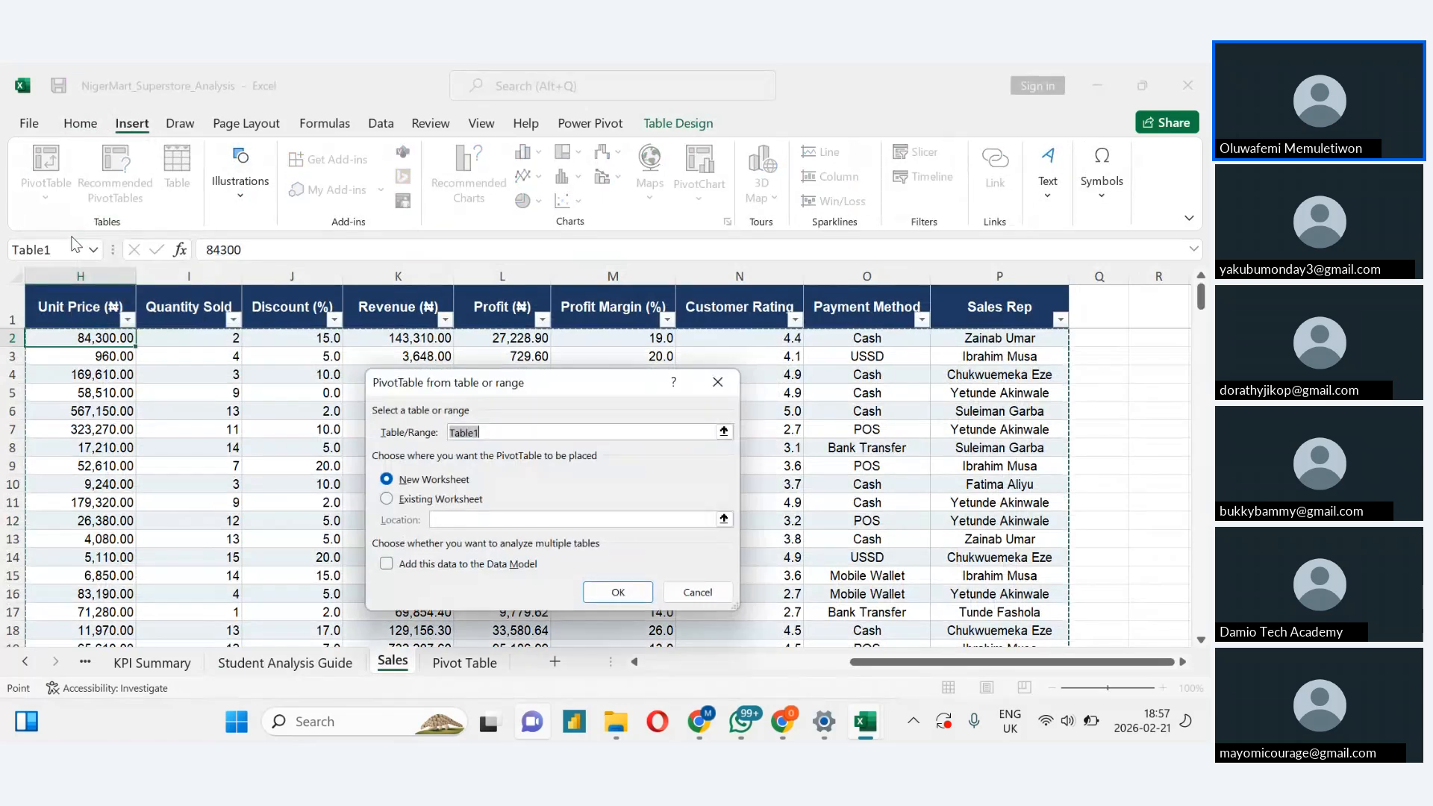
{"action": "left_click", "coordinate": [387, 499]}
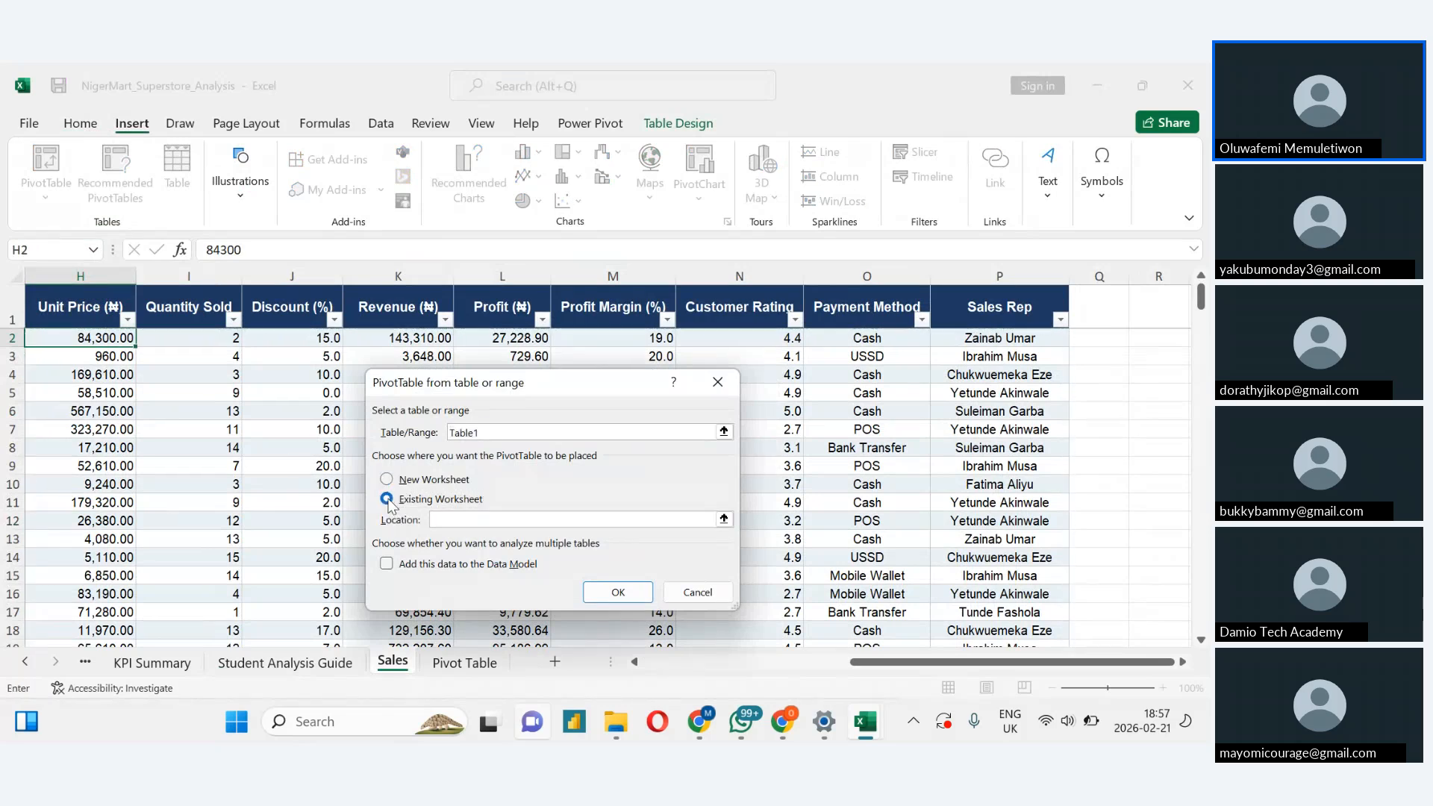
{"action": "left_click", "coordinate": [464, 663]}
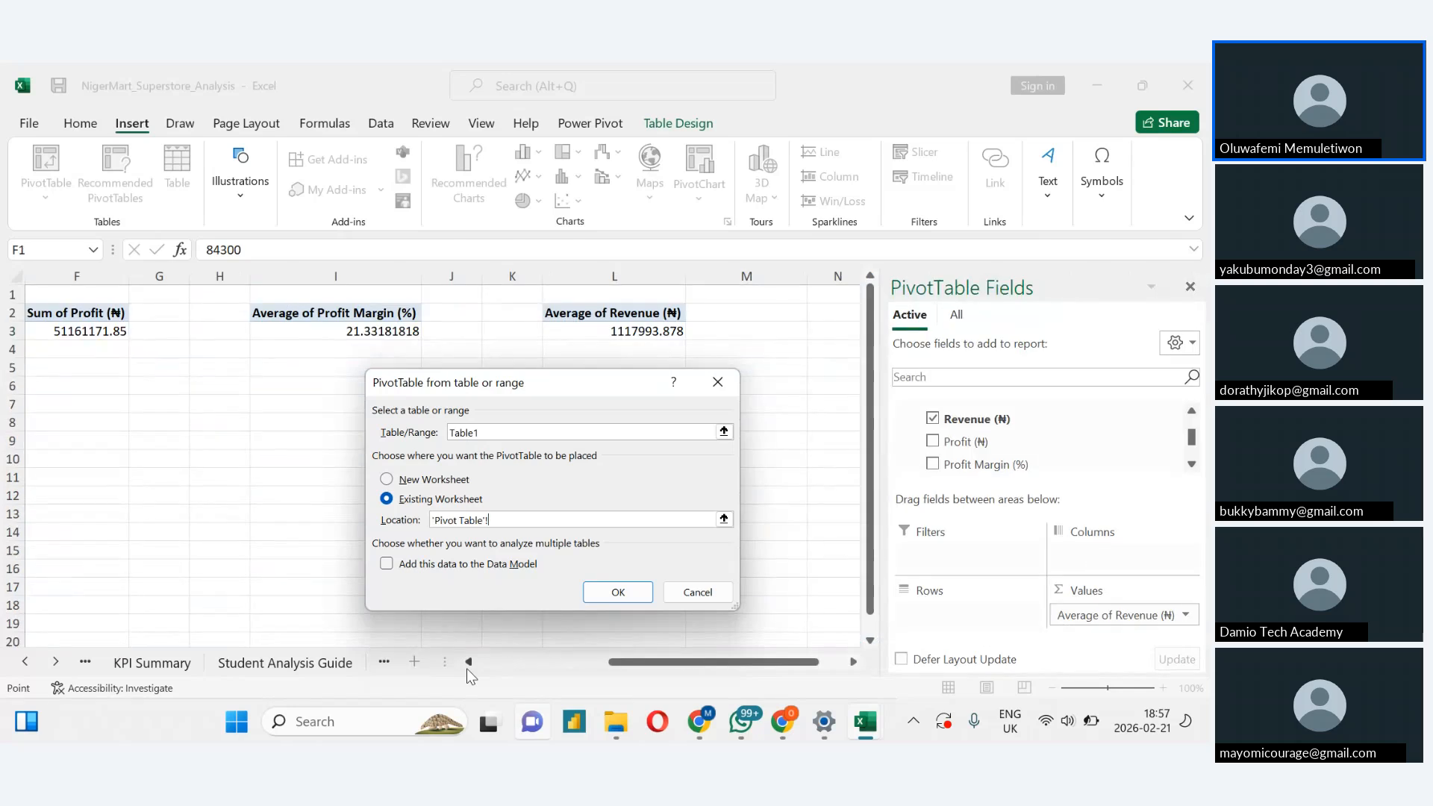
{"action": "left_click", "coordinate": [825, 319]}
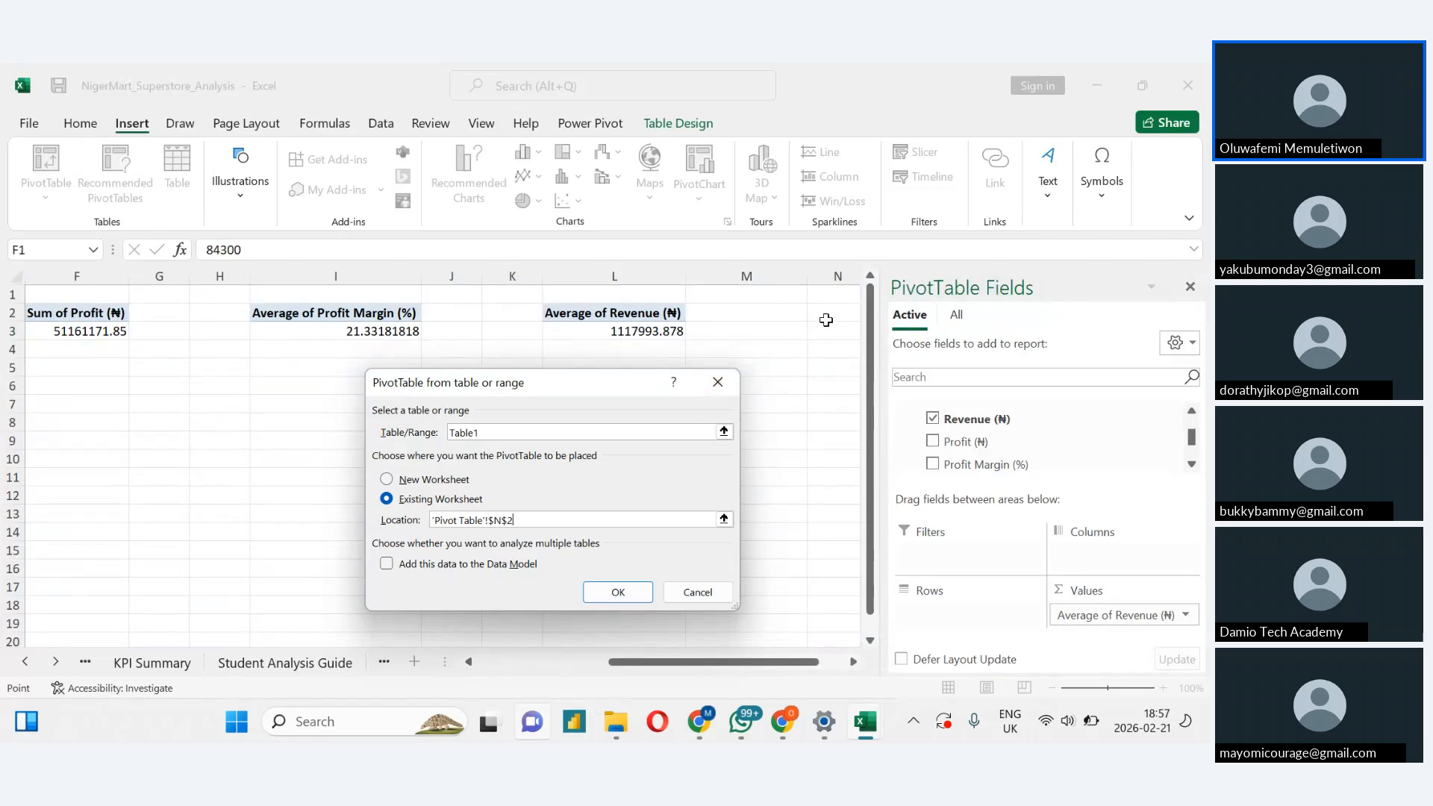
{"action": "left_click", "coordinate": [385, 567]}
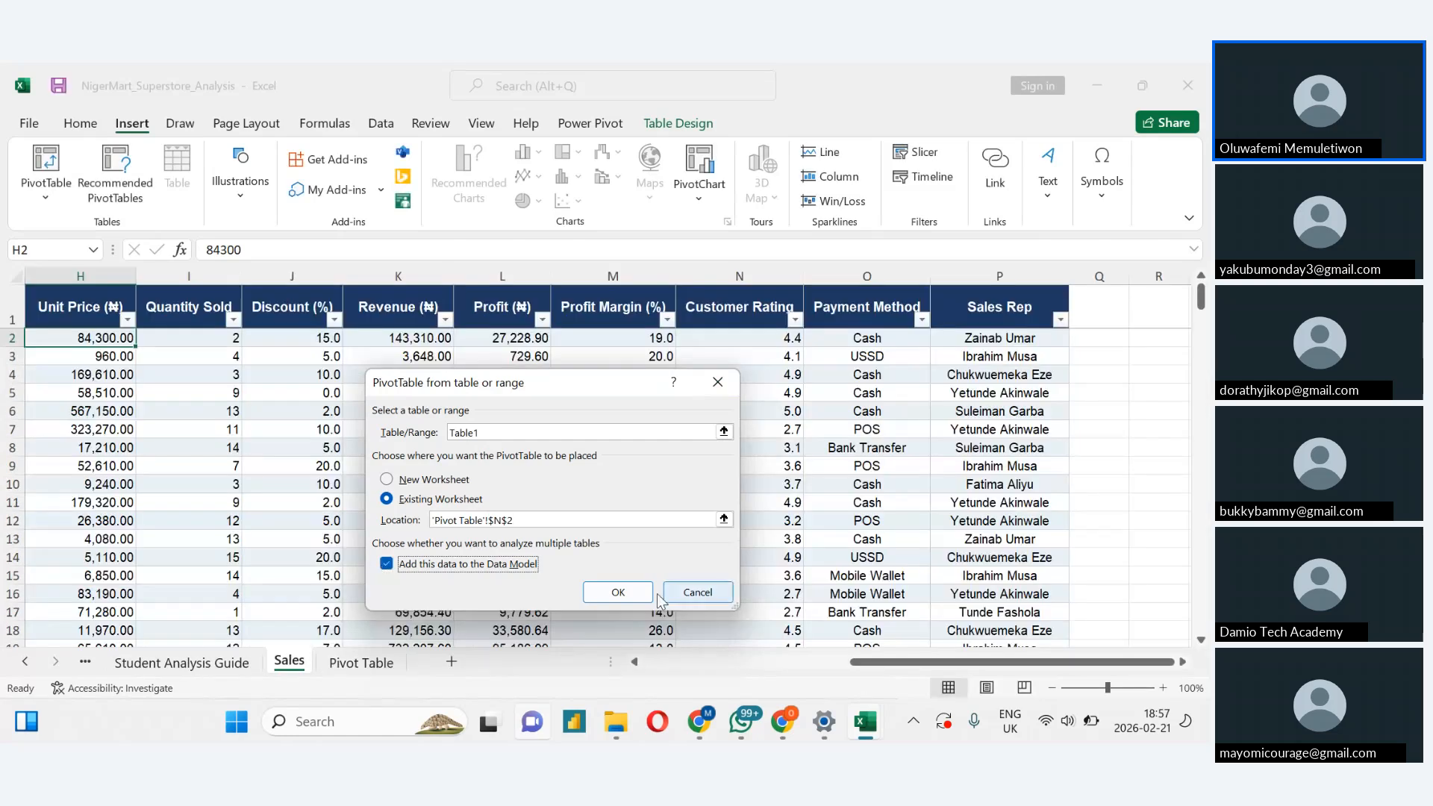
{"action": "left_click", "coordinate": [618, 597]}
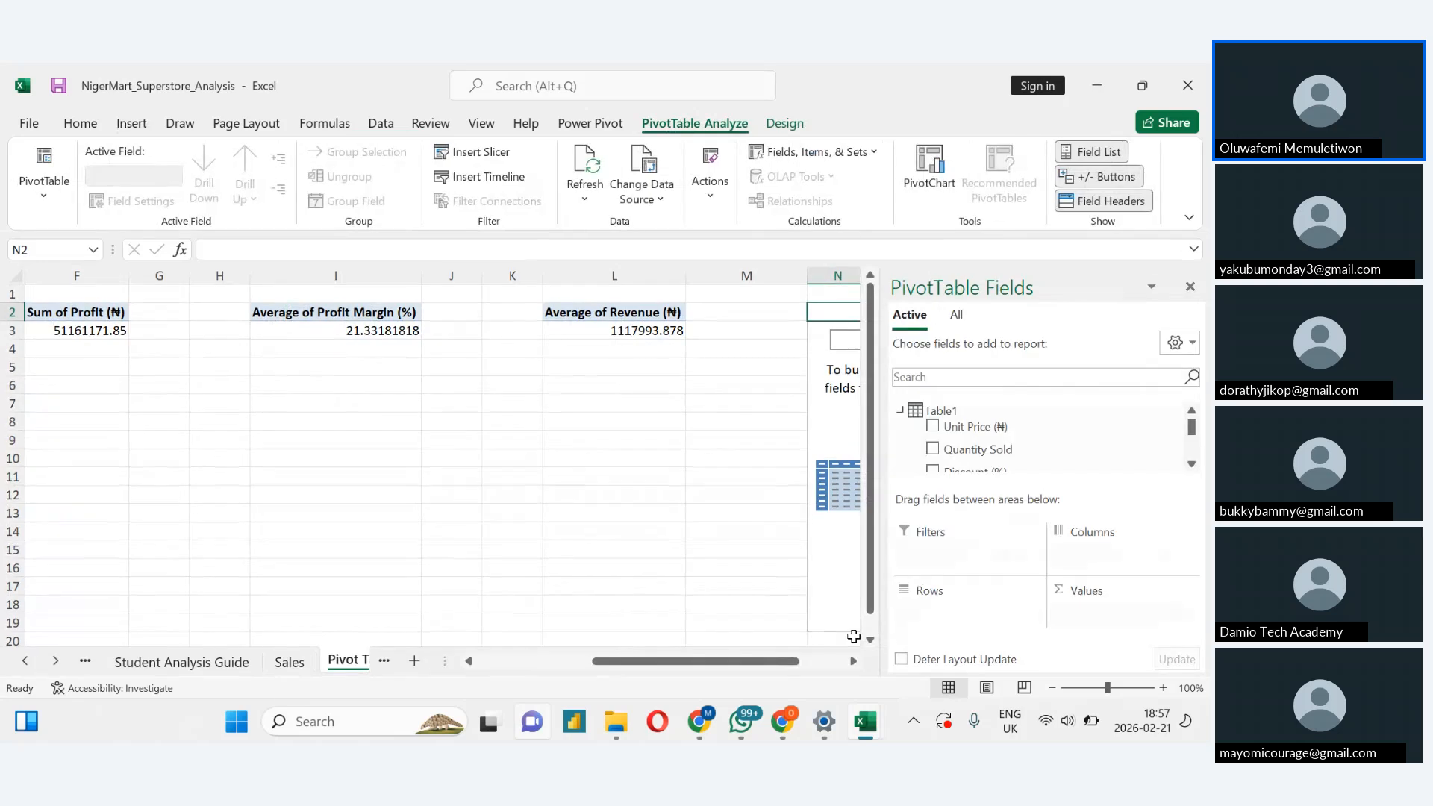
Locate the Customer Rating field in the field list for the PivotTable at N2
{"action": "left_click", "coordinate": [1191, 463]}
{"action": "left_click", "coordinate": [1191, 464]}
{"action": "left_click", "coordinate": [1191, 463]}
{"action": "left_click", "coordinate": [1191, 463]}
{"action": "left_click", "coordinate": [1191, 464]}
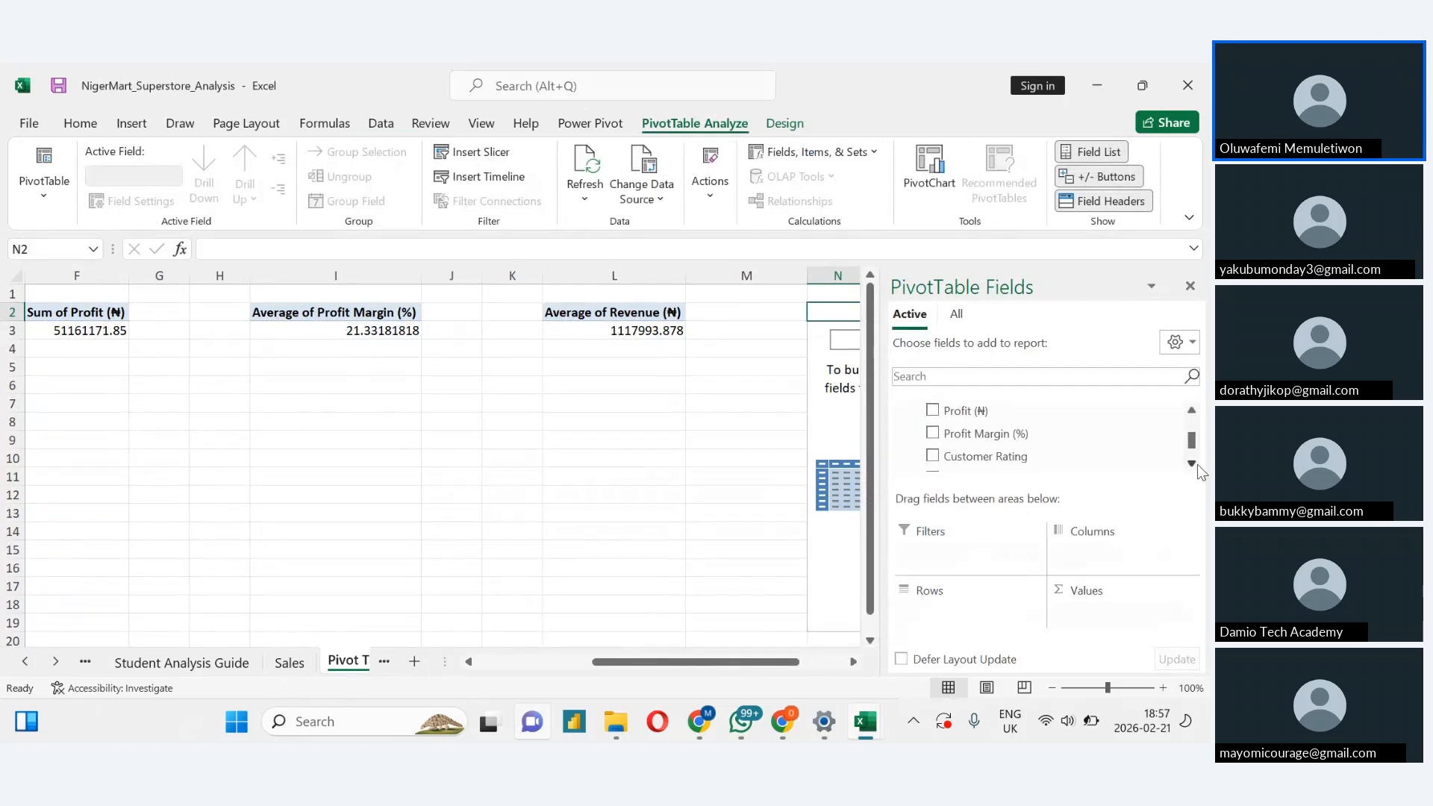
Add Customer Rating to the values of the empty pivot table at N2 and summarize it by Average
{"action": "left_click", "coordinate": [1190, 464]}
{"action": "left_click_drag", "start_coordinate": [1047, 436], "coordinate": [1098, 615]}
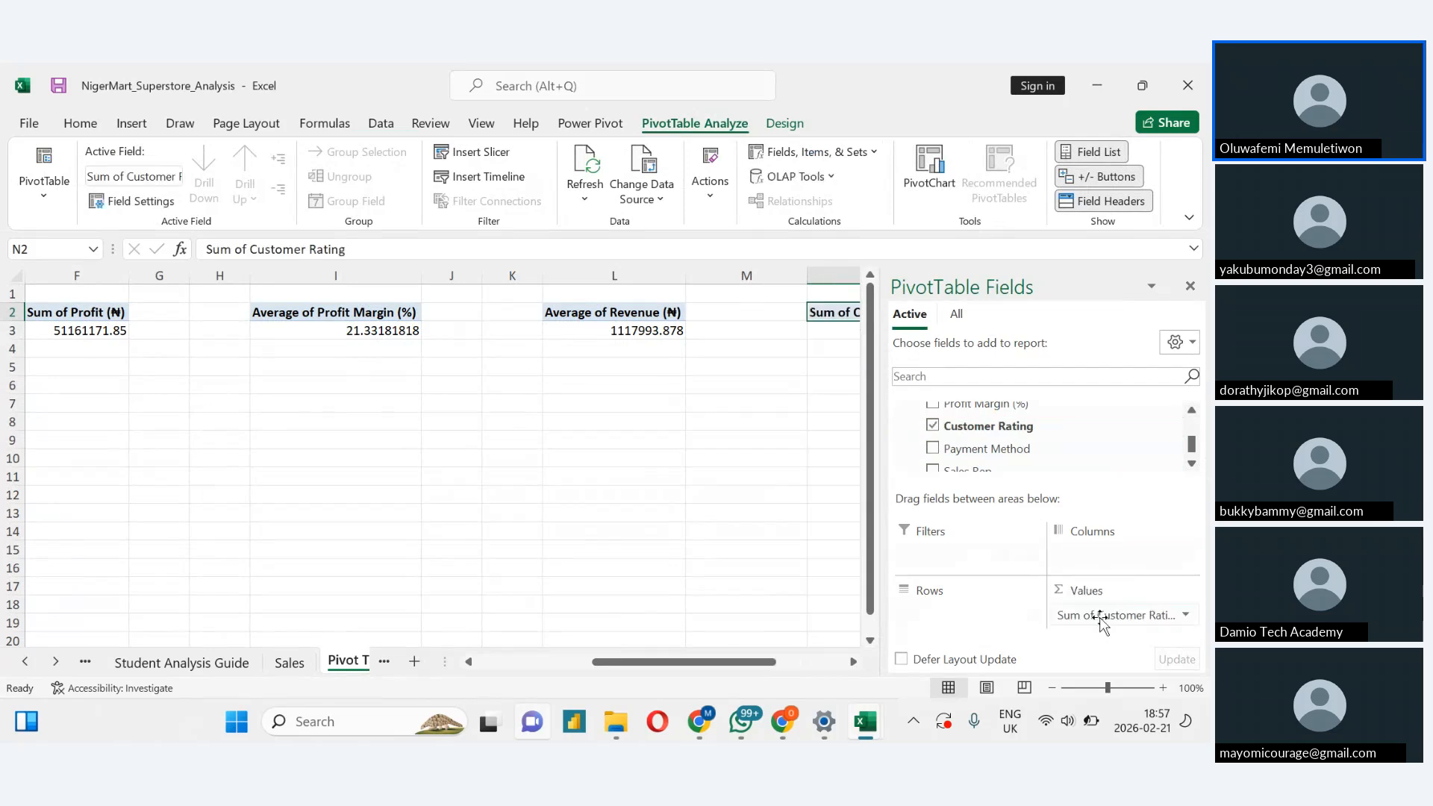
{"action": "left_click", "coordinate": [1186, 615]}
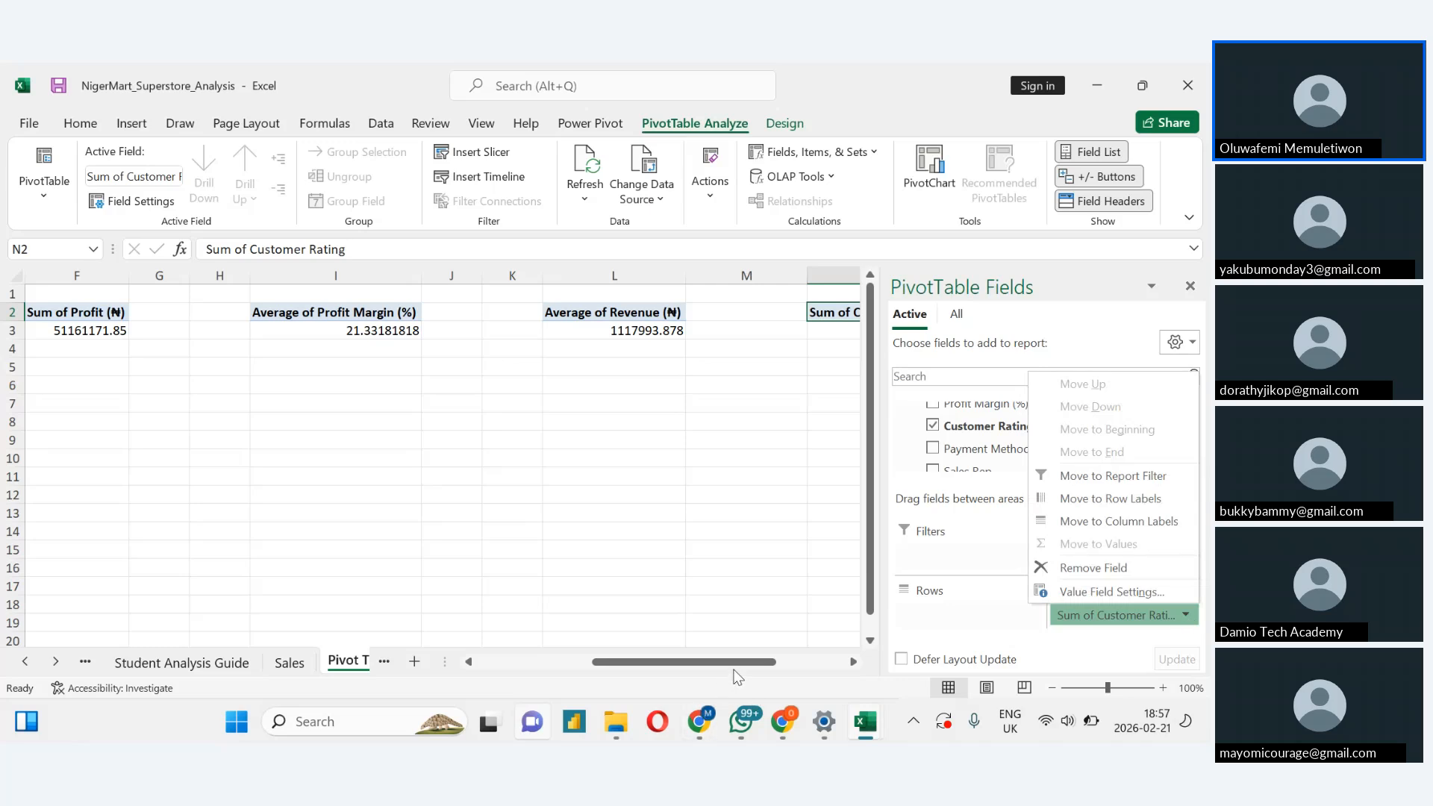
{"action": "left_click_drag", "start_coordinate": [732, 664], "coordinate": [802, 666]}
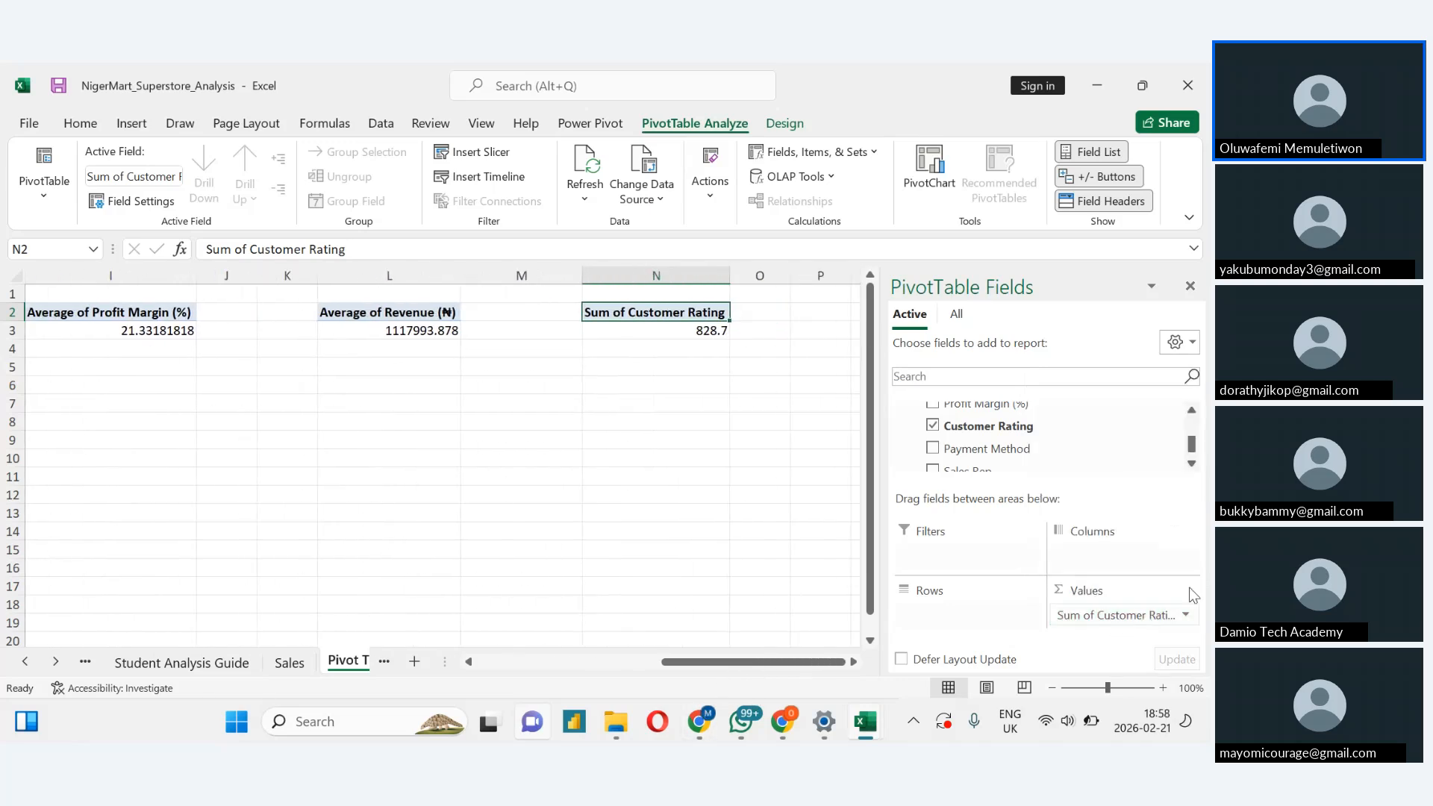
{"action": "left_click", "coordinate": [1181, 614]}
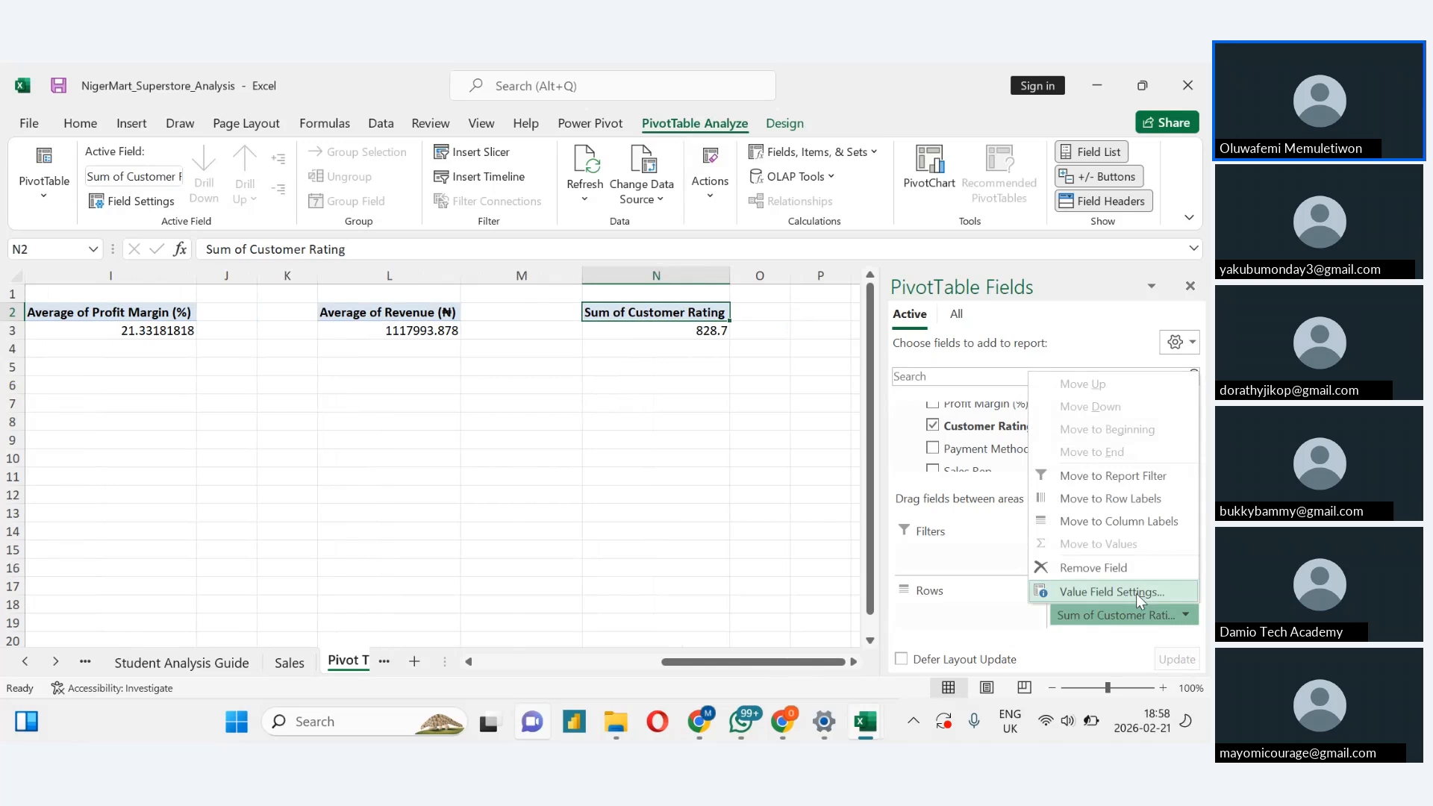
{"action": "left_click", "coordinate": [1135, 593]}
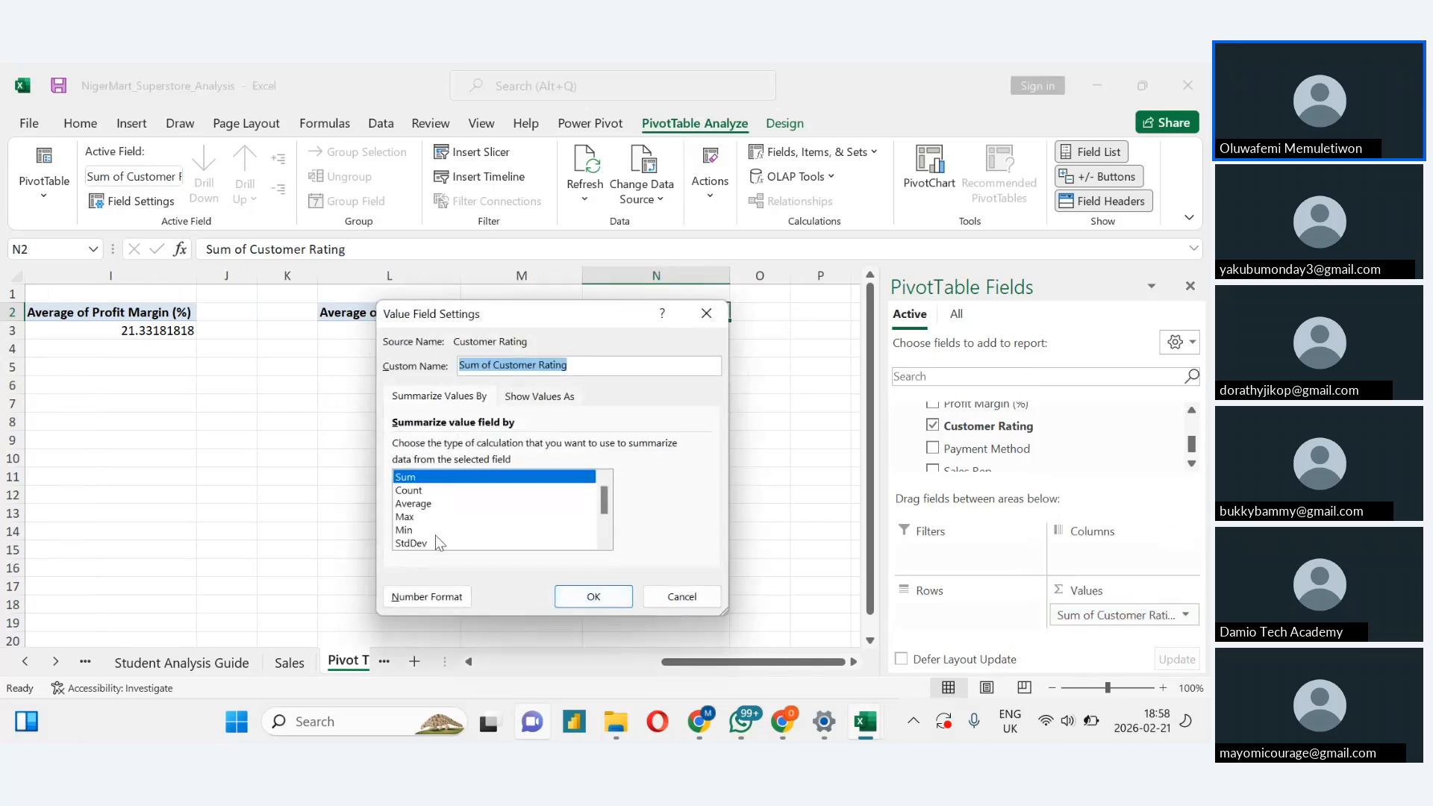
{"action": "left_click", "coordinate": [412, 504]}
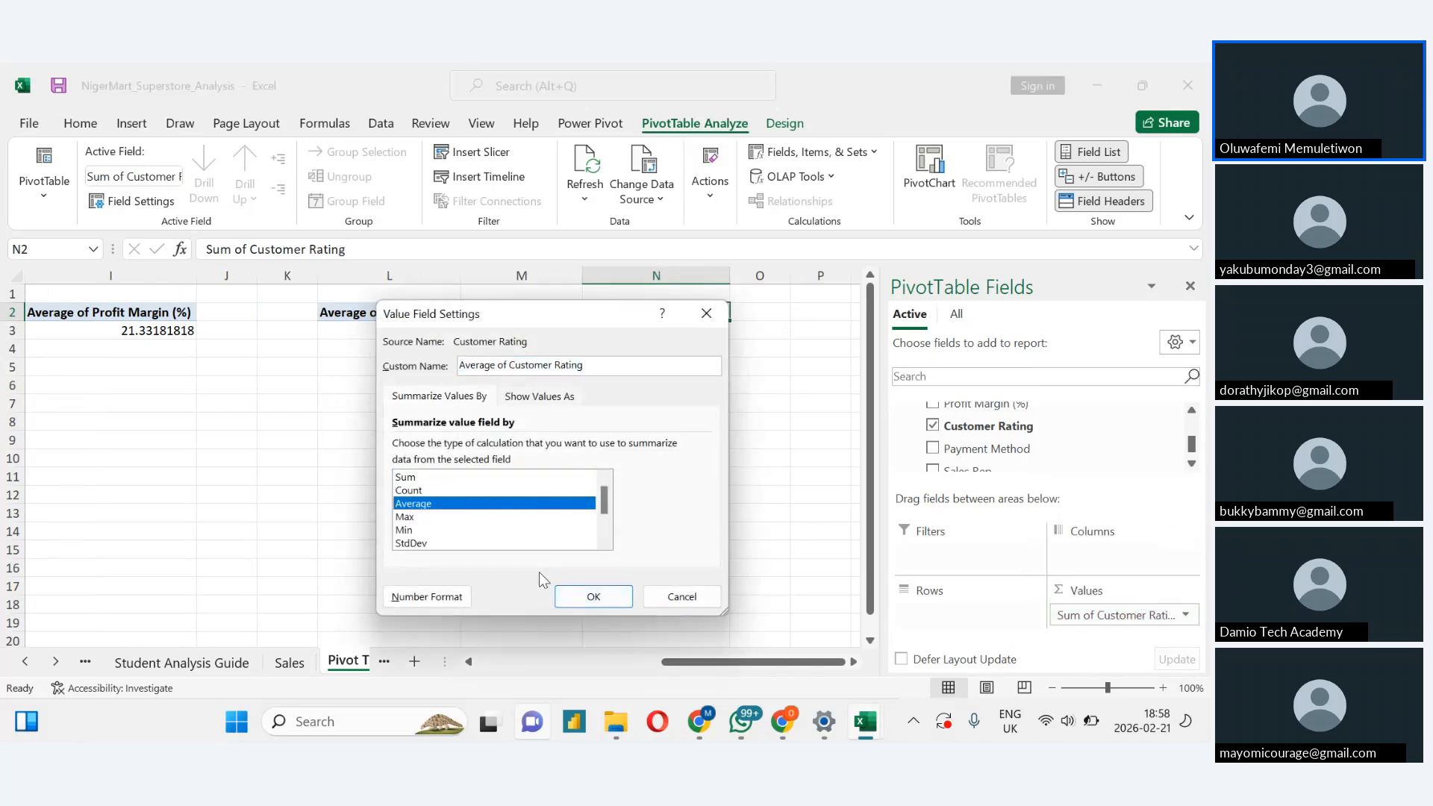
{"action": "left_click", "coordinate": [589, 596]}
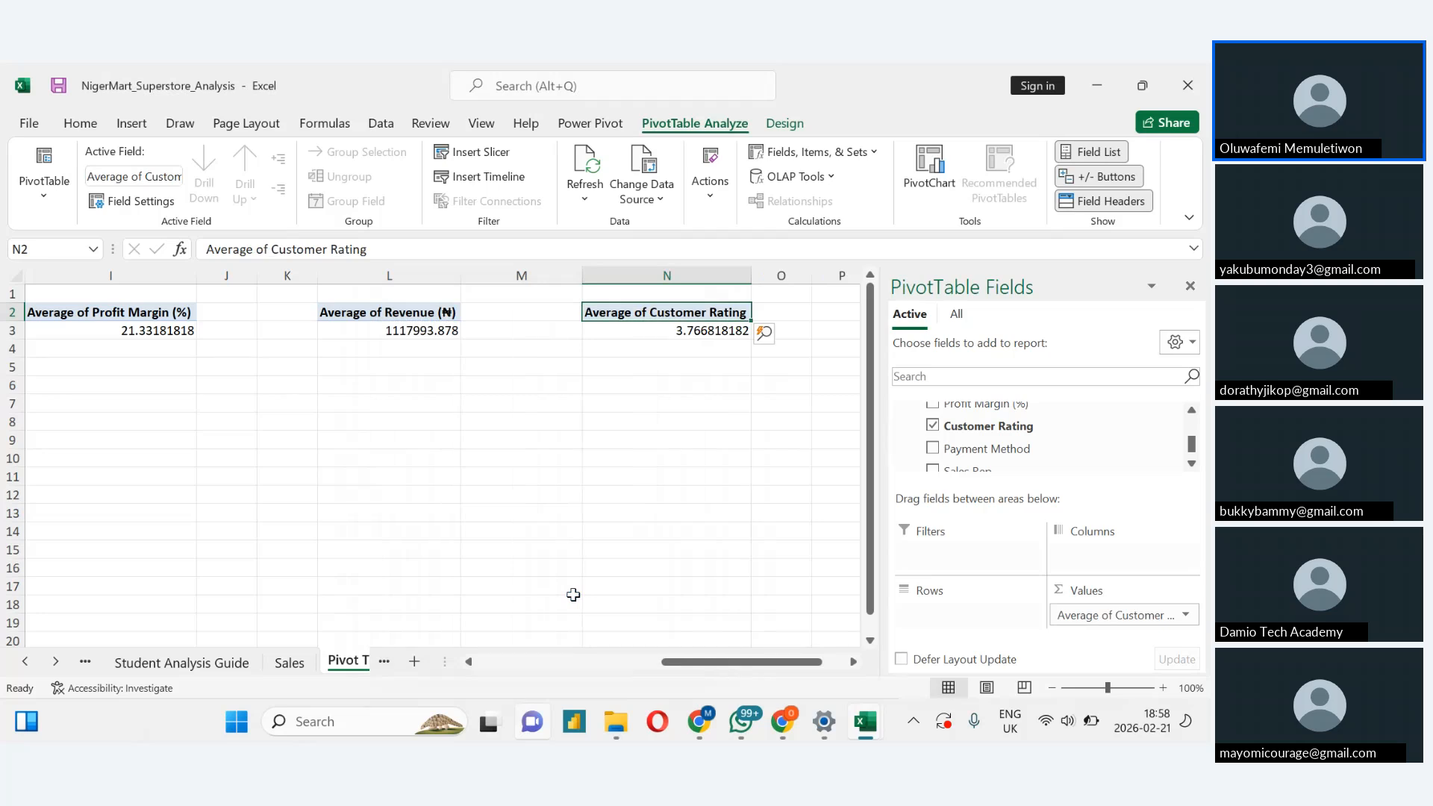
Check the KPI guide and insert a pivot table from the Sales sheet's Table1 at 'Pivot Table'!P2, adding the data to the Data Model
{"action": "left_click", "coordinate": [172, 663]}
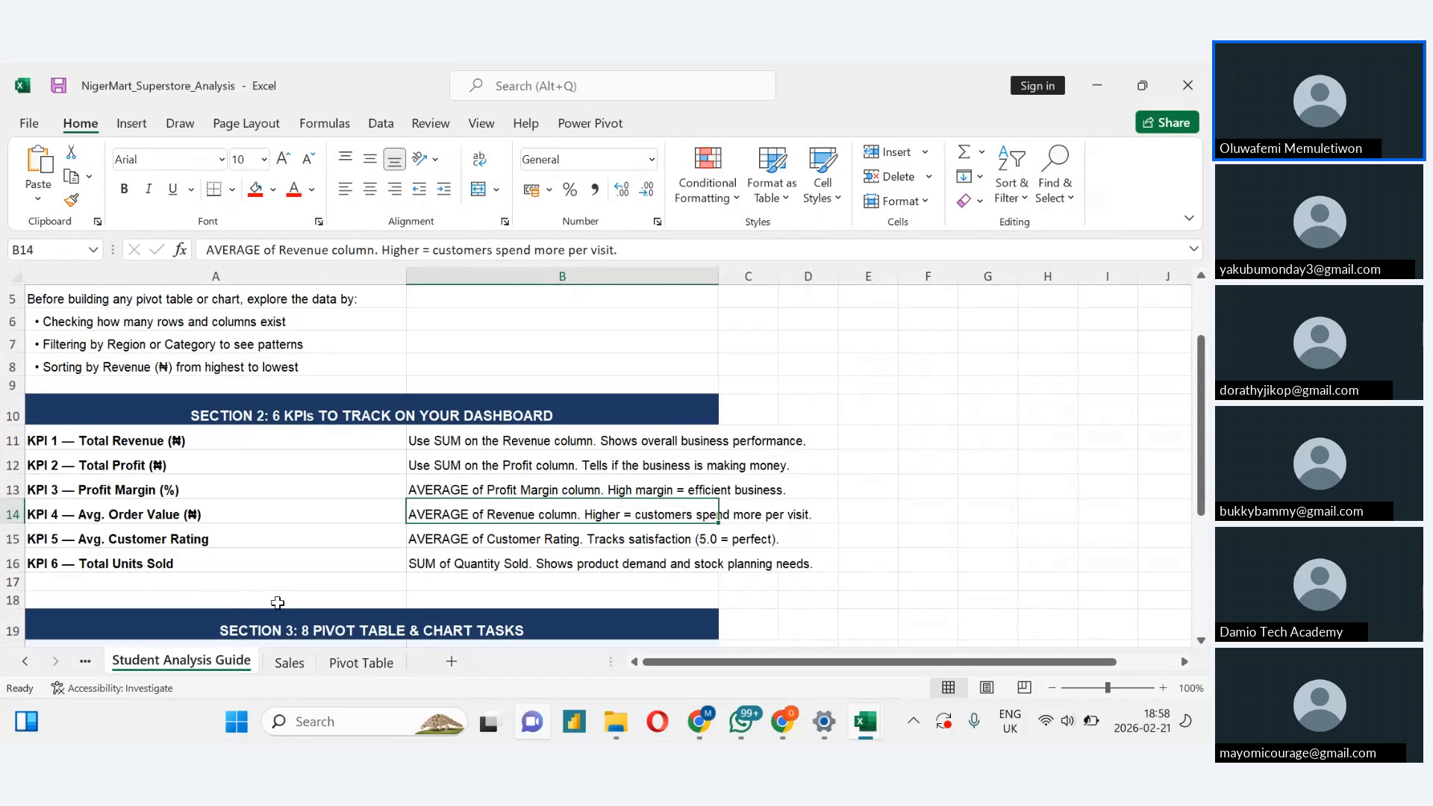
{"action": "left_click", "coordinate": [295, 667]}
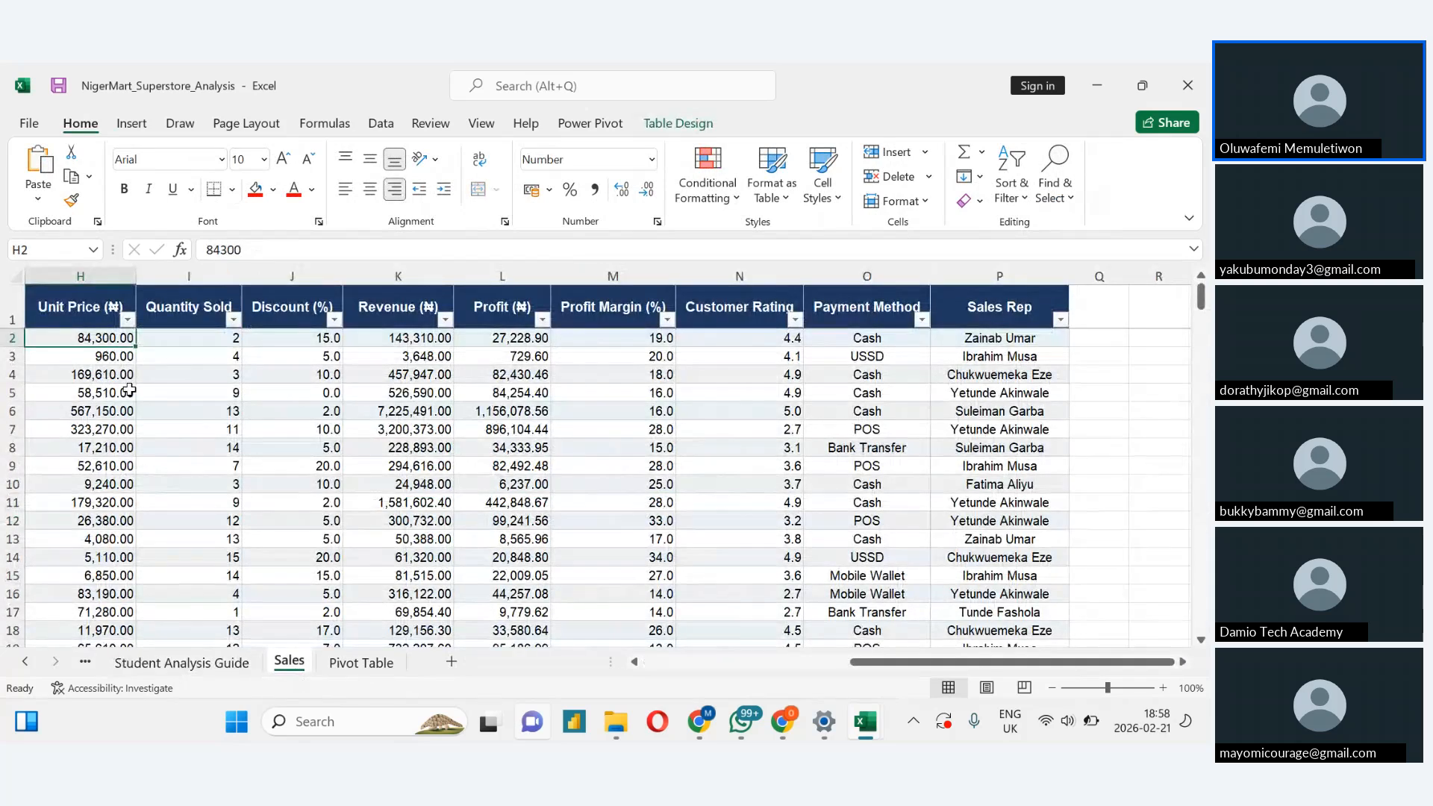
{"action": "left_click", "coordinate": [130, 125]}
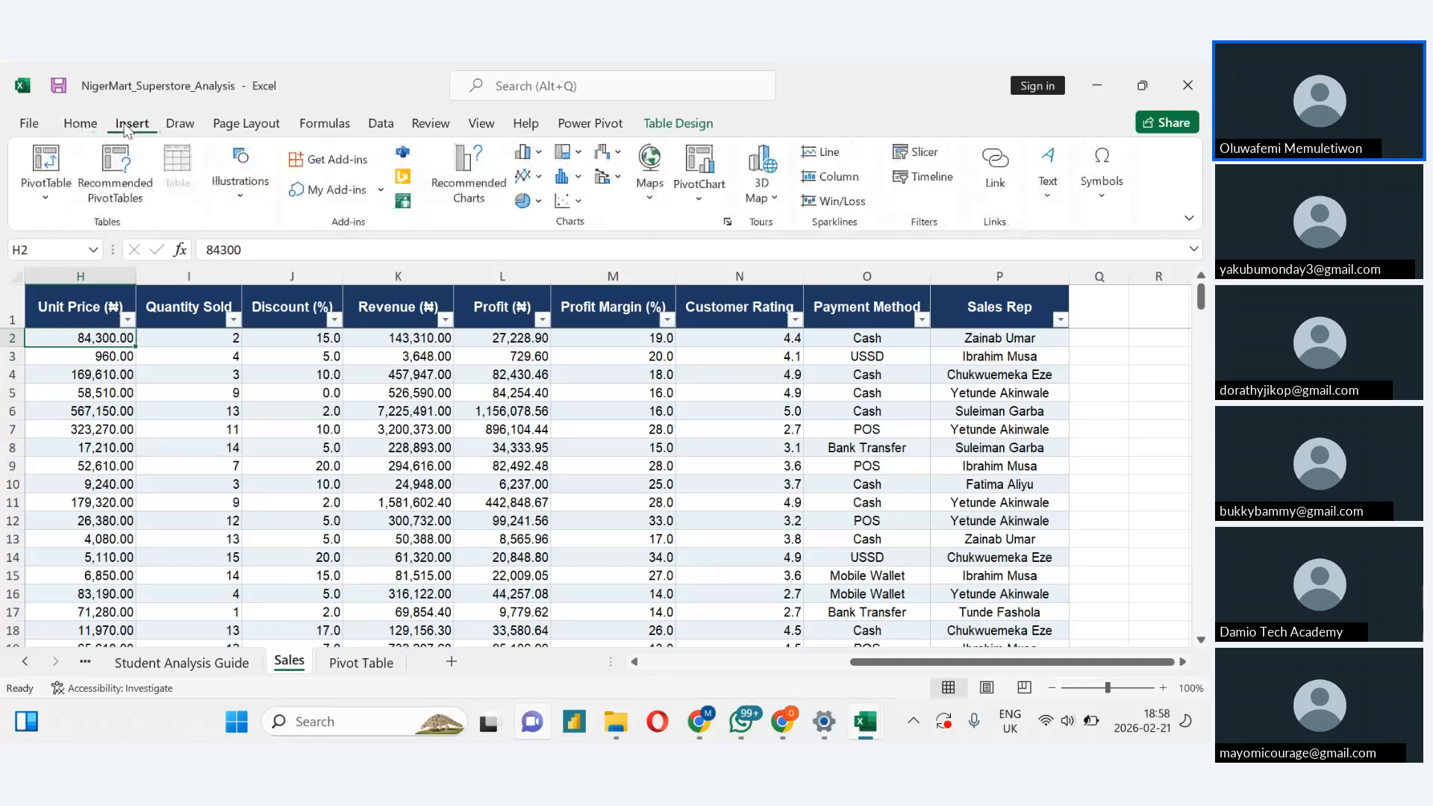
{"action": "left_click", "coordinate": [45, 175]}
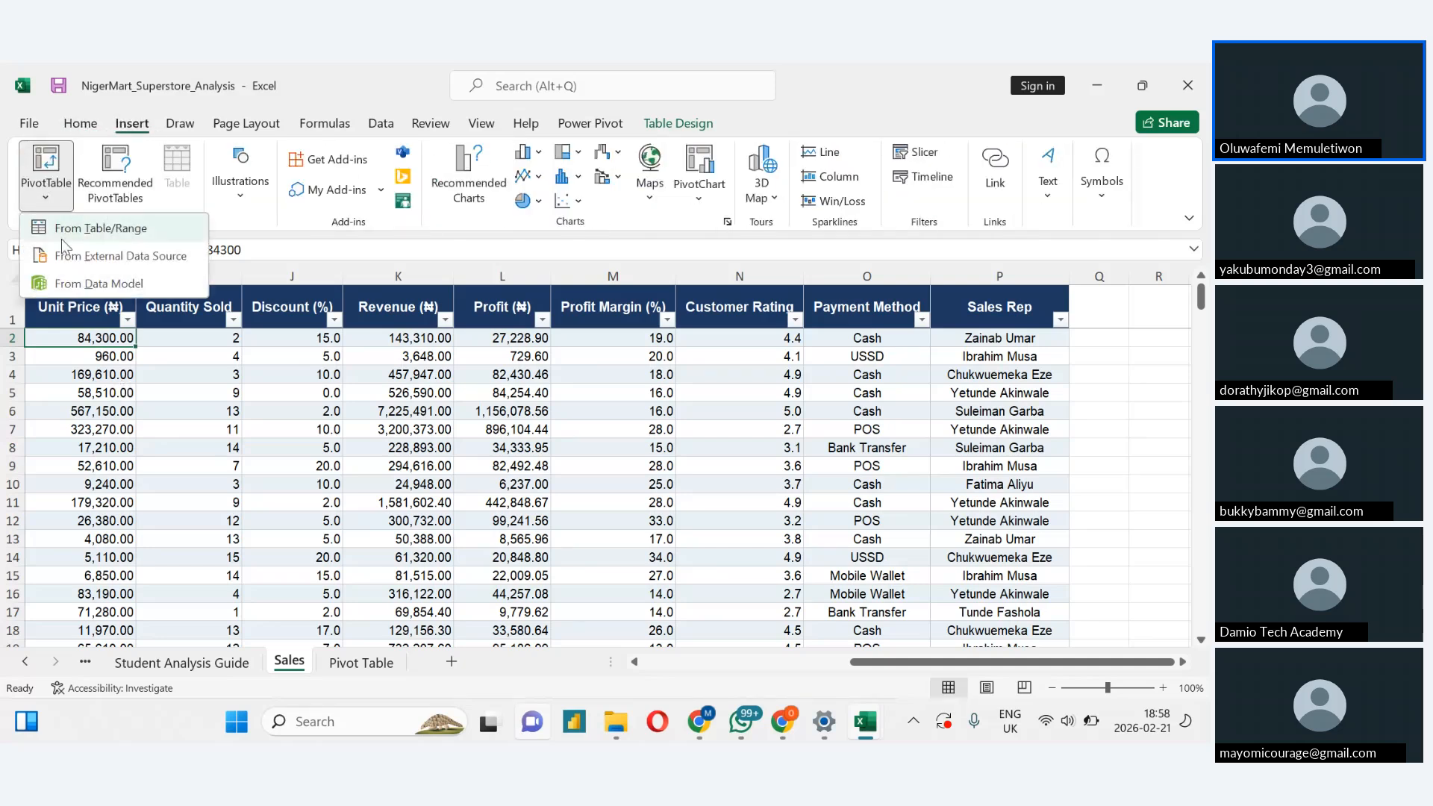
{"action": "left_click", "coordinate": [96, 229]}
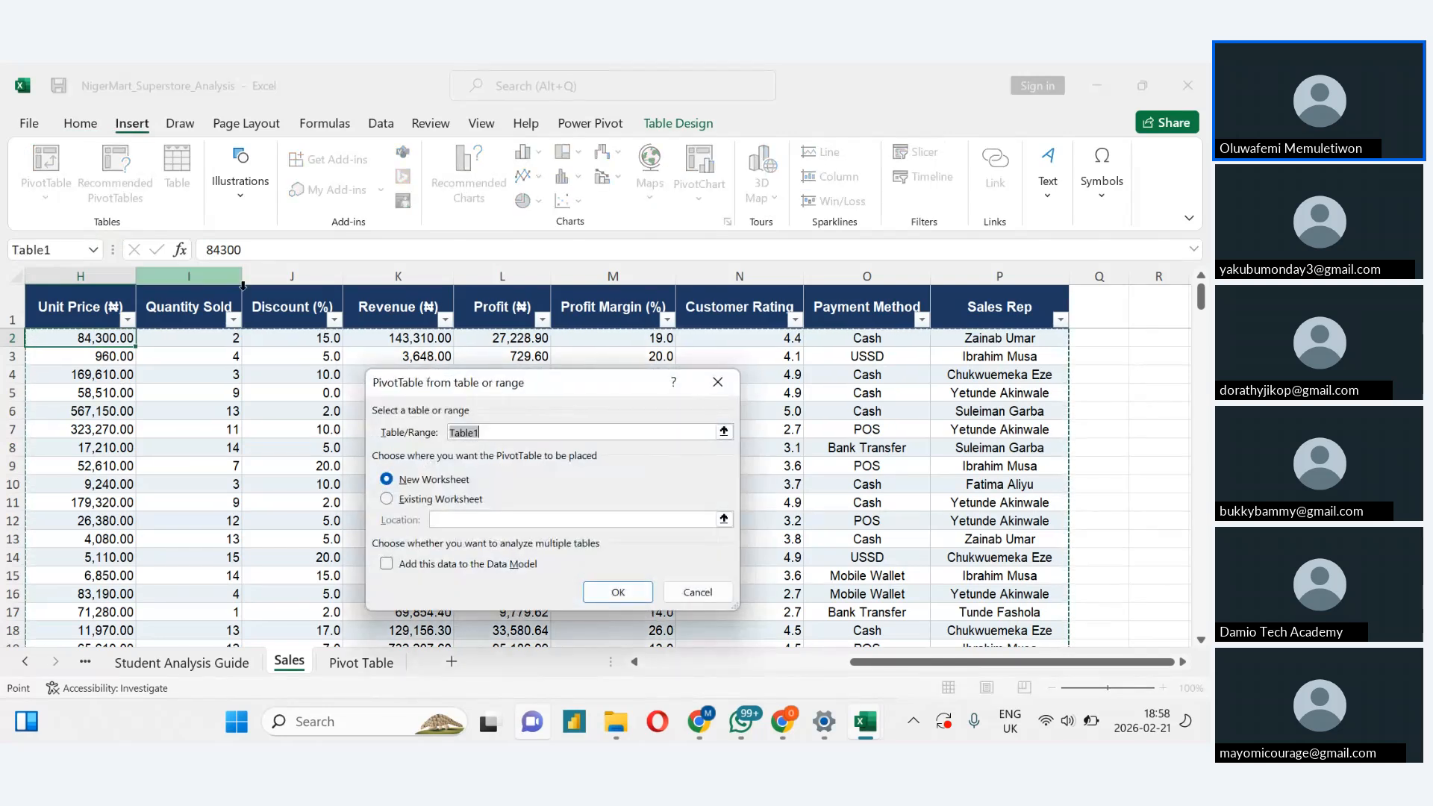
{"action": "left_click", "coordinate": [386, 500]}
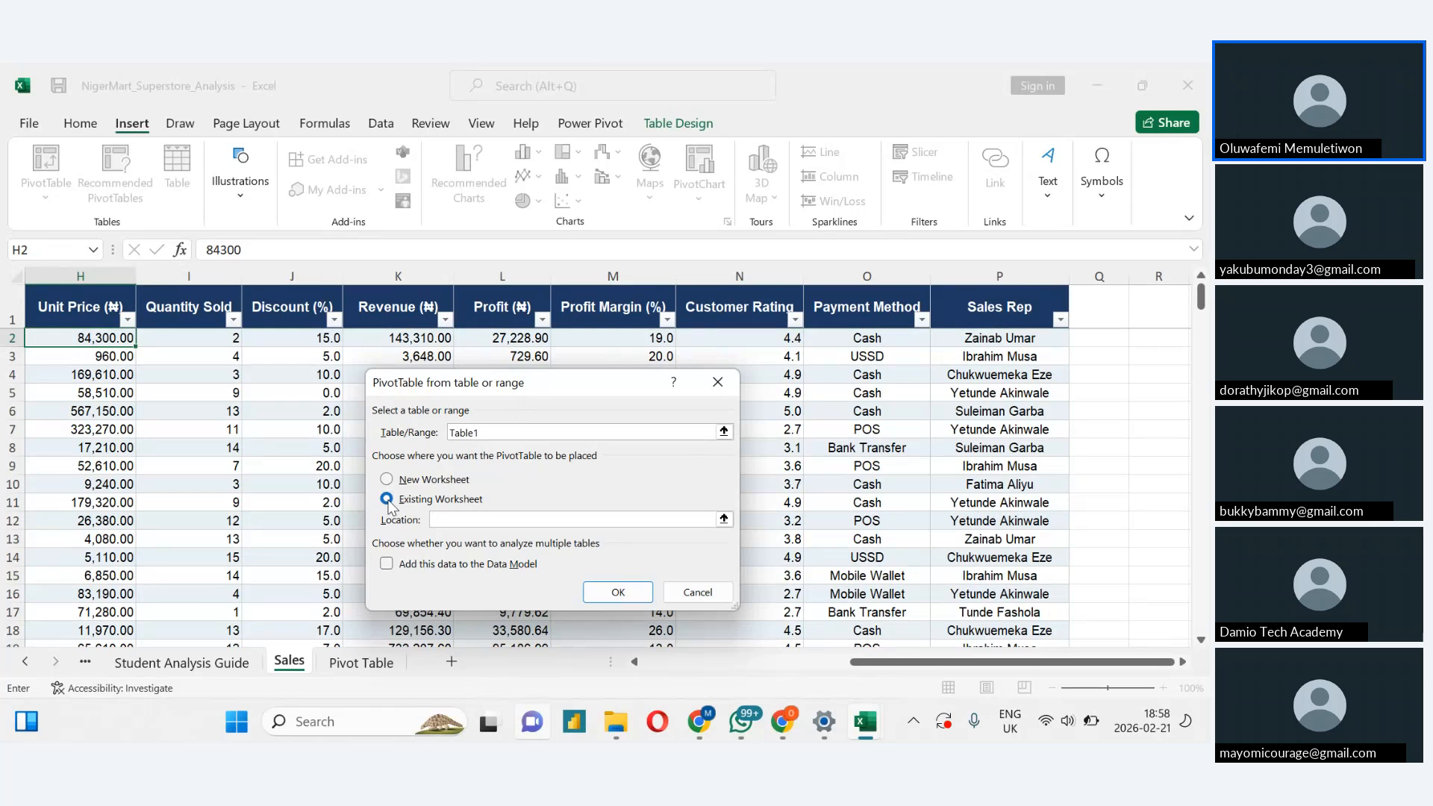
{"action": "left_click", "coordinate": [354, 662]}
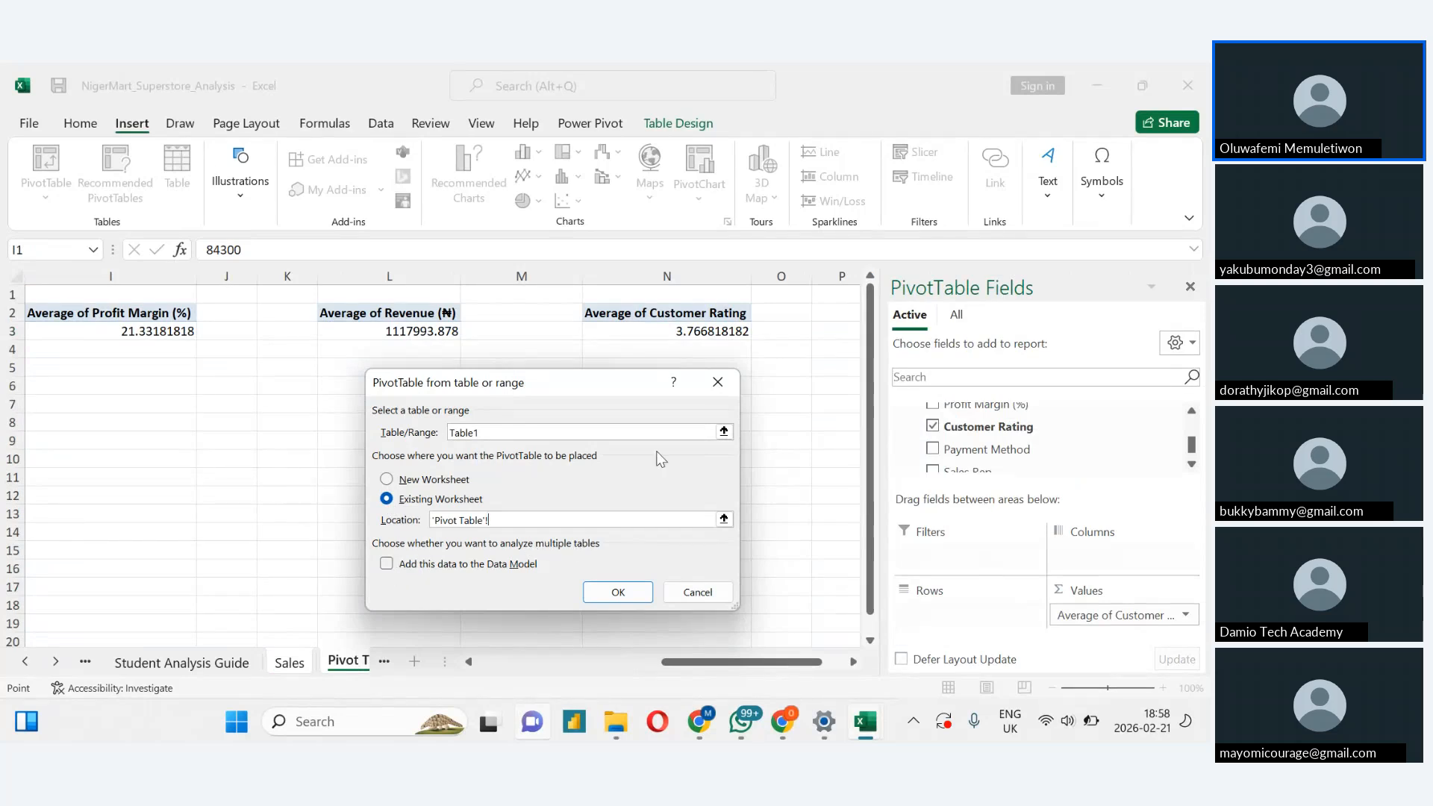
{"action": "left_click", "coordinate": [842, 318]}
{"action": "left_click", "coordinate": [386, 563]}
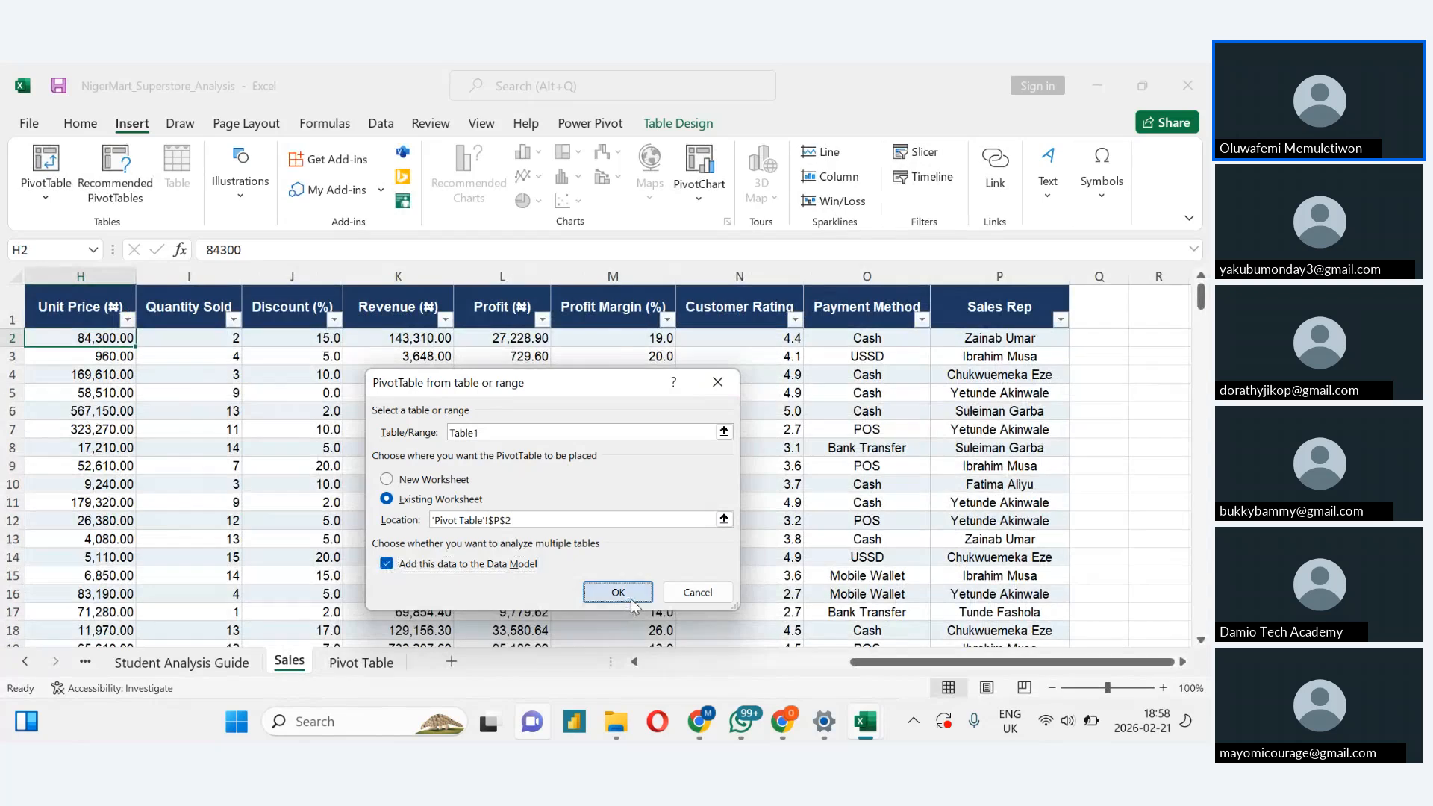
{"action": "left_click", "coordinate": [630, 598]}
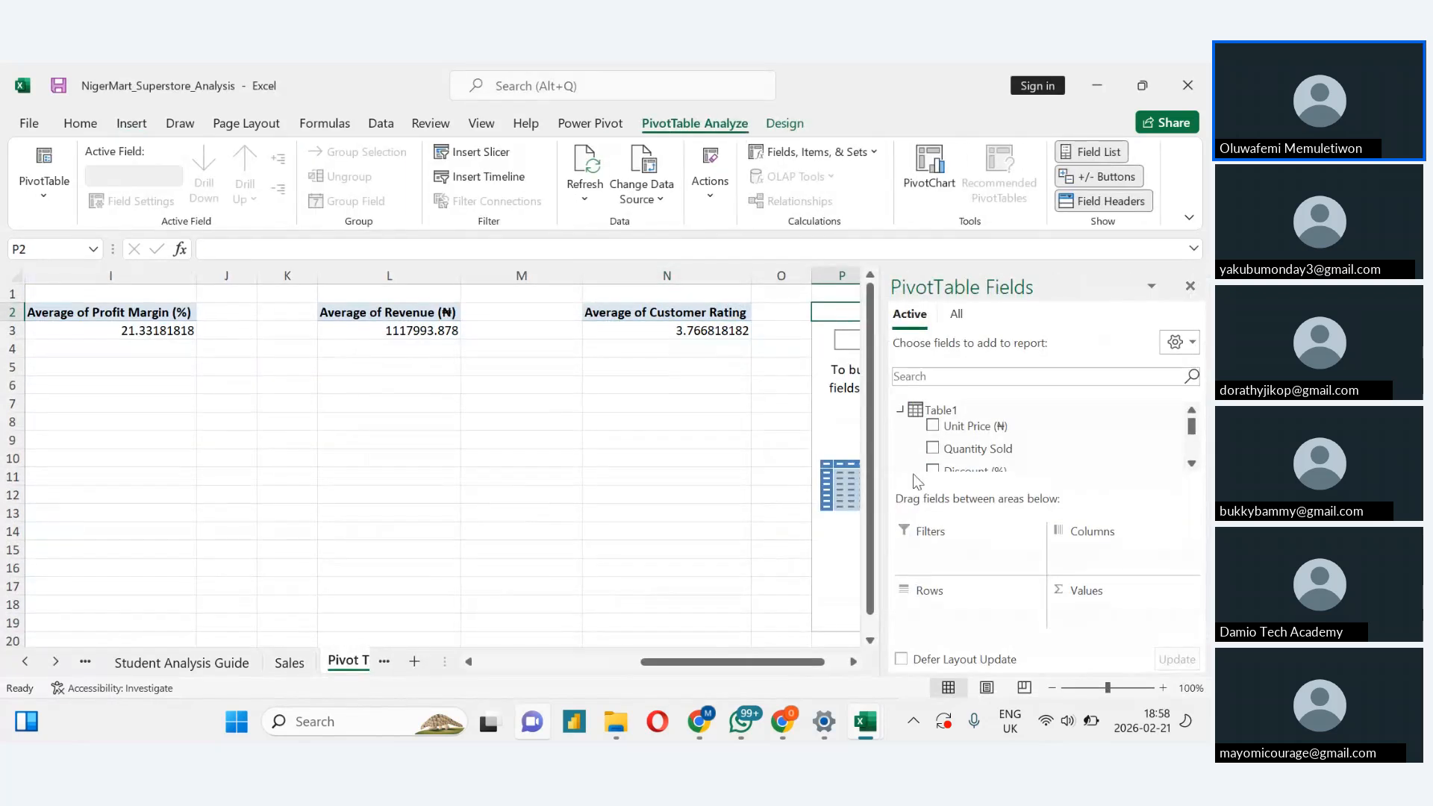
Add Quantity Sold as a summed value to the pivot table at P2 and close the field list
{"action": "left_click_drag", "start_coordinate": [974, 456], "coordinate": [1123, 648]}
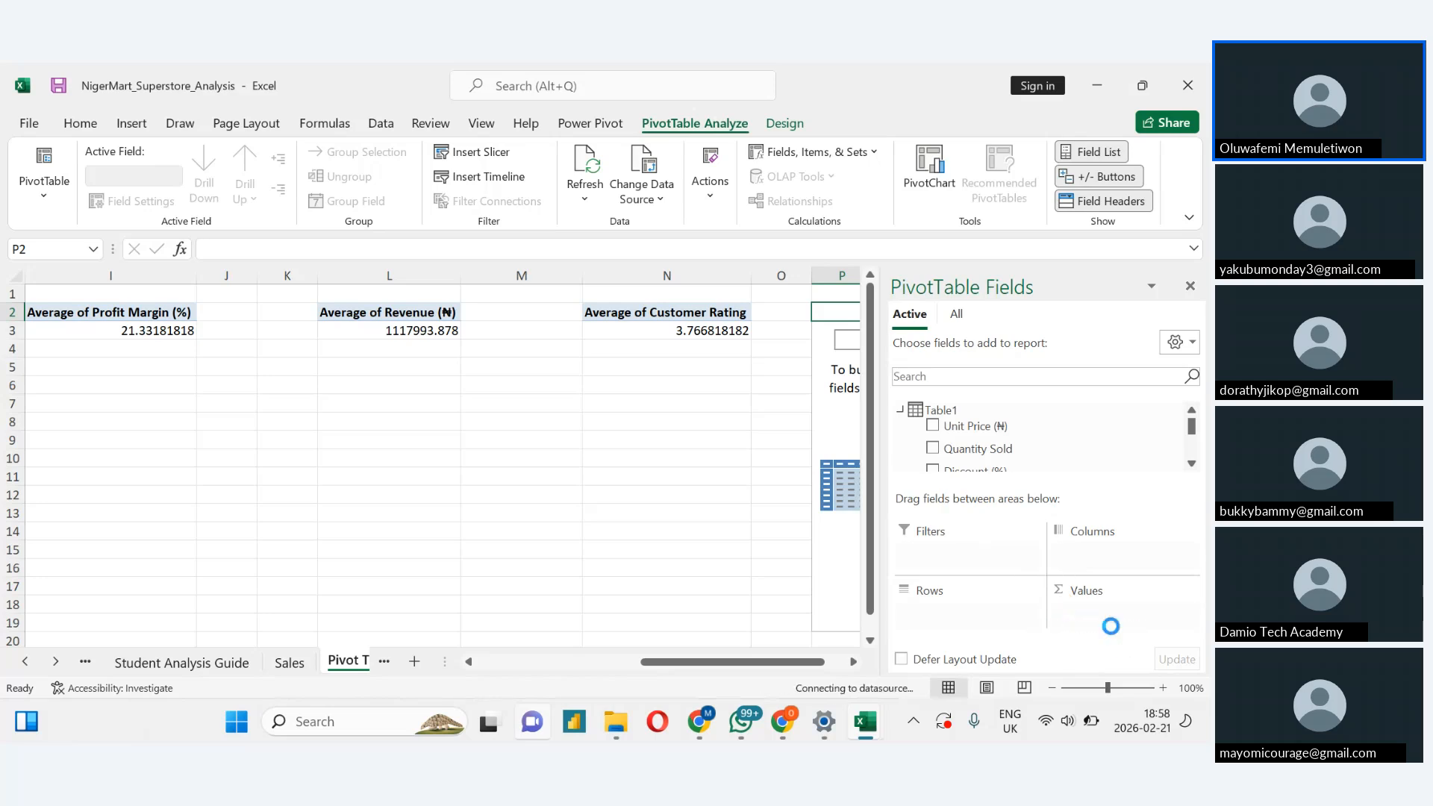
{"action": "left_click", "coordinate": [853, 662]}
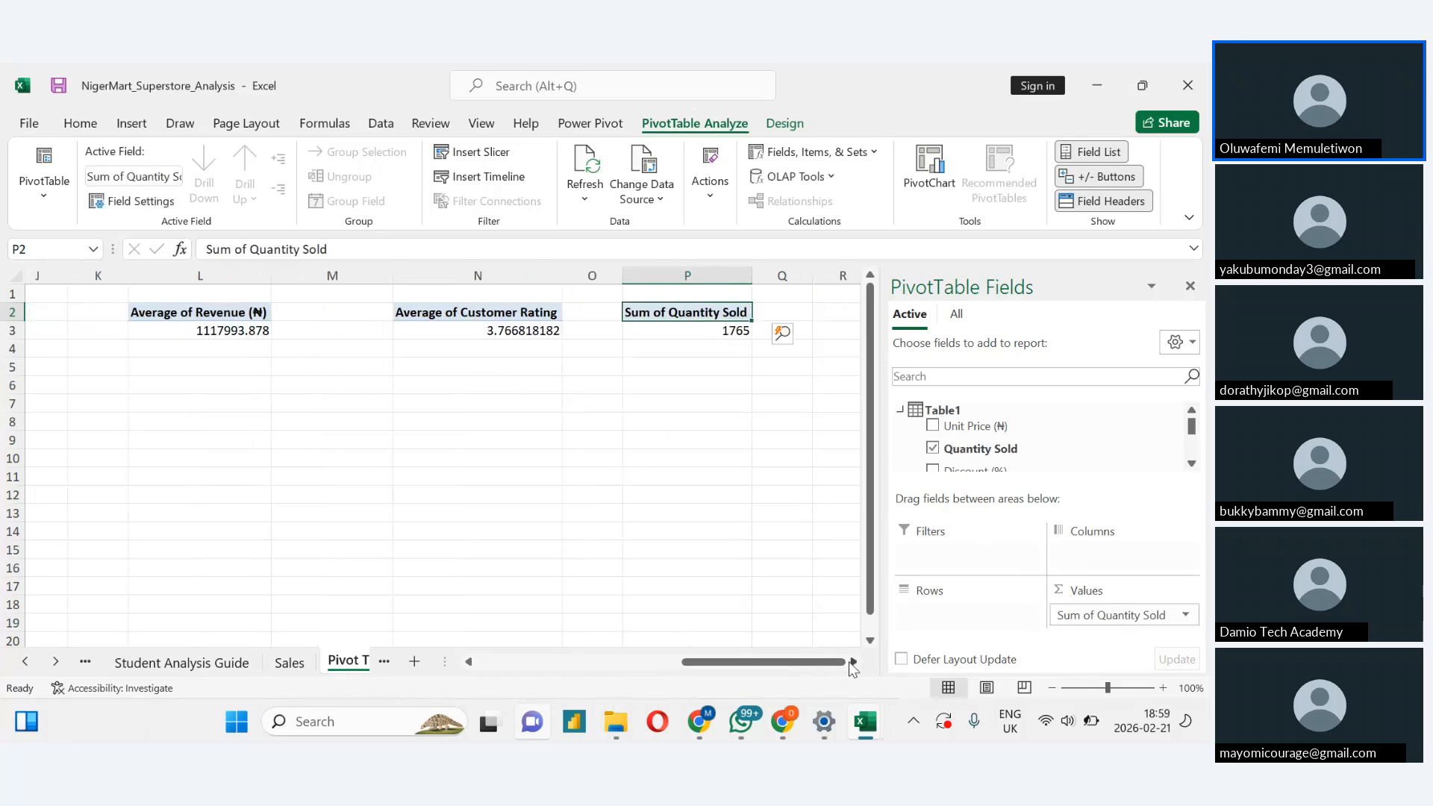
{"action": "left_click", "coordinate": [853, 662]}
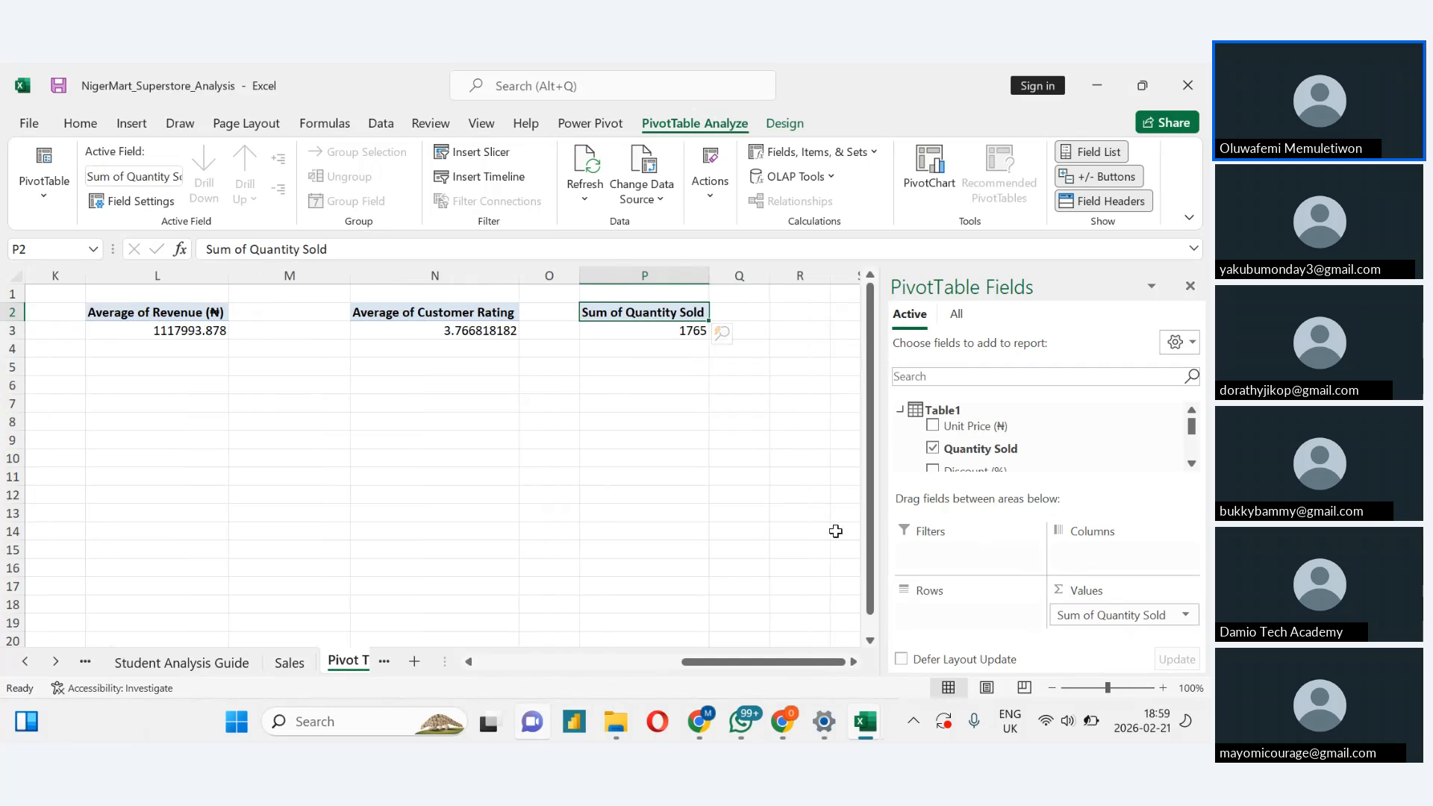
{"action": "left_click", "coordinate": [1190, 287]}
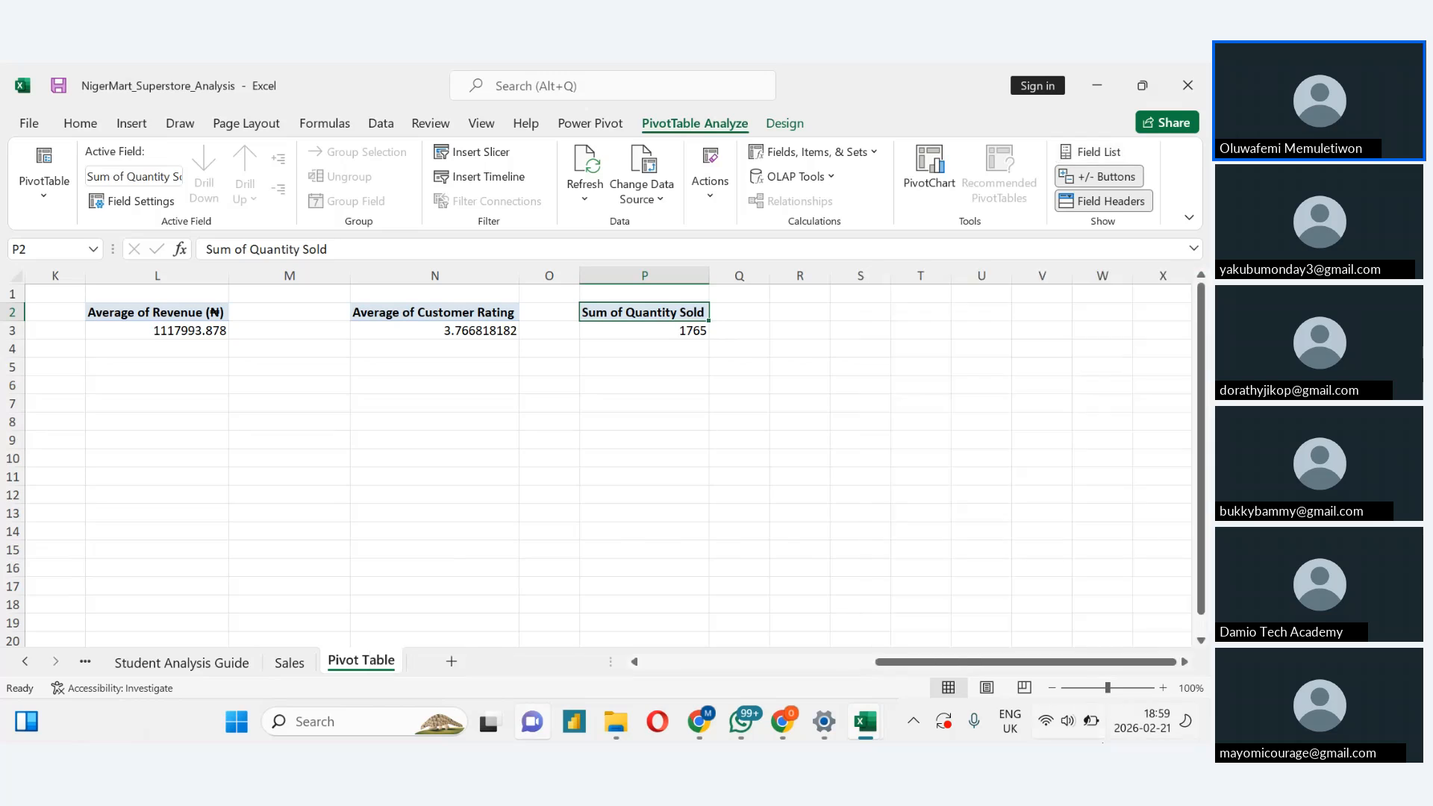
Zoom the Pivot Table sheet to 80% and review the row of KPI pivot tables from revenue to quantity sold
{"action": "left_click", "coordinate": [1082, 687]}
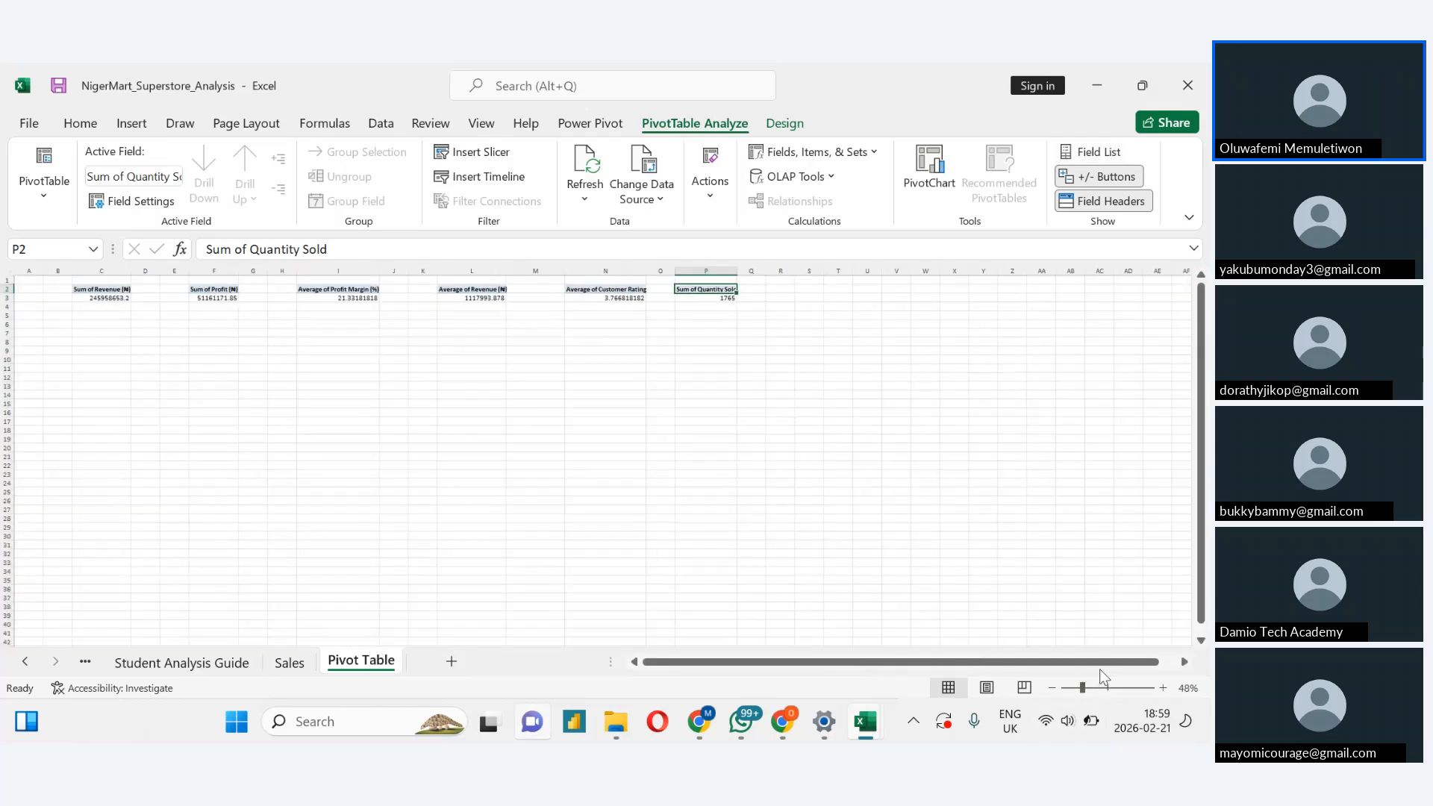
{"action": "left_click_drag", "start_coordinate": [1084, 693], "coordinate": [1098, 691]}
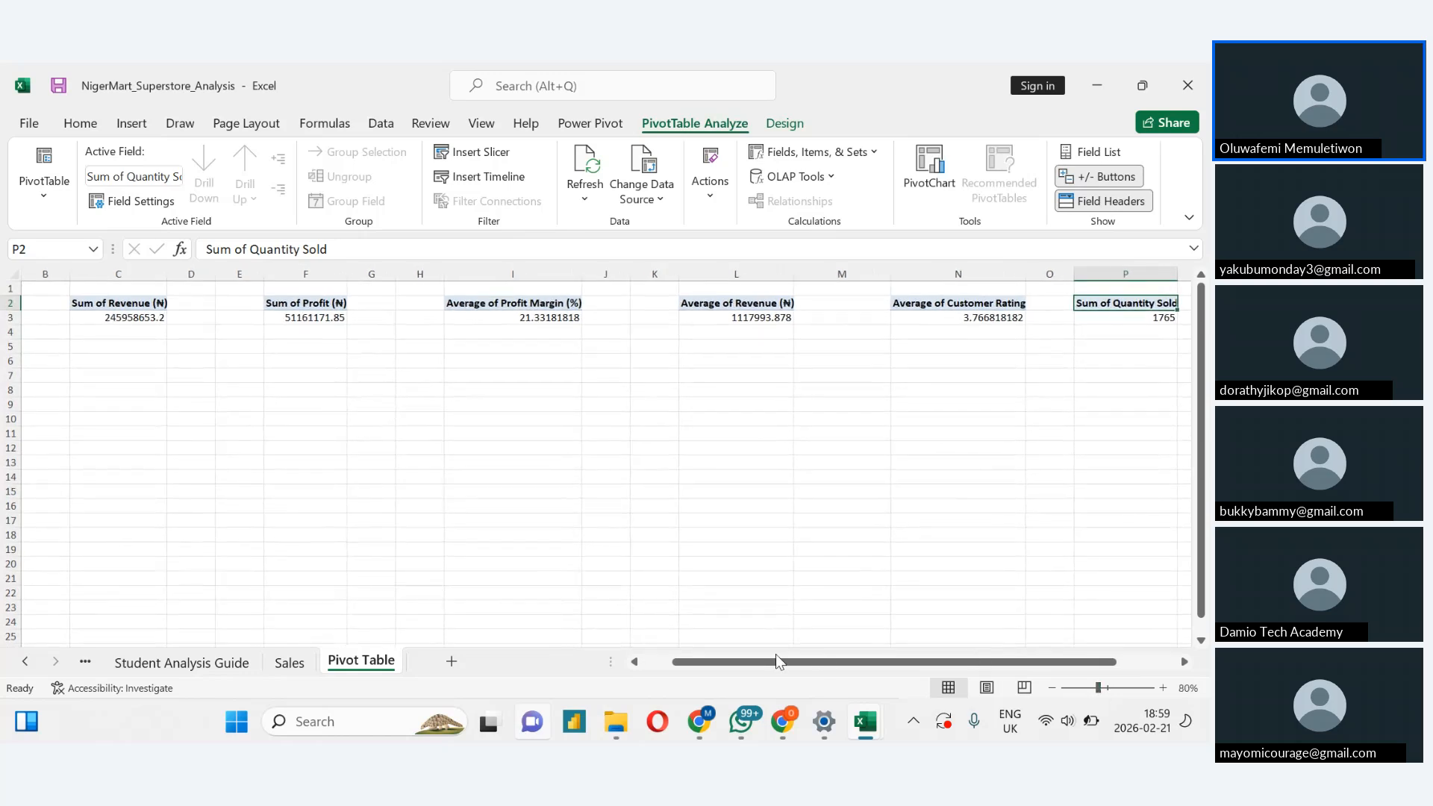
{"action": "left_click_drag", "start_coordinate": [750, 666], "coordinate": [779, 663]}
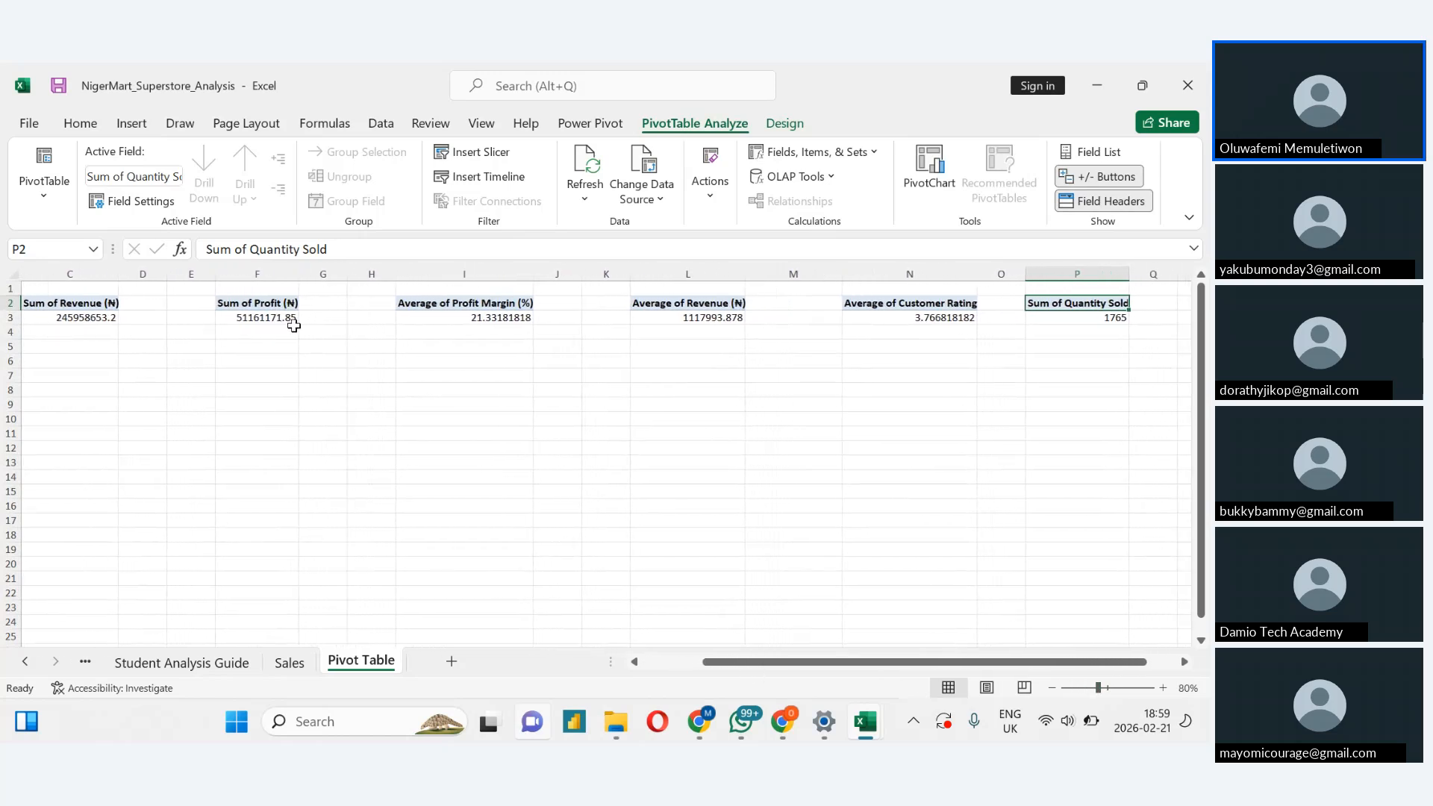
{"action": "mouse_move", "coordinate": [494, 317]}
{"action": "mouse_move", "coordinate": [1071, 321]}
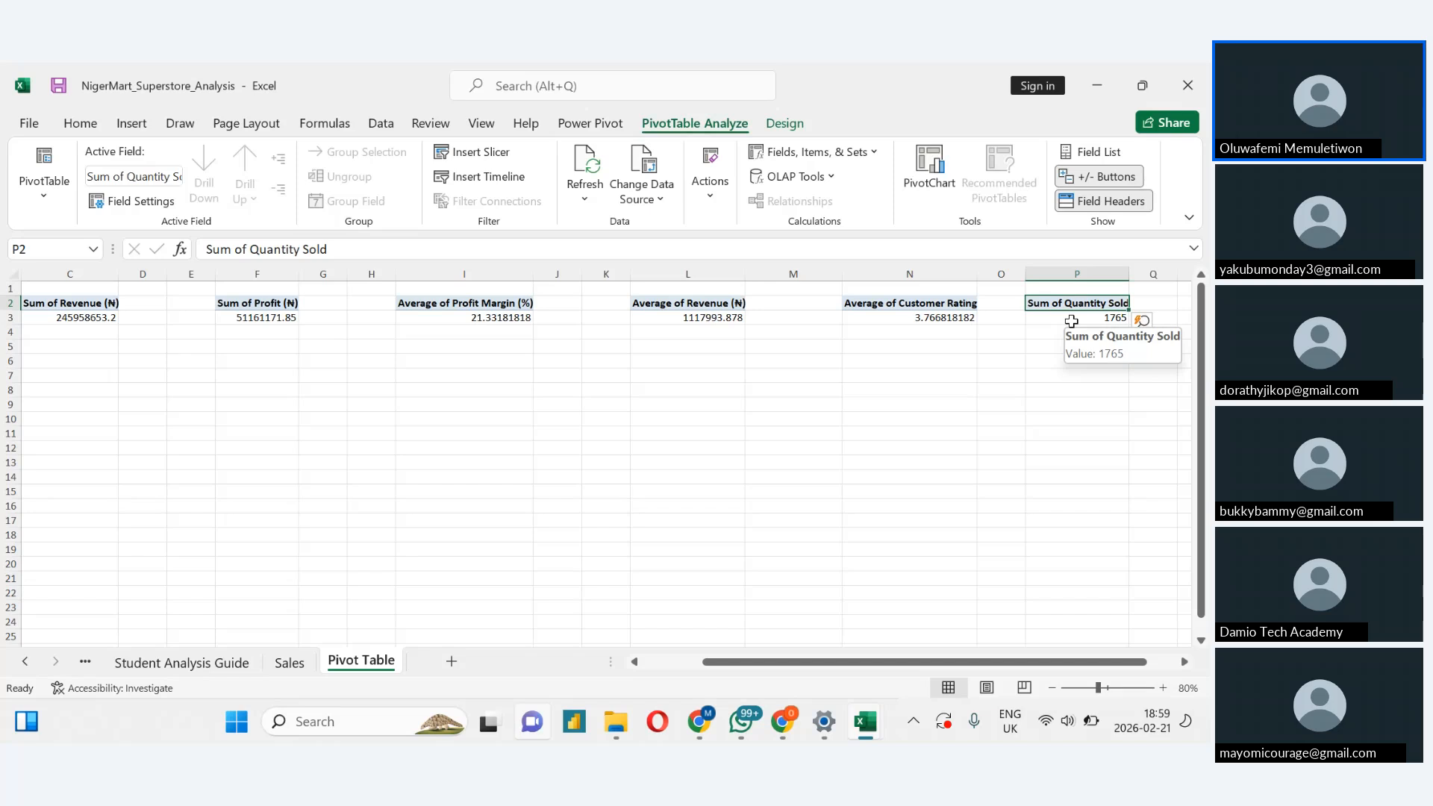
Read the Section 3 pivot table and chart tasks on the Student Analysis Guide sheet
{"action": "left_click", "coordinate": [165, 666]}
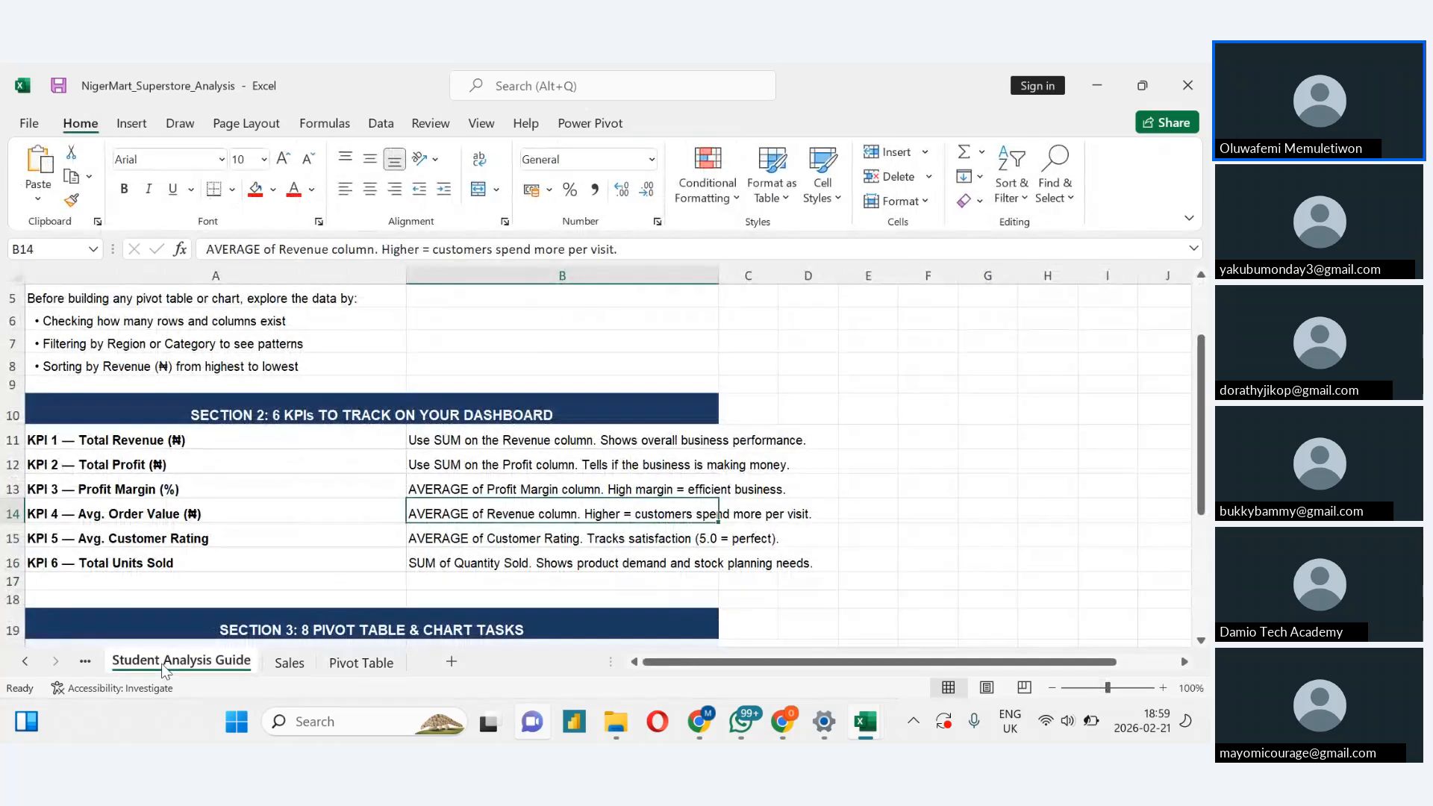
{"action": "left_click_drag", "start_coordinate": [1203, 461], "coordinate": [1208, 635]}
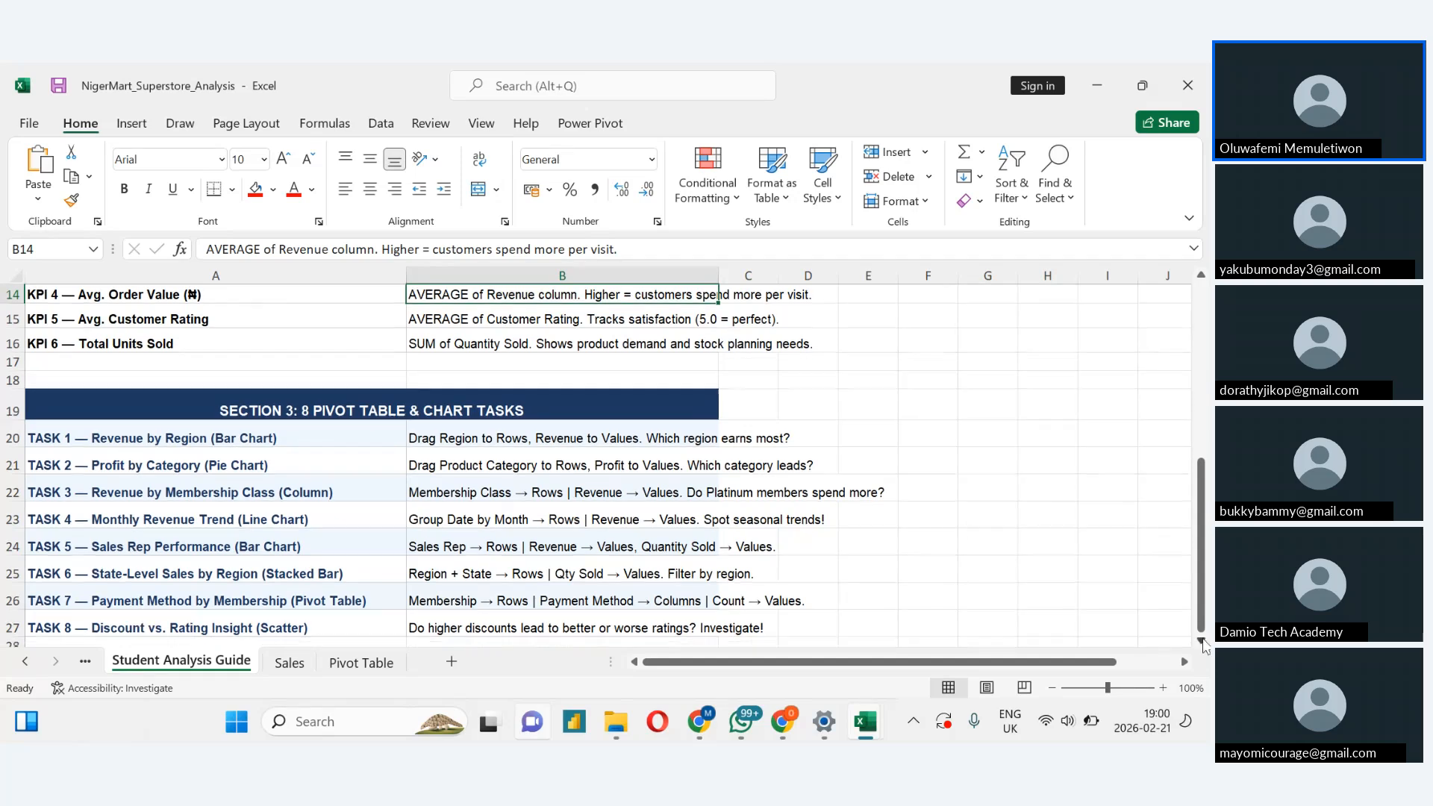
{"action": "left_click", "coordinate": [1200, 639]}
{"action": "left_click", "coordinate": [1200, 640]}
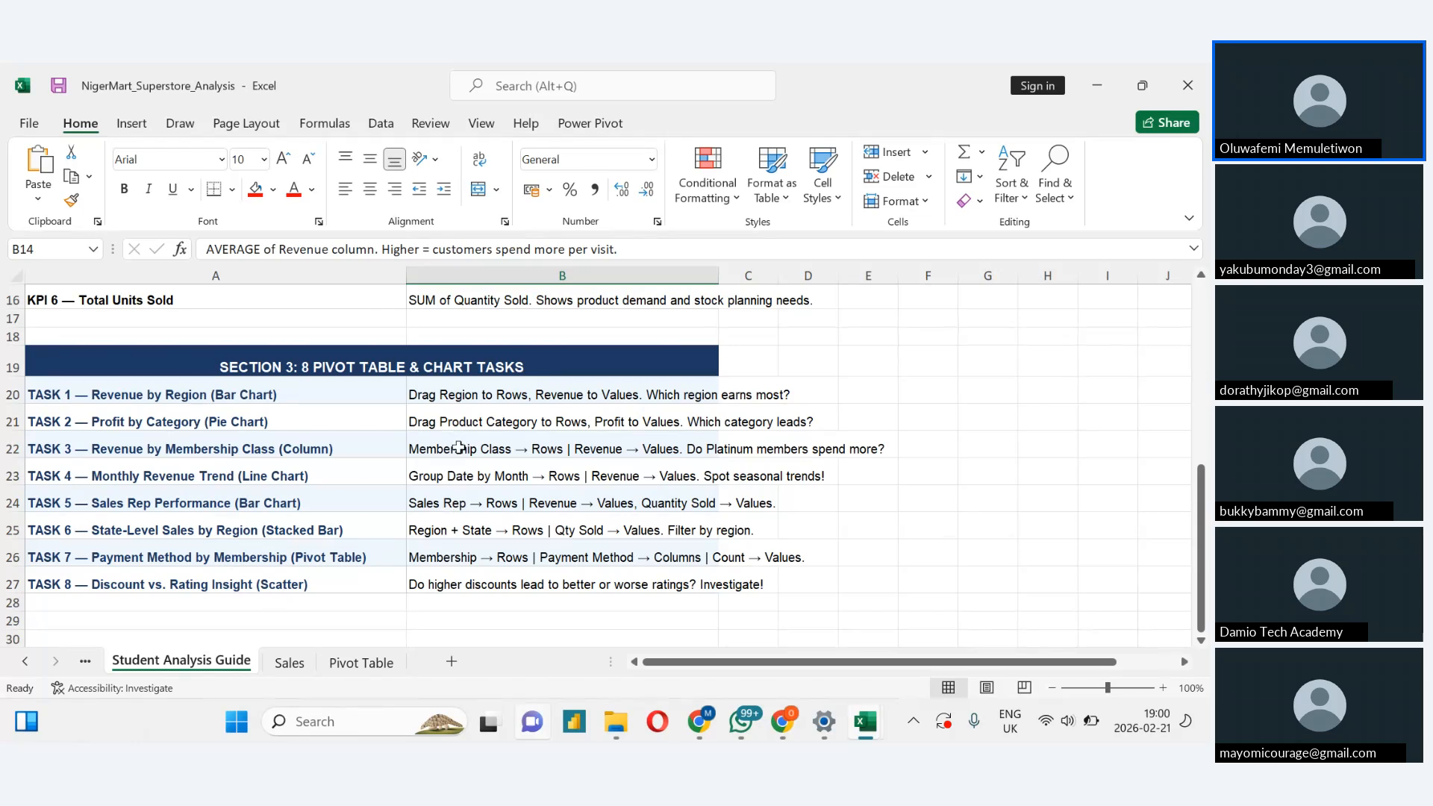
Insert another pivot table from the Sales sheet's Table1 at 'Pivot Table'!C8, adding the data to the Data Model
{"action": "left_click", "coordinate": [330, 673]}
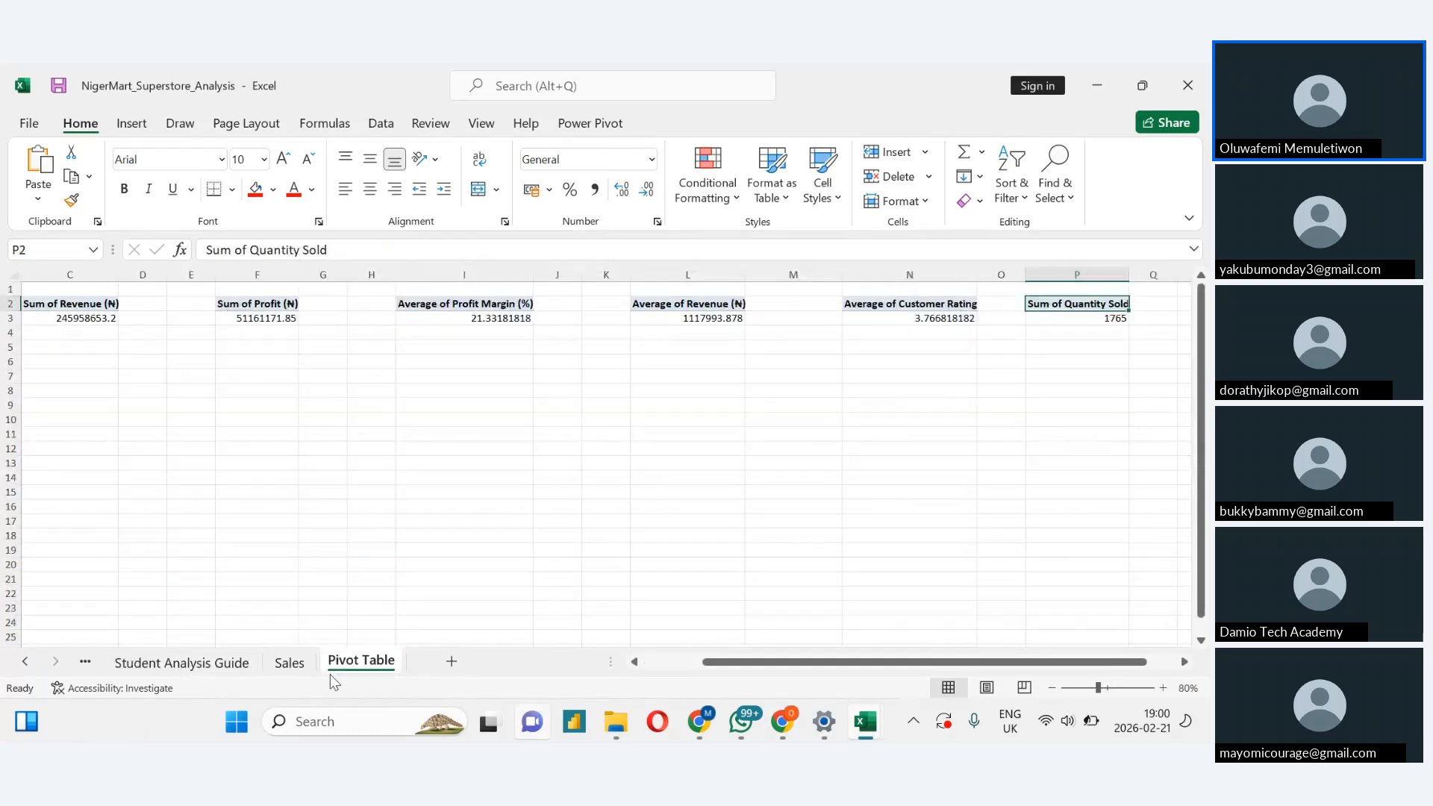
{"action": "left_click", "coordinate": [282, 663]}
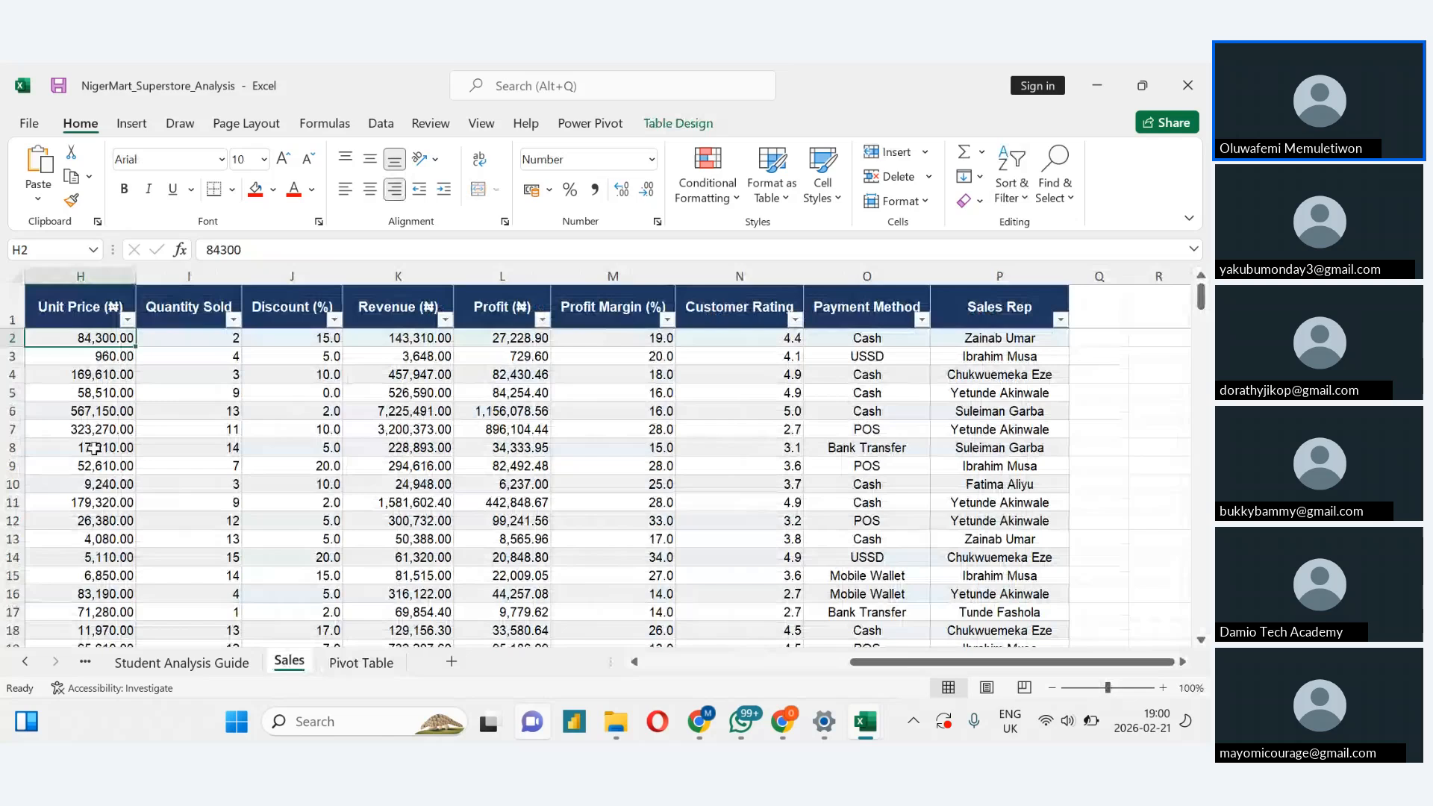
{"action": "left_click", "coordinate": [149, 121]}
{"action": "left_click", "coordinate": [66, 197]}
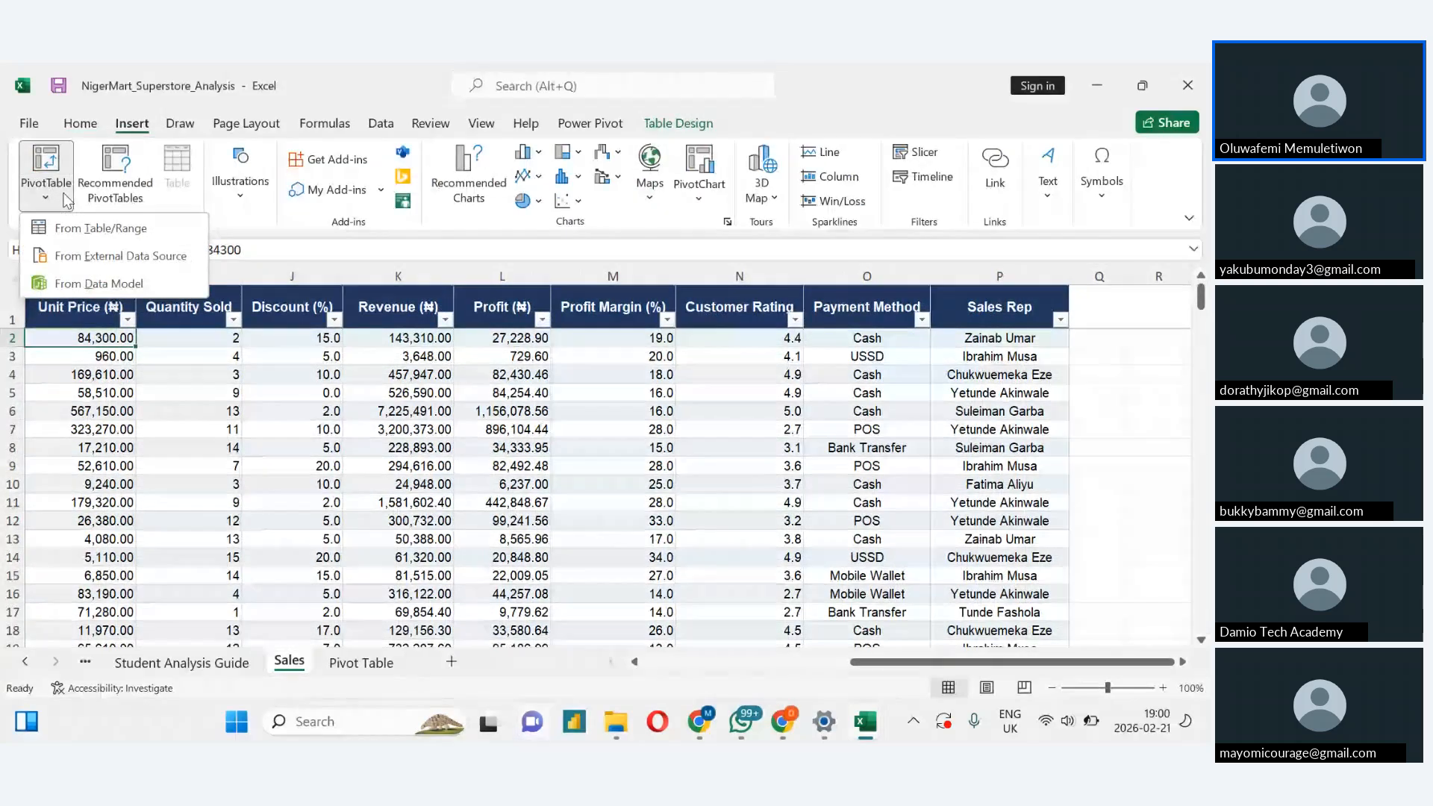
{"action": "left_click", "coordinate": [90, 228]}
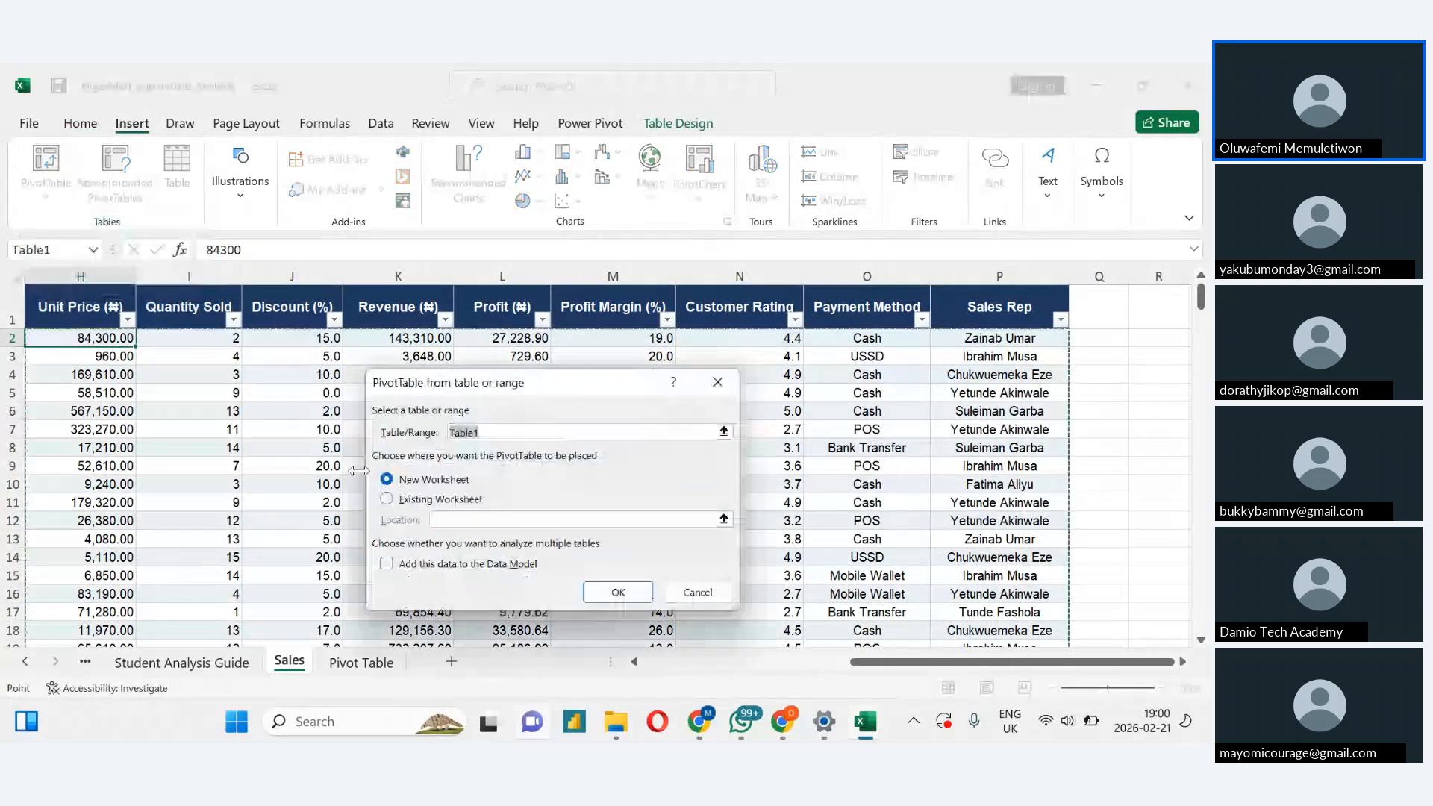
{"action": "left_click", "coordinate": [386, 498]}
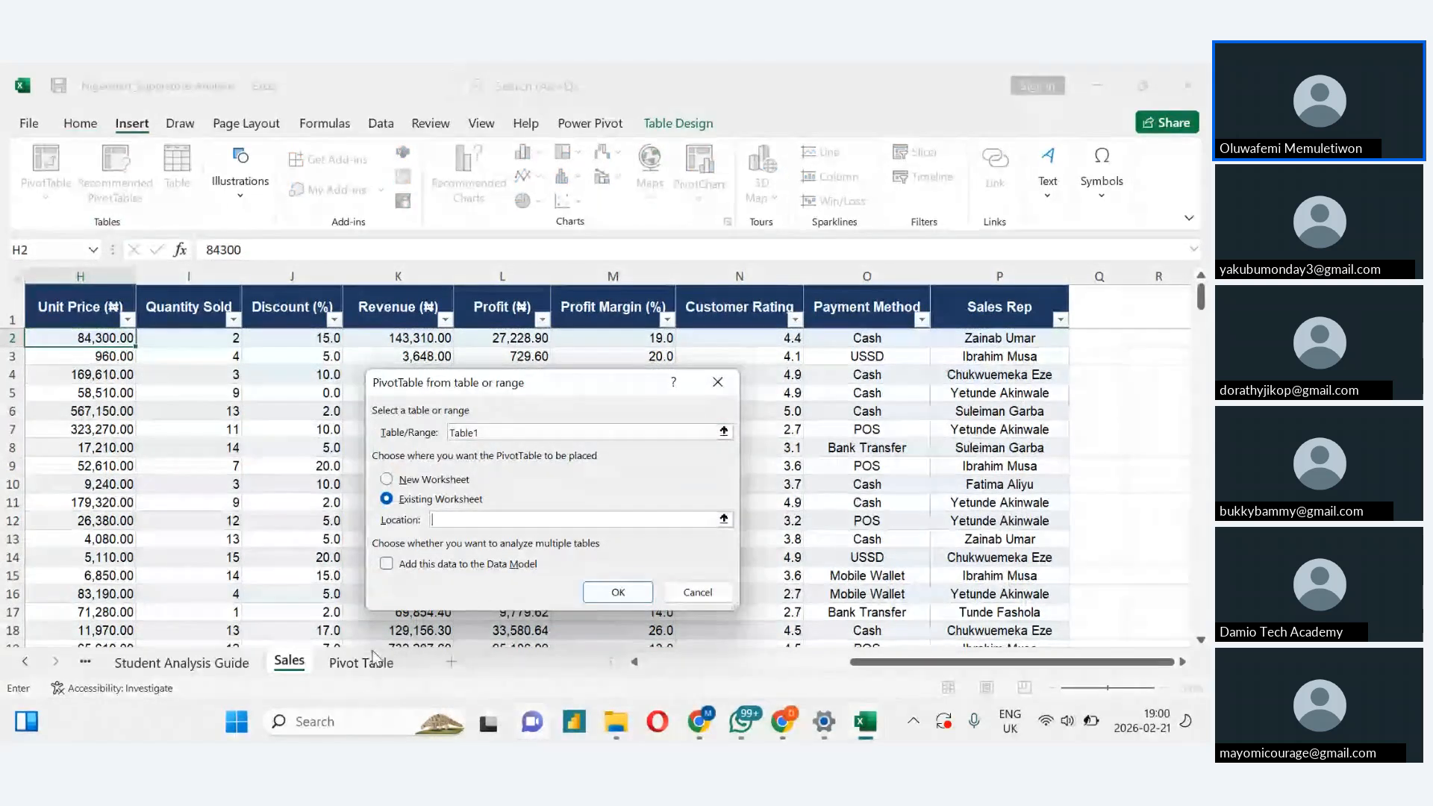
{"action": "left_click", "coordinate": [361, 661]}
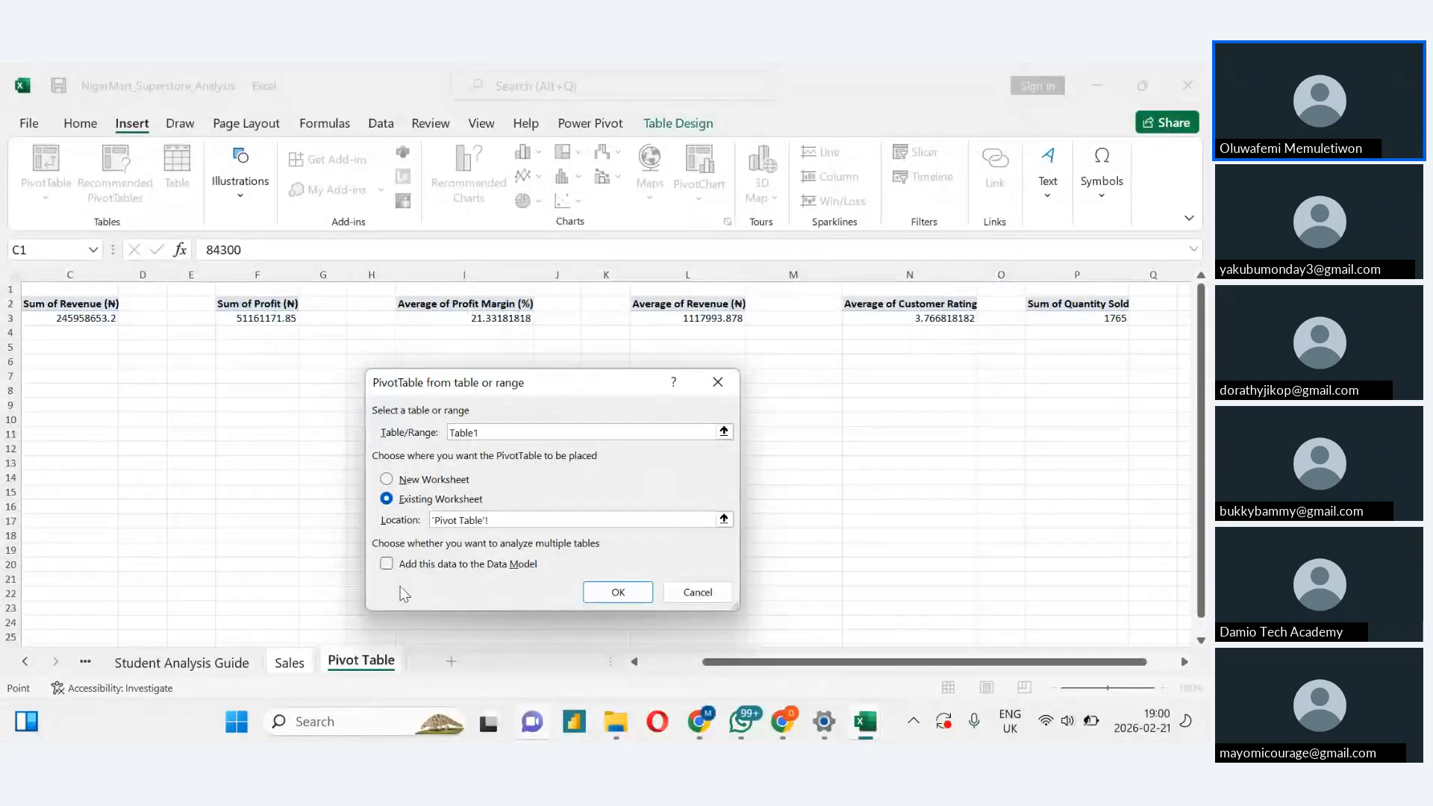
{"action": "left_click", "coordinate": [77, 391]}
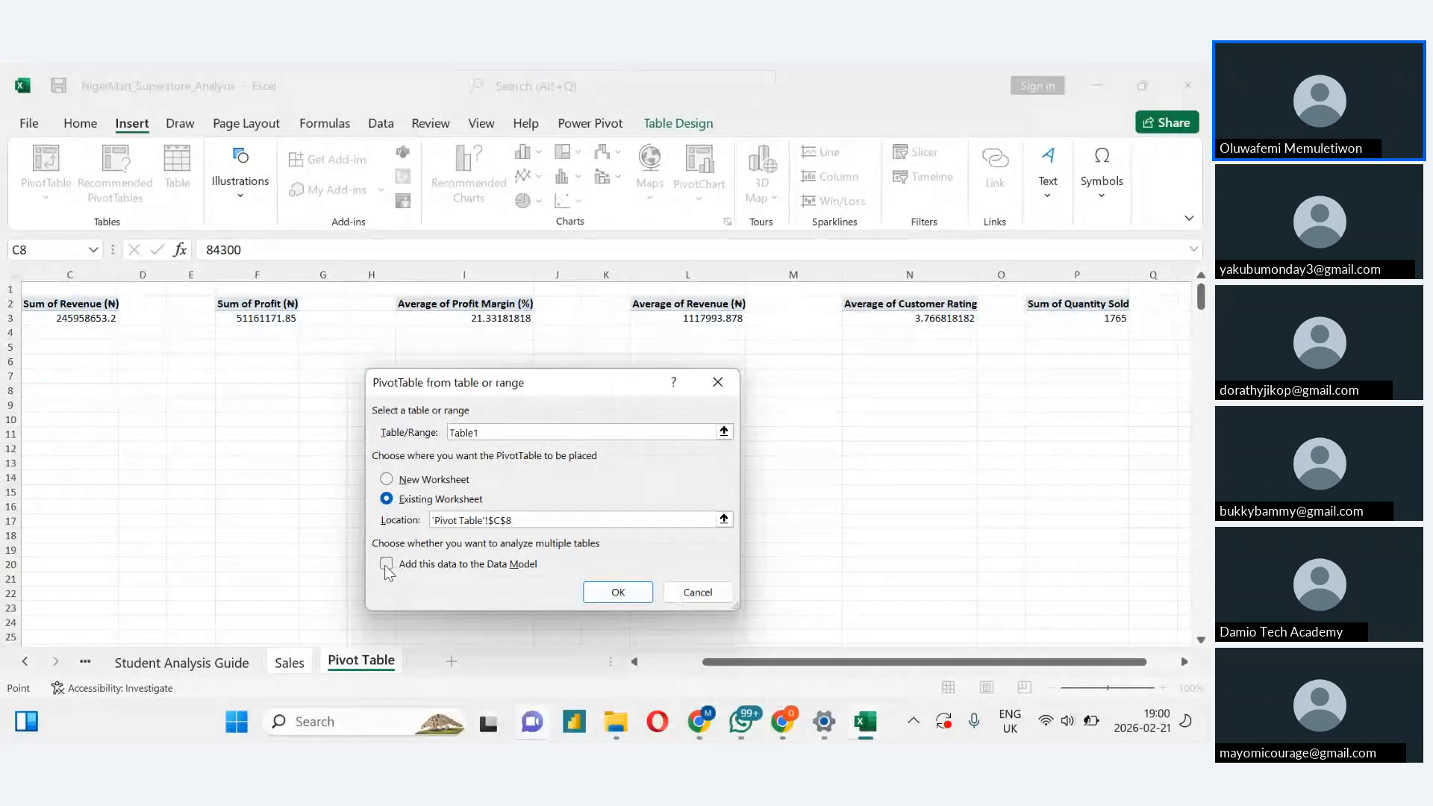
{"action": "left_click", "coordinate": [386, 565]}
{"action": "left_click", "coordinate": [641, 592]}
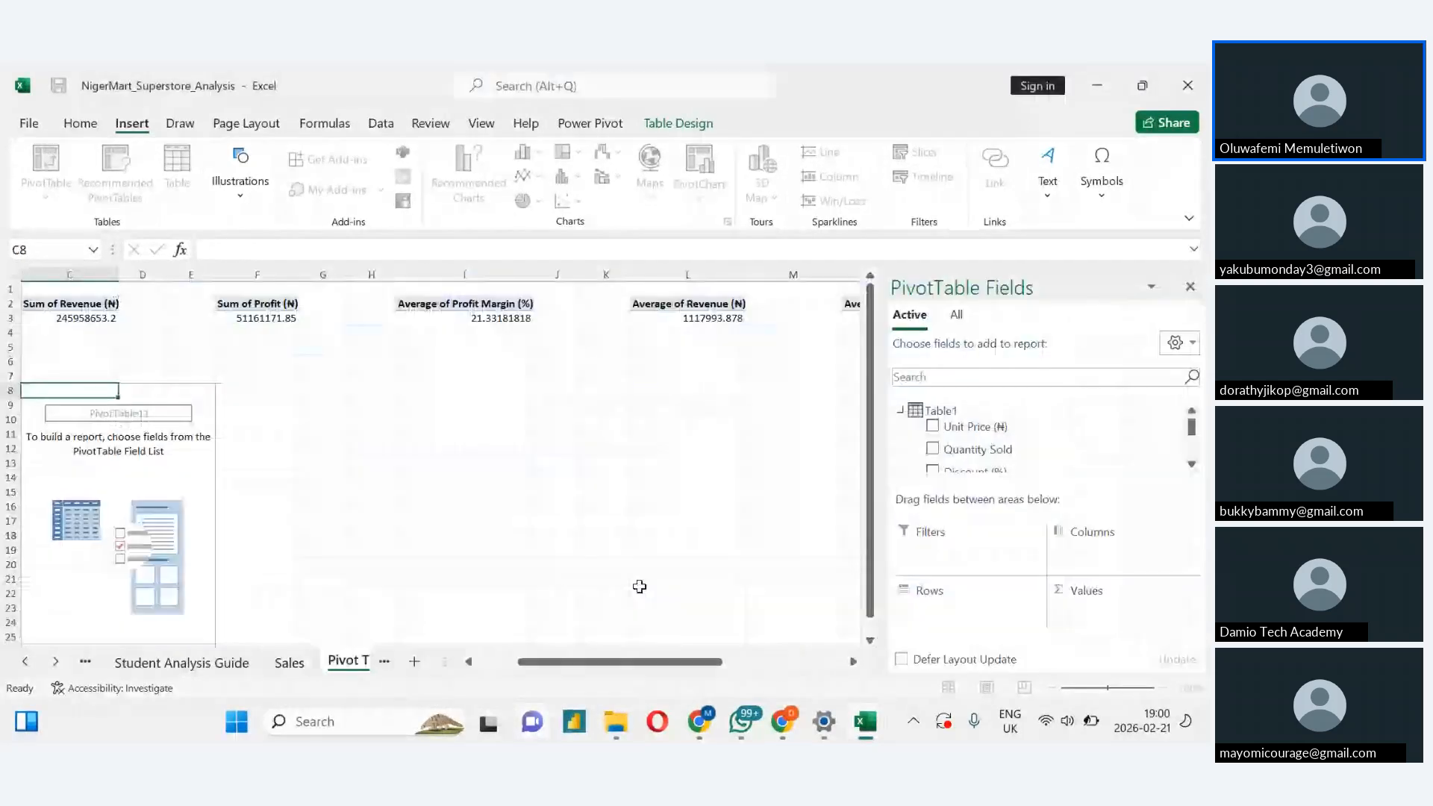
Add the Revenue (₦) field to the rows of the new pivot table at C8
{"action": "left_click", "coordinate": [1190, 465]}
{"action": "left_click", "coordinate": [1190, 464]}
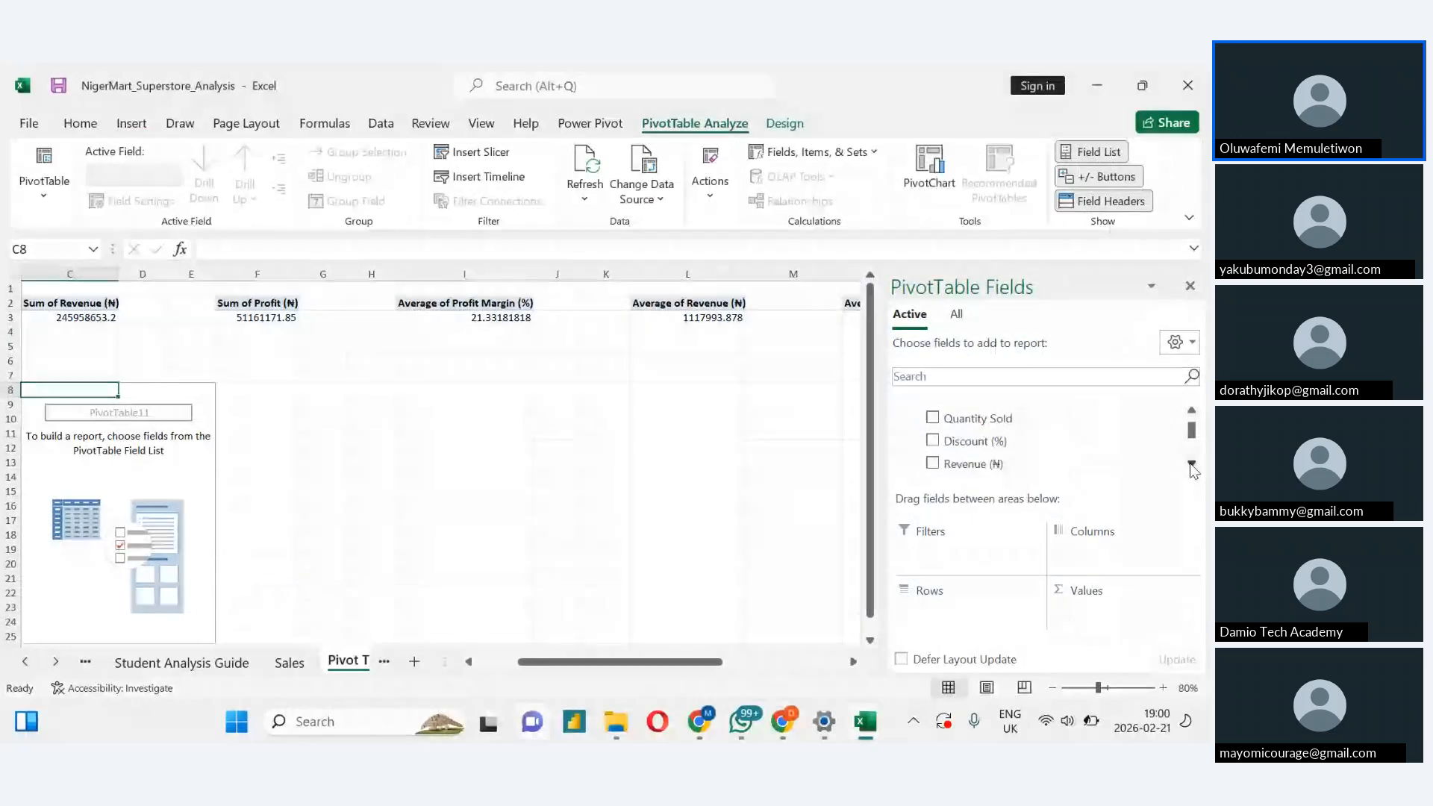
{"action": "left_click", "coordinate": [1191, 464]}
{"action": "left_click_drag", "start_coordinate": [964, 434], "coordinate": [952, 620]}
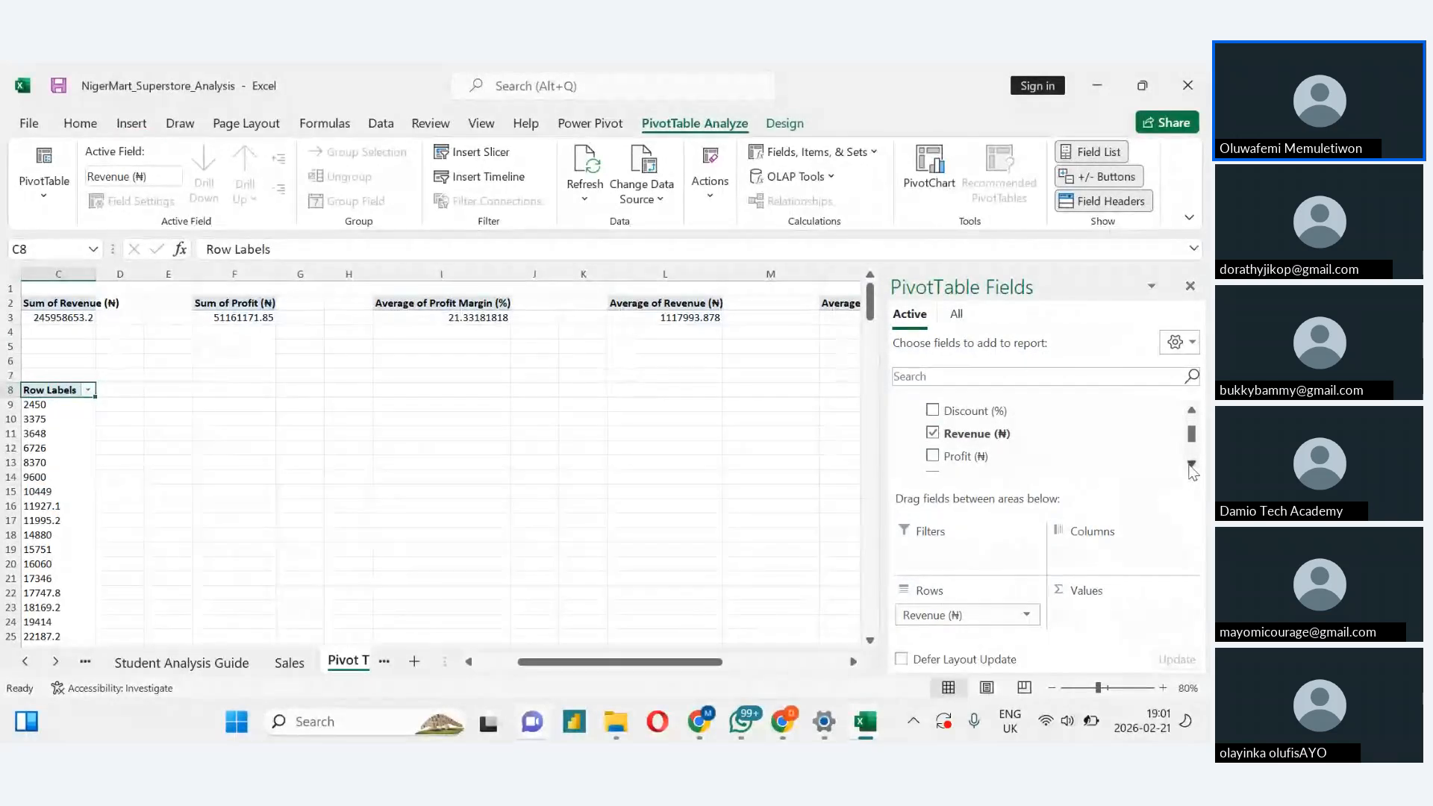
Look through Table1's field list for a region field to use in the pivot table
{"action": "scroll", "coordinate": [1103, 457], "scroll_direction": "down", "scroll_amount": 1}
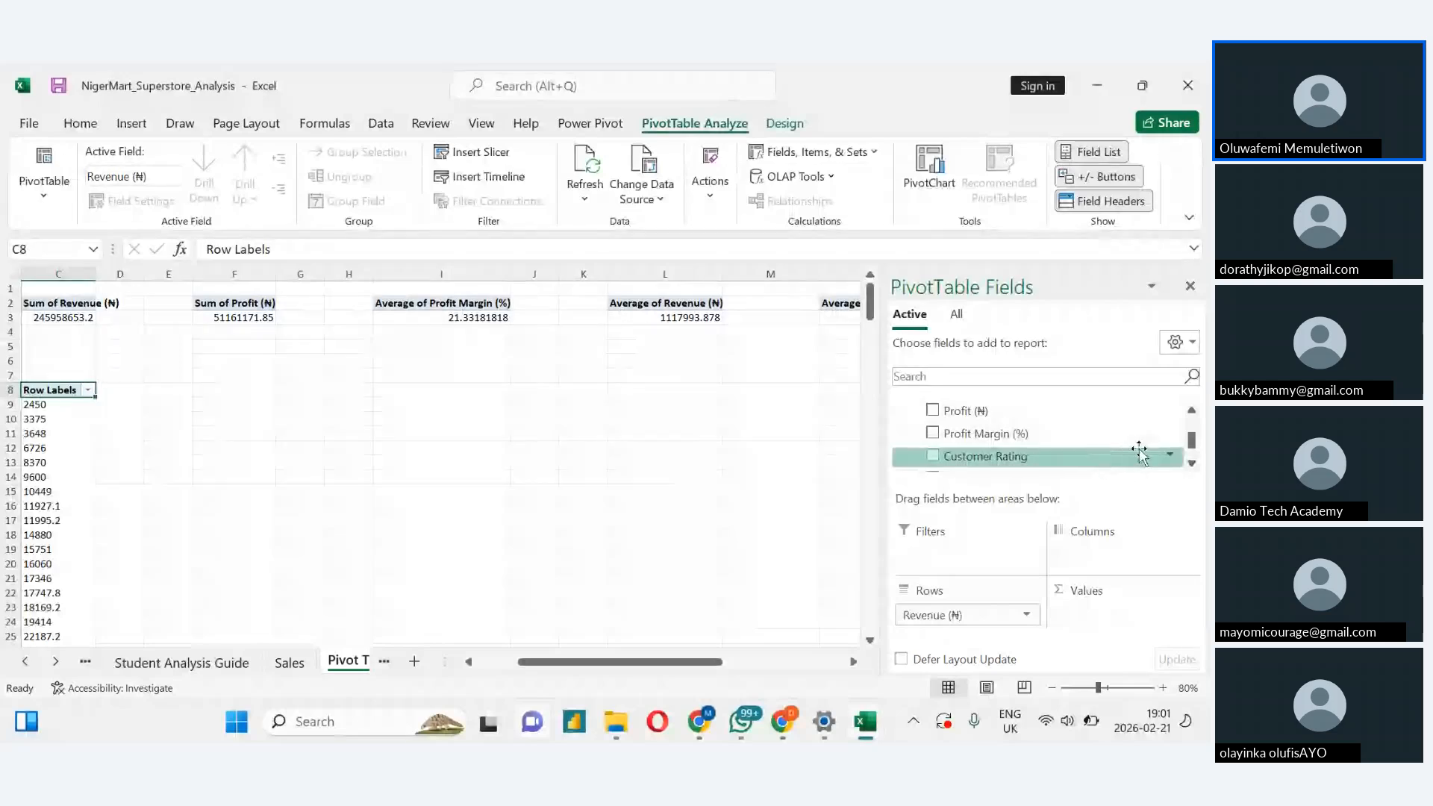
{"action": "left_click", "coordinate": [1192, 412]}
{"action": "left_click", "coordinate": [1193, 418]}
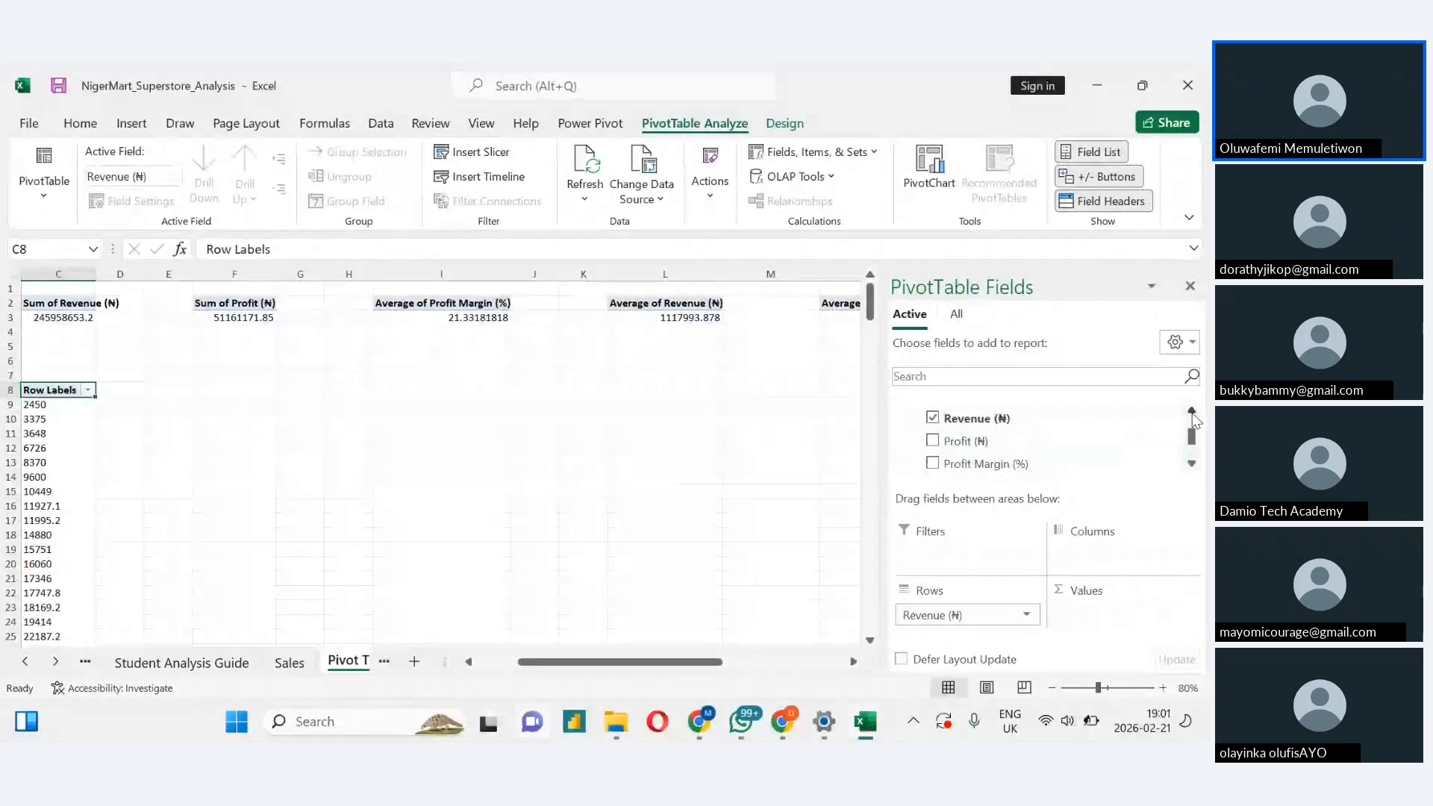
{"action": "scroll", "coordinate": [1192, 436], "scroll_direction": "up", "scroll_amount": 1}
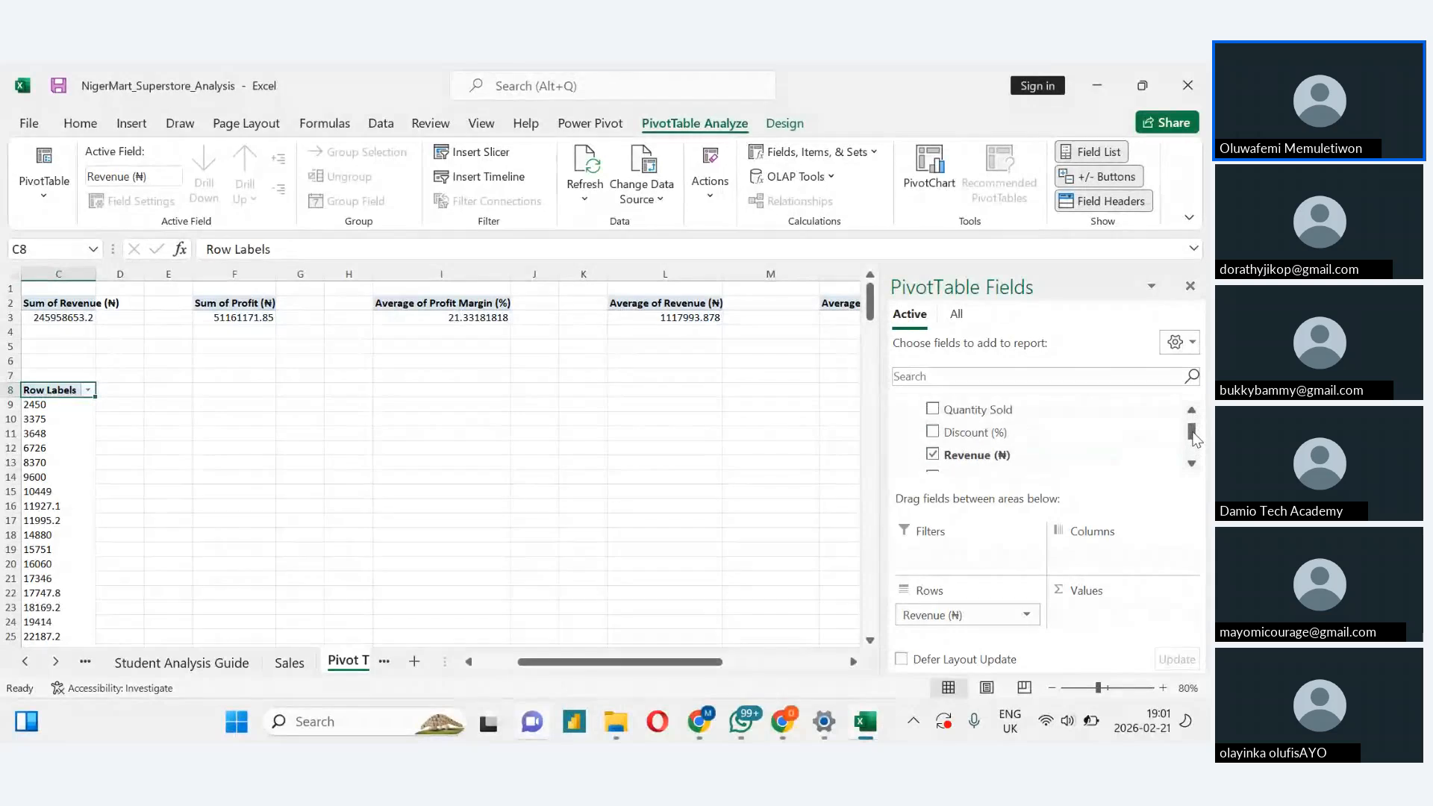
{"action": "scroll", "coordinate": [1192, 437], "scroll_direction": "up", "scroll_amount": 2}
{"action": "scroll", "coordinate": [1193, 439], "scroll_direction": "down", "scroll_amount": 3}
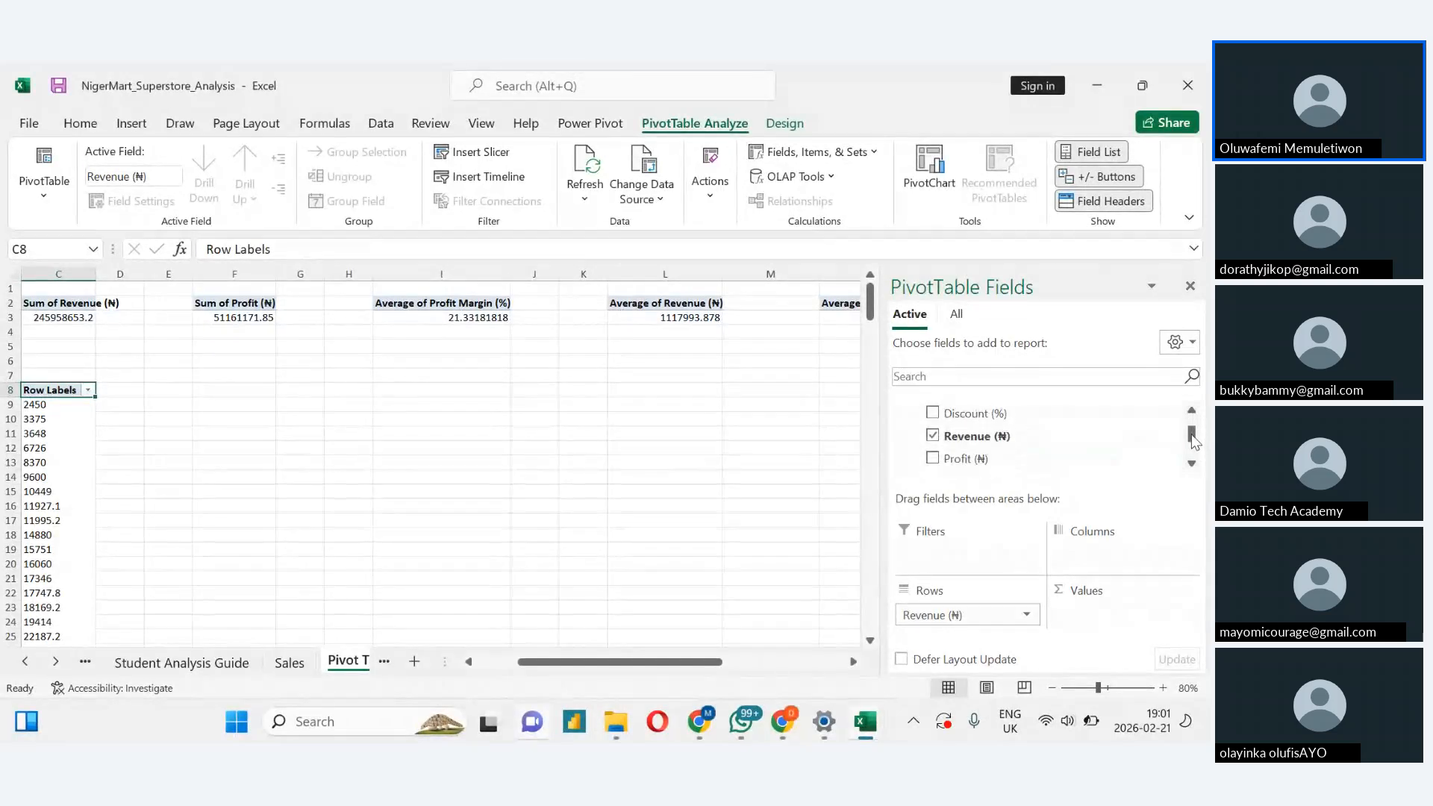
{"action": "scroll", "coordinate": [1192, 440], "scroll_direction": "down", "scroll_amount": 3}
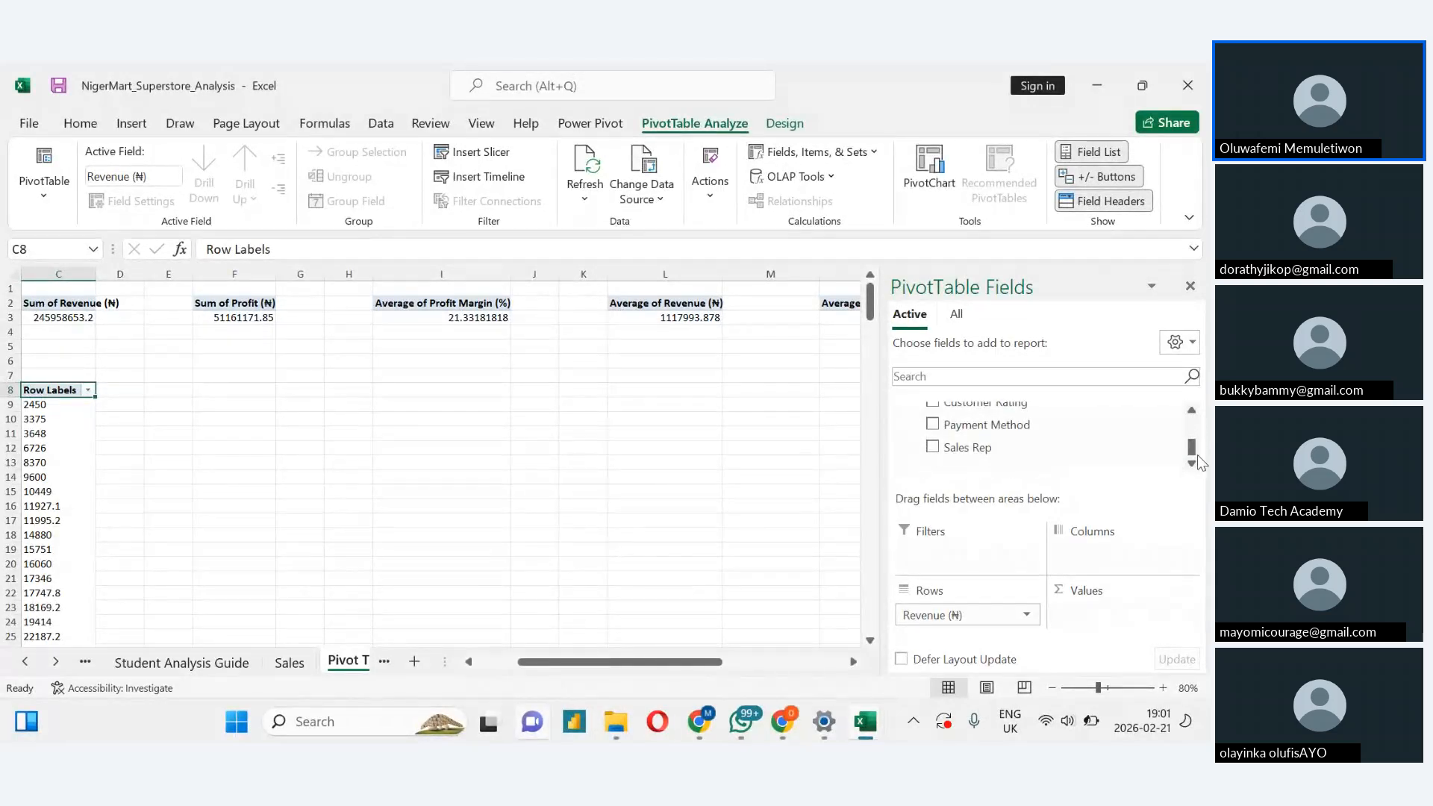
{"action": "scroll", "coordinate": [1201, 444], "scroll_direction": "up", "scroll_amount": 3}
{"action": "scroll", "coordinate": [1203, 446], "scroll_direction": "up", "scroll_amount": 2}
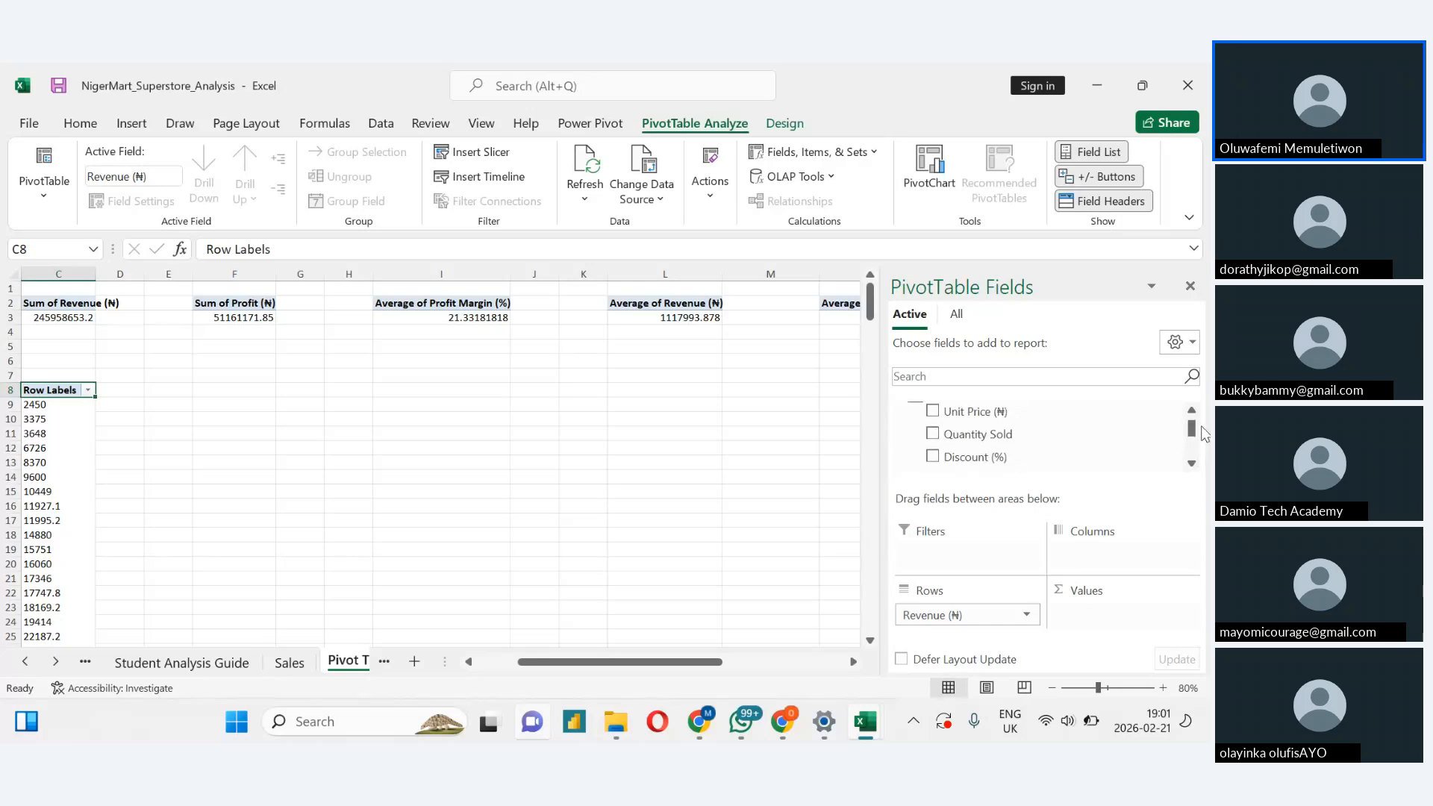
{"action": "scroll", "coordinate": [1198, 425], "scroll_direction": "up", "scroll_amount": 1}
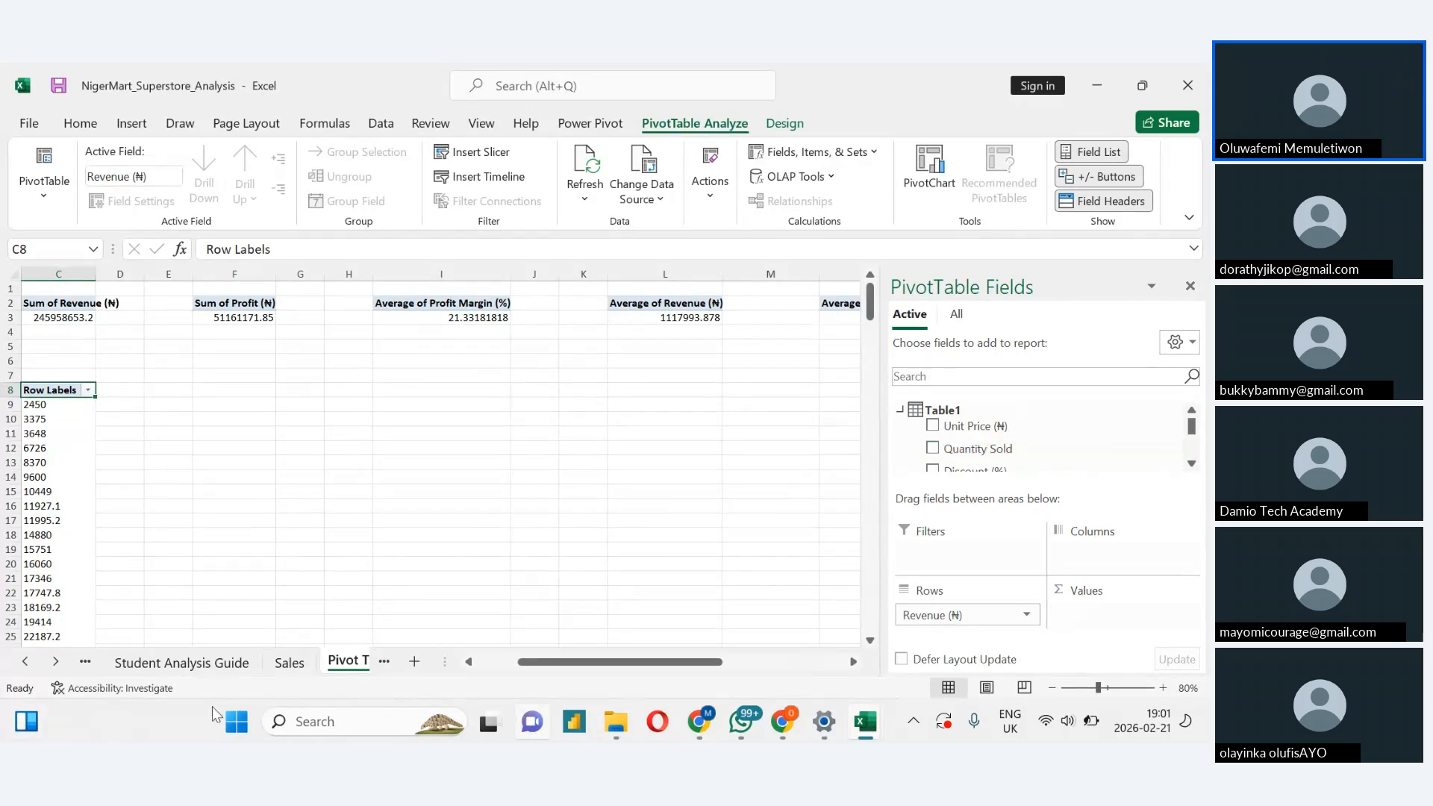
Compare the Sales sheet's column headers with the fields listed under Table1 for the pivot table
{"action": "left_click", "coordinate": [287, 665]}
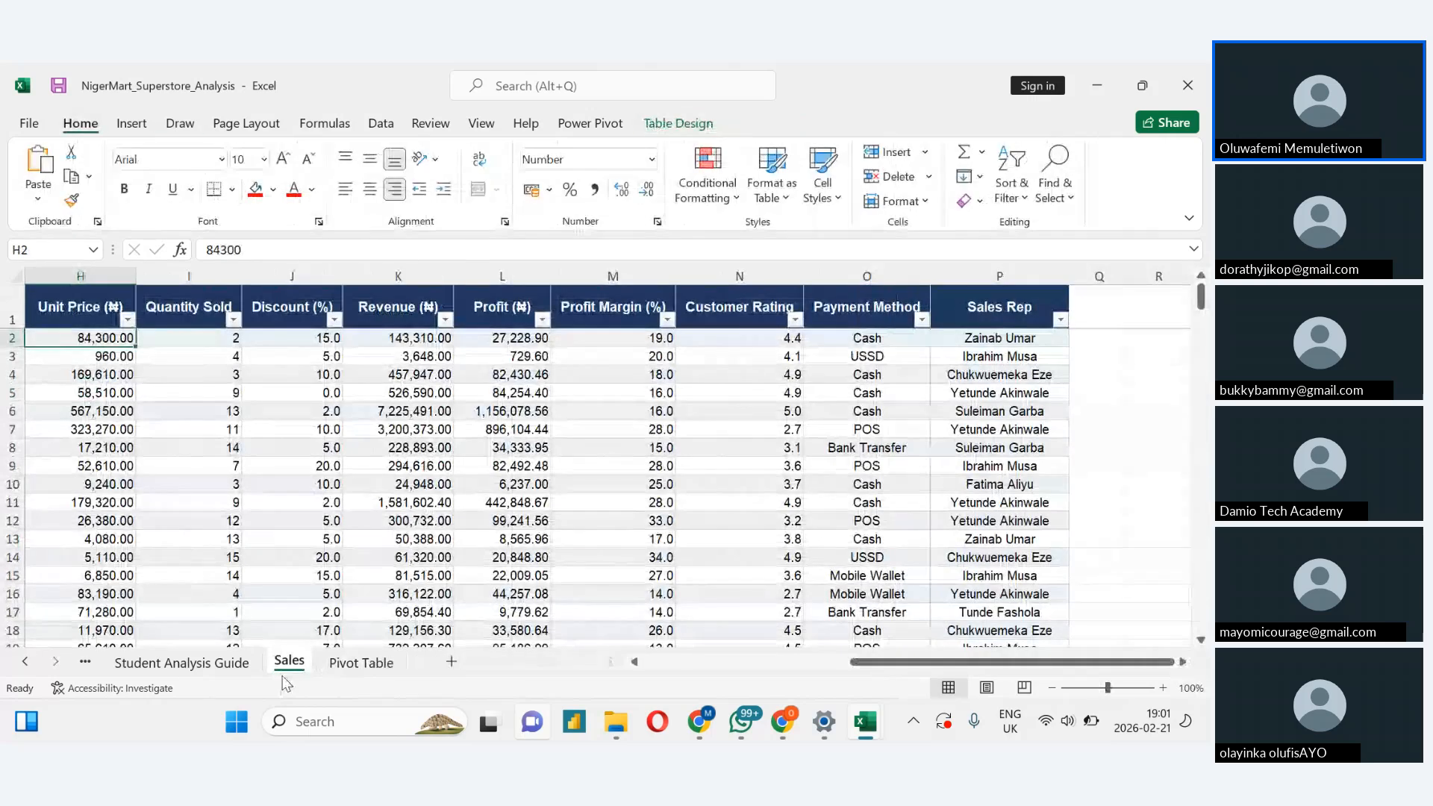
{"action": "left_click_drag", "start_coordinate": [893, 667], "coordinate": [506, 661]}
{"action": "left_click", "coordinate": [361, 663]}
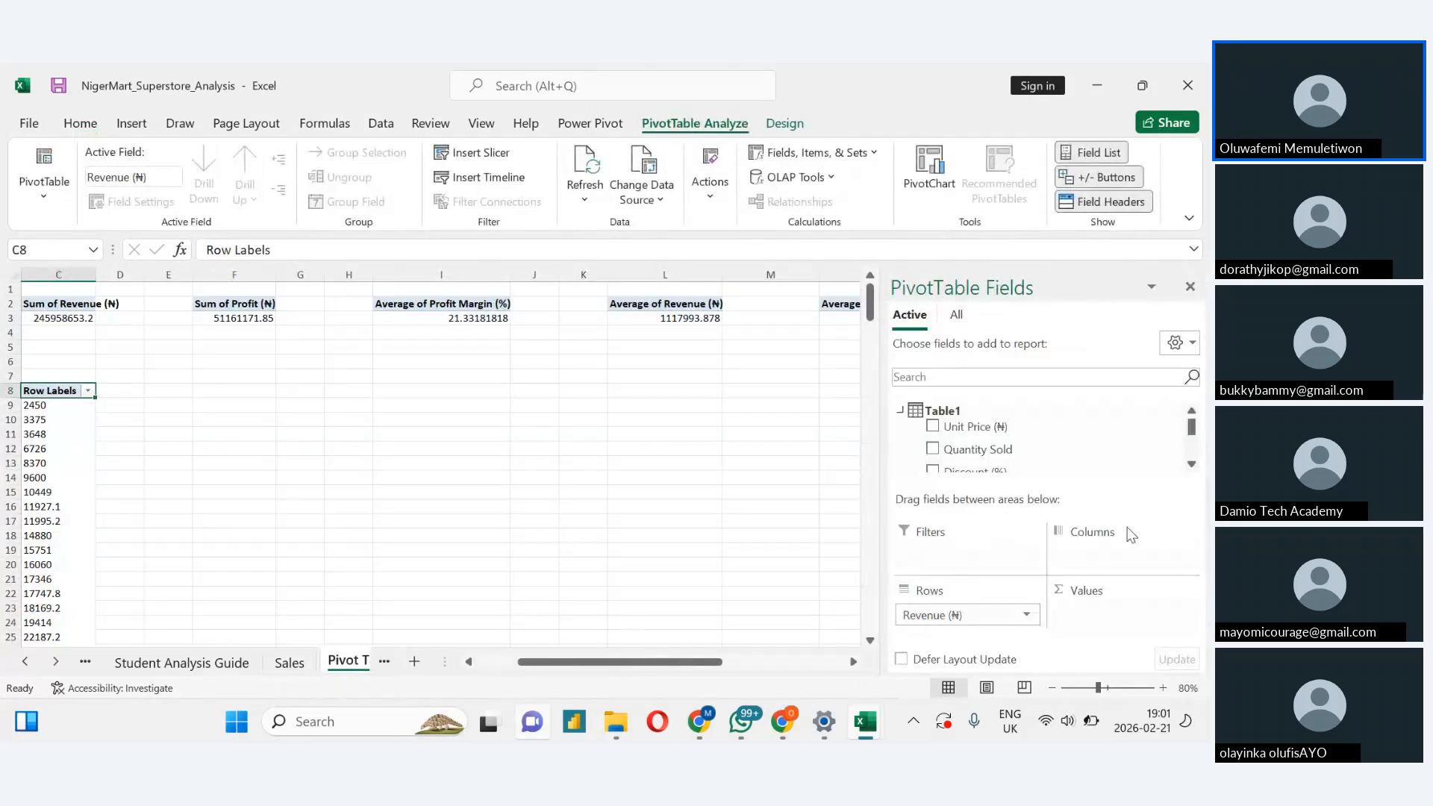
{"action": "left_click", "coordinate": [1191, 464]}
{"action": "left_click", "coordinate": [1192, 464]}
{"action": "left_click", "coordinate": [1192, 464]}
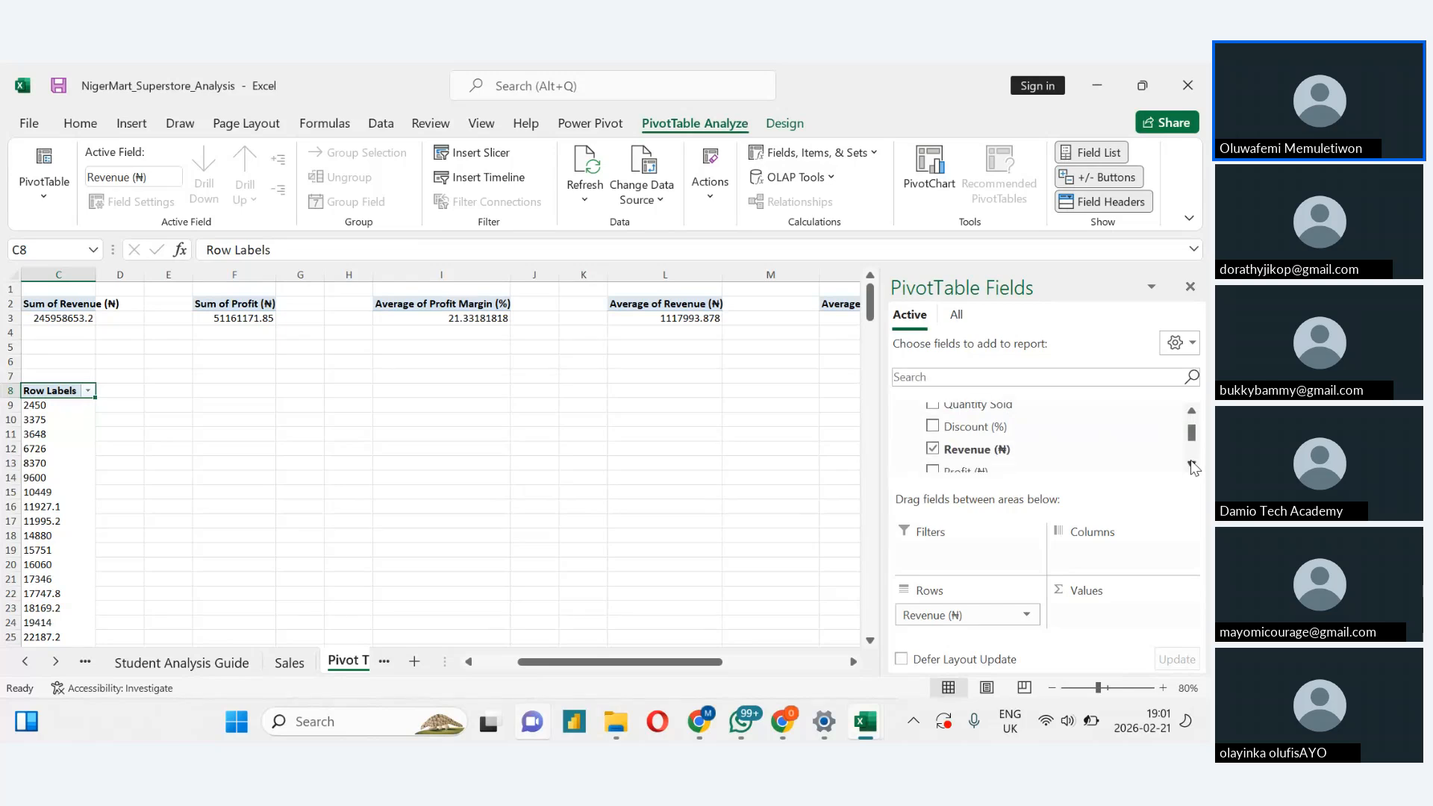
{"action": "left_click", "coordinate": [1191, 464]}
{"action": "left_click", "coordinate": [1192, 464]}
{"action": "left_click", "coordinate": [1192, 464]}
{"action": "left_click", "coordinate": [1191, 464]}
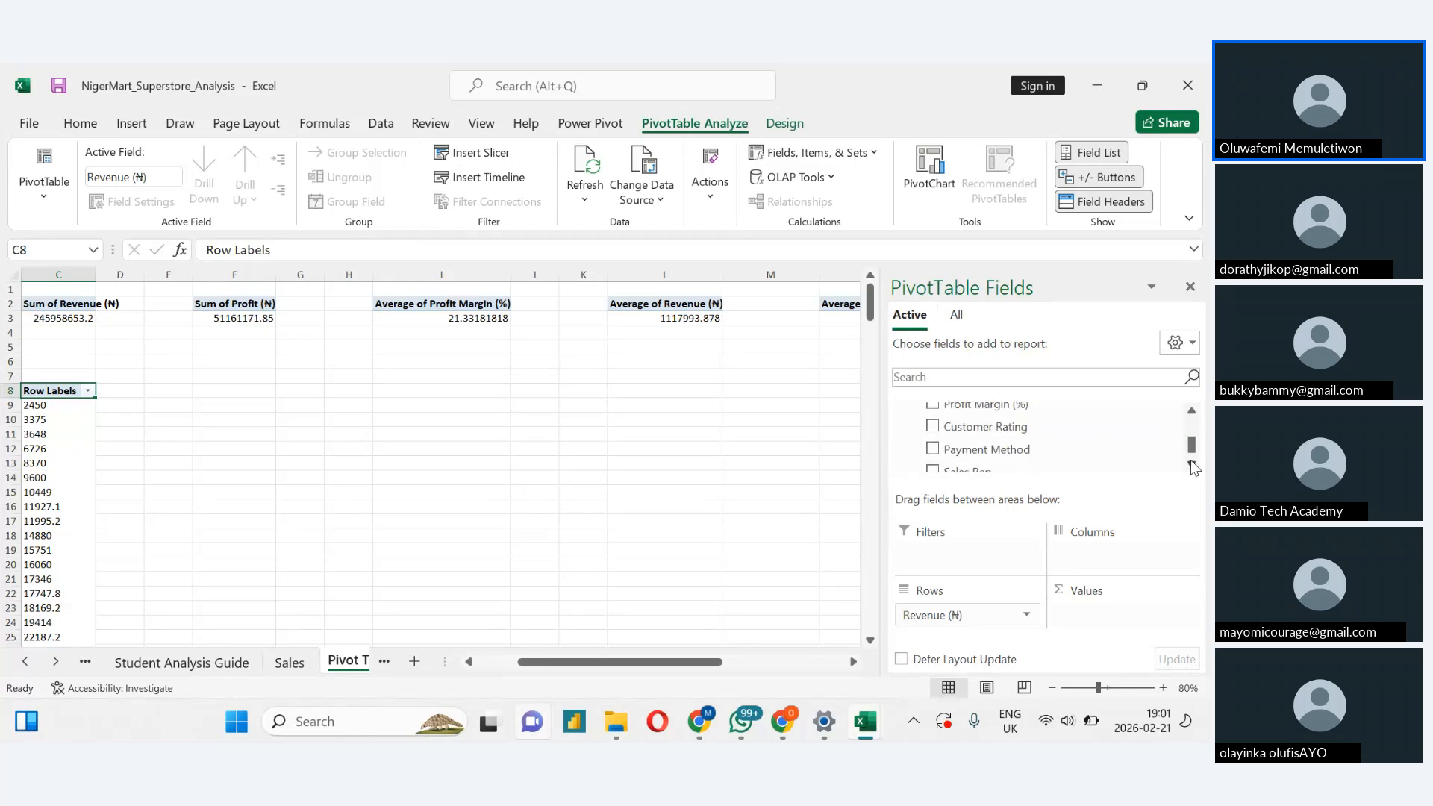
{"action": "left_click", "coordinate": [1192, 464]}
{"action": "left_click", "coordinate": [1192, 464]}
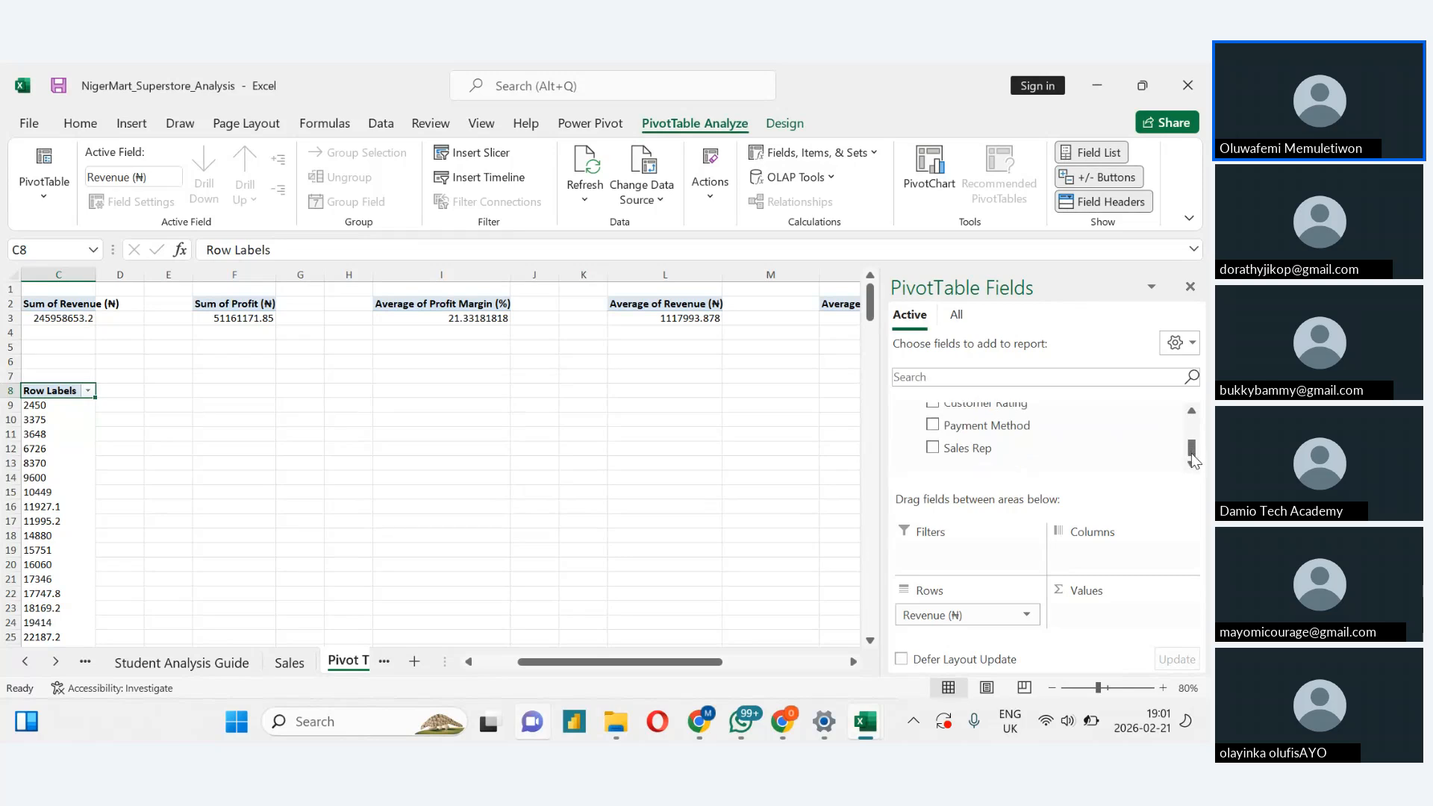
{"action": "left_click_drag", "start_coordinate": [1191, 456], "coordinate": [1186, 426]}
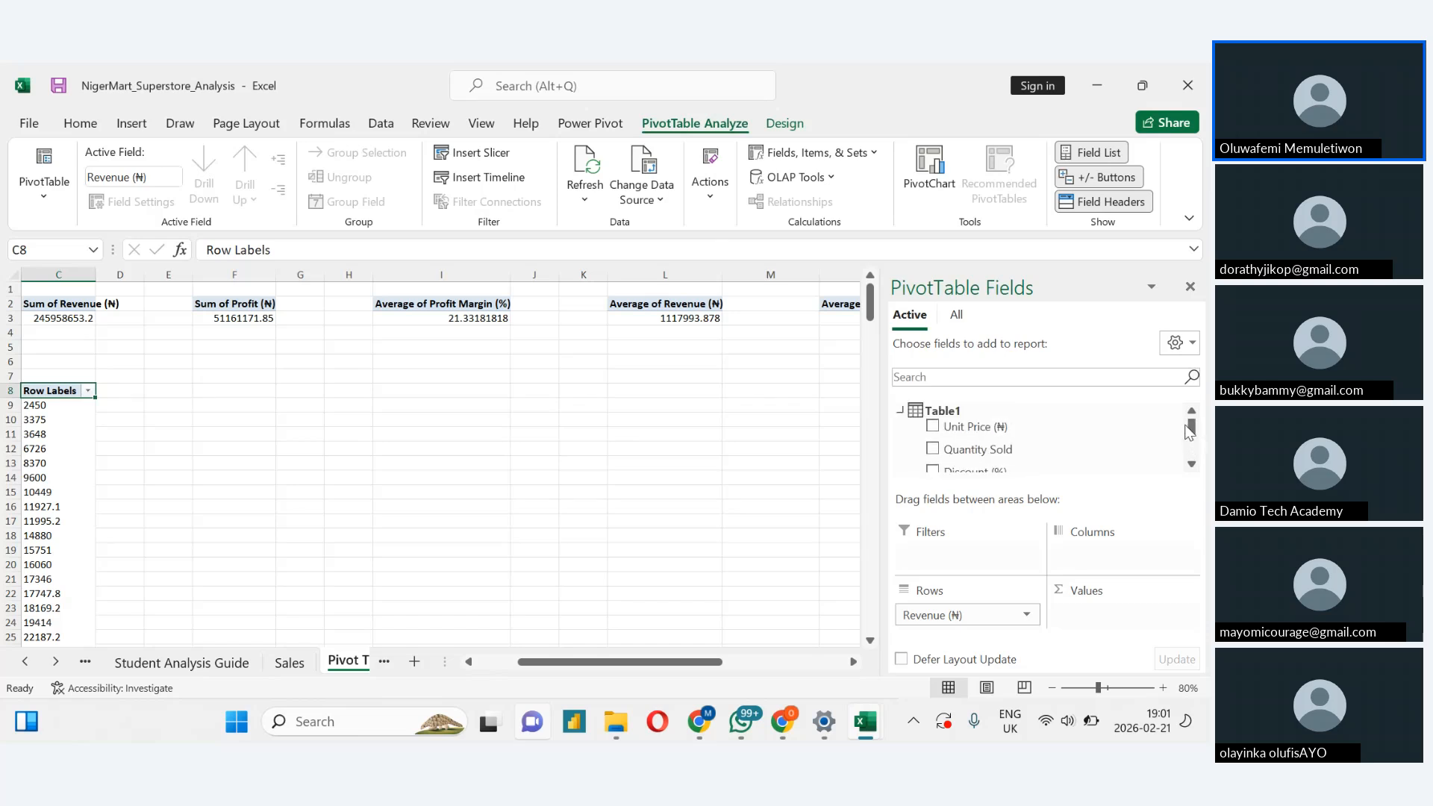
Remove Revenue (₦) from the pivot table's rows and search the active fields for "reg", clearing the search at the end
{"action": "left_click", "coordinate": [987, 616]}
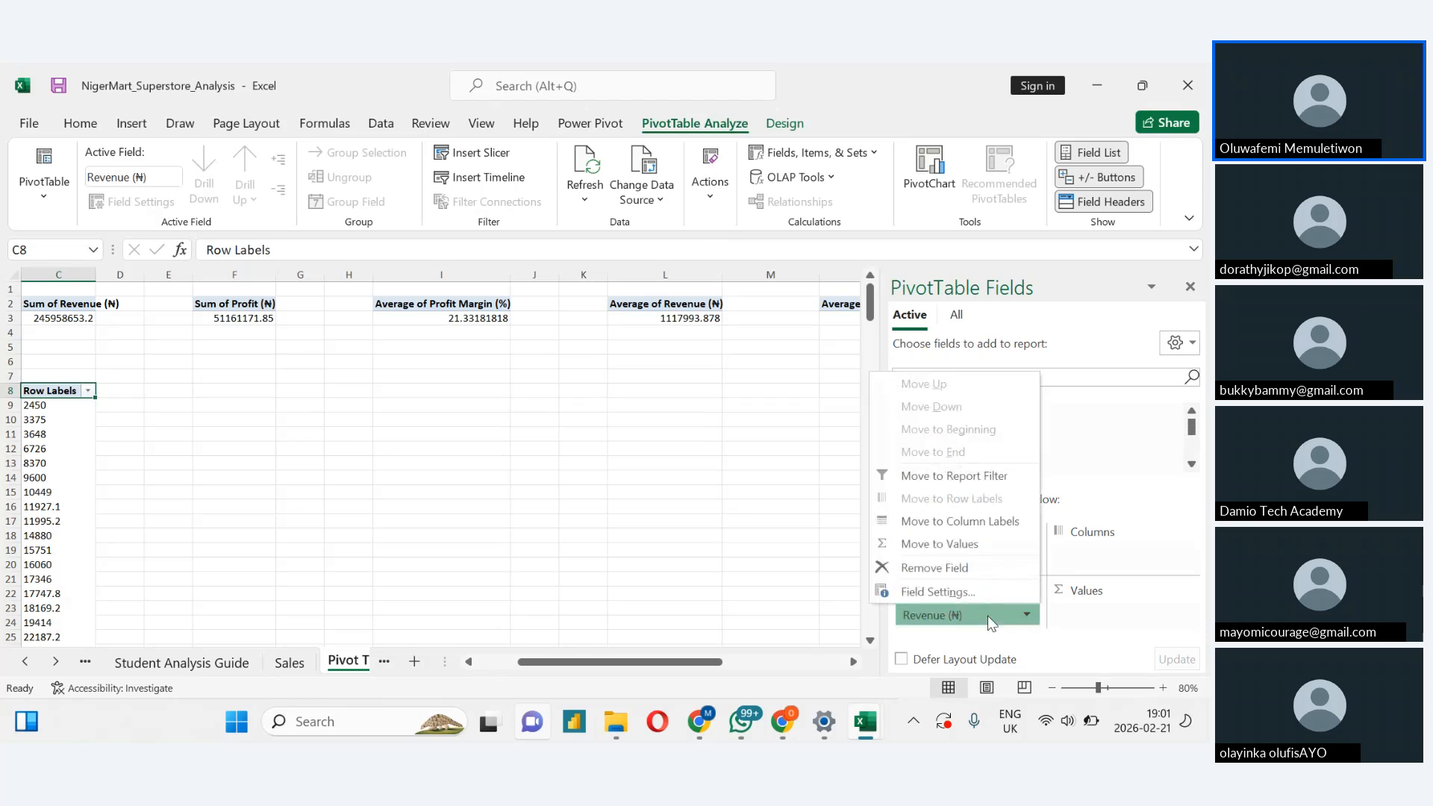
{"action": "left_click_drag", "start_coordinate": [987, 616], "coordinate": [1081, 457]}
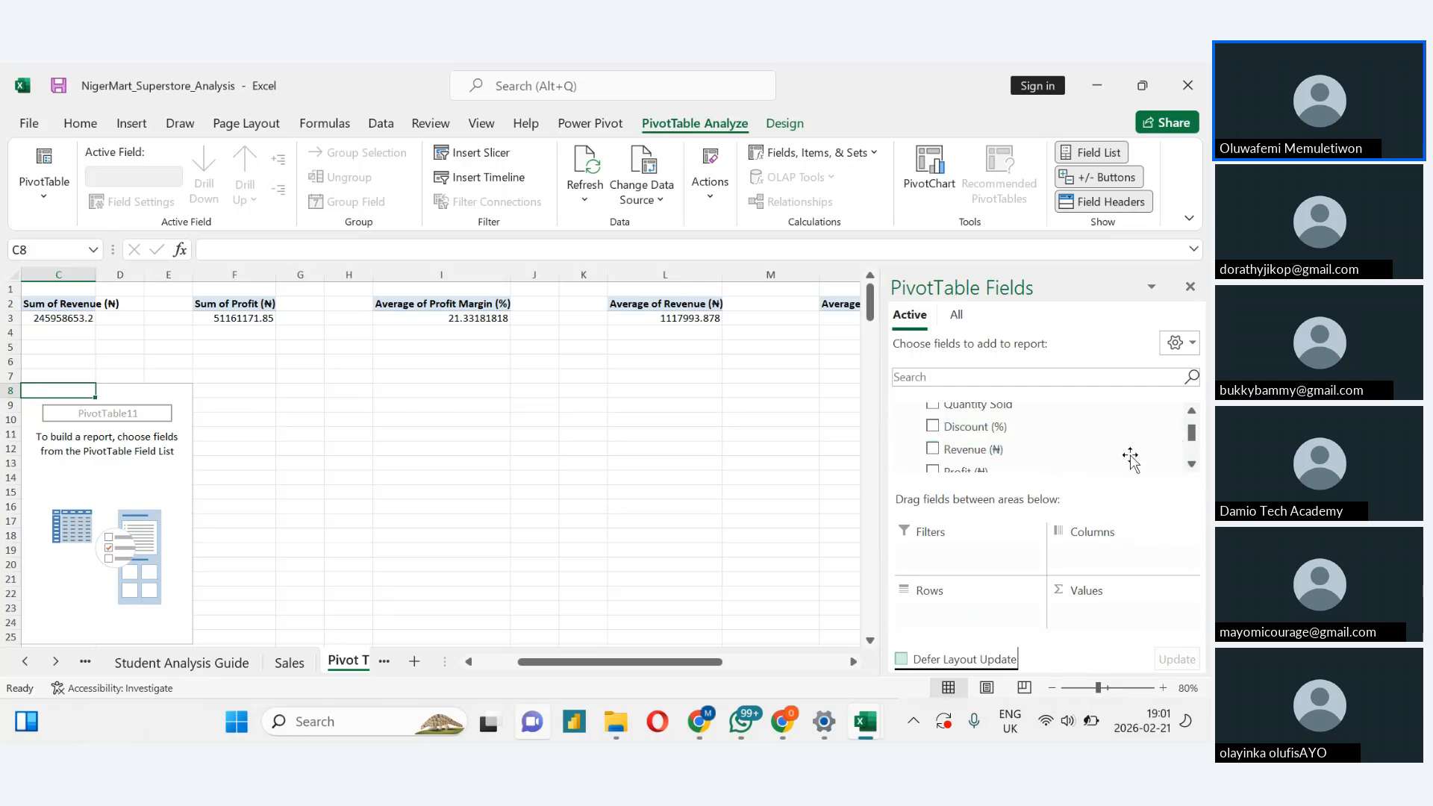
{"action": "left_click", "coordinate": [1037, 377]}
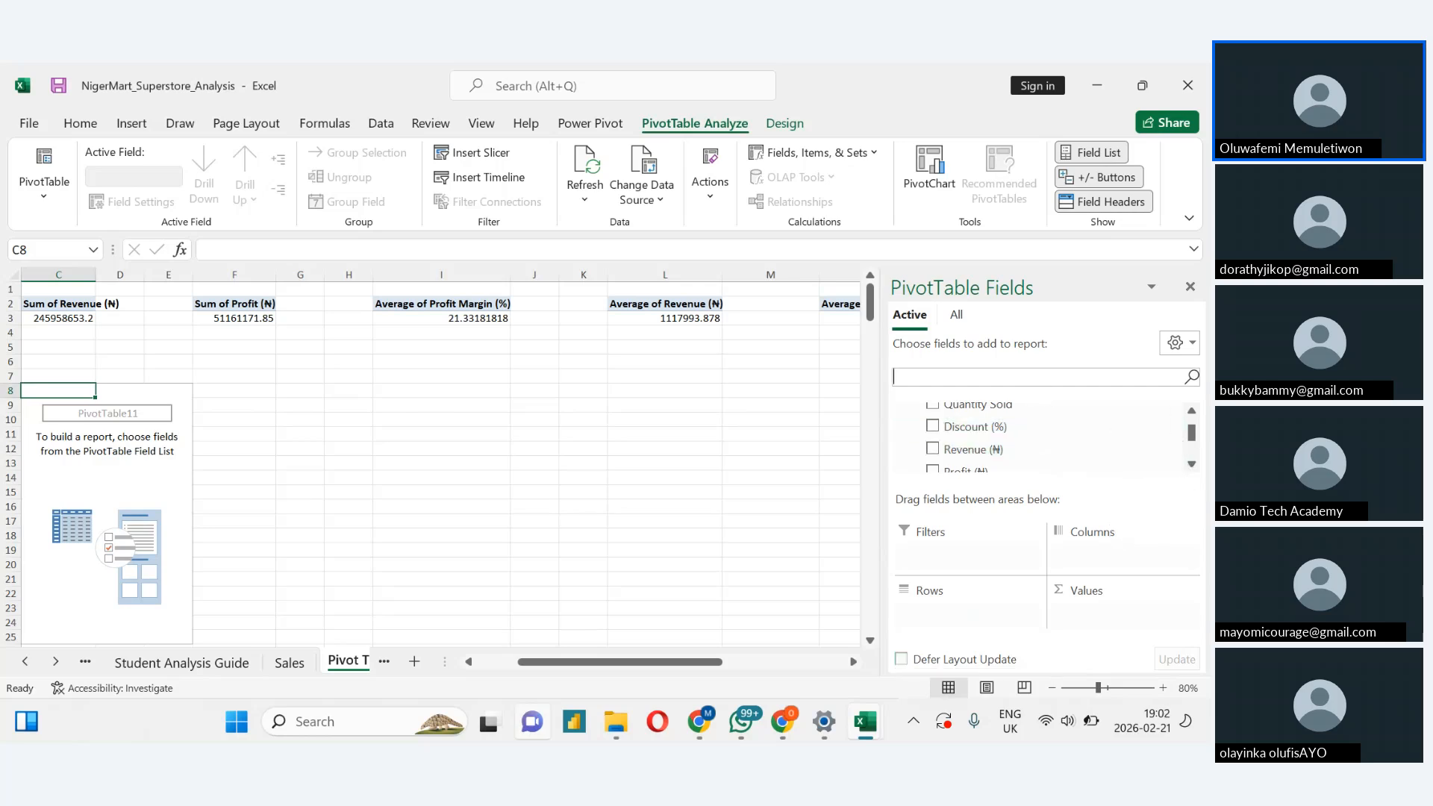
{"action": "type", "text": "reg"}
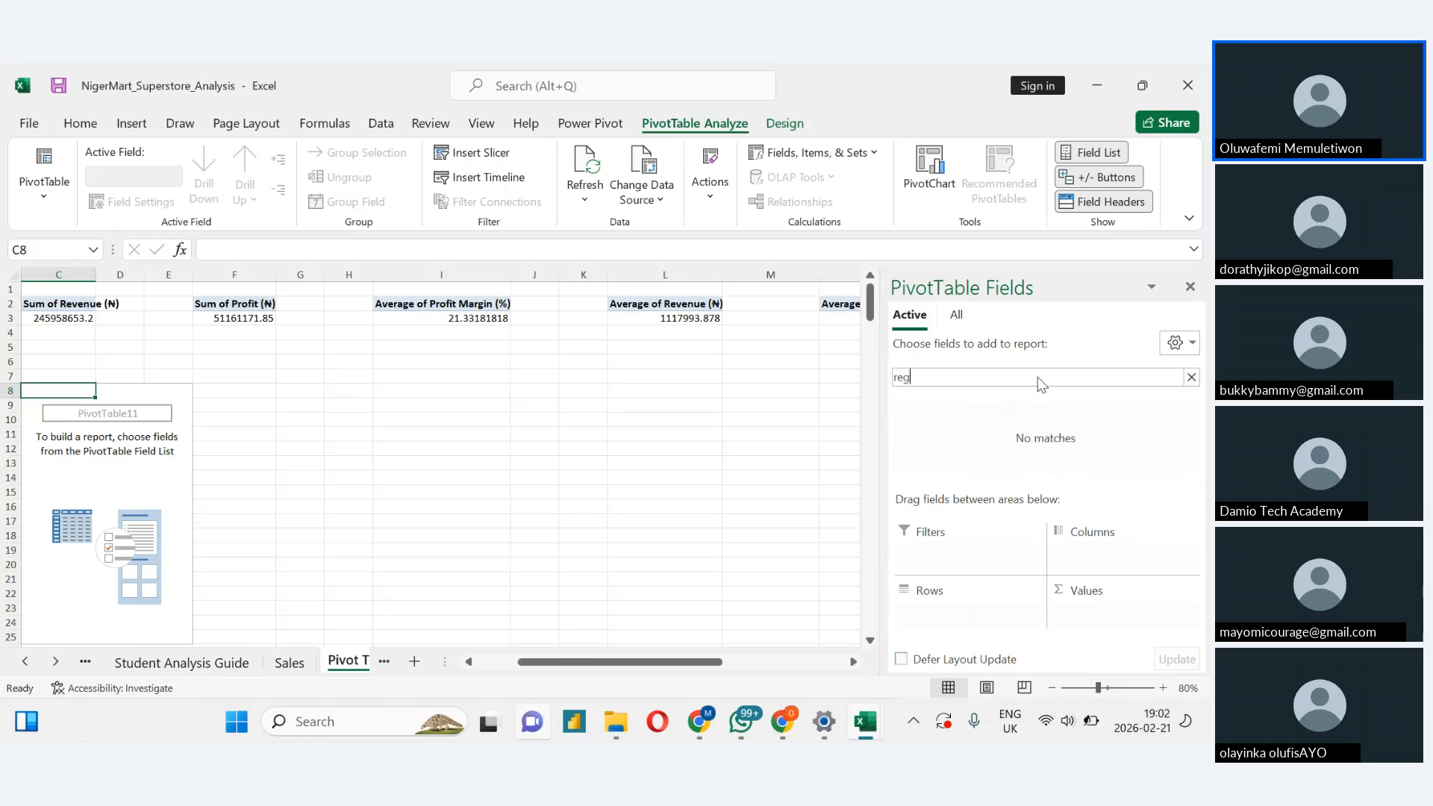
{"action": "key", "text": "BackSpace"}
{"action": "key", "text": "BackSpace"}
{"action": "key", "text": "BackSpace"}
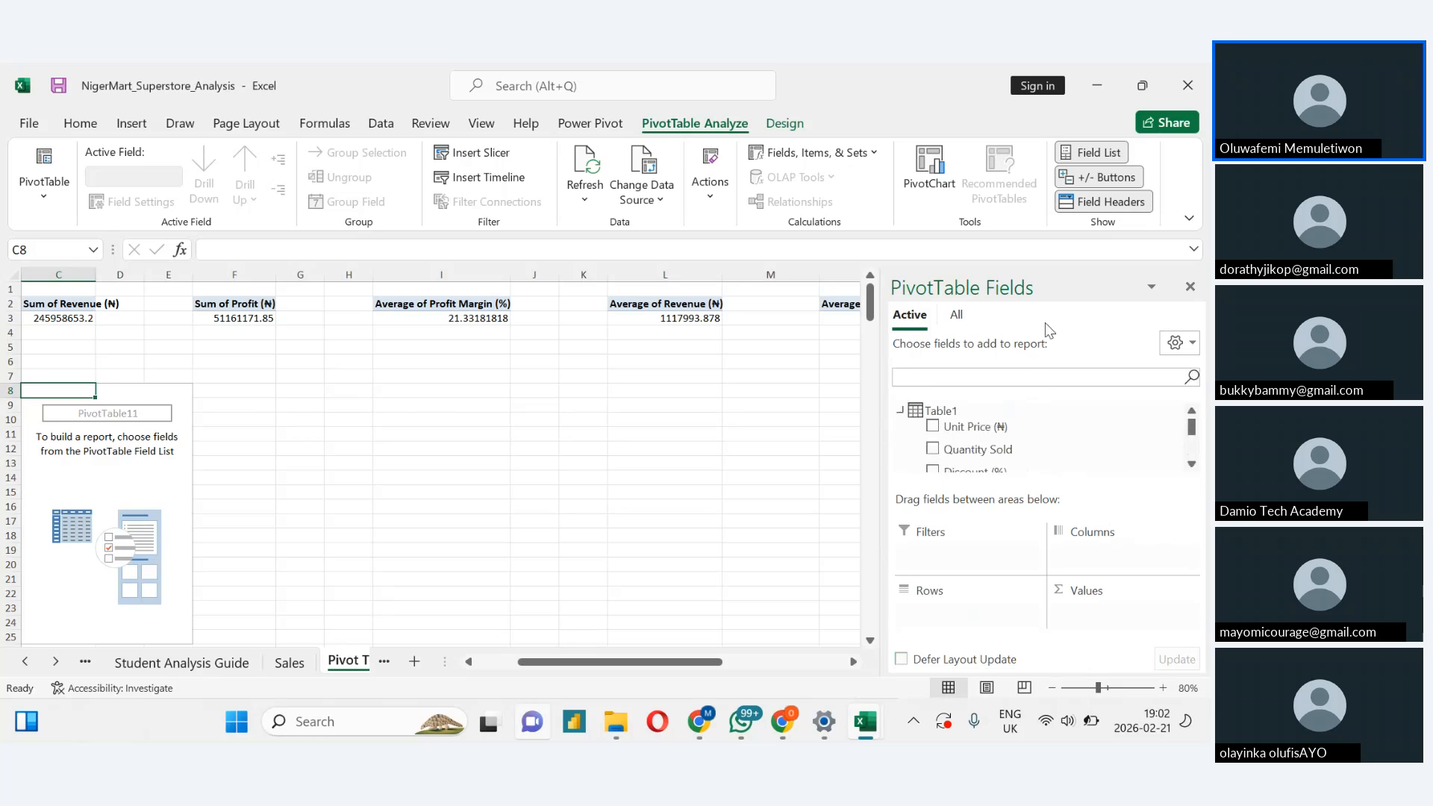
Search all available fields for "re", clear the search and browse the full list from Unit Price to Profit Margin
{"action": "left_click", "coordinate": [959, 325]}
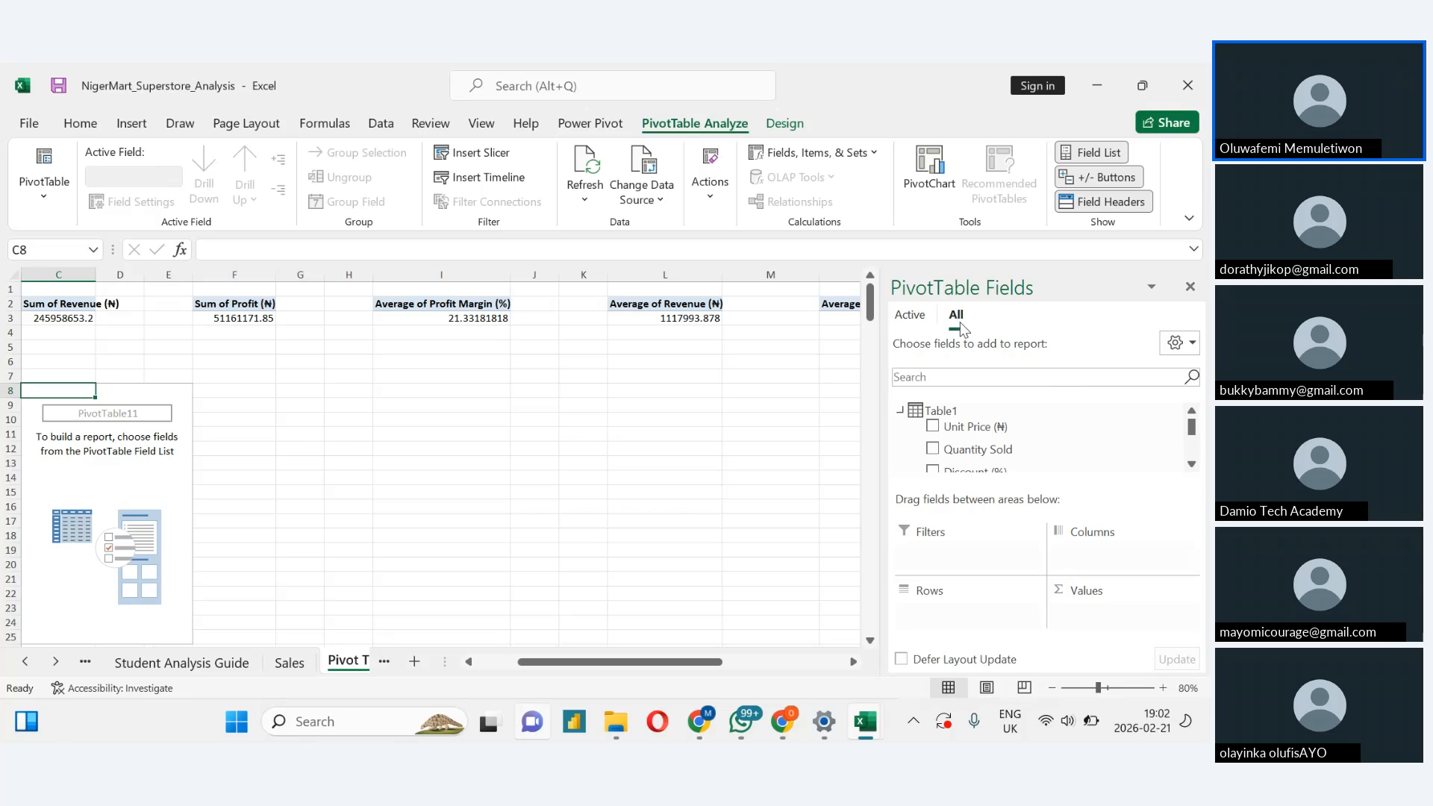
{"action": "left_click", "coordinate": [936, 381]}
{"action": "type", "text": "re"}
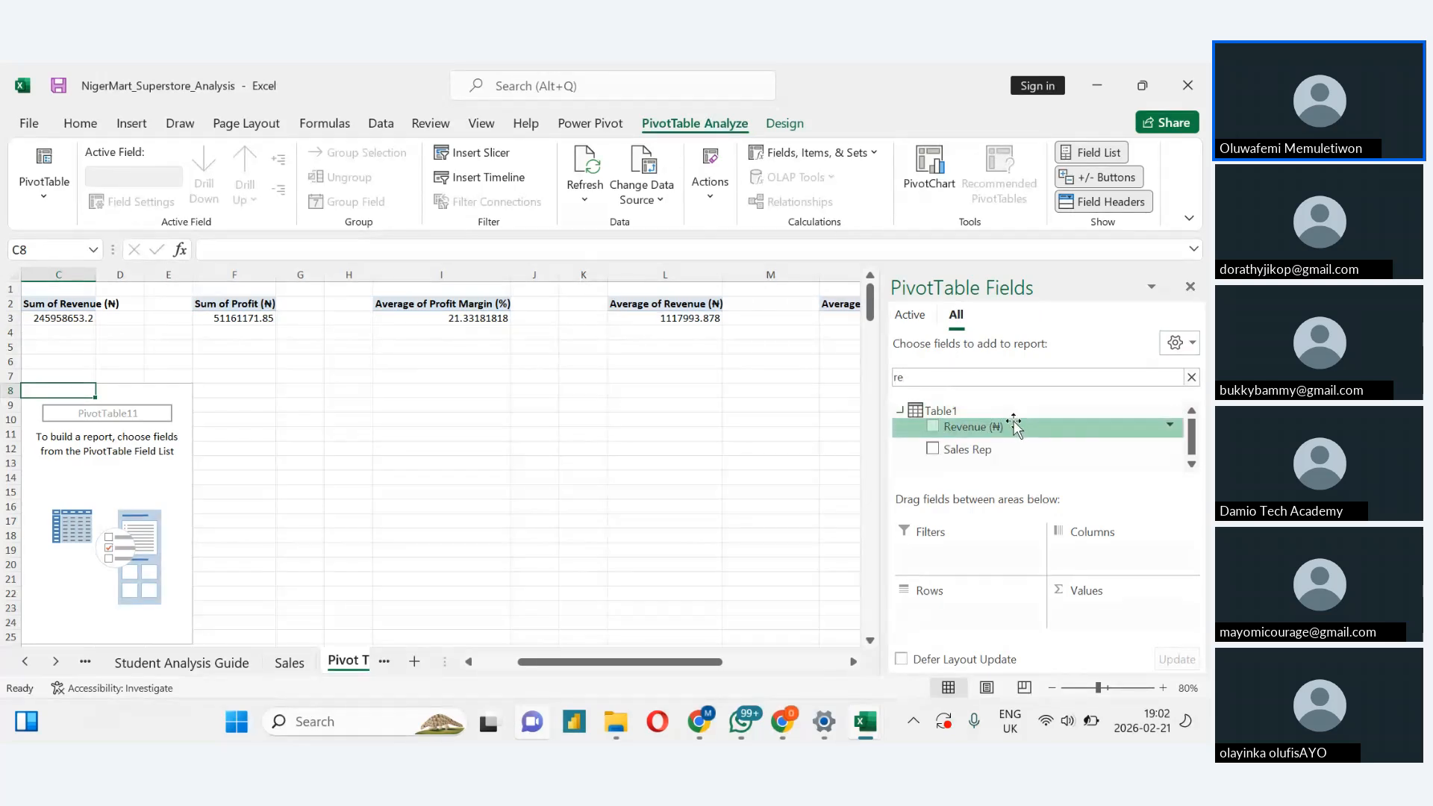
{"action": "key", "text": "BackSpace"}
{"action": "key", "text": "BackSpace"}
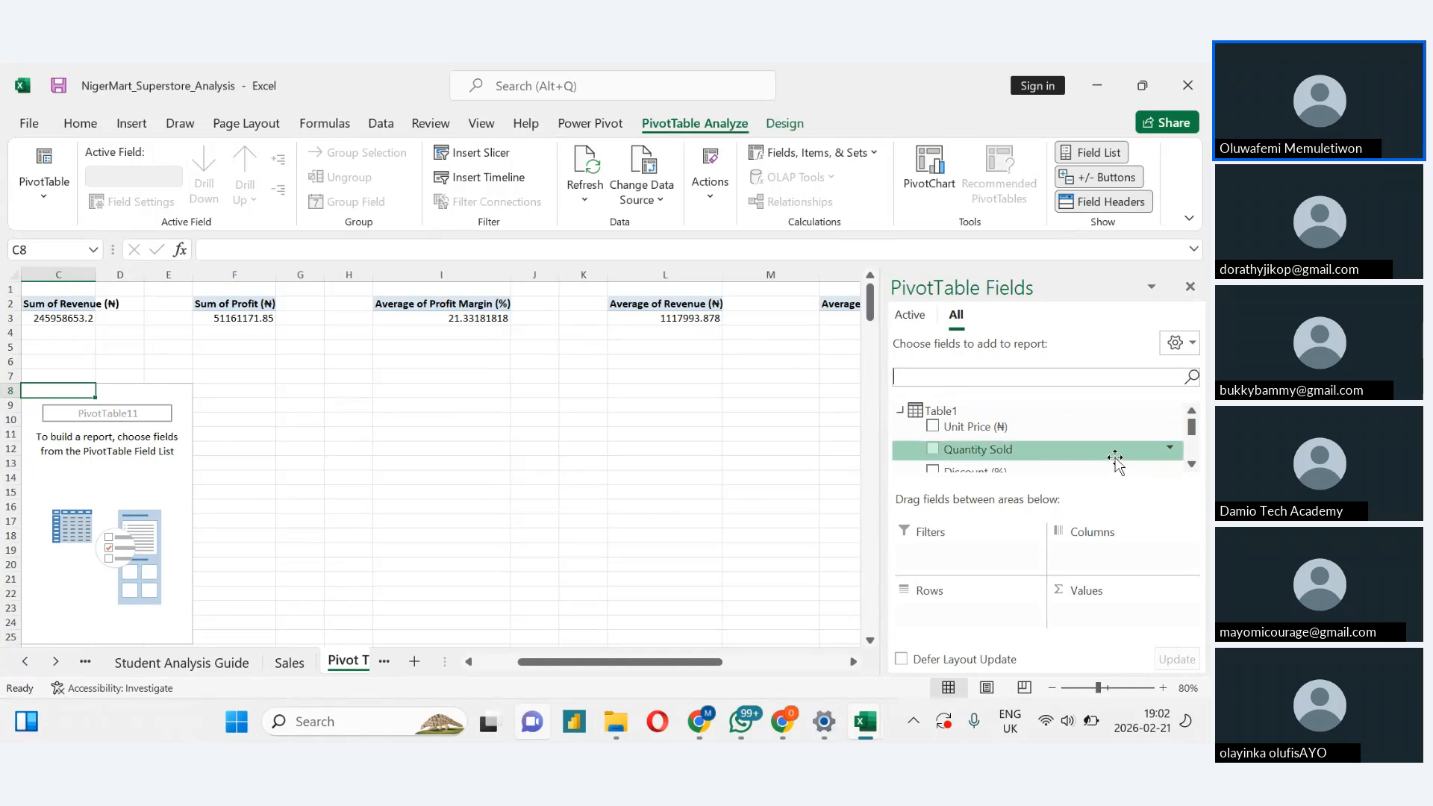
{"action": "left_click", "coordinate": [1191, 464]}
{"action": "left_click", "coordinate": [1190, 464]}
{"action": "left_click", "coordinate": [1190, 464]}
{"action": "left_click", "coordinate": [1190, 464]}
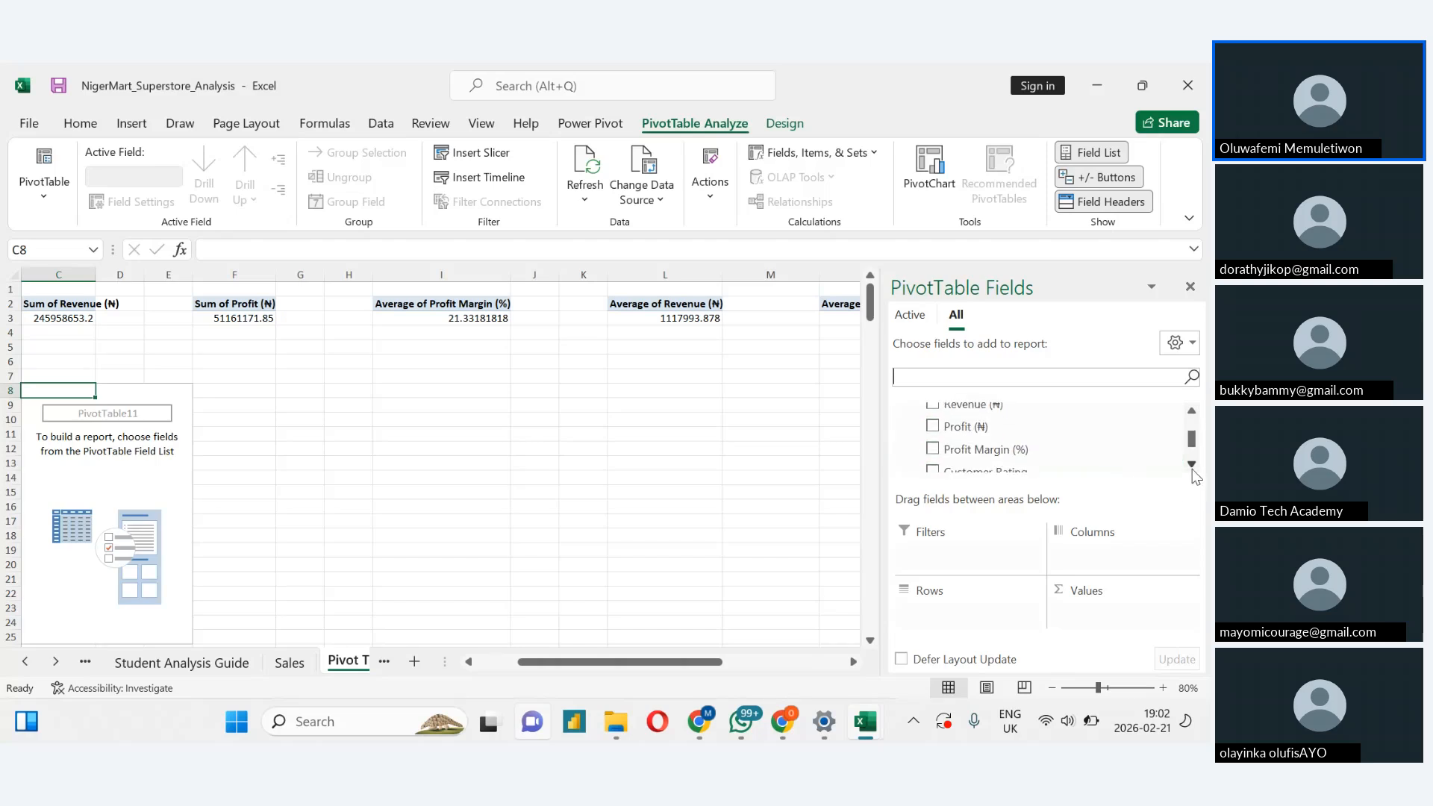
Inspect the Region, State and Membership Class columns on the Sales sheet and return to the Pivot Table sheet
{"action": "left_click", "coordinate": [304, 672]}
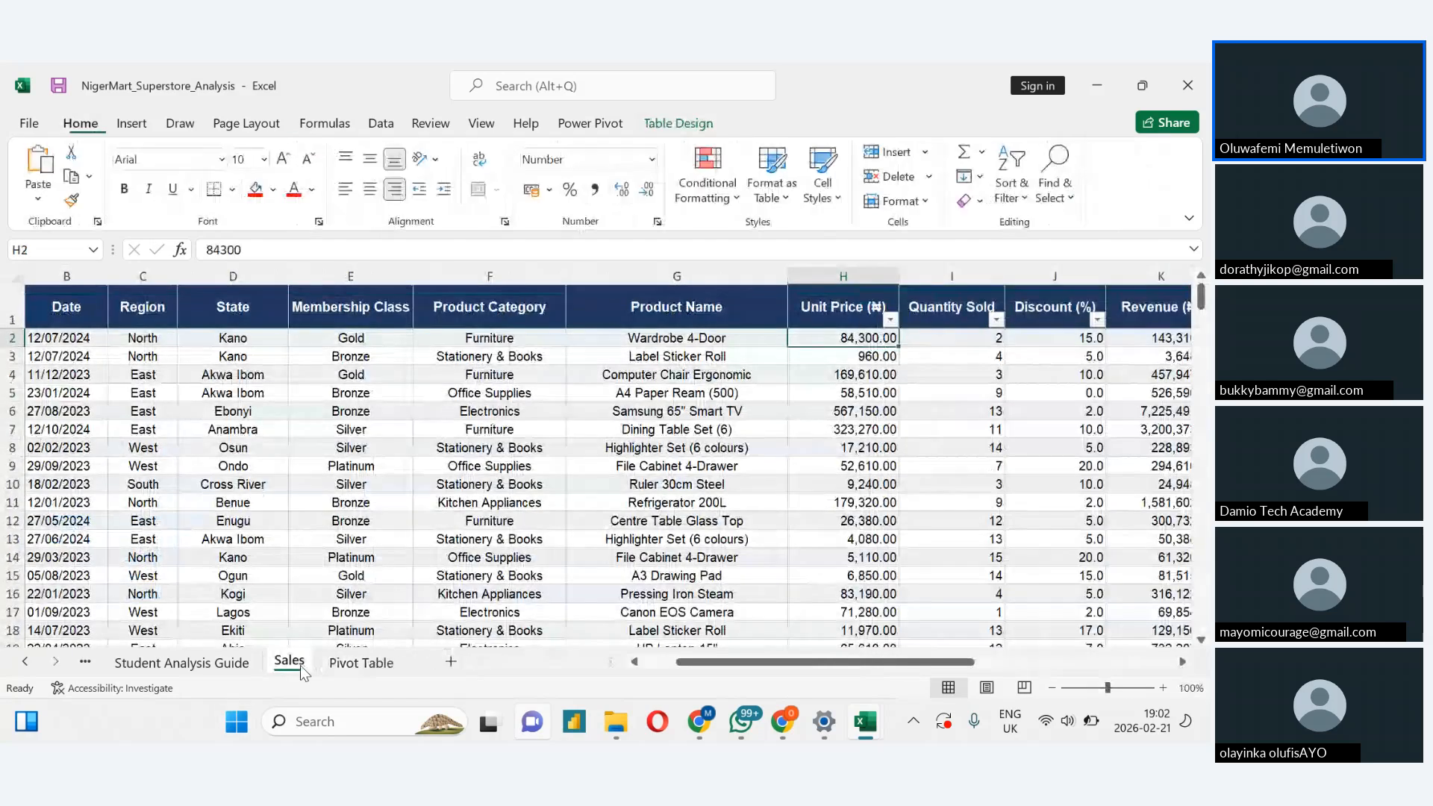
{"action": "left_click", "coordinate": [114, 375]}
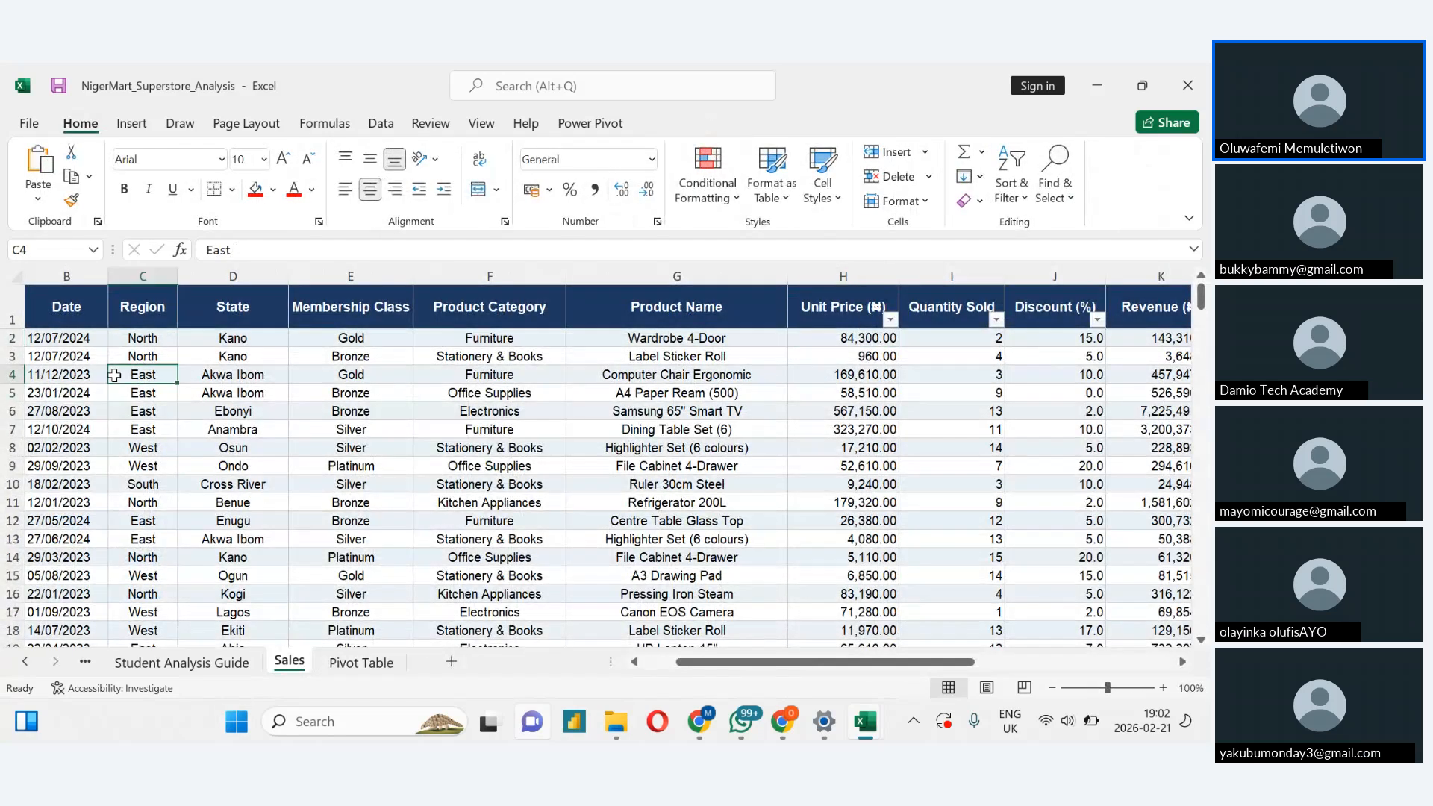
{"action": "left_click", "coordinate": [193, 377]}
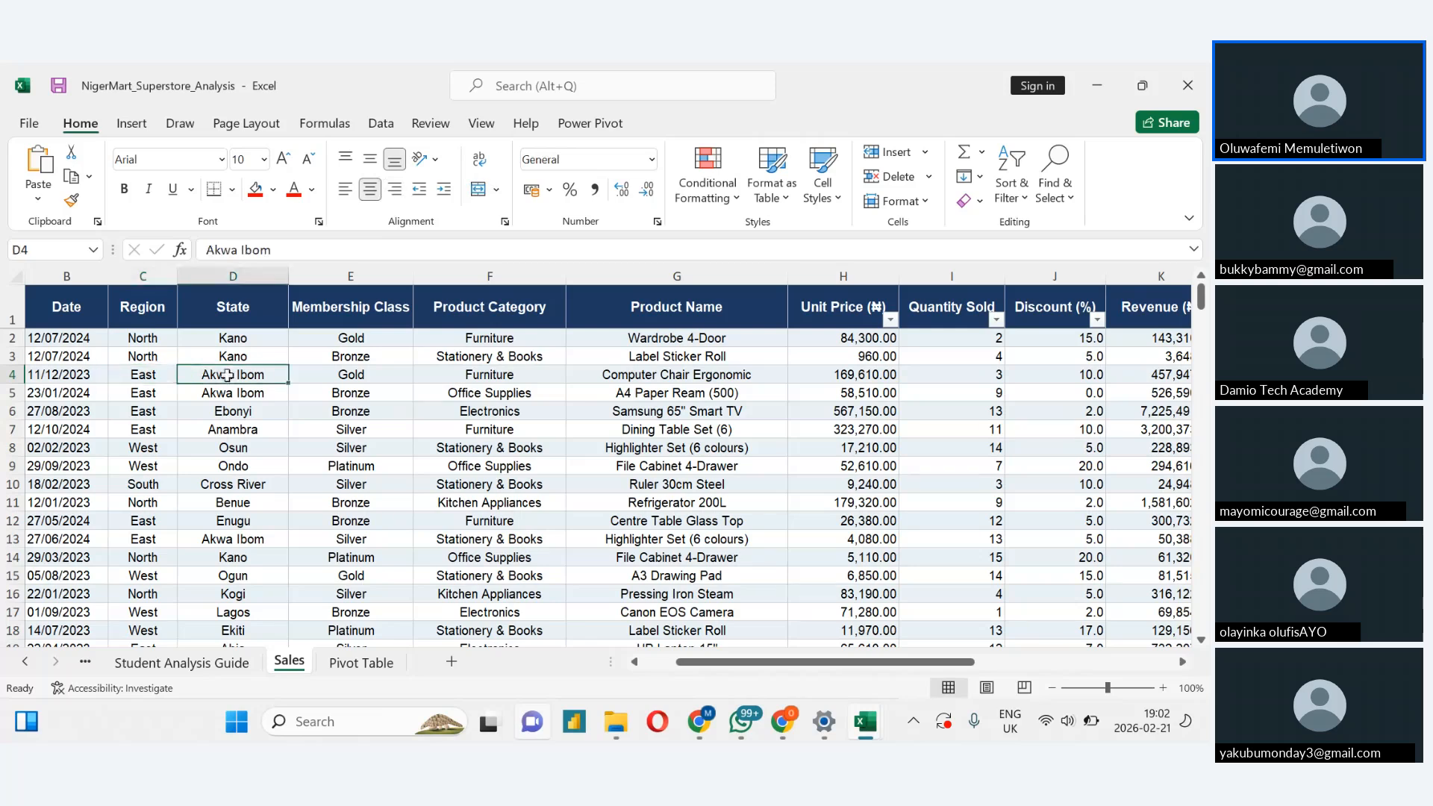
{"action": "left_click", "coordinate": [296, 378]}
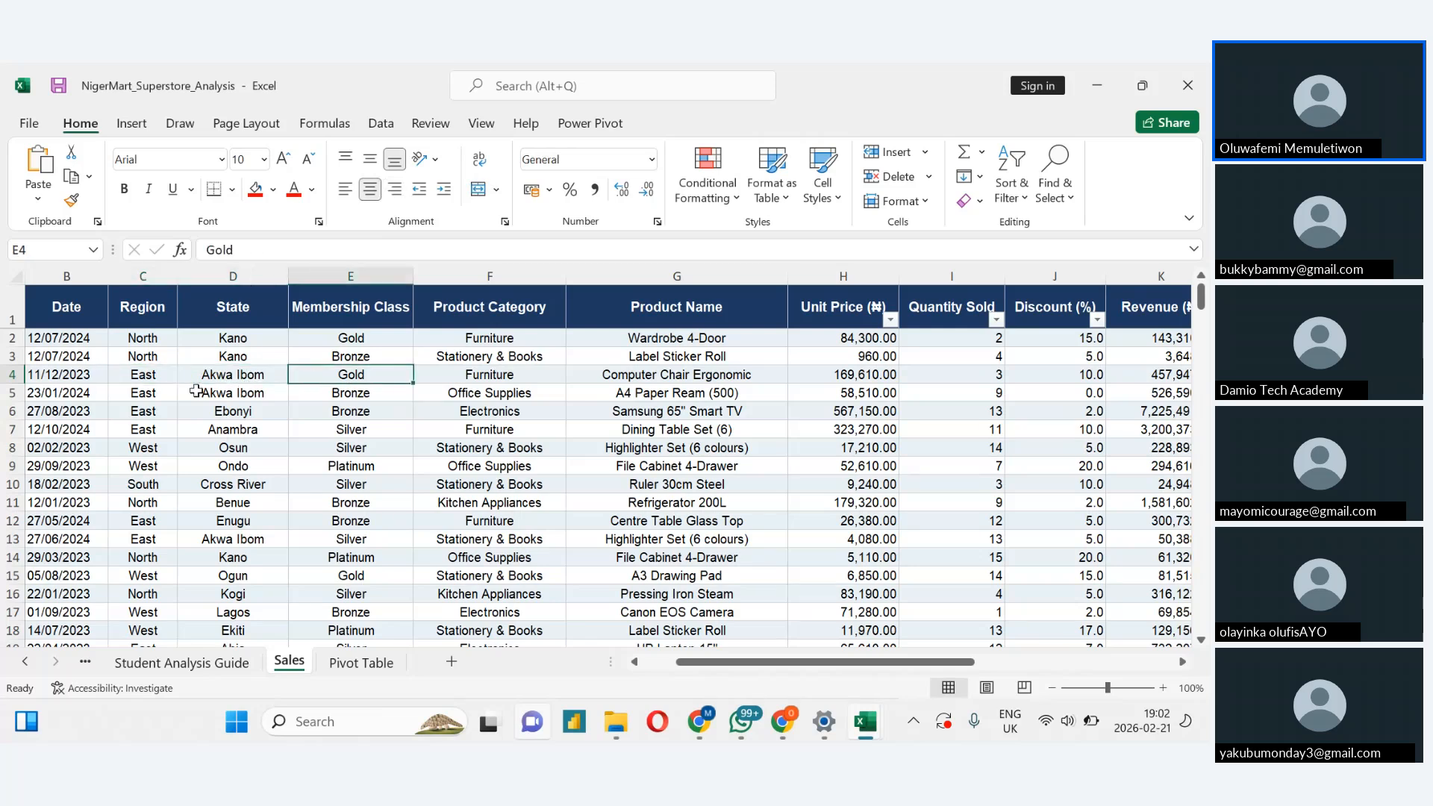
{"action": "left_click", "coordinate": [150, 375]}
{"action": "left_click", "coordinate": [142, 339]}
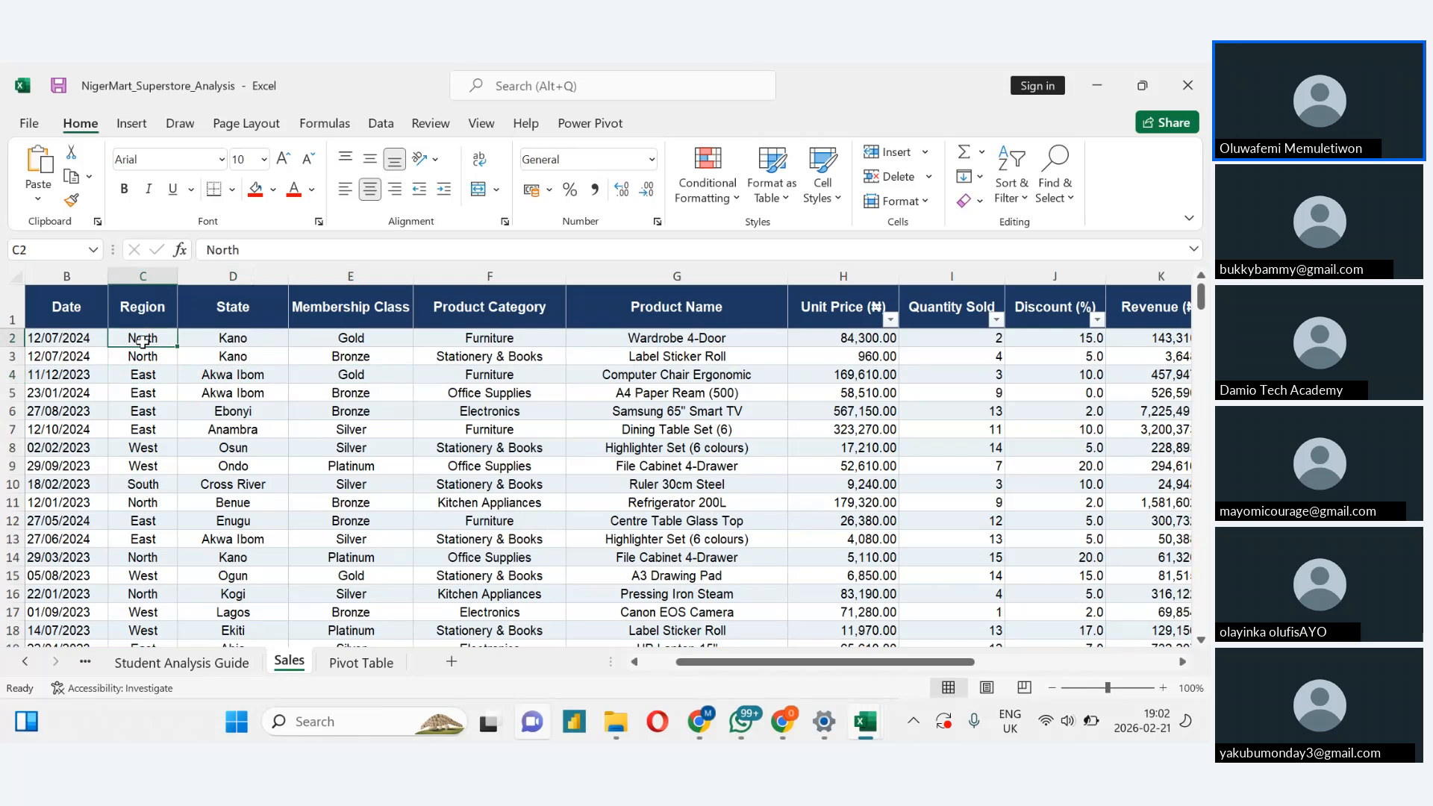
{"action": "left_click", "coordinate": [361, 662]}
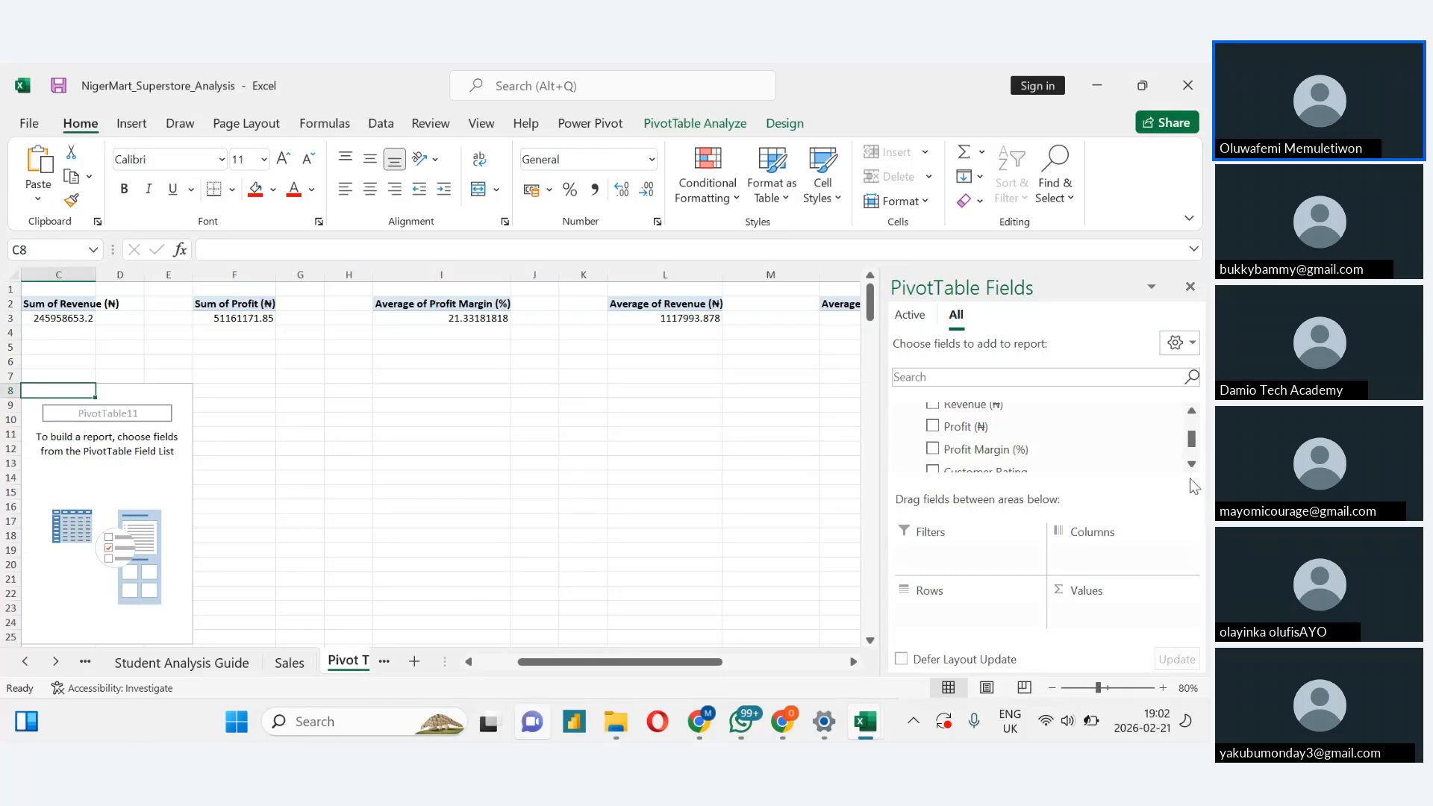
Check the field list's layout and sorting options, and recheck all of Table1's fields for the missing Region field
{"action": "left_click", "coordinate": [1192, 343]}
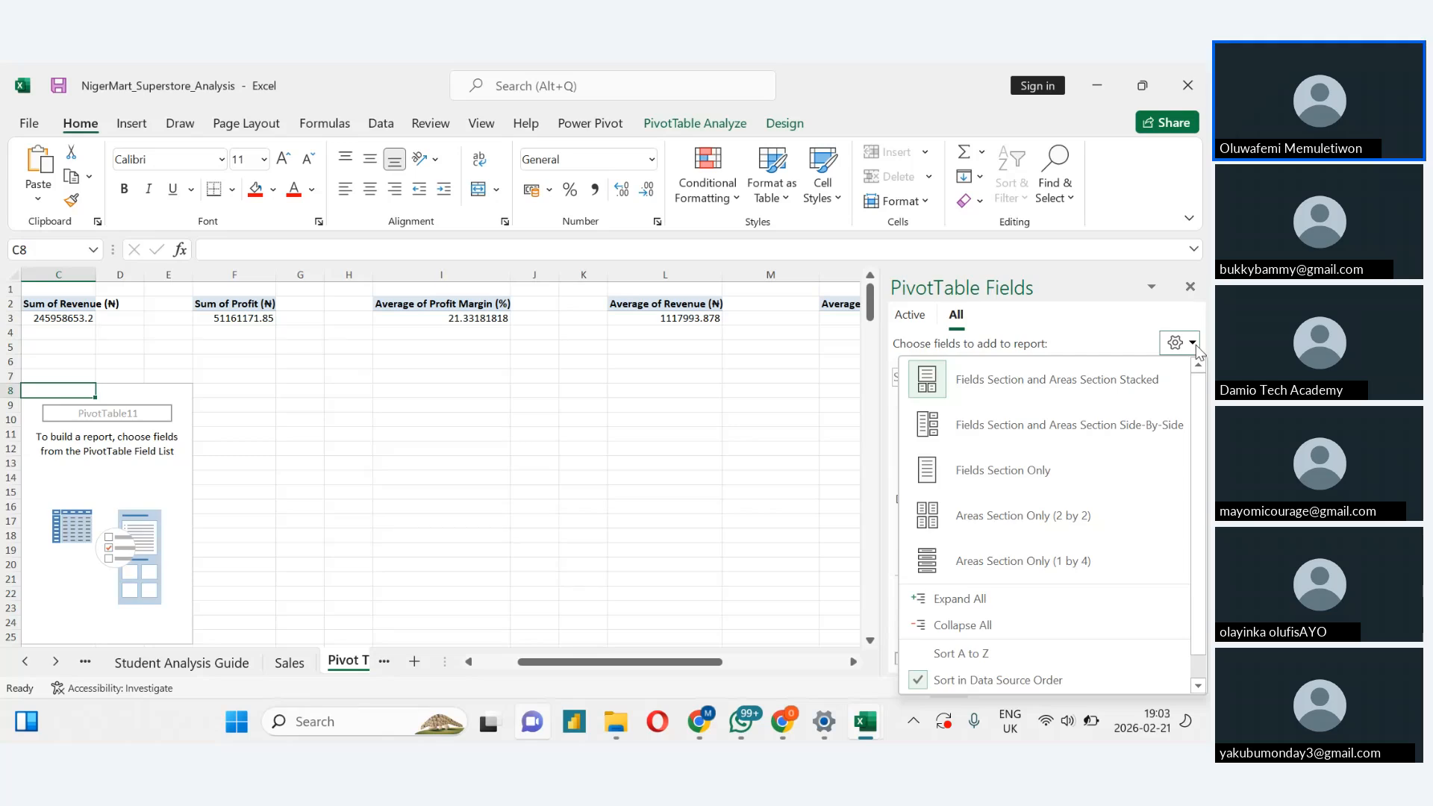
{"action": "left_click", "coordinate": [1192, 343]}
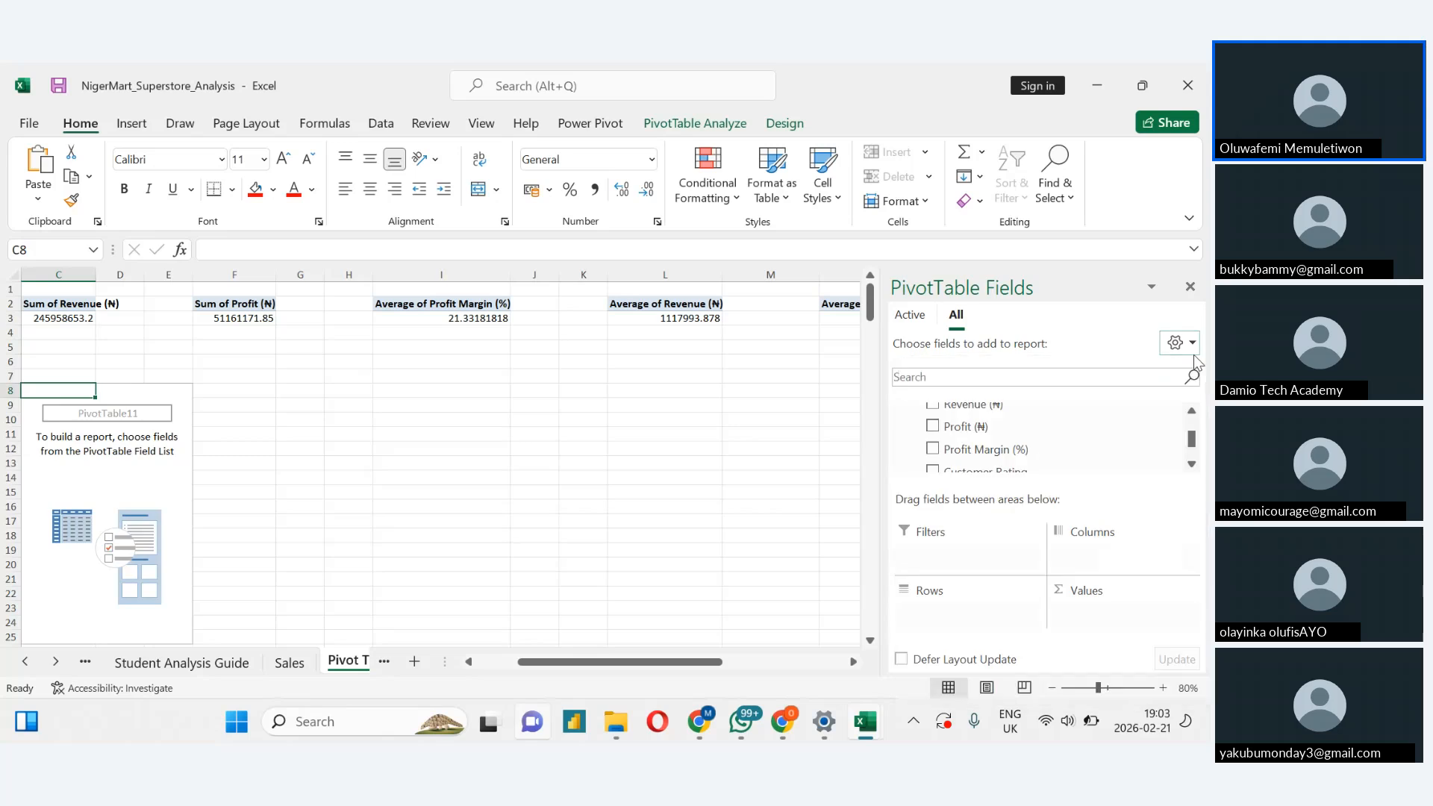
{"action": "left_click", "coordinate": [1192, 465]}
{"action": "left_click", "coordinate": [1192, 464]}
{"action": "left_click", "coordinate": [1192, 464]}
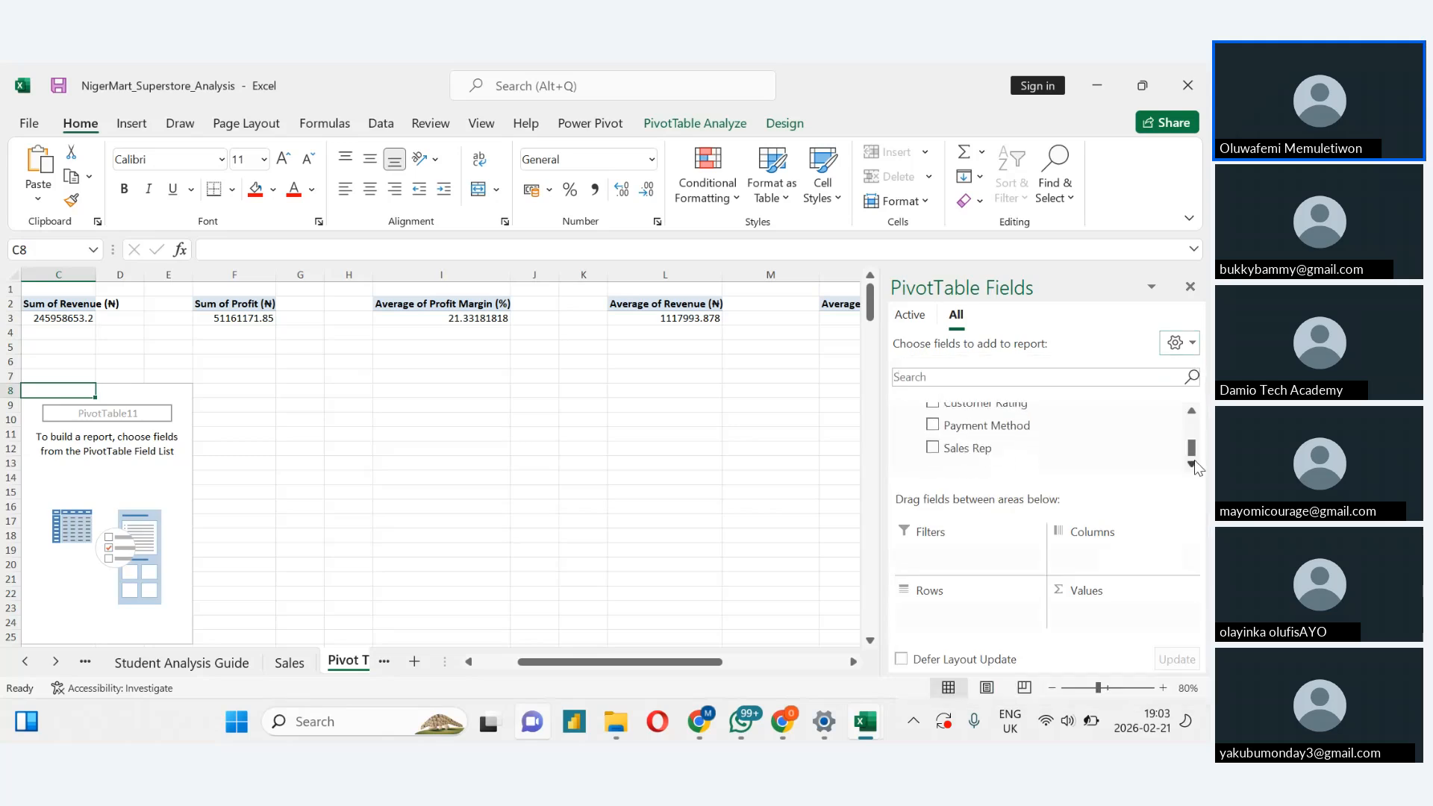
{"action": "left_click", "coordinate": [1191, 415]}
{"action": "left_click", "coordinate": [1191, 415]}
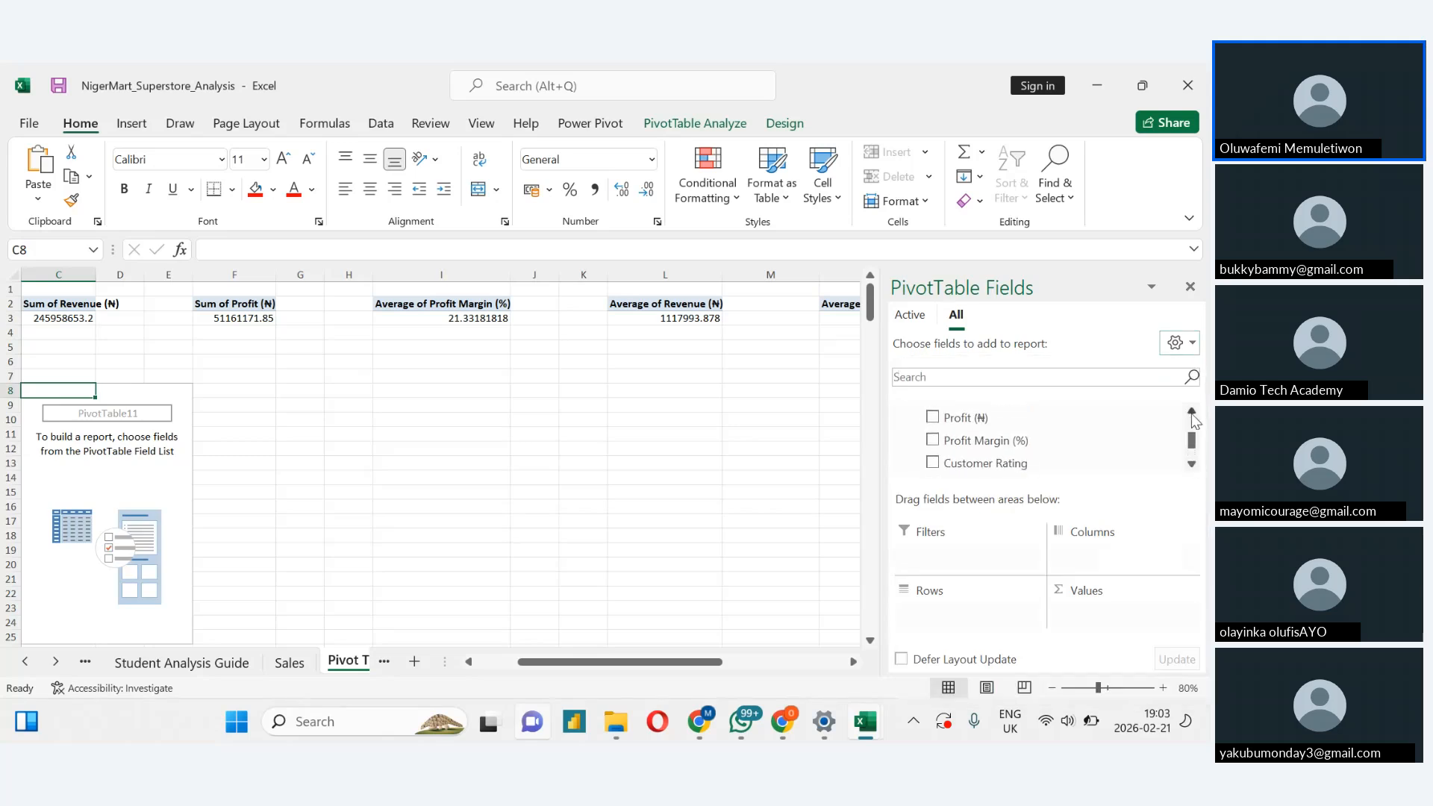
{"action": "left_click", "coordinate": [1192, 416]}
{"action": "left_click", "coordinate": [1190, 414]}
{"action": "left_click", "coordinate": [1190, 413]}
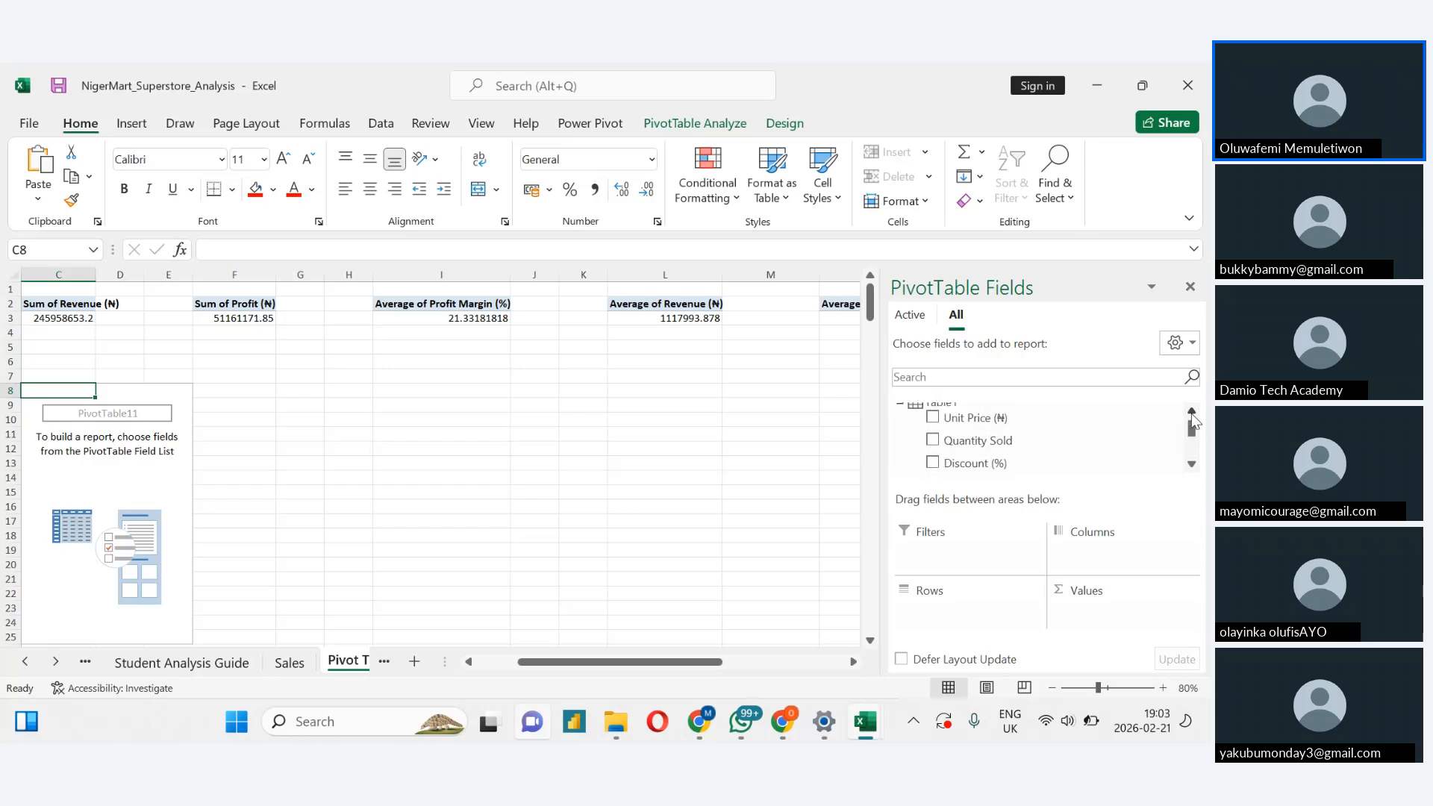
Look through all of Table1's fields from Unit Price to Sales Rep for the empty pivot table, checking for Region
{"action": "left_click", "coordinate": [1190, 413]}
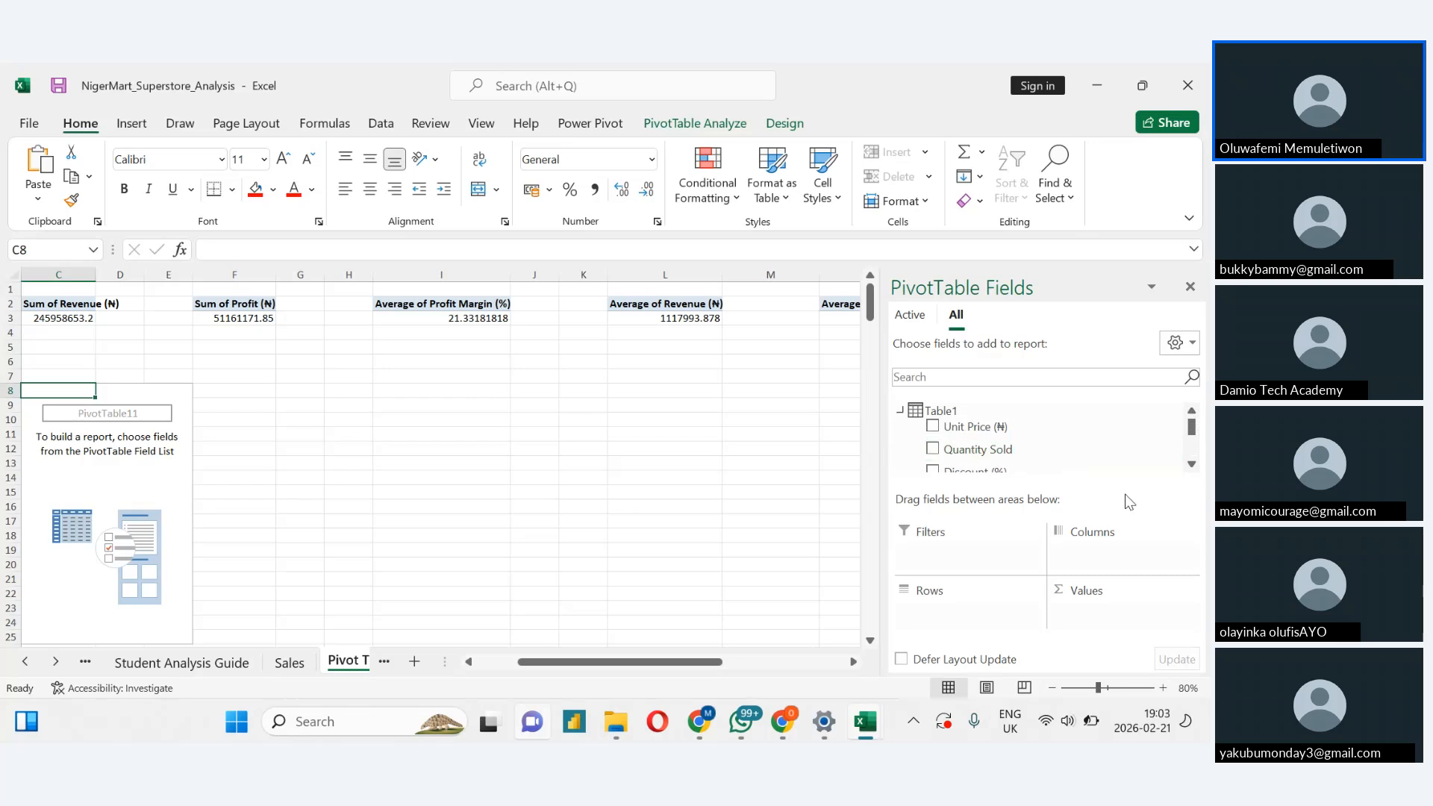
{"action": "left_click", "coordinate": [1196, 466]}
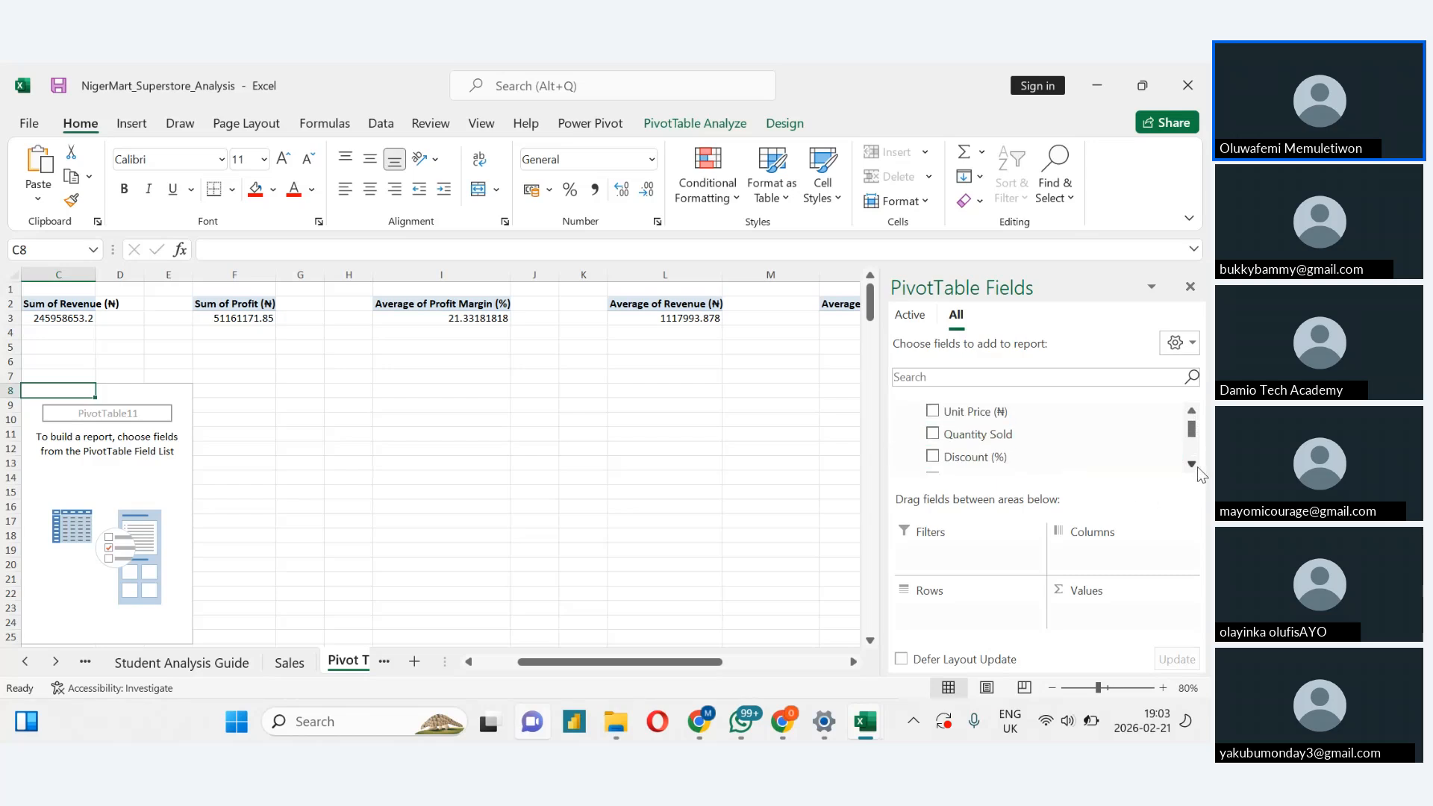
{"action": "left_click", "coordinate": [1196, 466]}
{"action": "left_click", "coordinate": [1196, 466]}
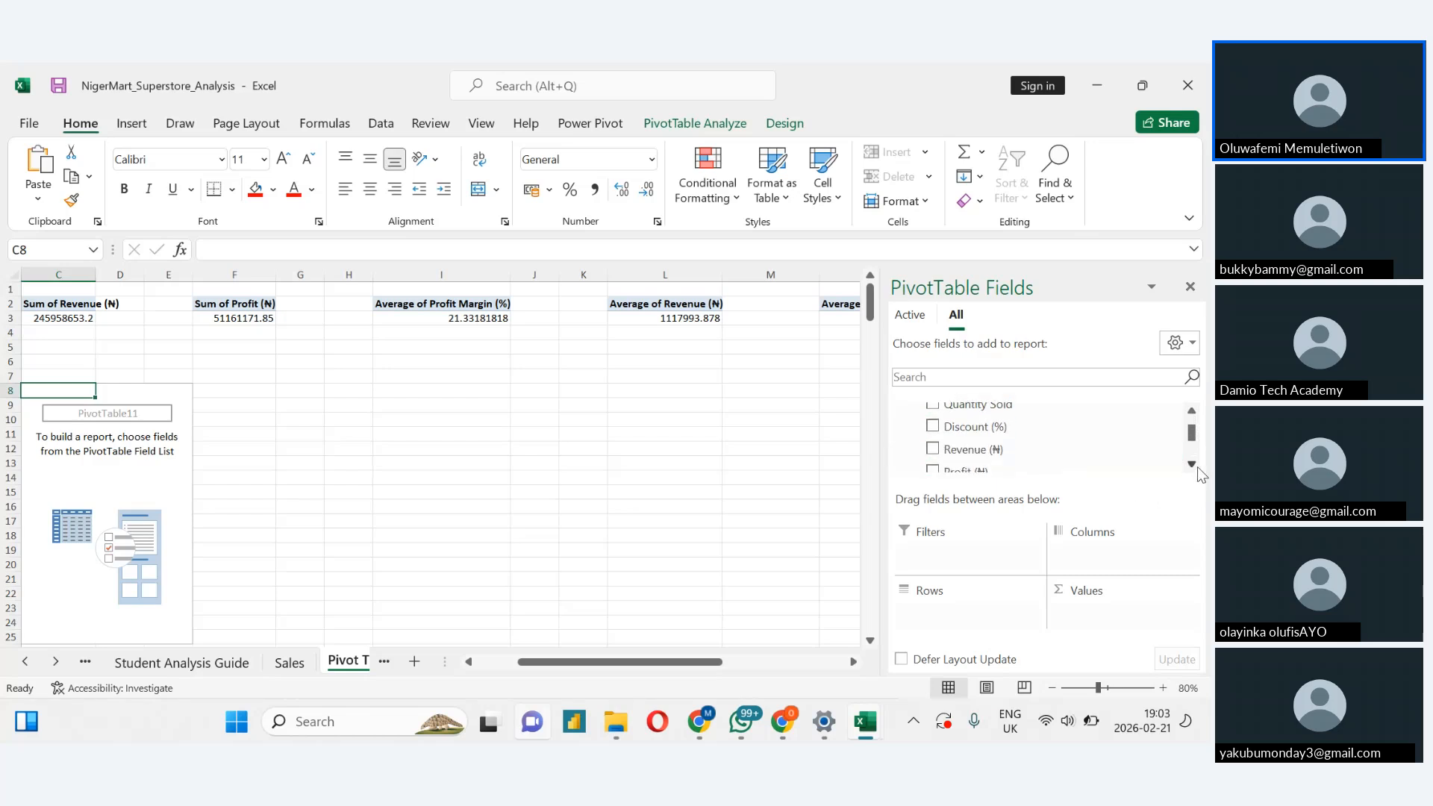
{"action": "left_click", "coordinate": [1196, 466]}
{"action": "left_click", "coordinate": [1196, 466]}
{"action": "left_click", "coordinate": [1196, 466]}
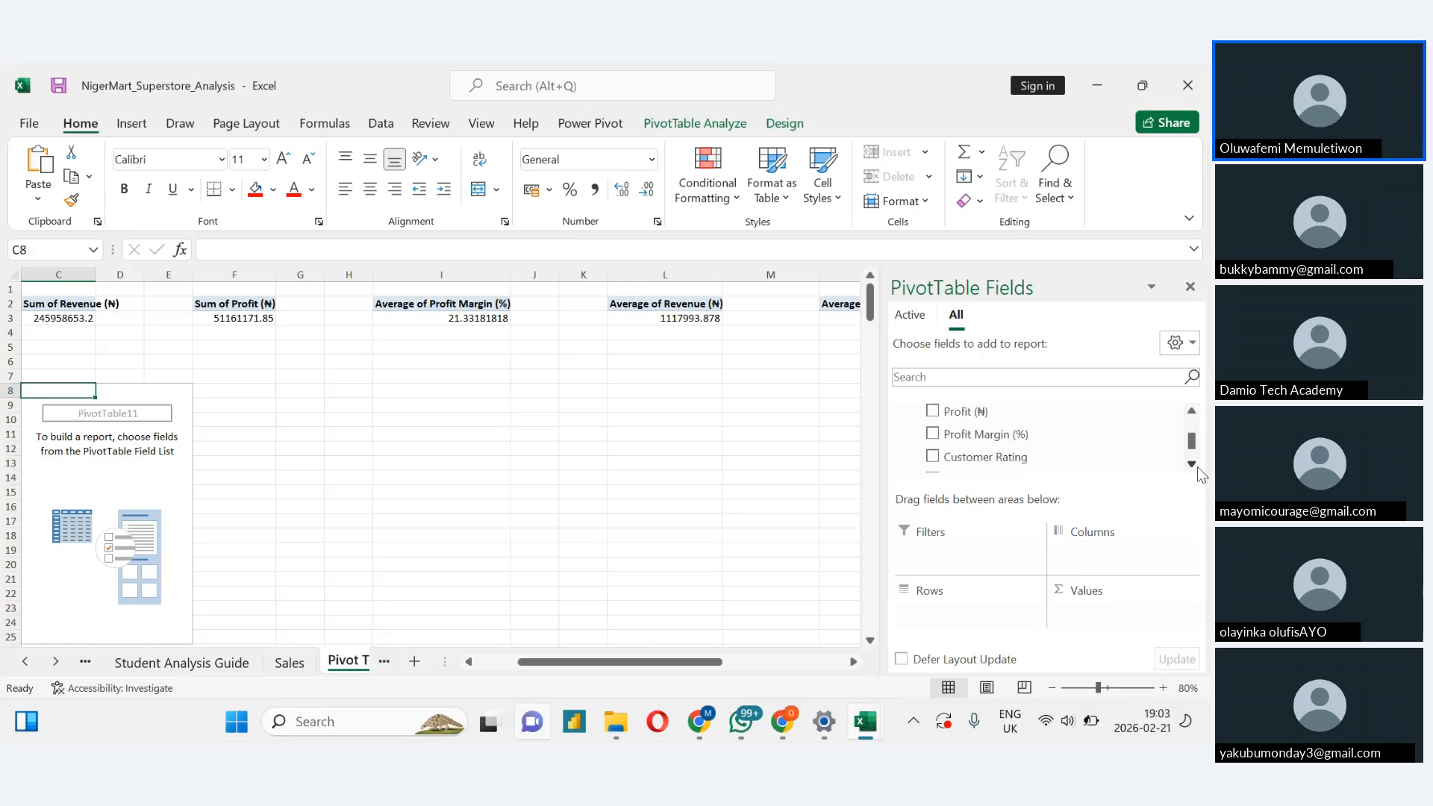
{"action": "left_click", "coordinate": [1195, 466]}
{"action": "left_click", "coordinate": [1196, 467]}
{"action": "left_click", "coordinate": [1196, 467]}
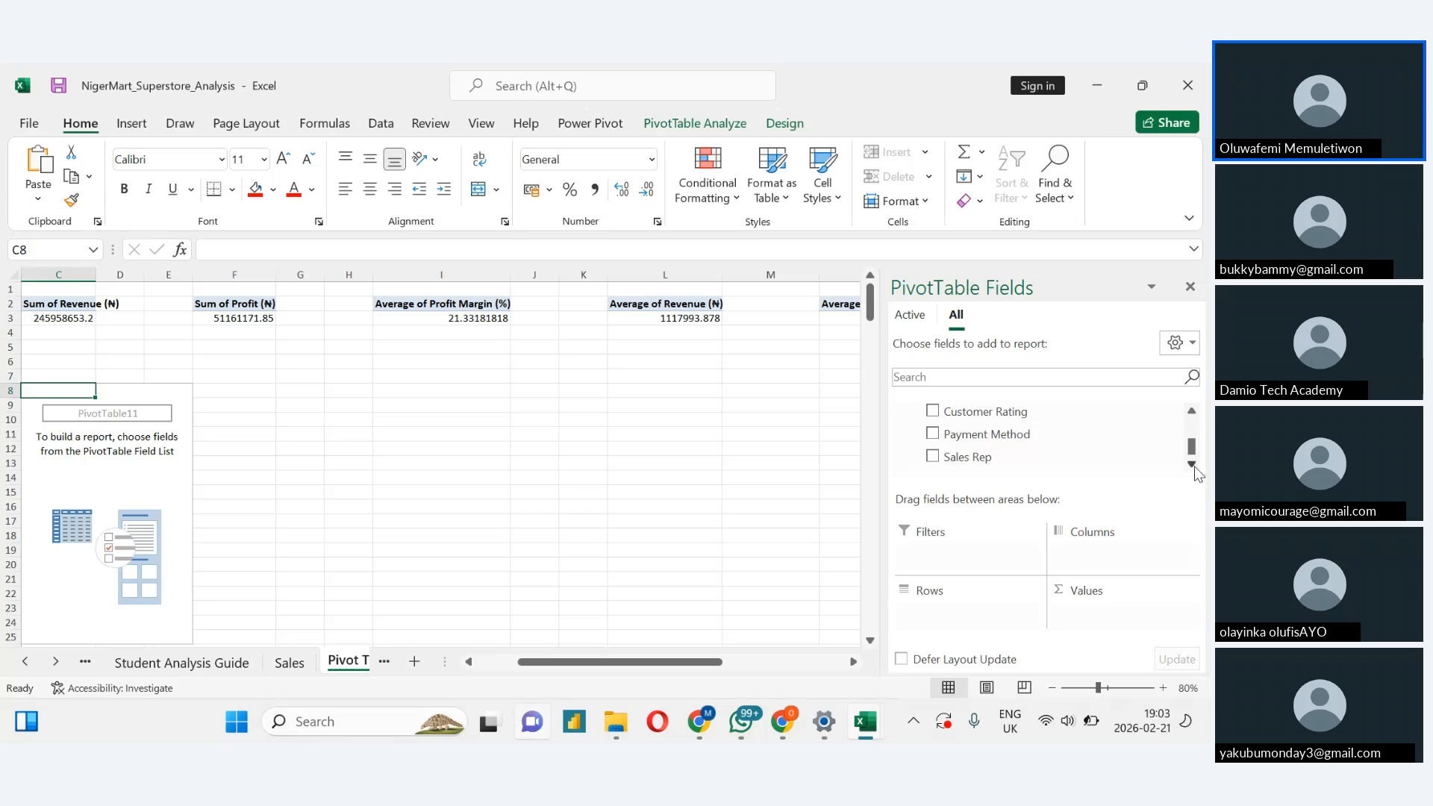
{"action": "left_click", "coordinate": [1194, 466]}
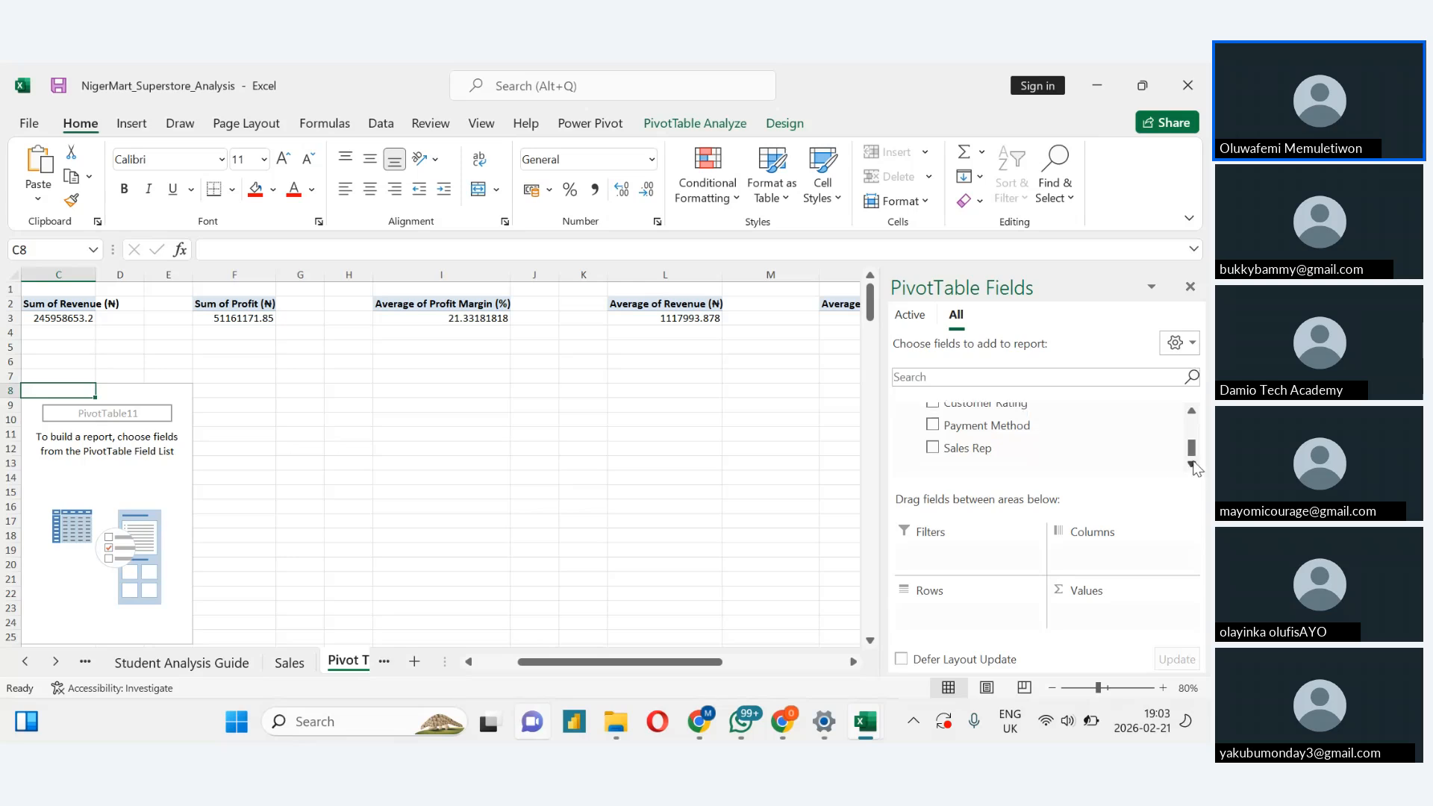
{"action": "left_click_drag", "start_coordinate": [1191, 457], "coordinate": [1174, 426]}
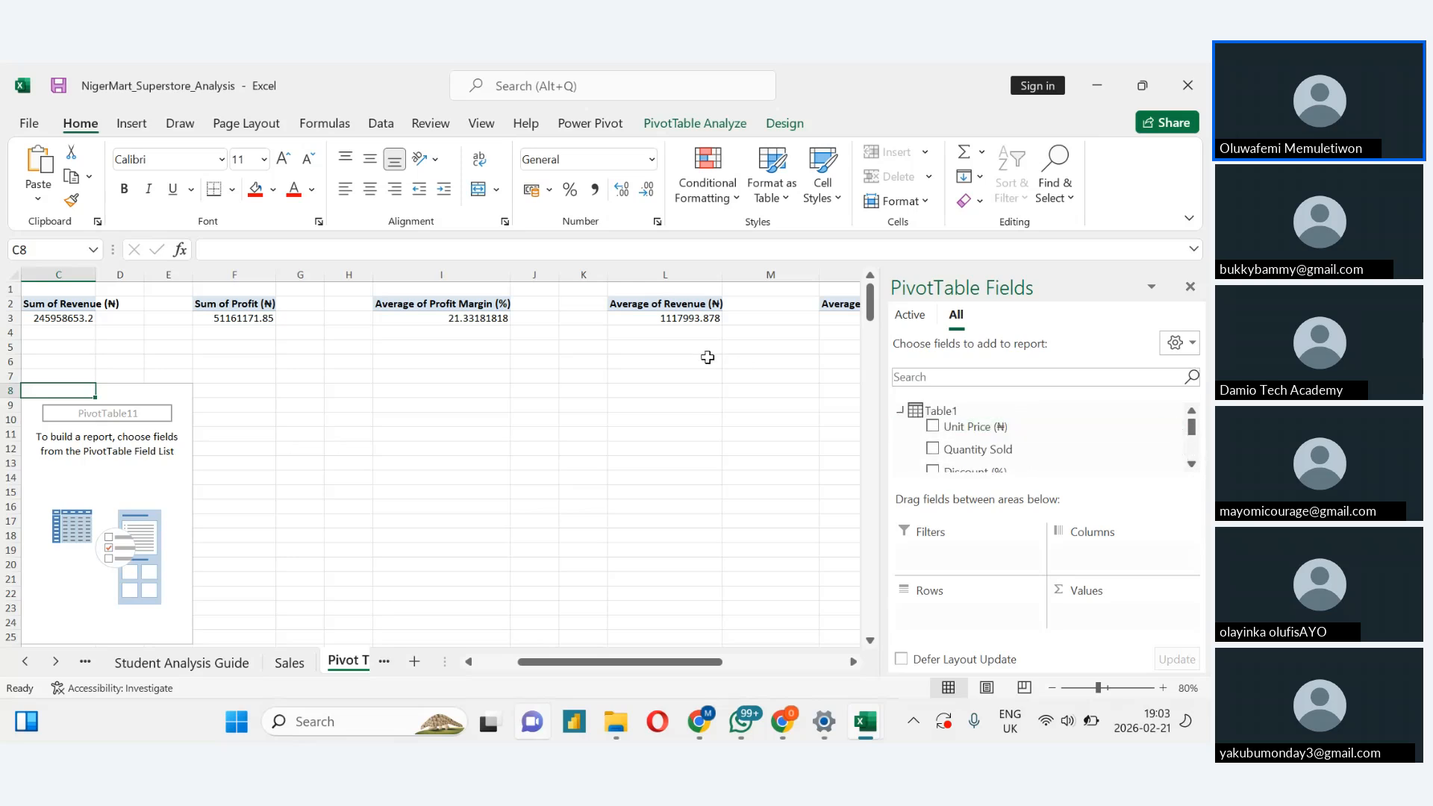
Select the Average of Revenue (₦) pivot table and check its active field list for Region
{"action": "left_click", "coordinate": [635, 302]}
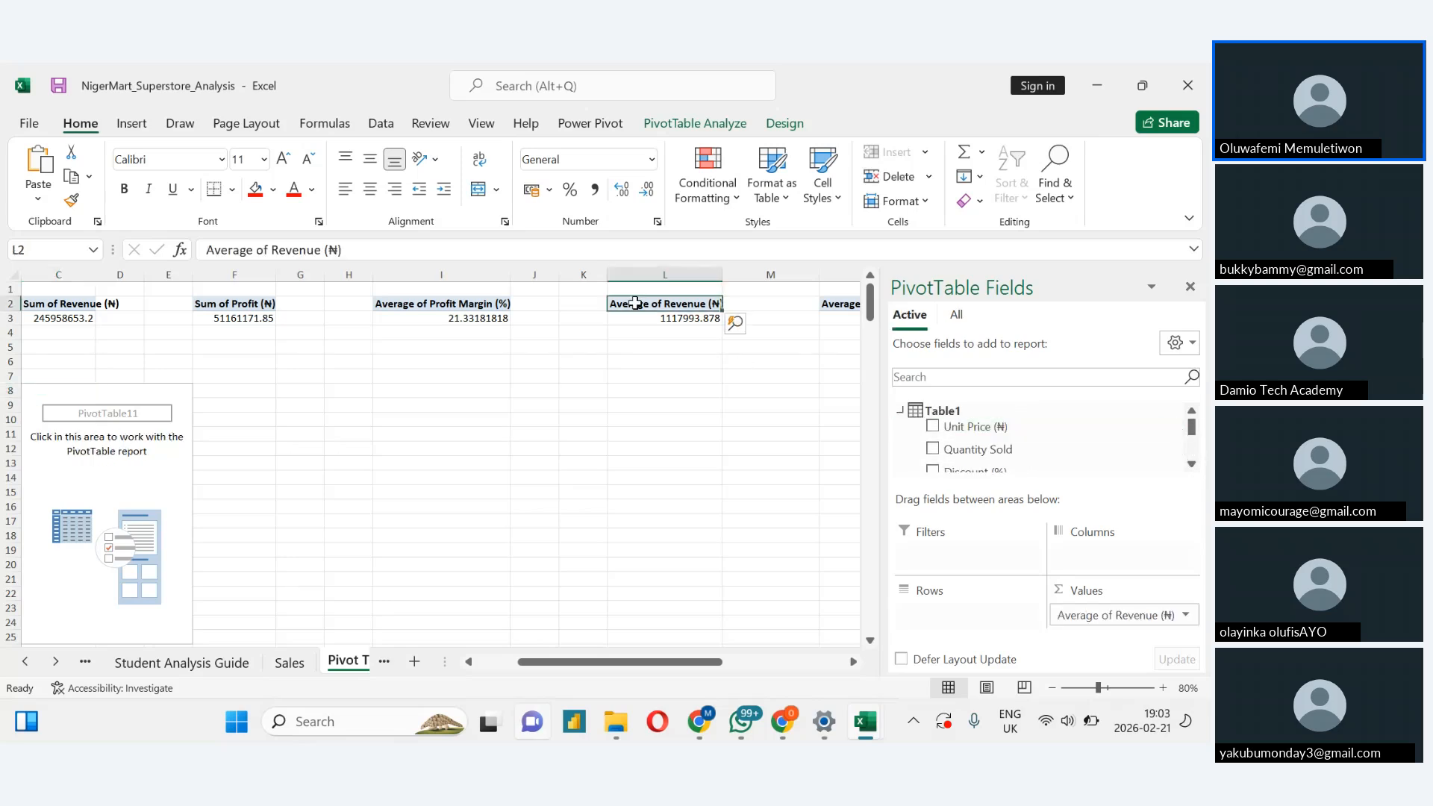
{"action": "left_click", "coordinate": [1192, 463]}
{"action": "left_click", "coordinate": [1192, 463]}
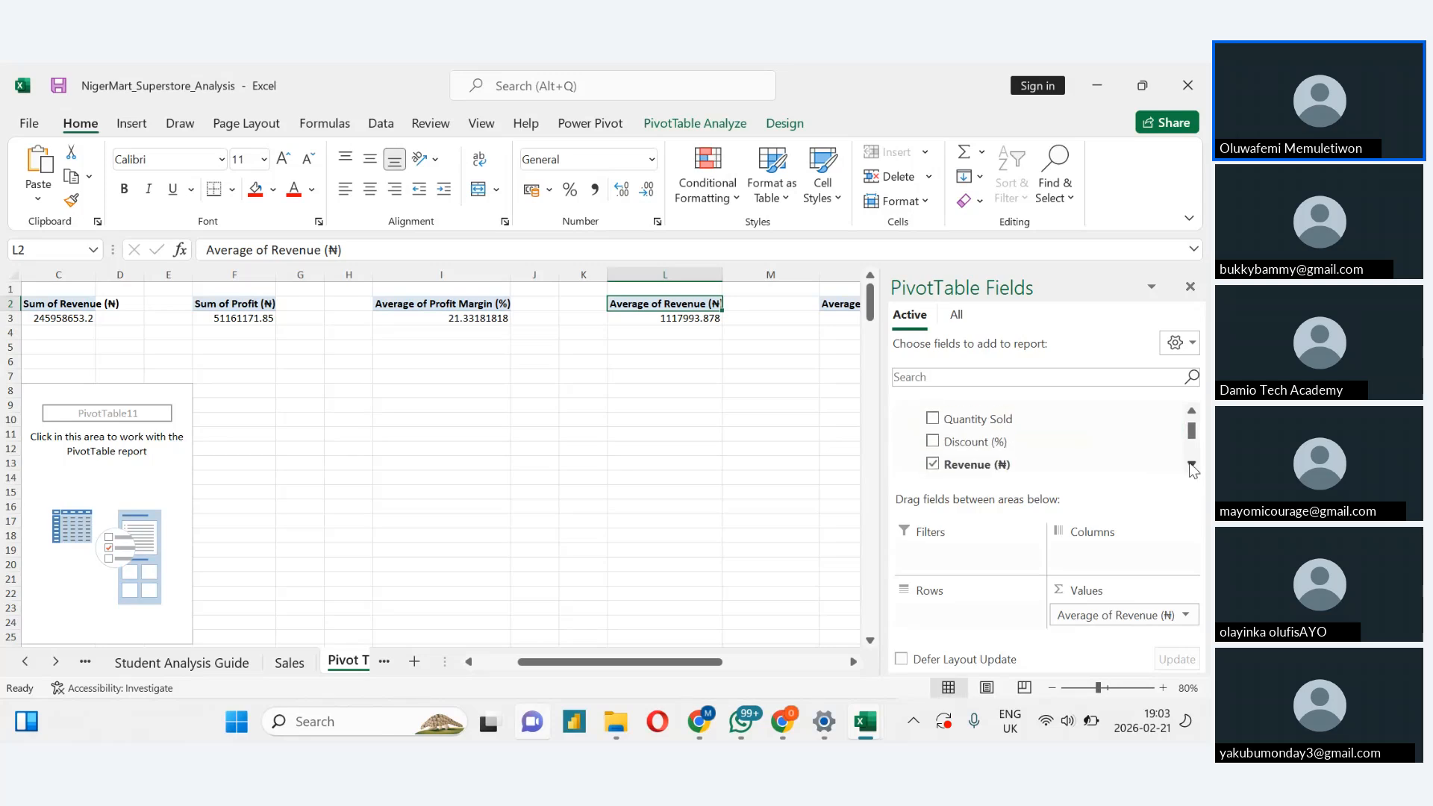
{"action": "left_click", "coordinate": [1191, 464]}
{"action": "left_click", "coordinate": [1191, 463]}
{"action": "left_click", "coordinate": [1191, 463]}
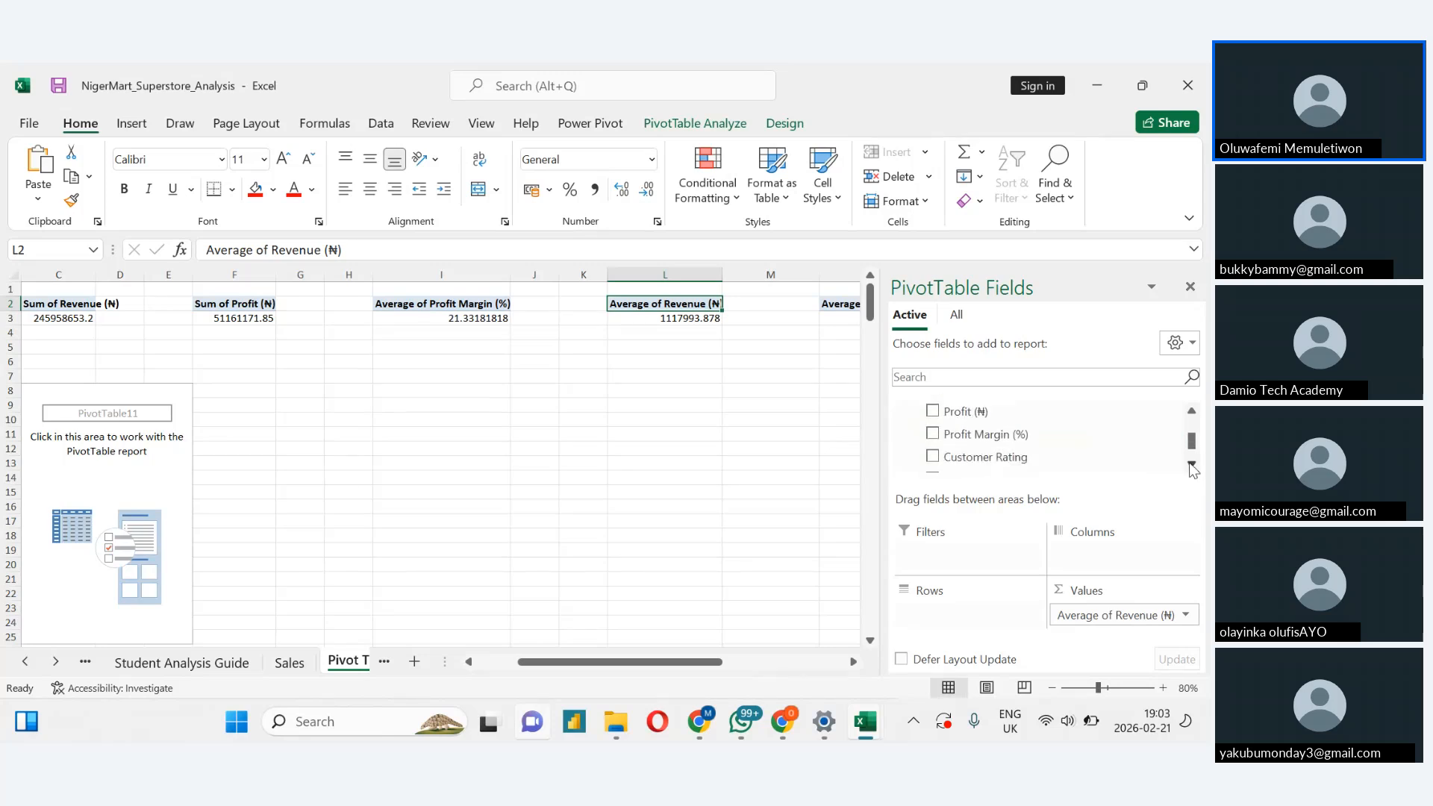
{"action": "left_click", "coordinate": [1192, 463]}
{"action": "left_click", "coordinate": [1191, 463]}
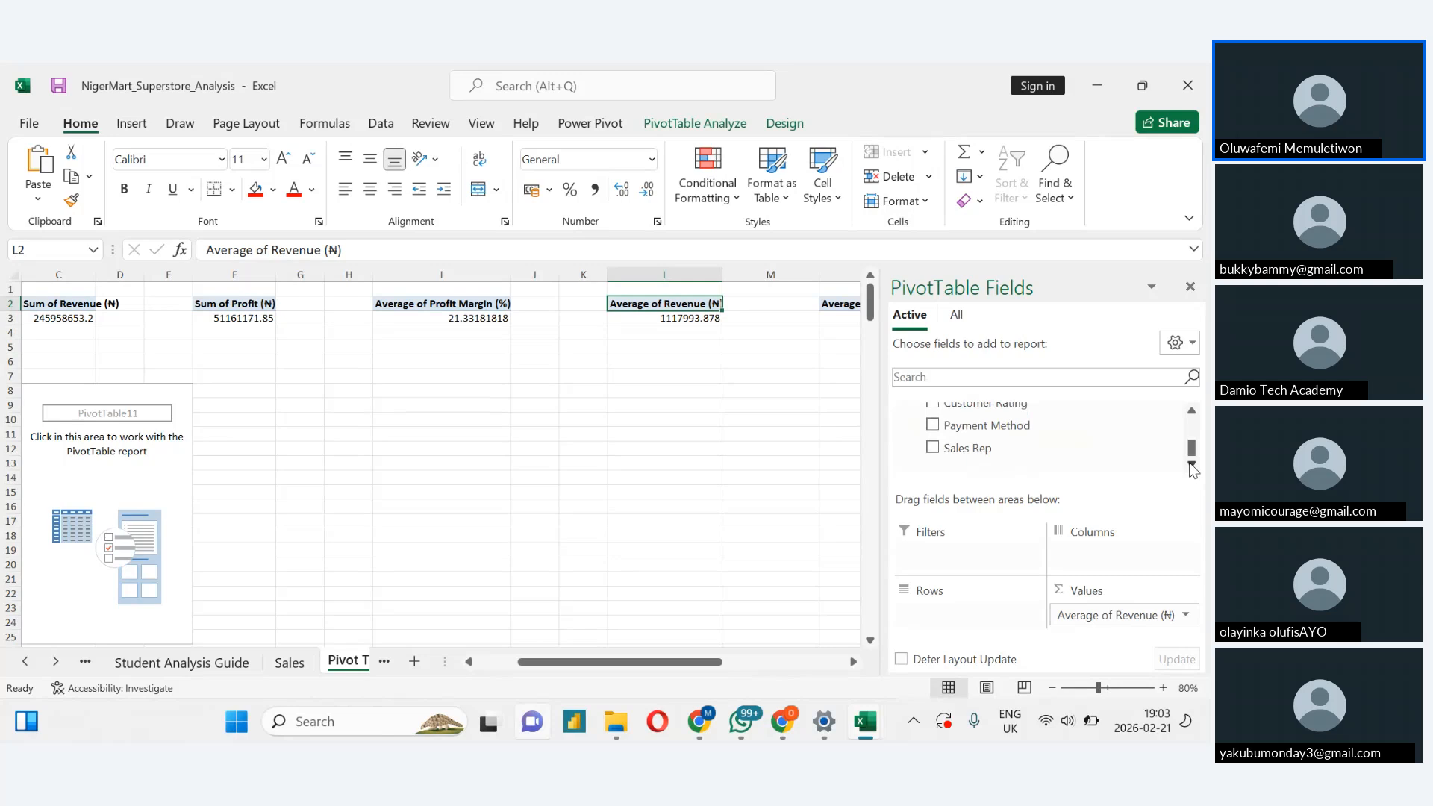
{"action": "left_click", "coordinate": [1190, 413]}
{"action": "left_click", "coordinate": [1190, 413]}
{"action": "left_click", "coordinate": [1191, 412]}
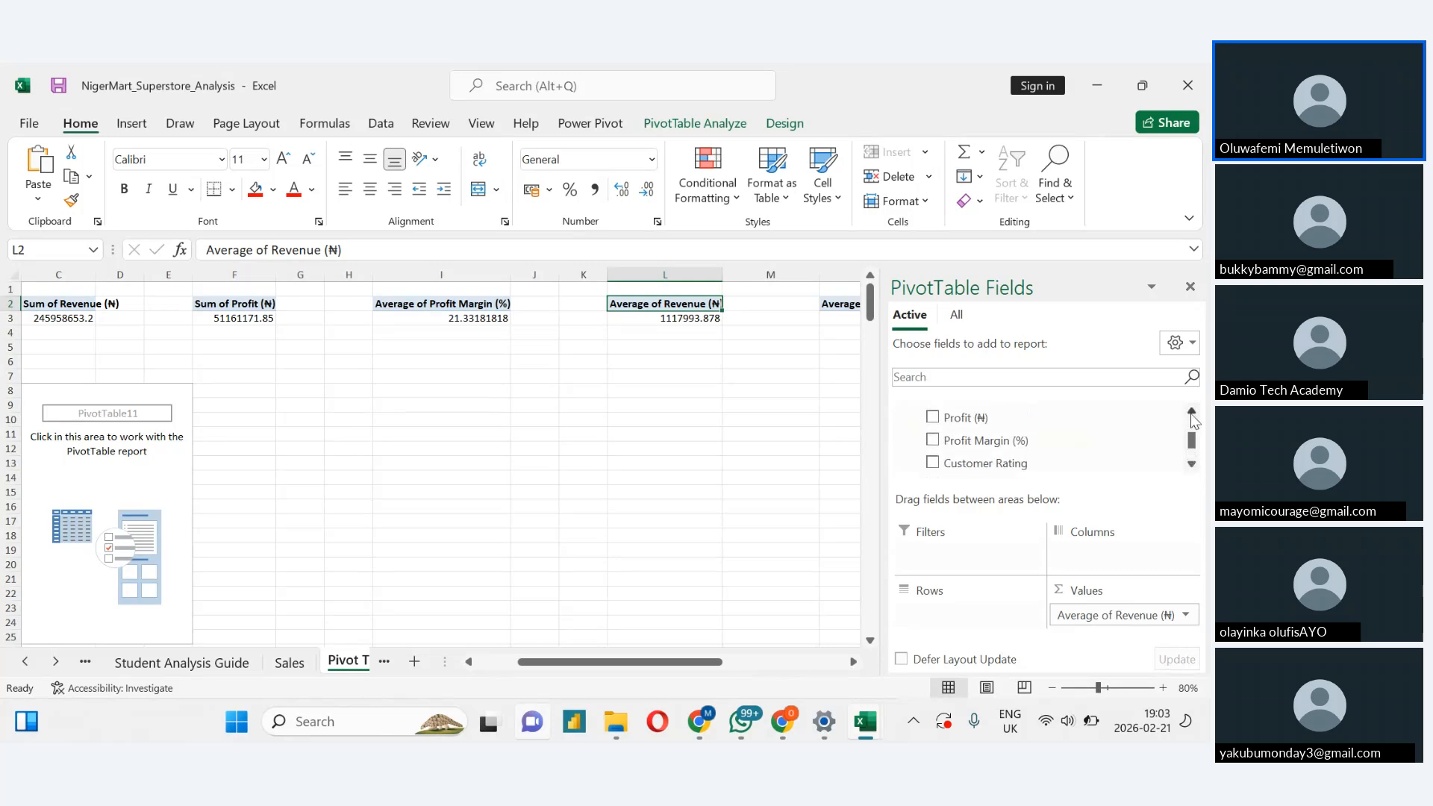
{"action": "left_click", "coordinate": [1191, 413]}
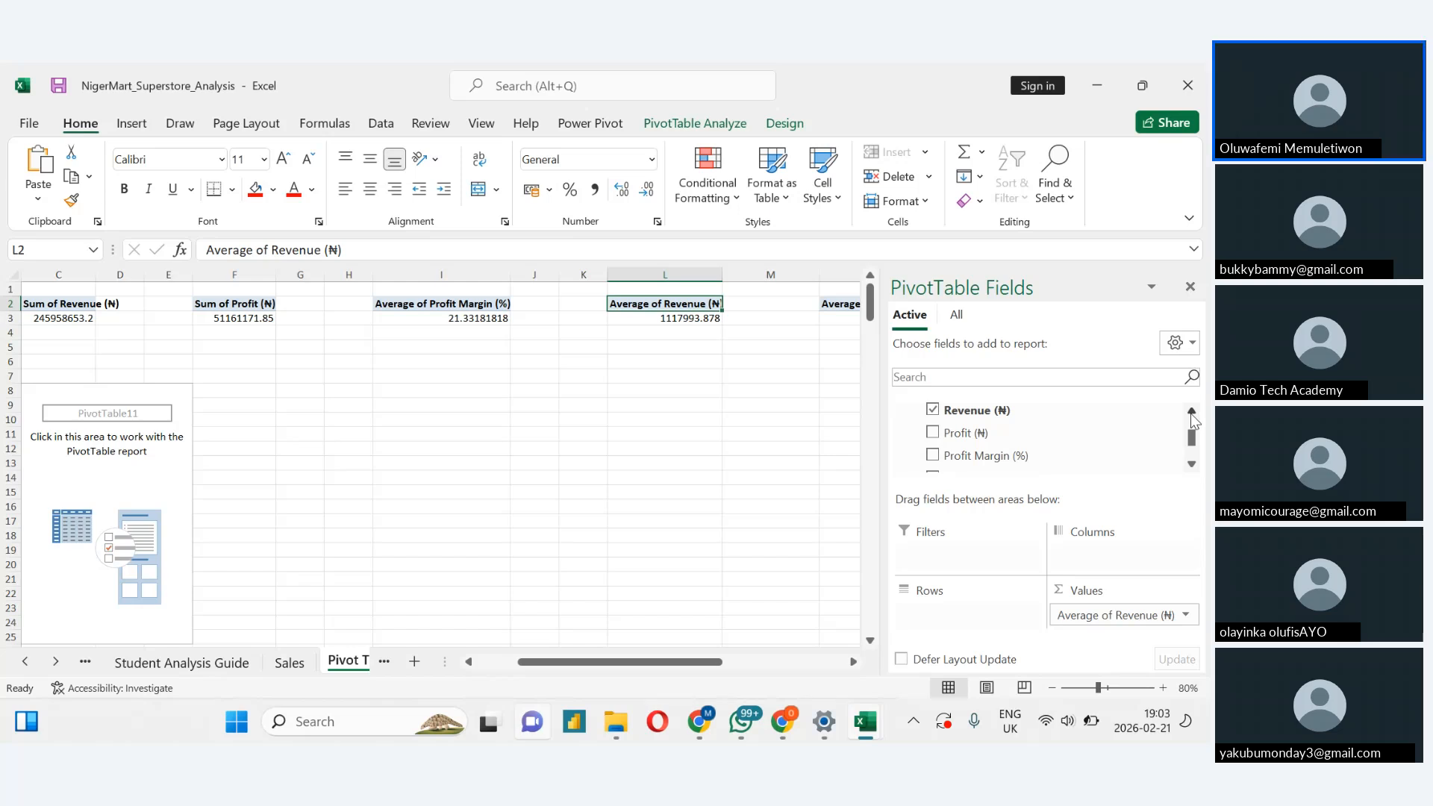
{"action": "left_click", "coordinate": [1191, 412]}
{"action": "left_click", "coordinate": [1191, 413]}
{"action": "left_click", "coordinate": [1191, 413]}
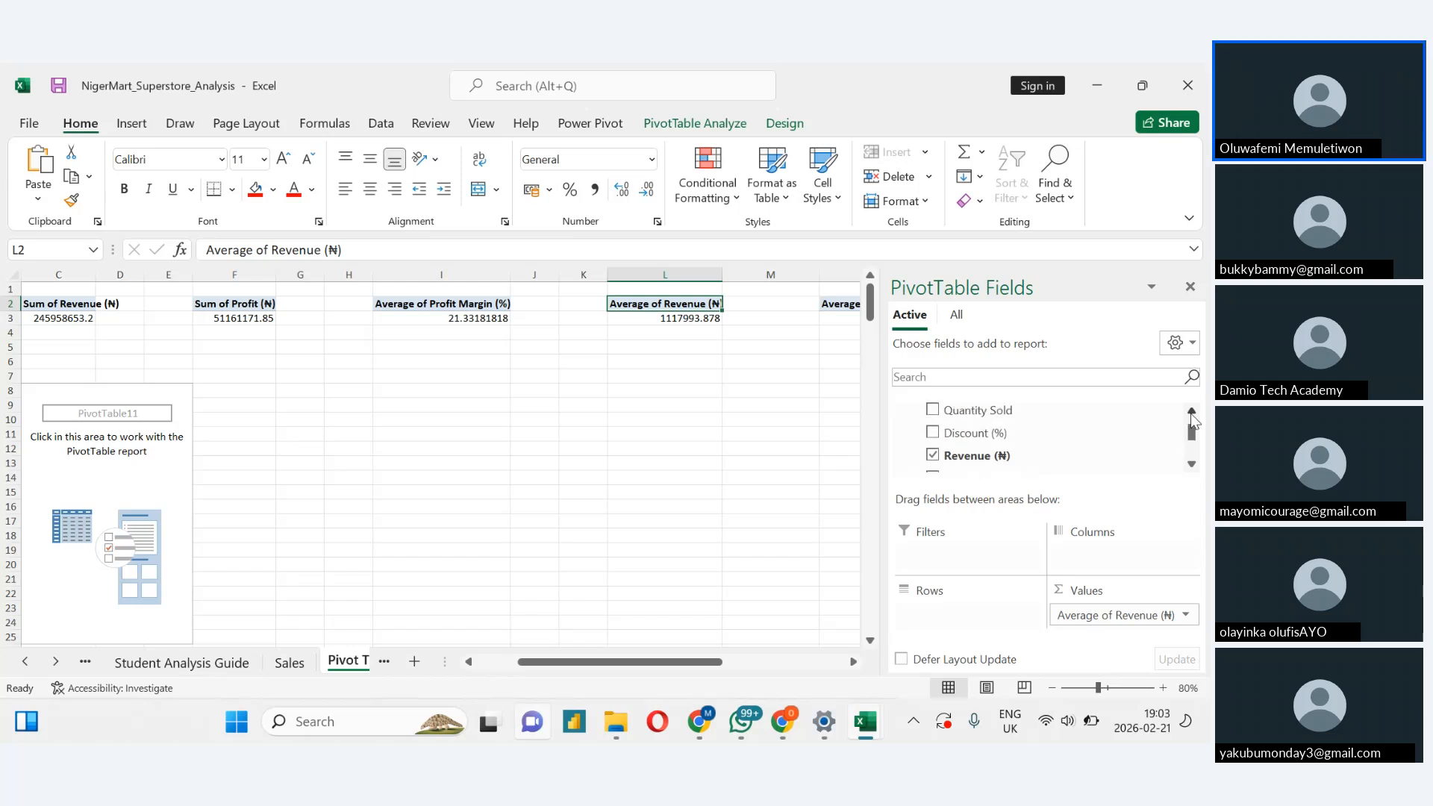
{"action": "left_click", "coordinate": [1191, 413]}
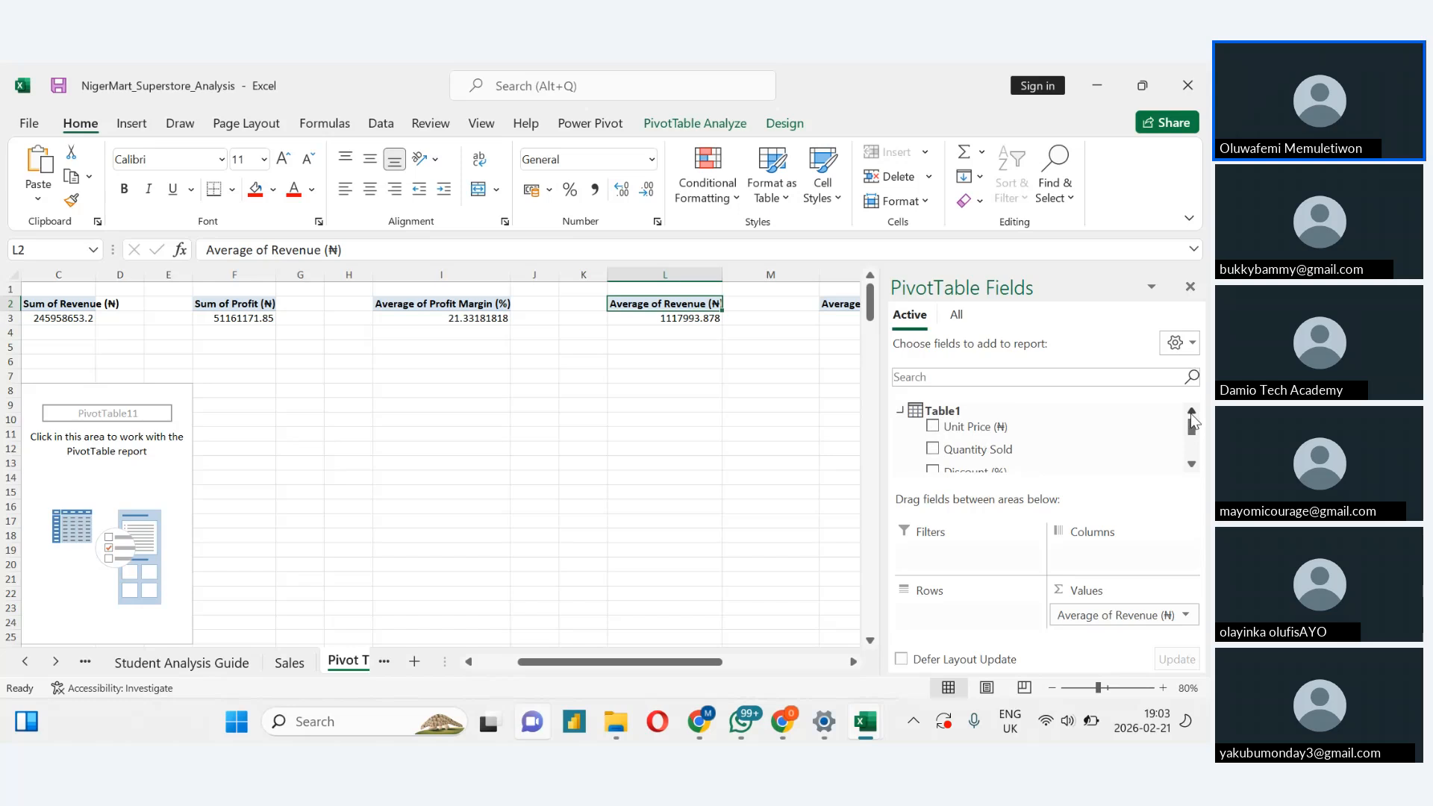
Collapse and re-expand Table1 in the active field list, and compare it with the list of all tables
{"action": "double_click", "coordinate": [934, 410]}
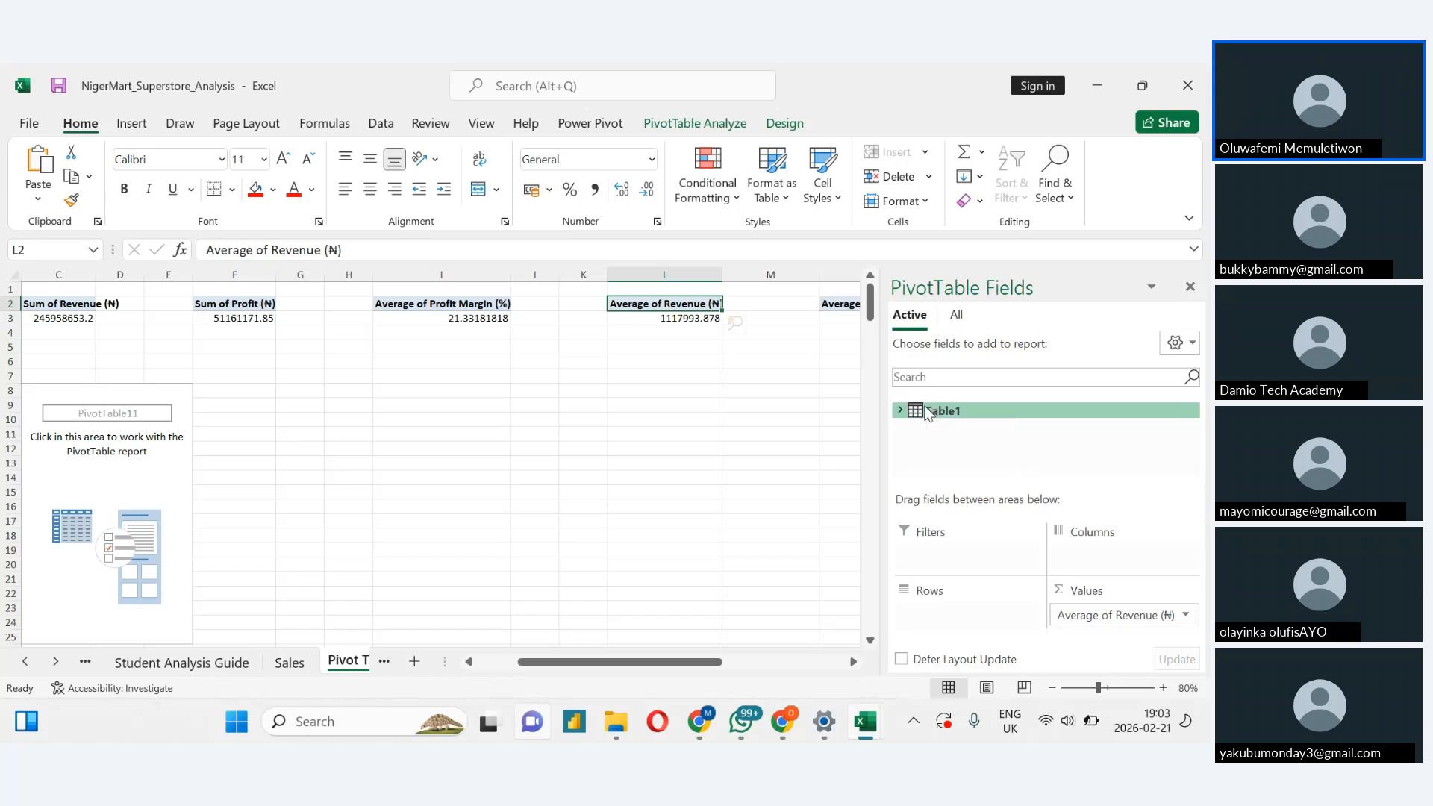
{"action": "double_click", "coordinate": [928, 412]}
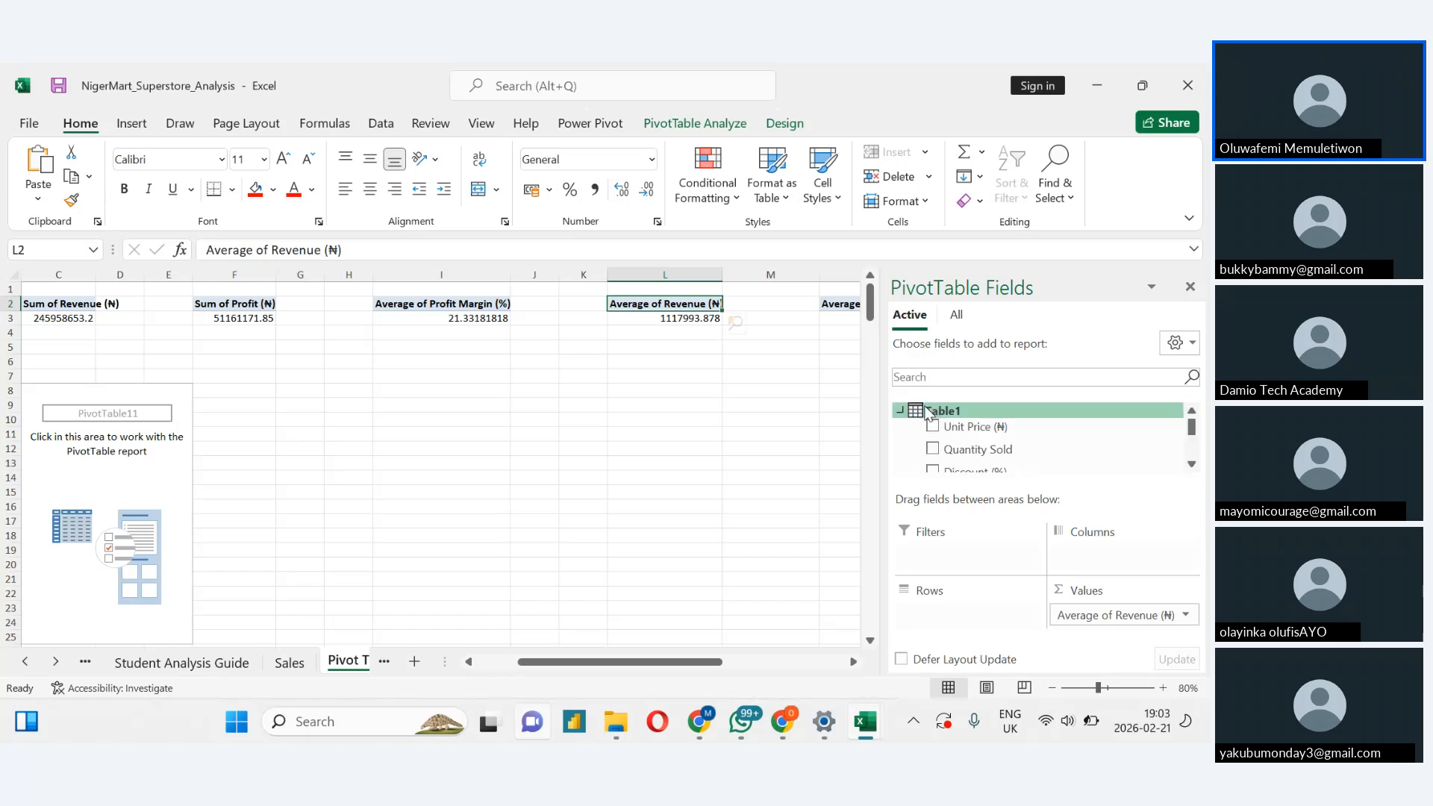
{"action": "left_click", "coordinate": [954, 315]}
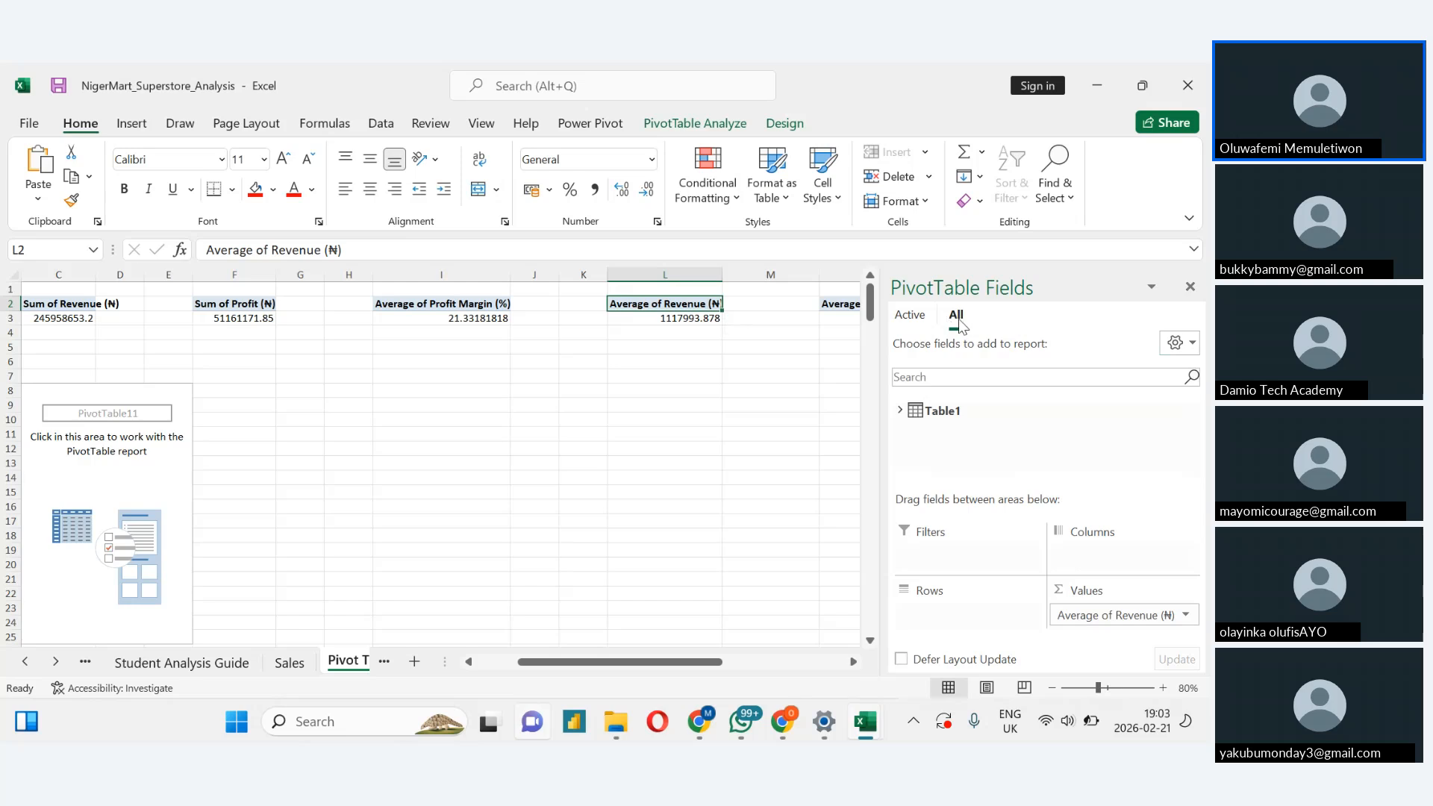
{"action": "left_click", "coordinate": [910, 315]}
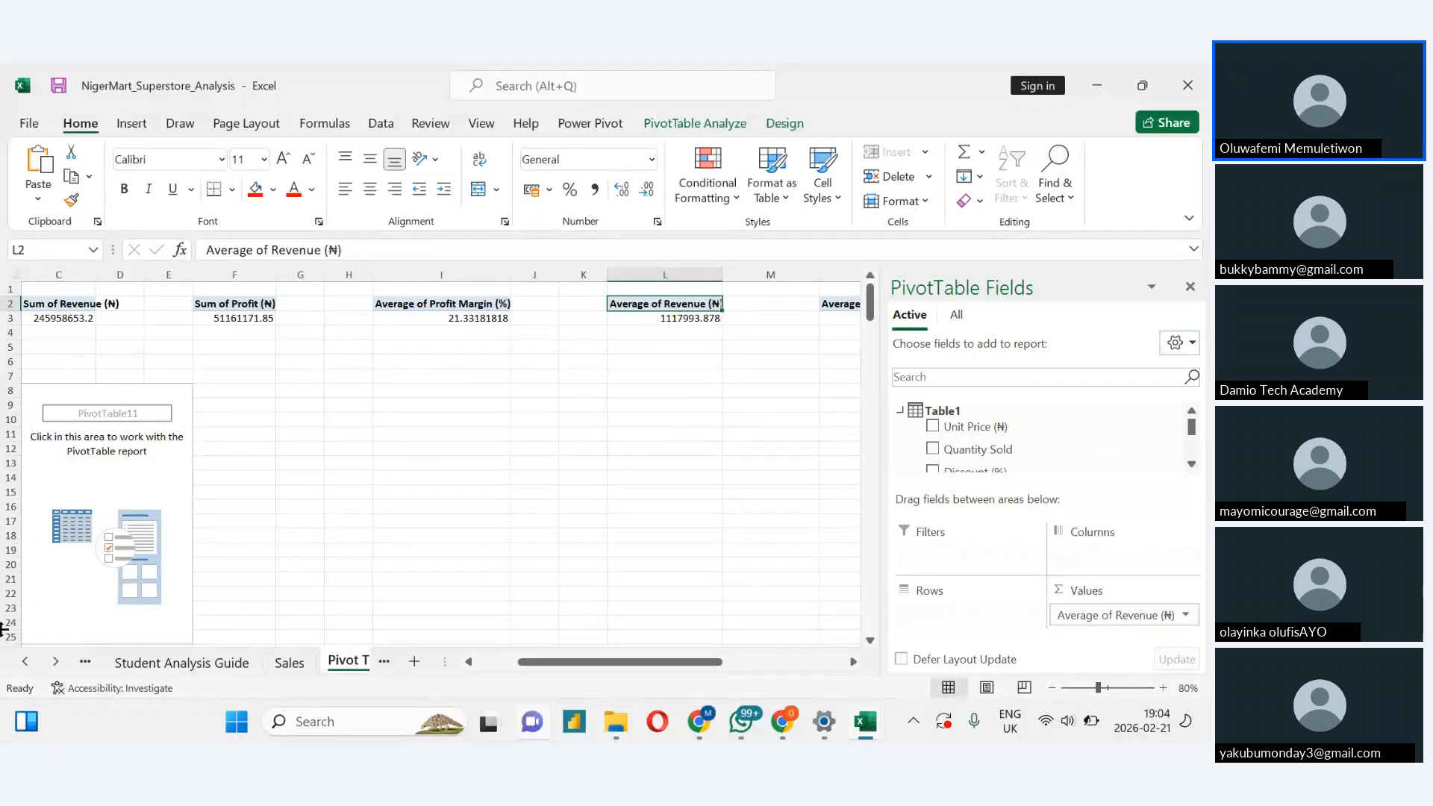
Go to the Sales Data sheet and inspect its columns, including Region and Date
{"action": "left_click", "coordinate": [85, 661]}
{"action": "left_click", "coordinate": [140, 663]}
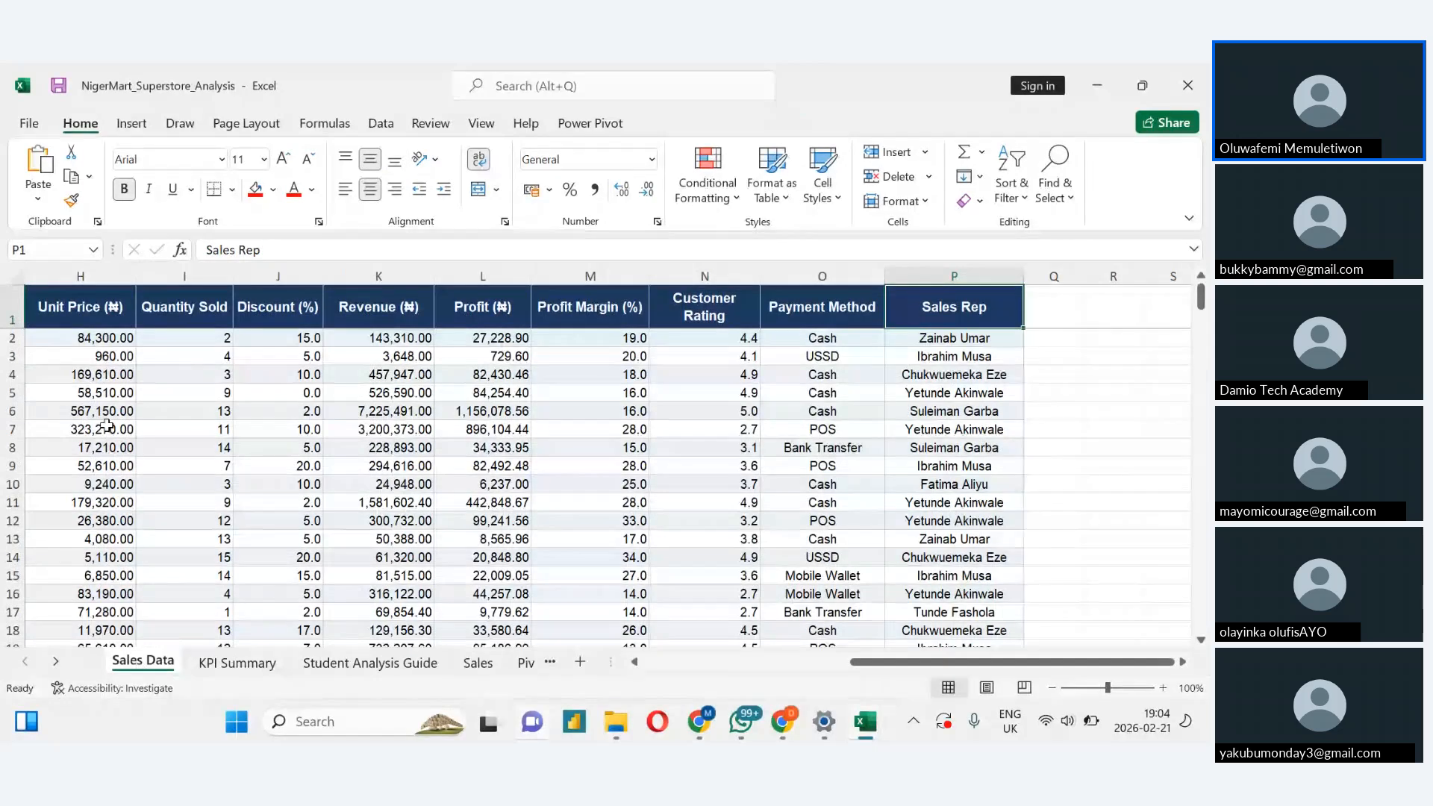
{"action": "left_click", "coordinate": [90, 356]}
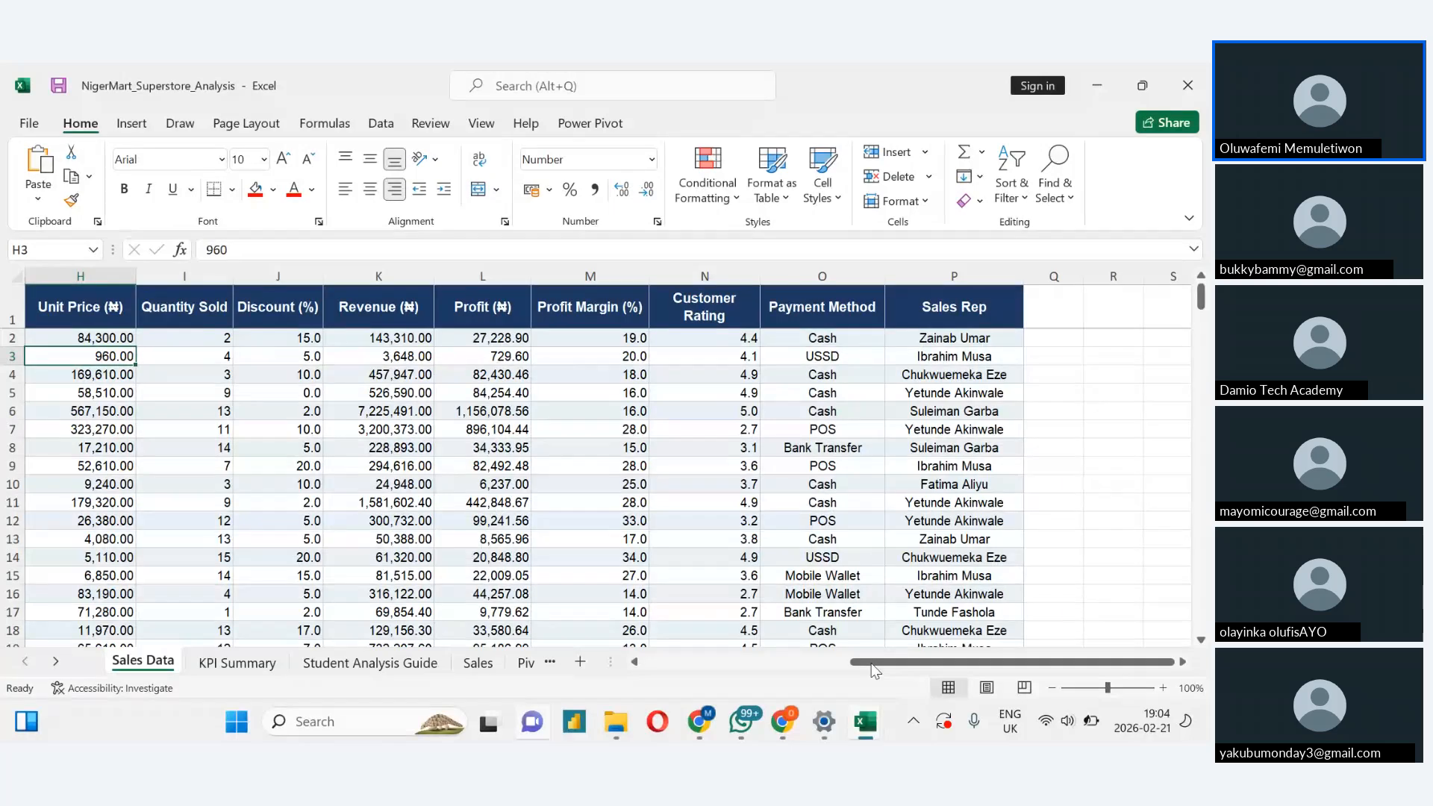
{"action": "left_click_drag", "start_coordinate": [875, 670], "coordinate": [636, 670]}
{"action": "left_click", "coordinate": [200, 449]}
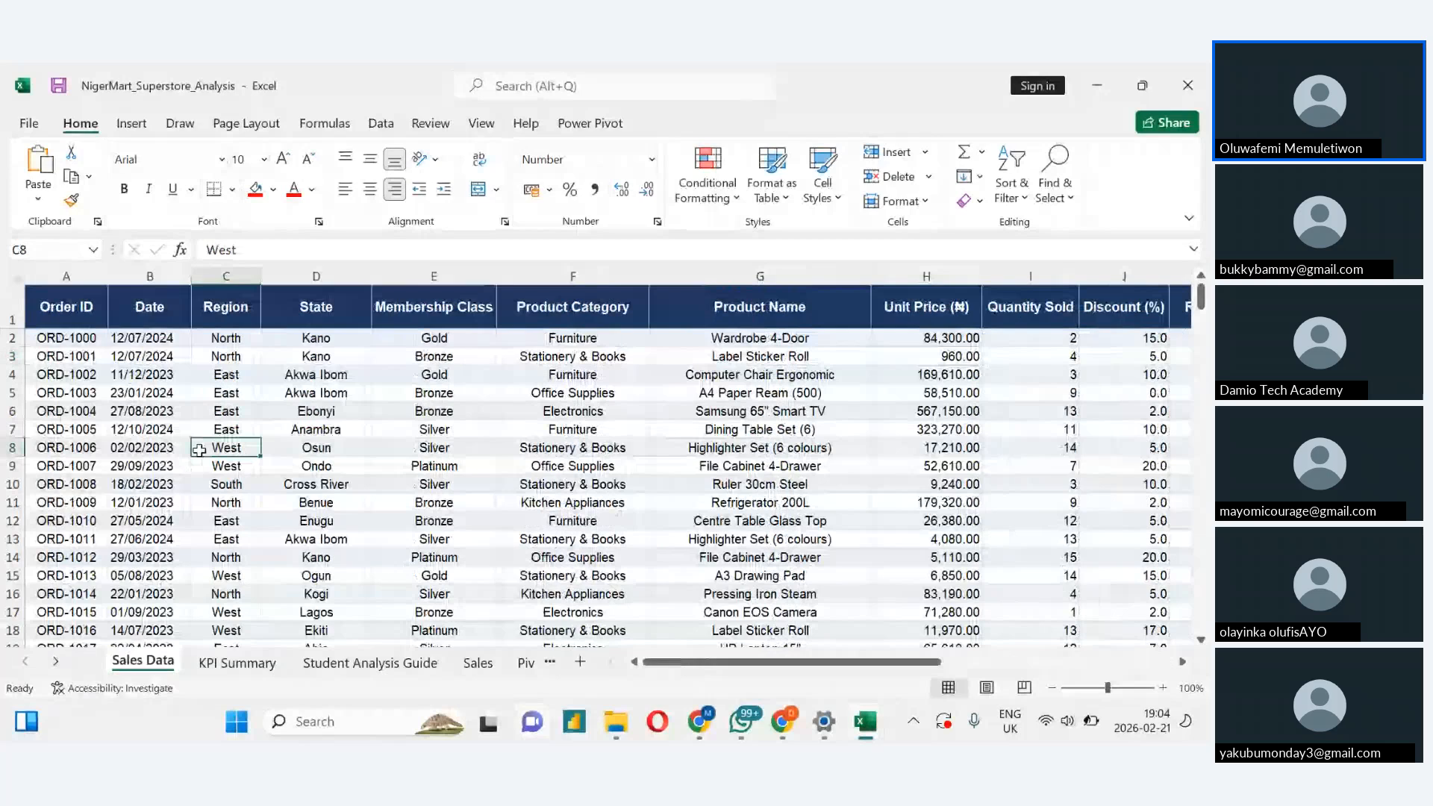
{"action": "left_click", "coordinate": [150, 448]}
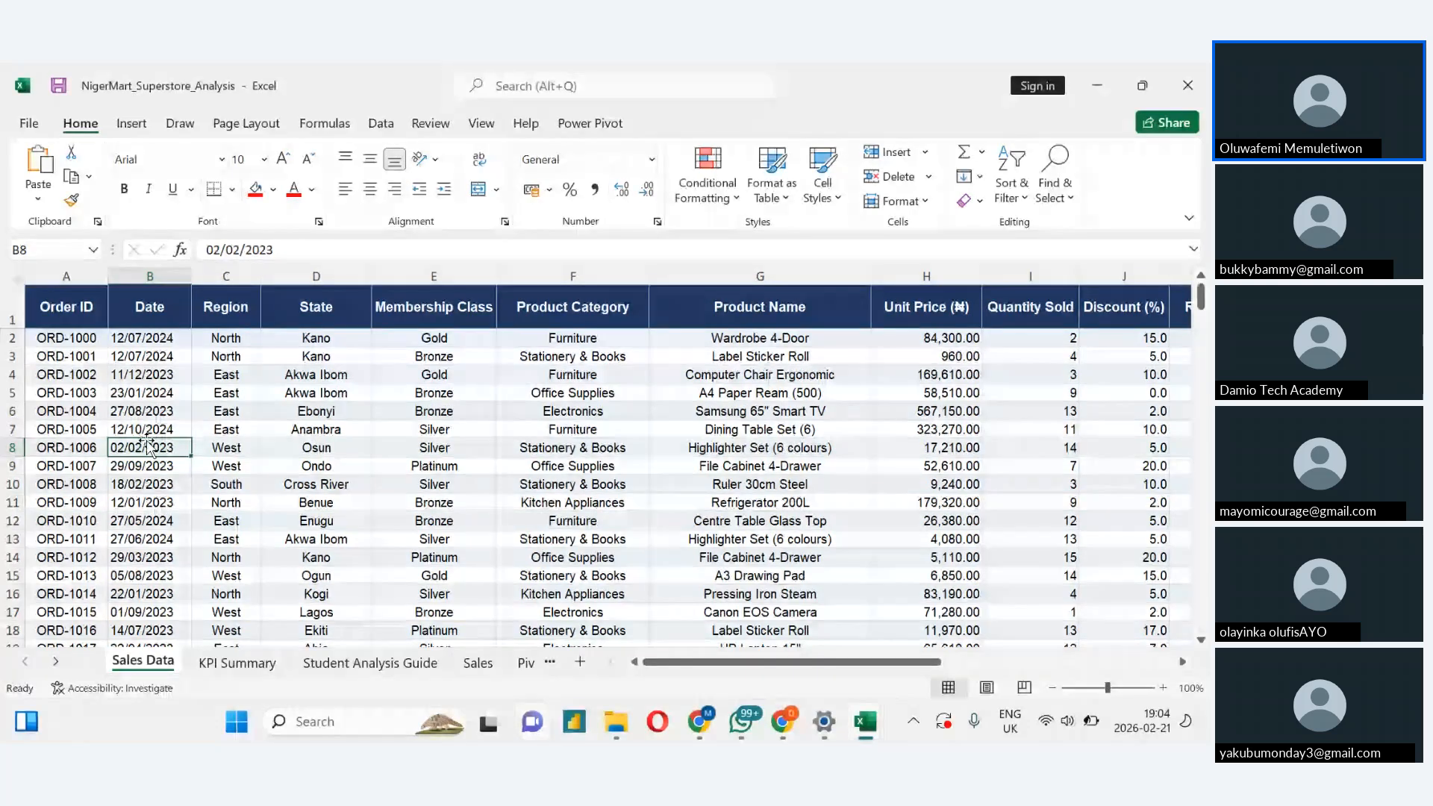
Create a copy of the Sales Data sheet at the end of the workbook
{"action": "right_click", "coordinate": [160, 670]}
{"action": "mouse_move", "coordinate": [215, 558]}
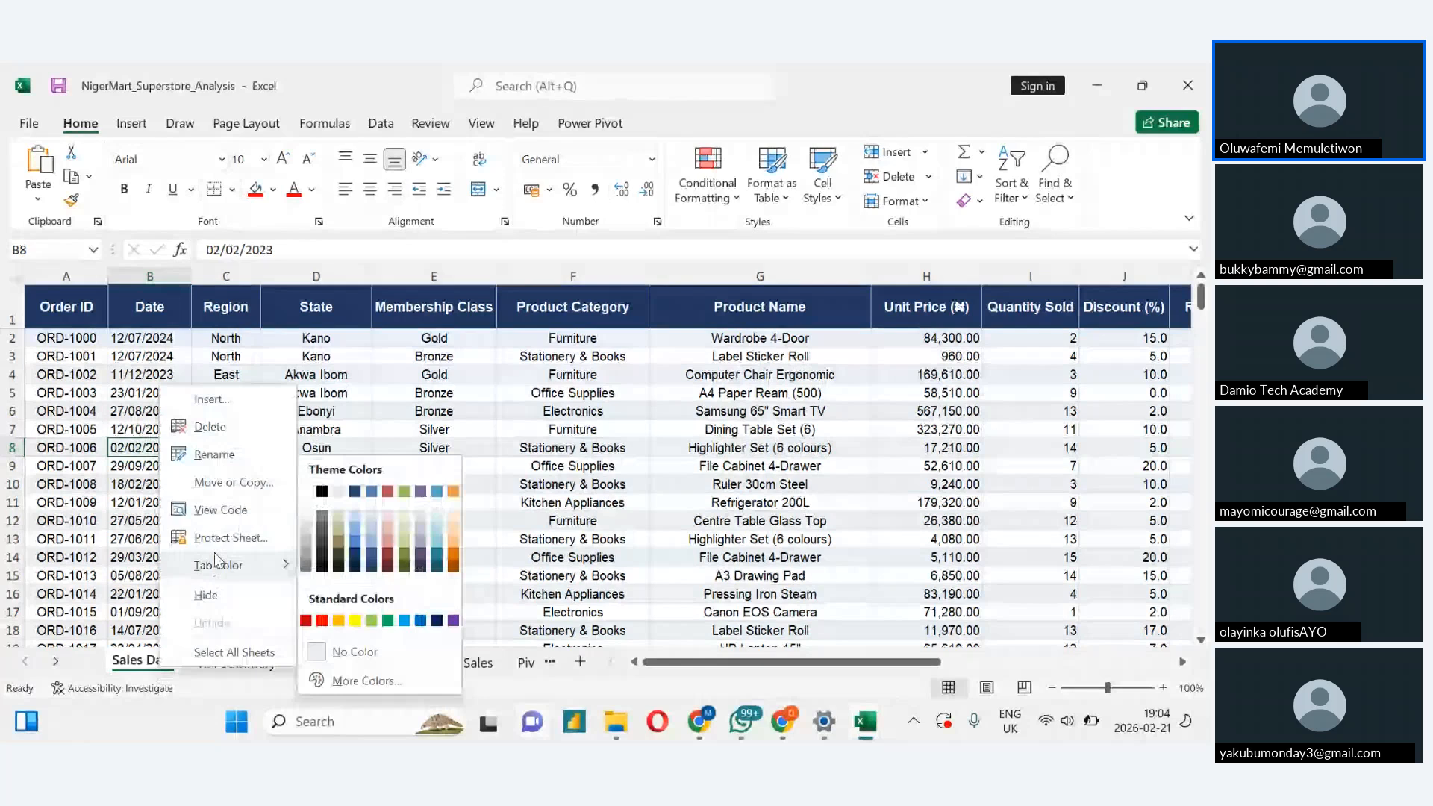
{"action": "left_click", "coordinate": [253, 483]}
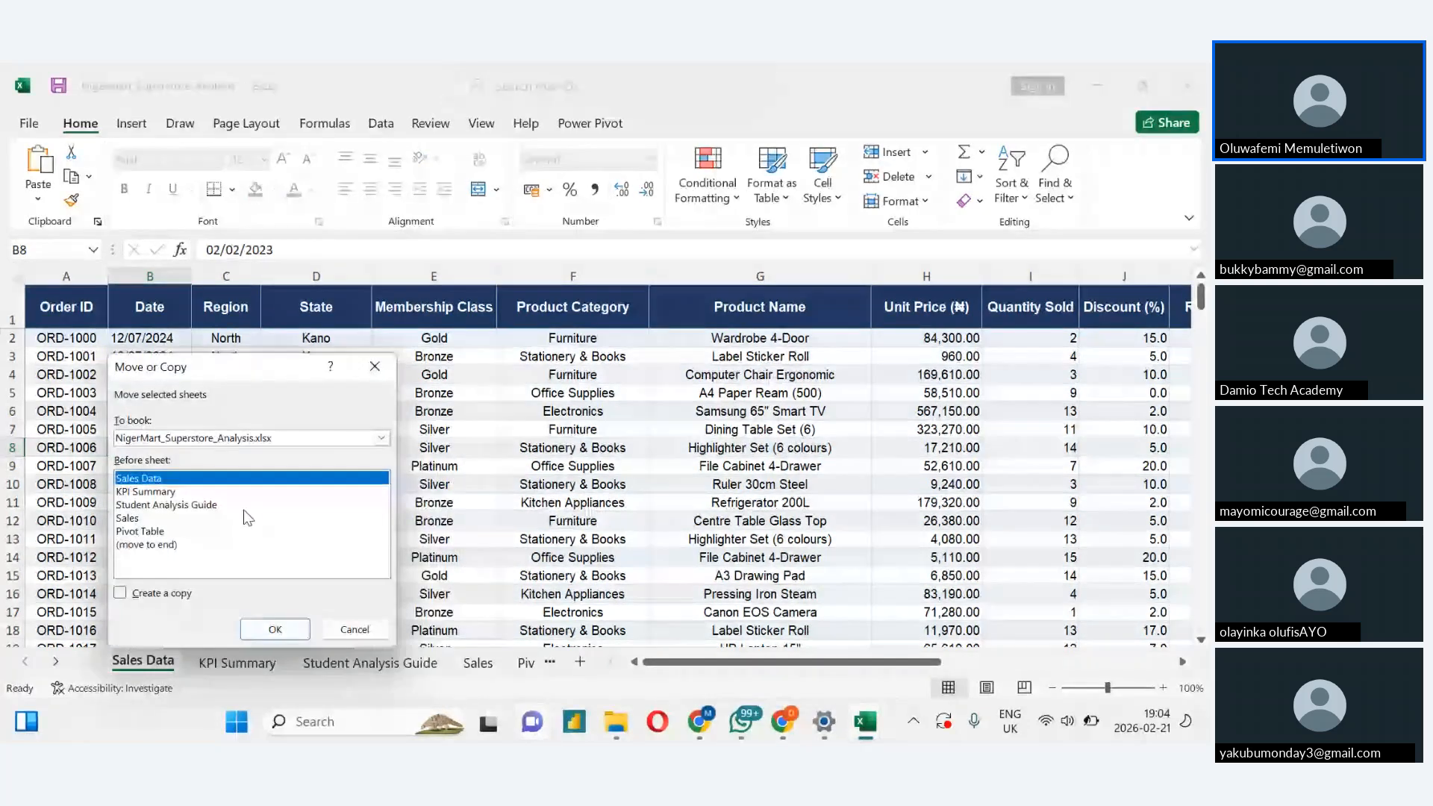
{"action": "left_click", "coordinate": [156, 545]}
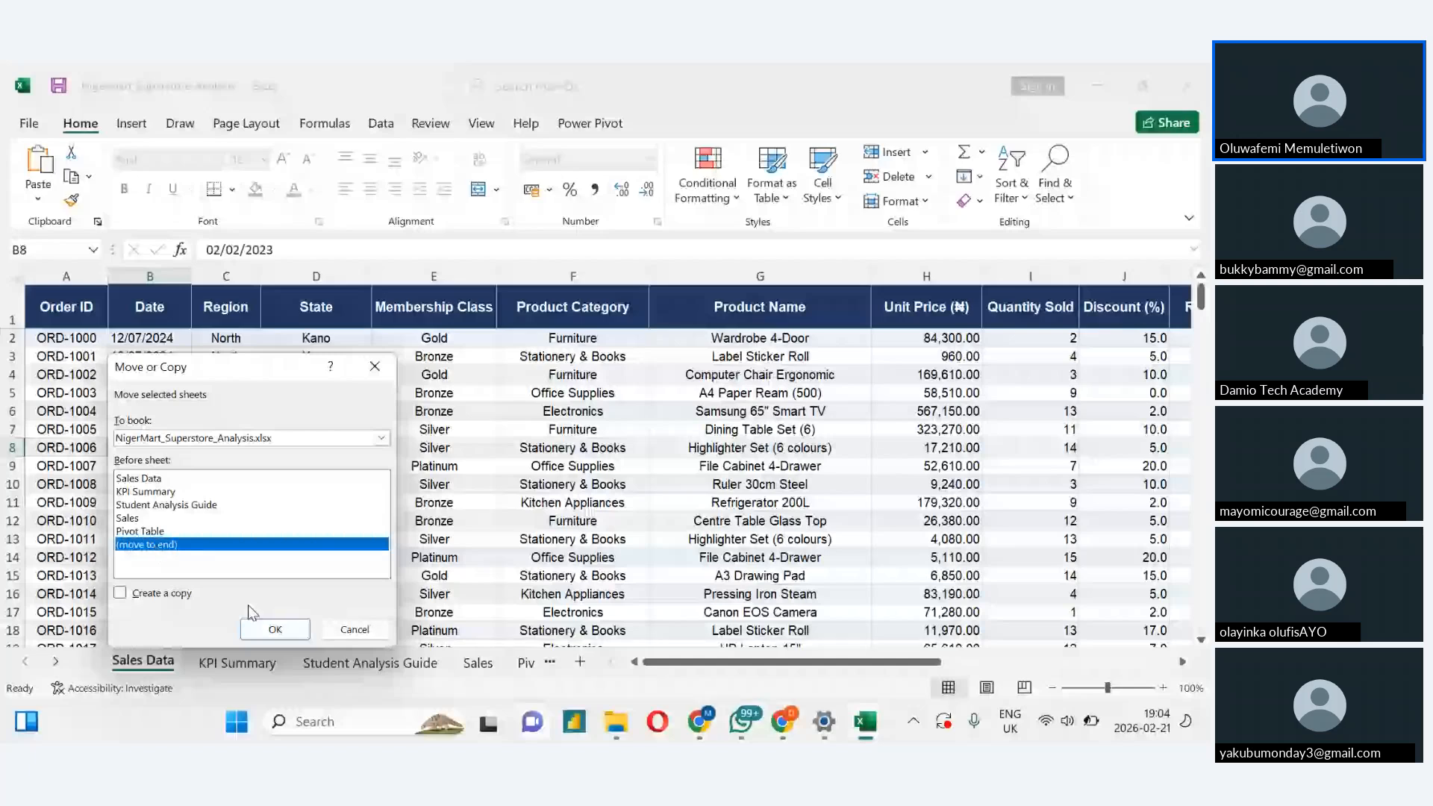
{"action": "left_click", "coordinate": [150, 593]}
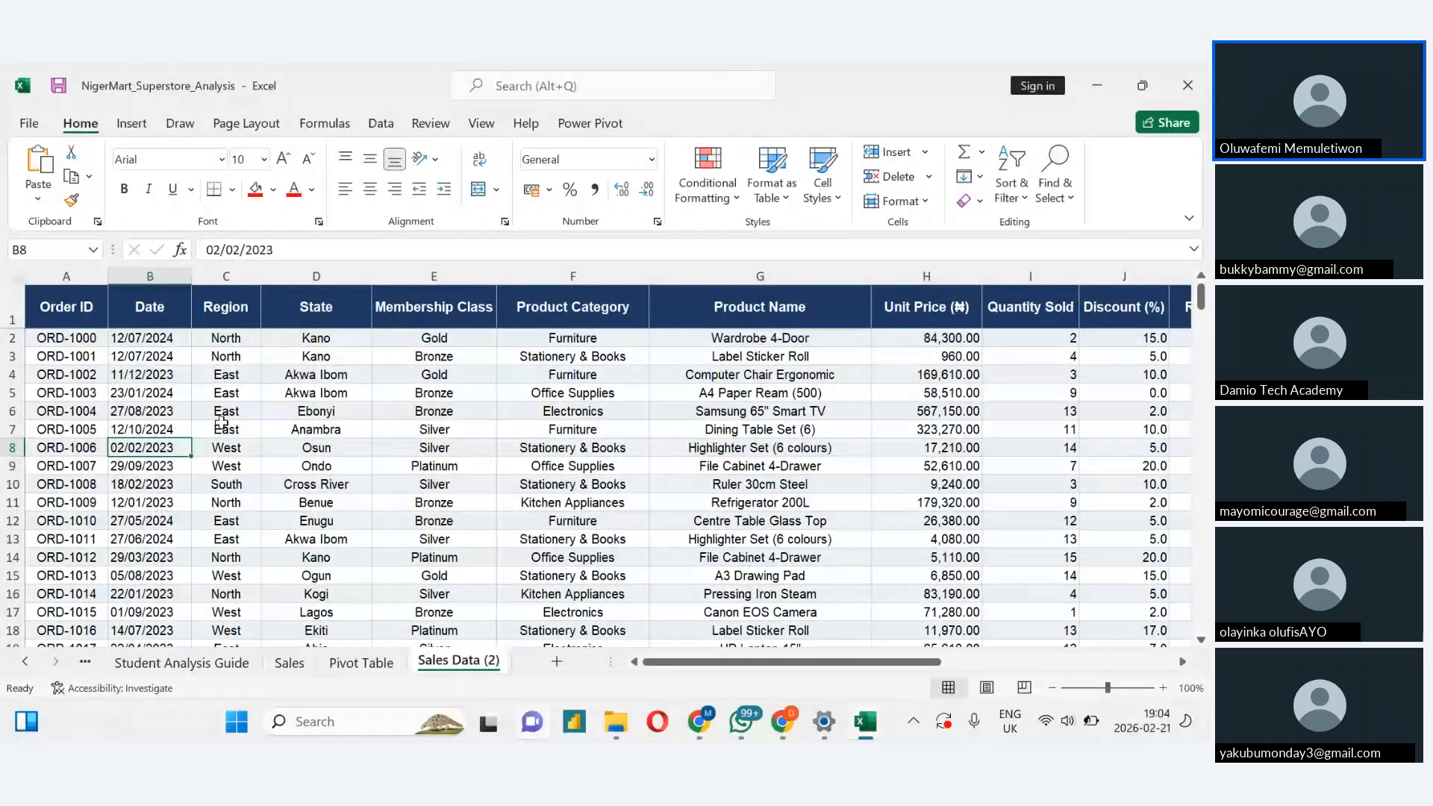
Format the Order ID column of the copied Sales Data sheet as Text
{"action": "left_click", "coordinate": [68, 313]}
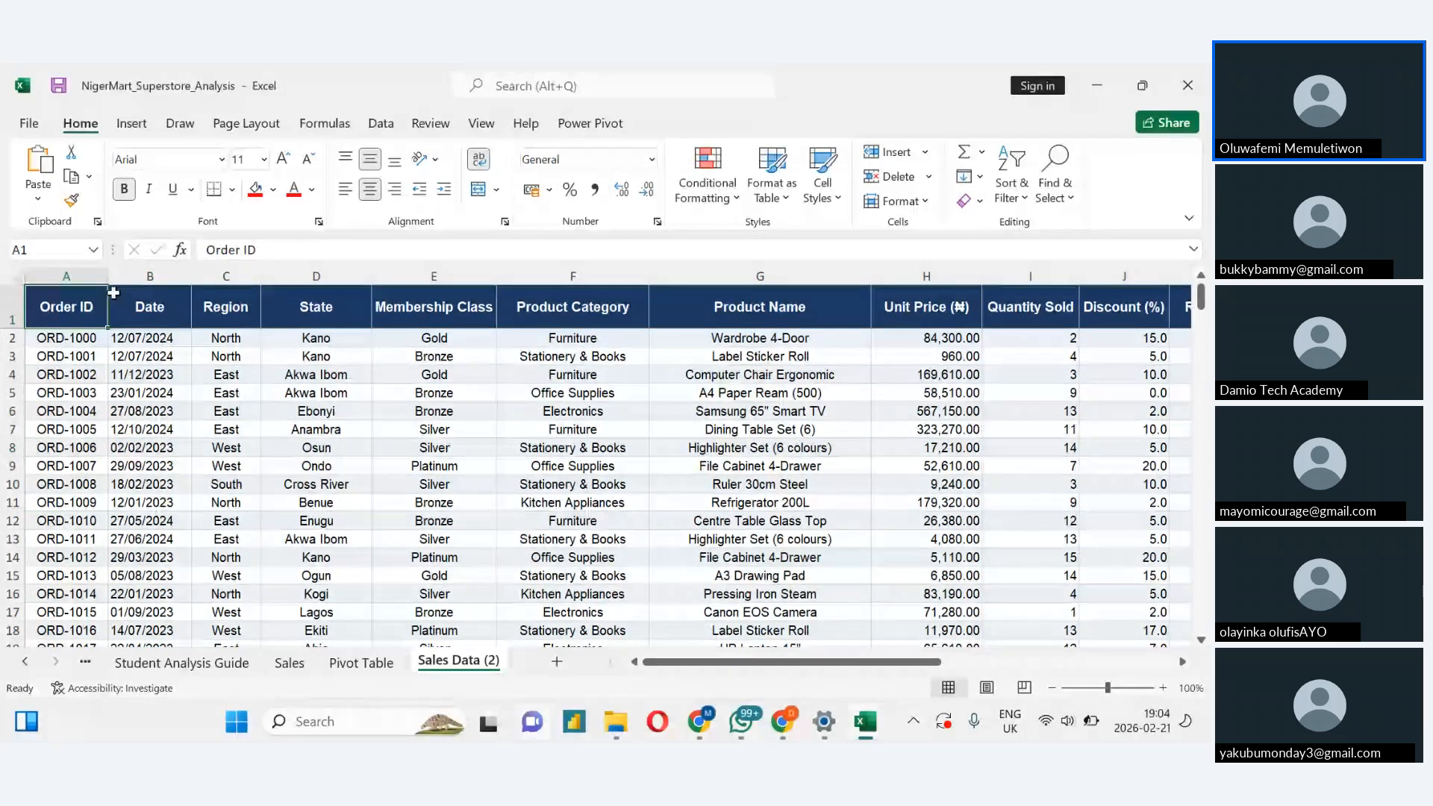
{"action": "left_click", "coordinate": [75, 274]}
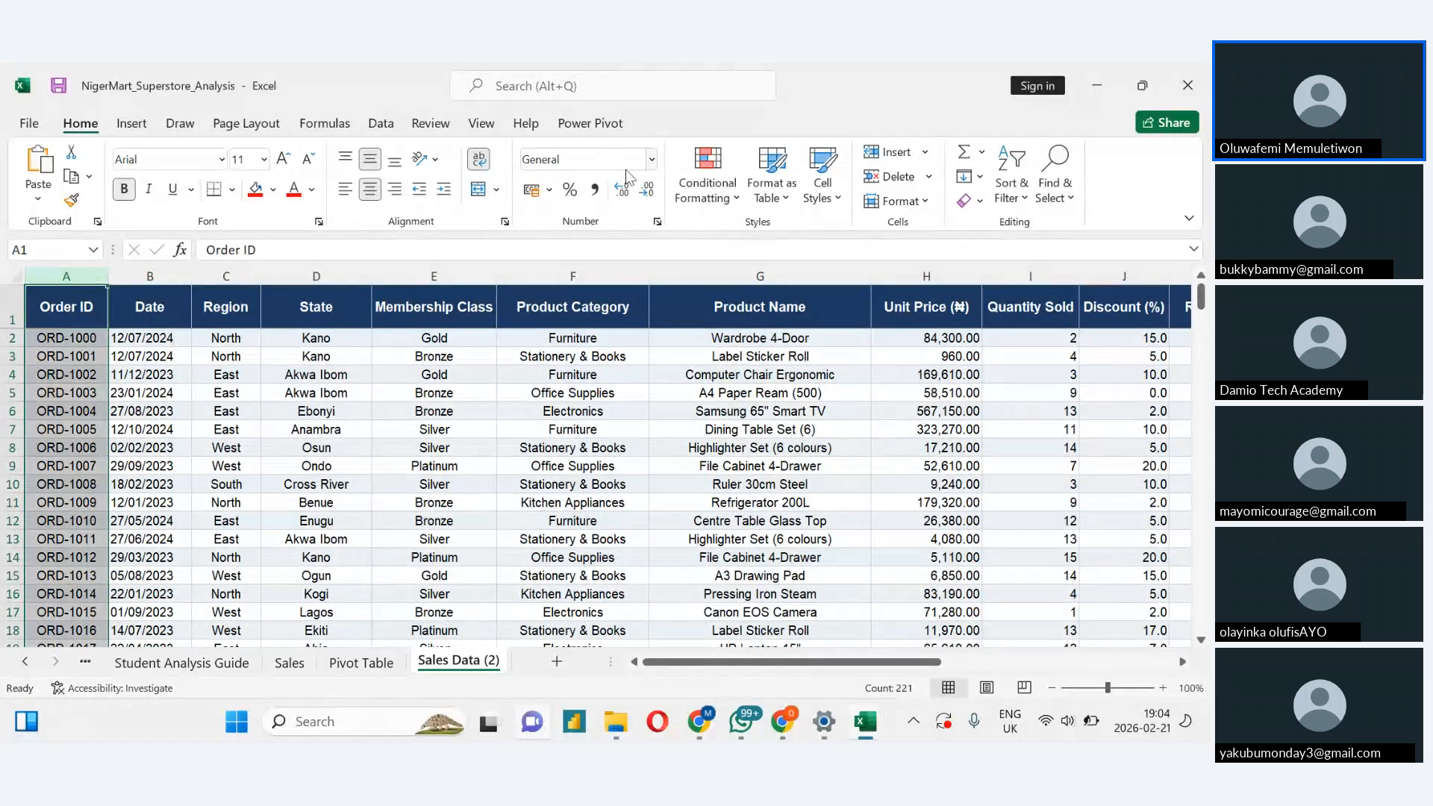
{"action": "left_click", "coordinate": [651, 161]}
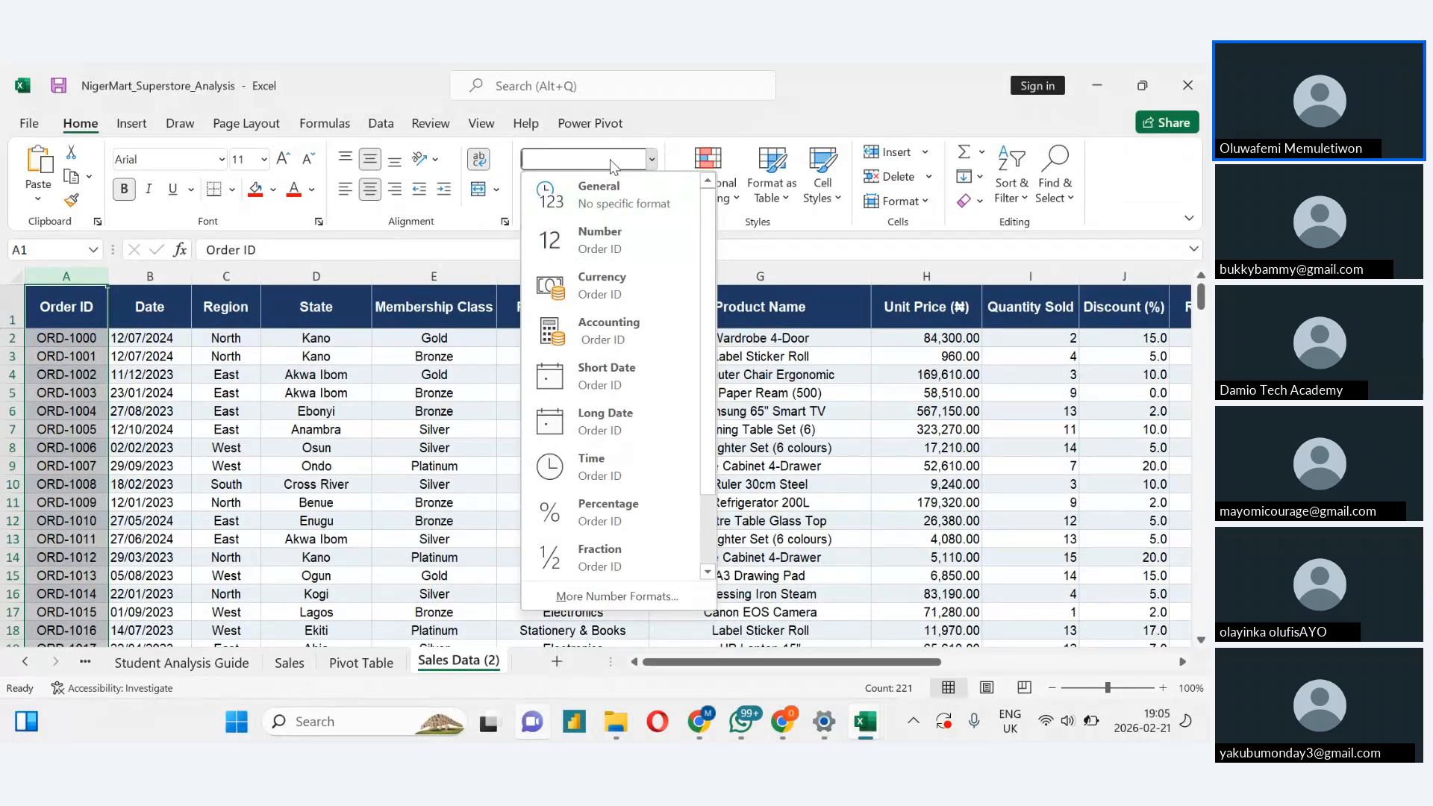
{"action": "type", "text": "t"}
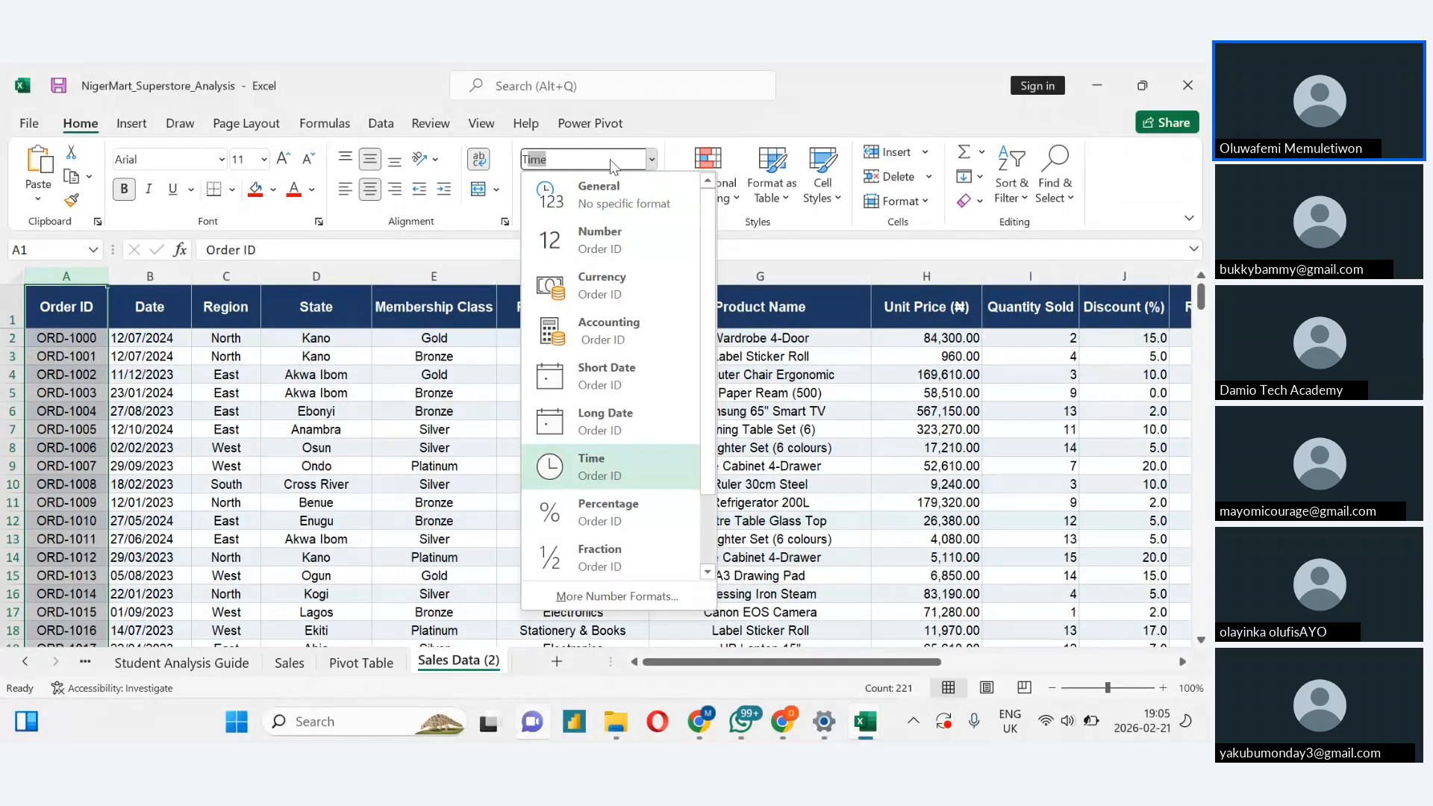
{"action": "type", "text": "e"}
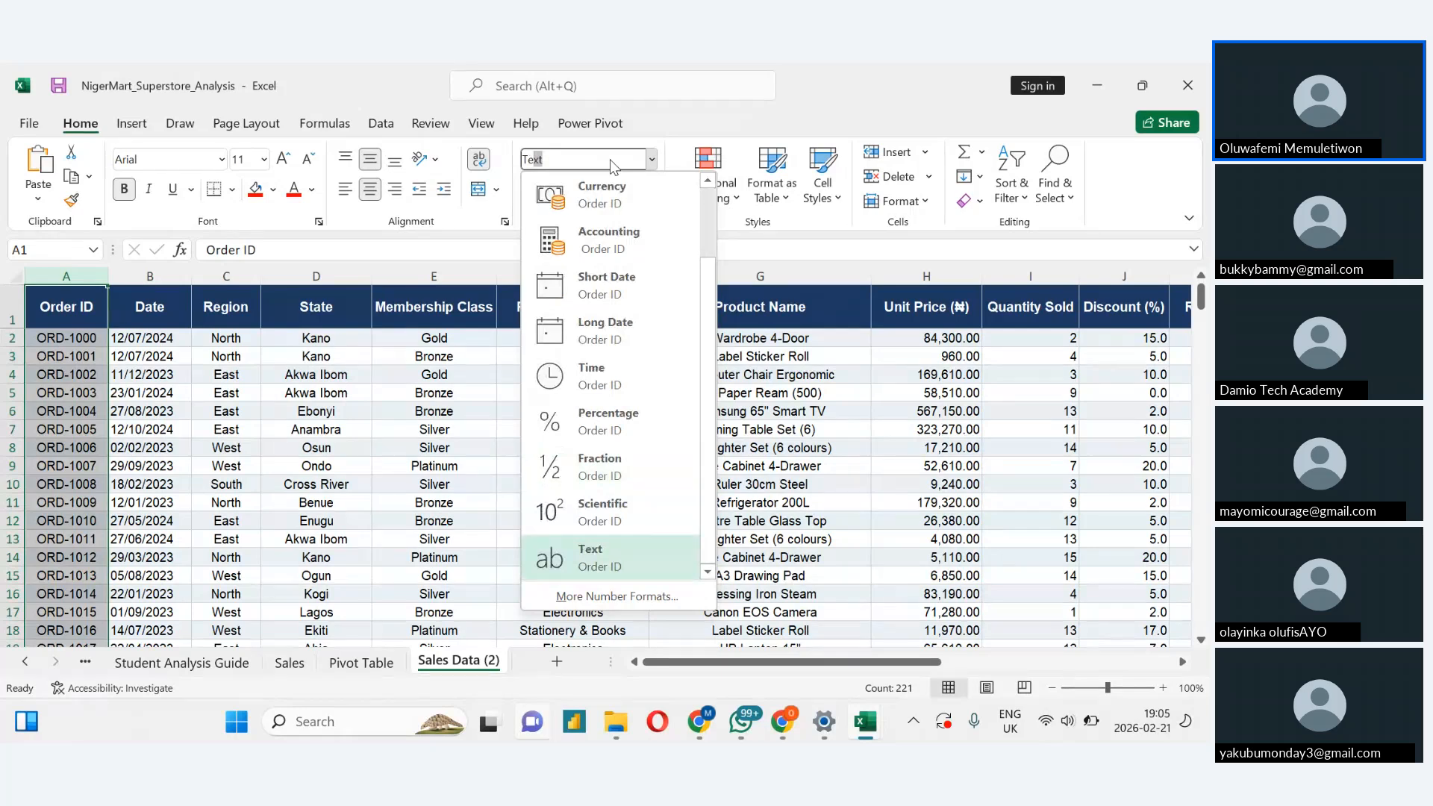
{"action": "left_click", "coordinate": [623, 552]}
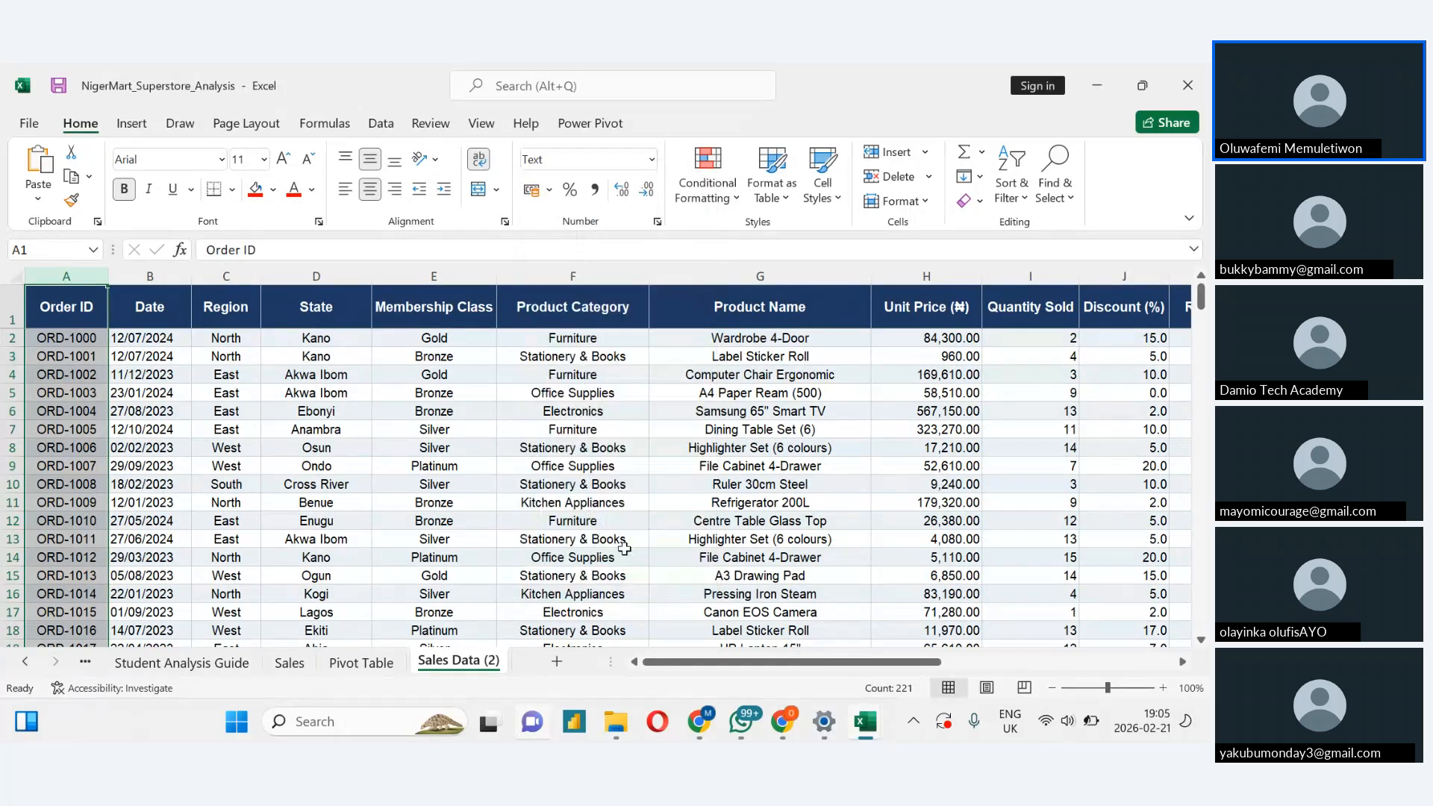
Format the Date column of the copied Sales Data sheet as Text
{"action": "left_click", "coordinate": [170, 276]}
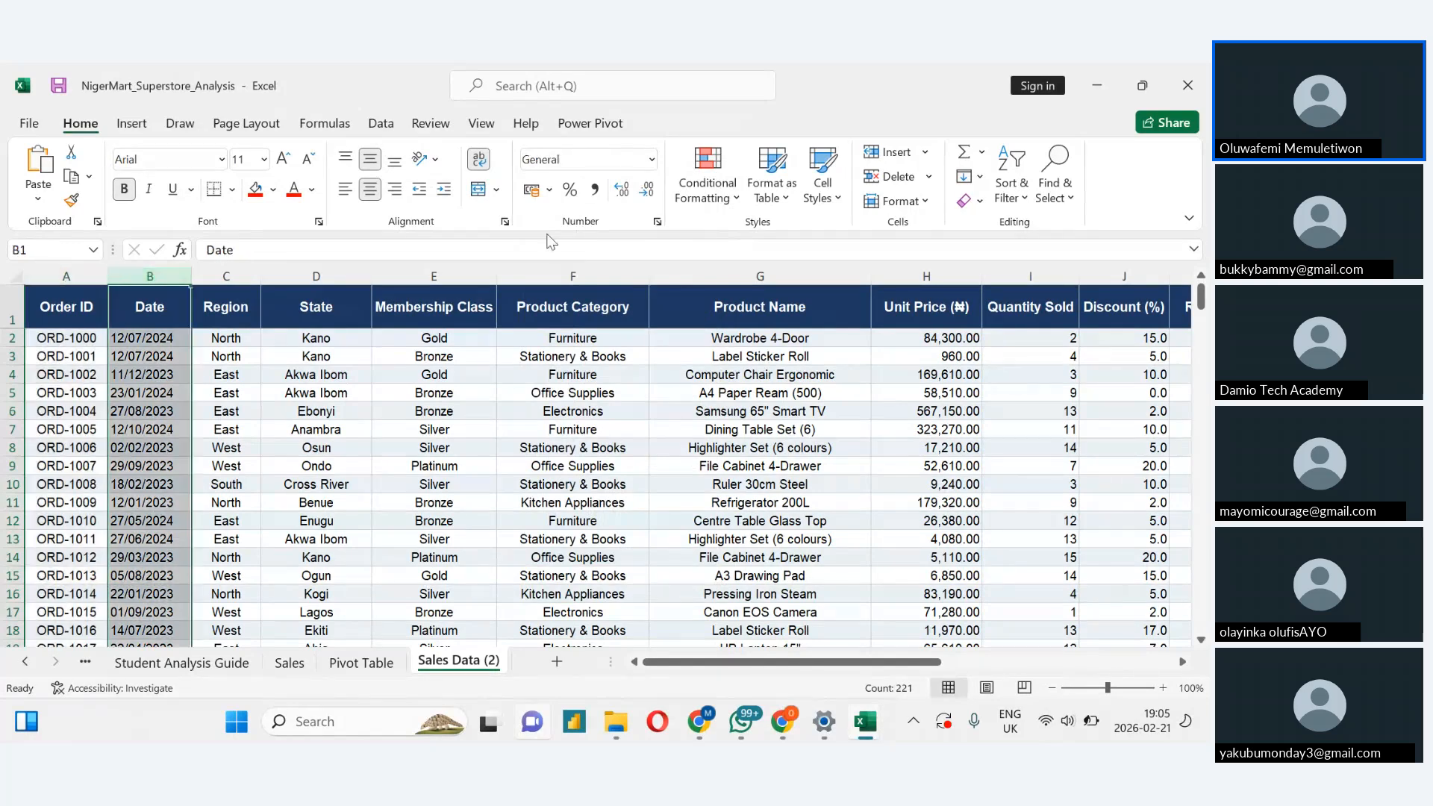
{"action": "left_click", "coordinate": [650, 160]}
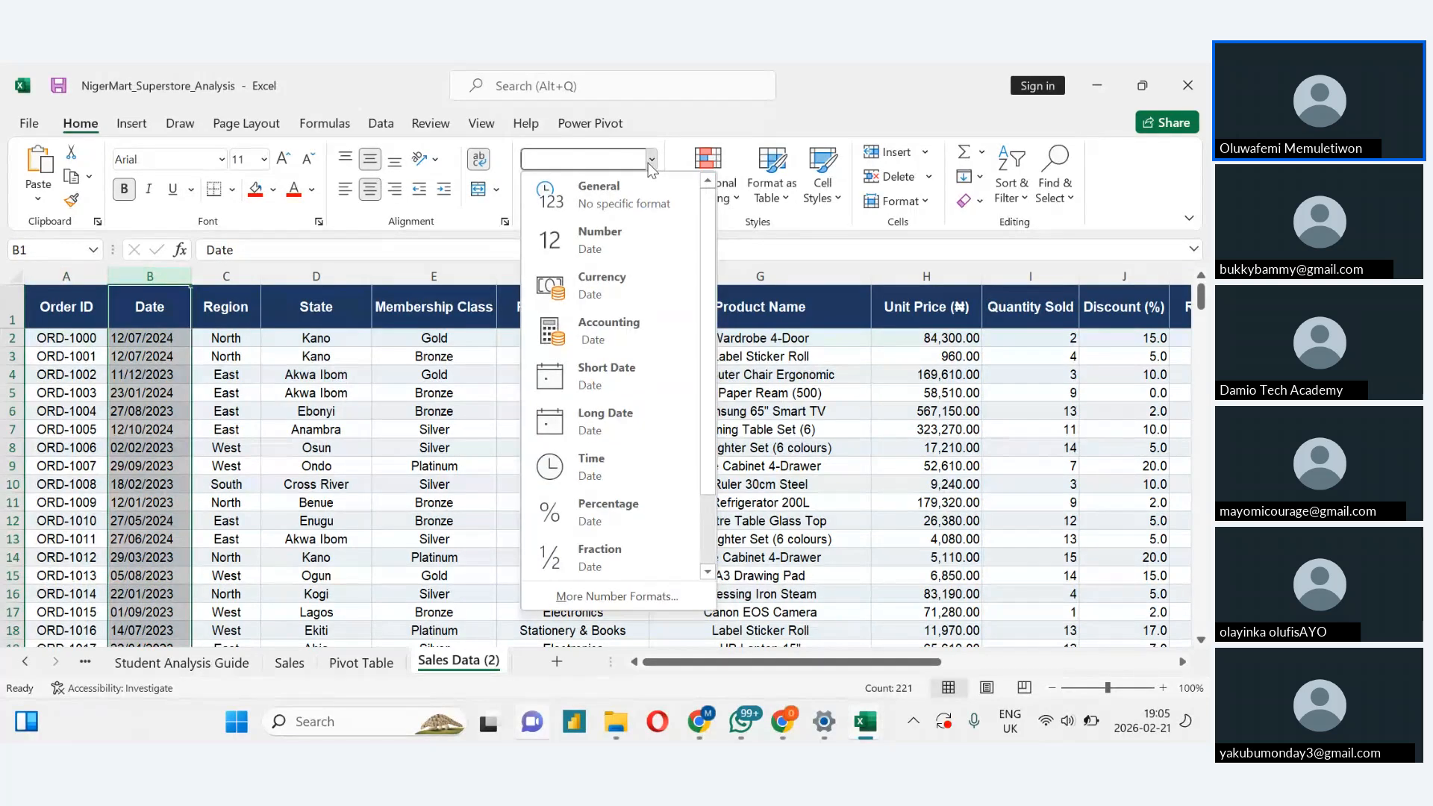
{"action": "type", "text": "Text"}
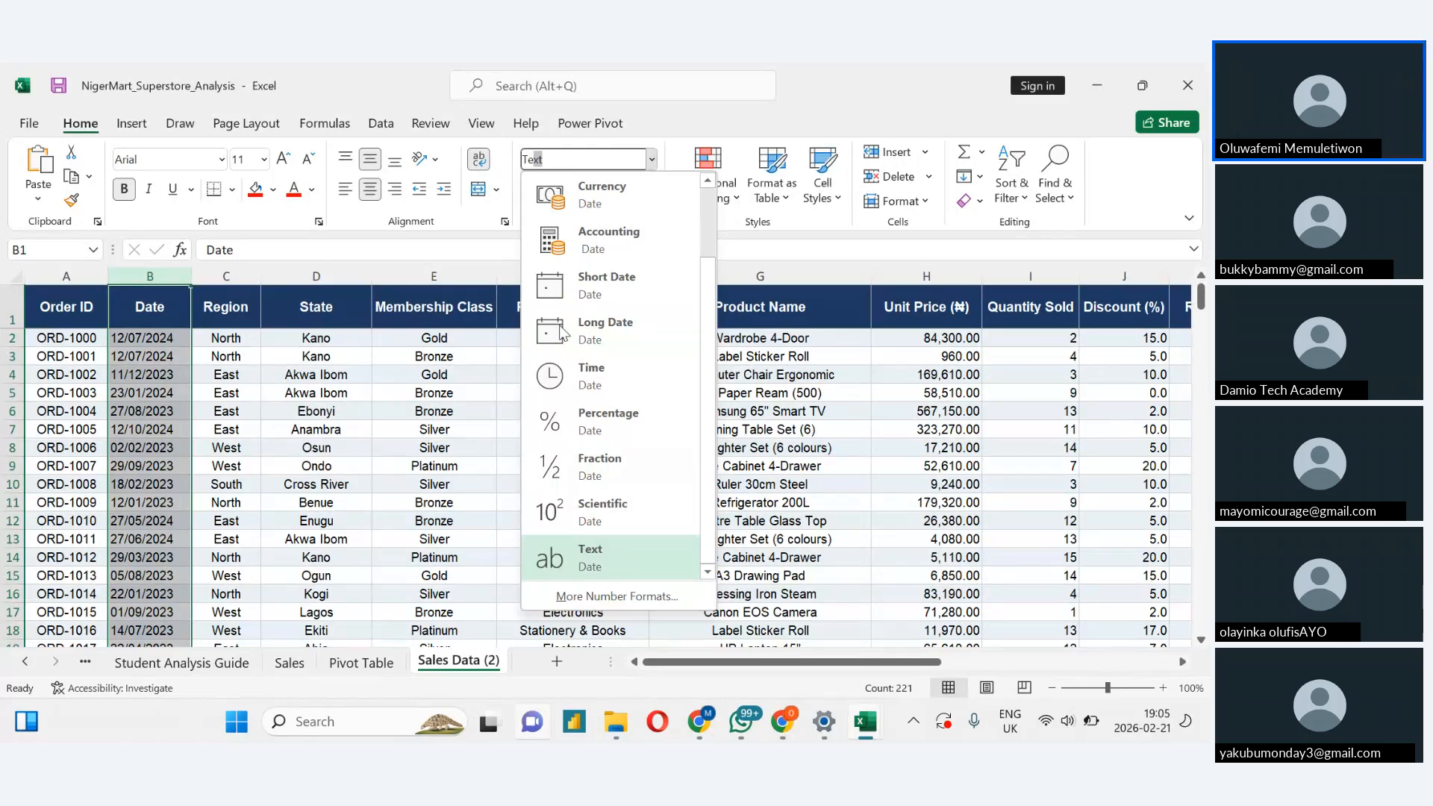
{"action": "left_click", "coordinate": [584, 554]}
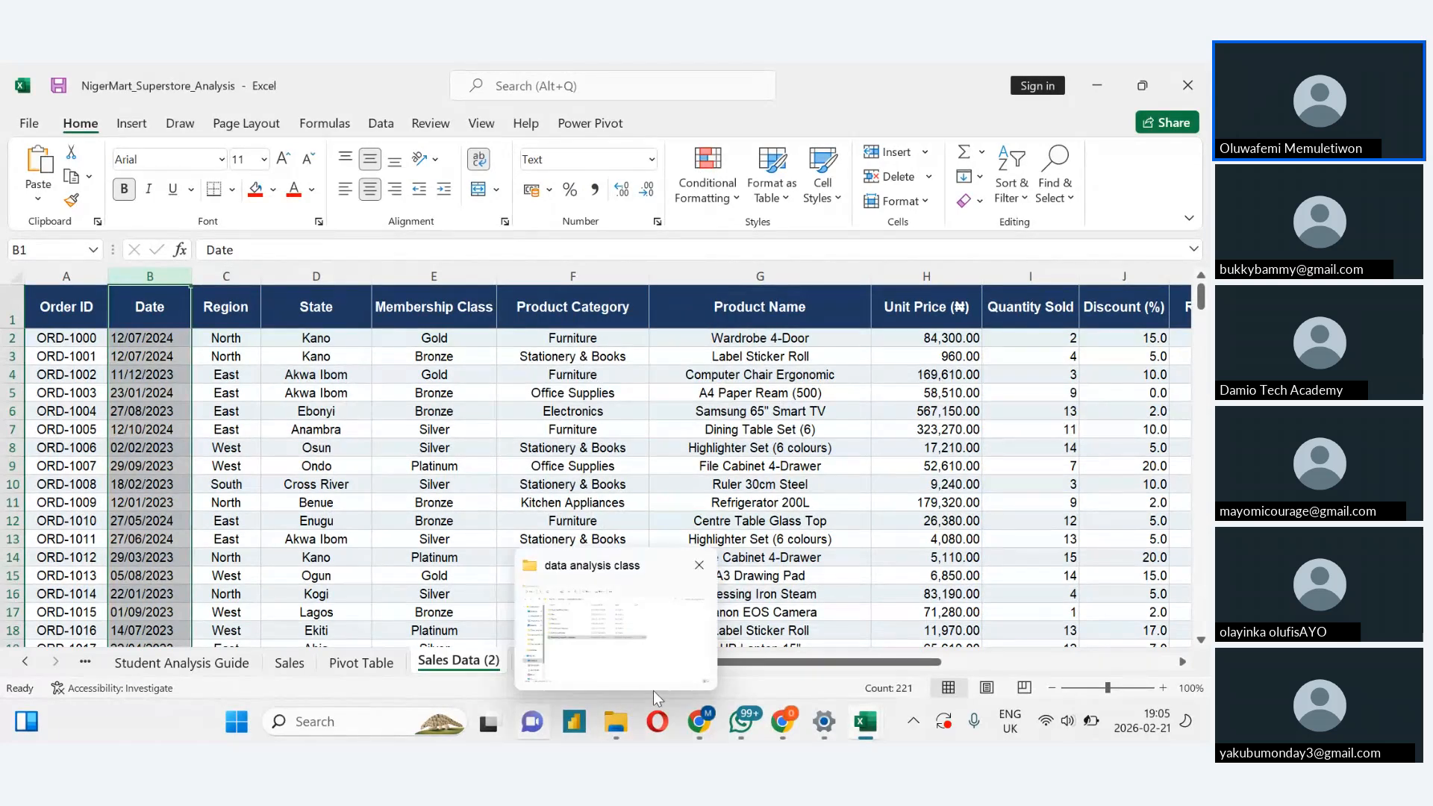
{"action": "mouse_move", "coordinate": [689, 737]}
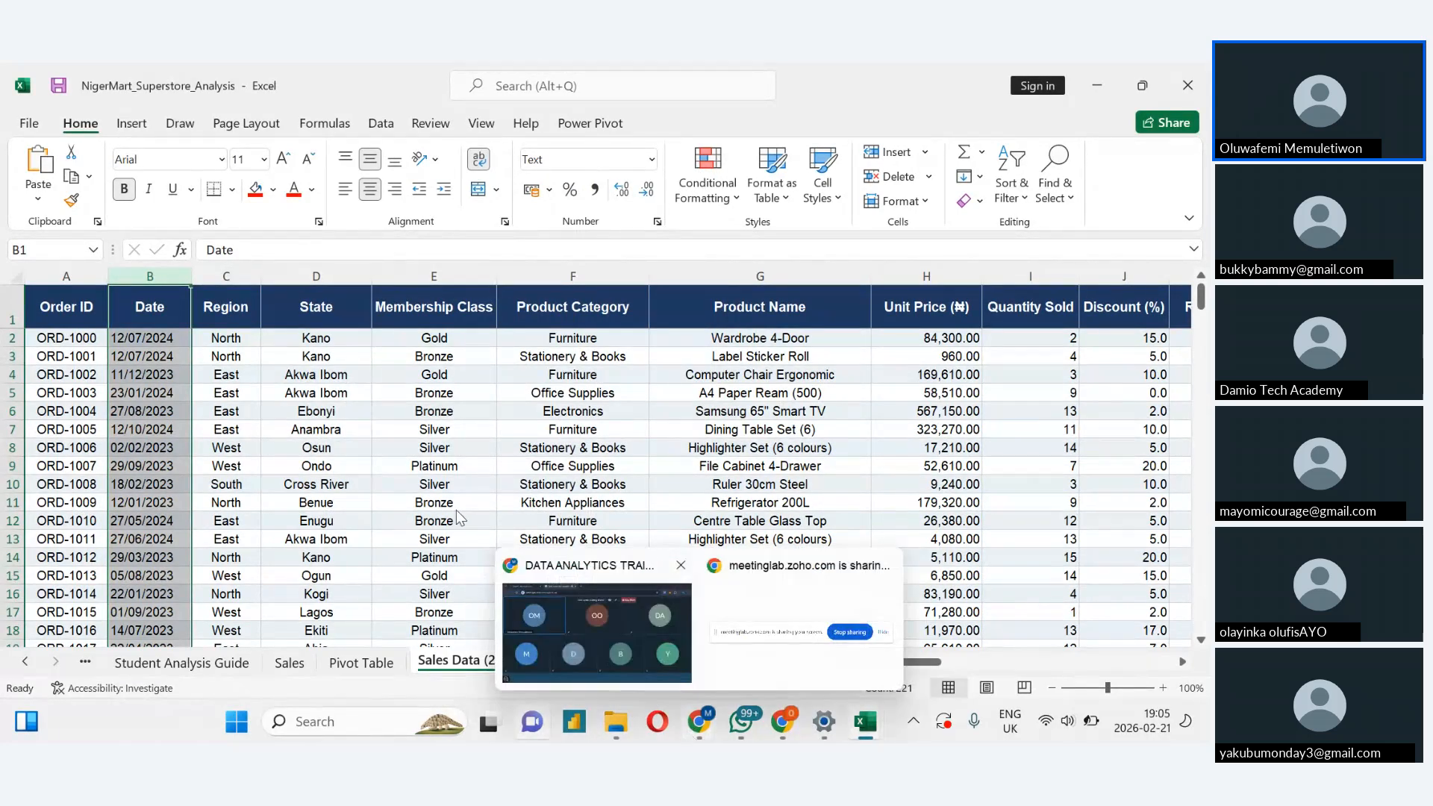
Format the Region column of the copied Sales Data sheet as Text
{"action": "left_click", "coordinate": [226, 275]}
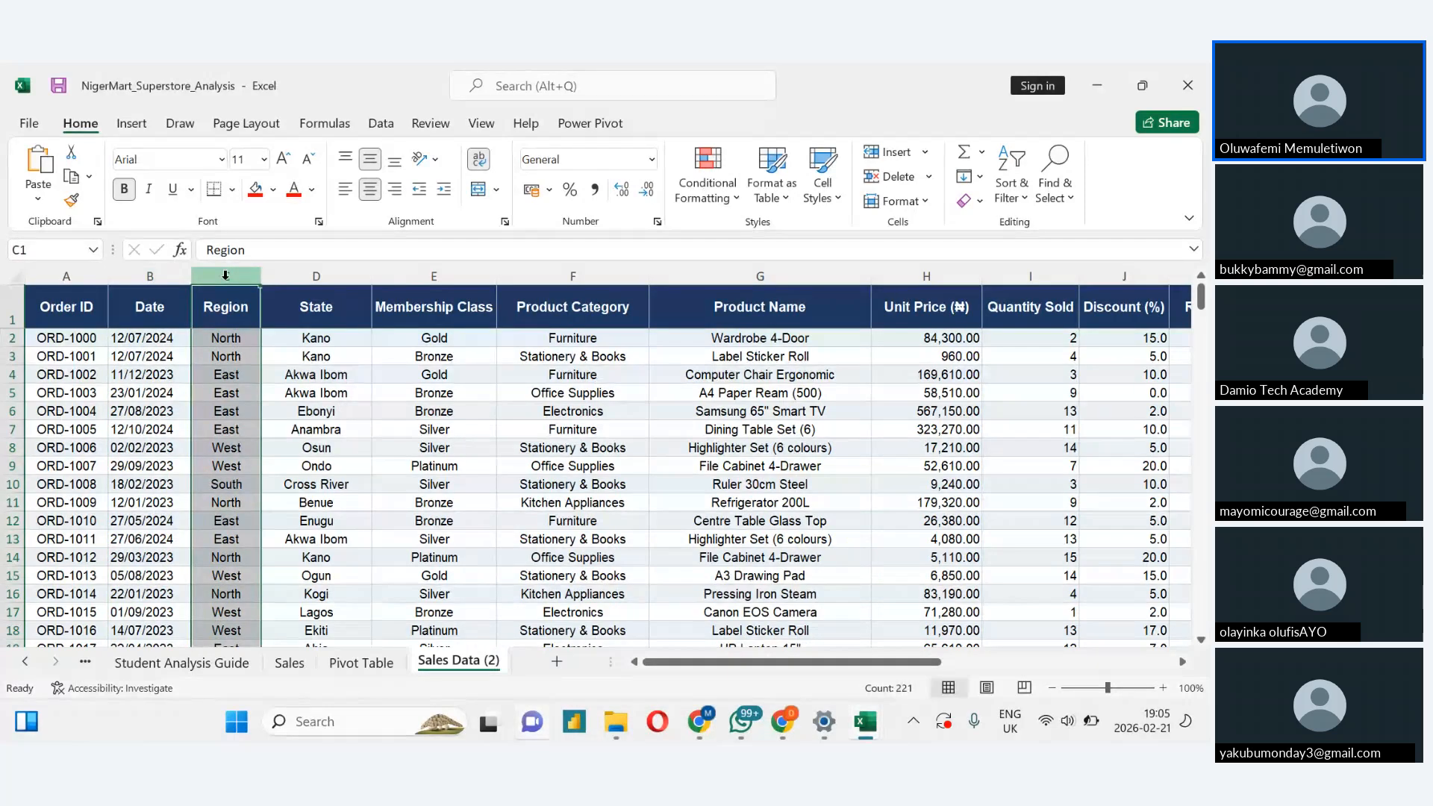
{"action": "right_click", "coordinate": [226, 277]}
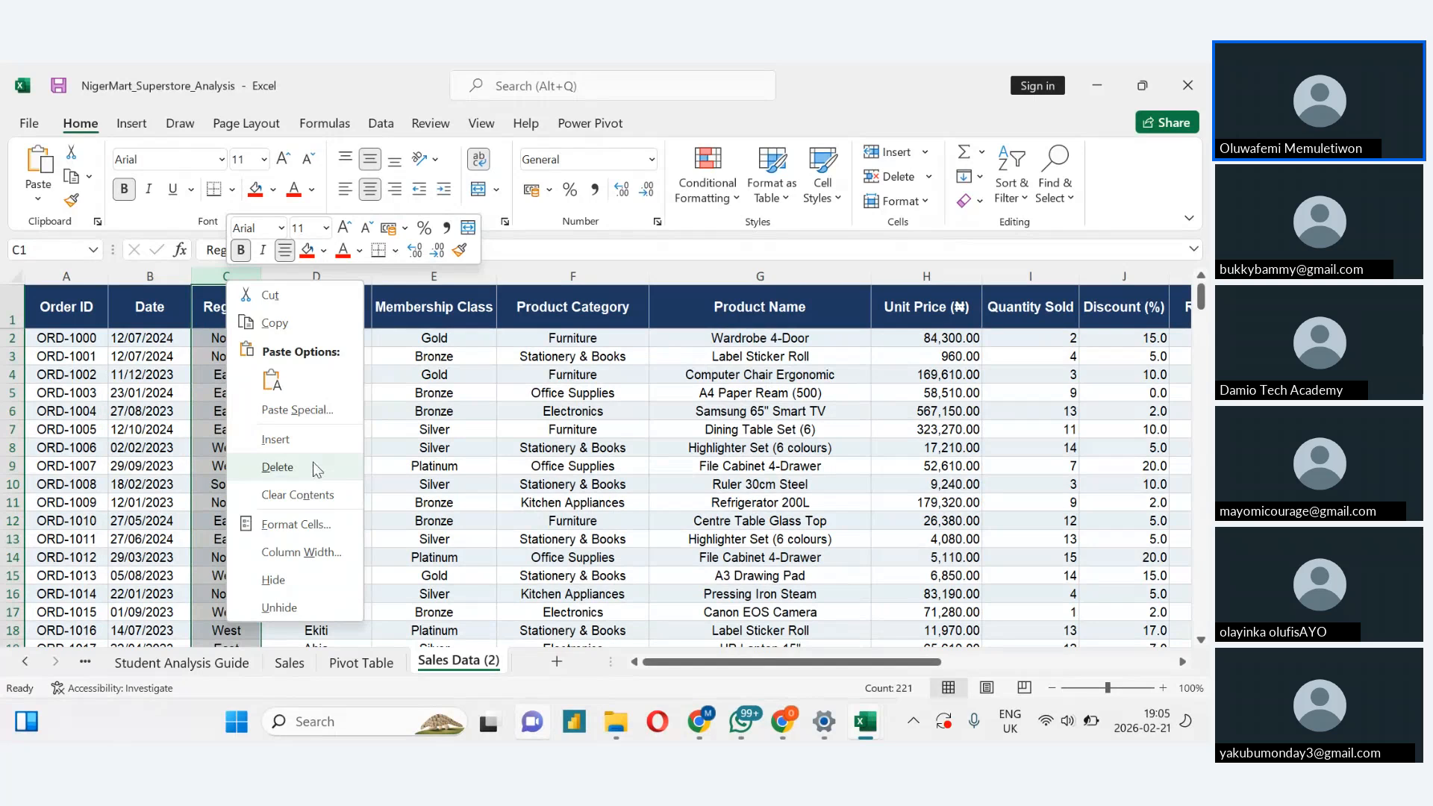
{"action": "left_click", "coordinate": [651, 159]}
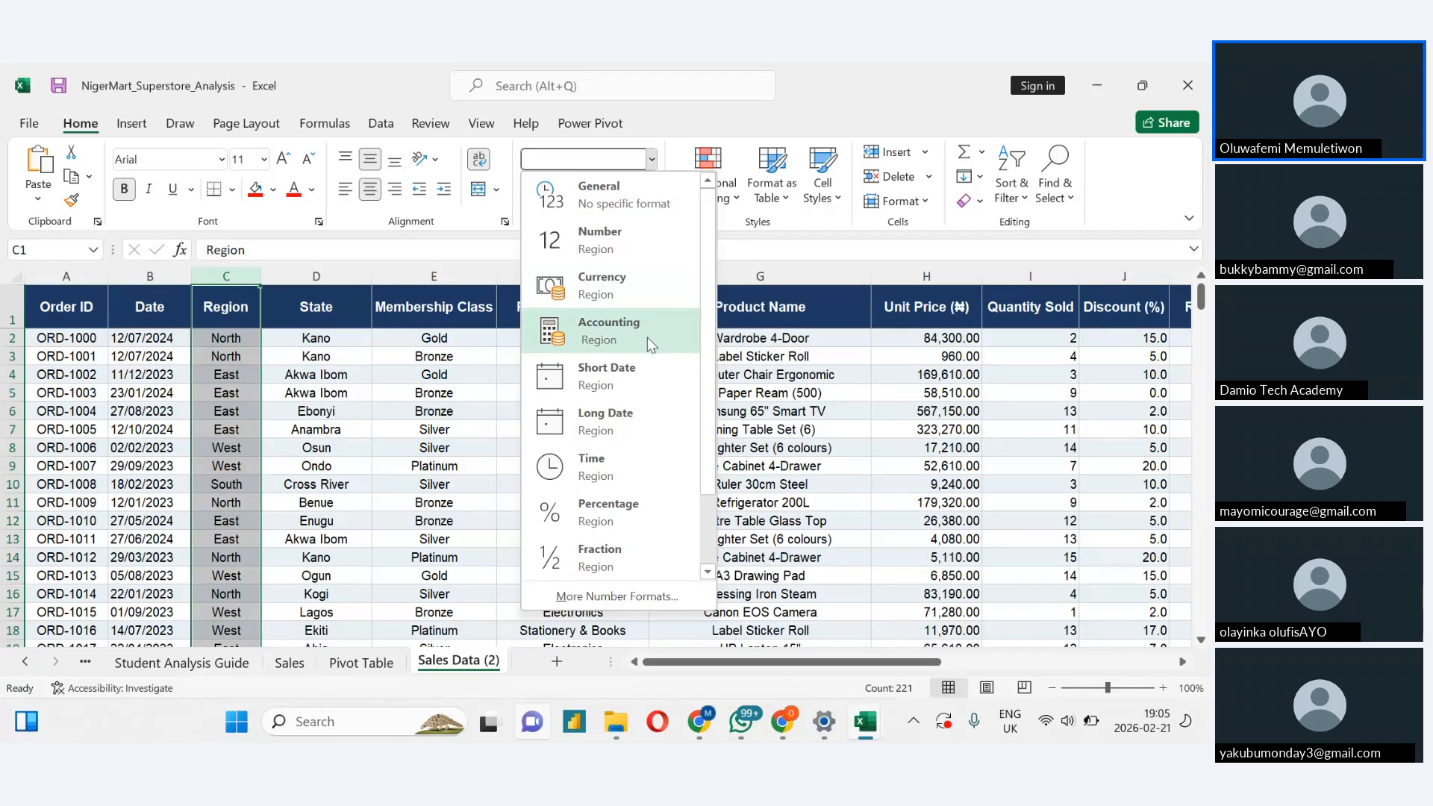
{"action": "type", "text": "Tex"}
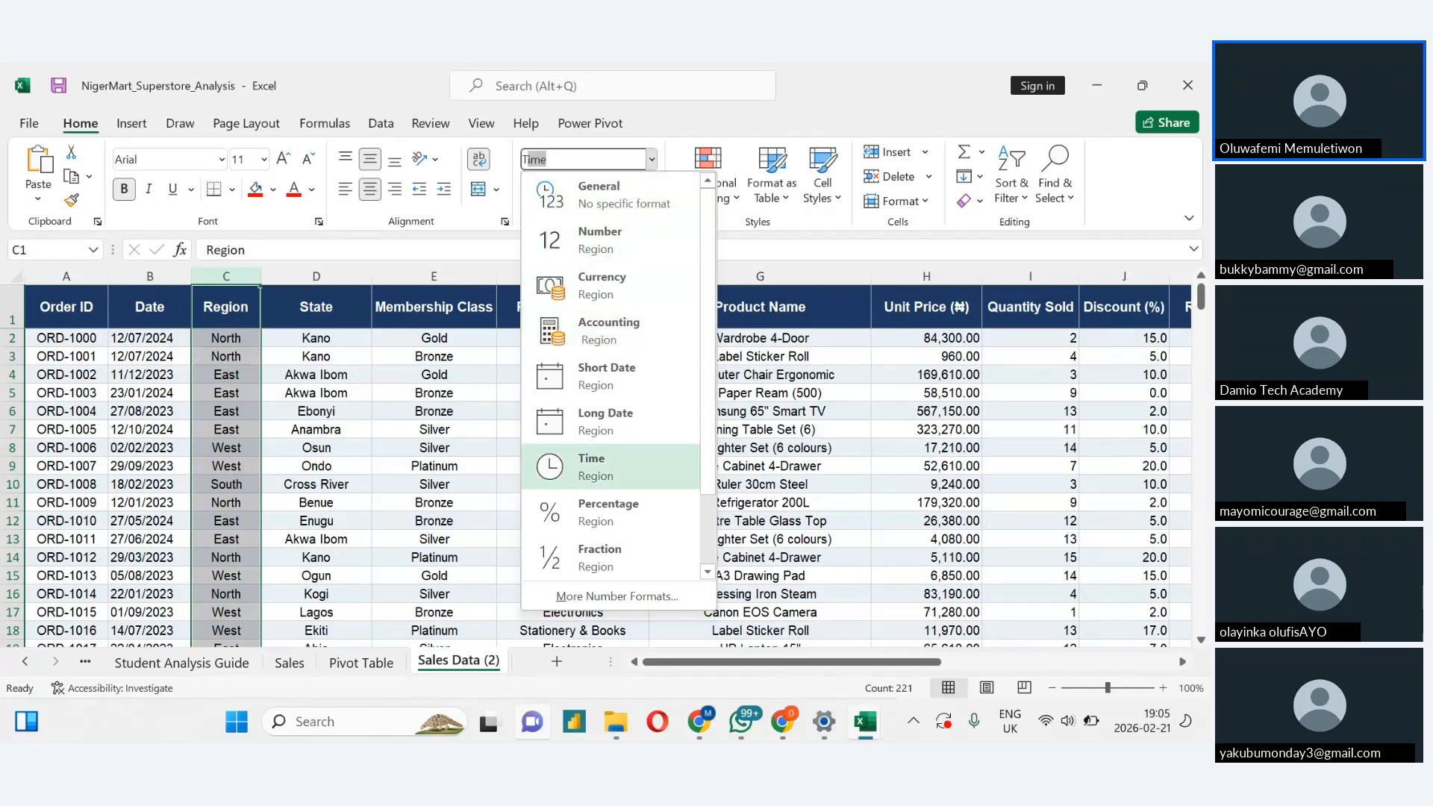
{"action": "type", "text": "t"}
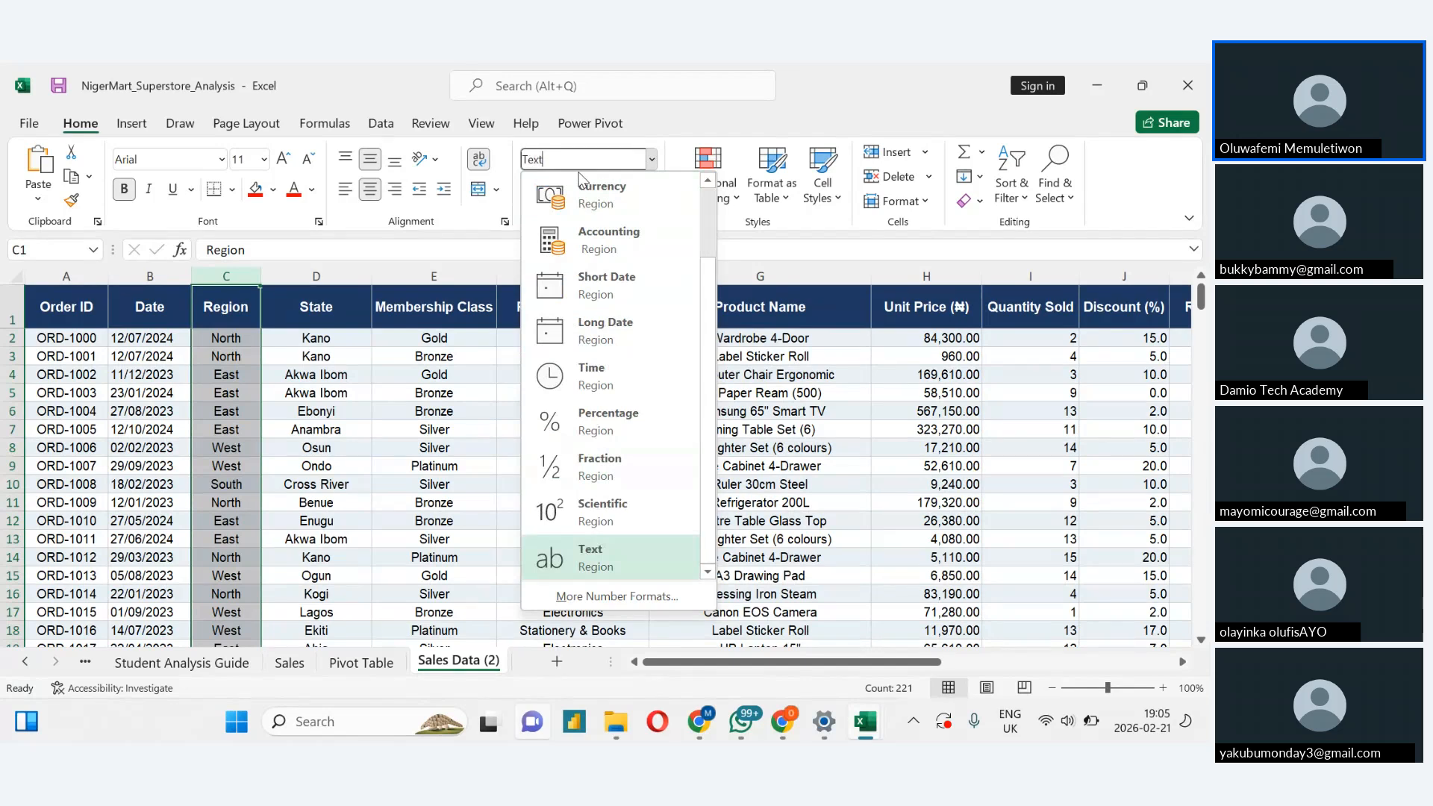
{"action": "key", "text": "Return"}
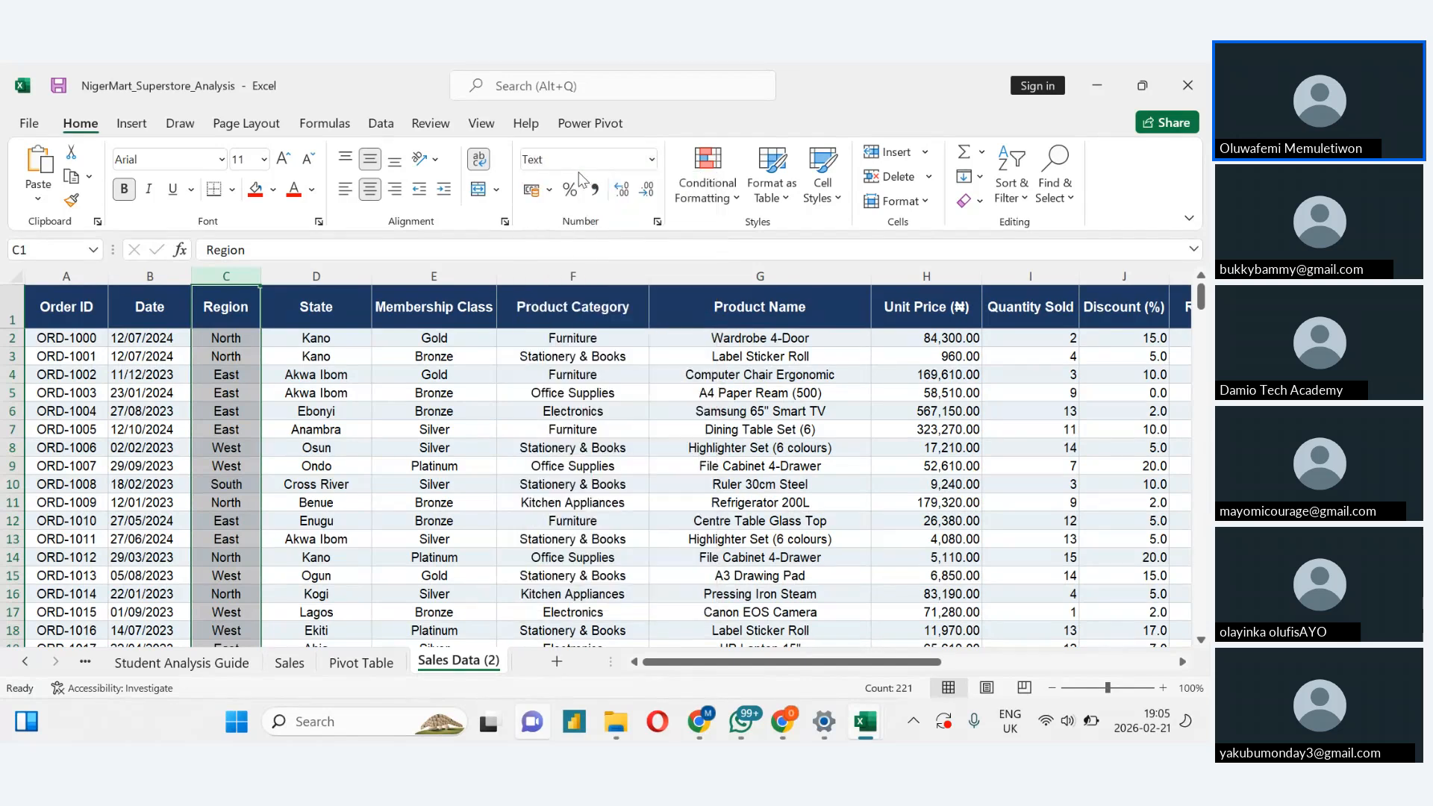
Format the data range A1:P221 as a table with headers, using a black medium table style
{"action": "left_click", "coordinate": [411, 405]}
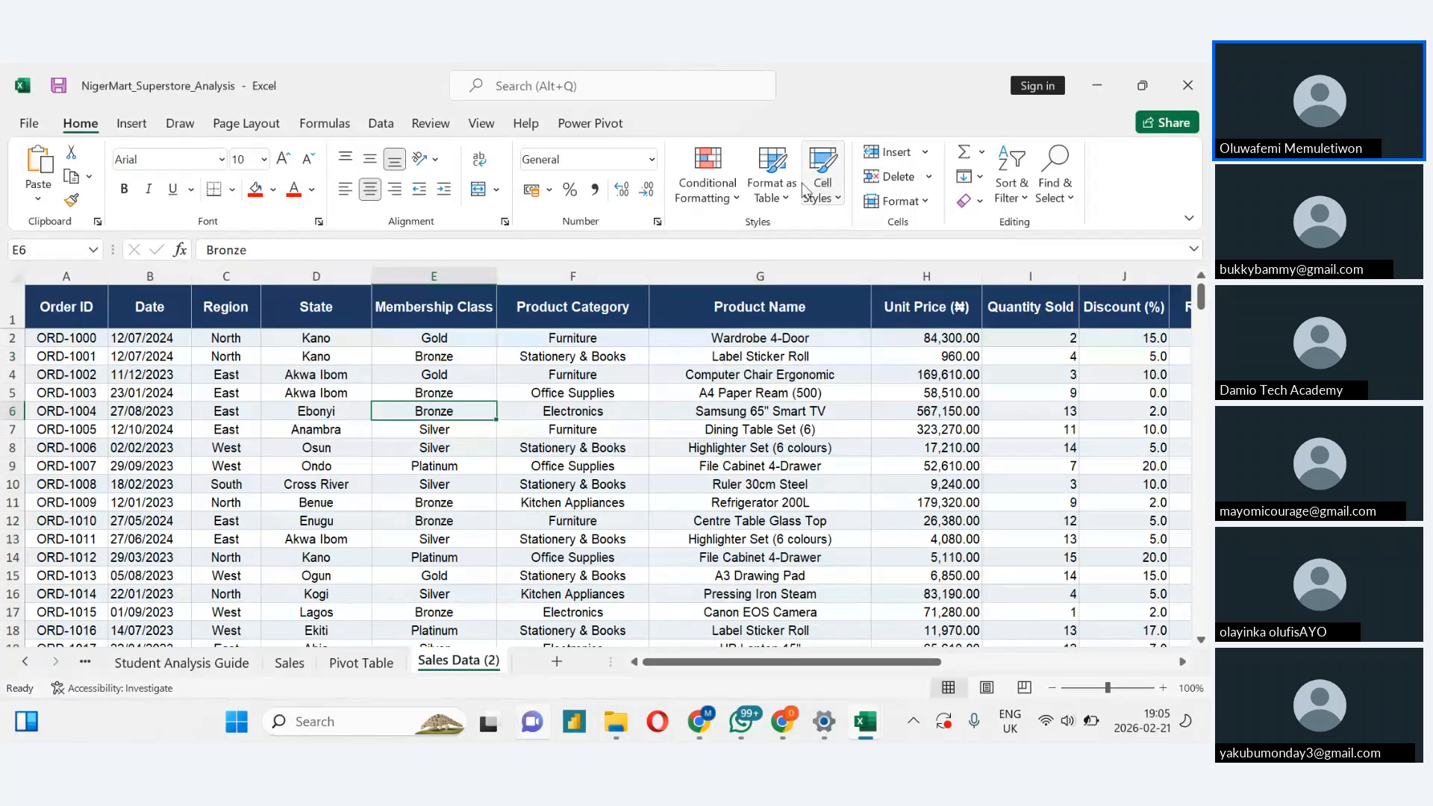
{"action": "left_click", "coordinate": [60, 319]}
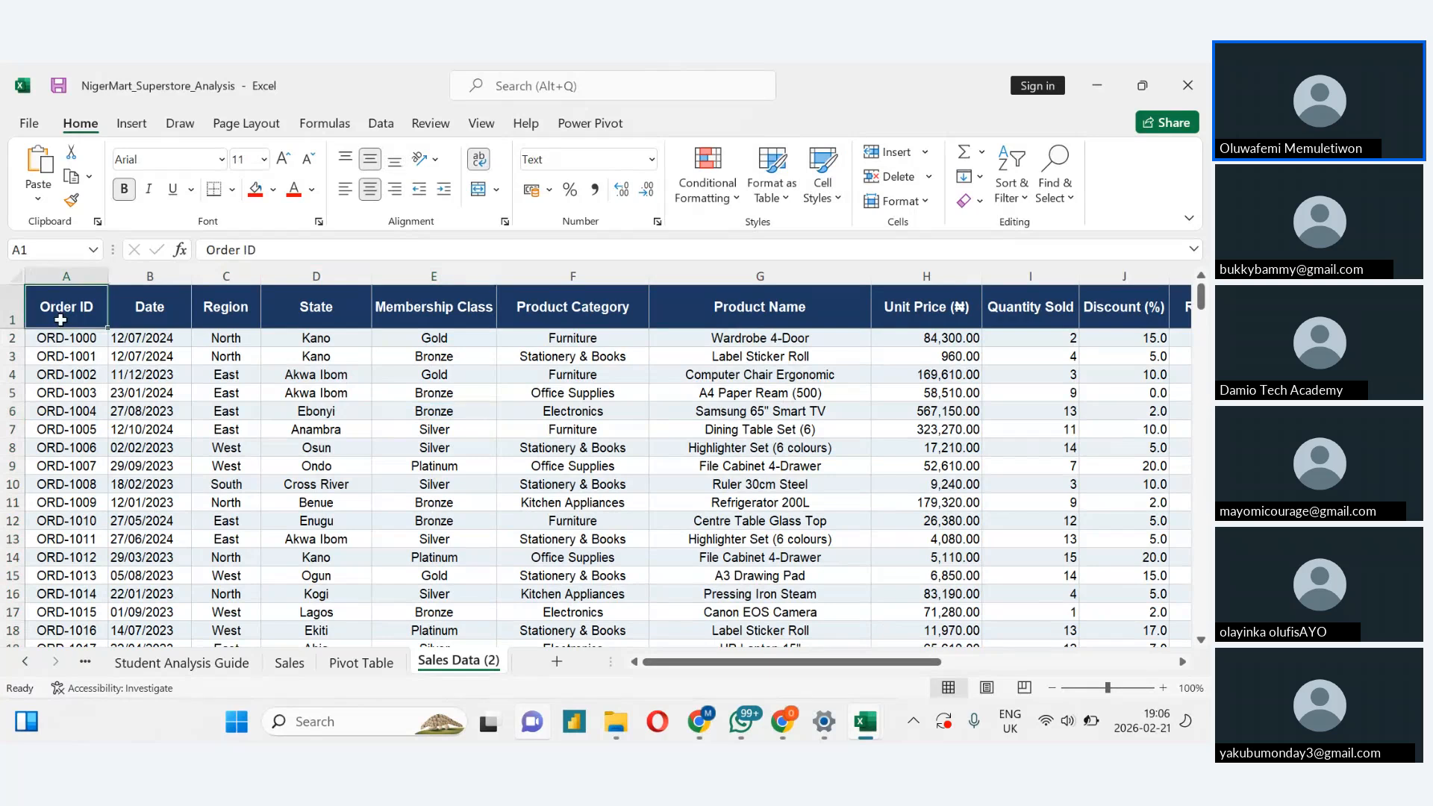
{"action": "key", "text": "ctrl+shift+Right"}
{"action": "key", "text": "ctrl+shift+Down"}
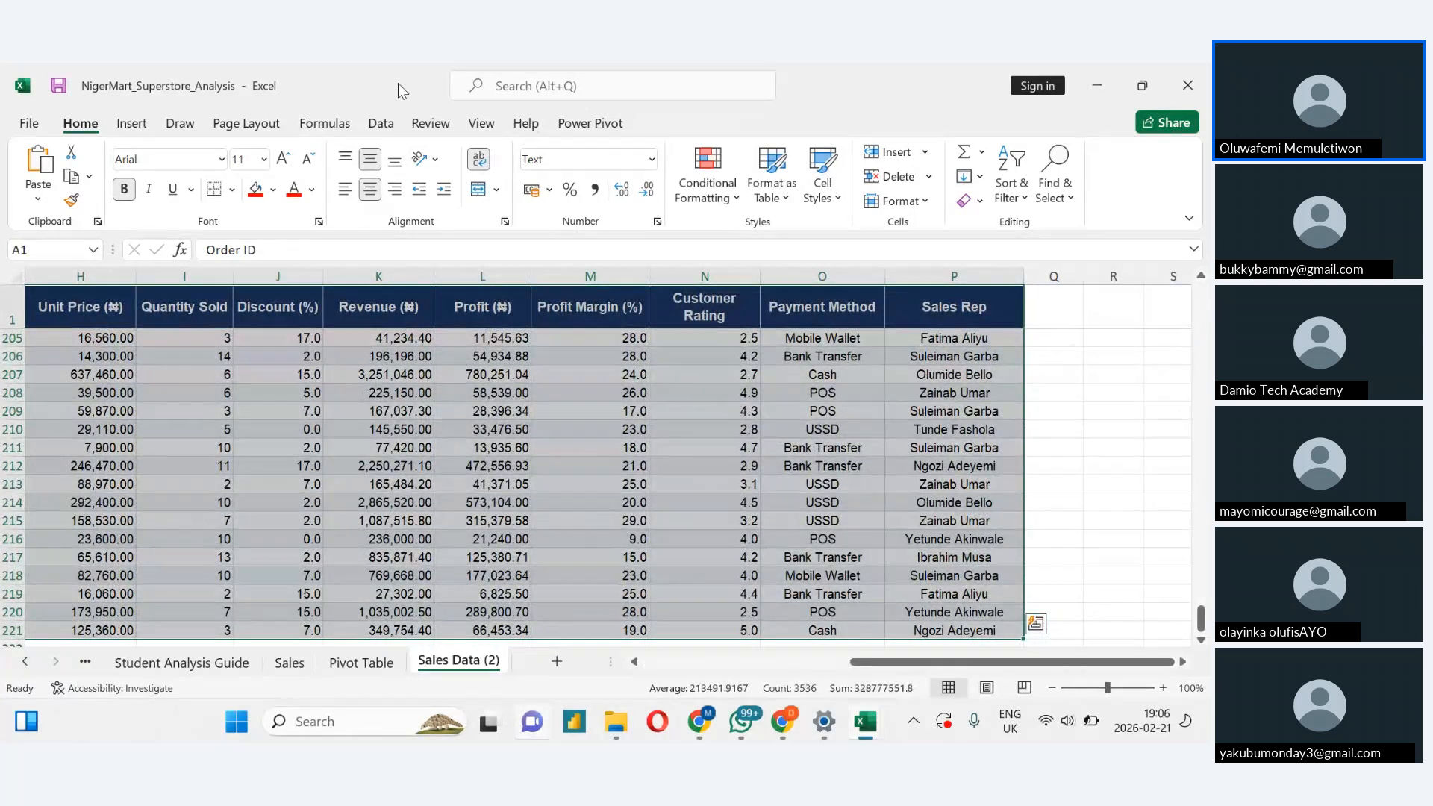
{"action": "left_click", "coordinate": [786, 207]}
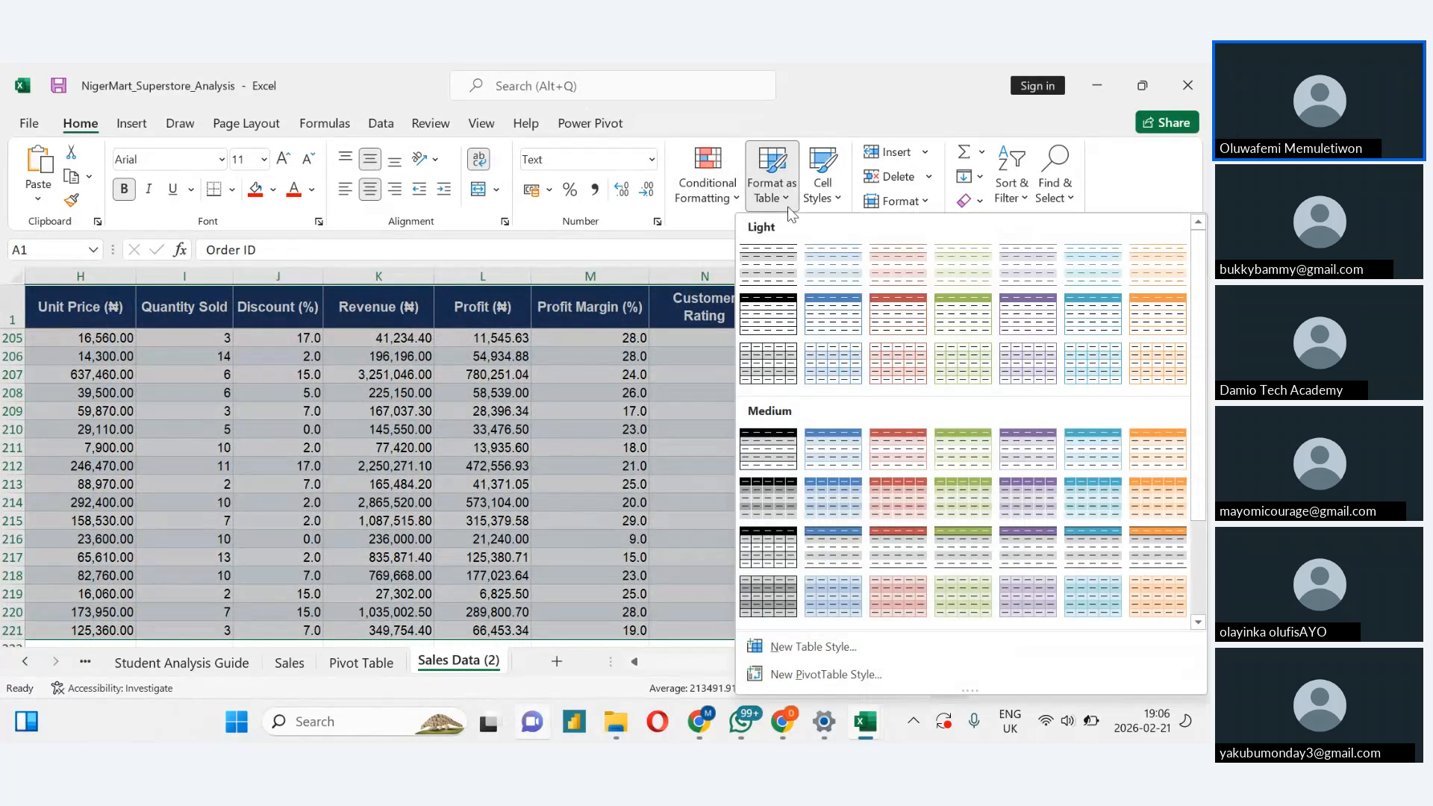
{"action": "left_click", "coordinate": [762, 504]}
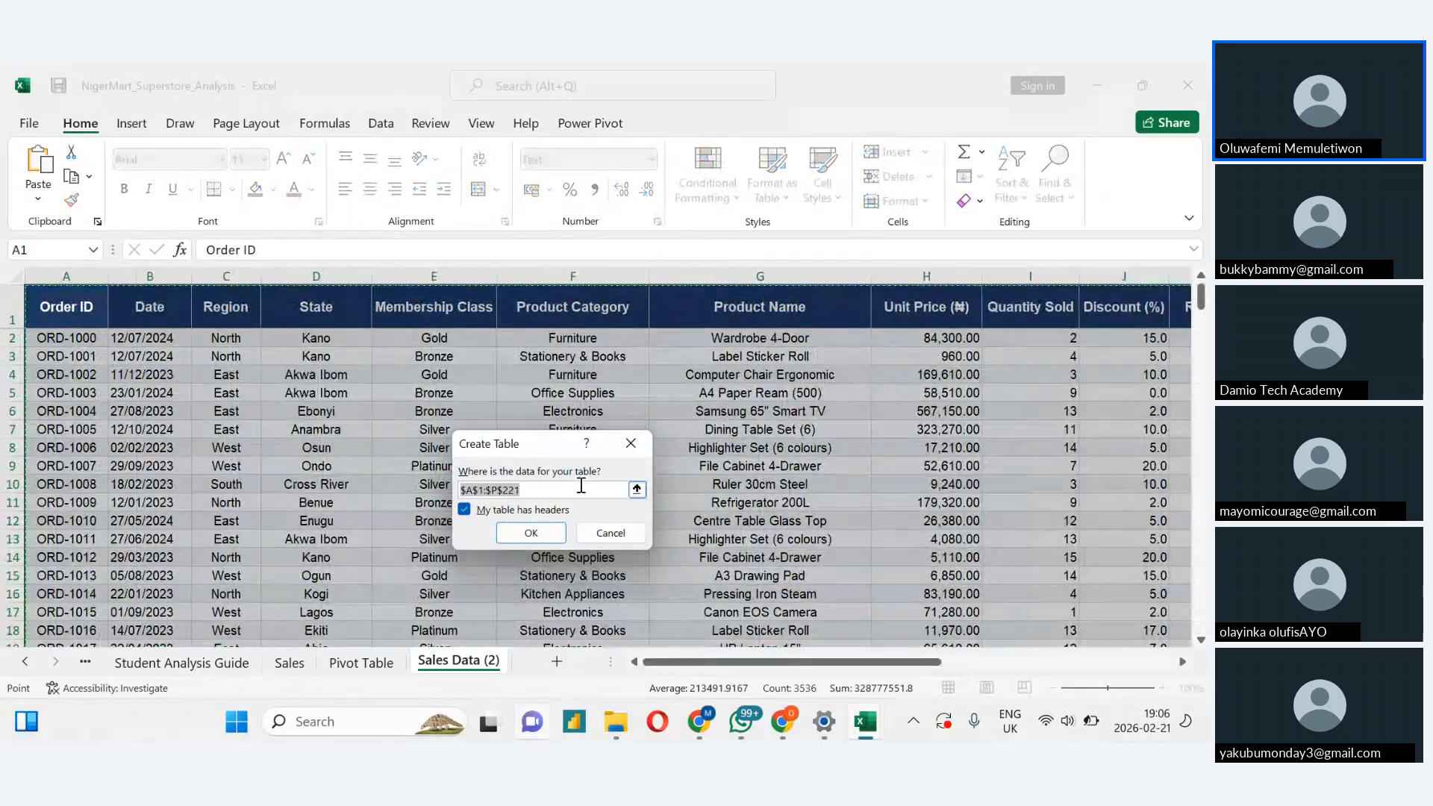
{"action": "left_click", "coordinate": [529, 535]}
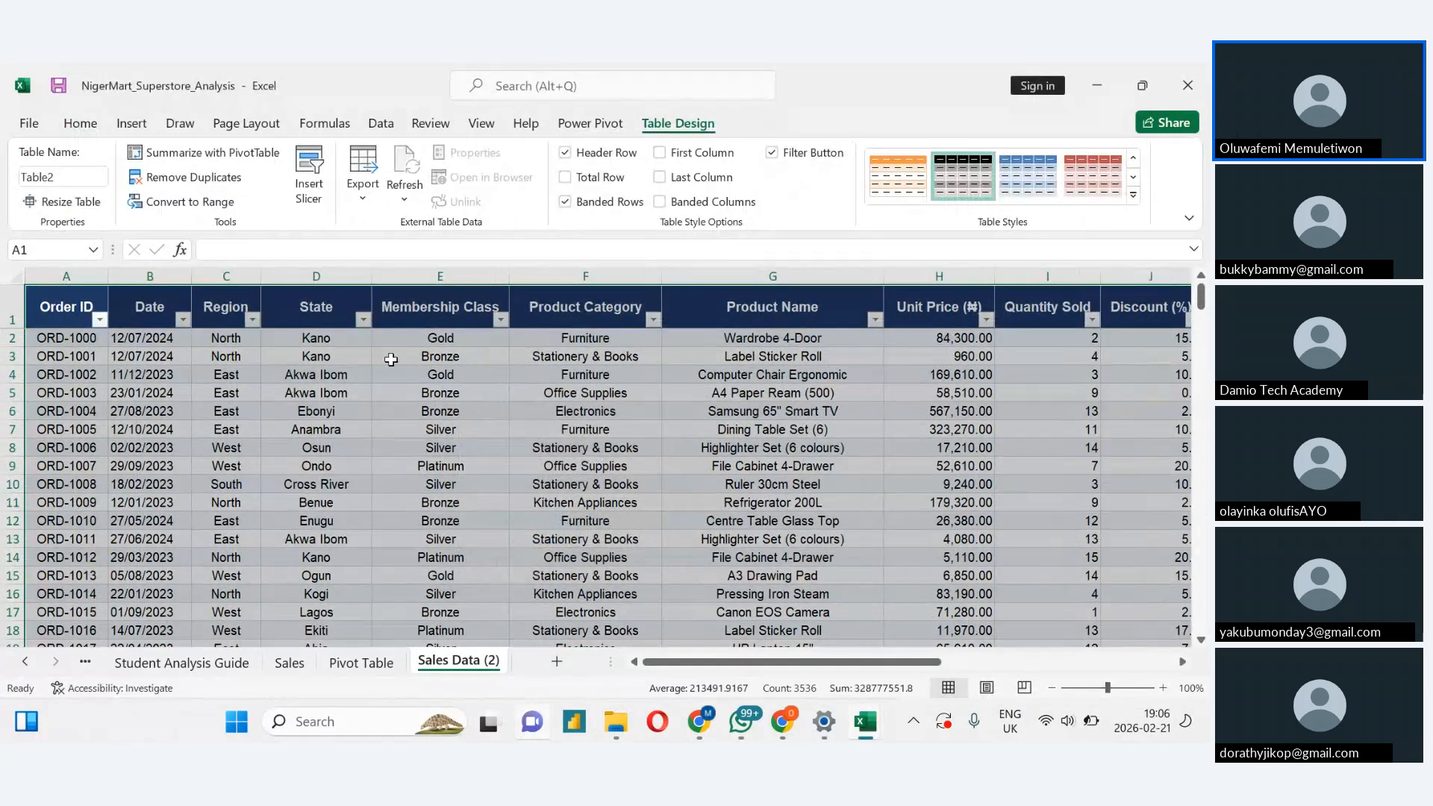
{"action": "left_click", "coordinate": [440, 480]}
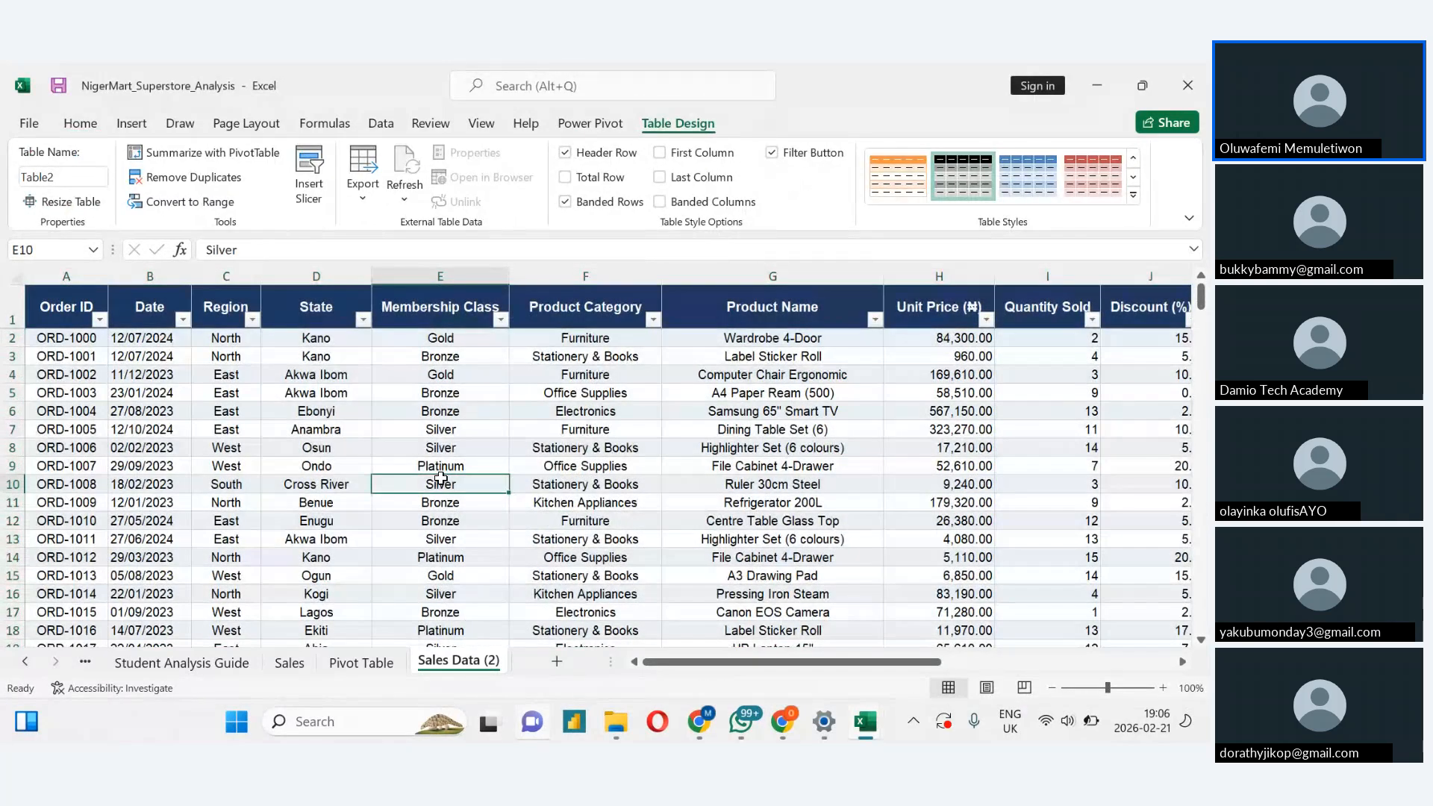
Insert a pivot table from Table2 on a new worksheet, adding its data to the Data Model
{"action": "left_click", "coordinate": [80, 126]}
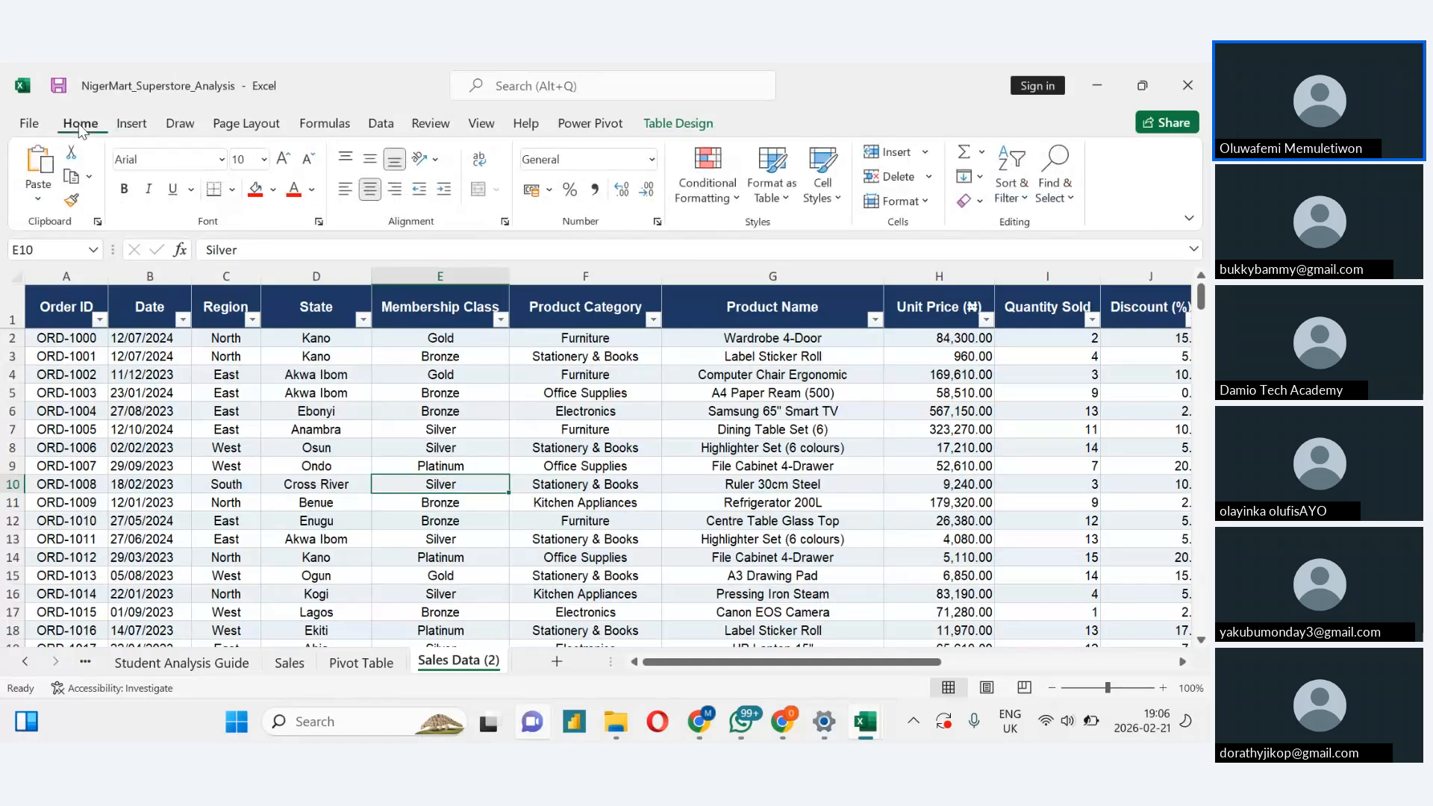
{"action": "left_click", "coordinate": [276, 302]}
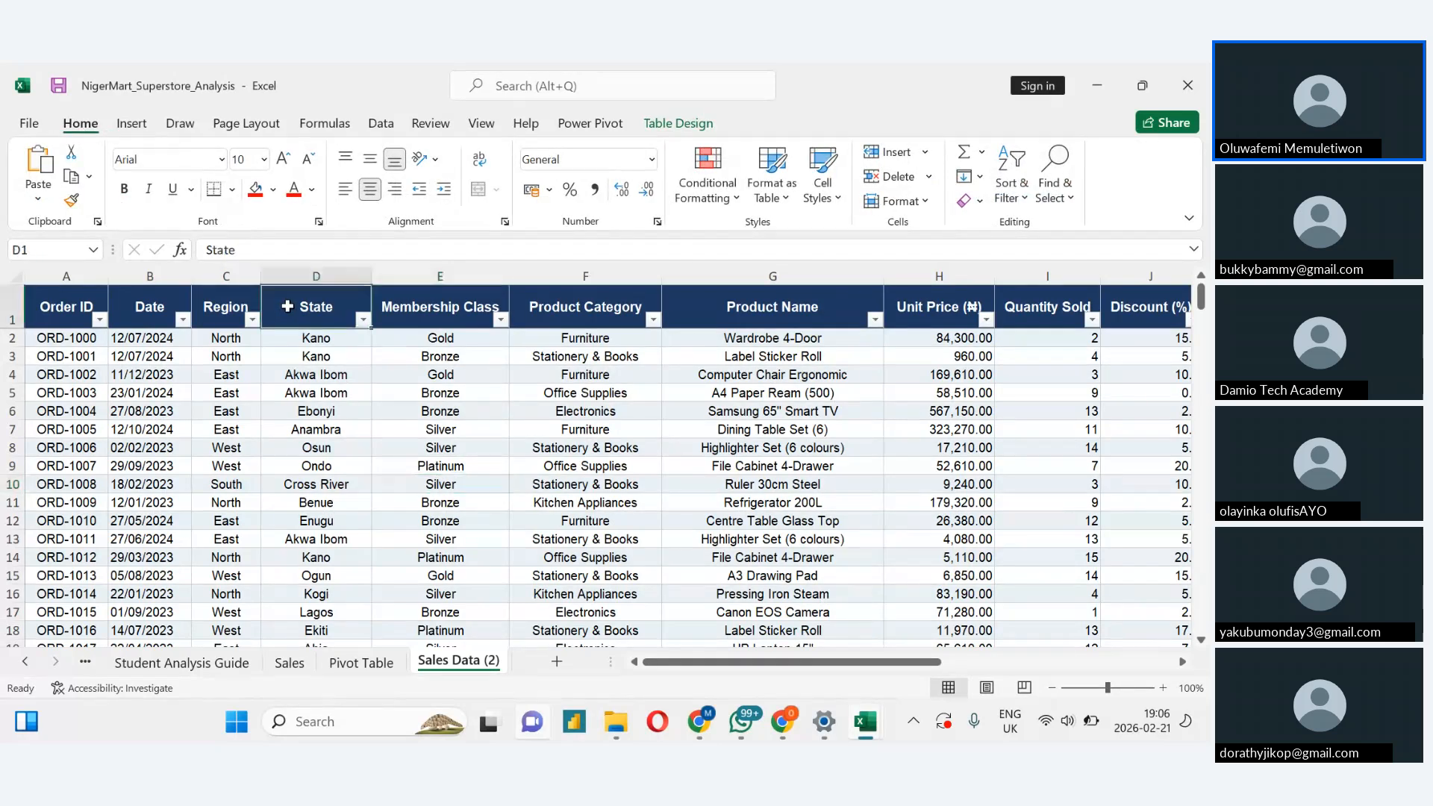
{"action": "left_click", "coordinate": [301, 358]}
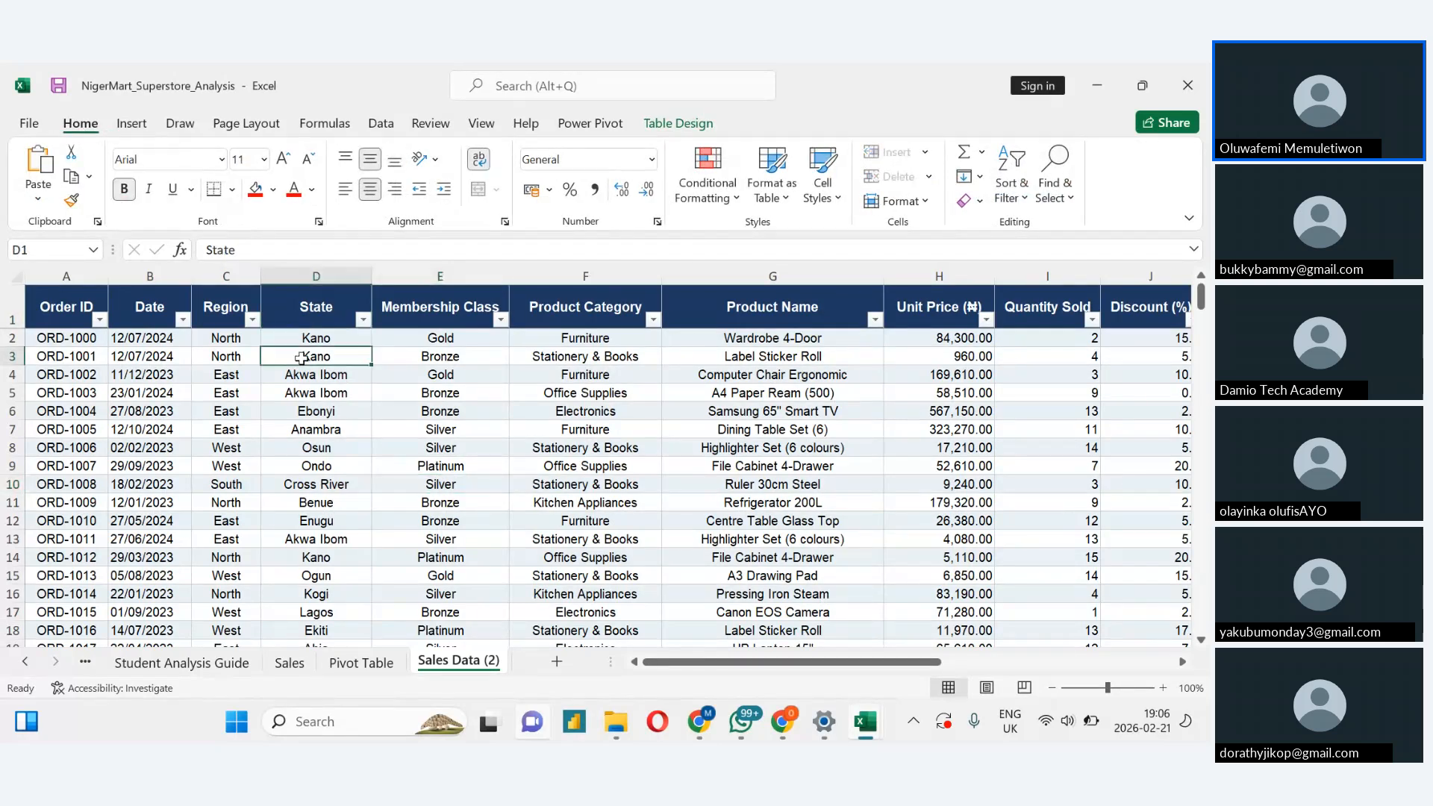
{"action": "left_click", "coordinate": [254, 357]}
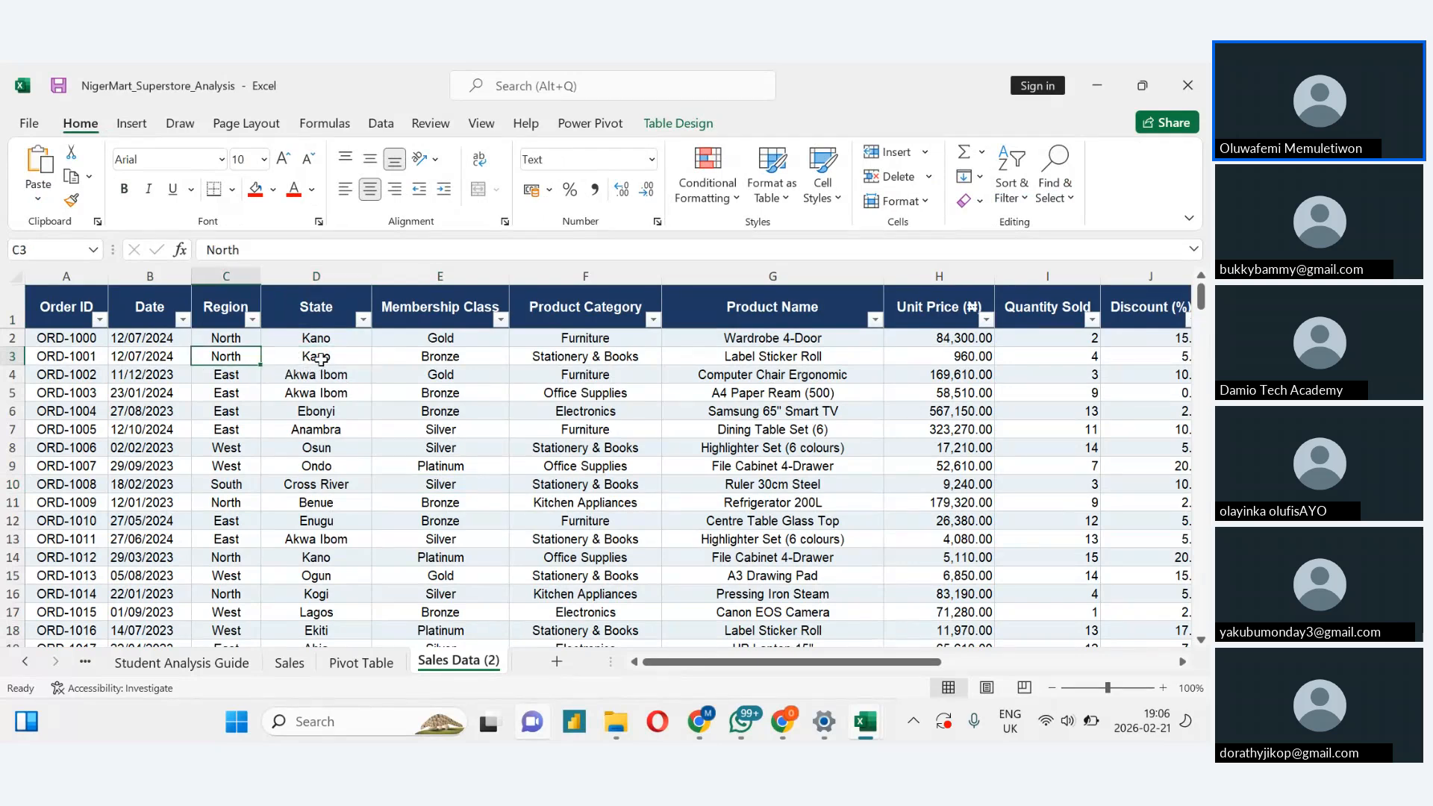
{"action": "left_click", "coordinate": [321, 359]}
{"action": "left_click", "coordinate": [248, 353]}
{"action": "left_click", "coordinate": [131, 123]}
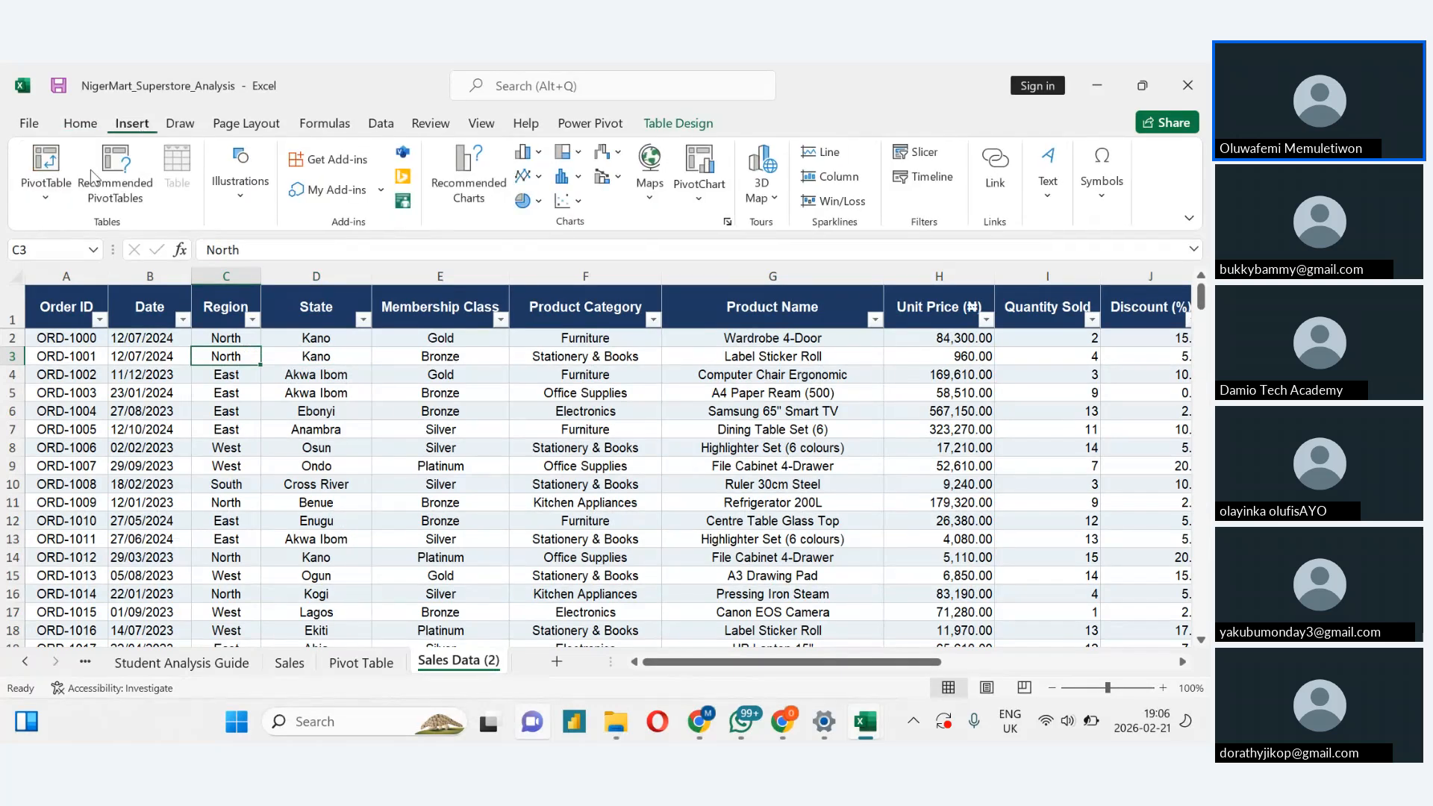
{"action": "left_click", "coordinate": [46, 179]}
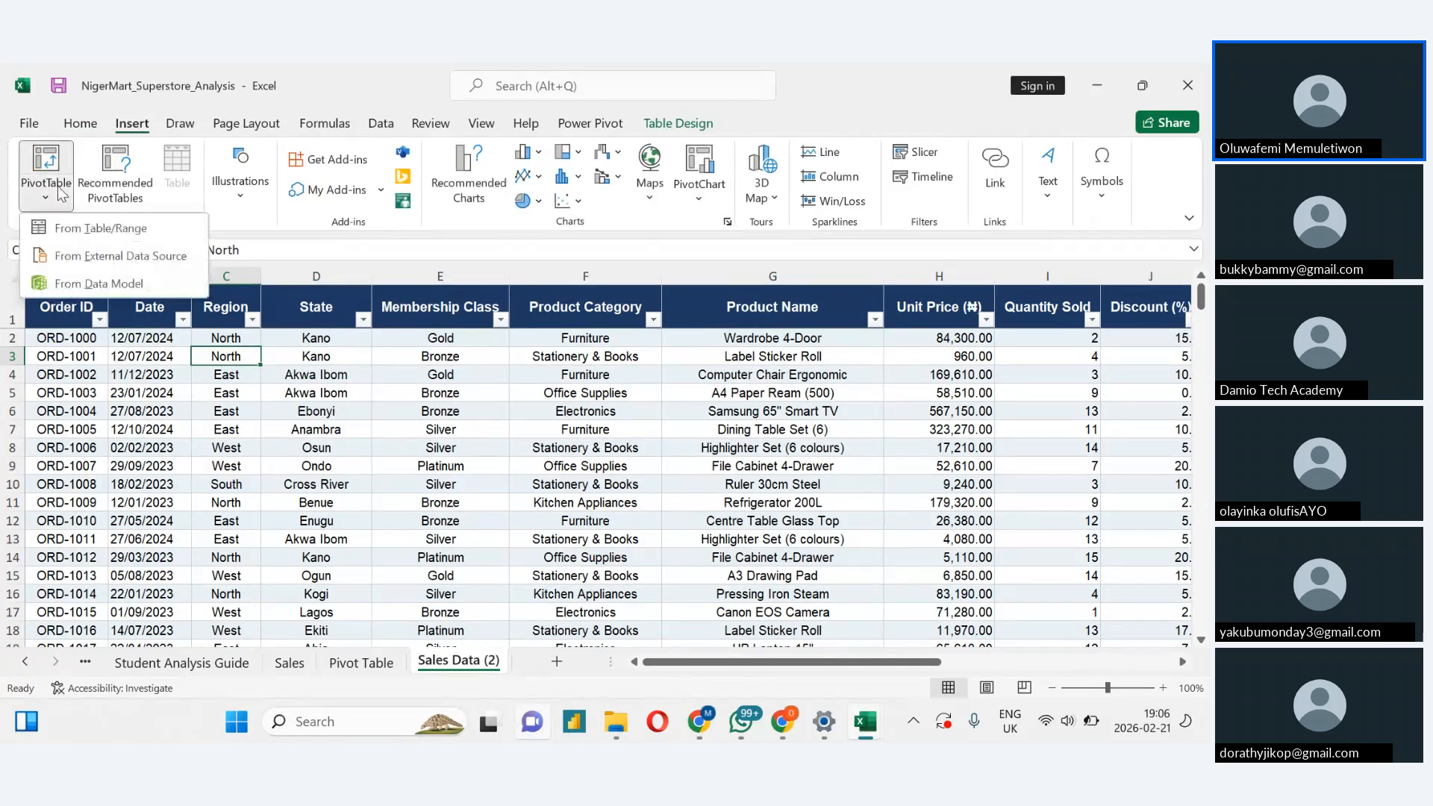
{"action": "left_click", "coordinate": [95, 237]}
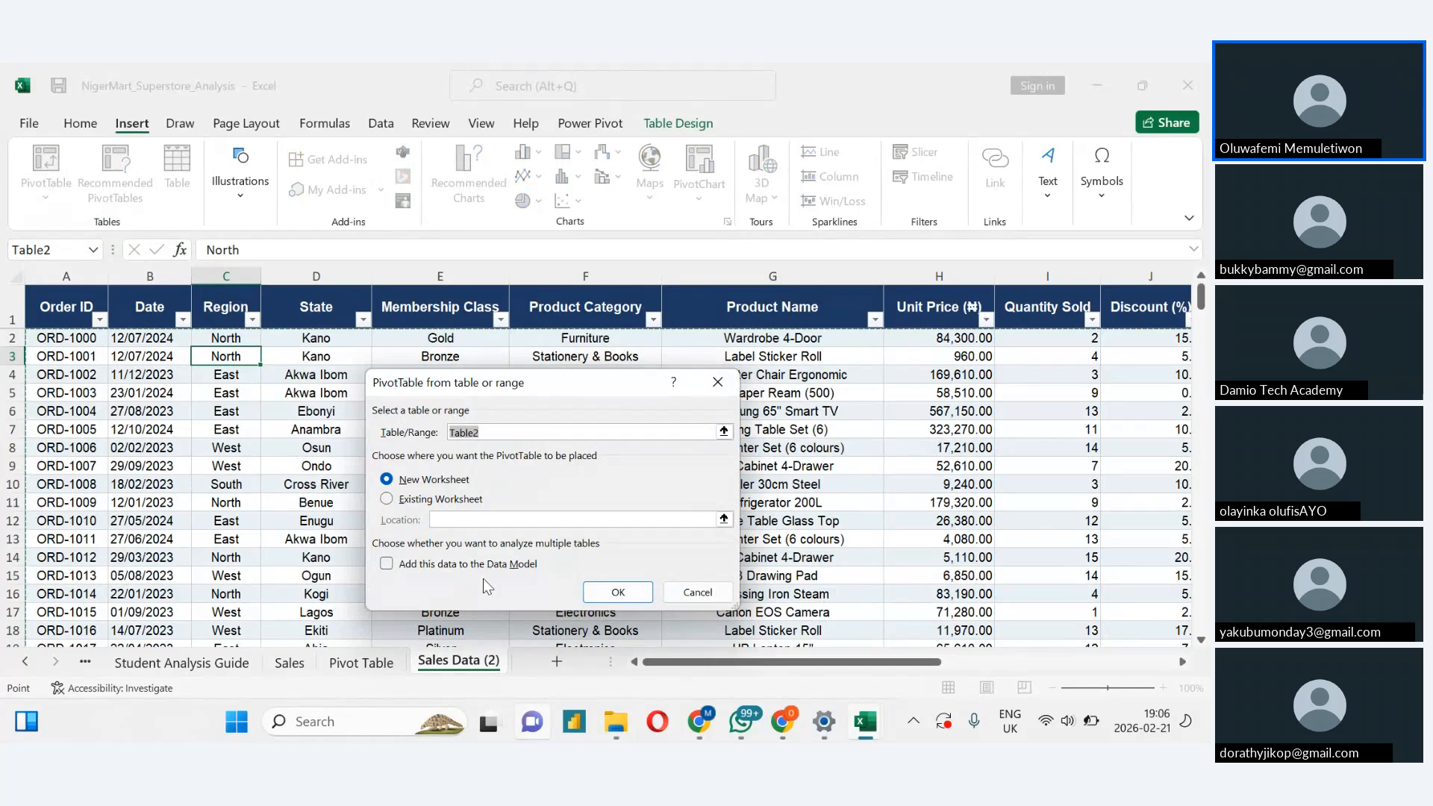
{"action": "left_click", "coordinate": [415, 565]}
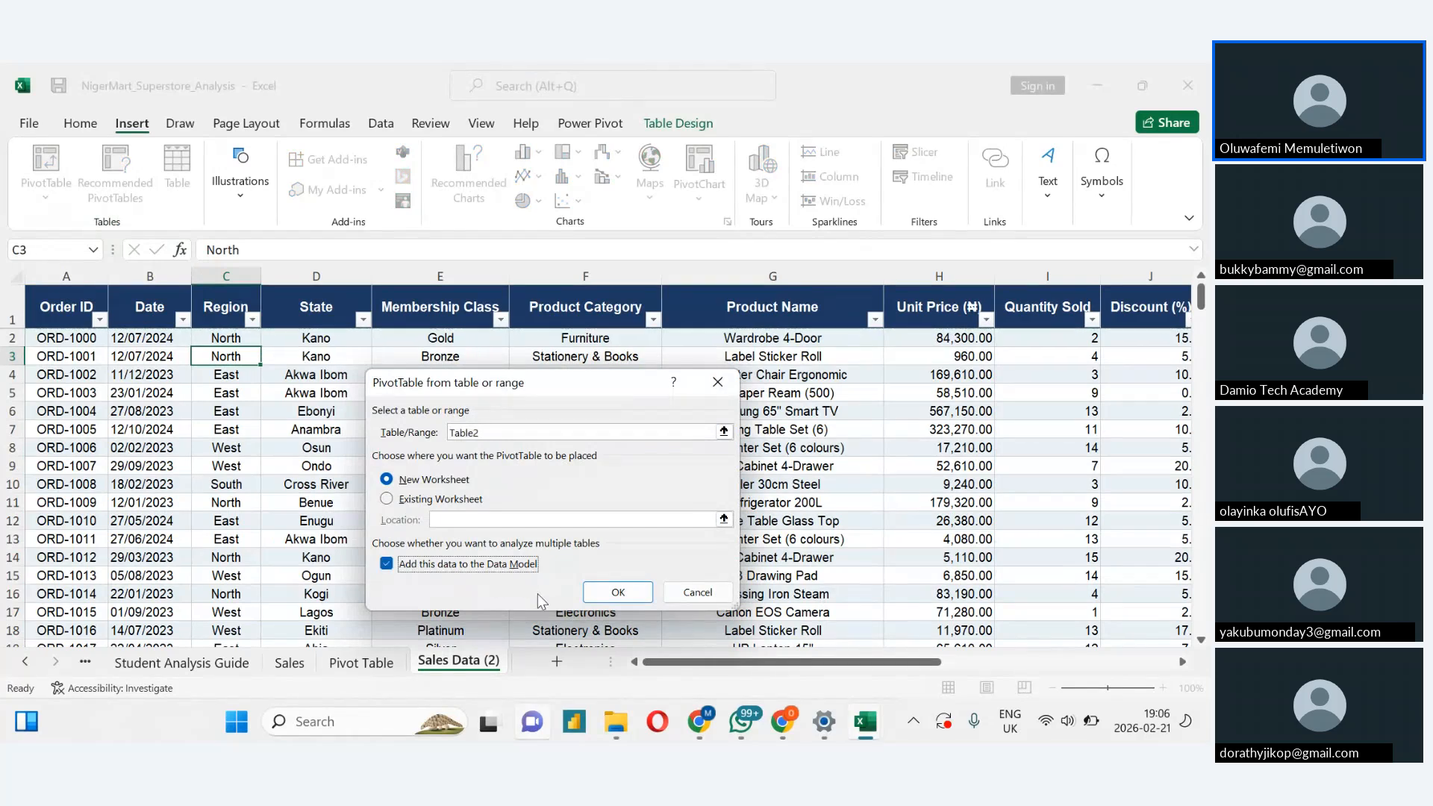
{"action": "left_click", "coordinate": [612, 597]}
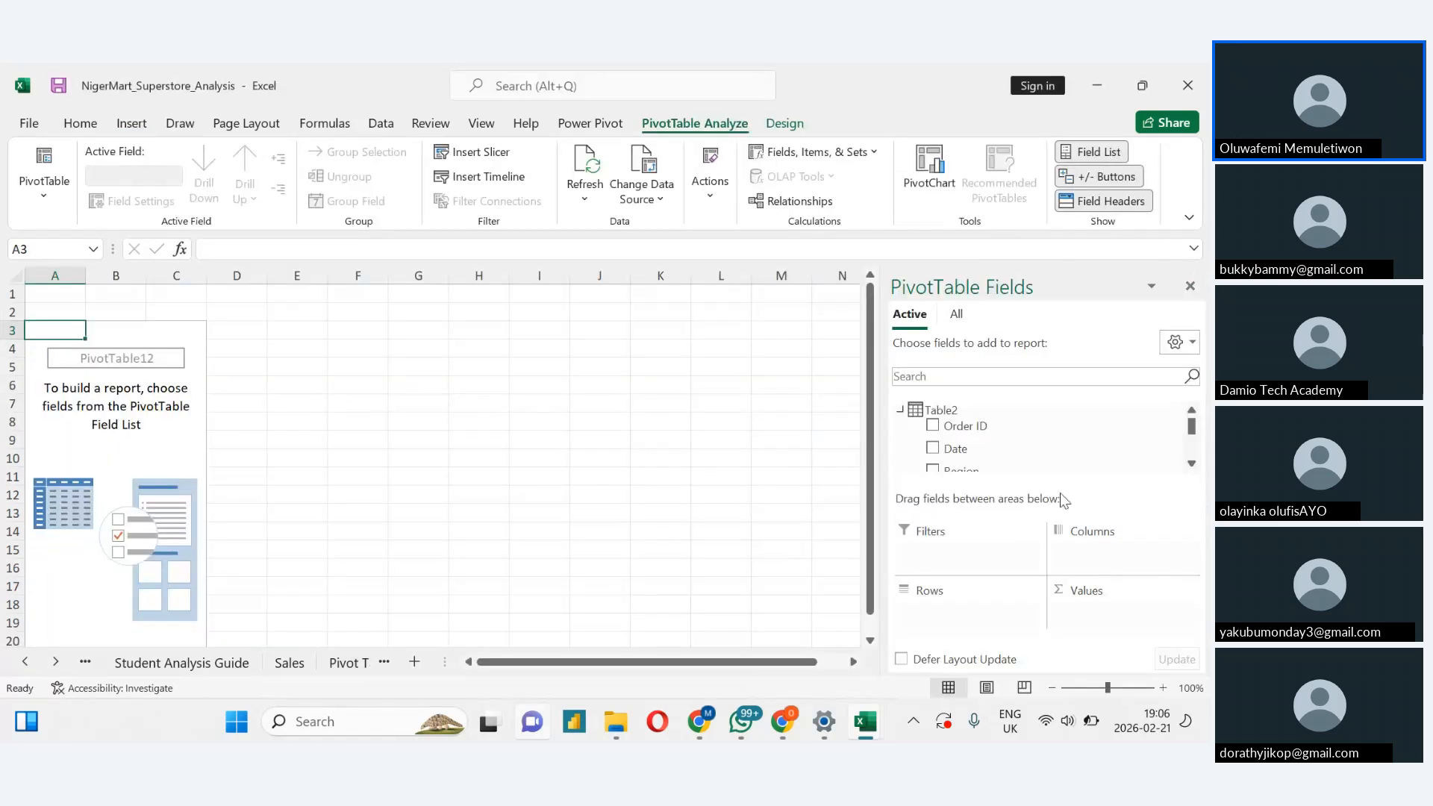
Examine the new pivot table's Table2 field list from Order ID through Sales Rep, including Region
{"action": "left_click", "coordinate": [1192, 464]}
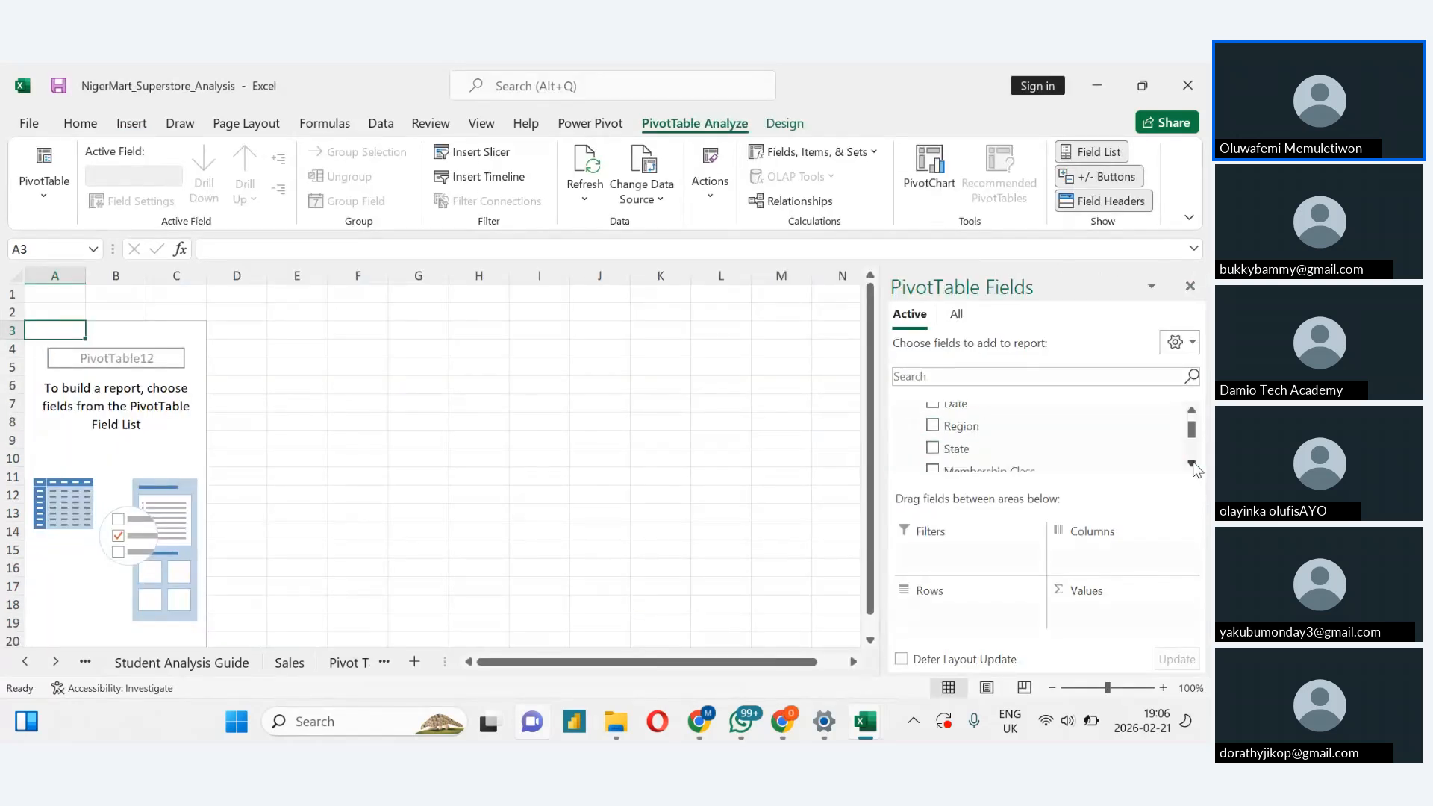
{"action": "left_click", "coordinate": [1192, 464]}
{"action": "left_click", "coordinate": [1192, 464]}
{"action": "left_click", "coordinate": [1192, 465]}
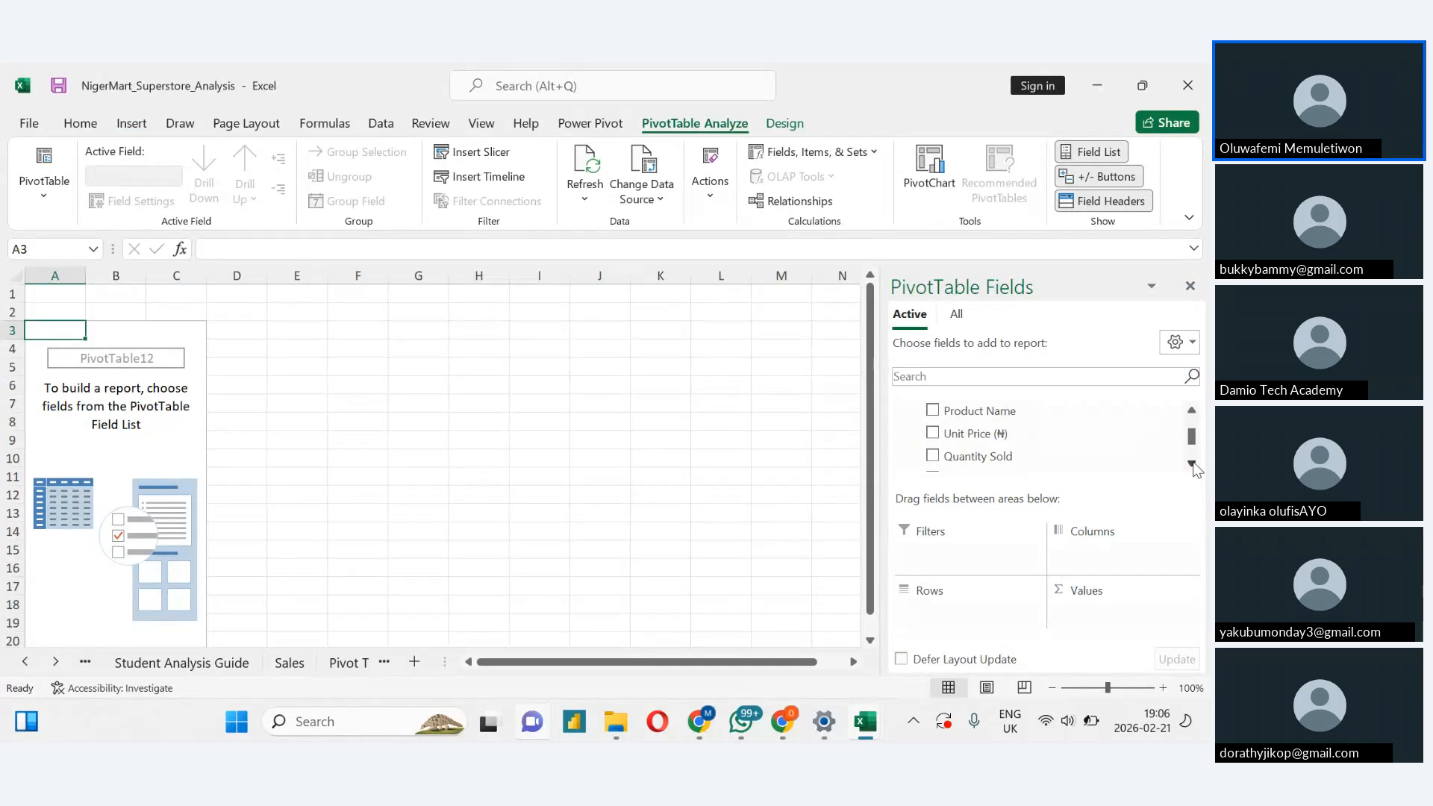
{"action": "left_click", "coordinate": [1192, 464]}
{"action": "left_click", "coordinate": [1191, 464]}
{"action": "left_click", "coordinate": [1192, 464]}
{"action": "left_click", "coordinate": [1191, 465]}
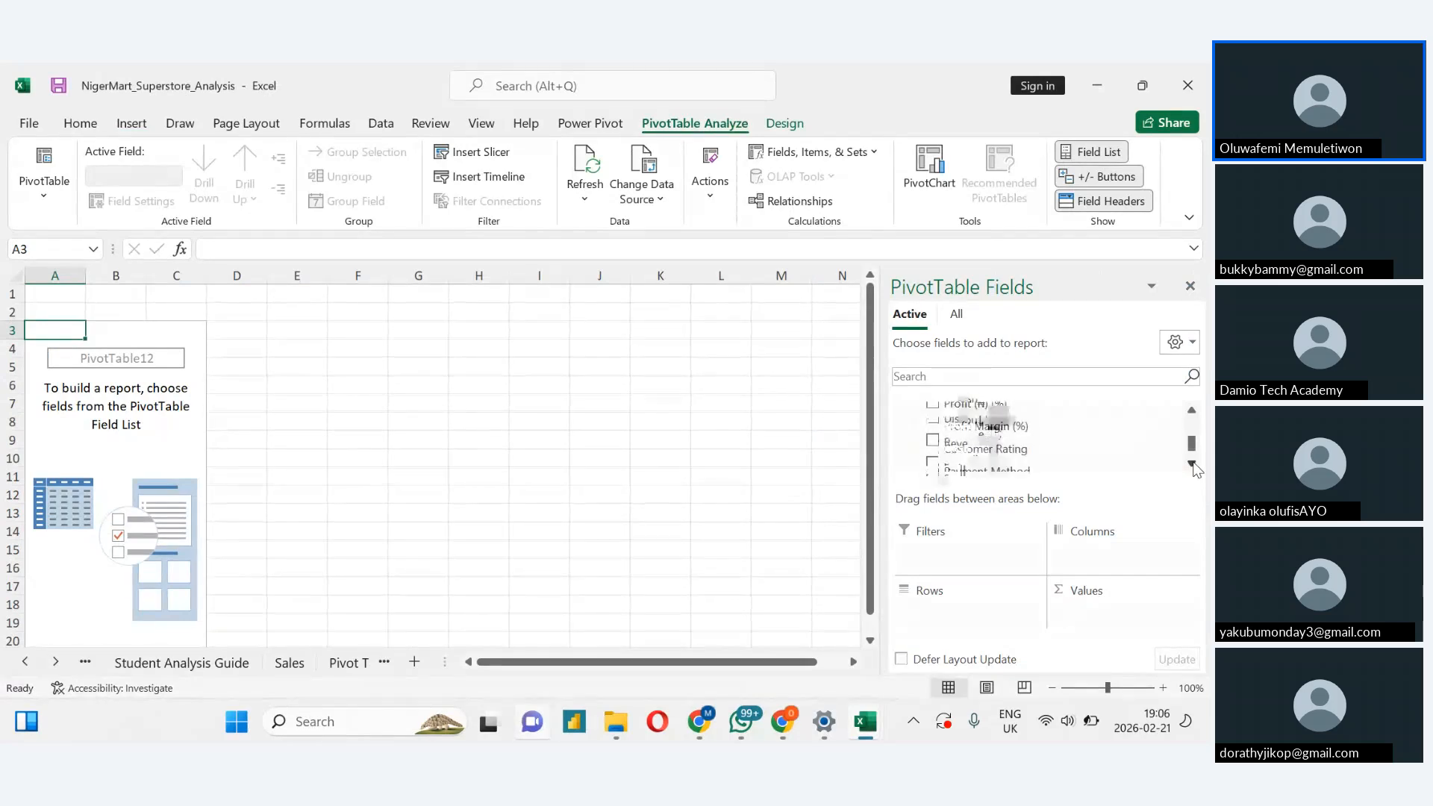
{"action": "left_click", "coordinate": [1192, 464]}
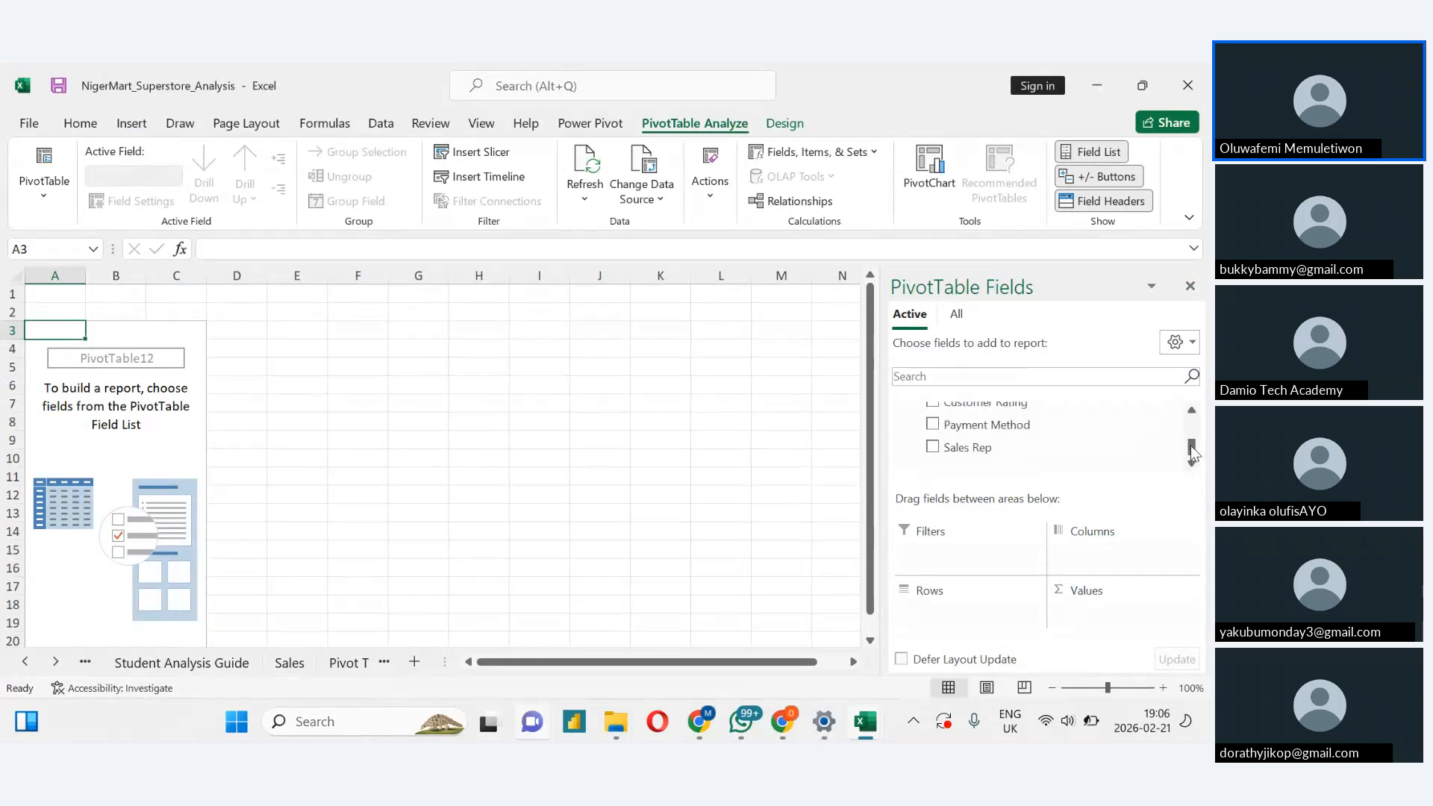
{"action": "left_click_drag", "start_coordinate": [1191, 451], "coordinate": [1191, 427]}
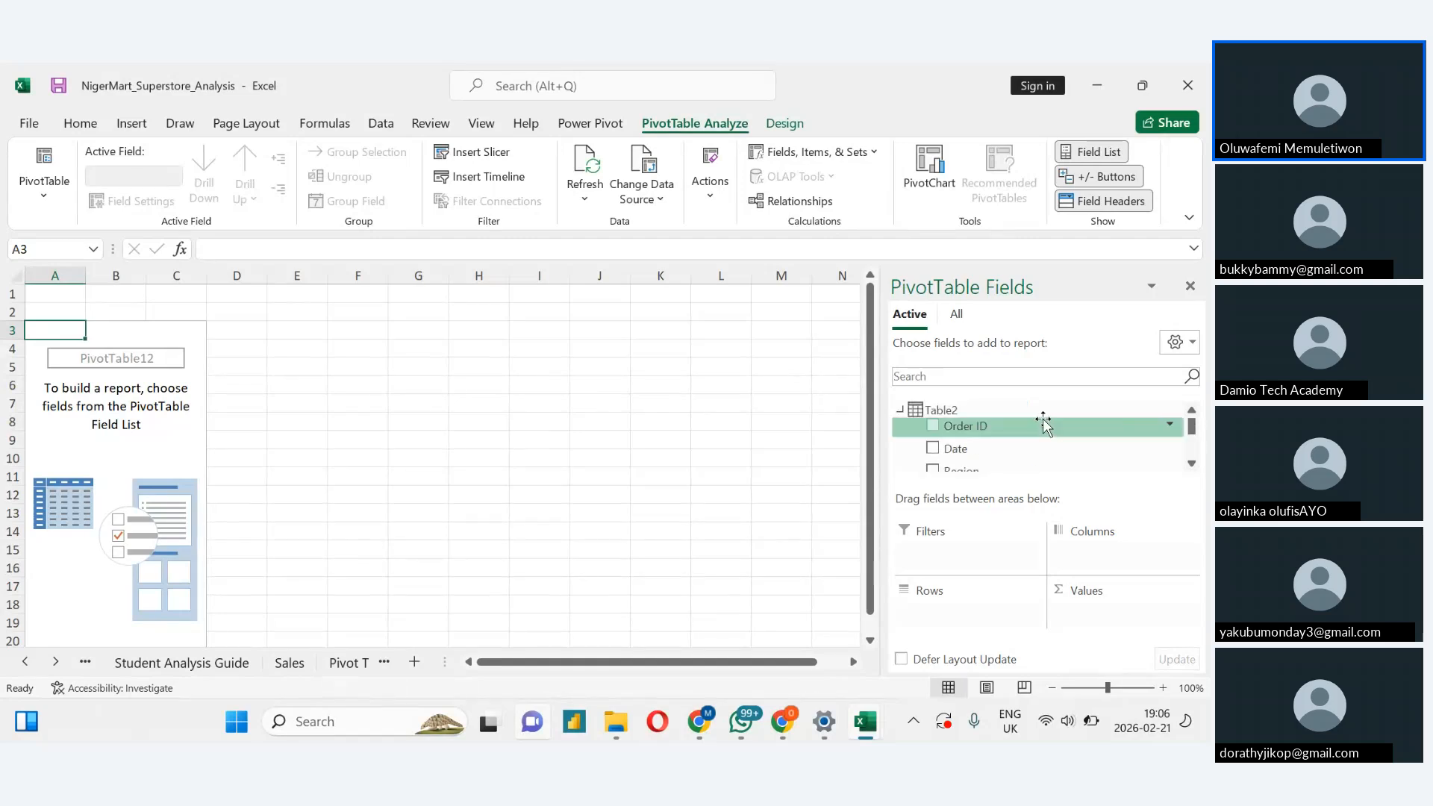
{"action": "scroll", "coordinate": [1043, 421], "scroll_direction": "down", "scroll_amount": 4}
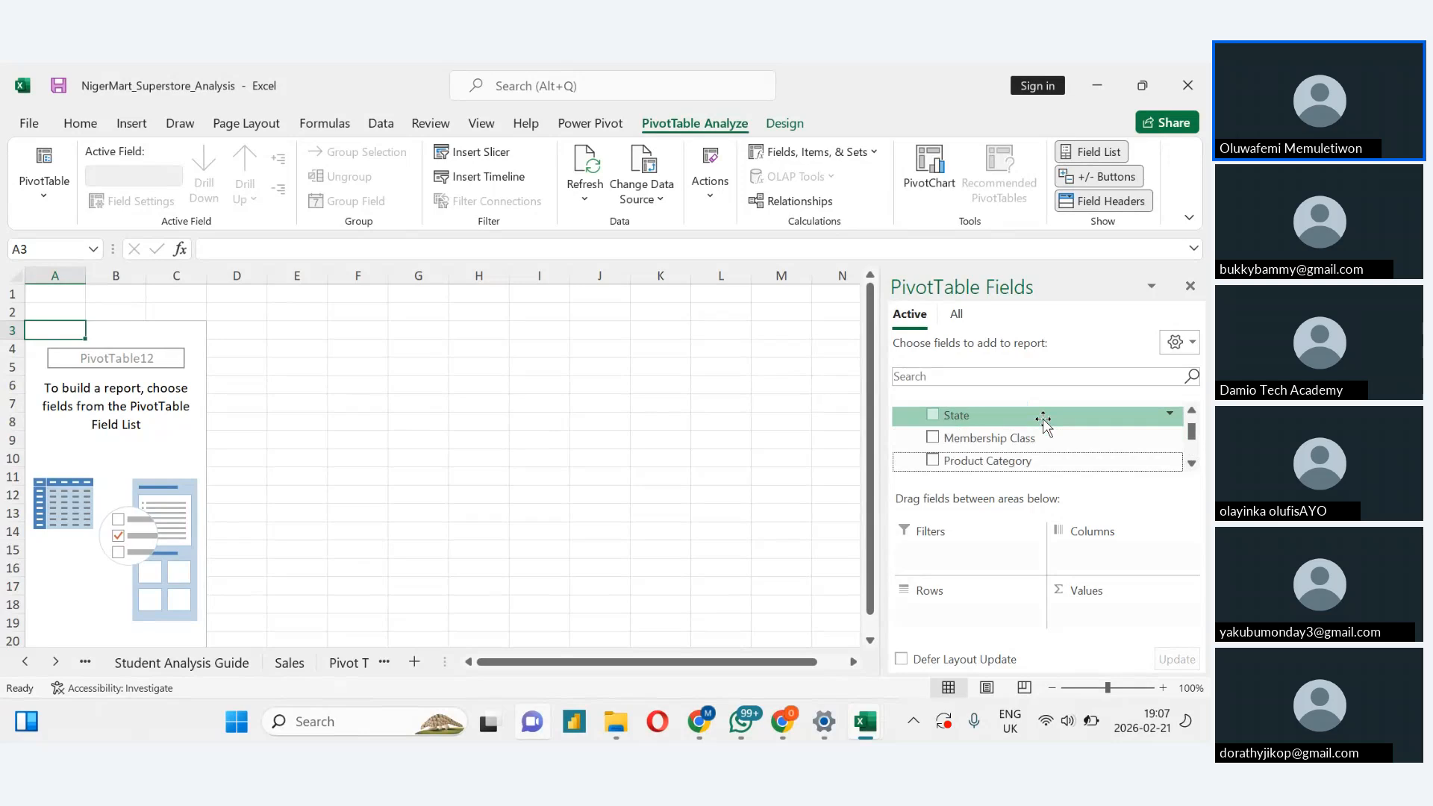
{"action": "scroll", "coordinate": [1044, 422], "scroll_direction": "down", "scroll_amount": 7}
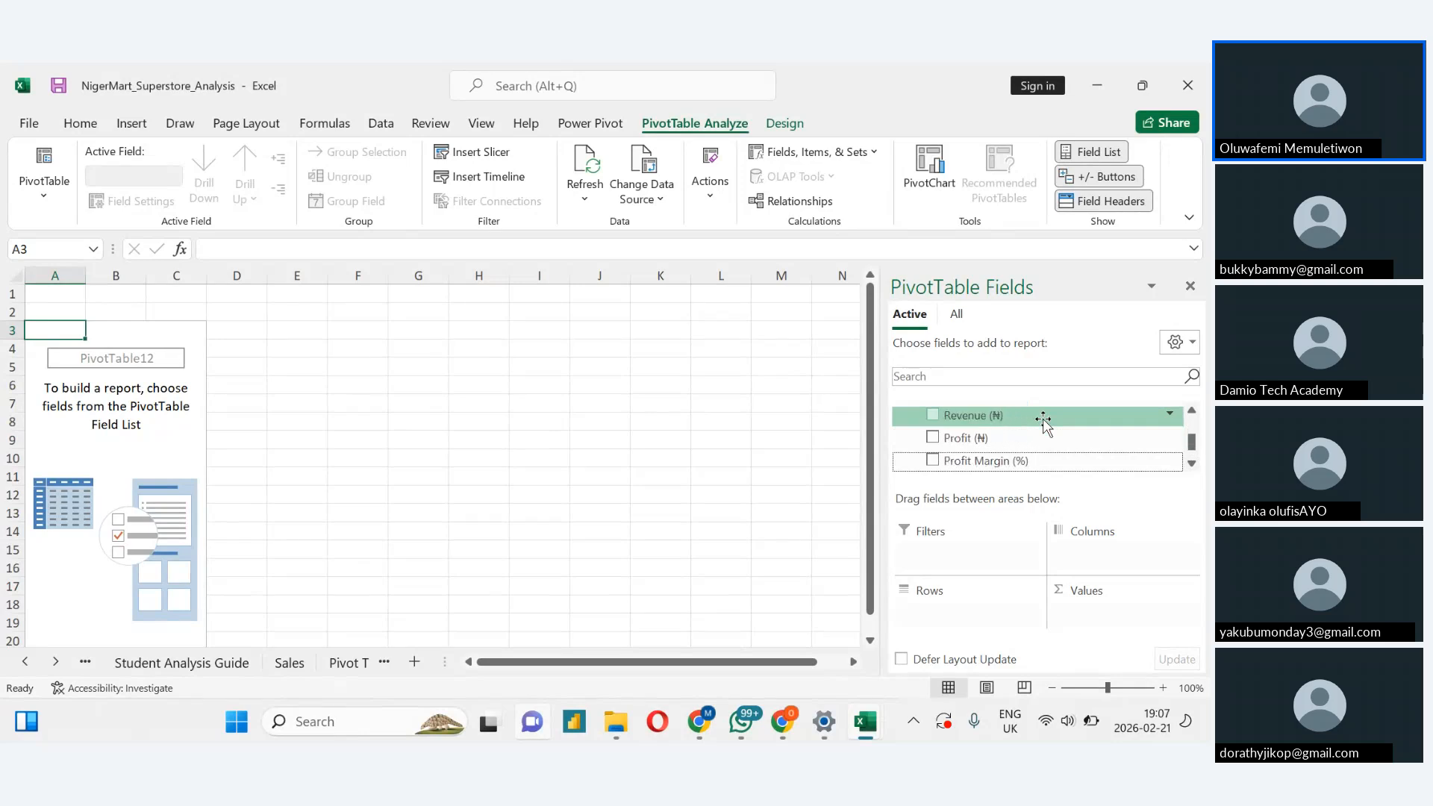
{"action": "scroll", "coordinate": [1043, 422], "scroll_direction": "down", "scroll_amount": 1}
{"action": "scroll", "coordinate": [1044, 421], "scroll_direction": "down", "scroll_amount": 2}
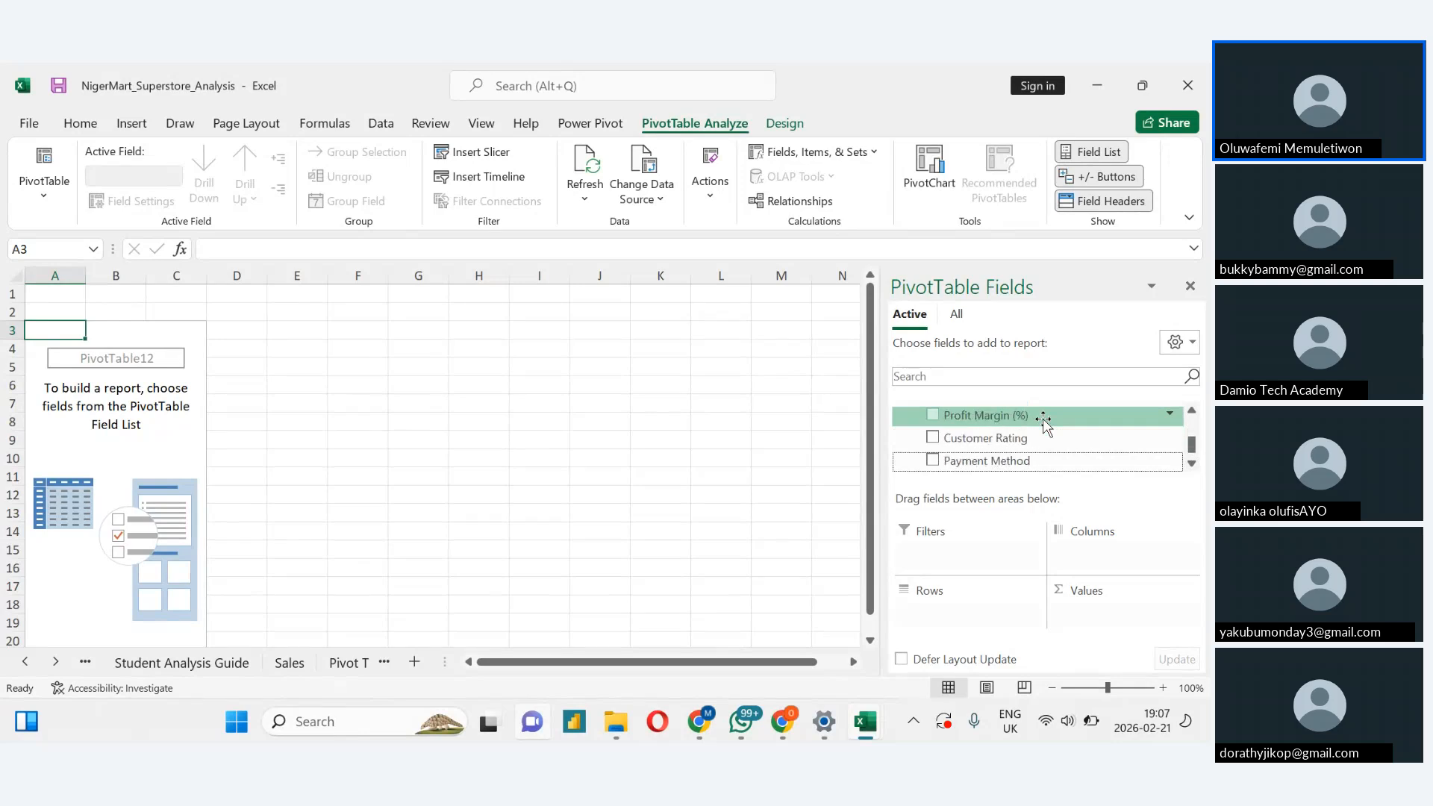
Review the Student Analysis Guide's chart tasks and the Table1 field list on the Pivot Table sheet
{"action": "left_click", "coordinate": [283, 662]}
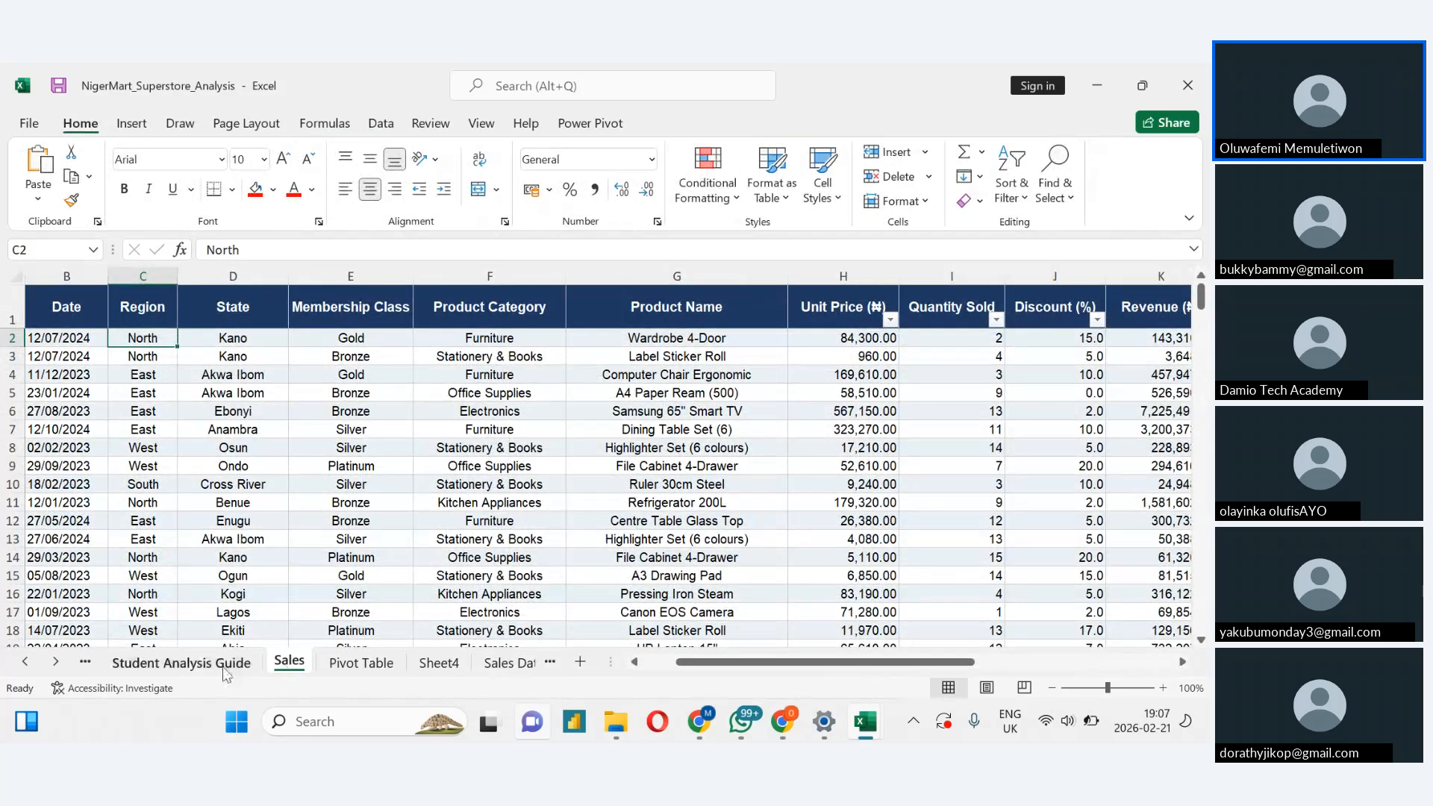
{"action": "left_click", "coordinate": [181, 662]}
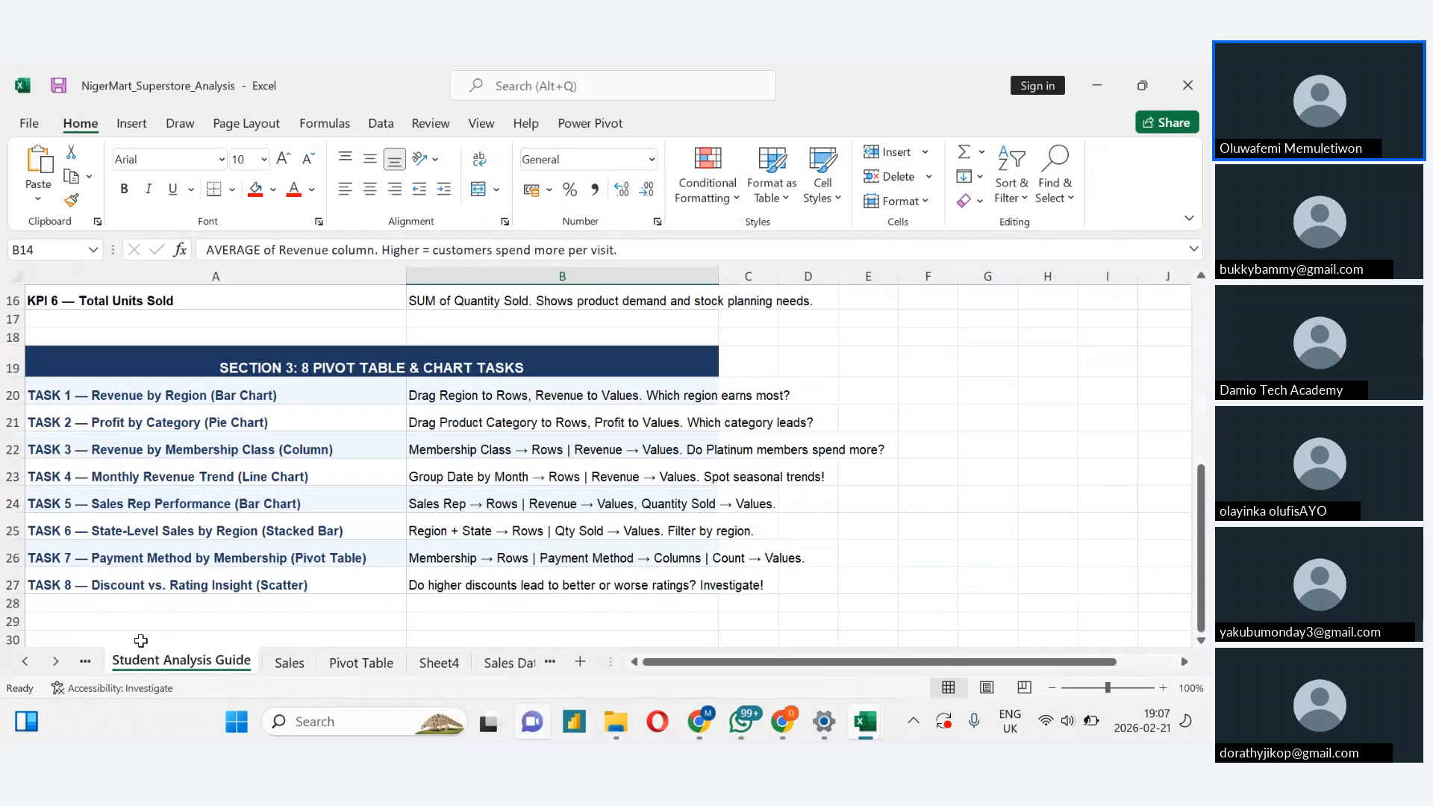
{"action": "left_click", "coordinate": [289, 664]}
{"action": "left_click", "coordinate": [345, 668]}
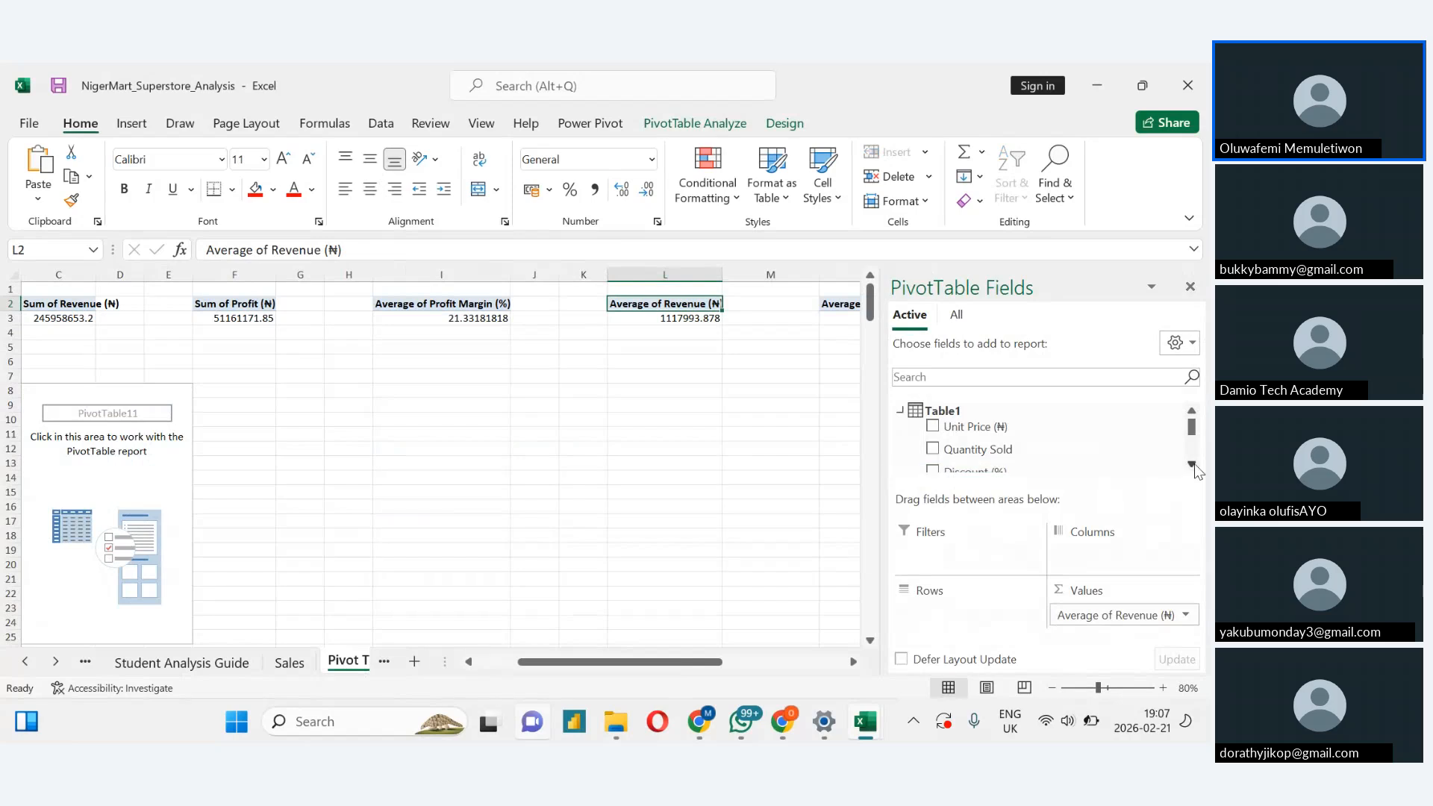
{"action": "scroll", "coordinate": [1192, 463], "scroll_direction": "down", "scroll_amount": 4}
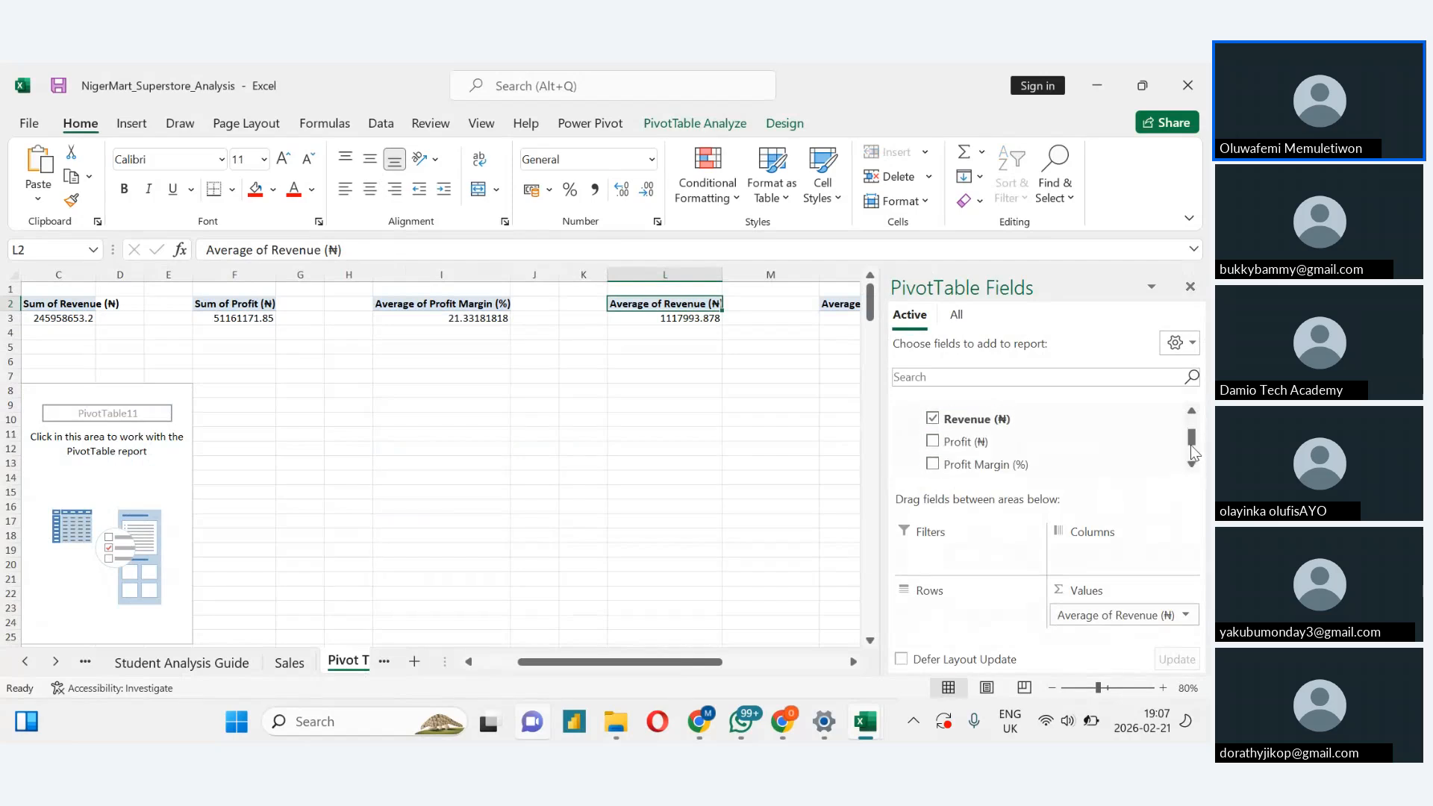
{"action": "scroll", "coordinate": [1192, 447], "scroll_direction": "up", "scroll_amount": 4}
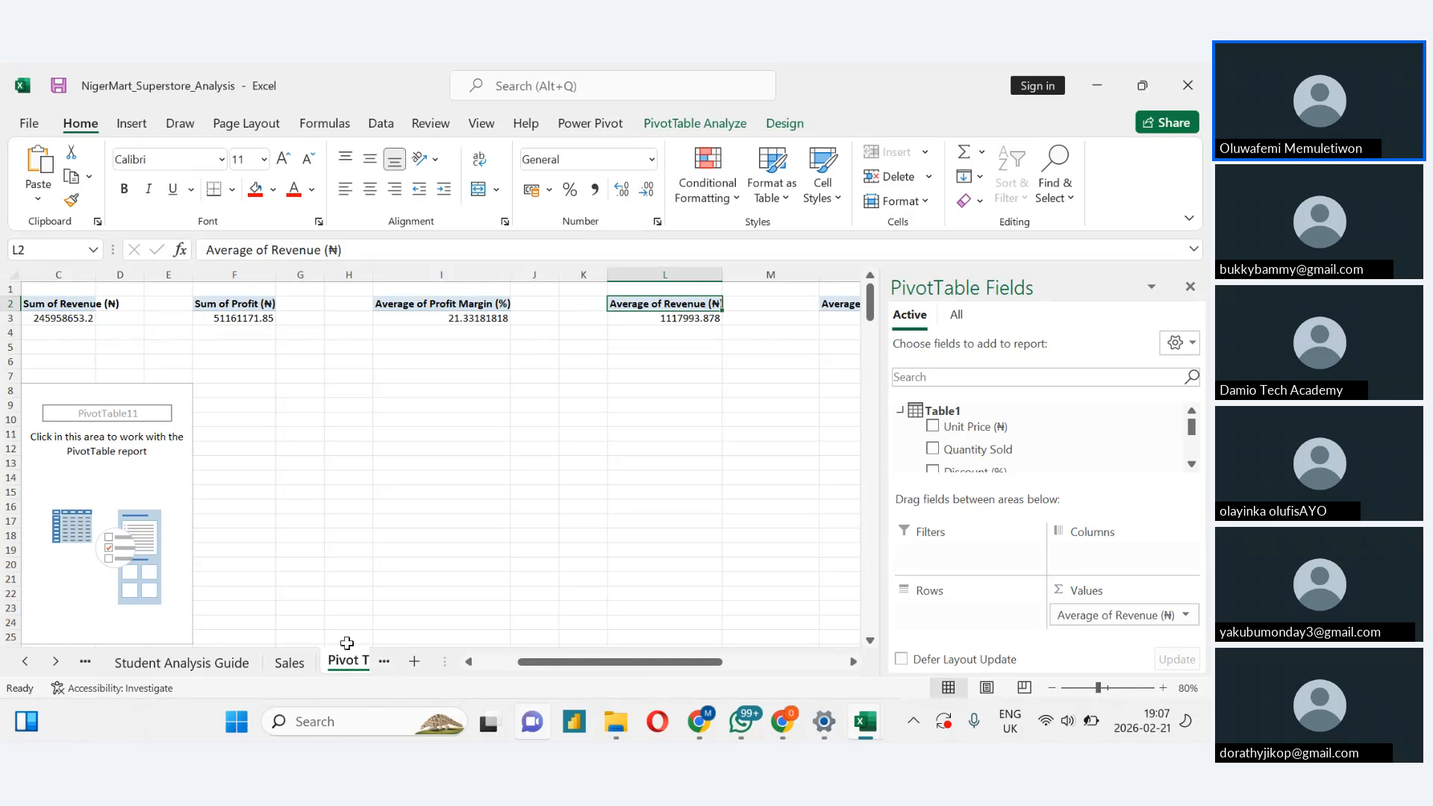
Reorder the worksheets so that Sheet4 comes directly after Sales Data (2)
{"action": "left_click", "coordinate": [383, 664]}
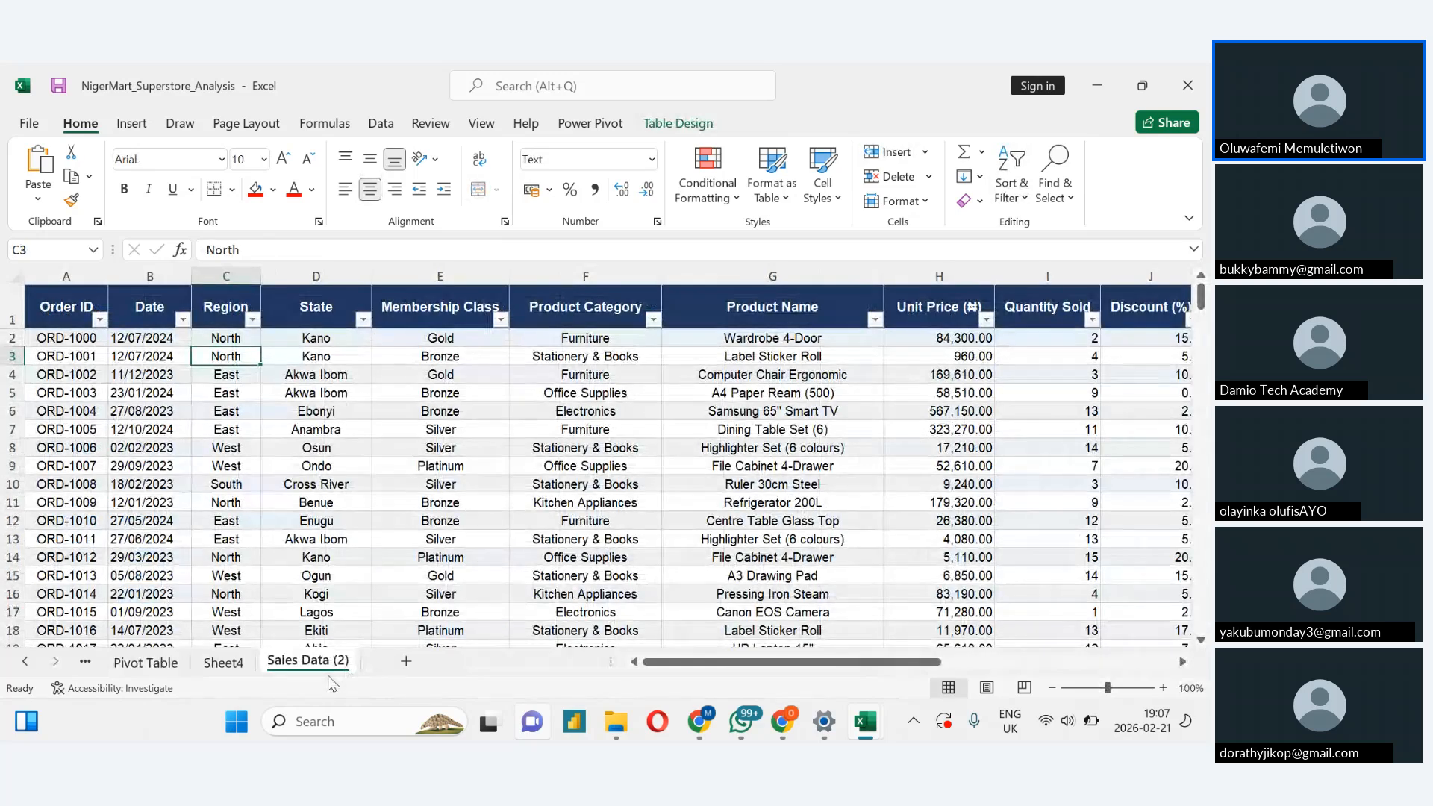
{"action": "left_click", "coordinate": [222, 662]}
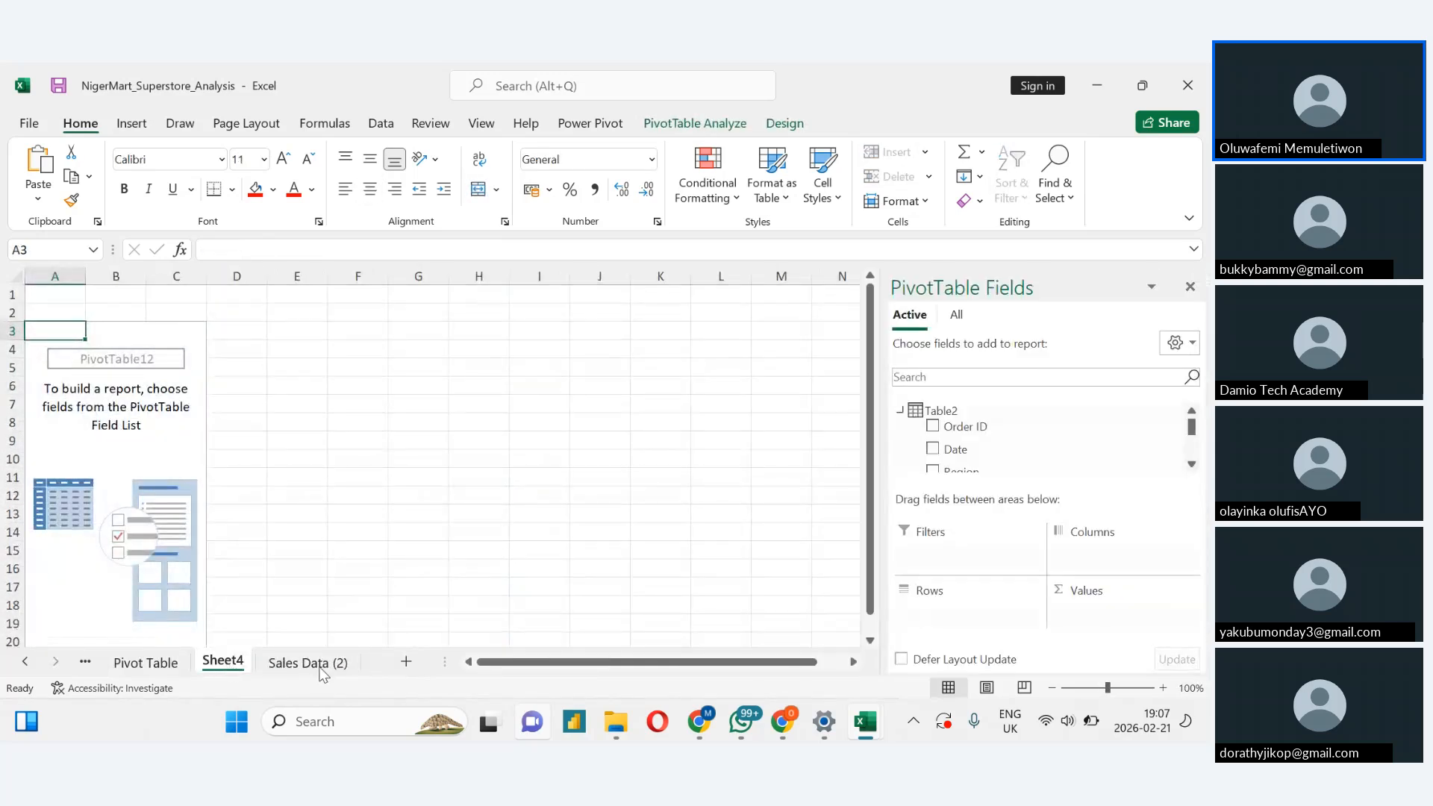
{"action": "left_click_drag", "start_coordinate": [323, 673], "coordinate": [388, 677]}
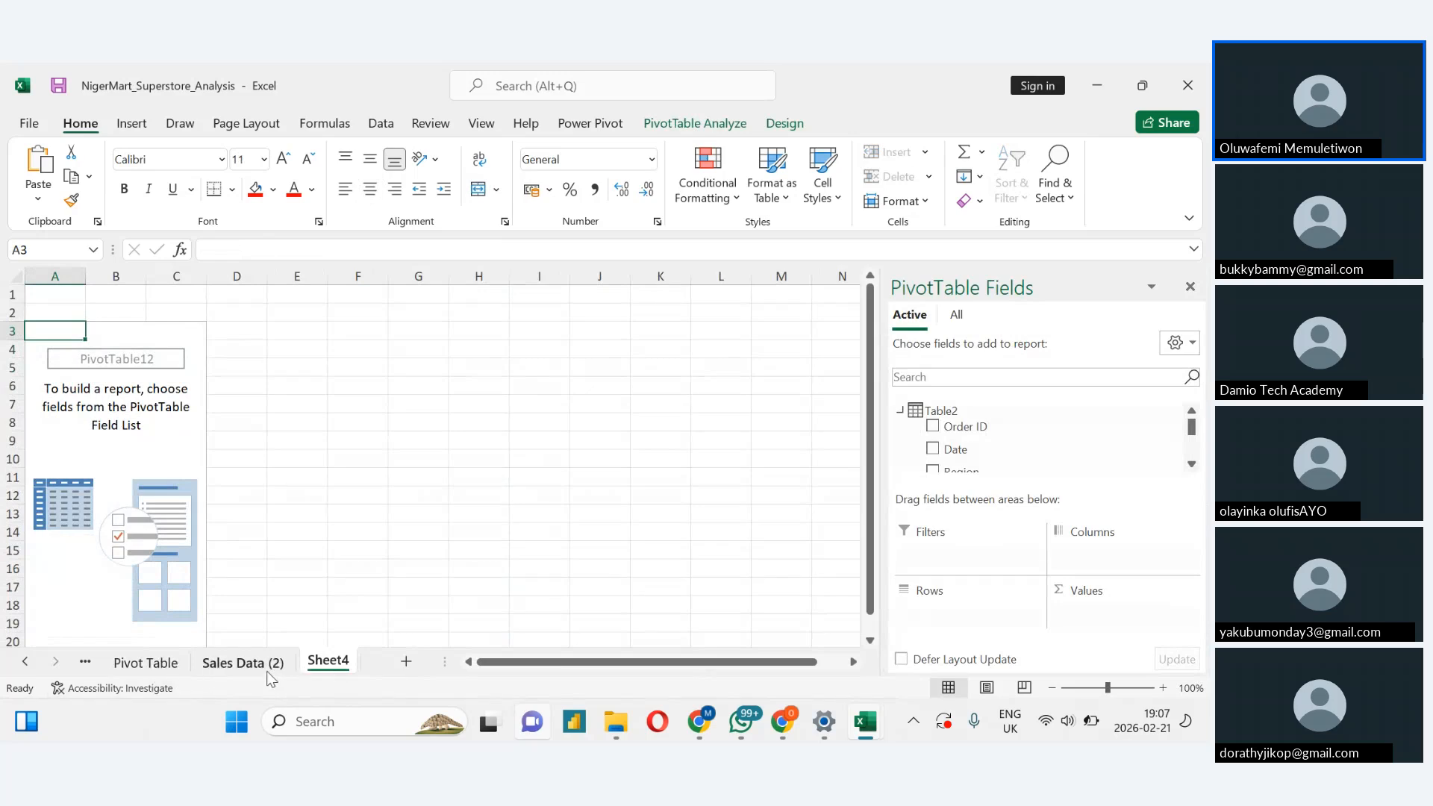
Add the Revenue (₦) field as a summed value to the empty pivot table at A3 on Sheet4
{"action": "left_click", "coordinate": [1192, 464]}
{"action": "left_click", "coordinate": [1191, 464]}
{"action": "left_click", "coordinate": [1192, 464]}
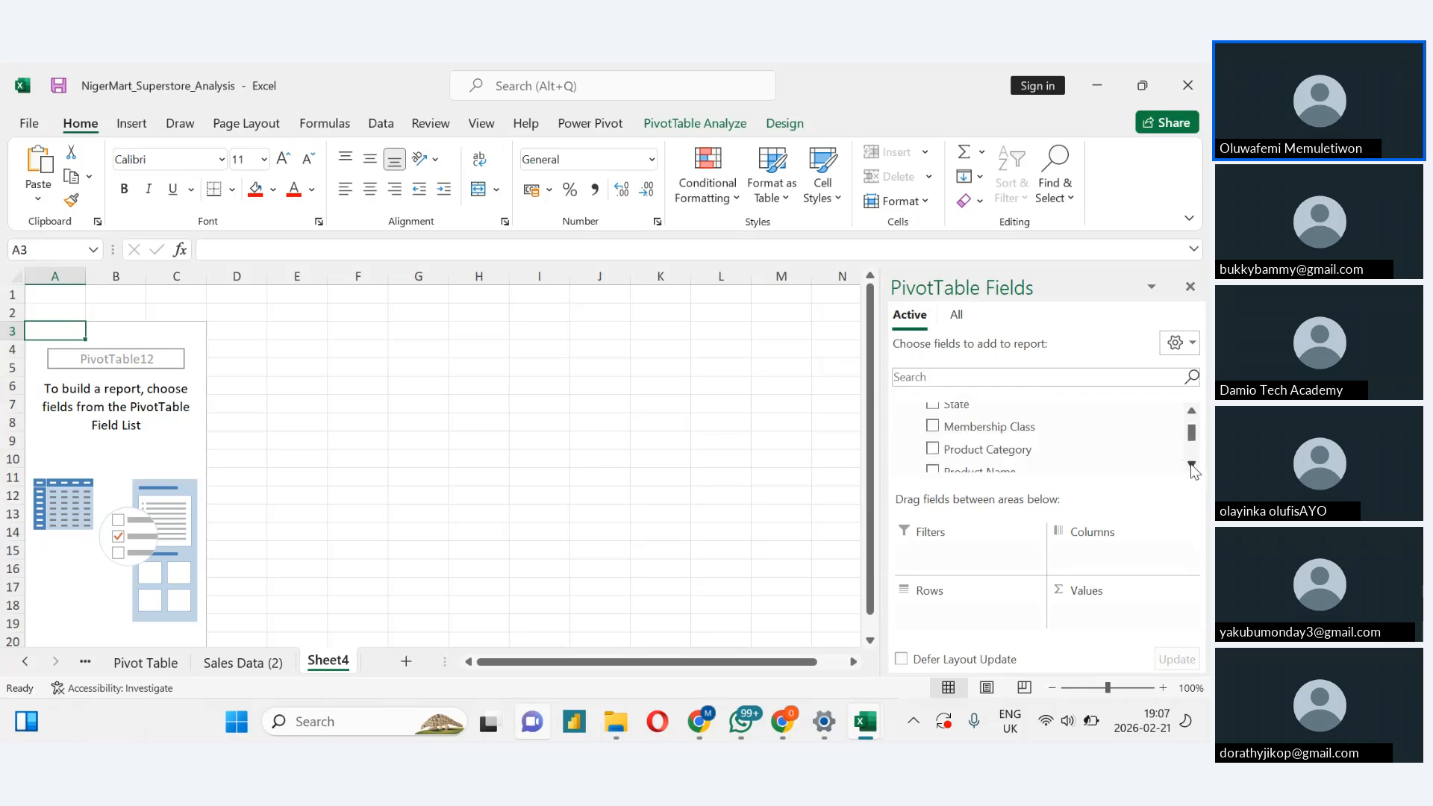
{"action": "left_click", "coordinate": [1192, 464]}
{"action": "left_click", "coordinate": [1192, 464]}
{"action": "left_click", "coordinate": [1192, 464]}
{"action": "left_click", "coordinate": [1192, 464]}
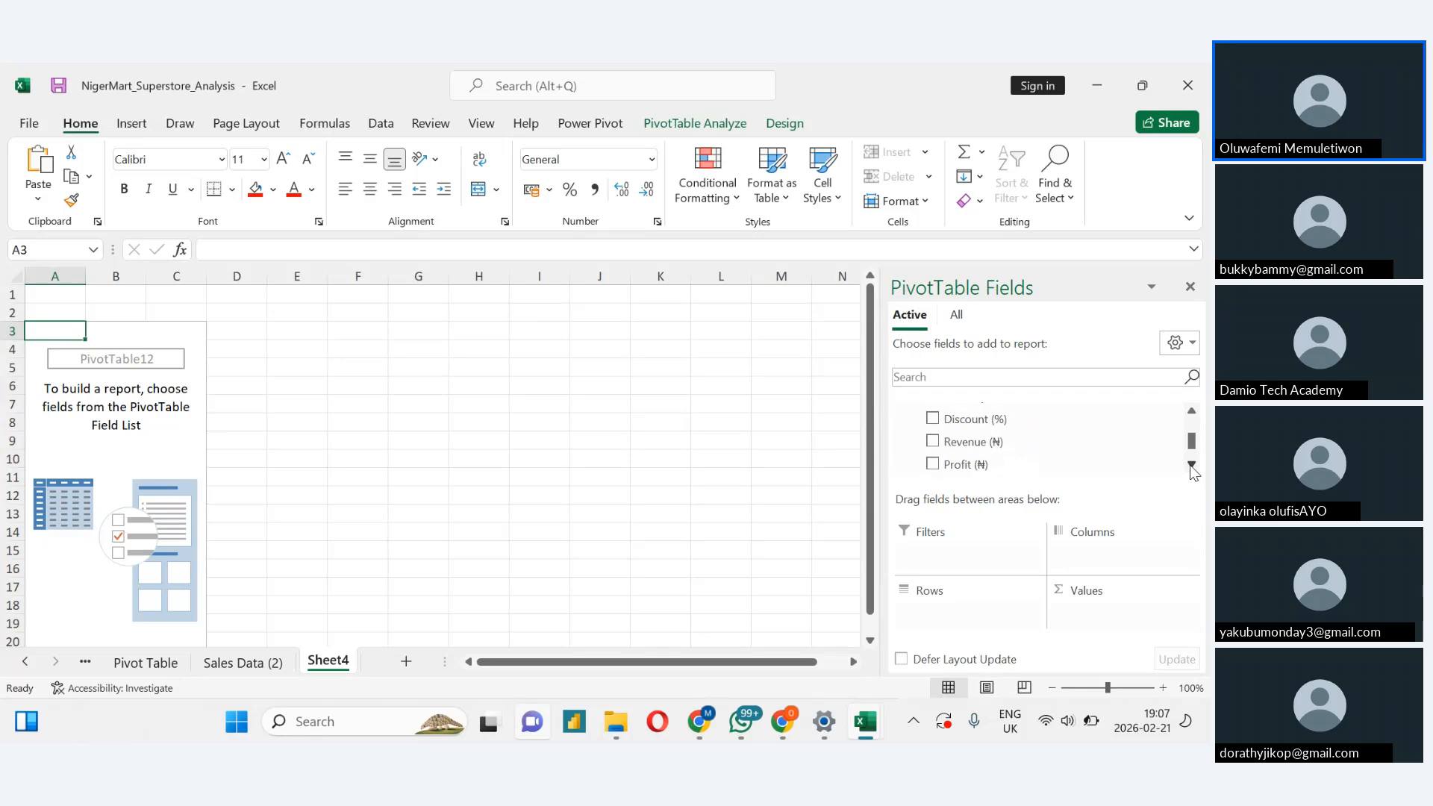
{"action": "left_click", "coordinate": [933, 440]}
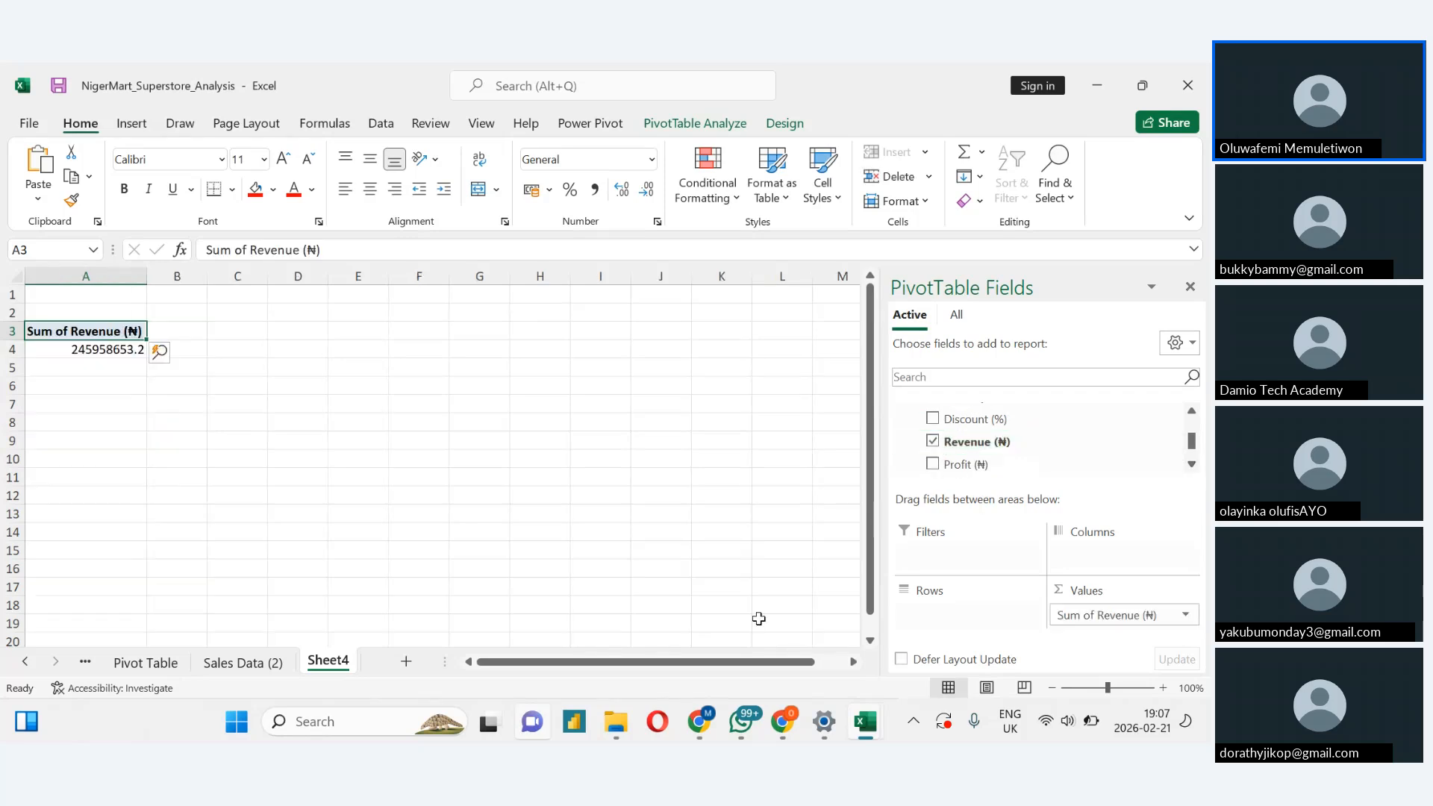
Insert a second pivot table from Table2 at cell C3 of Sheet4, adding its data to the Data Model
{"action": "left_click", "coordinate": [222, 340]}
{"action": "left_click", "coordinate": [238, 330]}
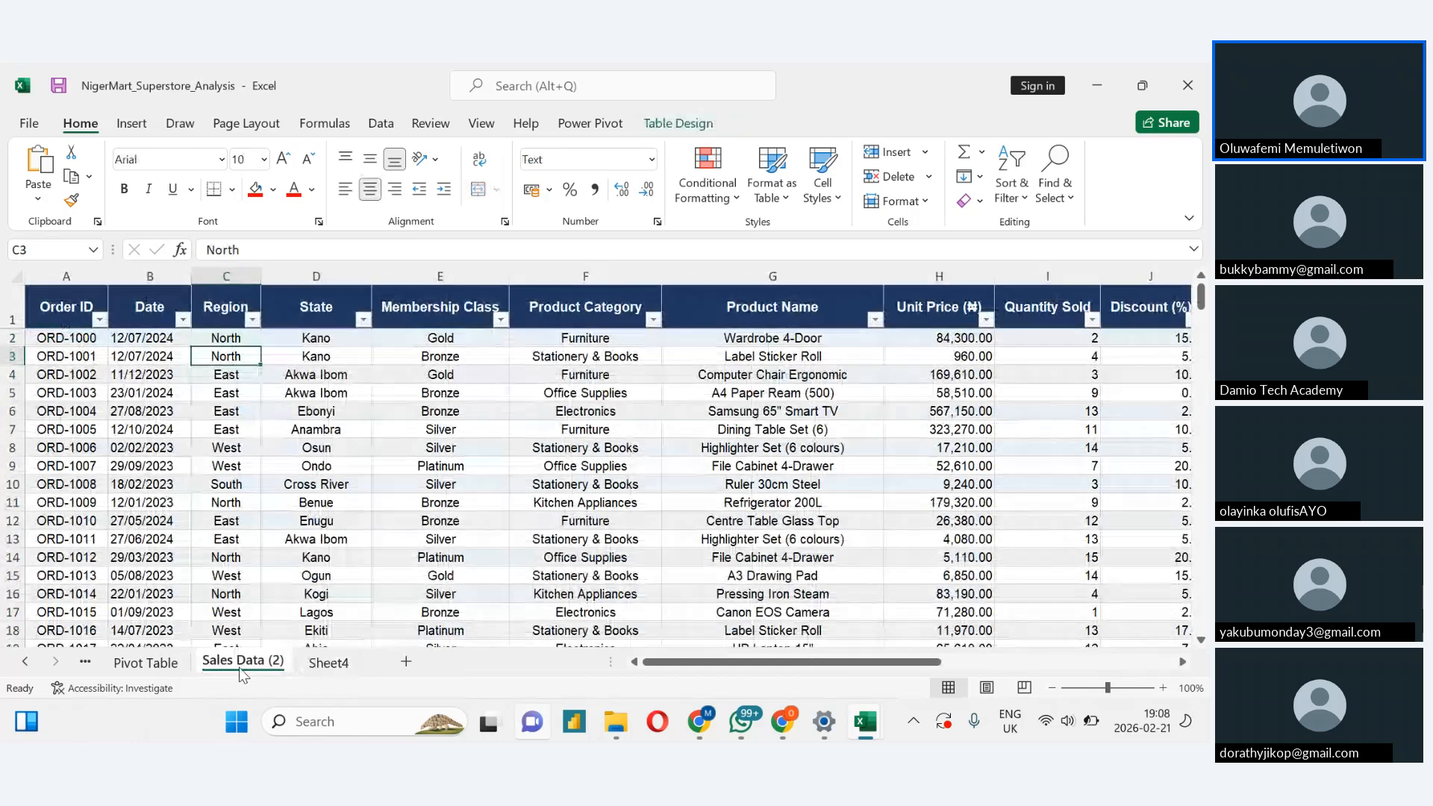
{"action": "left_click", "coordinate": [135, 127]}
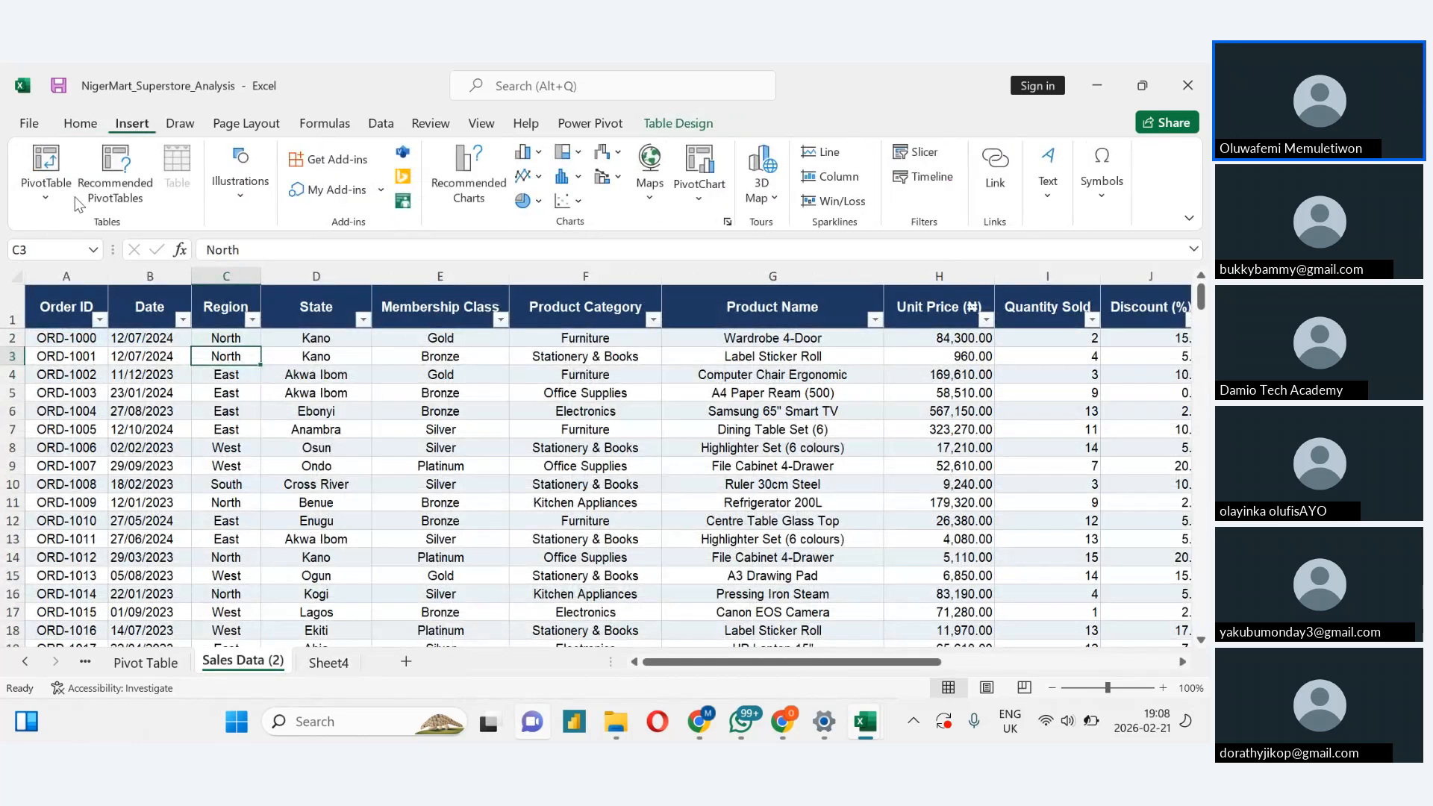
{"action": "left_click", "coordinate": [46, 188]}
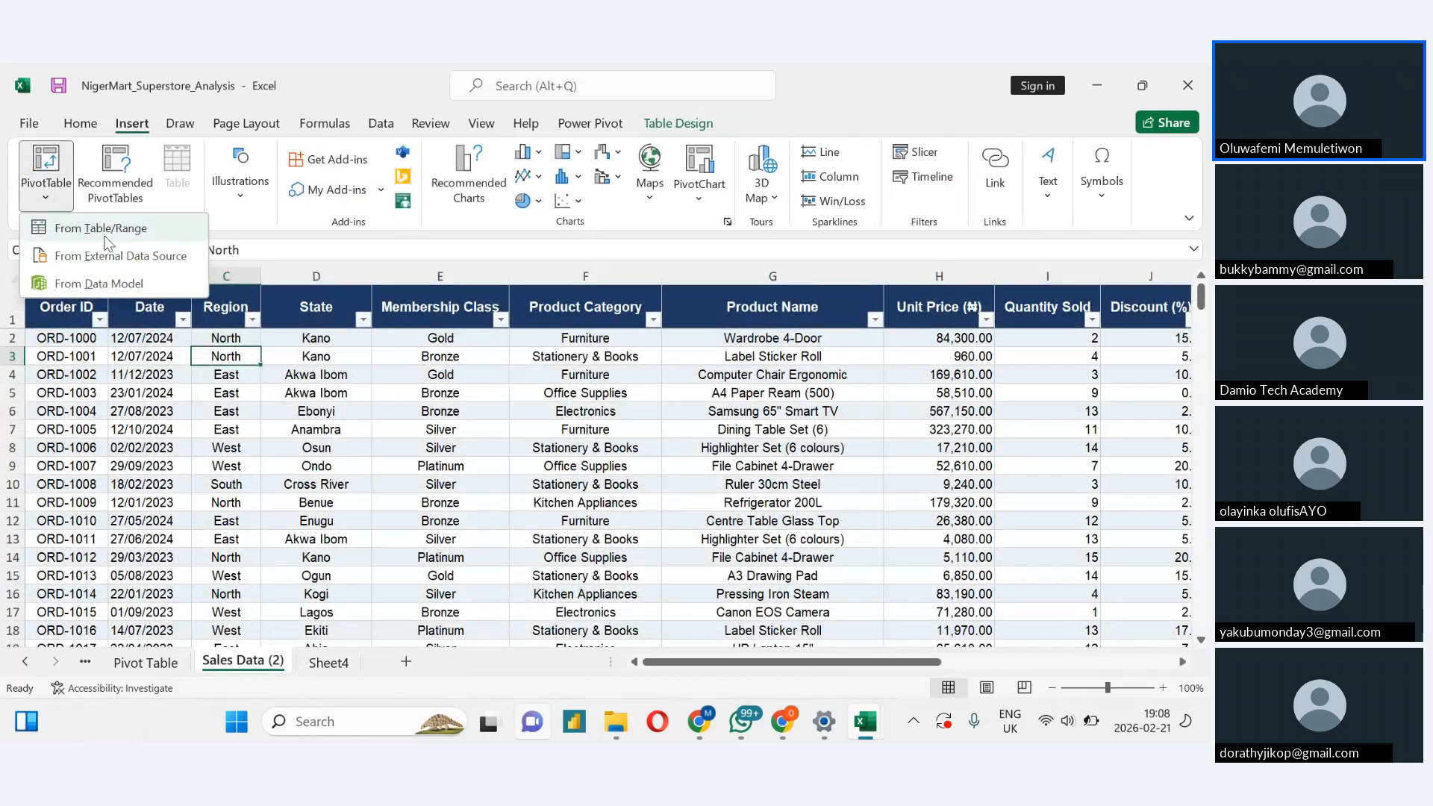
{"action": "left_click", "coordinate": [104, 229]}
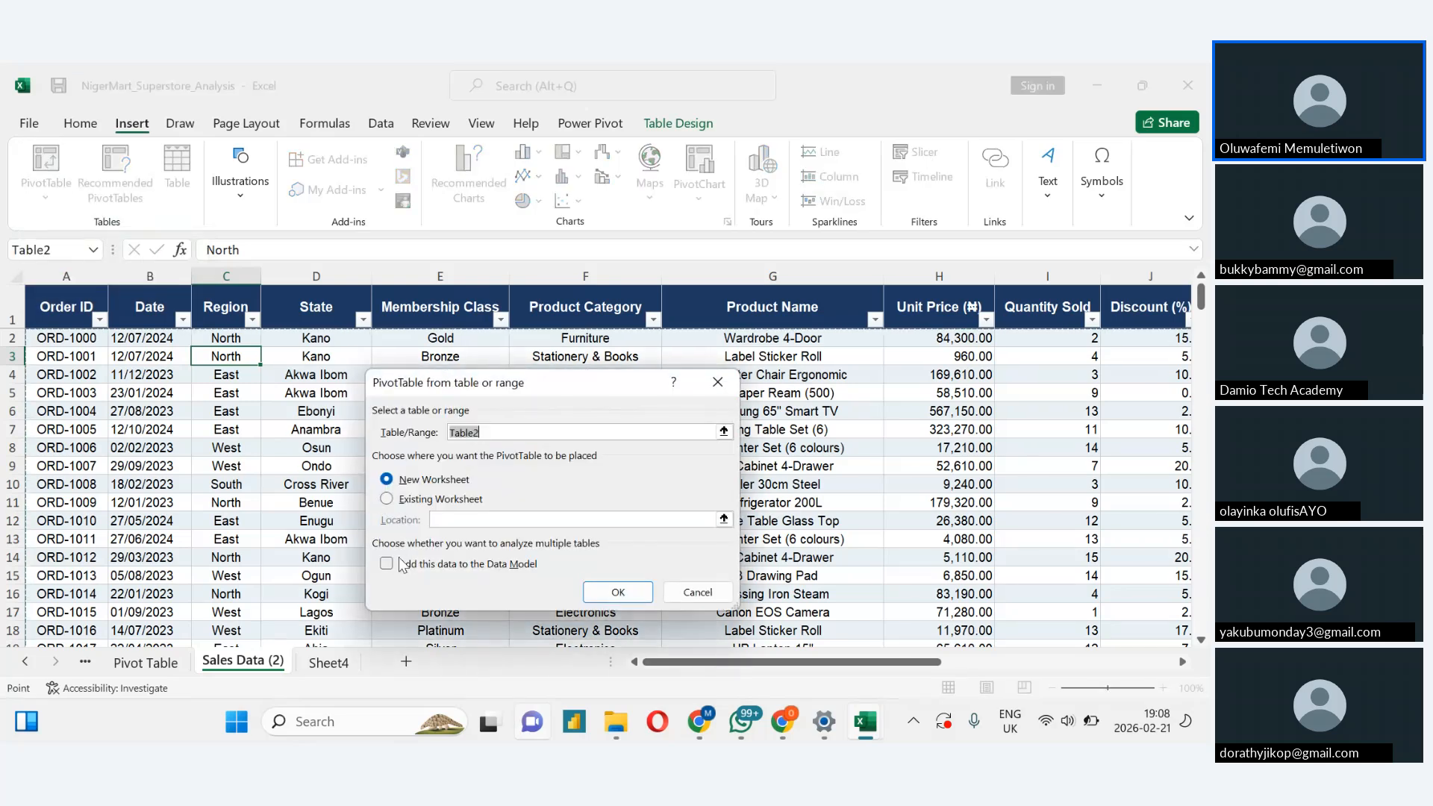
{"action": "left_click", "coordinate": [387, 500]}
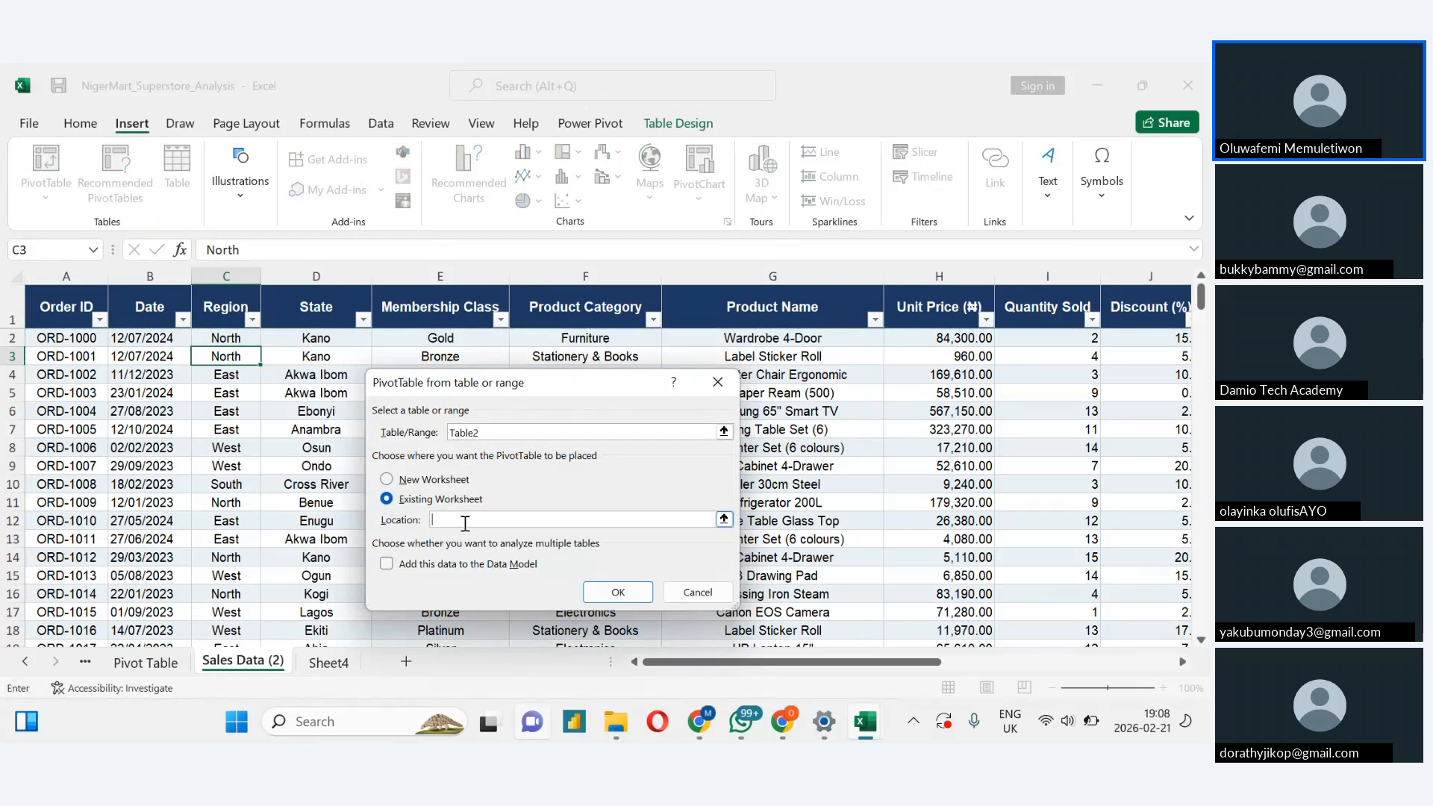
{"action": "left_click", "coordinate": [321, 663]}
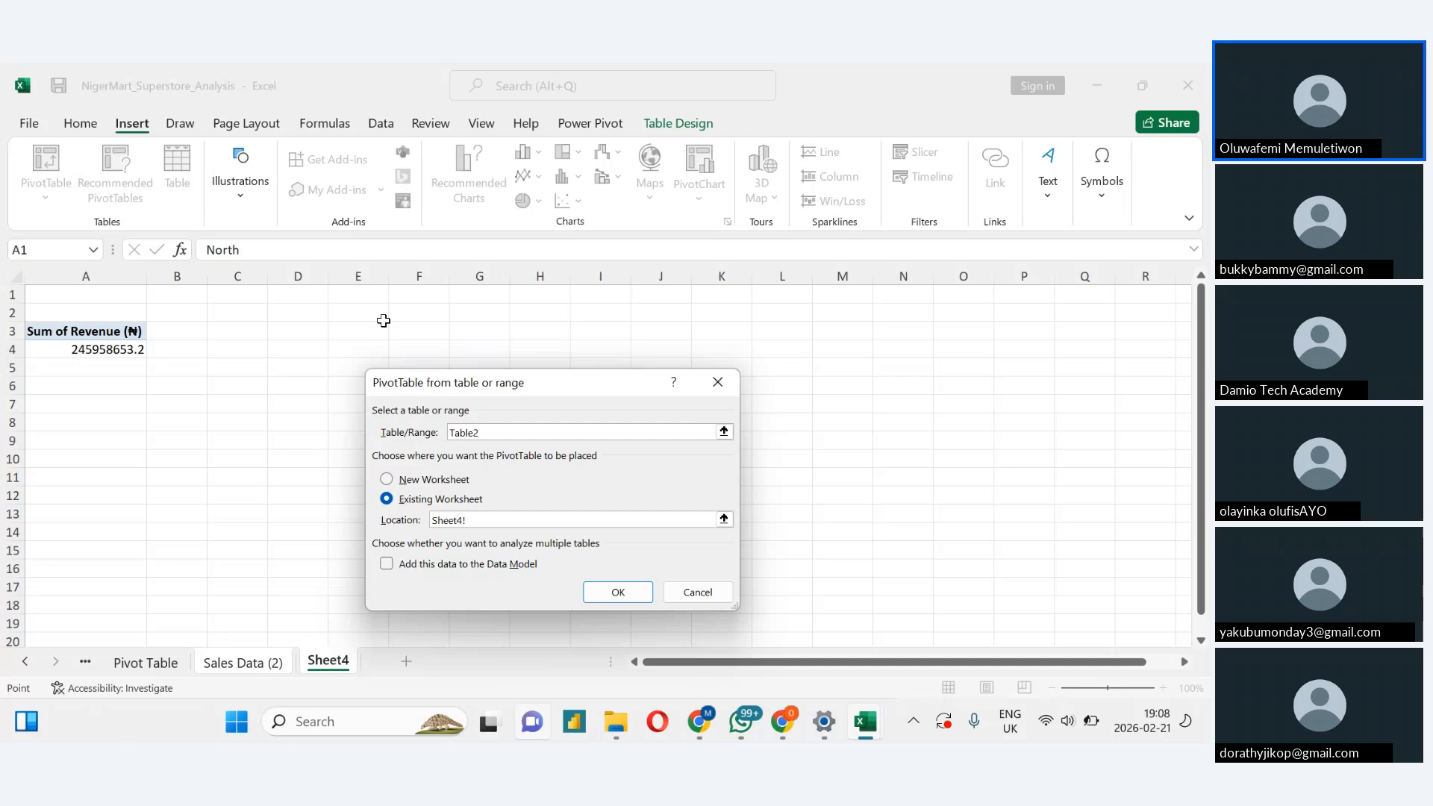
{"action": "left_click", "coordinate": [248, 338]}
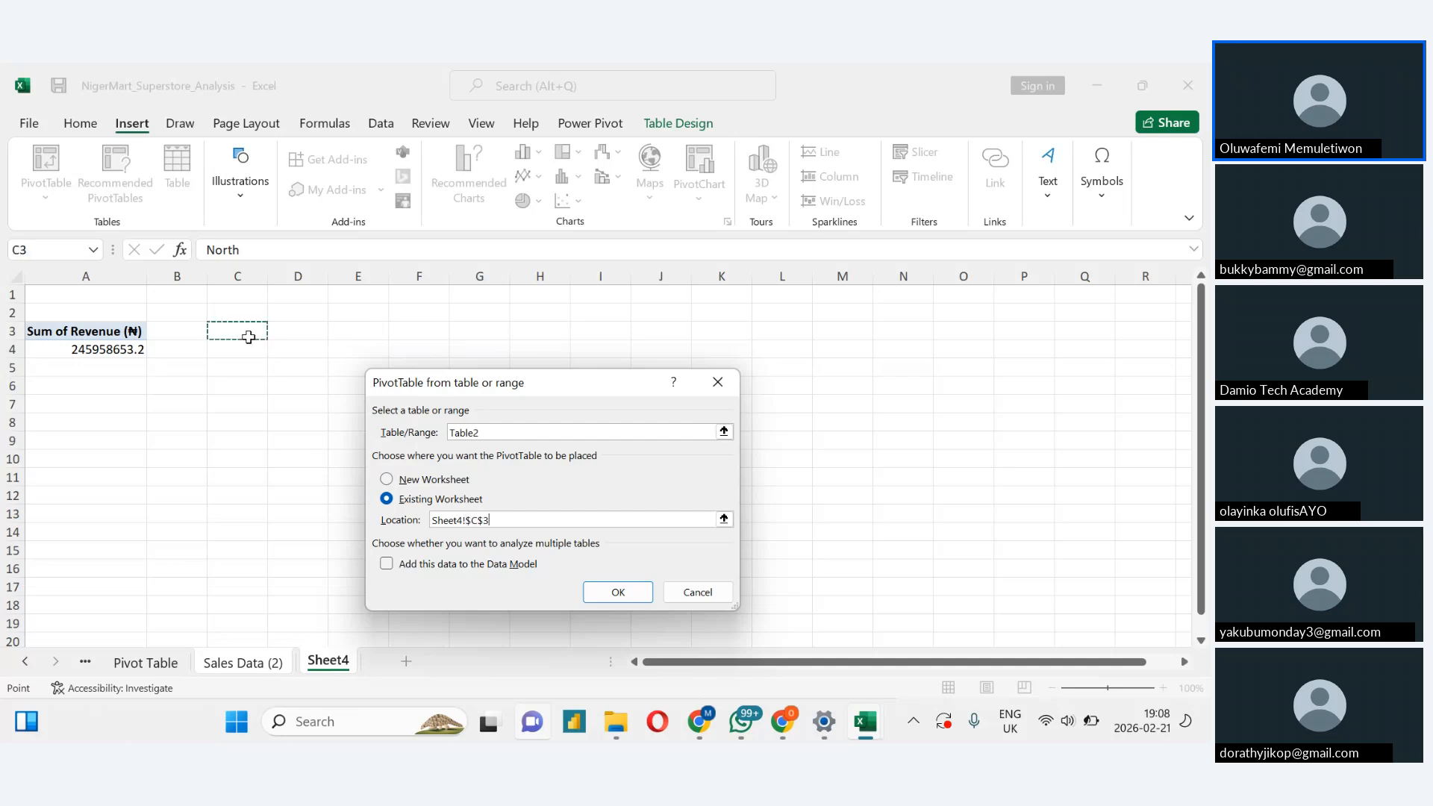
{"action": "left_click", "coordinate": [386, 564]}
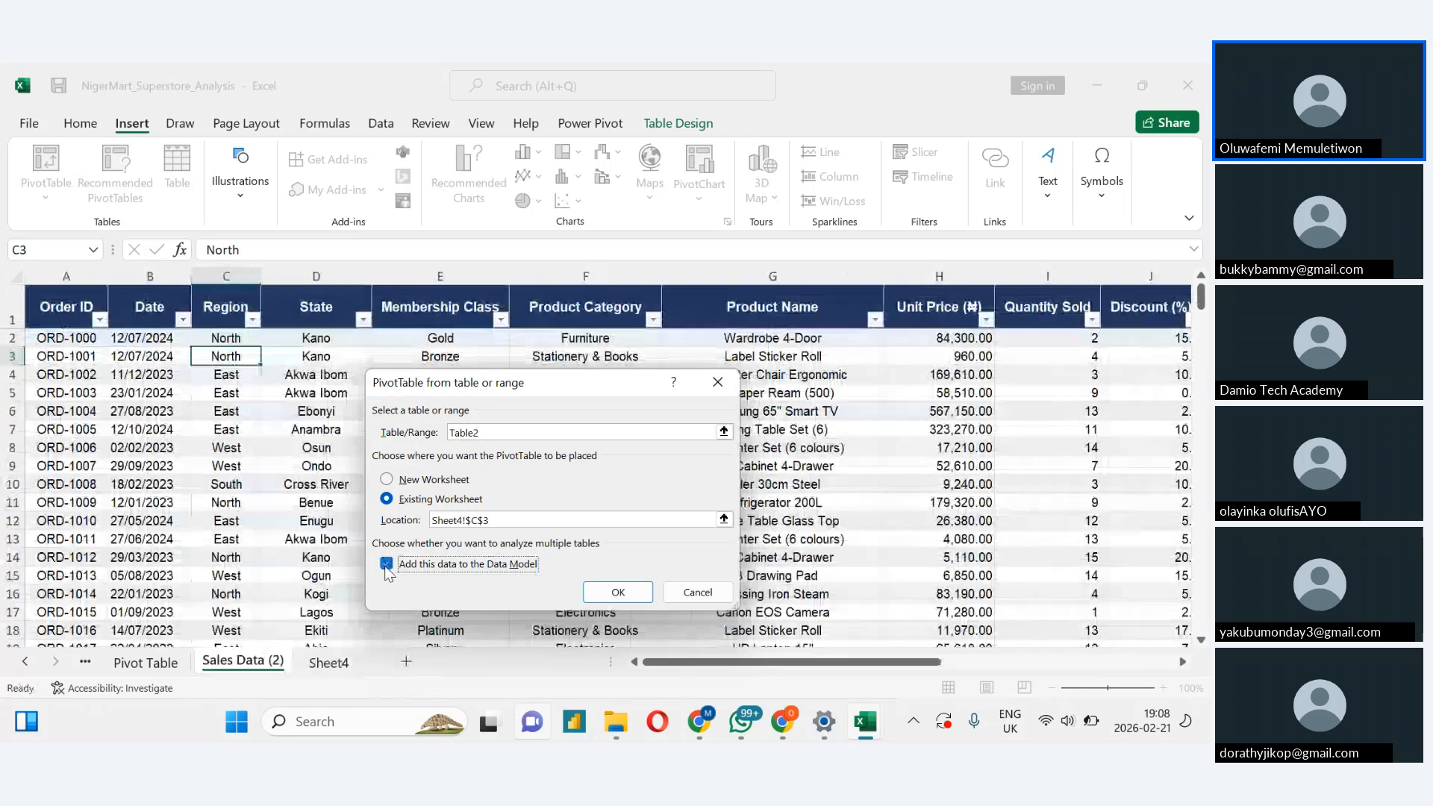
{"action": "left_click", "coordinate": [618, 592]}
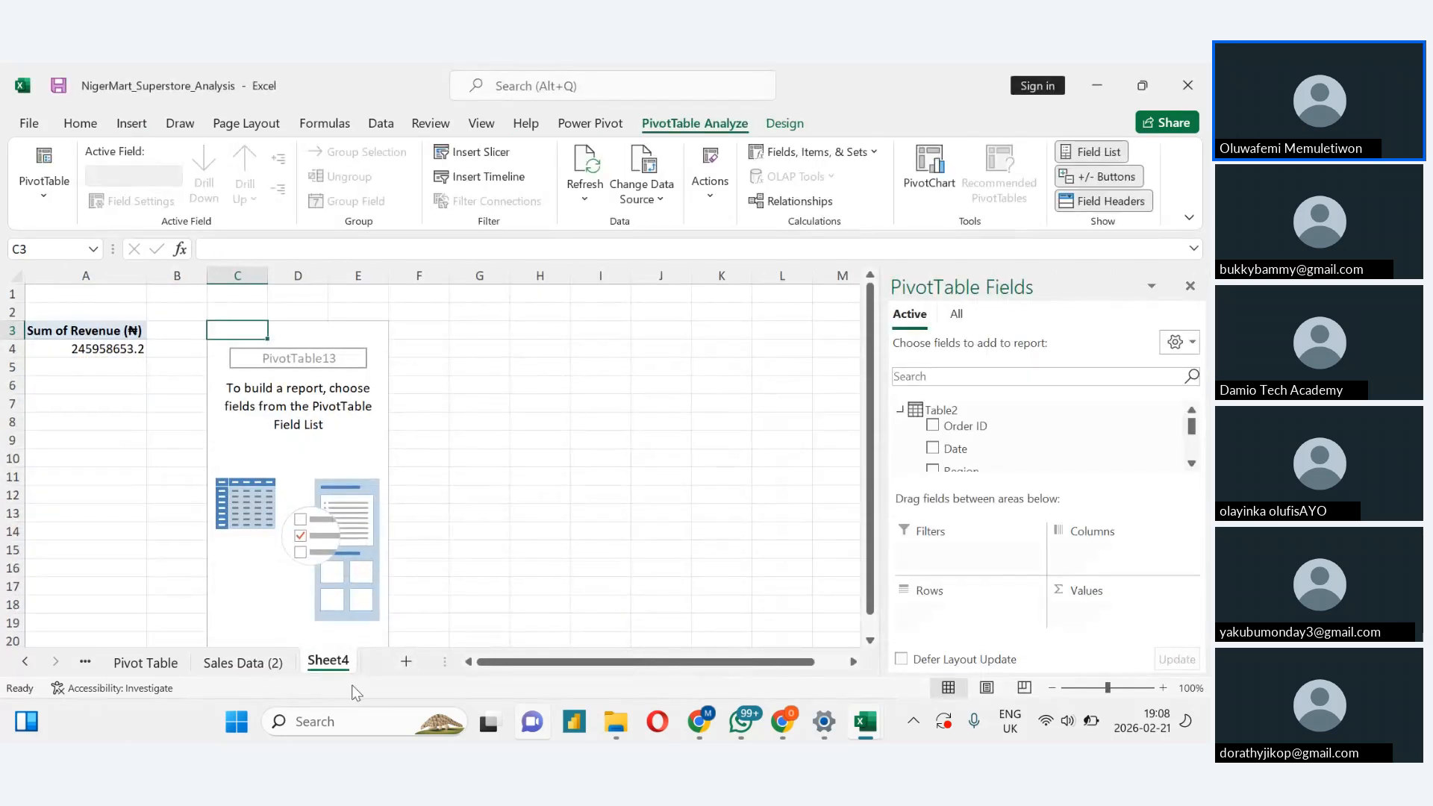
Add the Profit (₦) field as a summed value to the pivot table at C3 on Sheet4
{"action": "left_click", "coordinate": [156, 673]}
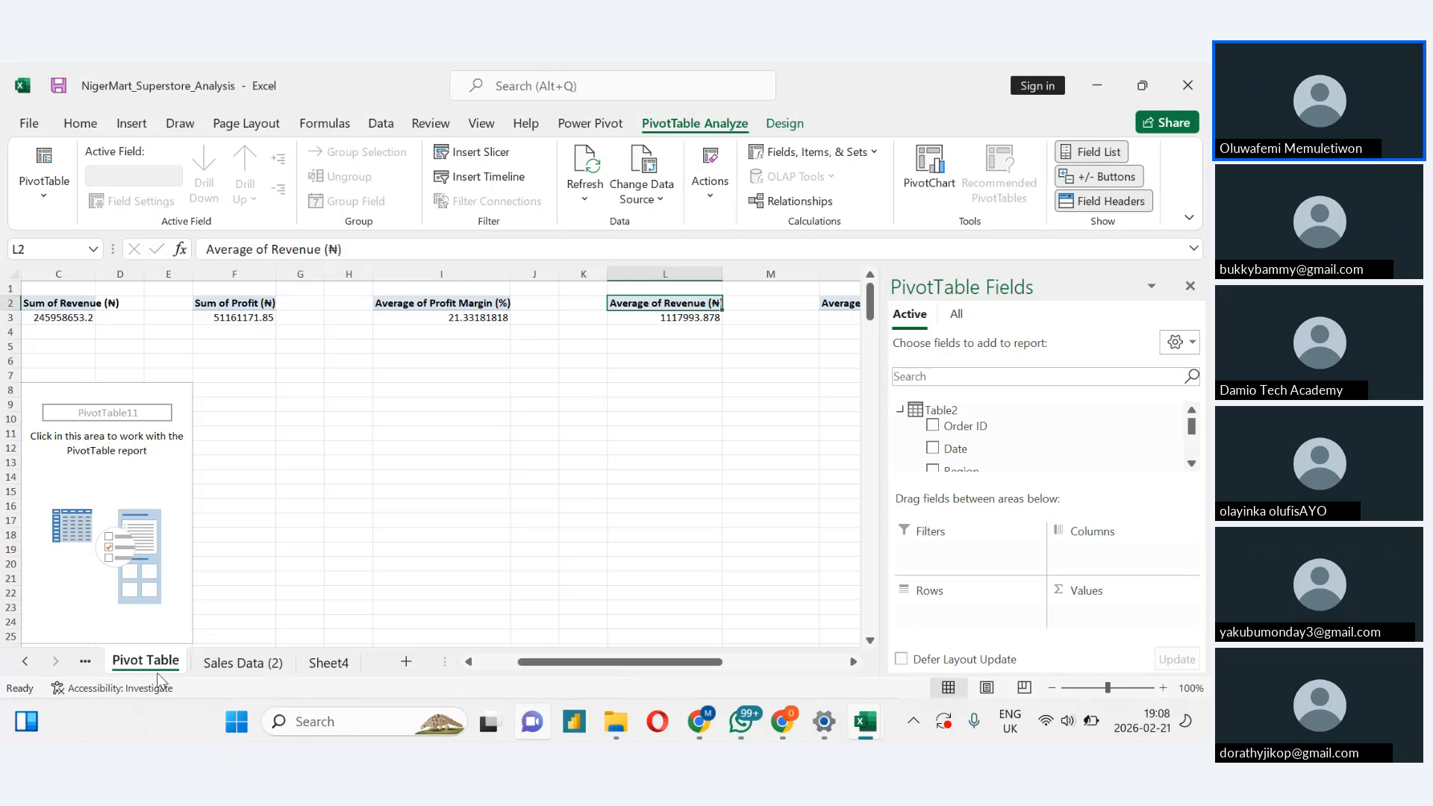
{"action": "left_click", "coordinate": [313, 672]}
{"action": "left_click", "coordinate": [1191, 464]}
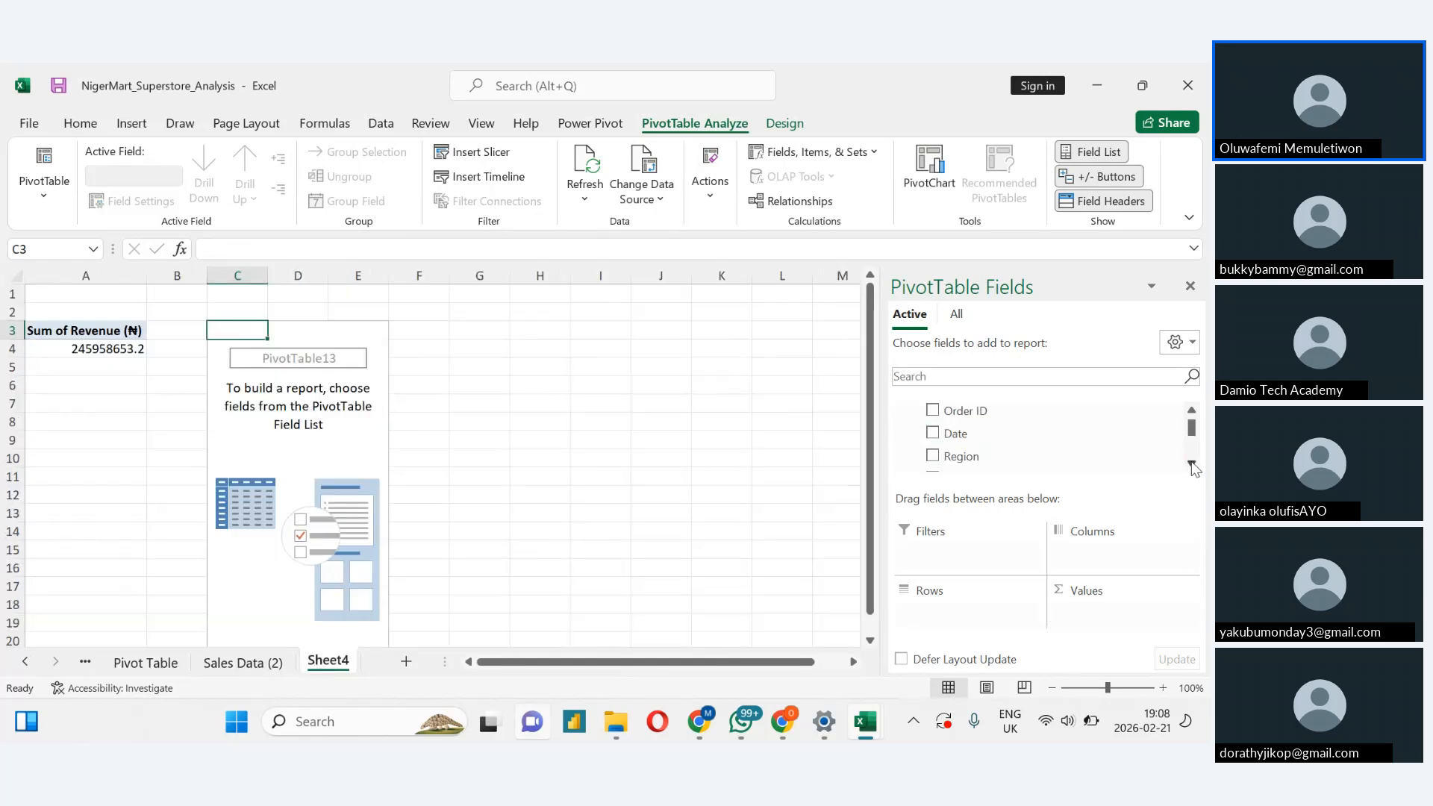
{"action": "left_click", "coordinate": [1192, 465]}
{"action": "left_click", "coordinate": [1192, 464]}
{"action": "left_click", "coordinate": [1191, 464]}
{"action": "left_click", "coordinate": [1191, 465]}
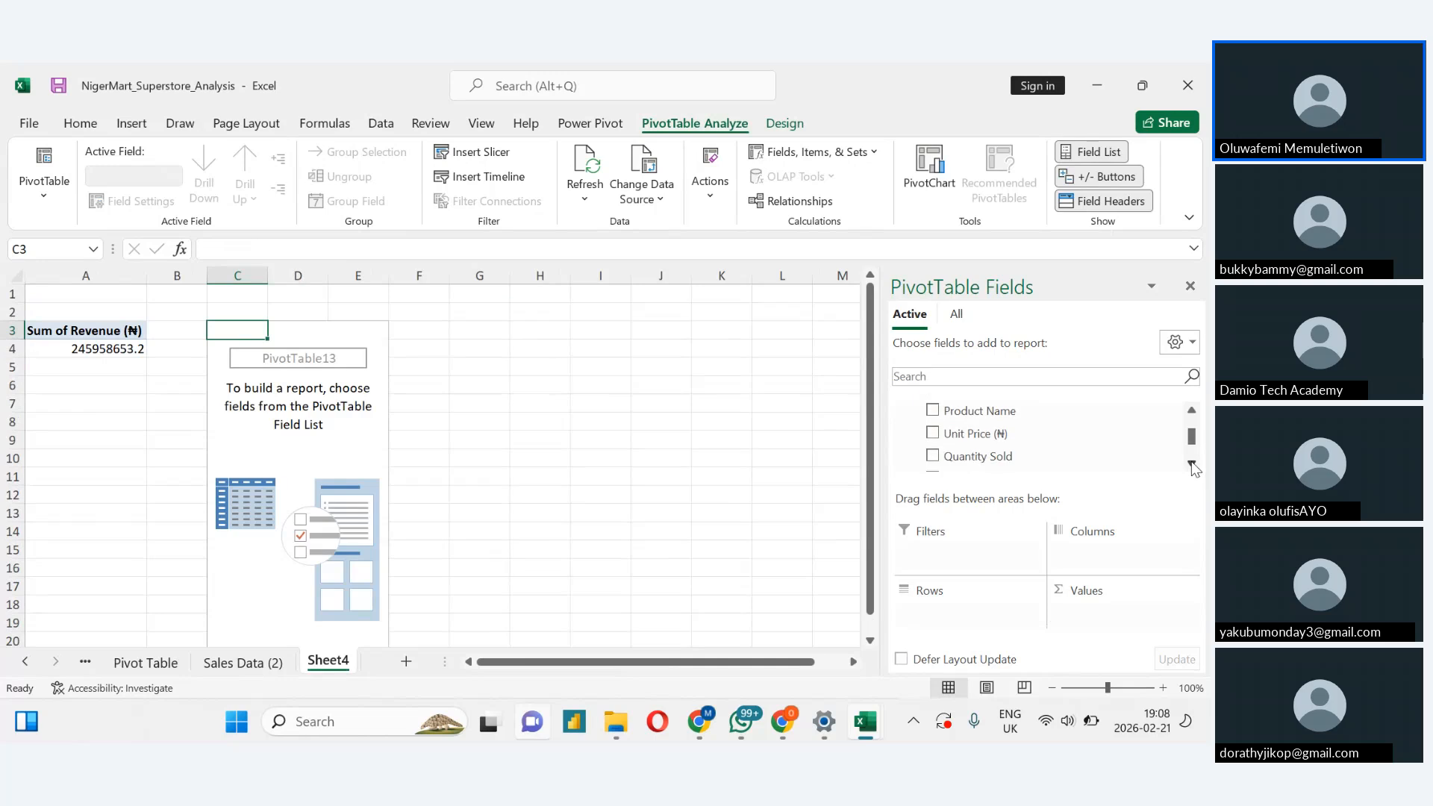
{"action": "left_click", "coordinate": [1191, 464]}
{"action": "left_click", "coordinate": [1192, 464]}
{"action": "left_click", "coordinate": [1191, 464]}
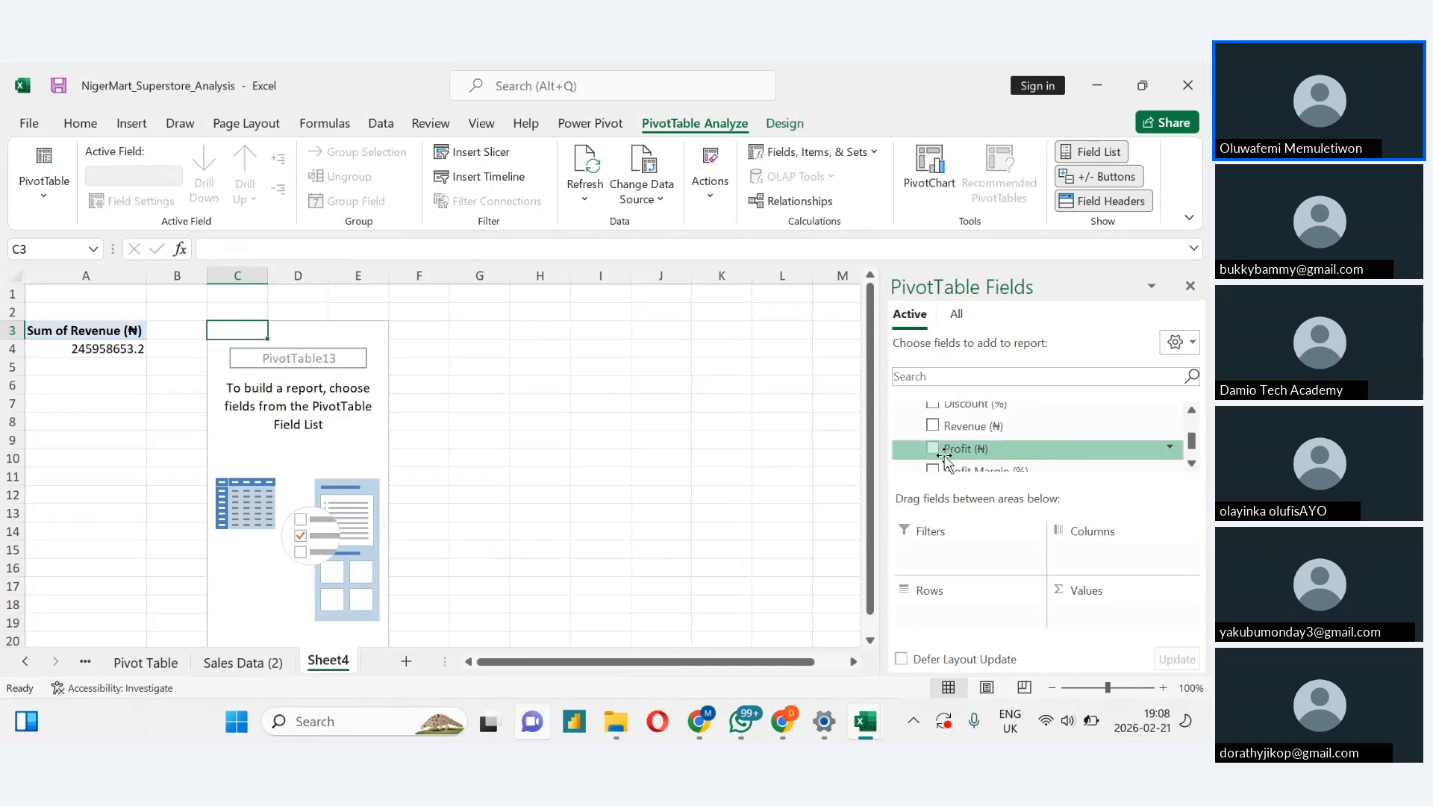
{"action": "left_click_drag", "start_coordinate": [943, 457], "coordinate": [1078, 609]}
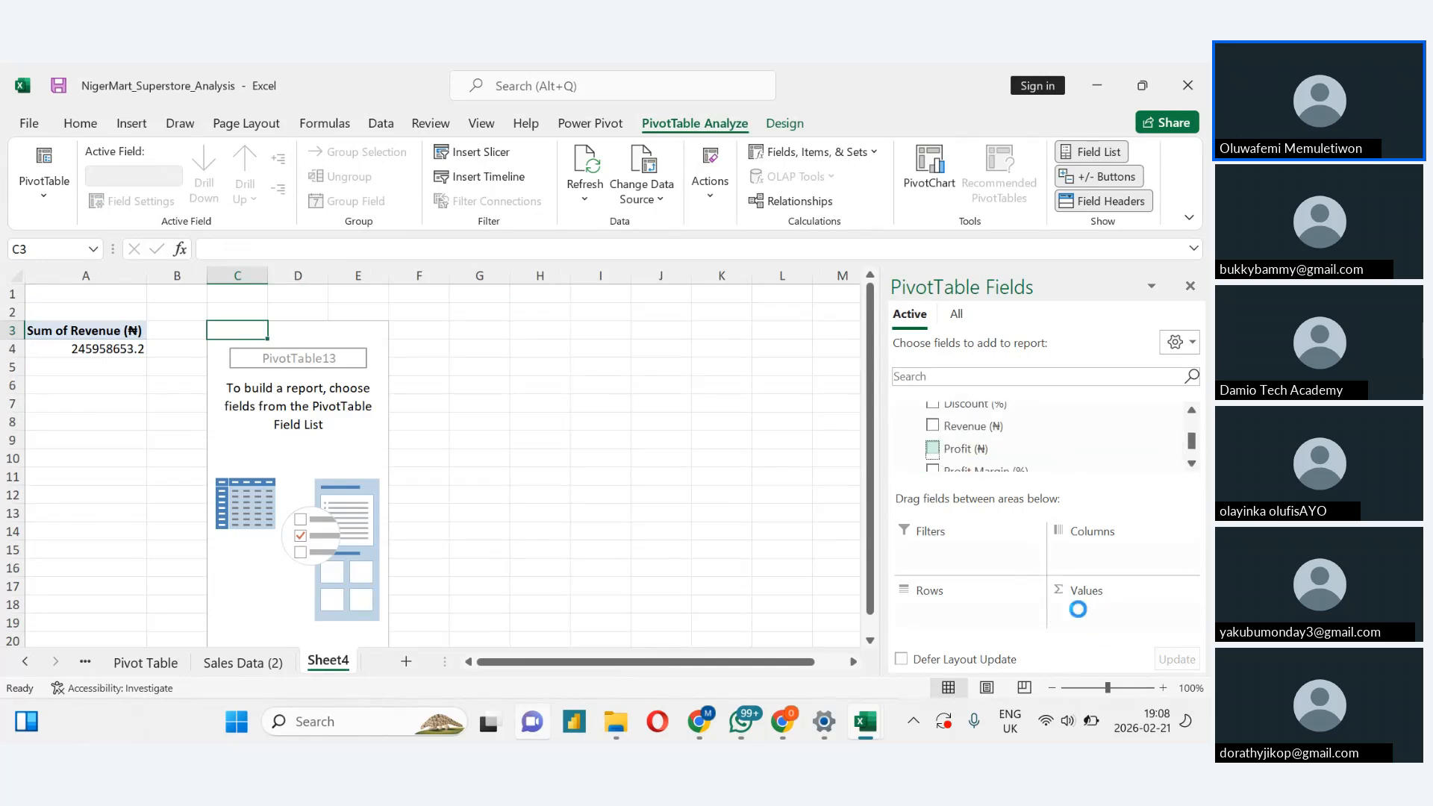
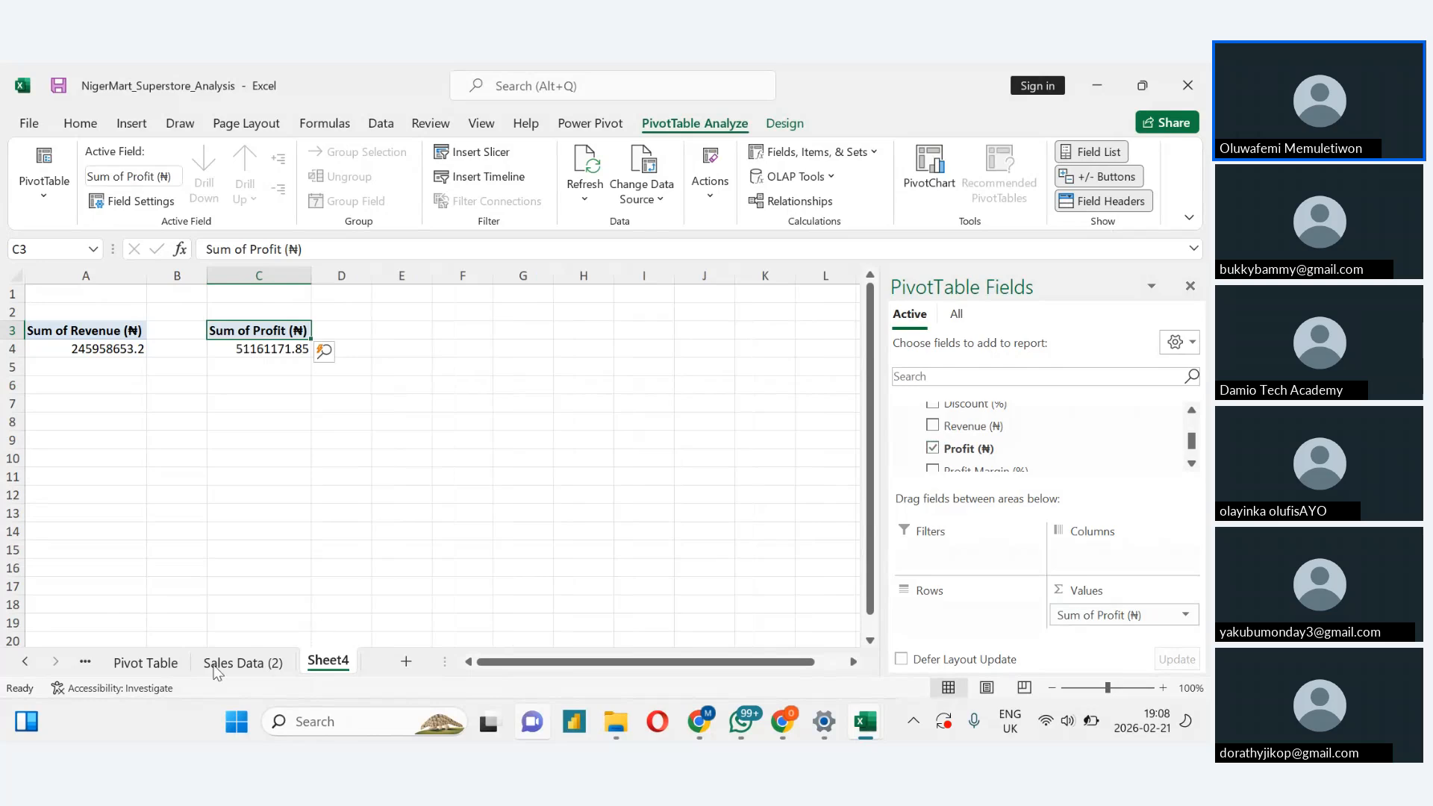
Insert a third pivot table from Table2 at cell E3 of Sheet4, adding its data to the Data Model
{"action": "left_click", "coordinate": [141, 665]}
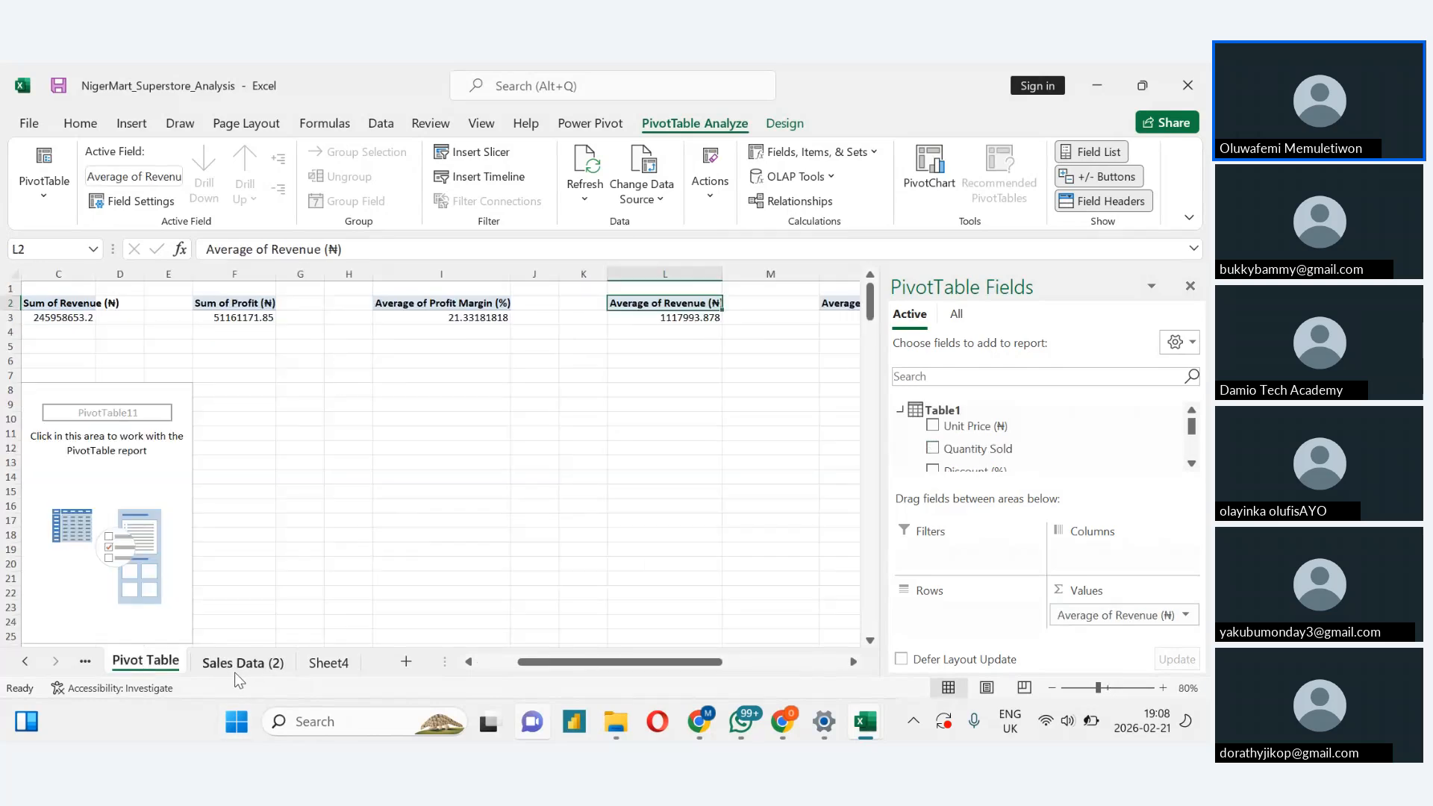
{"action": "left_click", "coordinate": [331, 664]}
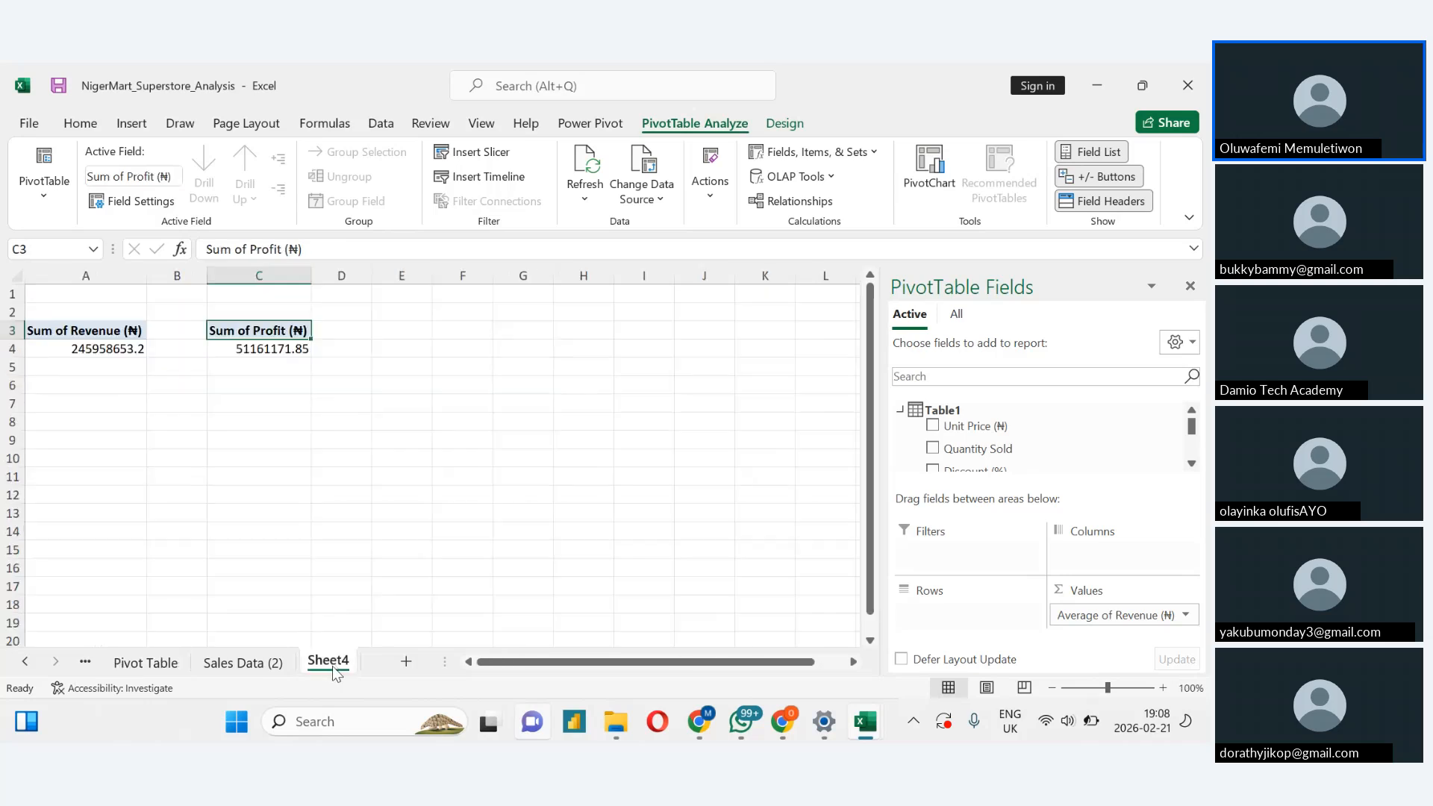
{"action": "left_click", "coordinate": [262, 664]}
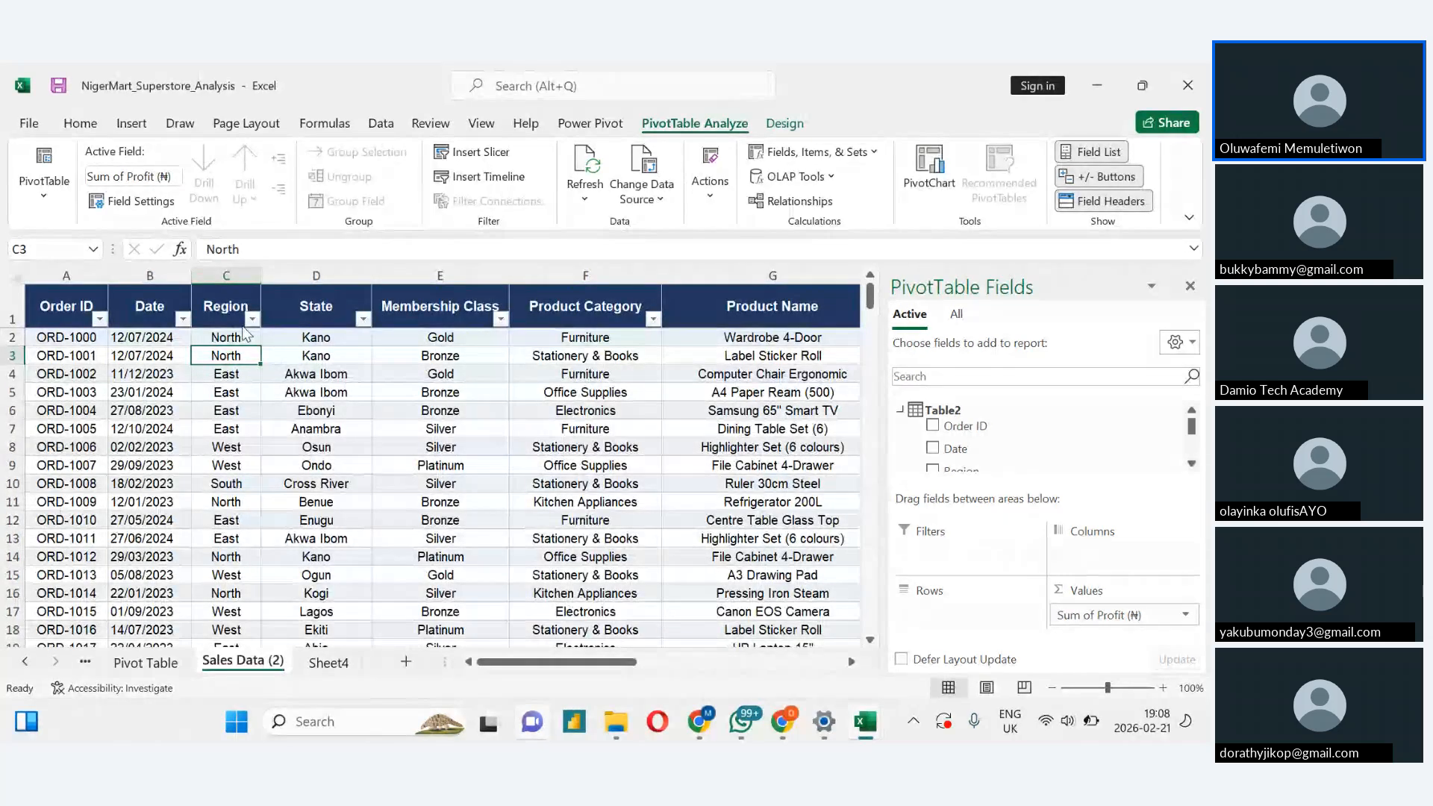
{"action": "left_click", "coordinate": [128, 127]}
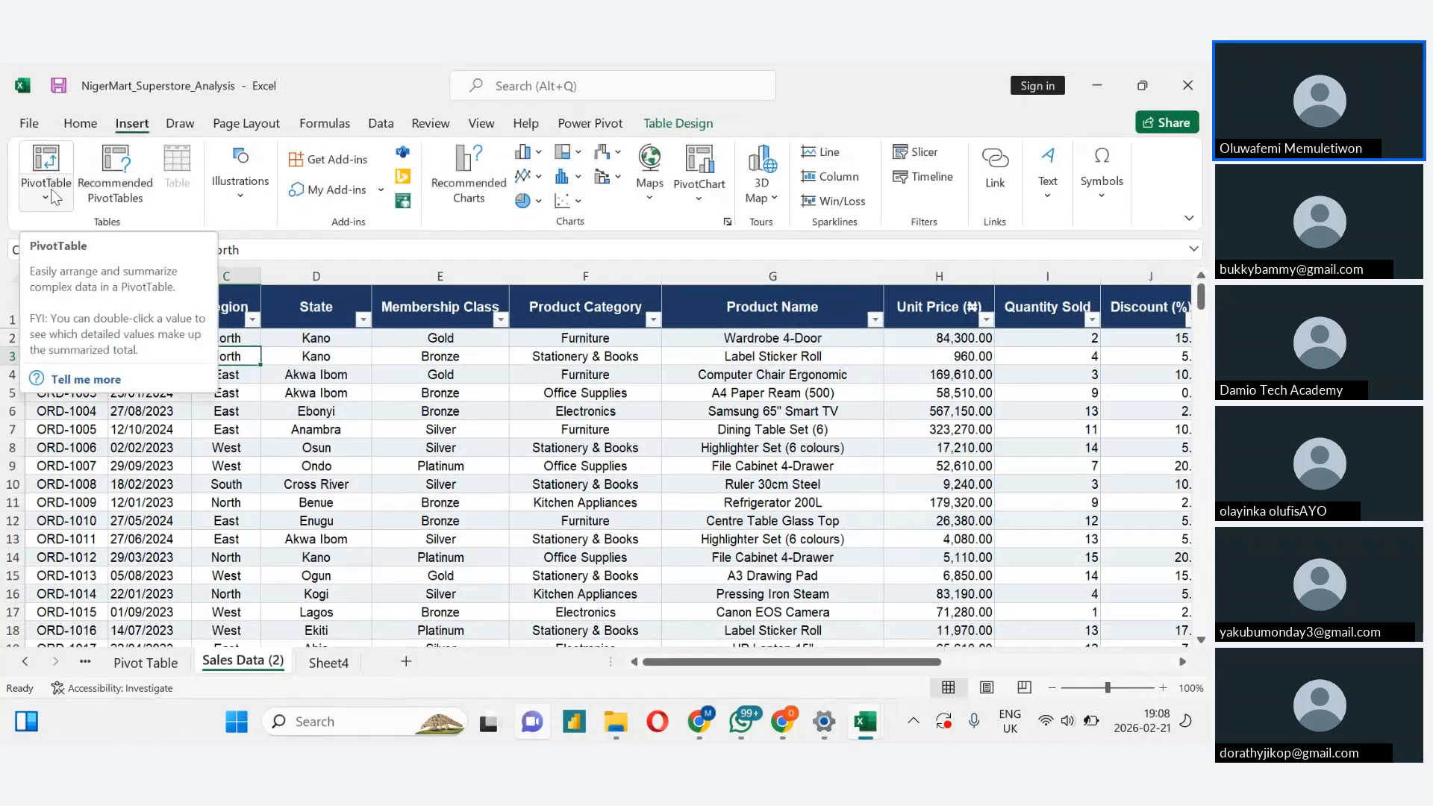
{"action": "left_click", "coordinate": [51, 196]}
{"action": "left_click", "coordinate": [90, 231]}
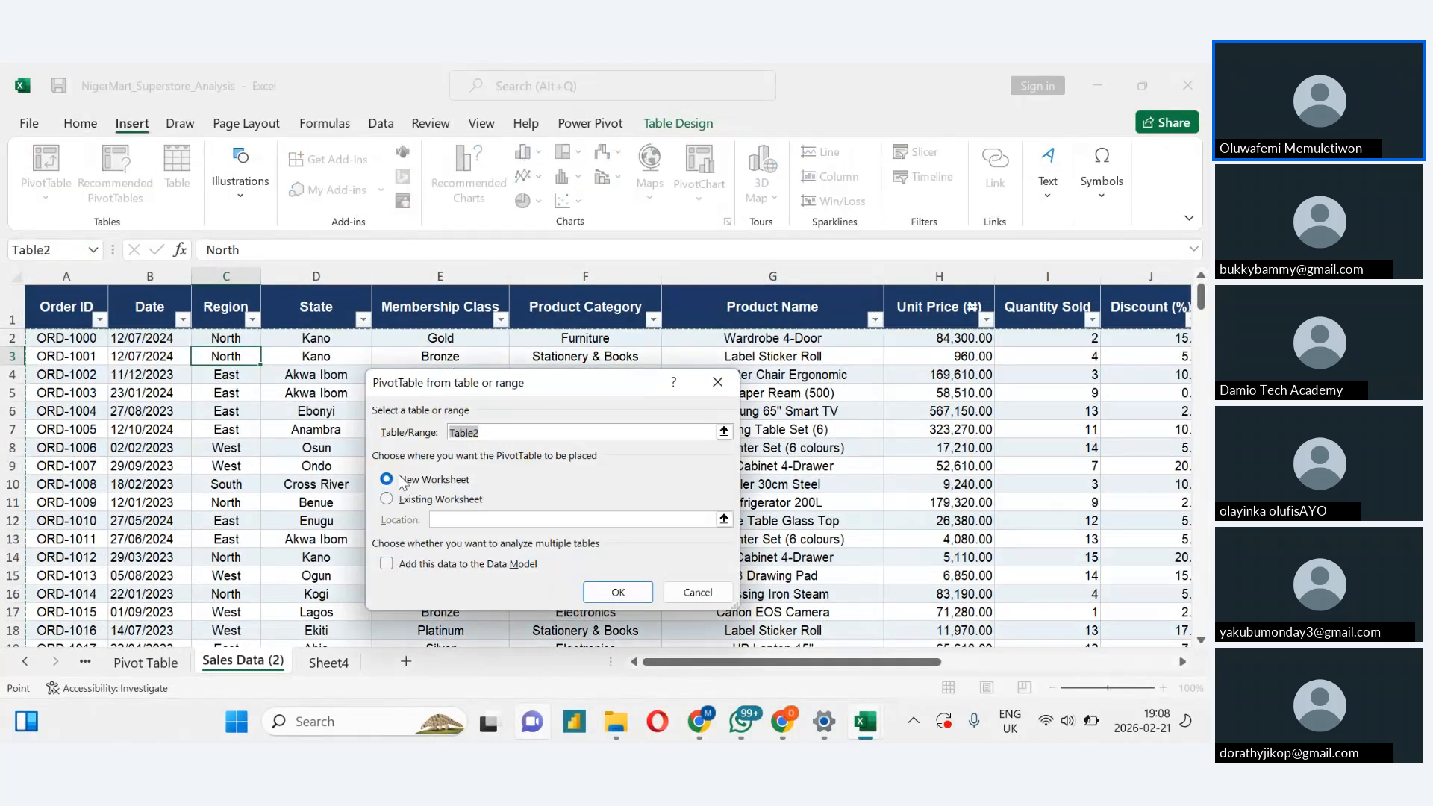
{"action": "left_click", "coordinate": [386, 498]}
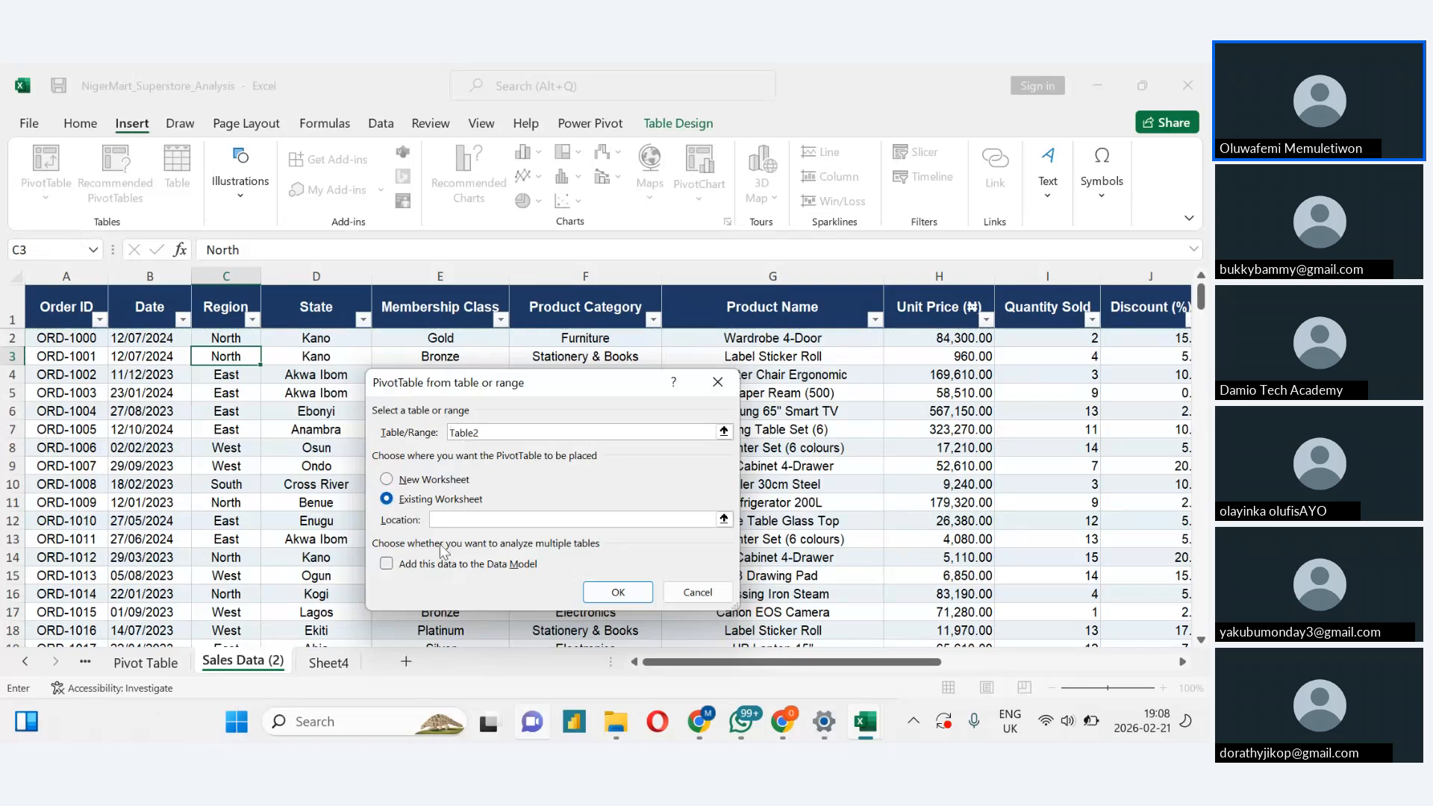
{"action": "left_click", "coordinate": [337, 664]}
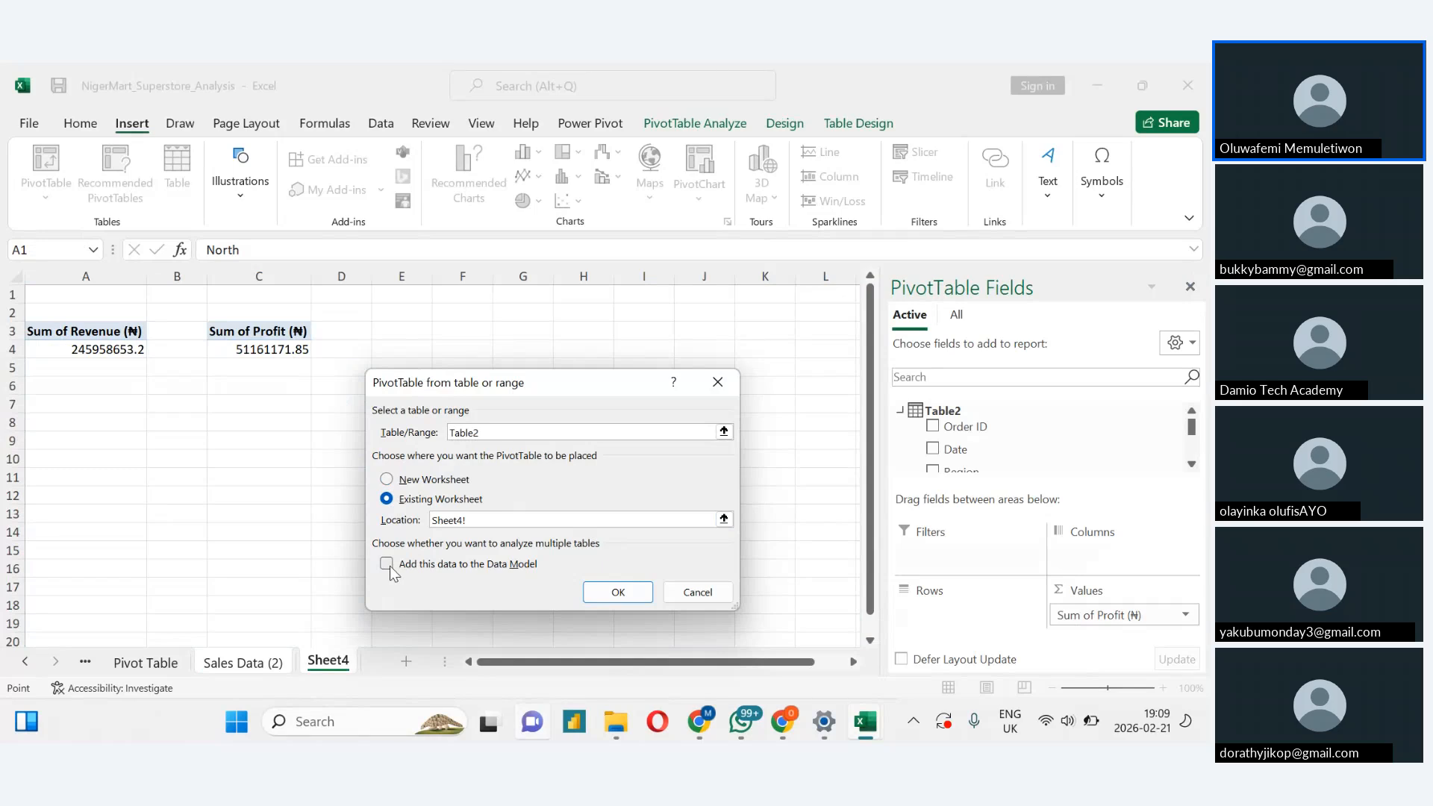
{"action": "left_click", "coordinate": [415, 335]}
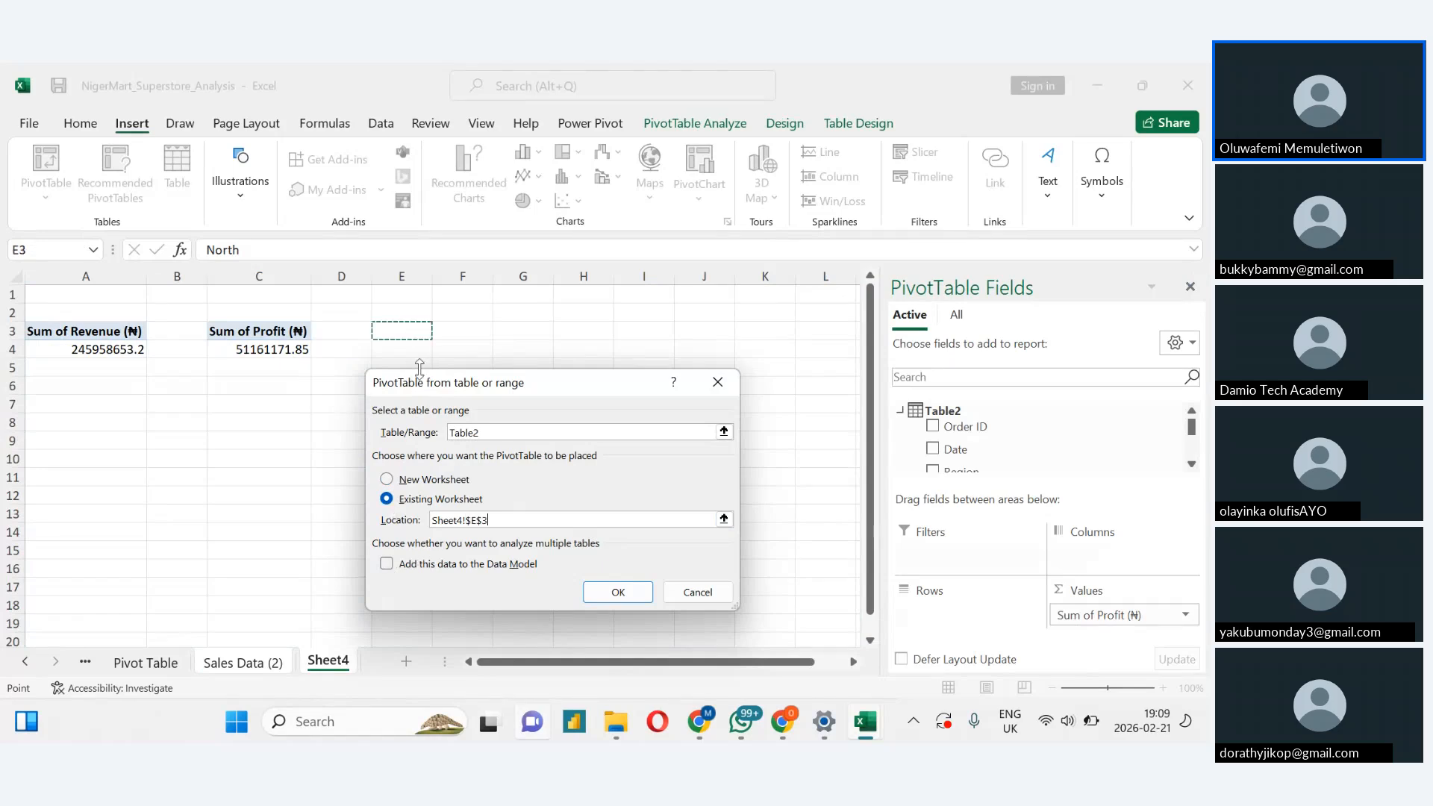
{"action": "left_click", "coordinate": [387, 564]}
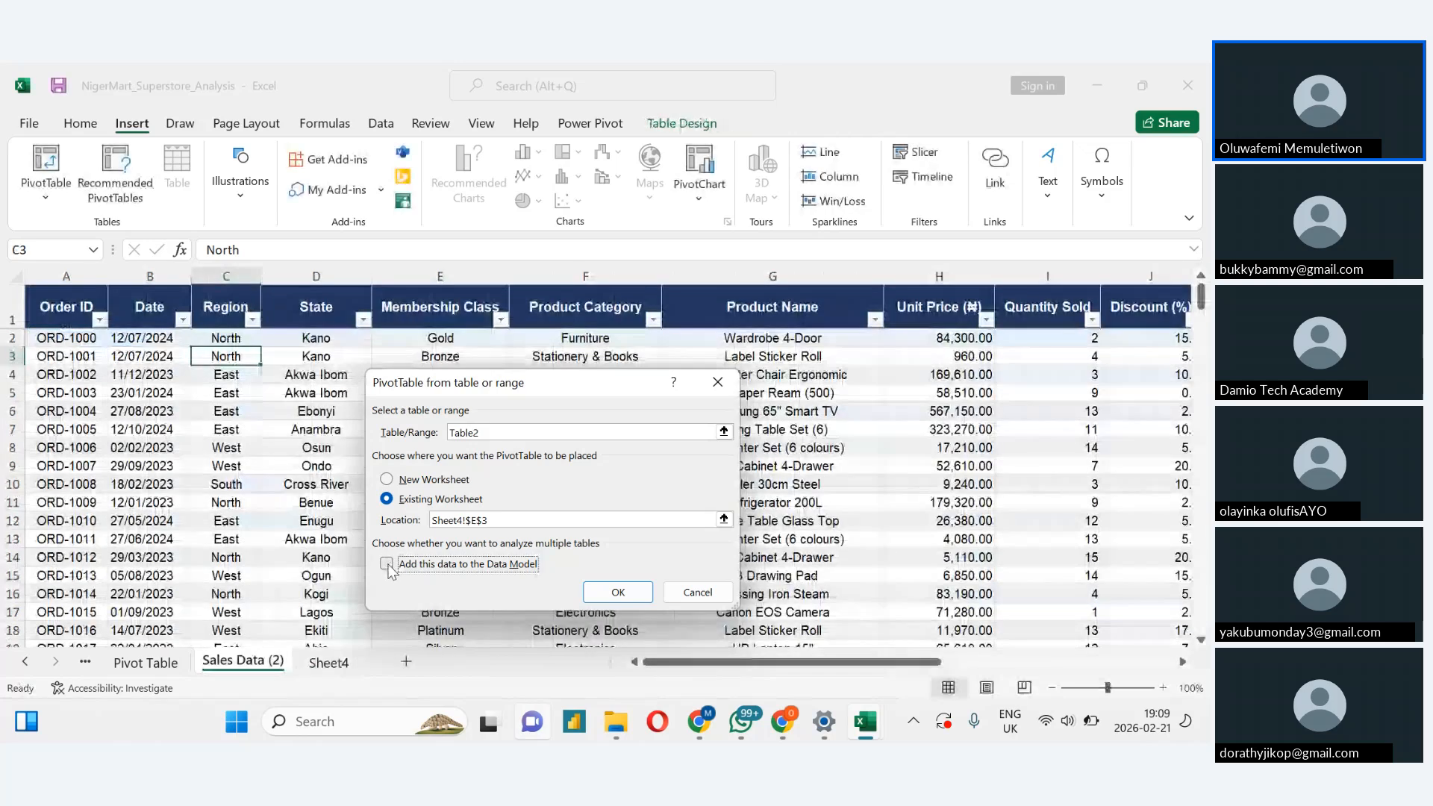
{"action": "left_click", "coordinate": [387, 565]}
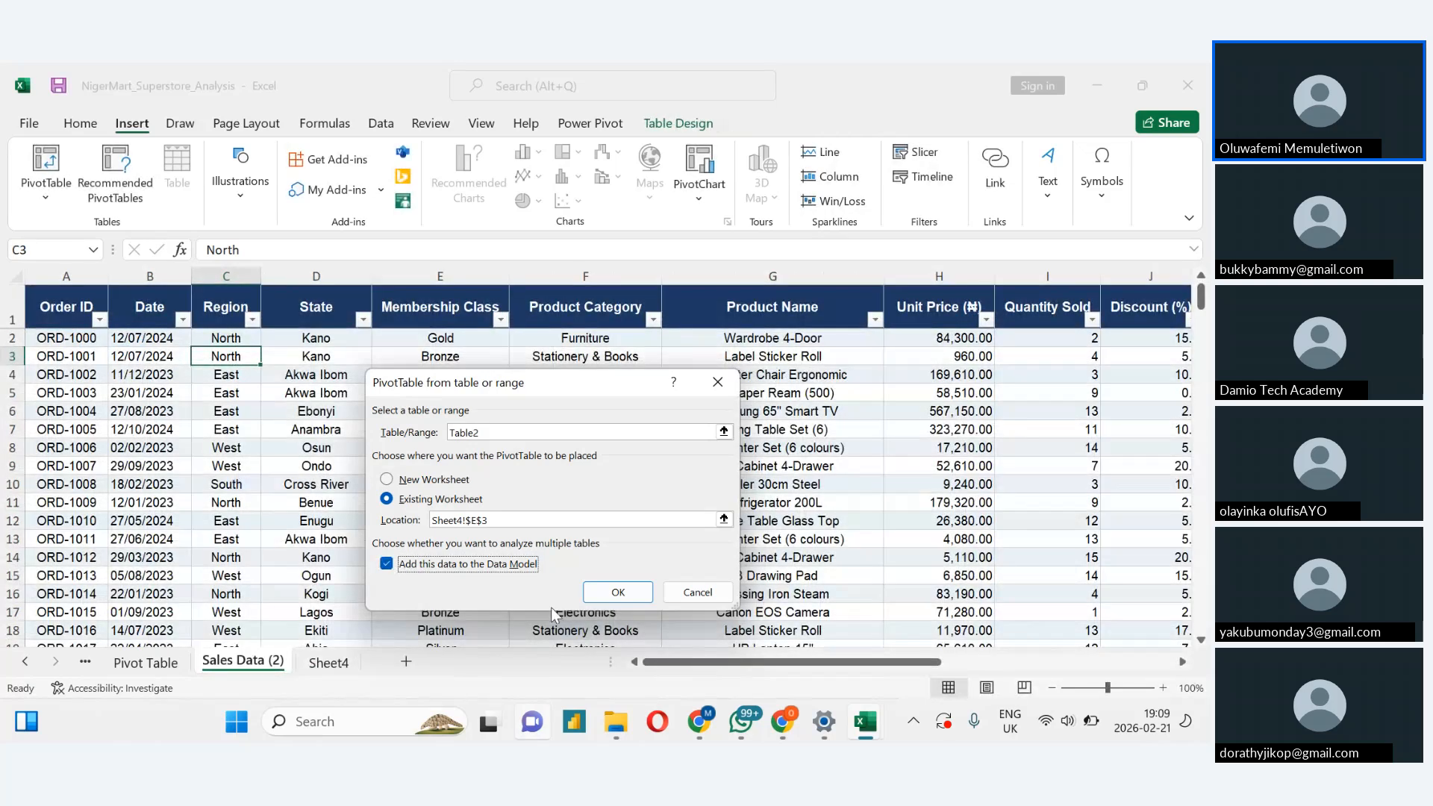
{"action": "left_click", "coordinate": [633, 597]}
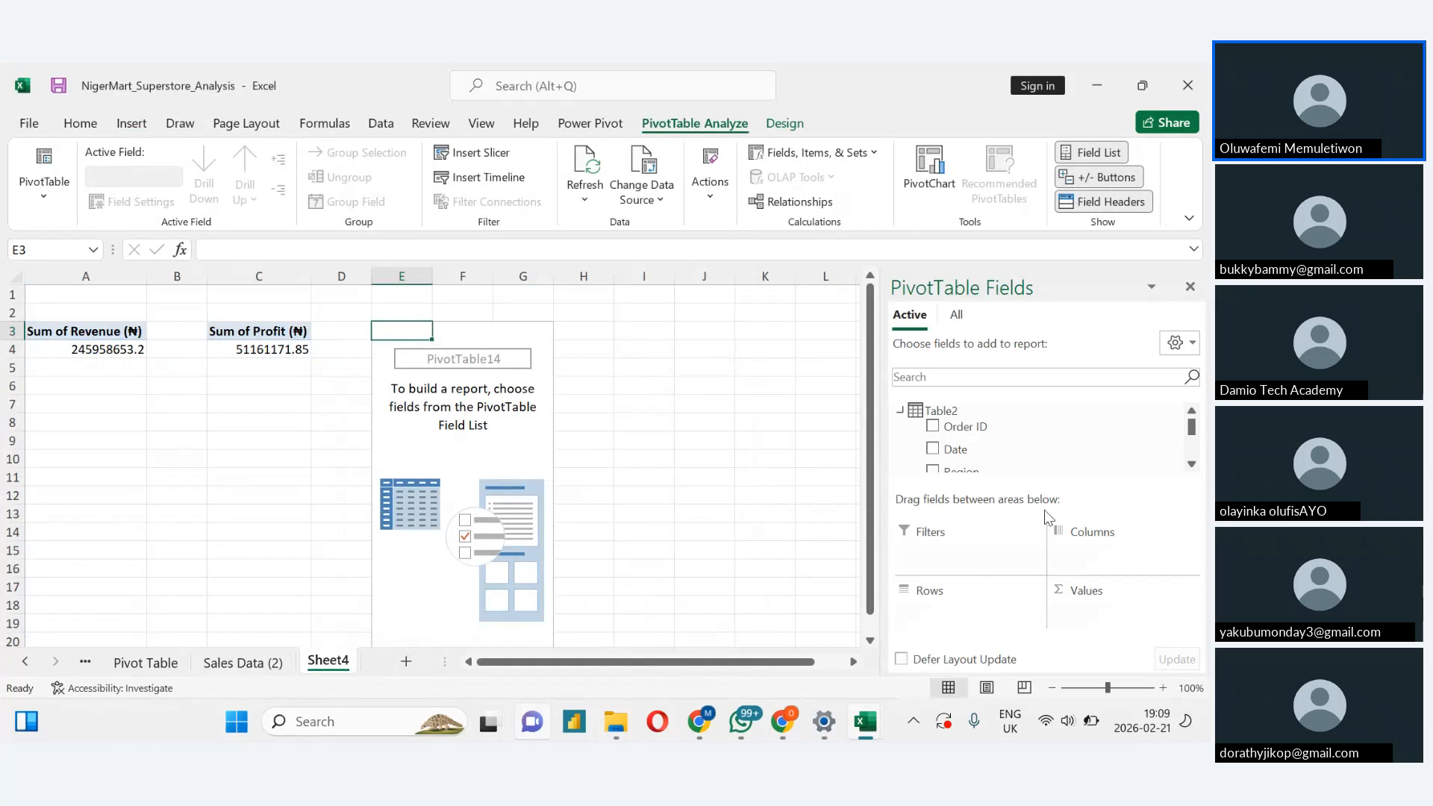
Add the Profit Margin (%) field as a value to the pivot table at E3 on Sheet4
{"action": "scroll", "coordinate": [1191, 468], "scroll_direction": "down", "scroll_amount": 5}
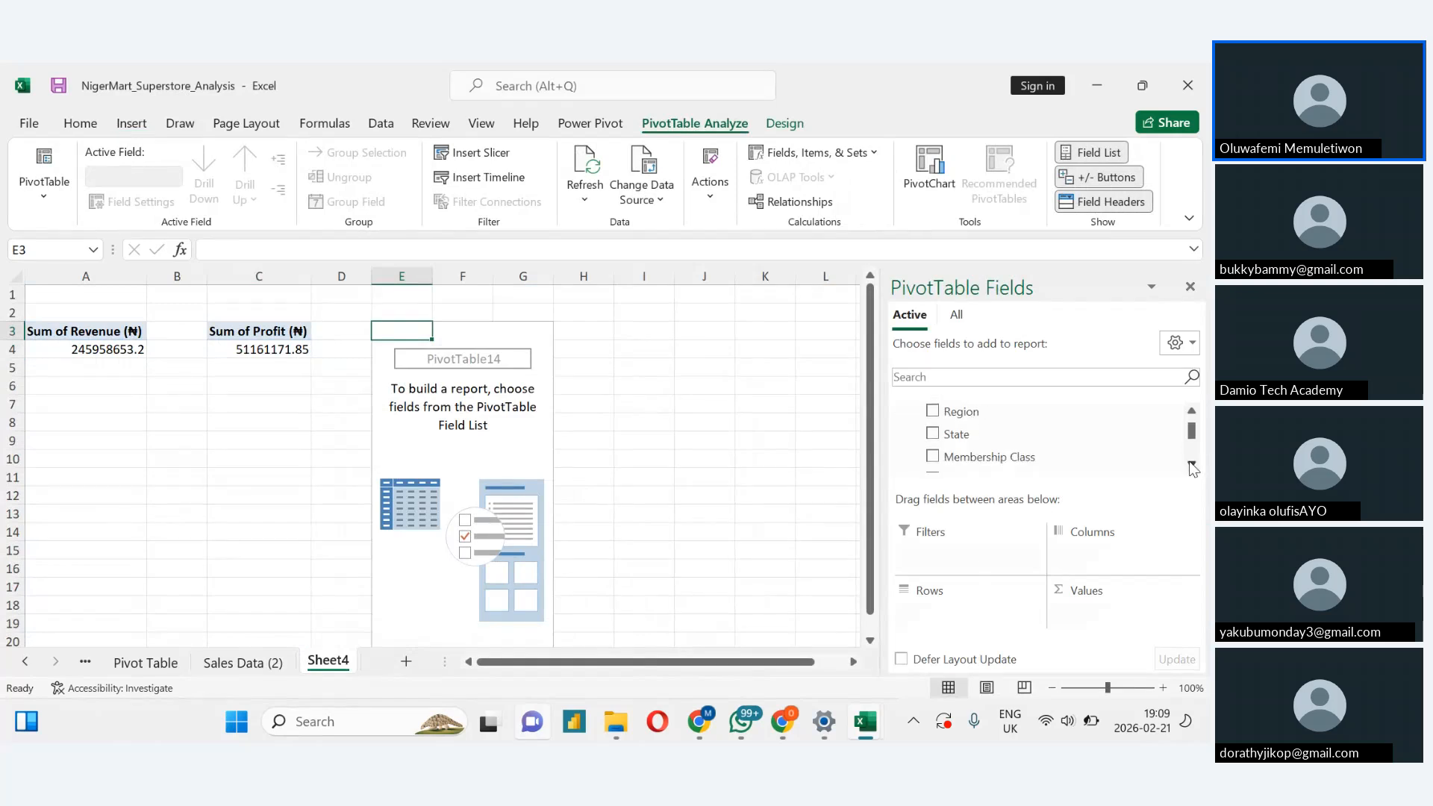
{"action": "scroll", "coordinate": [1191, 468], "scroll_direction": "down", "scroll_amount": 4}
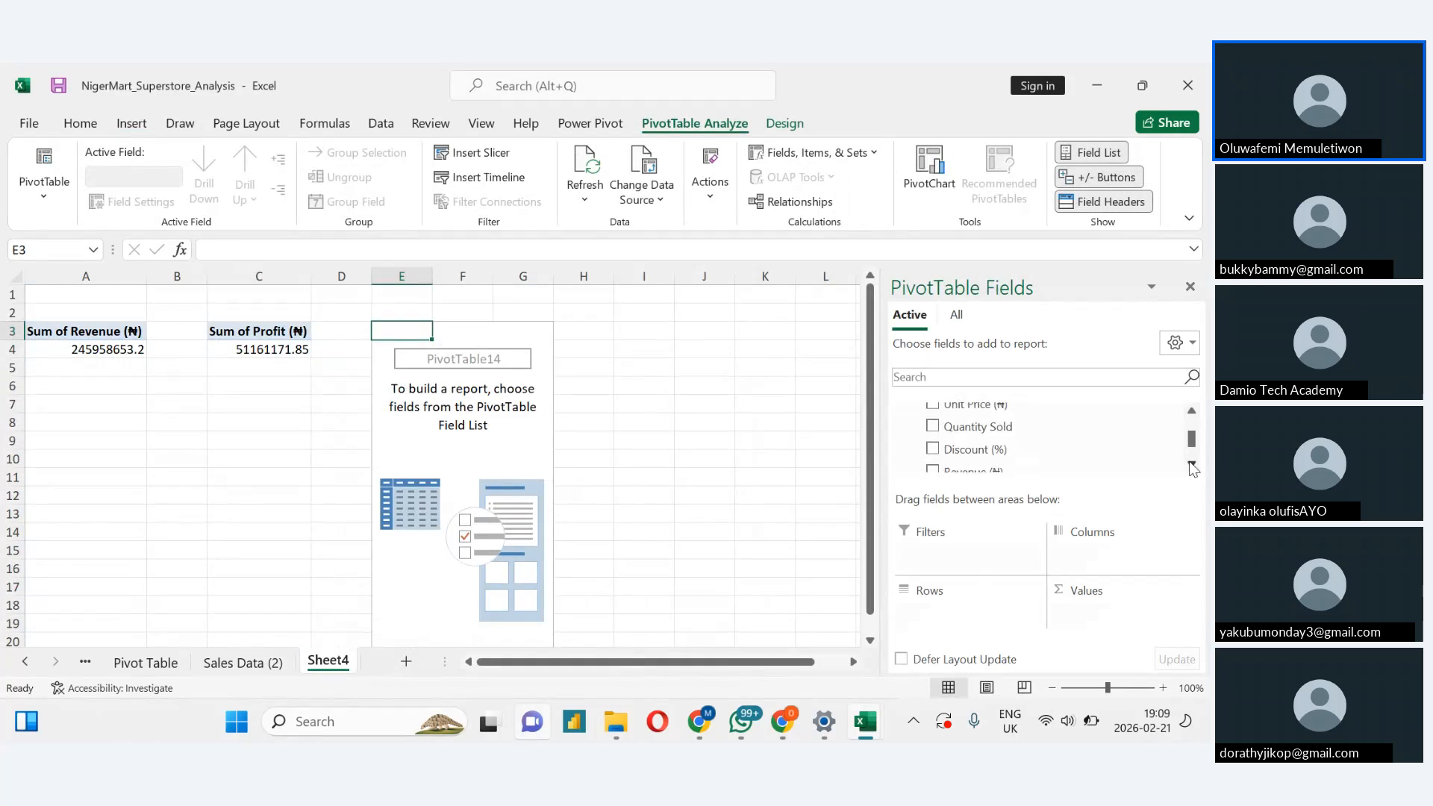
{"action": "scroll", "coordinate": [1191, 468], "scroll_direction": "down", "scroll_amount": 1}
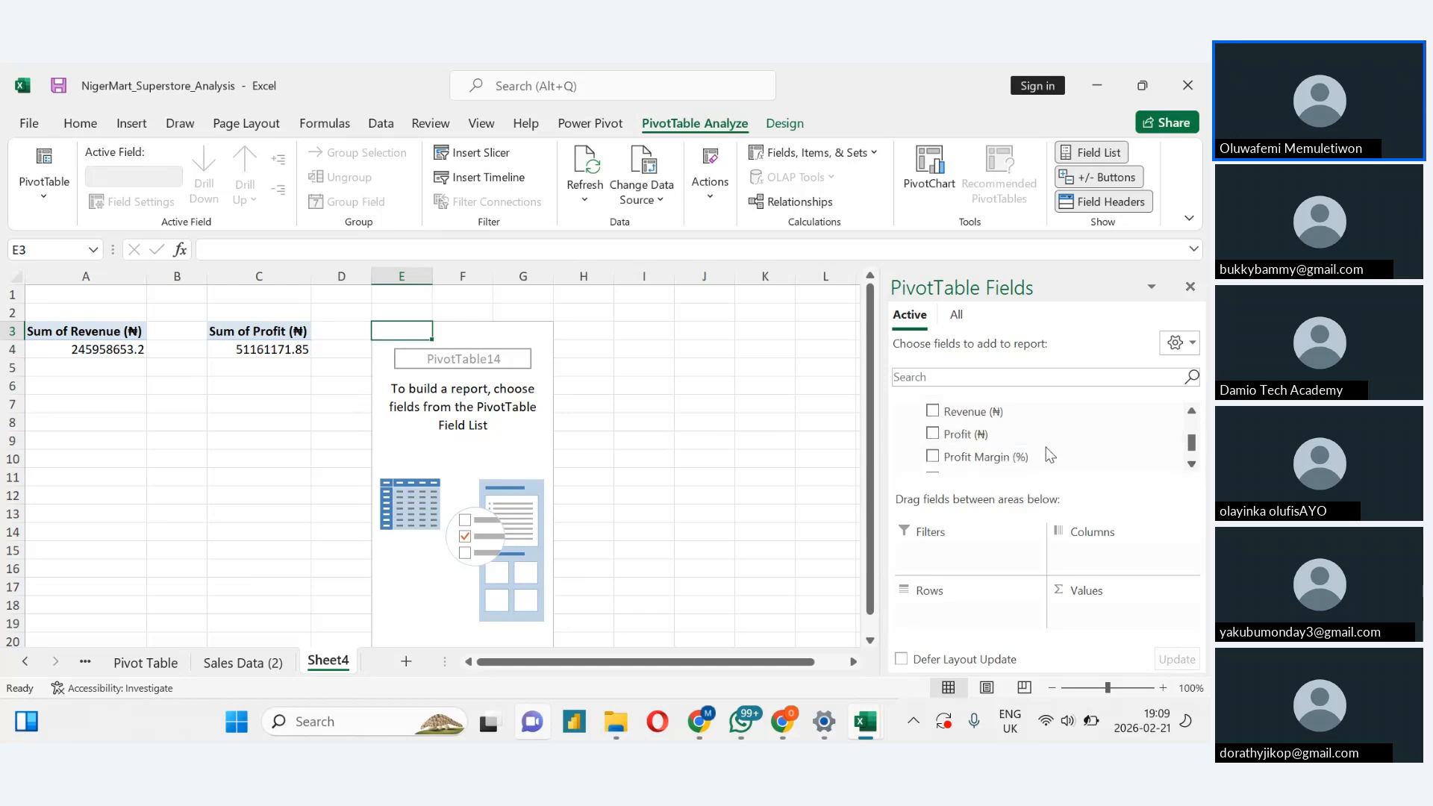
{"action": "left_click_drag", "start_coordinate": [974, 457], "coordinate": [1091, 611]}
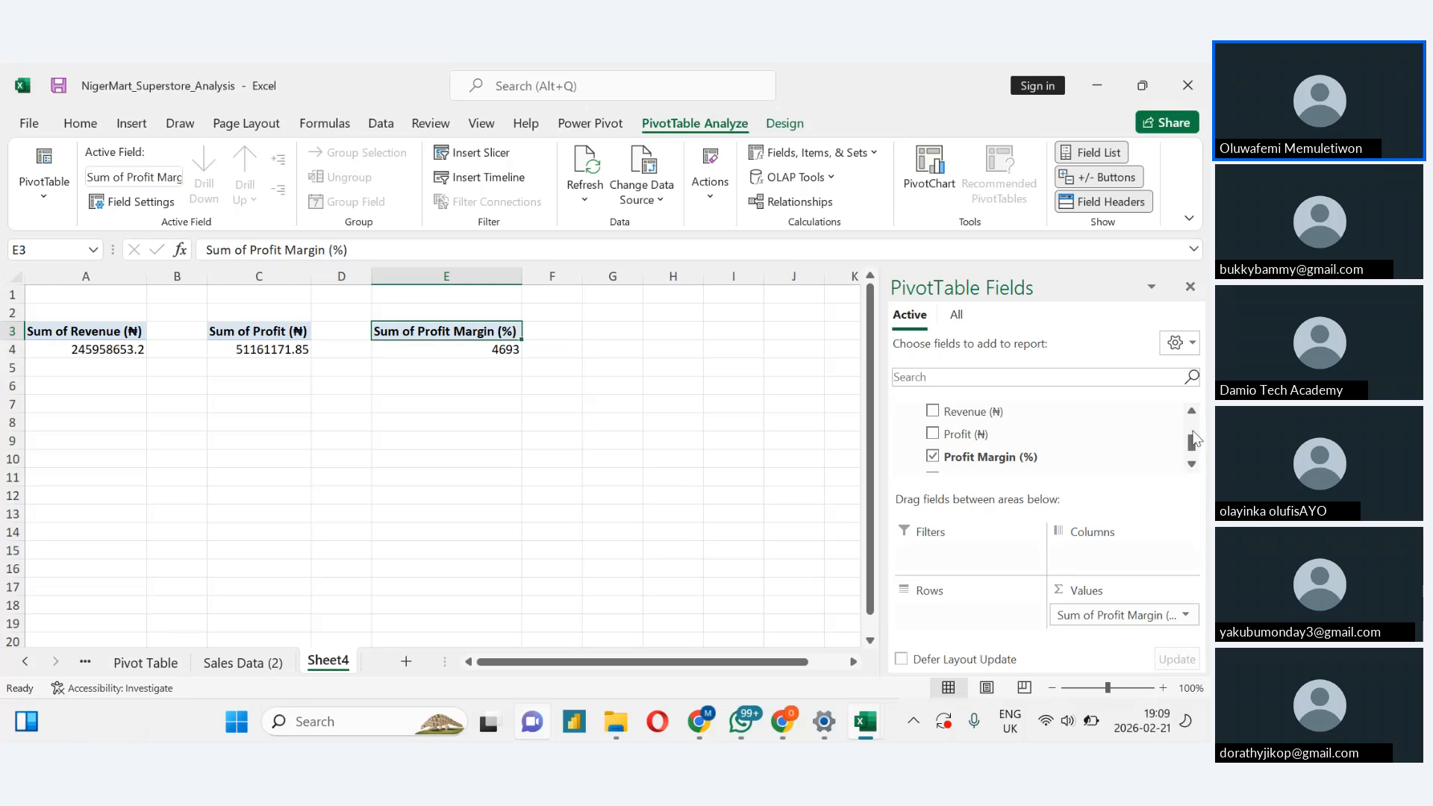
Summarize the Profit Margin (%) value by Average in the pivot table at E3 on Sheet4
{"action": "scroll", "coordinate": [1191, 414], "scroll_direction": "up", "scroll_amount": 3}
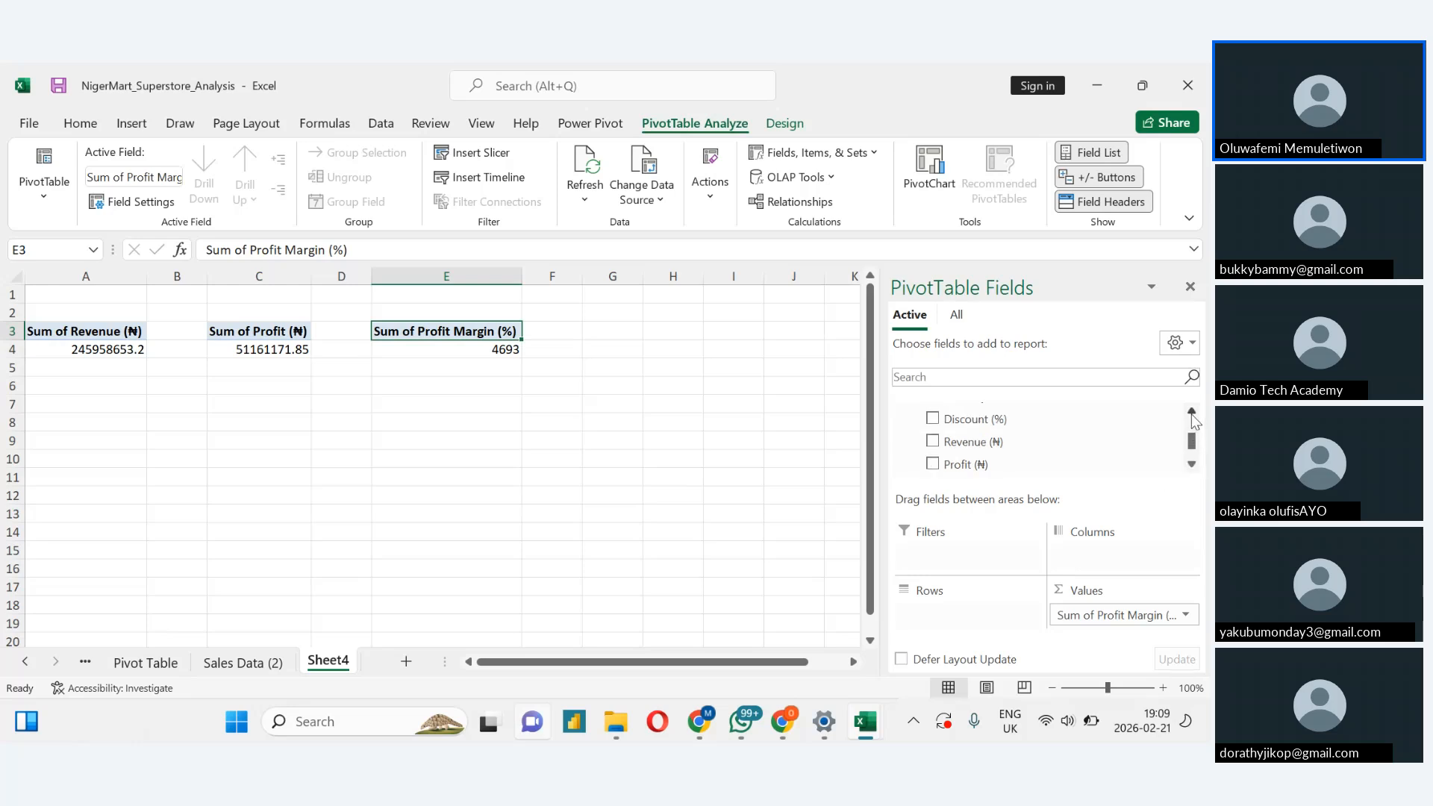
{"action": "scroll", "coordinate": [1192, 443], "scroll_direction": "down", "scroll_amount": 5}
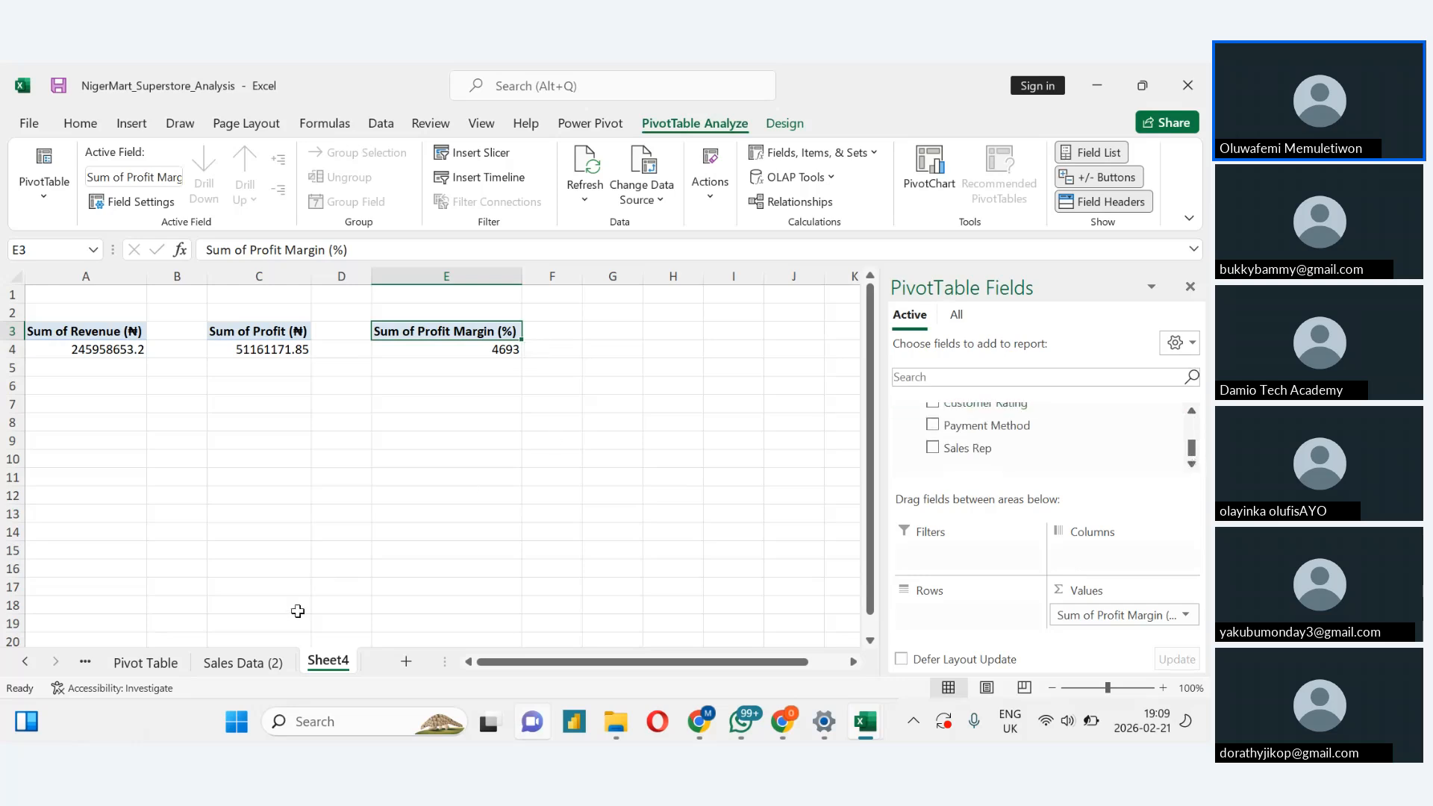
{"action": "left_click", "coordinate": [125, 663]}
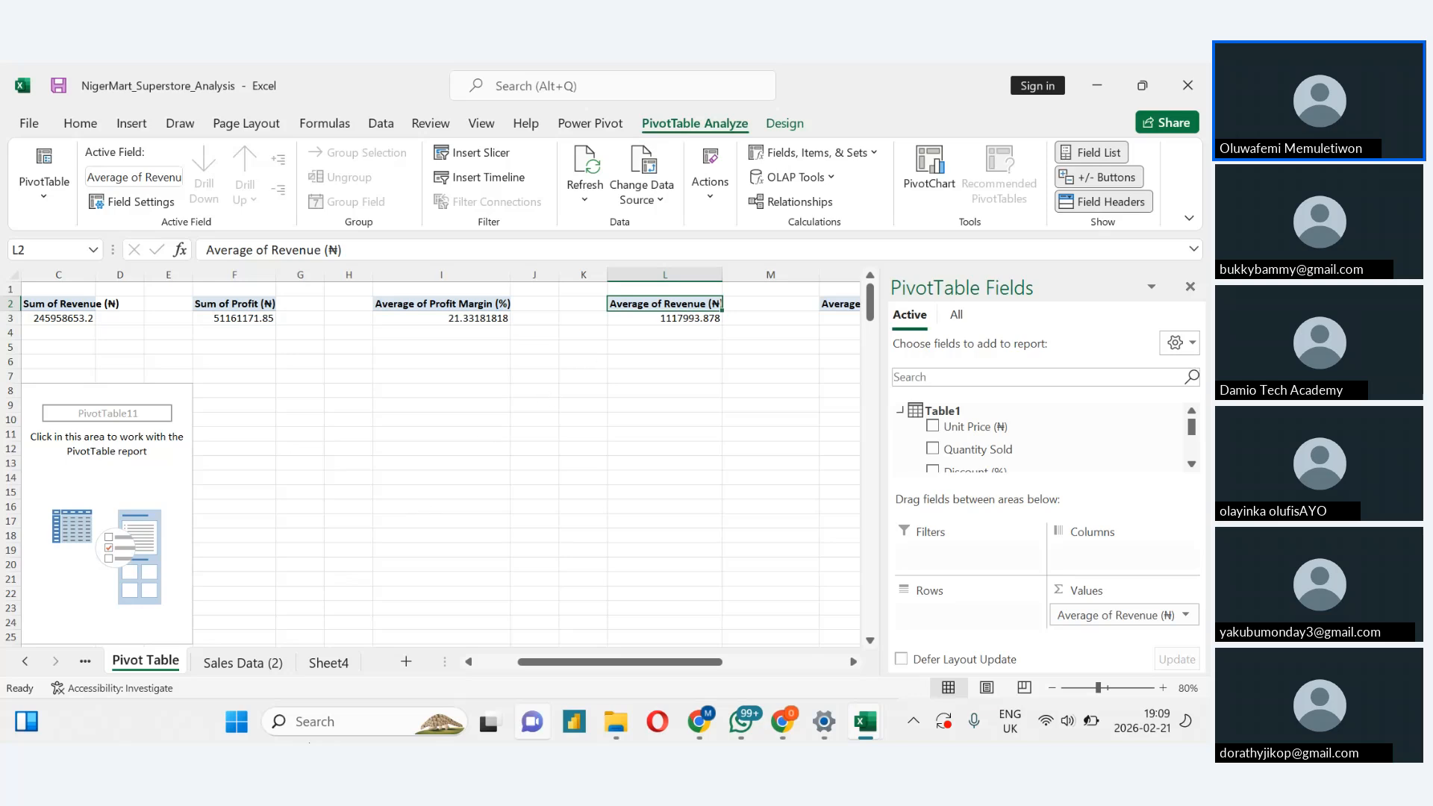
{"action": "left_click", "coordinate": [323, 668]}
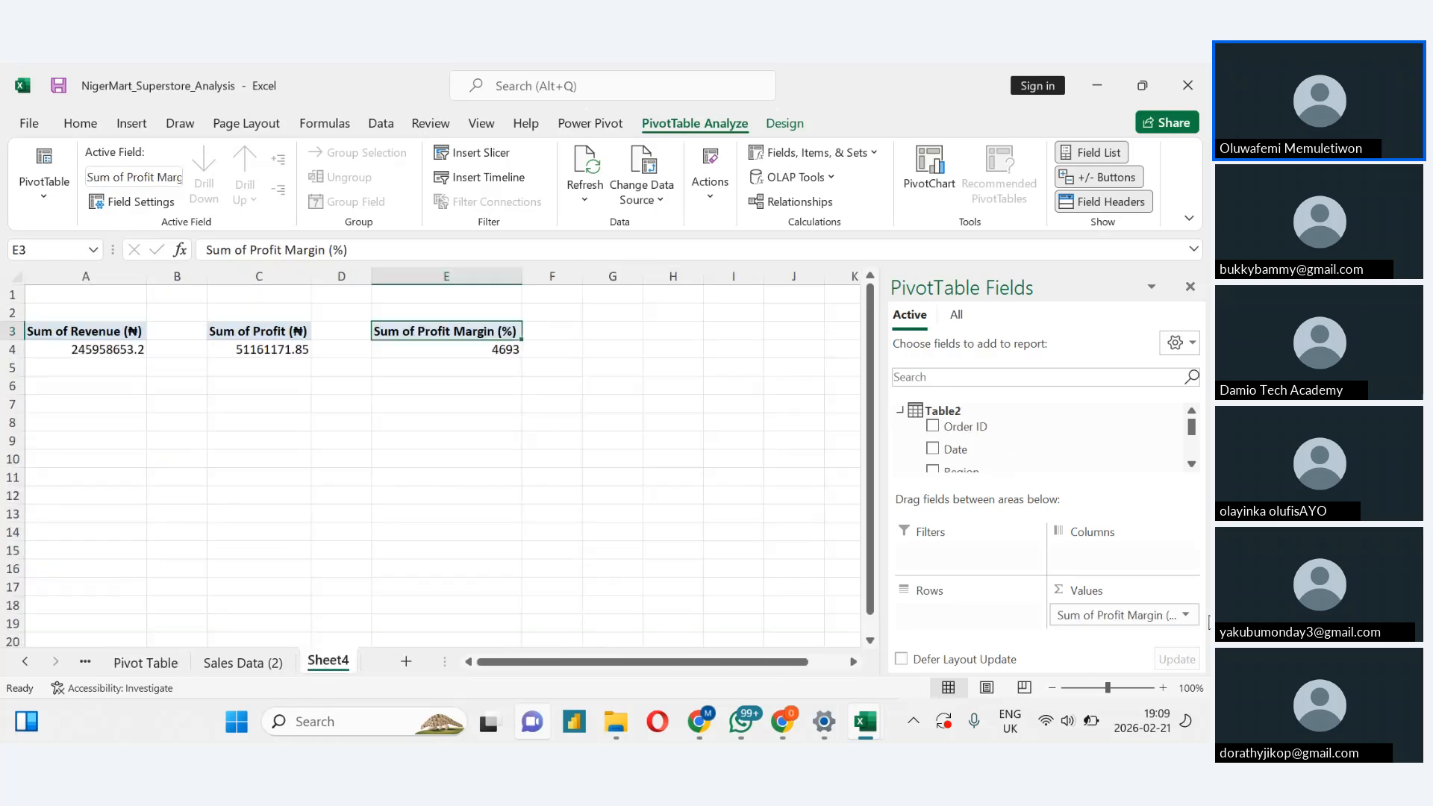
{"action": "left_click", "coordinate": [1185, 615]}
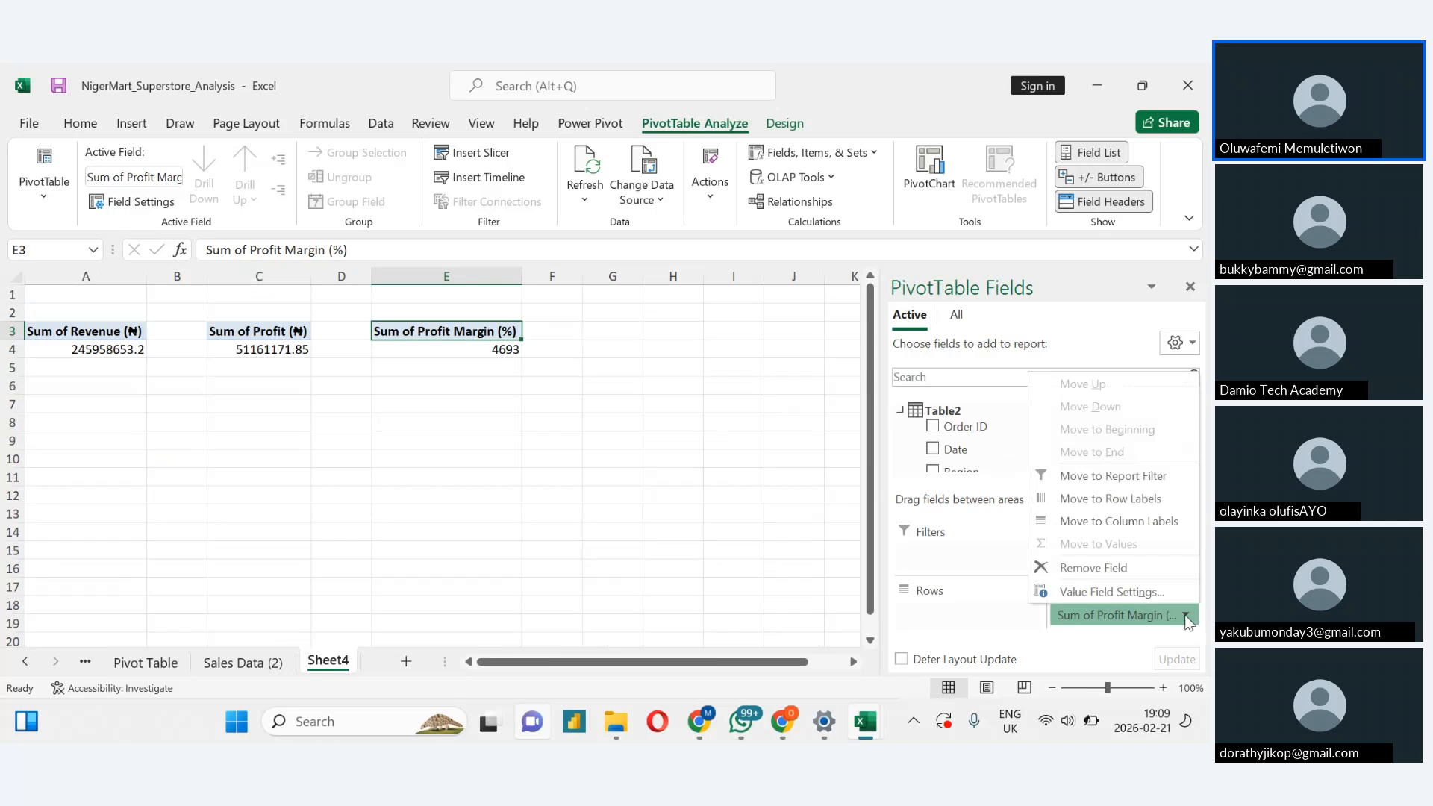
{"action": "left_click", "coordinate": [1112, 594]}
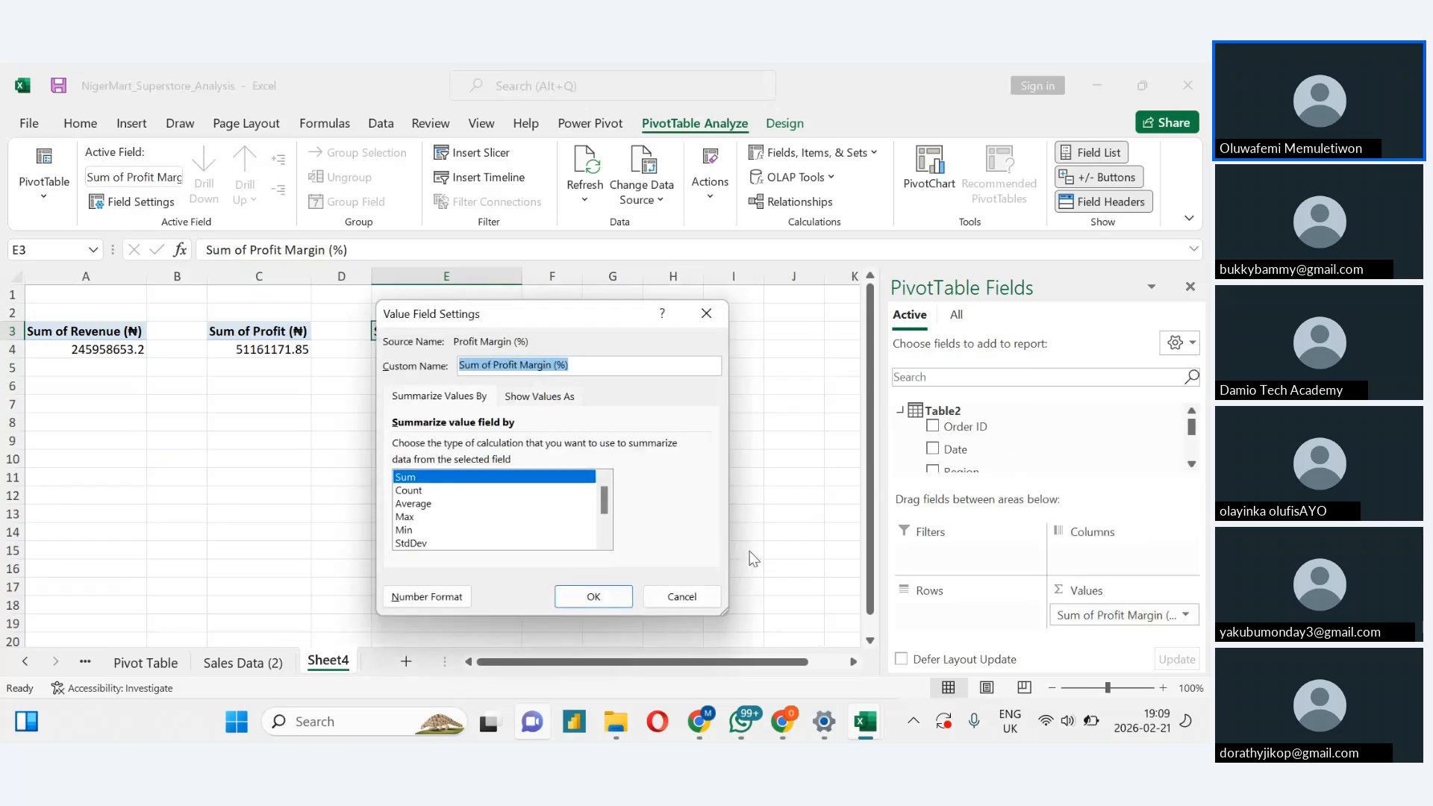
{"action": "left_click", "coordinate": [405, 504]}
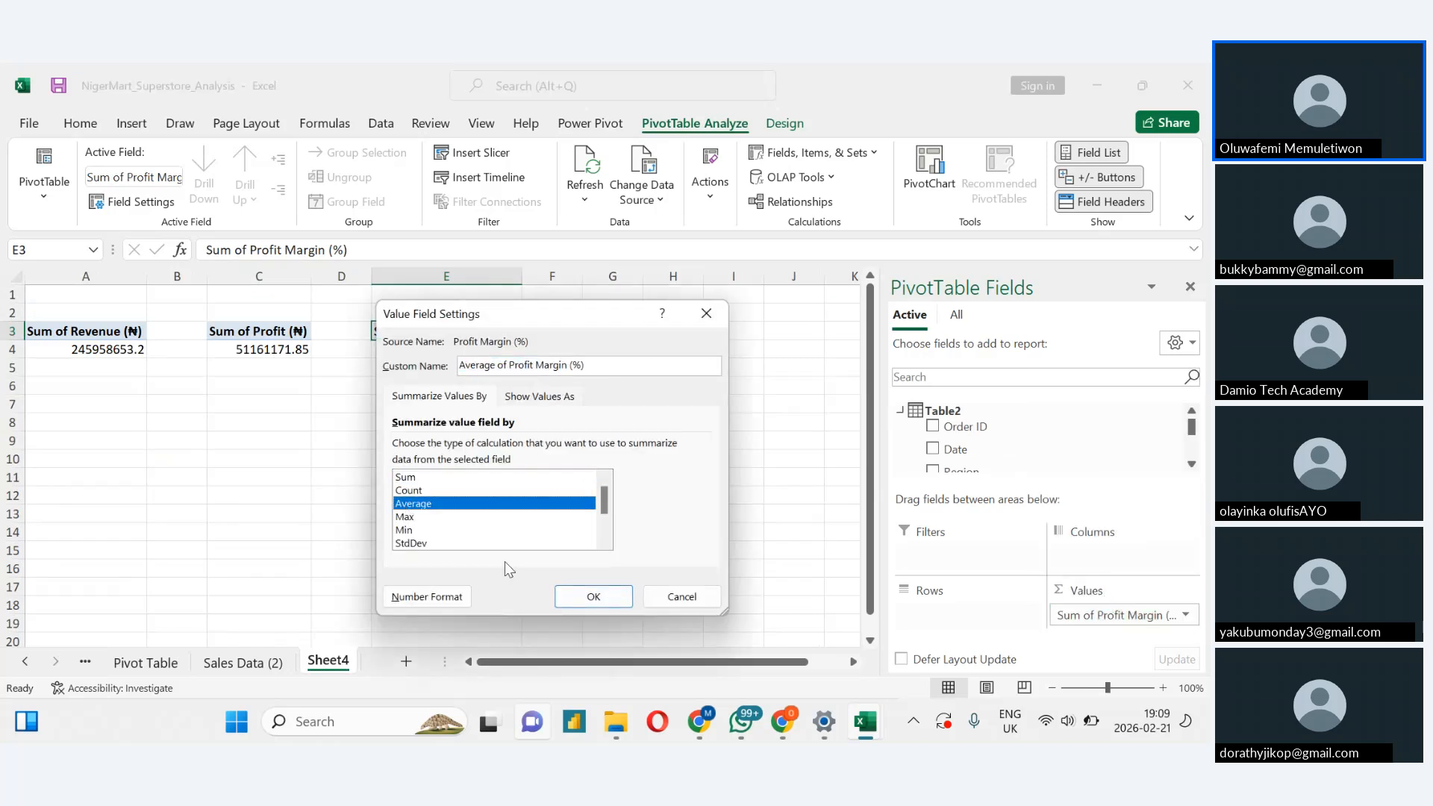
{"action": "left_click", "coordinate": [606, 601]}
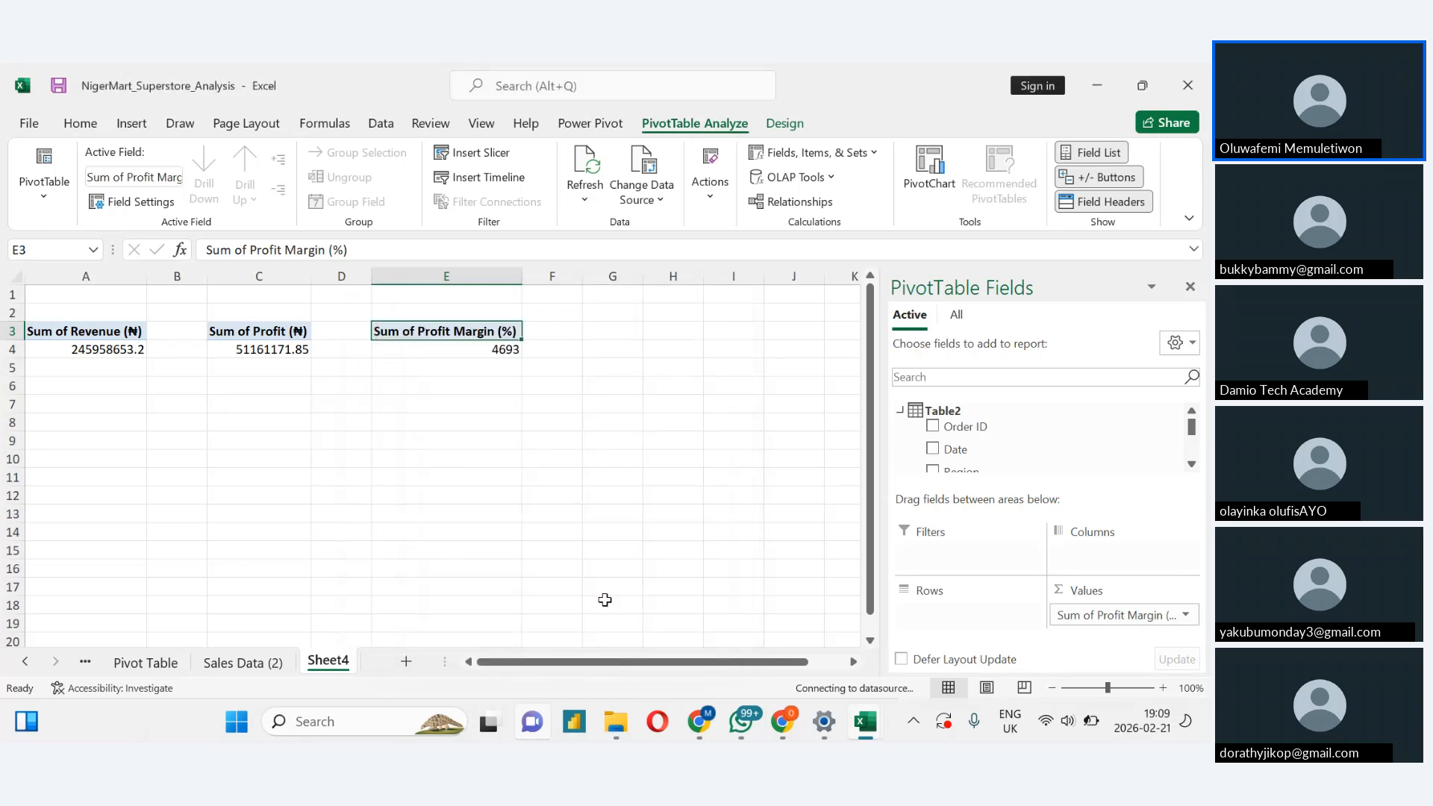
Insert a fourth pivot table from Table2 at cell G3 of Sheet4, adding its data to the Data Model
{"action": "left_click", "coordinate": [239, 664]}
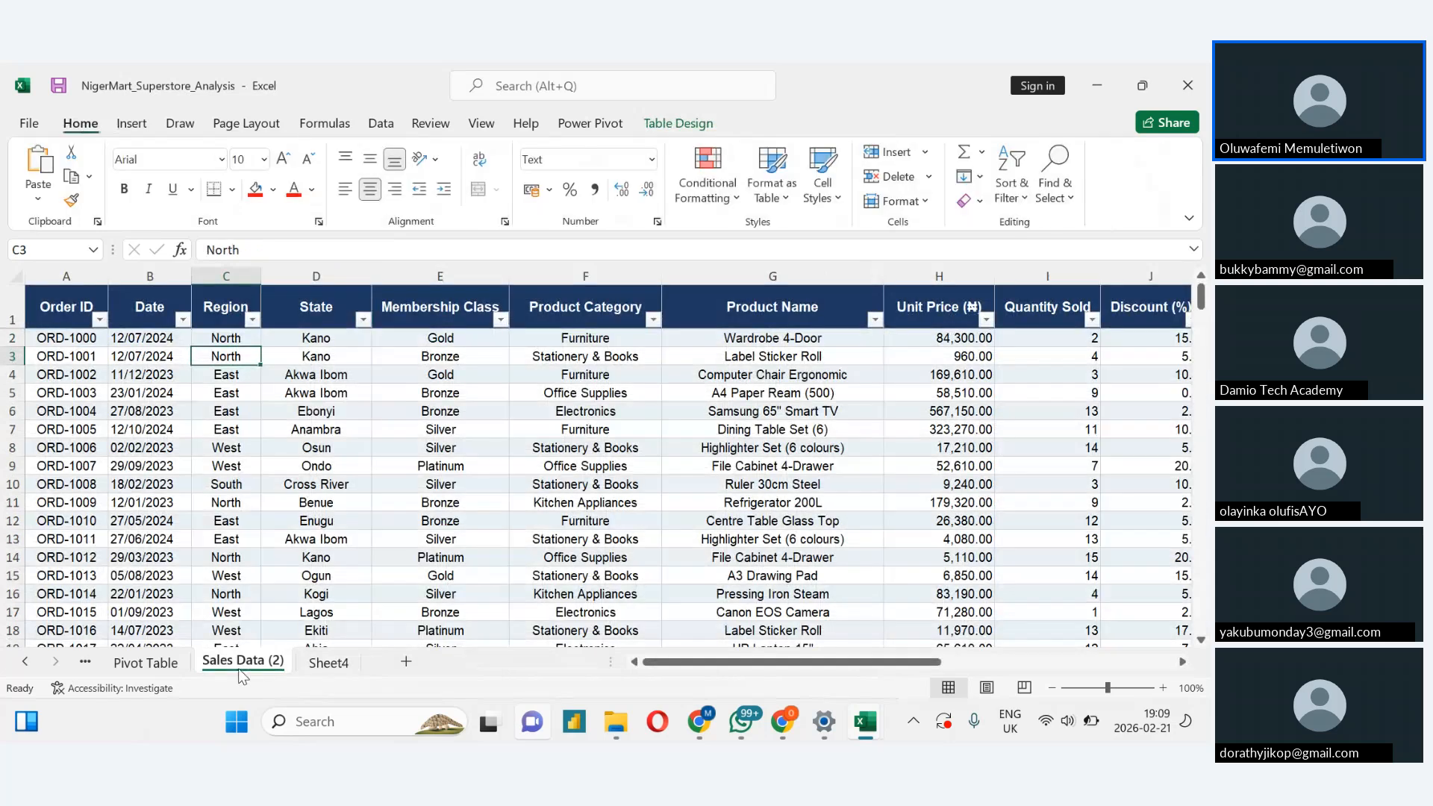
{"action": "left_click", "coordinate": [132, 123]}
{"action": "left_click", "coordinate": [55, 197]}
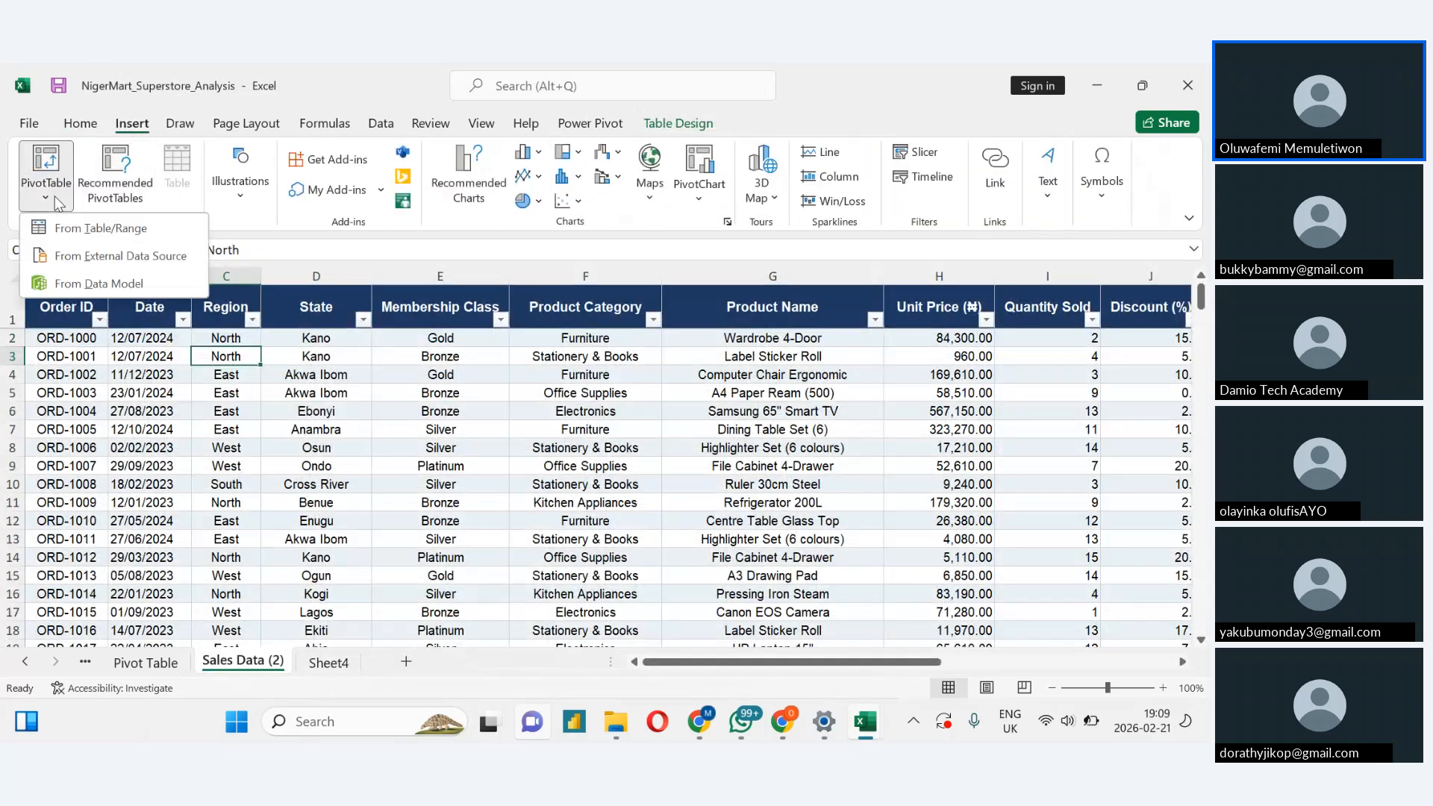
{"action": "left_click", "coordinate": [100, 228]}
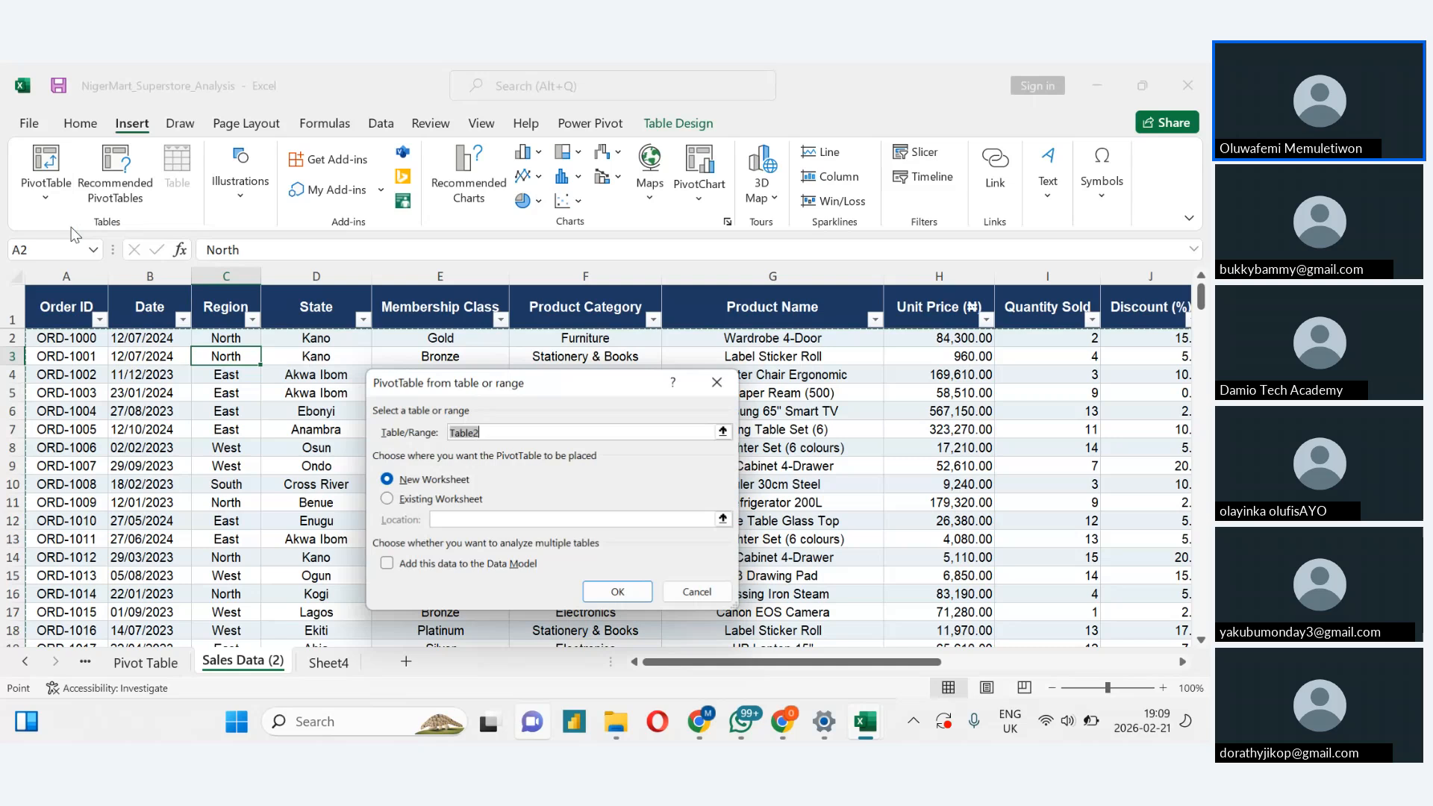
{"action": "left_click", "coordinate": [385, 500]}
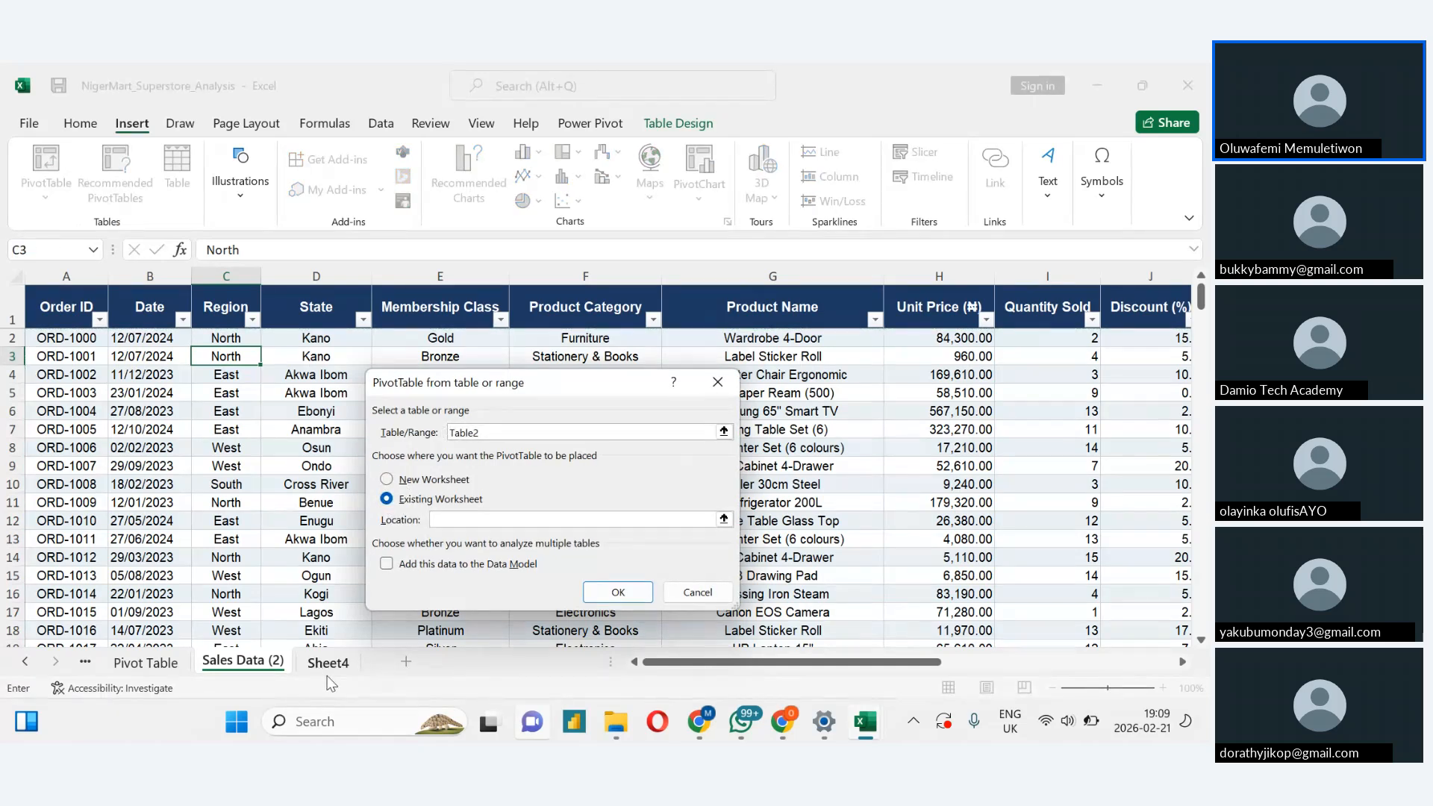
{"action": "left_click", "coordinate": [328, 663]}
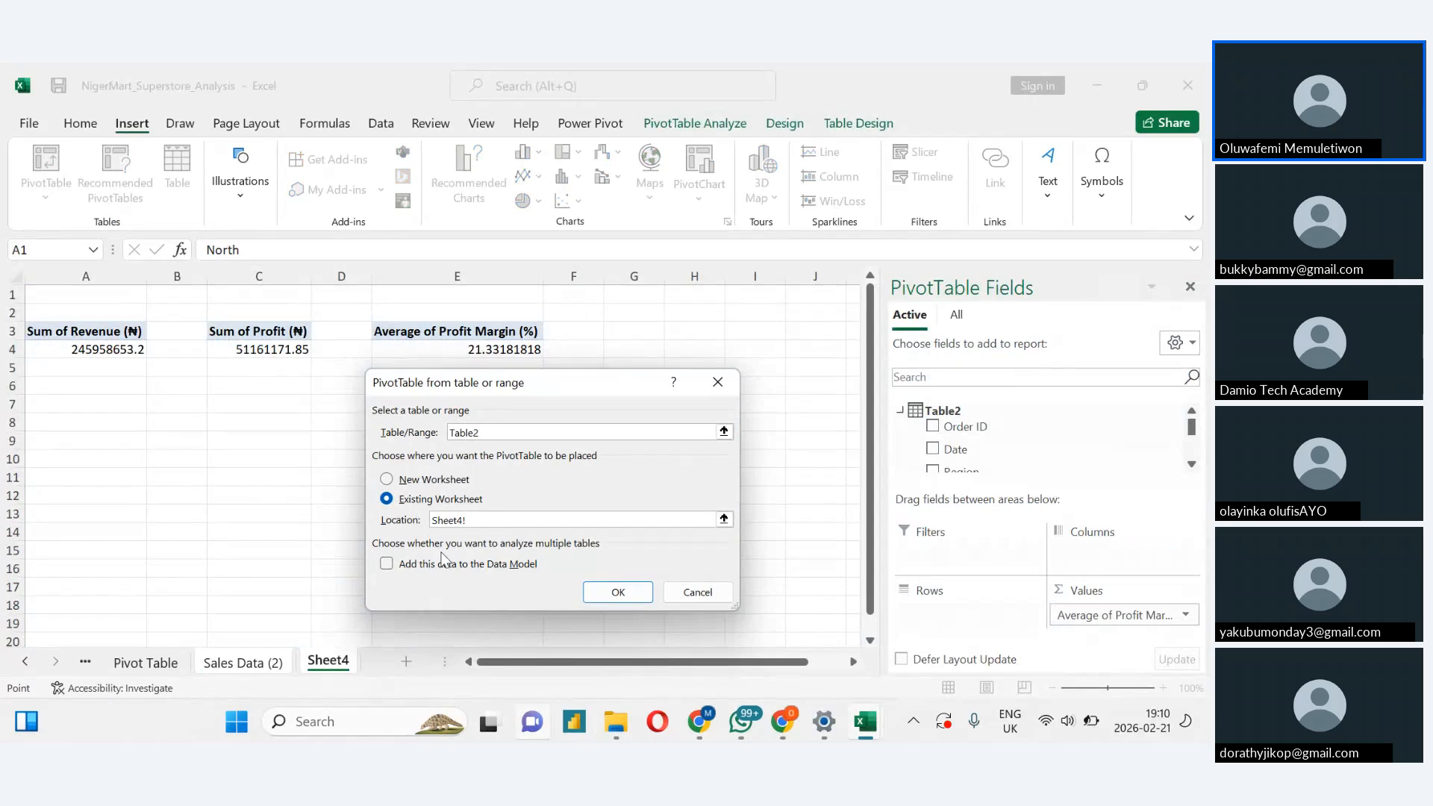
{"action": "left_click", "coordinate": [636, 338]}
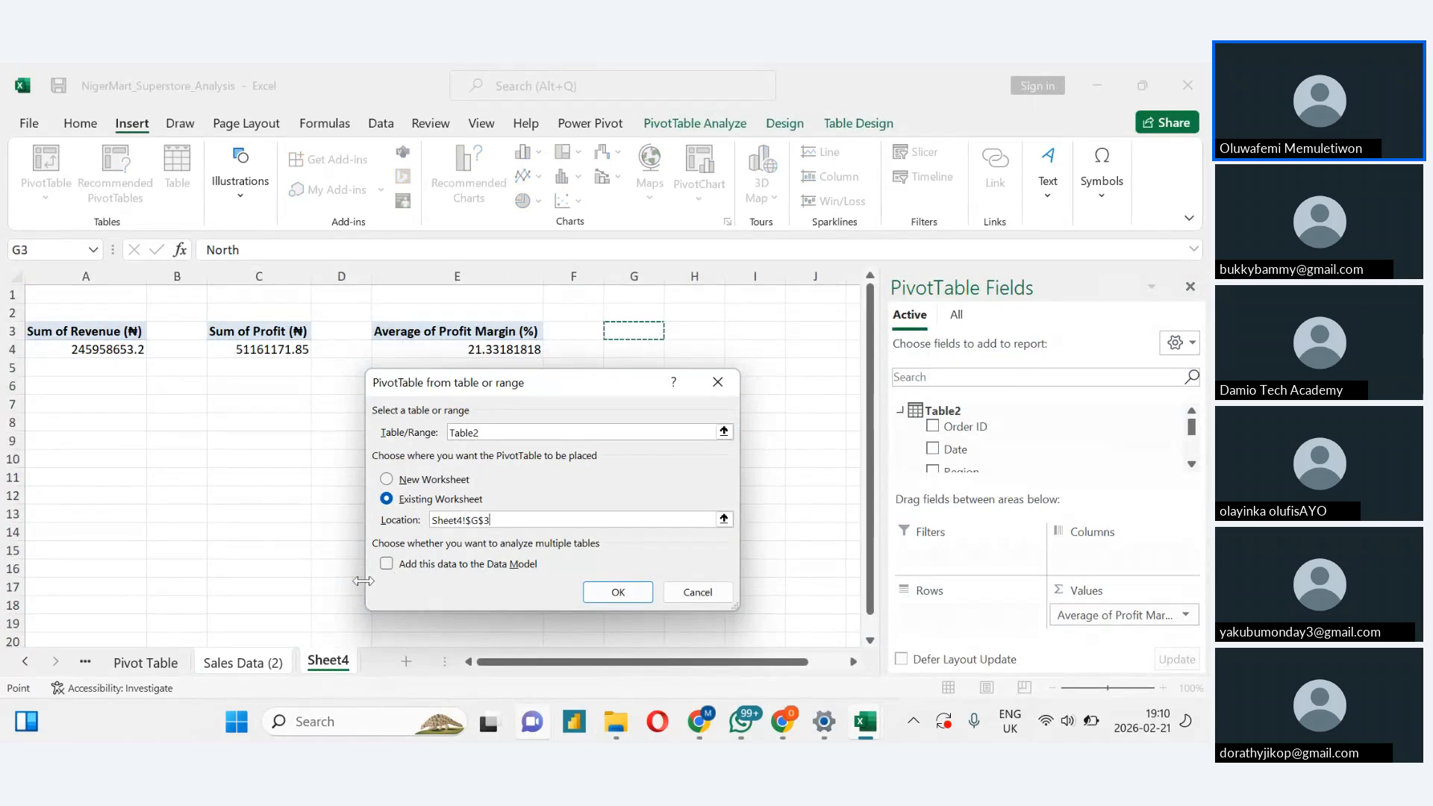
{"action": "left_click", "coordinate": [387, 564]}
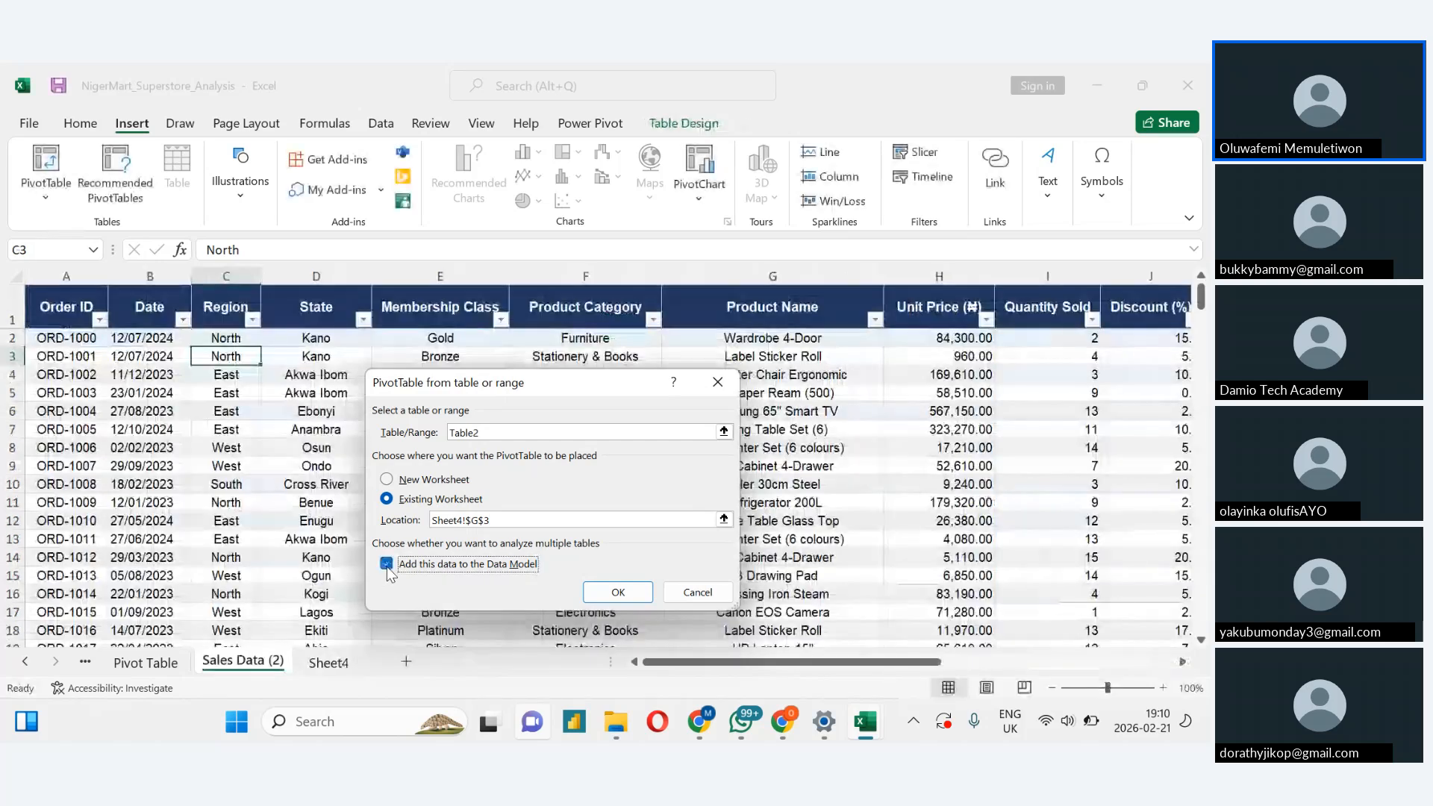
{"action": "left_click", "coordinate": [631, 597]}
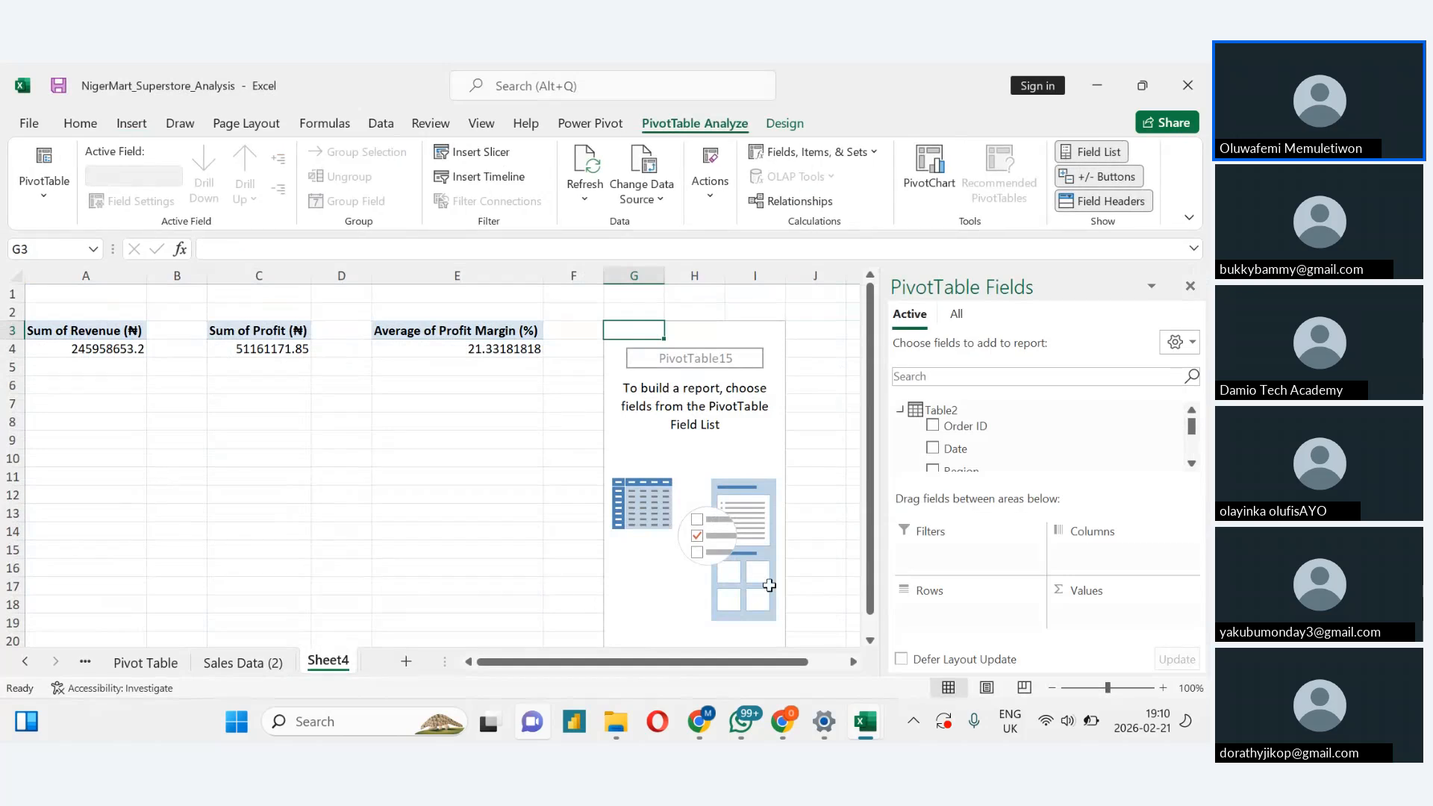
Add the Revenue (₦) field as a summed value to the pivot table at G3 on Sheet4
{"action": "left_click", "coordinate": [1192, 467]}
{"action": "left_click", "coordinate": [1191, 467]}
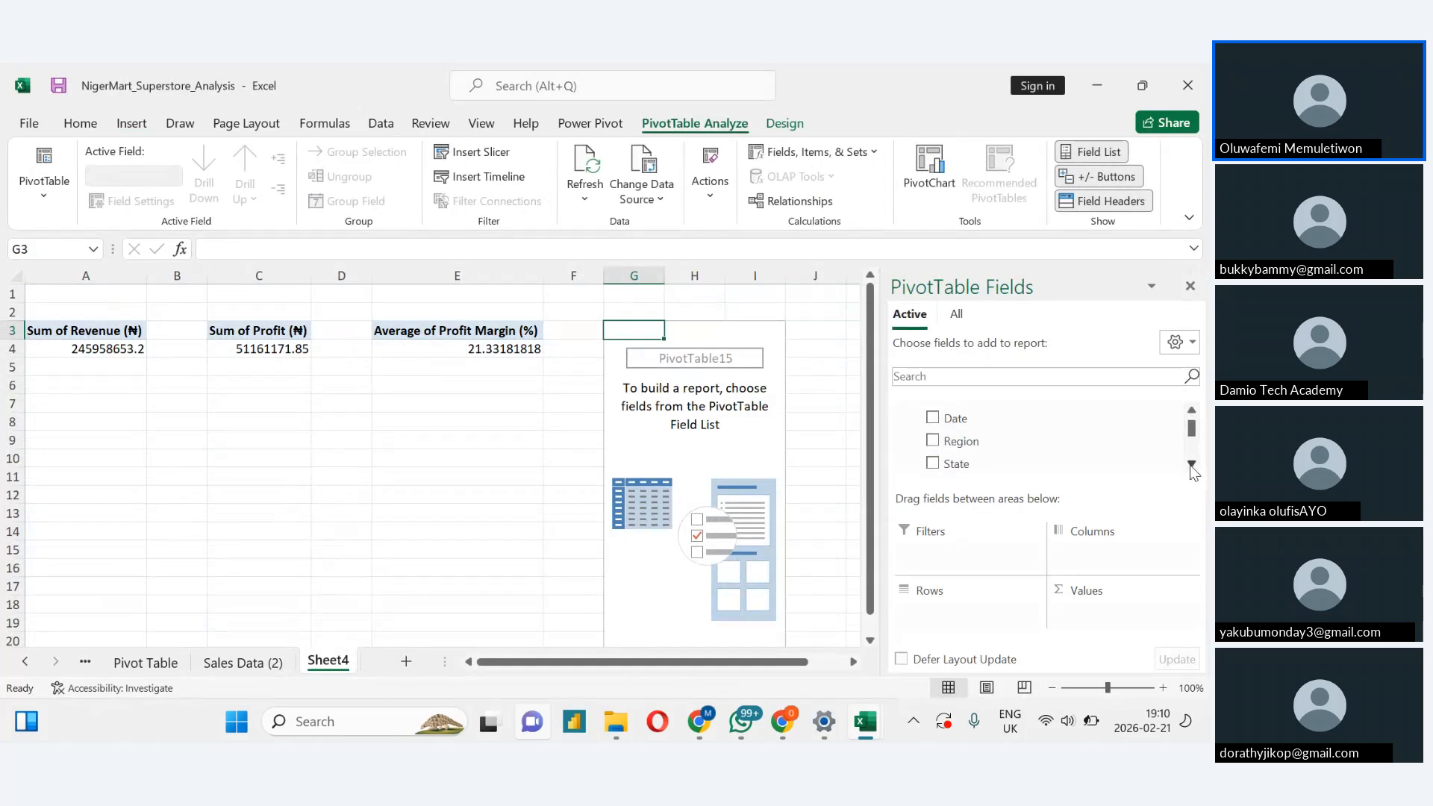
{"action": "left_click", "coordinate": [1192, 466]}
{"action": "left_click", "coordinate": [1191, 466]}
{"action": "left_click", "coordinate": [1191, 466]}
{"action": "left_click", "coordinate": [1191, 466]}
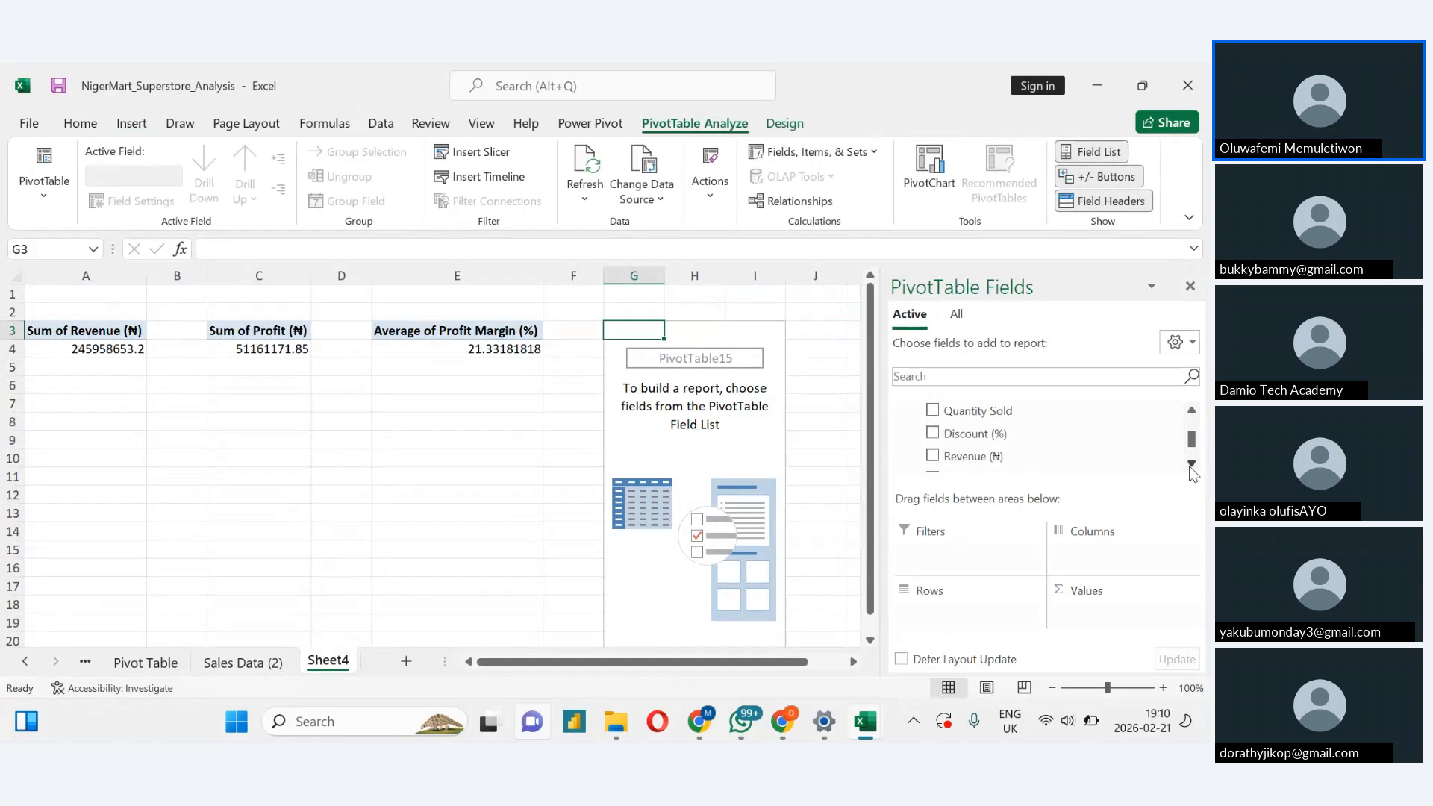
{"action": "left_click", "coordinate": [1192, 466]}
{"action": "left_click_drag", "start_coordinate": [985, 441], "coordinate": [1090, 629]}
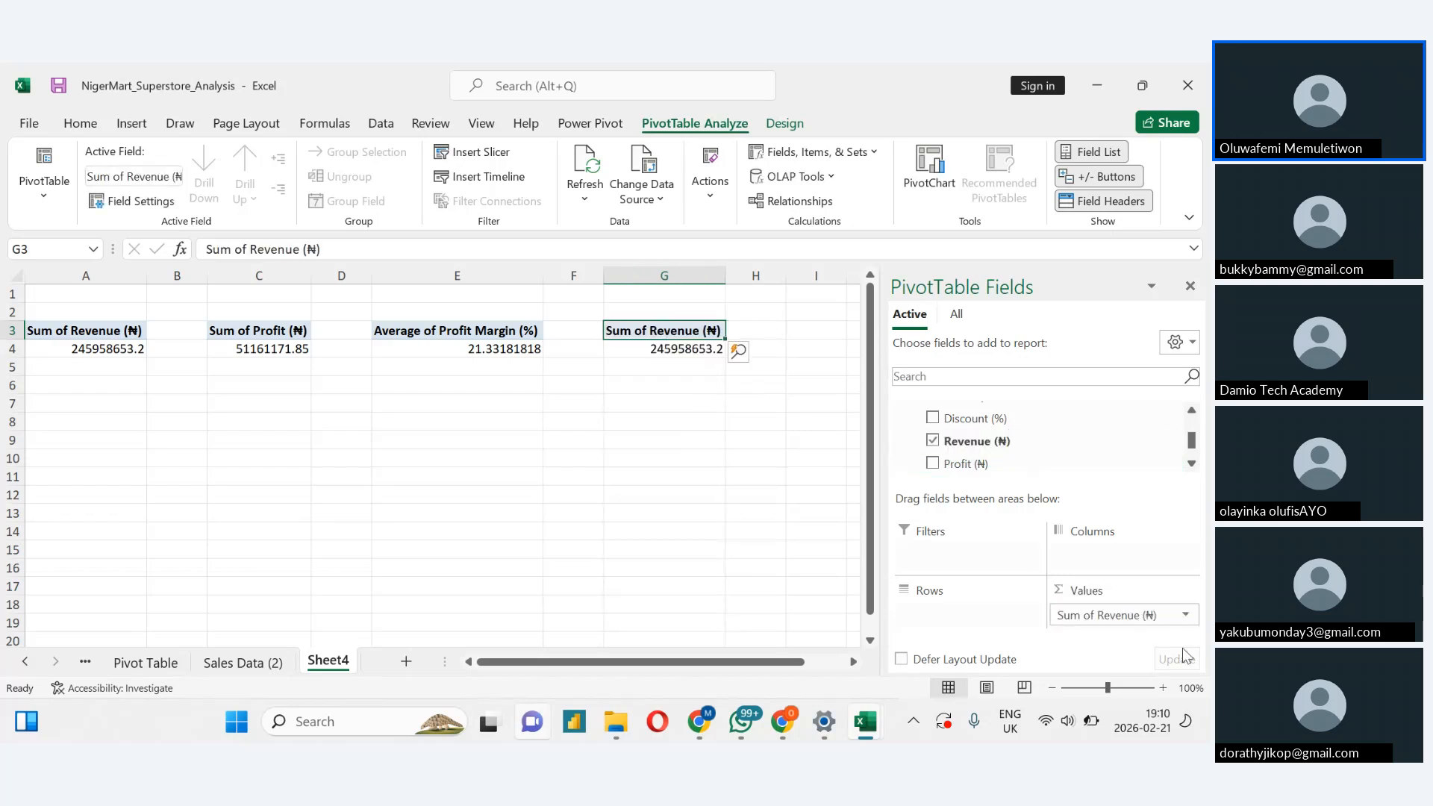
Summarize the Revenue (₦) value by Average in the pivot table at G3 on Sheet4
{"action": "left_click", "coordinate": [1185, 615]}
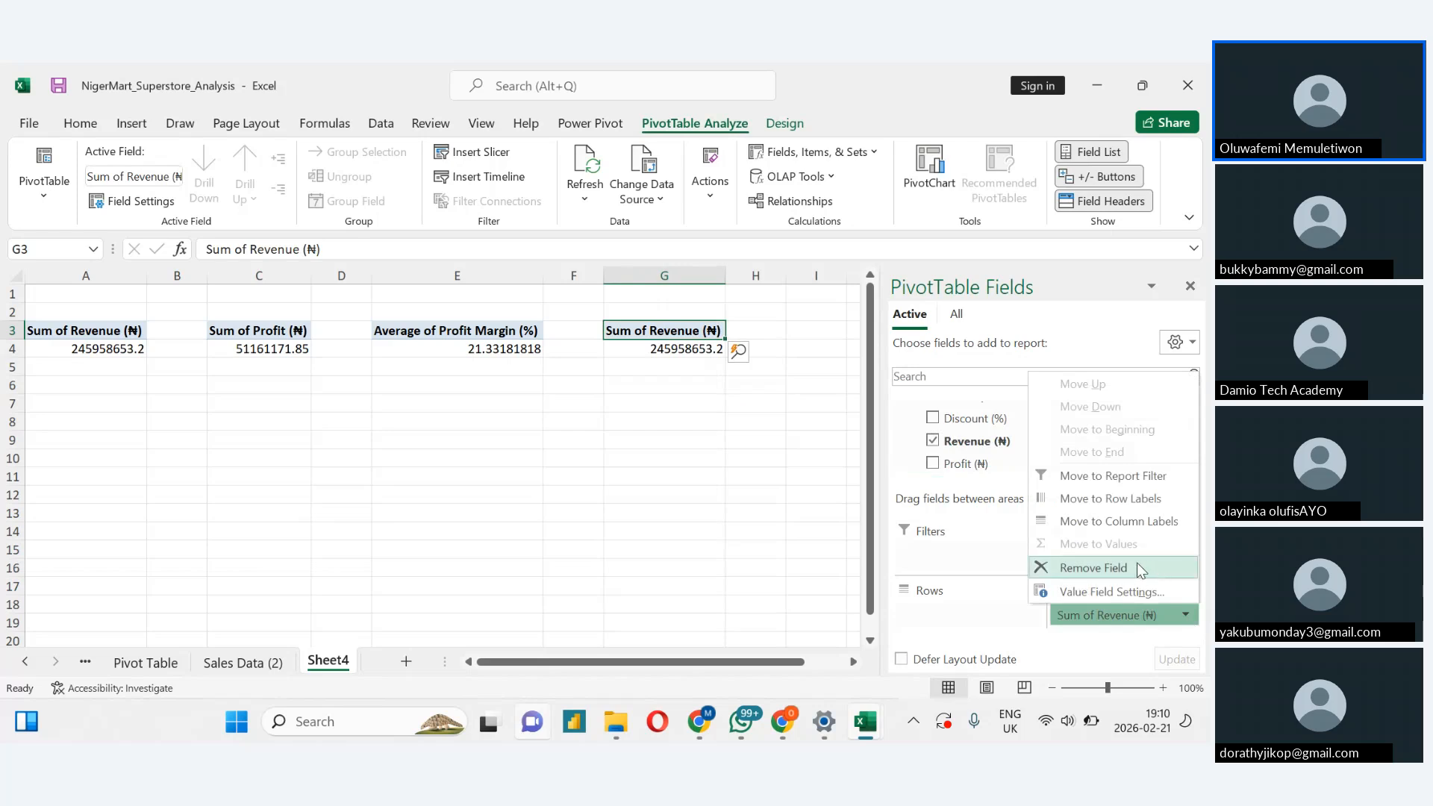
{"action": "left_click", "coordinate": [1112, 591]}
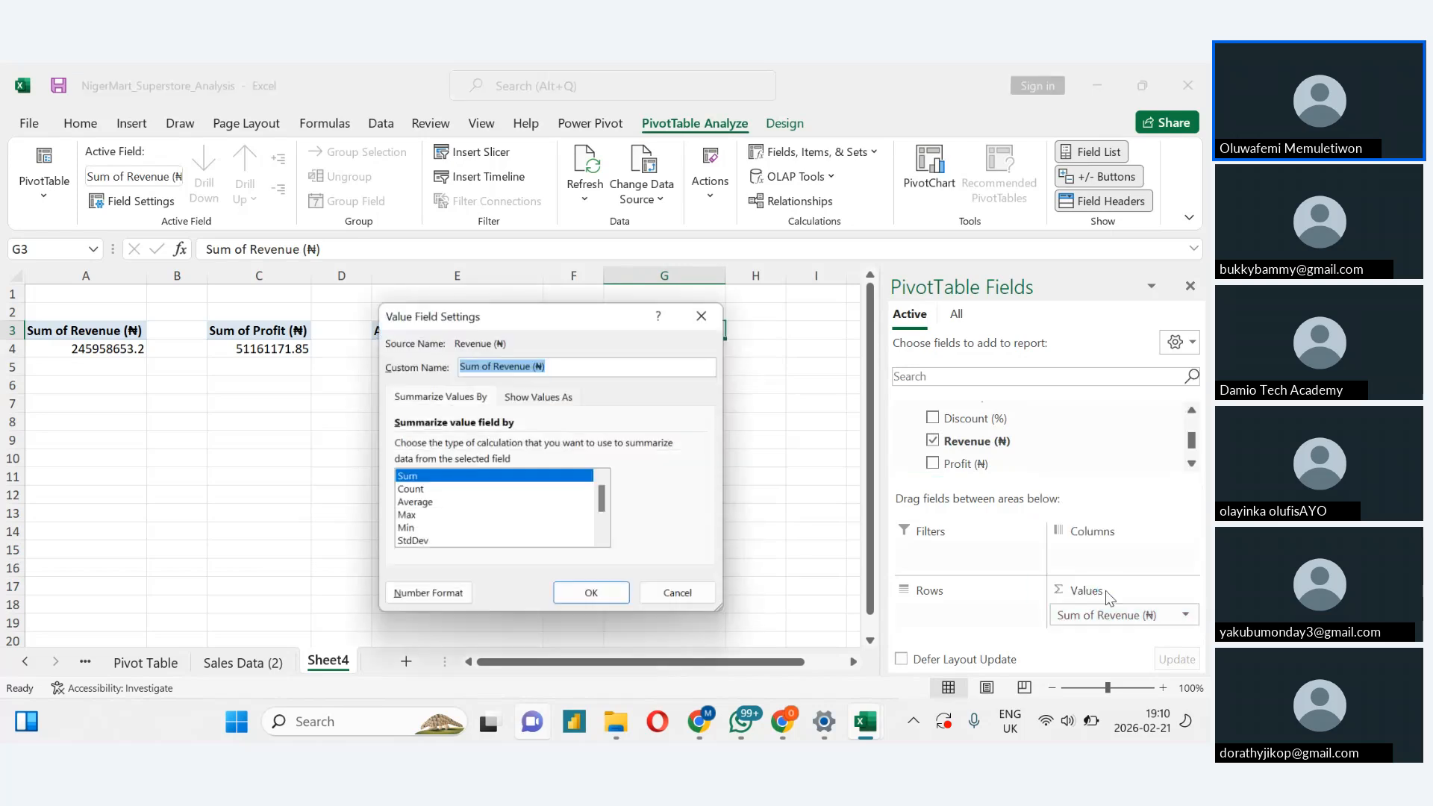
{"action": "left_click", "coordinate": [399, 505]}
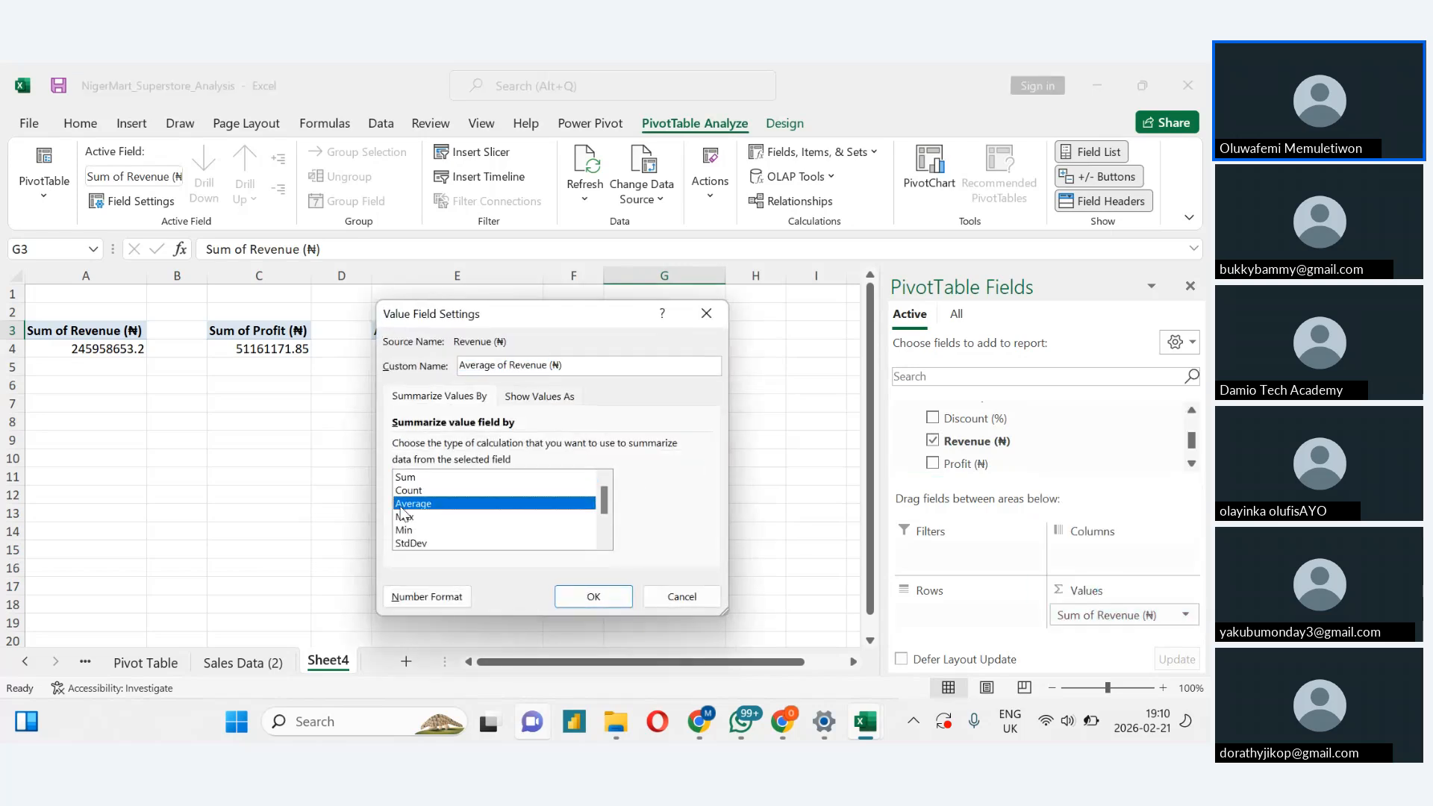
{"action": "left_click", "coordinate": [610, 601]}
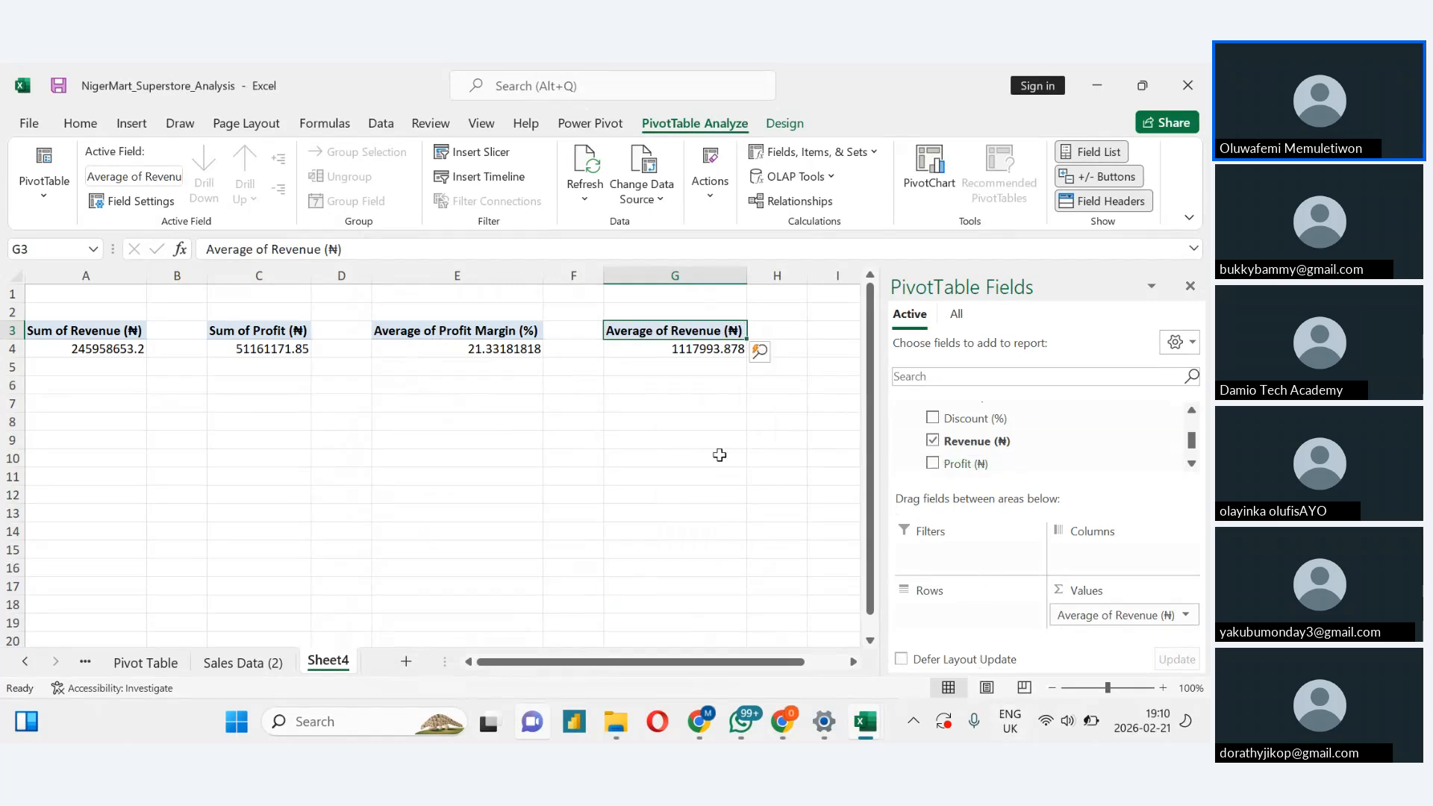
Insert a fifth pivot table from Table2 at cell I3 of Sheet4, adding its data to the Data Model
{"action": "left_click", "coordinate": [853, 661]}
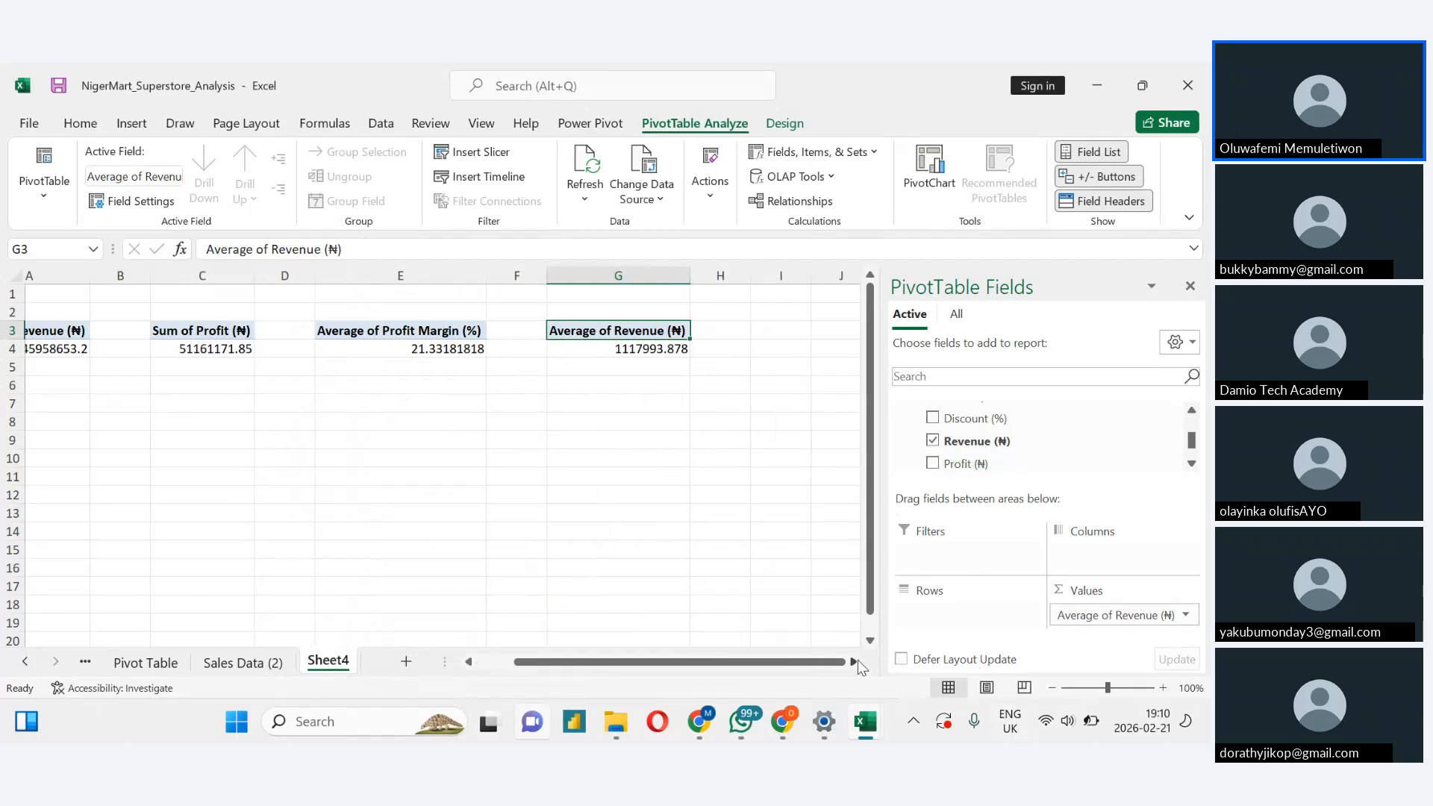
{"action": "left_click", "coordinate": [853, 661]}
{"action": "left_click", "coordinate": [853, 661]}
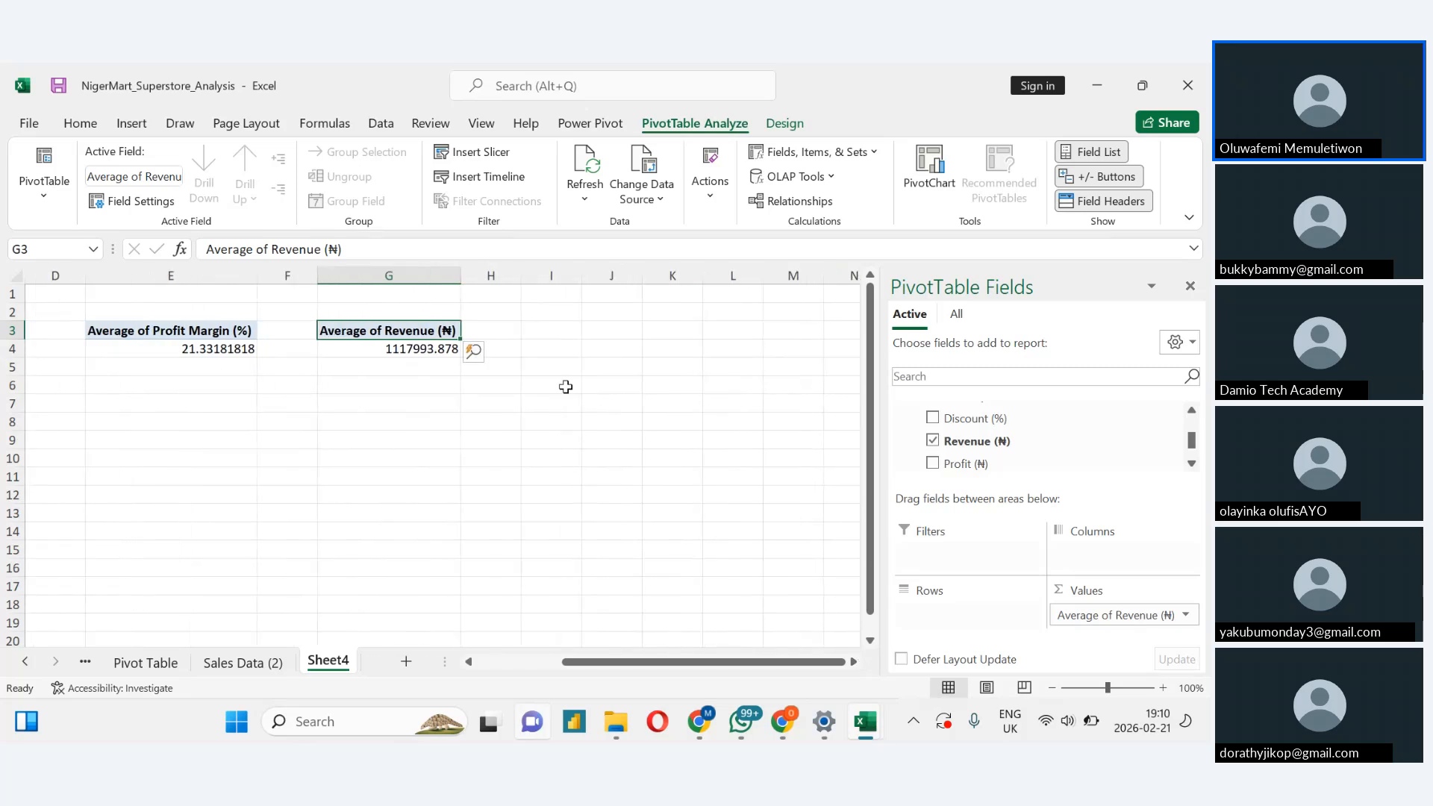
{"action": "left_click", "coordinate": [557, 337]}
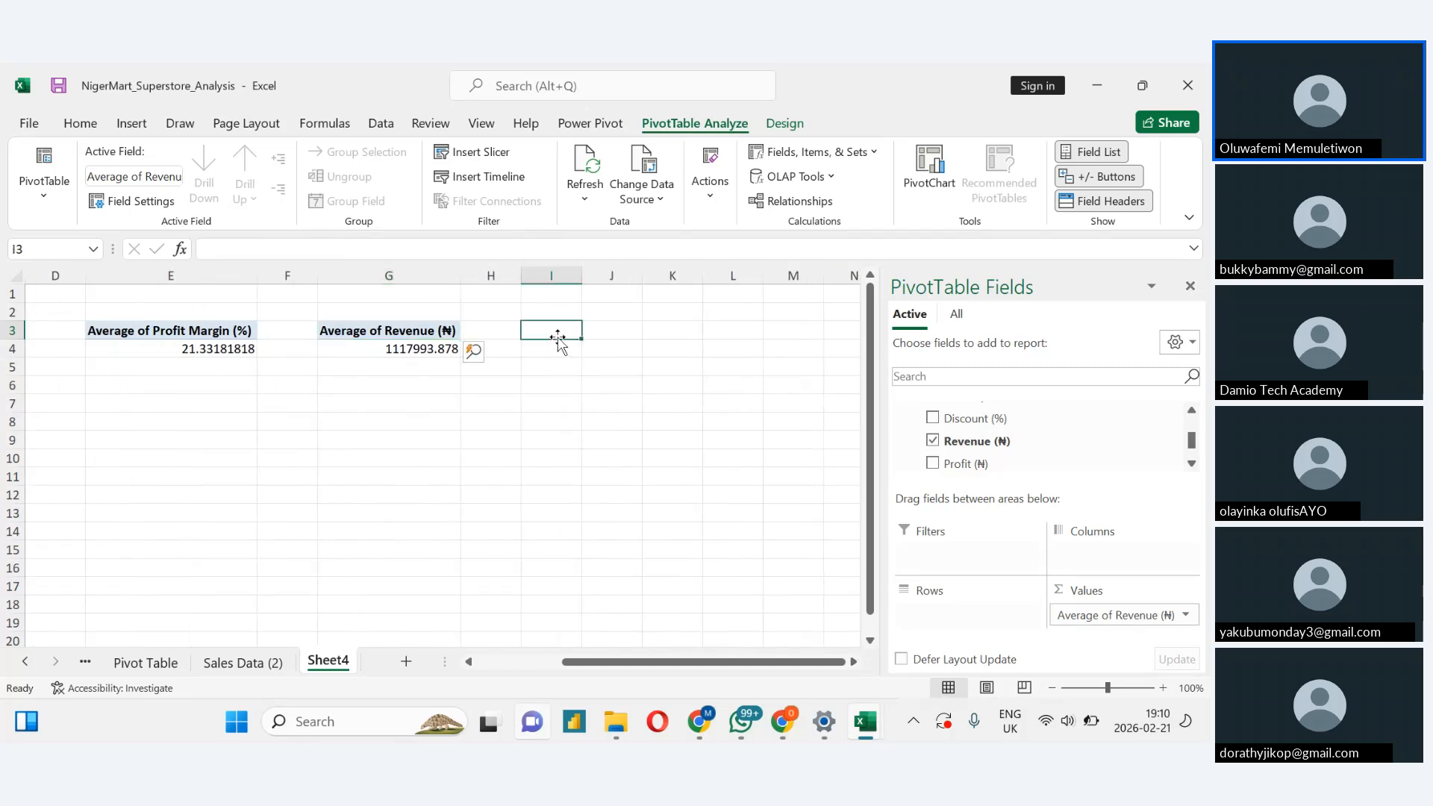
{"action": "left_click", "coordinate": [251, 663]}
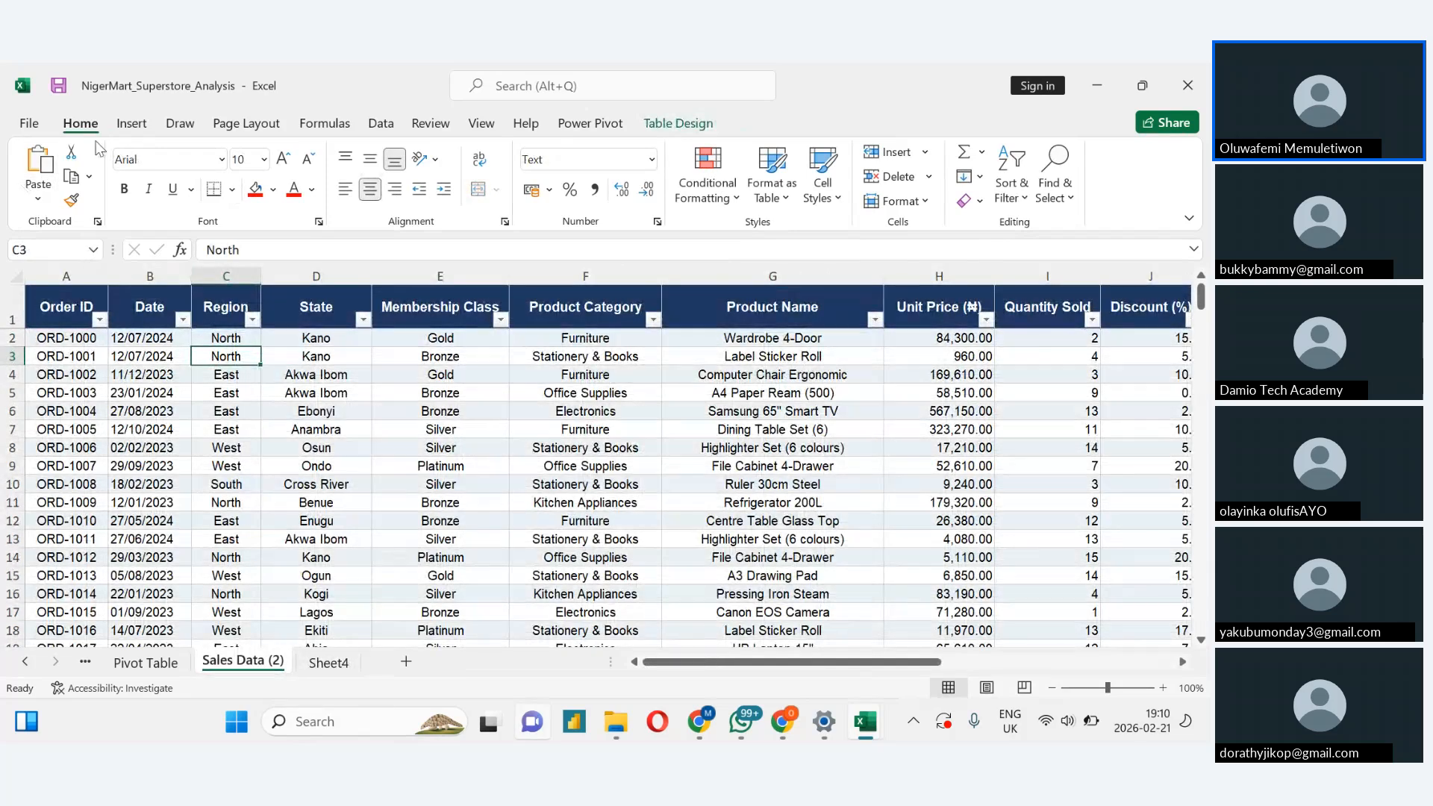
{"action": "left_click", "coordinate": [127, 129]}
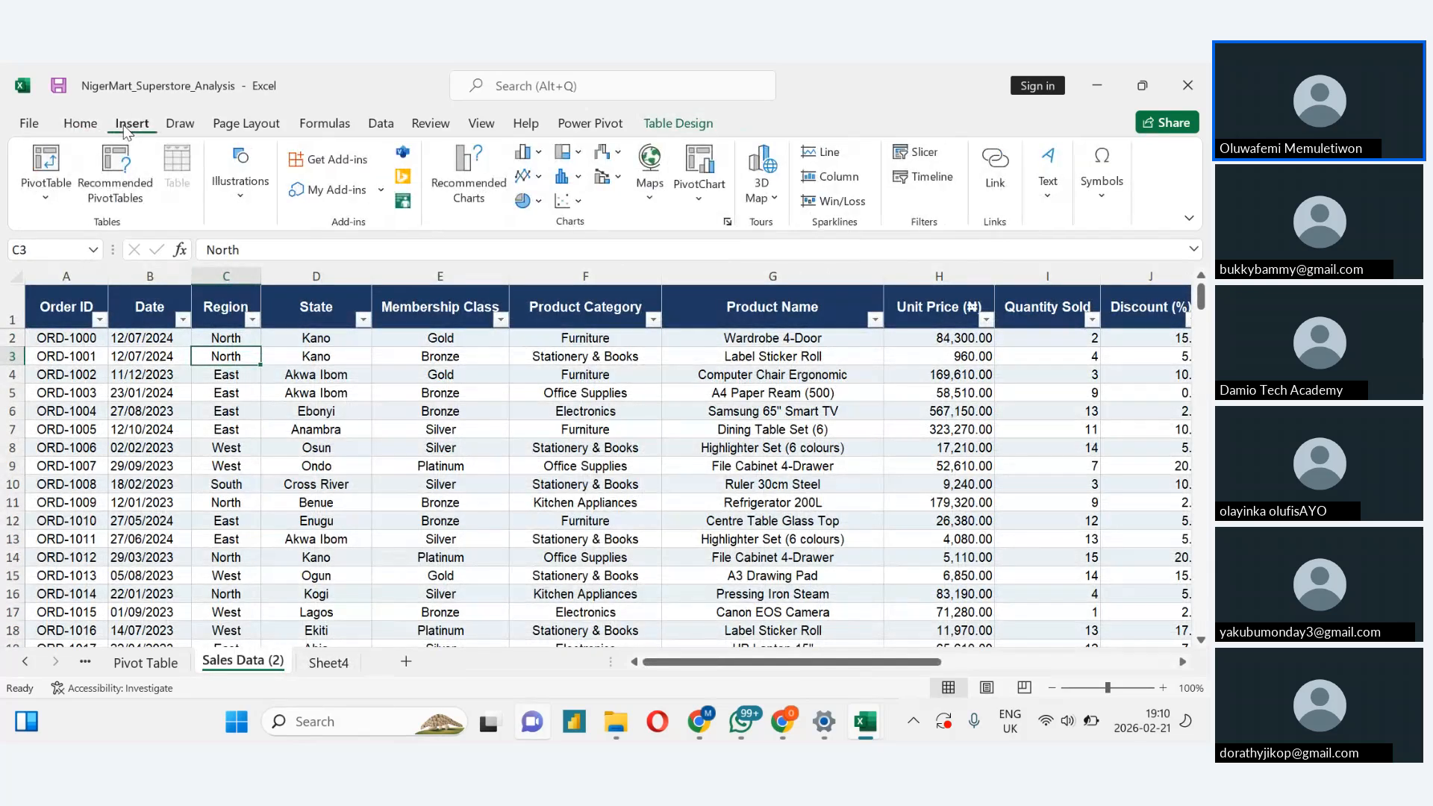
{"action": "left_click", "coordinate": [43, 198]}
{"action": "left_click", "coordinate": [100, 228]}
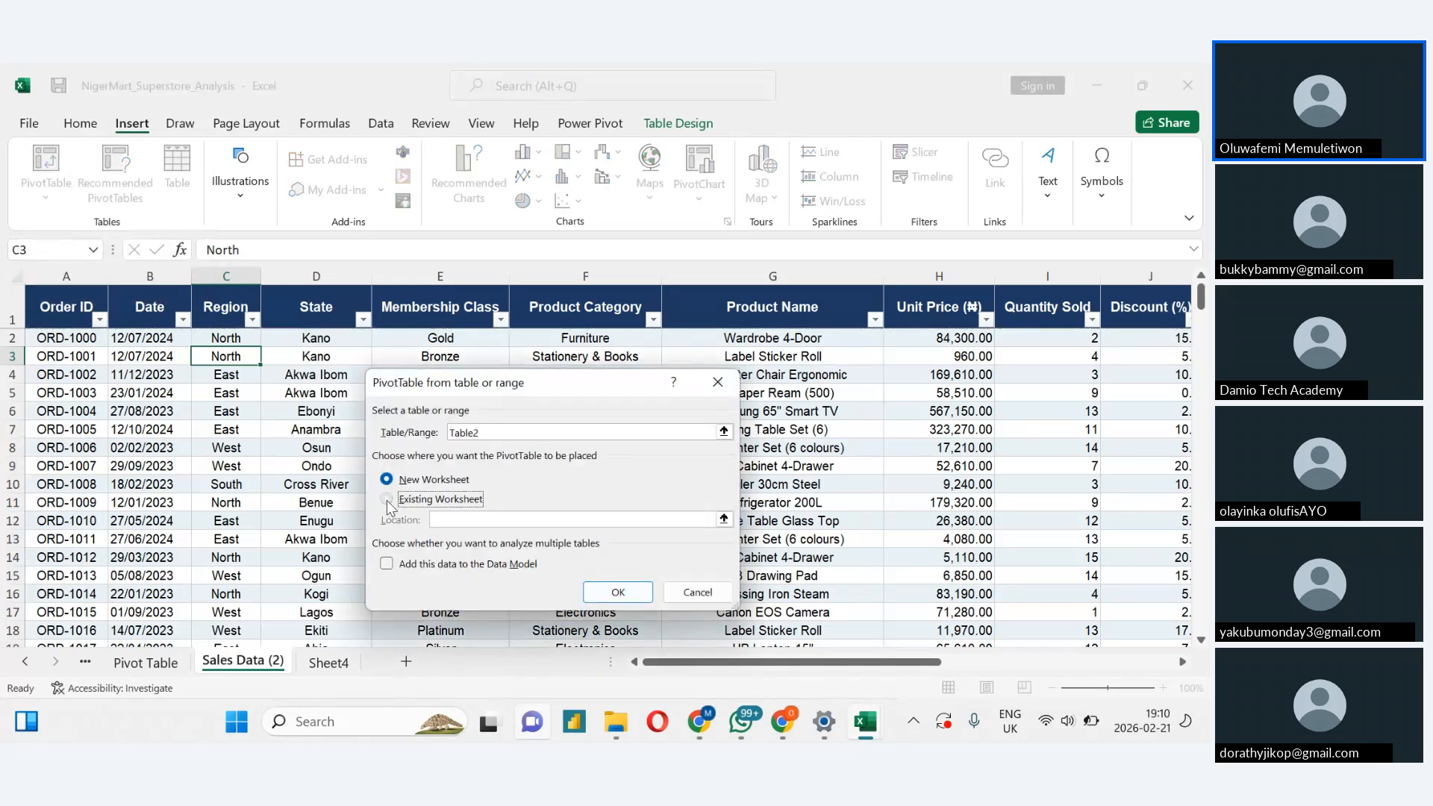
{"action": "left_click", "coordinate": [386, 498]}
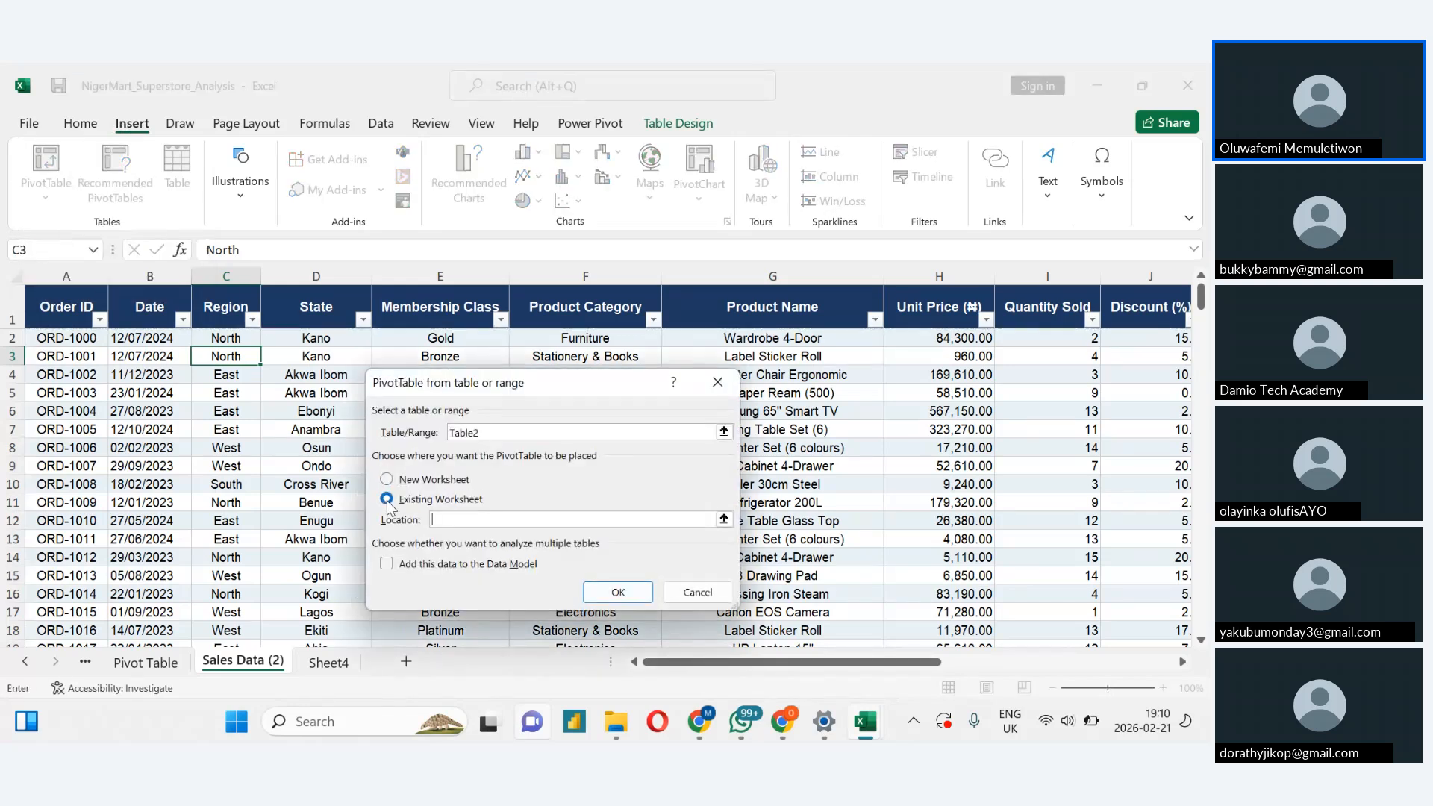
{"action": "left_click", "coordinate": [333, 669]}
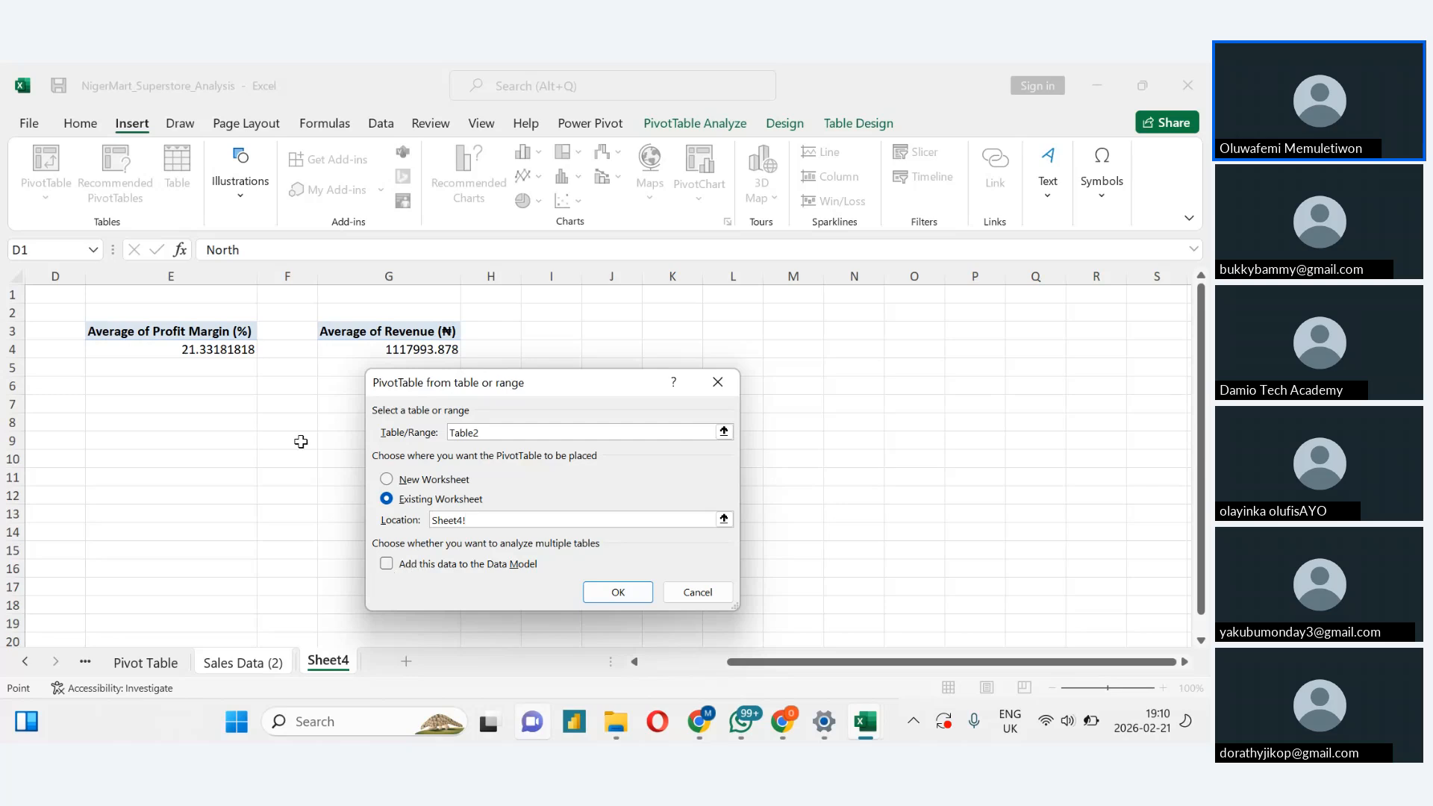
{"action": "left_click", "coordinate": [543, 334]}
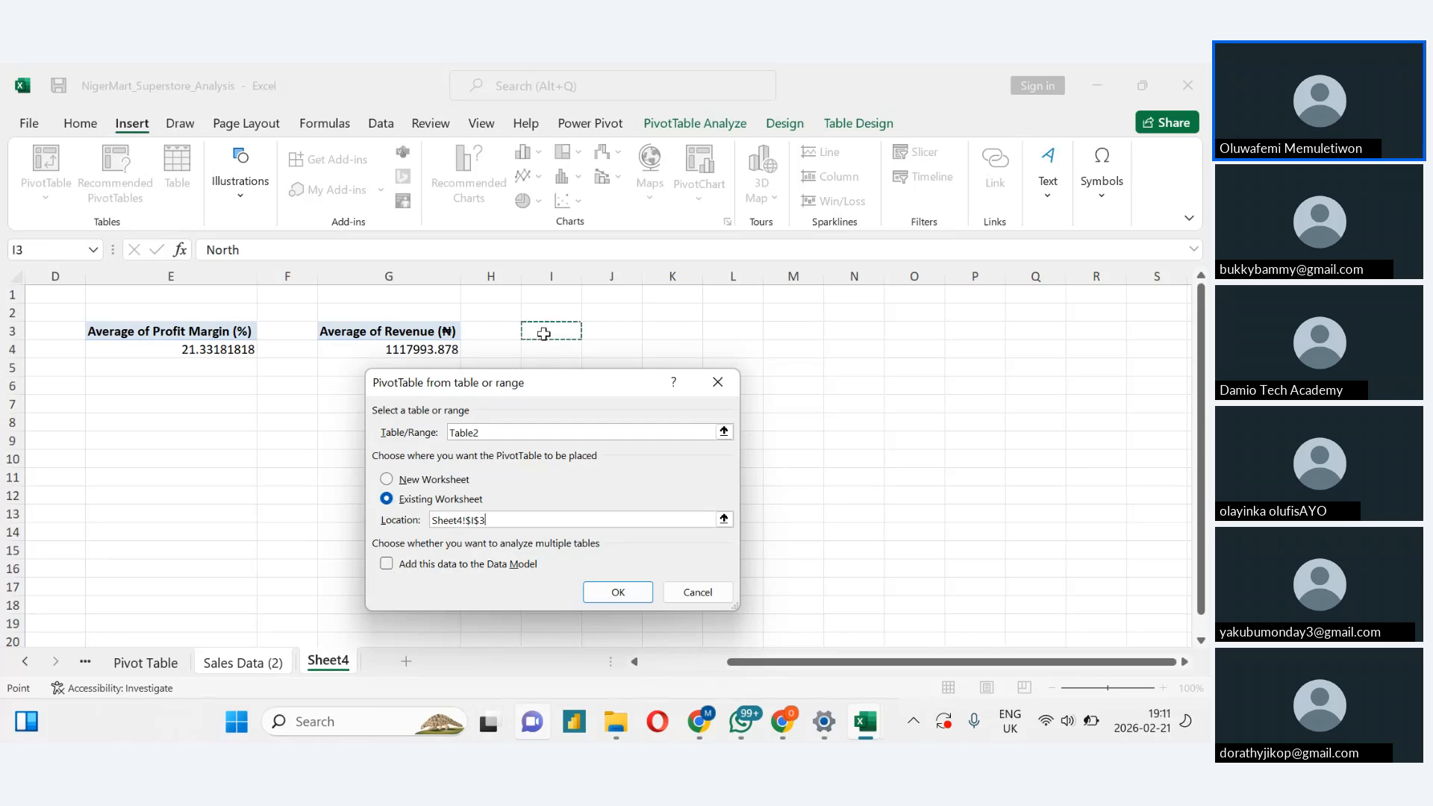
{"action": "left_click", "coordinate": [386, 563]}
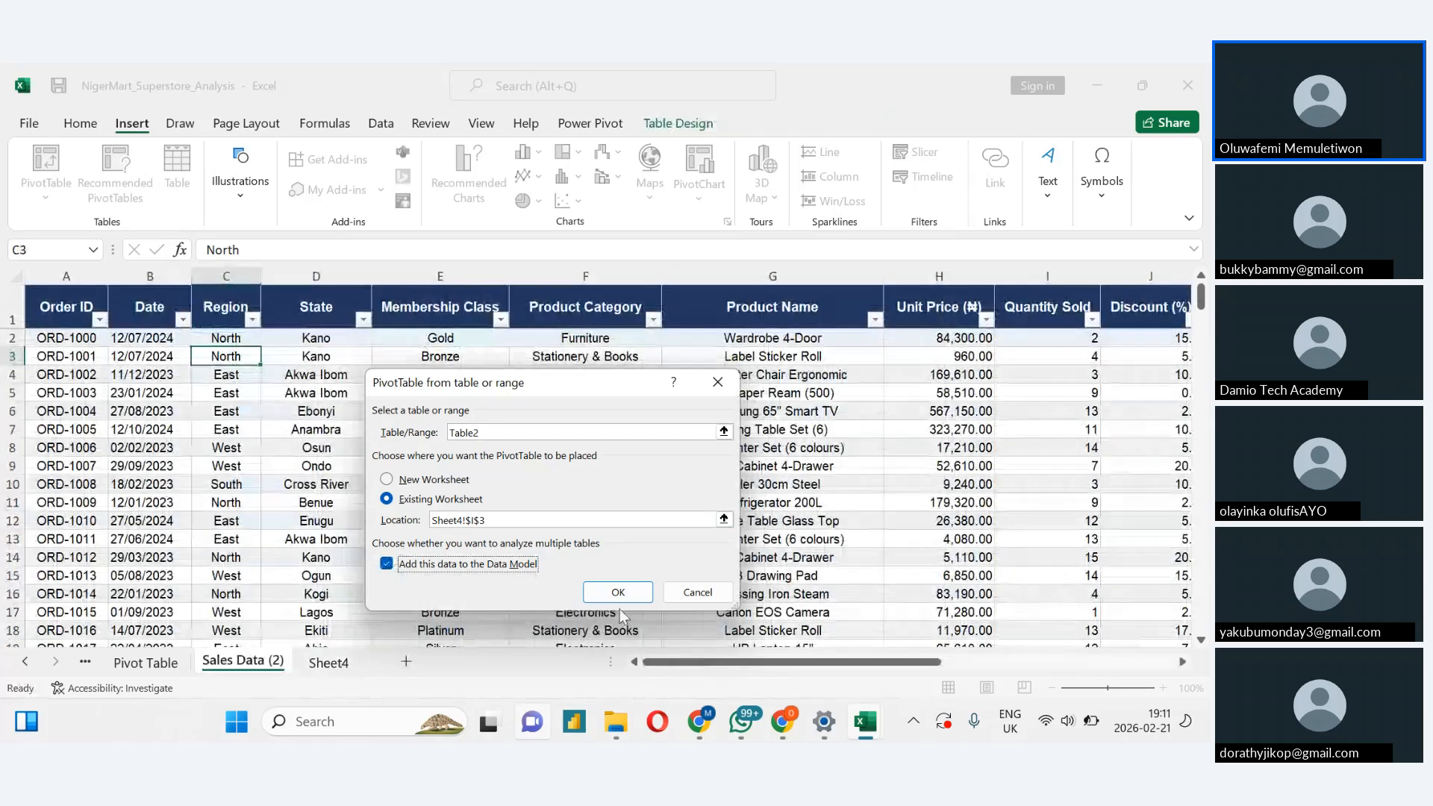
{"action": "left_click", "coordinate": [618, 592]}
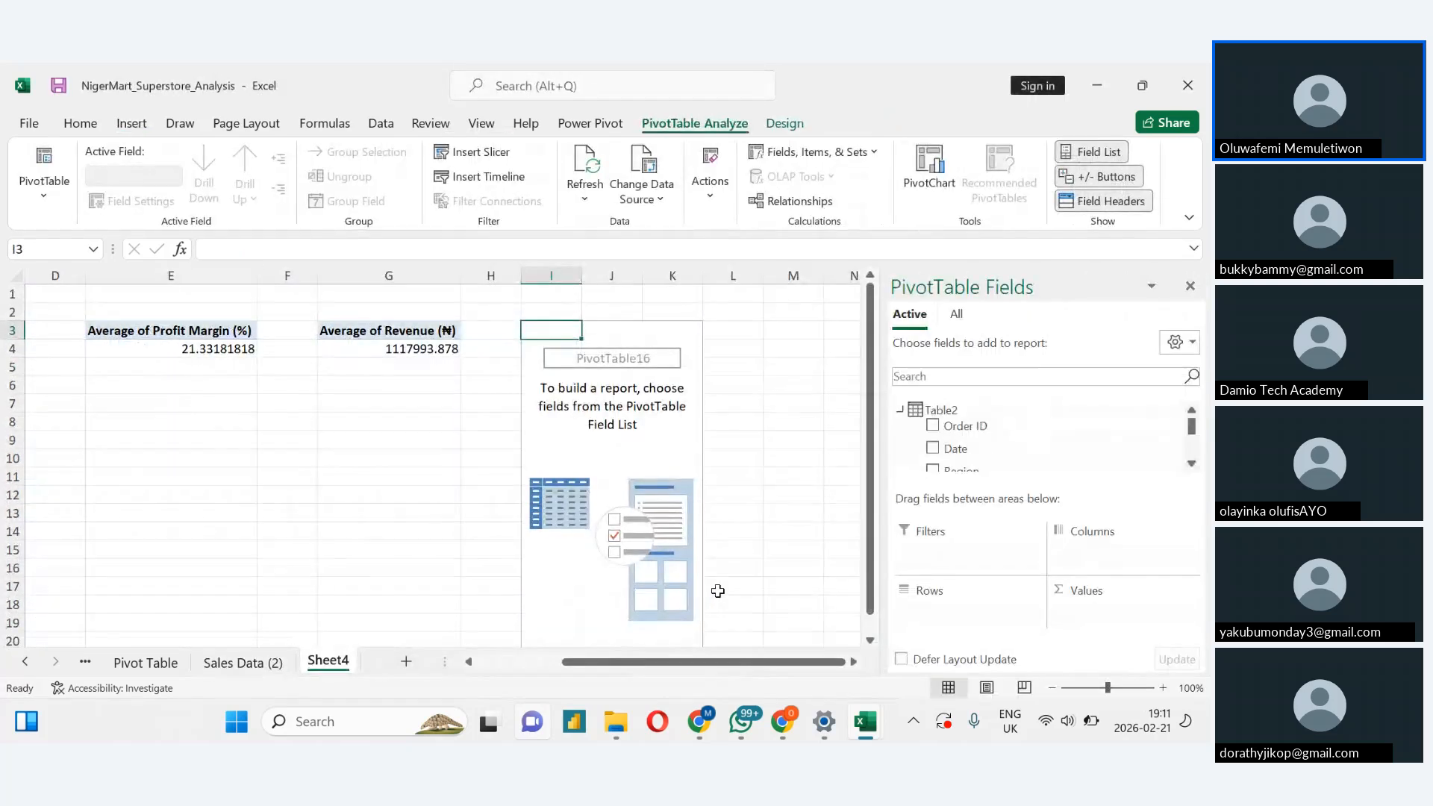
Add the Customer Rating field as a value to the pivot table at I3 on Sheet4
{"action": "left_click", "coordinate": [1192, 466]}
{"action": "left_click", "coordinate": [1193, 466]}
{"action": "left_click", "coordinate": [1193, 465]}
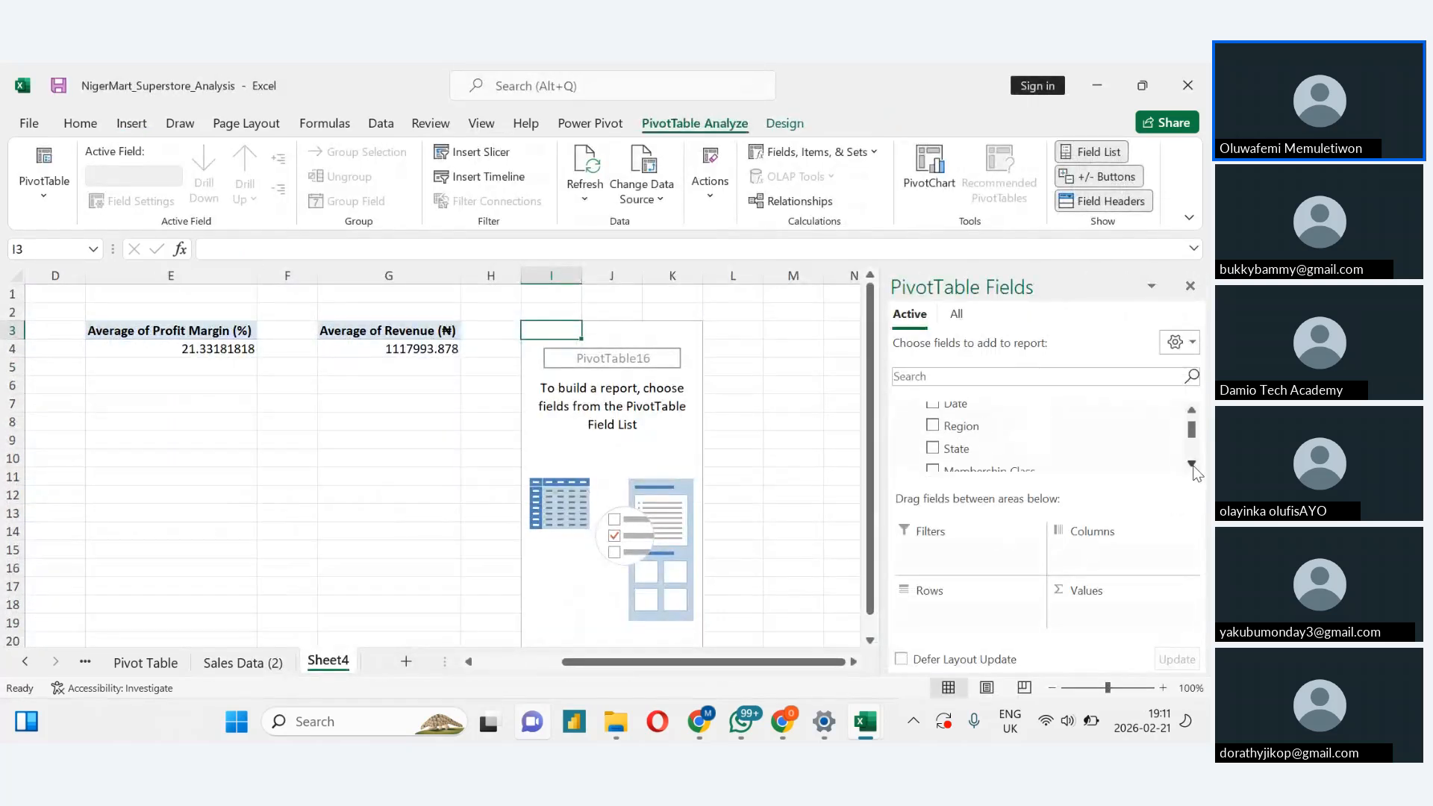
{"action": "left_click", "coordinate": [1192, 466]}
{"action": "left_click", "coordinate": [1192, 465]}
{"action": "left_click", "coordinate": [1193, 465]}
{"action": "left_click", "coordinate": [1192, 465]}
{"action": "left_click", "coordinate": [1192, 466]}
{"action": "left_click", "coordinate": [1193, 465]}
{"action": "left_click", "coordinate": [1193, 466]}
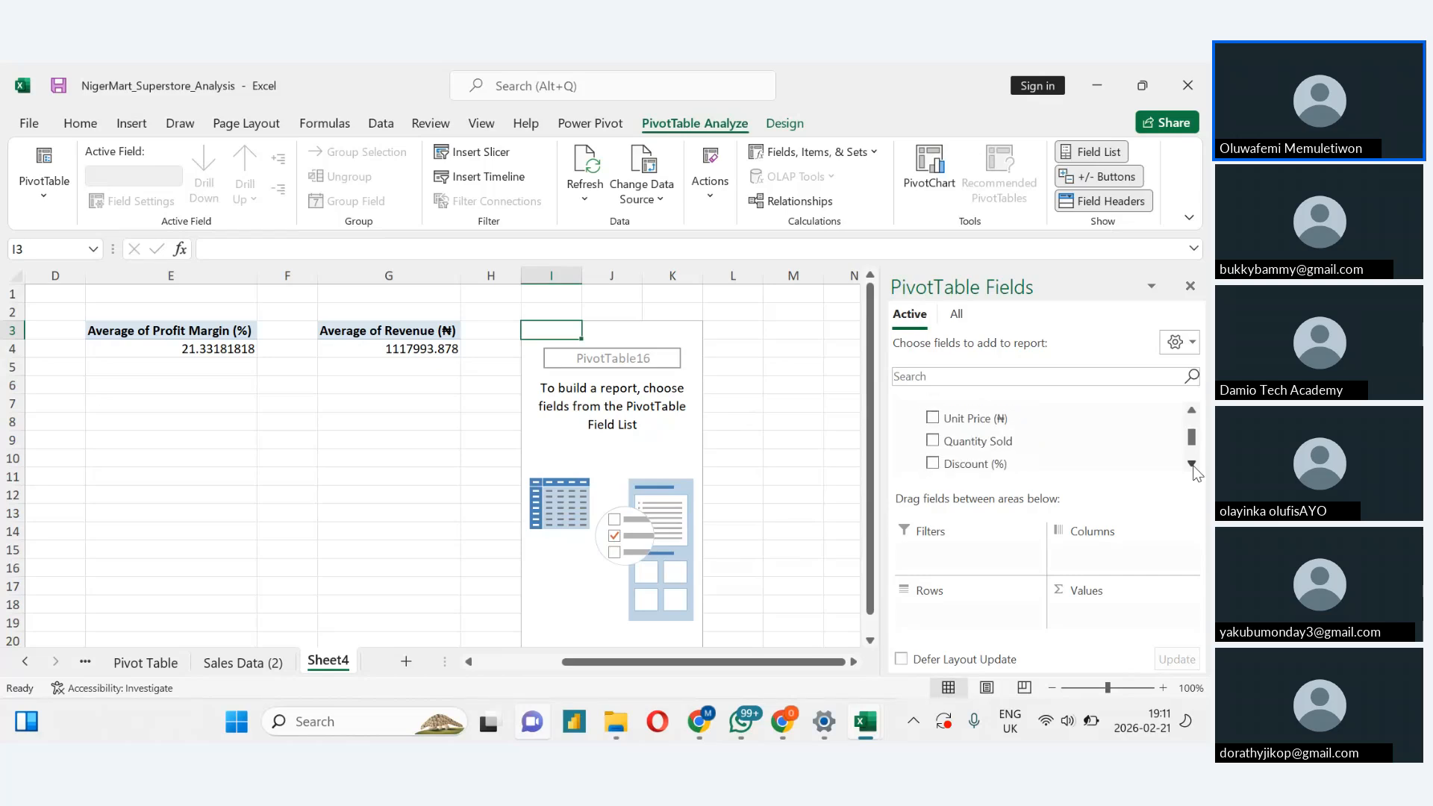
{"action": "left_click", "coordinate": [1192, 465]}
{"action": "left_click", "coordinate": [1193, 466]}
{"action": "left_click", "coordinate": [1192, 465]}
{"action": "left_click", "coordinate": [1193, 466]}
{"action": "left_click", "coordinate": [1193, 465]}
{"action": "left_click", "coordinate": [1192, 466]}
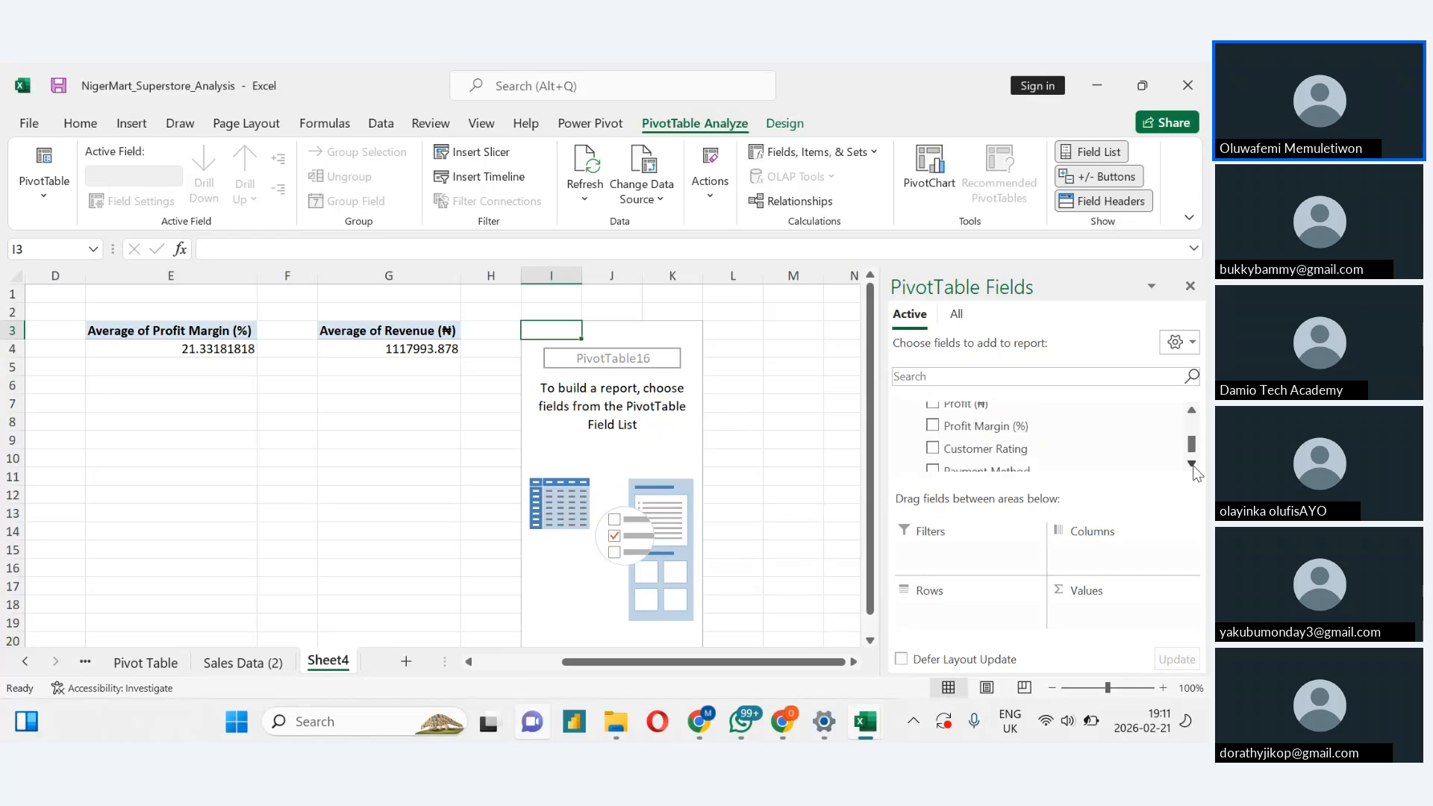
{"action": "left_click_drag", "start_coordinate": [1004, 452], "coordinate": [1095, 617]}
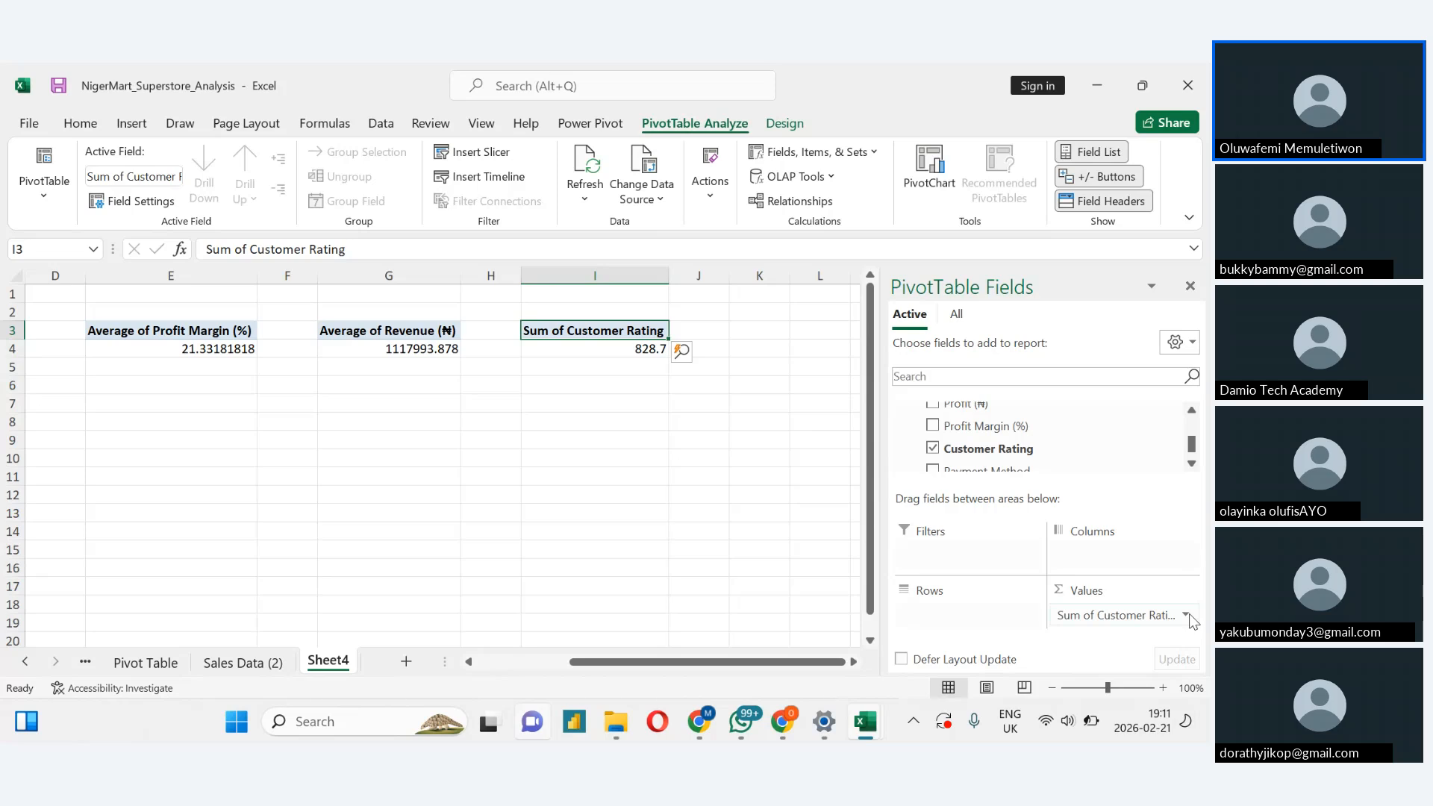
Summarize the Customer Rating value by Average in the pivot table at I3 on Sheet4
{"action": "double_click", "coordinate": [1188, 613]}
{"action": "left_click", "coordinate": [414, 502]}
{"action": "left_click", "coordinate": [579, 600]}
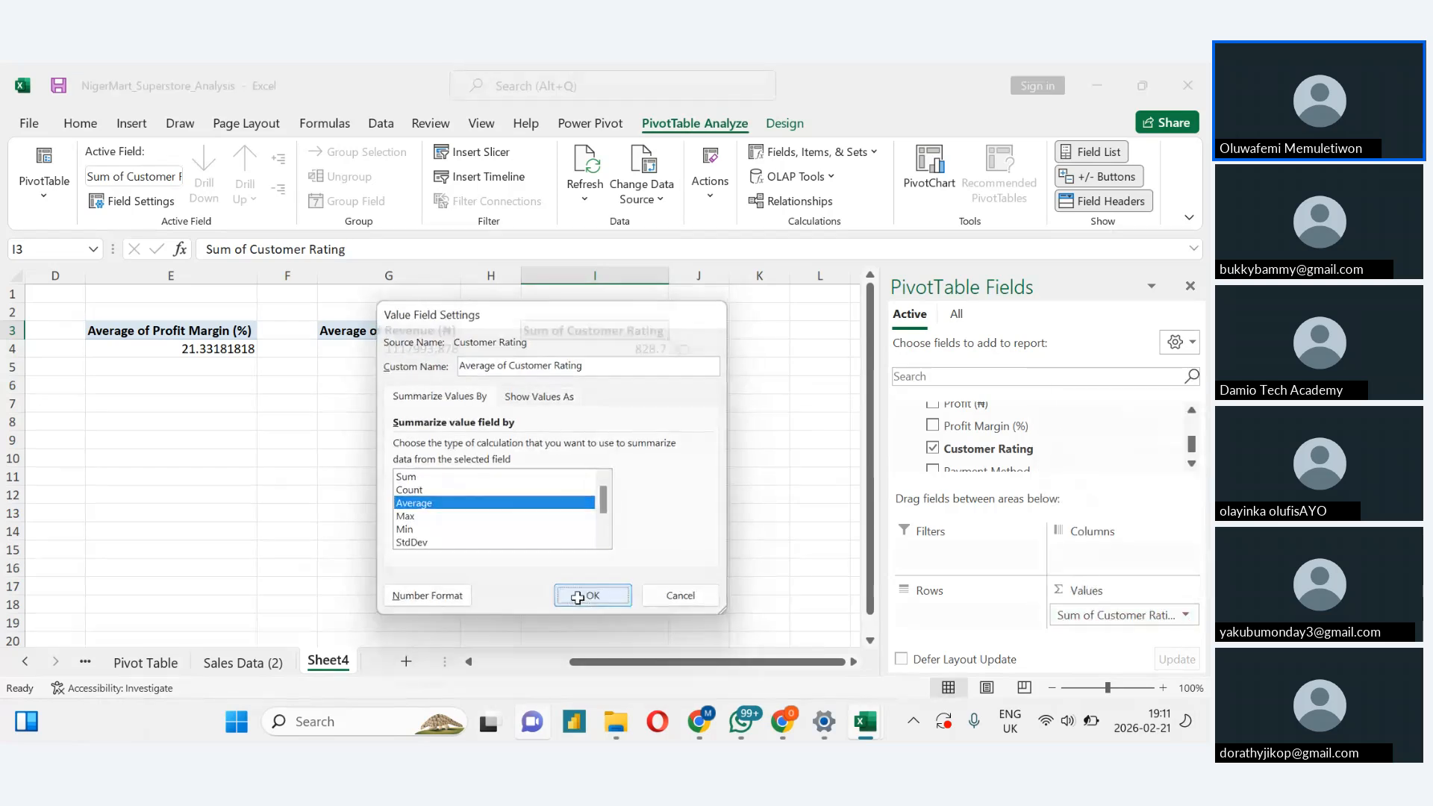
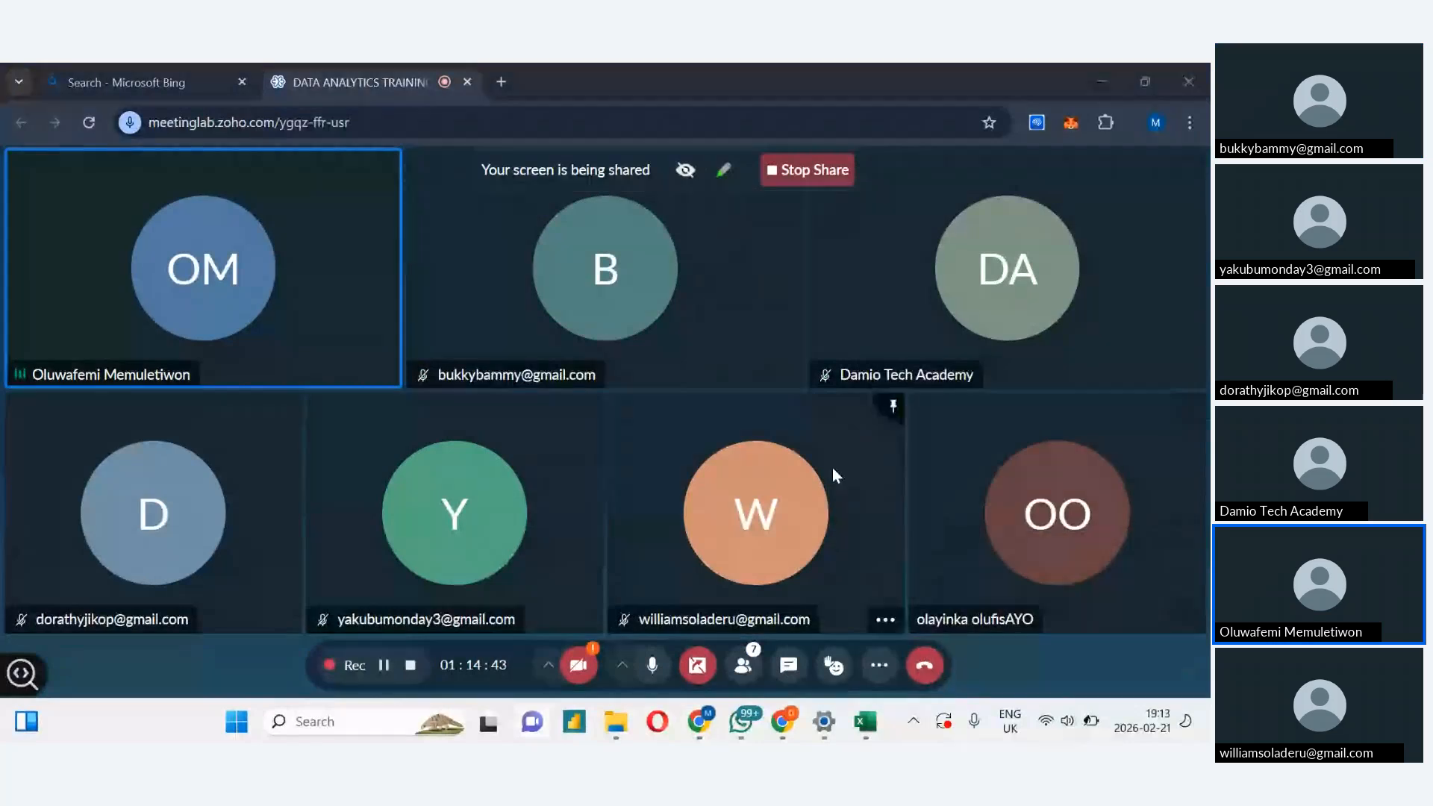
Switch from the browser meeting window back to the NigerMart_Superstore_Analysis workbook in Excel
{"action": "key", "text": "super+Tab"}
{"action": "key", "text": "alt+Tab"}
{"action": "key", "text": "alt+Tab"}
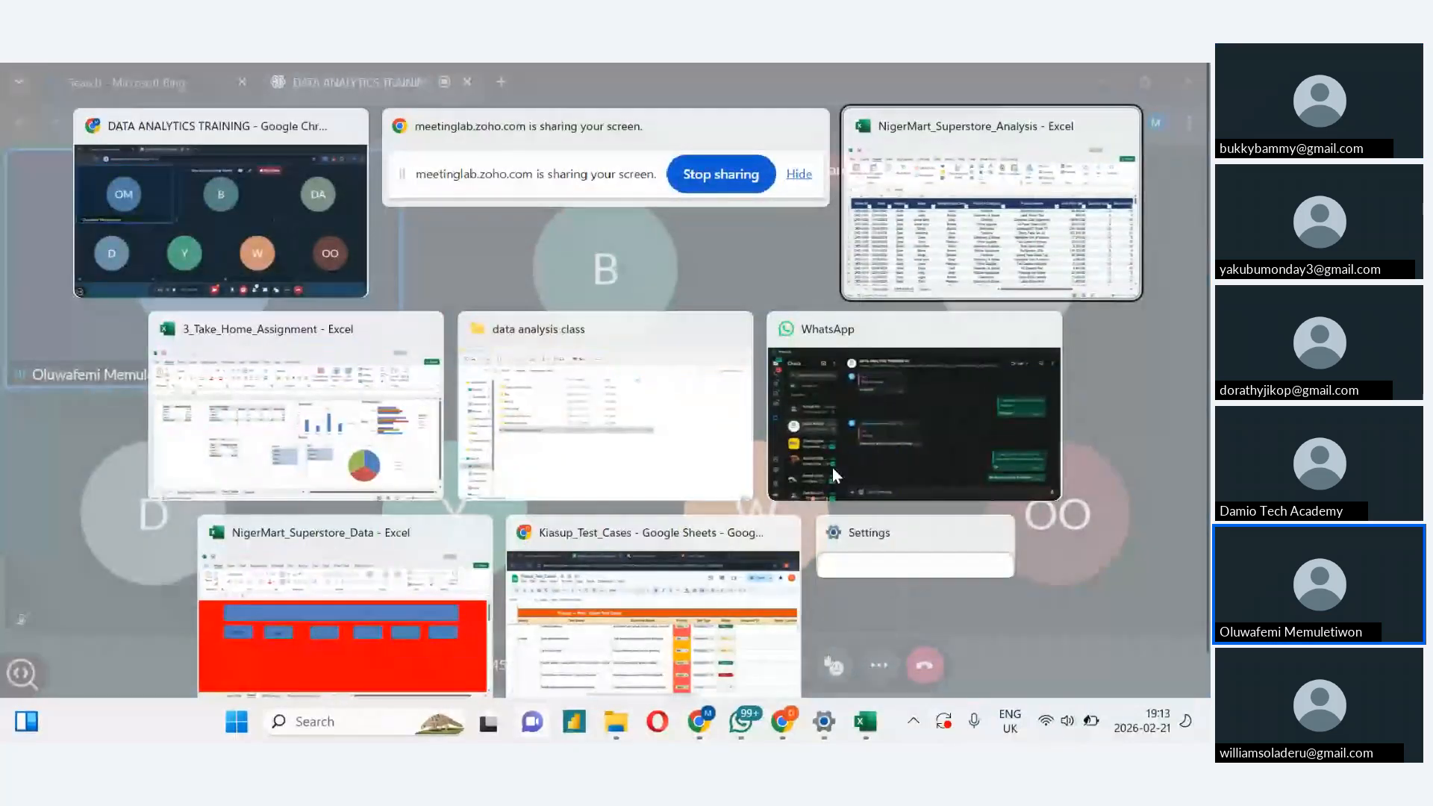
{"action": "key", "text": "Return"}
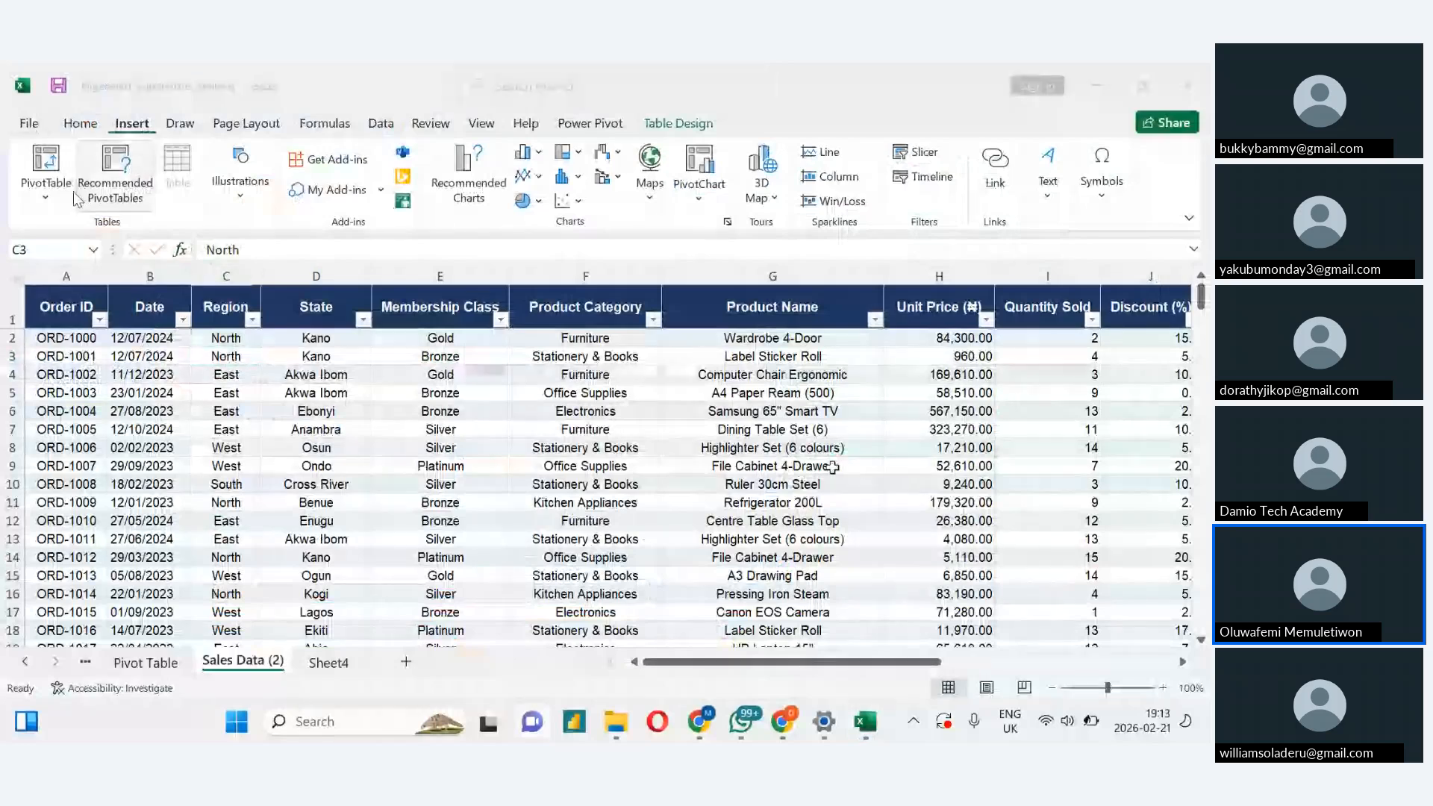
Insert a sixth pivot table from Table2 at cell K3 of Sheet4, adding its data to the Data Model
{"action": "left_click", "coordinate": [46, 192]}
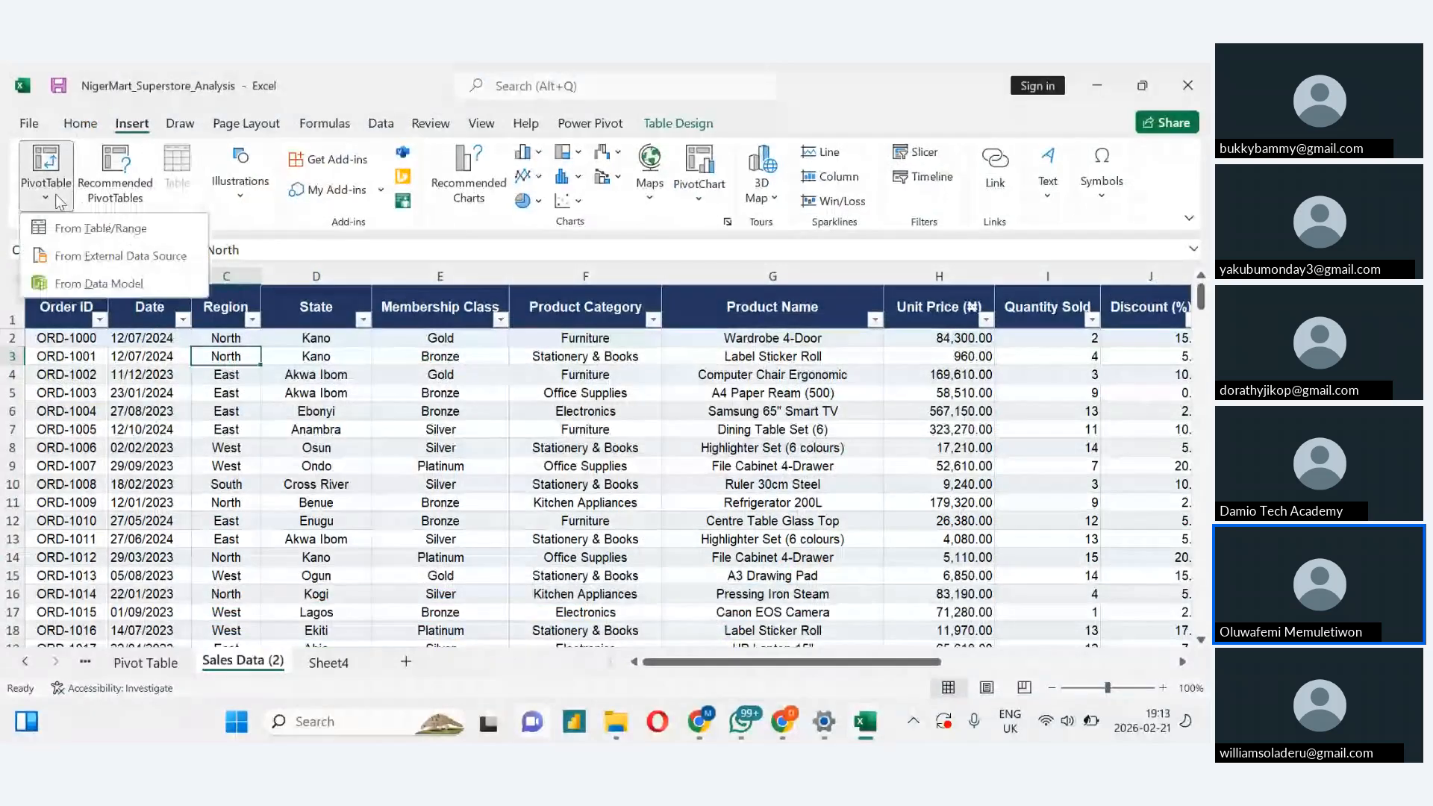
{"action": "left_click", "coordinate": [96, 228]}
{"action": "left_click", "coordinate": [397, 498]}
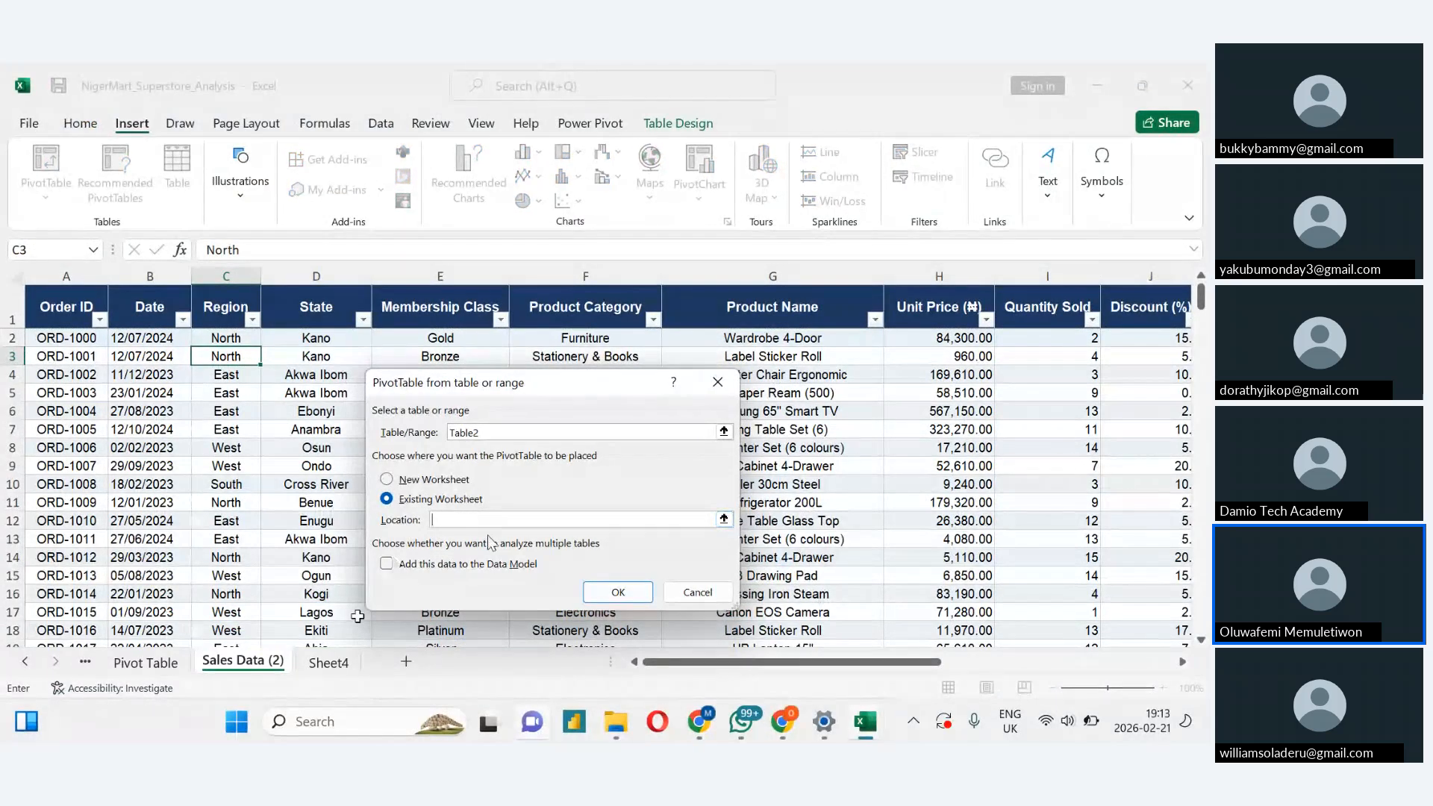
{"action": "left_click", "coordinate": [328, 662]}
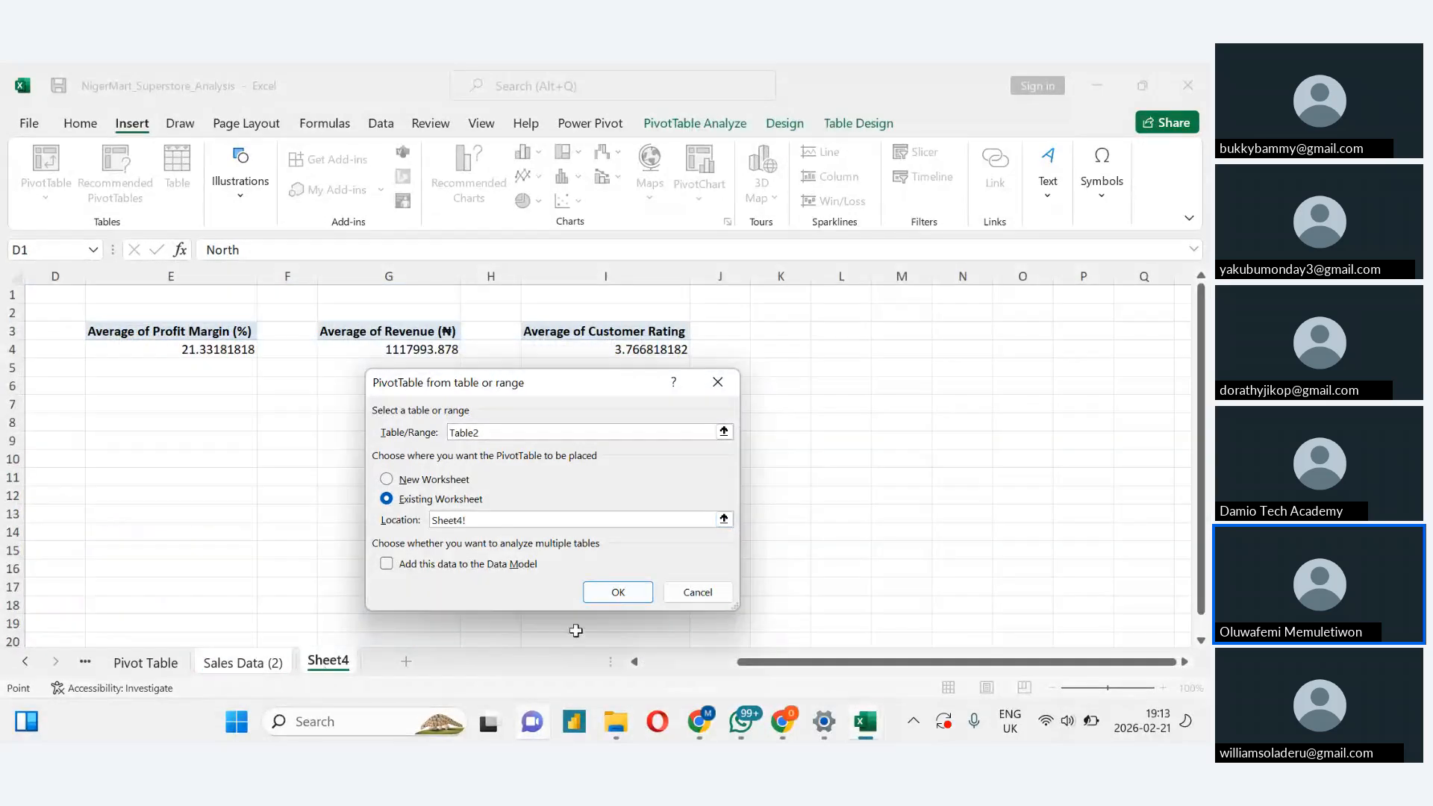
{"action": "left_click", "coordinate": [791, 330]}
{"action": "left_click", "coordinate": [396, 565]}
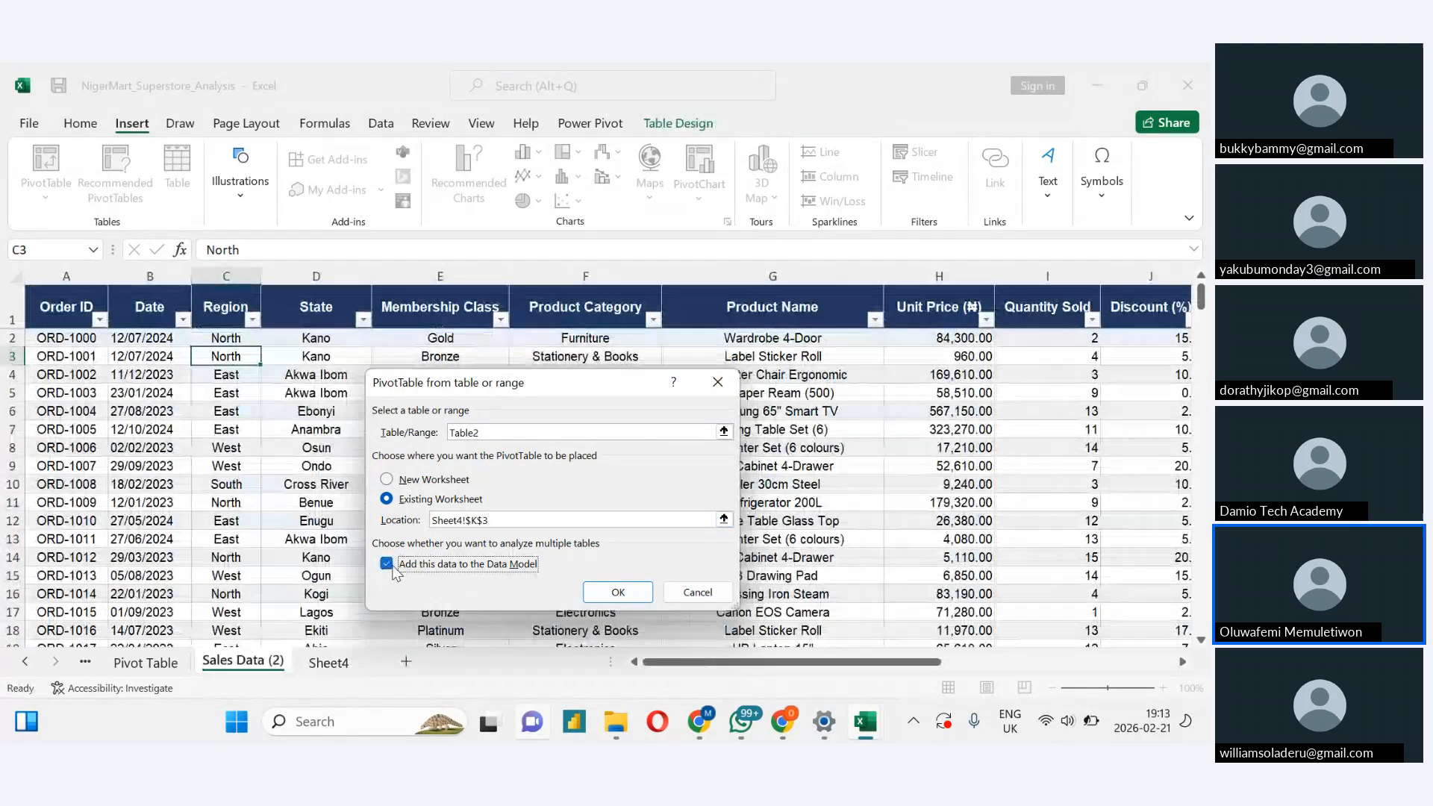
{"action": "left_click", "coordinate": [617, 593]}
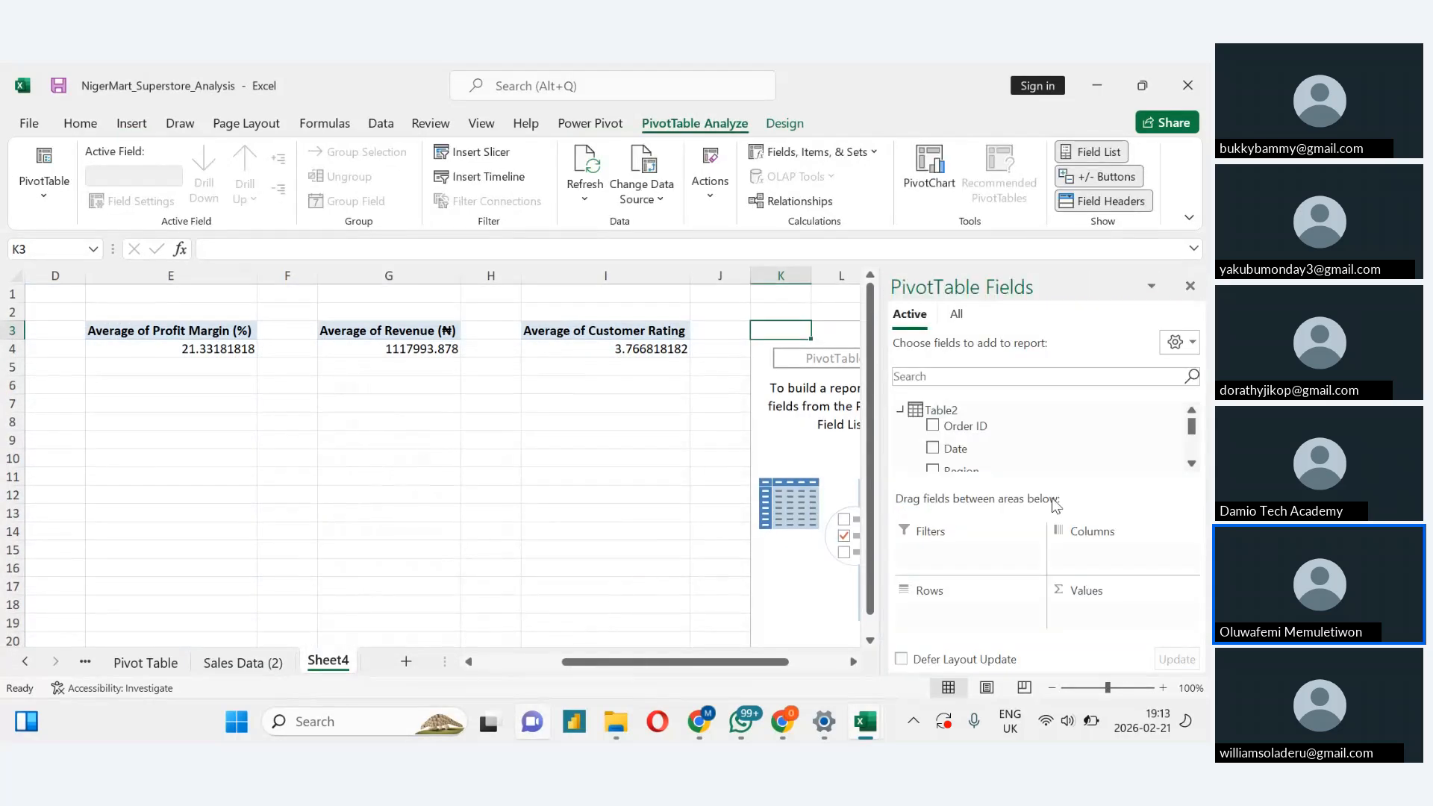
Add the Quantity Sold field as a summed value to the pivot table at K3 and close the field list
{"action": "left_click", "coordinate": [1192, 465]}
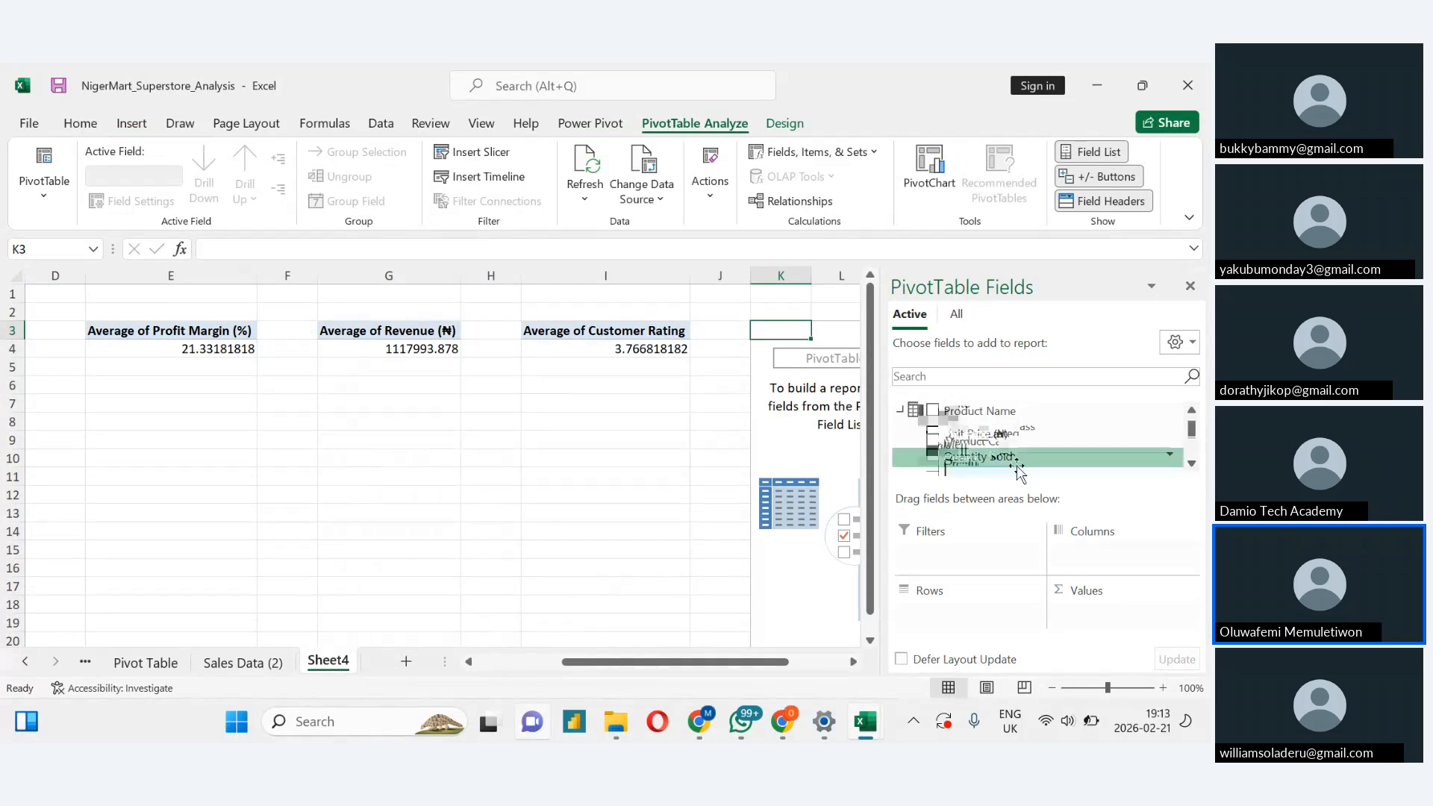
{"action": "left_click", "coordinate": [933, 456]}
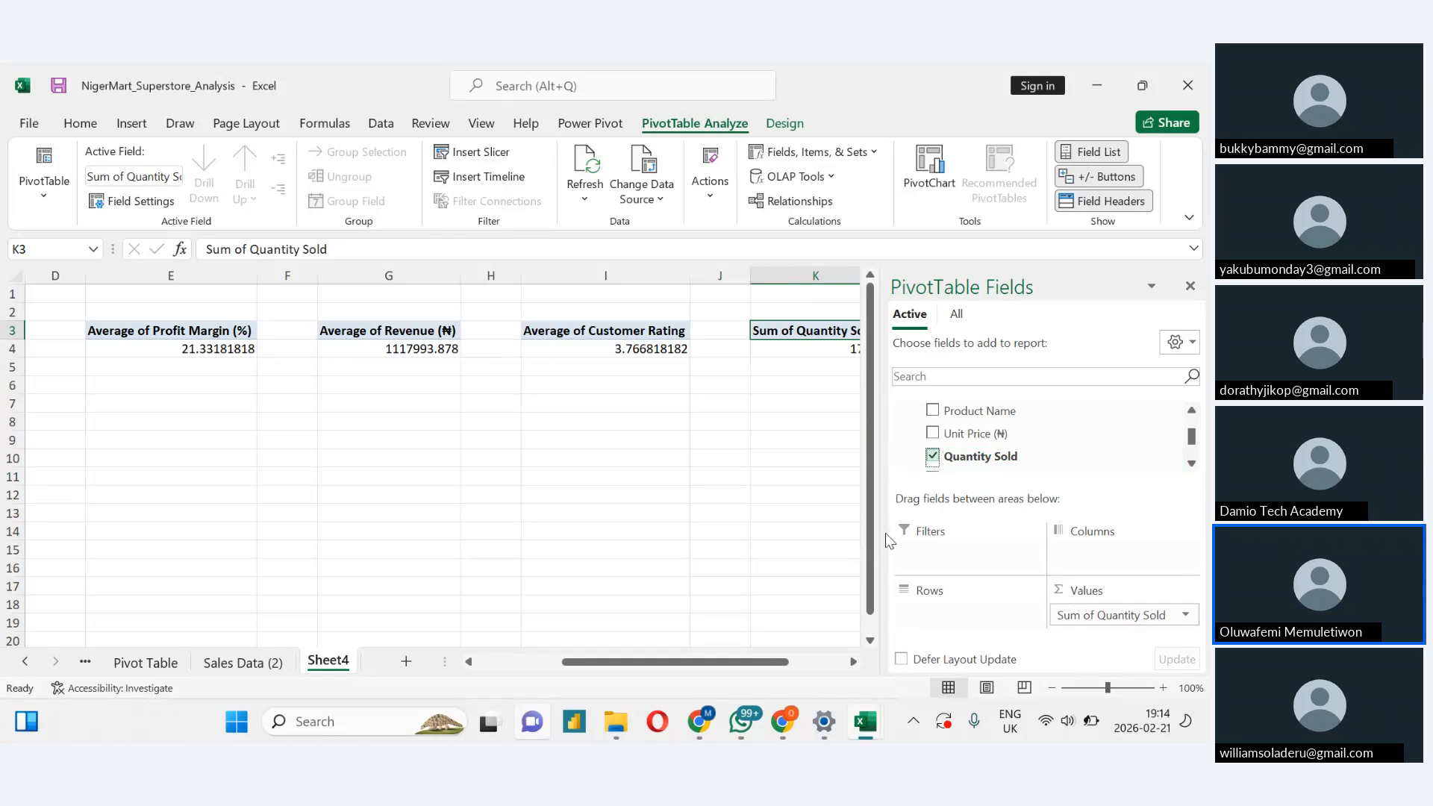
{"action": "left_click", "coordinate": [1190, 286]}
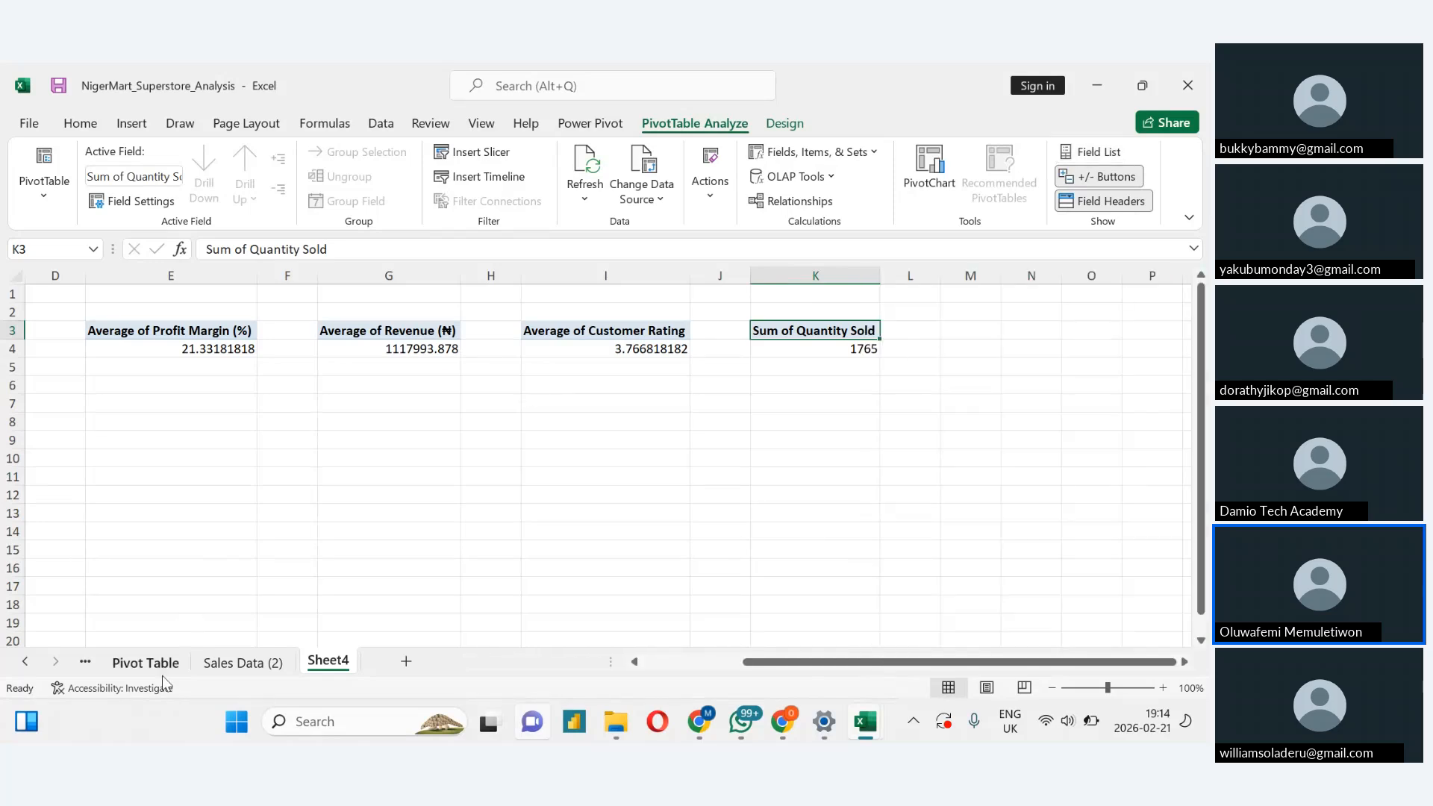
Review the Pivot Table sheet and the Section 3 pivot table and chart tasks in the Student Analysis Guide sheet
{"action": "left_click", "coordinate": [117, 664]}
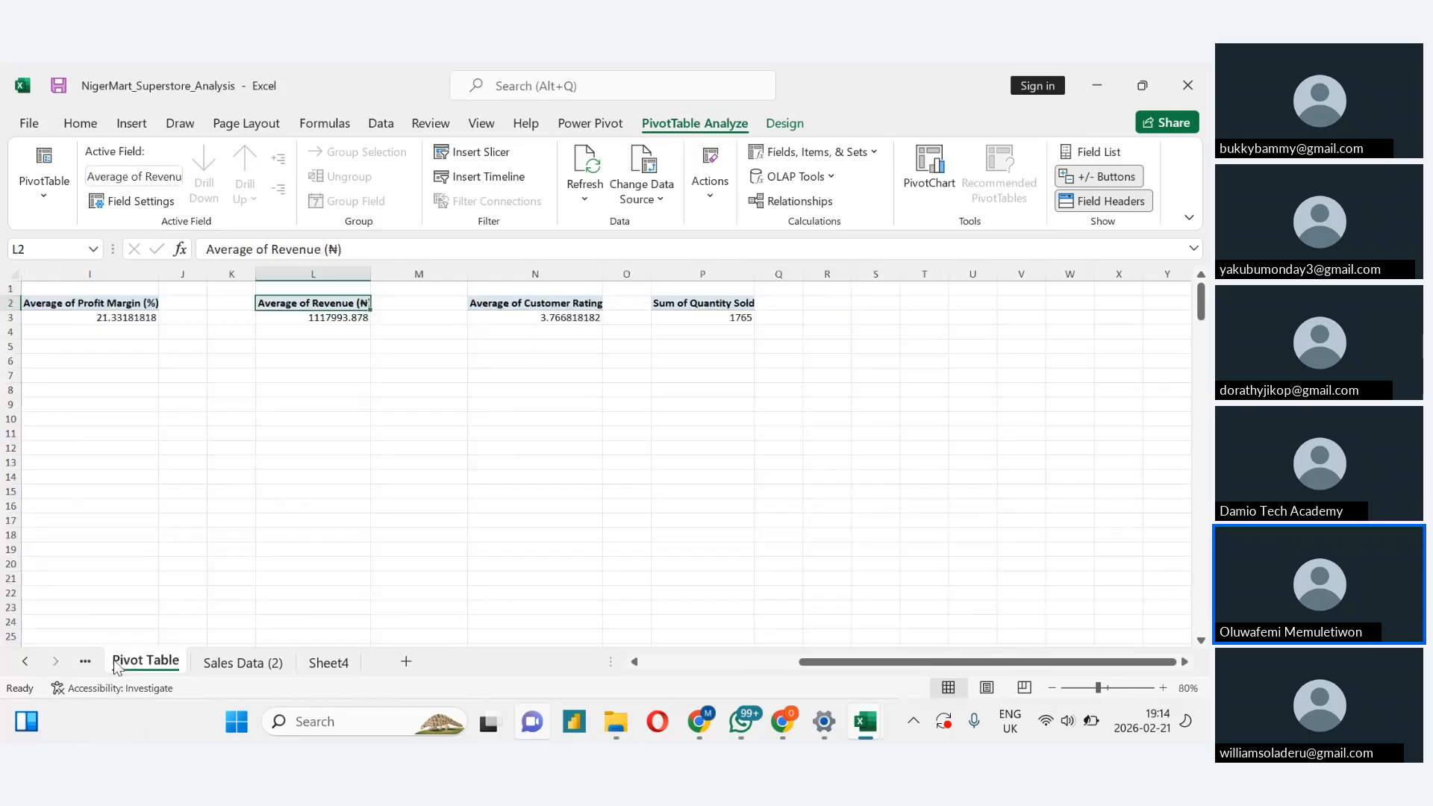
{"action": "scroll", "coordinate": [149, 663], "scroll_direction": "up", "scroll_amount": 3}
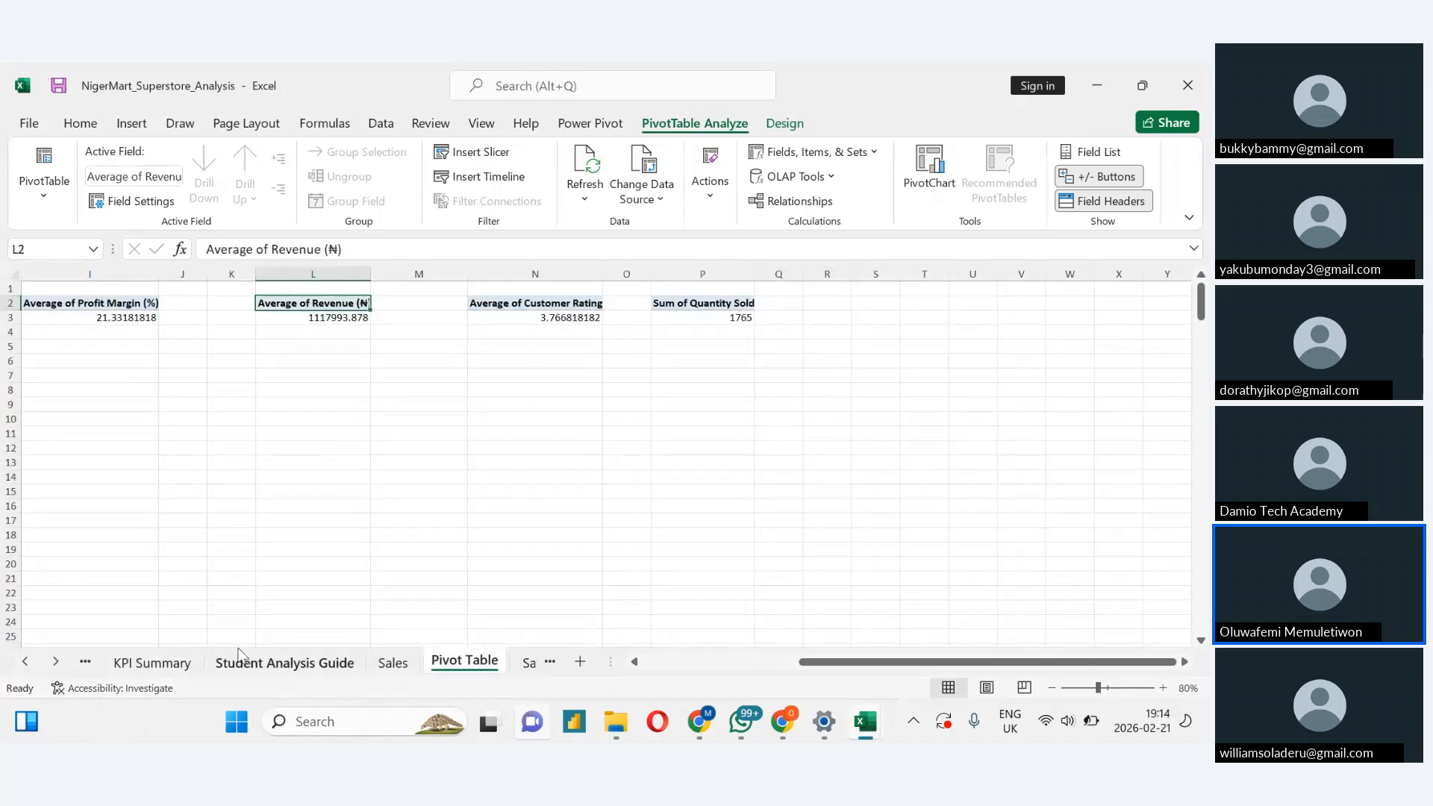
{"action": "left_click", "coordinate": [270, 664]}
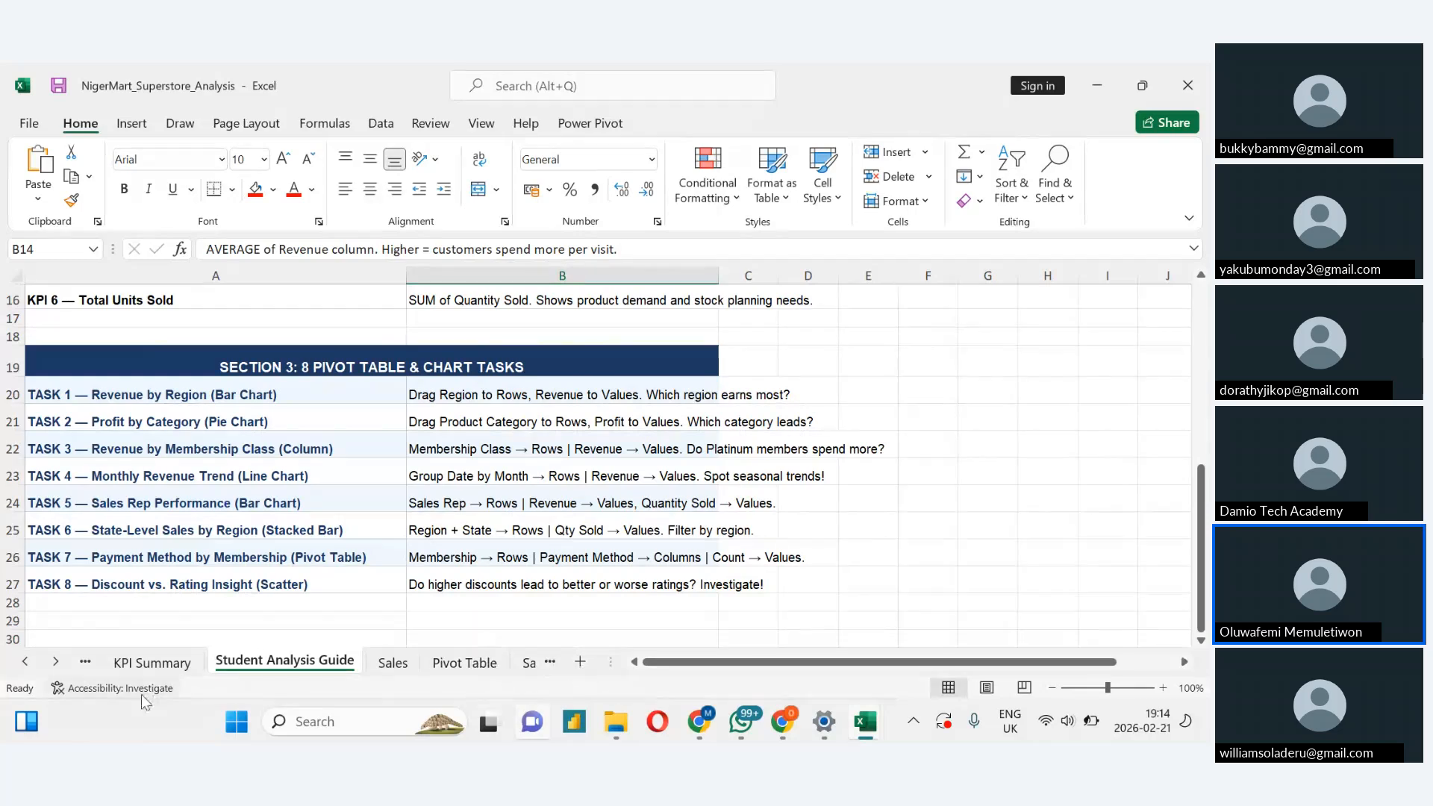
{"action": "left_click", "coordinate": [55, 663]}
{"action": "left_click", "coordinate": [55, 663]}
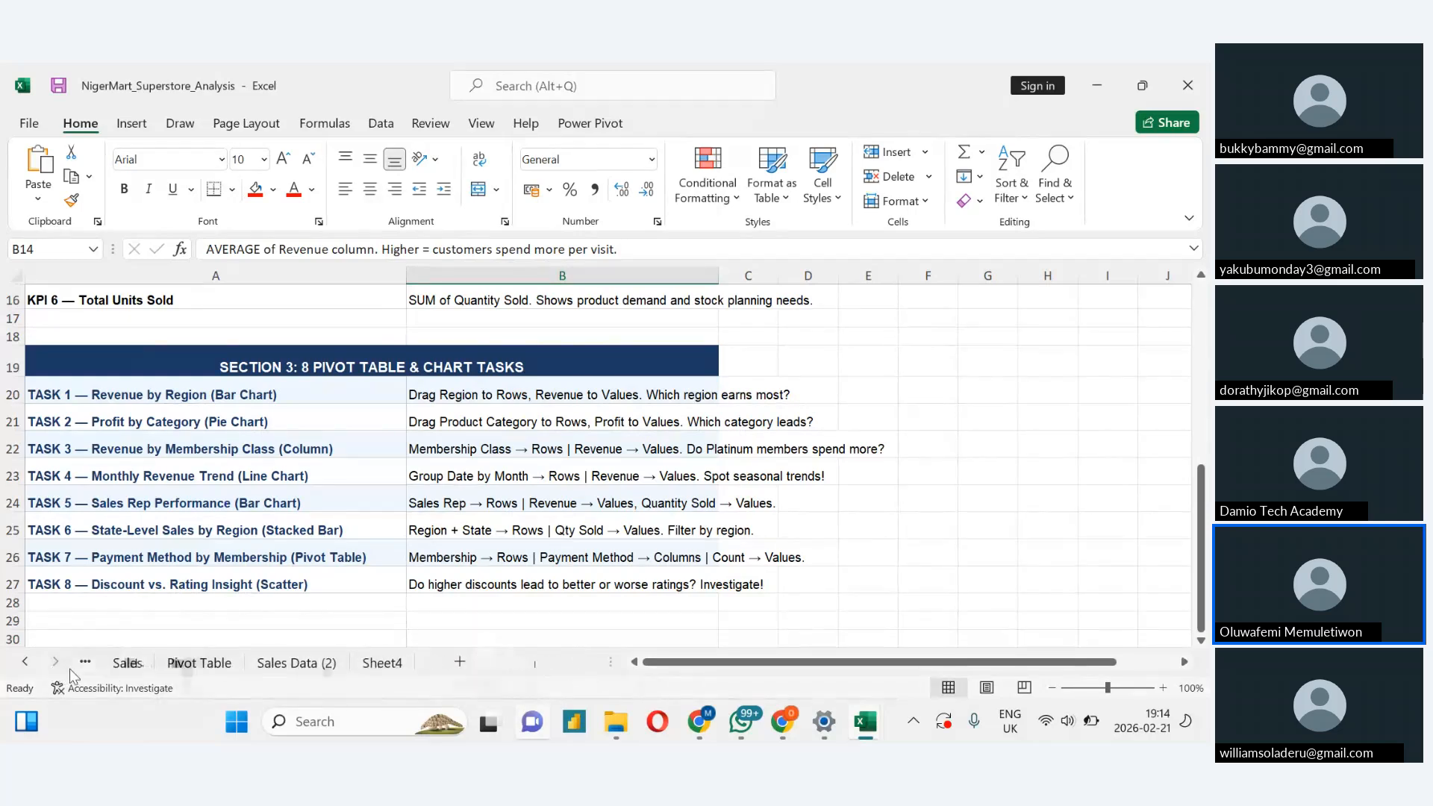
Insert a pivot table from Table2 at cell B9 of Sheet4, adding its data to the Data Model
{"action": "left_click", "coordinate": [296, 663]}
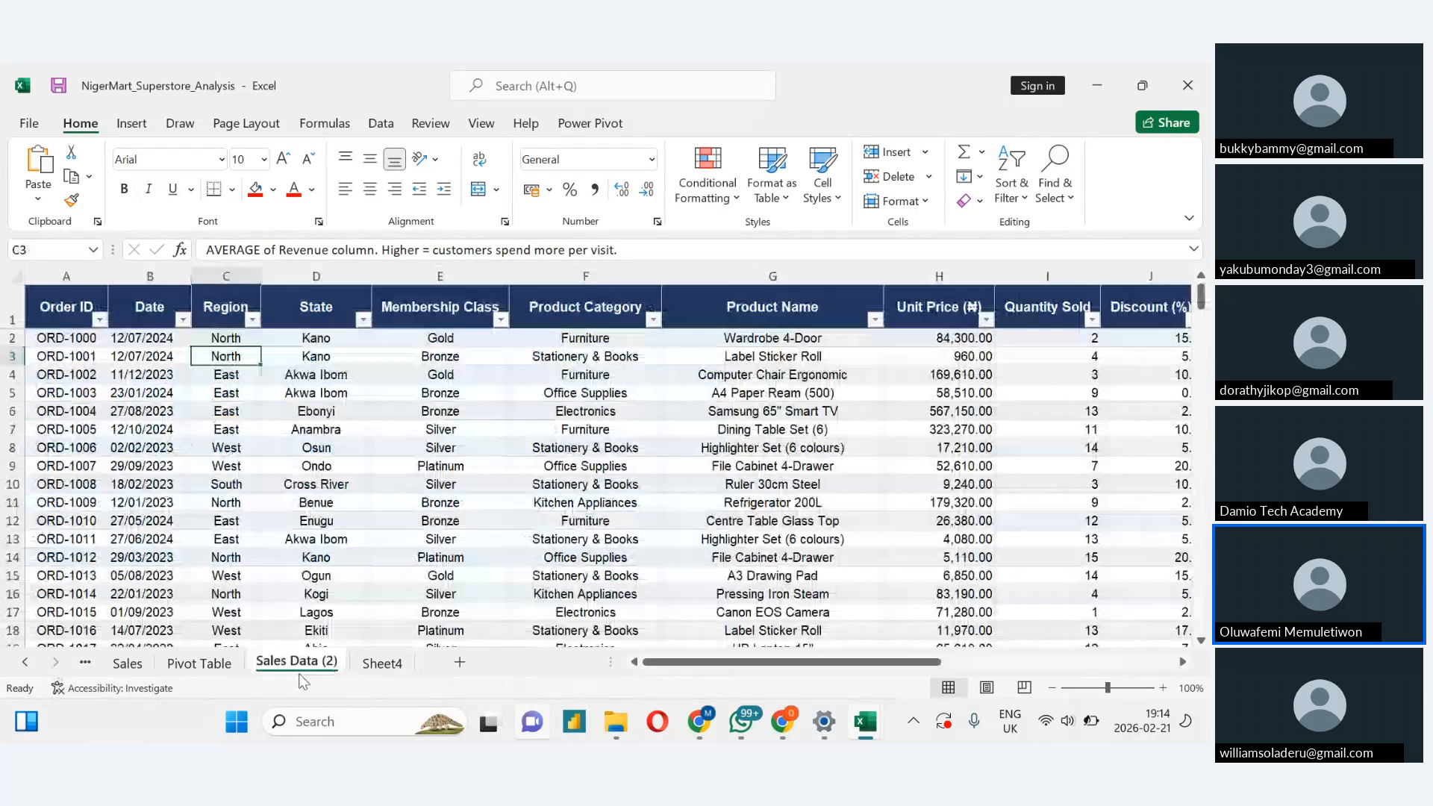
{"action": "left_click", "coordinate": [131, 123]}
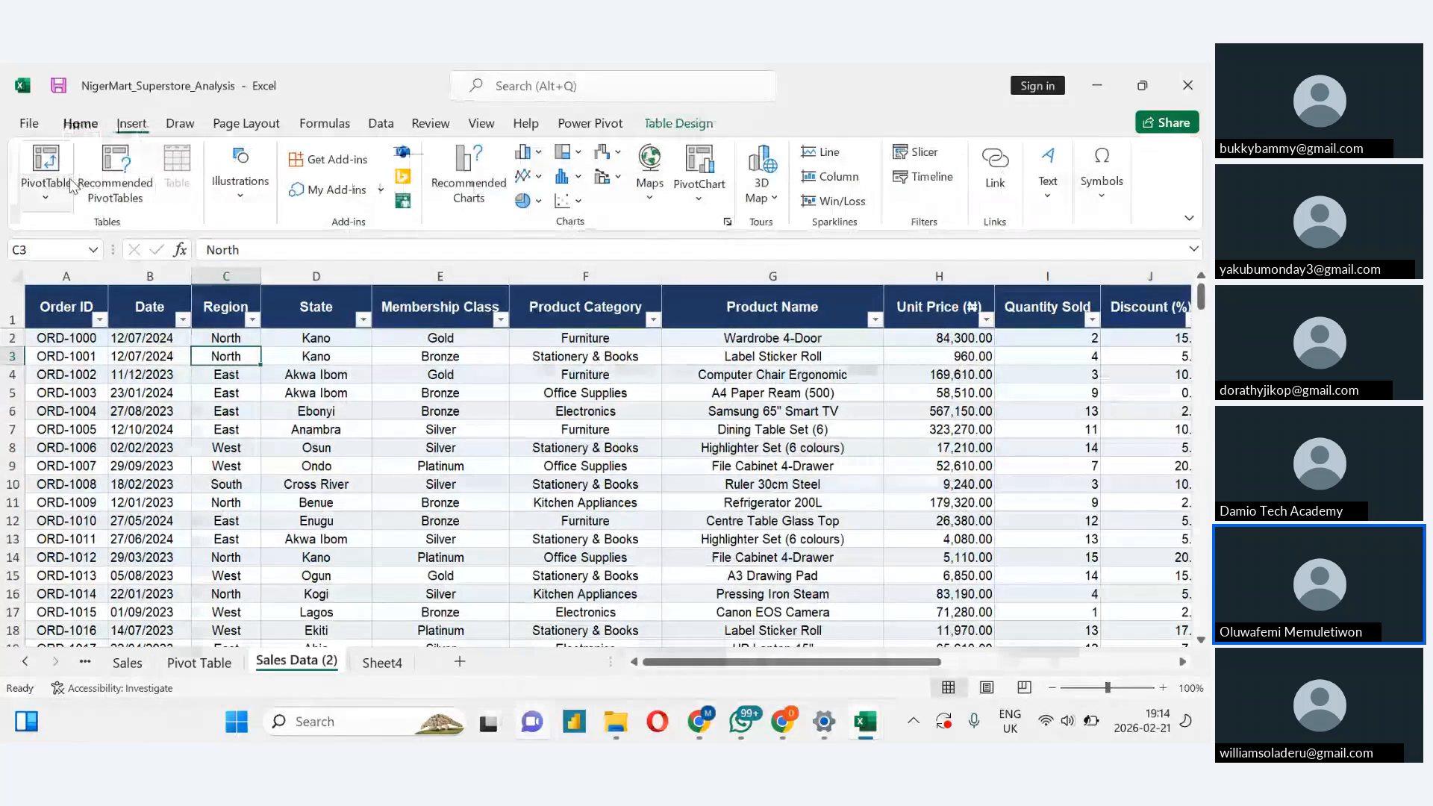
{"action": "left_click", "coordinate": [72, 185]}
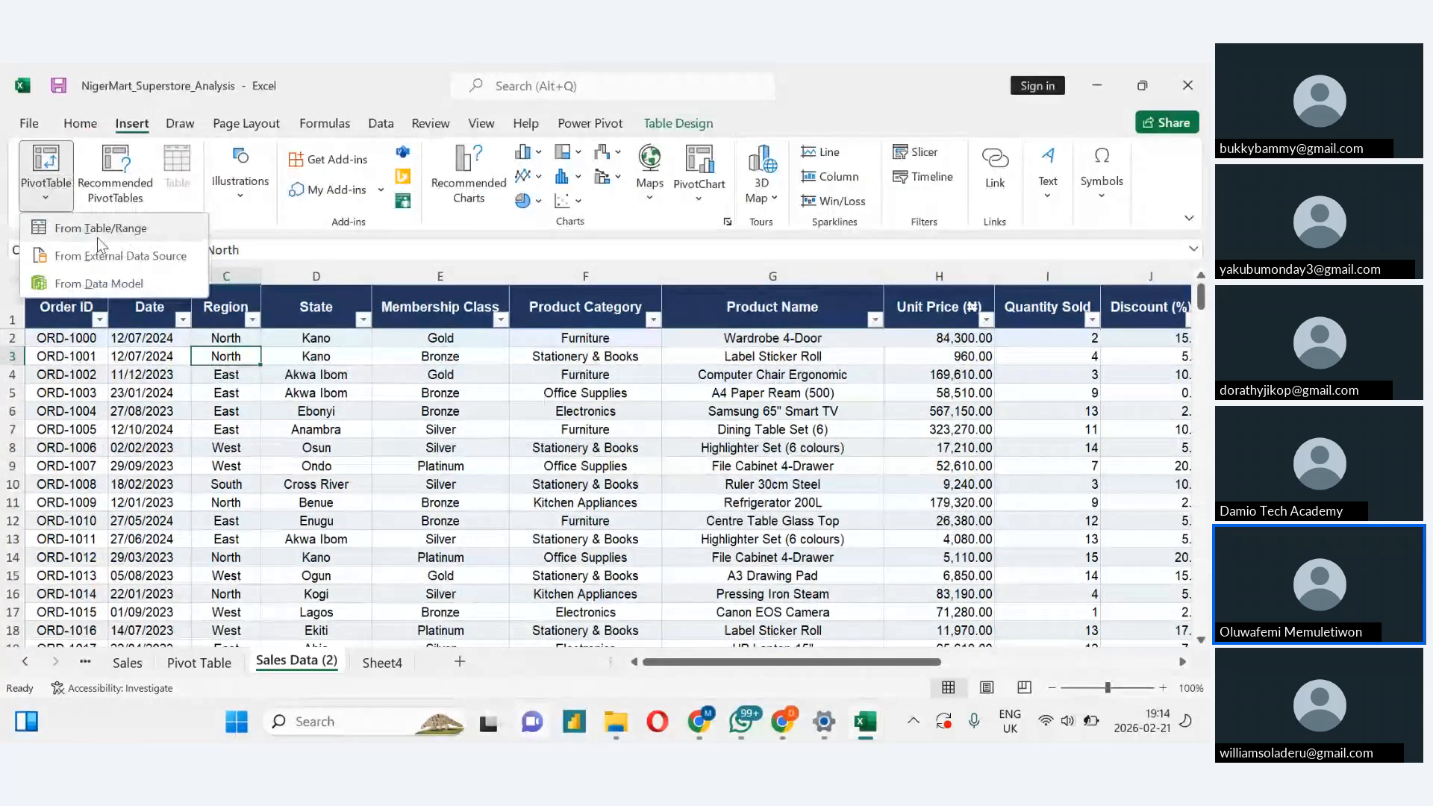
{"action": "left_click", "coordinate": [97, 237]}
{"action": "left_click", "coordinate": [392, 504]}
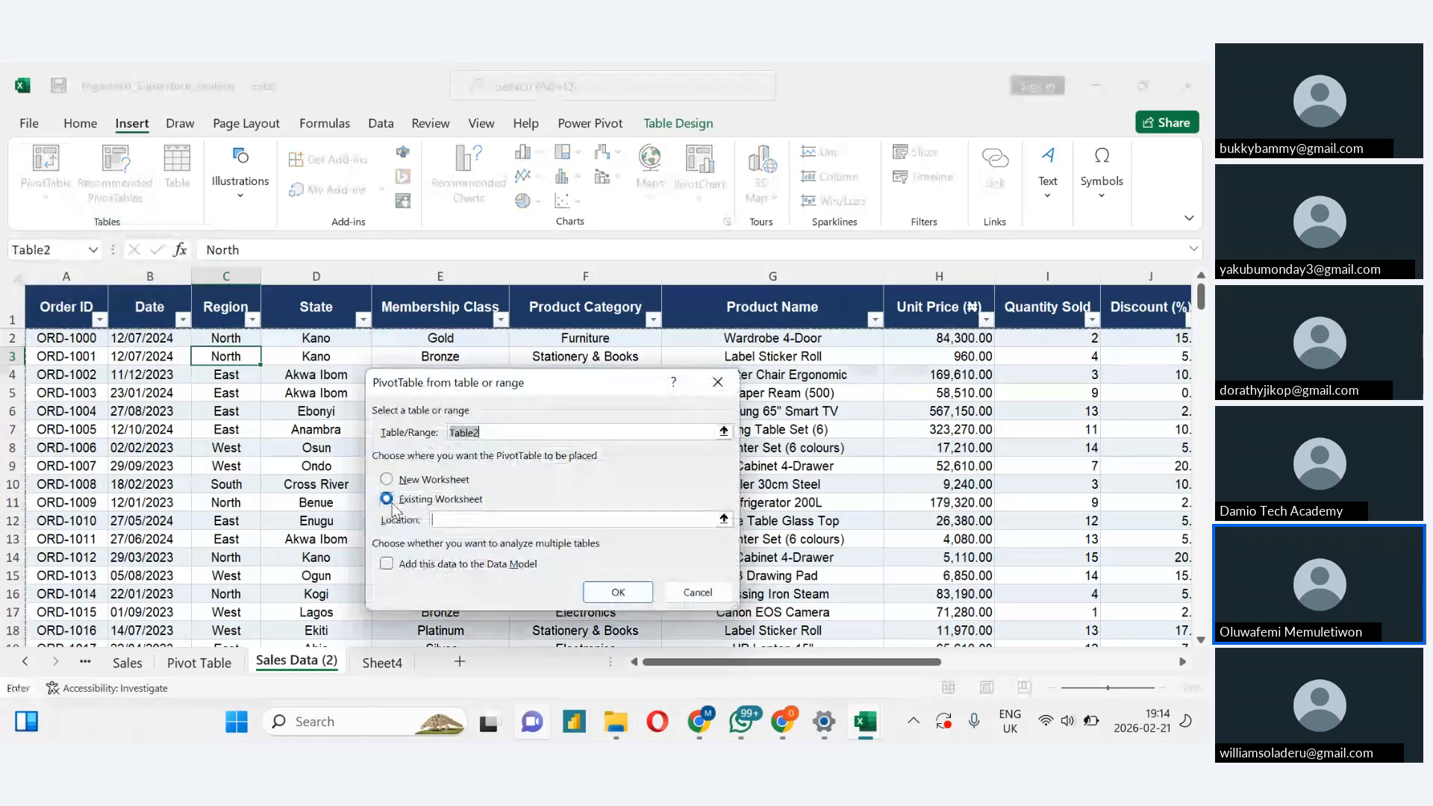
{"action": "left_click", "coordinate": [389, 671]}
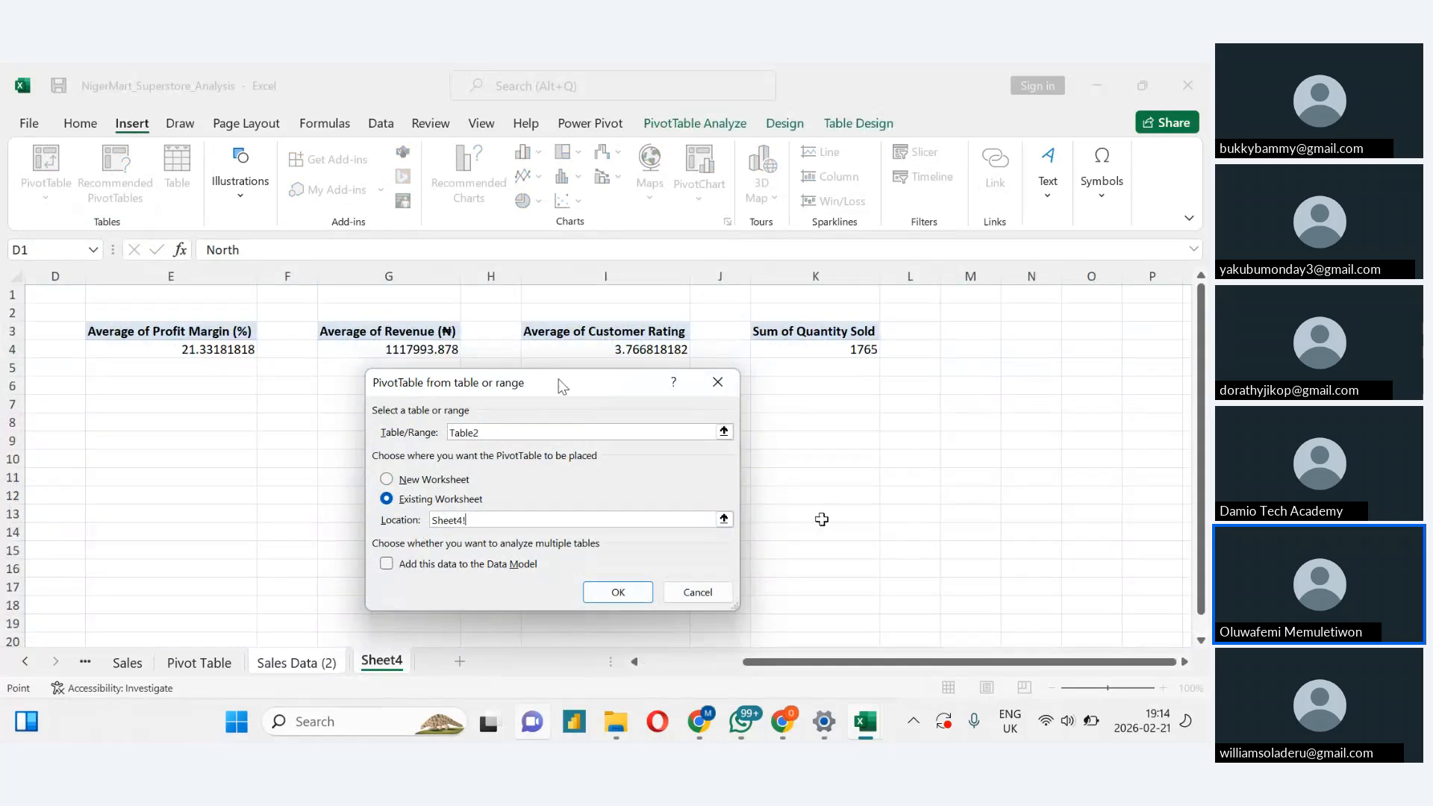
{"action": "left_click_drag", "start_coordinate": [562, 385], "coordinate": [597, 440]}
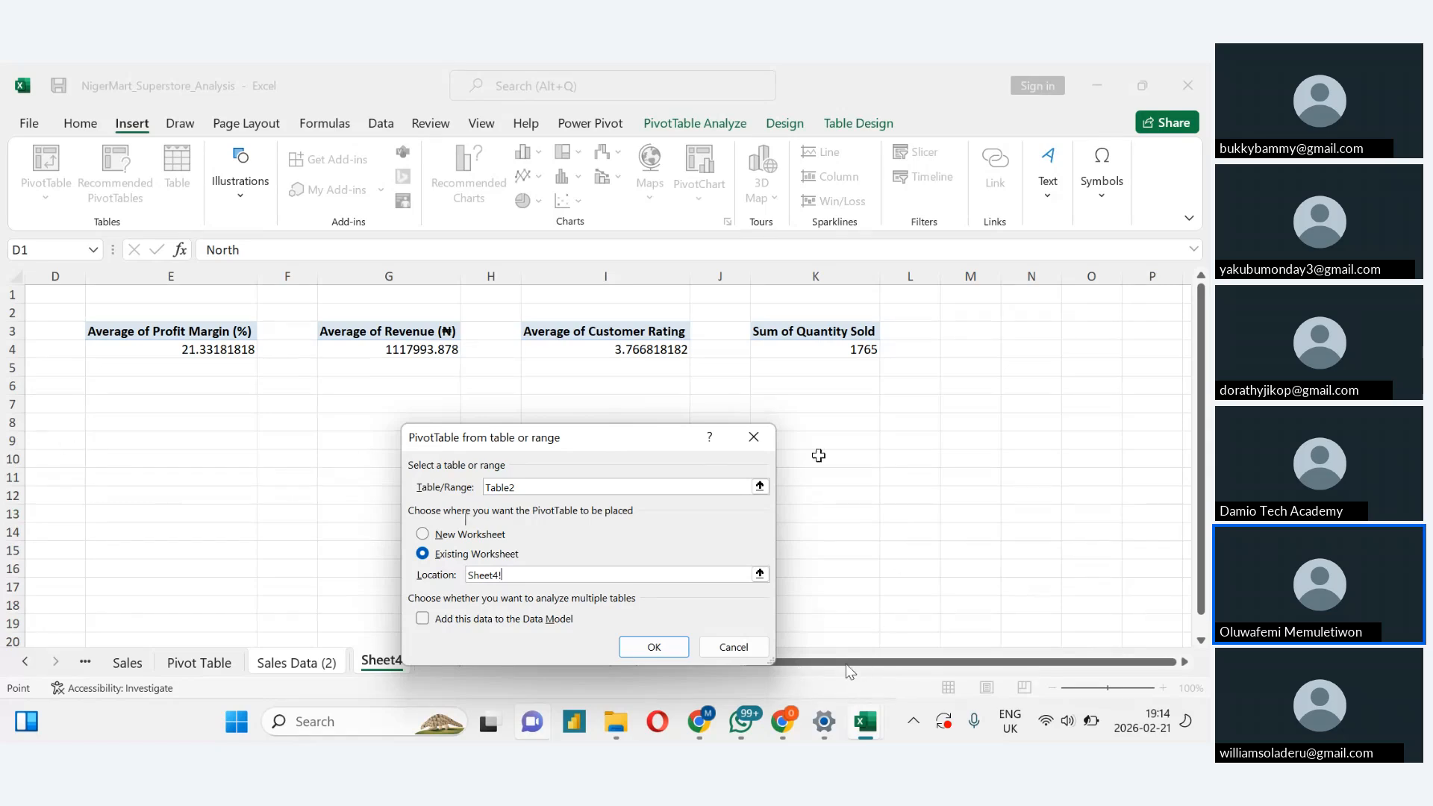
{"action": "scroll", "coordinate": [845, 664], "scroll_direction": "left", "scroll_amount": 2}
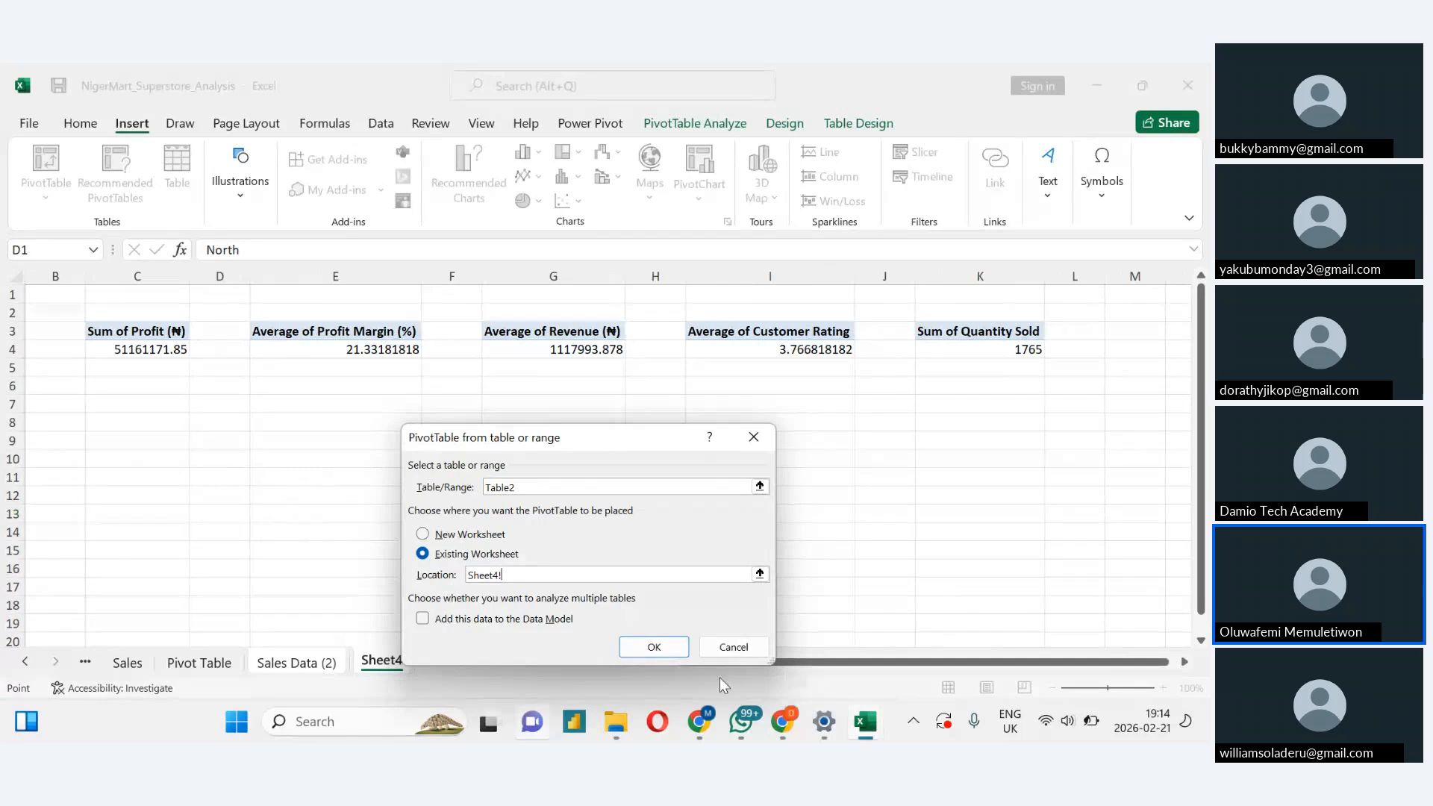
{"action": "scroll", "coordinate": [719, 677], "scroll_direction": "left", "scroll_amount": 1}
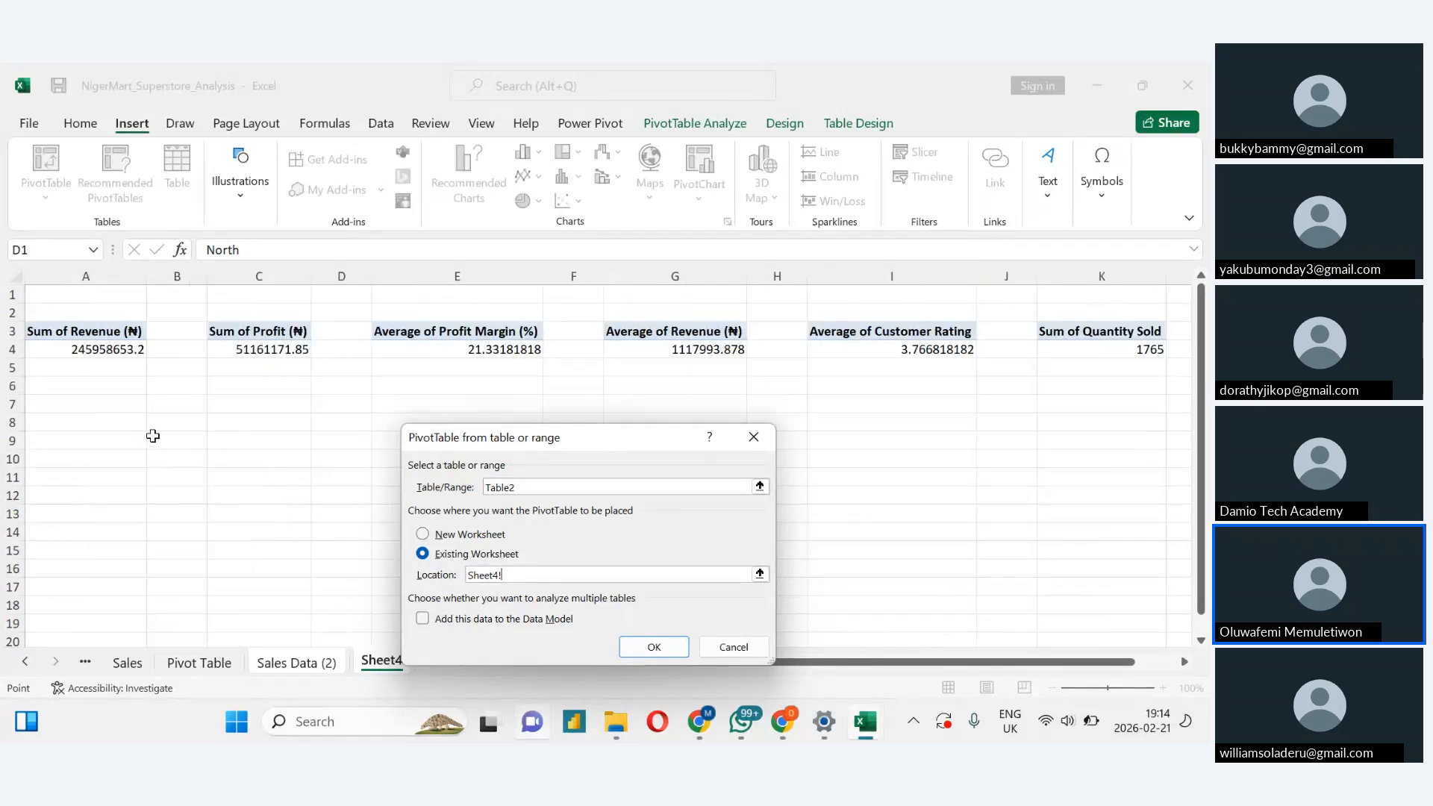
{"action": "left_click", "coordinate": [158, 440]}
{"action": "left_click", "coordinate": [422, 618]}
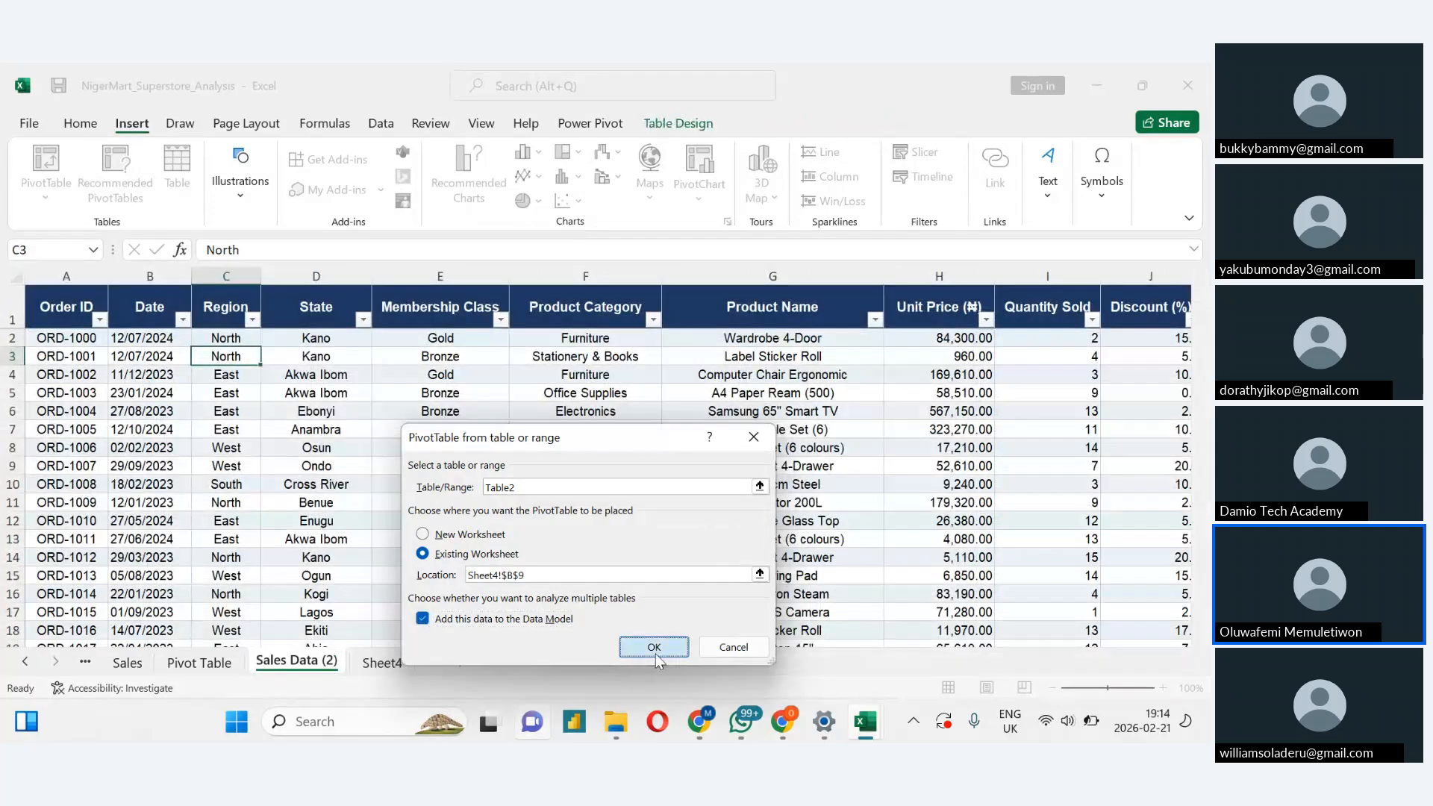
{"action": "left_click", "coordinate": [655, 650]}
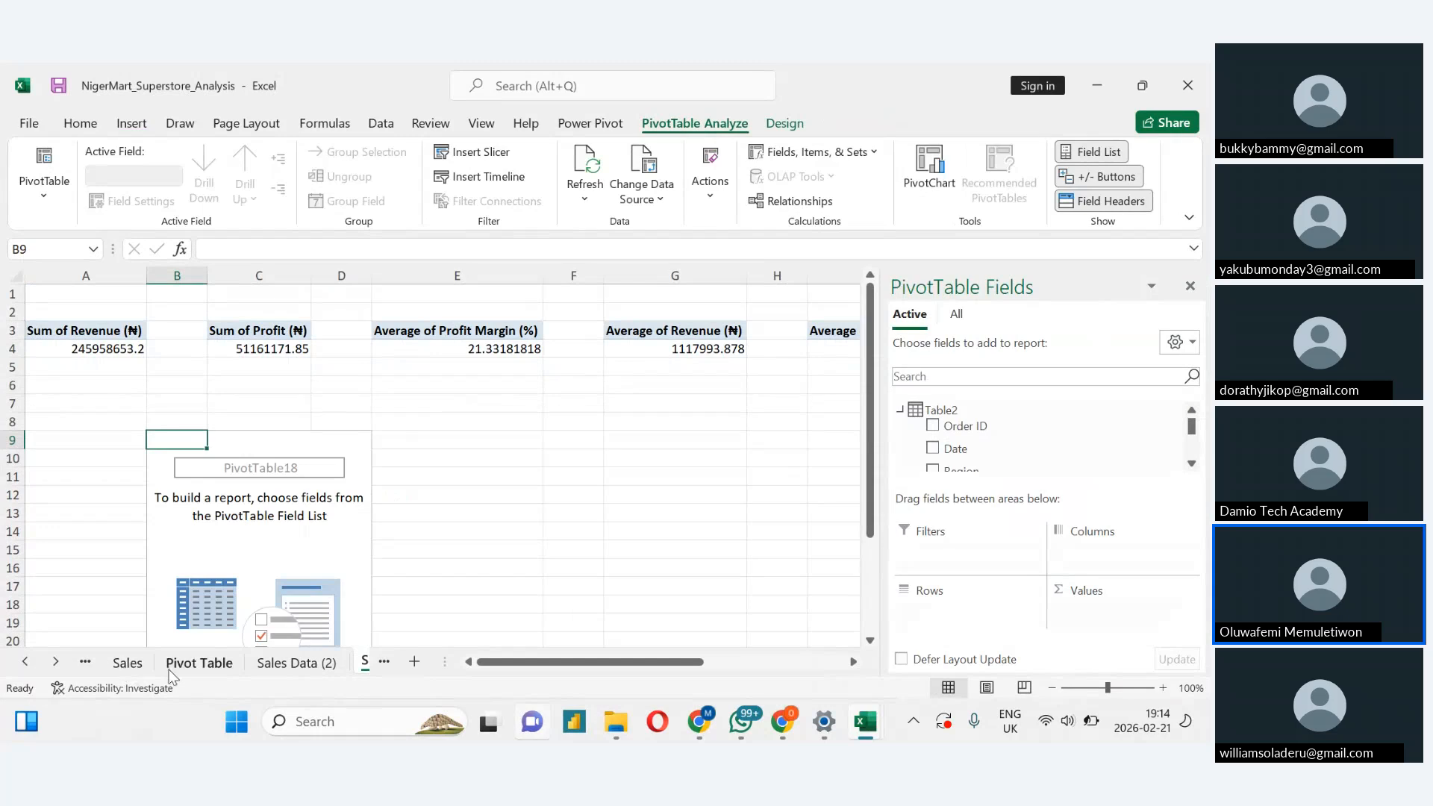
Check the Section 3 pivot table and chart tasks in the Student Analysis Guide sheet and return to Sheet4
{"action": "left_click", "coordinate": [26, 662]}
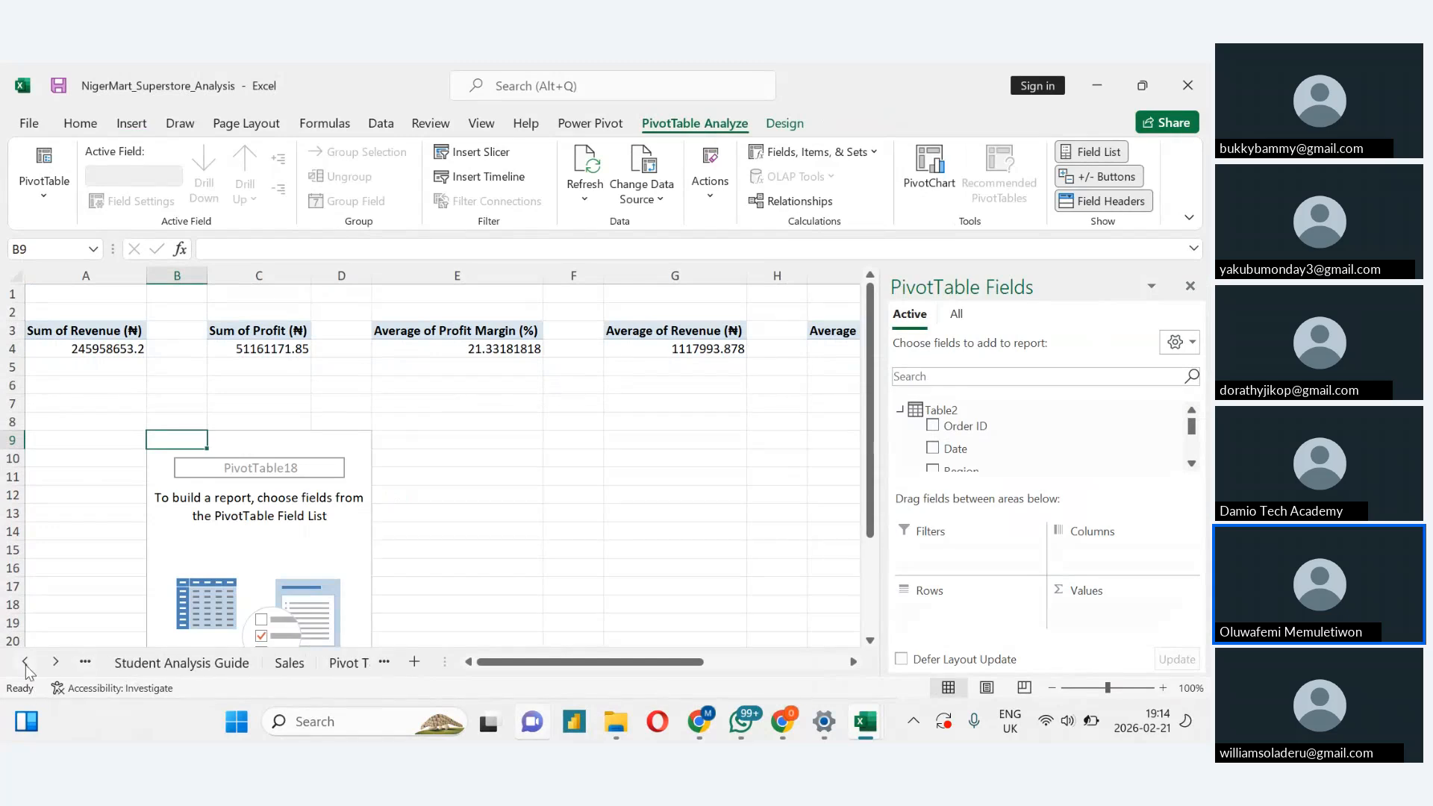
{"action": "left_click", "coordinate": [127, 664]}
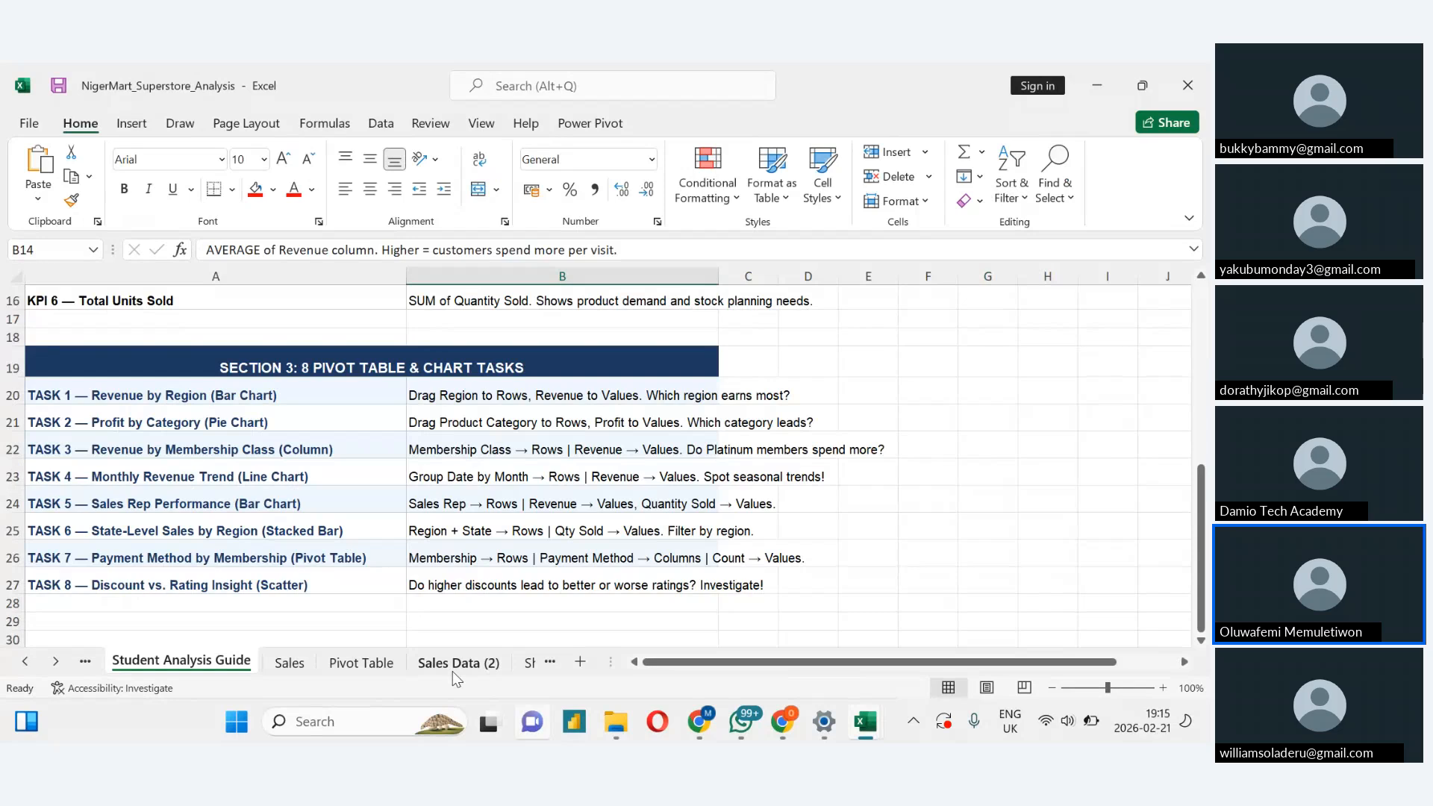
{"action": "left_click", "coordinate": [454, 668]}
{"action": "left_click", "coordinate": [530, 668]}
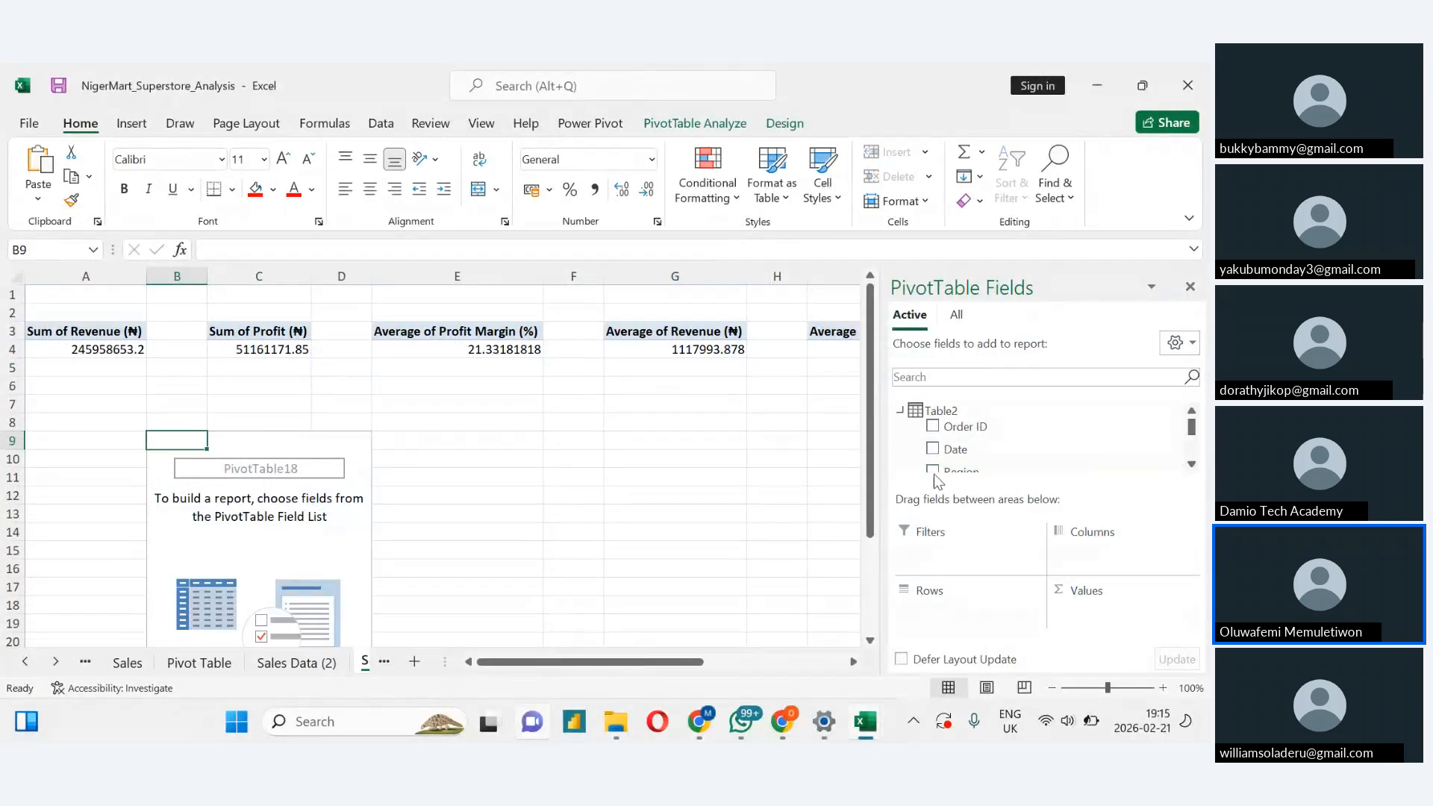
Add the Region field to the rows of the pivot table at B9 and look through the remaining available fields
{"action": "left_click_drag", "start_coordinate": [934, 471], "coordinate": [957, 624]}
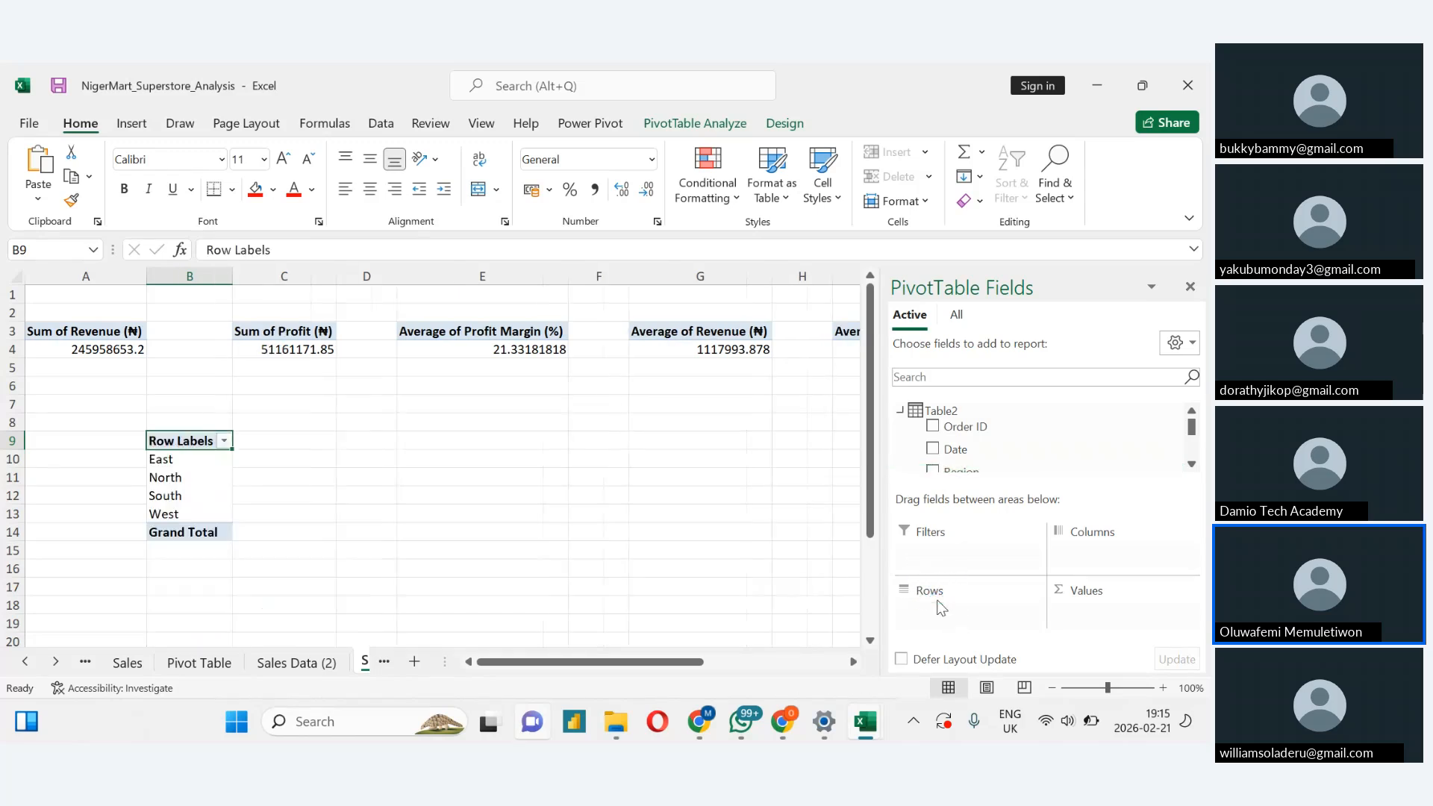
{"action": "left_click", "coordinate": [1191, 464]}
{"action": "left_click", "coordinate": [1192, 465]}
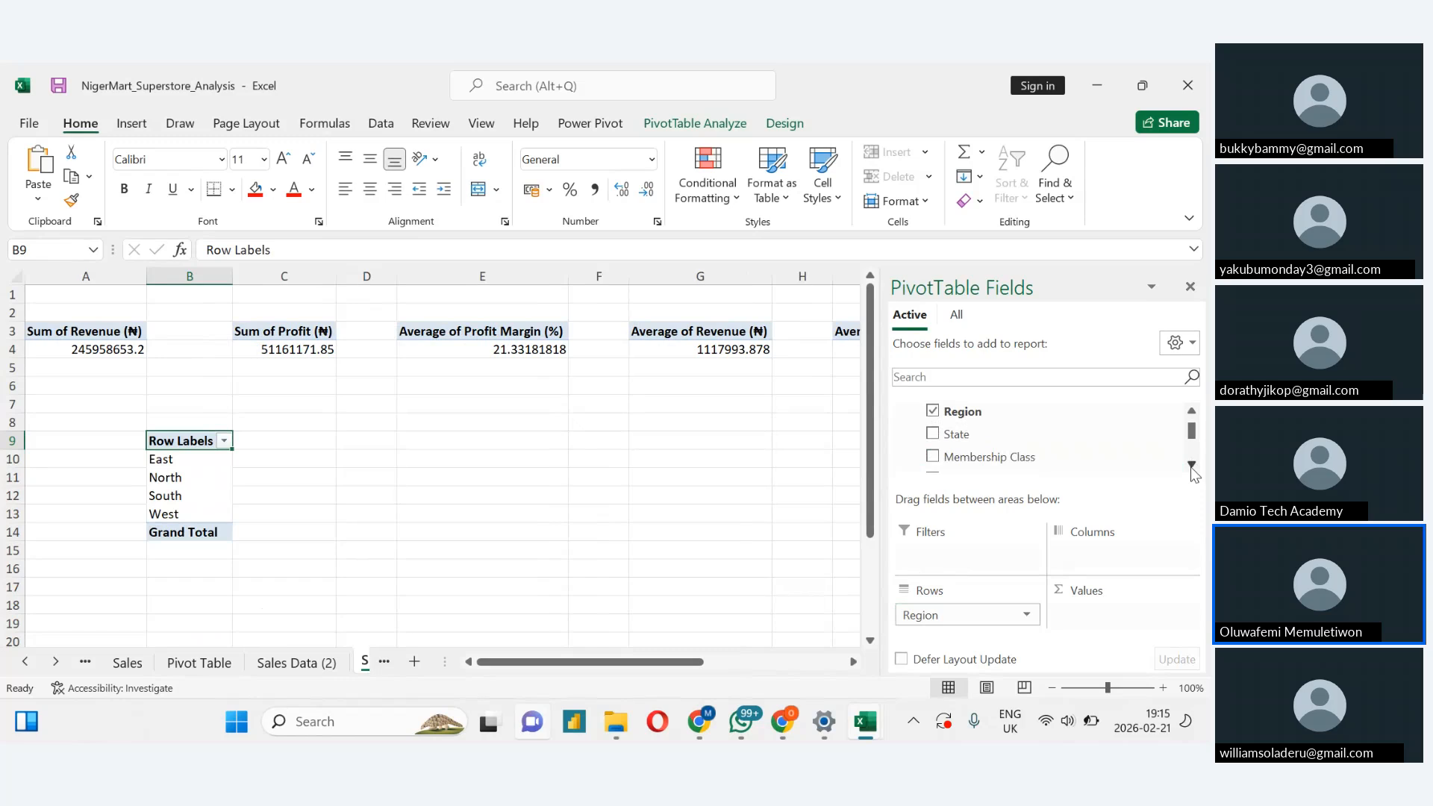
{"action": "left_click", "coordinate": [1192, 465]}
{"action": "left_click", "coordinate": [1192, 465]}
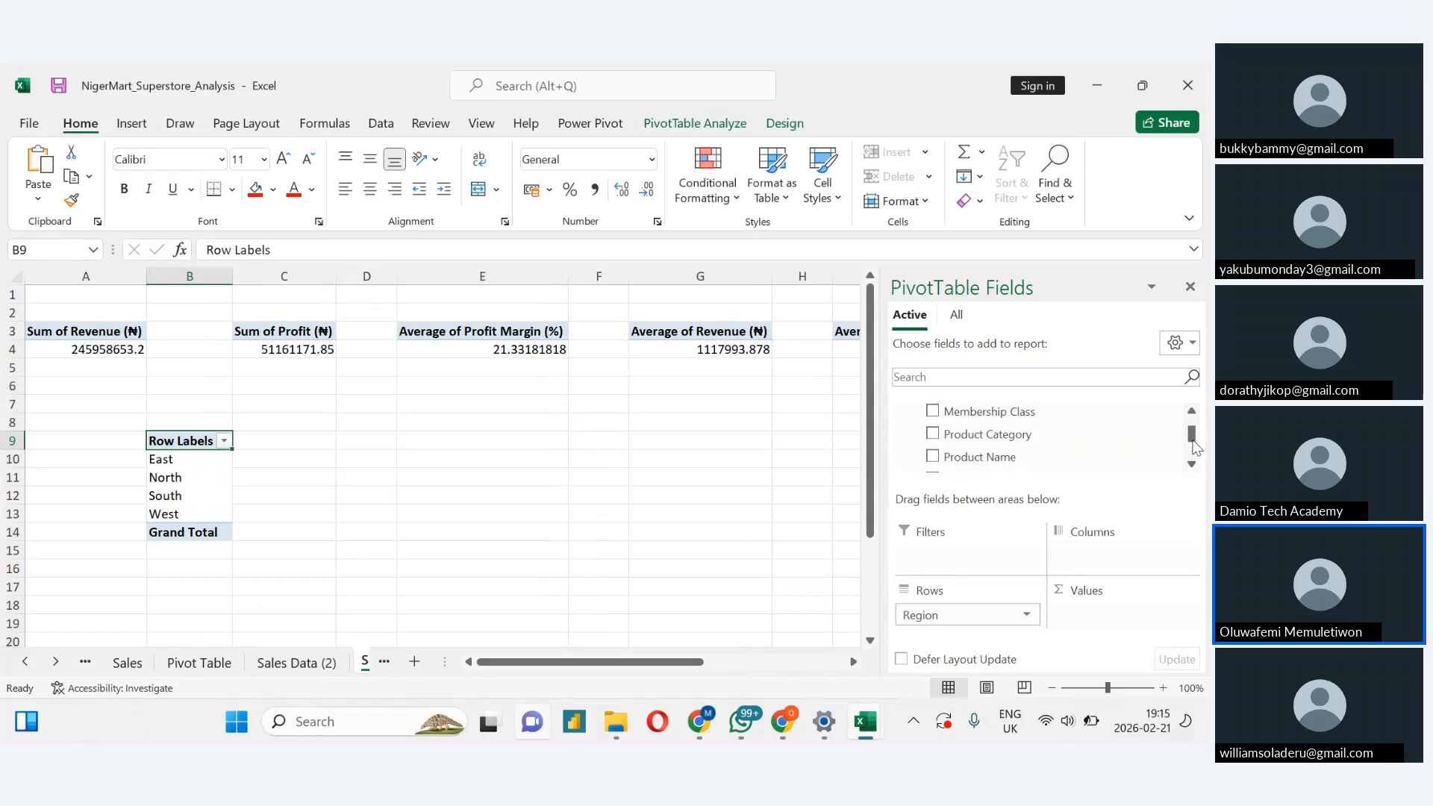
{"action": "scroll", "coordinate": [1195, 446], "scroll_direction": "up", "scroll_amount": 2}
{"action": "scroll", "coordinate": [1195, 445], "scroll_direction": "up", "scroll_amount": 5}
{"action": "scroll", "coordinate": [1192, 448], "scroll_direction": "down", "scroll_amount": 6}
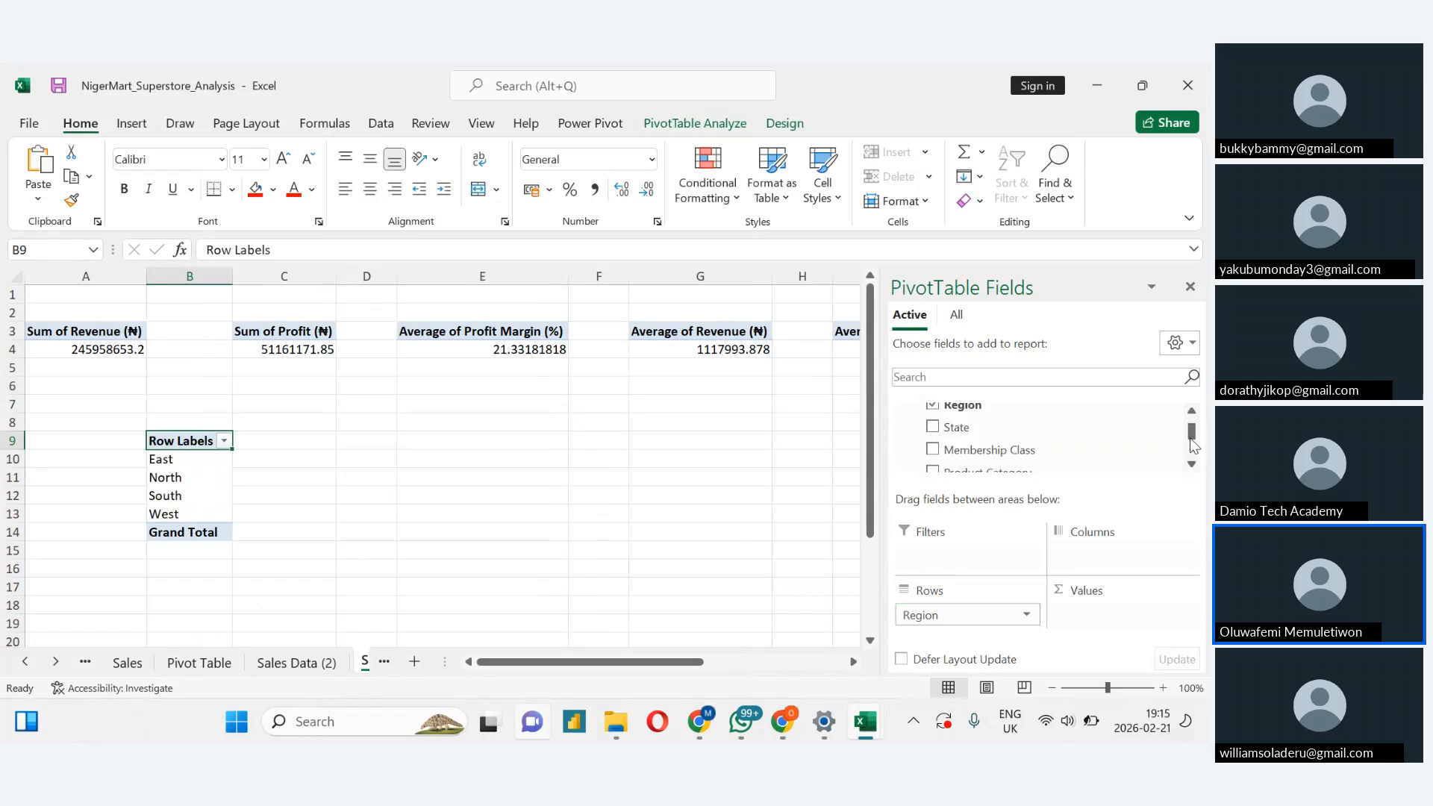
{"action": "left_click_drag", "start_coordinate": [1190, 441], "coordinate": [1188, 457]}
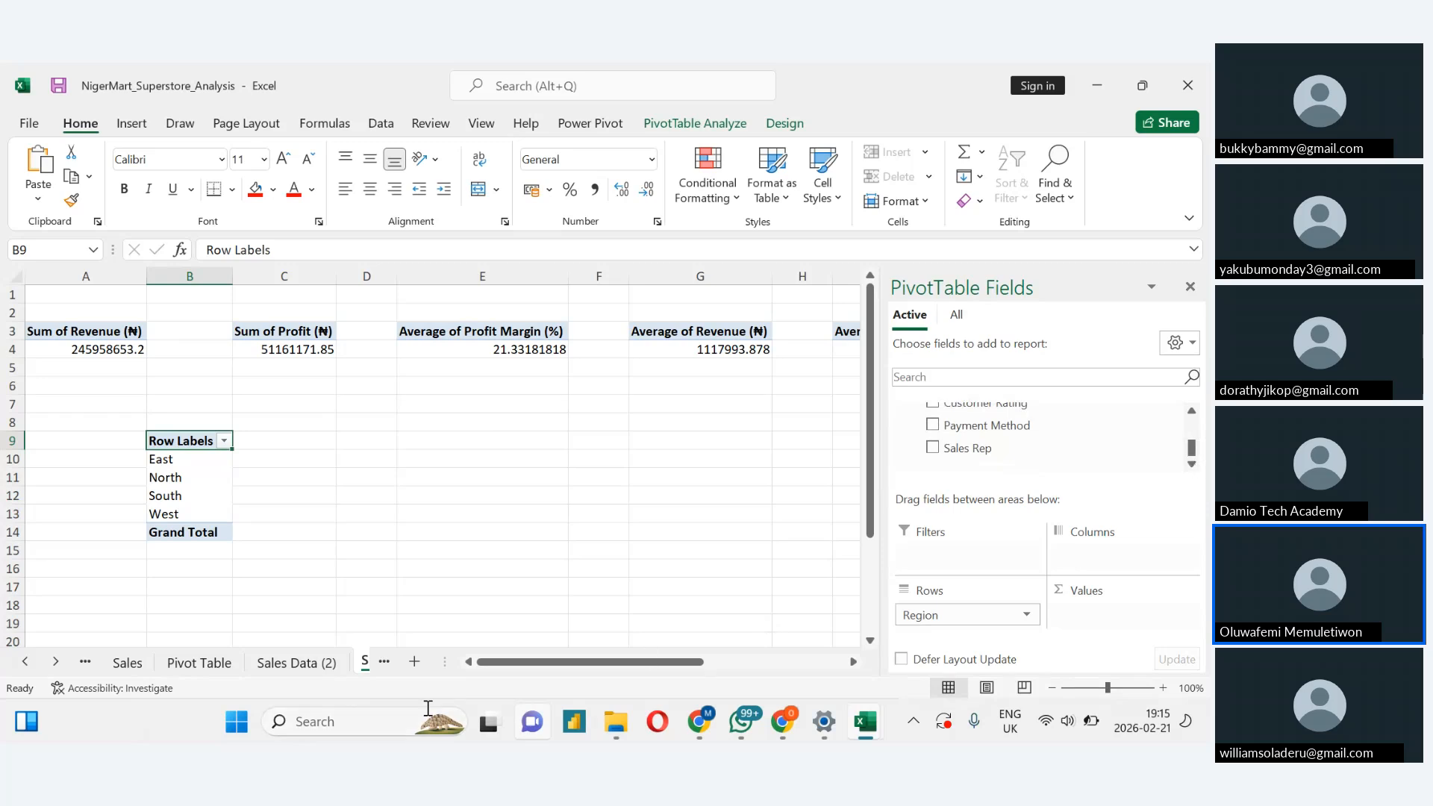
{"action": "left_click", "coordinate": [55, 661]}
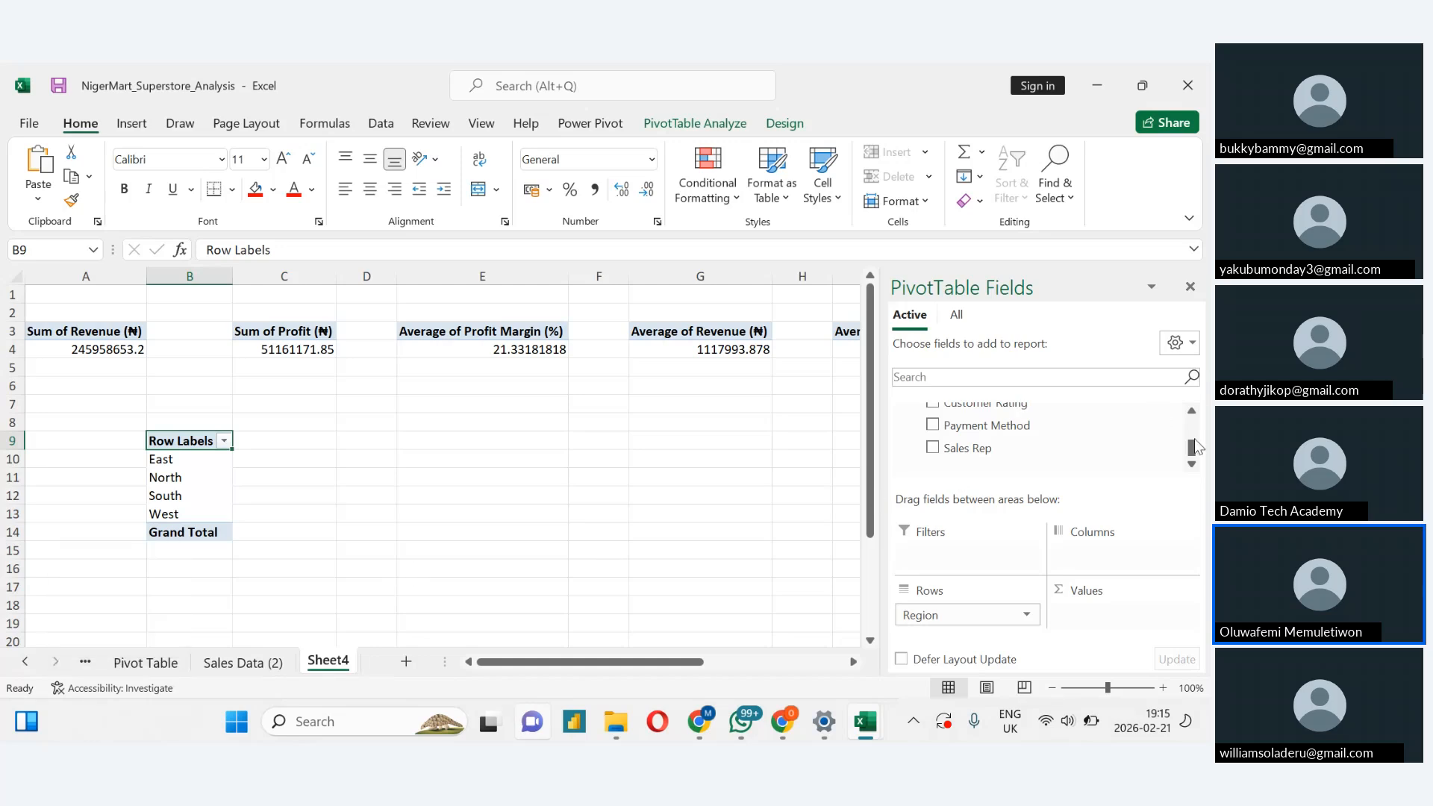
{"action": "left_click_drag", "start_coordinate": [1194, 447], "coordinate": [1194, 440]}
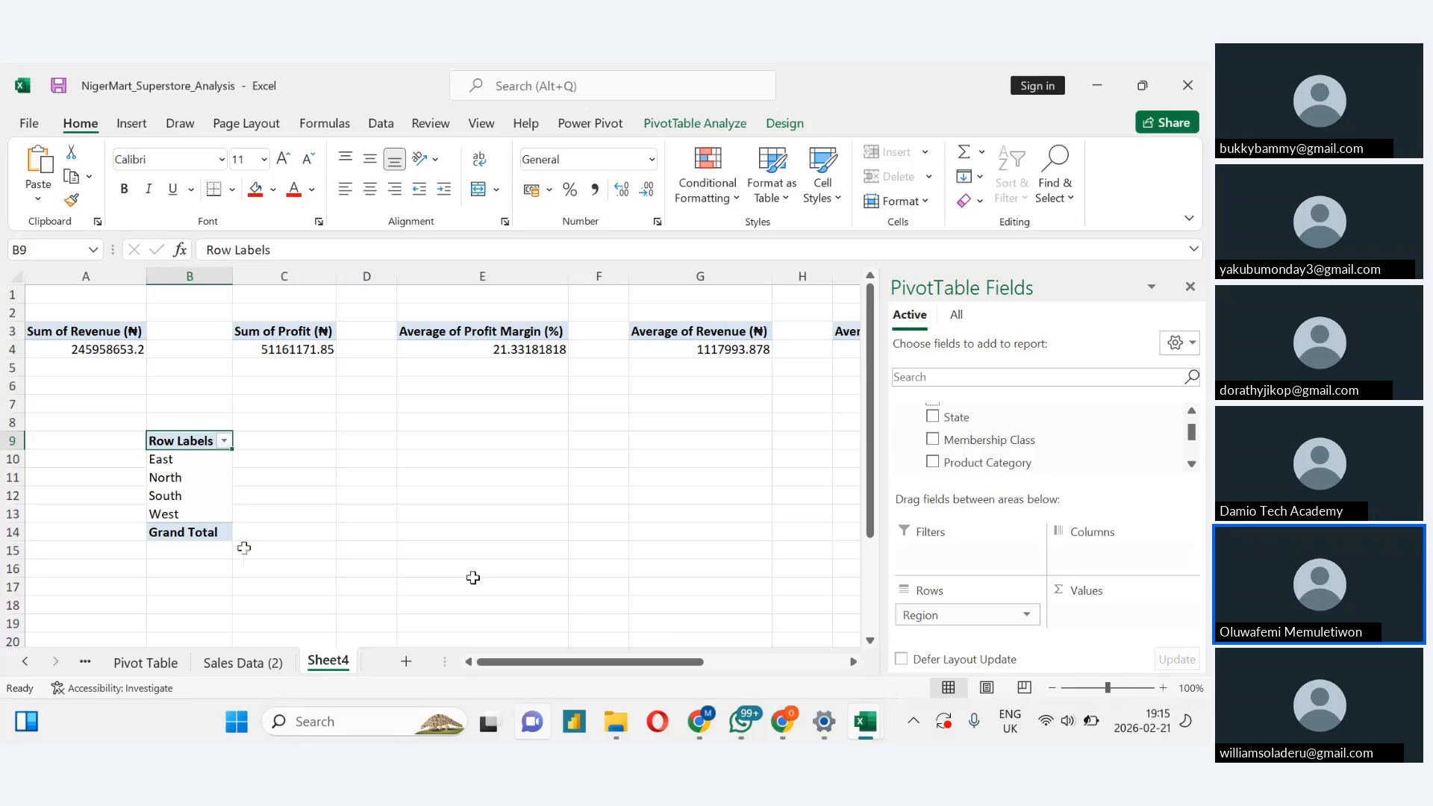
Close the field list and undo adding Region to the pivot table at B9
{"action": "left_click", "coordinate": [1190, 286]}
{"action": "left_click", "coordinate": [291, 482]}
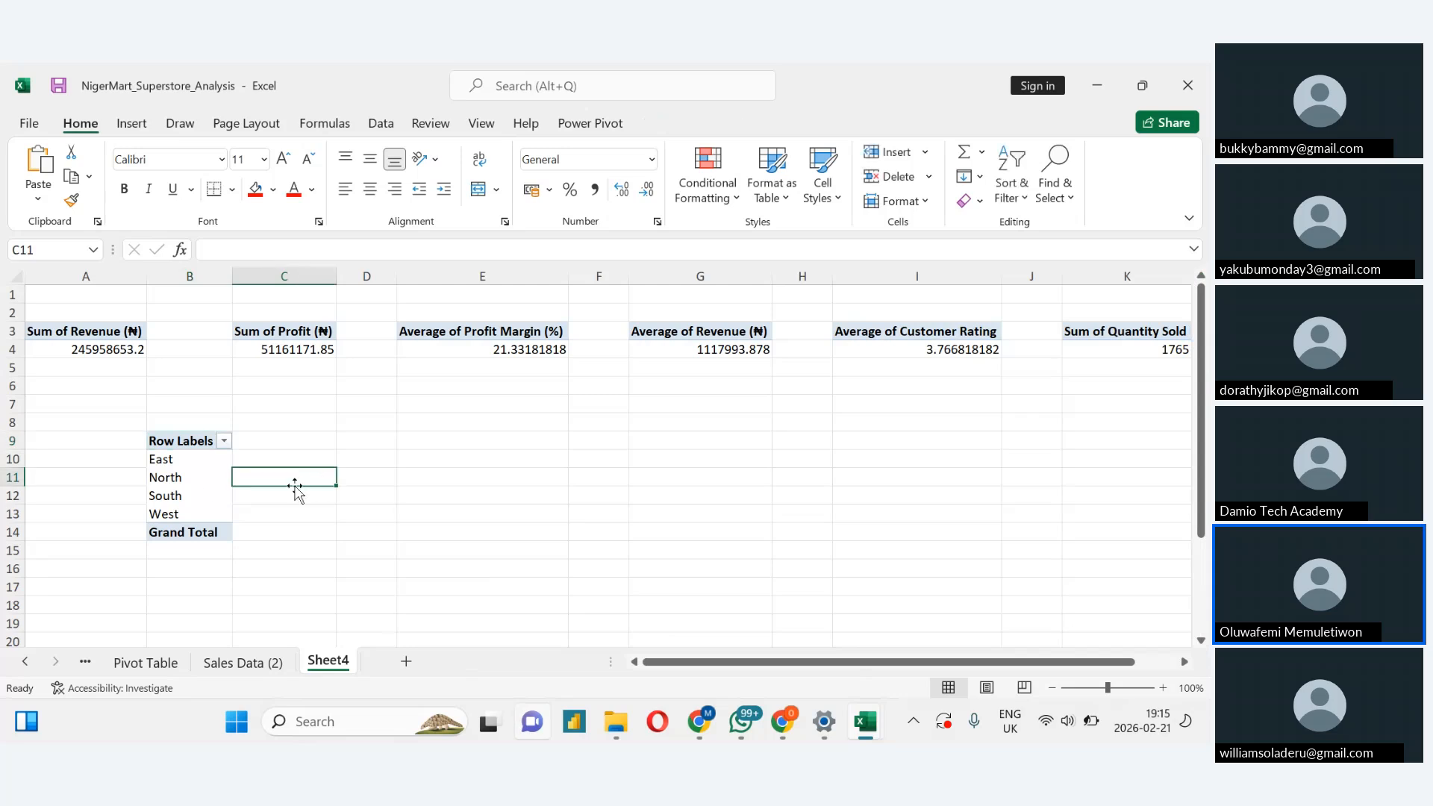
{"action": "key", "text": "ctrl+z"}
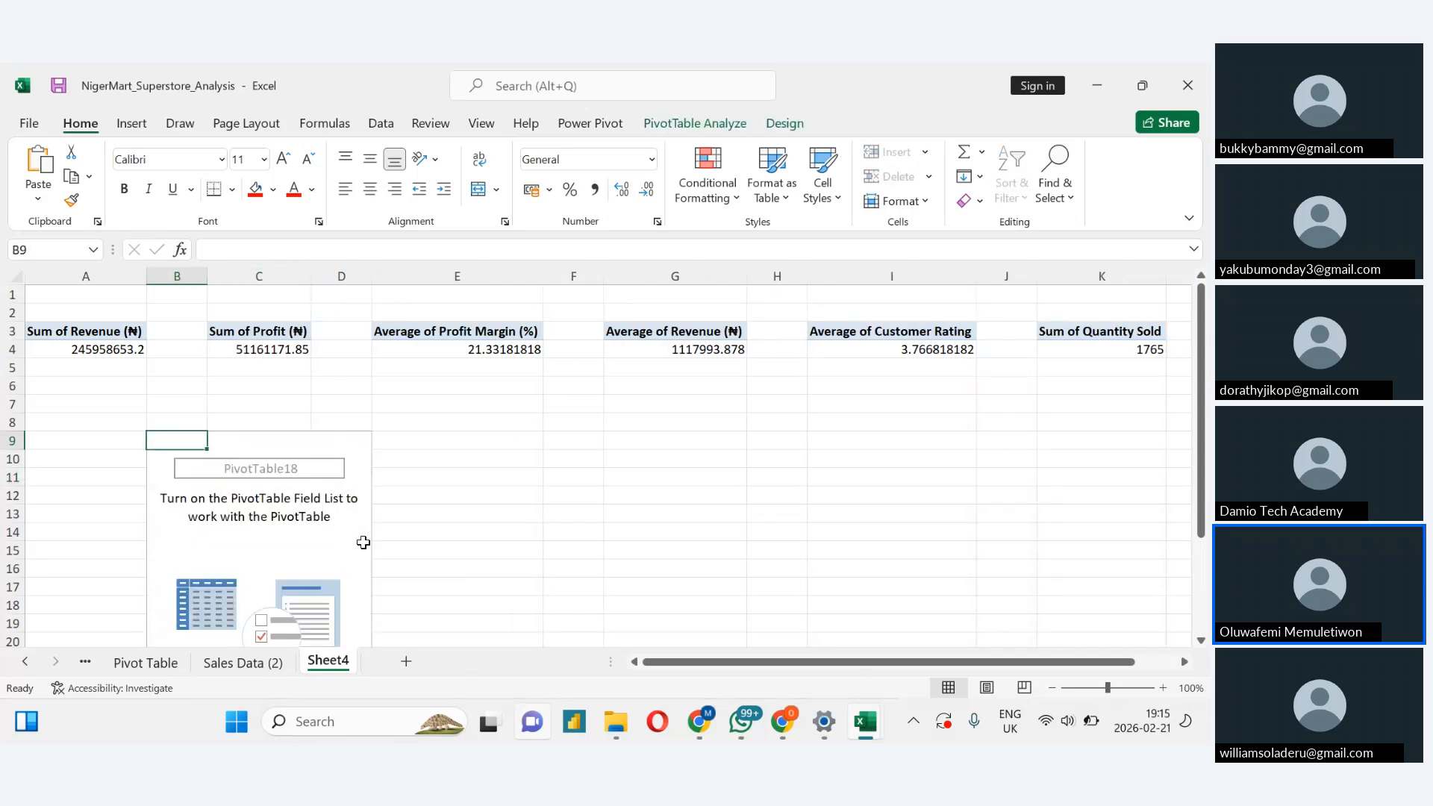
Delete the empty pivot table at B9 from Sheet4
{"action": "left_click", "coordinate": [179, 464]}
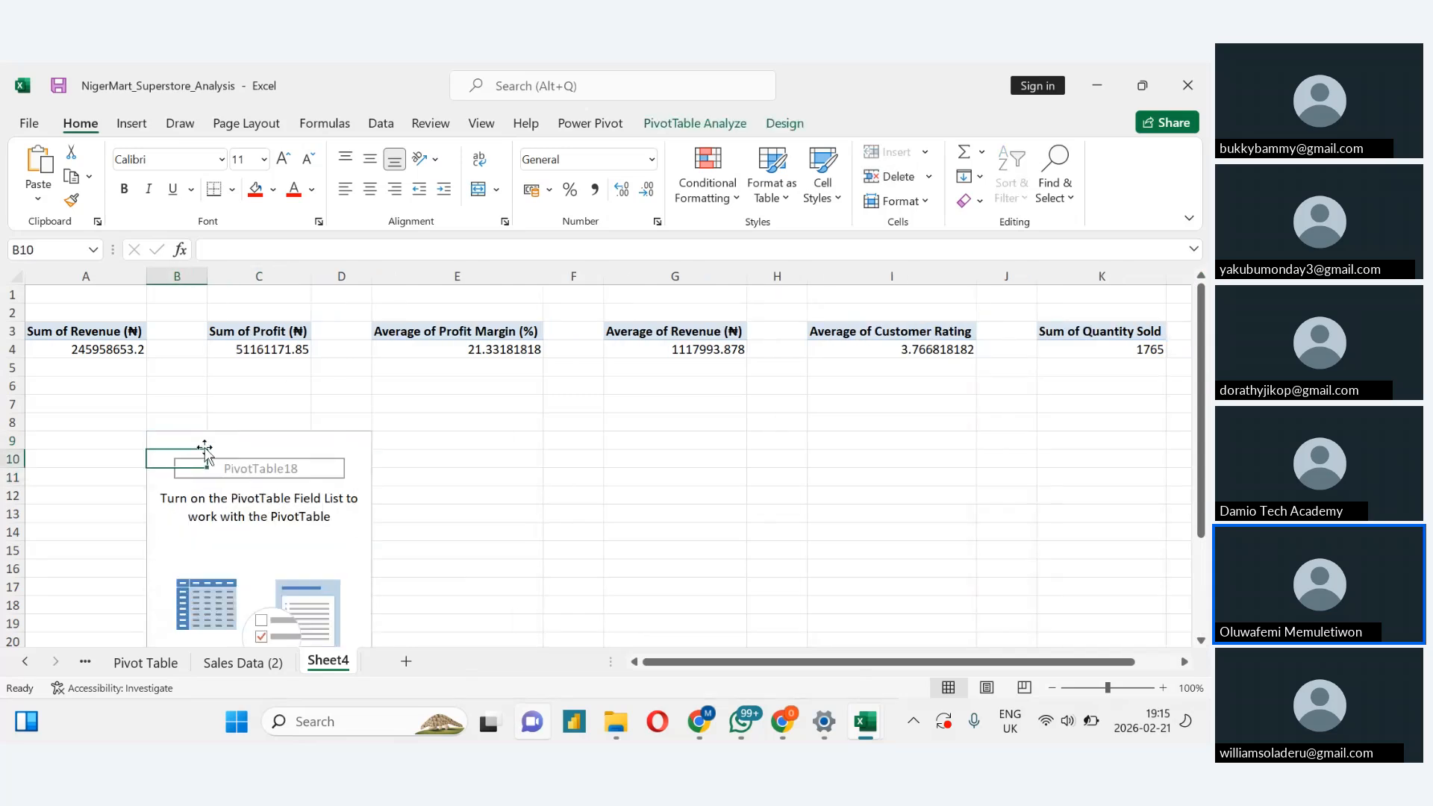
{"action": "left_click", "coordinate": [183, 441]}
{"action": "double_click", "coordinate": [183, 441]}
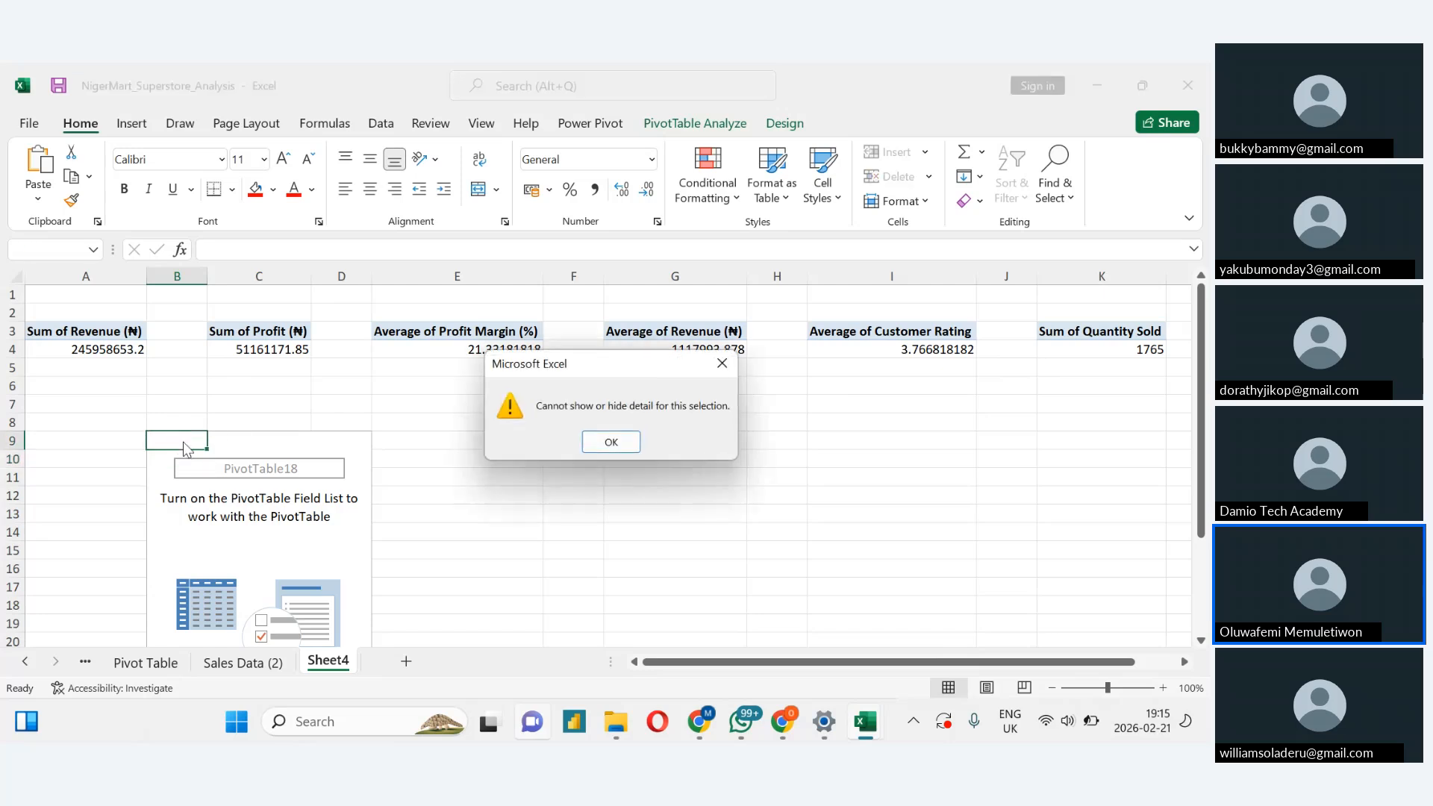
{"action": "left_click", "coordinate": [610, 442]}
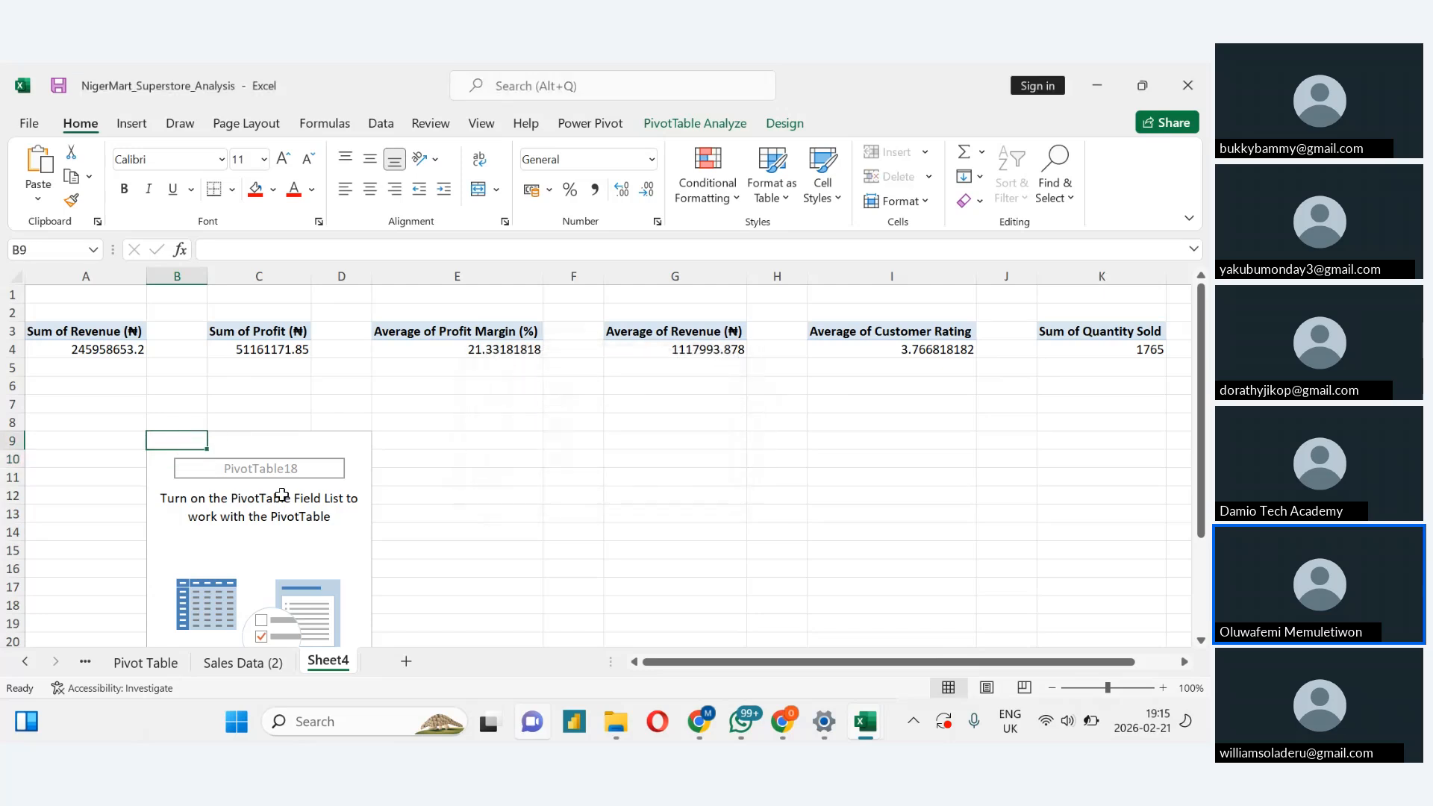
{"action": "left_click", "coordinate": [218, 517]}
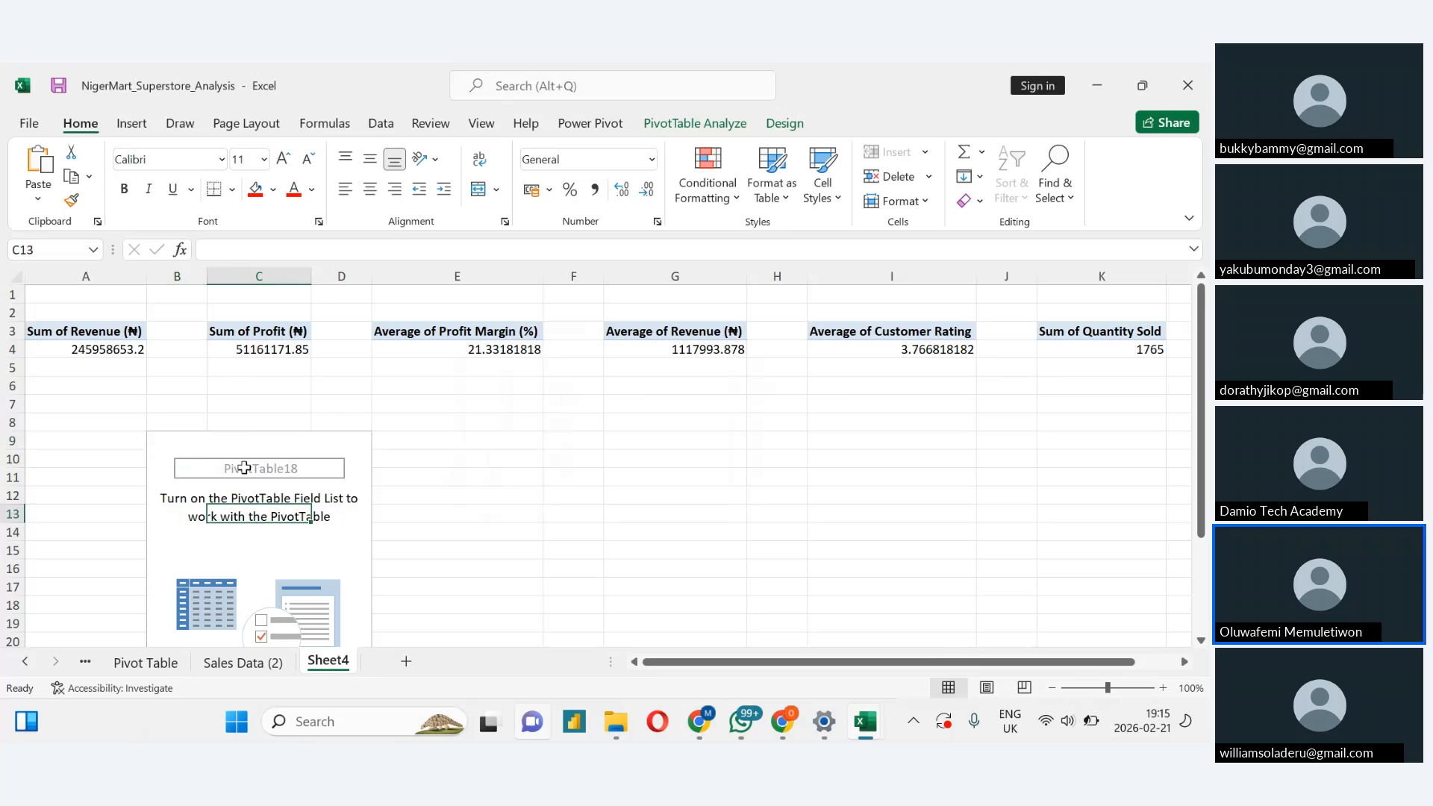
{"action": "key", "text": "Delete"}
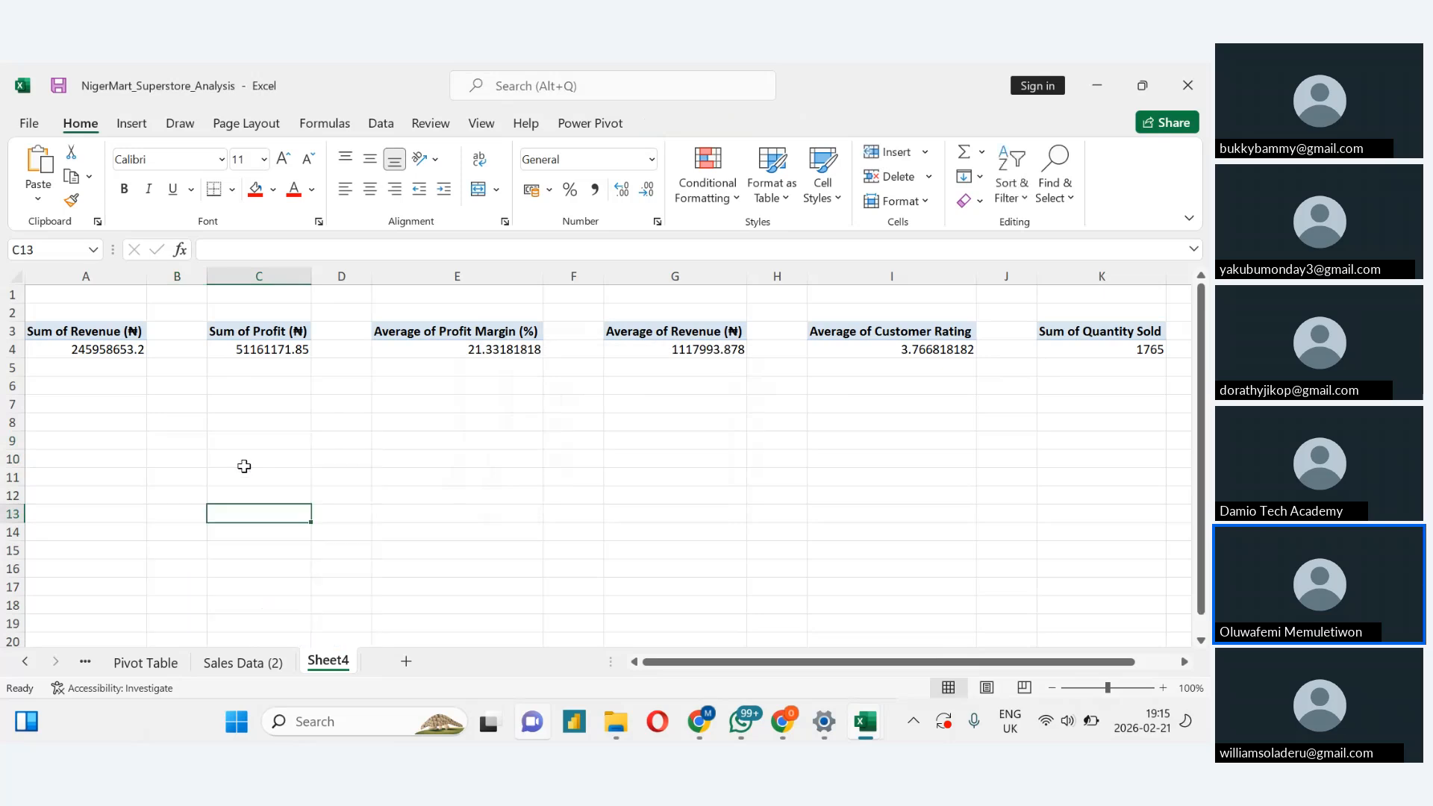
Insert a pivot table from Table2 at cell B8 of Sheet4, adding its data to the Data Model
{"action": "left_click", "coordinate": [231, 670]}
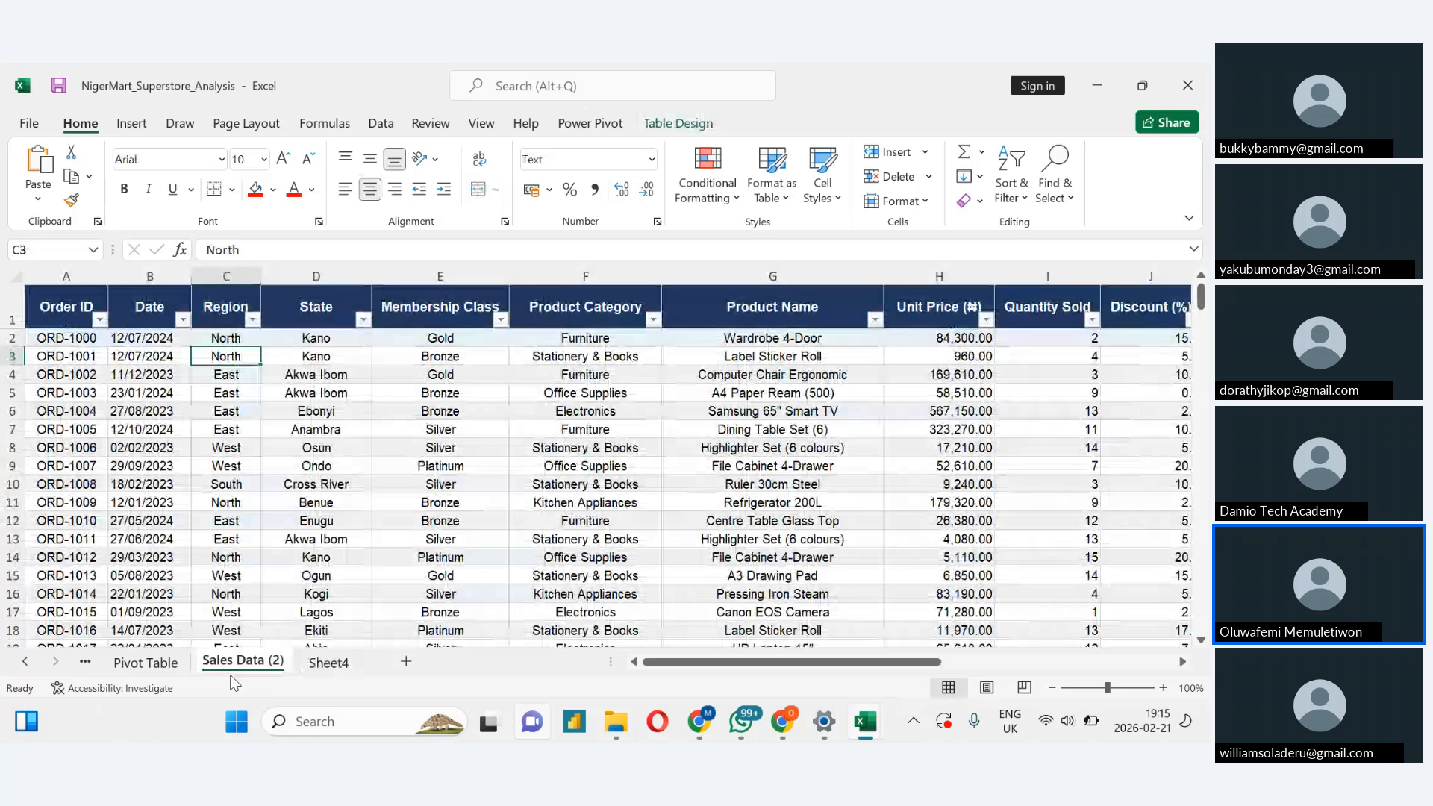
{"action": "left_click", "coordinate": [133, 123]}
{"action": "left_click", "coordinate": [58, 199]}
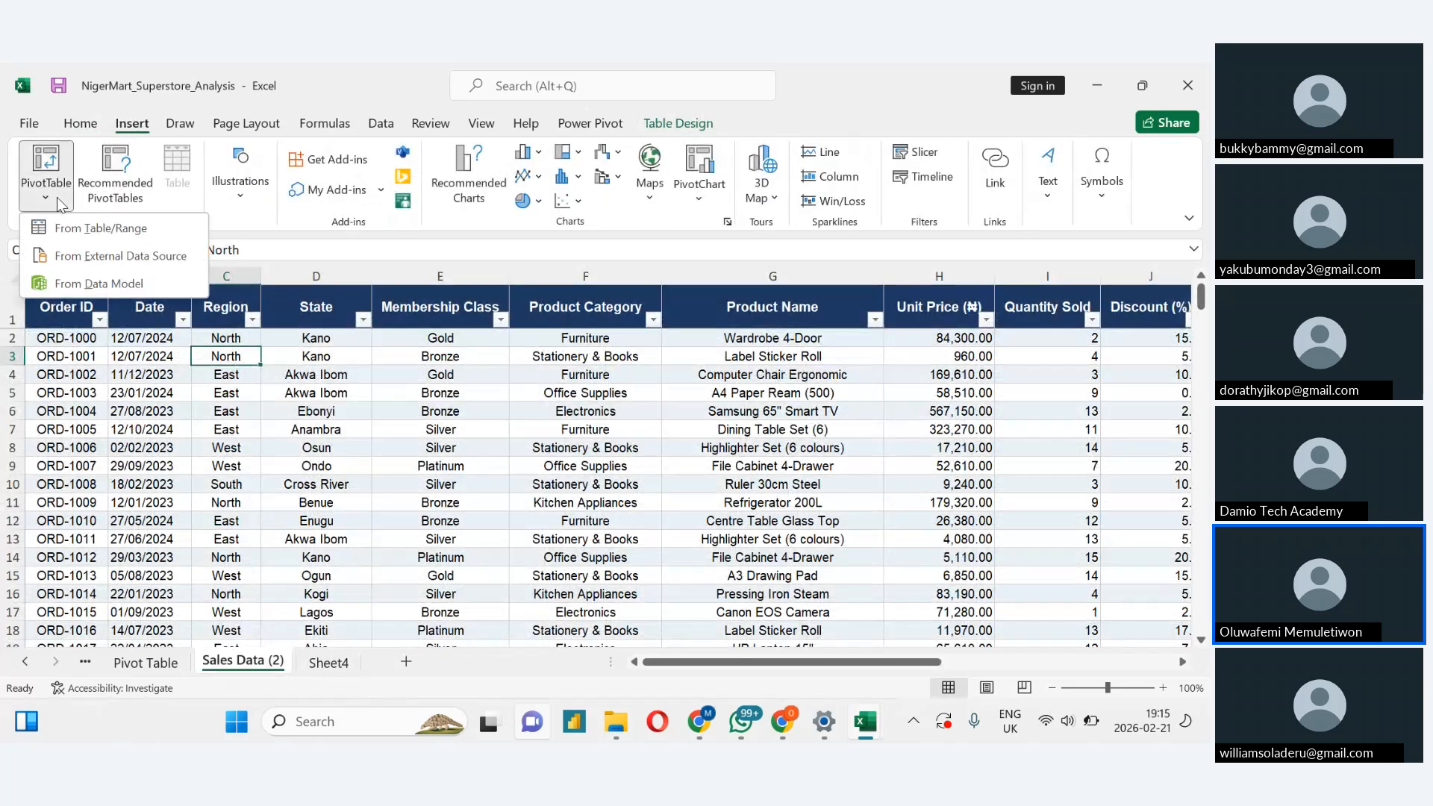
{"action": "left_click", "coordinate": [100, 228]}
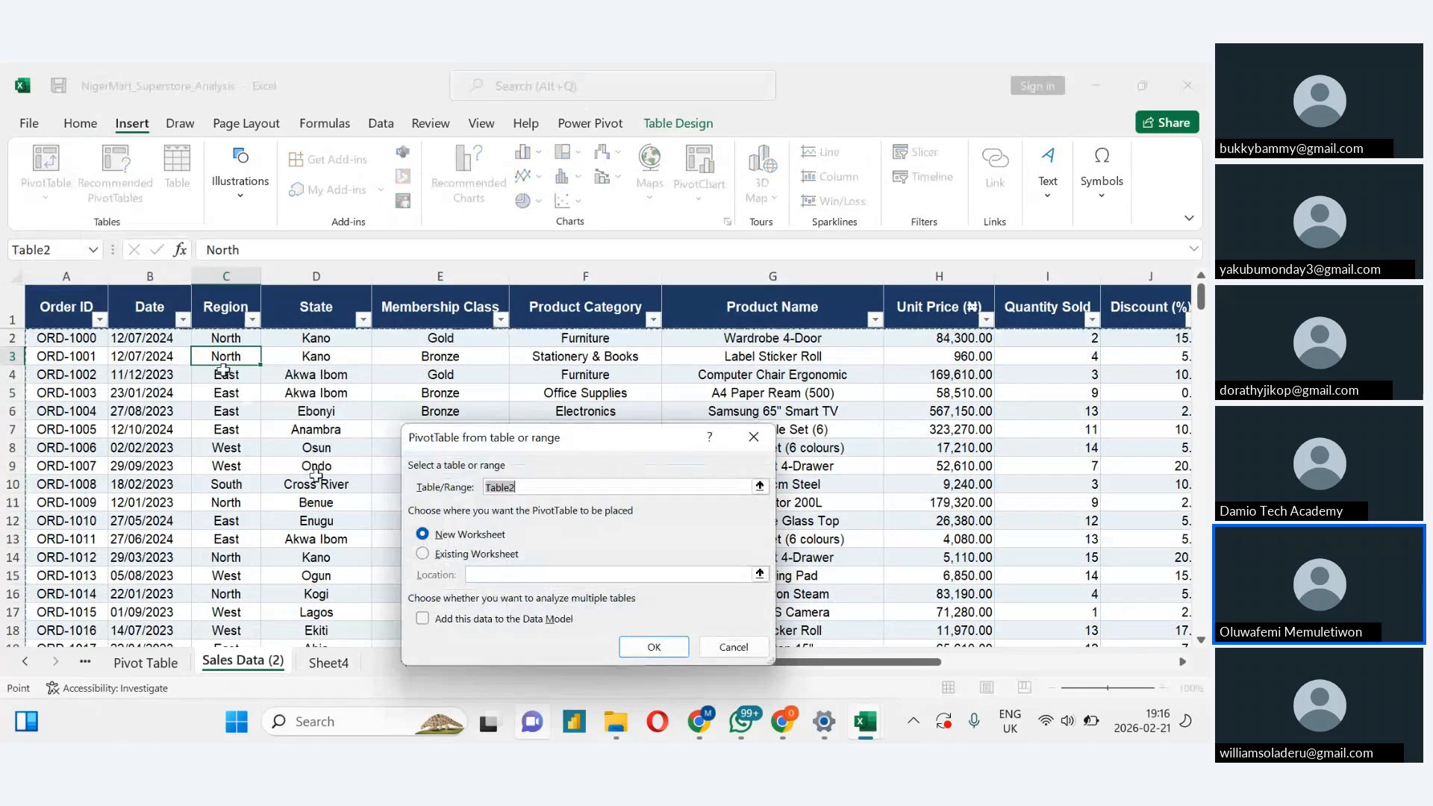
{"action": "left_click", "coordinate": [423, 553]}
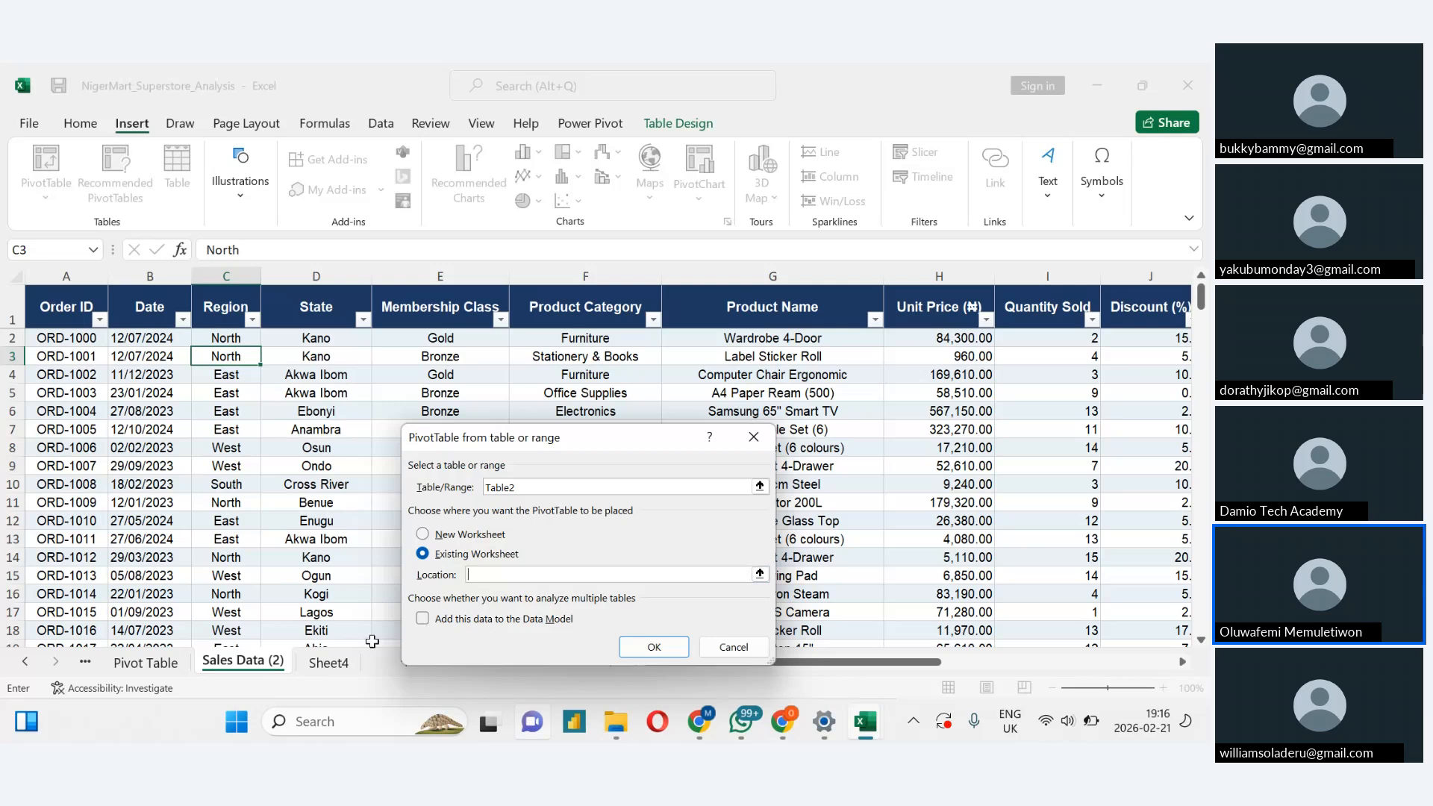
{"action": "left_click", "coordinate": [329, 662]}
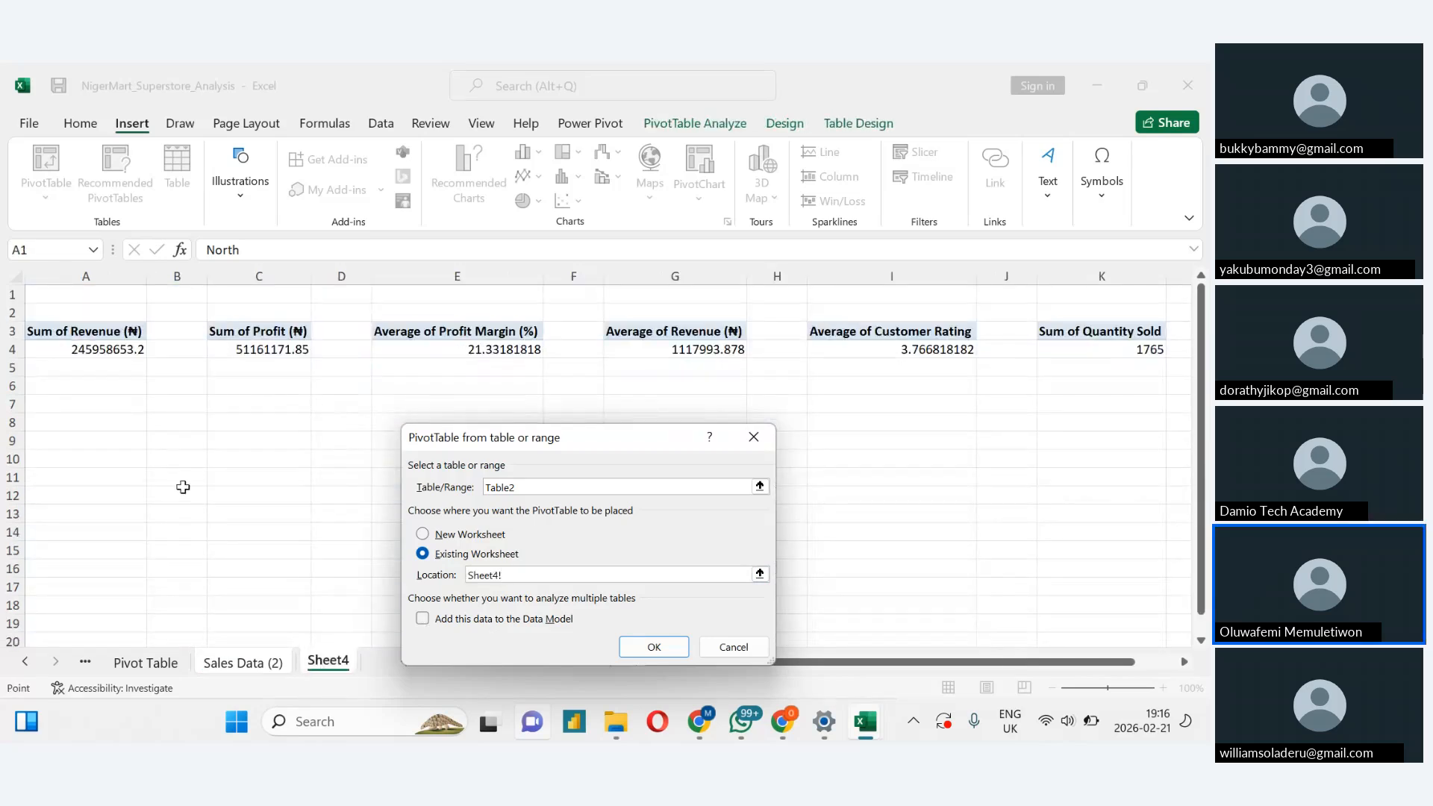
{"action": "left_click", "coordinate": [170, 423]}
{"action": "left_click", "coordinate": [422, 618]}
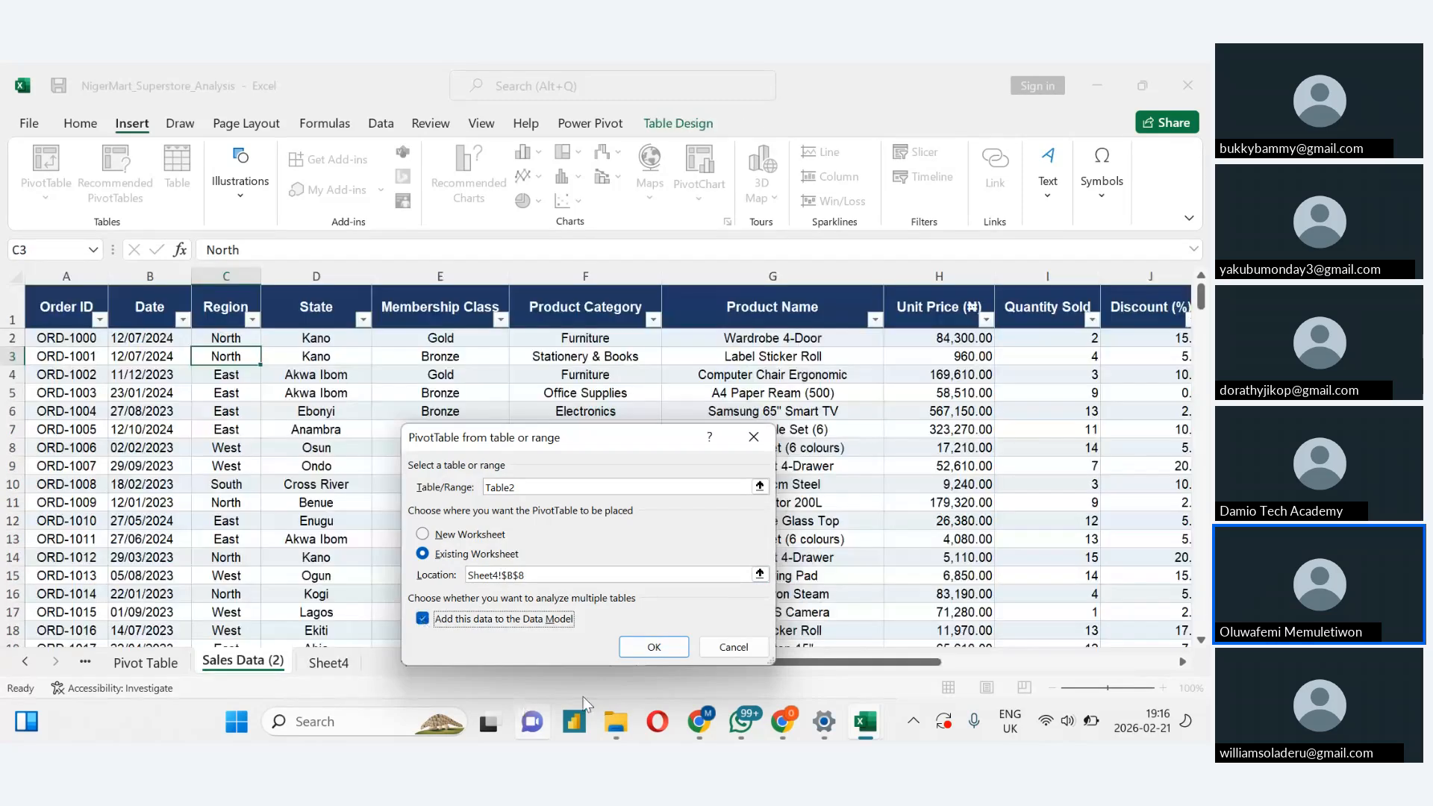
{"action": "left_click", "coordinate": [681, 652]}
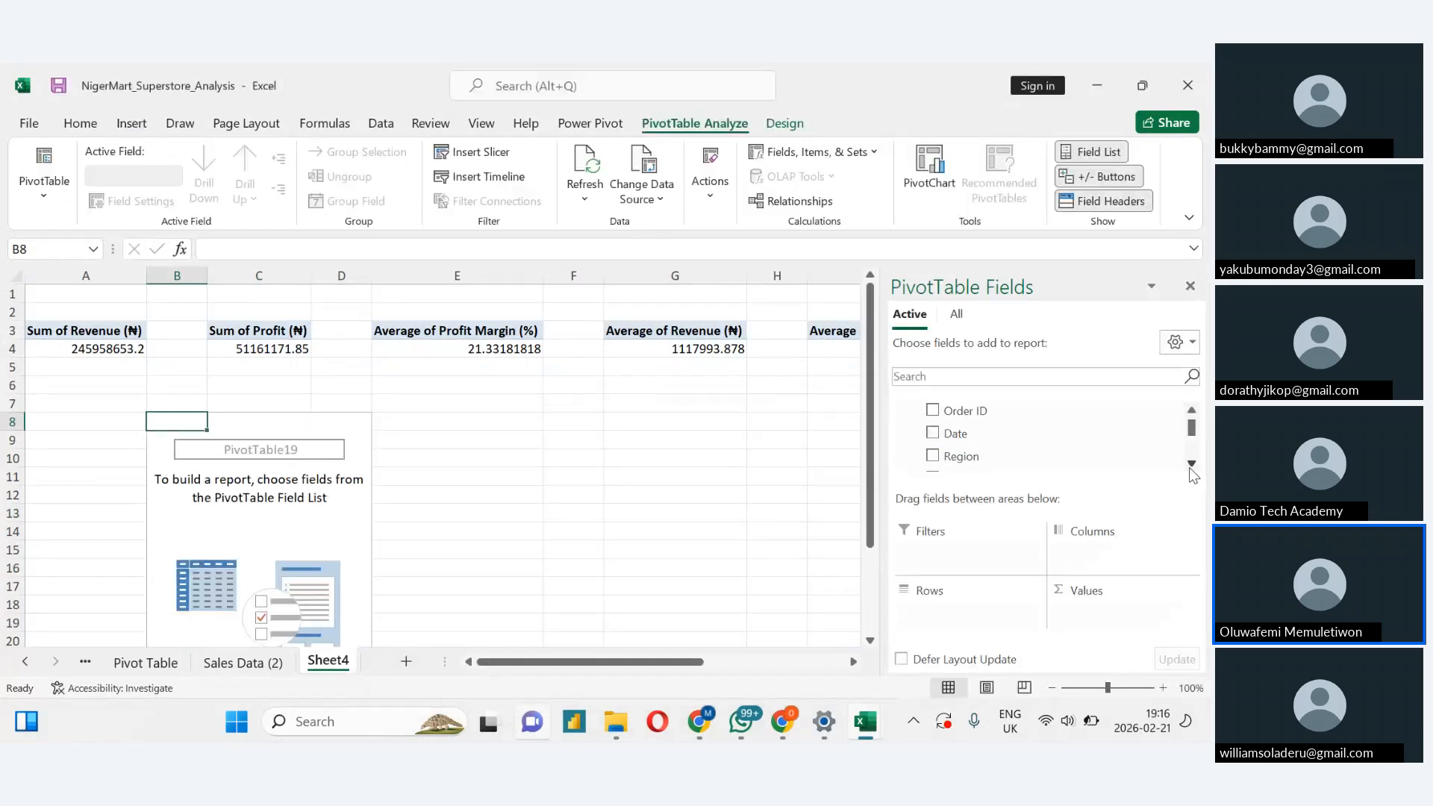
Add Region to the rows and Revenue (₦) to the values of the pivot table at B8 on Sheet4
{"action": "scroll", "coordinate": [1191, 464], "scroll_direction": "down", "scroll_amount": 3}
{"action": "scroll", "coordinate": [1190, 469], "scroll_direction": "down", "scroll_amount": 4}
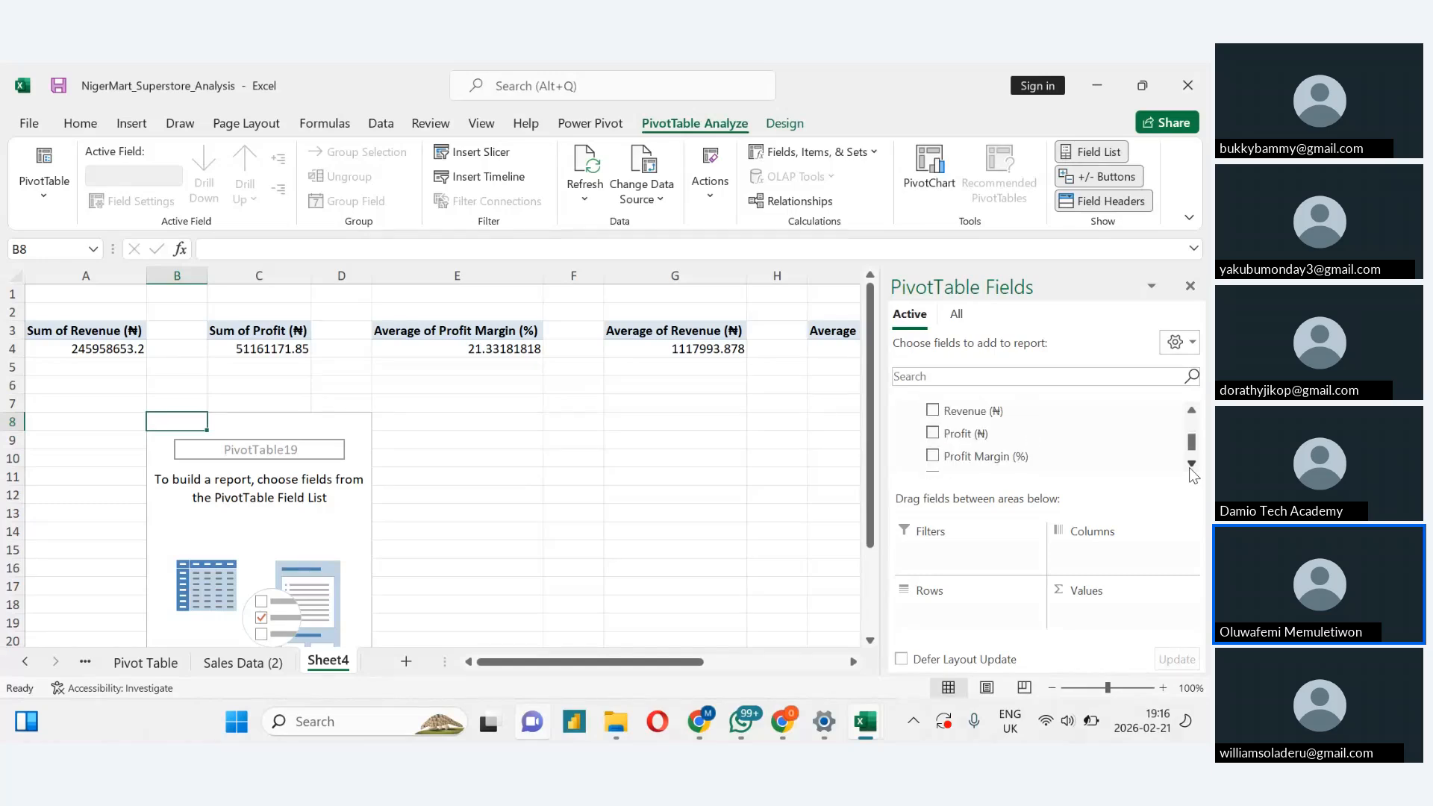
{"action": "scroll", "coordinate": [1189, 467], "scroll_direction": "down", "scroll_amount": 3}
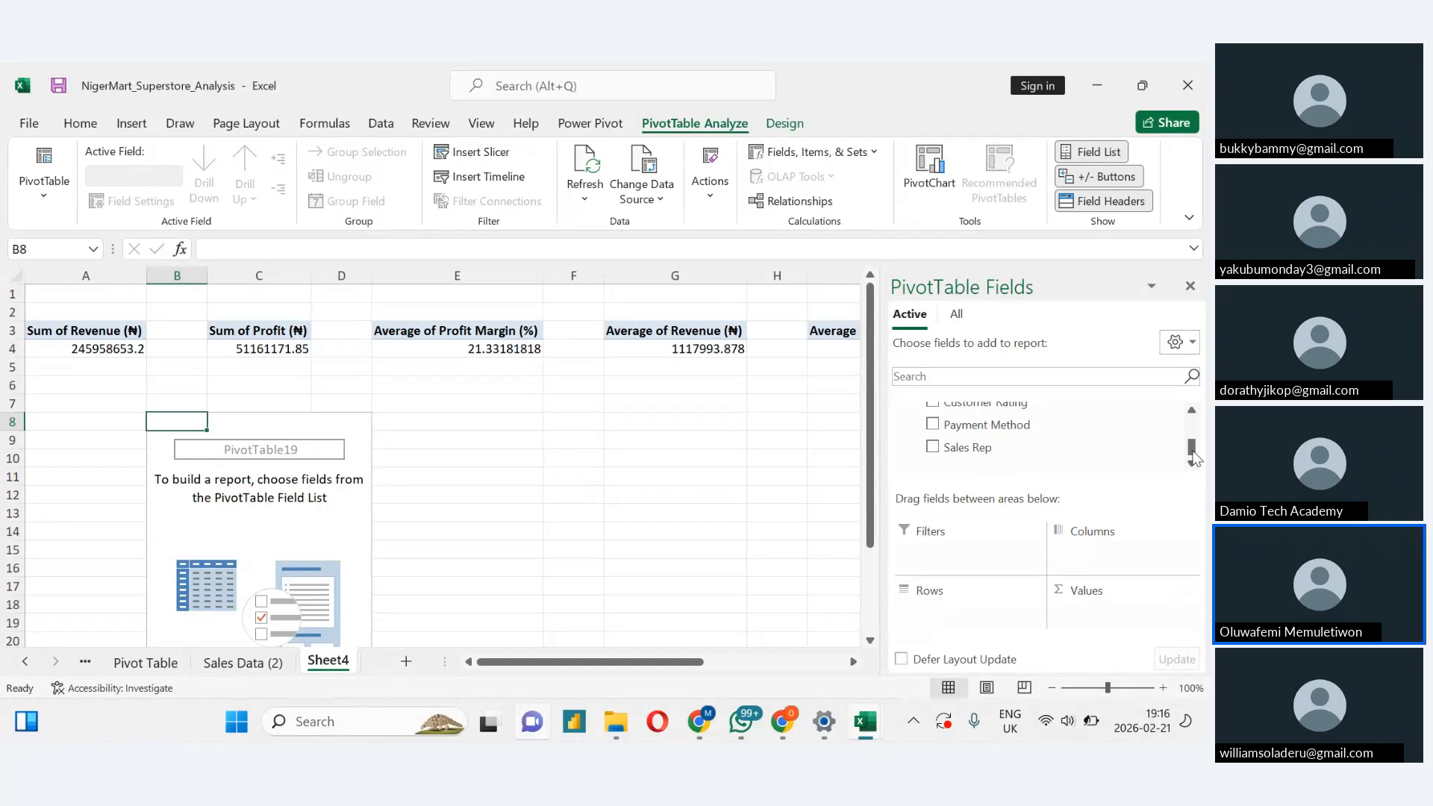
{"action": "scroll", "coordinate": [1192, 457], "scroll_direction": "up", "scroll_amount": 5}
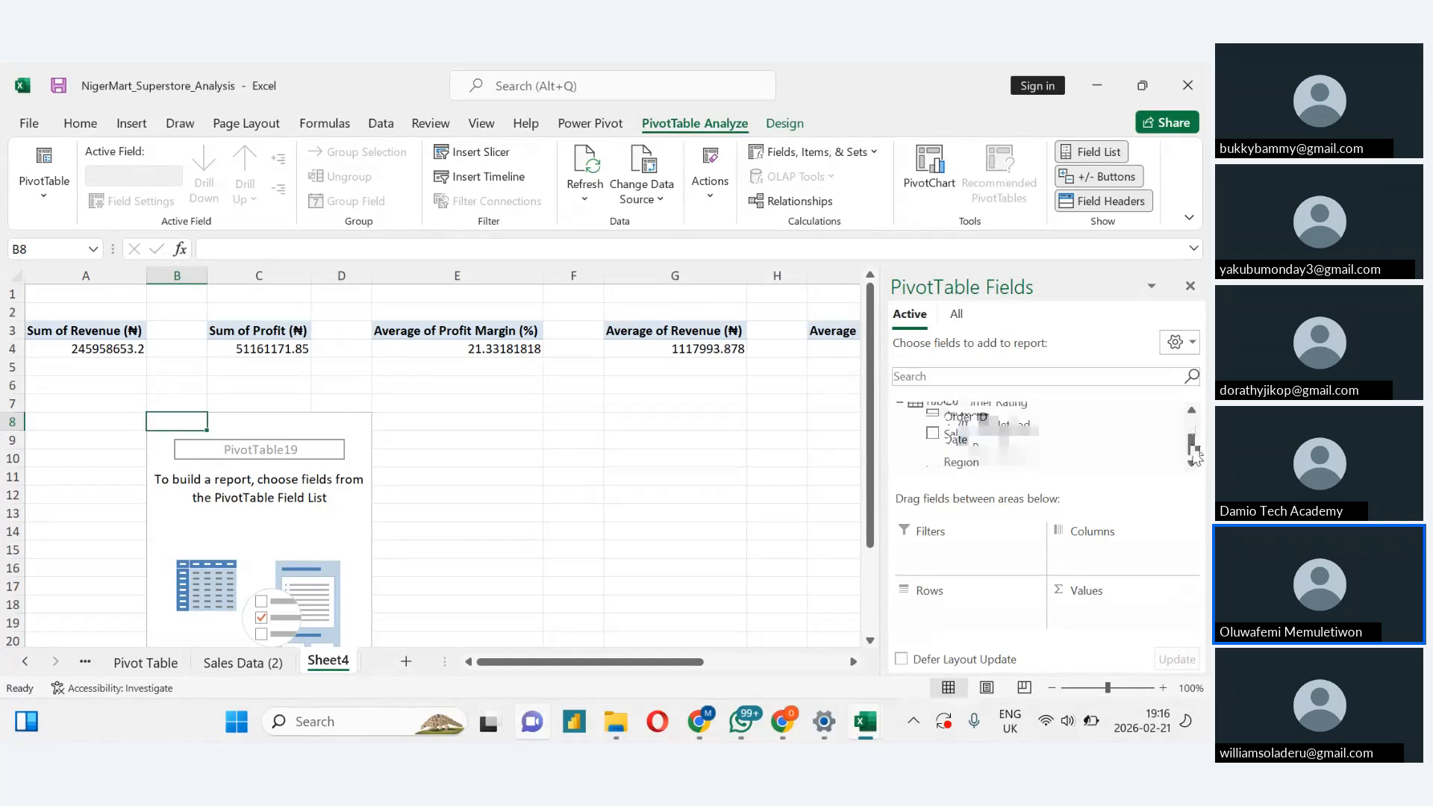
{"action": "scroll", "coordinate": [1195, 457], "scroll_direction": "down", "scroll_amount": 4}
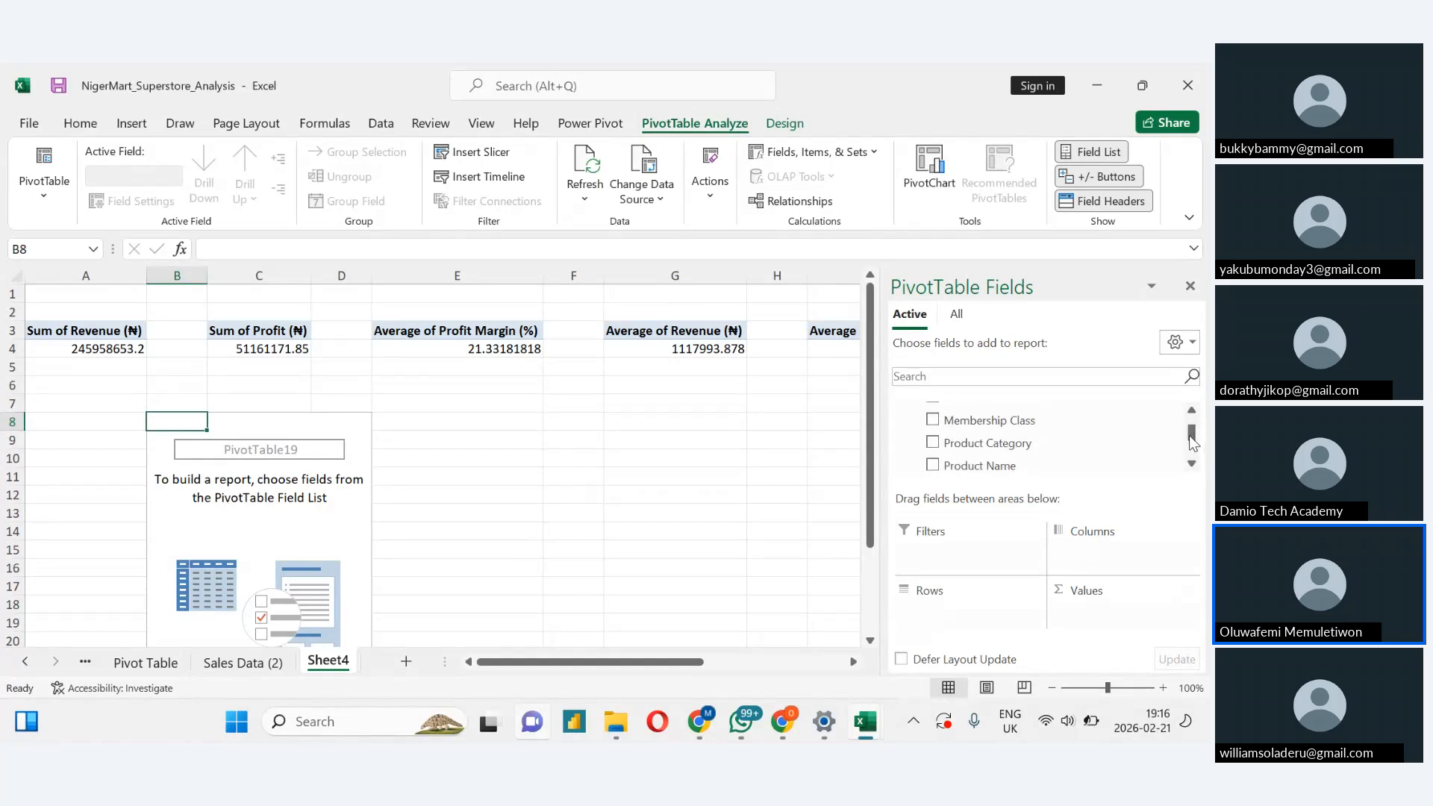
{"action": "scroll", "coordinate": [1193, 447], "scroll_direction": "down", "scroll_amount": 3}
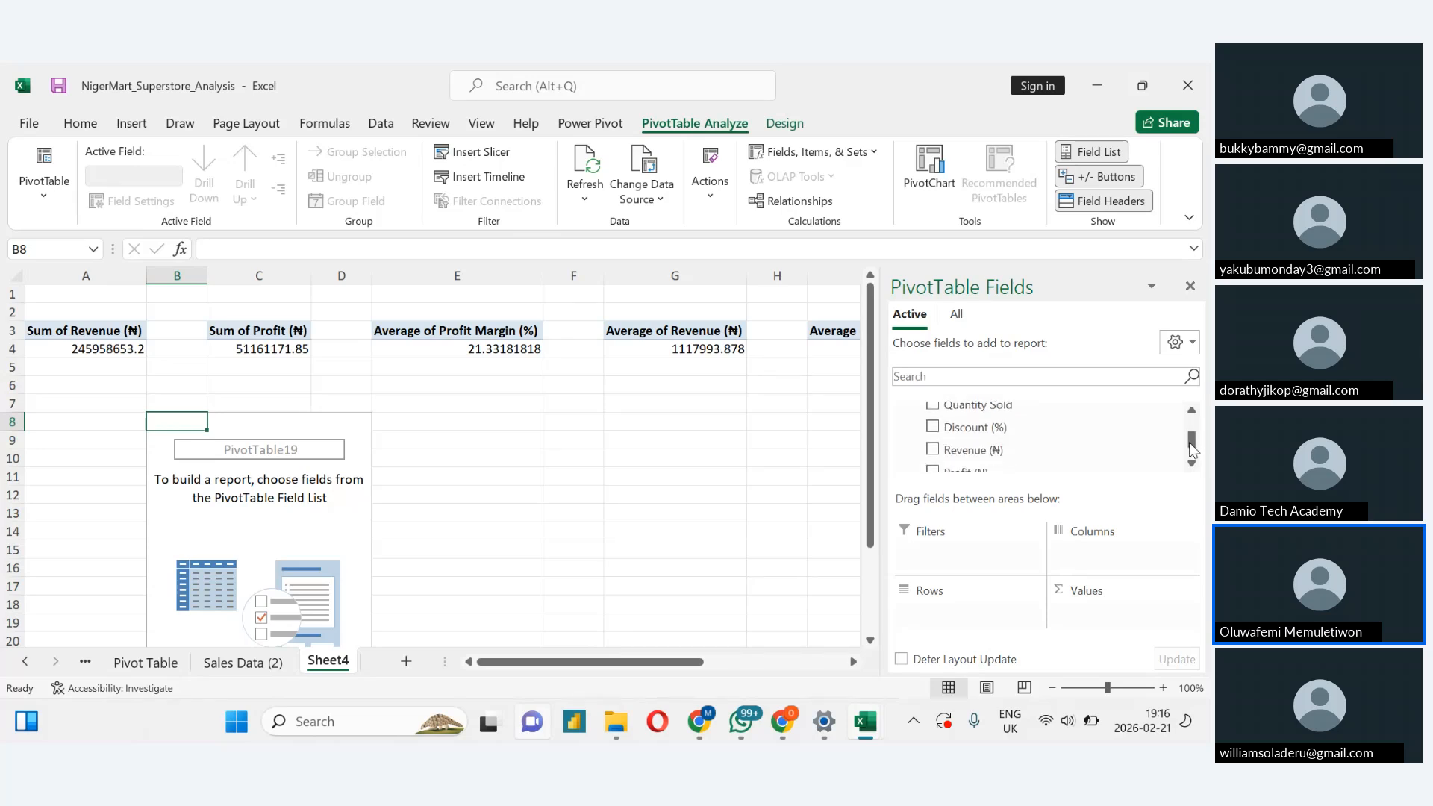
{"action": "scroll", "coordinate": [1192, 448], "scroll_direction": "up", "scroll_amount": 6}
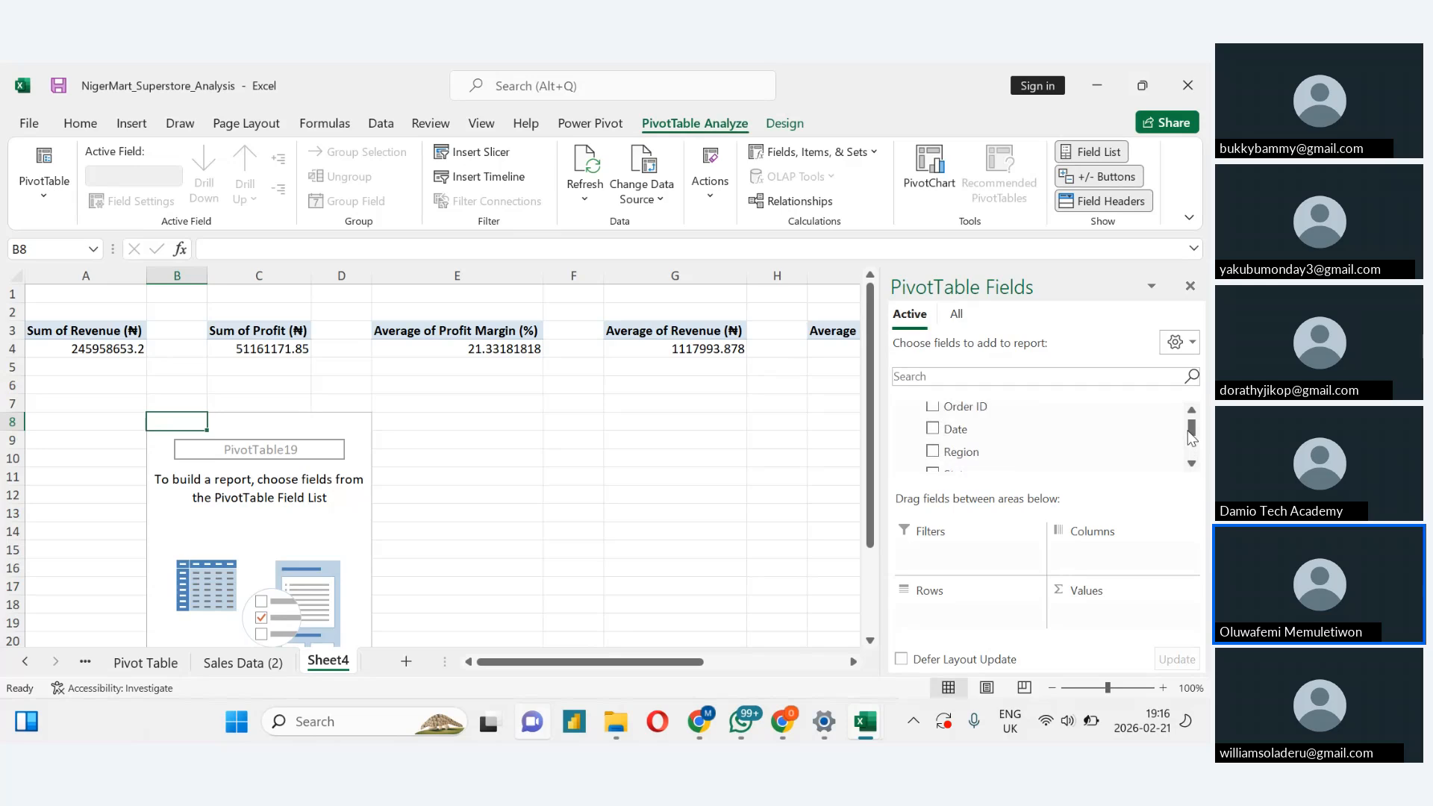
{"action": "left_click_drag", "start_coordinate": [961, 451], "coordinate": [966, 608]}
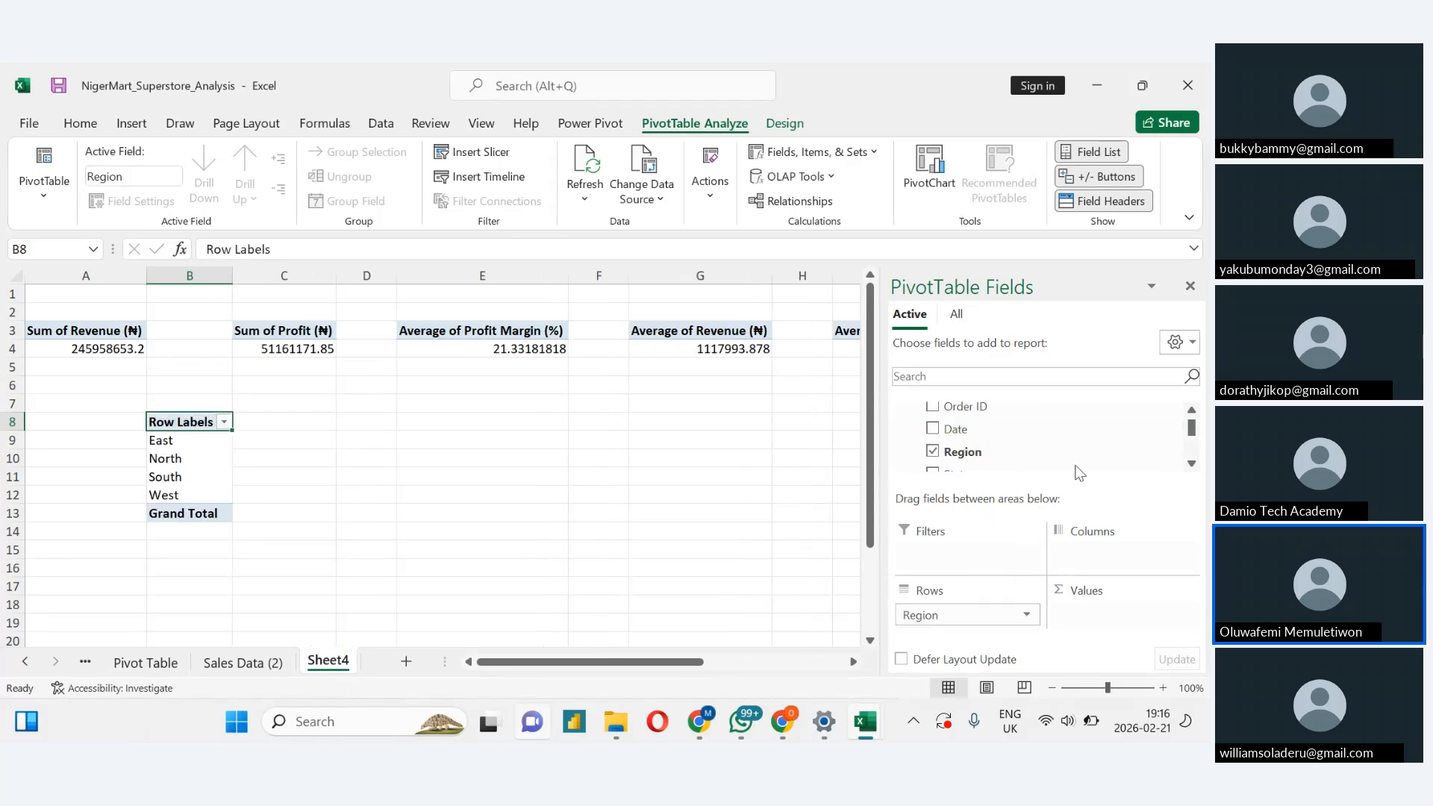
{"action": "left_click_drag", "start_coordinate": [1194, 433], "coordinate": [1194, 446]}
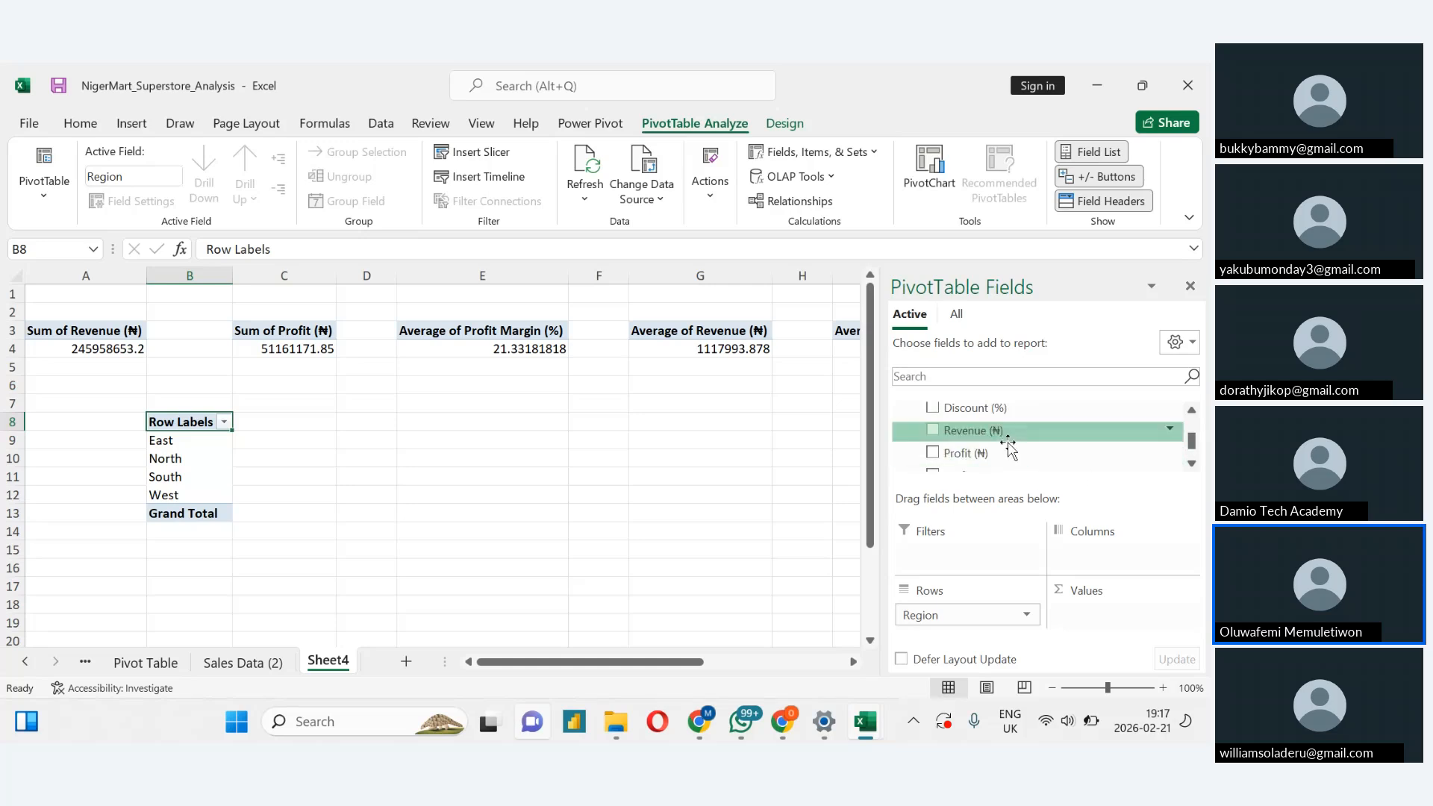
{"action": "left_click_drag", "start_coordinate": [1006, 443], "coordinate": [1091, 620]}
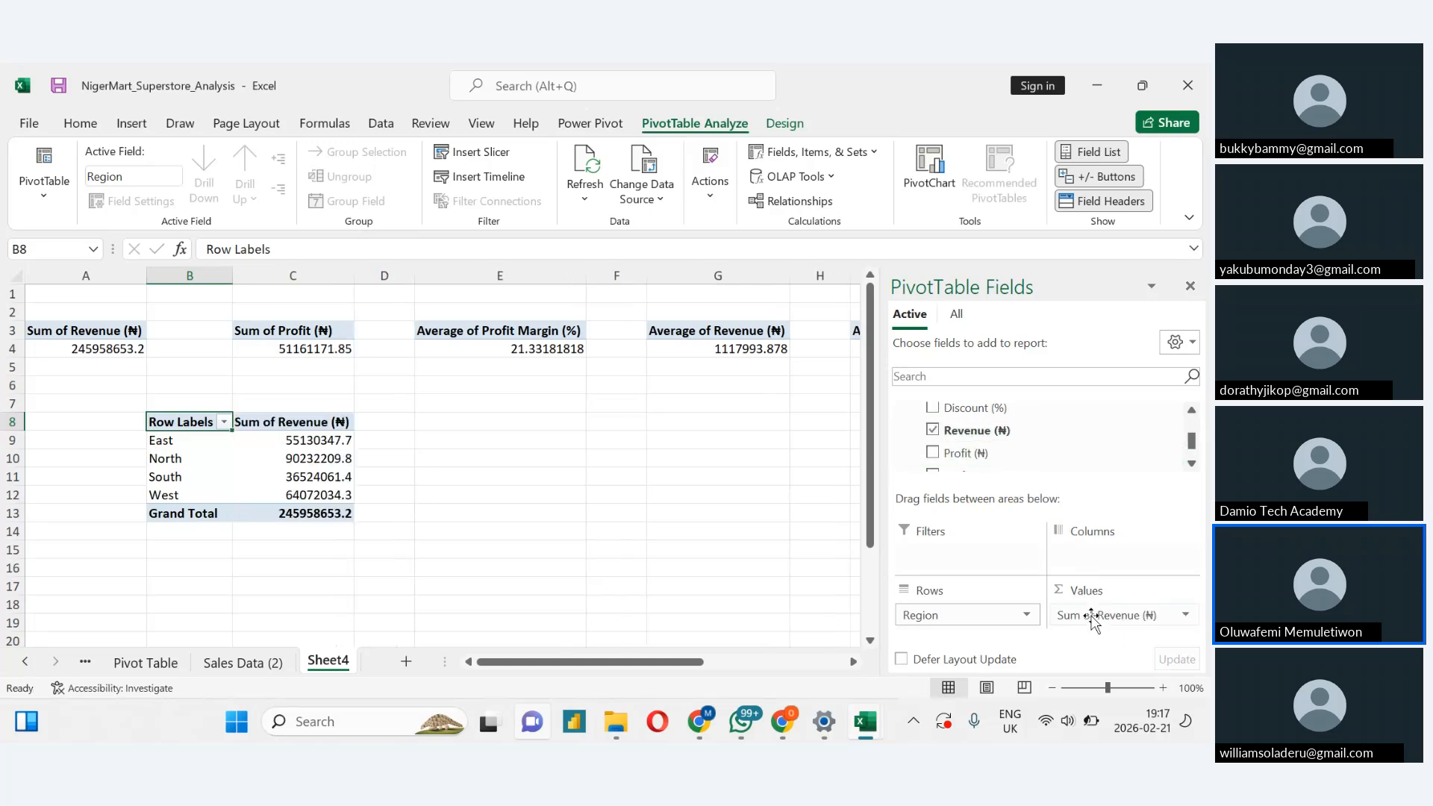
Compare the fields available to the Pivot Table sheet's pivot table with those of the Region pivot table on Sheet4
{"action": "left_click", "coordinate": [153, 662]}
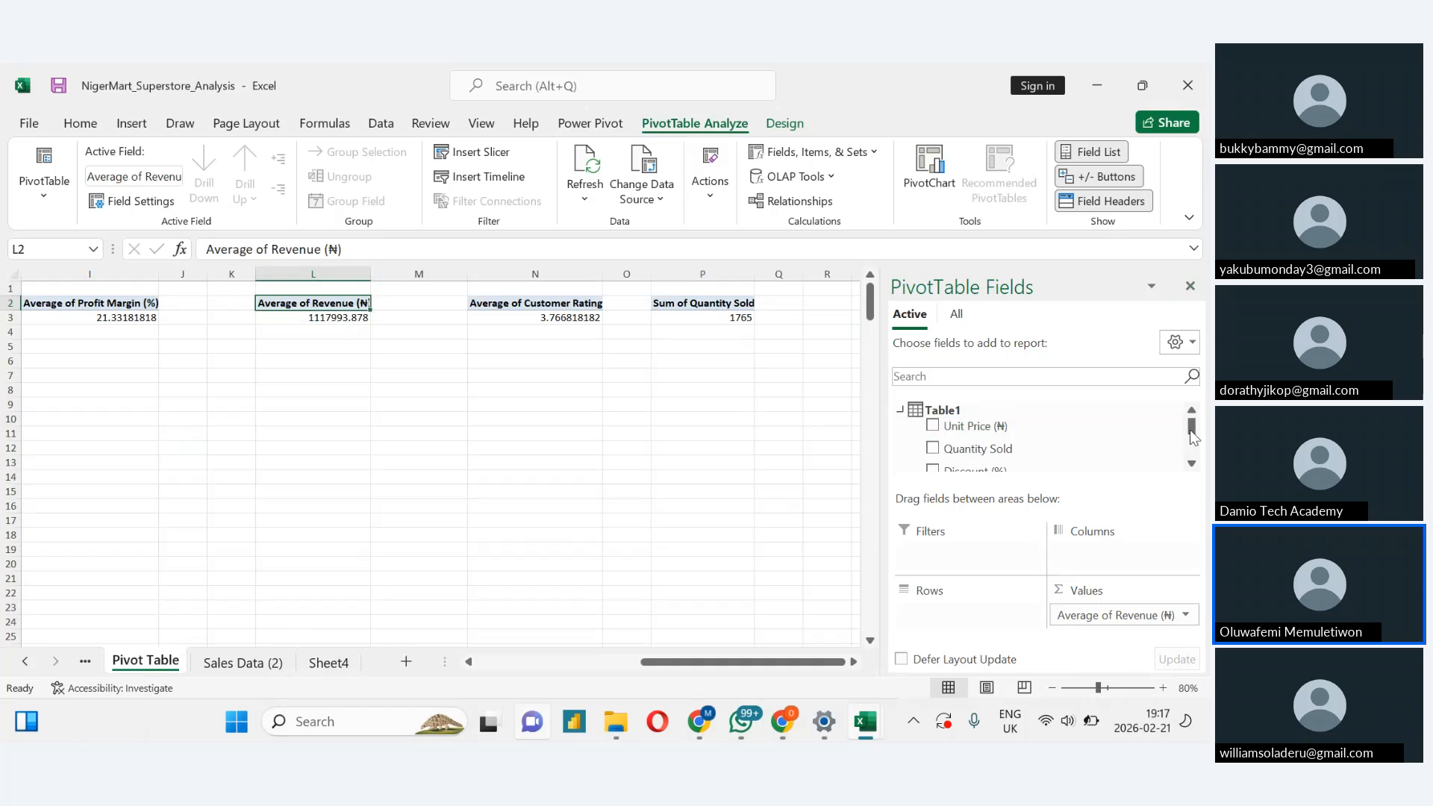
{"action": "mouse_move", "coordinate": [1192, 436]}
{"action": "left_mouse_down"}
{"action": "mouse_move", "coordinate": [1192, 458]}
{"action": "mouse_move", "coordinate": [1192, 427]}
{"action": "left_mouse_up"}
{"action": "left_click", "coordinate": [322, 664]}
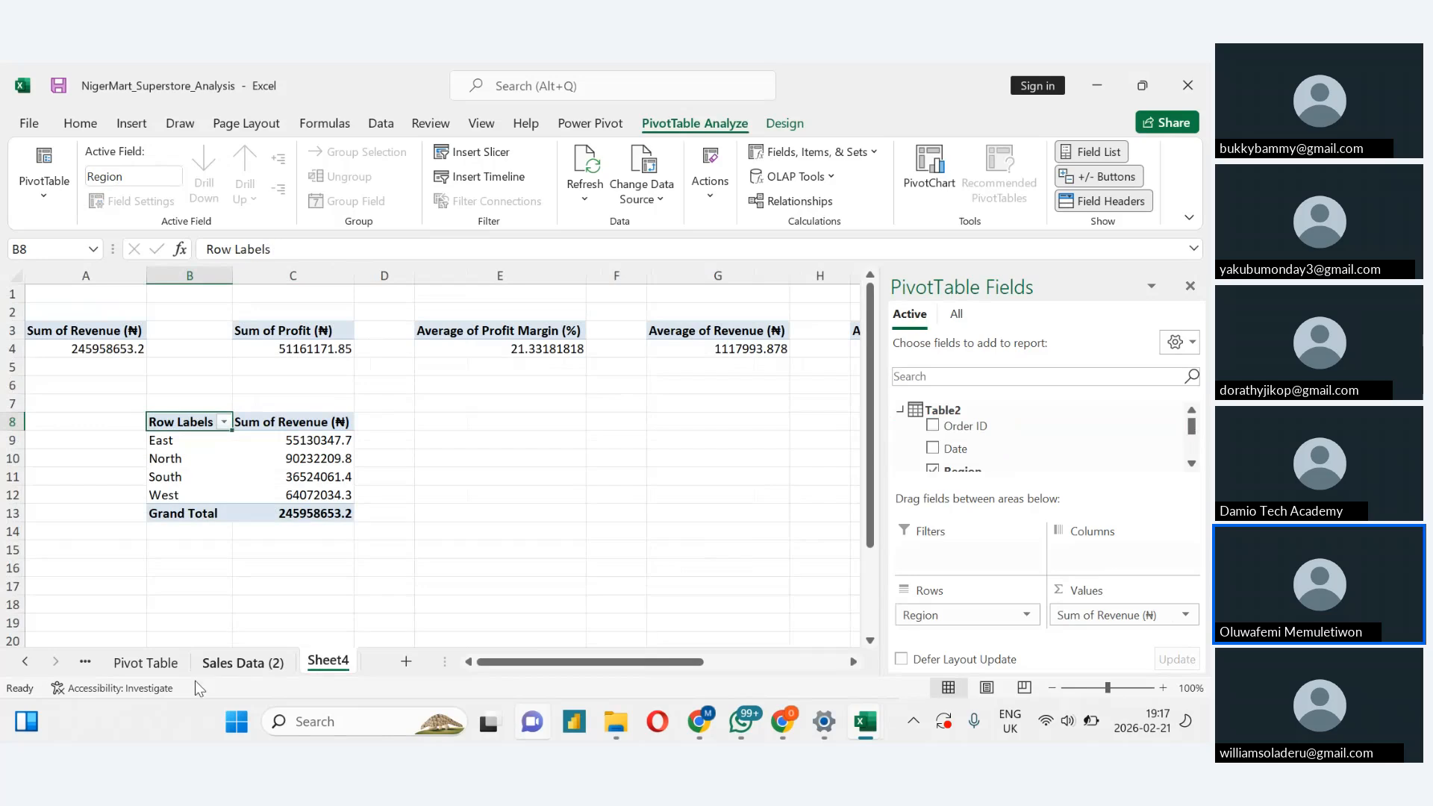
{"action": "left_click", "coordinate": [457, 480]}
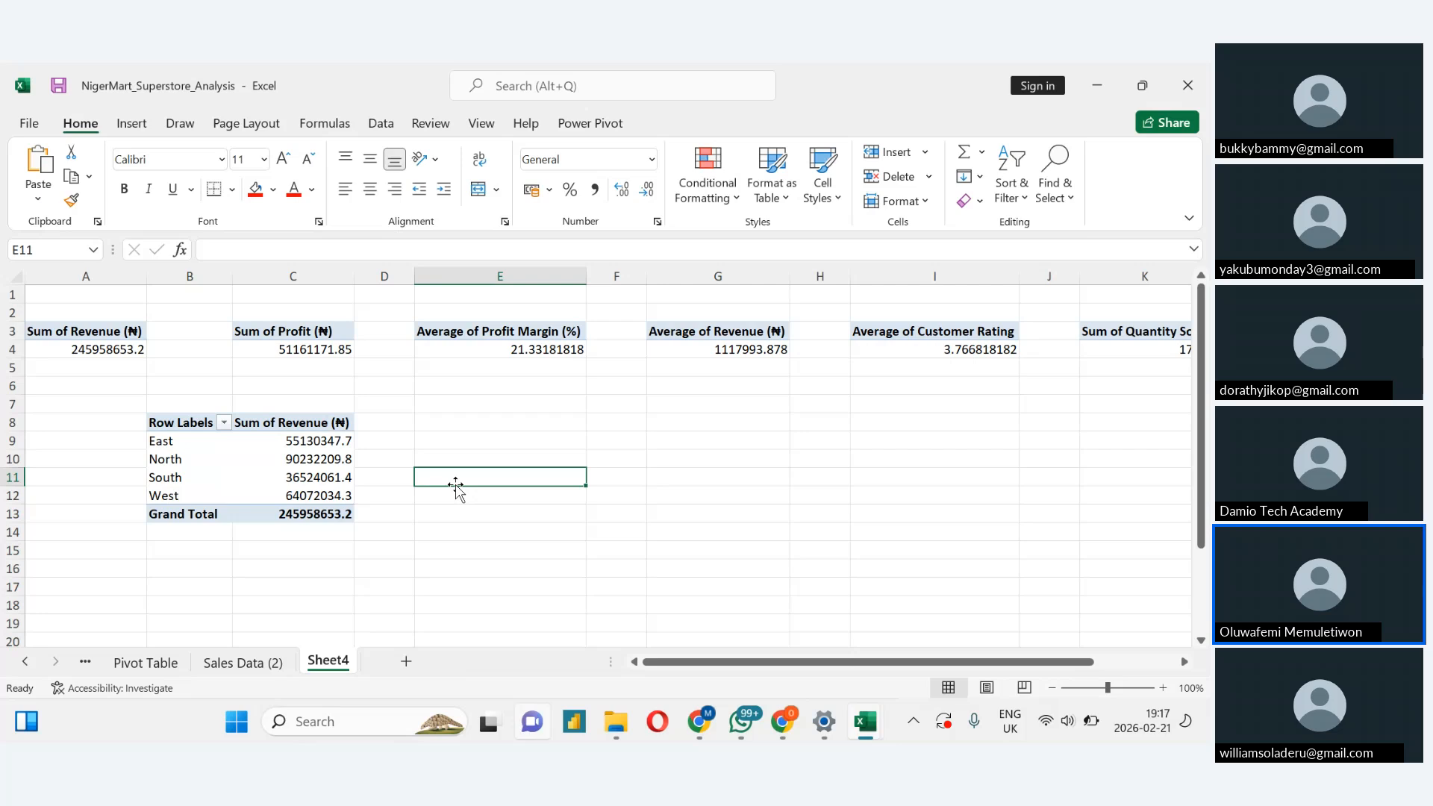
View the source data on the Sales Data (2) and Sales Data sheets and return to Sheet4
{"action": "left_click", "coordinate": [233, 664]}
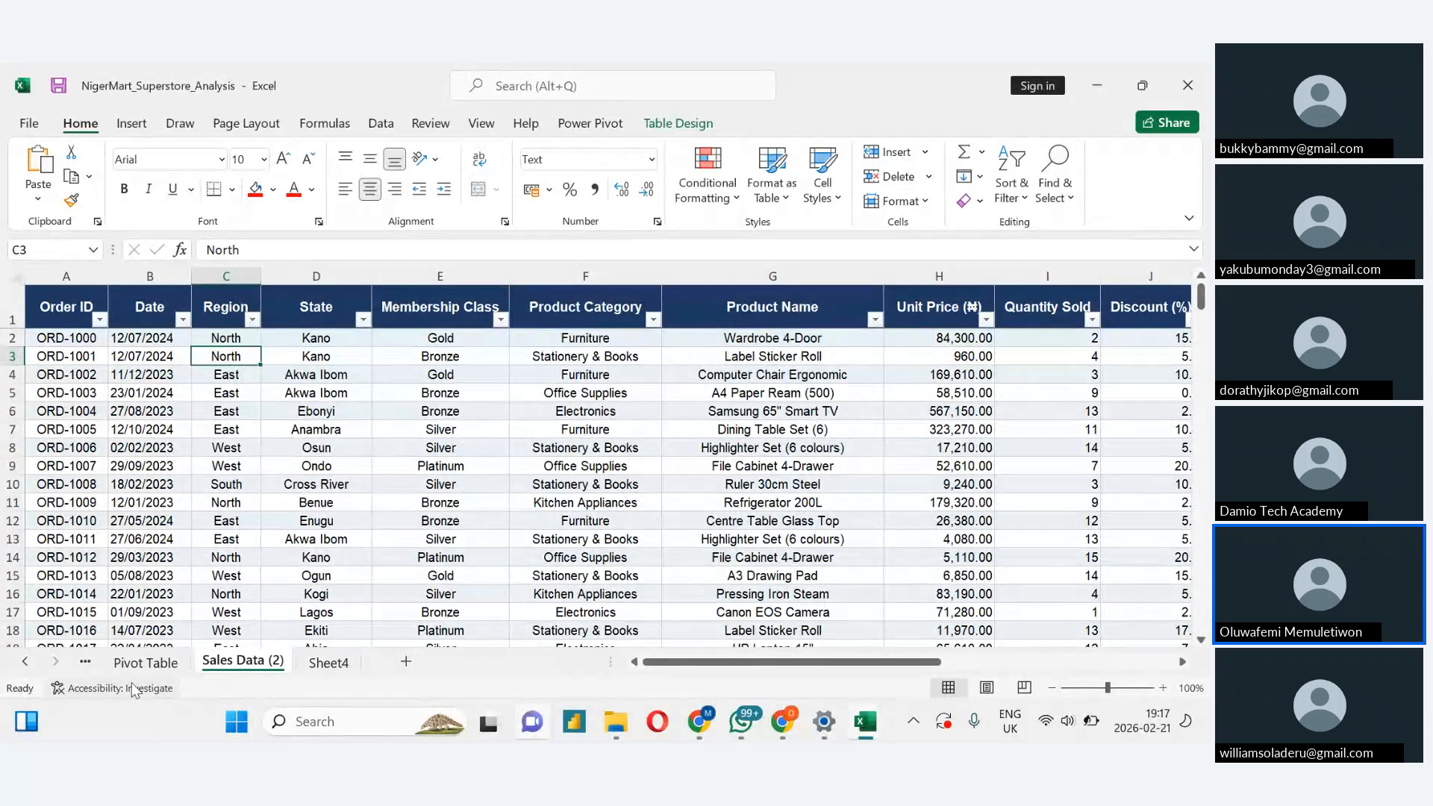
{"action": "left_click", "coordinate": [26, 662]}
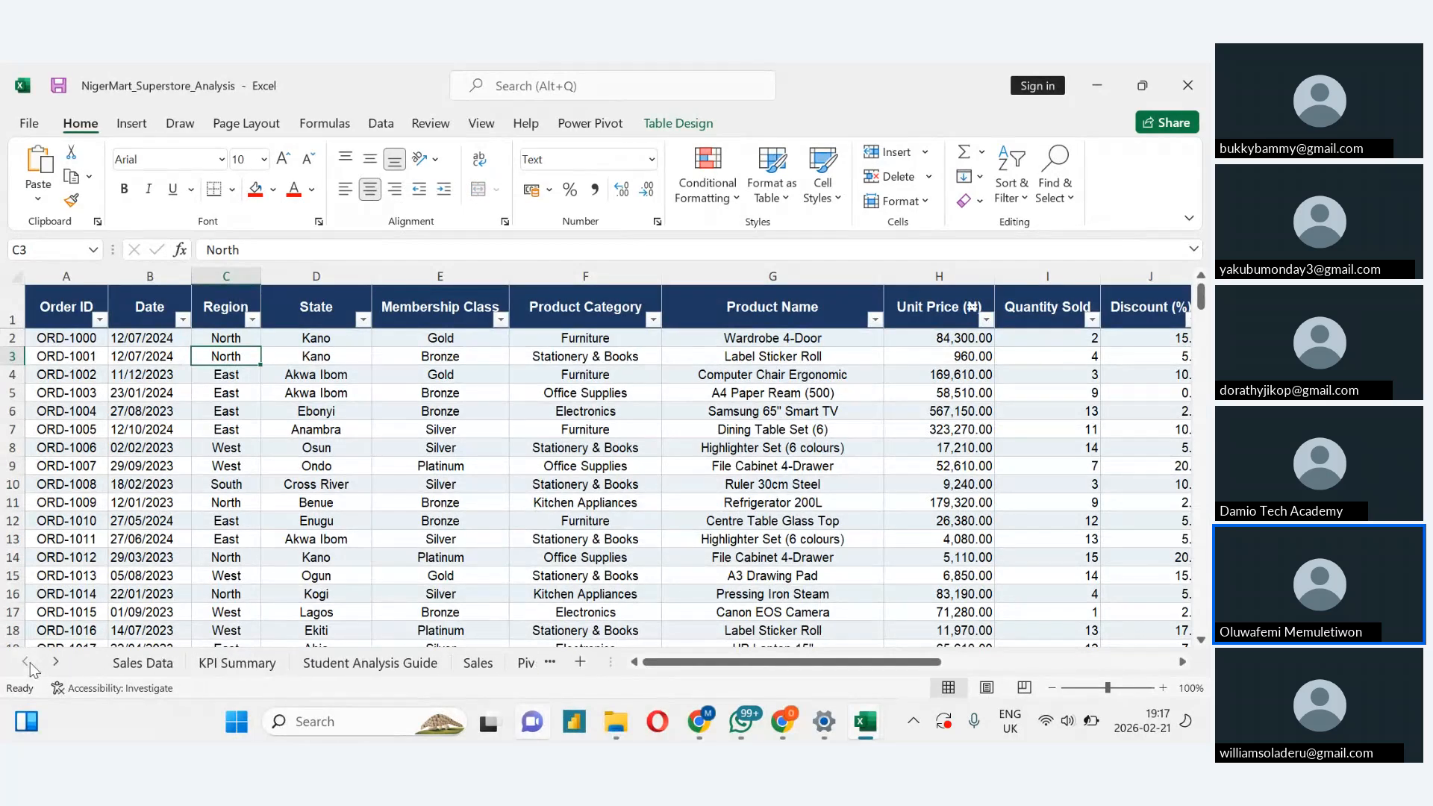
{"action": "left_click", "coordinate": [136, 663]}
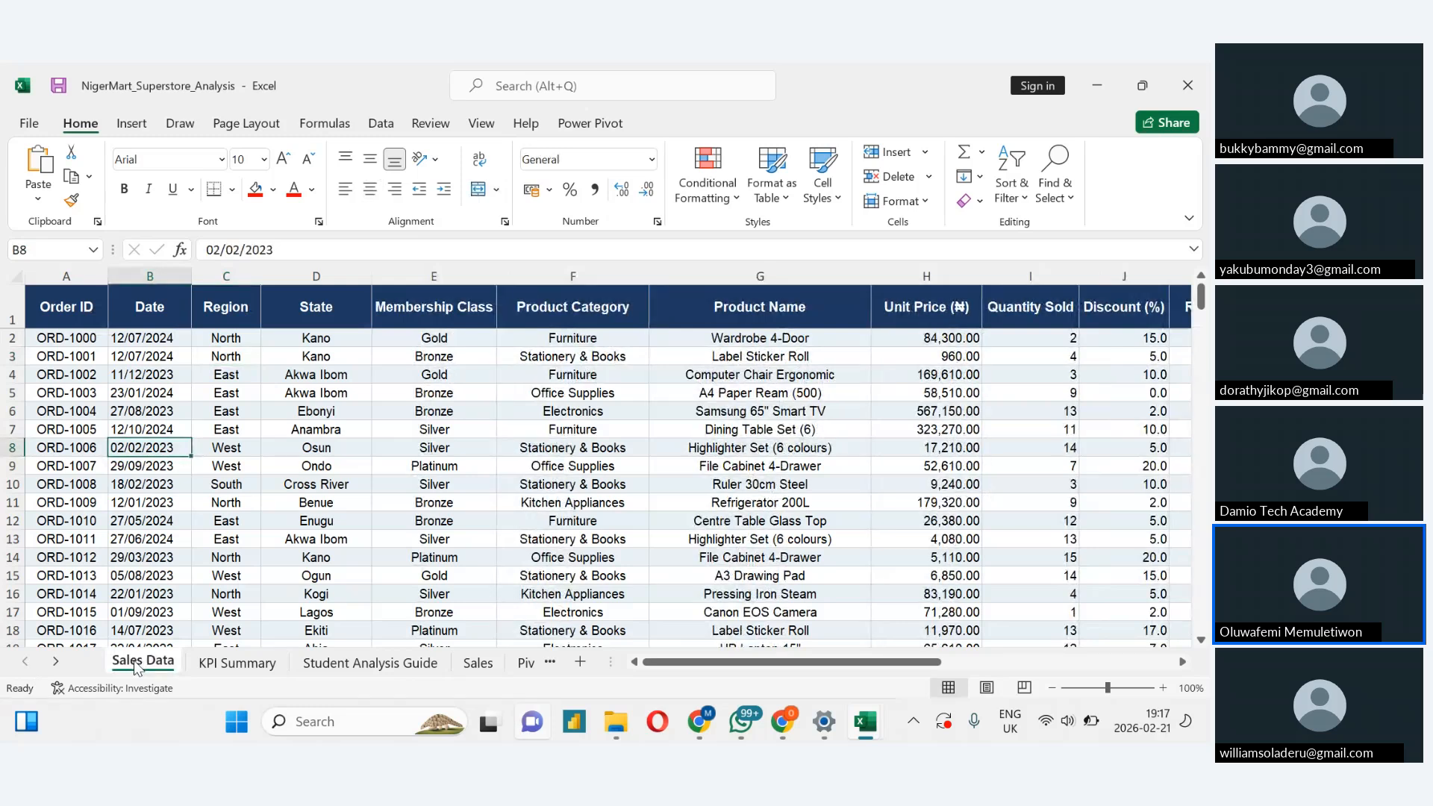
{"action": "left_click", "coordinate": [56, 661]}
{"action": "left_click", "coordinate": [56, 662]}
{"action": "left_click", "coordinate": [342, 669]}
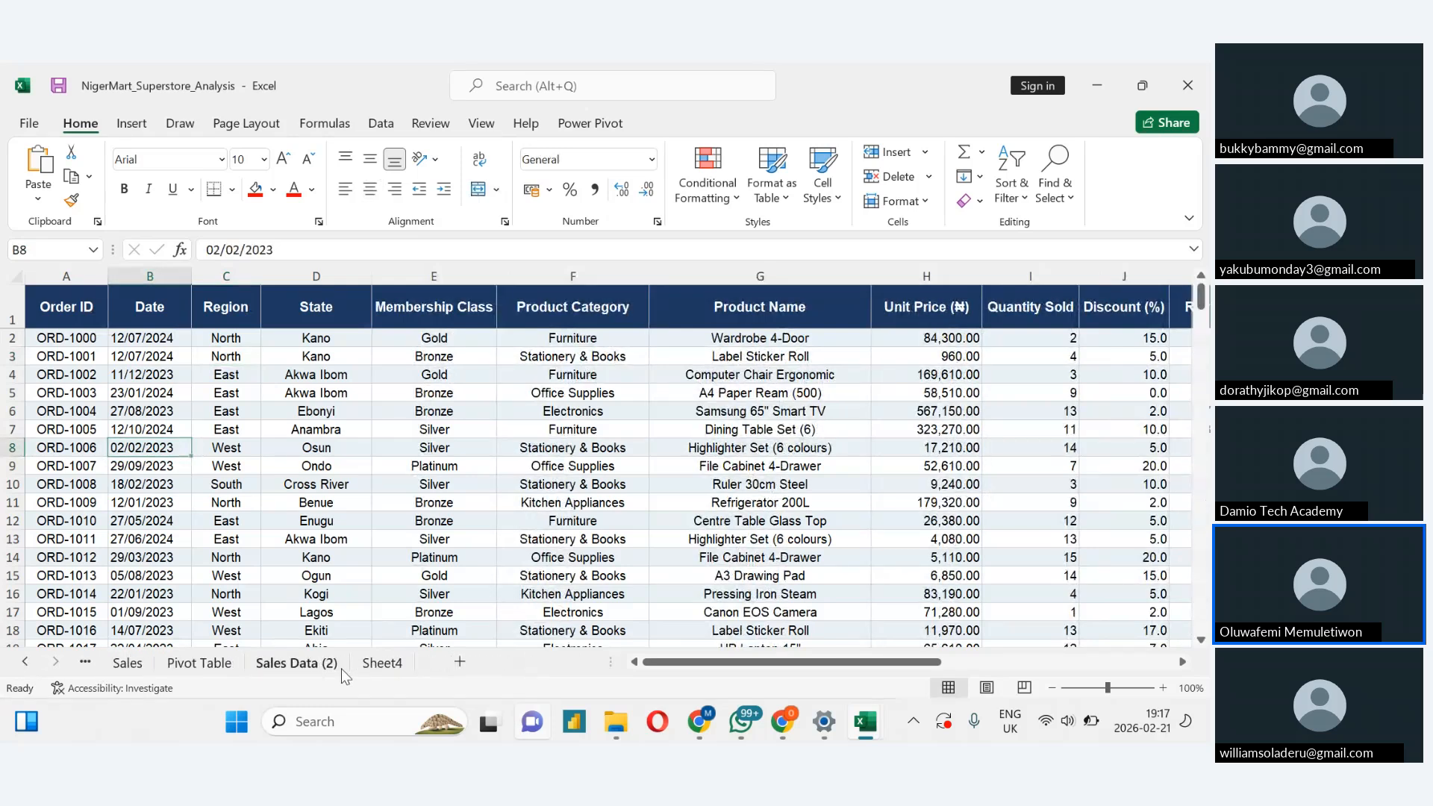
{"action": "left_click", "coordinate": [382, 662]}
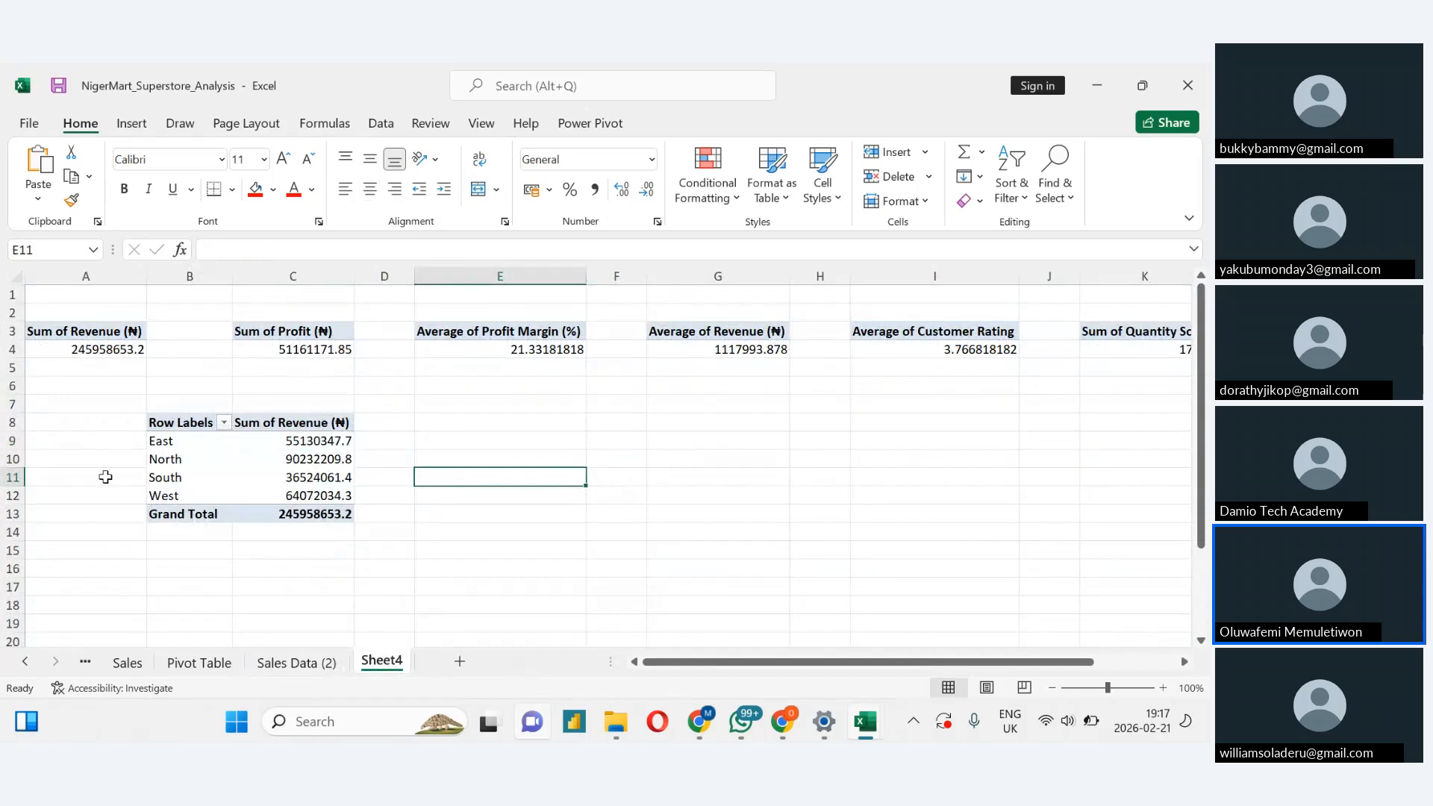
Look through the Table2 fields available to the Region pivot table at B8
{"action": "left_click", "coordinate": [179, 434]}
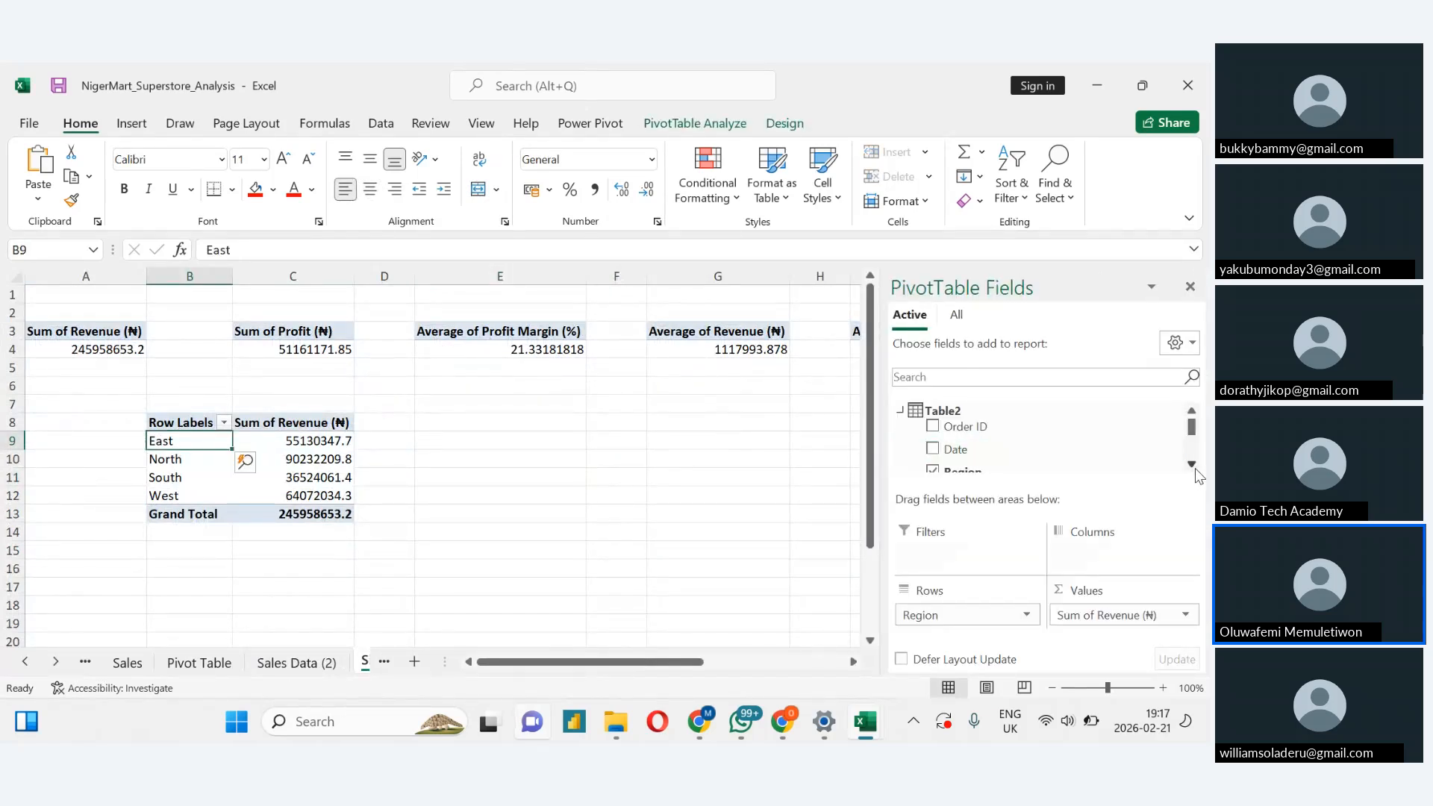
{"action": "scroll", "coordinate": [1192, 434], "scroll_direction": "down", "scroll_amount": 1}
{"action": "scroll", "coordinate": [1192, 441], "scroll_direction": "down", "scroll_amount": 5}
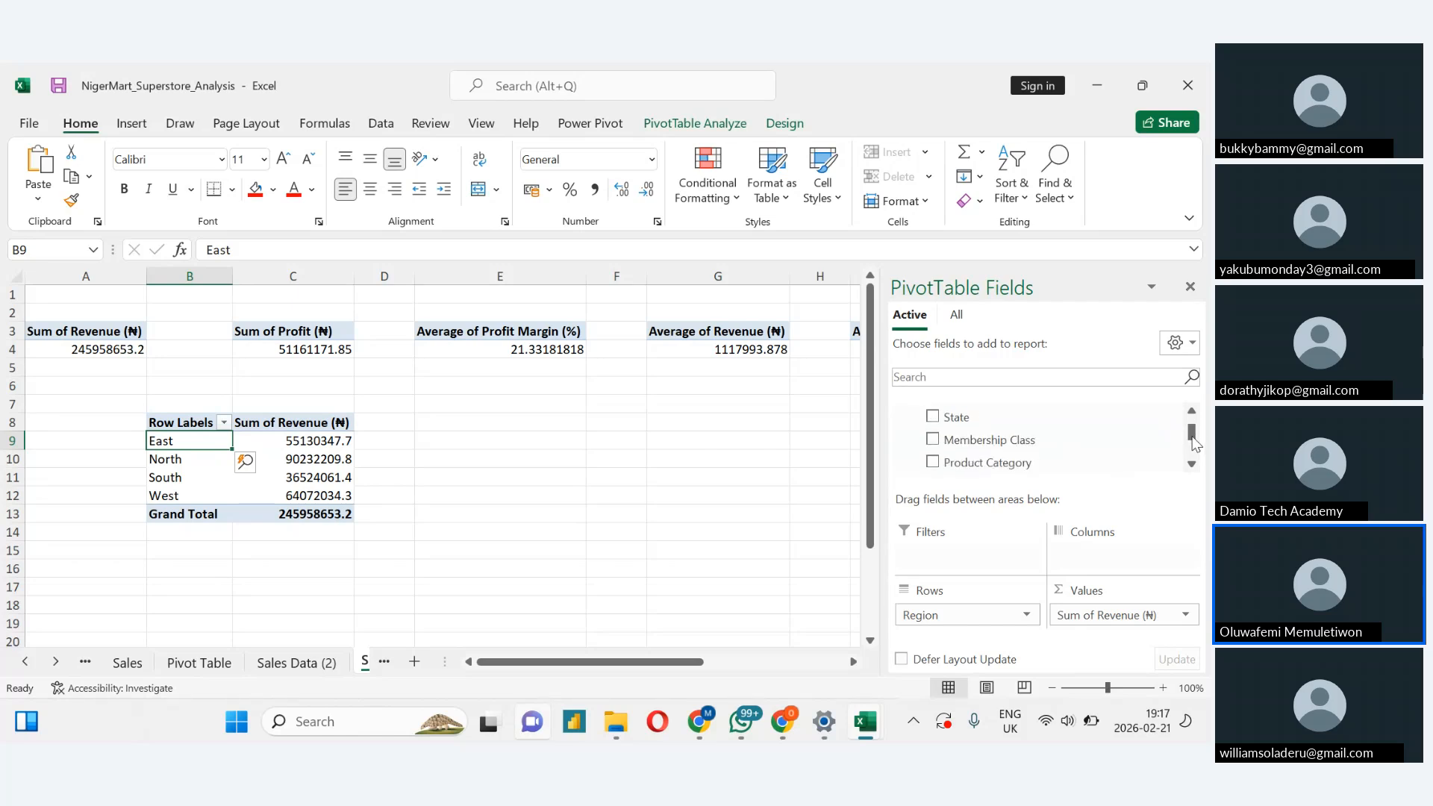
{"action": "left_click_drag", "start_coordinate": [1187, 449], "coordinate": [1187, 423]}
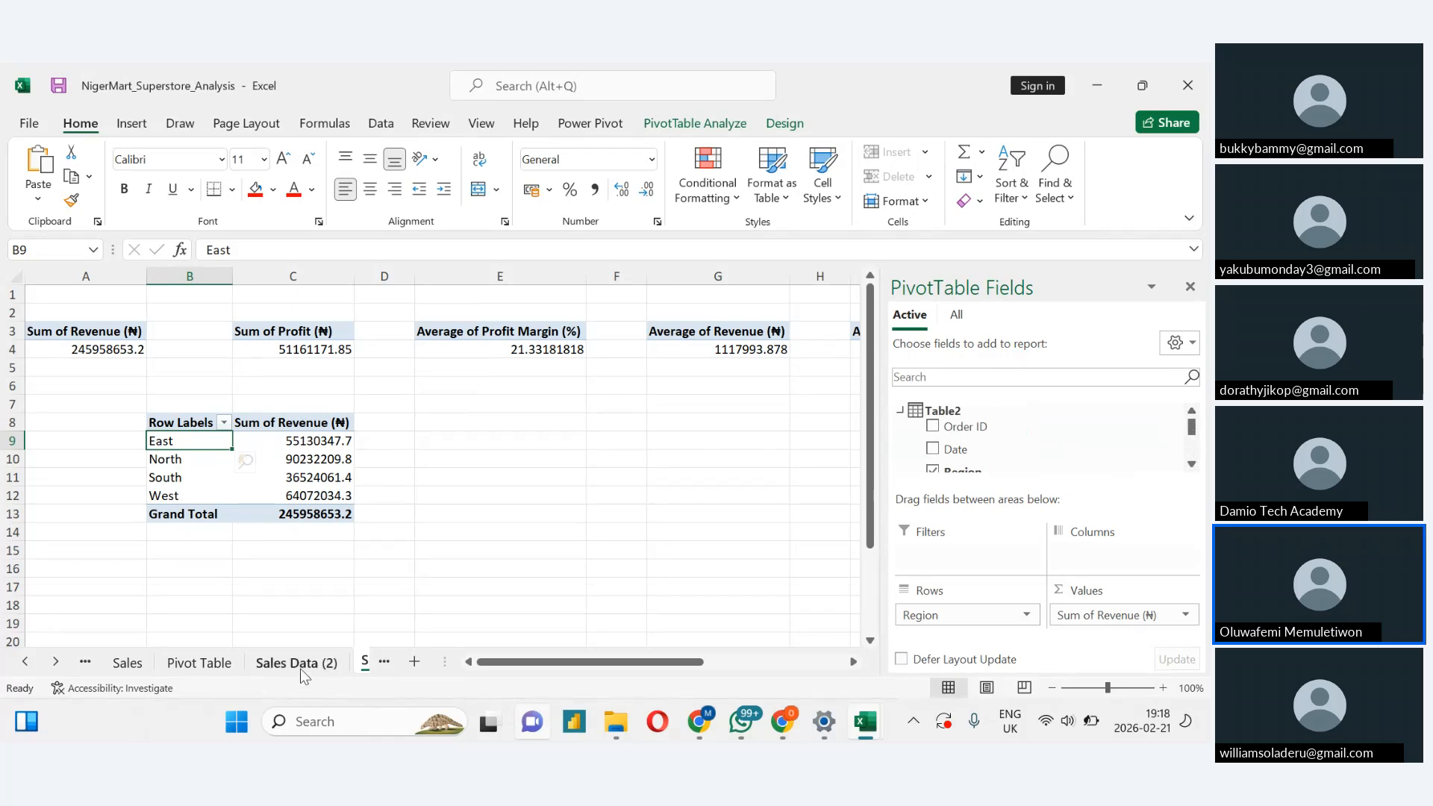
Check the Table1 fields on the Pivot Table sheet and delete that worksheet from the workbook
{"action": "left_click", "coordinate": [211, 667]}
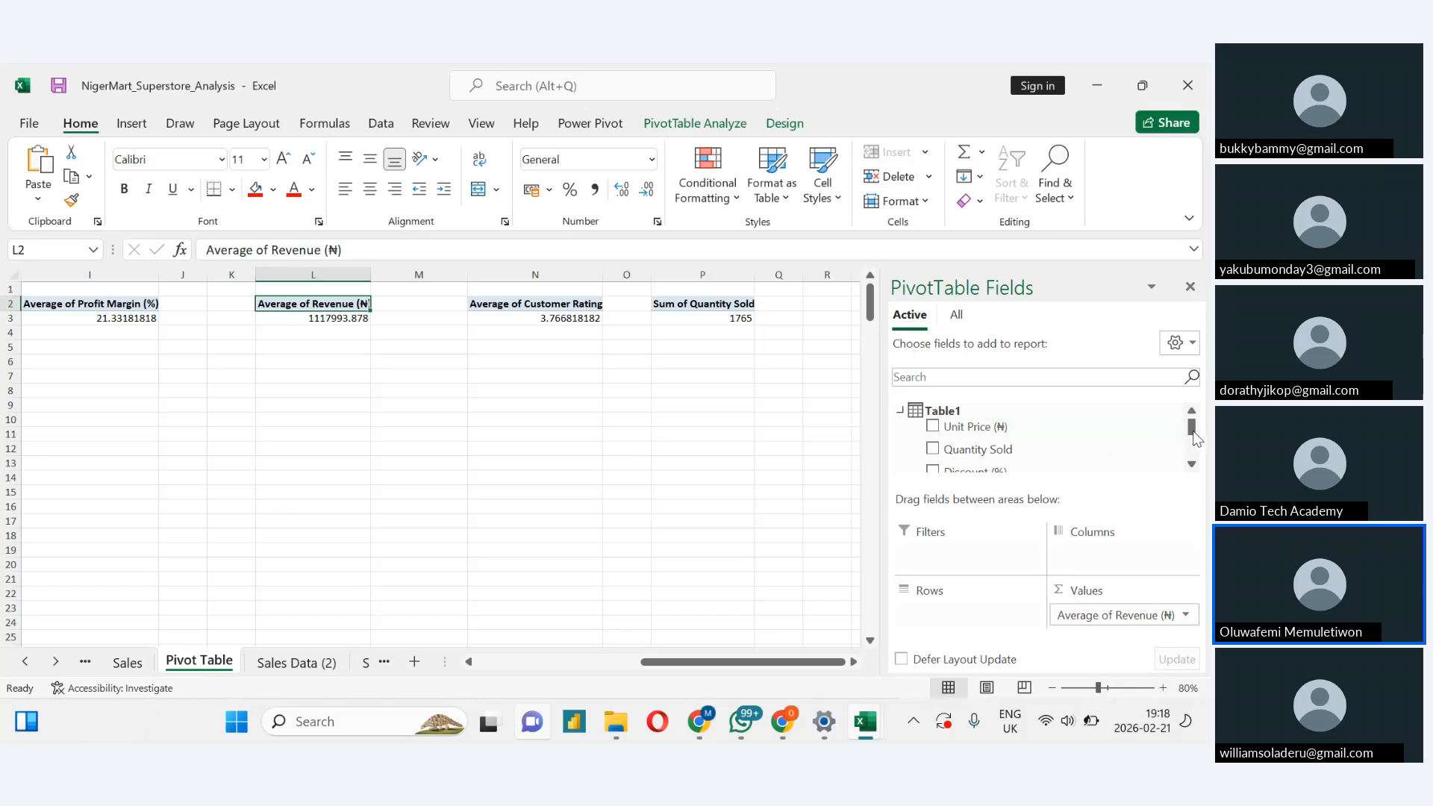
{"action": "mouse_move", "coordinate": [1194, 437]}
{"action": "left_mouse_down"}
{"action": "mouse_move", "coordinate": [1194, 460]}
{"action": "mouse_move", "coordinate": [1194, 435]}
{"action": "left_mouse_up"}
{"action": "right_click", "coordinate": [210, 660]}
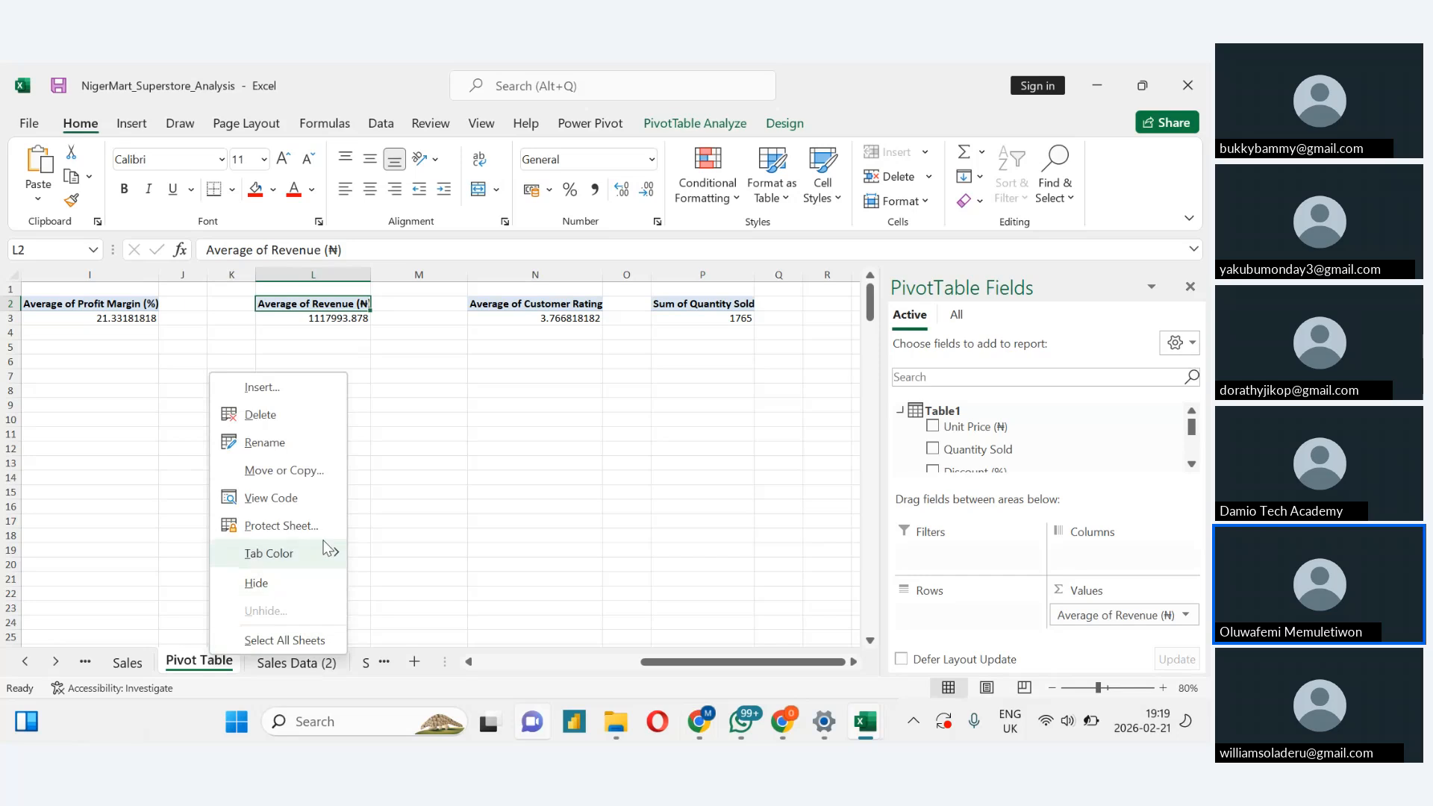
{"action": "left_click", "coordinate": [291, 417]}
{"action": "left_click", "coordinate": [567, 445]}
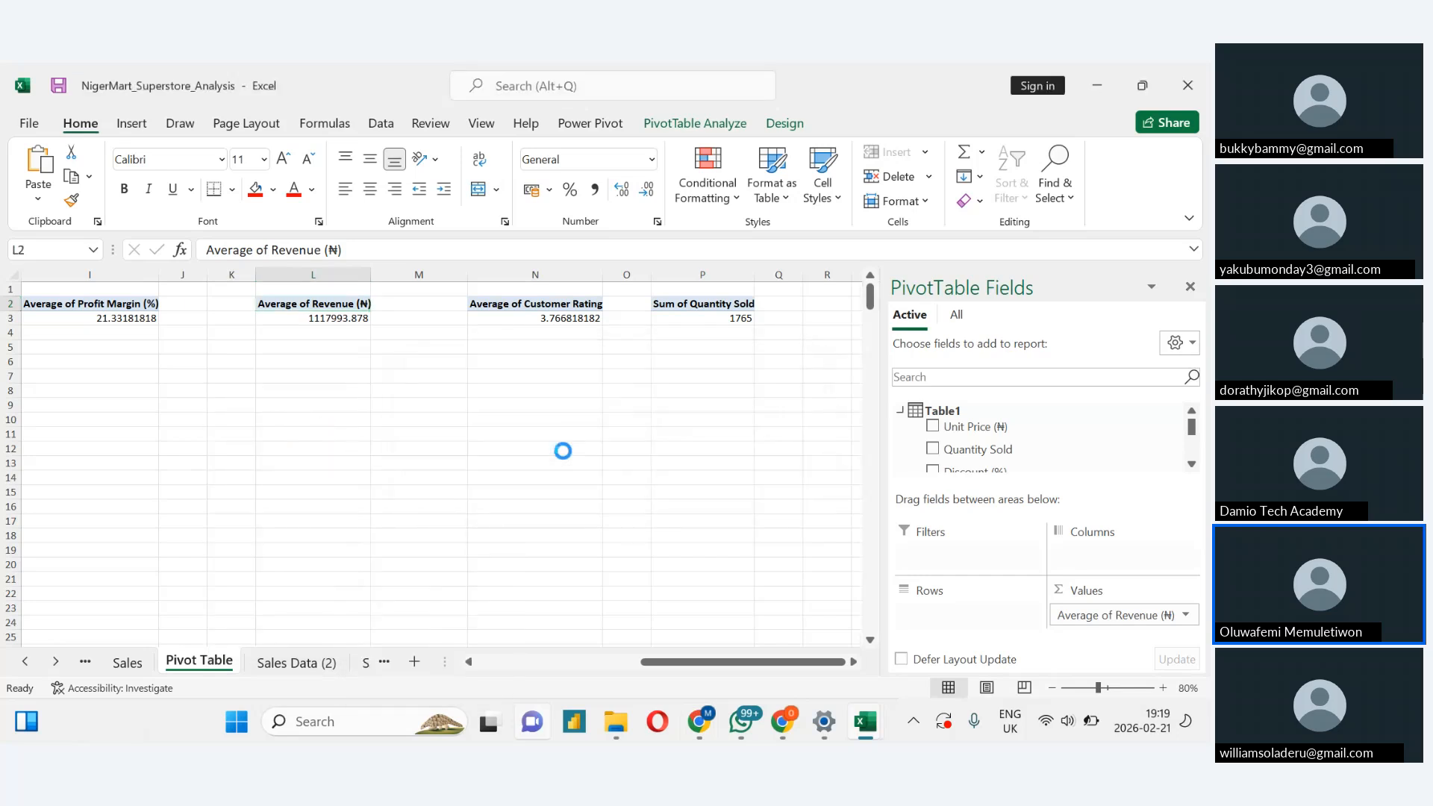
Examine the Sales sheet's header cells from Date to Unit Price (₦) and which columns have filter buttons
{"action": "right_click", "coordinate": [124, 667]}
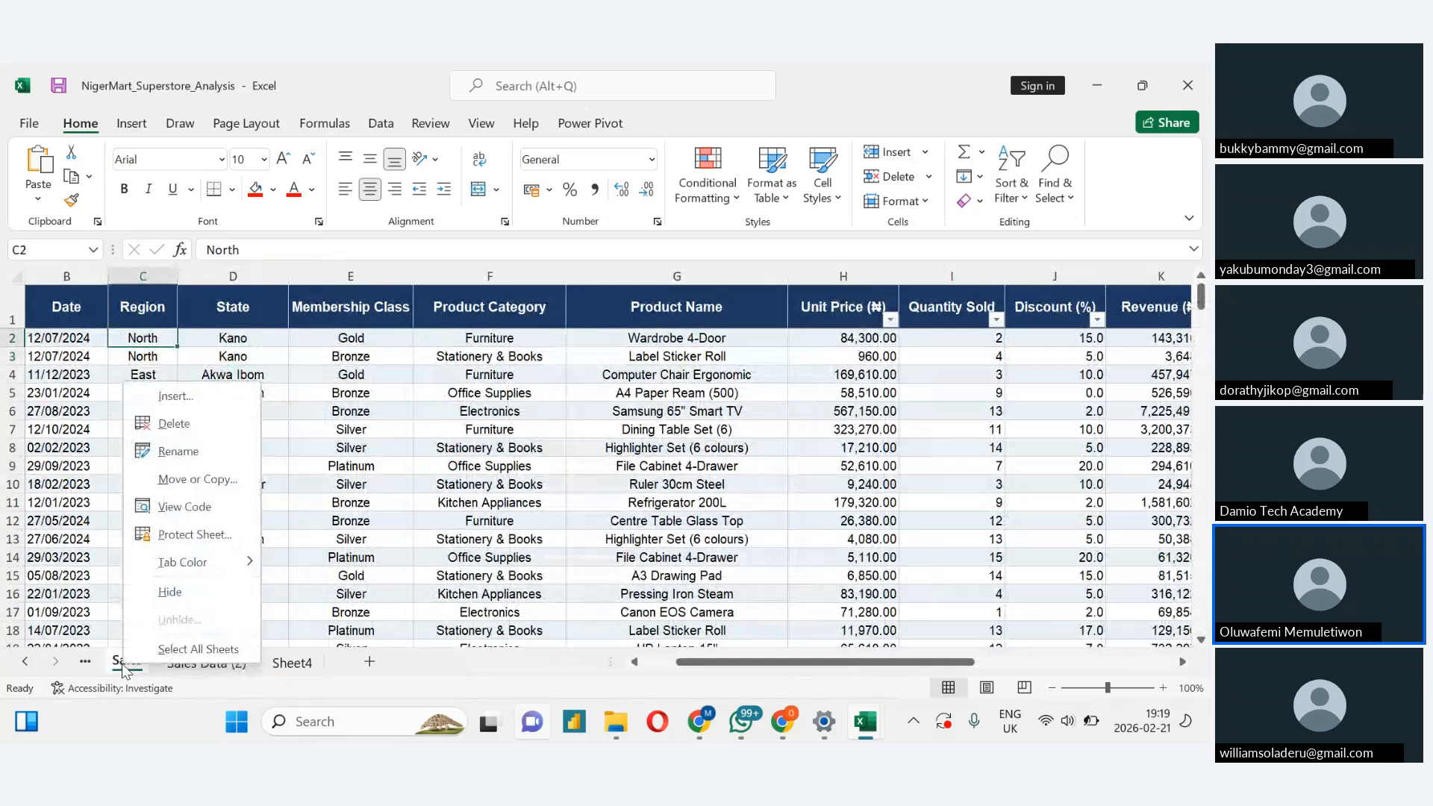
{"action": "left_click", "coordinate": [368, 399]}
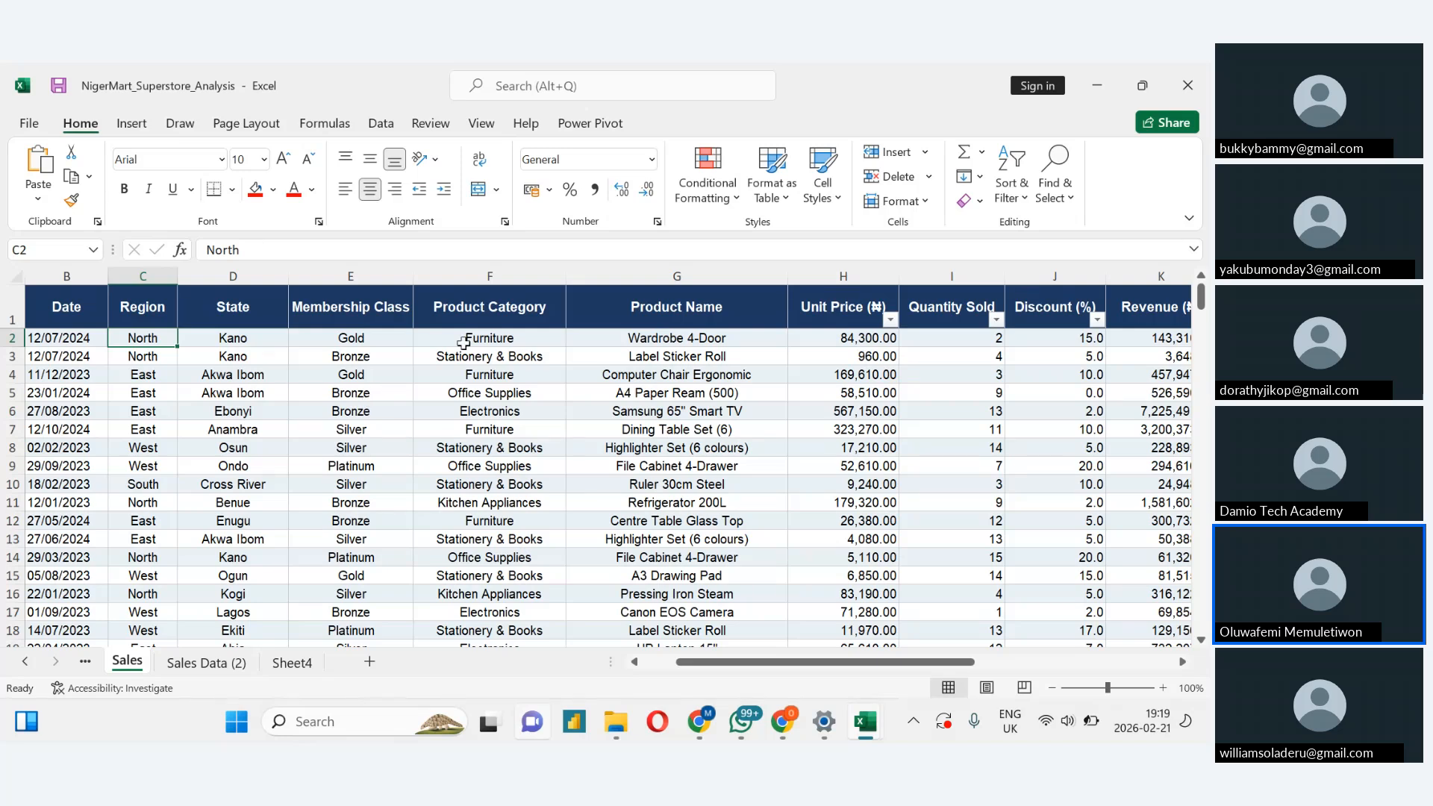
{"action": "left_click", "coordinate": [55, 297]}
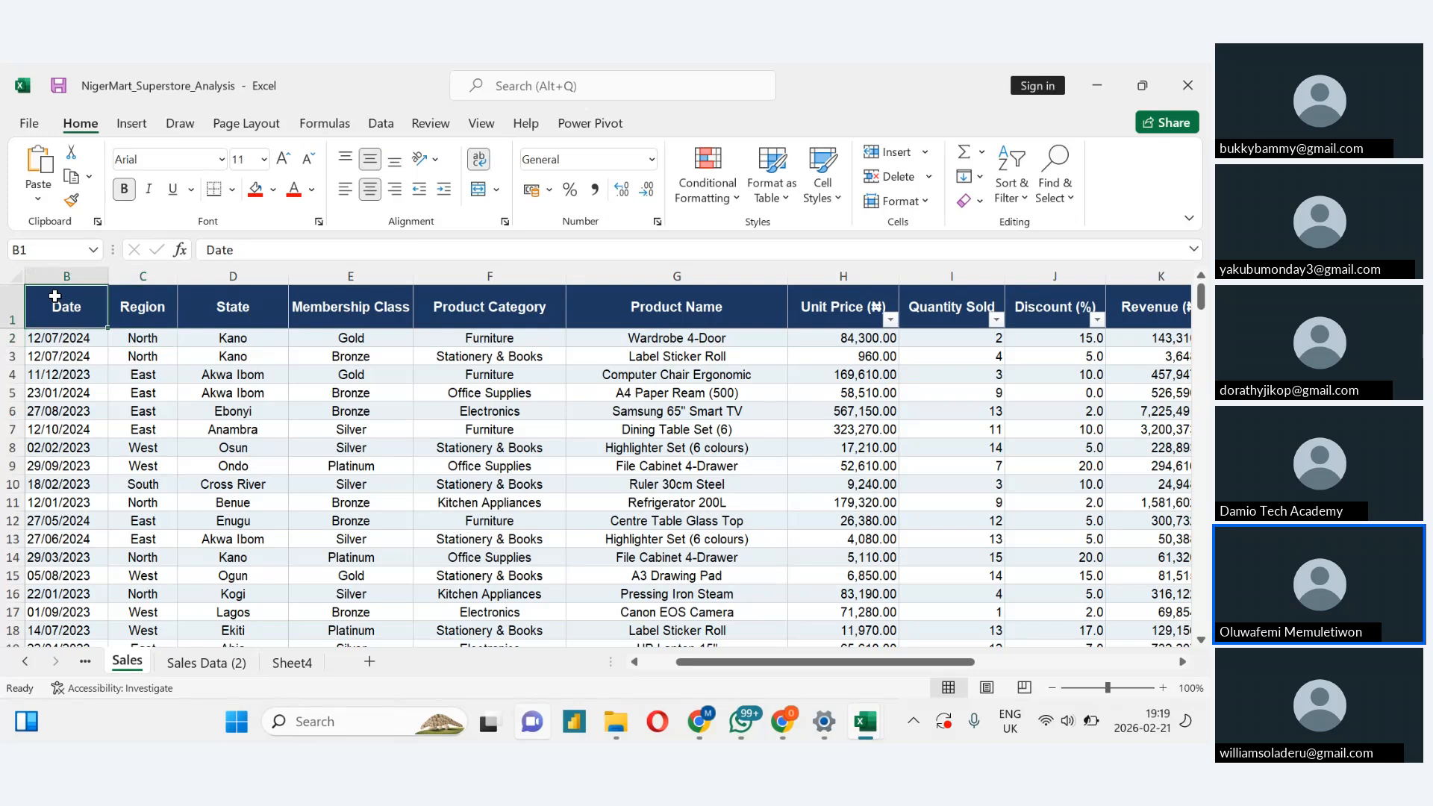
{"action": "key", "text": "Right"}
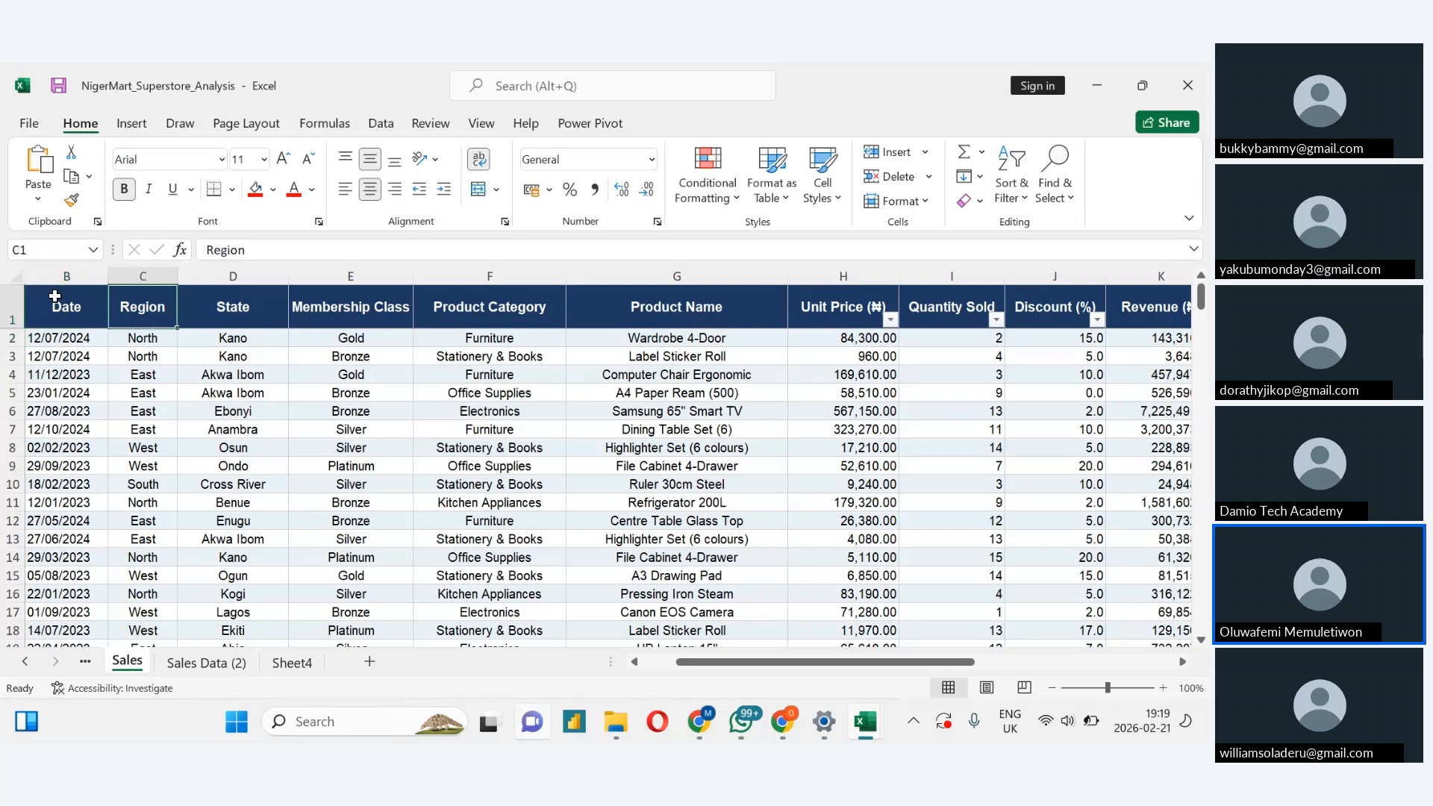
{"action": "key", "text": "Right"}
{"action": "key", "text": "Right"}
{"action": "key", "text": "Right"}
{"action": "key", "text": "Right"}
{"action": "key", "text": "Right"}
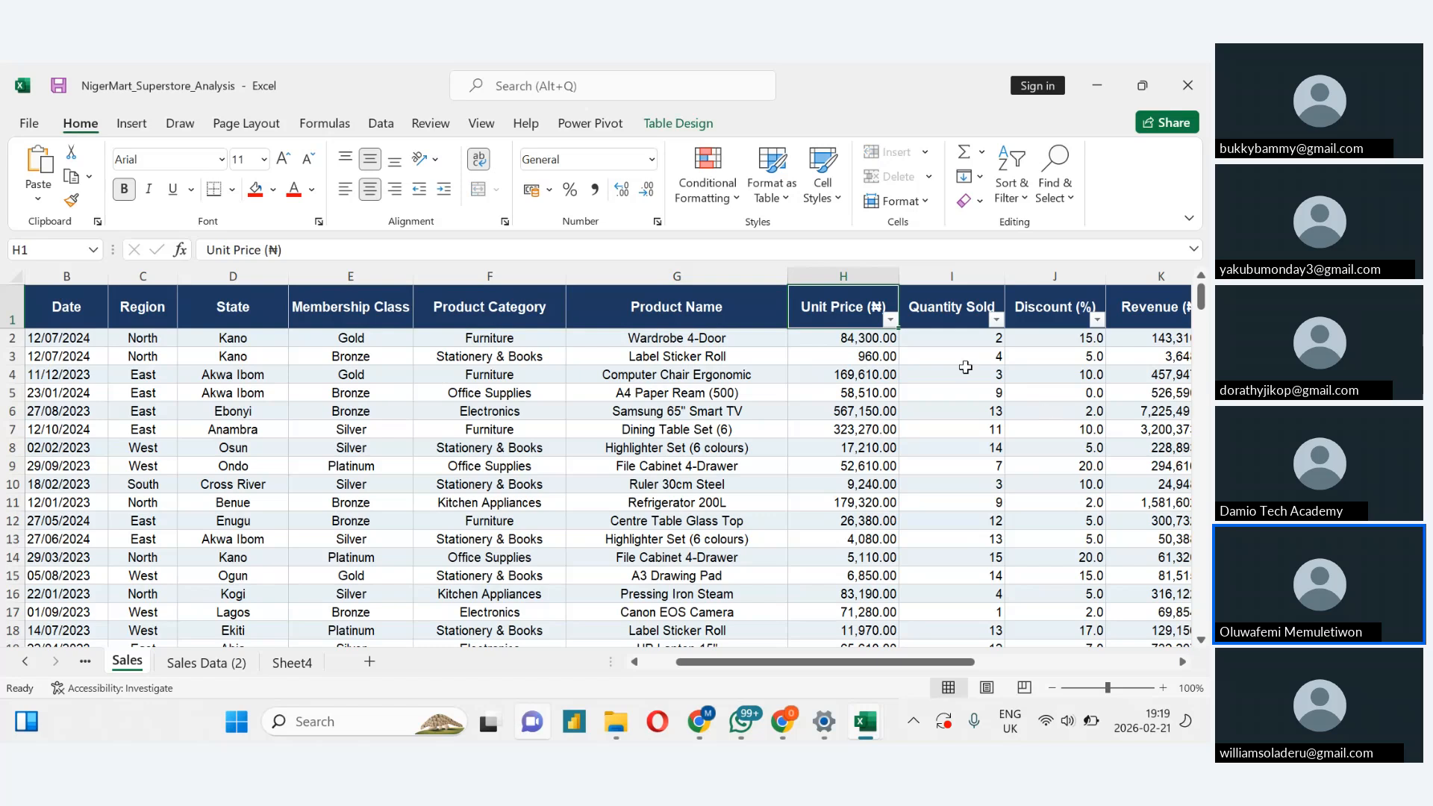
{"action": "left_click", "coordinate": [891, 321]}
{"action": "left_click", "coordinate": [997, 320]}
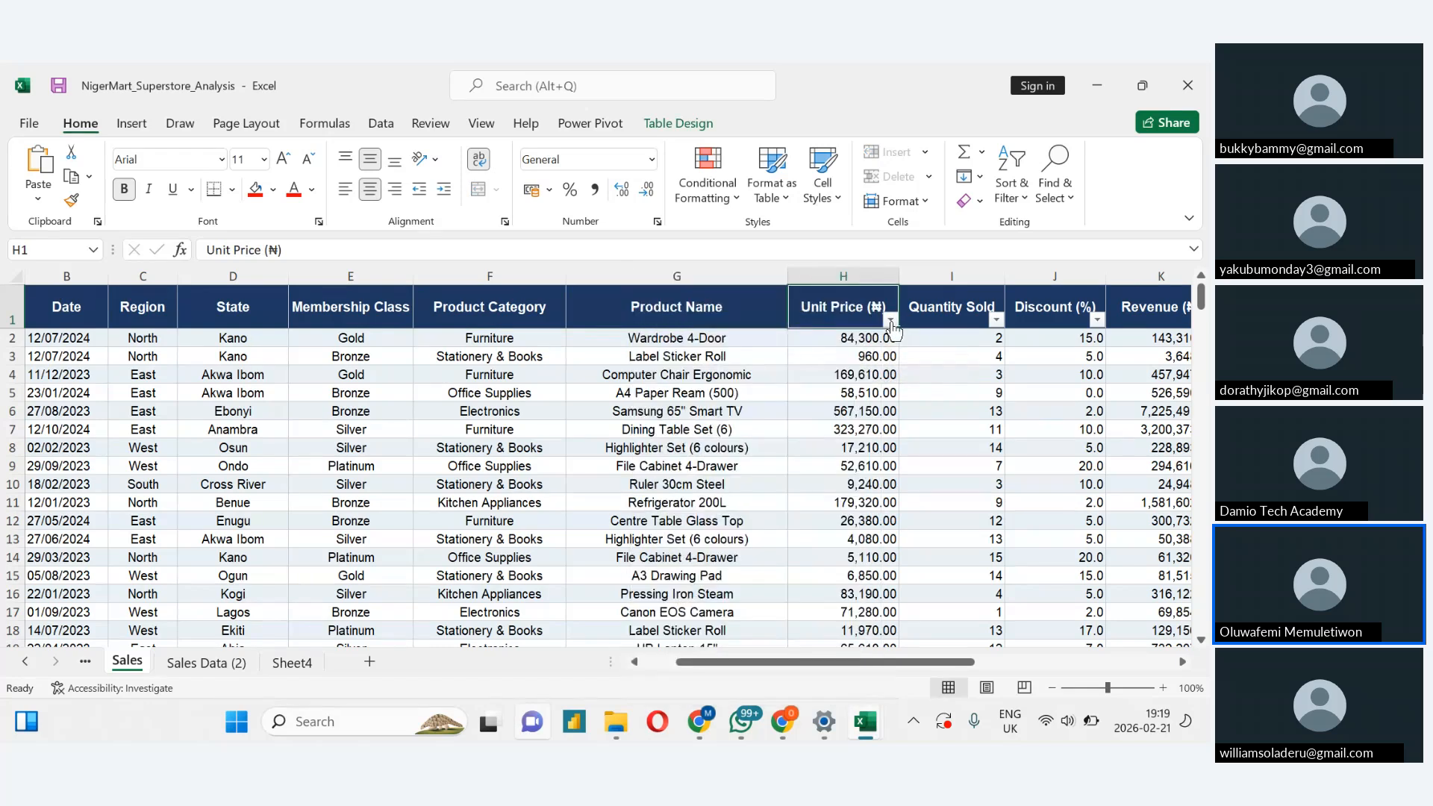
{"action": "left_click", "coordinate": [997, 320]}
{"action": "left_click", "coordinate": [999, 322]}
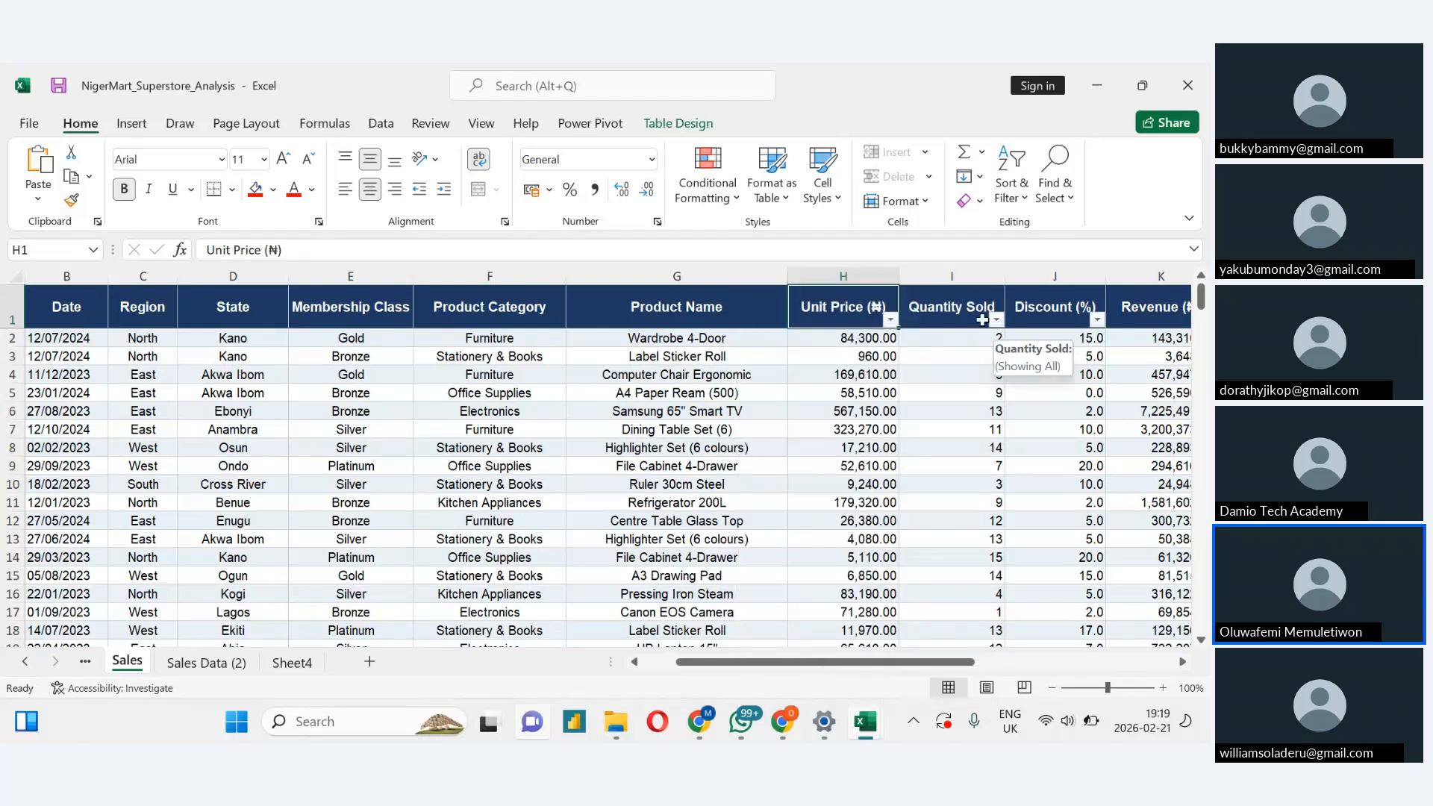
Select the Sales sheet's header cells from Unit Price (₦) through Sales Rep to check which columns the table covers
{"action": "left_click", "coordinate": [83, 310]}
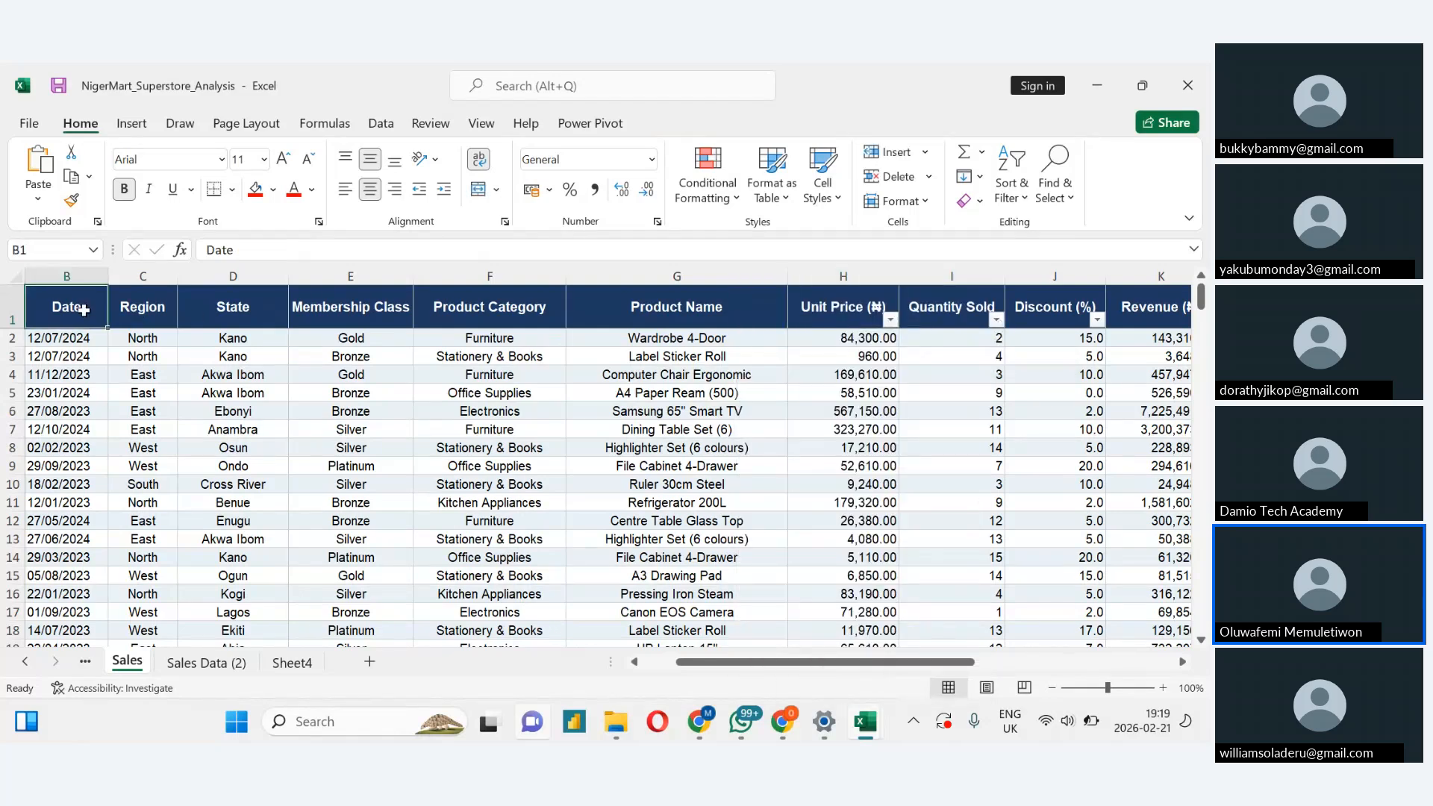
{"action": "key", "text": "Right"}
{"action": "key", "text": "Right"}
{"action": "key", "text": "Right"}
{"action": "key", "text": "Right"}
{"action": "key", "text": "Right"}
{"action": "key", "text": "Right"}
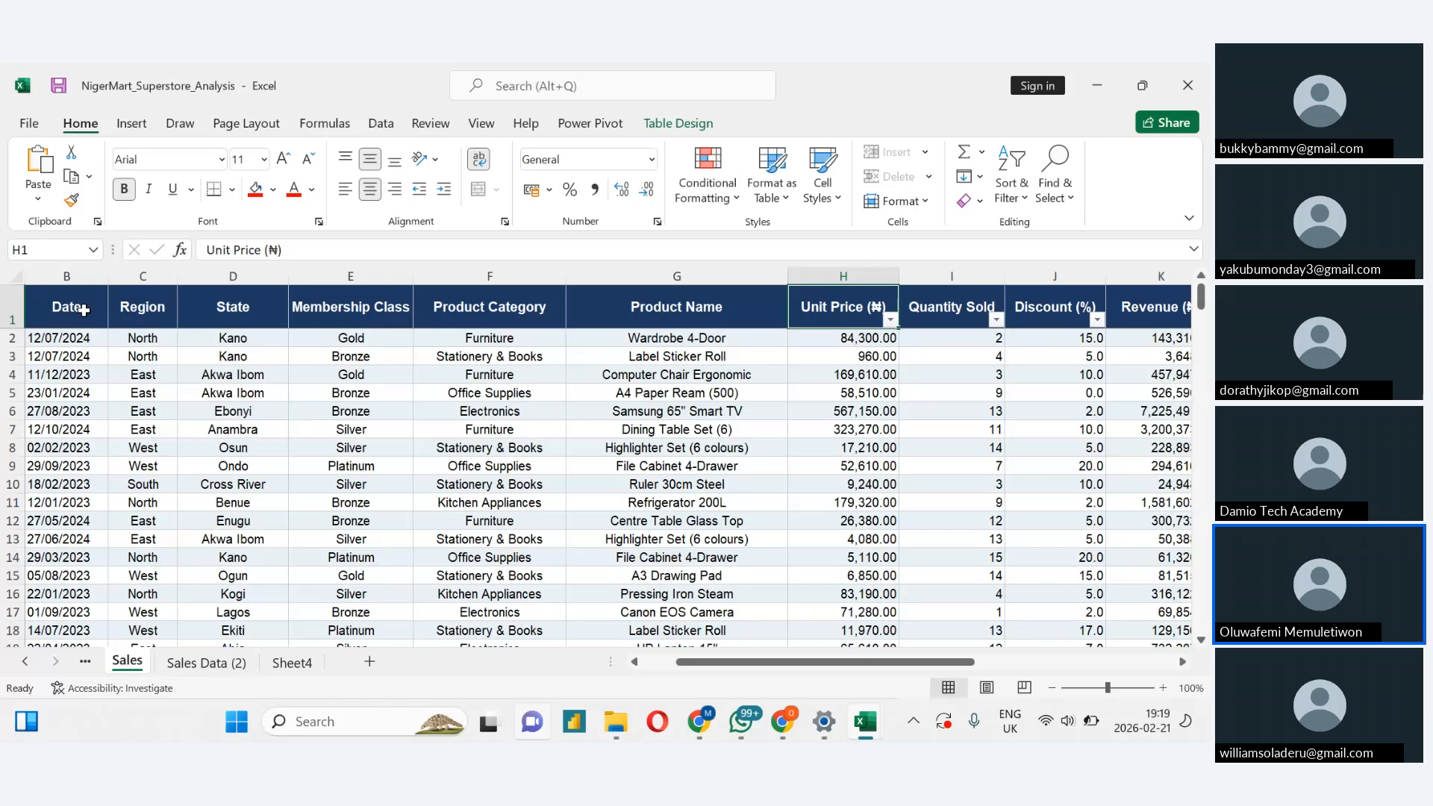
{"action": "key", "text": "shift+Right"}
{"action": "key", "text": "shift+Right"}
{"action": "key", "text": "shift+Right"}
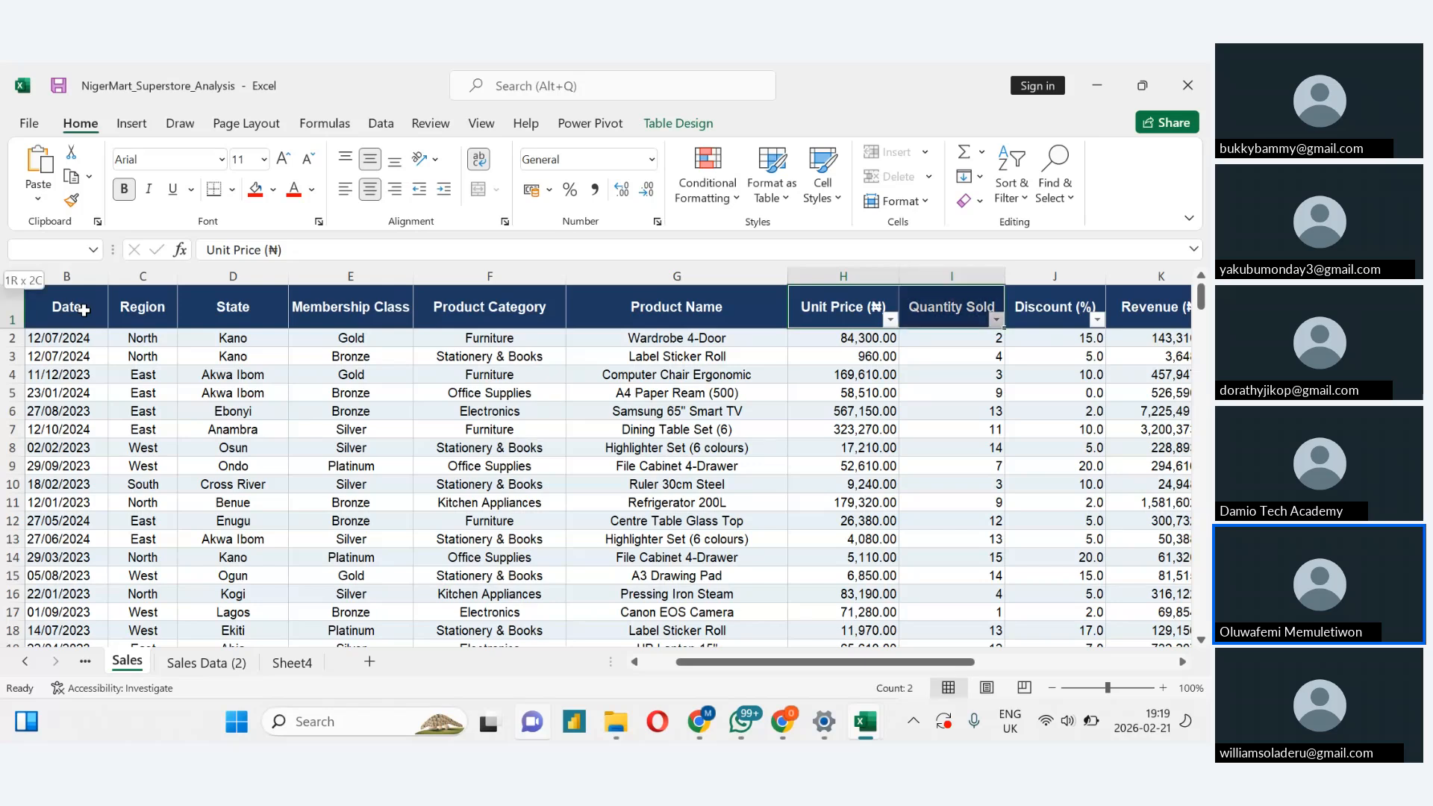
{"action": "key", "text": "shift+Right"}
{"action": "key", "text": "shift+Right"}
{"action": "key", "text": "shift+Right"}
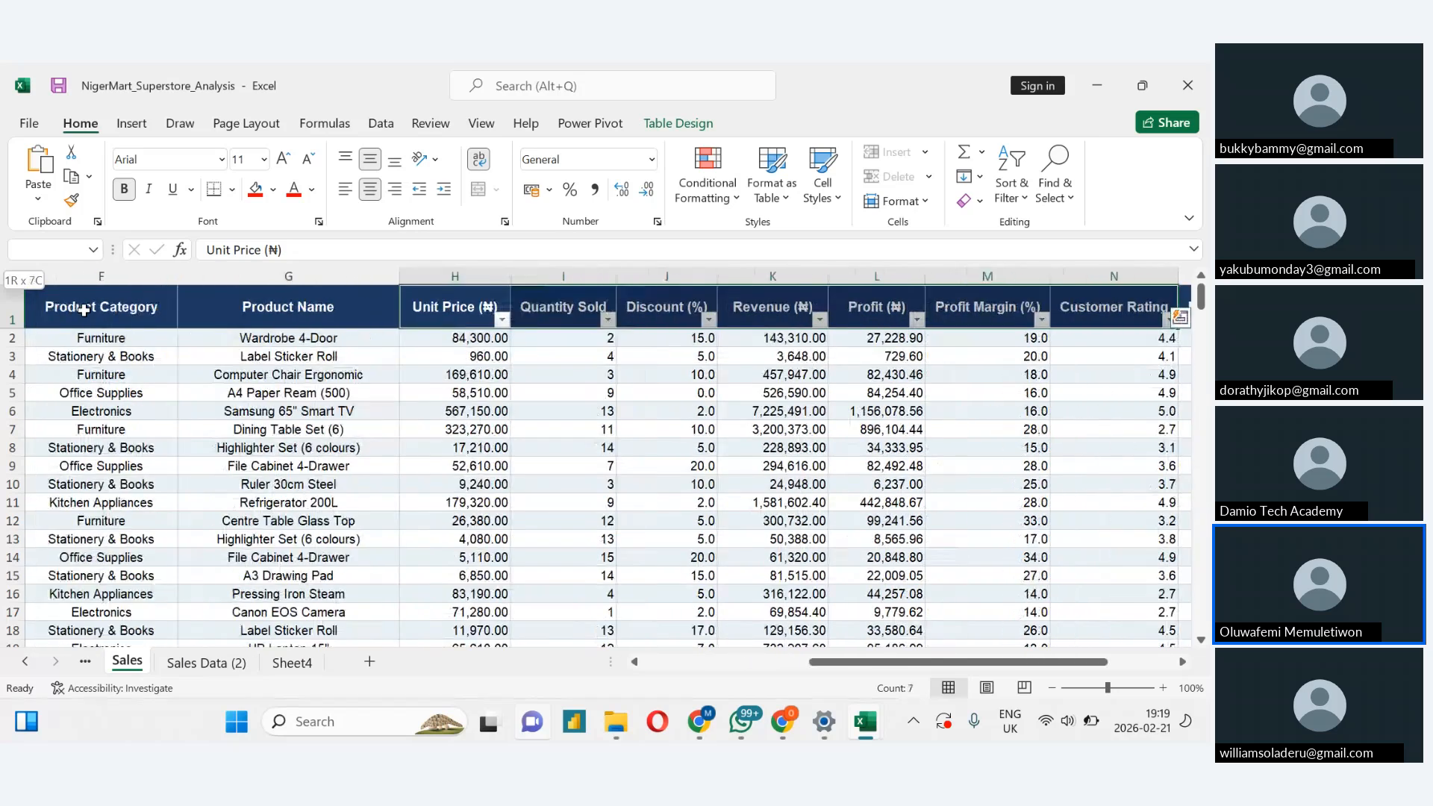
{"action": "key", "text": "shift+Right"}
{"action": "key", "text": "shift+Right"}
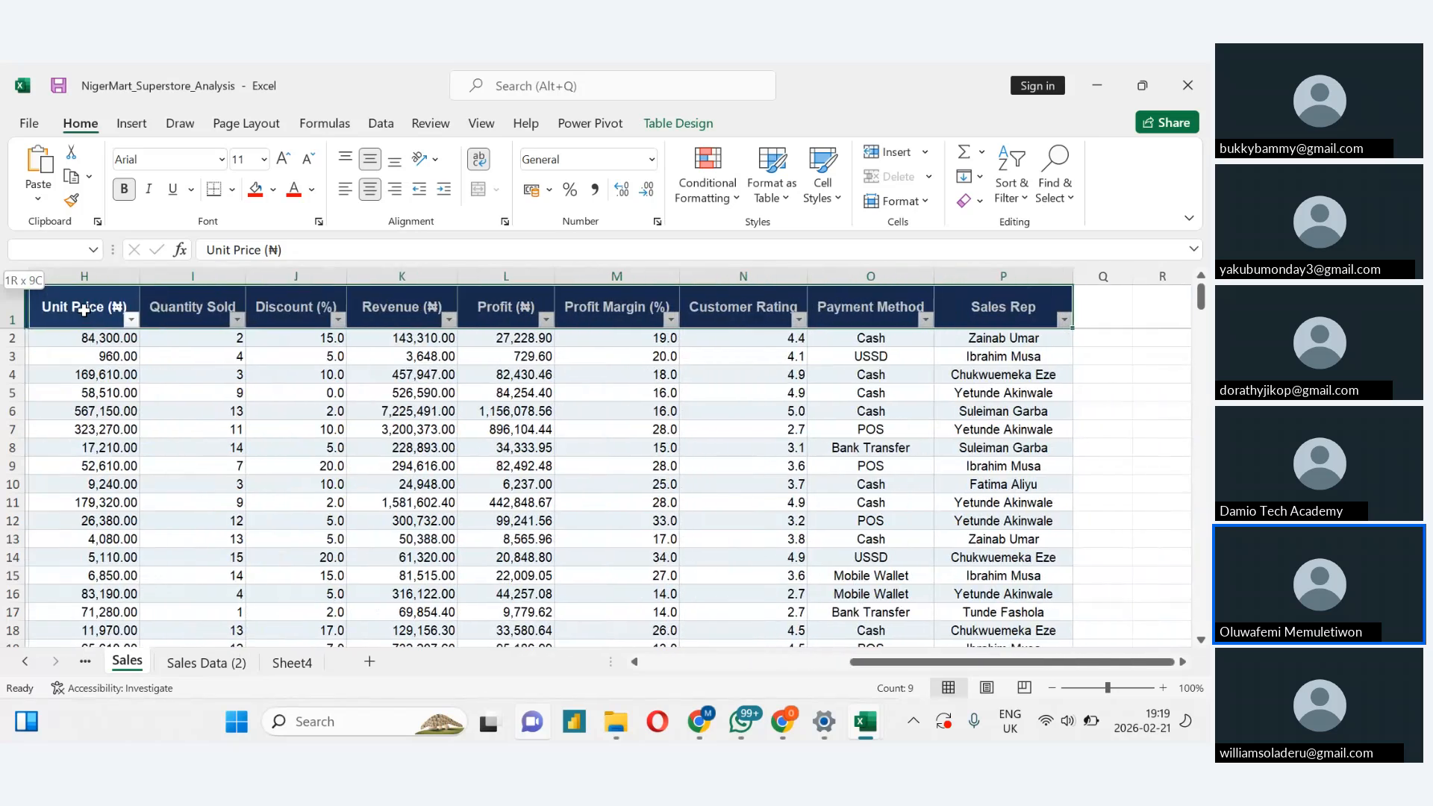
Examine the Sales sheet's header cells from Unit Price (₦) back to Order ID for columns outside the table
{"action": "left_click", "coordinate": [924, 322]}
{"action": "left_click", "coordinate": [924, 322]}
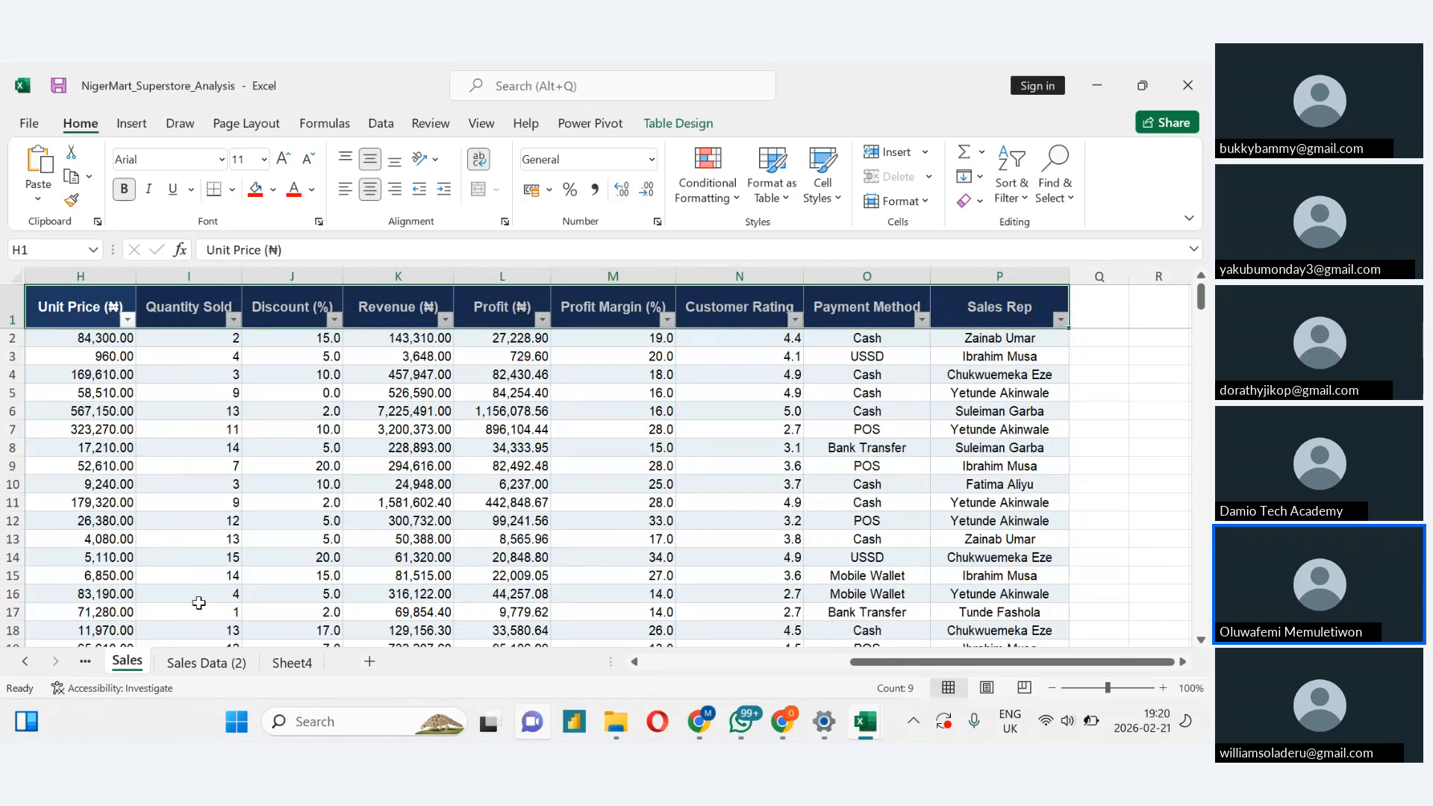
{"action": "left_click", "coordinate": [164, 411]}
{"action": "left_click", "coordinate": [97, 317]}
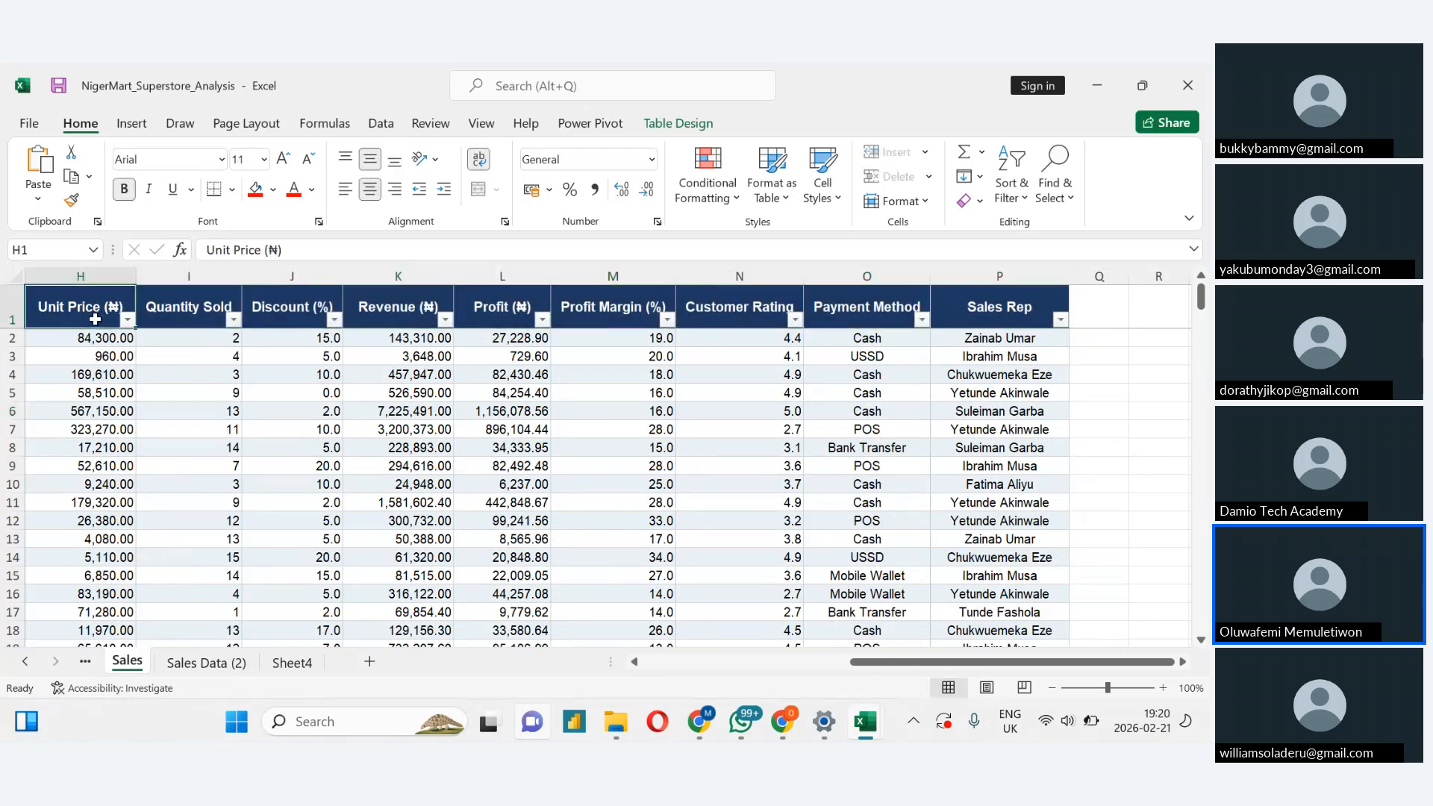
{"action": "key", "text": "Left"}
{"action": "key", "text": "Left"}
{"action": "key", "text": "Left"}
{"action": "key", "text": "Left"}
{"action": "key", "text": "Left"}
{"action": "key", "text": "Left"}
{"action": "key", "text": "Left"}
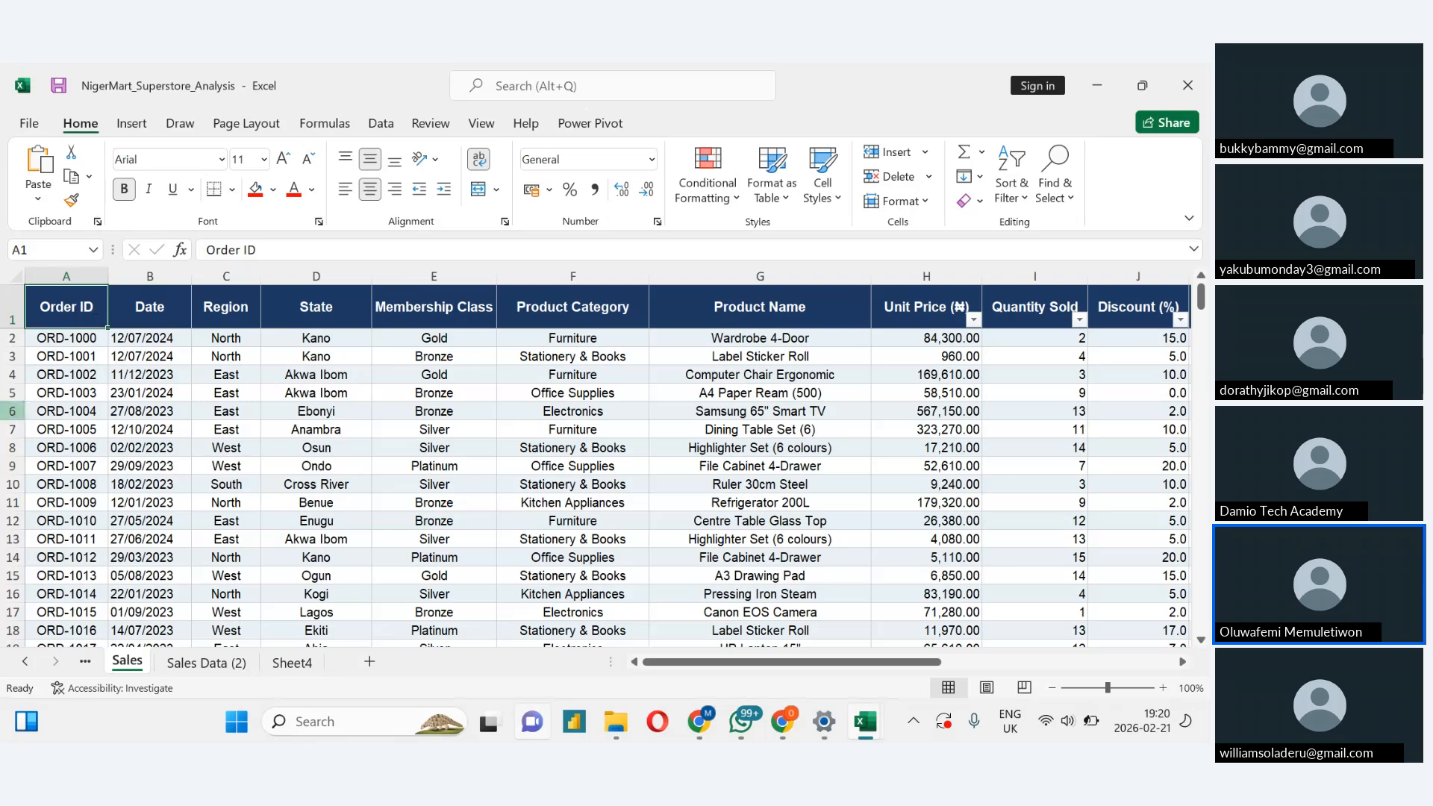
Delete the old Sales worksheet whose table misses the first columns
{"action": "right_click", "coordinate": [134, 665]}
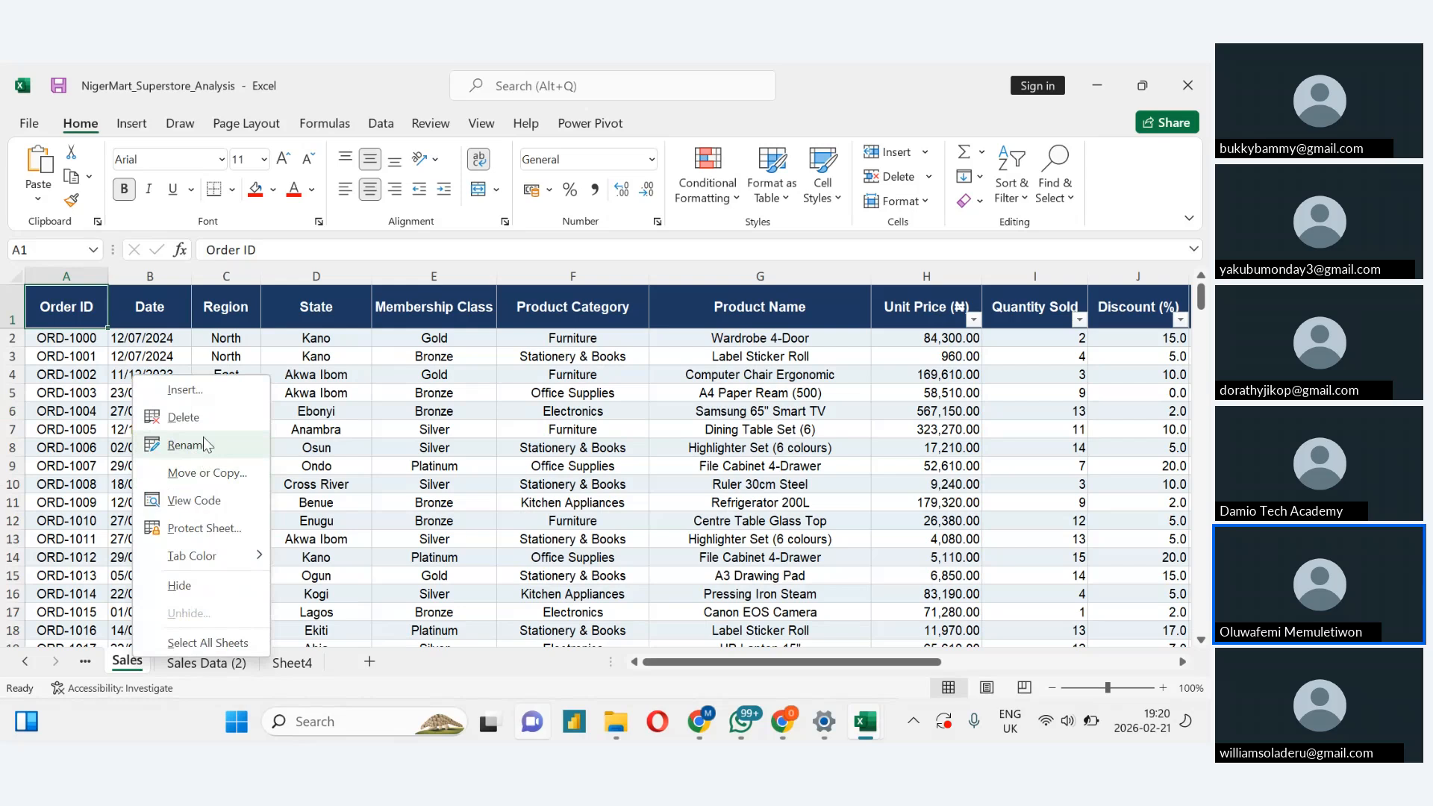
{"action": "left_click", "coordinate": [184, 417]}
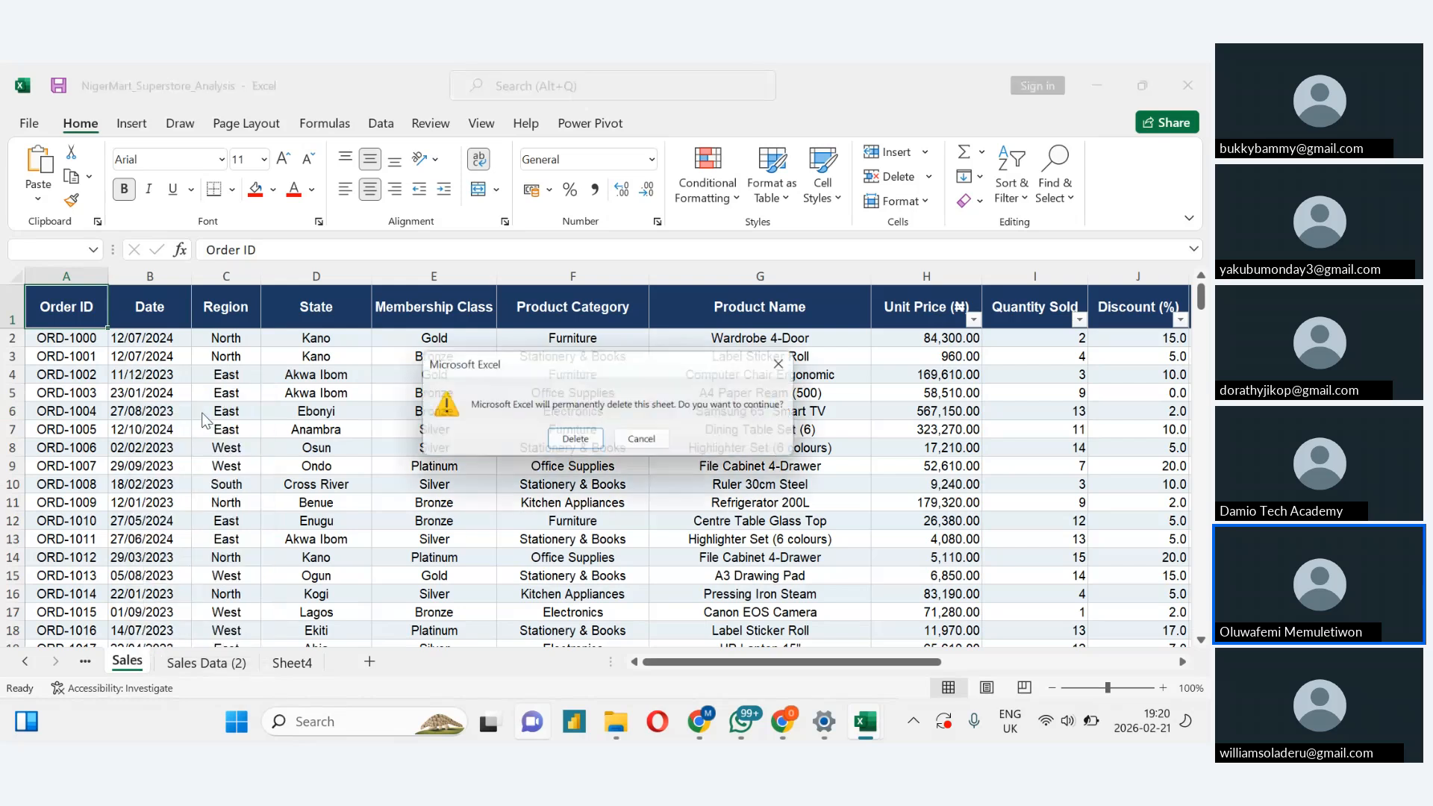
{"action": "left_click", "coordinate": [581, 446]}
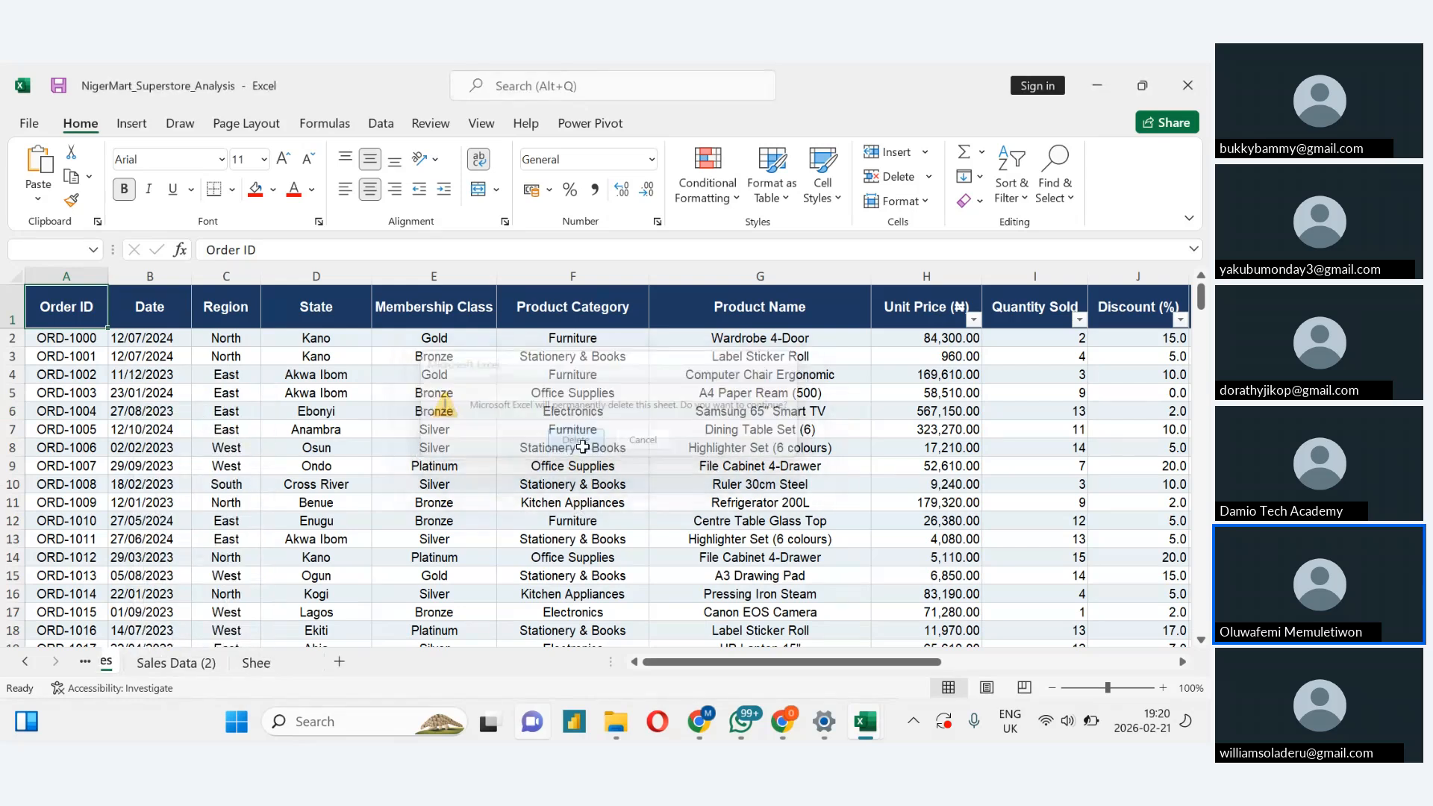
Rename the Sales Data (2) worksheet as Sales
{"action": "right_click", "coordinate": [165, 664]}
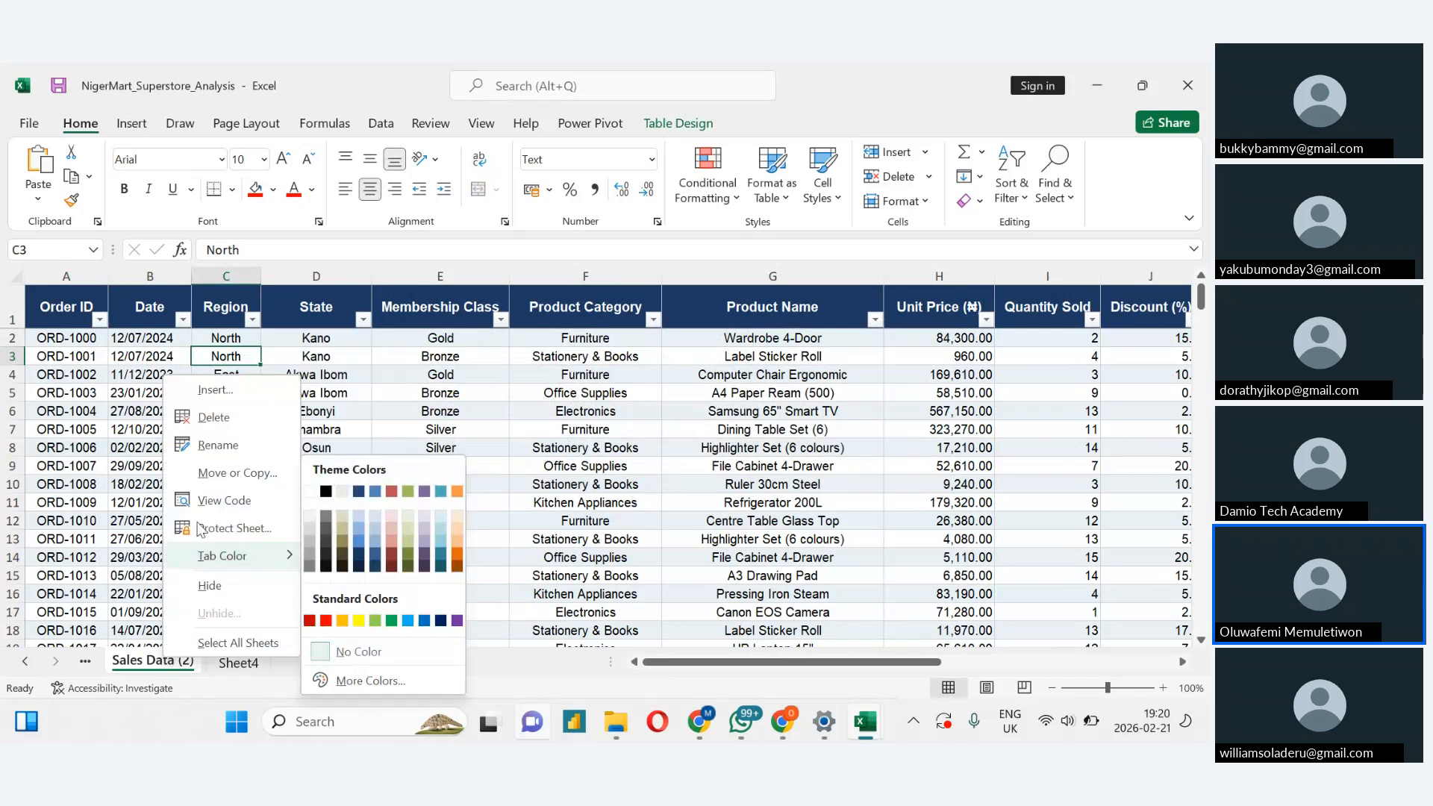
{"action": "left_click", "coordinate": [215, 446]}
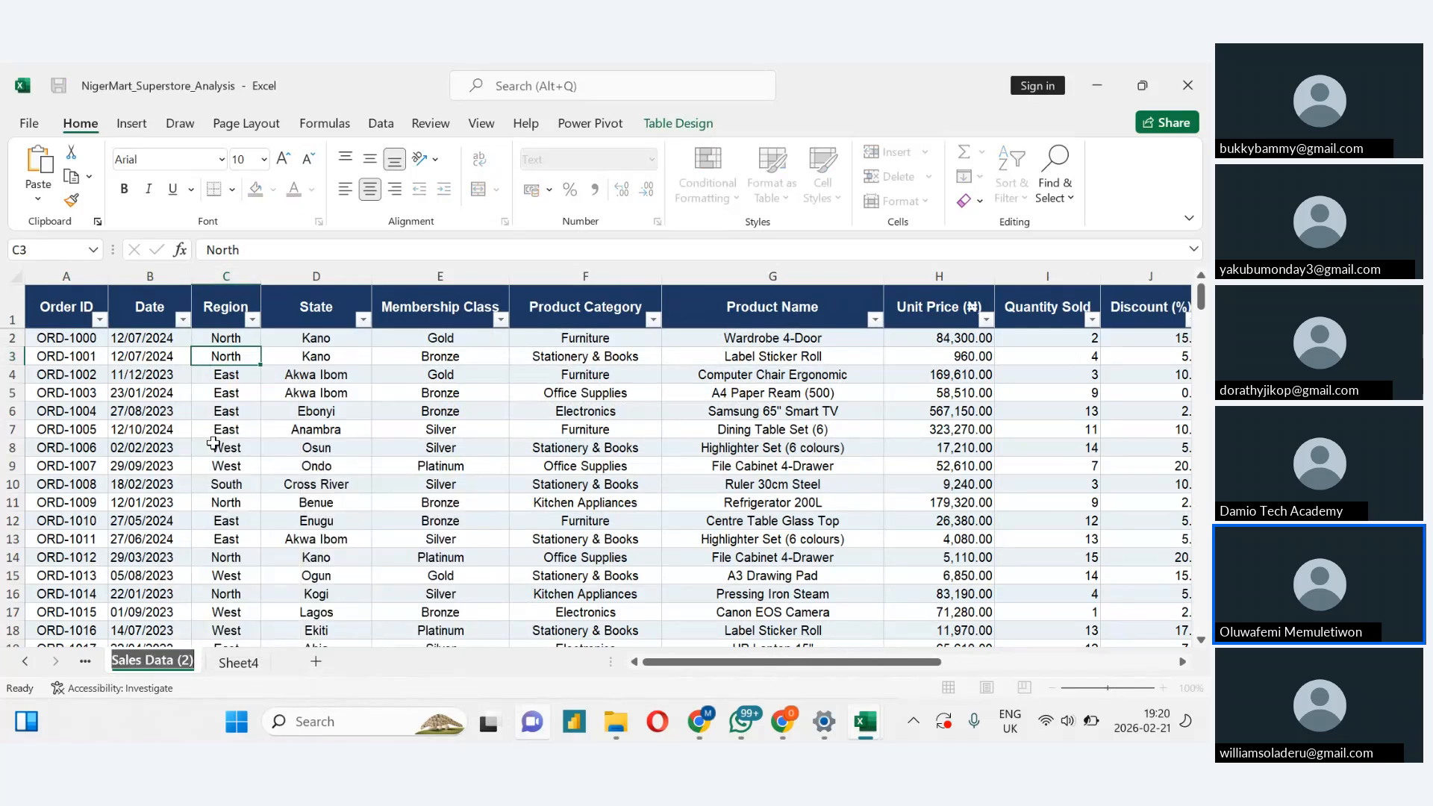
{"action": "type", "text": "Sales"}
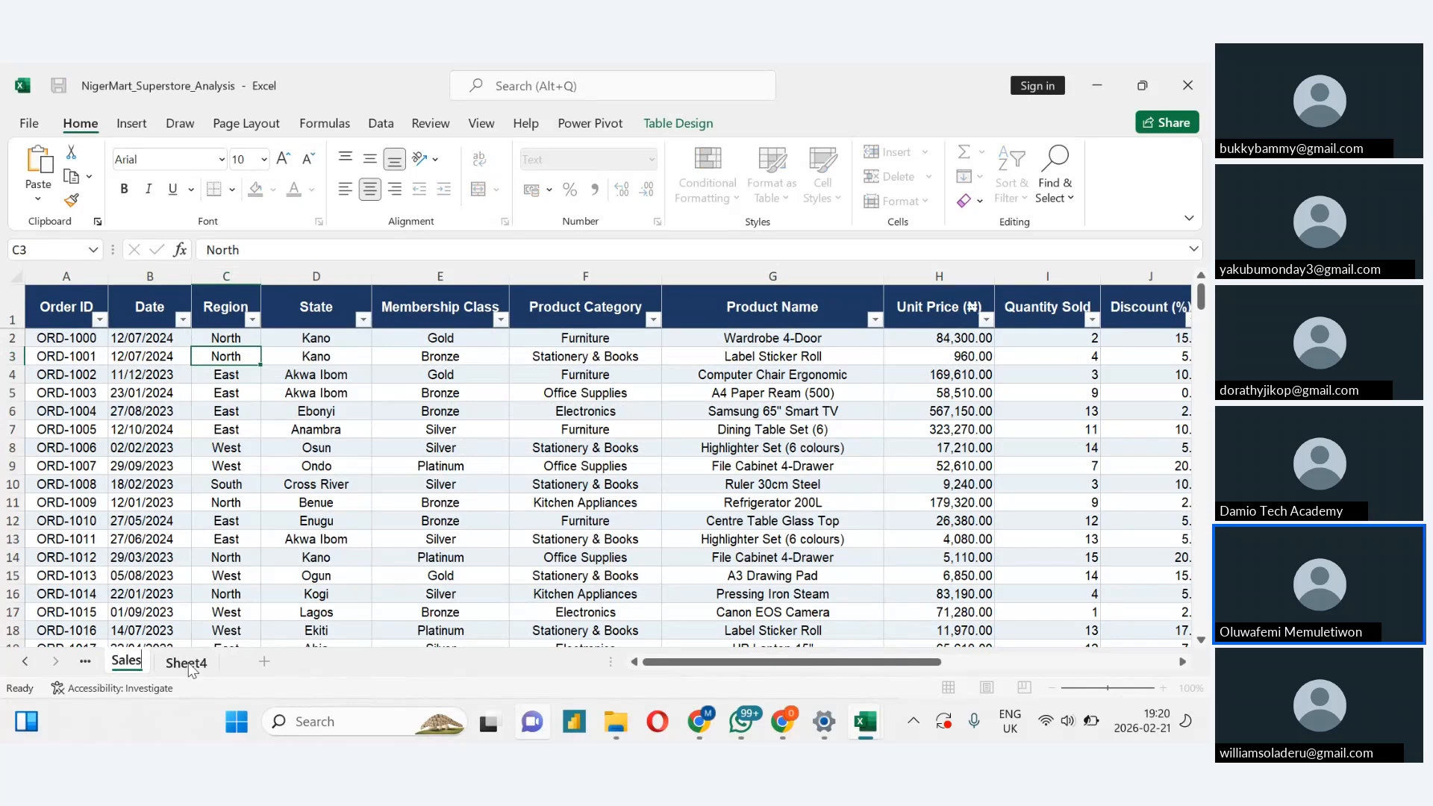
Rename the Sheet4 worksheet as Pivot Table
{"action": "left_click", "coordinate": [187, 663]}
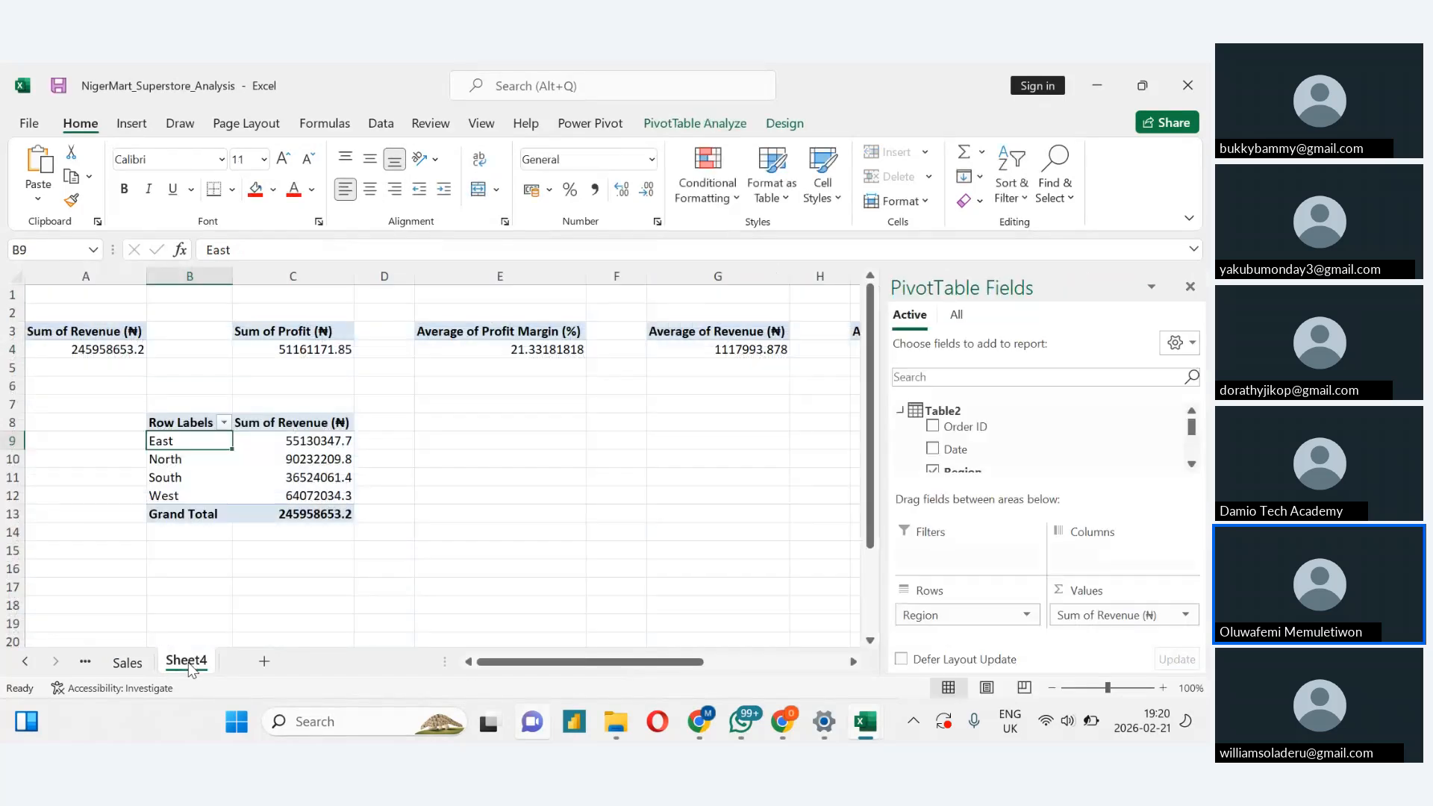
{"action": "double_click", "coordinate": [188, 662]}
{"action": "type", "text": "P"}
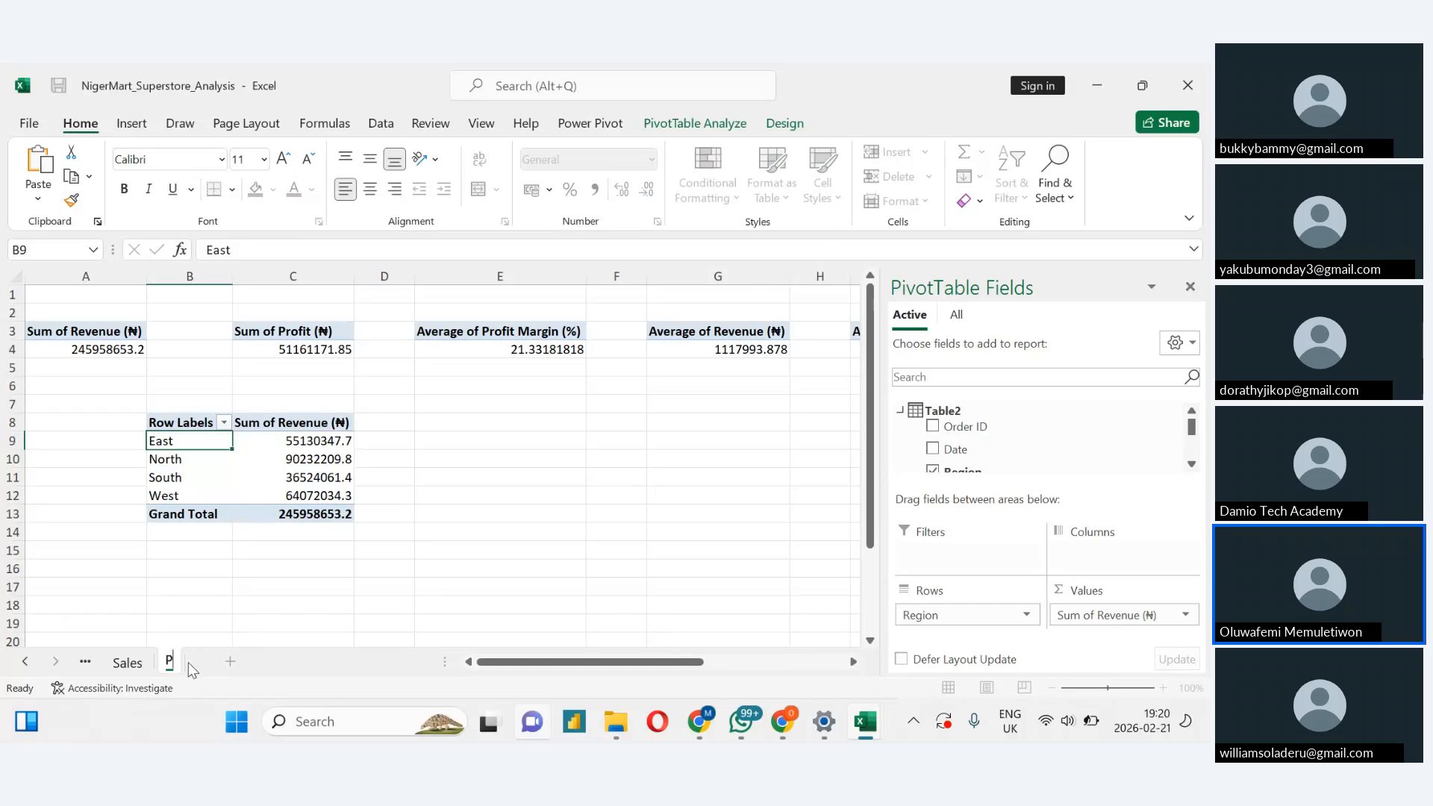
{"action": "type", "text": "ivot Table"}
{"action": "key", "text": "Return"}
{"action": "left_click", "coordinate": [385, 588]}
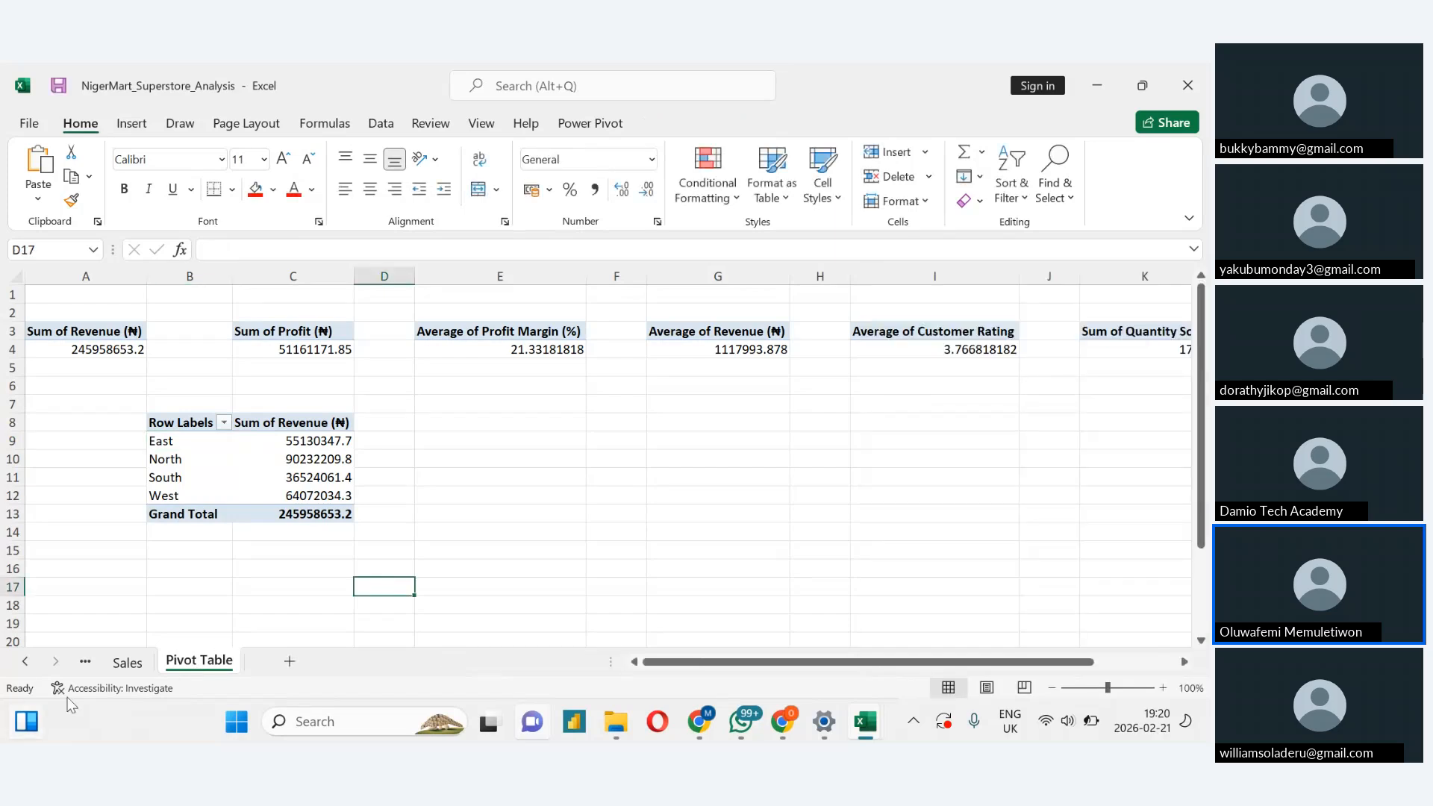
Review the KPI Summary sheet and the pivot table and chart tasks in the Student Analysis Guide
{"action": "left_click", "coordinate": [27, 661]}
{"action": "left_click", "coordinate": [26, 661]}
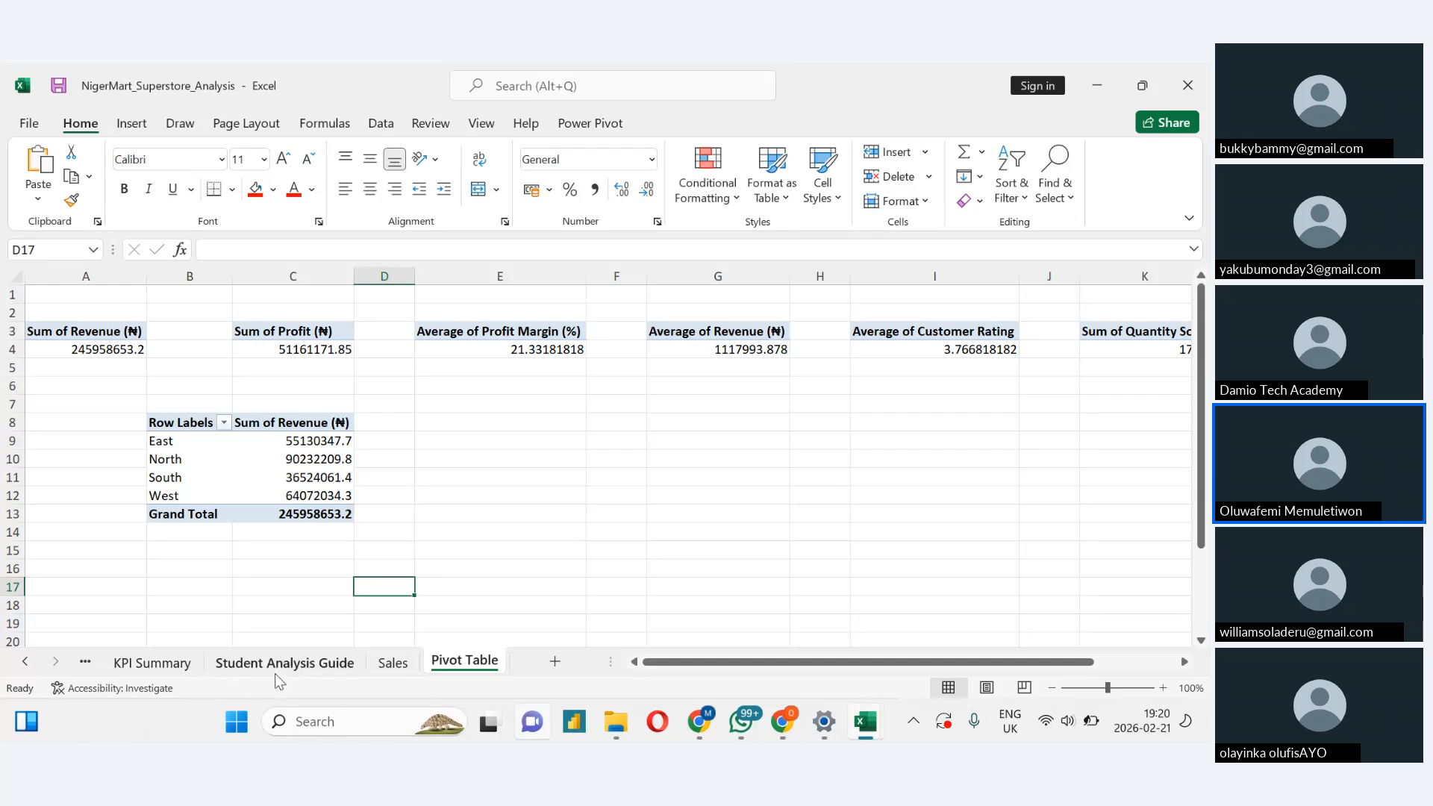
{"action": "left_click", "coordinate": [164, 664]}
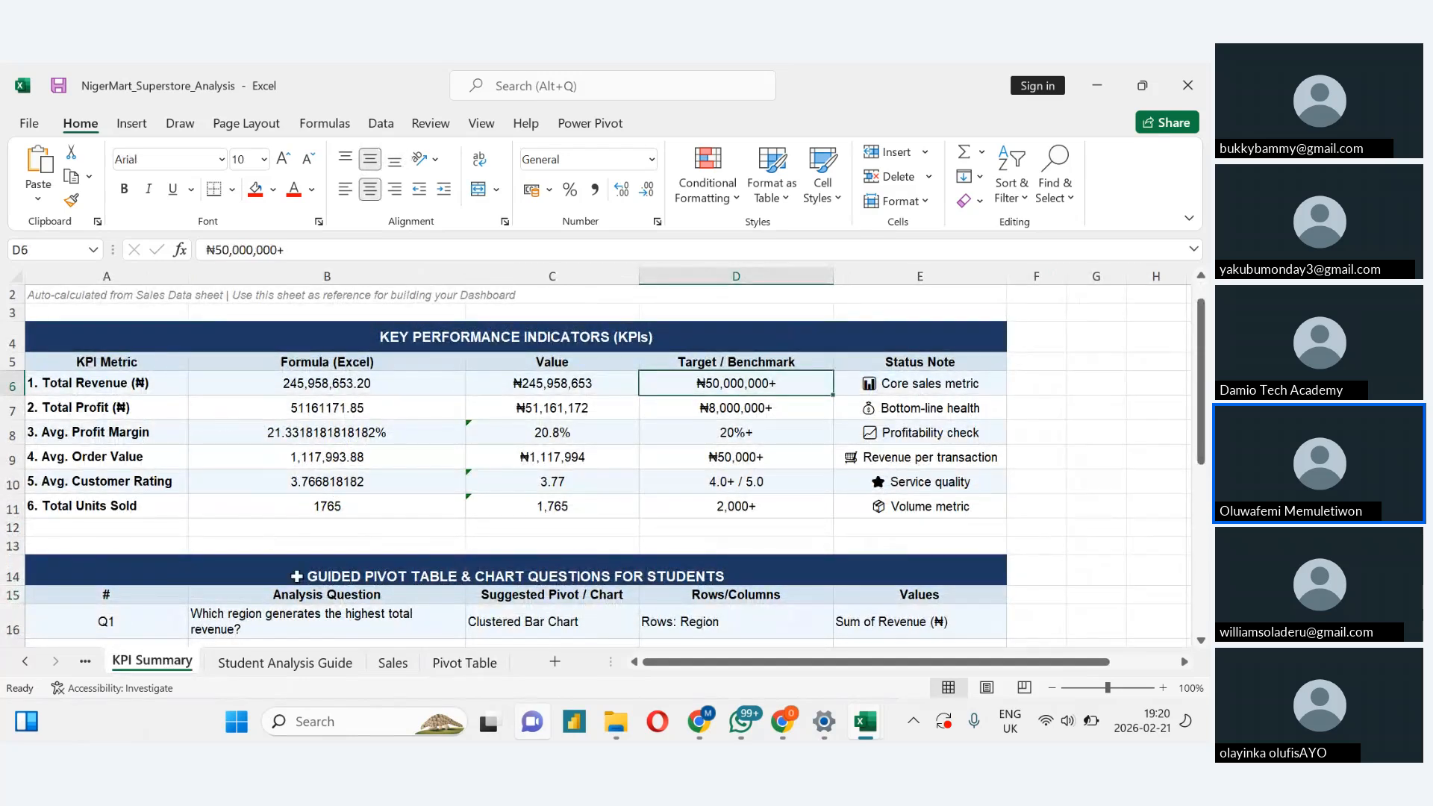
{"action": "left_click", "coordinate": [285, 662]}
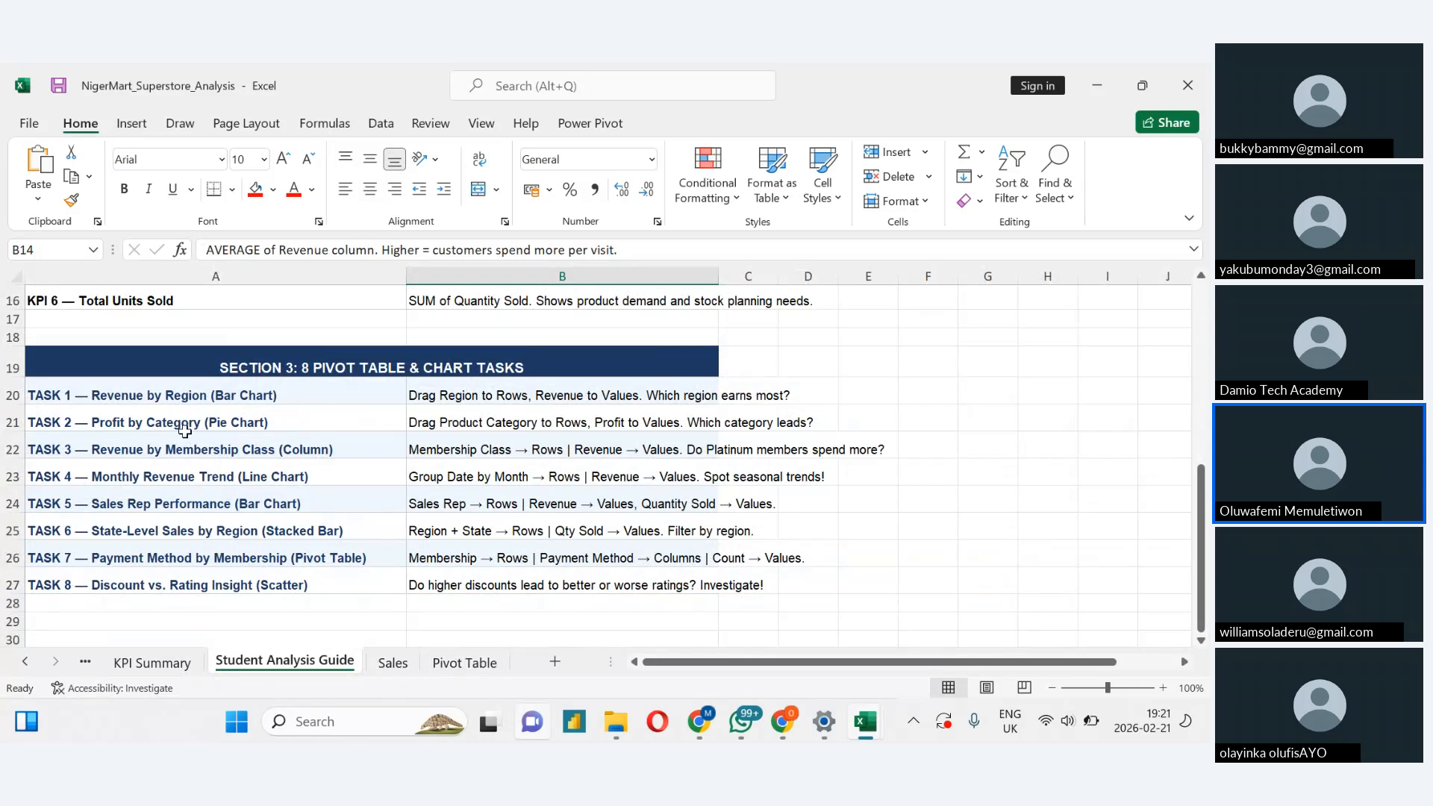
Create a pivot table from Table2 at cell E8 of the existing Pivot Table sheet, adding the data to the Data Model
{"action": "left_click", "coordinate": [393, 662]}
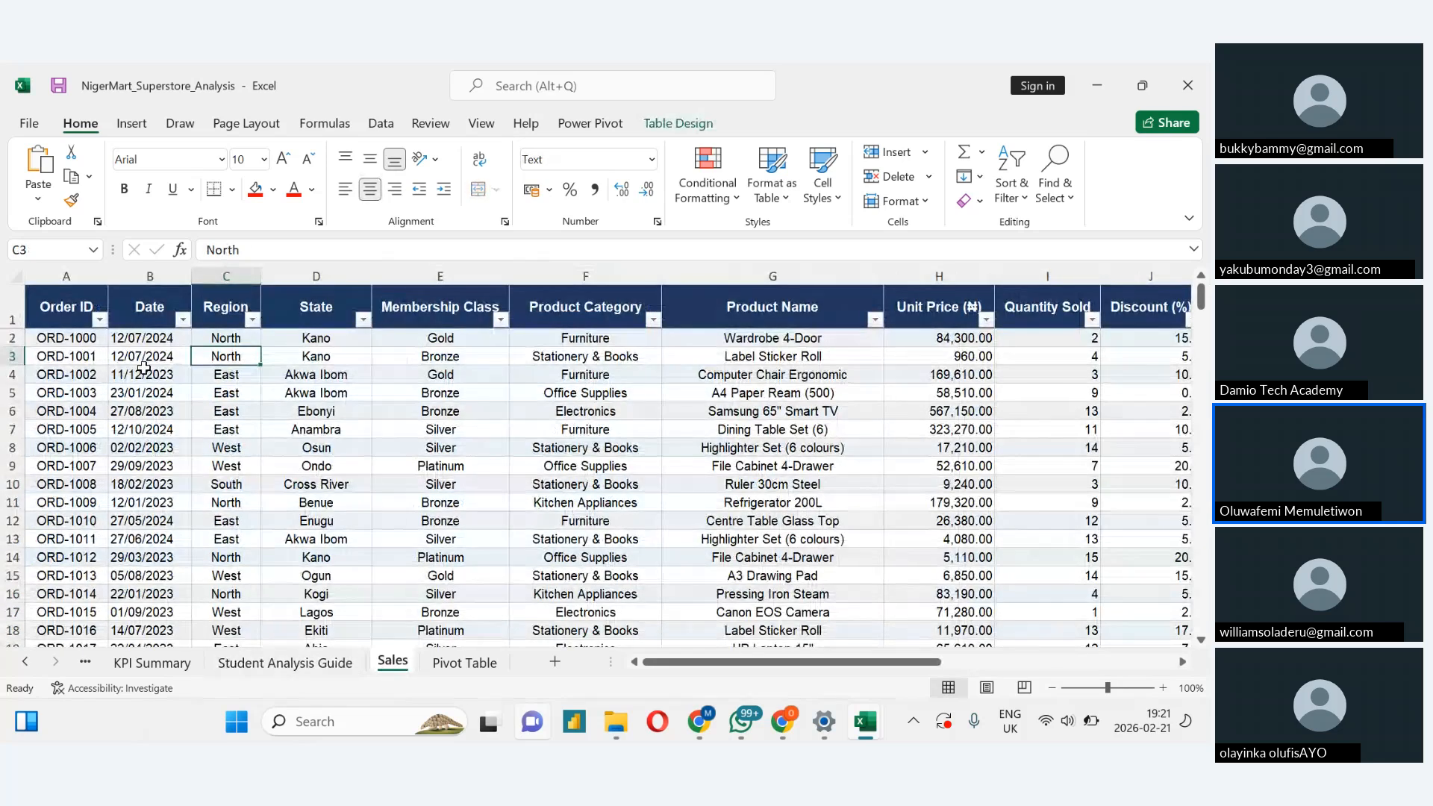
{"action": "left_click", "coordinate": [135, 124]}
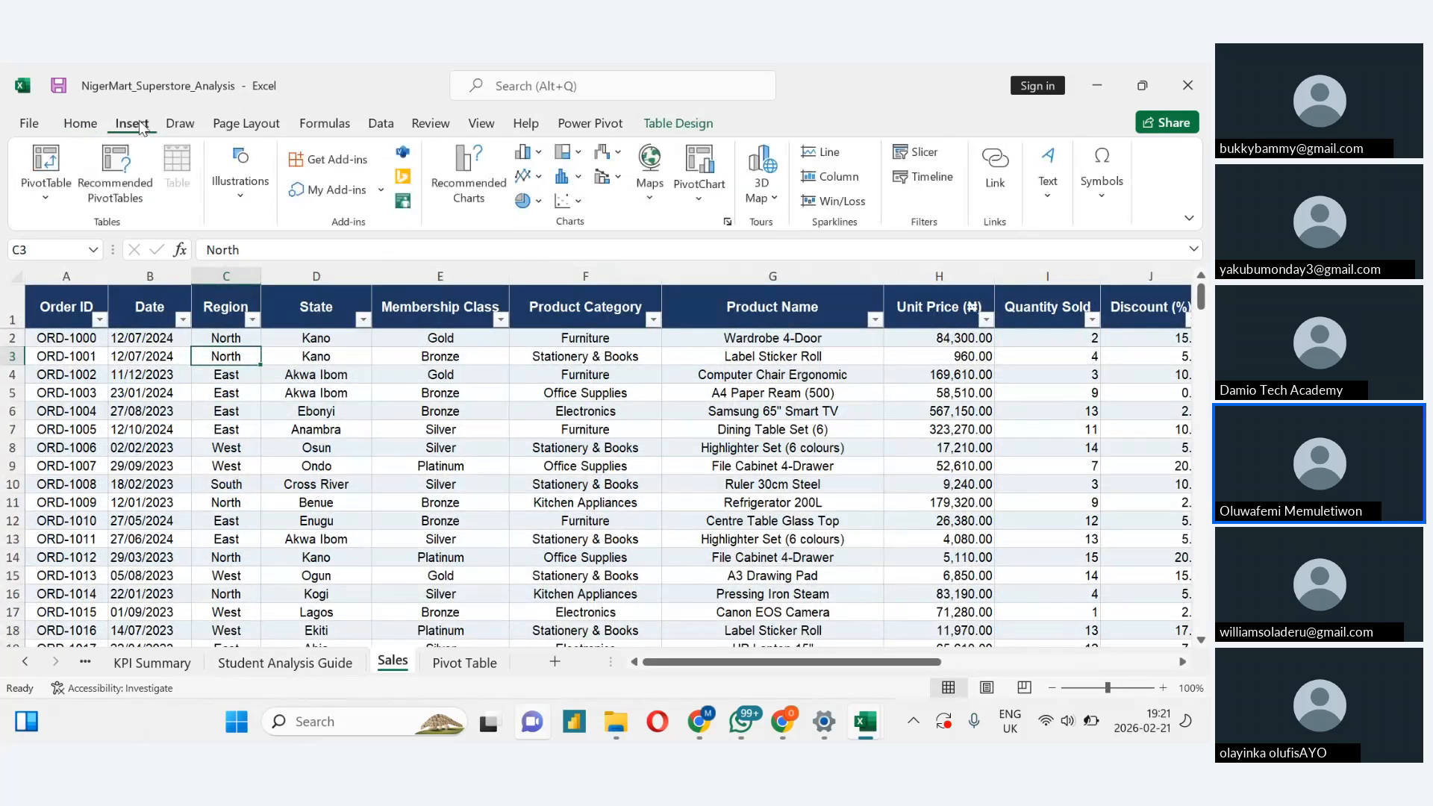
{"action": "left_click", "coordinate": [45, 198]}
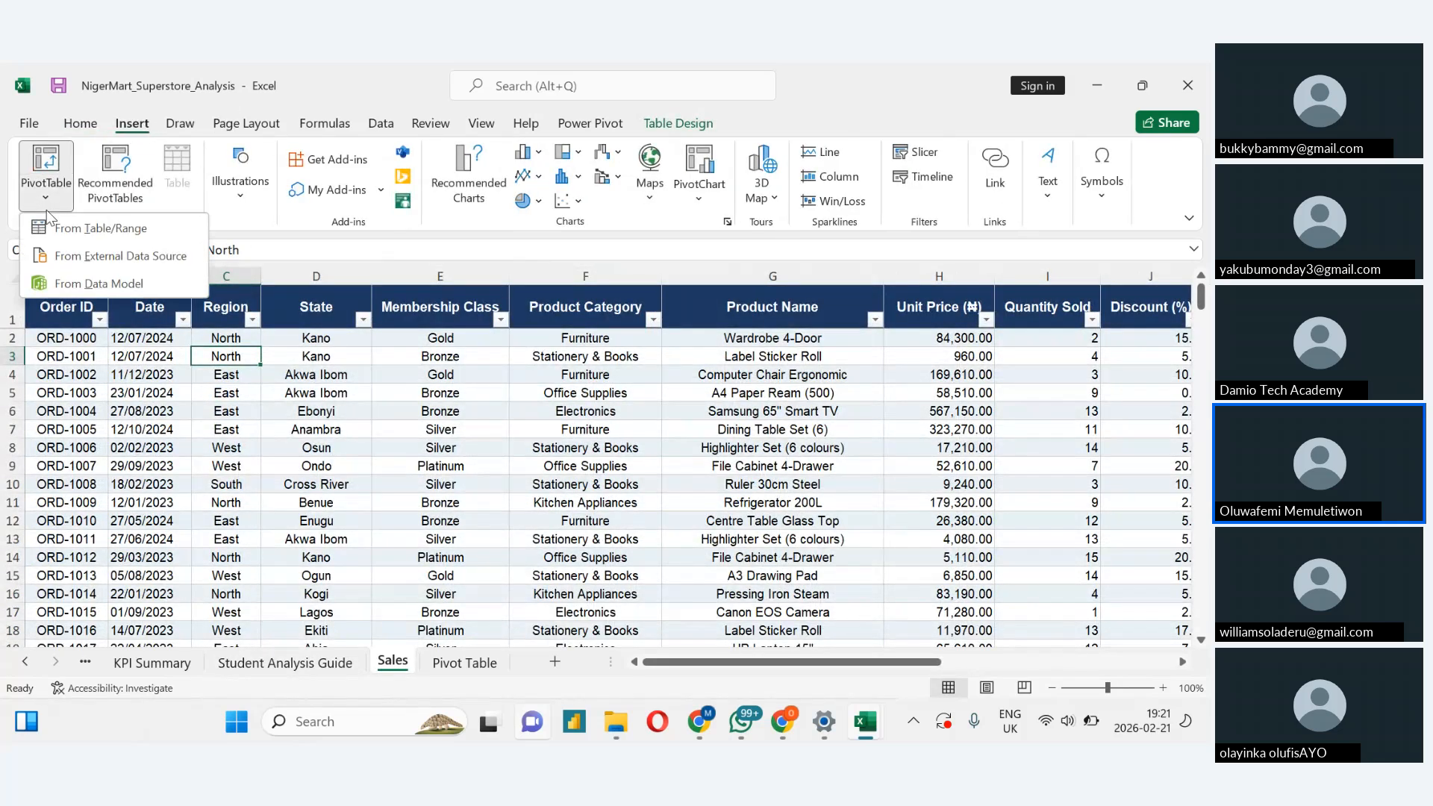
{"action": "left_click", "coordinate": [100, 232]}
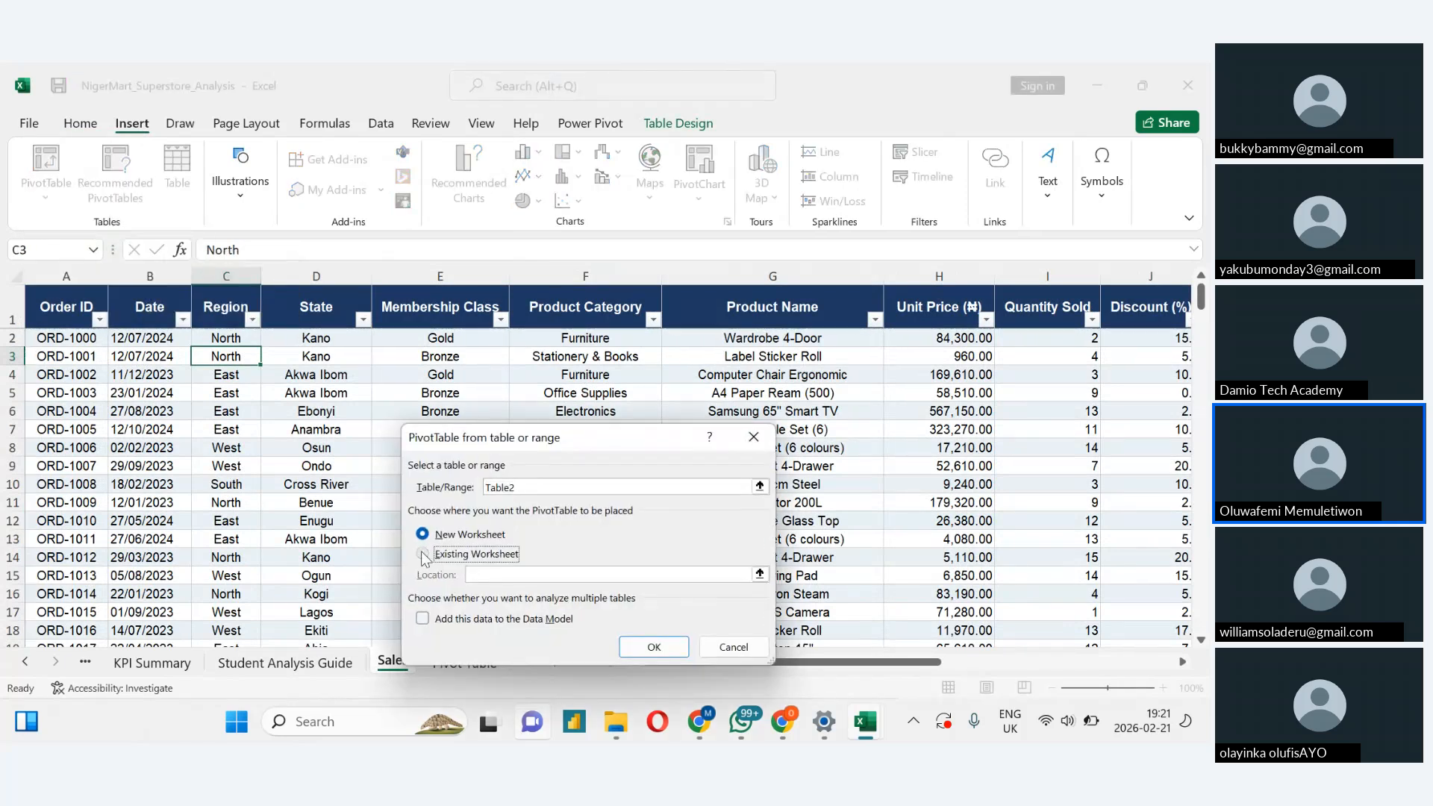
{"action": "left_click", "coordinate": [423, 554]}
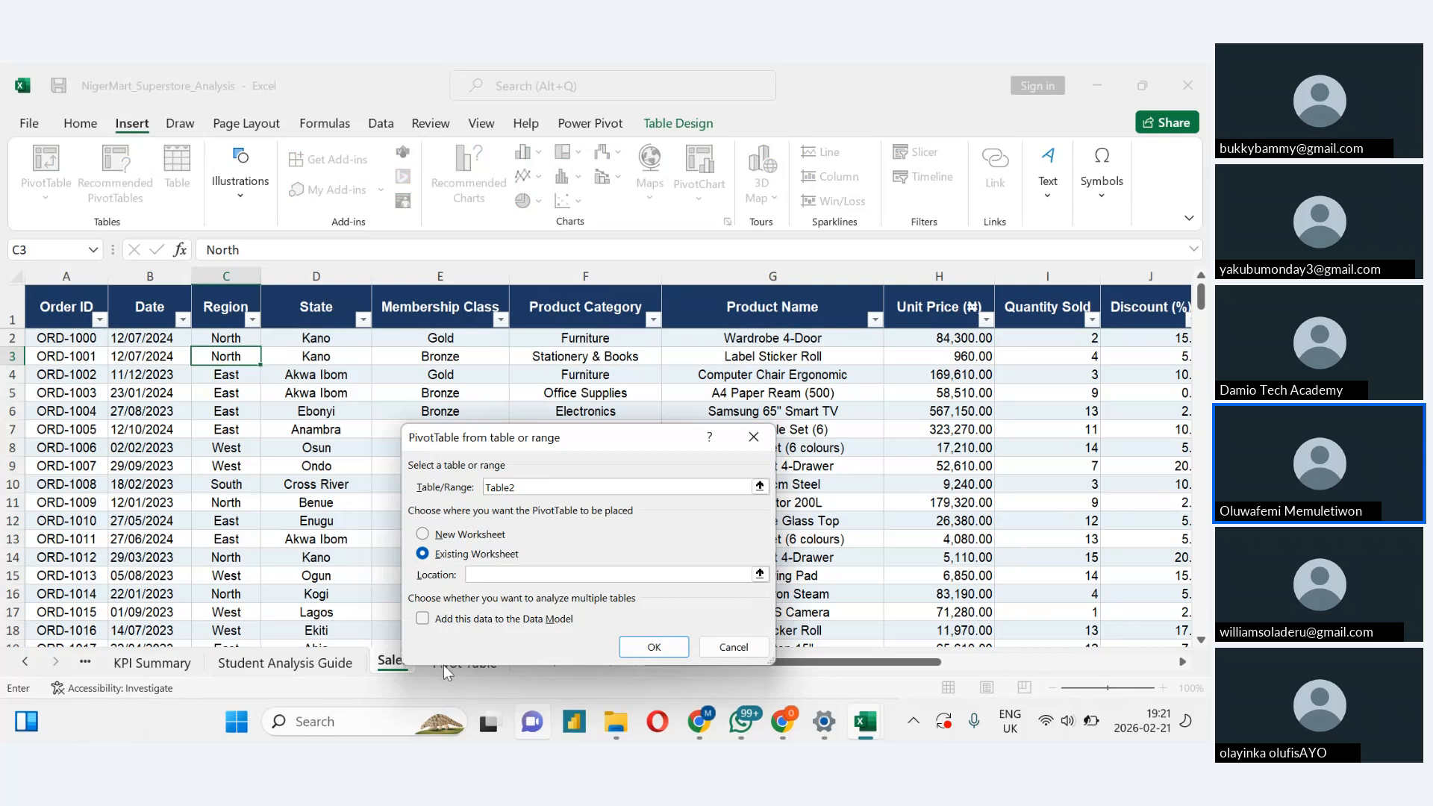
{"action": "left_click_drag", "start_coordinate": [589, 437], "coordinate": [656, 370]}
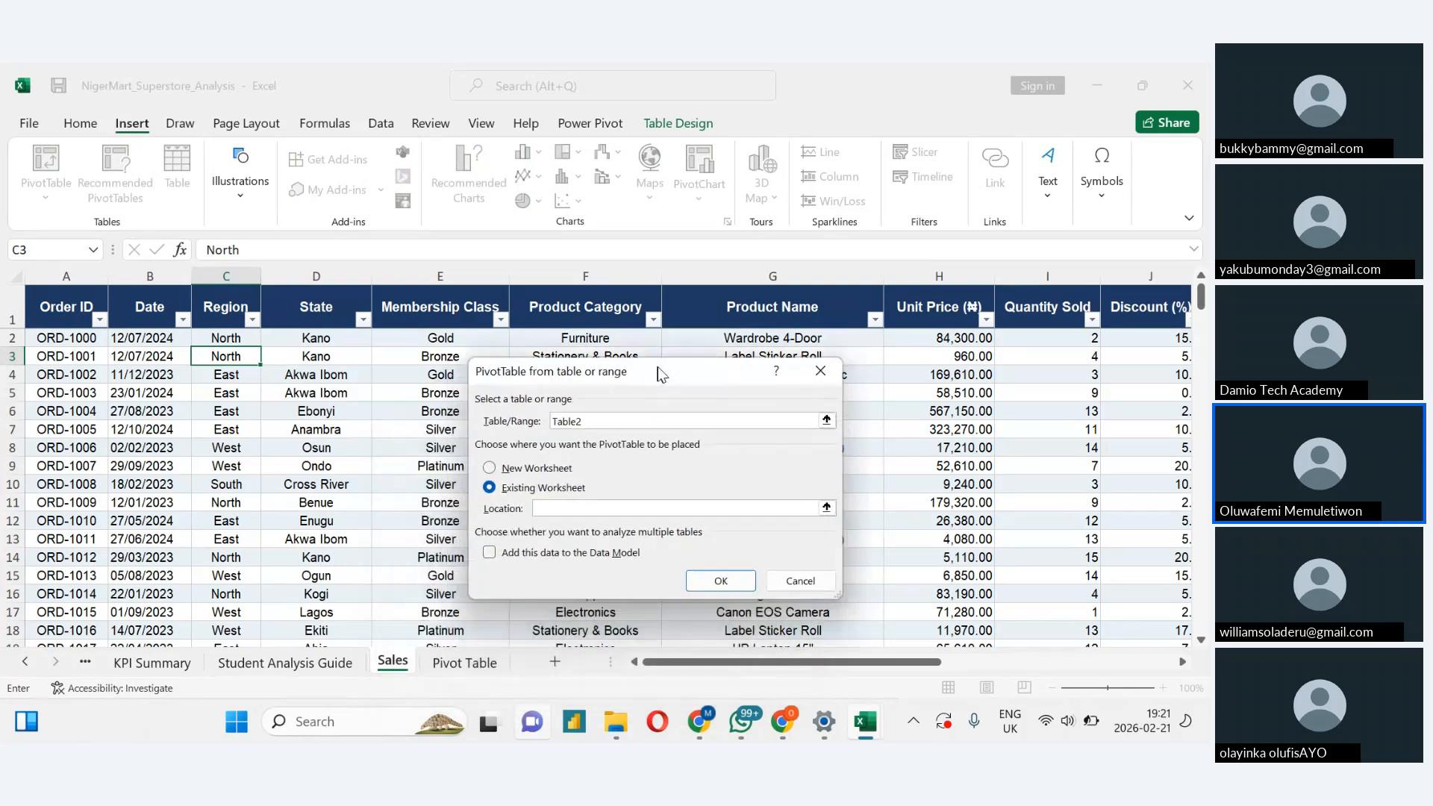
{"action": "left_click", "coordinate": [470, 662]}
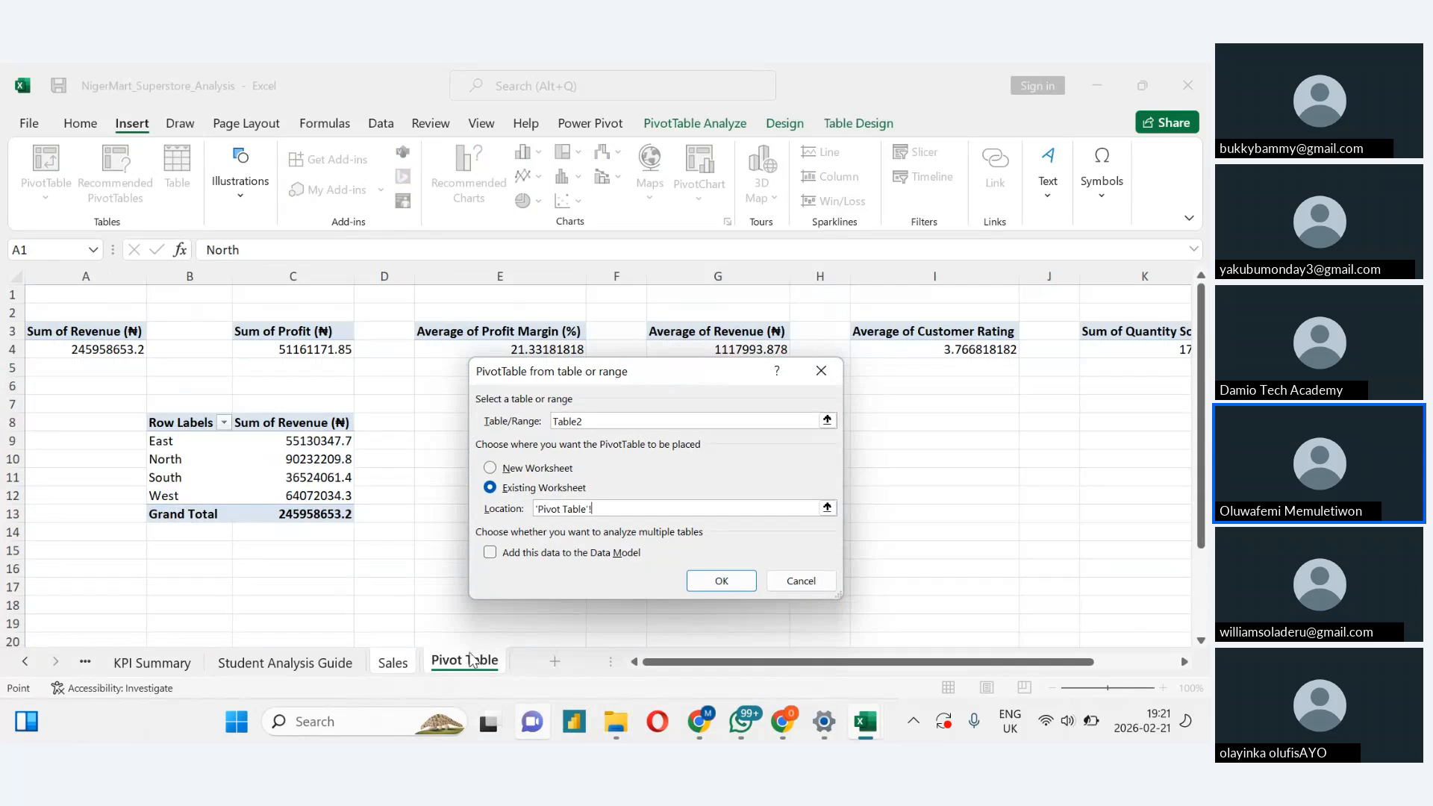
{"action": "left_click_drag", "start_coordinate": [652, 375], "coordinate": [849, 367]}
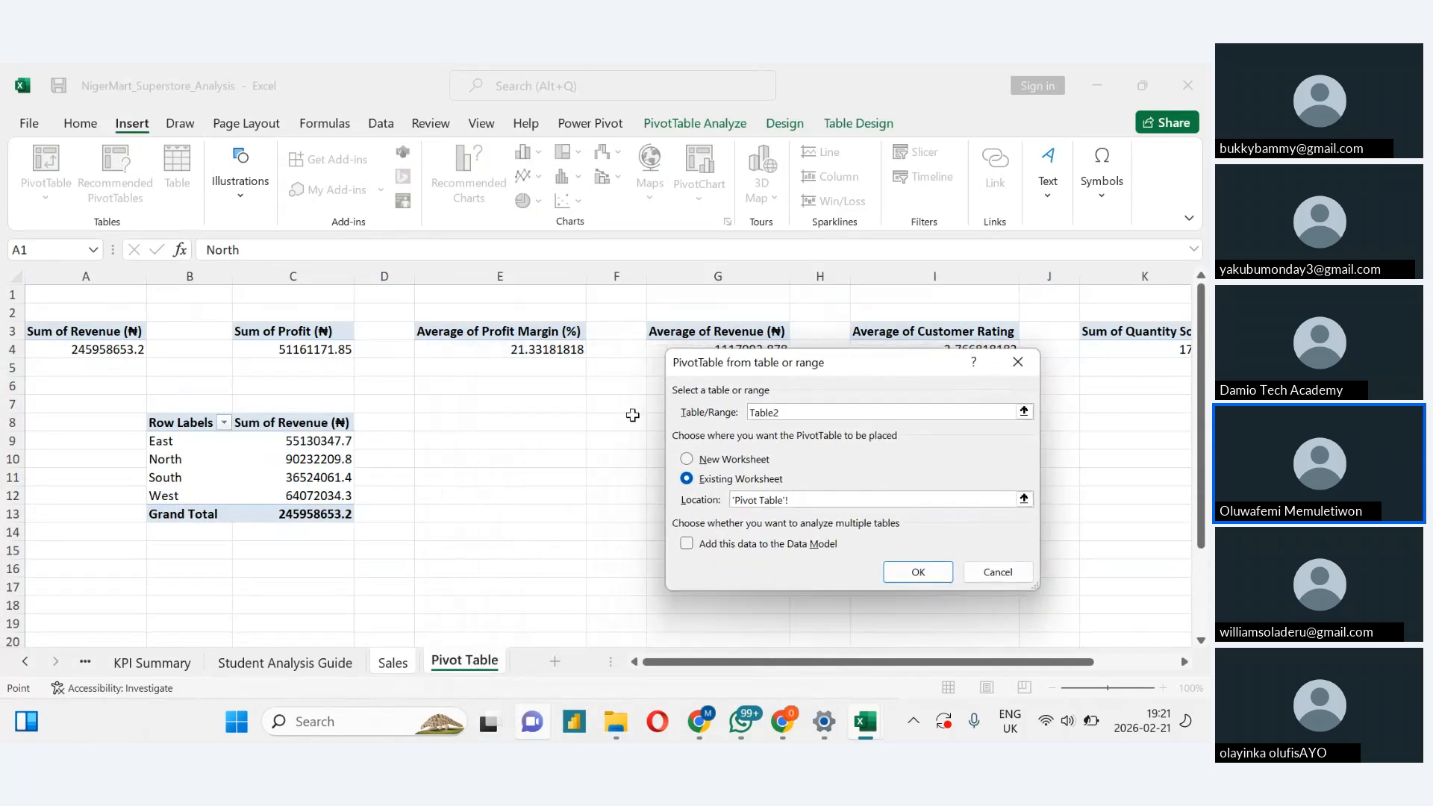
{"action": "left_click", "coordinate": [556, 431]}
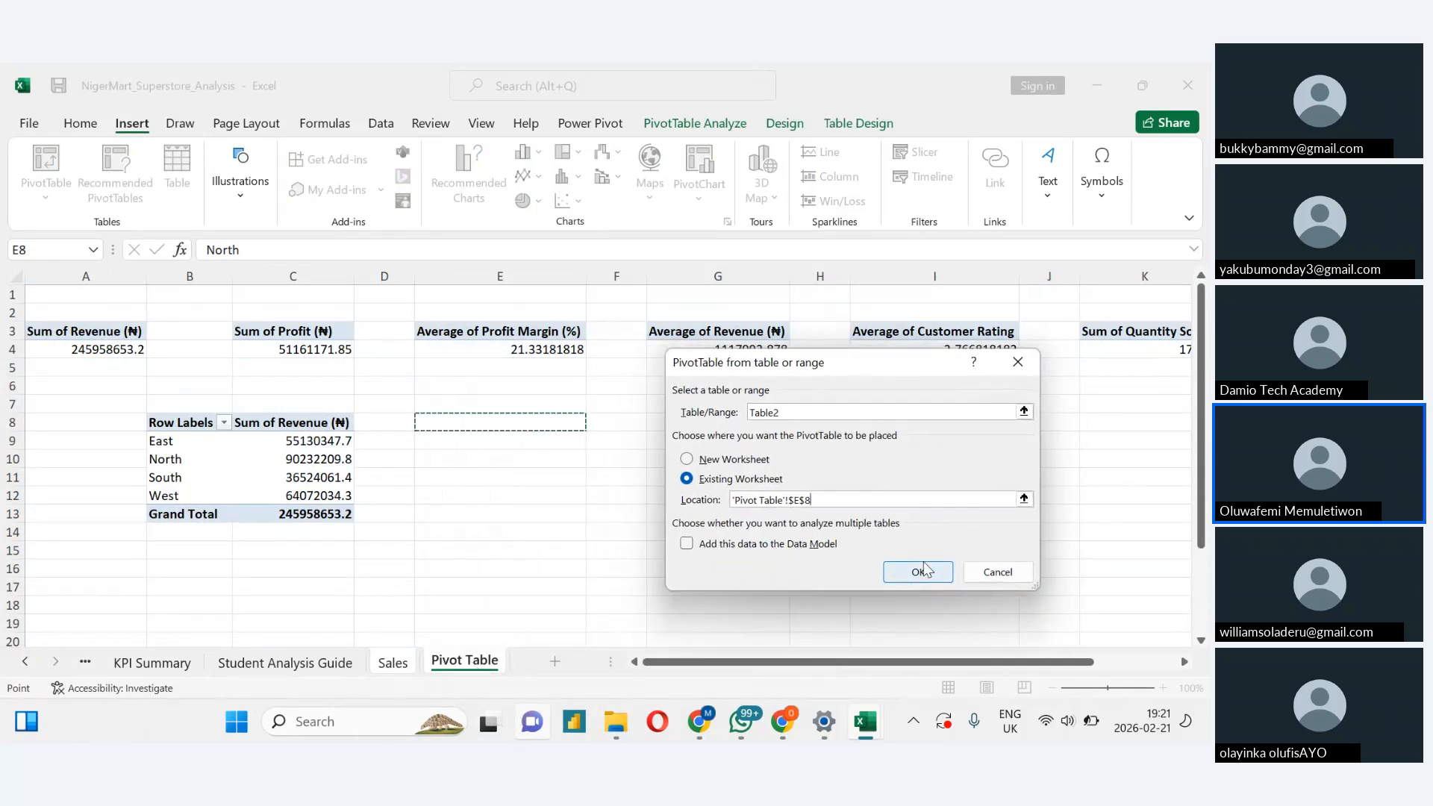
{"action": "left_click", "coordinate": [687, 544]}
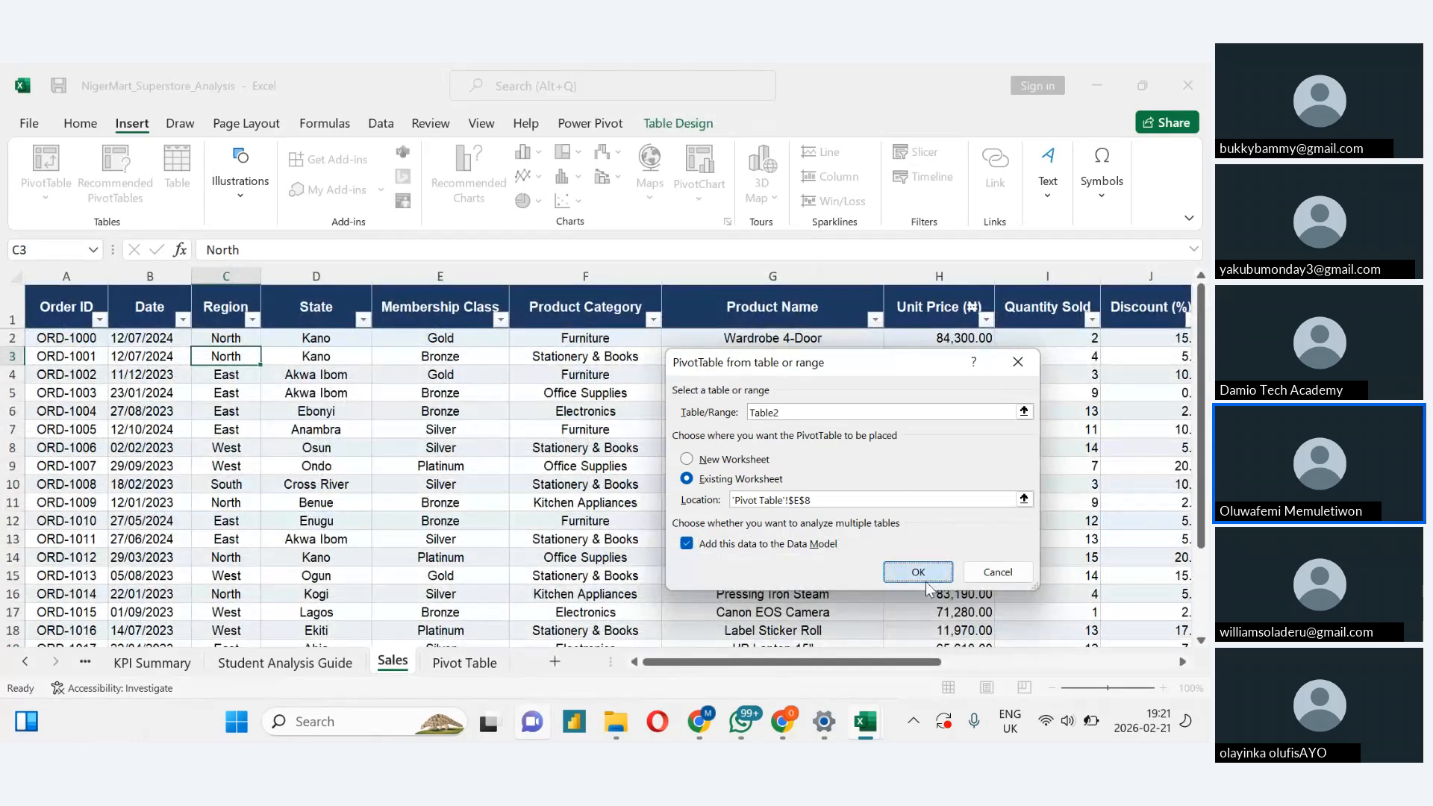
{"action": "left_click", "coordinate": [925, 579]}
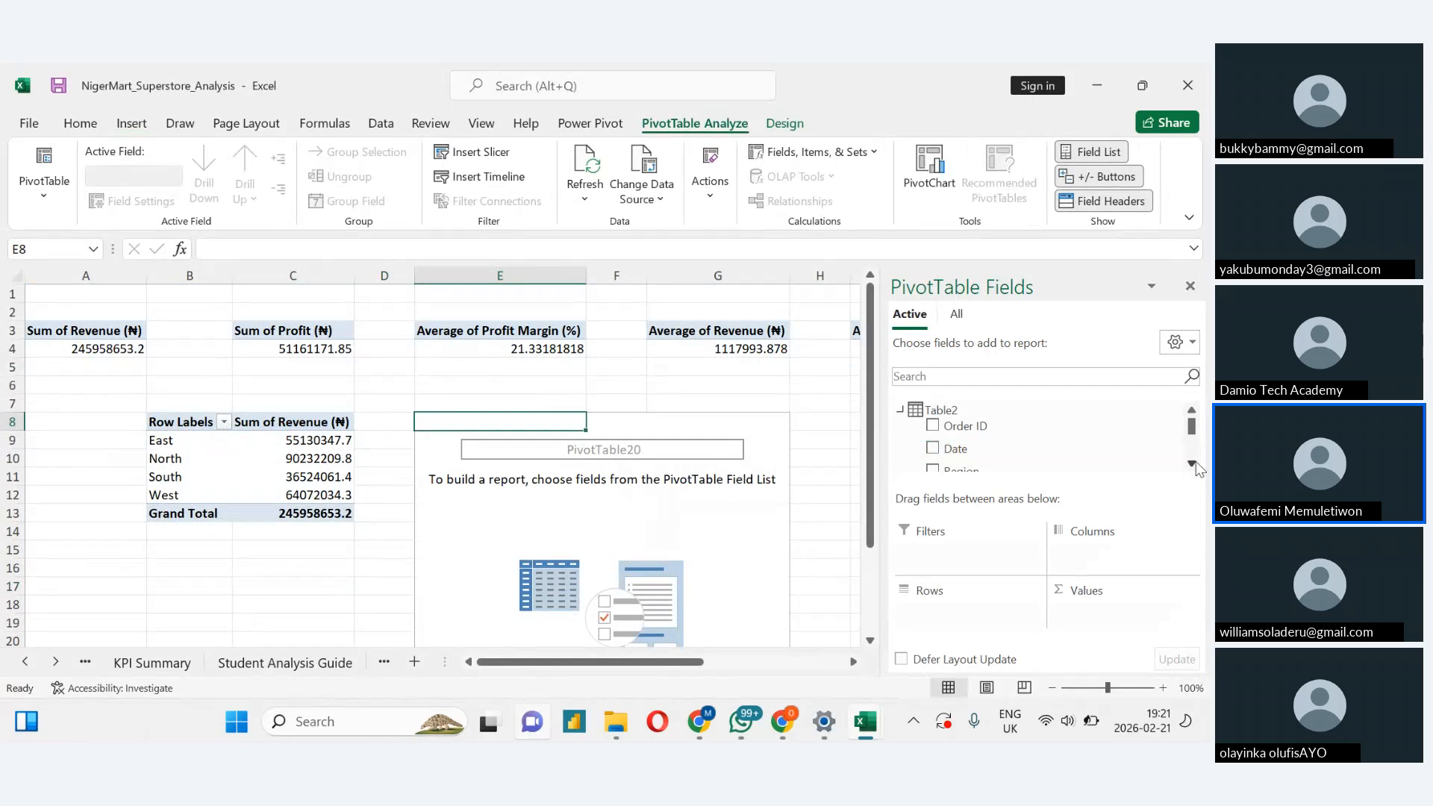
Set up the E8 pivot table with the sum of Profit (₦) as values and Product Category as rows
{"action": "left_click", "coordinate": [1191, 463]}
{"action": "left_click", "coordinate": [1192, 463]}
{"action": "left_click", "coordinate": [1192, 464]}
{"action": "left_click", "coordinate": [1192, 463]}
{"action": "left_click", "coordinate": [1192, 463]}
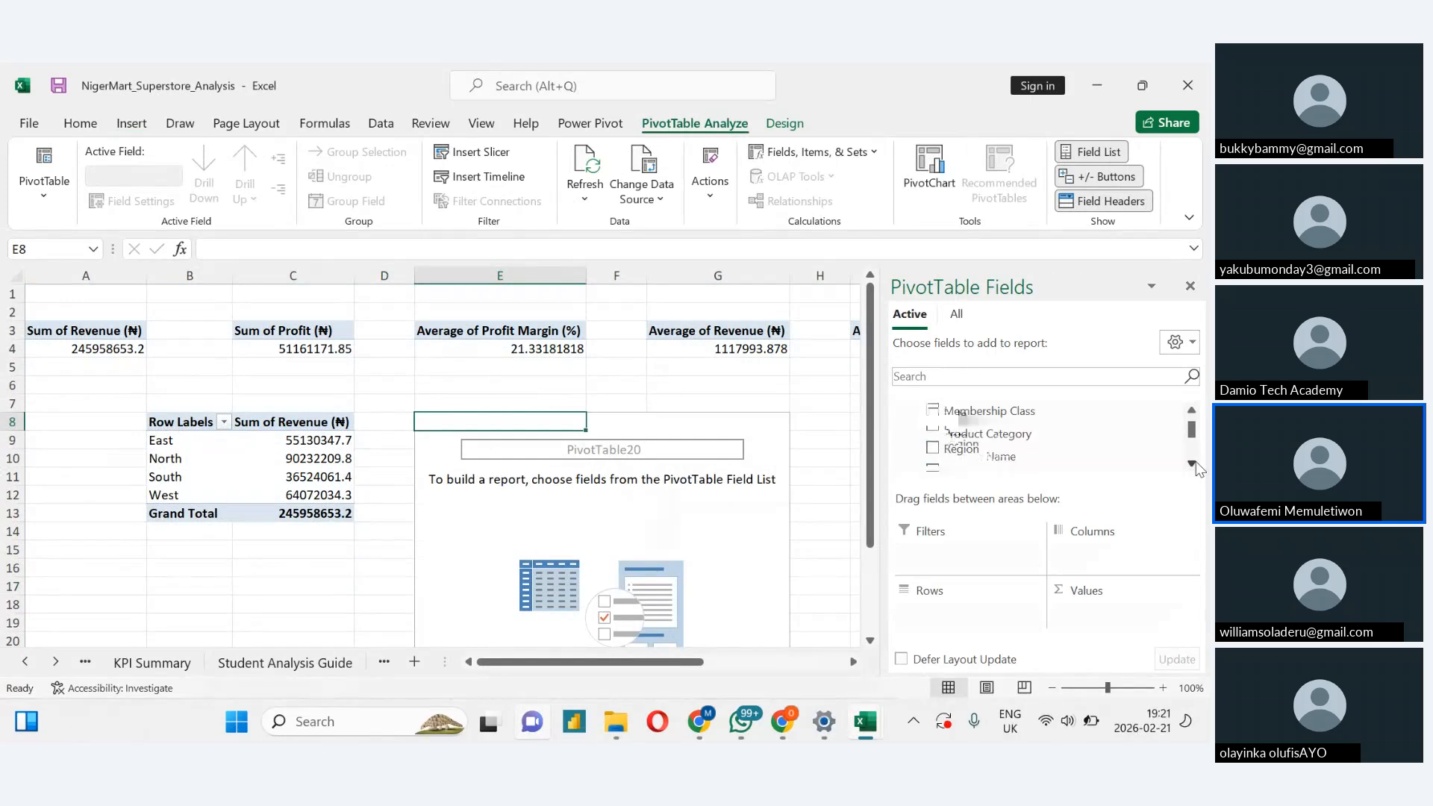
{"action": "left_click", "coordinate": [1191, 463]}
{"action": "left_click", "coordinate": [1192, 463]}
{"action": "left_click", "coordinate": [1191, 463]}
{"action": "left_click", "coordinate": [1192, 464]}
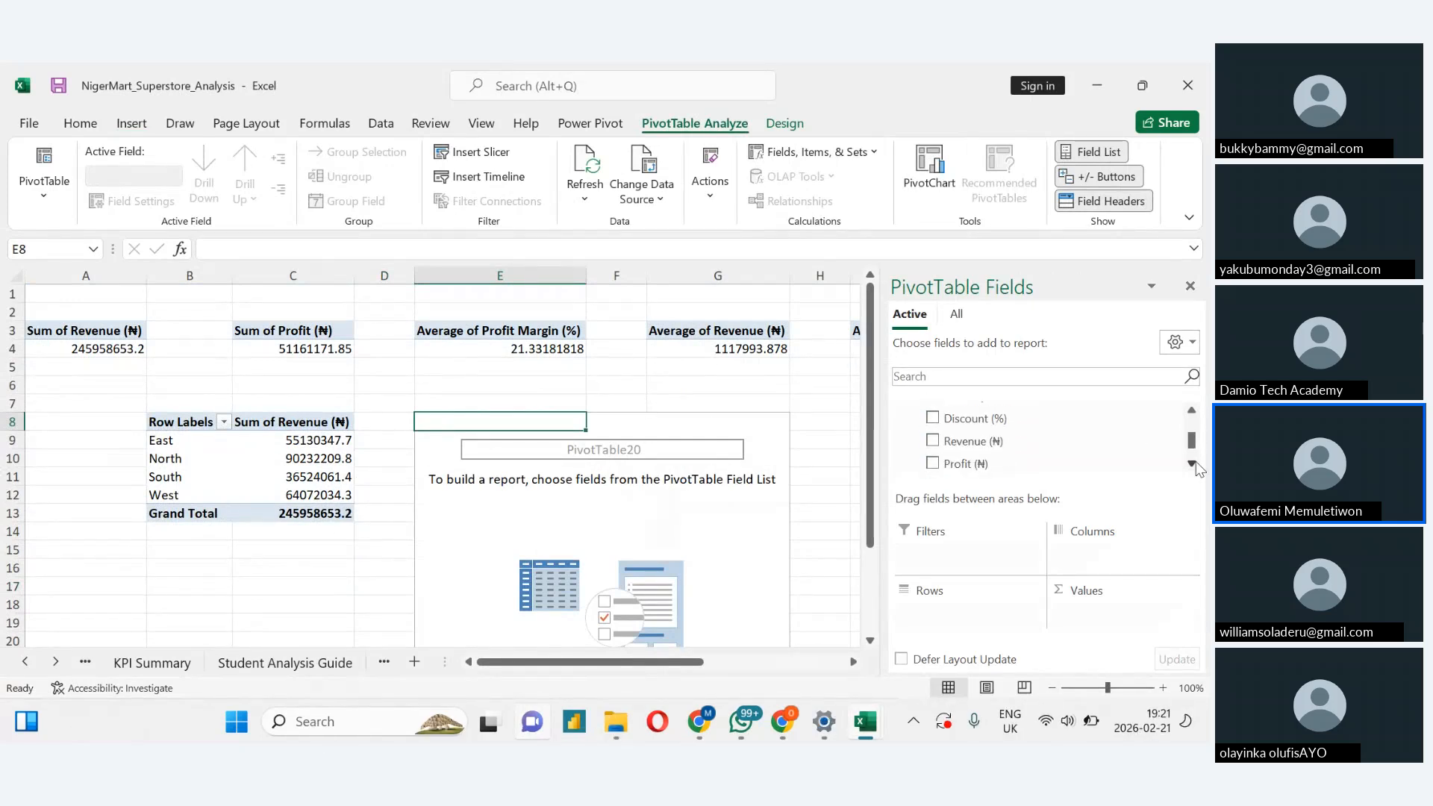
{"action": "left_click", "coordinate": [1192, 464]}
{"action": "left_click_drag", "start_coordinate": [1000, 451], "coordinate": [1087, 610]}
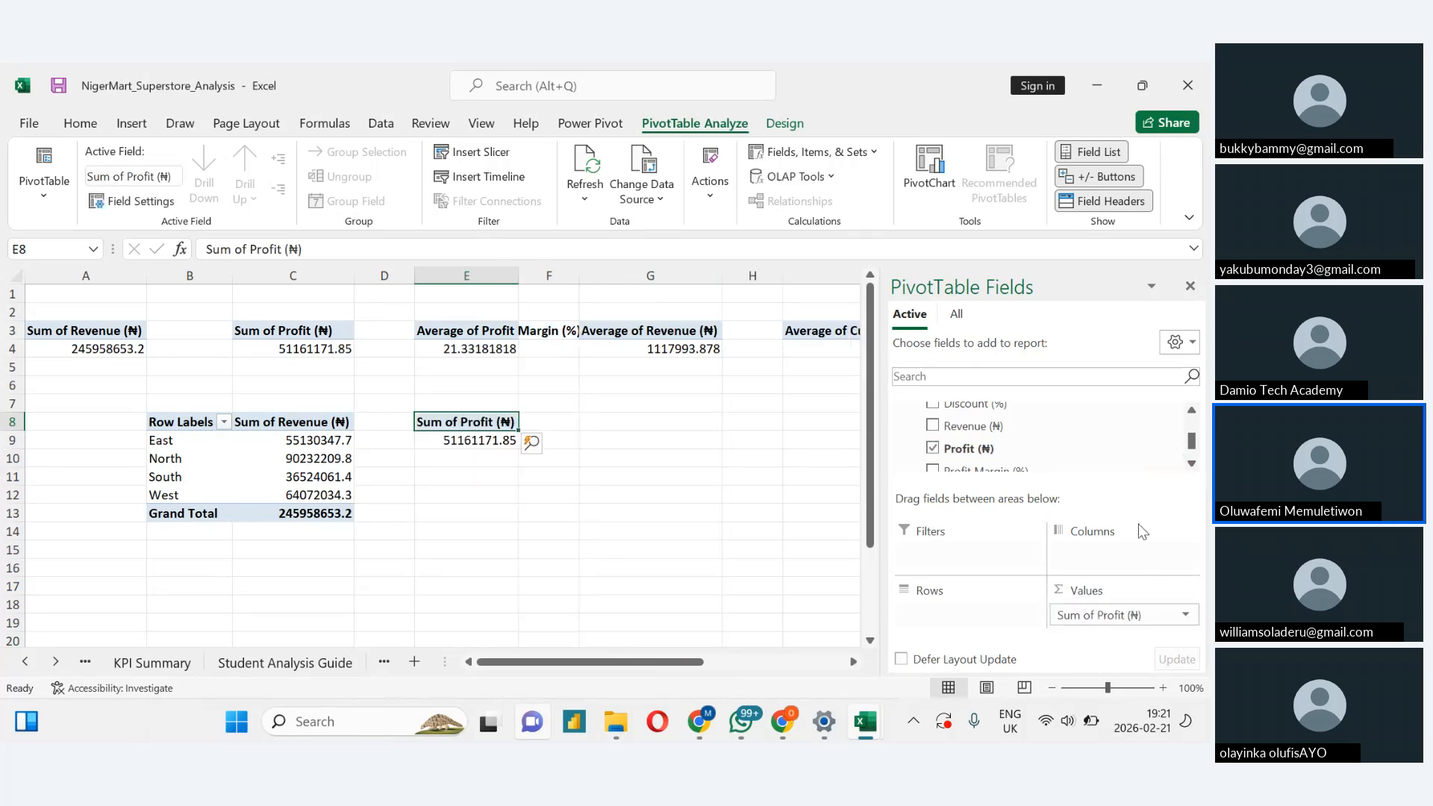
{"action": "mouse_move", "coordinate": [1191, 445]}
{"action": "left_mouse_down"}
{"action": "mouse_move", "coordinate": [1192, 429]}
{"action": "mouse_move", "coordinate": [1192, 443]}
{"action": "left_mouse_up"}
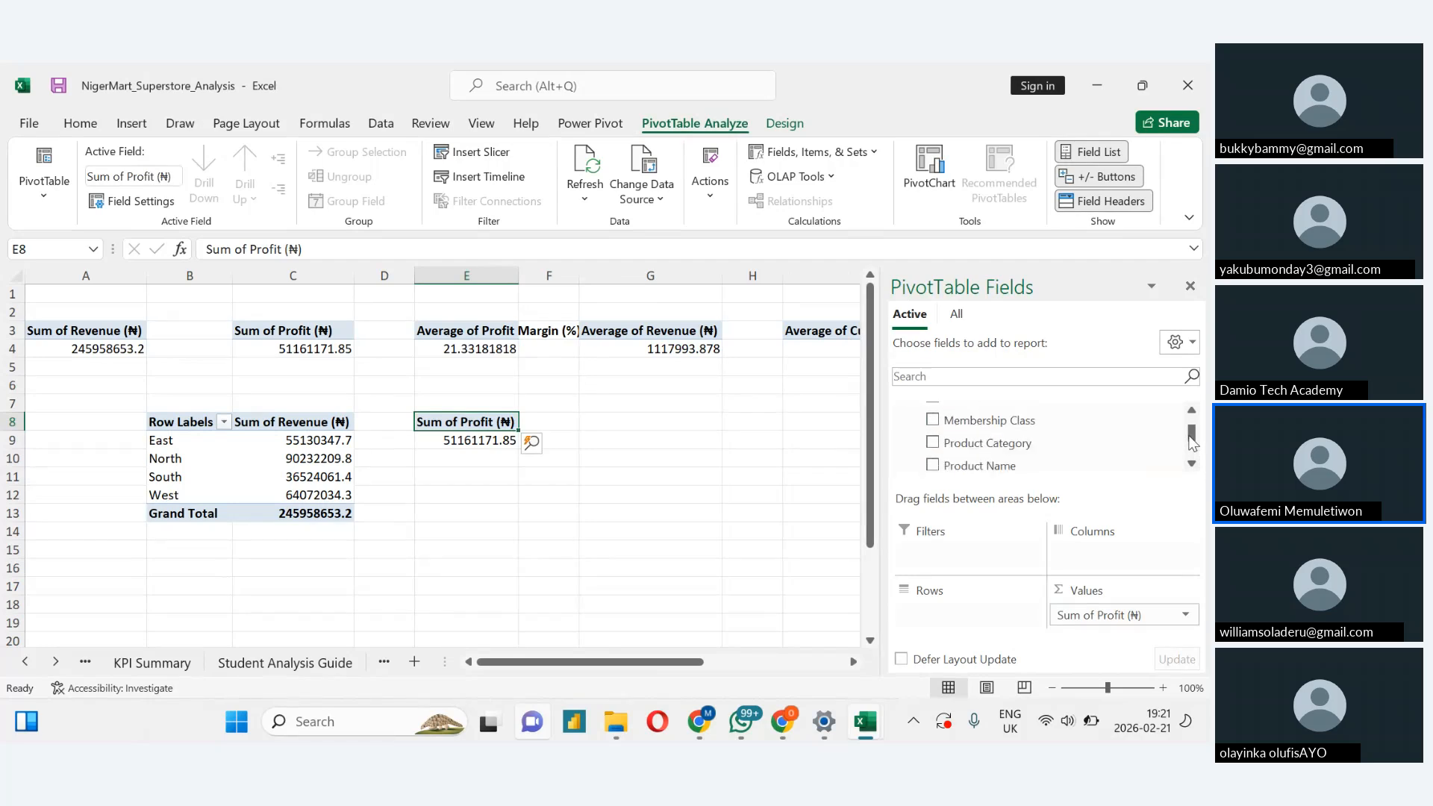
{"action": "left_click_drag", "start_coordinate": [999, 444], "coordinate": [968, 630]}
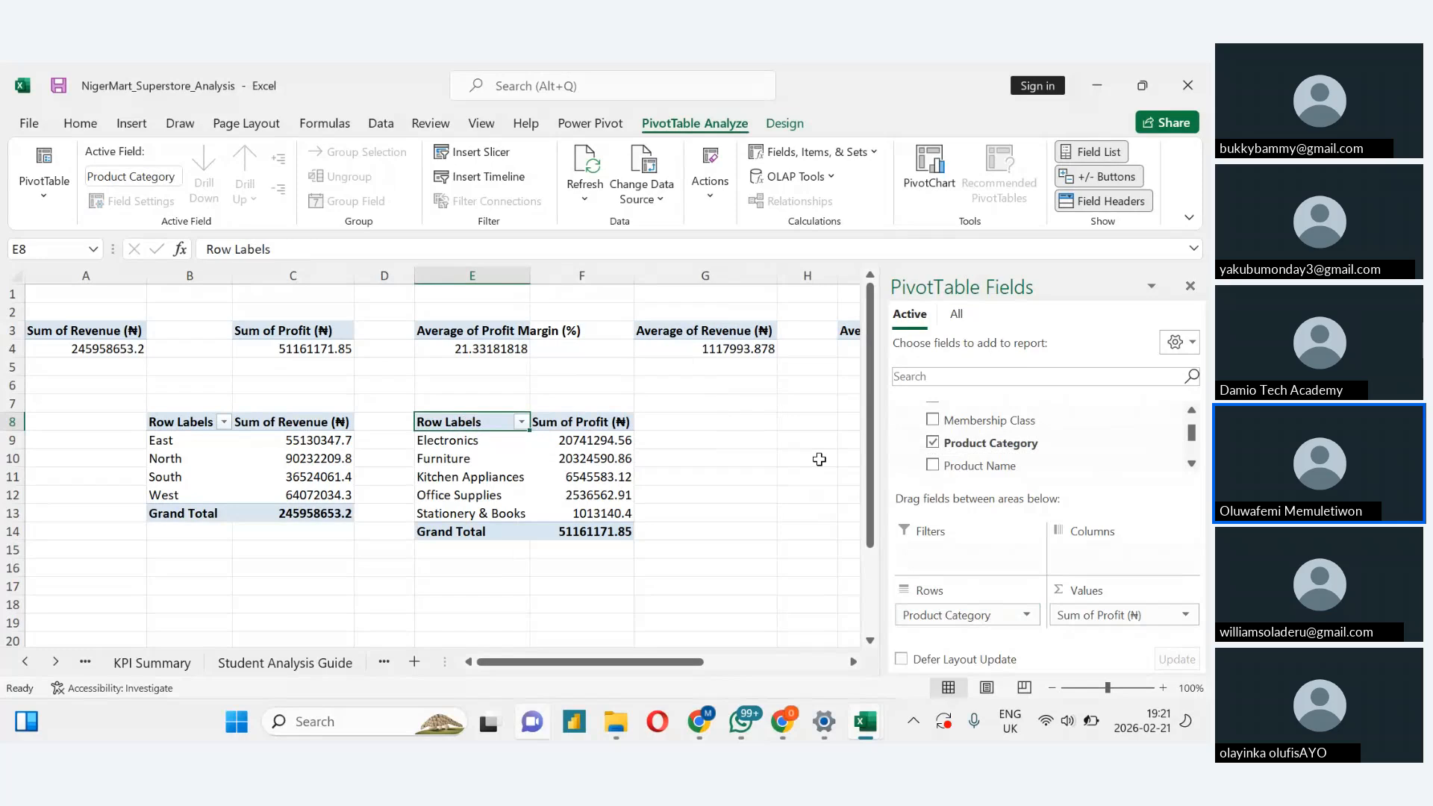
Check the next task in the Student Analysis Guide and return to the Sales table for inserting another pivot table
{"action": "left_click", "coordinate": [282, 664]}
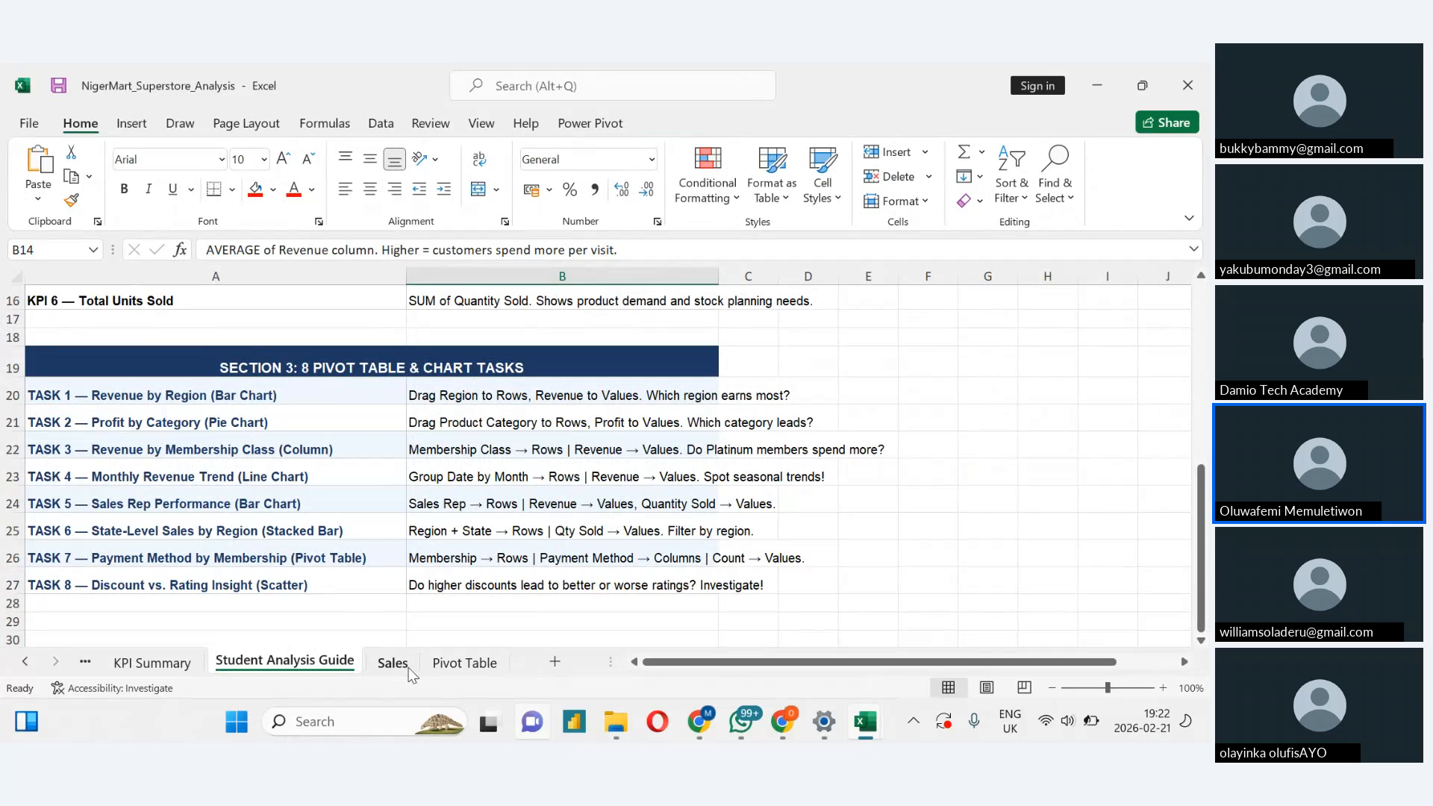
{"action": "left_click", "coordinate": [393, 662]}
{"action": "left_click", "coordinate": [150, 125]}
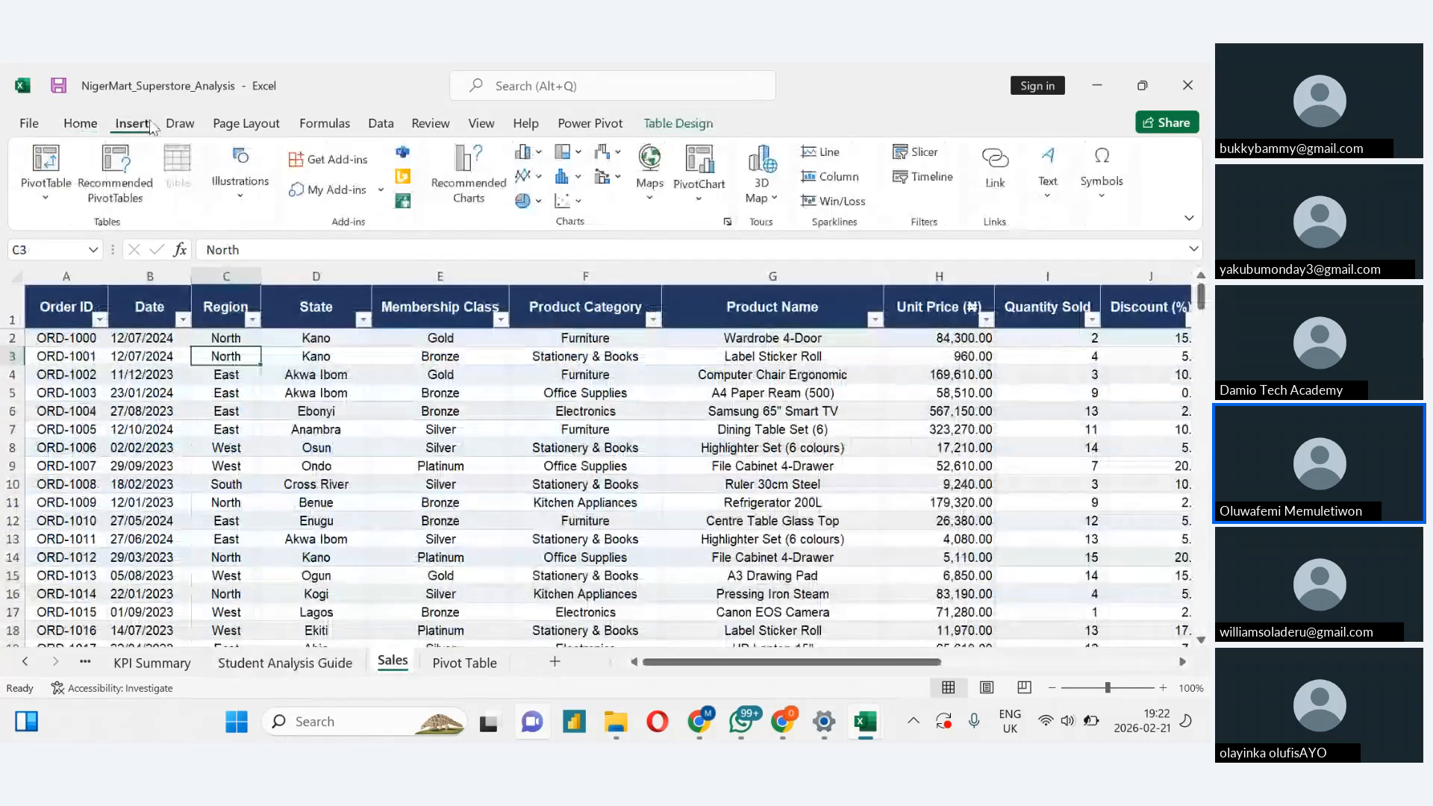
Insert a pivot table from Table2 at cell H8 of the existing Pivot Table sheet, adding the data to the Data Model
{"action": "left_click", "coordinate": [46, 182]}
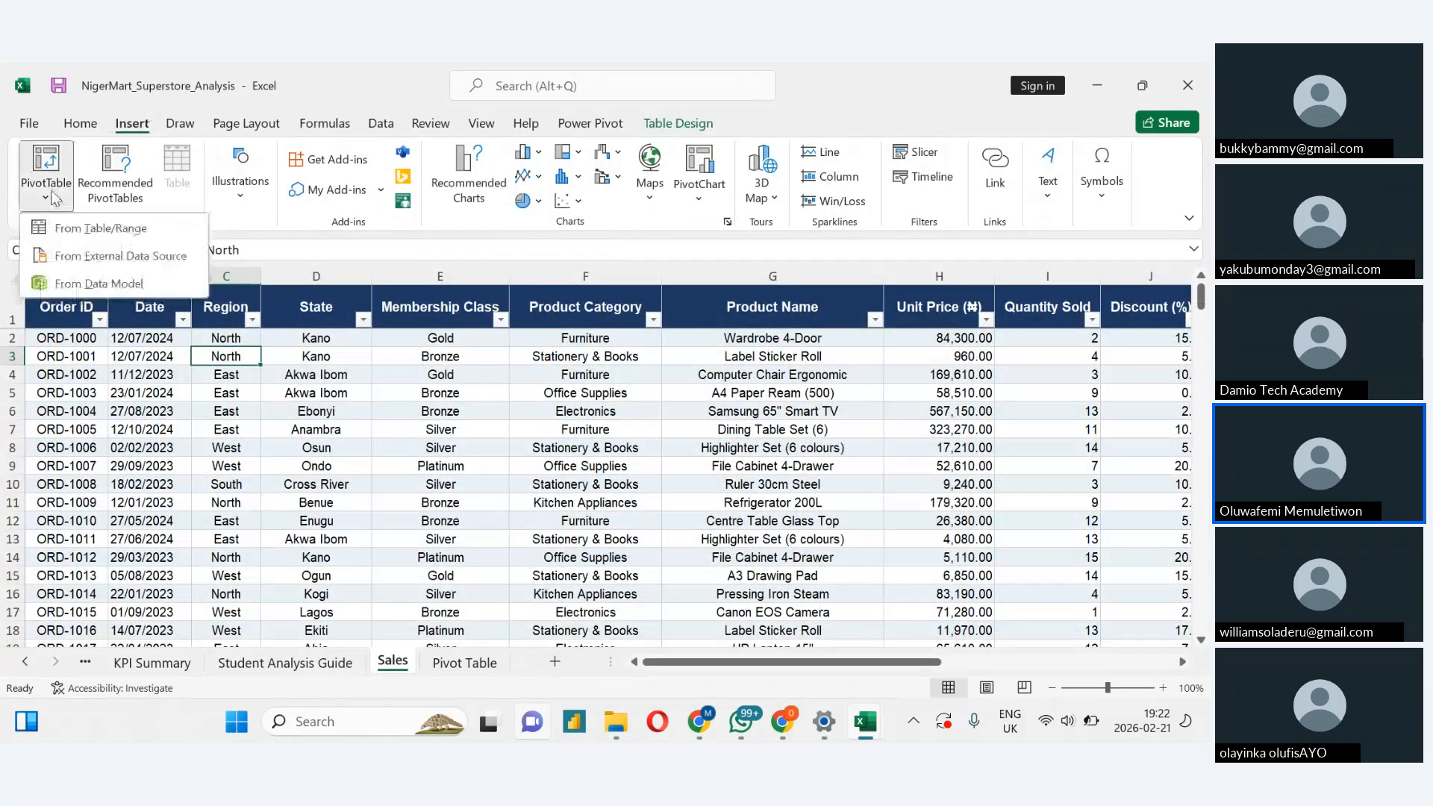
{"action": "left_click", "coordinate": [65, 237]}
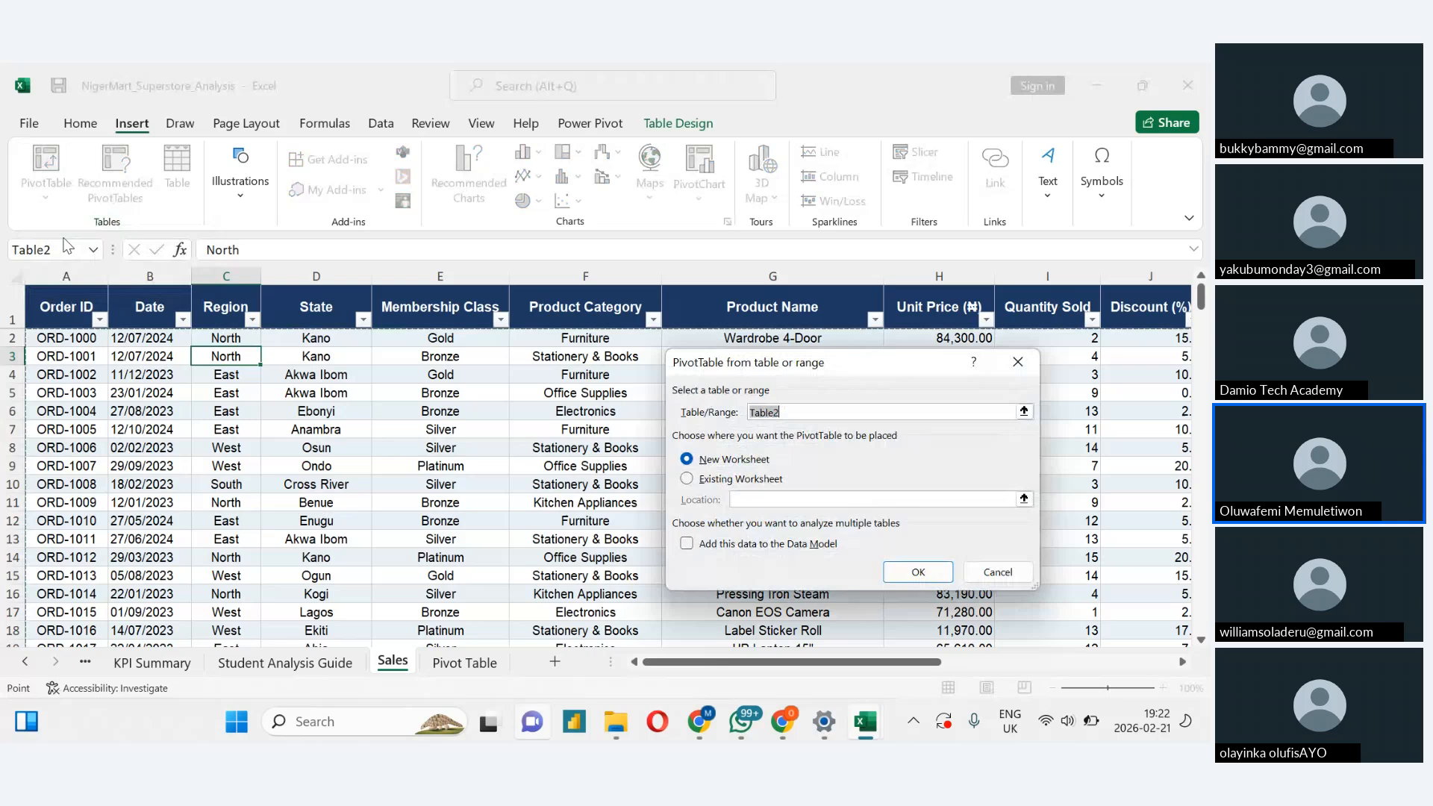
{"action": "left_click", "coordinate": [687, 479]}
{"action": "left_click", "coordinate": [468, 663]}
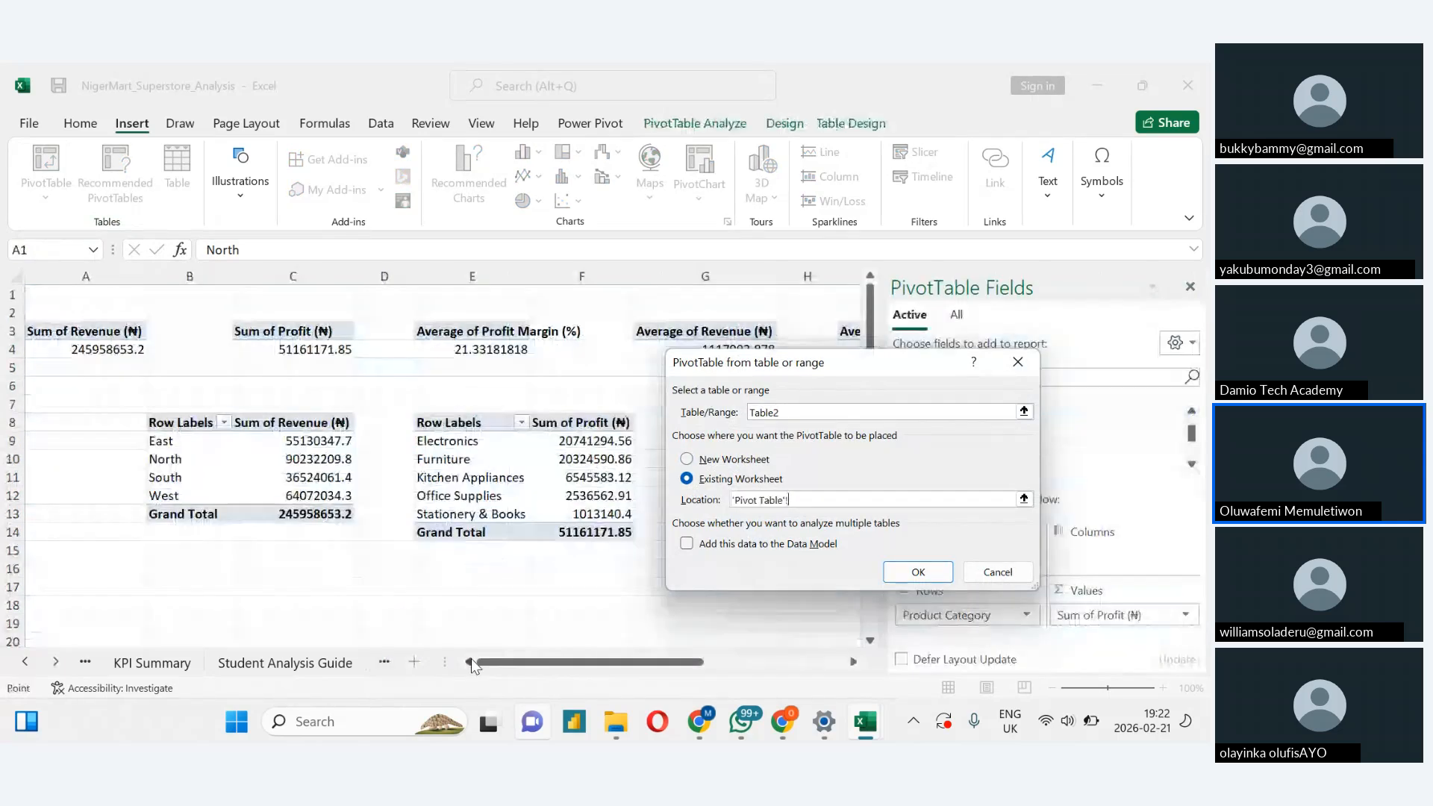
{"action": "left_click", "coordinate": [1191, 288]}
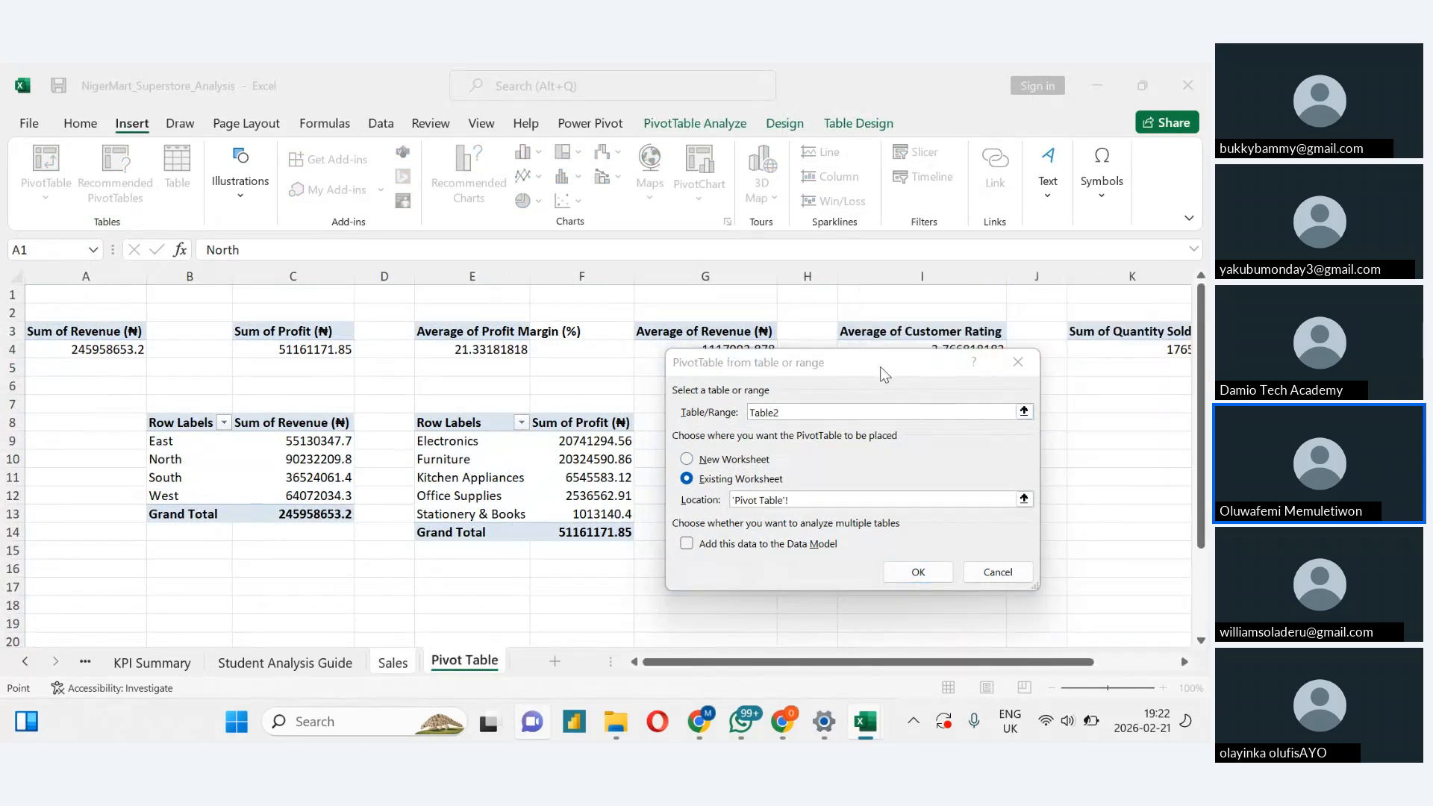
{"action": "left_click_drag", "start_coordinate": [884, 373], "coordinate": [1037, 102]}
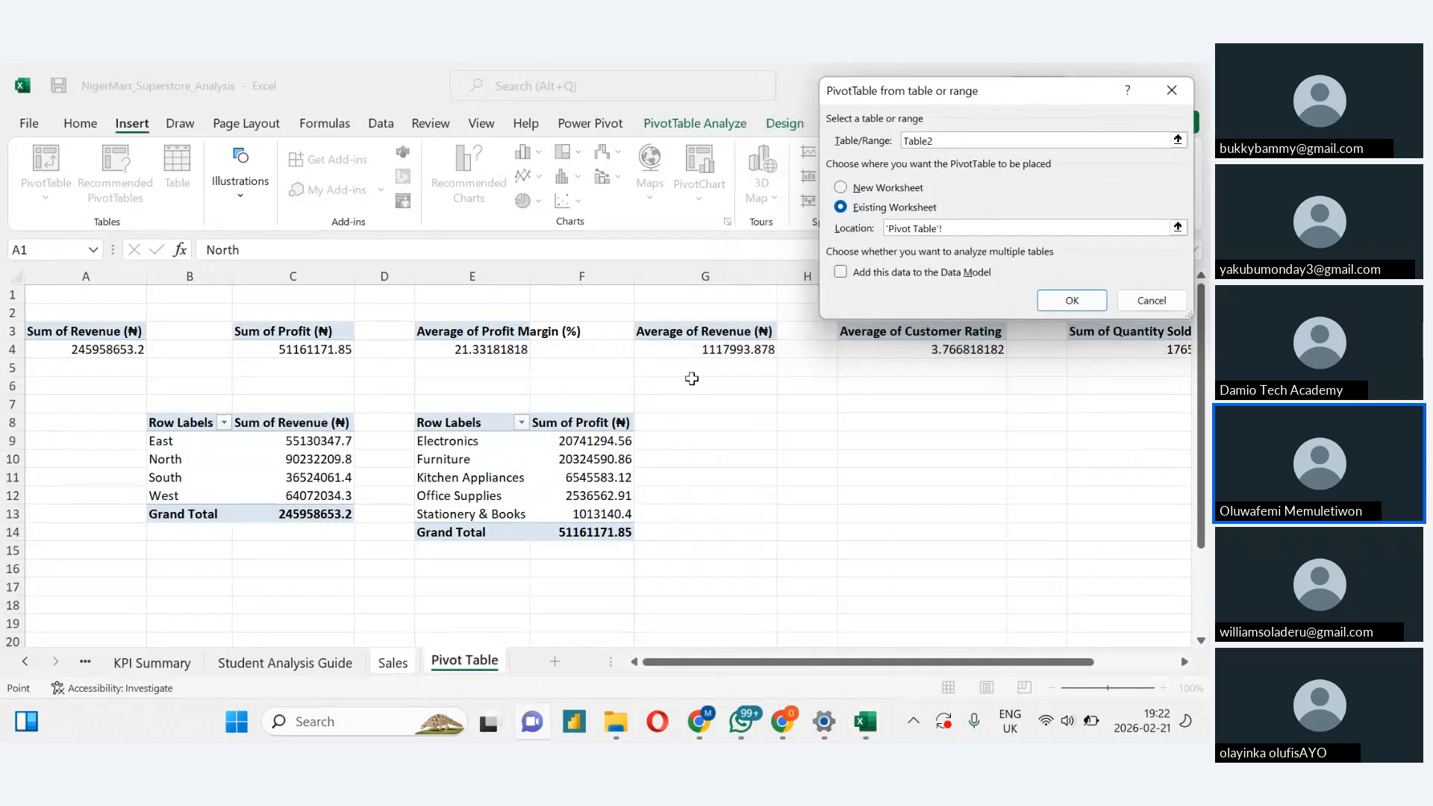
{"action": "left_click", "coordinate": [800, 423]}
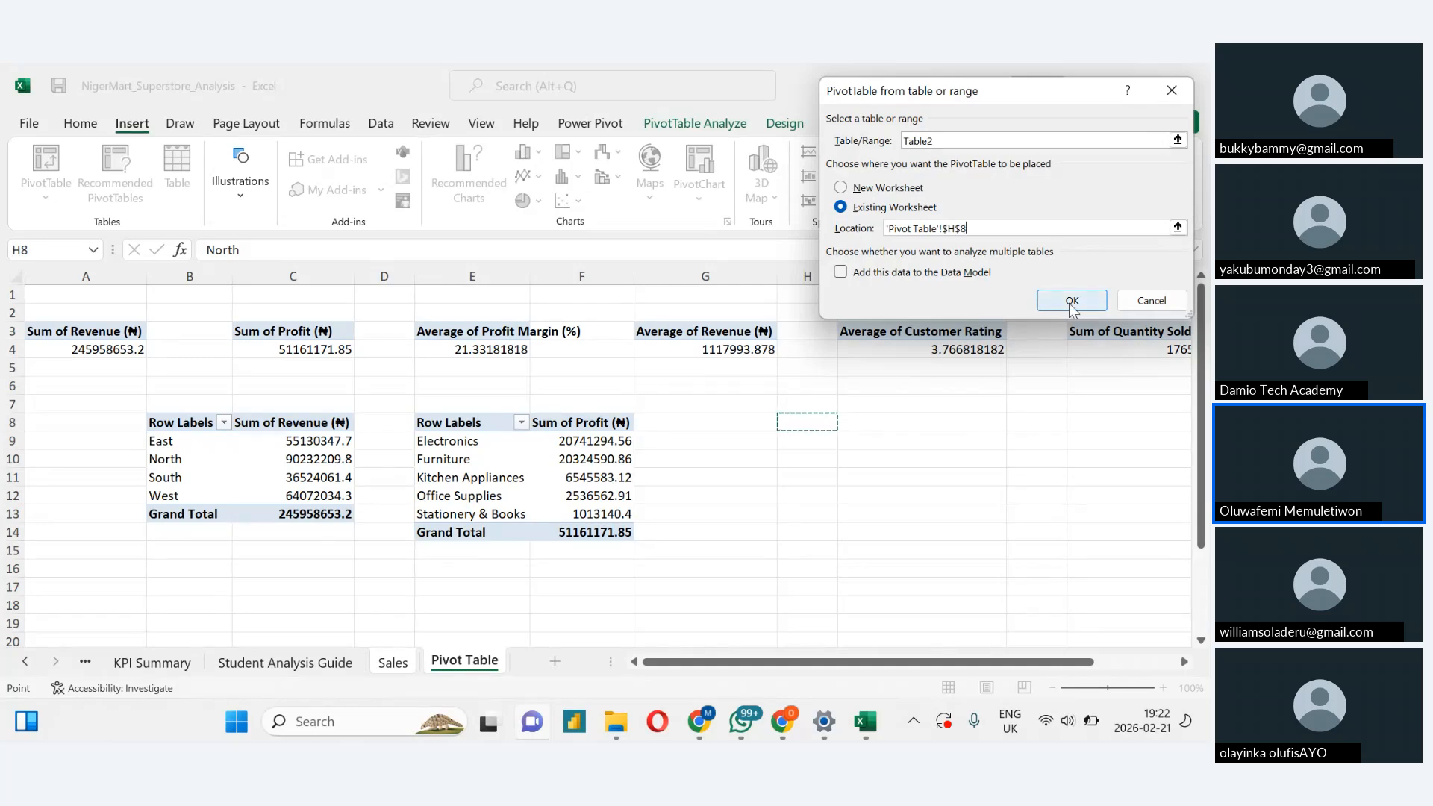
{"action": "left_click", "coordinate": [842, 273]}
{"action": "left_click", "coordinate": [1074, 301]}
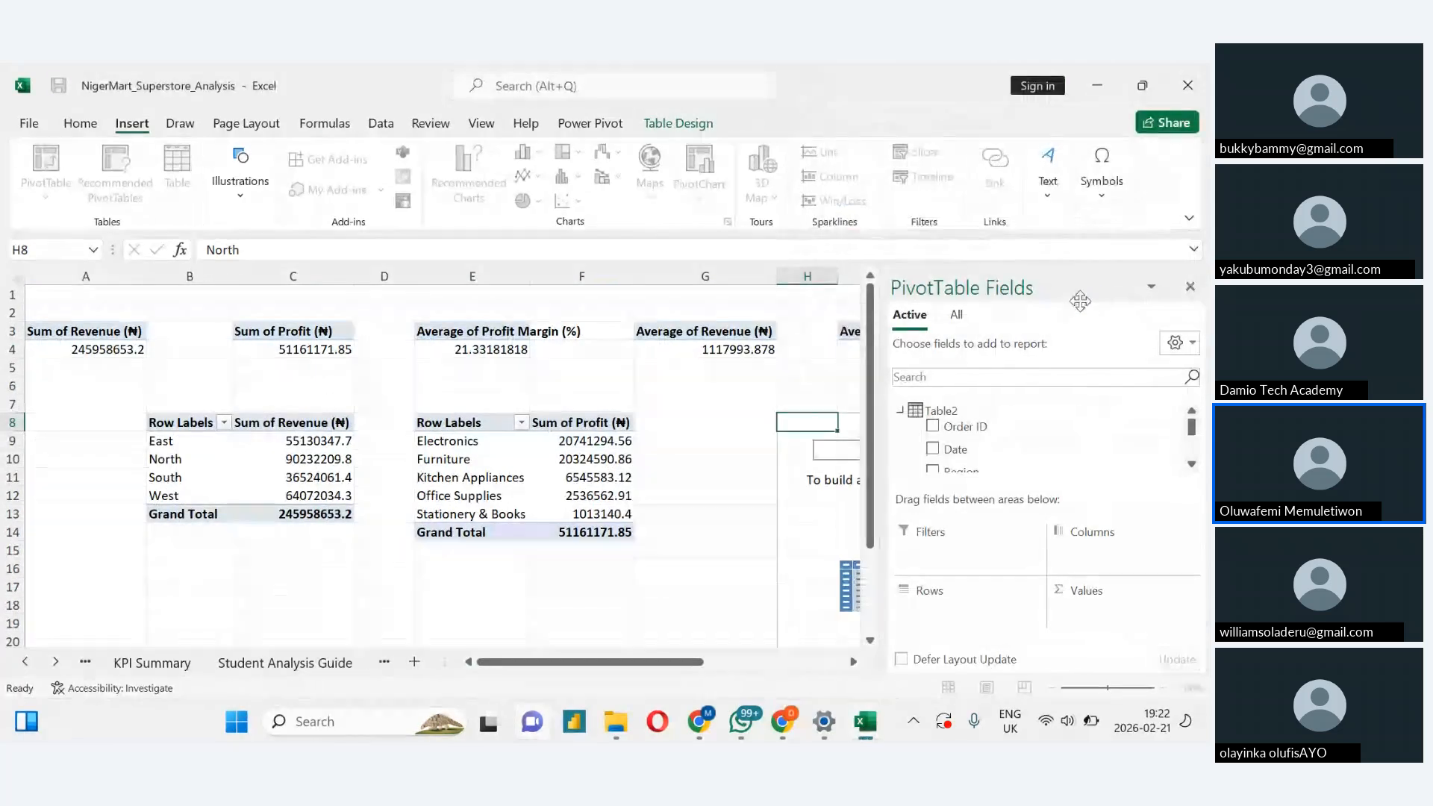
Add the Revenue (₦) field to the values of the new pivot table at H8
{"action": "scroll", "coordinate": [1196, 446], "scroll_direction": "down", "scroll_amount": 2}
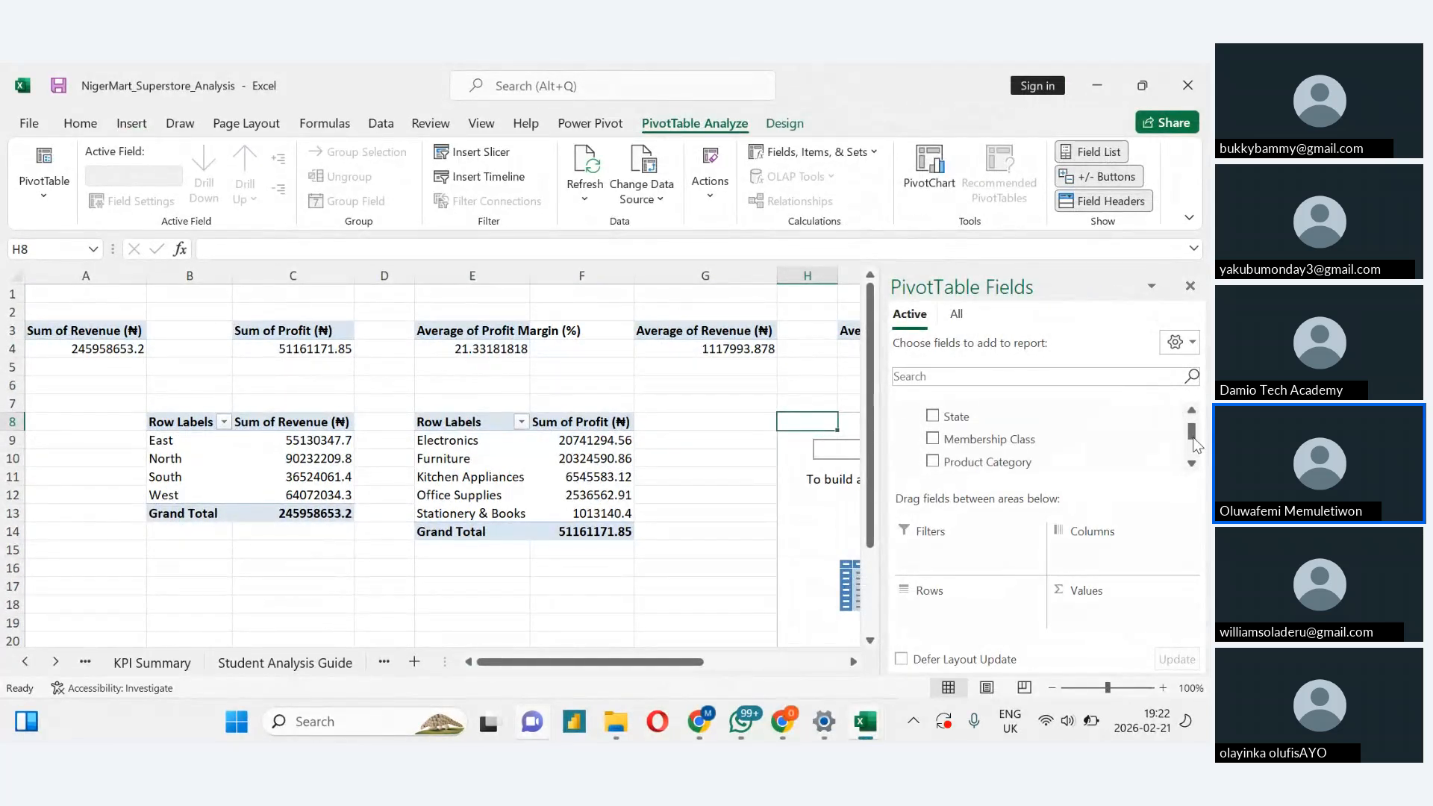
{"action": "left_click_drag", "start_coordinate": [1193, 438], "coordinate": [1193, 455]}
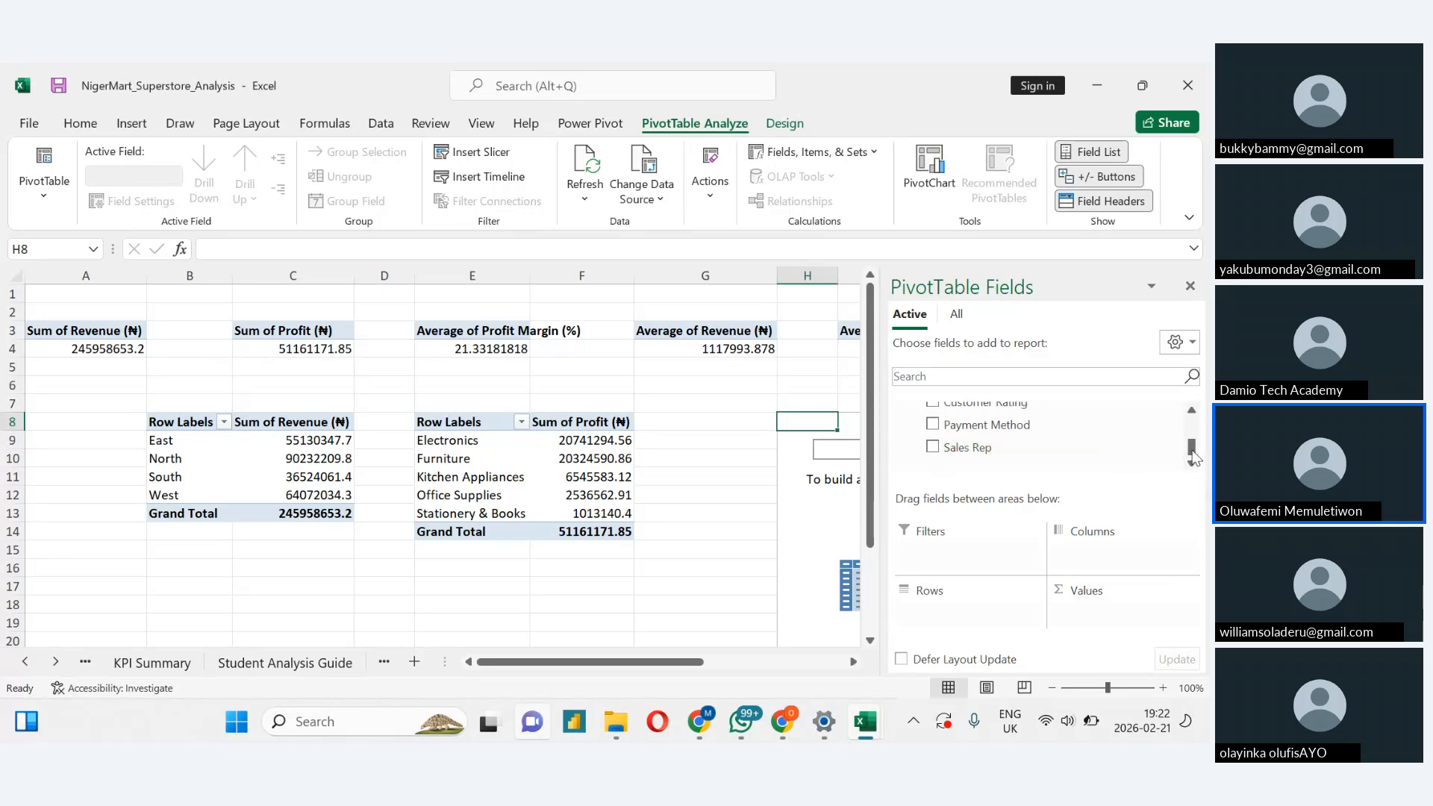
{"action": "scroll", "coordinate": [1192, 457], "scroll_direction": "up", "scroll_amount": 2}
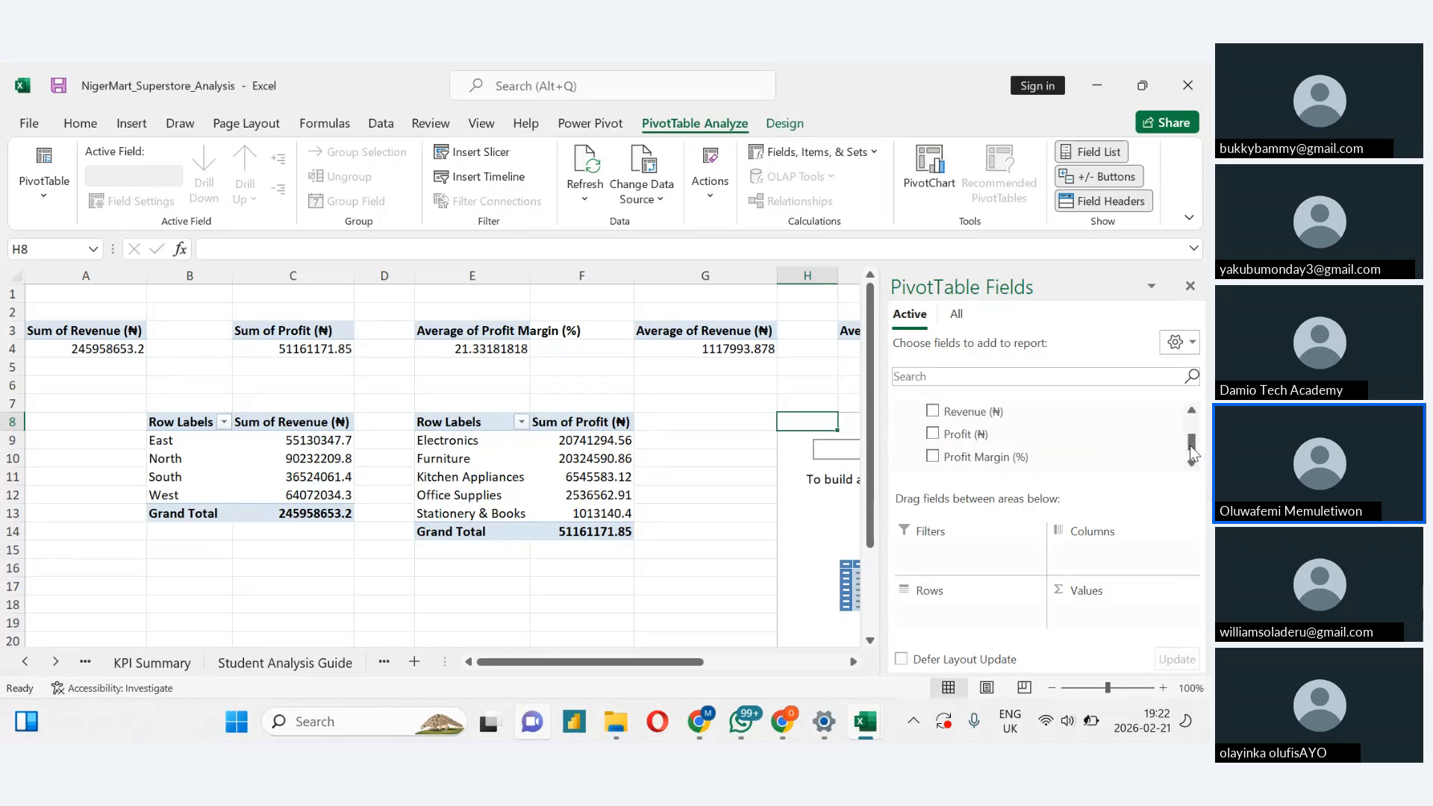
{"action": "left_click_drag", "start_coordinate": [1072, 421], "coordinate": [1119, 616]}
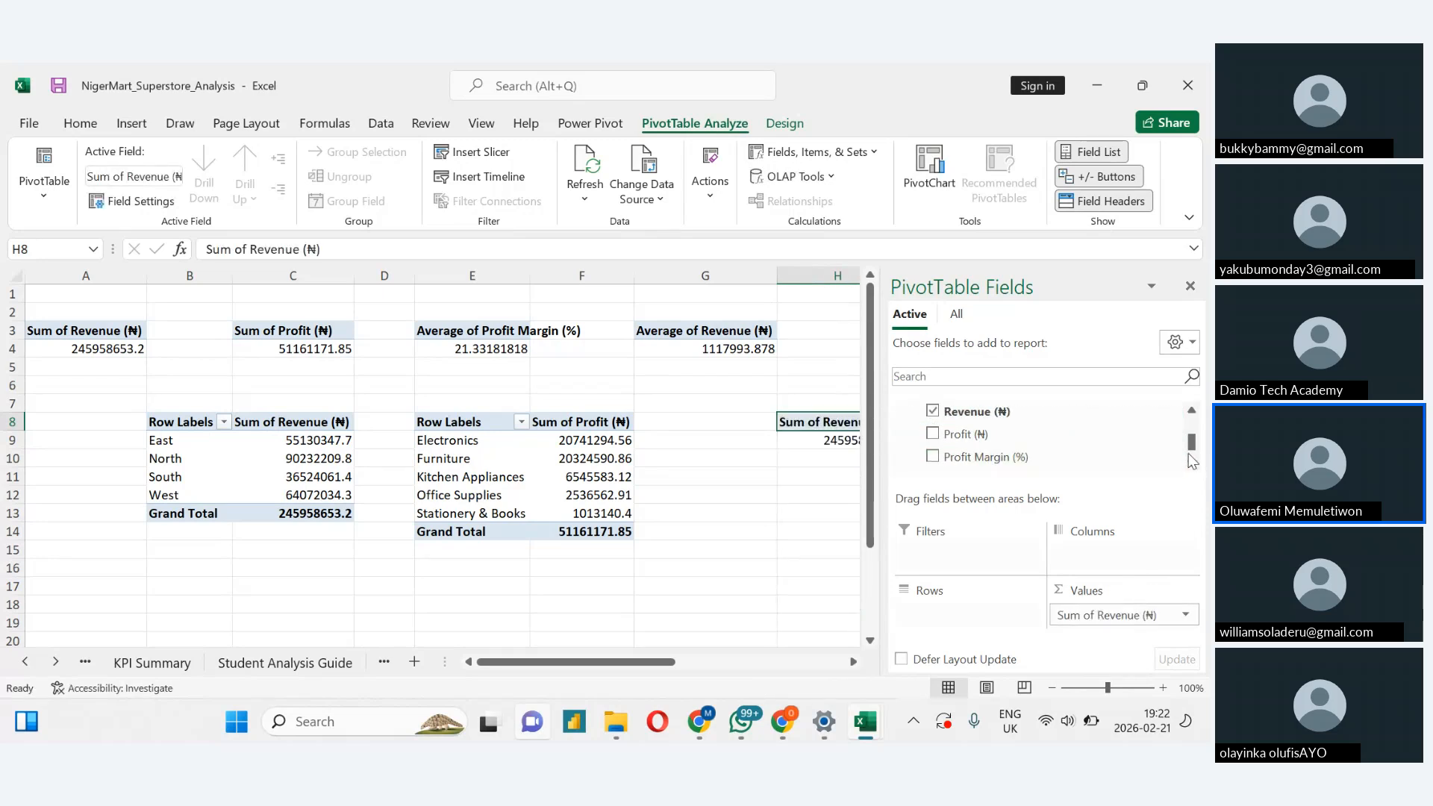
Use Membership Class as the row field of the pivot table at H8, then close the field list
{"action": "left_click_drag", "start_coordinate": [1189, 446], "coordinate": [1188, 433]}
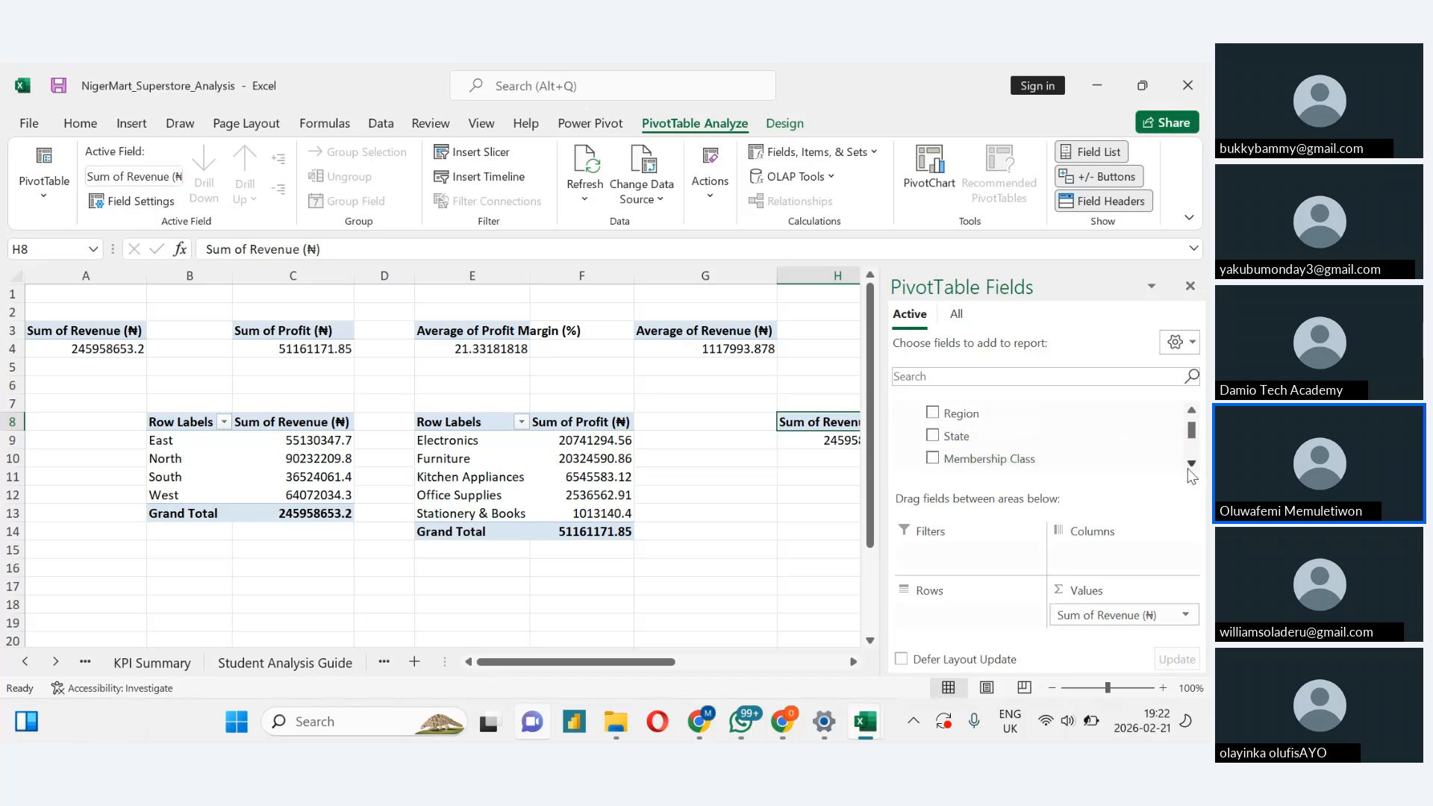
{"action": "left_click", "coordinate": [1191, 464]}
{"action": "left_click_drag", "start_coordinate": [985, 443], "coordinate": [970, 619]}
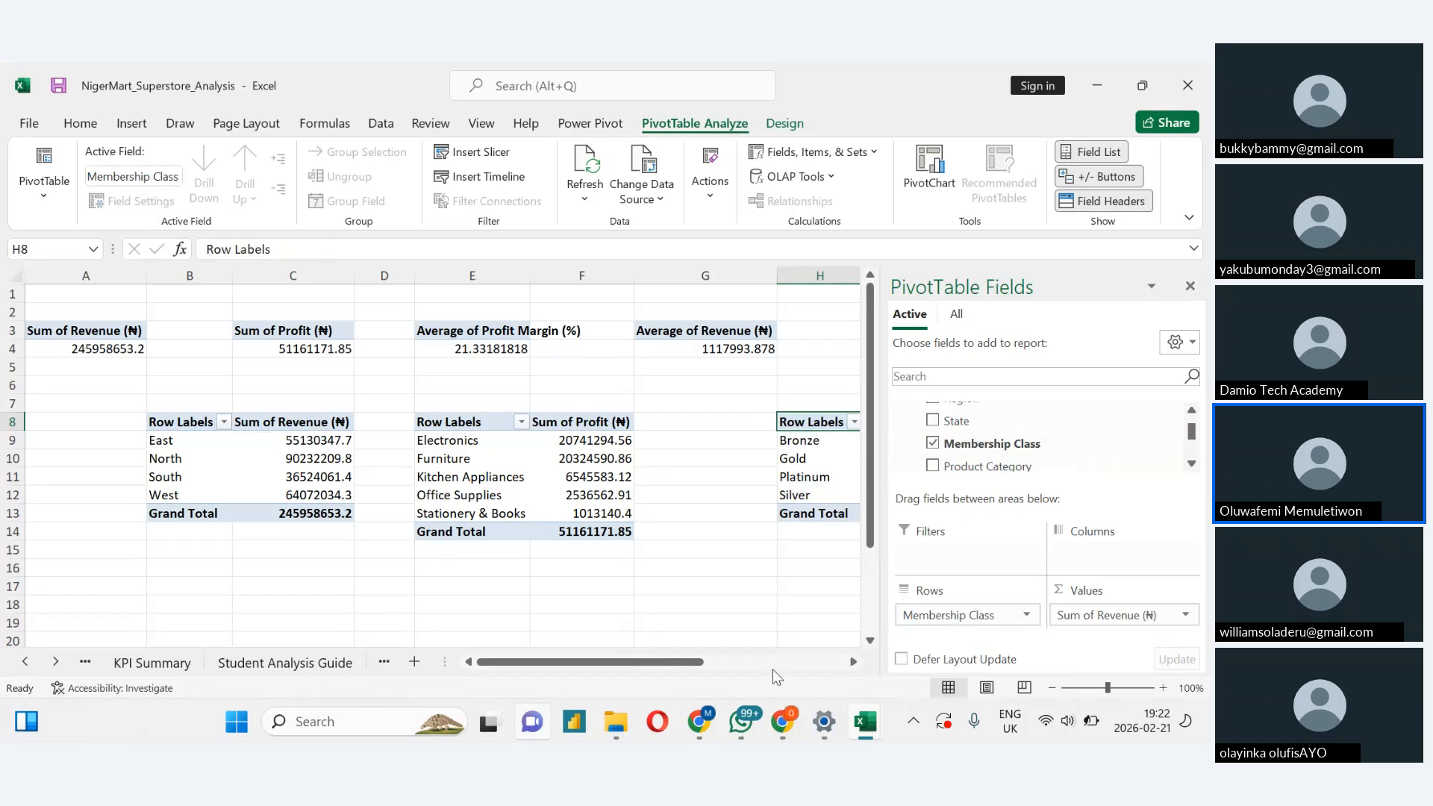
{"action": "left_click", "coordinate": [853, 661]}
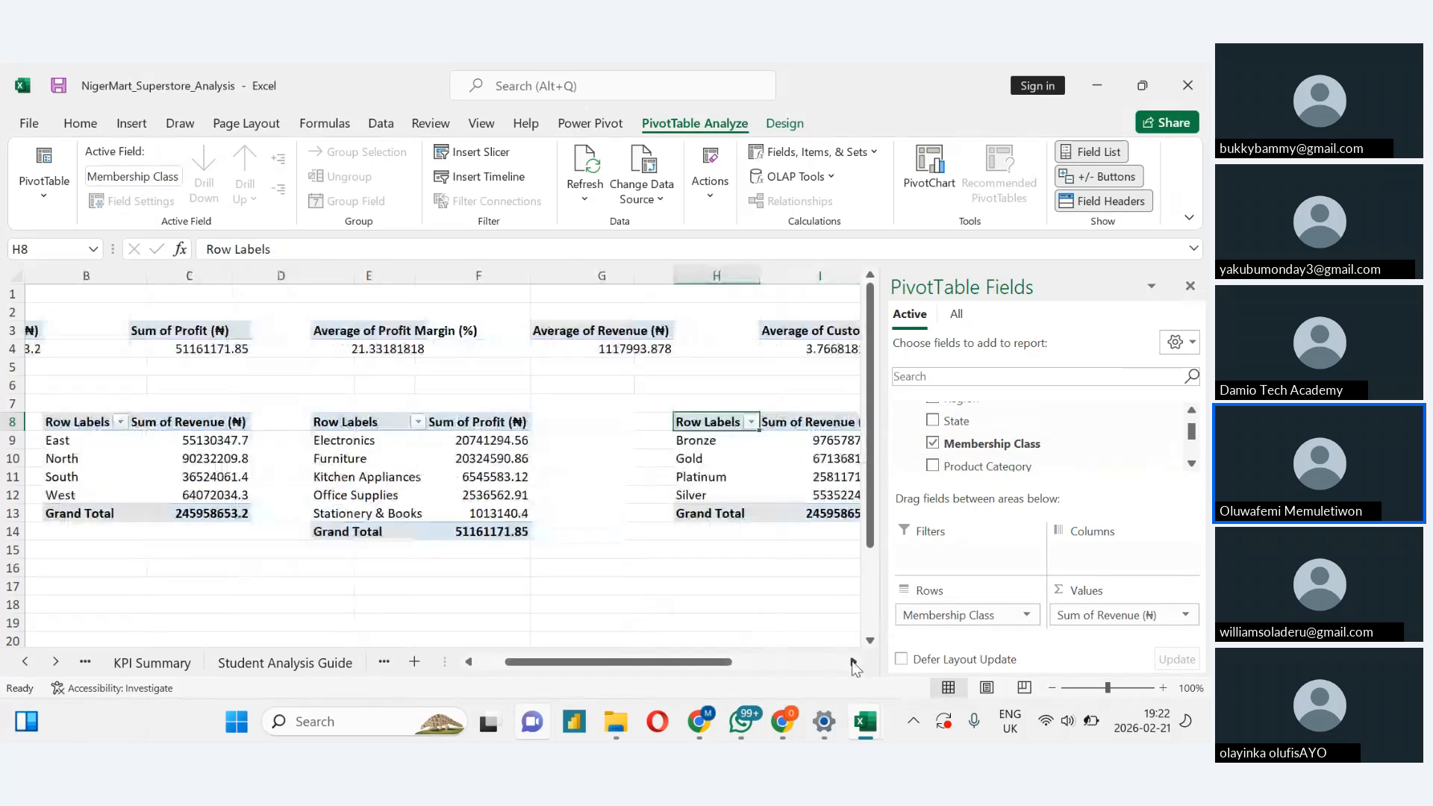
{"action": "left_click", "coordinate": [1190, 286]}
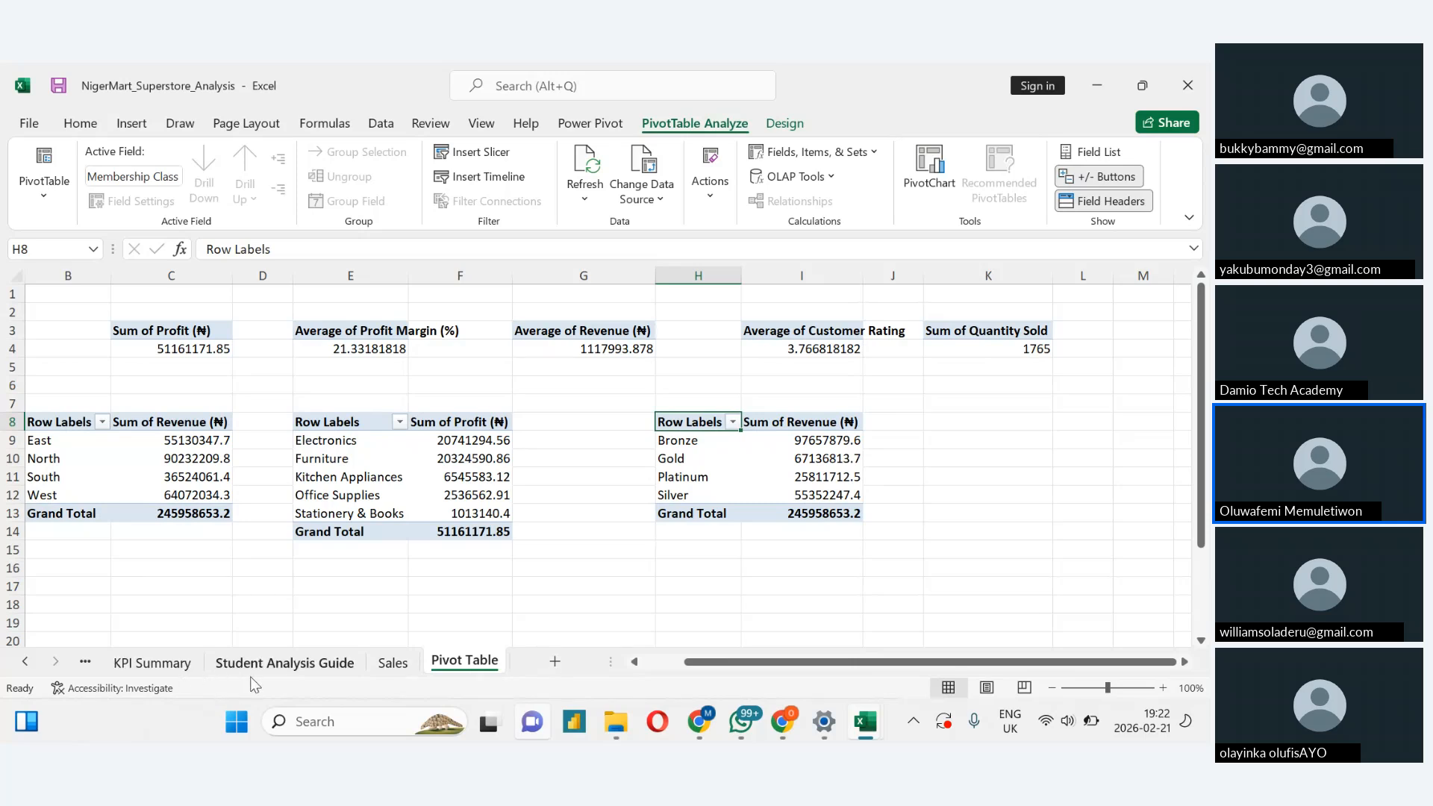
Consult the Student Analysis Guide and insert a pivot table from Table2 at K8 of the Pivot Table sheet, using the Data Model
{"action": "left_click", "coordinate": [284, 662]}
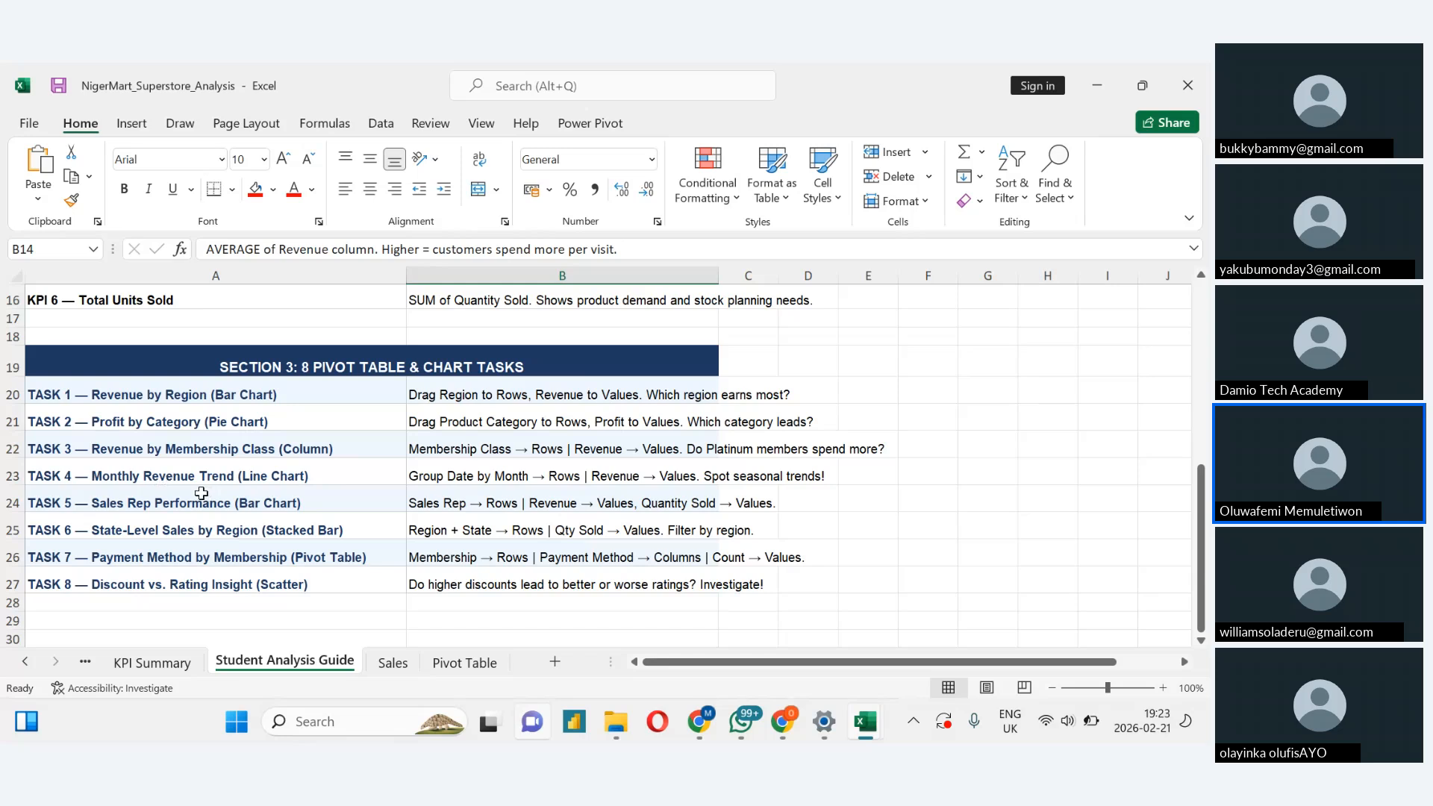
{"action": "left_click", "coordinate": [391, 663]}
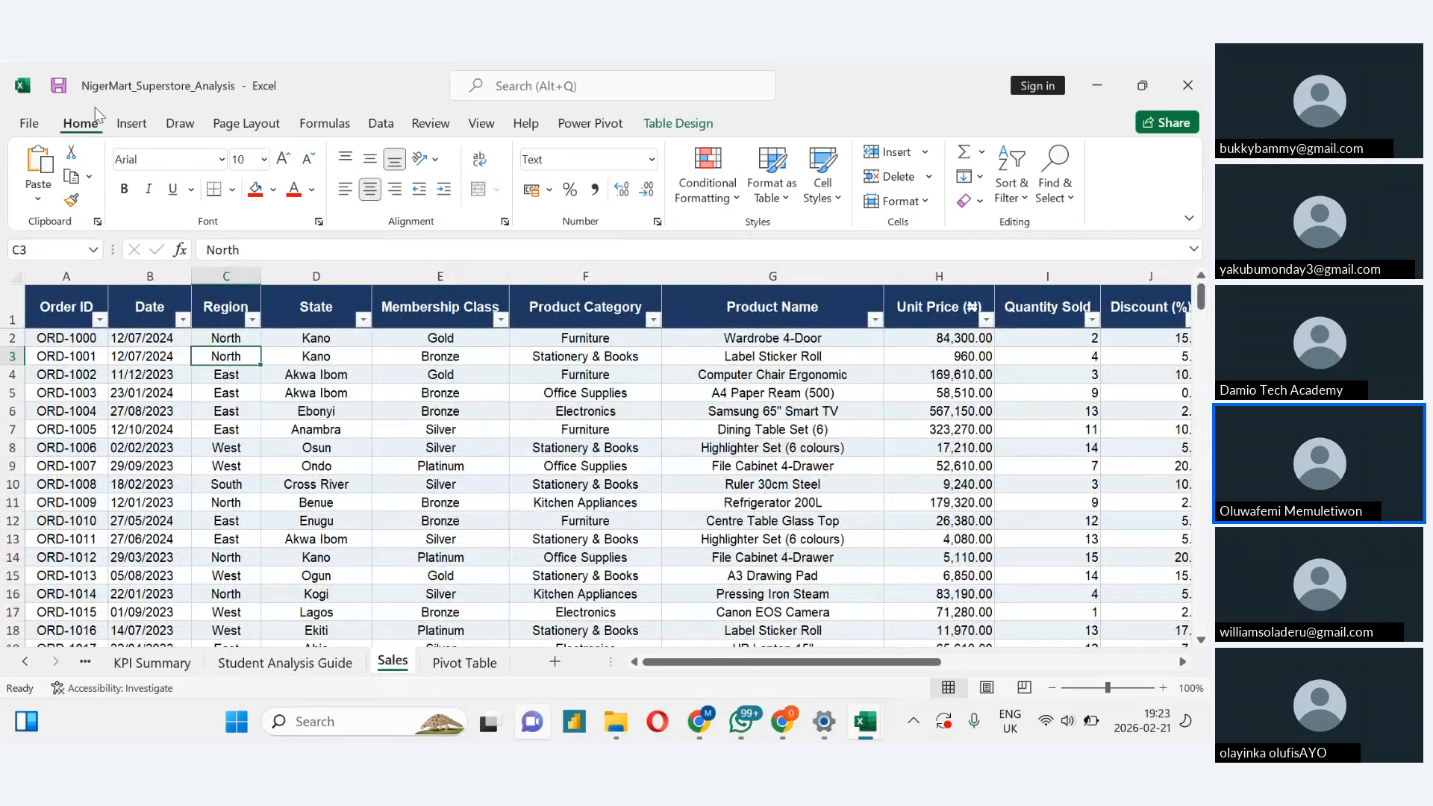
{"action": "left_click", "coordinate": [128, 125]}
{"action": "left_click", "coordinate": [48, 200]}
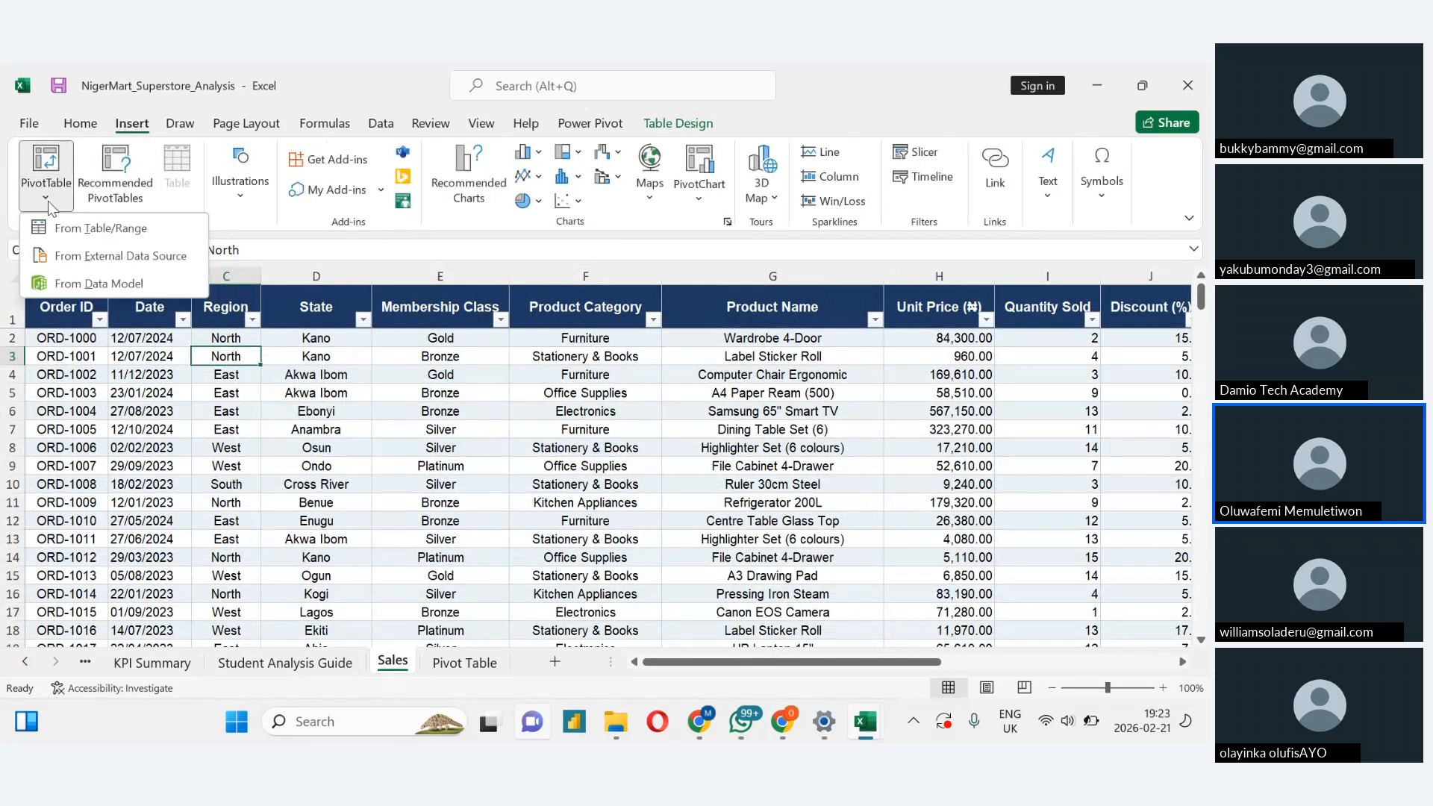
{"action": "left_click", "coordinate": [101, 228]}
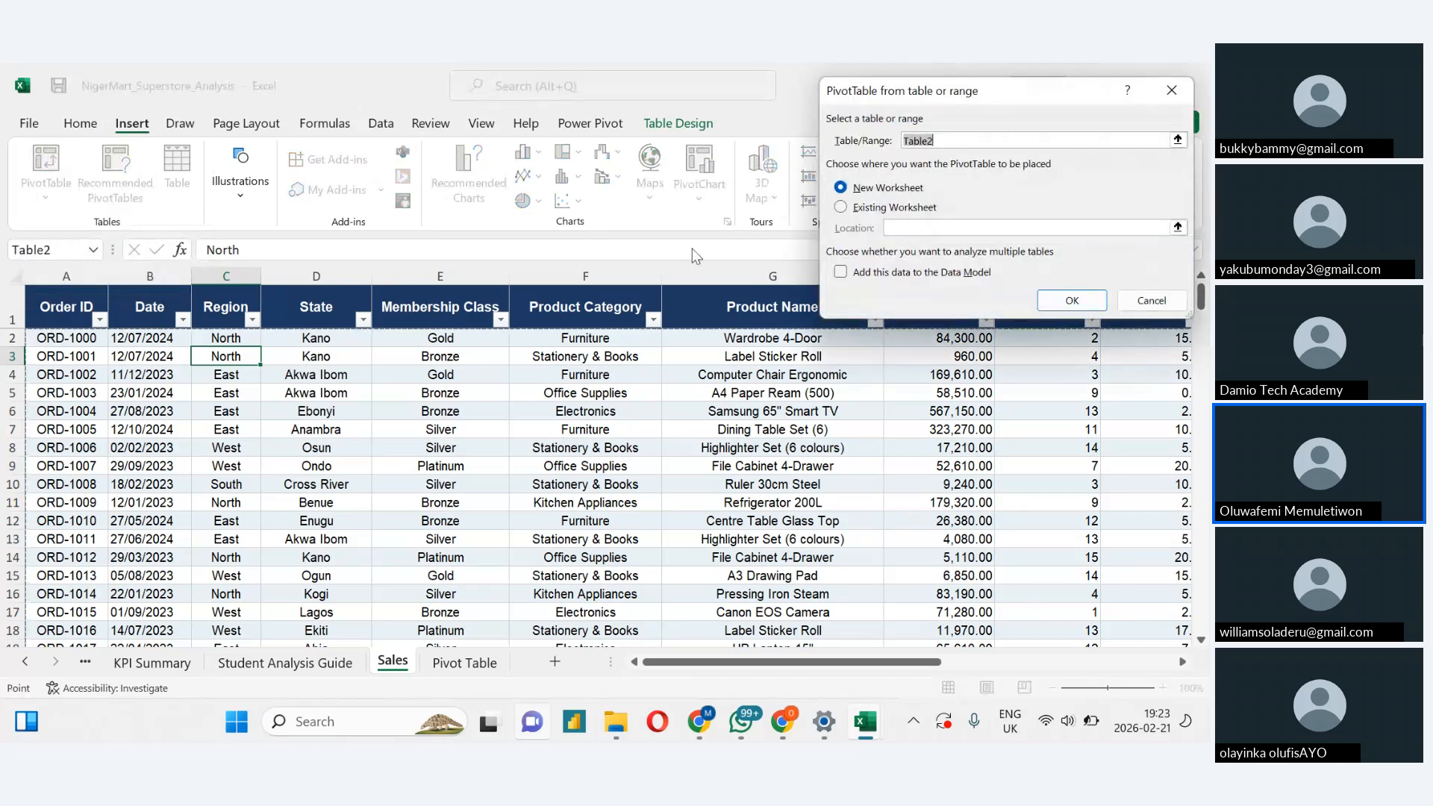
{"action": "left_click", "coordinate": [840, 207]}
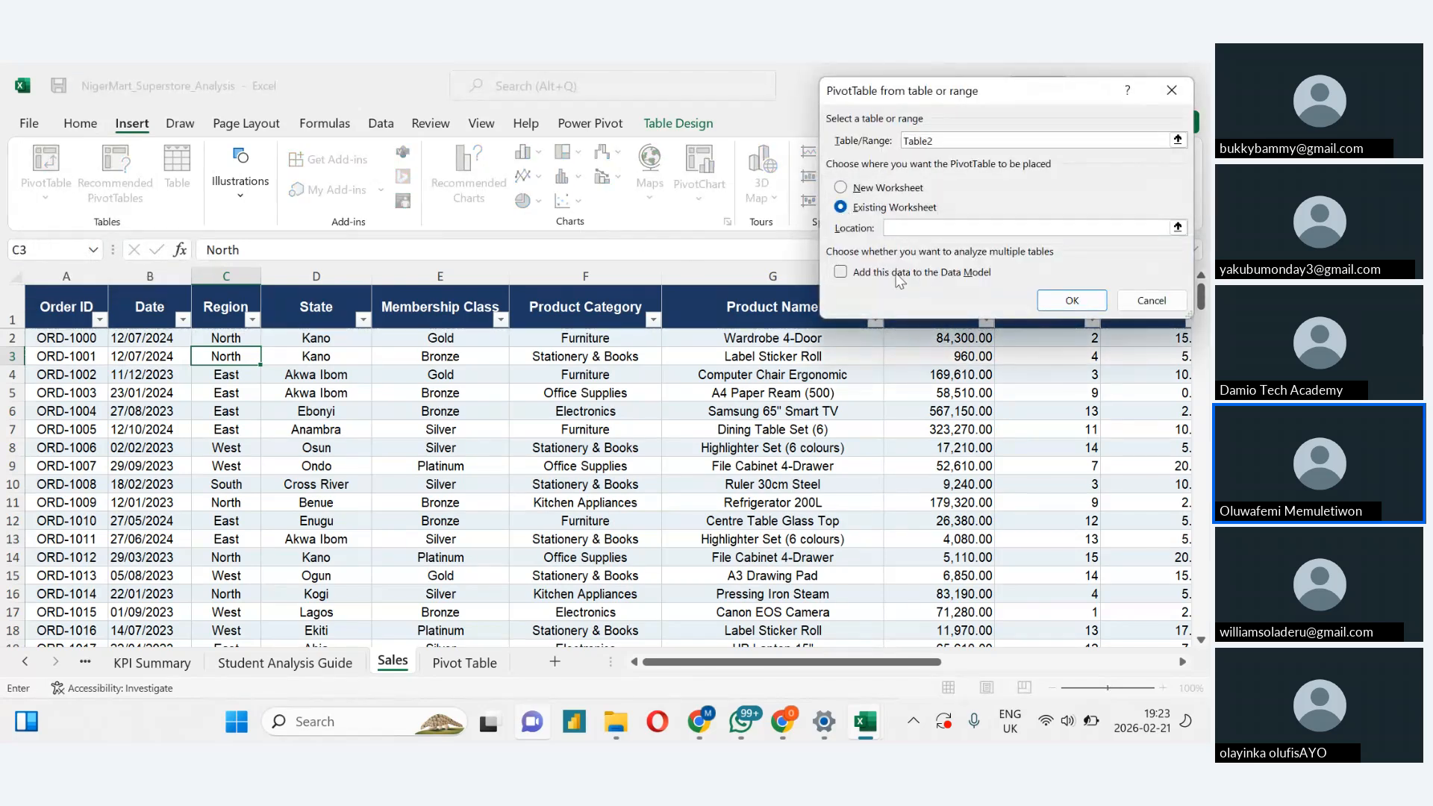
{"action": "left_click", "coordinate": [464, 662]}
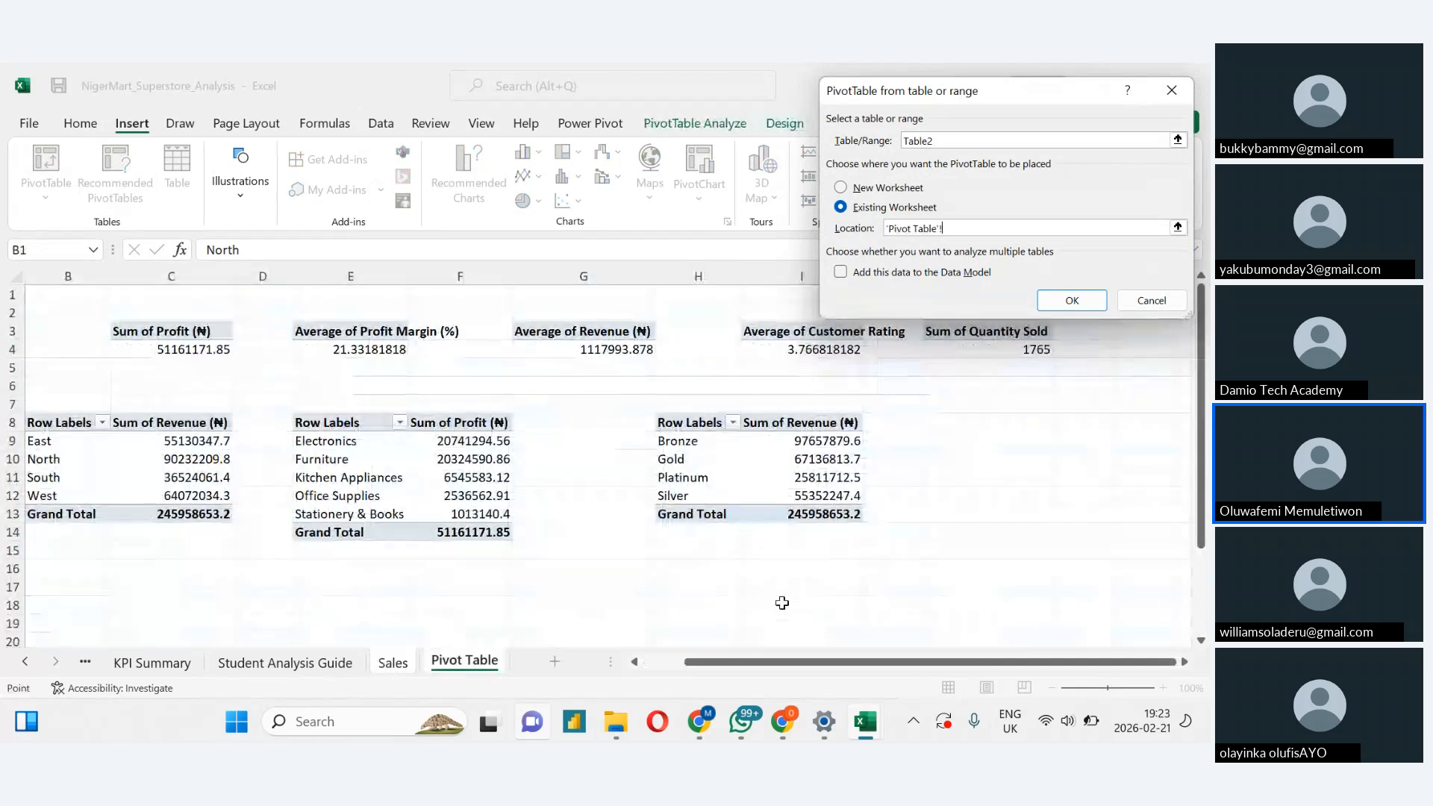
{"action": "left_click", "coordinate": [966, 423]}
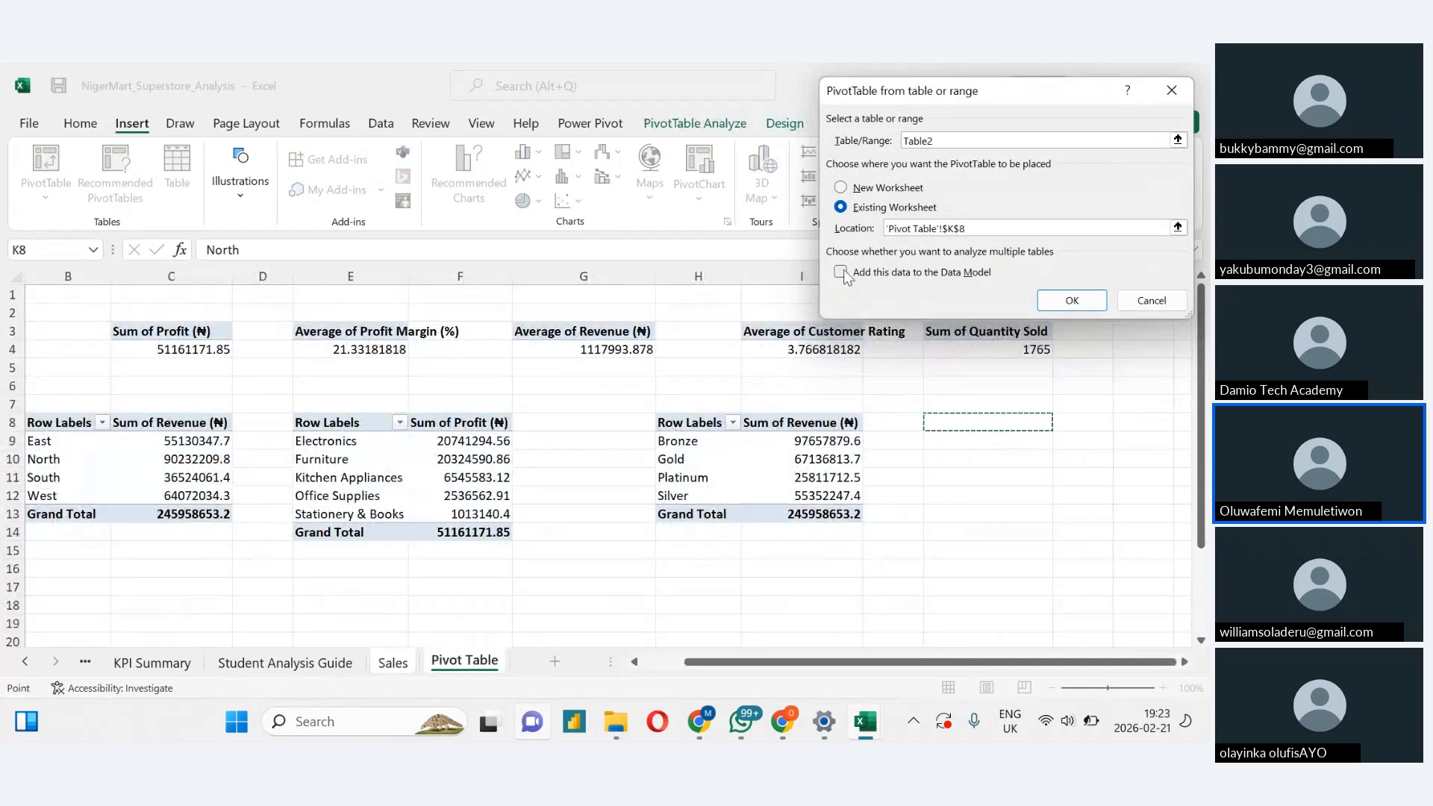
{"action": "left_click", "coordinate": [1071, 300]}
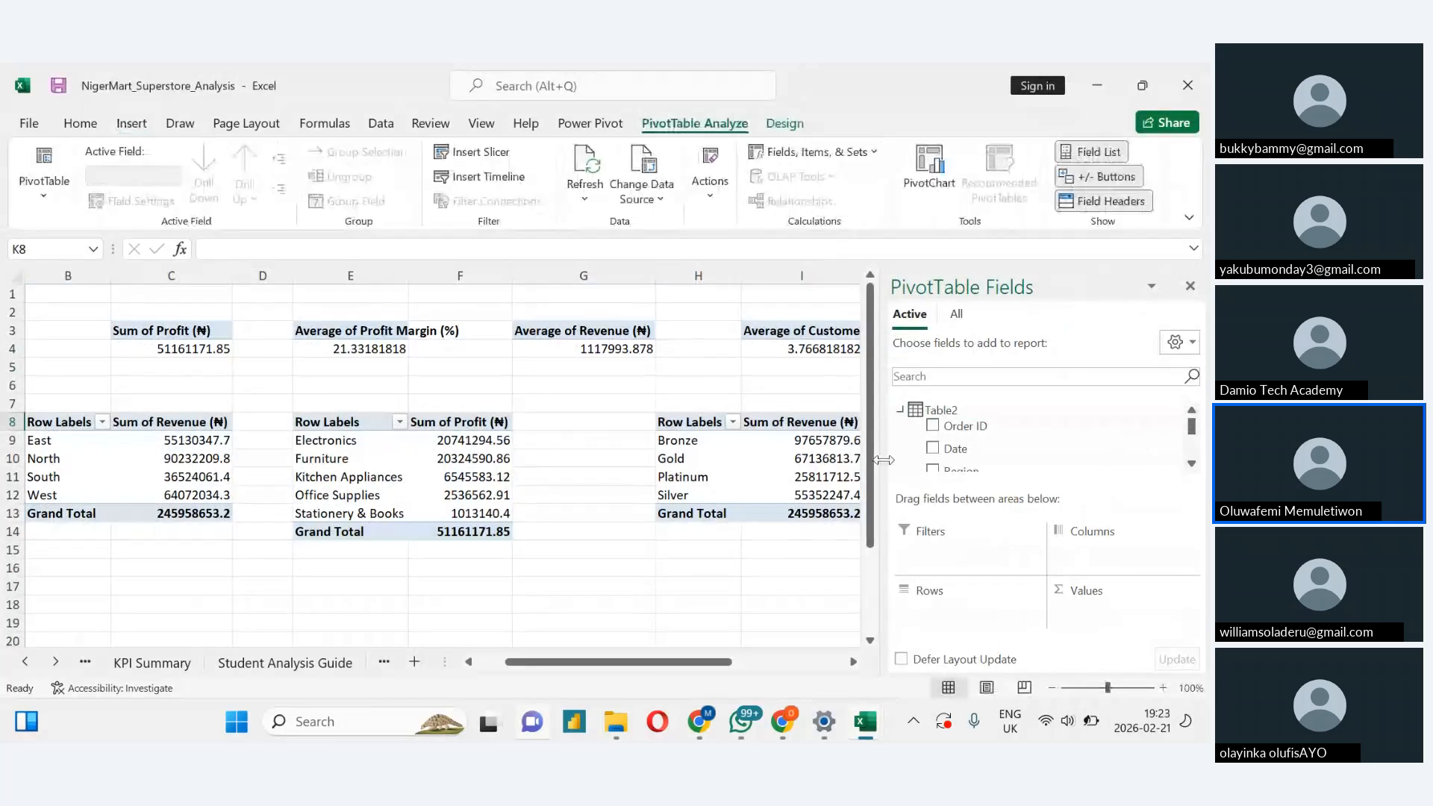
Place the Date field in the rows of the pivot table at K8
{"action": "left_click", "coordinate": [853, 661]}
{"action": "left_click", "coordinate": [853, 661]}
{"action": "left_click", "coordinate": [853, 661]}
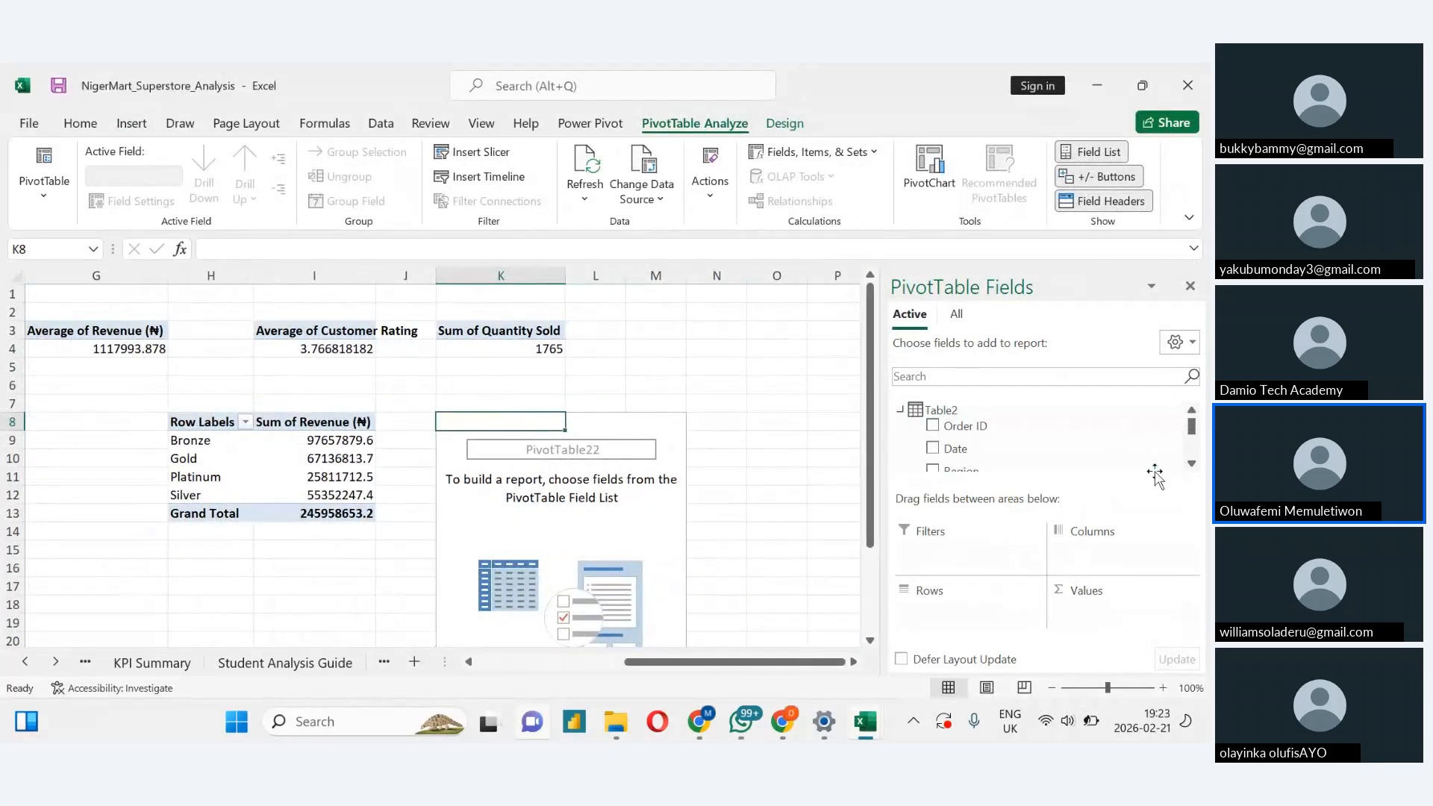
{"action": "left_click_drag", "start_coordinate": [944, 450], "coordinate": [944, 618]}
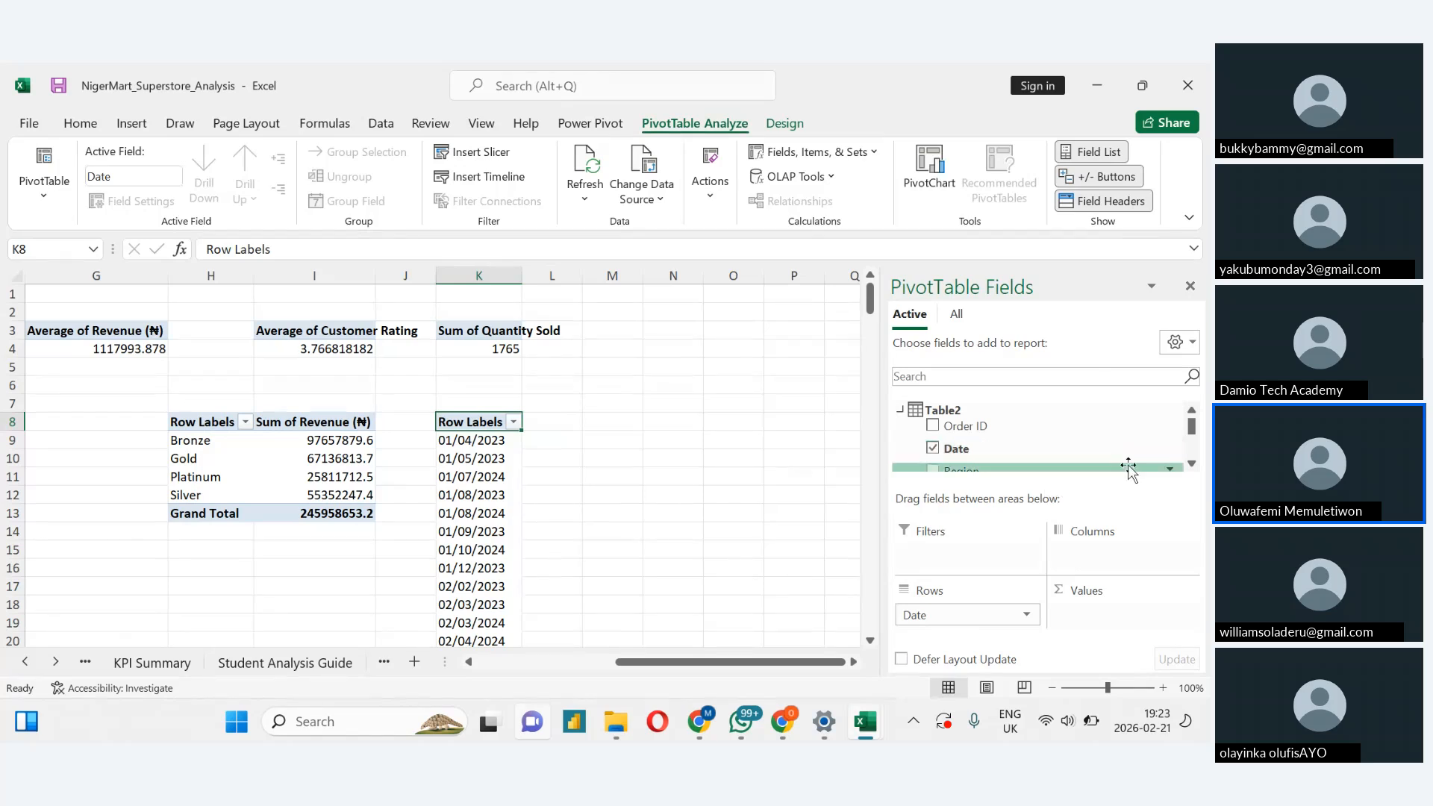
Add the Revenue (₦) field to the values of the date pivot table at K8
{"action": "left_click", "coordinate": [1193, 464]}
{"action": "left_click", "coordinate": [1192, 464]}
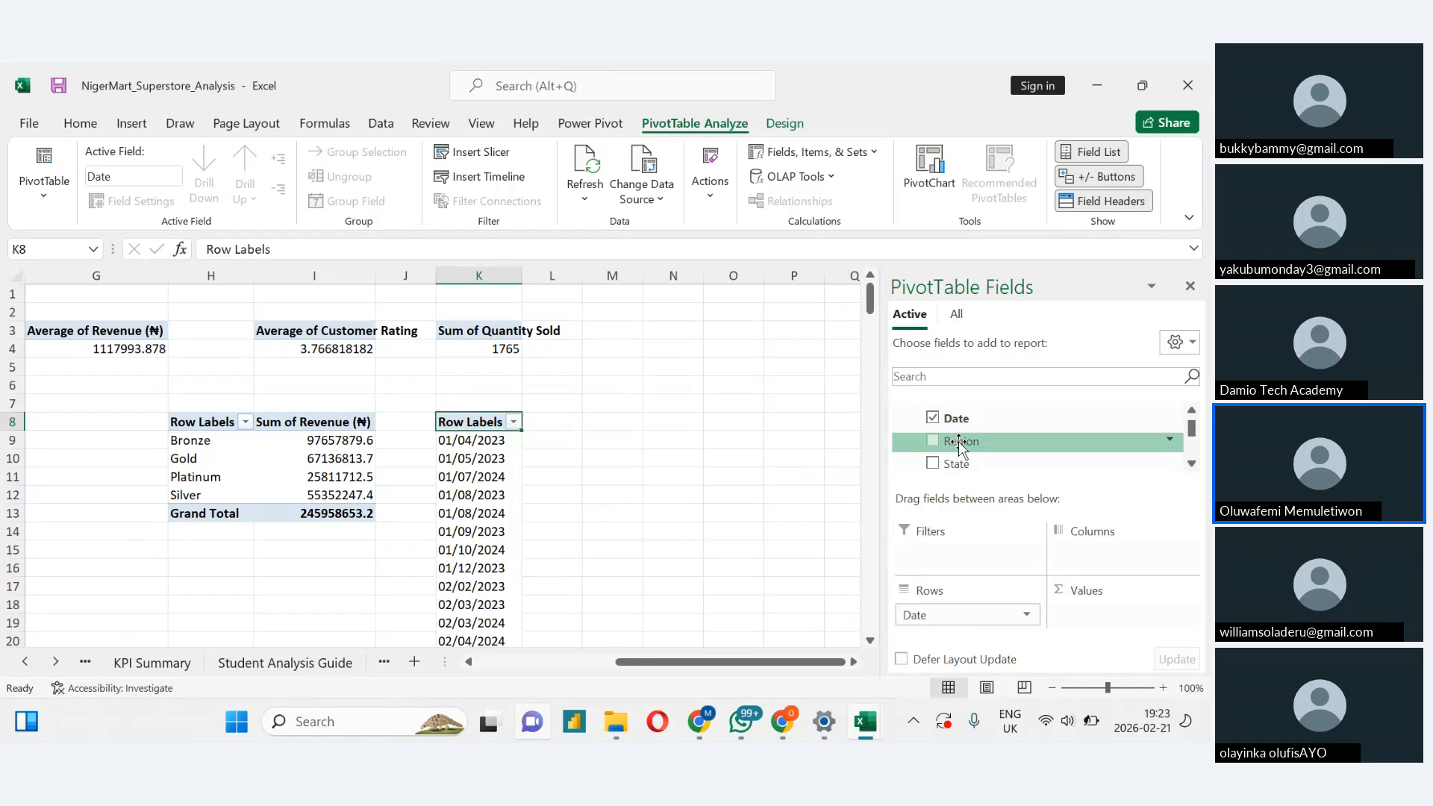
{"action": "left_click", "coordinate": [1193, 415]}
{"action": "left_click", "coordinate": [1192, 464]}
{"action": "left_click", "coordinate": [1192, 464]}
{"action": "left_click", "coordinate": [1192, 464]}
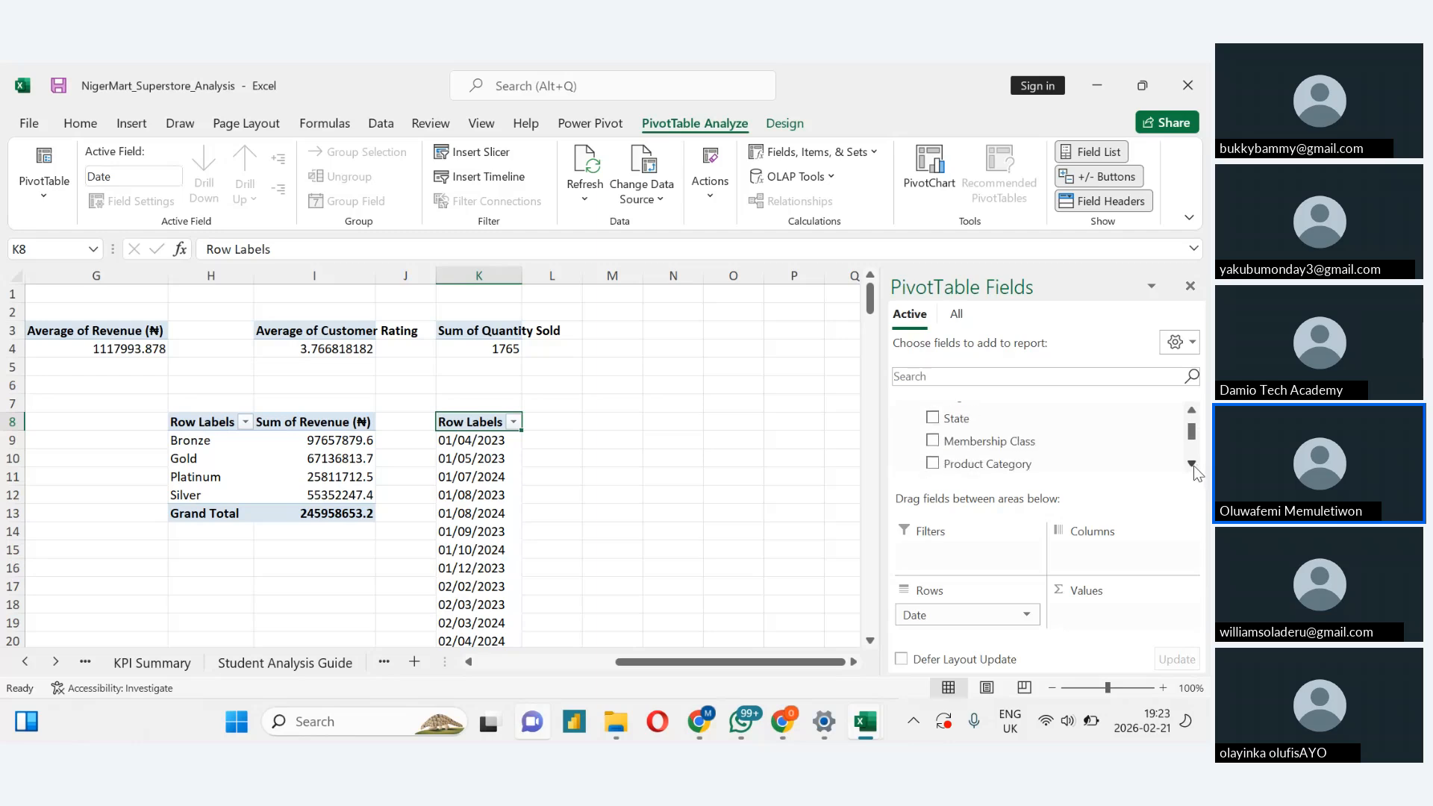
{"action": "left_click", "coordinate": [1193, 464]}
{"action": "left_click", "coordinate": [1193, 464]}
{"action": "left_click", "coordinate": [1192, 464]}
{"action": "left_click", "coordinate": [1192, 464]}
{"action": "left_click", "coordinate": [1193, 464]}
{"action": "left_click", "coordinate": [1192, 464]}
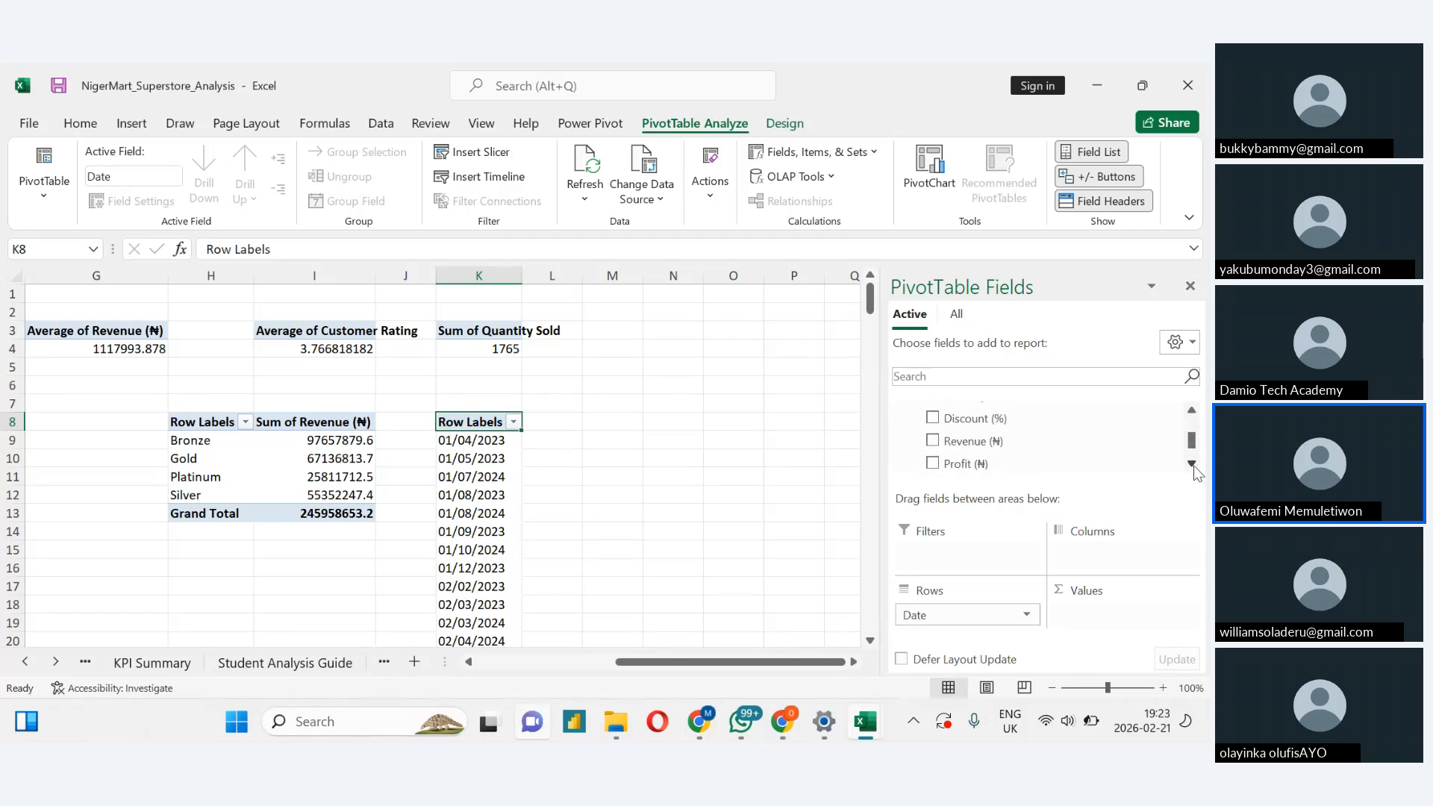
{"action": "left_click_drag", "start_coordinate": [970, 441], "coordinate": [1112, 619]}
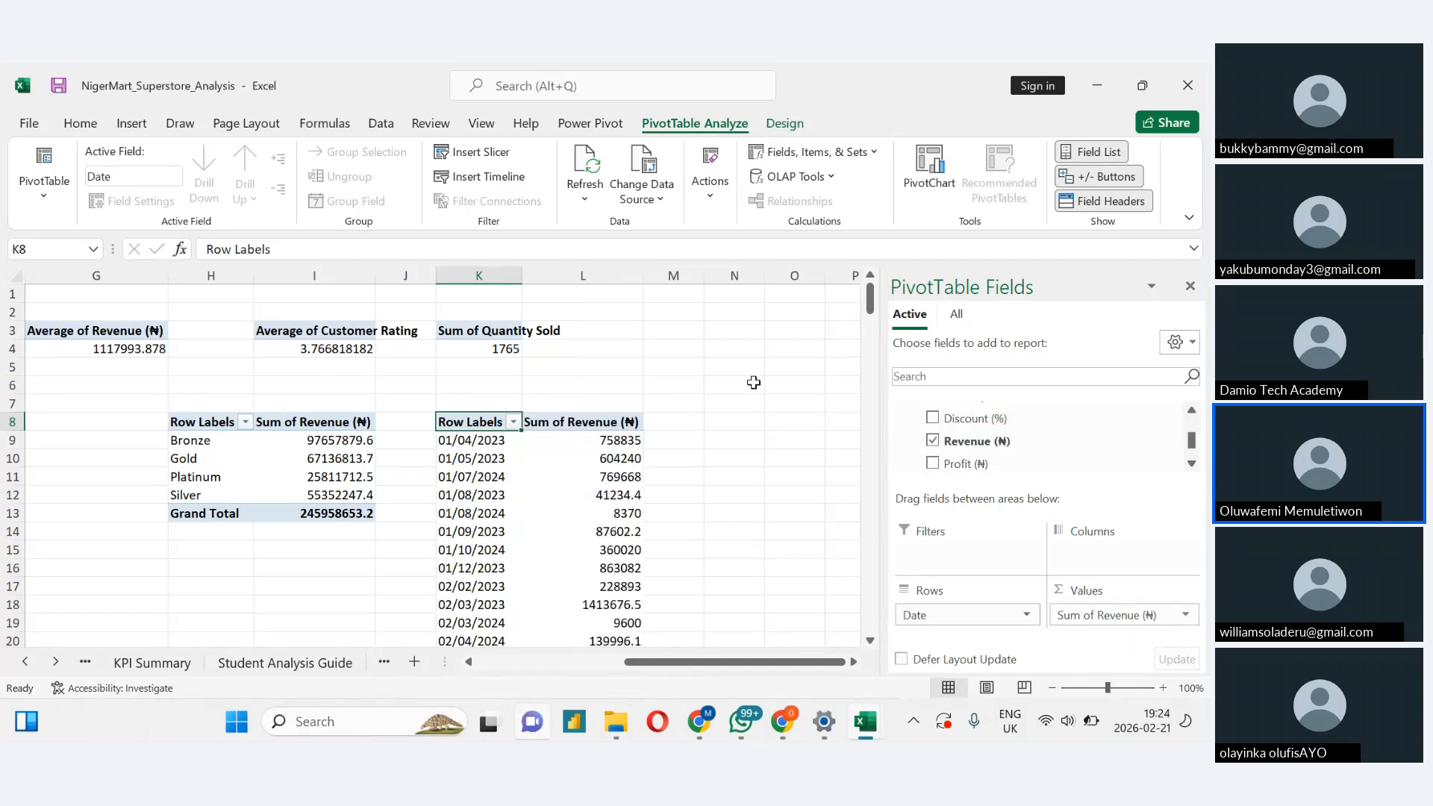
Check the options available for the date pivot table's row labels for grouping the dates by month
{"action": "mouse_move", "coordinate": [868, 316]}
{"action": "left_mouse_down"}
{"action": "mouse_move", "coordinate": [870, 660]}
{"action": "mouse_move", "coordinate": [852, 296]}
{"action": "left_mouse_up"}
{"action": "left_click", "coordinate": [472, 443]}
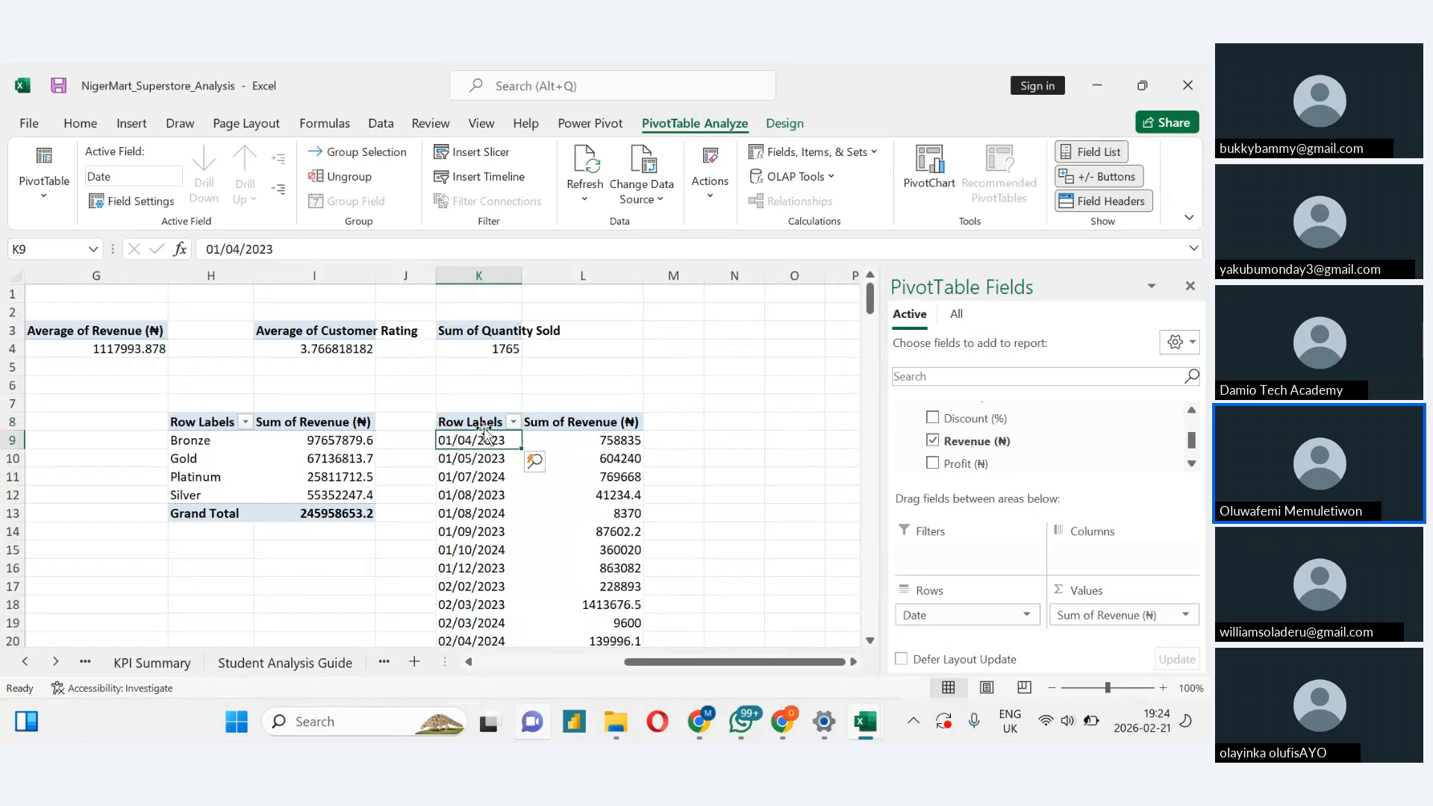
{"action": "left_click", "coordinate": [489, 420]}
{"action": "right_click", "coordinate": [488, 425]}
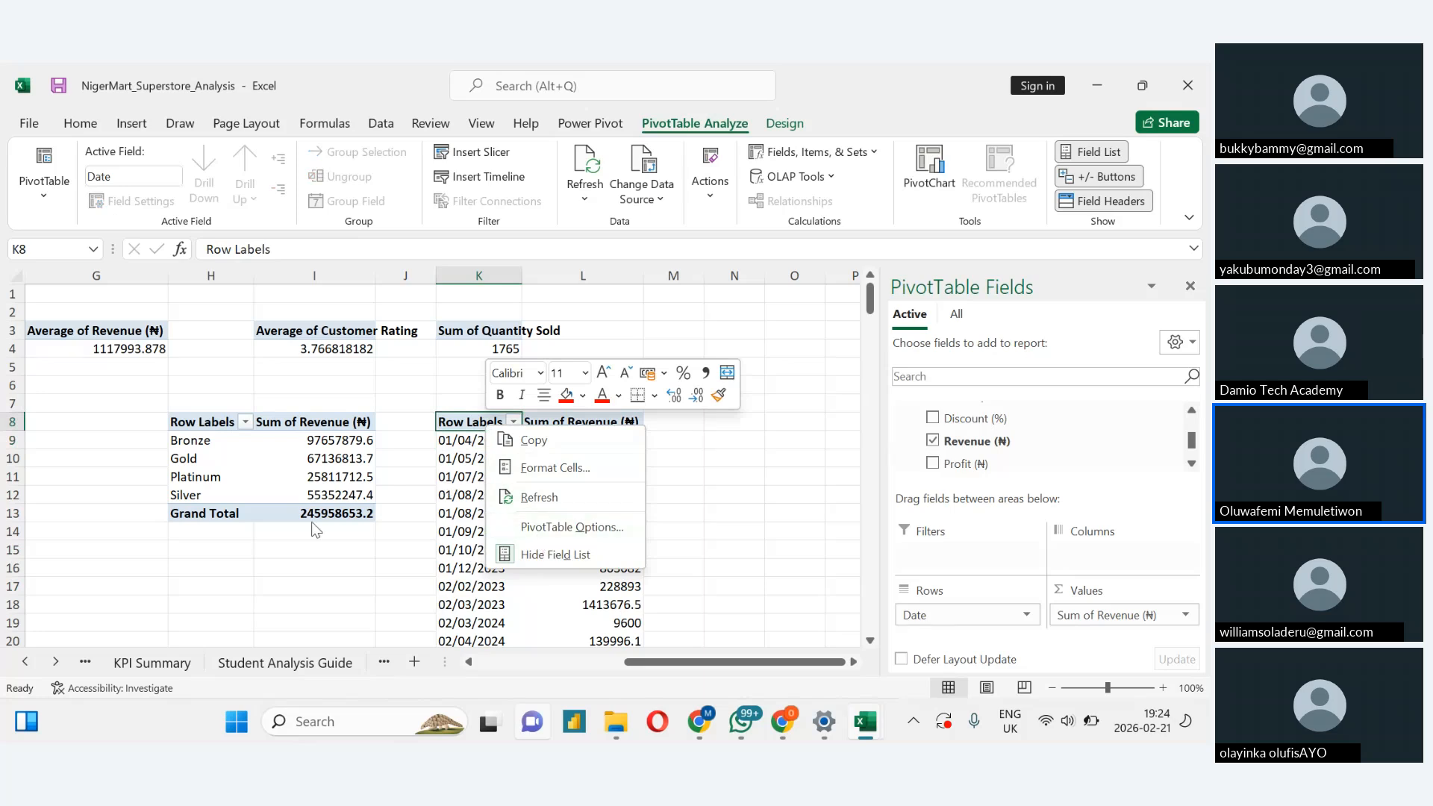
{"action": "left_click", "coordinate": [473, 517]}
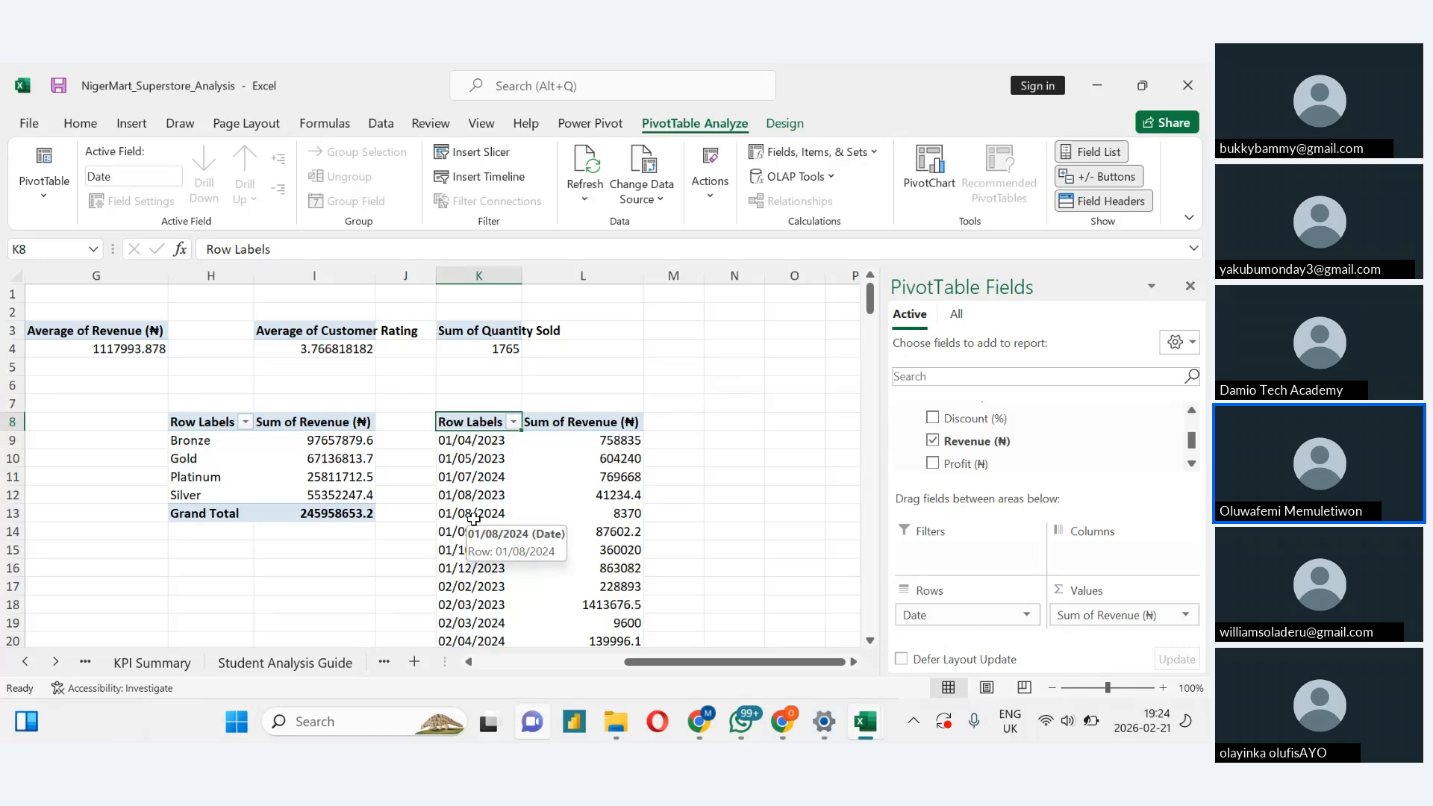
{"action": "left_click", "coordinate": [590, 476]}
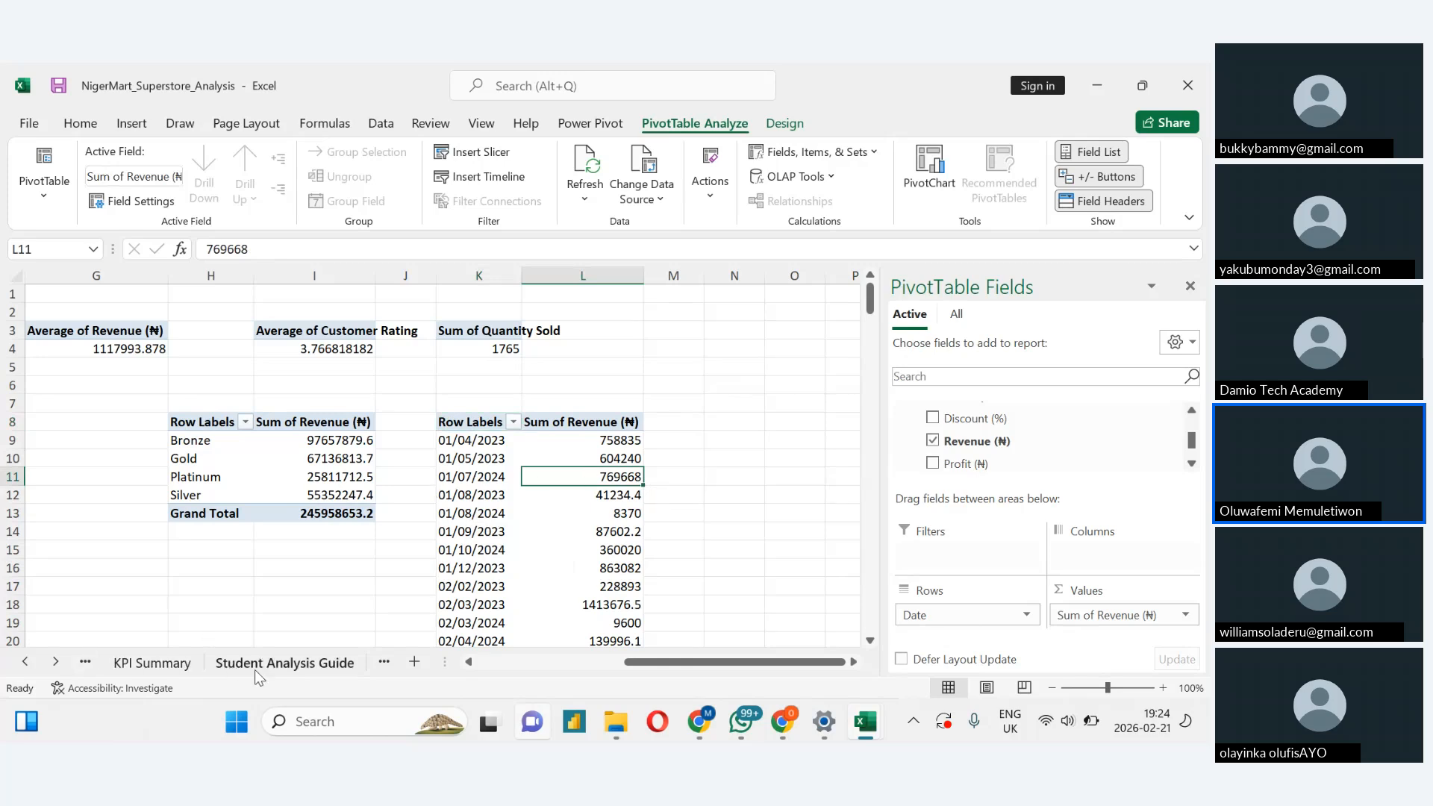
Examine the Date column on the Sales sheet and the context options of the date pivot table's row label header for grouping by month
{"action": "key", "text": "ctrl+Page_Up"}
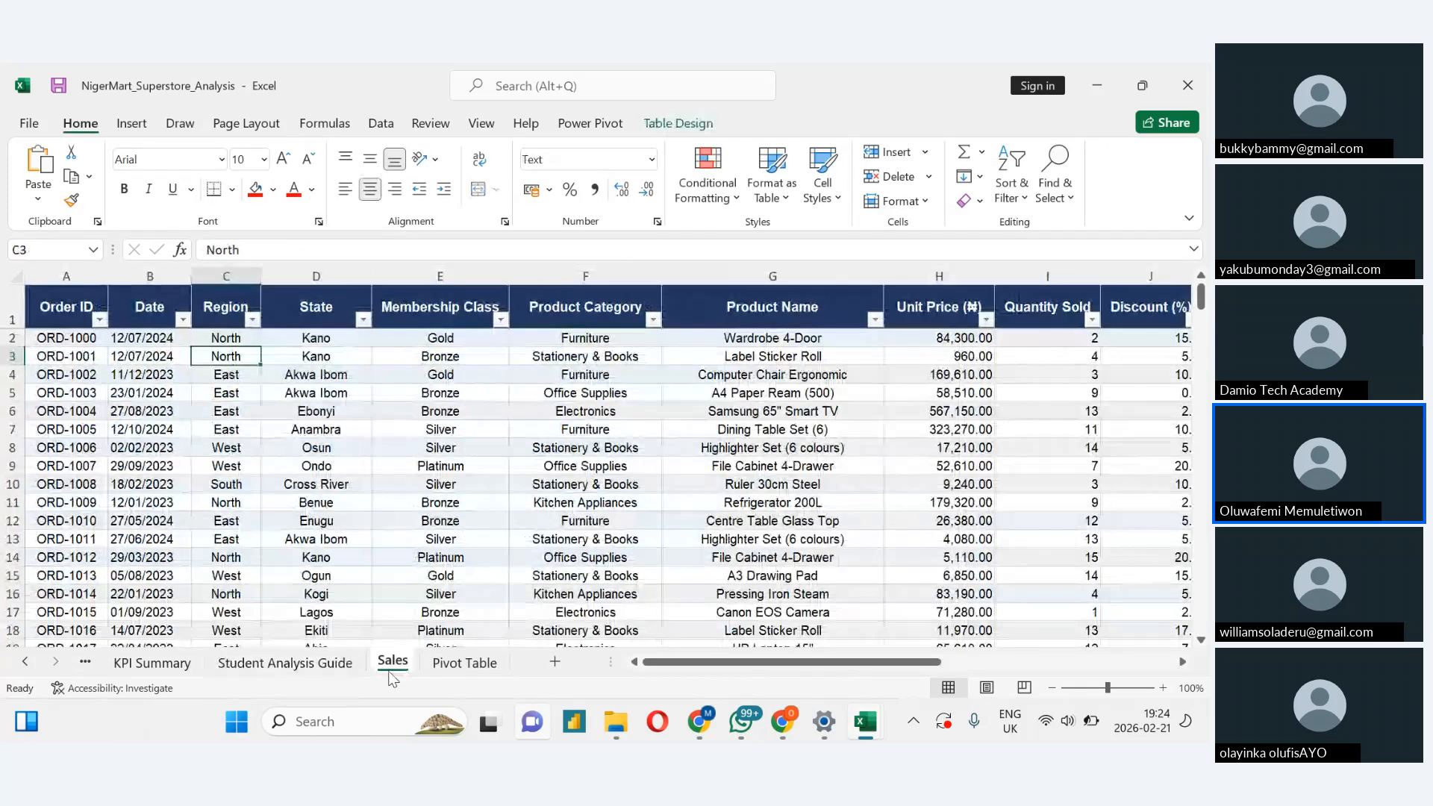
{"action": "left_click", "coordinate": [139, 395]}
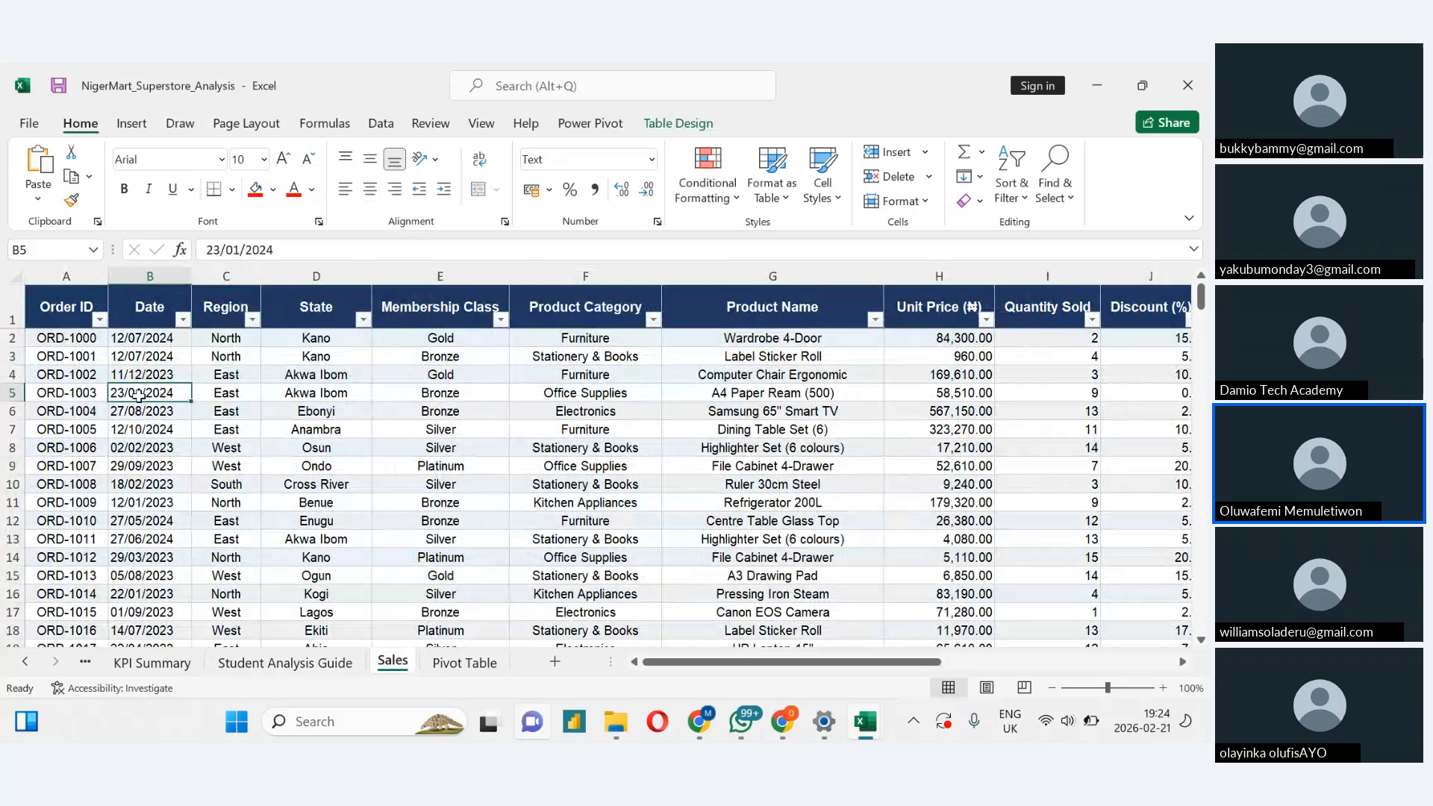
{"action": "left_click", "coordinate": [146, 316]}
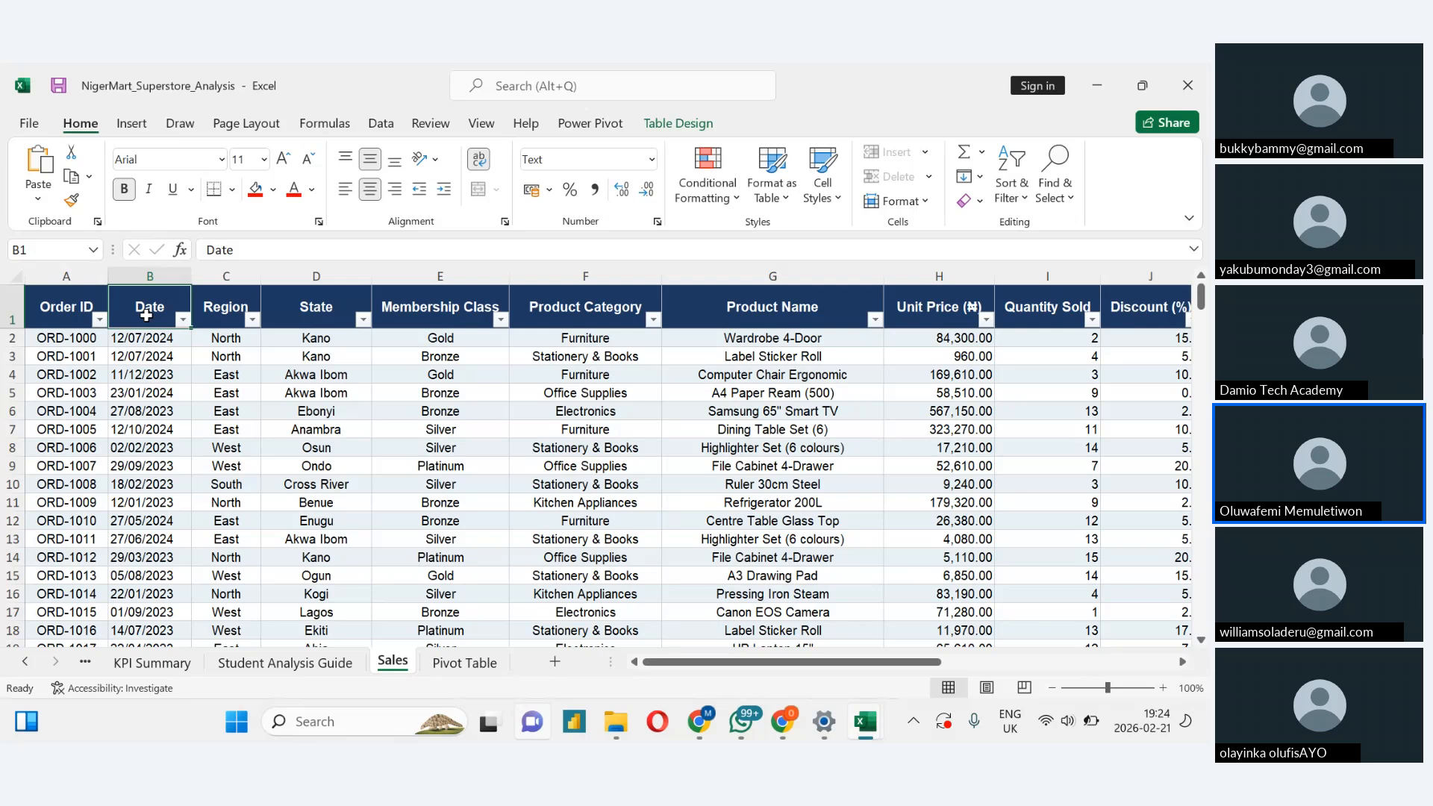
{"action": "left_click", "coordinate": [446, 666]}
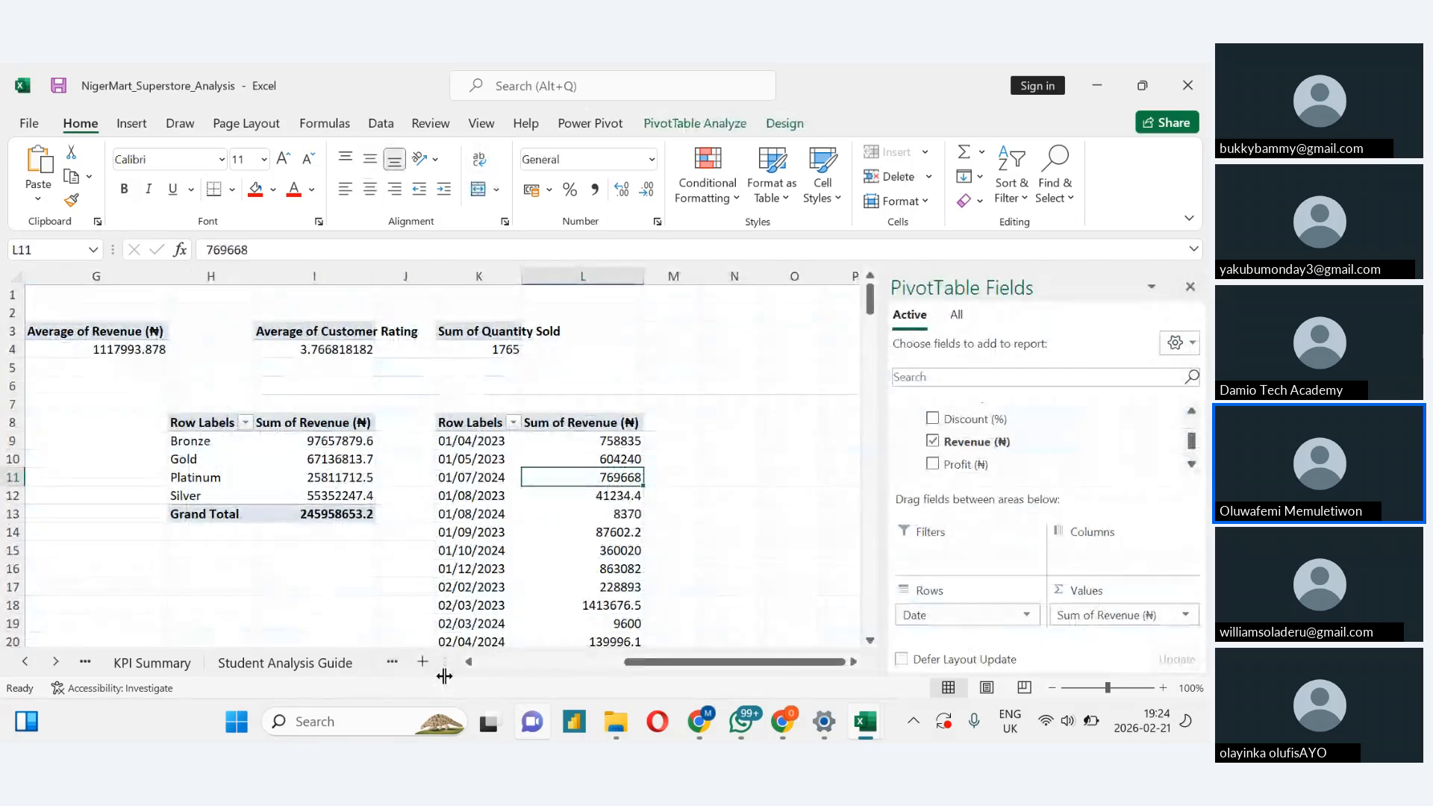
{"action": "left_click", "coordinate": [482, 477]}
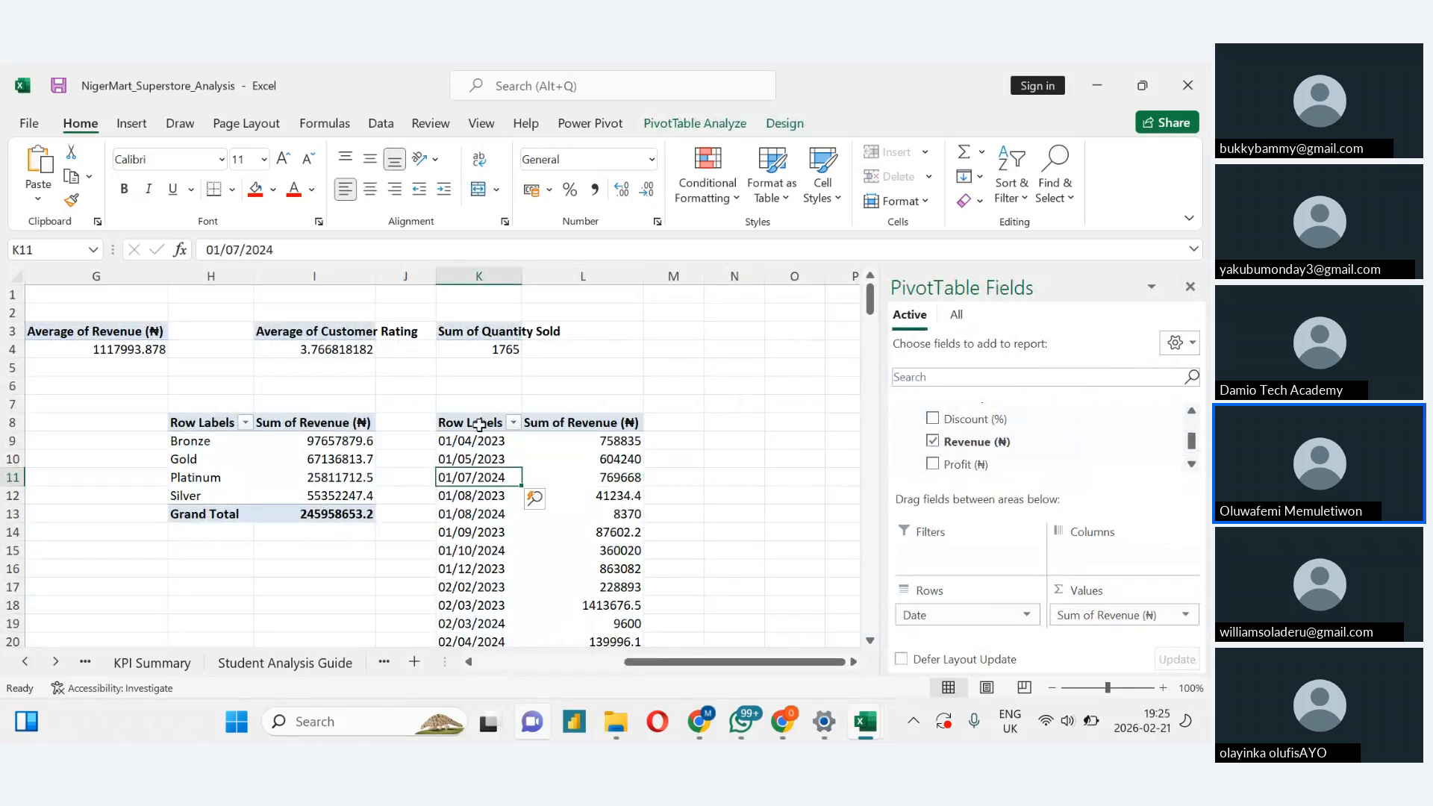
{"action": "left_click", "coordinate": [480, 425]}
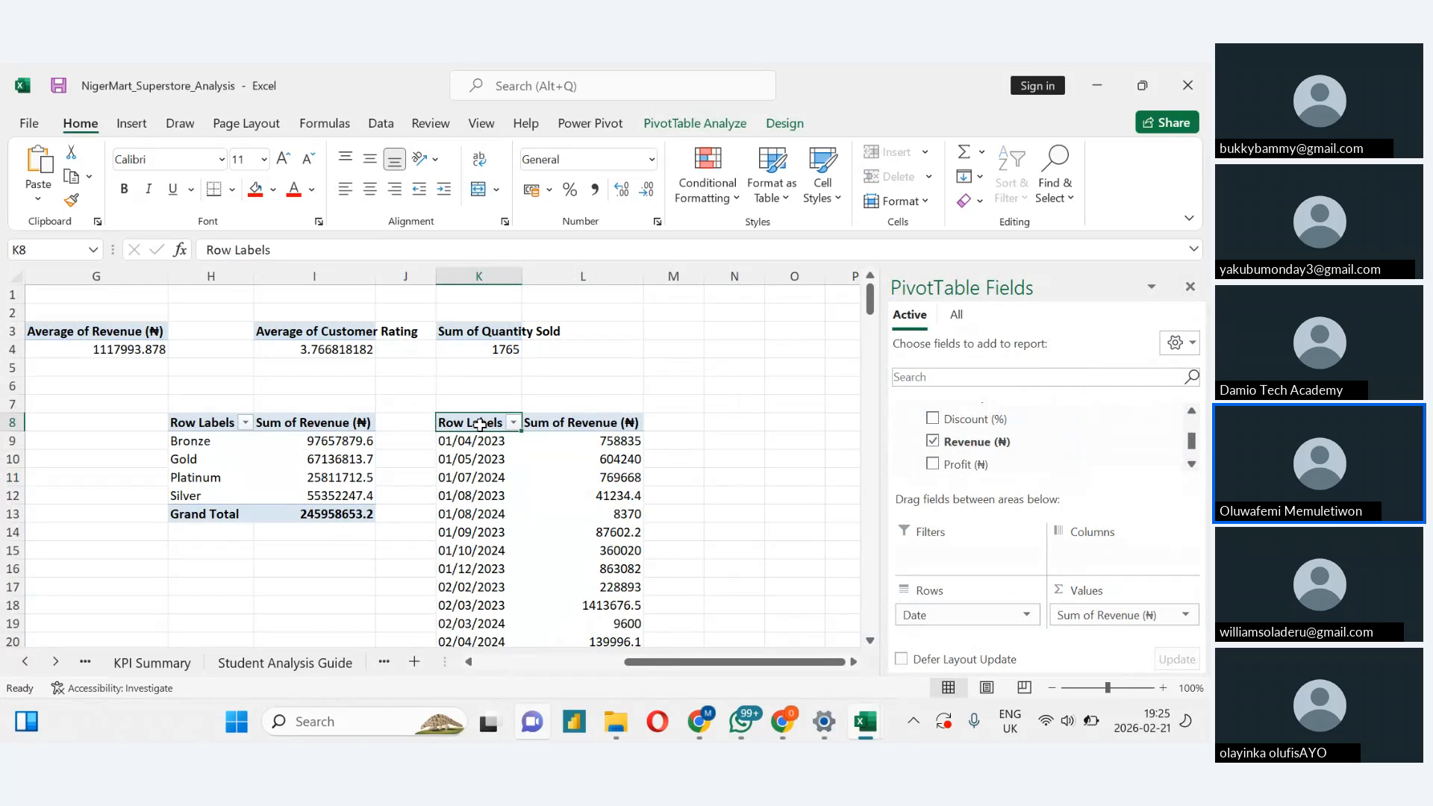
{"action": "right_click", "coordinate": [480, 425]}
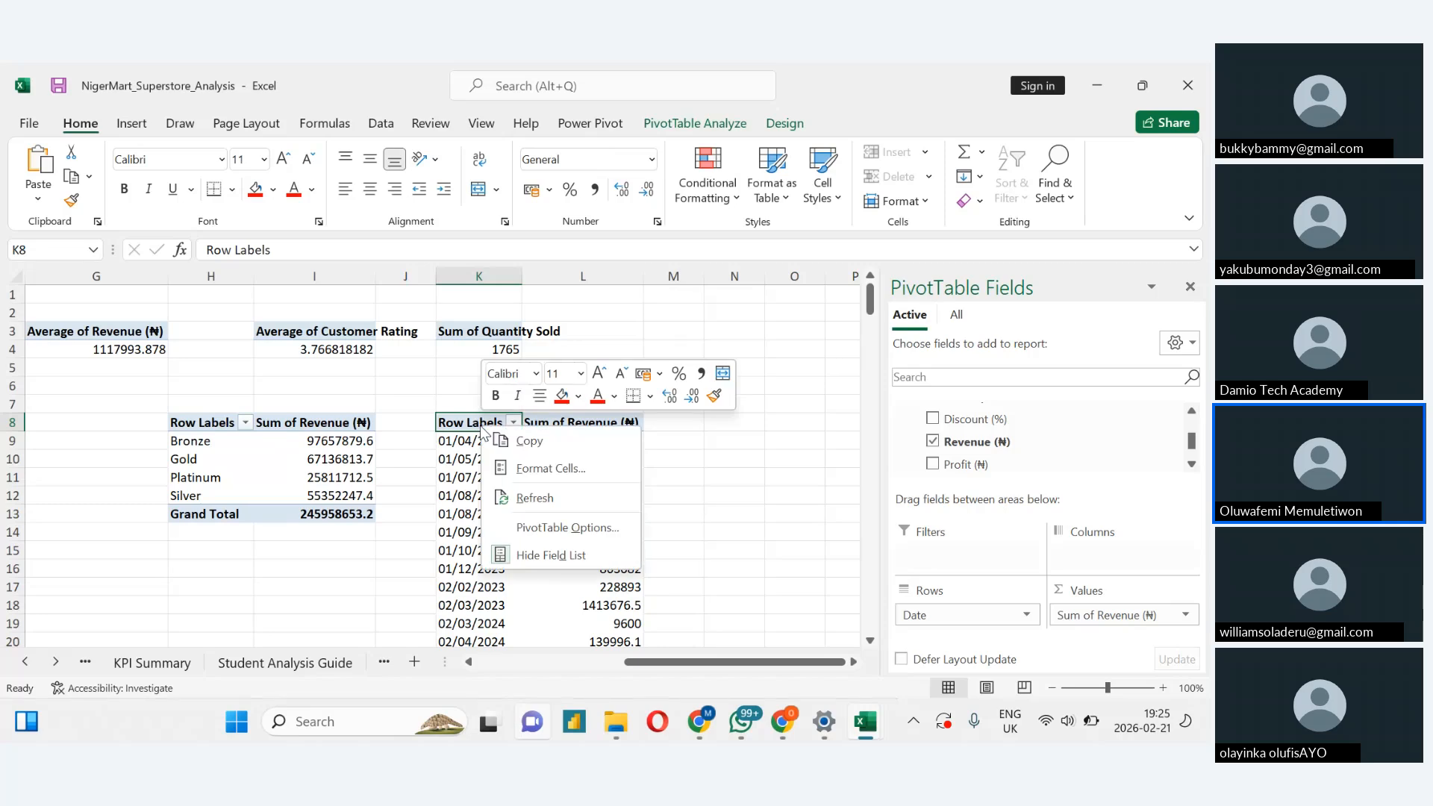
{"action": "left_click", "coordinate": [679, 491]}
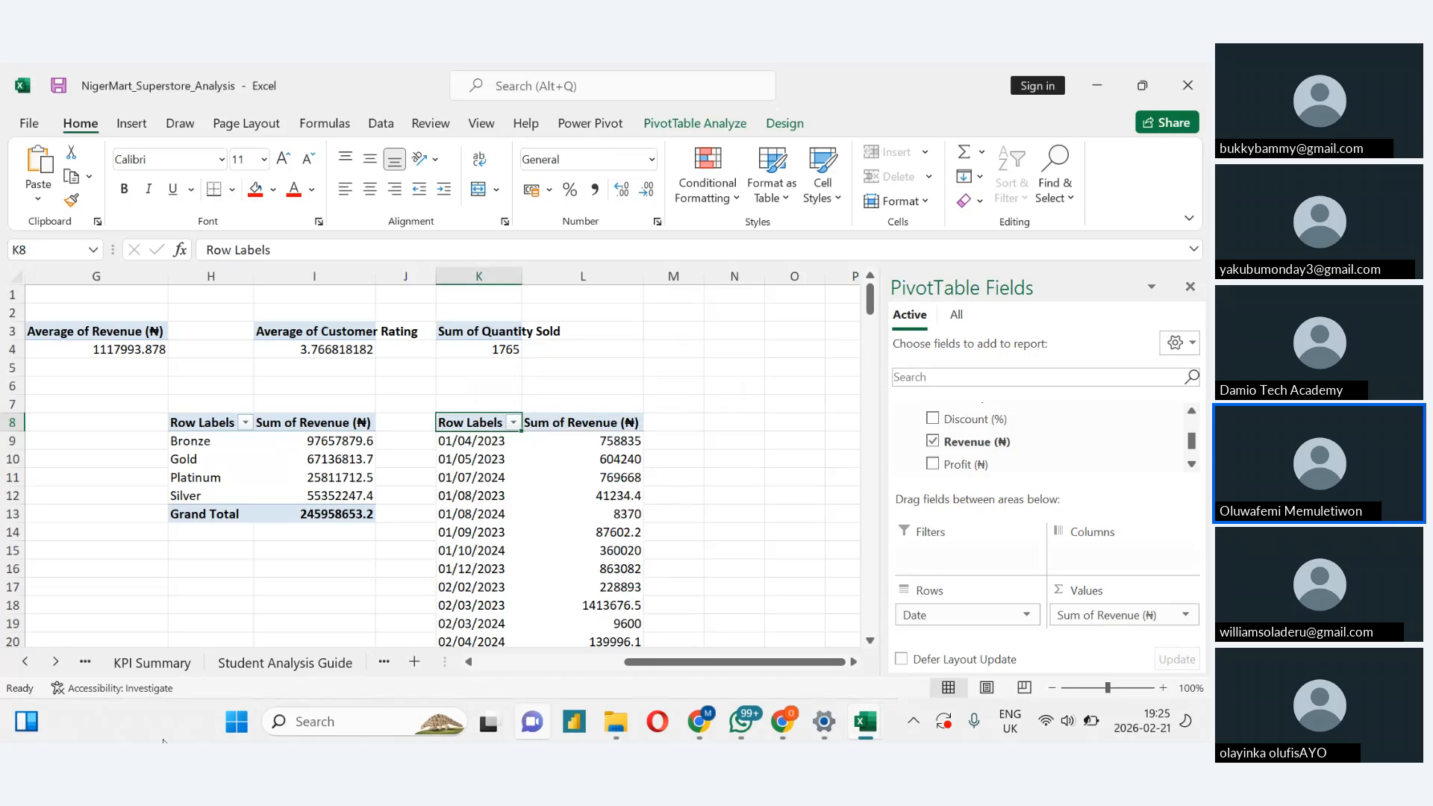
Consult the Student Analysis Guide tasks and remove the Date and Revenue (₦) fields from the pivot table at K8
{"action": "left_click", "coordinate": [179, 663]}
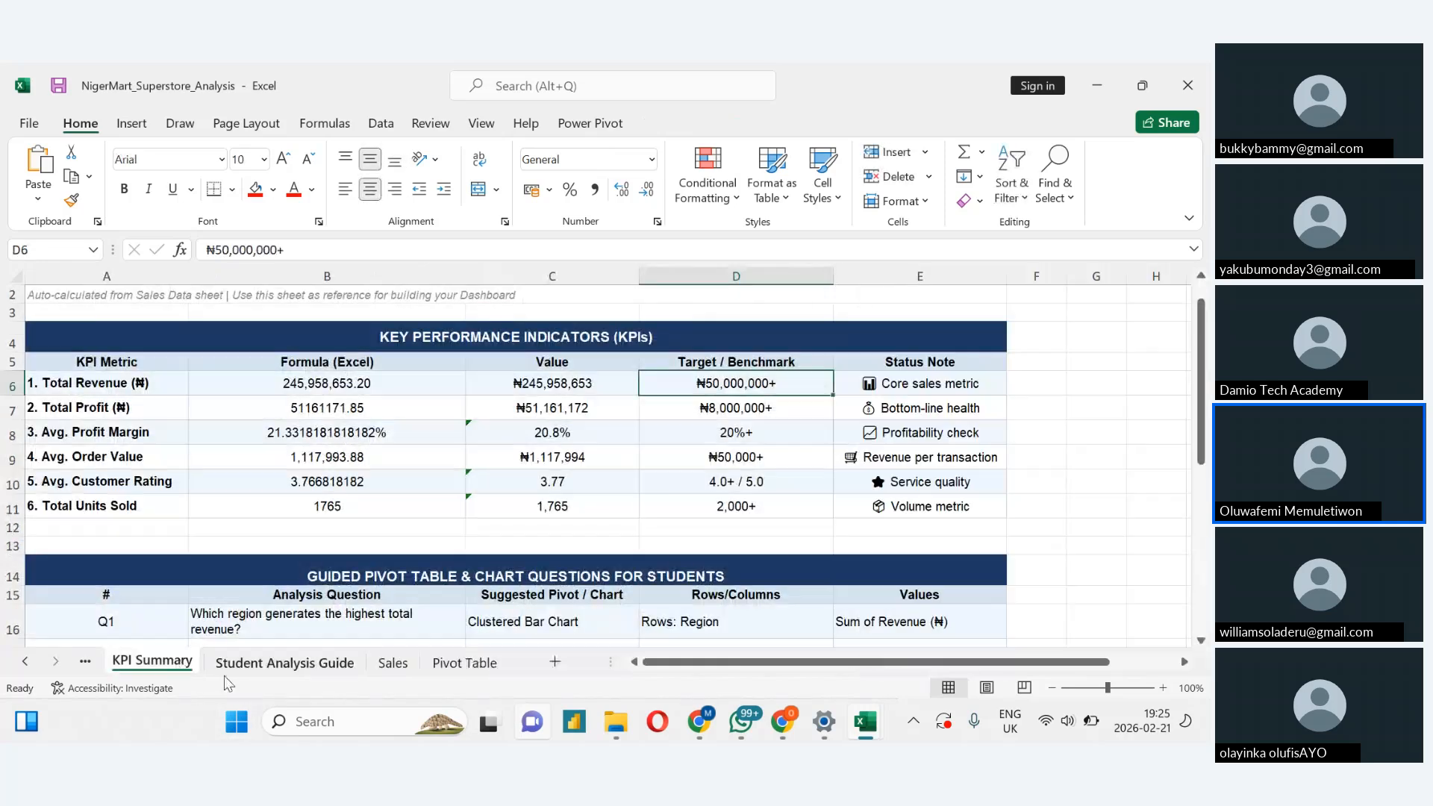
{"action": "left_click", "coordinate": [248, 670]}
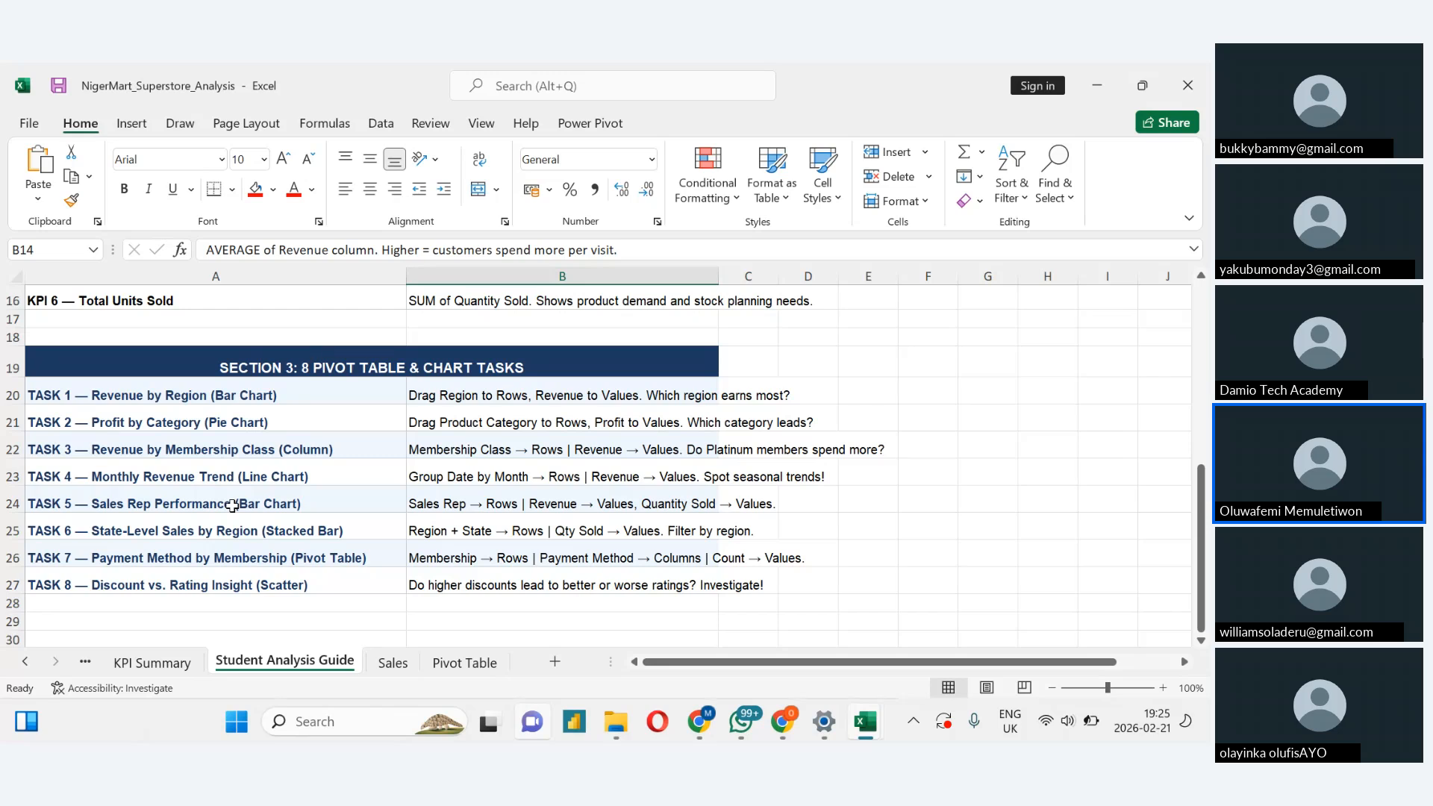
{"action": "left_click", "coordinate": [458, 664]}
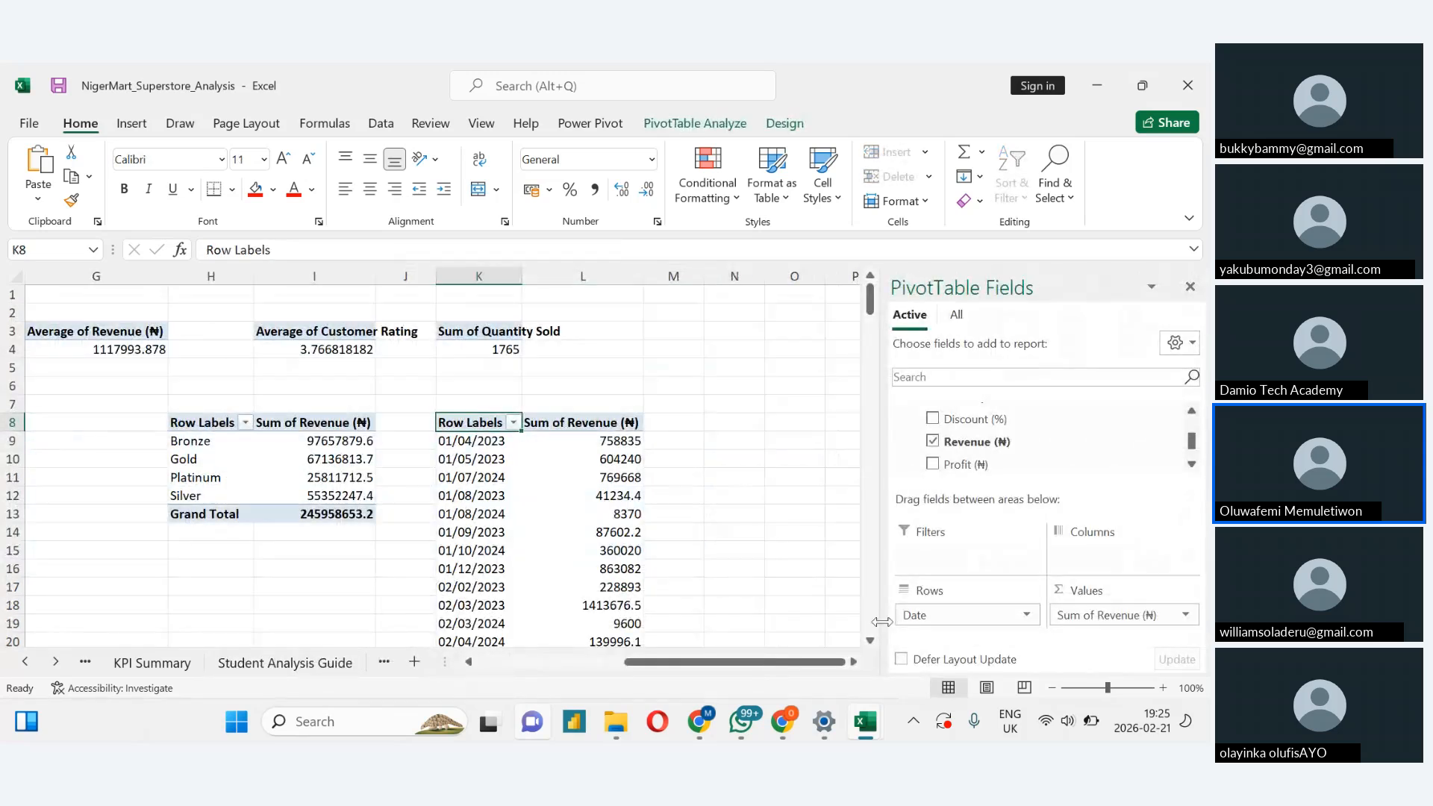
{"action": "left_click_drag", "start_coordinate": [927, 617], "coordinate": [1044, 403]}
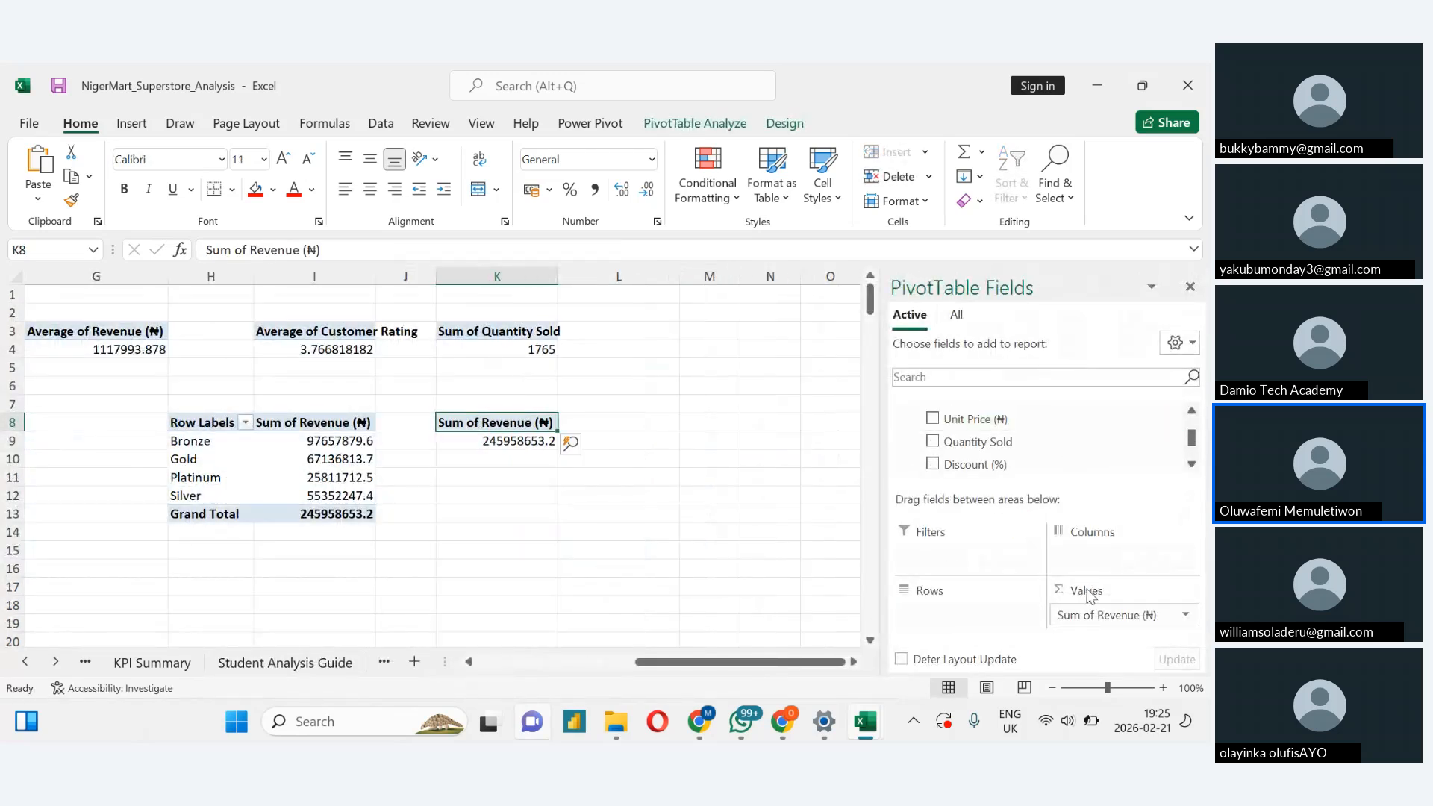
{"action": "left_click_drag", "start_coordinate": [1089, 615], "coordinate": [1090, 445]}
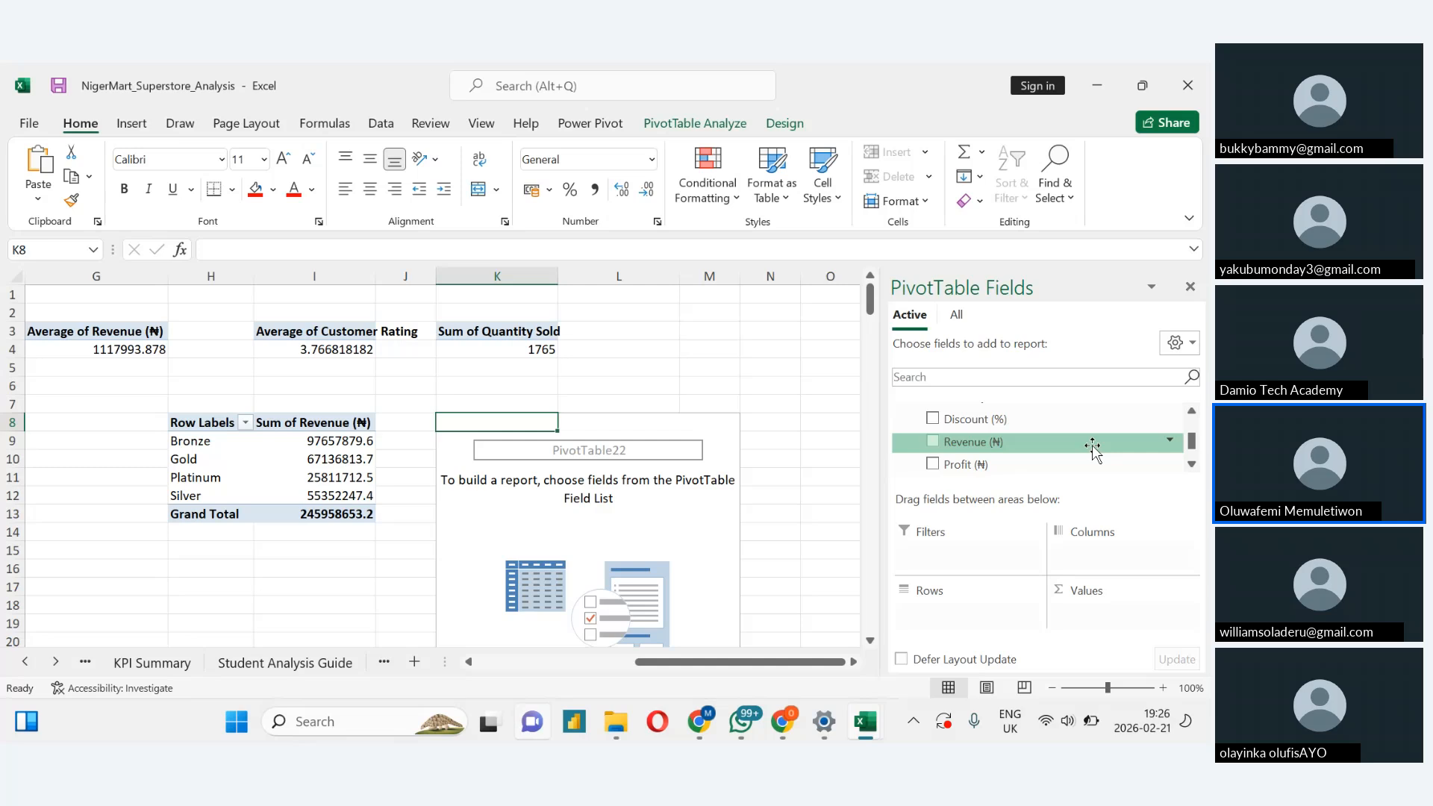
Review Task 5 in the Student Analysis Guide and place the Sales Rep field in the rows of the pivot table at K8
{"action": "left_click", "coordinate": [171, 670]}
{"action": "left_click", "coordinate": [244, 664]}
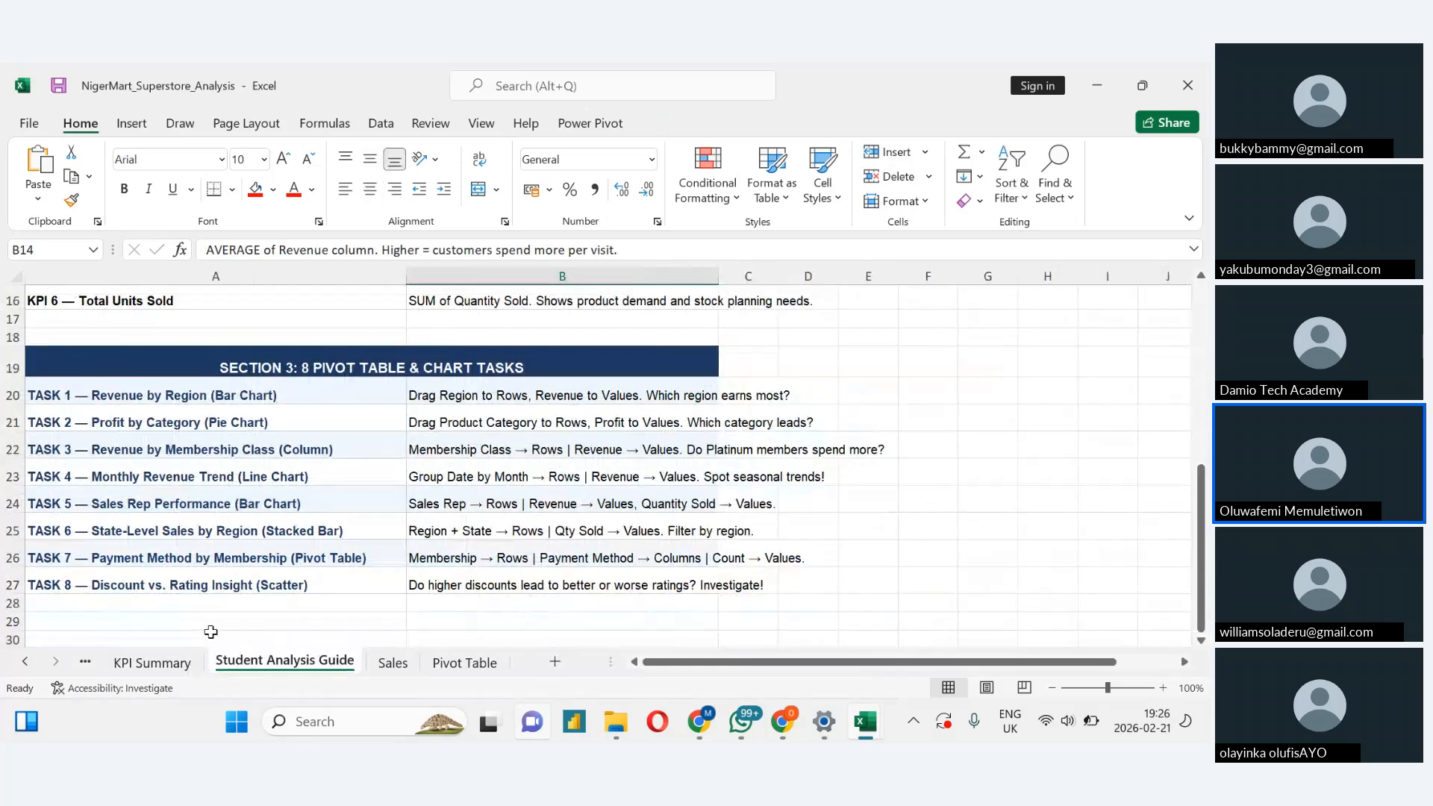
{"action": "left_click", "coordinate": [456, 664]}
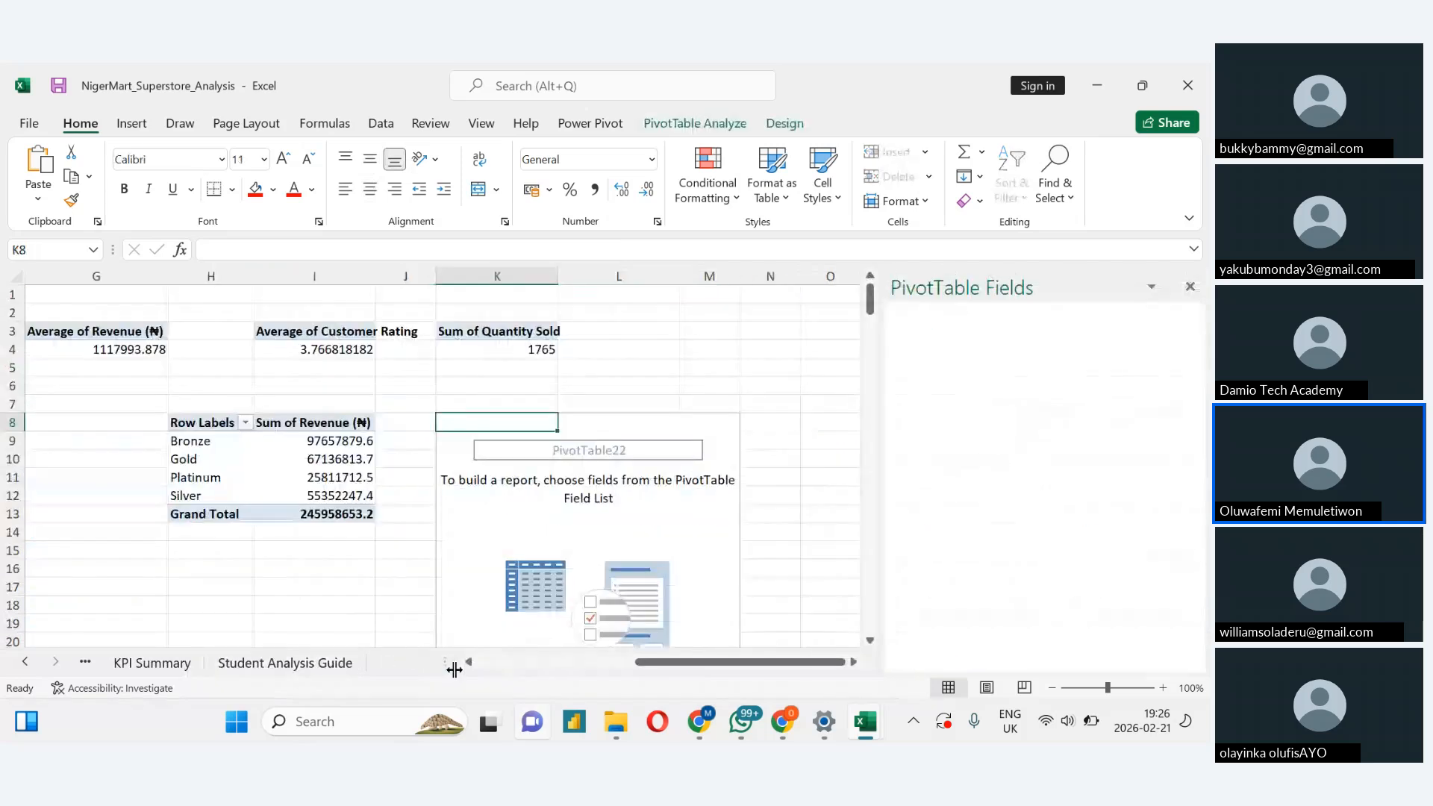
{"action": "left_click", "coordinate": [1192, 464]}
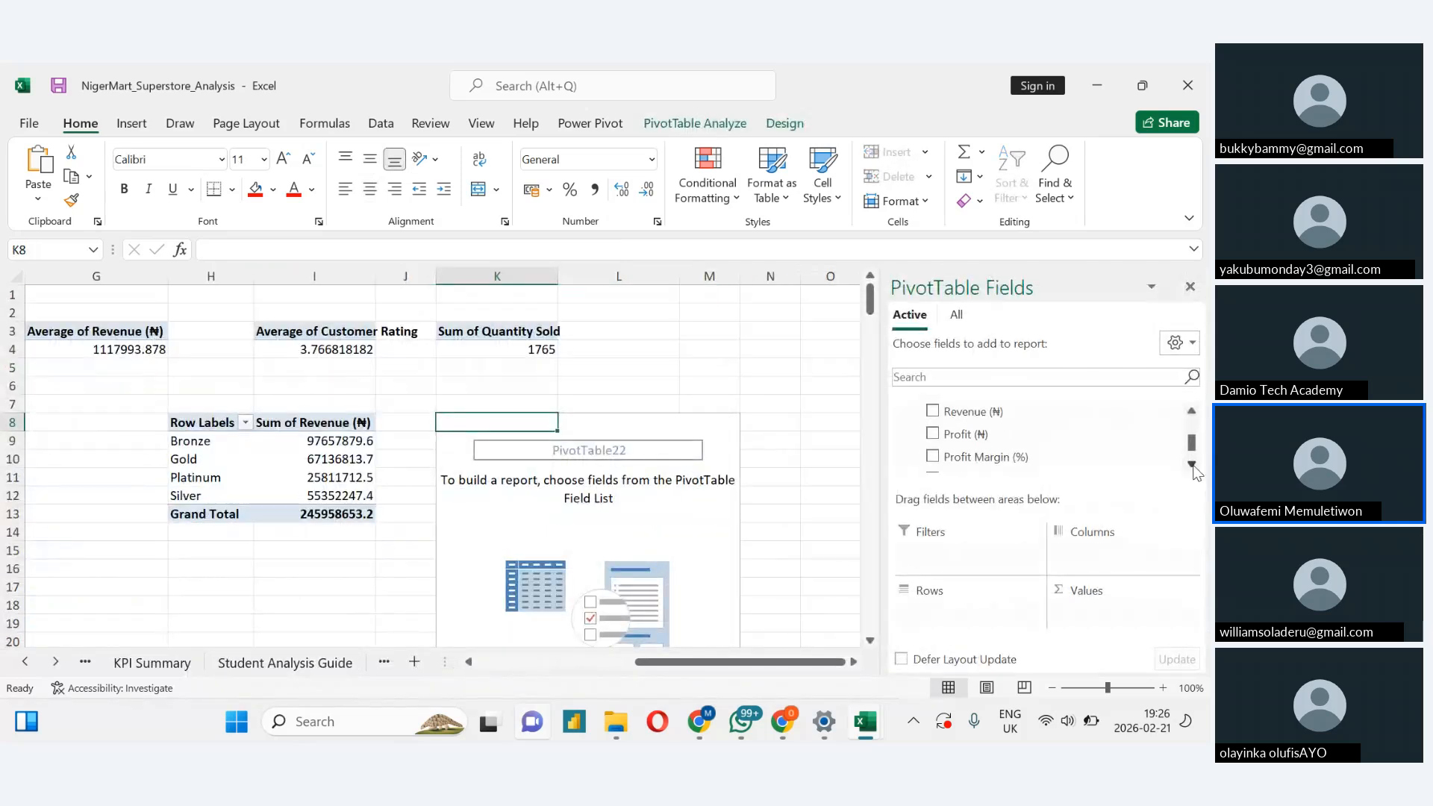
{"action": "left_click", "coordinate": [1191, 465]}
{"action": "left_click", "coordinate": [1191, 465]}
{"action": "left_click", "coordinate": [1192, 464]}
{"action": "left_click", "coordinate": [1192, 465]}
{"action": "left_click", "coordinate": [1192, 465]}
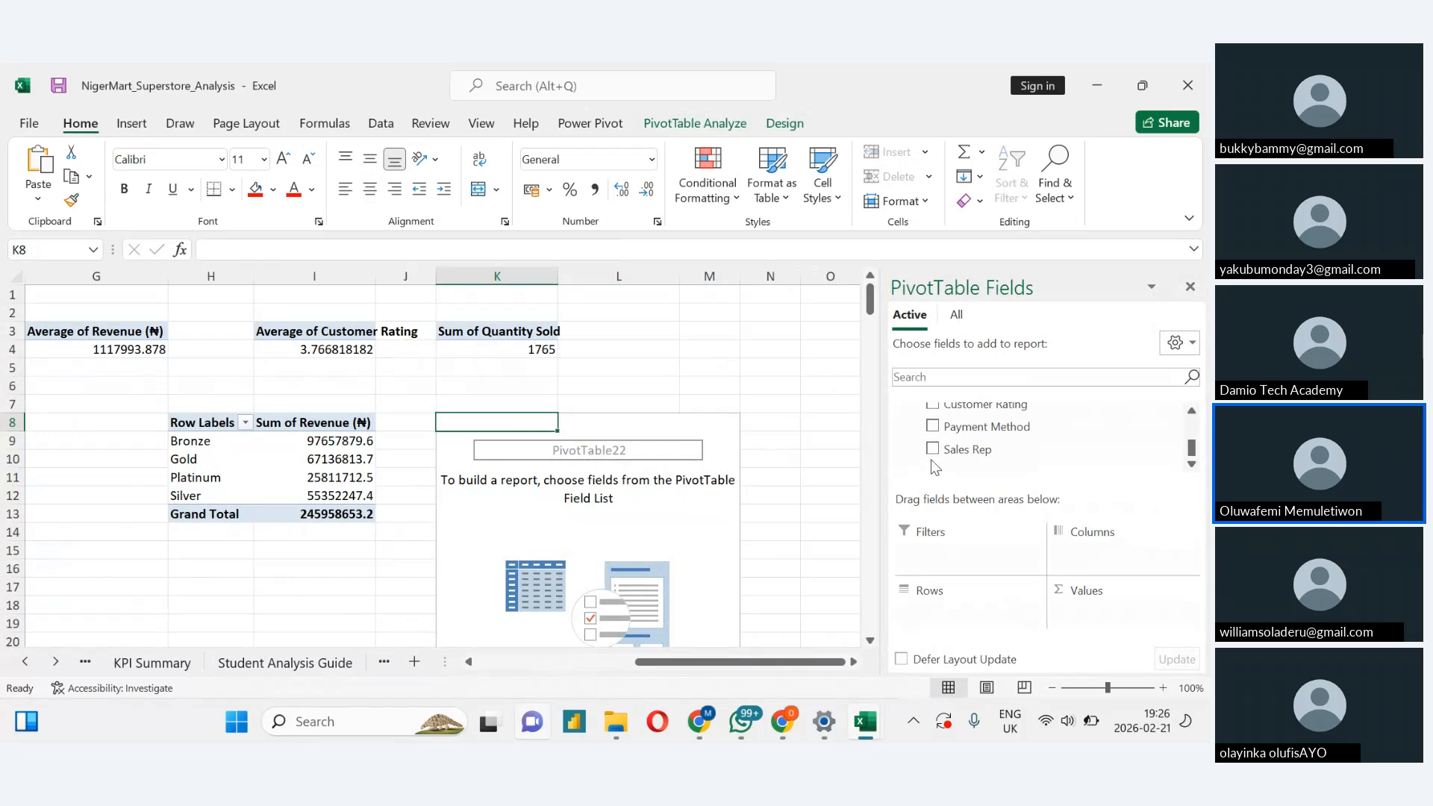
{"action": "left_click_drag", "start_coordinate": [963, 449], "coordinate": [1089, 616]}
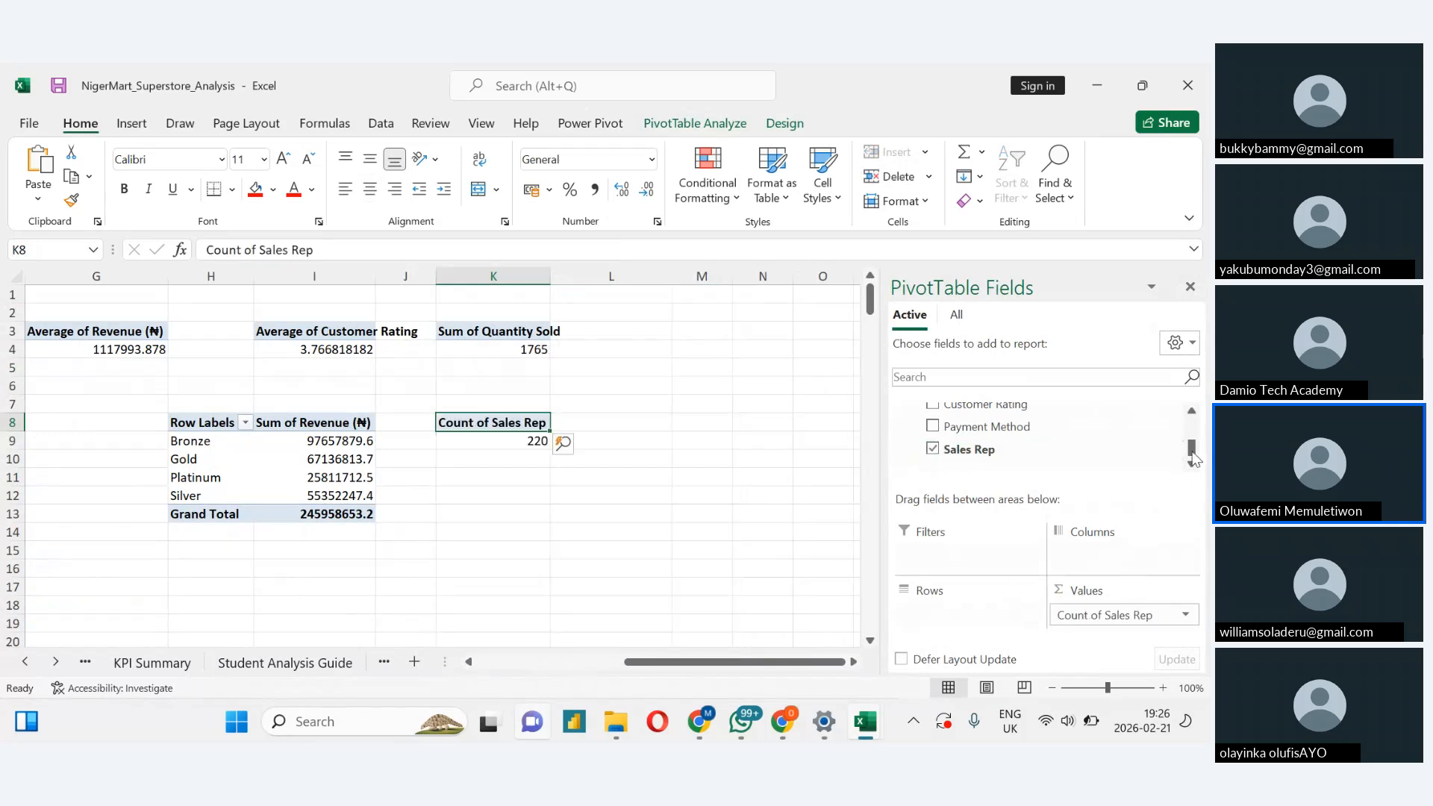
{"action": "left_click_drag", "start_coordinate": [1193, 457], "coordinate": [1194, 444]}
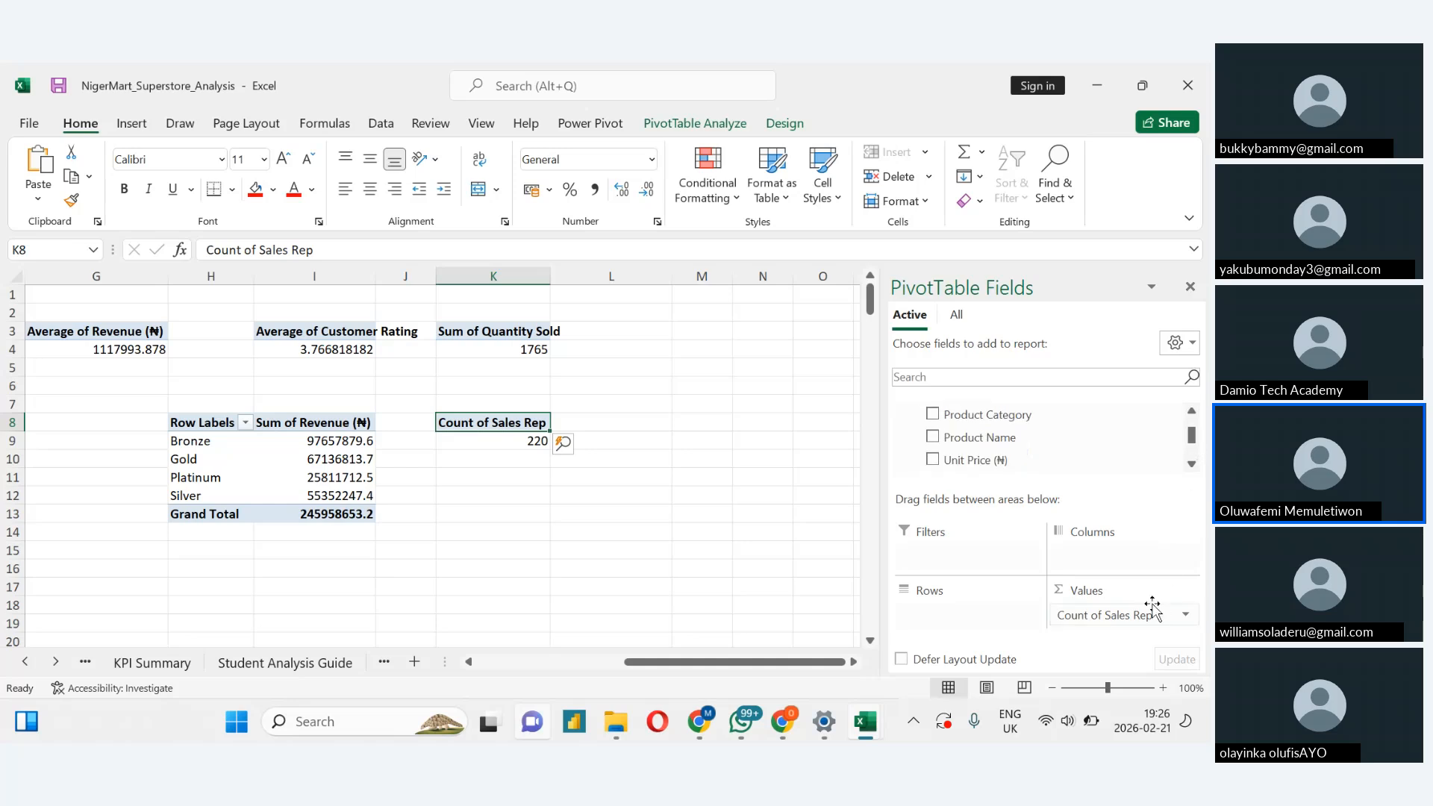
{"action": "left_click_drag", "start_coordinate": [1135, 616], "coordinate": [970, 616]}
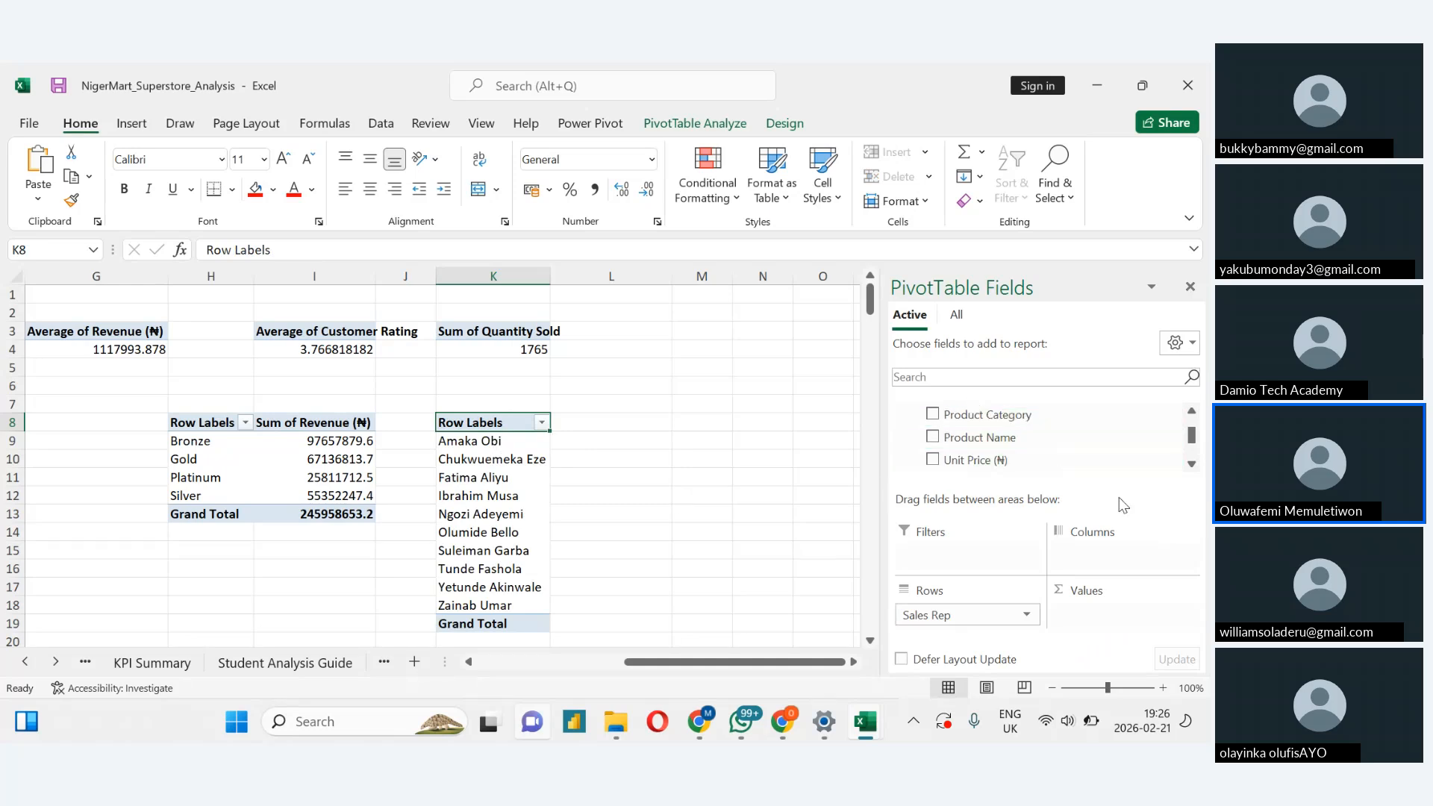
Add the Revenue (₦) field to the values of the Sales Rep pivot table at K8
{"action": "left_click", "coordinate": [1191, 410]}
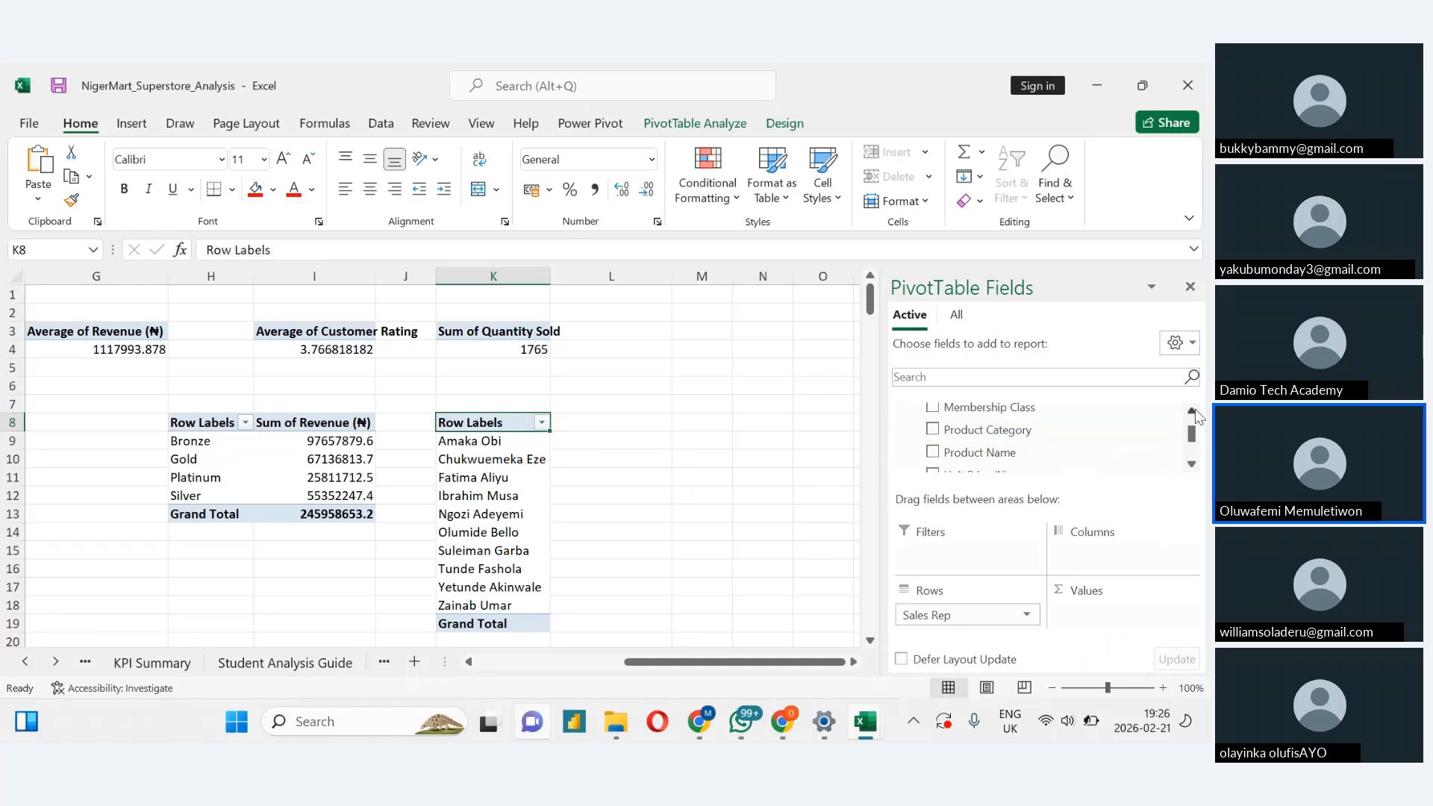
{"action": "left_click", "coordinate": [1192, 410]}
{"action": "left_click", "coordinate": [1191, 409]}
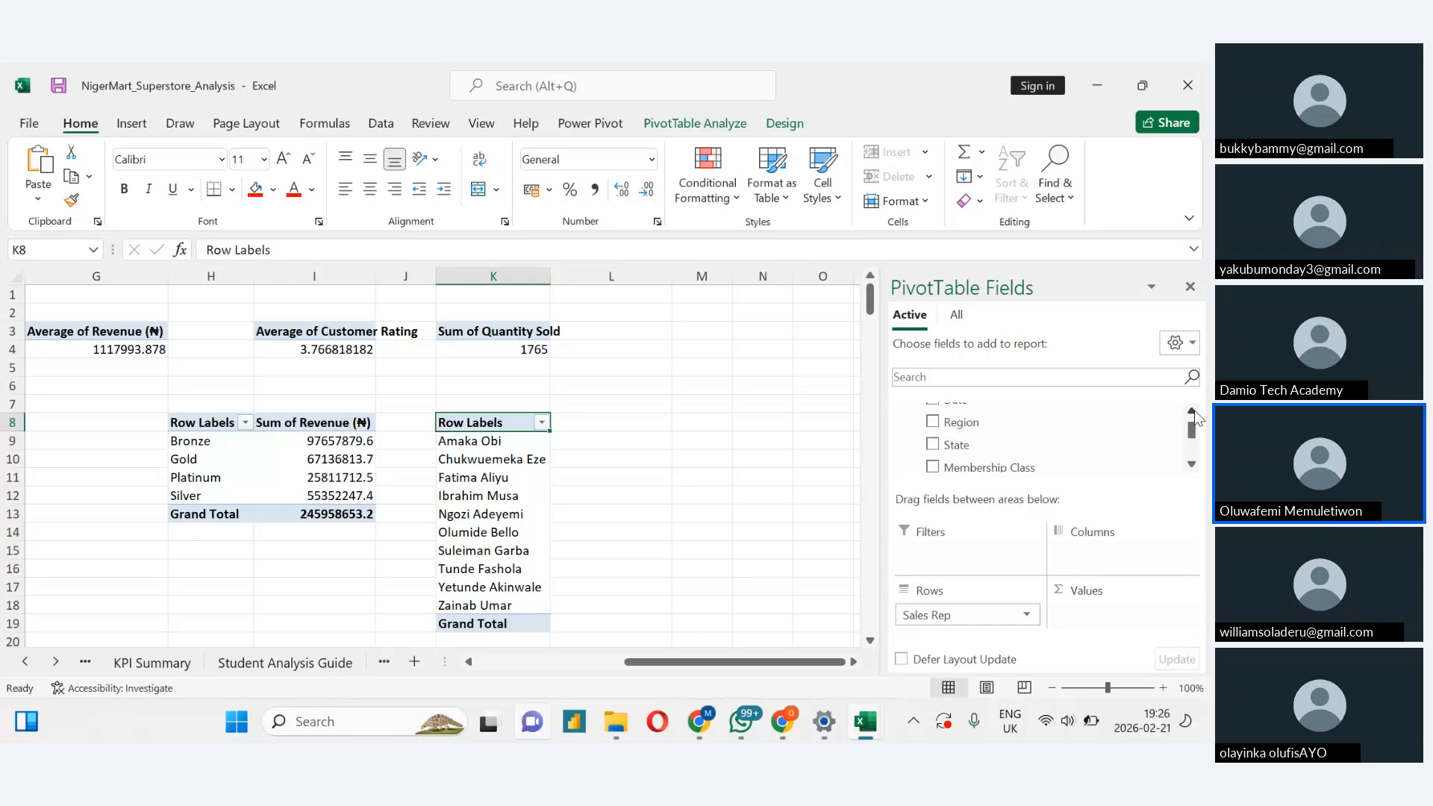
{"action": "left_click", "coordinate": [1191, 464]}
{"action": "left_click", "coordinate": [1191, 464]}
{"action": "left_click", "coordinate": [1191, 464]}
{"action": "left_click", "coordinate": [1191, 464]}
{"action": "left_click", "coordinate": [1192, 465]}
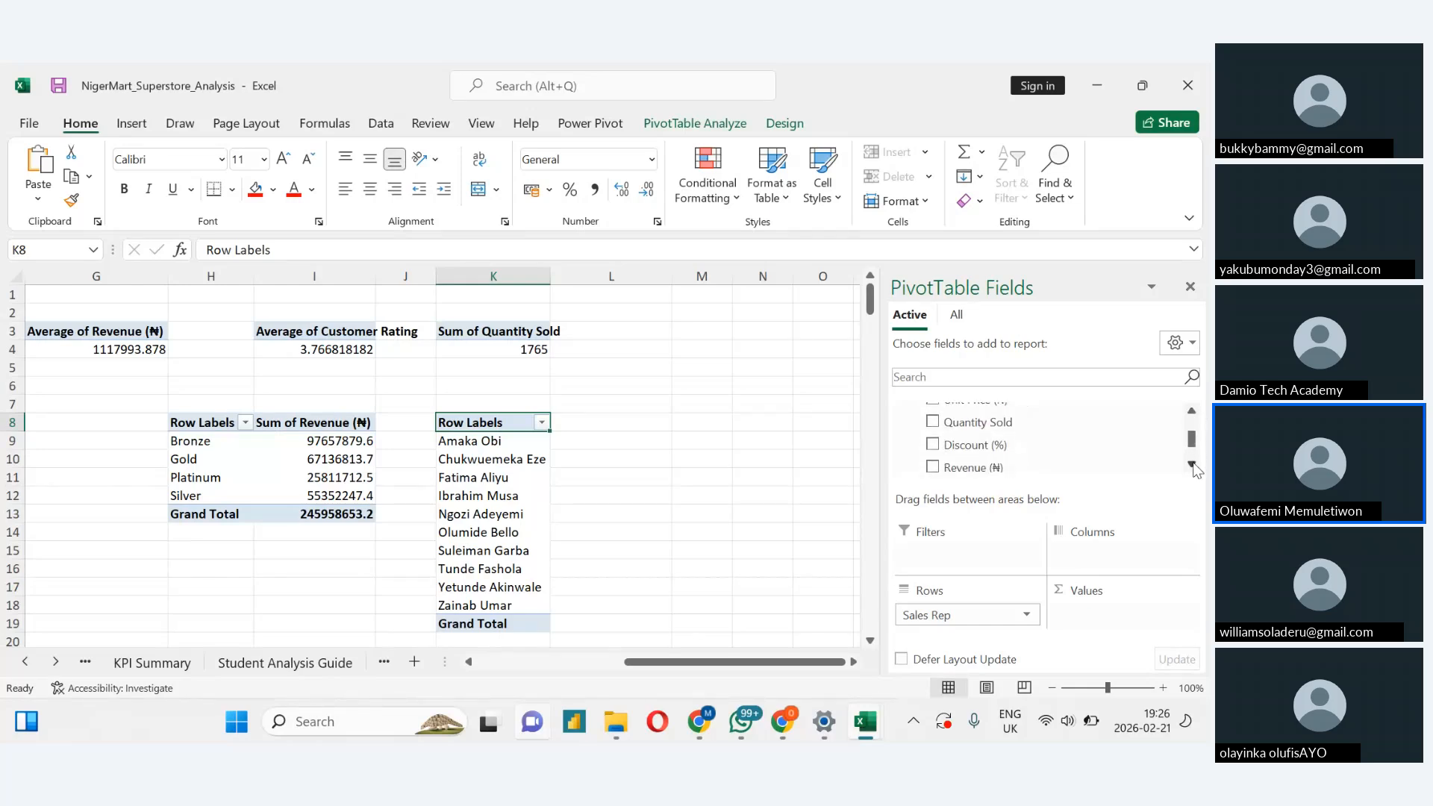
{"action": "left_click", "coordinate": [1192, 464]}
{"action": "left_click_drag", "start_coordinate": [1037, 455], "coordinate": [1111, 616]}
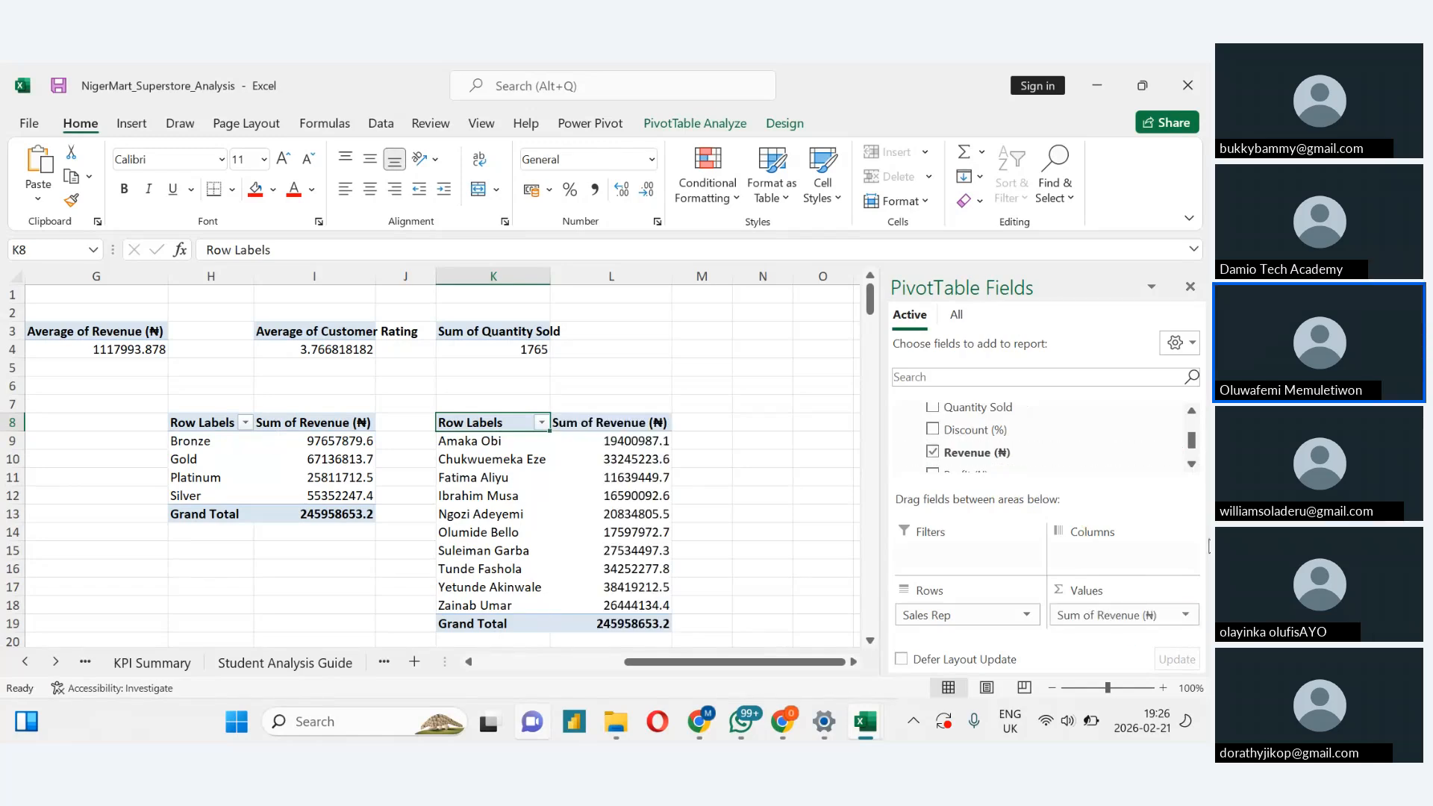
Recheck Task 5 in the Student Analysis Guide and add the Quantity Sold field to the values of the Sales Rep pivot table
{"action": "left_click", "coordinate": [1191, 464]}
{"action": "left_click", "coordinate": [1191, 464]}
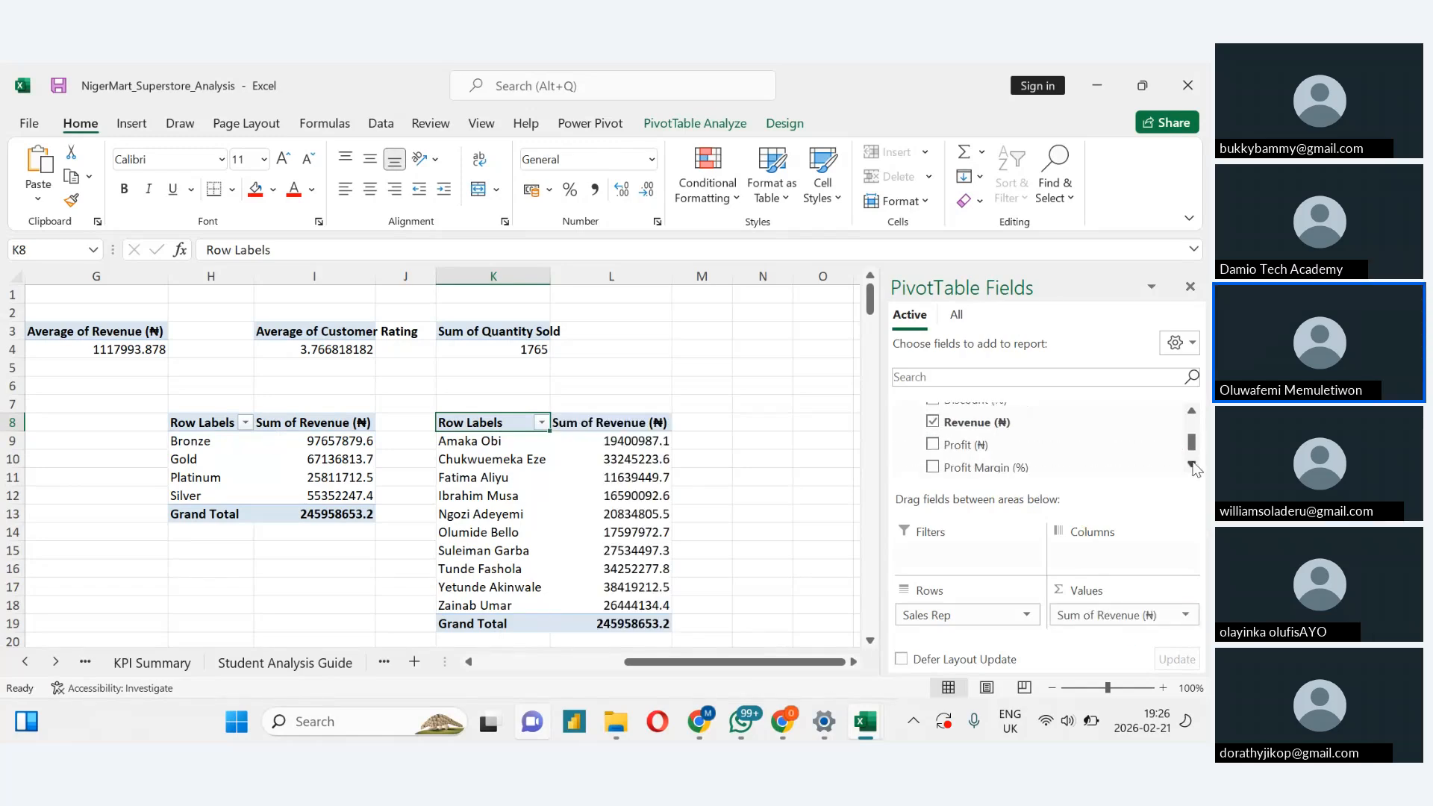
{"action": "left_click", "coordinate": [1191, 464]}
{"action": "left_click", "coordinate": [1192, 464]}
{"action": "left_click", "coordinate": [1192, 464]}
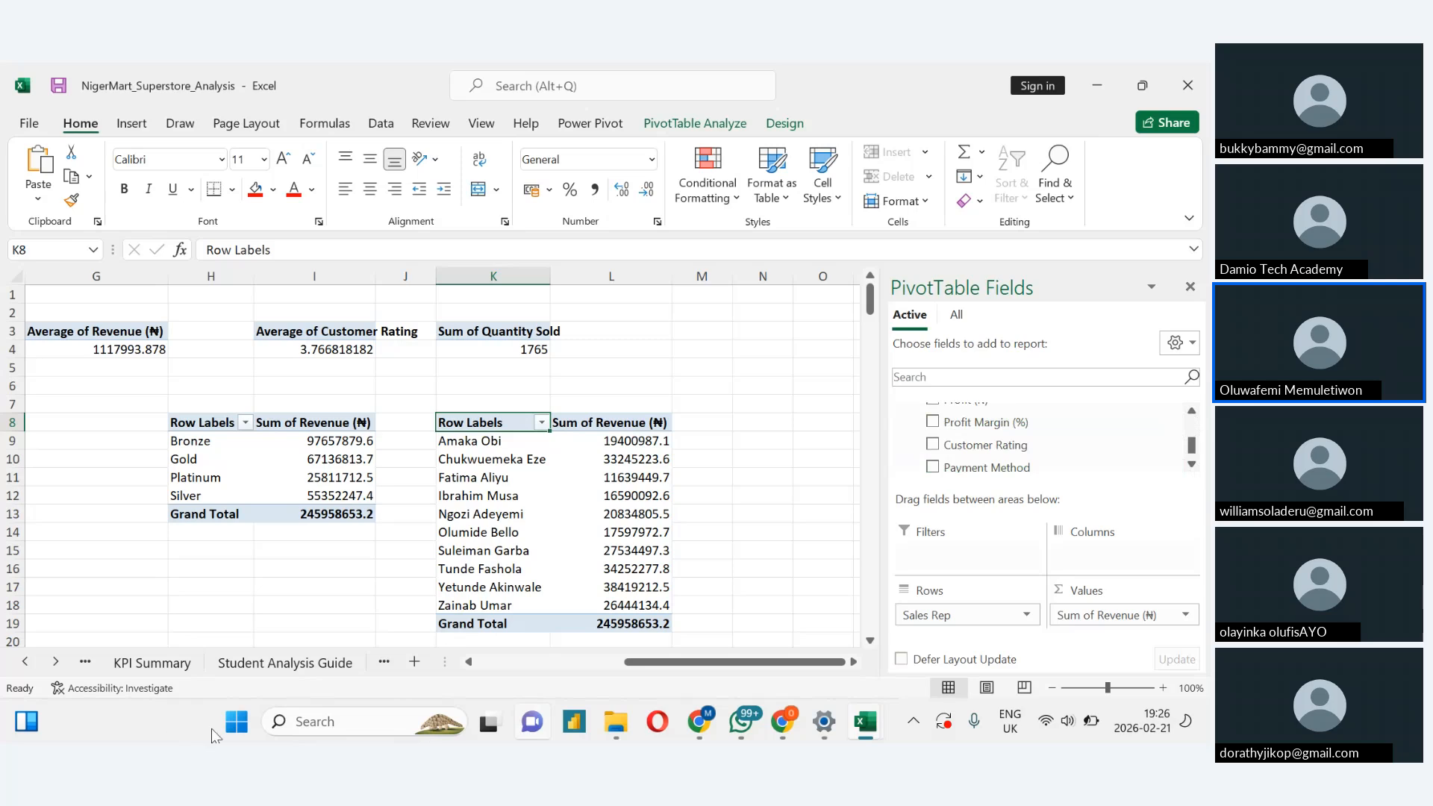
{"action": "left_click", "coordinate": [298, 667]}
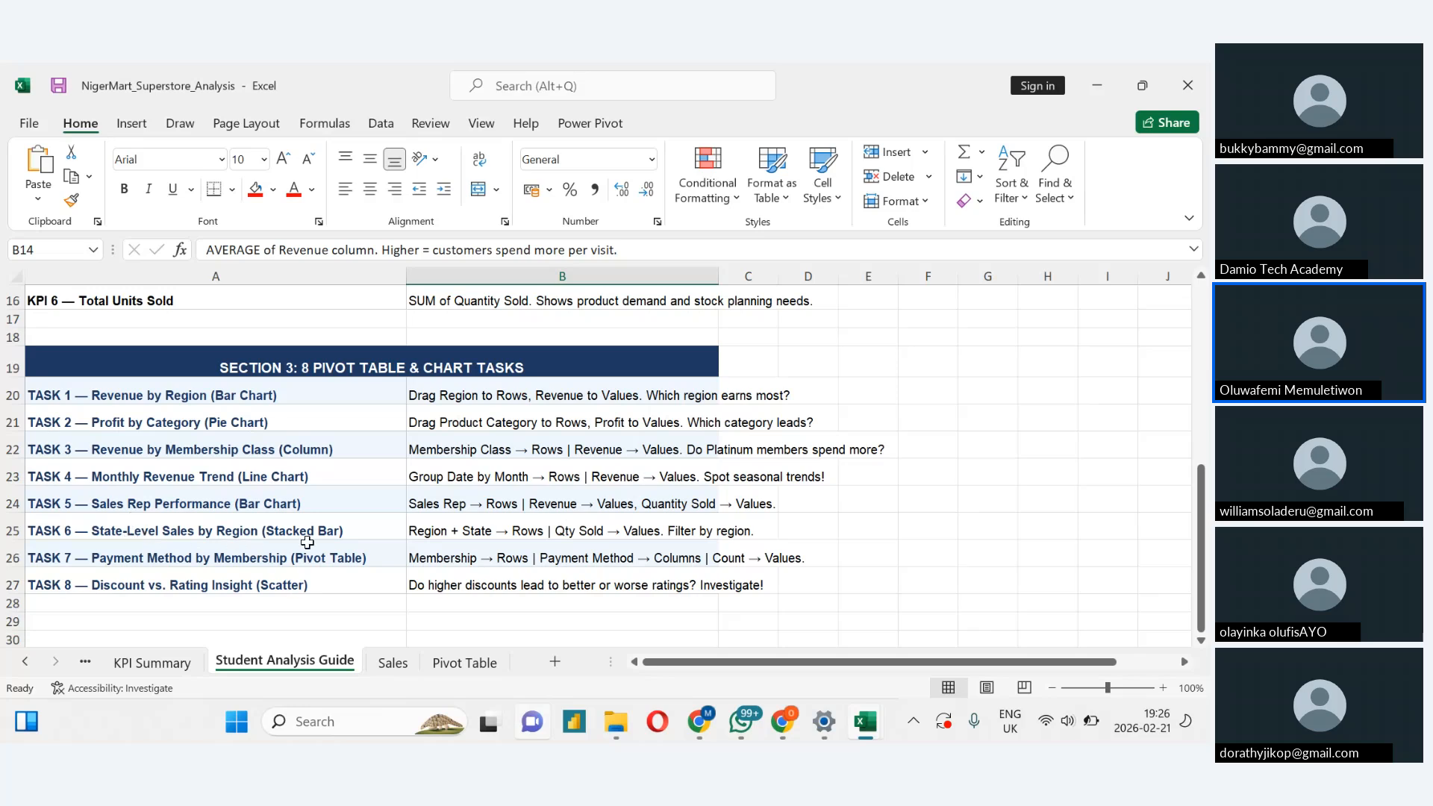
{"action": "left_click", "coordinate": [440, 670]}
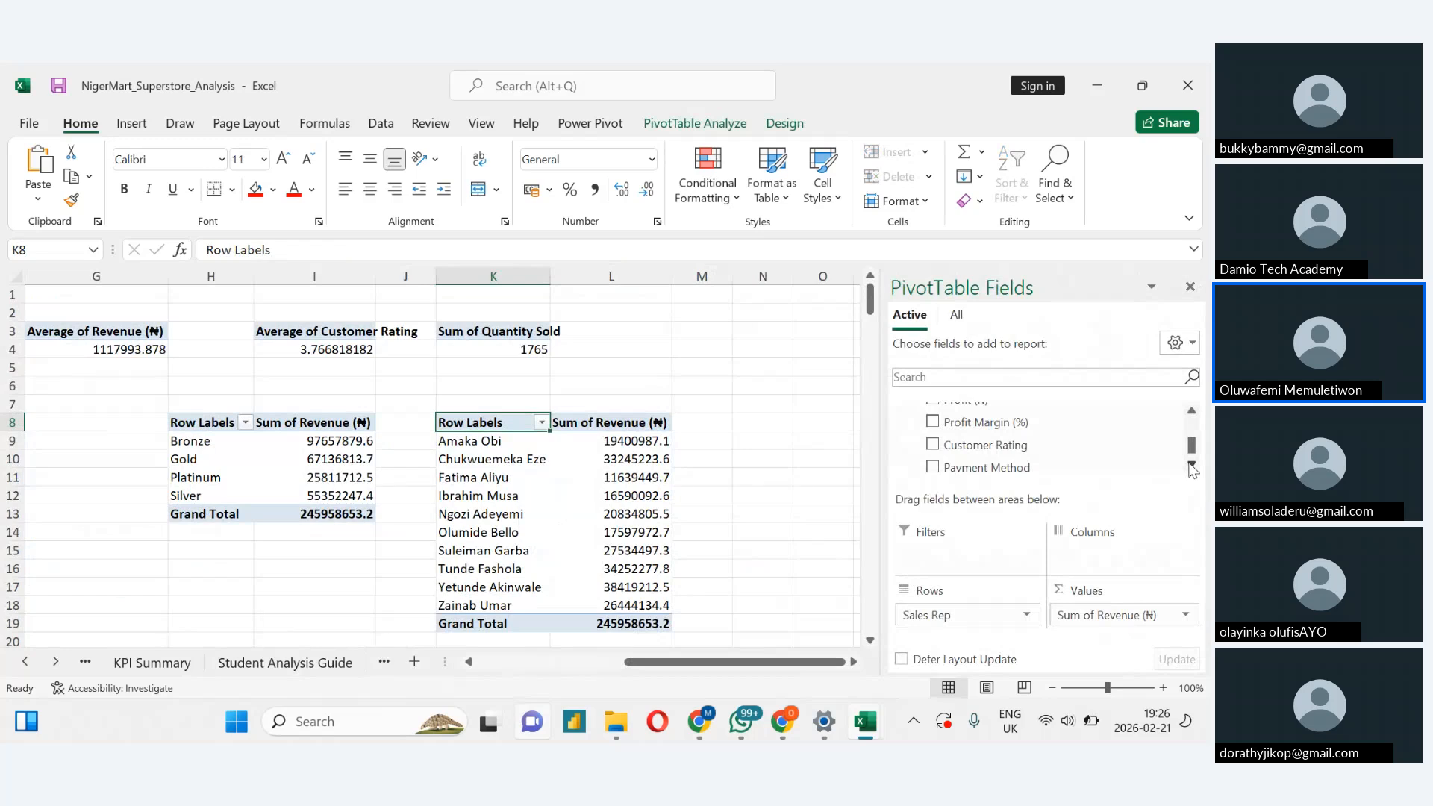
{"action": "left_click", "coordinate": [1191, 464]}
{"action": "left_click", "coordinate": [1191, 464]}
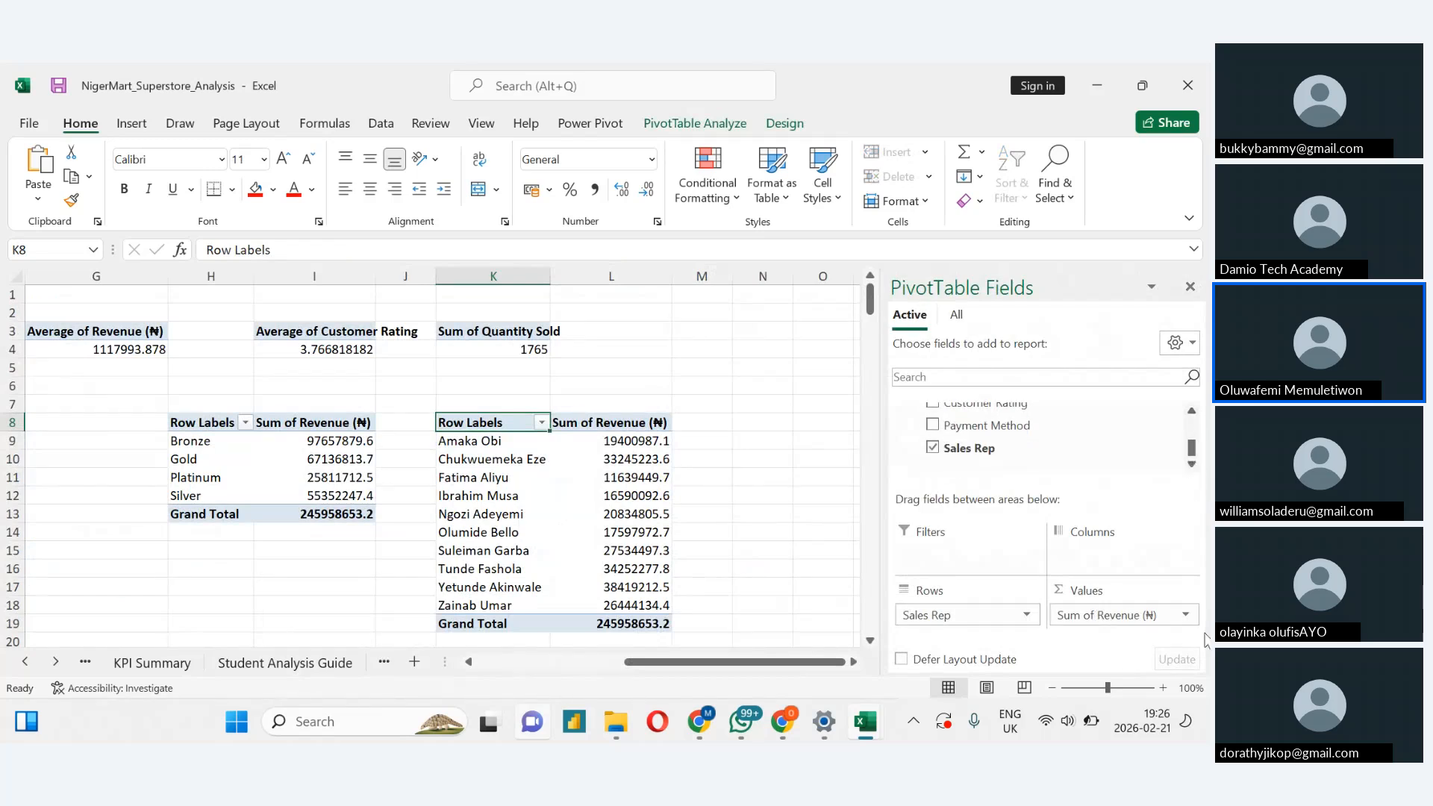
{"action": "left_click", "coordinate": [1193, 413]}
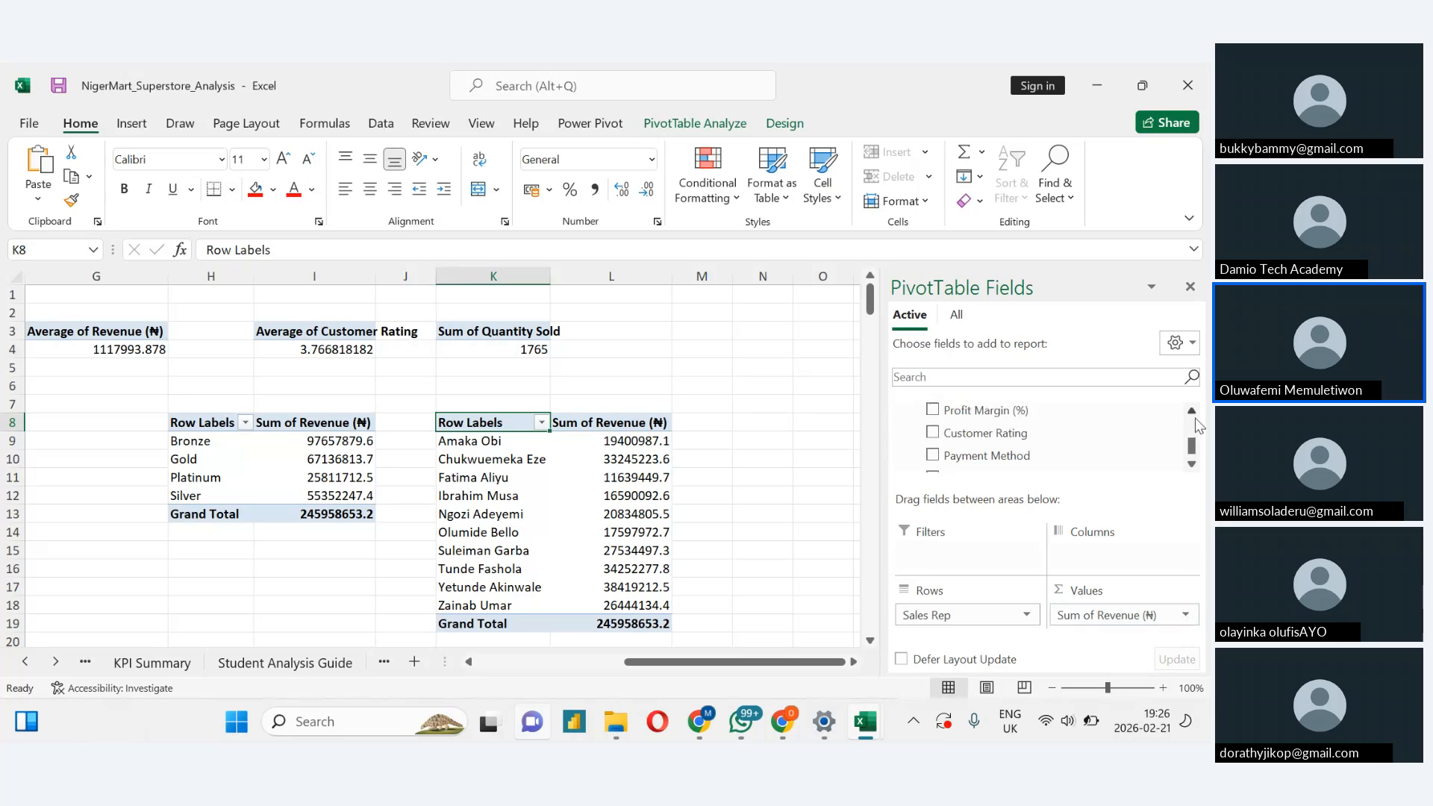
{"action": "left_click", "coordinate": [1193, 413]}
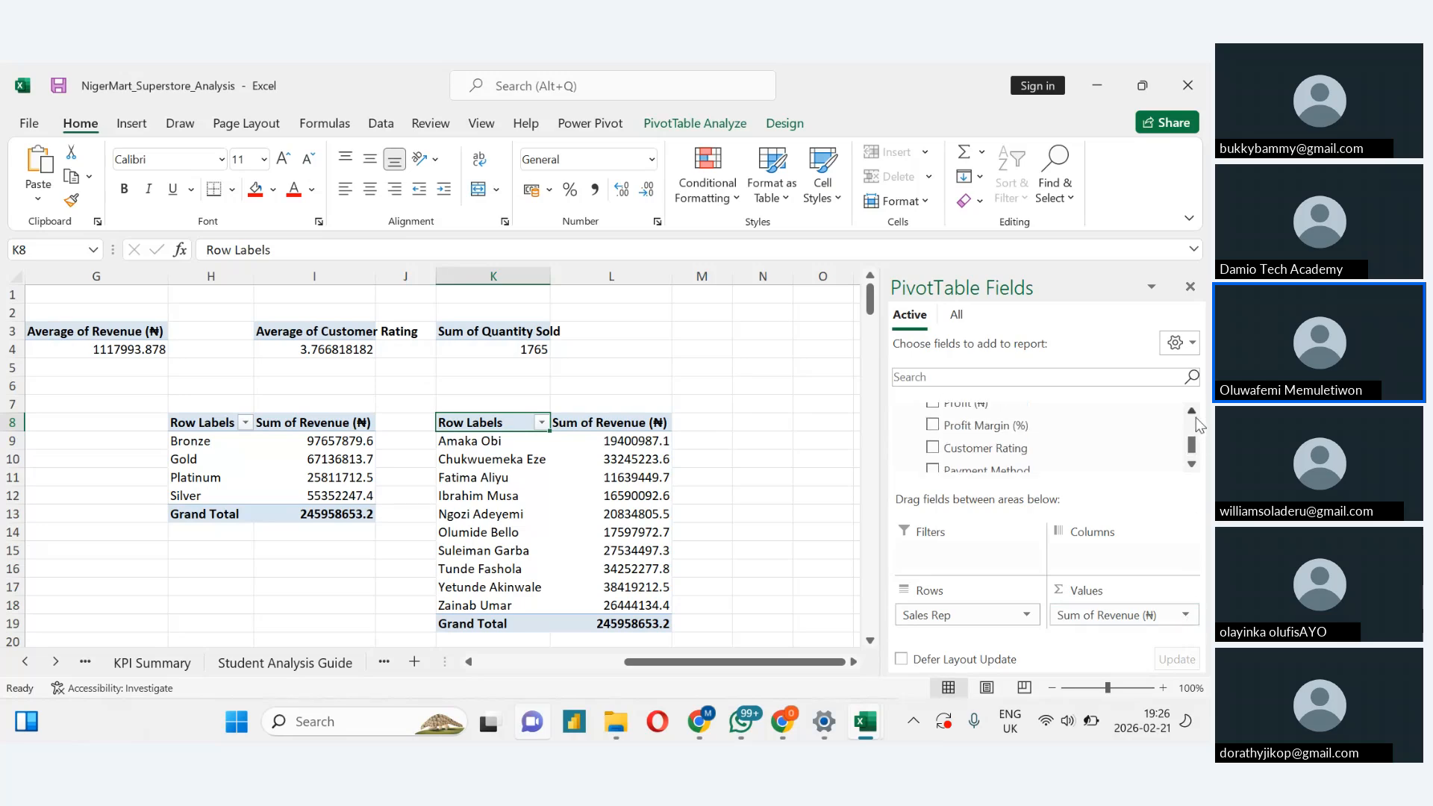
{"action": "left_click", "coordinate": [1192, 464]}
{"action": "left_click", "coordinate": [1192, 464]}
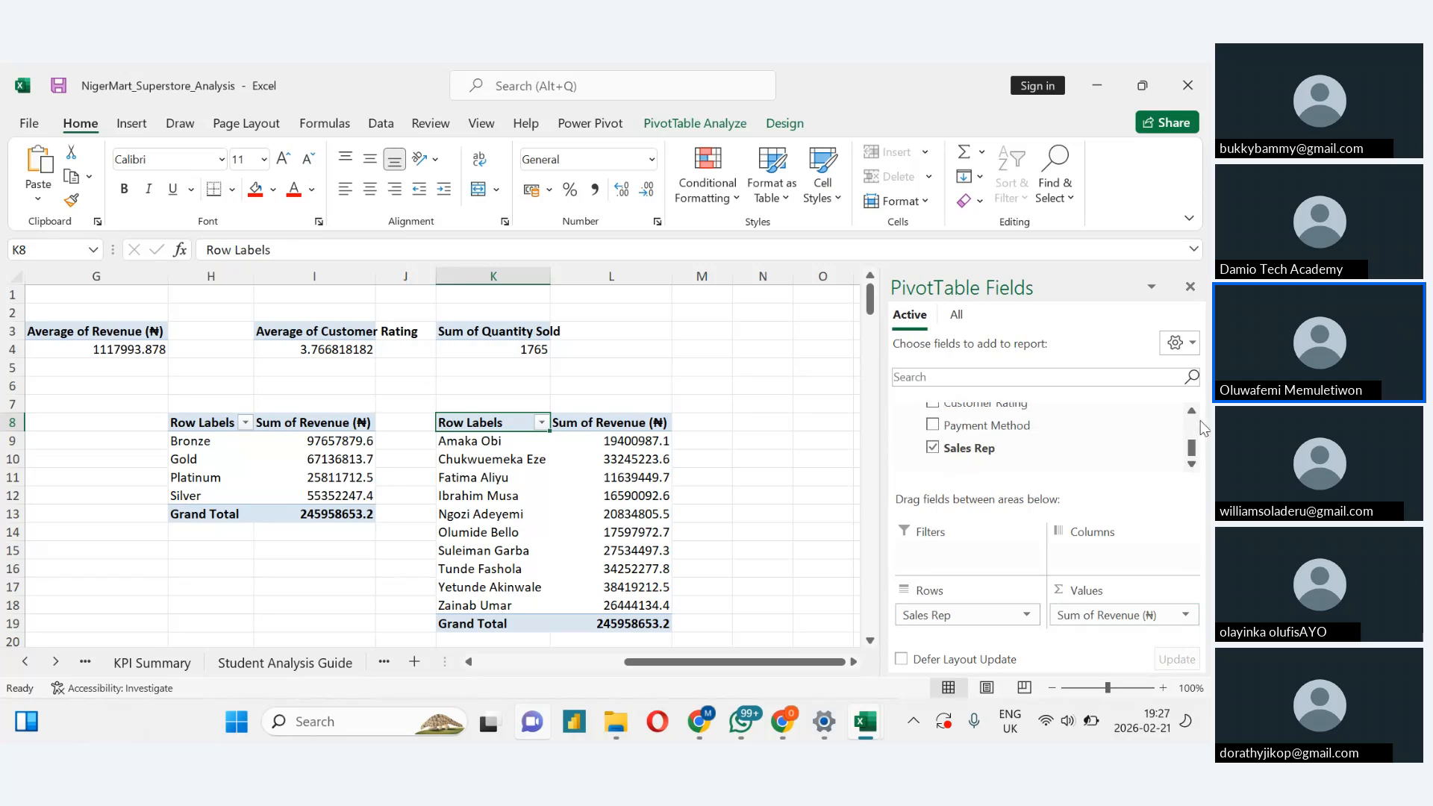
{"action": "left_click", "coordinate": [1194, 420]}
{"action": "left_click", "coordinate": [1194, 418]}
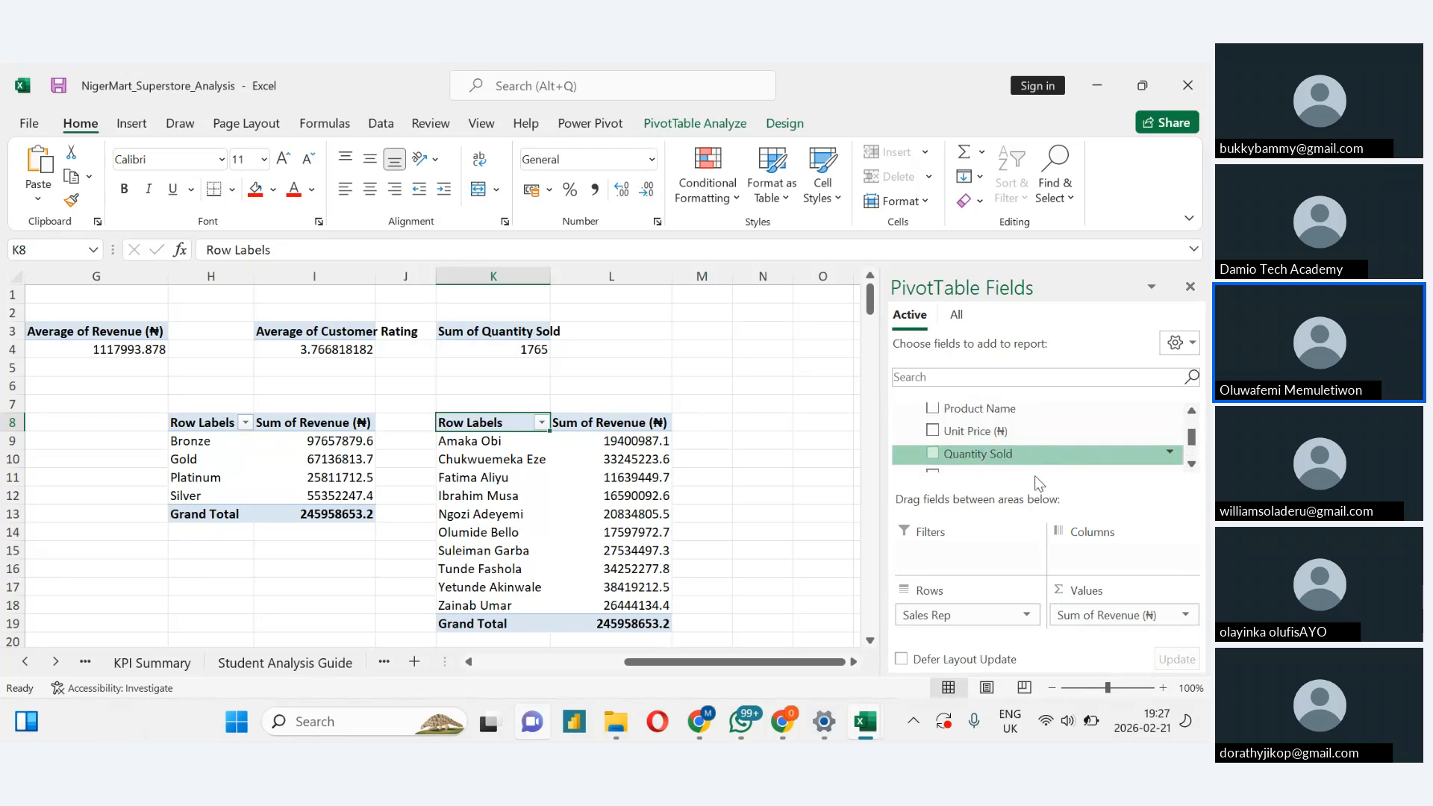
{"action": "left_click_drag", "start_coordinate": [1036, 455], "coordinate": [1123, 634]}
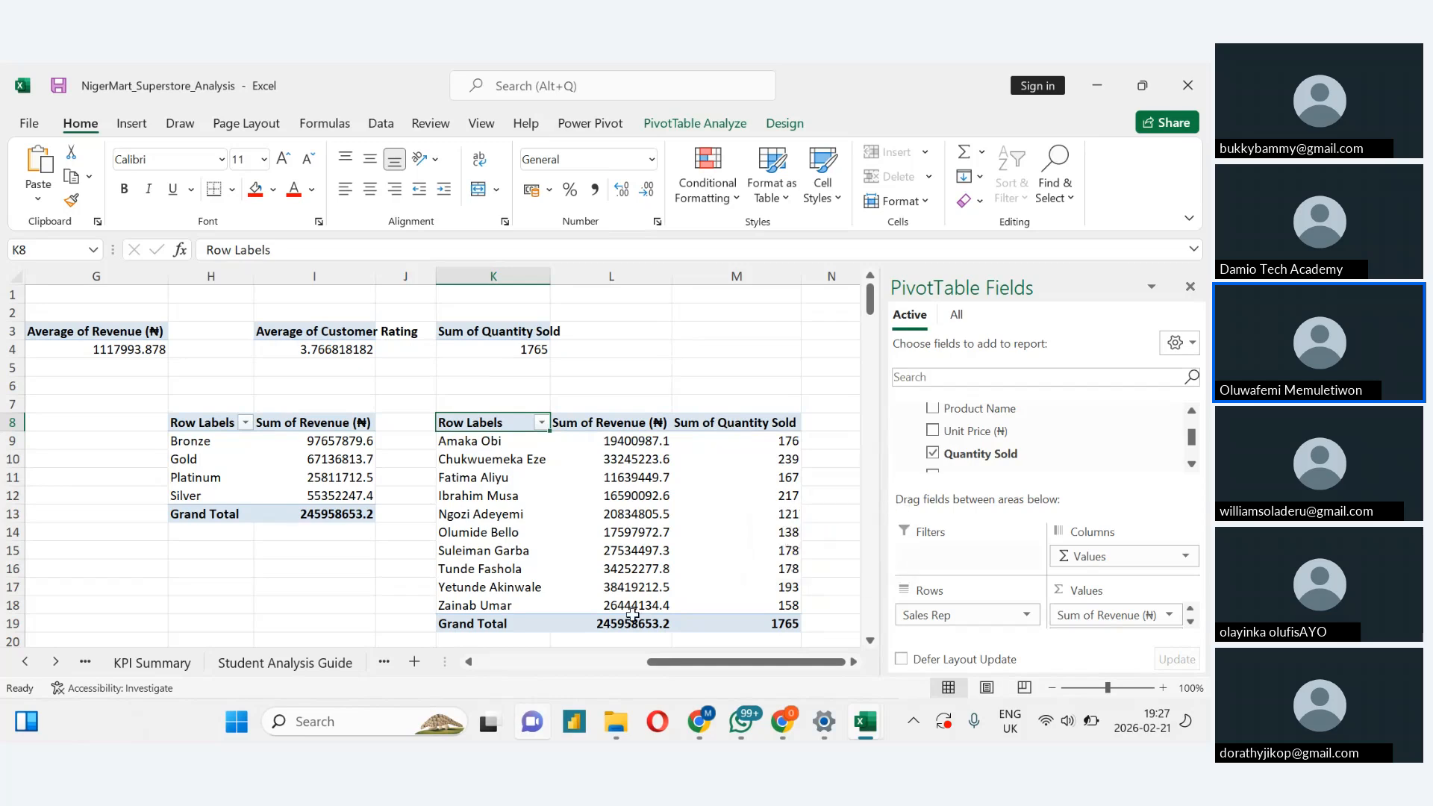
Review Task 6 in the Student Analysis Guide and select cell D6 in the Sales sheet's data table
{"action": "left_click", "coordinate": [223, 666]}
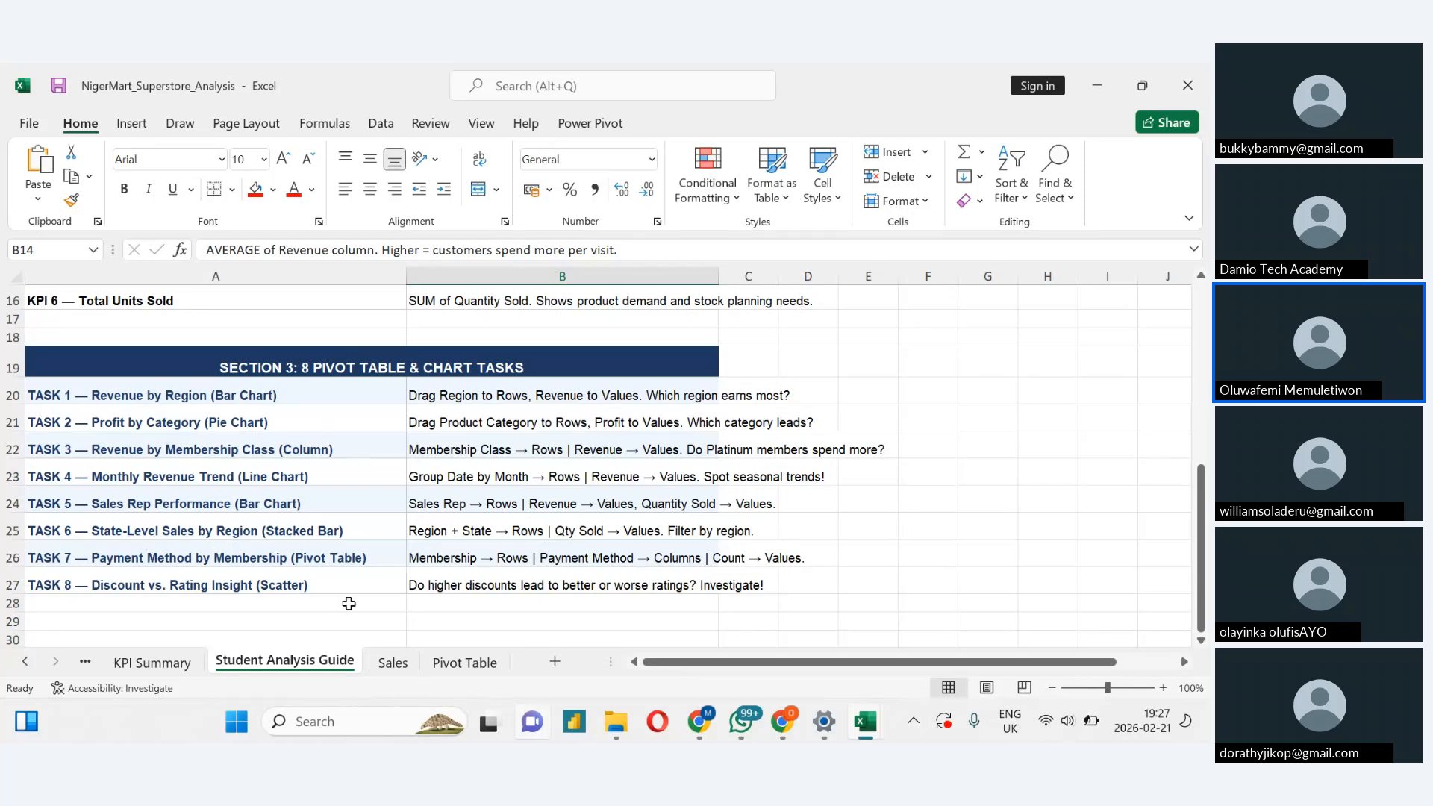
{"action": "left_click", "coordinate": [388, 663]}
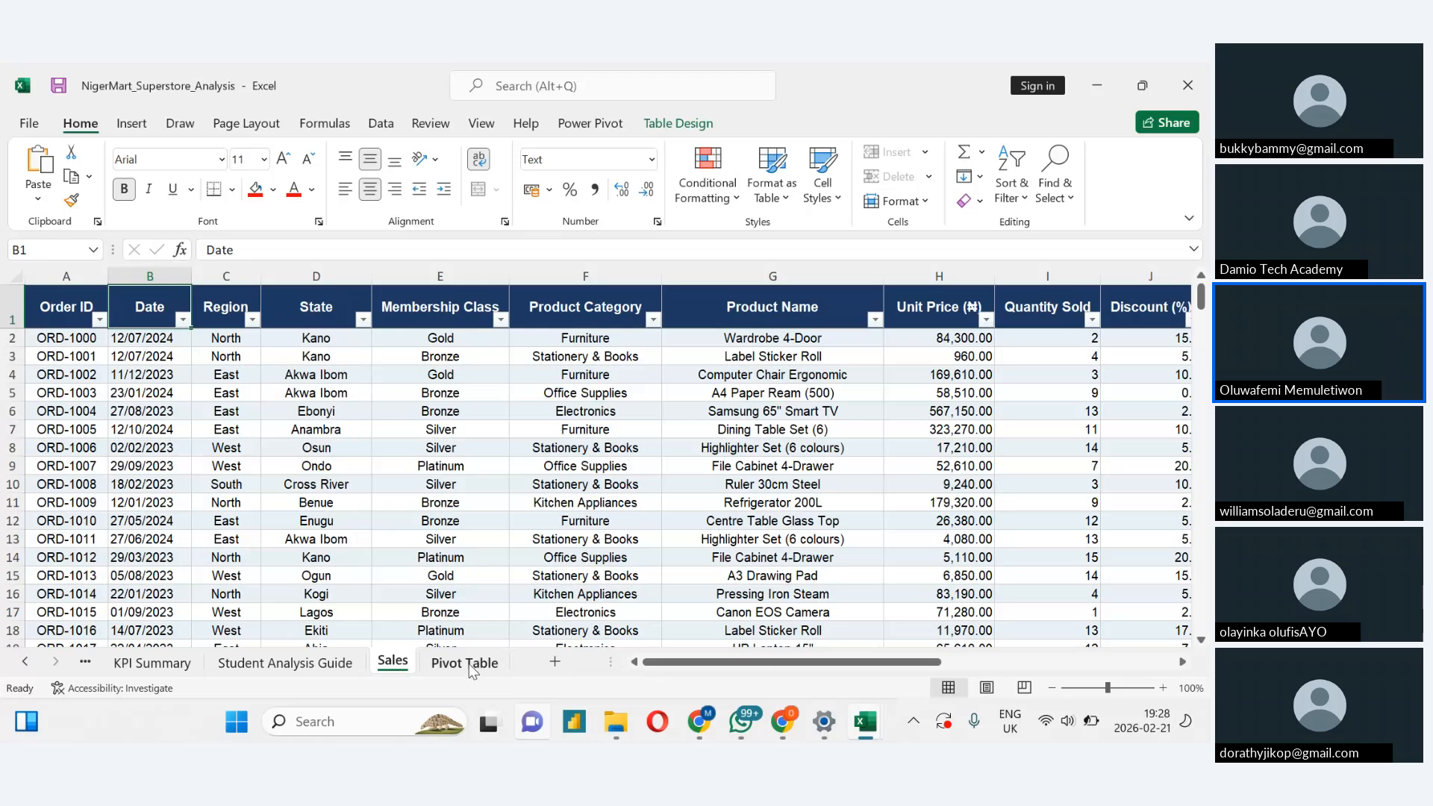
{"action": "left_click", "coordinate": [315, 410]}
{"action": "left_click", "coordinate": [132, 122]}
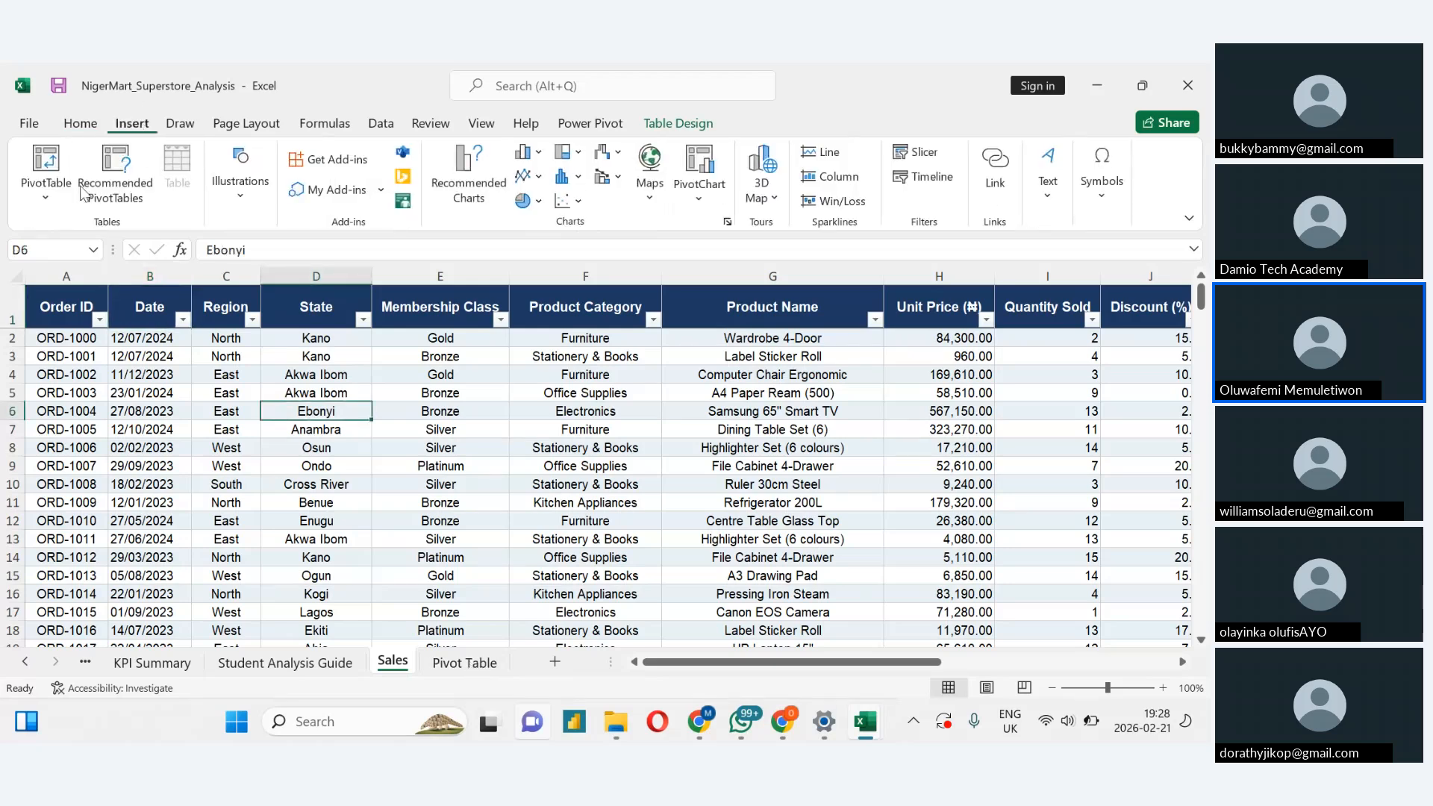
{"action": "left_click", "coordinate": [58, 200]}
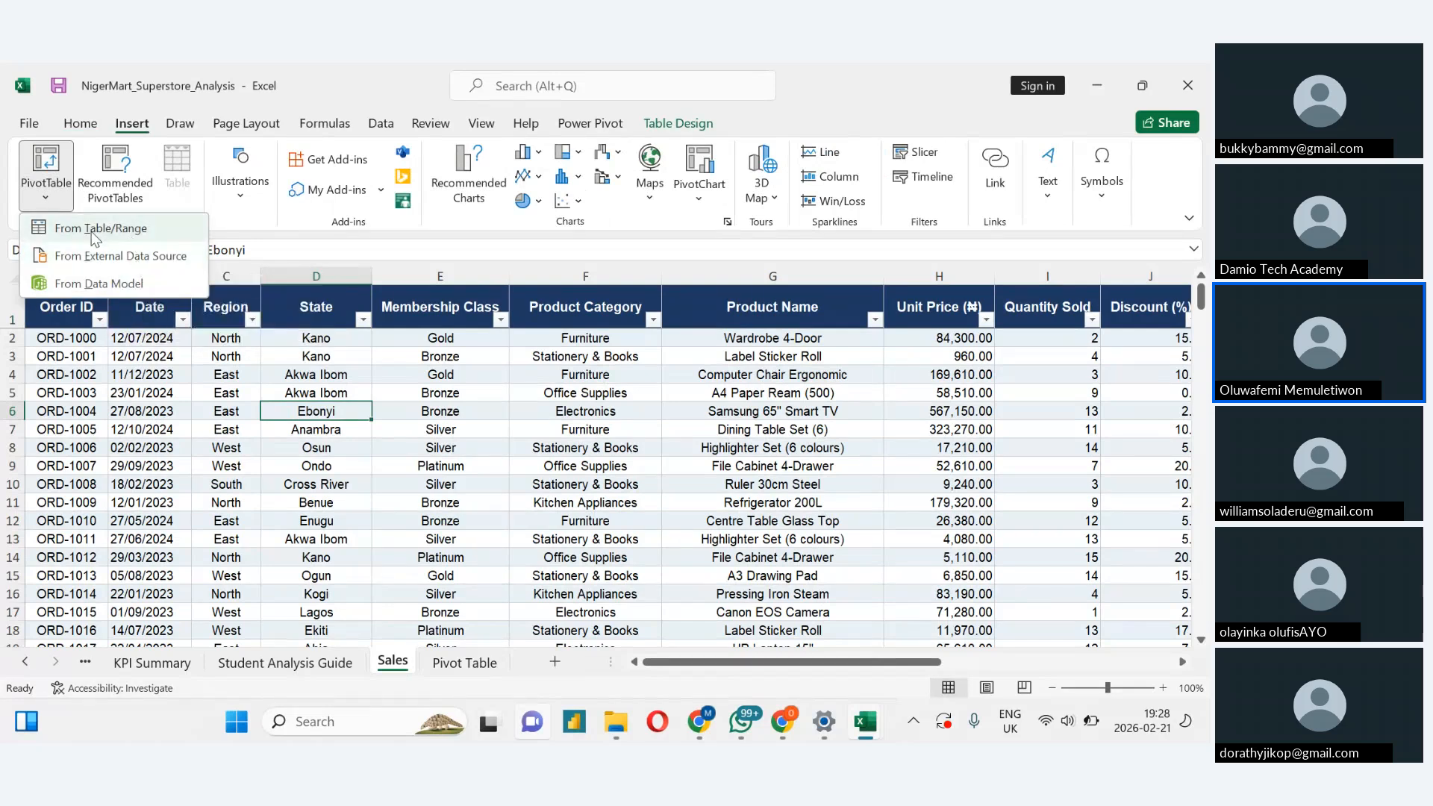
{"action": "left_click", "coordinate": [94, 228]}
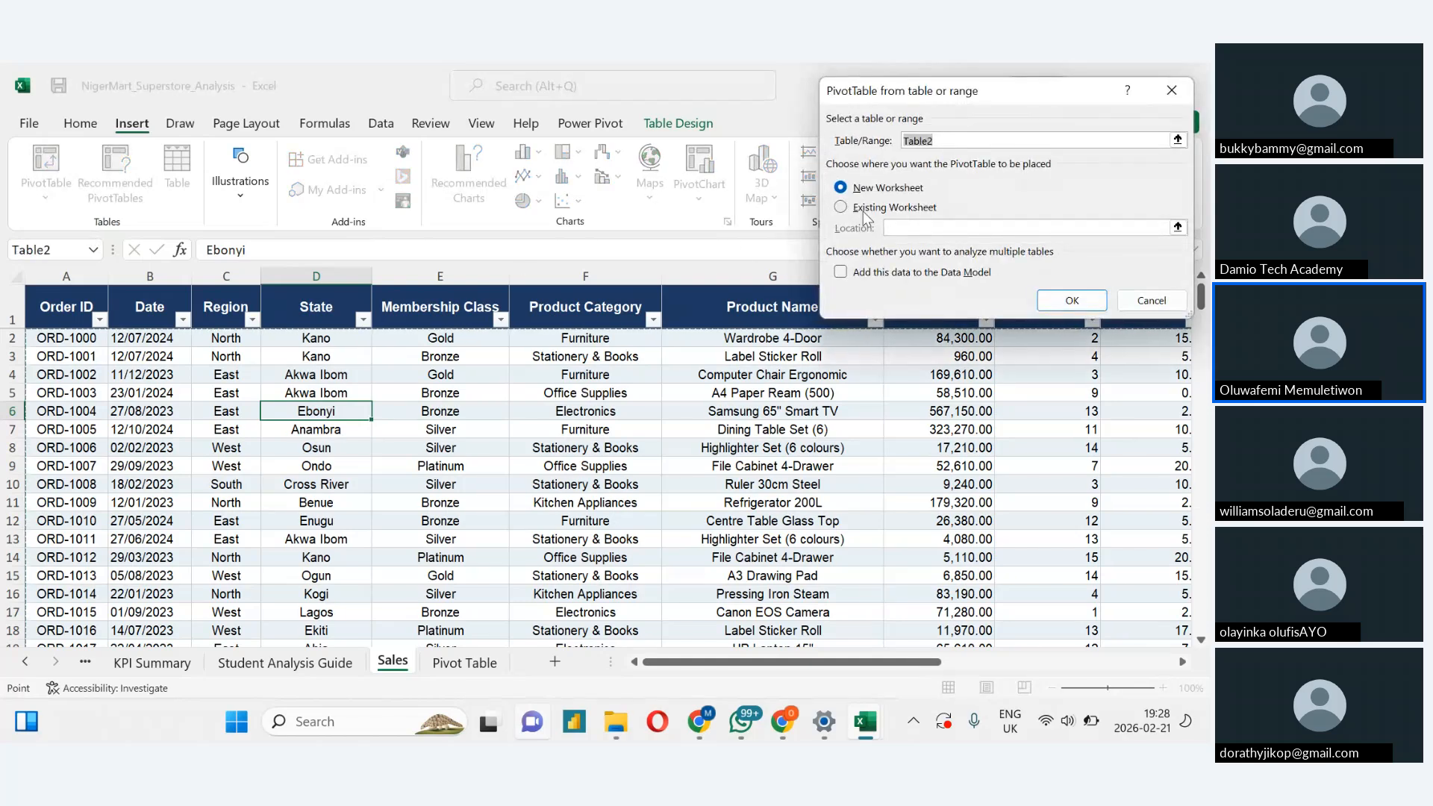
{"action": "left_click", "coordinate": [841, 207]}
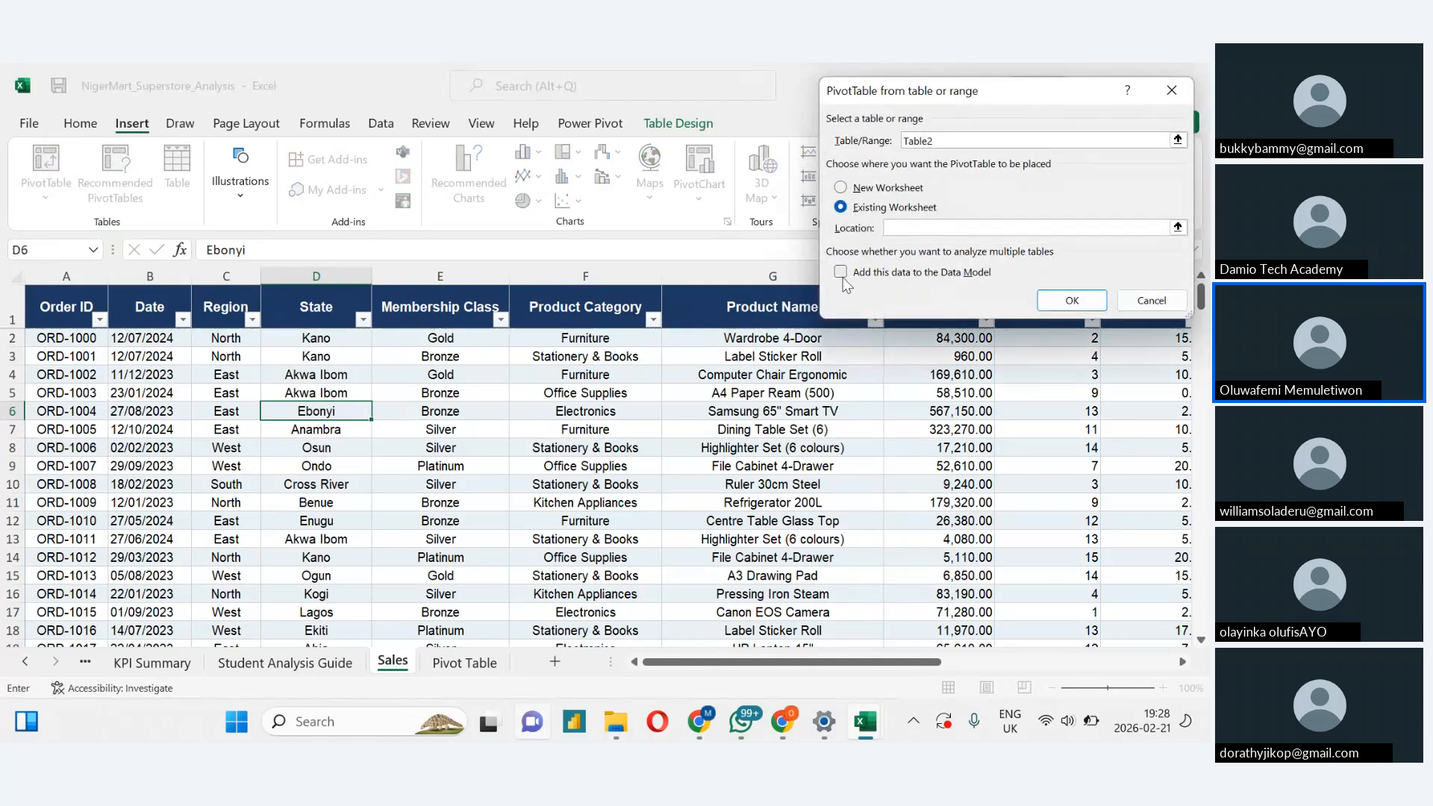
{"action": "left_click", "coordinate": [464, 663]}
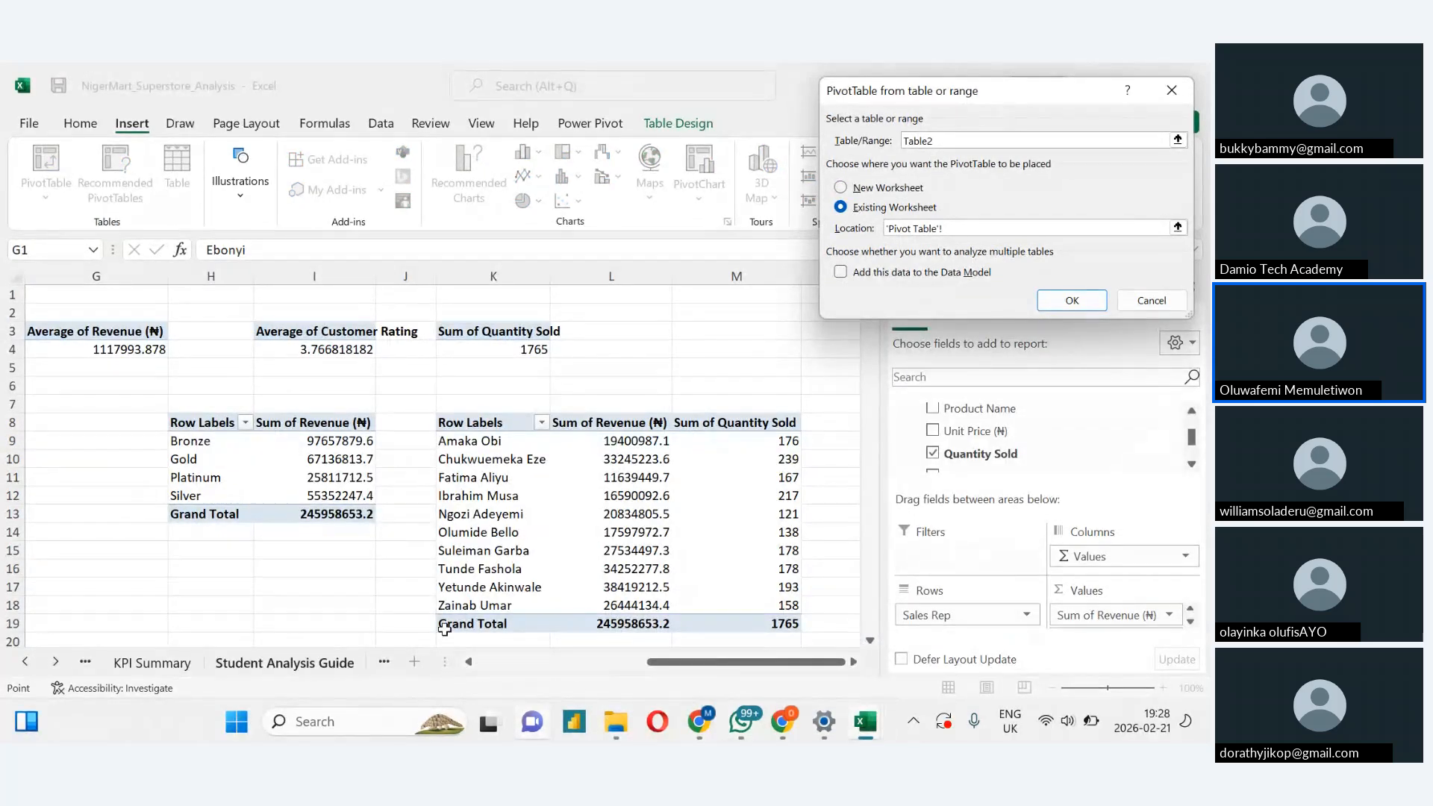
{"action": "left_click", "coordinate": [829, 513]}
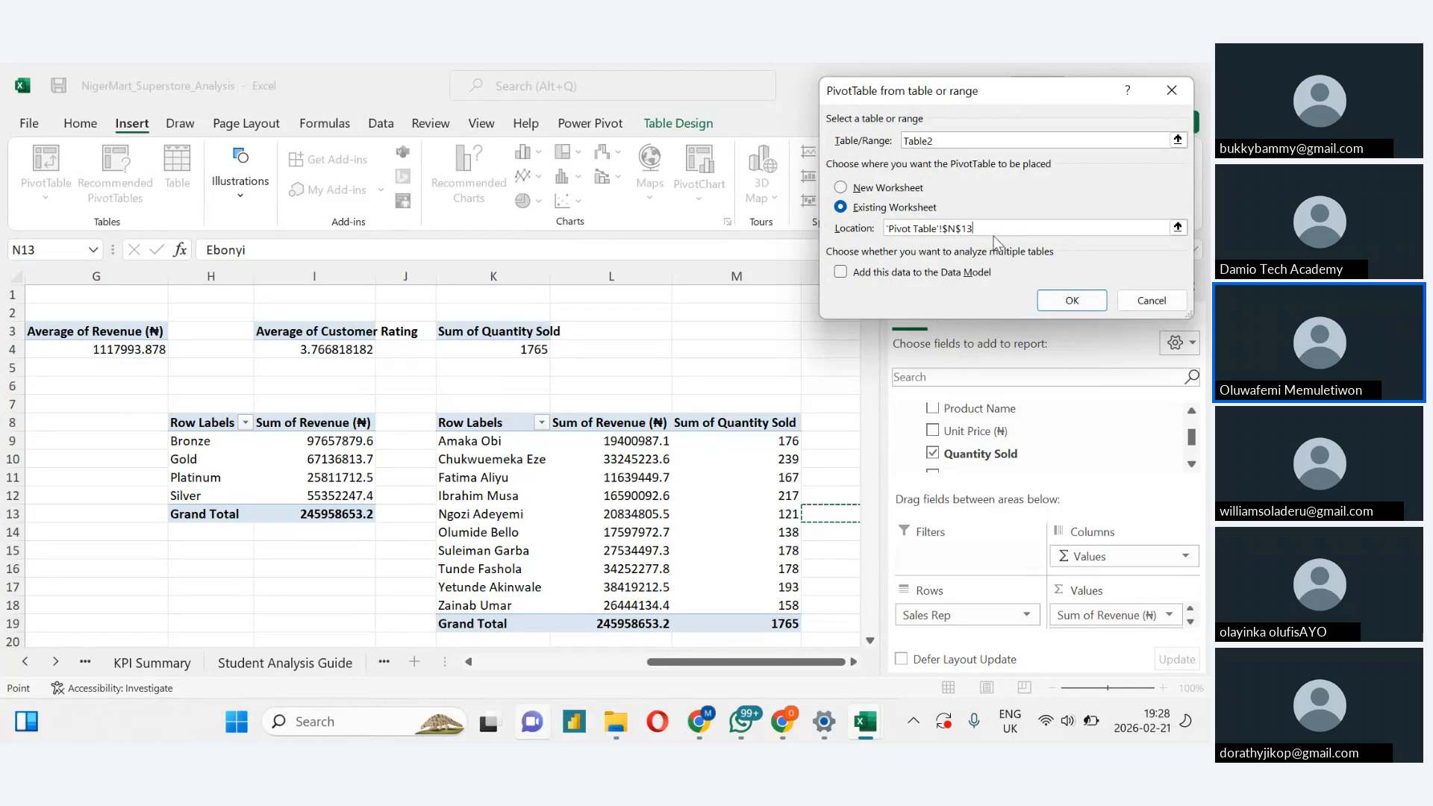
{"action": "key", "text": "BackSpace"}
{"action": "key", "text": "BackSpace"}
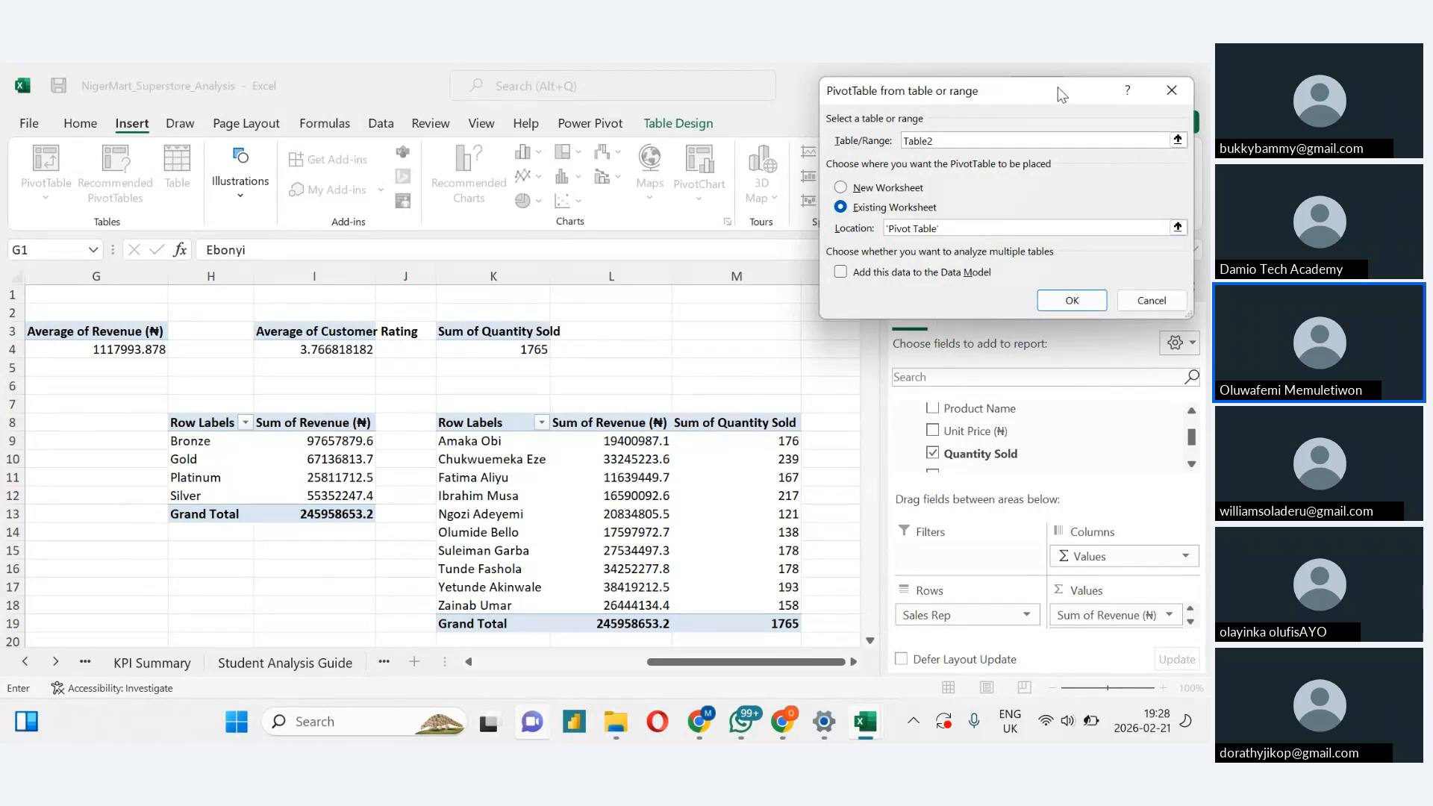
{"action": "left_click_drag", "start_coordinate": [1060, 90], "coordinate": [974, 123]}
{"action": "left_click", "coordinate": [1193, 290]}
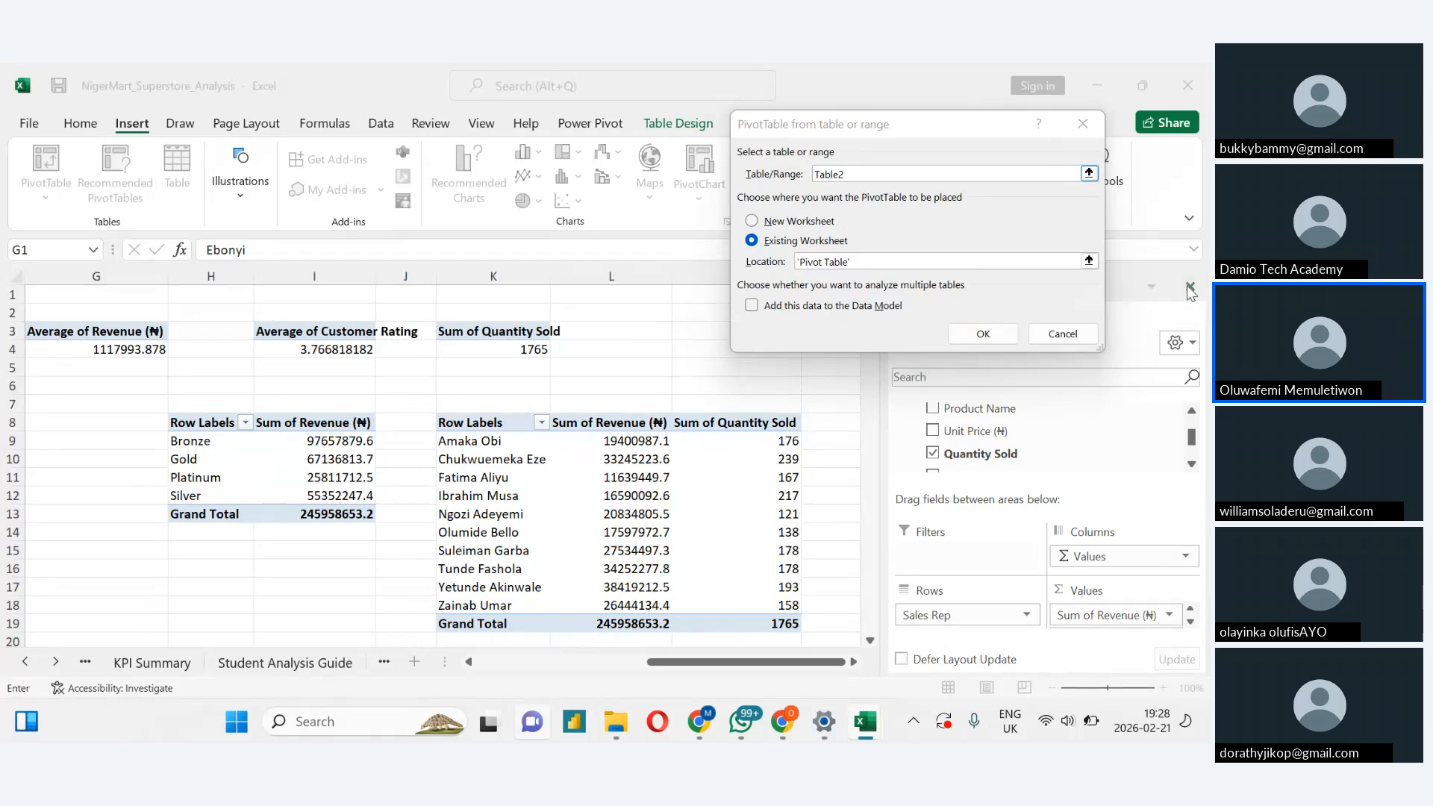
{"action": "scroll", "coordinate": [869, 644], "scroll_direction": "down", "scroll_amount": 4}
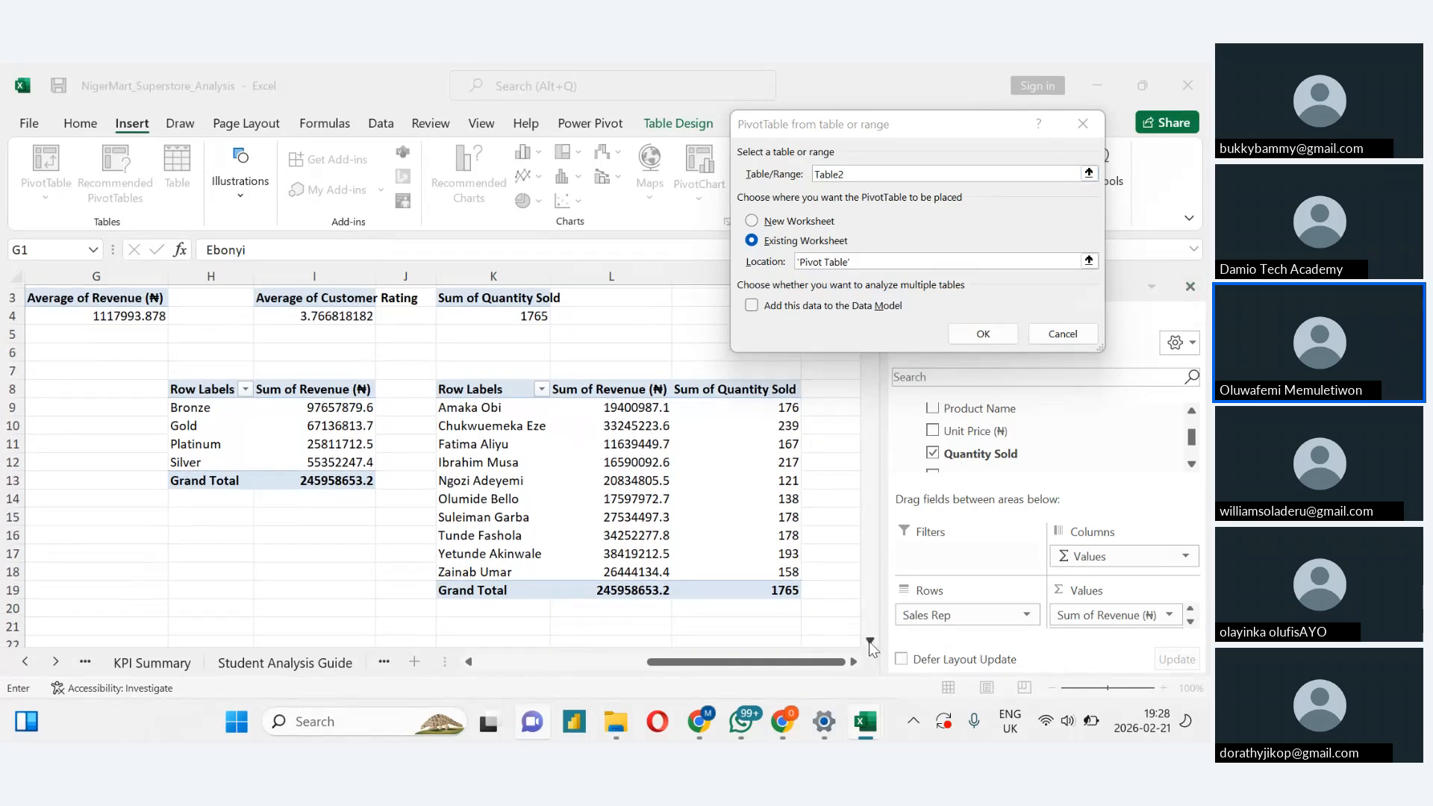
{"action": "left_click_drag", "start_coordinate": [772, 674], "coordinate": [536, 692]}
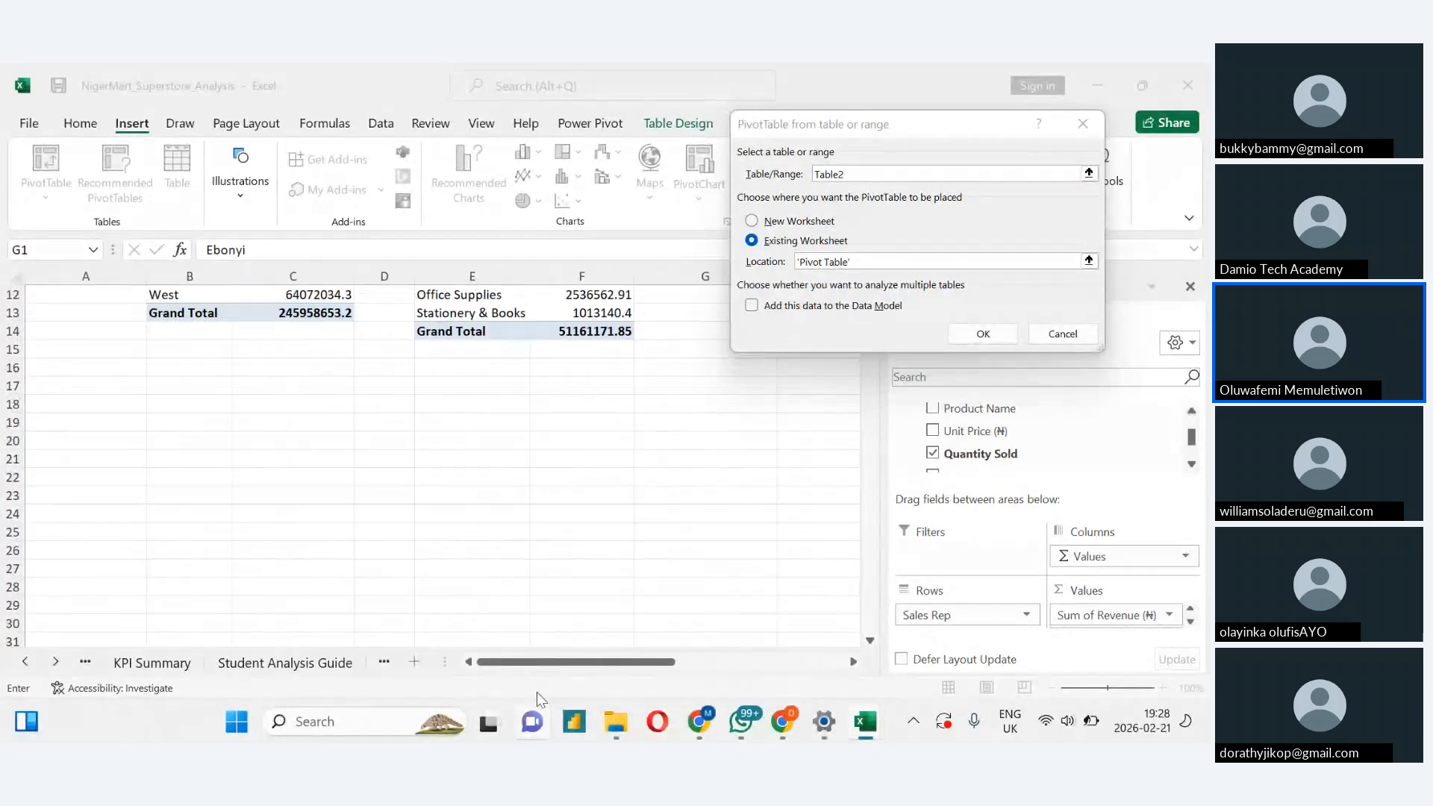
{"action": "left_click", "coordinate": [163, 481]}
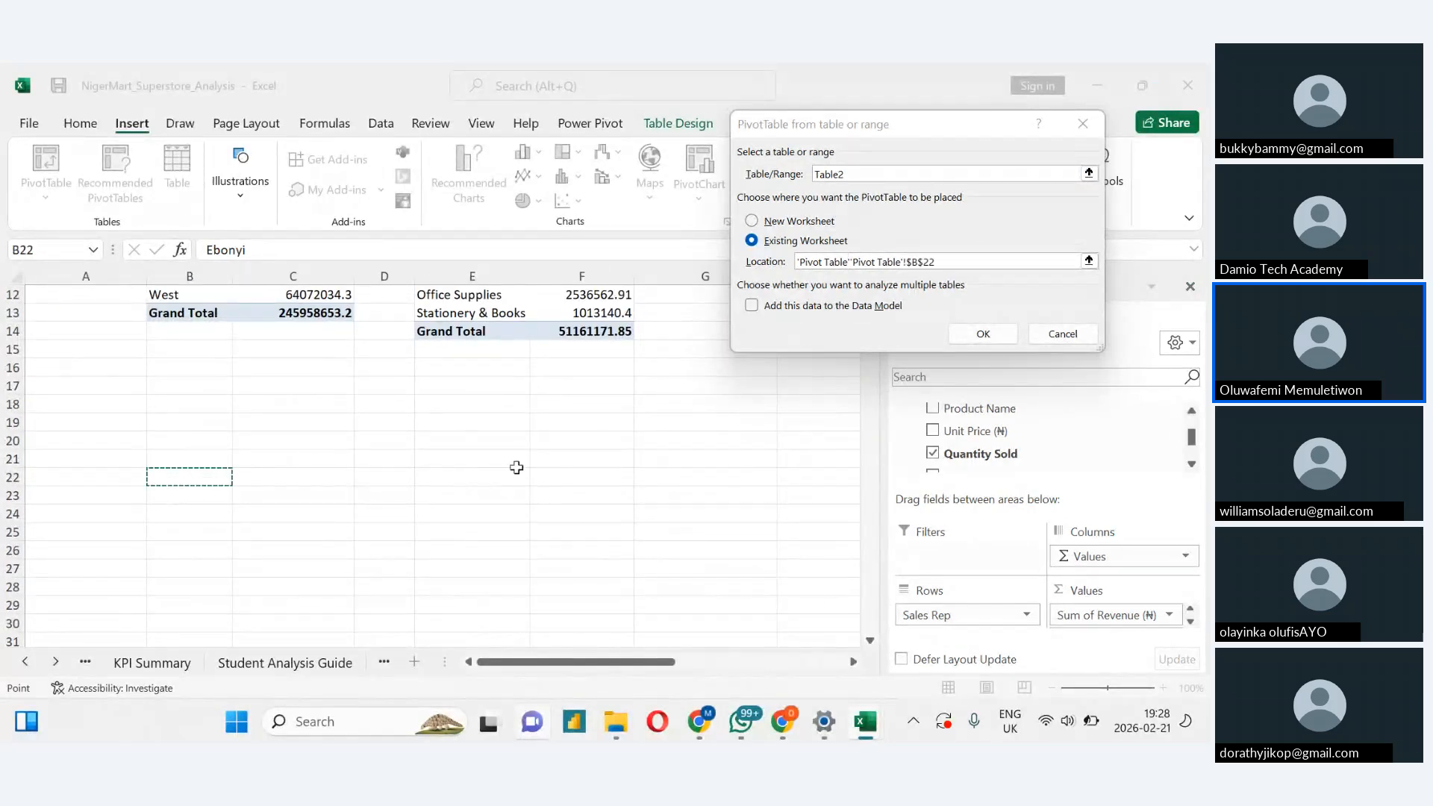
{"action": "left_click", "coordinate": [909, 265]}
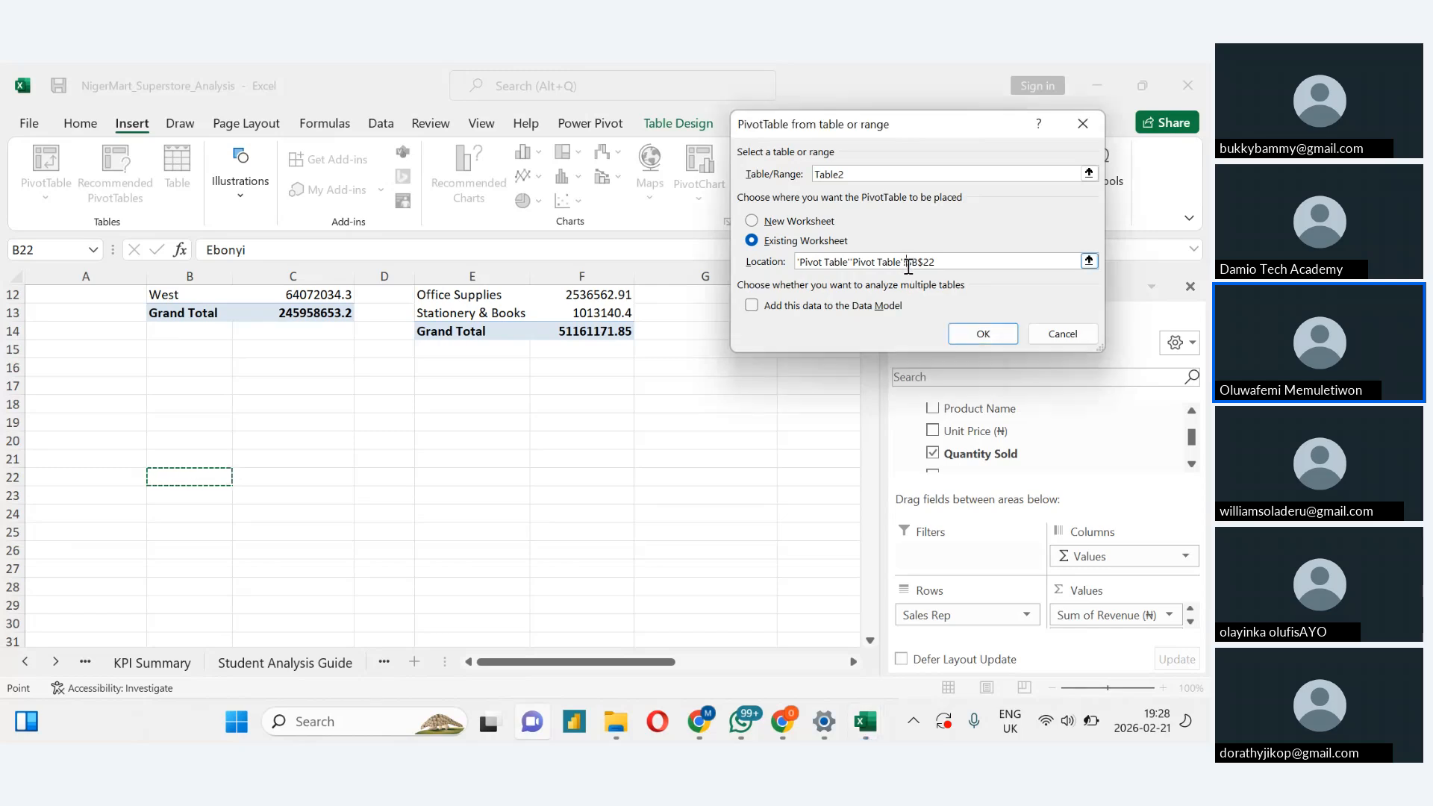
{"action": "key", "text": "BackSpace"}
{"action": "key", "text": "BackSpace"}
{"action": "key", "text": "BackSpace"}
{"action": "key", "text": "BackSpace"}
{"action": "key", "text": "BackSpace"}
{"action": "key", "text": "BackSpace"}
{"action": "key", "text": "BackSpace"}
{"action": "key", "text": "BackSpace"}
{"action": "key", "text": "BackSpace"}
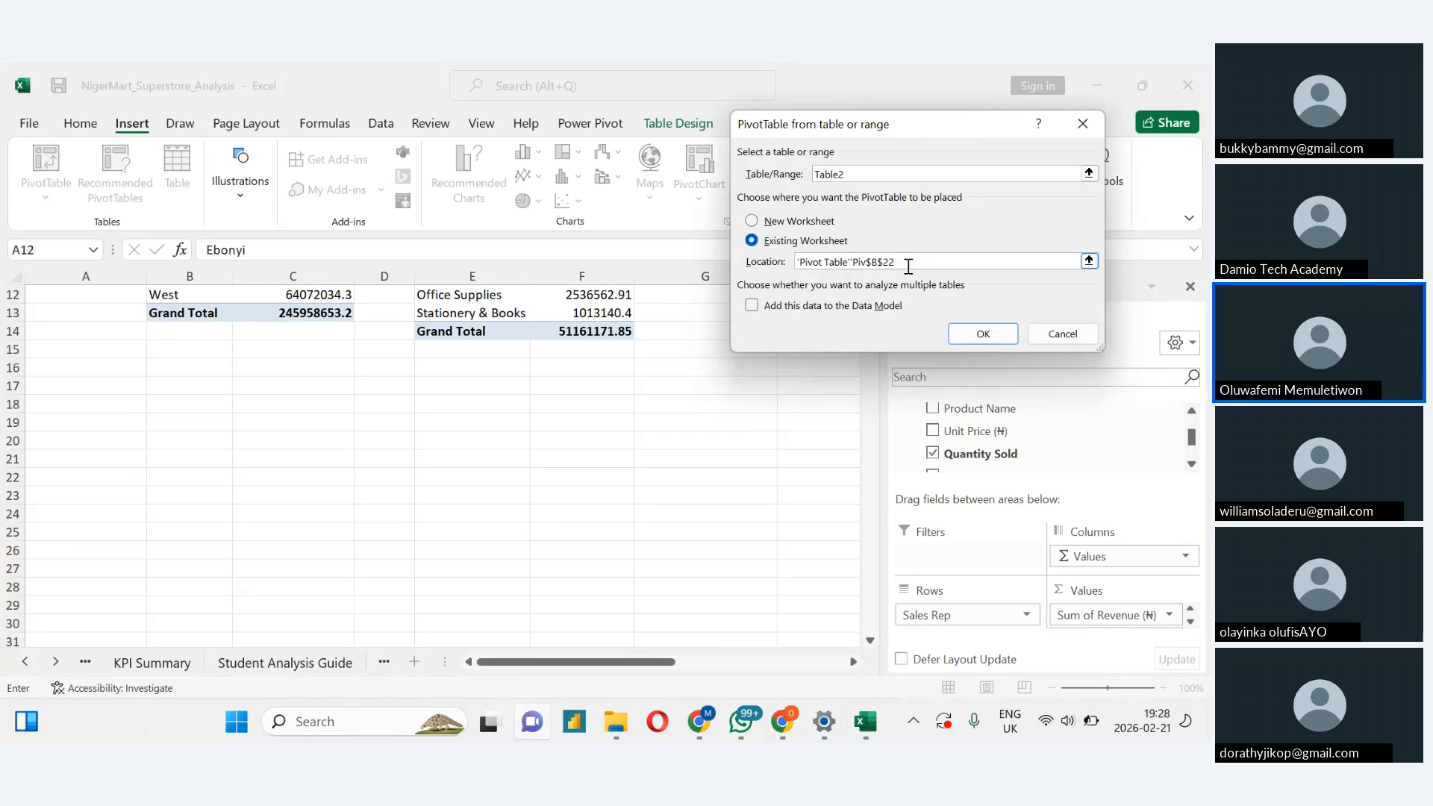
{"action": "key", "text": "BackSpace"}
{"action": "key", "text": "BackSpace"}
{"action": "key", "text": "BackSpace"}
{"action": "key", "text": "BackSpace"}
{"action": "left_click", "coordinate": [1060, 333]}
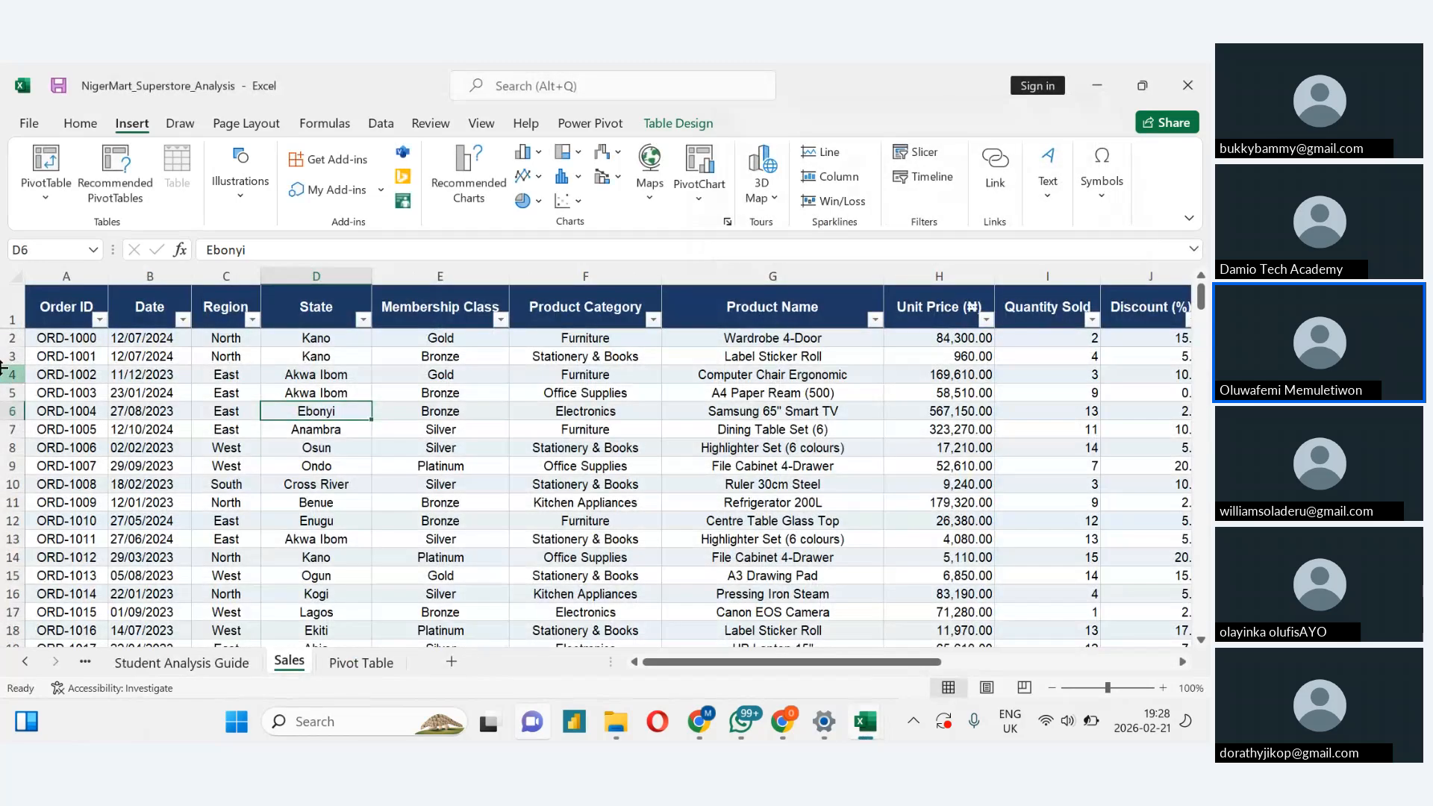
Insert a pivot table from Table2 at cell B20 of the existing Pivot Table sheet, adding the data to the Data Model
{"action": "left_click", "coordinate": [46, 195]}
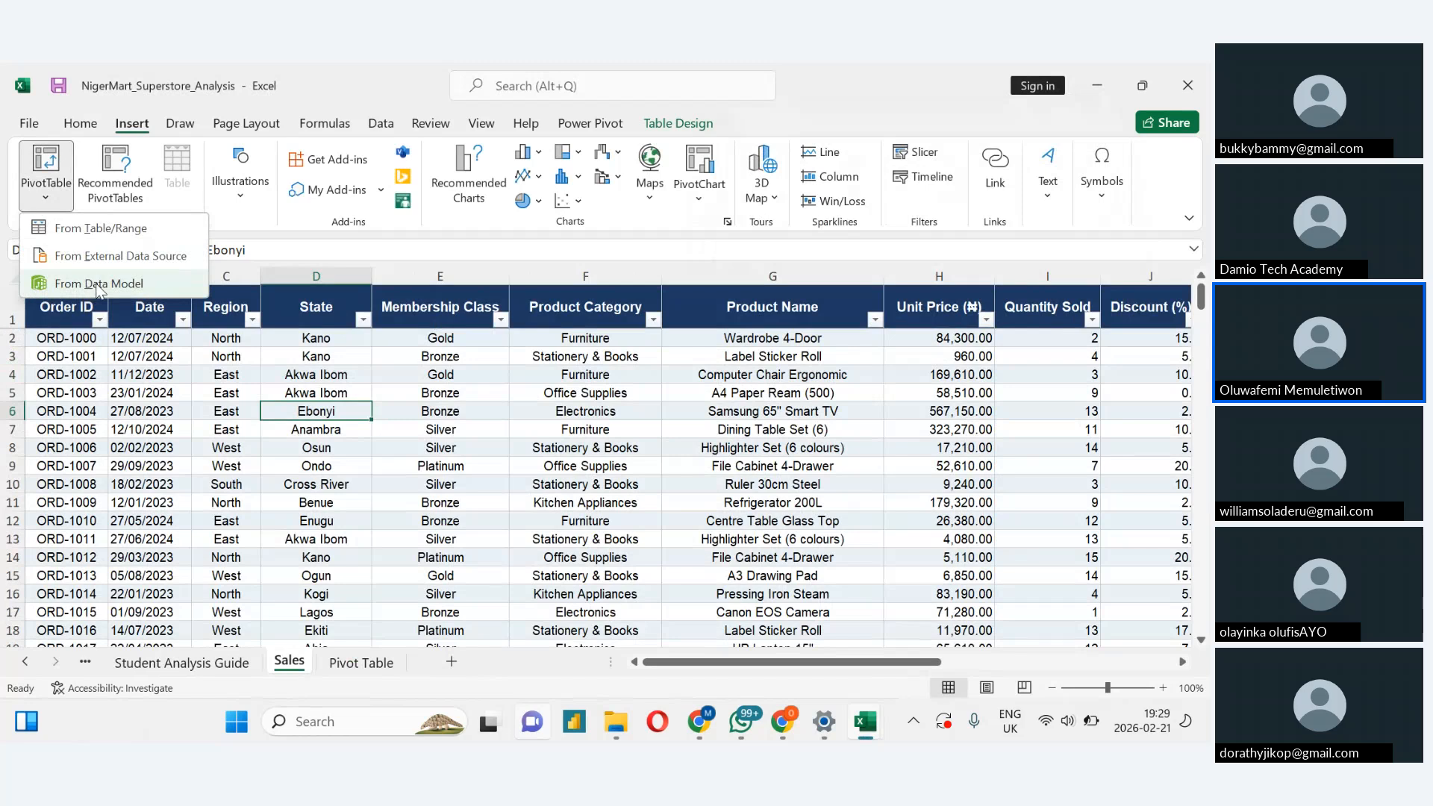
{"action": "left_click", "coordinate": [101, 228]}
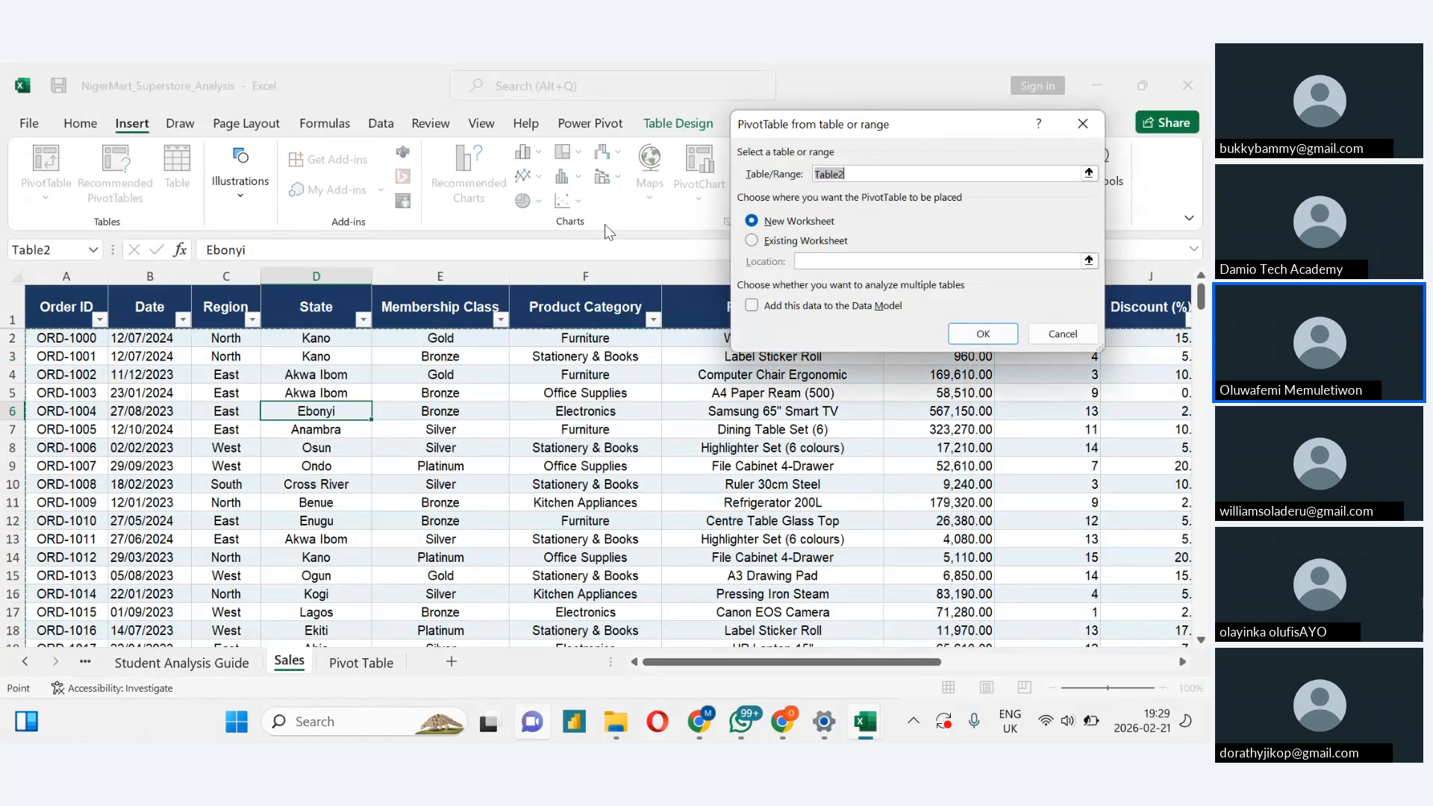
{"action": "left_click", "coordinate": [750, 240]}
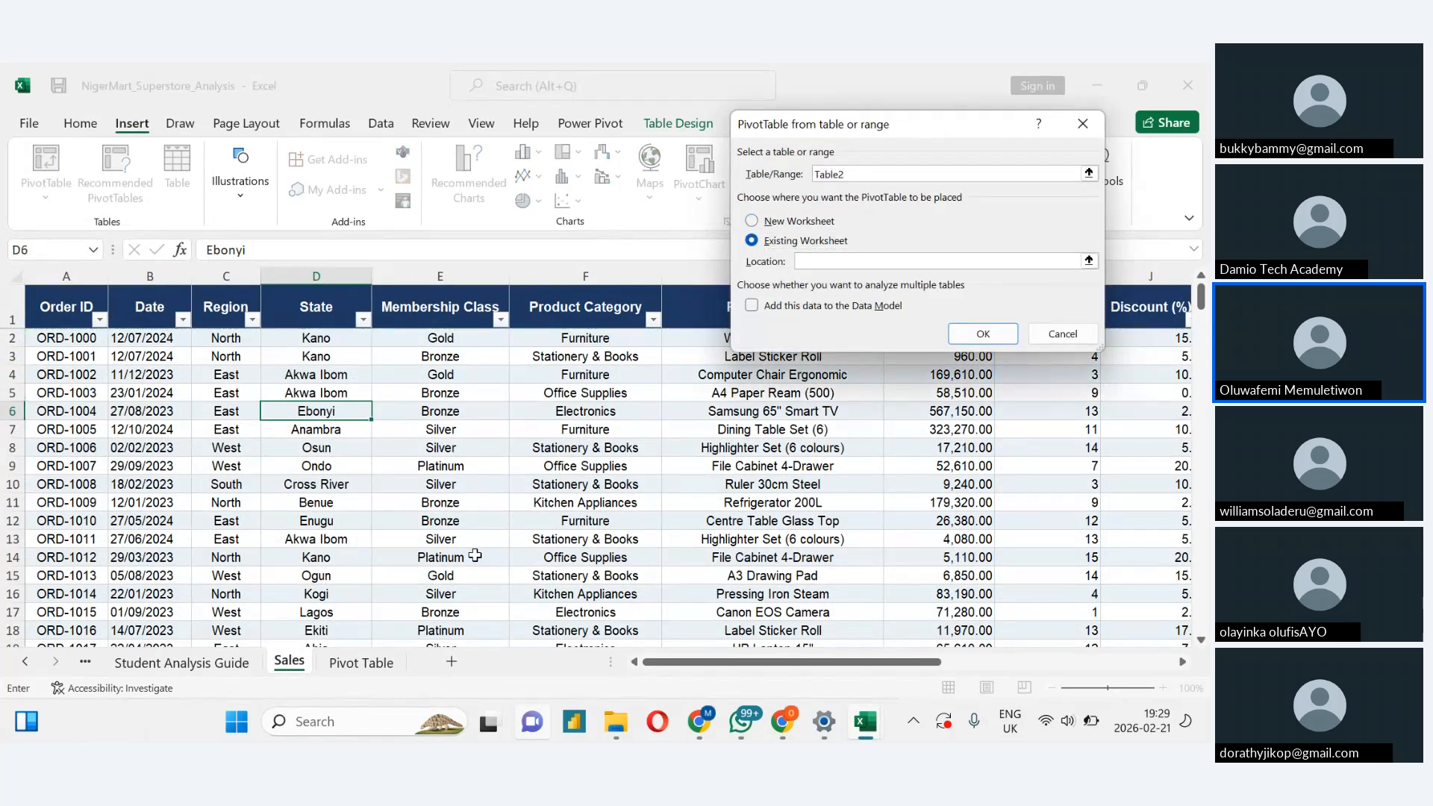
{"action": "left_click", "coordinate": [371, 666]}
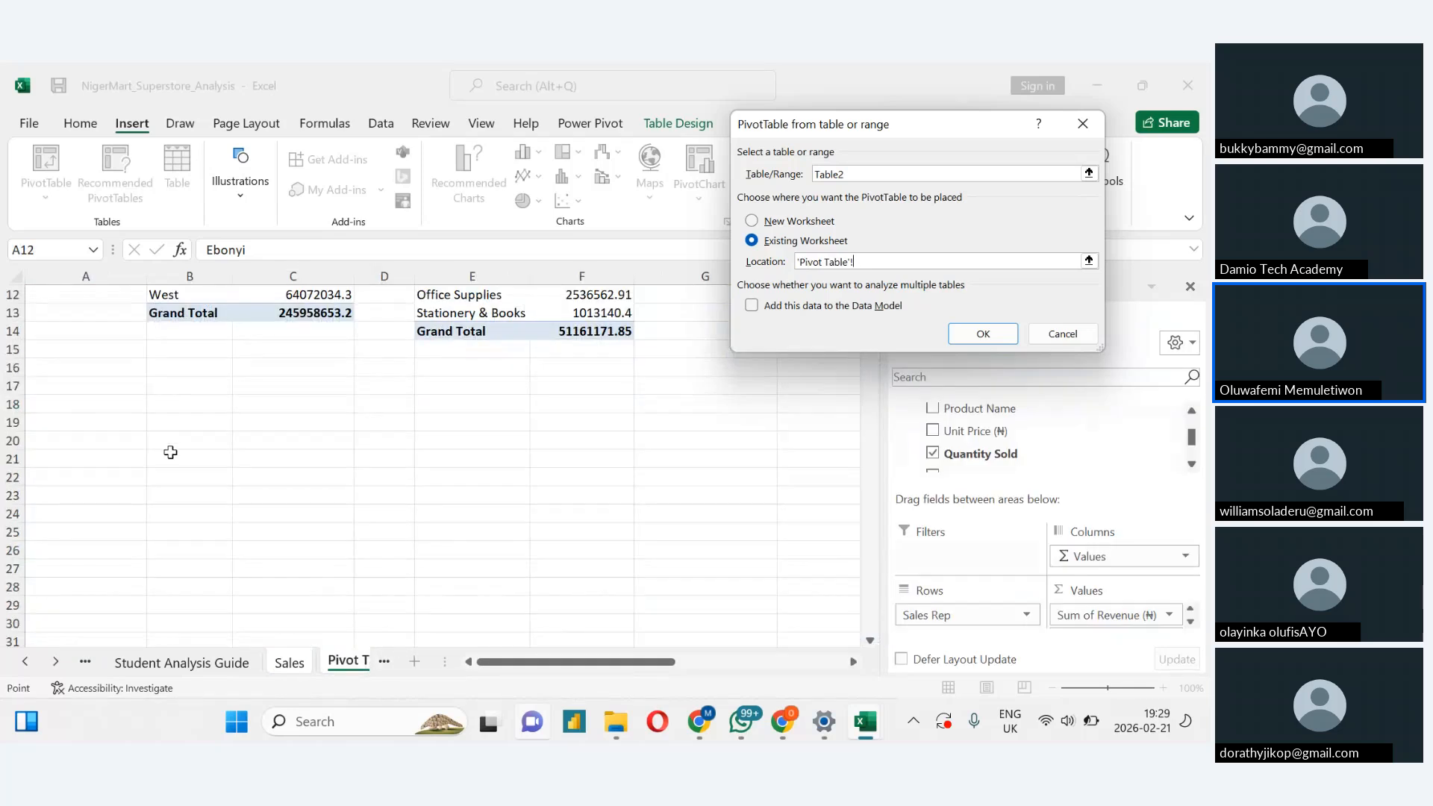
{"action": "left_click", "coordinate": [155, 436]}
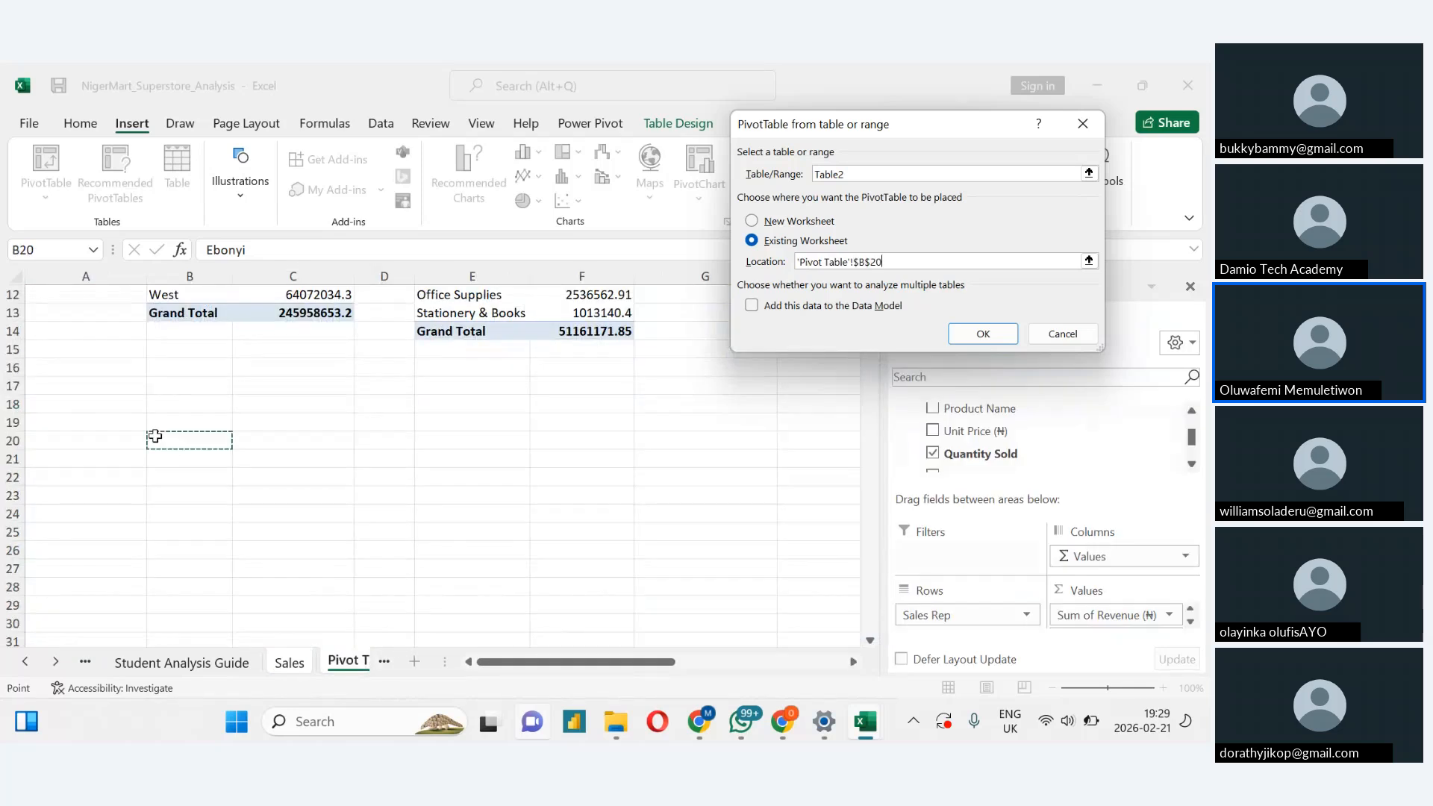
{"action": "left_click", "coordinate": [752, 305]}
{"action": "left_click", "coordinate": [982, 333]}
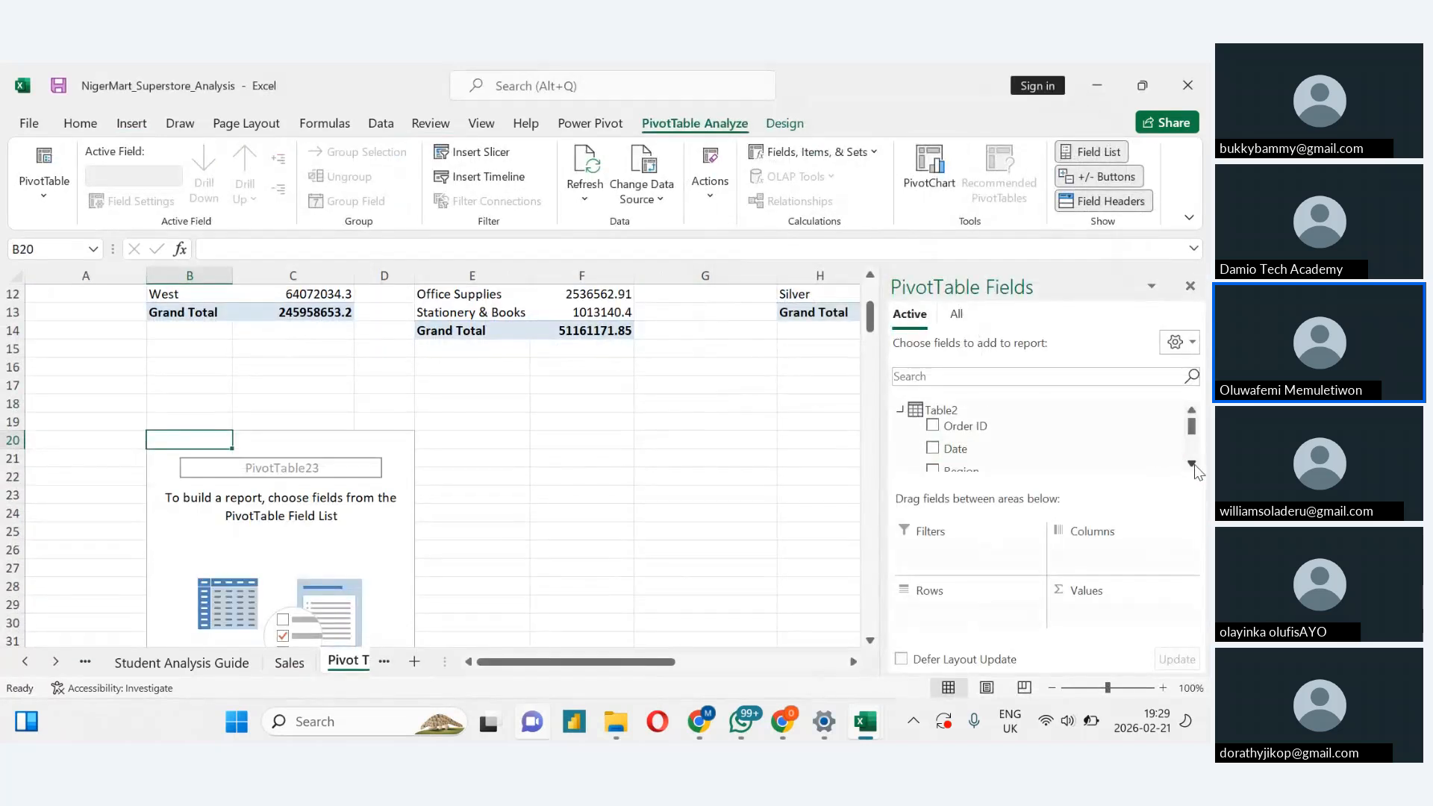
Place the Region field in the rows of the pivot table at B20, with the State field nested beneath it
{"action": "left_click", "coordinate": [1192, 465]}
{"action": "left_click_drag", "start_coordinate": [1042, 449], "coordinate": [943, 615]}
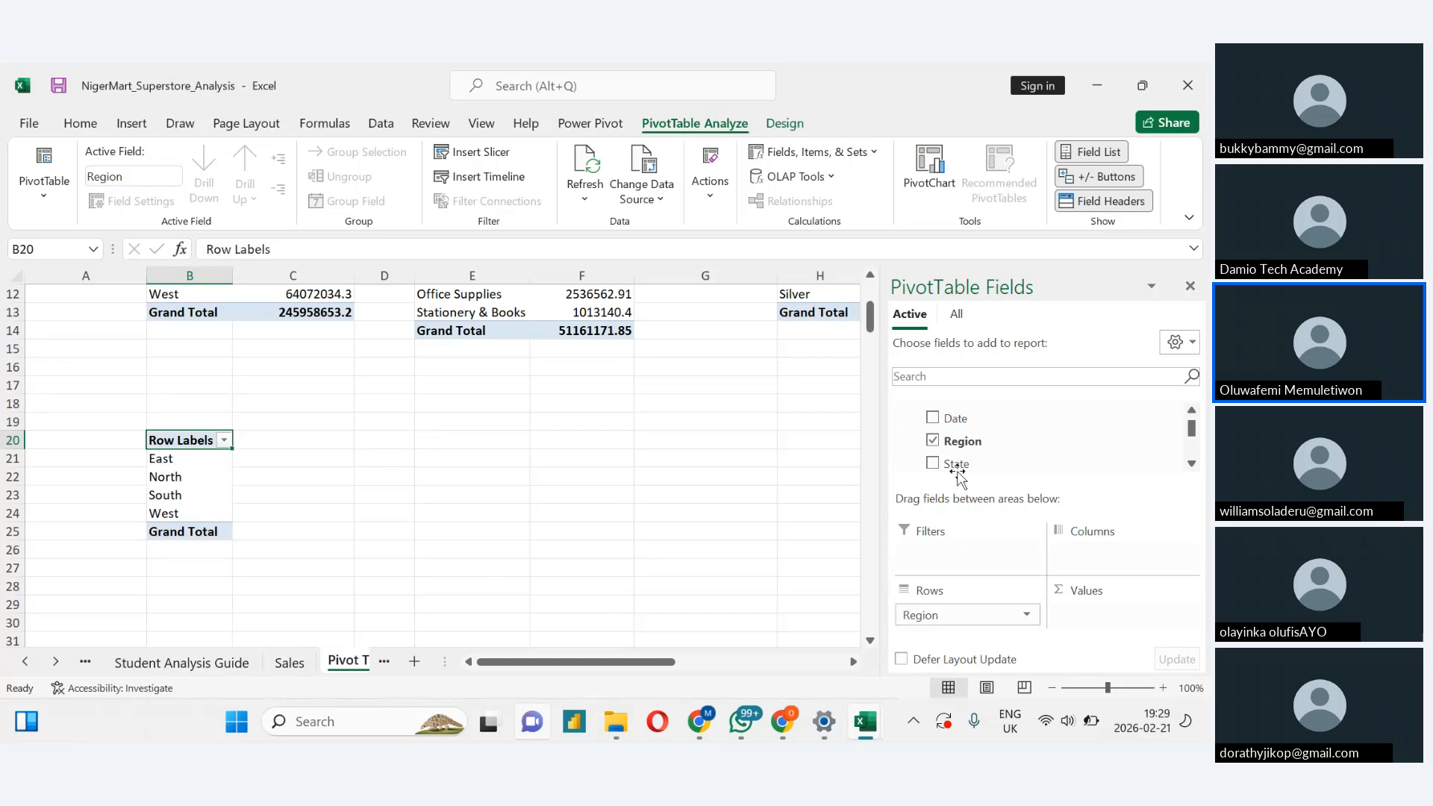
{"action": "left_click_drag", "start_coordinate": [958, 474], "coordinate": [1088, 566]}
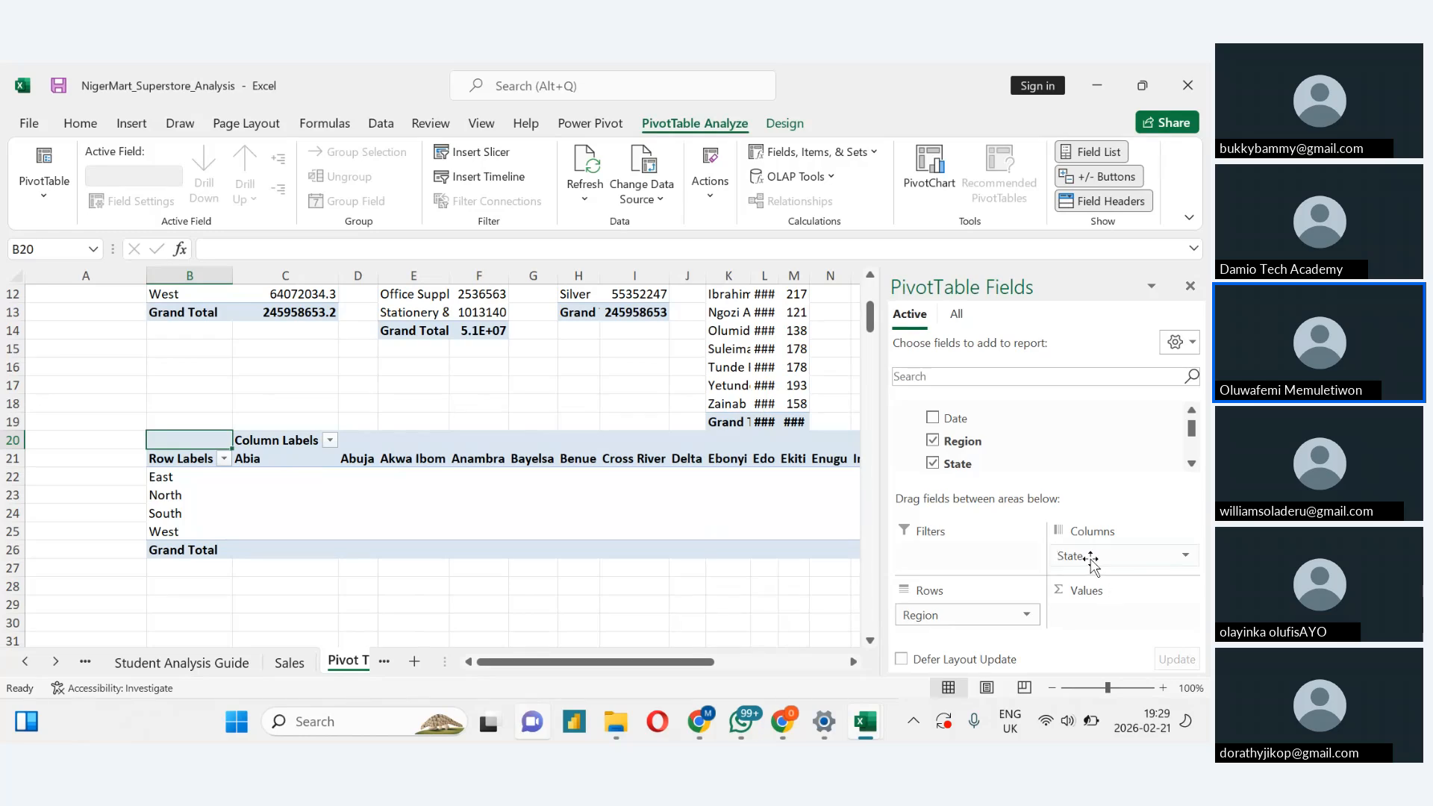
{"action": "left_click_drag", "start_coordinate": [1090, 561], "coordinate": [962, 629]}
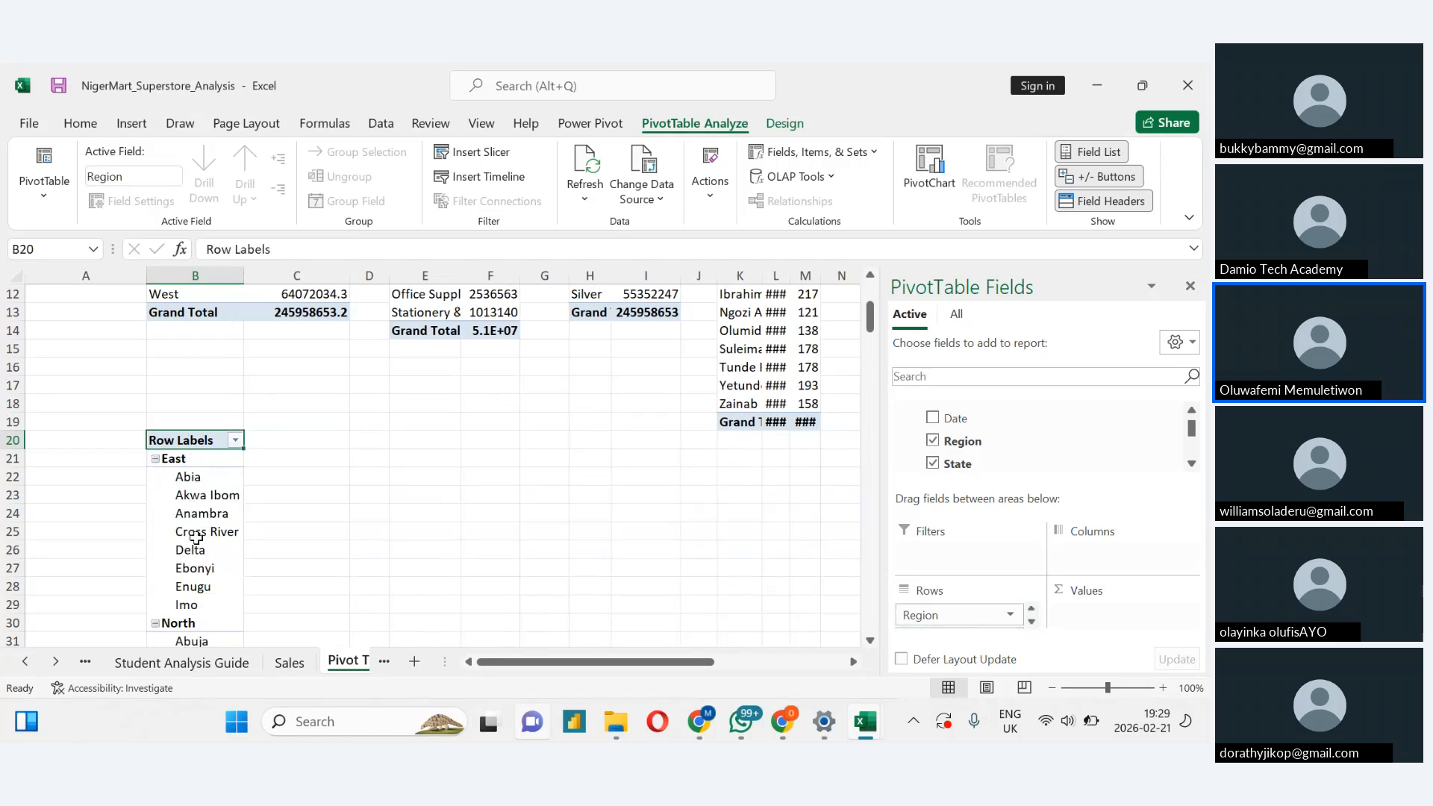
Recheck Task 6 in the Student Analysis Guide and add the Quantity Sold field to the values of the Region and State pivot table
{"action": "left_click", "coordinate": [223, 670]}
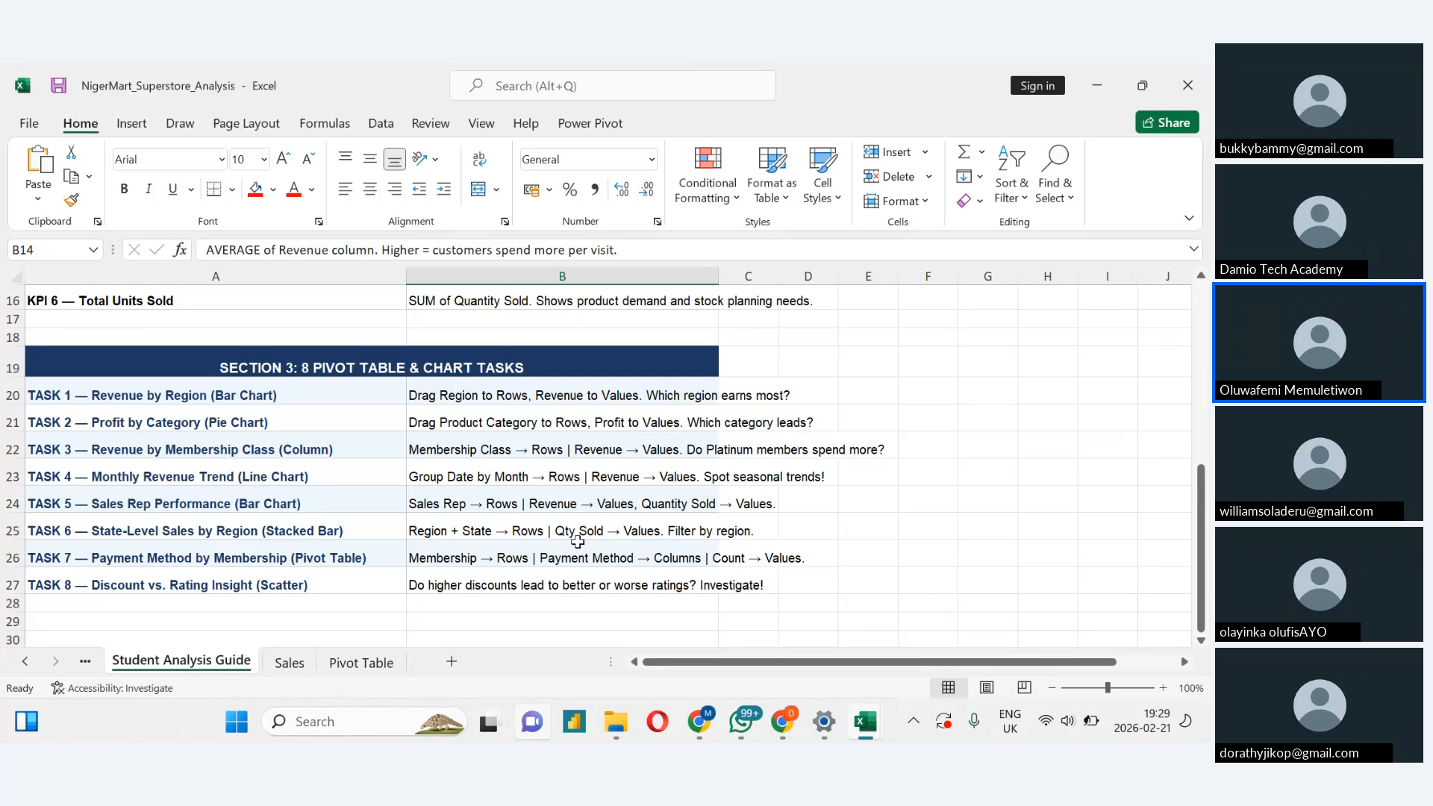
{"action": "left_click", "coordinate": [387, 663]}
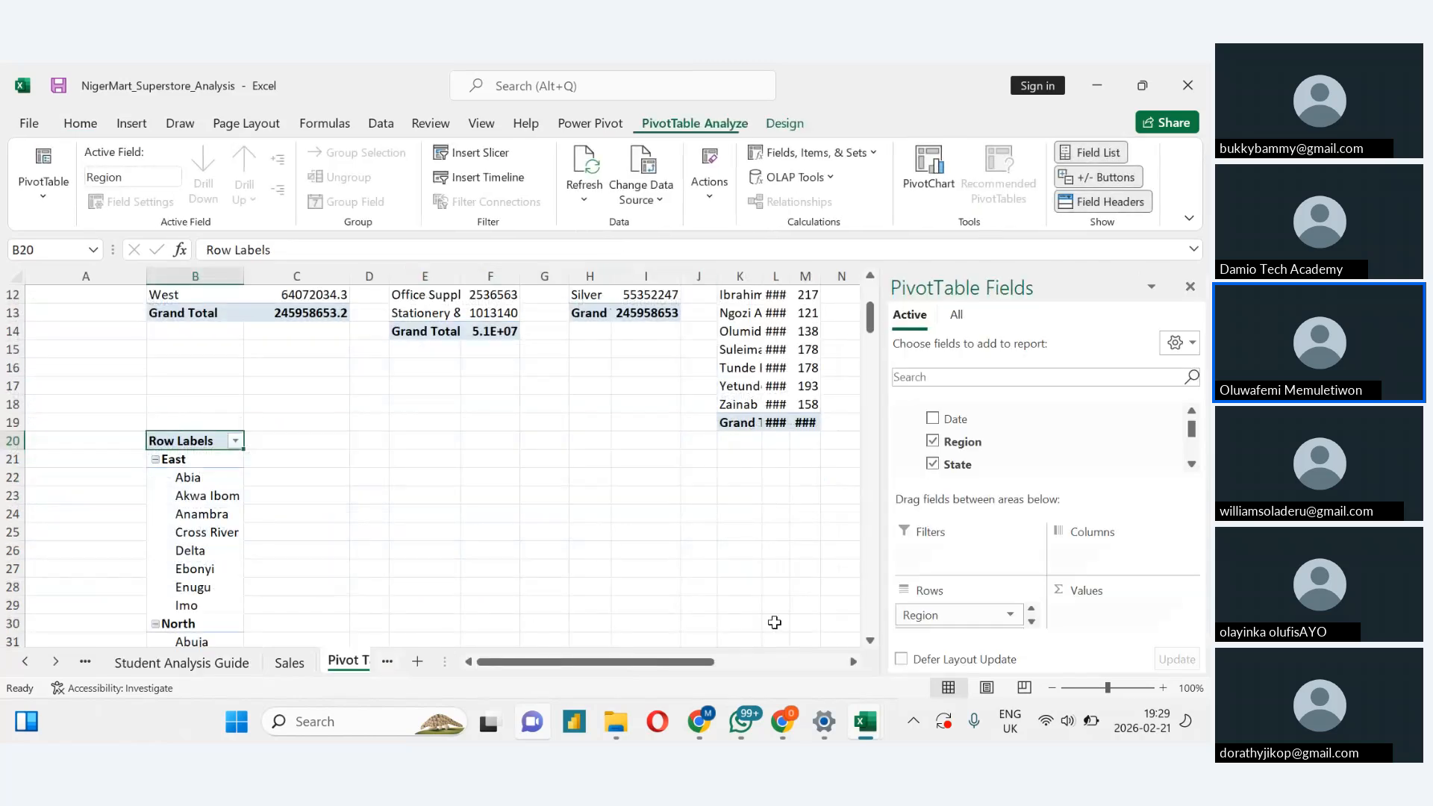
{"action": "left_click", "coordinate": [1192, 466]}
{"action": "left_click", "coordinate": [1191, 466]}
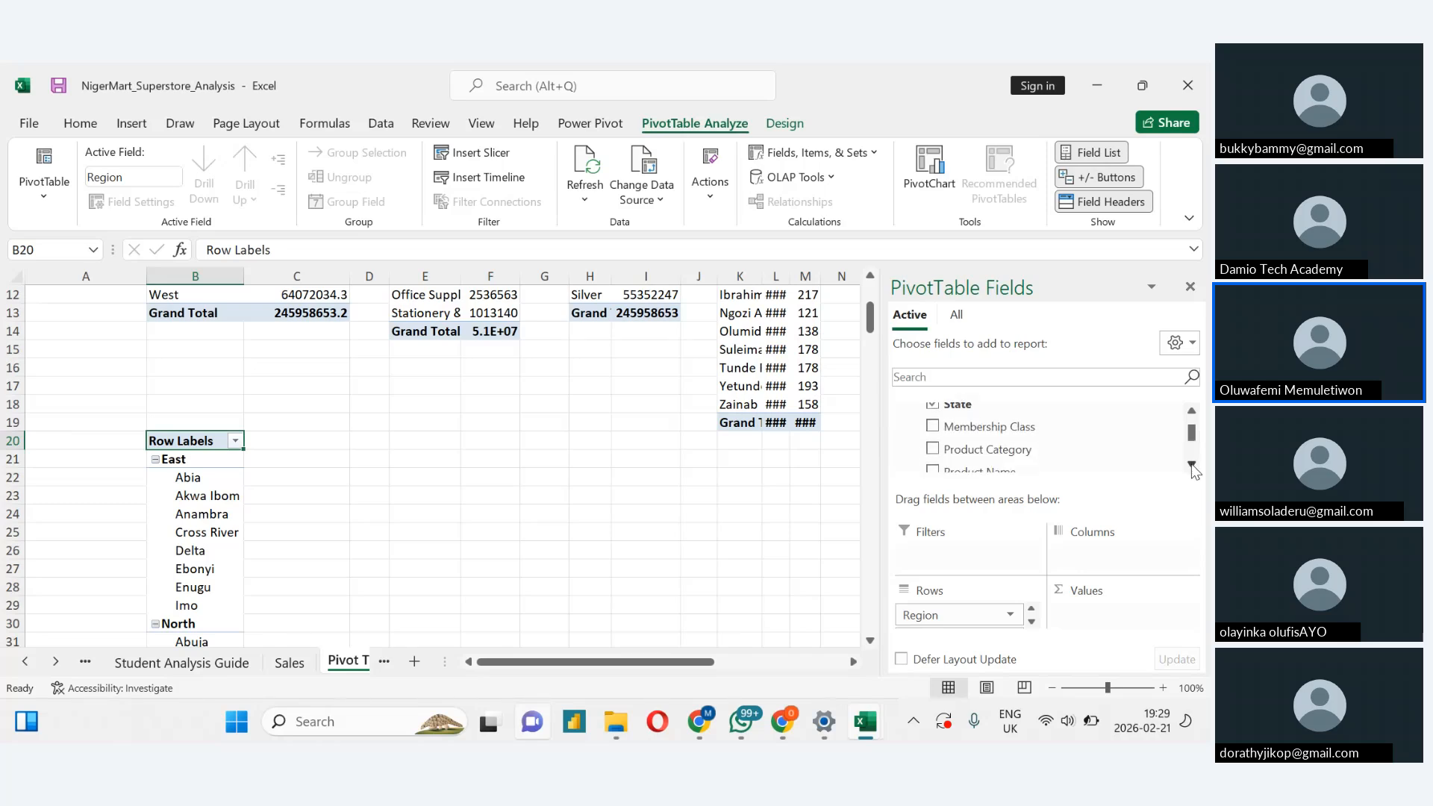
{"action": "left_click", "coordinate": [1191, 466]}
{"action": "left_click", "coordinate": [1192, 465]}
{"action": "left_click", "coordinate": [1192, 466]}
{"action": "left_click", "coordinate": [1191, 466]}
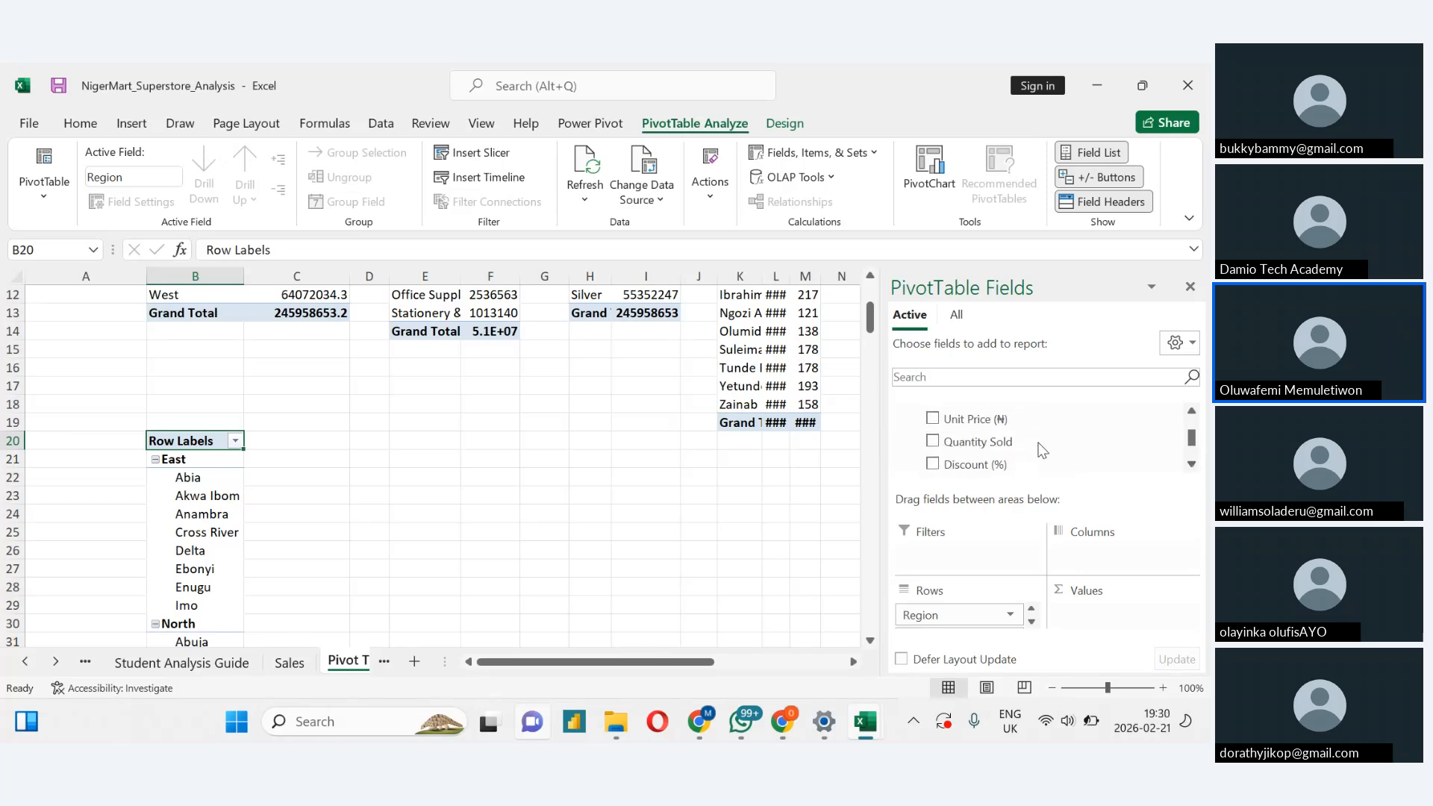
{"action": "left_click_drag", "start_coordinate": [1060, 536], "coordinate": [1083, 624]}
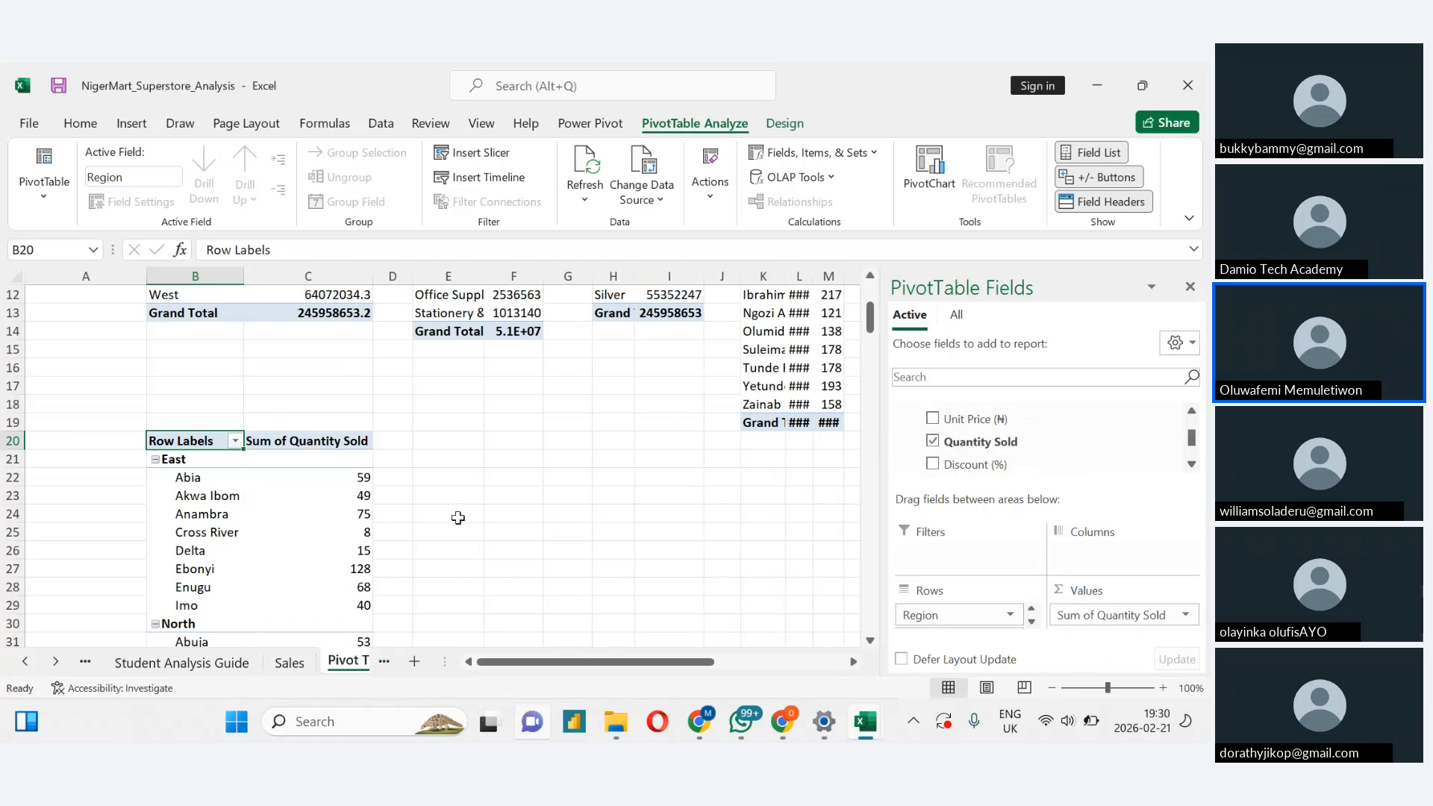
{"action": "mouse_move", "coordinate": [265, 532]}
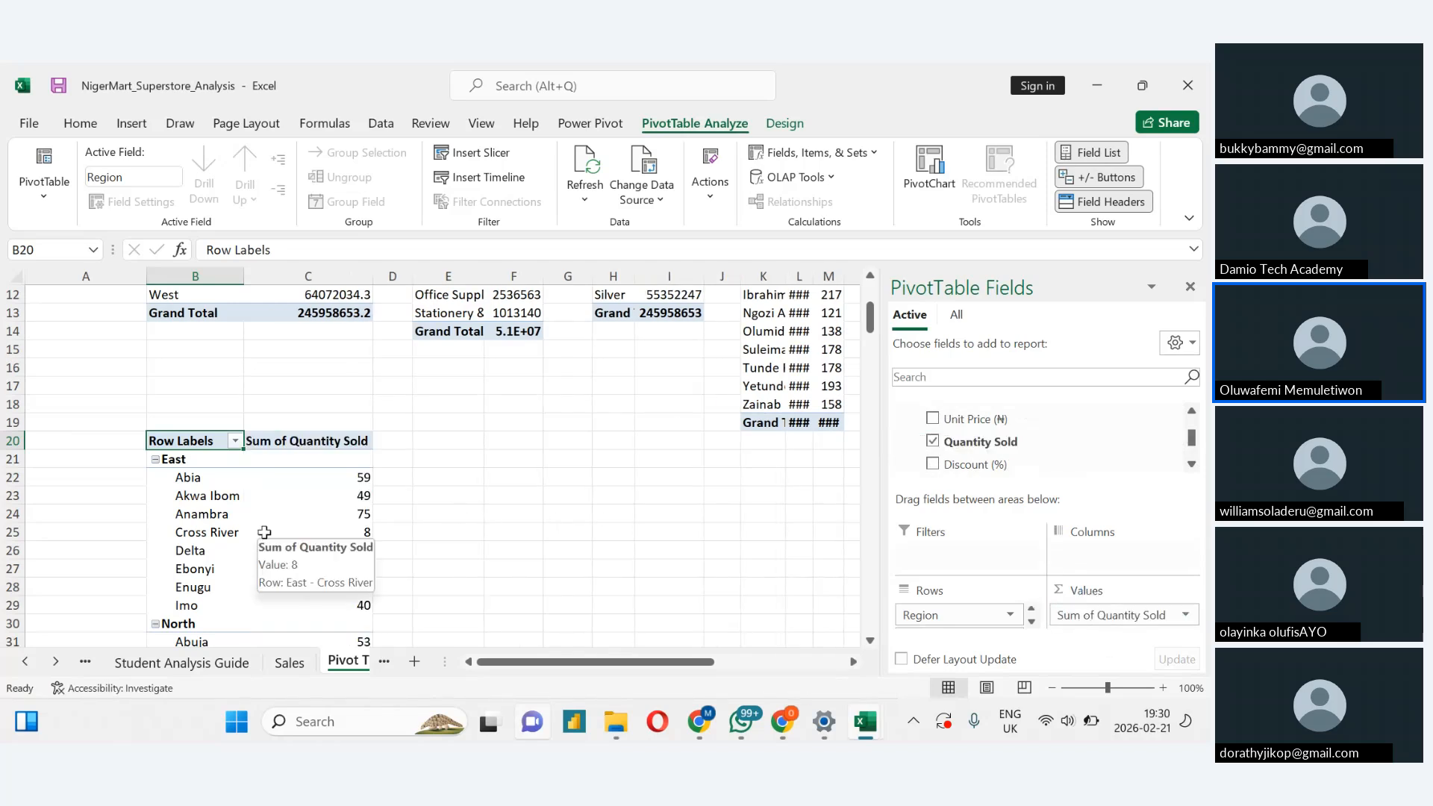
Check Task 7 in the Student Analysis Guide and insert a pivot table from Table2 at H26 of the Pivot Table sheet, adding it to the Data Model
{"action": "left_click", "coordinate": [217, 663]}
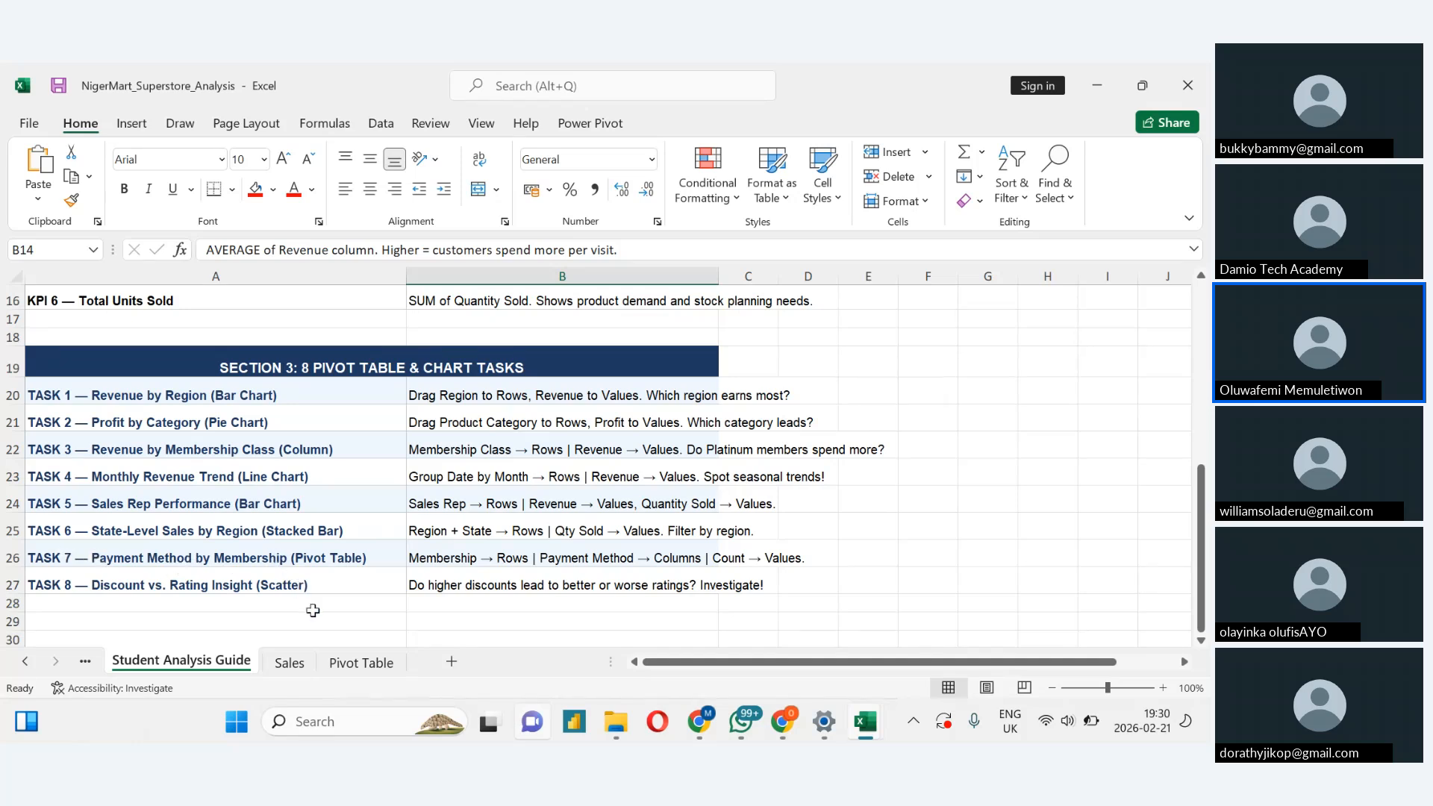
{"action": "left_click", "coordinate": [295, 673]}
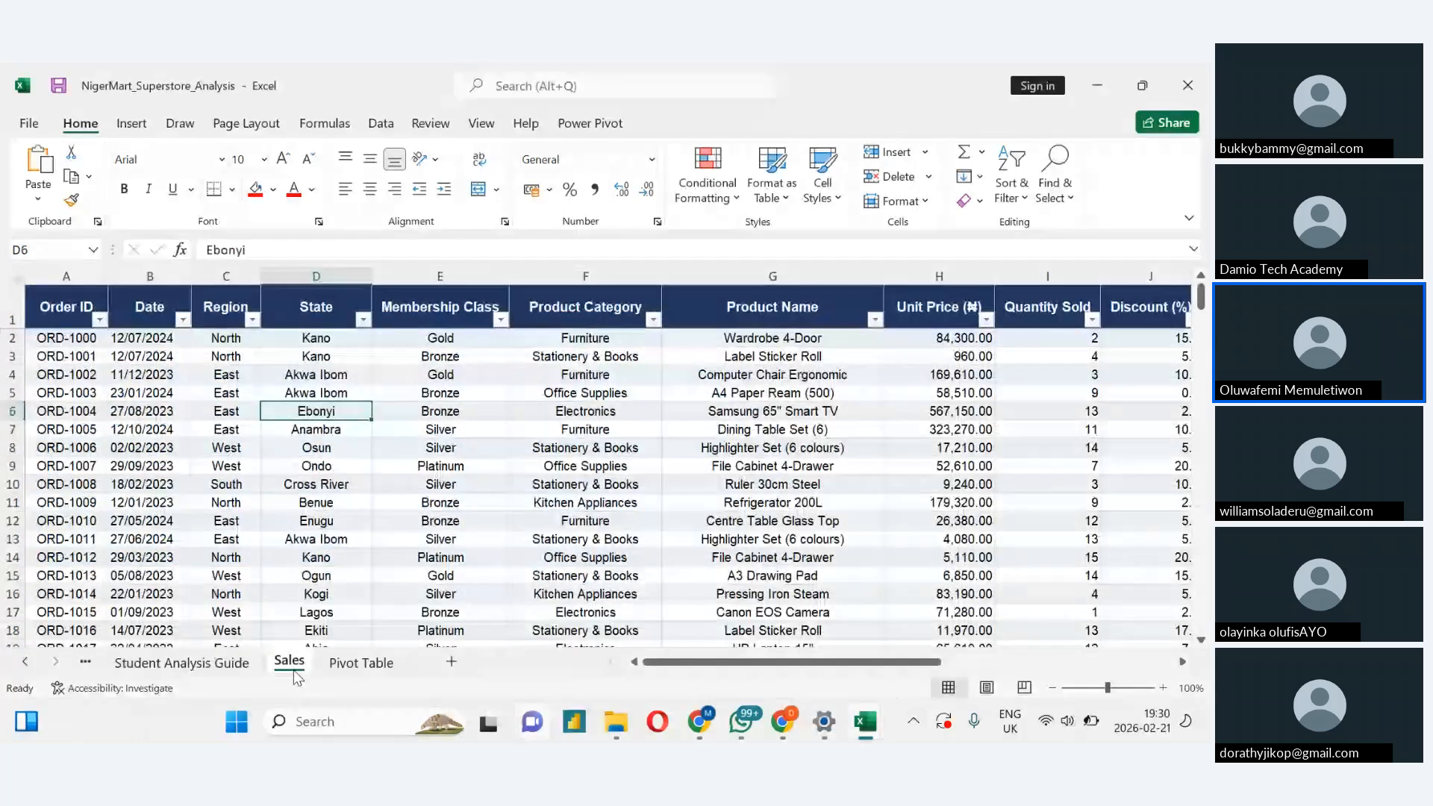
{"action": "left_click", "coordinate": [126, 130]}
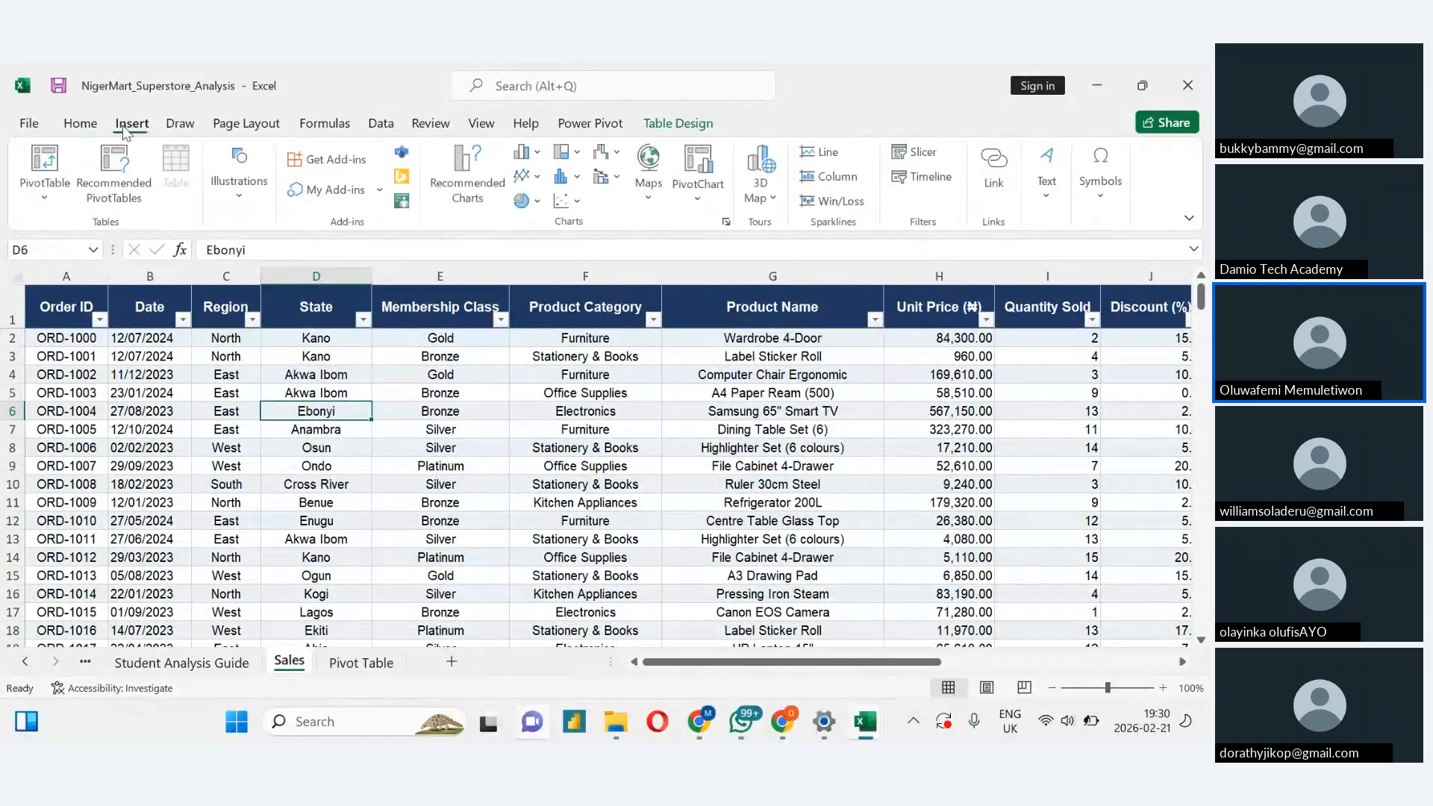
{"action": "left_click", "coordinate": [45, 171]}
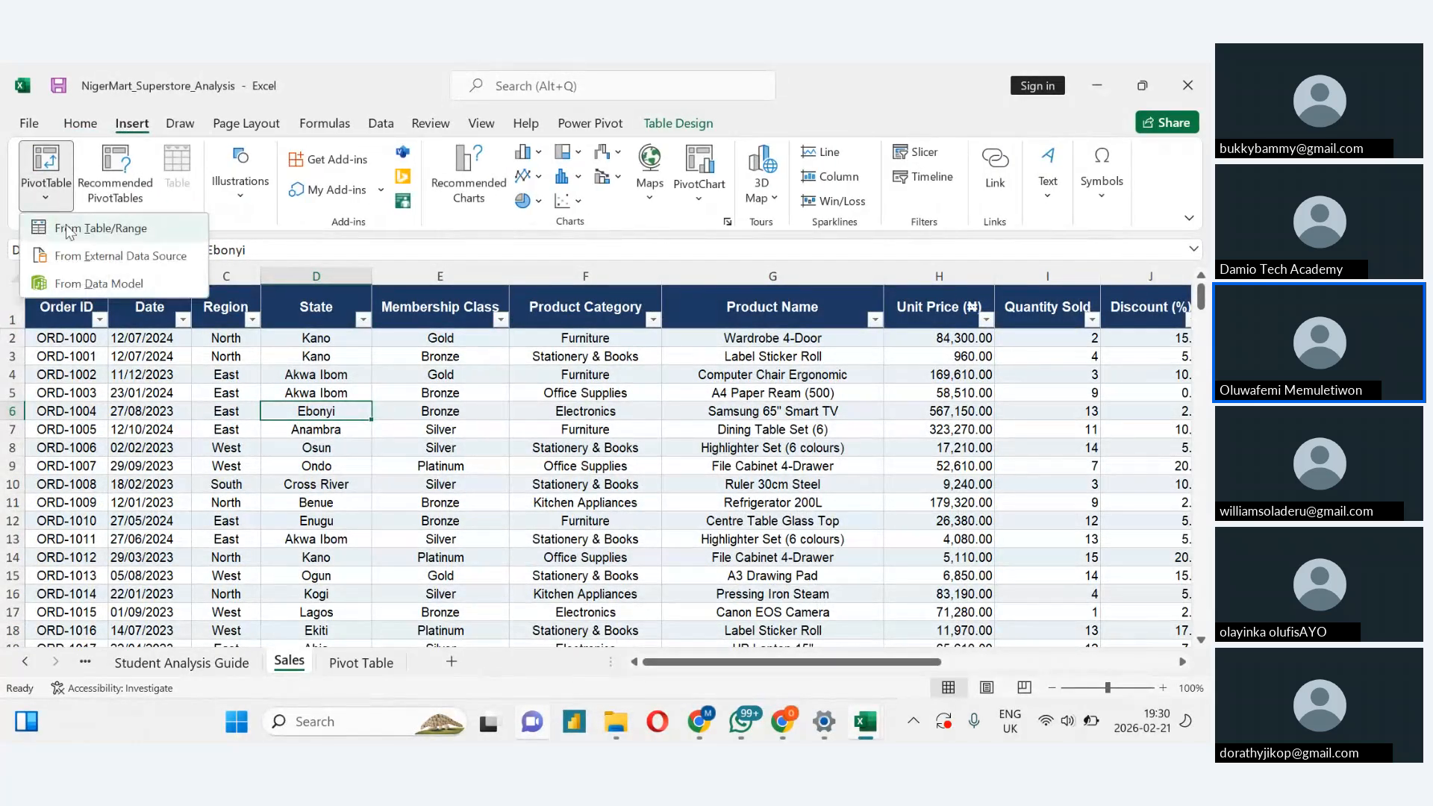
{"action": "left_click", "coordinate": [71, 228]}
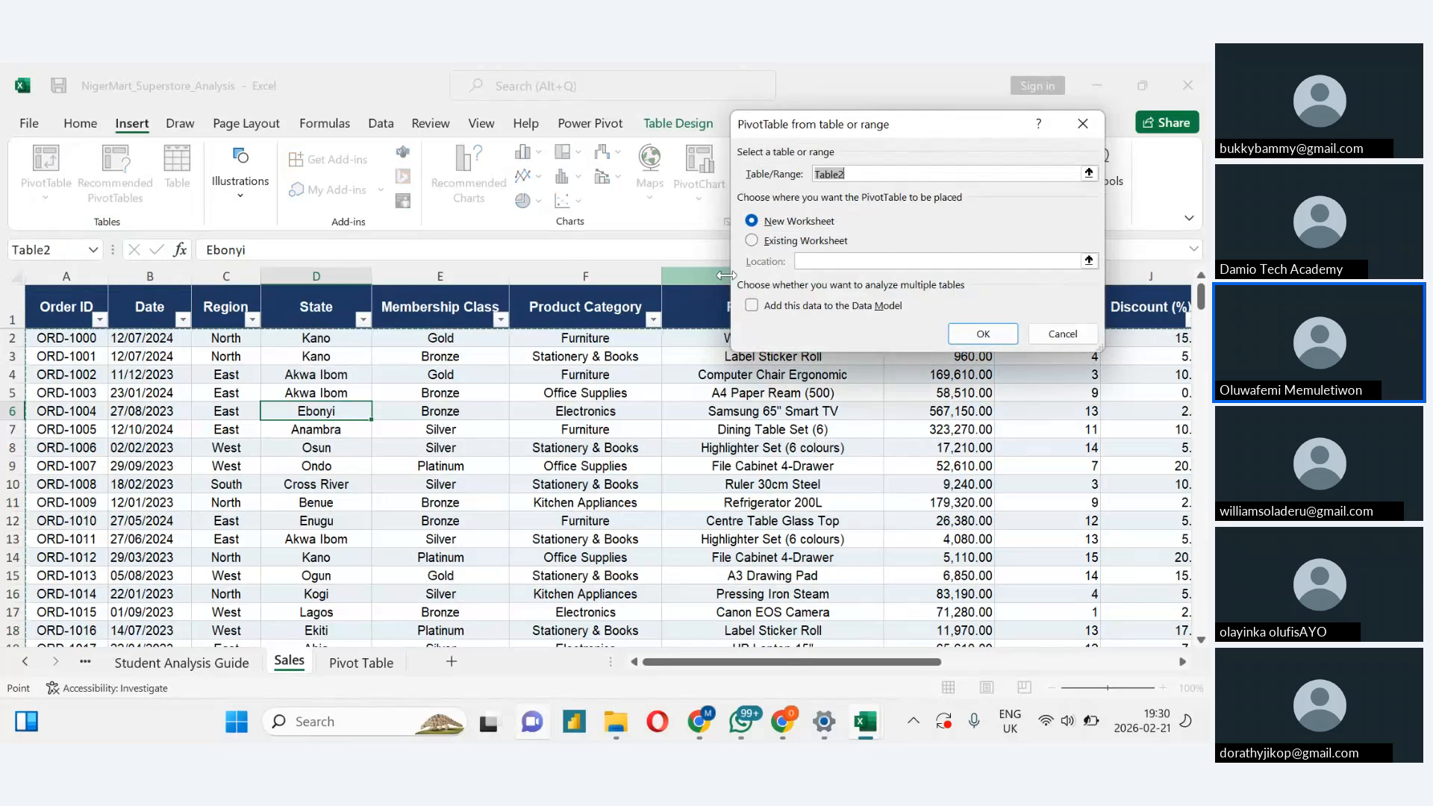
{"action": "left_click", "coordinate": [755, 245]}
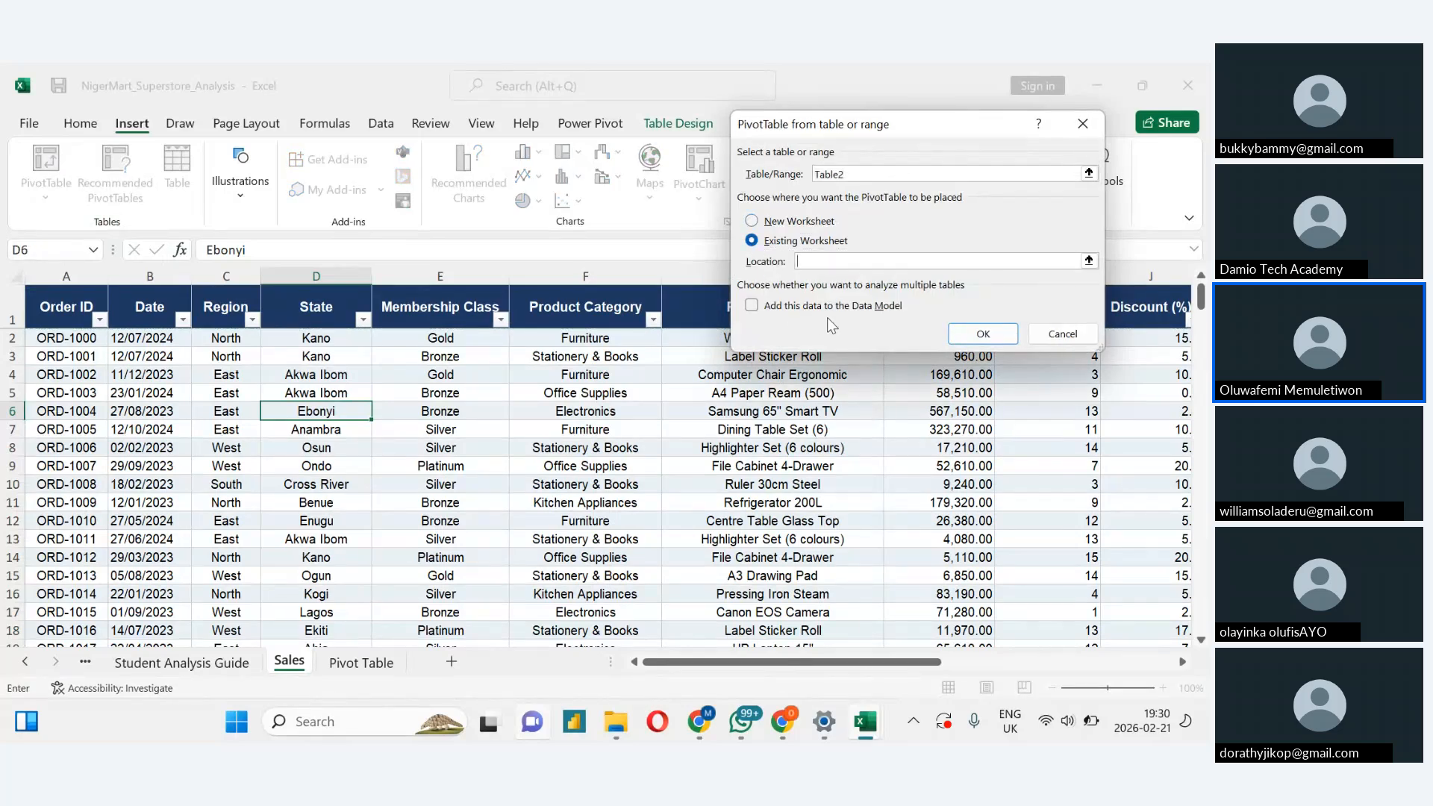
{"action": "left_click", "coordinate": [362, 663]}
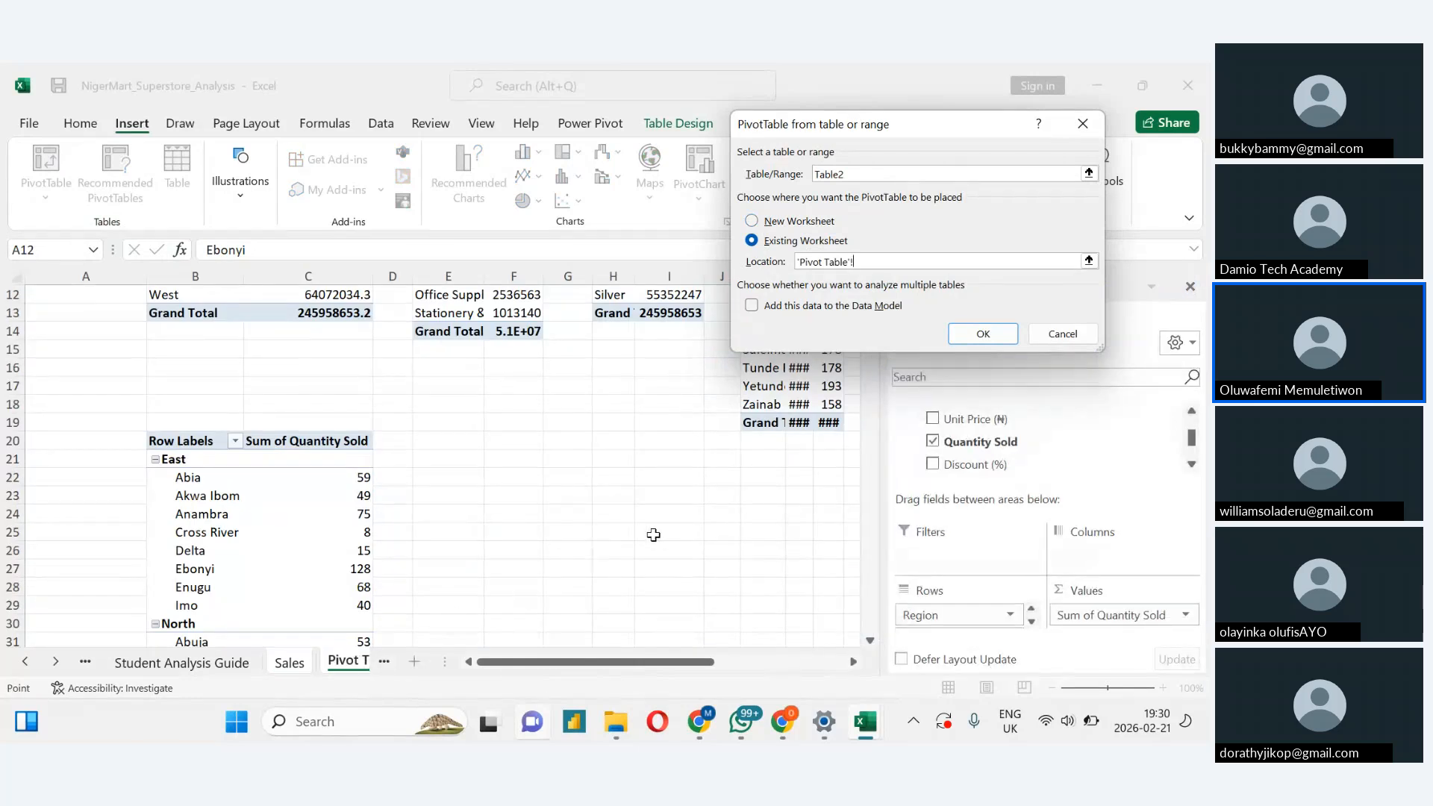
{"action": "left_click", "coordinate": [619, 553]}
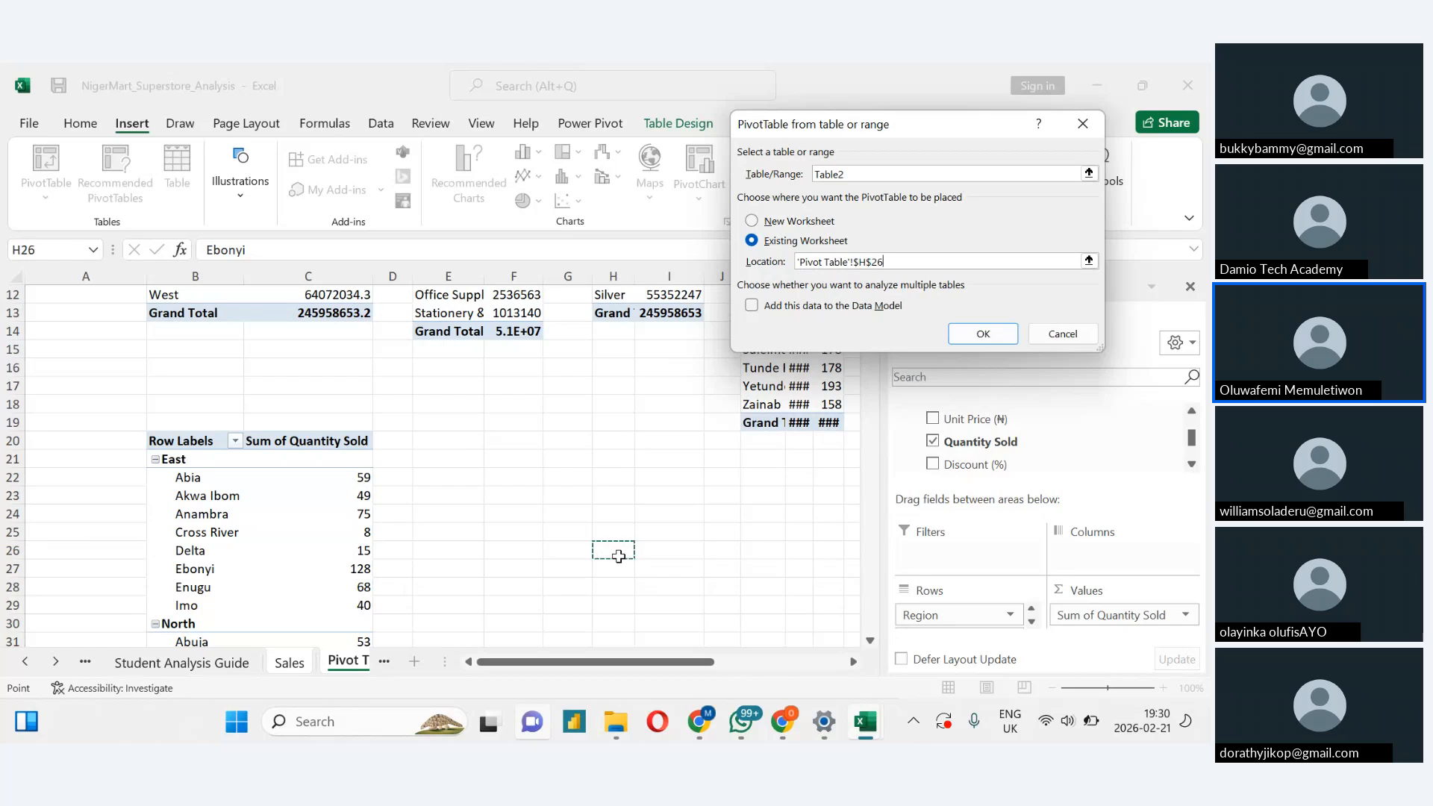
{"action": "left_click", "coordinate": [752, 305]}
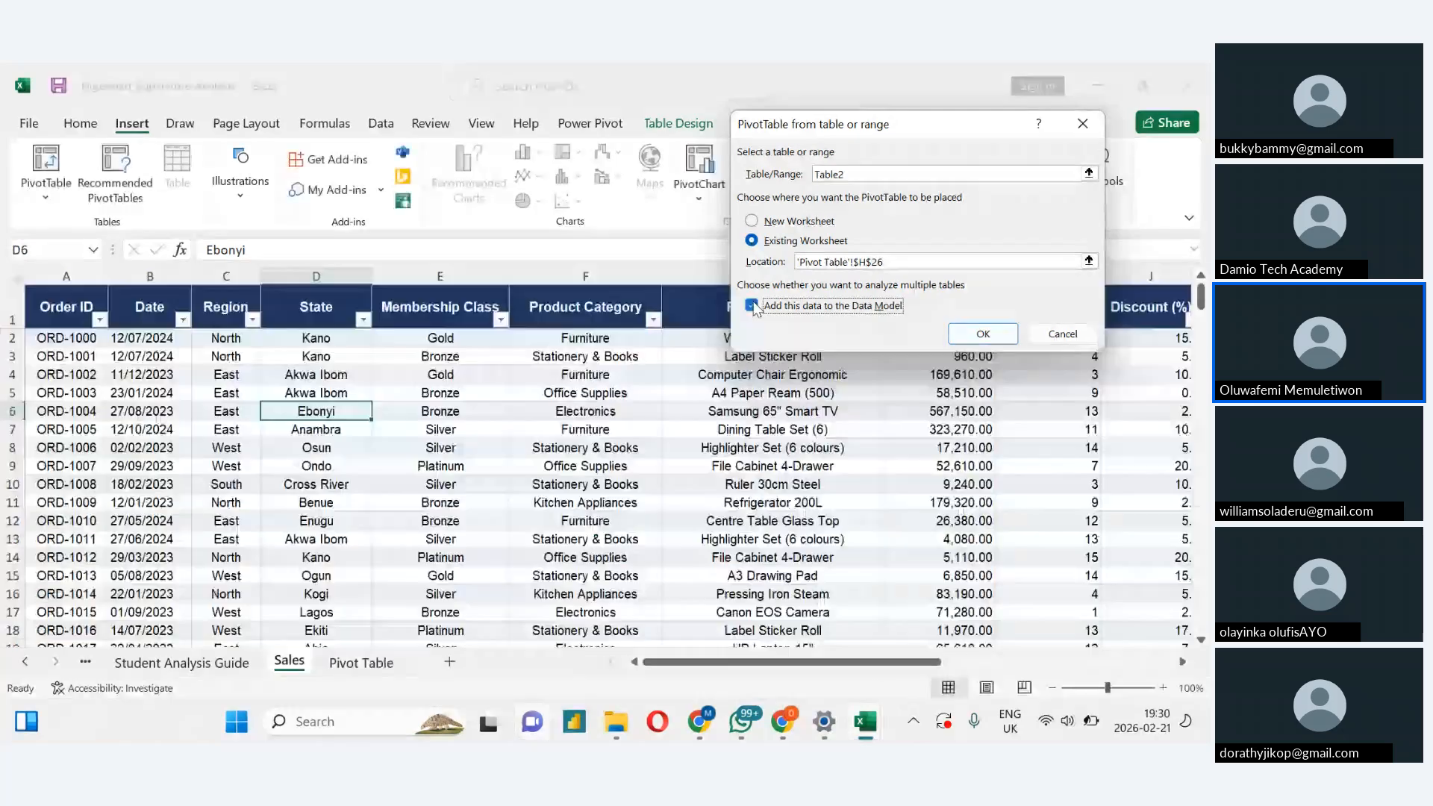
{"action": "left_click", "coordinate": [965, 341]}
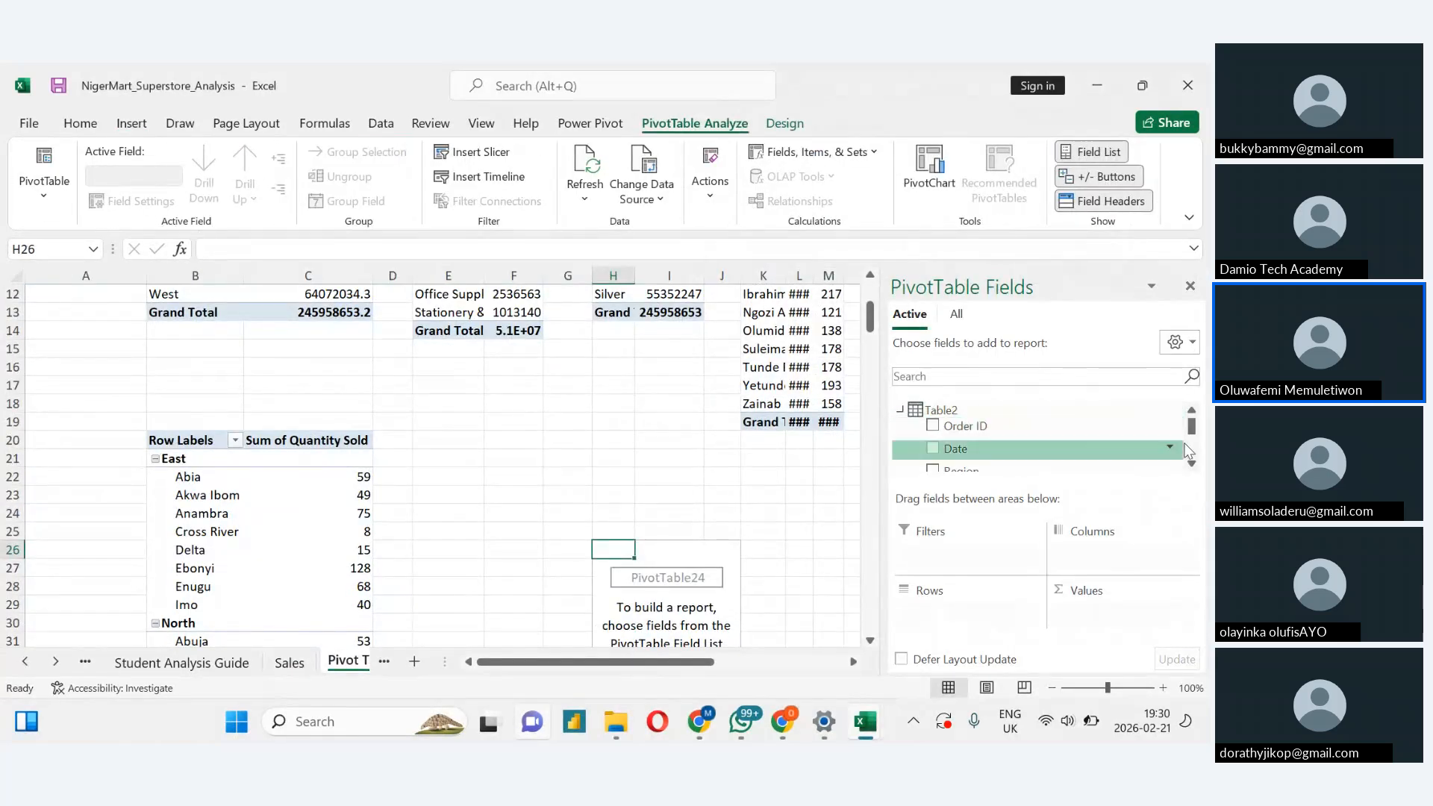
Place the Membership Class field in the rows of the pivot table at H26
{"action": "left_click", "coordinate": [1192, 466]}
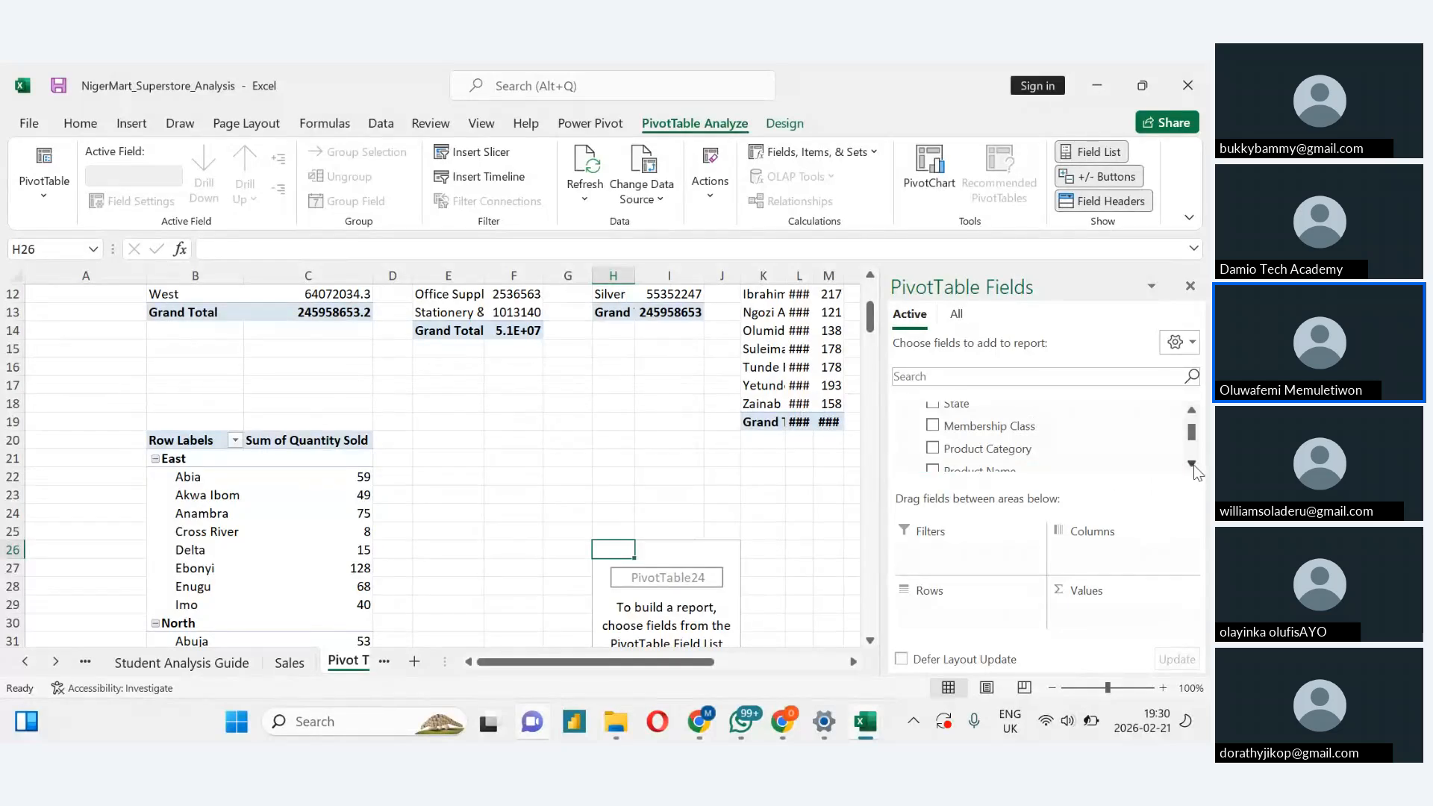
{"action": "left_click", "coordinate": [1193, 464]}
{"action": "left_click", "coordinate": [1192, 465]}
{"action": "left_click", "coordinate": [1192, 464]}
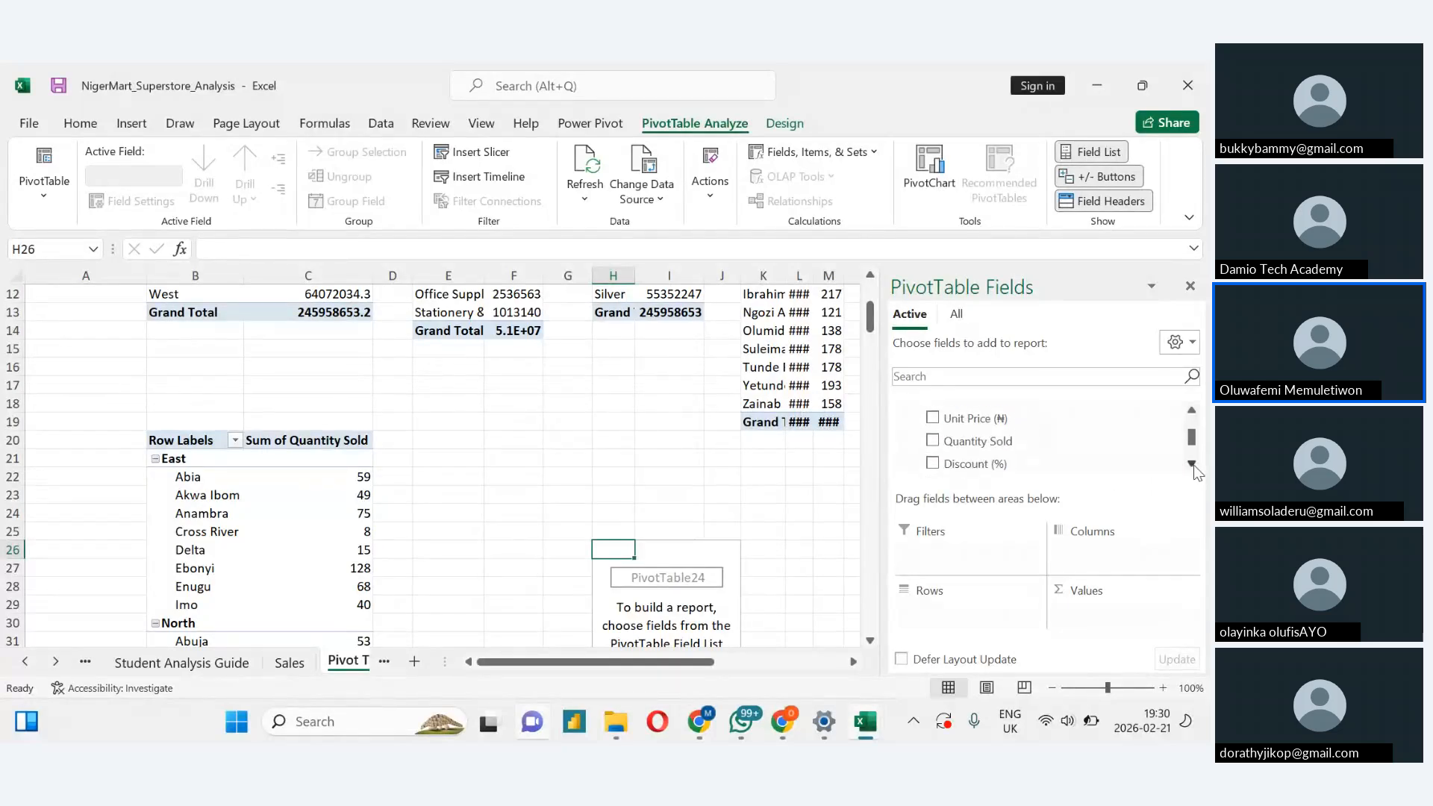
{"action": "left_click", "coordinate": [1192, 462]}
{"action": "left_click_drag", "start_coordinate": [1189, 441], "coordinate": [1189, 437]}
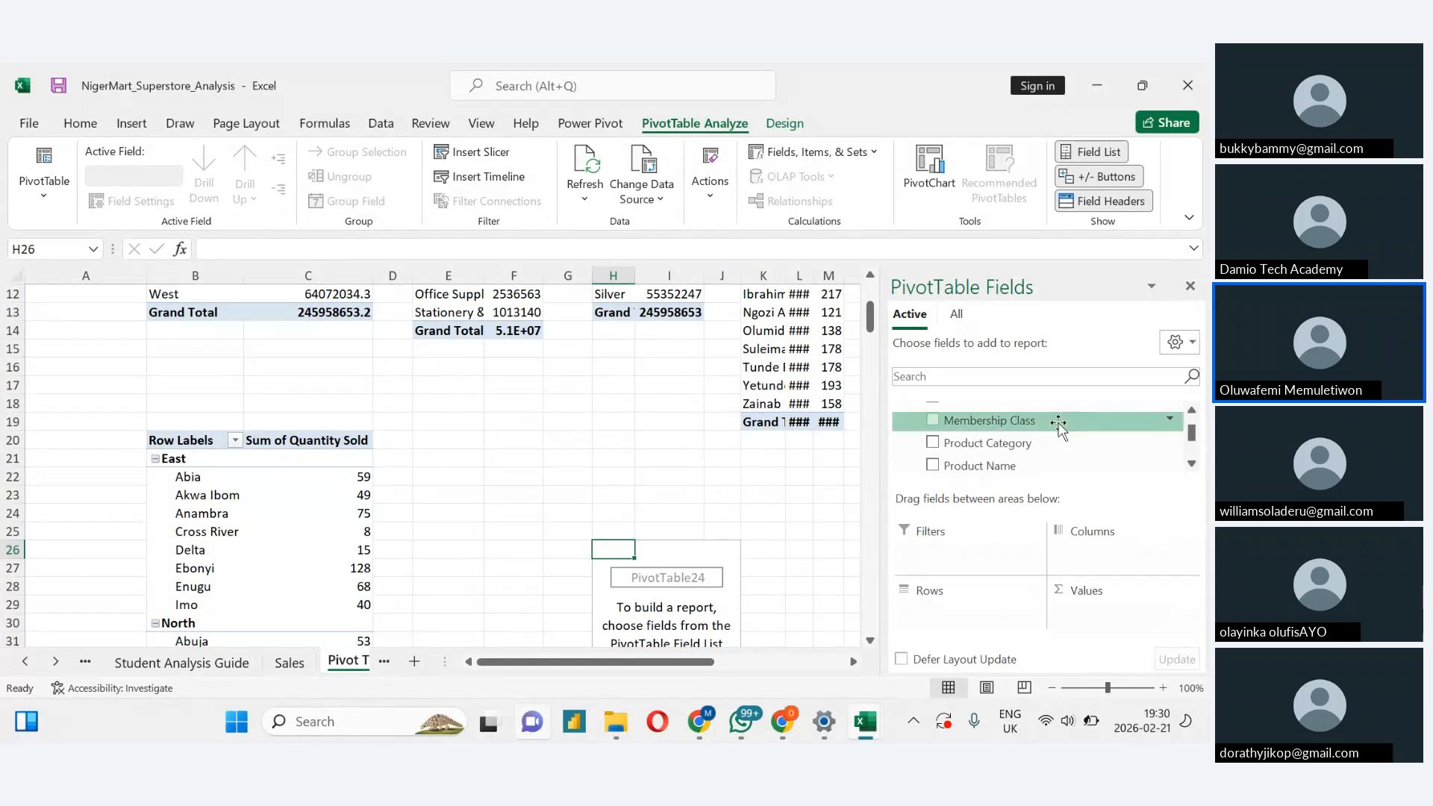
{"action": "left_click_drag", "start_coordinate": [1058, 422], "coordinate": [967, 623]}
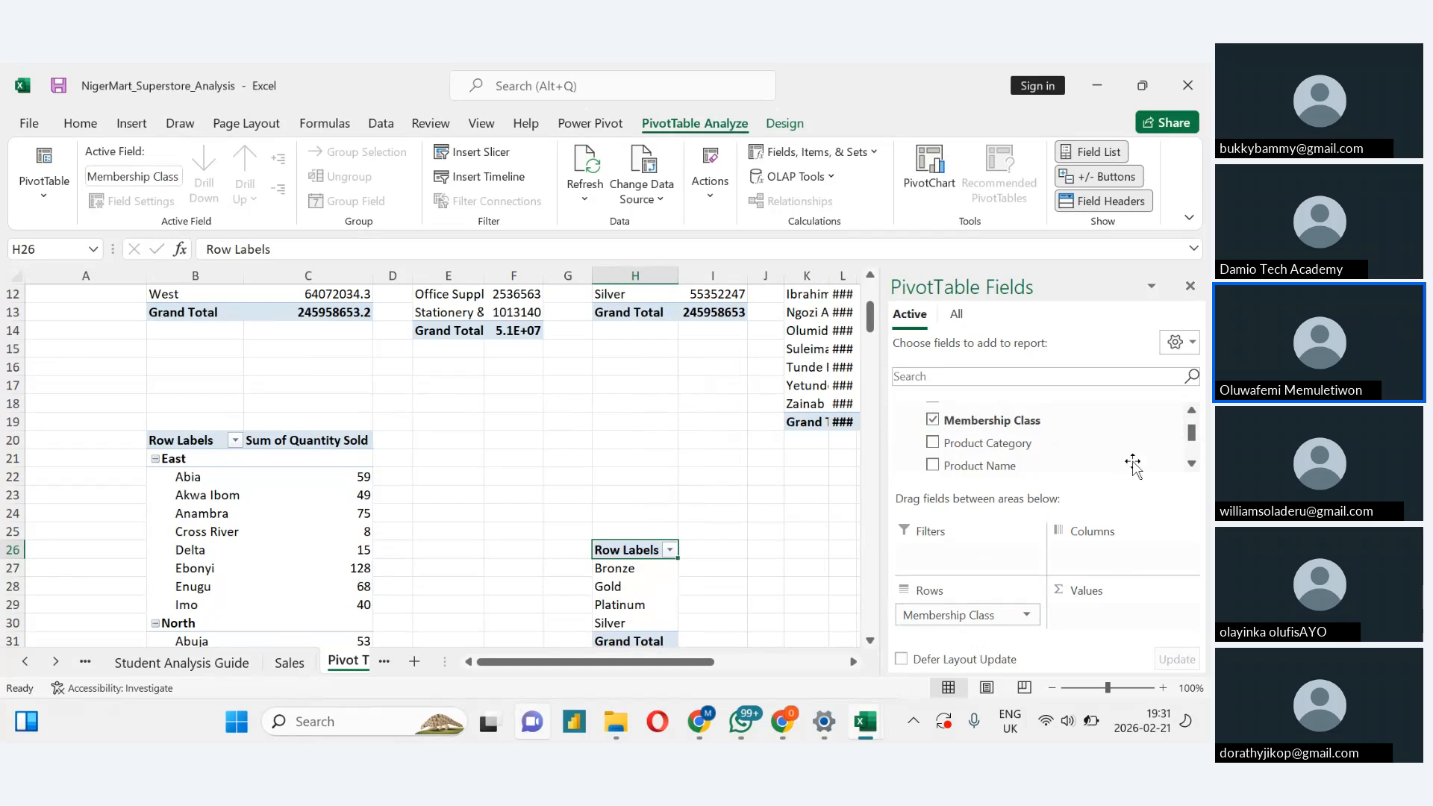
Place the Payment Method field in the columns of the Membership Class pivot table
{"action": "left_click", "coordinate": [1192, 465]}
{"action": "left_click", "coordinate": [1191, 465]}
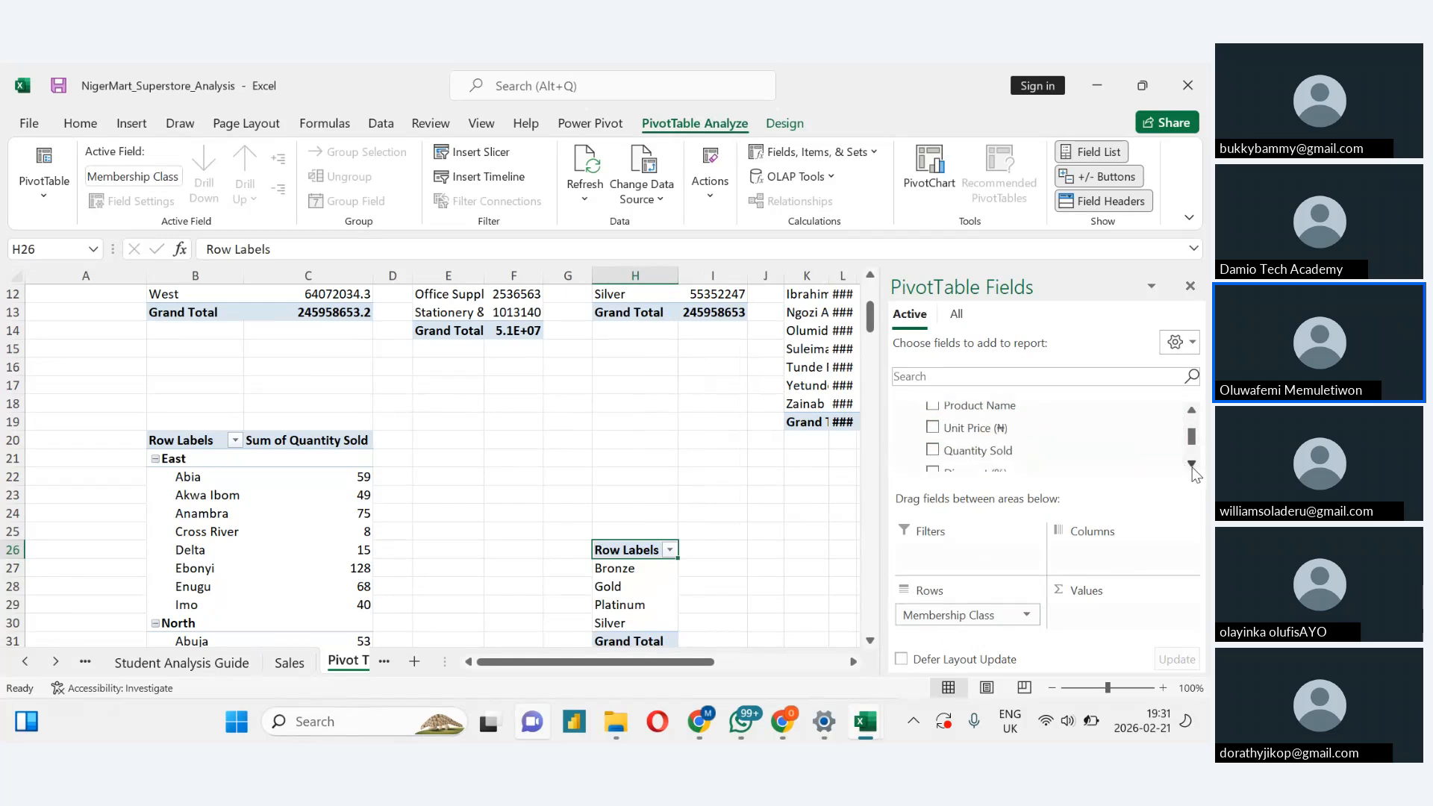
{"action": "left_click_drag", "start_coordinate": [1194, 441], "coordinate": [1194, 451]}
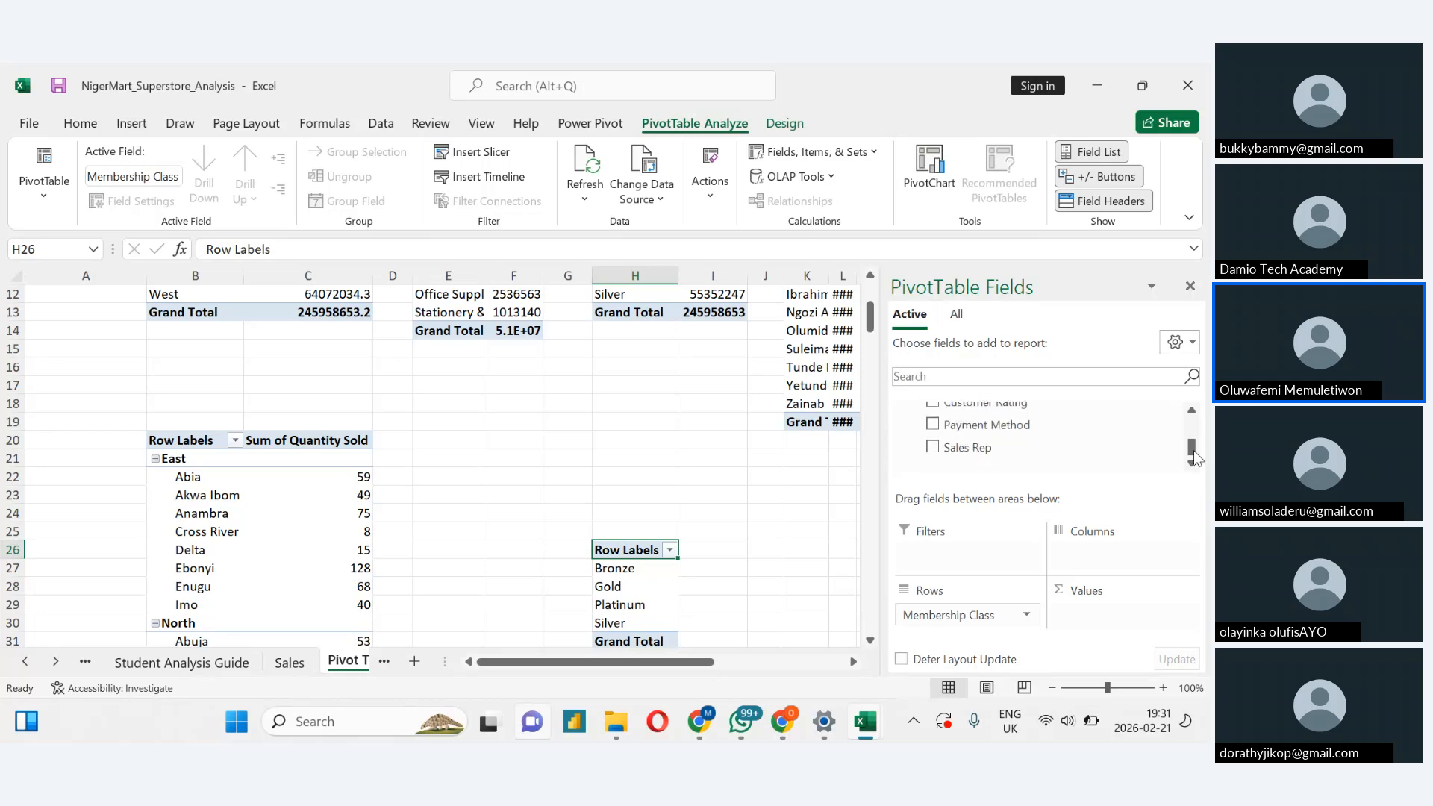
{"action": "left_click_drag", "start_coordinate": [1037, 426], "coordinate": [1091, 539]}
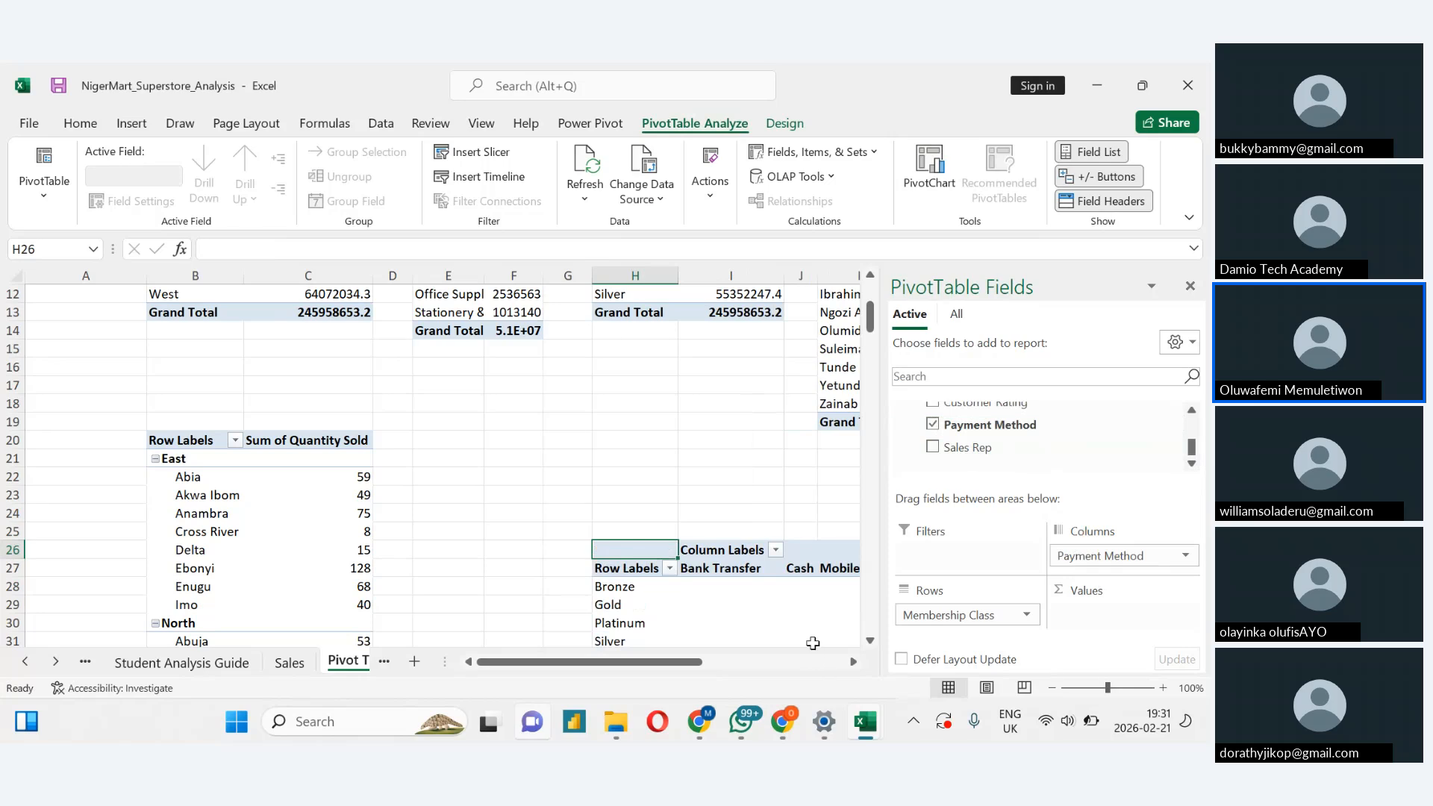
{"action": "scroll", "coordinate": [849, 668], "scroll_direction": "right", "scroll_amount": 3}
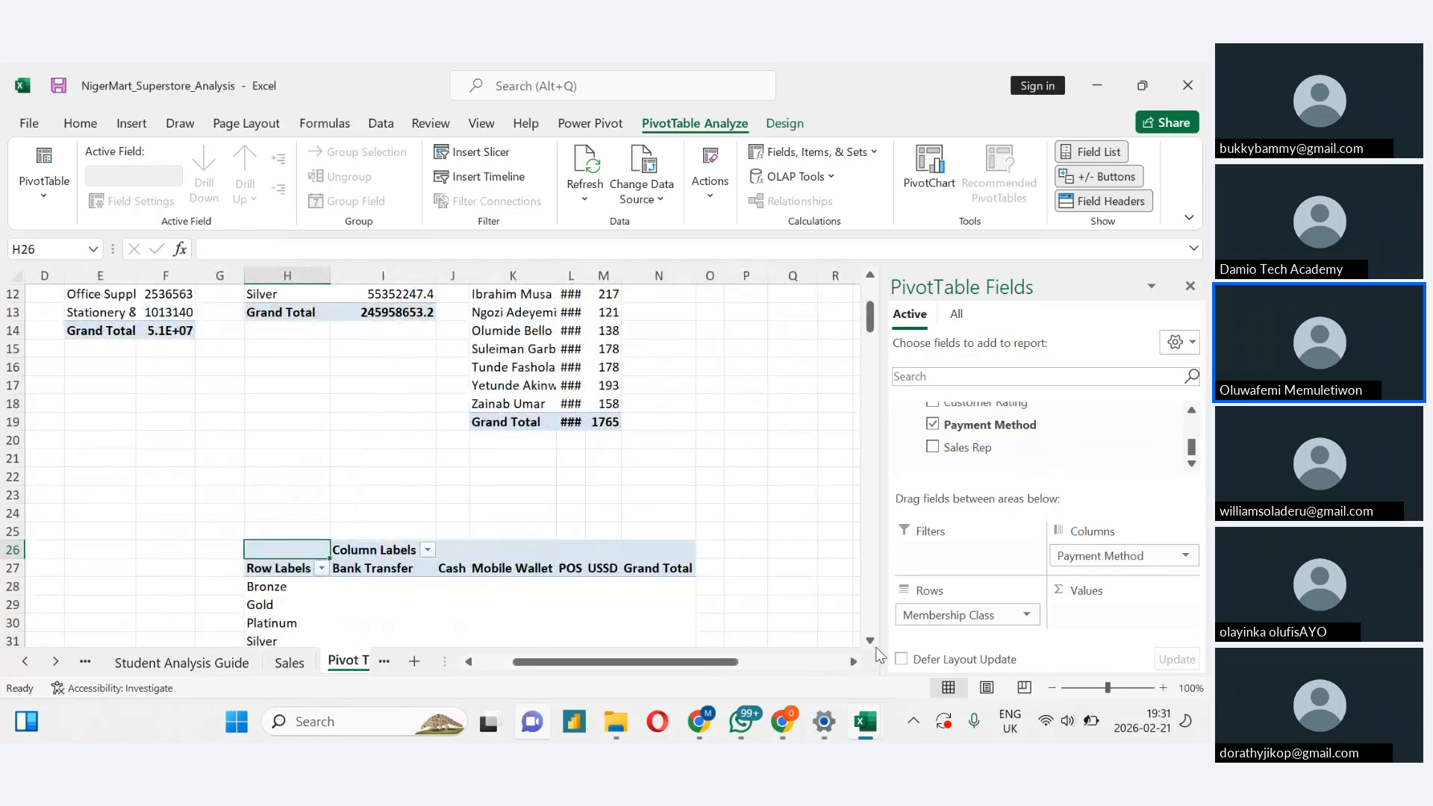
{"action": "scroll", "coordinate": [879, 654], "scroll_direction": "down", "scroll_amount": 2}
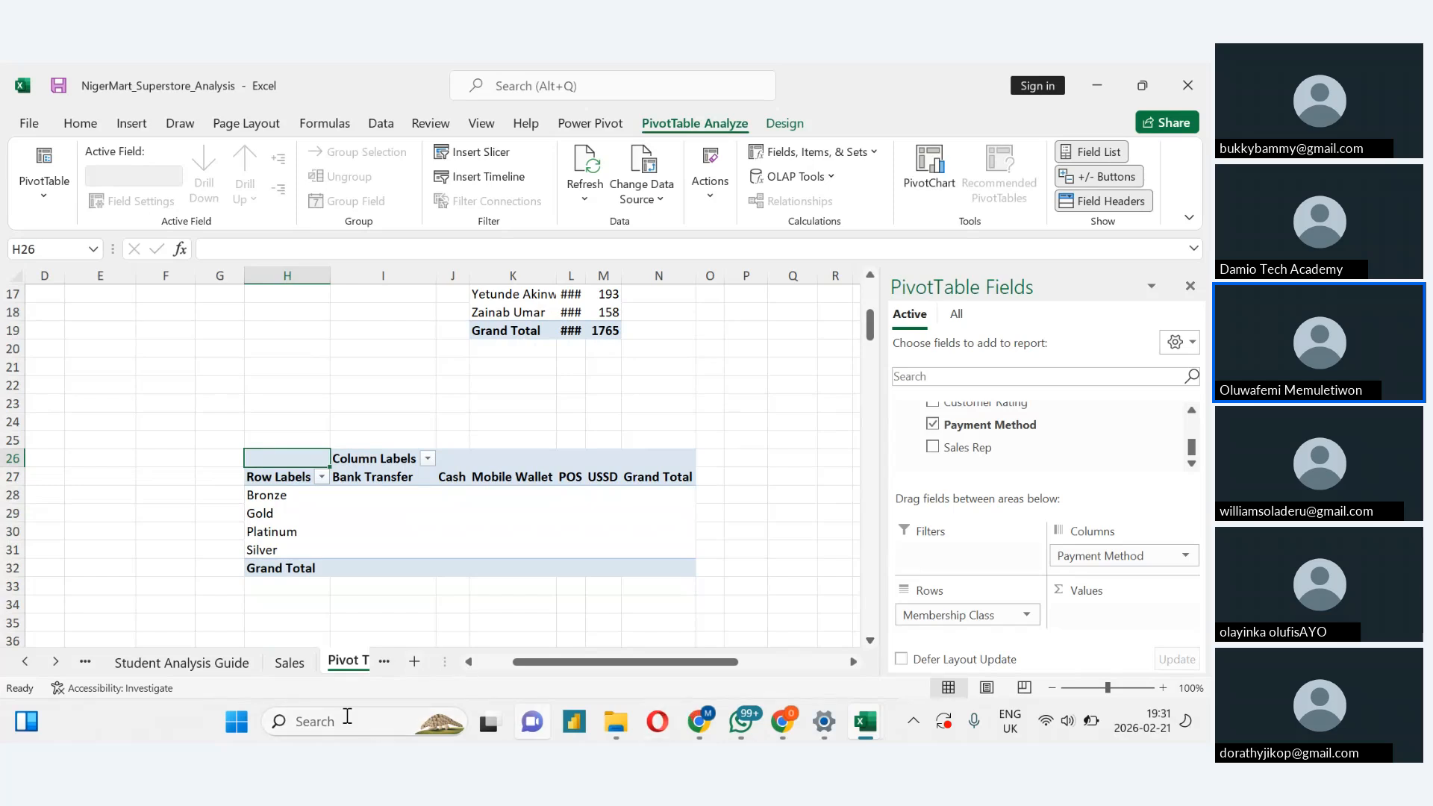
Recheck Task 7 in the Student Analysis Guide and try a count of Payment Method in the pivot table's values, then remove it
{"action": "left_click", "coordinate": [145, 668]}
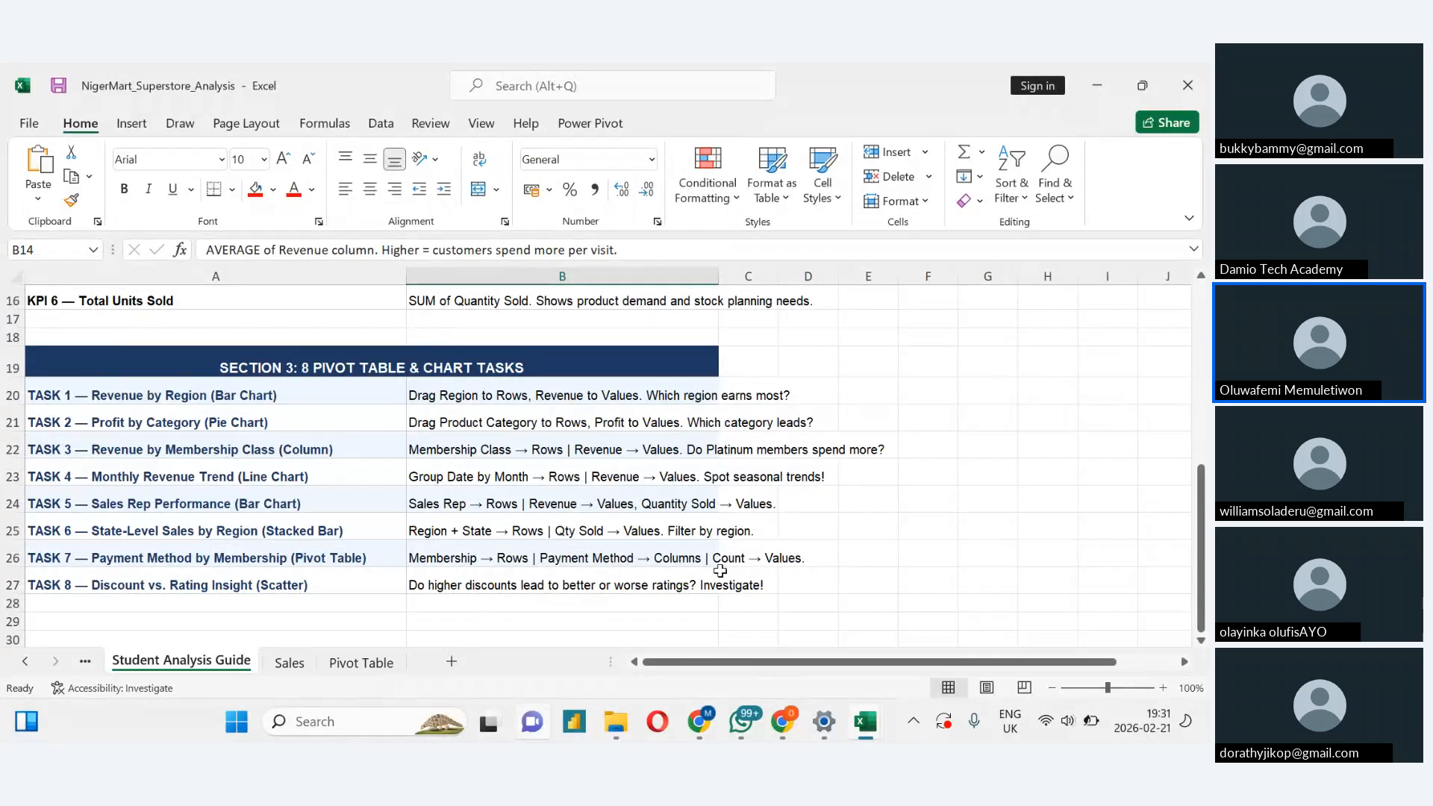
{"action": "left_click", "coordinate": [361, 664]}
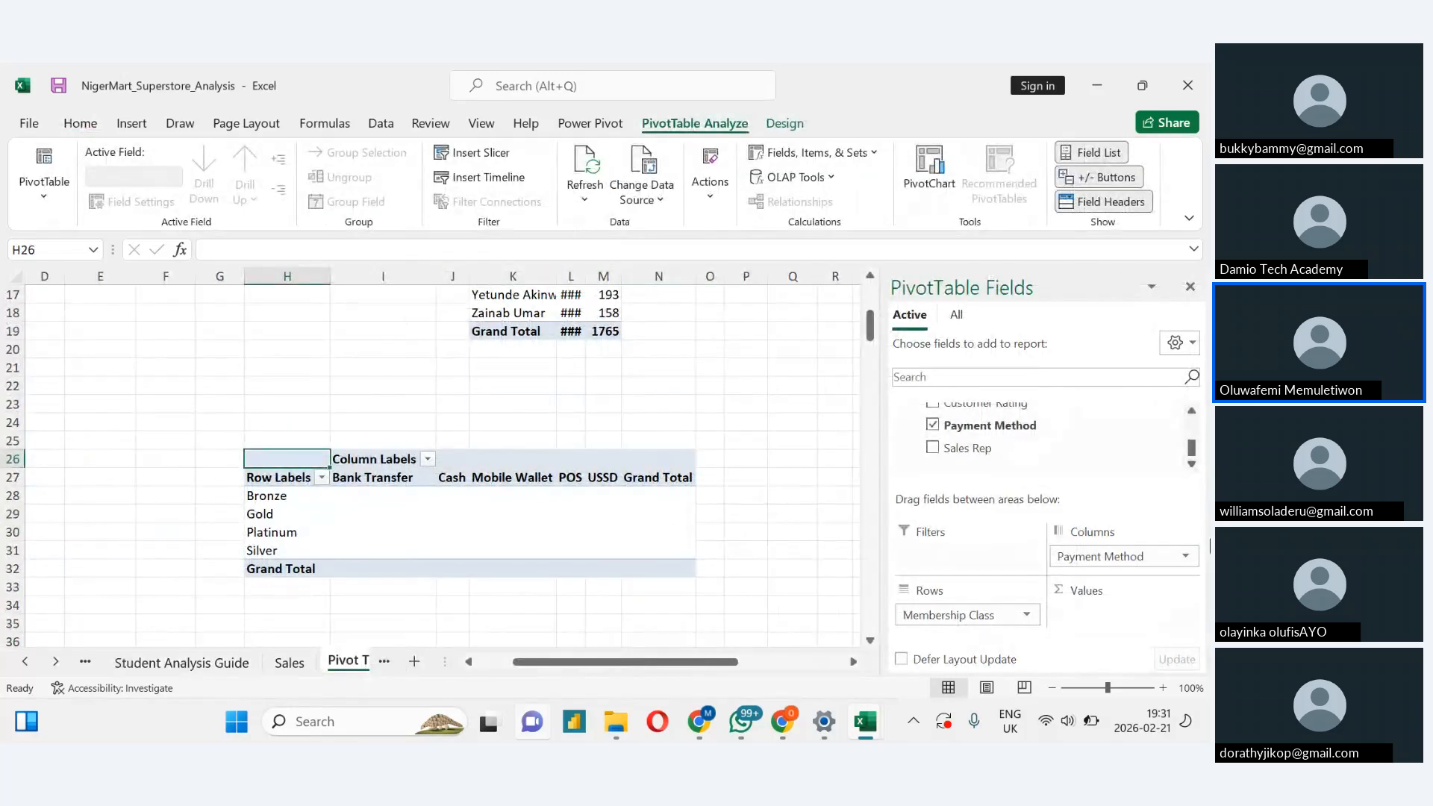
{"action": "left_click", "coordinate": [1191, 412]}
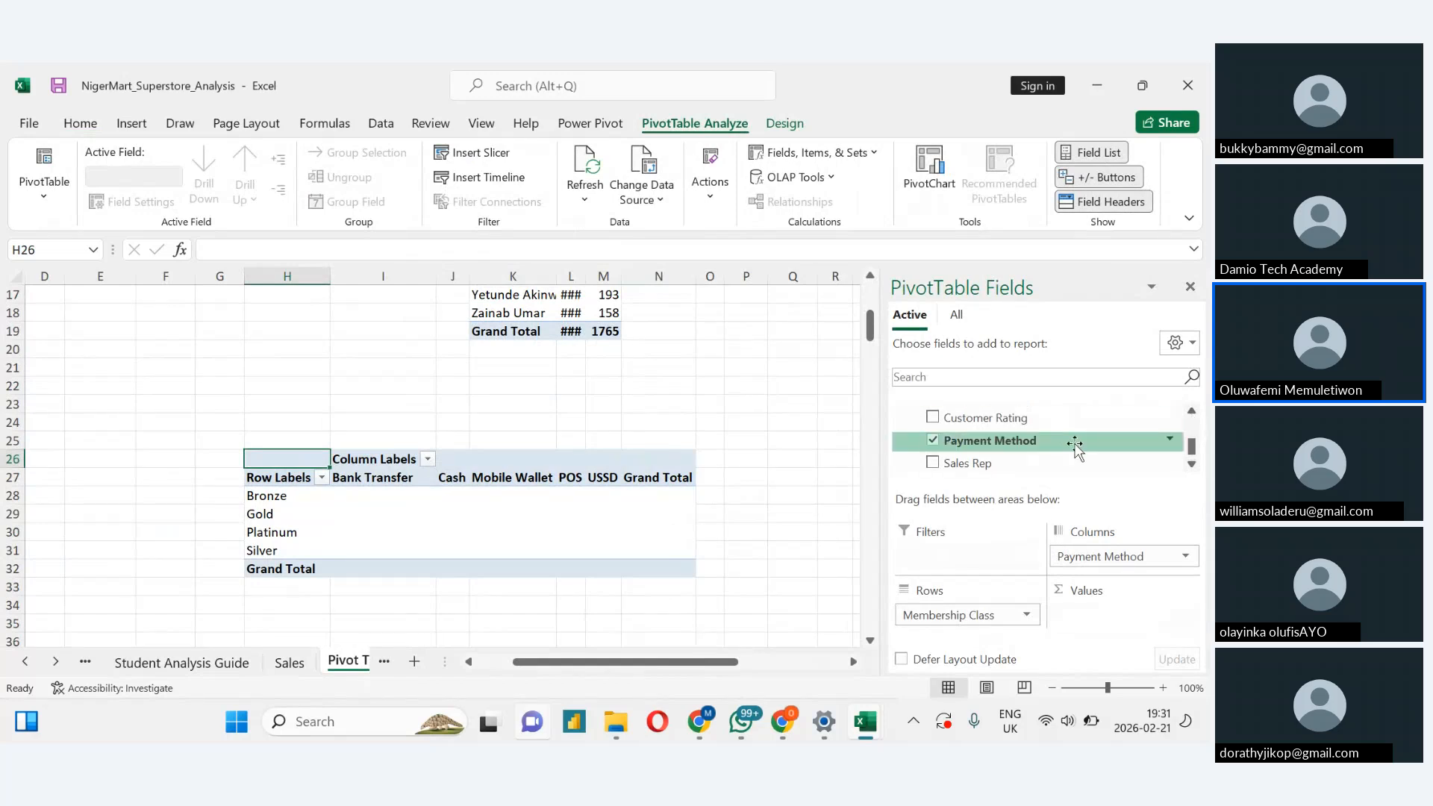
{"action": "left_click_drag", "start_coordinate": [1074, 446], "coordinate": [1132, 640]}
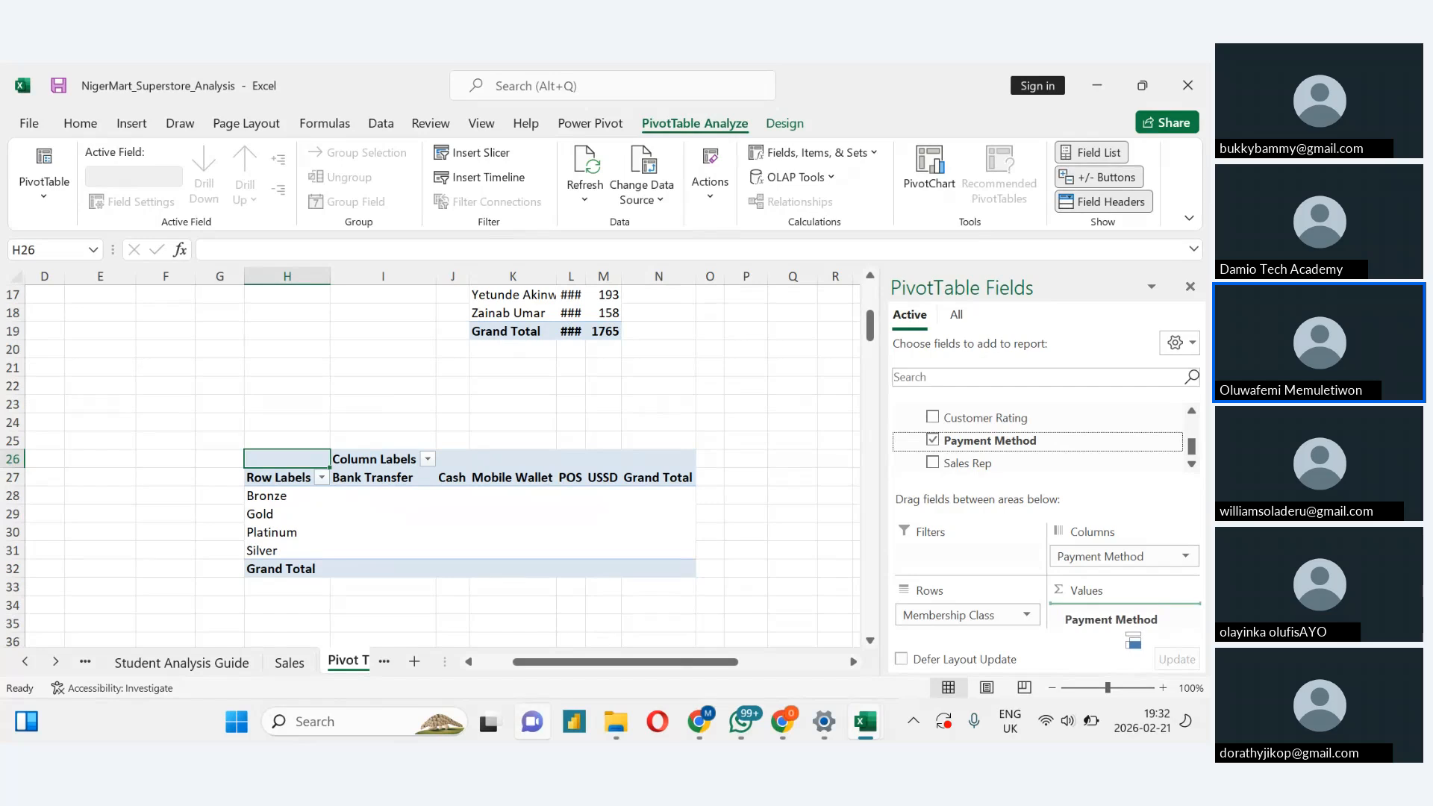
{"action": "left_click_drag", "start_coordinate": [1133, 640], "coordinate": [1133, 640]}
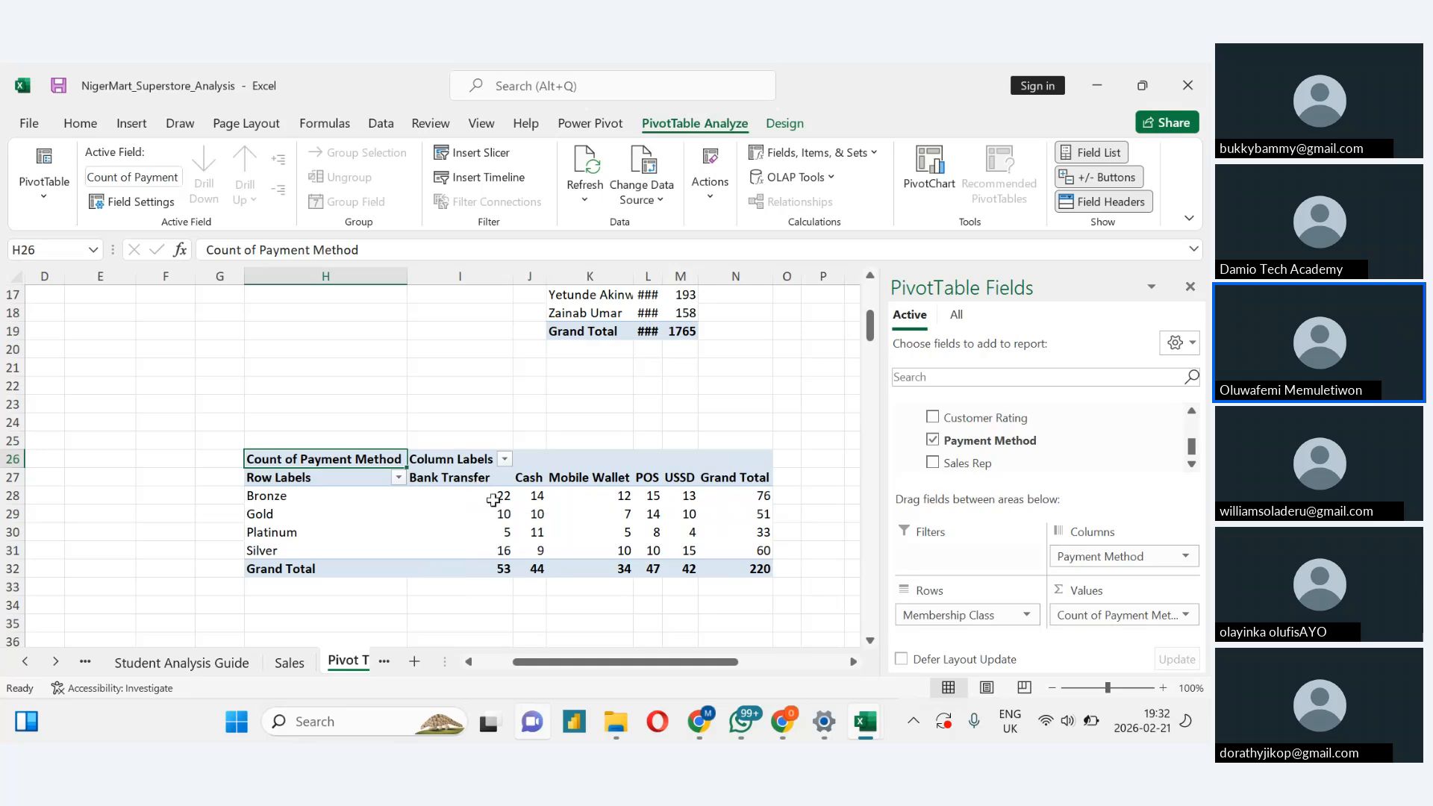
{"action": "mouse_move", "coordinate": [493, 500]}
{"action": "left_click_drag", "start_coordinate": [1062, 625], "coordinate": [1072, 456]}
Add Membership Class to the values as a count and inspect the counts for each payment method
{"action": "left_click_drag", "start_coordinate": [1192, 449], "coordinate": [1191, 433]}
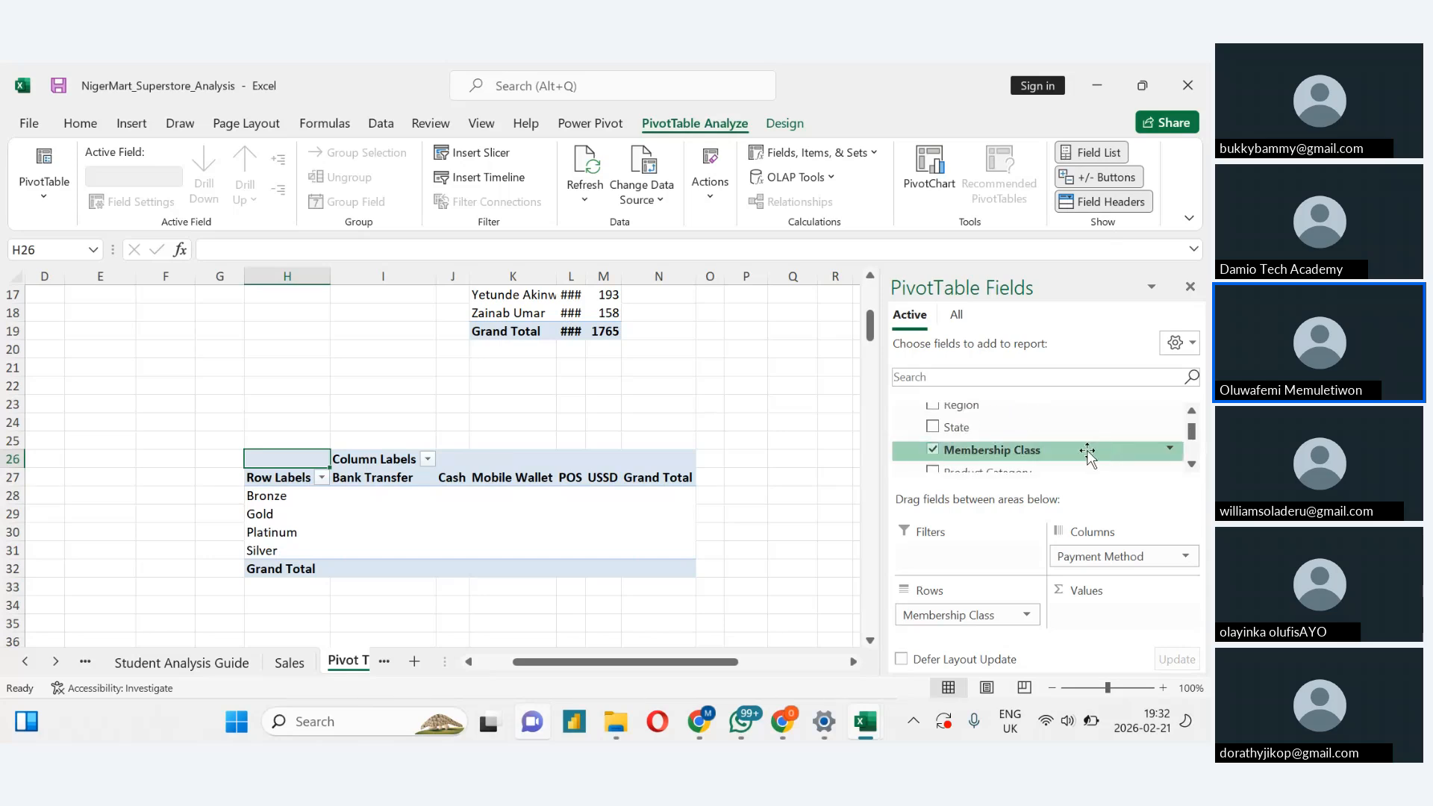
{"action": "left_click_drag", "start_coordinate": [1087, 451], "coordinate": [1109, 626]}
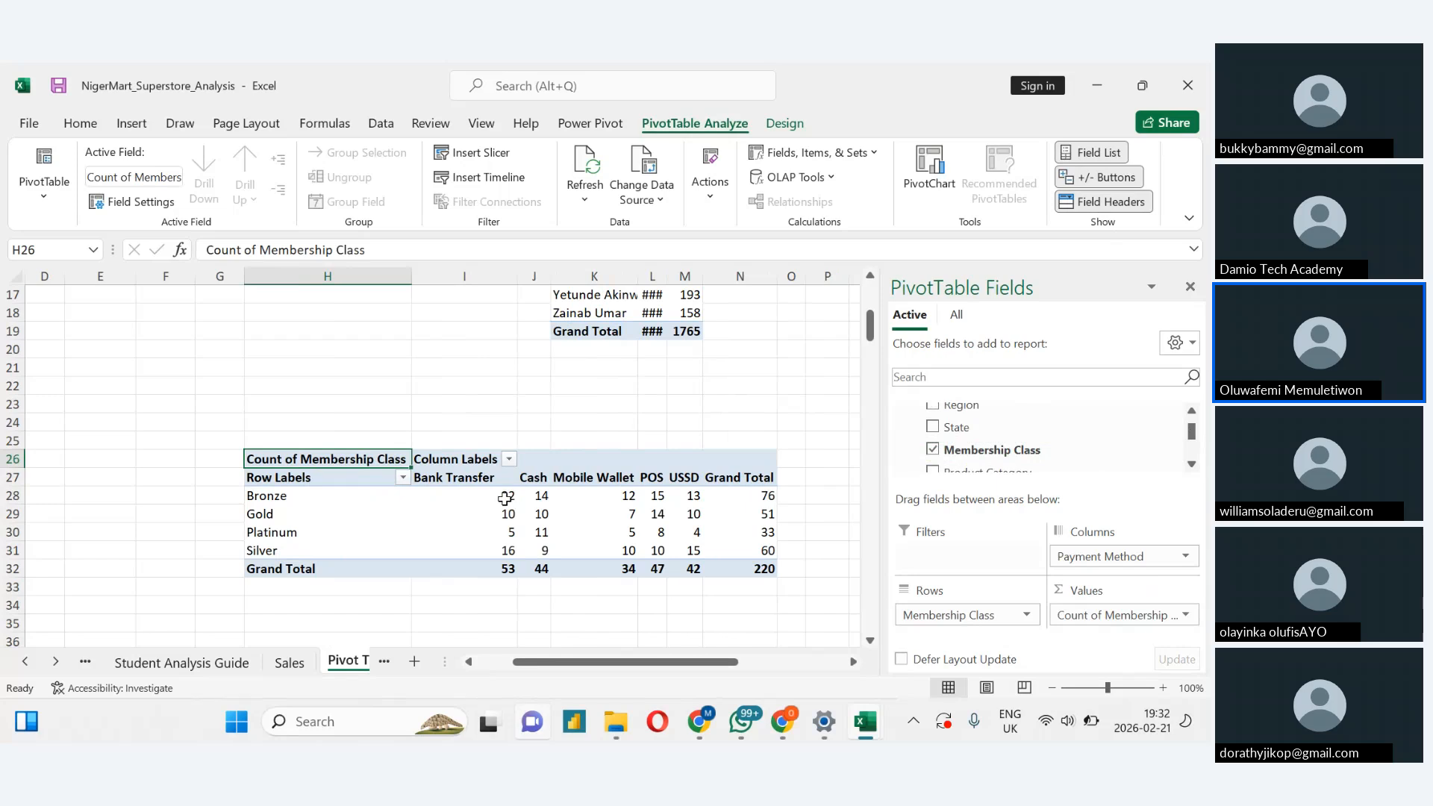
{"action": "mouse_move", "coordinate": [506, 498]}
{"action": "mouse_move", "coordinate": [480, 522]}
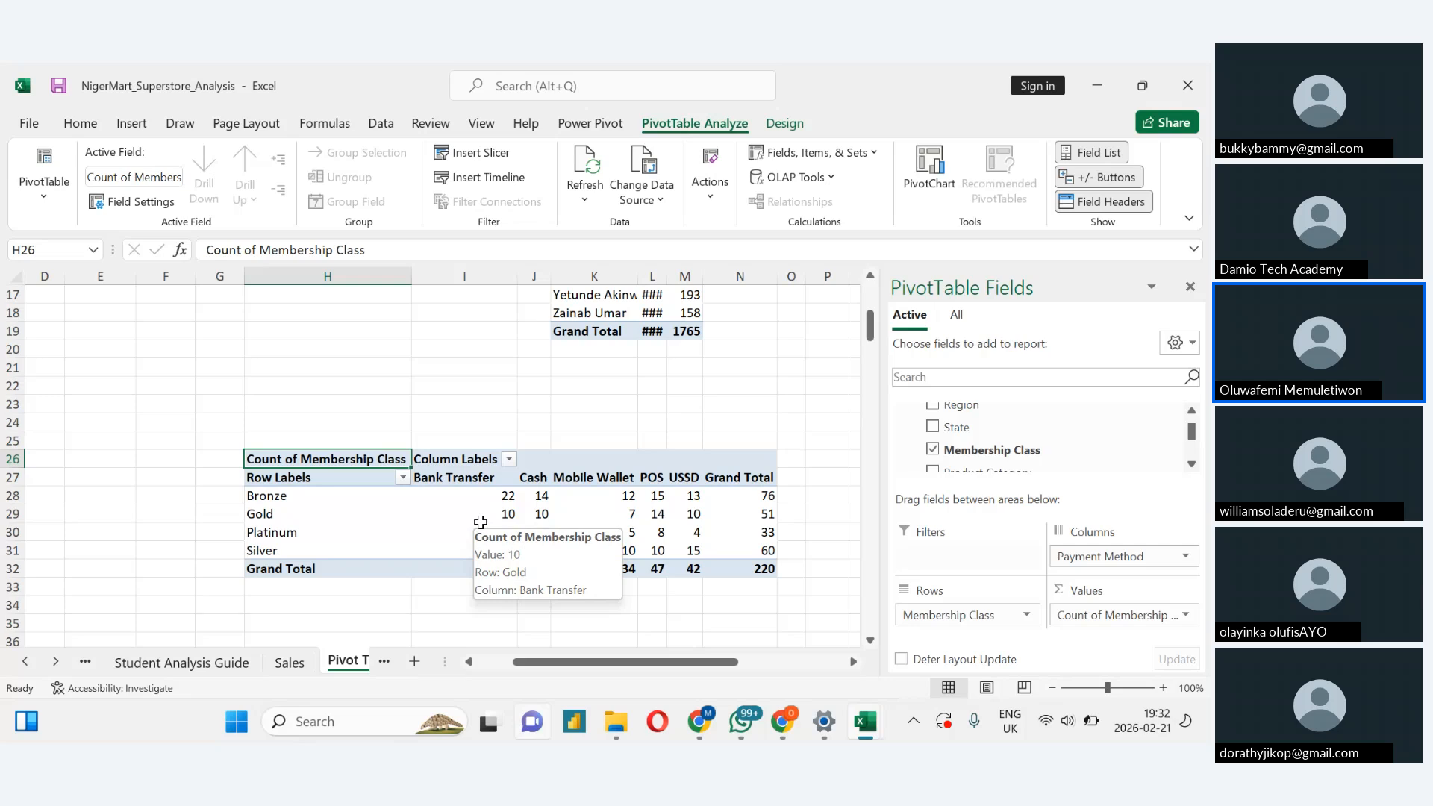
{"action": "left_click", "coordinate": [453, 530]}
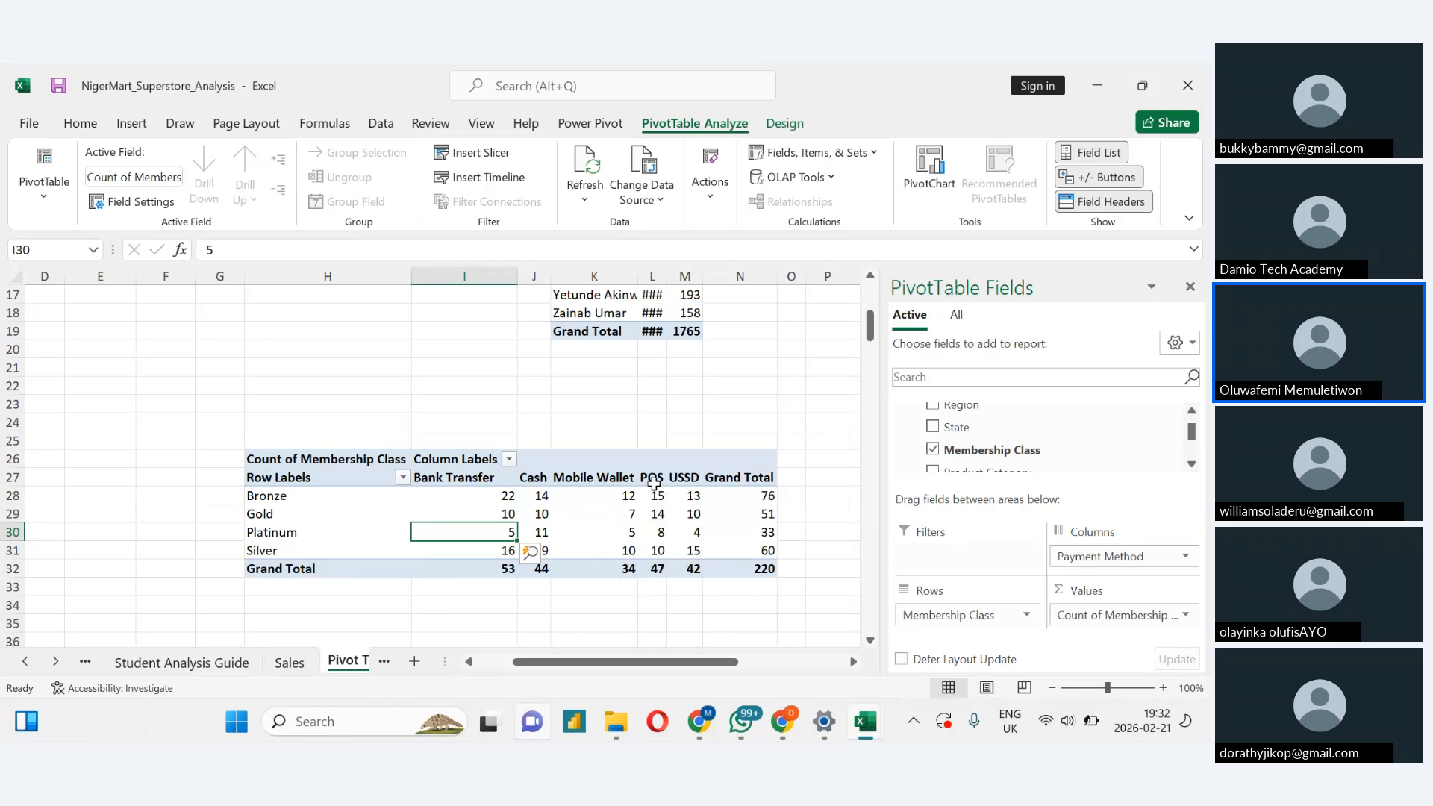
{"action": "mouse_move", "coordinate": [651, 500]}
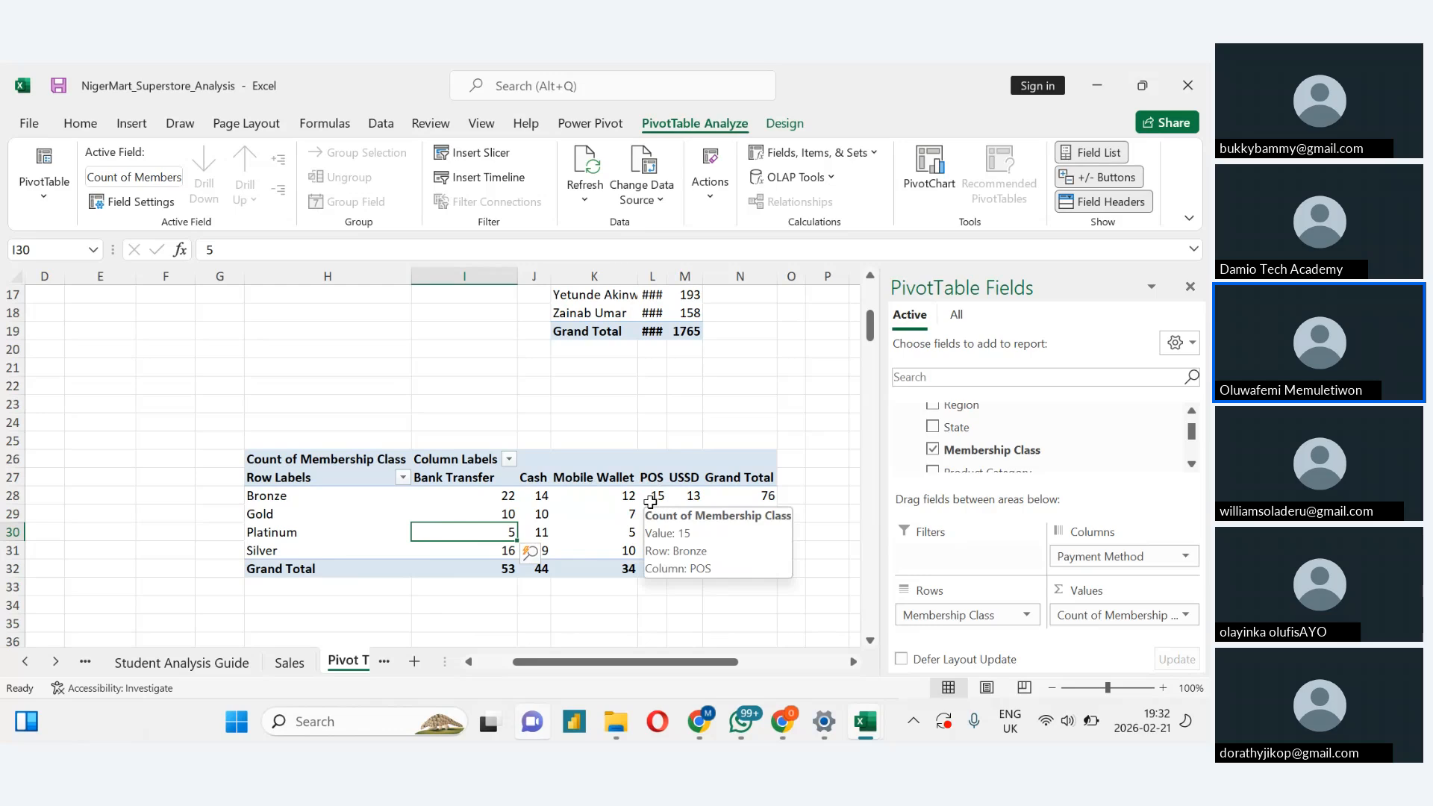
Check Task 8 in the Student Analysis Guide and insert a pivot table from Table2 at B70 of the Pivot Table sheet, adding it to the Data Model
{"action": "left_click", "coordinate": [196, 669]}
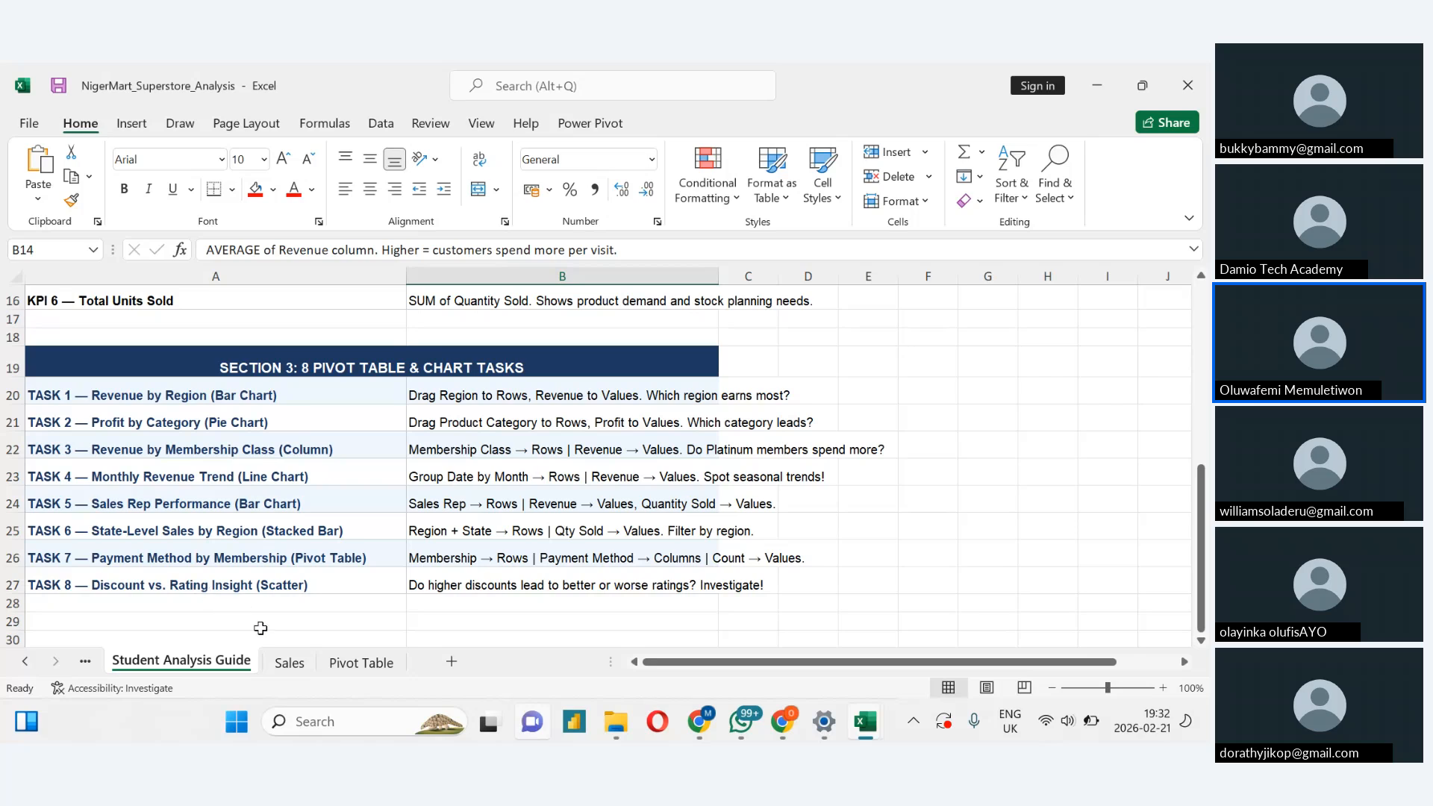
{"action": "left_click", "coordinate": [344, 668]}
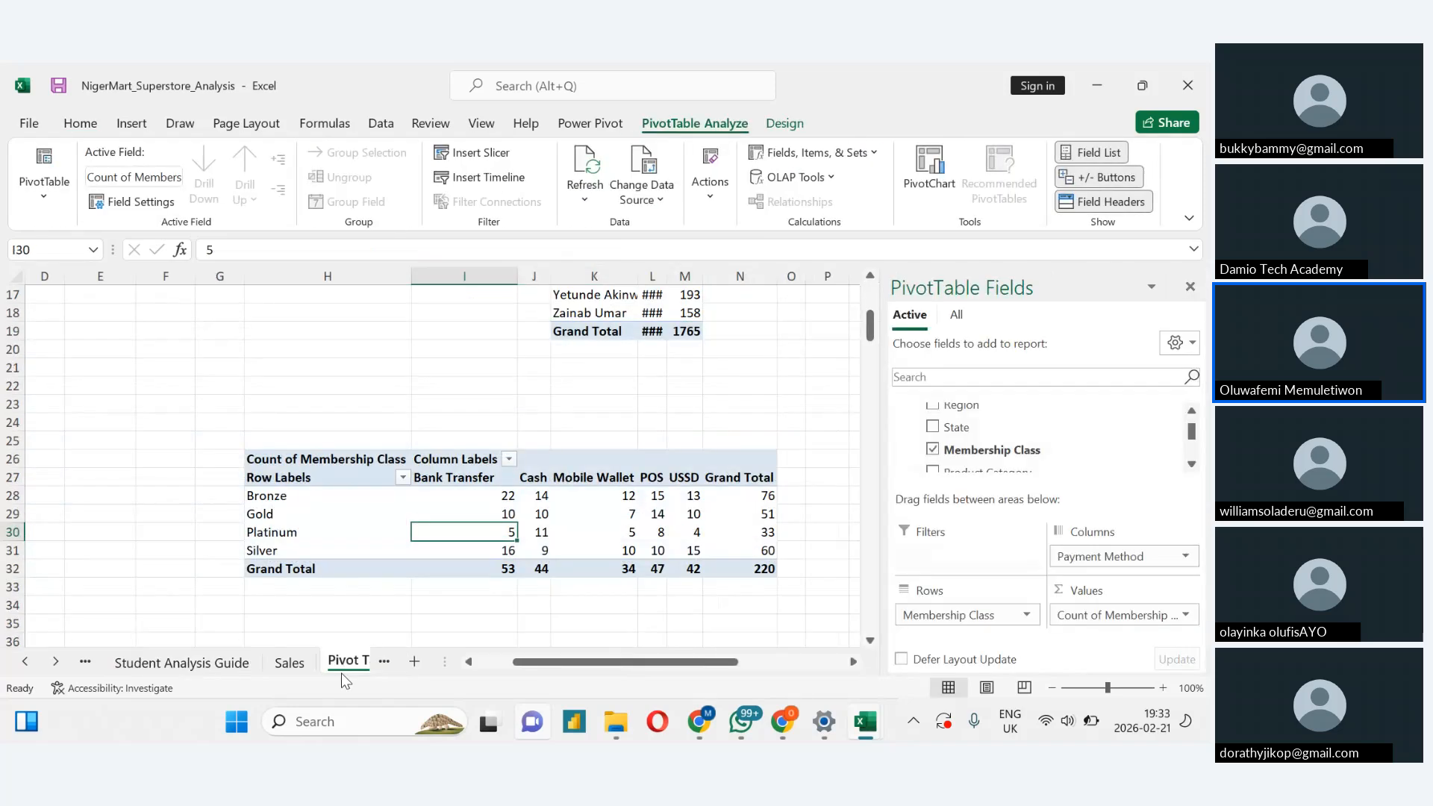
{"action": "left_click", "coordinate": [470, 663]}
{"action": "left_click", "coordinate": [470, 662]}
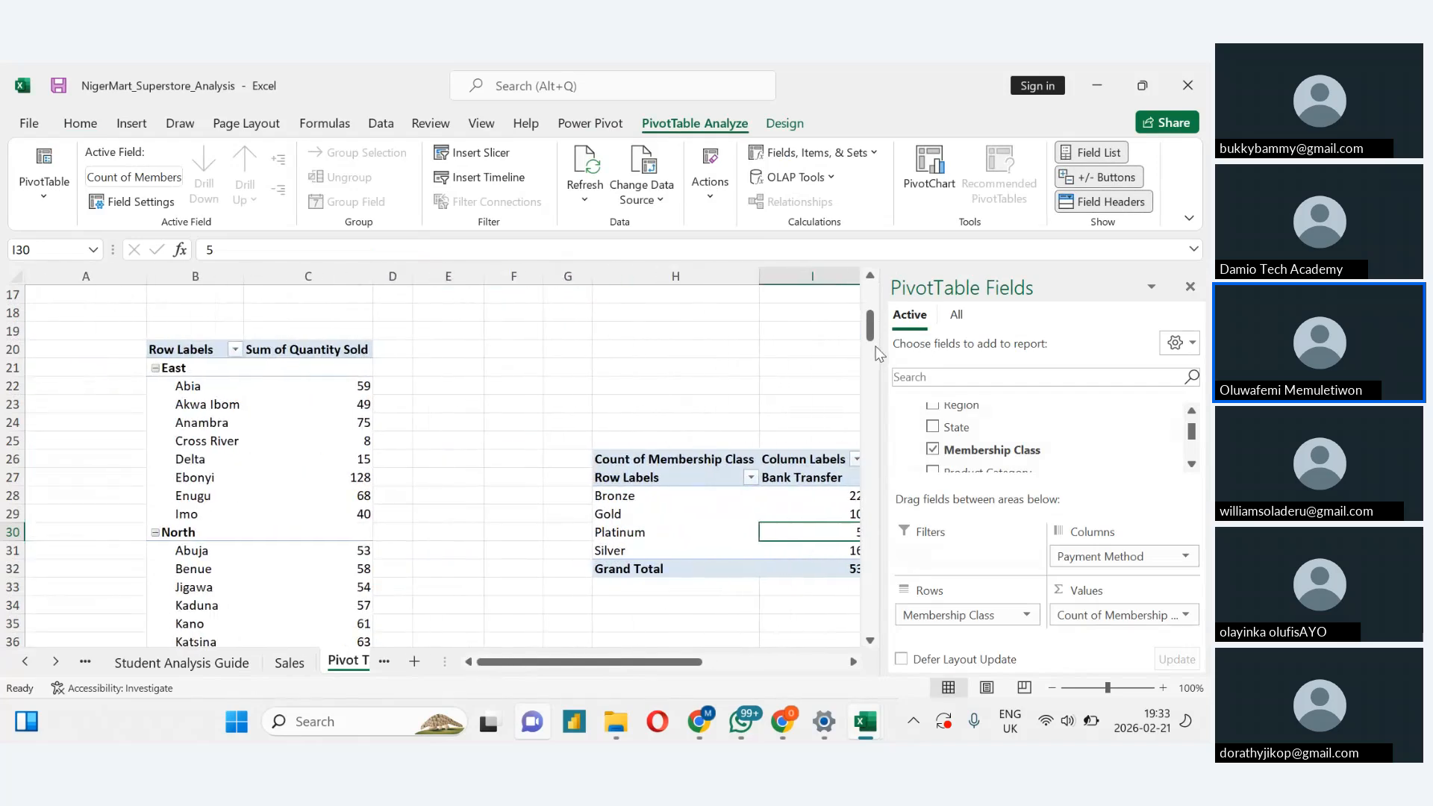
{"action": "left_click_drag", "start_coordinate": [873, 344], "coordinate": [876, 412]}
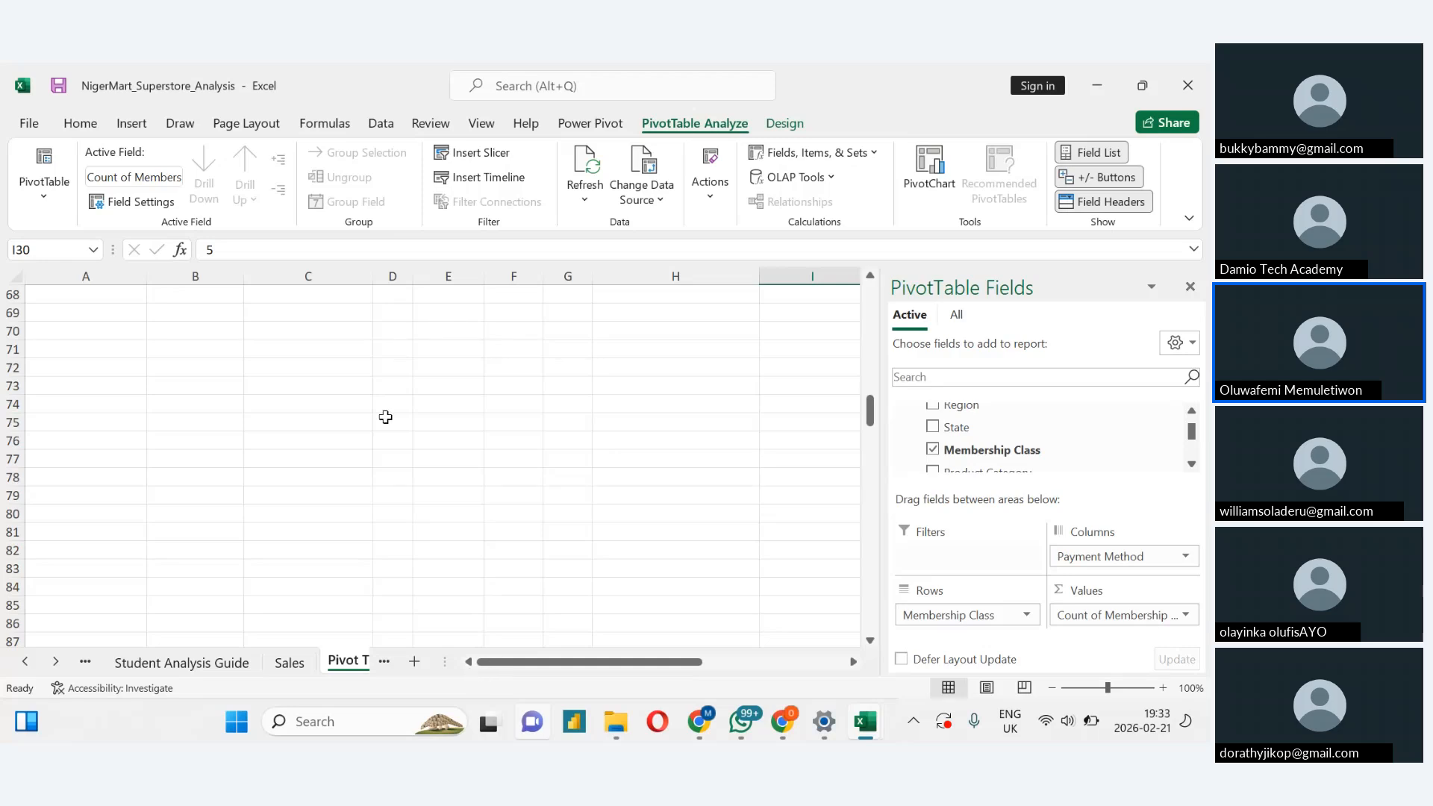
{"action": "left_click", "coordinate": [277, 671]}
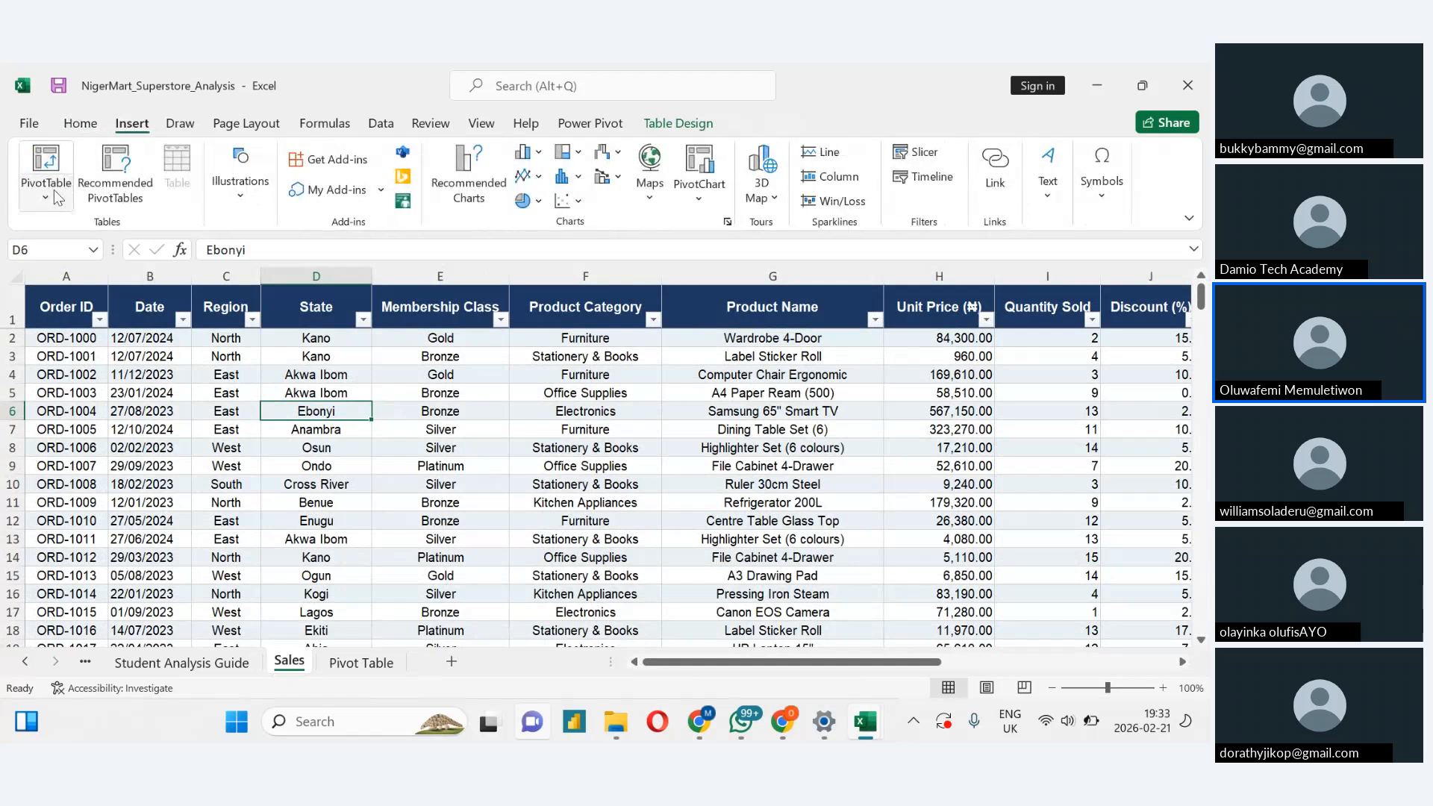
{"action": "left_click", "coordinate": [47, 197]}
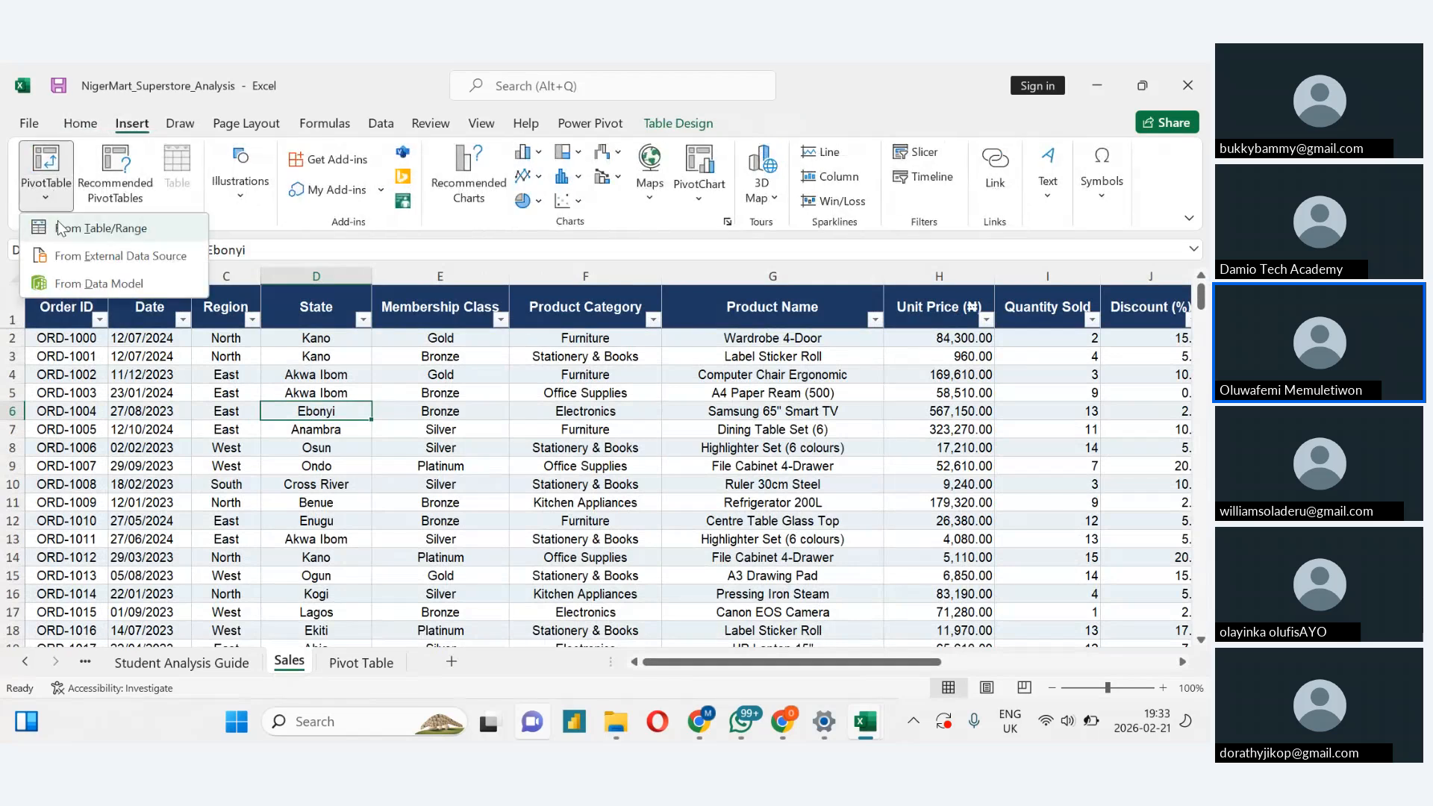
{"action": "left_click", "coordinate": [62, 228]}
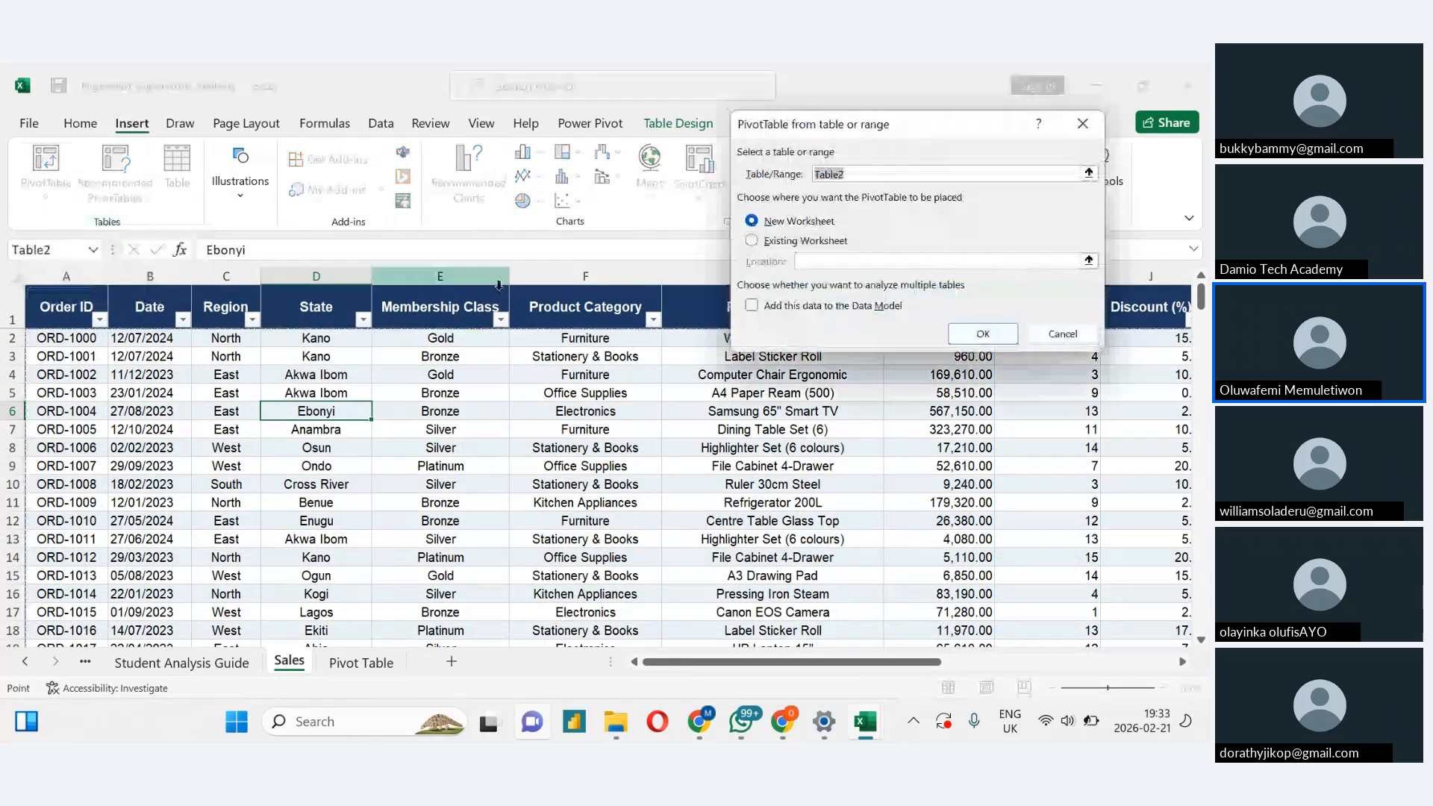
{"action": "left_click", "coordinate": [751, 240]}
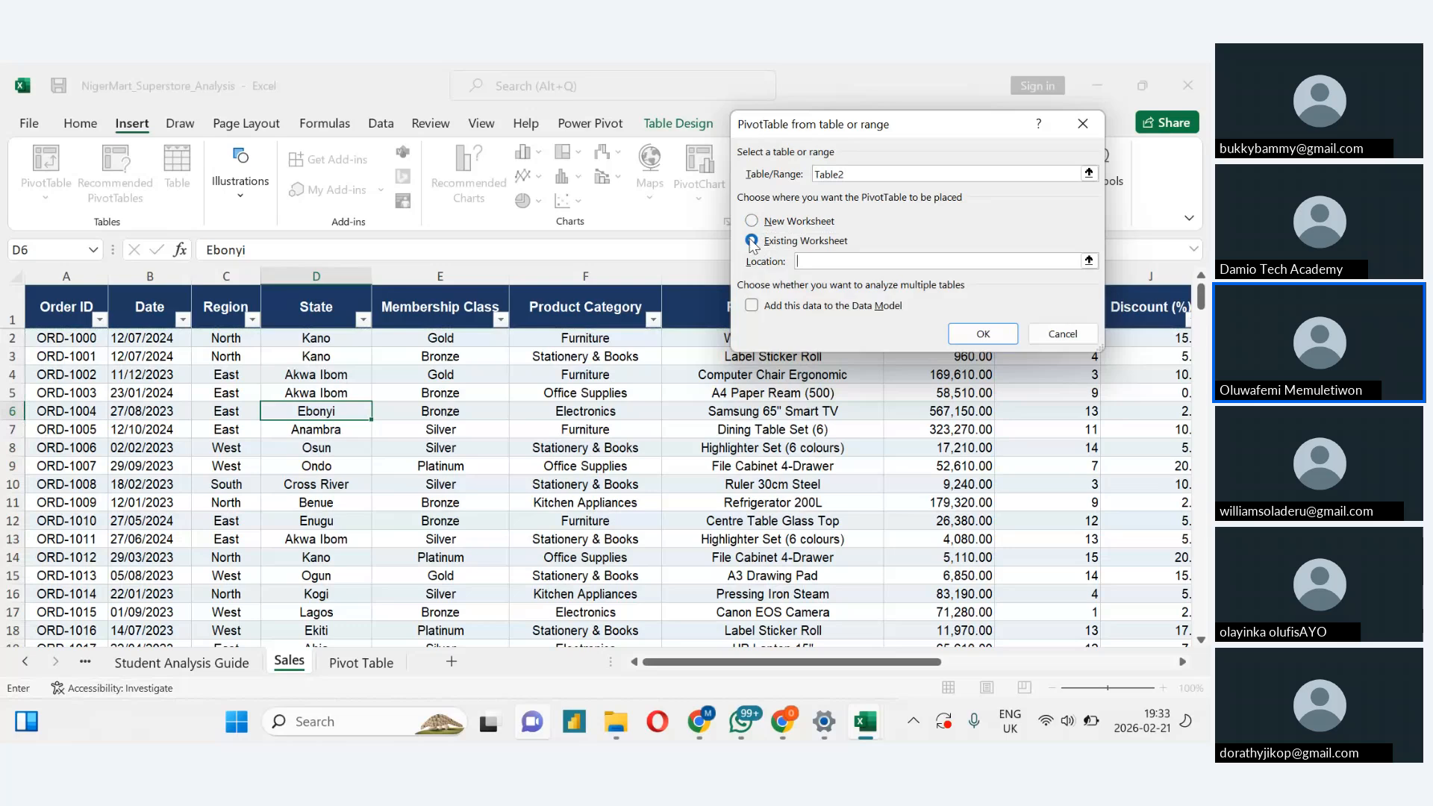
{"action": "left_click", "coordinate": [348, 663]}
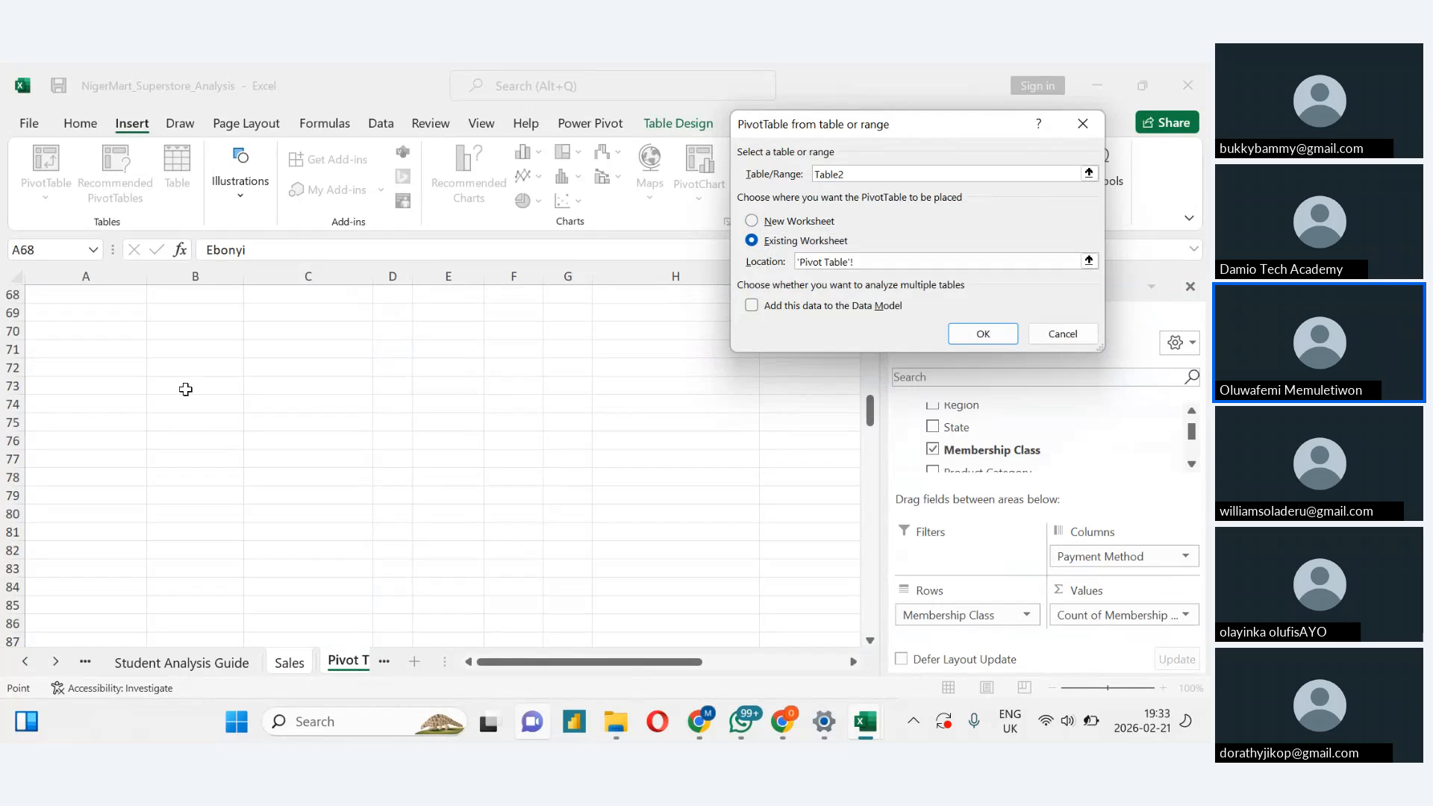
{"action": "left_click", "coordinate": [193, 328]}
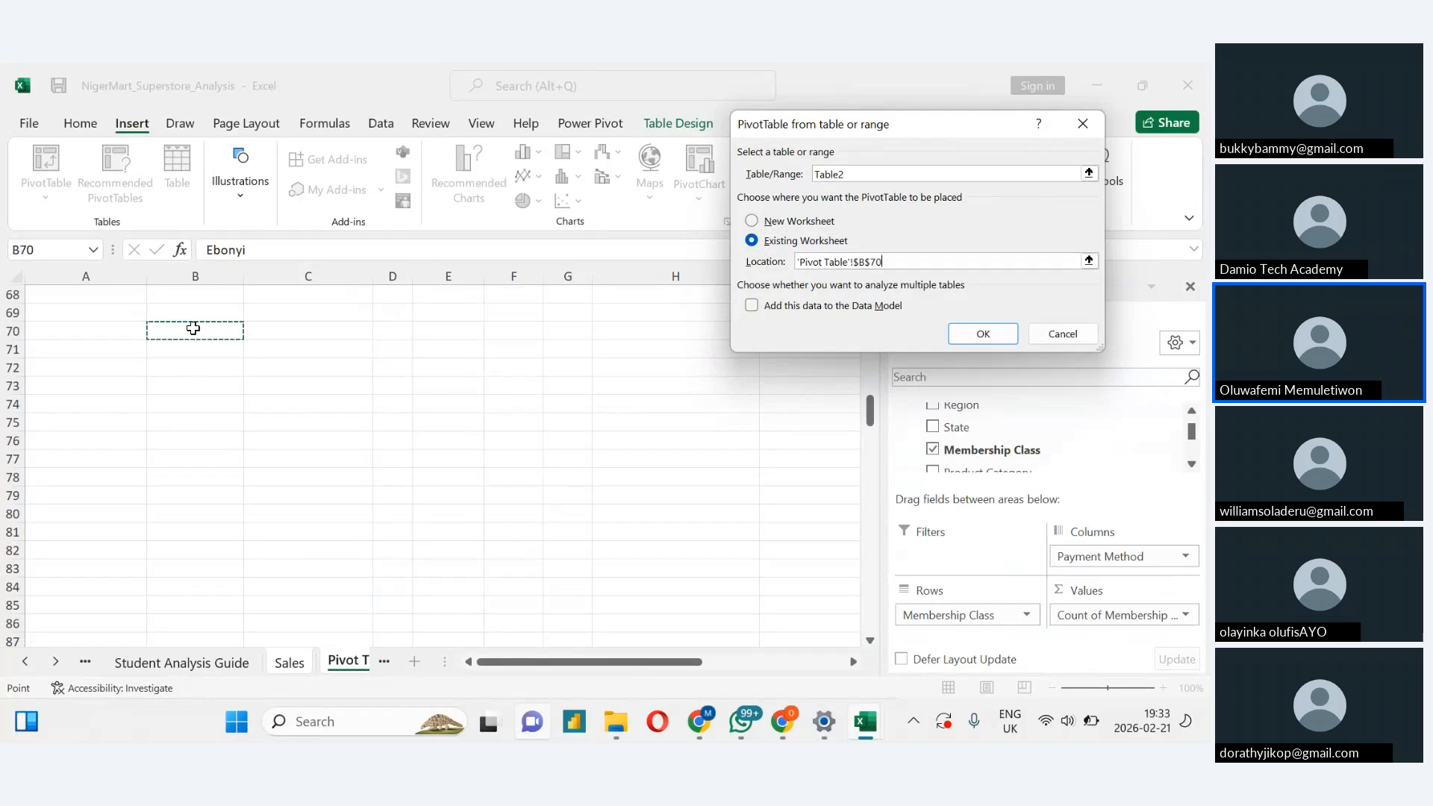
{"action": "left_click", "coordinate": [751, 306]}
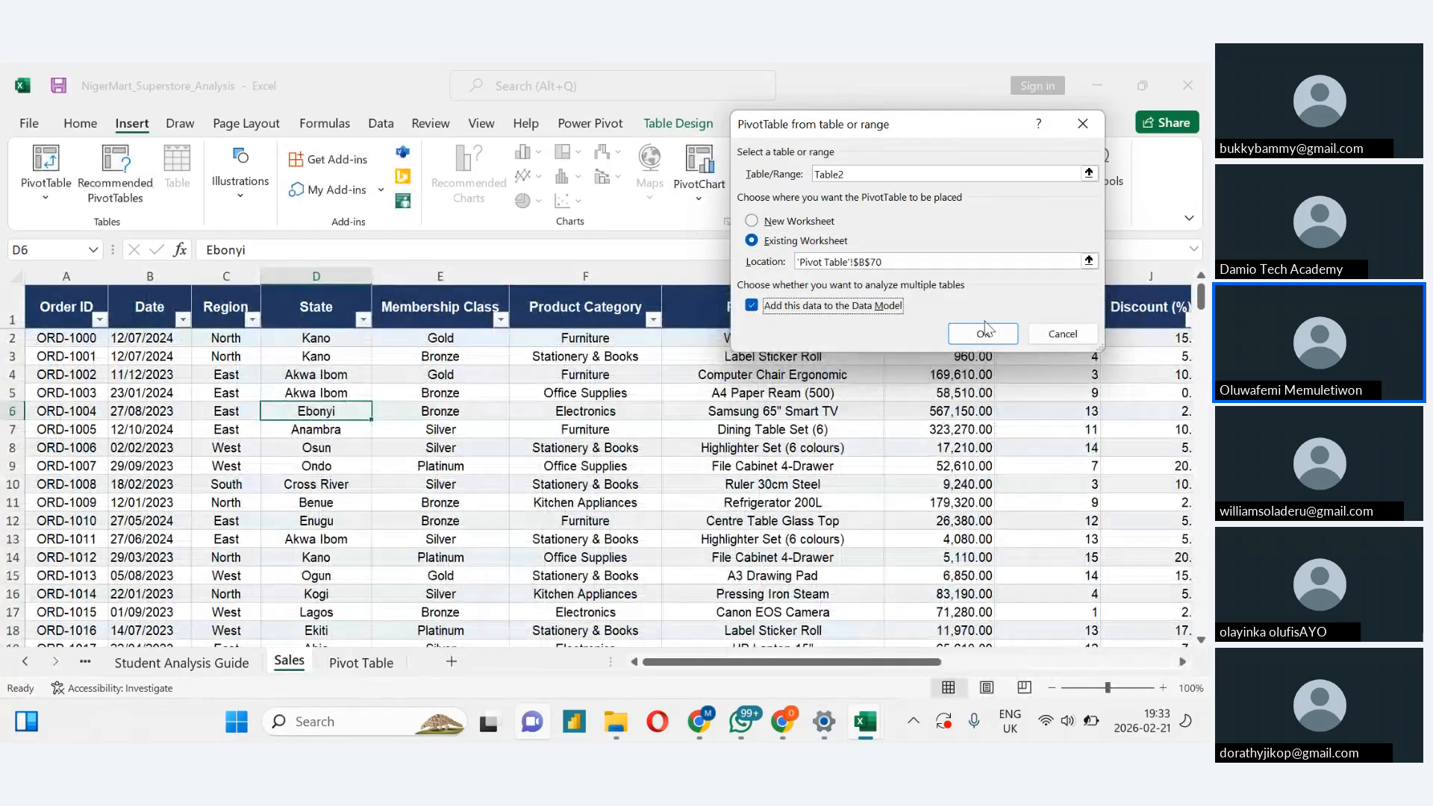
{"action": "left_click", "coordinate": [983, 332]}
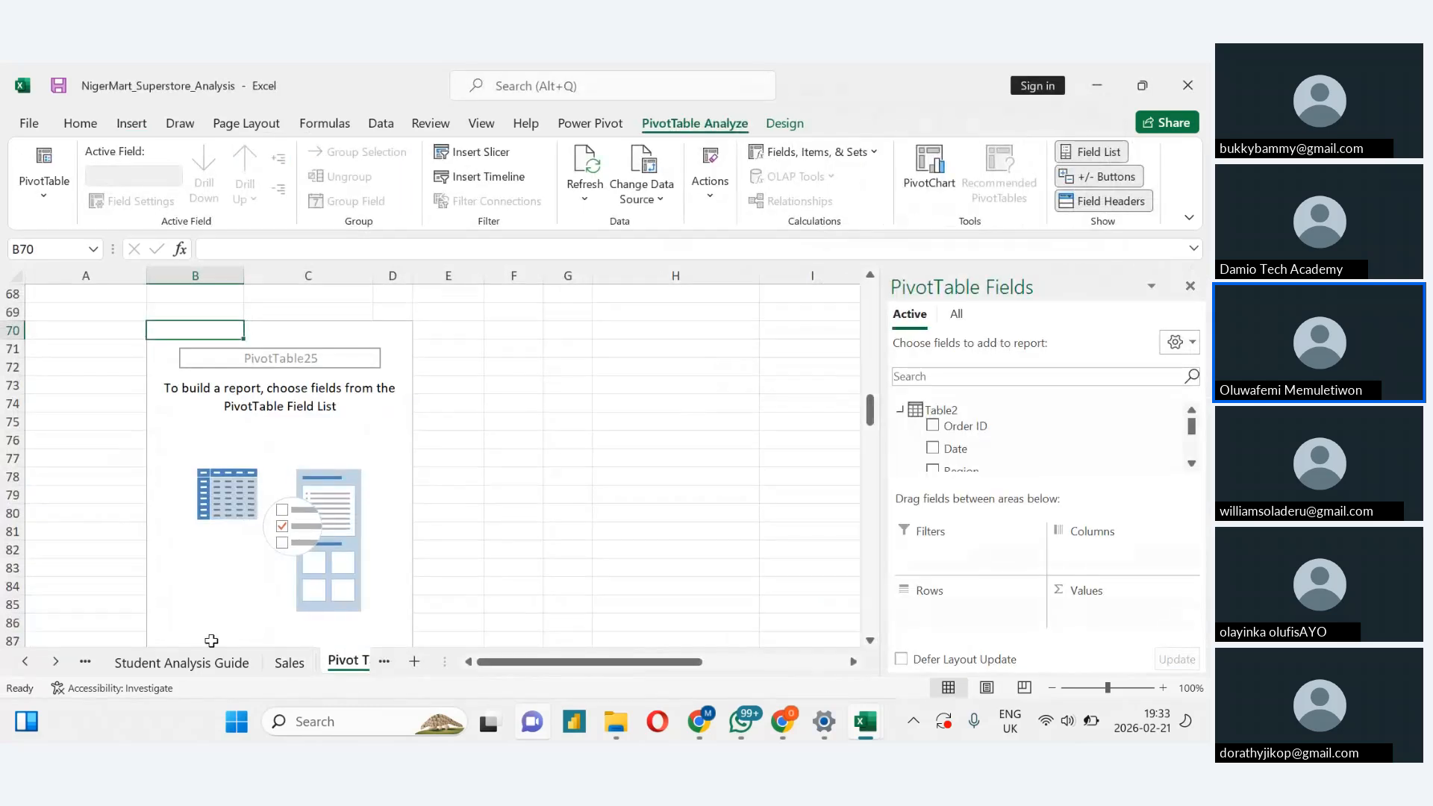
Reread Task 8 on discount versus rating in the Student Analysis Guide, look at the Sales data, and return to the Pivot Table sheet
{"action": "left_click", "coordinate": [131, 124]}
{"action": "left_click", "coordinate": [429, 586]}
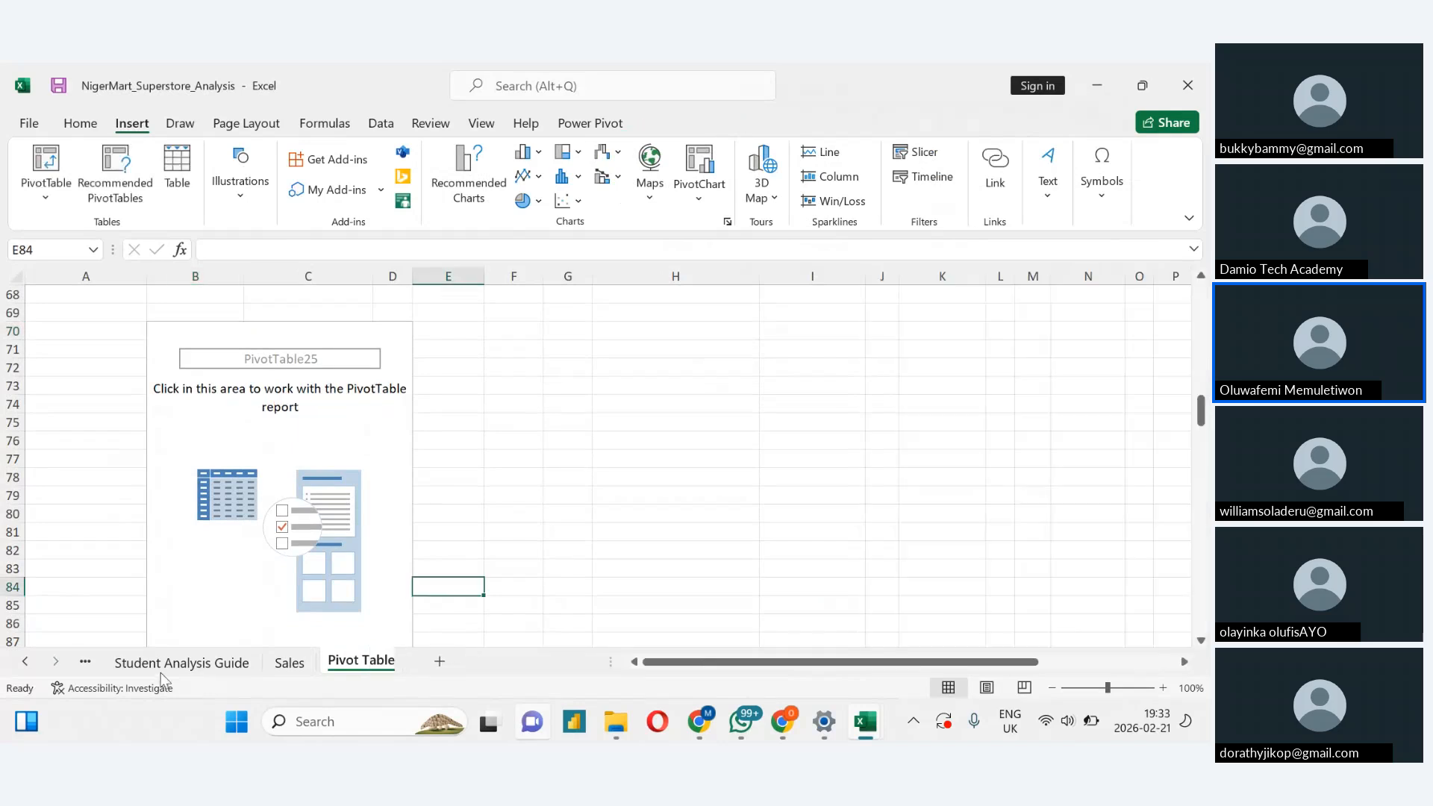
{"action": "left_click", "coordinate": [207, 663]}
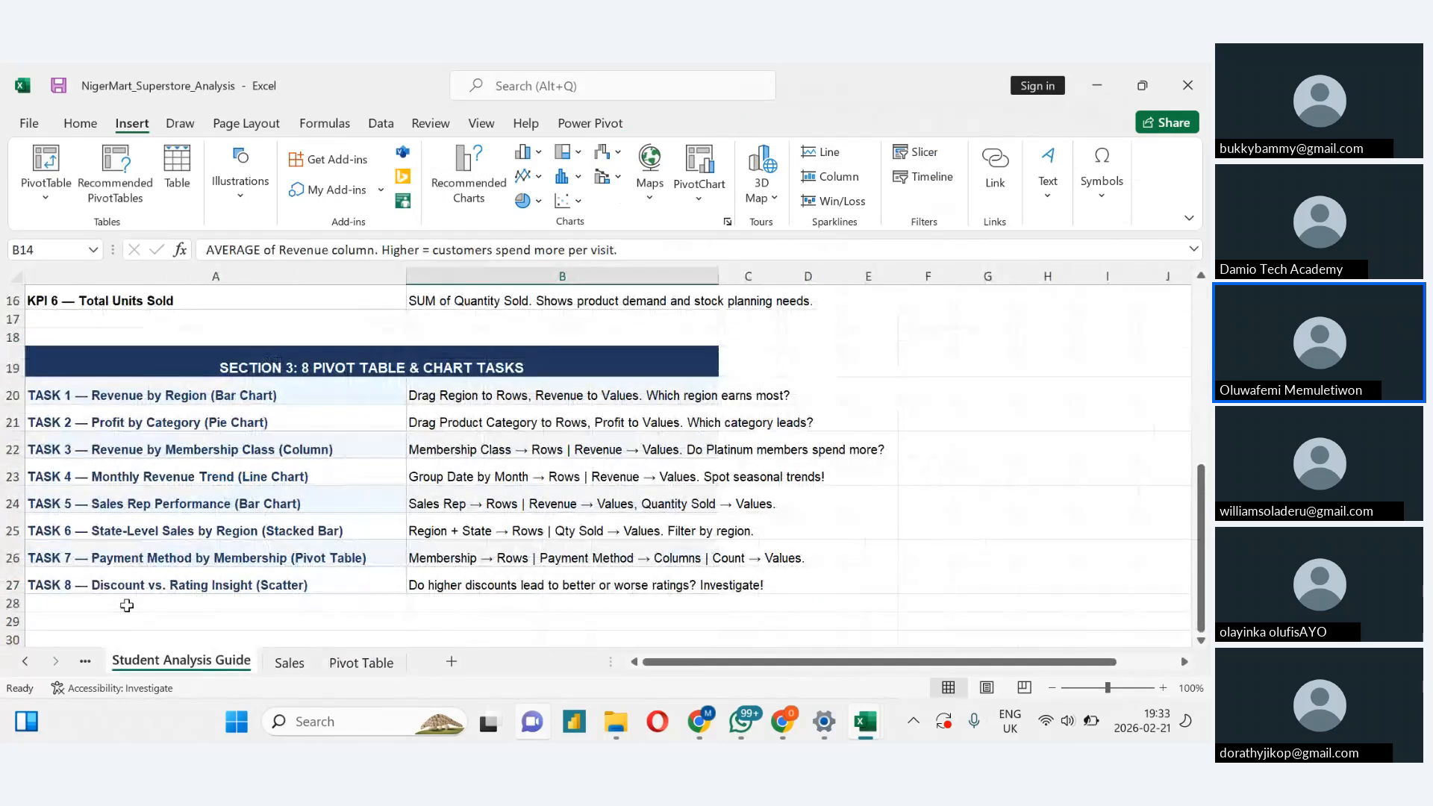
{"action": "left_click", "coordinate": [344, 666]}
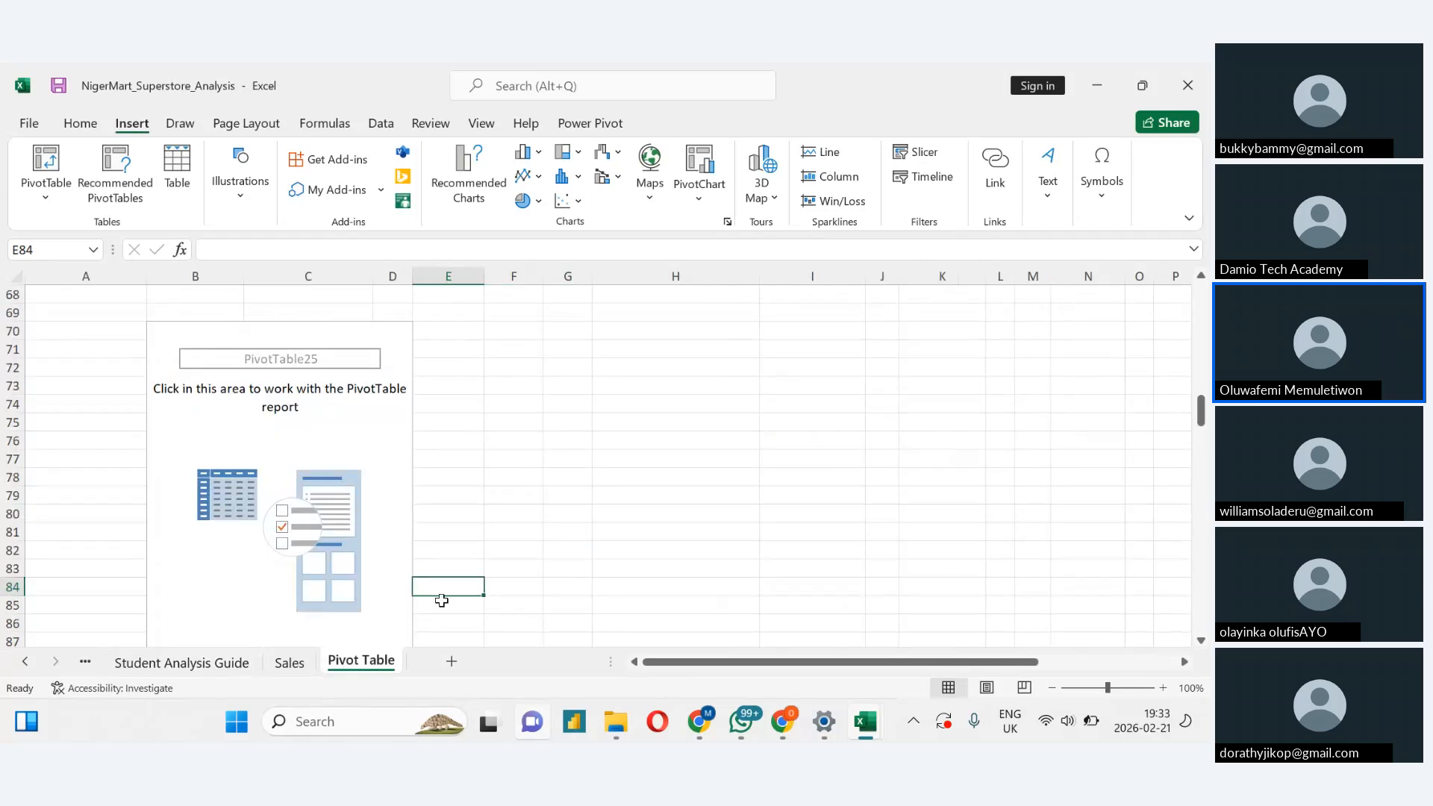
{"action": "left_click", "coordinate": [288, 662]}
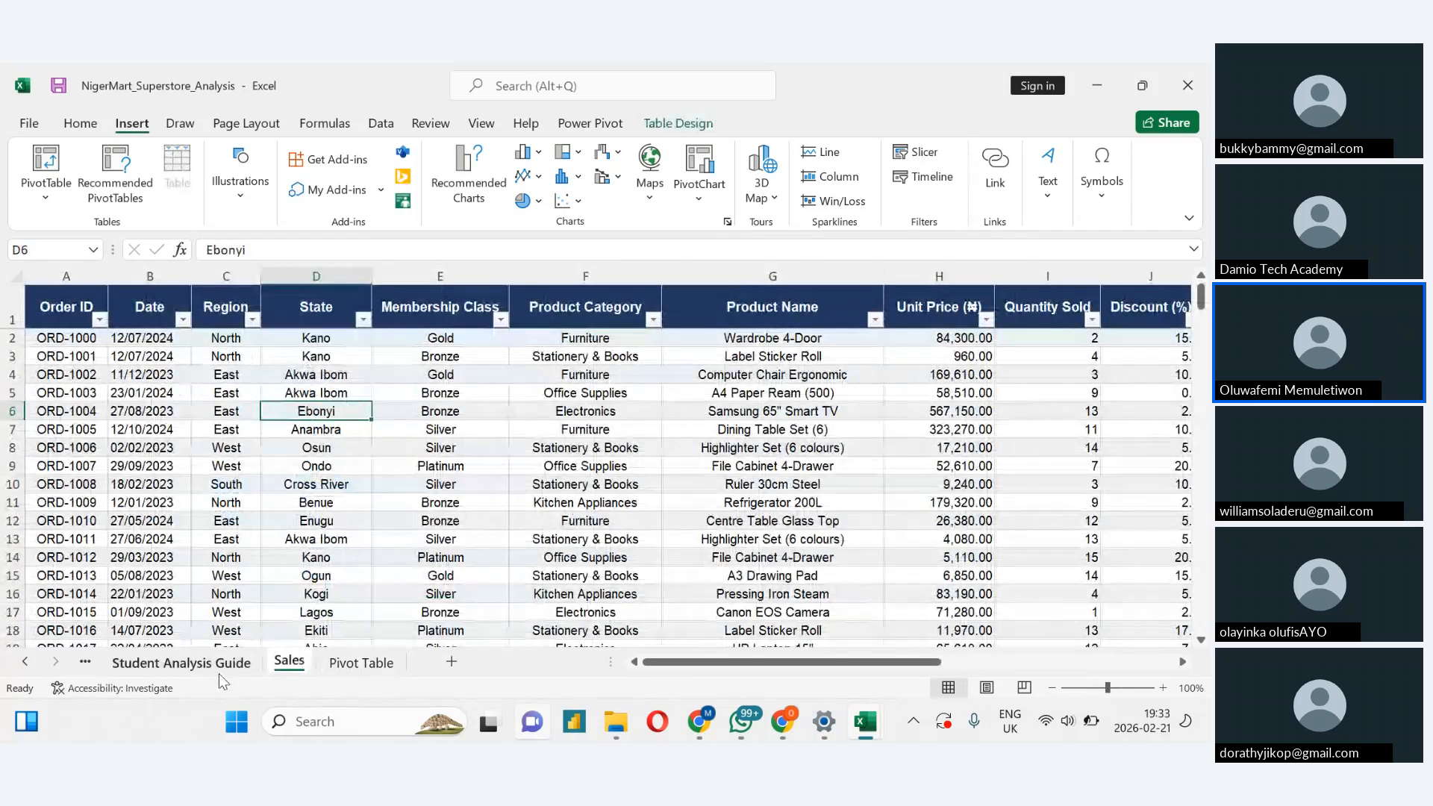
{"action": "left_click", "coordinate": [218, 671]}
{"action": "left_click", "coordinate": [374, 667]}
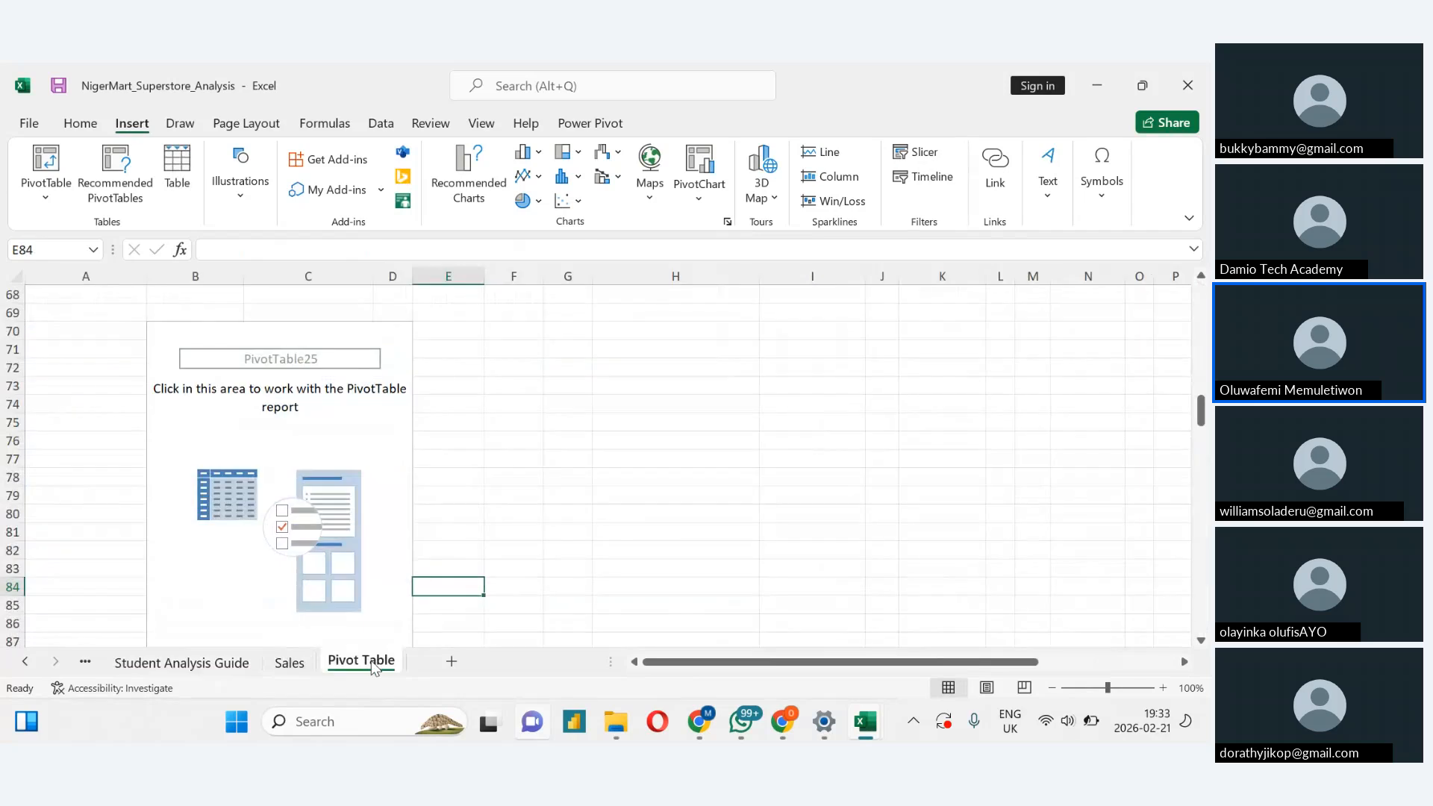
Try placing the Discount (%) field in the values of the empty pivot table at B70
{"action": "left_click", "coordinate": [235, 371]}
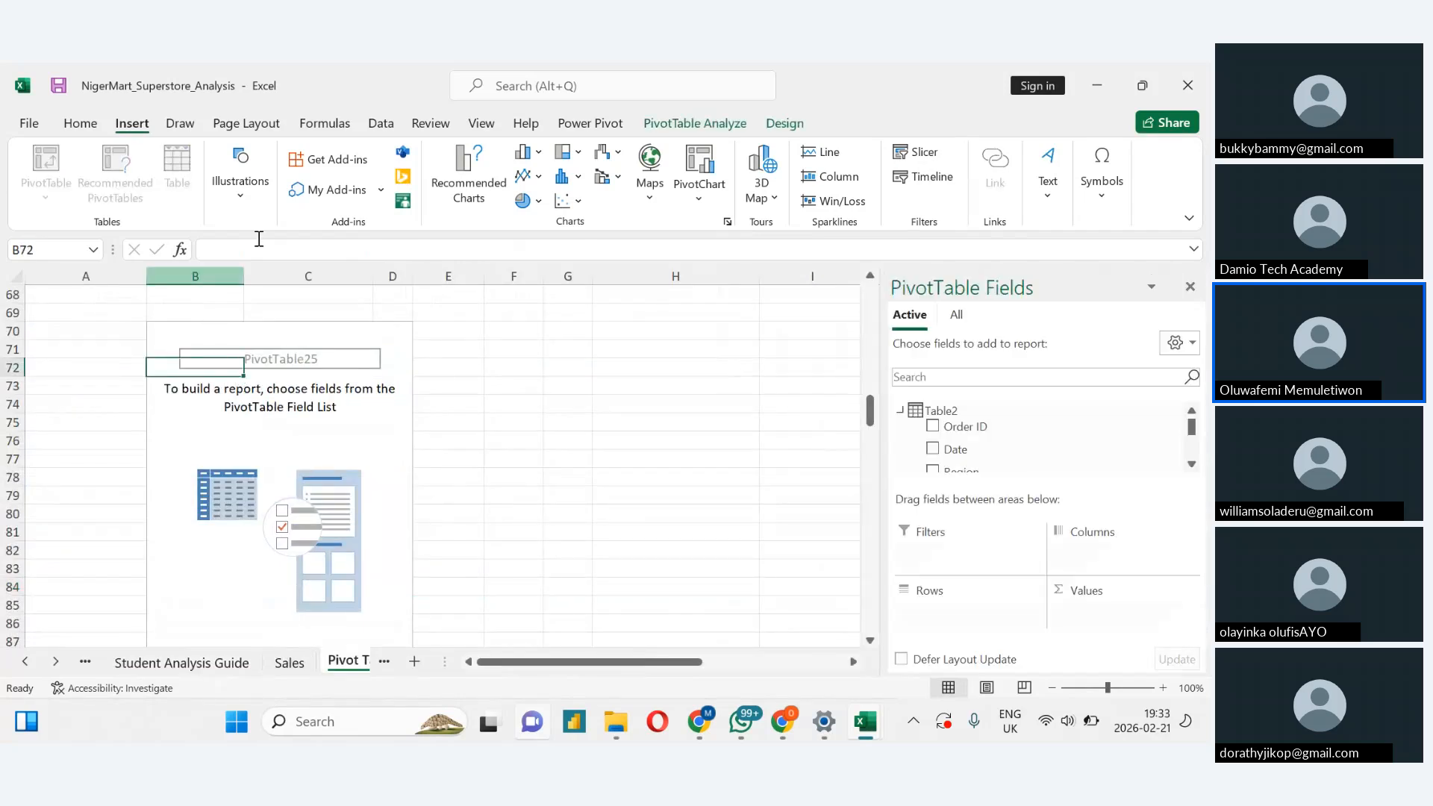
{"action": "left_click", "coordinate": [1191, 464]}
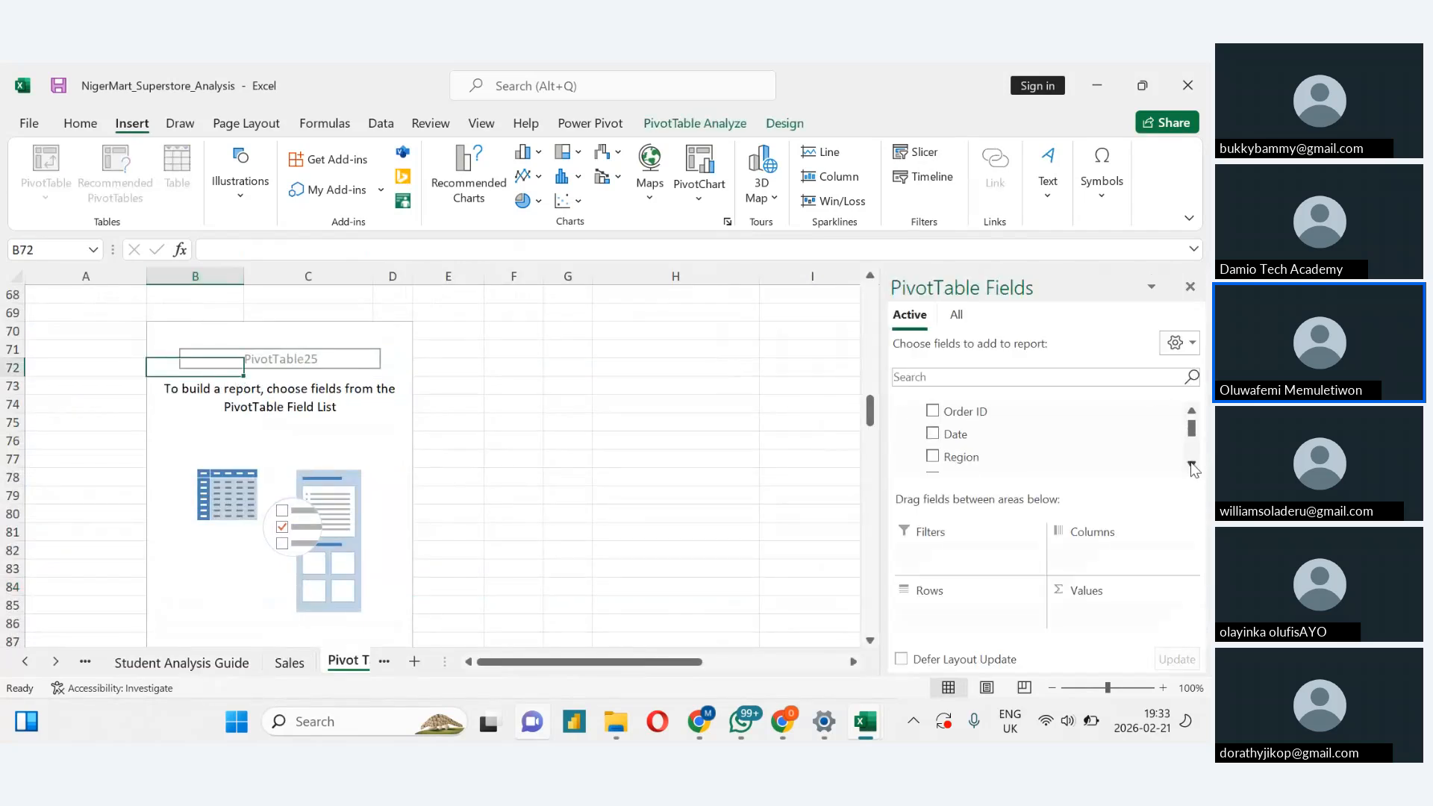
{"action": "left_click", "coordinate": [1192, 464]}
{"action": "left_click", "coordinate": [1191, 464]}
{"action": "left_click", "coordinate": [1191, 464]}
{"action": "left_click", "coordinate": [1192, 464]}
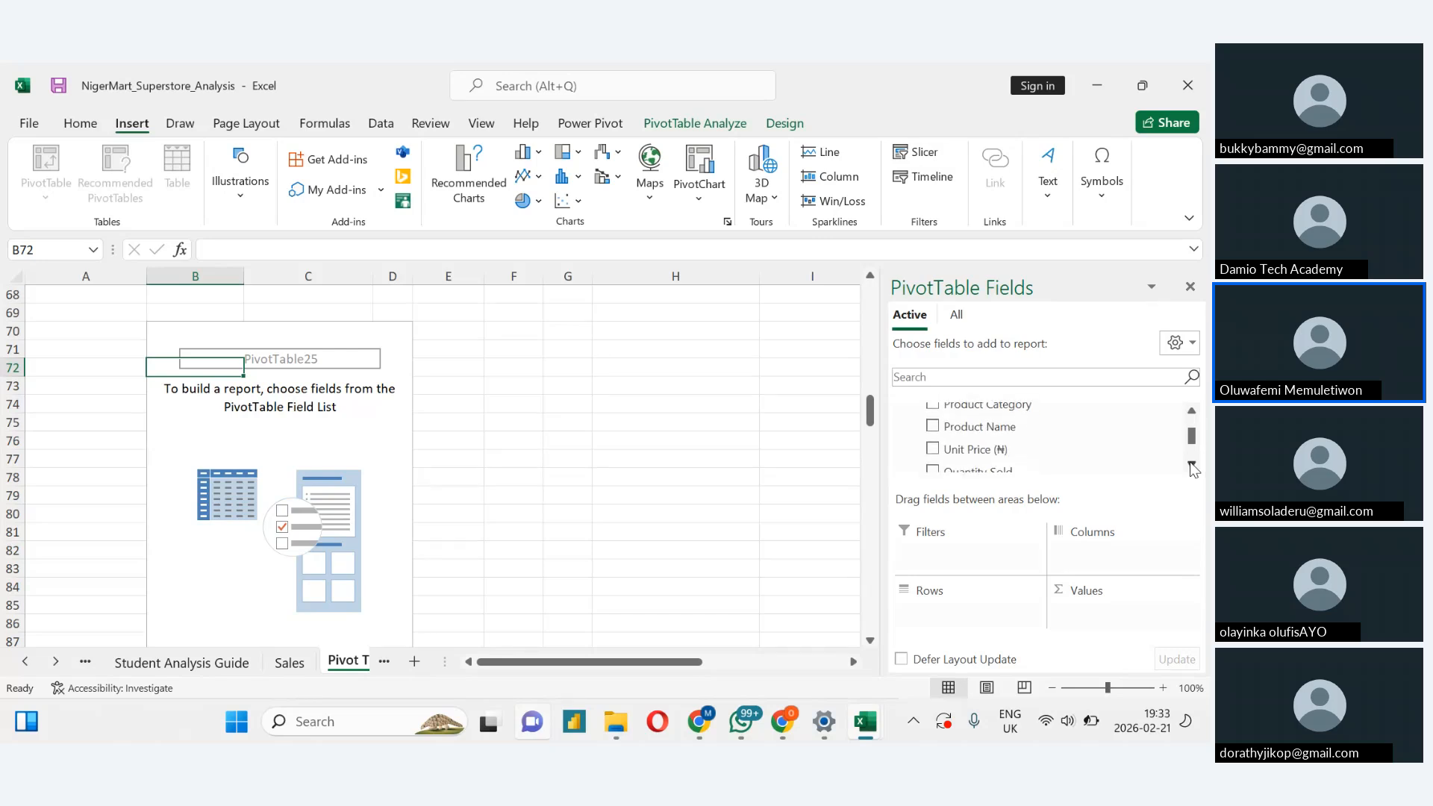
{"action": "left_click", "coordinate": [1192, 464]}
{"action": "left_click", "coordinate": [1192, 464]}
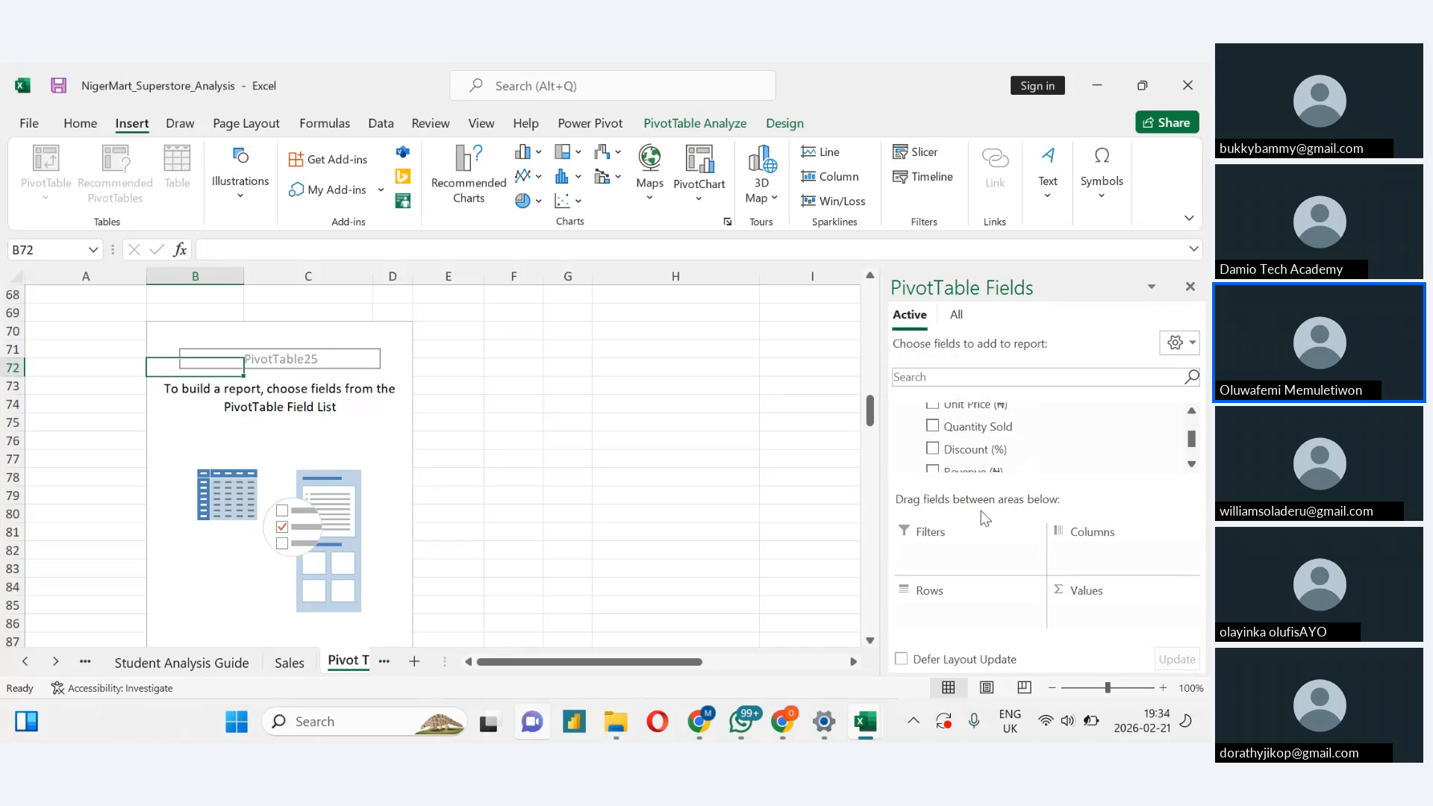
{"action": "left_click_drag", "start_coordinate": [970, 448], "coordinate": [1086, 610]}
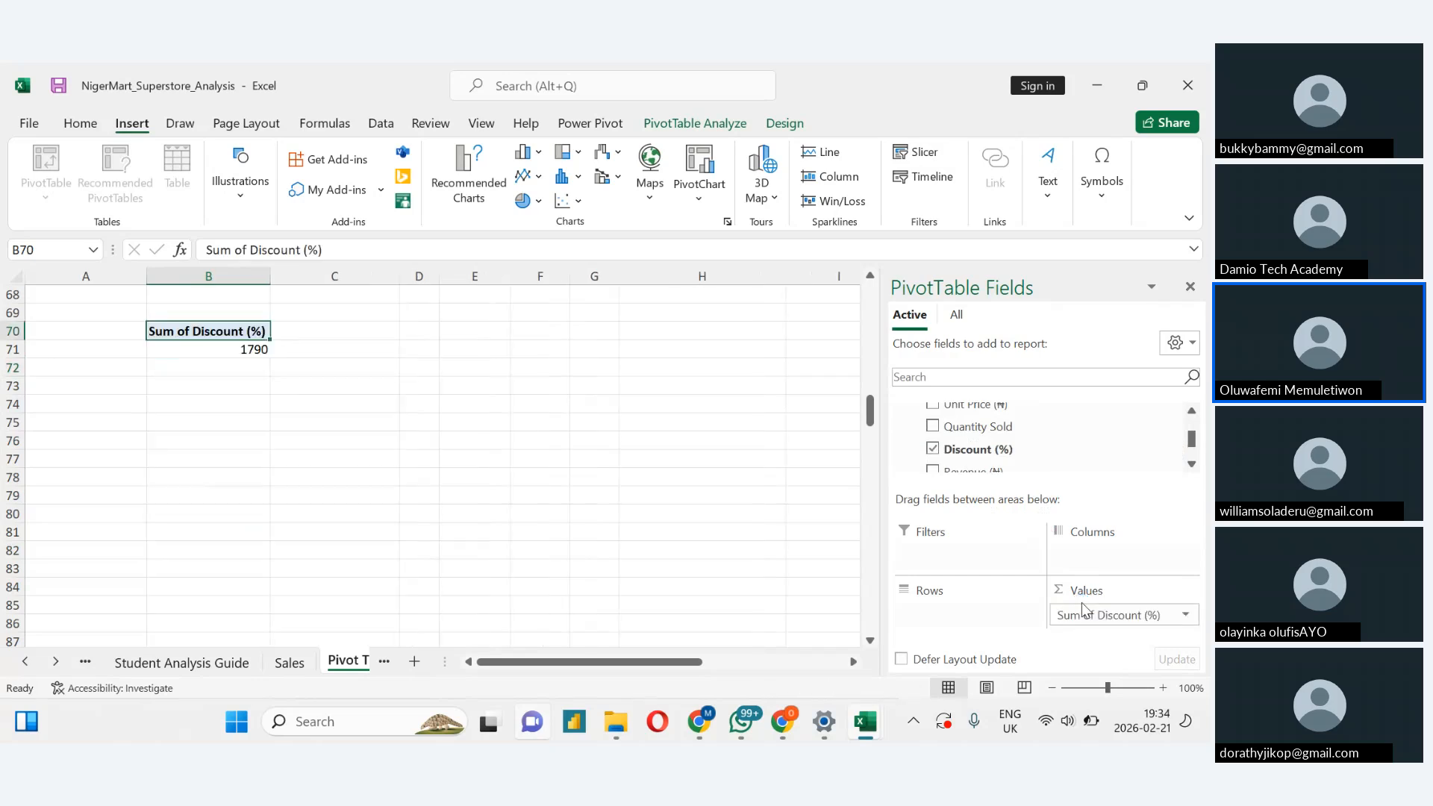
Try adding the Customer Rating field to the values beside Sum of Discount (%)
{"action": "left_click", "coordinate": [1192, 464]}
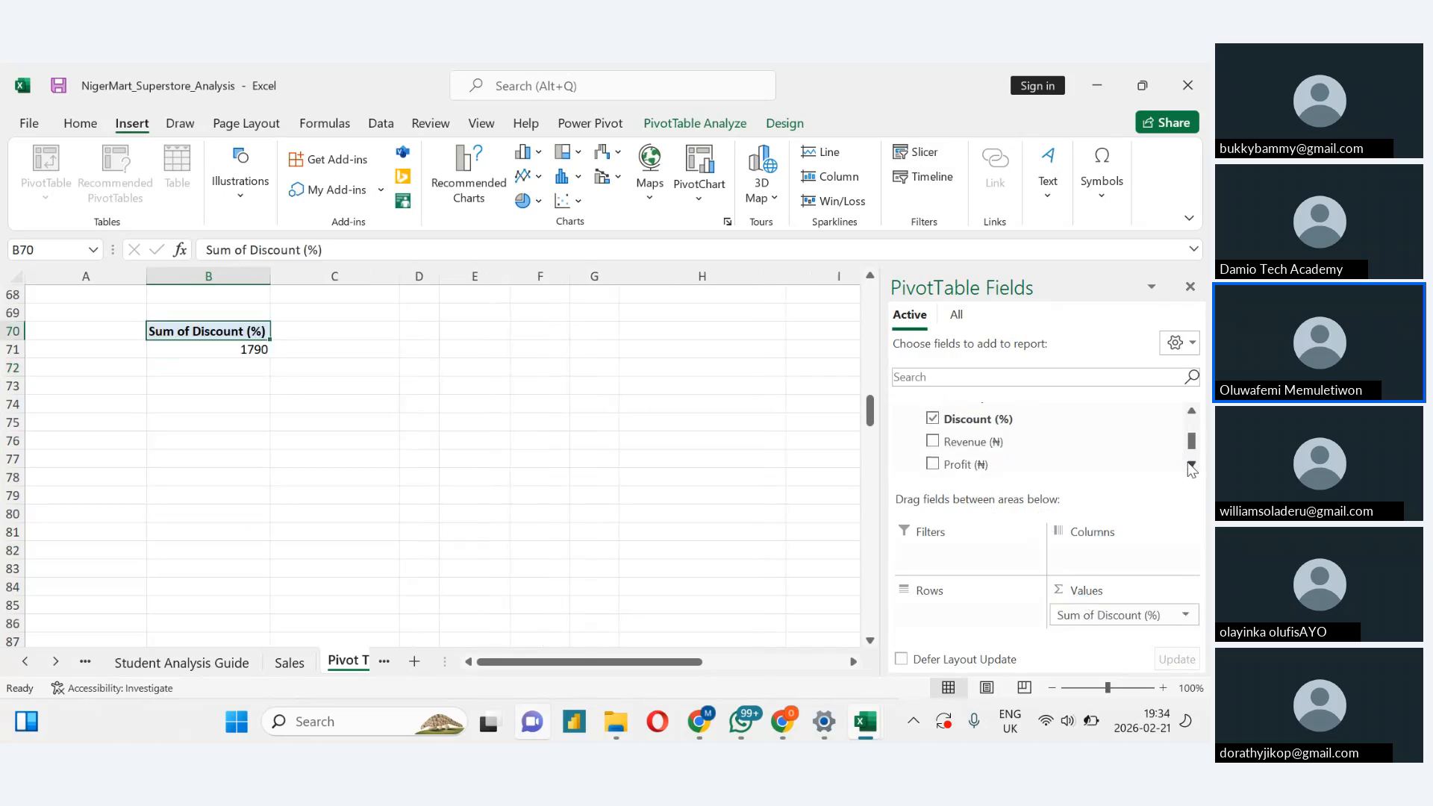
{"action": "left_click", "coordinate": [1192, 464]}
{"action": "left_click", "coordinate": [1191, 464]}
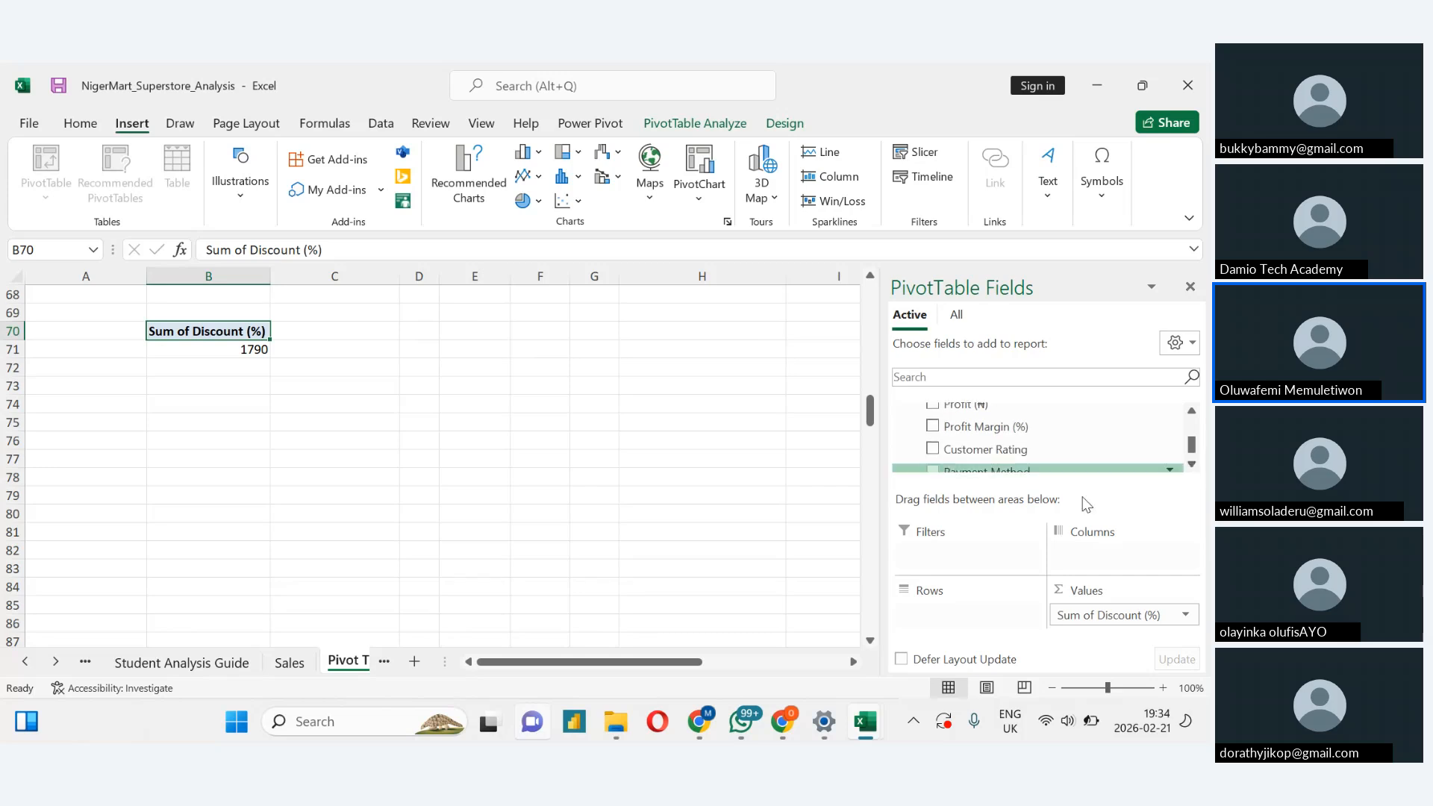
{"action": "left_click_drag", "start_coordinate": [961, 450], "coordinate": [1105, 639]}
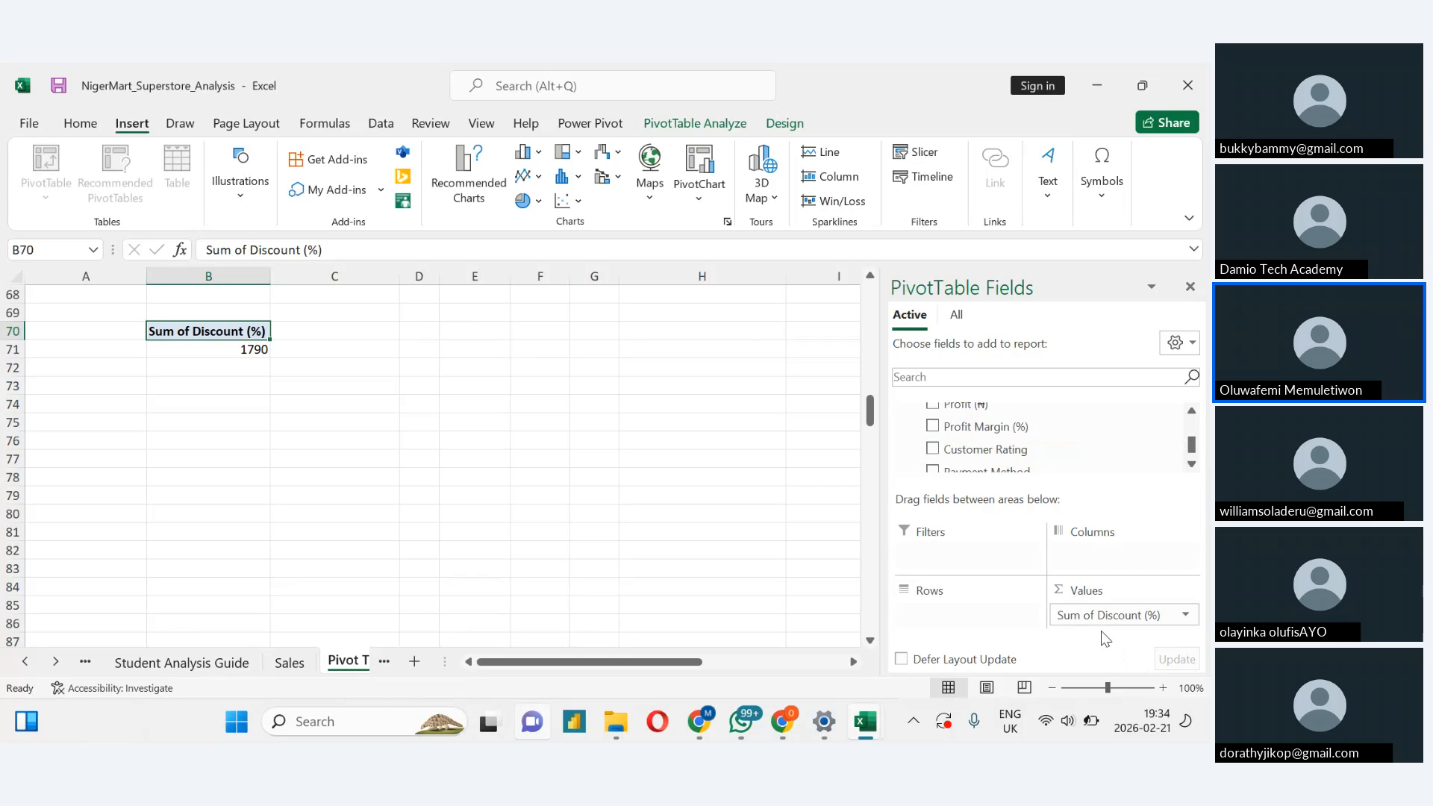
{"action": "left_click_drag", "start_coordinate": [984, 449], "coordinate": [1100, 623]}
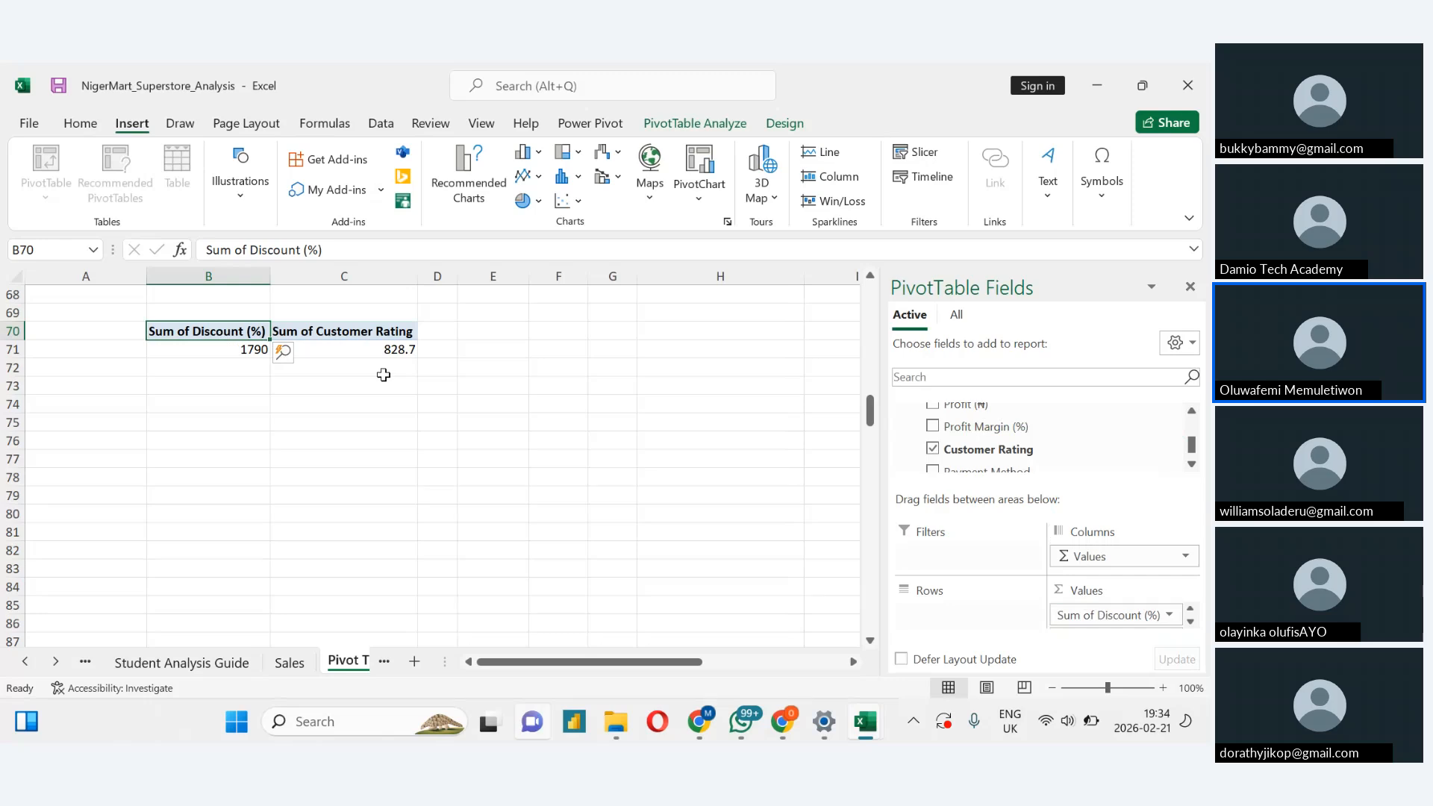
Compare the pivot table with Task 8 in the guide and undo the additions of Customer Rating and Discount (%)
{"action": "left_click", "coordinate": [181, 662]}
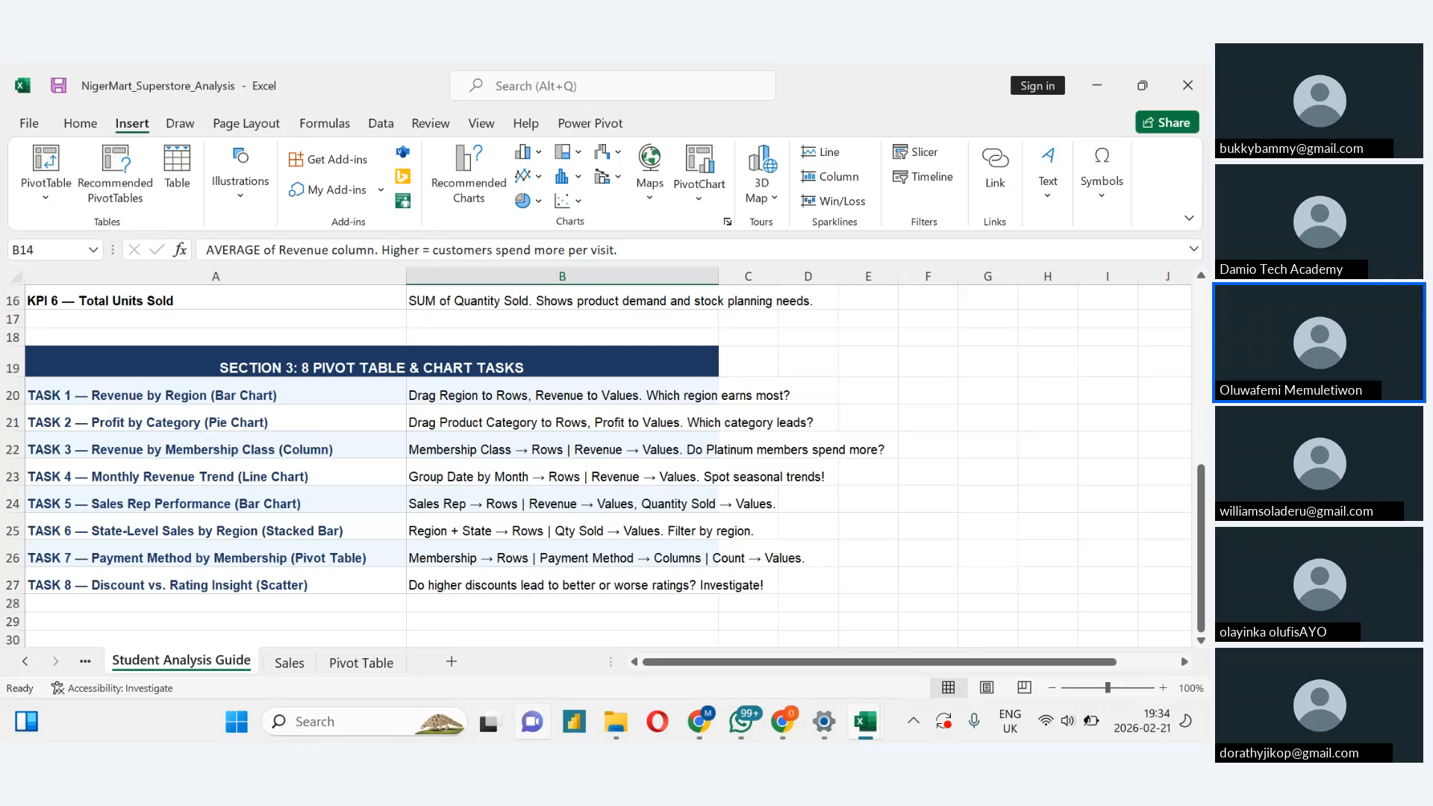
{"action": "left_click", "coordinate": [372, 668]}
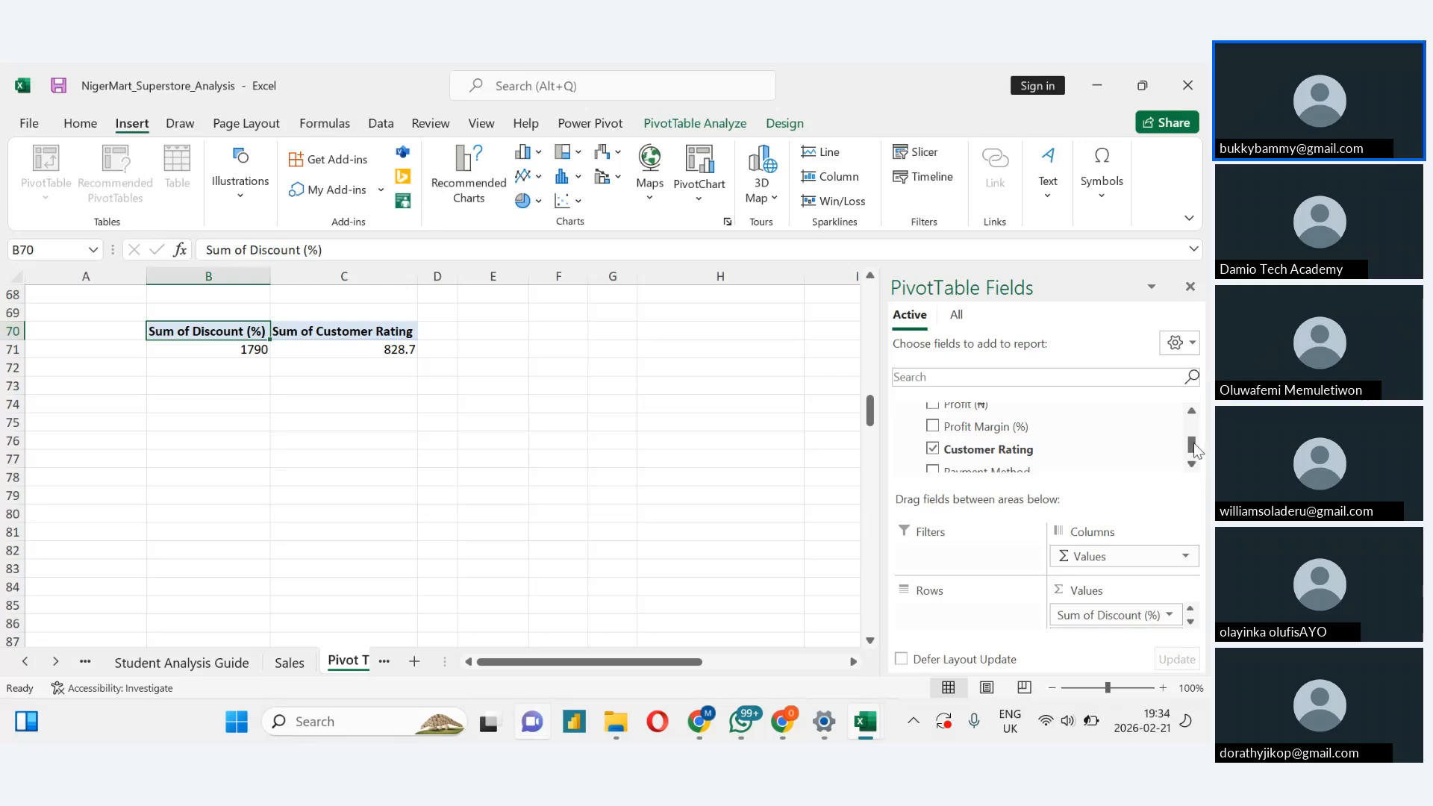
{"action": "left_click_drag", "start_coordinate": [1194, 445], "coordinate": [1195, 450]}
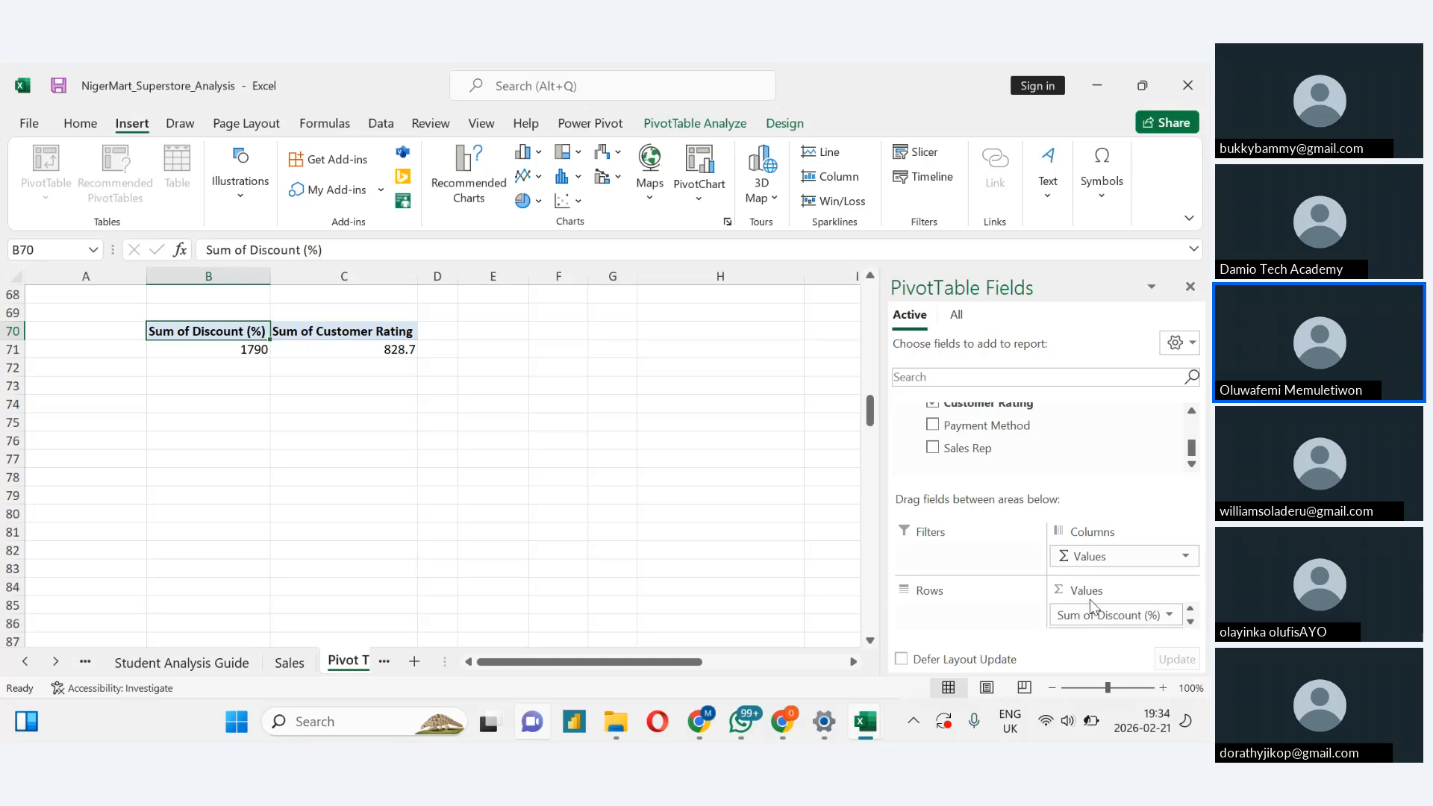
{"action": "key", "text": "ctrl+z"}
{"action": "key", "text": "ctrl+z"}
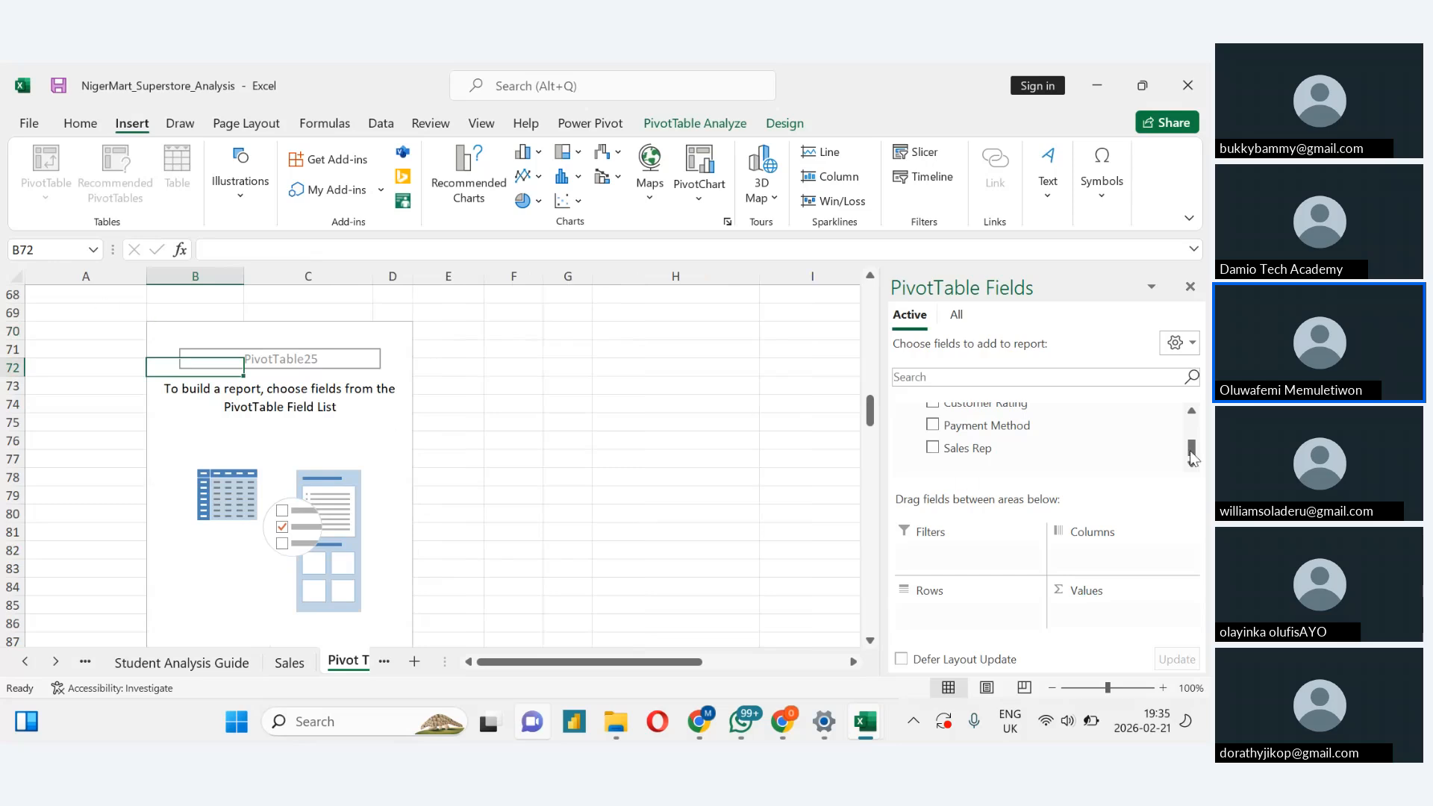
Recheck Task 8 in the guide and add the Discount (%) field to the values of the pivot table at B70 as a sum
{"action": "left_click_drag", "start_coordinate": [1191, 458], "coordinate": [1191, 448]}
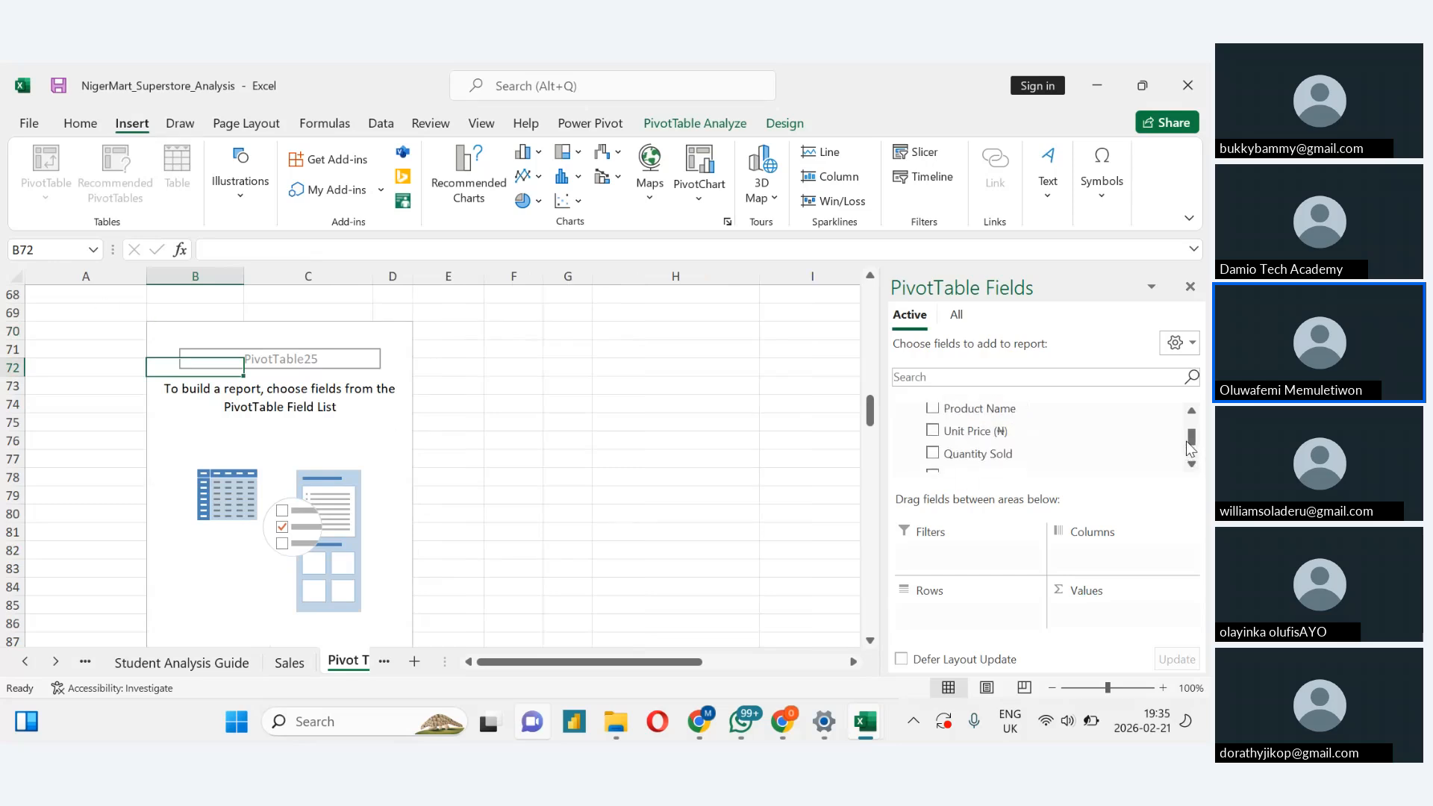
{"action": "left_click", "coordinate": [175, 664]}
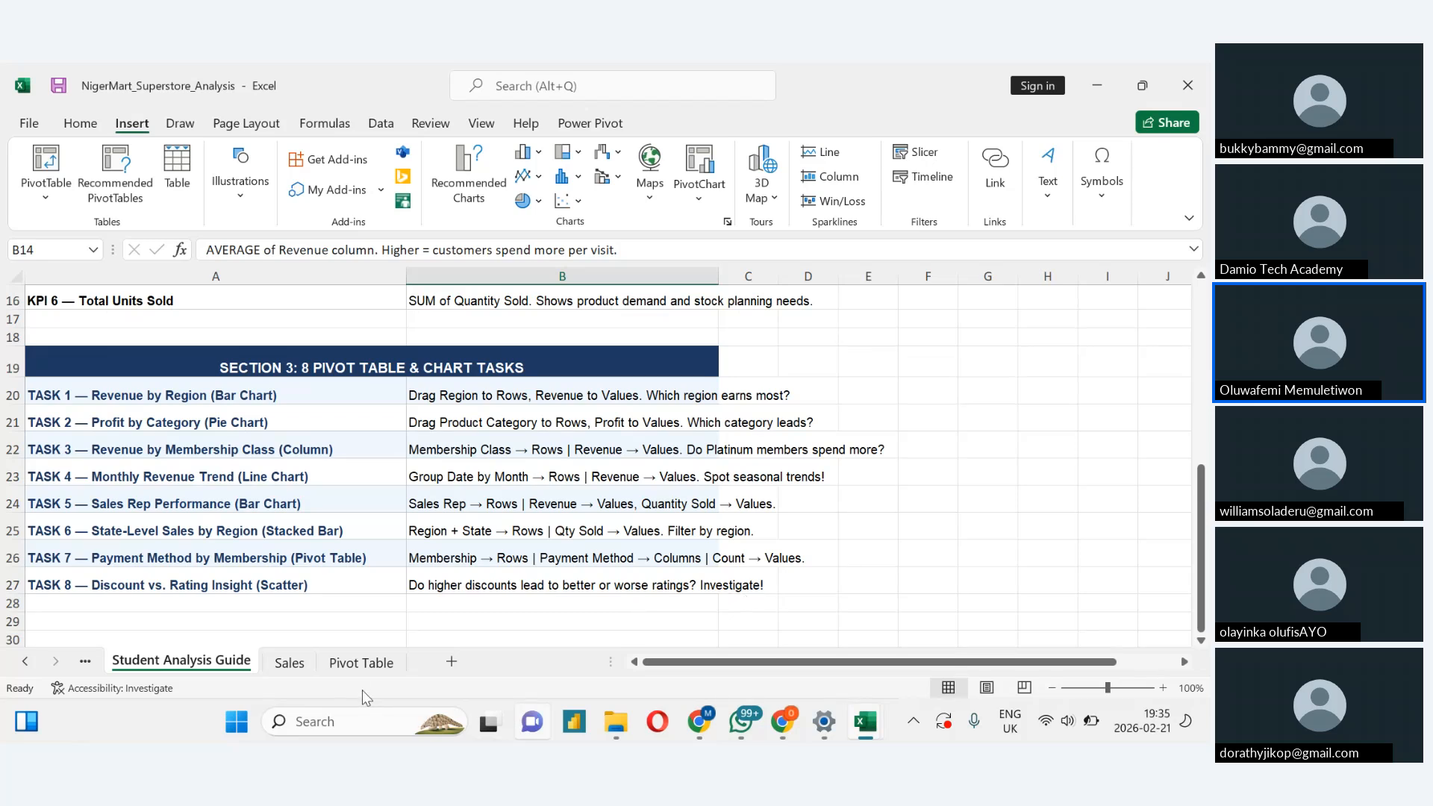
{"action": "left_click", "coordinate": [356, 667]}
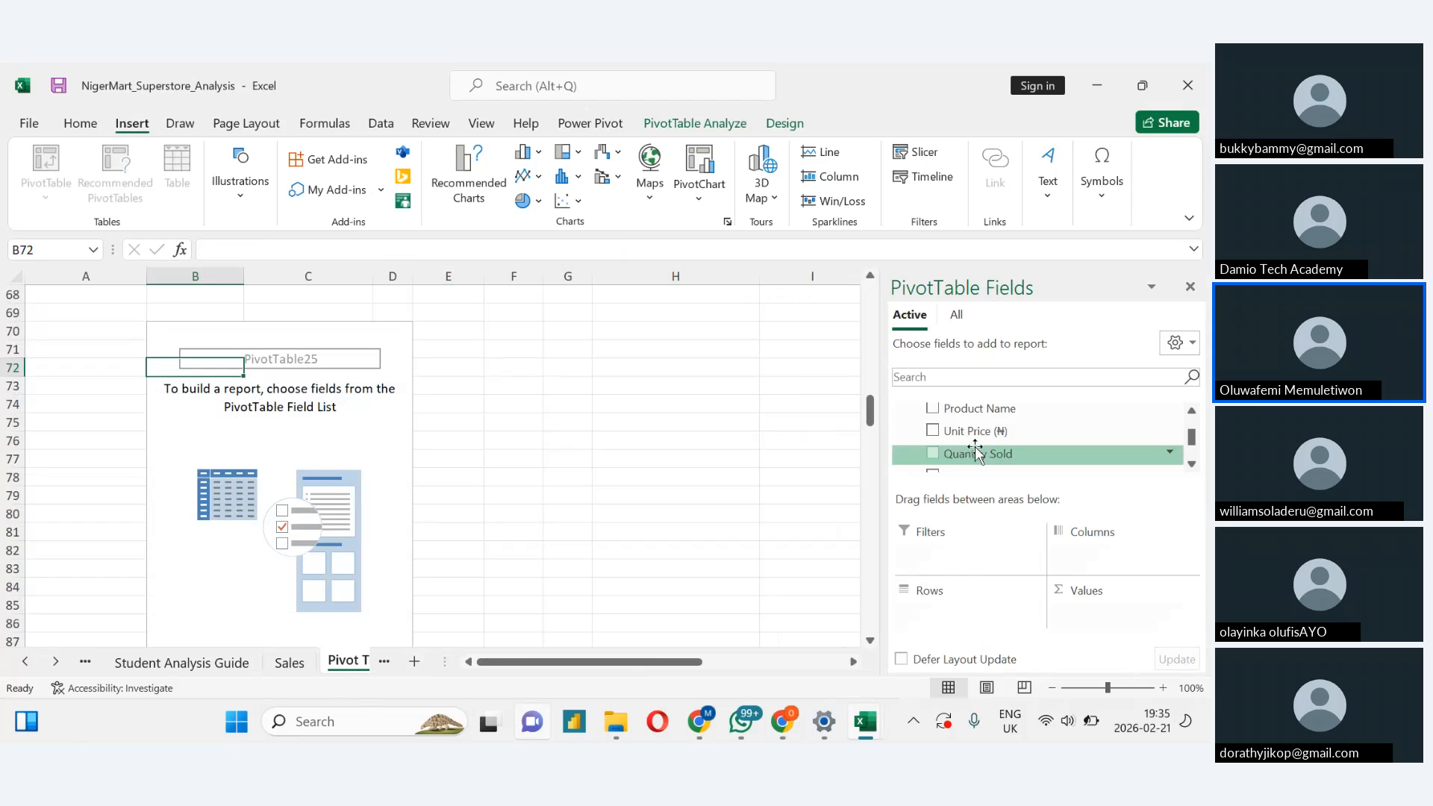
{"action": "left_click", "coordinate": [1191, 464]}
{"action": "left_click_drag", "start_coordinate": [1029, 448], "coordinate": [1101, 615]}
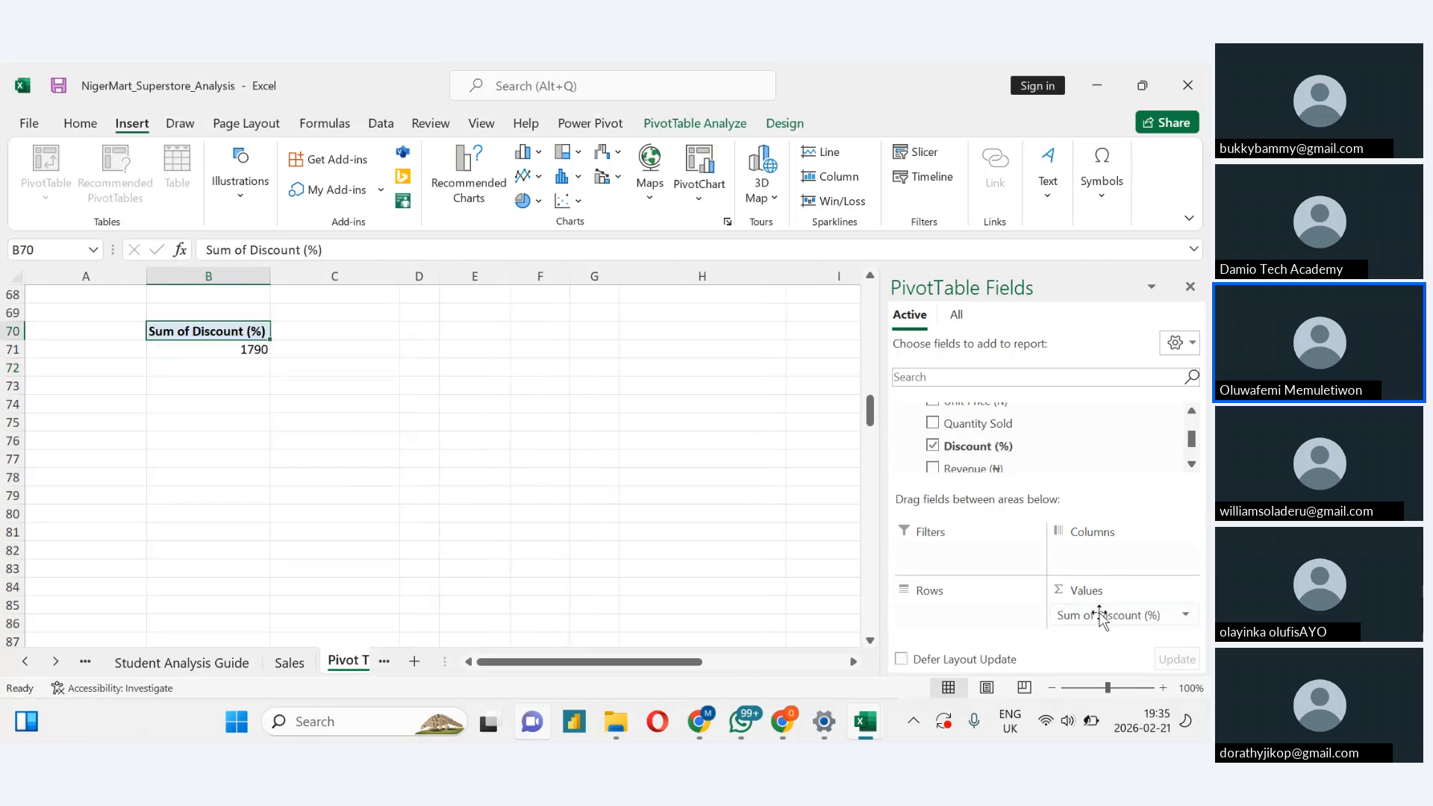
Add the Customer Rating field to the values of the pivot table at B70 as a sum beside Discount (%)
{"action": "left_click", "coordinate": [1194, 465]}
{"action": "left_click", "coordinate": [1194, 465]}
{"action": "left_click", "coordinate": [1194, 464]}
{"action": "left_click", "coordinate": [1195, 465]}
{"action": "left_click", "coordinate": [1194, 465]}
{"action": "left_click", "coordinate": [1195, 465]}
{"action": "left_click", "coordinate": [1195, 465]}
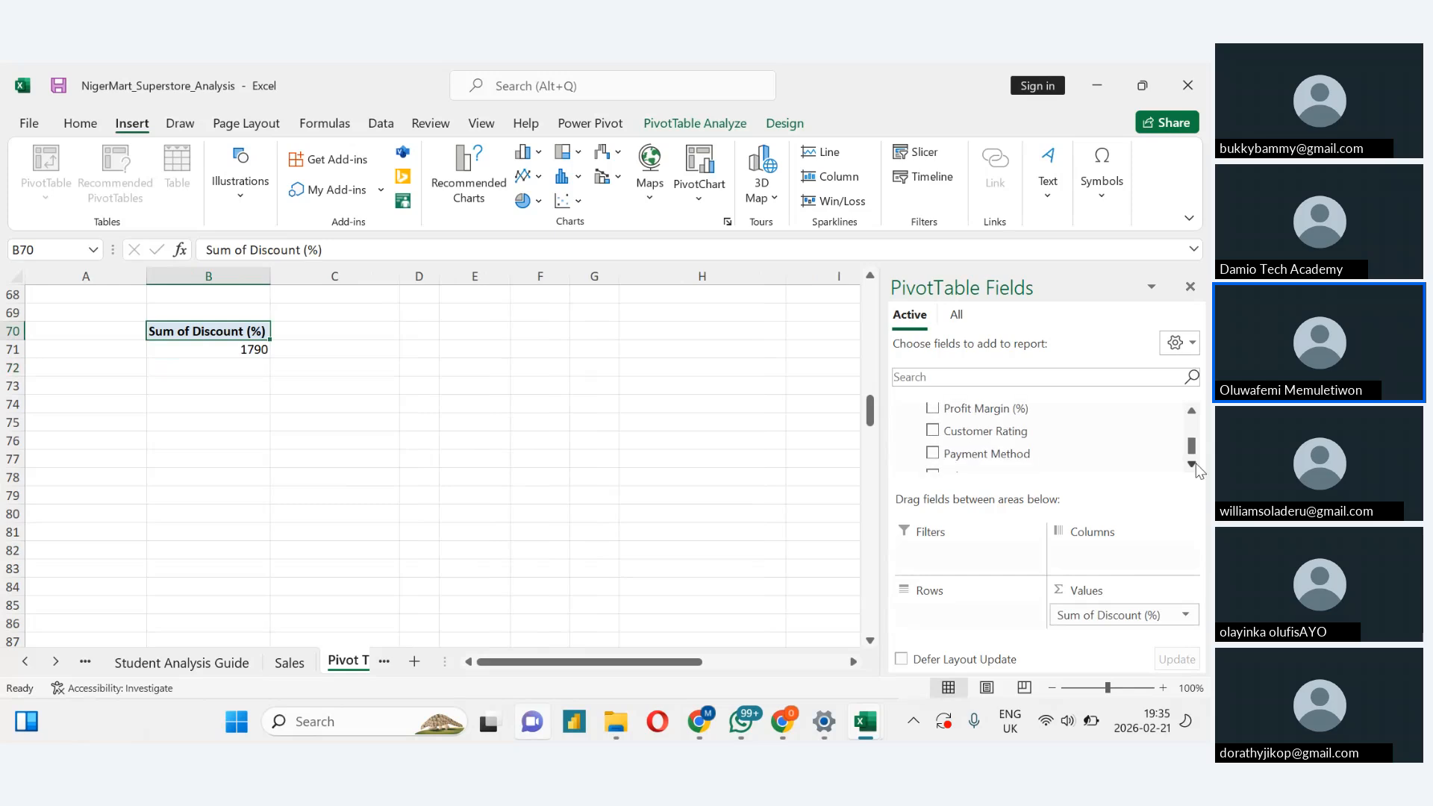
{"action": "left_click", "coordinate": [1192, 464]}
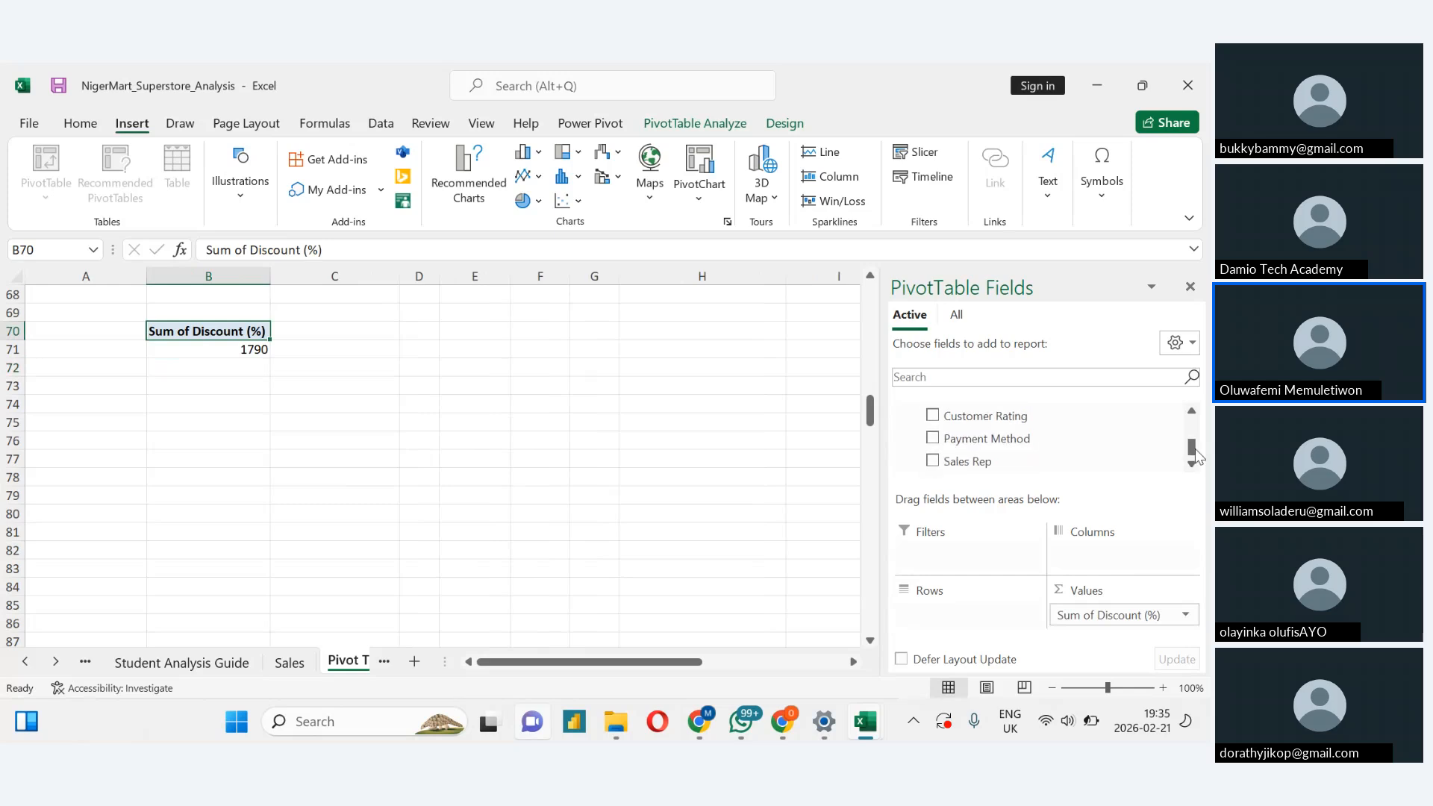
{"action": "scroll", "coordinate": [1194, 446], "scroll_direction": "up", "scroll_amount": 3}
{"action": "scroll", "coordinate": [1195, 446], "scroll_direction": "up", "scroll_amount": 3}
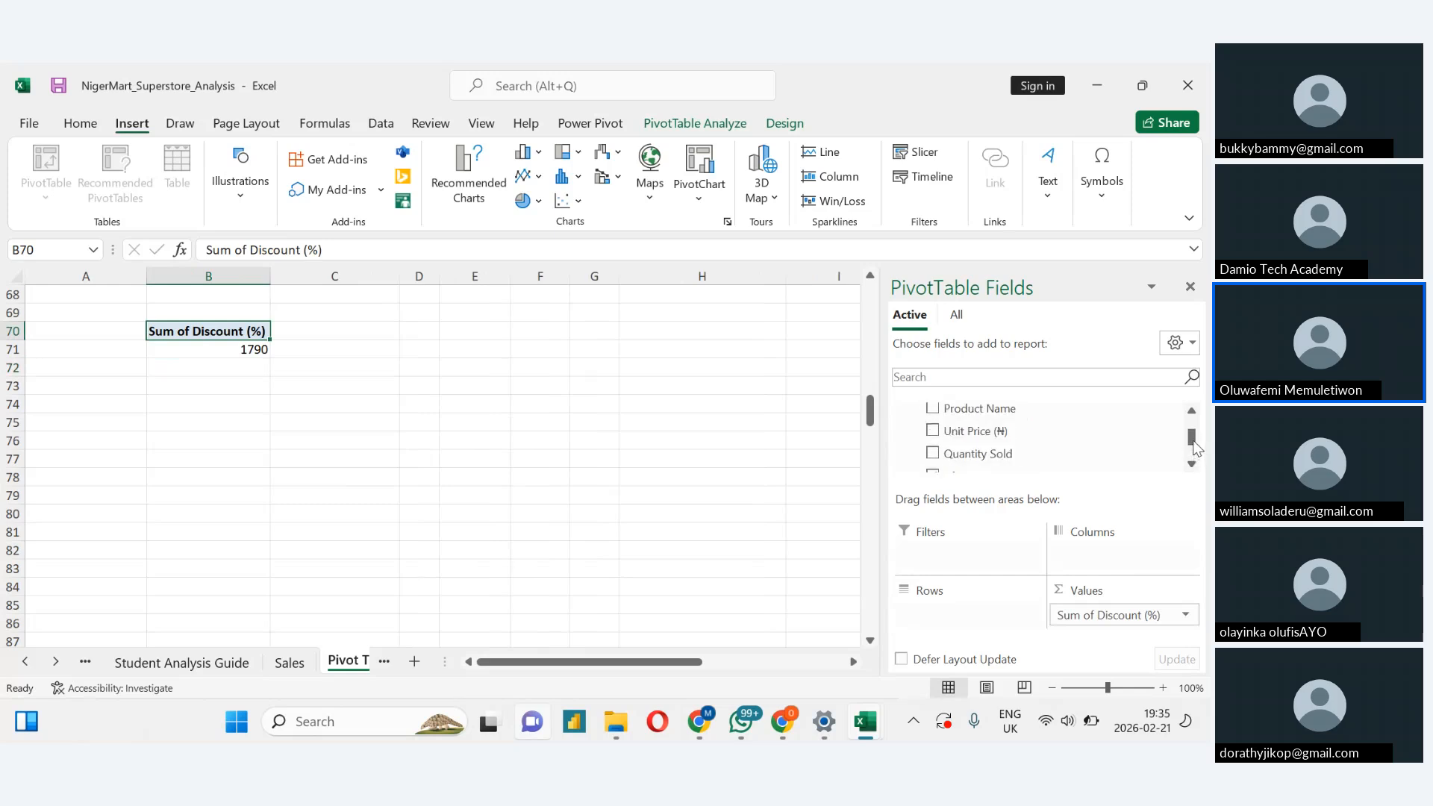
{"action": "scroll", "coordinate": [1192, 444], "scroll_direction": "down", "scroll_amount": 6}
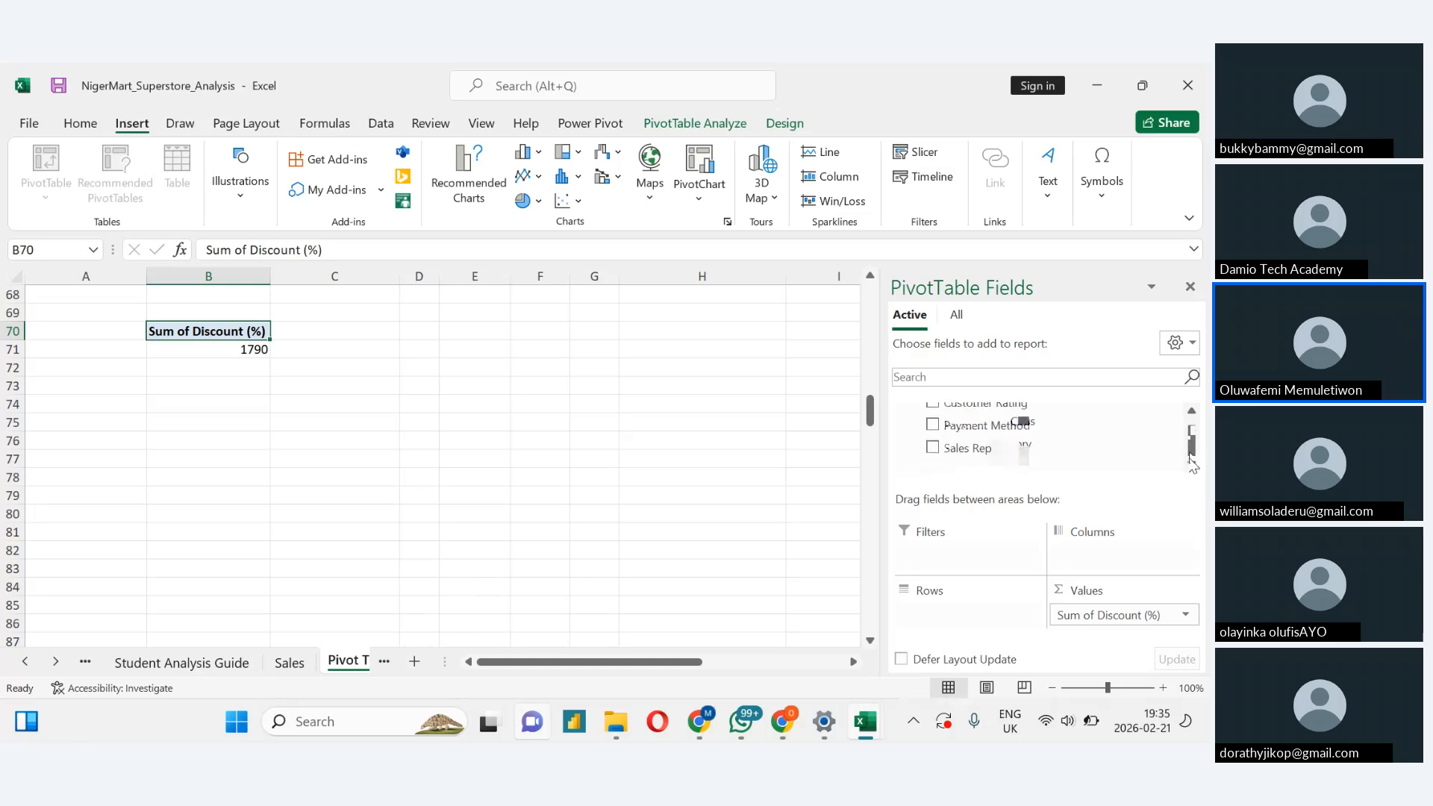
{"action": "left_click_drag", "start_coordinate": [1082, 407], "coordinate": [1117, 630]}
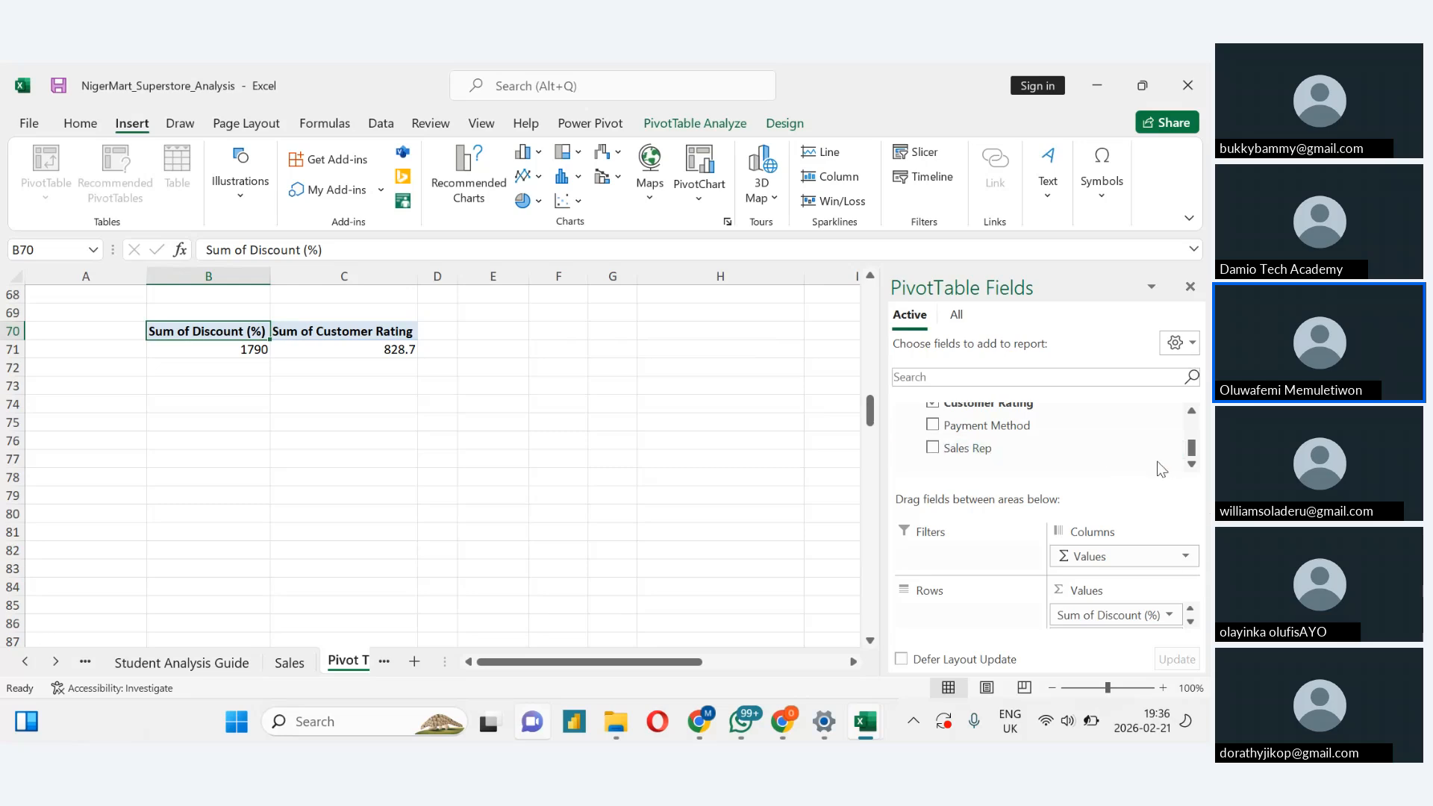
Place the Product Category field in the rows of the discount and customer rating pivot table at B70
{"action": "left_click", "coordinate": [1193, 415]}
{"action": "left_click", "coordinate": [1193, 415]}
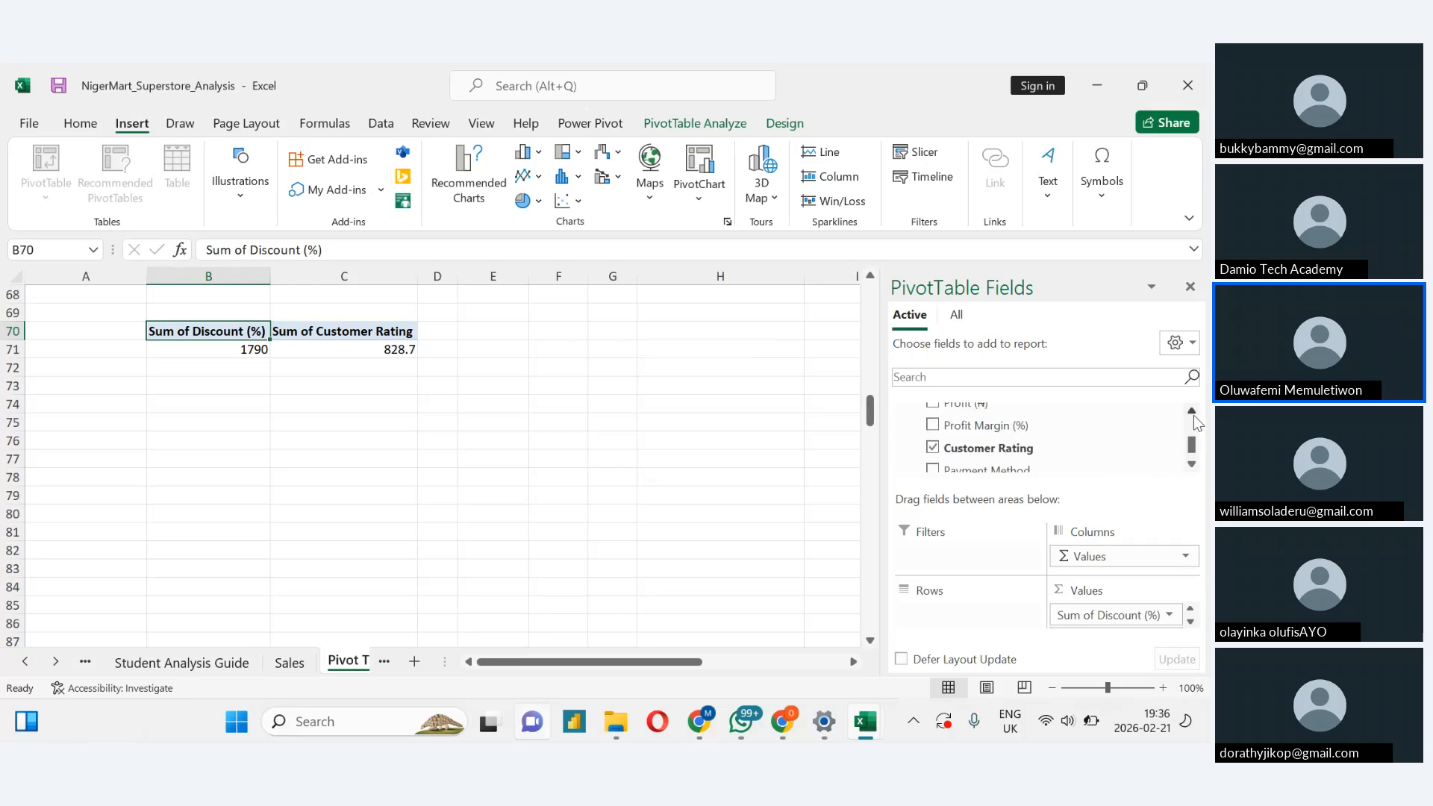
{"action": "left_click", "coordinate": [1193, 414]}
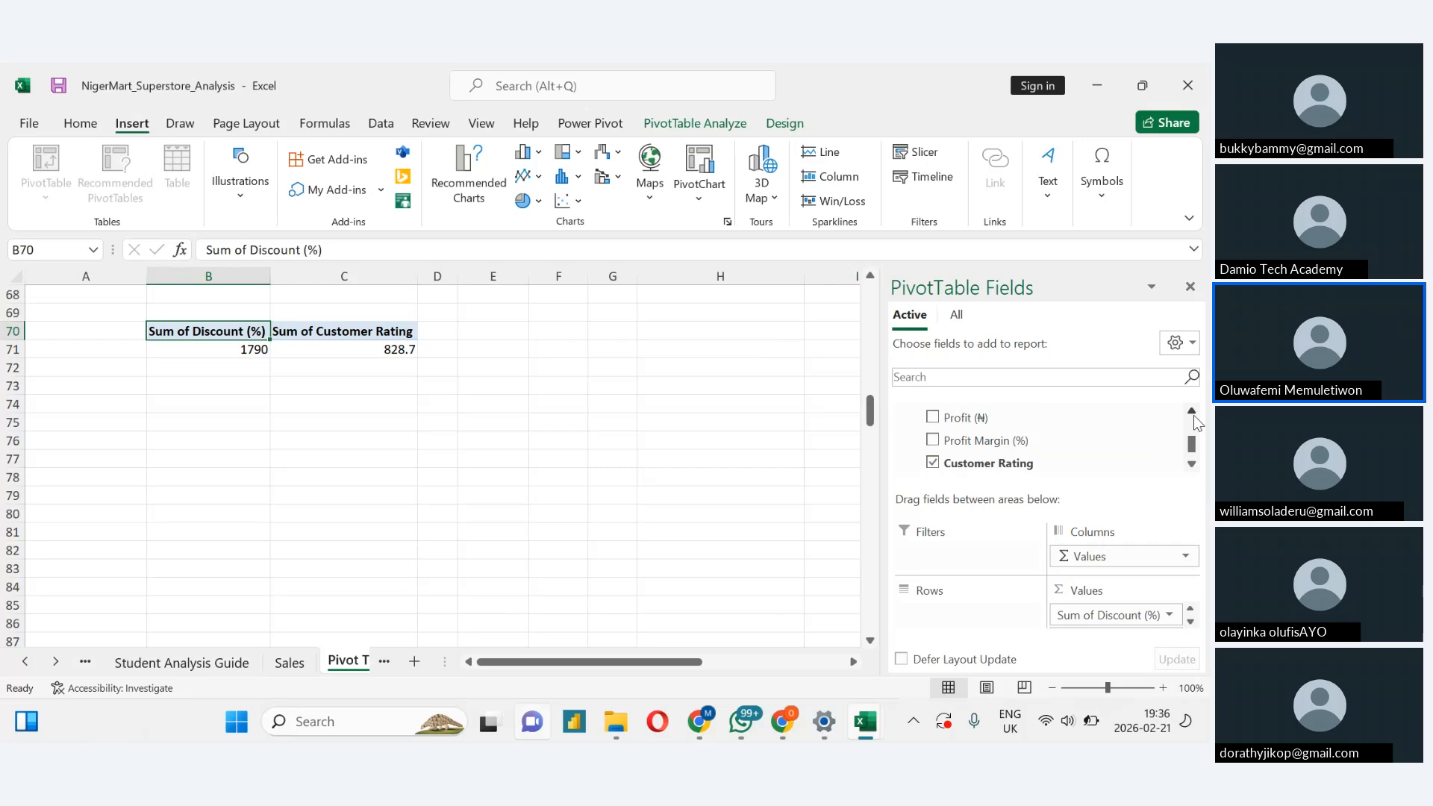
{"action": "left_click", "coordinate": [1193, 414]}
{"action": "left_click", "coordinate": [1193, 415]}
{"action": "left_click", "coordinate": [1193, 415]}
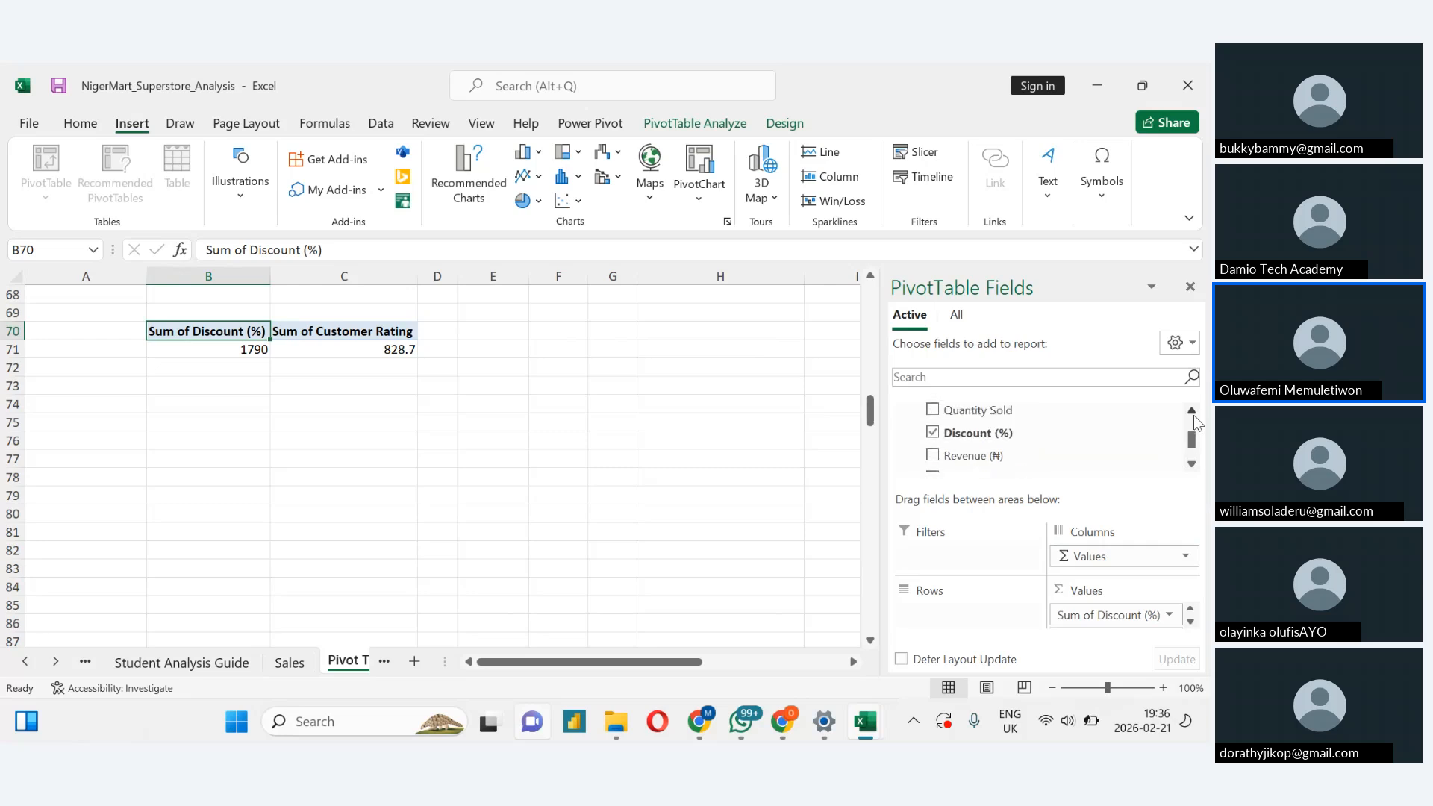
{"action": "left_click", "coordinate": [1193, 415]}
{"action": "left_click", "coordinate": [1193, 415]}
{"action": "left_click", "coordinate": [1193, 415]}
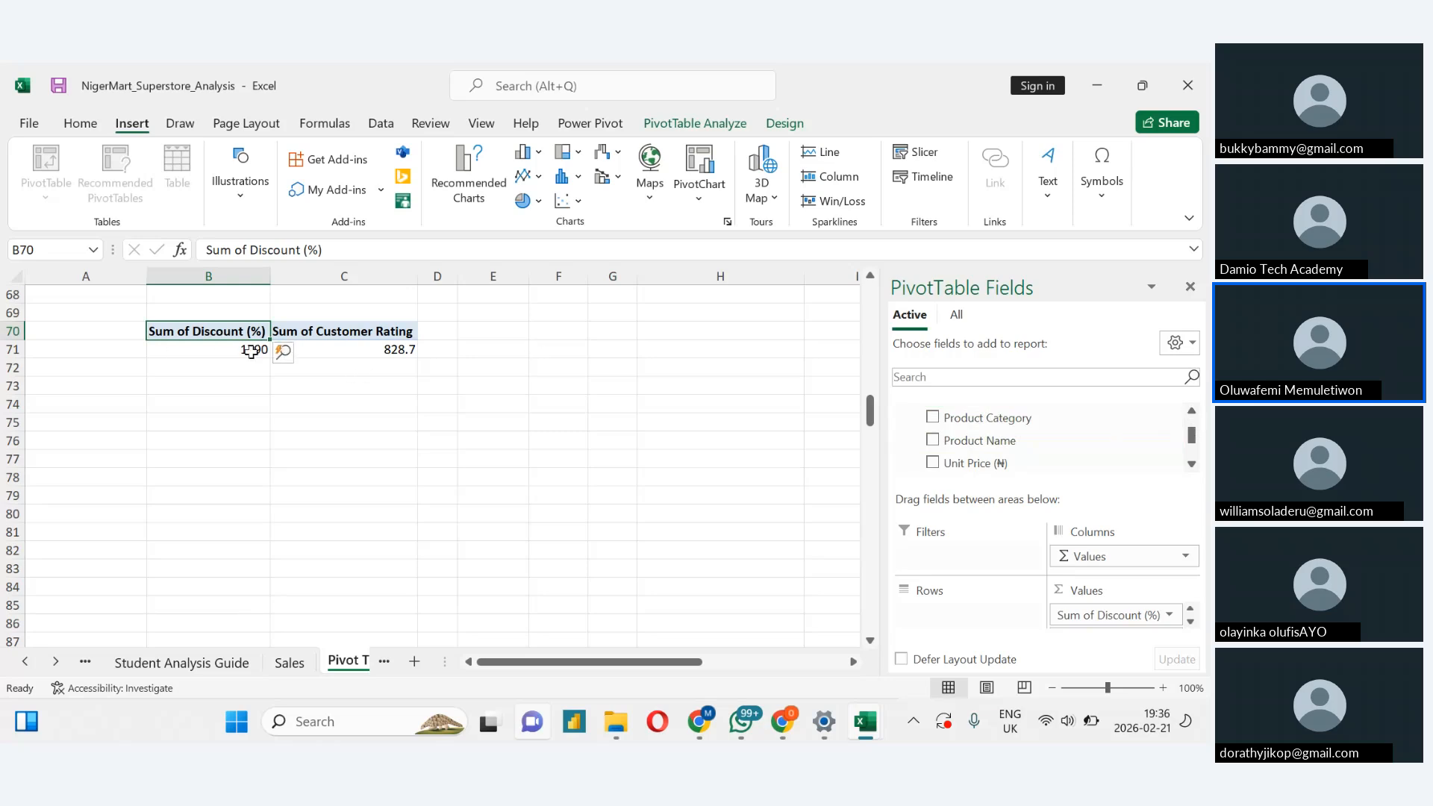
{"action": "mouse_move", "coordinate": [251, 352]}
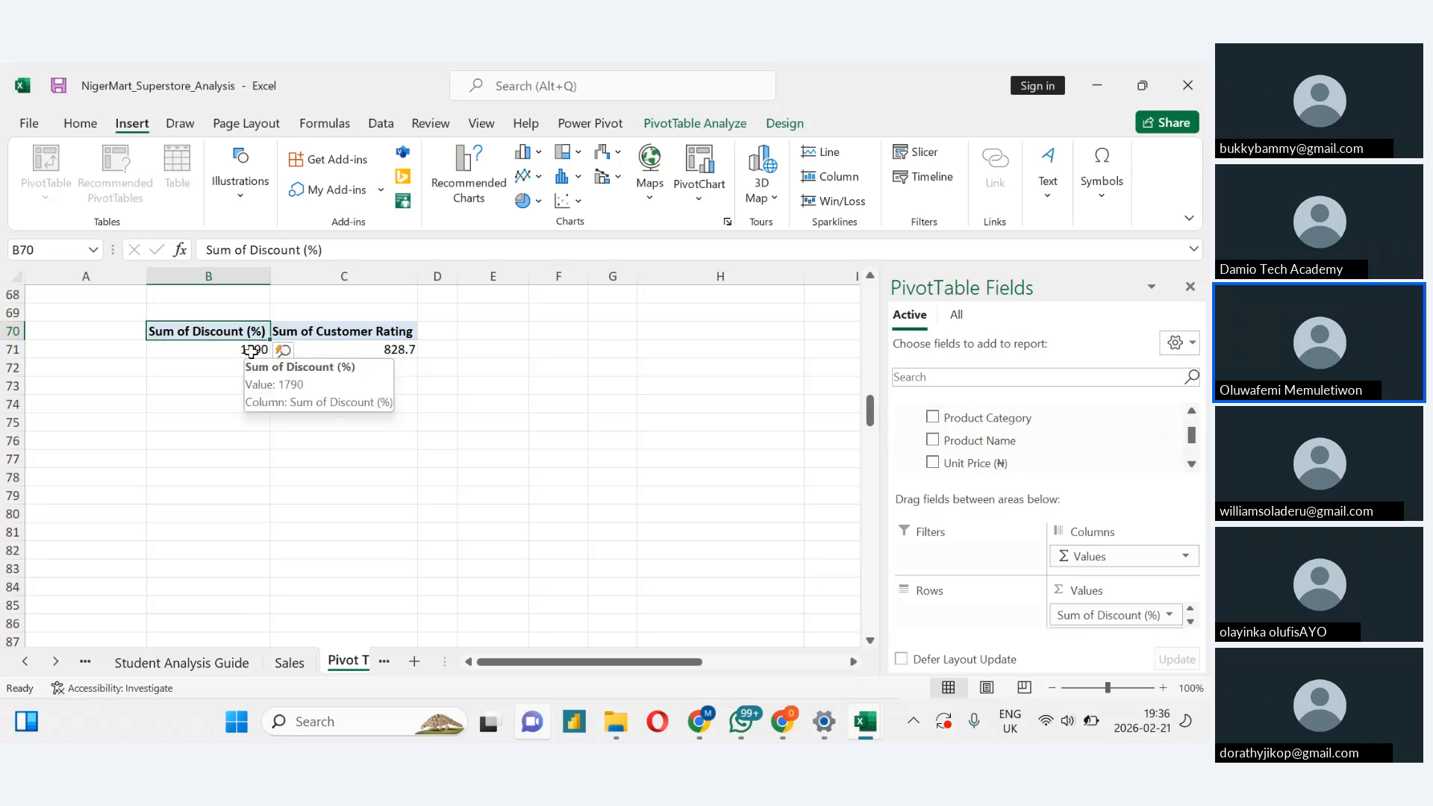
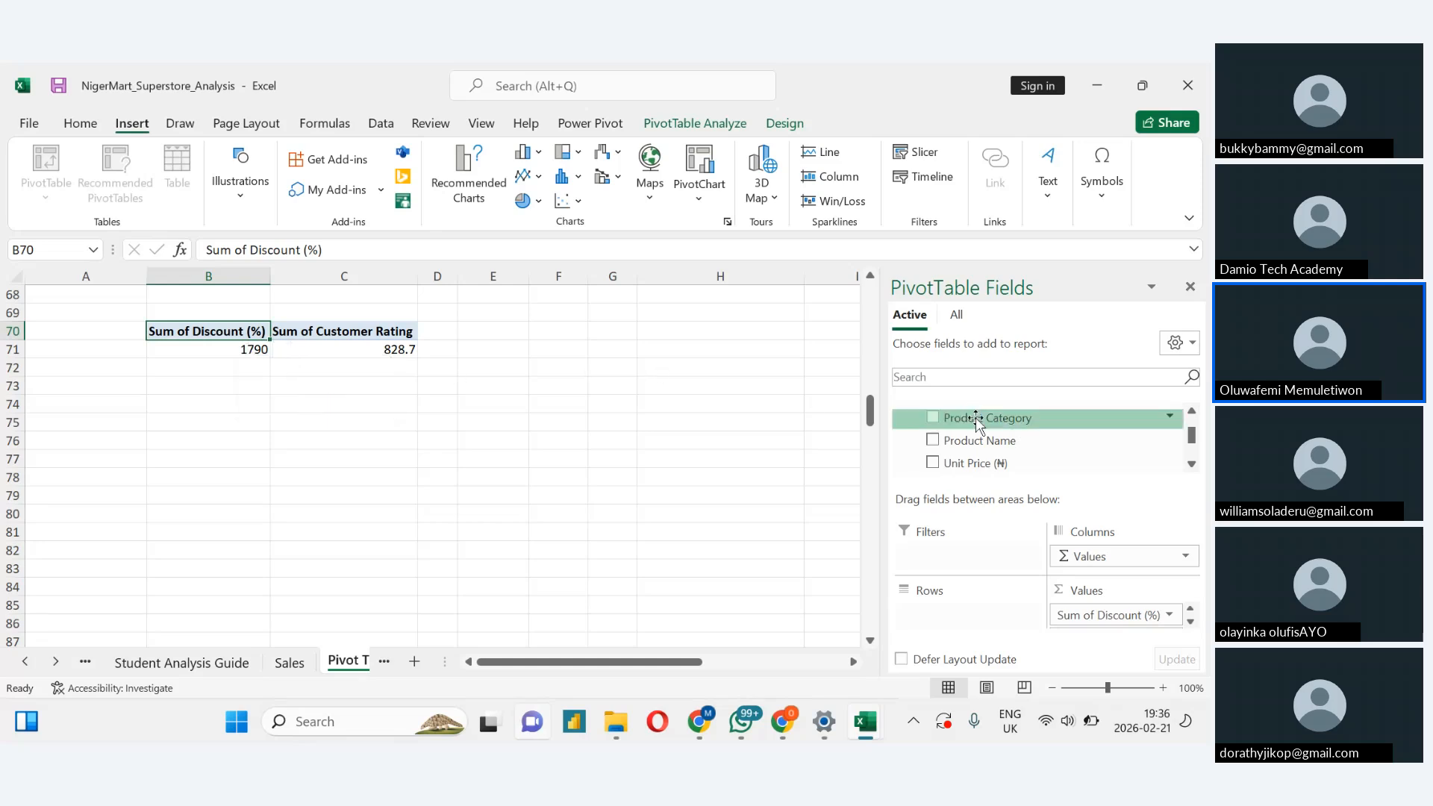
{"action": "left_click_drag", "start_coordinate": [976, 420], "coordinate": [955, 606]}
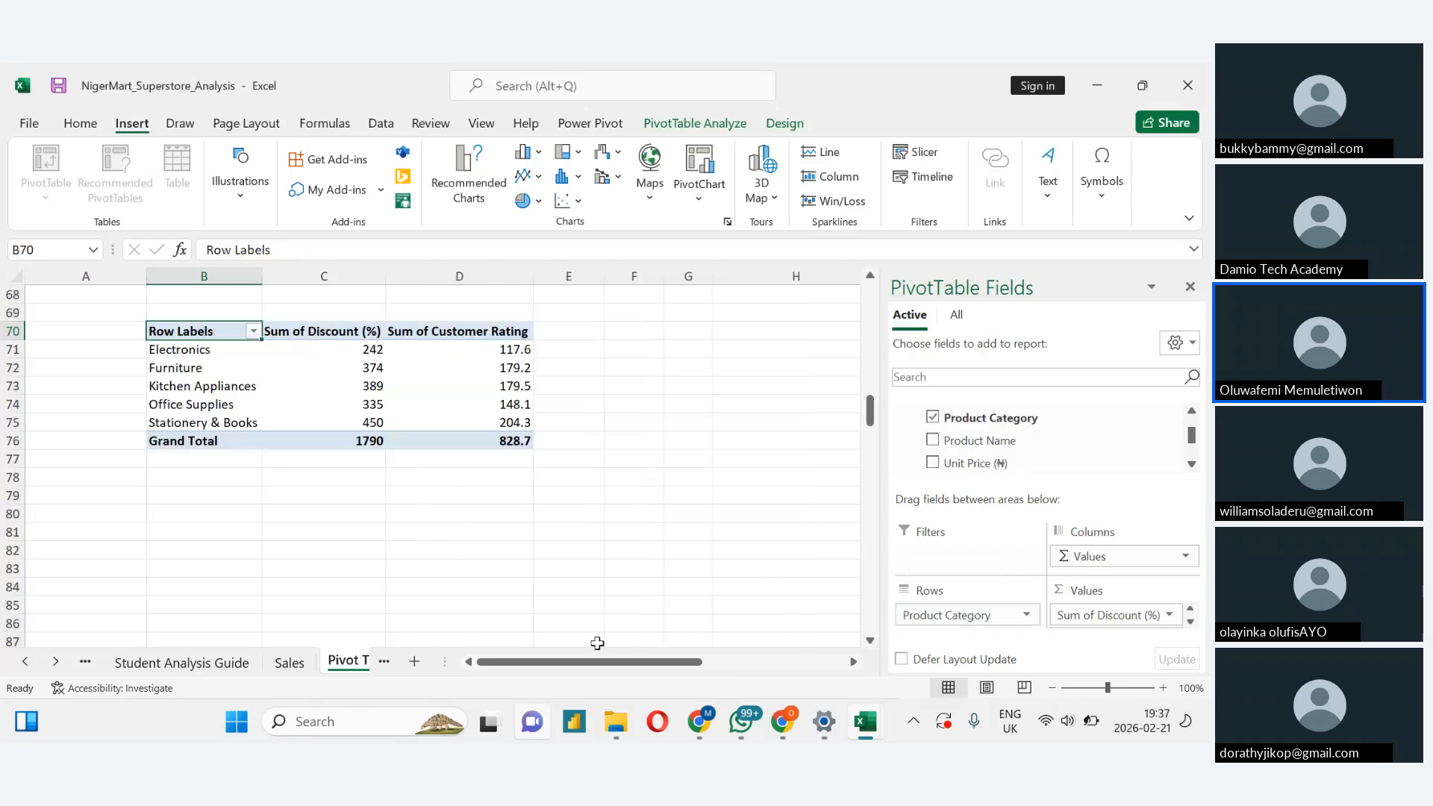
Widen column L for the sales rep revenue figures and column F for the product category profit figures
{"action": "left_click", "coordinate": [658, 527]}
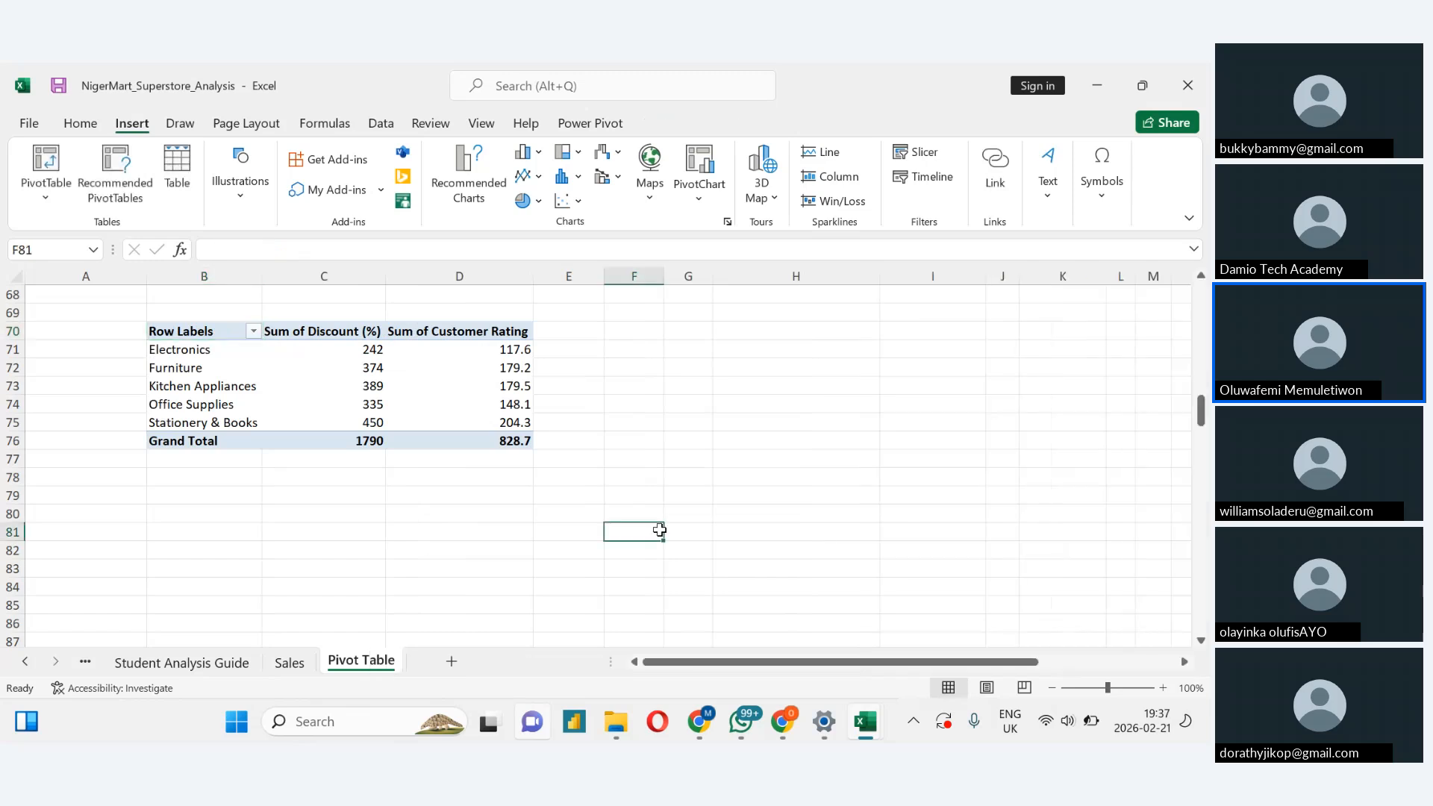
{"action": "key", "text": "Up"}
{"action": "key", "text": "Up"}
{"action": "key", "text": "Up"}
{"action": "key", "text": "Up"}
{"action": "key", "text": "Up"}
{"action": "key", "text": "Up"}
{"action": "key", "text": "Up"}
{"action": "key", "text": "Up"}
{"action": "key", "text": "Up"}
{"action": "key", "text": "Up"}
{"action": "key", "text": "Up"}
{"action": "key", "text": "Up"}
{"action": "key", "text": "Up"}
{"action": "key", "text": "Up"}
{"action": "key", "text": "Up"}
{"action": "key", "text": "Up"}
{"action": "key", "text": "Up"}
{"action": "key", "text": "Up"}
{"action": "key", "text": "Up"}
{"action": "key", "text": "Up"}
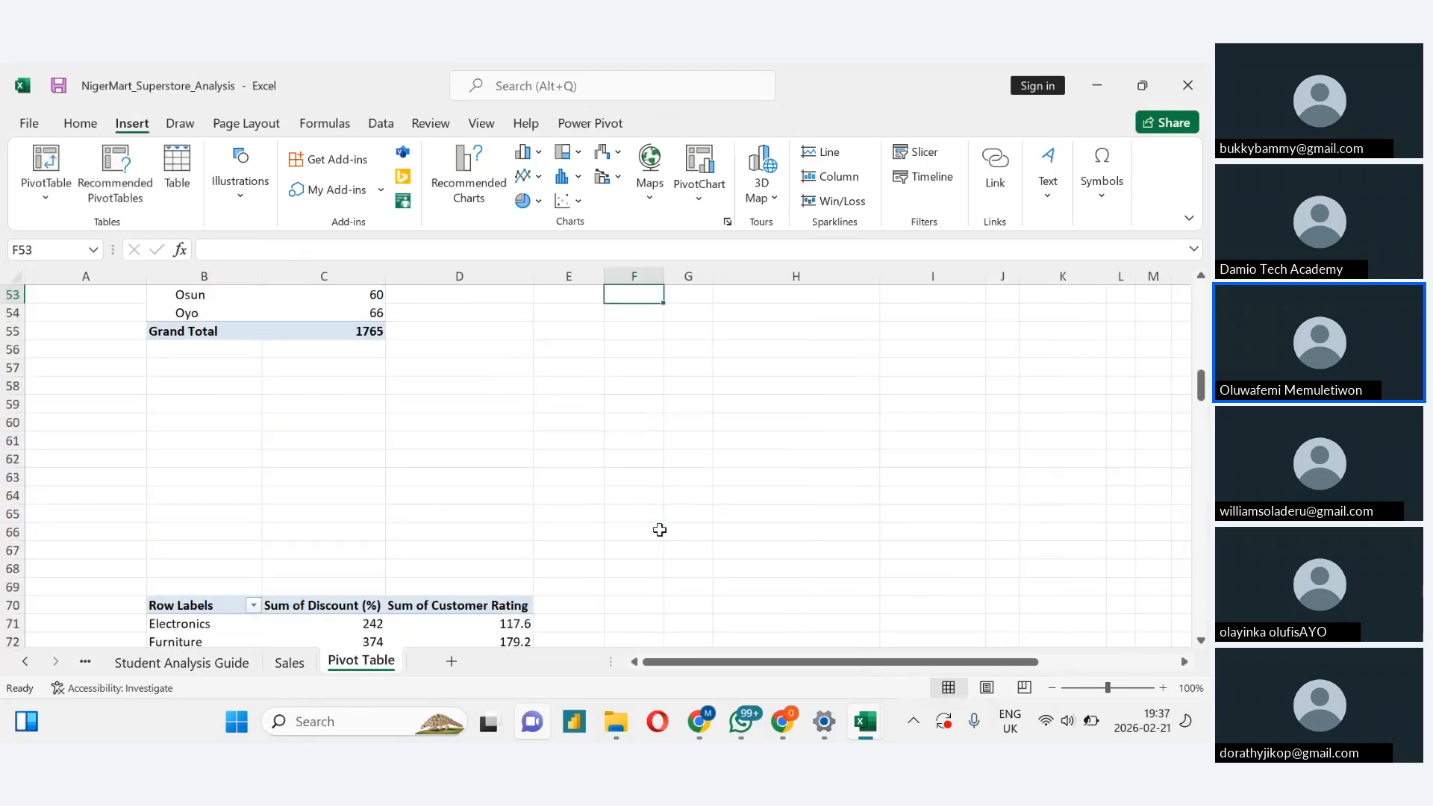
{"action": "key", "text": "Up"}
{"action": "key", "text": "Up"}
{"action": "key", "text": "Up"}
{"action": "key", "text": "Up"}
{"action": "key", "text": "Up"}
{"action": "key", "text": "Up"}
{"action": "key", "text": "Up"}
{"action": "key", "text": "Up"}
{"action": "key", "text": "Up"}
{"action": "key", "text": "Up"}
{"action": "key", "text": "Up"}
{"action": "key", "text": "Up"}
{"action": "key", "text": "Up"}
{"action": "key", "text": "Up"}
{"action": "key", "text": "Up"}
{"action": "key", "text": "Up"}
{"action": "key", "text": "Up"}
{"action": "key", "text": "Up"}
{"action": "key", "text": "Up"}
{"action": "key", "text": "Up"}
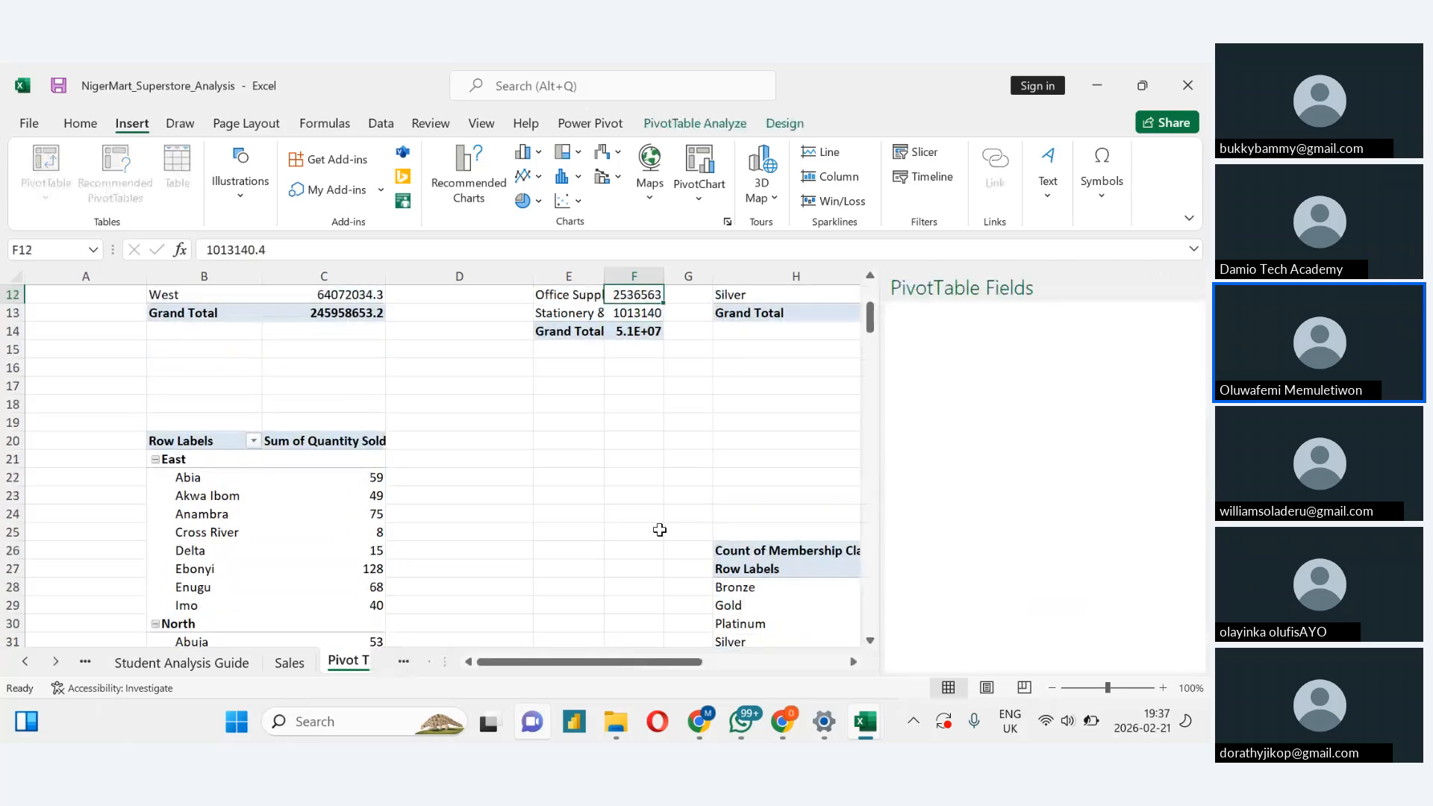
{"action": "key", "text": "Up"}
{"action": "key", "text": "Up"}
{"action": "key", "text": "Up"}
{"action": "key", "text": "Up"}
{"action": "key", "text": "Up"}
{"action": "key", "text": "Up"}
{"action": "key", "text": "Up"}
{"action": "key", "text": "Up"}
{"action": "key", "text": "Up"}
{"action": "key", "text": "Up"}
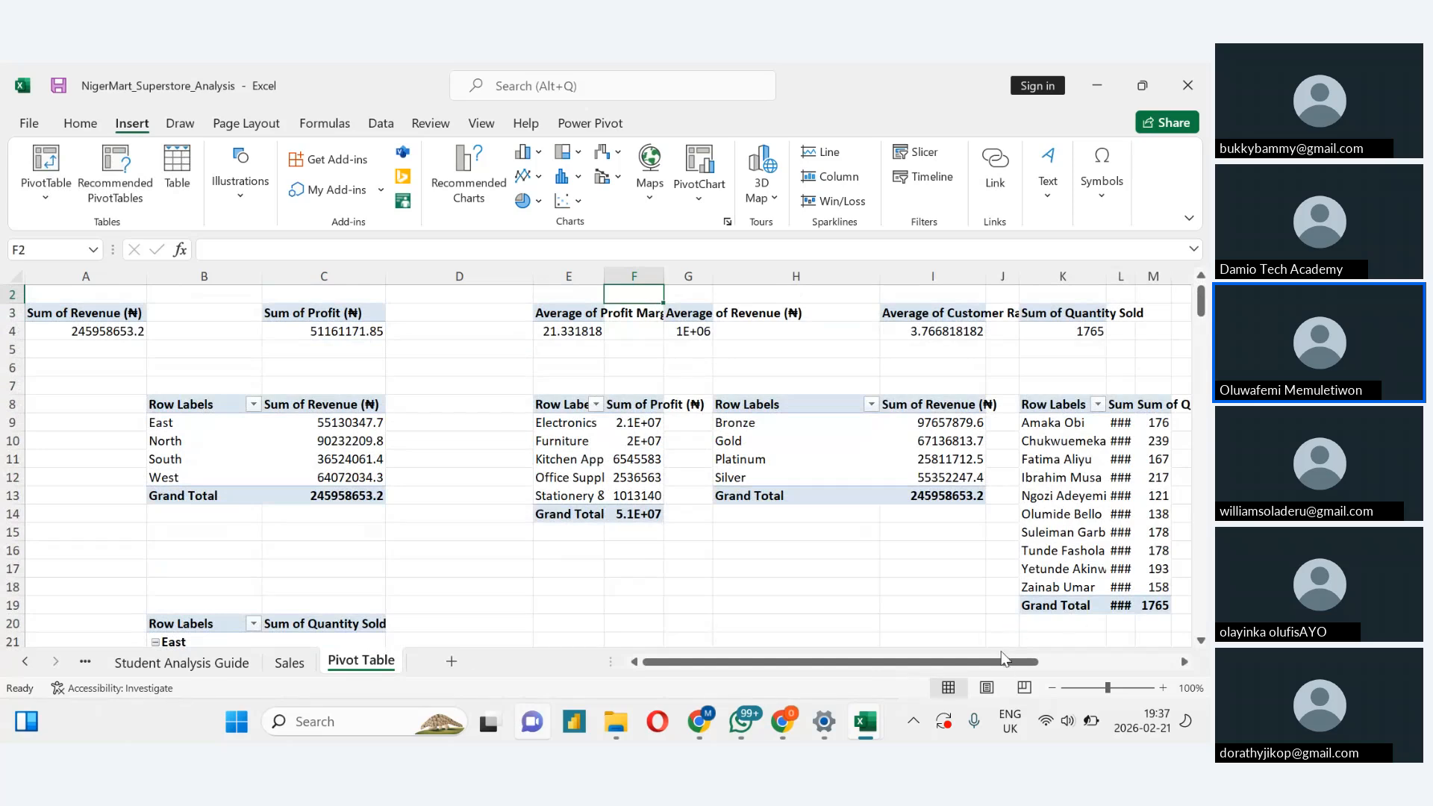
{"action": "left_click_drag", "start_coordinate": [1000, 661], "coordinate": [1036, 656]}
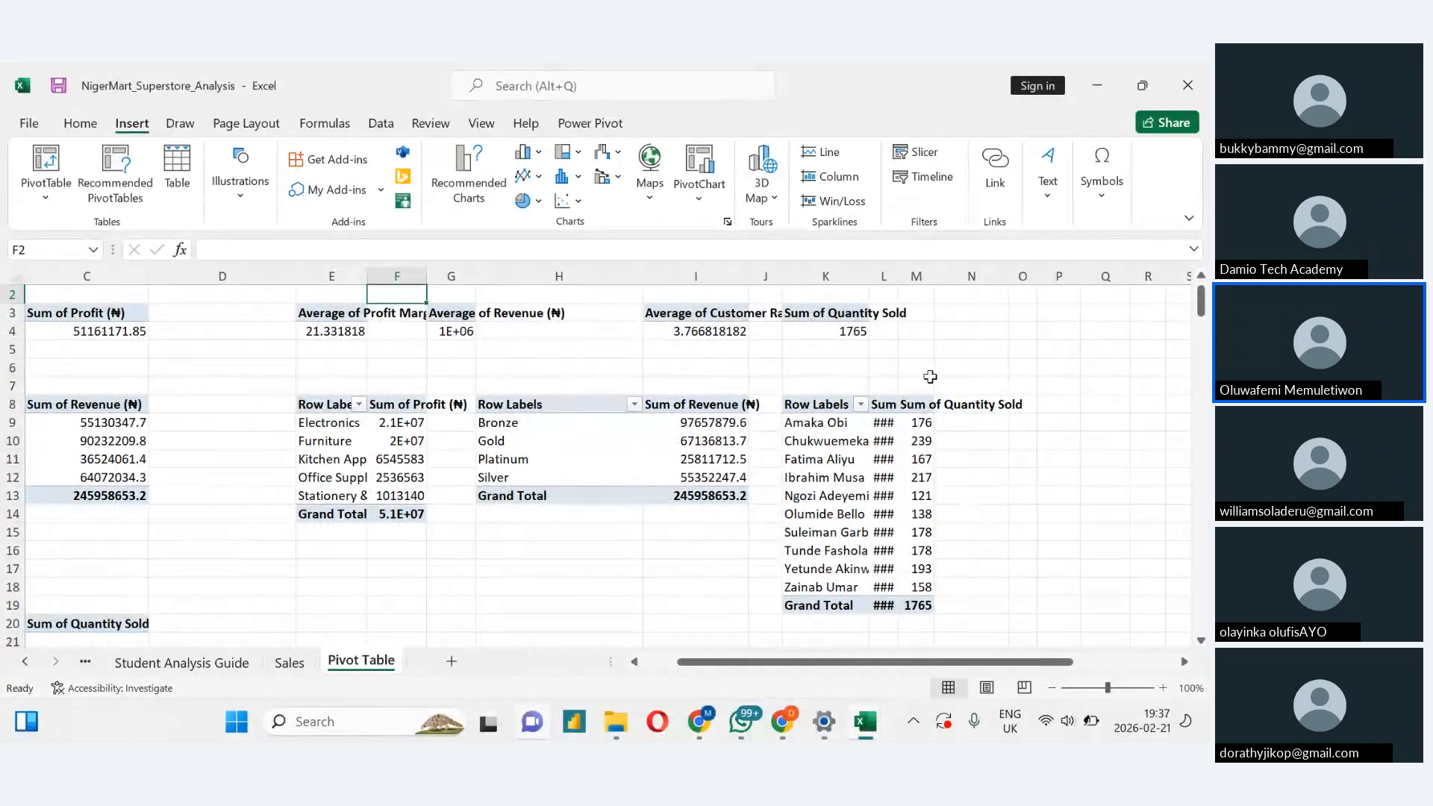
{"action": "left_click_drag", "start_coordinate": [896, 278], "coordinate": [972, 283]}
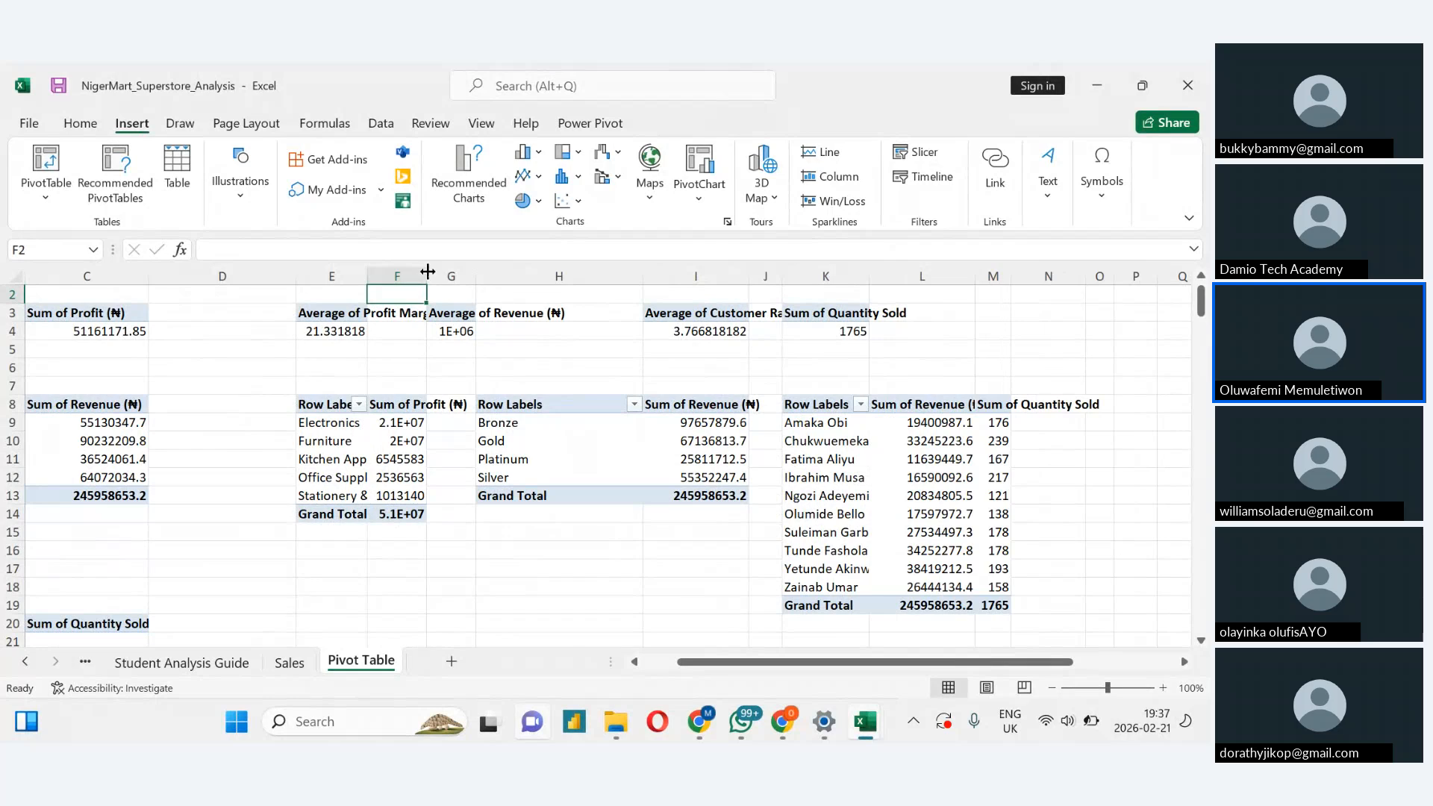
{"action": "left_click_drag", "start_coordinate": [427, 275], "coordinate": [478, 290]}
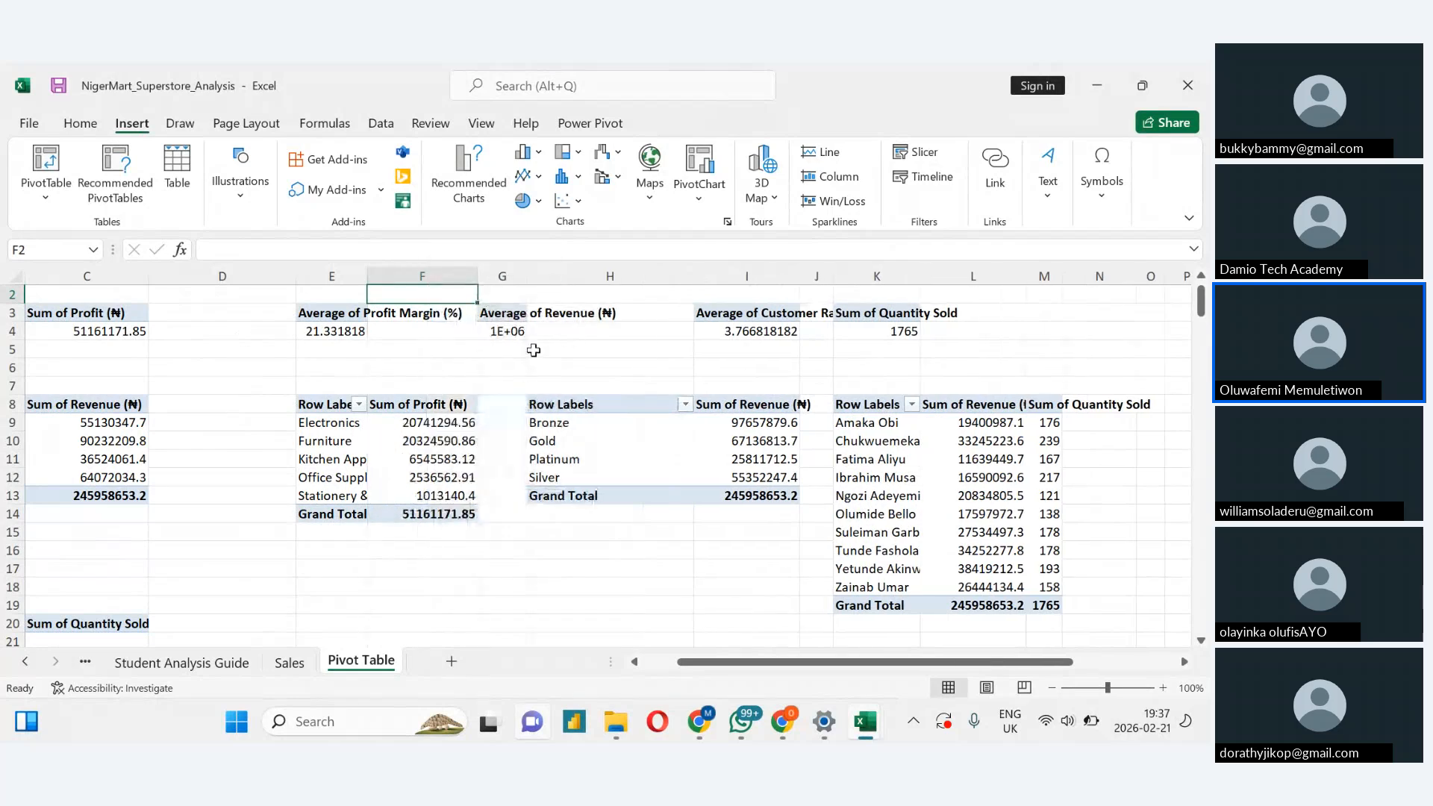
Close the PivotTable field list and try selecting the Sum of Profit (₦) and Average of Profit Margin (%) headers in row 3 together
{"action": "left_click", "coordinate": [56, 317]}
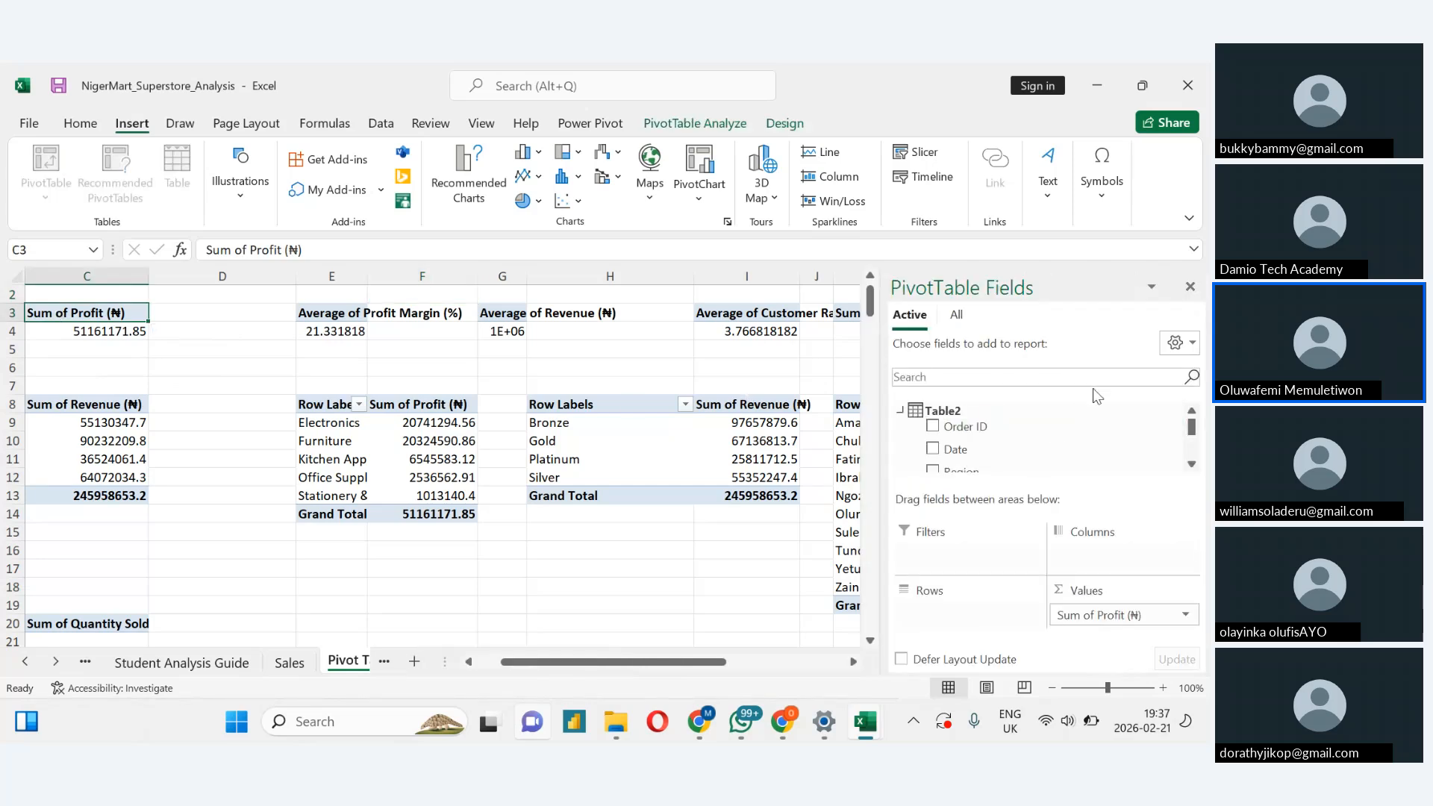
{"action": "left_click", "coordinate": [1190, 286]}
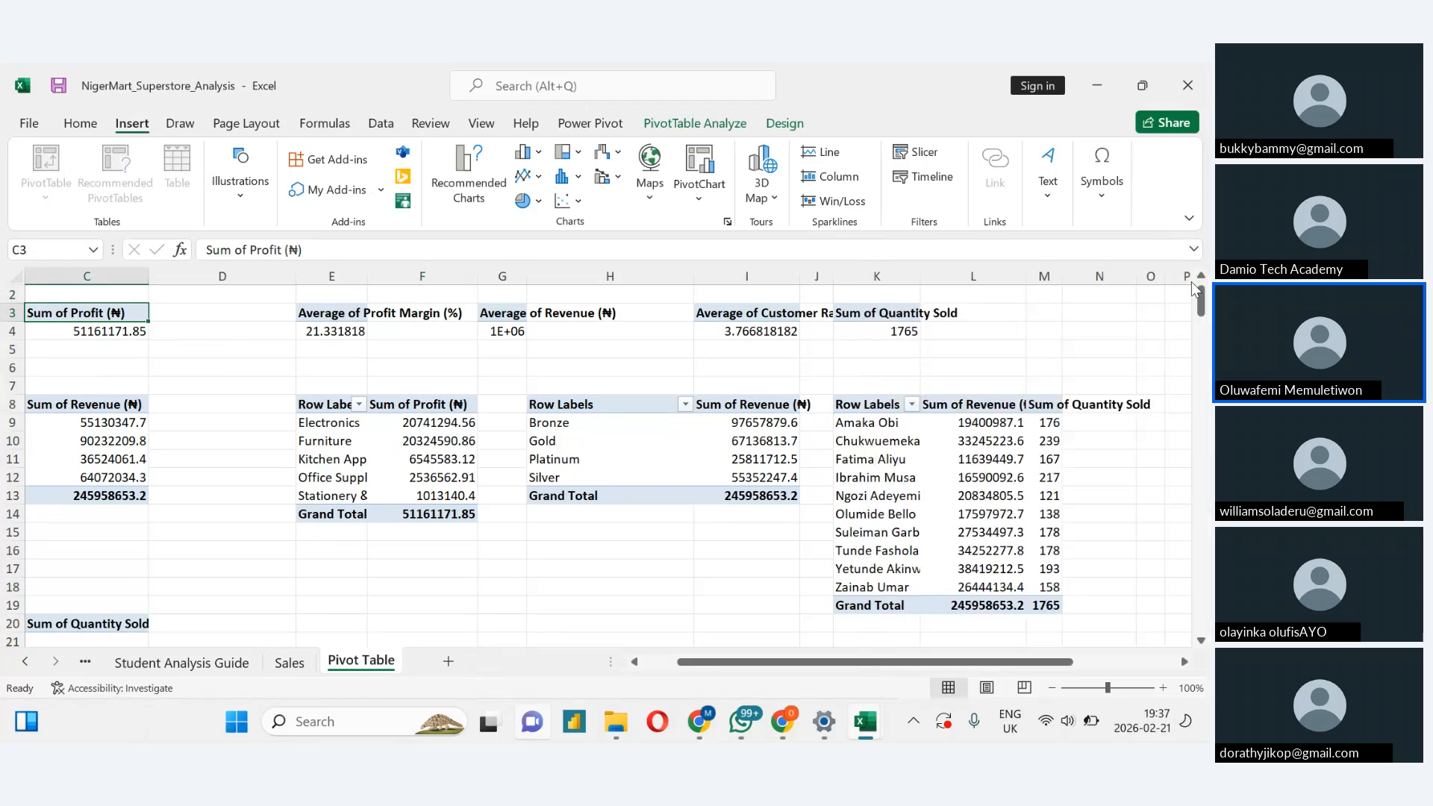
{"action": "left_click", "coordinate": [337, 317], "text": "shift"}
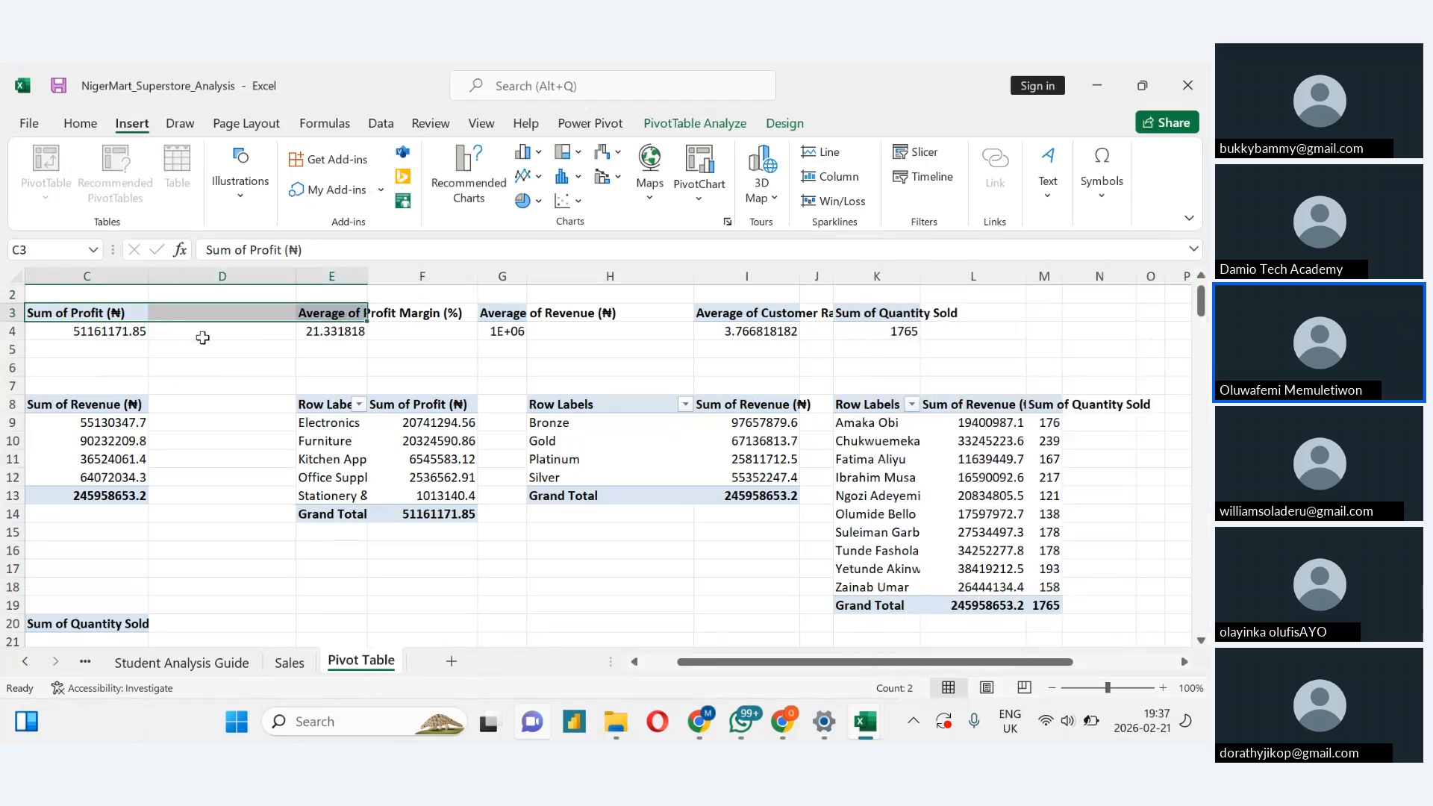
{"action": "left_click", "coordinate": [90, 312]}
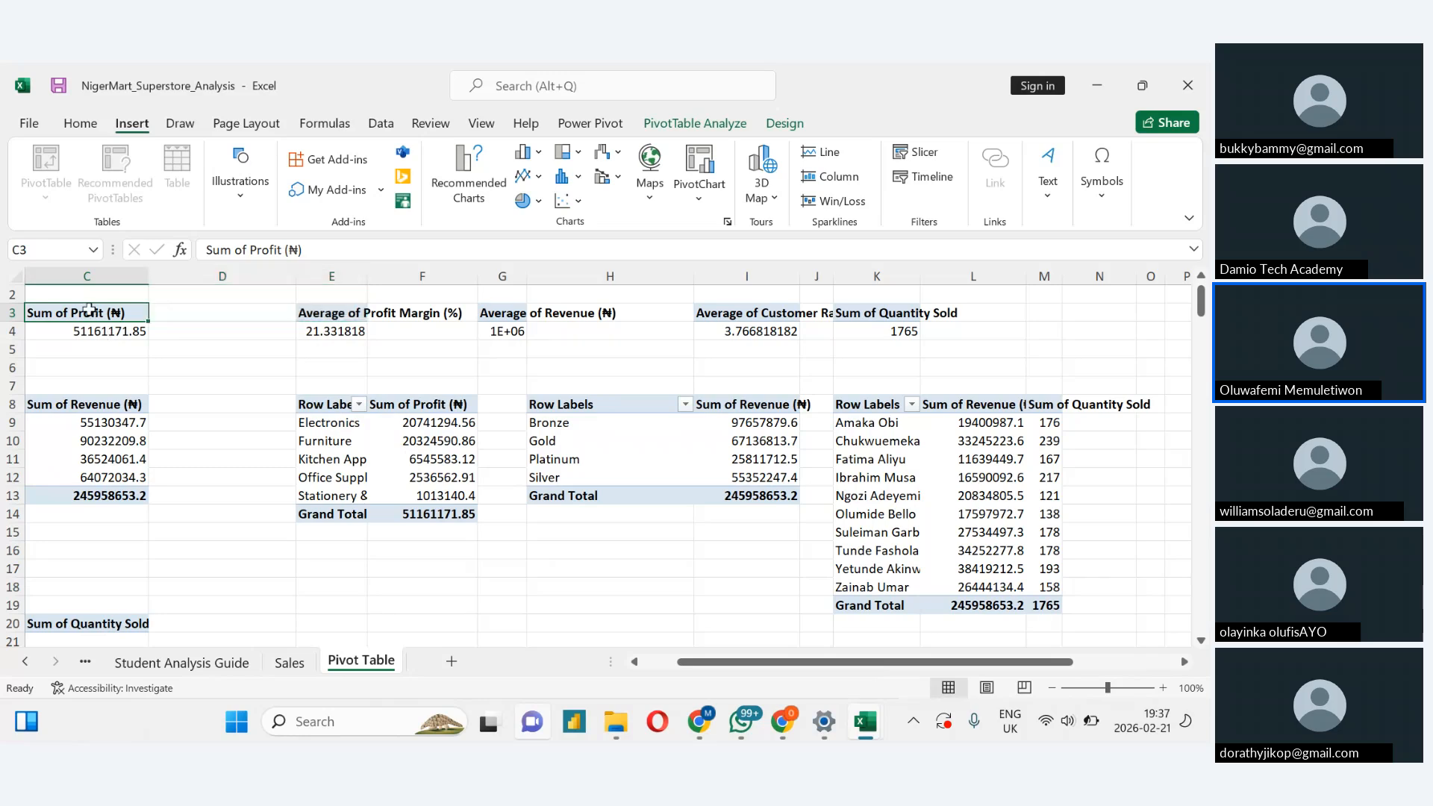
{"action": "left_click", "coordinate": [322, 316], "text": "ctrl"}
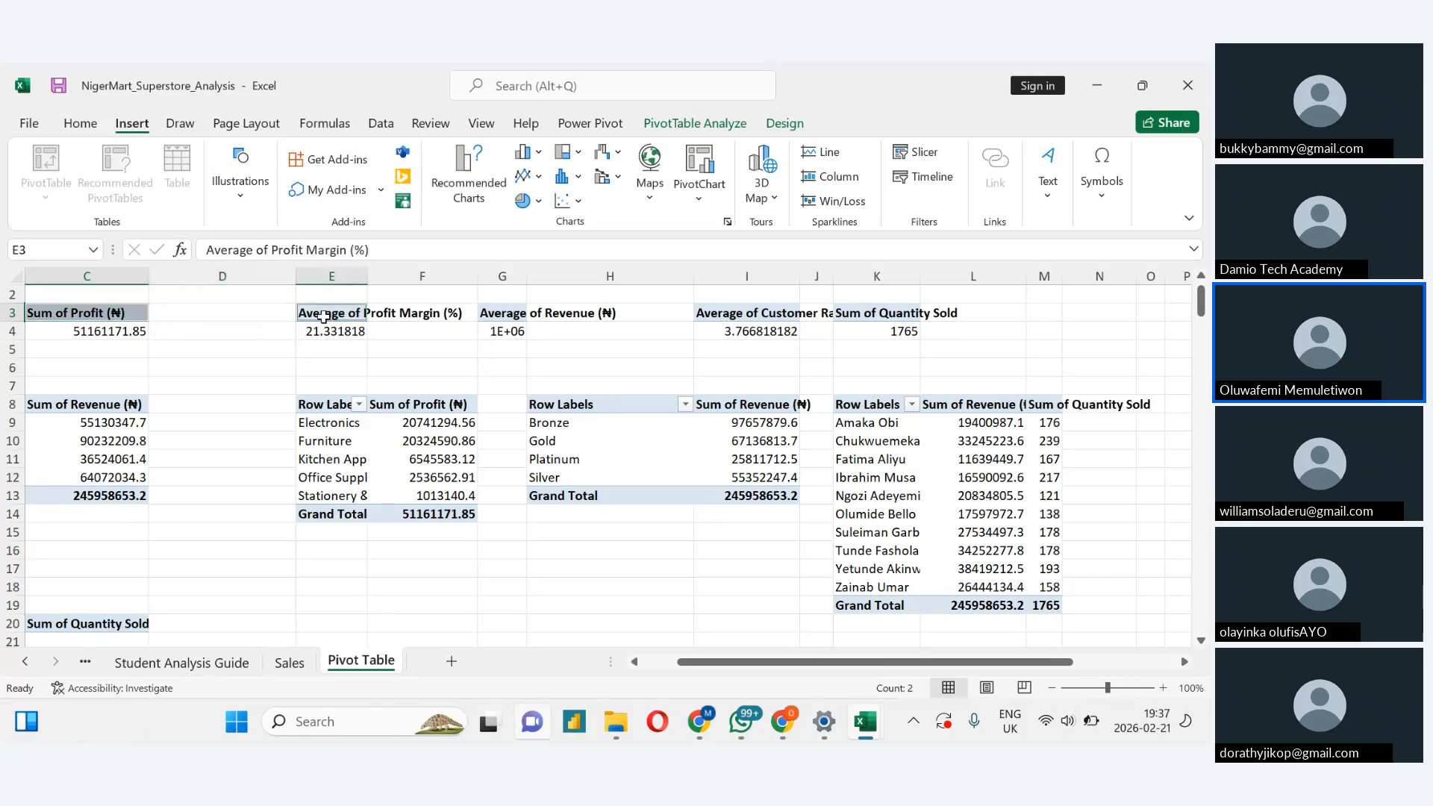
{"action": "left_click", "coordinate": [727, 131]}
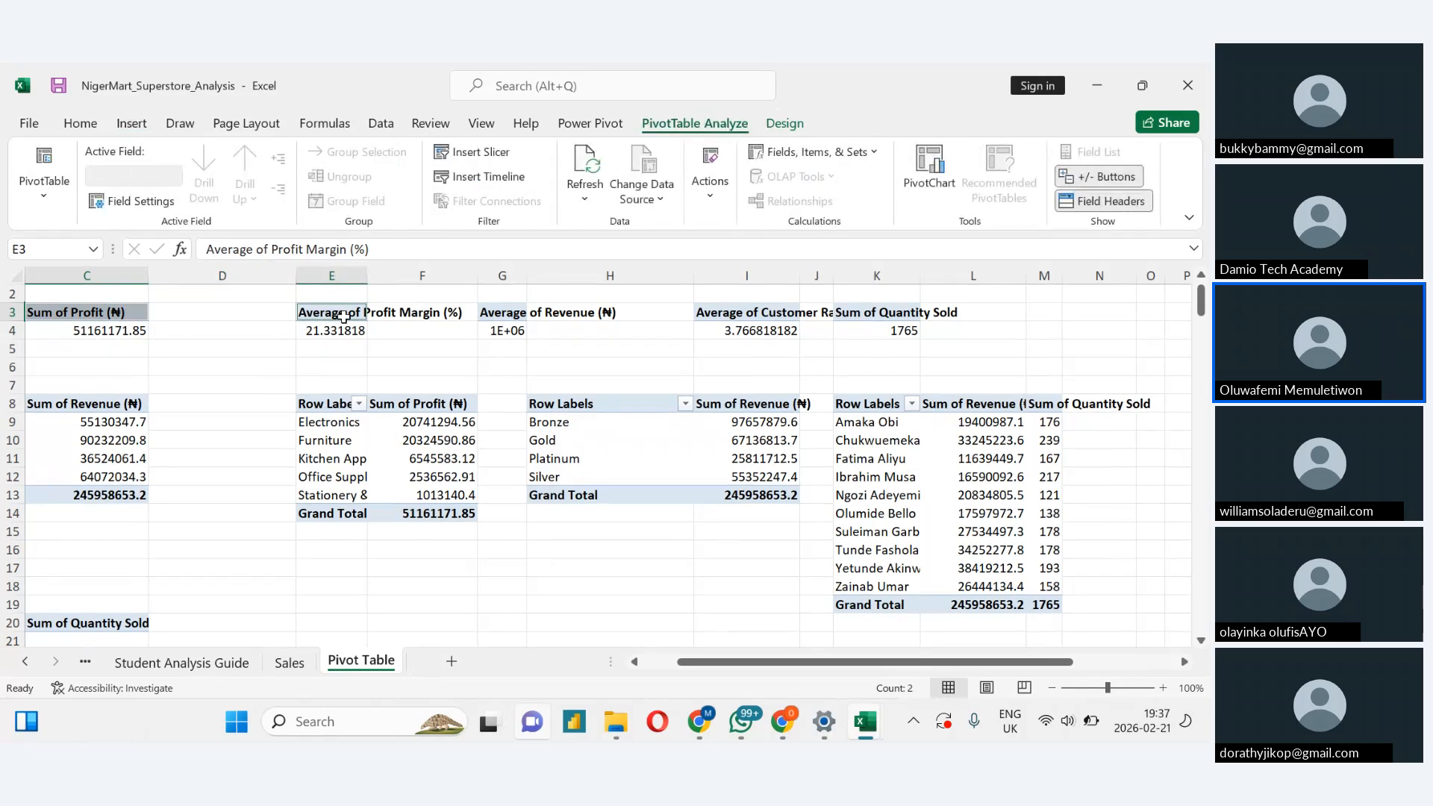
{"action": "left_click_drag", "start_coordinate": [343, 316], "coordinate": [67, 321]}
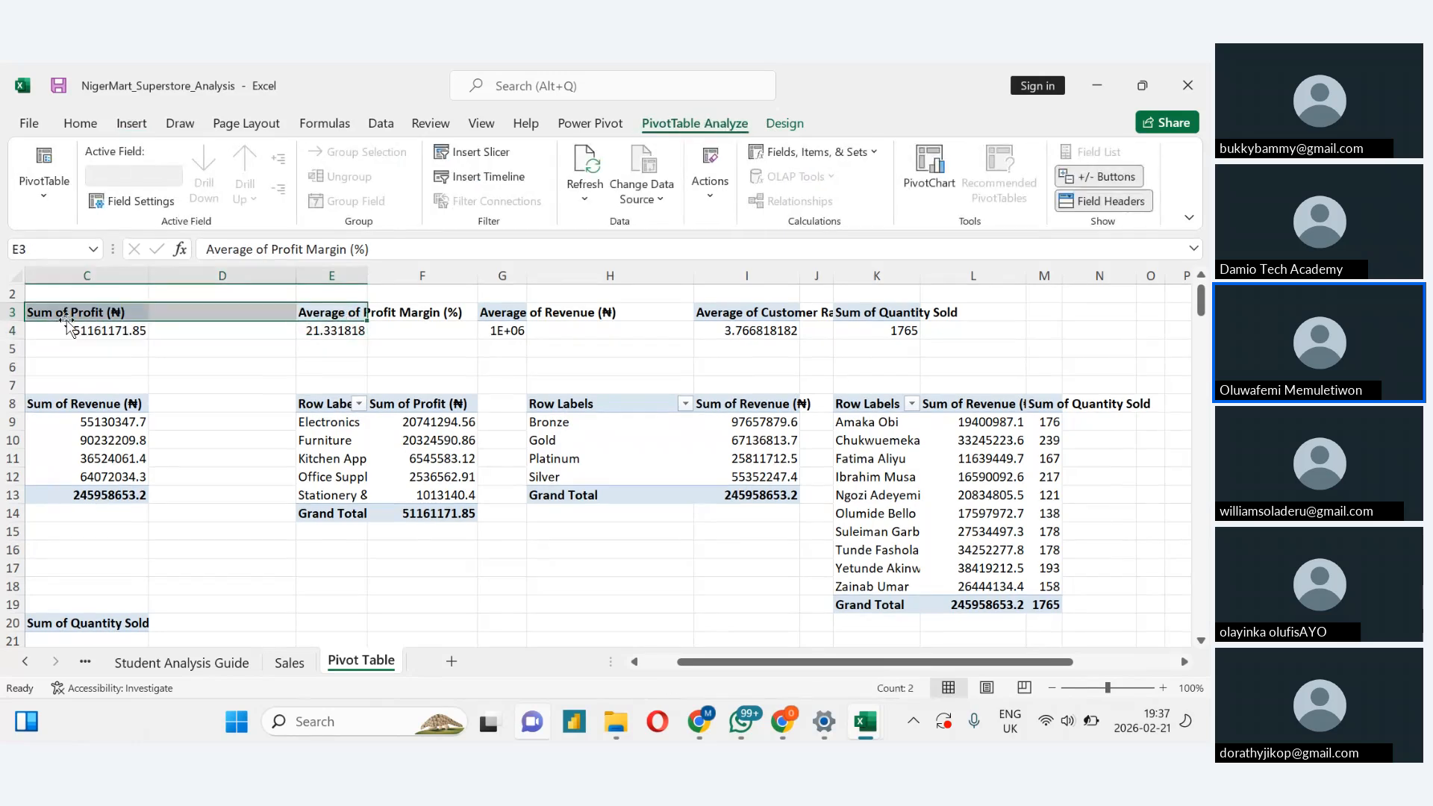
Set the report layout of the regional revenue pivot table at B8 to Tabular Form
{"action": "left_click", "coordinate": [117, 403]}
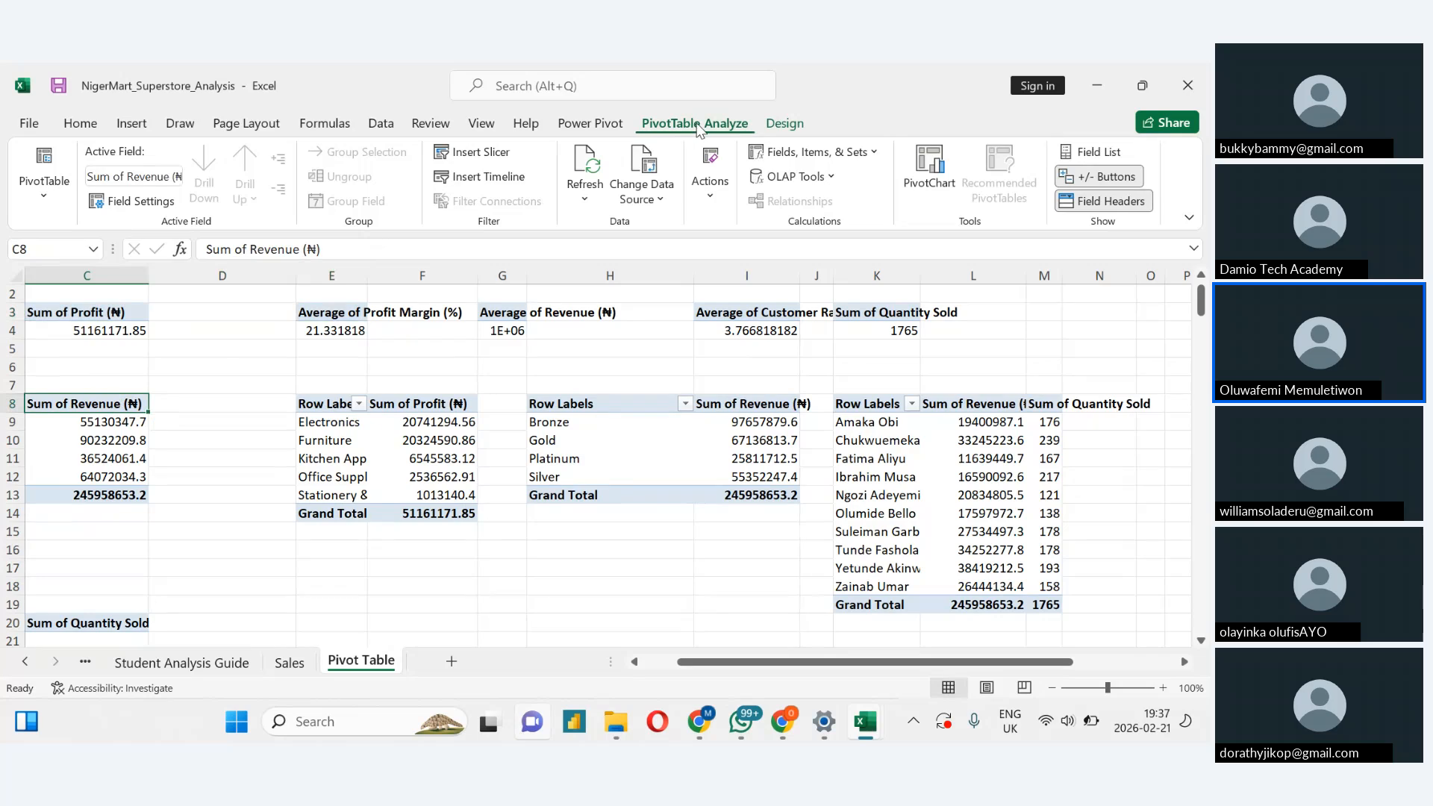
{"action": "left_click", "coordinate": [784, 124]}
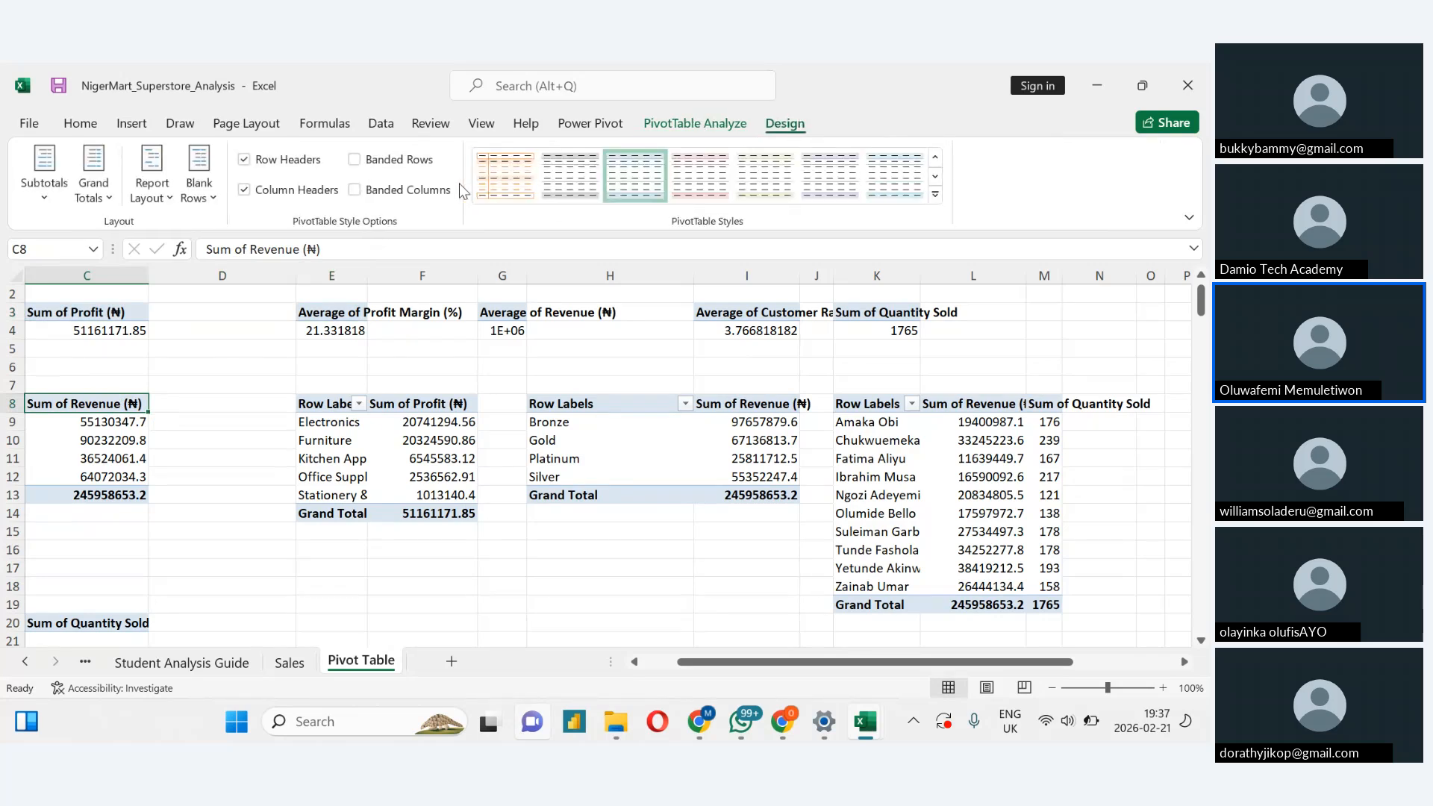
{"action": "left_click", "coordinate": [152, 187]}
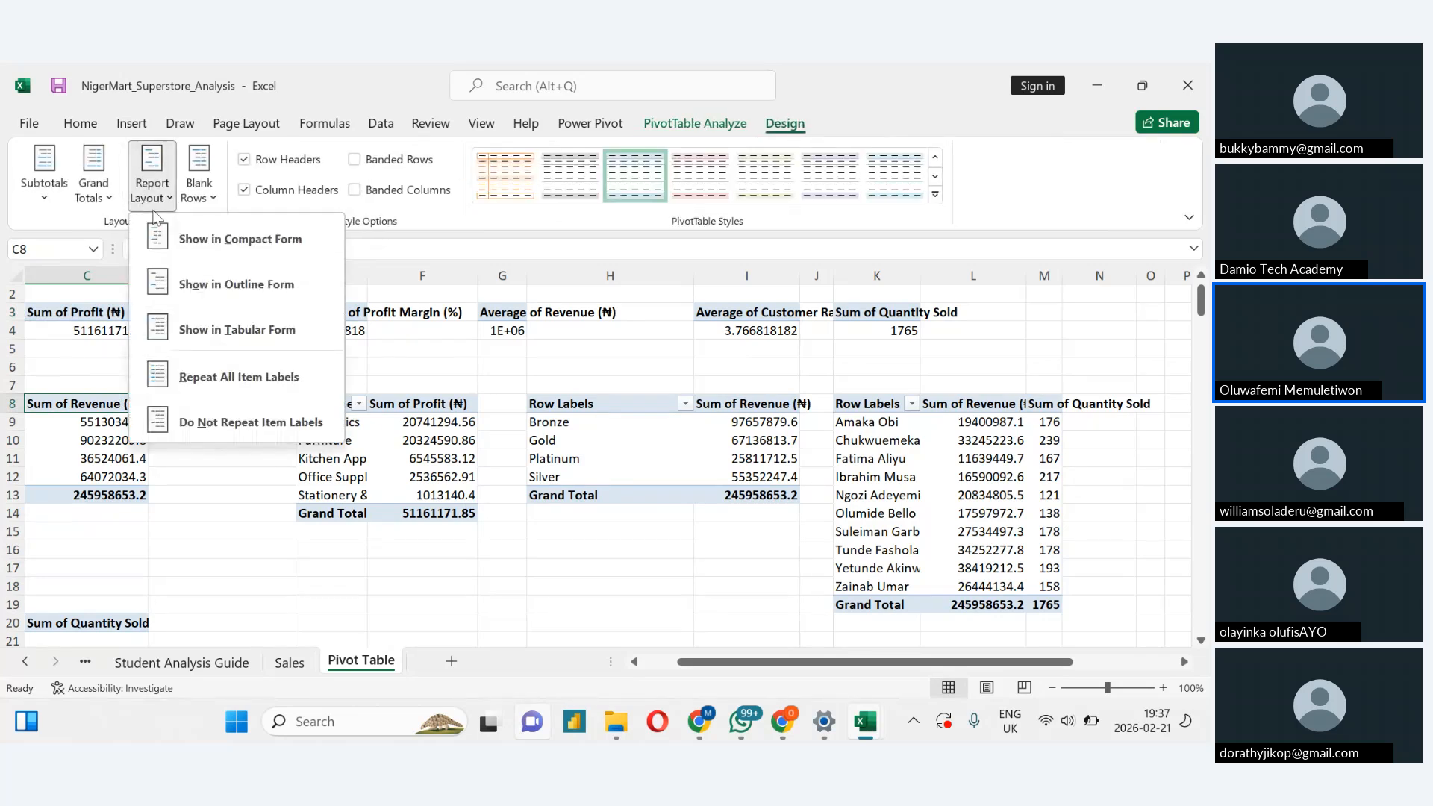
{"action": "left_click", "coordinate": [224, 330]}
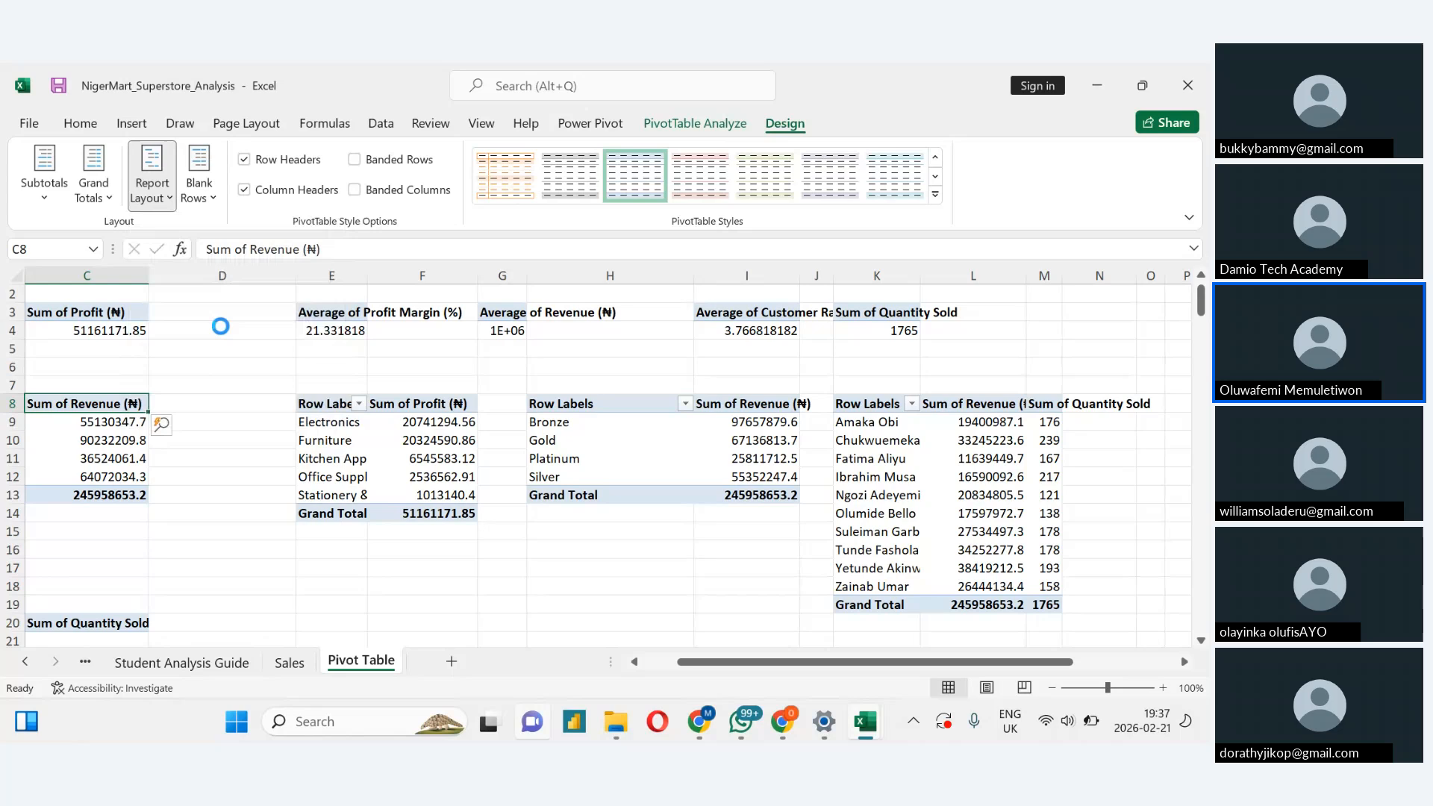
Set the report layout of the product category profit pivot table at E8 to Tabular Form
{"action": "left_click", "coordinate": [326, 316]}
{"action": "left_click", "coordinate": [331, 411]}
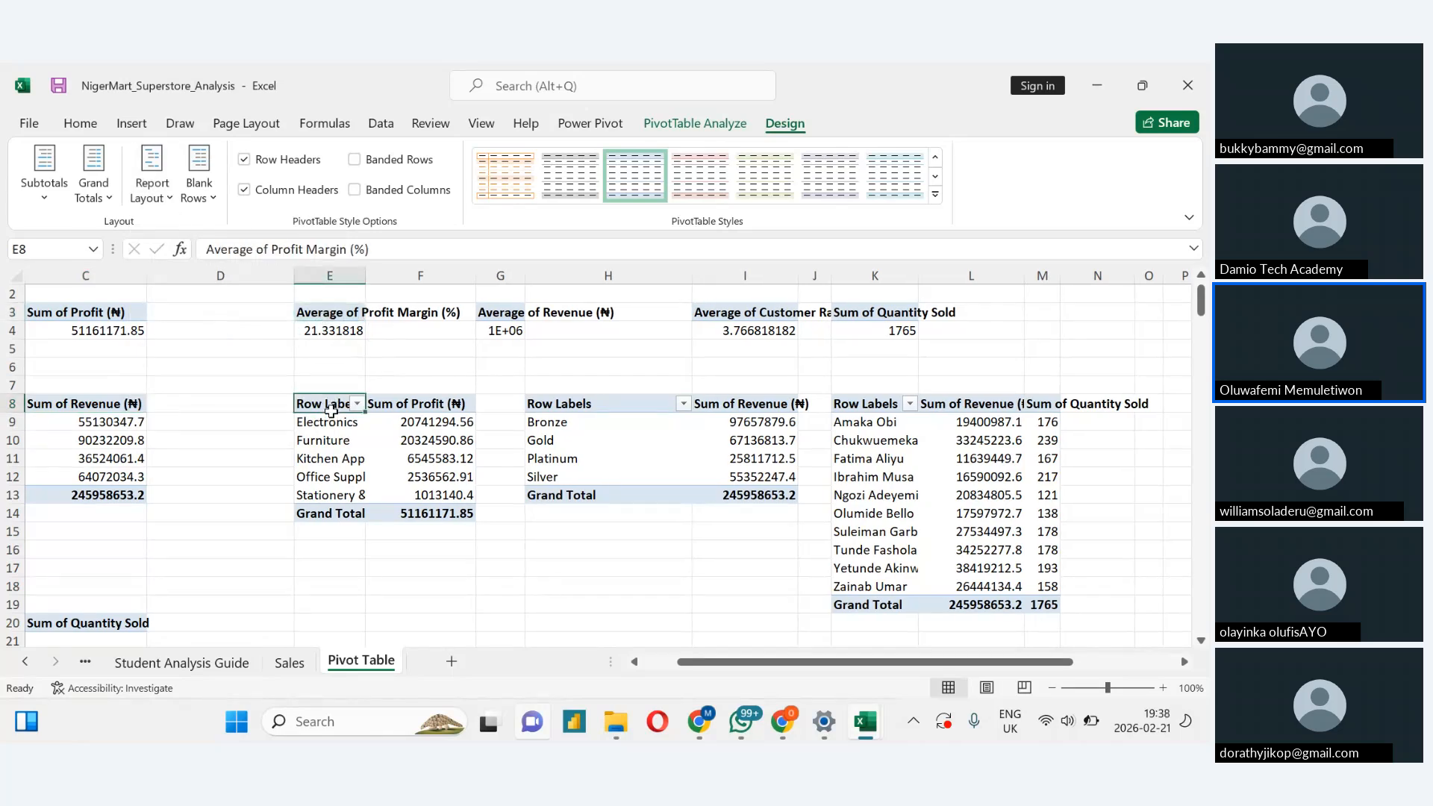
{"action": "left_click", "coordinate": [635, 661]}
{"action": "left_click", "coordinate": [635, 661]}
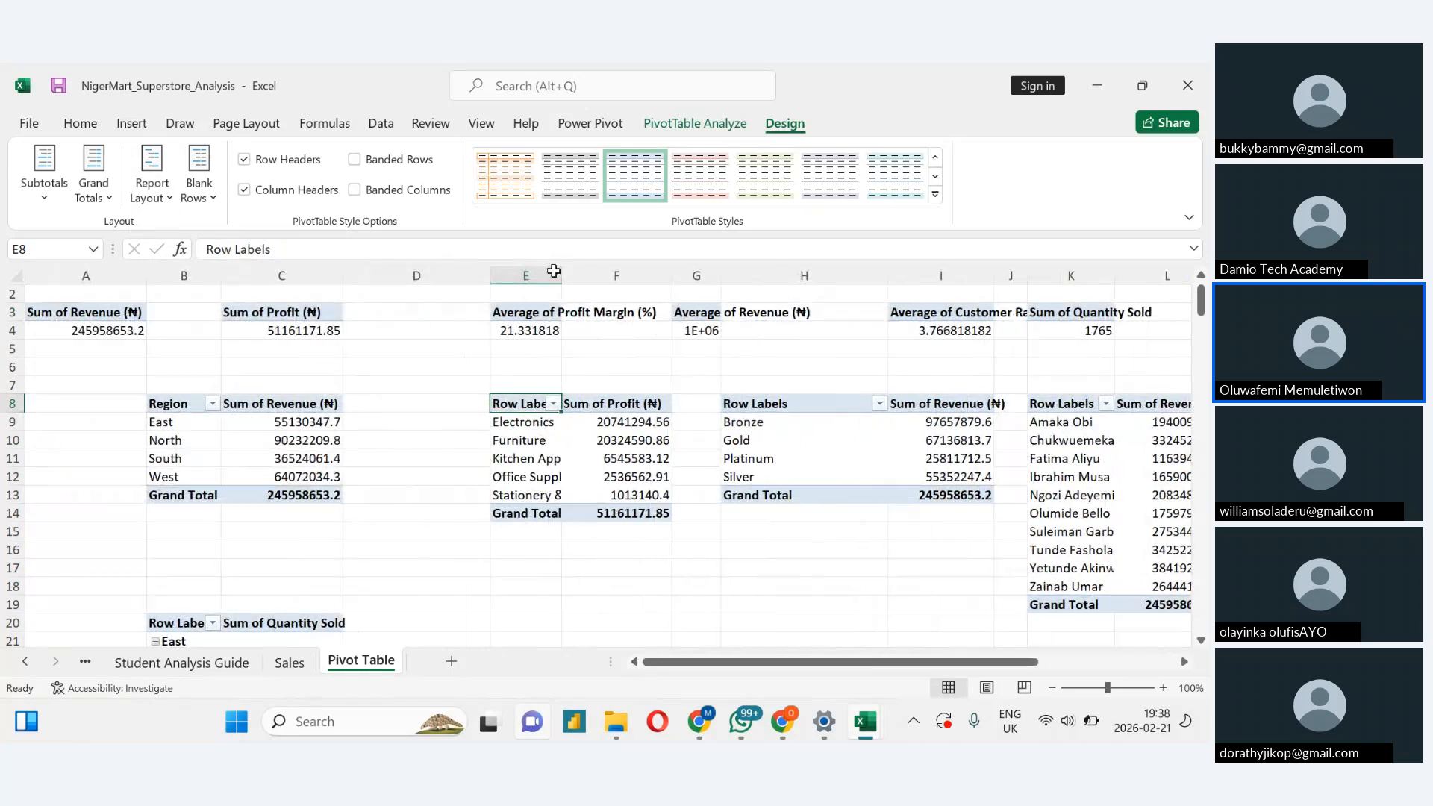
{"action": "left_click", "coordinate": [152, 186]}
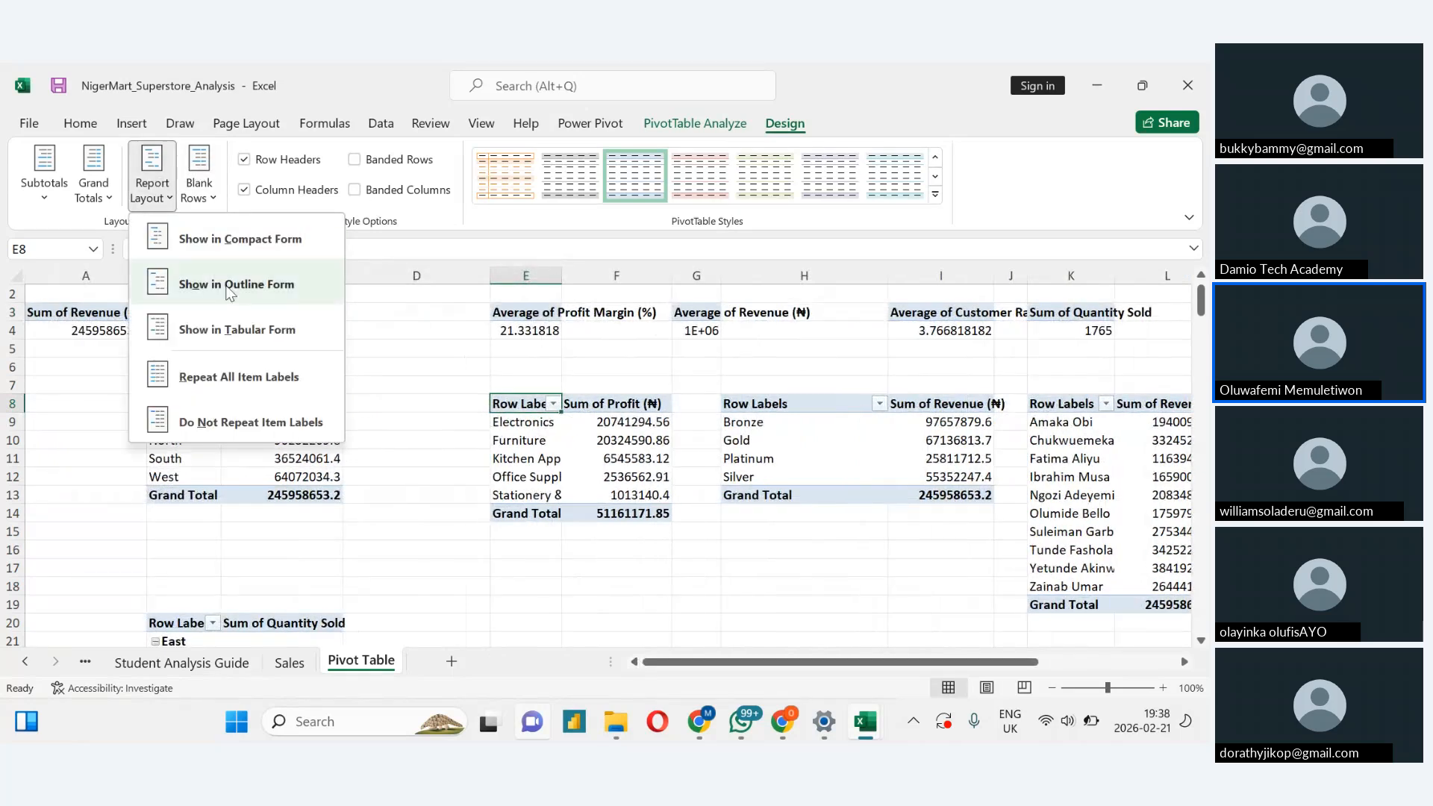
{"action": "left_click", "coordinate": [237, 329]}
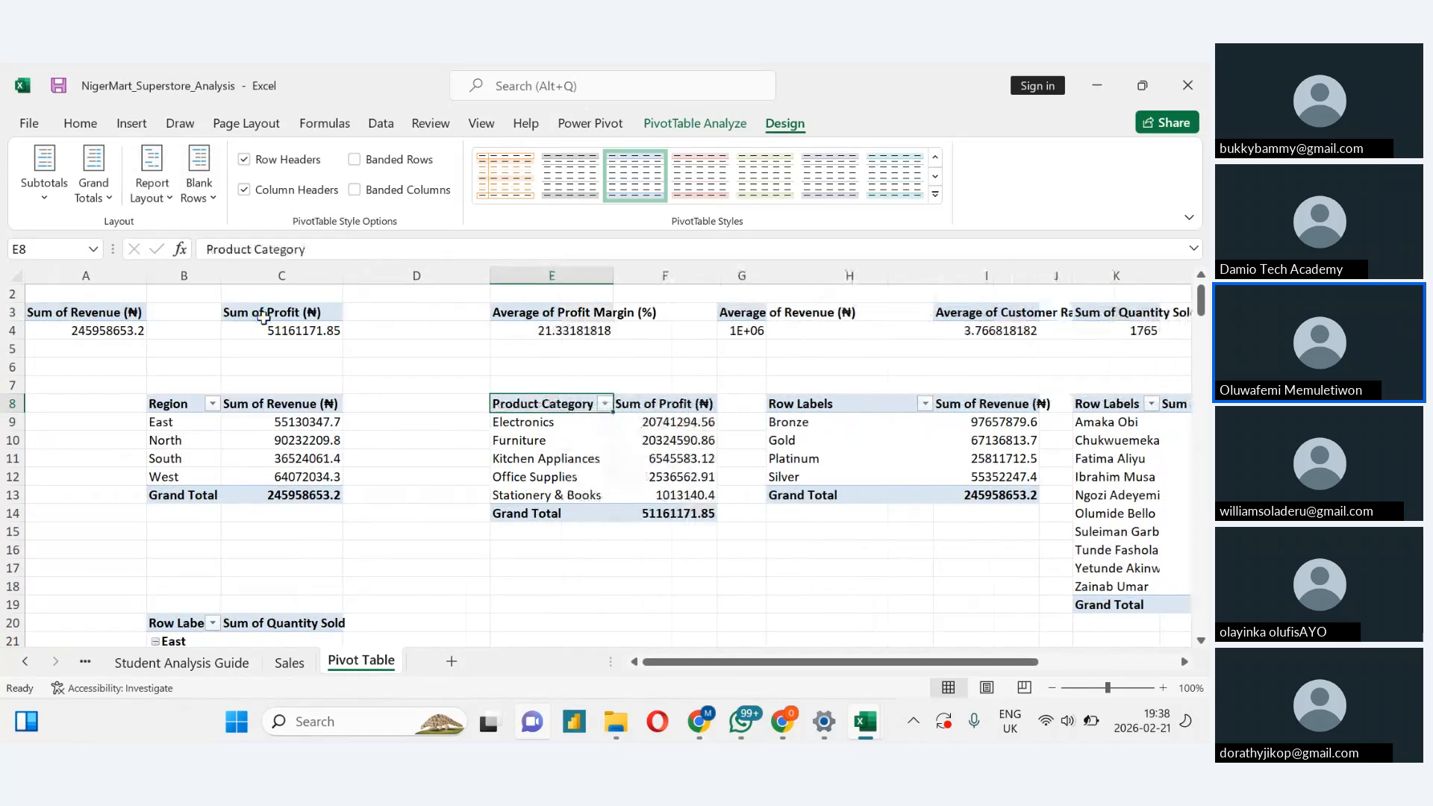
Try to apply Tabular Form to the pivot tables at E8, H8 and K8 together
{"action": "left_click", "coordinate": [849, 409]}
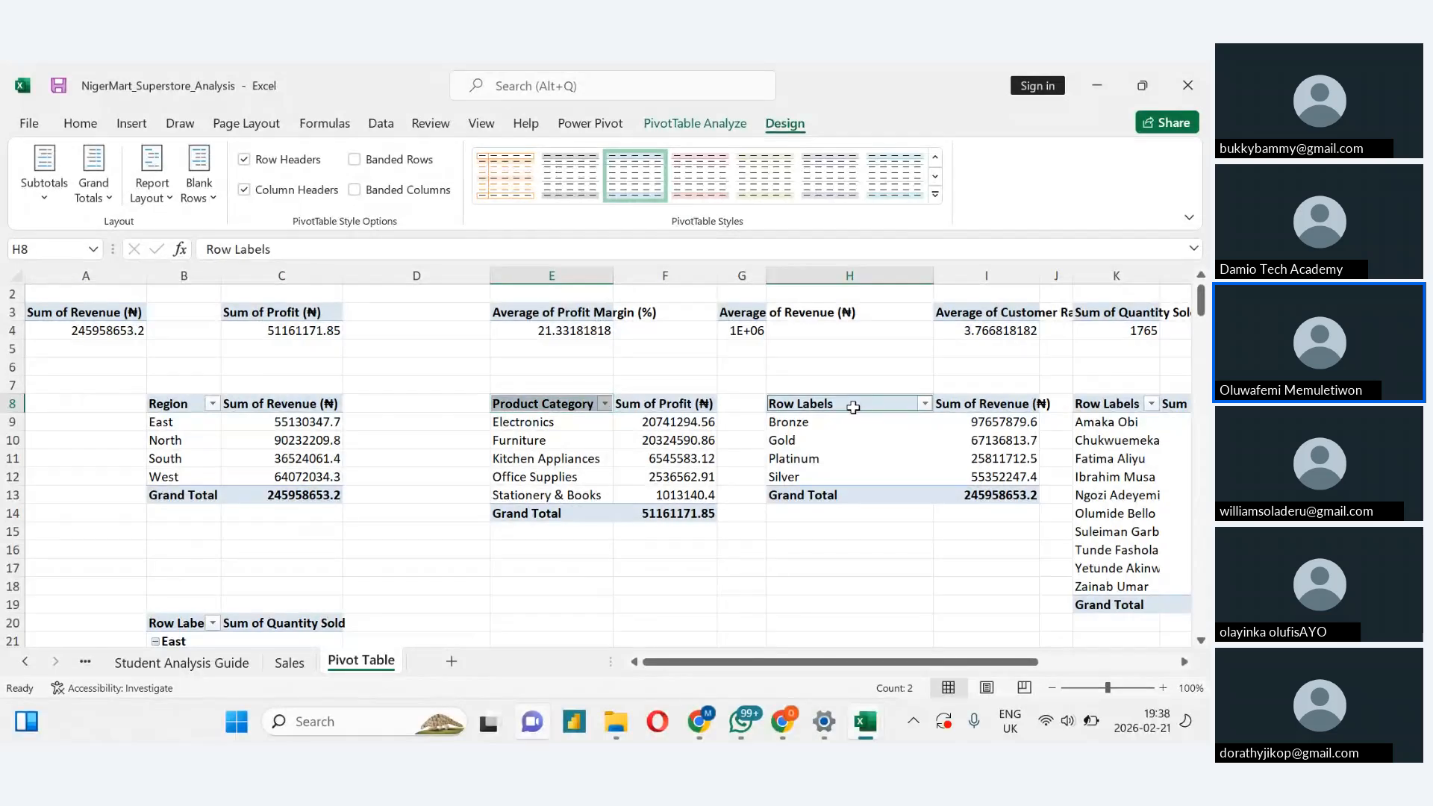
{"action": "left_click", "coordinate": [1090, 406]}
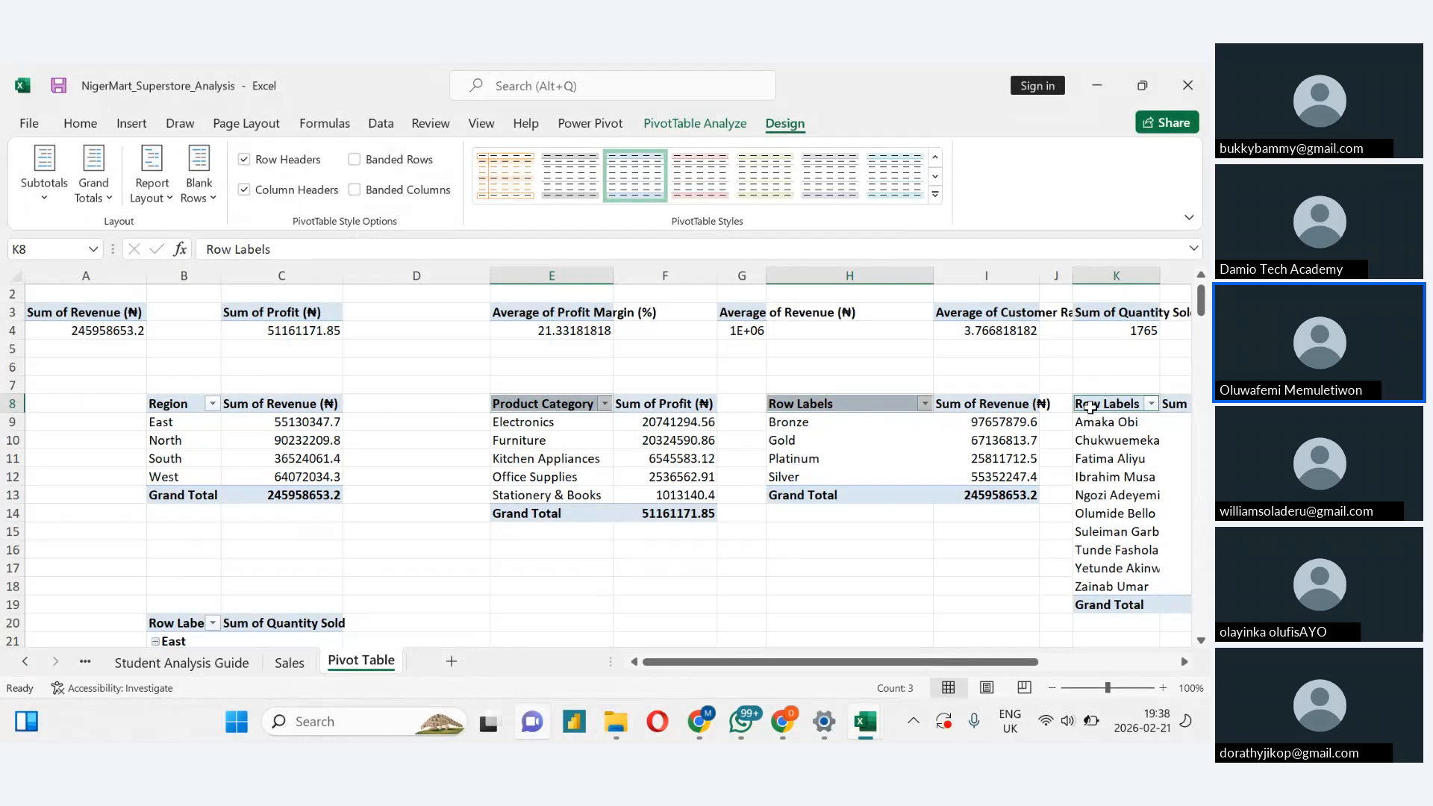
{"action": "left_click", "coordinate": [152, 175]}
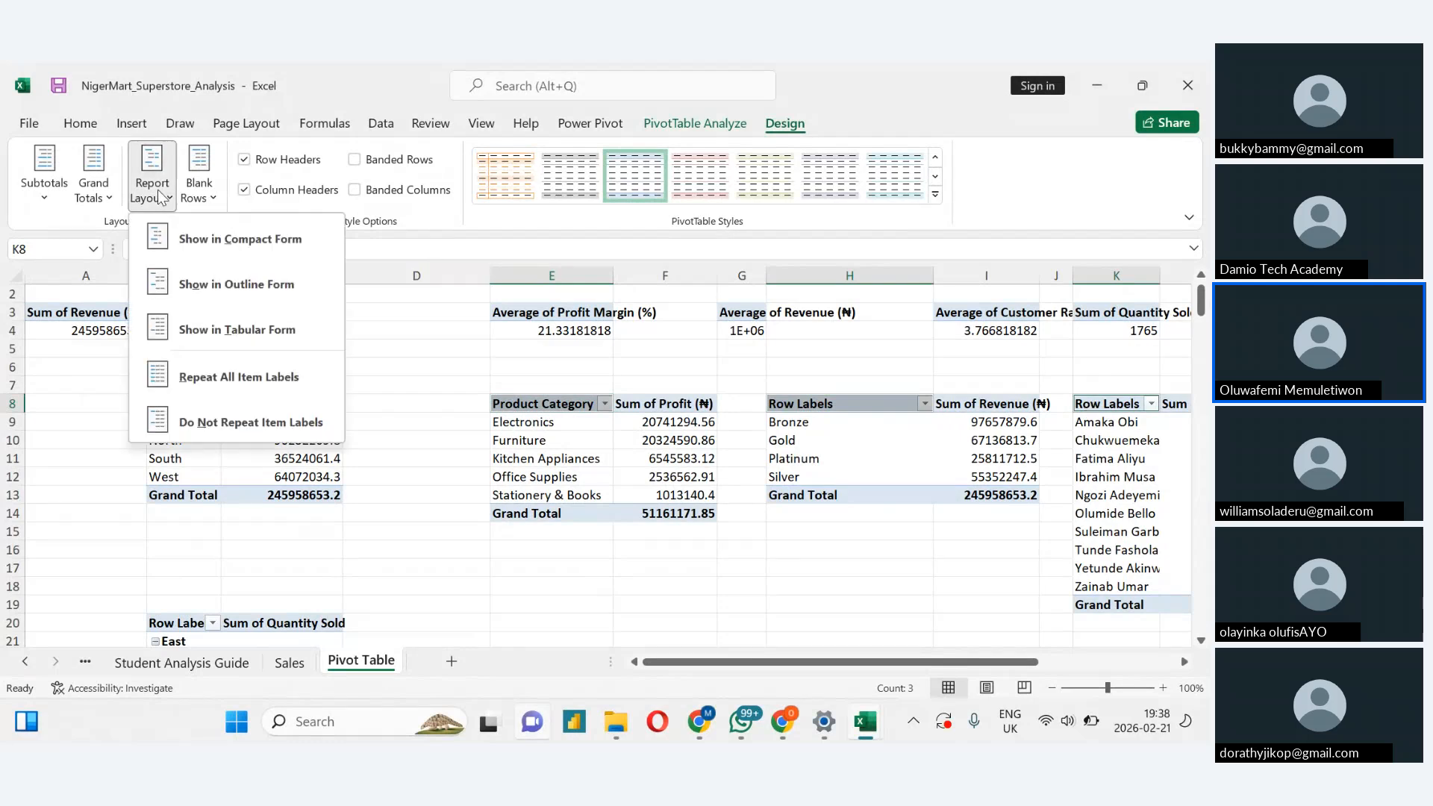
{"action": "left_click", "coordinate": [191, 330]}
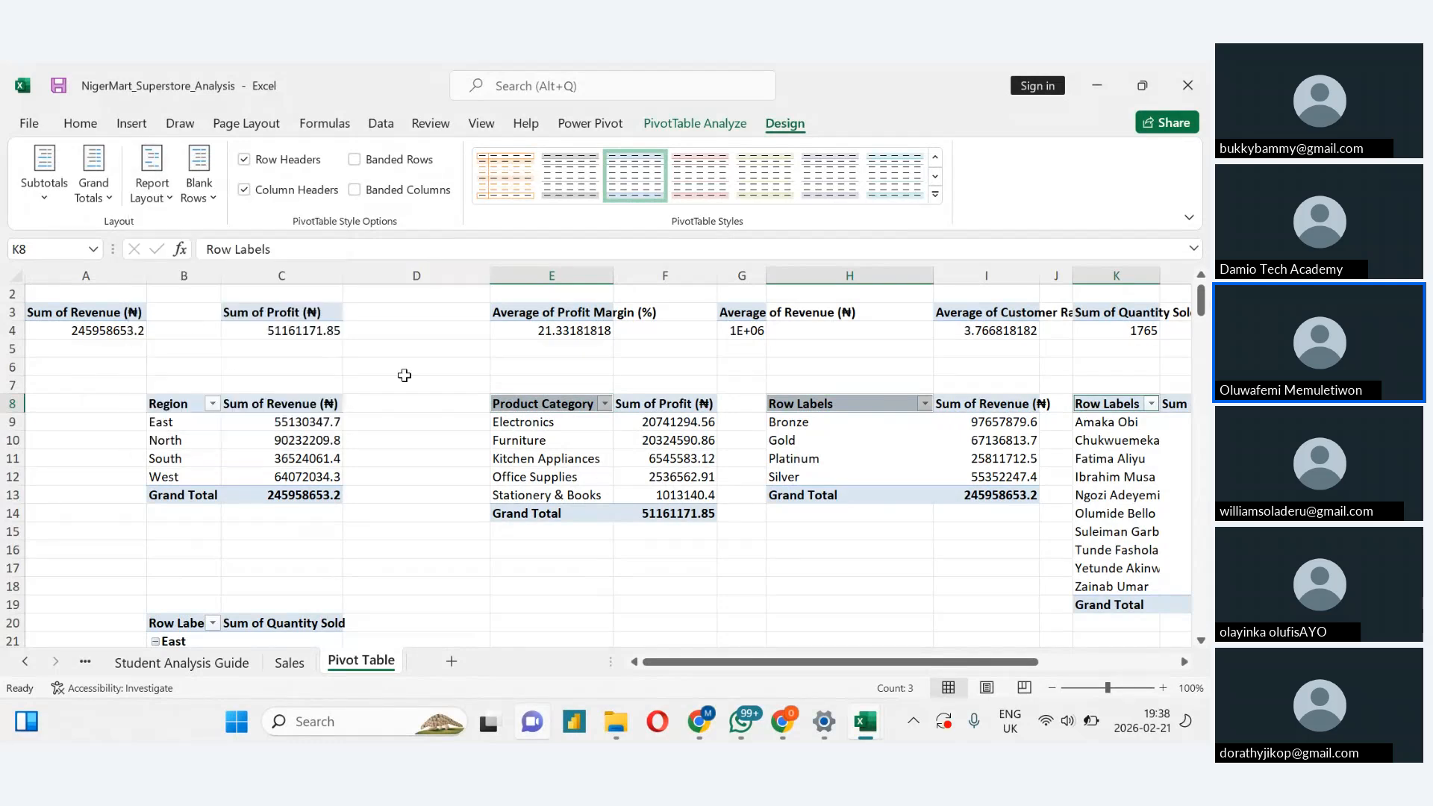
{"action": "left_click", "coordinate": [850, 549]}
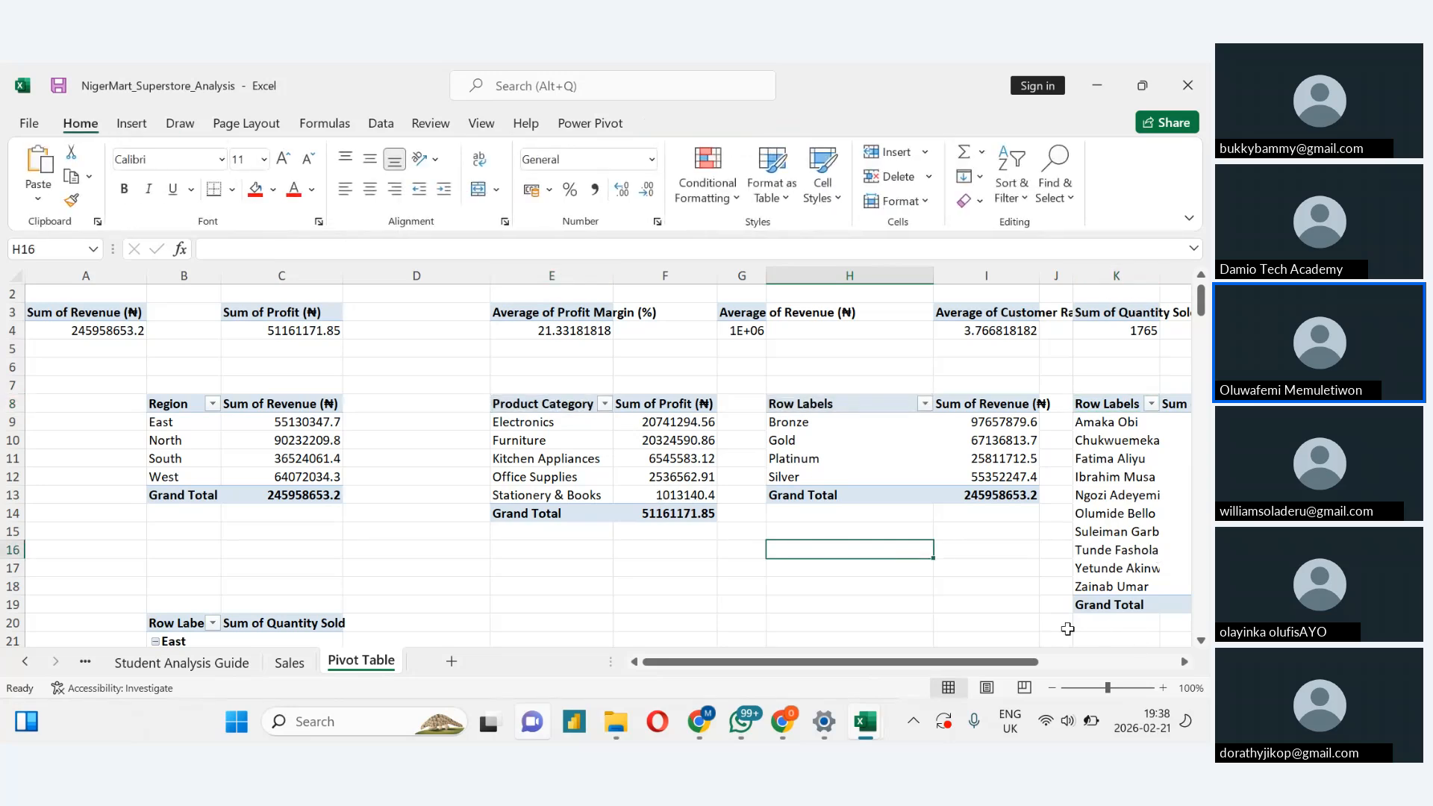
Widen columns M and L so the sales rep pivot table's quantity and revenue headers fit
{"action": "left_click_drag", "start_coordinate": [1000, 666], "coordinate": [1051, 666]}
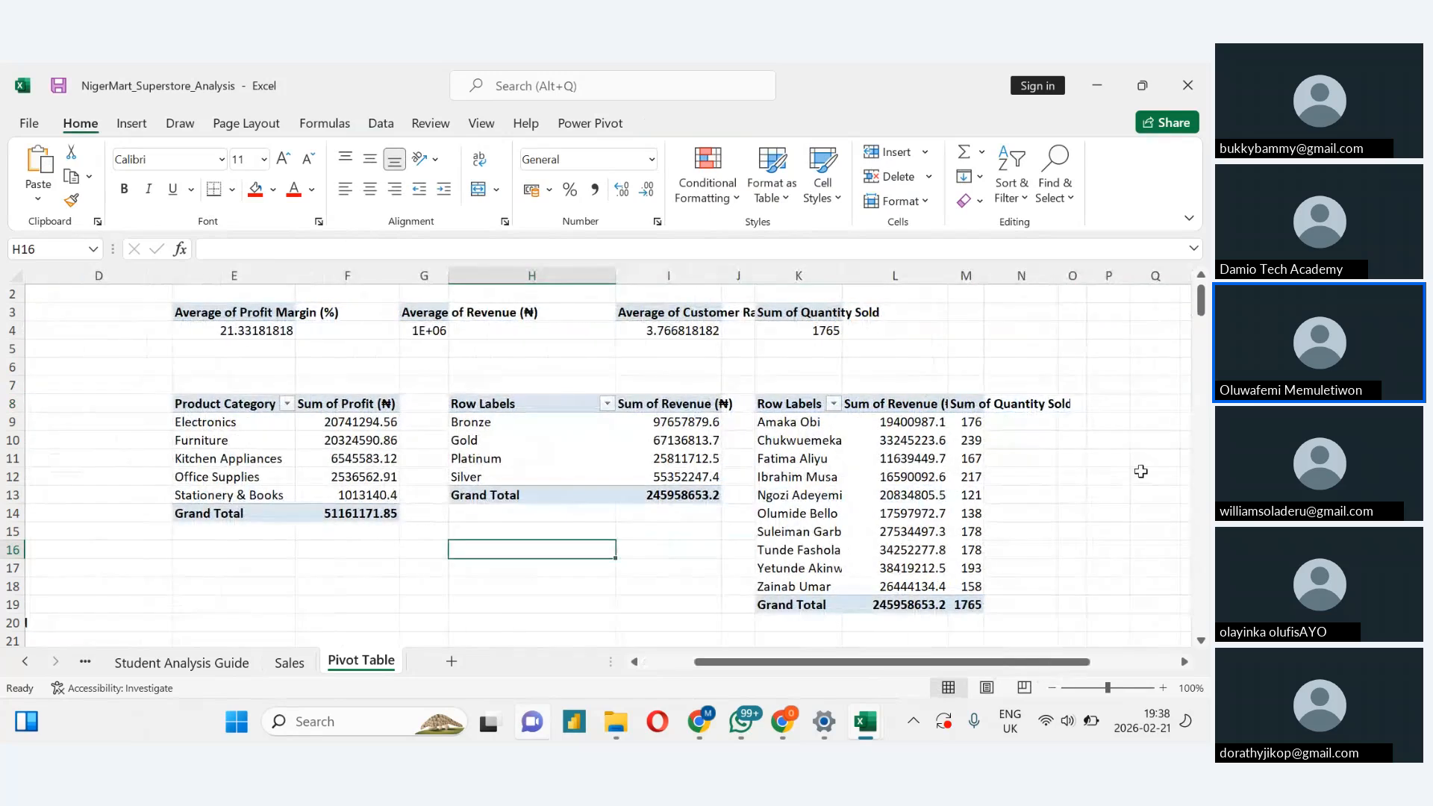
{"action": "left_click_drag", "start_coordinate": [984, 275], "coordinate": [1111, 295]}
{"action": "mouse_move", "coordinate": [944, 277]}
{"action": "left_mouse_down"}
{"action": "mouse_move", "coordinate": [1012, 279]}
{"action": "mouse_move", "coordinate": [962, 290]}
{"action": "left_mouse_up"}
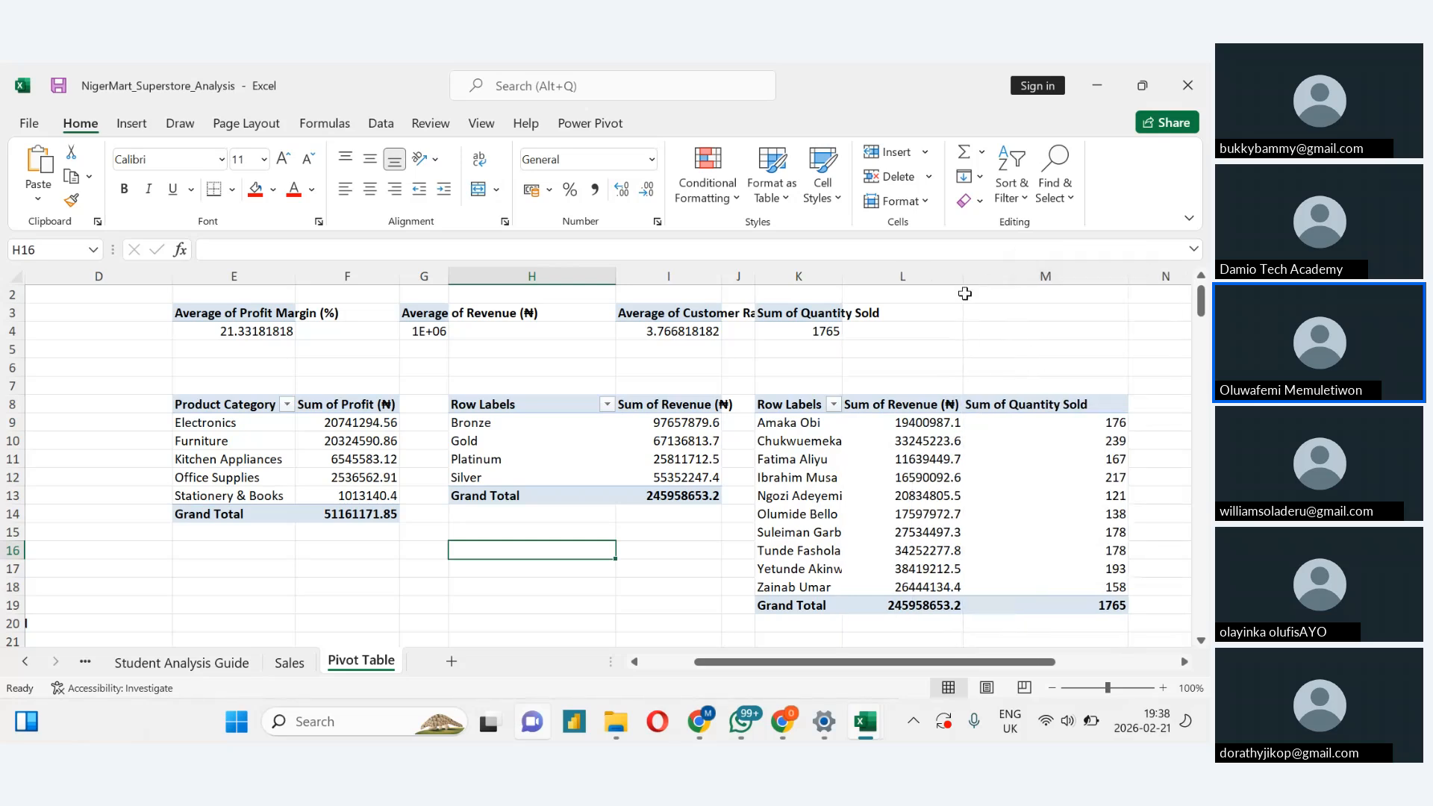
Set the report layout of the membership class by payment method pivot table at H27 to Tabular Form
{"action": "scroll", "coordinate": [1183, 308], "scroll_direction": "down", "scroll_amount": 7}
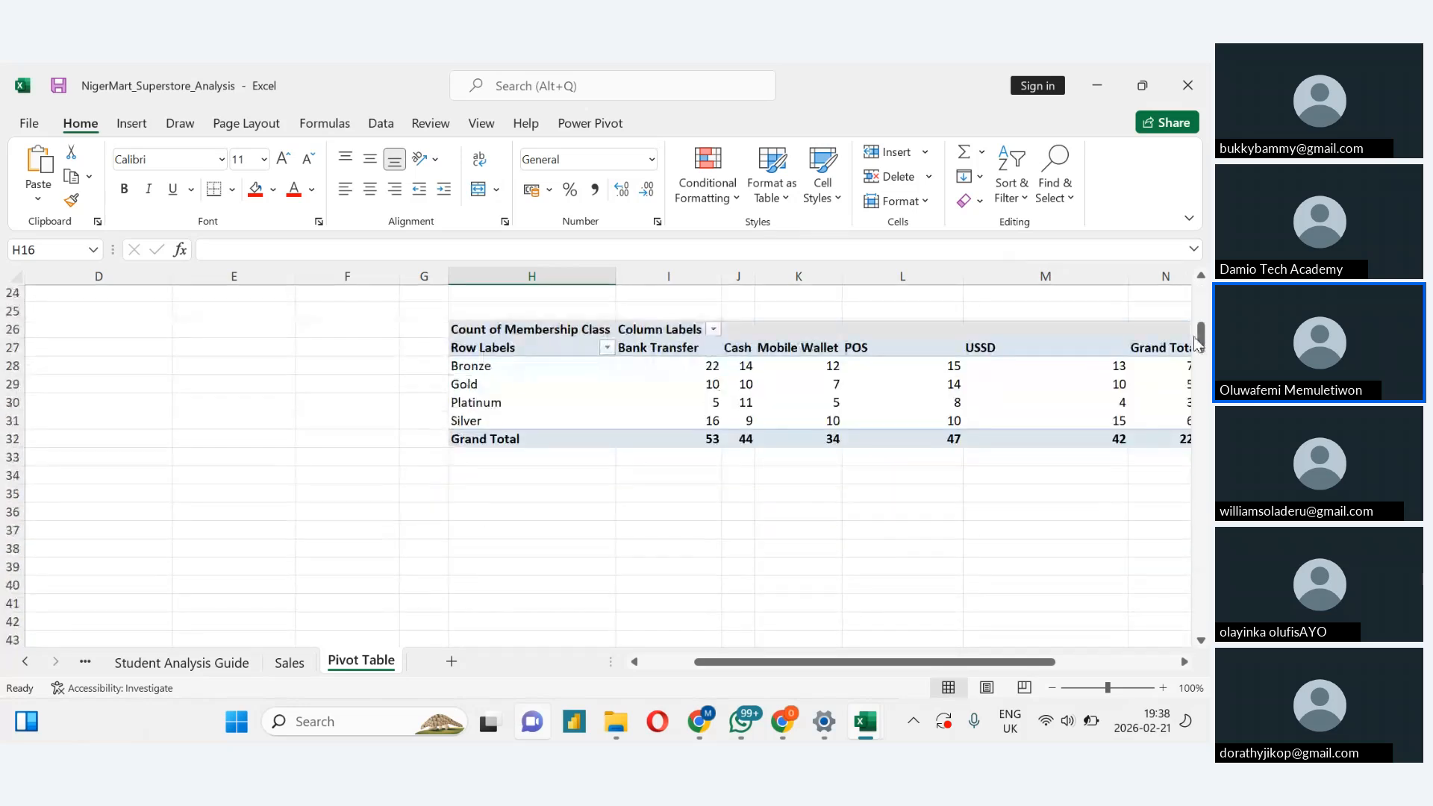
{"action": "scroll", "coordinate": [1144, 329], "scroll_direction": "up", "scroll_amount": 1}
{"action": "left_click", "coordinate": [537, 408]}
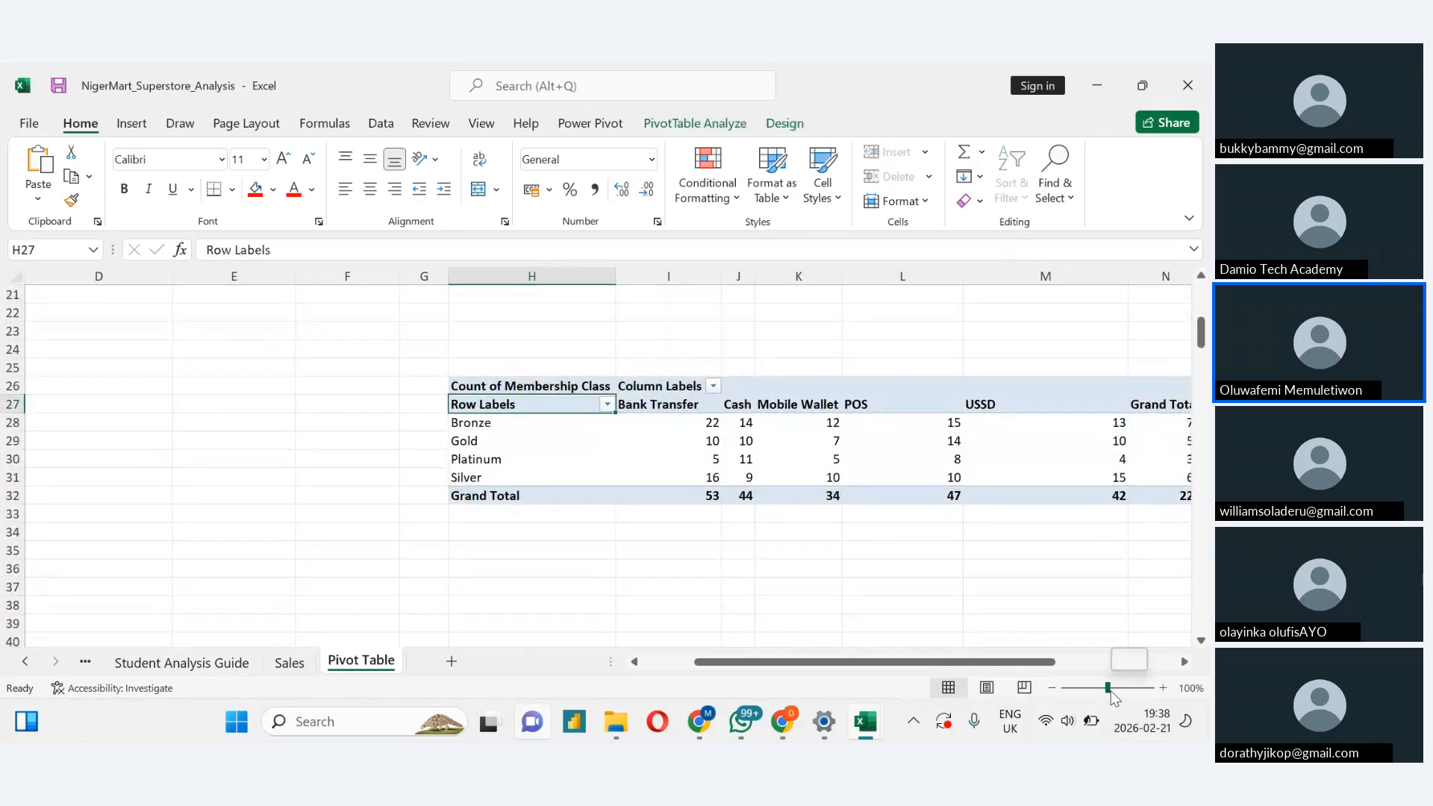
{"action": "mouse_move", "coordinate": [1107, 690]}
{"action": "left_mouse_down"}
{"action": "mouse_move", "coordinate": [1079, 697]}
{"action": "mouse_move", "coordinate": [1104, 693]}
{"action": "left_mouse_up"}
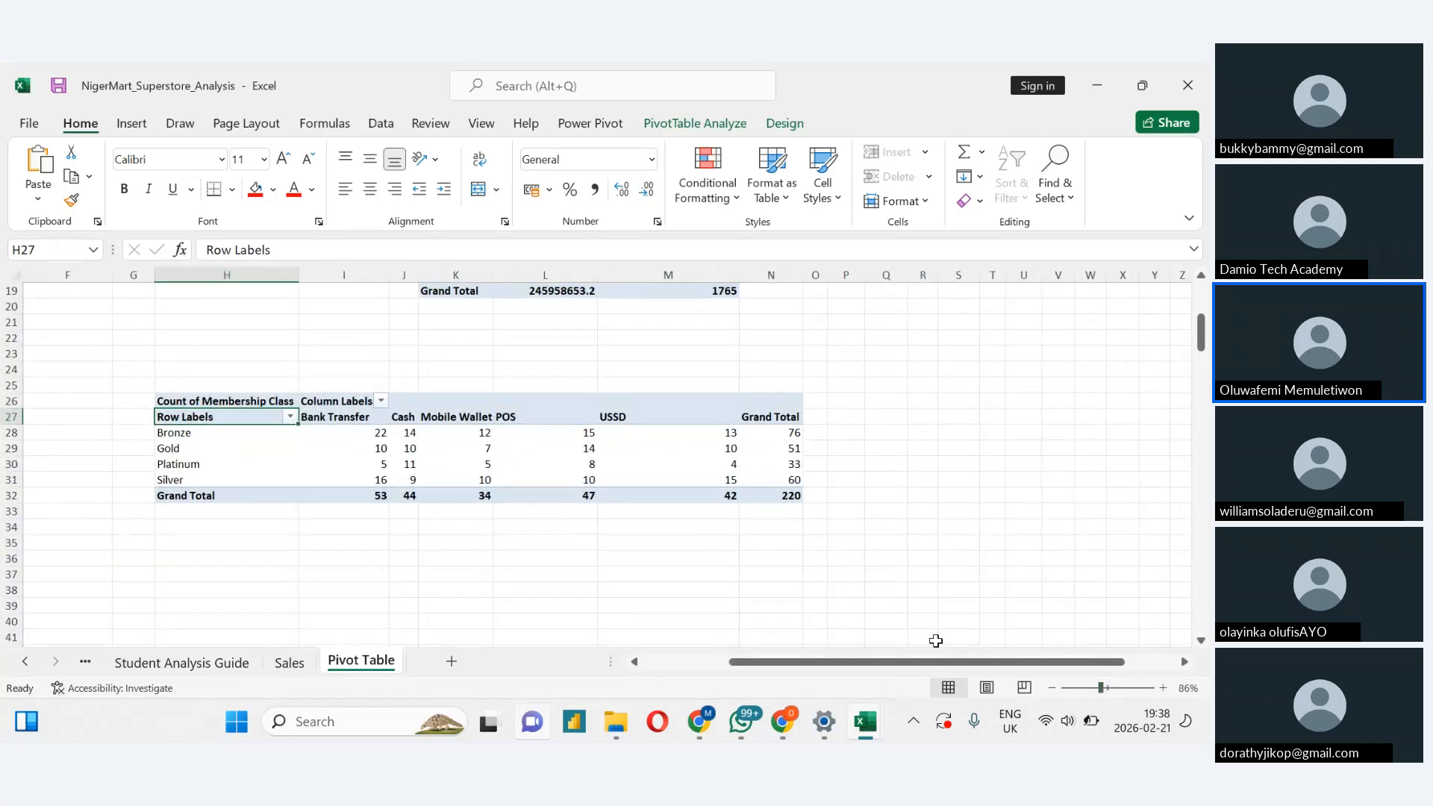
{"action": "left_click", "coordinate": [784, 128]}
{"action": "left_click", "coordinate": [150, 190]}
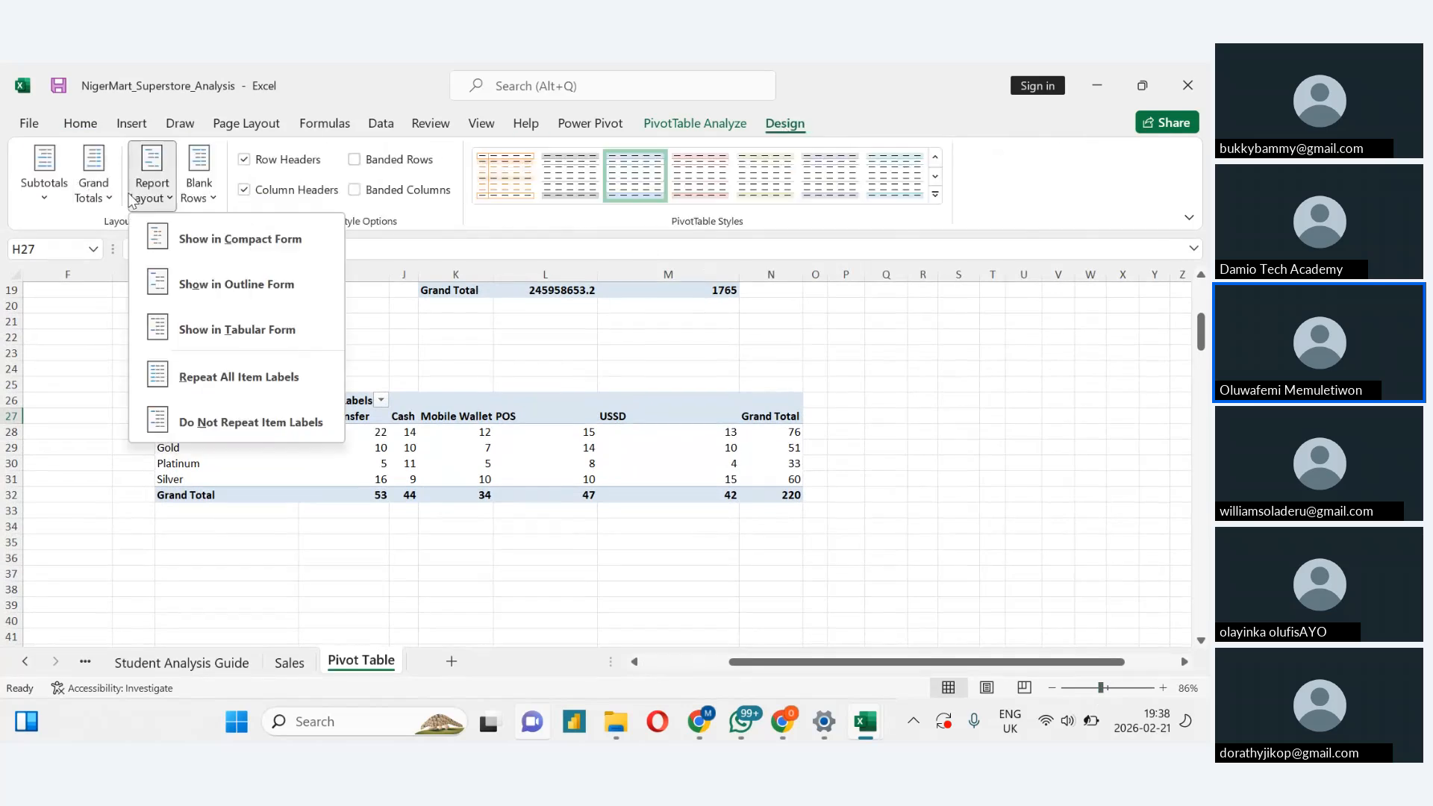
{"action": "left_click", "coordinate": [220, 345]}
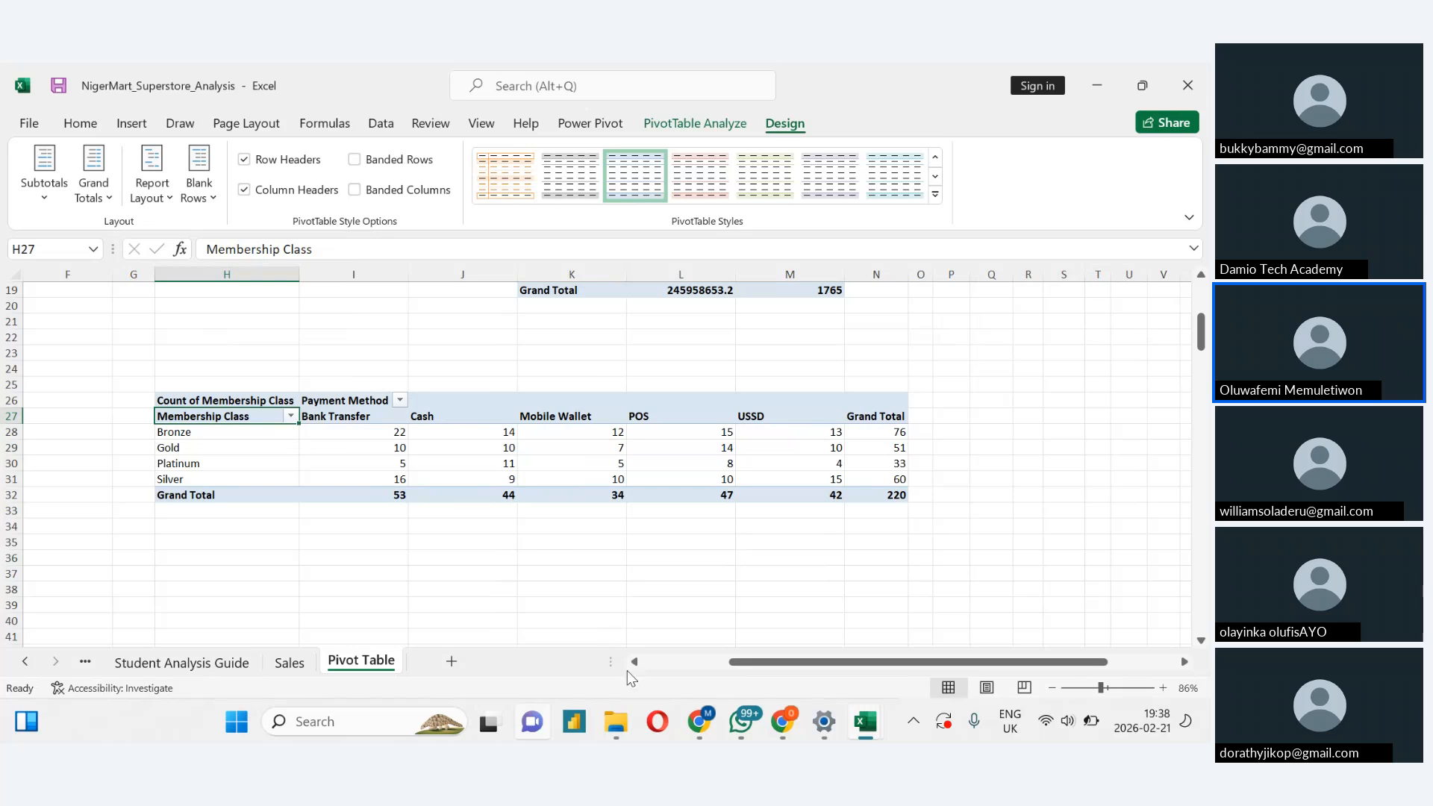
Set the report layout of the region and state quantity sold pivot table at B20 to Tabular Form
{"action": "left_click", "coordinate": [634, 662]}
{"action": "left_click", "coordinate": [634, 662]}
{"action": "left_click", "coordinate": [634, 662]}
{"action": "left_click", "coordinate": [634, 662]}
{"action": "left_click", "coordinate": [634, 661]}
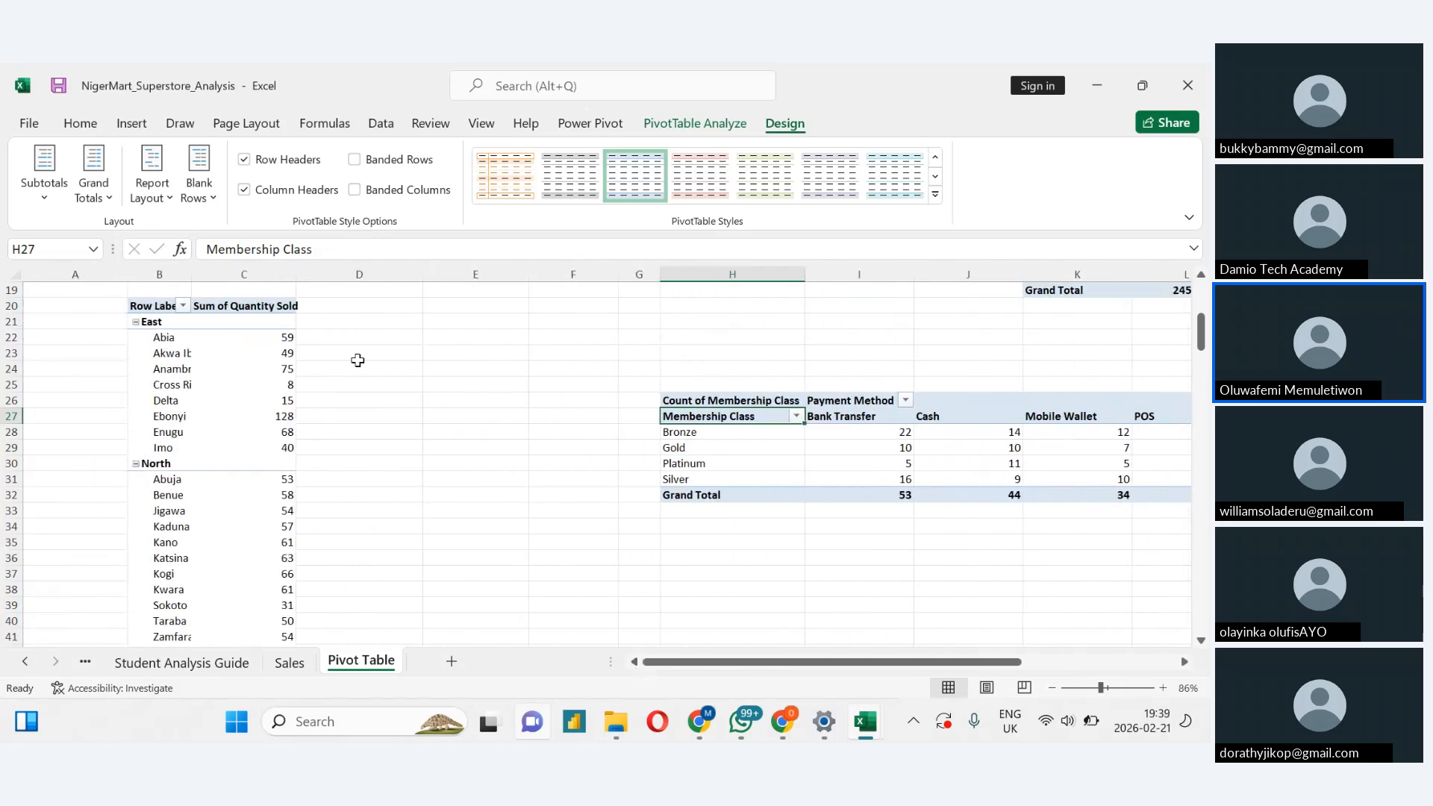
{"action": "left_click", "coordinate": [150, 309]}
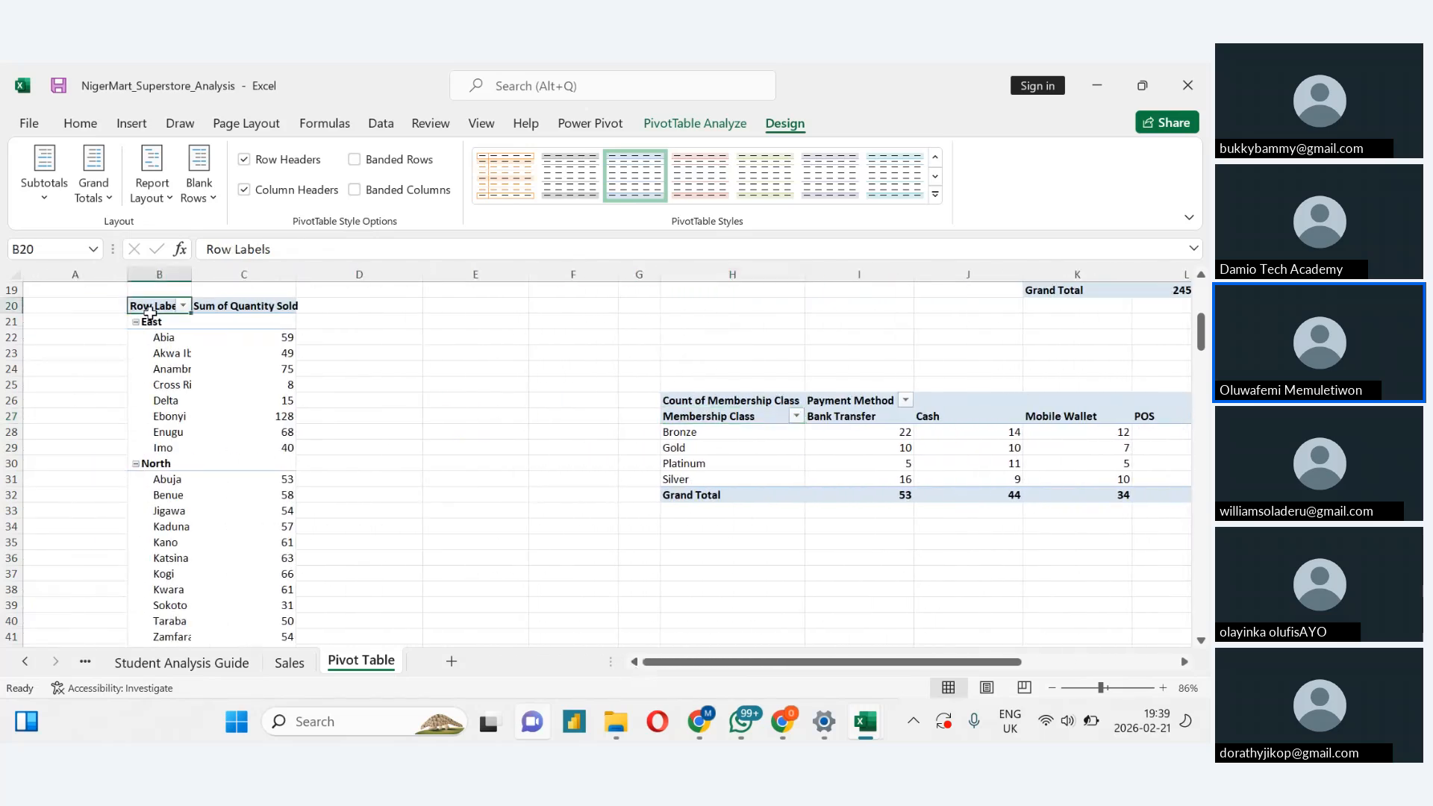
{"action": "left_click", "coordinate": [167, 201]}
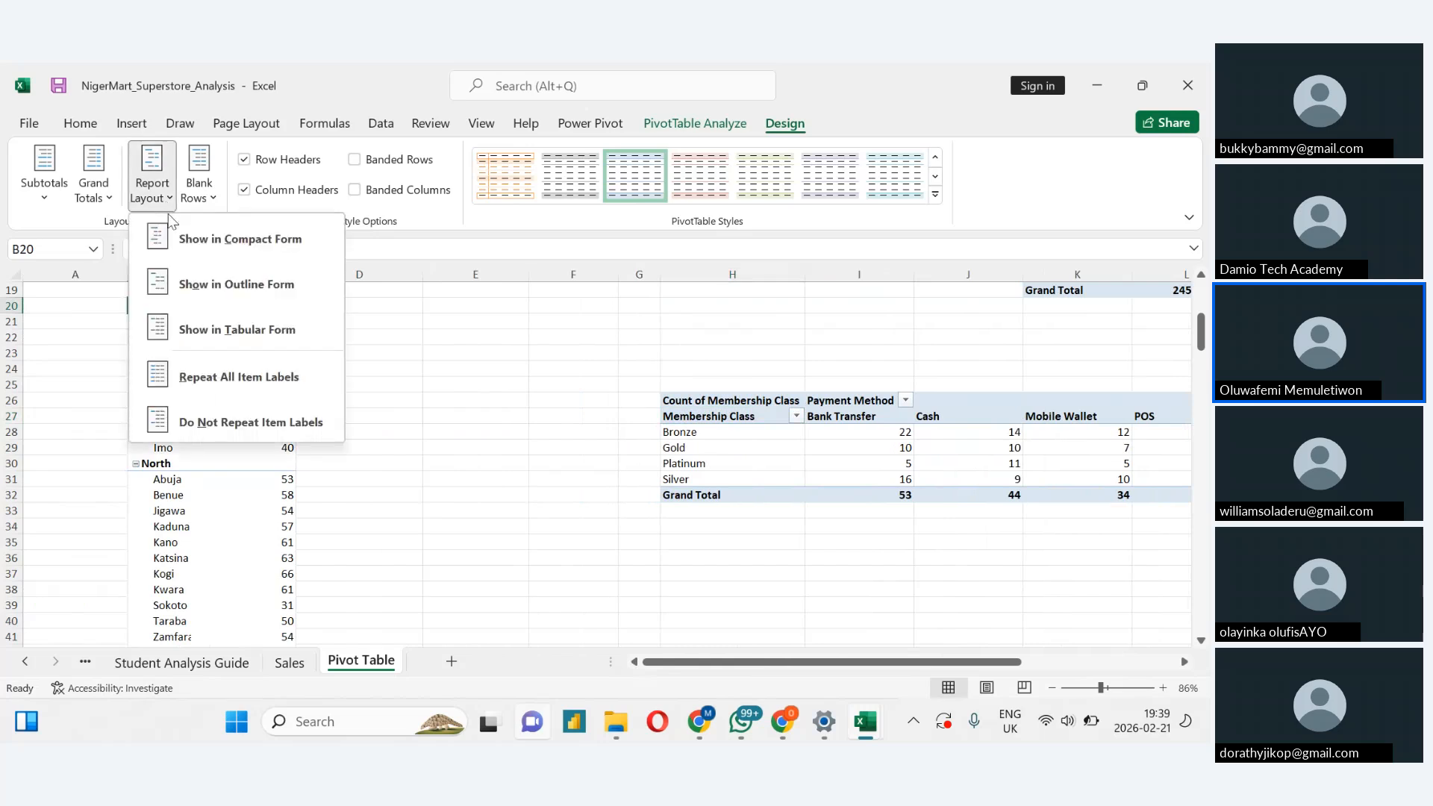
{"action": "left_click", "coordinate": [191, 329]}
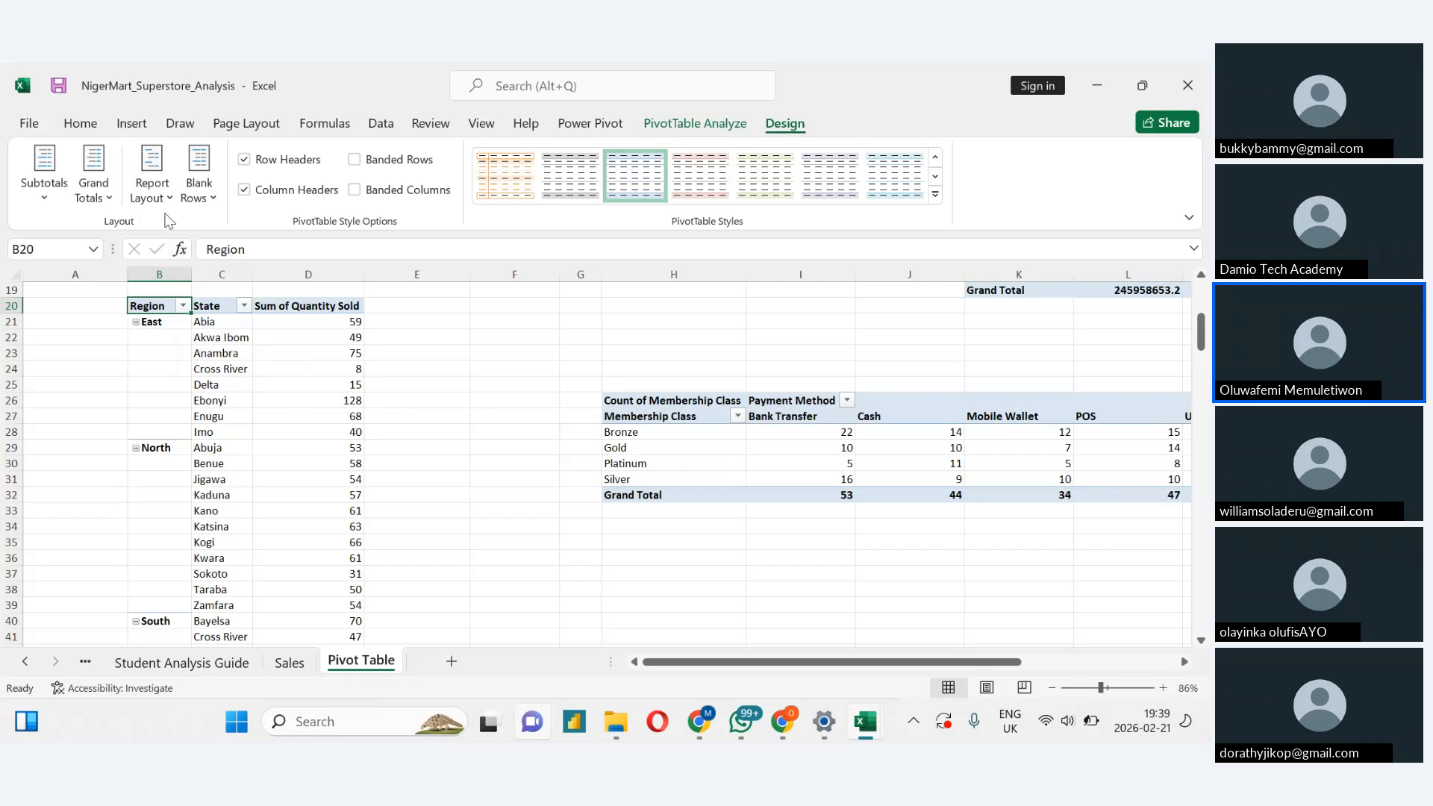
{"action": "left_click", "coordinate": [152, 187]}
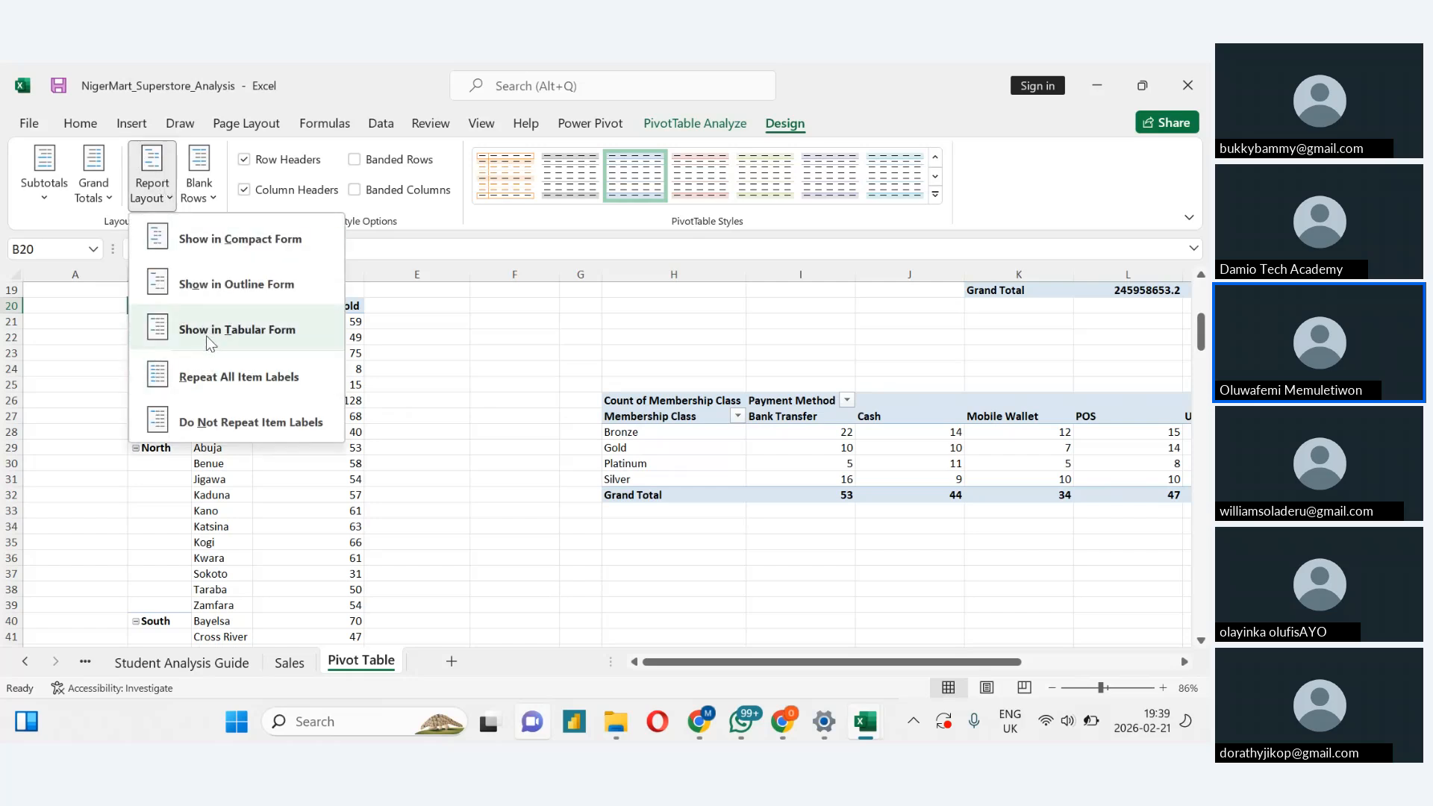
{"action": "left_click", "coordinate": [207, 342]}
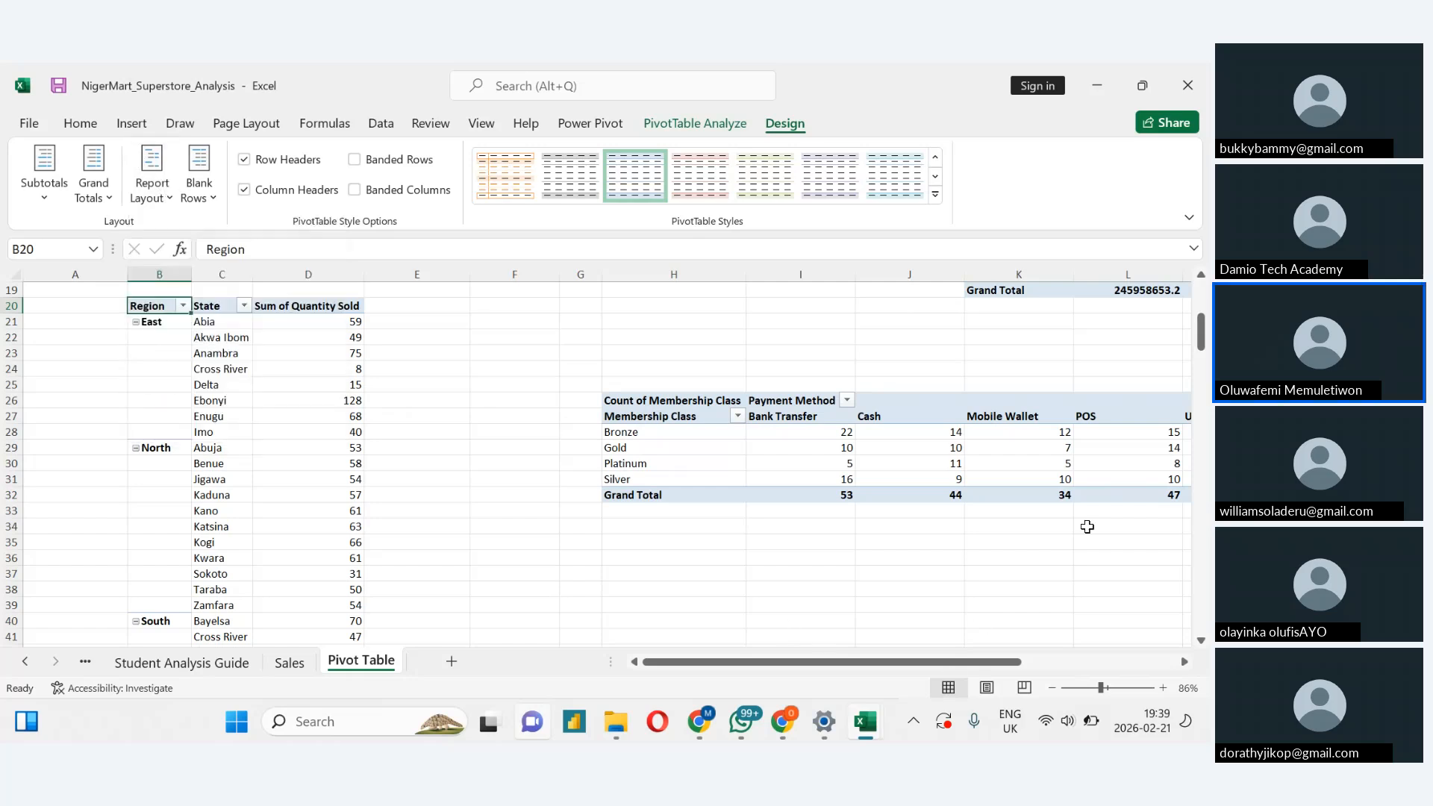
Set the report layout of the product category discount and customer rating pivot table at B70 to Tabular Form
{"action": "left_click_drag", "start_coordinate": [1201, 345], "coordinate": [1208, 420]}
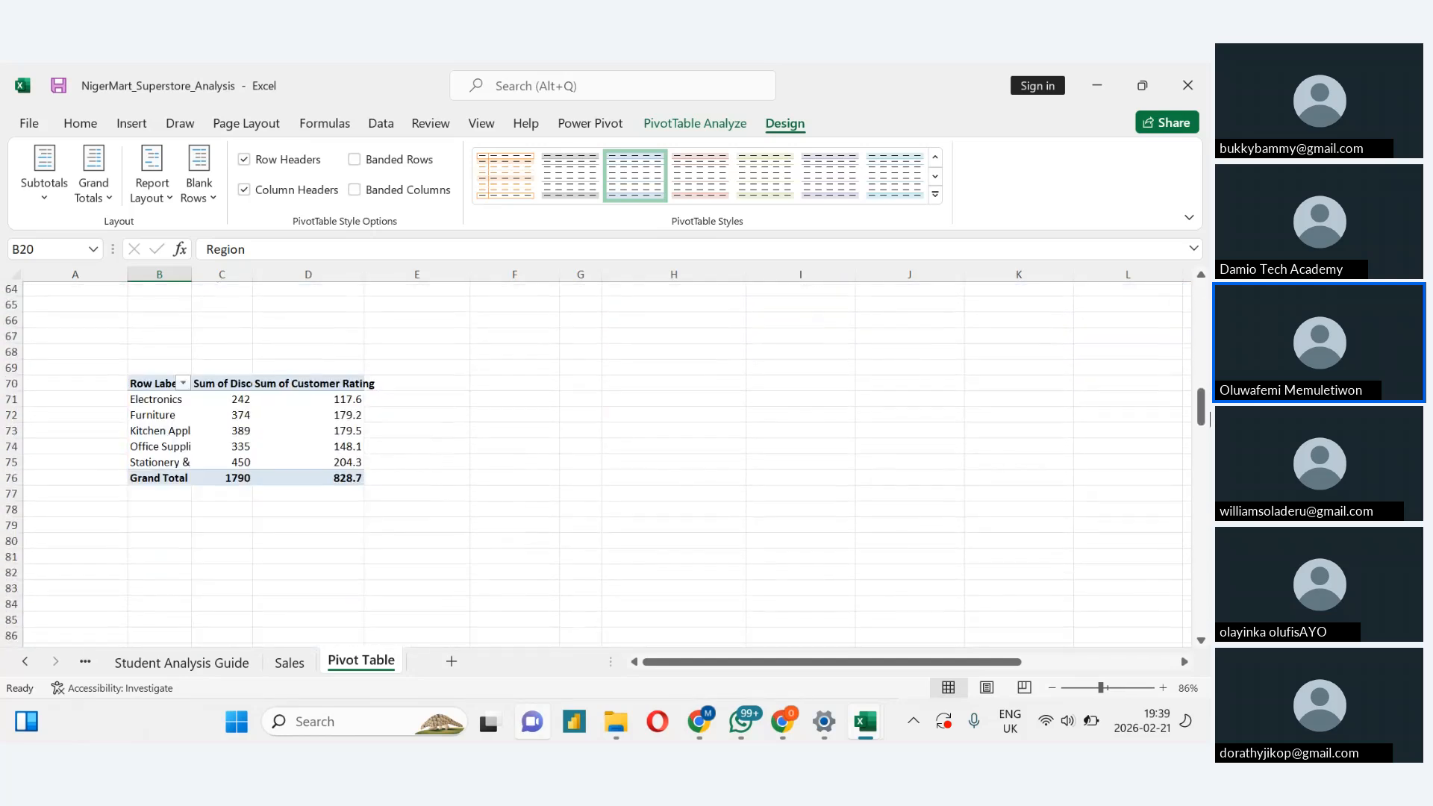
{"action": "left_click", "coordinate": [227, 385]}
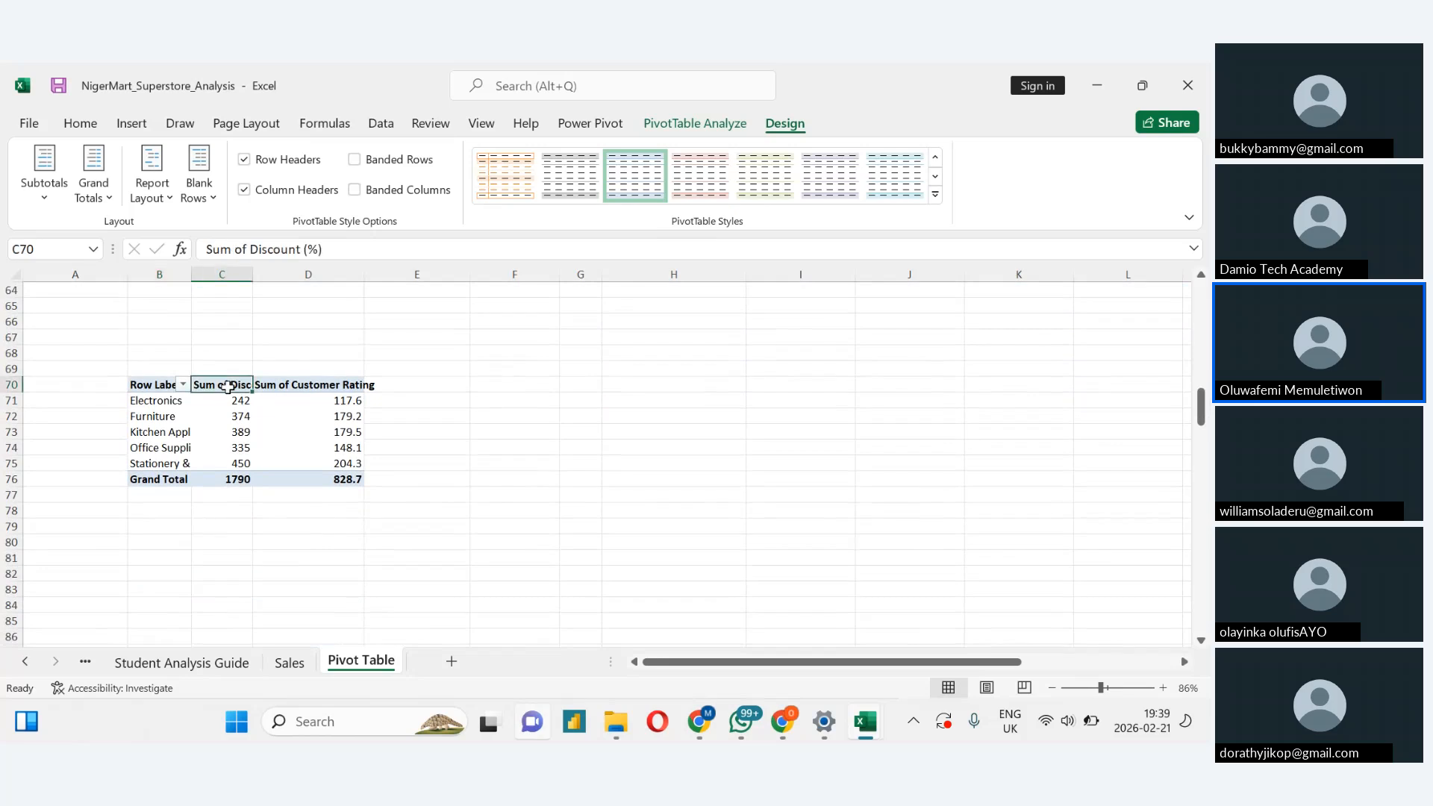
{"action": "left_click", "coordinate": [151, 179]}
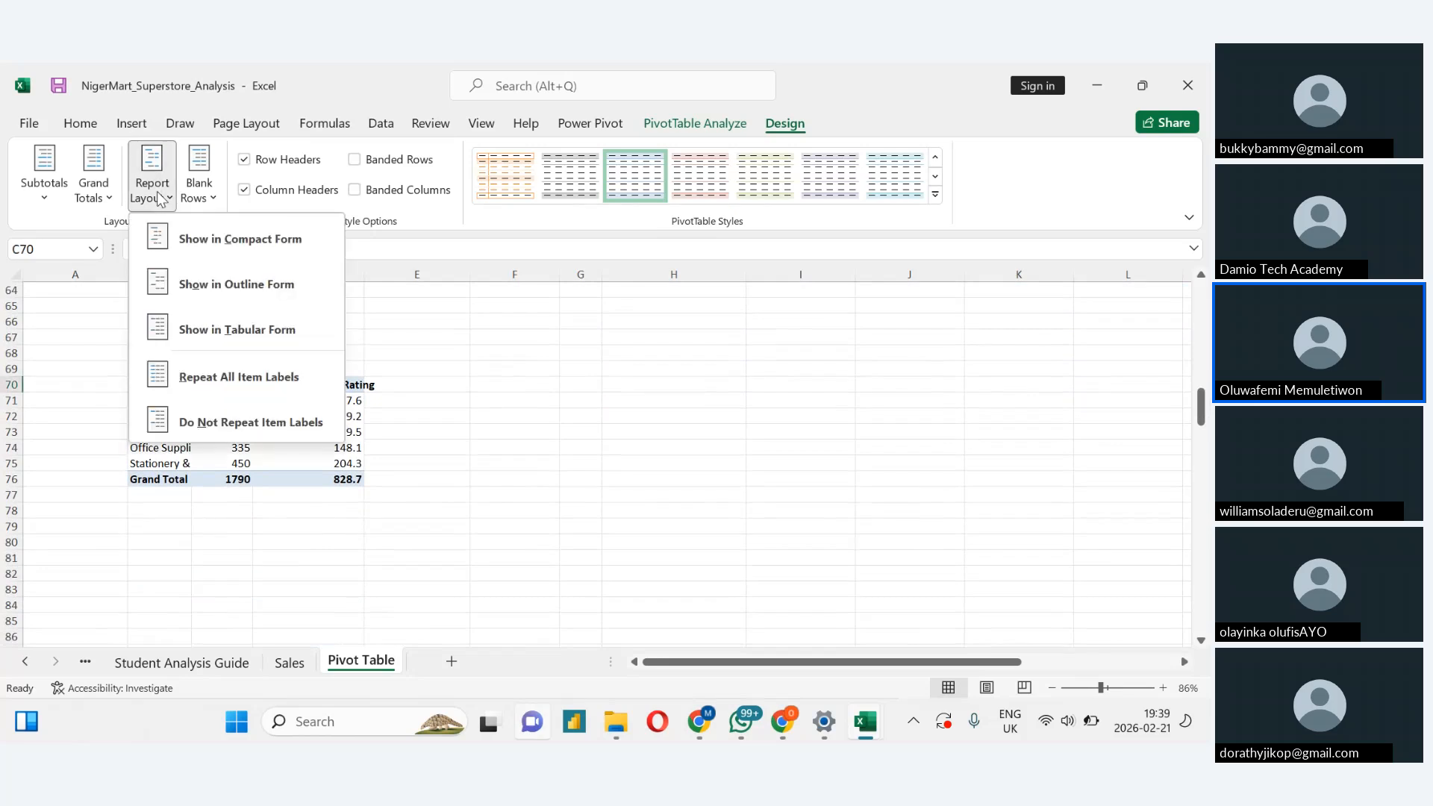
{"action": "left_click", "coordinate": [204, 330]}
{"action": "left_click", "coordinate": [682, 539]}
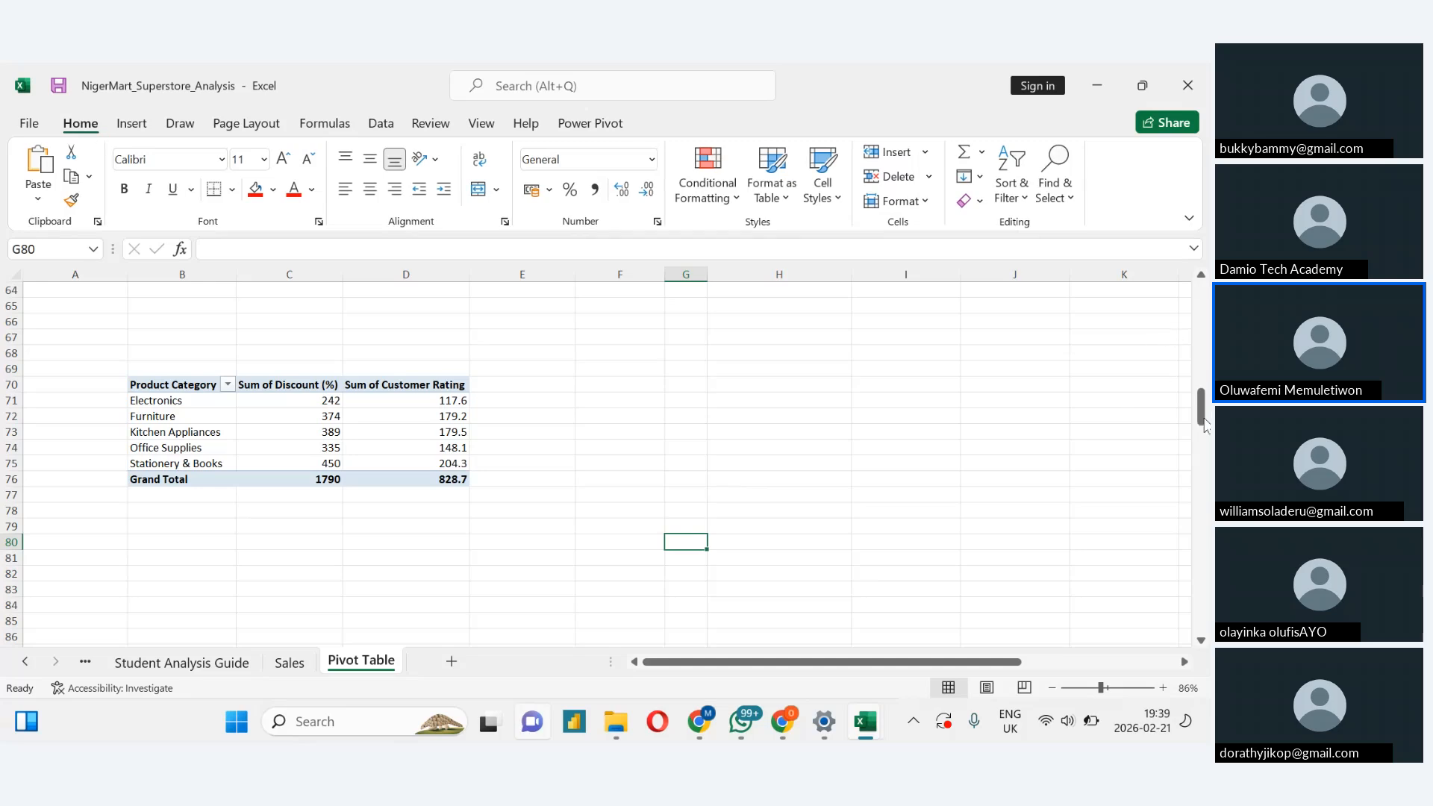
{"action": "left_click_drag", "start_coordinate": [1199, 415], "coordinate": [1194, 312]}
{"action": "scroll", "coordinate": [1182, 324], "scroll_direction": "down", "scroll_amount": 1}
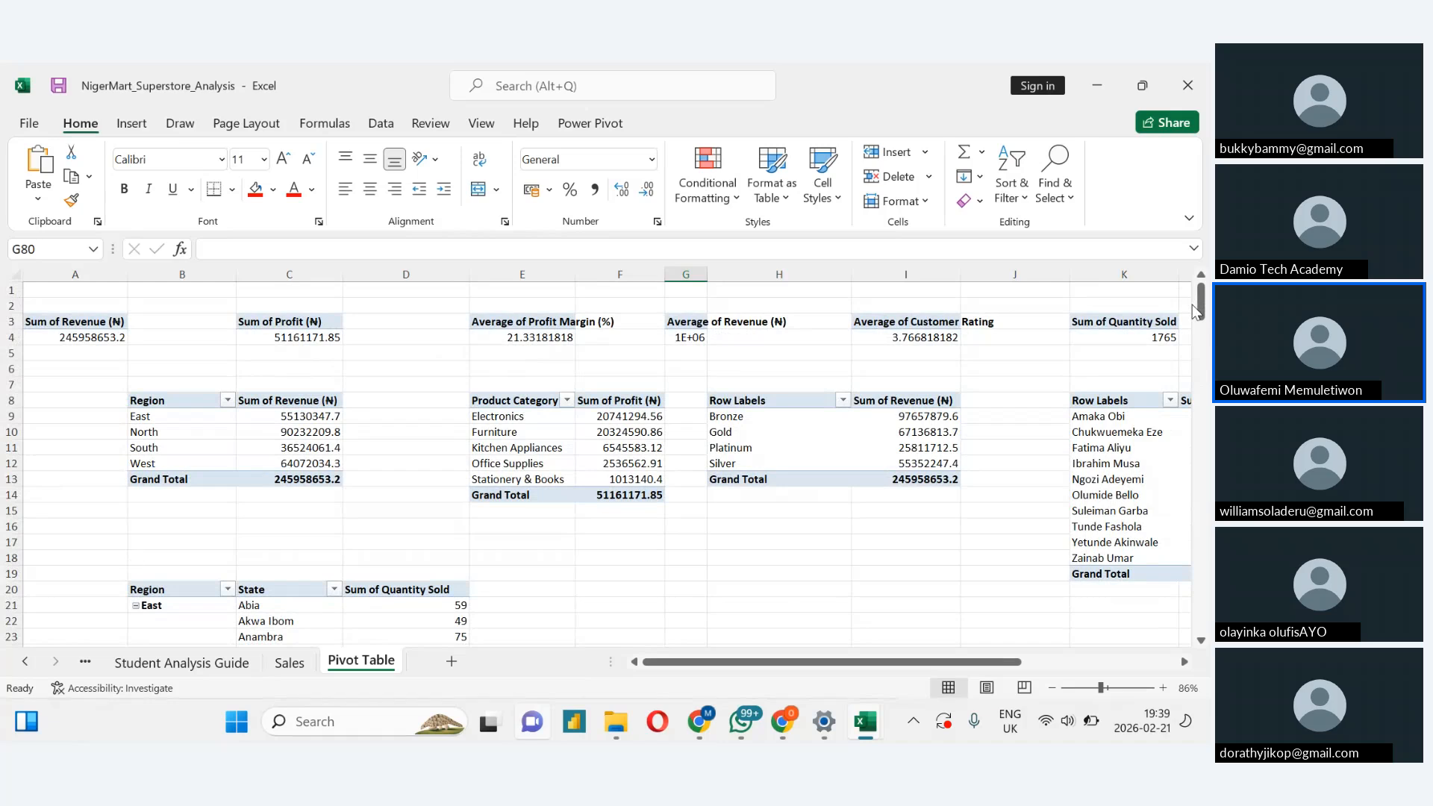
Switch to the Zoho meeting in Chrome to check its chat for new messages, and return to the Excel workbook
{"action": "mouse_move", "coordinate": [464, 608]}
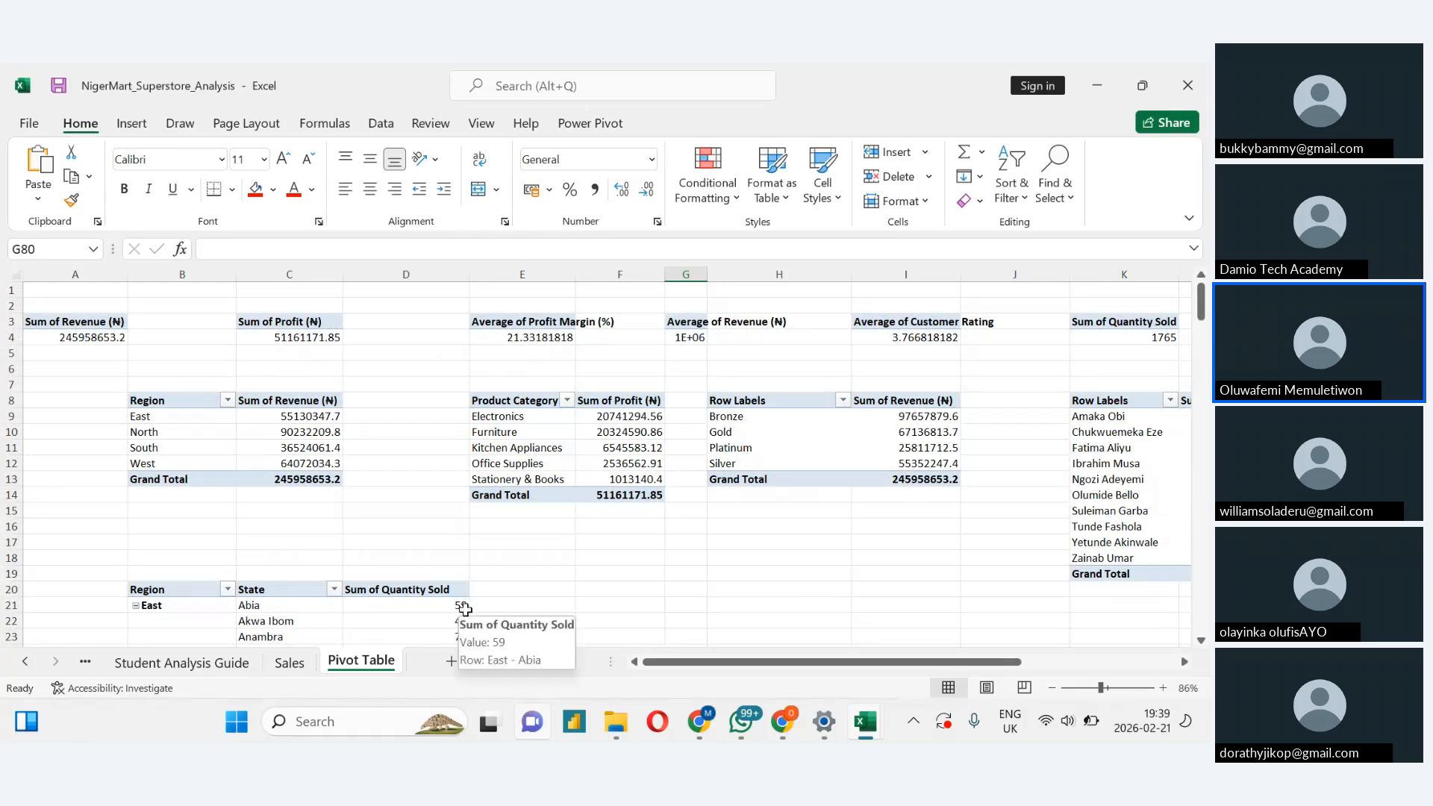
{"action": "key", "text": "alt+Tab"}
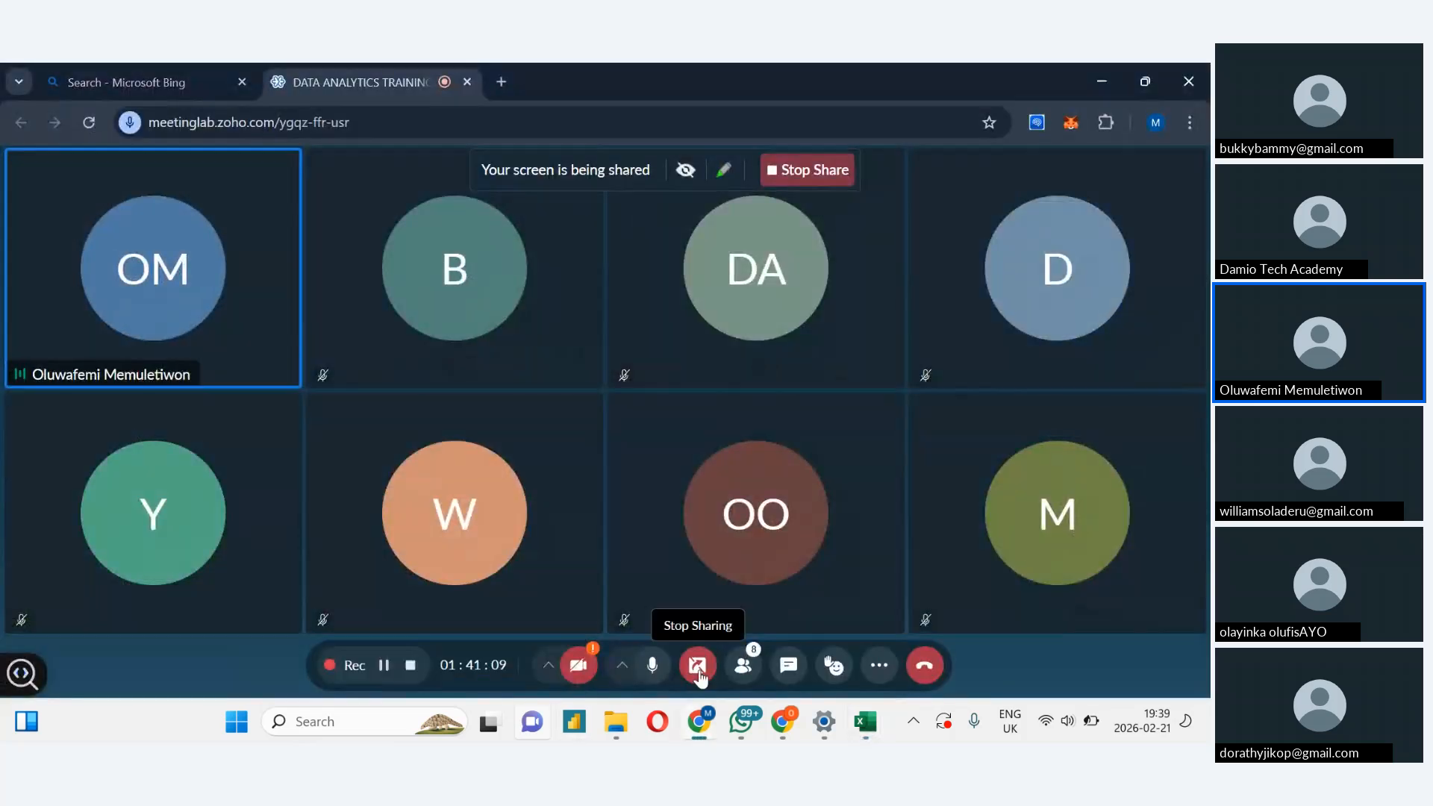
{"action": "left_click", "coordinate": [785, 669]}
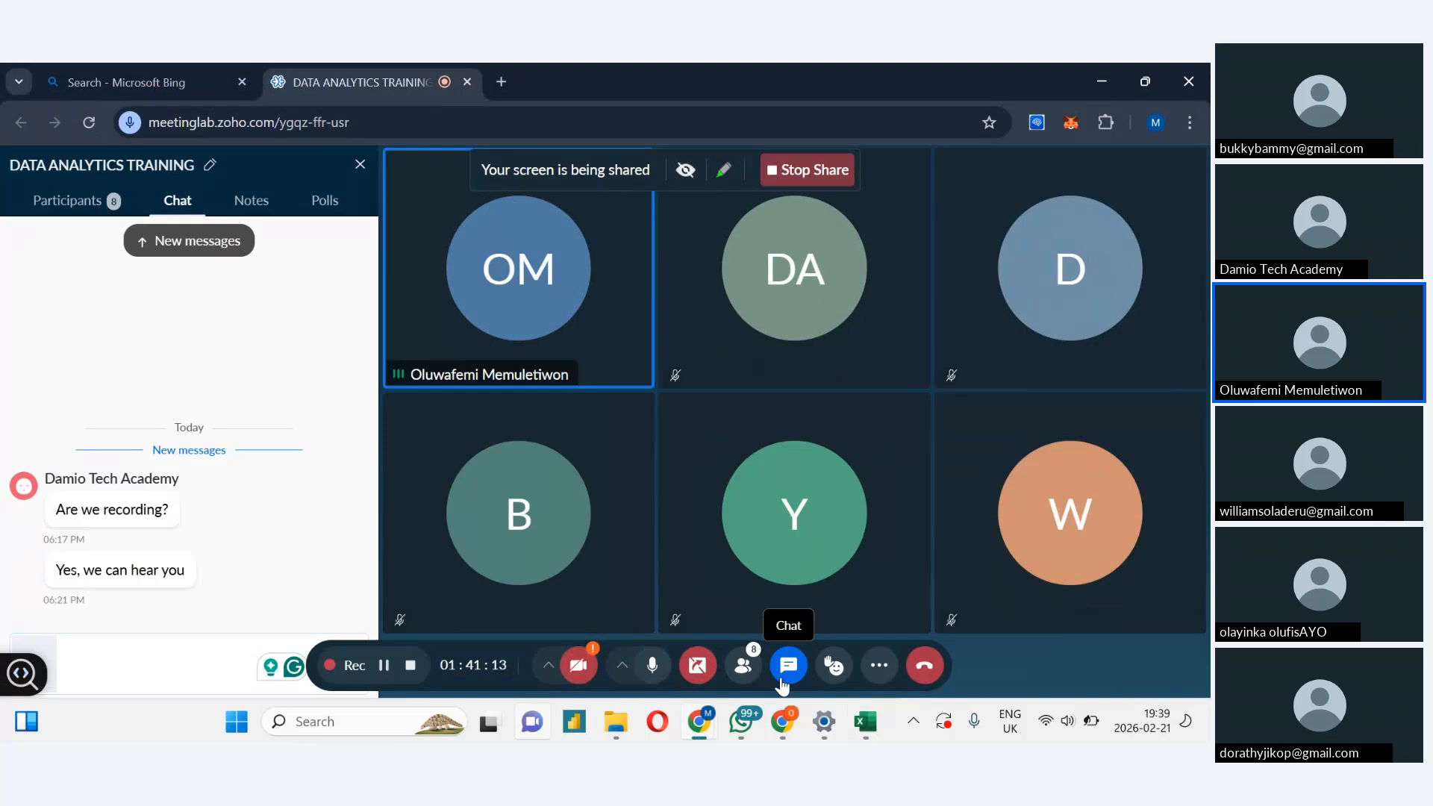
{"action": "left_click", "coordinate": [784, 675]}
{"action": "key", "text": "alt+Tab"}
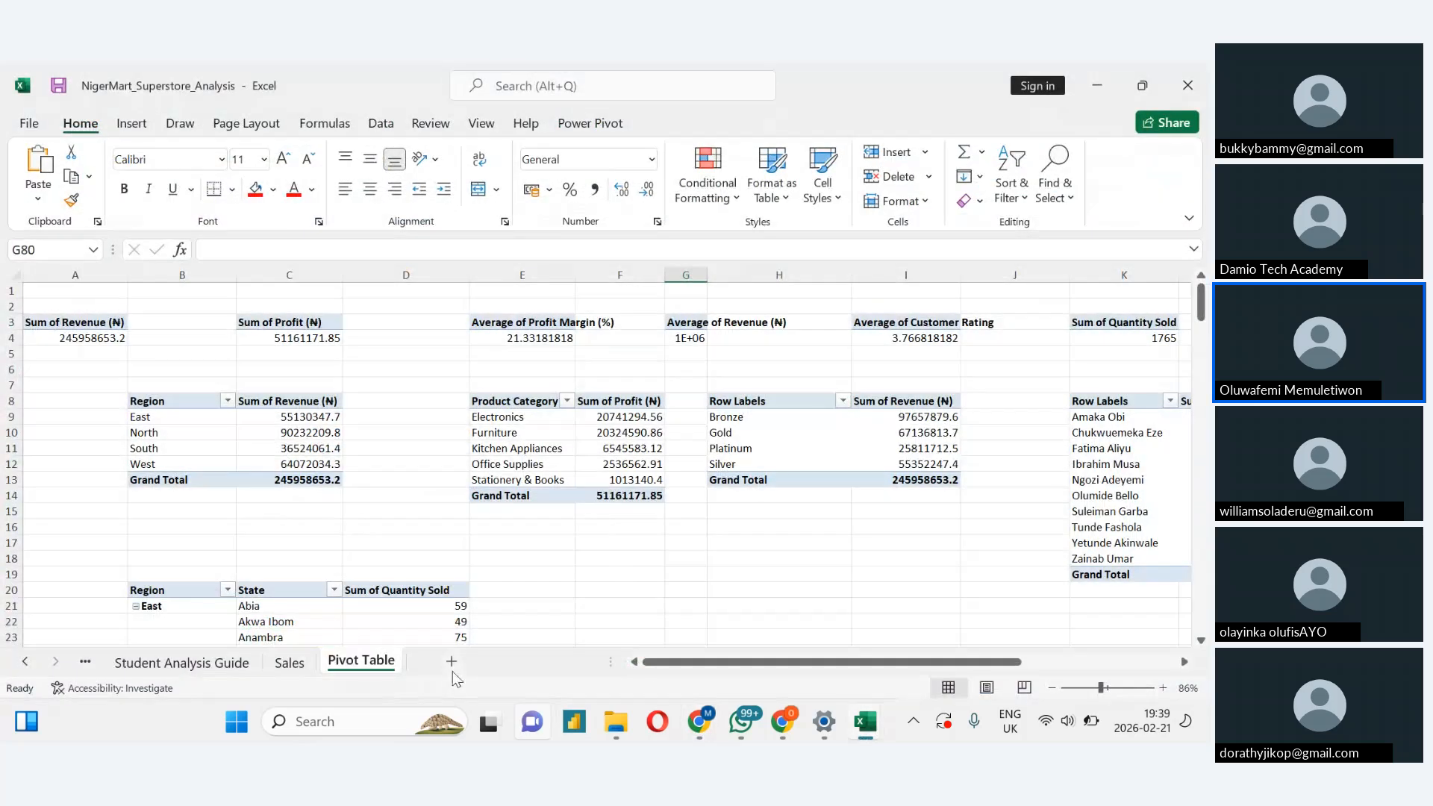
Add a new worksheet after the Pivot Table sheet and name it Dashboard
{"action": "left_click", "coordinate": [453, 672]}
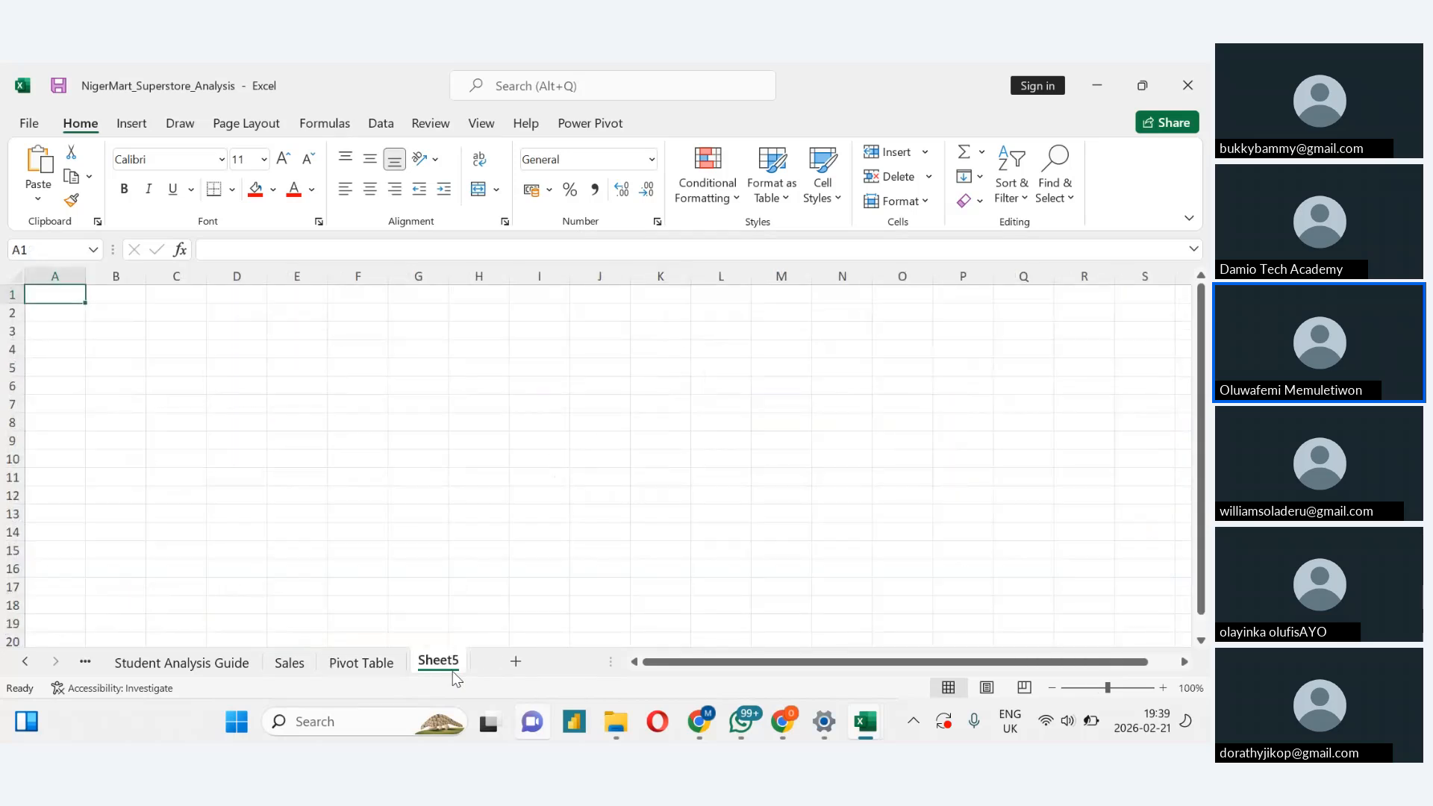
{"action": "double_click", "coordinate": [438, 660]}
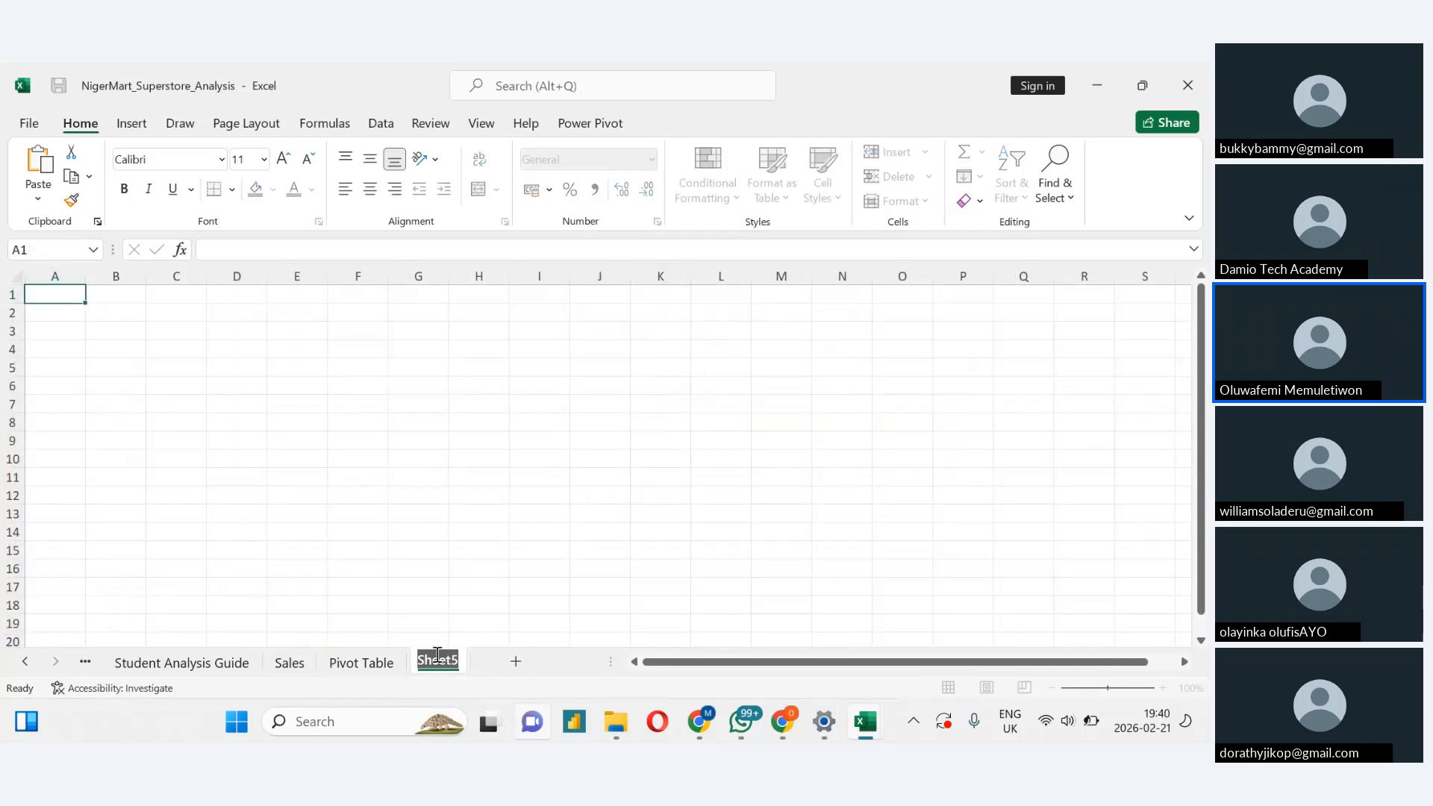
{"action": "type", "text": "Das"}
{"action": "type", "text": "hboard"}
{"action": "key", "text": "Return"}
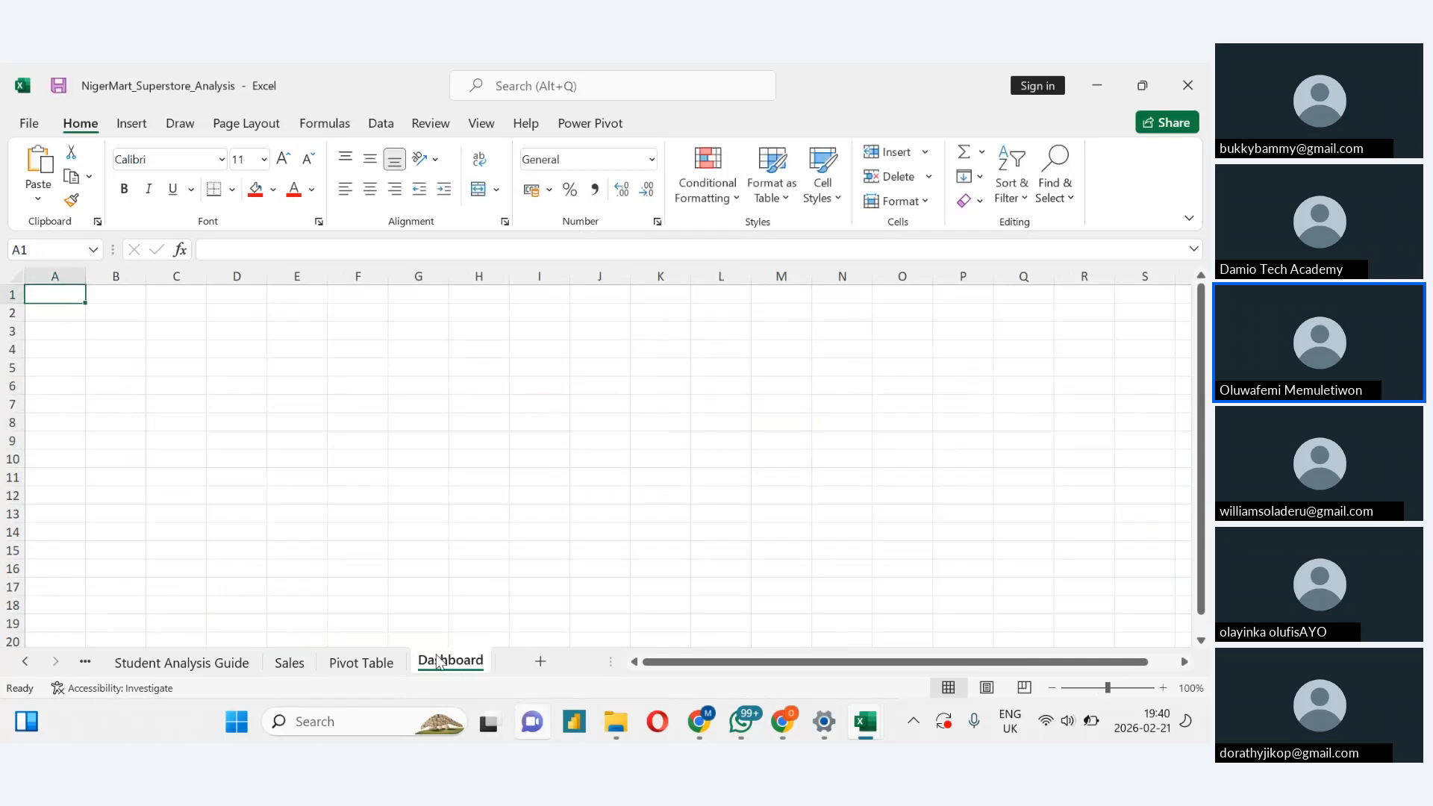
Check the Zoho meeting chat in Chrome again for new questions, and go back to the Pivot Table sheet in Excel
{"action": "key", "text": "alt+Tab"}
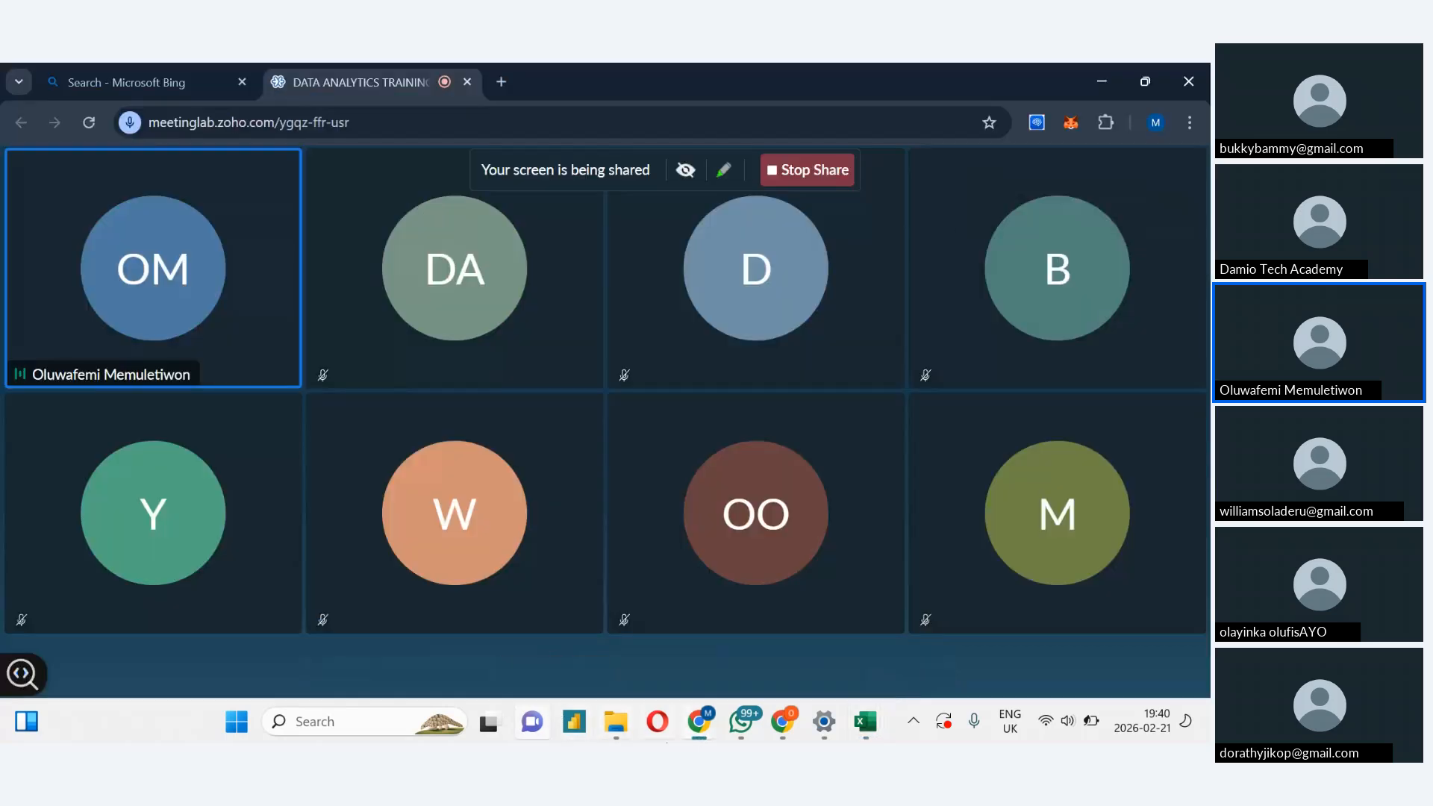
{"action": "mouse_move", "coordinate": [685, 681]}
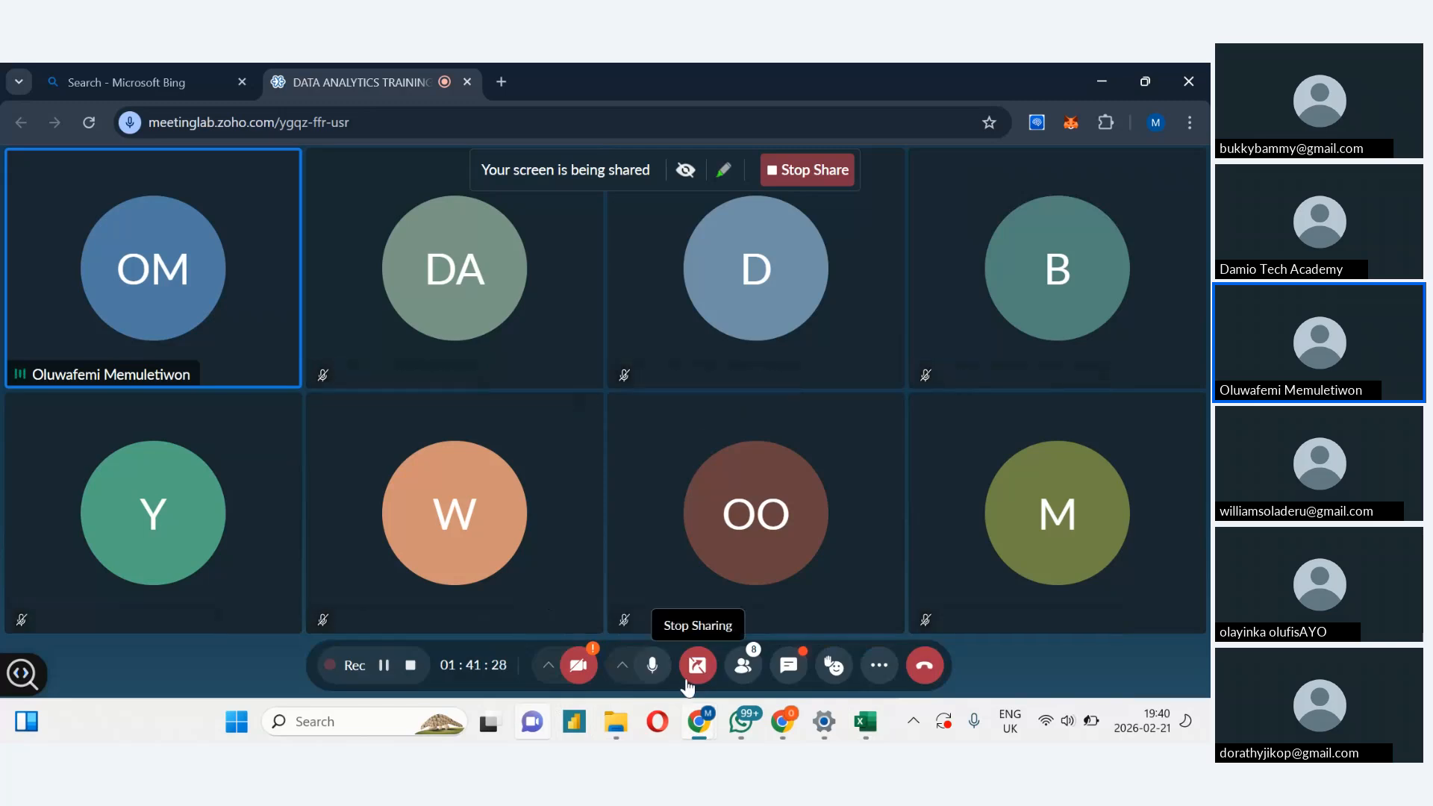
{"action": "left_click", "coordinate": [790, 667]}
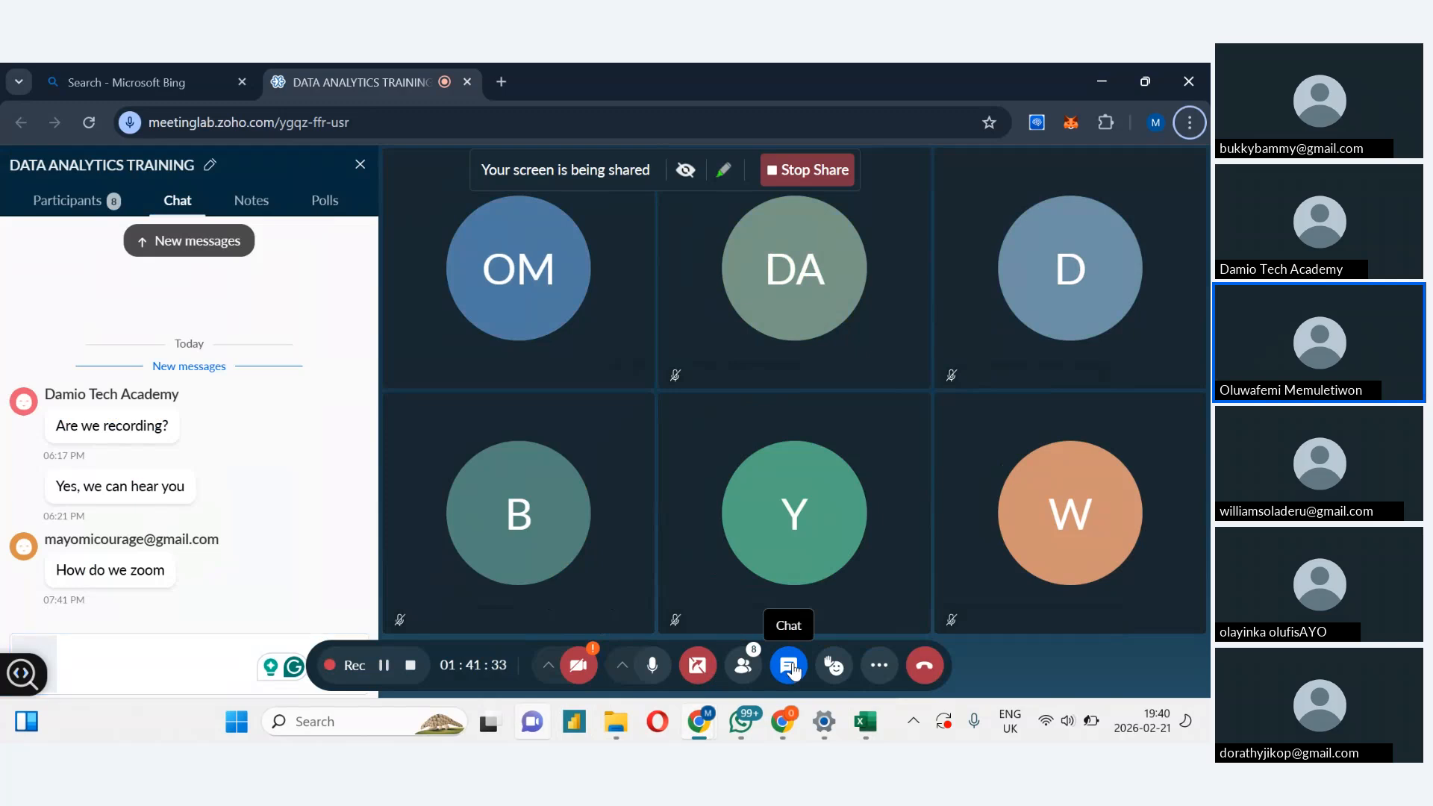
{"action": "left_click", "coordinate": [793, 669]}
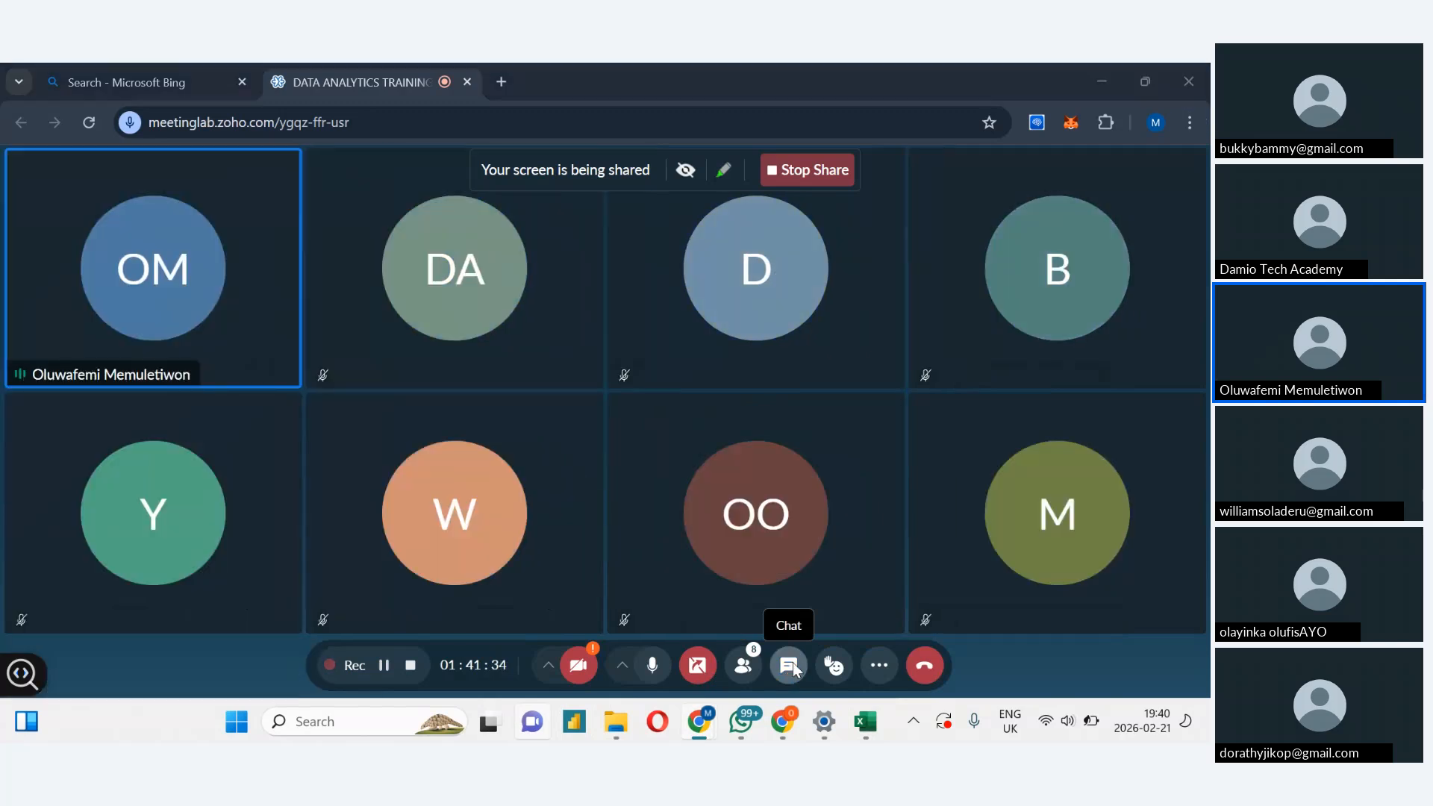
{"action": "key", "text": "alt+Tab"}
{"action": "left_click", "coordinate": [374, 662]}
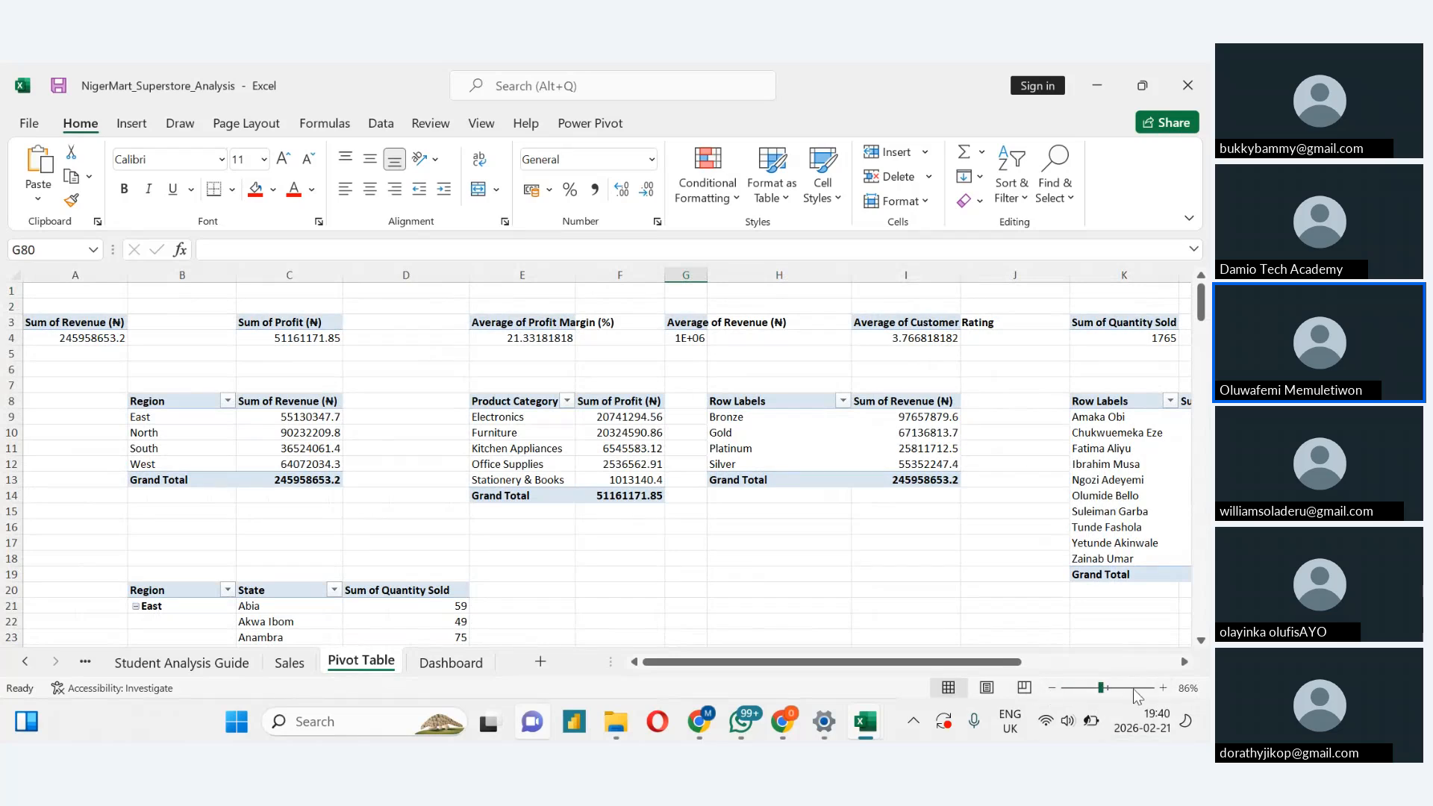
{"action": "mouse_move", "coordinate": [1101, 687]}
{"action": "left_mouse_down"}
{"action": "mouse_move", "coordinate": [1078, 688]}
{"action": "mouse_move", "coordinate": [1120, 687]}
{"action": "mouse_move", "coordinate": [1072, 688]}
{"action": "mouse_move", "coordinate": [1101, 688]}
{"action": "left_mouse_up"}
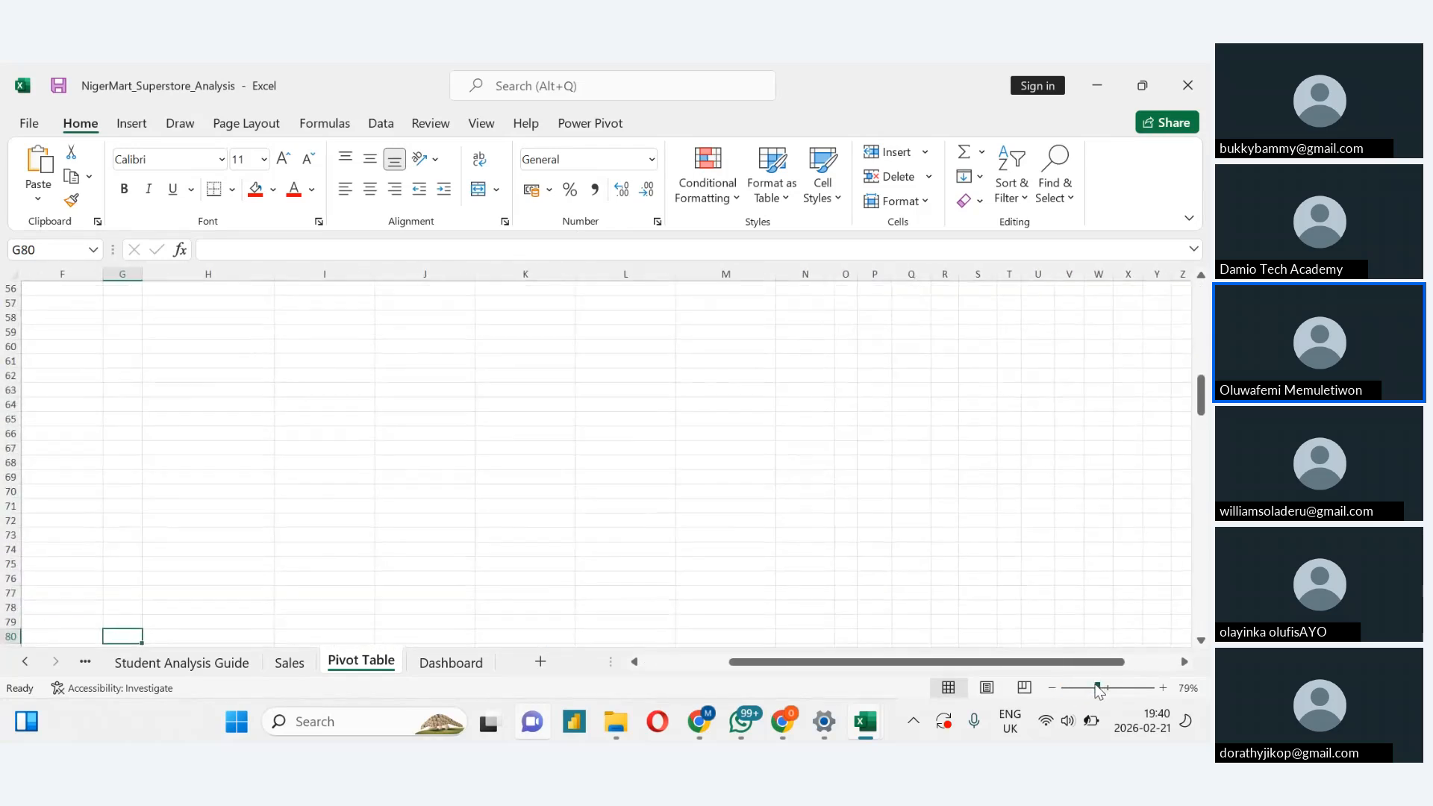
{"action": "left_click_drag", "start_coordinate": [970, 665], "coordinate": [837, 665]}
{"action": "left_click_drag", "start_coordinate": [1196, 386], "coordinate": [1203, 295]}
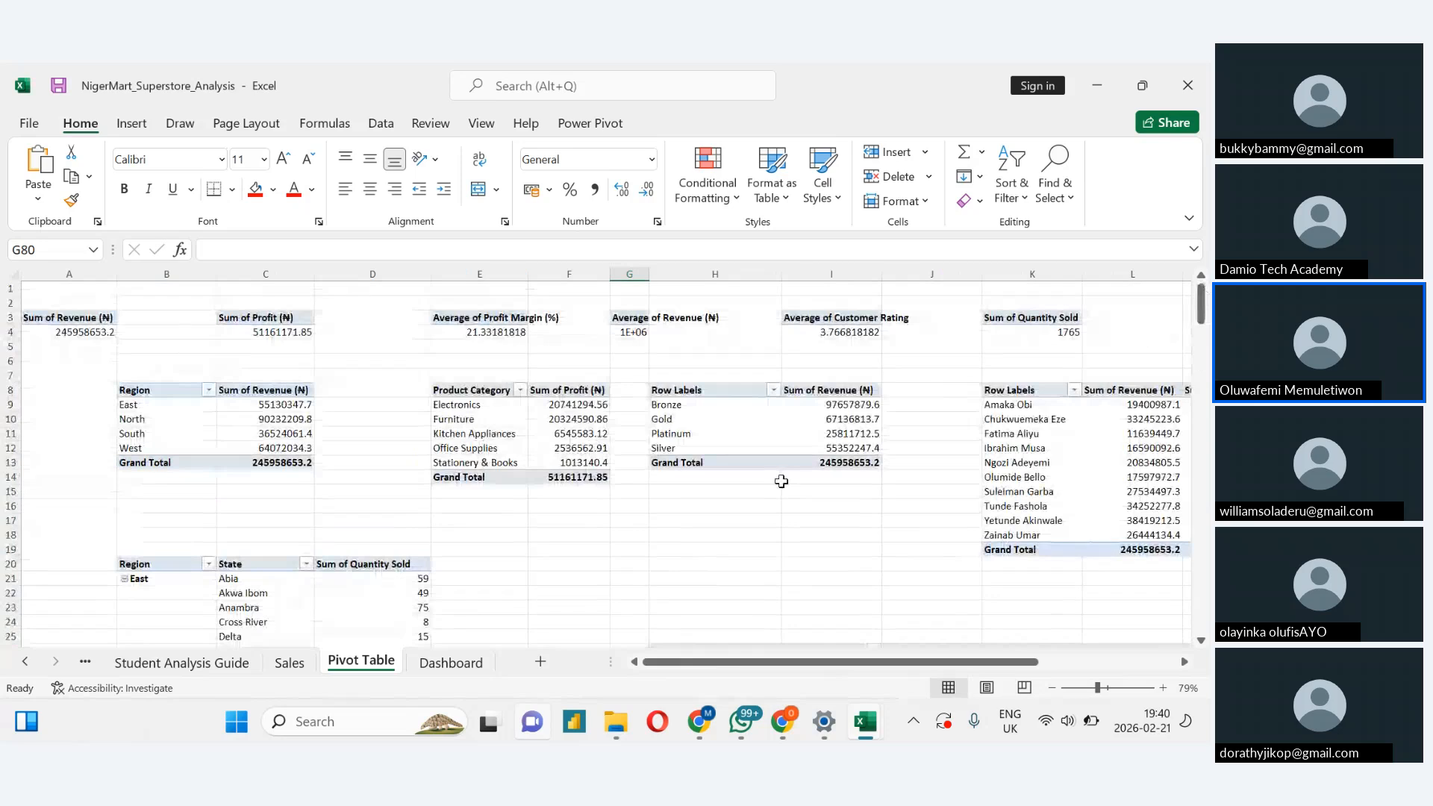
Switch to the Zoho meeting in Chrome, read the latest chat messages, and return to the Pivot Table sheet in Excel
{"action": "key", "text": "alt+Tab"}
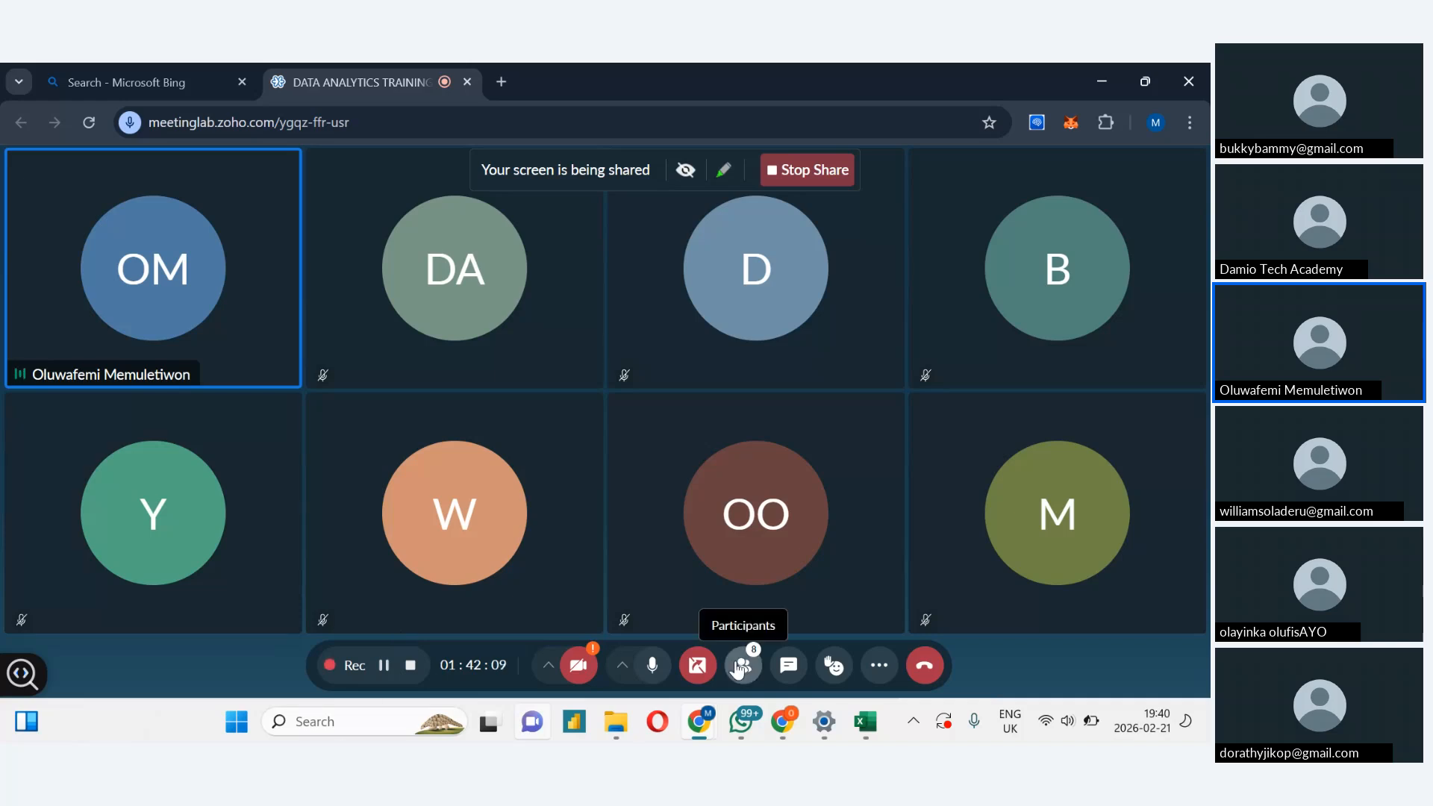
{"action": "left_click", "coordinate": [788, 664]}
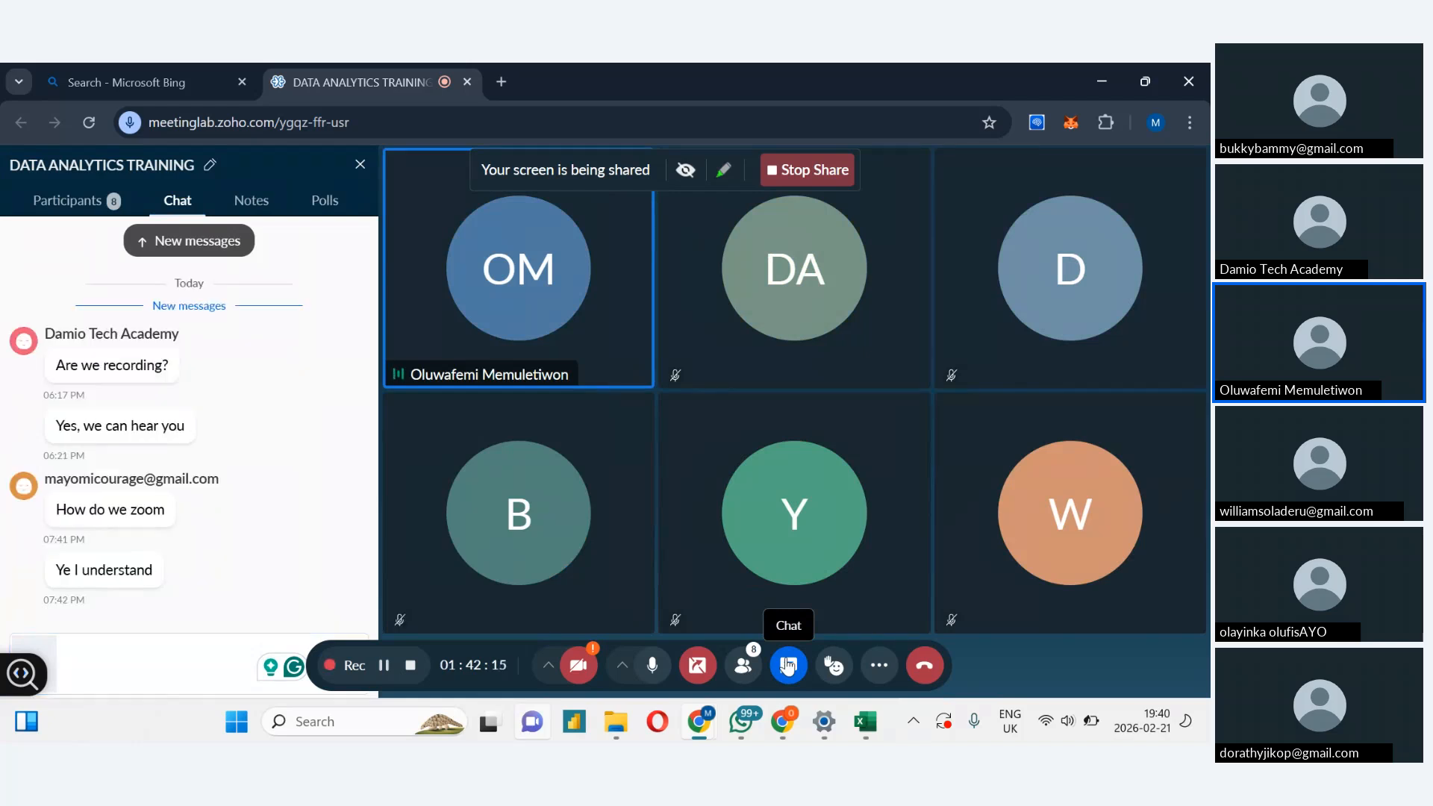
{"action": "left_click", "coordinate": [788, 664]}
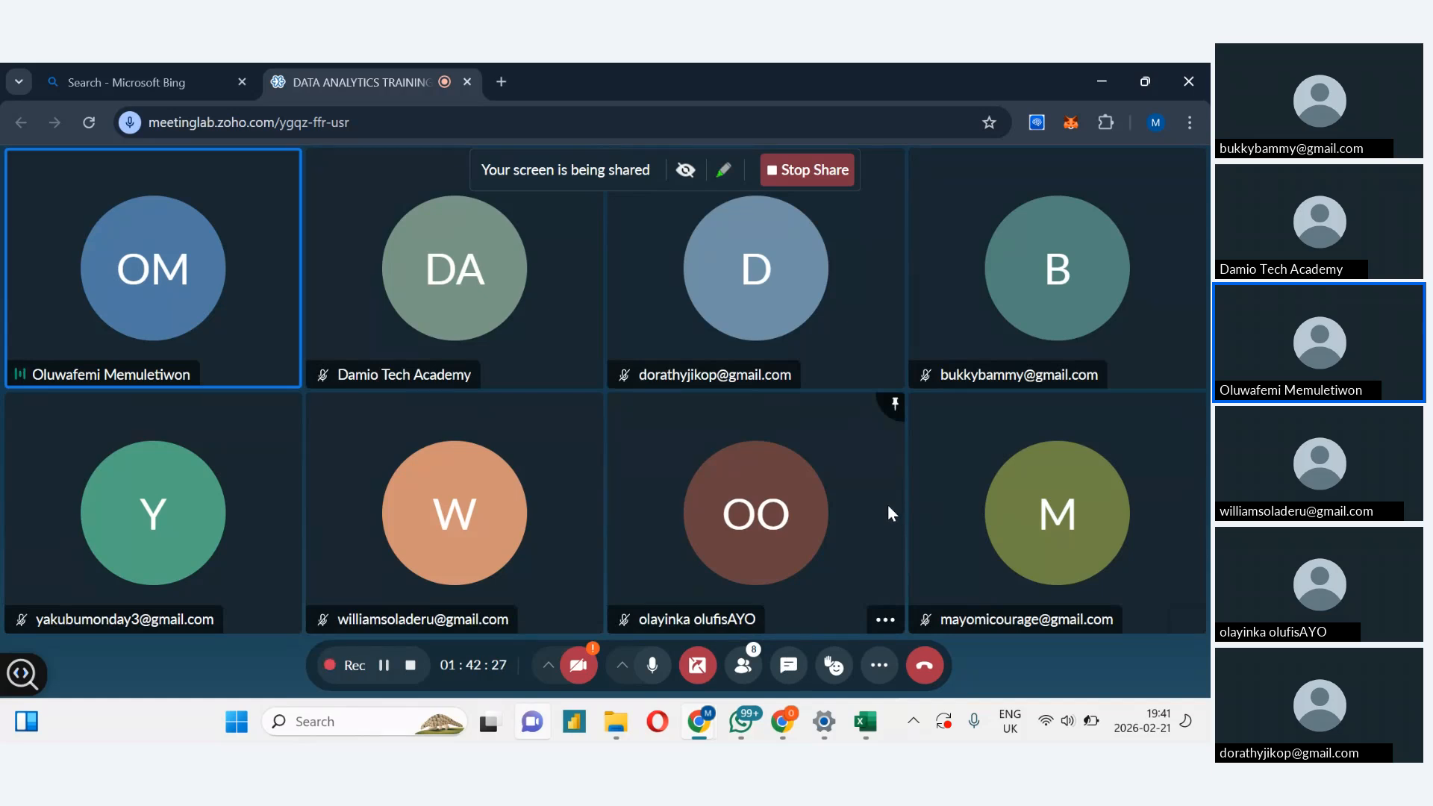
{"action": "key", "text": "alt+Tab"}
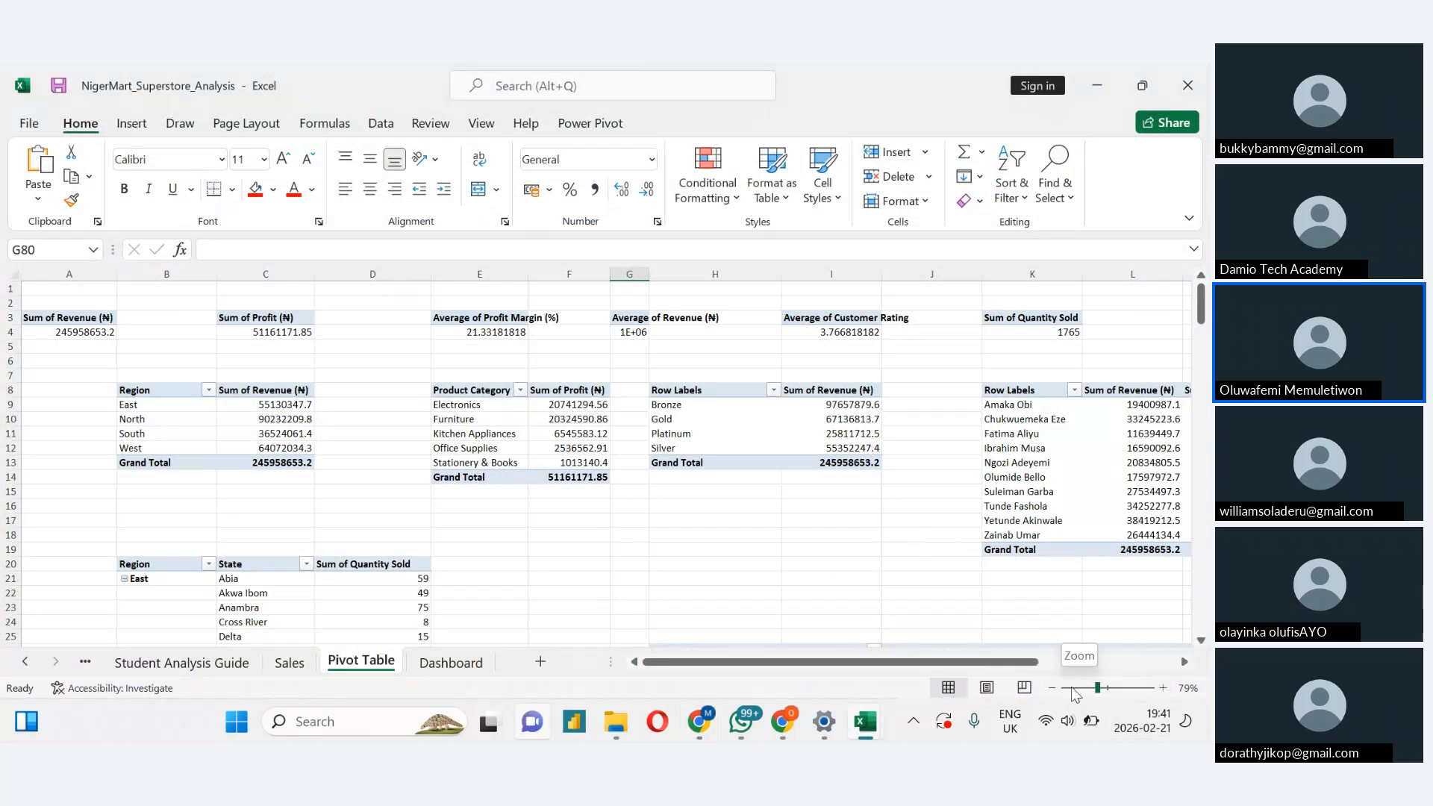
Try different zoom levels on the Pivot Table sheet and set its magnification to 87%
{"action": "left_click", "coordinate": [1161, 688]}
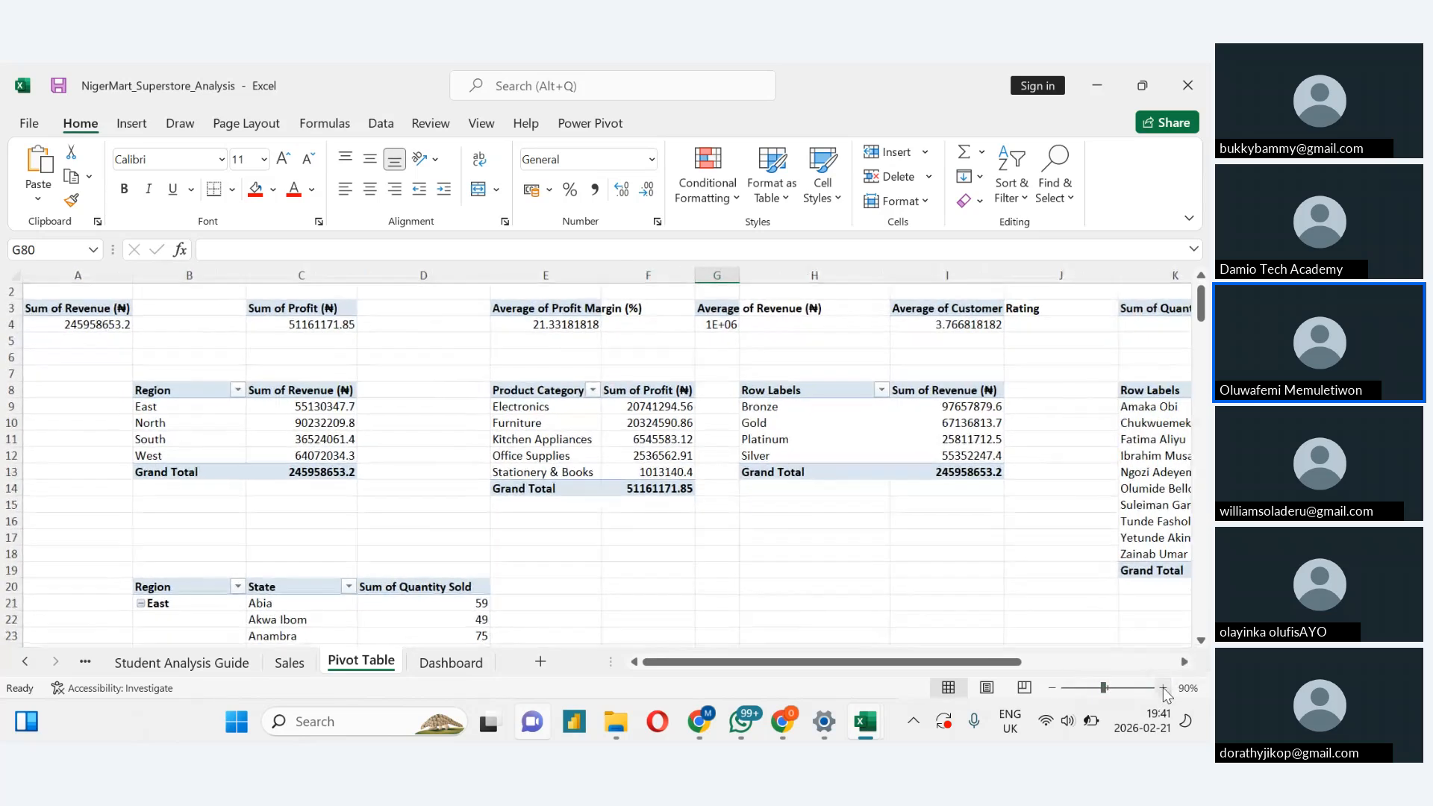
{"action": "left_click", "coordinate": [1161, 688]}
{"action": "left_click", "coordinate": [1052, 688]}
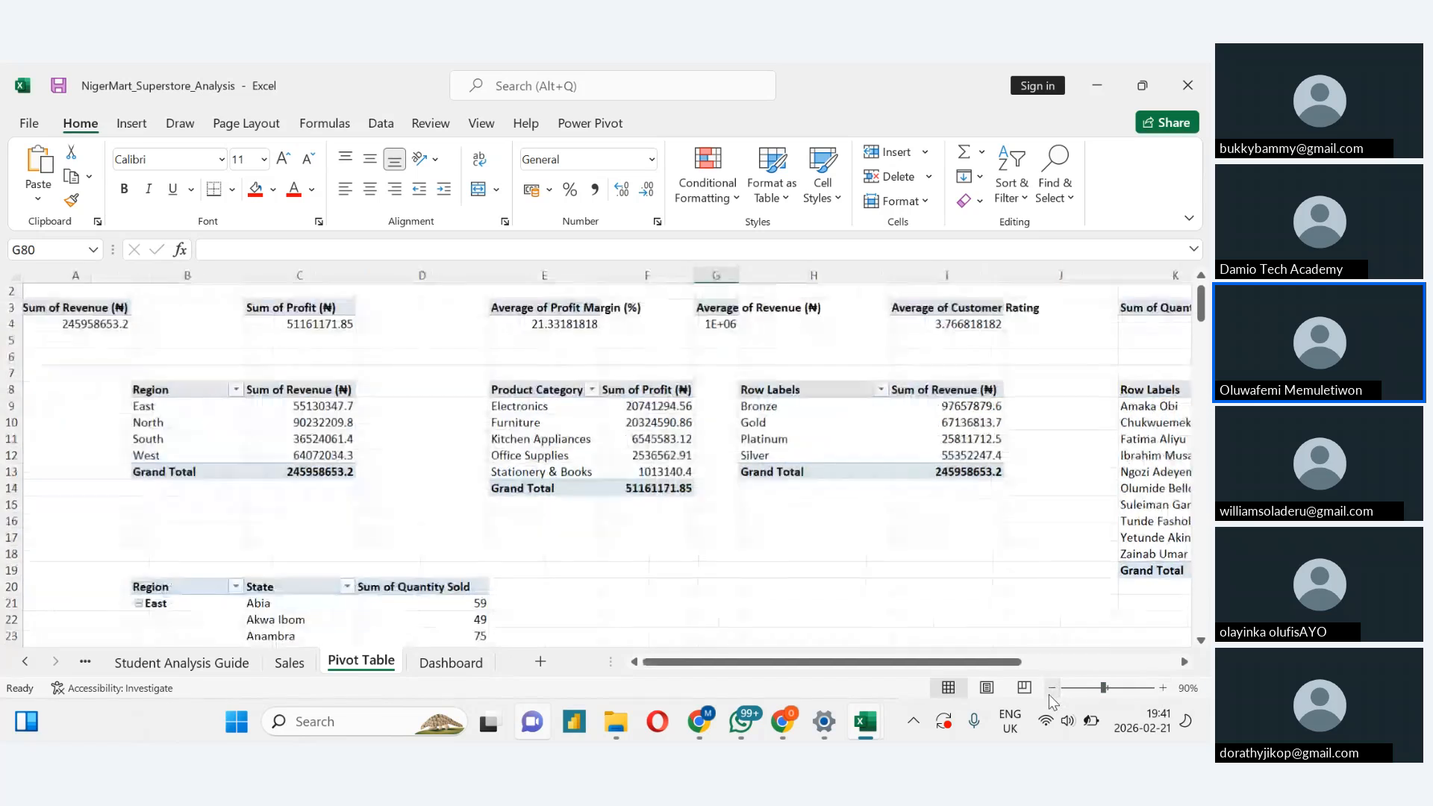
{"action": "left_click", "coordinate": [1051, 688]}
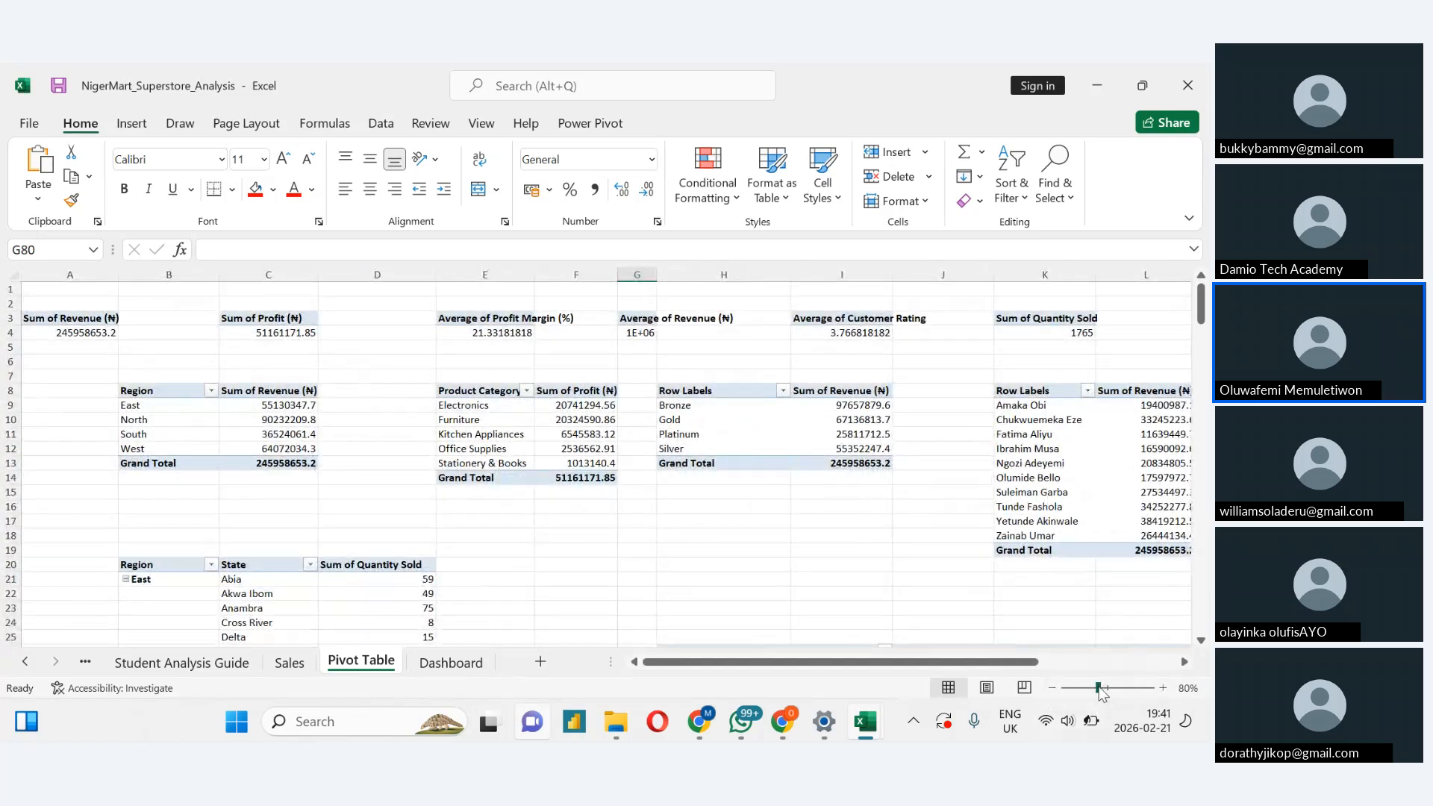
{"action": "left_click_drag", "start_coordinate": [1097, 688], "coordinate": [1102, 687]}
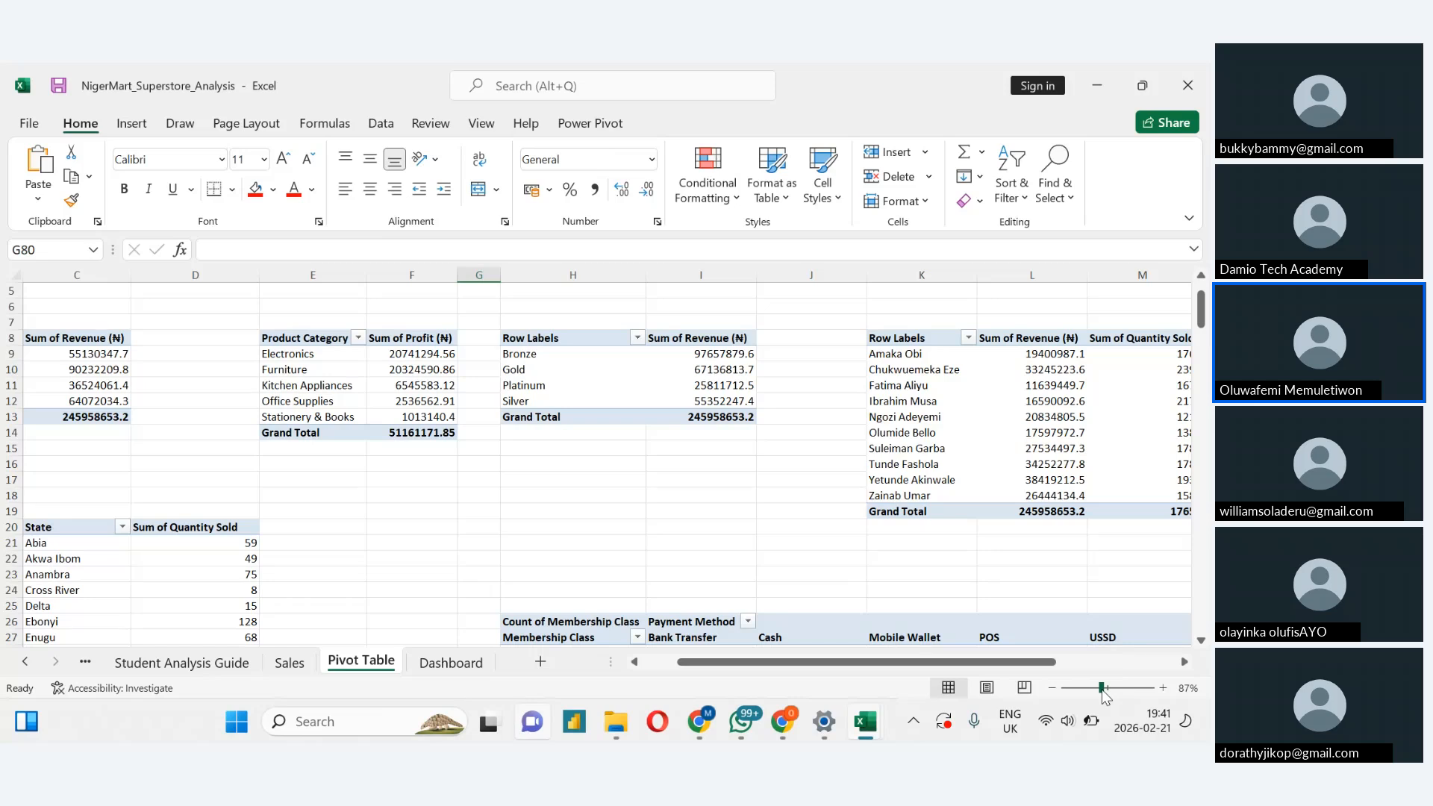
Select the range A1:V70 on the Dashboard sheet
{"action": "left_click", "coordinate": [458, 675]}
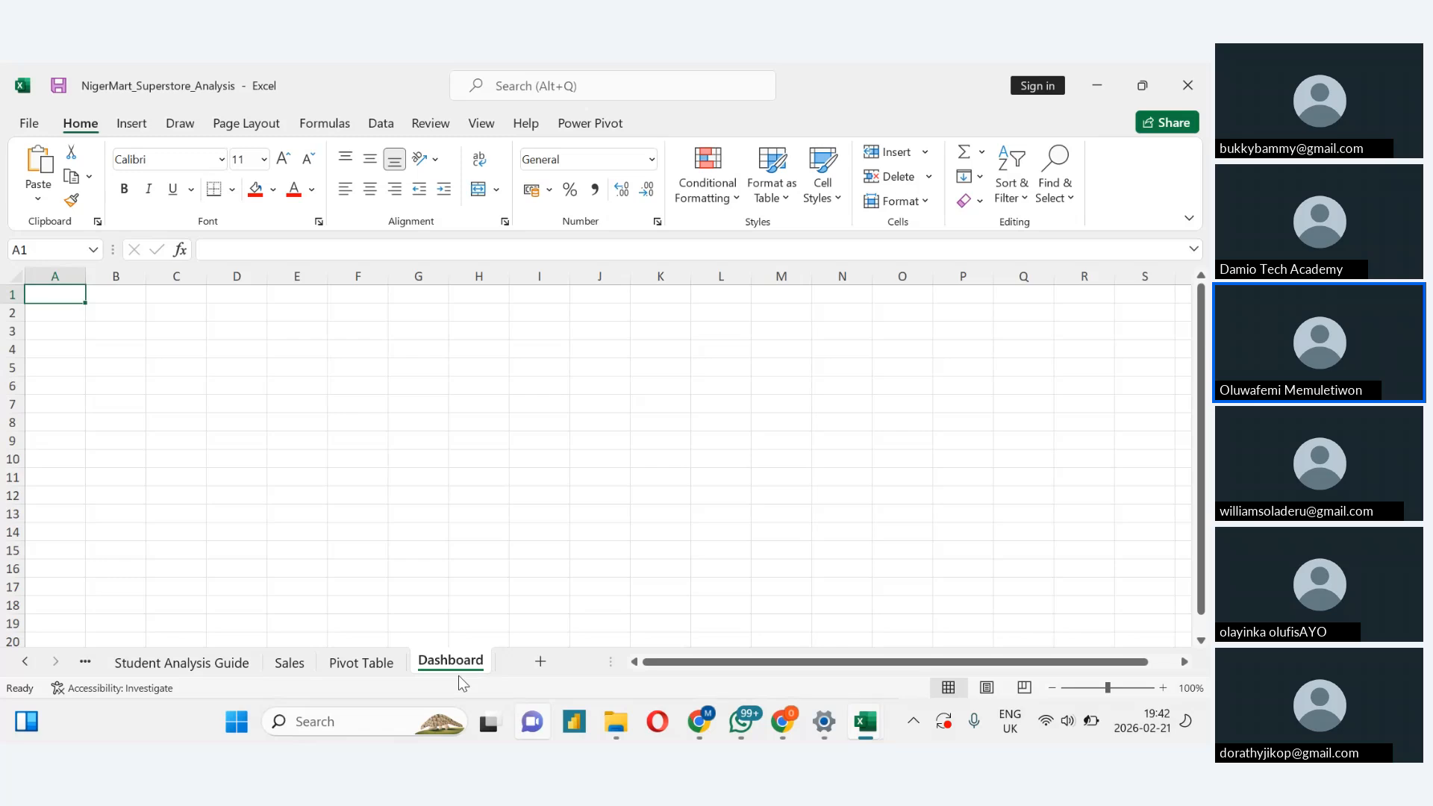
{"action": "key", "text": "shift+Right"}
{"action": "key", "text": "shift+Right"}
{"action": "key", "text": "shift+Right"}
{"action": "key", "text": "shift+Right"}
{"action": "key", "text": "shift+Right"}
{"action": "key", "text": "shift+Right"}
{"action": "key", "text": "shift+Right"}
{"action": "key", "text": "shift+Right"}
{"action": "key", "text": "shift+Right"}
{"action": "key", "text": "shift+Right"}
{"action": "key", "text": "shift+Right"}
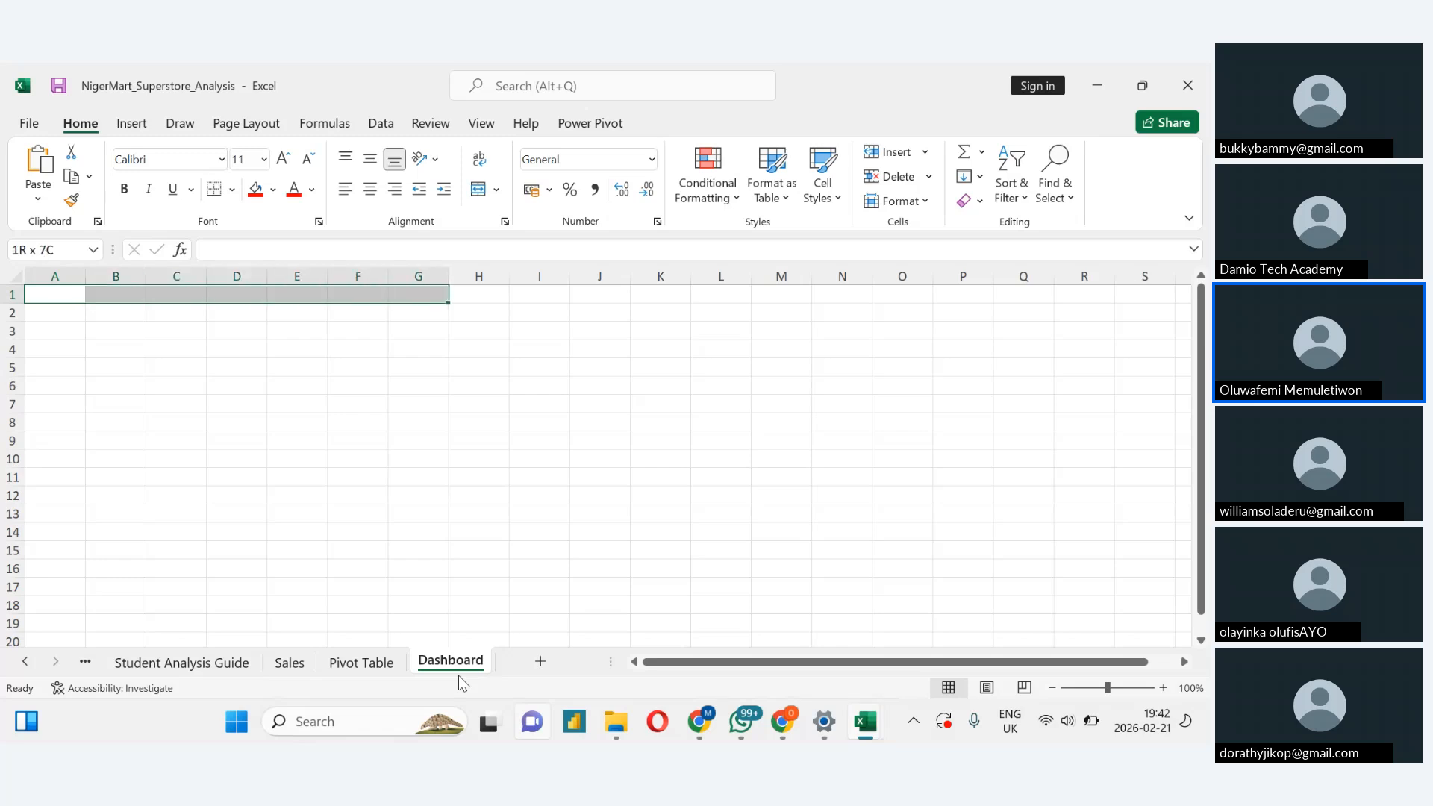
{"action": "key", "text": "shift+Right"}
{"action": "key", "text": "shift+Right"}
{"action": "key", "text": "shift+Right"}
{"action": "key", "text": "shift+Right"}
{"action": "key", "text": "shift+Right"}
{"action": "key", "text": "shift+Right"}
{"action": "key", "text": "shift+Right"}
{"action": "key", "text": "shift+Right"}
{"action": "key", "text": "shift+Right"}
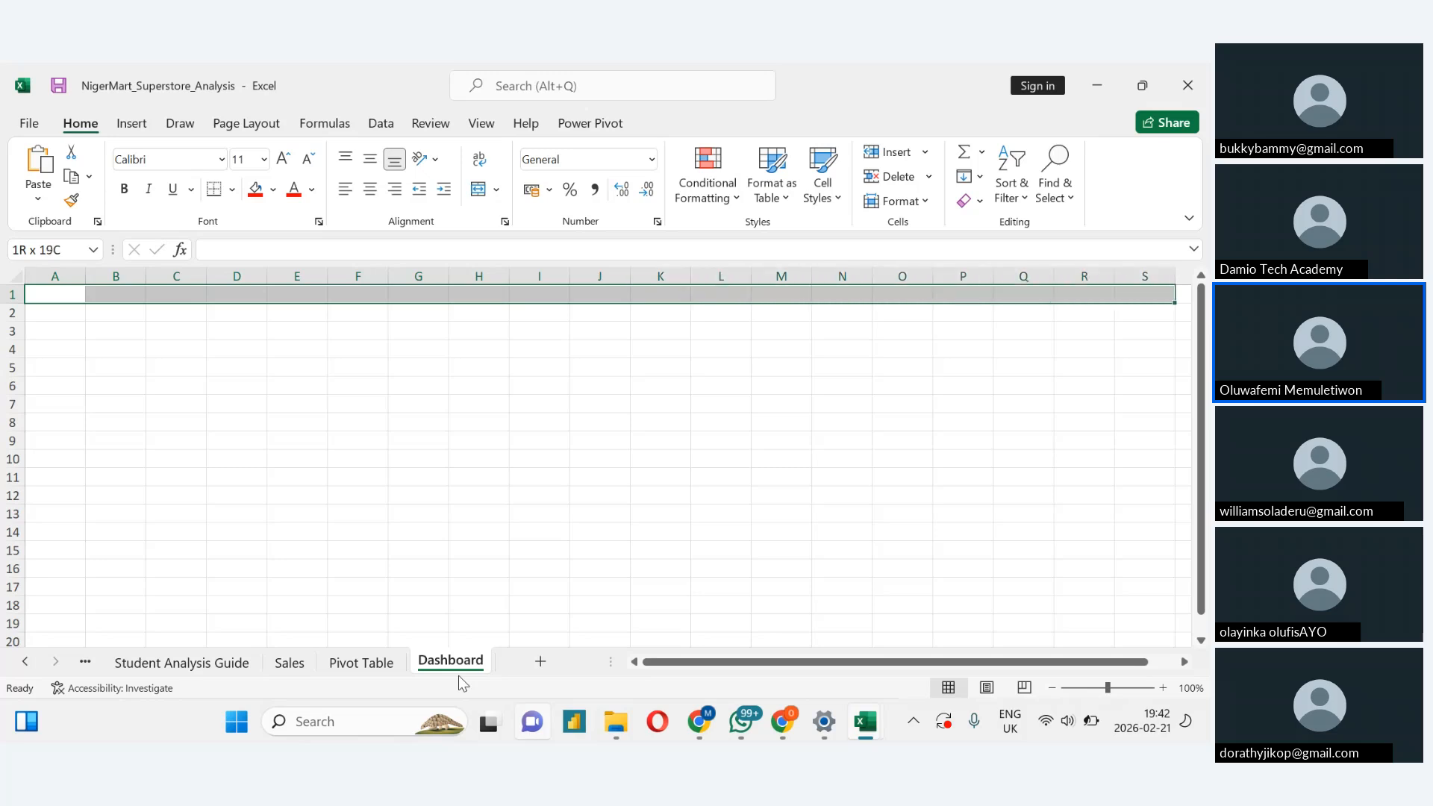
{"action": "key", "text": "shift+Right"}
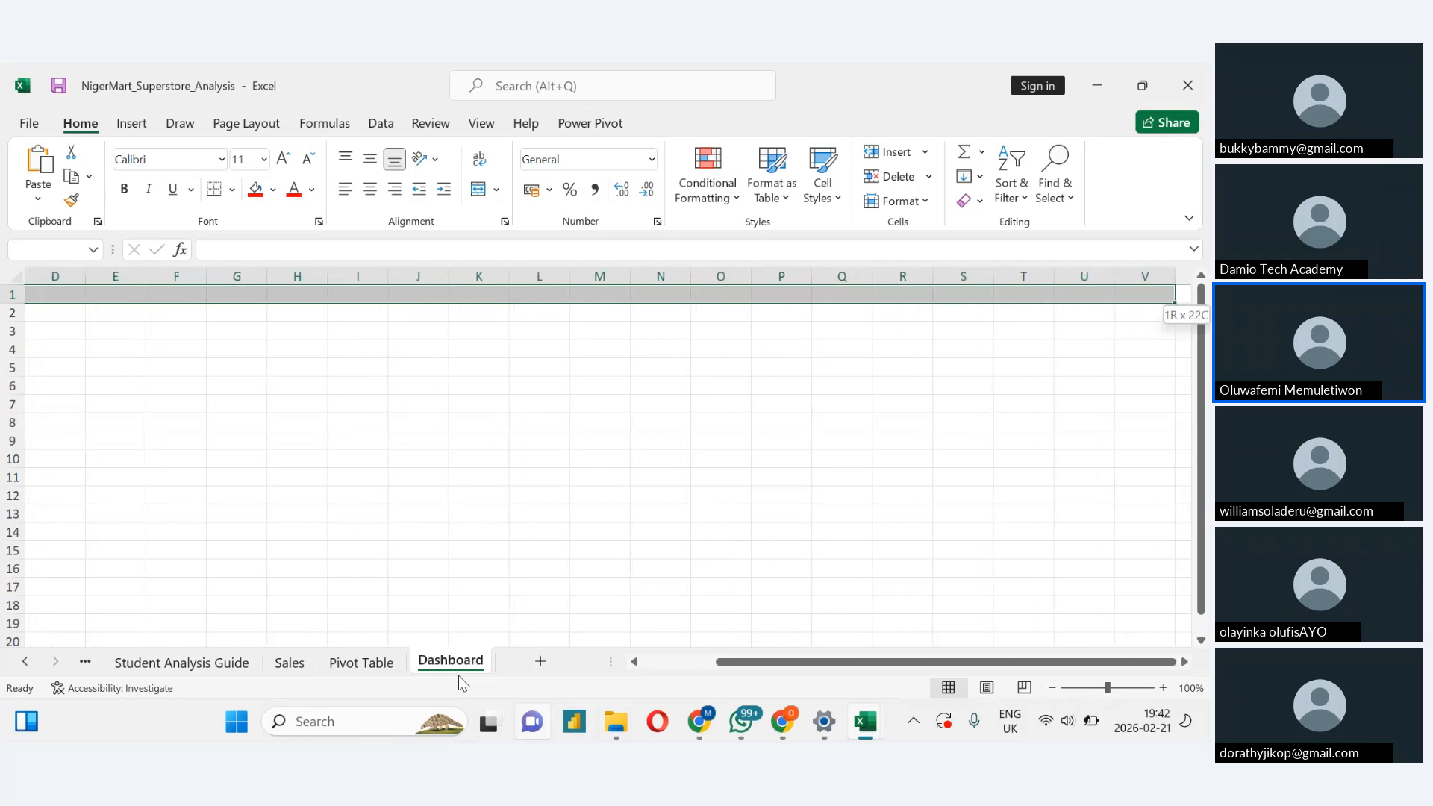
{"action": "key", "text": "shift+Down"}
{"action": "key", "text": "shift+Down"}
{"action": "key", "text": "shift+Down"}
{"action": "key", "text": "shift+Down"}
{"action": "key", "text": "shift+Down"}
{"action": "key", "text": "shift+Down"}
{"action": "key", "text": "shift+Down"}
{"action": "key", "text": "shift+Down"}
{"action": "key", "text": "shift+Down"}
{"action": "key", "text": "shift+Down"}
{"action": "key", "text": "shift+Down"}
{"action": "key", "text": "shift+Down"}
{"action": "key", "text": "shift+Down"}
{"action": "key", "text": "shift+Down"}
{"action": "key", "text": "shift+Down"}
{"action": "key", "text": "shift+Down"}
{"action": "key", "text": "shift+Down"}
{"action": "key", "text": "shift+Down"}
{"action": "key", "text": "shift+Down"}
{"action": "key", "text": "shift+Down"}
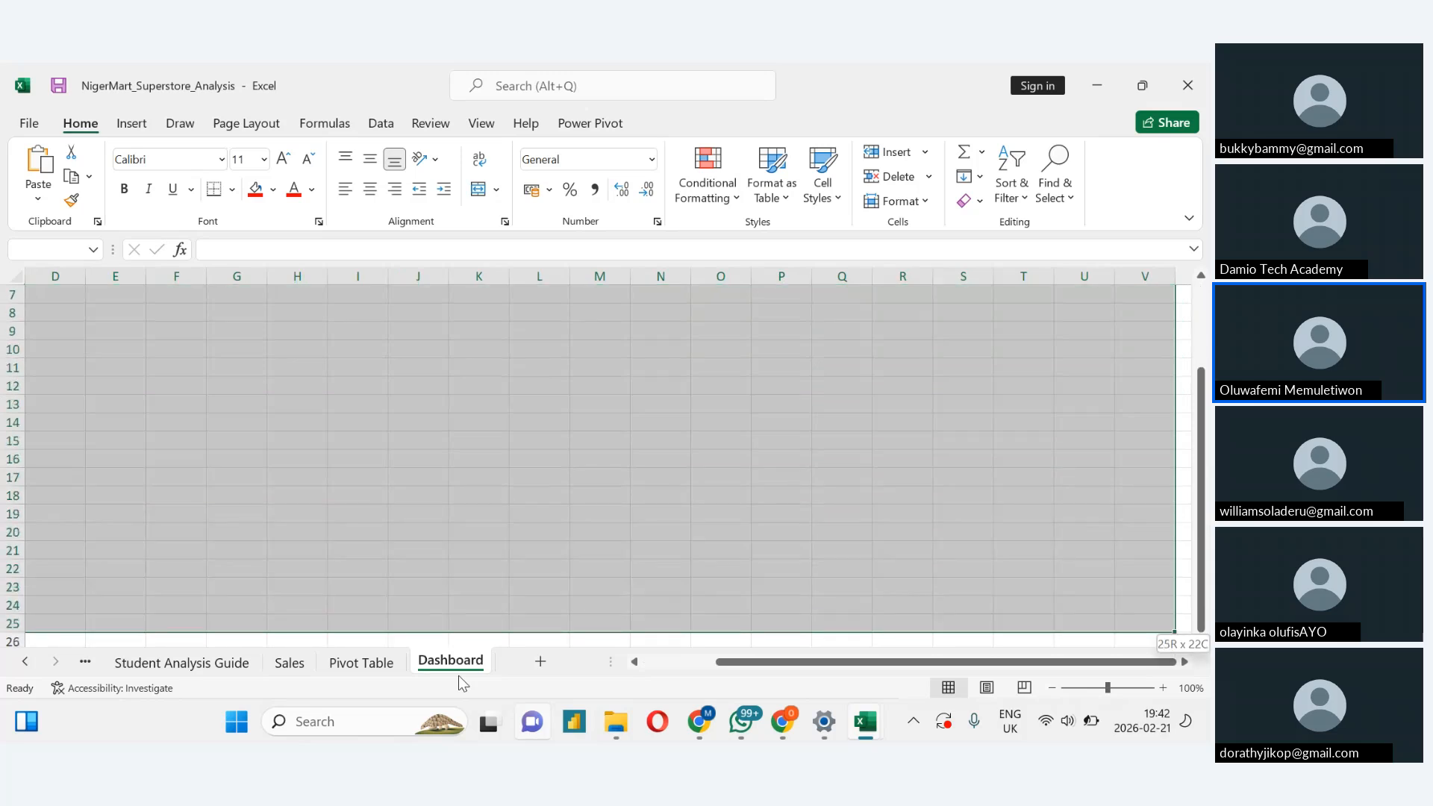
{"action": "key", "text": "shift+Down"}
{"action": "key", "text": "shift+Down"}
{"action": "key", "text": "shift+Down"}
{"action": "key", "text": "shift+Down"}
{"action": "key", "text": "shift+Down"}
{"action": "key", "text": "shift+Down"}
{"action": "key", "text": "shift+Down"}
{"action": "key", "text": "shift+Down"}
{"action": "key", "text": "shift+Down"}
{"action": "key", "text": "shift+Down"}
{"action": "key", "text": "shift+Down"}
{"action": "key", "text": "shift+Down"}
{"action": "key", "text": "shift+Down"}
{"action": "key", "text": "shift+Down"}
{"action": "key", "text": "shift+Down"}
{"action": "key", "text": "shift+Down"}
{"action": "key", "text": "shift+Down"}
{"action": "key", "text": "shift+Down"}
{"action": "key", "text": "shift+Down"}
{"action": "key", "text": "shift+Down"}
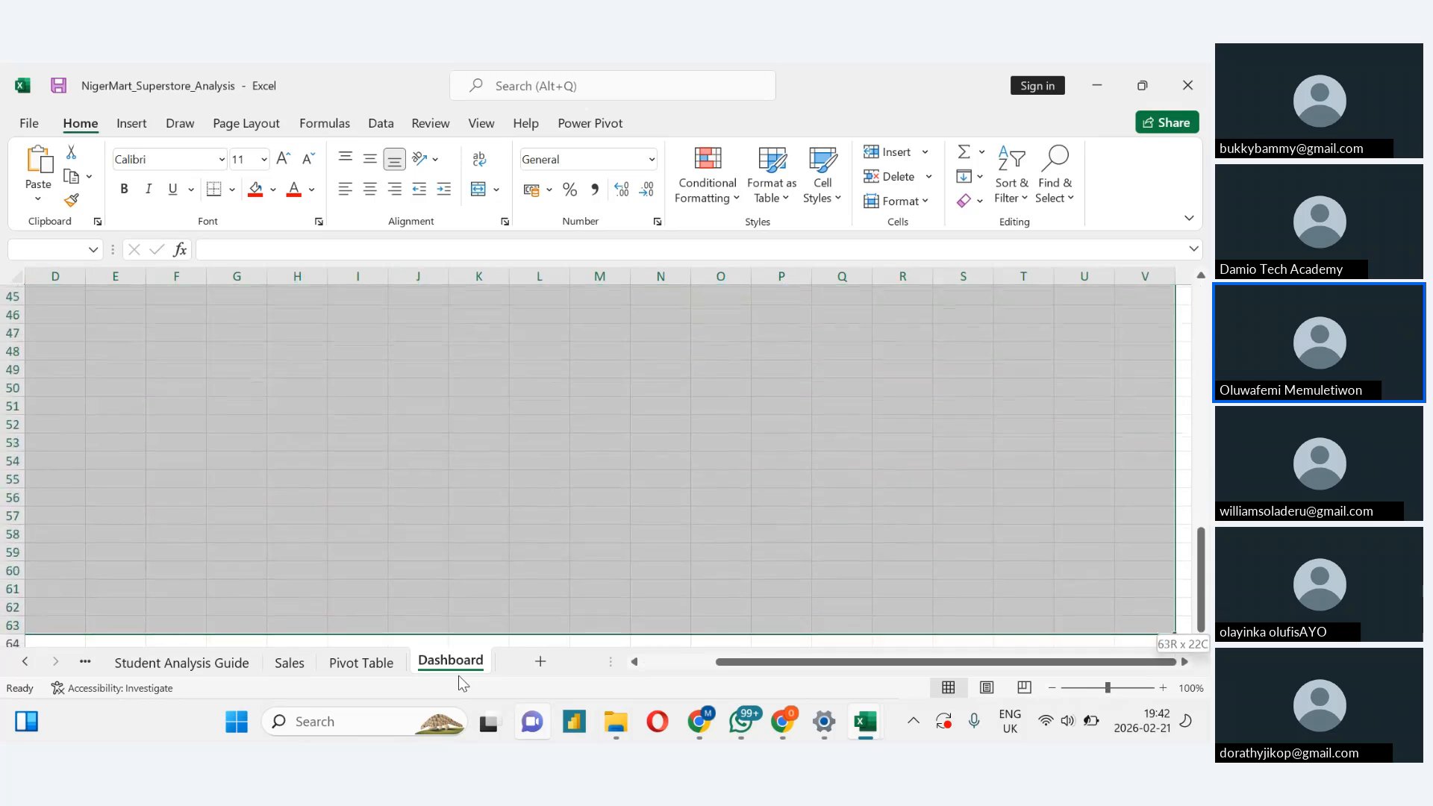
{"action": "key", "text": "shift+Down"}
{"action": "key", "text": "shift+Down"}
{"action": "key", "text": "shift+Down"}
{"action": "key", "text": "shift+Down"}
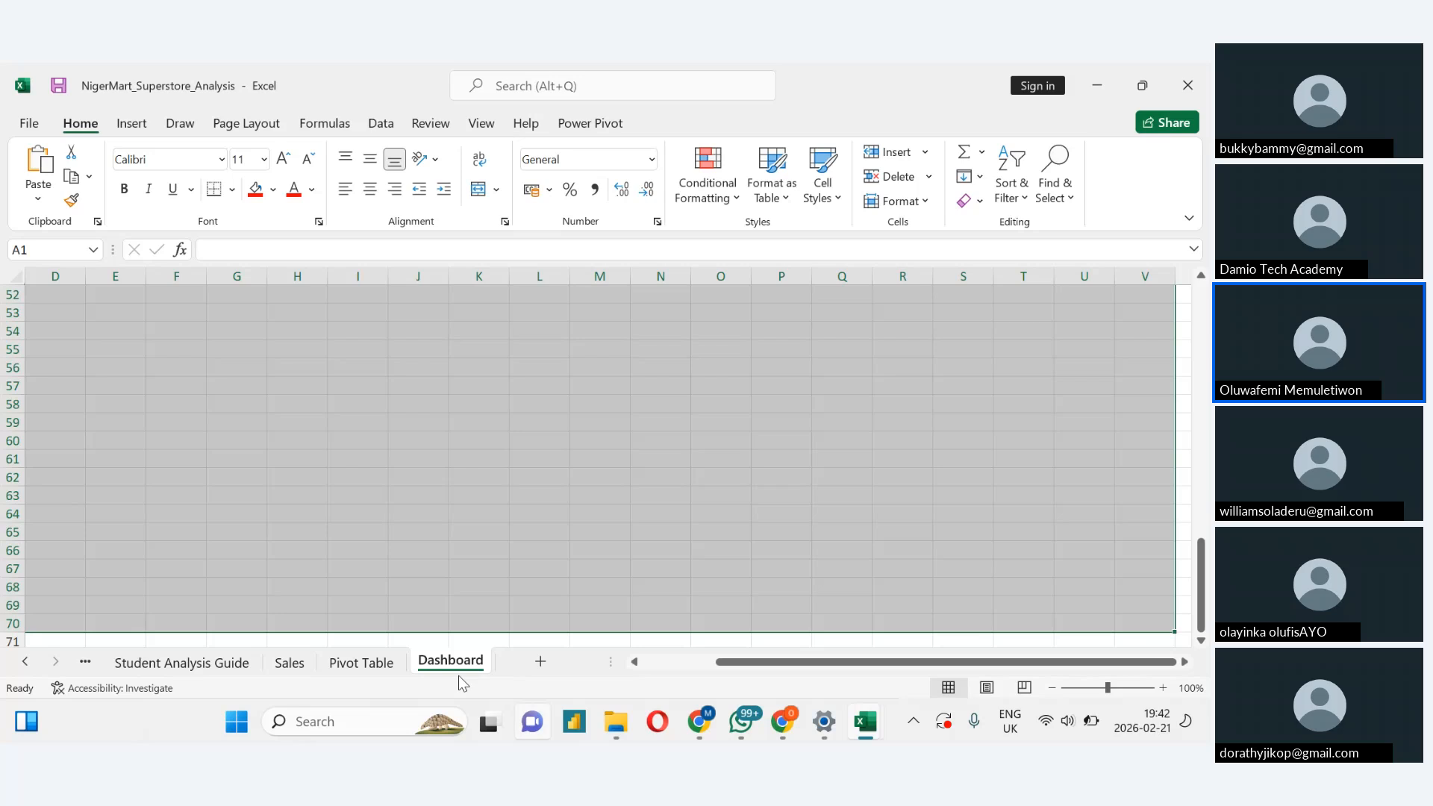
Hide the gridlines, row and column headings, and formula bar for the Dashboard sheet
{"action": "left_click", "coordinate": [482, 124]}
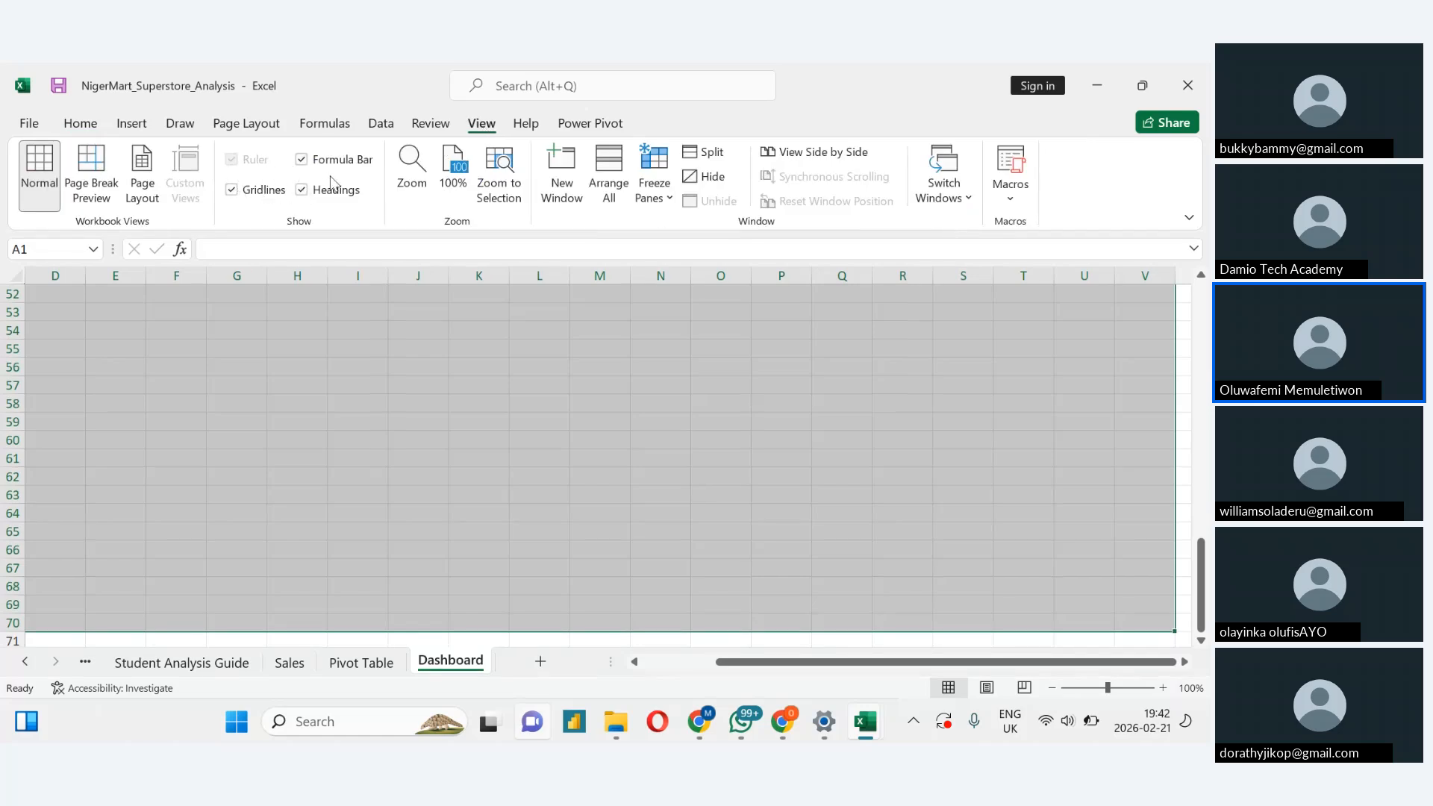
{"action": "left_click", "coordinate": [231, 191]}
{"action": "left_click", "coordinate": [231, 191]}
{"action": "left_click", "coordinate": [302, 191]}
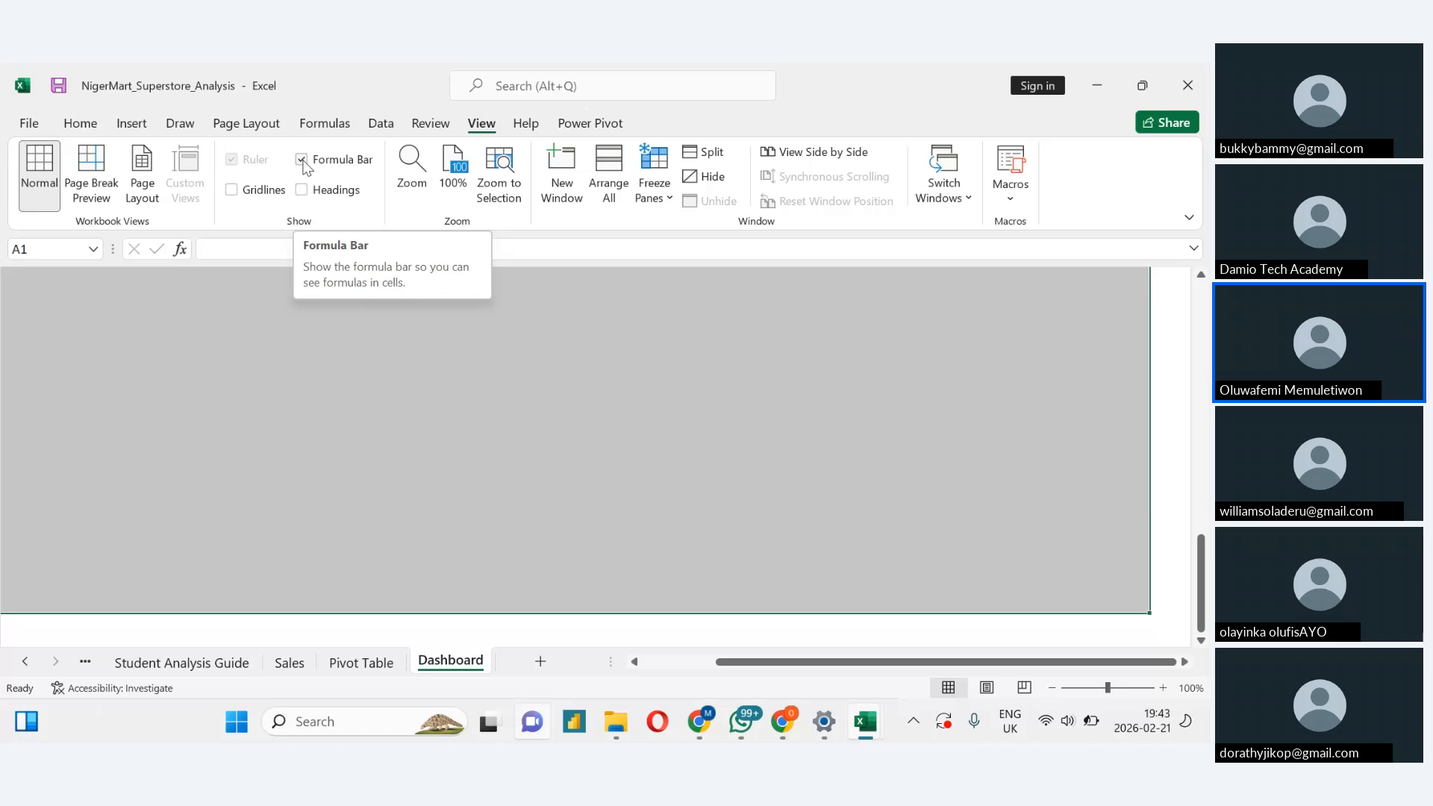
{"action": "left_click", "coordinate": [303, 162]}
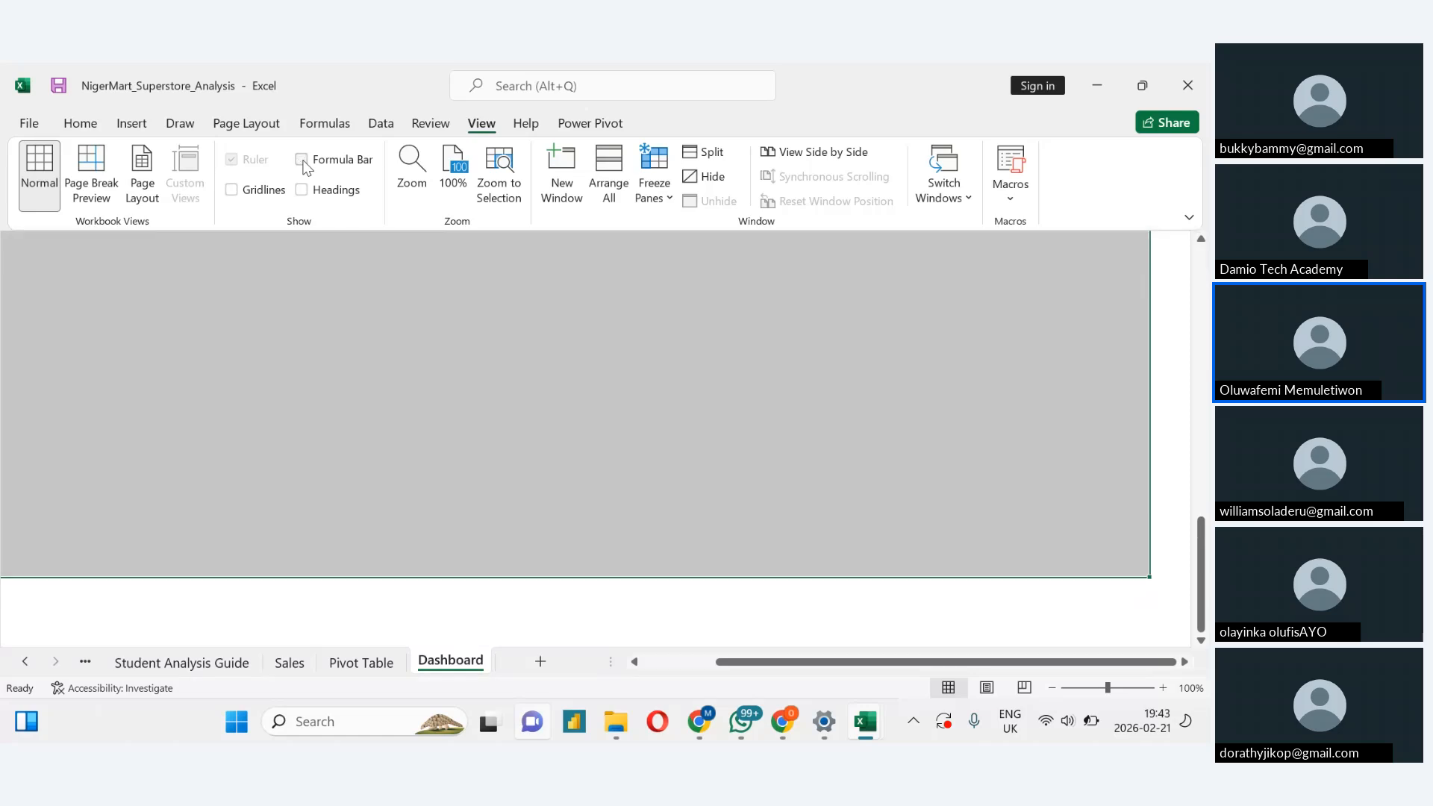
{"action": "left_click", "coordinate": [303, 161]}
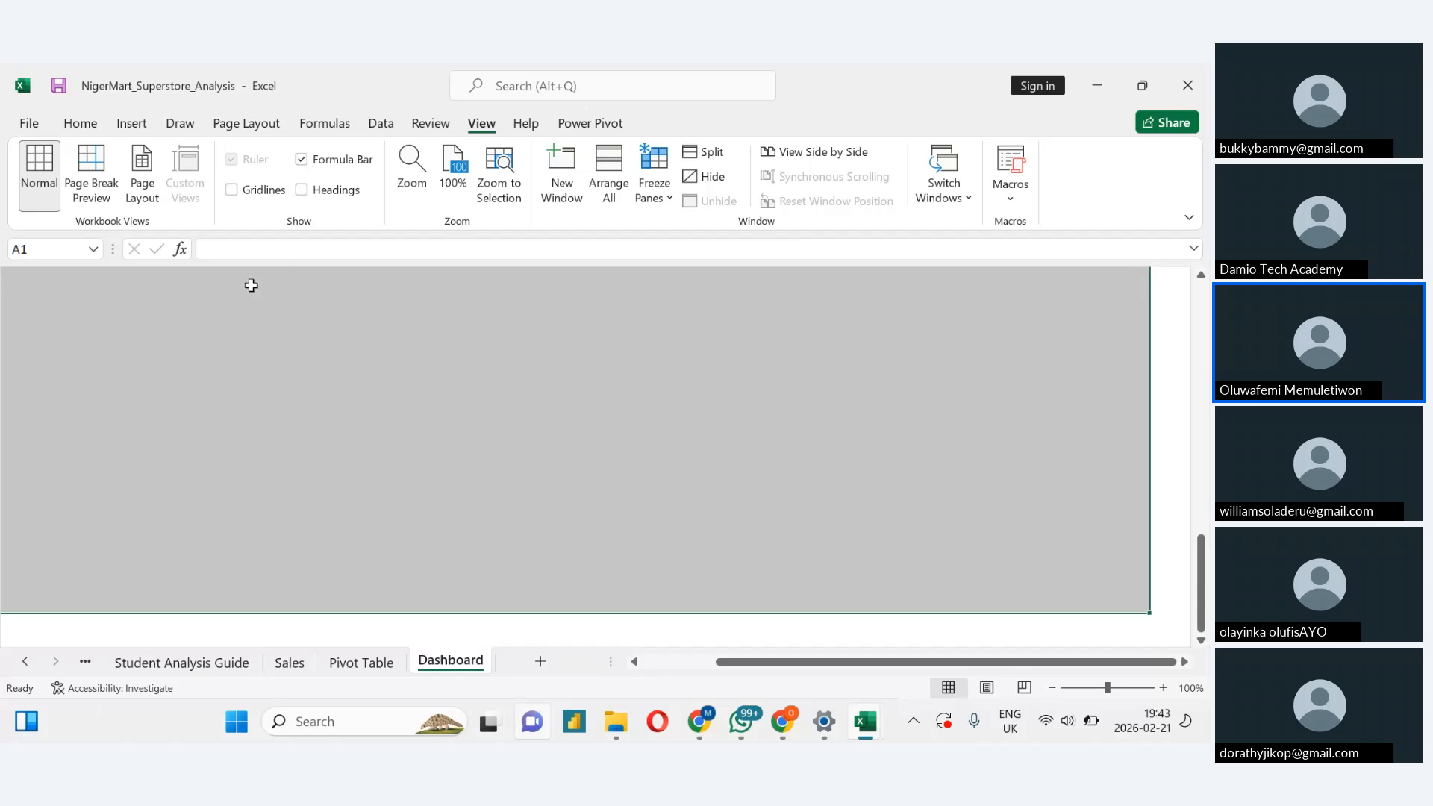
{"action": "left_click", "coordinate": [302, 161]}
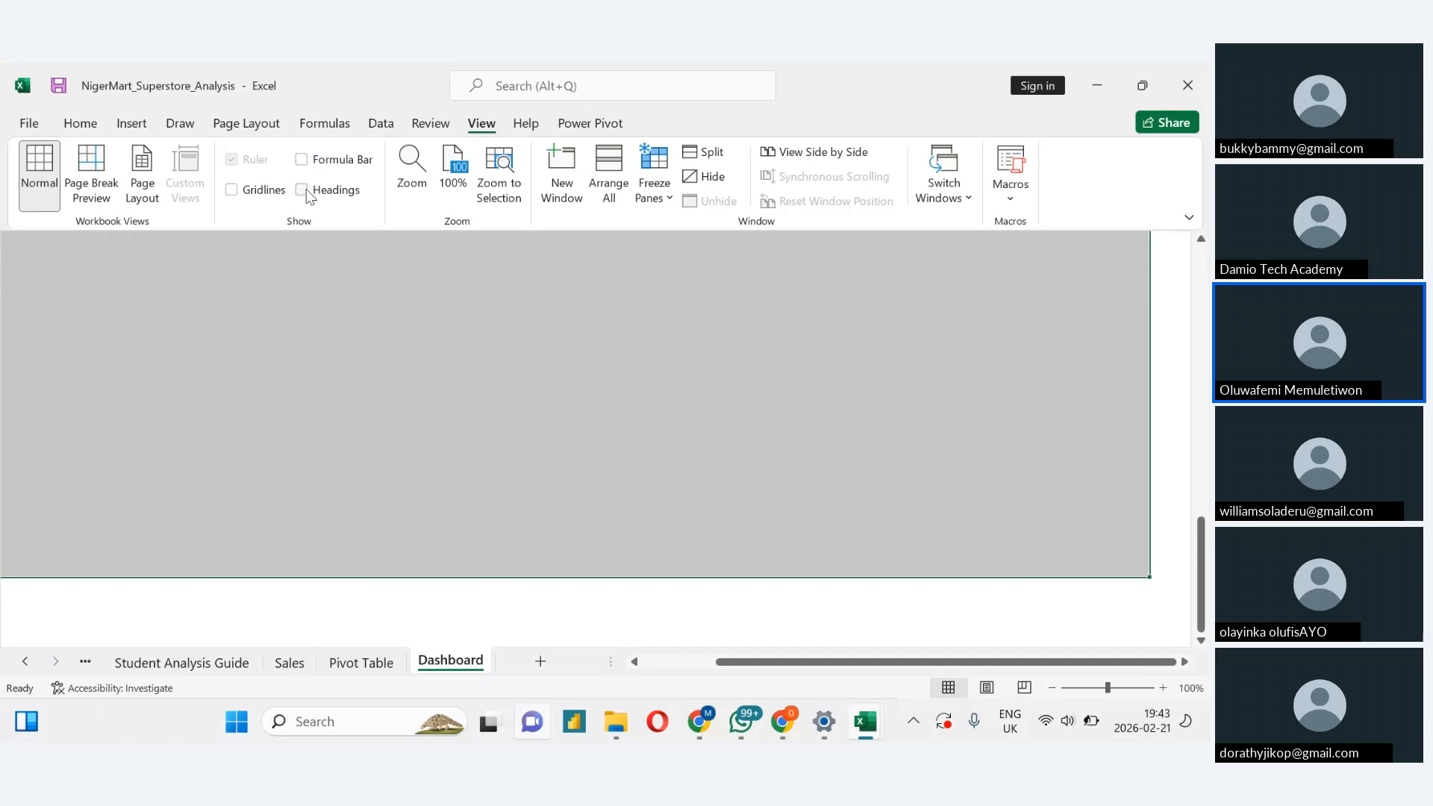
{"action": "left_click", "coordinate": [303, 191]}
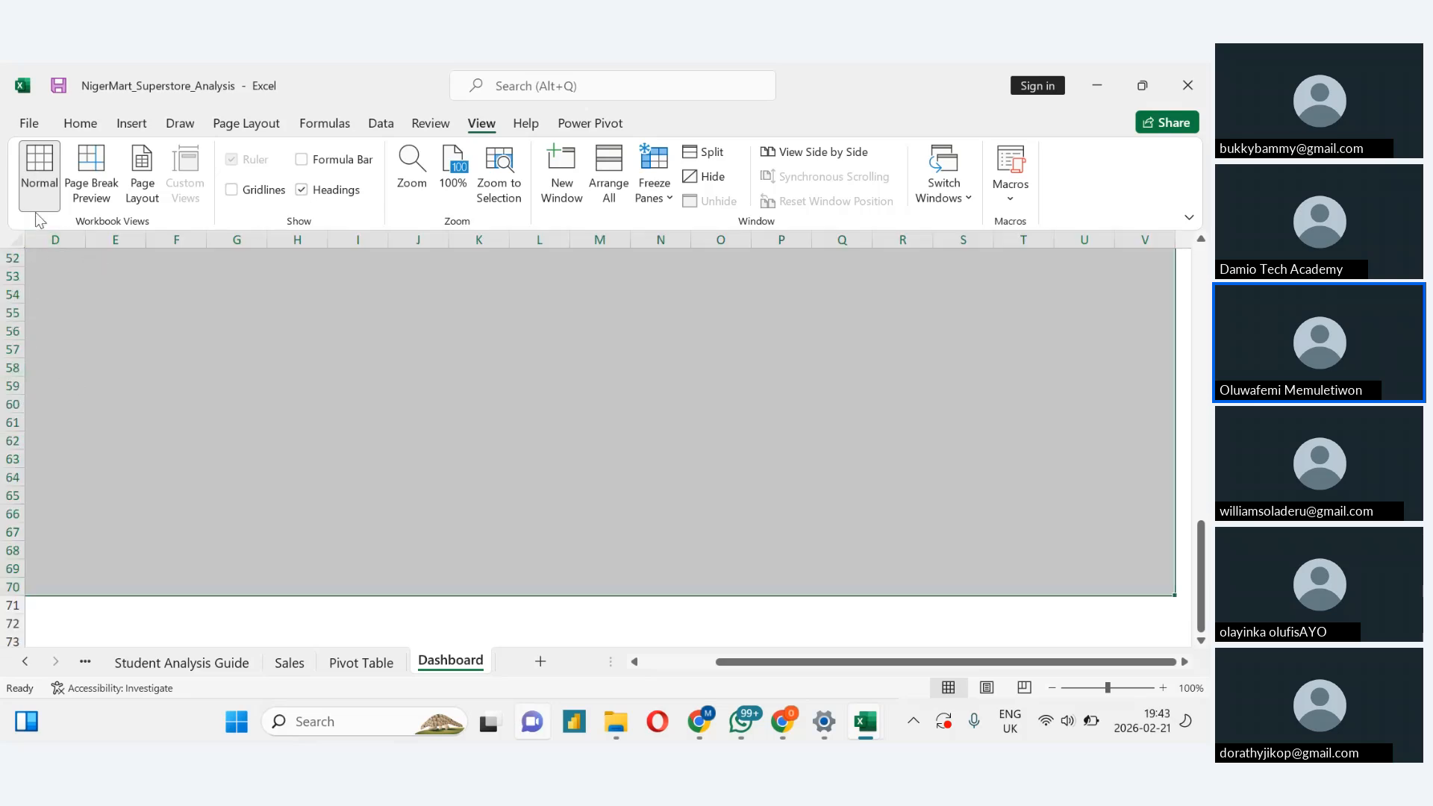
{"action": "left_click", "coordinate": [303, 190]}
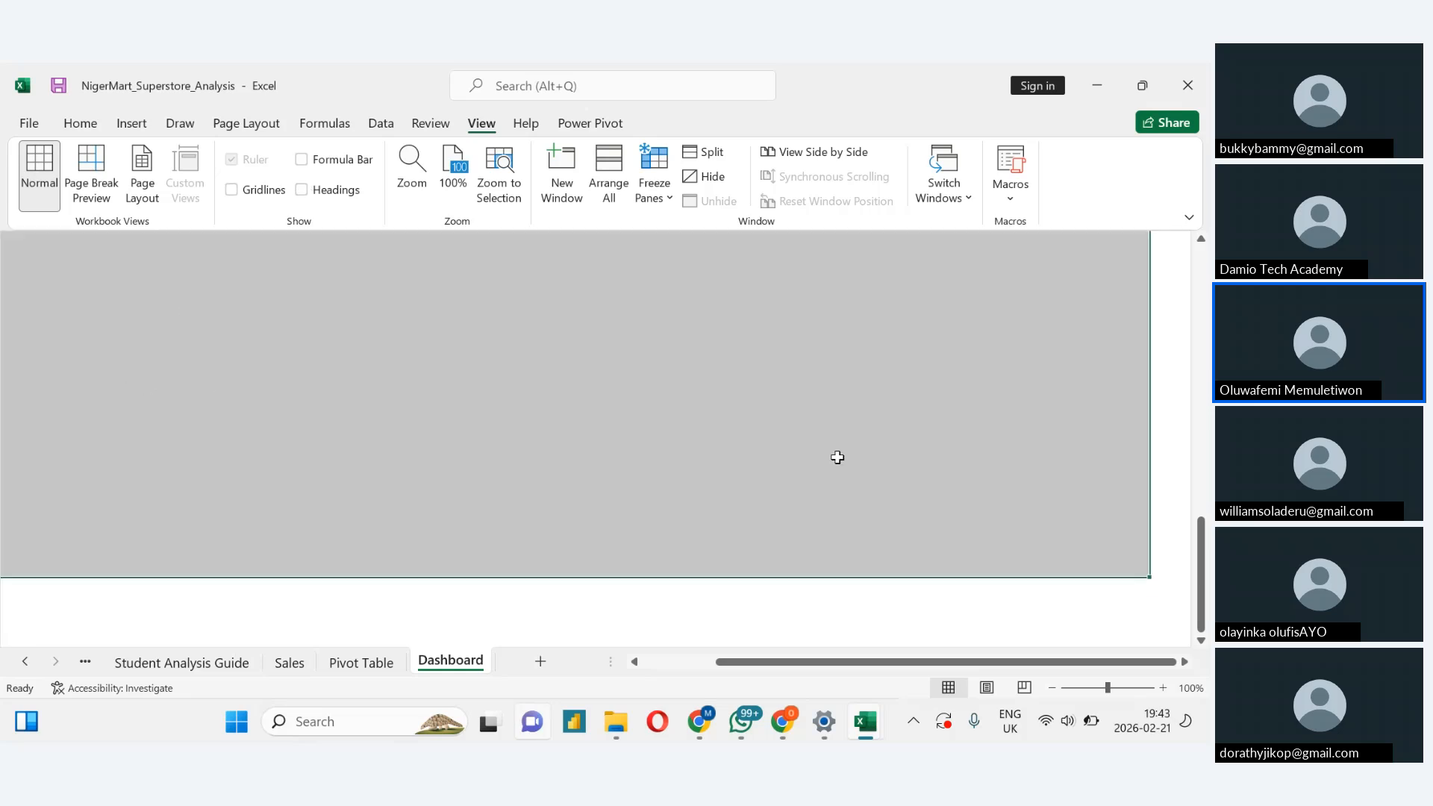
Try the current red fill on the selected Dashboard range and undo it
{"action": "left_click_drag", "start_coordinate": [1203, 556], "coordinate": [1150, 270]}
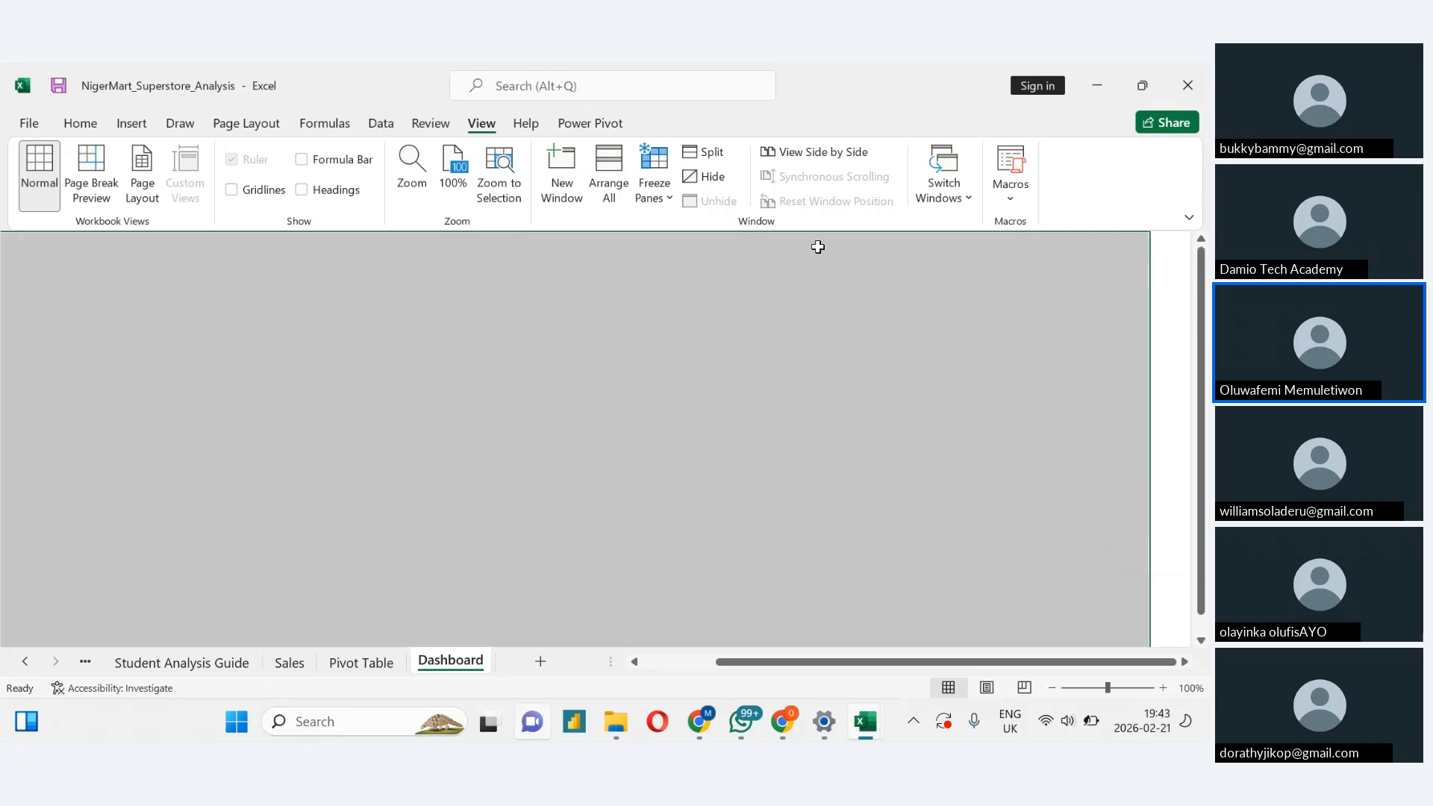
{"action": "left_click", "coordinate": [80, 124]}
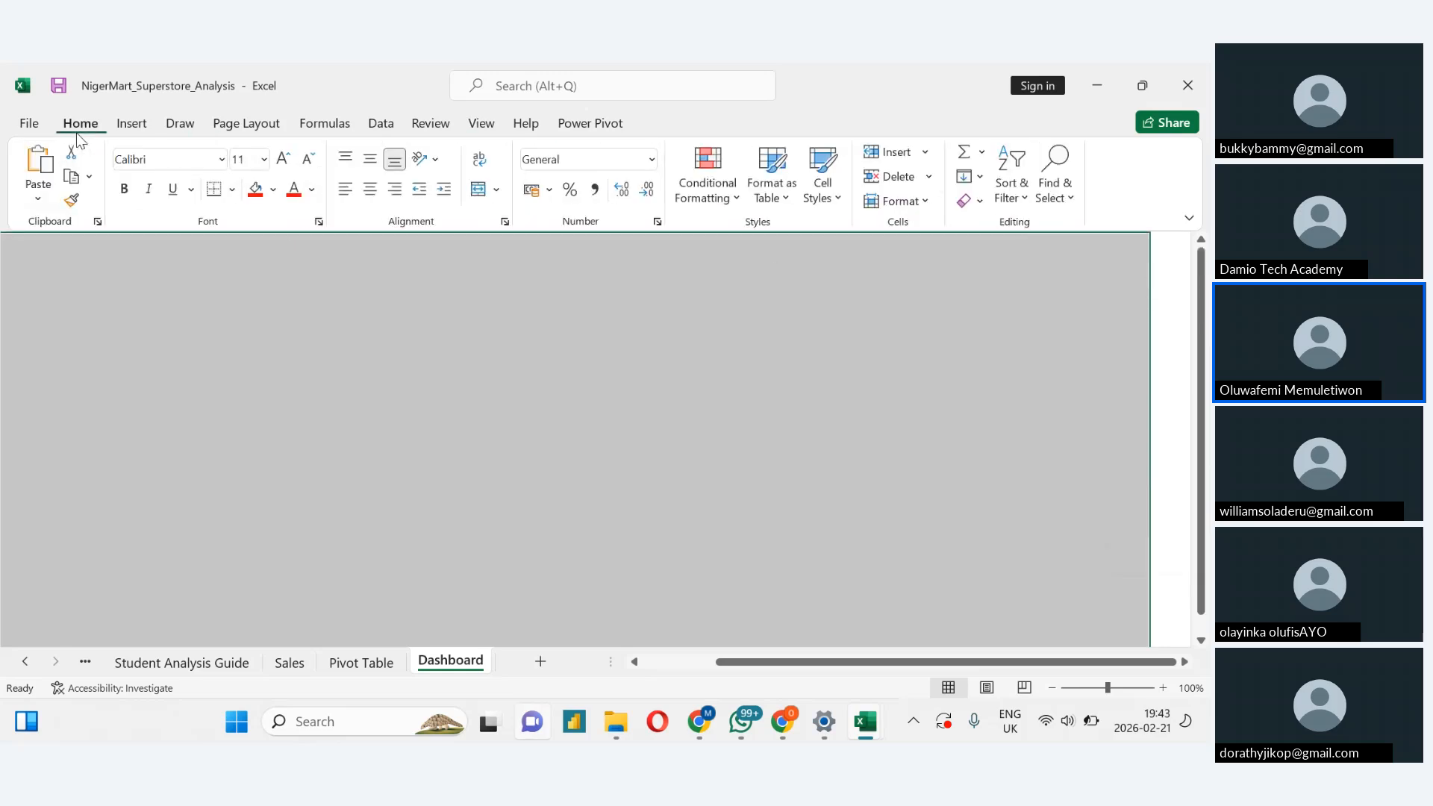
{"action": "left_click", "coordinate": [255, 192]}
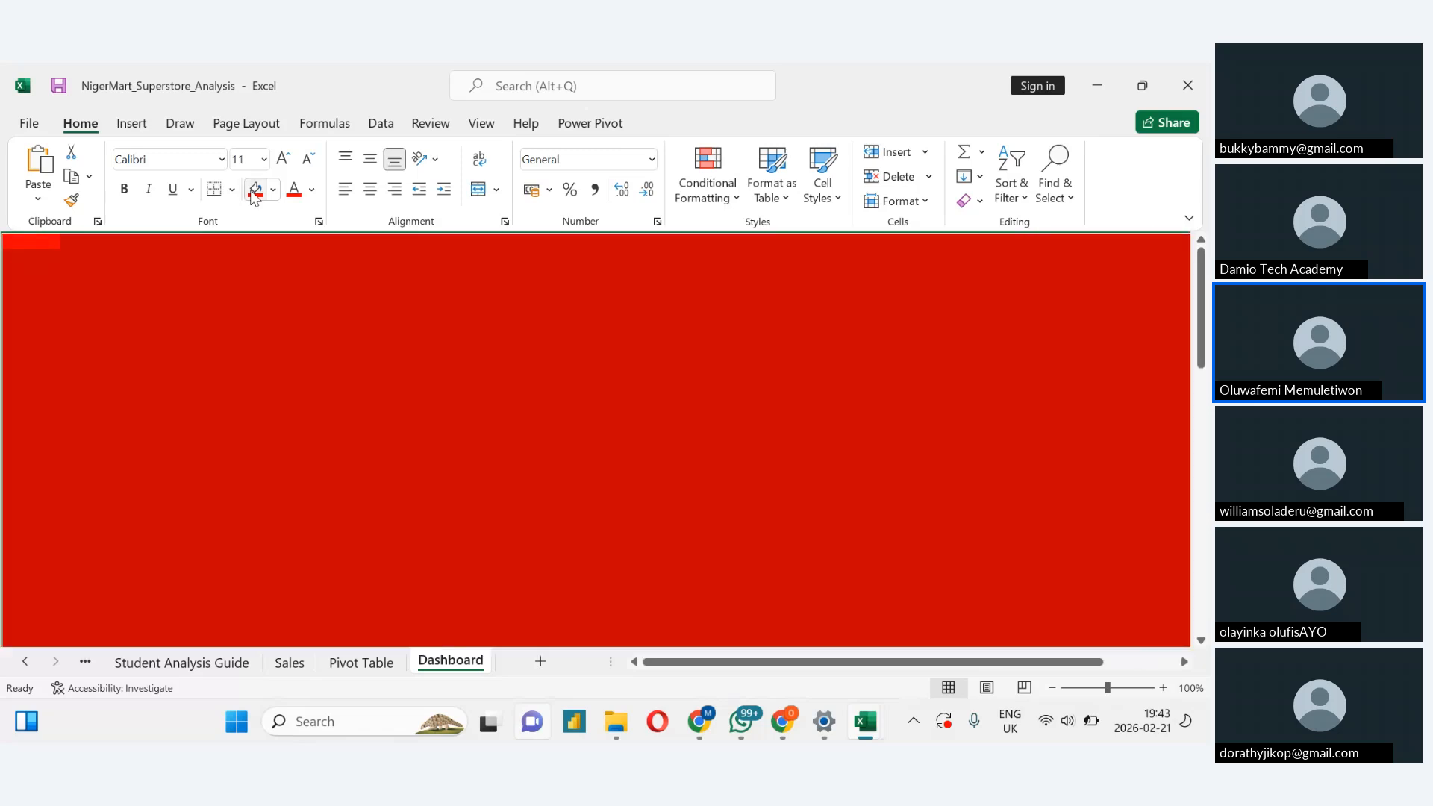
{"action": "left_click", "coordinate": [246, 312]}
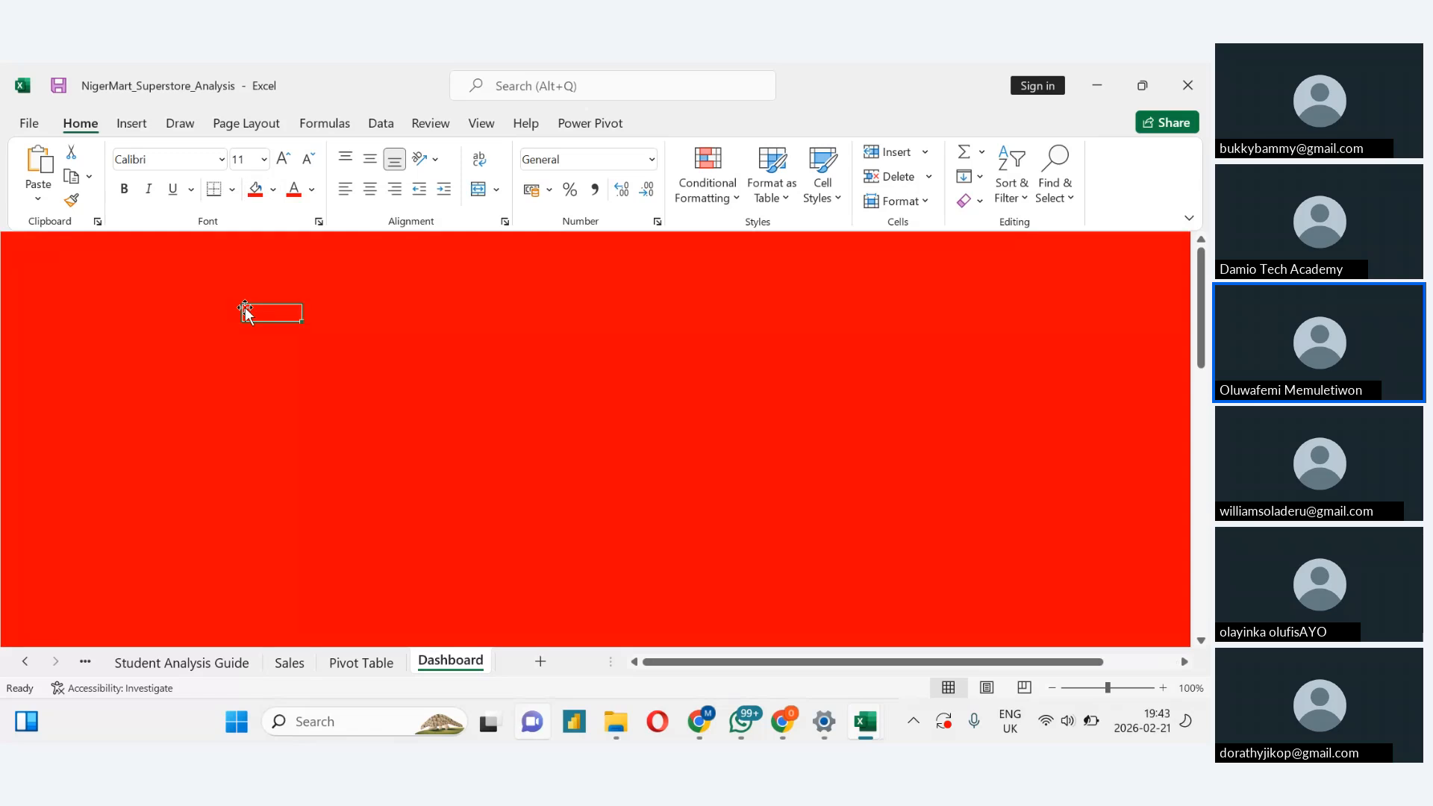
{"action": "key", "text": "ctrl+z"}
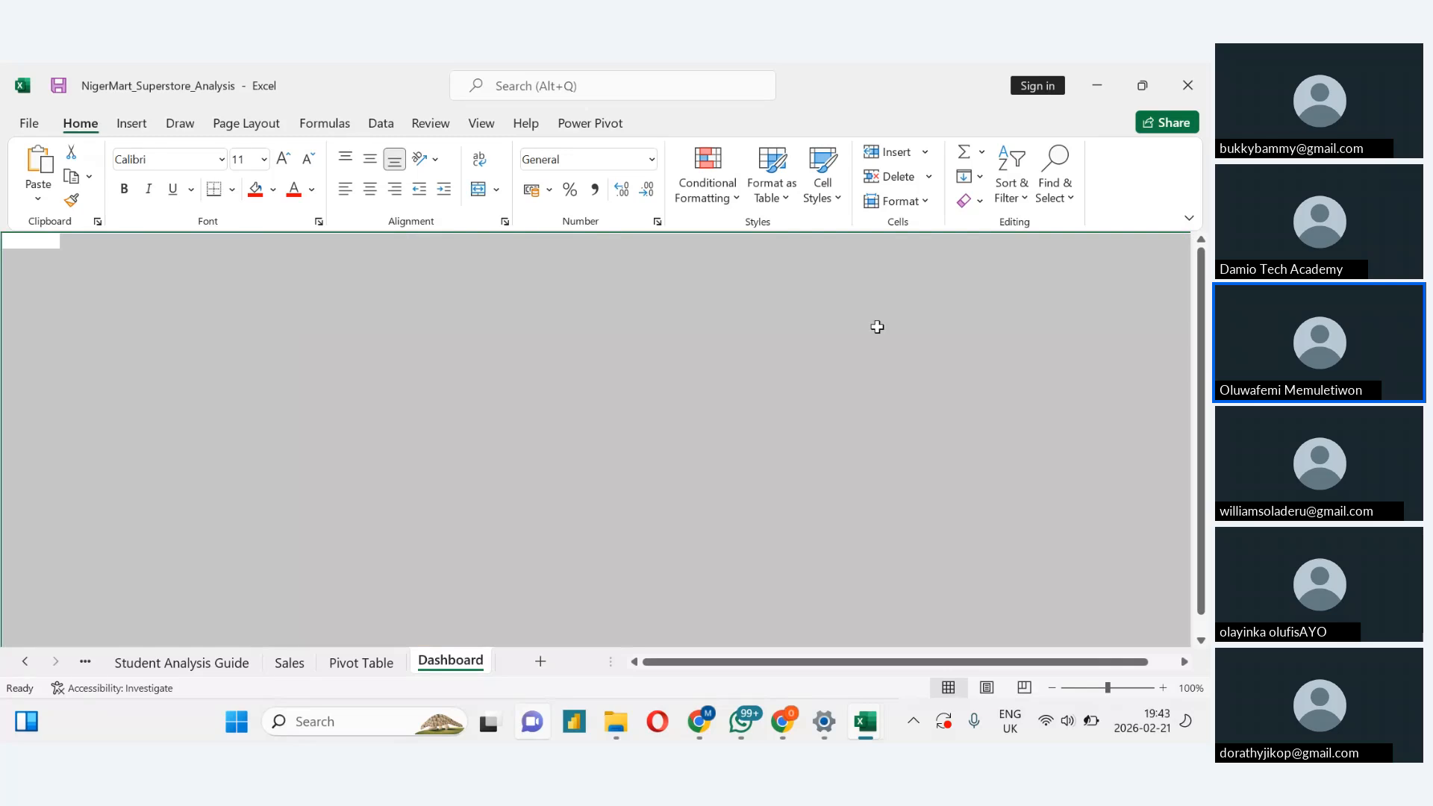
Try the standard red and blue fill colours on the selected Dashboard range
{"action": "left_click", "coordinate": [274, 192]}
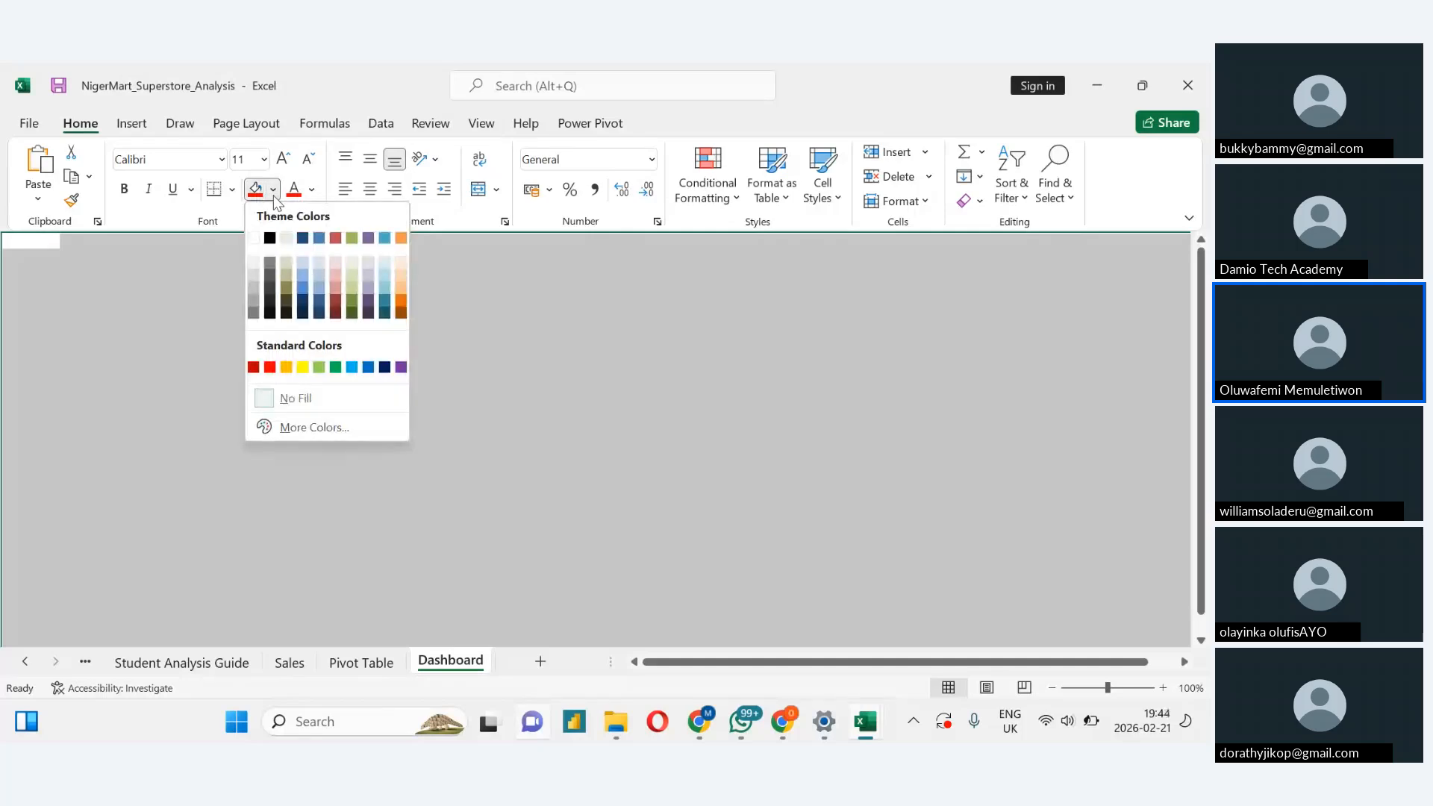
{"action": "left_click", "coordinate": [270, 367]}
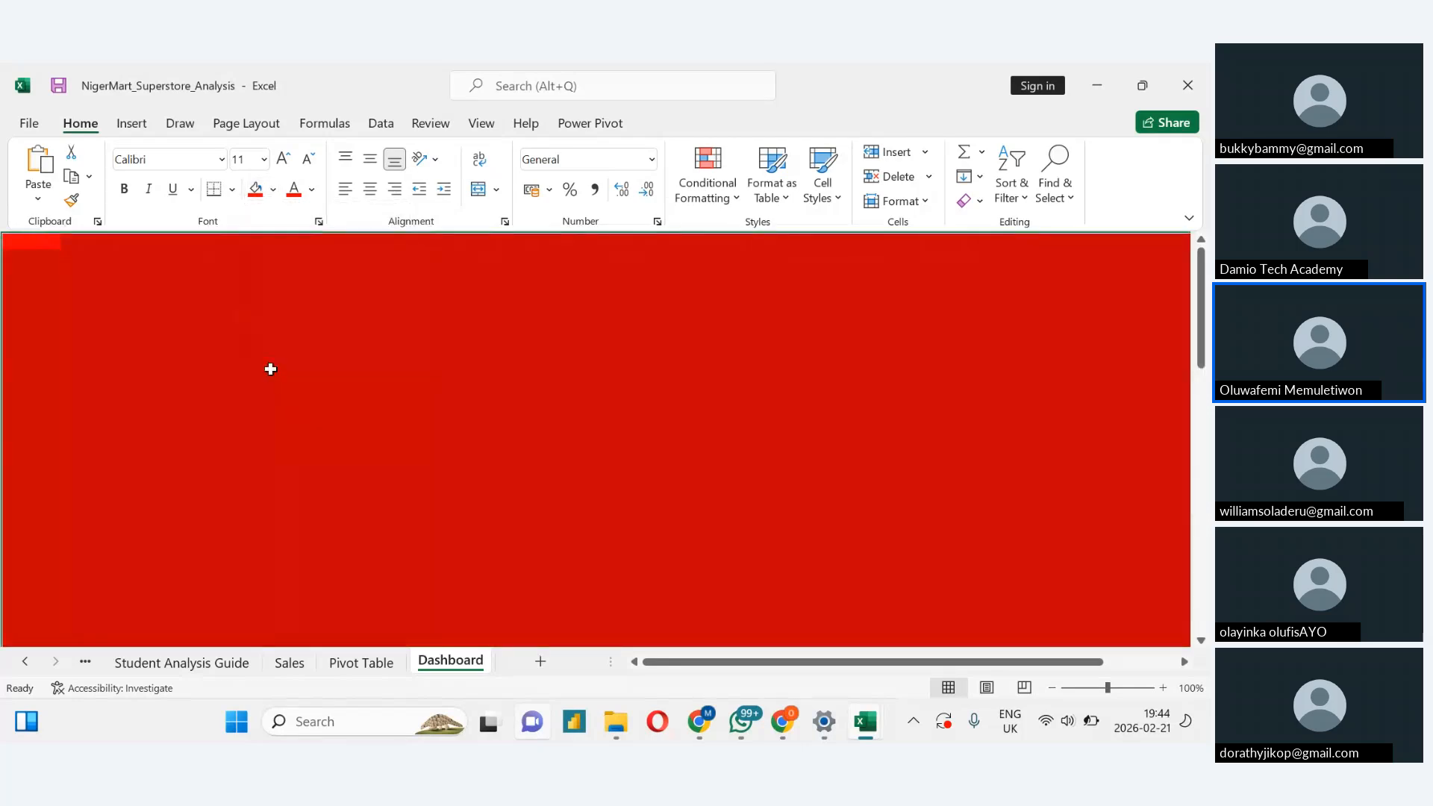
{"action": "left_click", "coordinate": [273, 189]}
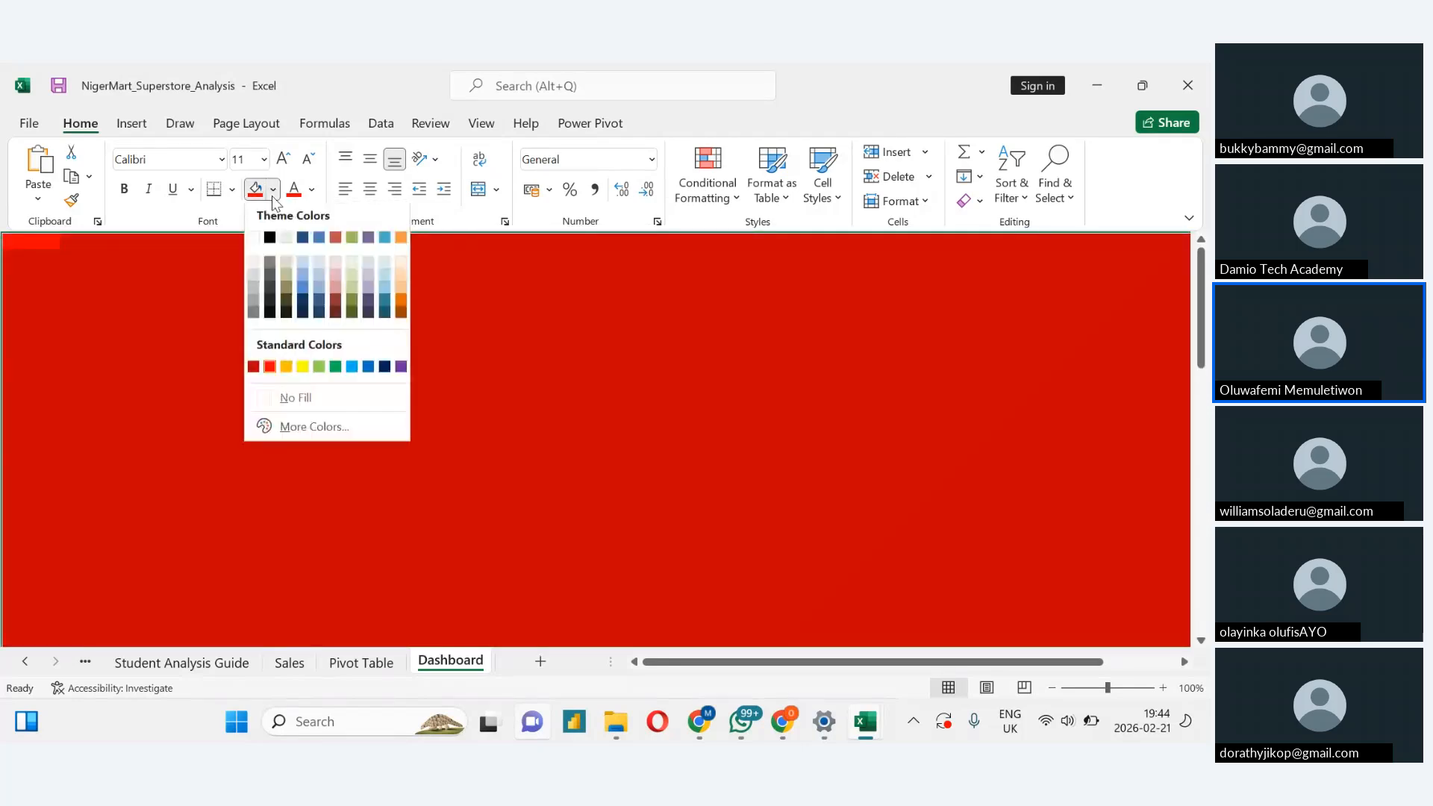
{"action": "left_click", "coordinate": [368, 367]}
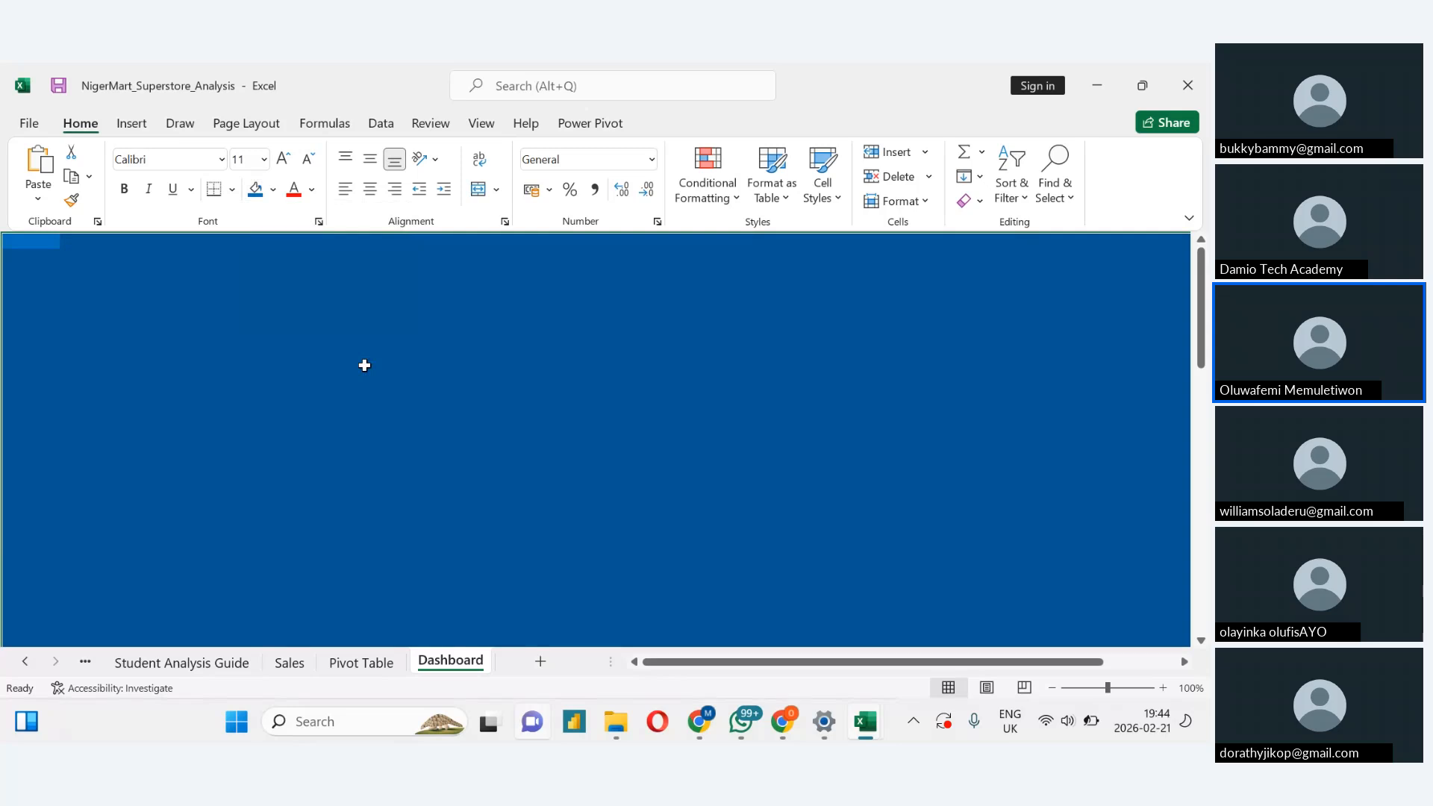
Fill the selected Dashboard range with the standard dark red colour and deselect the range
{"action": "left_click", "coordinate": [273, 189]}
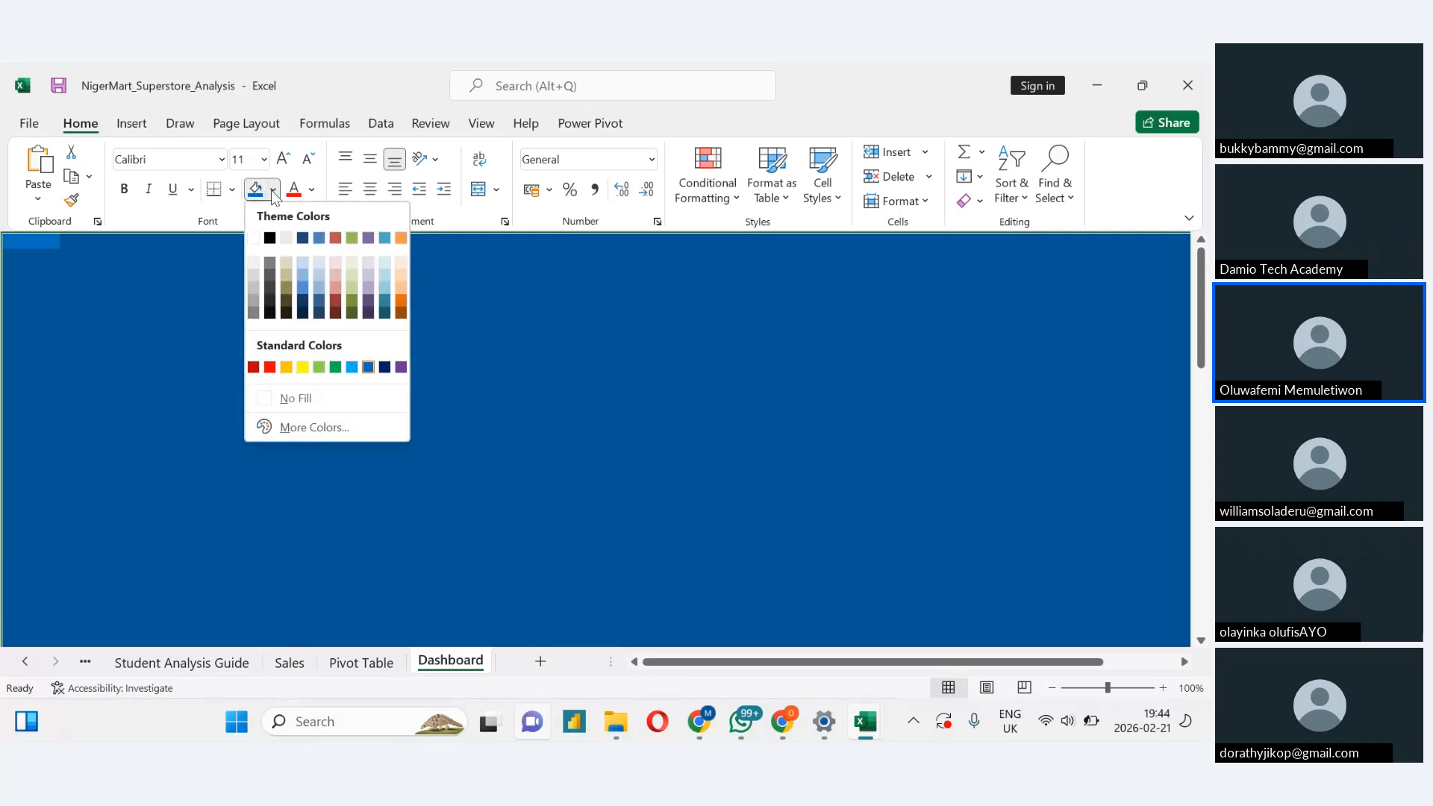
{"action": "left_click", "coordinate": [253, 367]}
{"action": "left_click", "coordinate": [254, 367]}
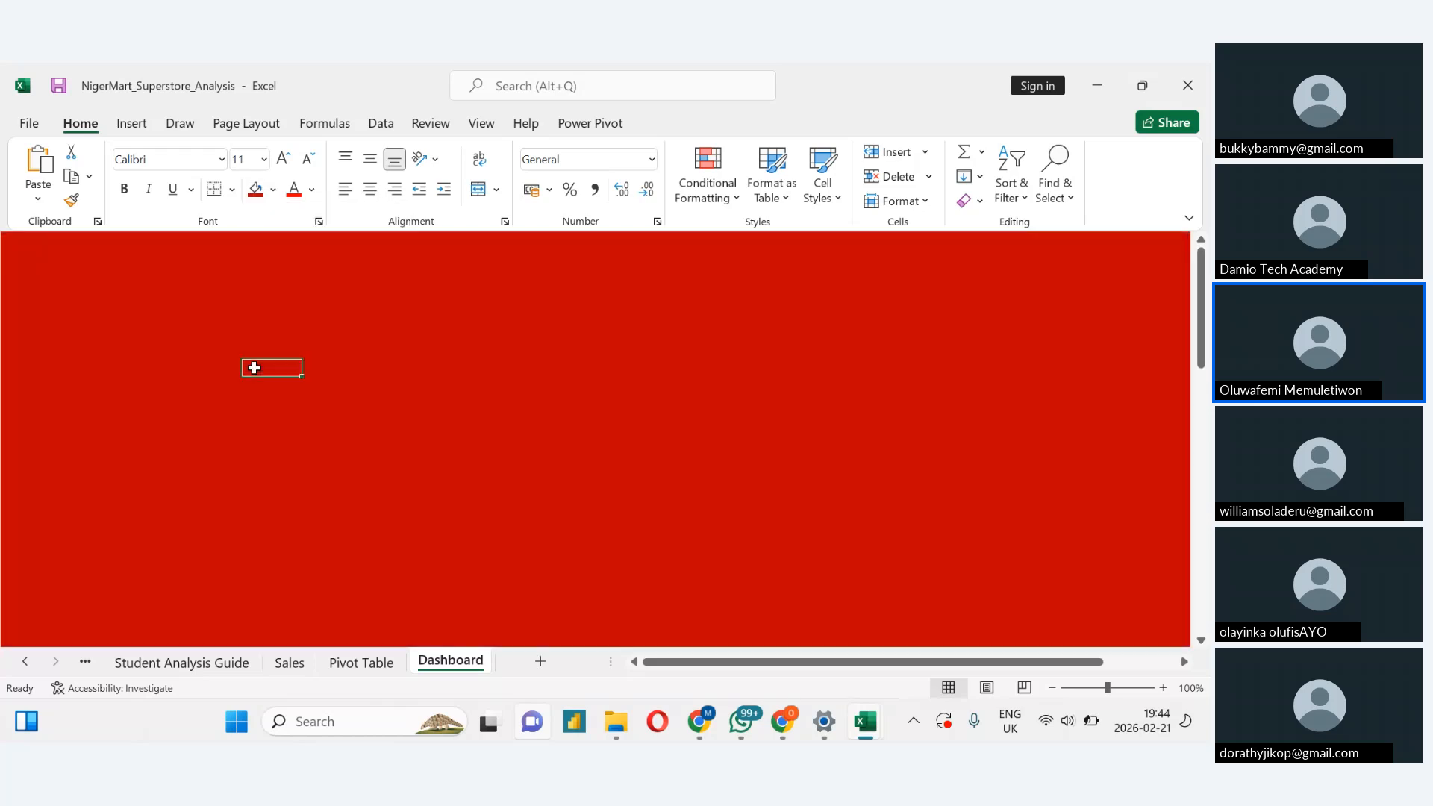
{"action": "key", "text": "alt+Tab"}
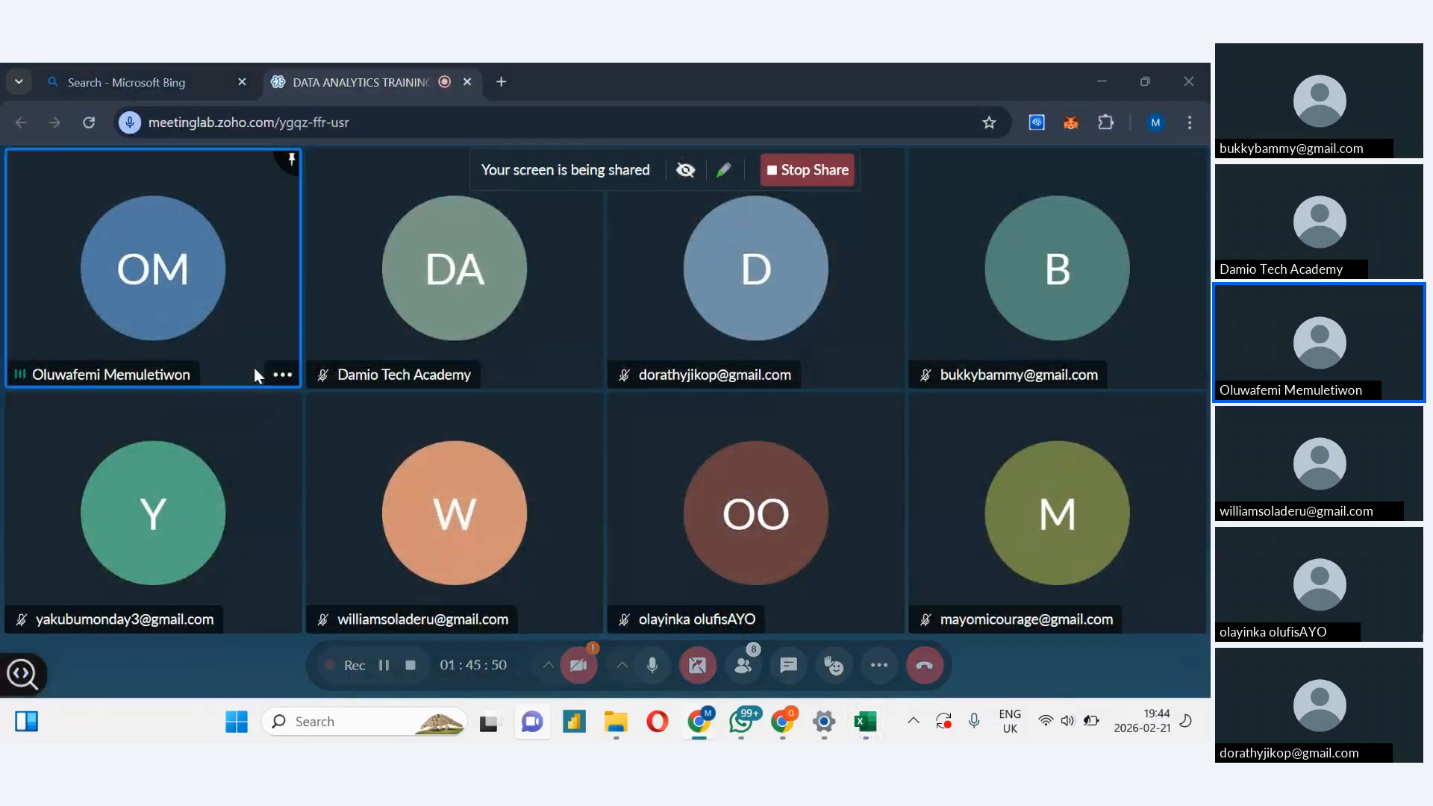
{"action": "key", "text": "alt+Tab"}
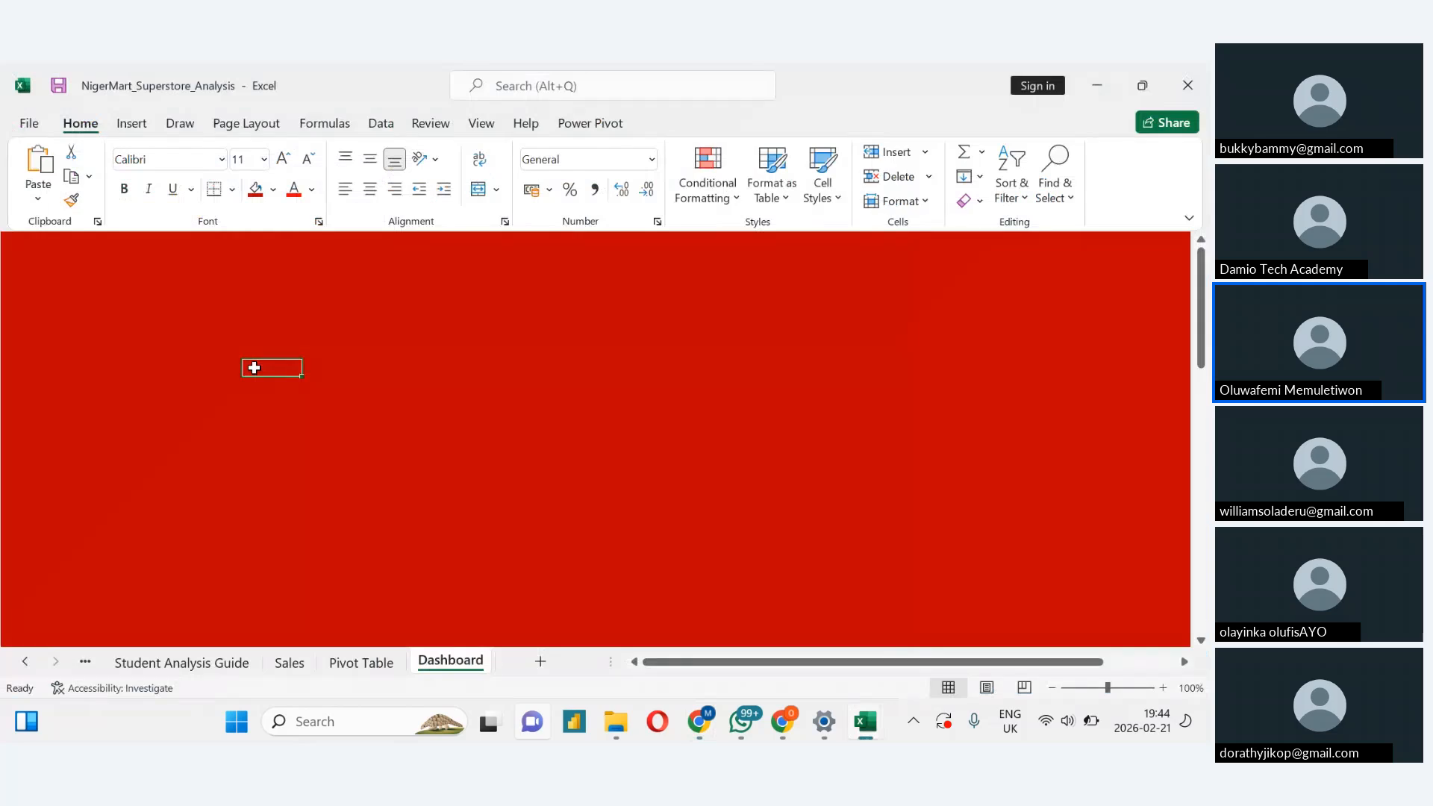
{"action": "left_click", "coordinate": [381, 331]}
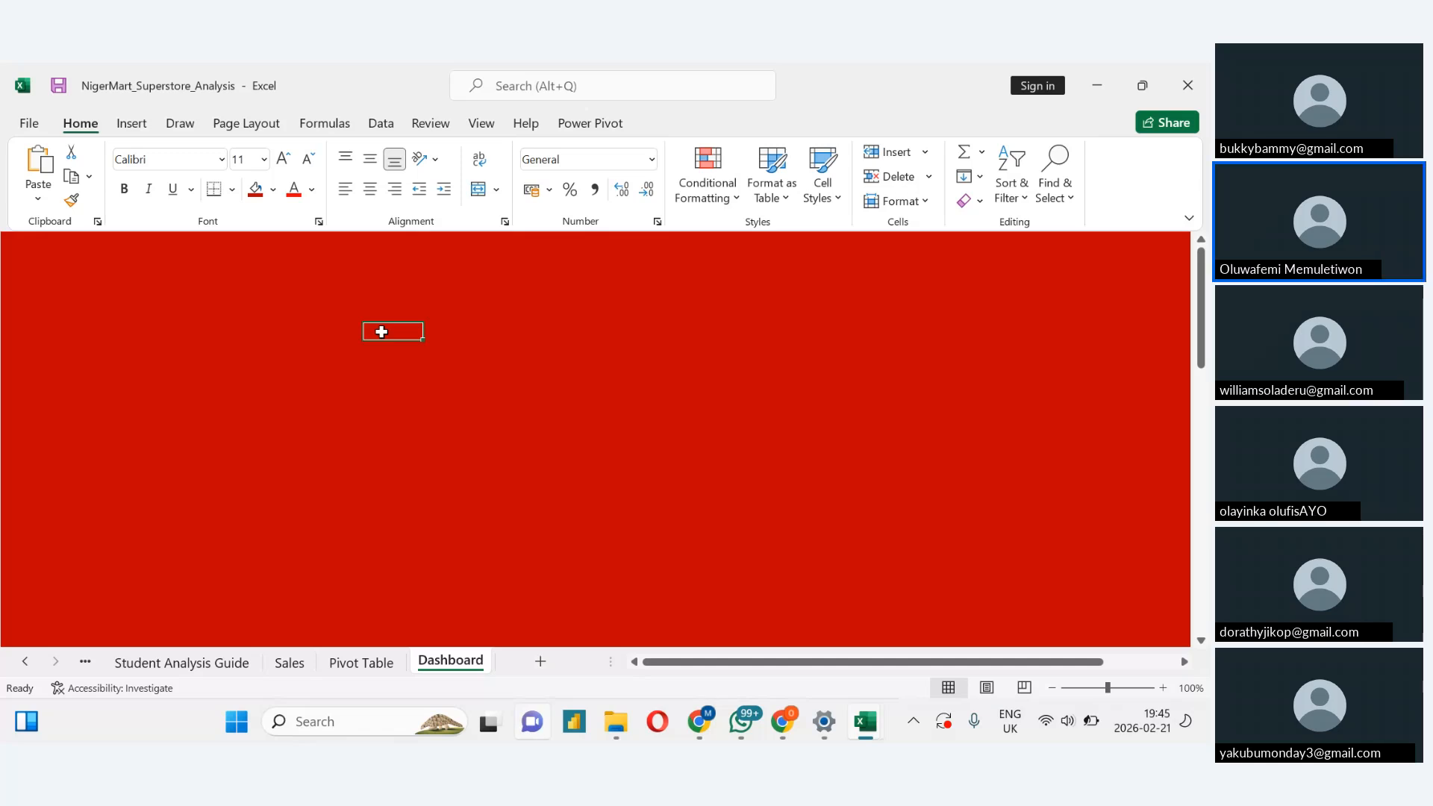
{"action": "key", "text": "alt+Tab"}
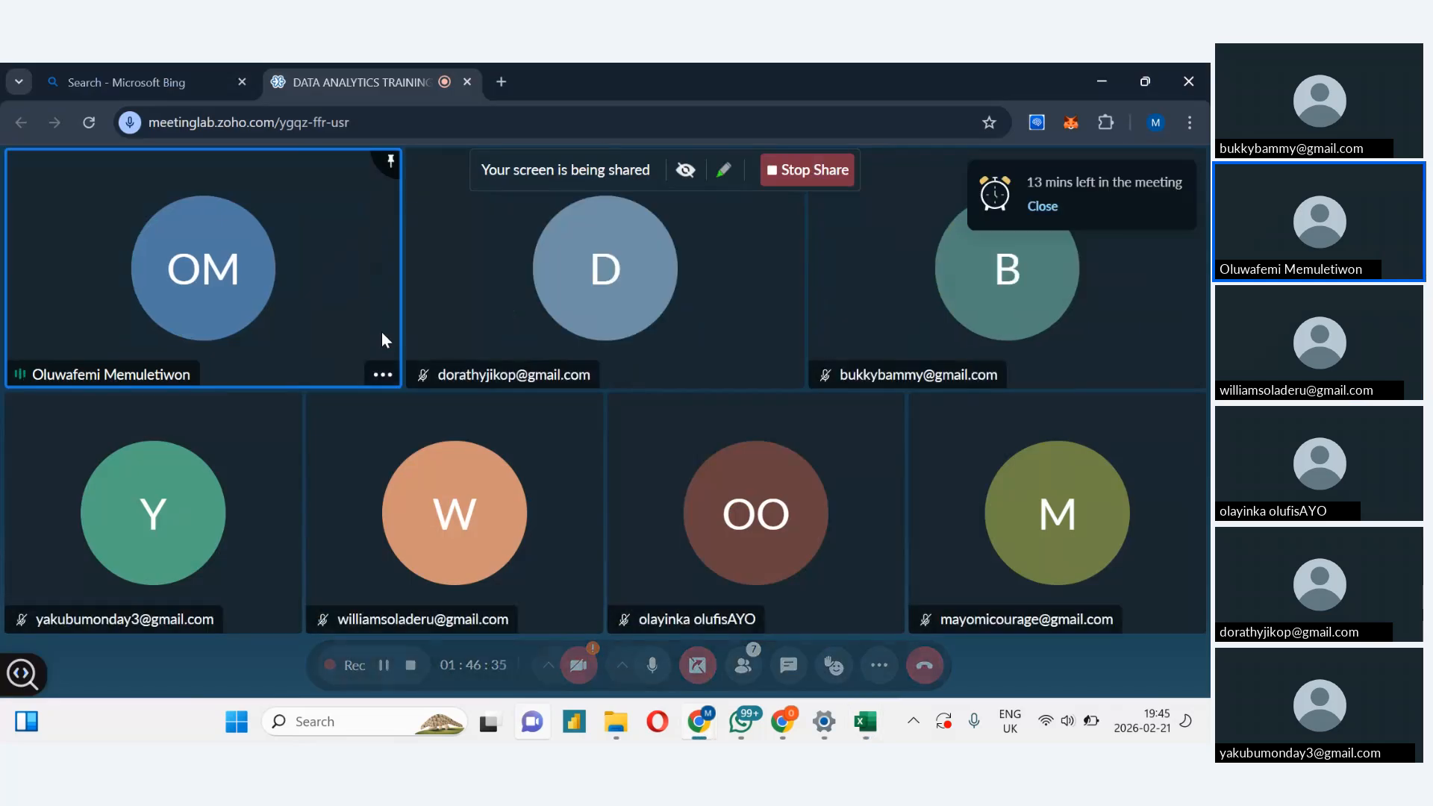
{"action": "key", "text": "alt+Tab"}
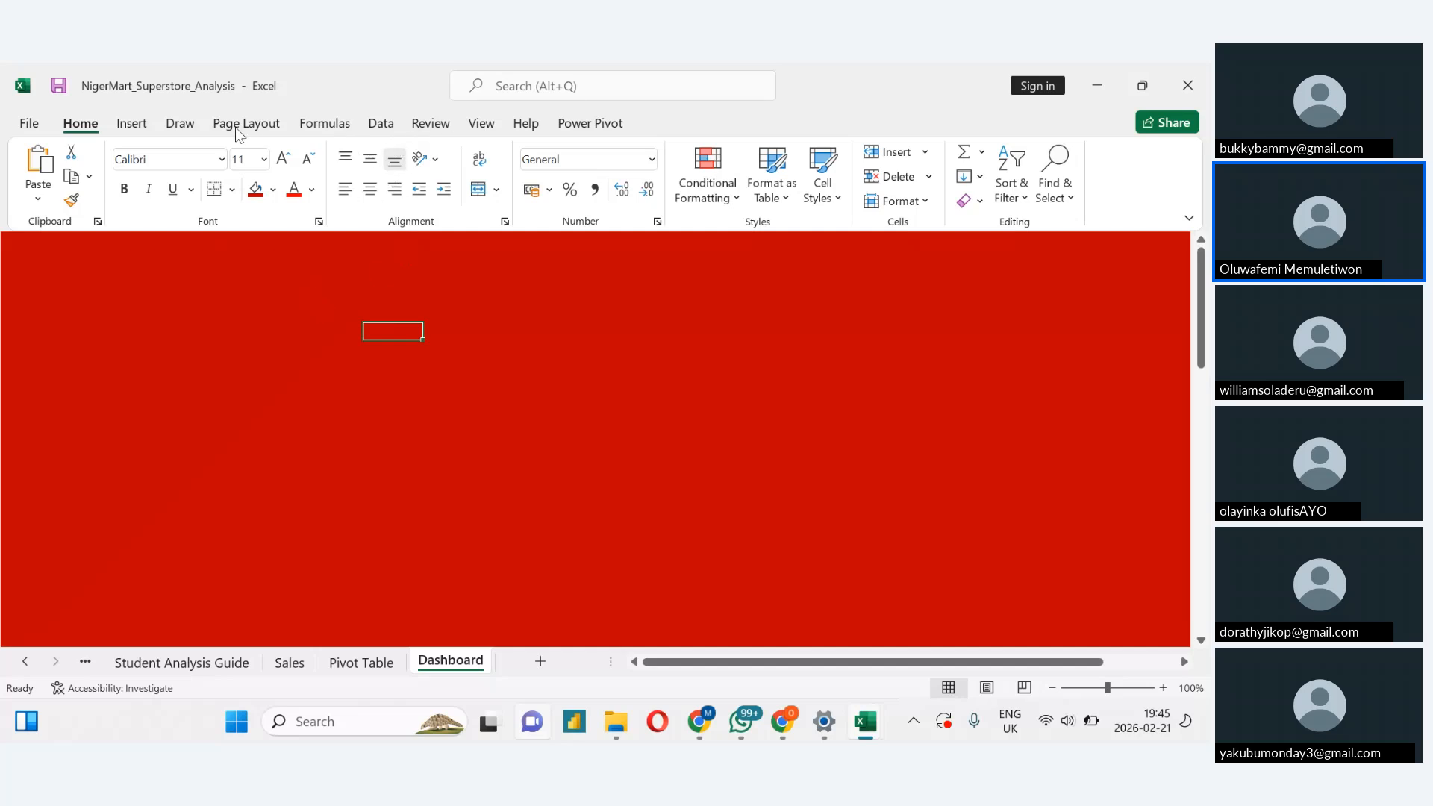
Draw a rounded rectangle banner about 25.7 cm wide and 2.1 cm high across the top of the Dashboard sheet and adjust its position slightly
{"action": "left_click", "coordinate": [129, 124]}
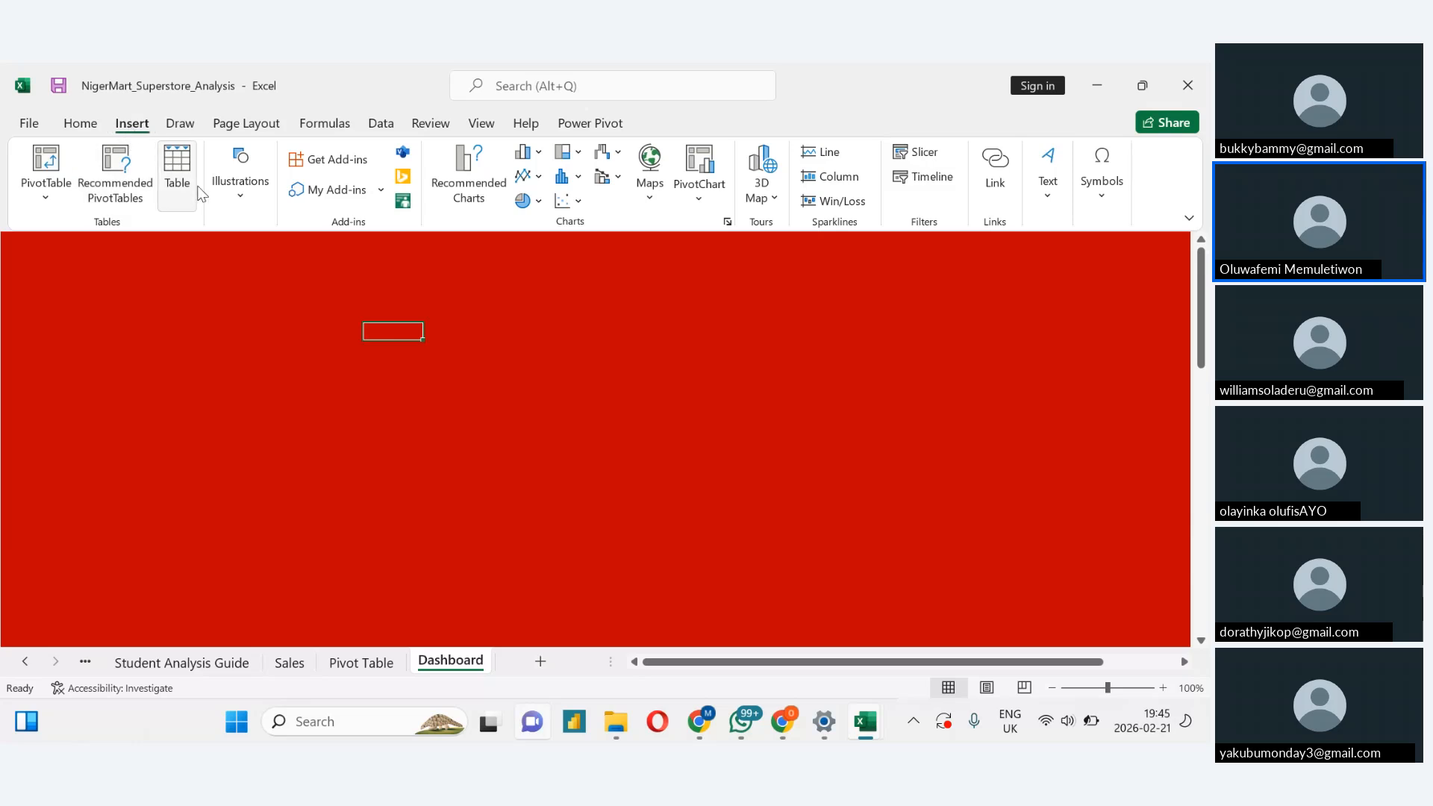
{"action": "left_click", "coordinate": [240, 187]}
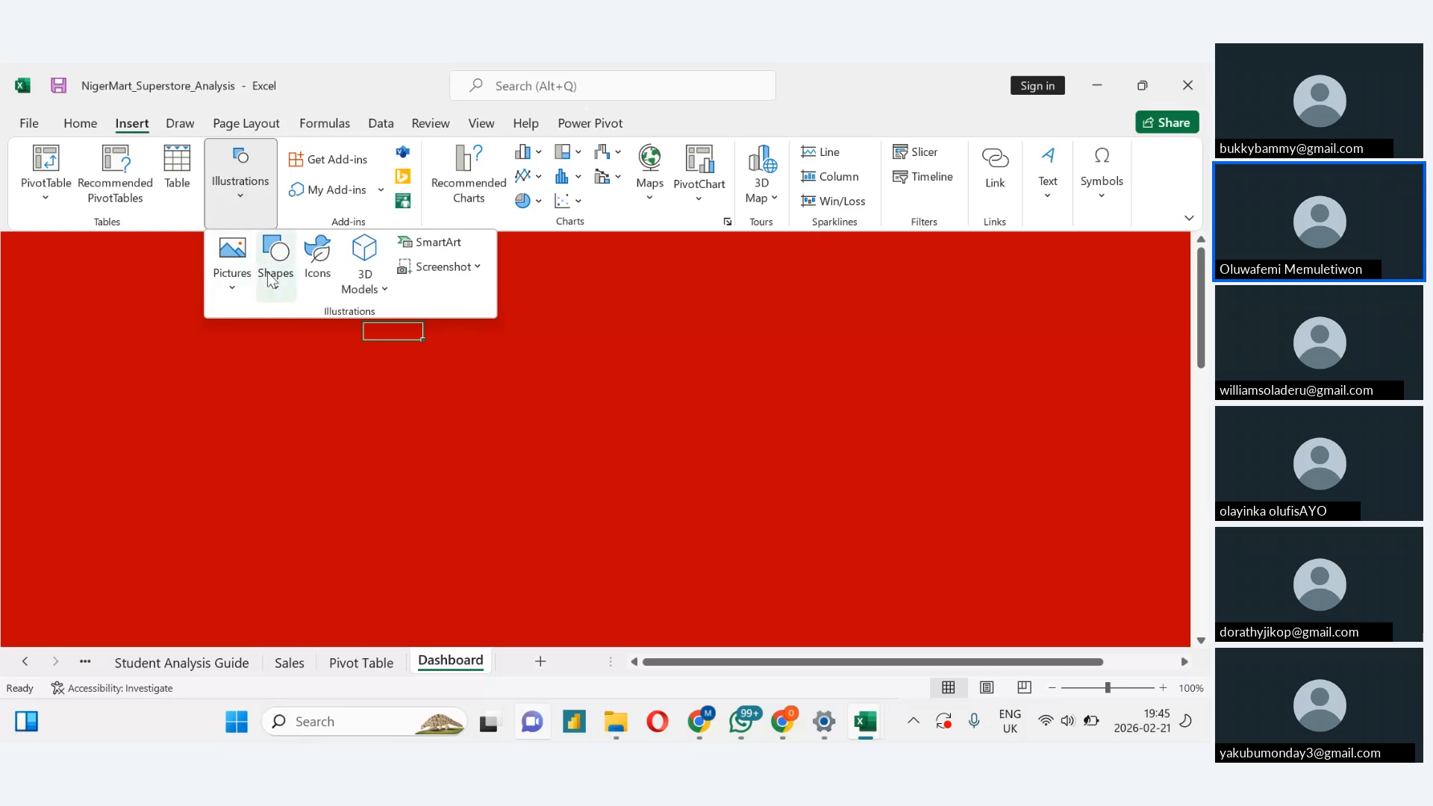
{"action": "left_click", "coordinate": [277, 293]}
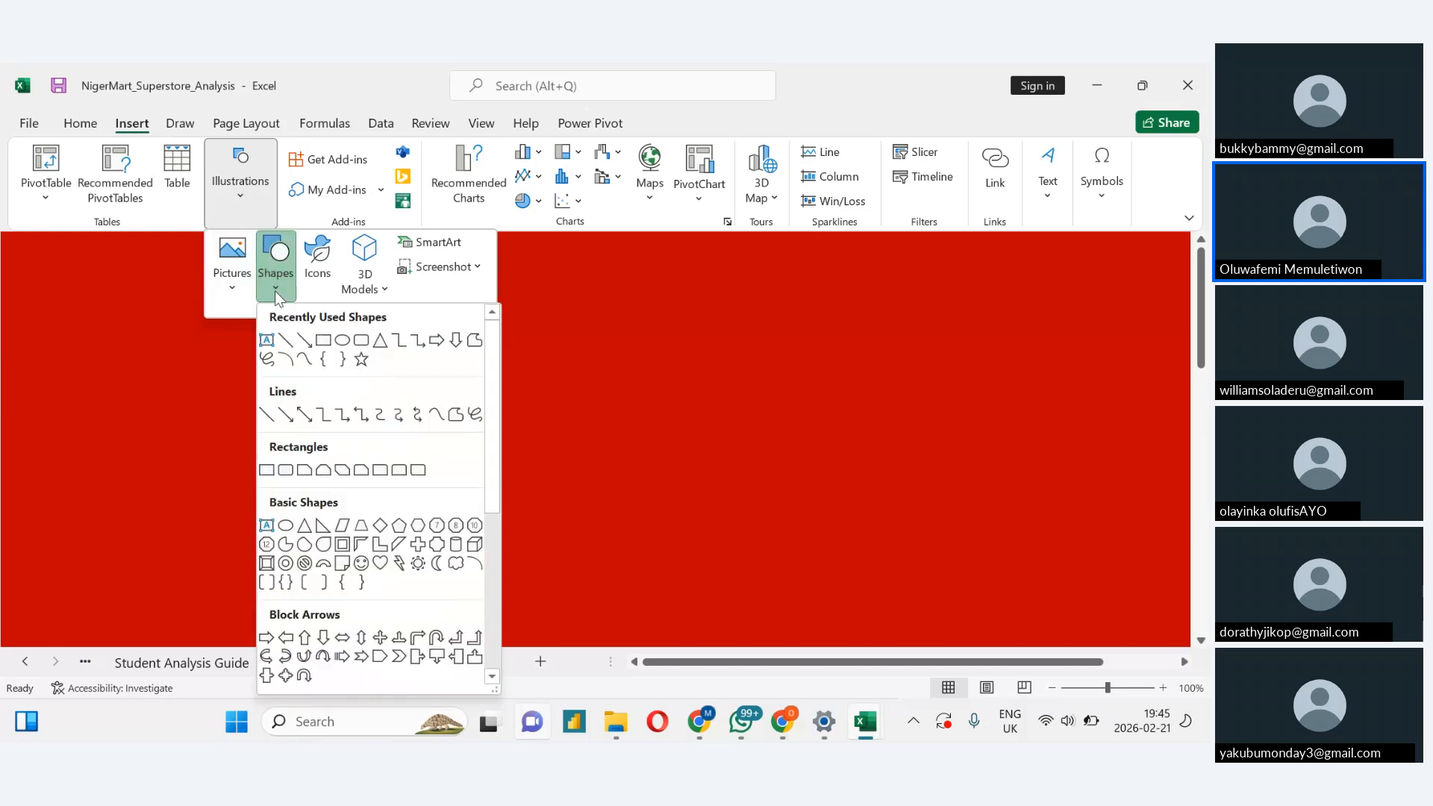
{"action": "left_click", "coordinate": [361, 343]}
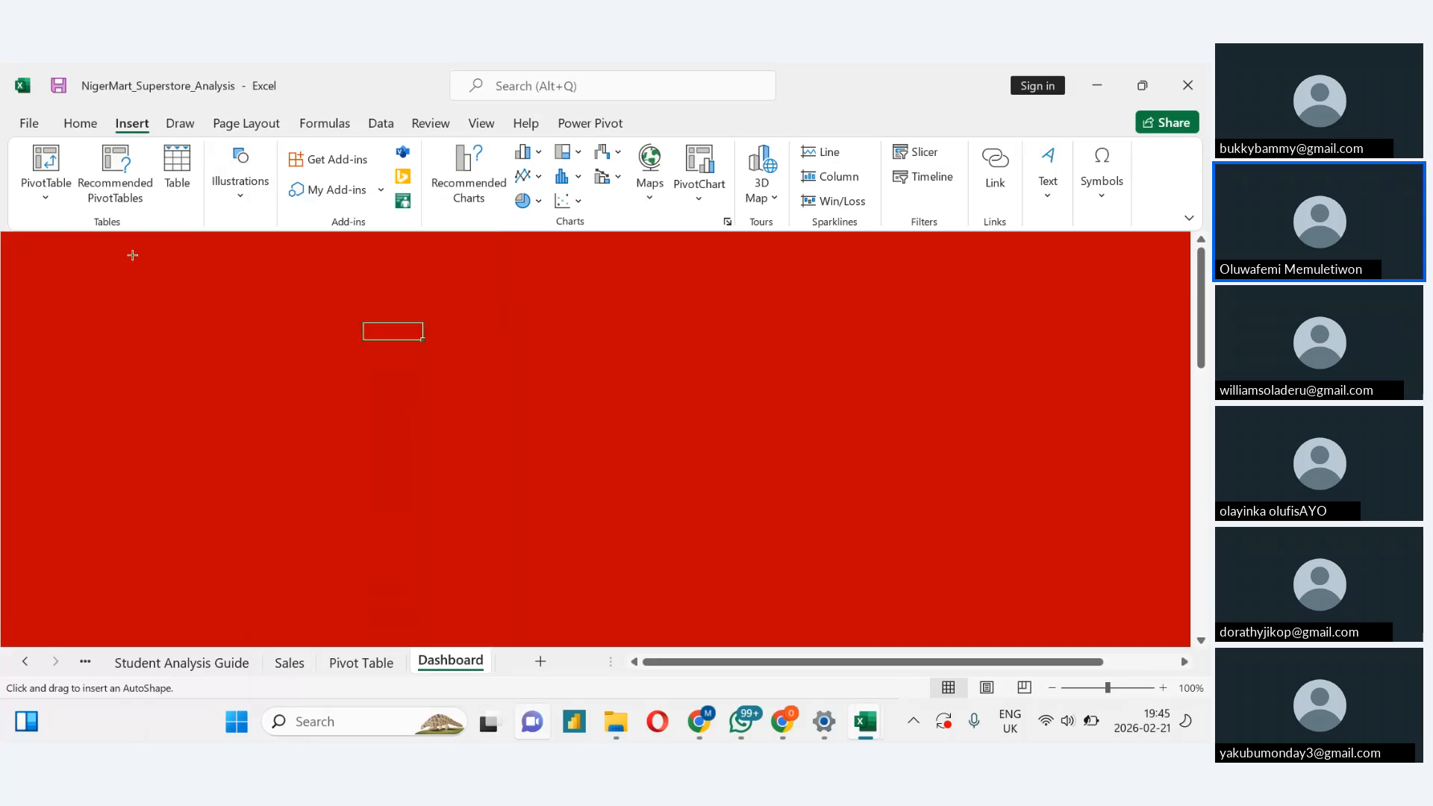
{"action": "mouse_move", "coordinate": [147, 238]}
{"action": "left_mouse_down"}
{"action": "mouse_move", "coordinate": [275, 297]}
{"action": "mouse_move", "coordinate": [672, 338]}
{"action": "mouse_move", "coordinate": [869, 346]}
{"action": "mouse_move", "coordinate": [961, 305]}
{"action": "mouse_move", "coordinate": [1065, 310]}
{"action": "left_mouse_up"}
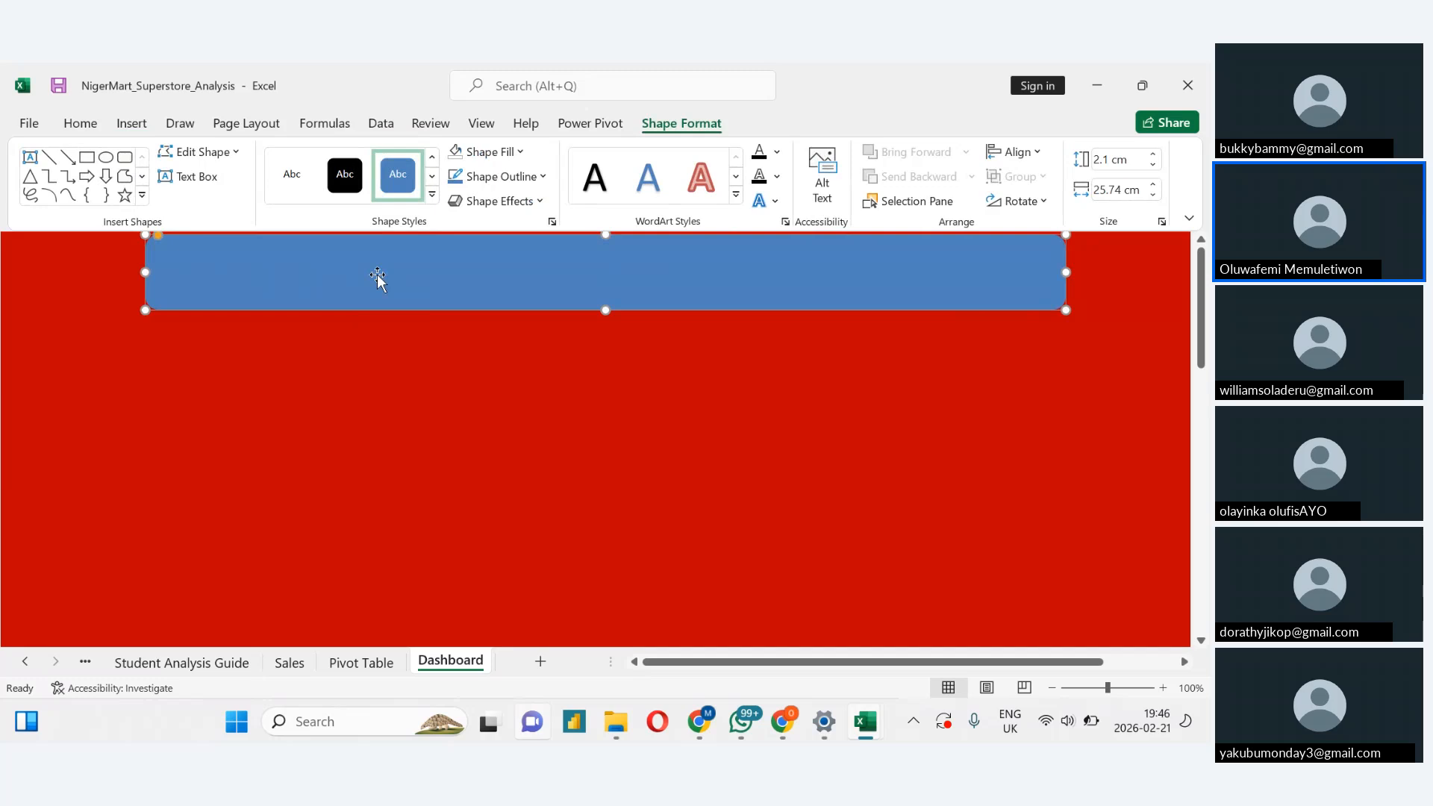
{"action": "left_click_drag", "start_coordinate": [377, 274], "coordinate": [368, 287]}
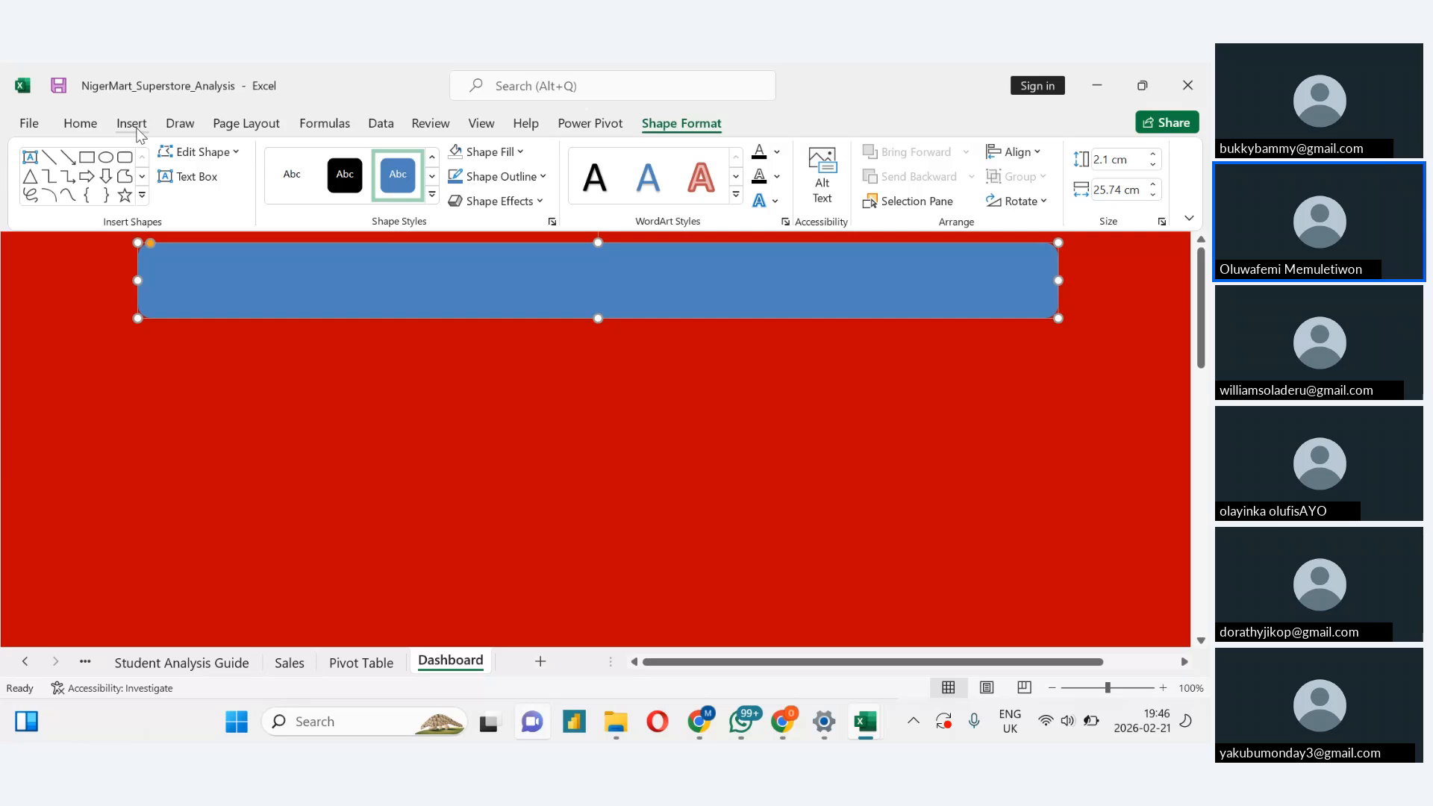
Draw a small rounded rectangle card about 3 cm wide and 1.45 cm high below the left end of the banner
{"action": "left_click", "coordinate": [134, 126]}
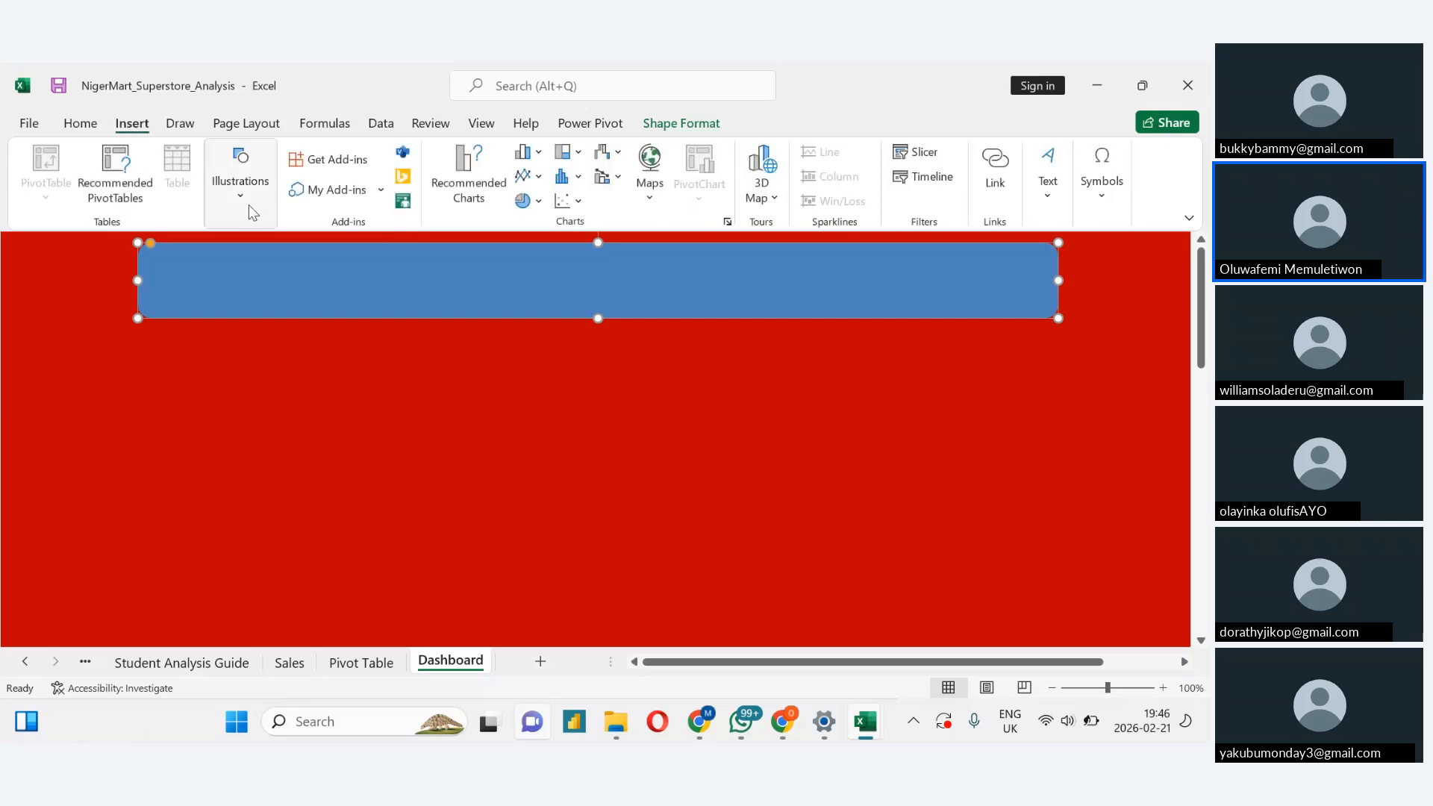
{"action": "left_click", "coordinate": [201, 347]}
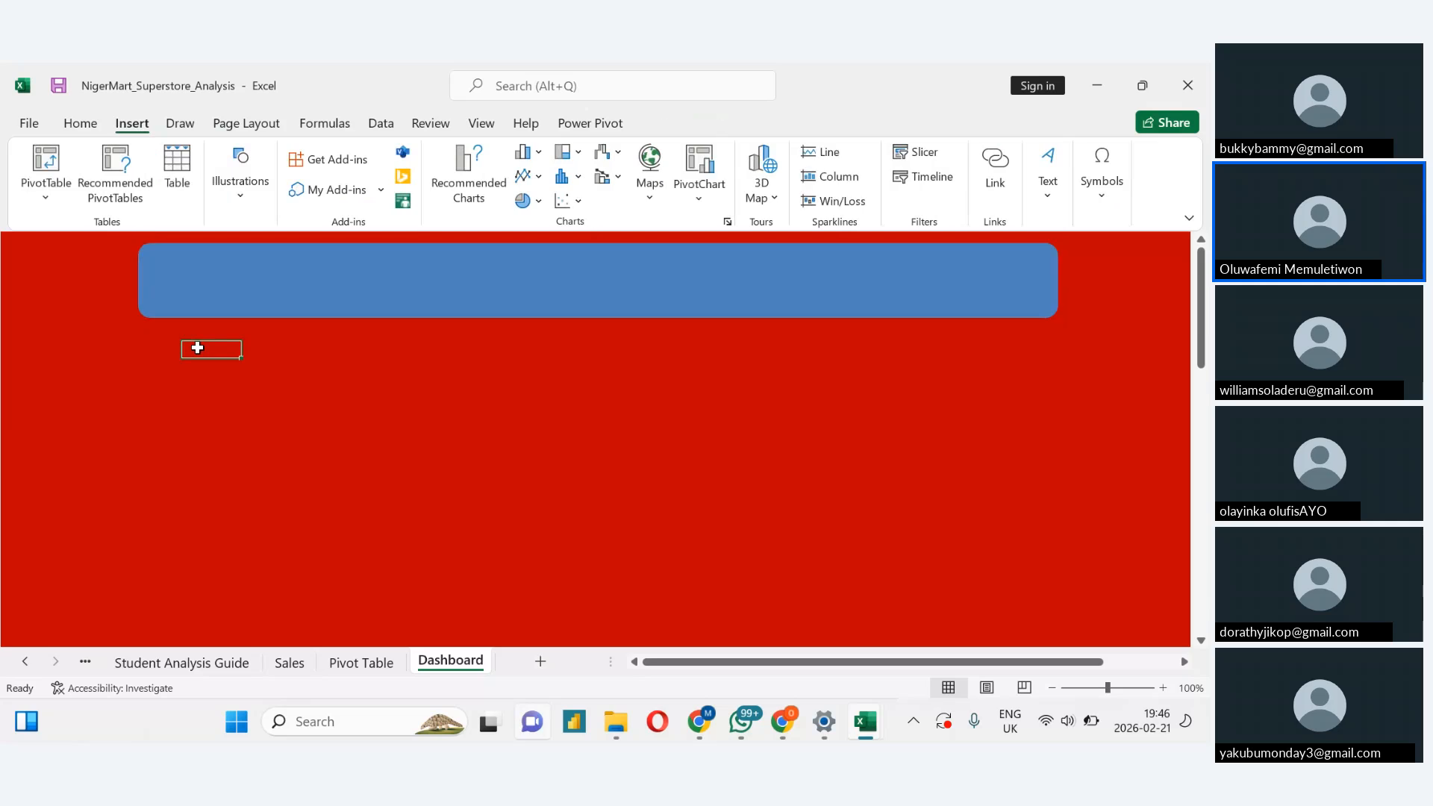
{"action": "left_click", "coordinate": [240, 179]}
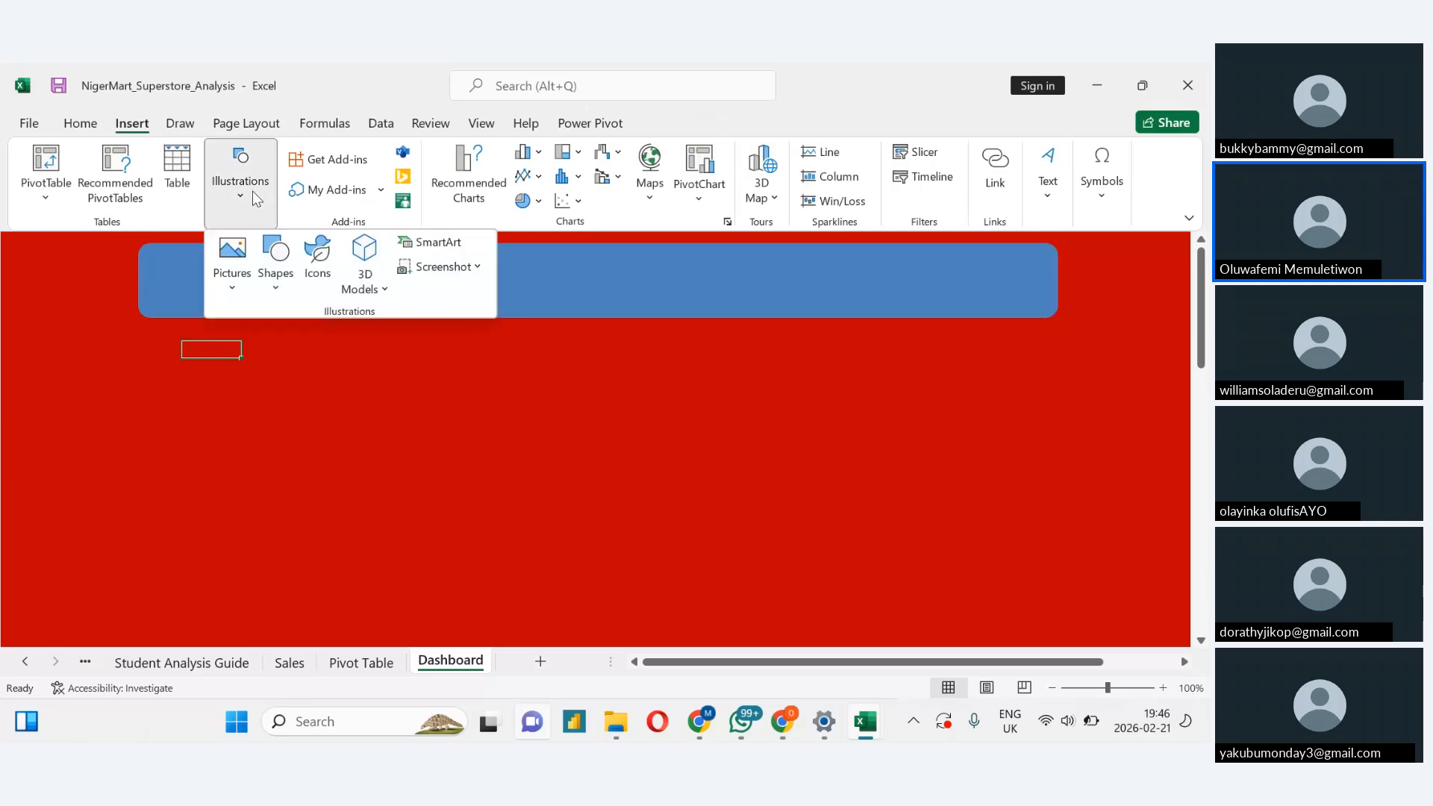
{"action": "left_click", "coordinate": [276, 268]}
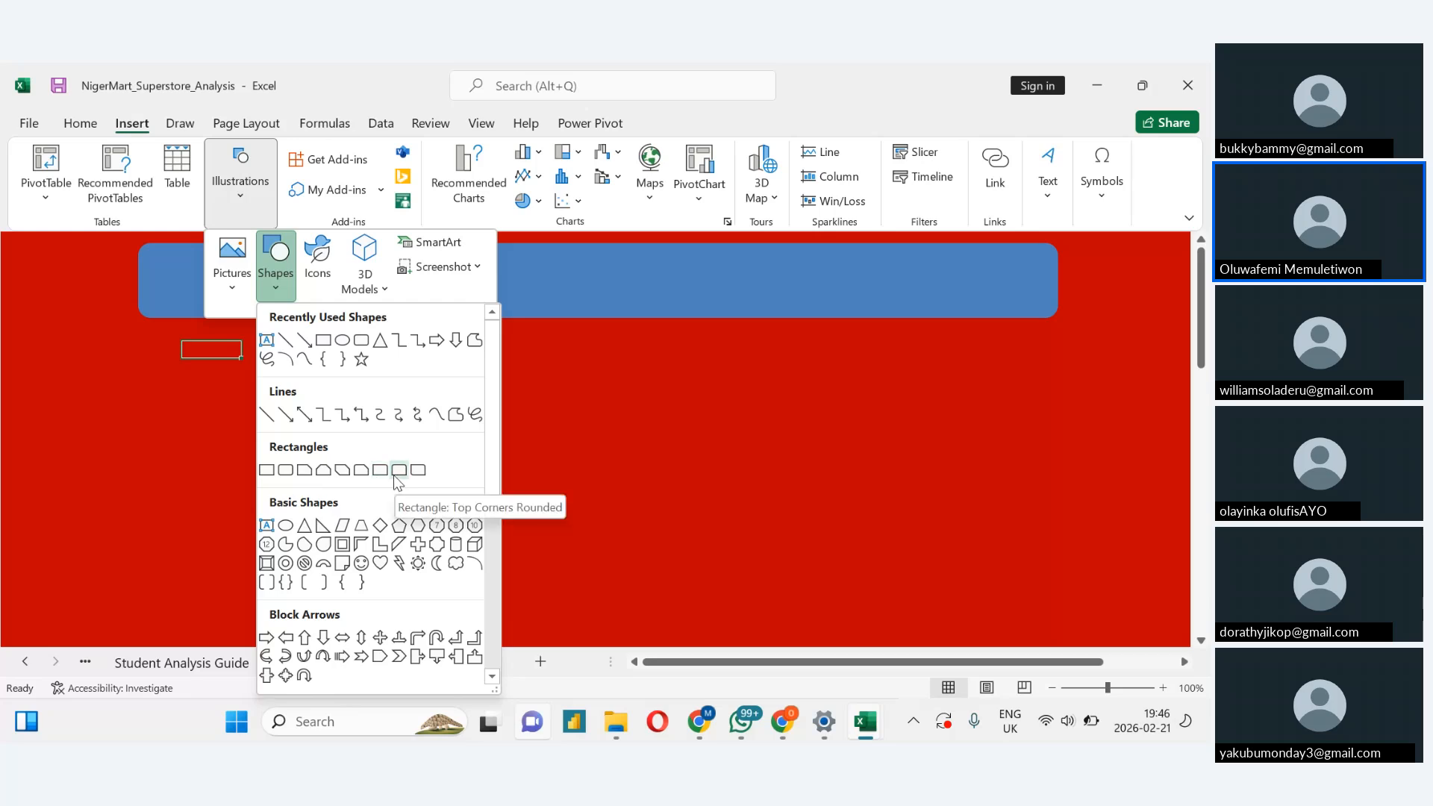
{"action": "left_click", "coordinate": [287, 474]}
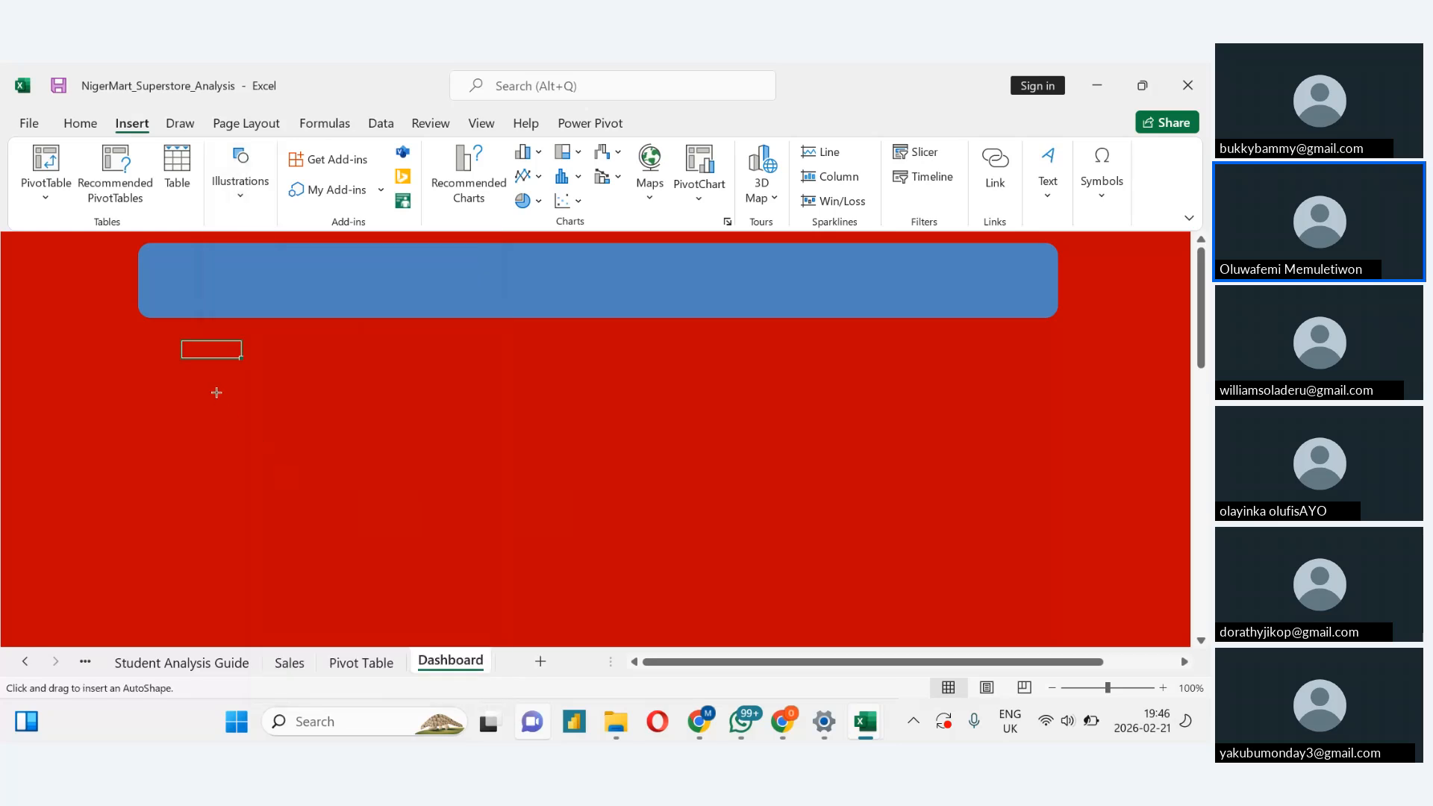
{"action": "mouse_move", "coordinate": [155, 343]}
{"action": "left_mouse_down"}
{"action": "mouse_move", "coordinate": [259, 391]}
{"action": "mouse_move", "coordinate": [195, 376]}
{"action": "left_mouse_up"}
{"action": "left_click", "coordinate": [320, 383]}
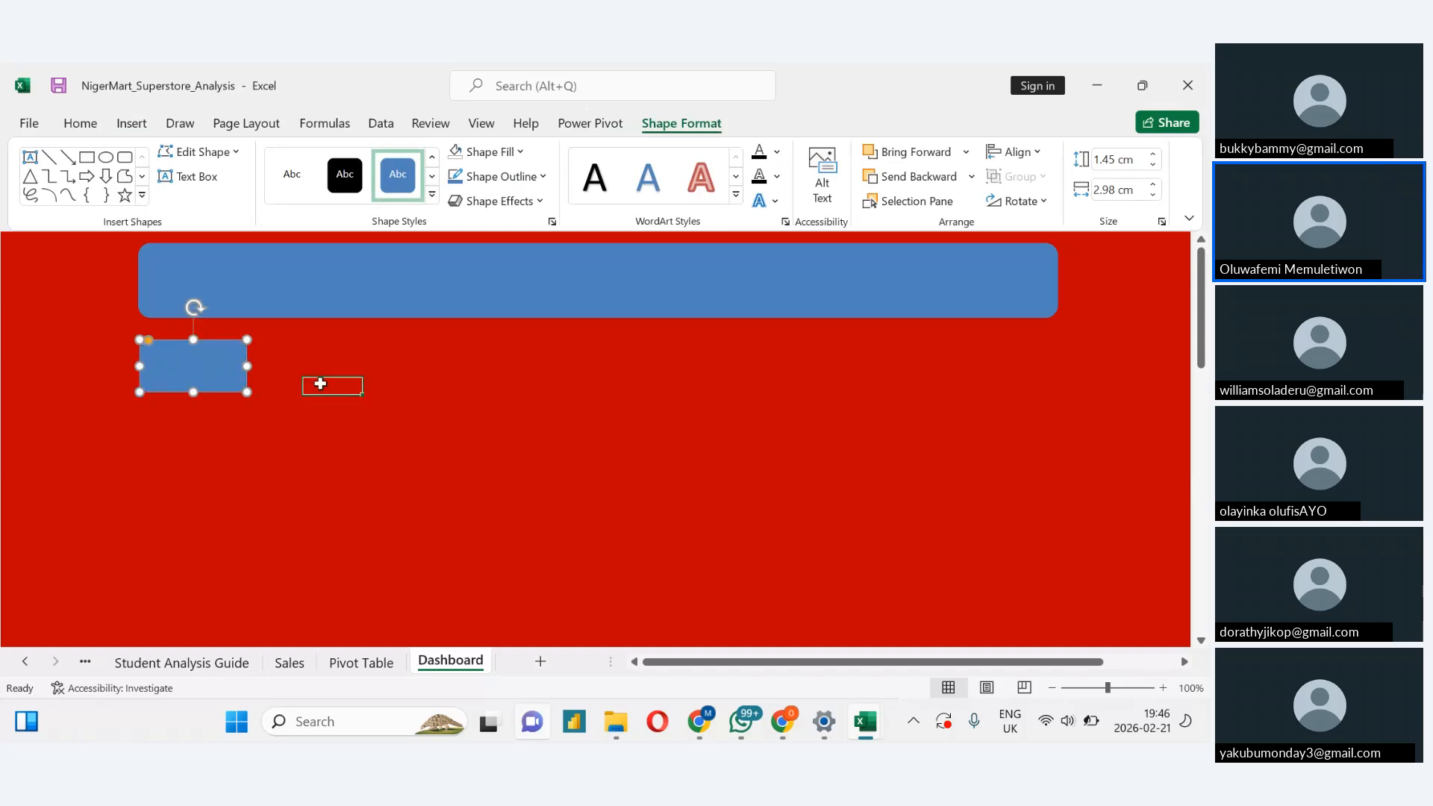
Duplicate the small rounded rectangle five times to form a row of six cards beneath the banner
{"action": "left_click", "coordinate": [336, 291]}
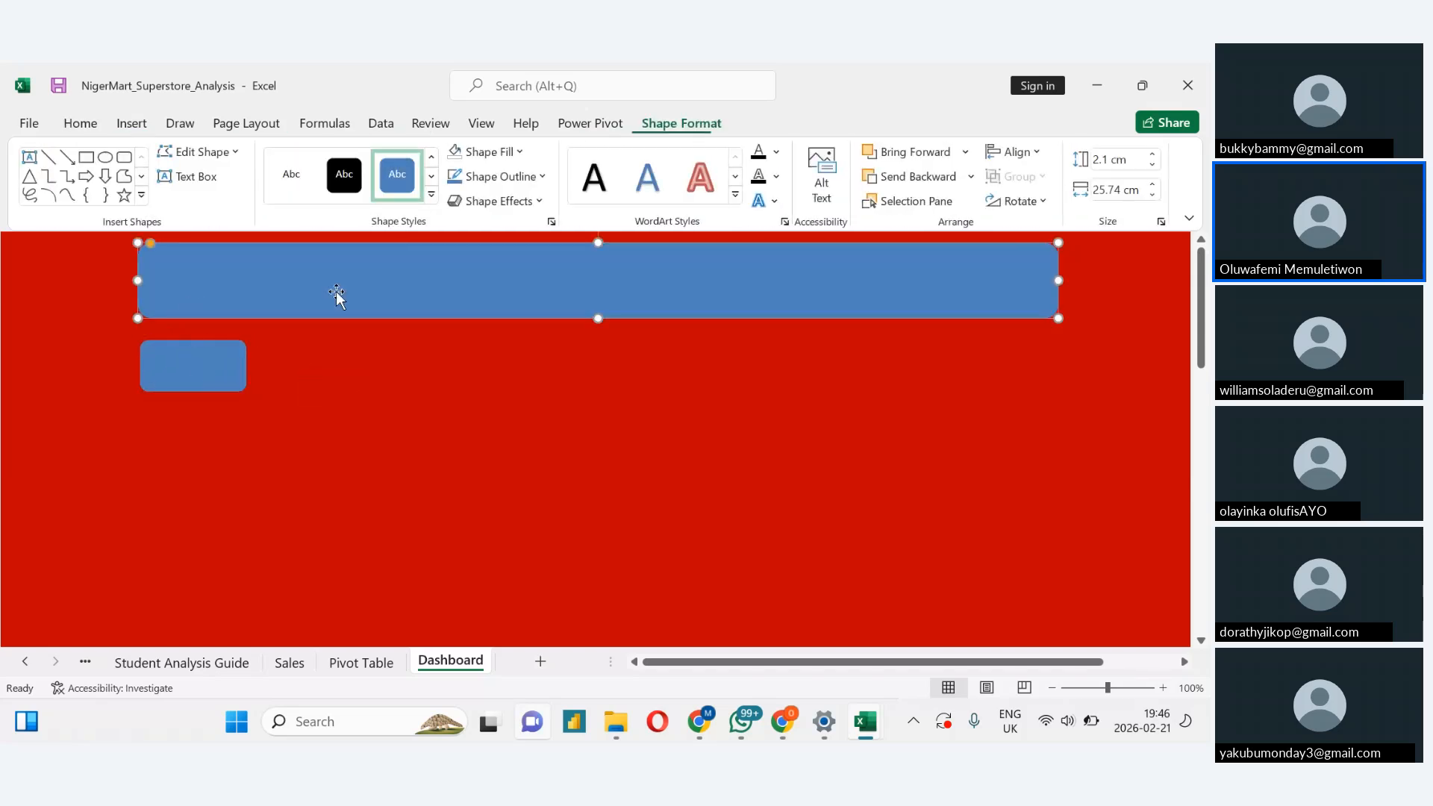
{"action": "left_click", "coordinate": [208, 377]}
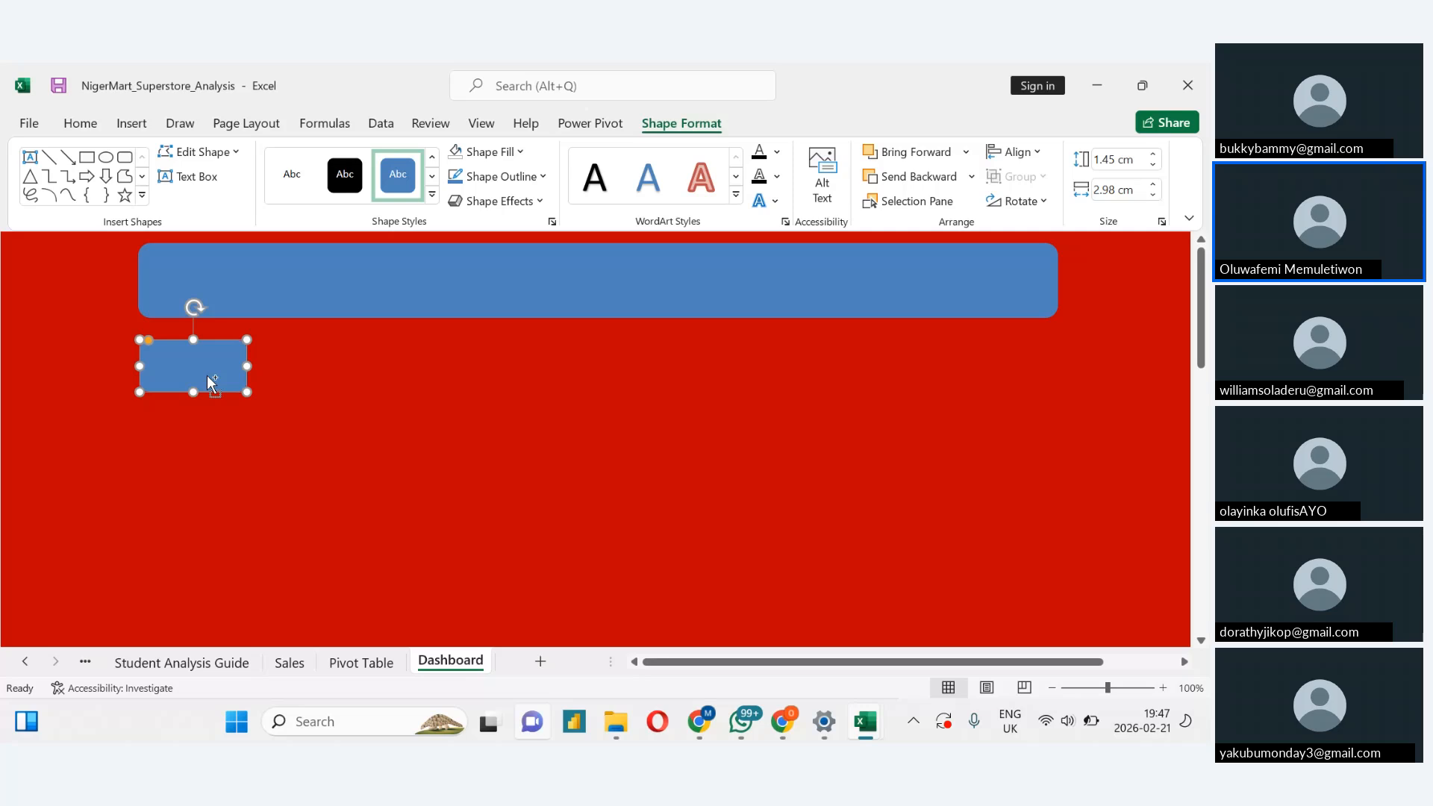
{"action": "key", "text": "ctrl+d"}
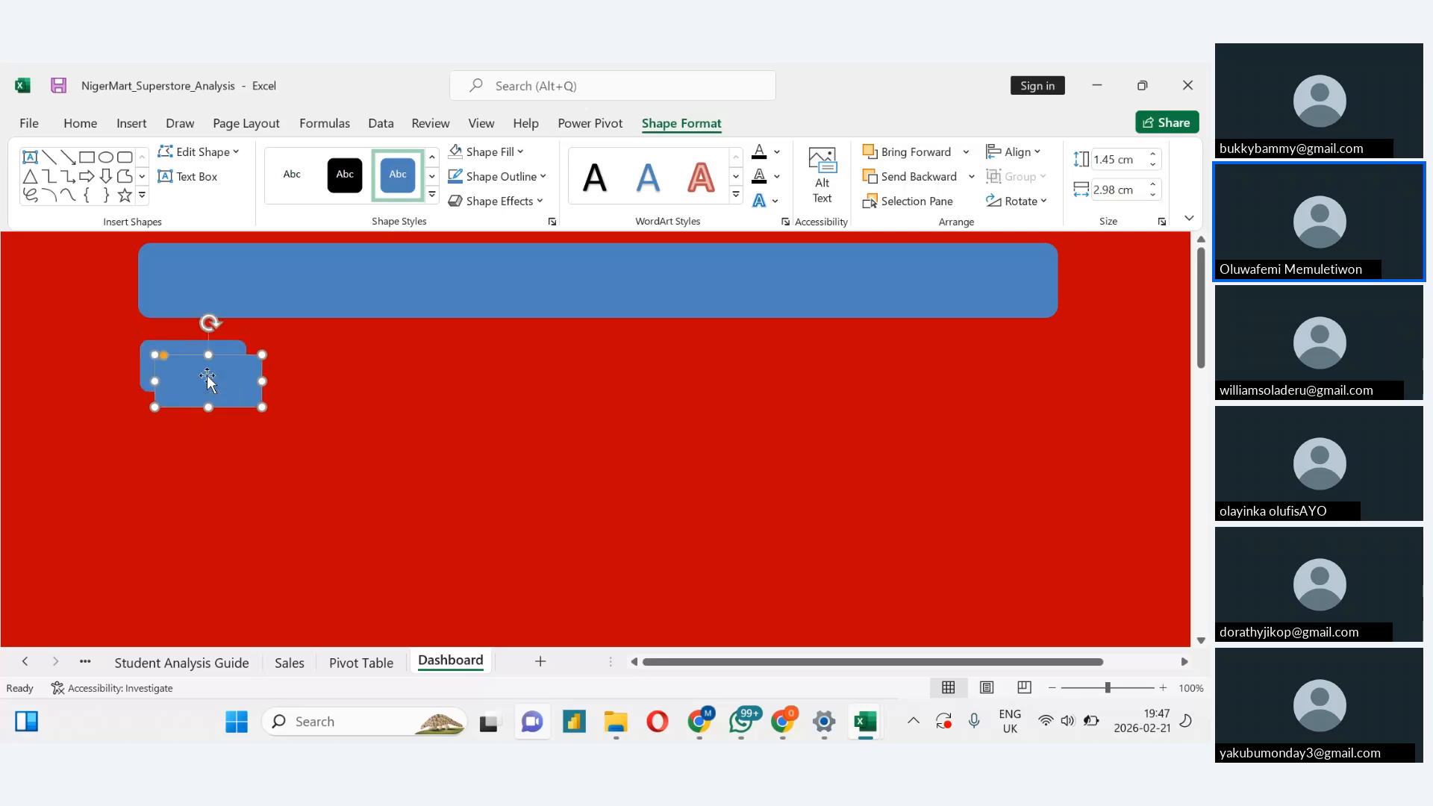
{"action": "left_click_drag", "start_coordinate": [207, 375], "coordinate": [324, 360]}
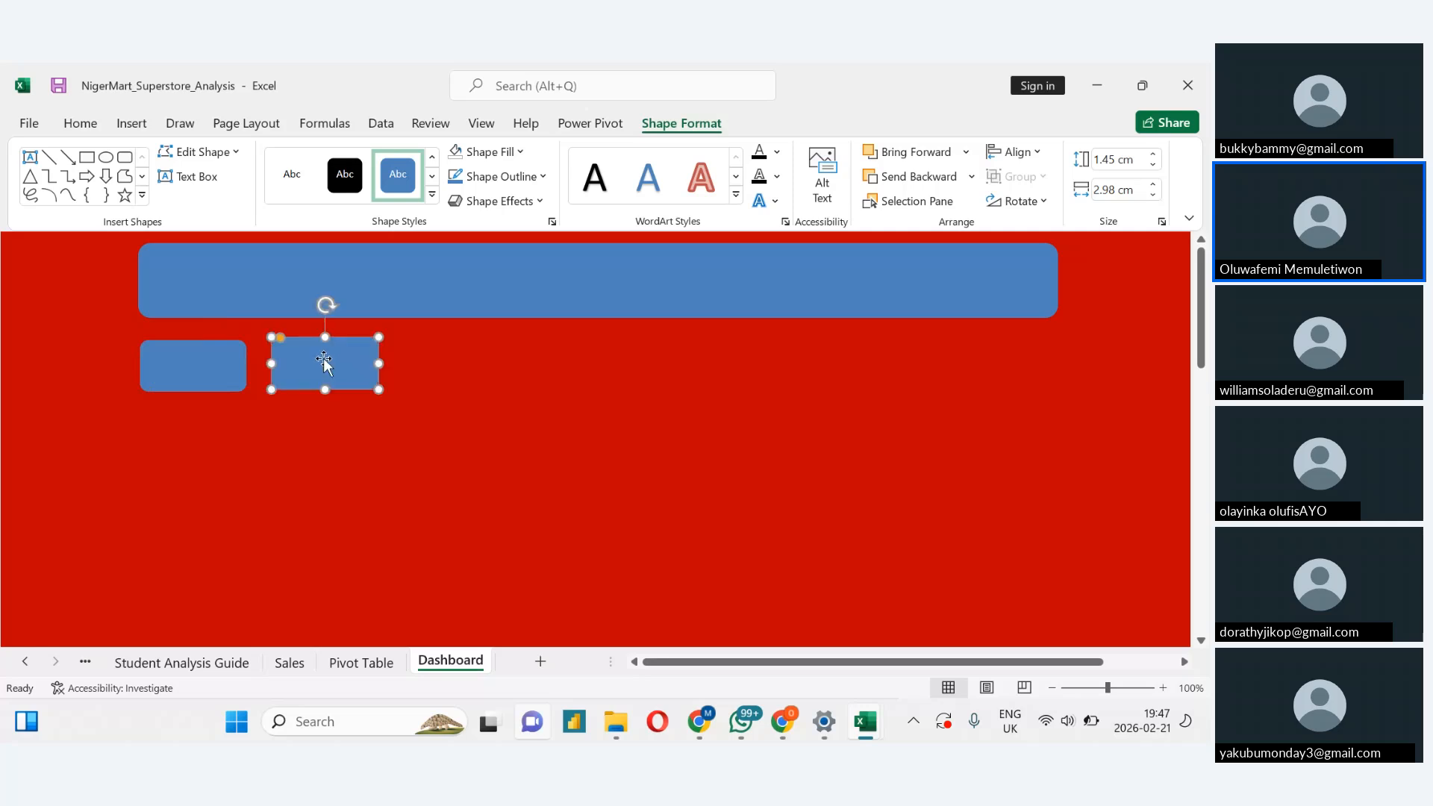
{"action": "key", "text": "ctrl+d"}
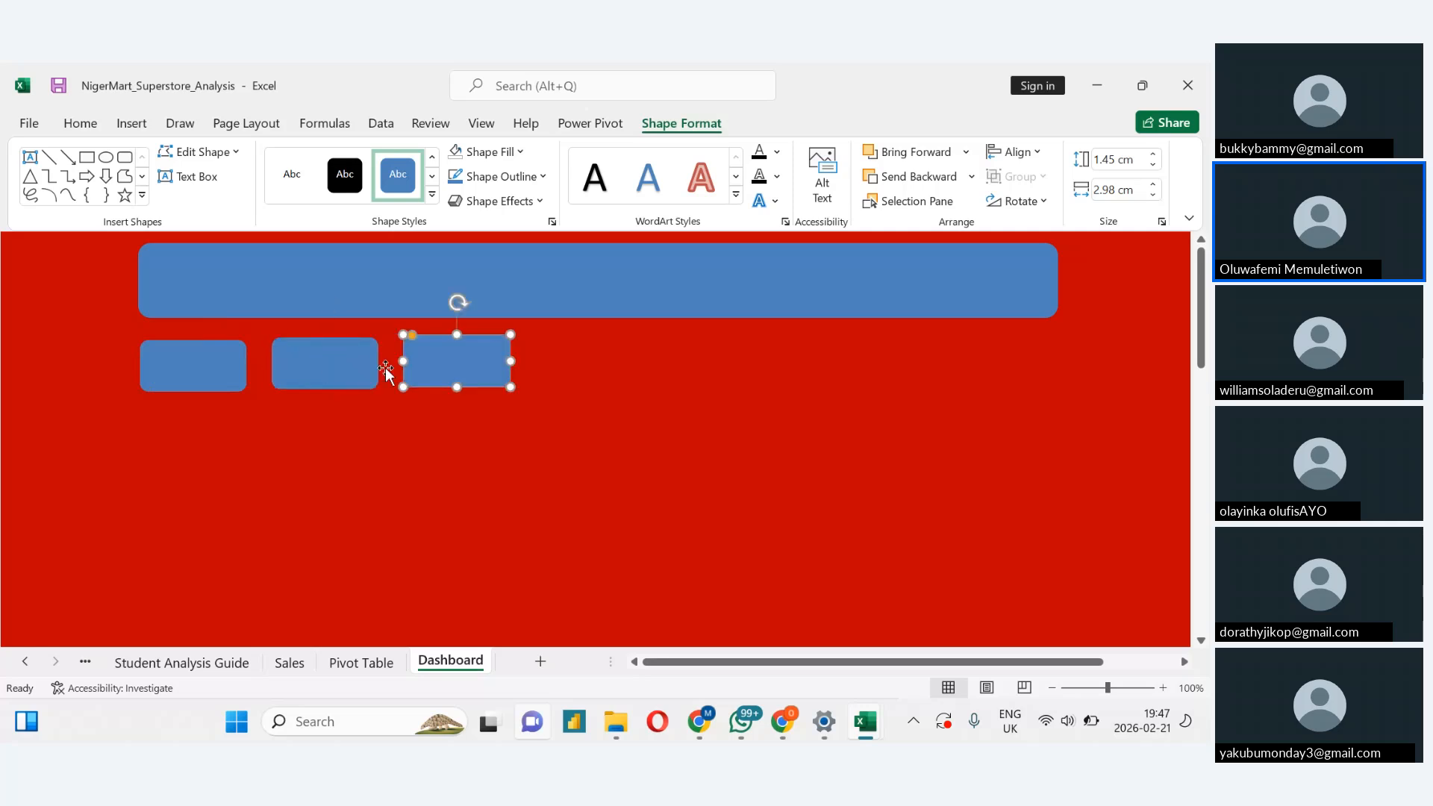
{"action": "key", "text": "ctrl+d"}
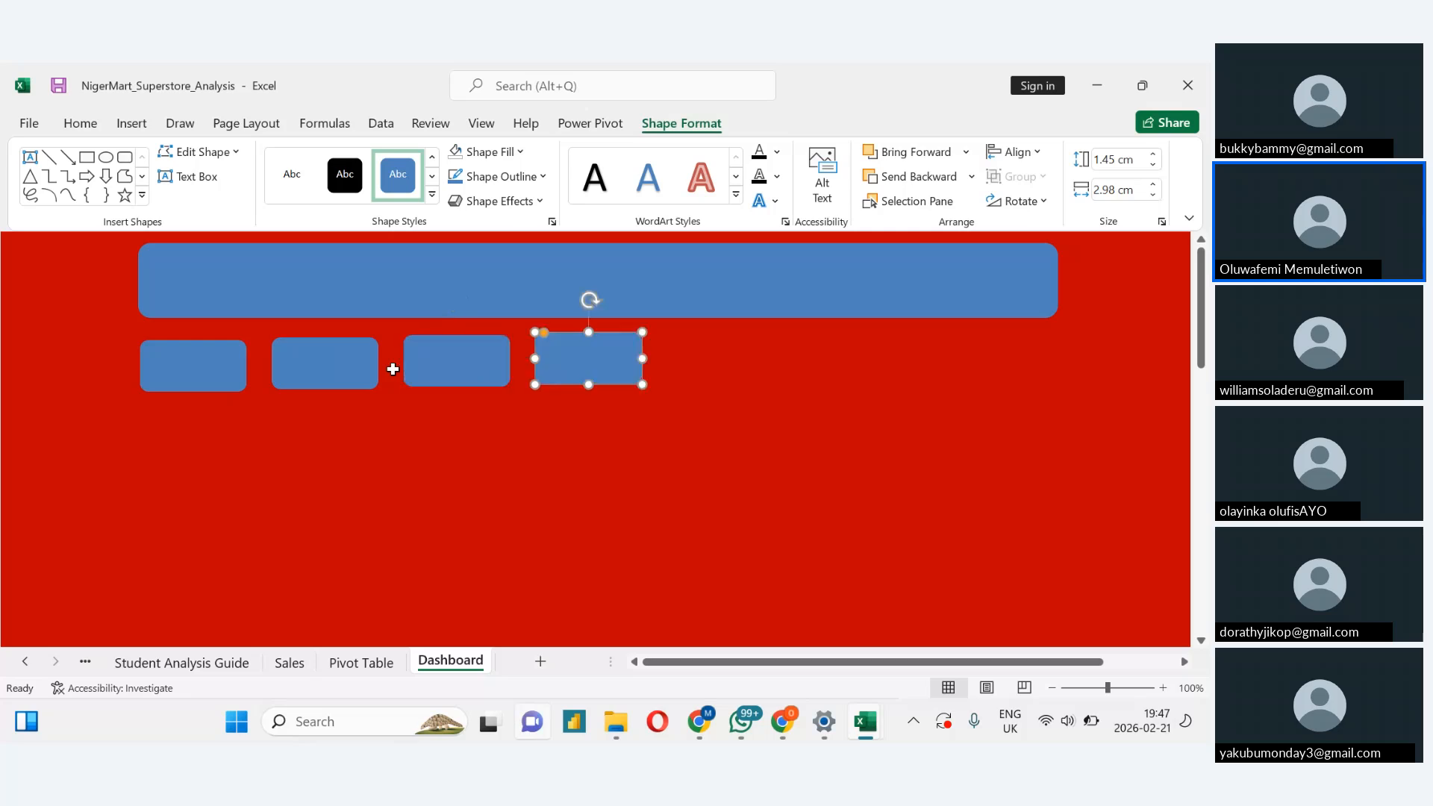
{"action": "key", "text": "ctrl+d"}
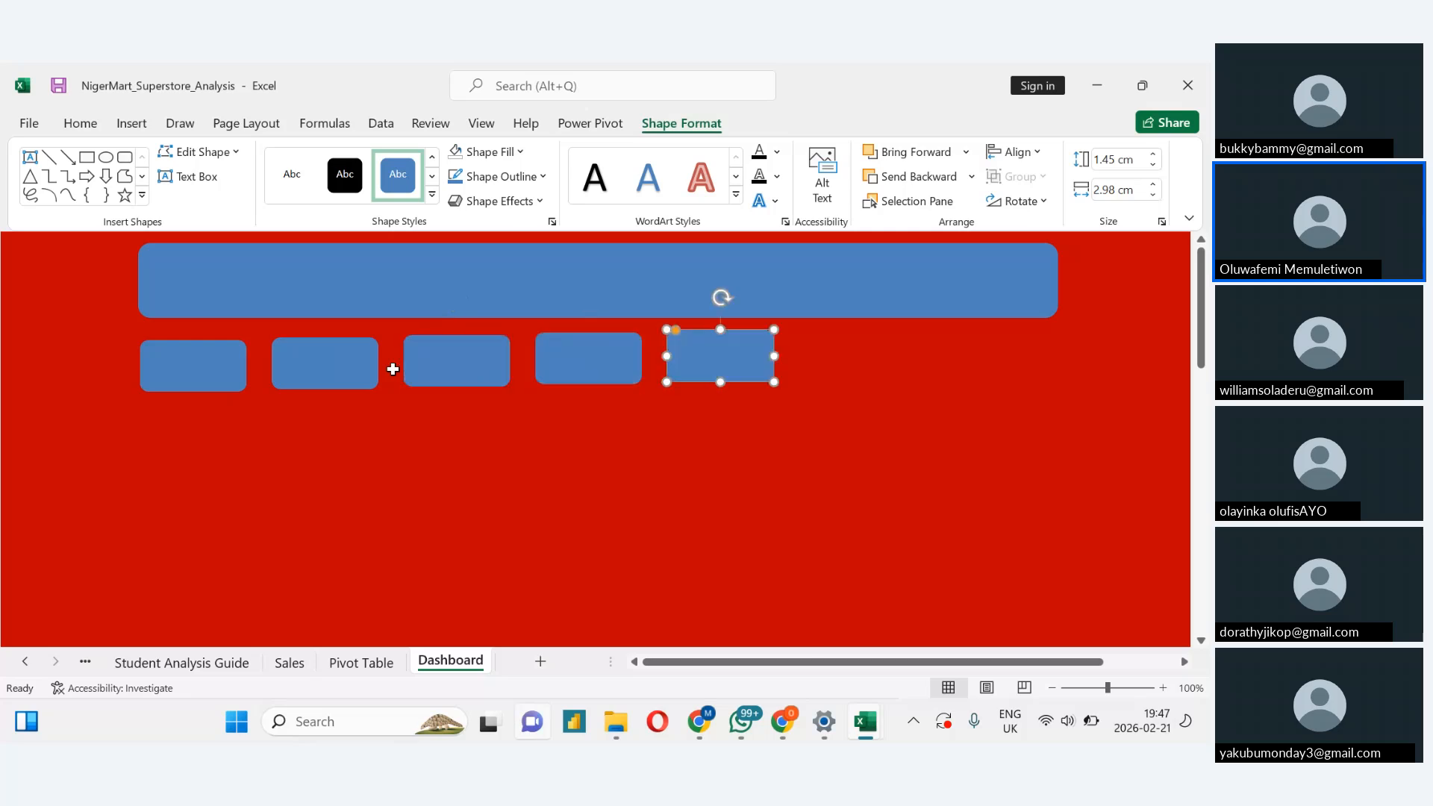
{"action": "key", "text": "ctrl+d"}
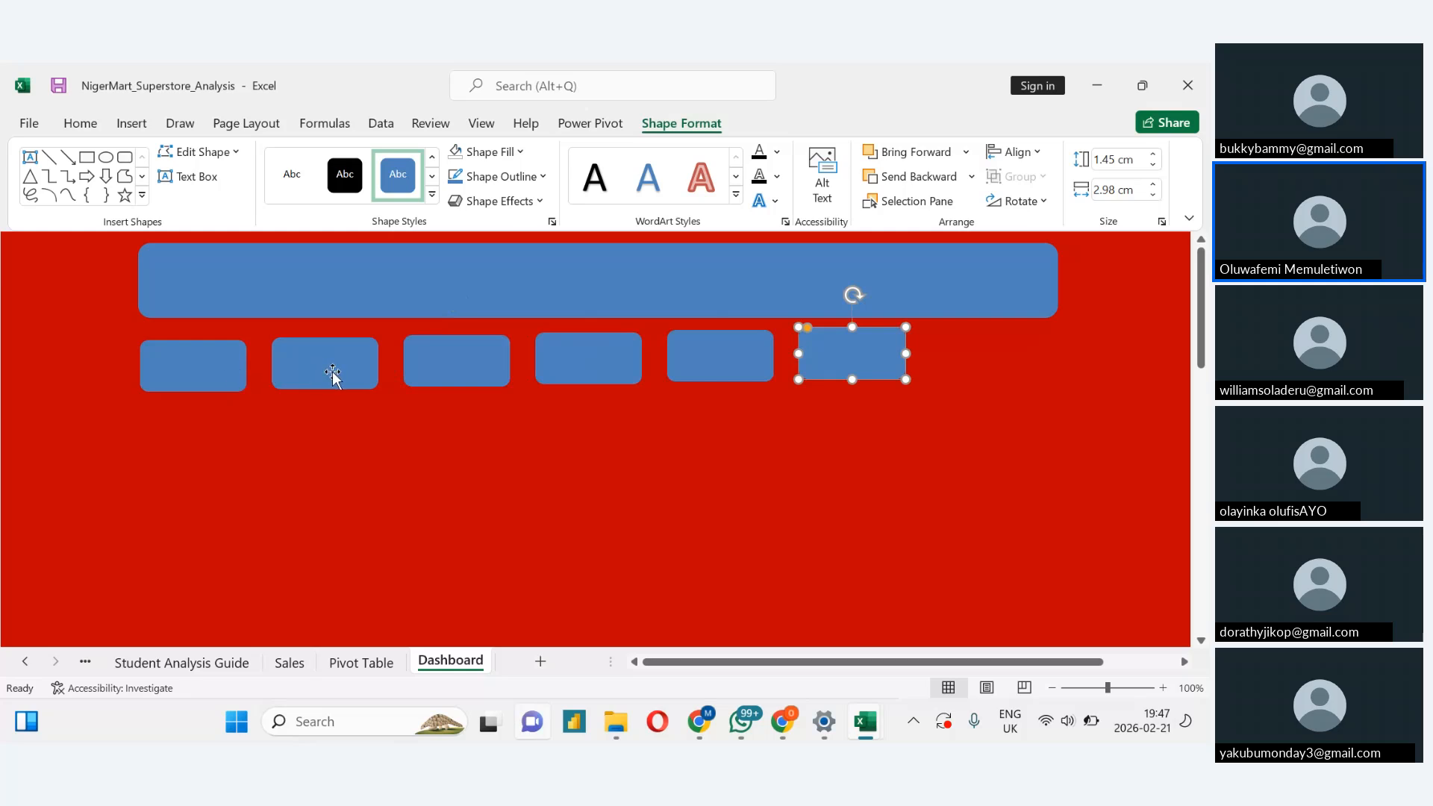
Spread the six small cards across the banner's width, roughly level with each other, and deselect them
{"action": "left_click_drag", "start_coordinate": [852, 371], "coordinate": [1000, 370]}
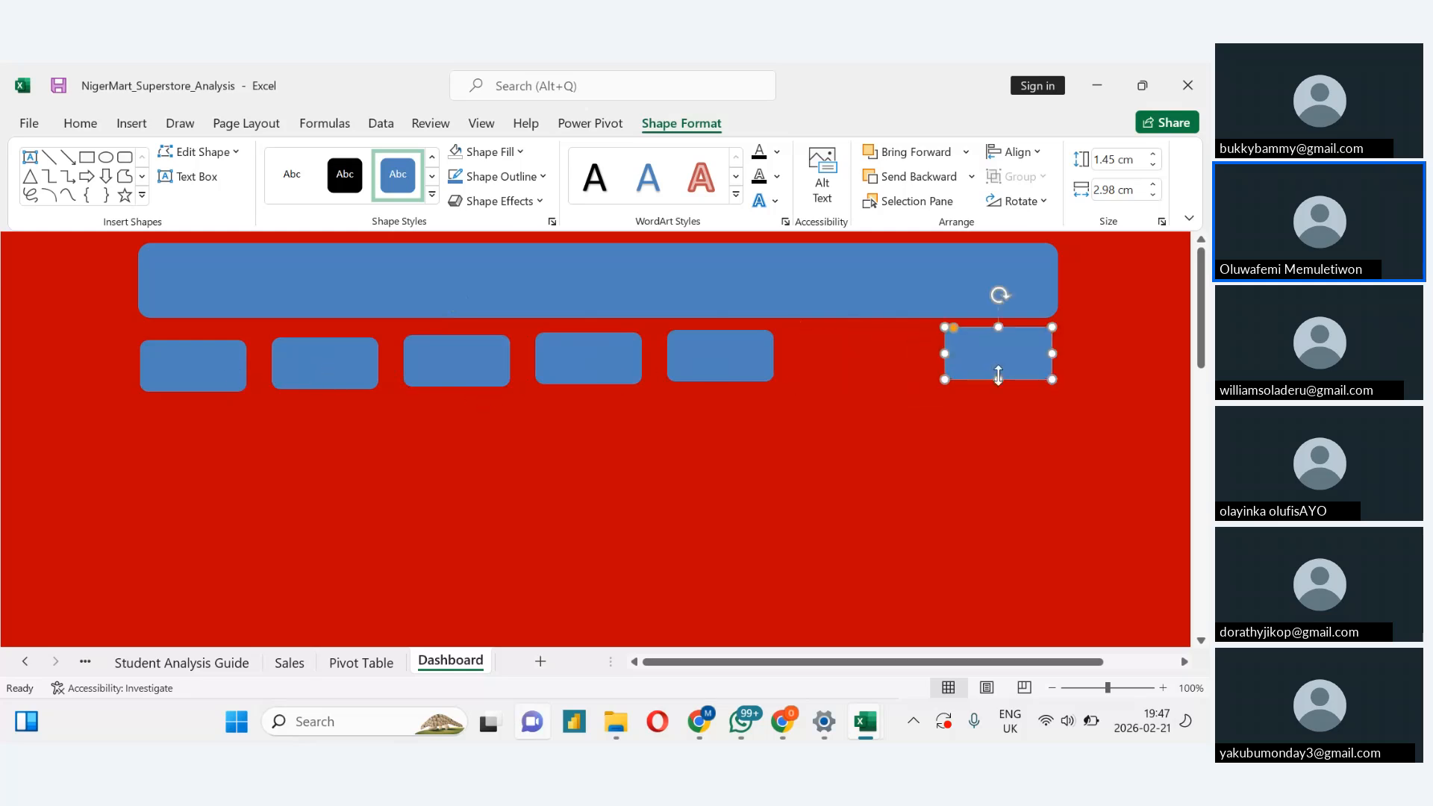
{"action": "left_click_drag", "start_coordinate": [729, 361], "coordinate": [825, 366]}
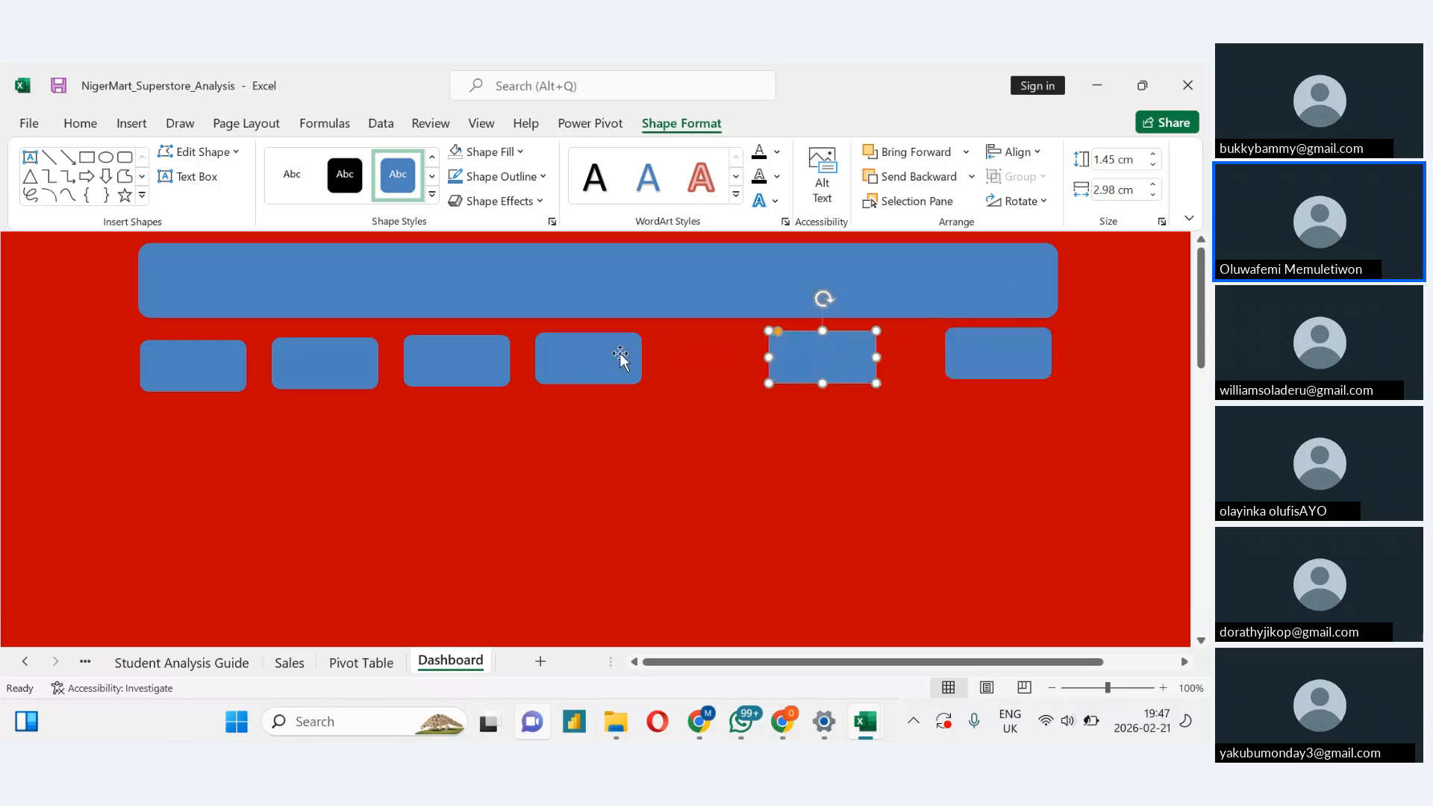
{"action": "left_click_drag", "start_coordinate": [624, 358], "coordinate": [679, 353]}
{"action": "left_click_drag", "start_coordinate": [460, 352], "coordinate": [504, 351]}
{"action": "left_click_drag", "start_coordinate": [363, 347], "coordinate": [395, 351]}
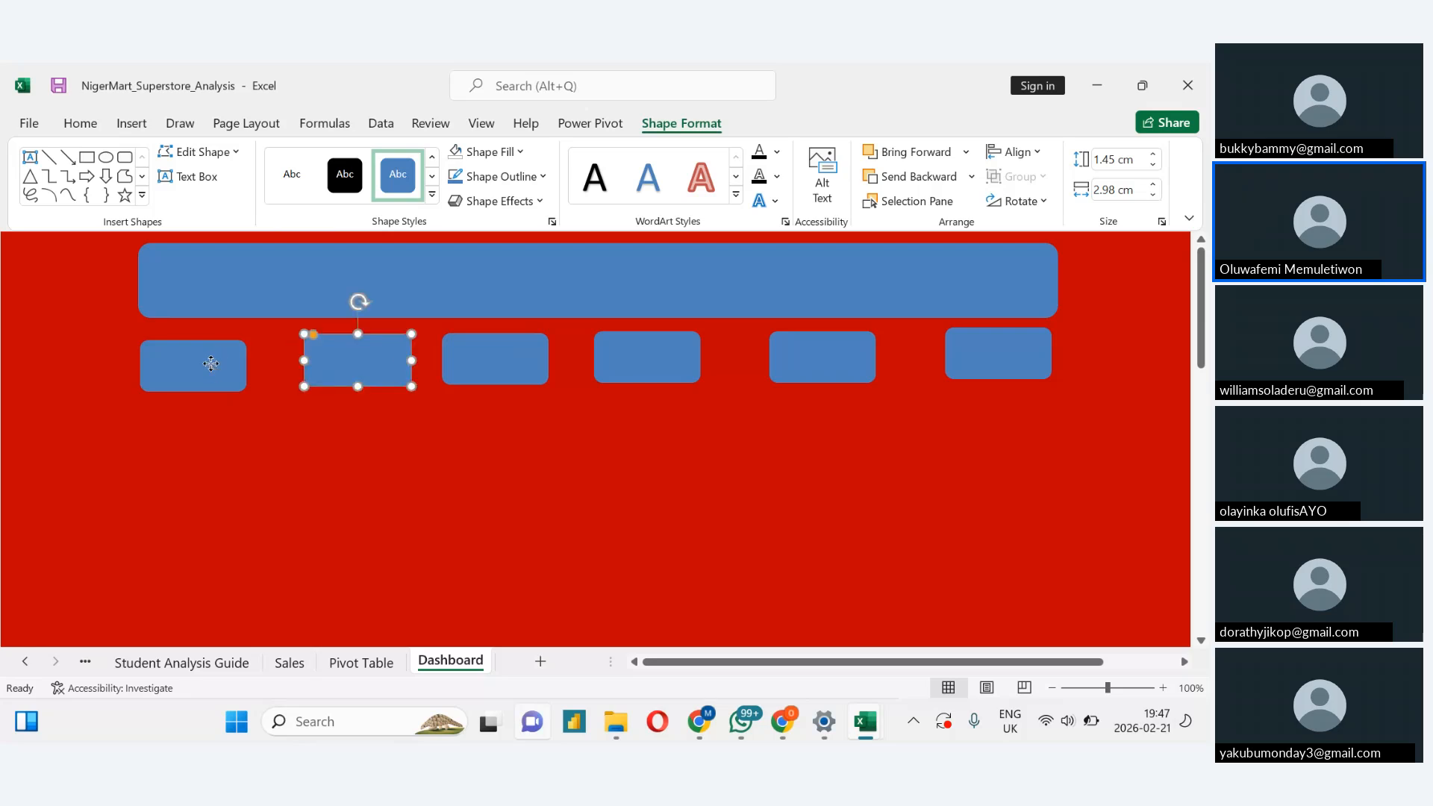
{"action": "mouse_move", "coordinate": [214, 361]}
{"action": "left_mouse_down"}
{"action": "mouse_move", "coordinate": [231, 362]}
{"action": "mouse_move", "coordinate": [213, 358]}
{"action": "left_mouse_up"}
{"action": "left_click_drag", "start_coordinate": [320, 360], "coordinate": [310, 361]}
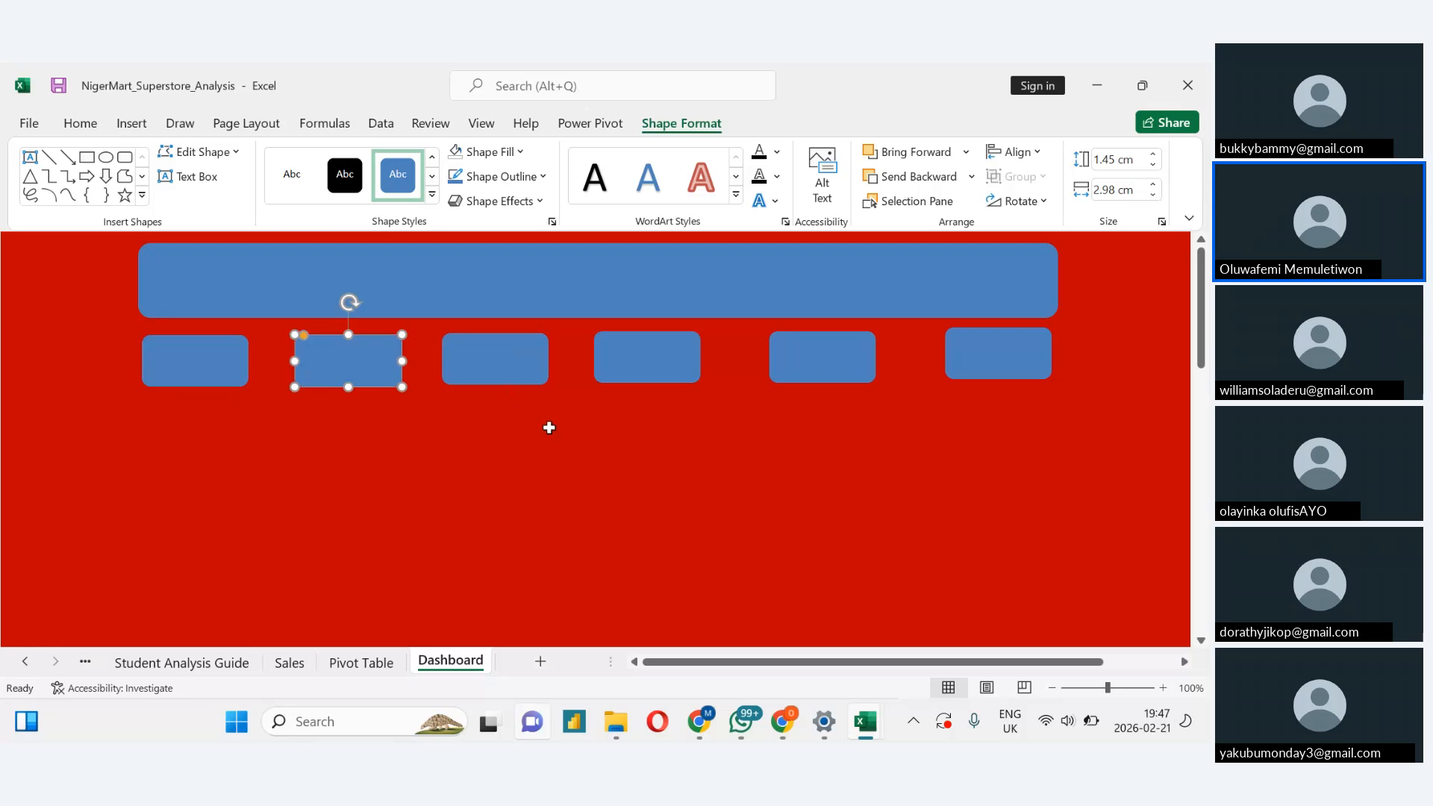
{"action": "left_click", "coordinate": [550, 425]}
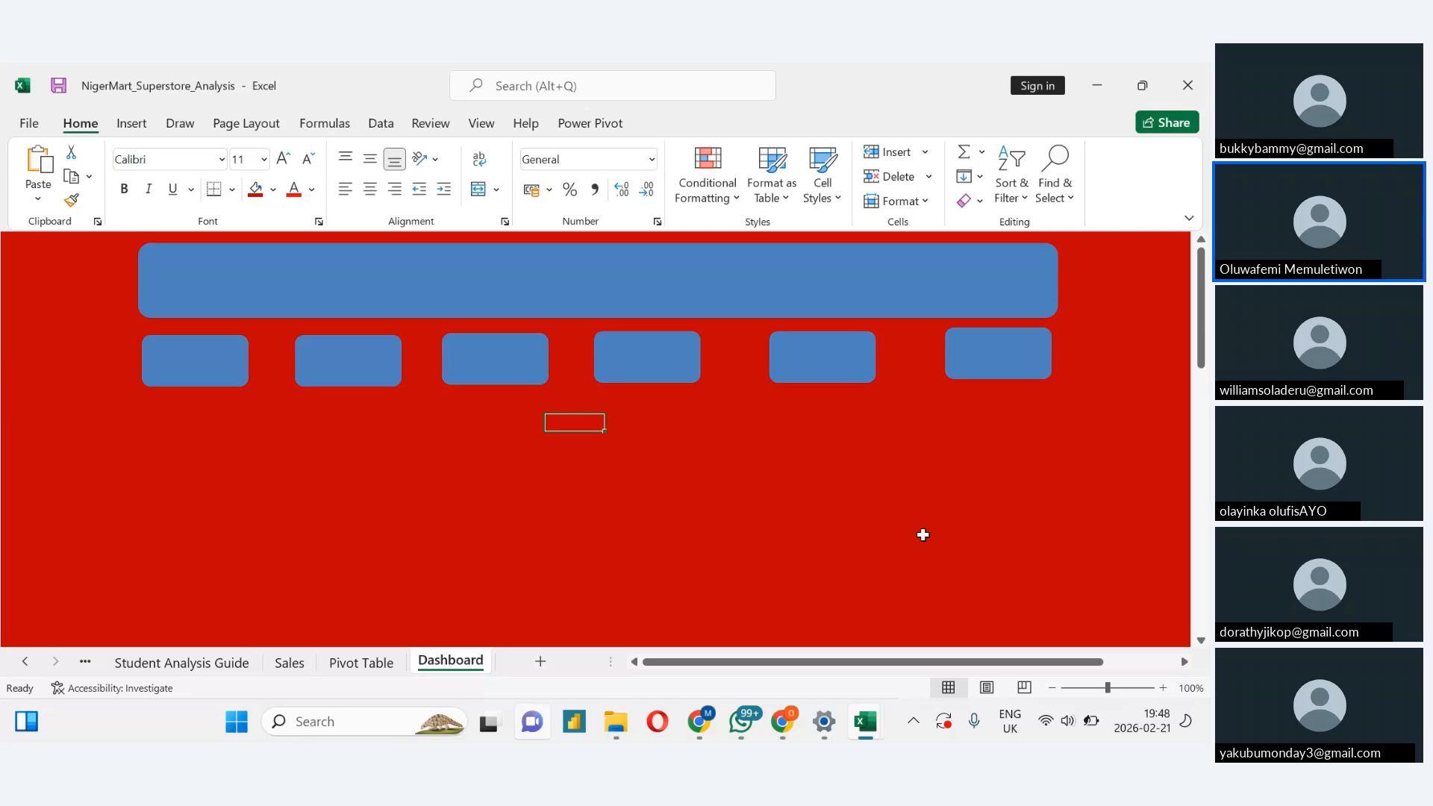
Try a black fill on the banner rectangle, undo it and deselect the shape
{"action": "left_click", "coordinate": [325, 303]}
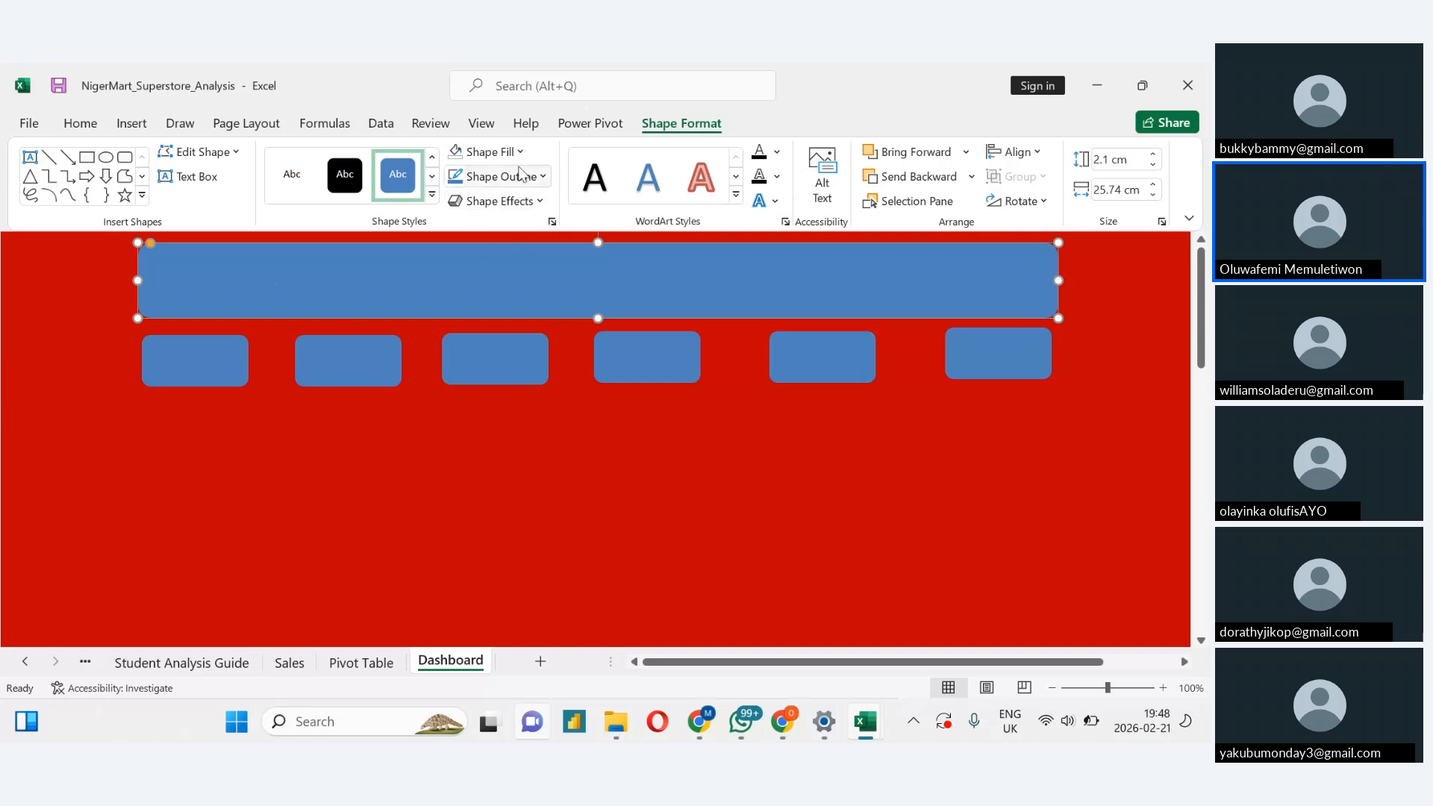
{"action": "left_click", "coordinate": [522, 153]}
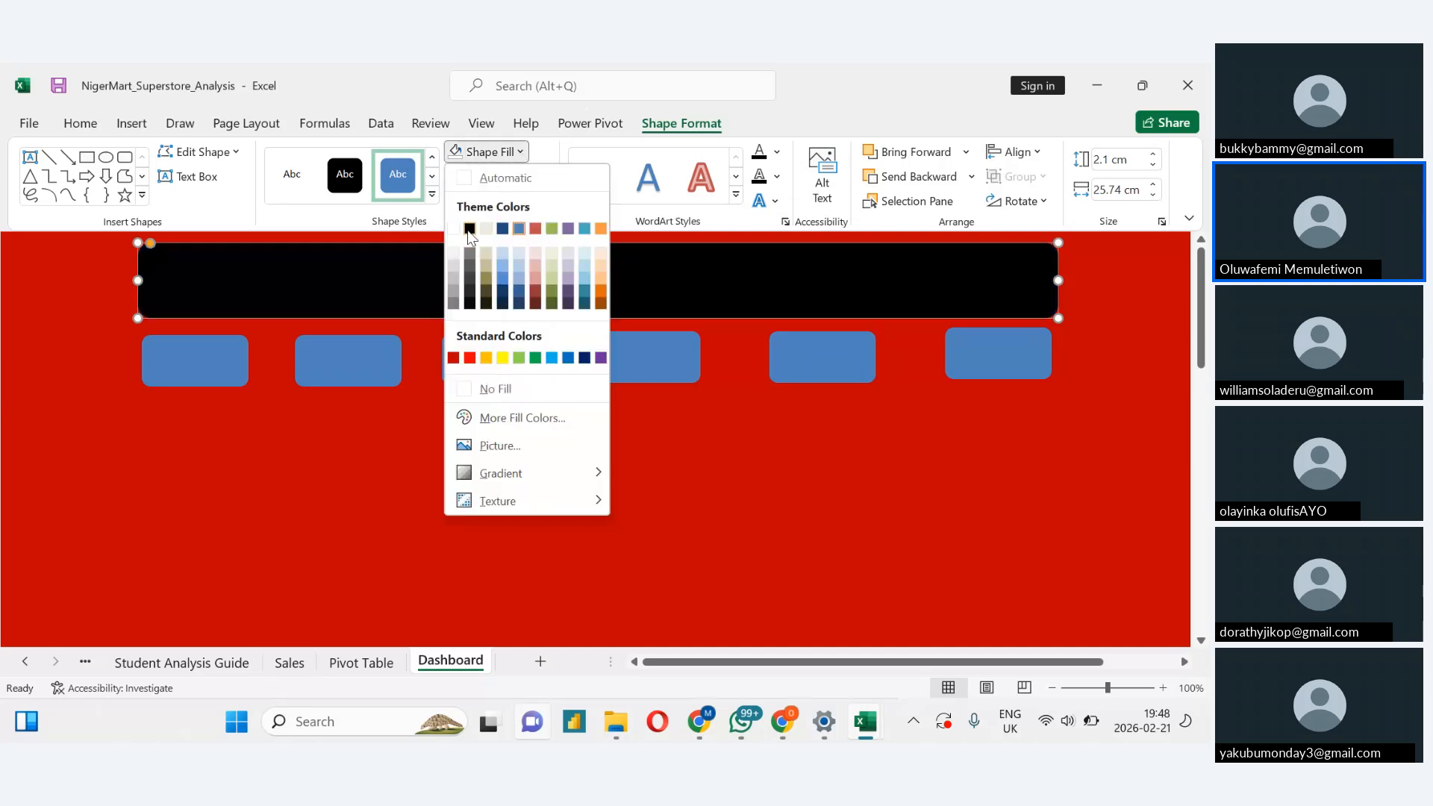
{"action": "left_click", "coordinate": [469, 233]}
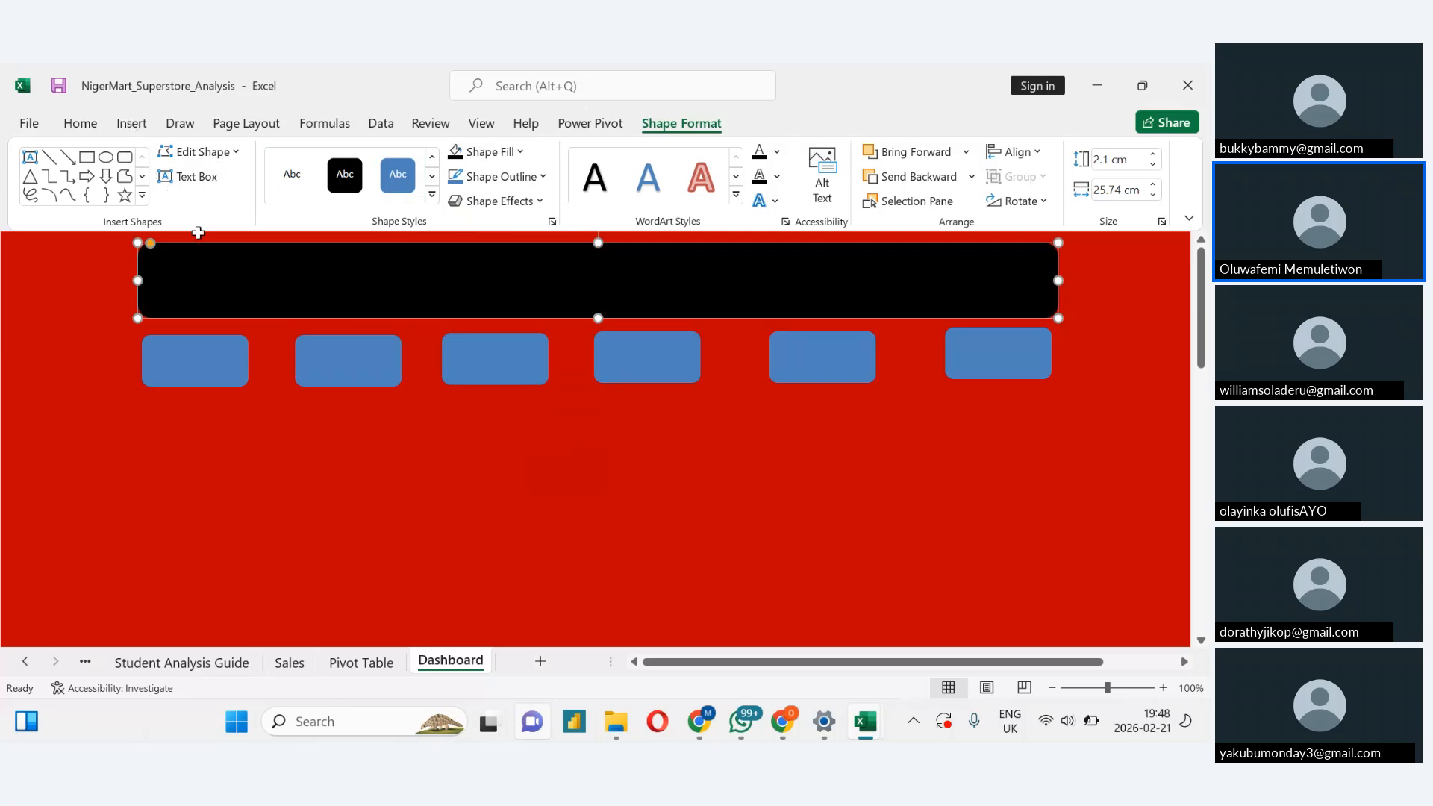
{"action": "key", "text": "ctrl+z"}
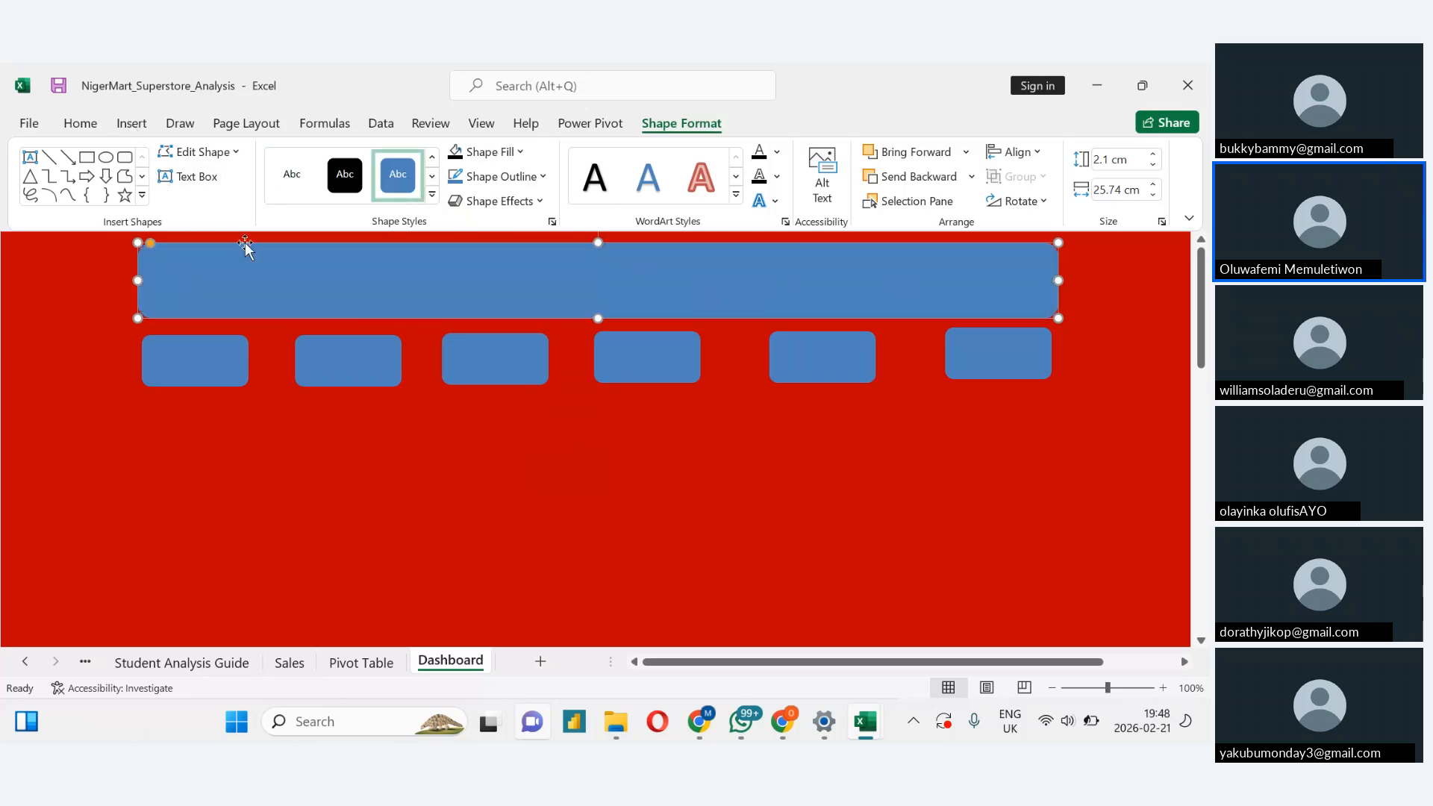
{"action": "left_click", "coordinate": [188, 179]}
{"action": "left_click", "coordinate": [317, 481]}
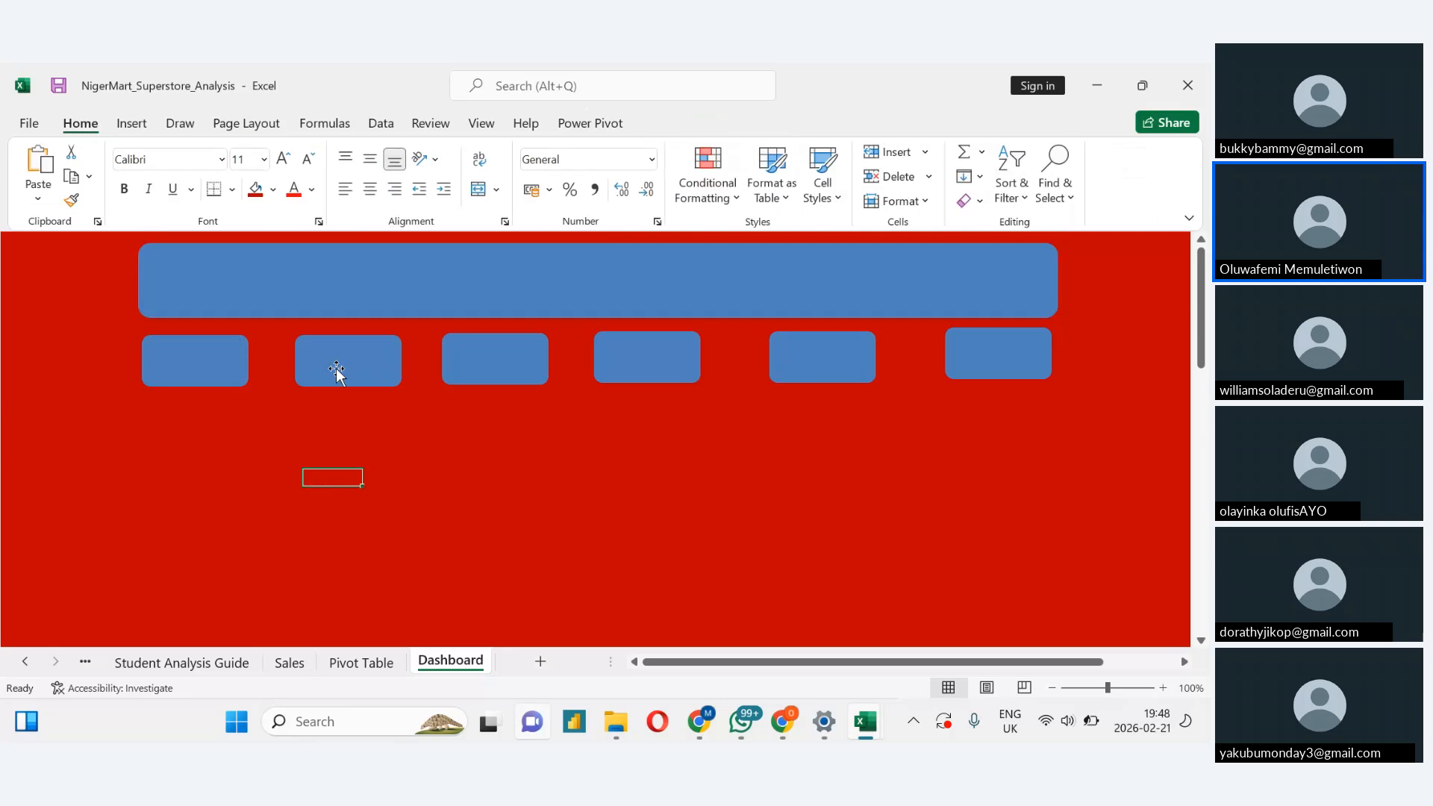
Draw a text box about 23.76 cm wide and 2.01 cm high over the banner rectangle
{"action": "left_click", "coordinate": [349, 295]}
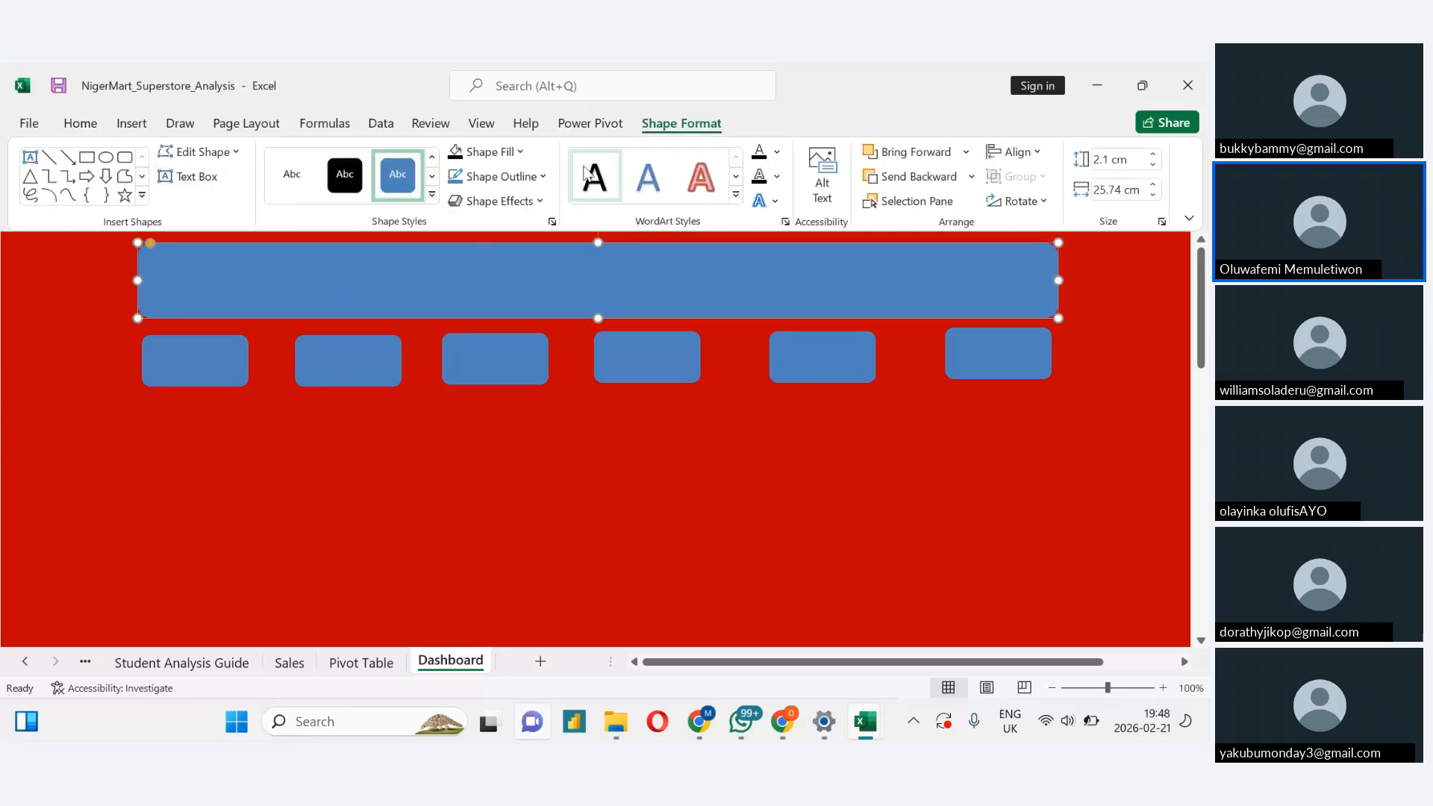
{"action": "left_click", "coordinate": [187, 179]}
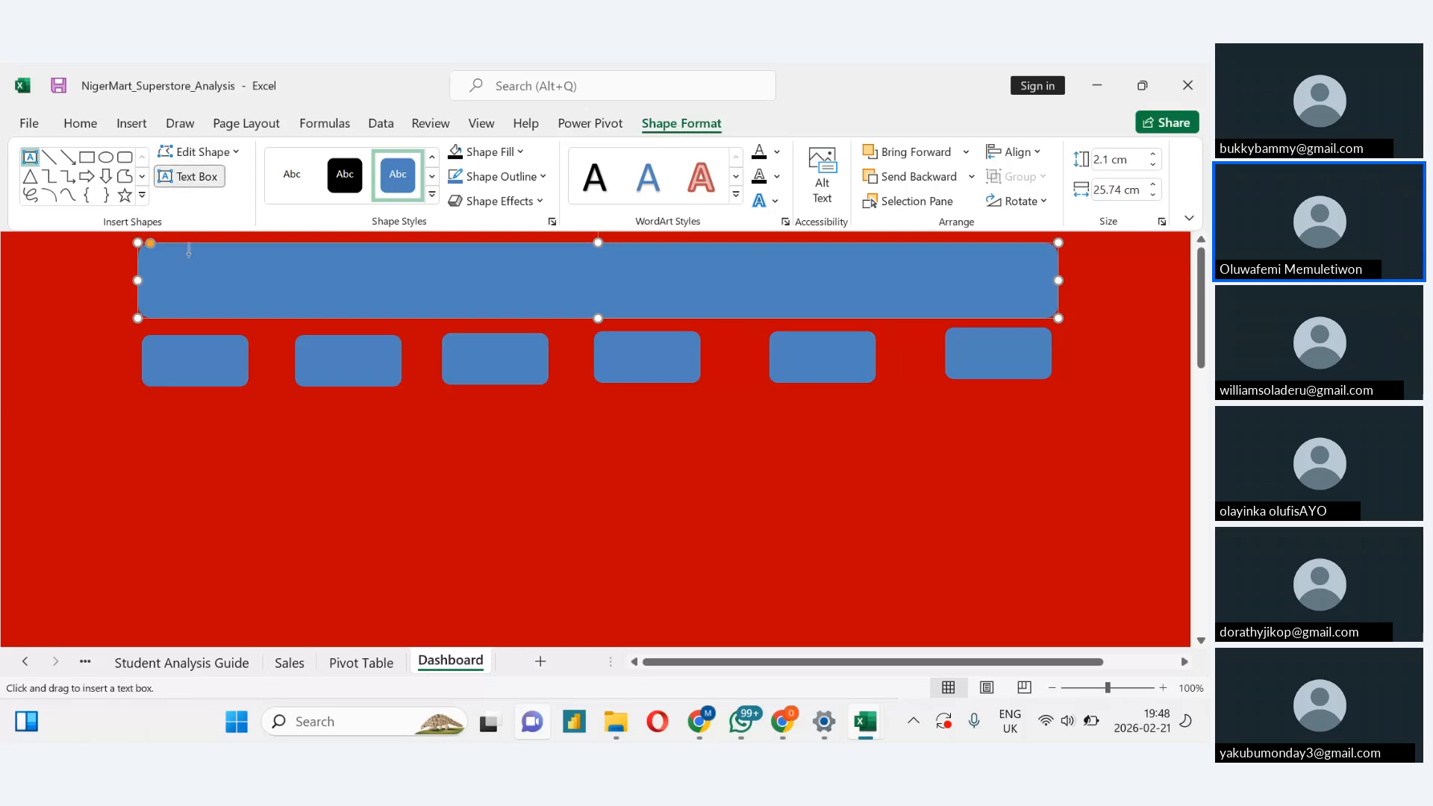
{"action": "left_click_drag", "start_coordinate": [185, 250], "coordinate": [1034, 318]}
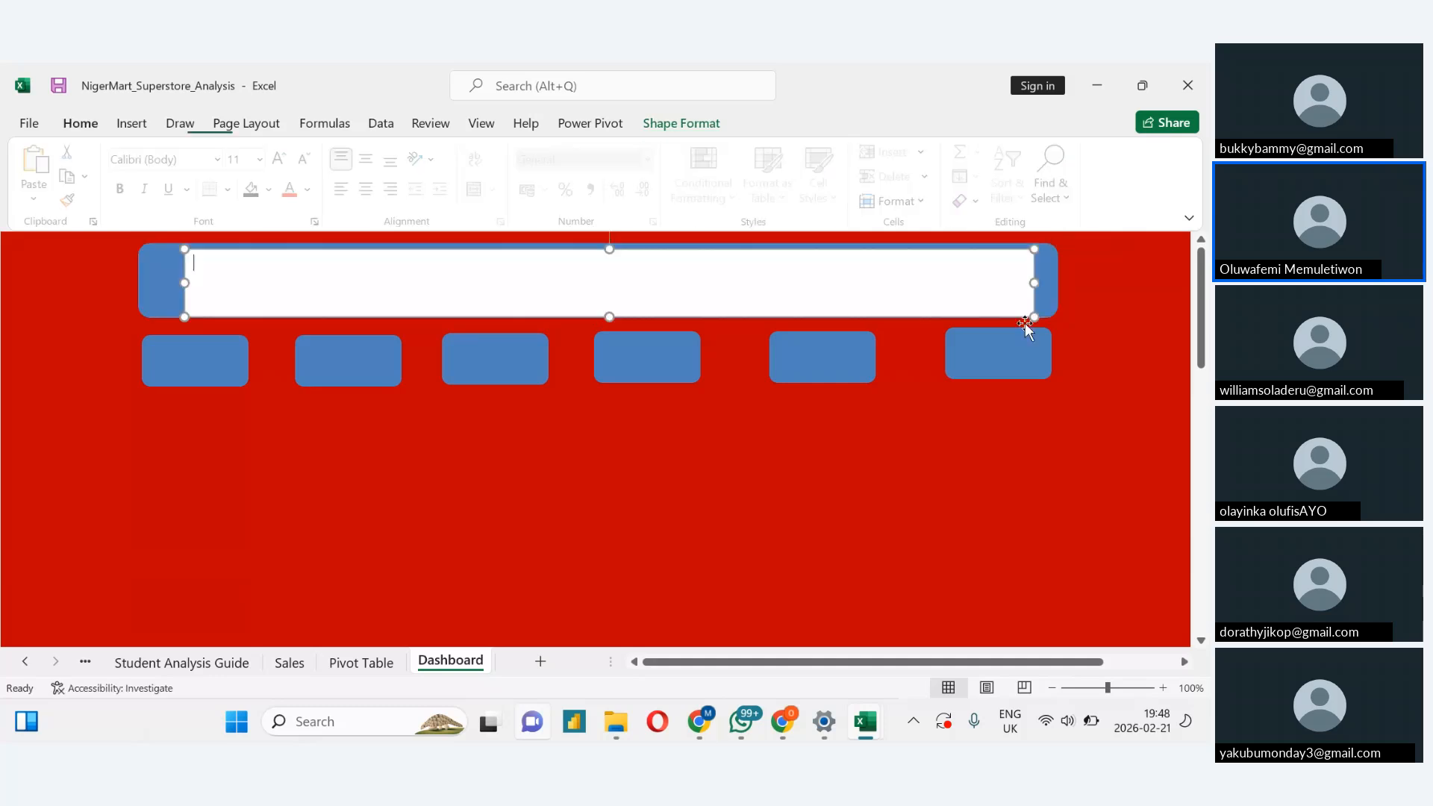
{"action": "left_click_drag", "start_coordinate": [609, 244], "coordinate": [609, 244]}
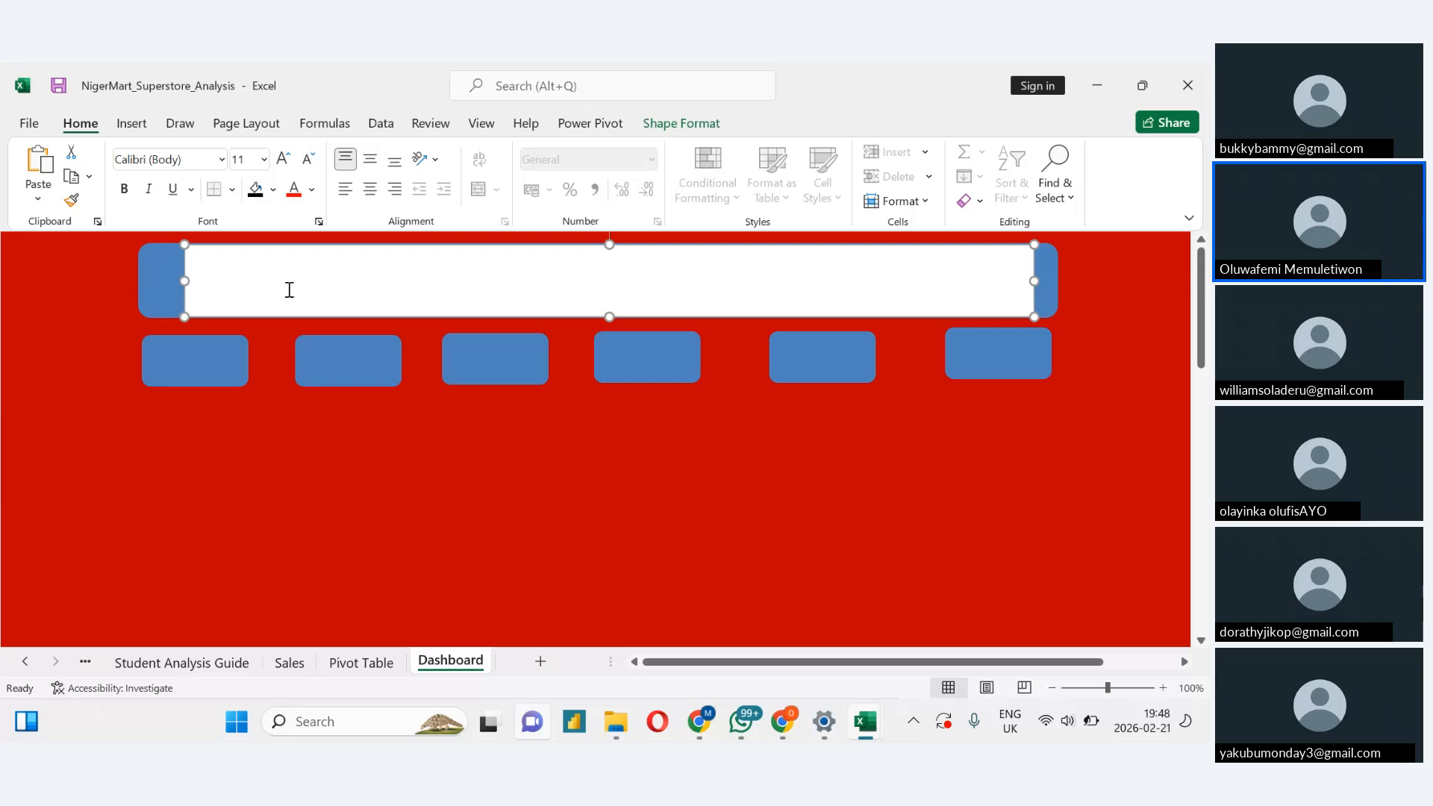
Enter the title NIGERMART SUPERSTORE SALES ANALYSIS in the banner's text box
{"action": "left_click", "coordinate": [247, 278]}
{"action": "type", "text": "NIGERMART SUPERST"}
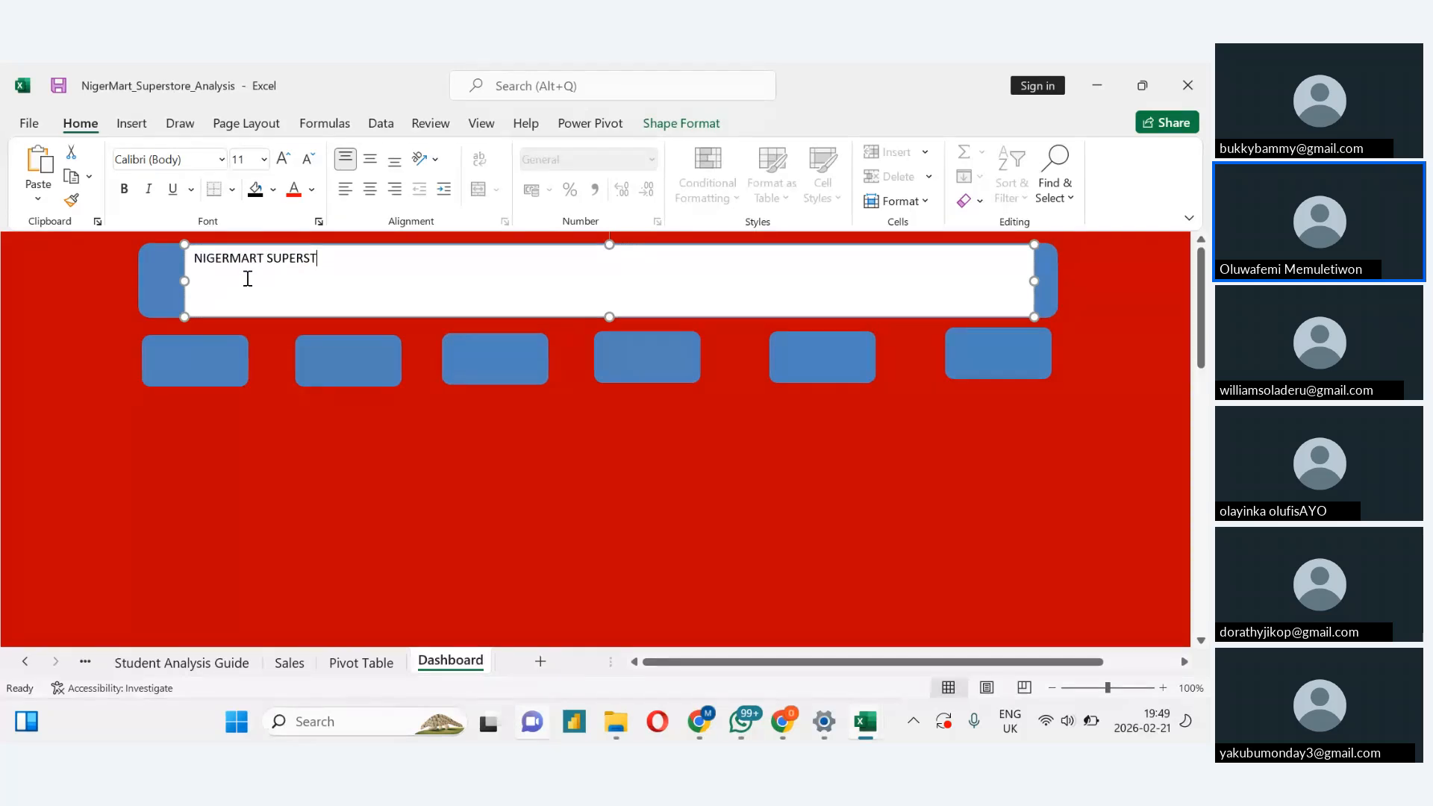
{"action": "type", "text": "ORE SA"}
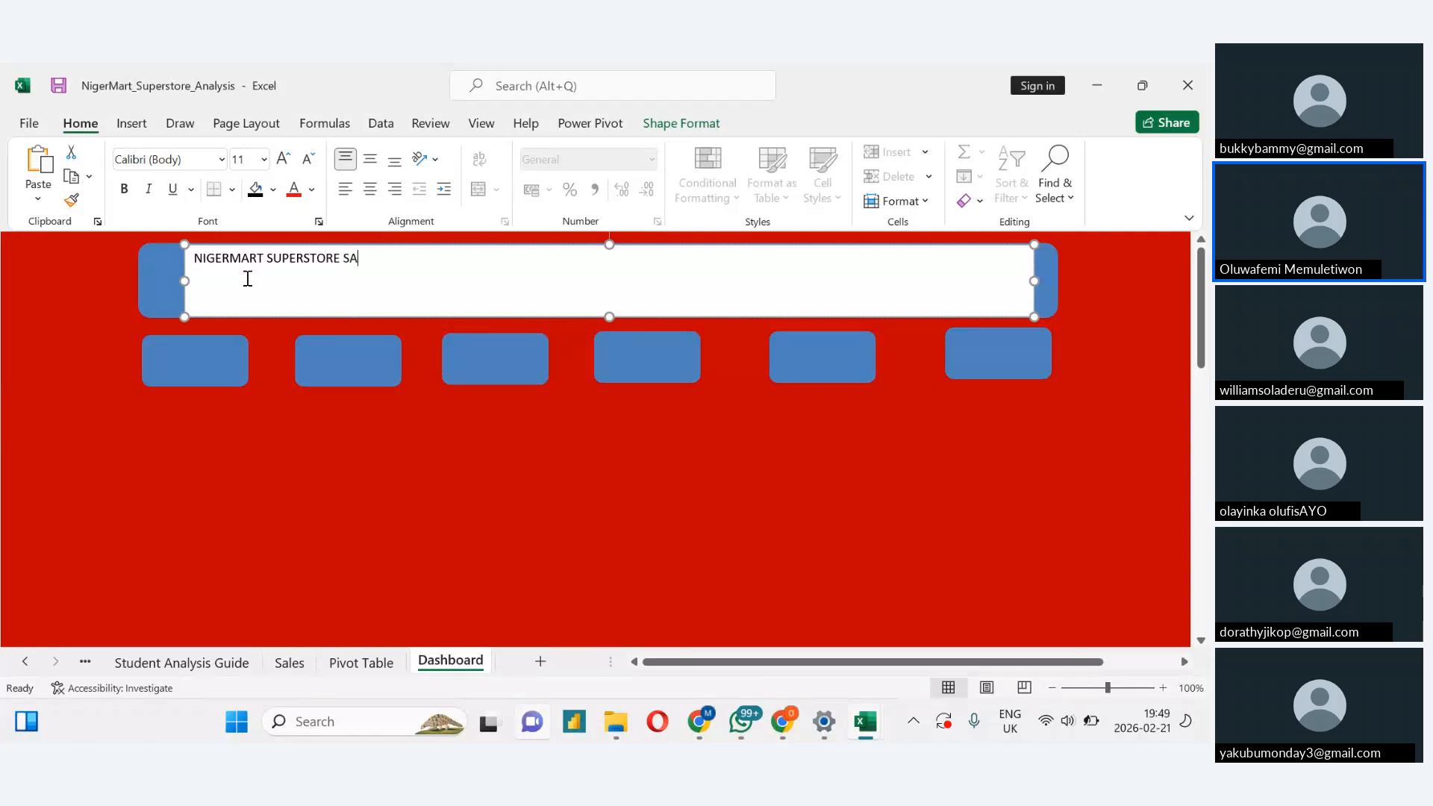
{"action": "type", "text": "LES ANALYSIS"}
Format the whole title as bold at size 32, centred horizontally and vertically in its text box
{"action": "key", "text": "shift+Left"}
{"action": "key", "text": "shift+Left"}
{"action": "key", "text": "shift+Left"}
{"action": "key", "text": "shift+Left"}
{"action": "key", "text": "shift+Left"}
{"action": "key", "text": "shift+Left"}
{"action": "key", "text": "shift+Left"}
{"action": "key", "text": "shift+Left"}
{"action": "key", "text": "shift+Left"}
{"action": "key", "text": "shift+Left"}
{"action": "key", "text": "shift+Left"}
{"action": "key", "text": "shift+Left"}
{"action": "key", "text": "shift+Left"}
{"action": "key", "text": "shift+Left"}
{"action": "key", "text": "shift+Left"}
{"action": "key", "text": "shift+Left"}
{"action": "key", "text": "shift+Left"}
{"action": "key", "text": "shift+Left"}
{"action": "key", "text": "shift+Left"}
{"action": "key", "text": "shift+Left"}
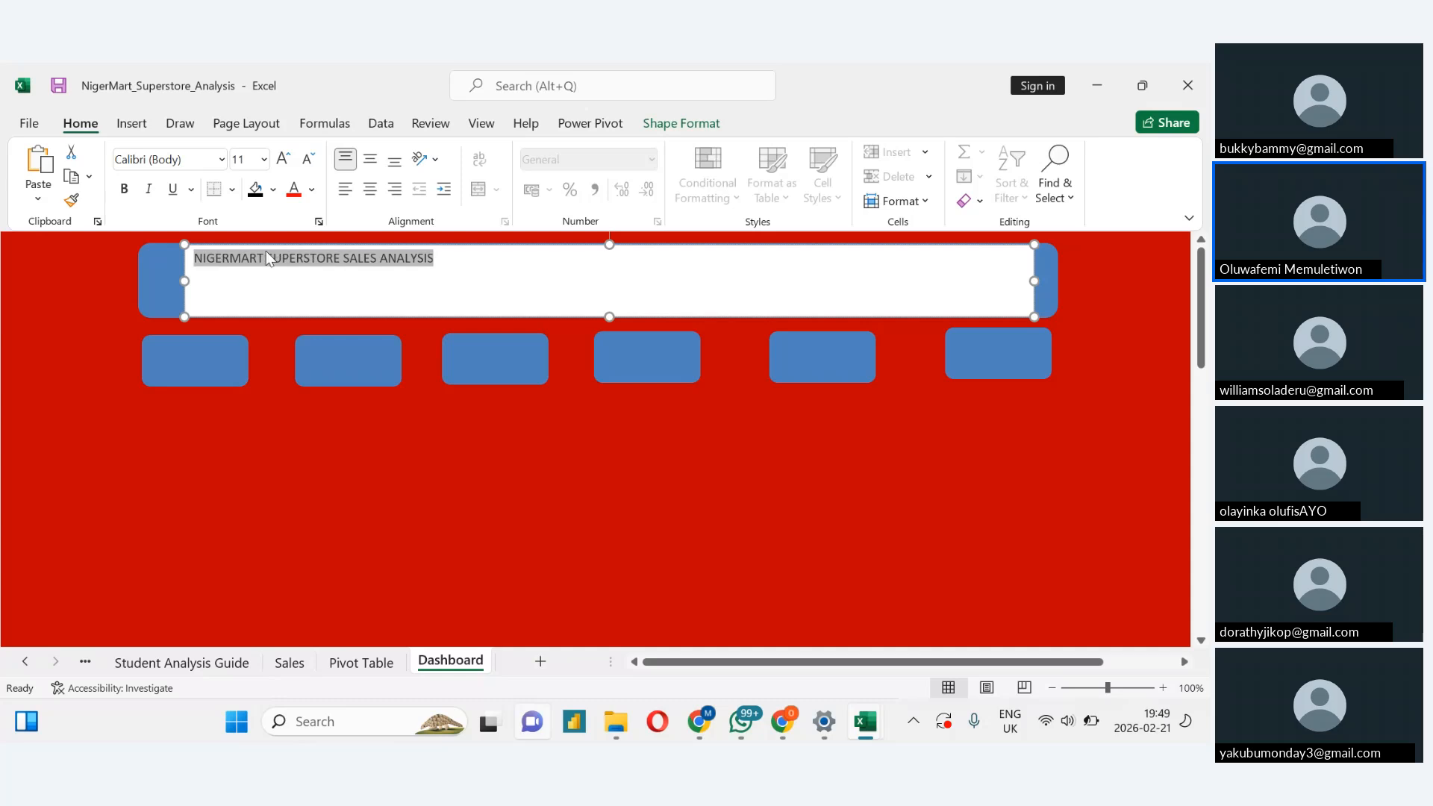
{"action": "left_click", "coordinate": [264, 159]}
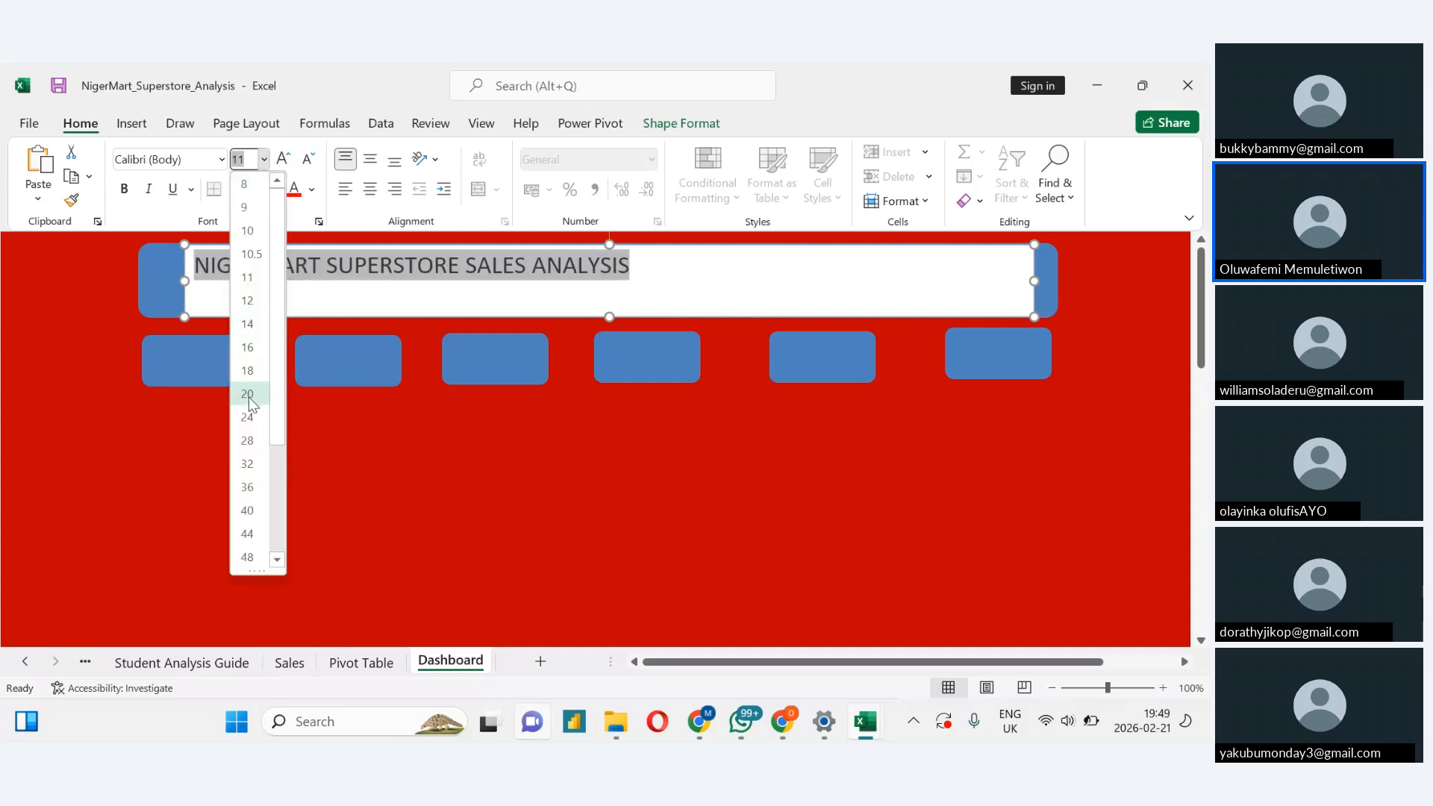
{"action": "left_click", "coordinate": [247, 464]}
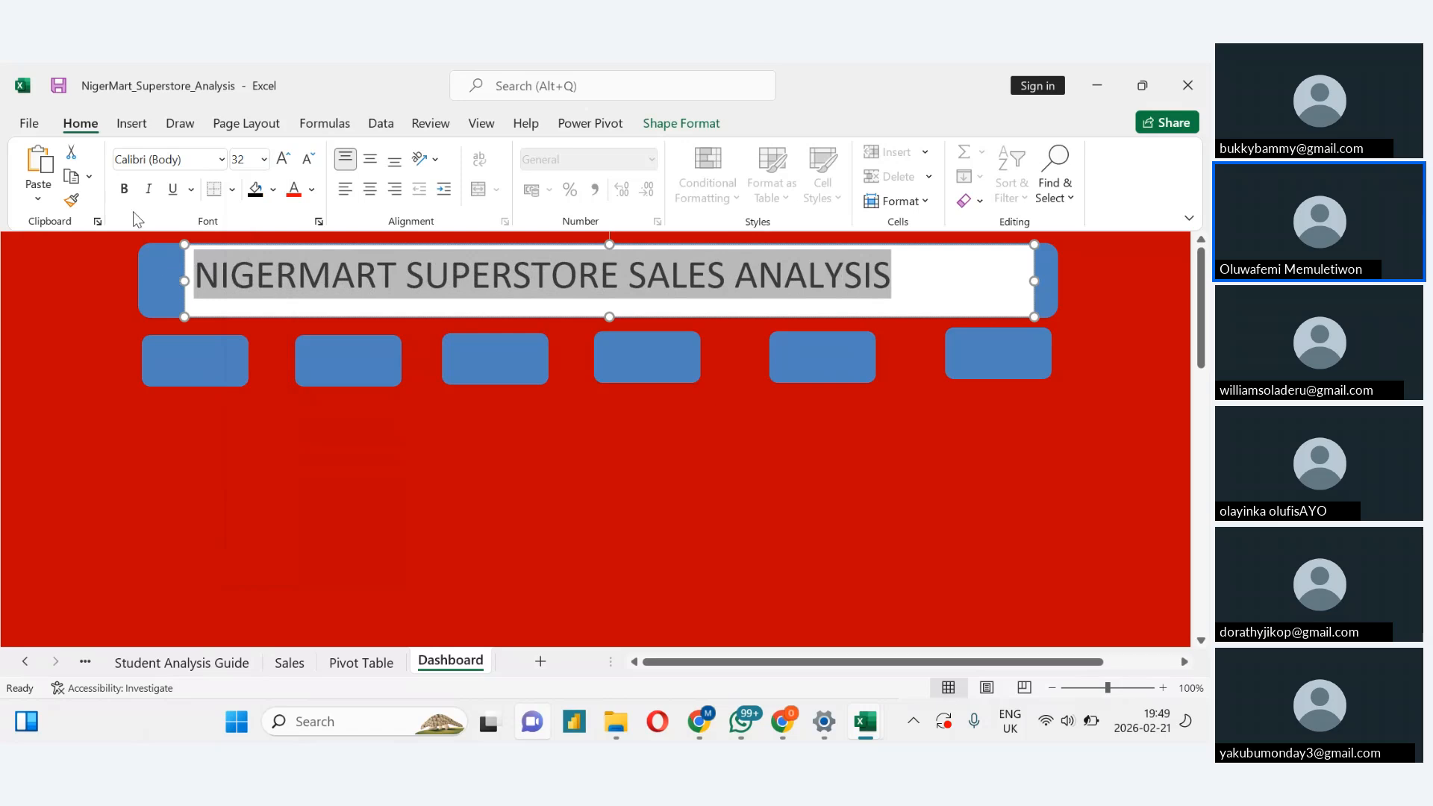
{"action": "left_click", "coordinate": [124, 190]}
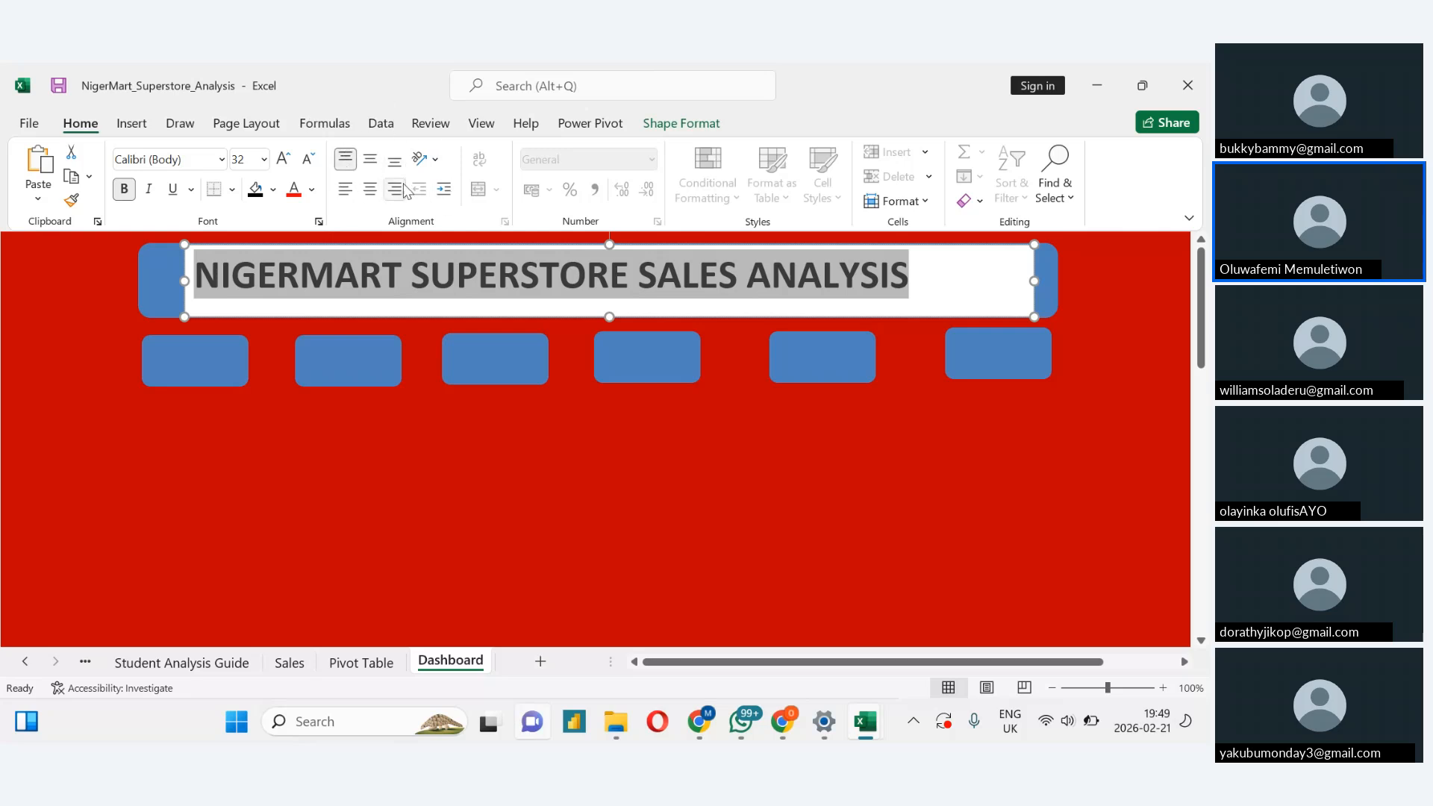
{"action": "left_click", "coordinate": [371, 160]}
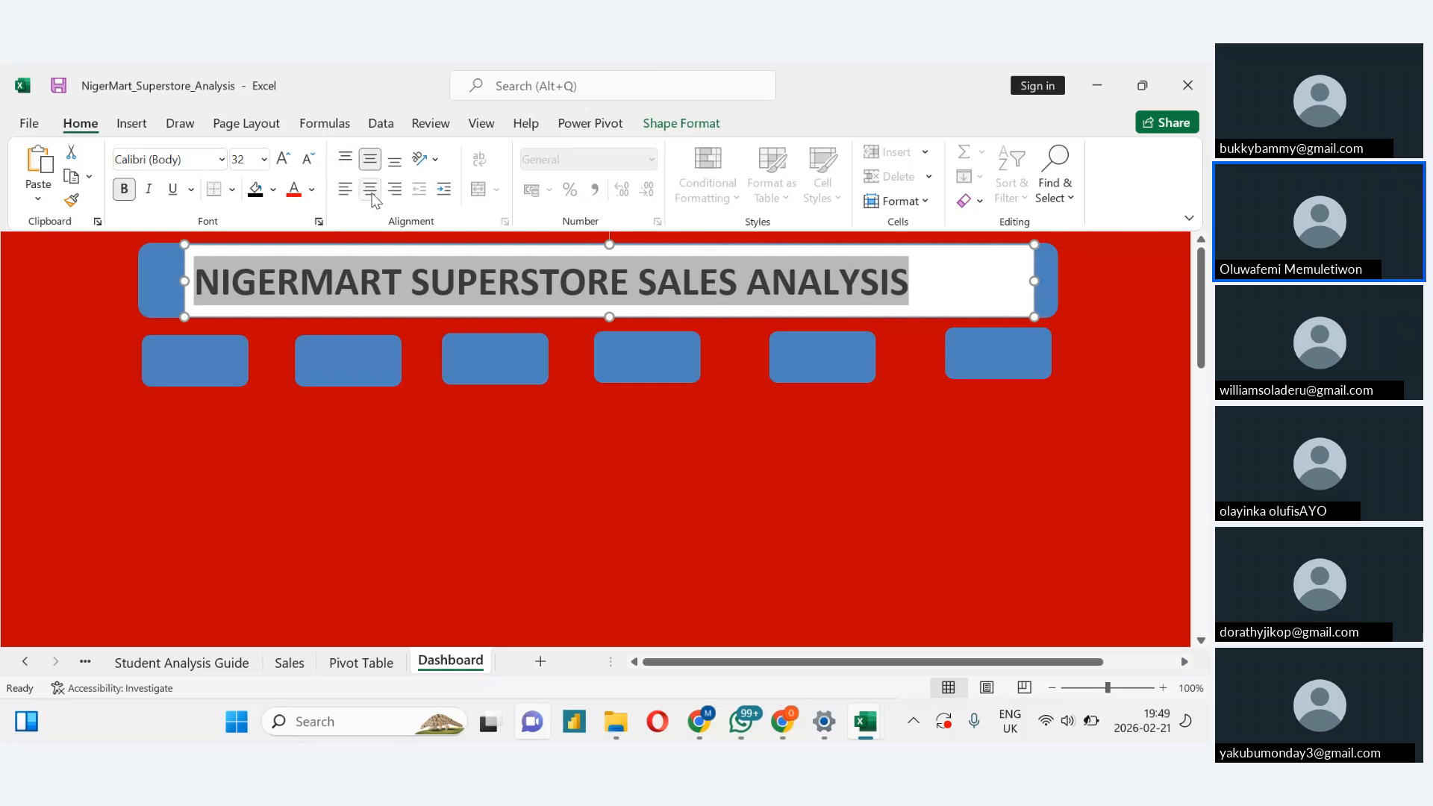
{"action": "left_click", "coordinate": [370, 191]}
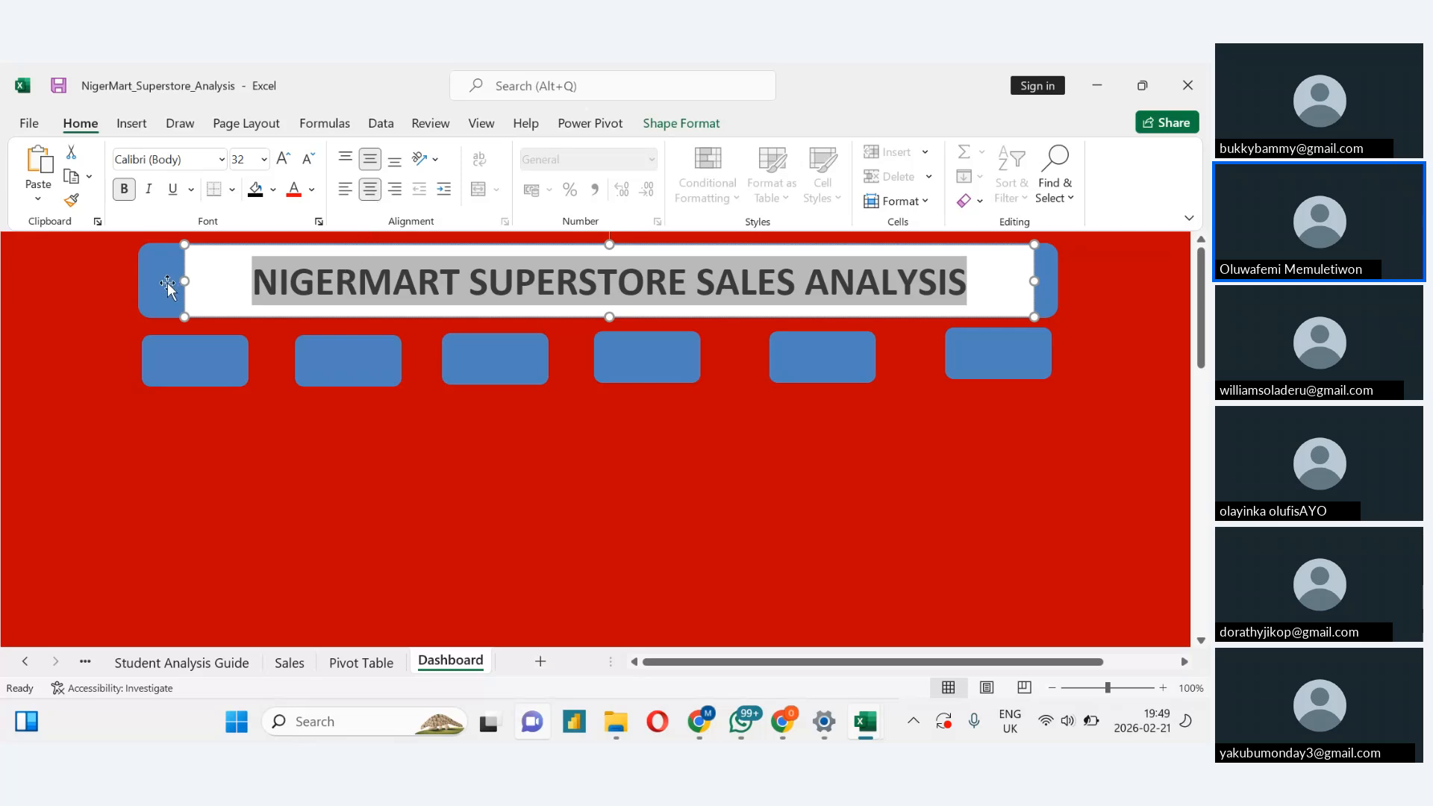
Set the font colour of the entire title text to white
{"action": "left_click", "coordinate": [167, 282]}
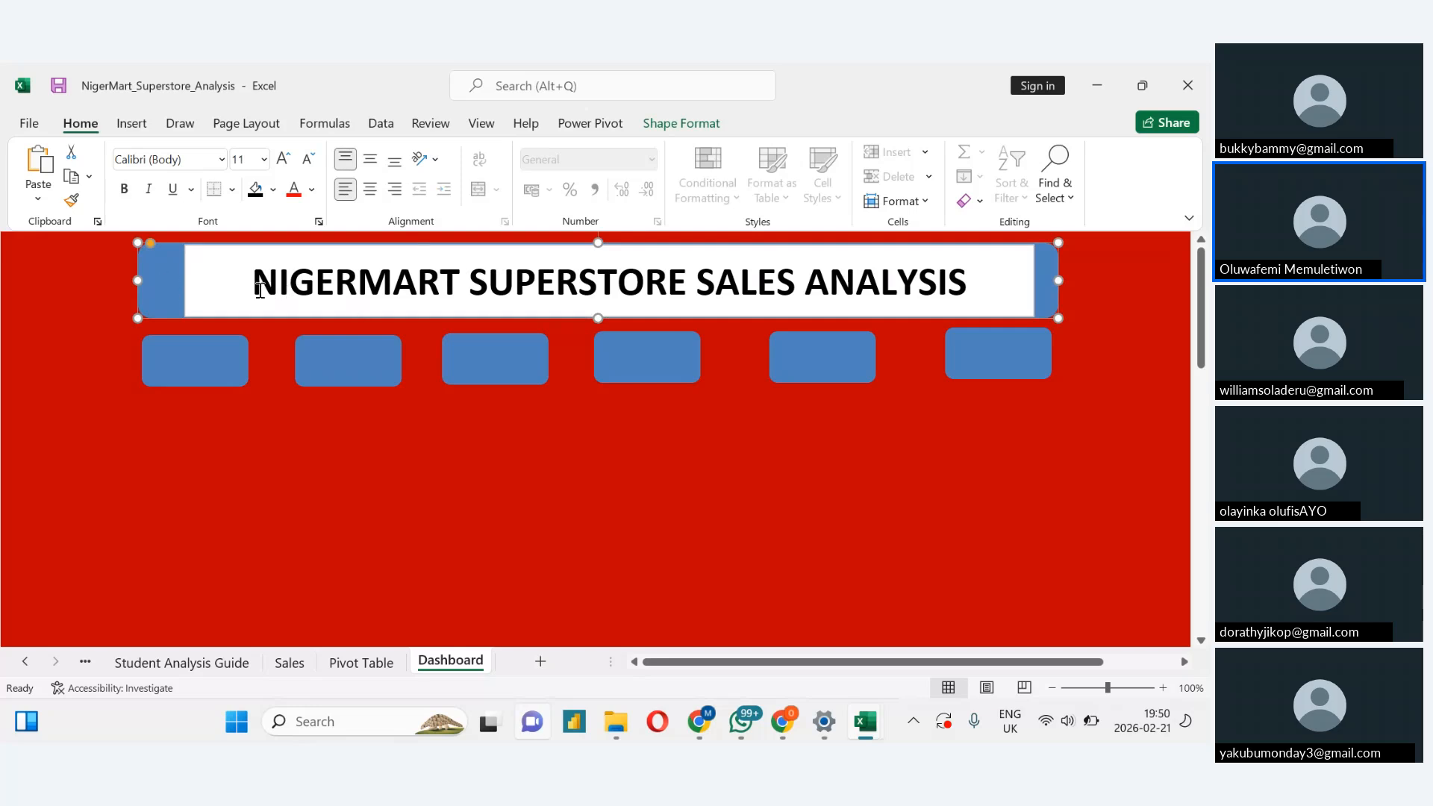
{"action": "left_click", "coordinate": [220, 279]}
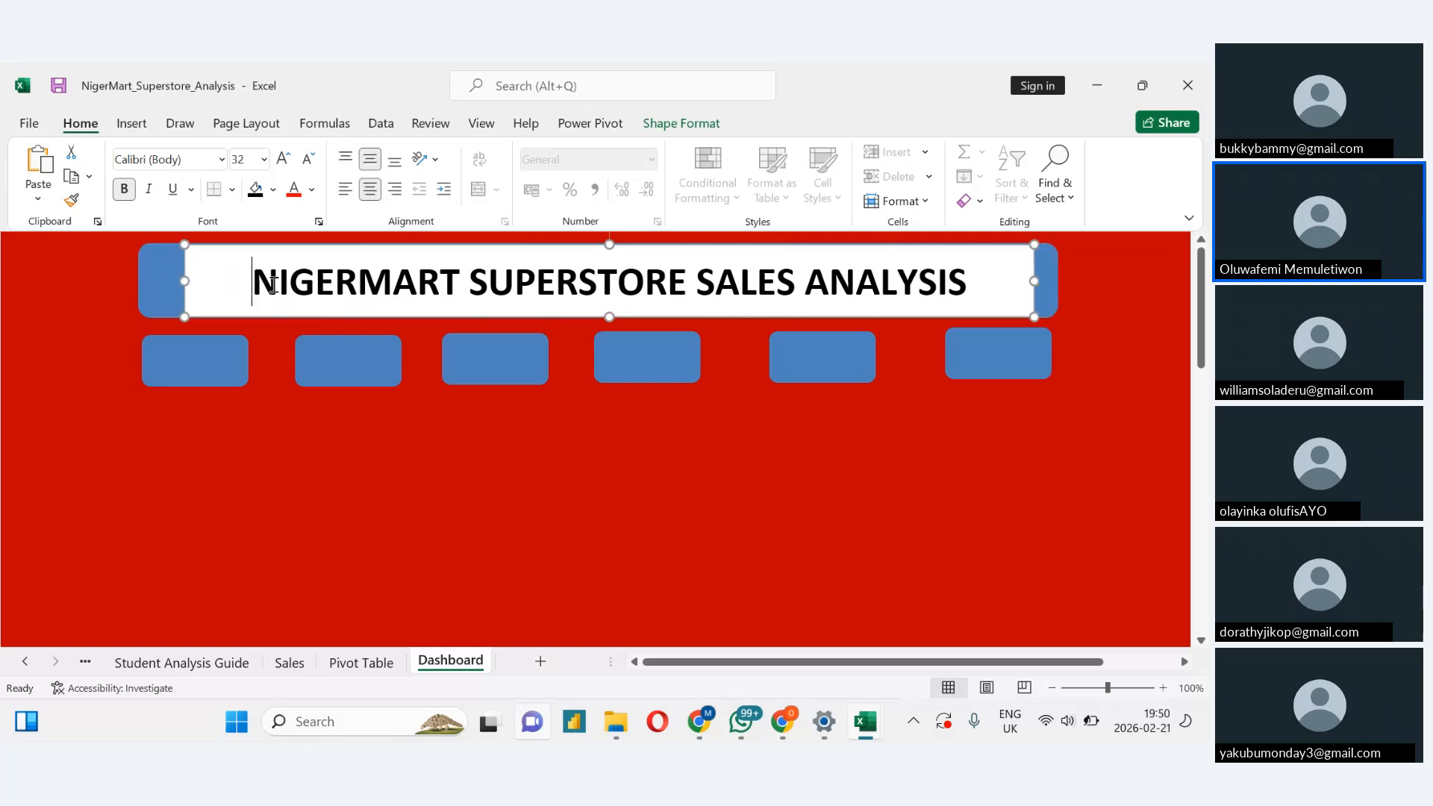
{"action": "key", "text": "shift+Right"}
{"action": "key", "text": "shift+Right"}
{"action": "key", "text": "shift+Right"}
{"action": "key", "text": "shift+Right"}
{"action": "key", "text": "shift+Right"}
{"action": "key", "text": "shift+Right"}
{"action": "key", "text": "shift+Right"}
{"action": "key", "text": "shift+Right"}
{"action": "key", "text": "shift+Right"}
{"action": "key", "text": "shift+Right"}
{"action": "key", "text": "shift+Right"}
{"action": "key", "text": "shift+Right"}
{"action": "key", "text": "shift+Right"}
{"action": "key", "text": "shift+Right"}
{"action": "key", "text": "shift+Right"}
{"action": "key", "text": "shift+Right"}
{"action": "key", "text": "shift+Right"}
{"action": "key", "text": "shift+Right"}
{"action": "key", "text": "shift+Right"}
{"action": "key", "text": "shift+Right"}
{"action": "key", "text": "shift+Right"}
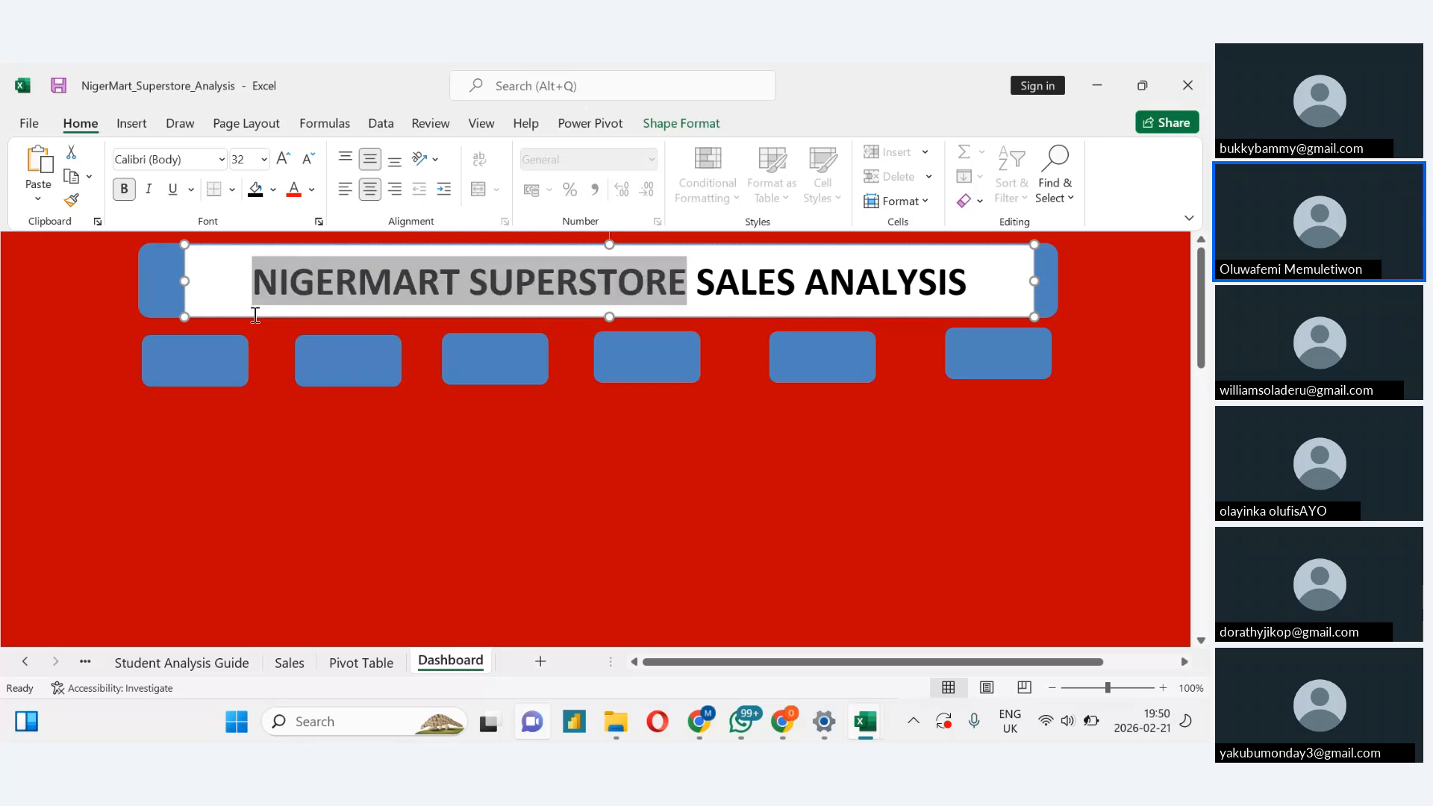
{"action": "key", "text": "shift+Right"}
{"action": "key", "text": "shift+Right"}
{"action": "key", "text": "shift+Right"}
{"action": "key", "text": "shift+Right"}
{"action": "key", "text": "shift+Right"}
{"action": "key", "text": "shift+Right"}
{"action": "key", "text": "shift+Right"}
{"action": "key", "text": "shift+Right"}
{"action": "key", "text": "shift+Right"}
{"action": "key", "text": "shift+Right"}
{"action": "key", "text": "shift+Right"}
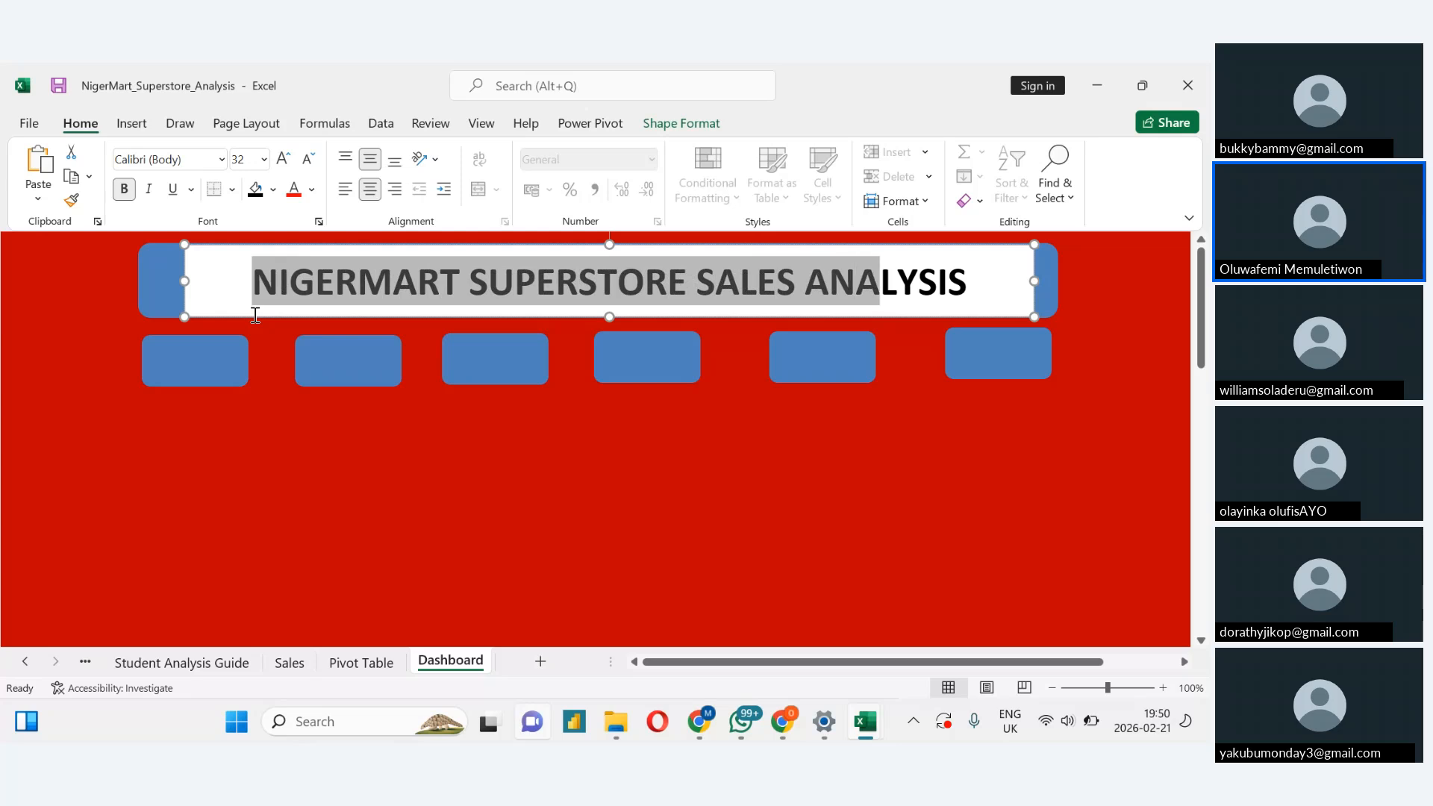
{"action": "key", "text": "shift+Right"}
{"action": "key", "text": "shift+Right"}
{"action": "key", "text": "shift+Right"}
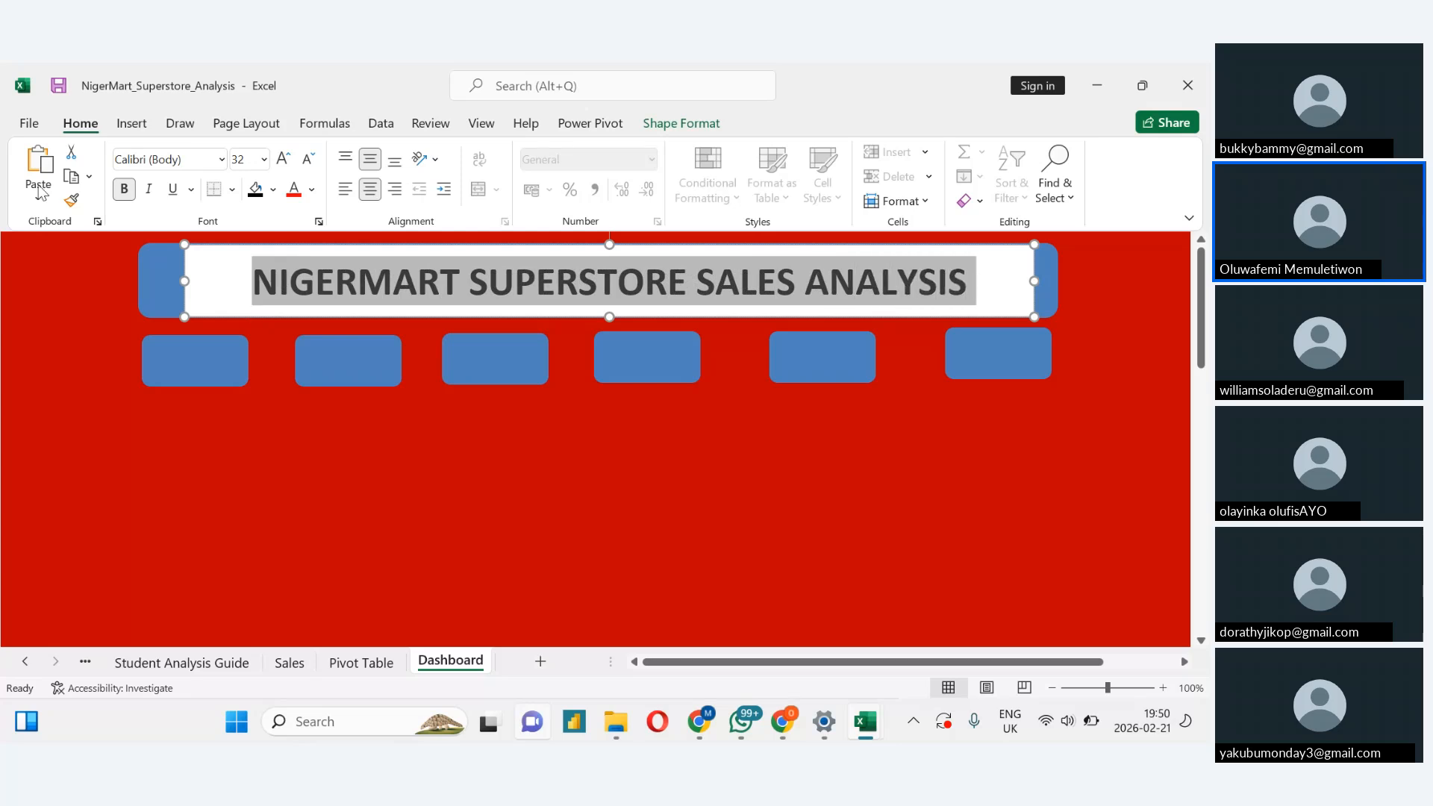
{"action": "left_click", "coordinate": [312, 190]}
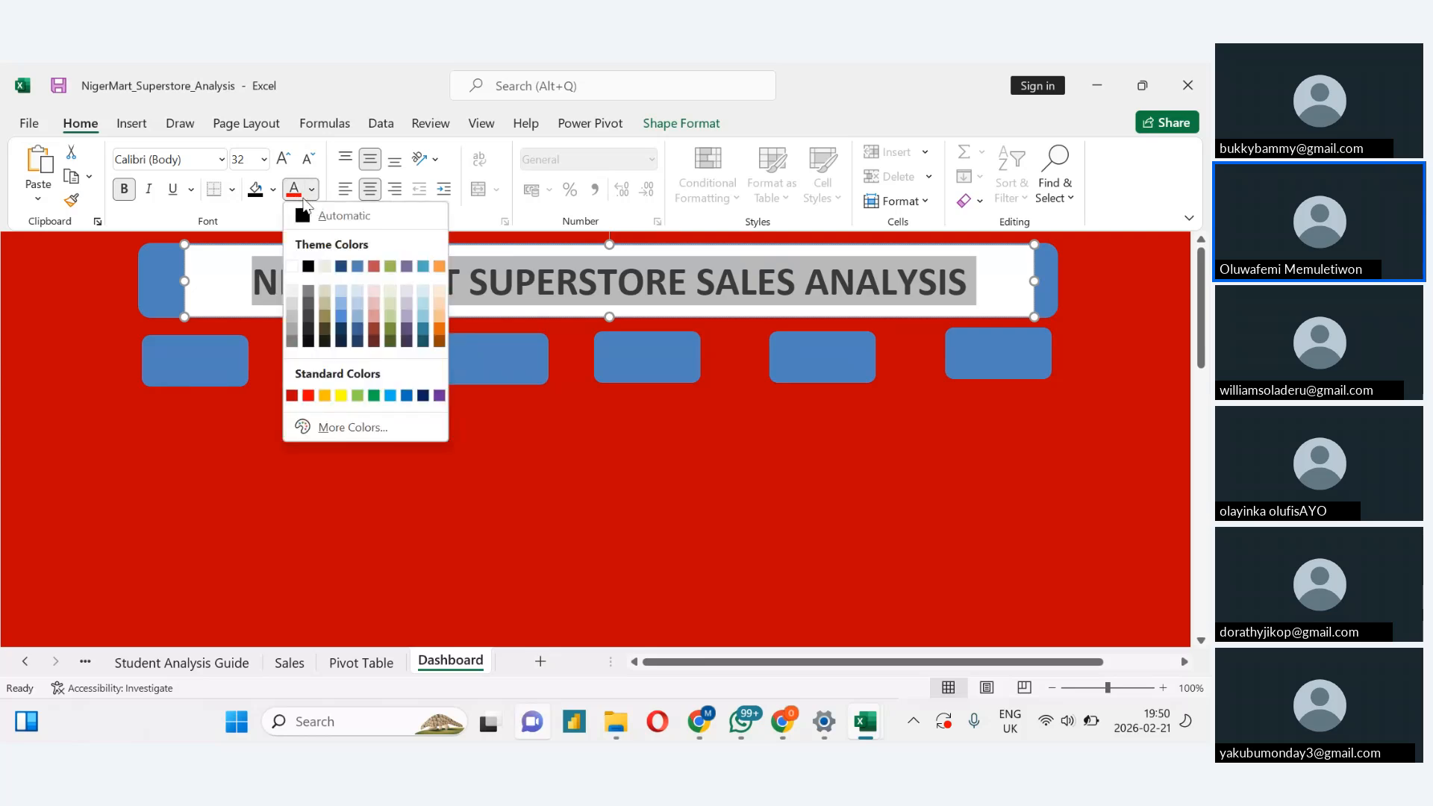
{"action": "left_click", "coordinate": [259, 212]}
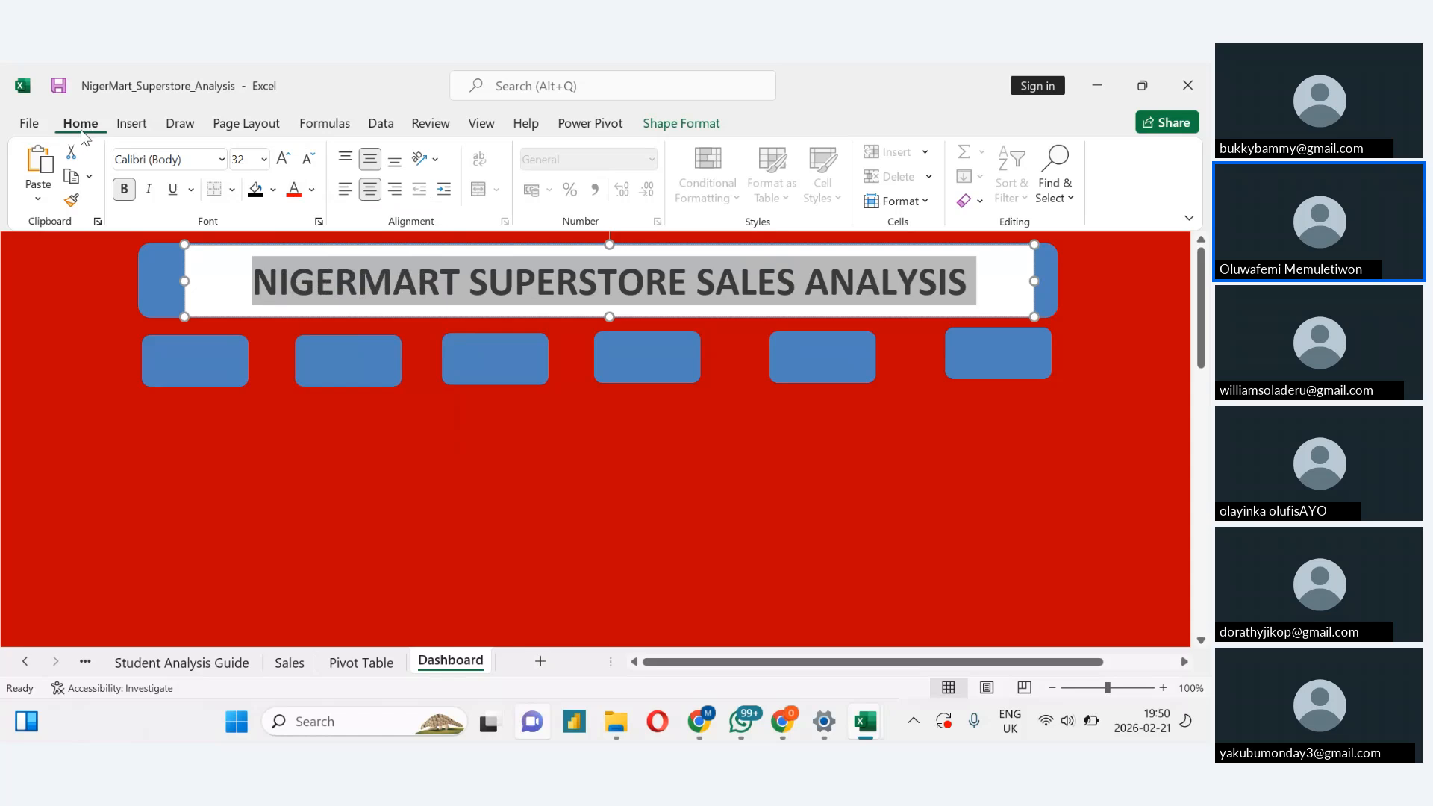
{"action": "left_click", "coordinate": [312, 190]}
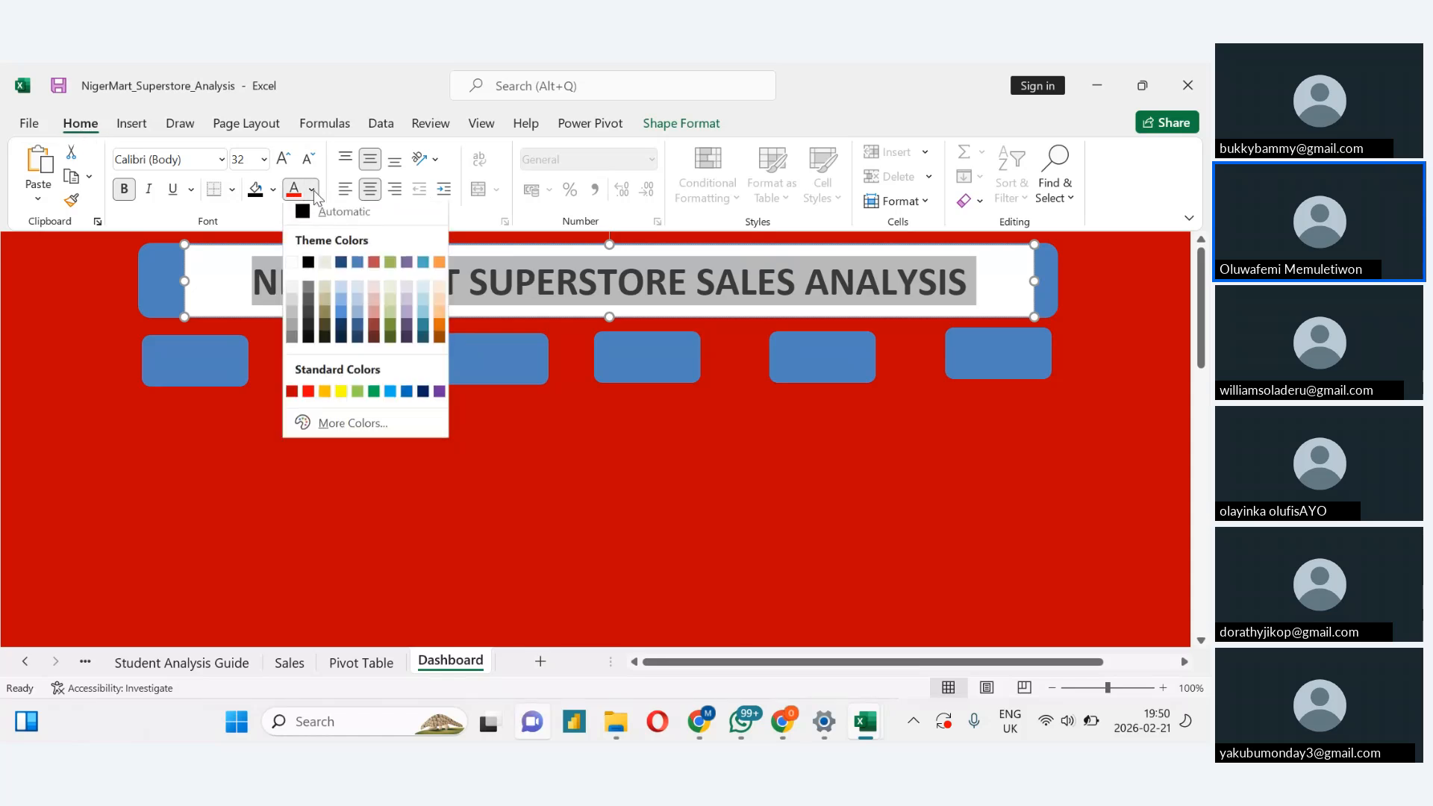
{"action": "left_click", "coordinate": [292, 266]}
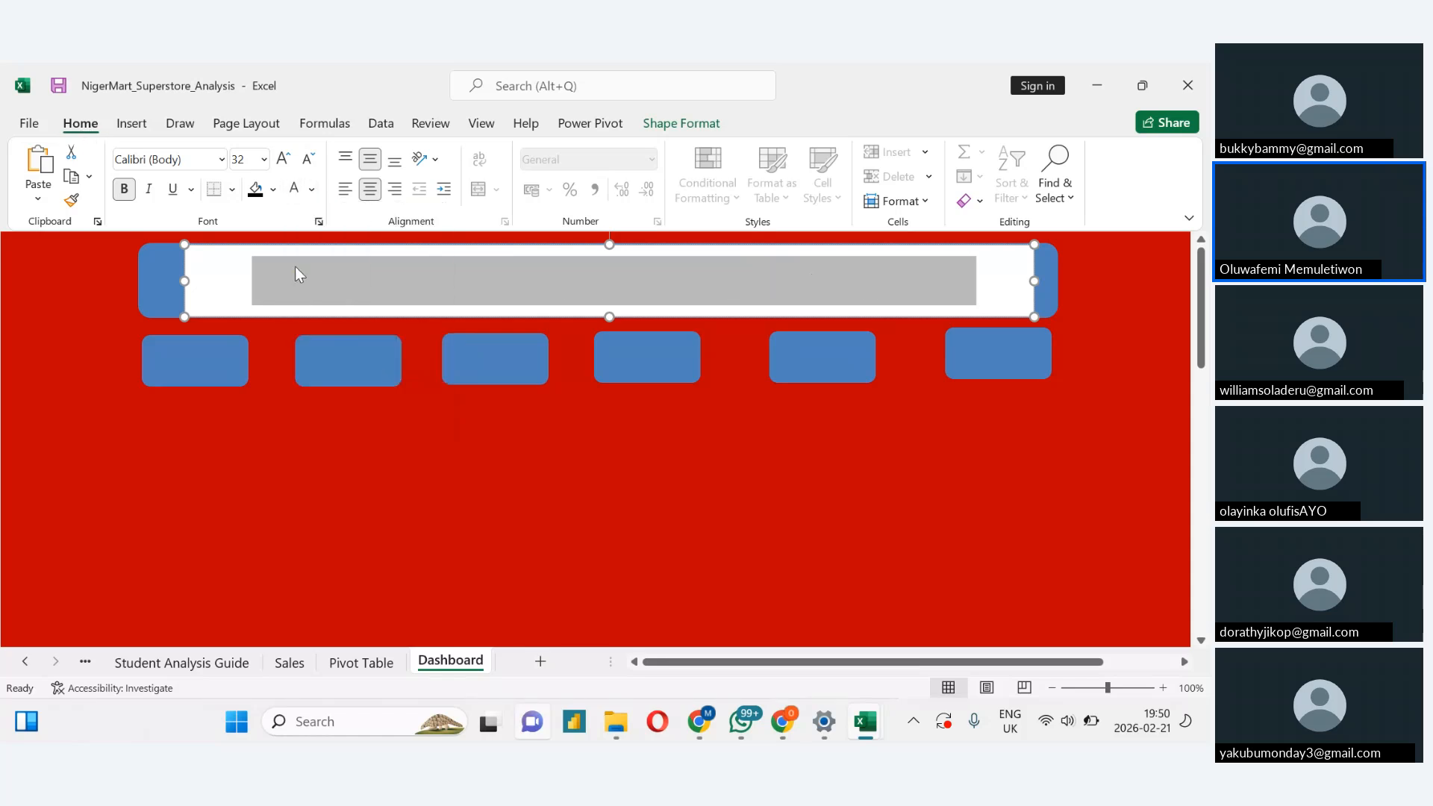
Fill the title text box with black and remove its outline
{"action": "left_click", "coordinate": [209, 296]}
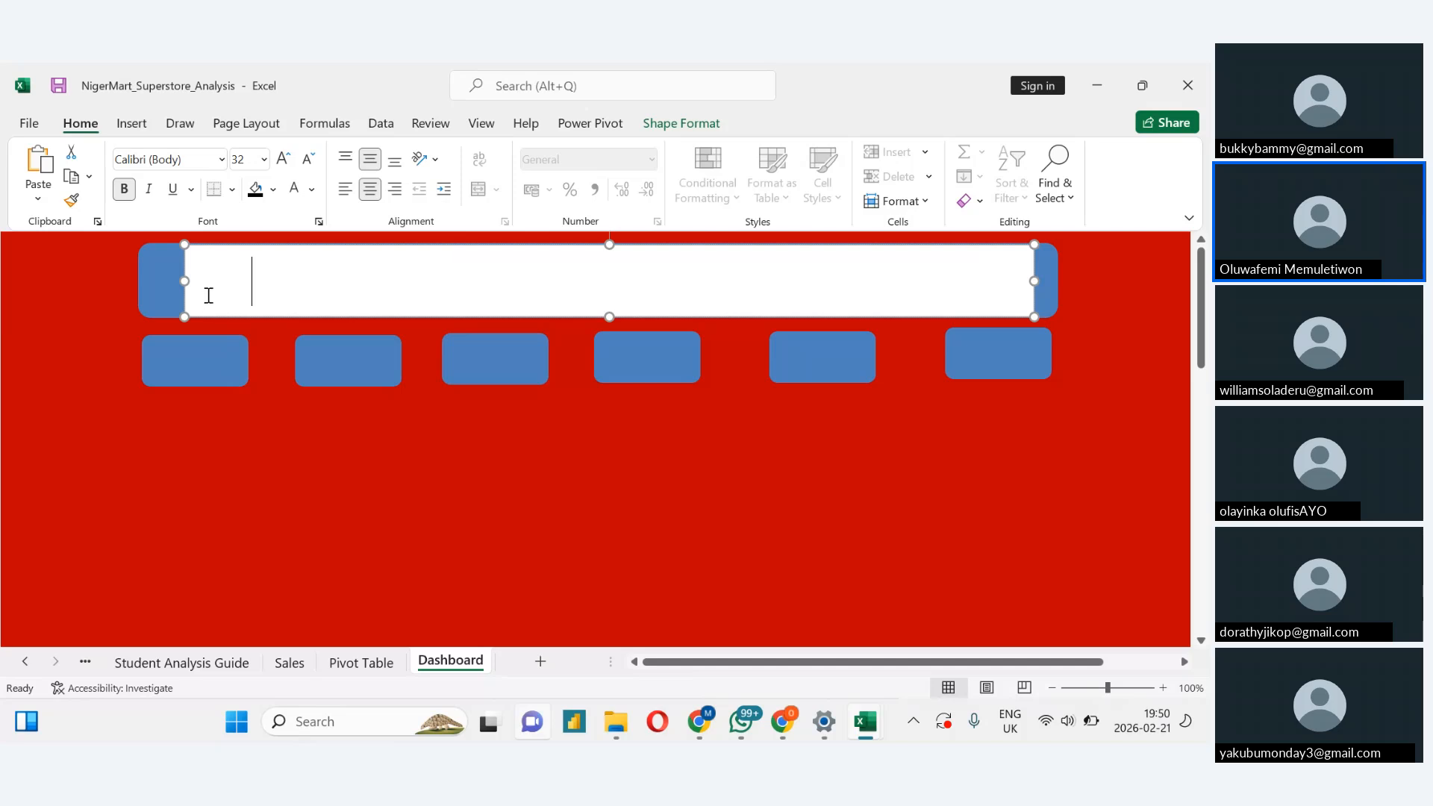
{"action": "left_click", "coordinate": [681, 124]}
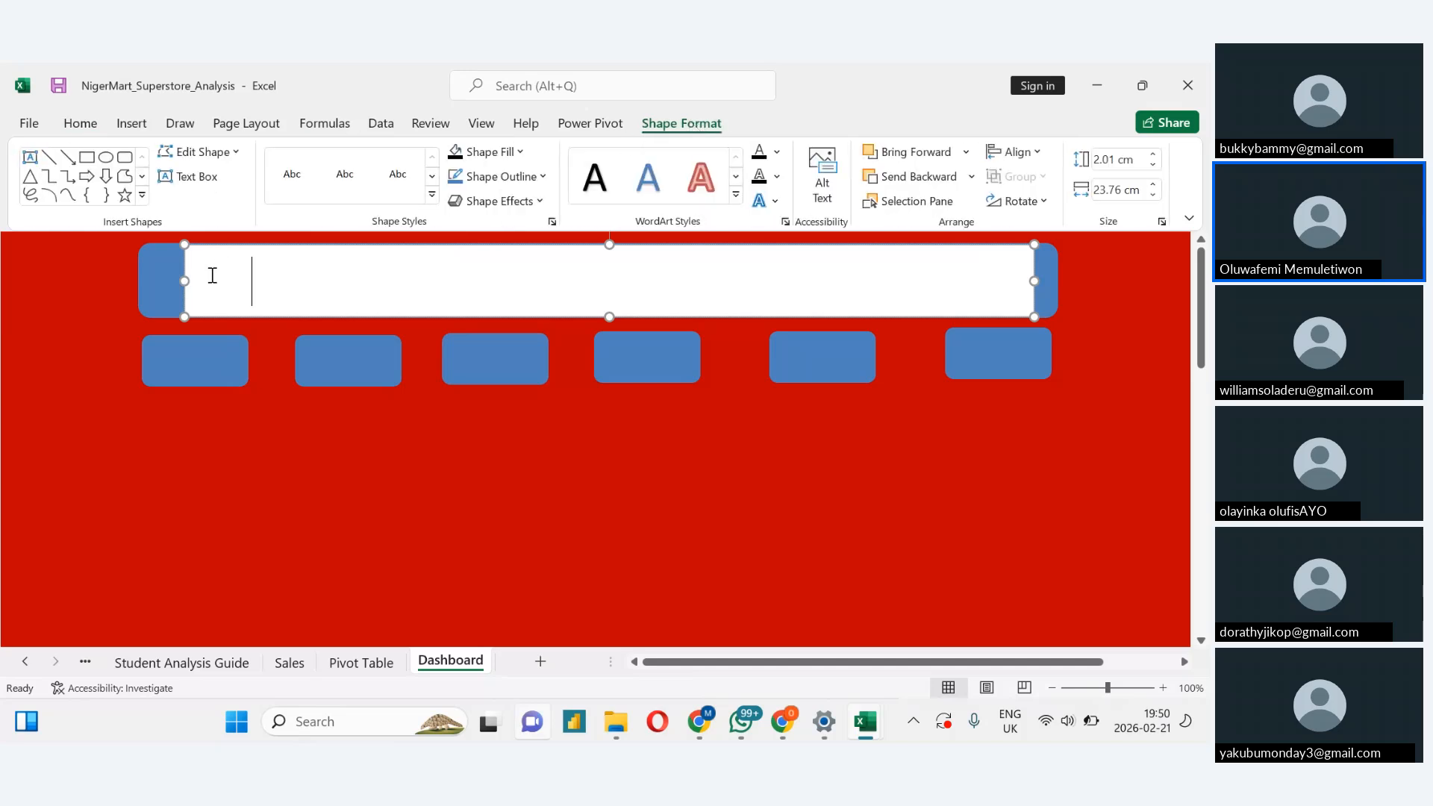
{"action": "left_click", "coordinate": [517, 153]}
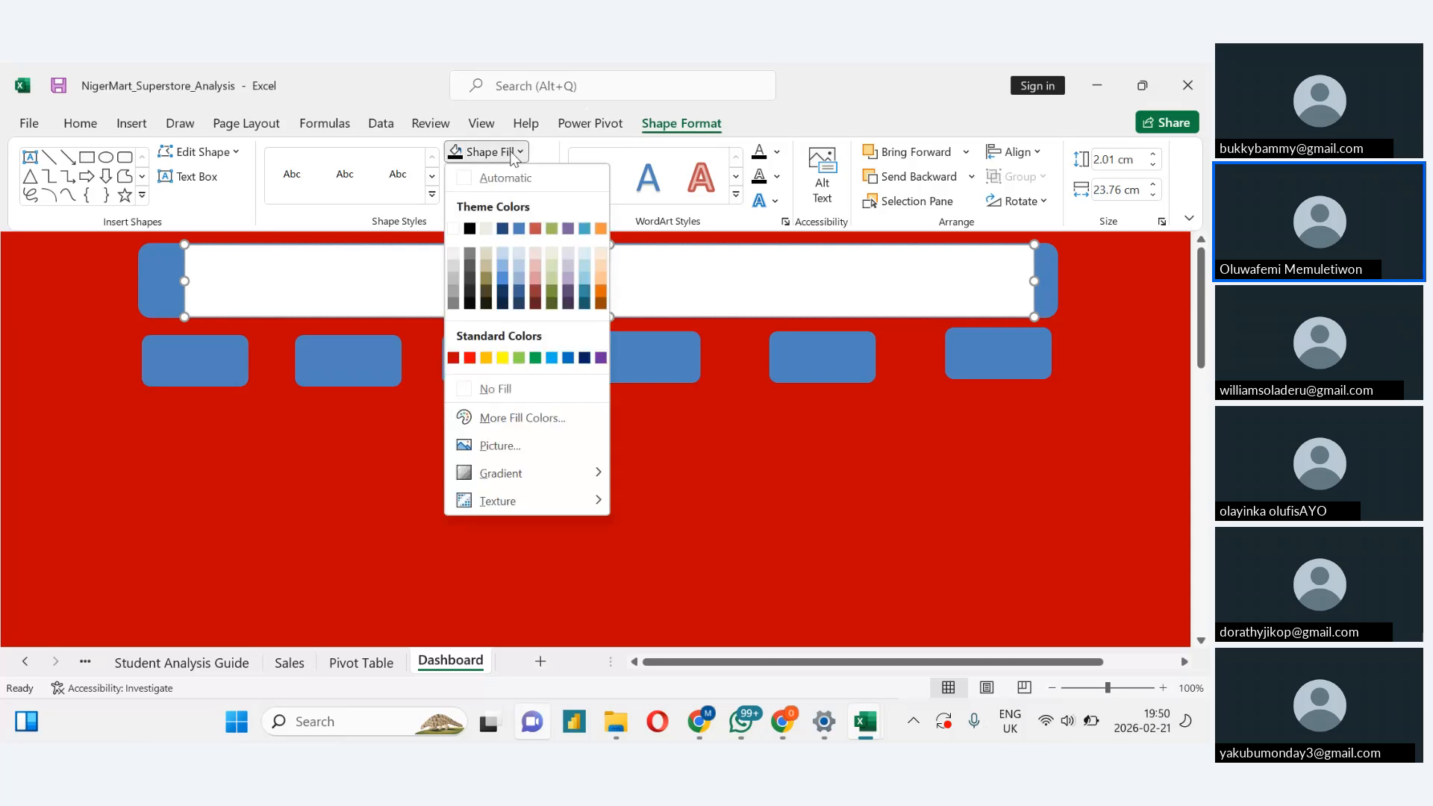
{"action": "left_click", "coordinate": [470, 229]}
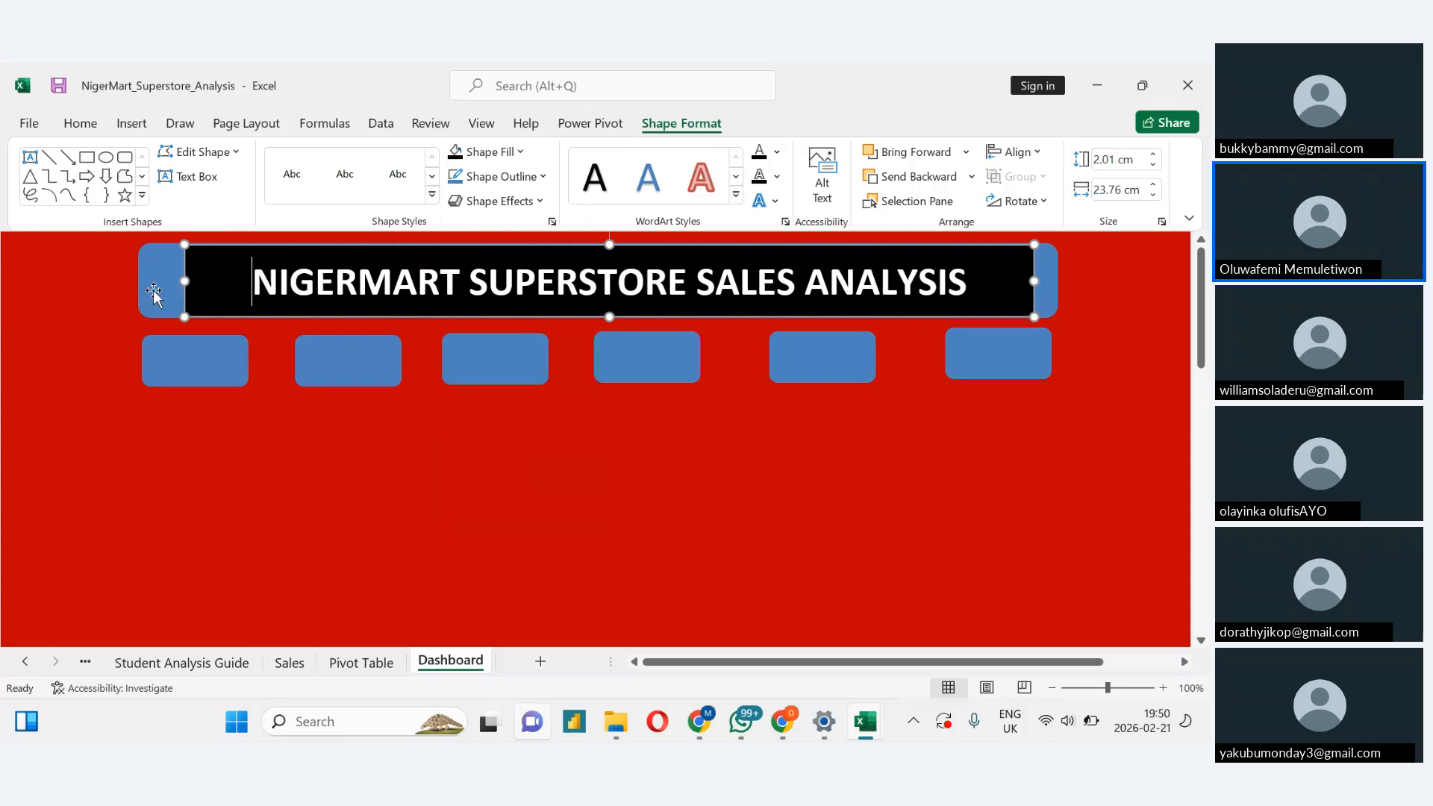
{"action": "left_click", "coordinate": [542, 177]}
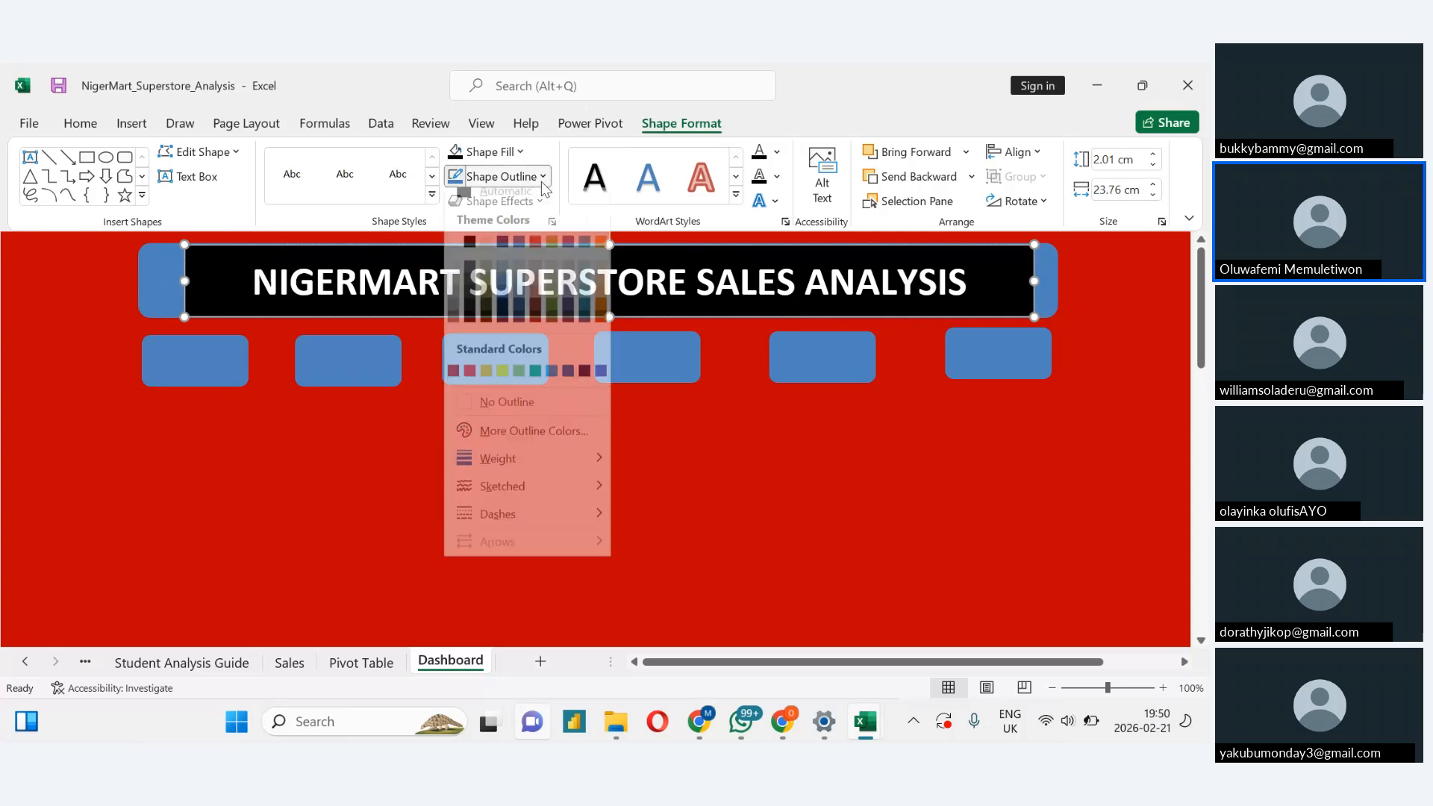
{"action": "left_click", "coordinate": [472, 415]}
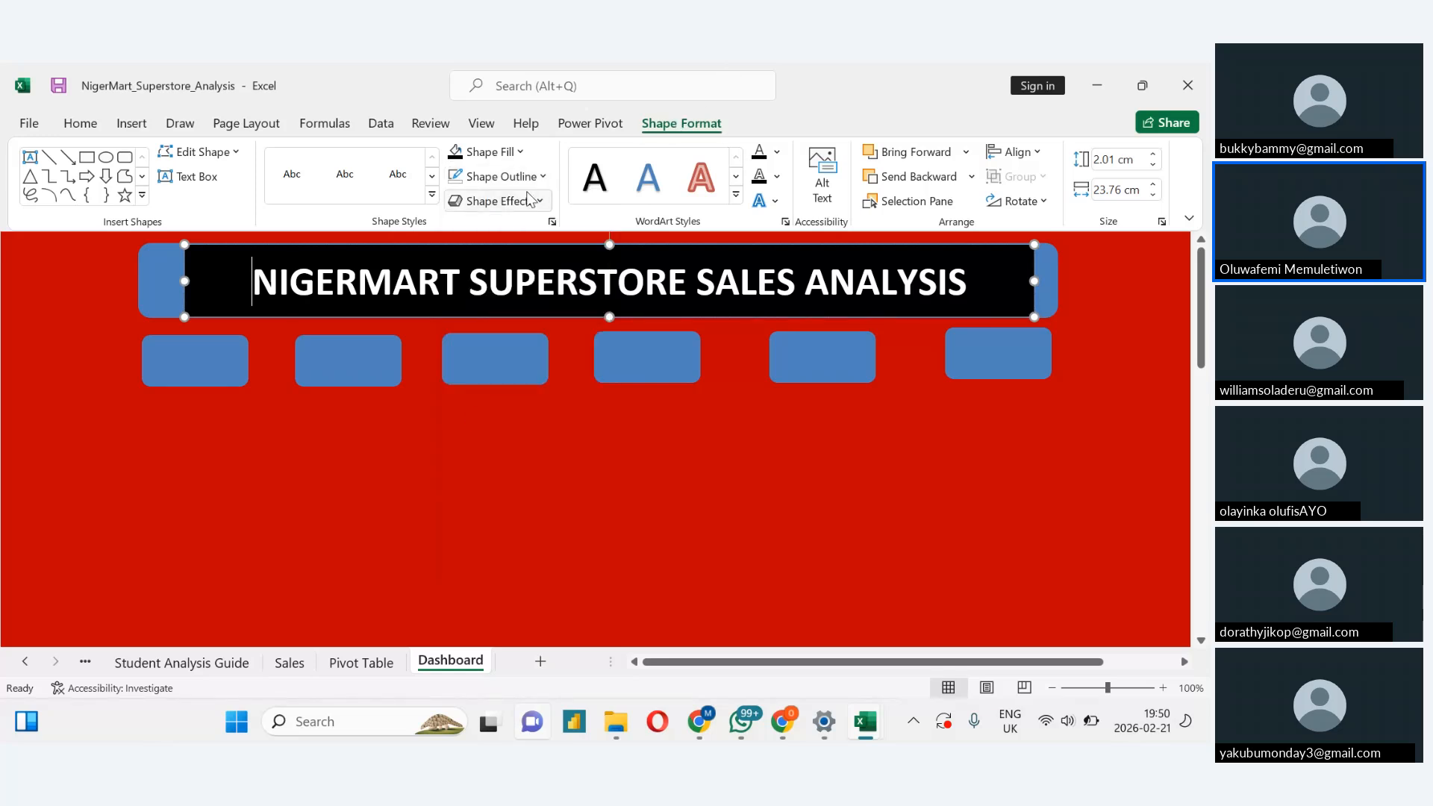
{"action": "left_click", "coordinate": [485, 152]}
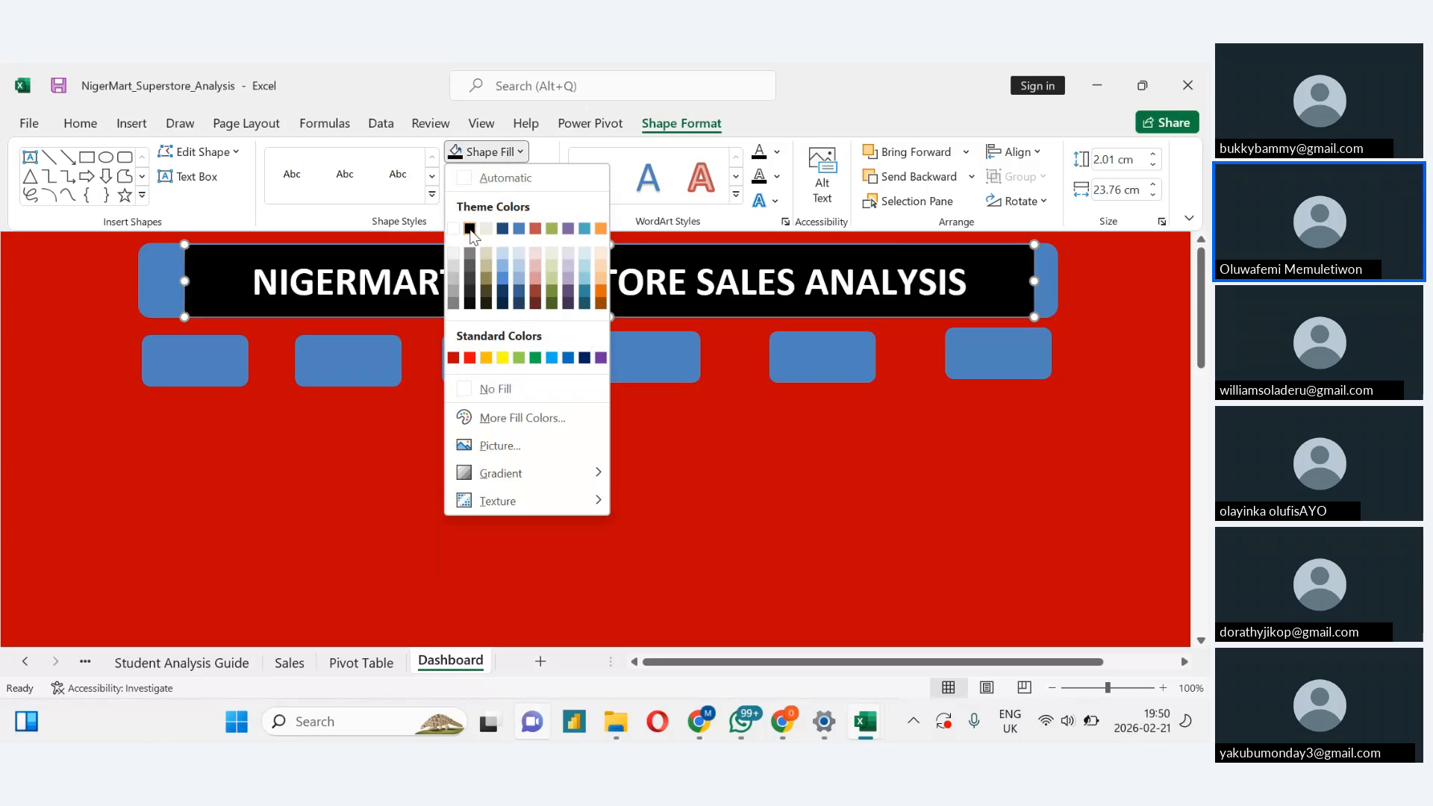
{"action": "left_click", "coordinate": [471, 230]}
{"action": "left_click", "coordinate": [541, 178]}
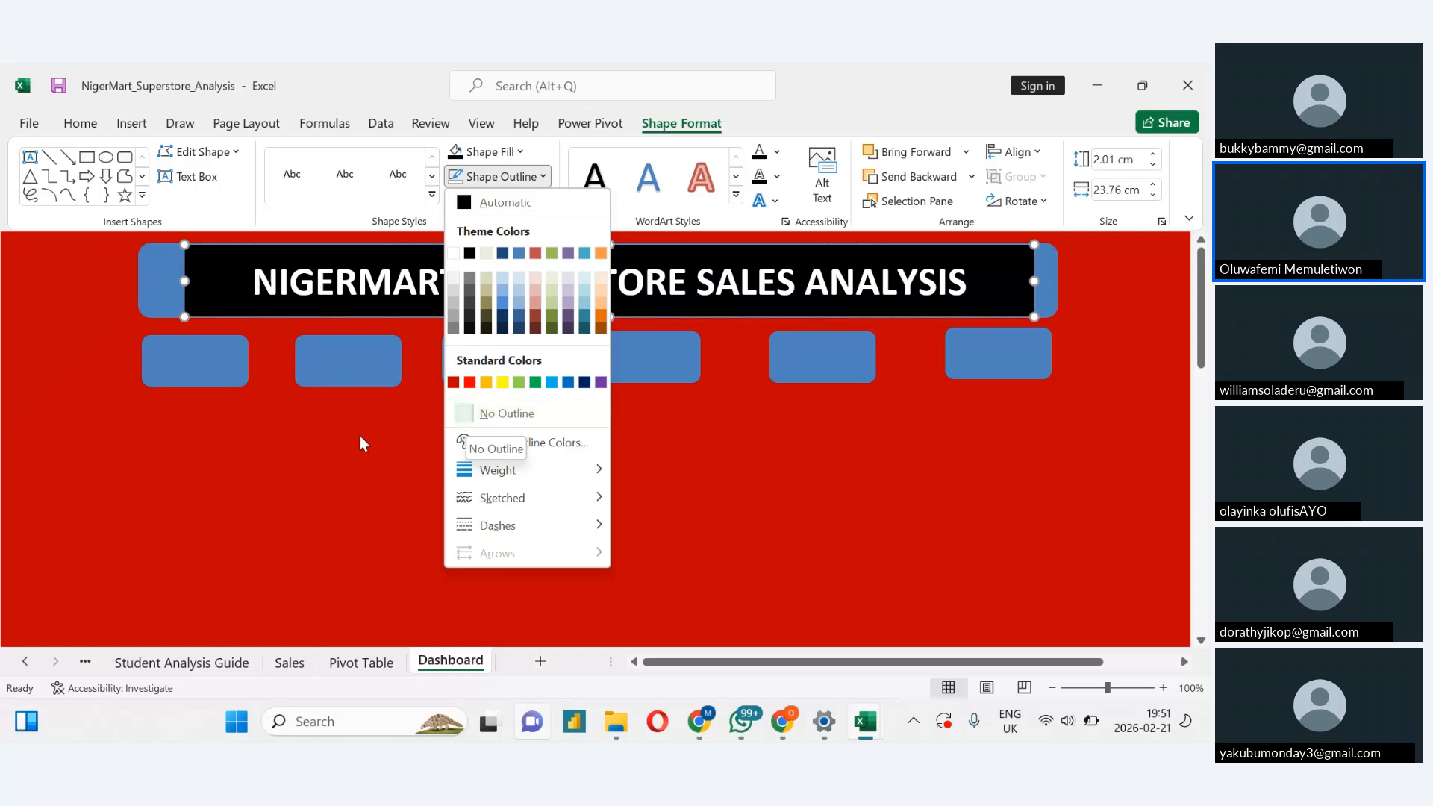
{"action": "left_click", "coordinate": [154, 291]}
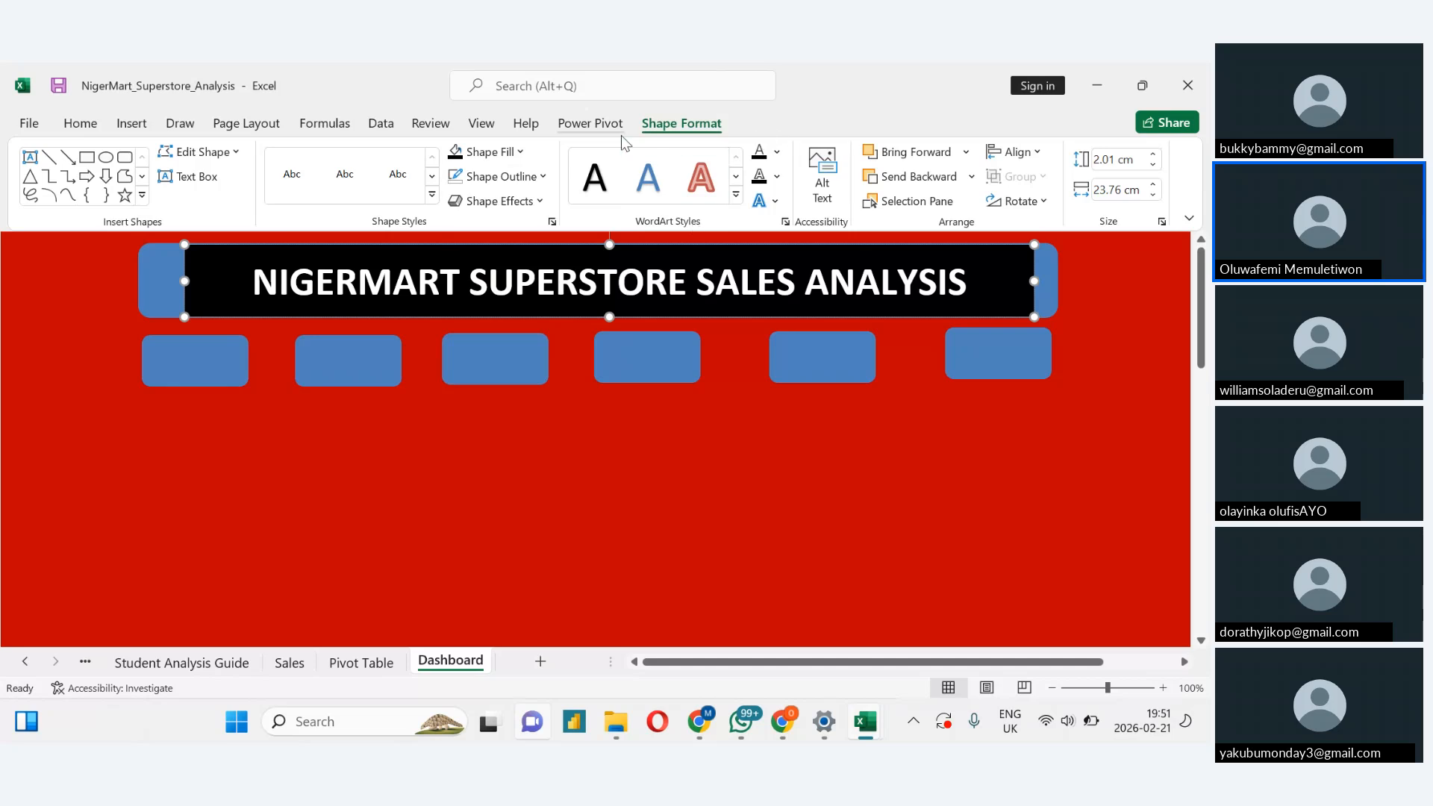
Fill the rounded banner rectangle behind the title with black and deselect it
{"action": "left_click", "coordinate": [147, 296]}
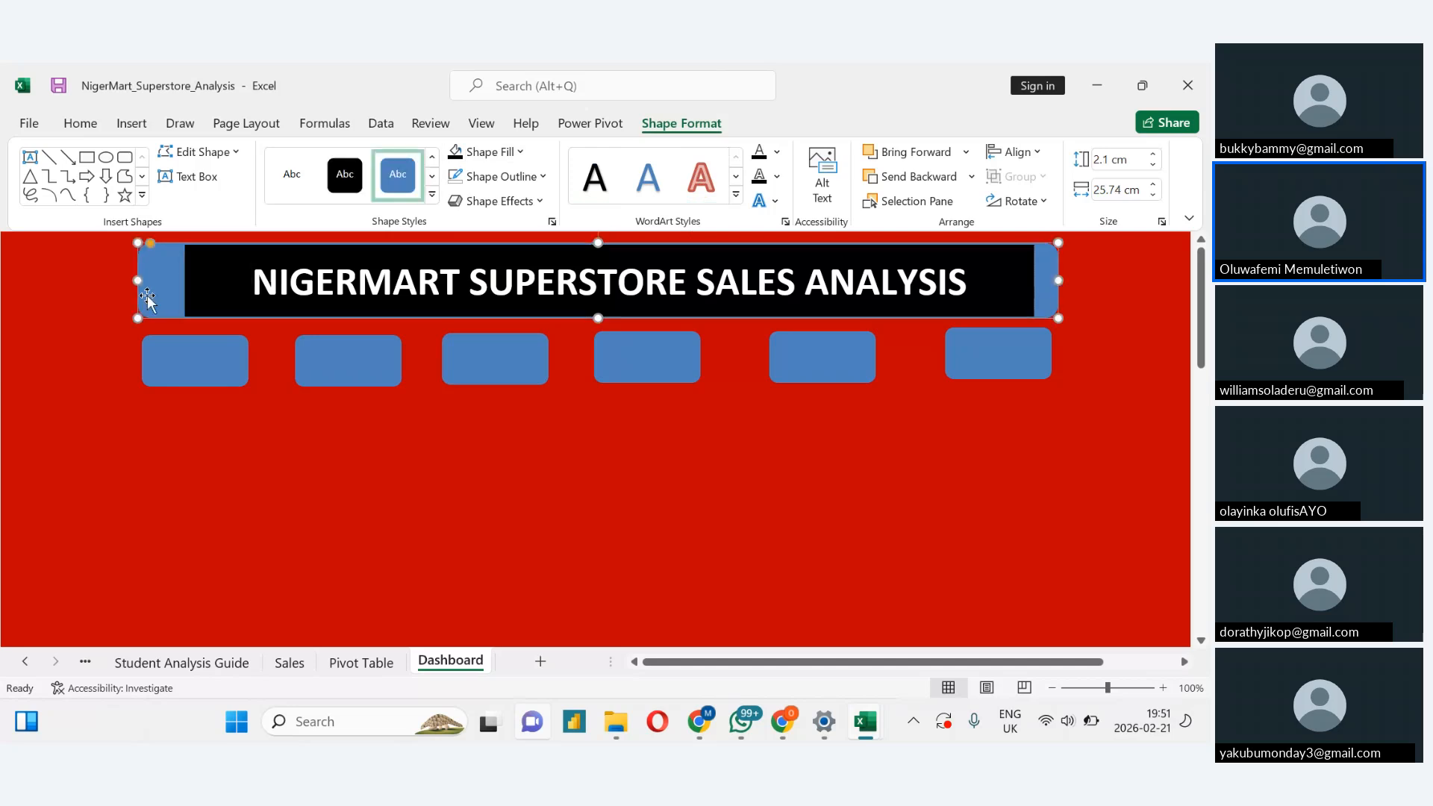
{"action": "left_click", "coordinate": [483, 153]}
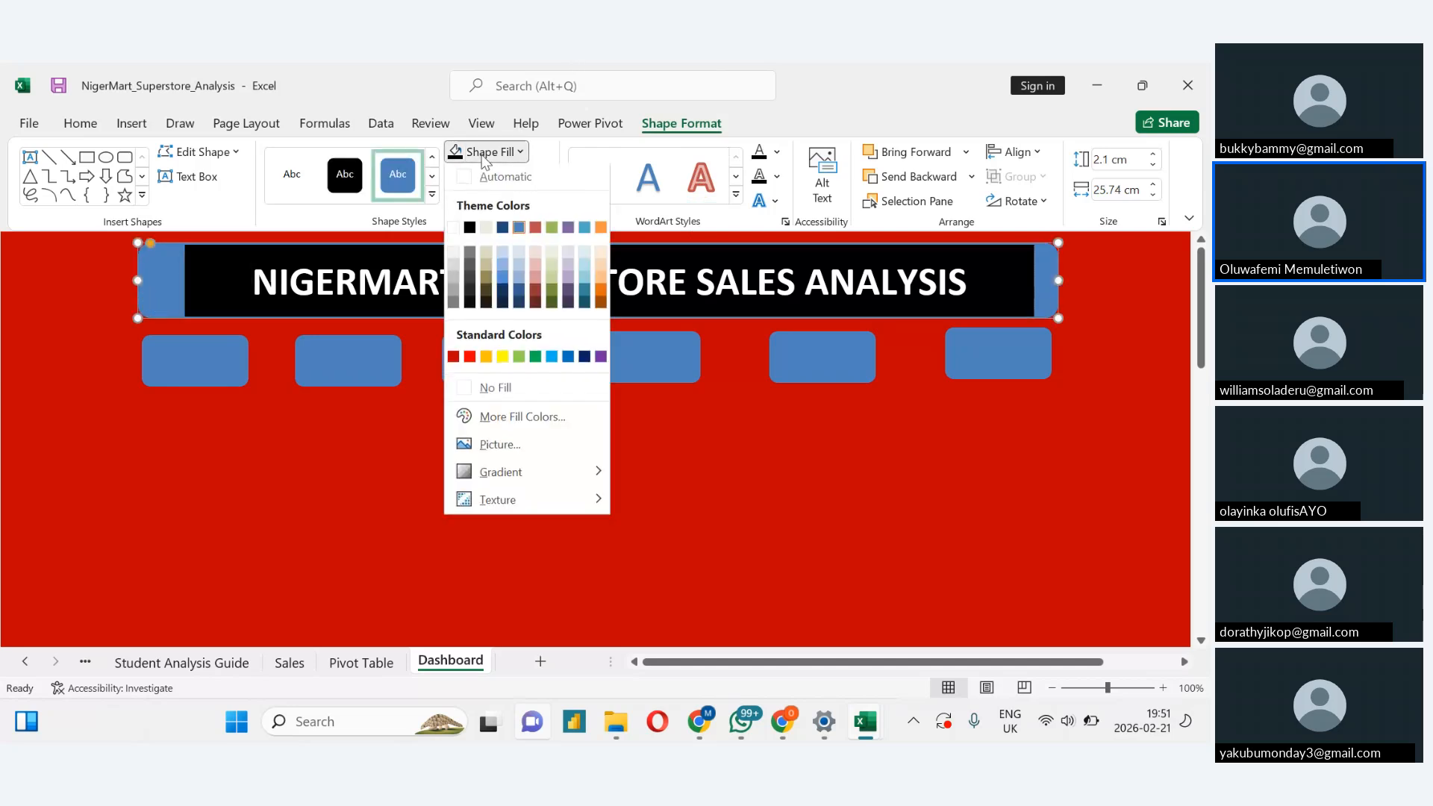
{"action": "left_click", "coordinate": [470, 228]}
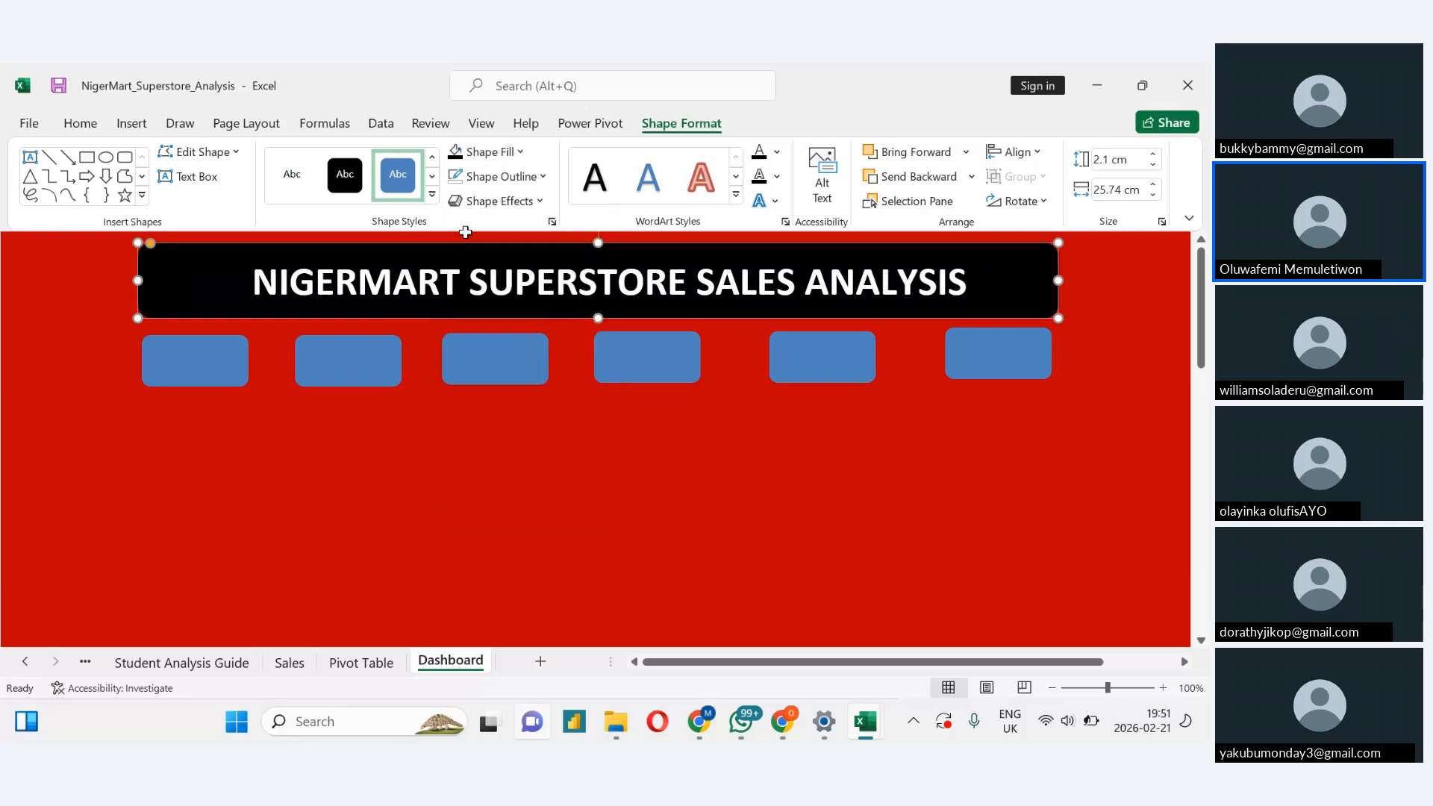
{"action": "left_click", "coordinate": [368, 528]}
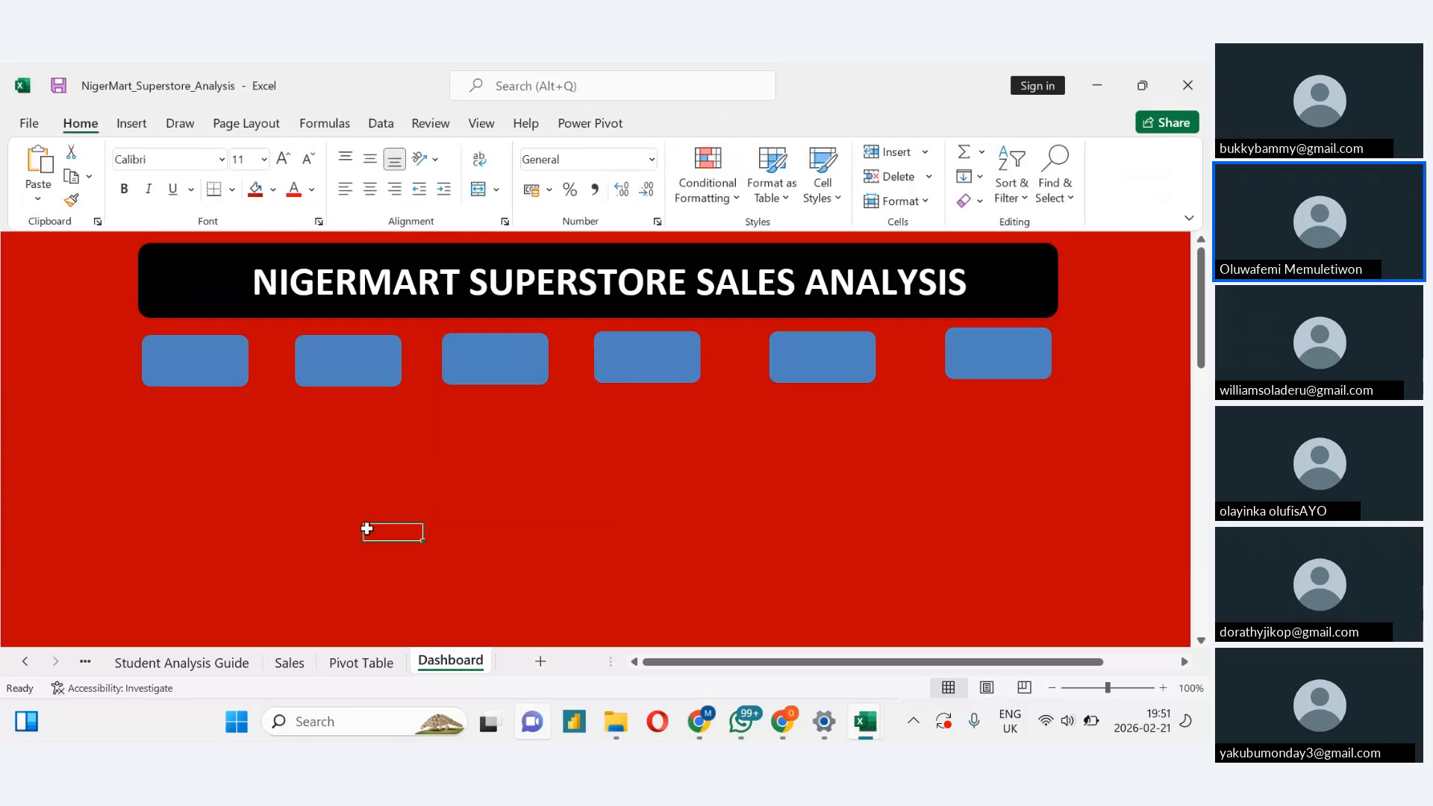